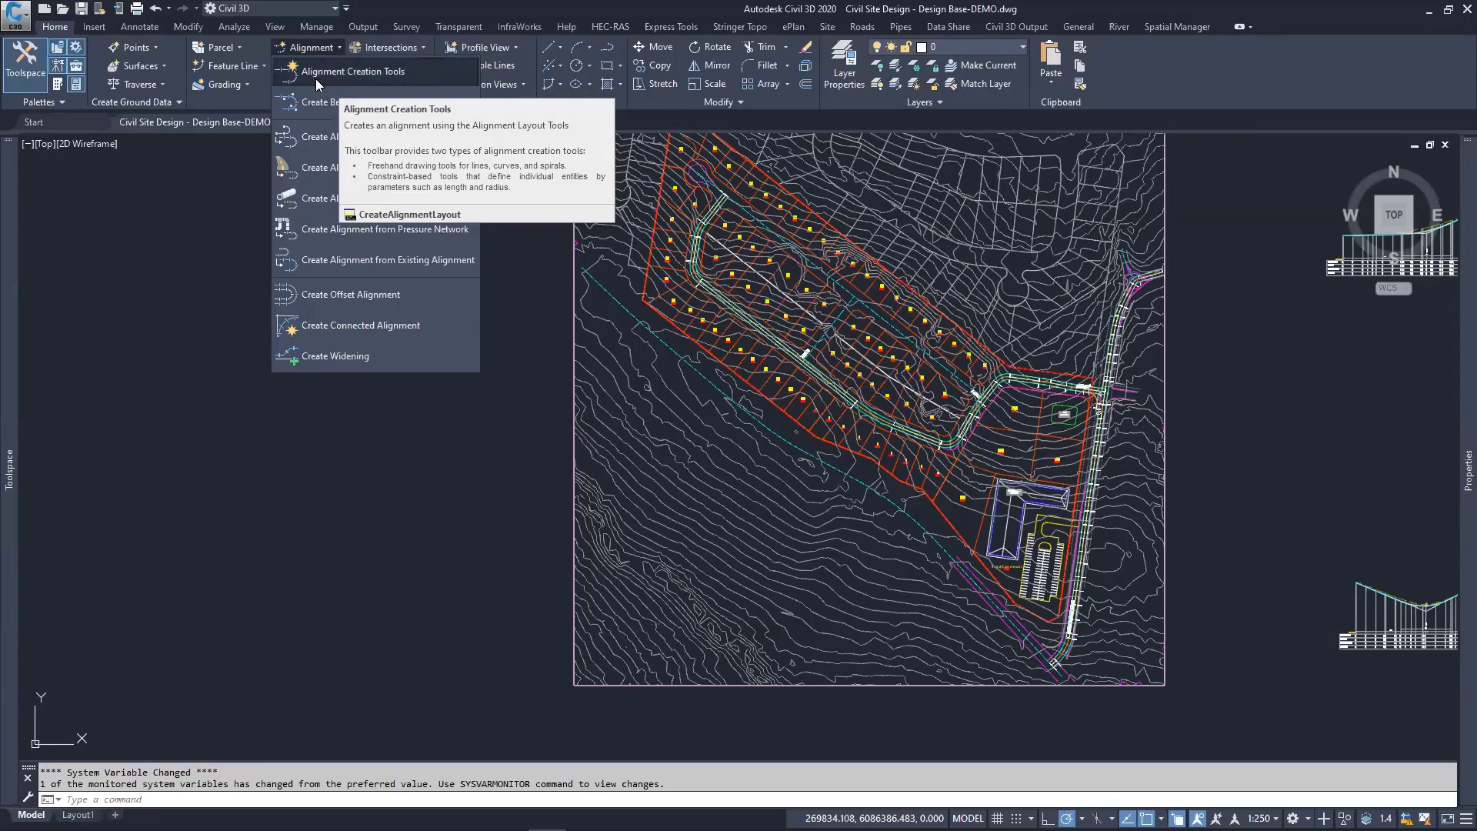
Step: Start a new layout alignment and examine the property fields available in its name template
left_click(422, 73)
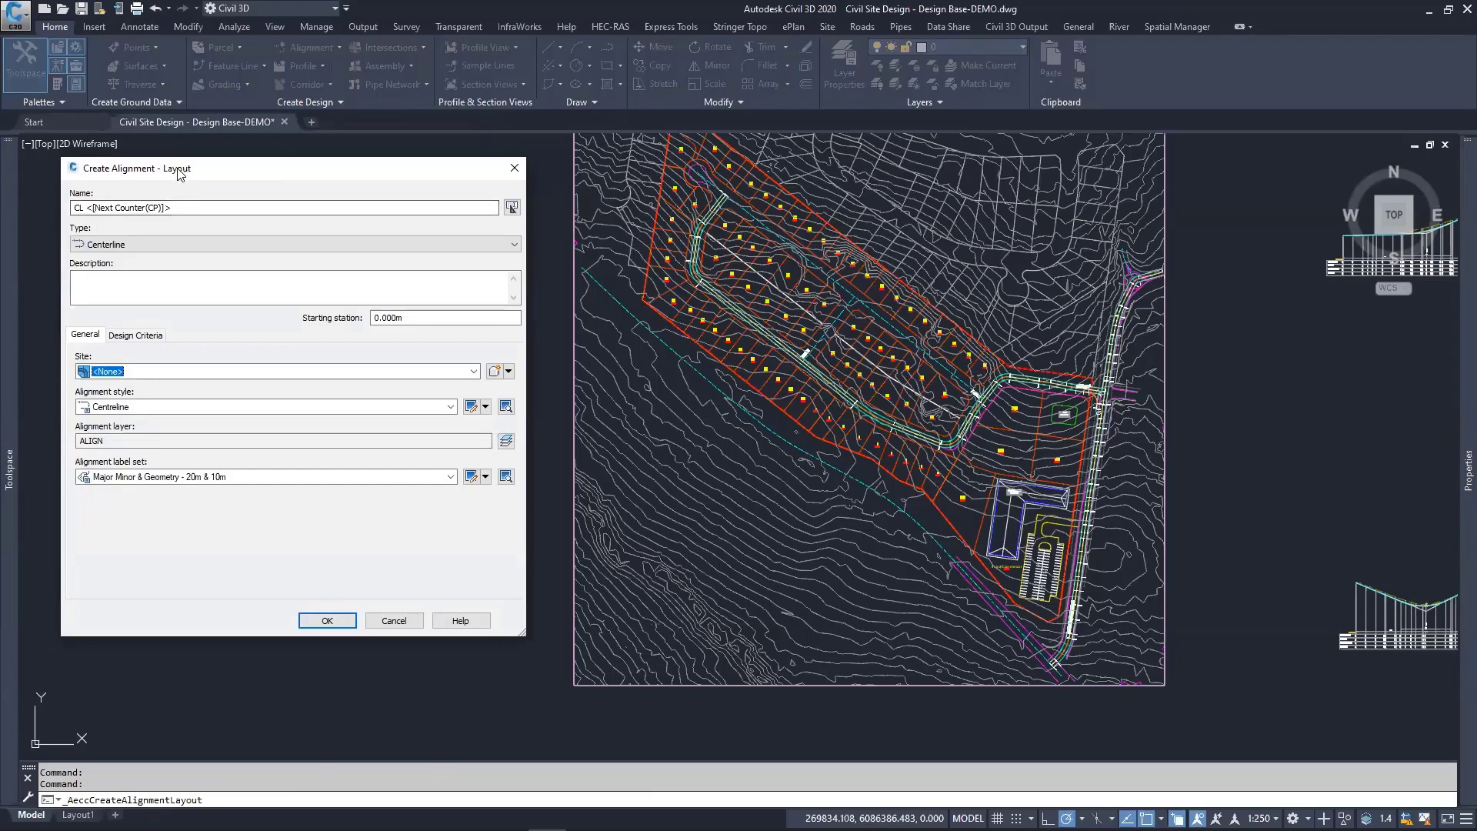
left_click_drag(197, 181, 190, 183)
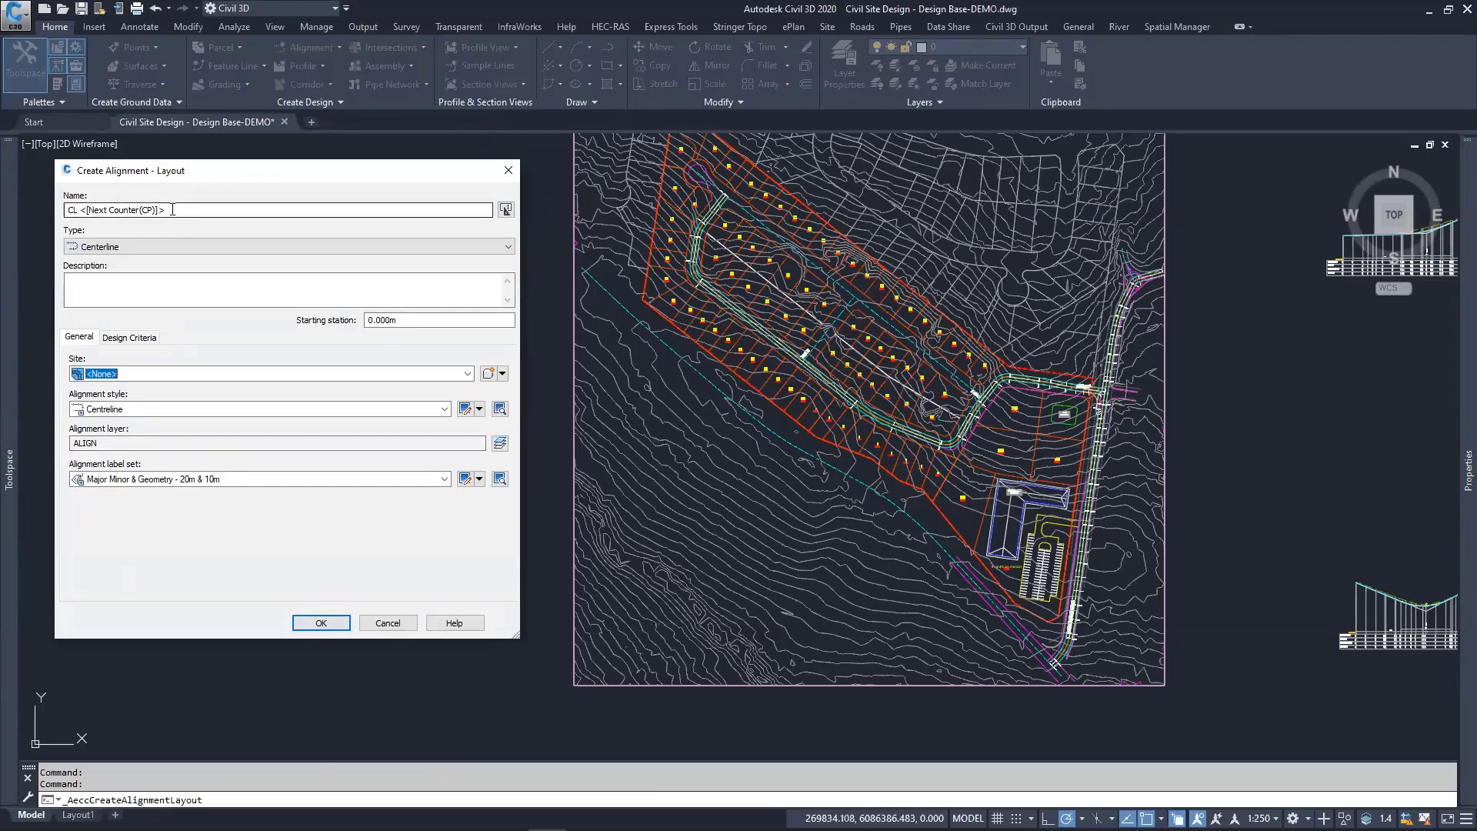
left_click_drag(172, 209, 66, 209)
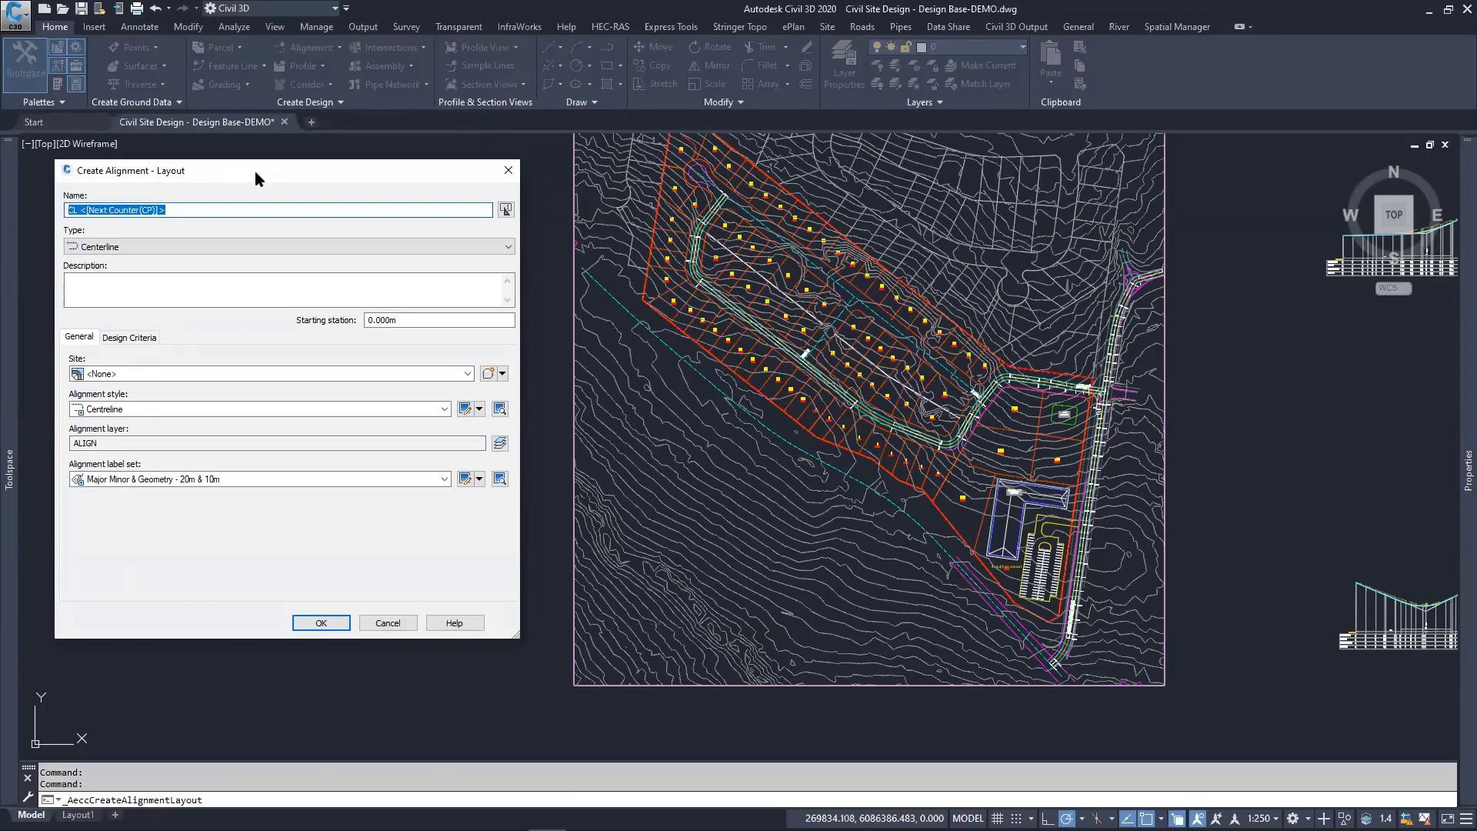
left_click(166, 210)
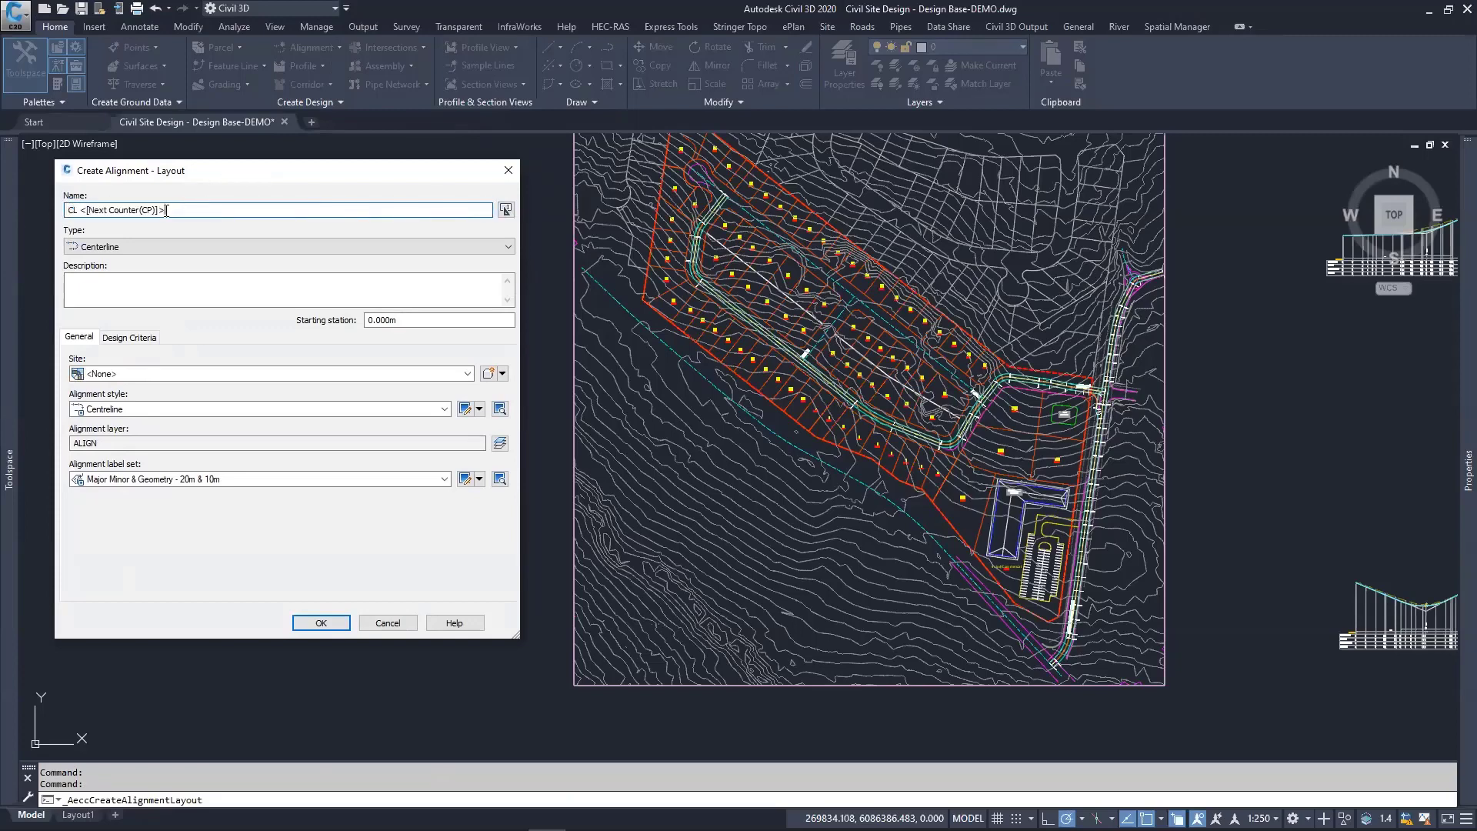
left_click(506, 211)
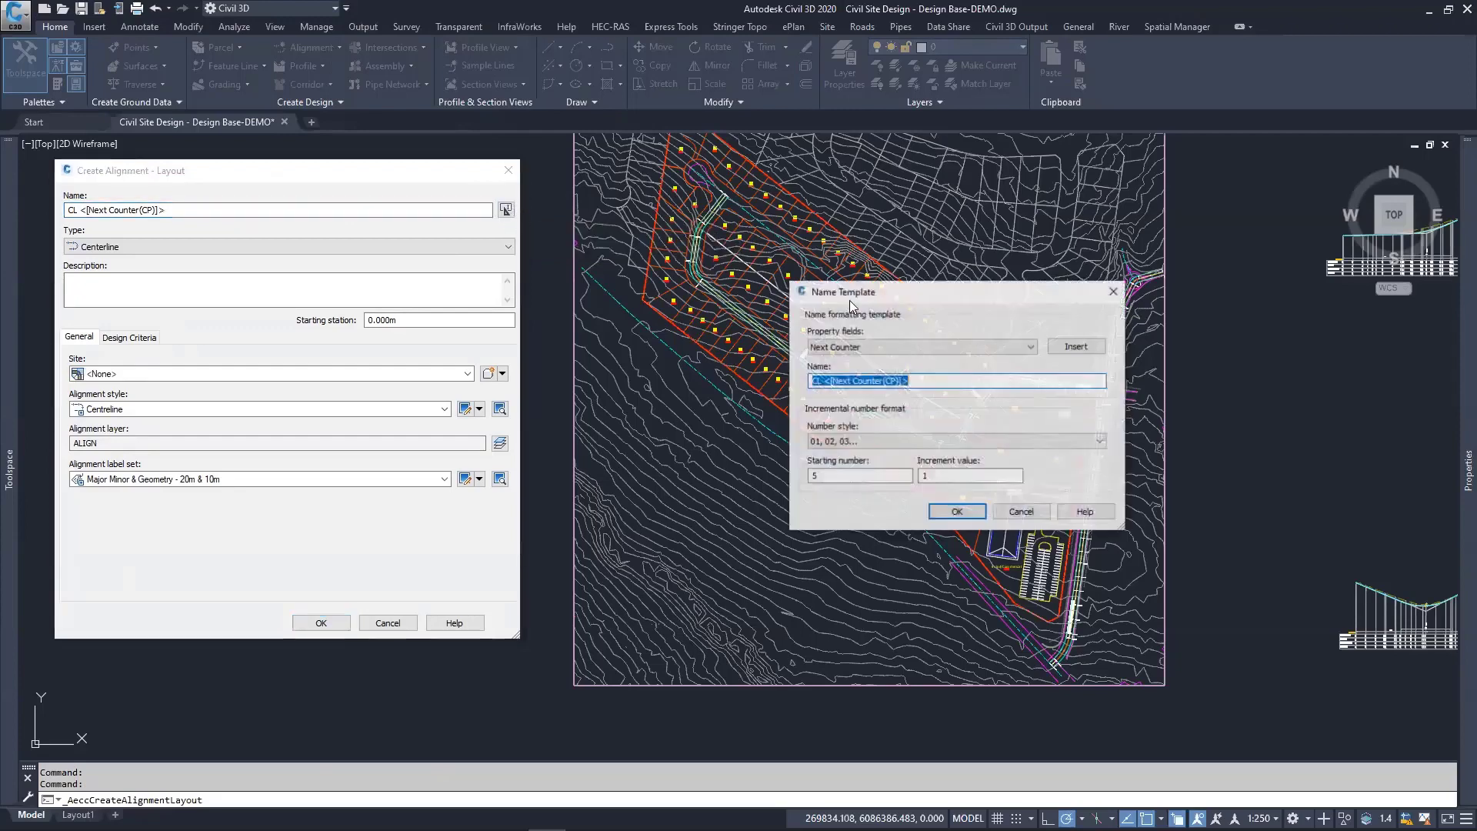
left_click_drag(895, 297, 789, 280)
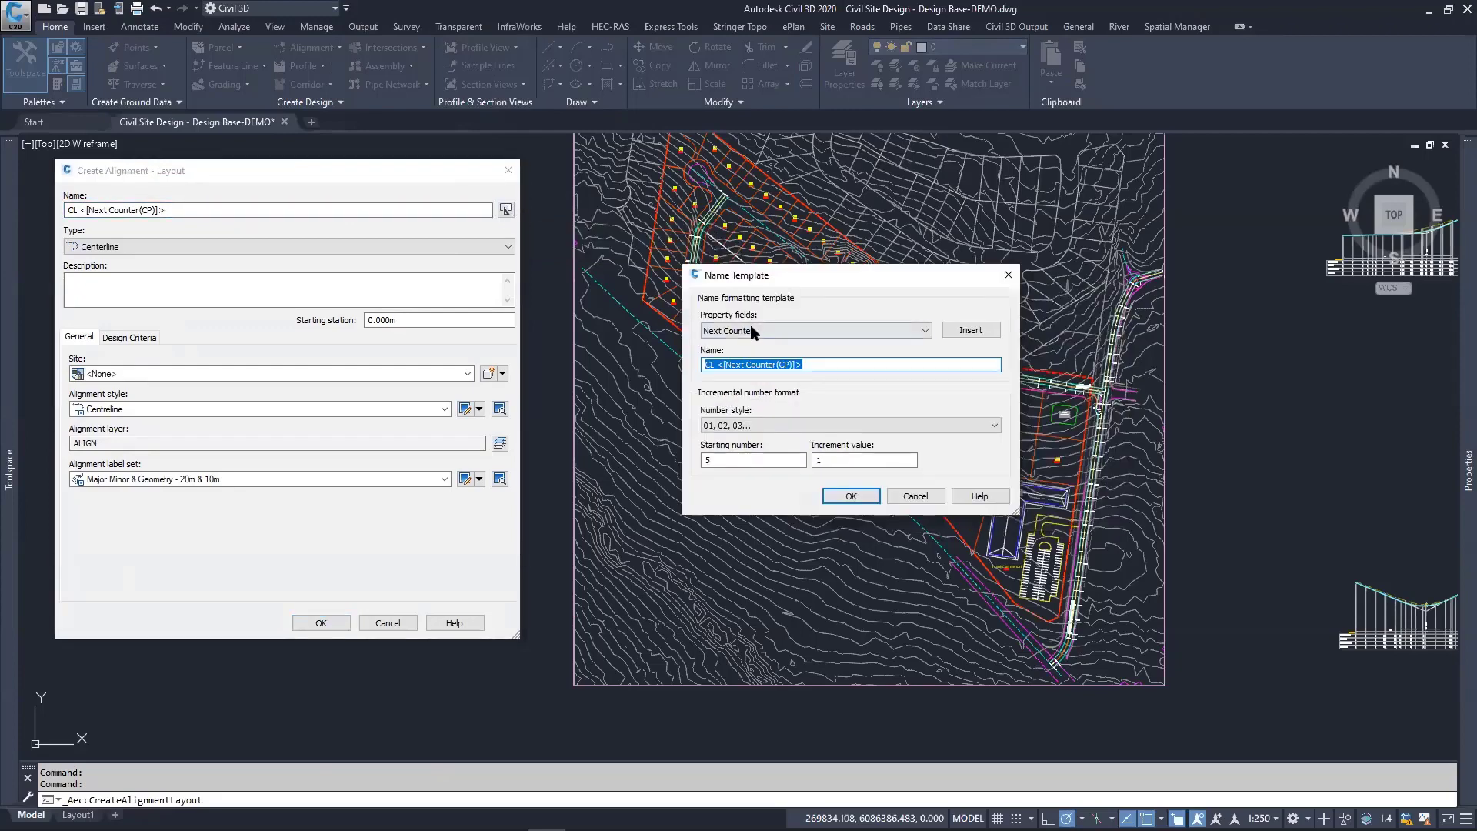
left_click(909, 332)
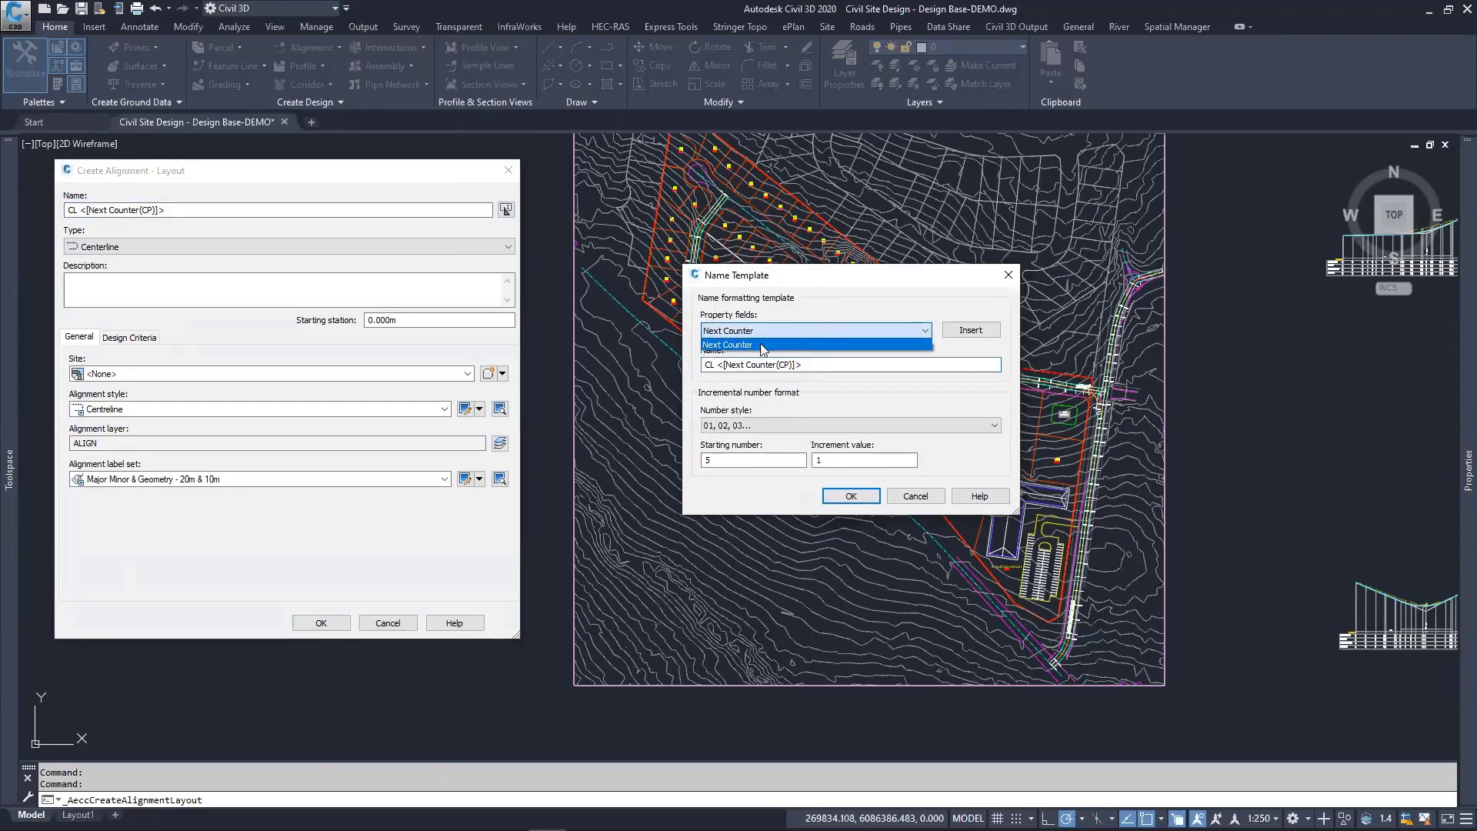
left_click(794, 280)
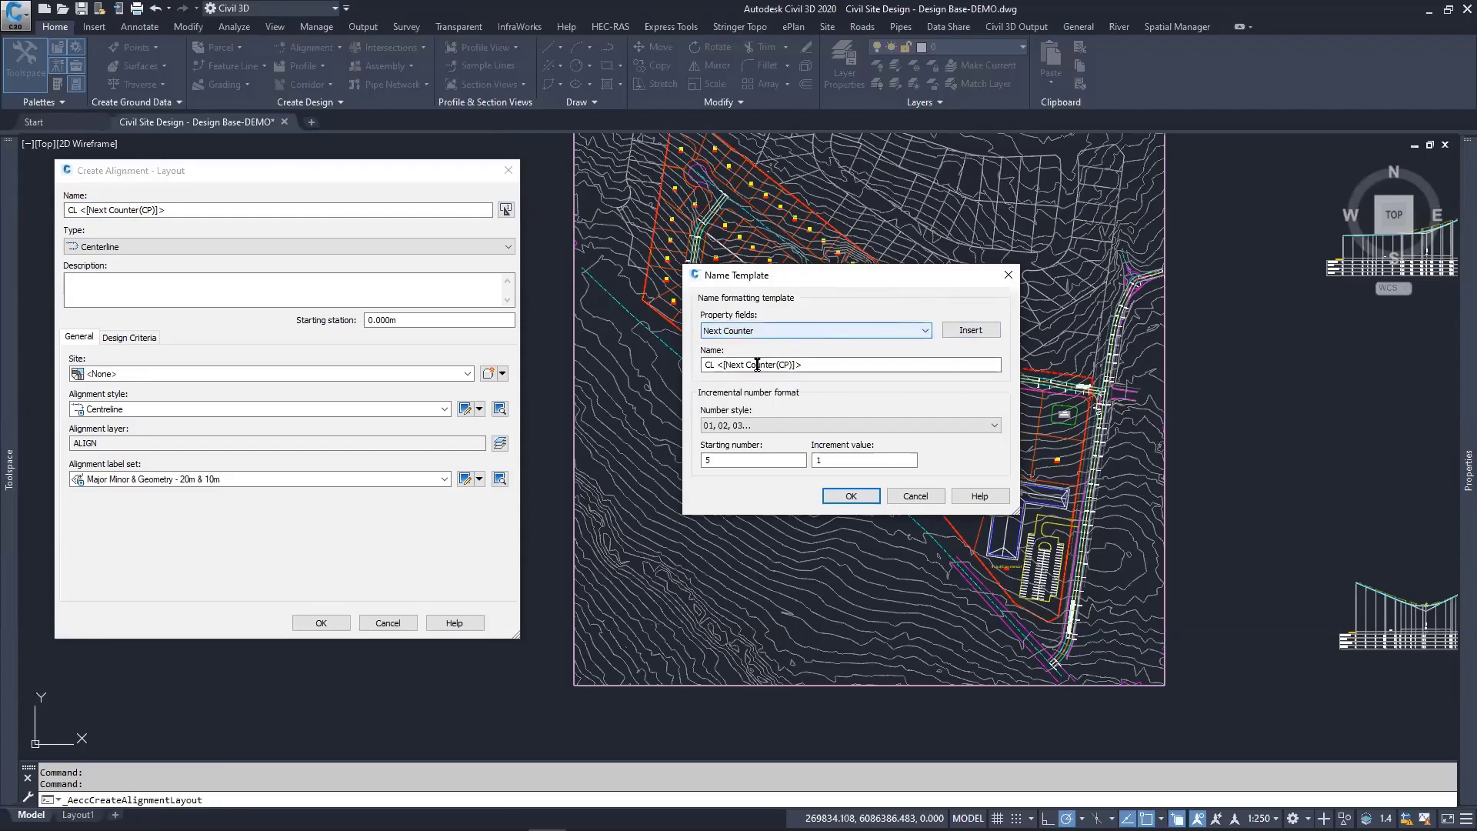
Step: Rebuild the alignment name template as CL followed by a reinserted Next Counter field
left_click_drag(804, 364, 725, 370)
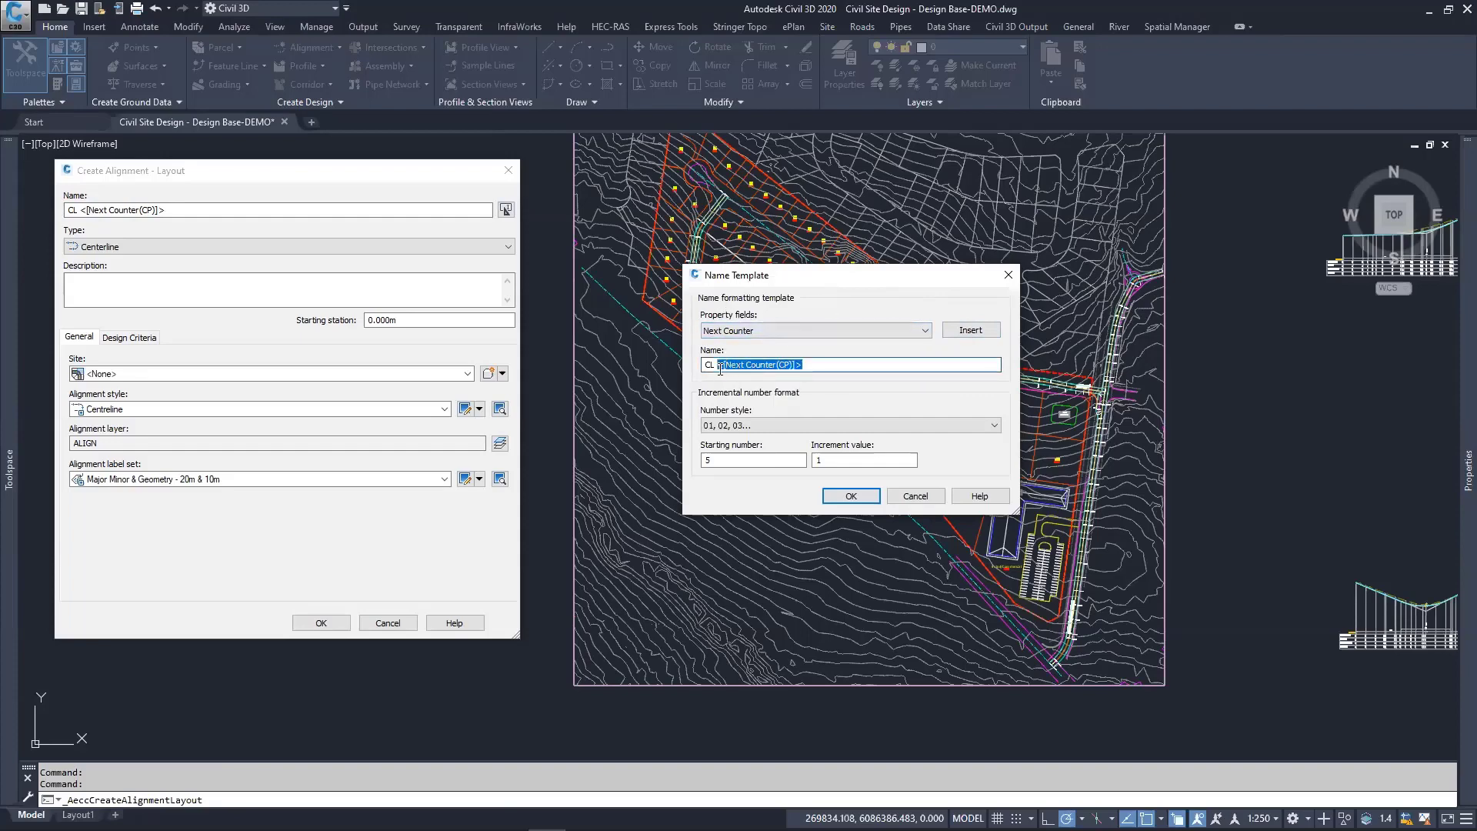
key("Delete")
left_click(925, 330)
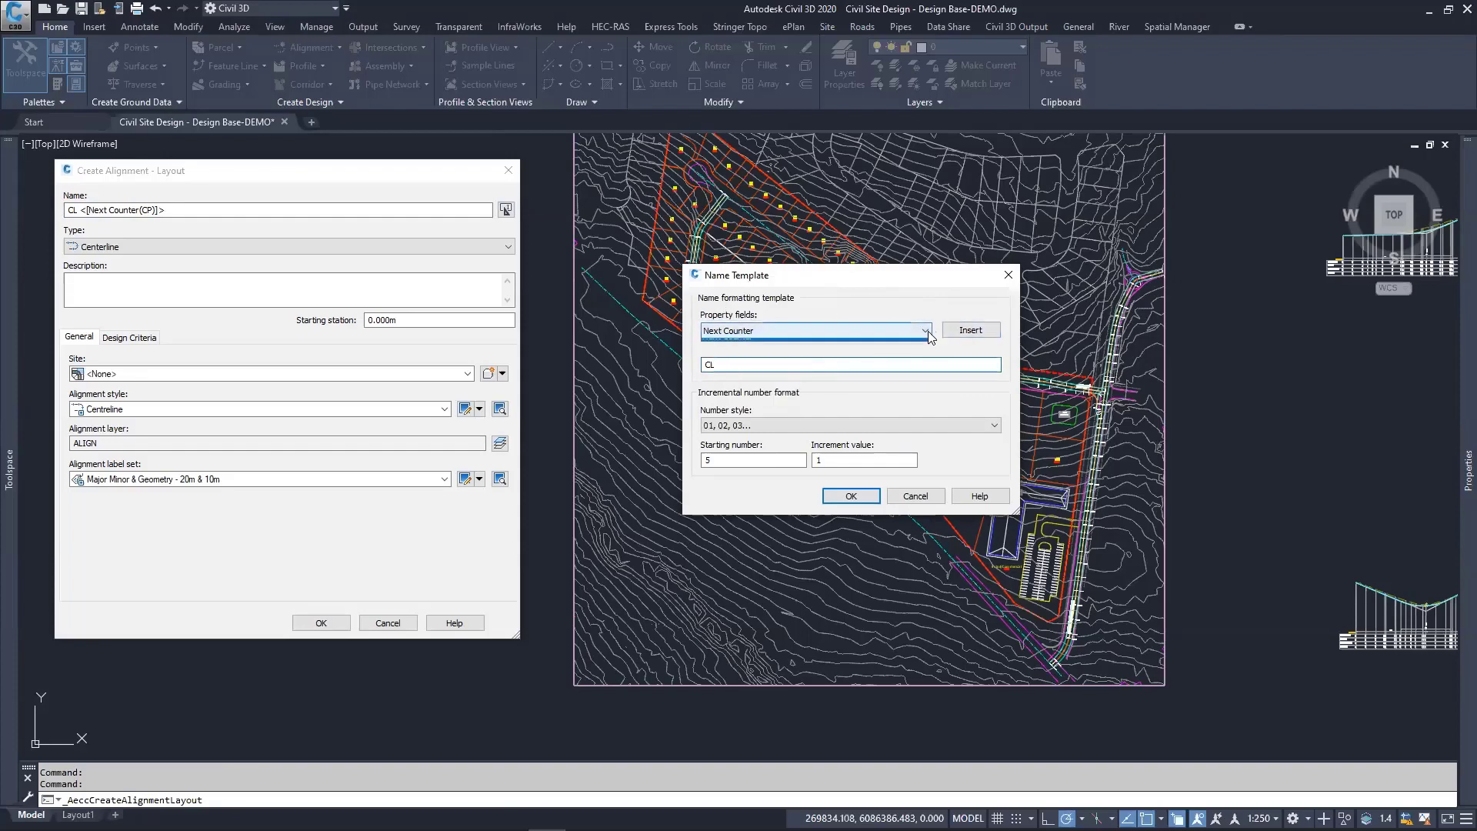
left_click(785, 344)
left_click(971, 330)
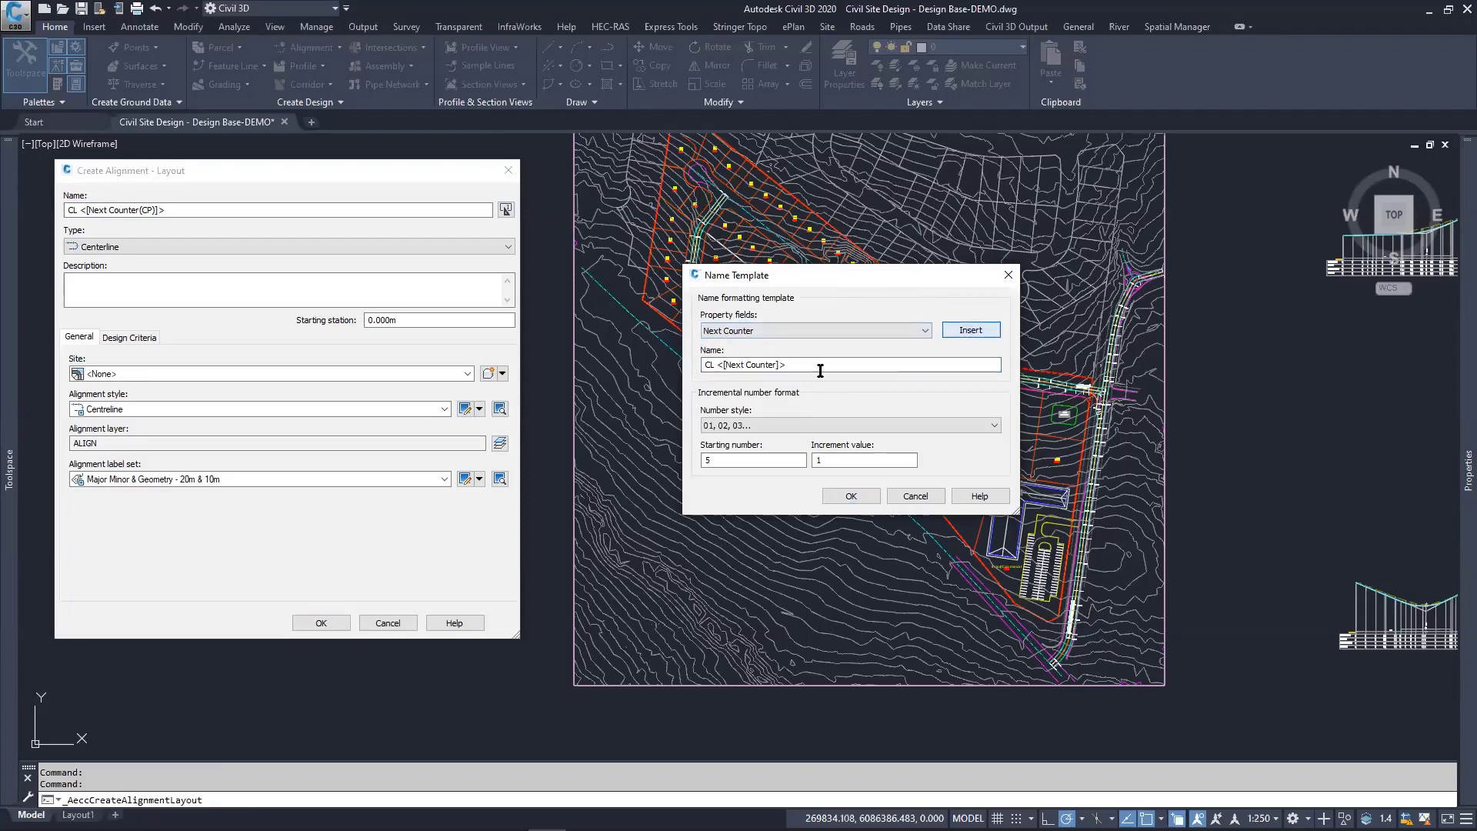
left_click(745, 366)
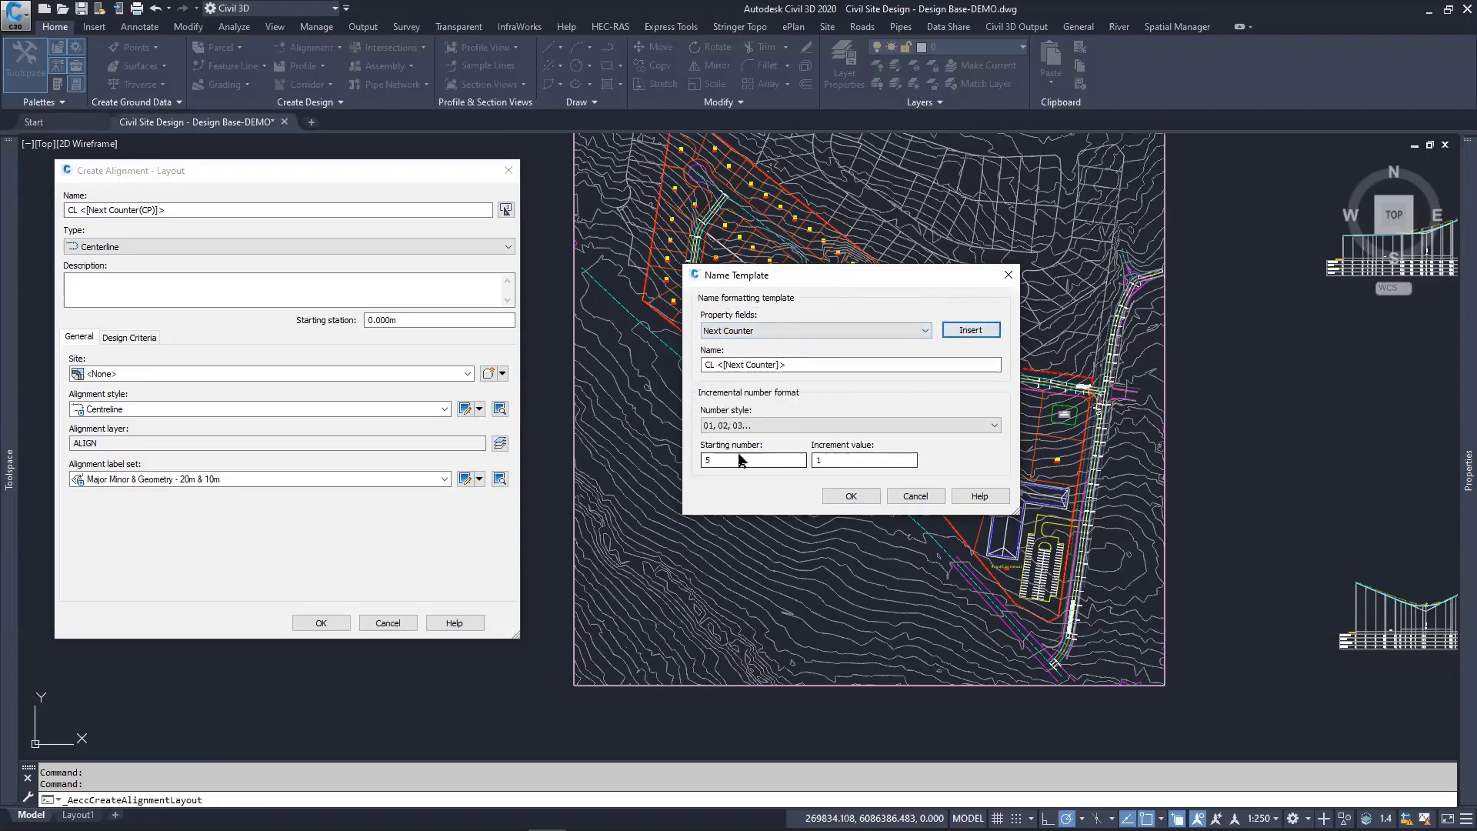
Step: Review the name template's starting number and increment value, and discard the template changes
left_click_drag(742, 460, 640, 467)
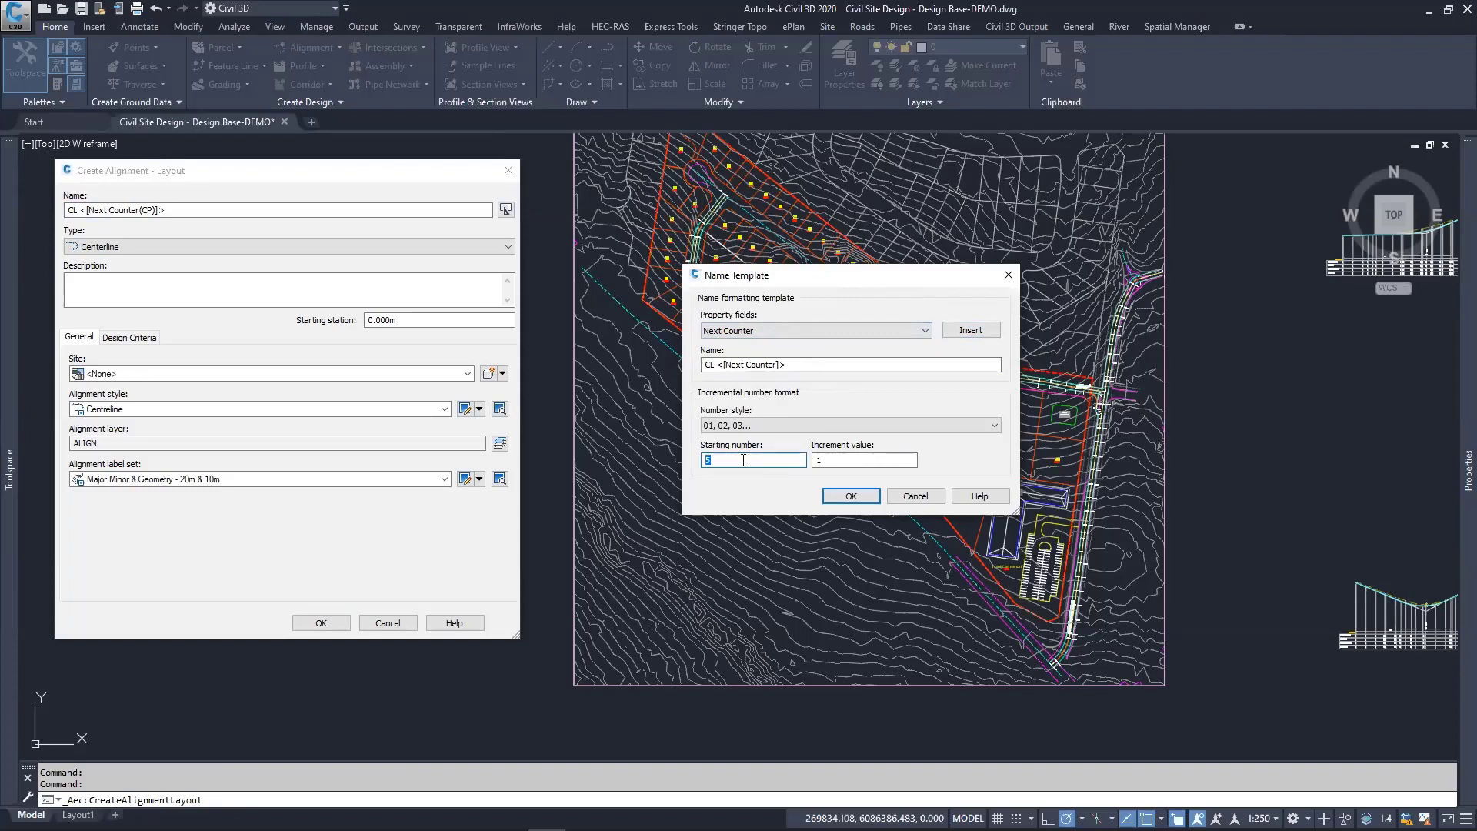
left_click(829, 460)
left_click(915, 497)
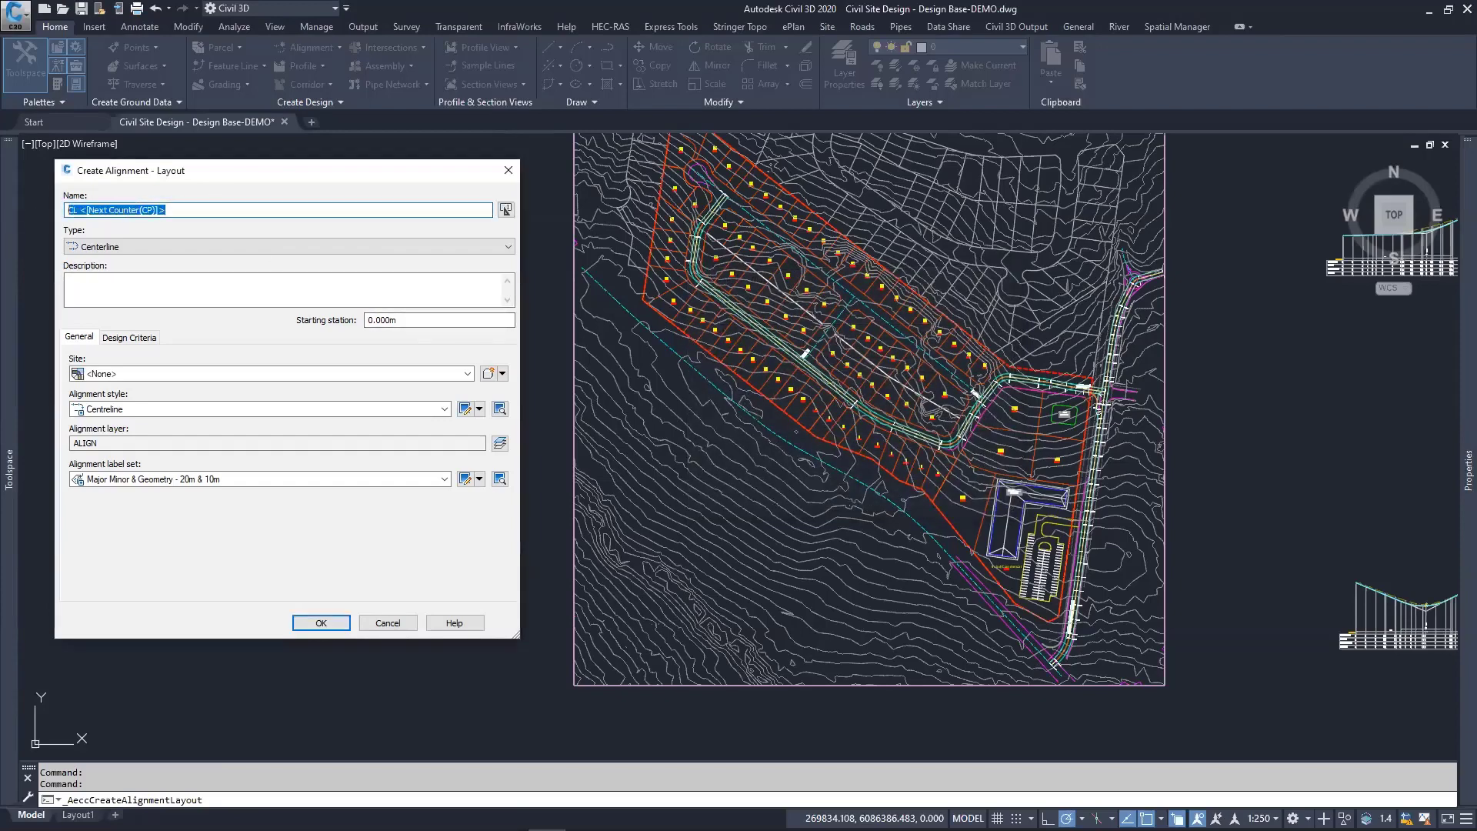
Step: Name the new alignment DEMO and examine the available alignment types before cancelling its creation
type("DEMO")
left_click_drag(247, 186, 236, 201)
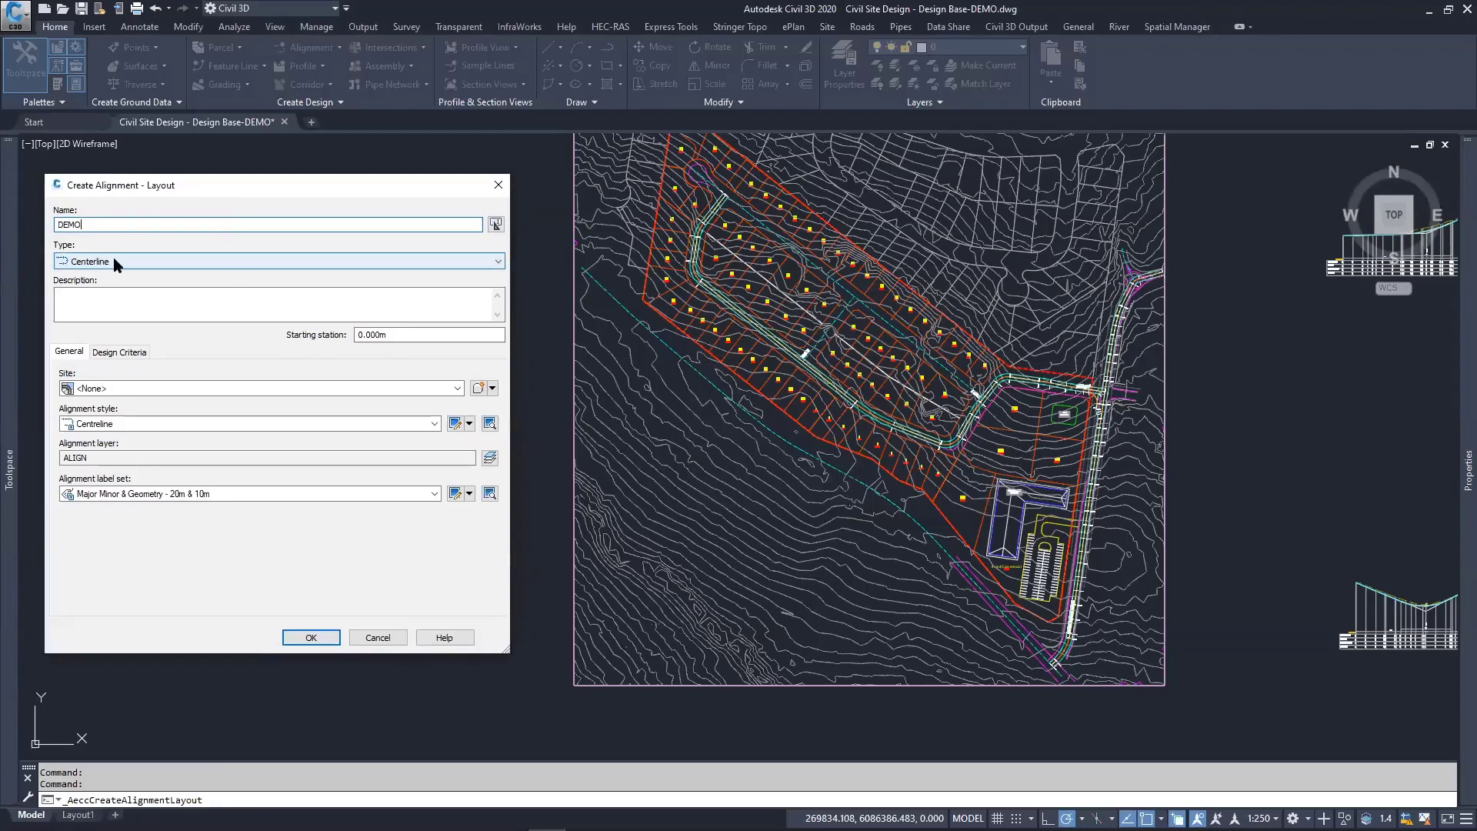
left_click(114, 262)
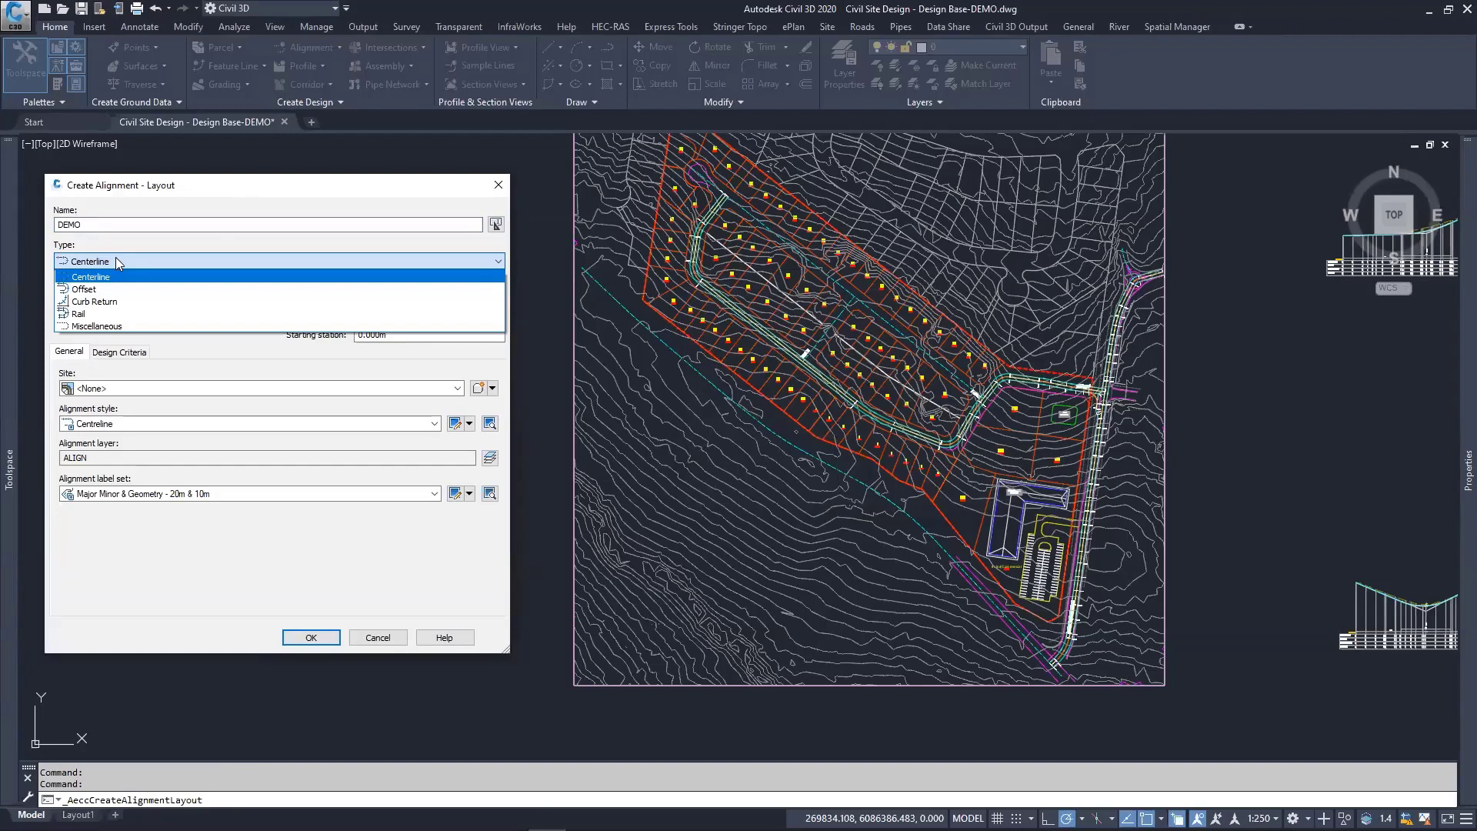
left_click(150, 191)
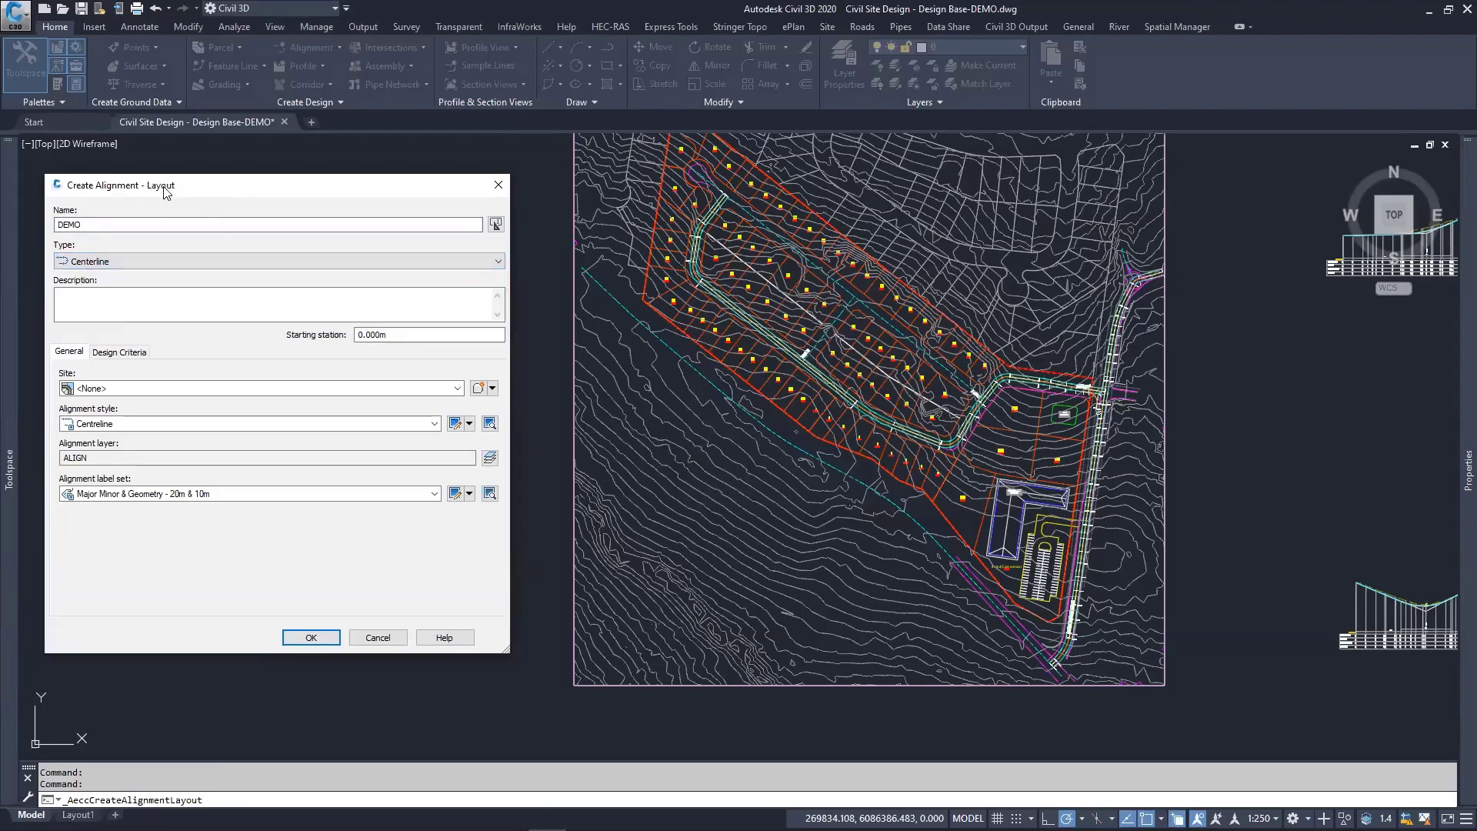
left_click_drag(165, 193, 204, 204)
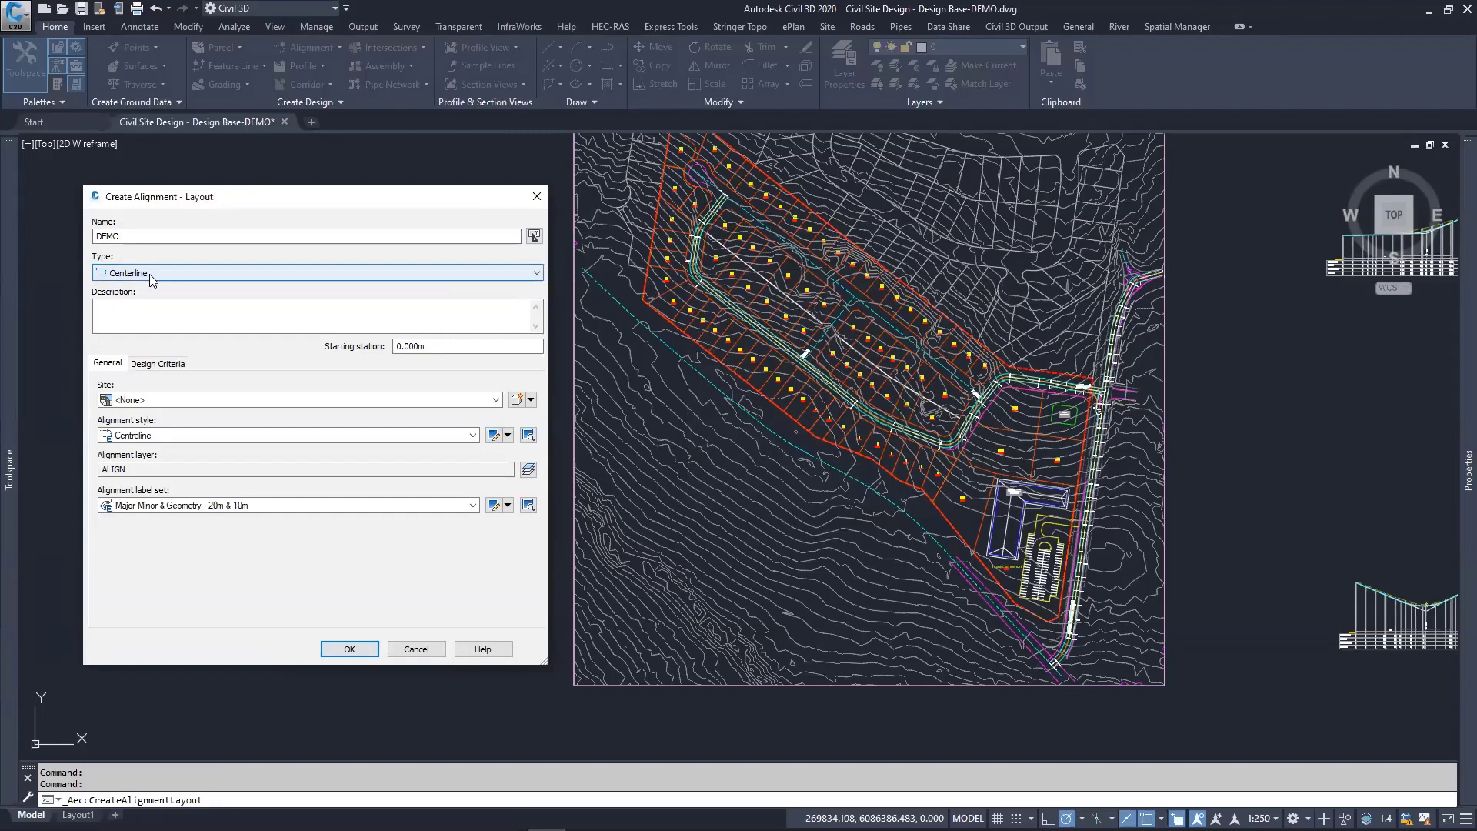
left_click(149, 274)
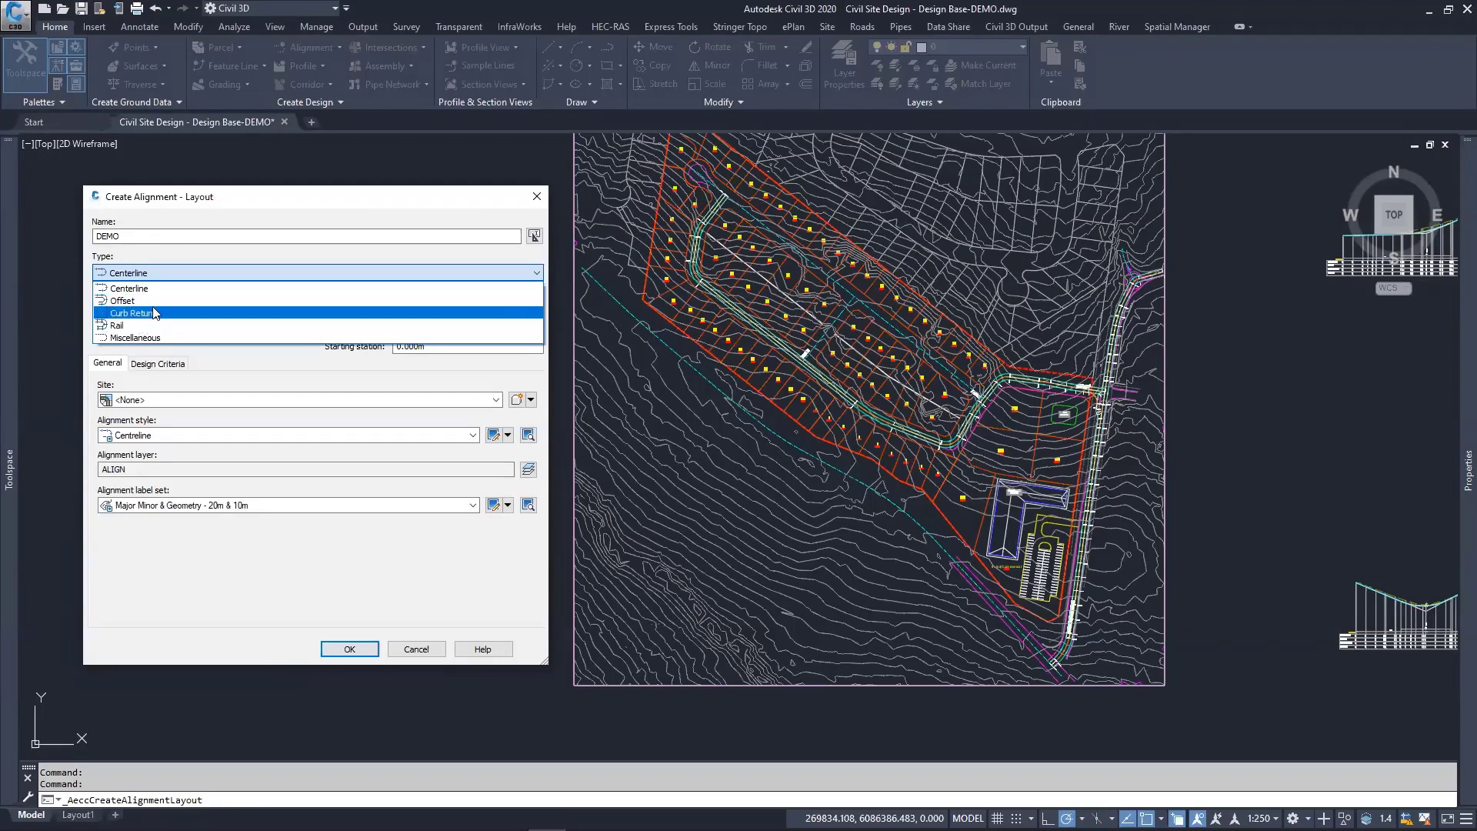
left_click(254, 206)
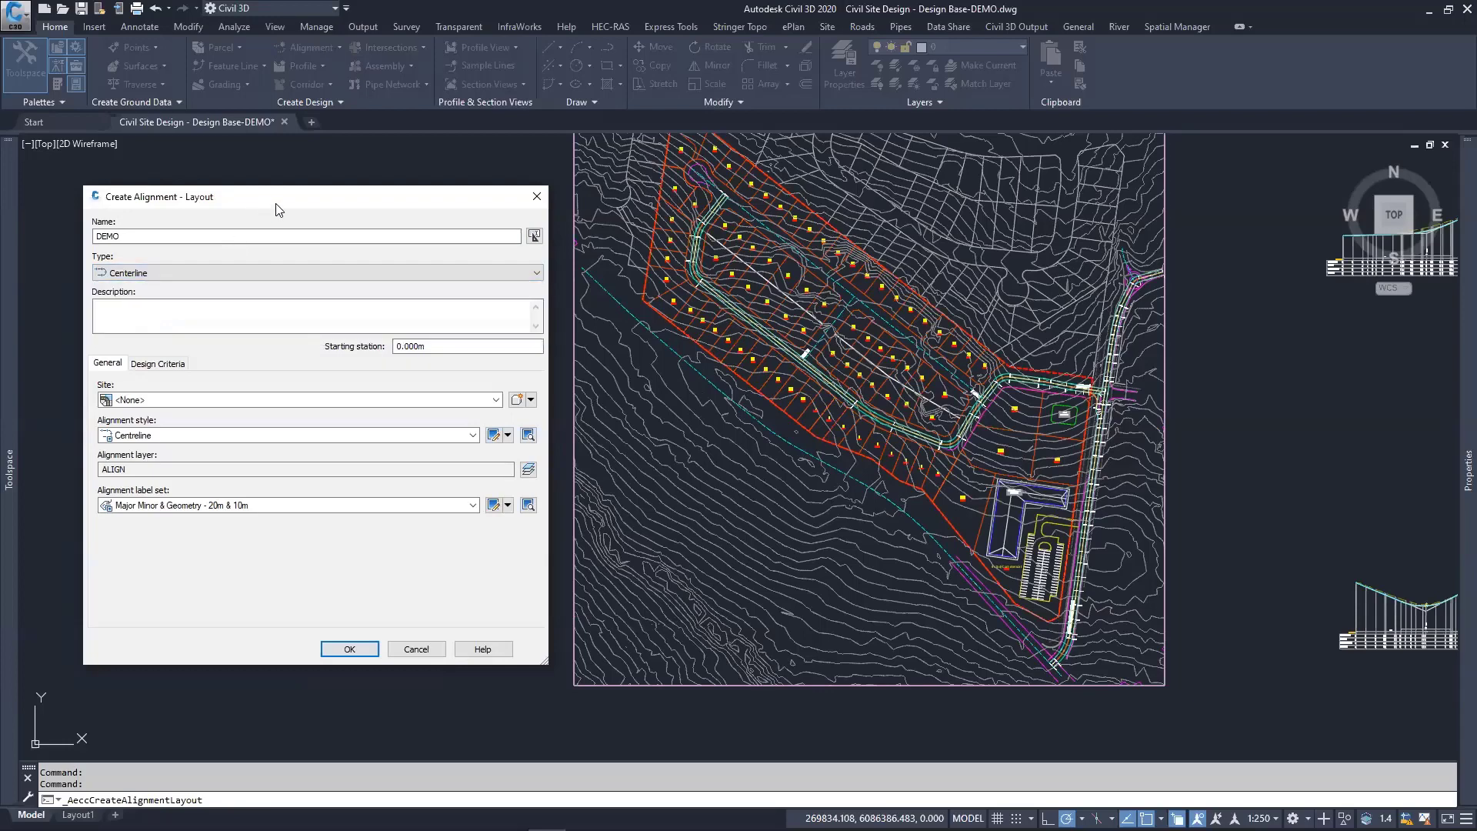
left_click(415, 646)
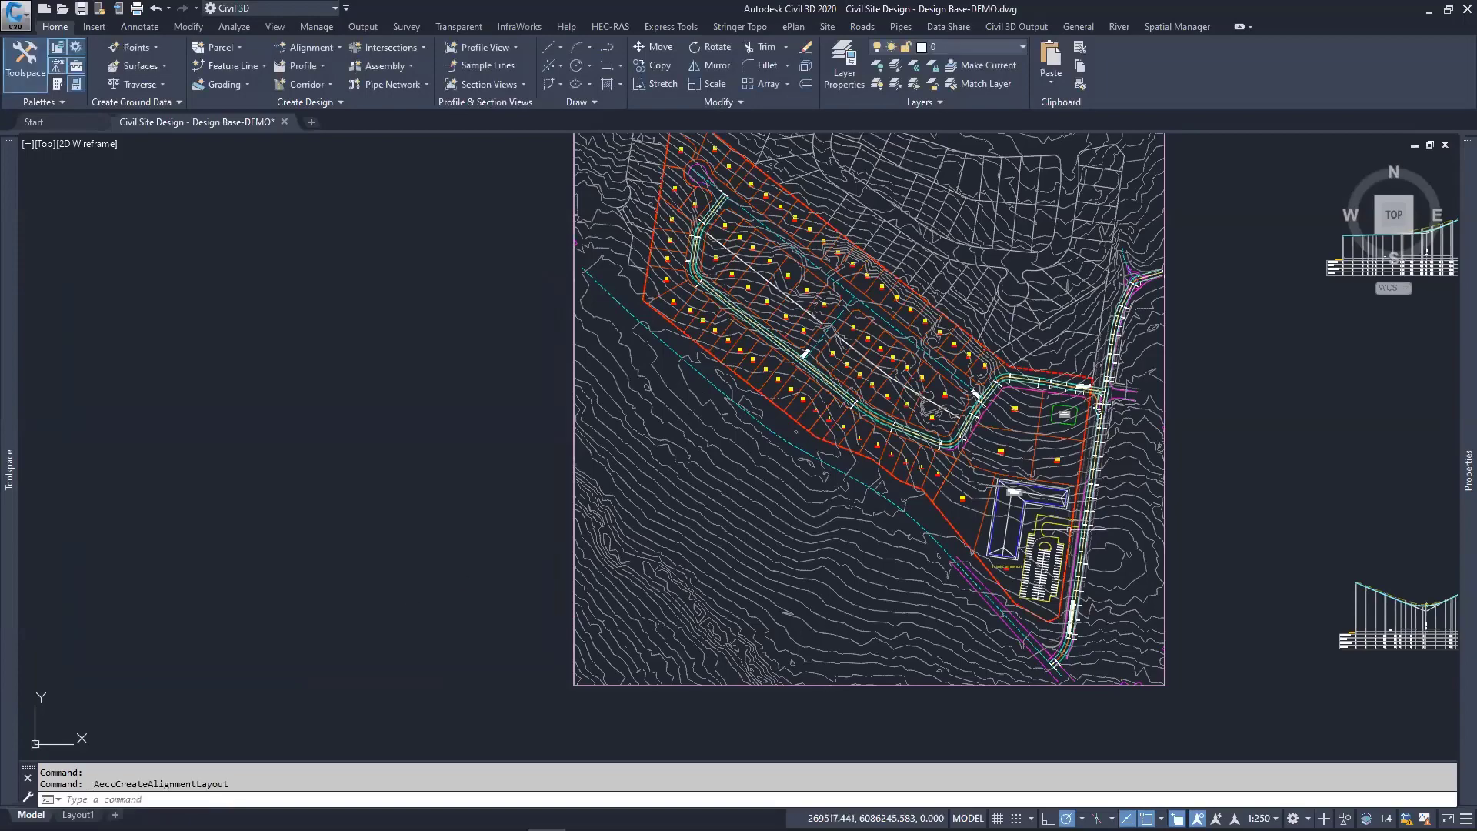
Step: Set the EXISTING CROWN ROAD alignment's type to Offset and review its offset parameters and design criteria
middle_click_drag(847, 385, 766, 414)
scroll(1023, 431, "up", 10)
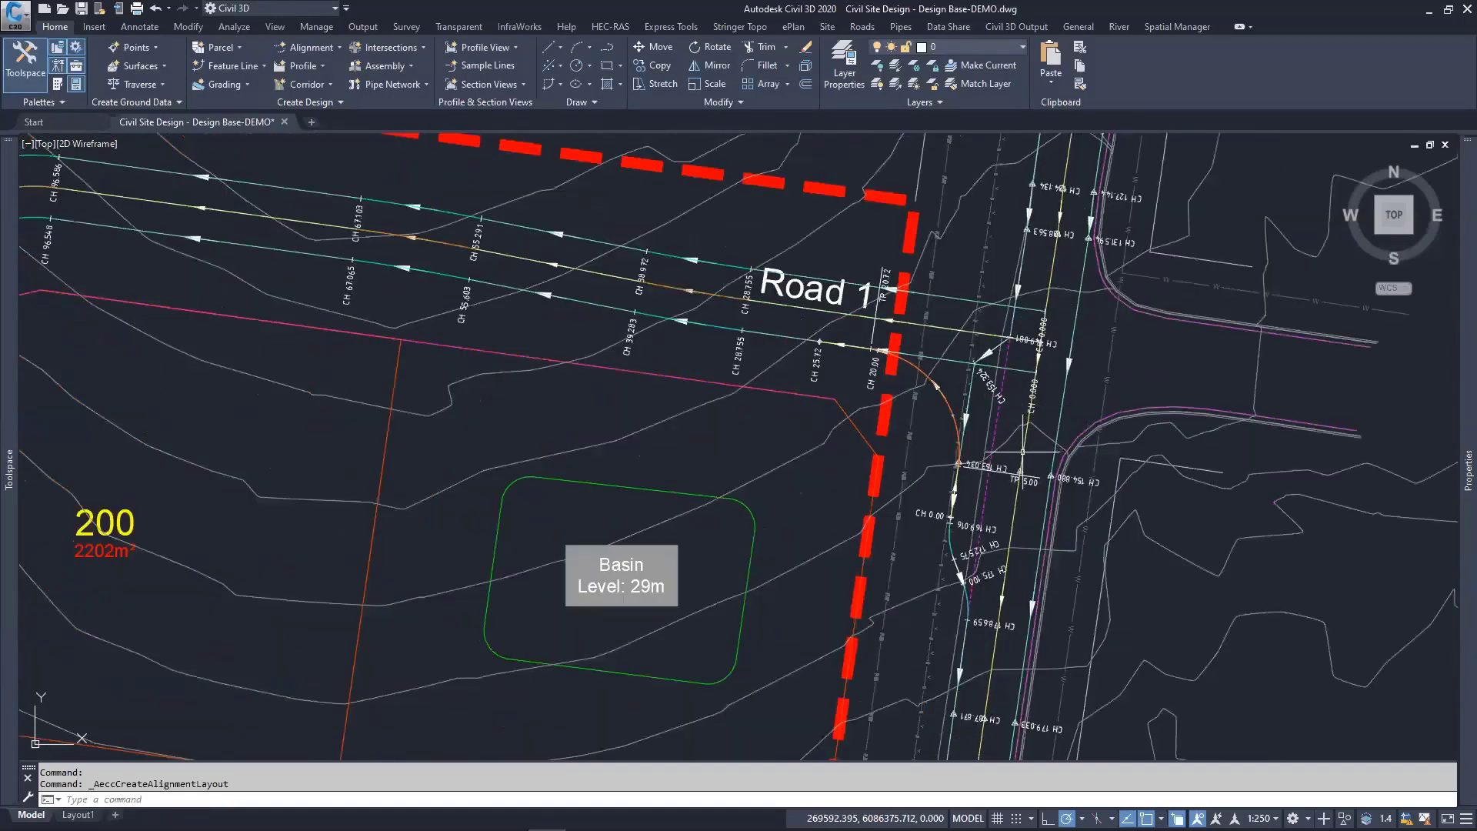
left_click(1025, 448)
left_click(292, 67)
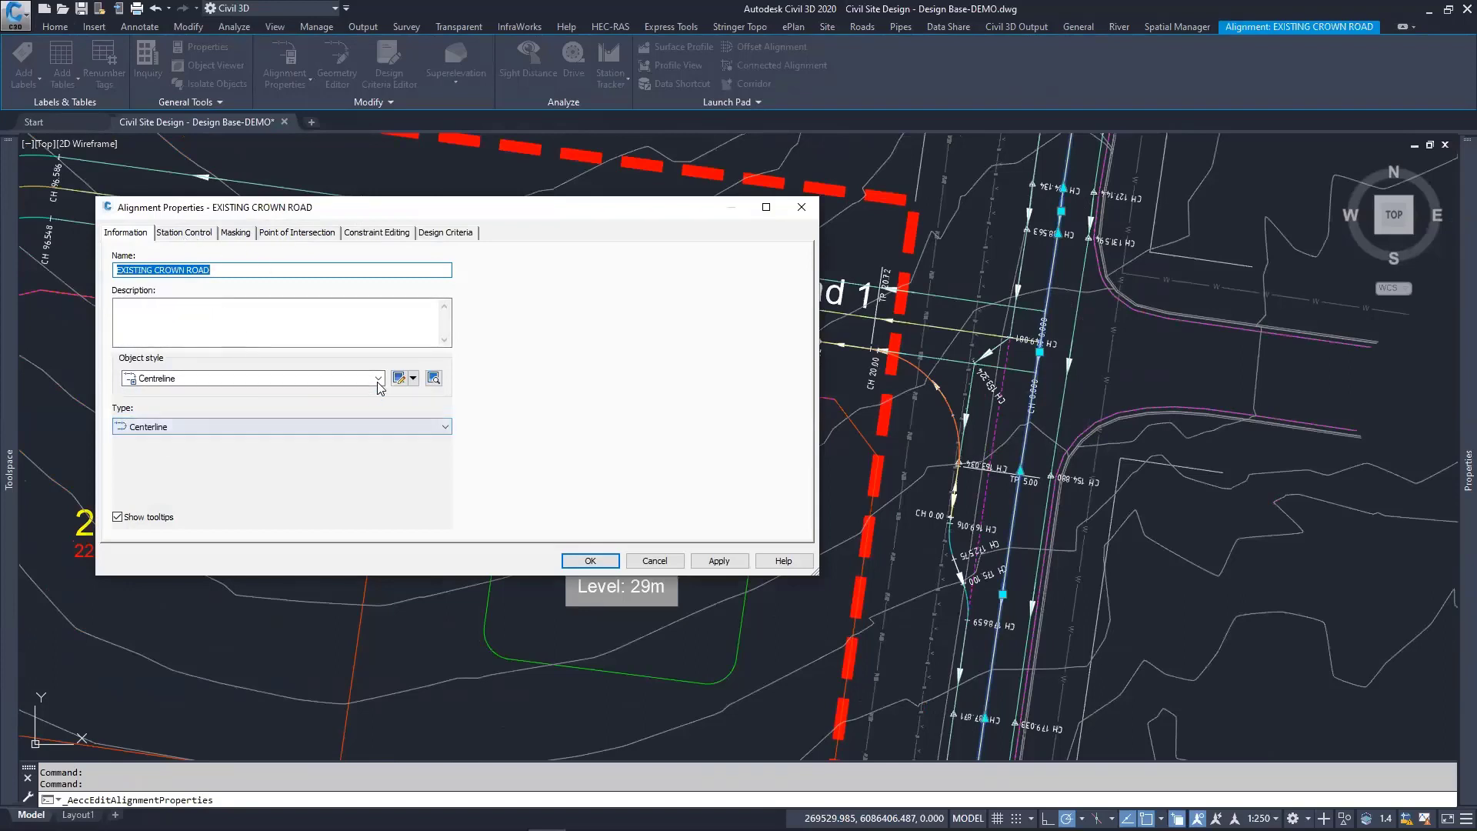
left_click(449, 430)
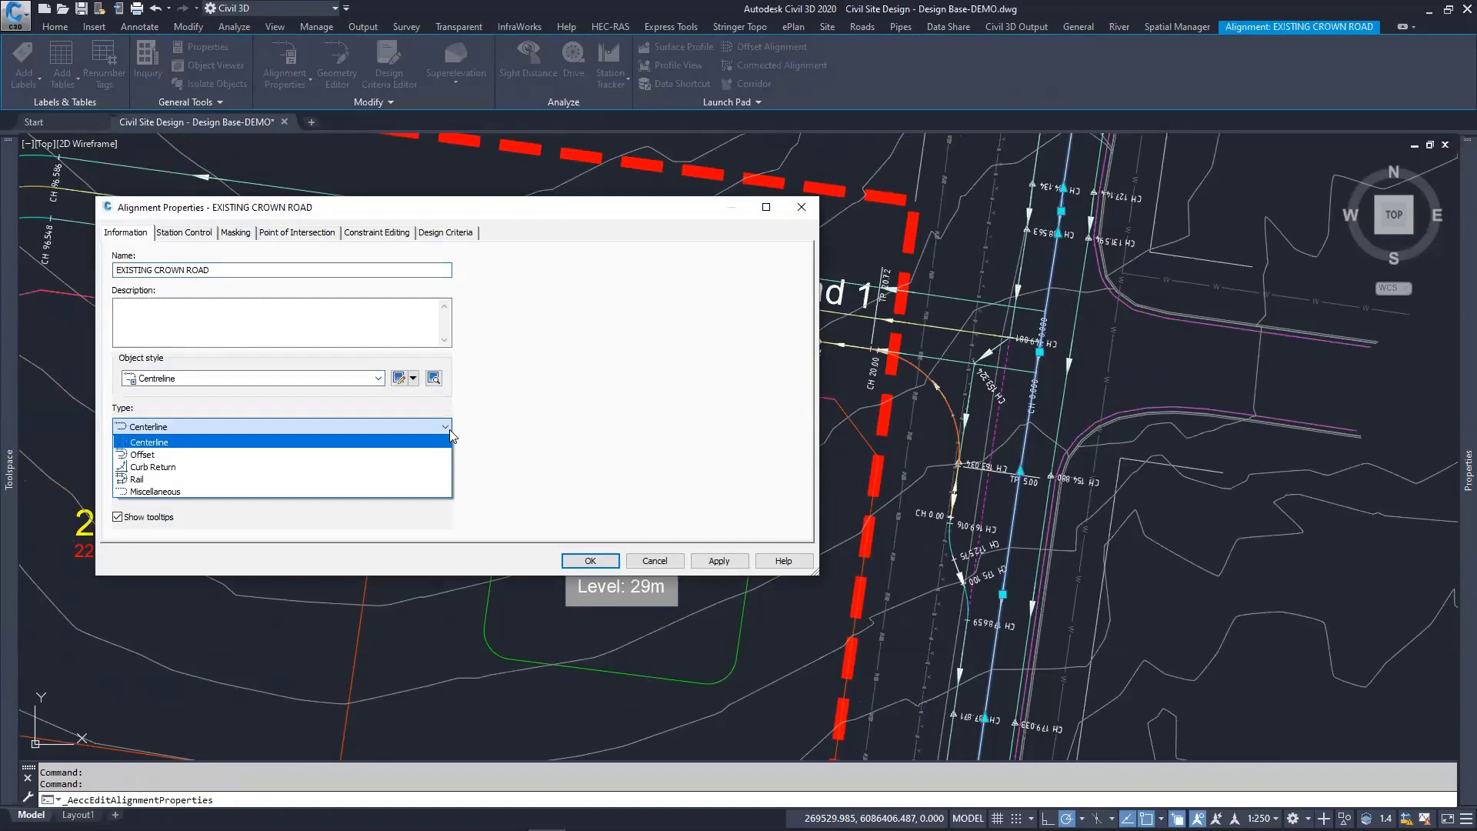
left_click(156, 455)
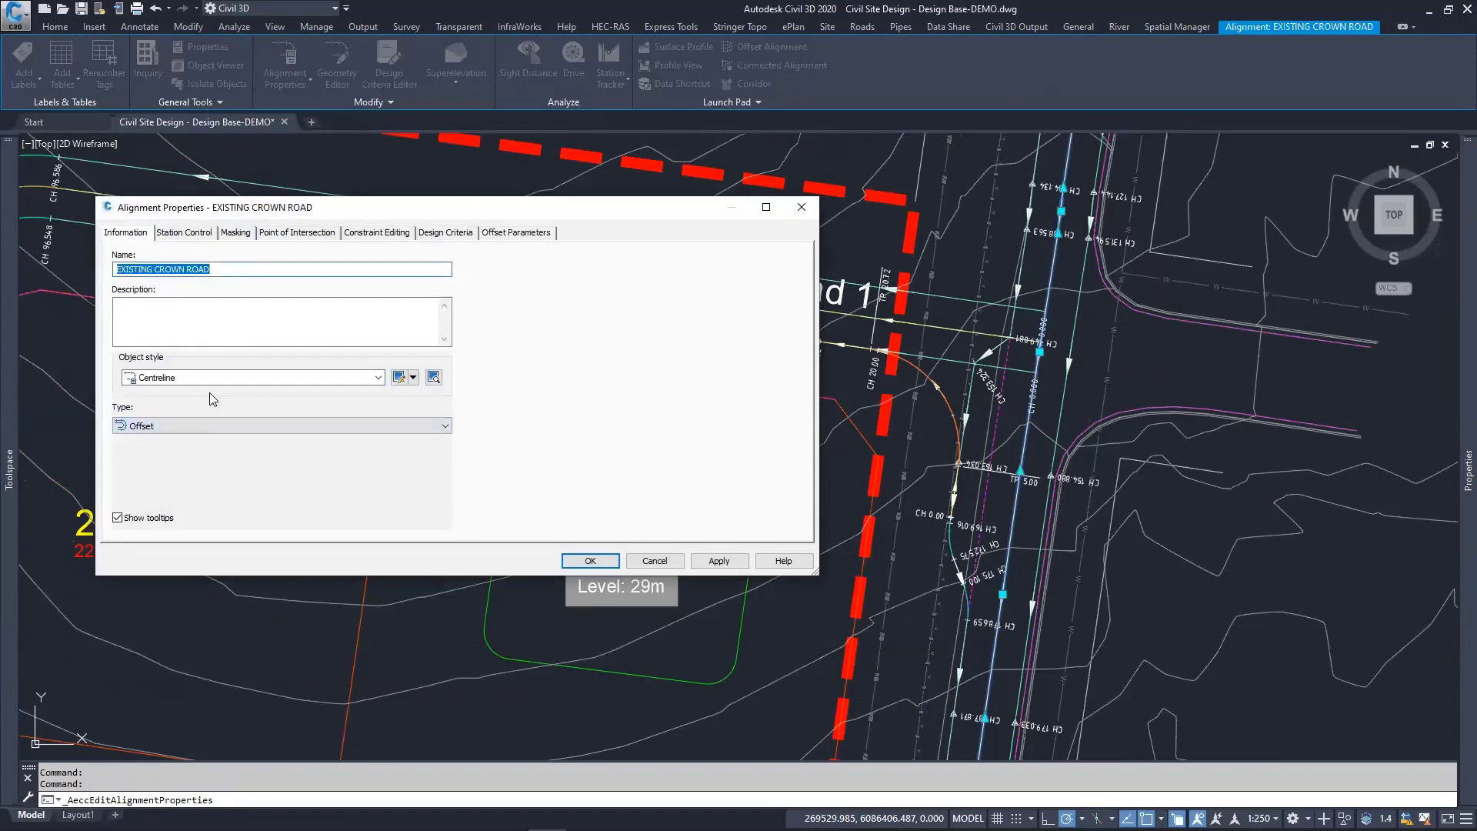
left_click(515, 234)
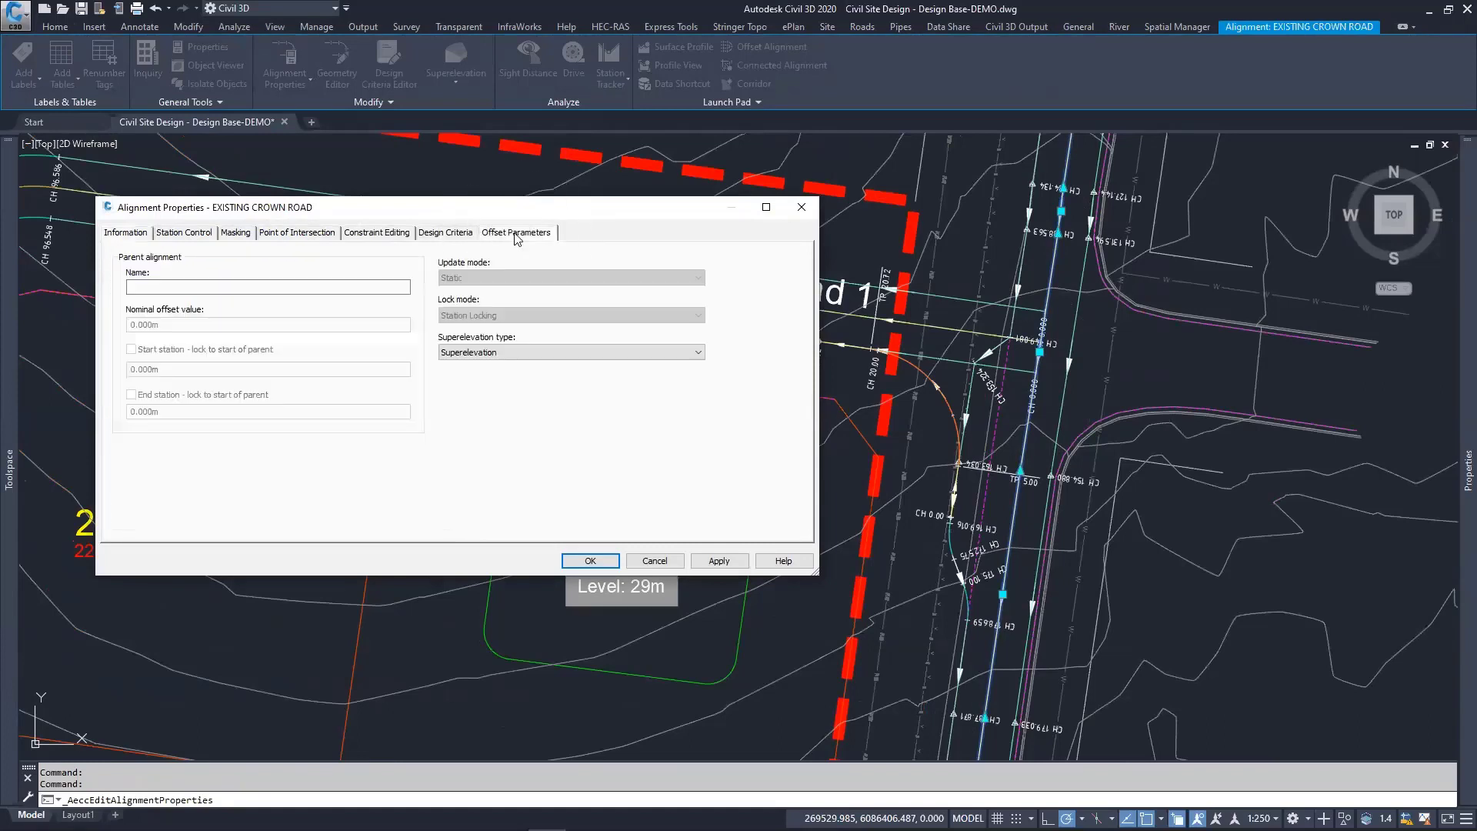
left_click(451, 235)
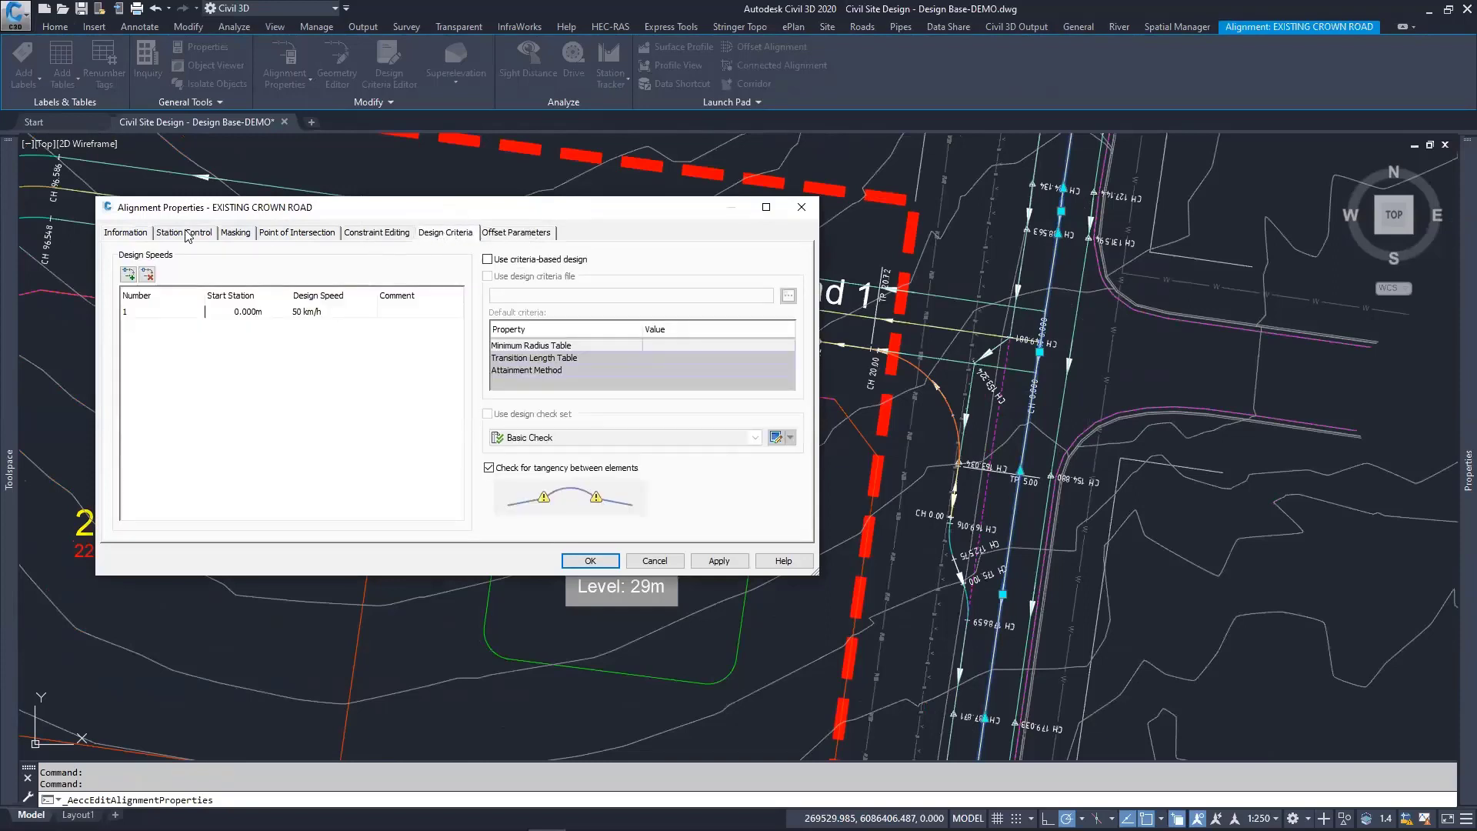
Step: Try the Curb Return type on the EXISTING CROWN ROAD alignment and discard the property changes
left_click(137, 233)
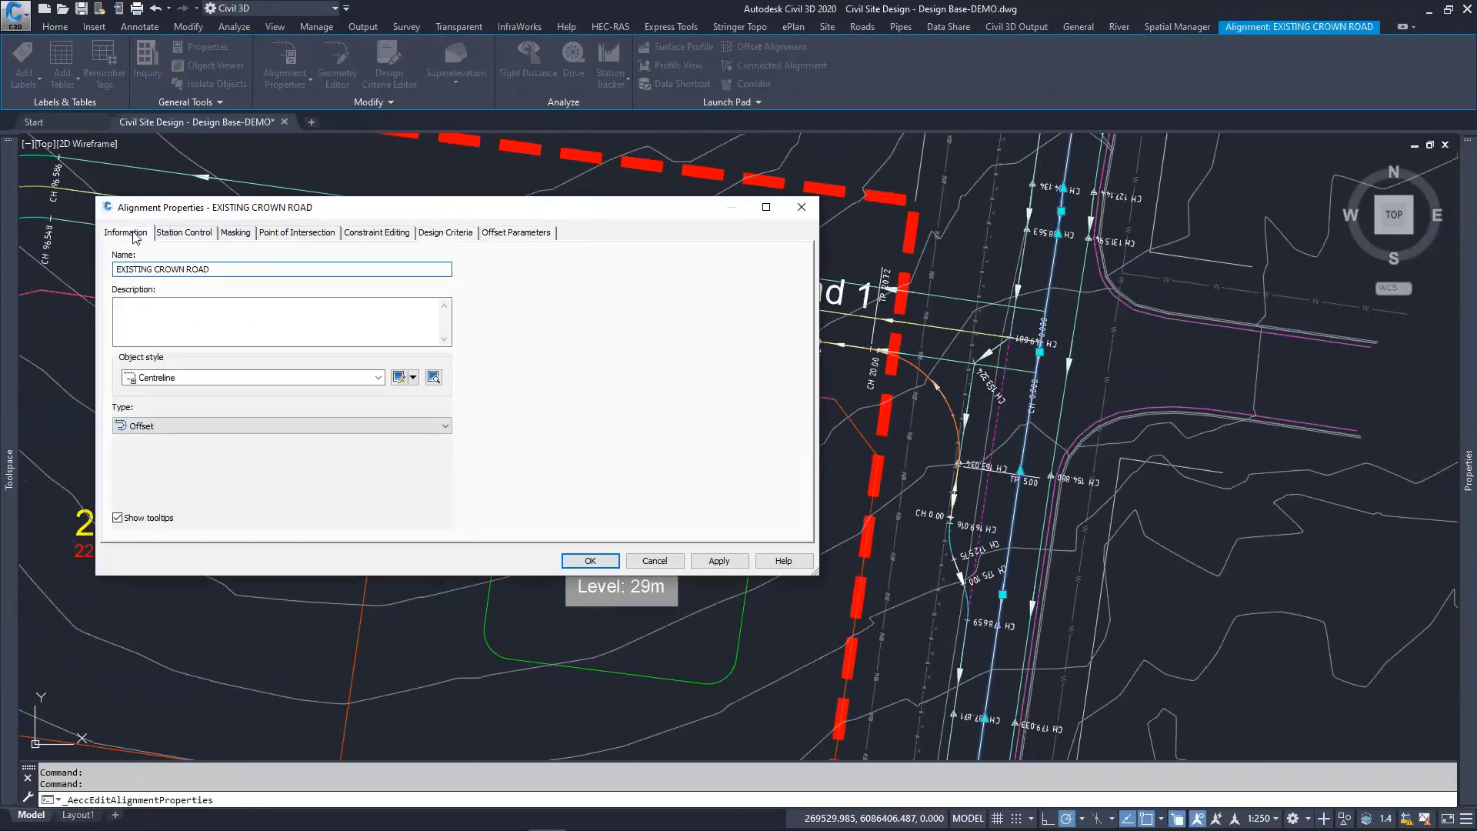
left_click(422, 427)
left_click(153, 466)
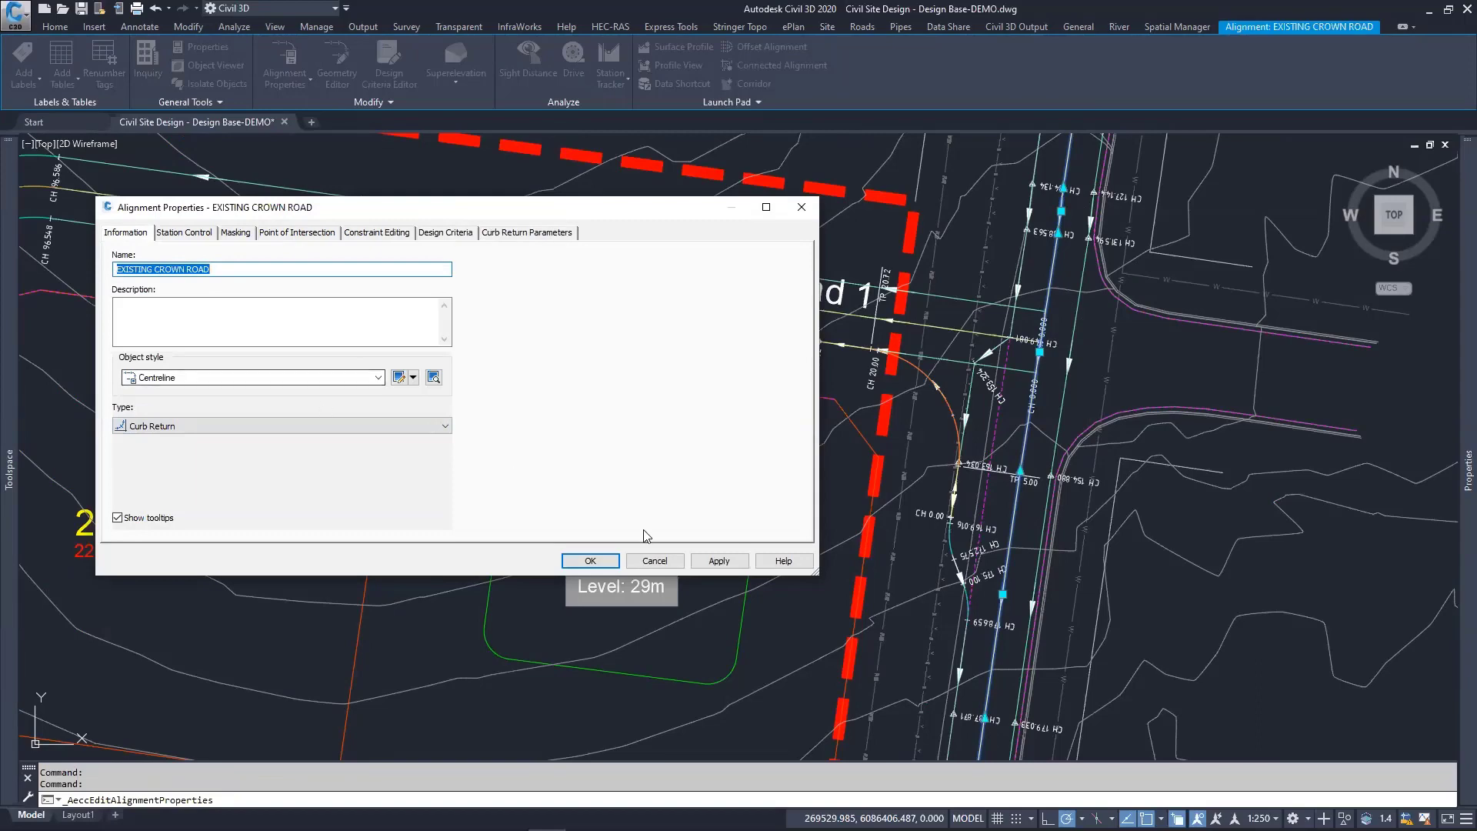
left_click(654, 561)
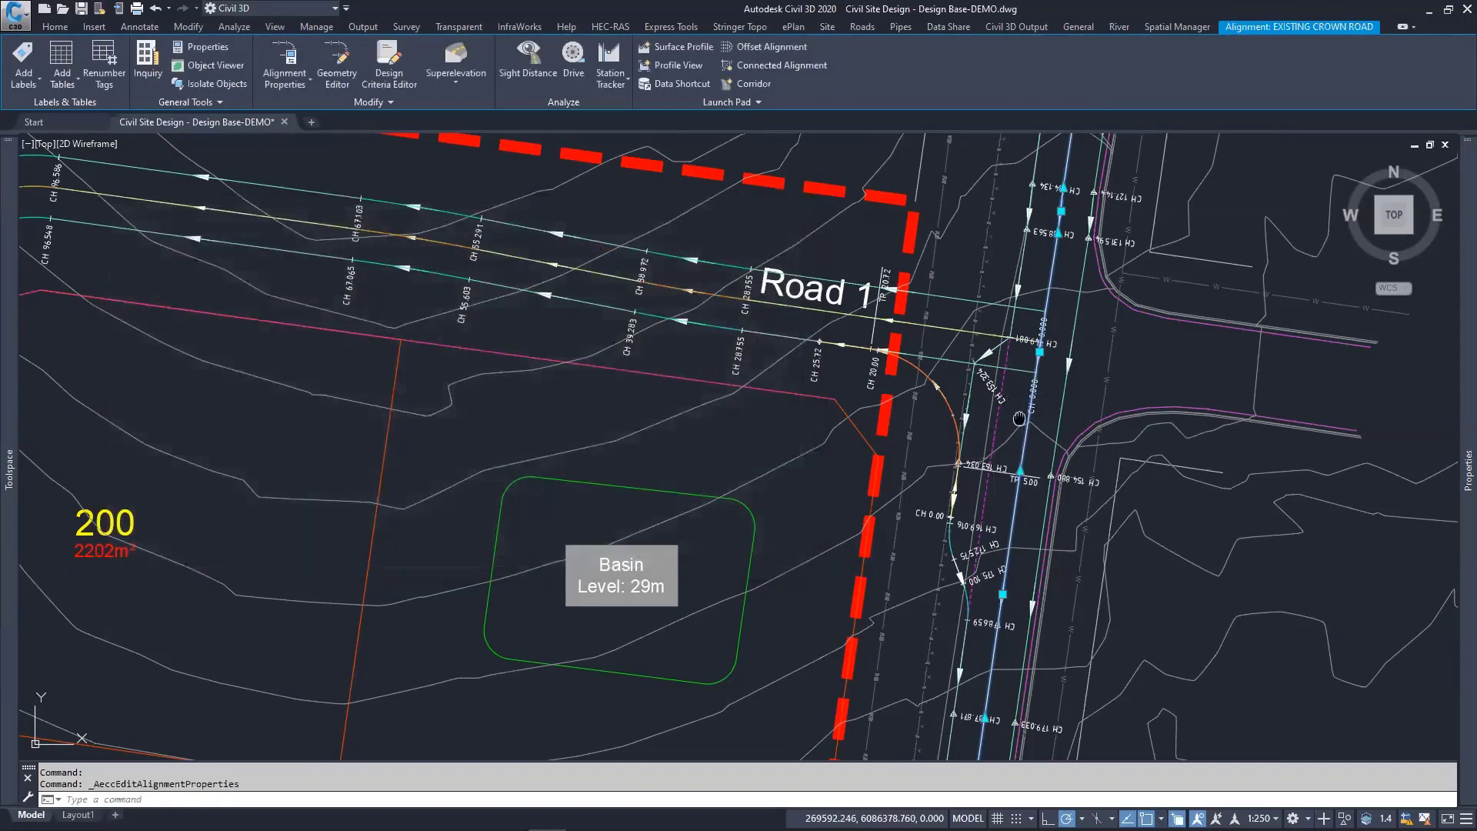
Step: Examine the offset parameters of the offset alignment on the east side of the existing crown road
middle_click_drag(1023, 421, 986, 331)
key("Escape")
key("Escape")
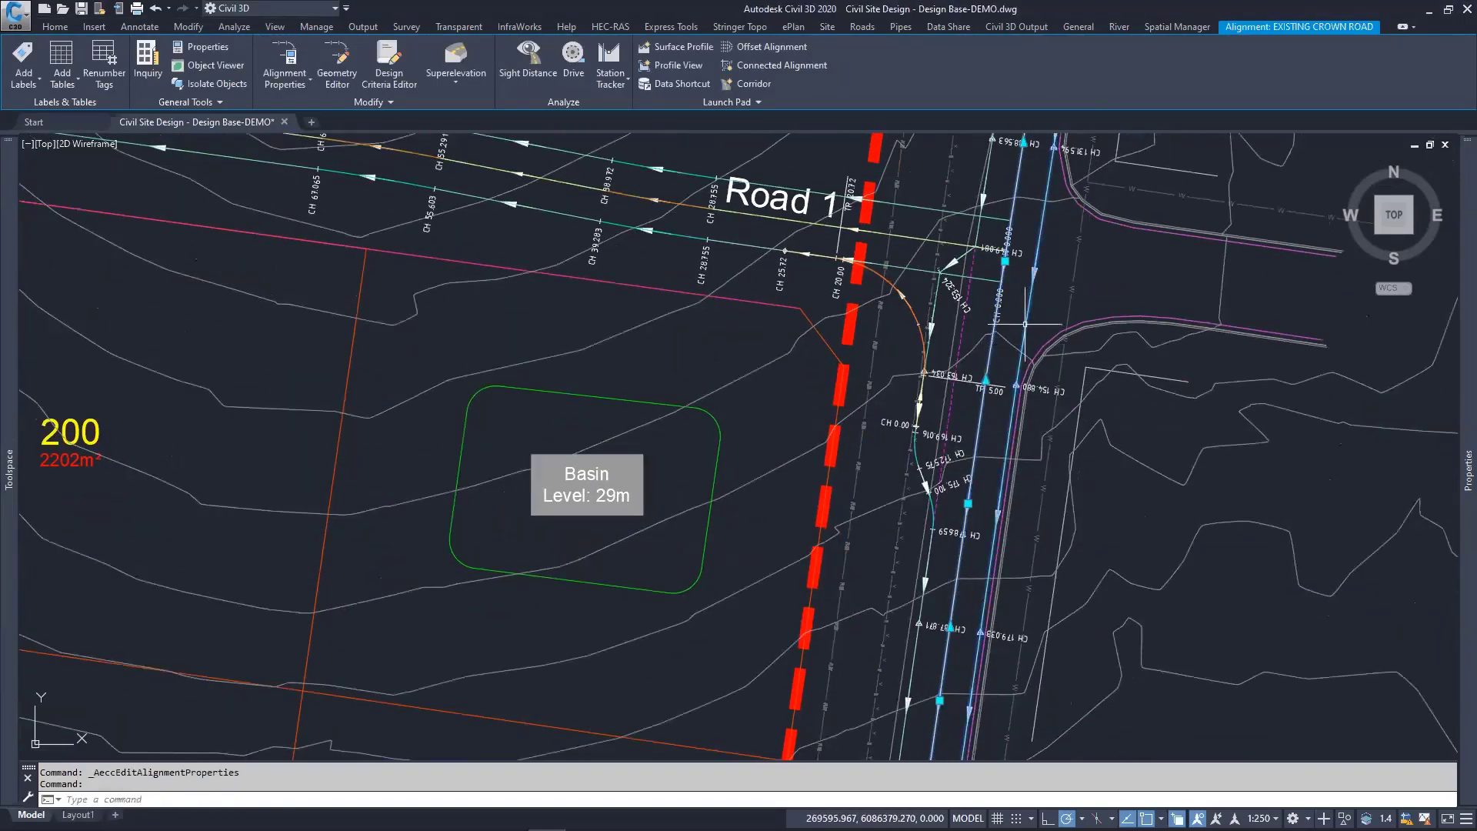
left_click(1030, 317)
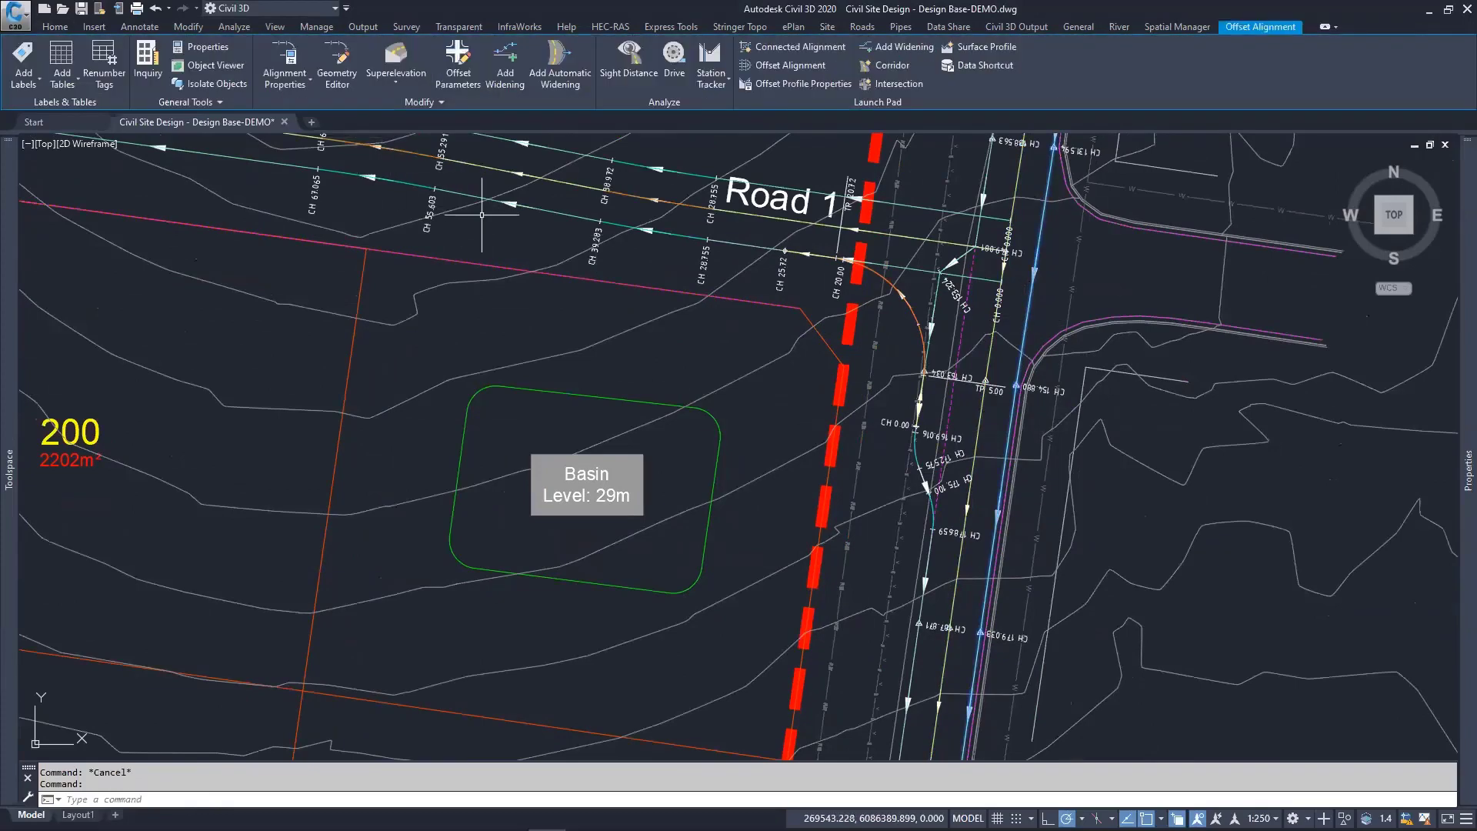
left_click(293, 58)
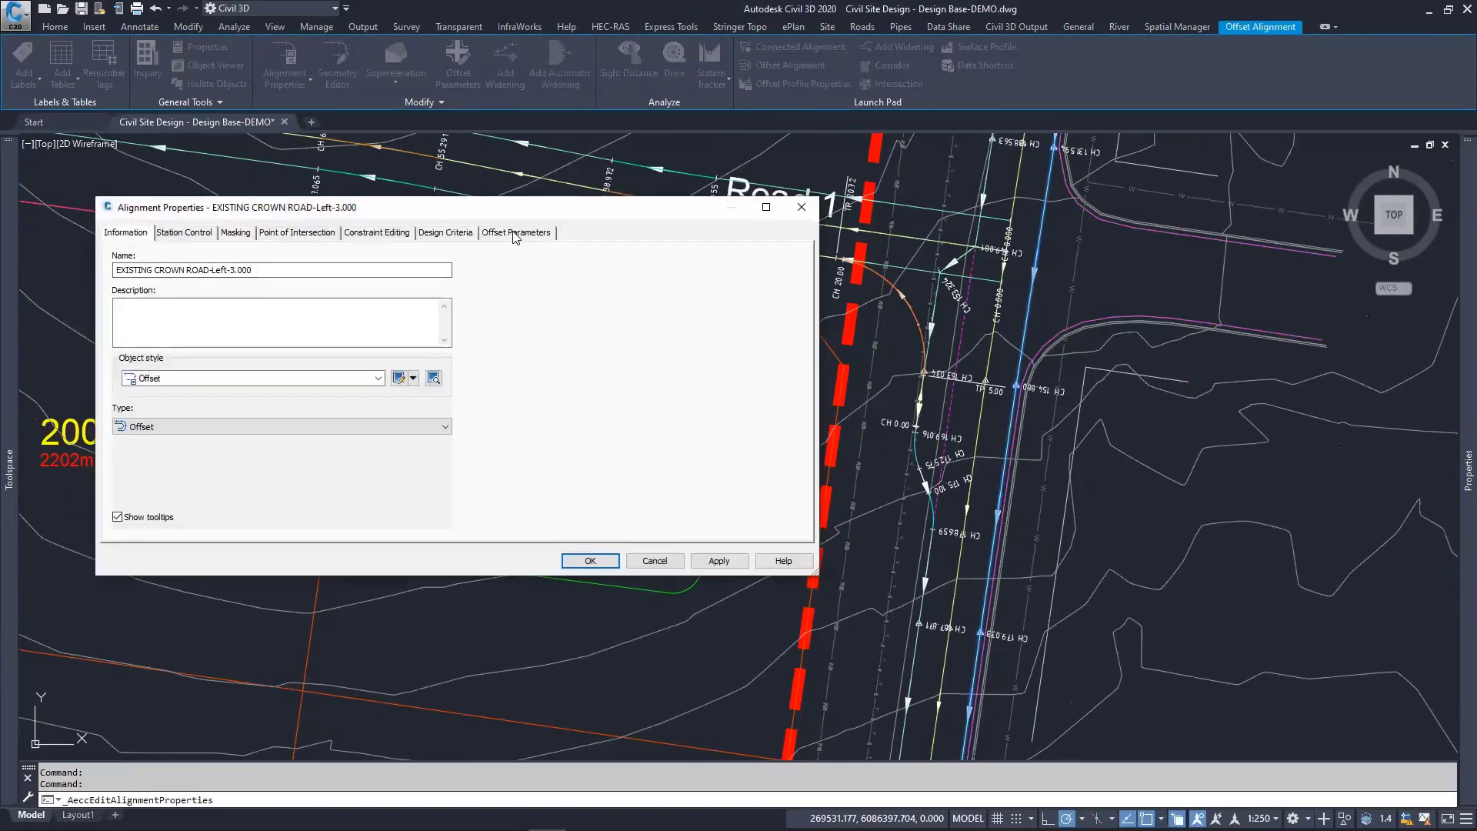
left_click(516, 233)
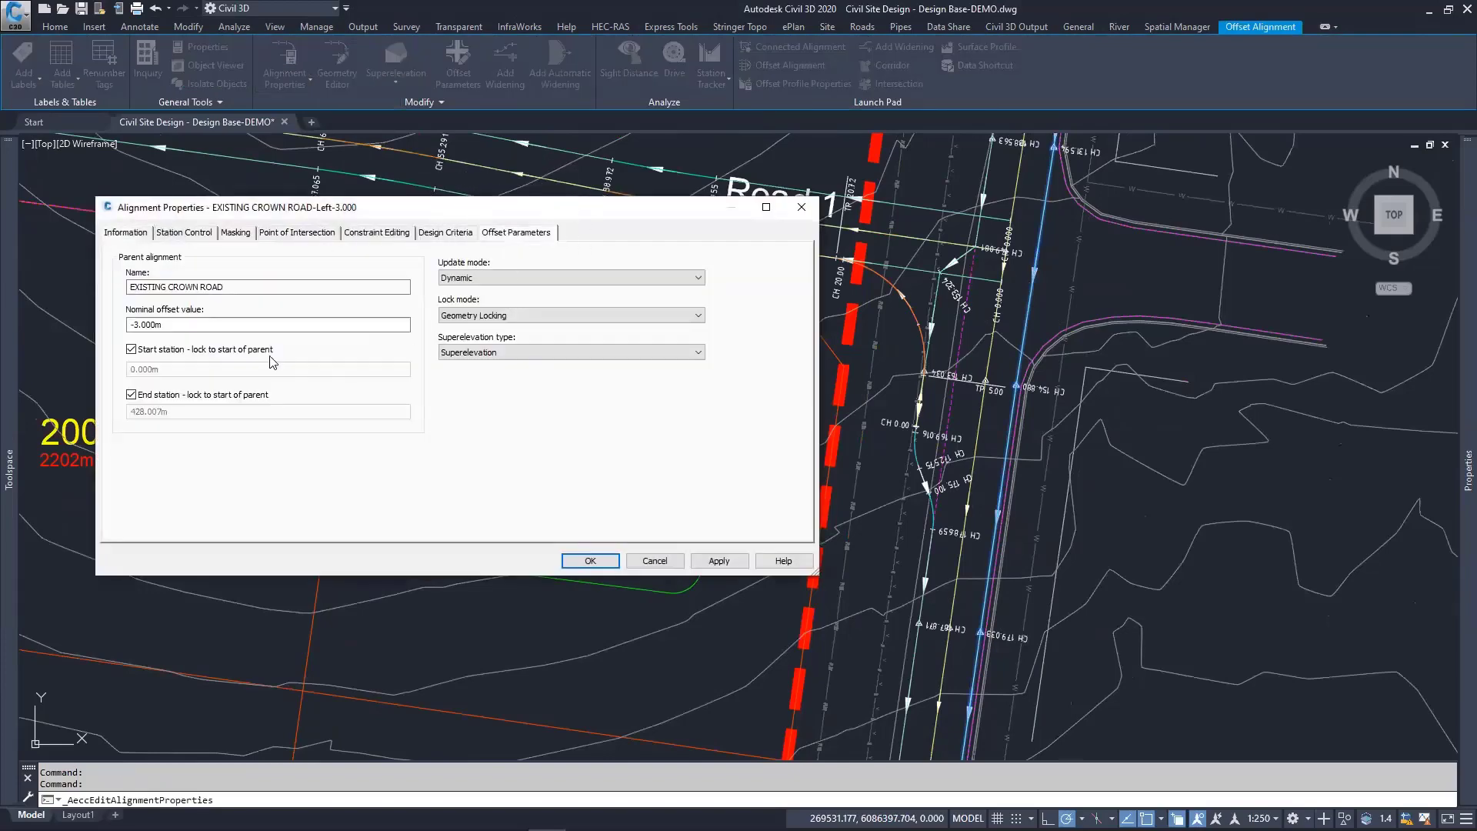
left_click(655, 561)
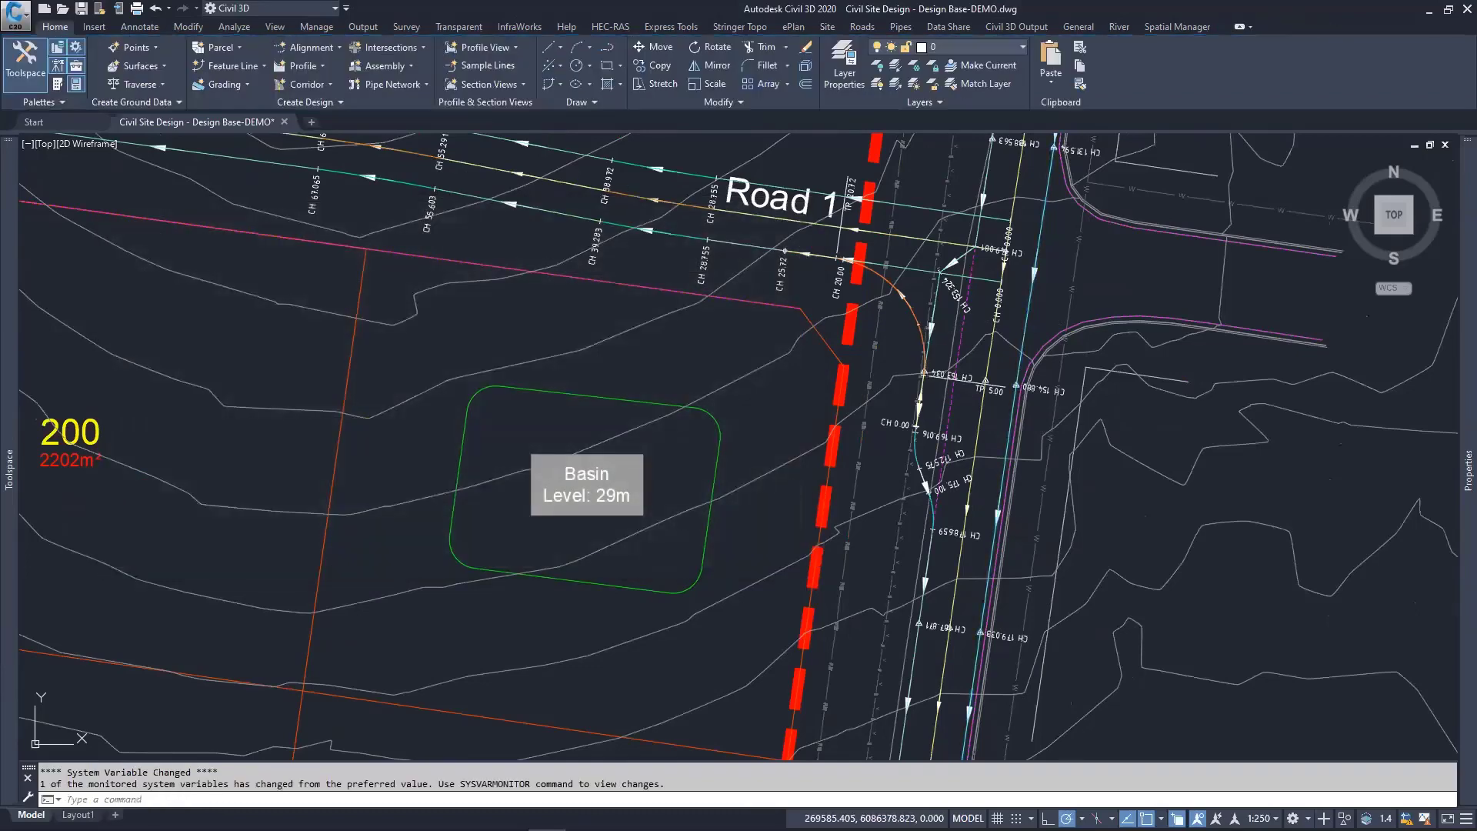
Step: Review the connection parameters and type of the connected alignment at the southwest corner of the Road 1 intersection, discarding any changes
left_click(958, 362)
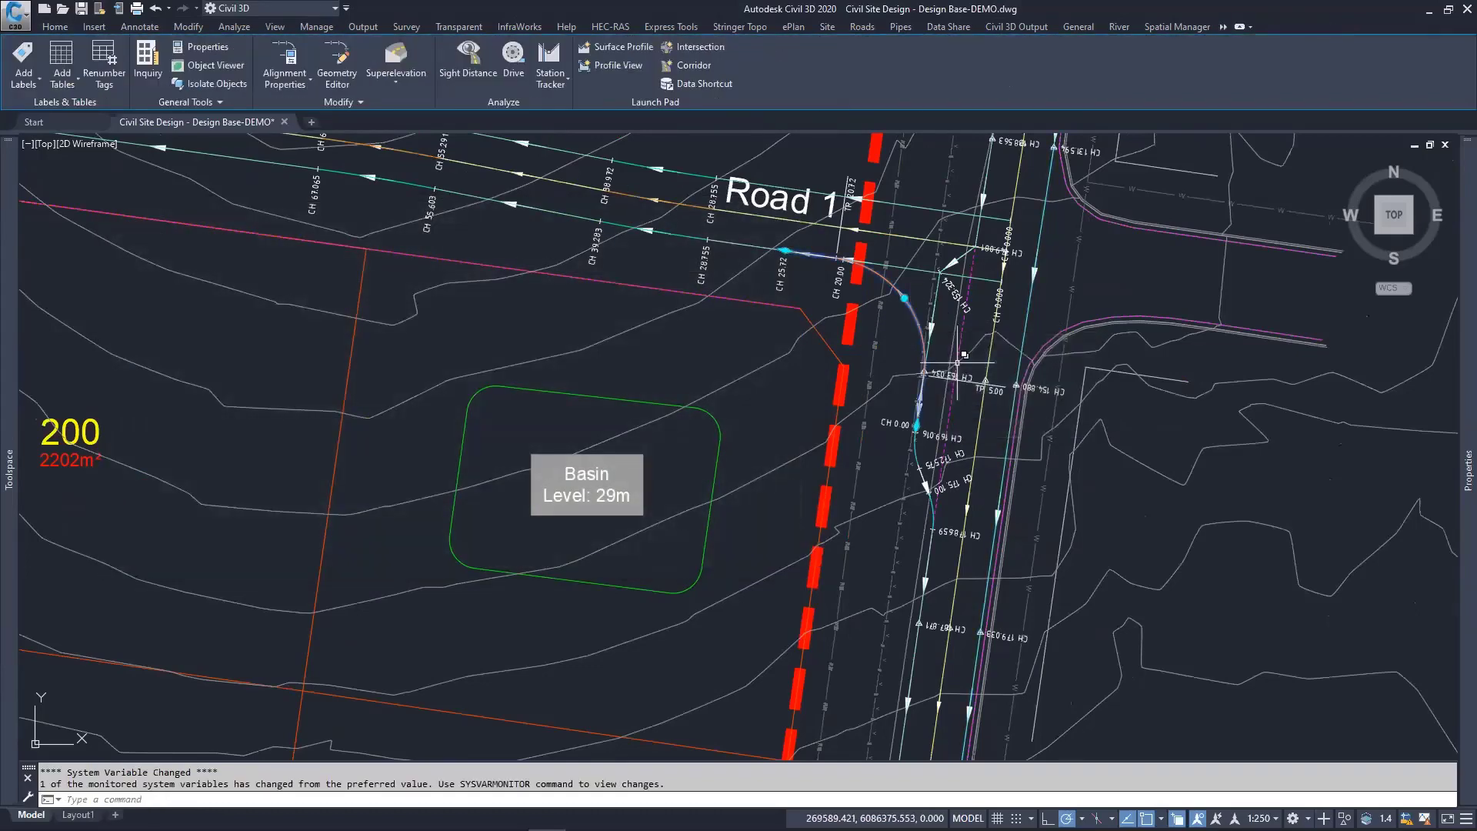
left_click(295, 62)
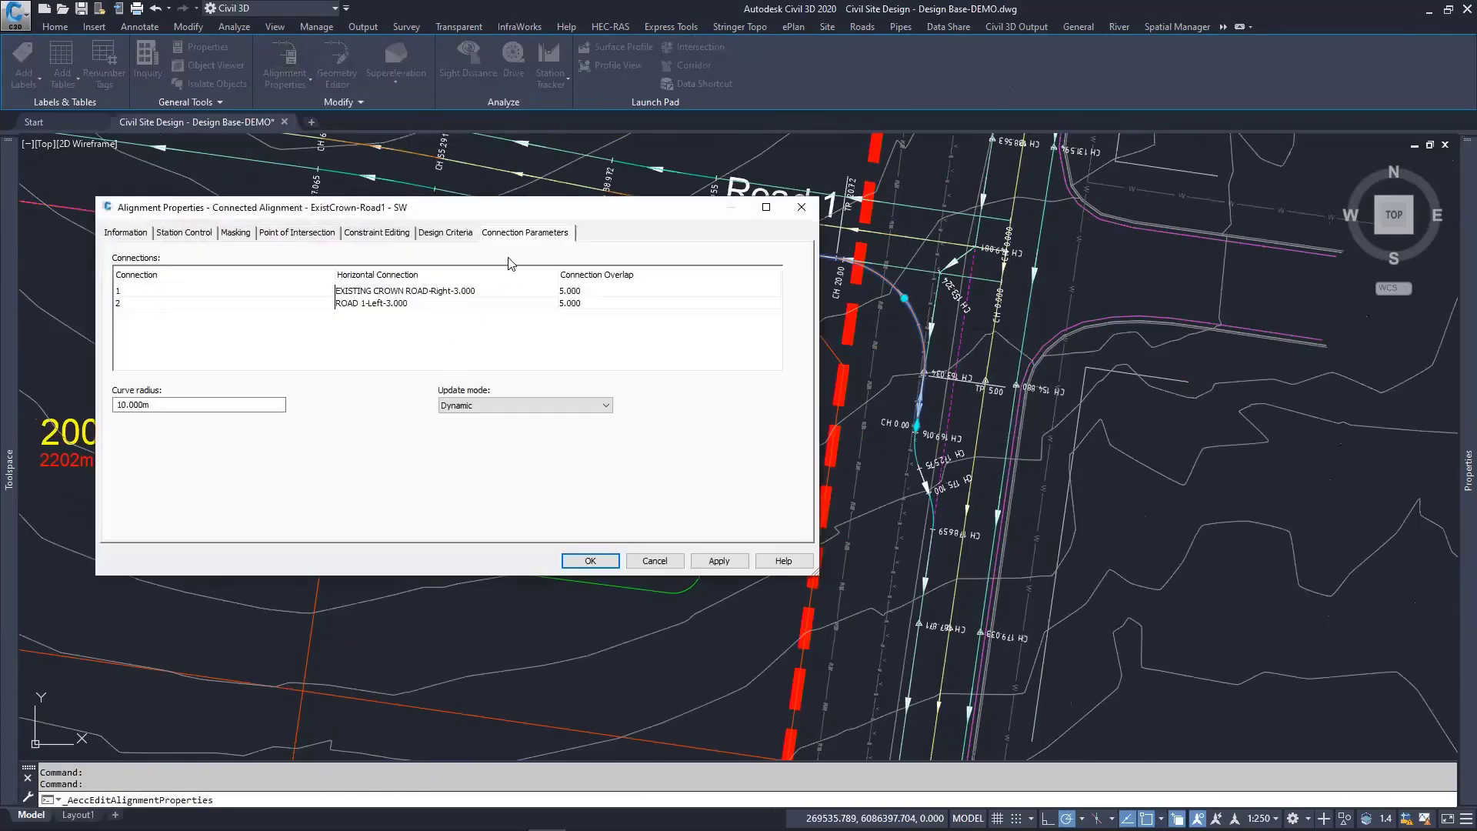
left_click(521, 235)
left_click(127, 234)
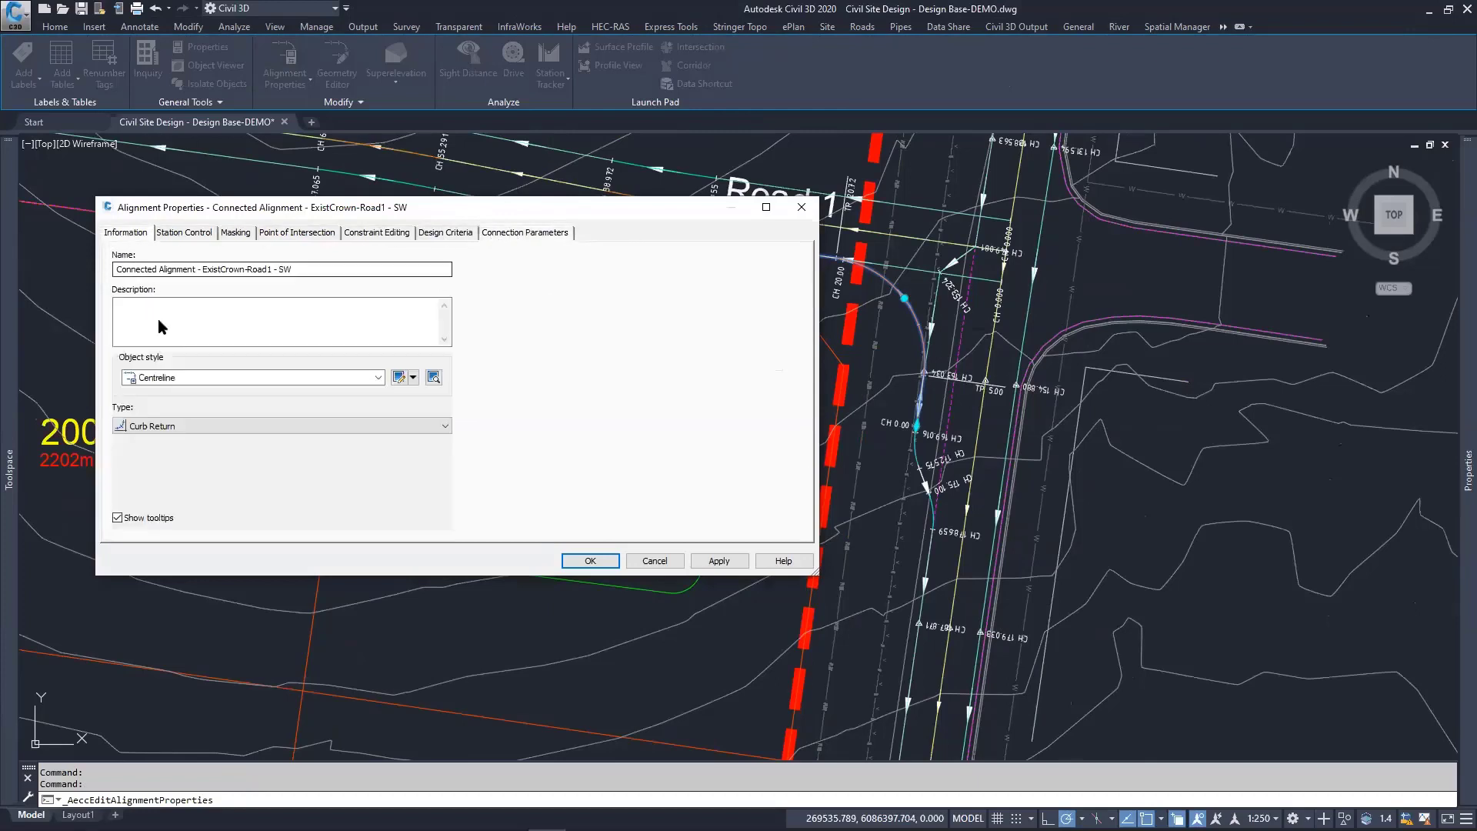
left_click(181, 426)
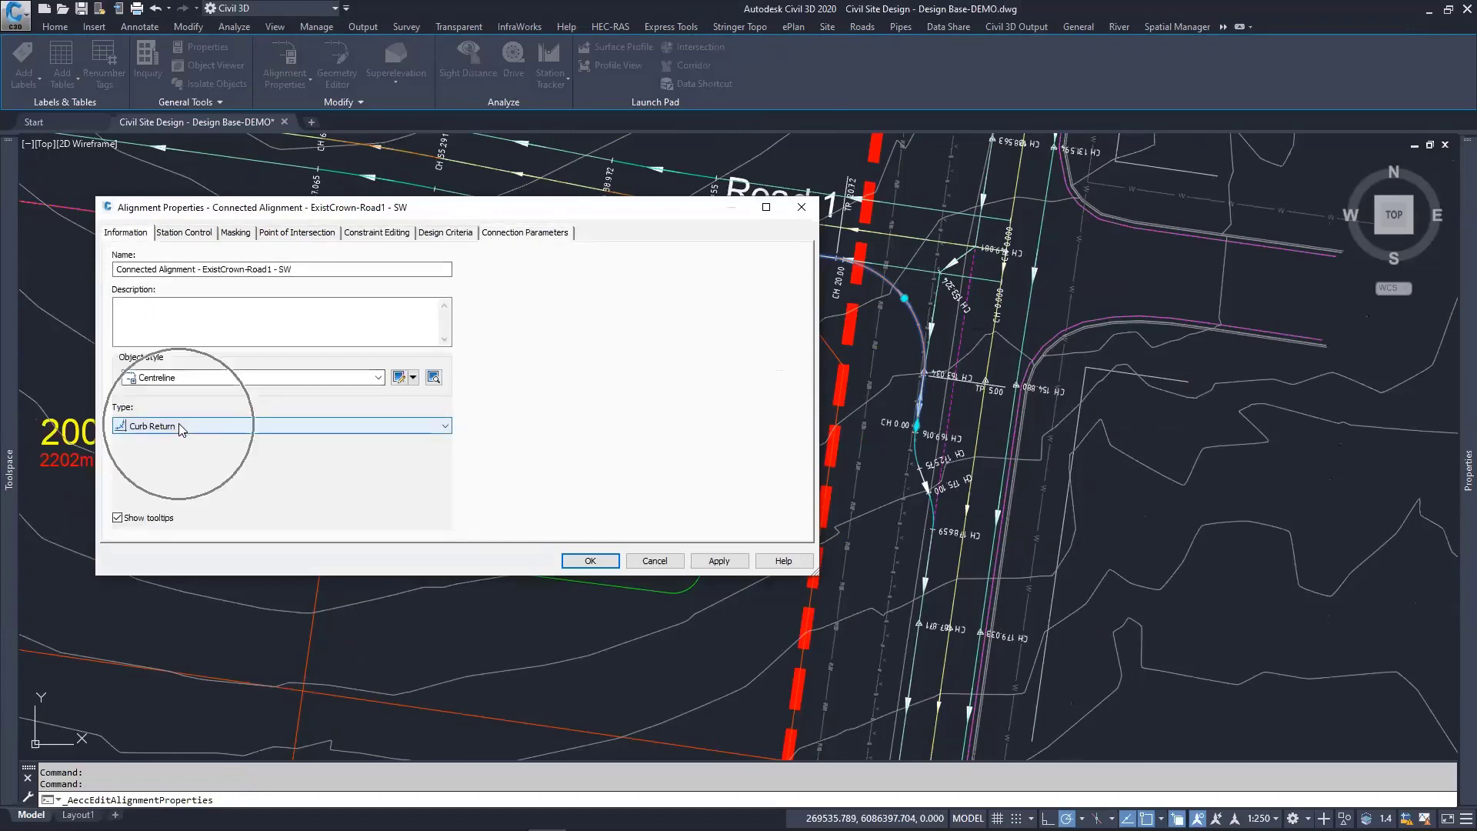
left_click(662, 561)
key("Escape")
key("Escape")
Step: Expand the drawing's alignment collection and examine which alignments are listed under Centerline Alignments
mouse_move(354, 570)
middle_mouse_down()
mouse_move(499, 505)
mouse_move(755, 502)
middle_mouse_up()
scroll(755, 529, "down", 2)
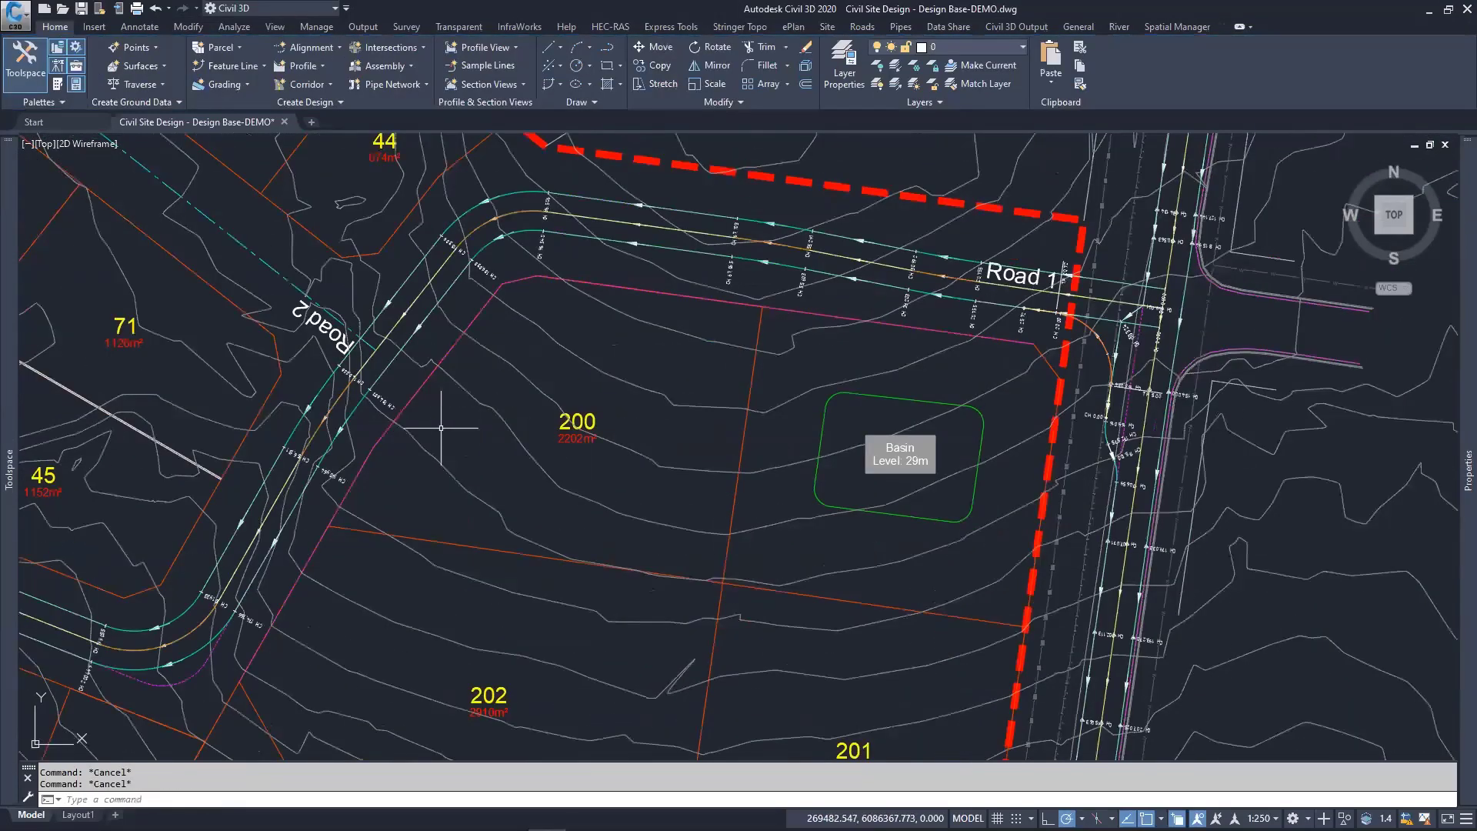
mouse_move(8, 392)
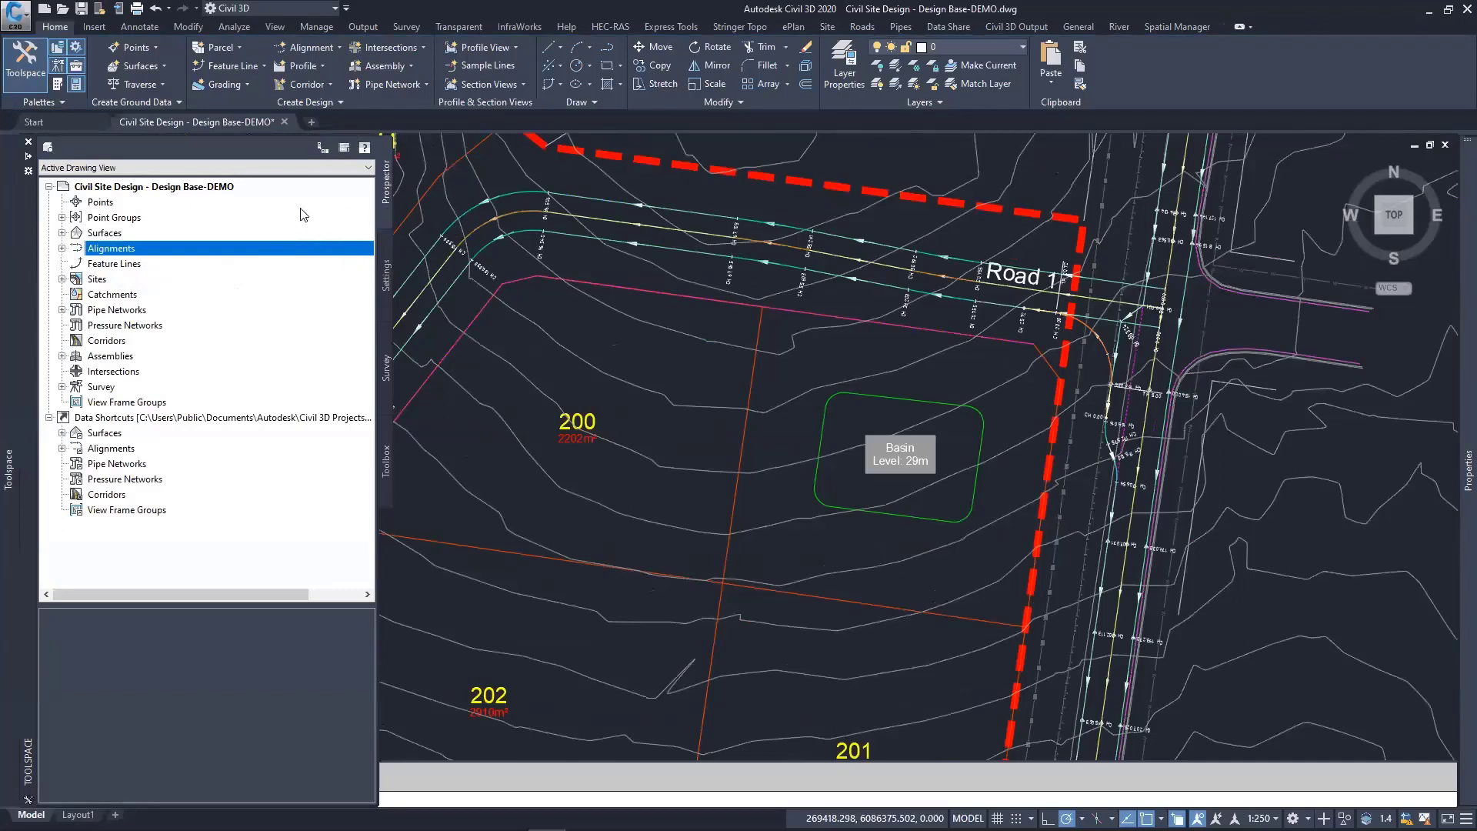
left_click(63, 248)
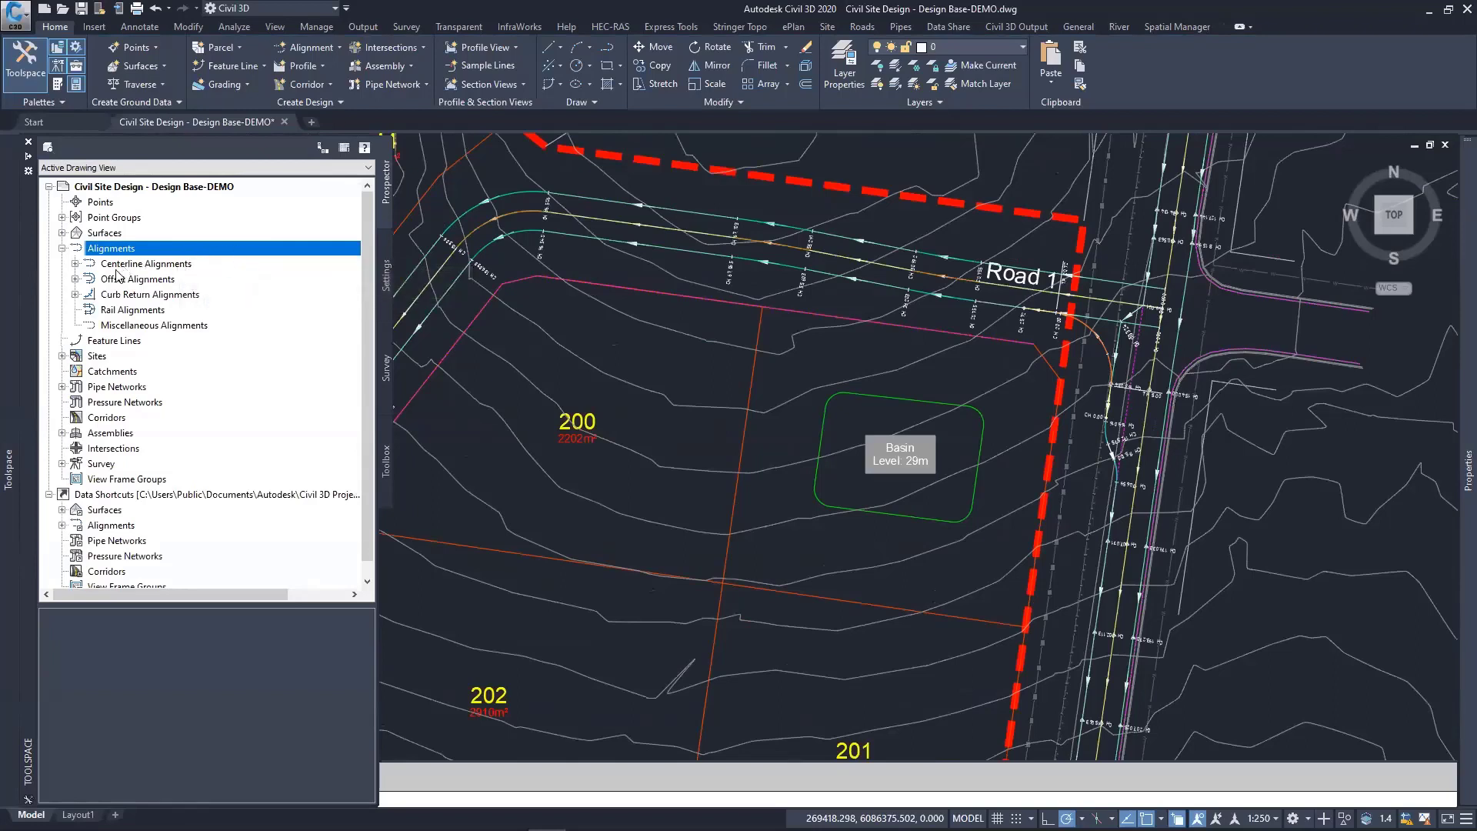
left_click(74, 264)
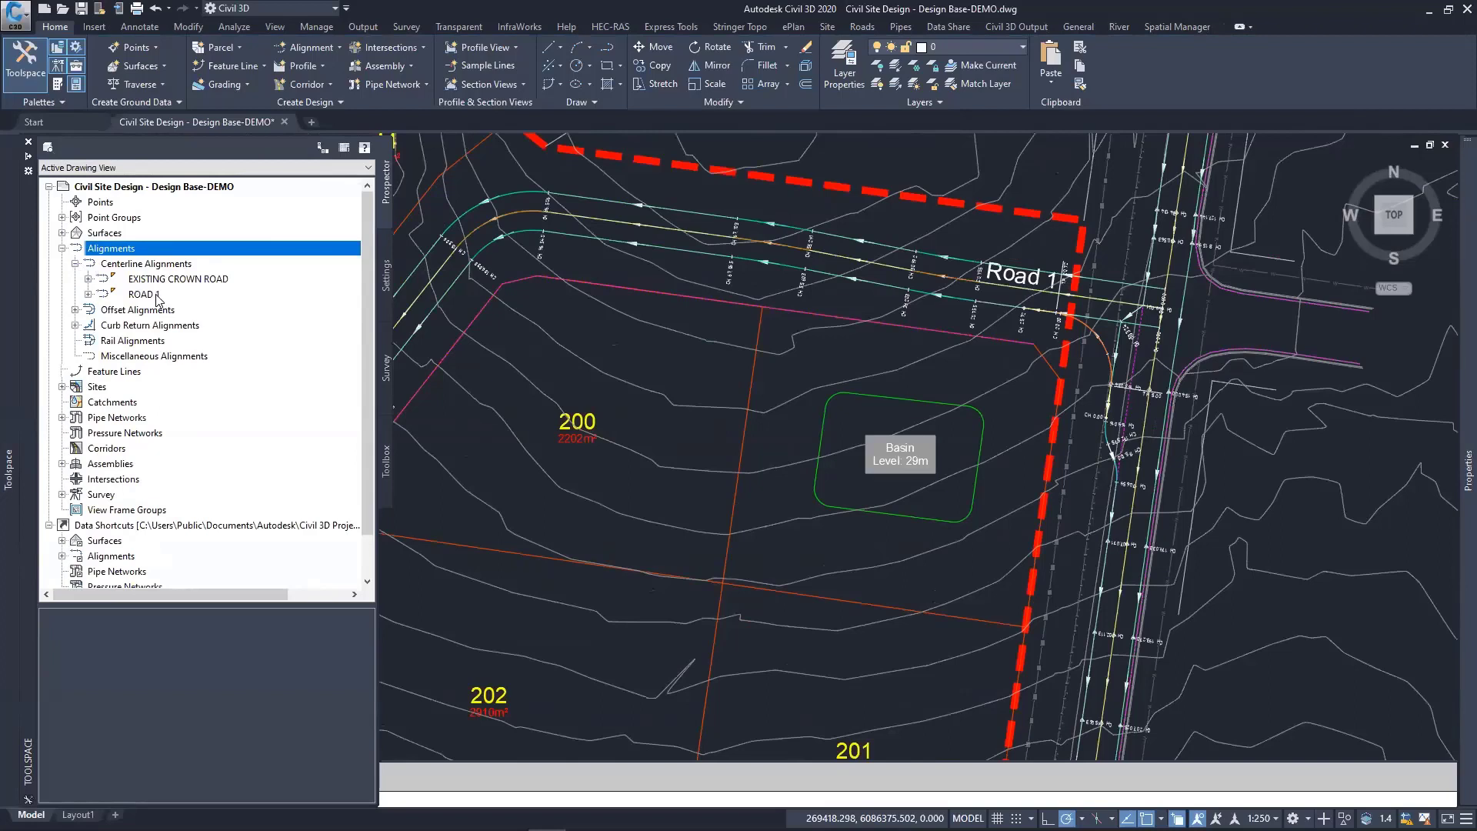
mouse_move(157, 299)
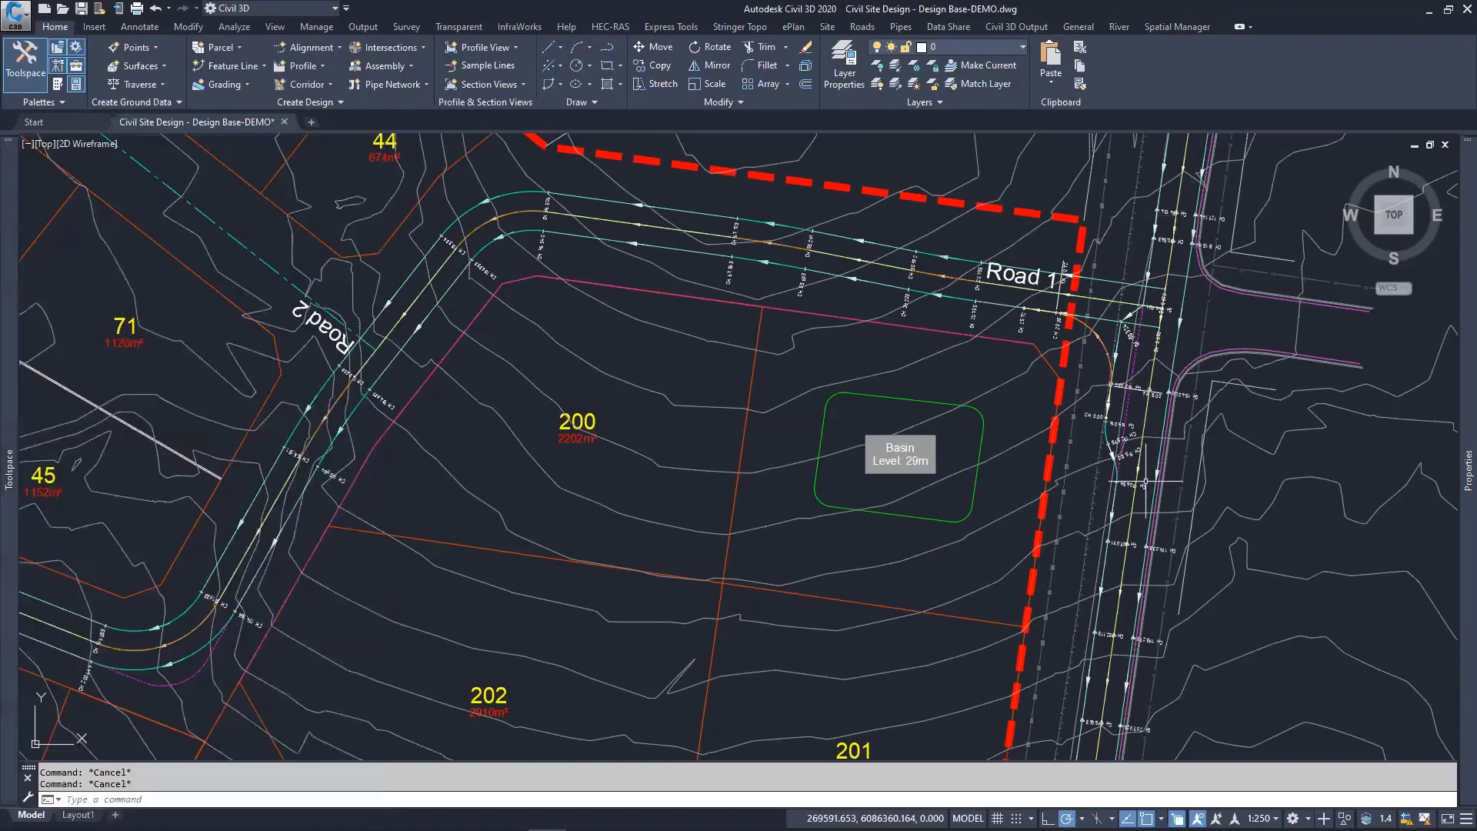
Step: Inspect the existing crown road in the drawing from its southern end up to the Road 1 intersection
scroll(1153, 338, "down", 5)
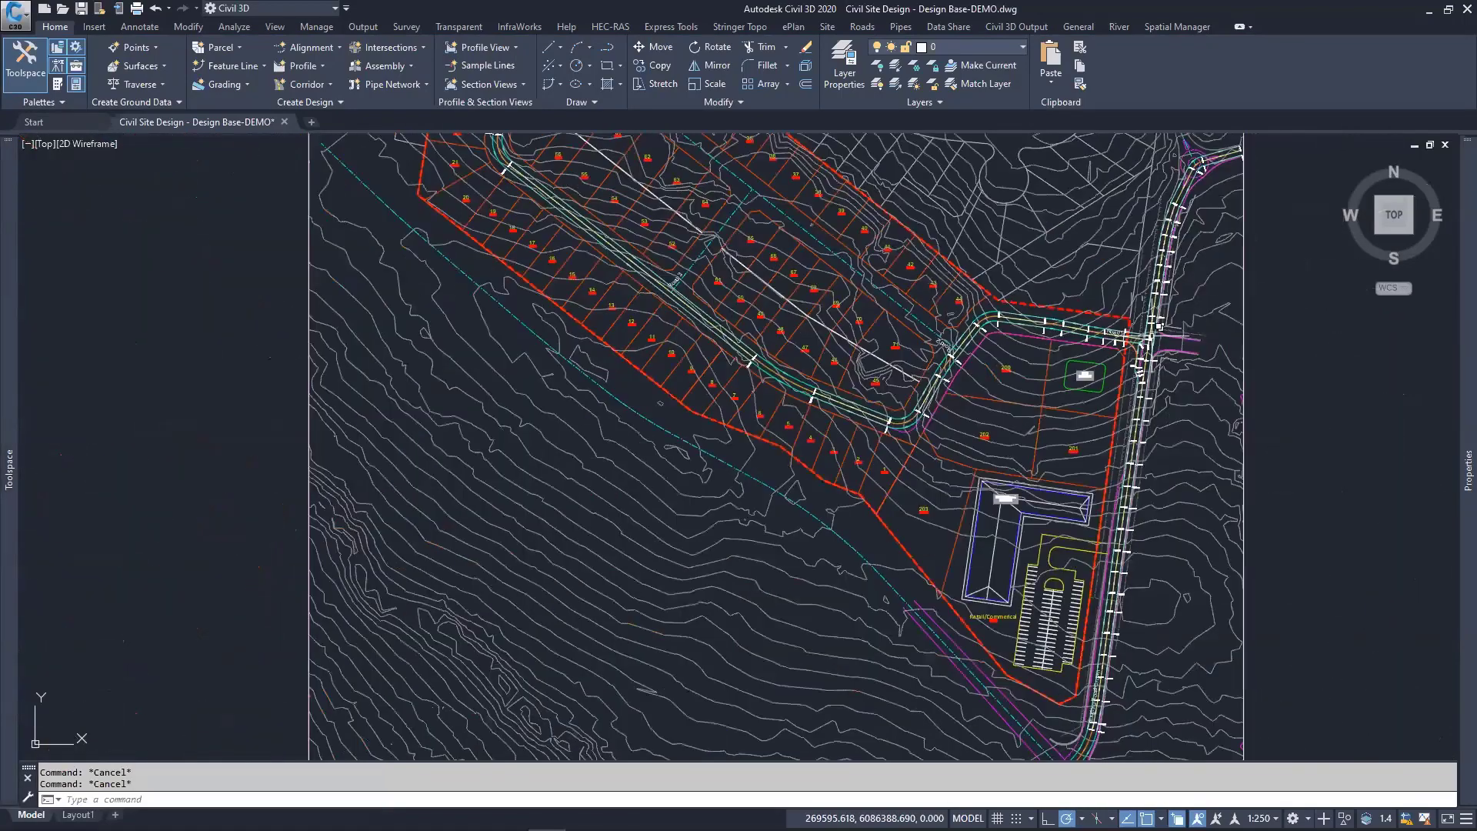
middle_click_drag(1158, 327, 1130, 204)
scroll(1046, 459, "up", 5)
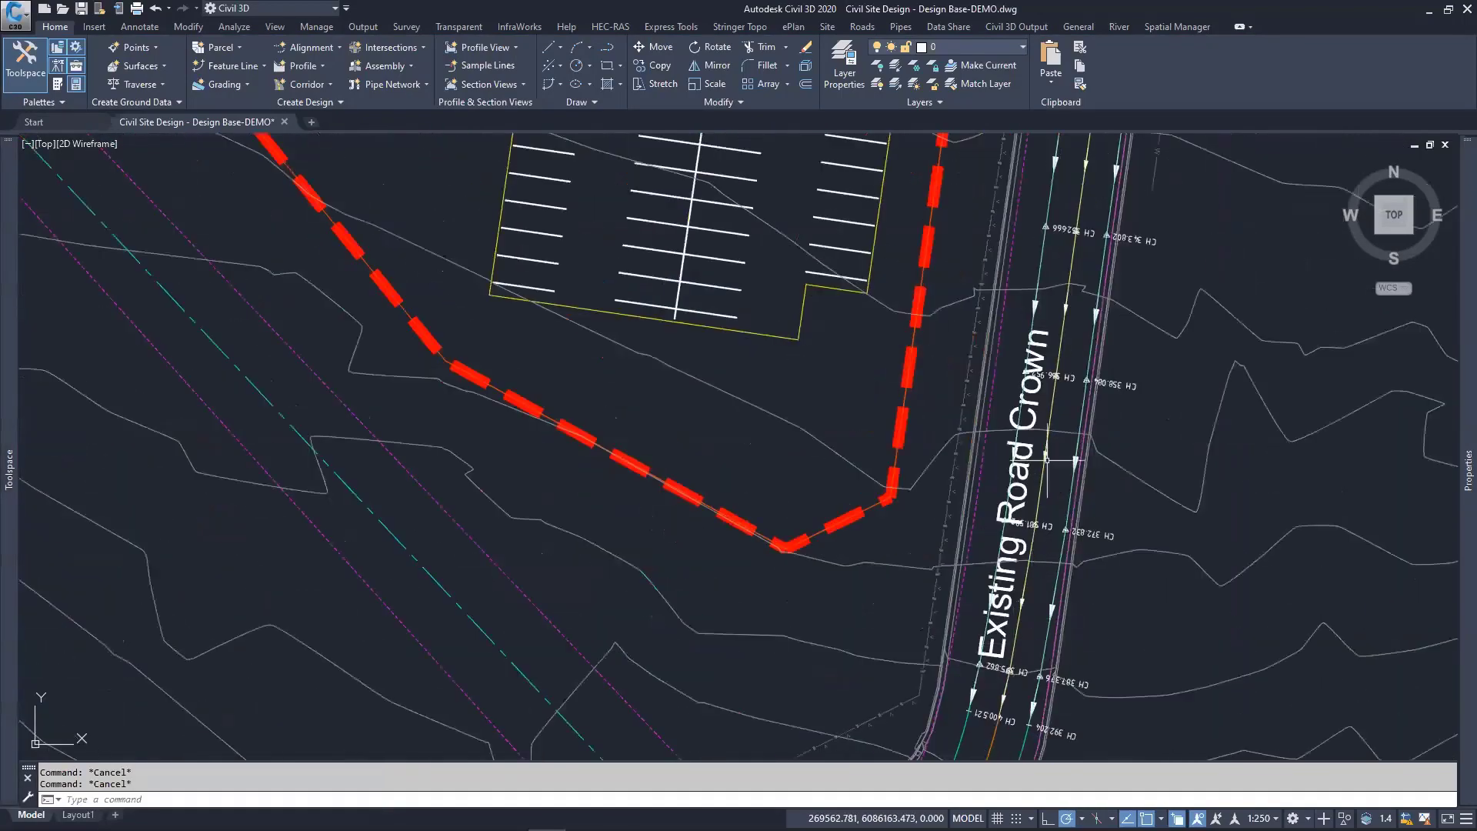
middle_click_drag(1066, 292, 982, 708)
scroll(982, 708, "down", 2)
middle_click_drag(1008, 346, 977, 752)
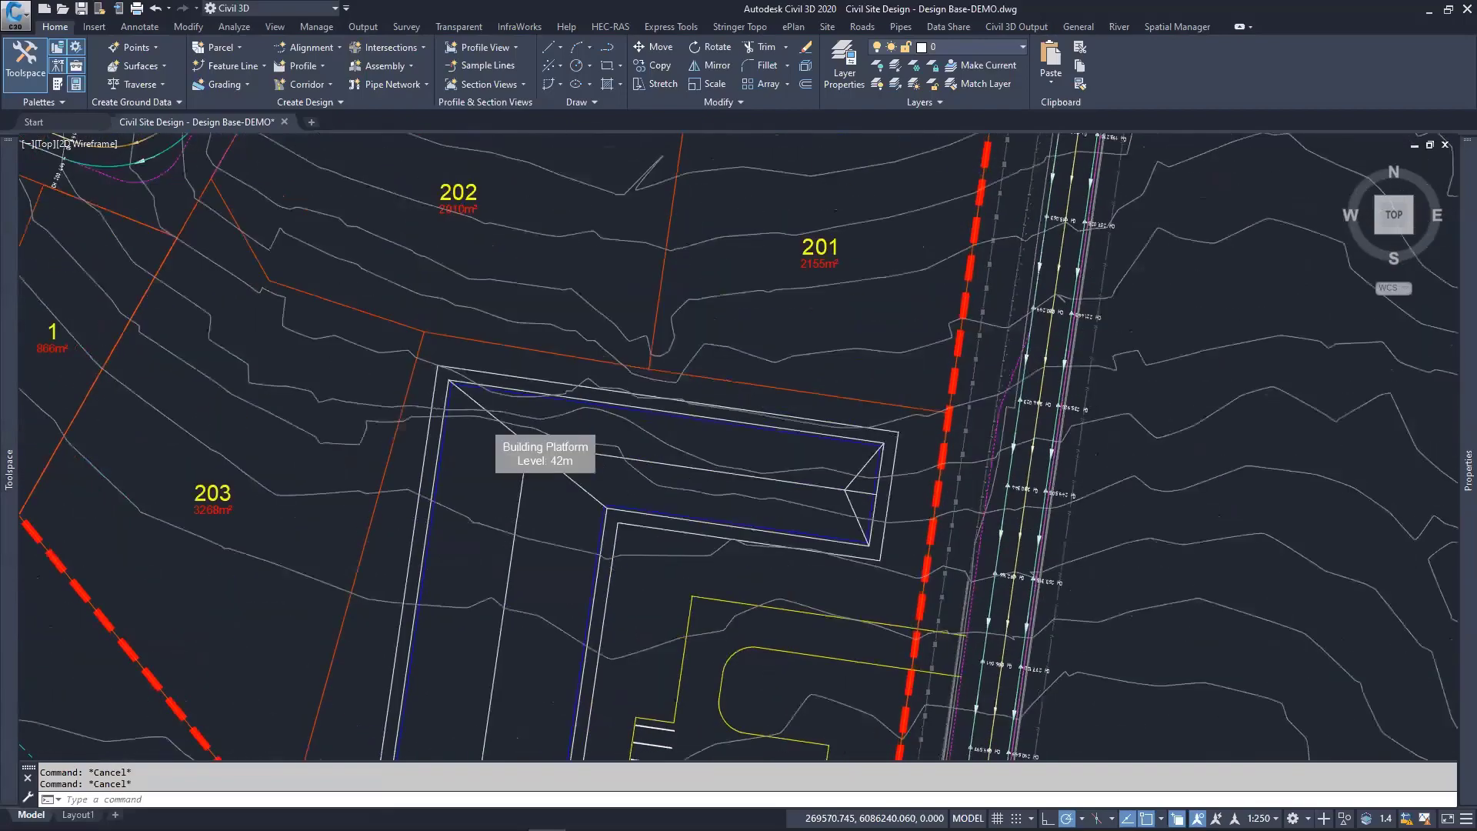
scroll(977, 751, "down", 2)
middle_click_drag(1033, 196, 1009, 399)
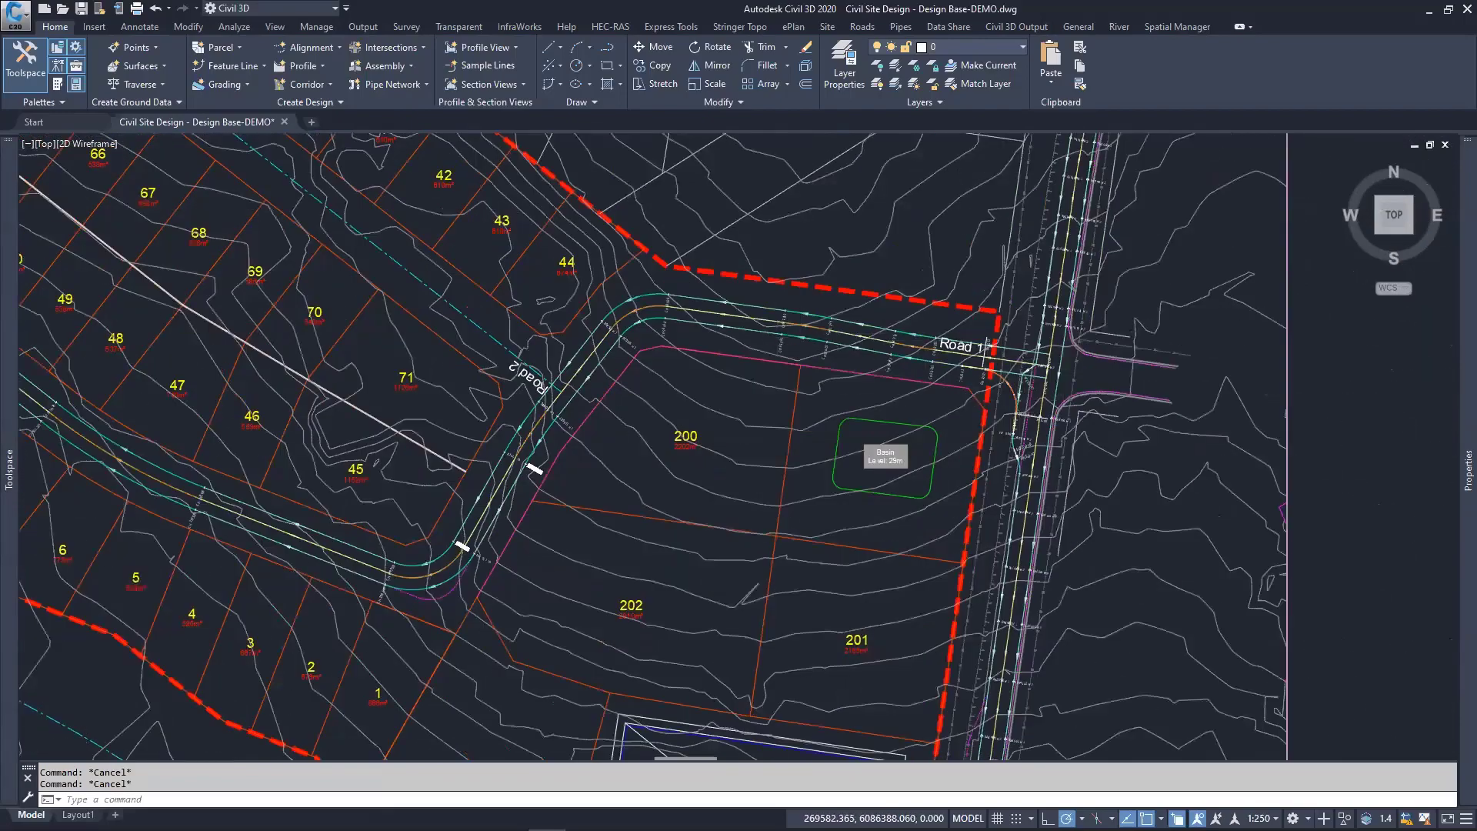
scroll(1000, 366, "up", 4)
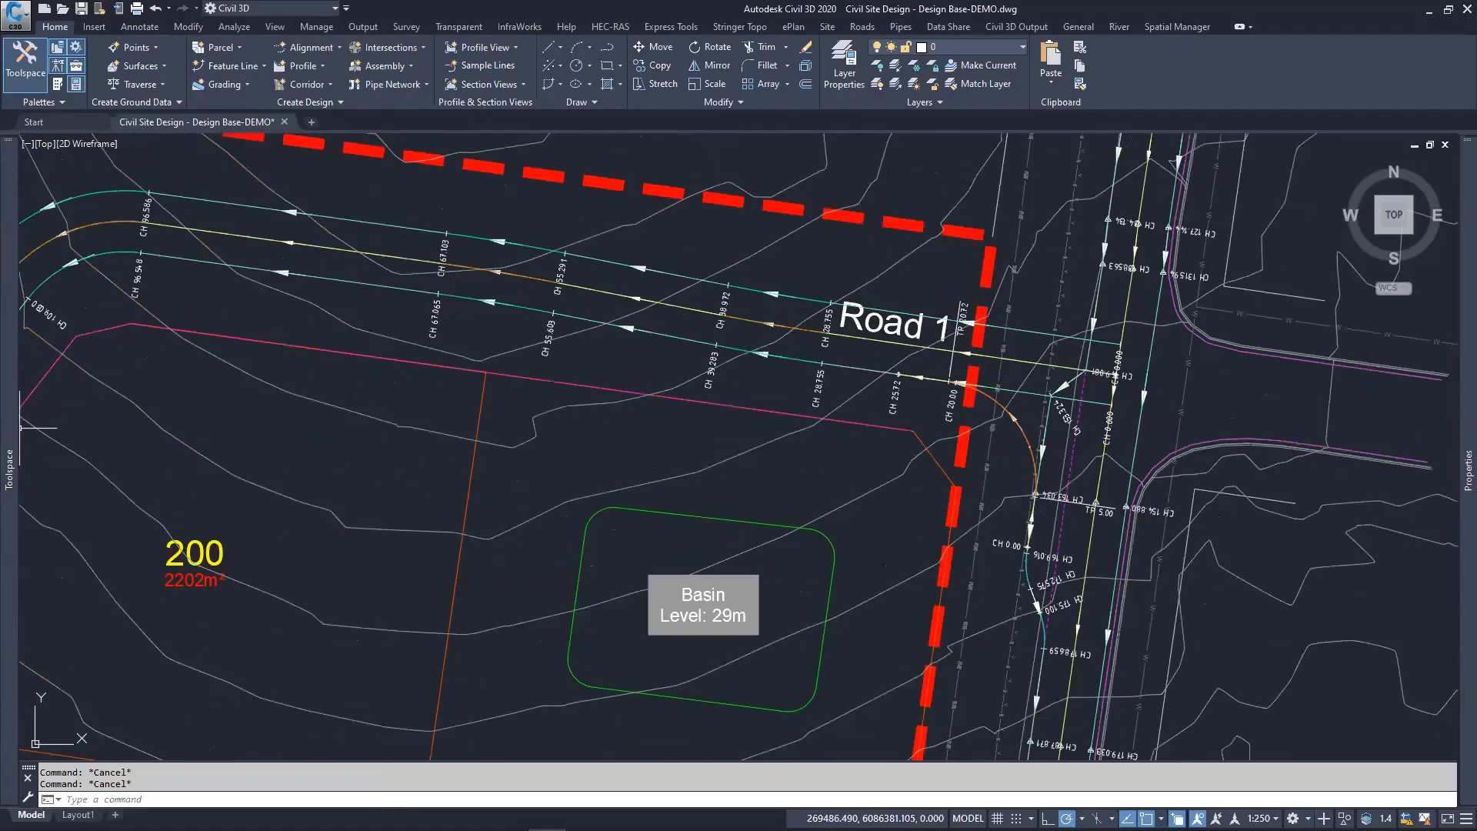
Step: Examine the alignments listed under Offset Alignments and Curb Return Alignments, collapsing each group once reviewed
mouse_move(9, 462)
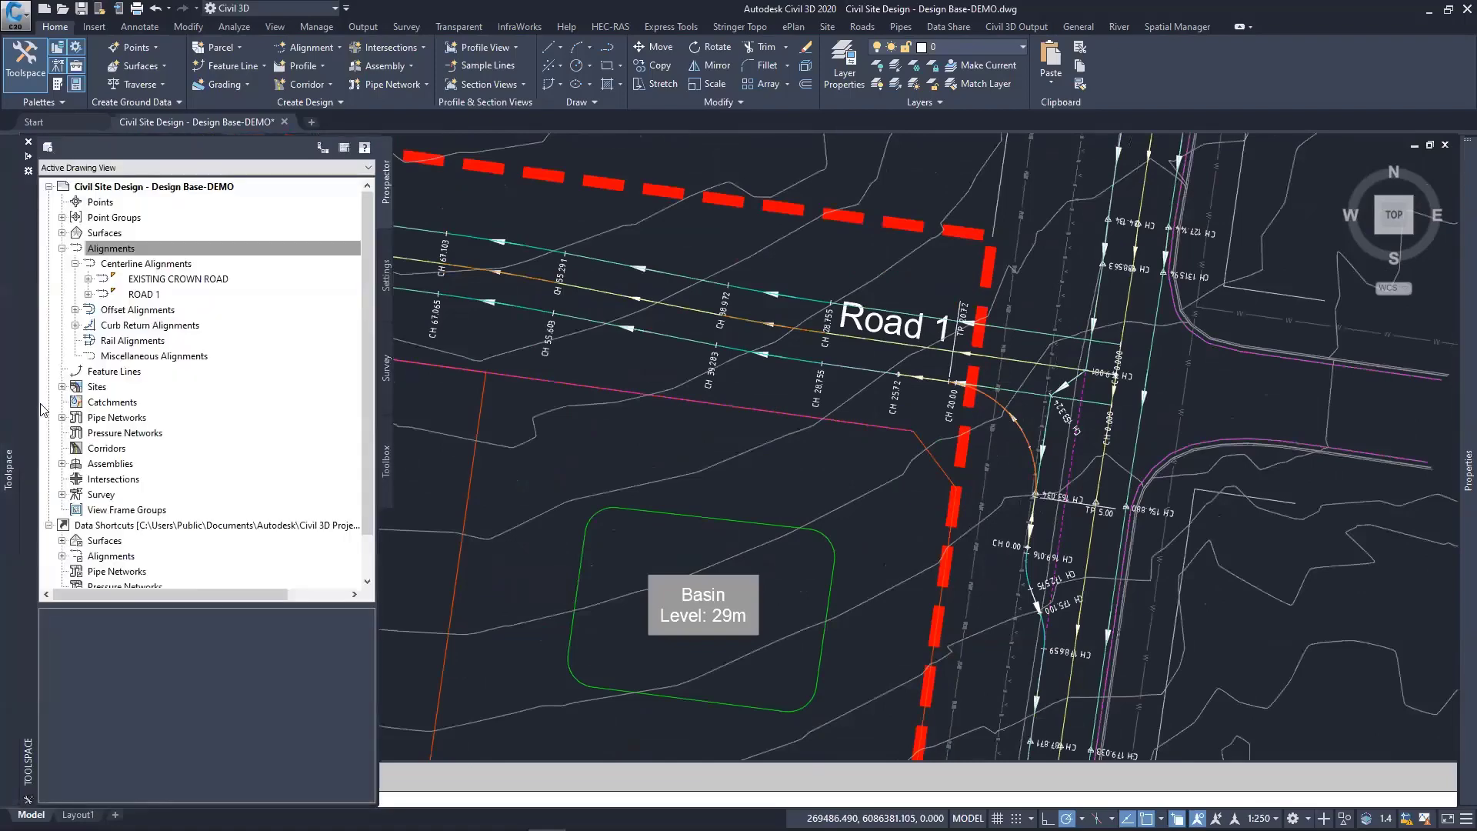
left_click(76, 264)
left_click(76, 279)
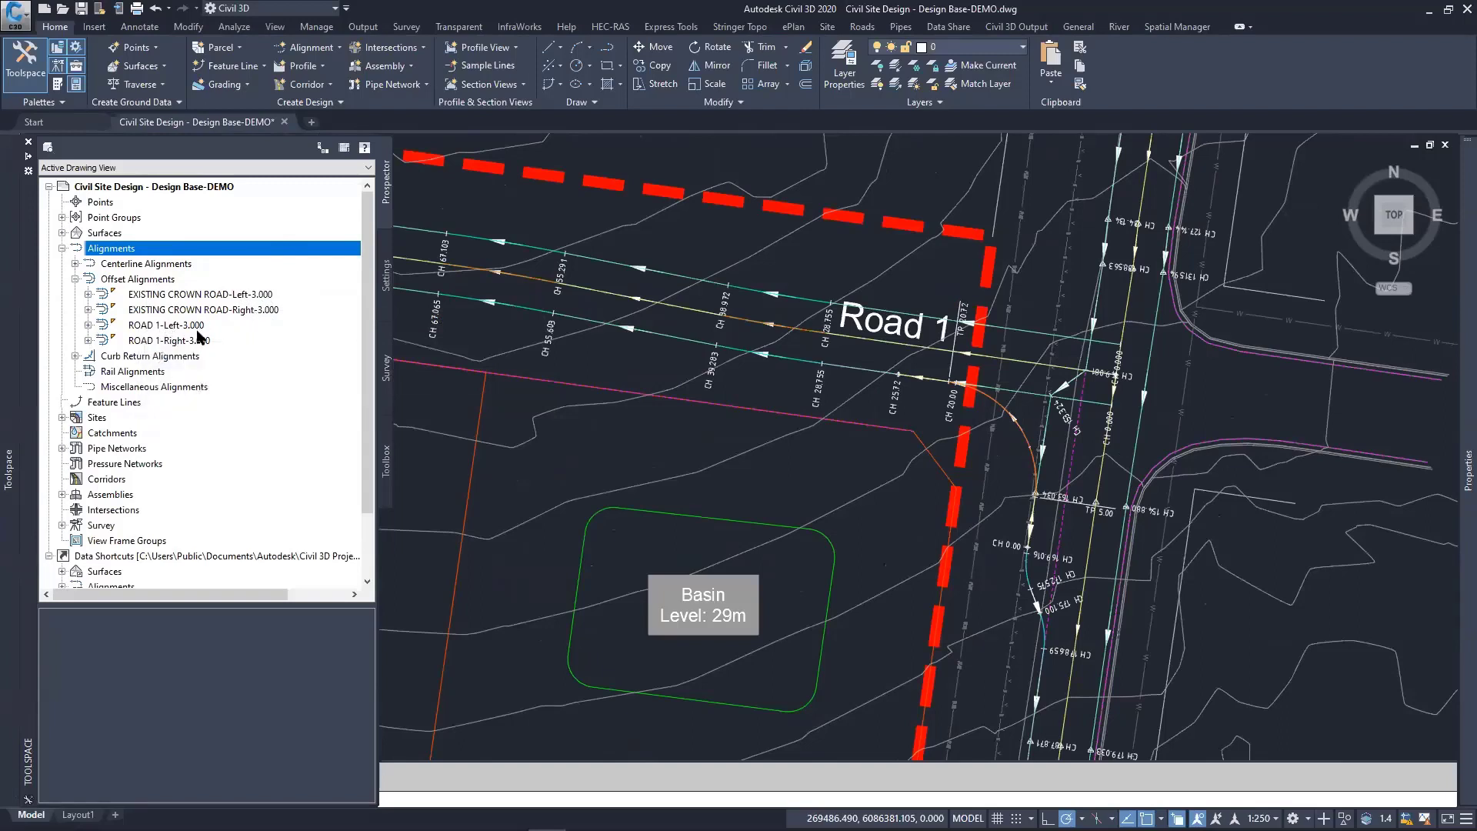
left_click(75, 279)
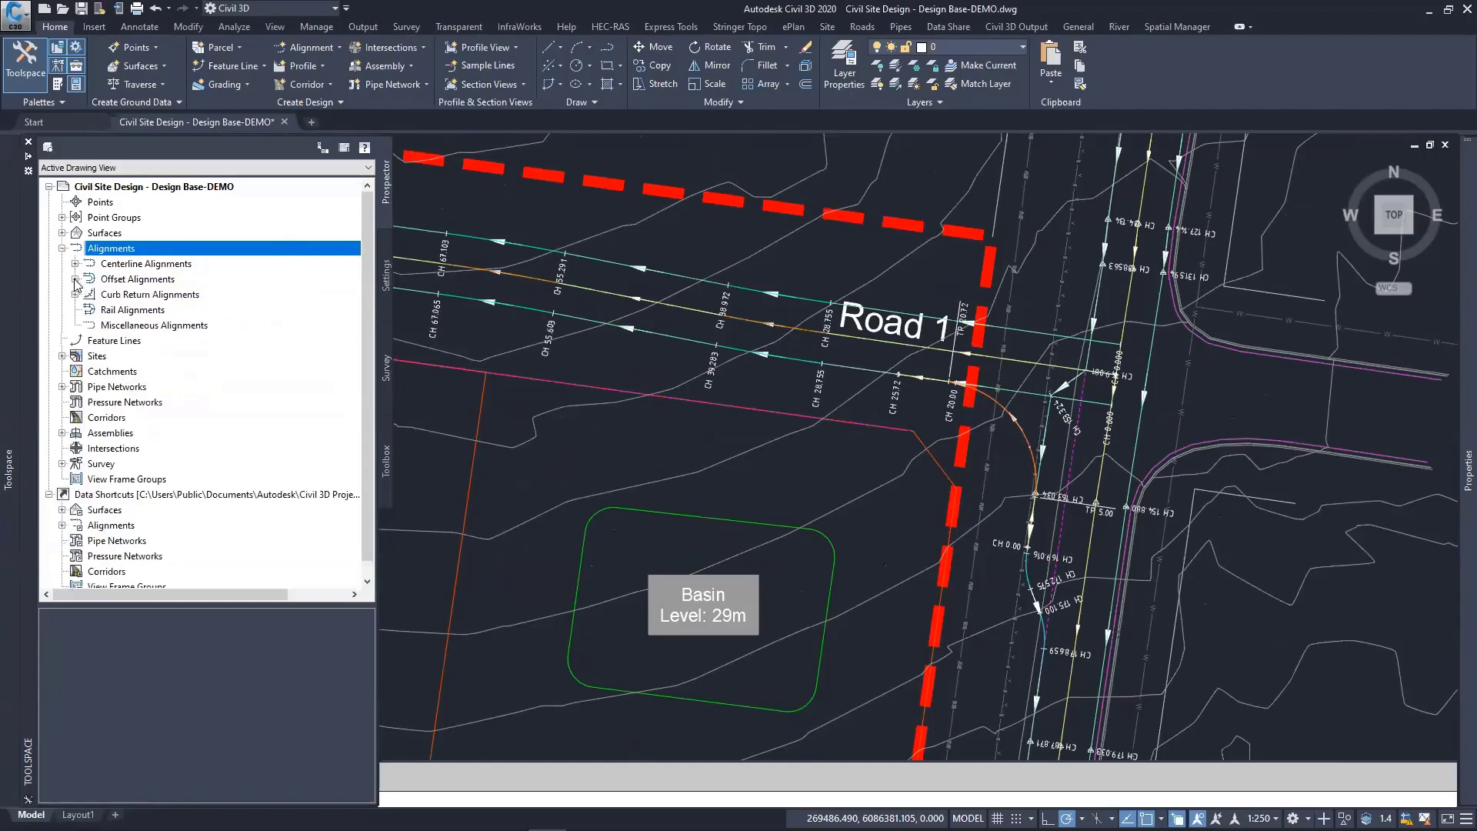
left_click(76, 295)
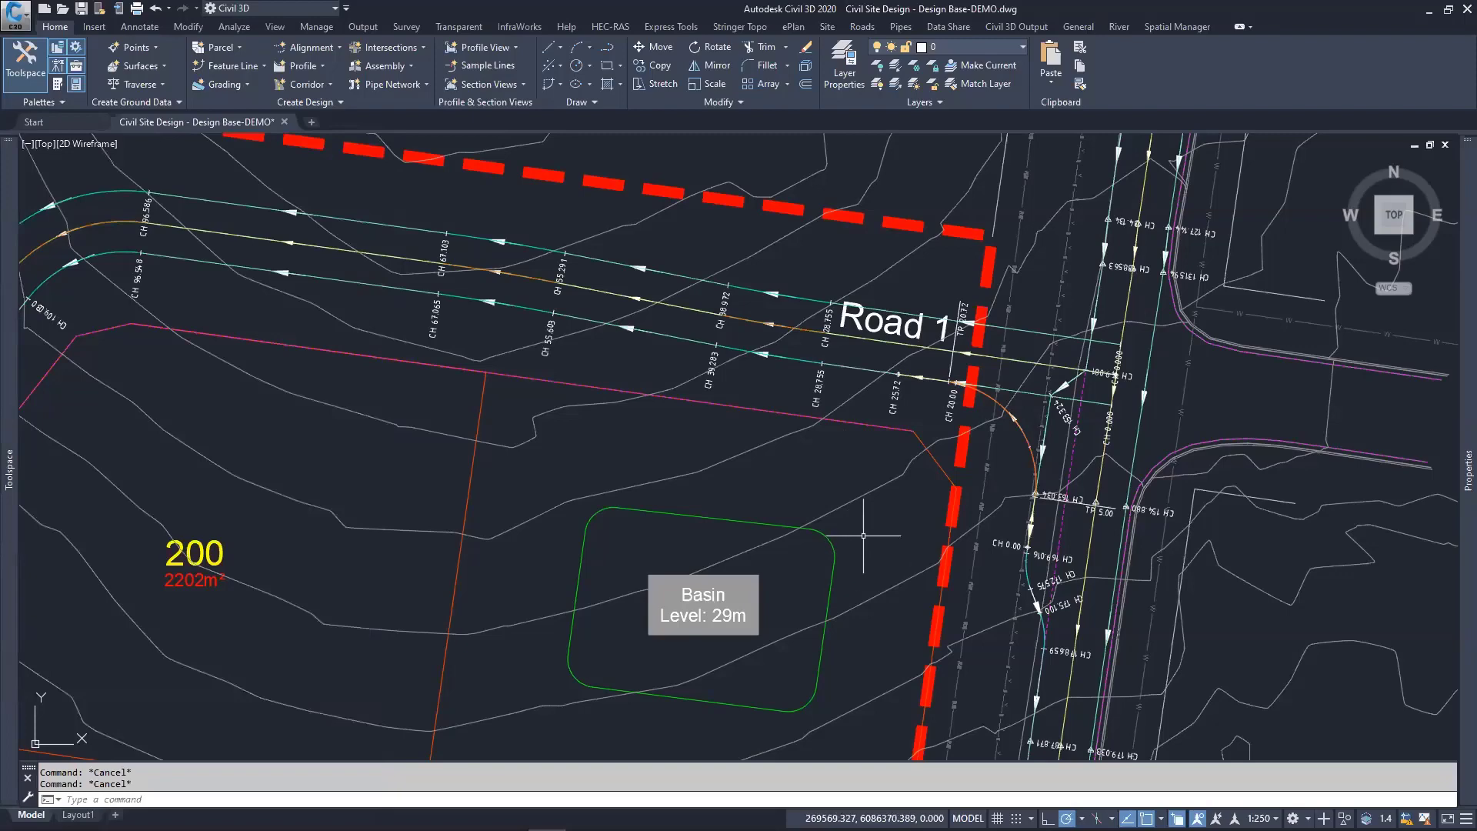
scroll(861, 516, "down", 2)
middle_click_drag(783, 511, 959, 514)
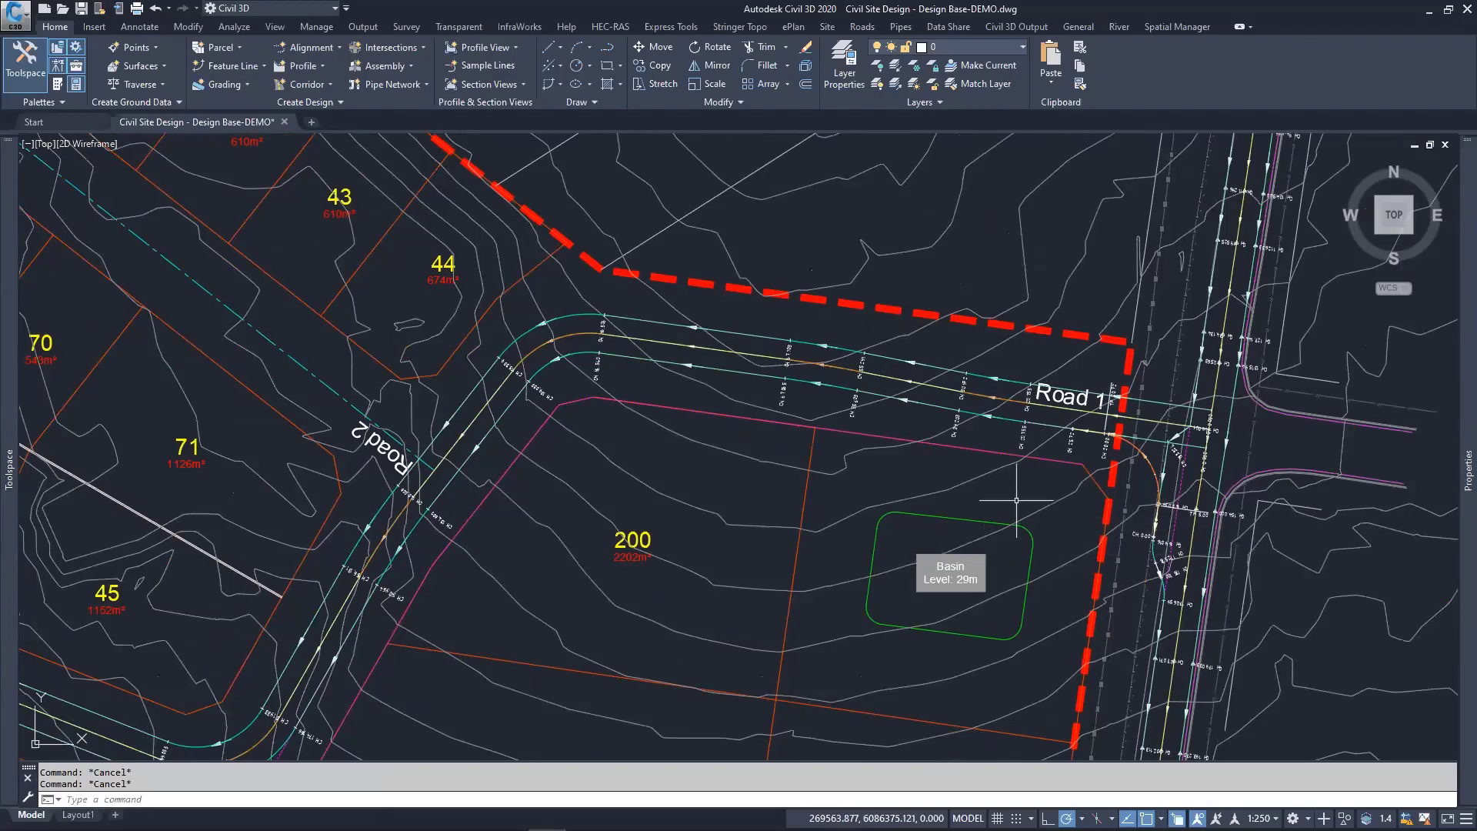
mouse_move(1017, 501)
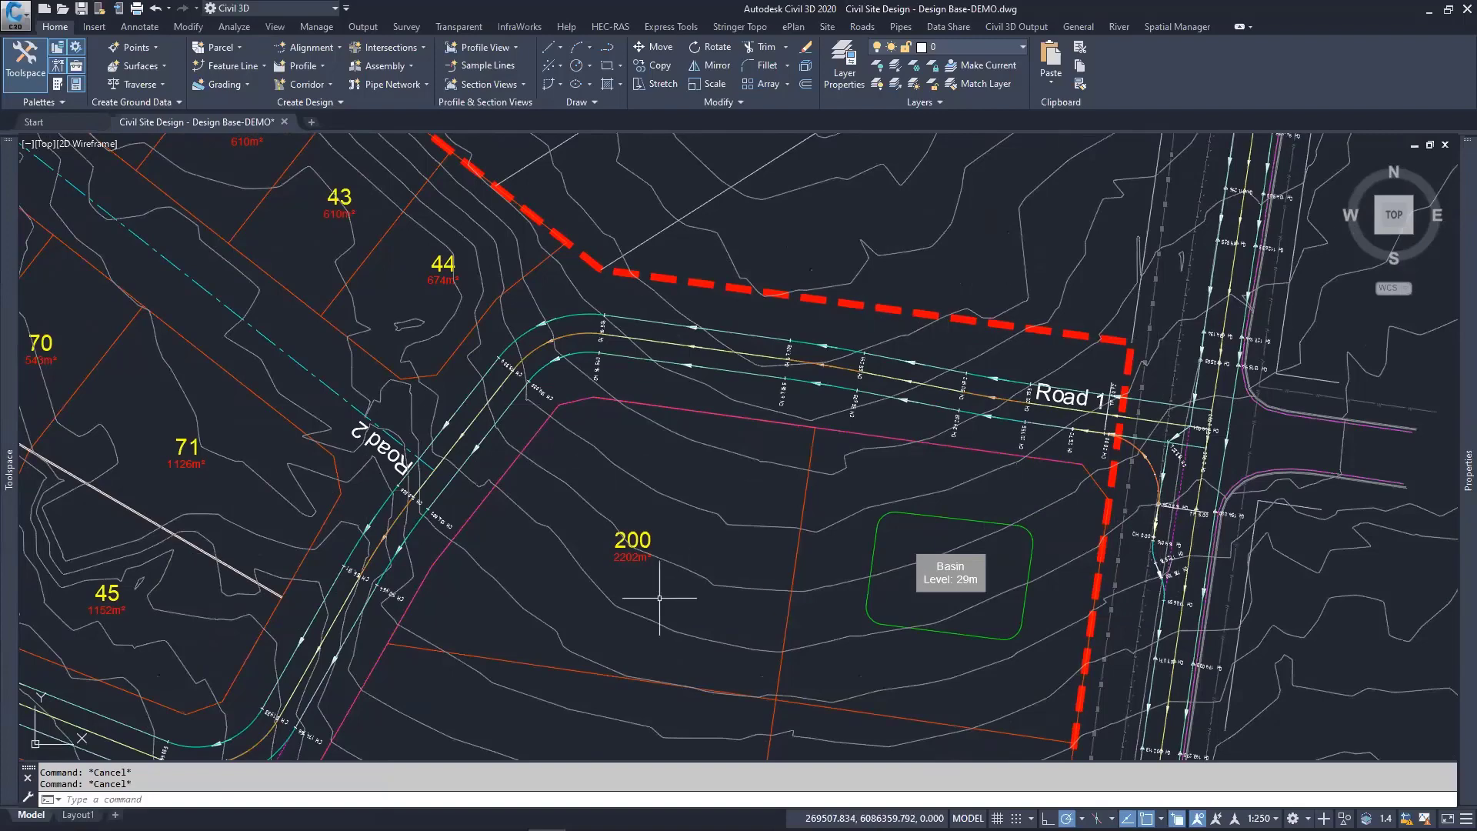
middle_click_drag(659, 598, 710, 570)
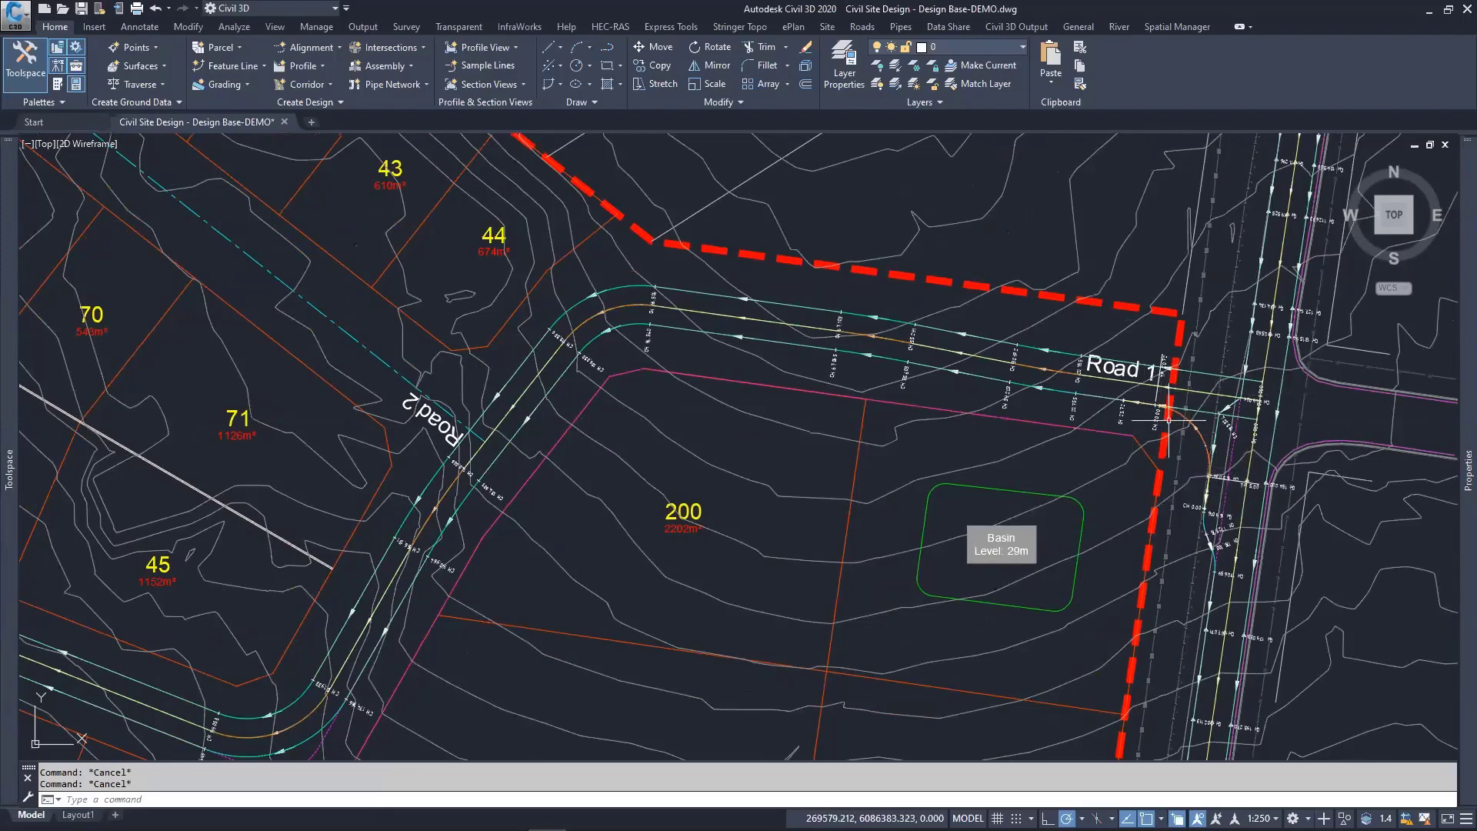
mouse_move(1218, 465)
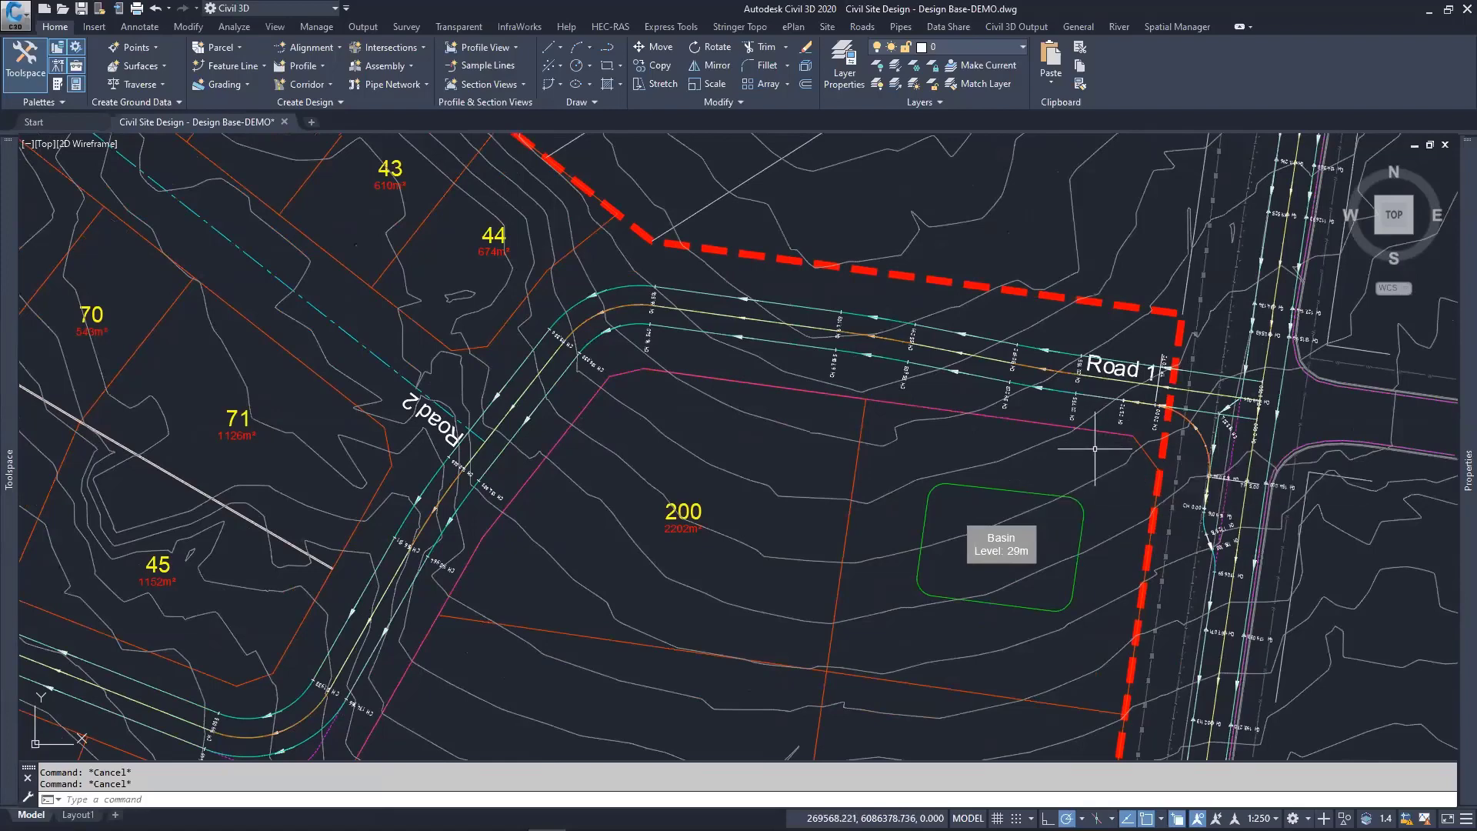
Step: Collapse the curb return alignments, review the alignment styles in the drawing settings, and return to the drawing's object tree
mouse_move(1095, 448)
mouse_move(7, 293)
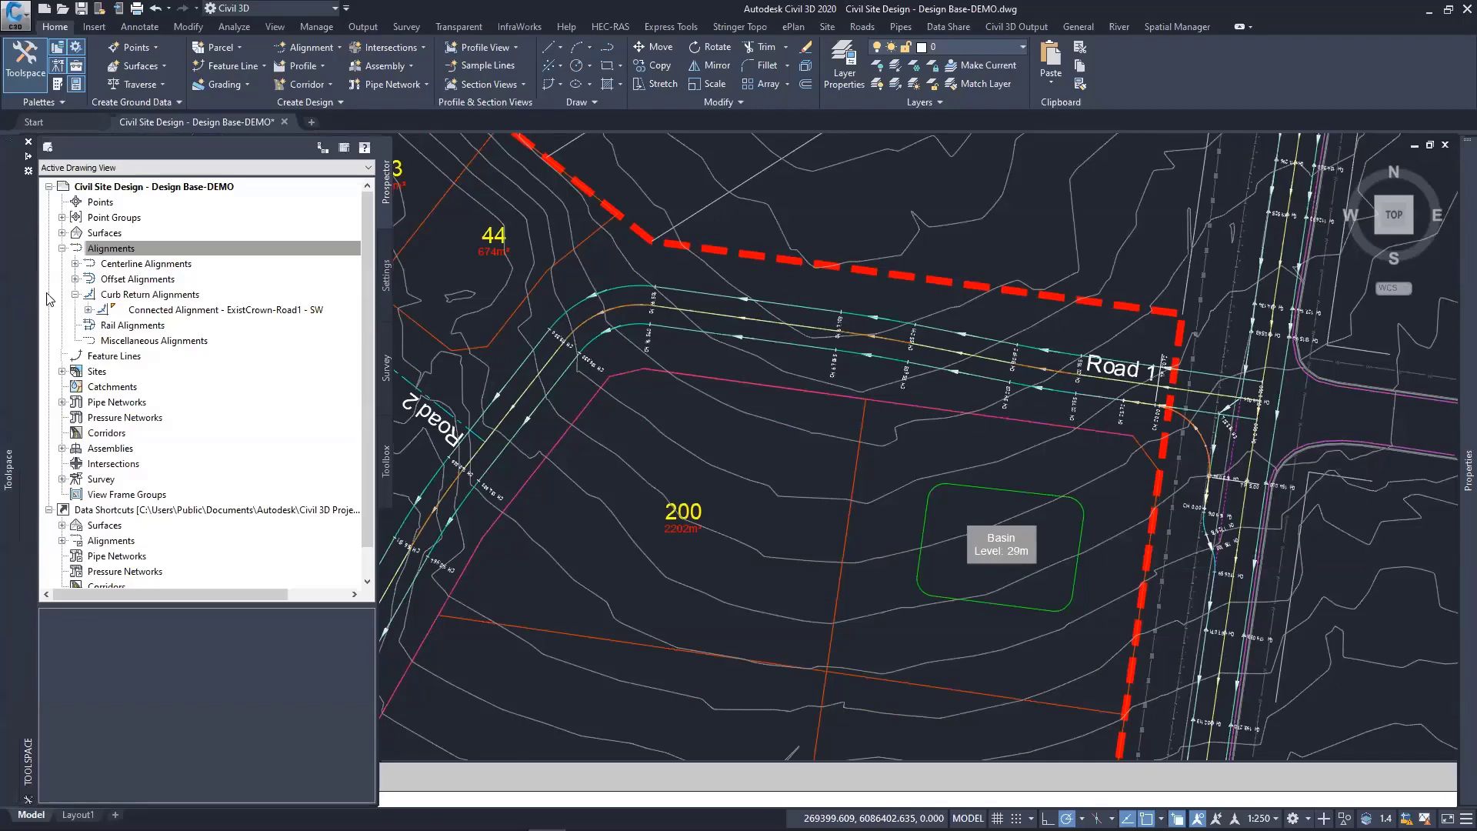
left_click(74, 294)
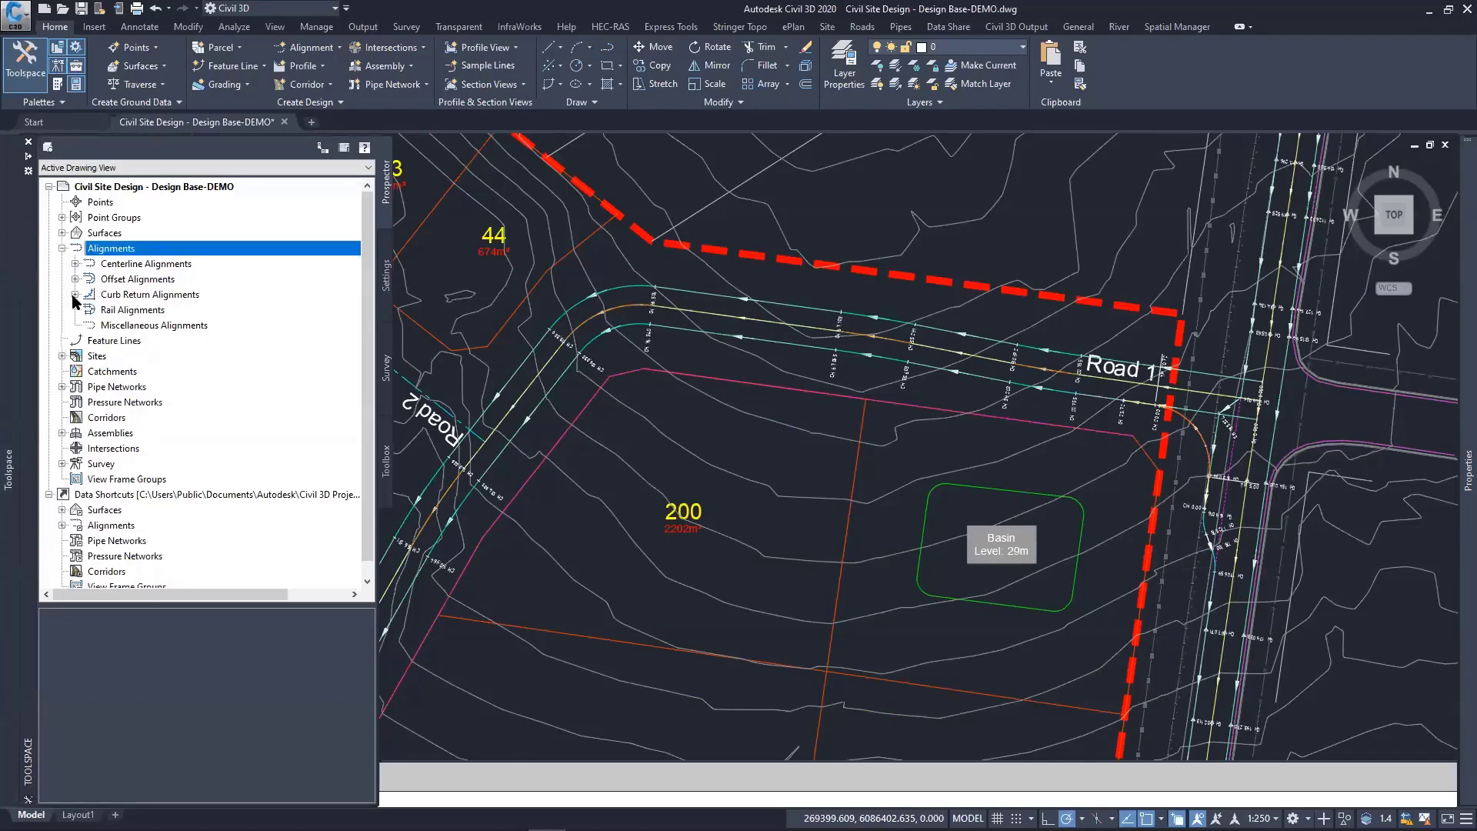
left_click(386, 277)
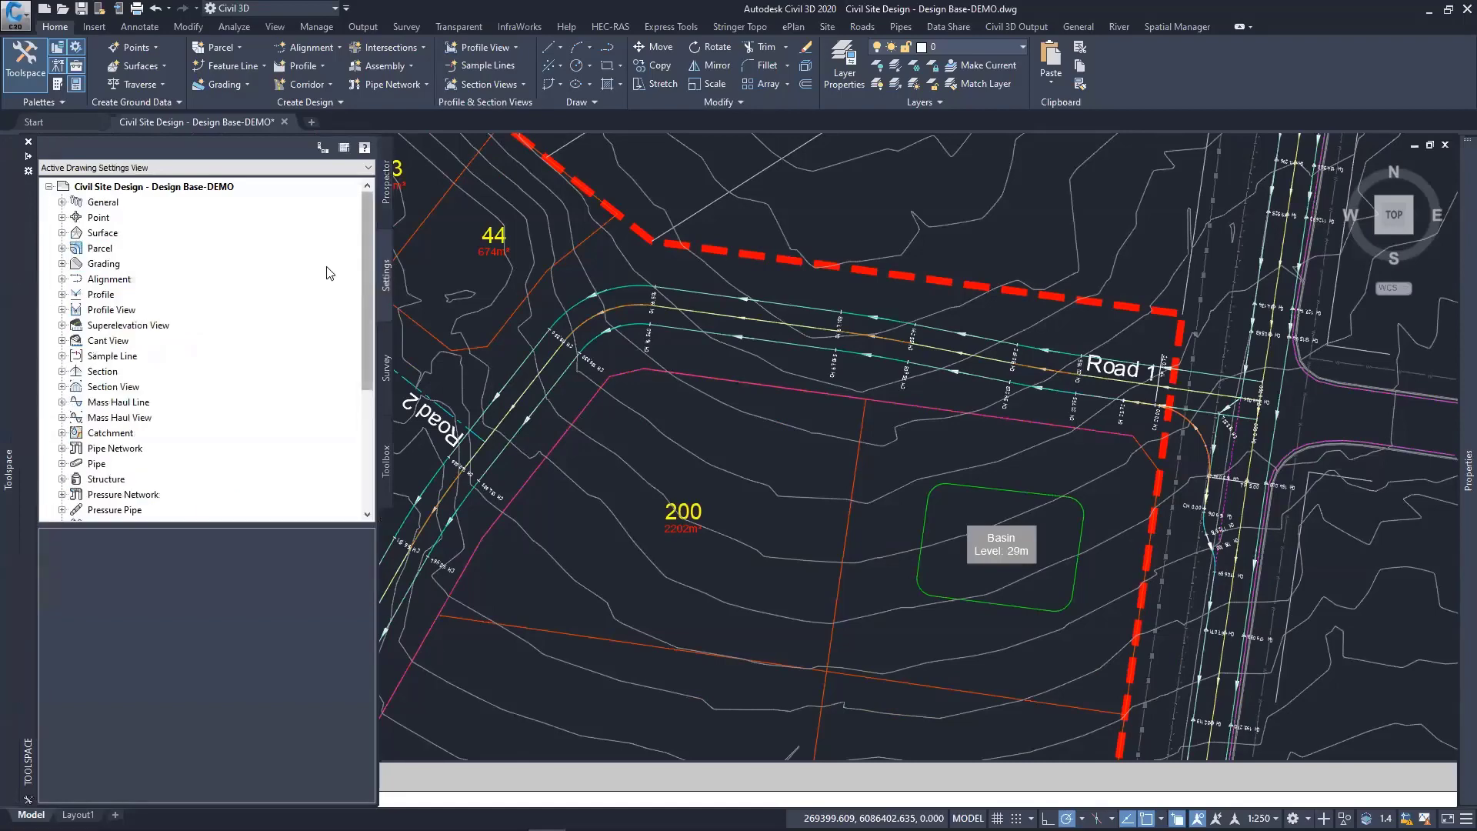
left_click(62, 279)
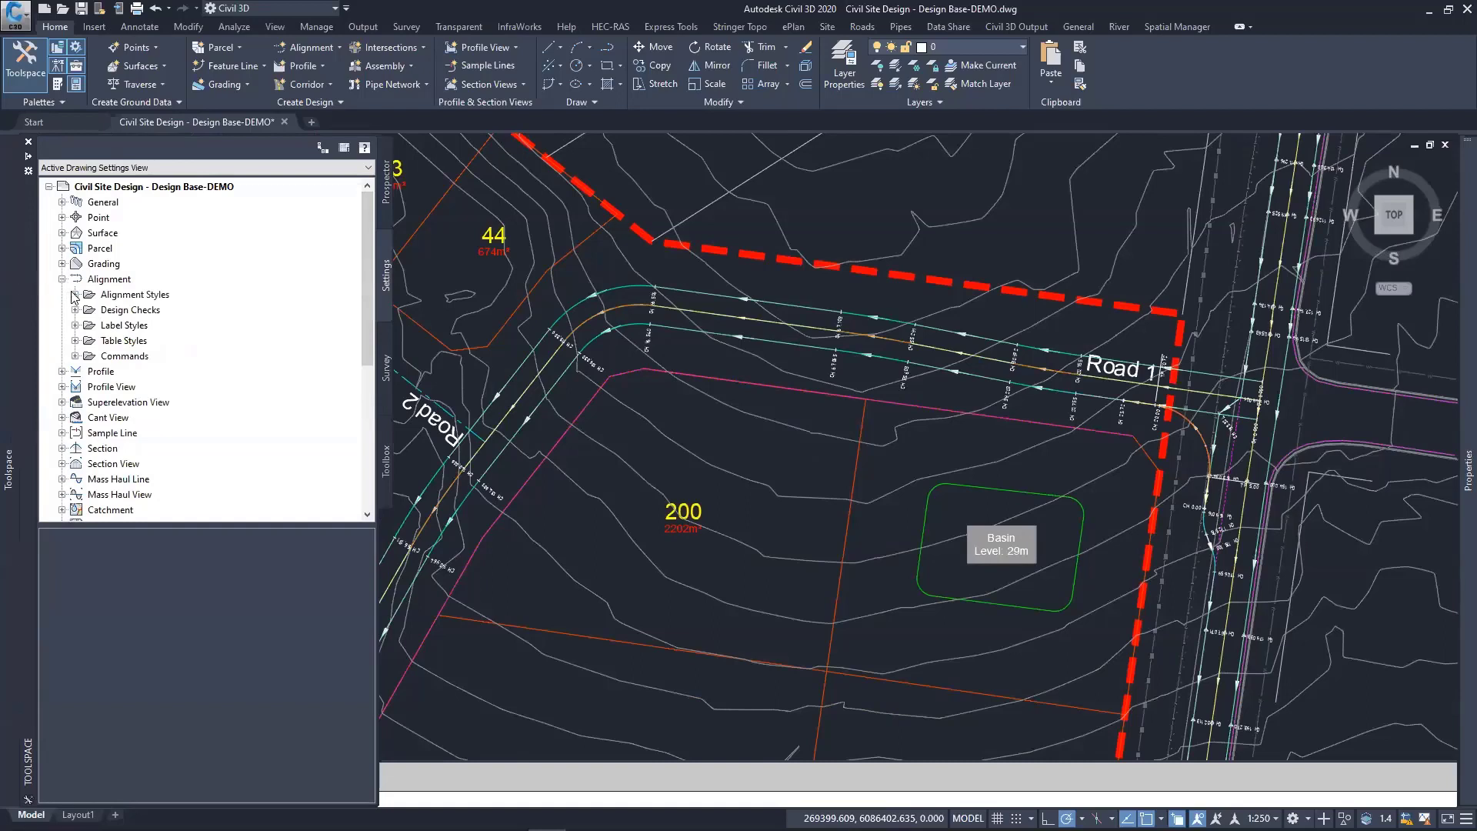
left_click(74, 295)
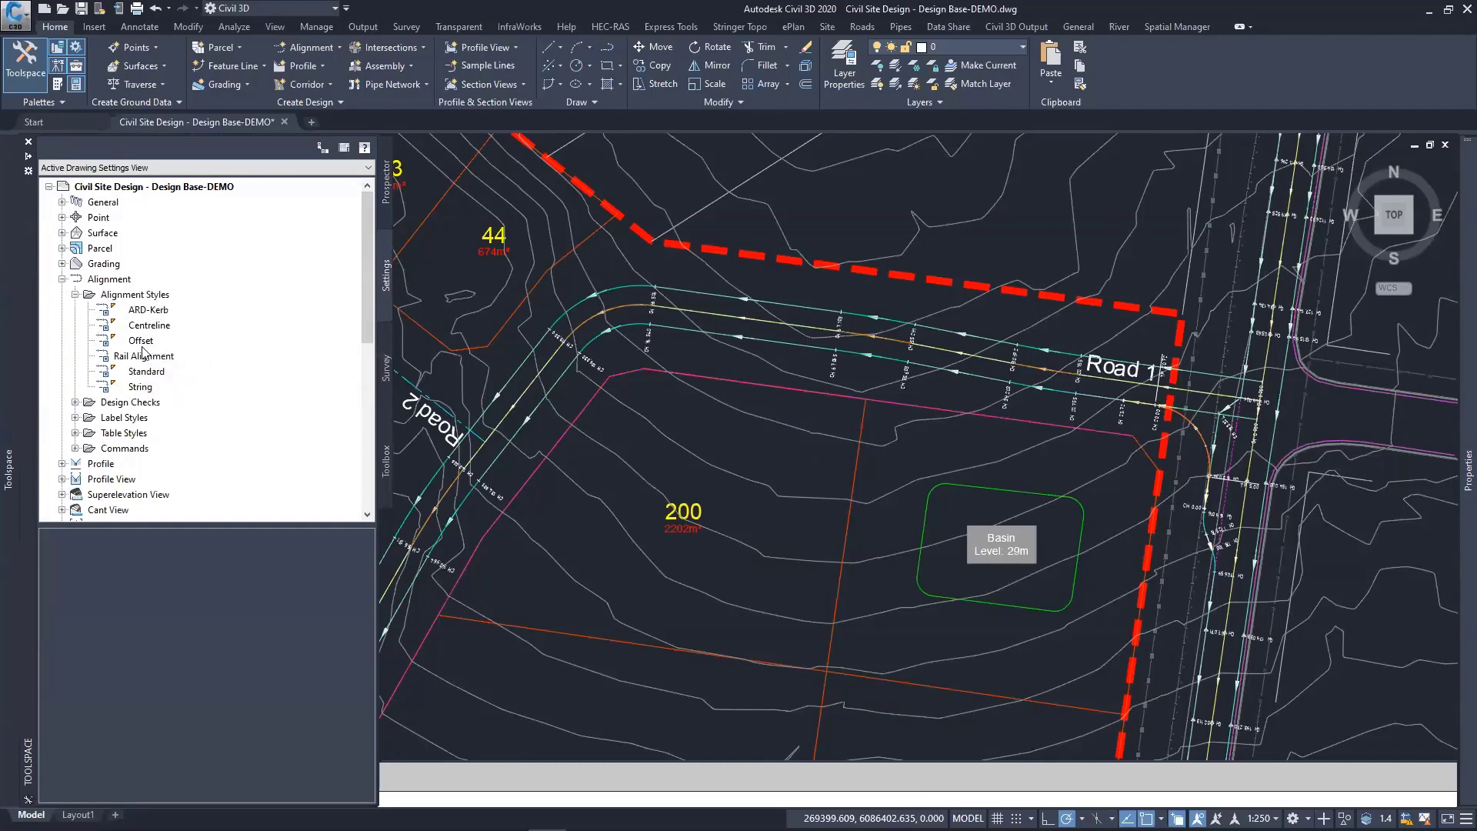
left_click(62, 278)
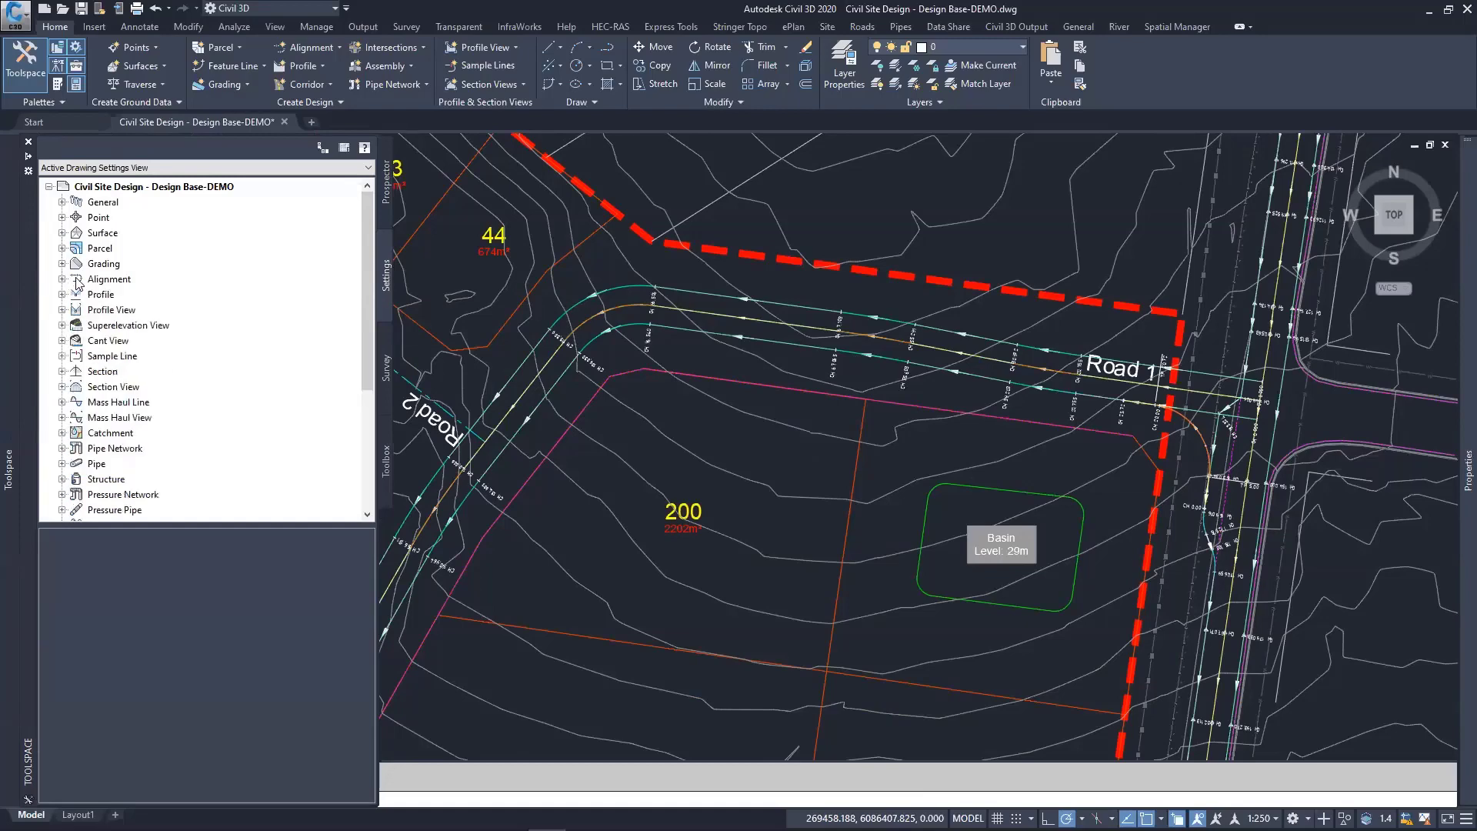
left_click(386, 205)
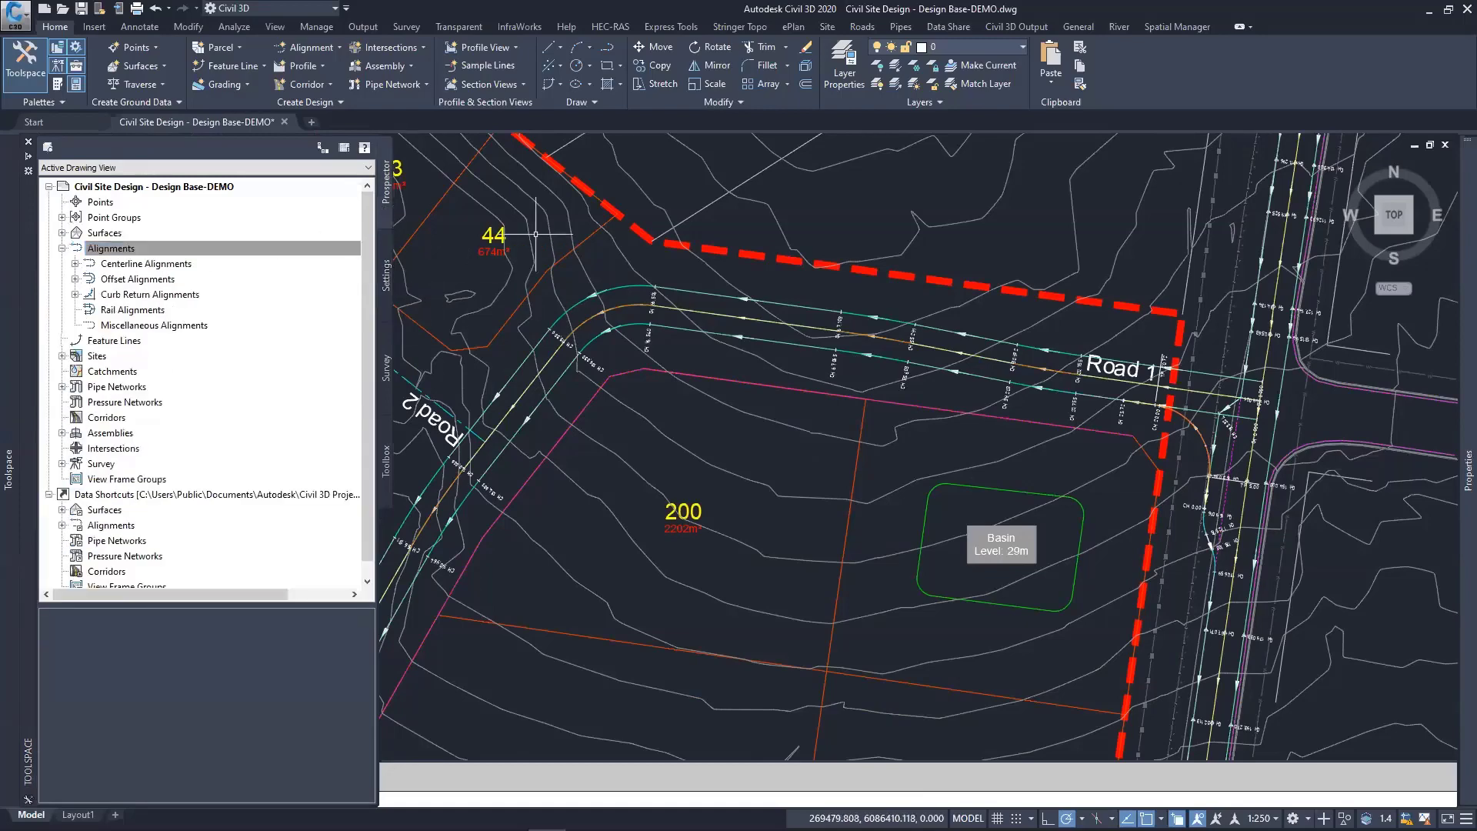
Step: Start a new alignment with the Alignment Creation Tools and name it DEMO
left_click(302, 48)
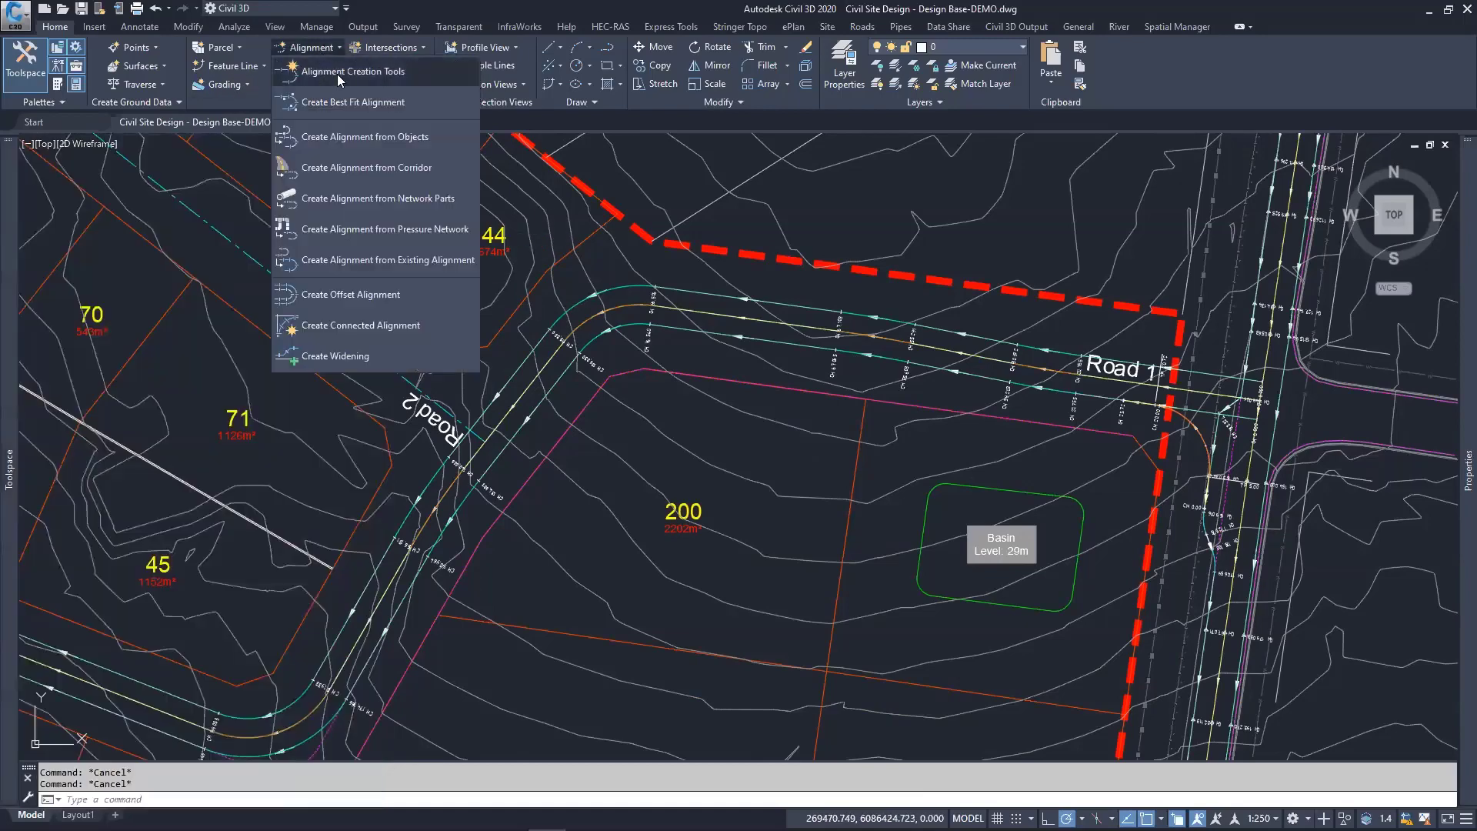
left_click(331, 70)
triple_click(205, 238)
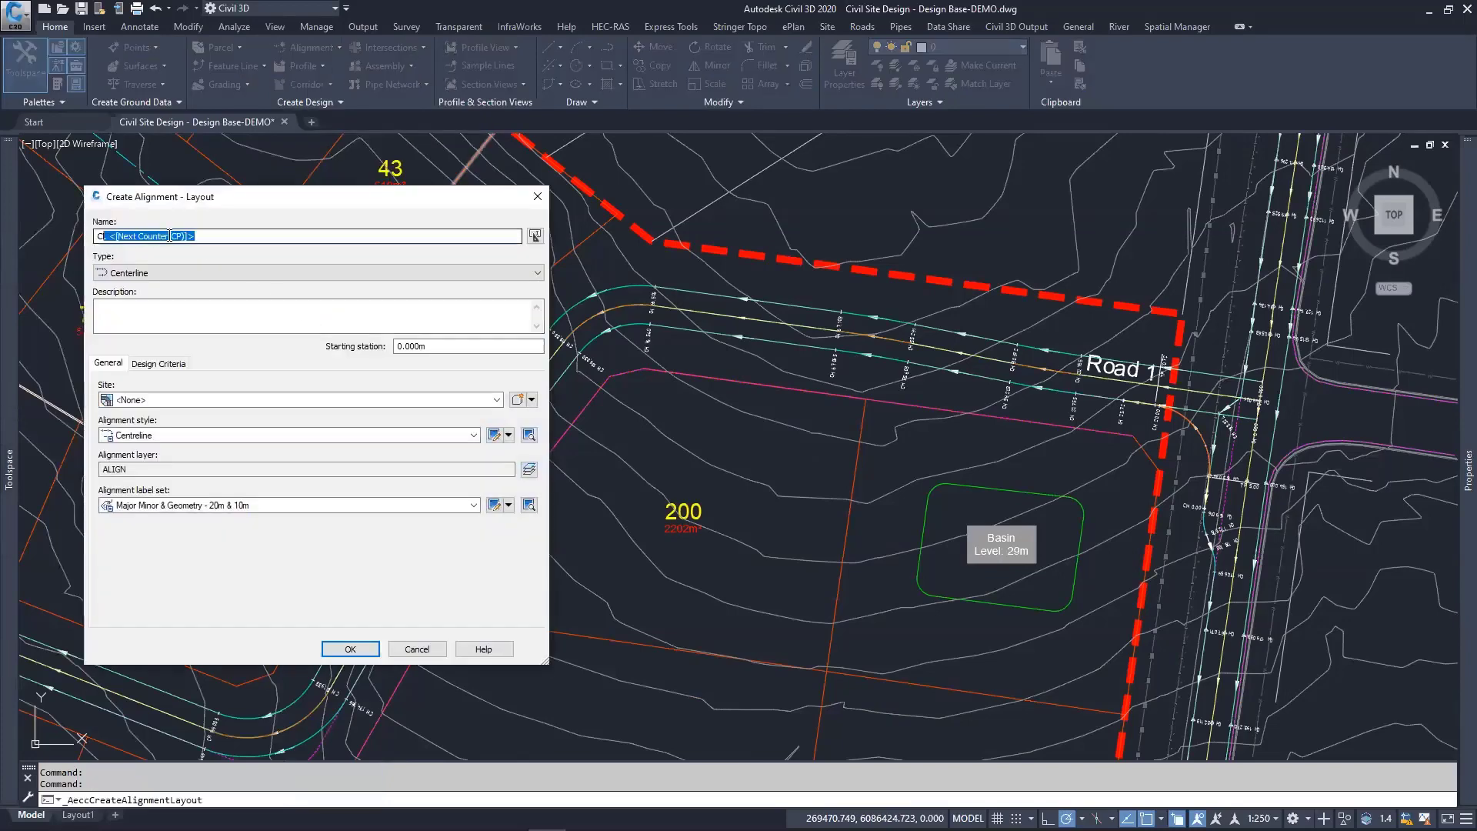
type("DEMO")
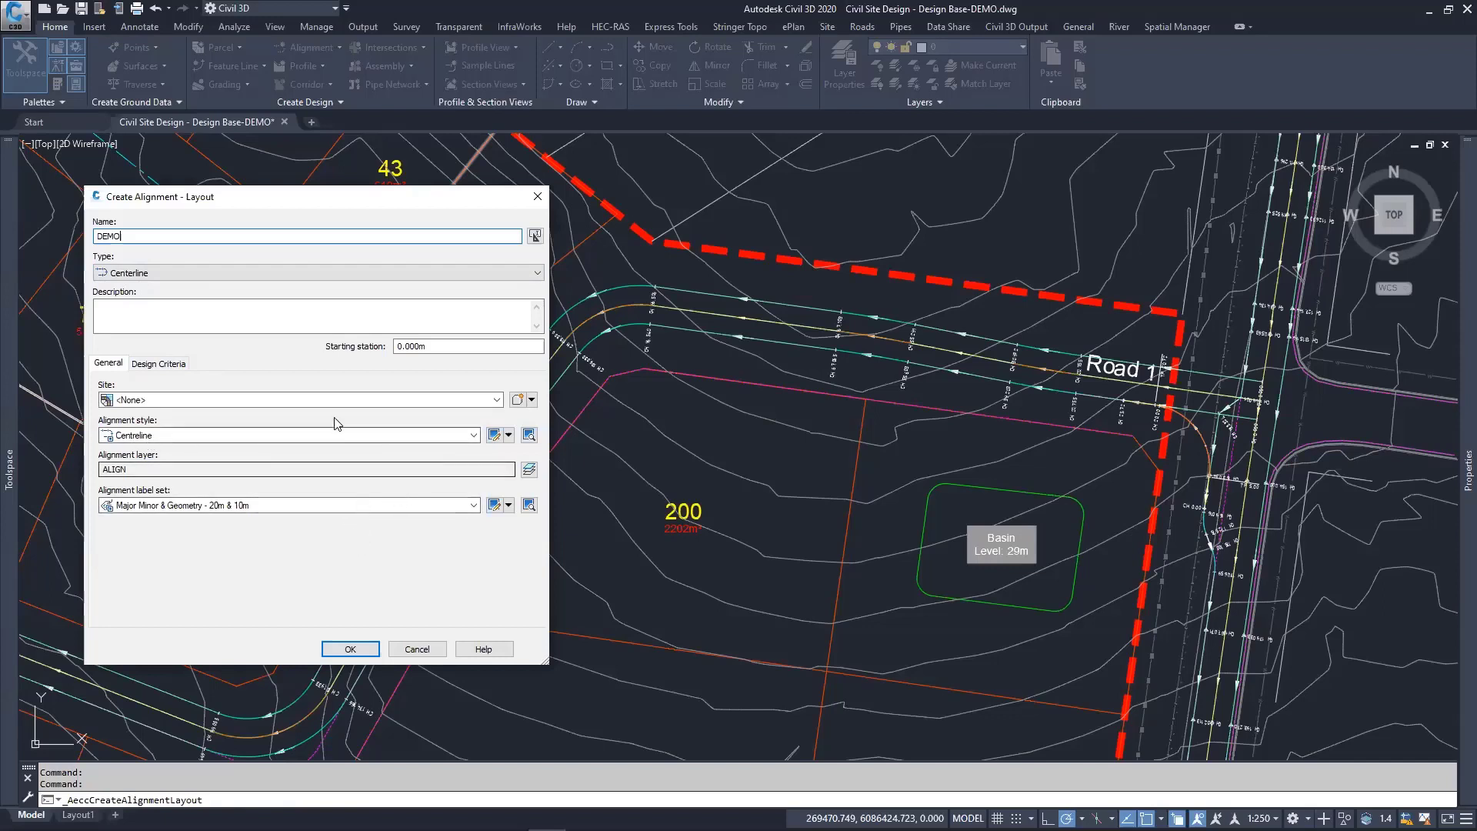
Step: Review the available alignment styles and the options for creating, copying, editing or picking a style for the new alignment
left_click(474, 435)
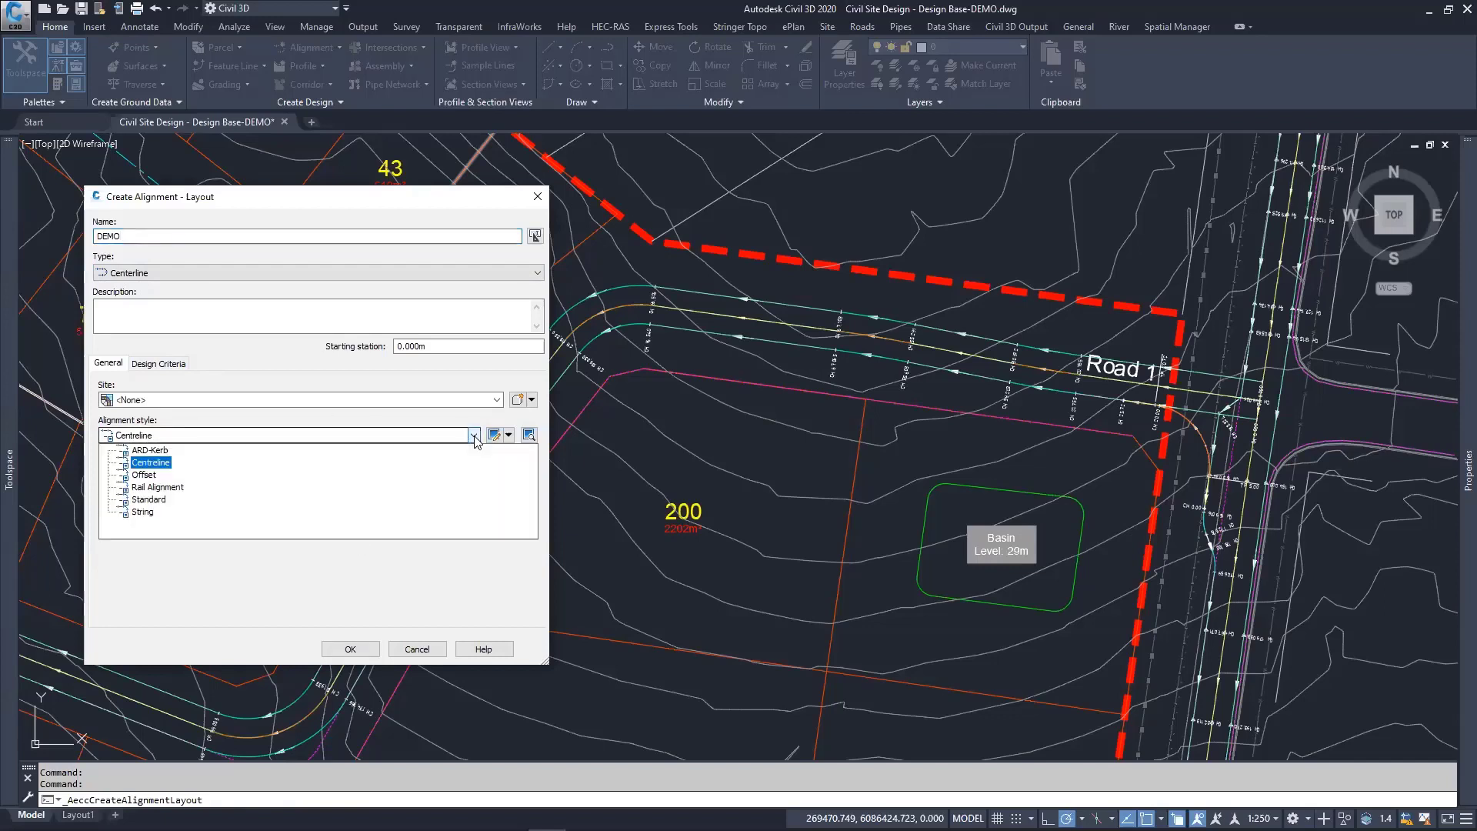
left_click(474, 436)
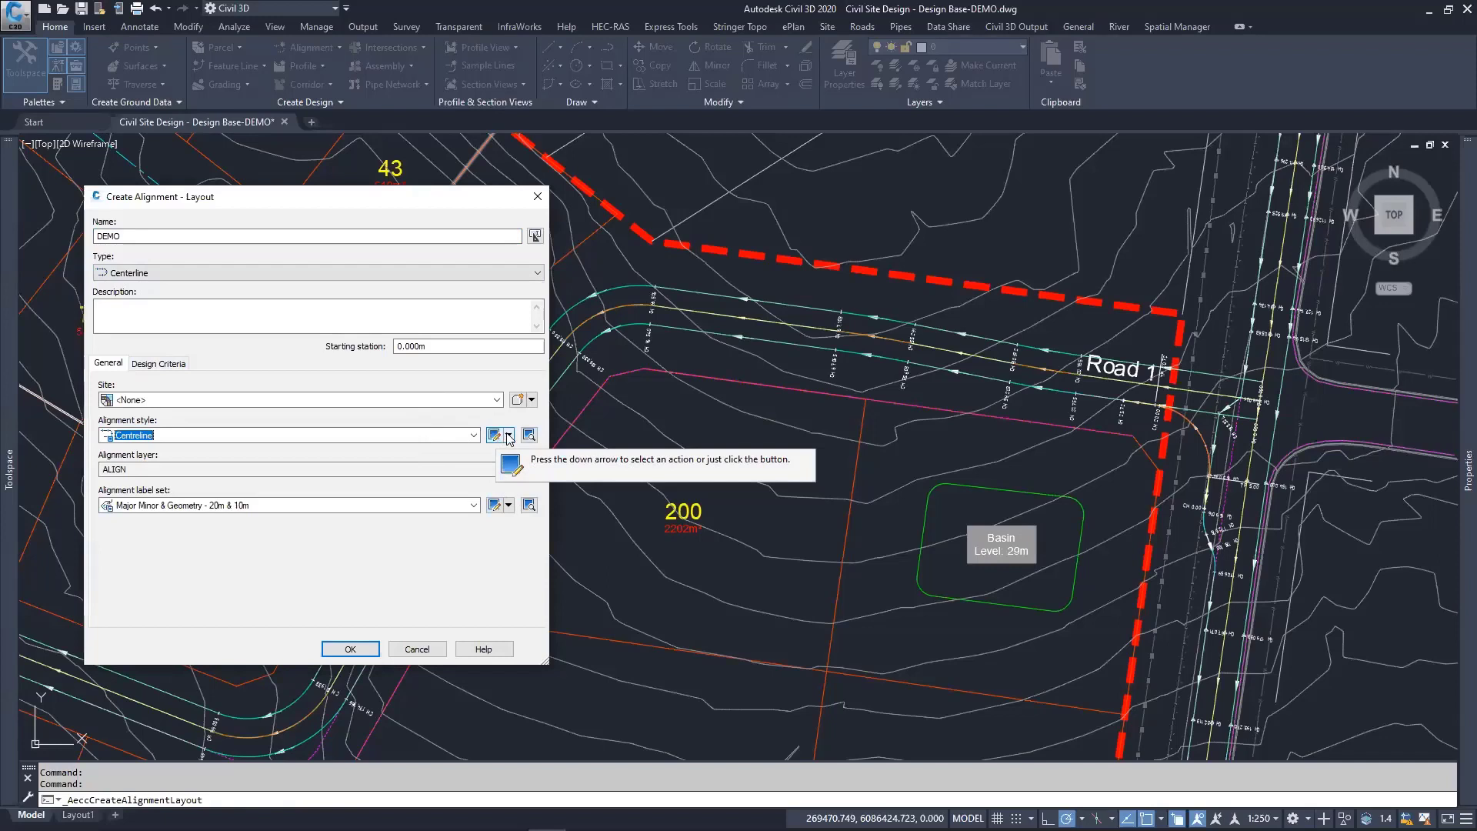
left_click(508, 436)
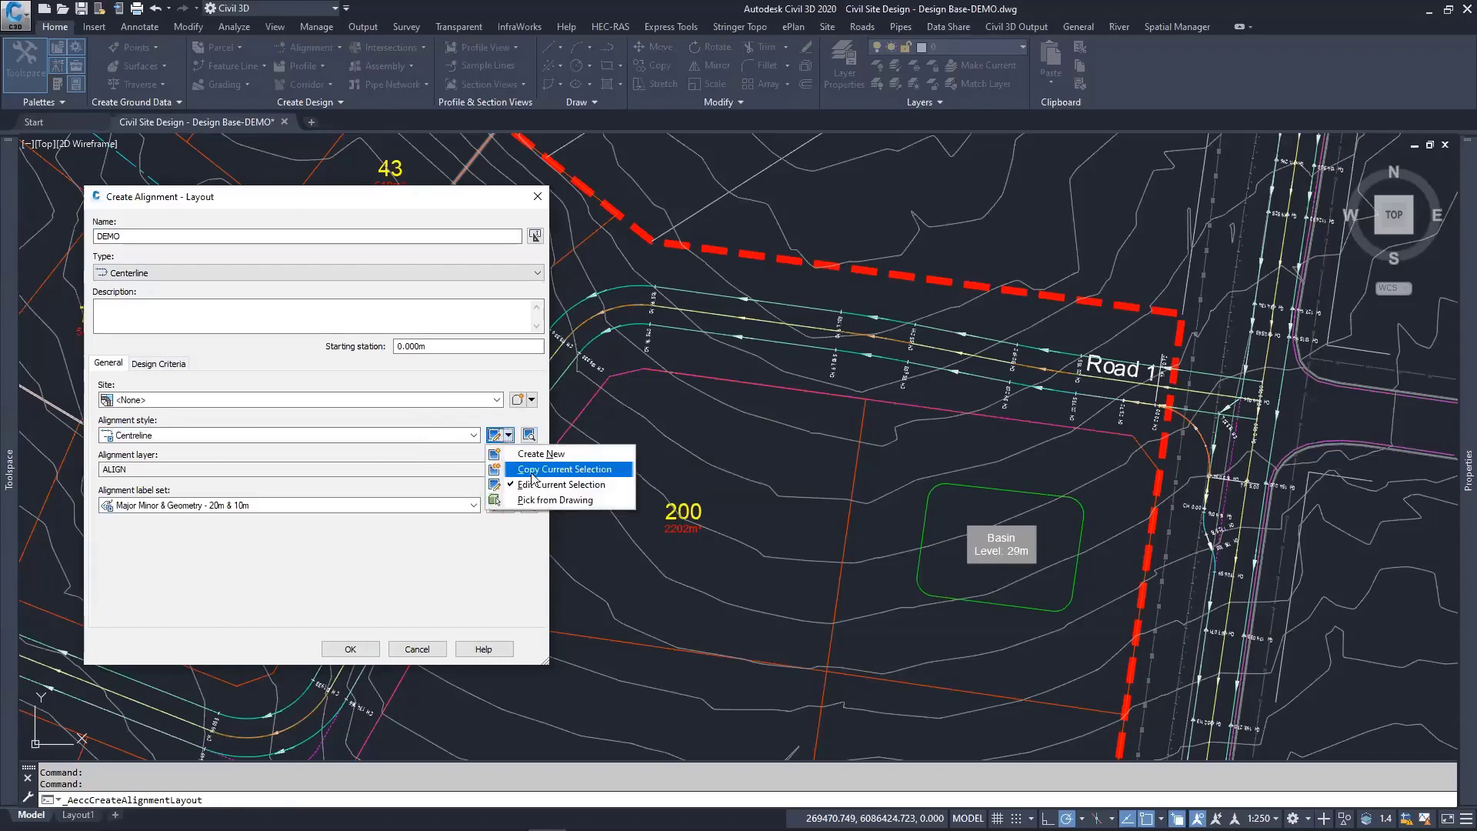
left_click(440, 457)
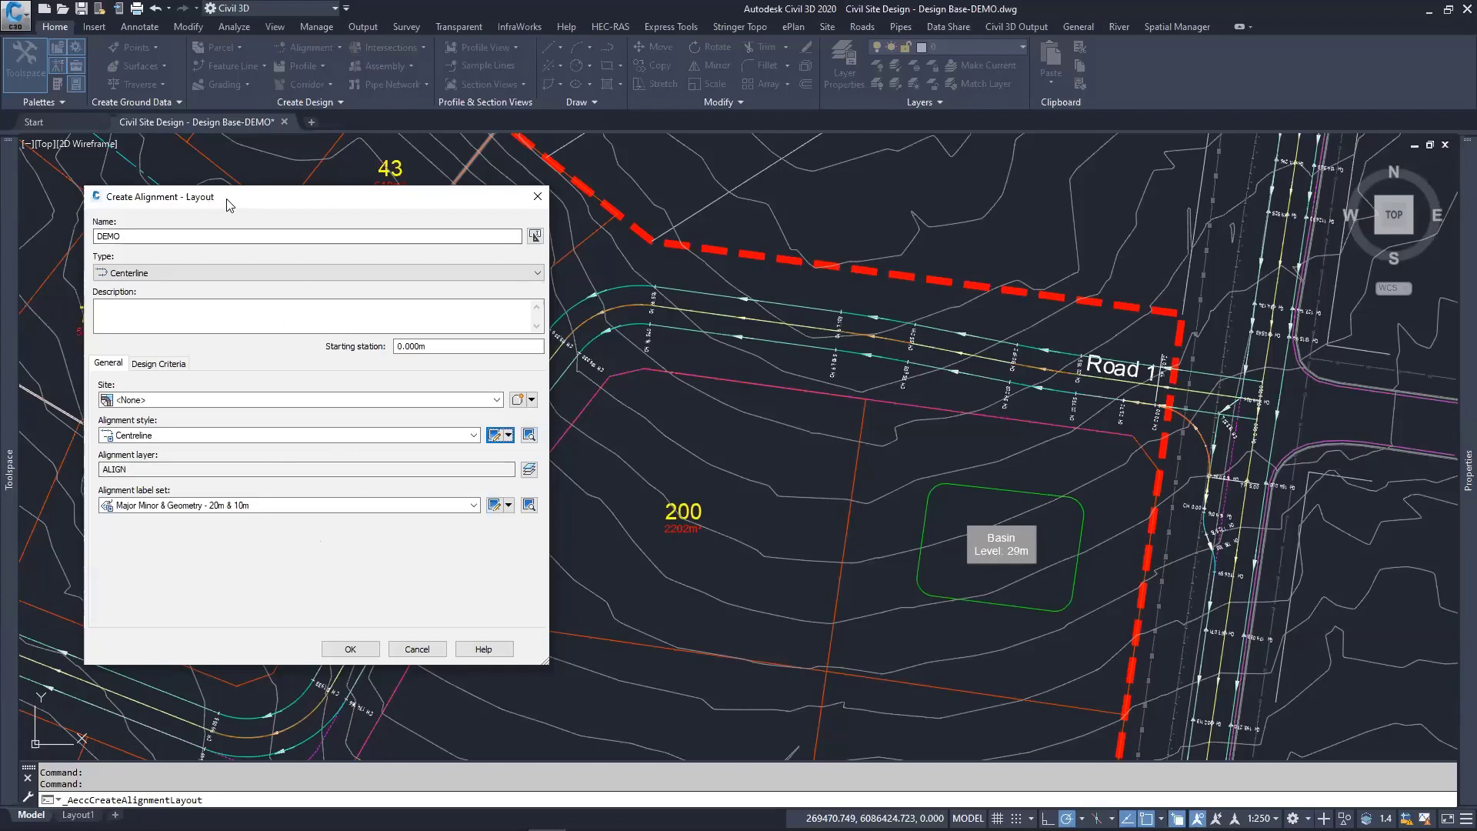
left_click_drag(230, 205, 222, 179)
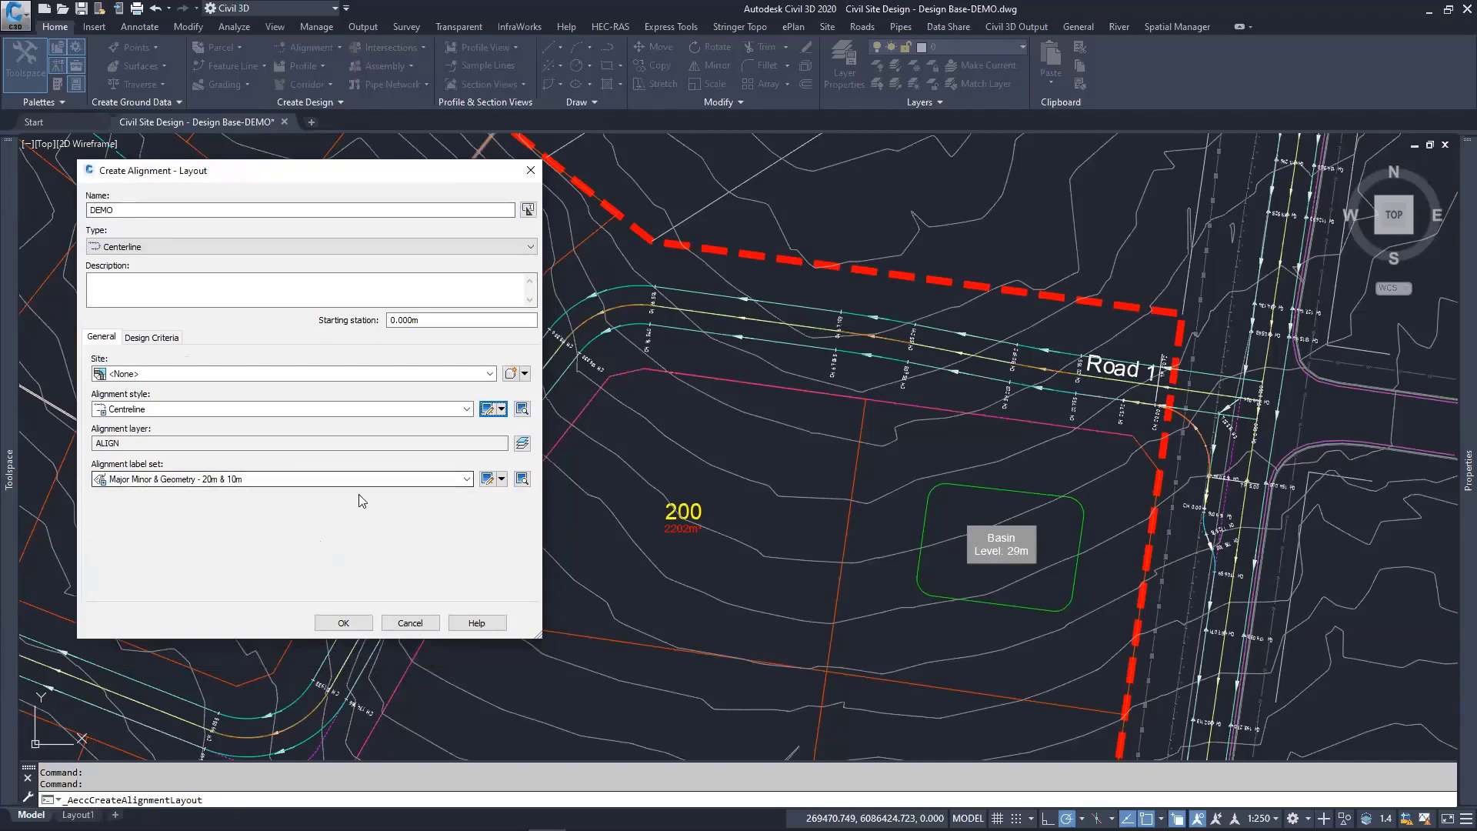
Step: Open the Major Minor & Geometry - 20m & 10m label set and review the label types that can be added
left_click(487, 479)
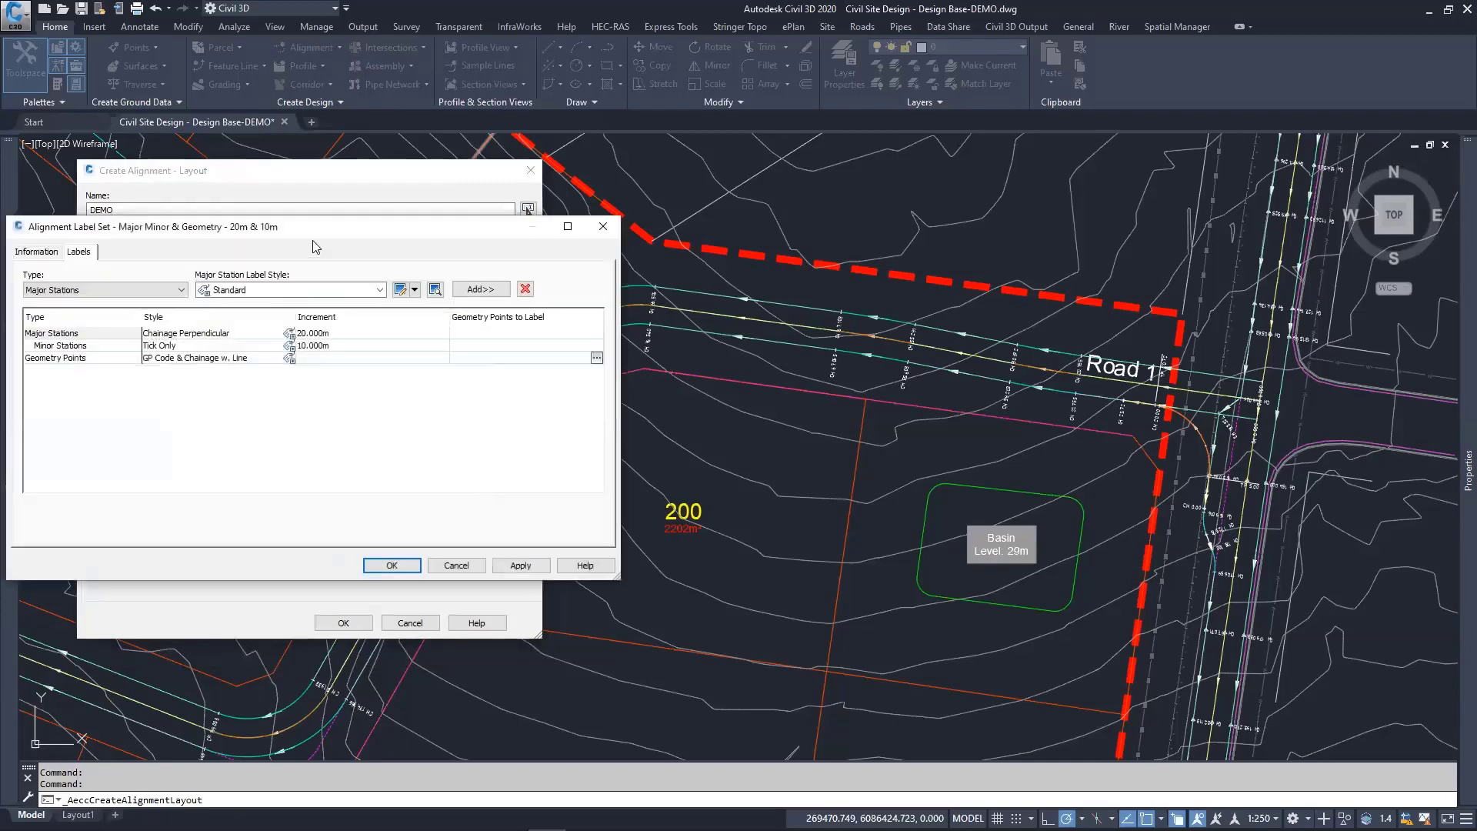
left_click_drag(297, 230, 355, 260)
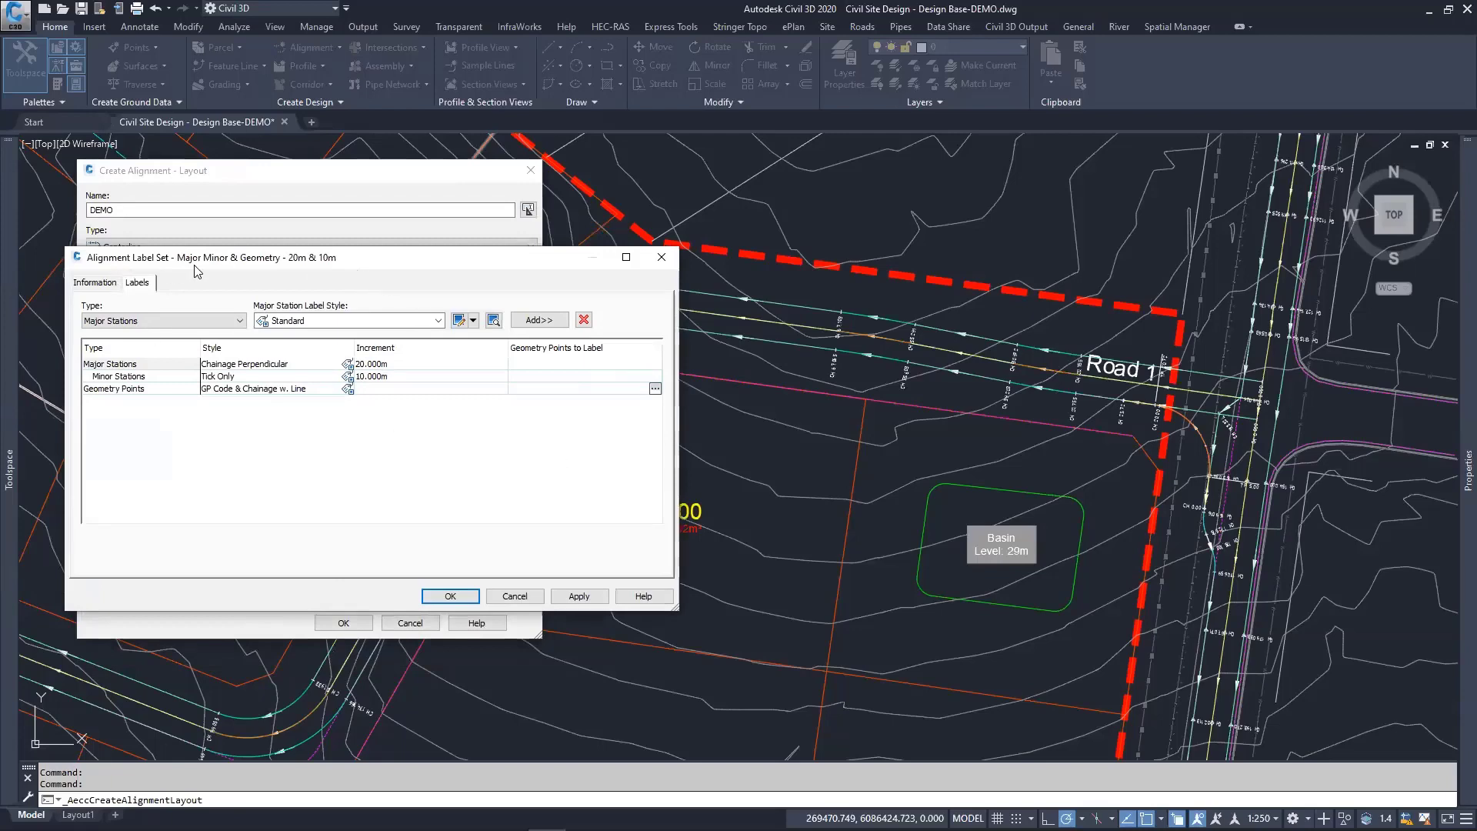
left_click_drag(236, 267, 728, 233)
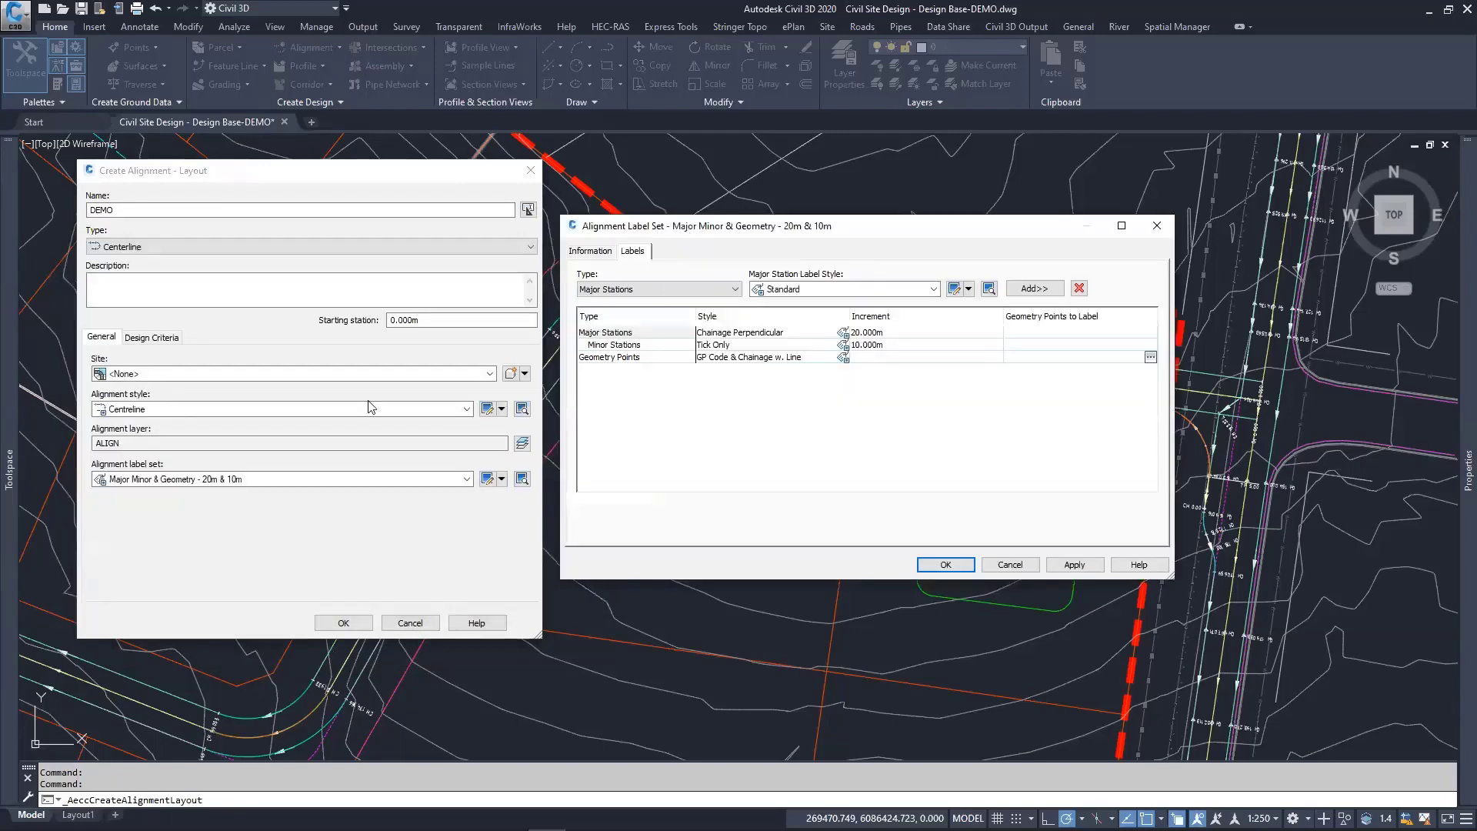
left_click(733, 290)
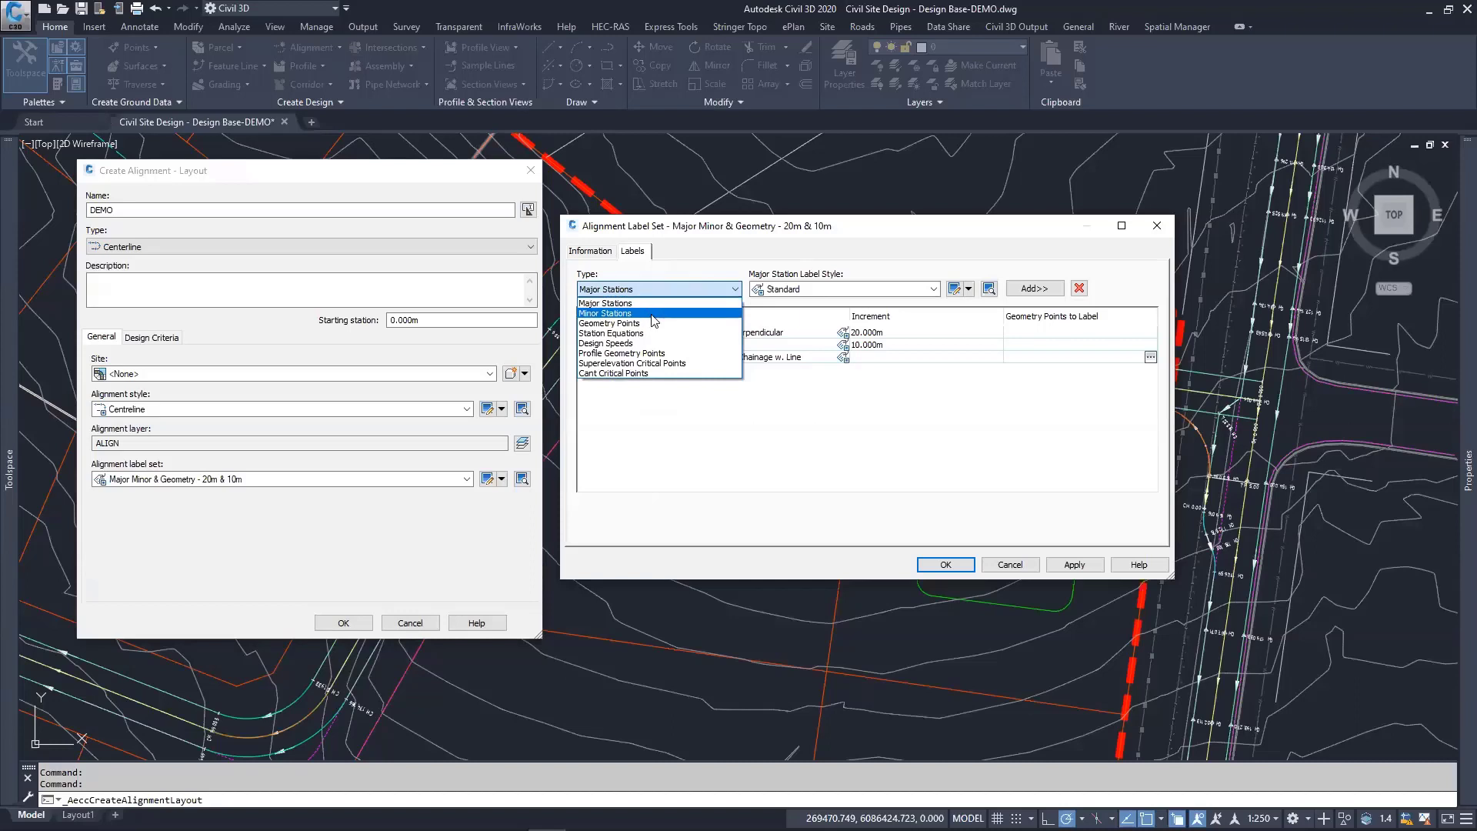
left_click(678, 270)
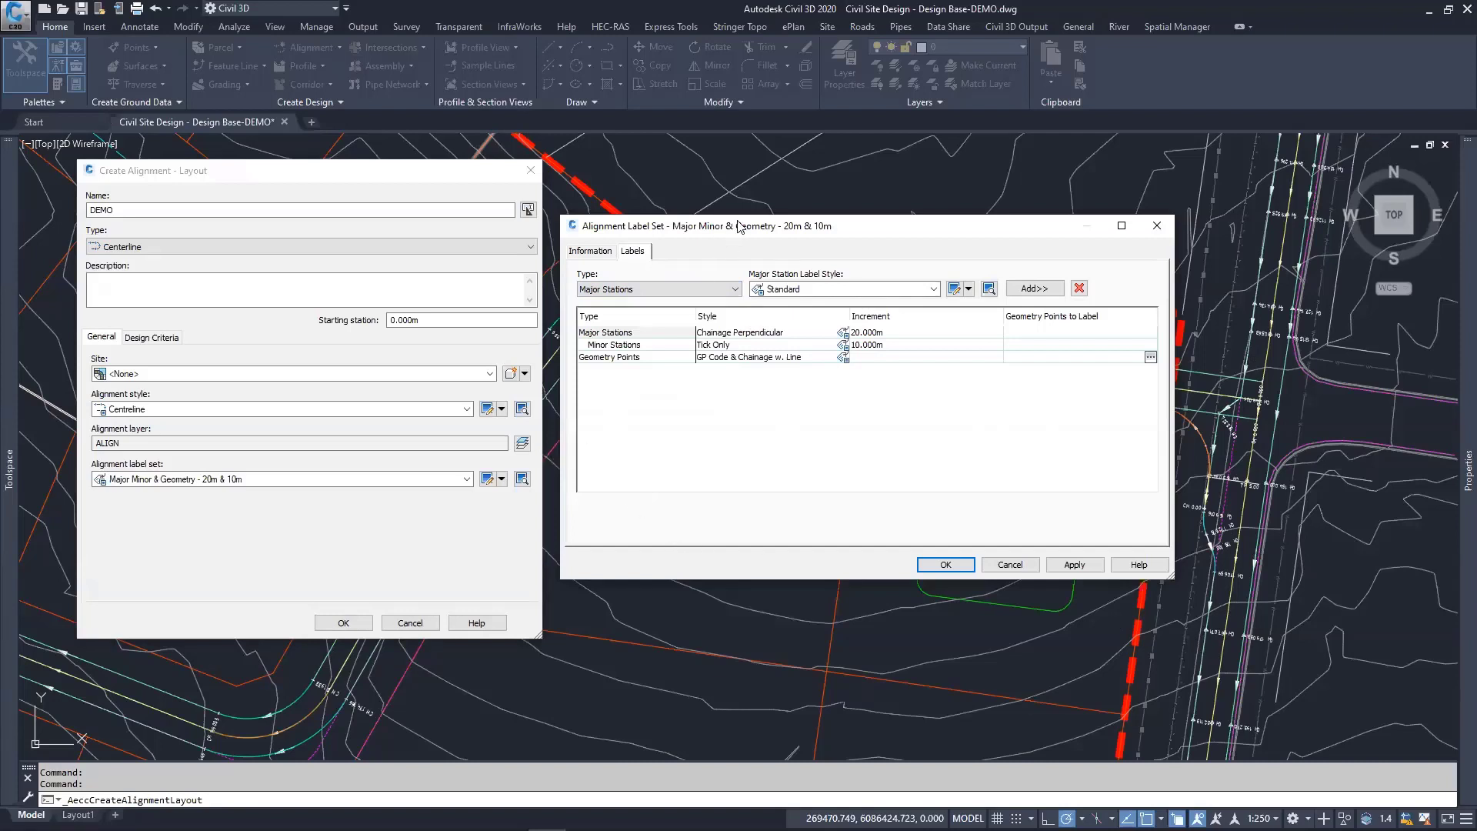
left_click_drag(737, 225, 735, 222)
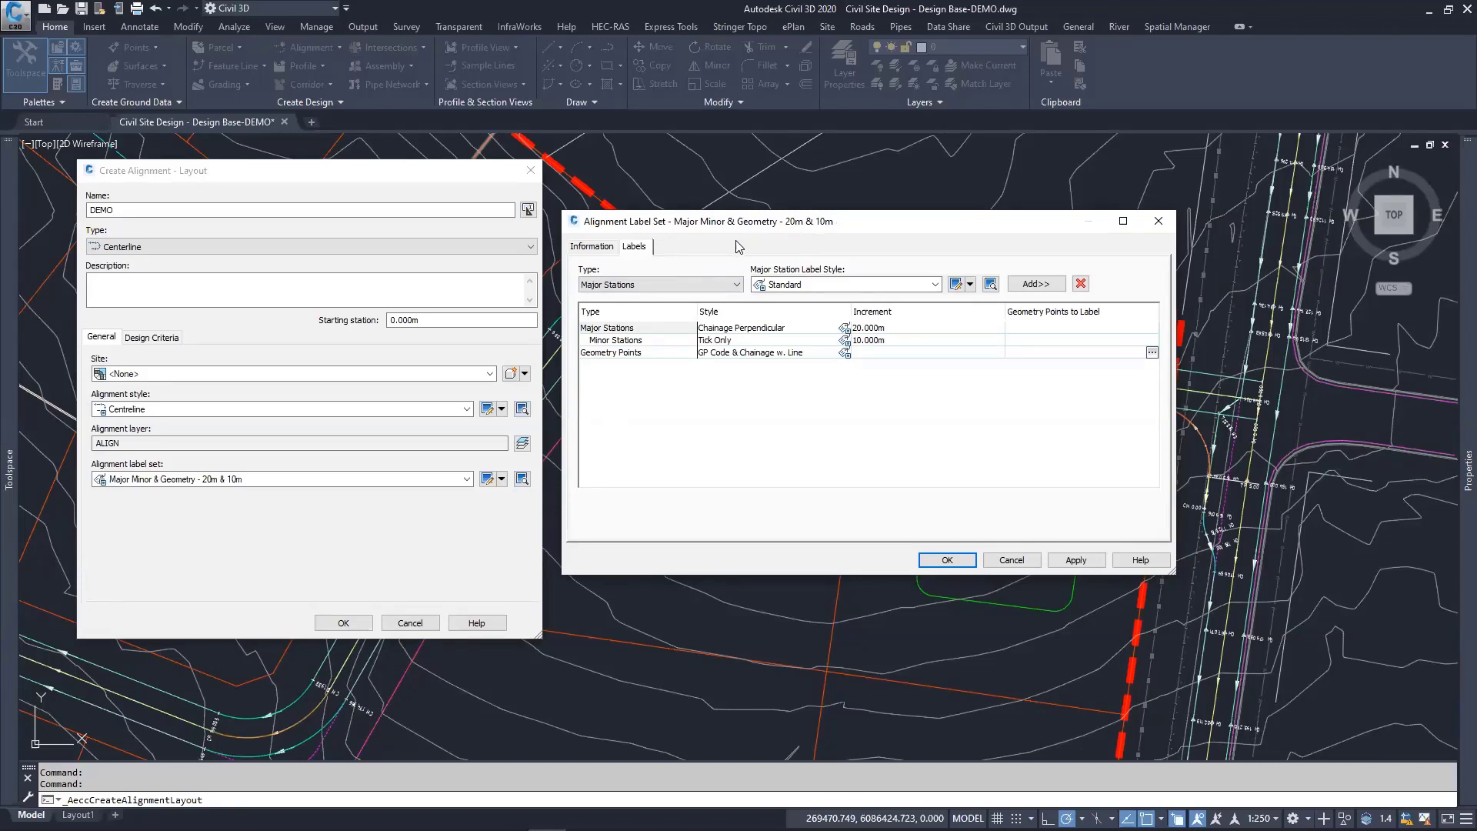
Step: Examine the major station label styles, station increments and geometry point entry of the label set, and close it without changes
left_click(641, 290)
left_click(638, 298)
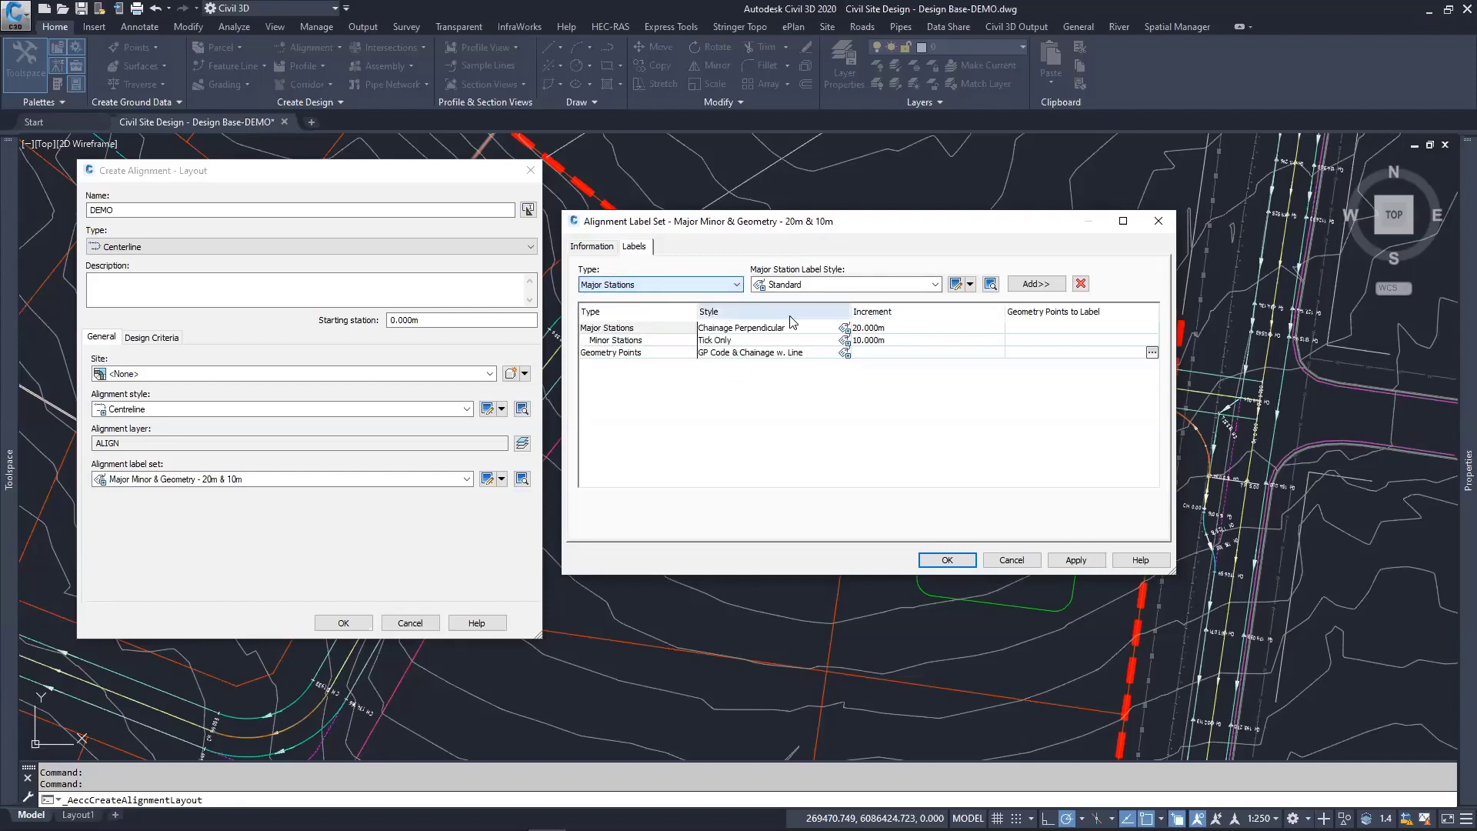
left_click(936, 284)
left_click(838, 300)
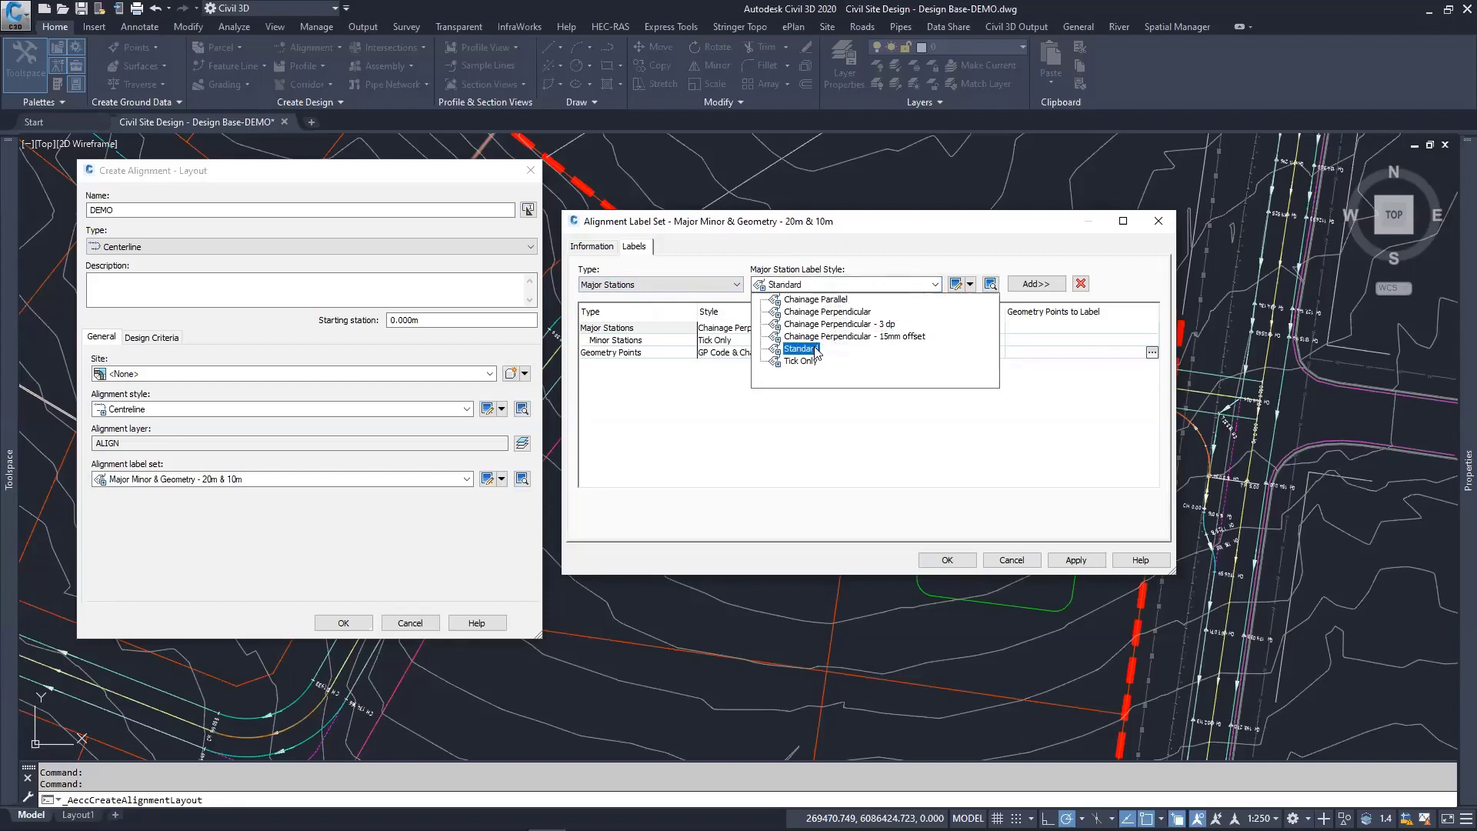
left_click(922, 246)
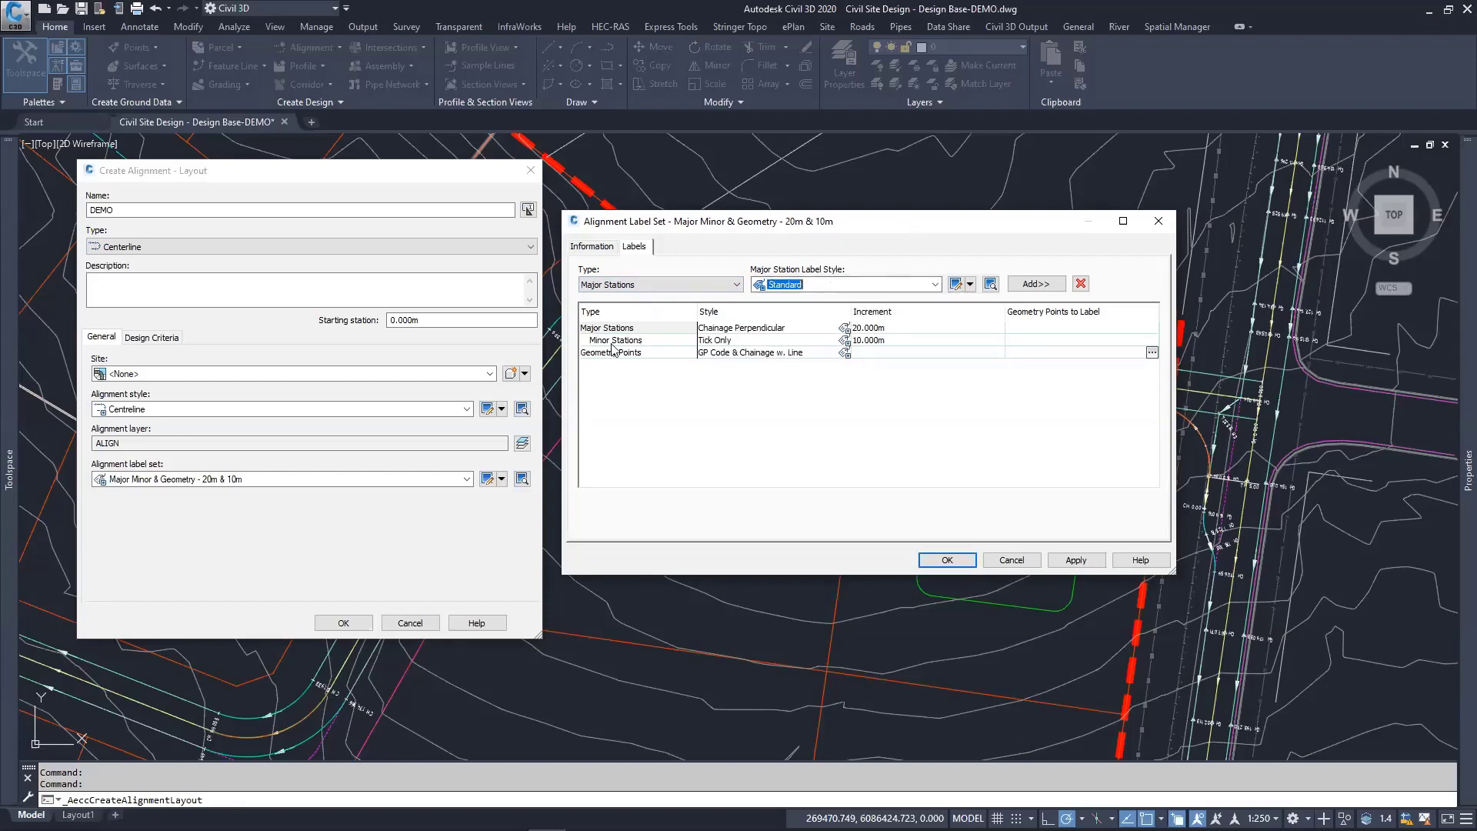
left_click(868, 328)
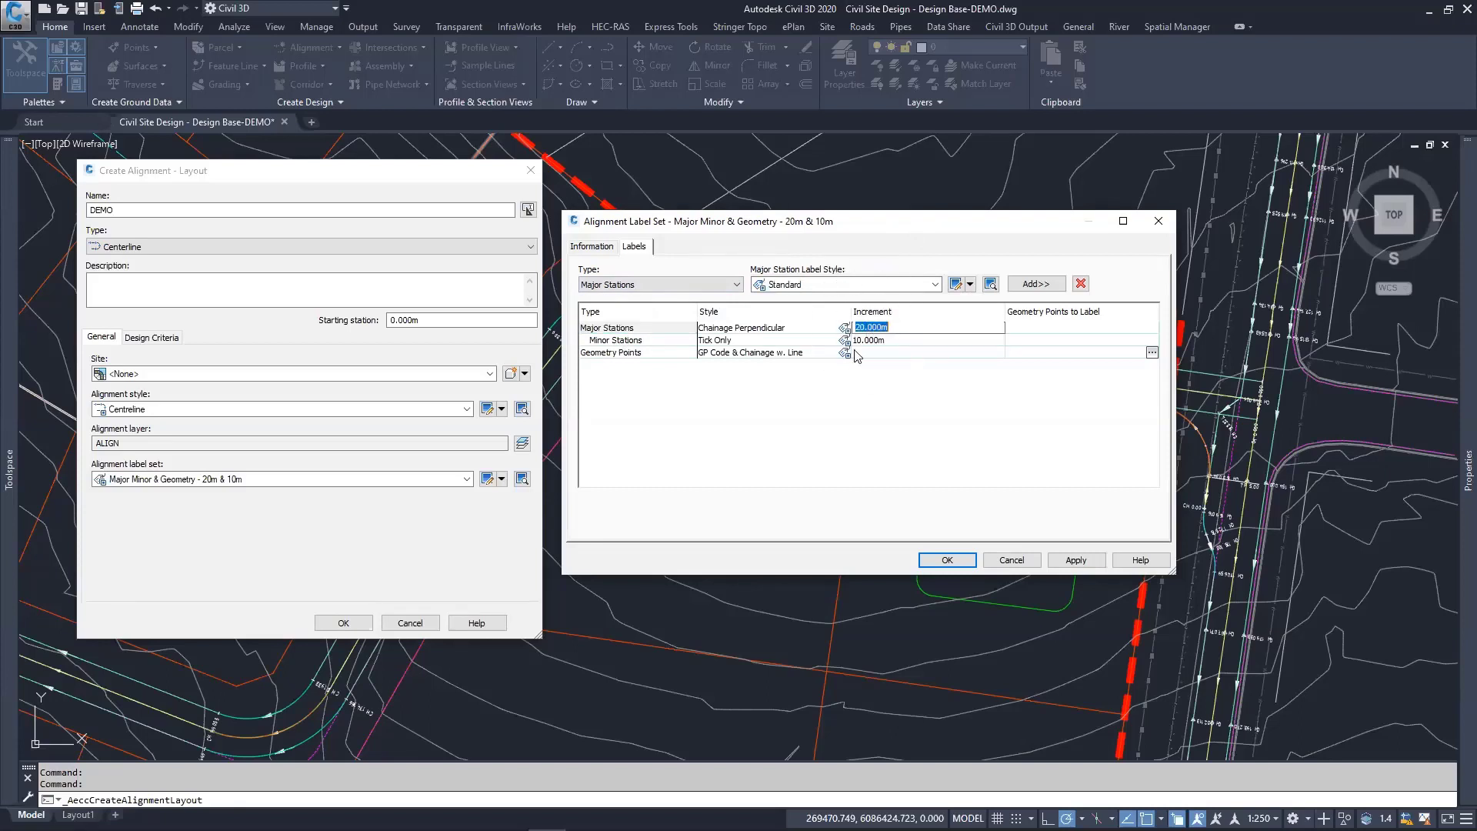
left_click(647, 356)
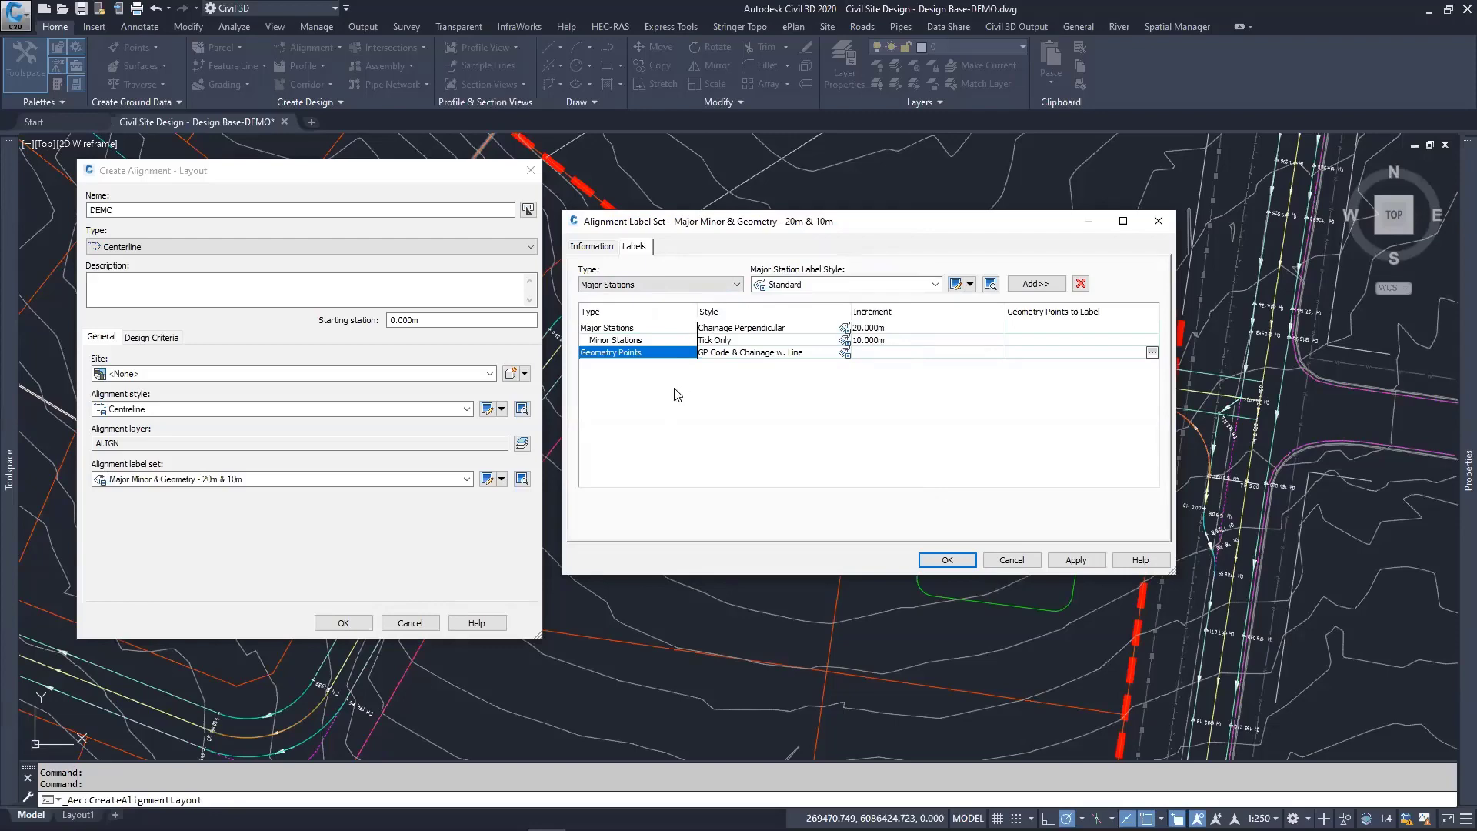
left_click(1013, 559)
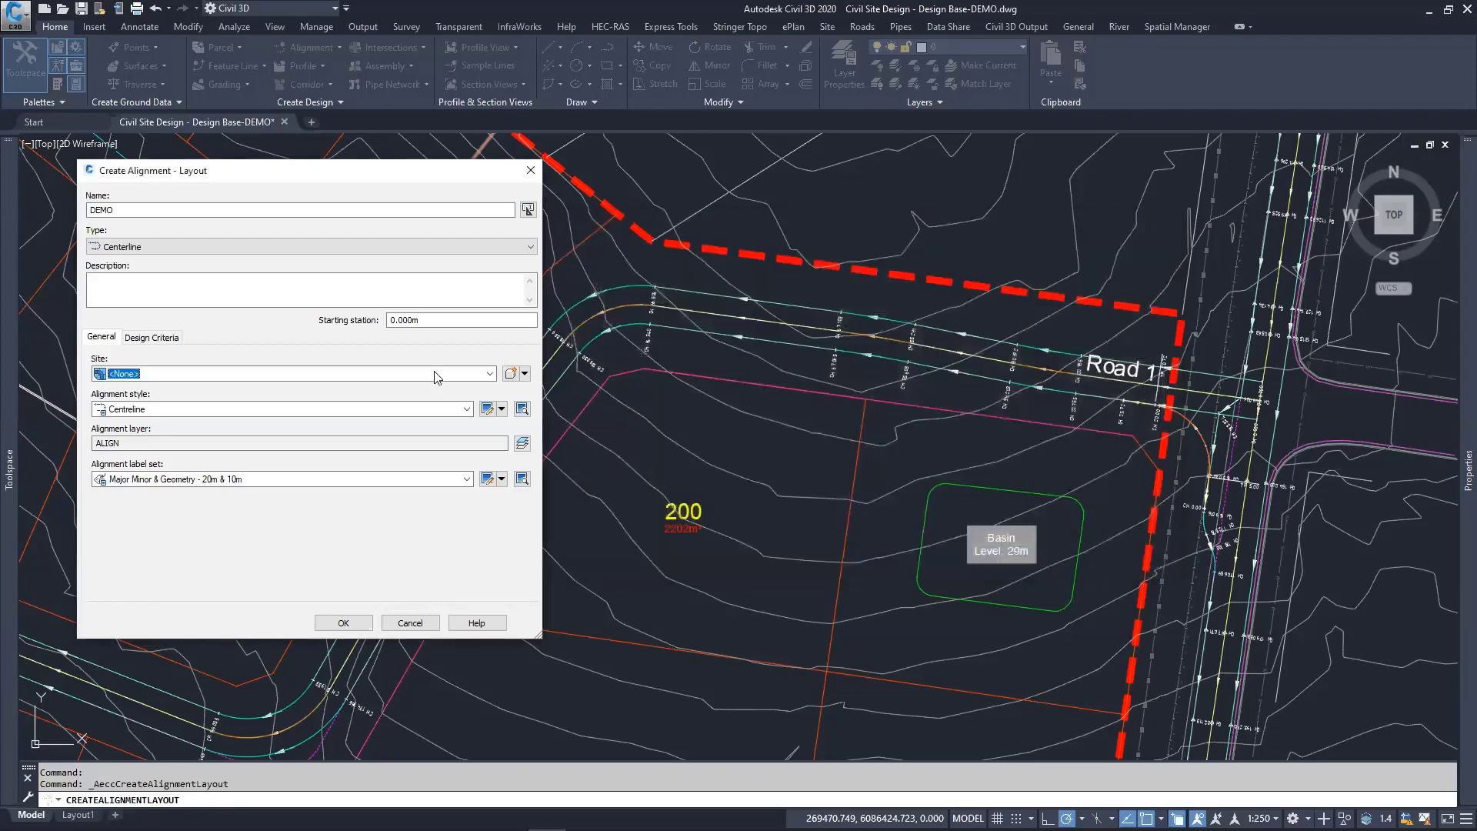
Step: Choose the alignment label set Major Minor & Geometry - 20m & 10m from the available sets
left_click(466, 478)
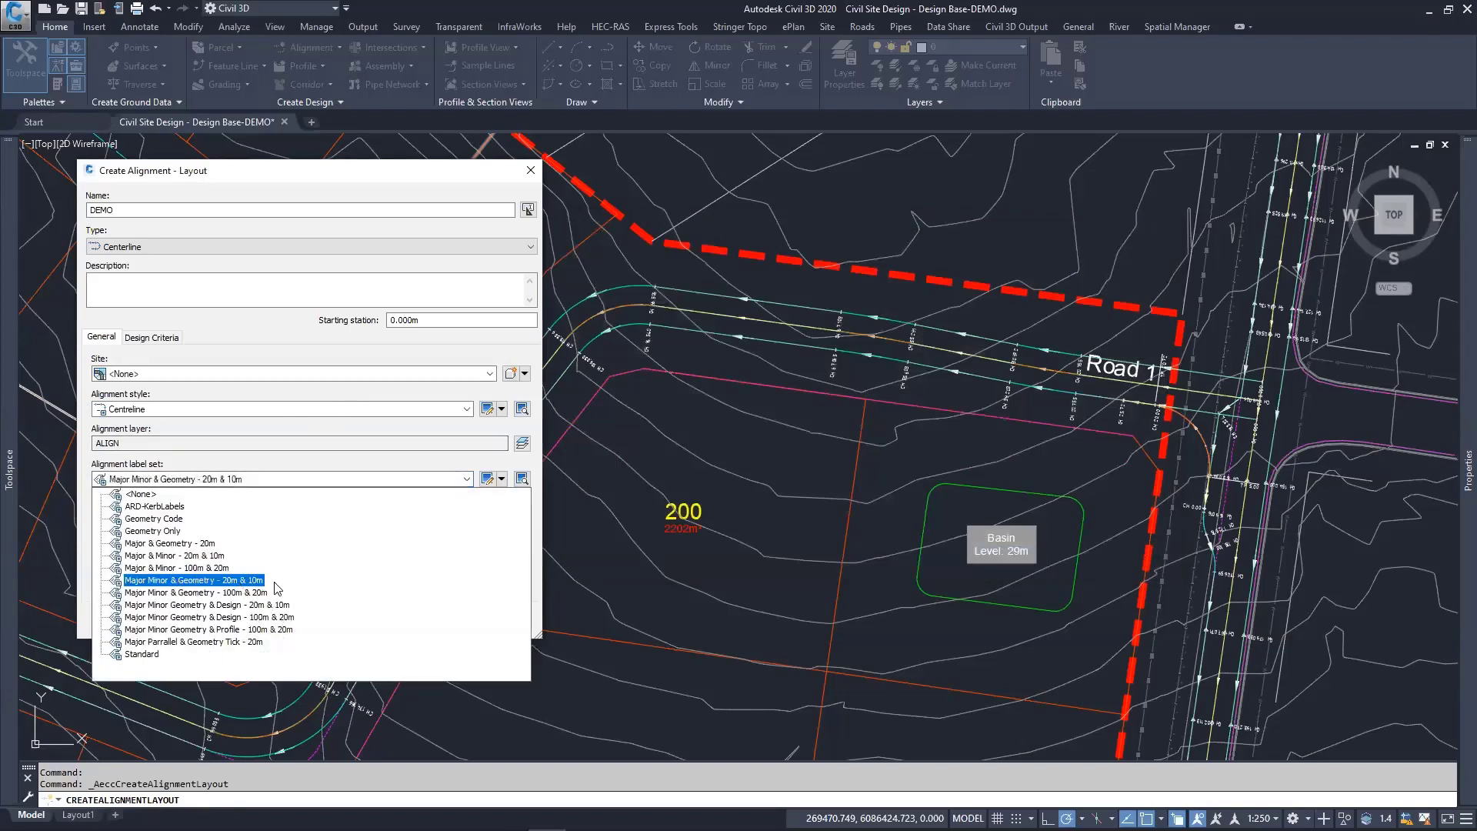
left_click(150, 581)
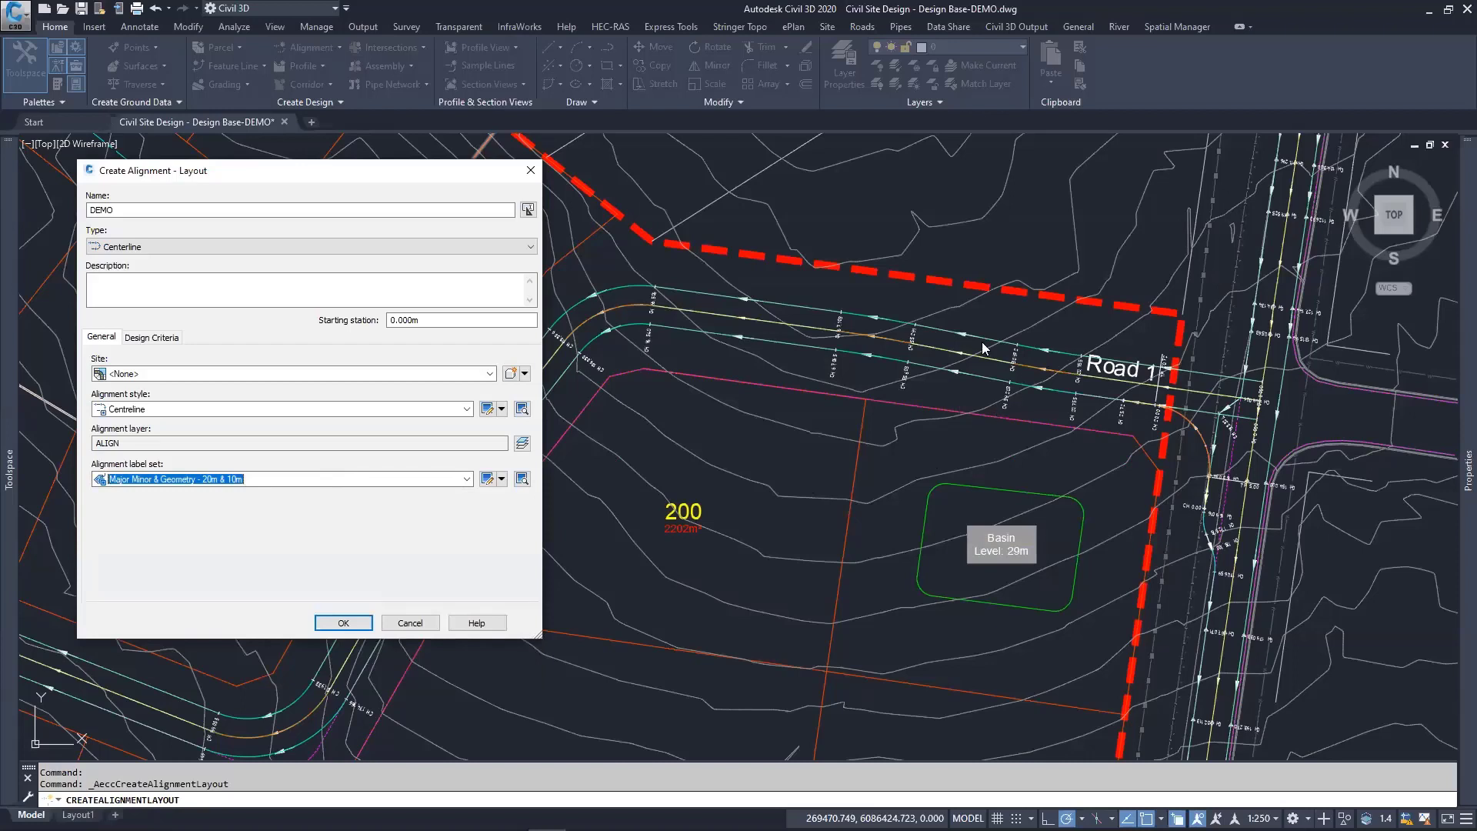
left_click(840, 369)
left_click_drag(202, 171, 163, 166)
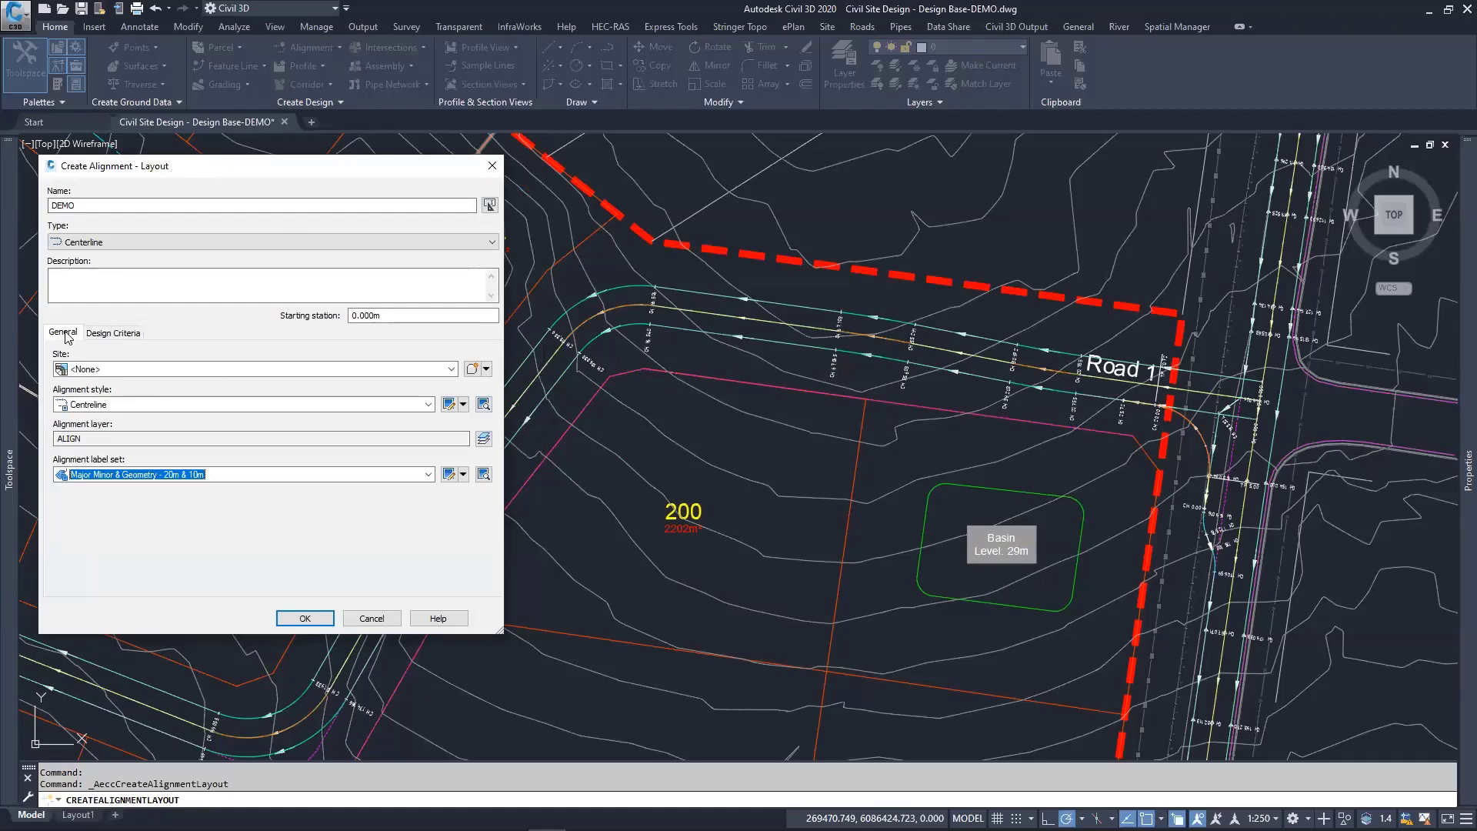
Step: In the design criteria, set the starting design speed to 80 km/h and enable criteria-based design
left_click(115, 333)
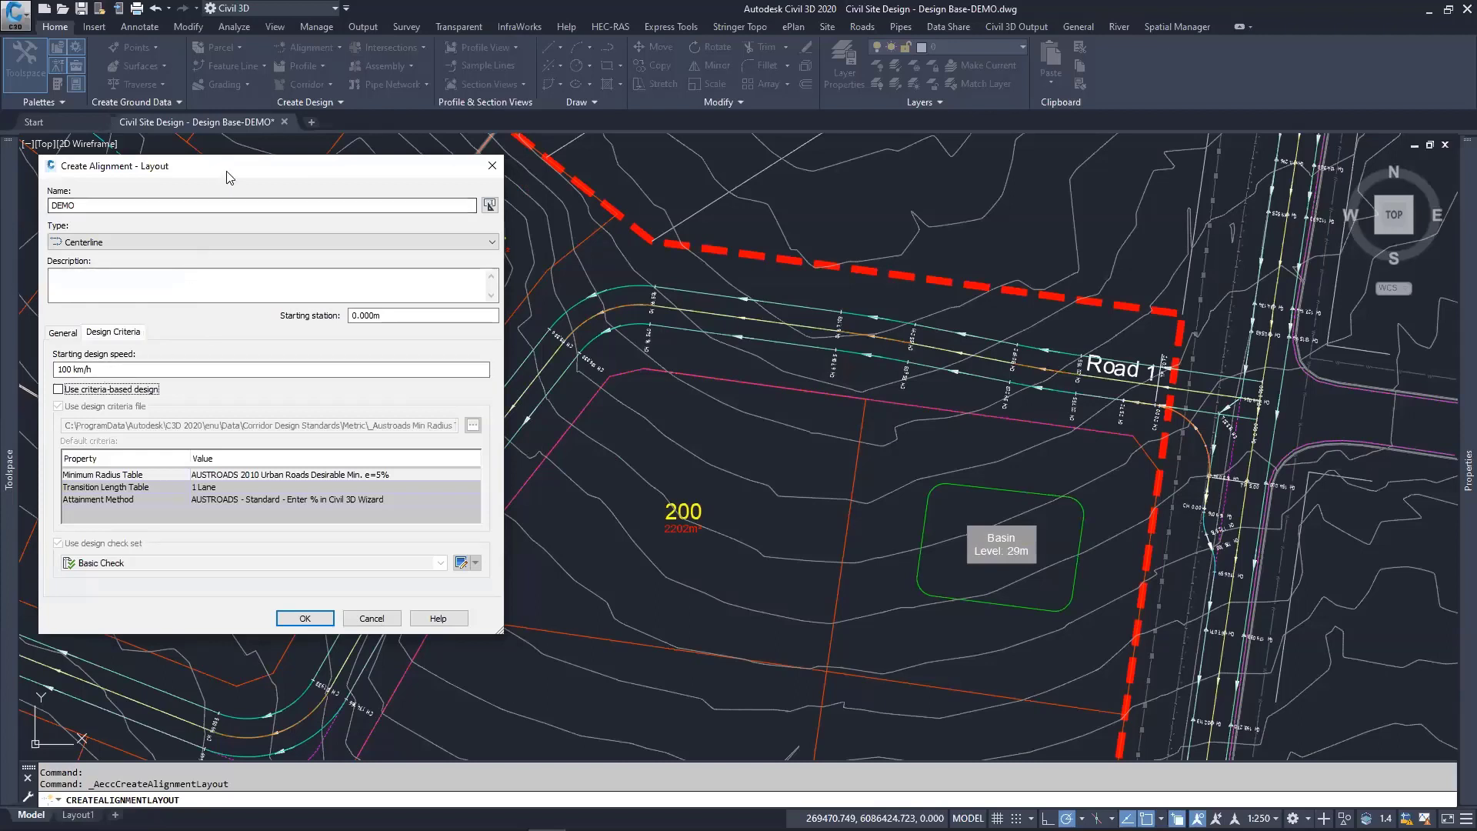
left_click_drag(266, 166, 305, 157)
left_click(106, 362)
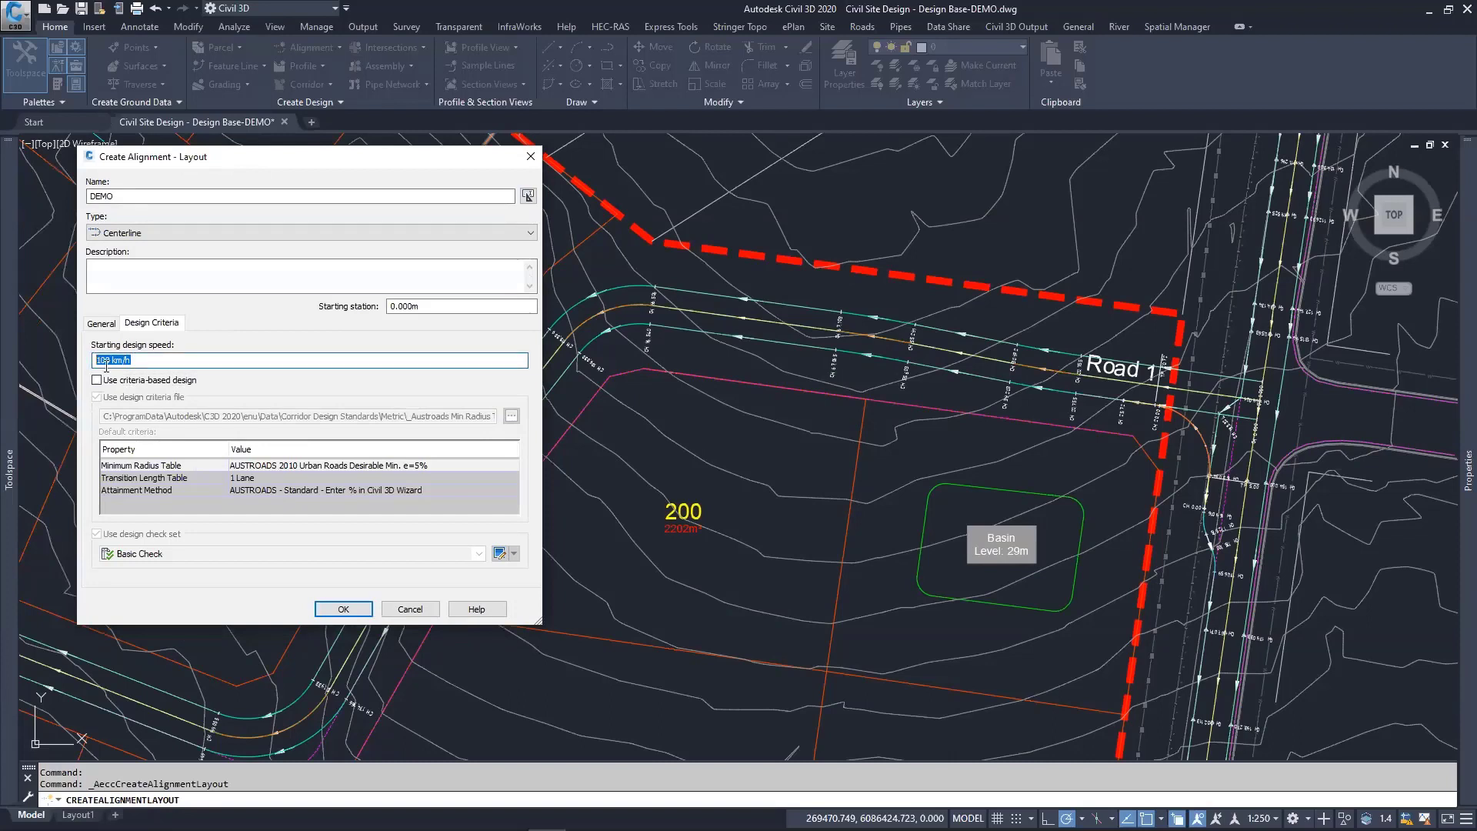
type("80")
left_click(96, 380)
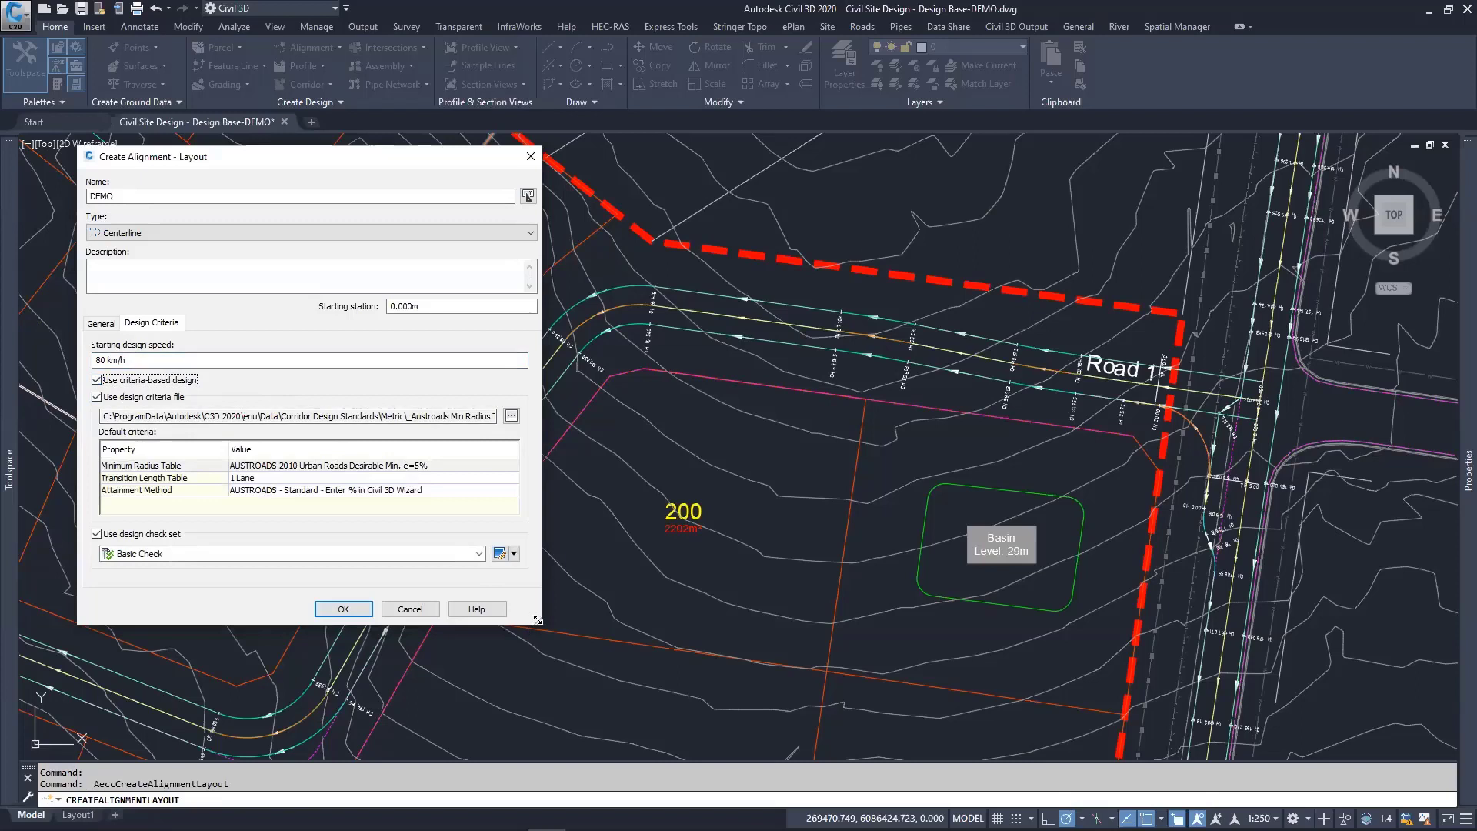
Step: Examine the minimum radius tables of _Austroads Min Radius Tables_ANZ_2010.xml in Notepad++ and load that file as the design criteria file
left_click_drag(537, 619, 649, 624)
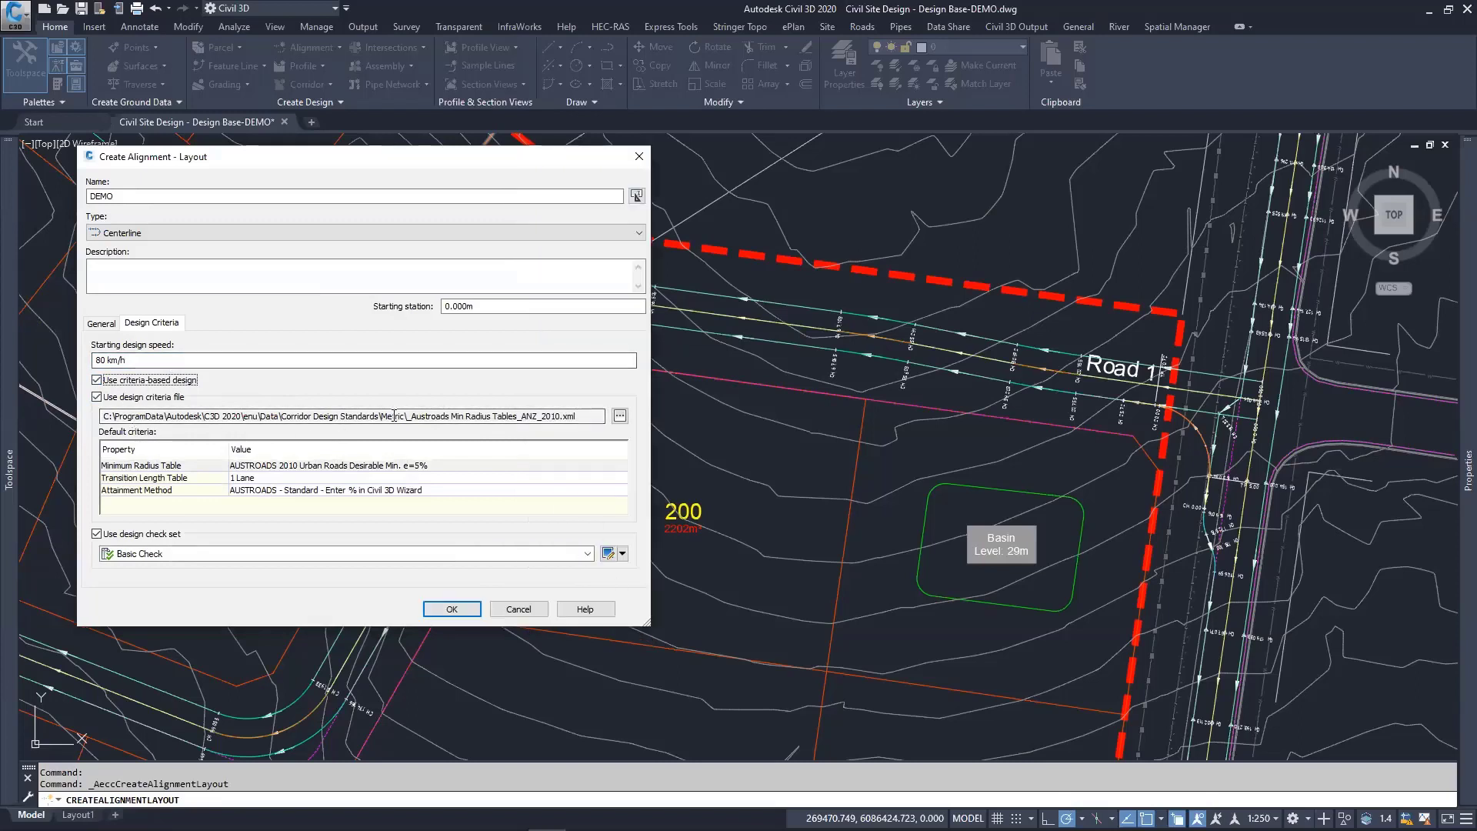
left_click(620, 417)
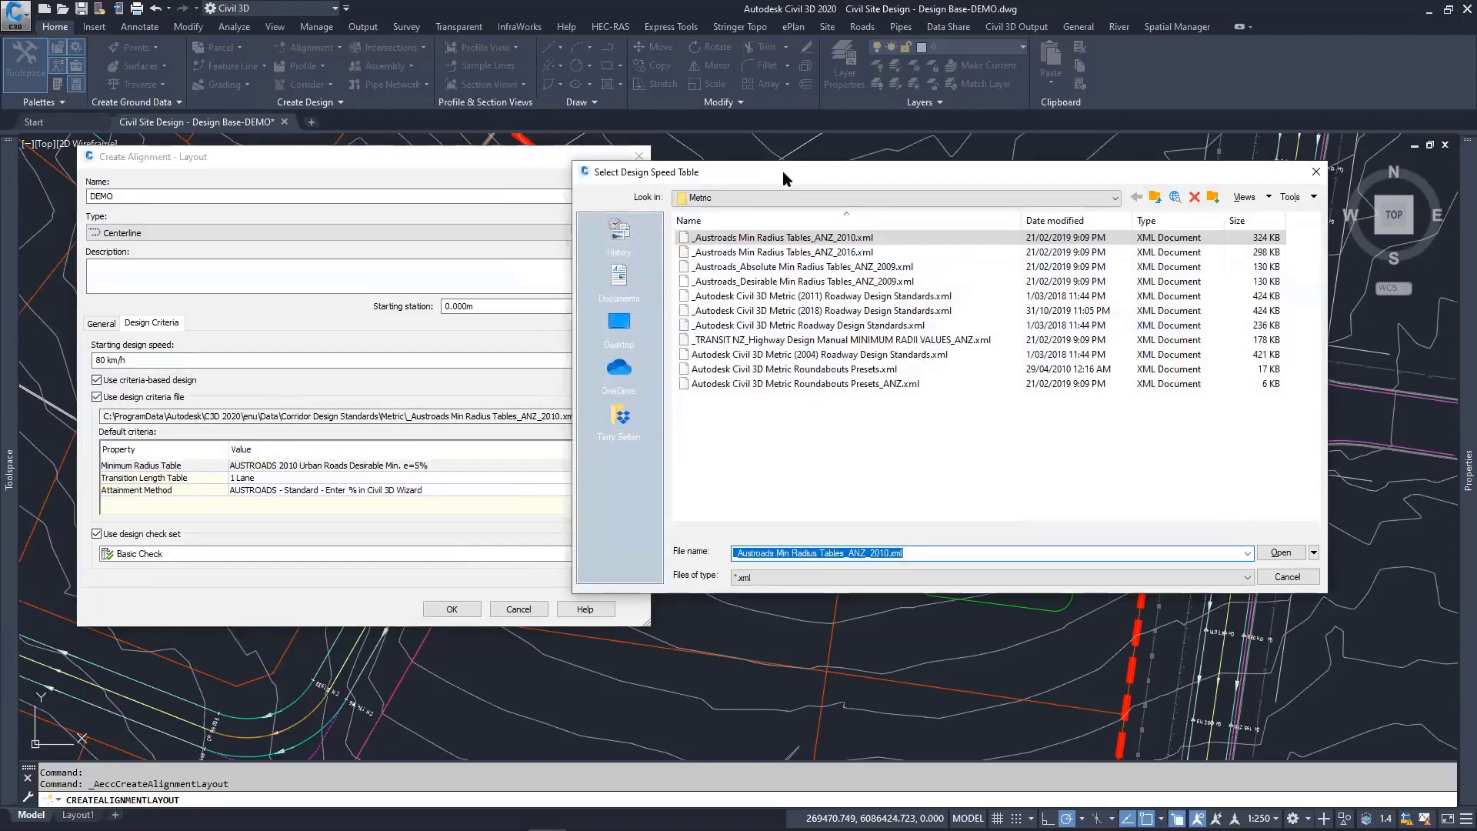
left_click_drag(777, 172, 789, 171)
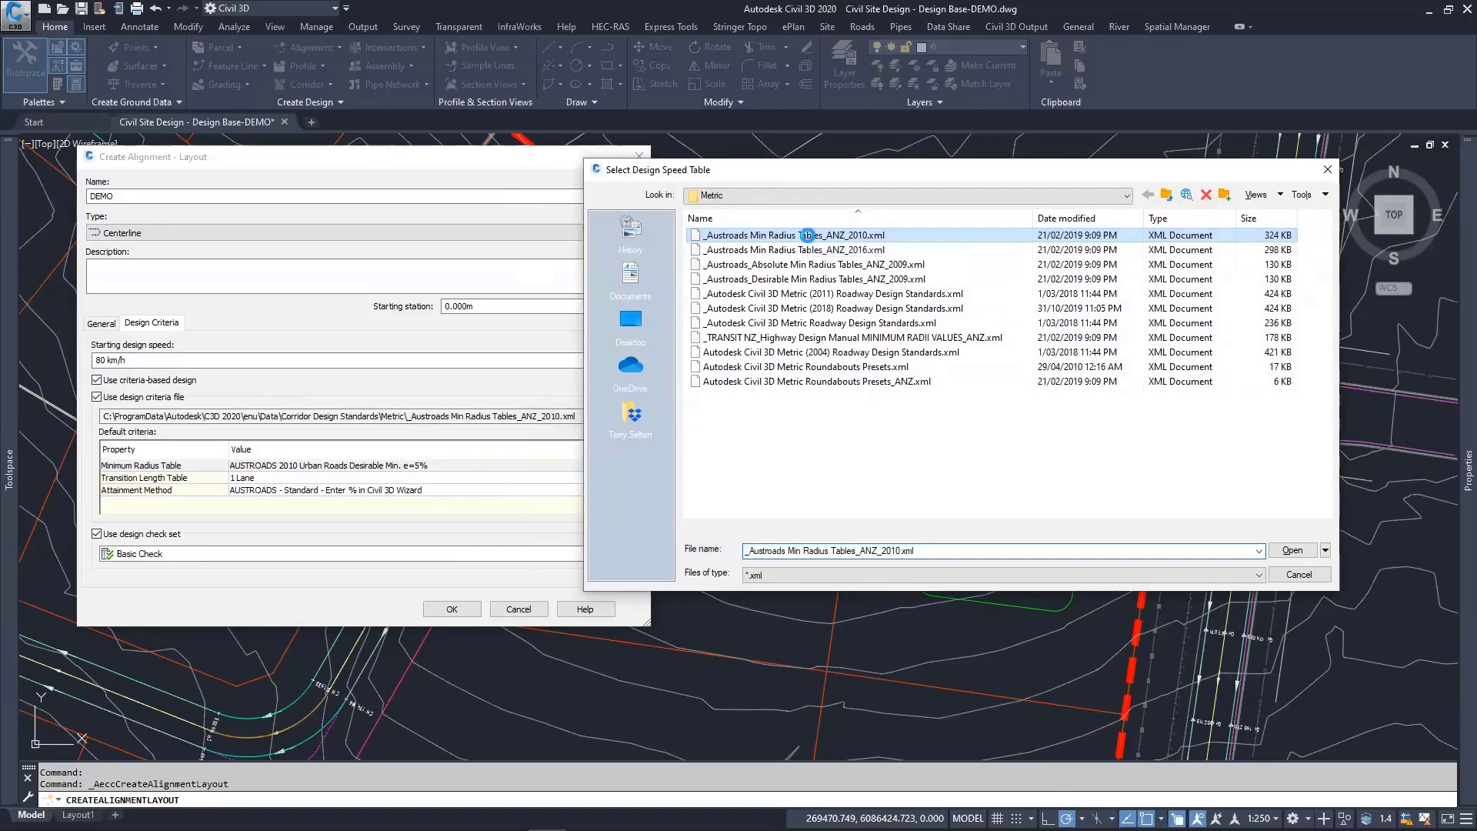
right_click(808, 238)
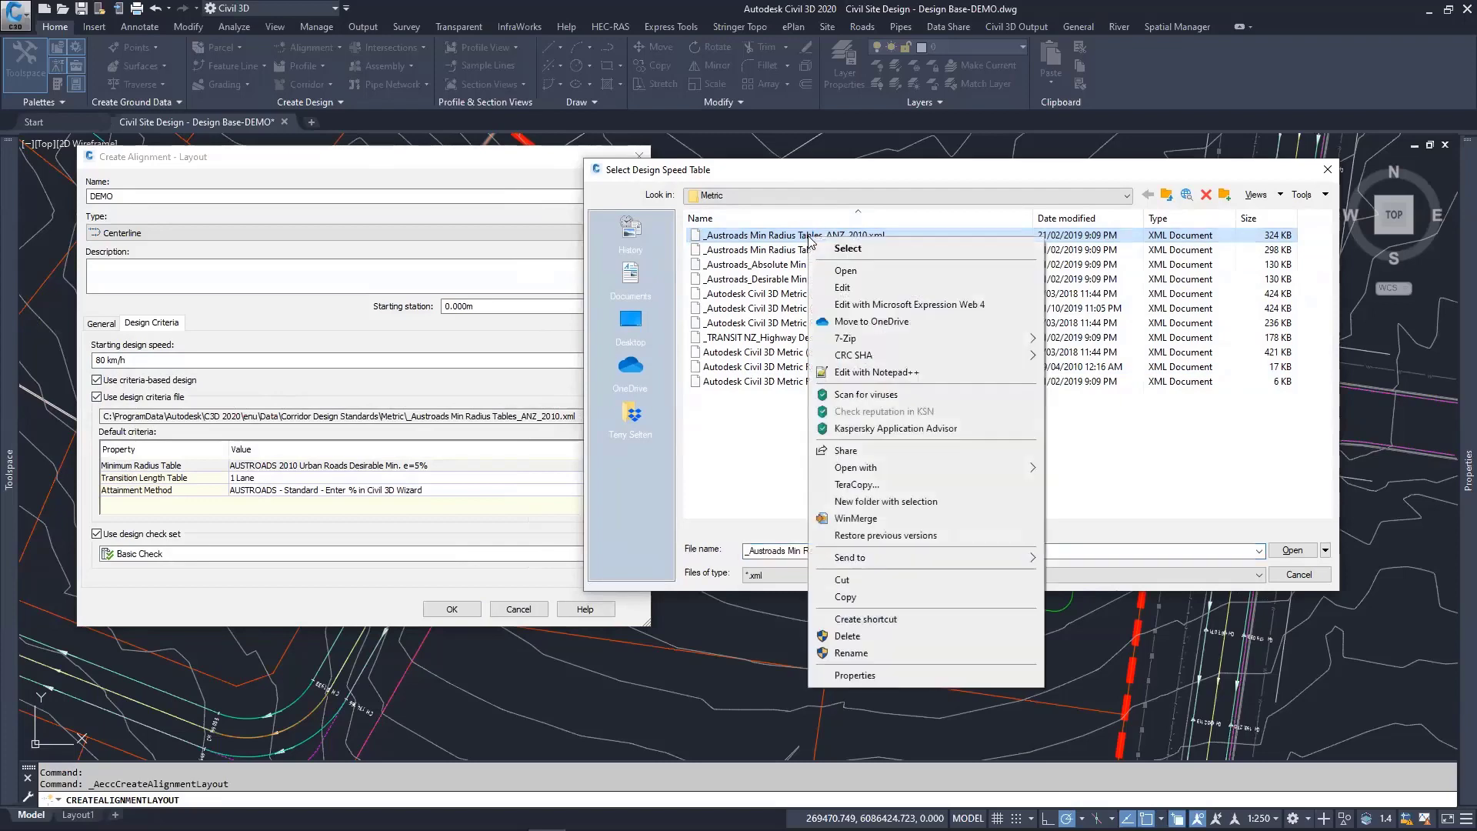
left_click(860, 370)
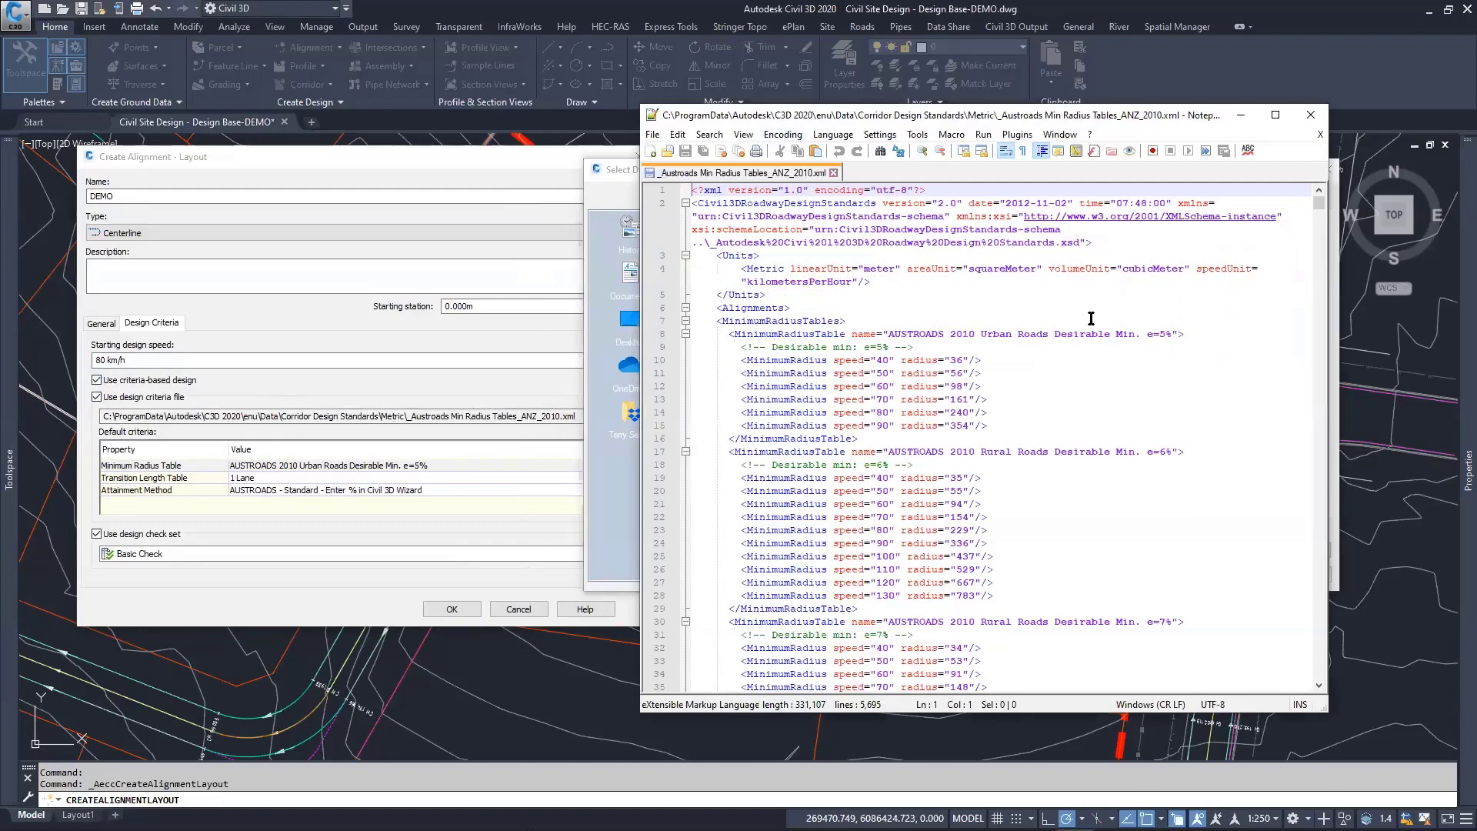
scroll(1059, 325, "down", 7)
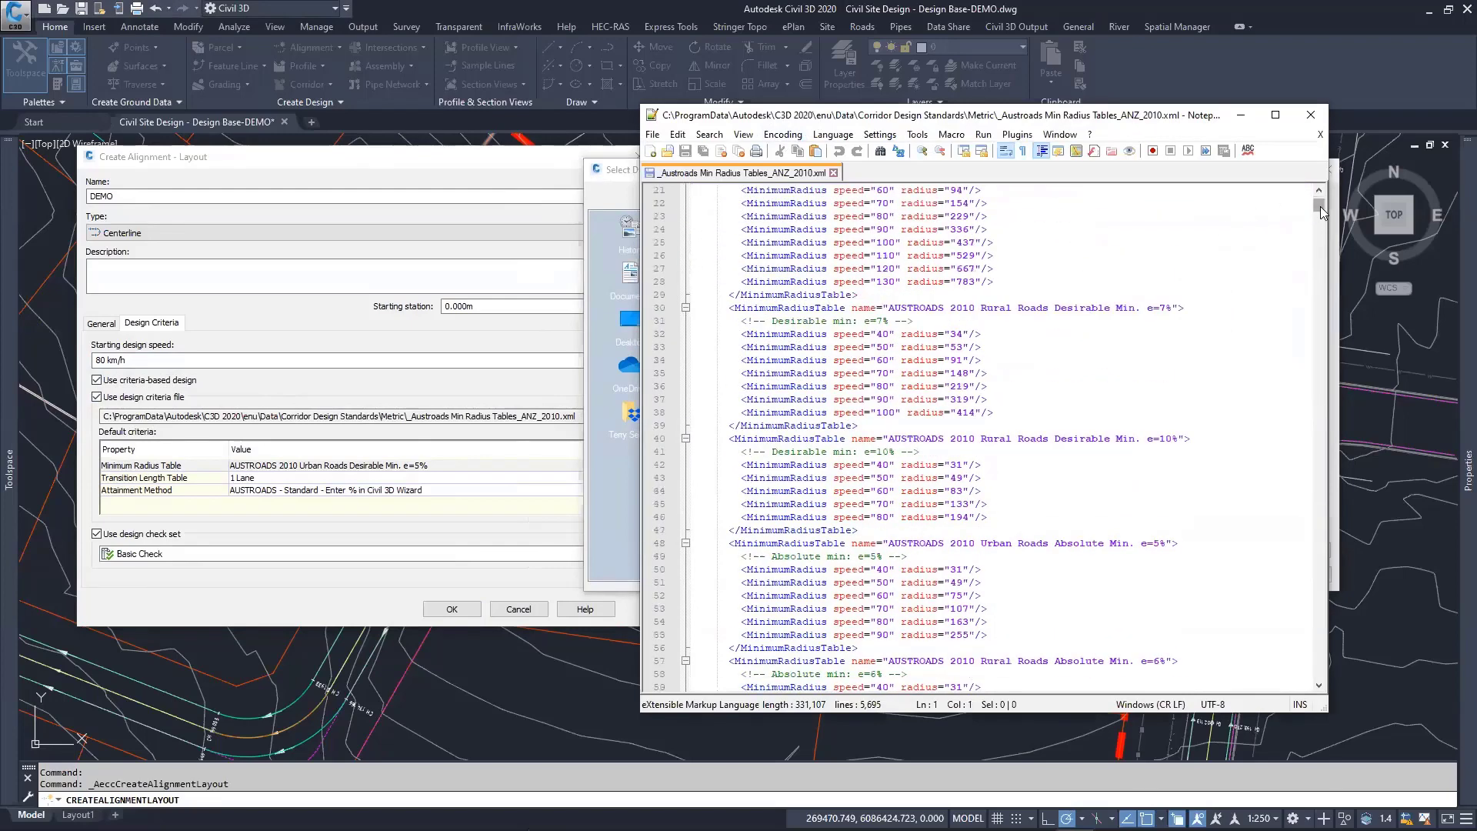
mouse_move(1320, 206)
left_mouse_down()
mouse_move(1325, 257)
mouse_move(1323, 197)
left_mouse_up()
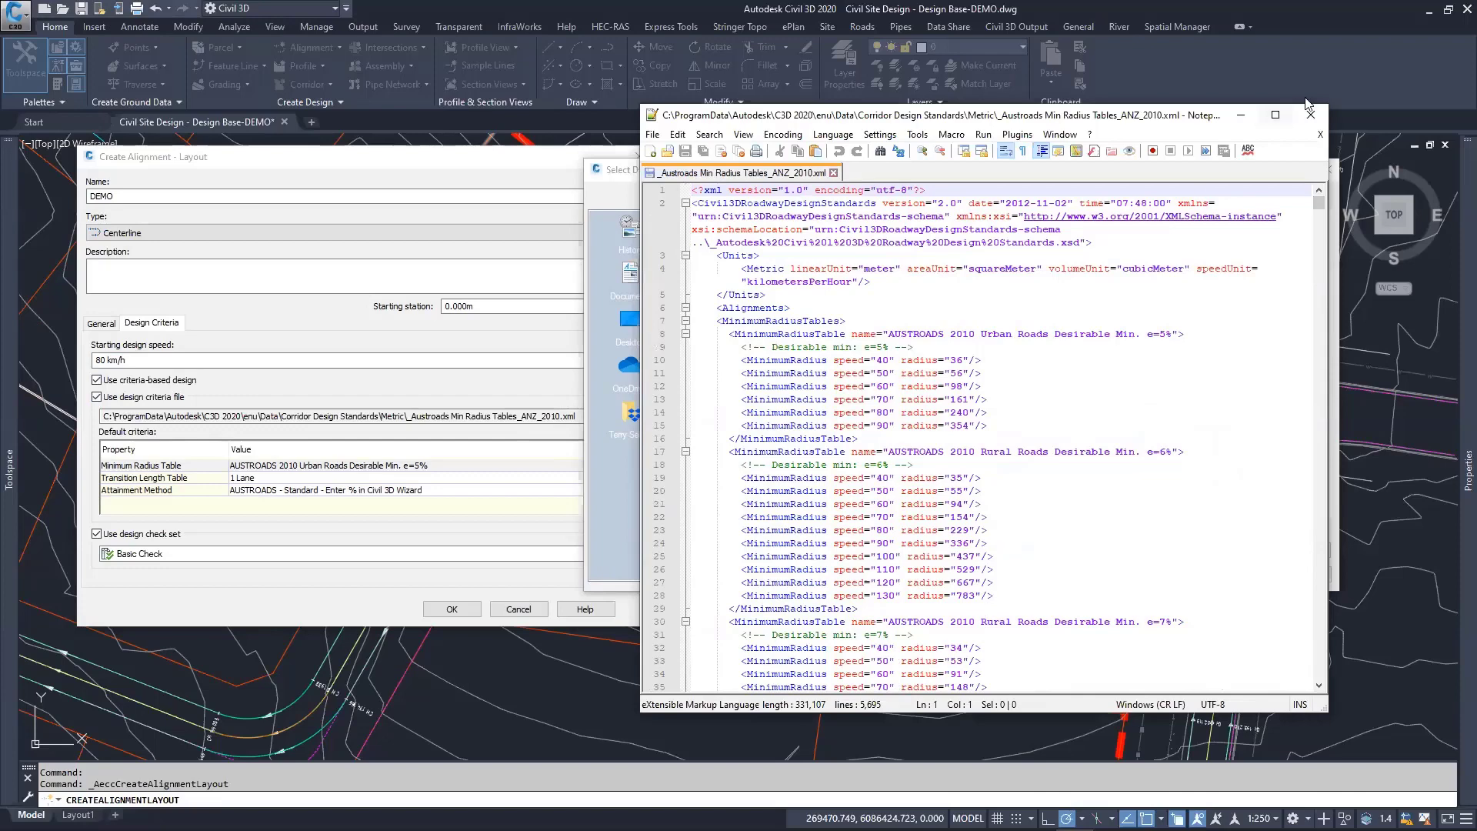
left_click(1297, 119)
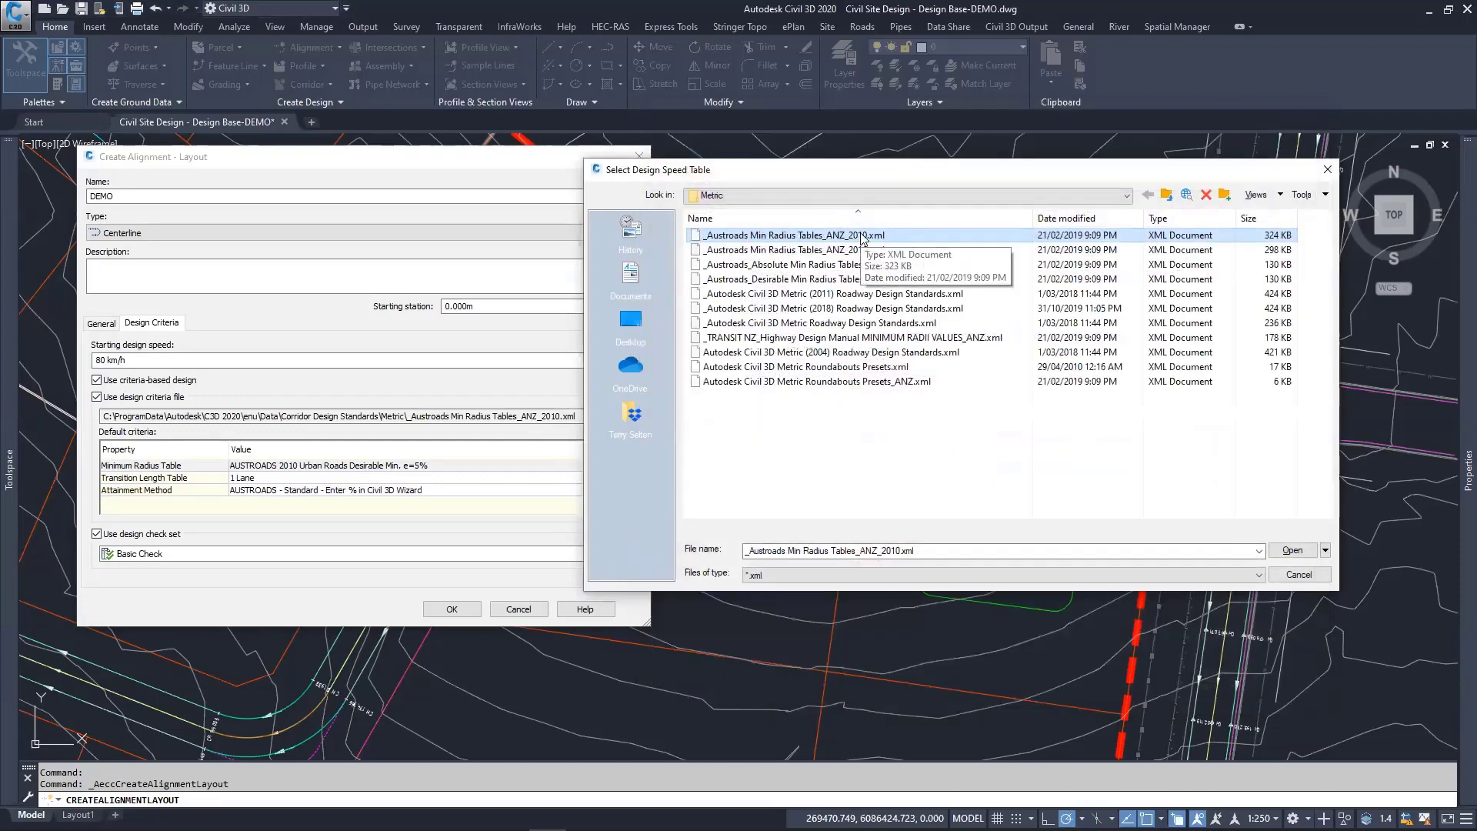
left_click(1292, 550)
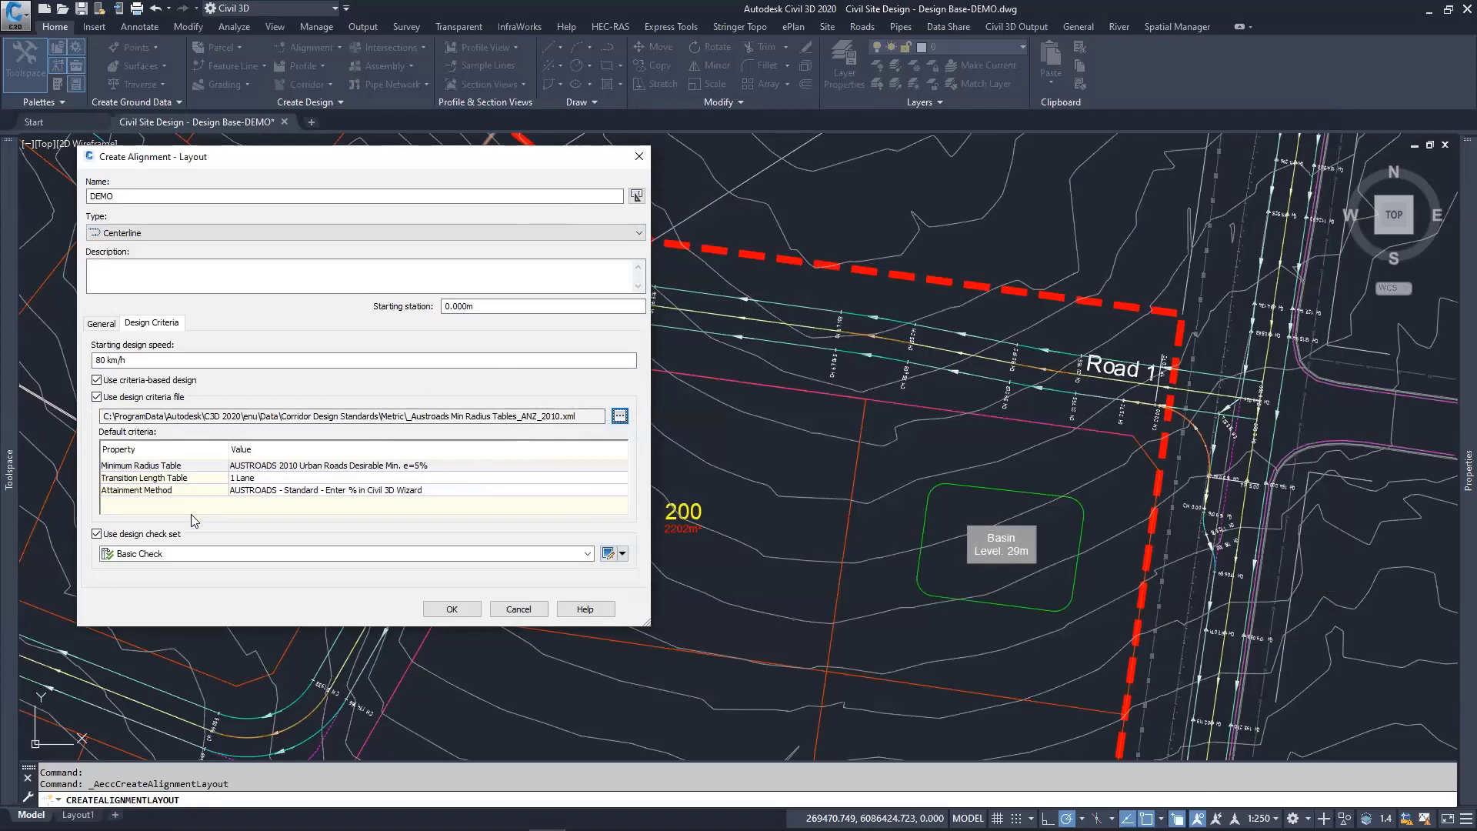
Step: Set the design check set to Basic Check Urban Areas - Desirable Minimum Radius and open its list of design checks
left_click(577, 560)
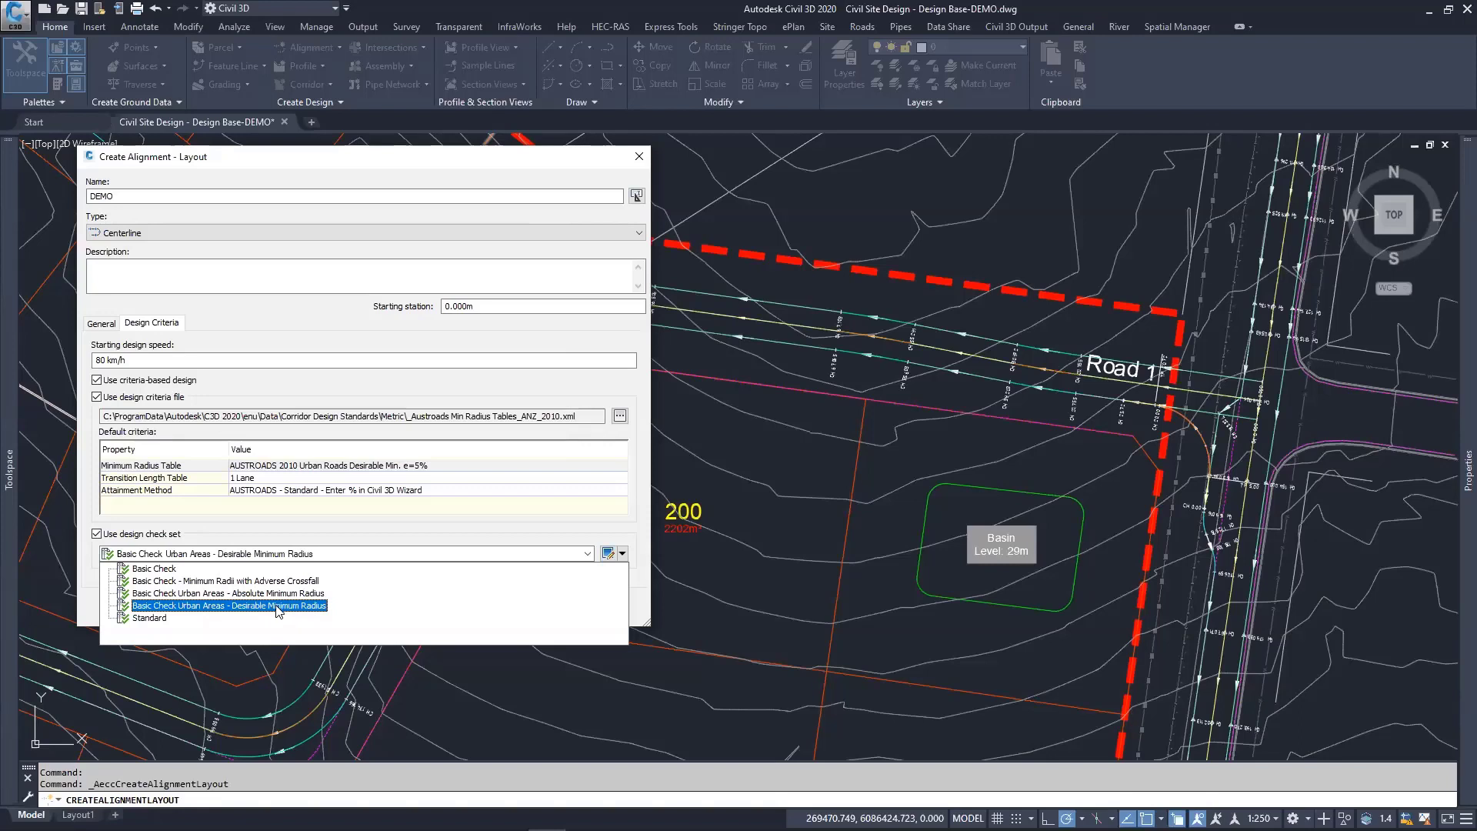
left_click(278, 610)
left_click(279, 608)
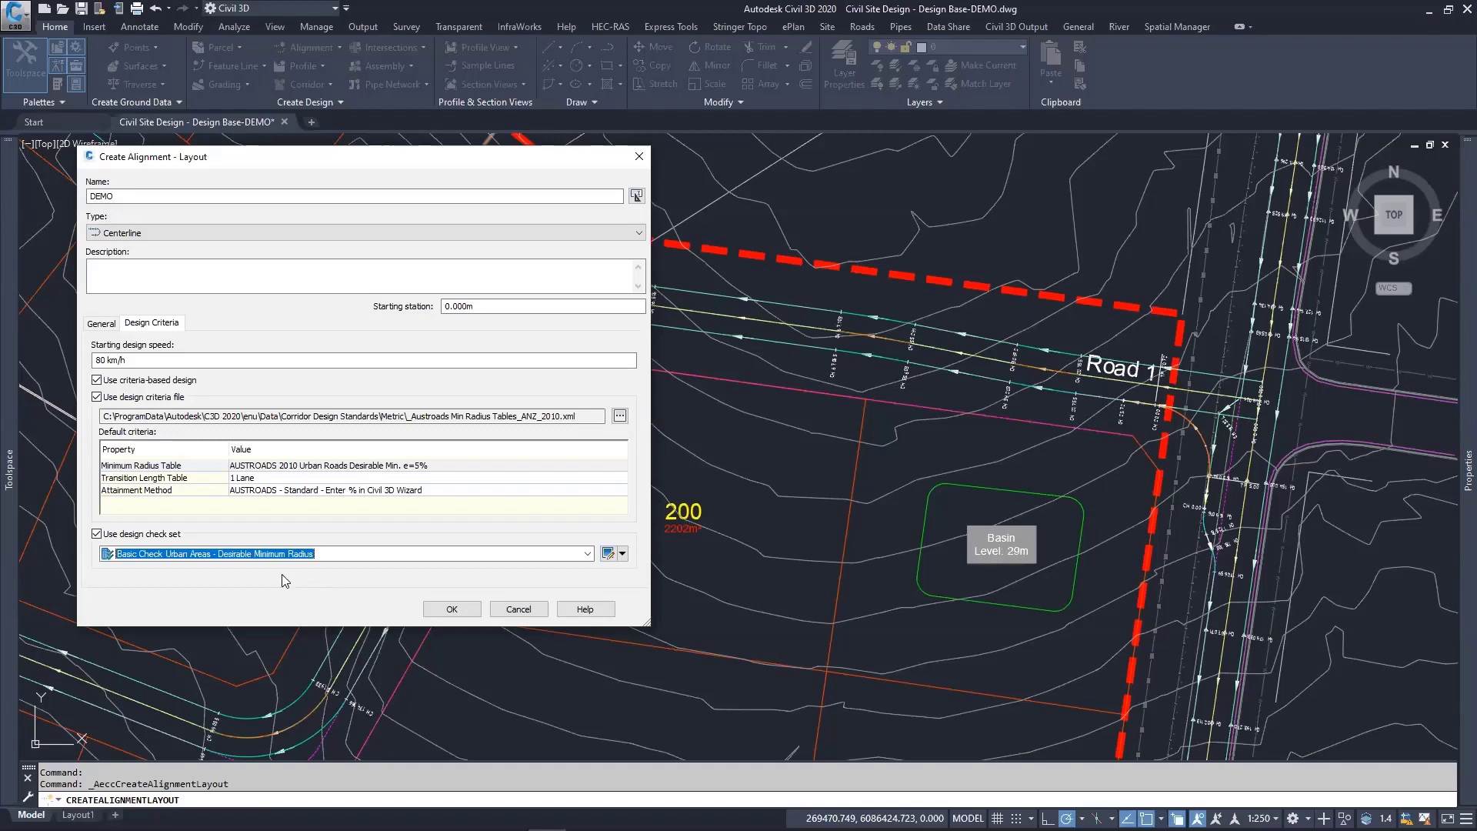
left_click(607, 554)
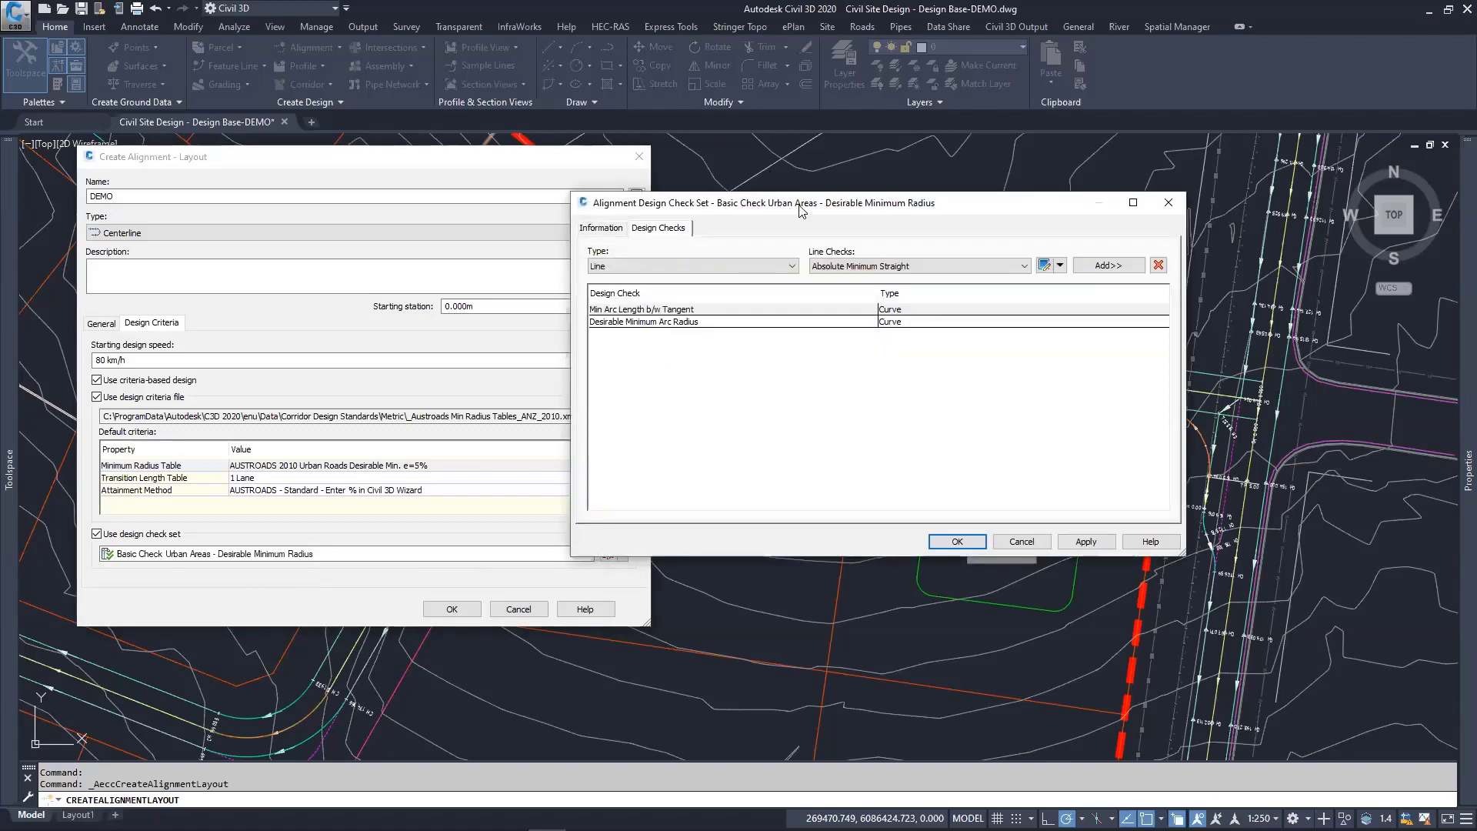
Step: Switch the design check type to Curve and examine the curve checks available for the design check set
left_click_drag(858, 223, 871, 222)
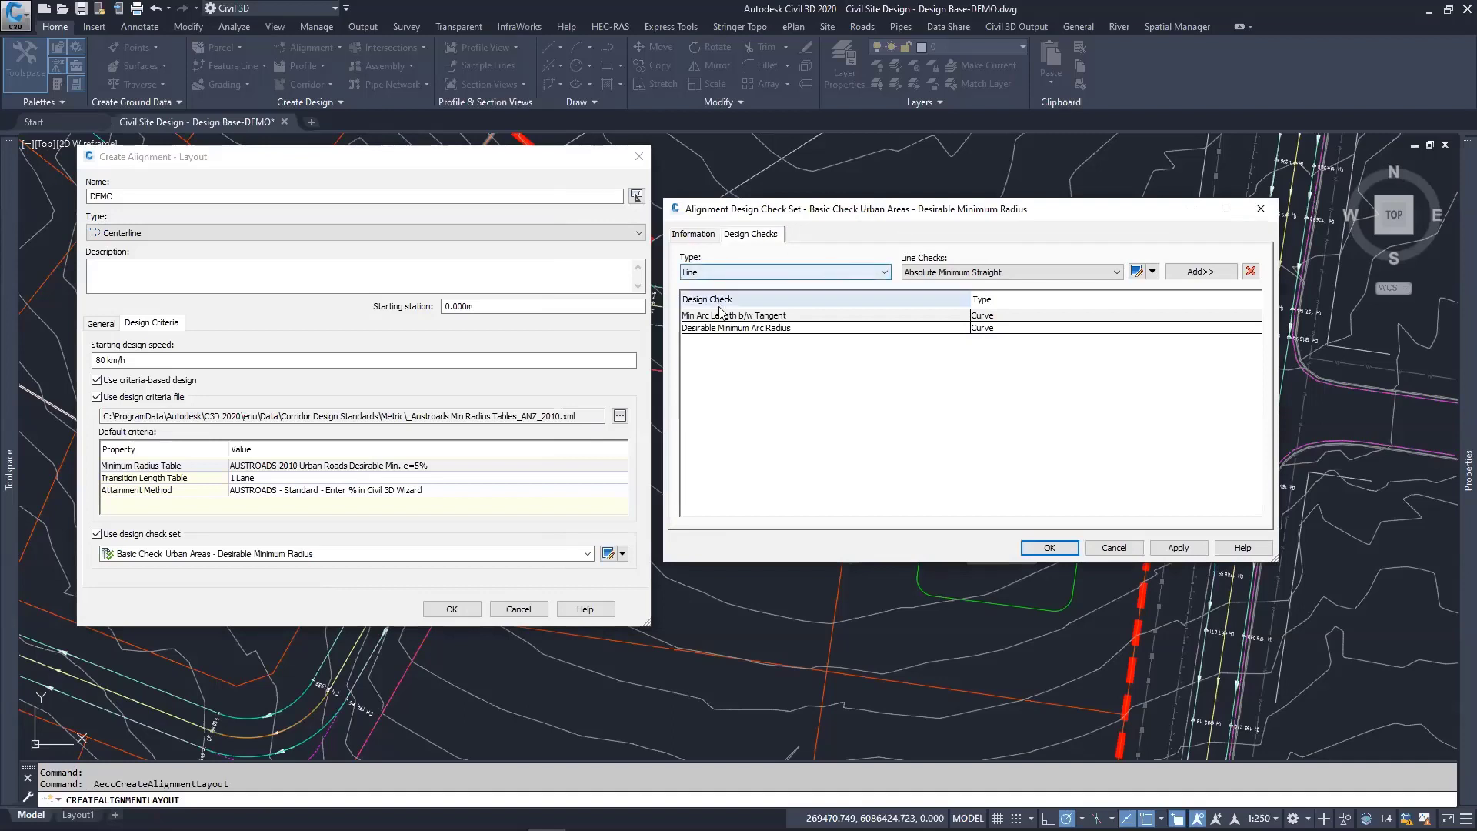
left_click(807, 272)
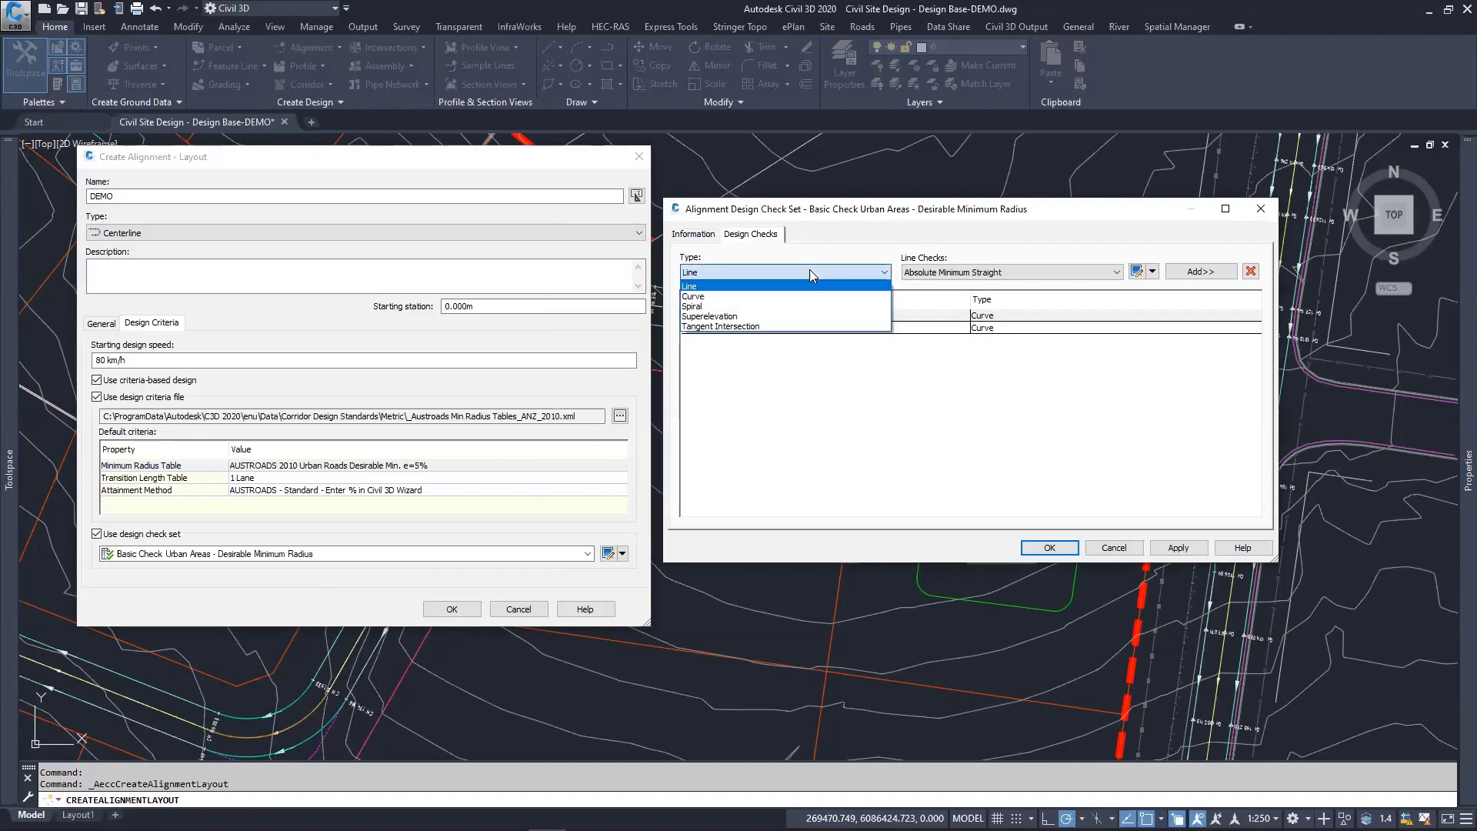
left_click(721, 298)
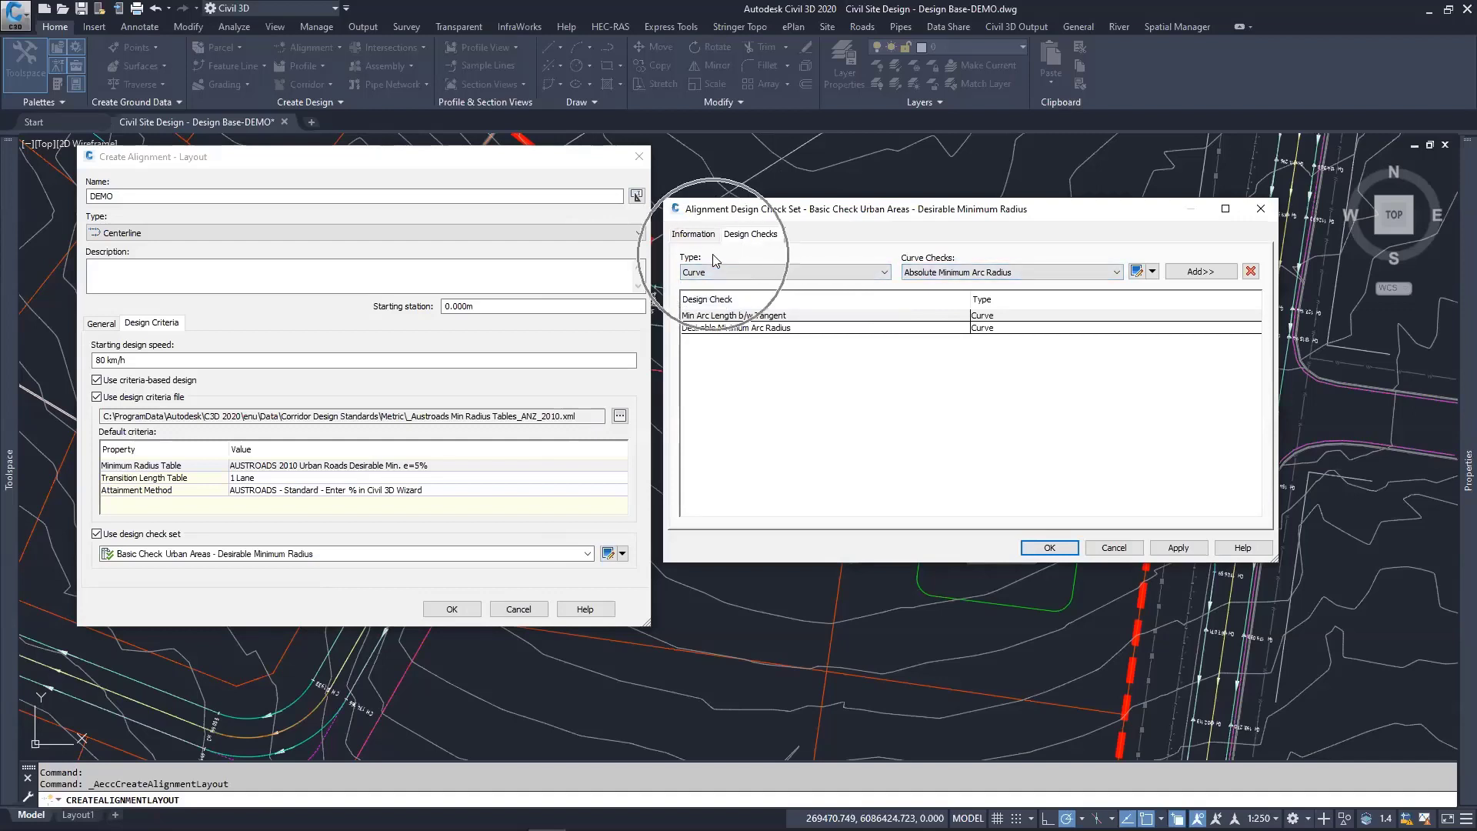
left_click(1116, 273)
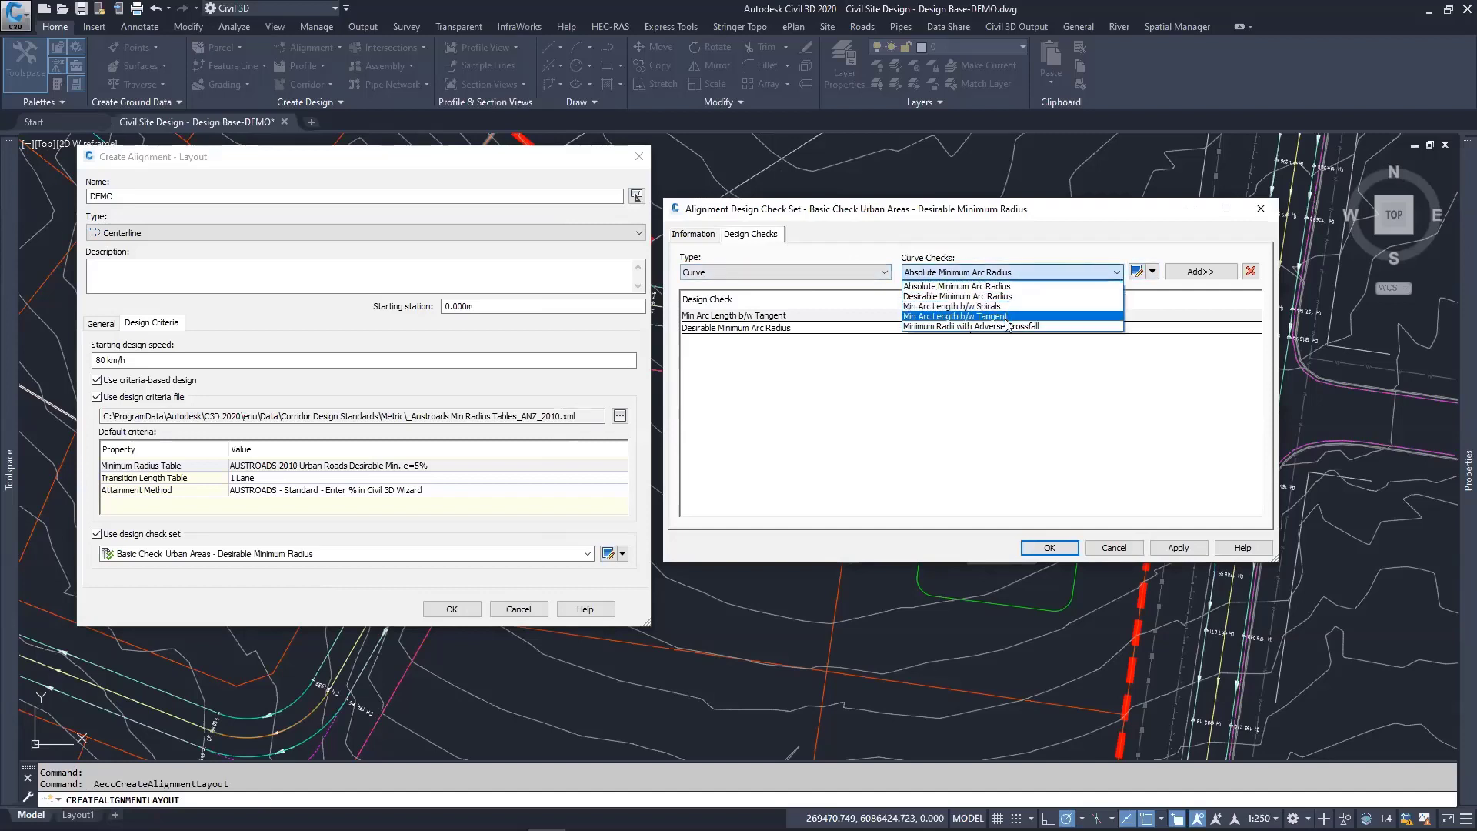
left_click(1023, 218)
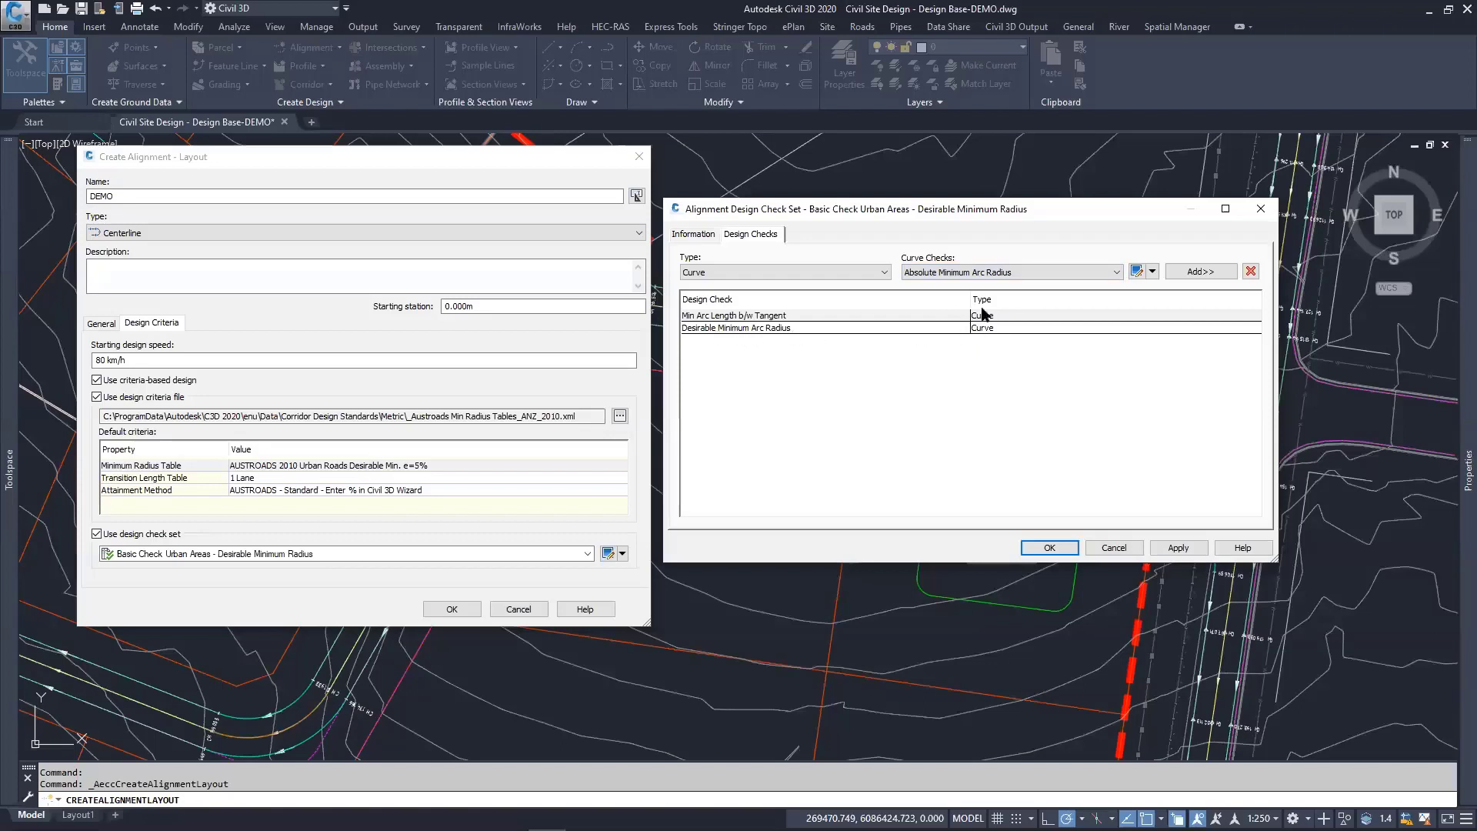
Step: Add the Absolute Minimum Arc Radius curve check to the Basic Check Urban Areas - Desirable Minimum Radius set
left_click(1080, 274)
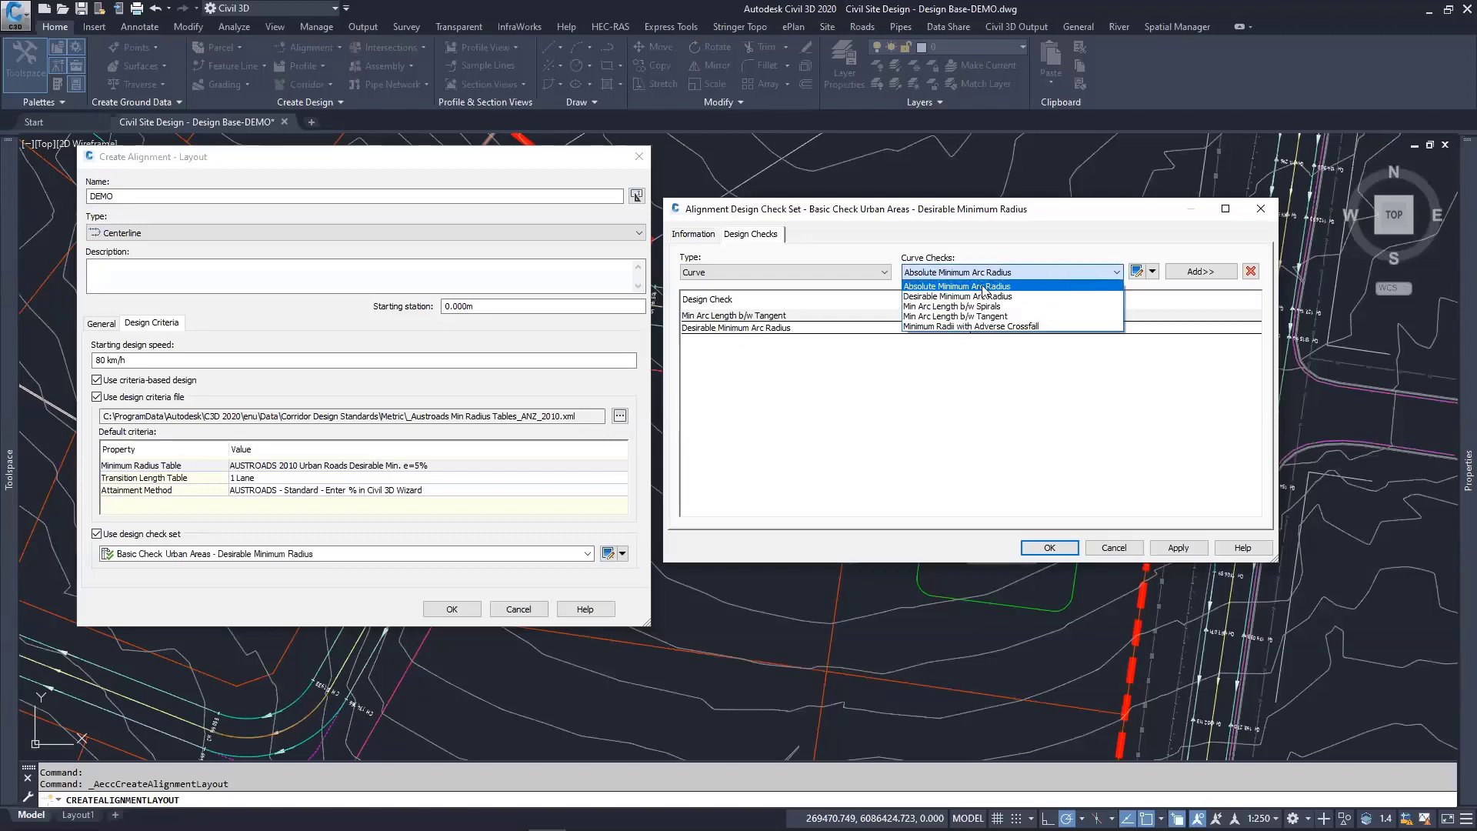
left_click(963, 297)
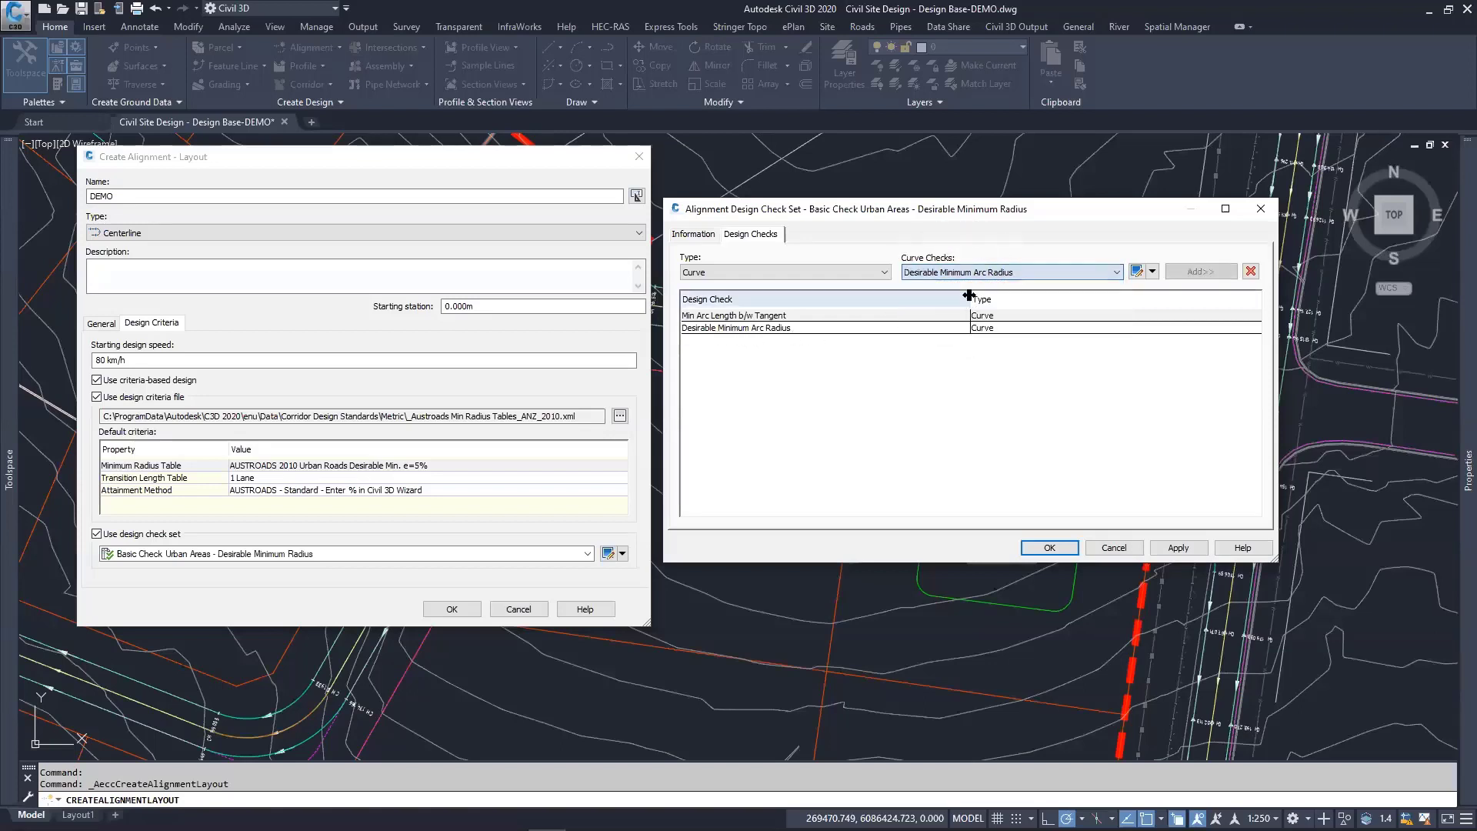
left_click(1202, 270)
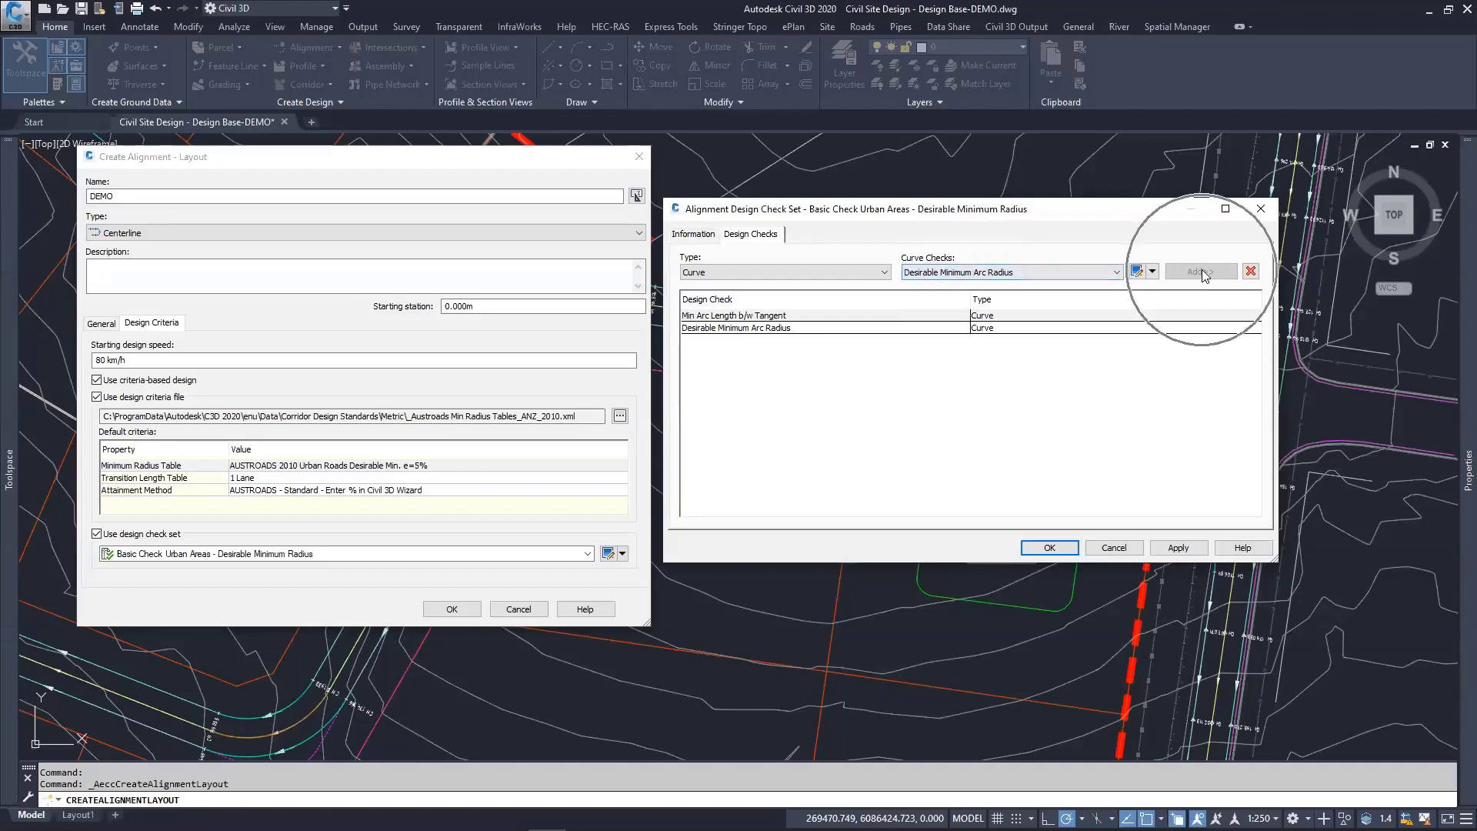
left_click(835, 333)
left_click(1098, 276)
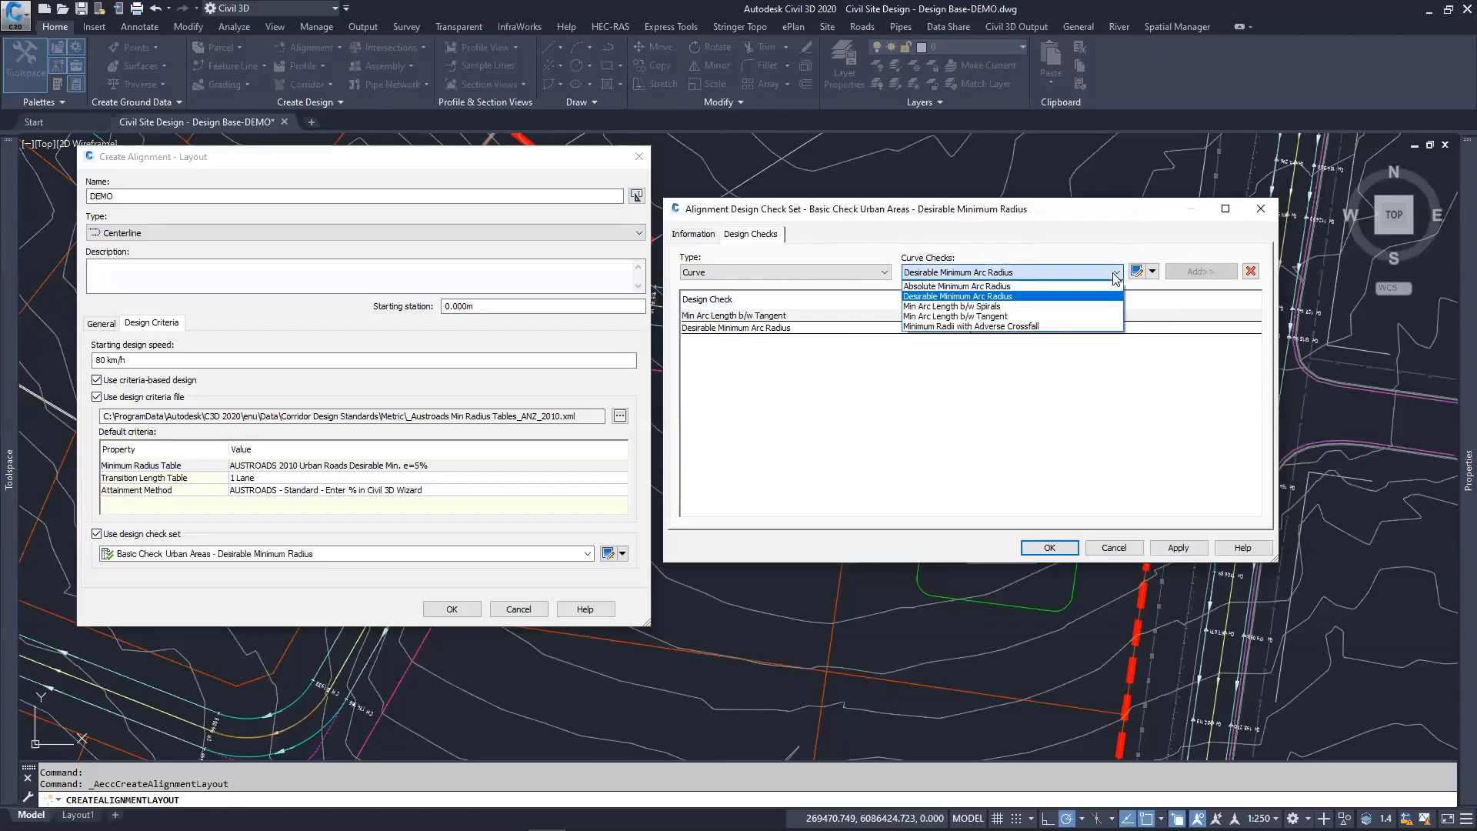
left_click(986, 287)
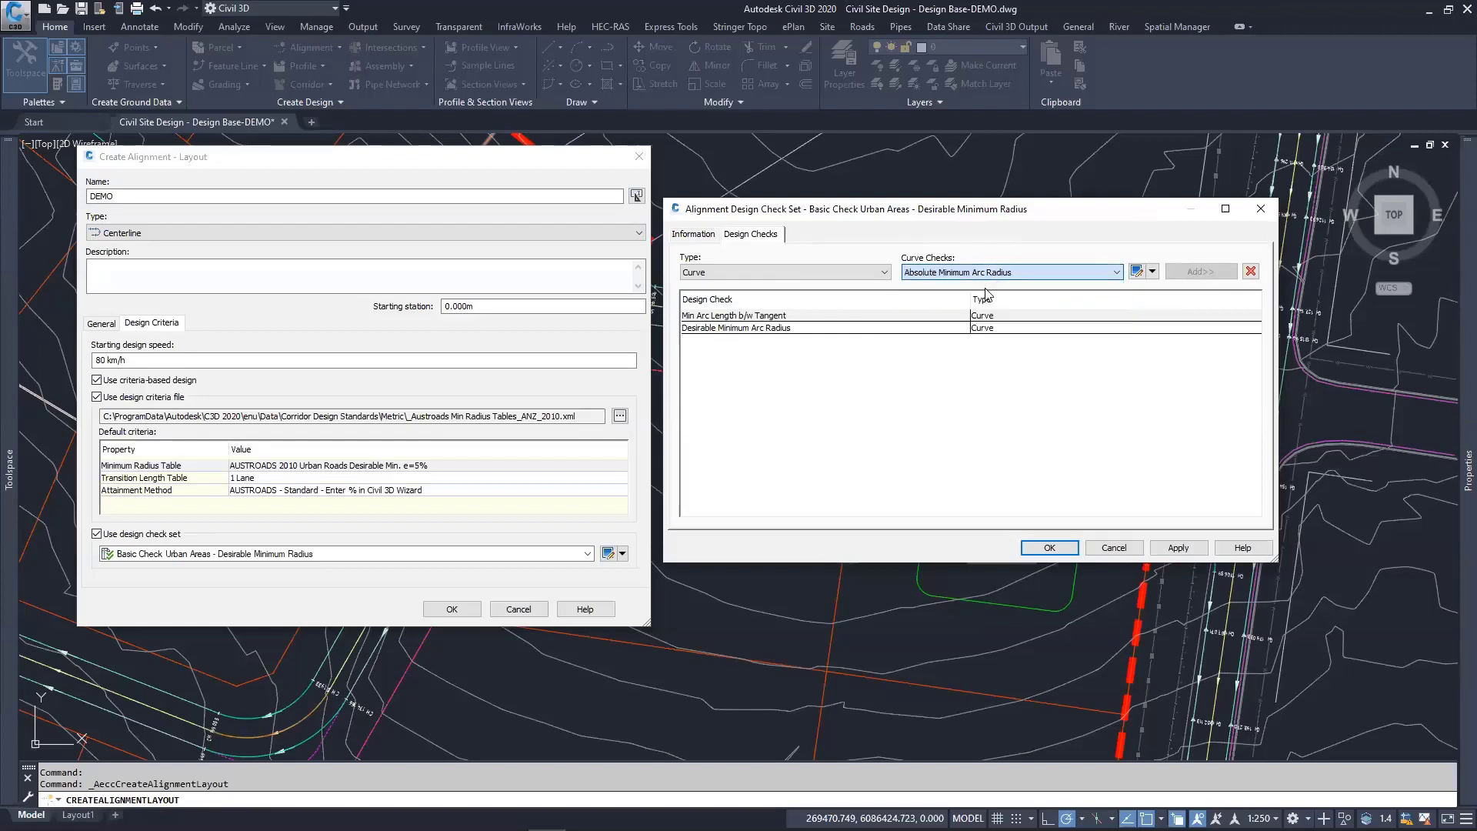
left_click(1204, 272)
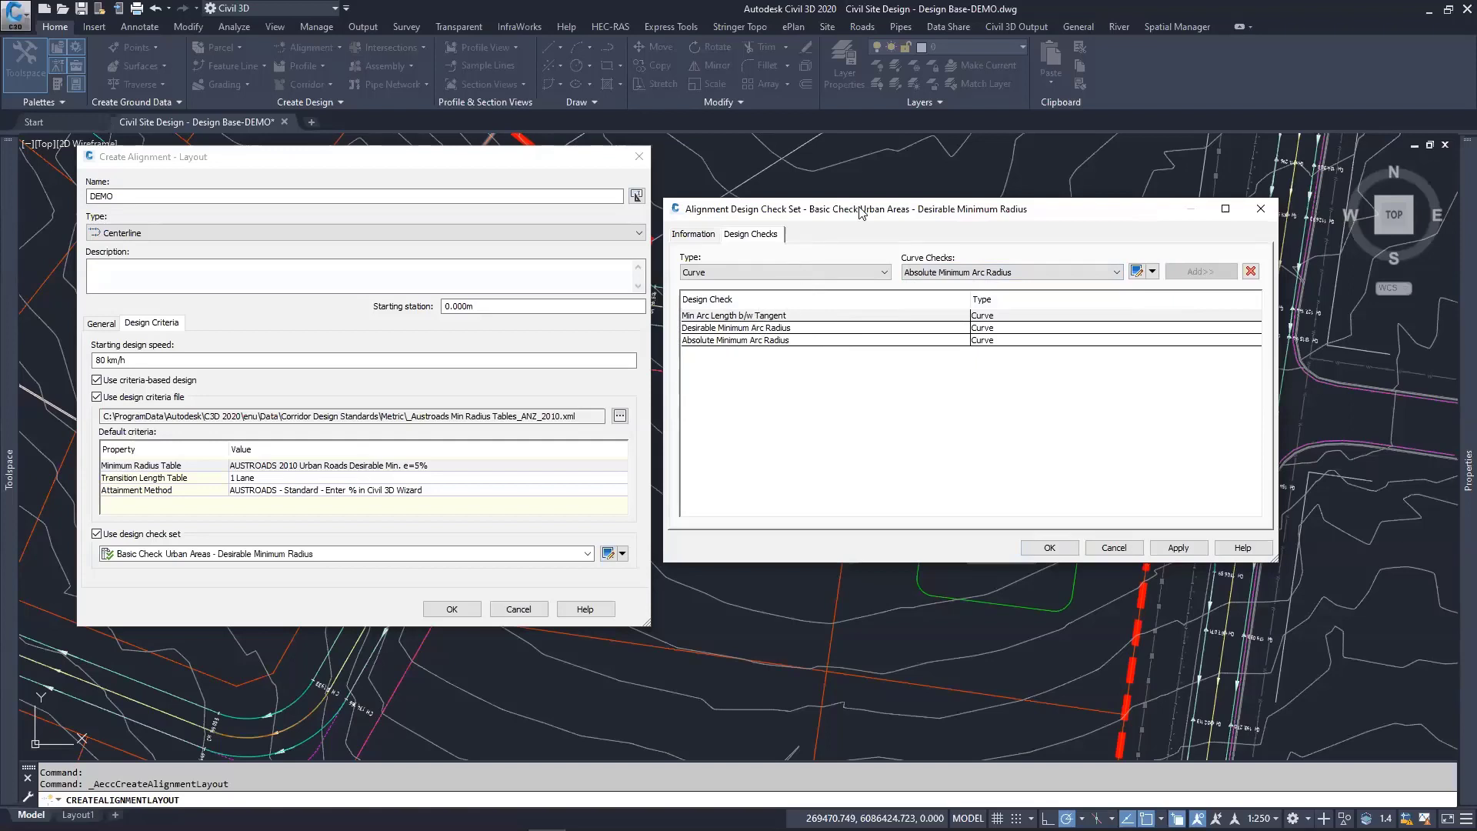
Step: Remove the Absolute Minimum Arc Radius check from the design check set and cancel editing the set
left_click_drag(1041, 210, 1021, 213)
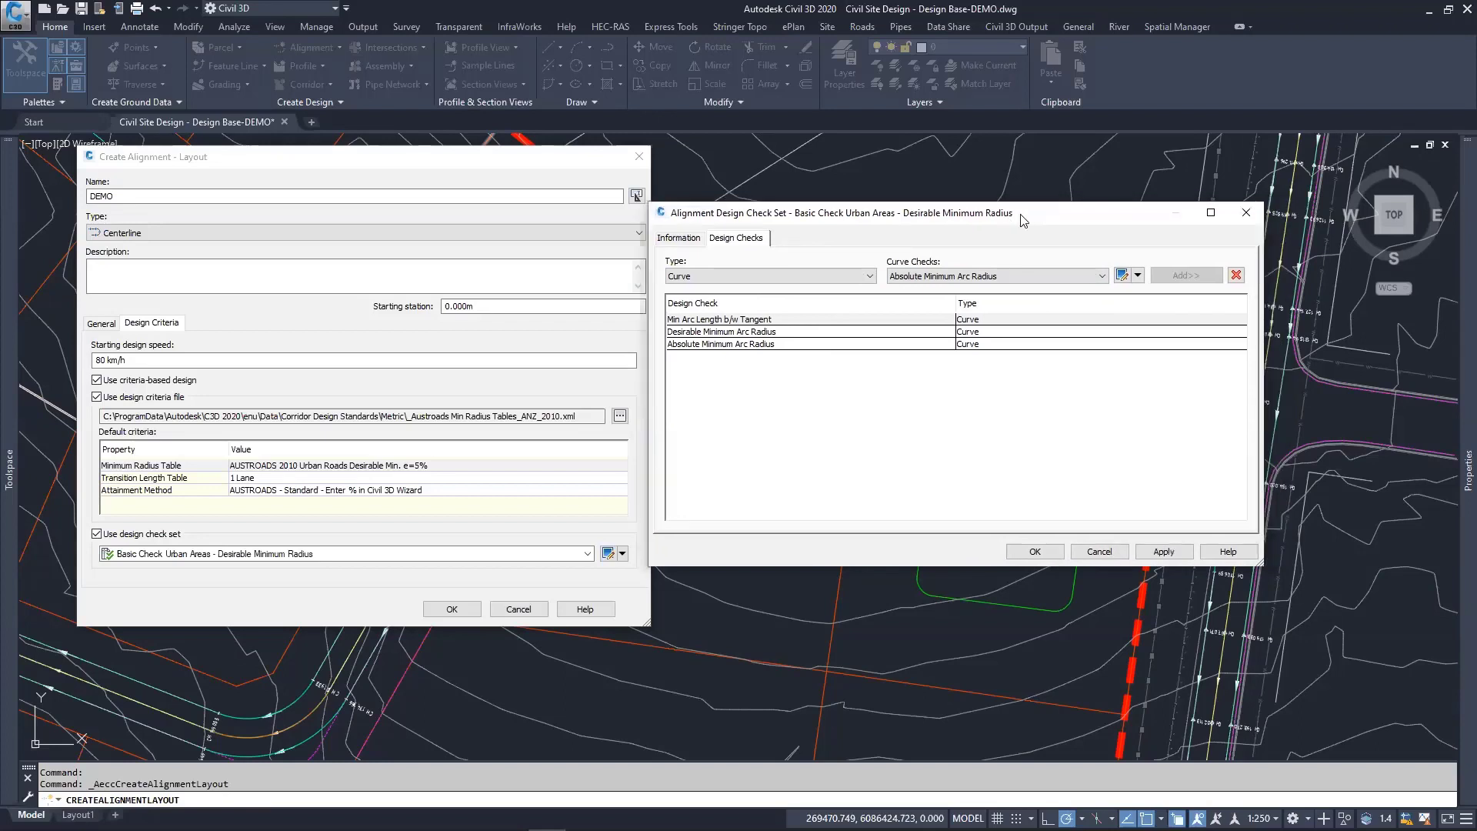
left_click(778, 345)
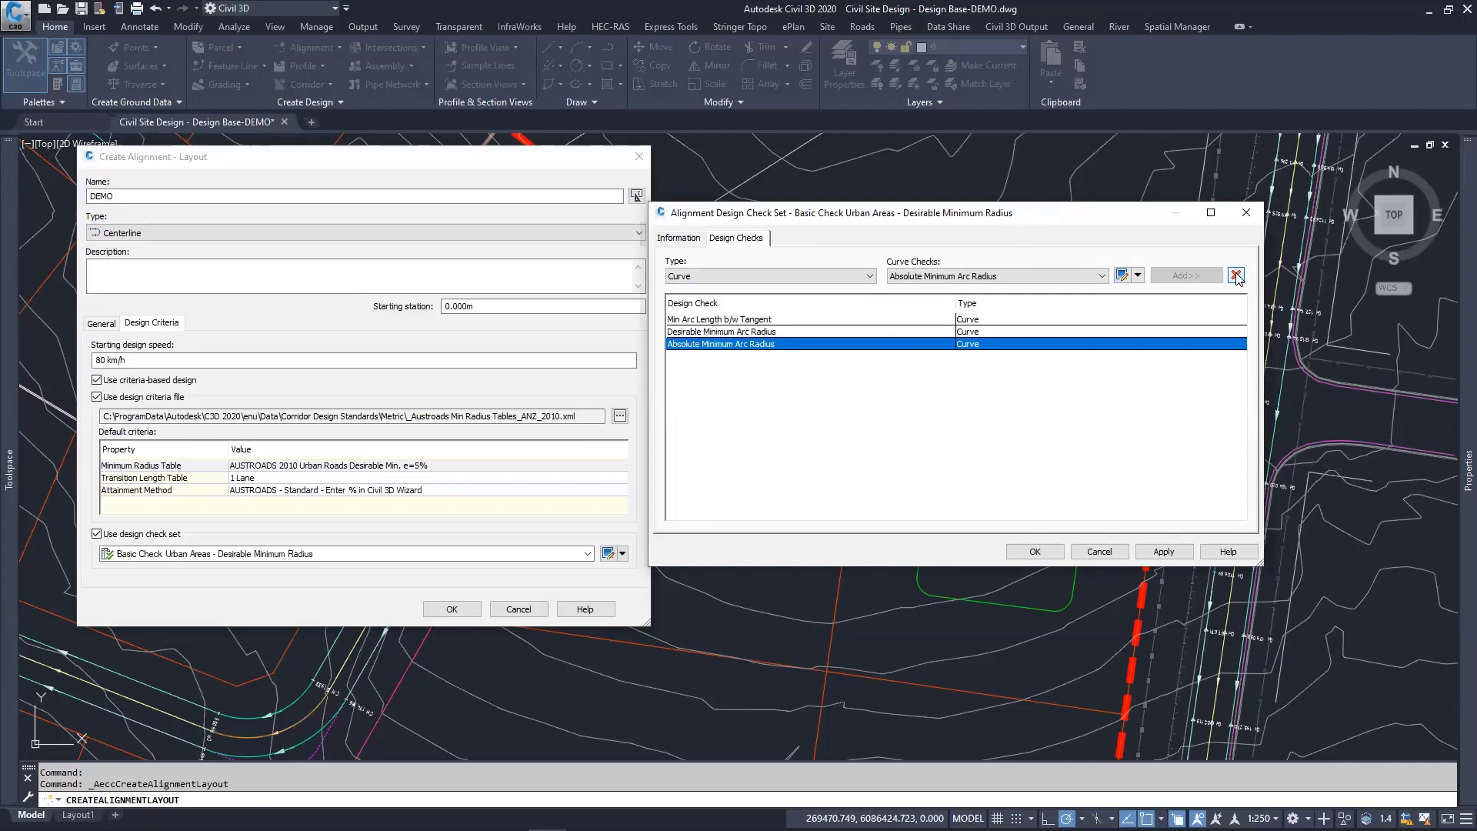
left_click(1236, 276)
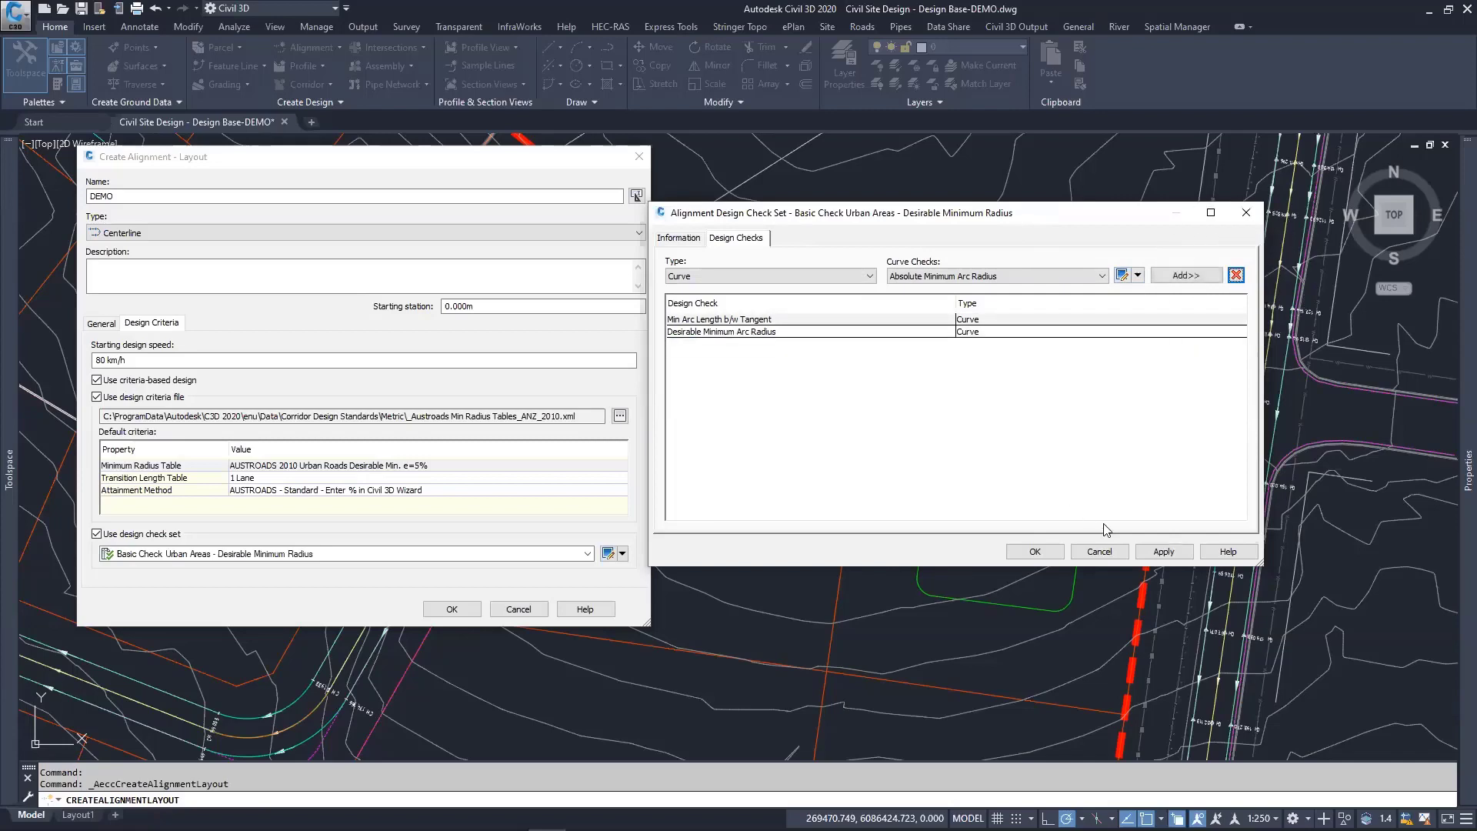
left_click(1102, 553)
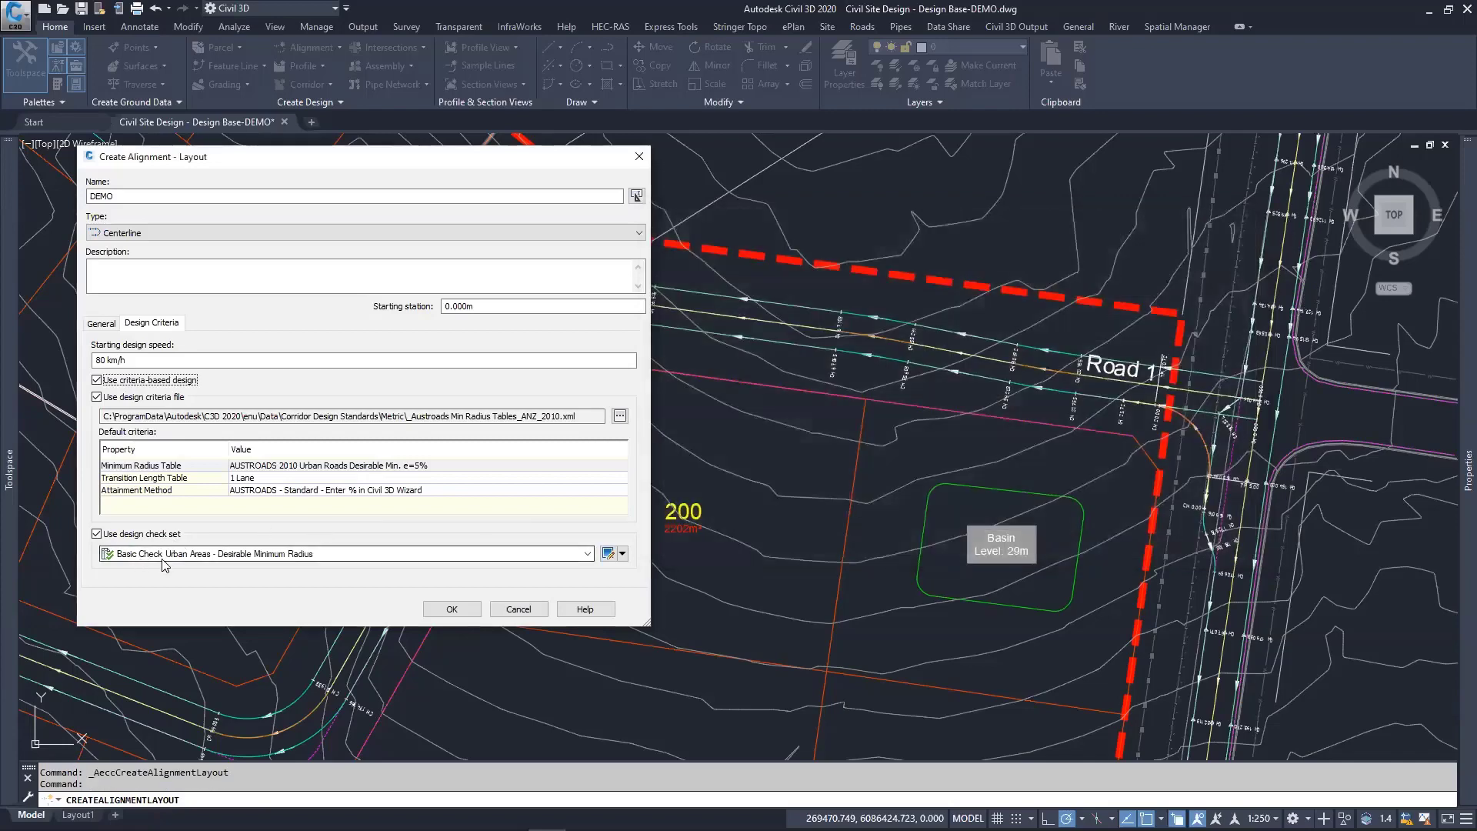
Step: Review the general settings of the DEMO alignment and accept them to start laying it out
left_click(102, 324)
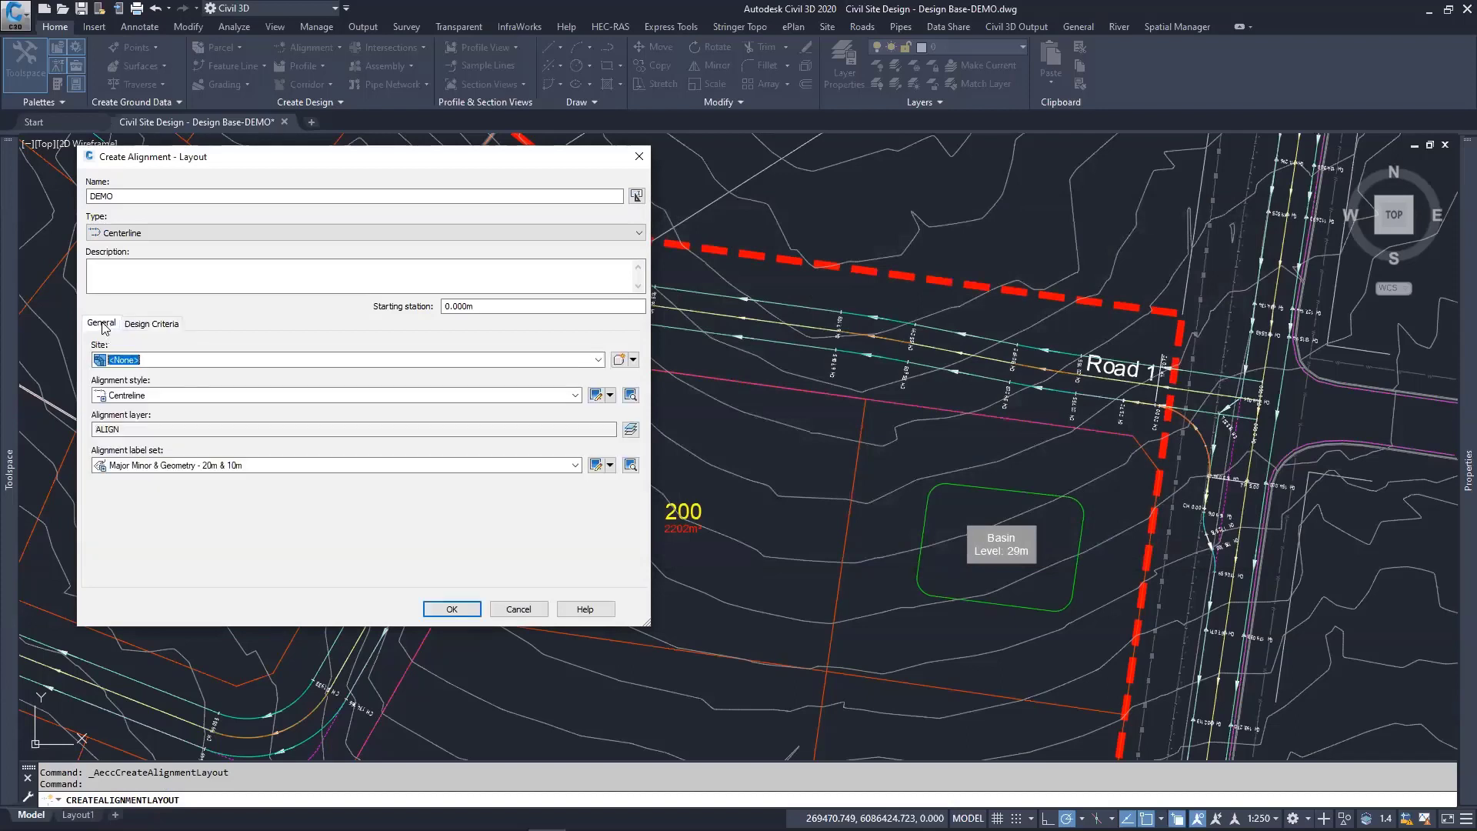
left_click(451, 609)
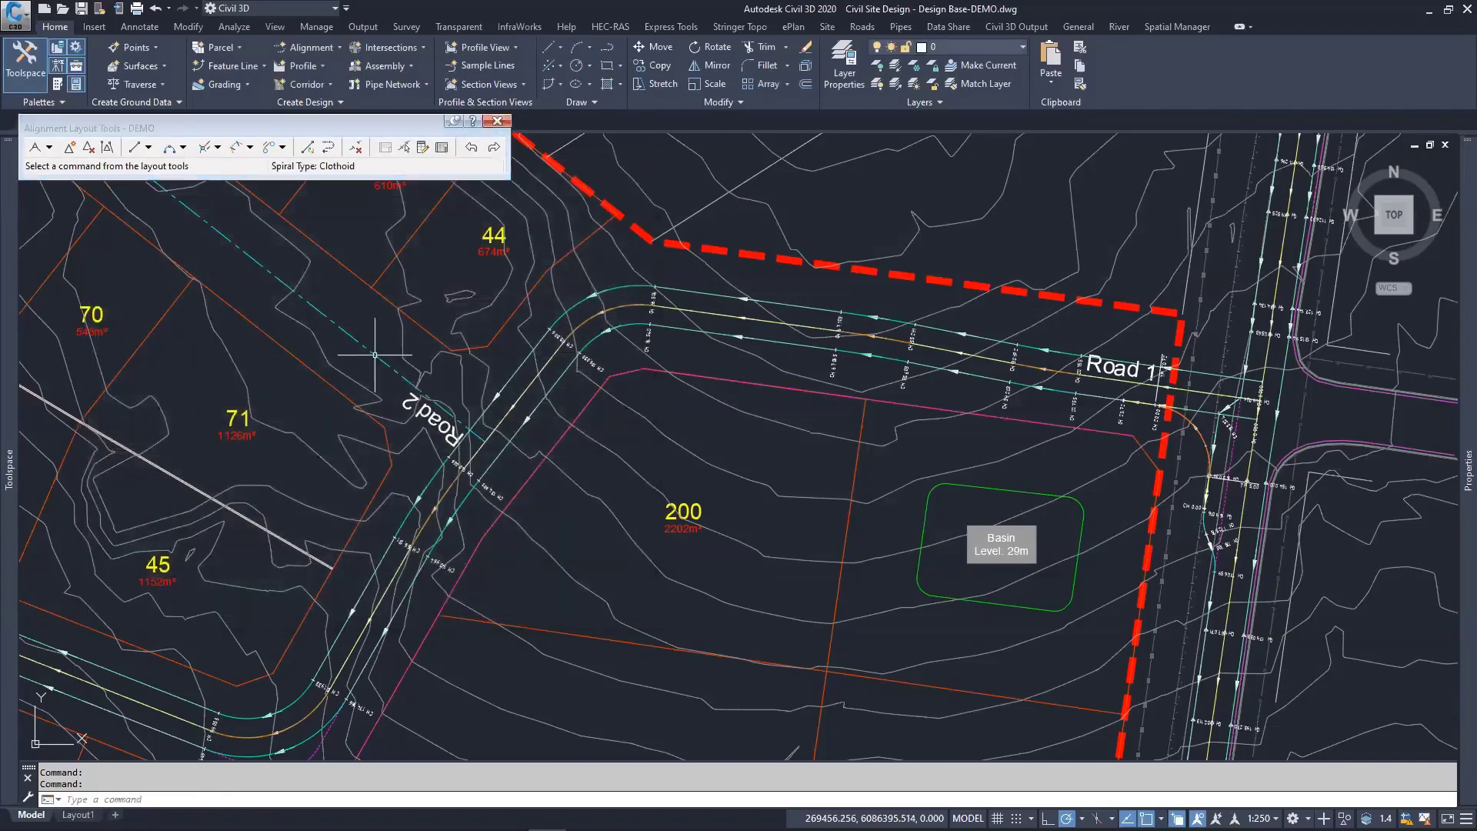
Step: Review the curve and spiral settings for the layout and accept curves with a 50 m default radius and no spirals
scroll(384, 358, "down", 5)
scroll(623, 557, "up", 6)
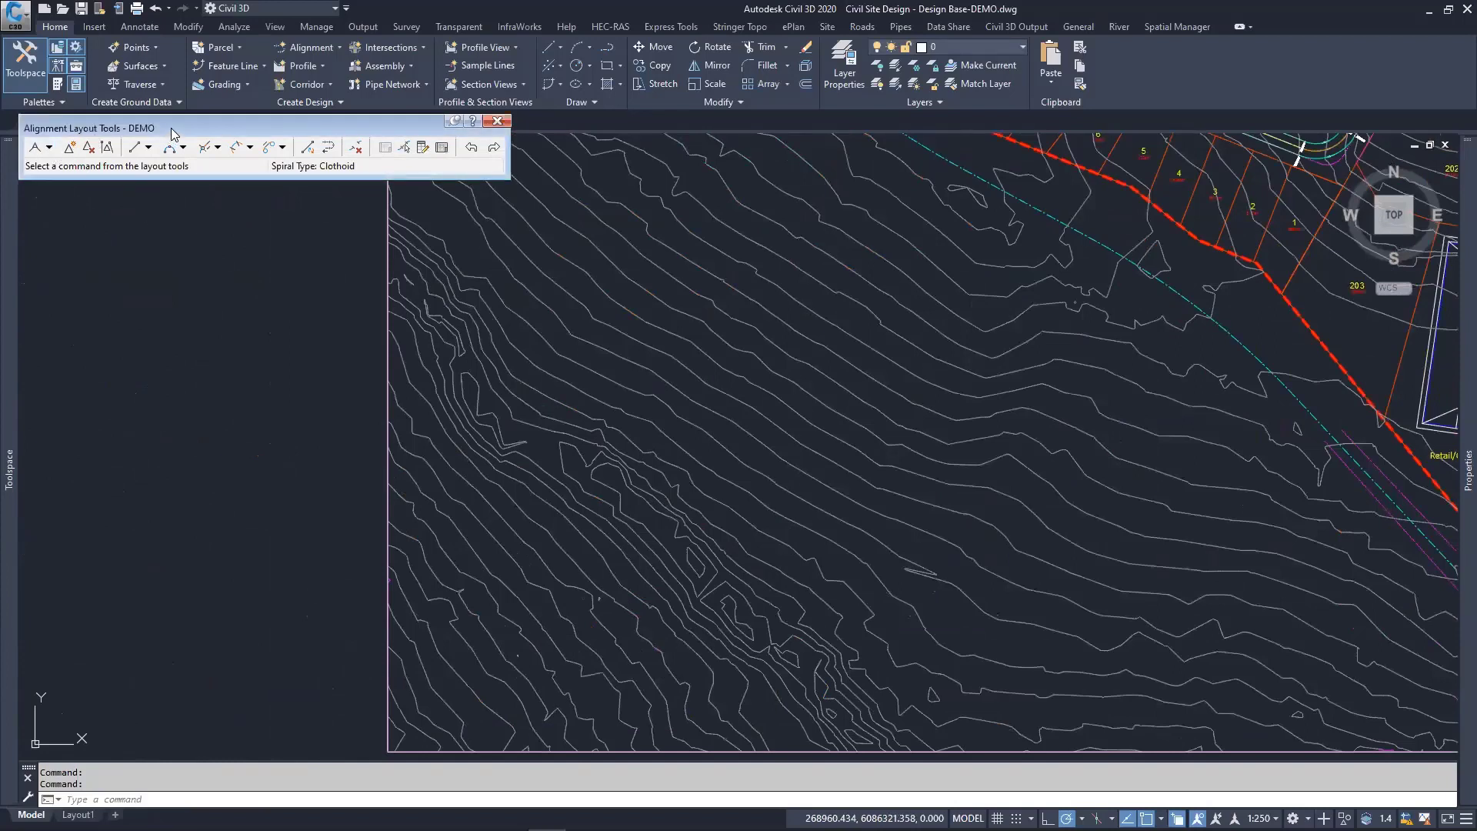
left_click(49, 148)
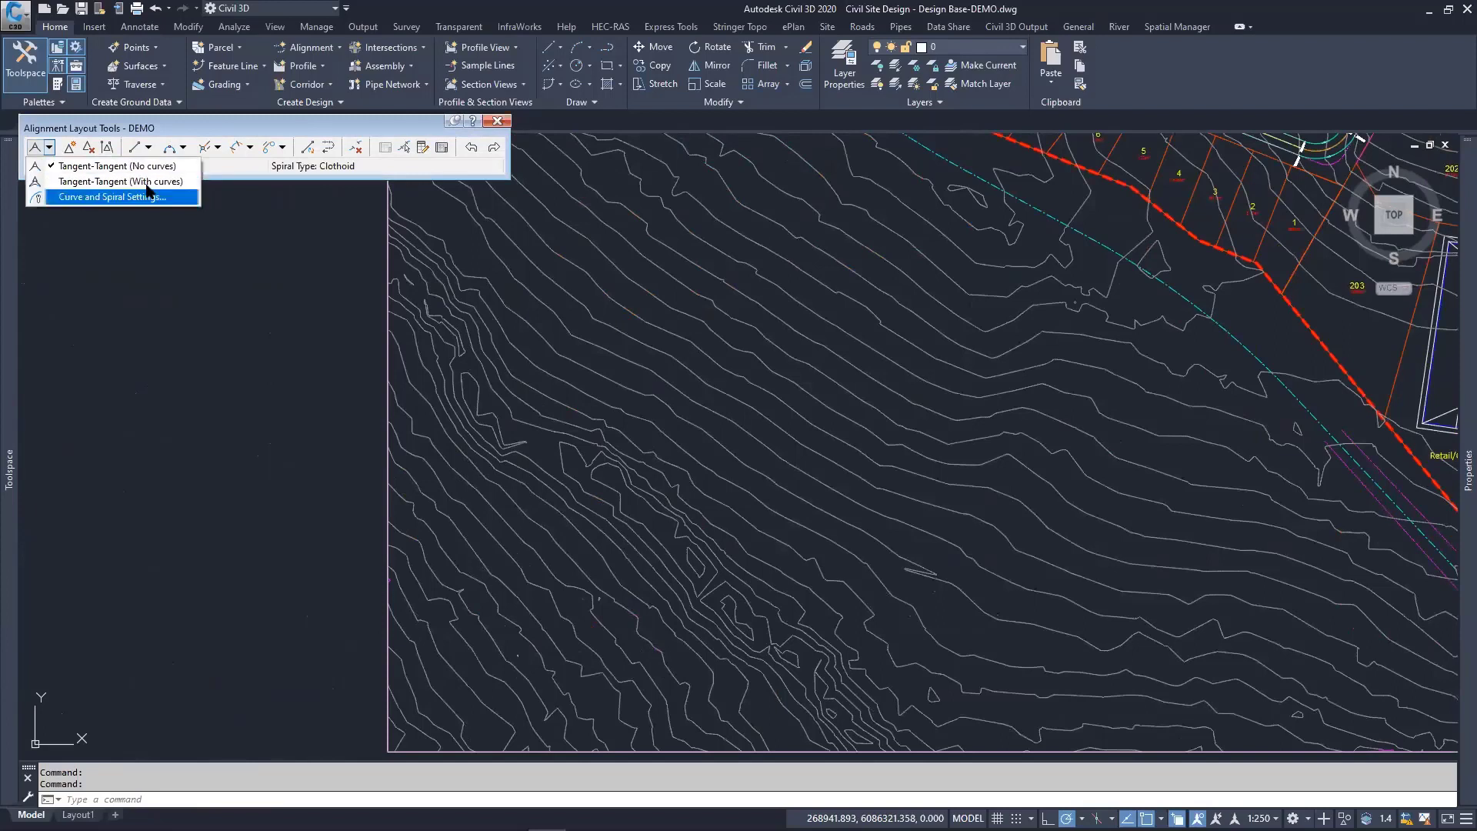
left_click(81, 197)
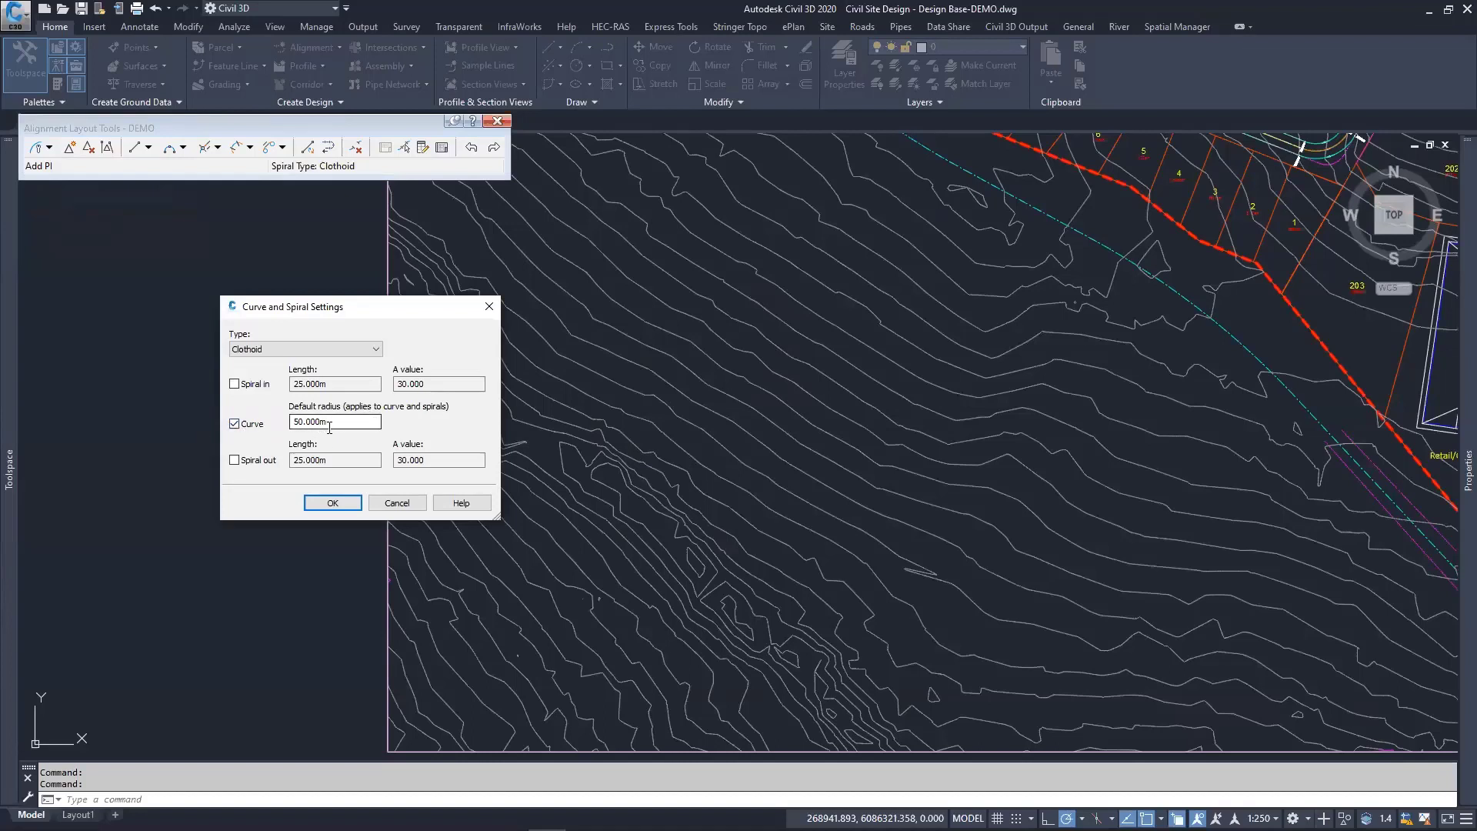
left_click(338, 504)
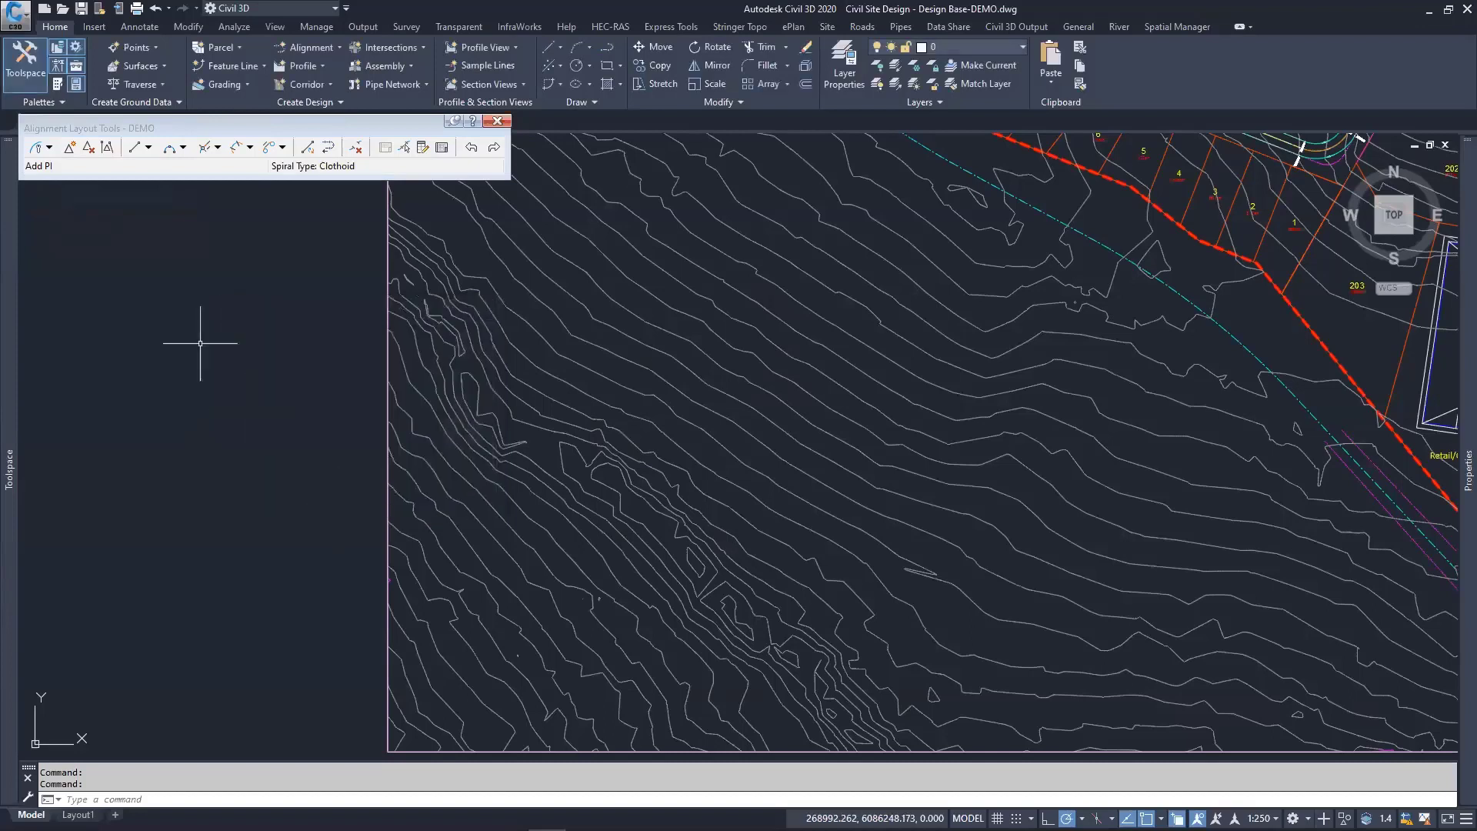
Step: Sketch the DEMO alignment as four connected tangents with curves, about 244 m long, across the contours outside the site boundary, with object snap off
left_click(50, 147)
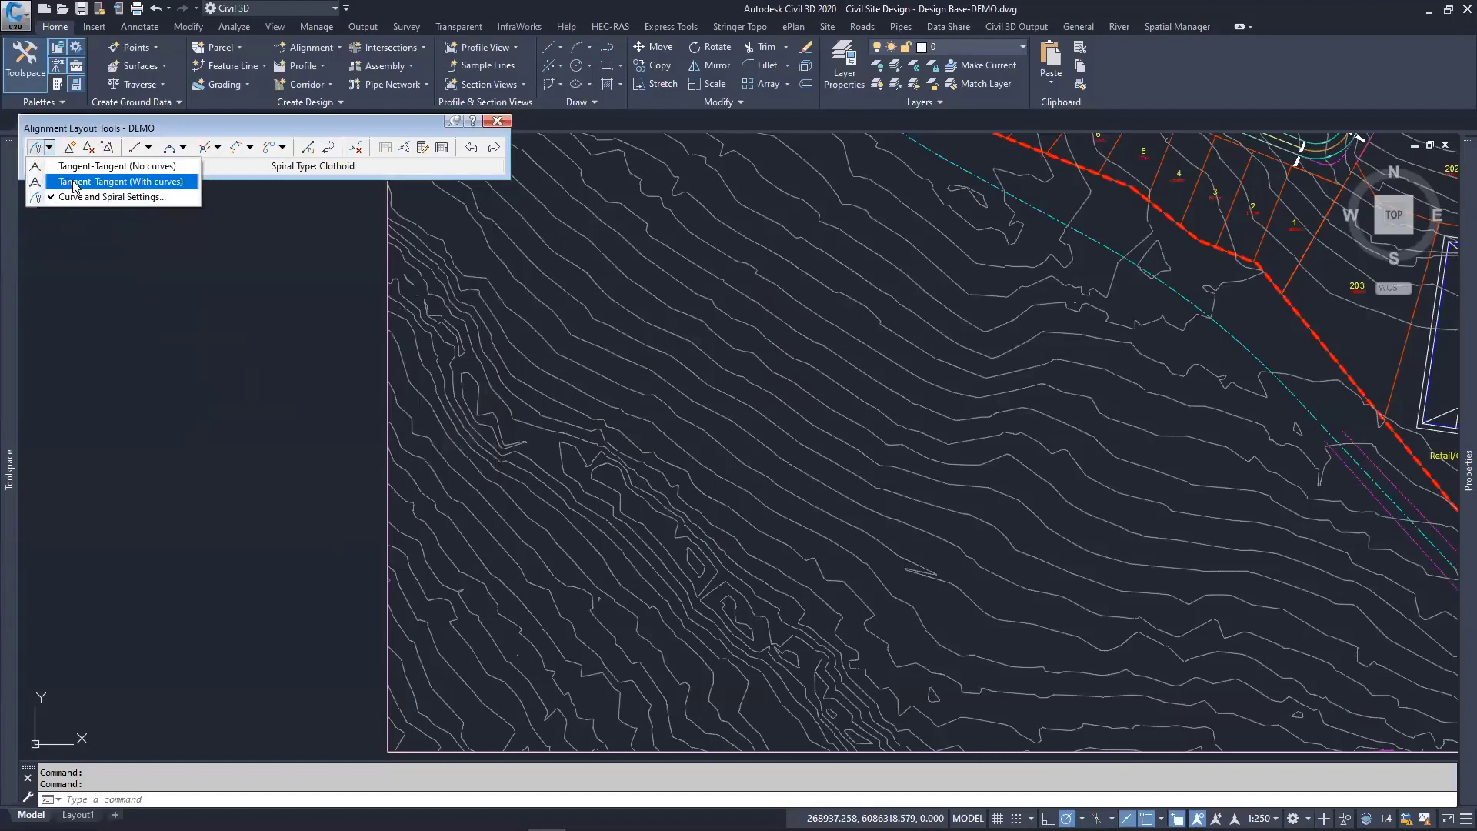
left_click(144, 183)
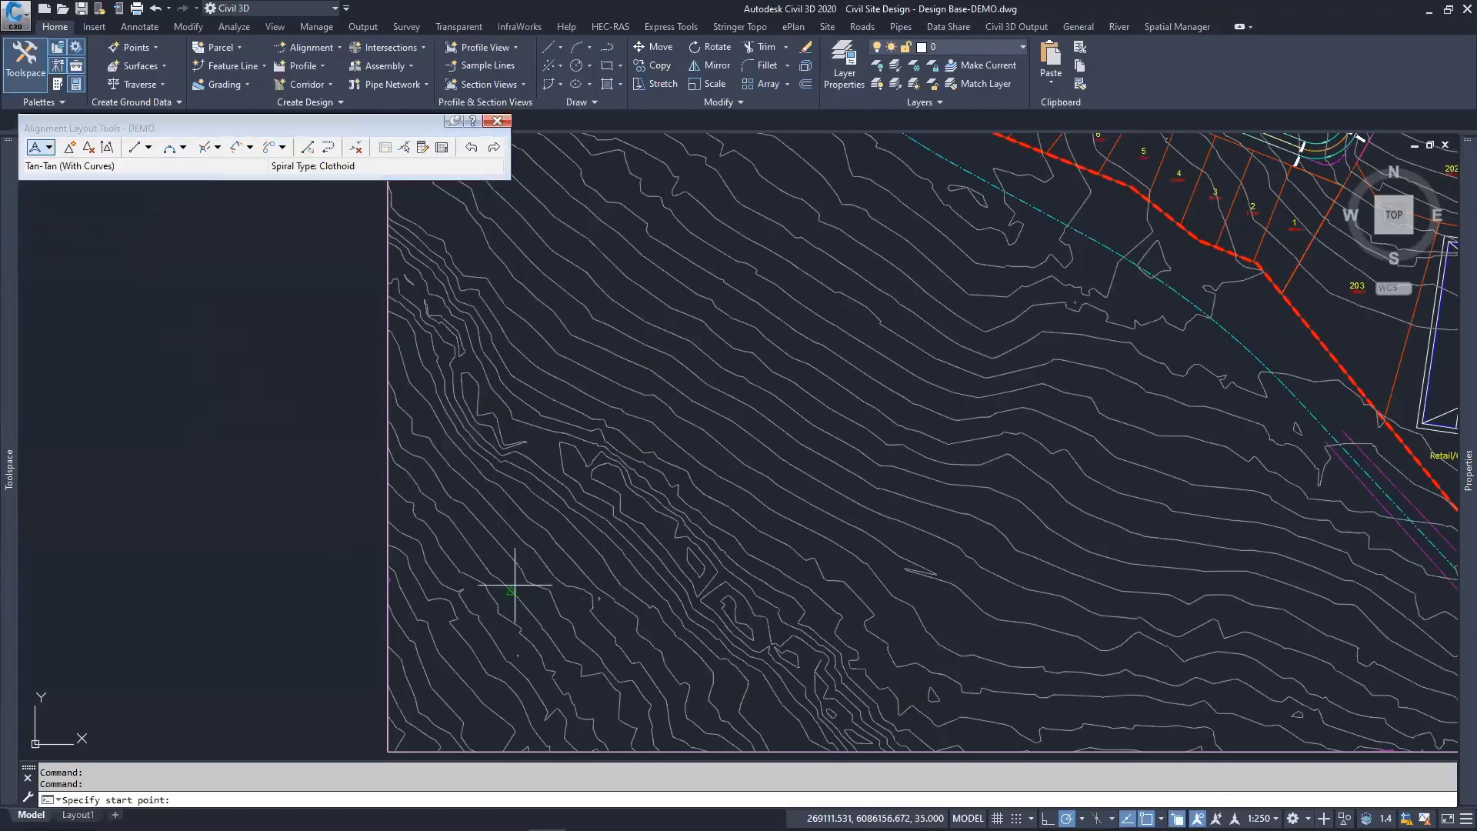
left_click(487, 586)
left_click(640, 429)
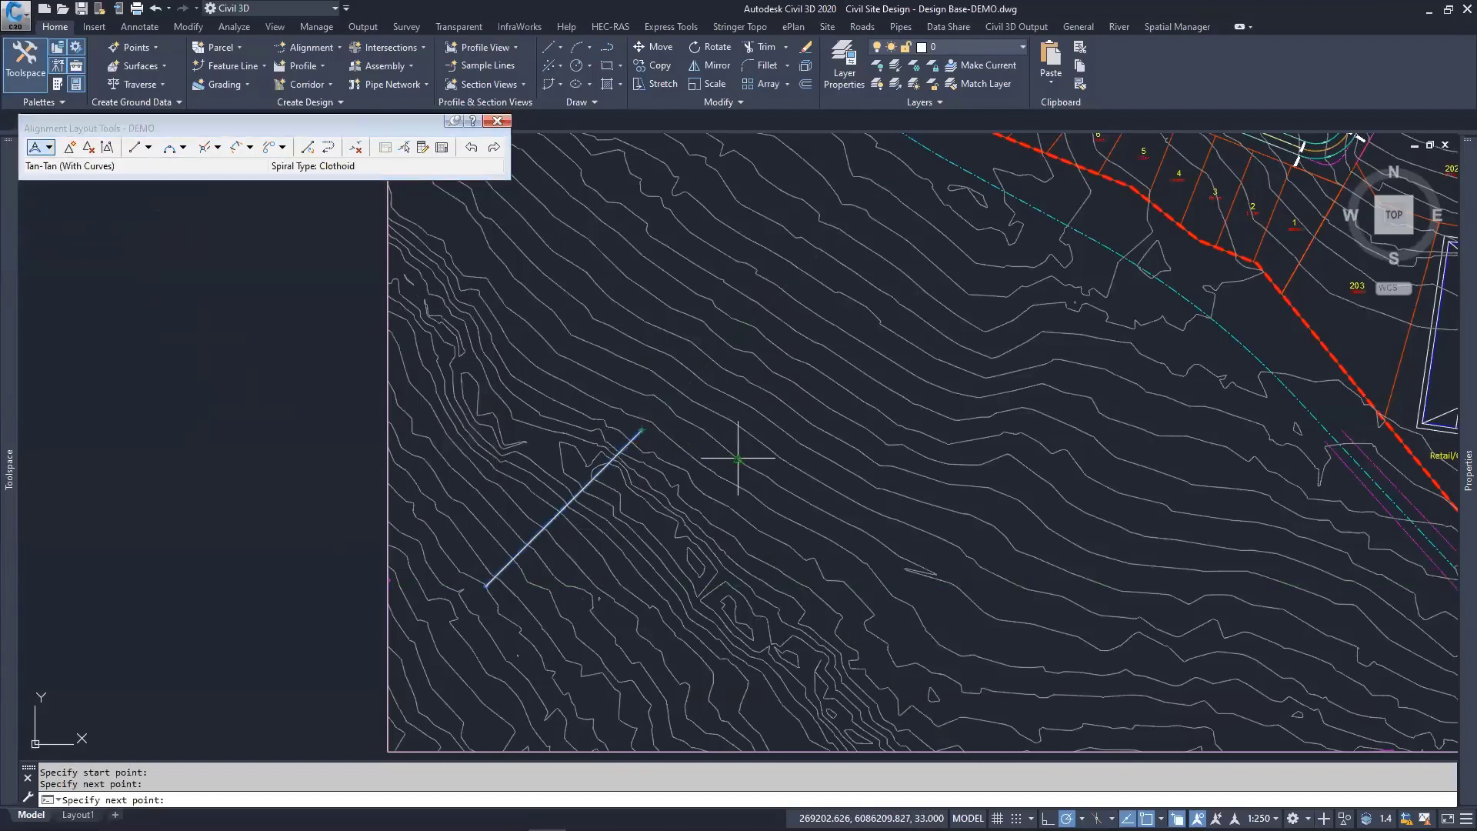
key("F3")
scroll(769, 438, "up", 4)
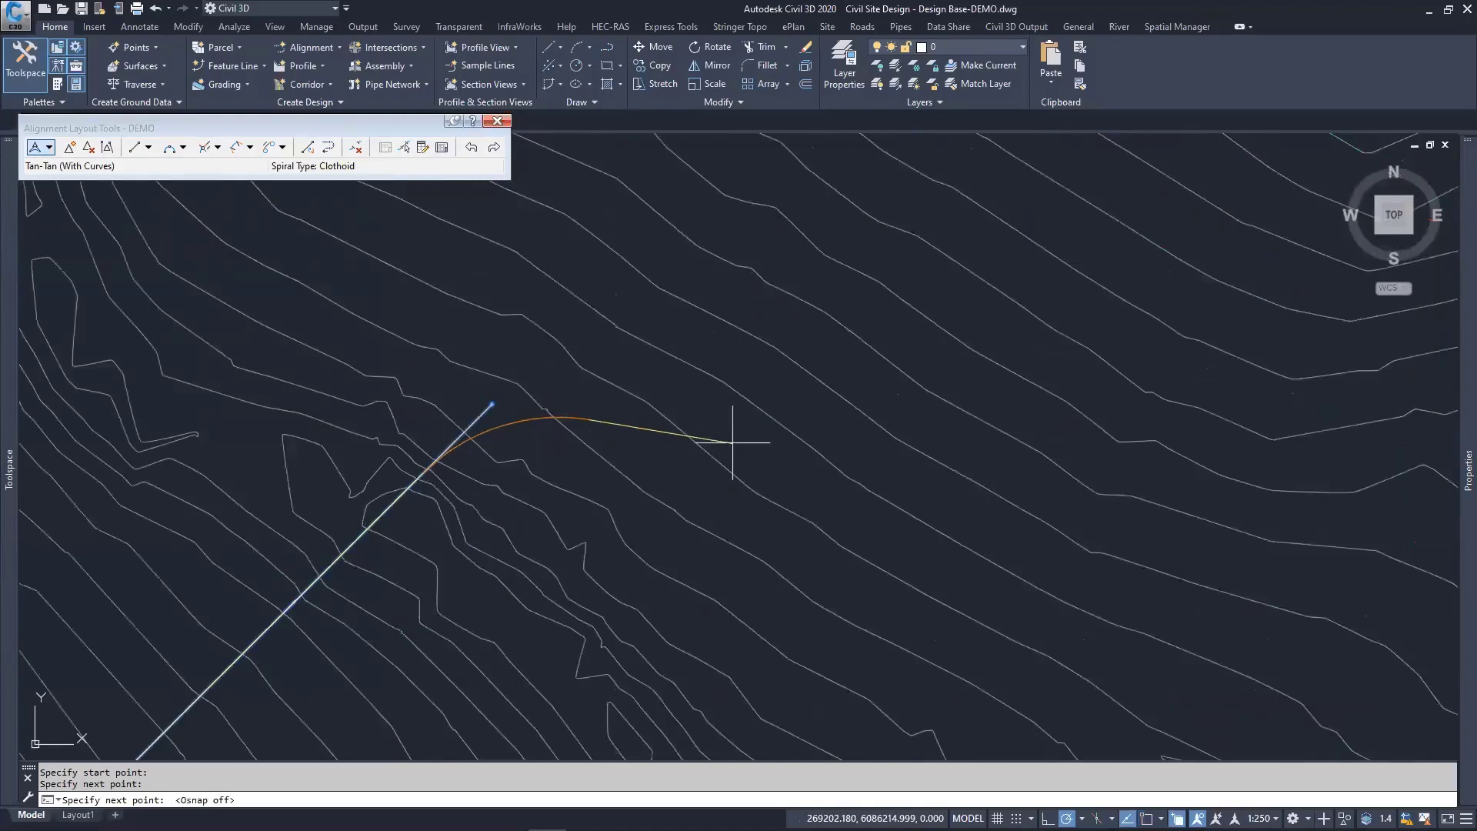
left_click(759, 453)
scroll(763, 459, "down", 4)
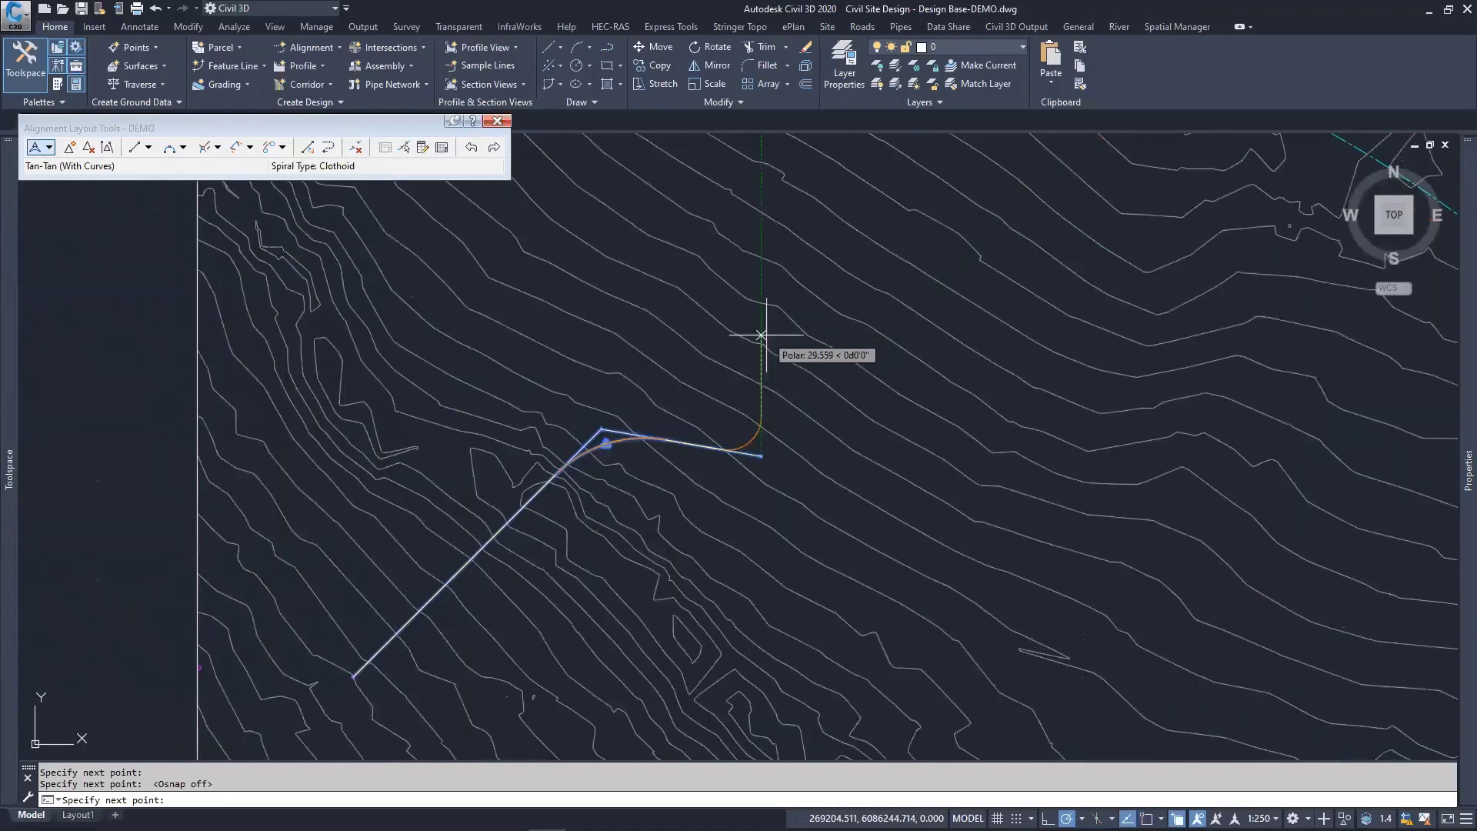
left_click(798, 310)
left_click(1138, 359)
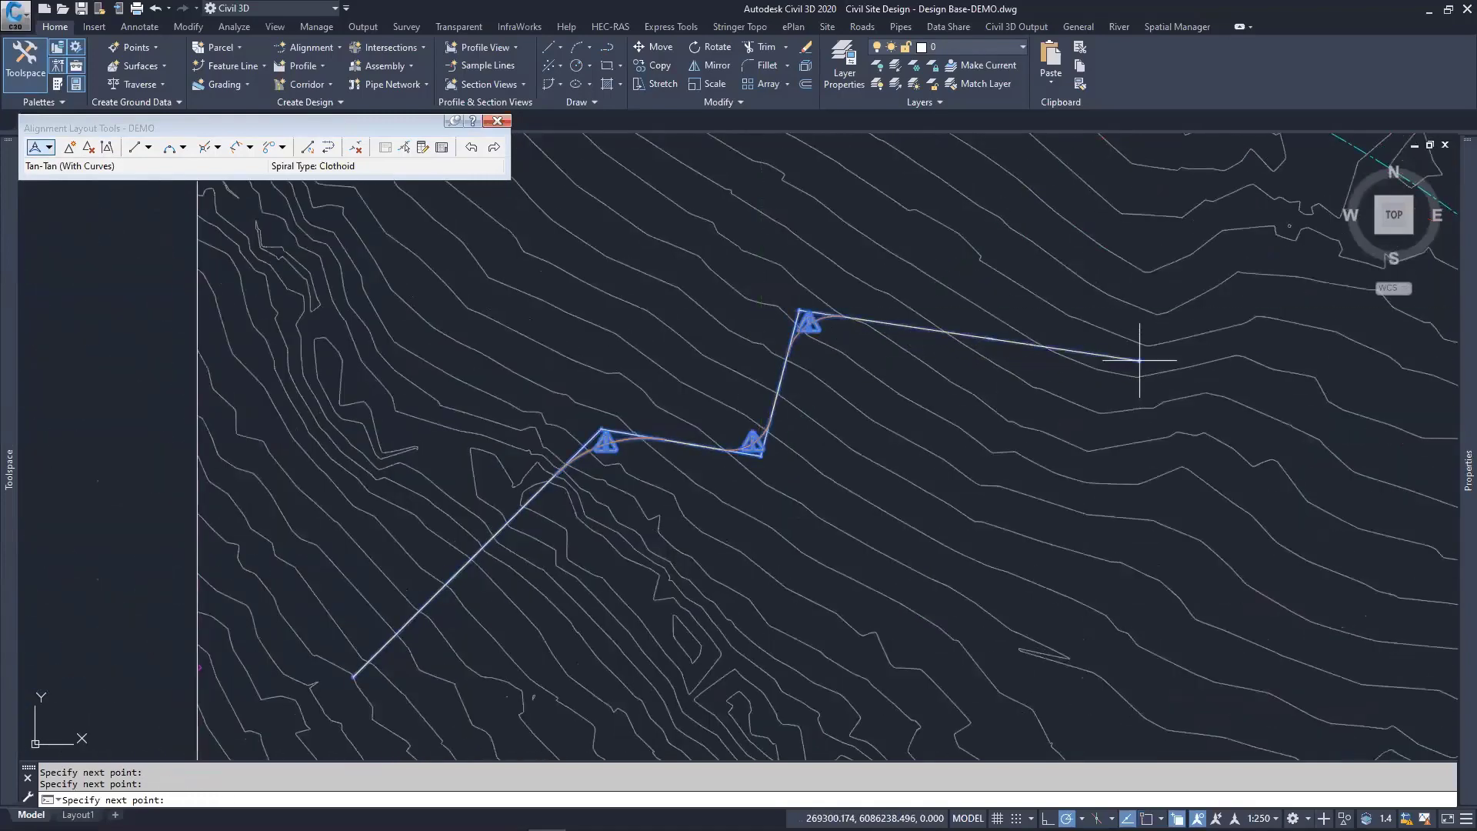
key("Return")
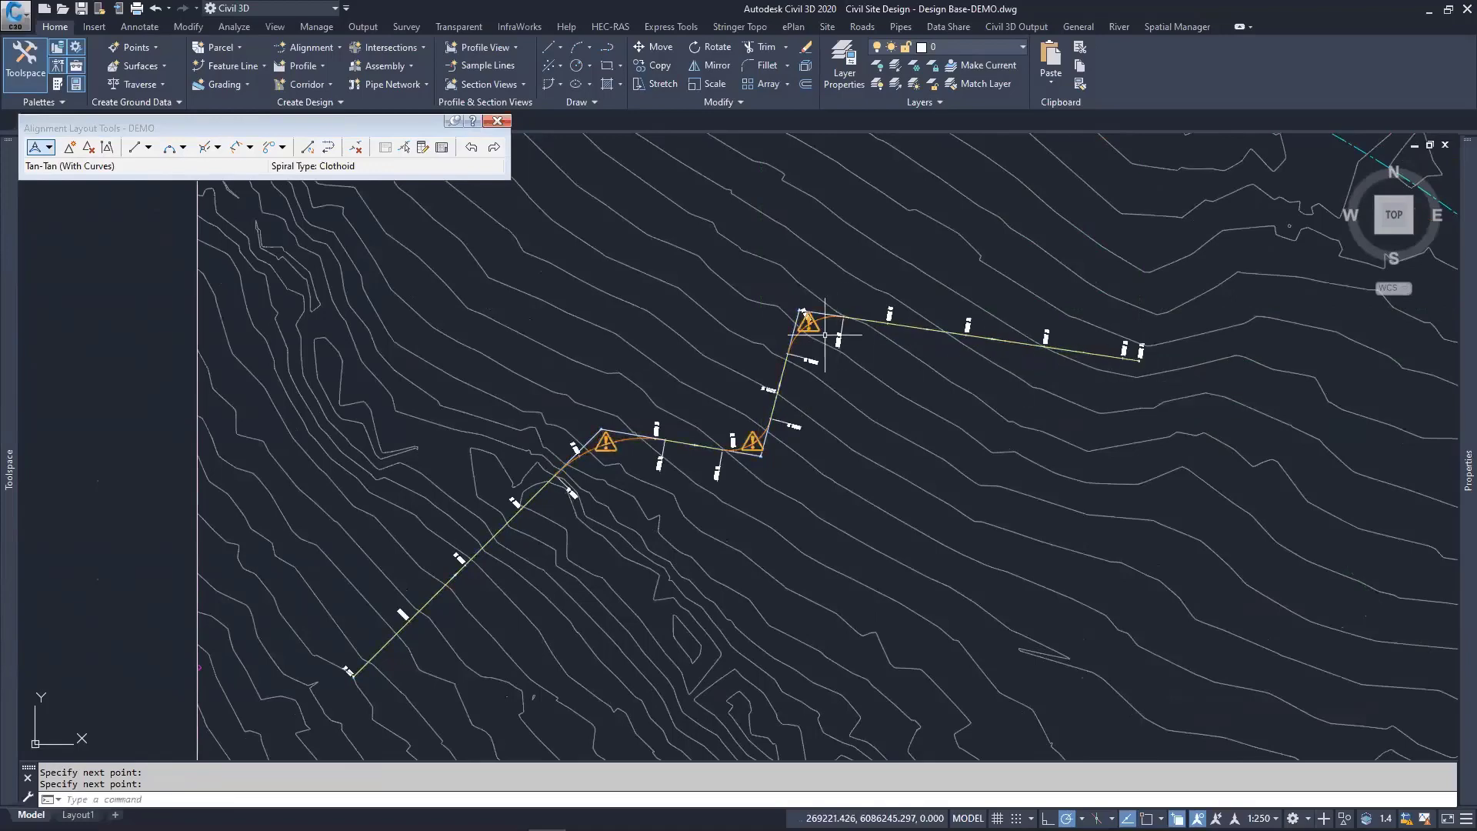
Step: Open the entity table of the DEMO alignment and compare each flagged curve's radius with its minimum radius
scroll(827, 319, "up", 4)
middle_click_drag(372, 634, 692, 518)
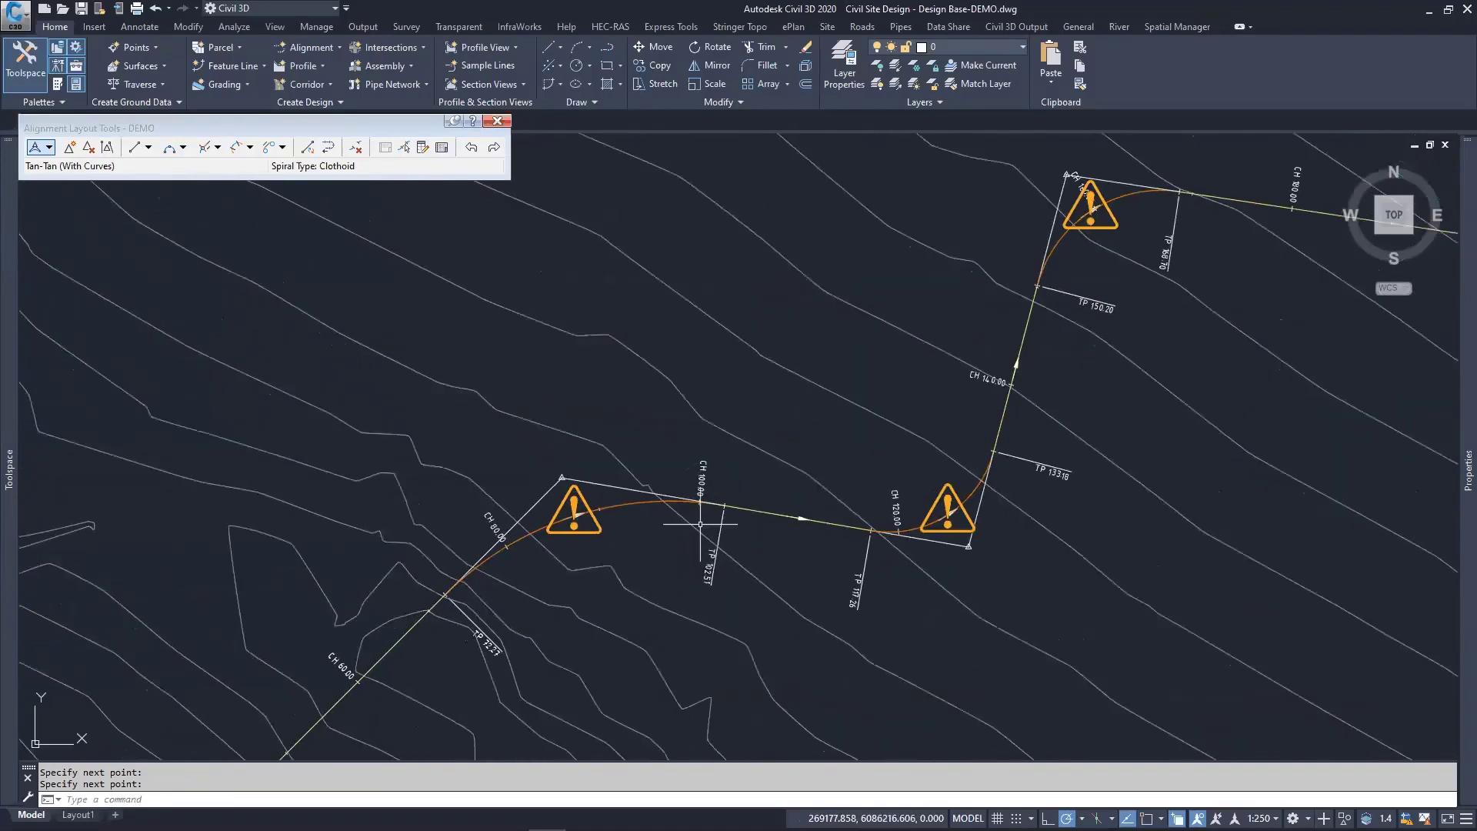
middle_click_drag(598, 532, 677, 450)
scroll(678, 451, "down", 2)
middle_click_drag(676, 531, 661, 450)
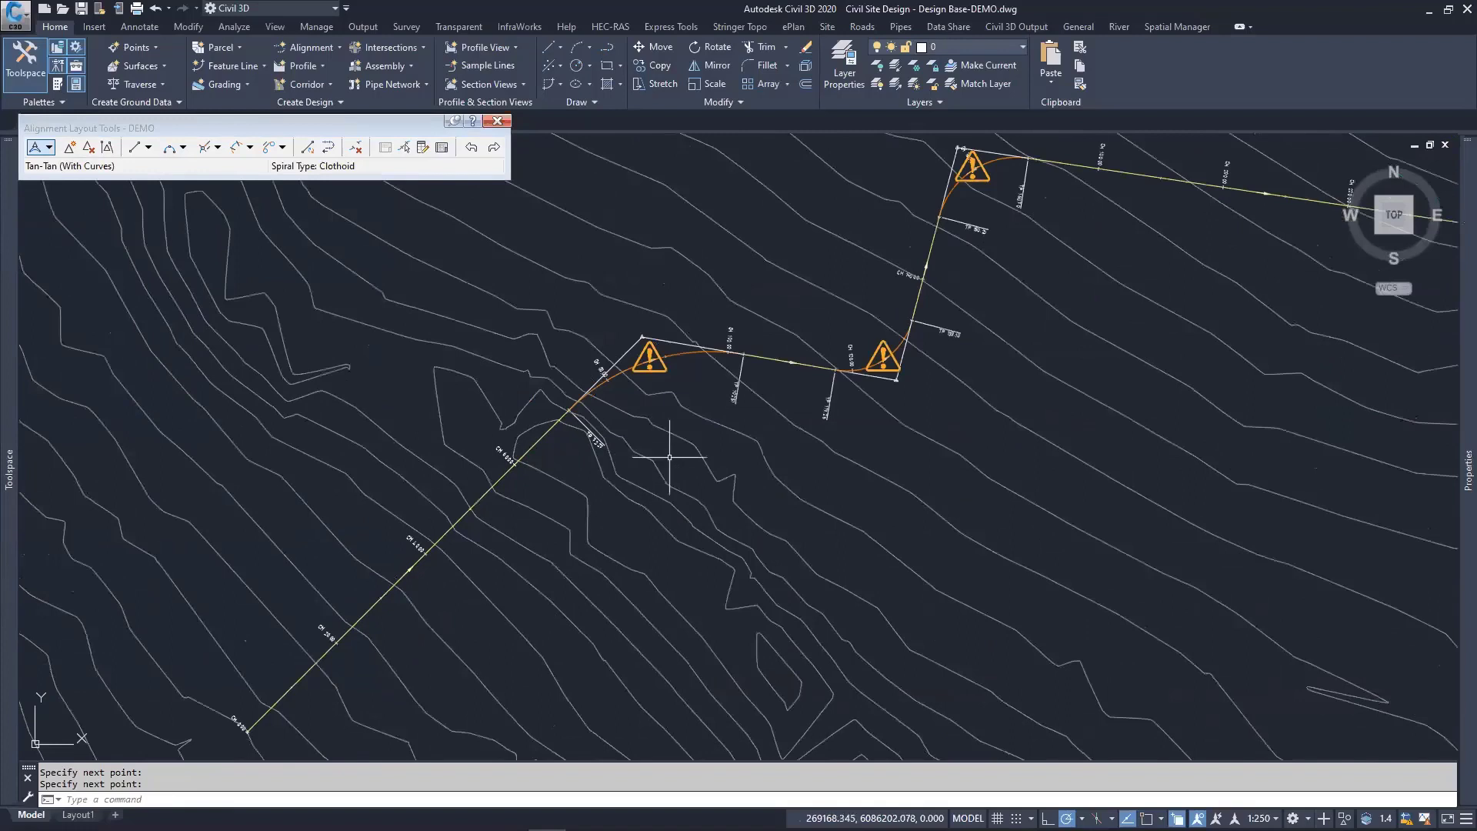
left_click(540, 440)
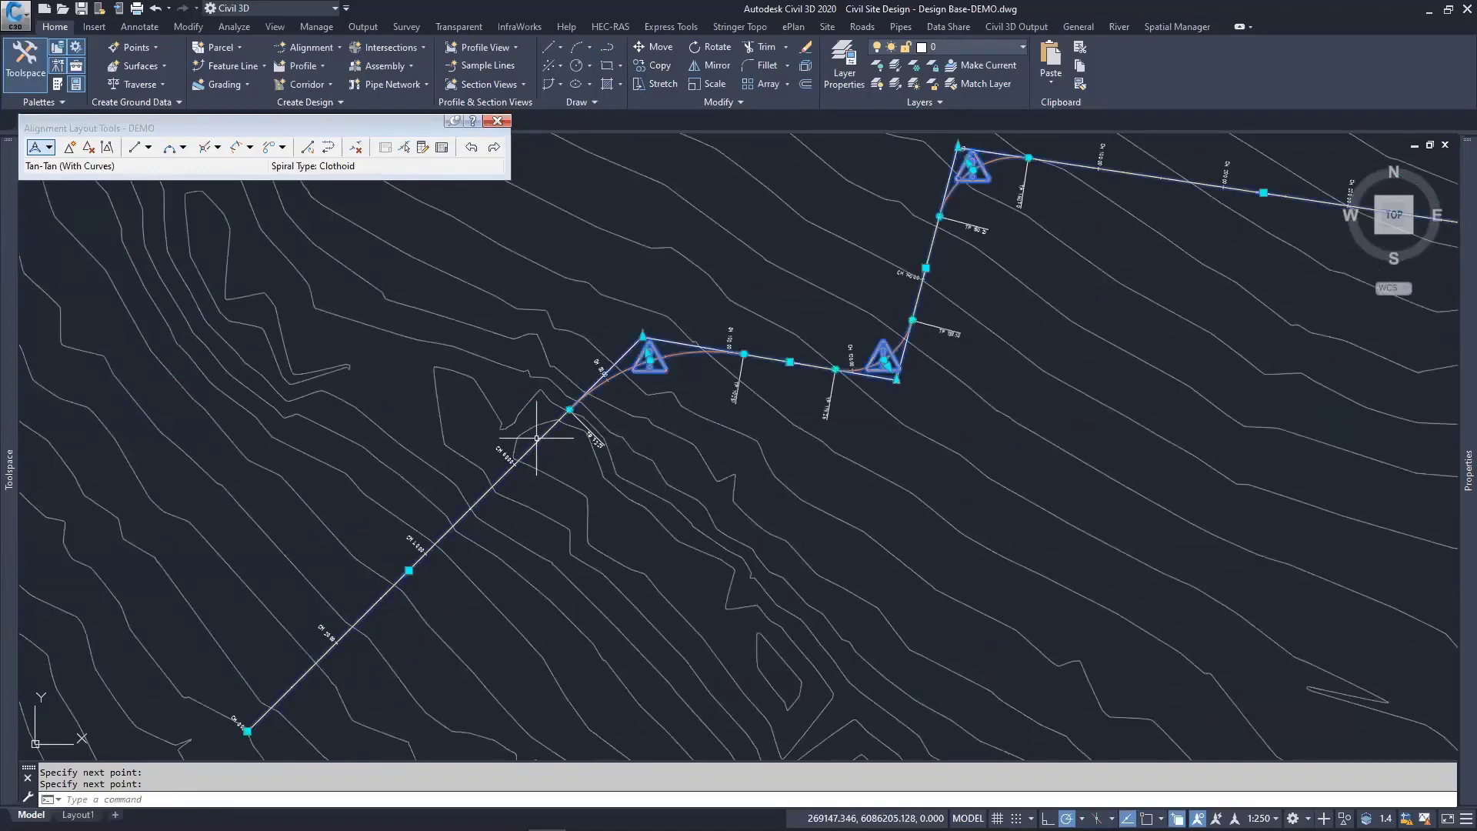
left_click(441, 148)
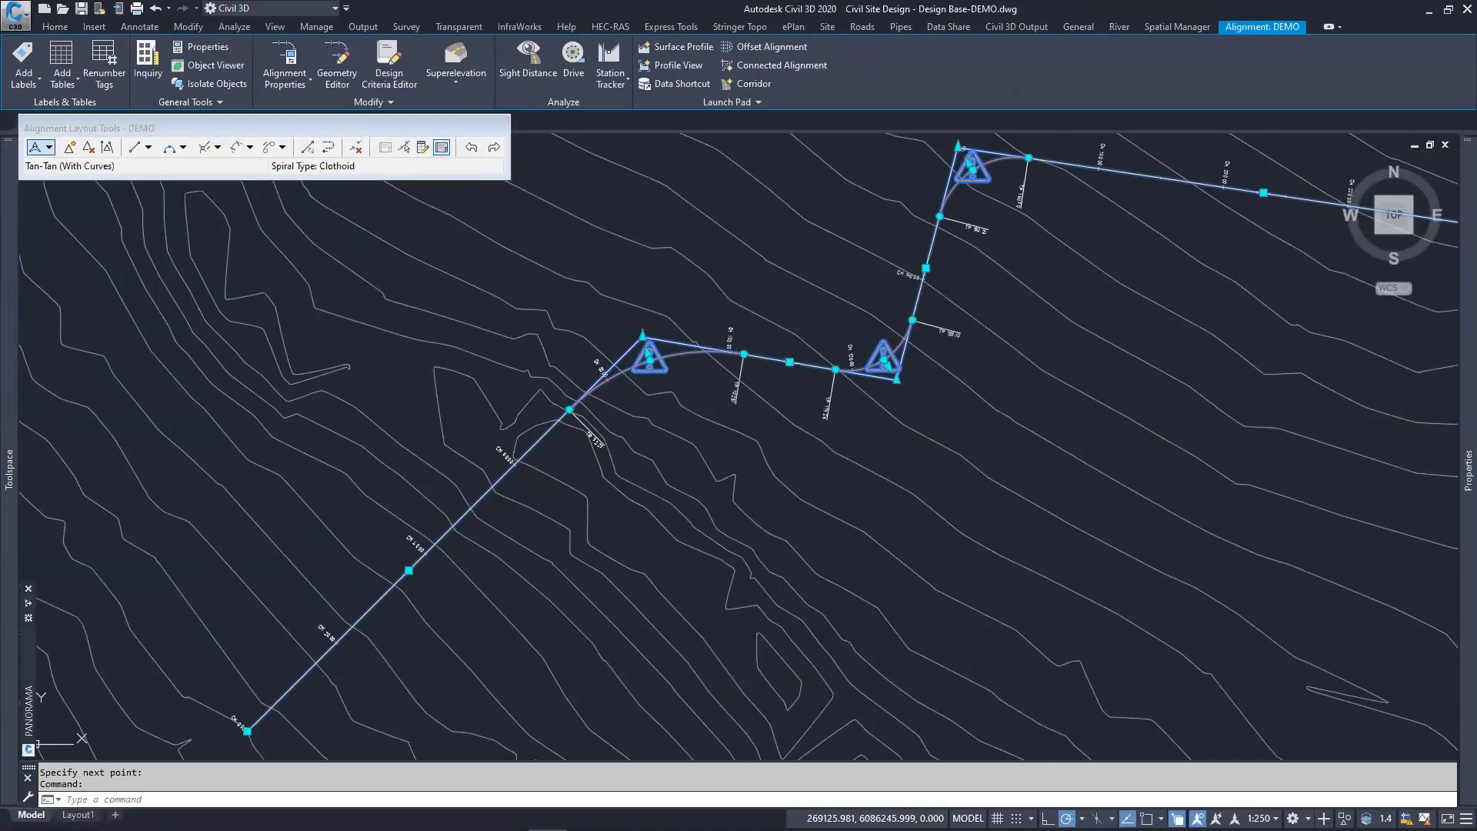
mouse_move(33, 665)
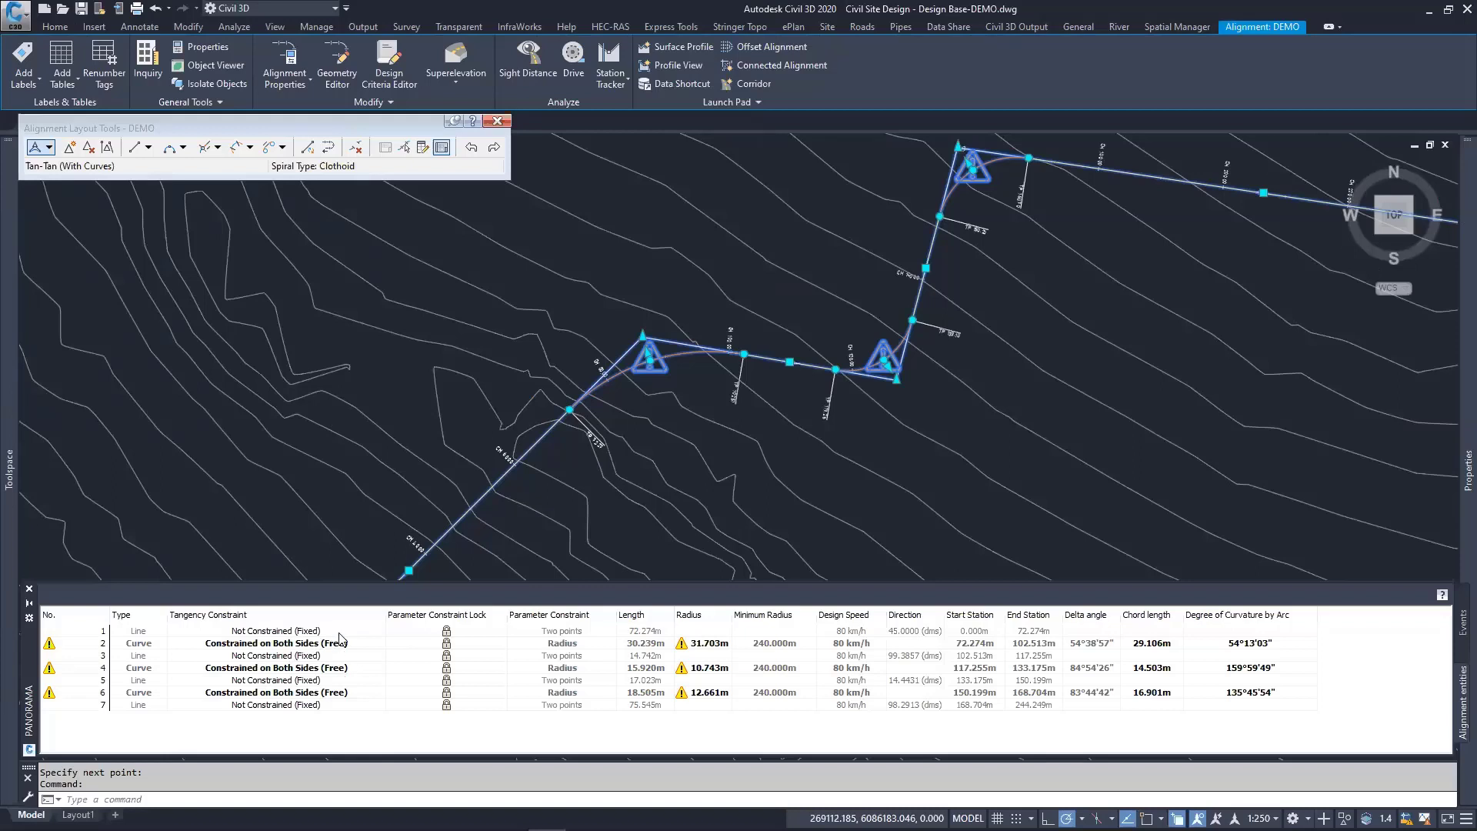
key("ctrl")
middle_click_drag(594, 437, 586, 380)
scroll(586, 381, "down", 4)
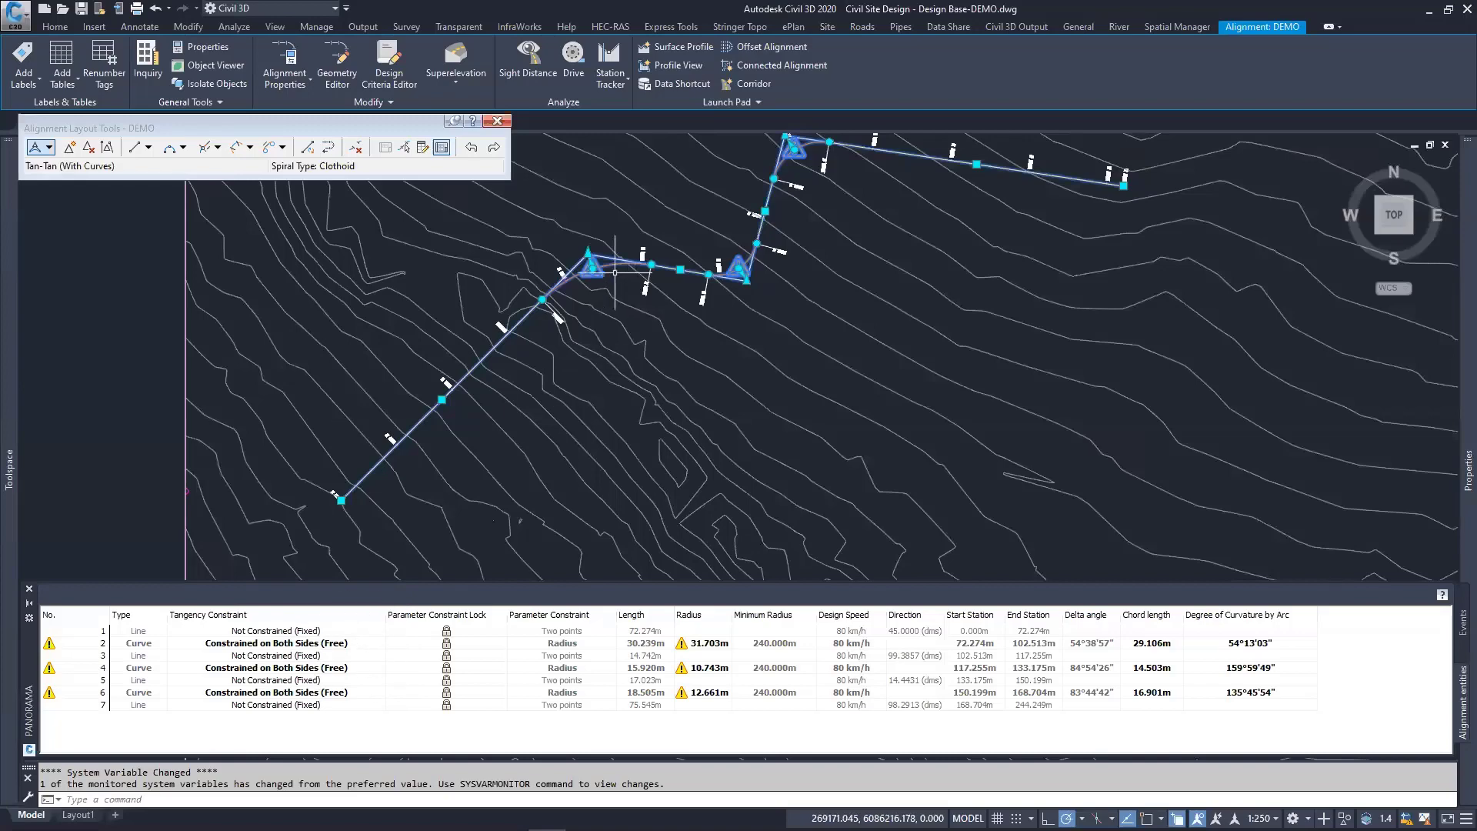
scroll(639, 289, "up", 4)
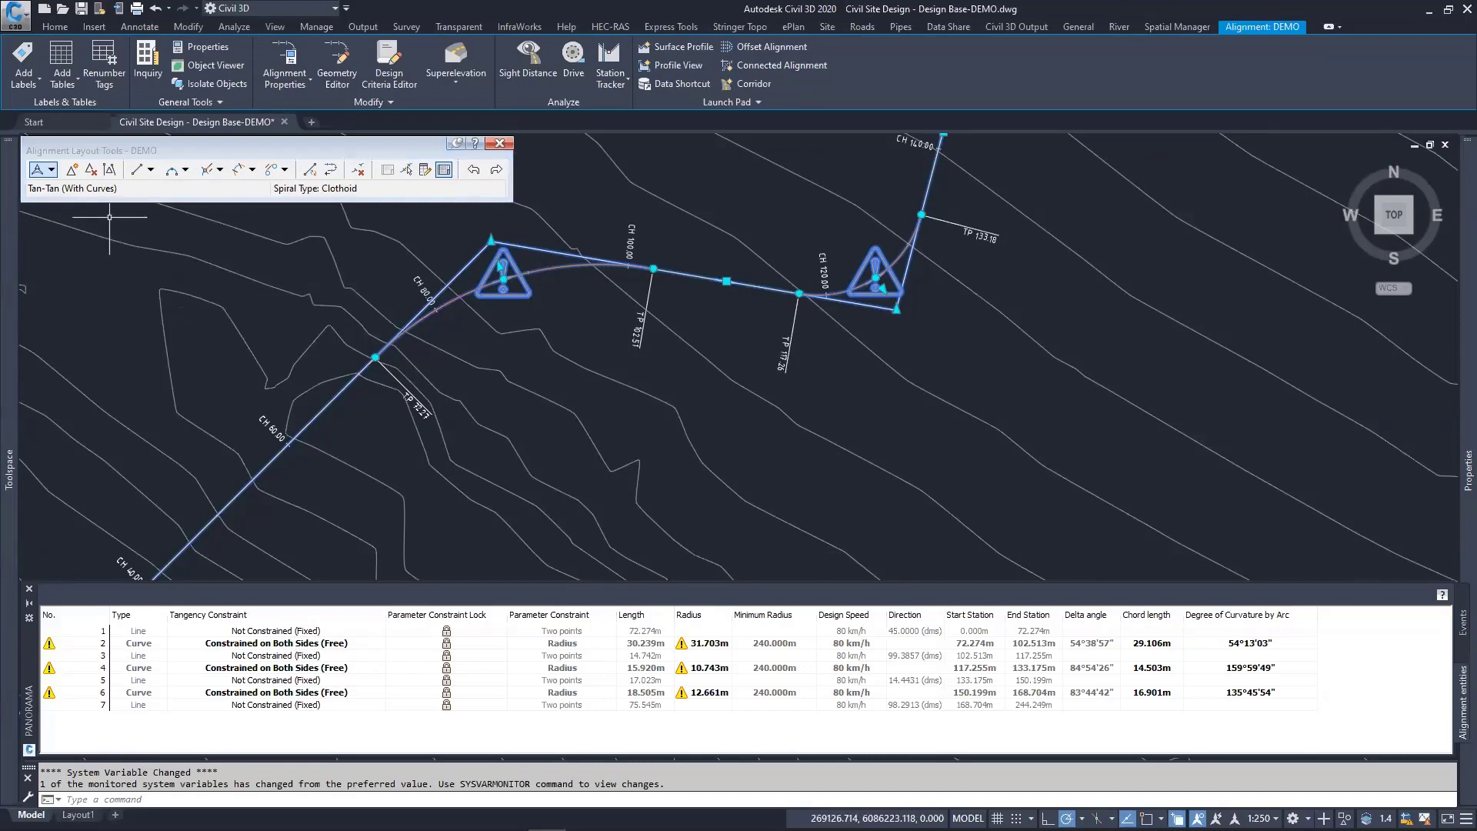
Step: Insert a PI about 63 m along the first tangent and move it west, making the first line about 57 m long
left_click(70, 171)
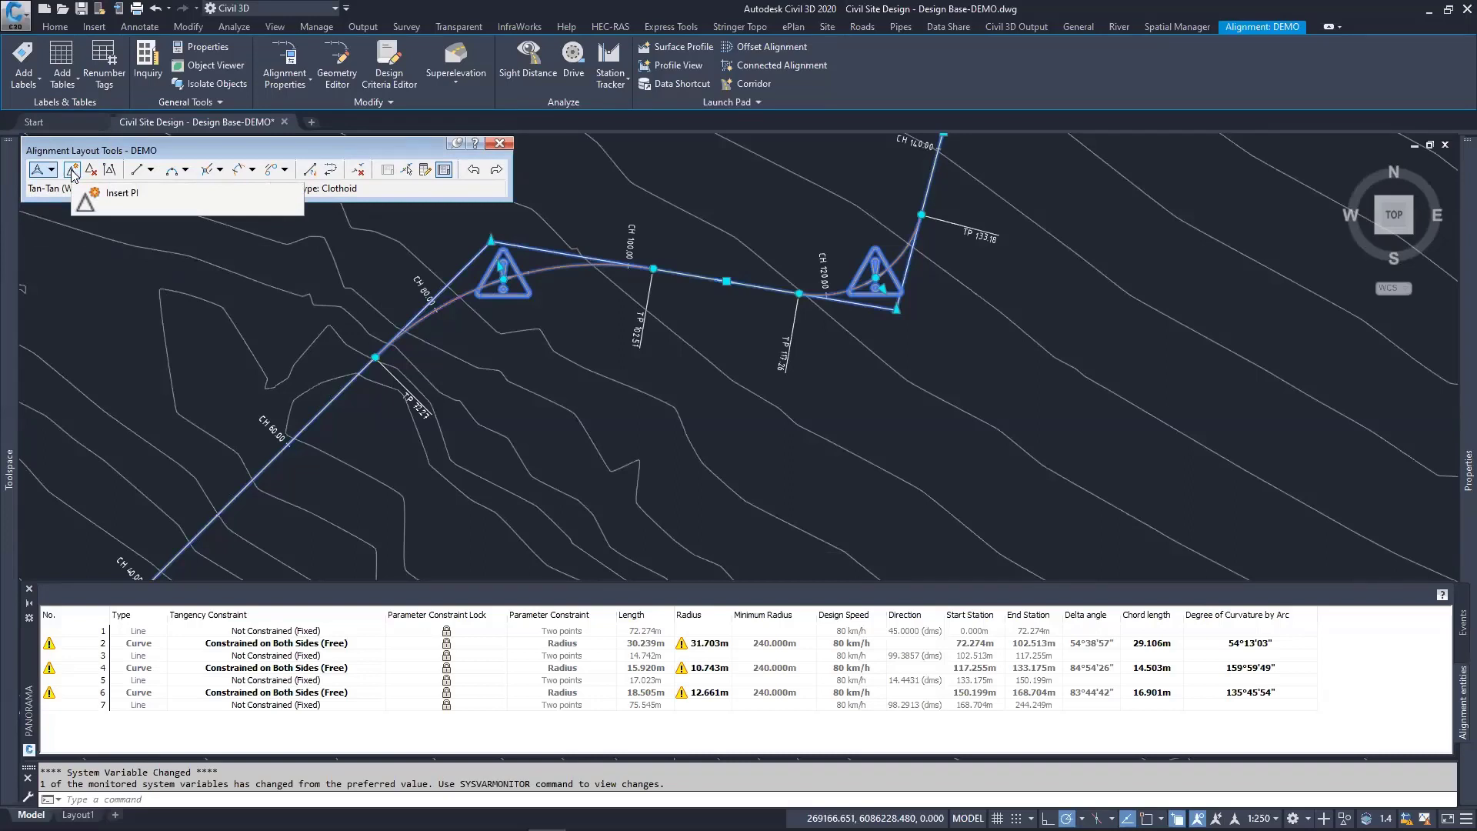
left_click(71, 171)
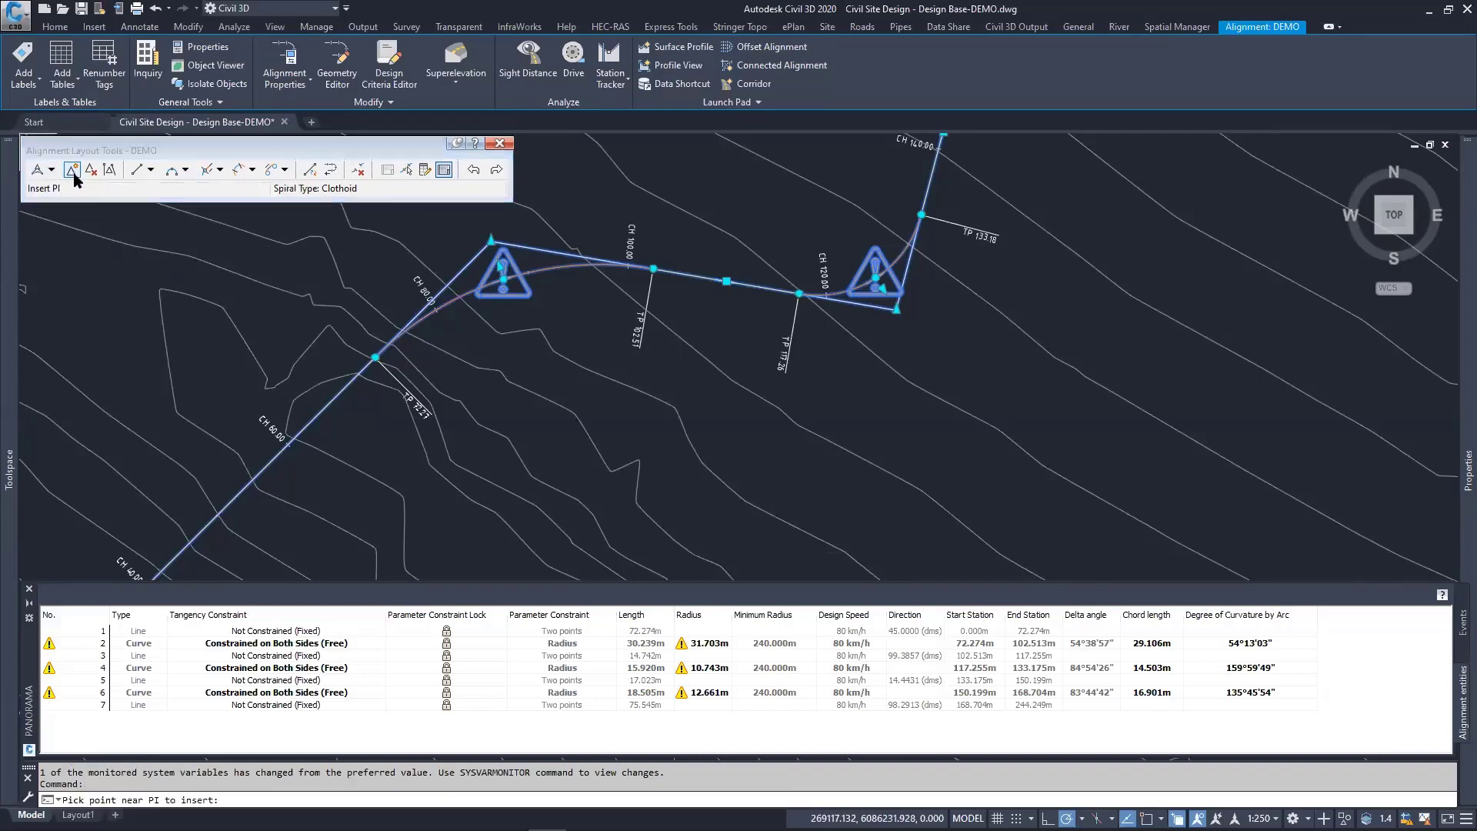
left_click(311, 421)
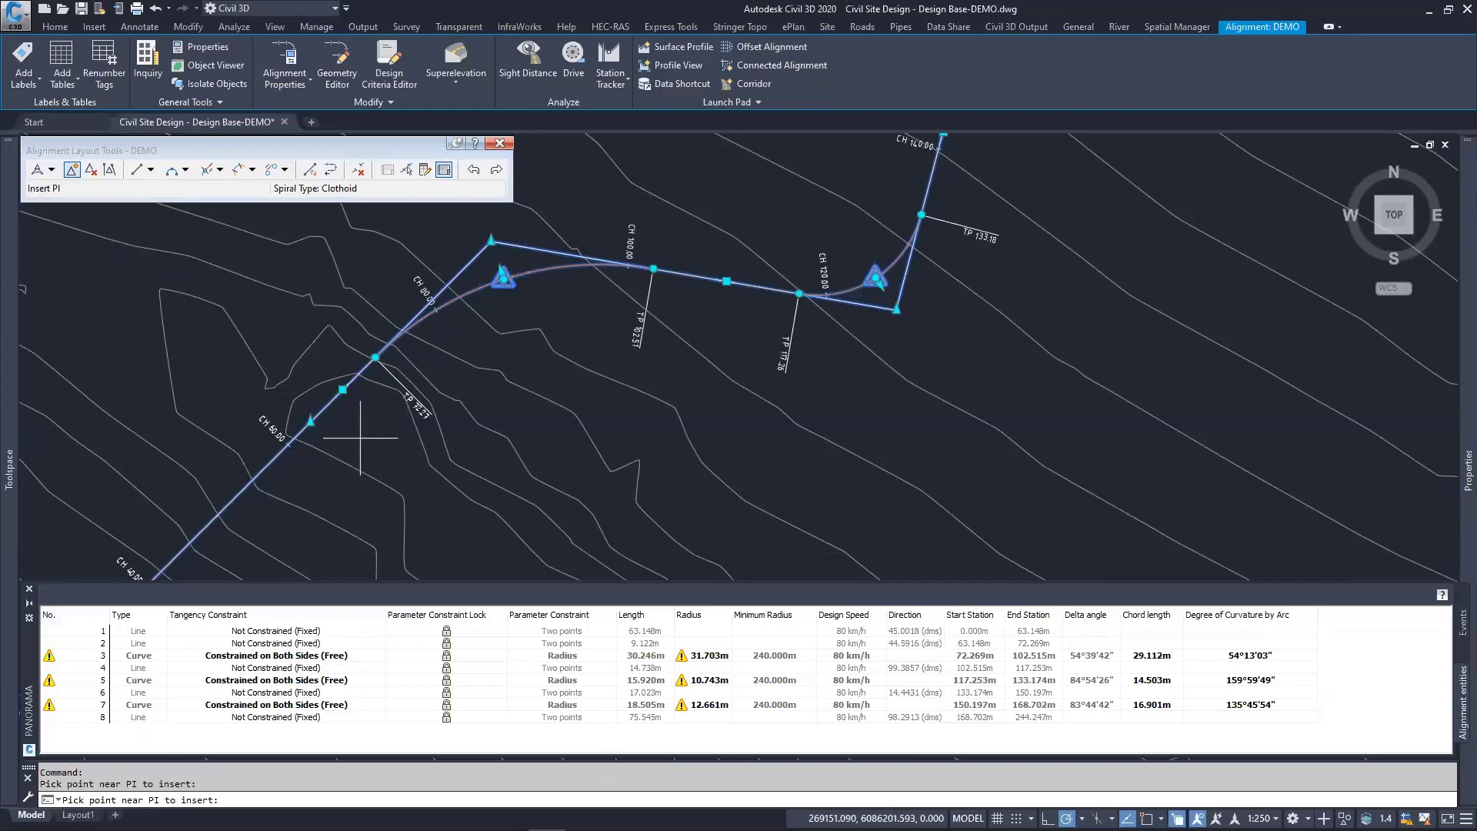
key("Escape")
middle_click_drag(346, 461, 433, 392)
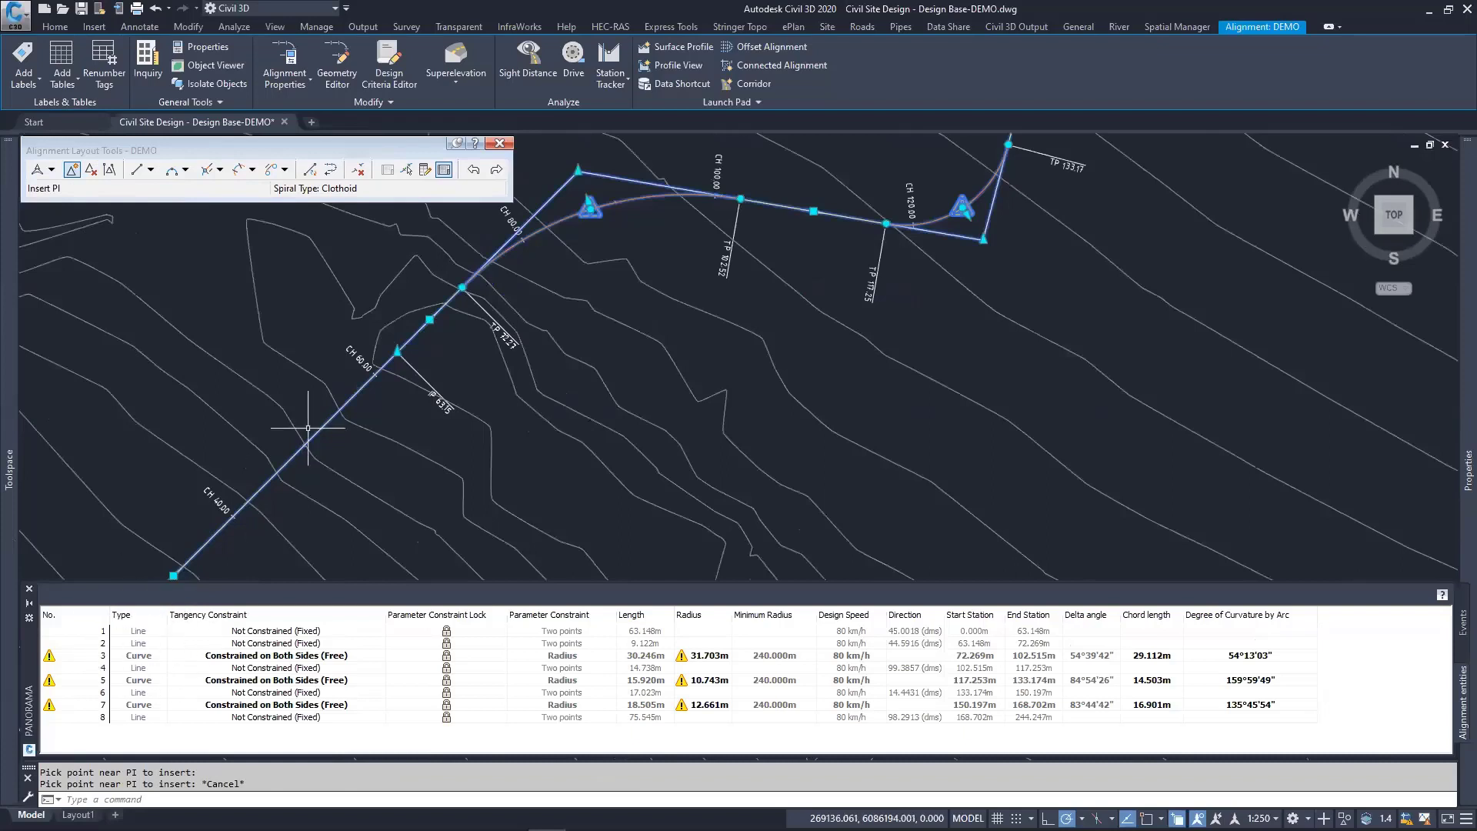
left_click(399, 351)
left_click(312, 360)
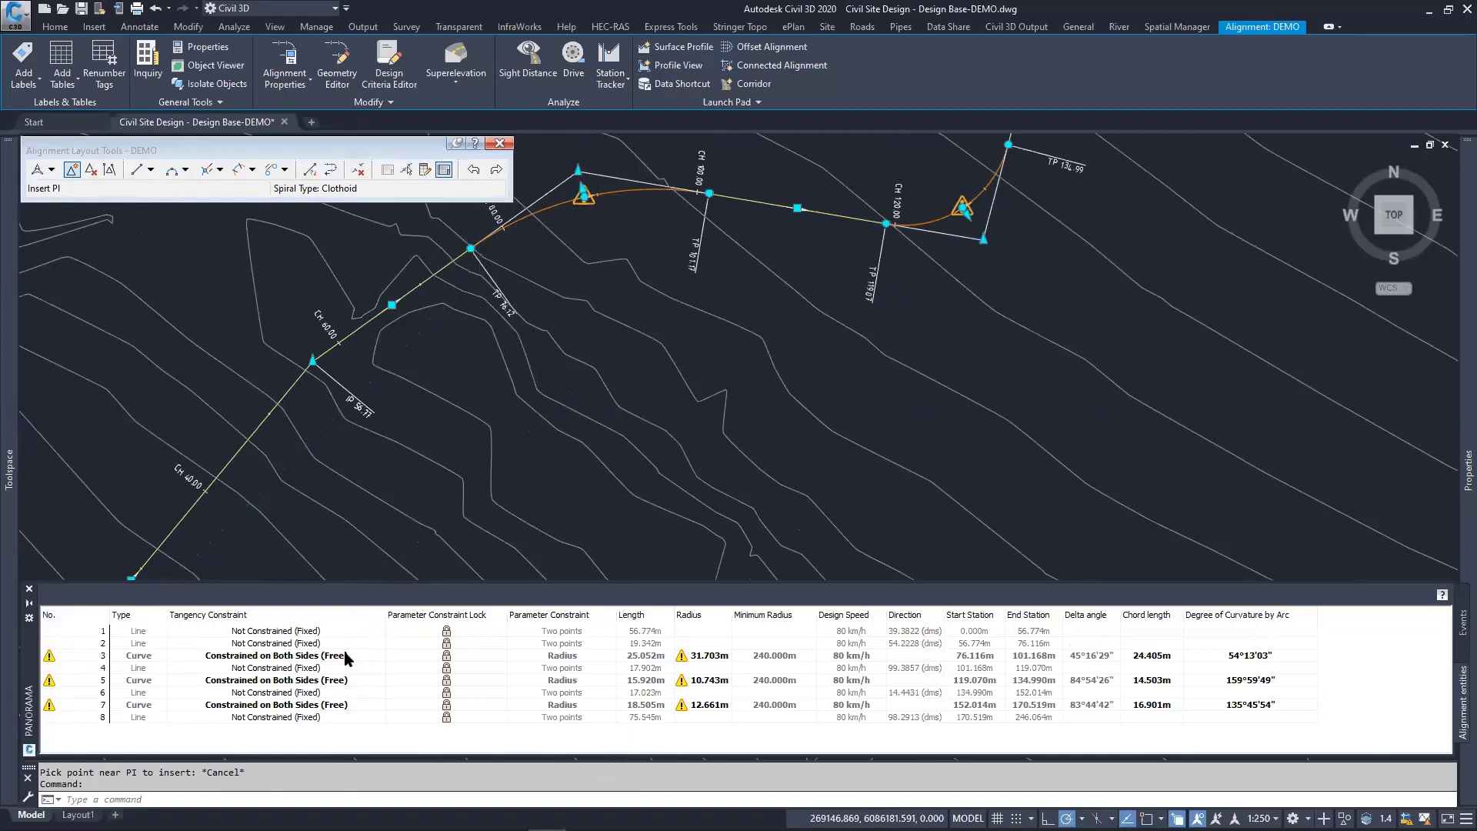
Step: Set the tangency constraint of the alignment's first curve to Not Constrained (Fixed)
middle_click_drag(503, 250, 570, 313)
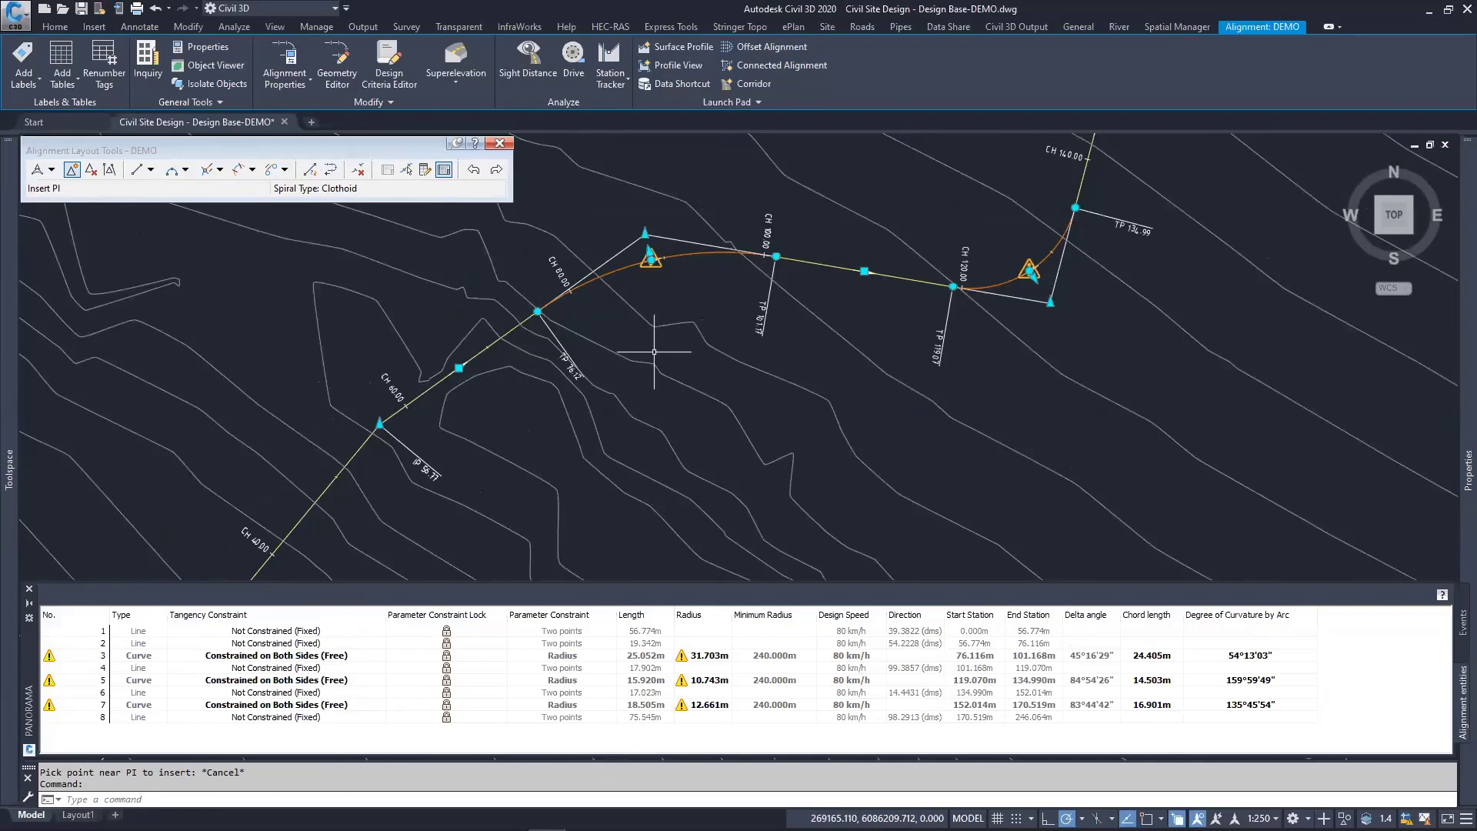
left_click(300, 658)
left_click(300, 659)
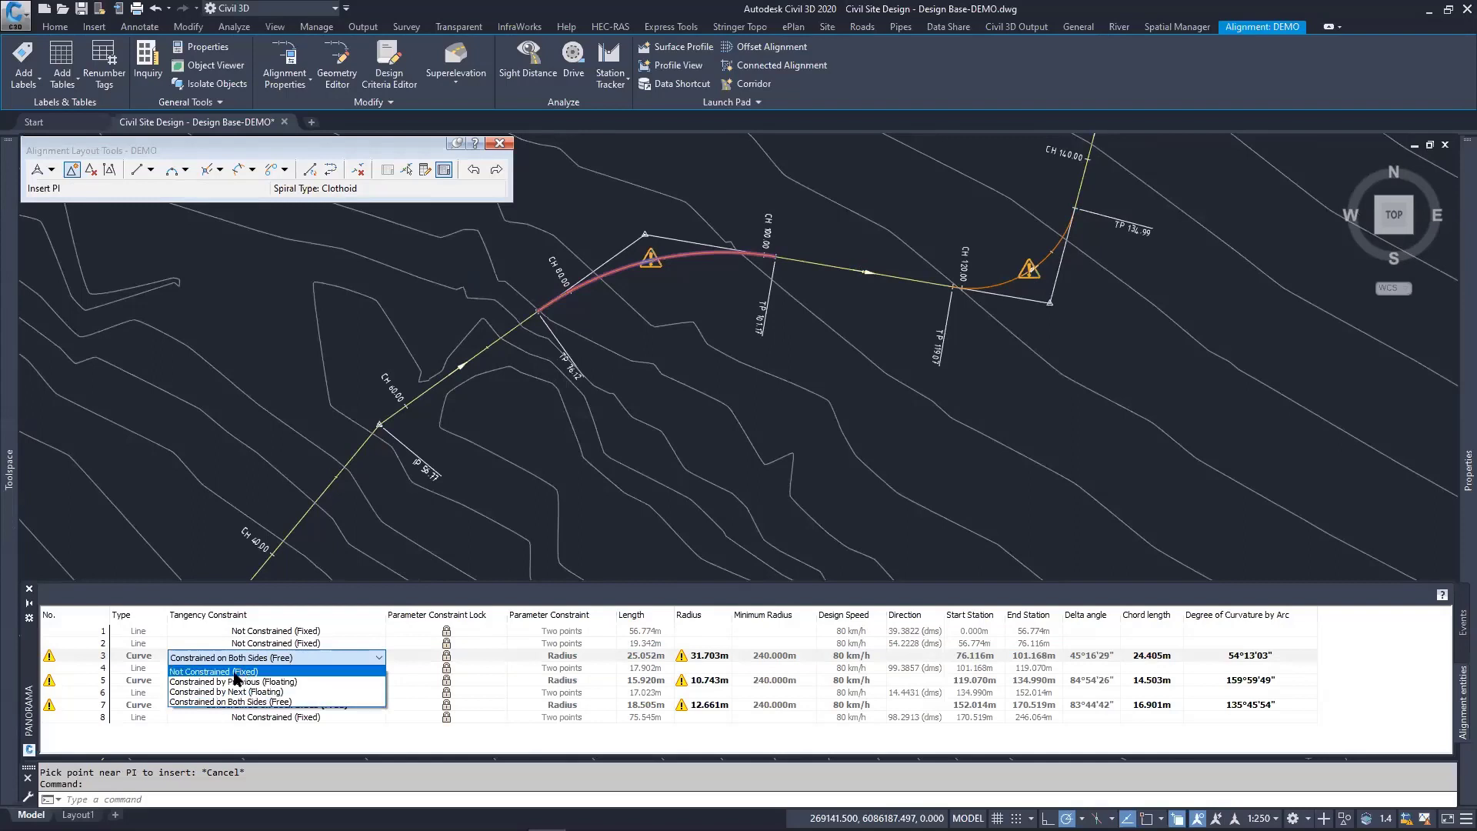
left_click(241, 672)
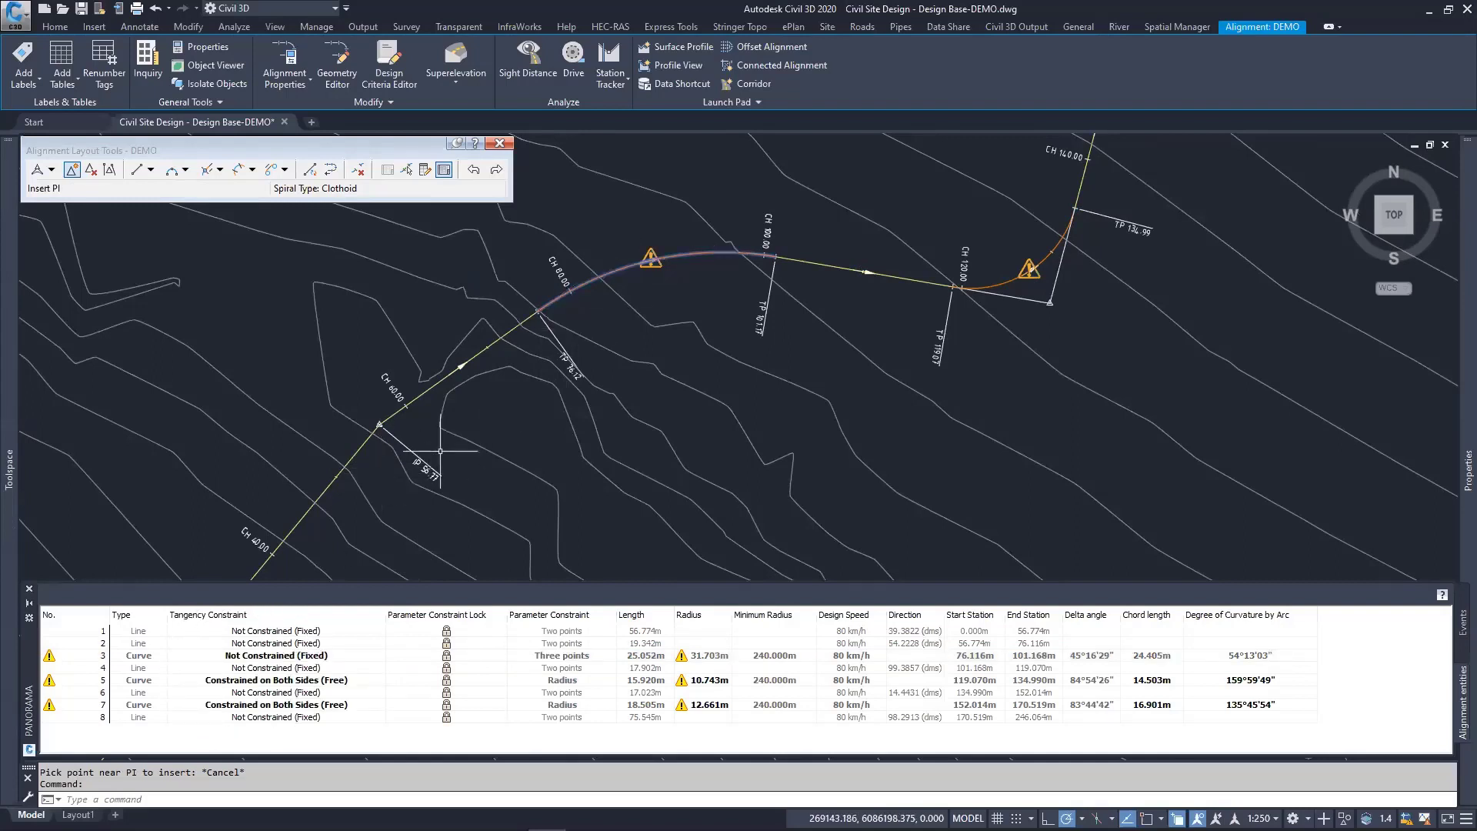
Step: Move the inserted PI southeast, making the first line about 59 m long
scroll(370, 477, "up", 2)
left_click(427, 347)
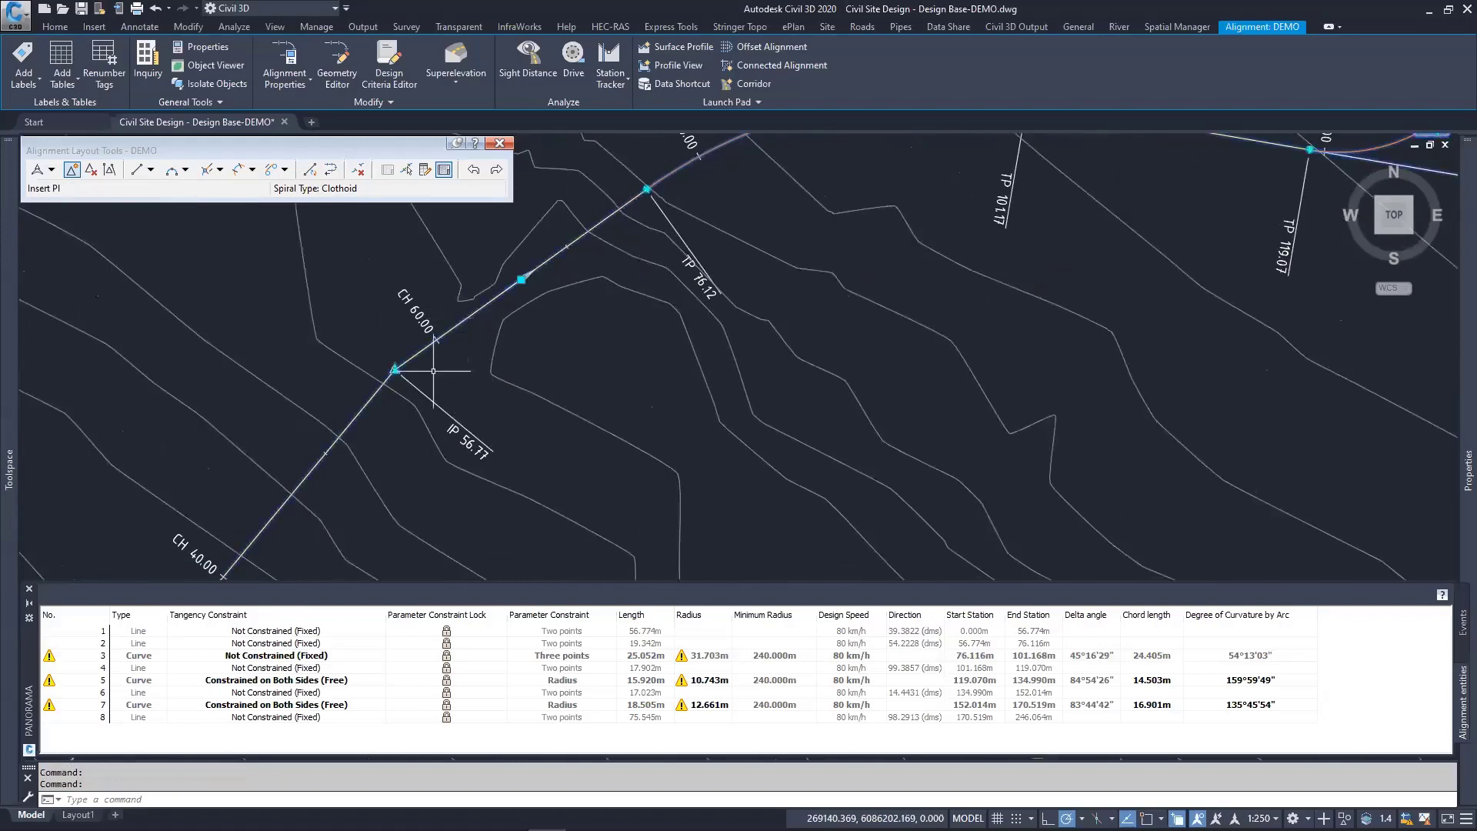
scroll(409, 372, "down", 2)
left_click(409, 372)
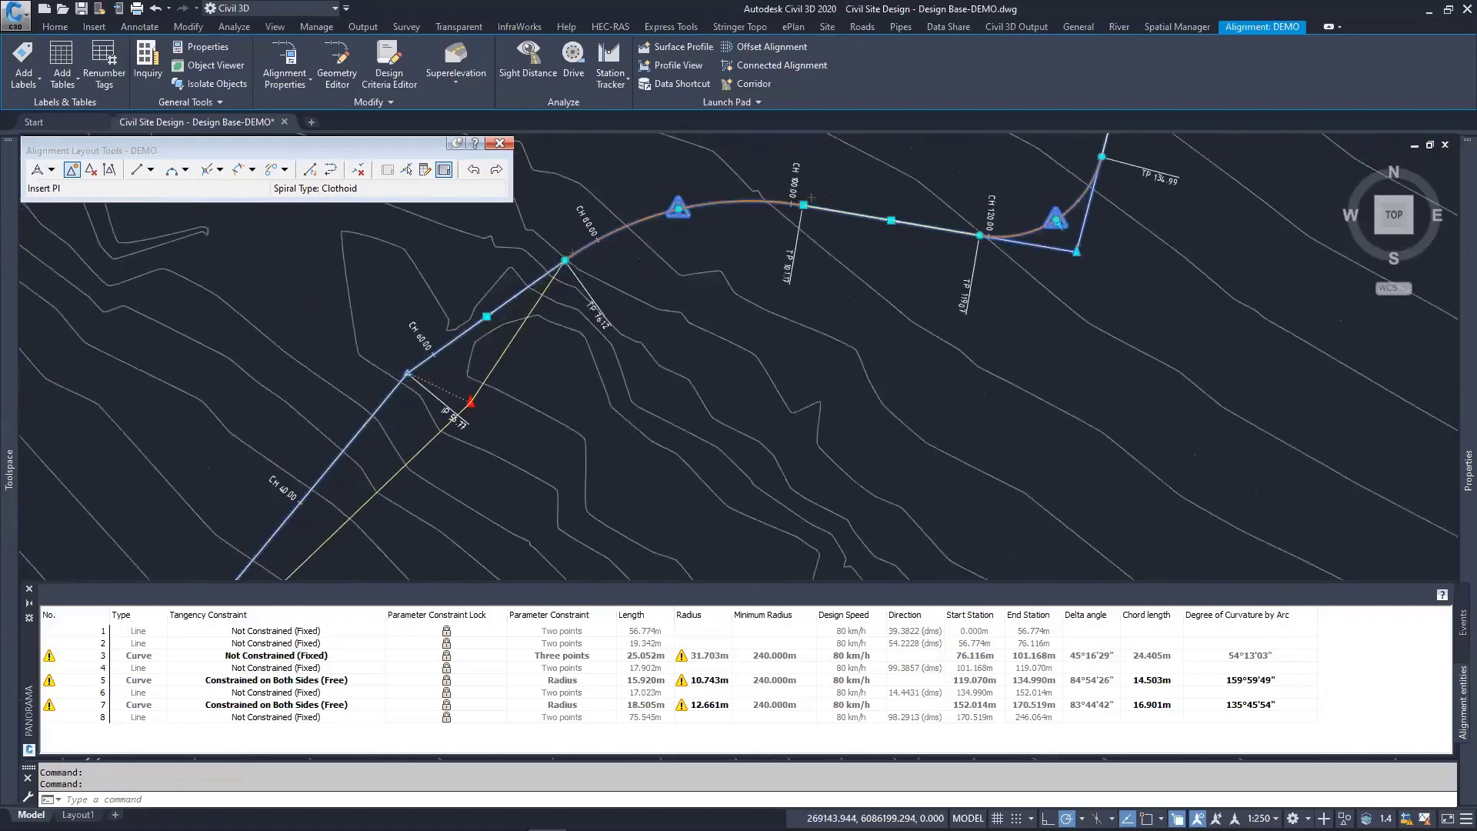
left_click(470, 402)
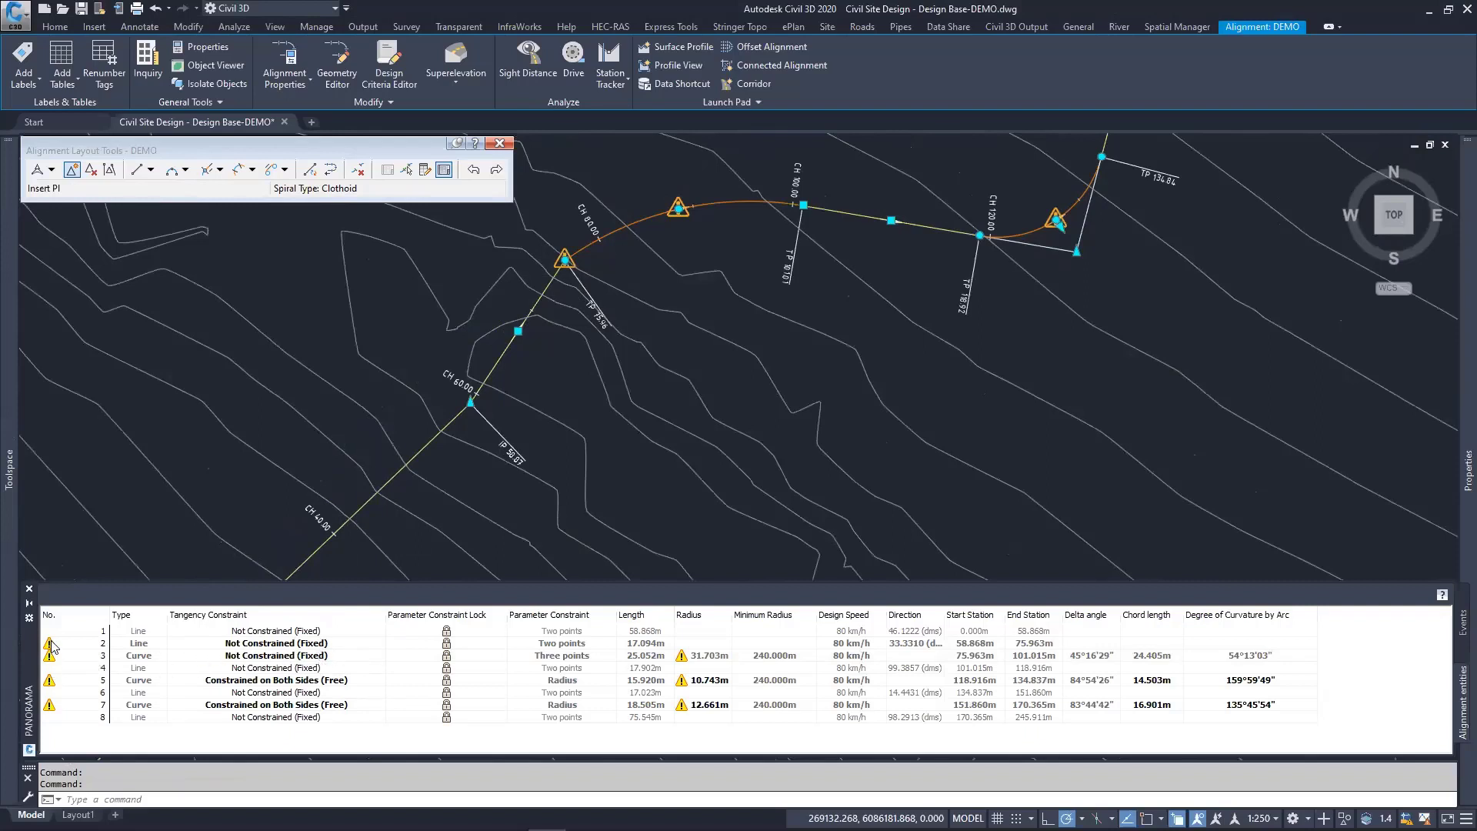
Step: Examine the warnings flagged in the entity table and at the junction between the second line and the first curve
middle_click_drag(153, 533, 221, 498)
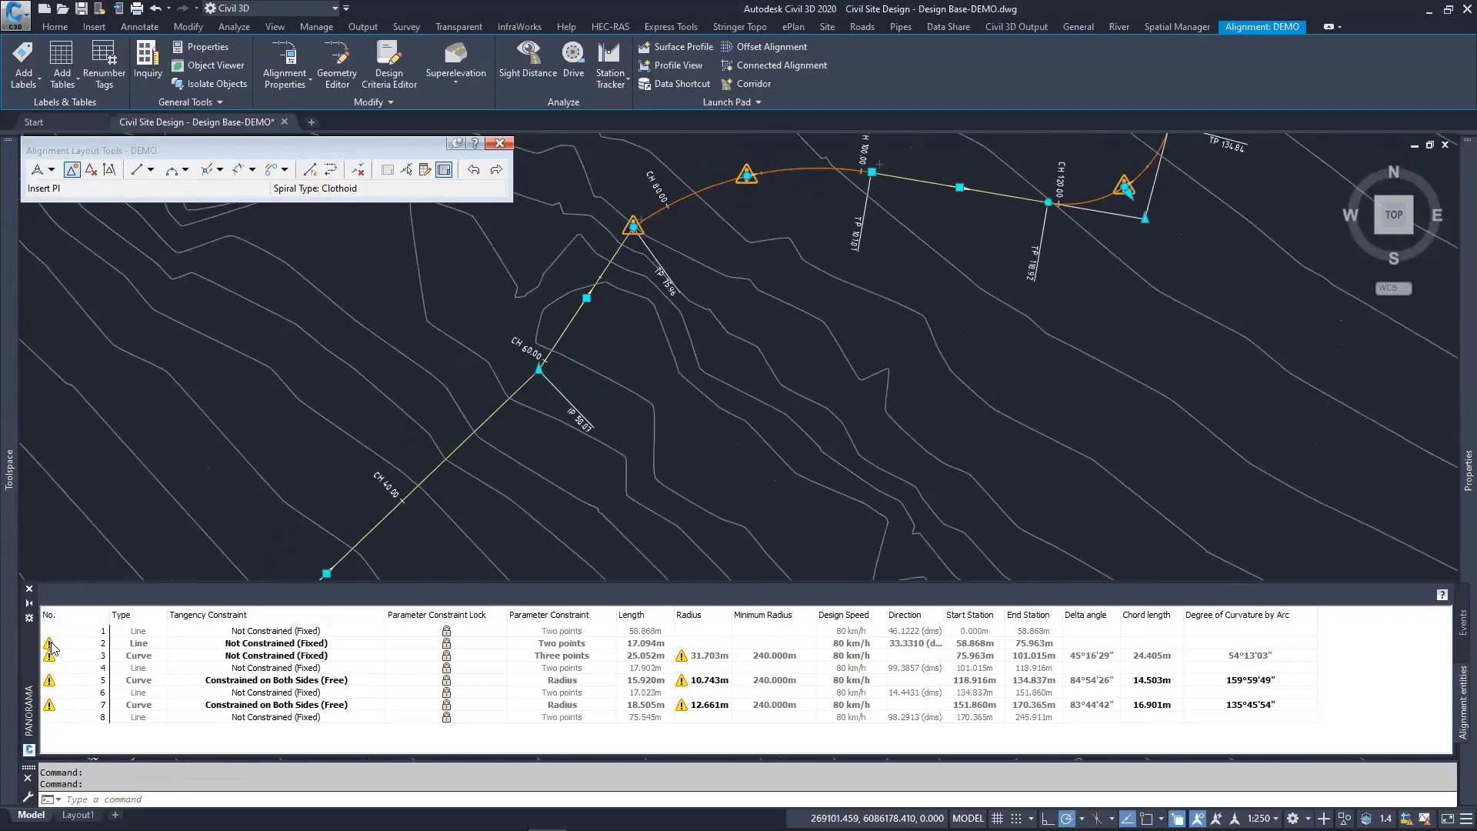
mouse_move(51, 651)
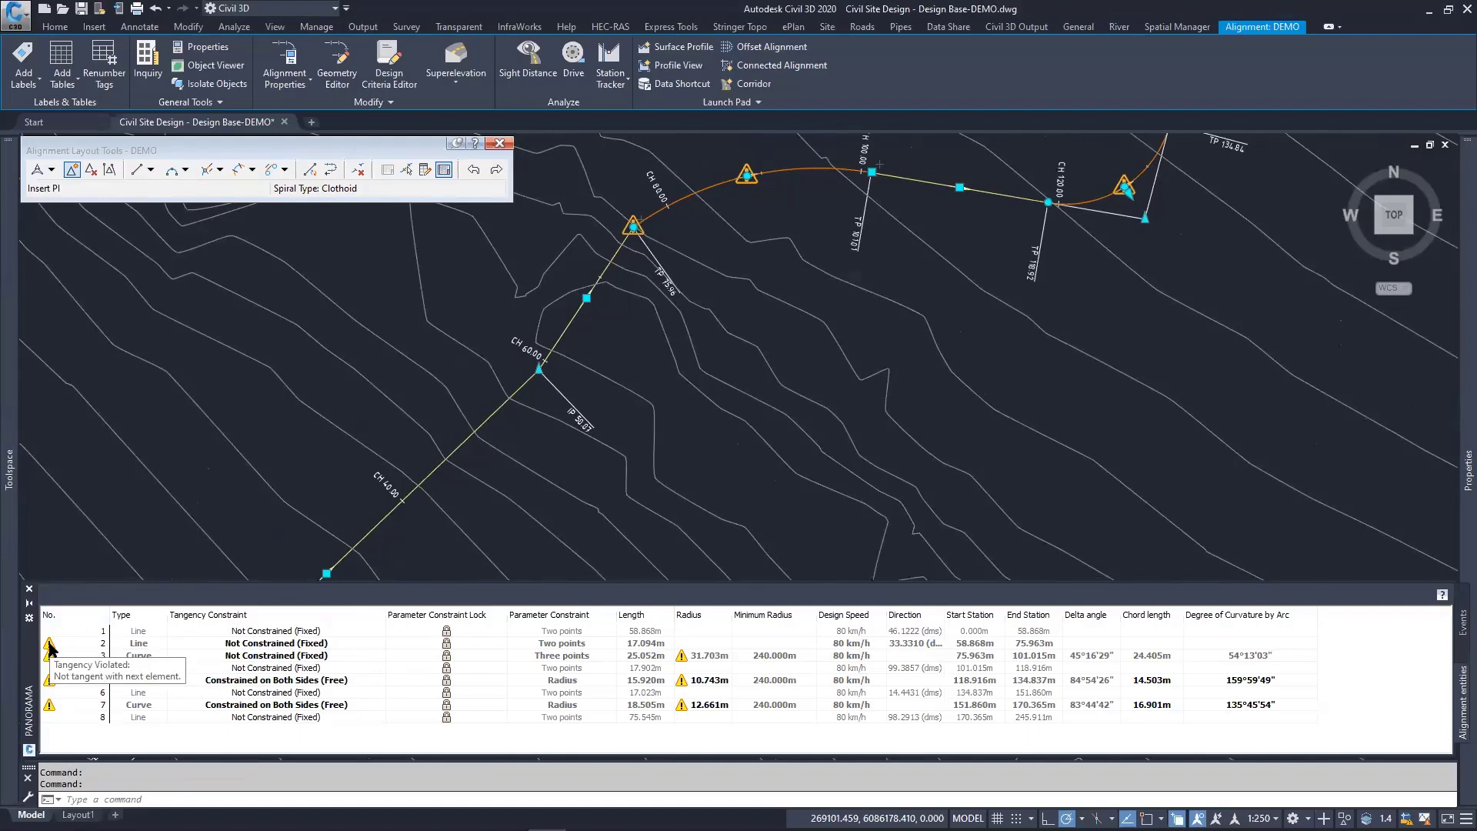
left_click(634, 227)
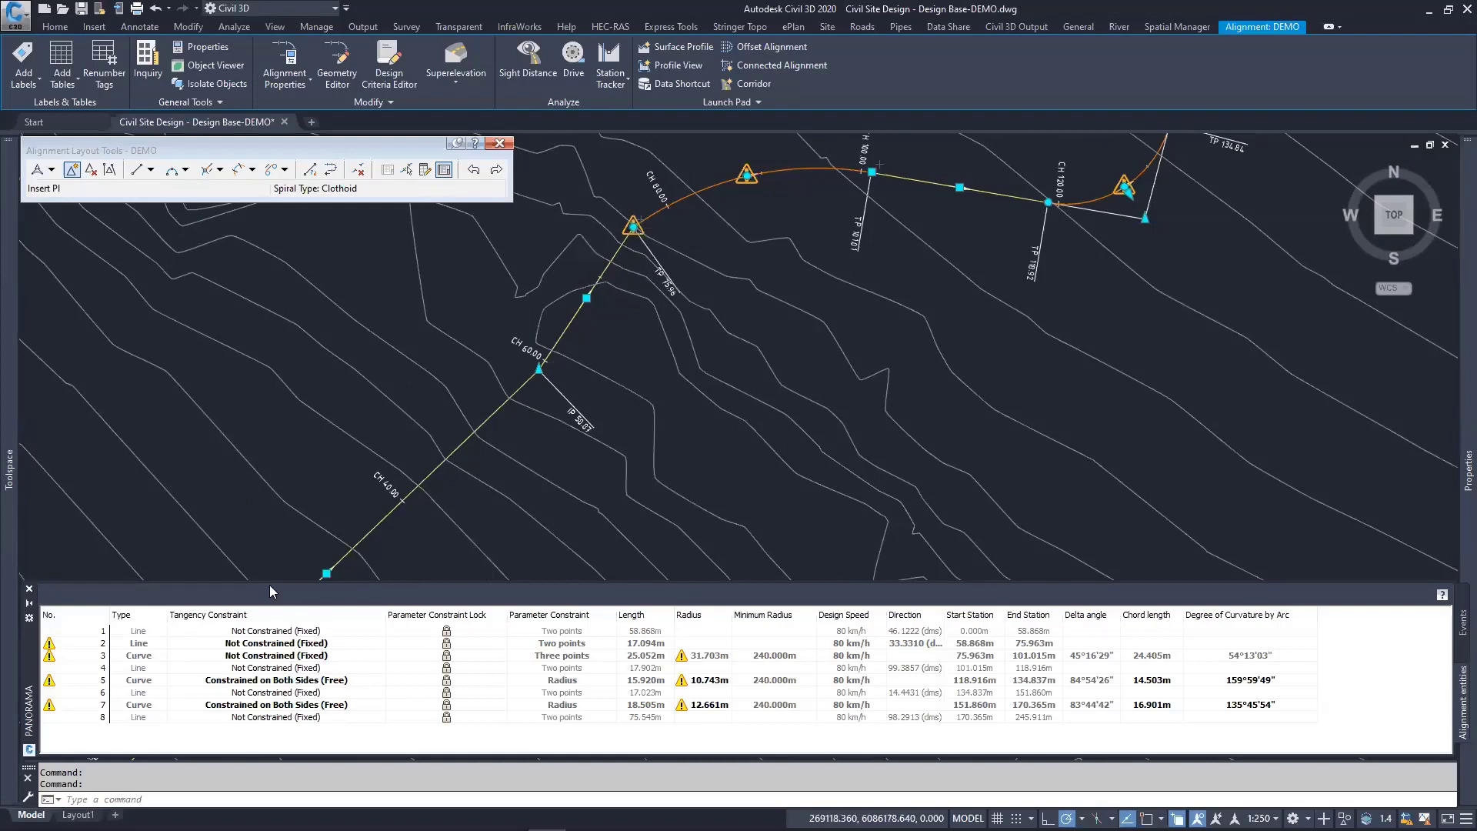
mouse_move(51, 659)
middle_click_drag(619, 436, 684, 397)
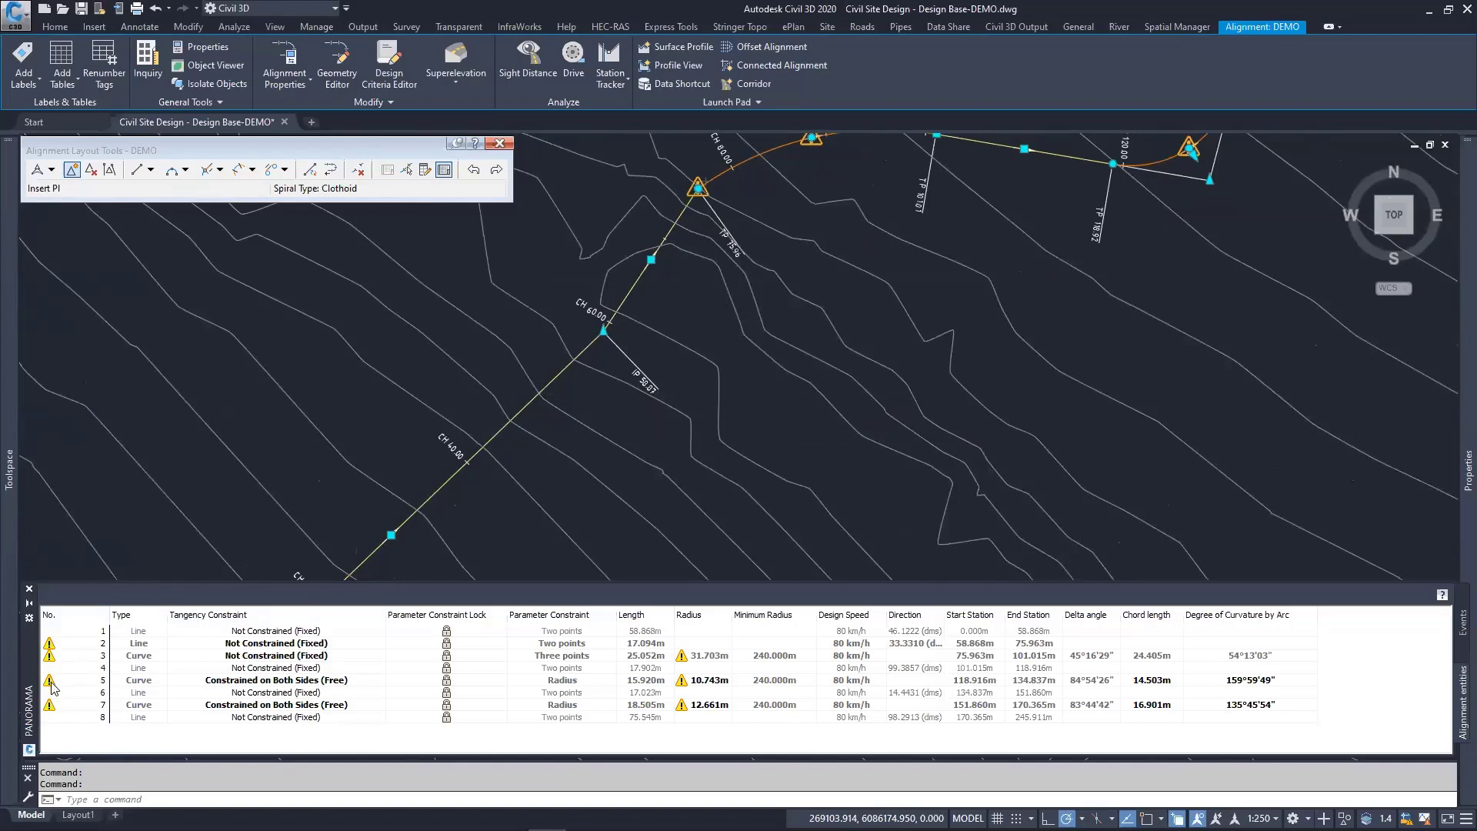
mouse_move(52, 685)
mouse_move(444, 393)
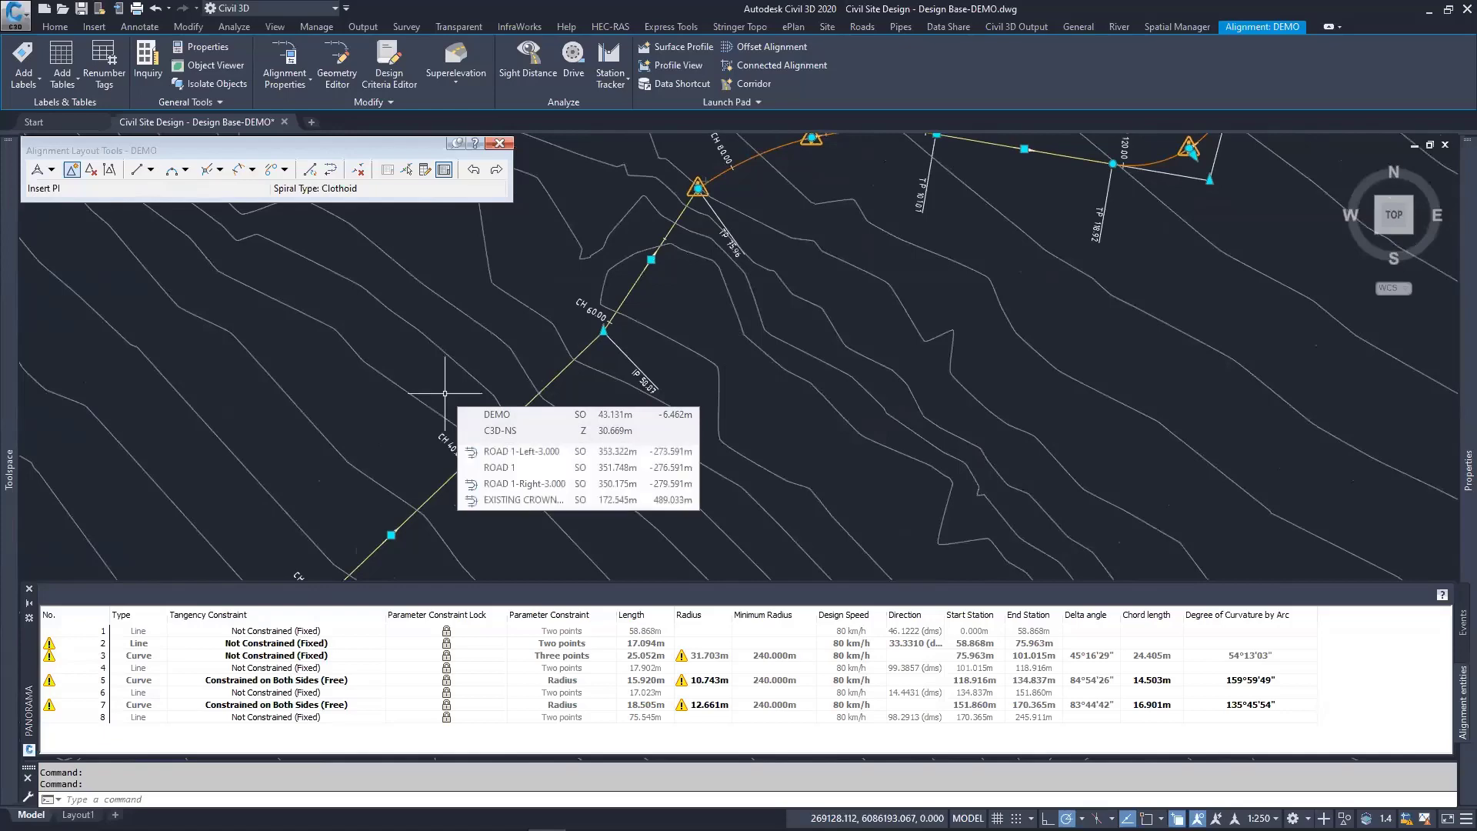
Step: Delete the inserted PI between the first two lines of the DEMO alignment
scroll(678, 330, "down", 2)
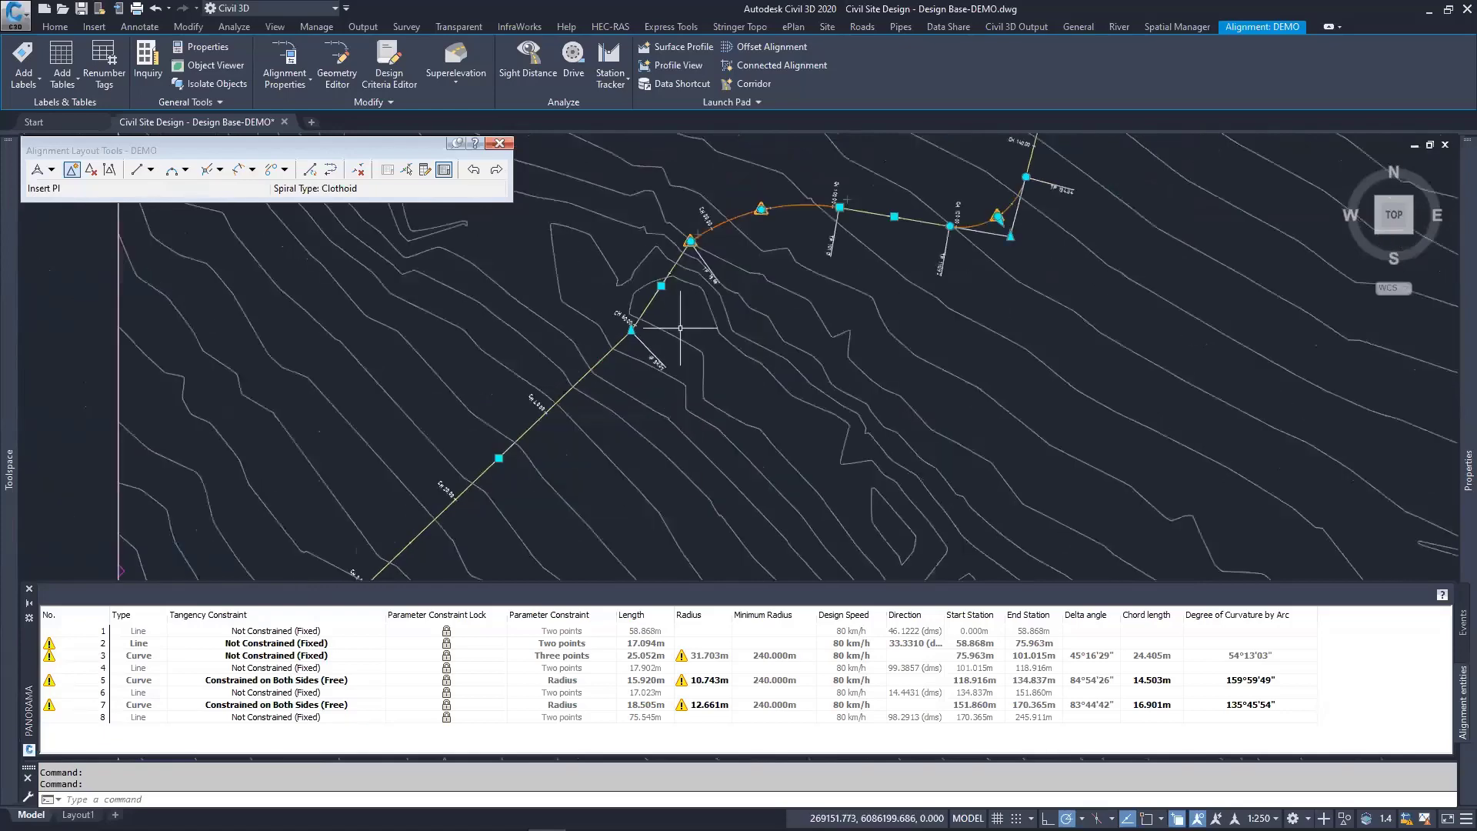
middle_click_drag(695, 327, 716, 323)
key("Escape")
left_click(91, 170)
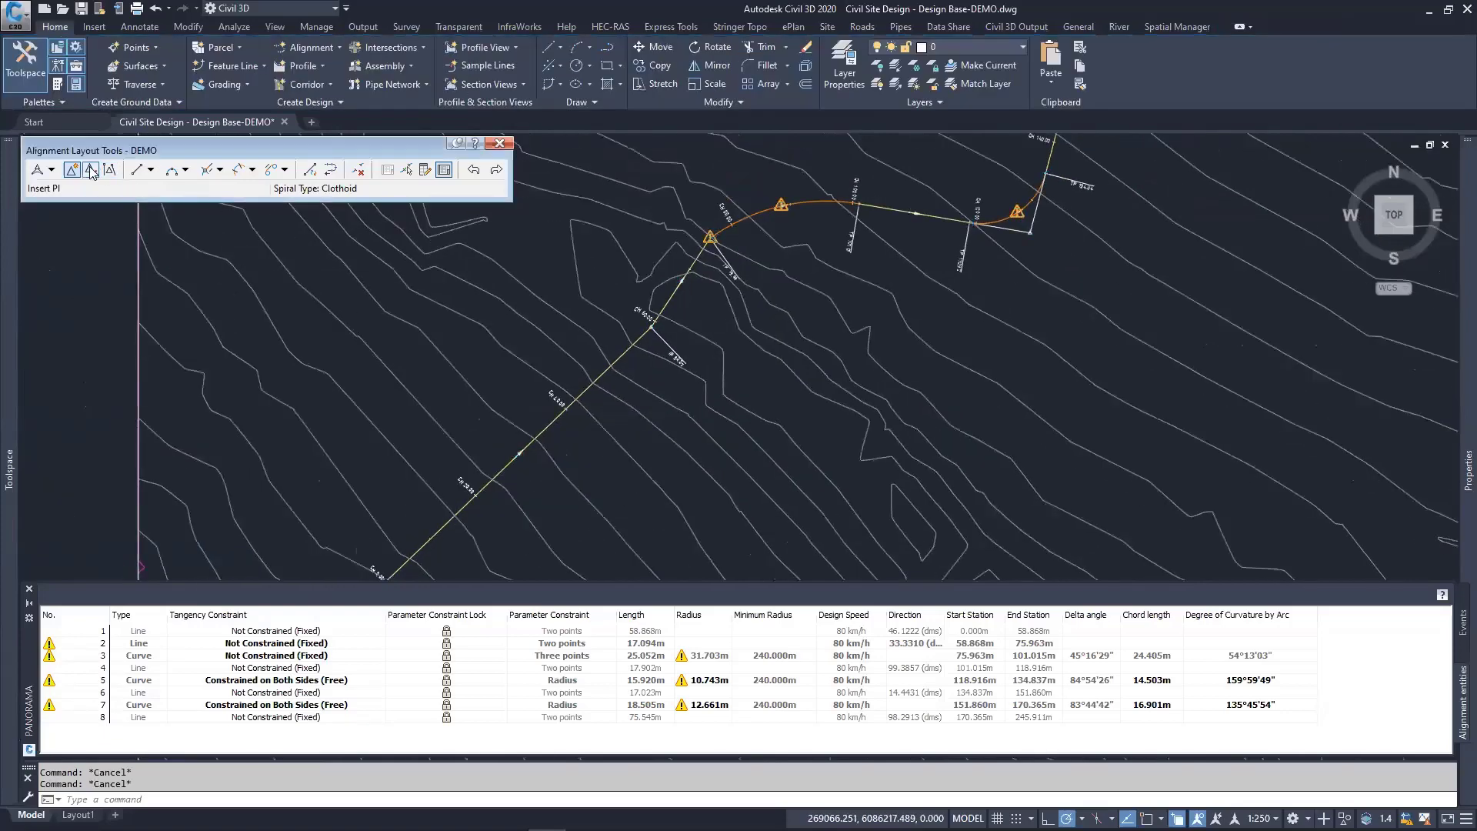
left_click(653, 335)
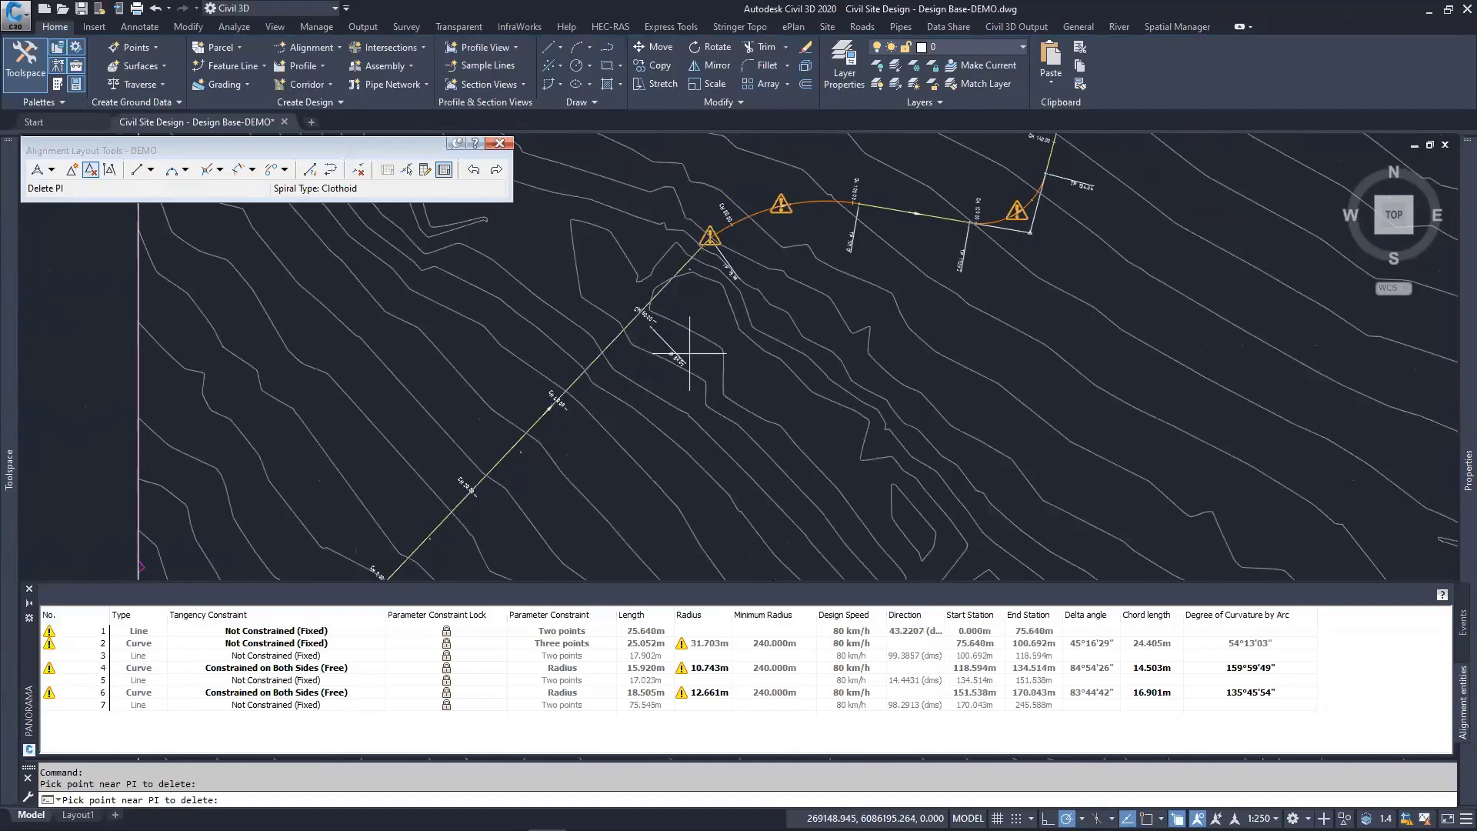
key("Escape")
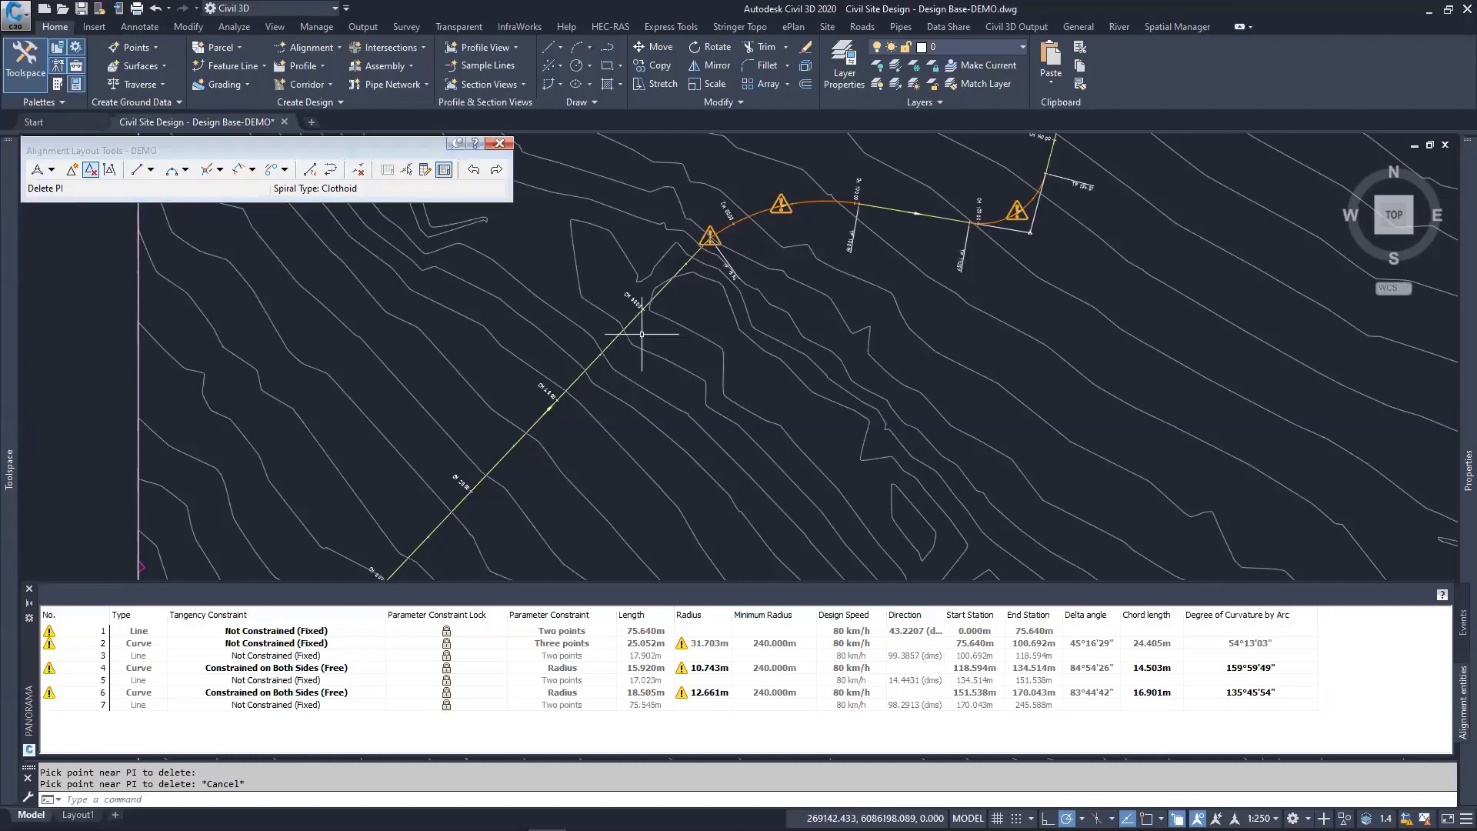
key("Escape")
key("Escape")
Step: Delete the whole DEMO alignment and dismiss the event viewer
left_click(615, 343)
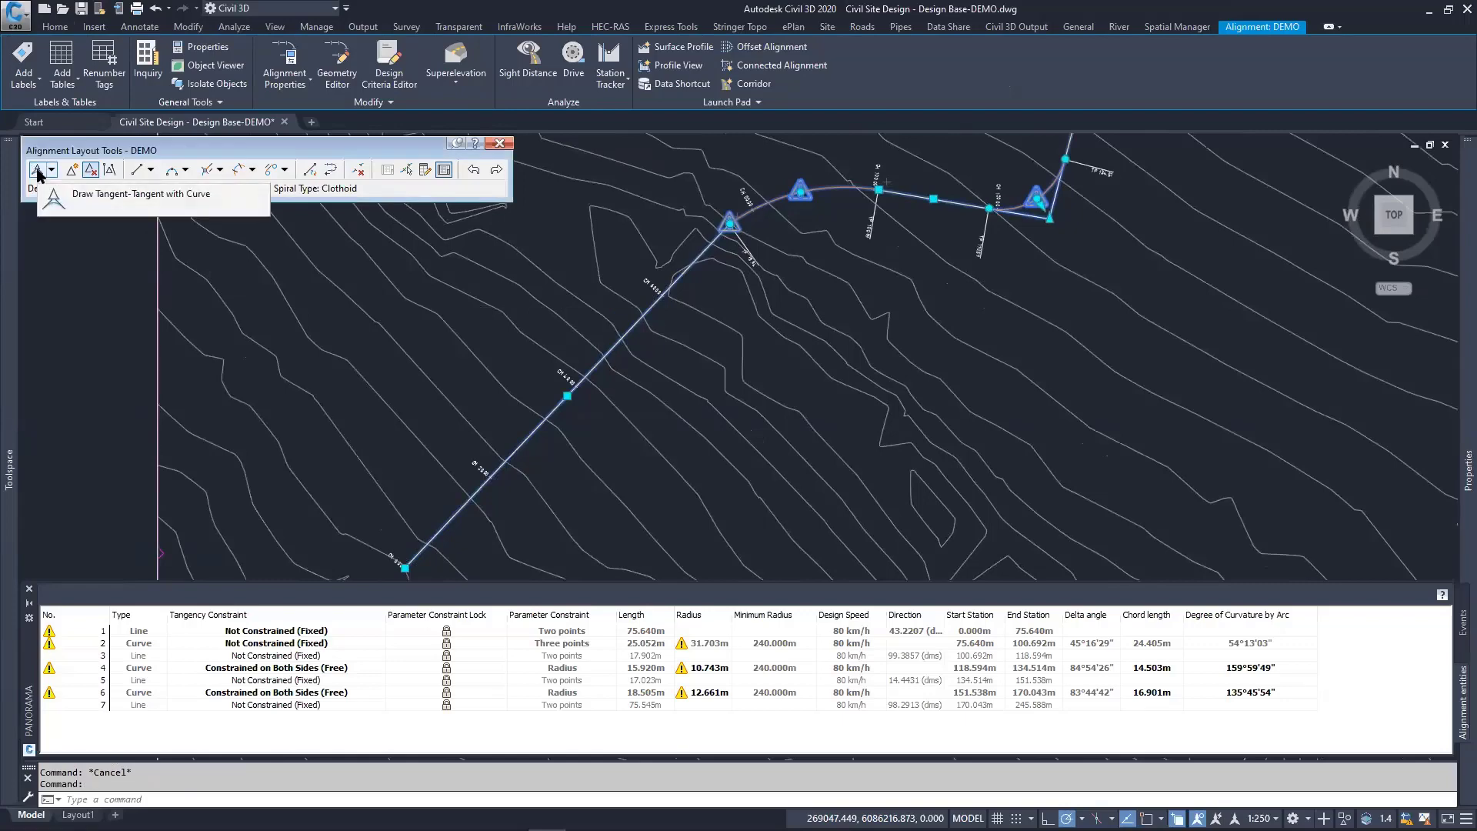
key("Delete")
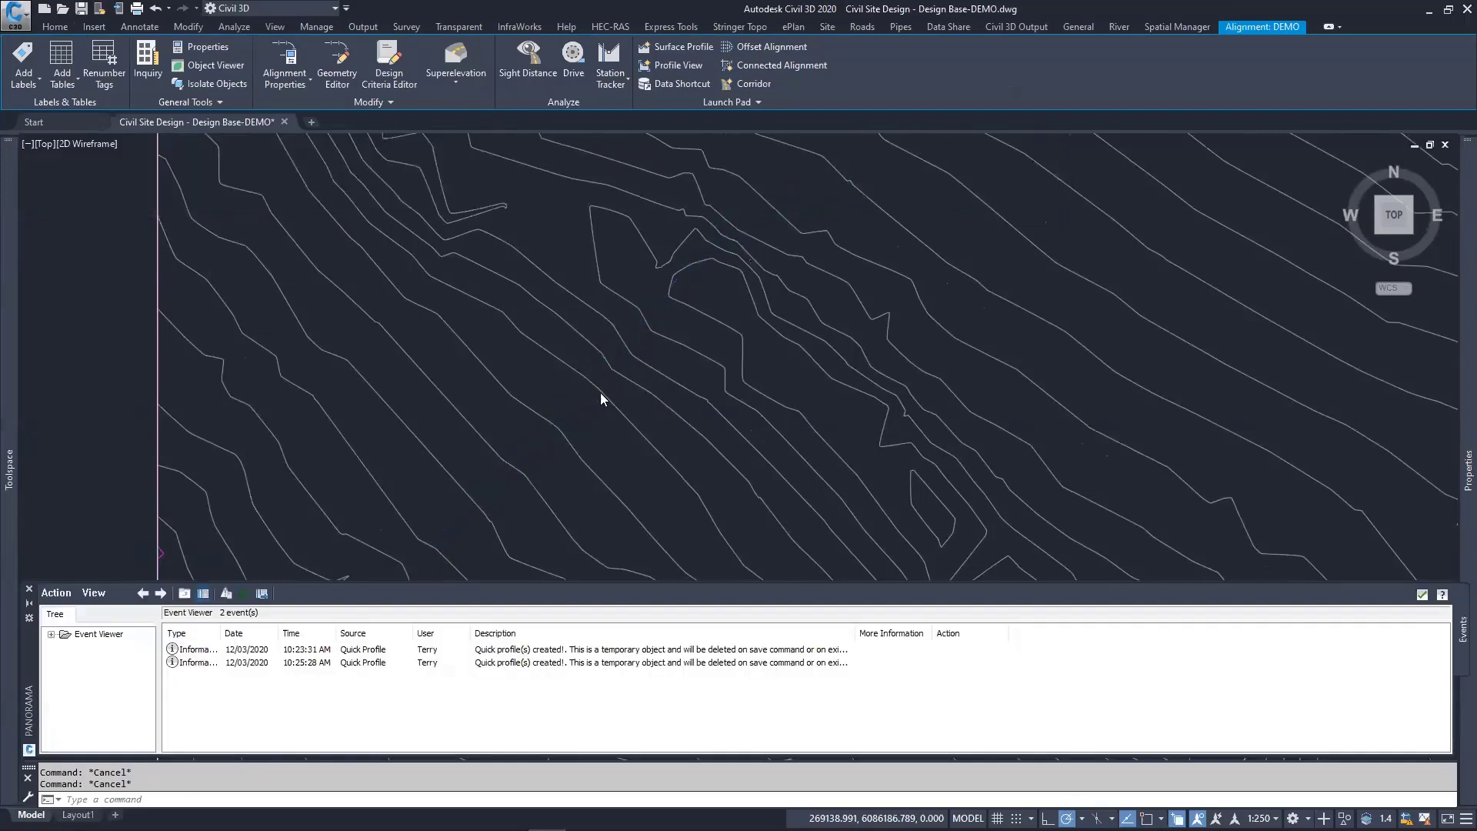
middle_click_drag(606, 393, 699, 393)
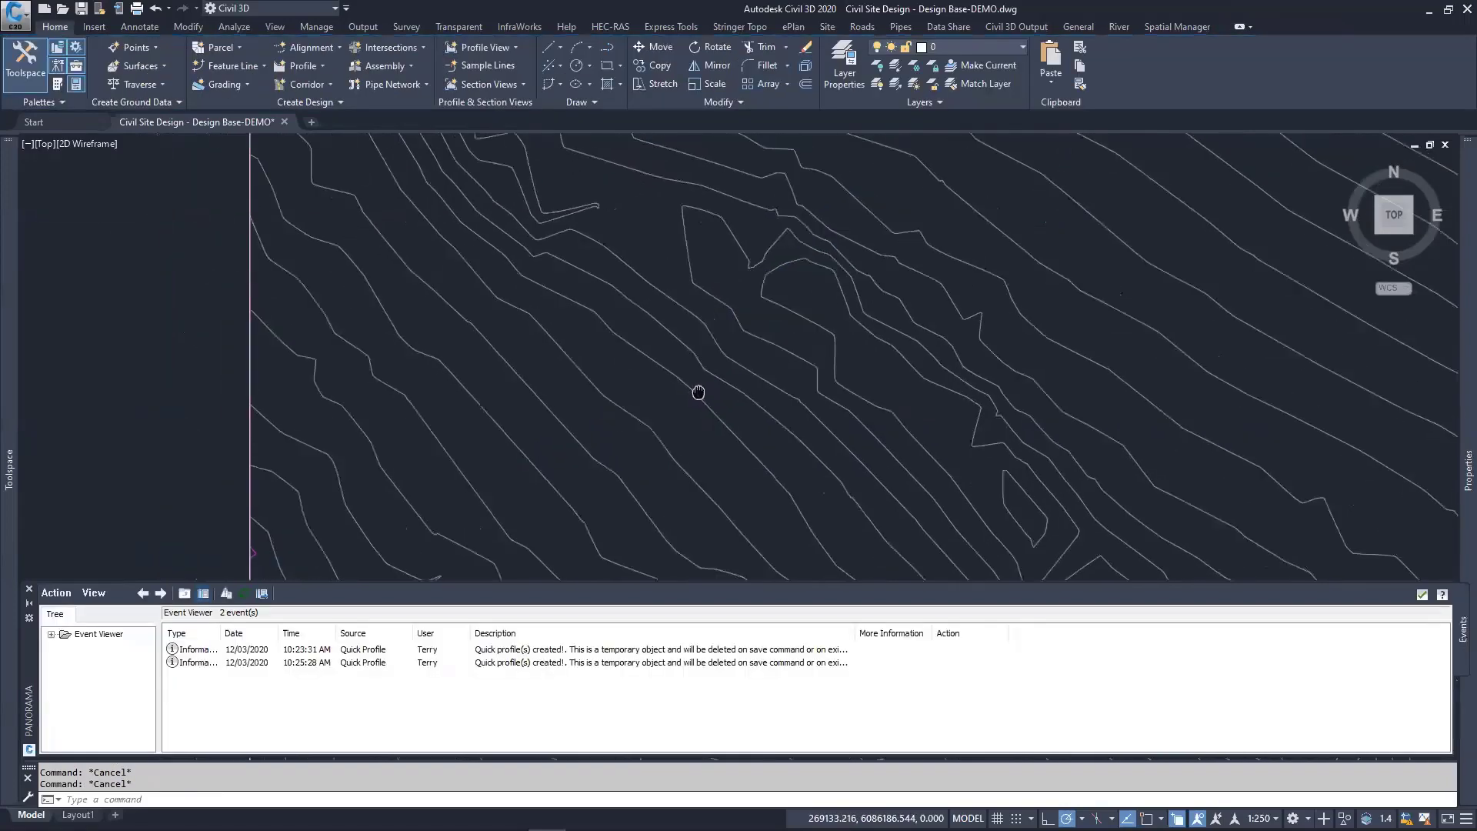
left_click(1423, 596)
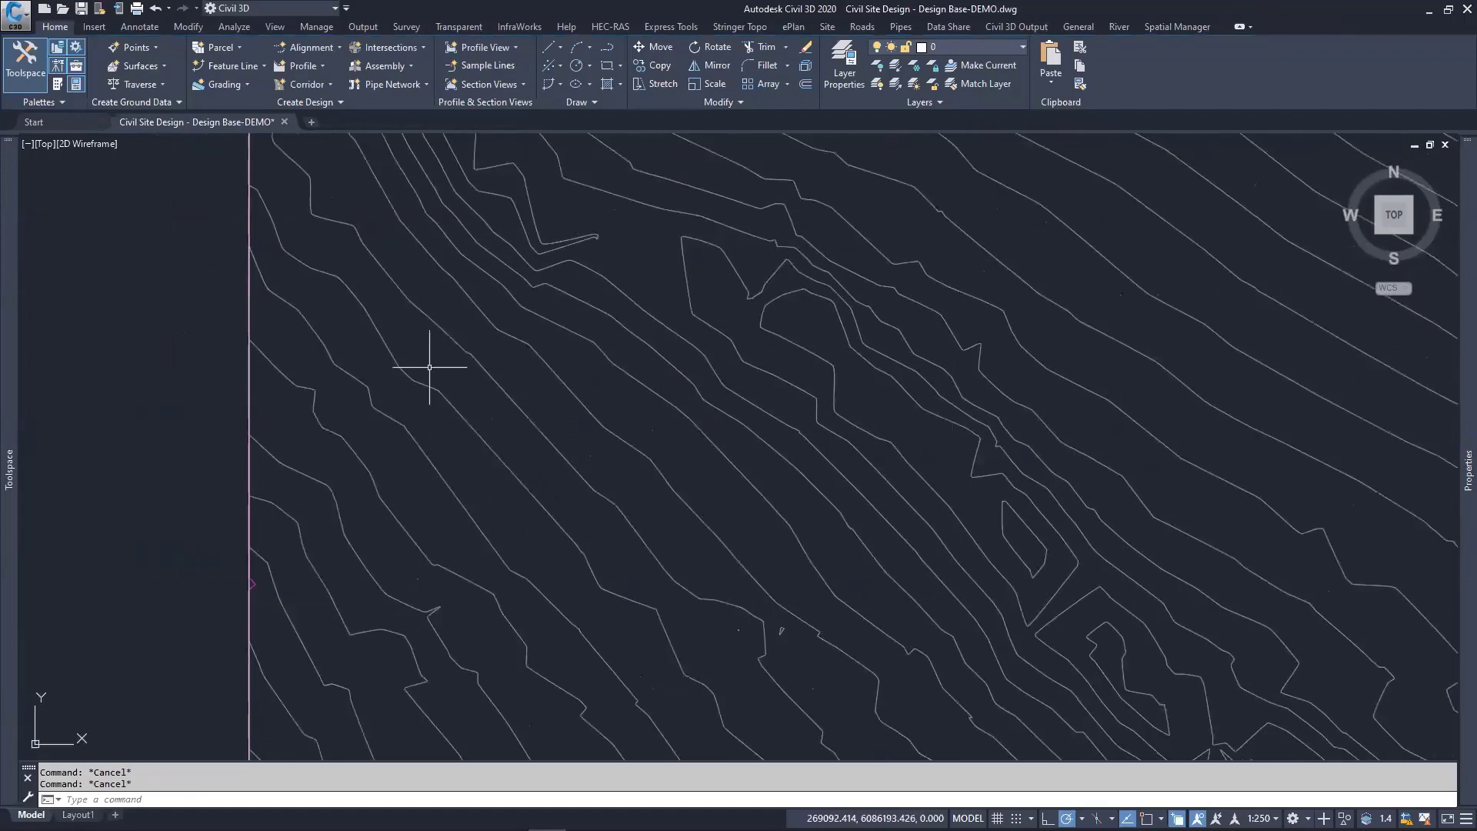
Step: Create a new centreline alignment layout named DEMO with a starting design speed of 50 km/h and criteria-based design enabled
left_click(312, 47)
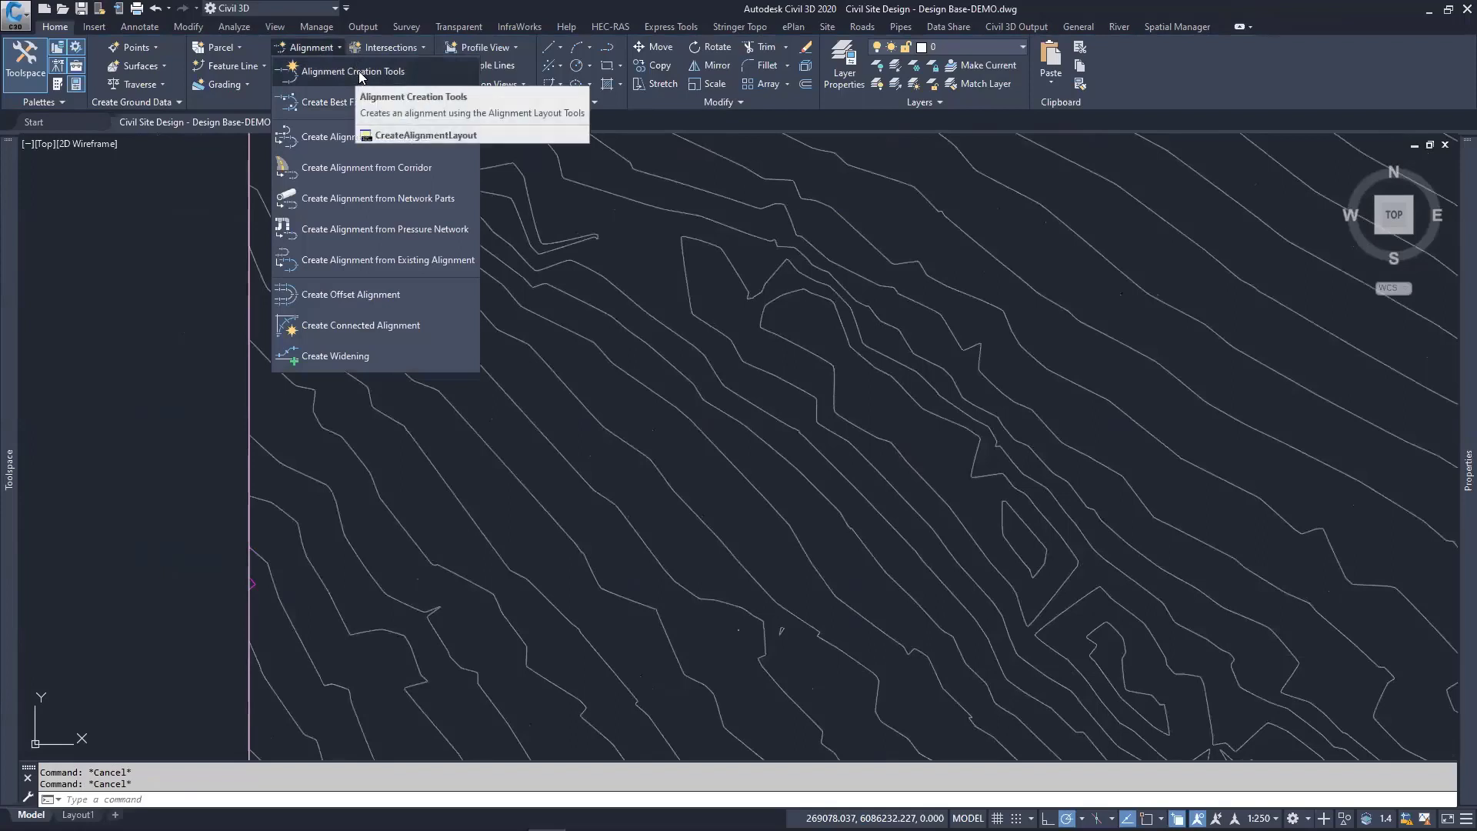
left_click(357, 76)
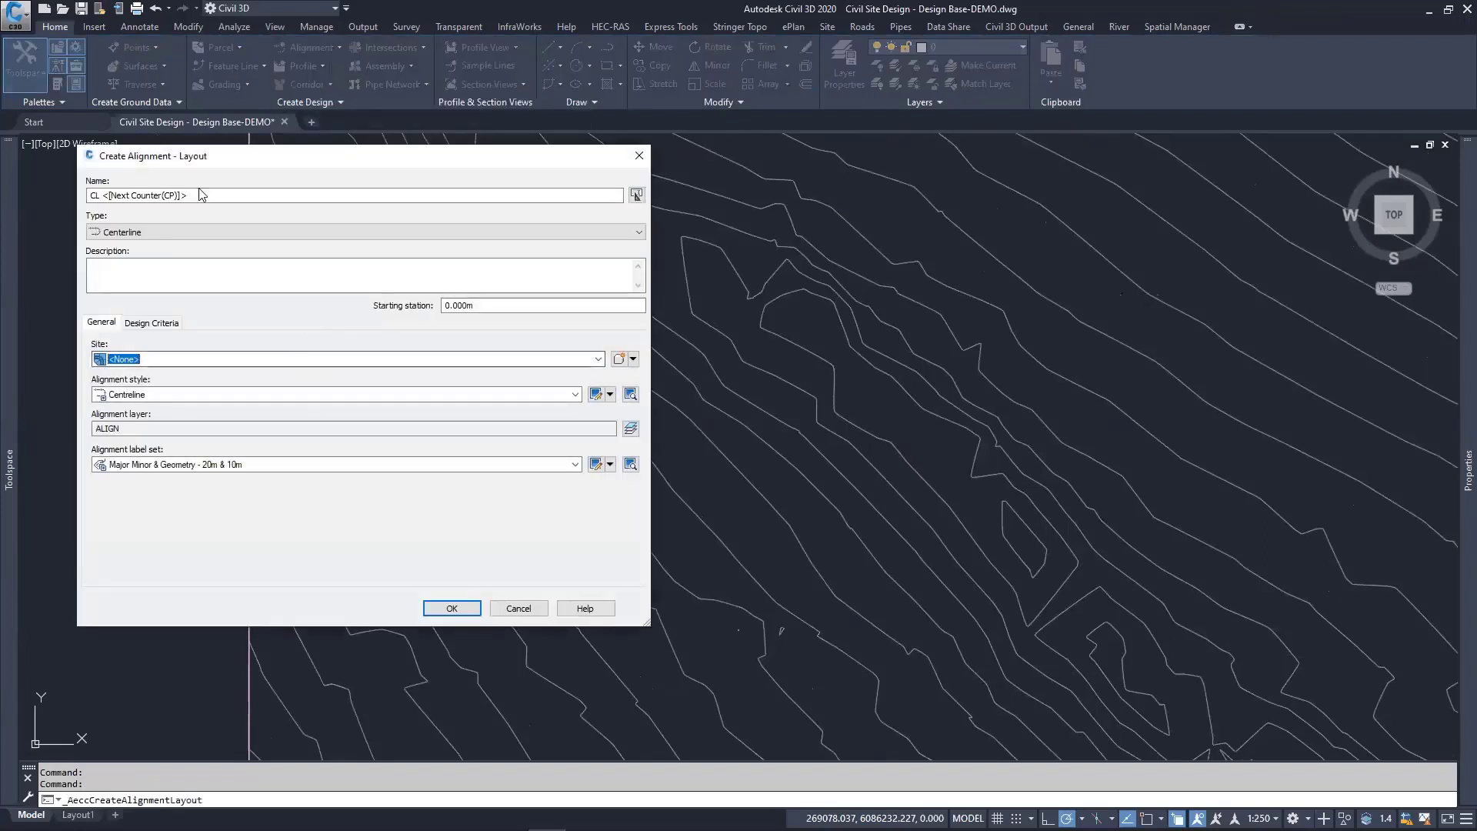
left_click_drag(195, 195, 66, 200)
type("DEMO")
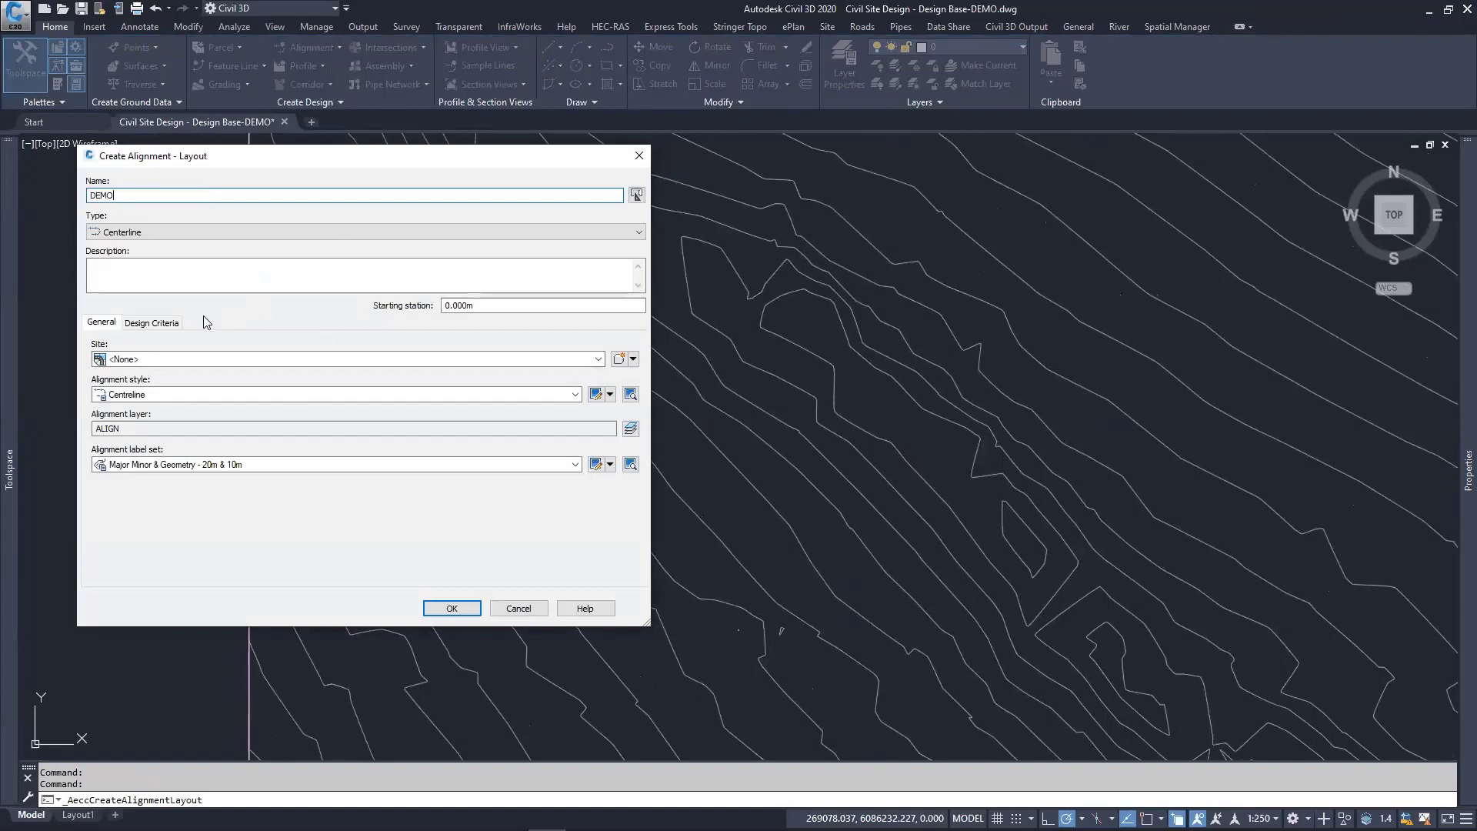
left_click(166, 322)
left_click_drag(165, 359, 59, 374)
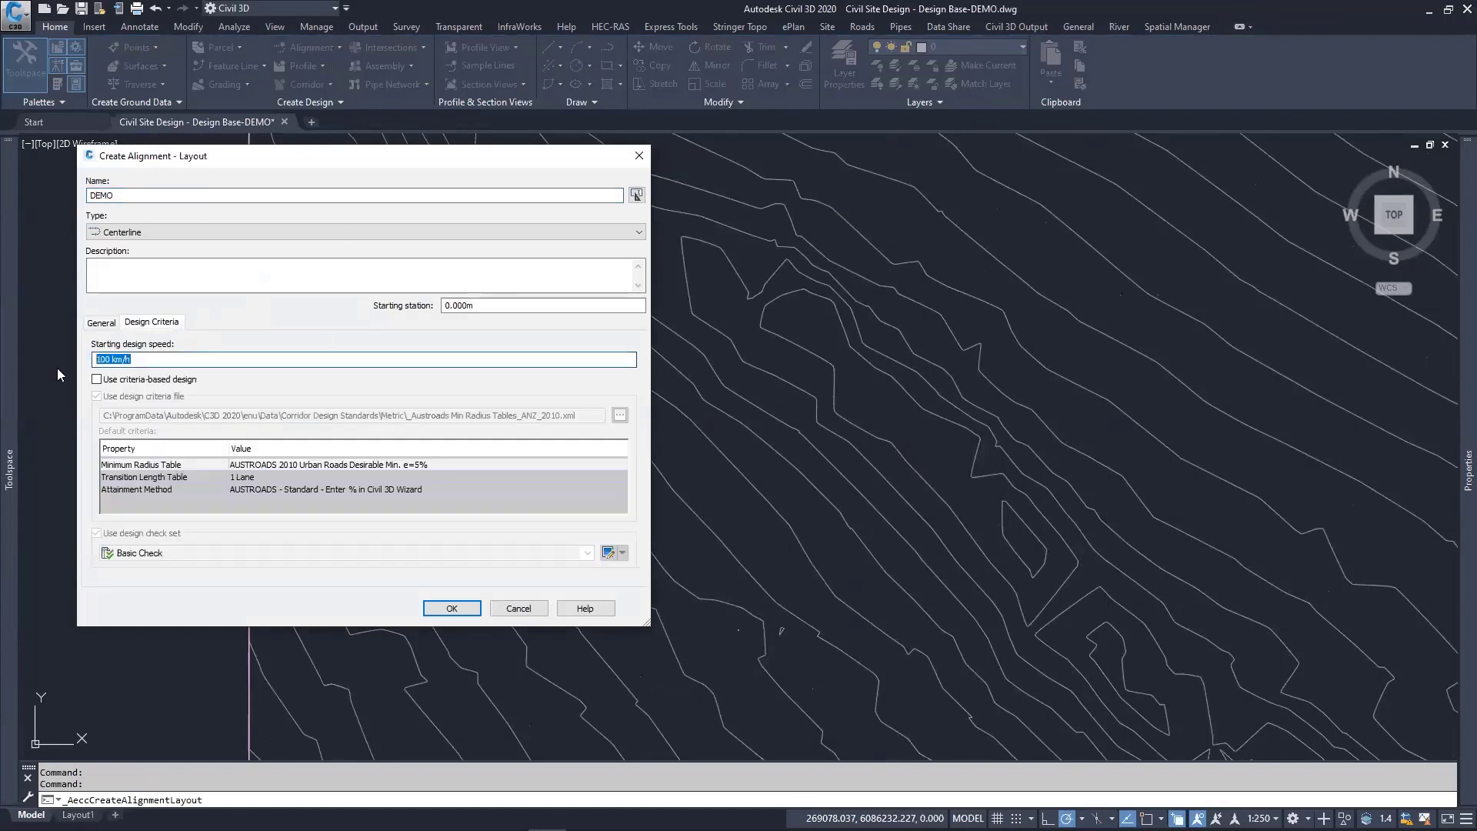
type("50")
left_click(96, 380)
left_click(451, 608)
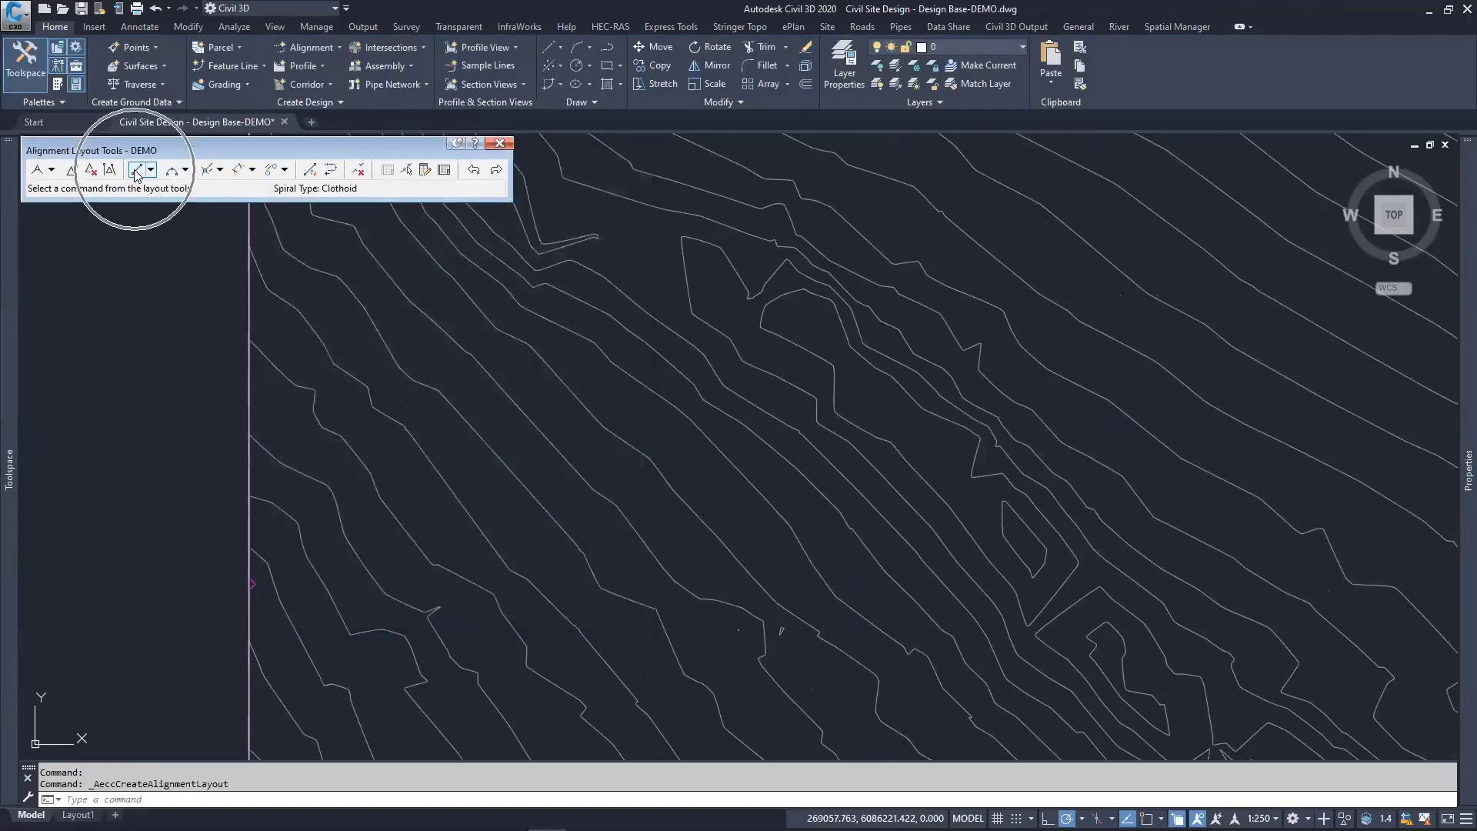
Step: Draw a two-point fixed line running northeast across the contours, just inside the vertical boundary line
left_click(153, 170)
left_click(152, 170)
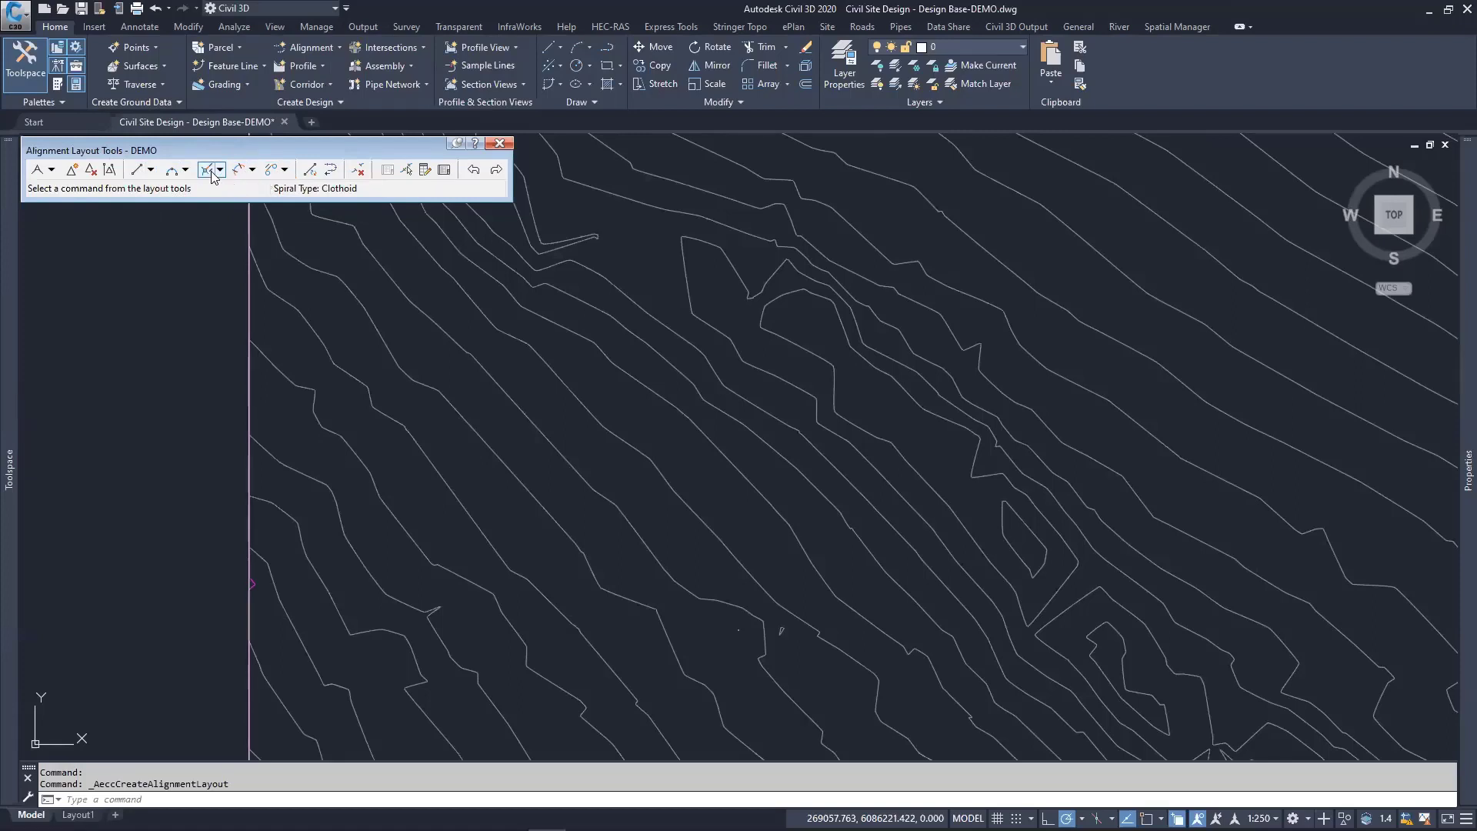
left_click(152, 170)
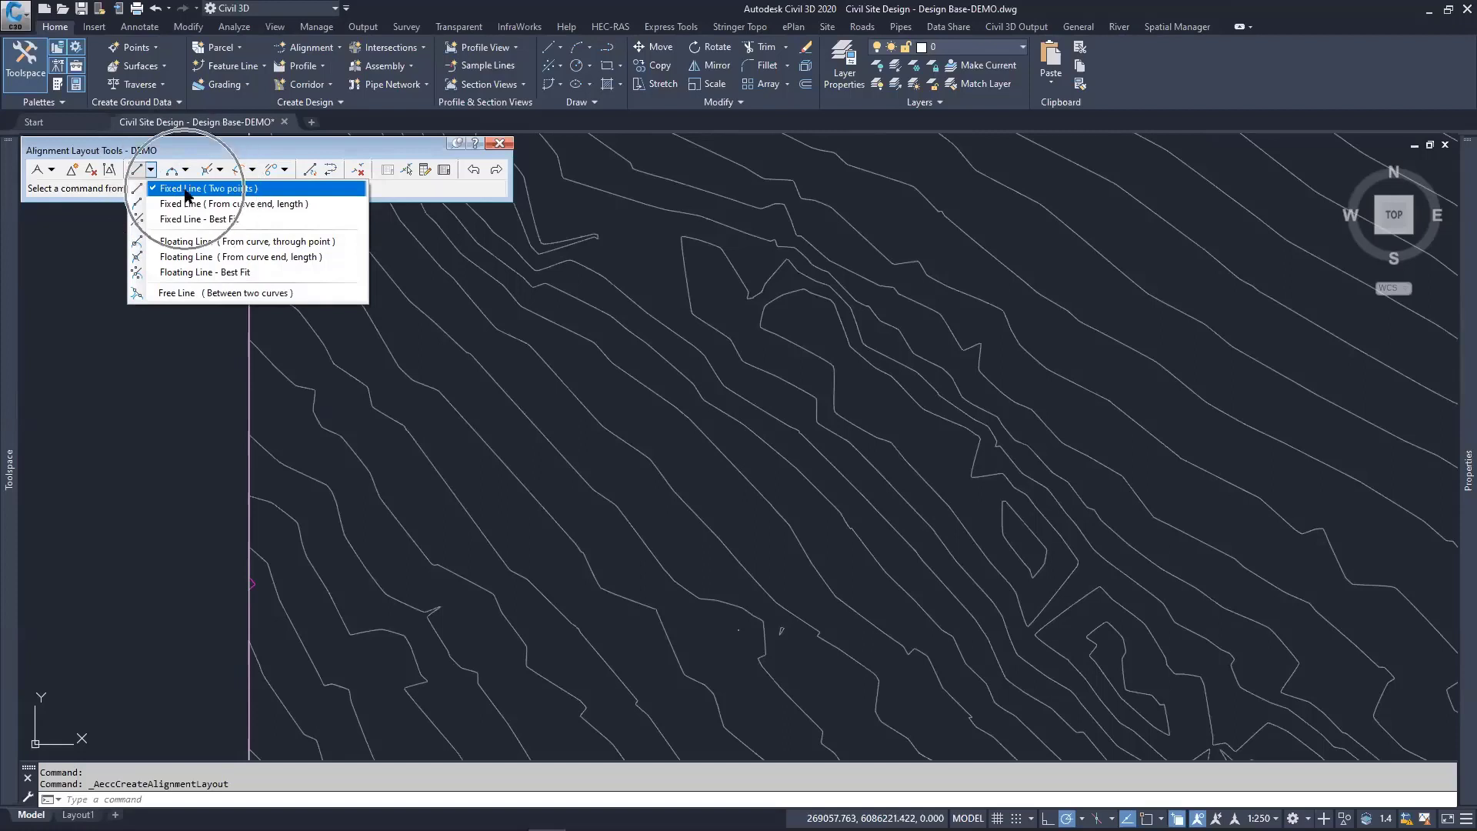
left_click(177, 191)
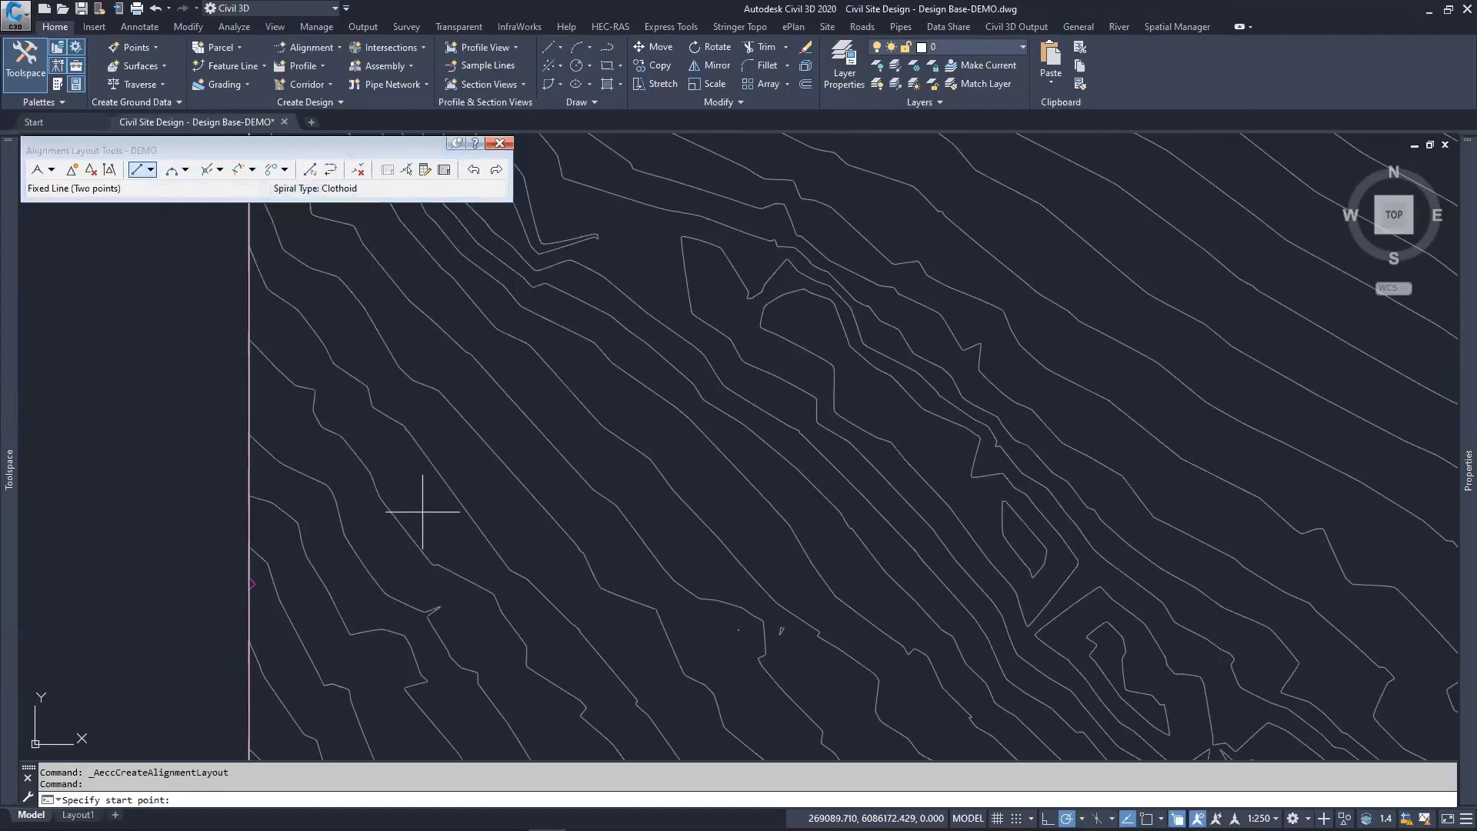
left_click(383, 551)
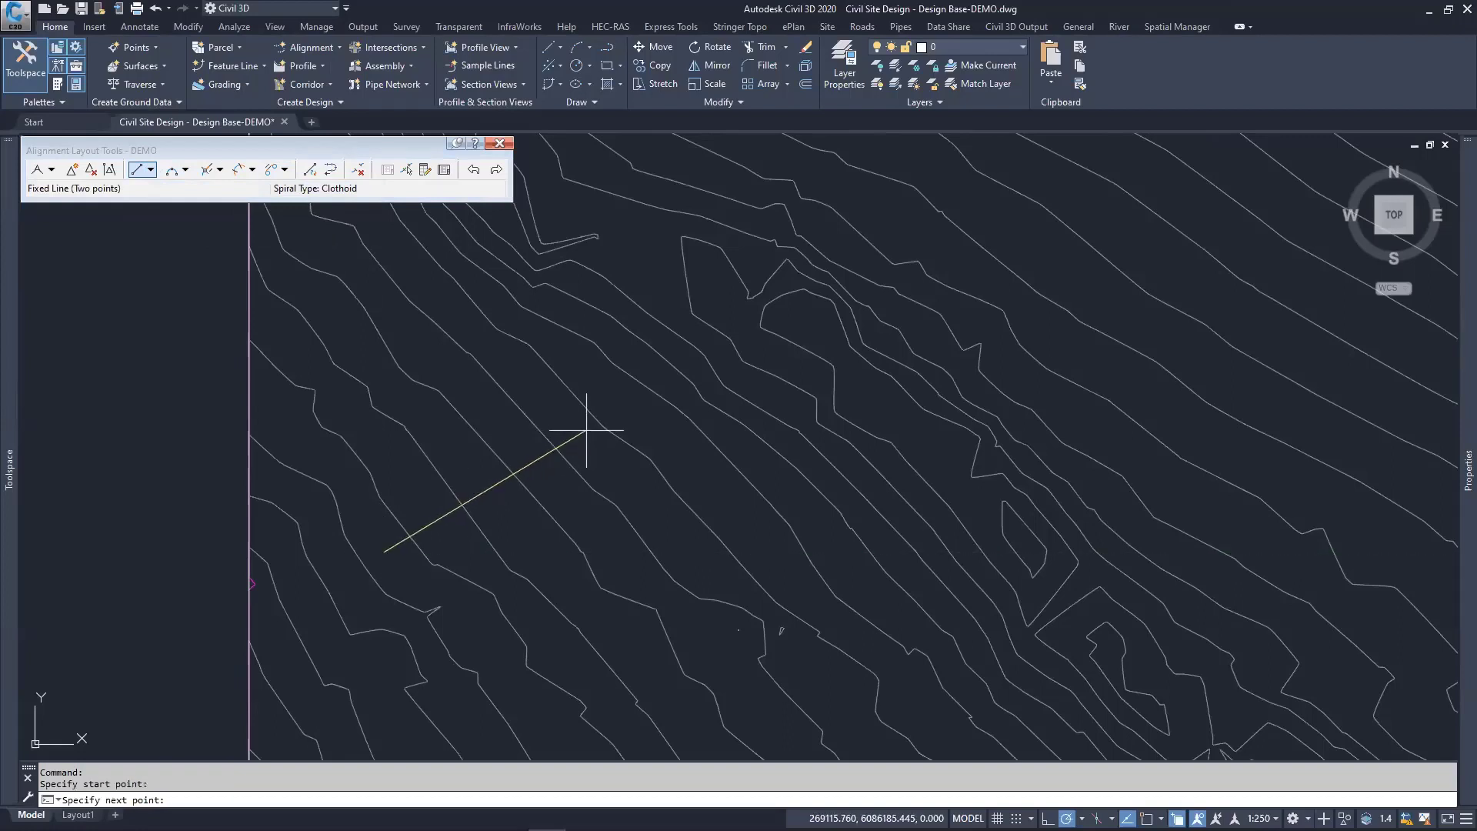
left_click(624, 415)
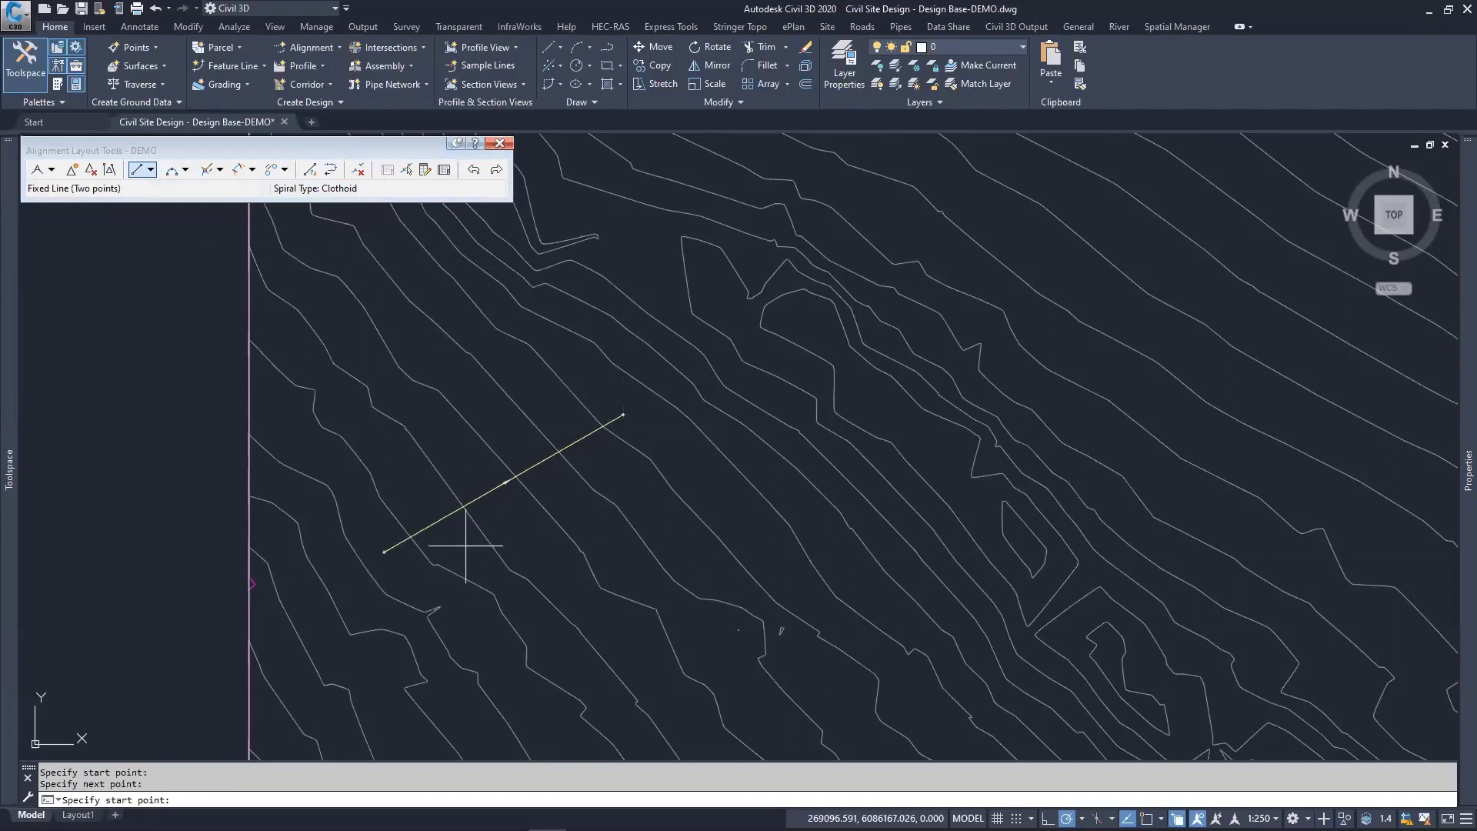
Step: Attach a floating curve to the fixed line with radius 100 m and a solution angle less than 180, ending east across the contours
left_click(186, 170)
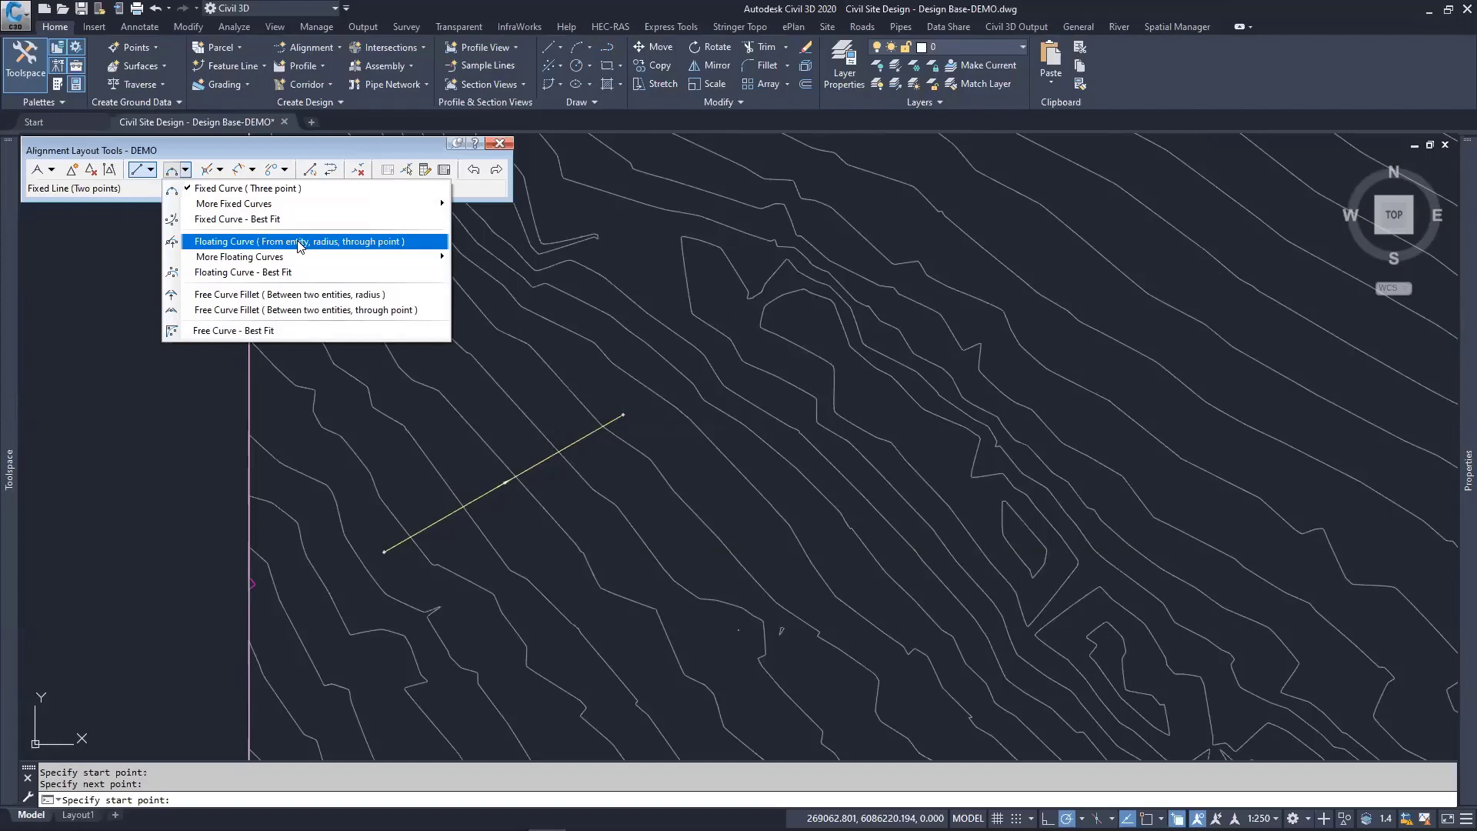
left_click(238, 243)
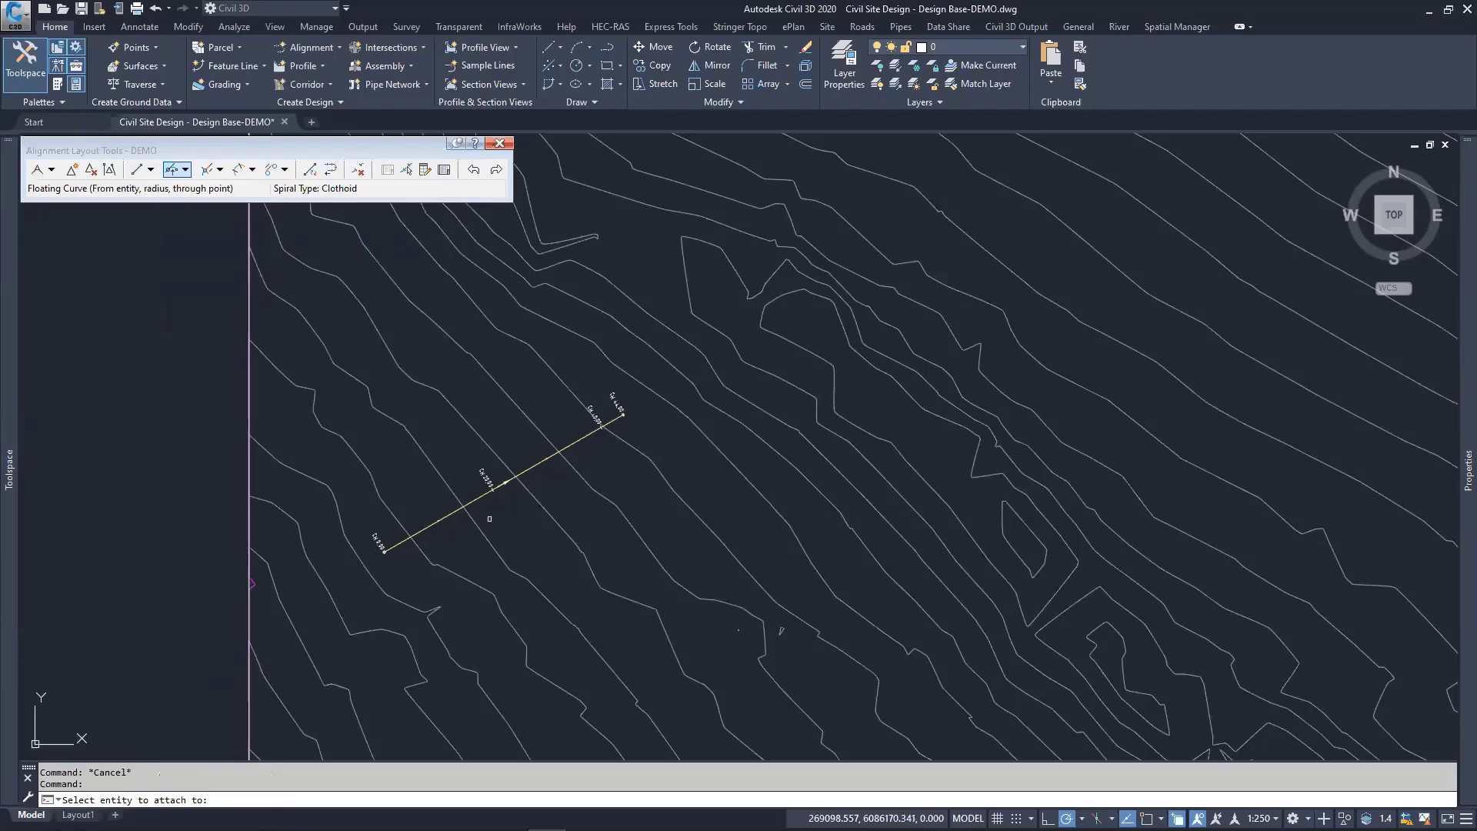
left_click(590, 432)
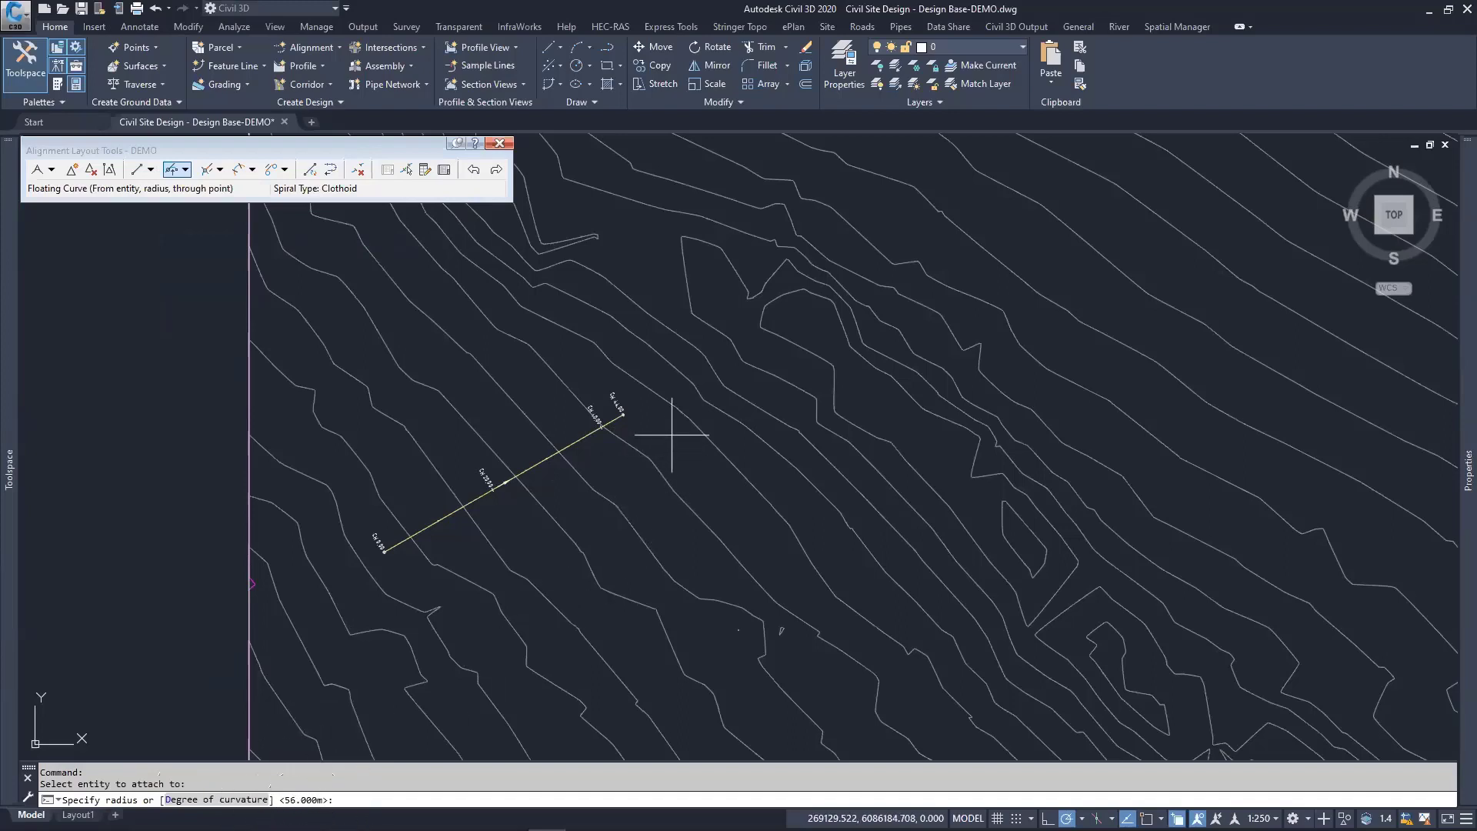
middle_click_drag(675, 428, 626, 445)
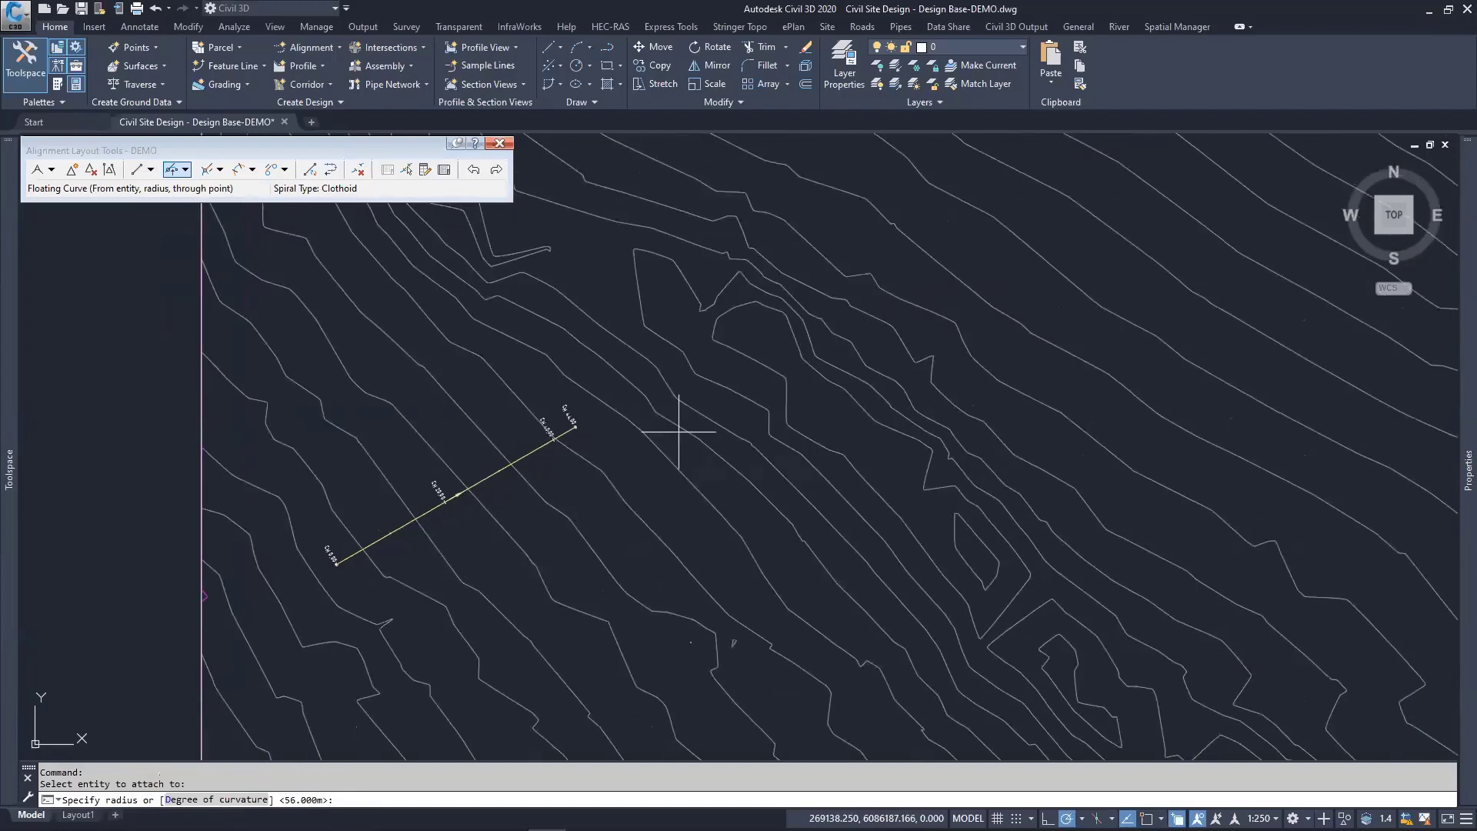
type("100")
key("Return")
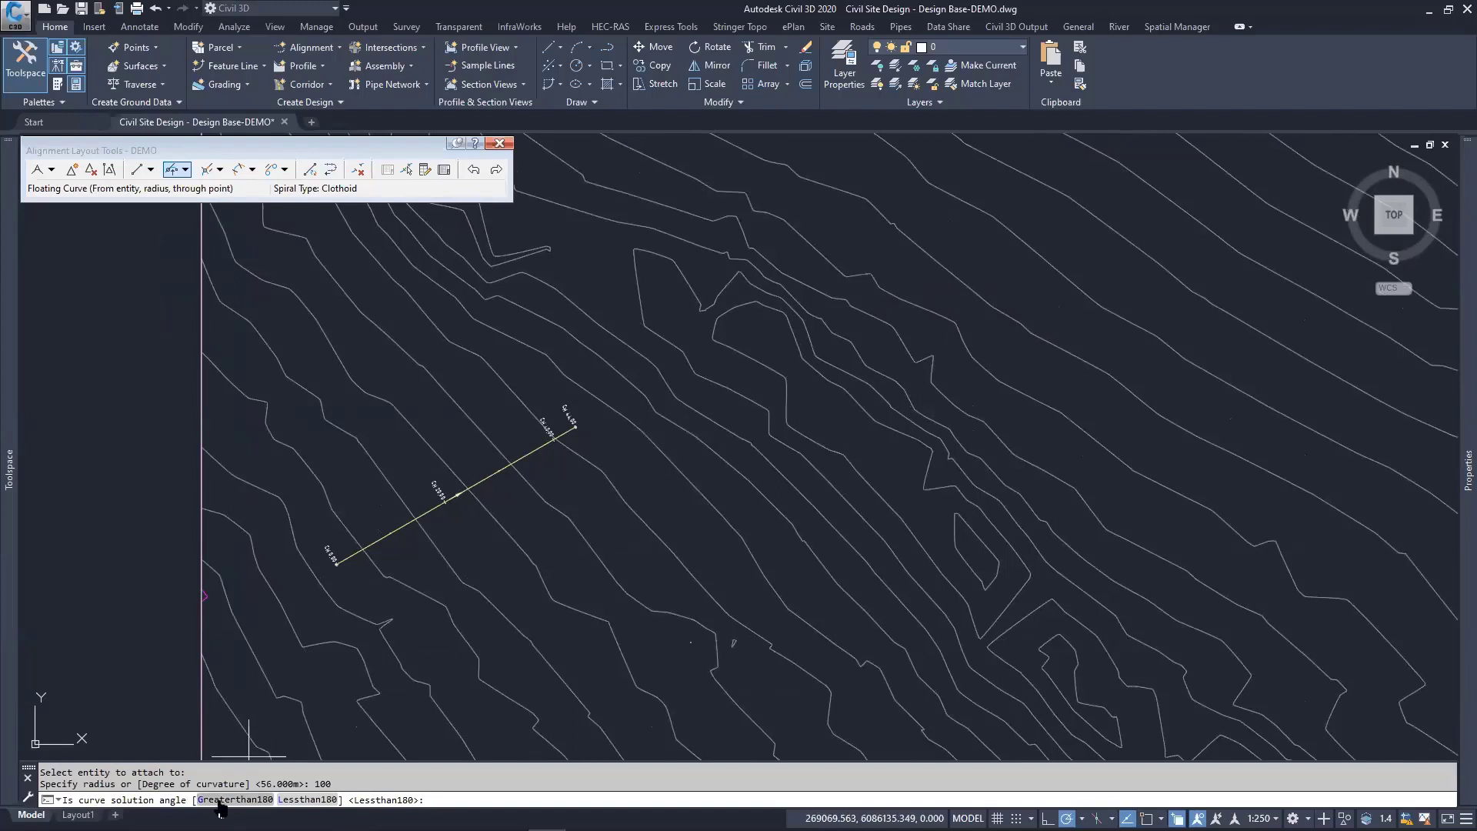
type("L")
key("Return")
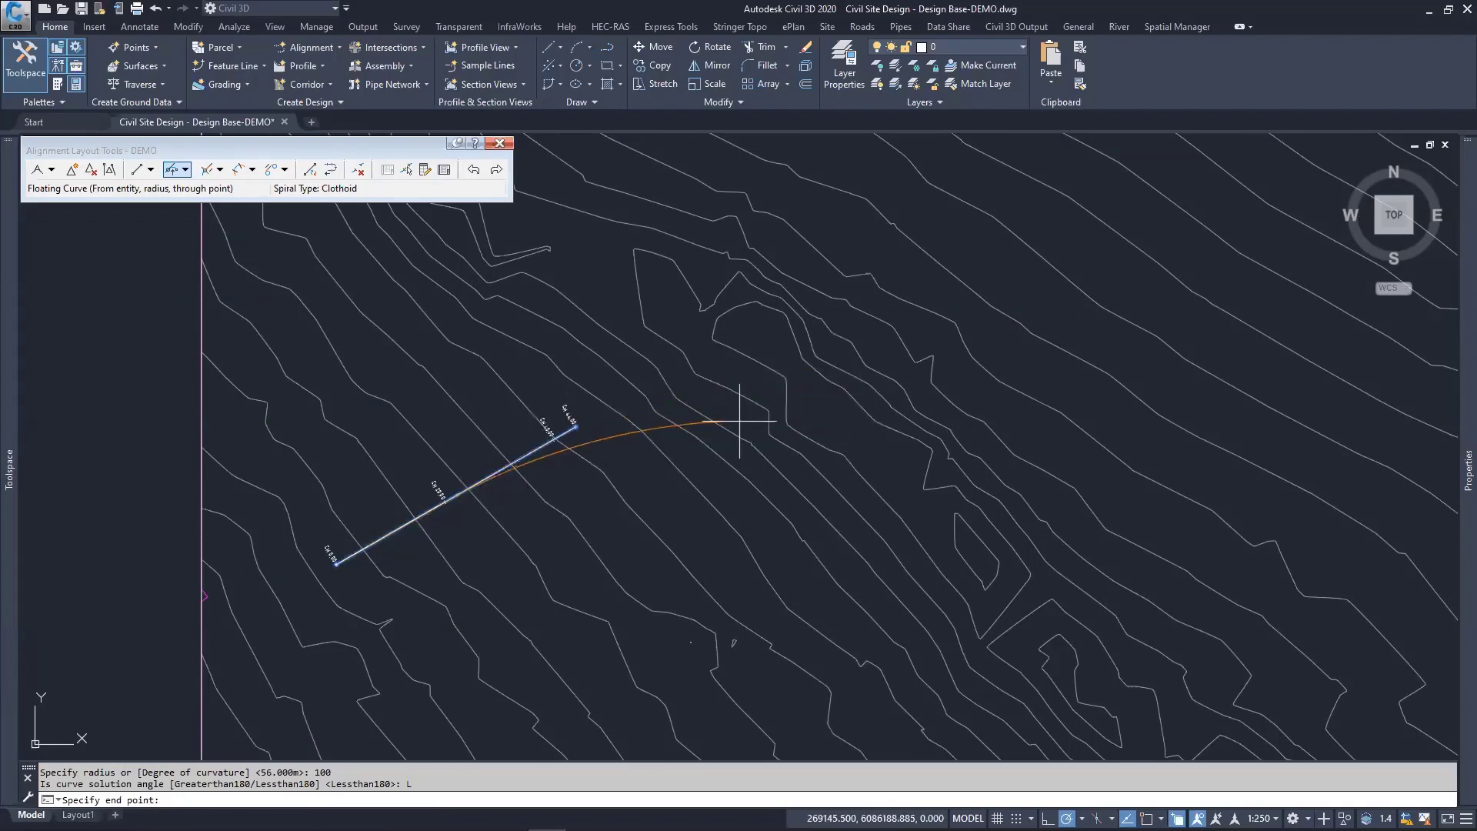
left_click(929, 390)
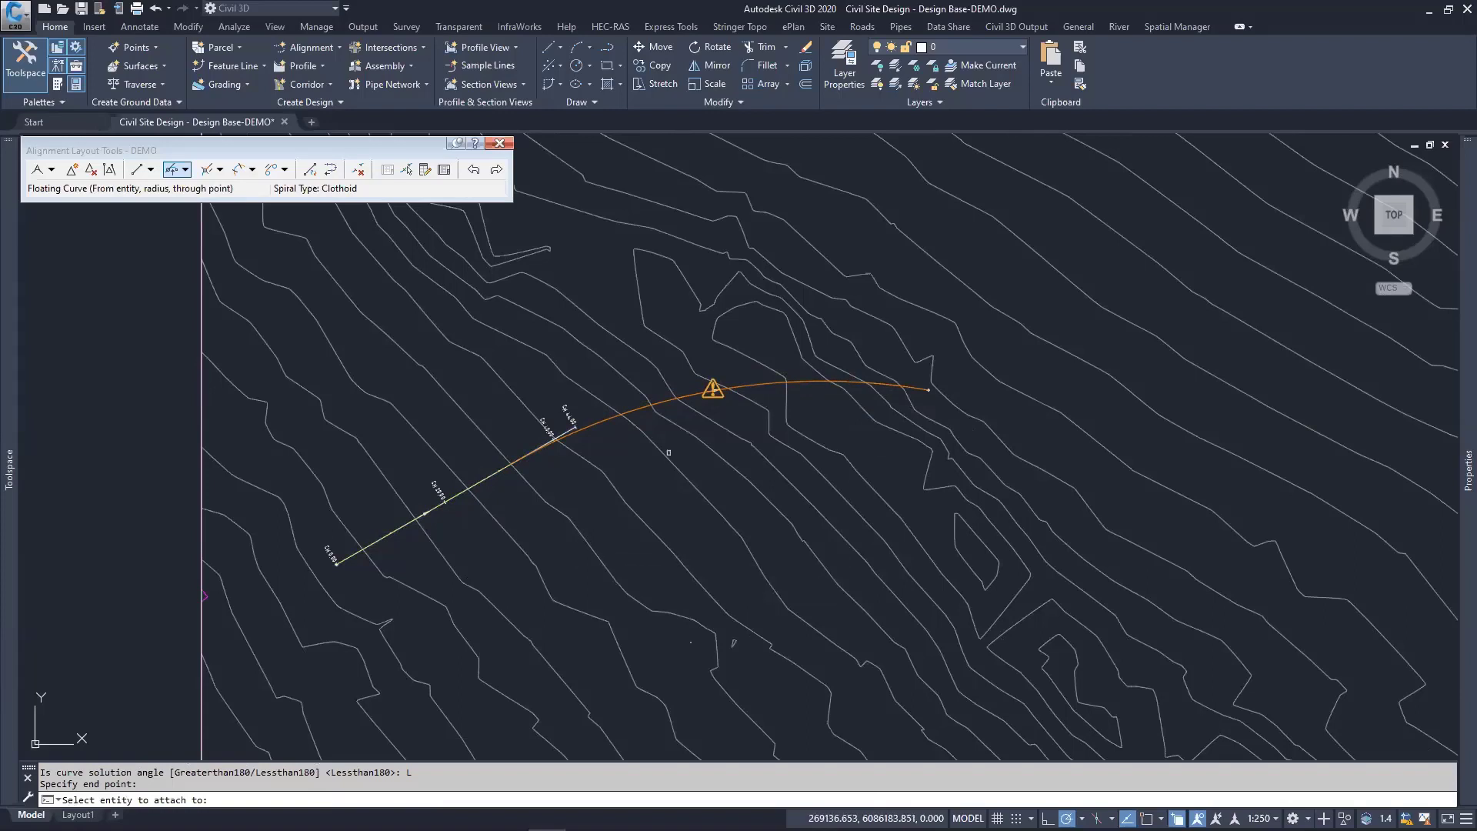
key("Escape")
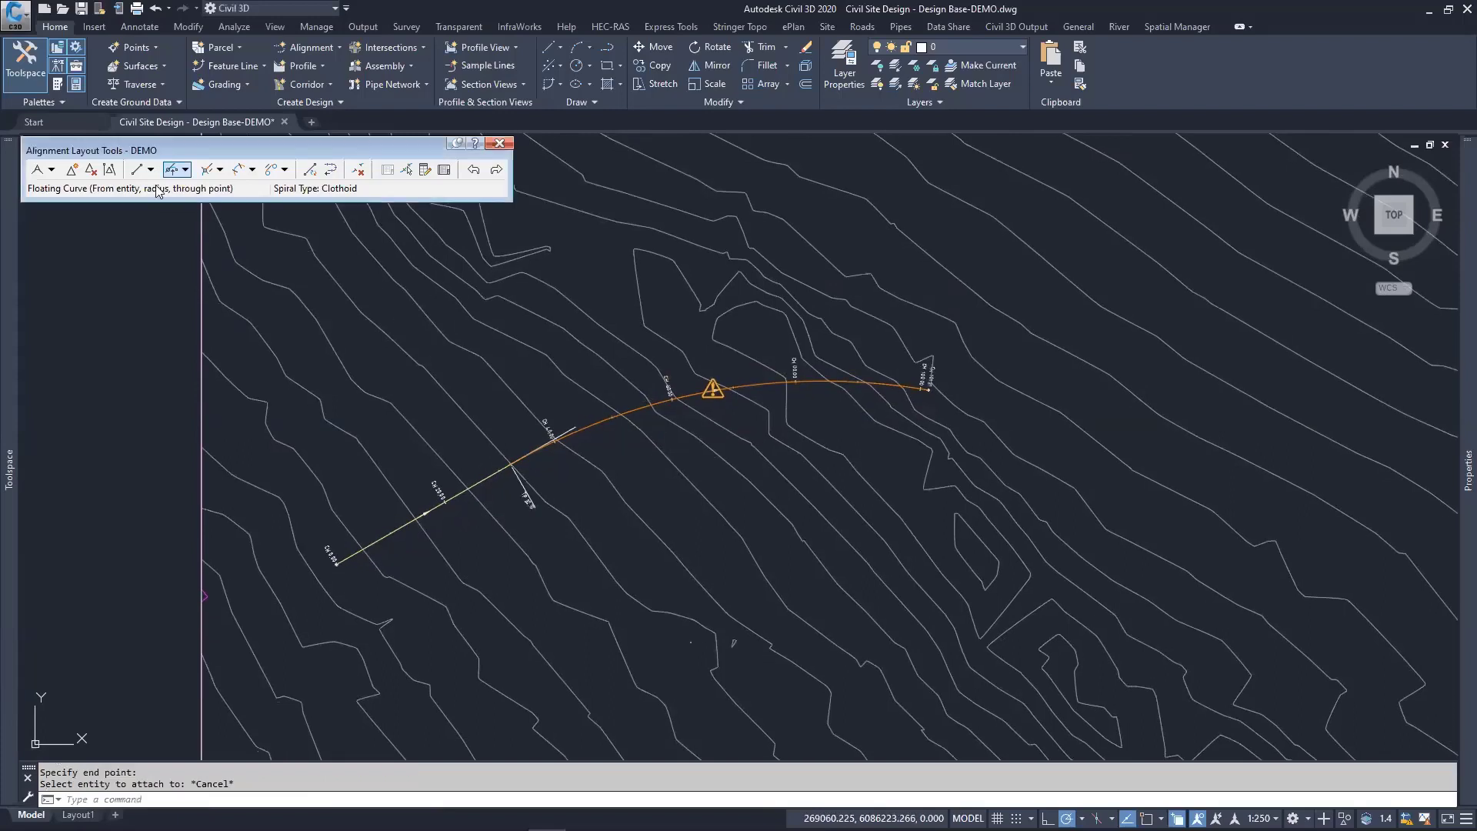
left_click(152, 170)
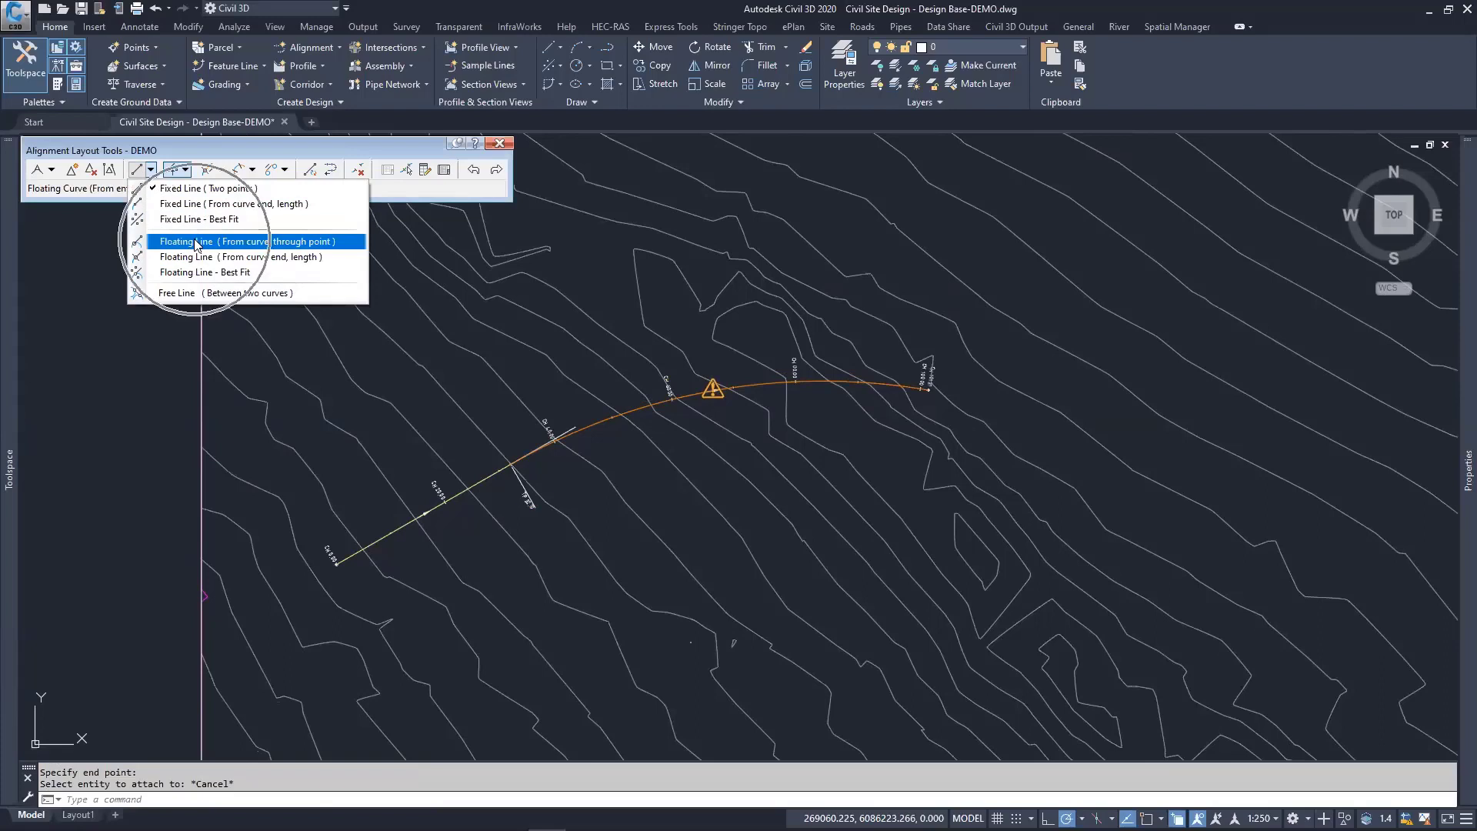
left_click(249, 243)
left_click(887, 383)
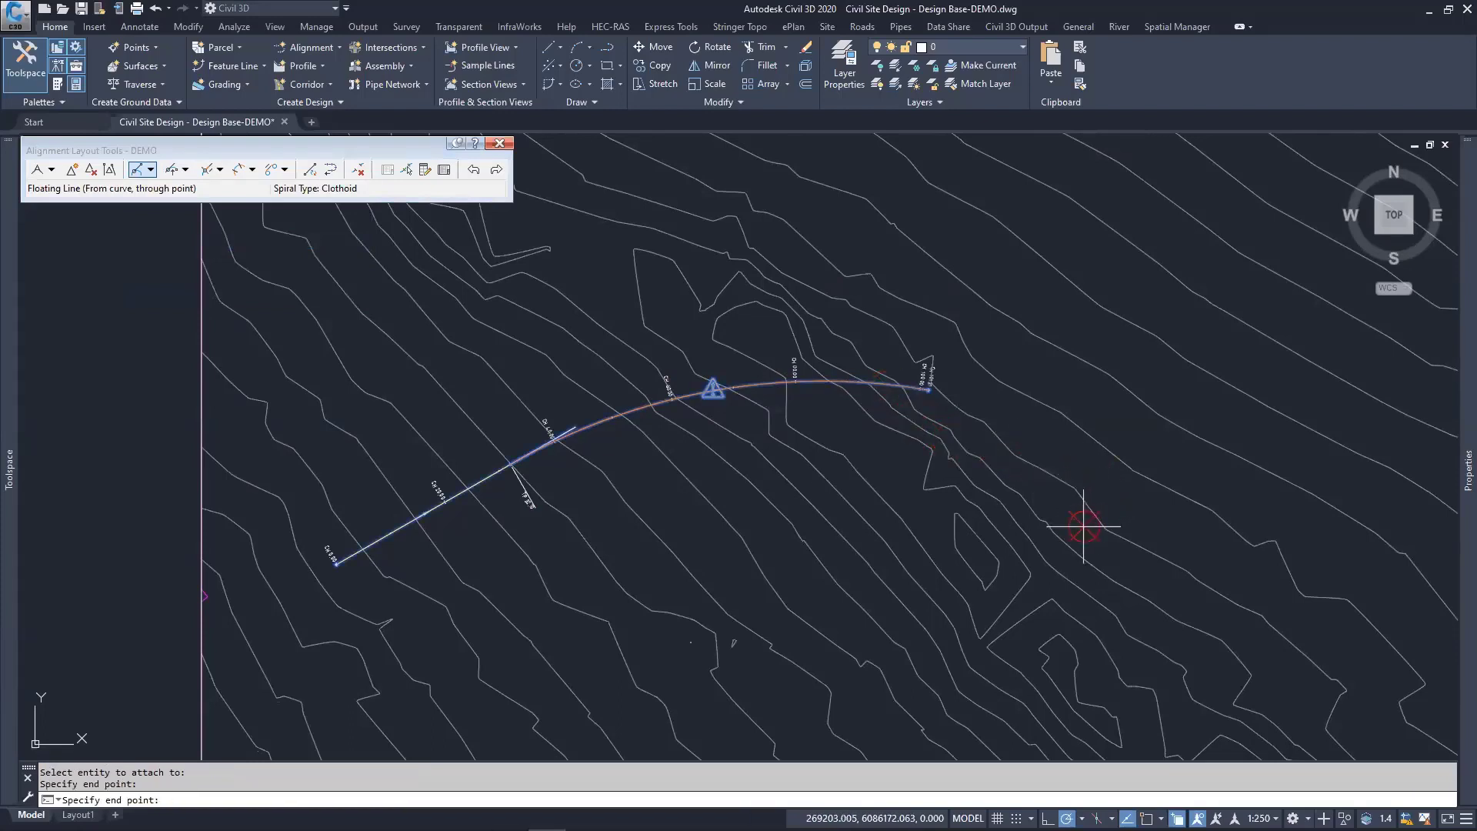
key("Escape")
key("Escape")
middle_click_drag(894, 479, 832, 502)
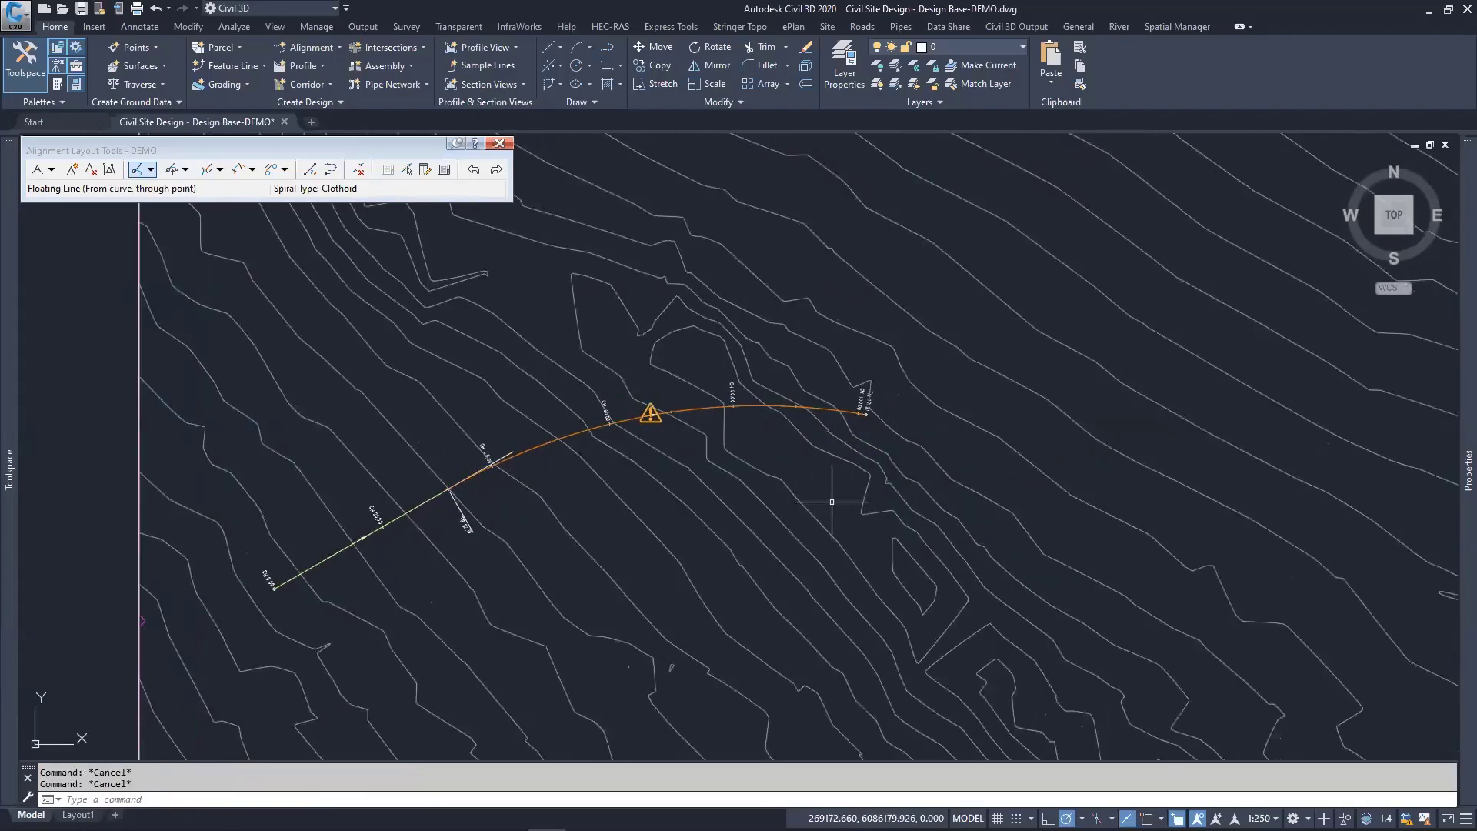
left_click(151, 169)
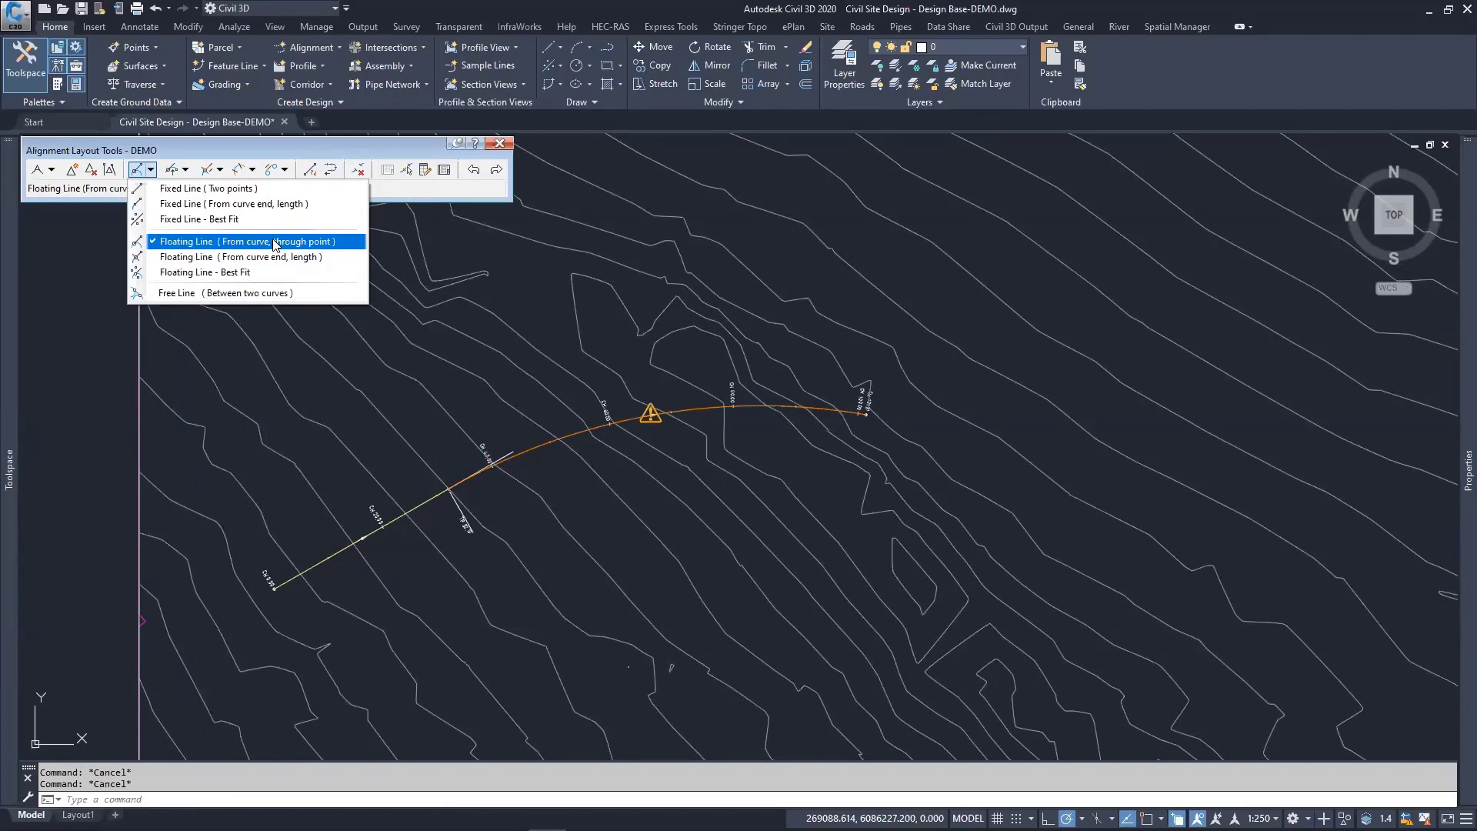
left_click(324, 243)
left_click(822, 410)
key("Escape")
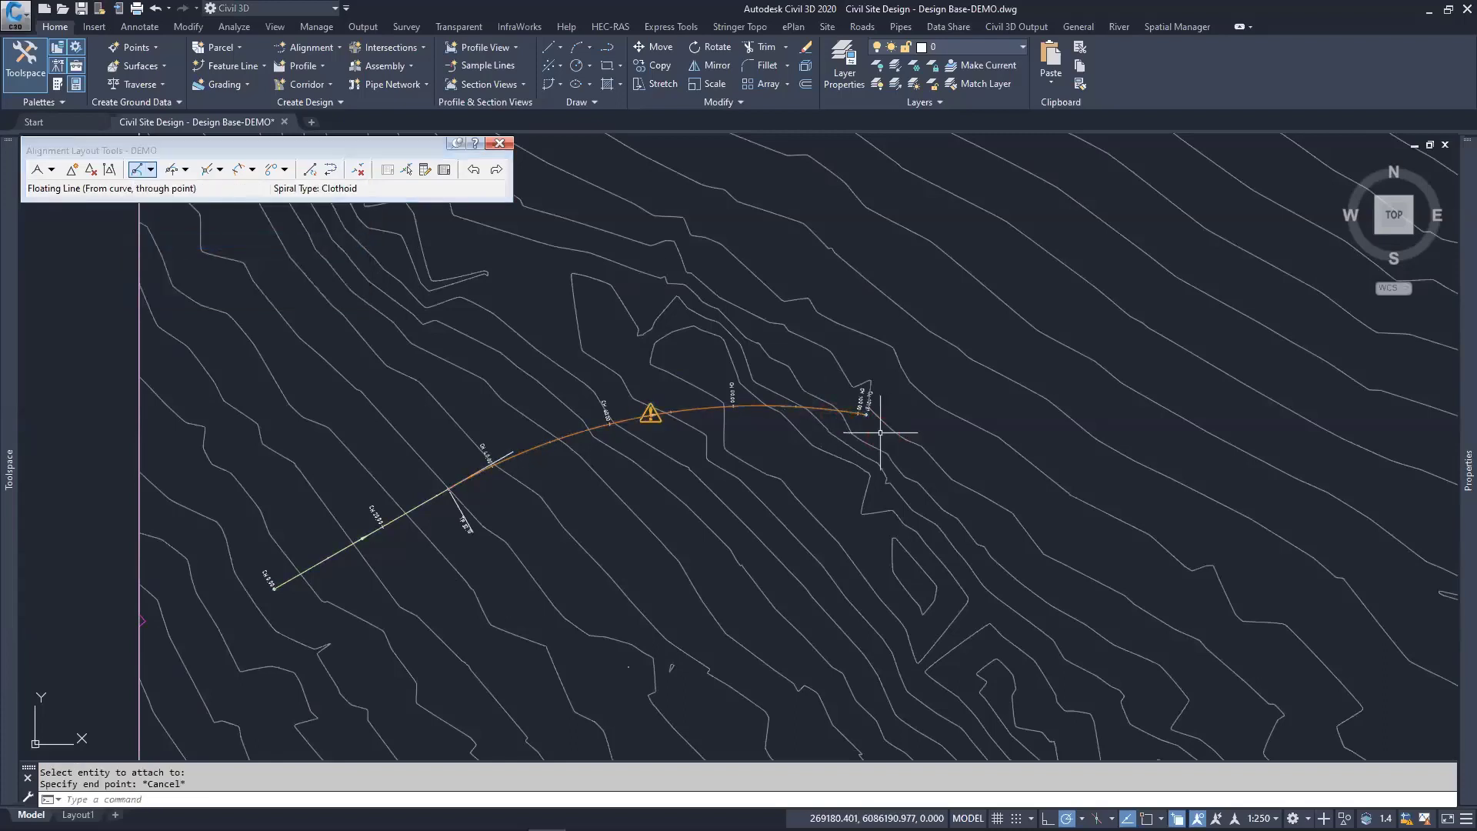
Step: Add a floating line 100 m long from the end of the floating curve
left_click(152, 170)
left_click(244, 257)
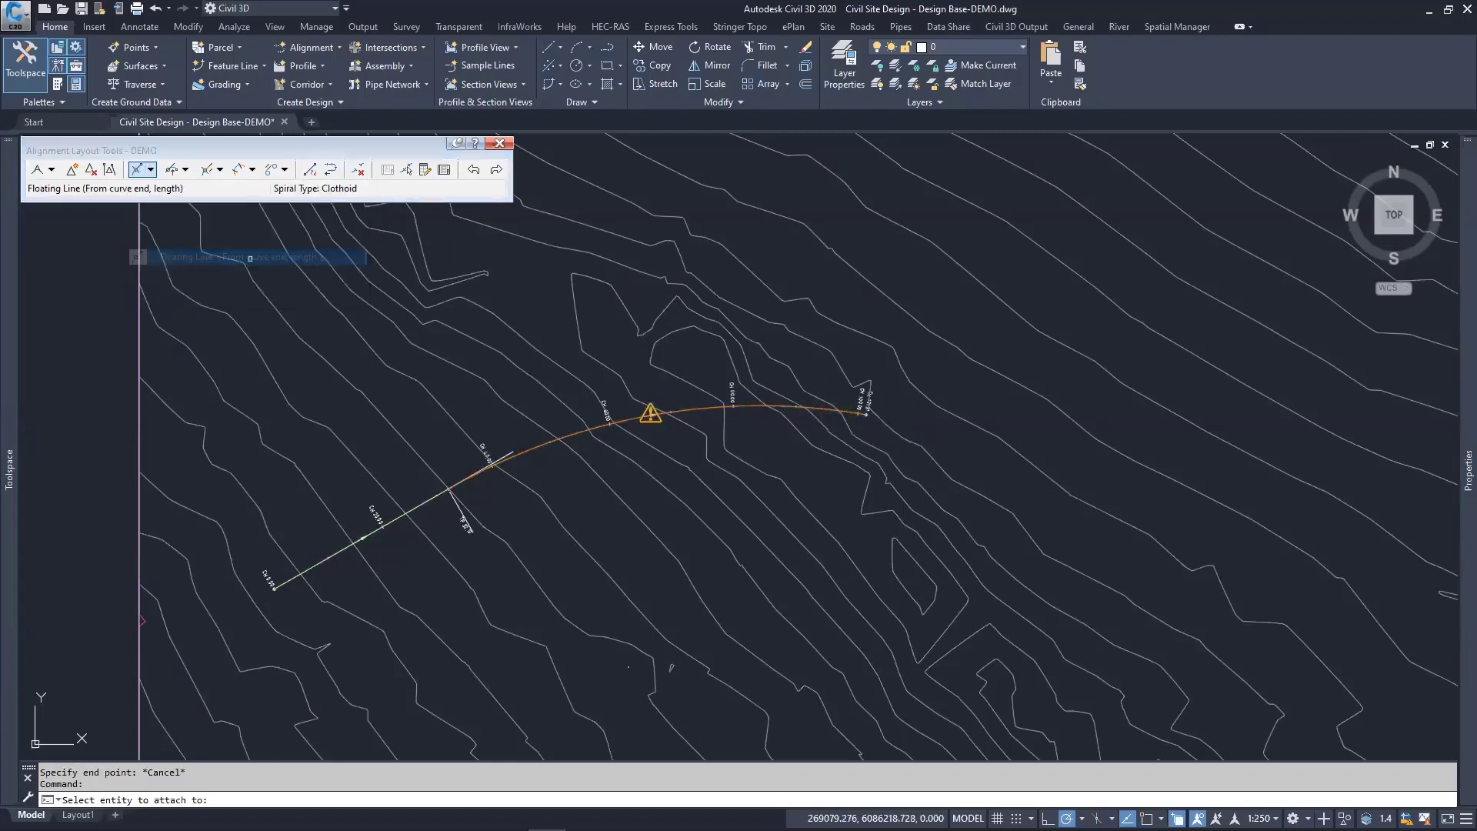
left_click(816, 407)
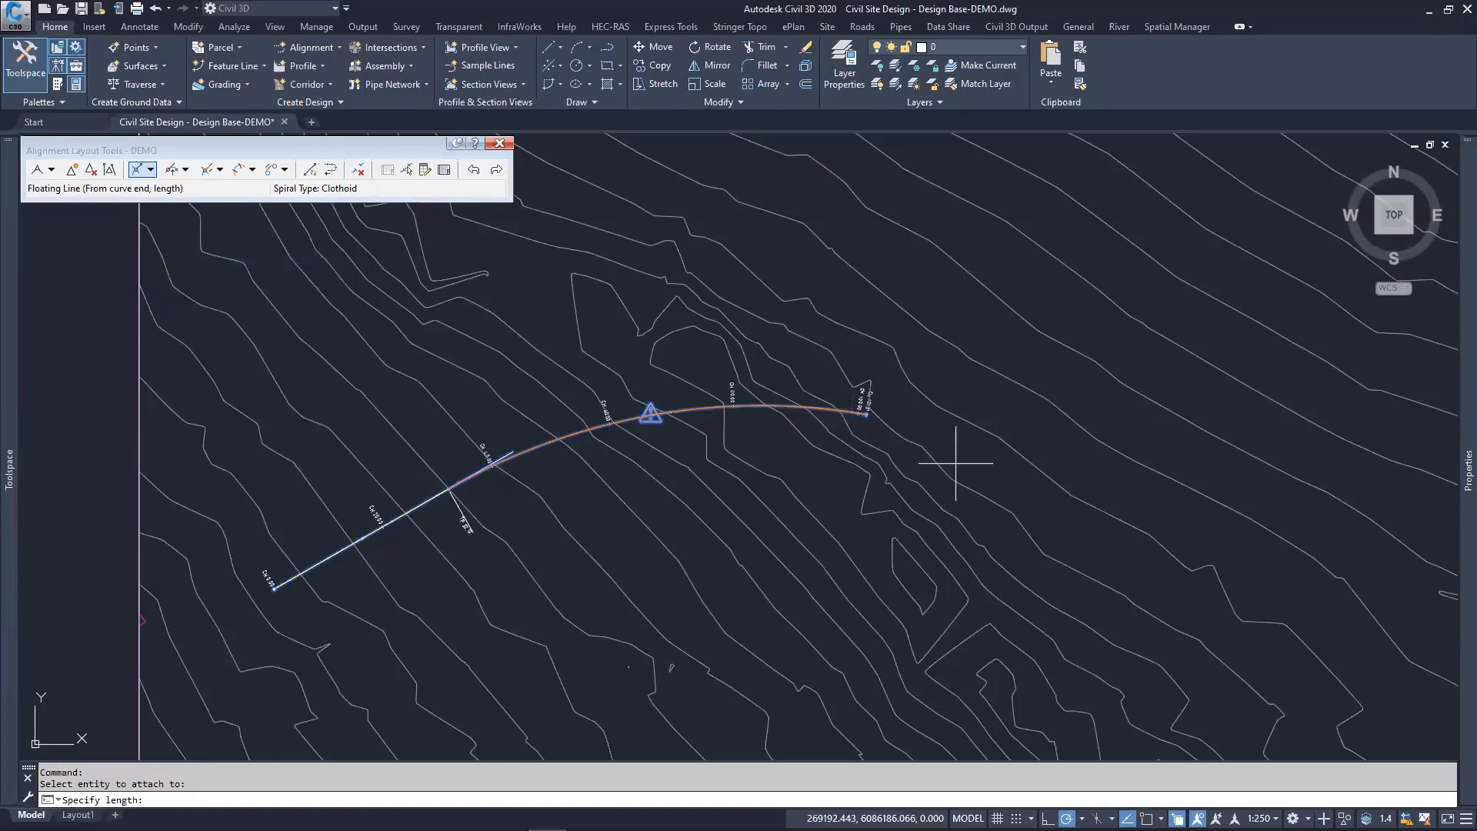
type("100")
key("Return")
scroll(1000, 420, "down", 5)
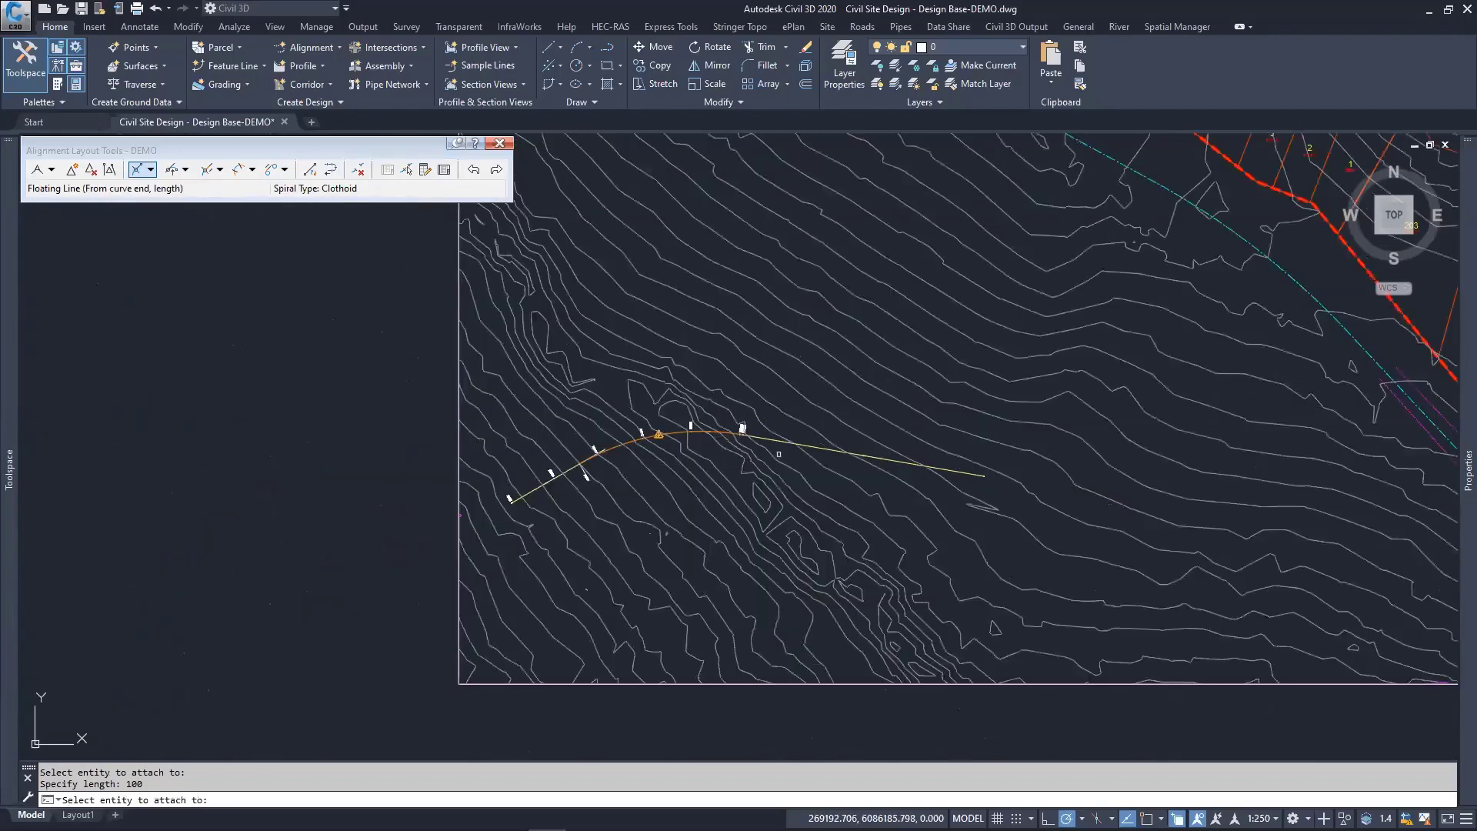
scroll(824, 430, "up", 4)
key("Escape")
scroll(824, 431, "down", 1)
left_click(954, 440)
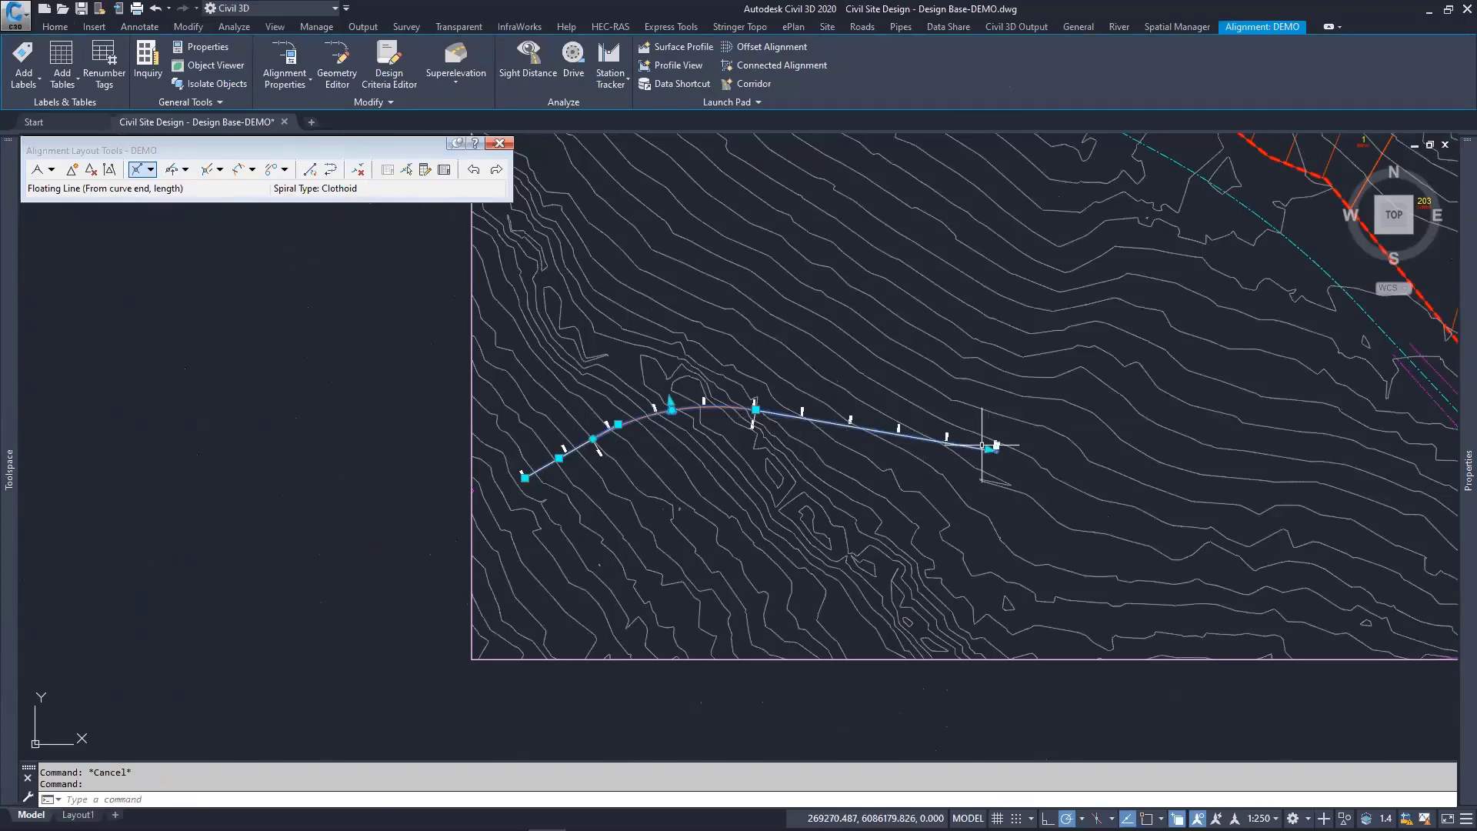
scroll(977, 441, "up", 4)
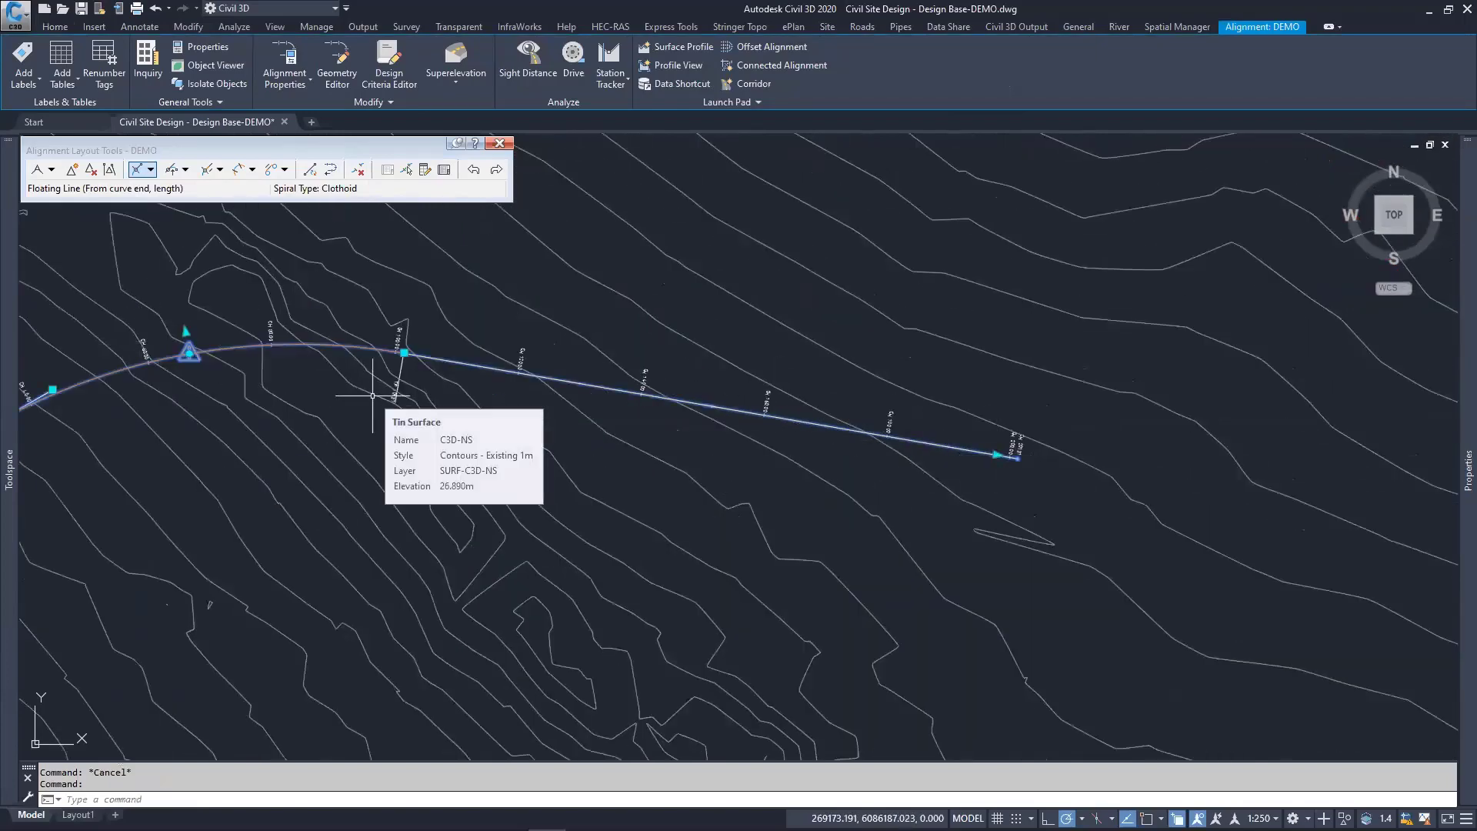
mouse_move(233, 345)
middle_mouse_down()
mouse_move(390, 382)
mouse_move(553, 369)
middle_mouse_up()
scroll(525, 361, "up", 4)
left_click(483, 401)
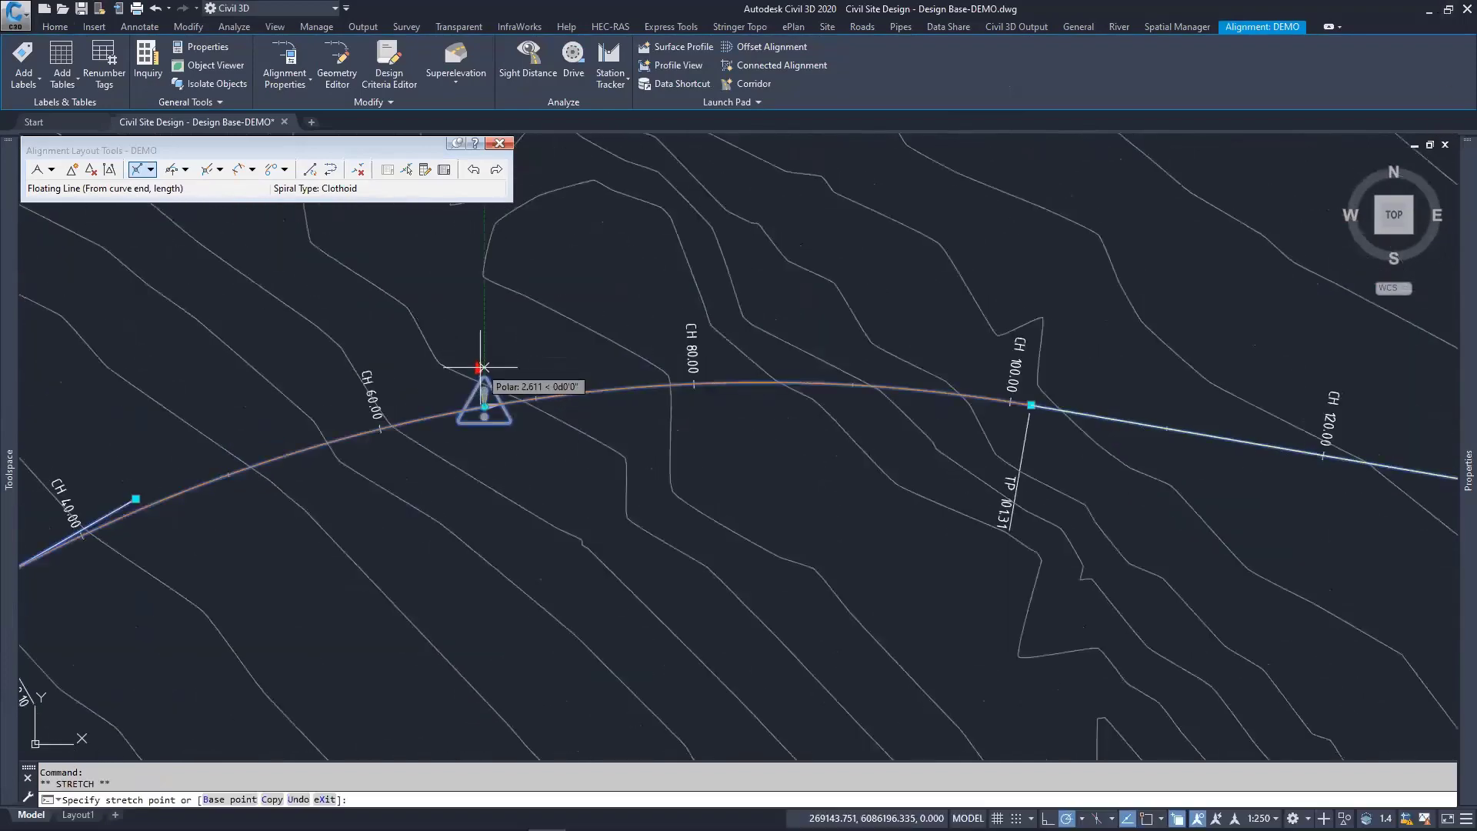
scroll(471, 334, "down", 5)
key("Escape")
key("Escape")
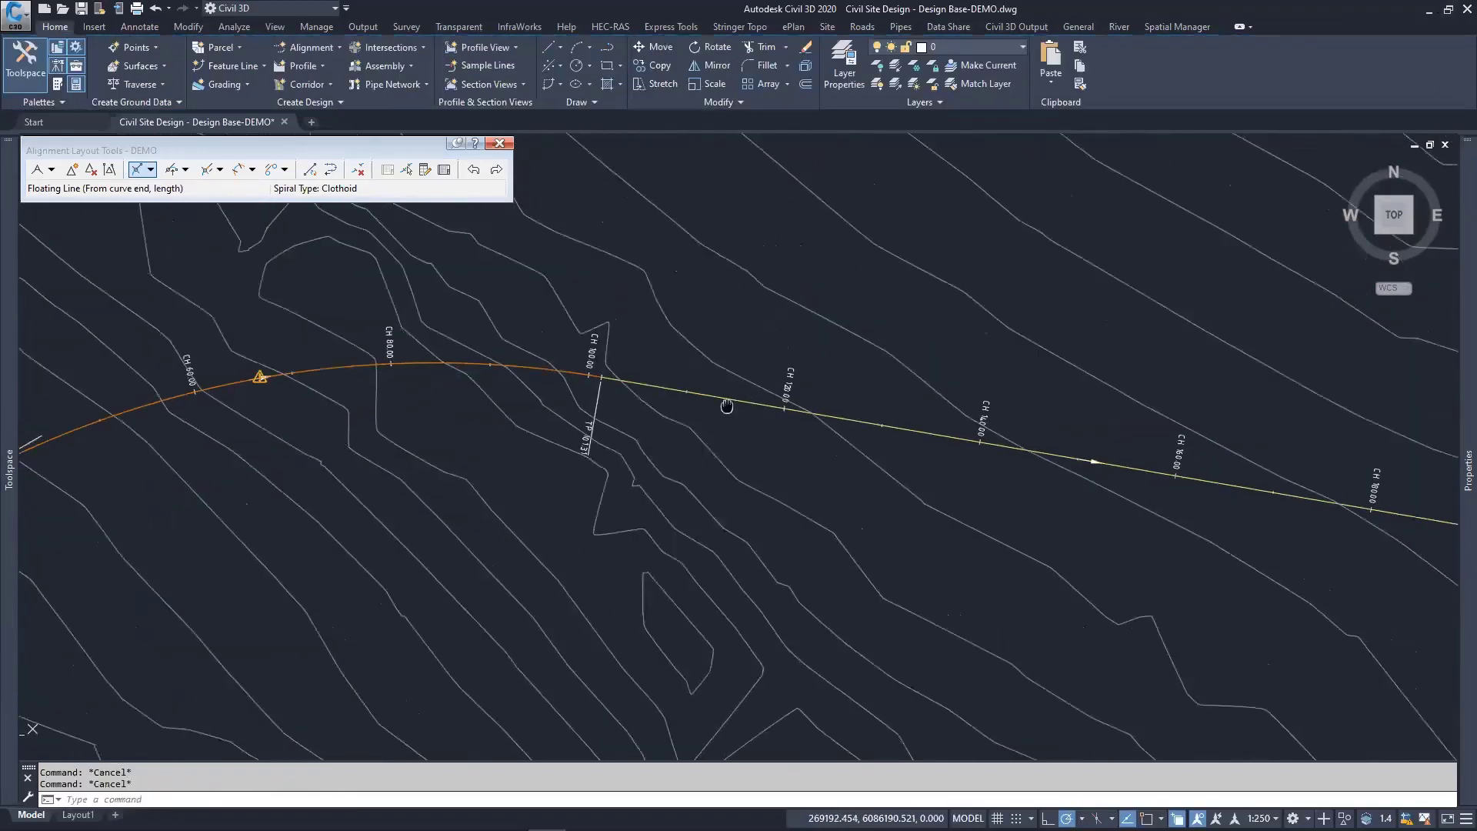
Step: Shorten the floating line to about 66.75 m by pulling its free end back along its direction
scroll(811, 427, "up", 5)
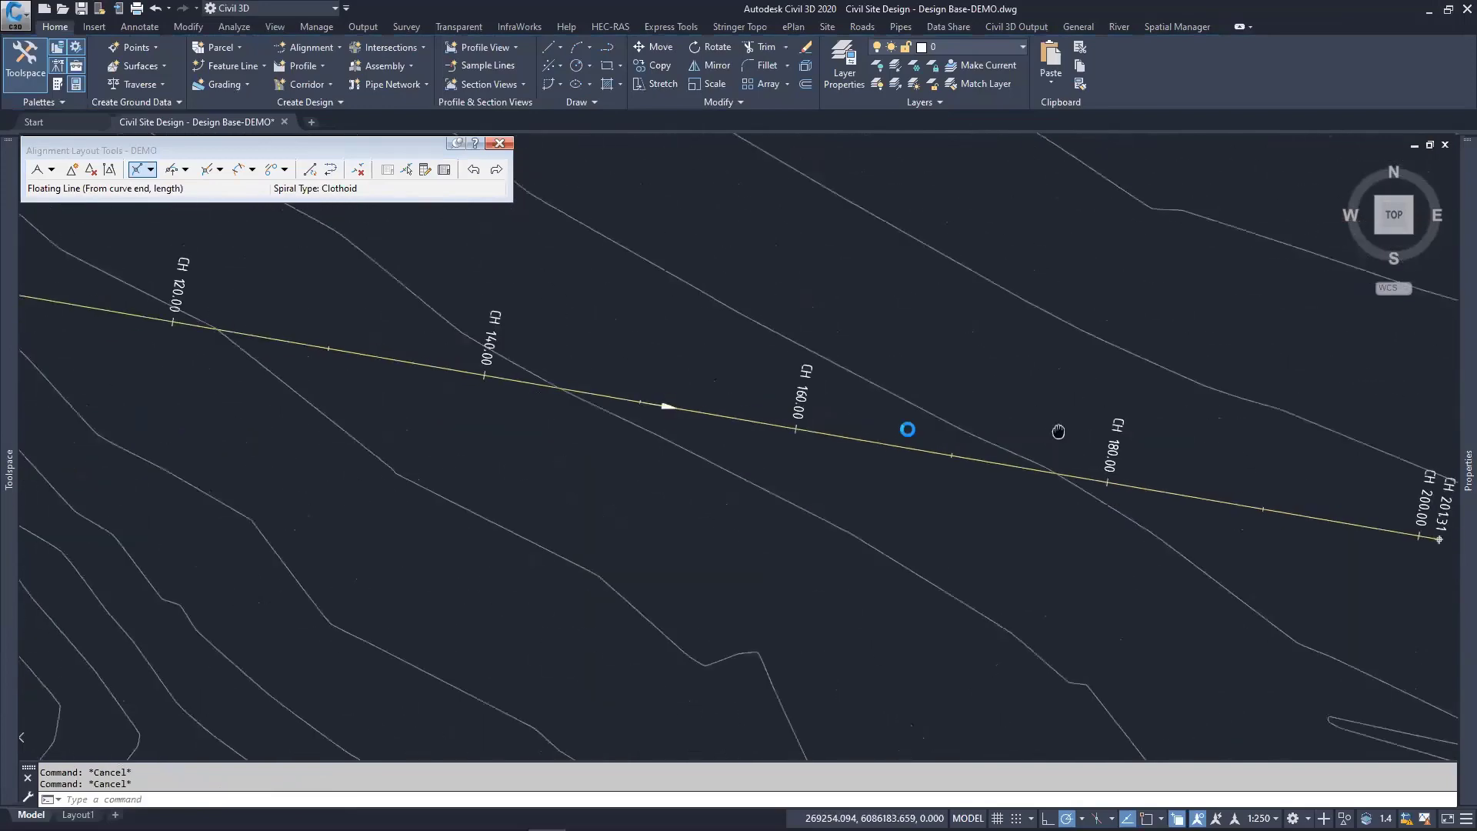
left_click(1000, 519)
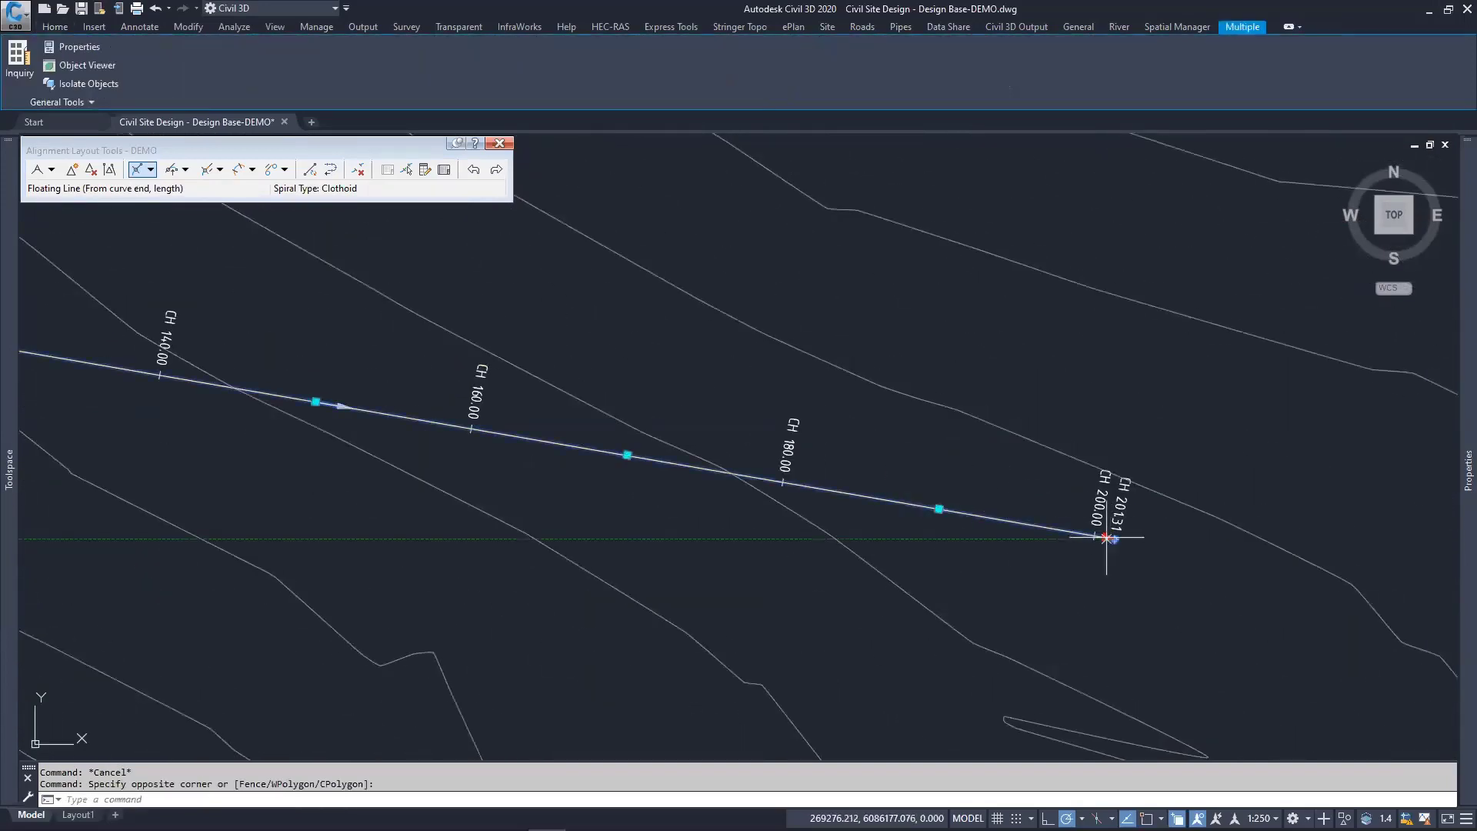
left_click(597, 450)
left_click(584, 522)
mouse_move(631, 528)
middle_mouse_down()
mouse_move(973, 523)
mouse_move(886, 441)
middle_mouse_up()
scroll(971, 524, "down", 2)
key("Escape")
key("Escape")
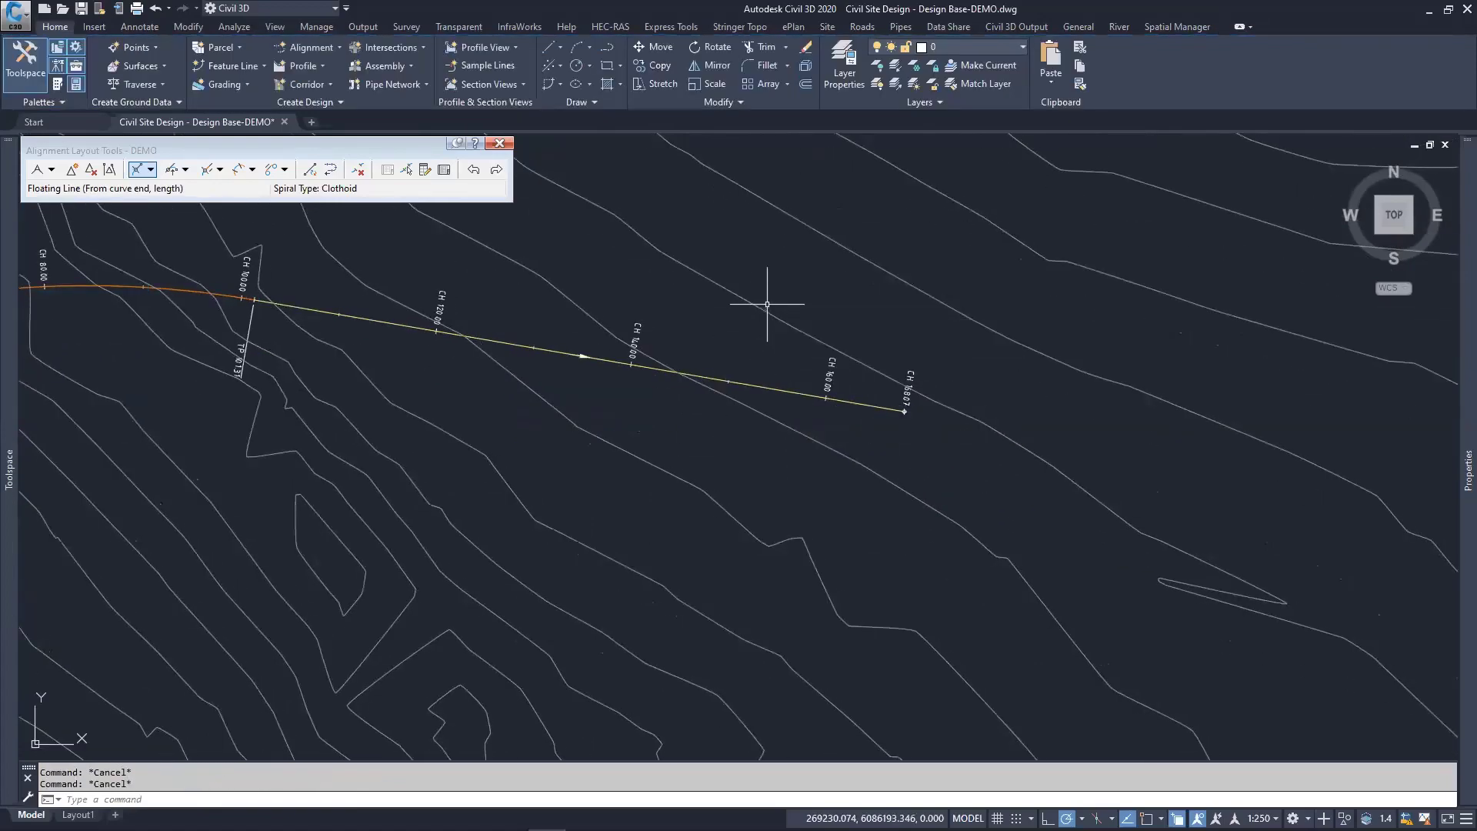
Step: Draw a separate two-point fixed line running southeast, a short gap beyond the end of the floating line
left_click(151, 170)
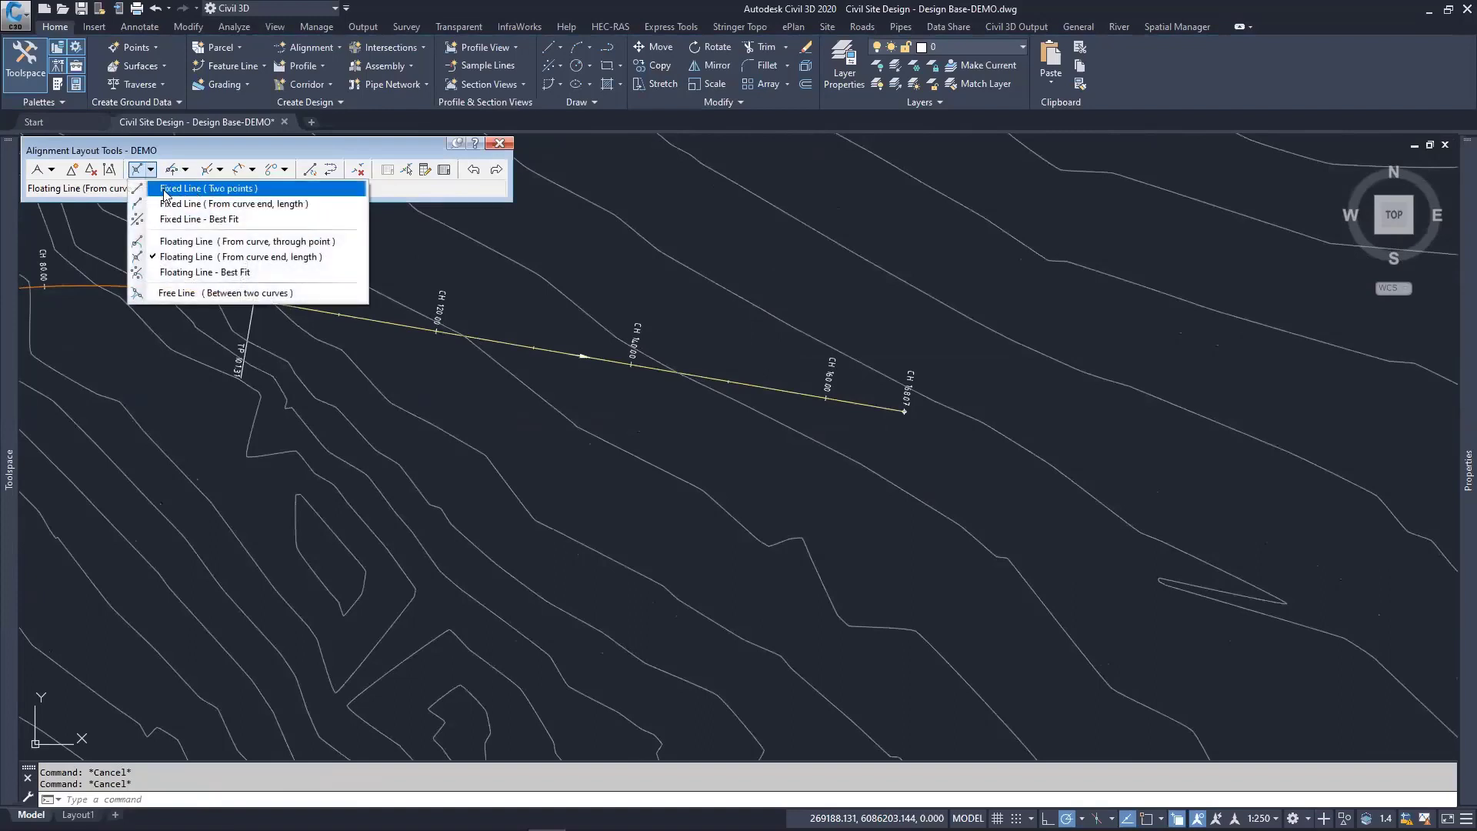
left_click(202, 189)
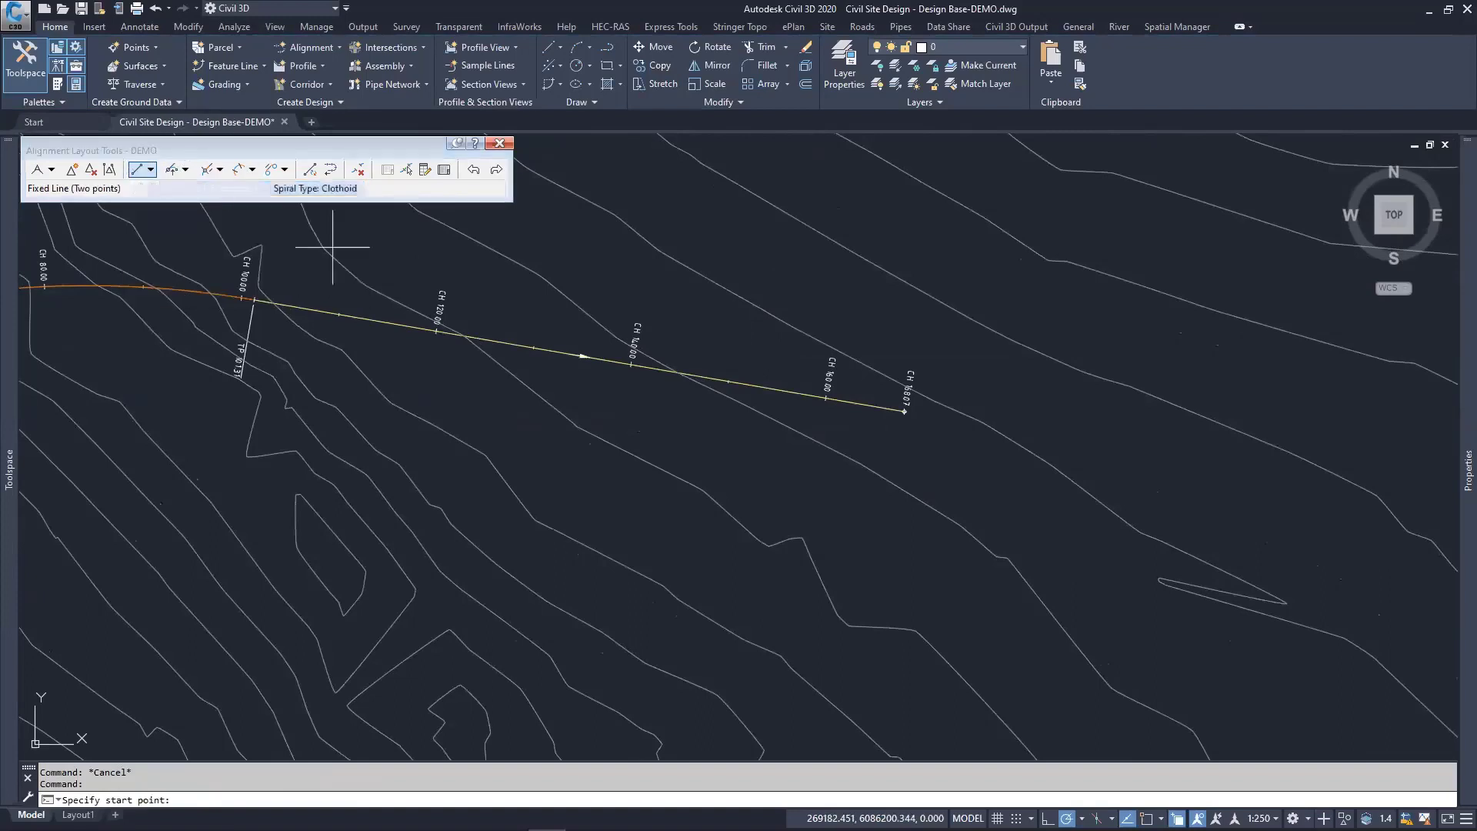
scroll(834, 369, "down", 3)
left_click(933, 379)
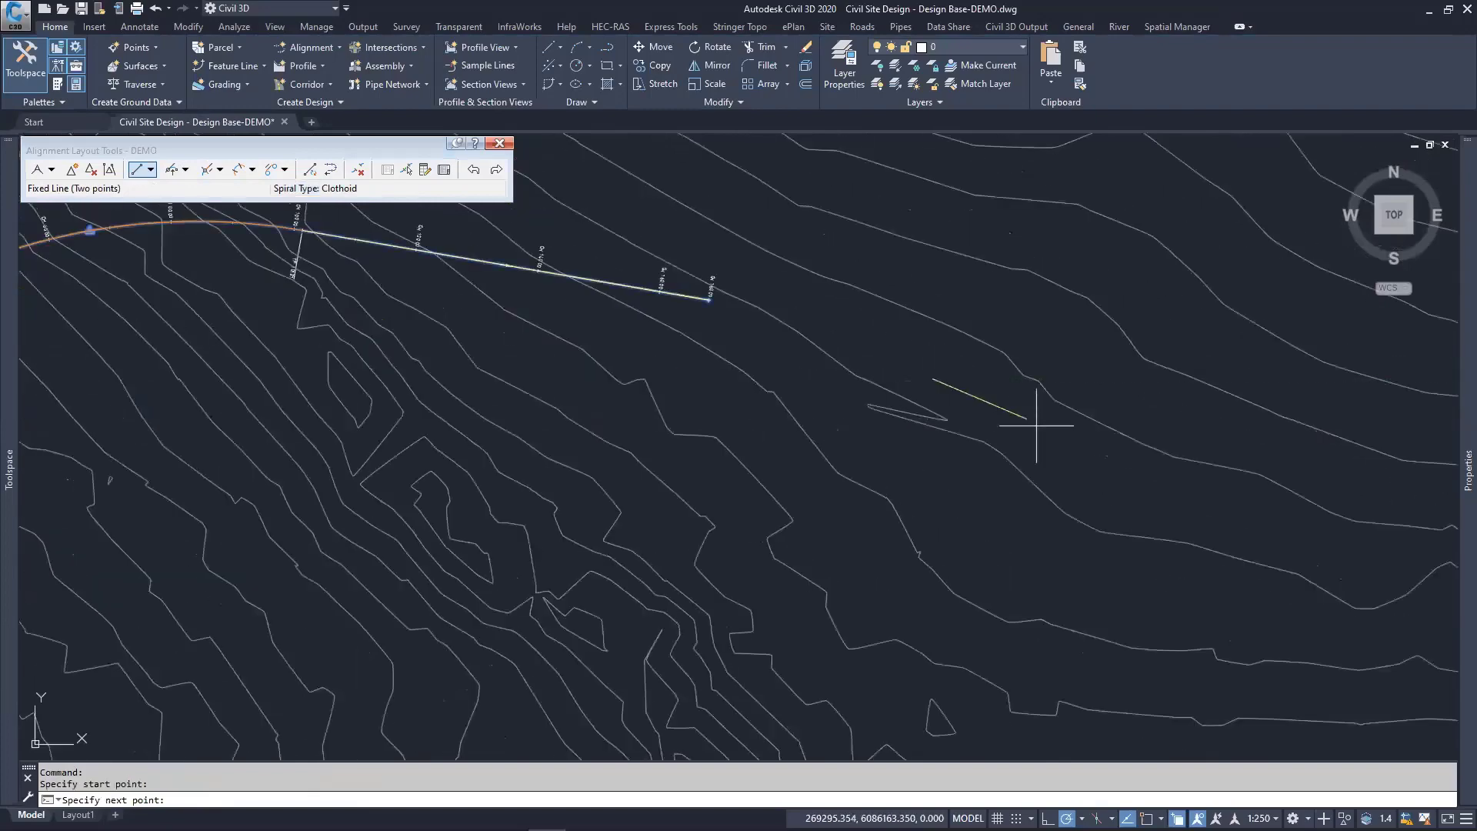
left_click(1169, 526)
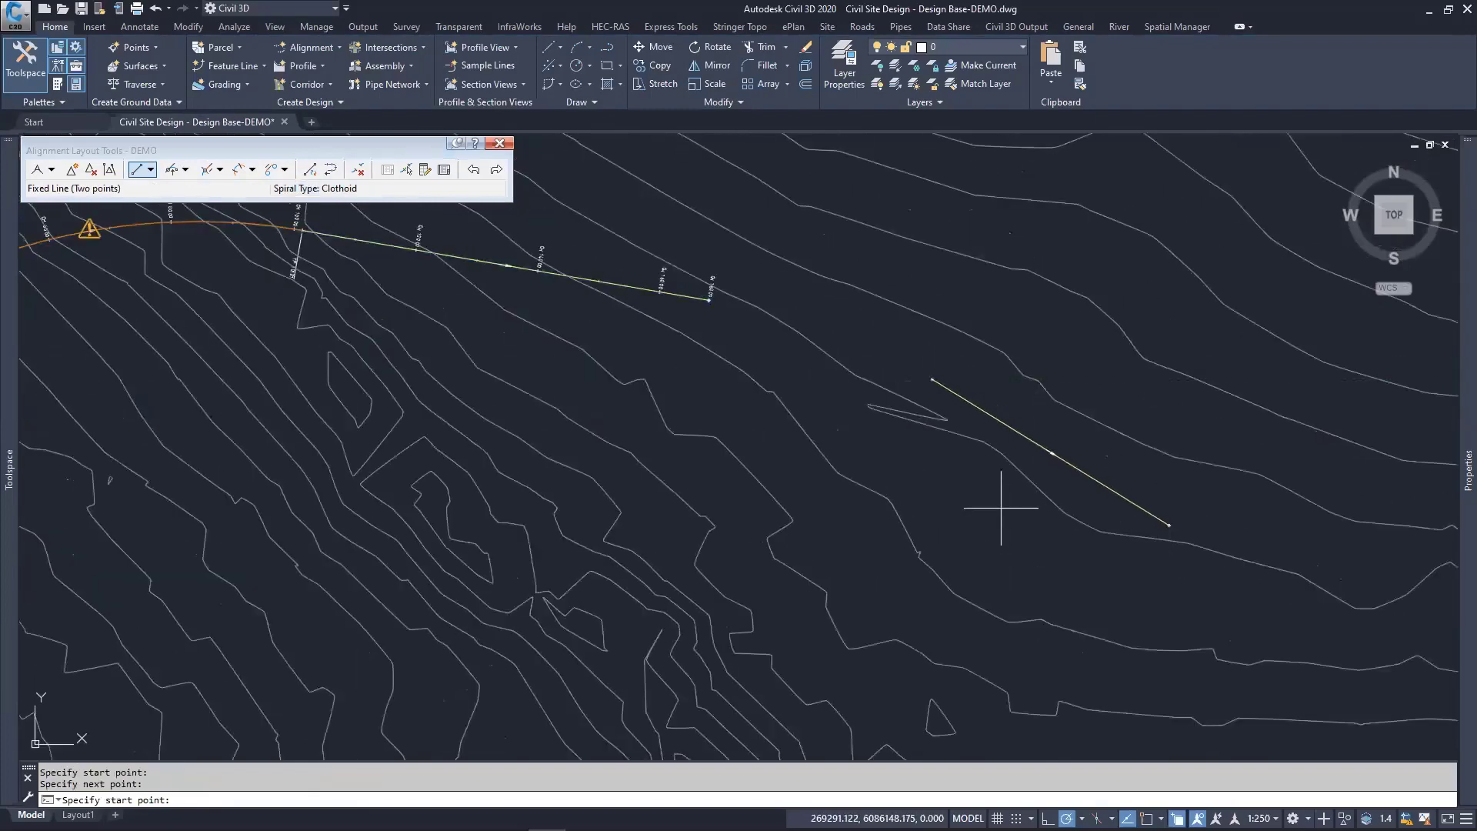
key("Escape")
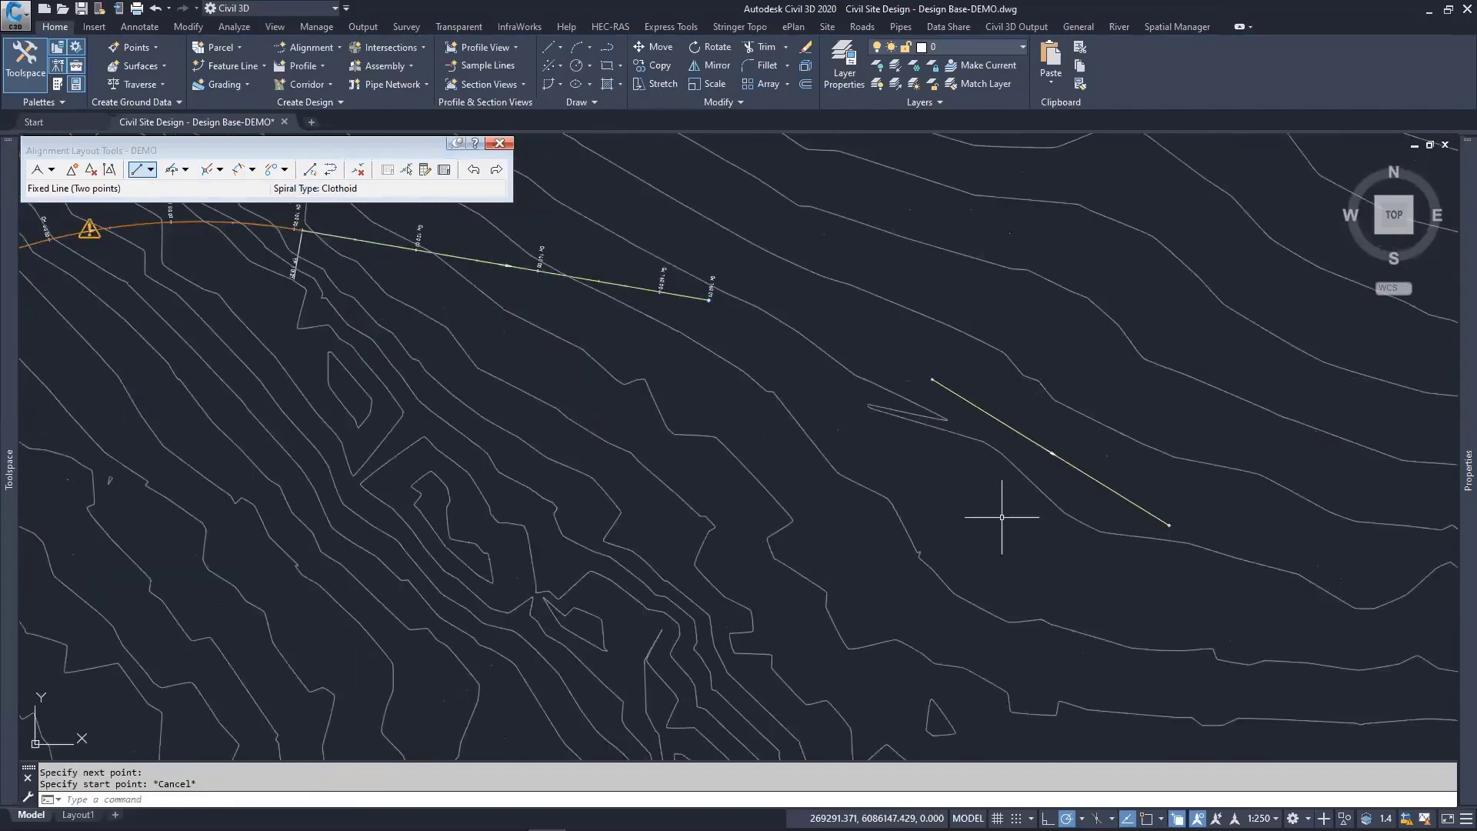
Step: Open the alignment entities table and check which lines and curves it lists against the drawn geometry
left_click(445, 171)
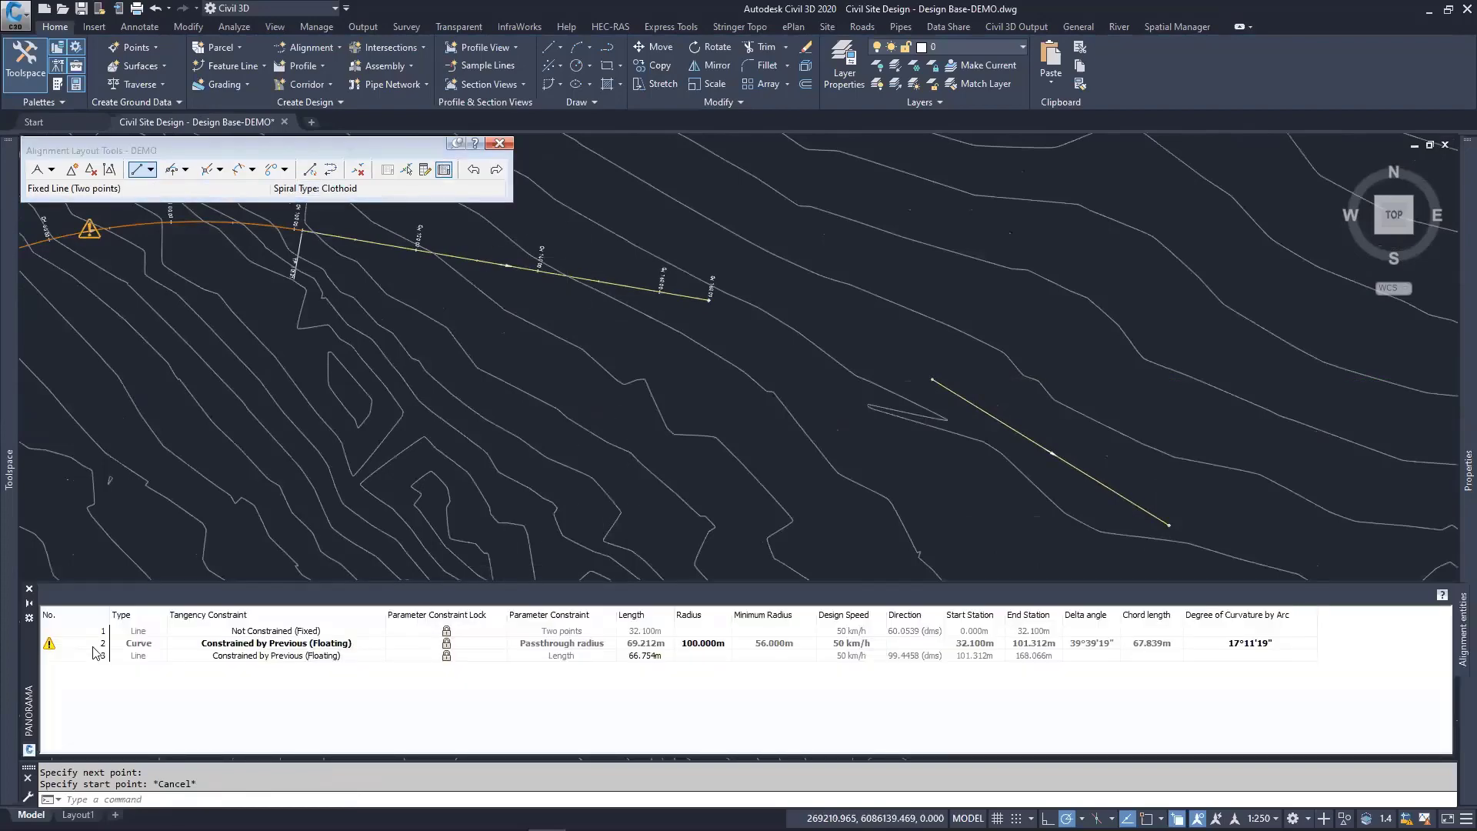
scroll(885, 408, "down", 4)
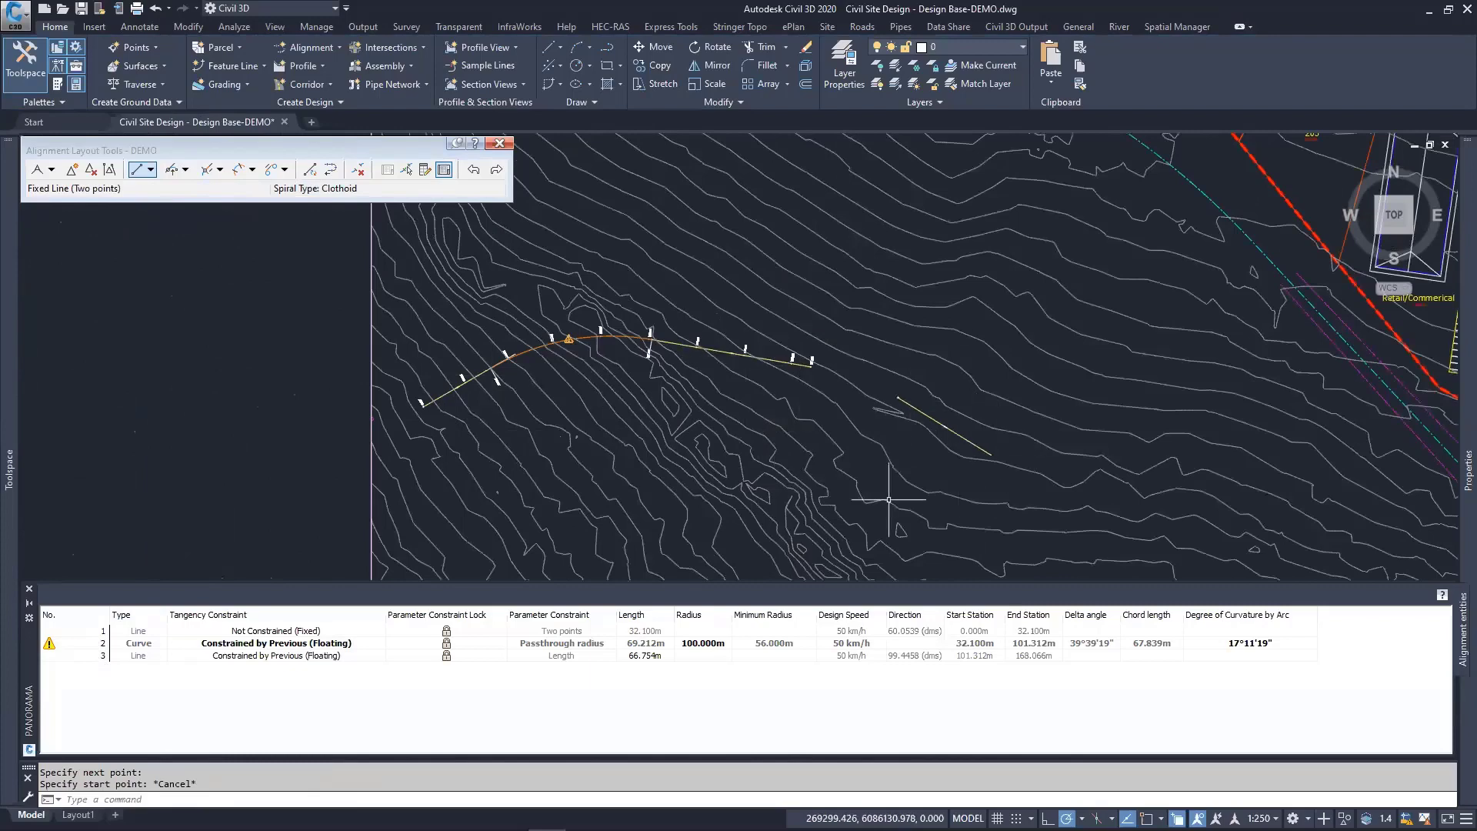
scroll(875, 425, "up", 2)
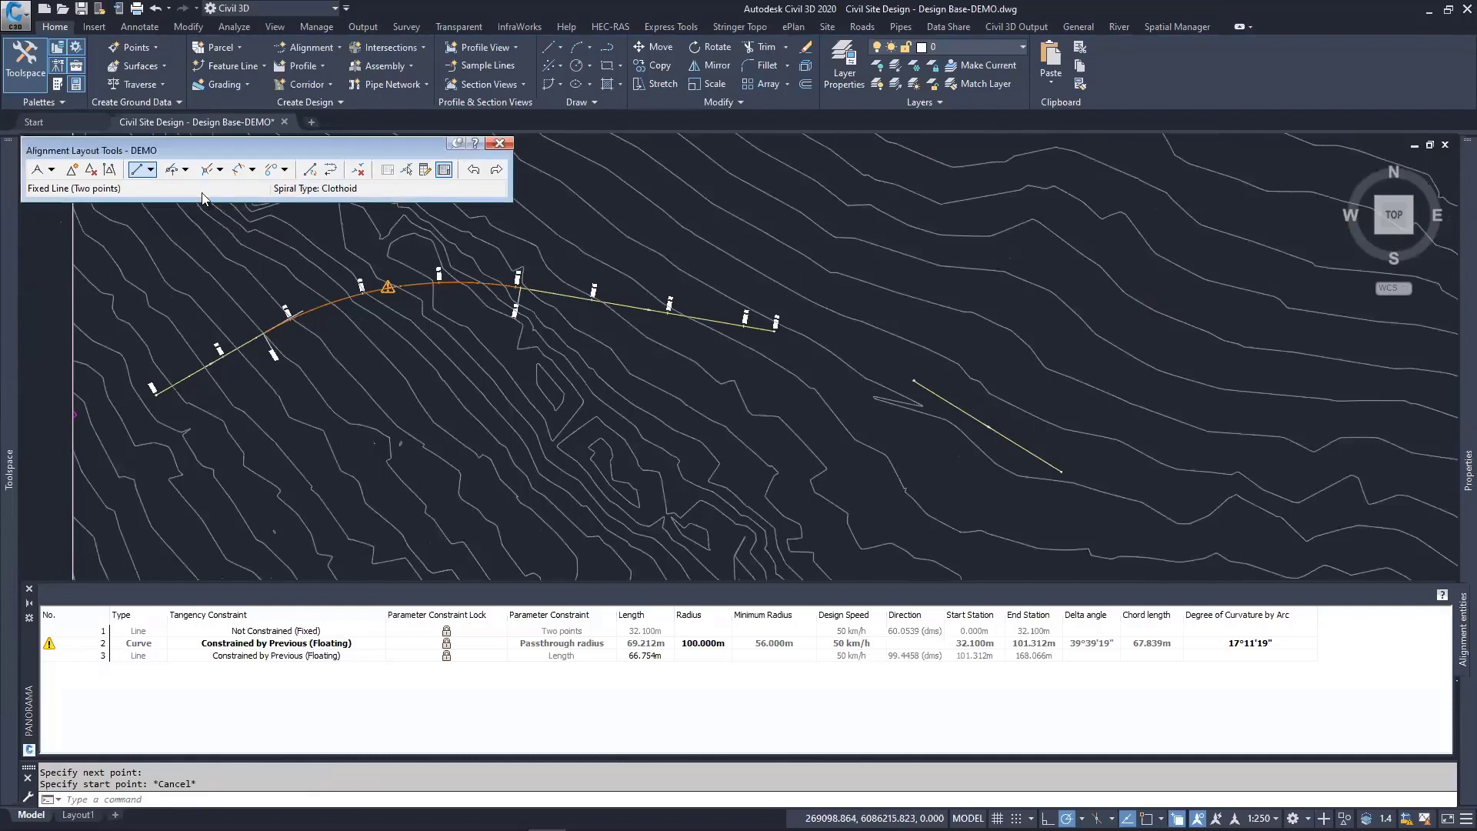
Step: Join the floating line to the separate fixed line with a free curve fillet of 50 m radius, solution angle less than 180
left_click(185, 170)
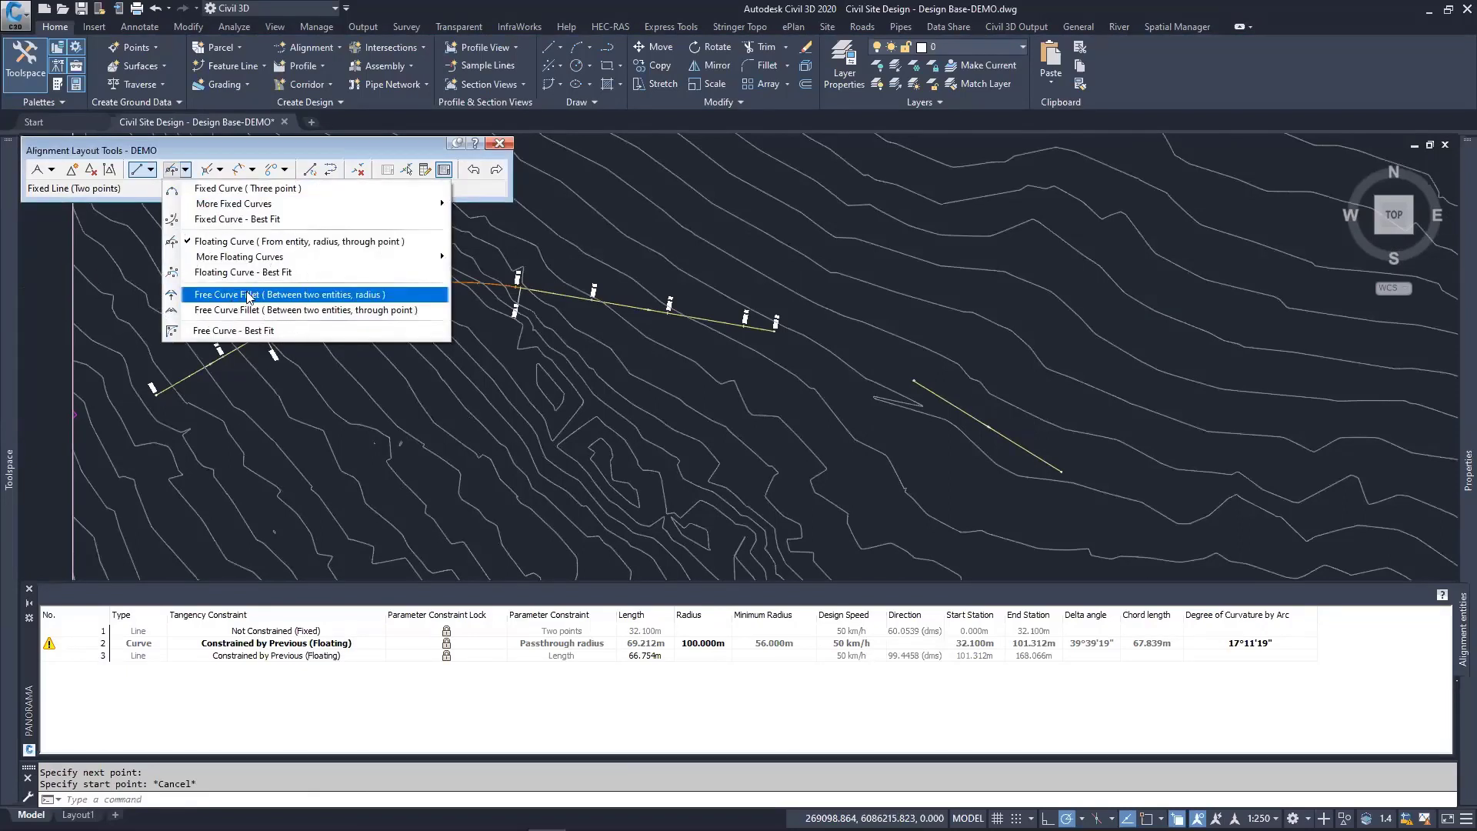
left_click(248, 295)
left_click(728, 323)
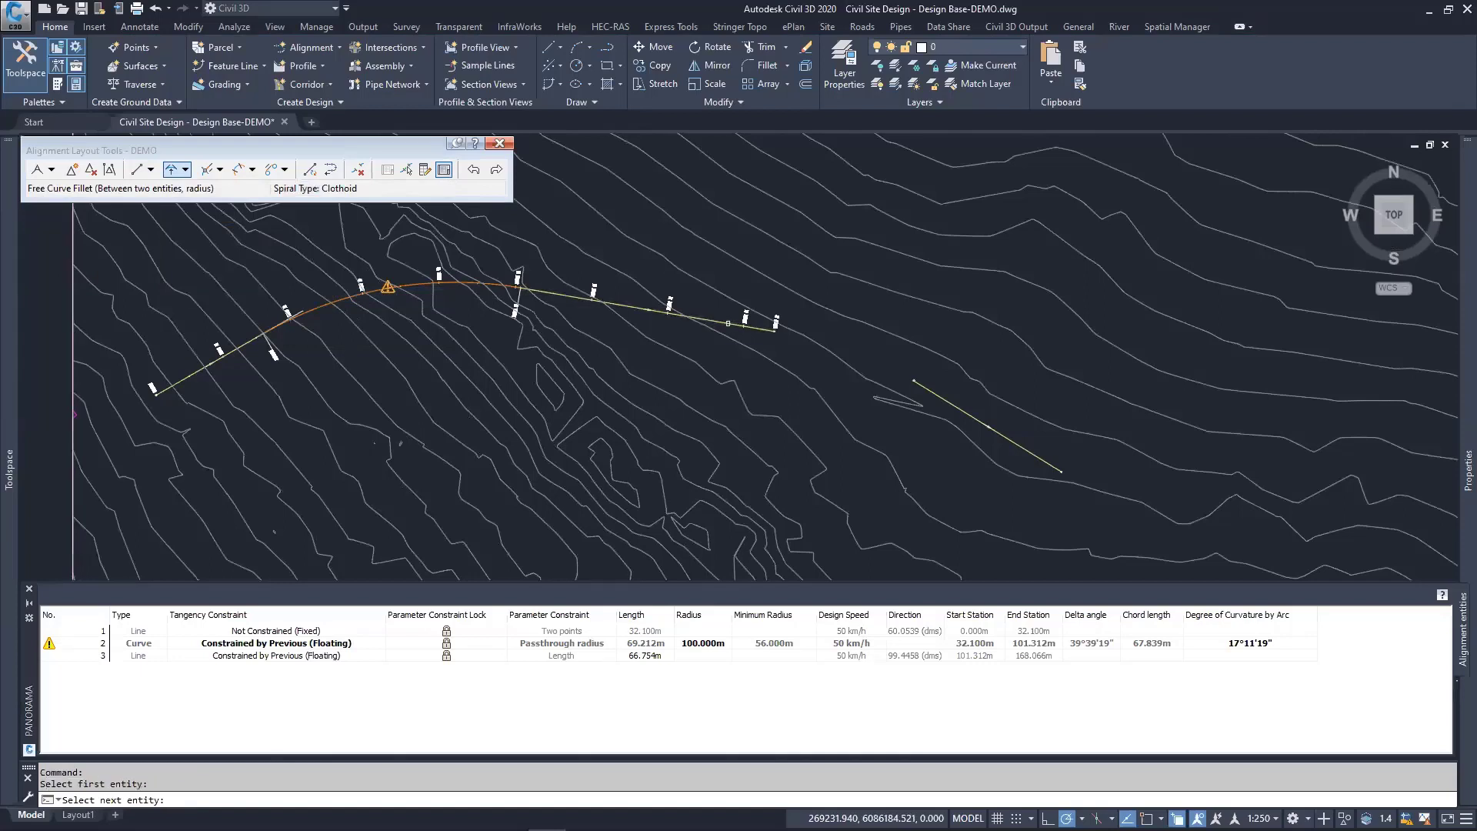
left_click(951, 404)
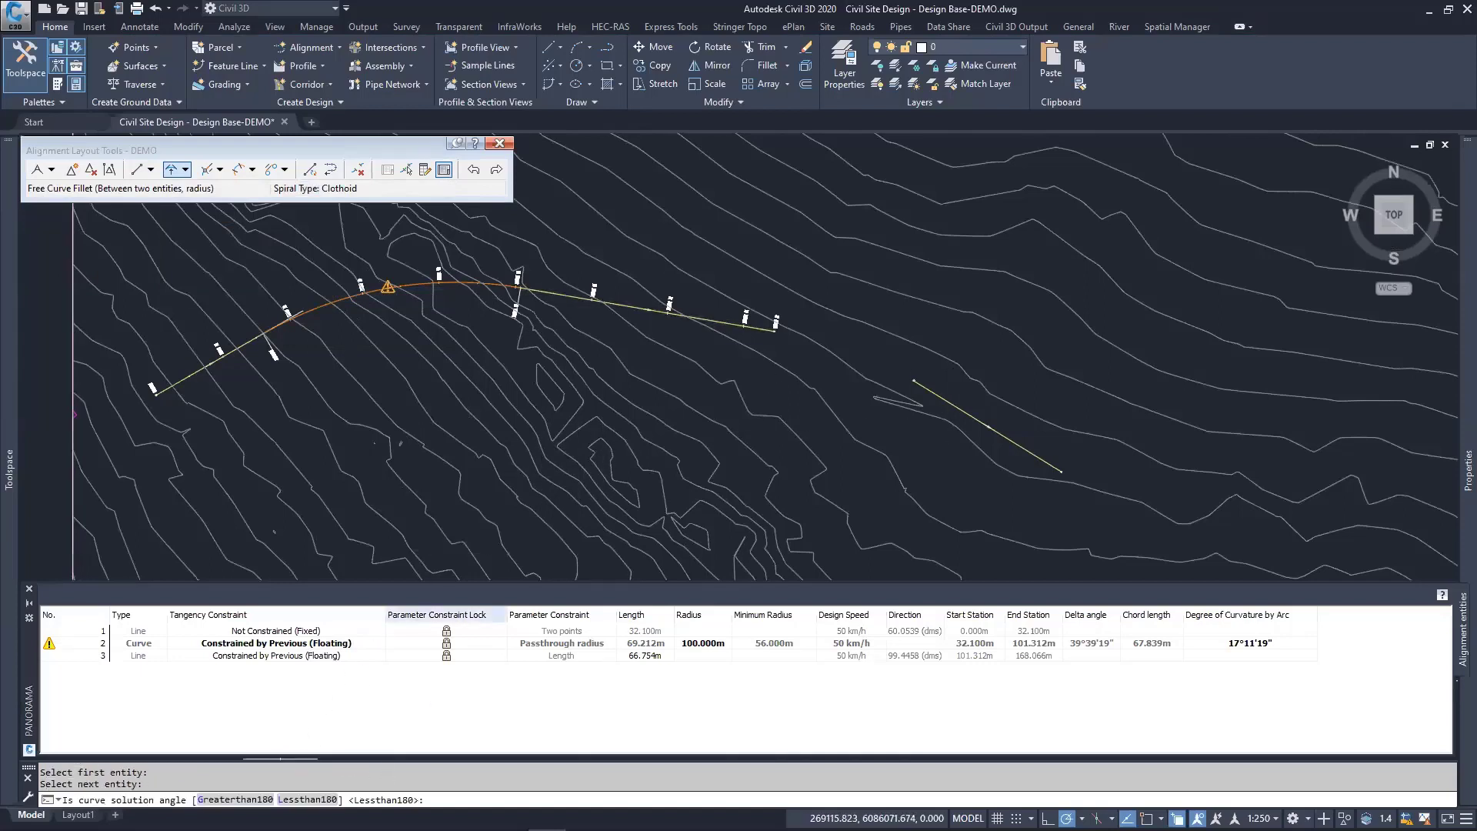
key("Return")
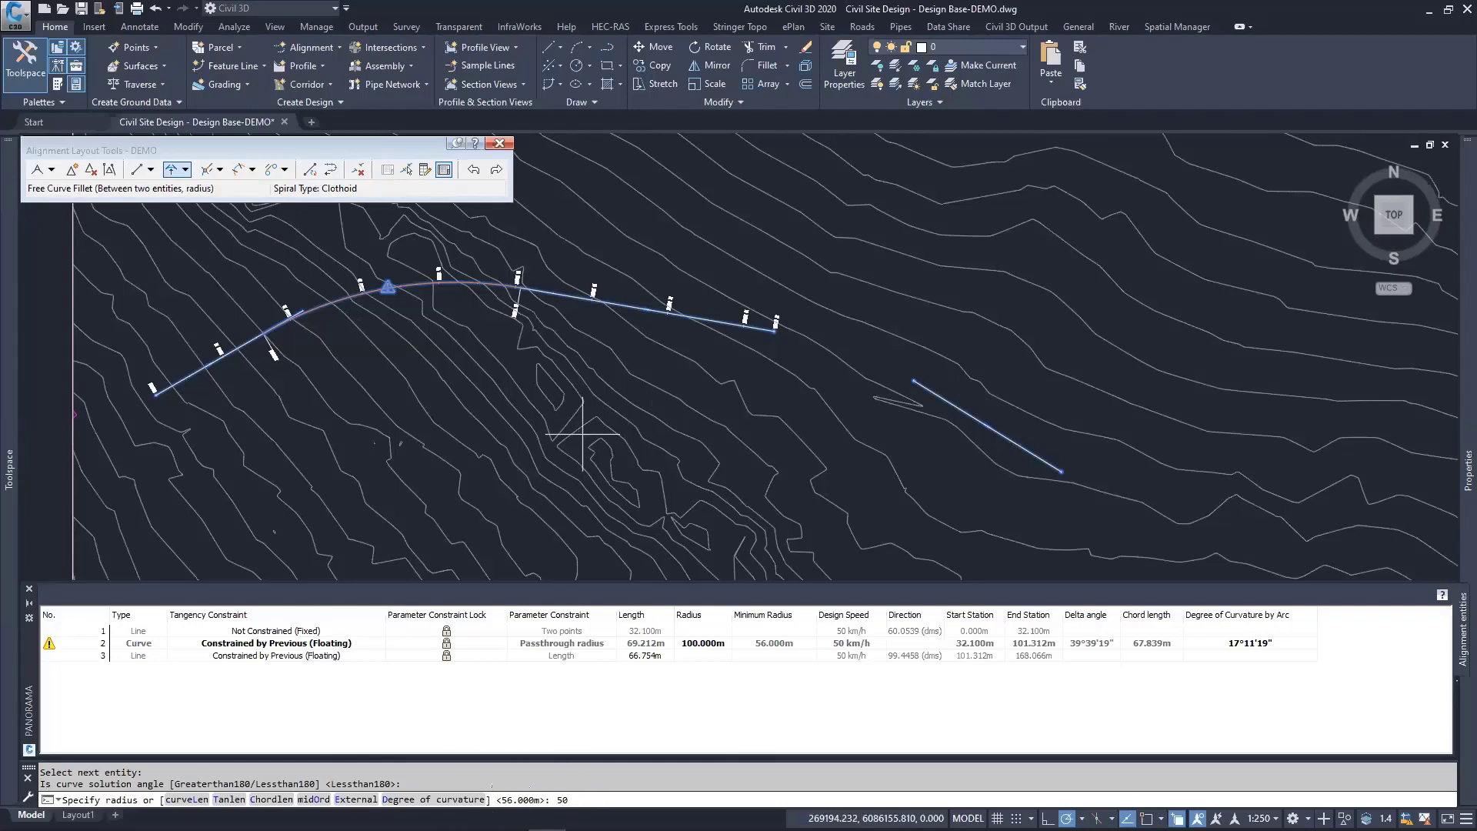
key("Return")
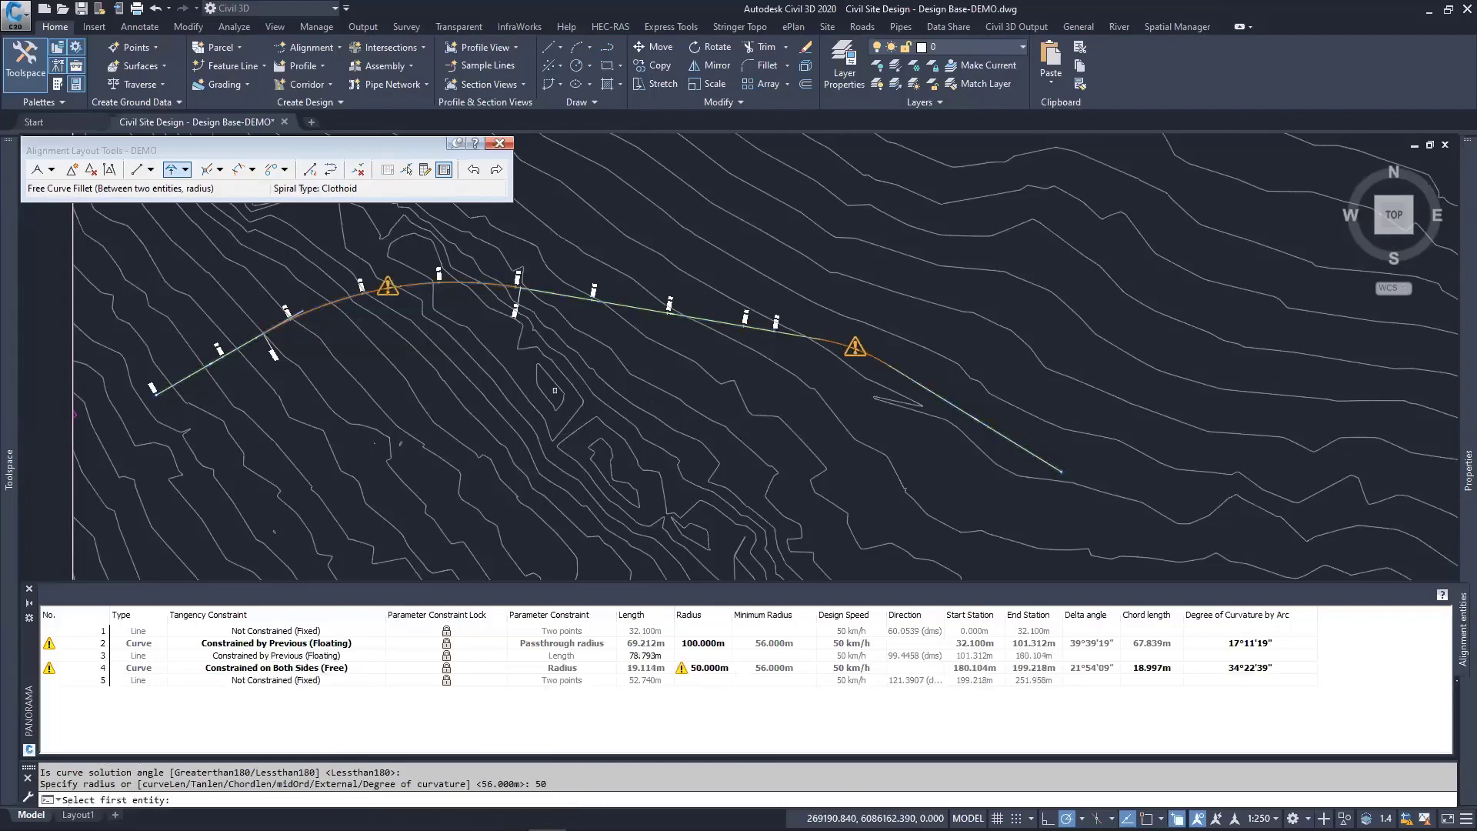
key("Escape")
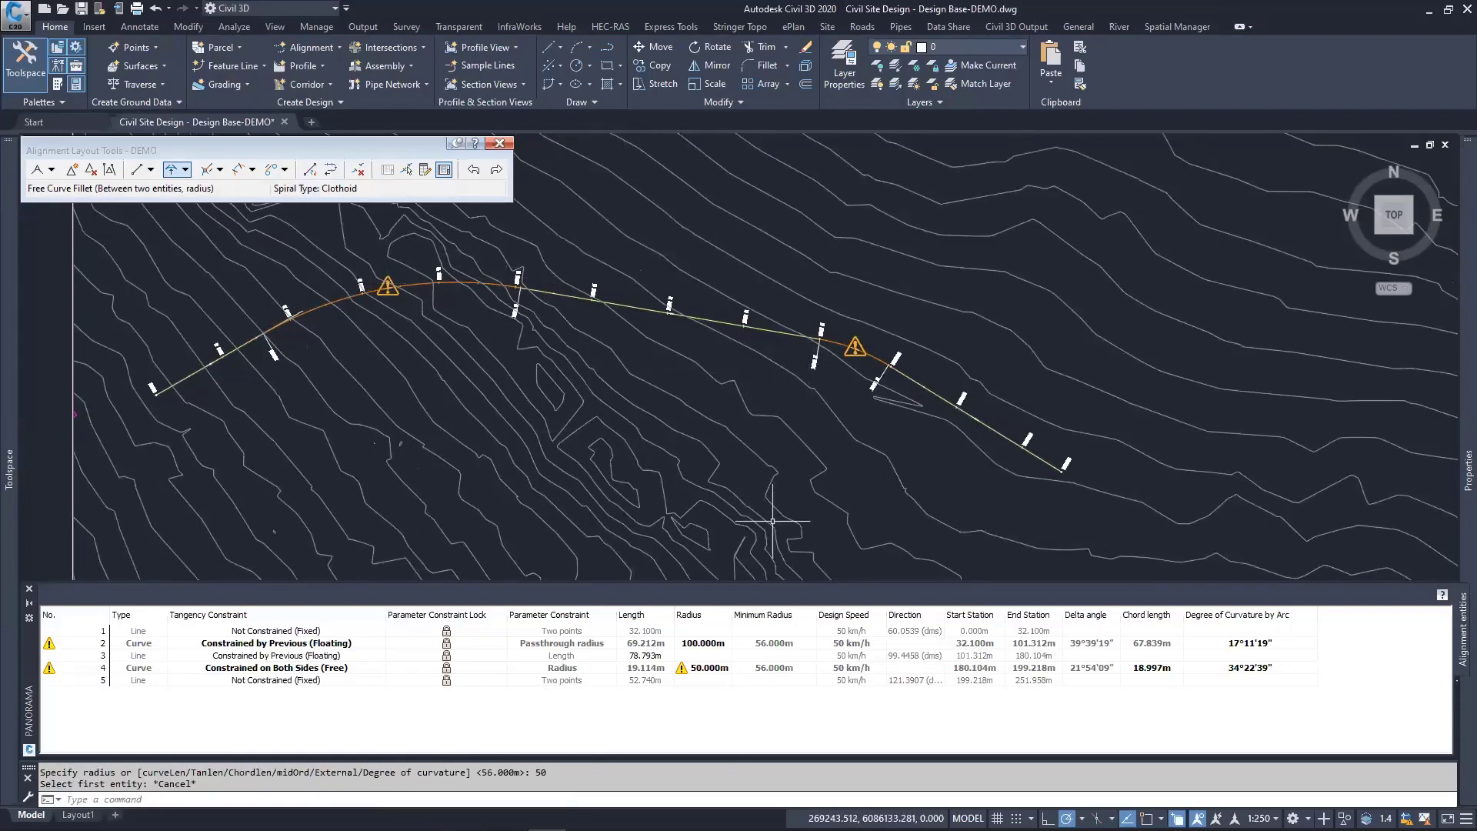
Step: Highlight the first line, floating curve, floating line and free curve in turn from the entities table to match each with the drawing
left_click(722, 674)
left_click(154, 631)
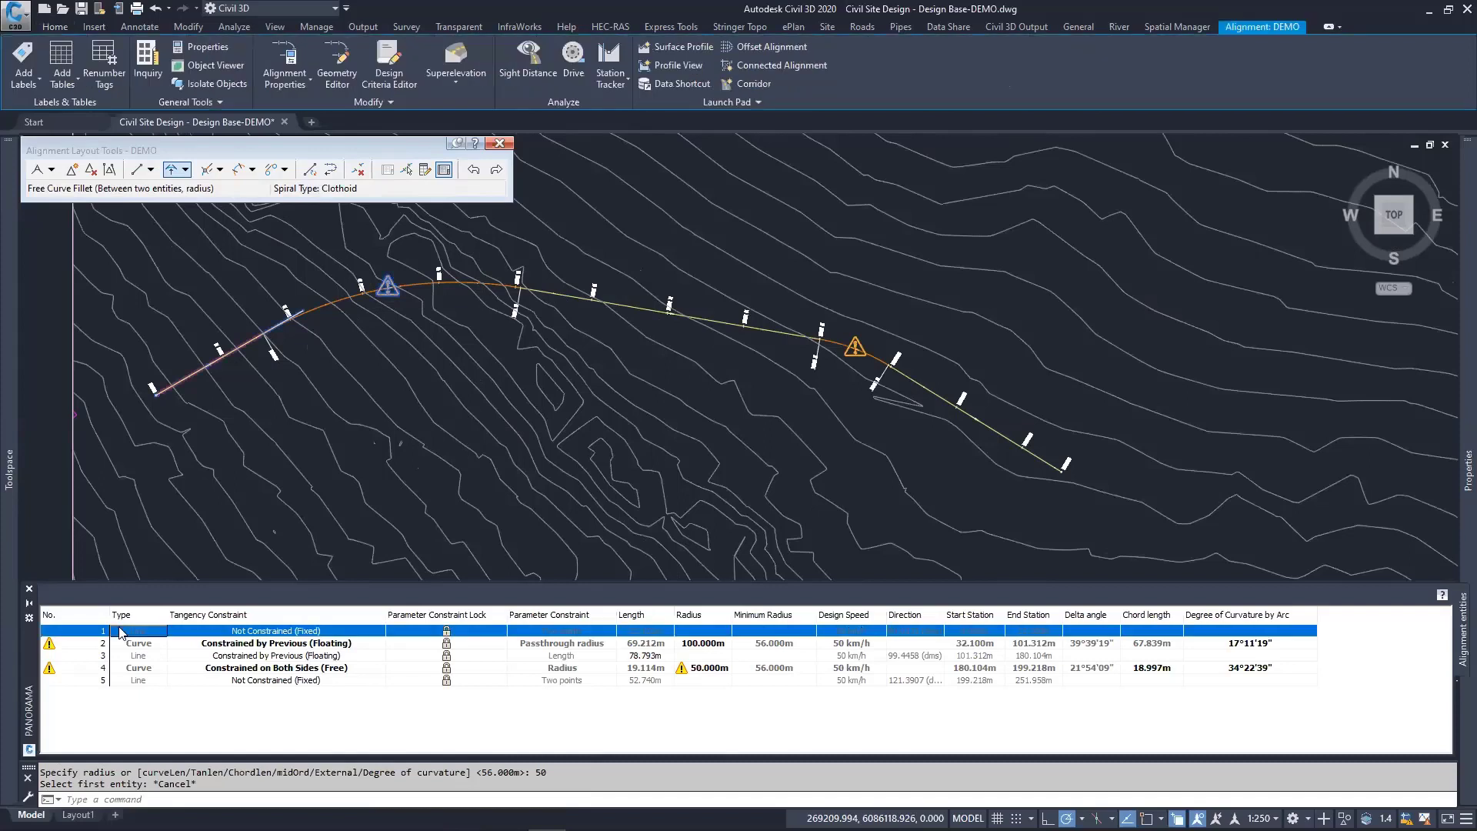
left_click(153, 631)
left_click(152, 644)
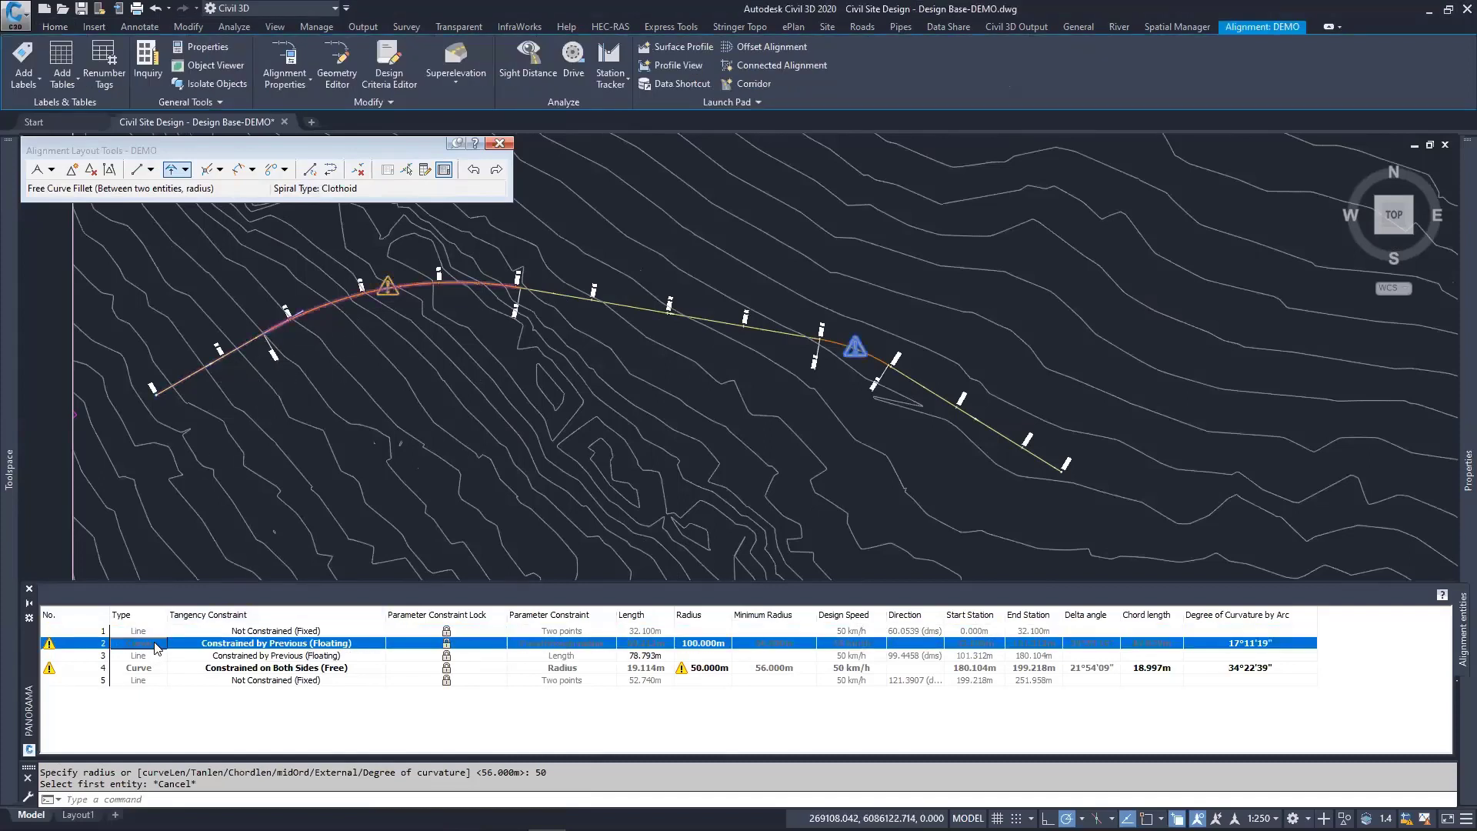
left_click(148, 657)
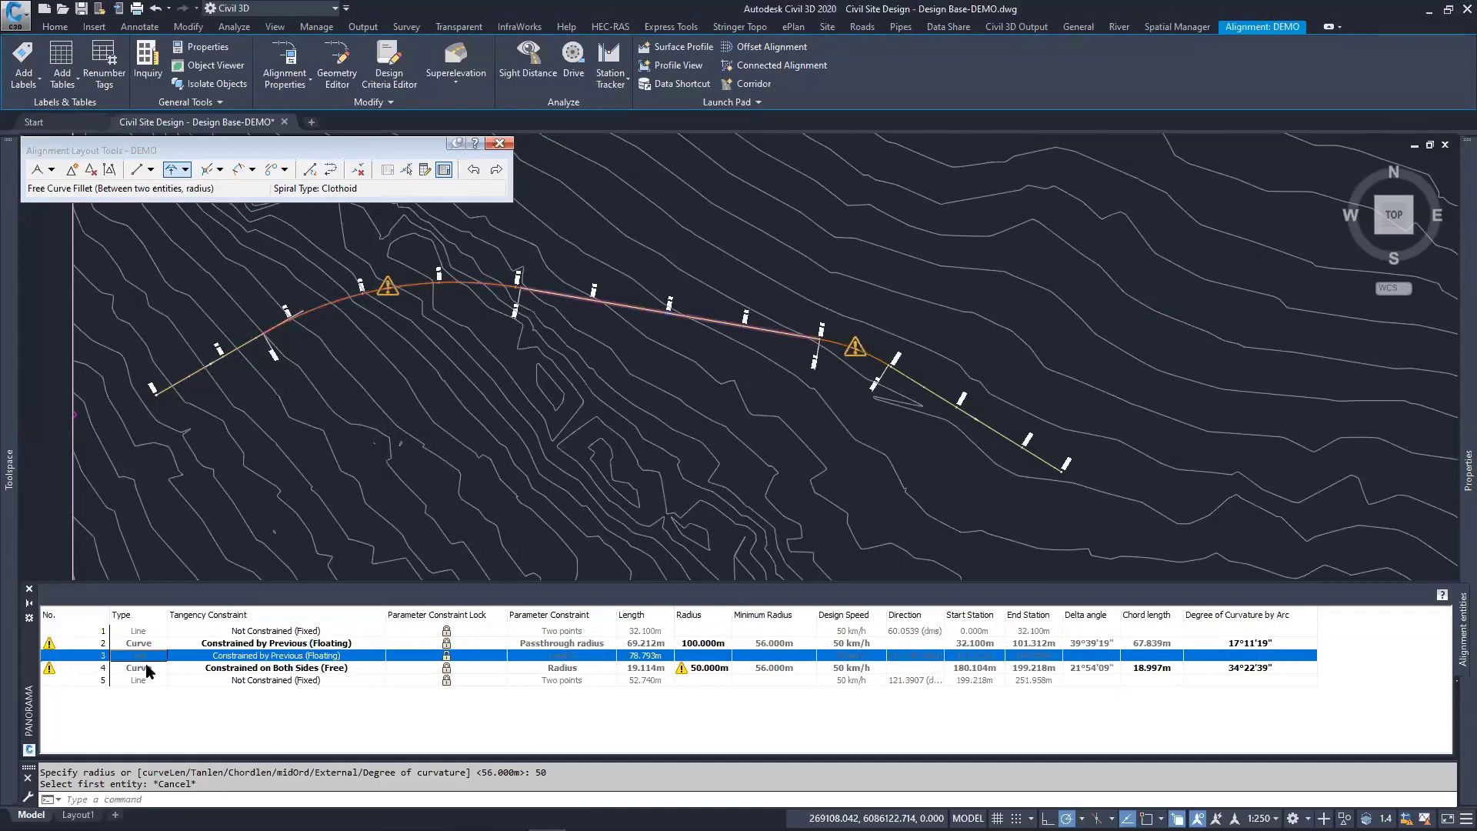
left_click(148, 670)
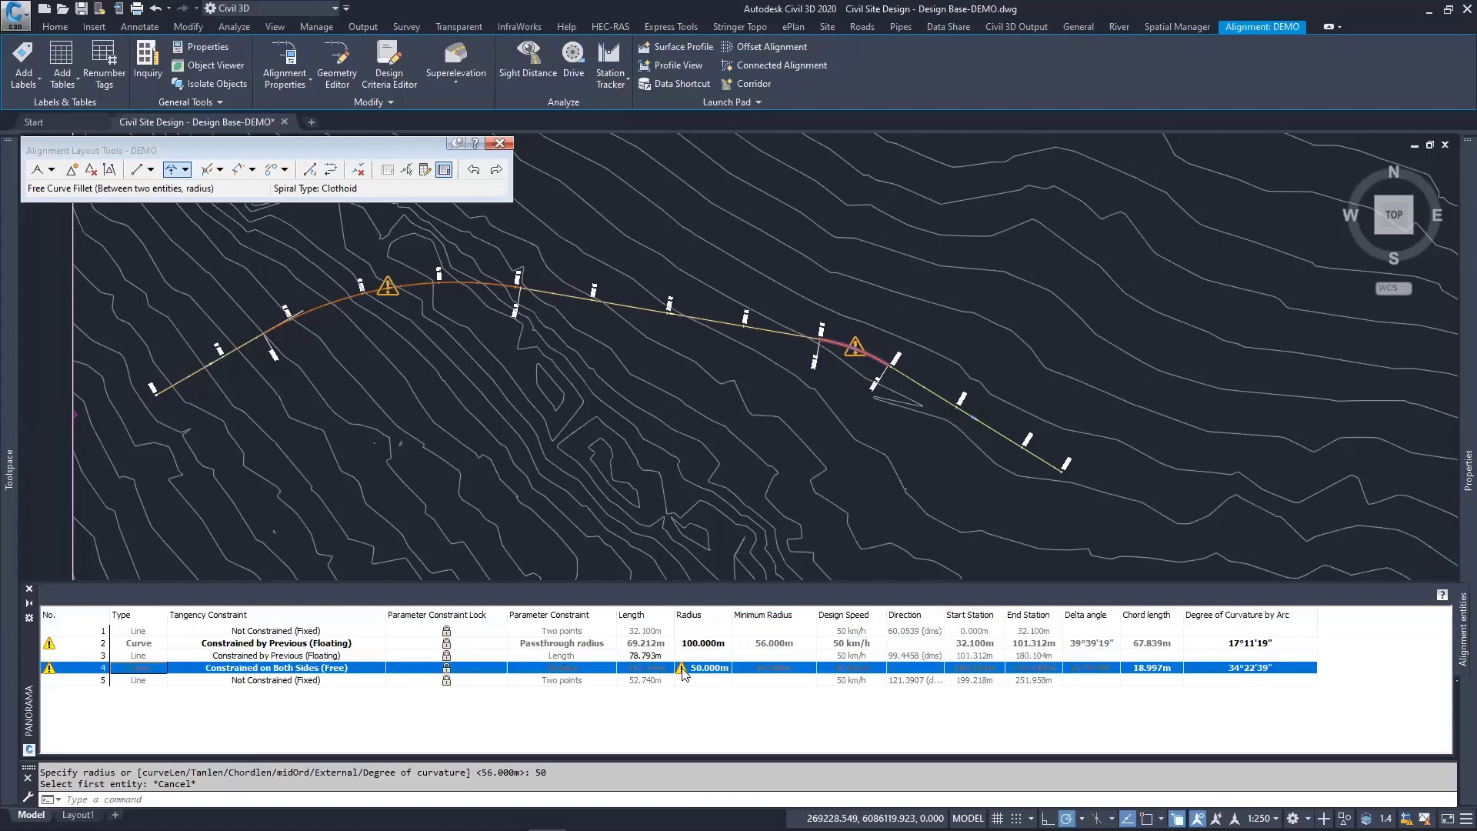
Step: Check the radius warning on the free curve's row in the entities table
middle_click_drag(739, 504, 765, 488)
key("Escape")
key("Escape")
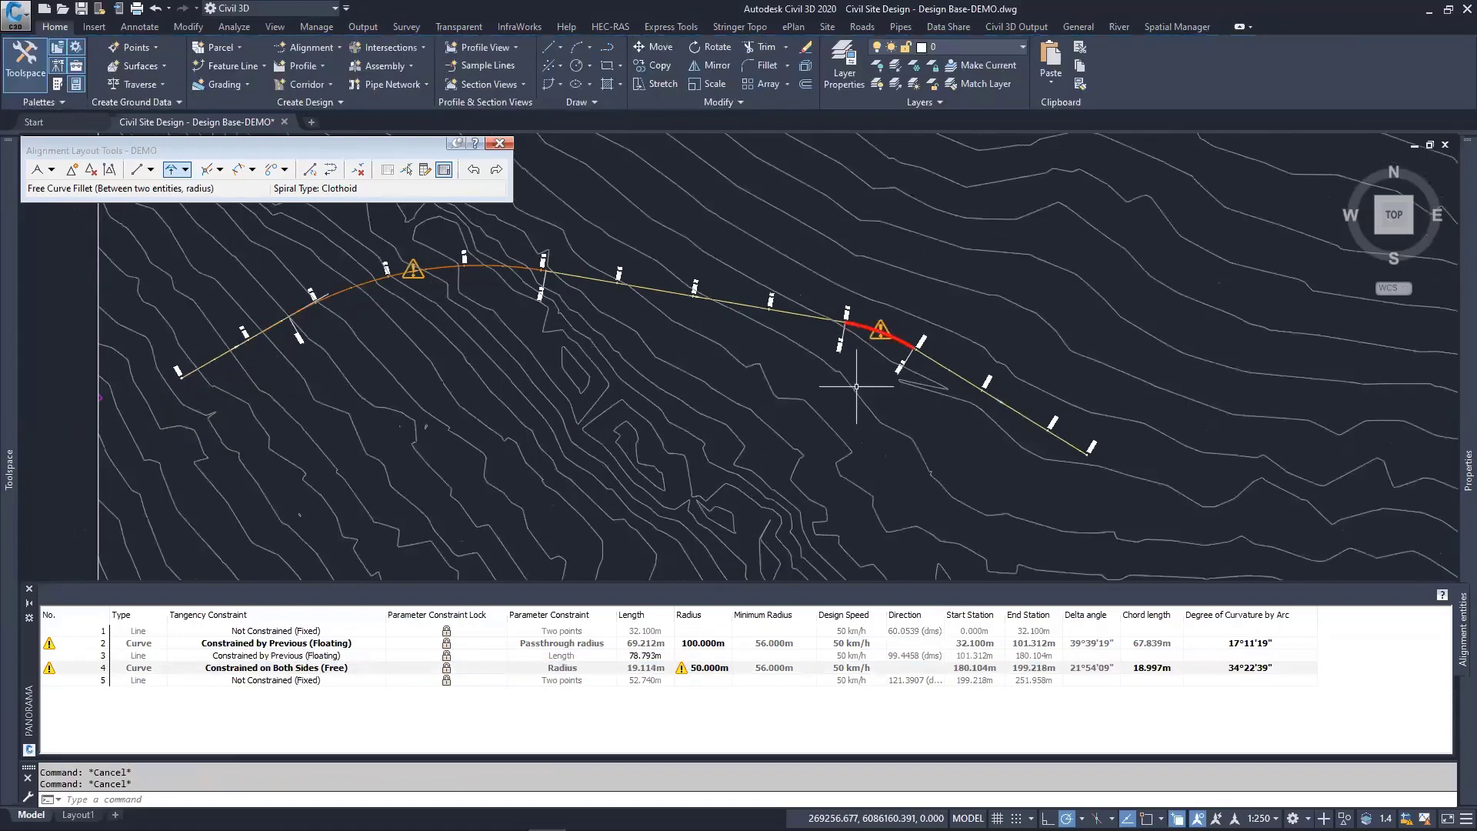
left_click(699, 674)
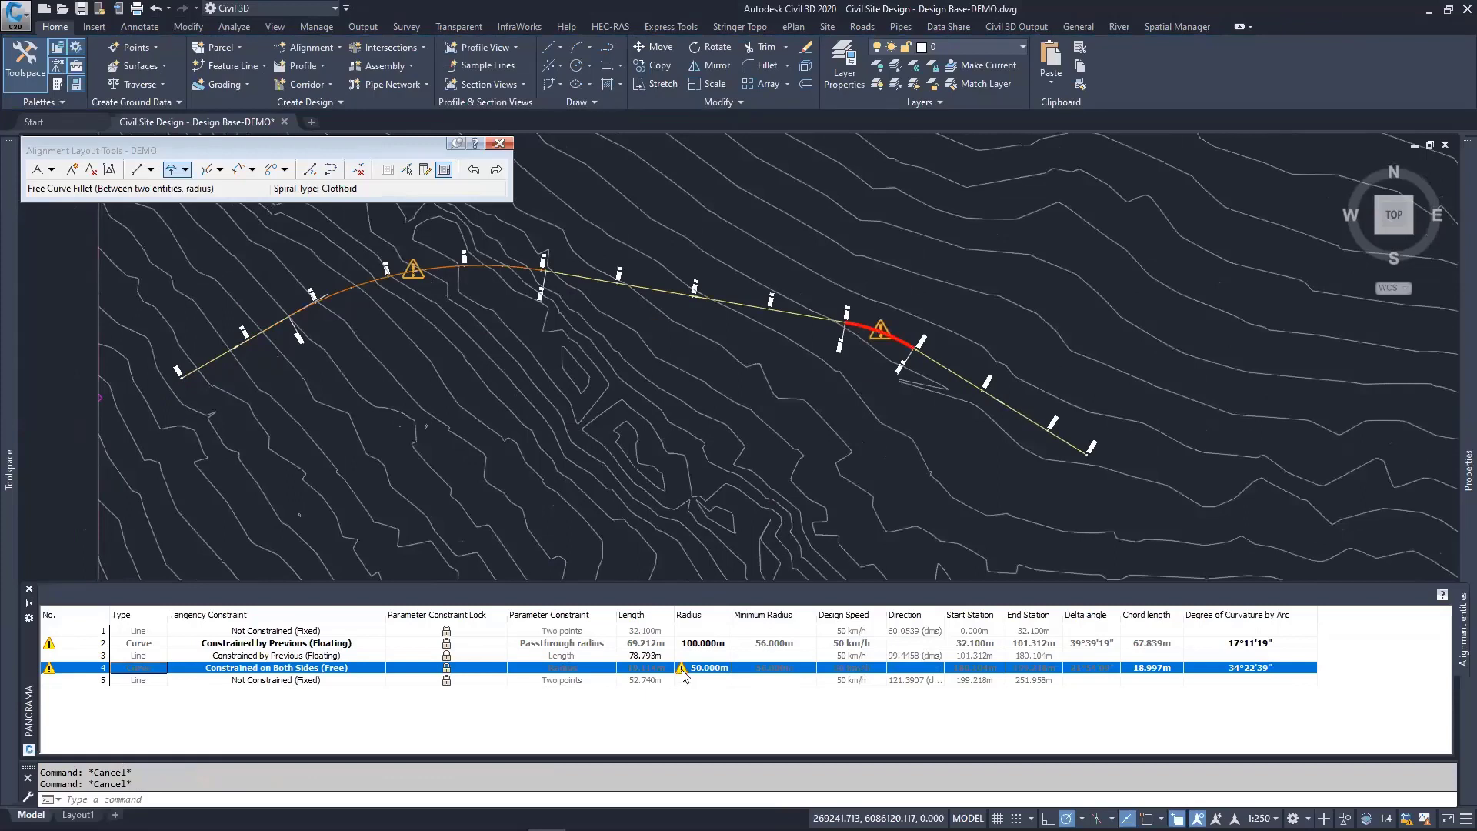
mouse_move(50, 670)
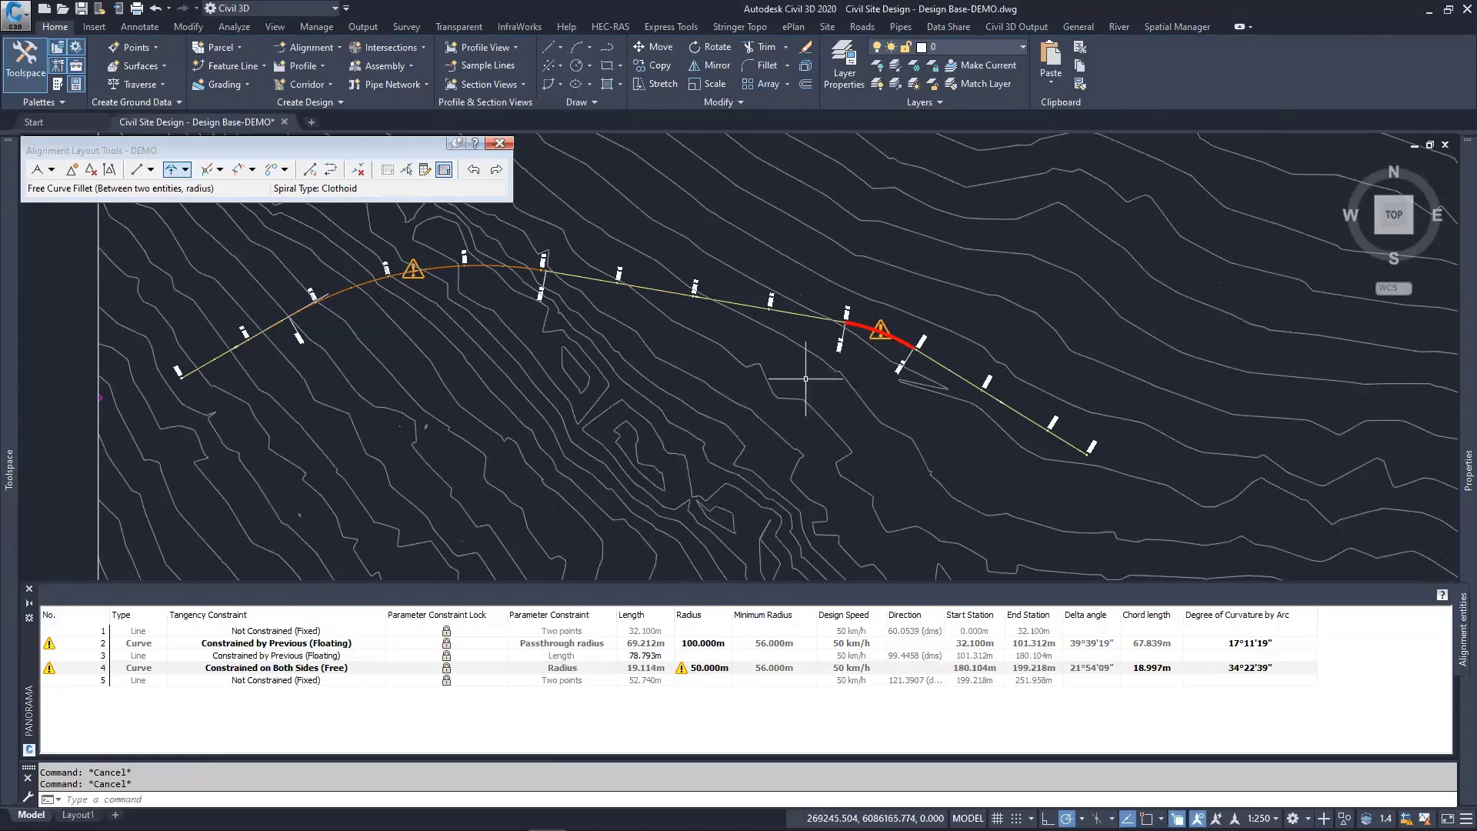
Step: Look up the 50 km/h minimum radius in the alignment's AUSTROADS 2010 Urban Roads Desirable design criteria table, leaving the criteria unsaved
left_click(800, 346)
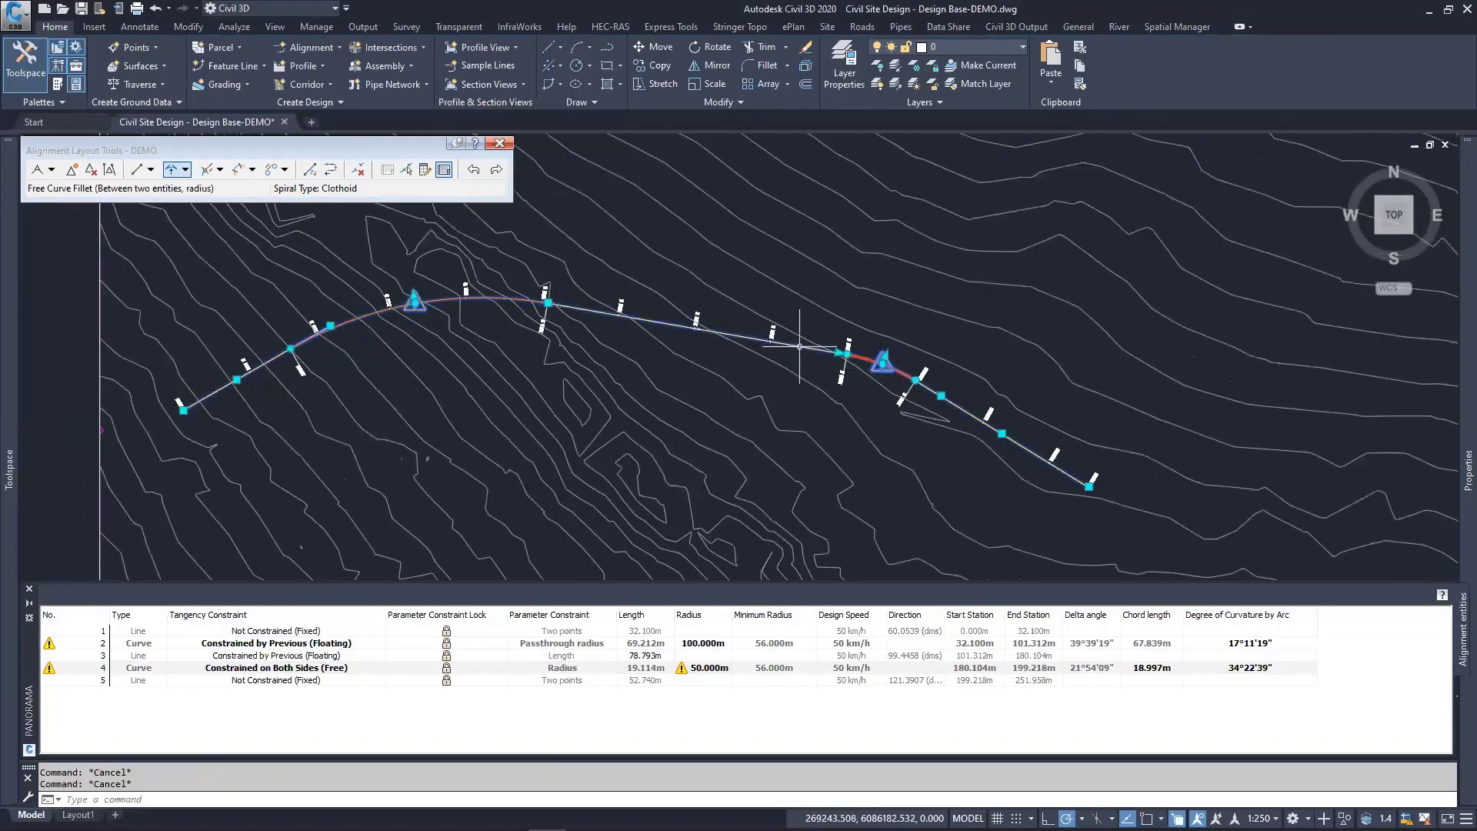
left_click(388, 56)
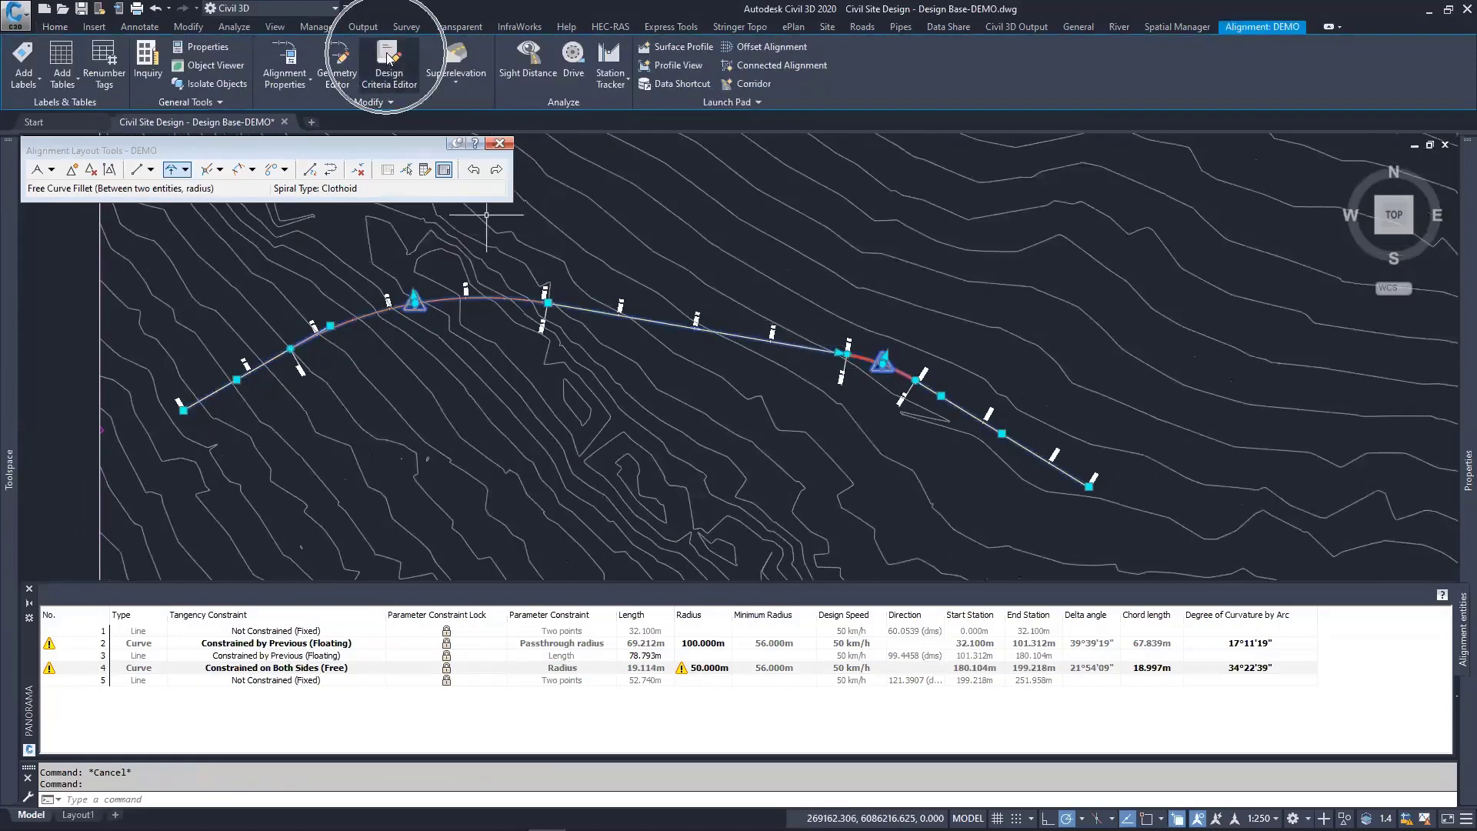
left_click(388, 56)
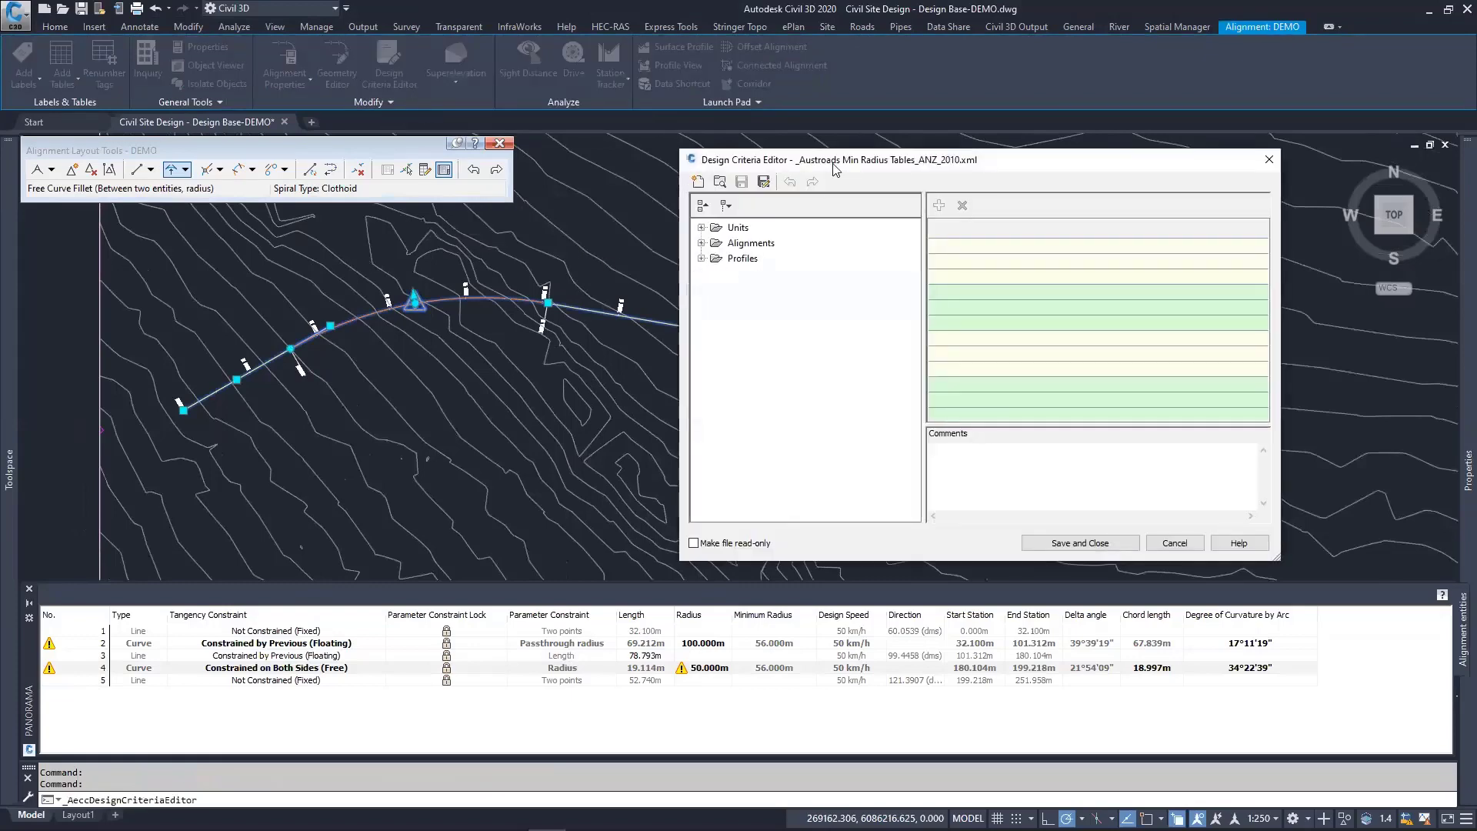
left_click_drag(835, 163, 908, 162)
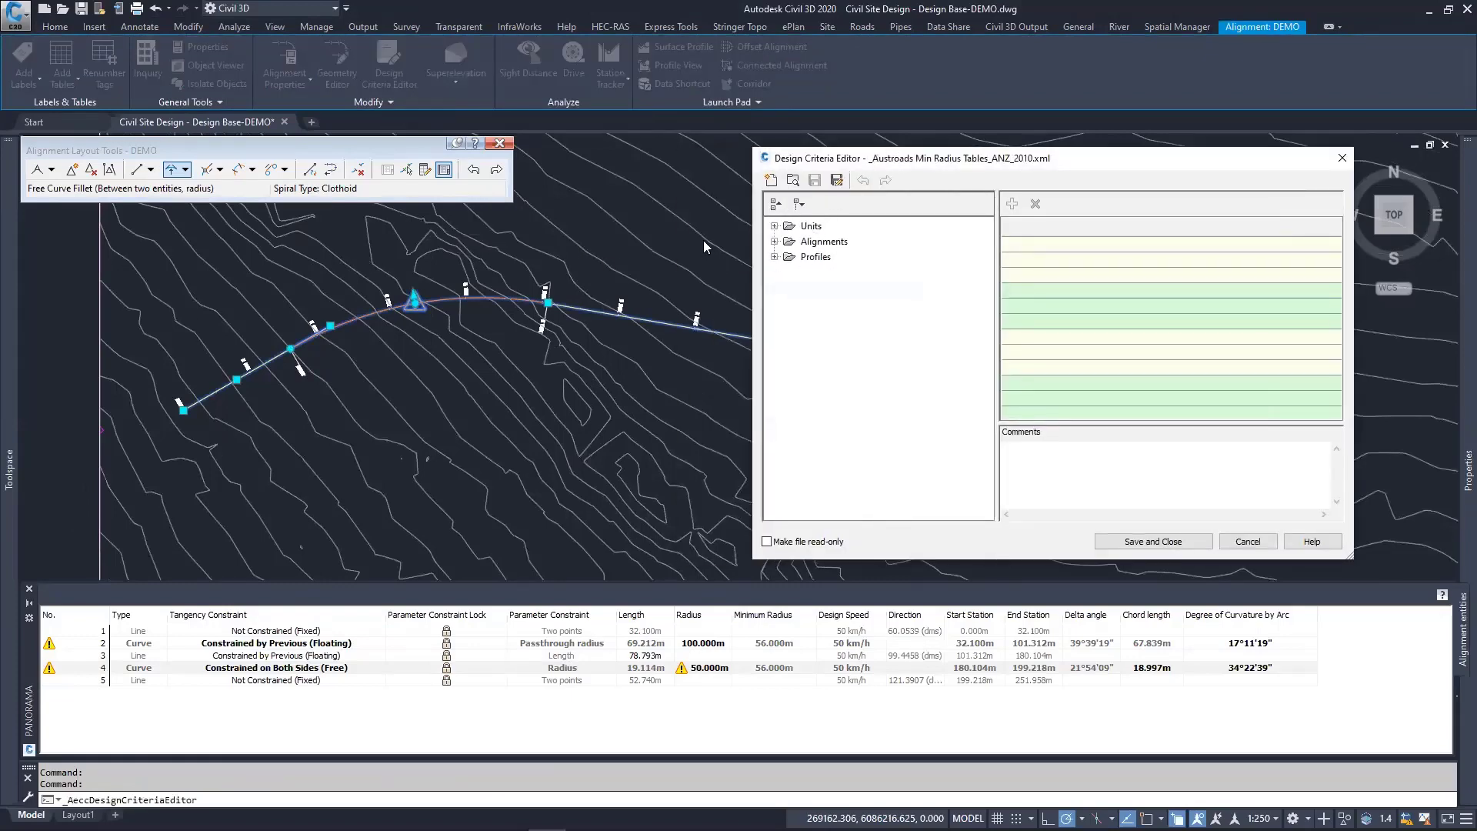
left_click(775, 241)
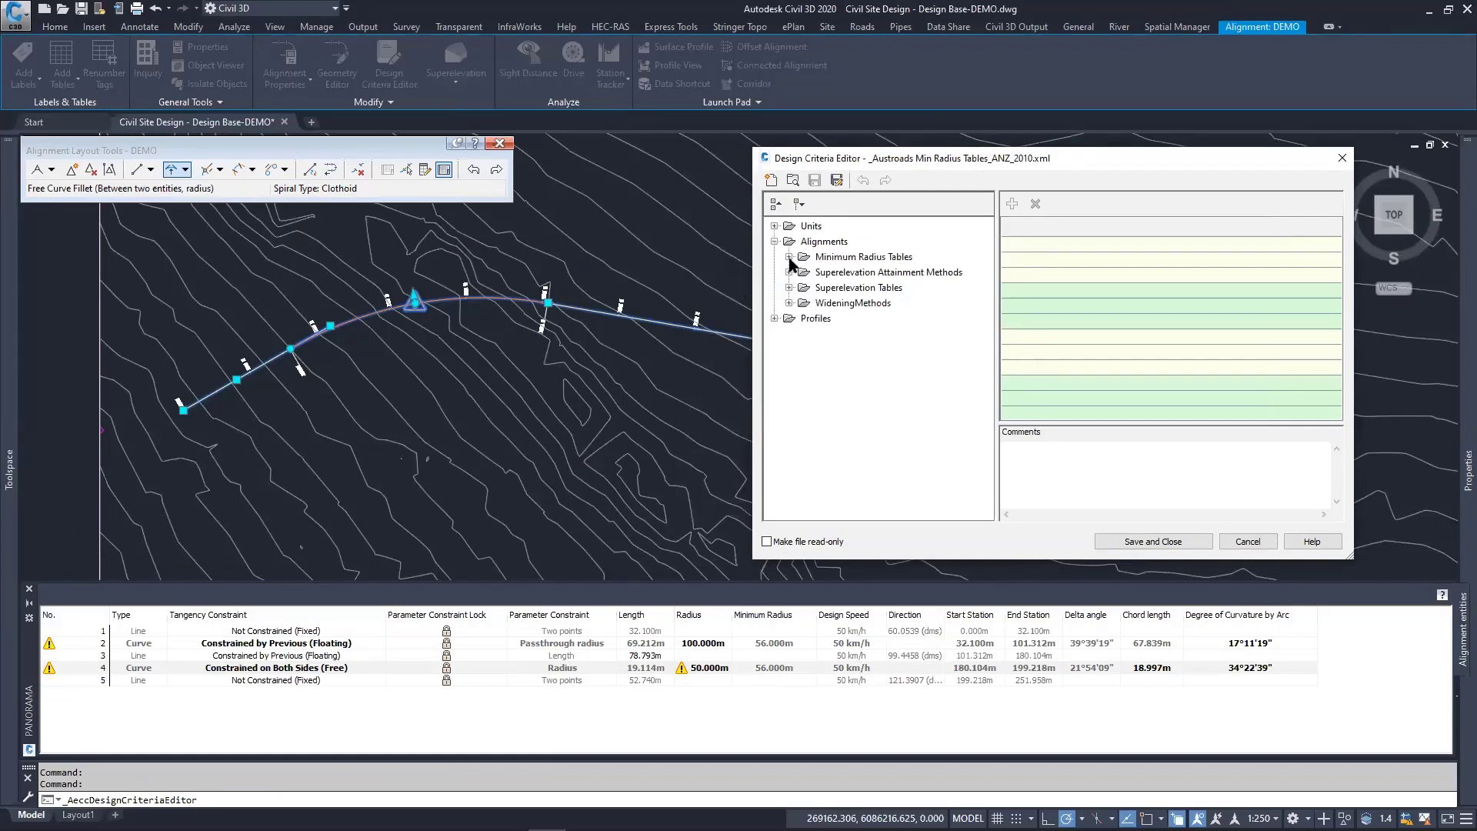
left_click(789, 257)
left_click(882, 271)
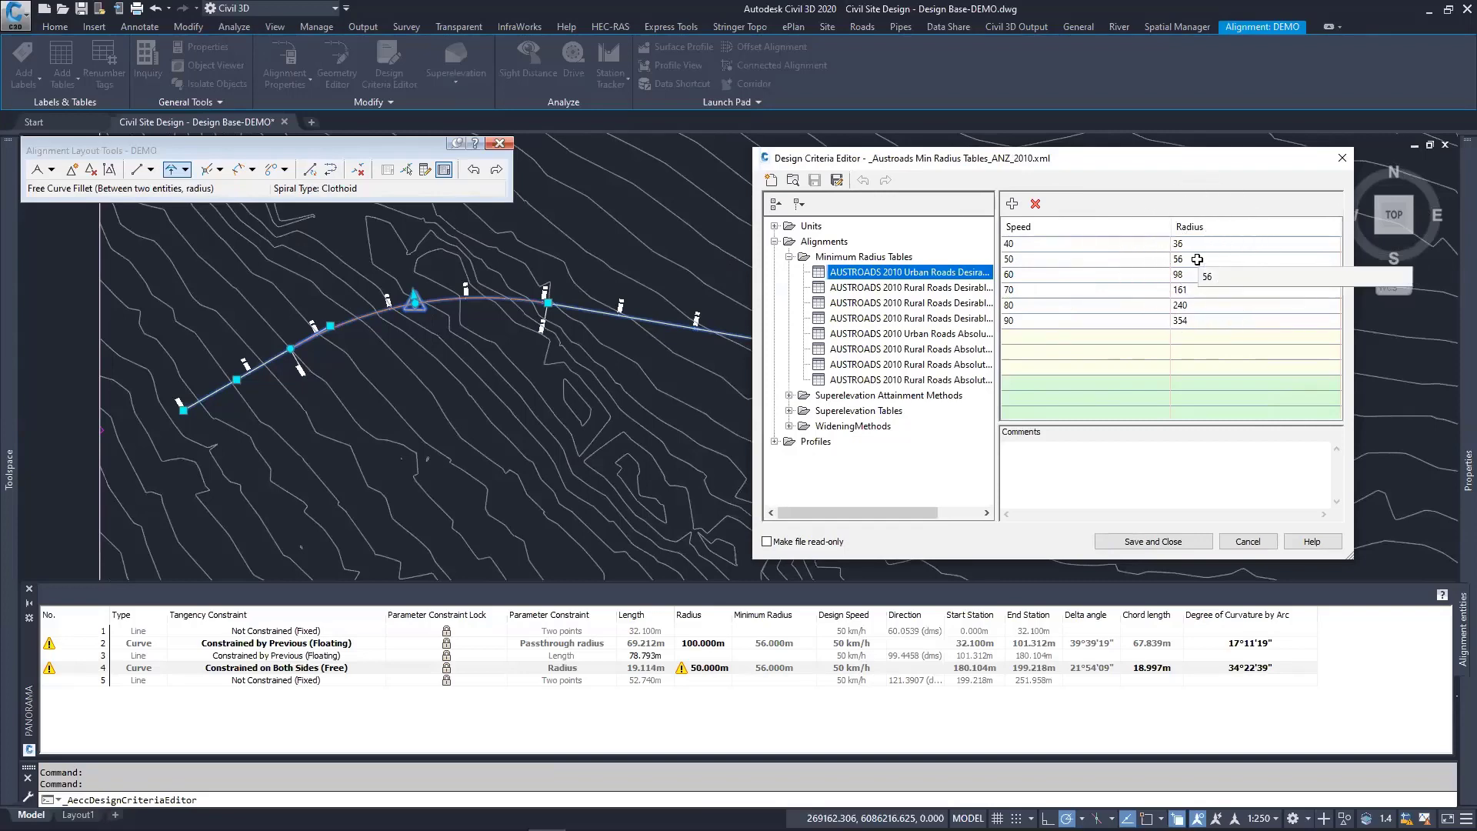
left_click(1245, 540)
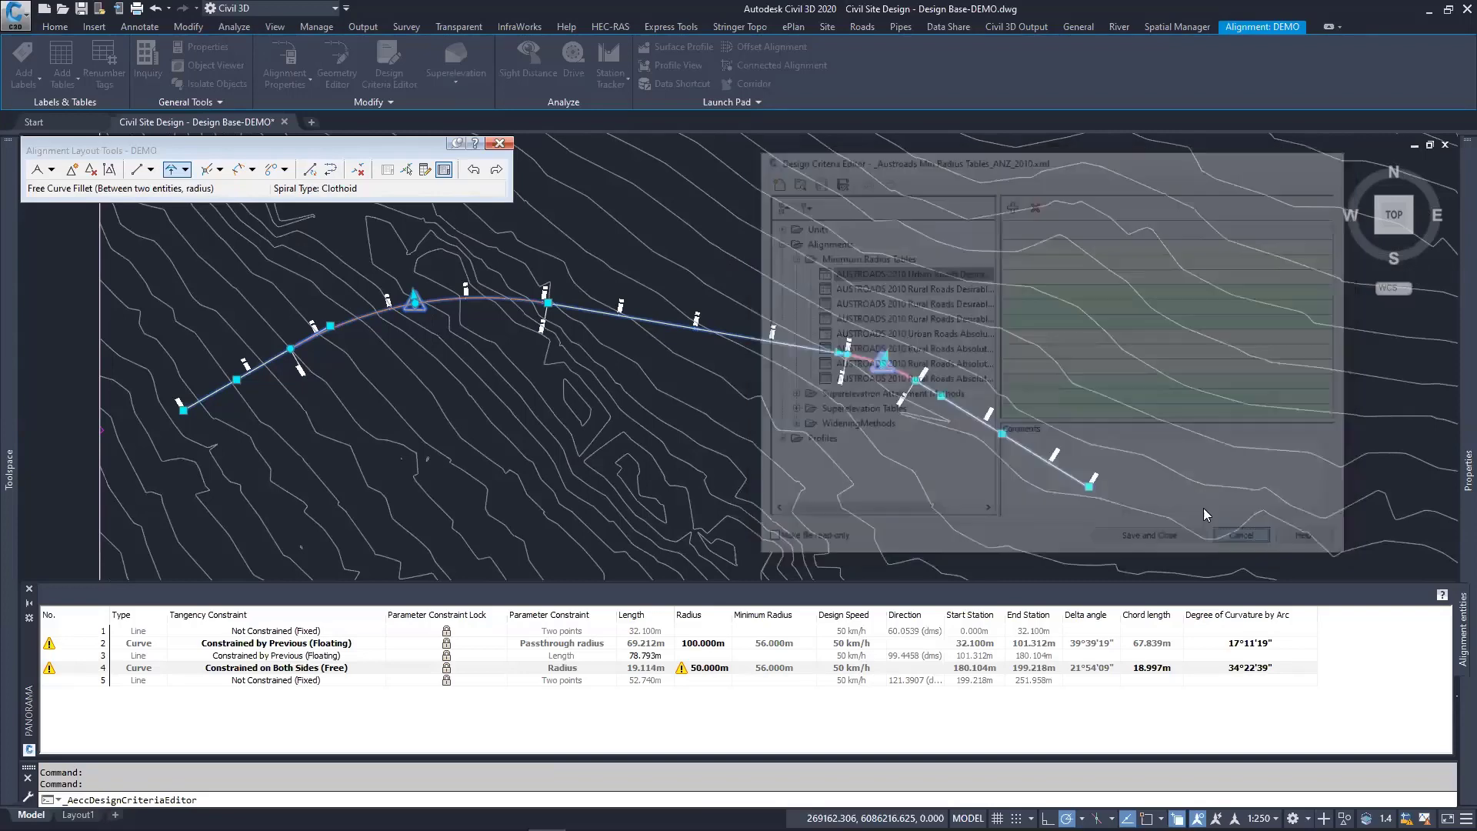
left_click(704, 667)
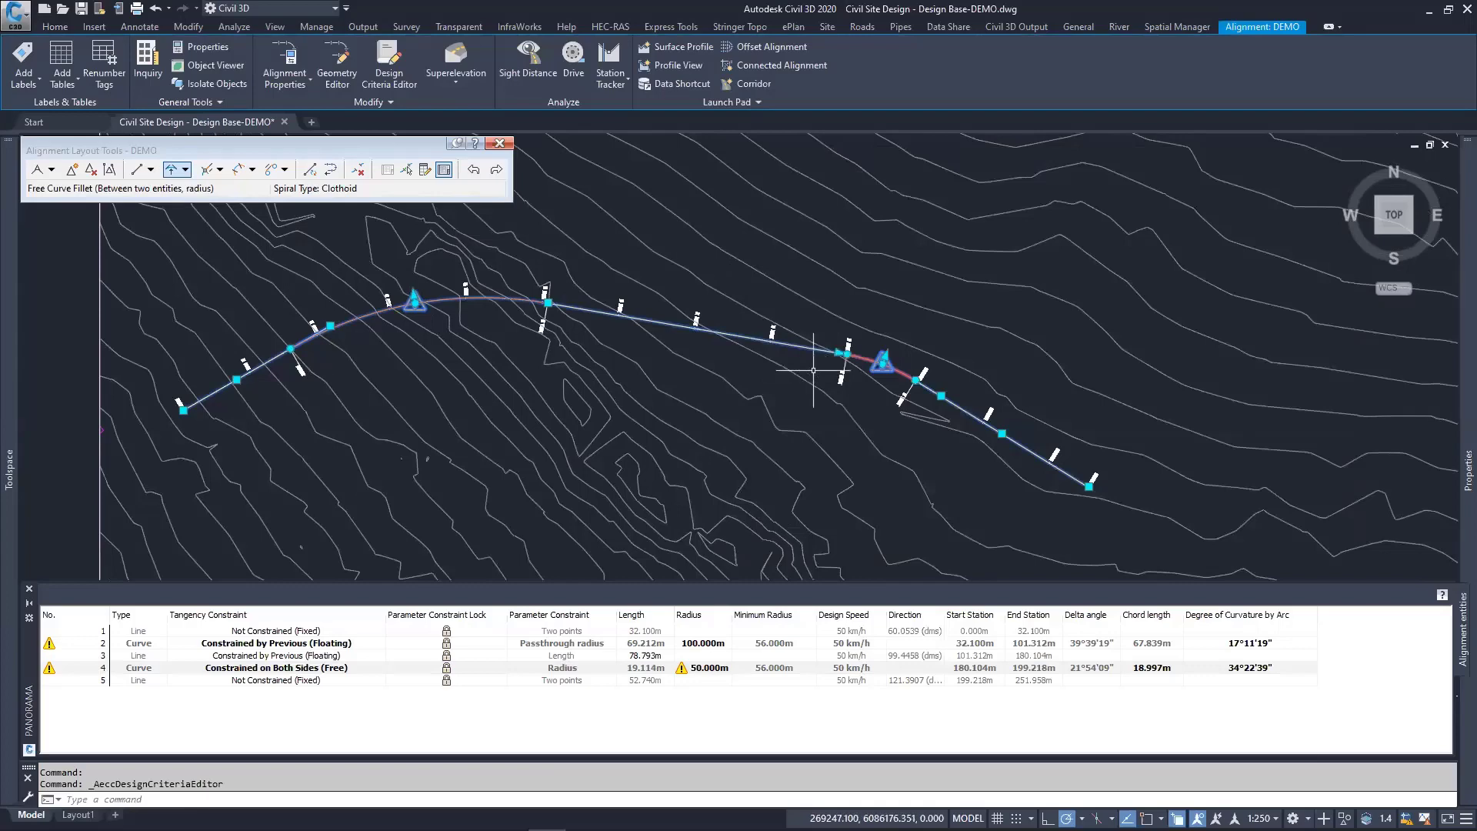
middle_click_drag(732, 346, 817, 357)
key("Escape")
key("Escape")
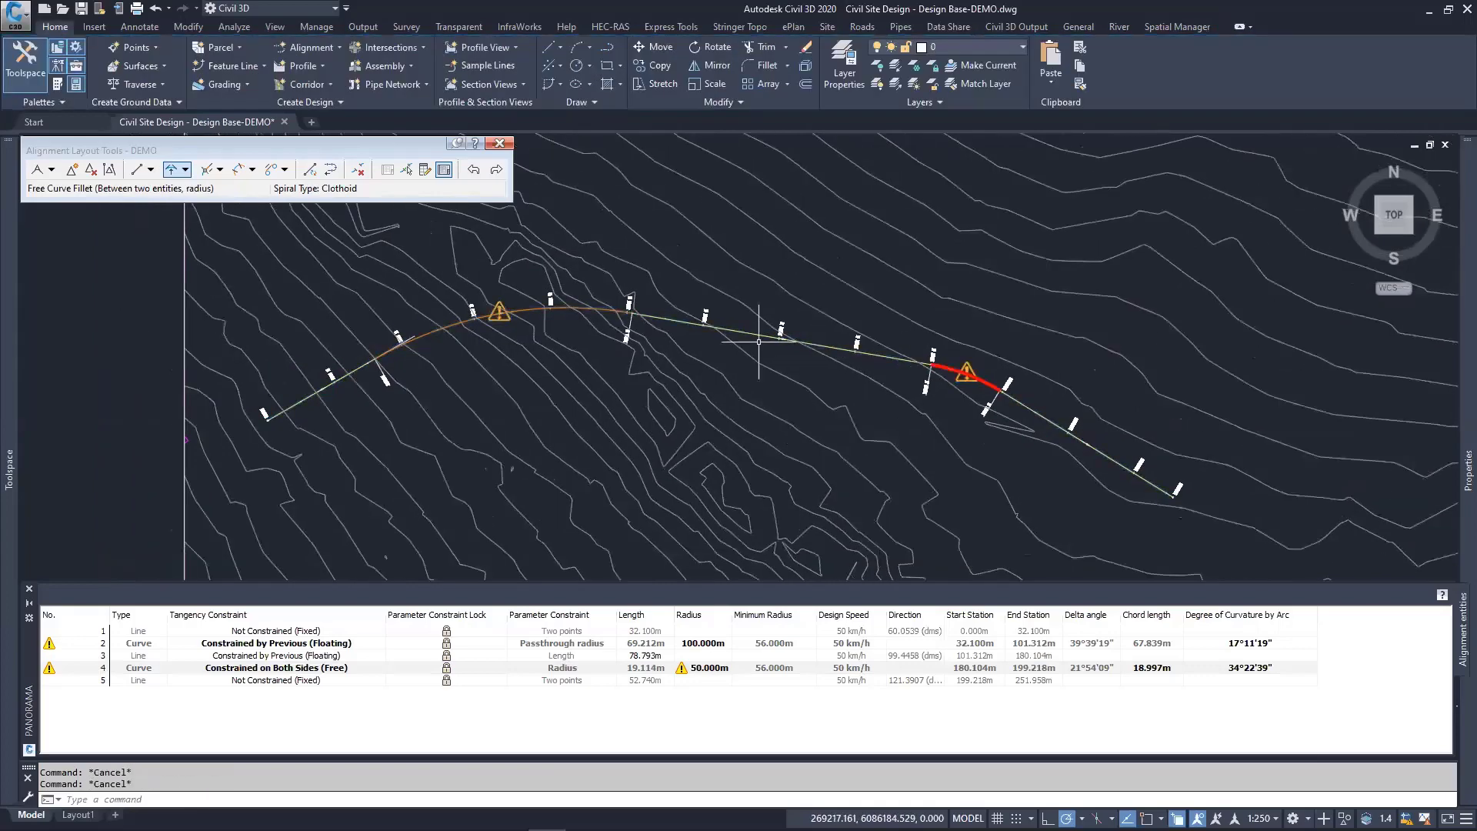
Step: Delete the free curve sub-entity between the floating line and the separate fixed line
middle_click_drag(612, 350, 727, 321)
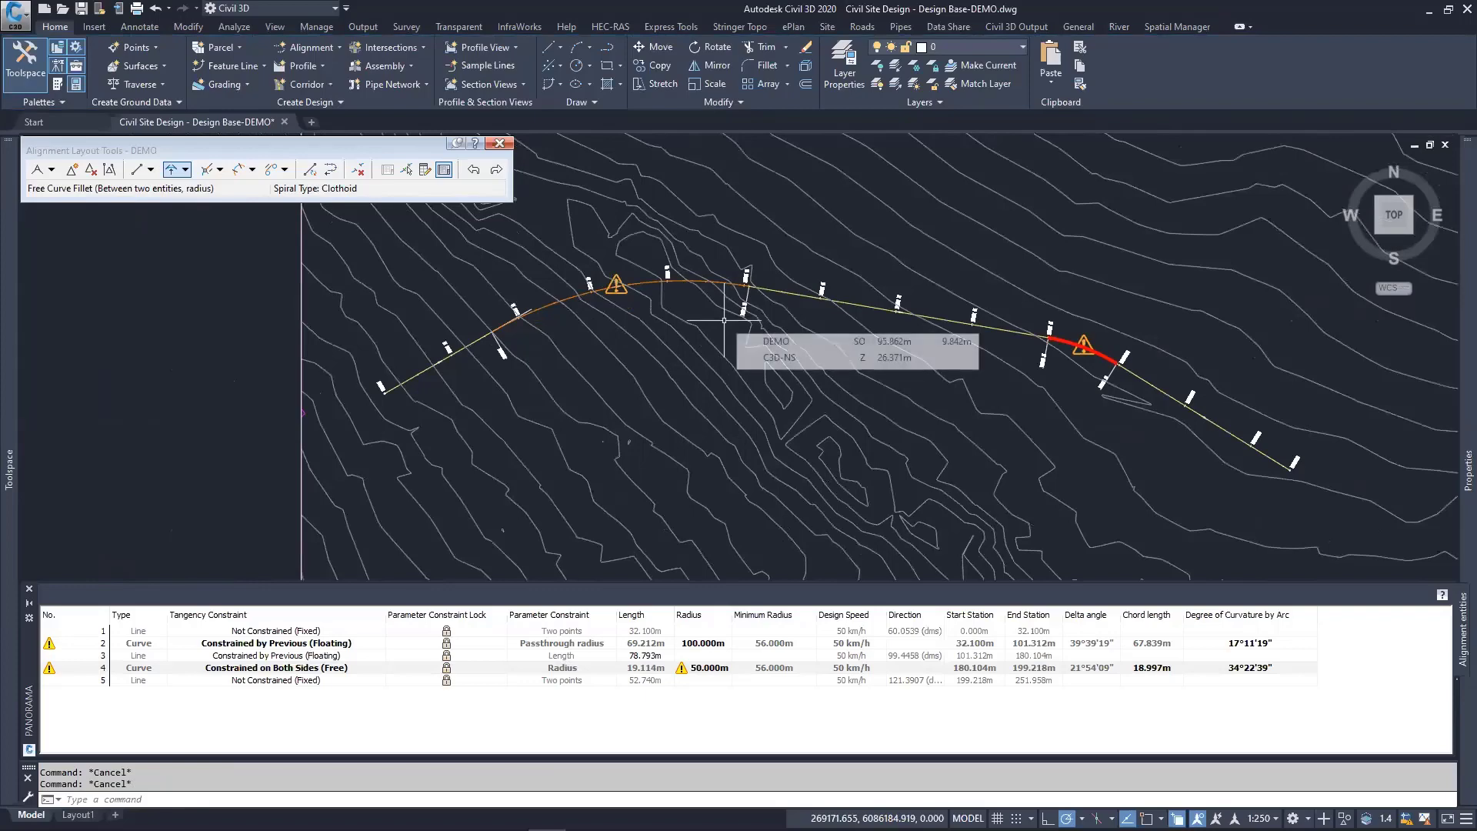
middle_click_drag(827, 345, 748, 323)
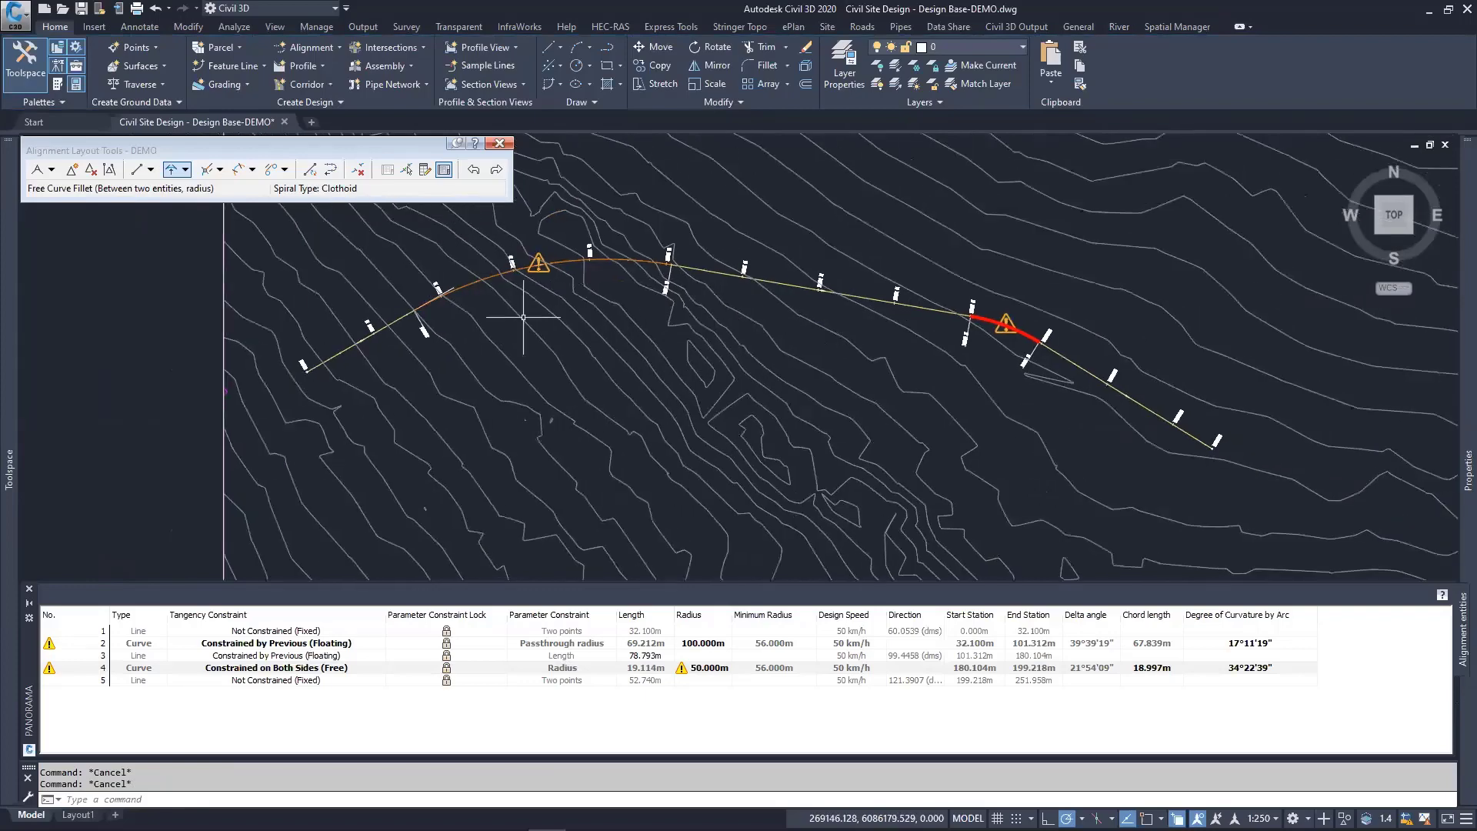
left_click(358, 170)
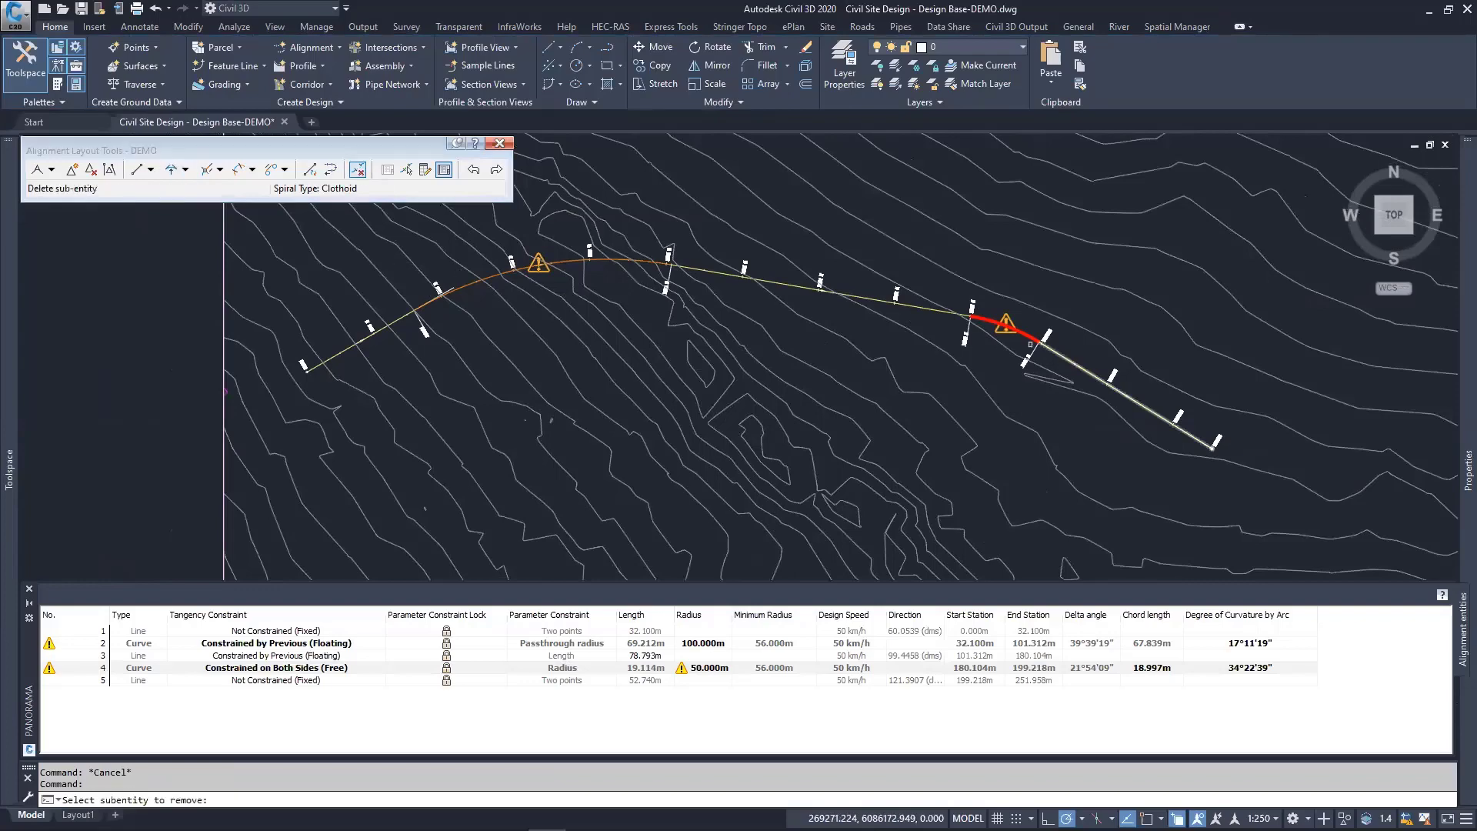
left_click(1022, 331)
middle_click_drag(1037, 275, 966, 296)
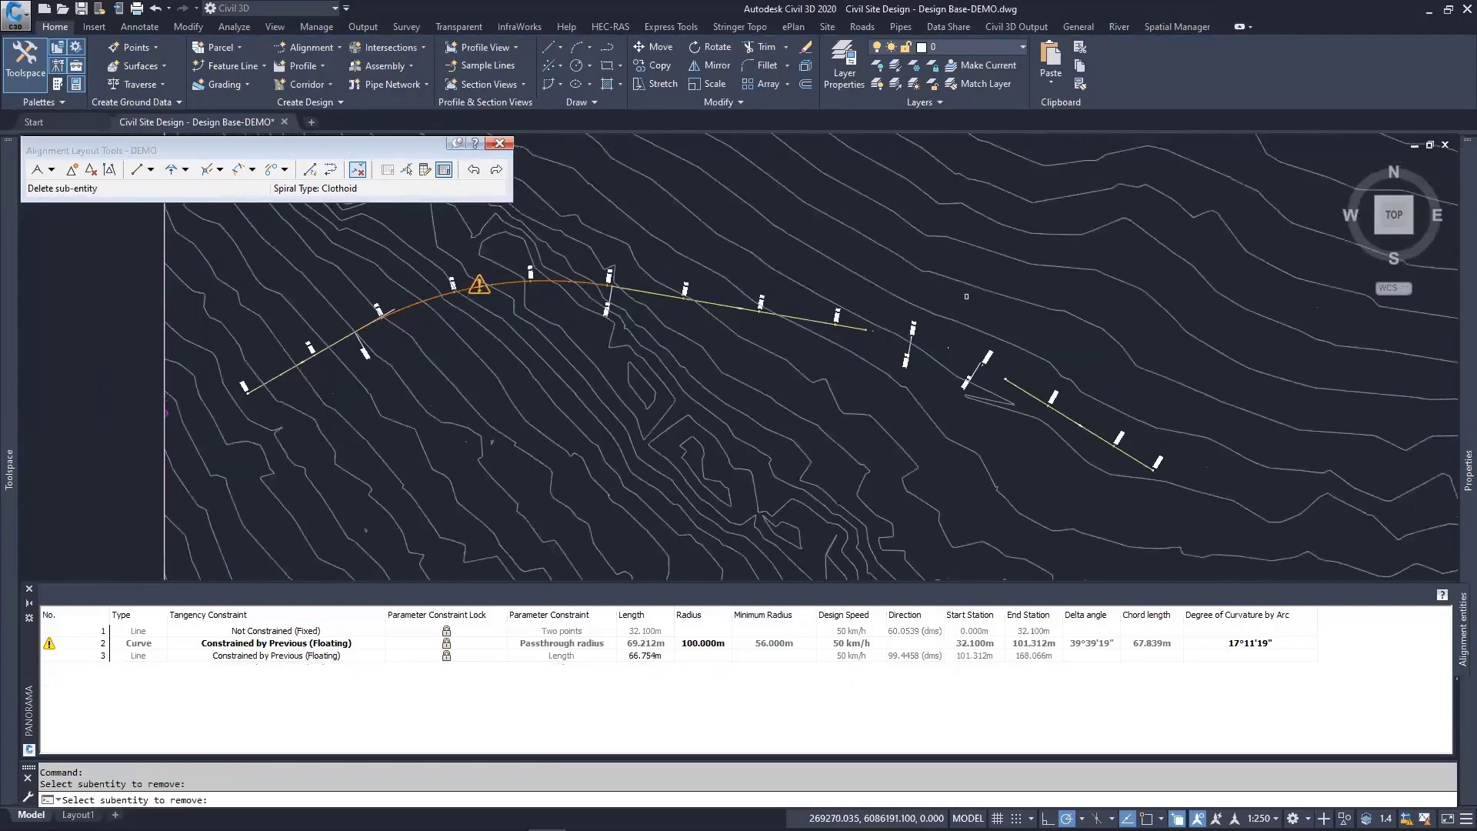
key("Escape")
middle_click_drag(846, 320, 877, 287)
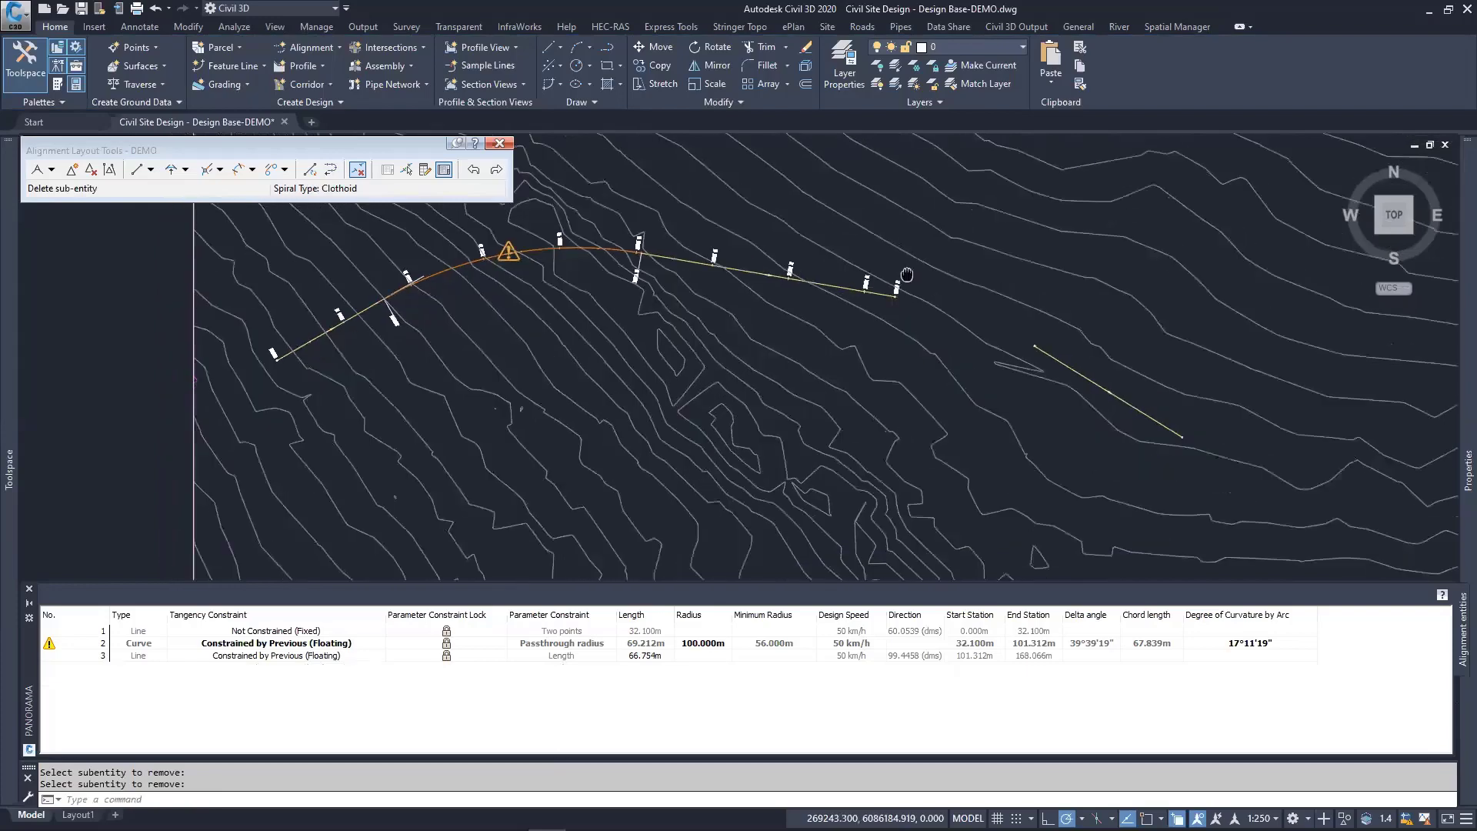
key("Escape")
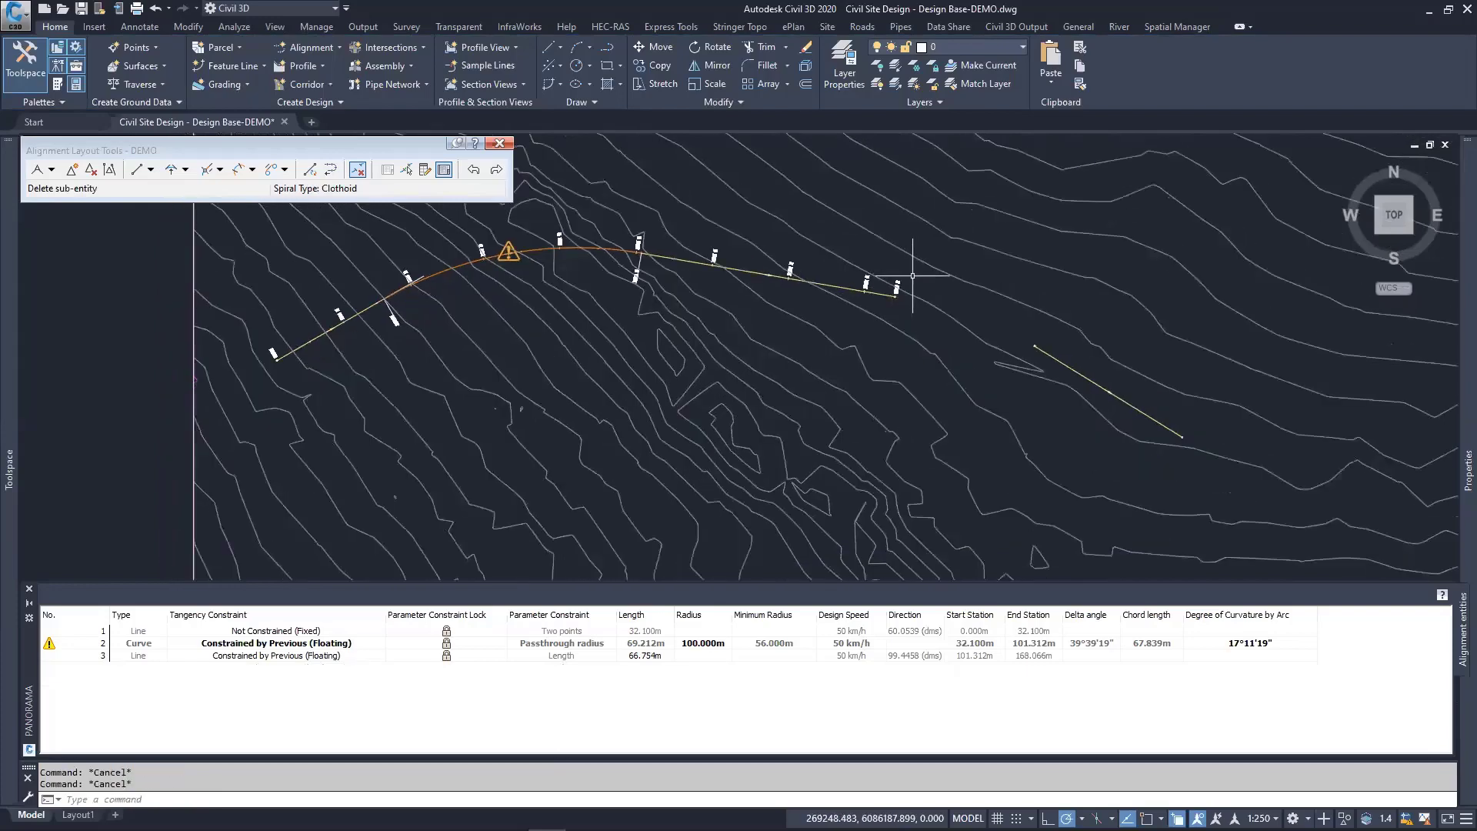
Step: Connect the floating line and the separate fixed line with a free incurve clothoid spiral 25 m long
left_click(285, 170)
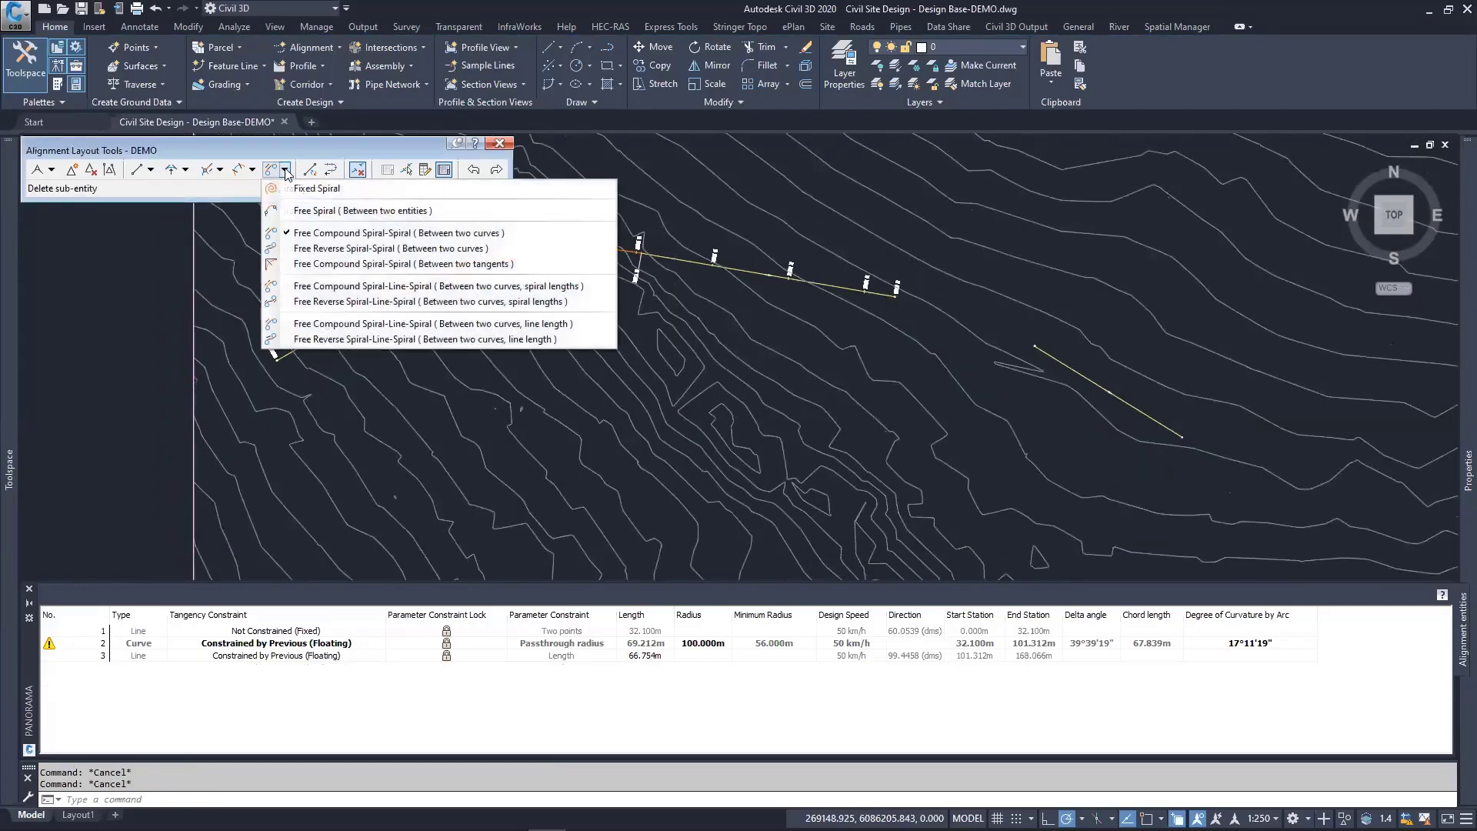
left_click(343, 212)
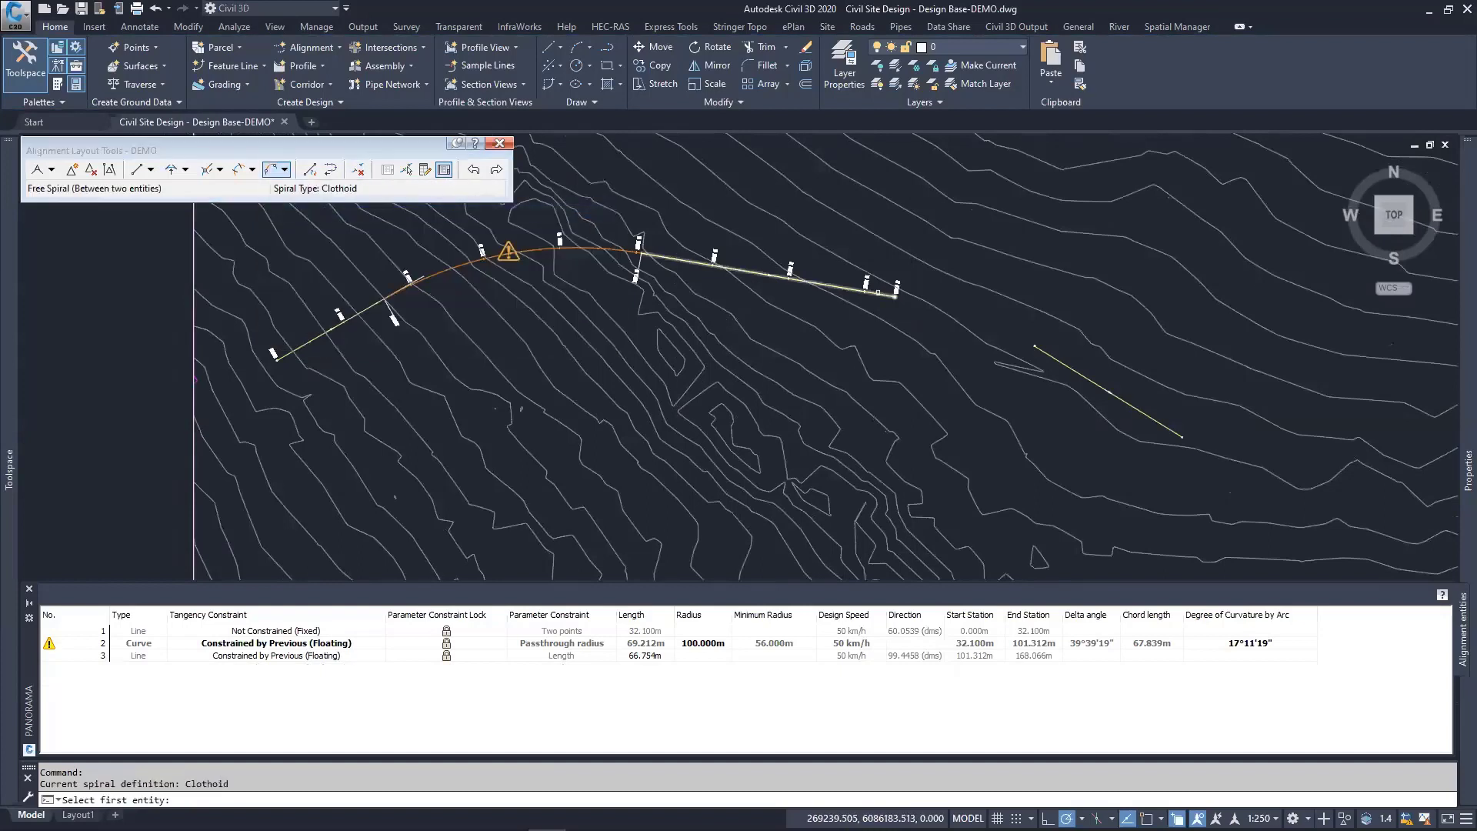
left_click(878, 293)
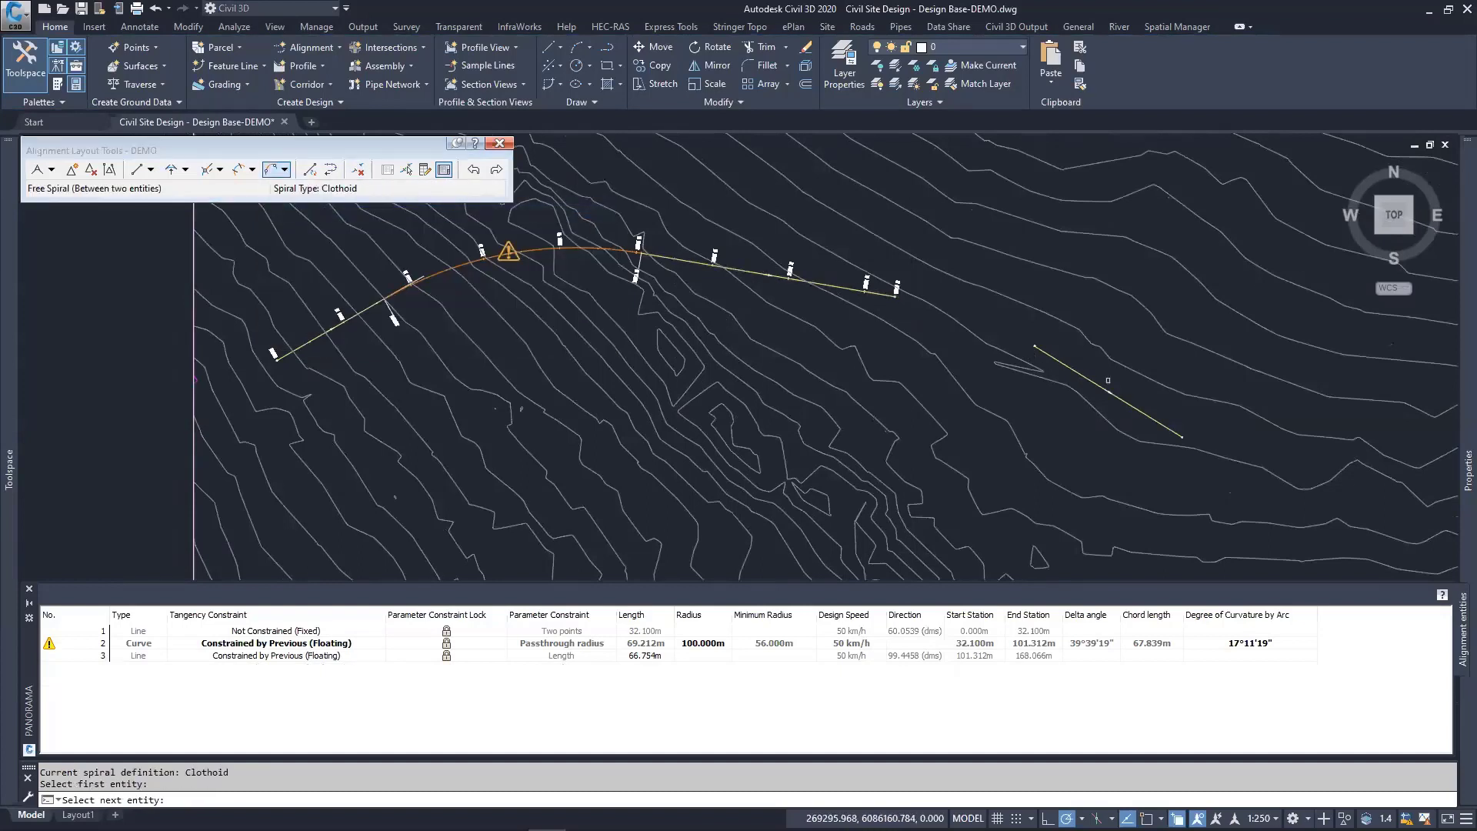
left_click(1082, 376)
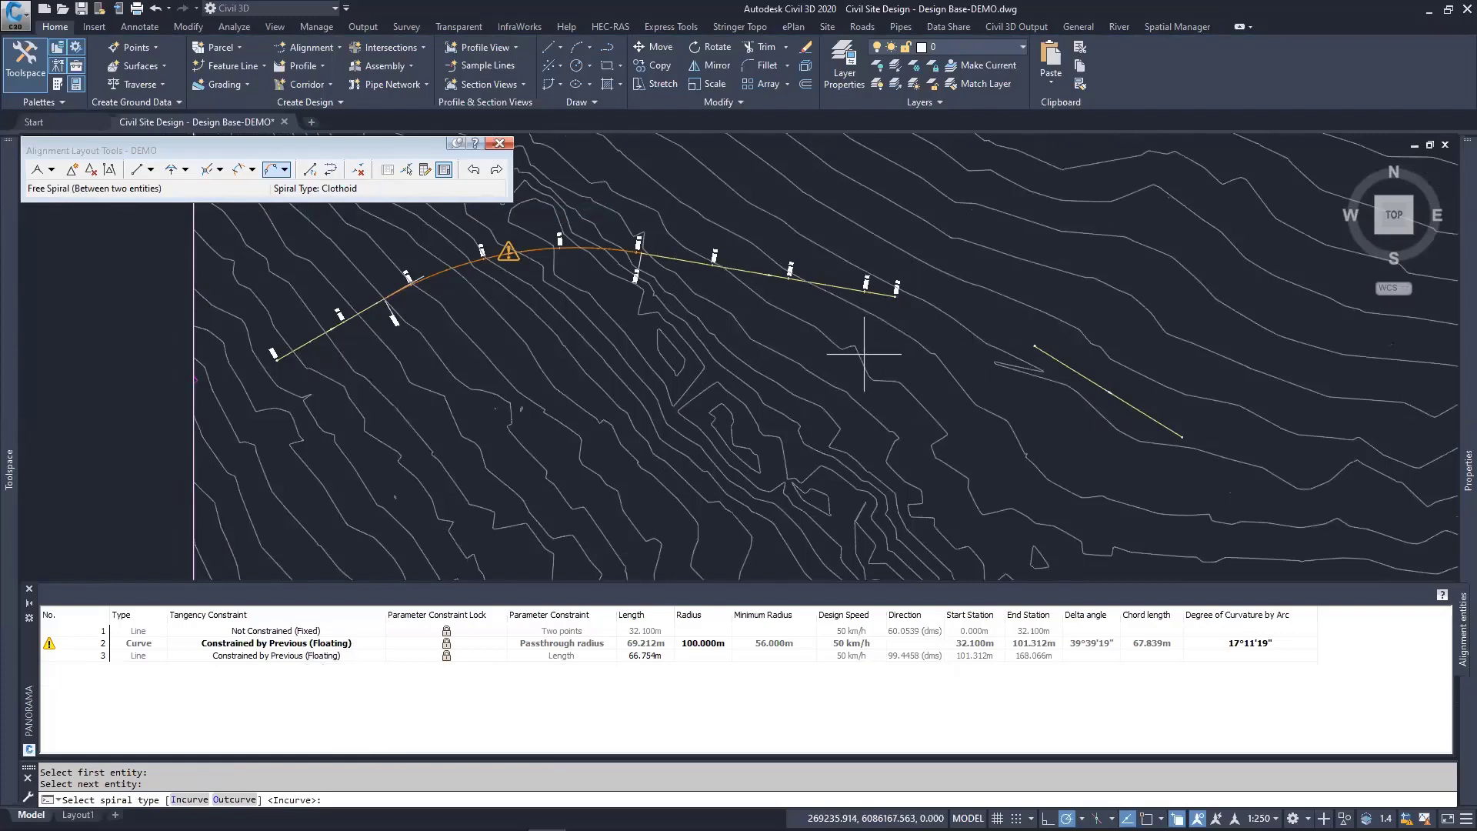
key("Return")
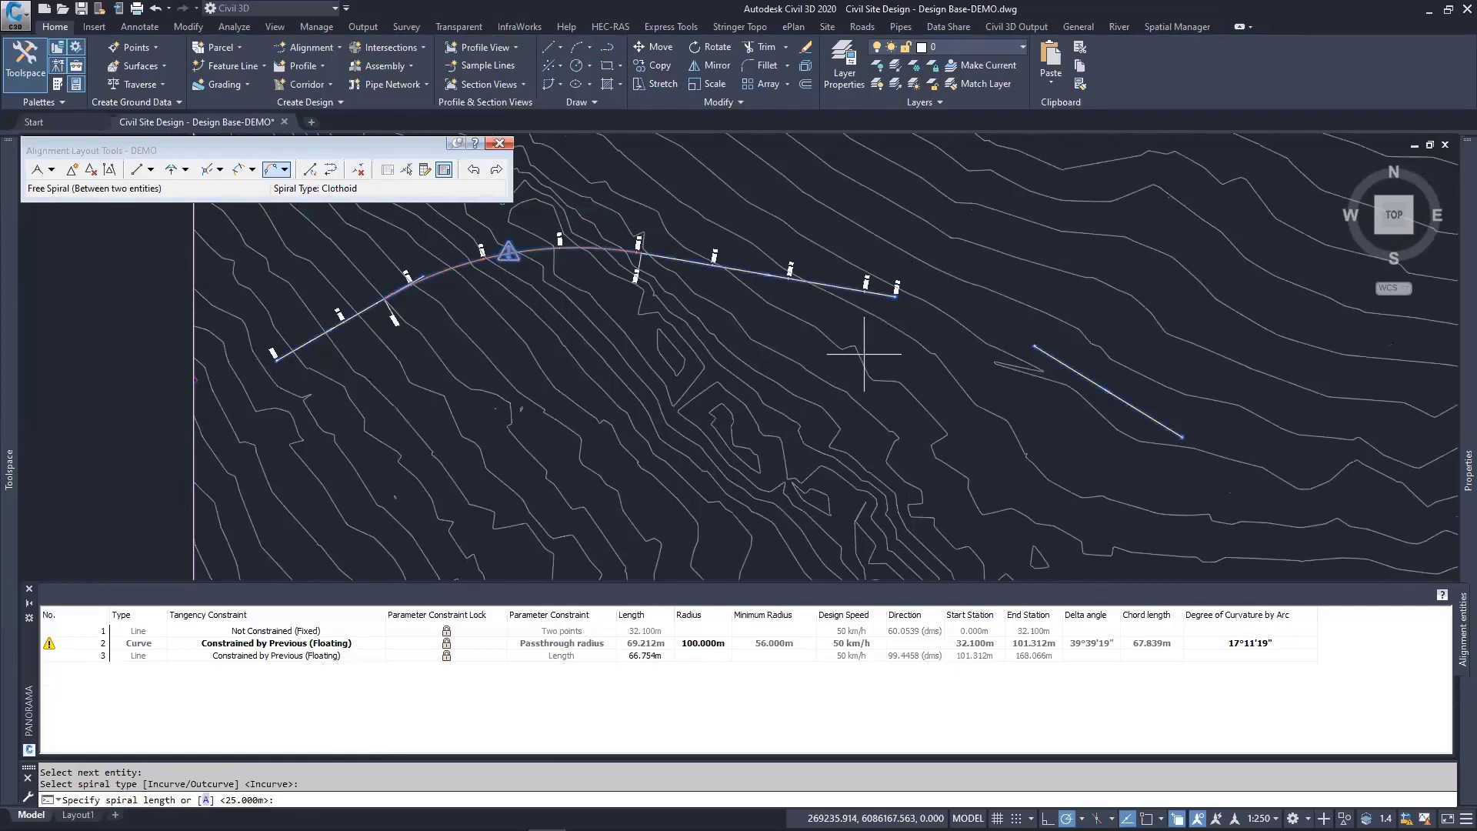
key("Return")
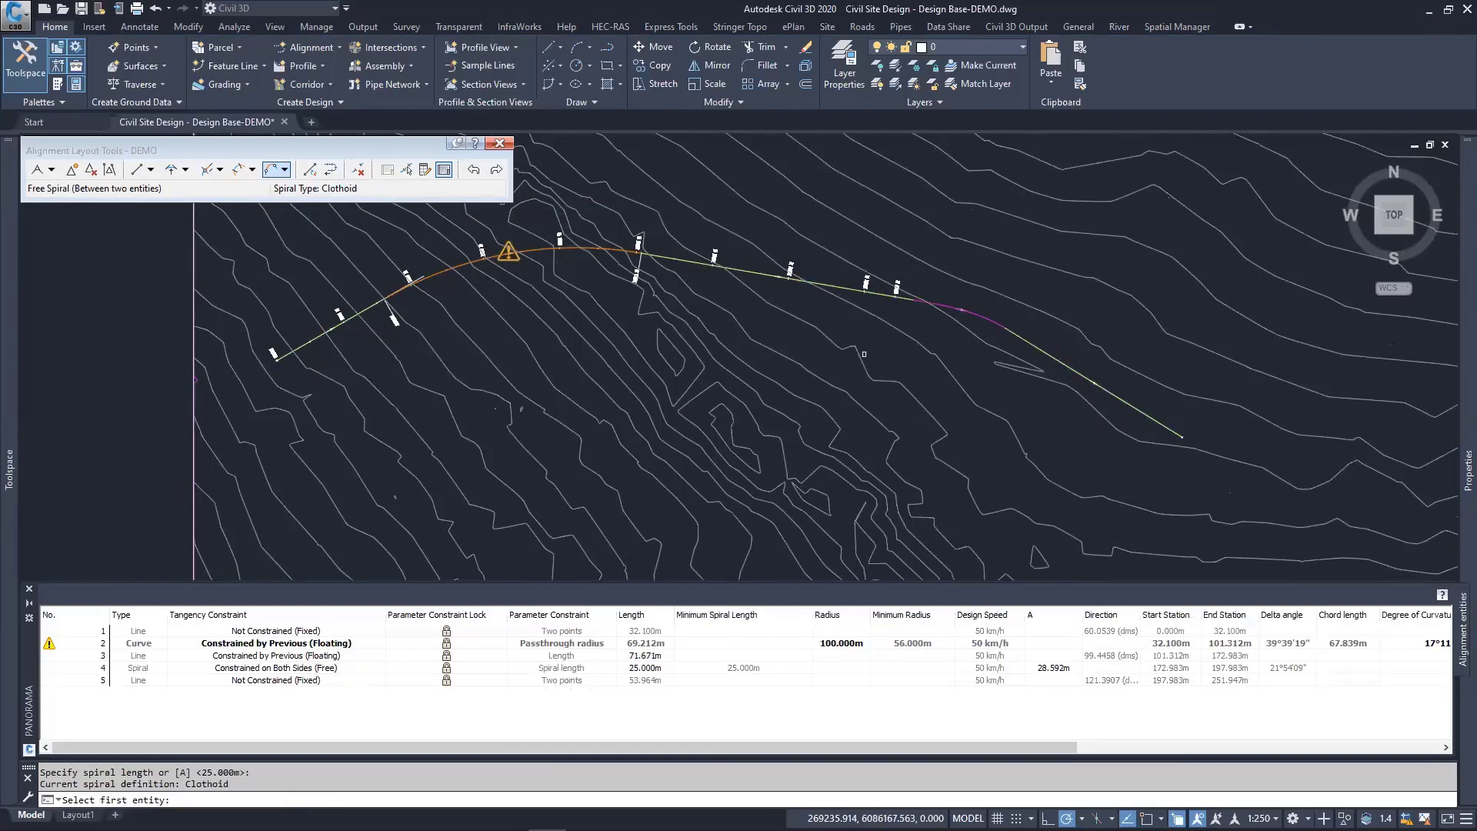
scroll(873, 389, "up", 5)
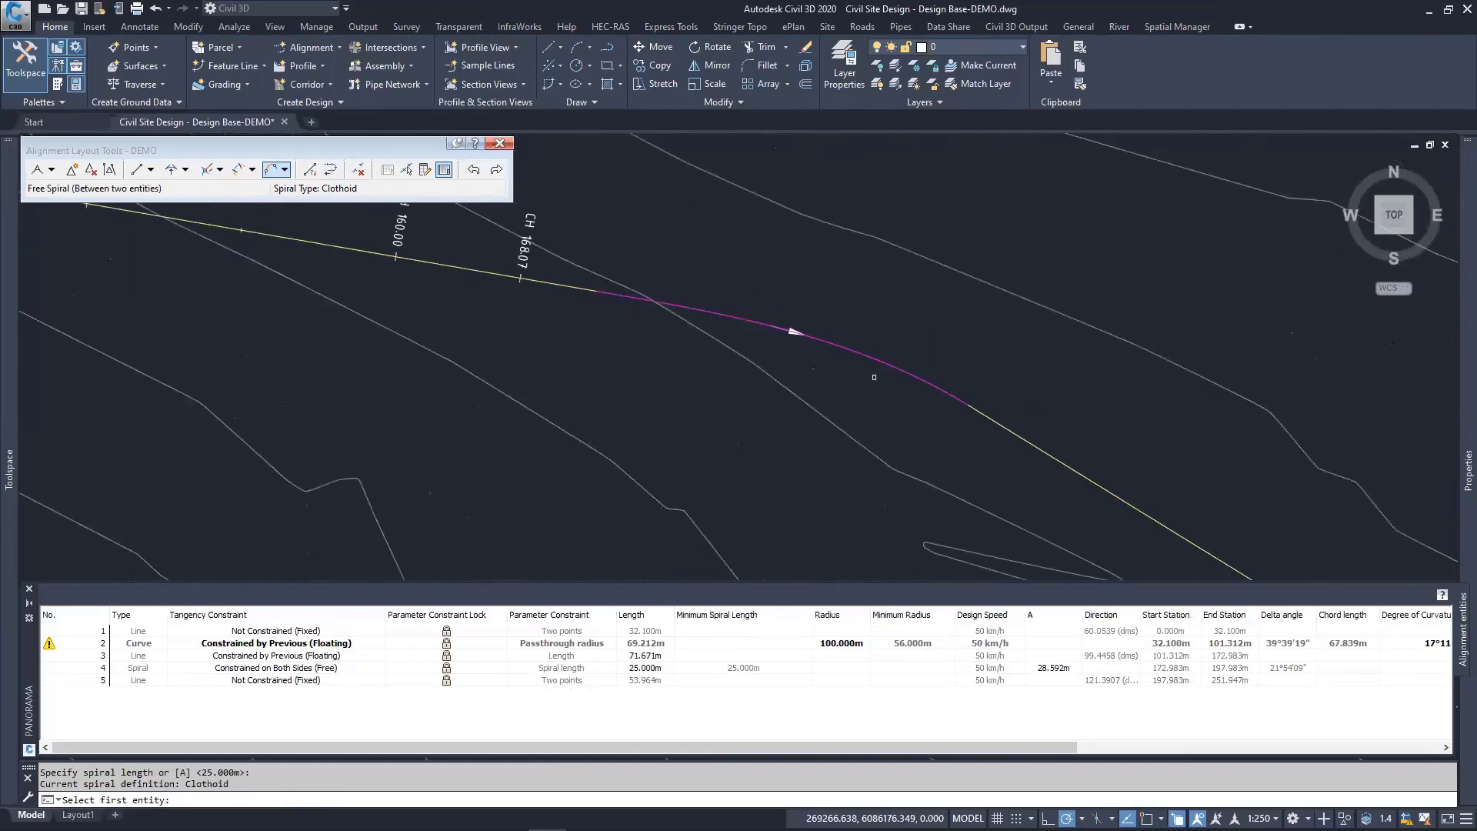
Step: Delete the free spiral sub-entity between the floating line and the separate fixed line
key("Escape")
scroll(868, 392, "down", 5)
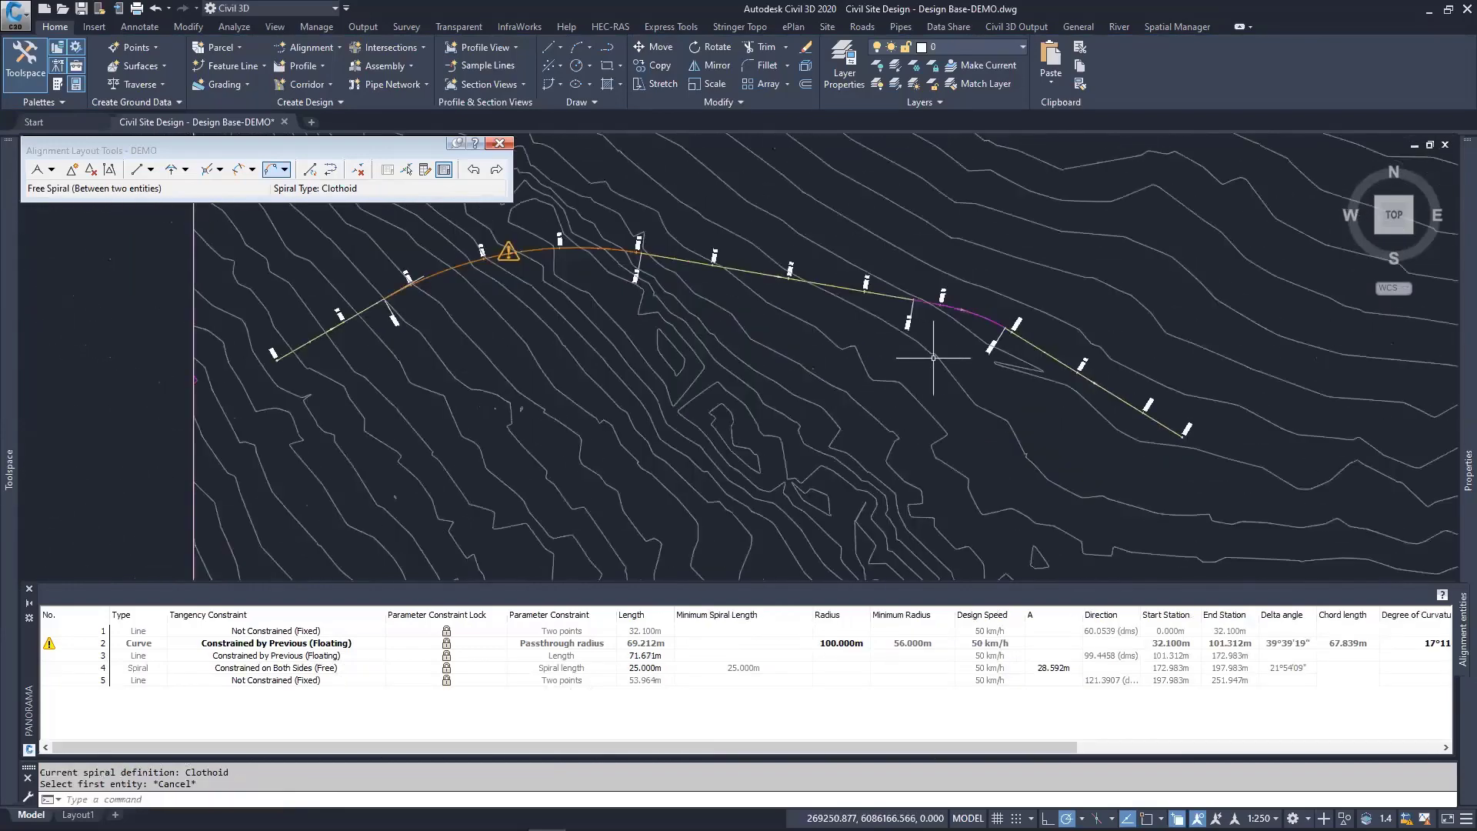
middle_click_drag(933, 358, 875, 360)
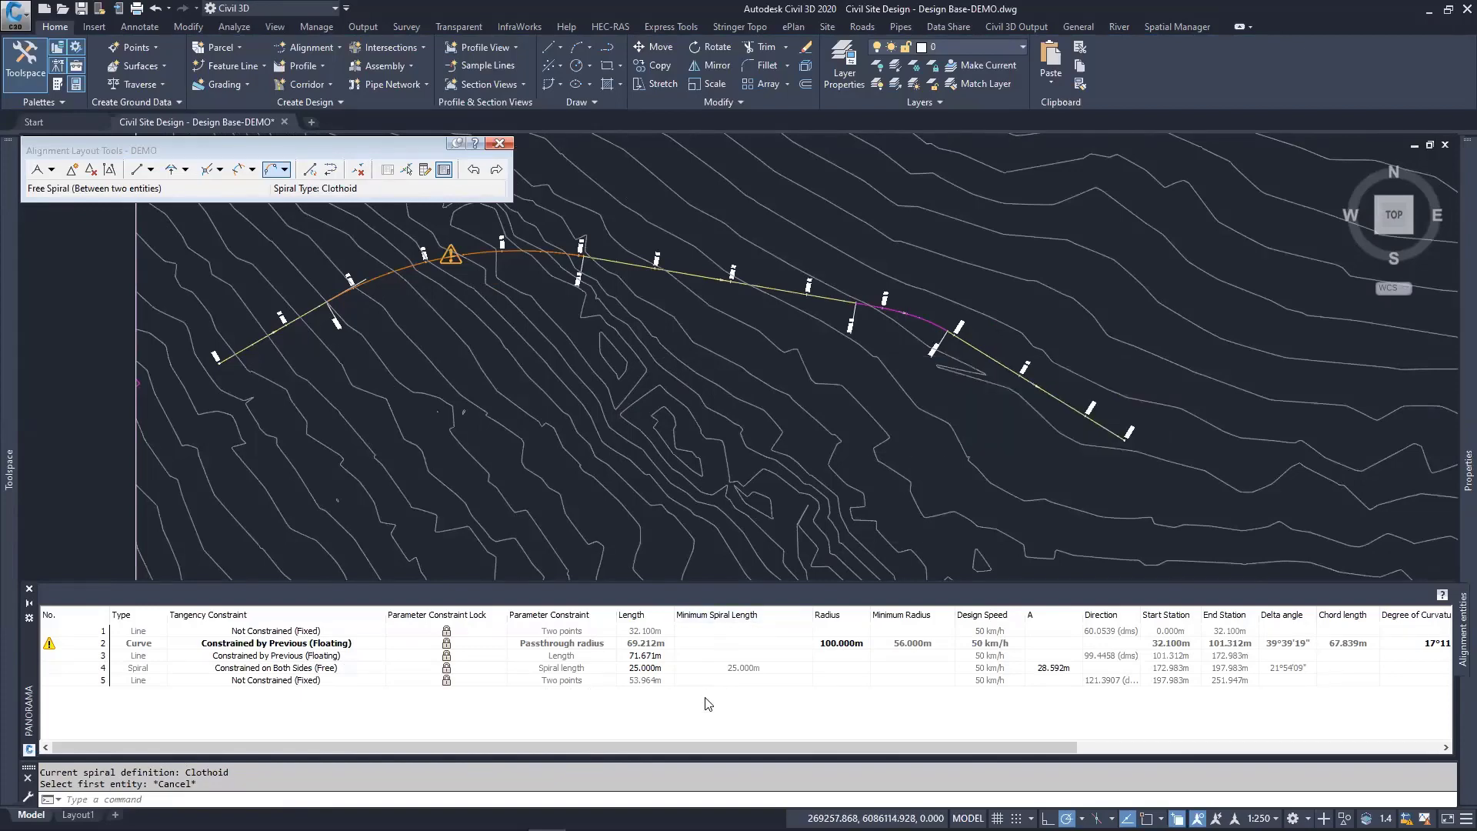
scroll(884, 264, "up", 4)
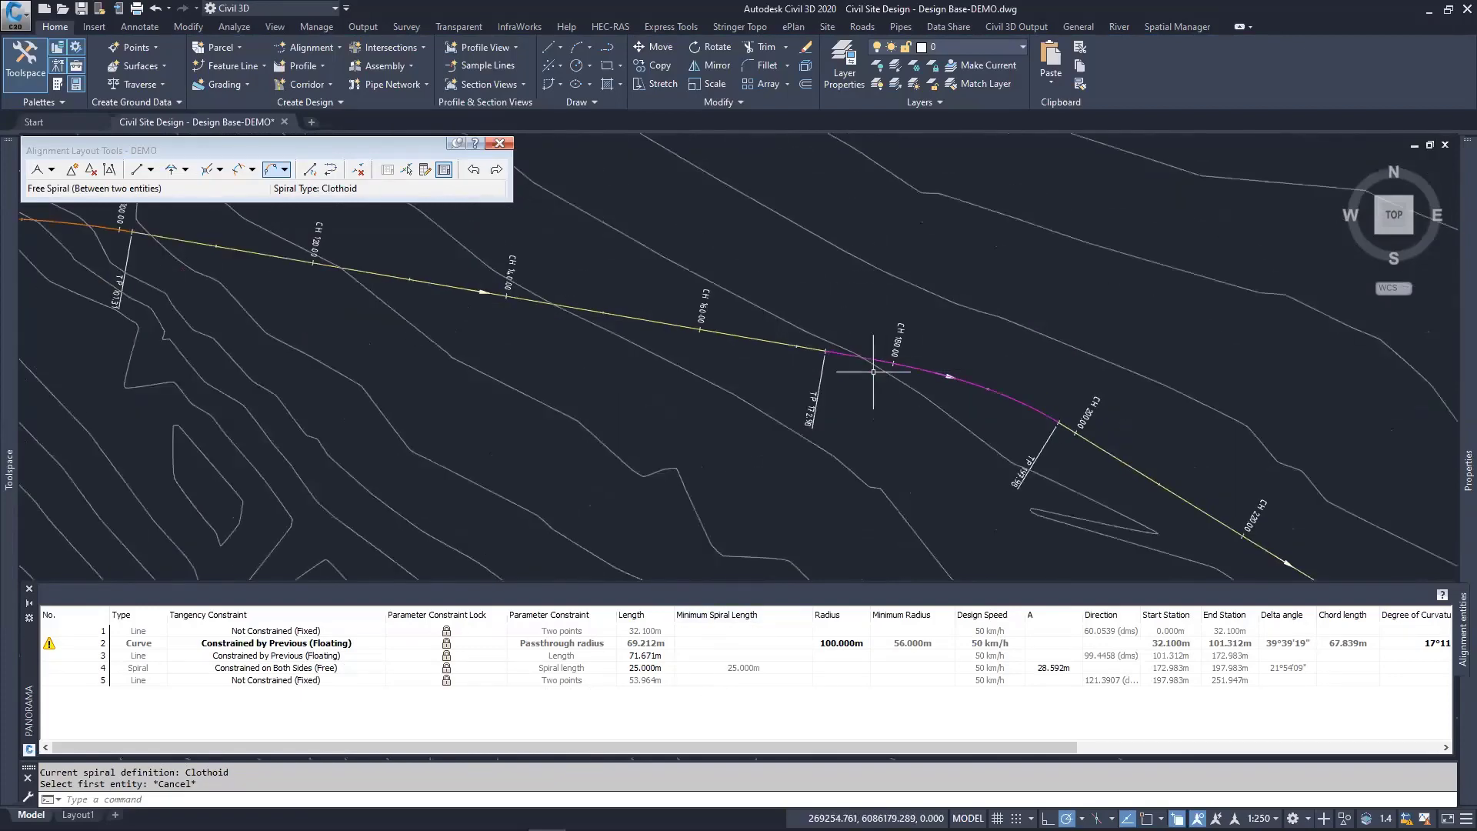
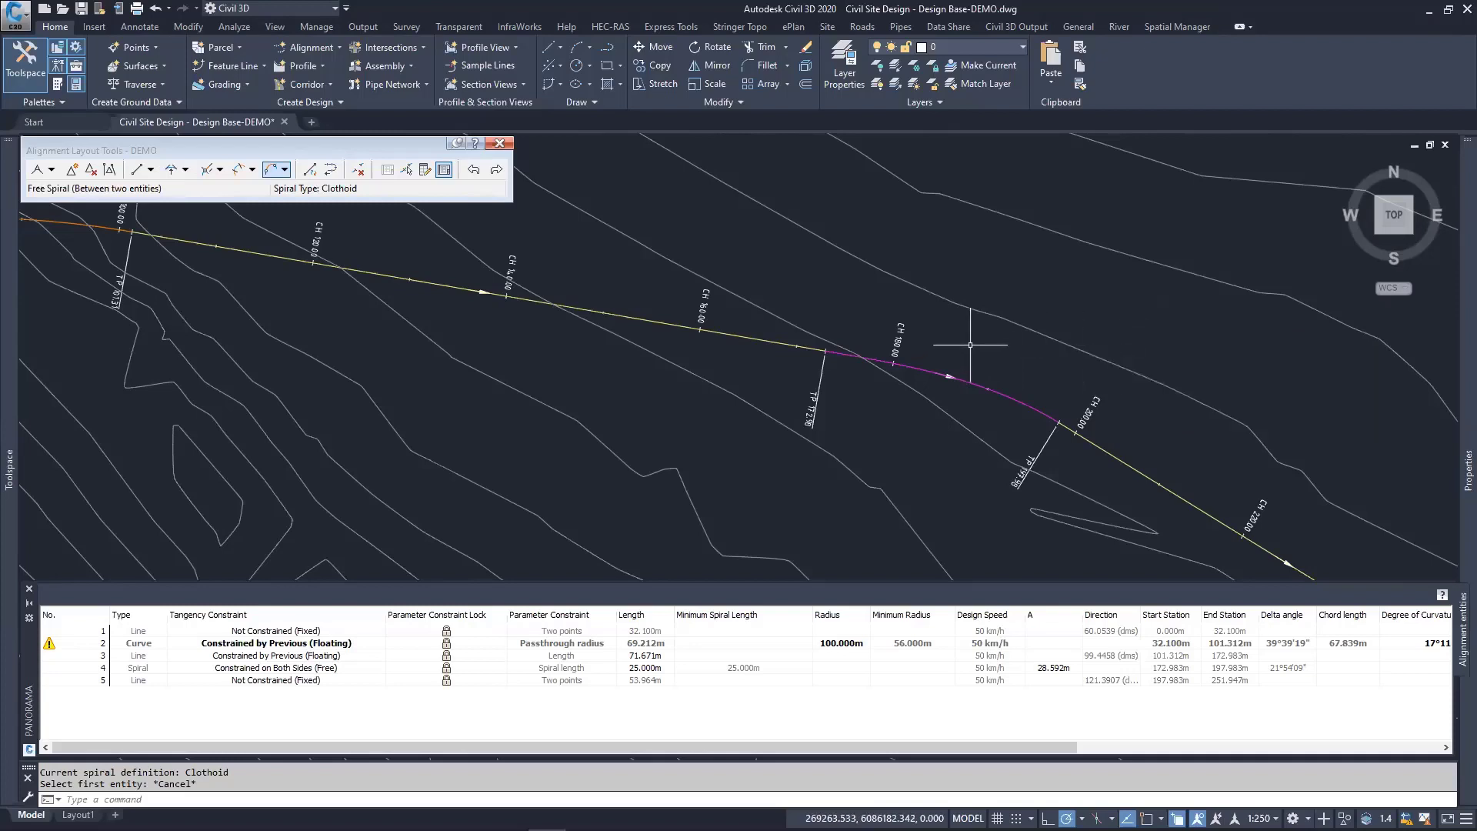
middle_click_drag(974, 354, 992, 333)
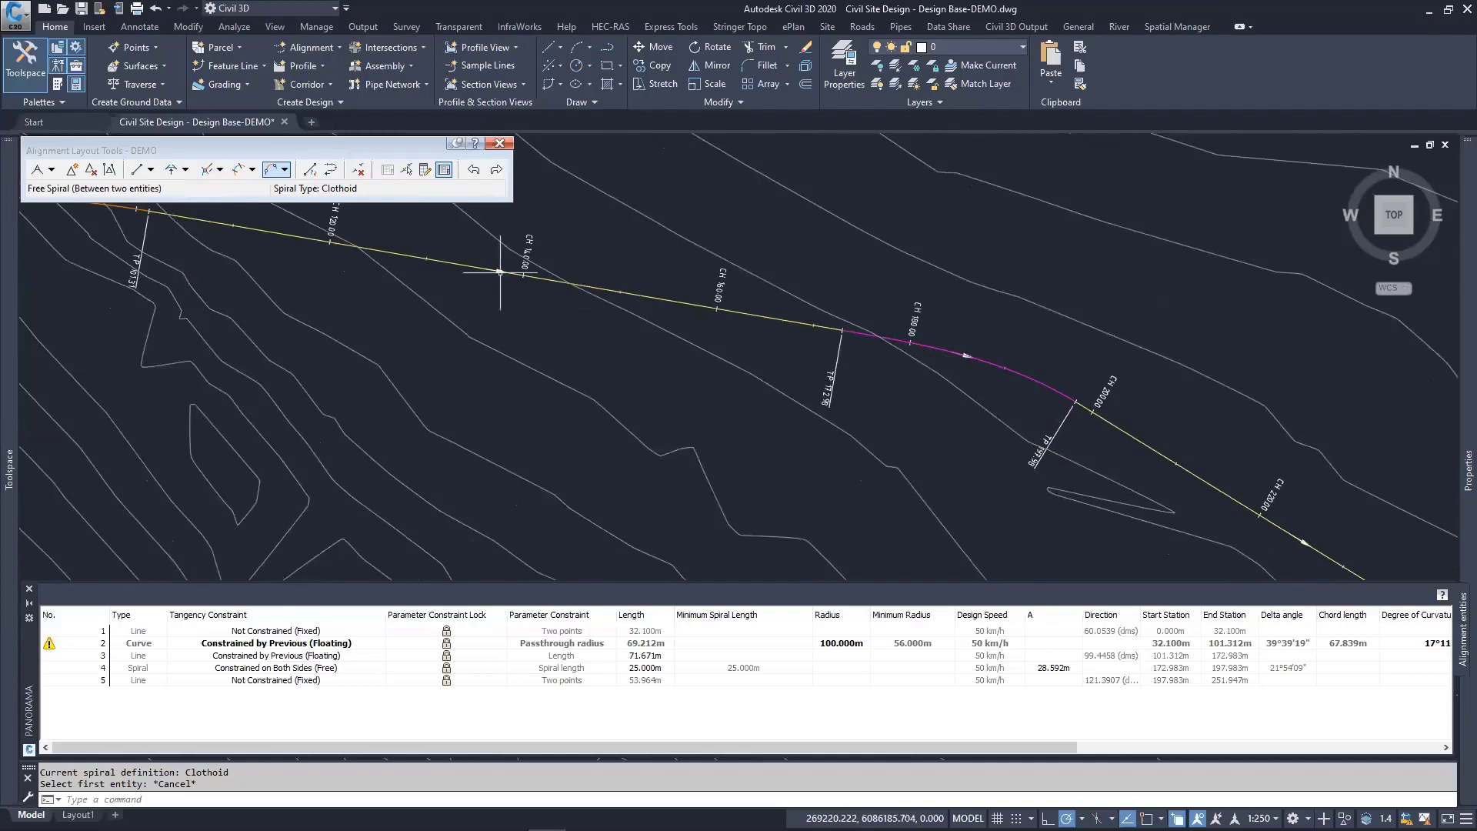
left_click(357, 169)
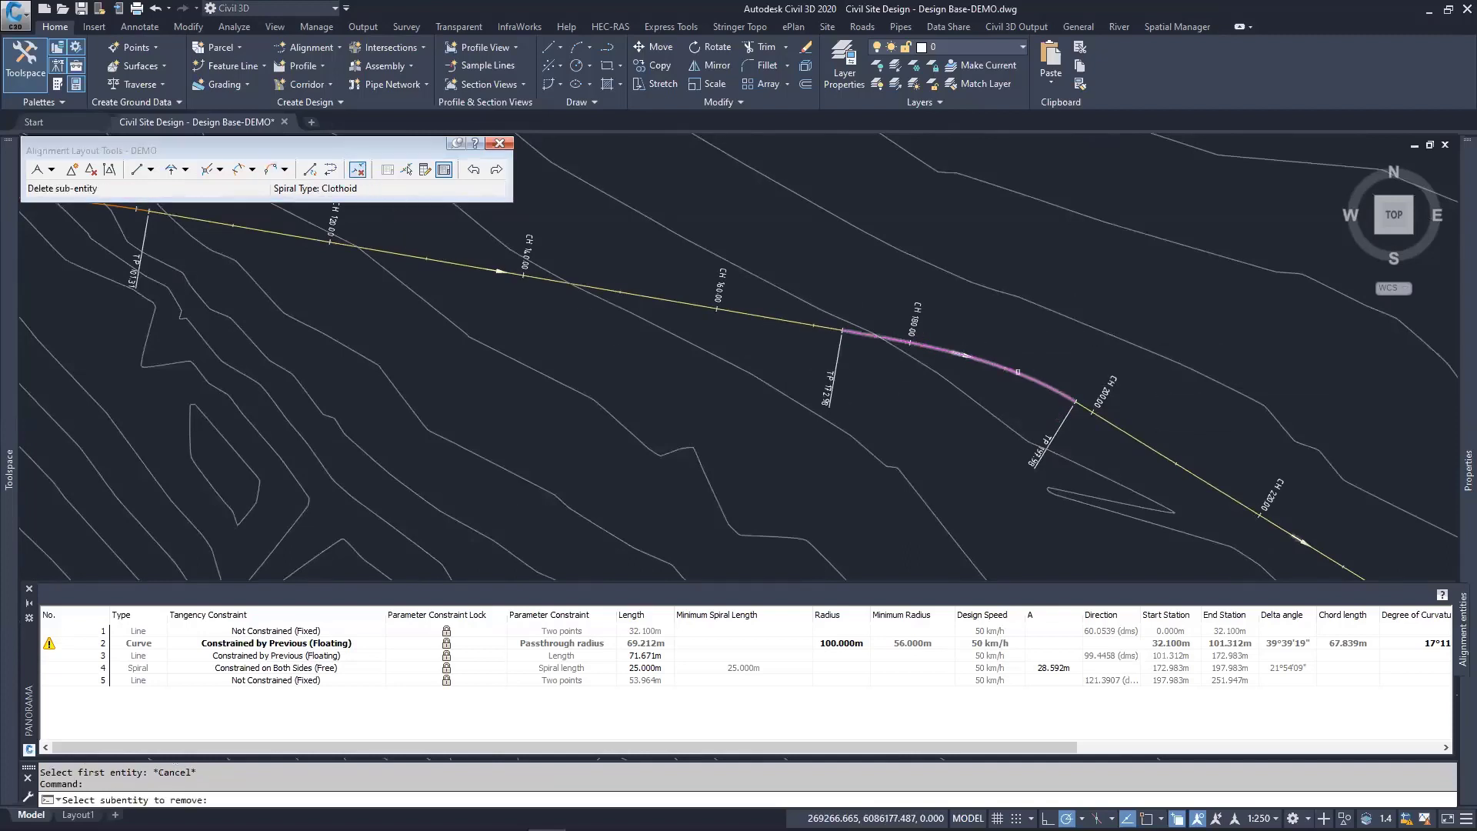
left_click(1051, 388)
key("Return")
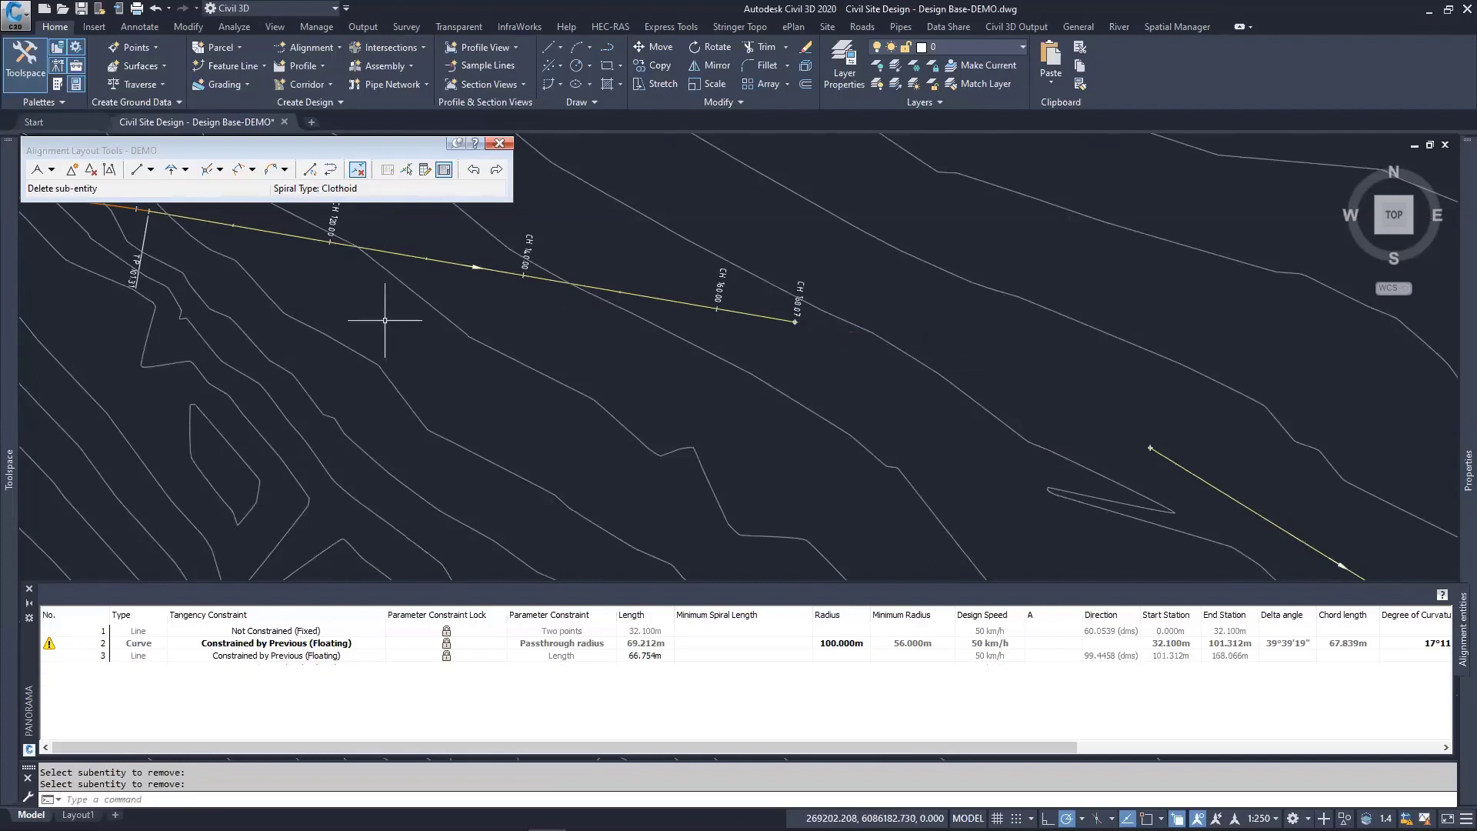
Step: Connect the floating line and the separate fixed line with a free curve fillet, solution angle less than 180 and radius 56 m
left_click(171, 170)
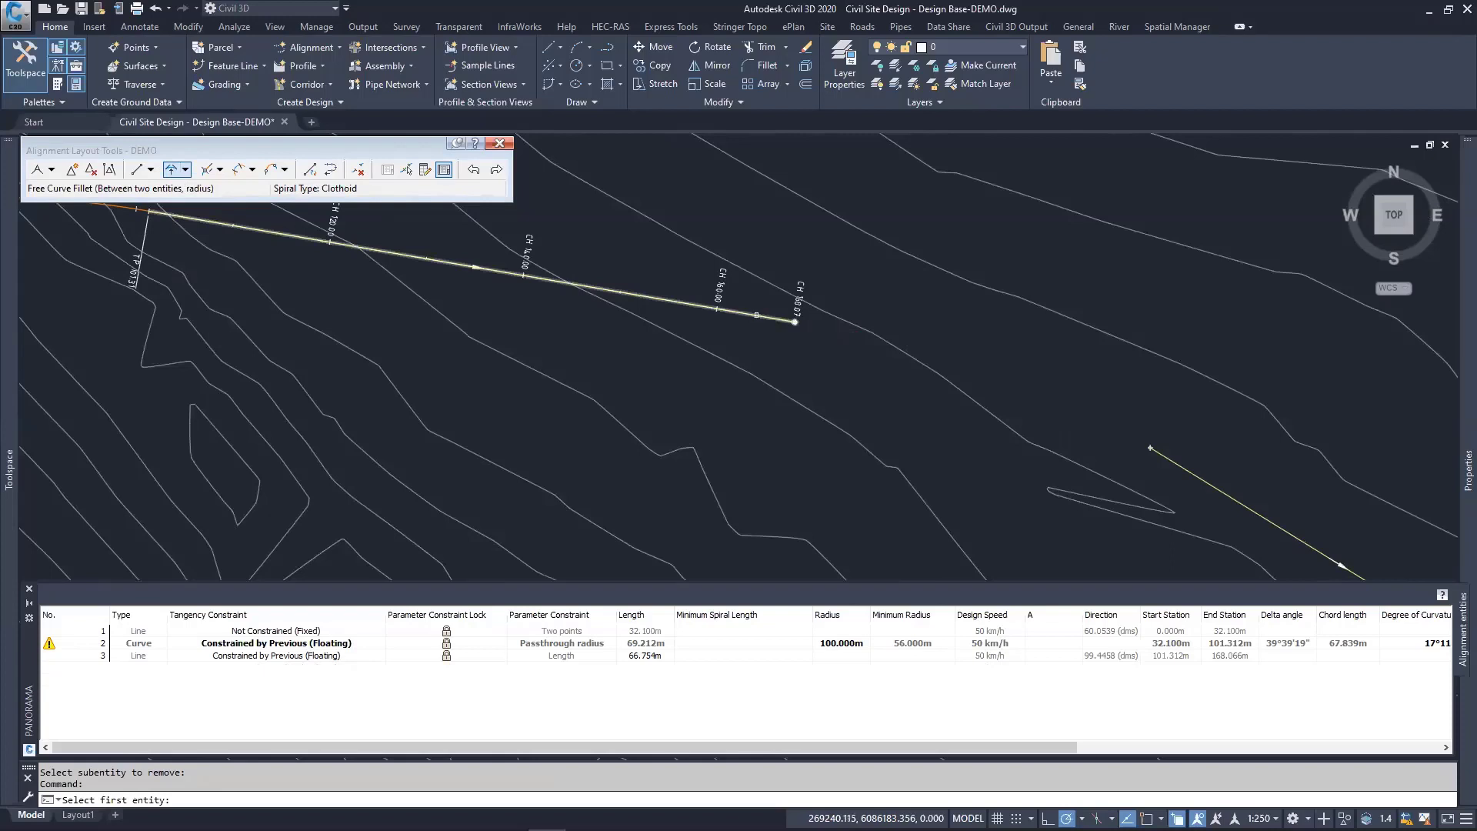
left_click(757, 316)
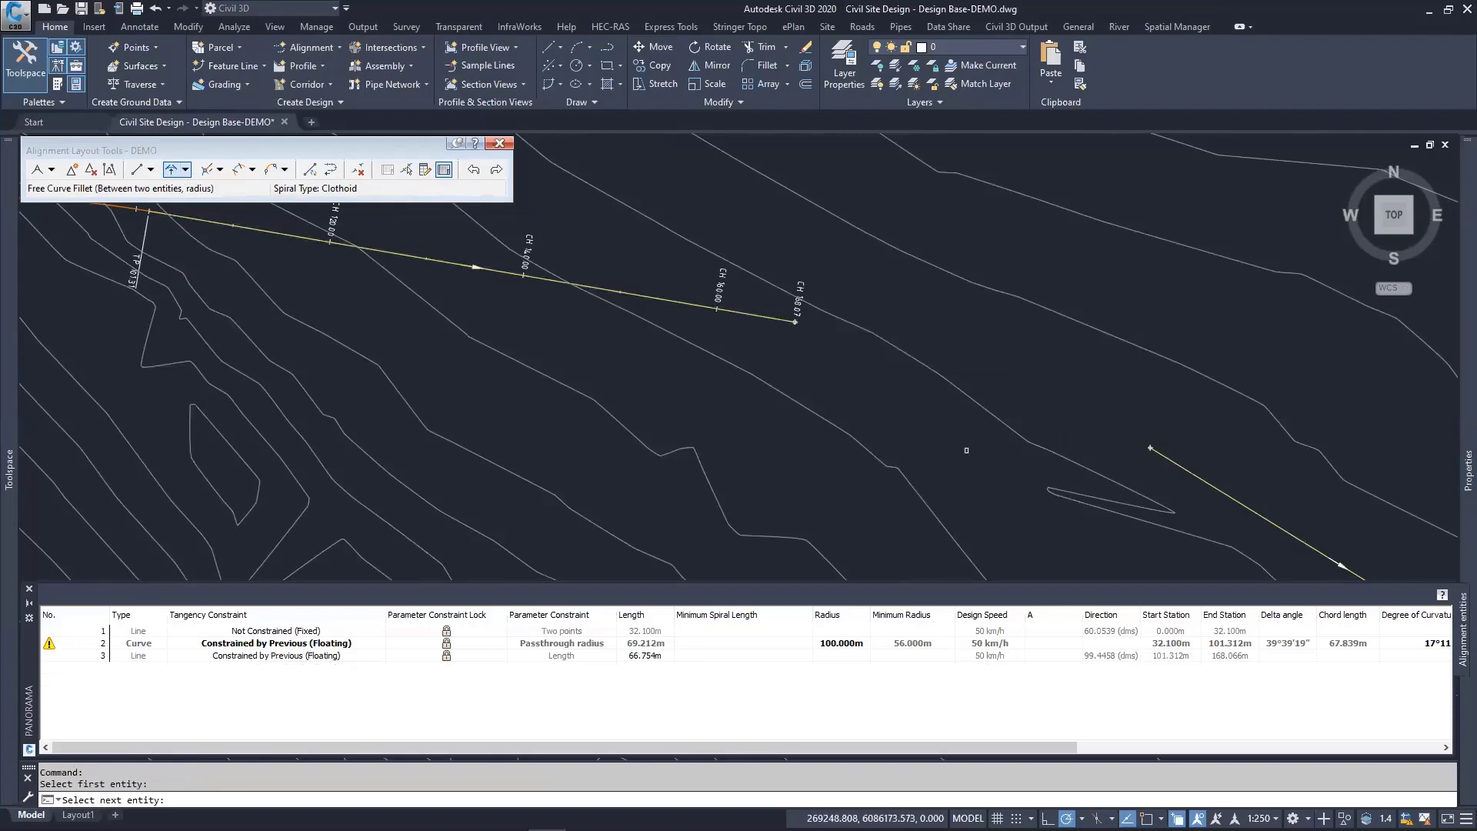
left_click(1176, 465)
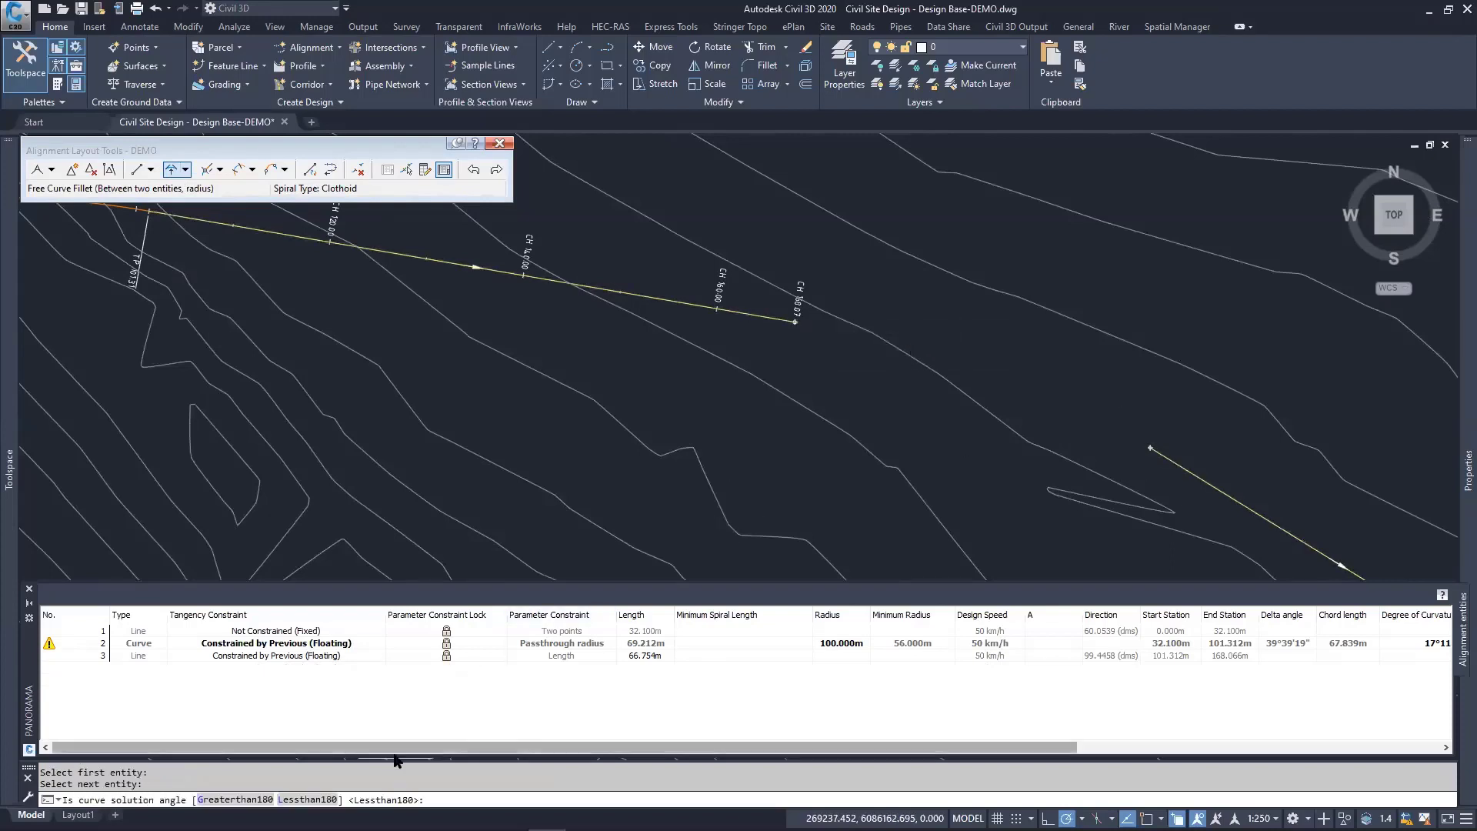
key("Return")
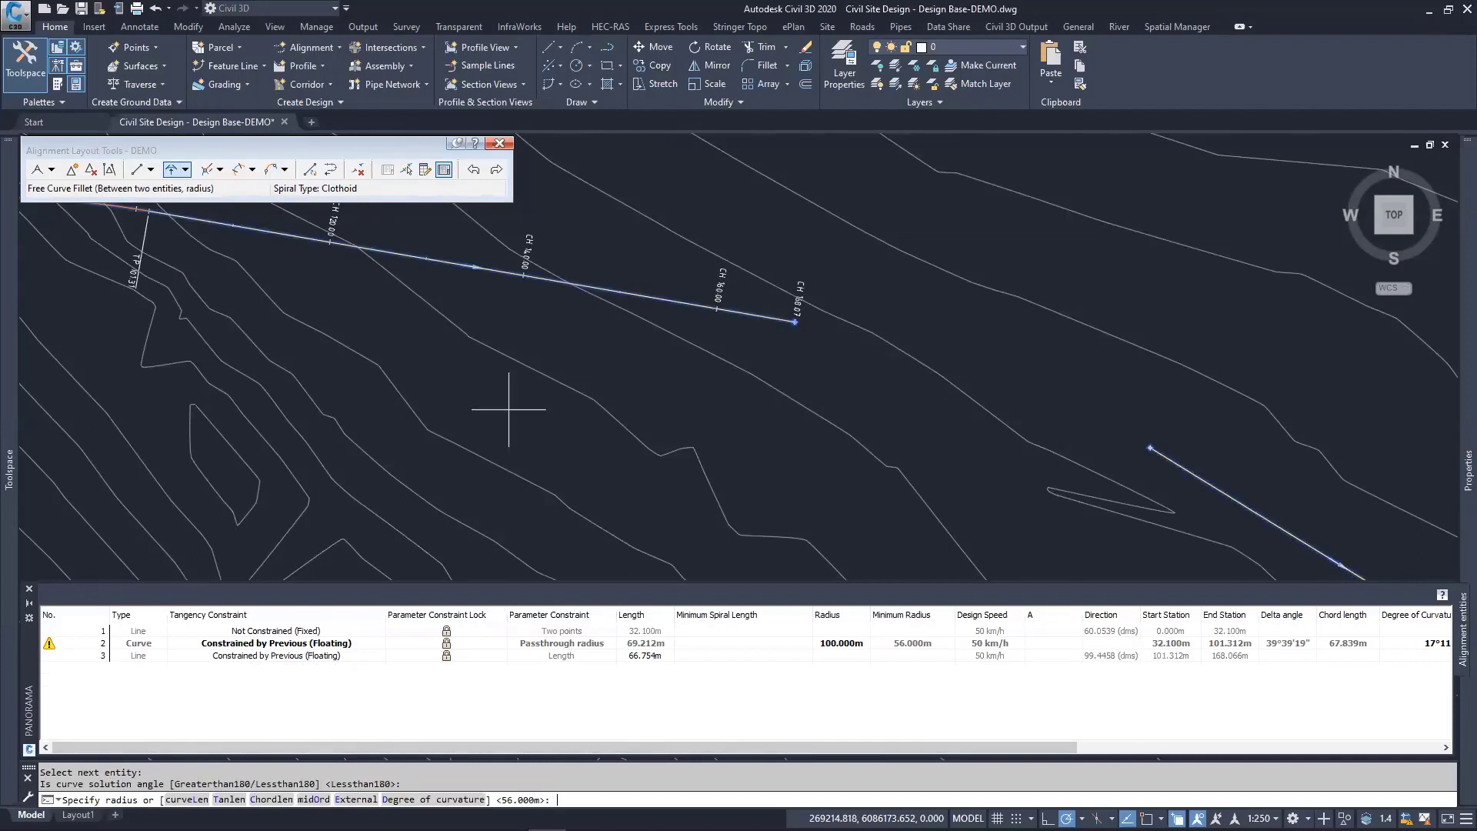
key("Return")
key("Return")
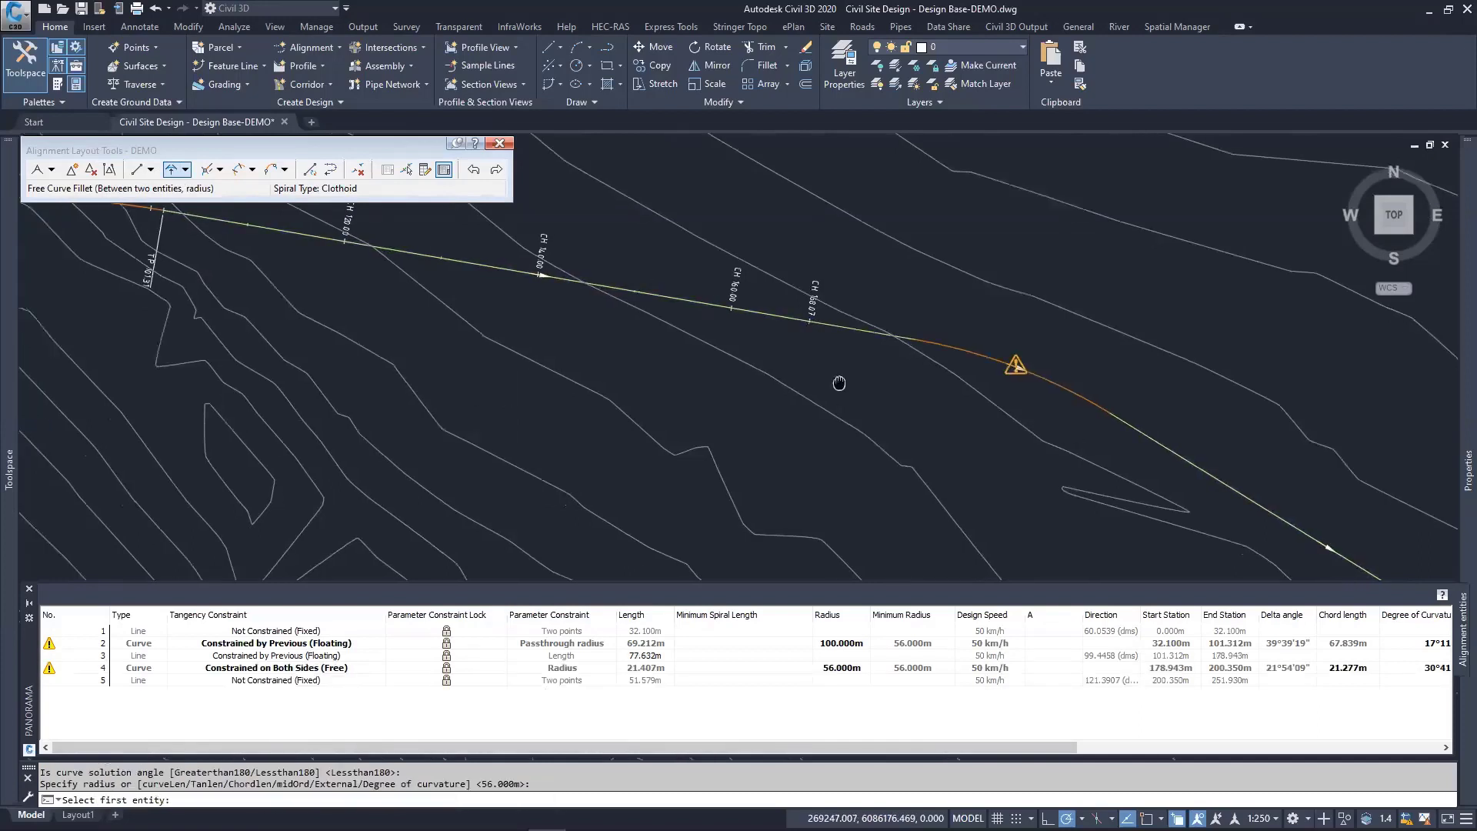
key("Escape")
key("Escape")
scroll(897, 400, "down", 5)
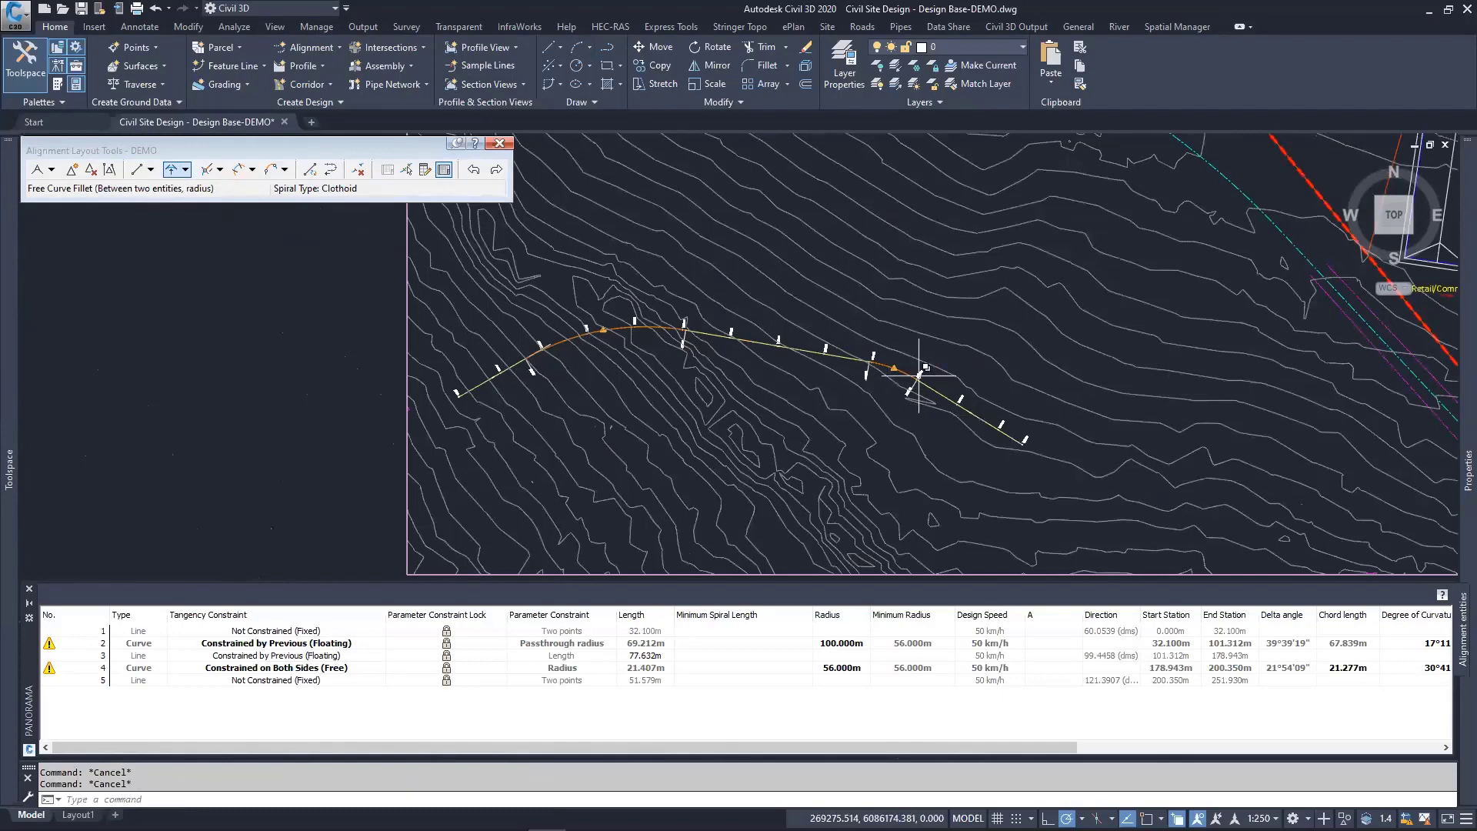
scroll(919, 377, "up", 4)
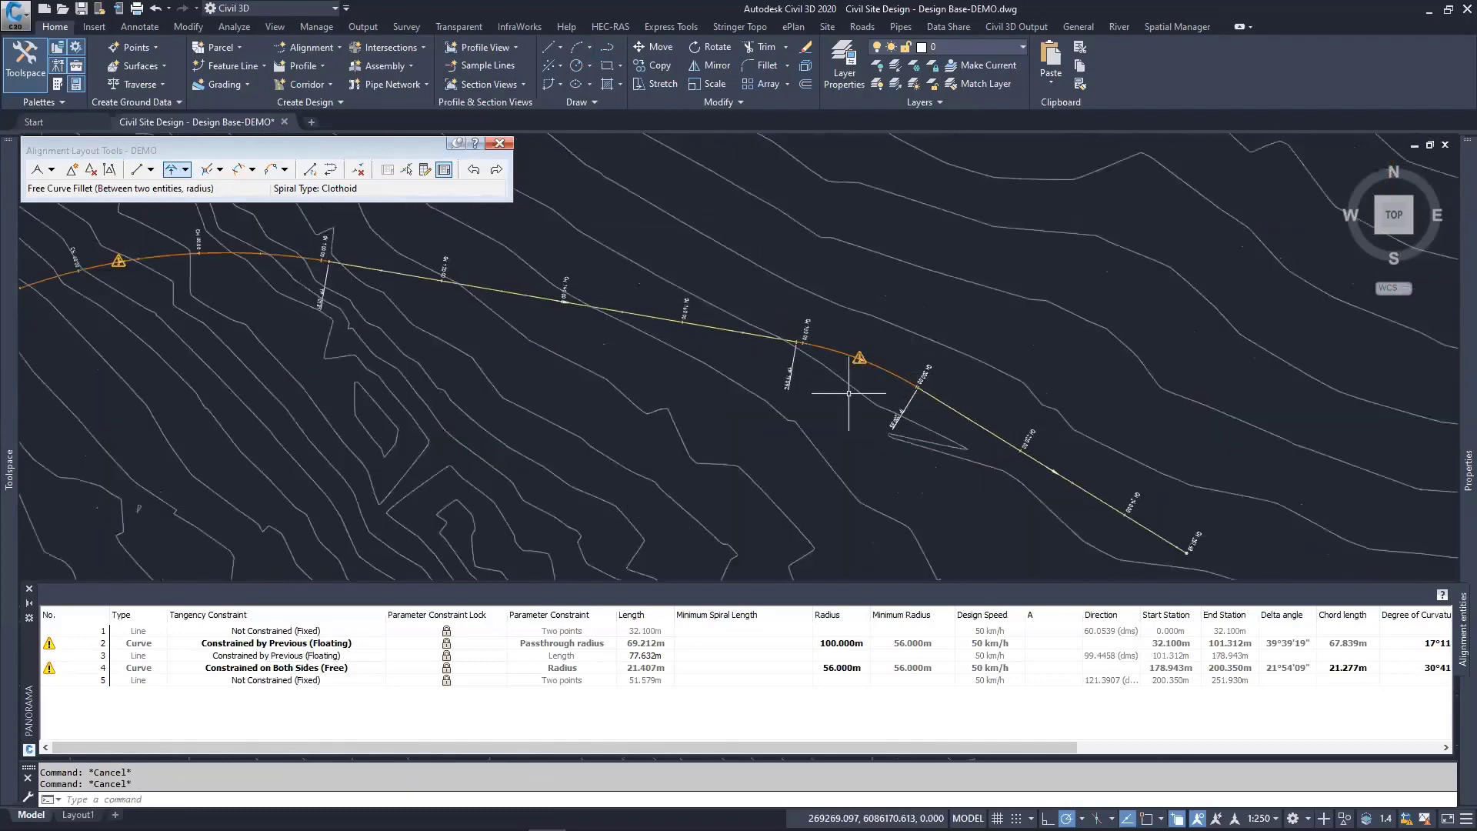
Step: Delete the free curve fillet joining the floating line to the separate fixed line
left_click(358, 169)
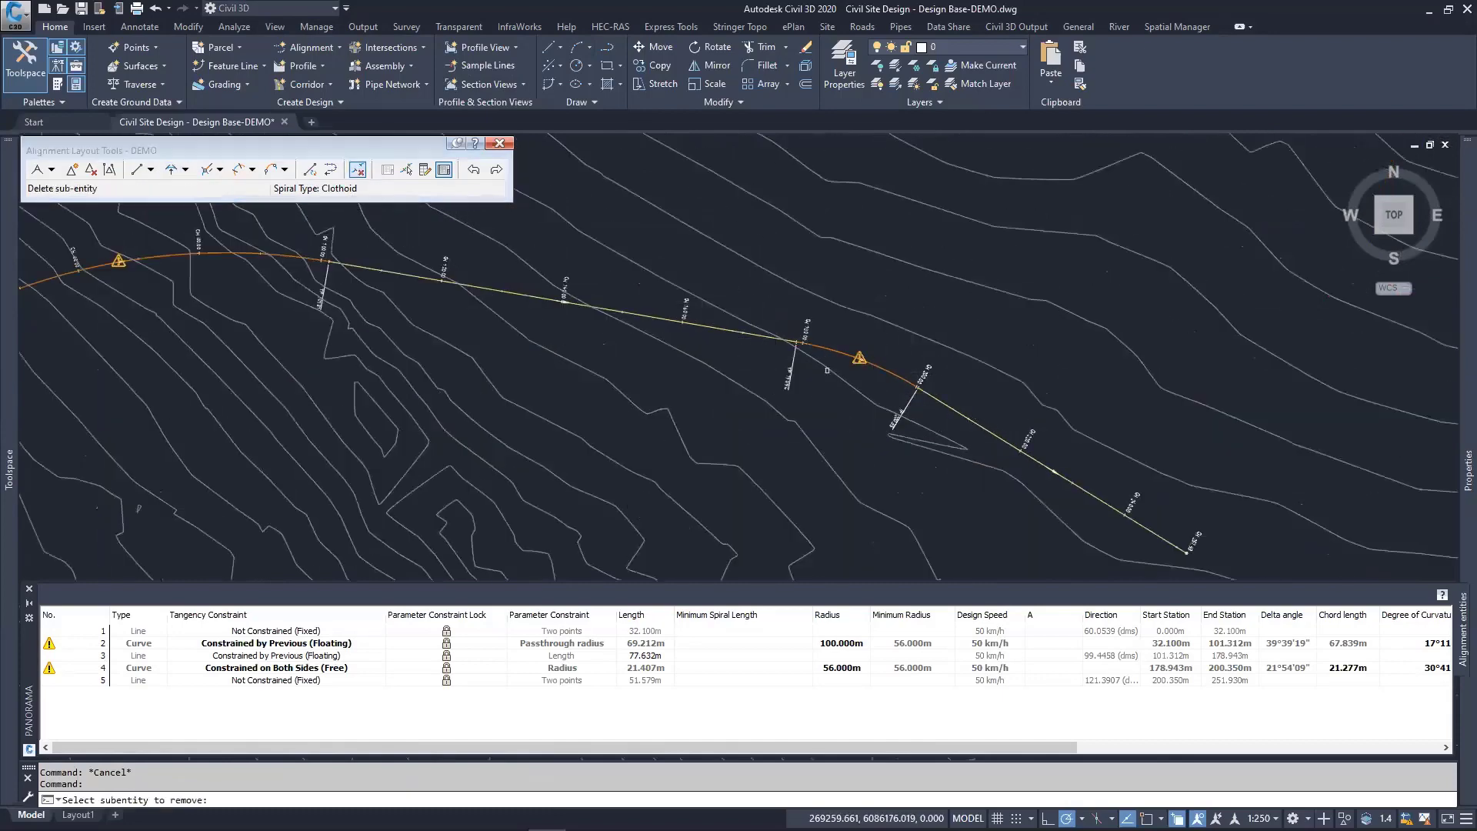
left_click(858, 363)
key("Escape")
middle_click_drag(774, 307, 812, 323)
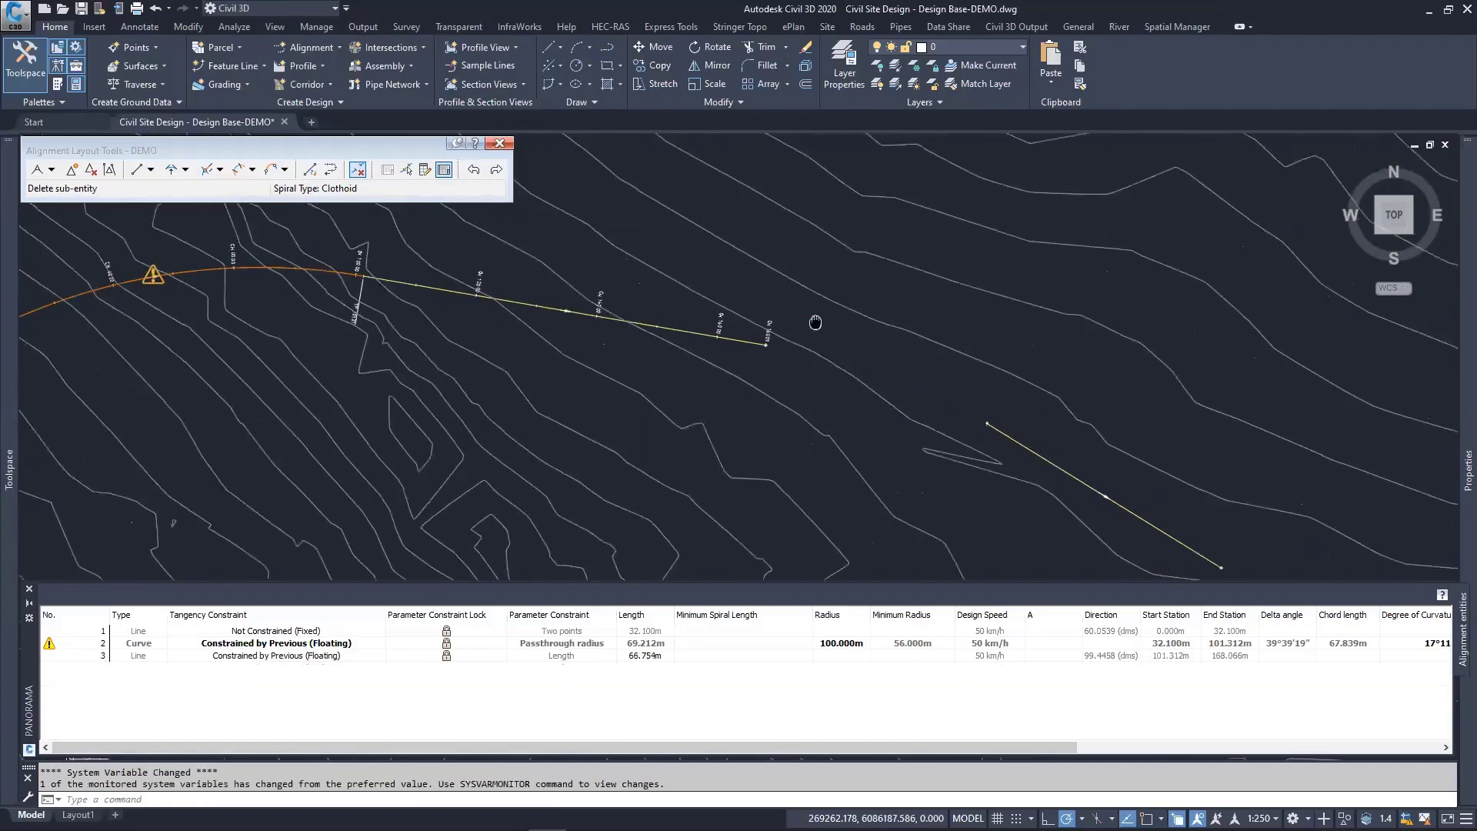
key("Escape")
key("Escape")
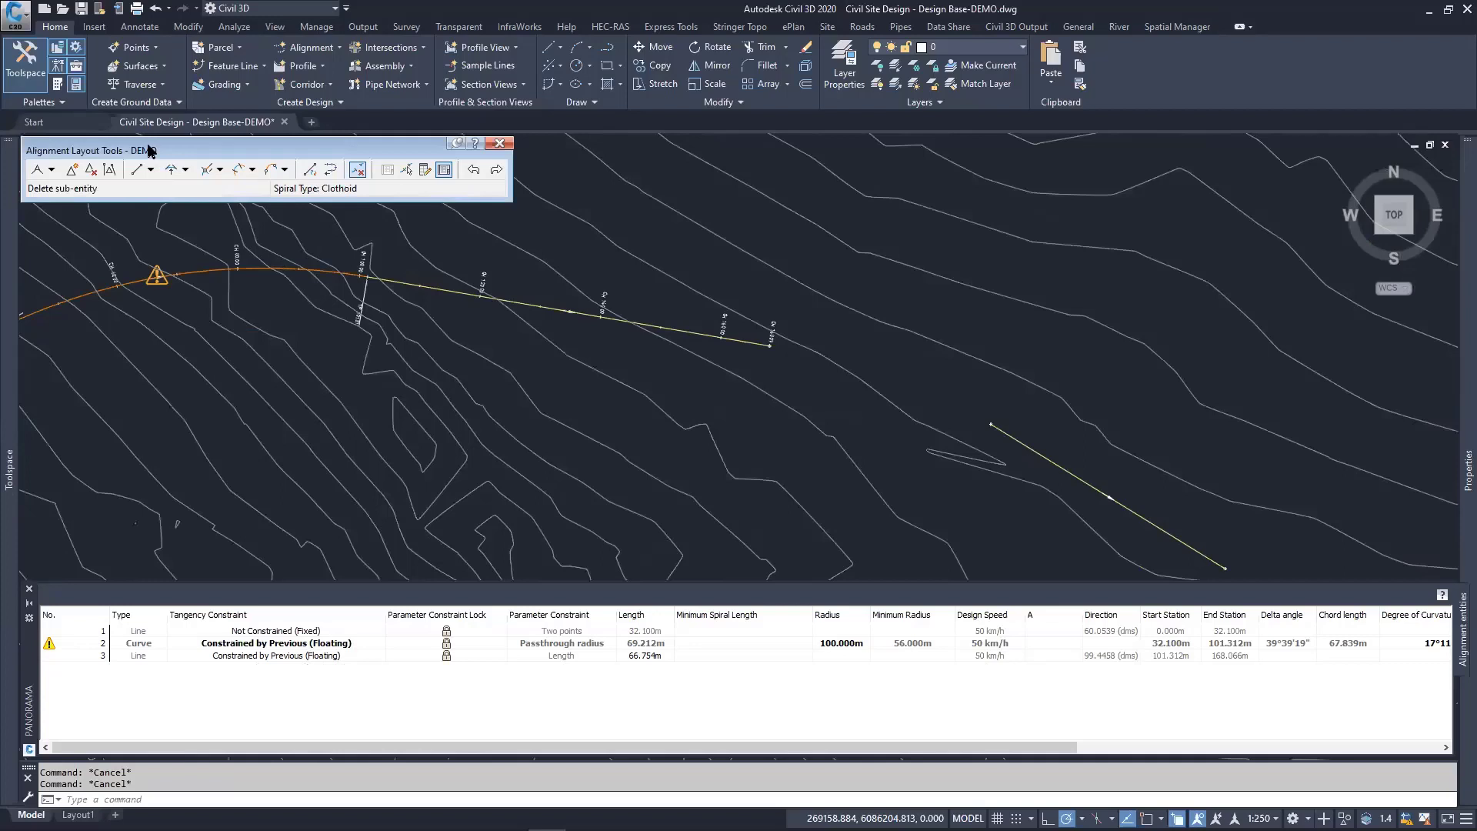
Step: Try a best-fit fixed curve through four points picked on screen in the gap between the floating line and the separate fixed line
left_click_drag(152, 150, 149, 148)
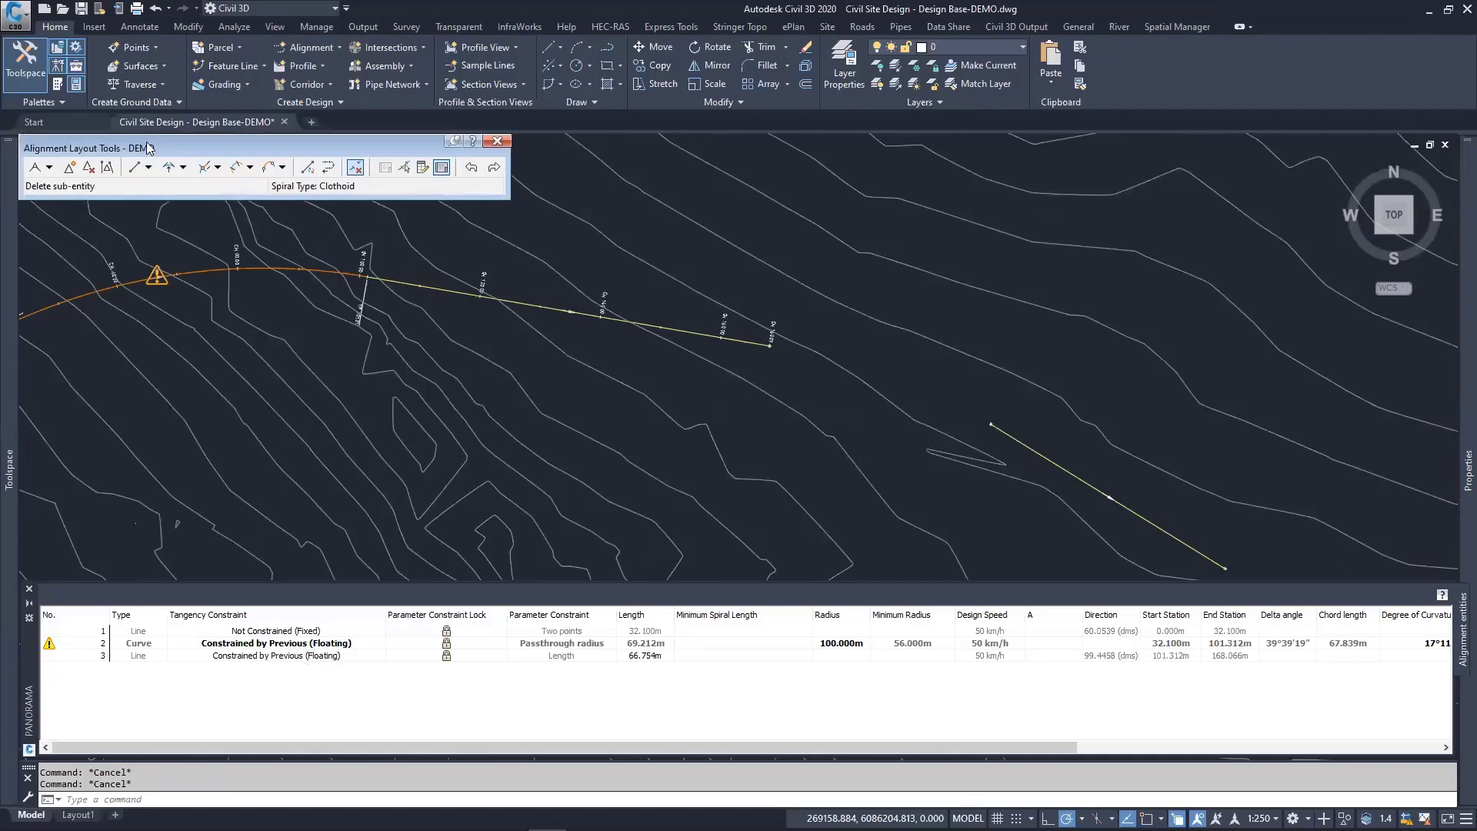
left_click(183, 169)
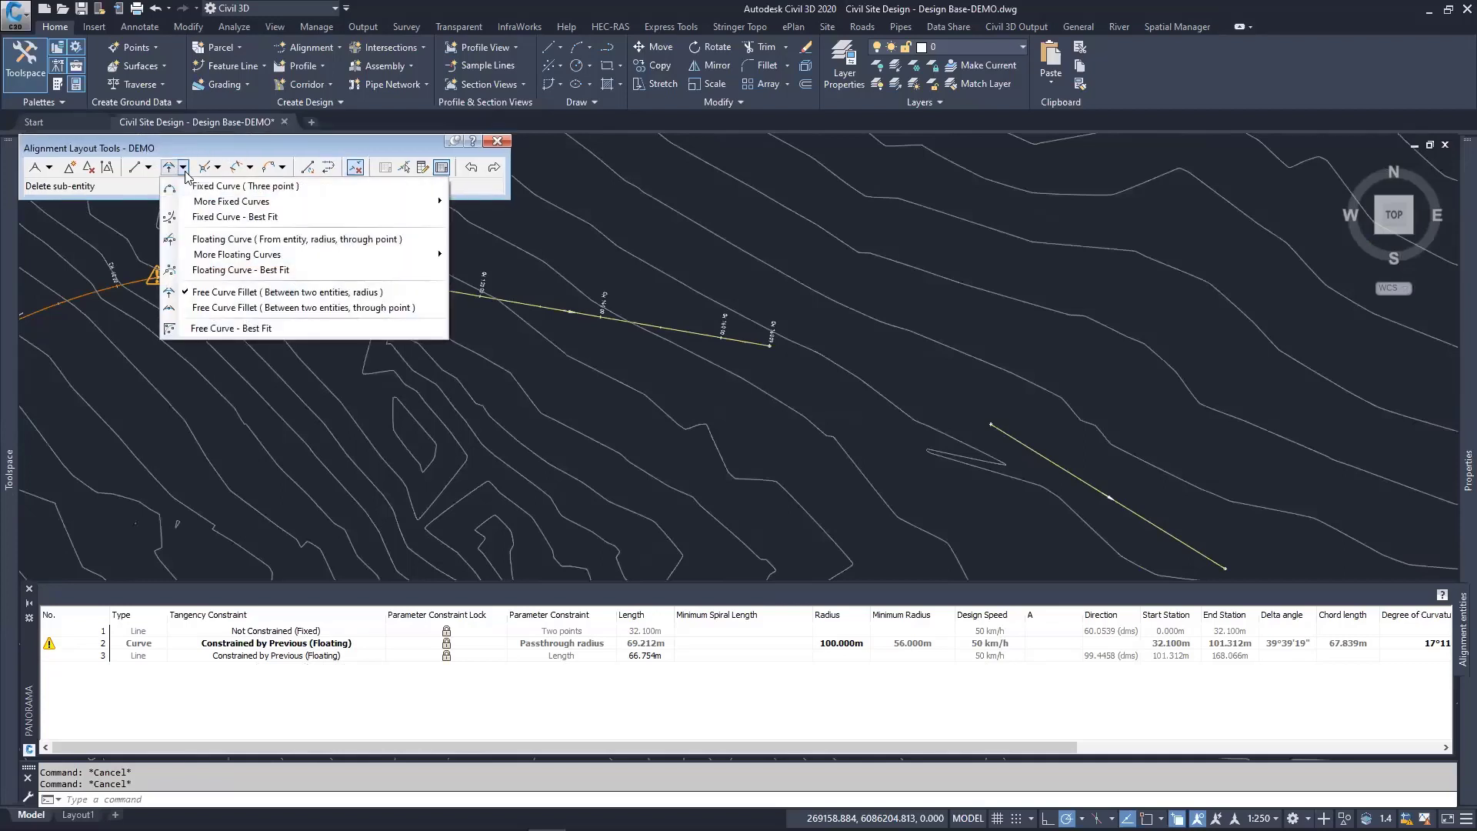
left_click(221, 217)
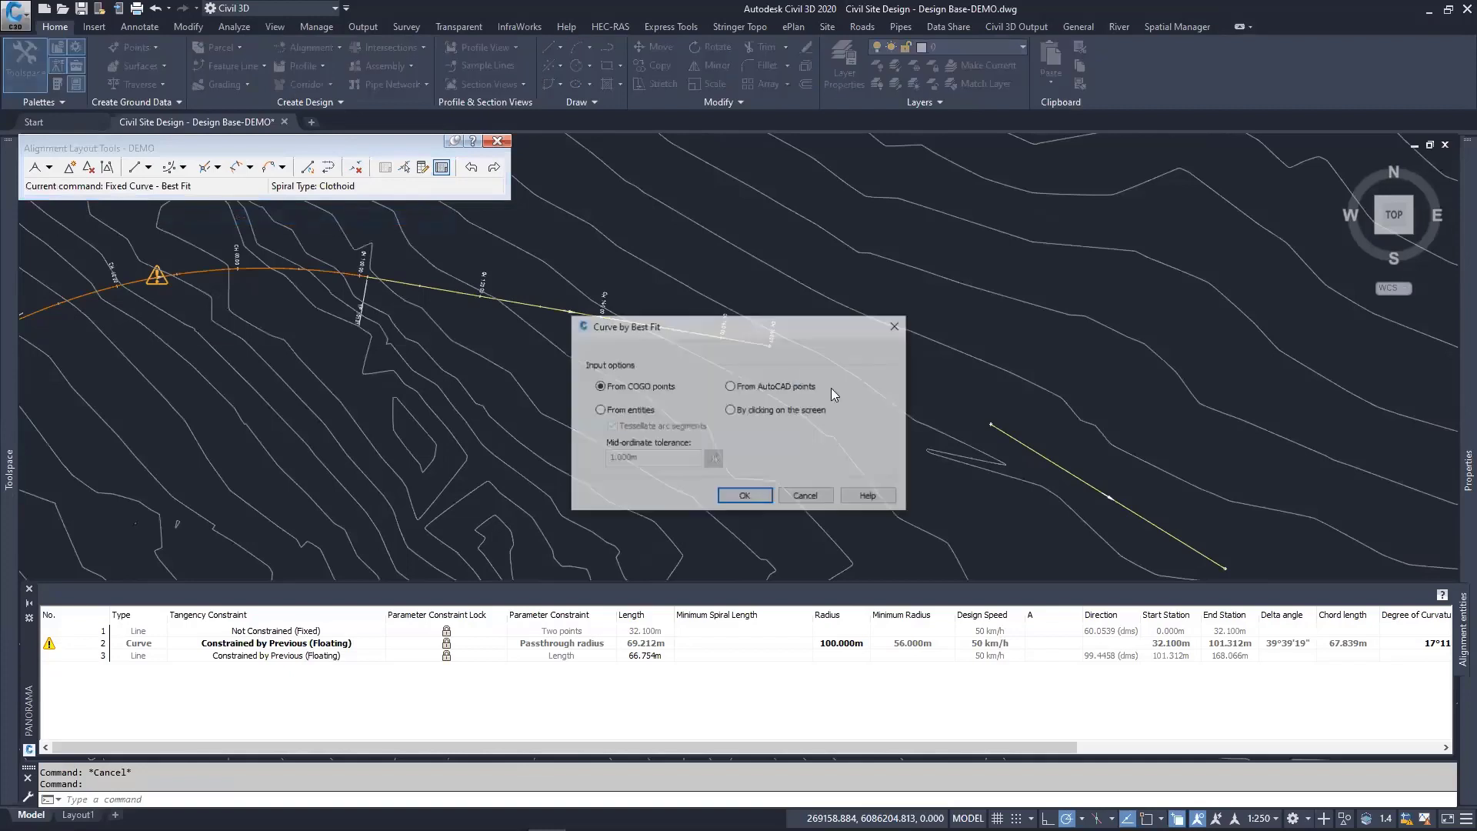
left_click_drag(659, 331, 1078, 156)
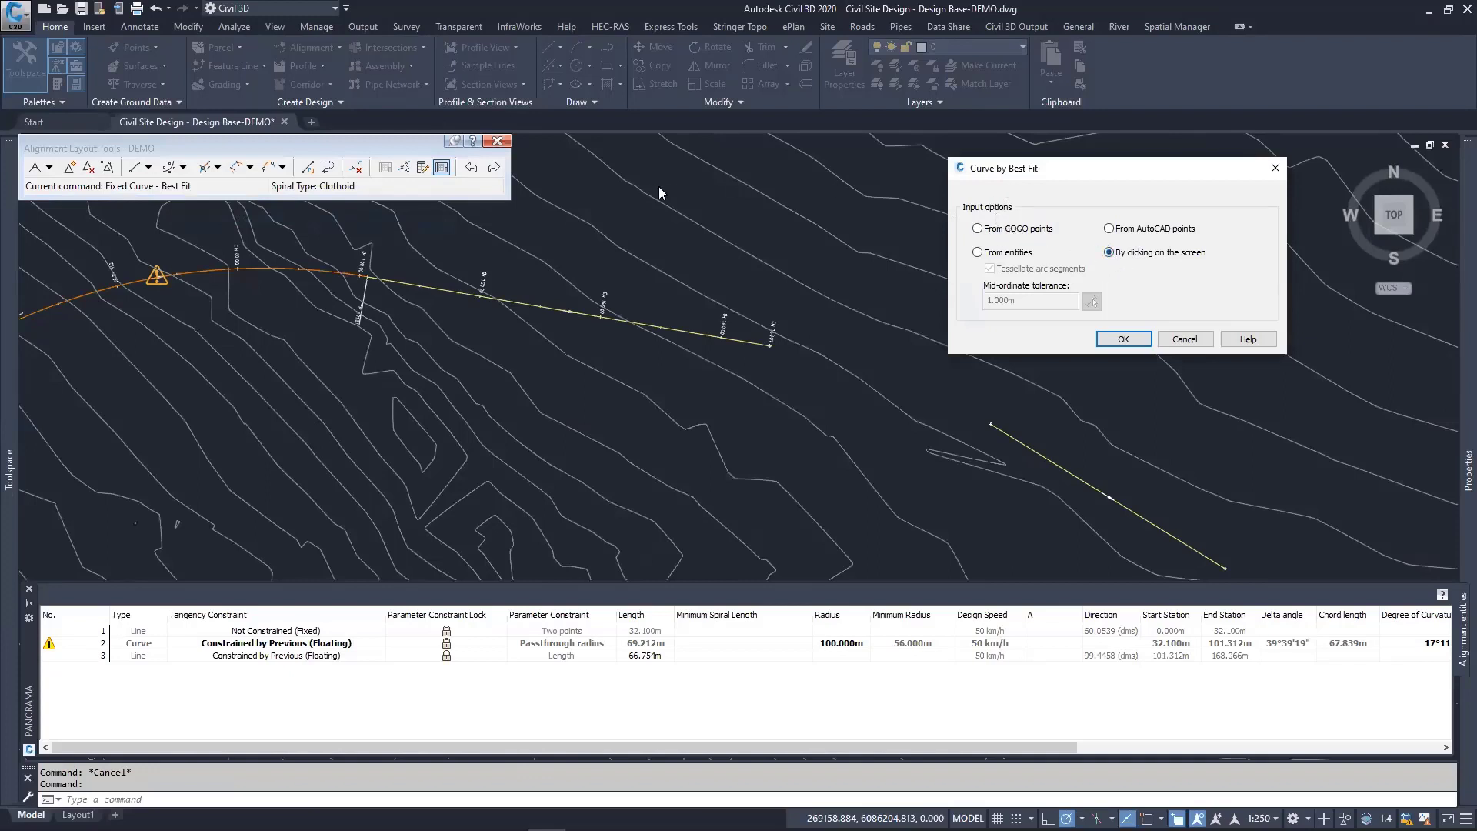
left_click(1128, 340)
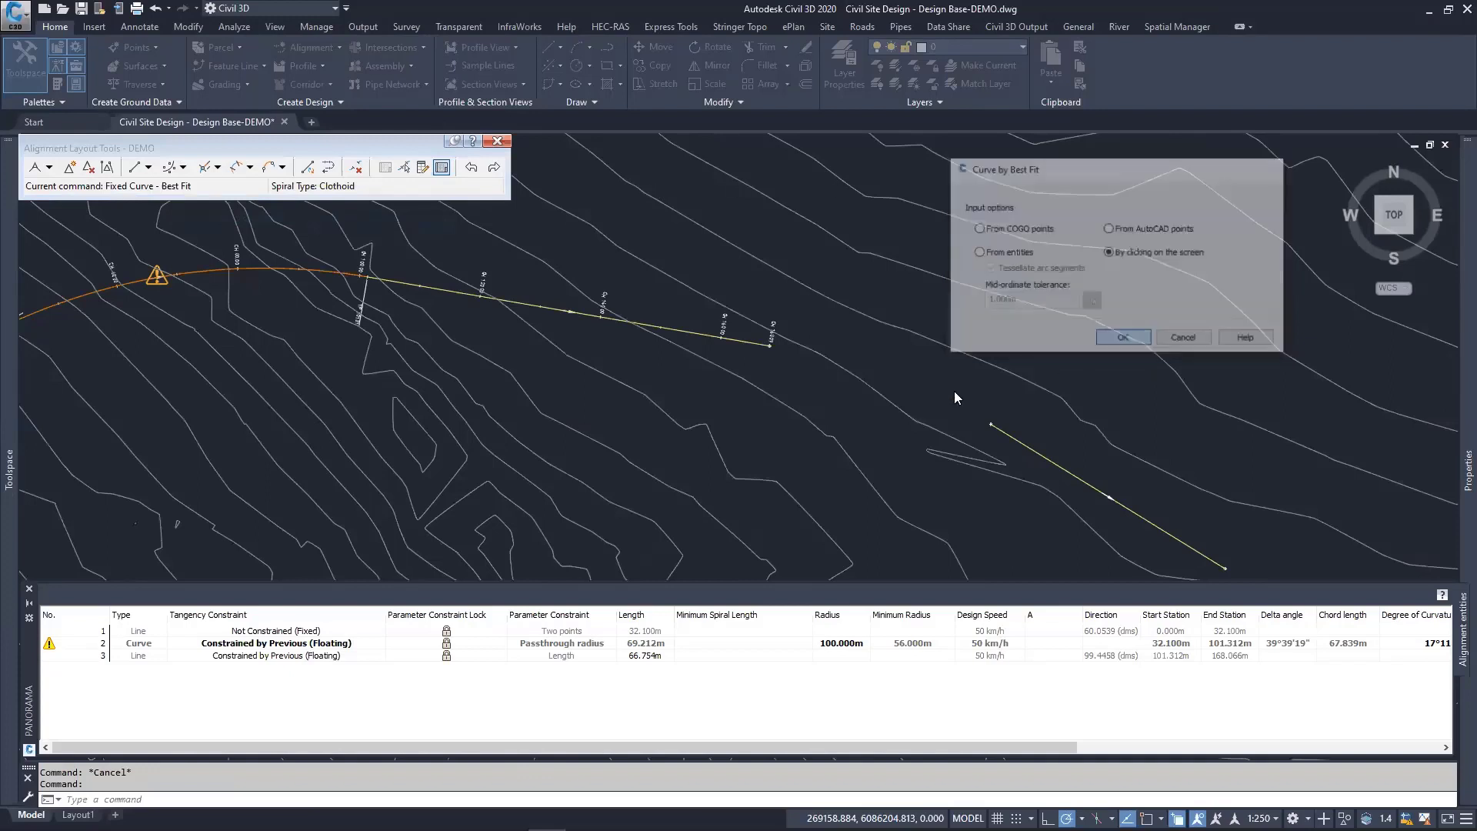
left_click(805, 389)
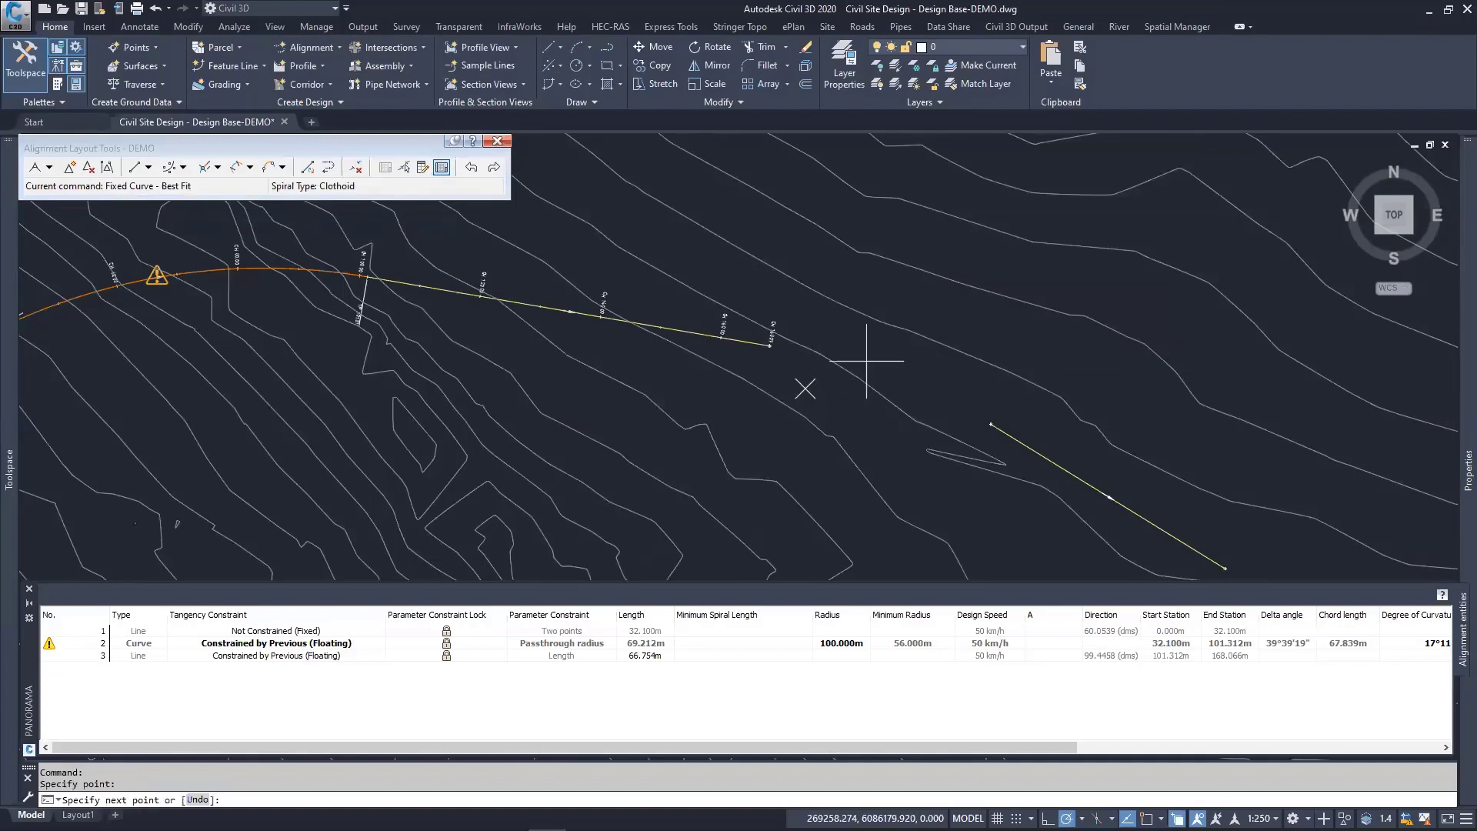
left_click(905, 350)
left_click(930, 463)
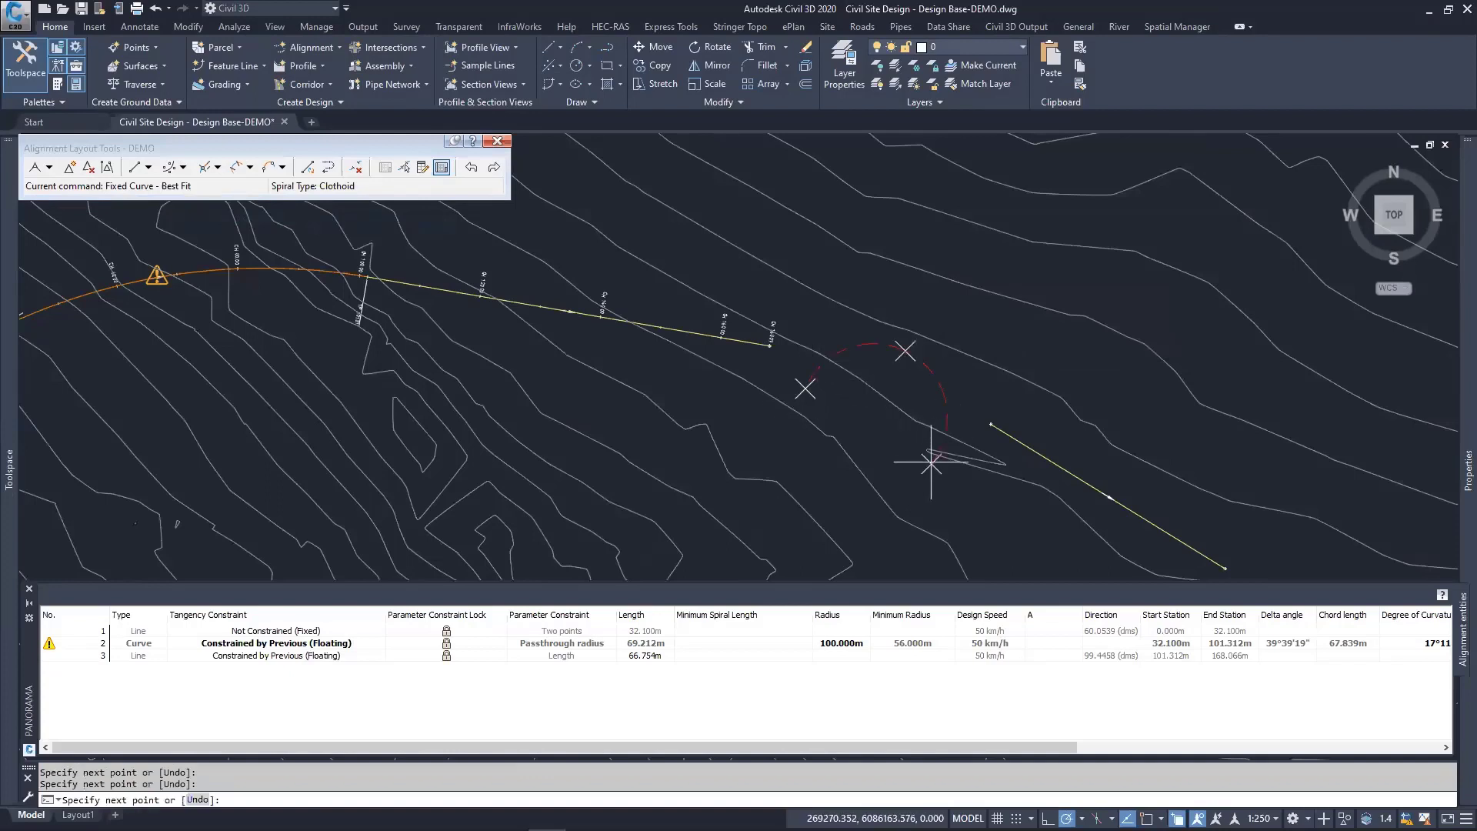
left_click(1024, 412)
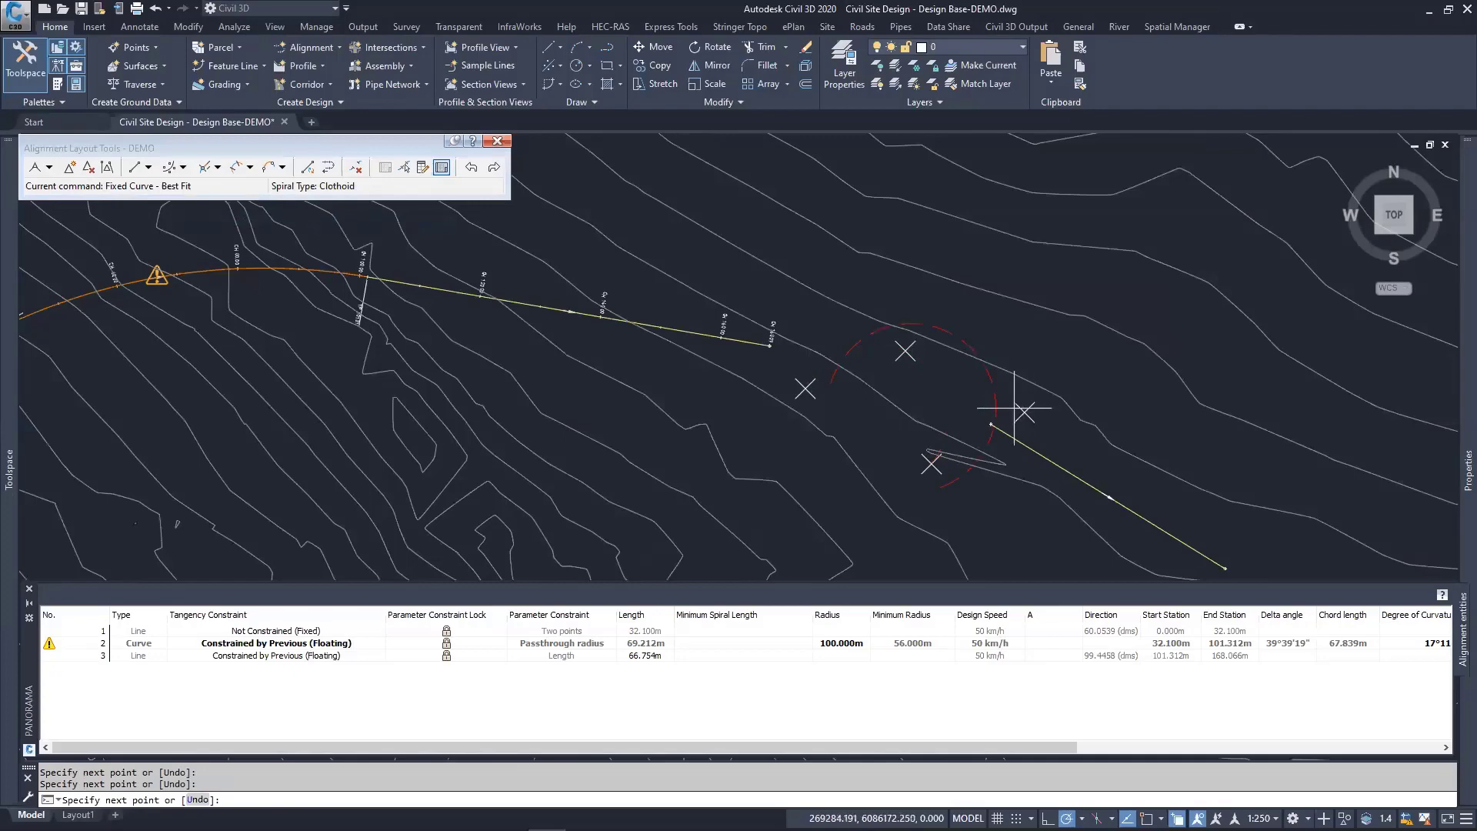
key("Return")
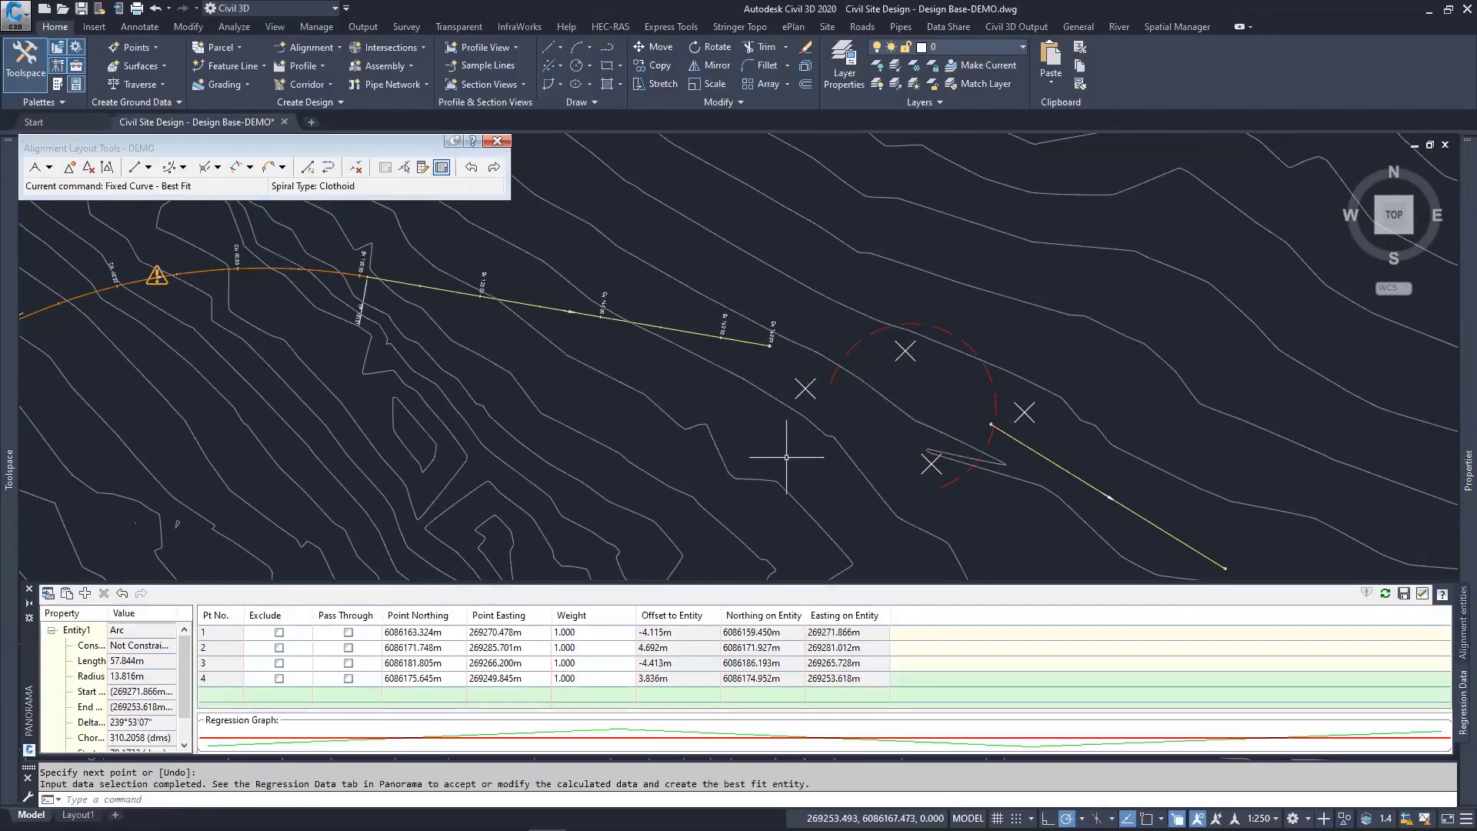
scroll(723, 462, "down", 3)
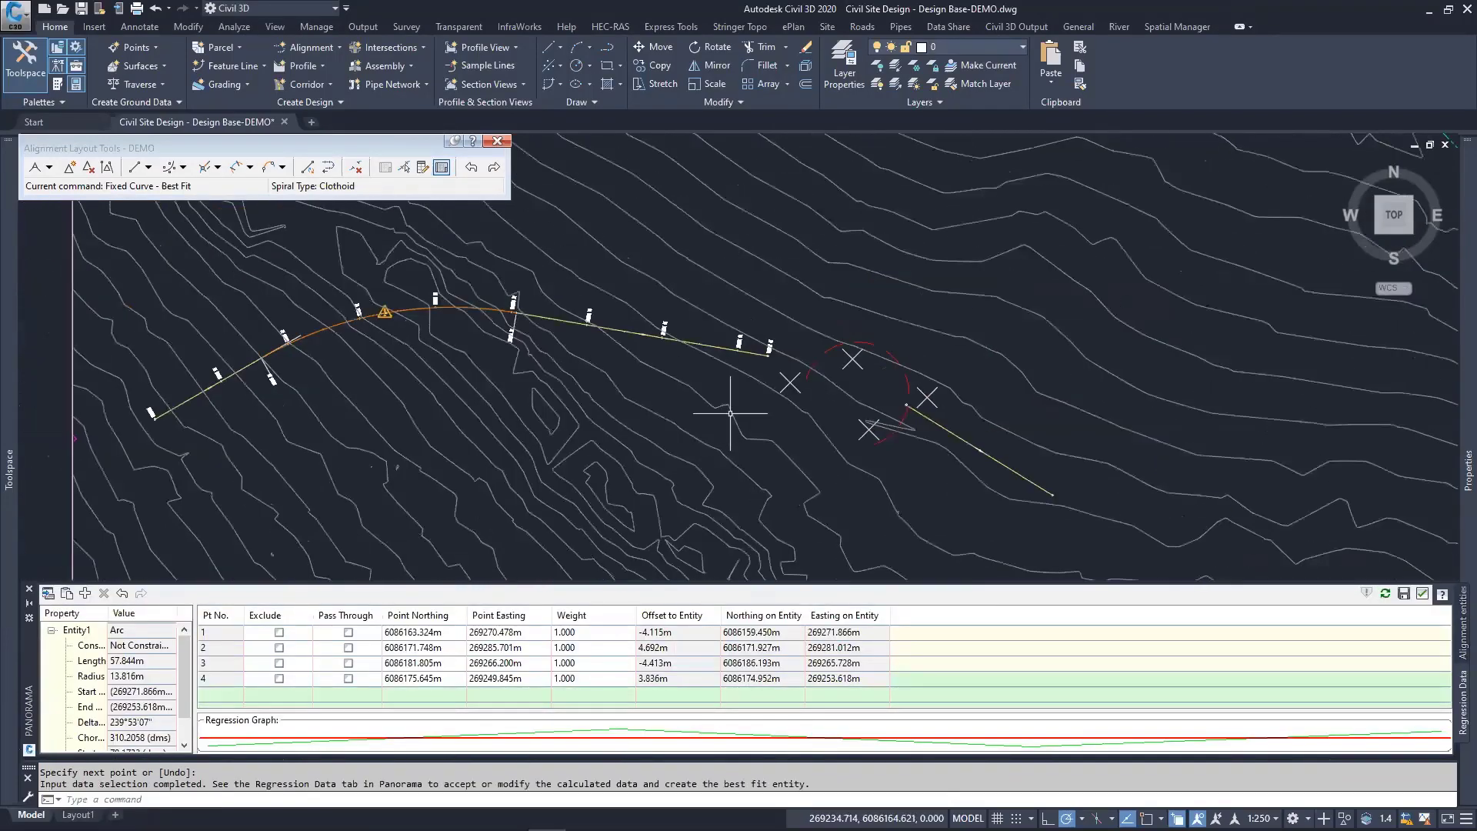
key("Escape")
key("Escape")
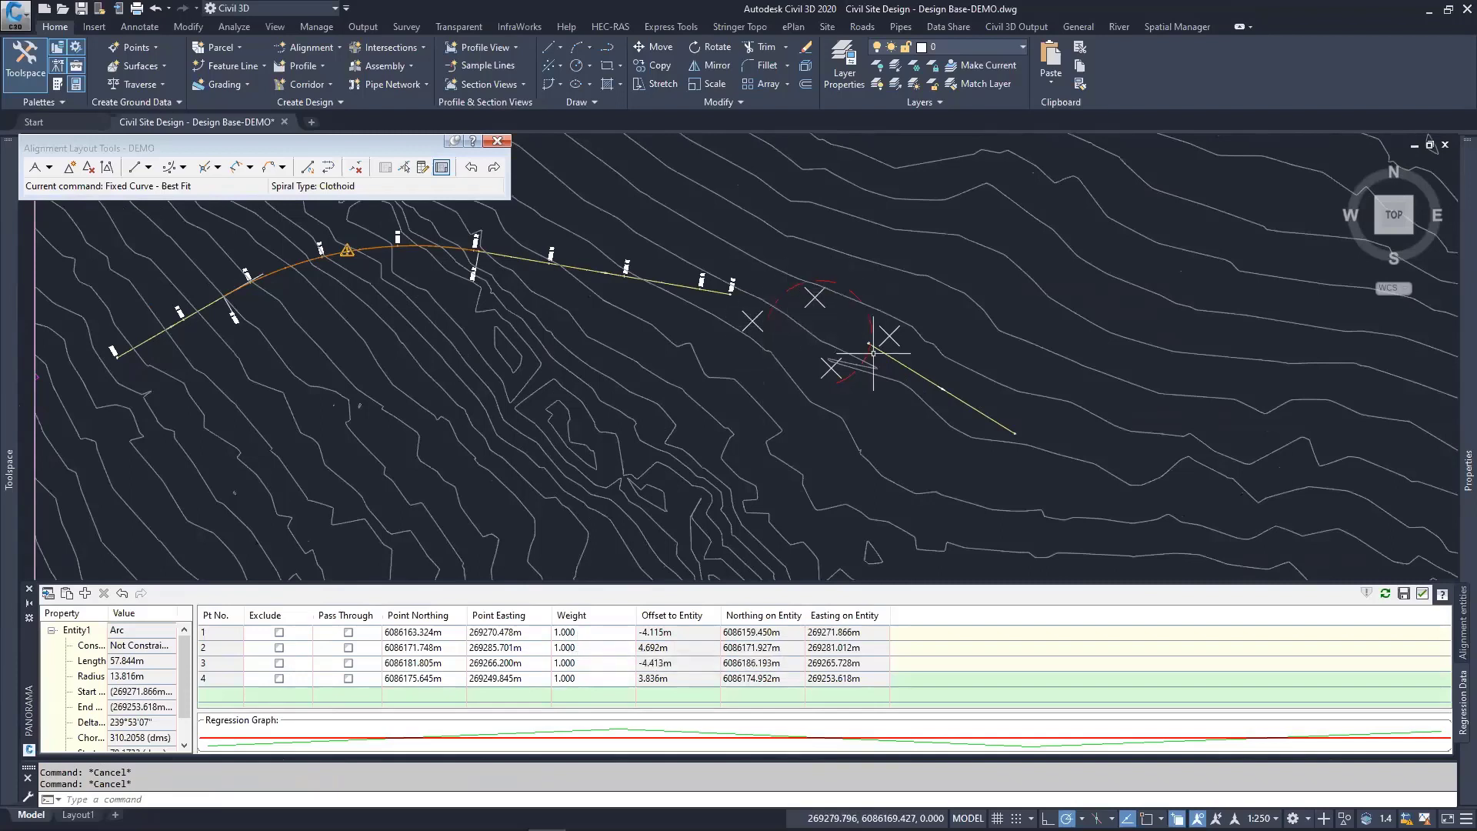
Step: Undo the best-fit curve input and redraw the view
left_click(477, 169)
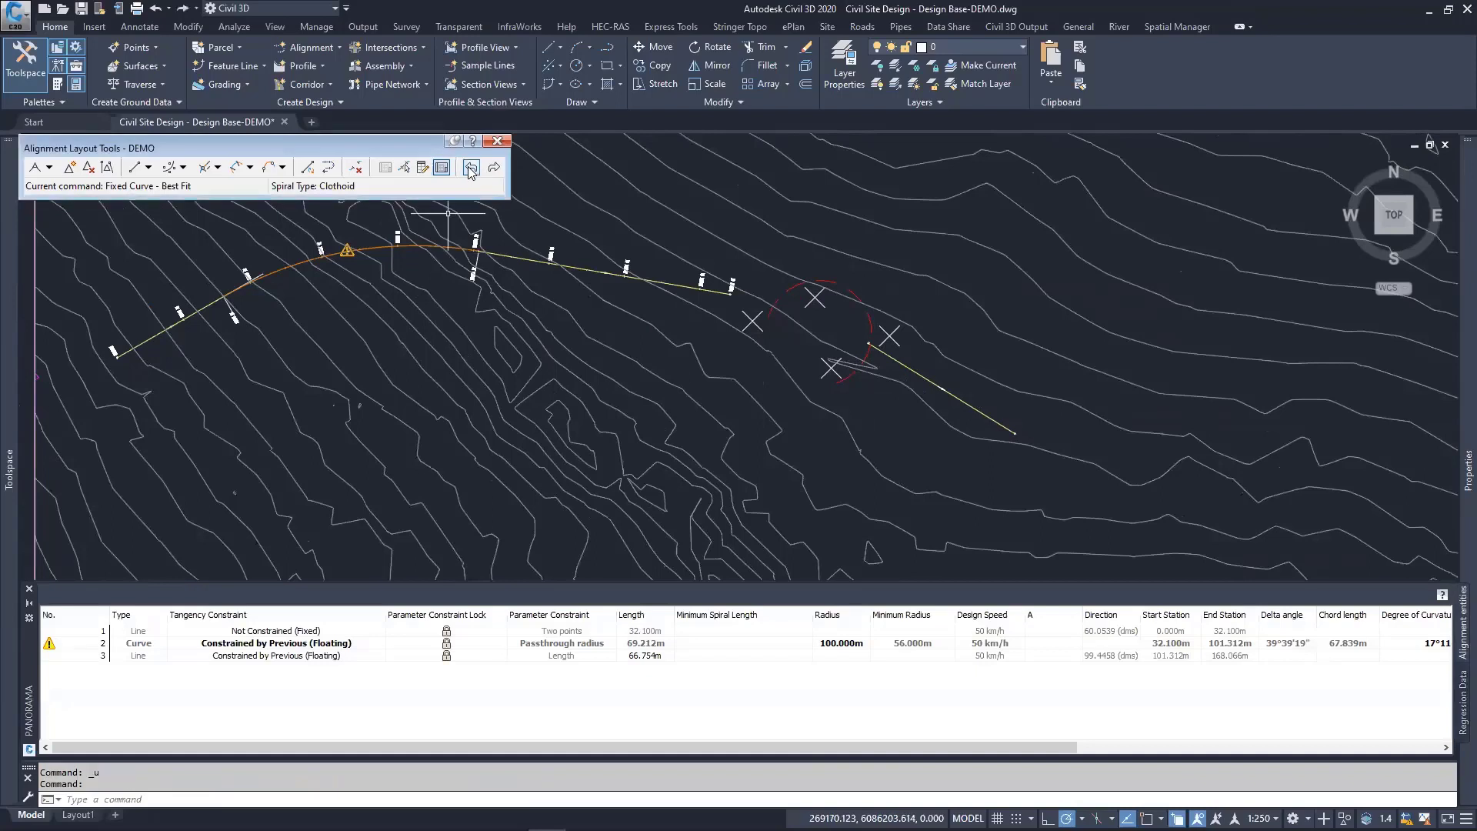
middle_click_drag(835, 331, 835, 356)
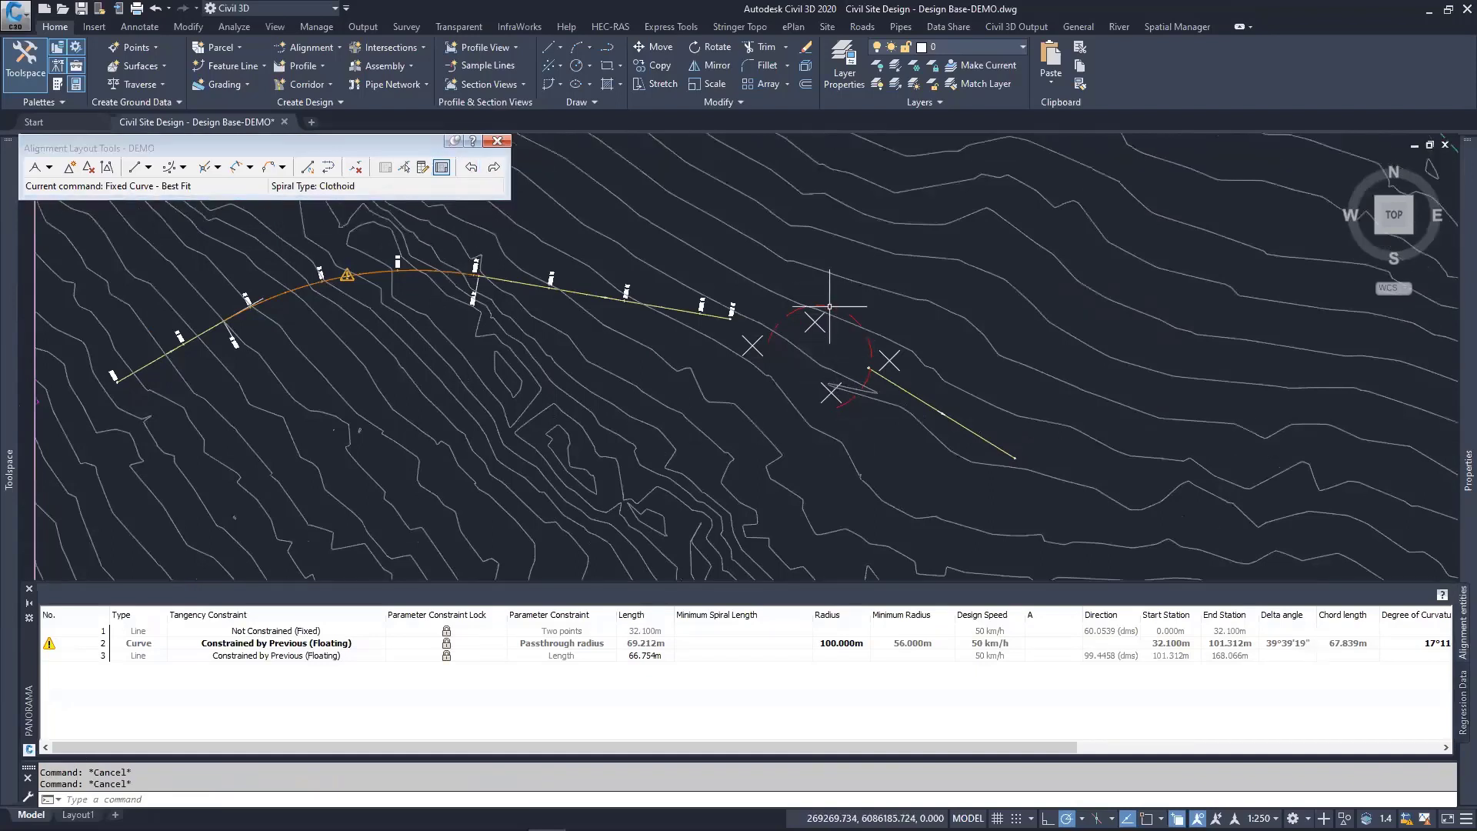
key("Escape")
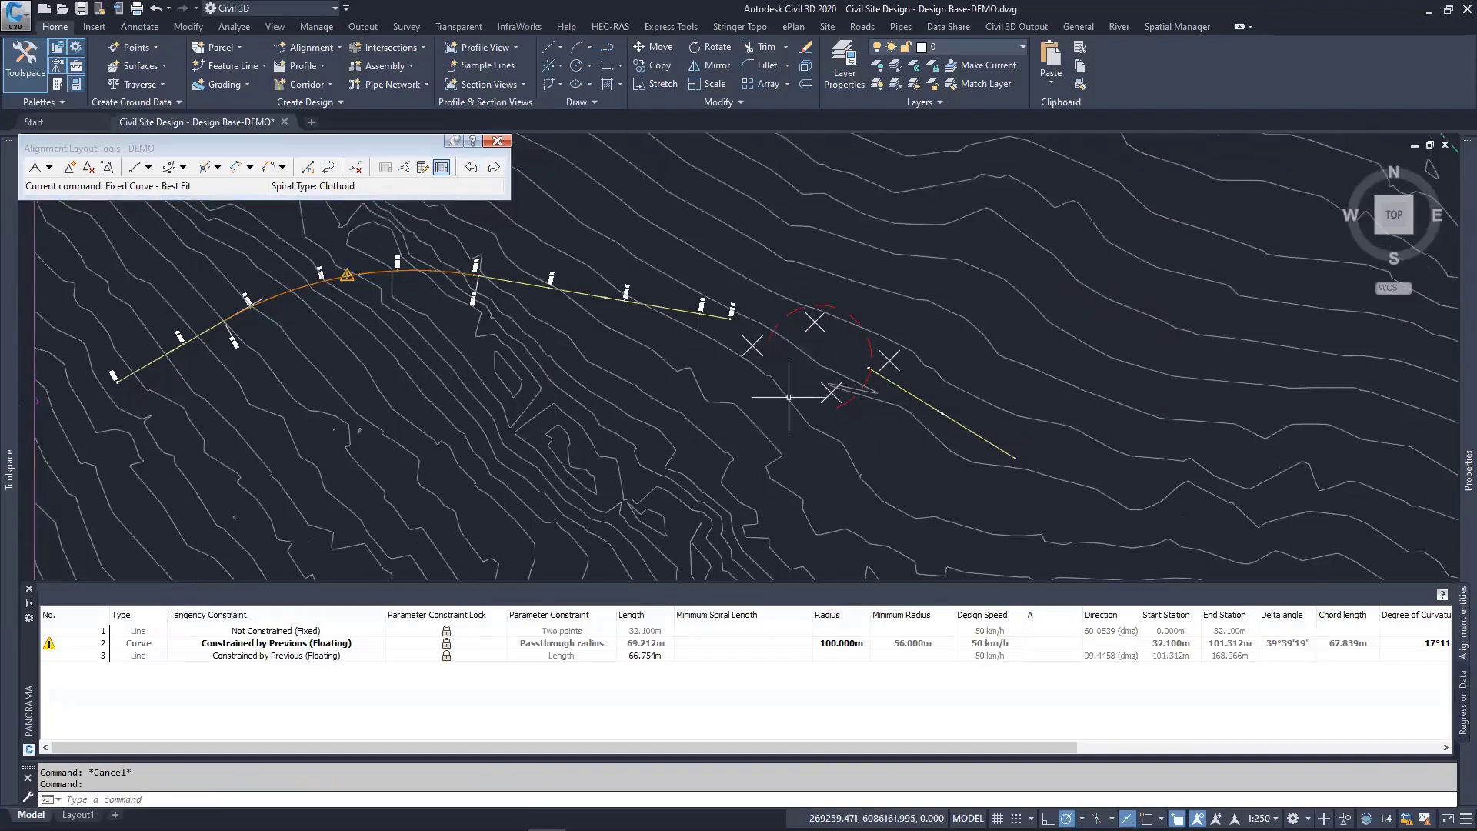
key("Escape")
type("R")
key("Return")
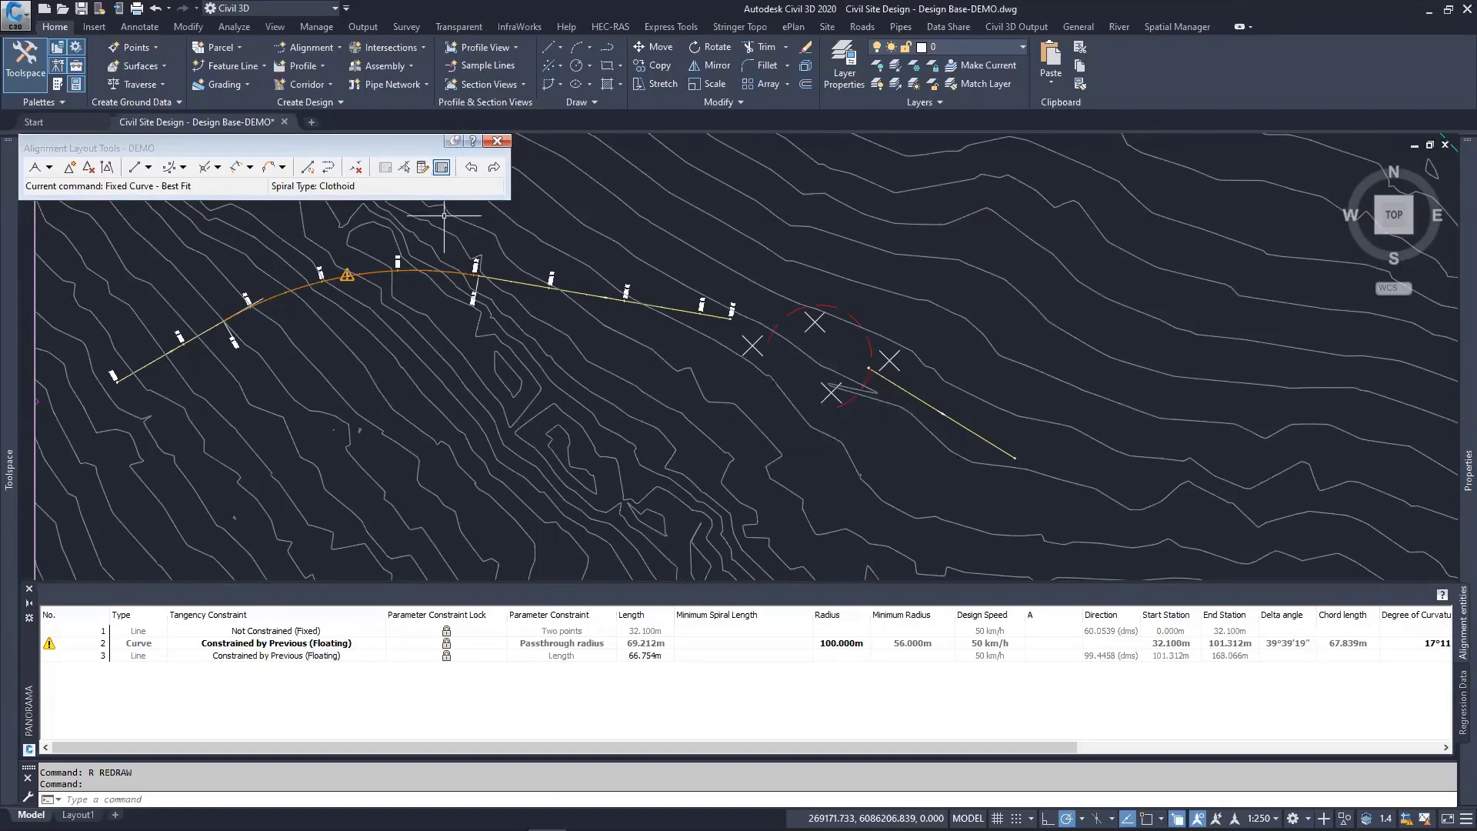
Step: Delete the separate fixed line sub-entity beyond the end of the floating line
left_click(357, 171)
left_click(863, 372)
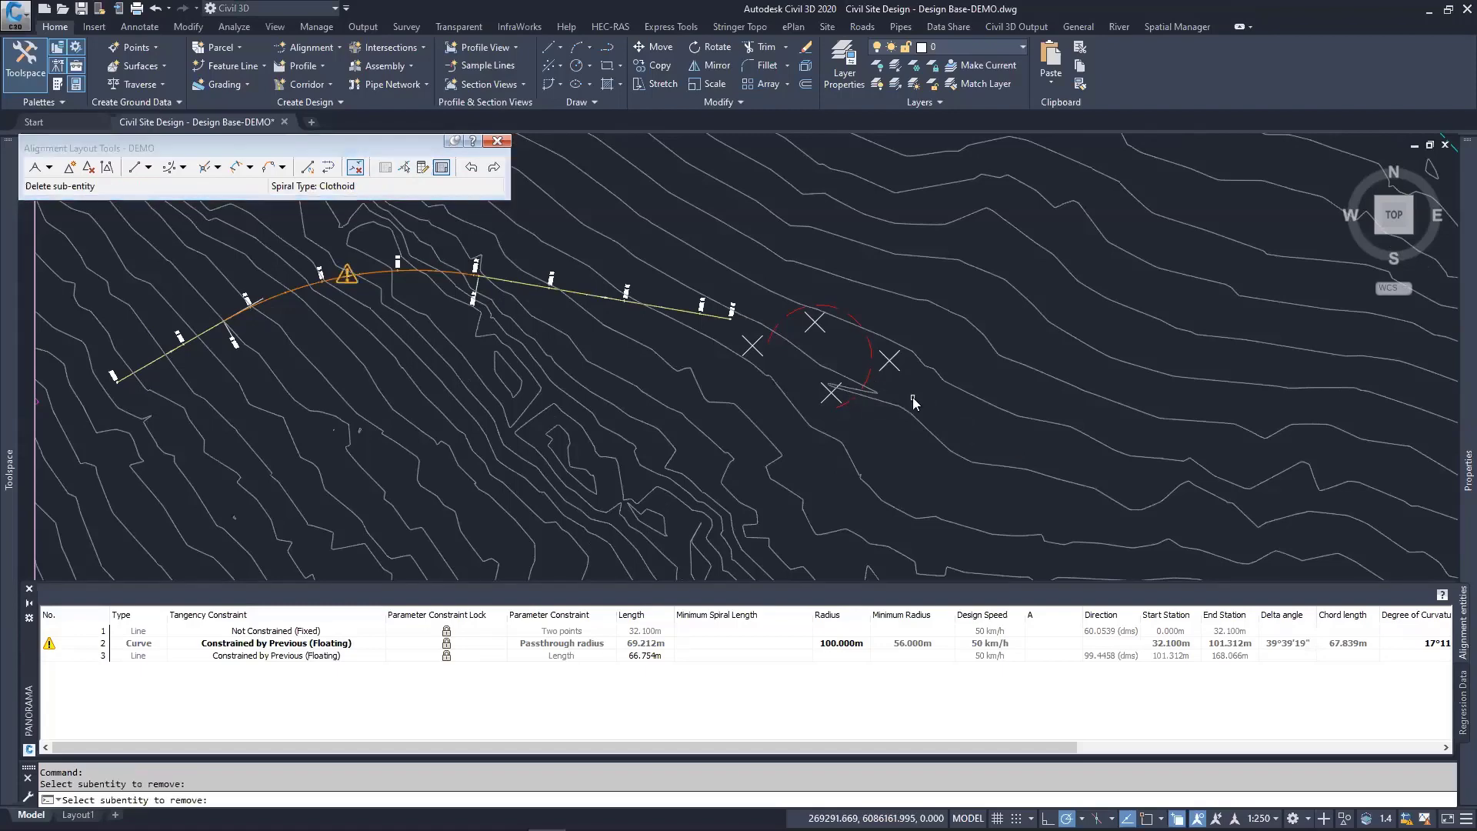
middle_click_drag(863, 372, 955, 420)
key("Escape")
key("Escape")
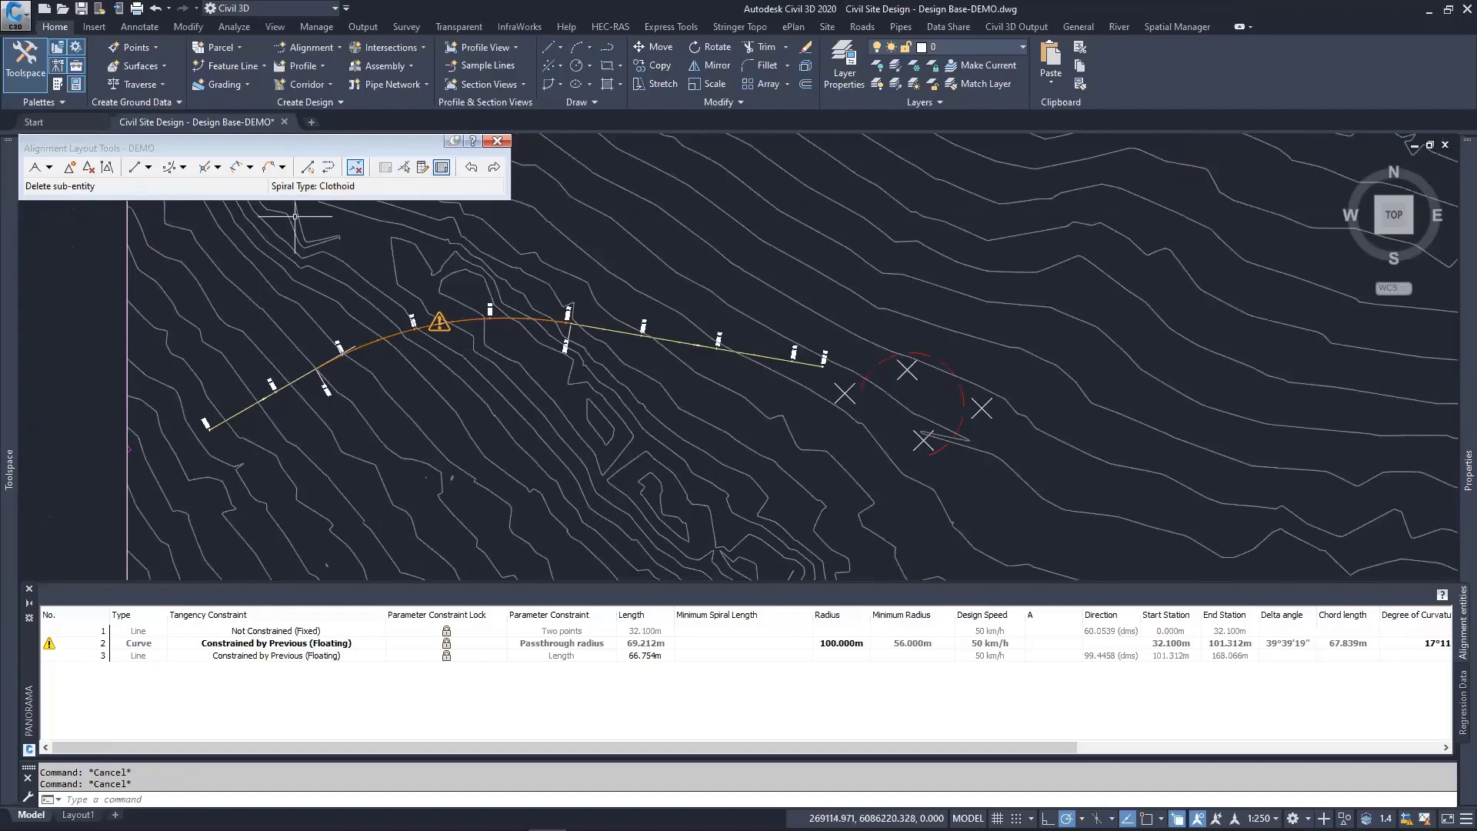
Step: Define a floating best-fit curve attached to the end of the floating line, using four points picked on screen beyond it
left_click(184, 172)
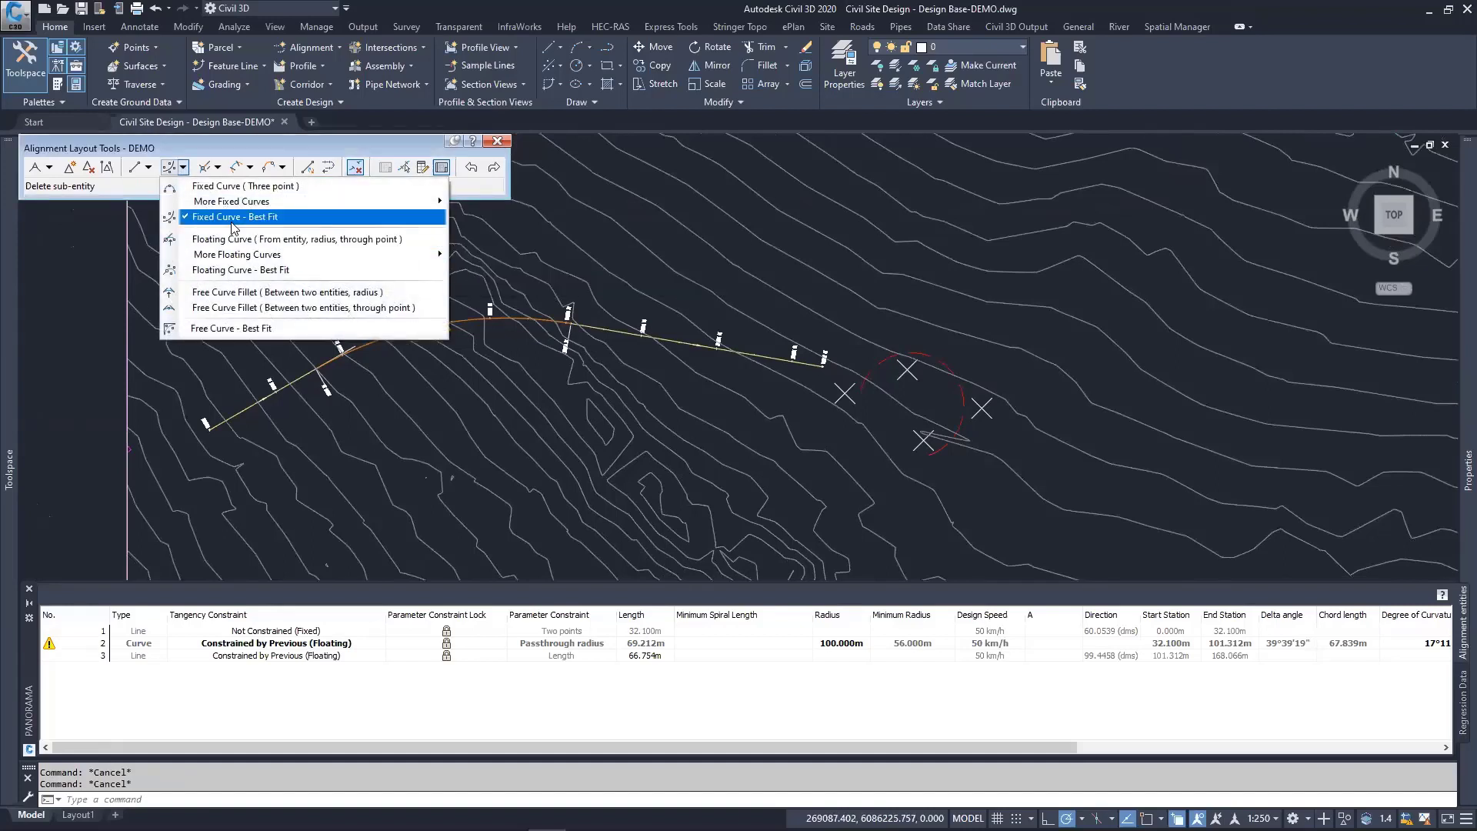
left_click(219, 171)
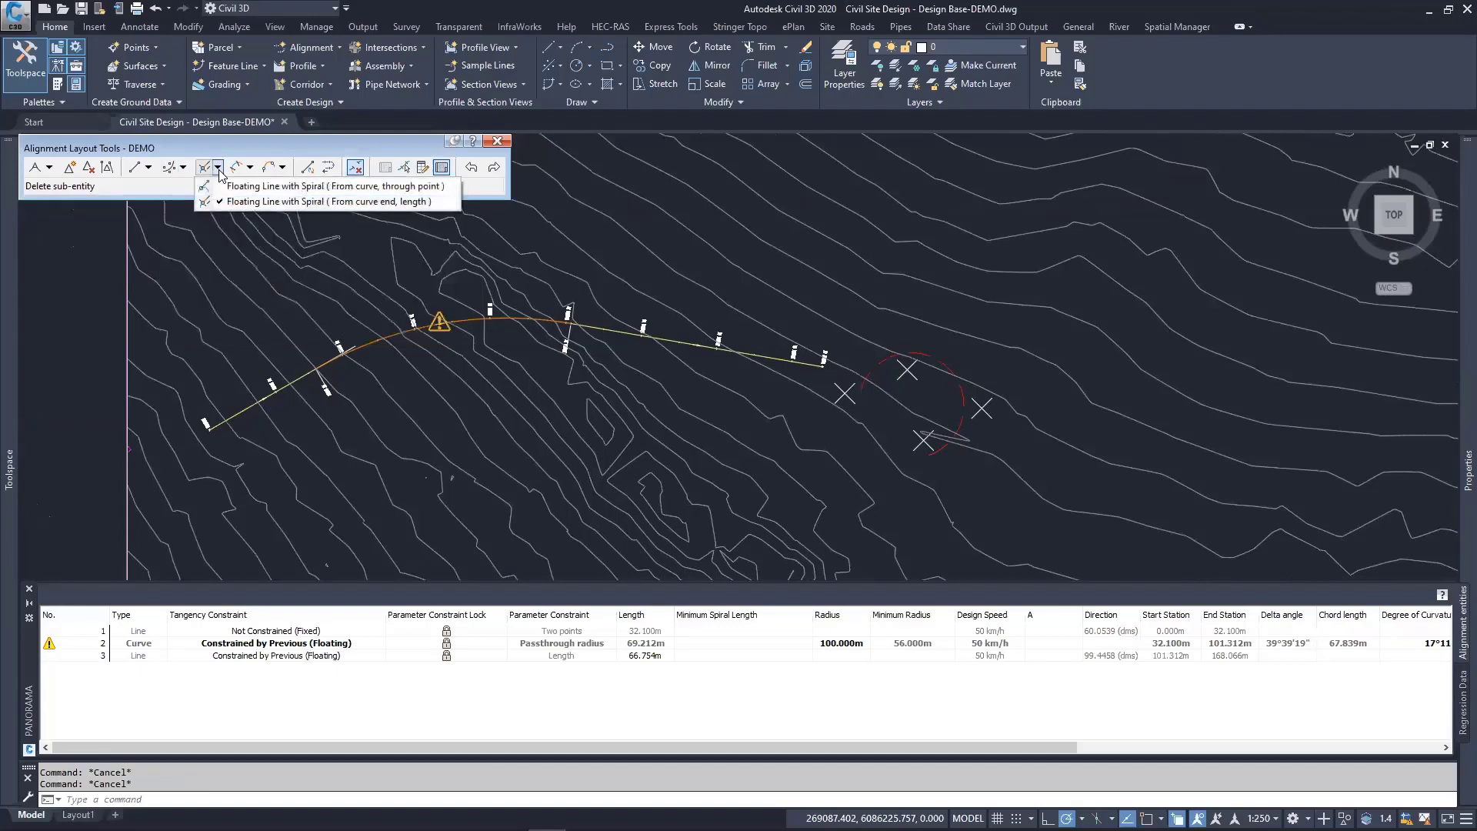
left_click(185, 171)
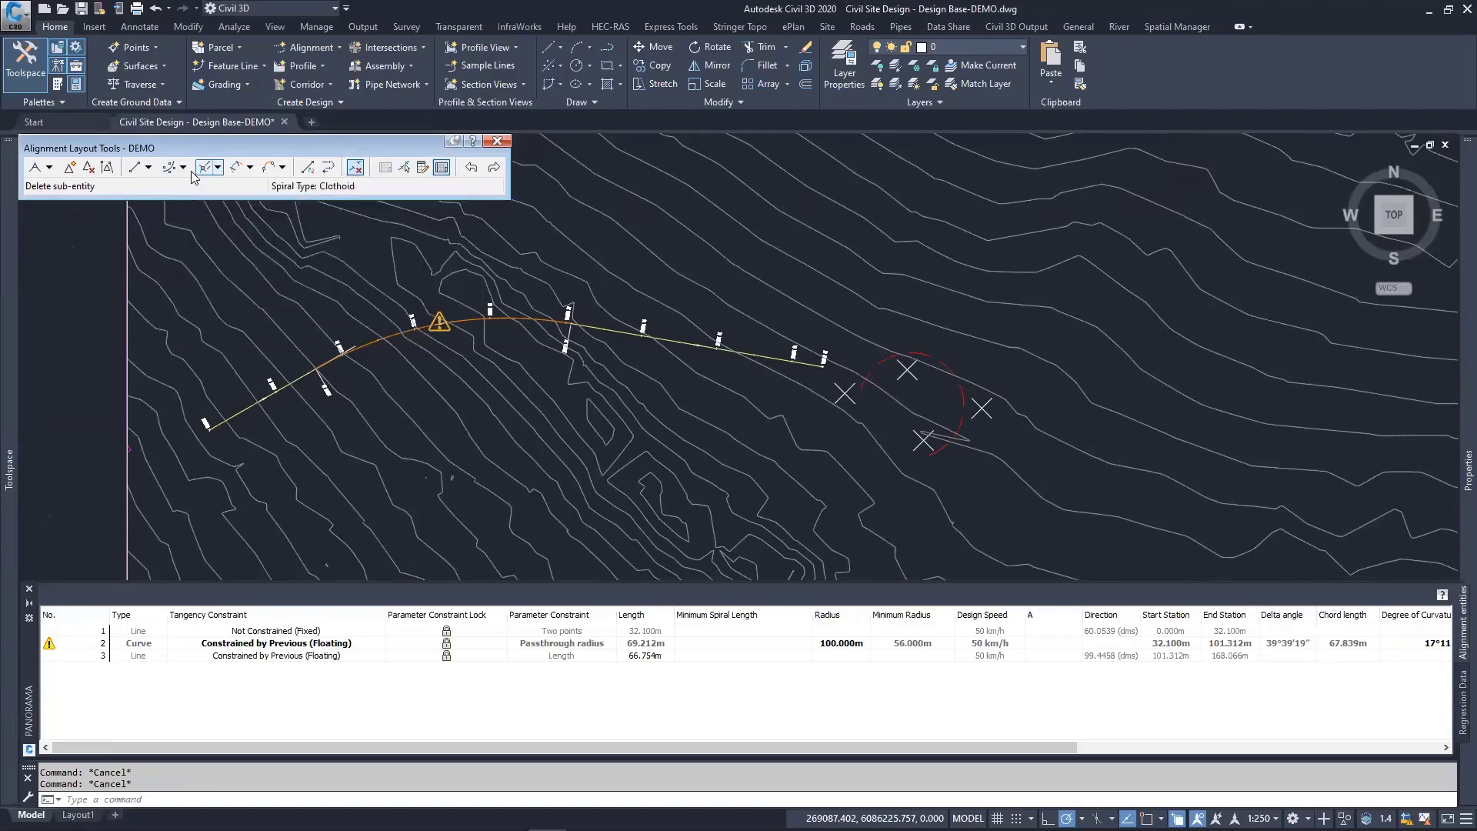
left_click(184, 172)
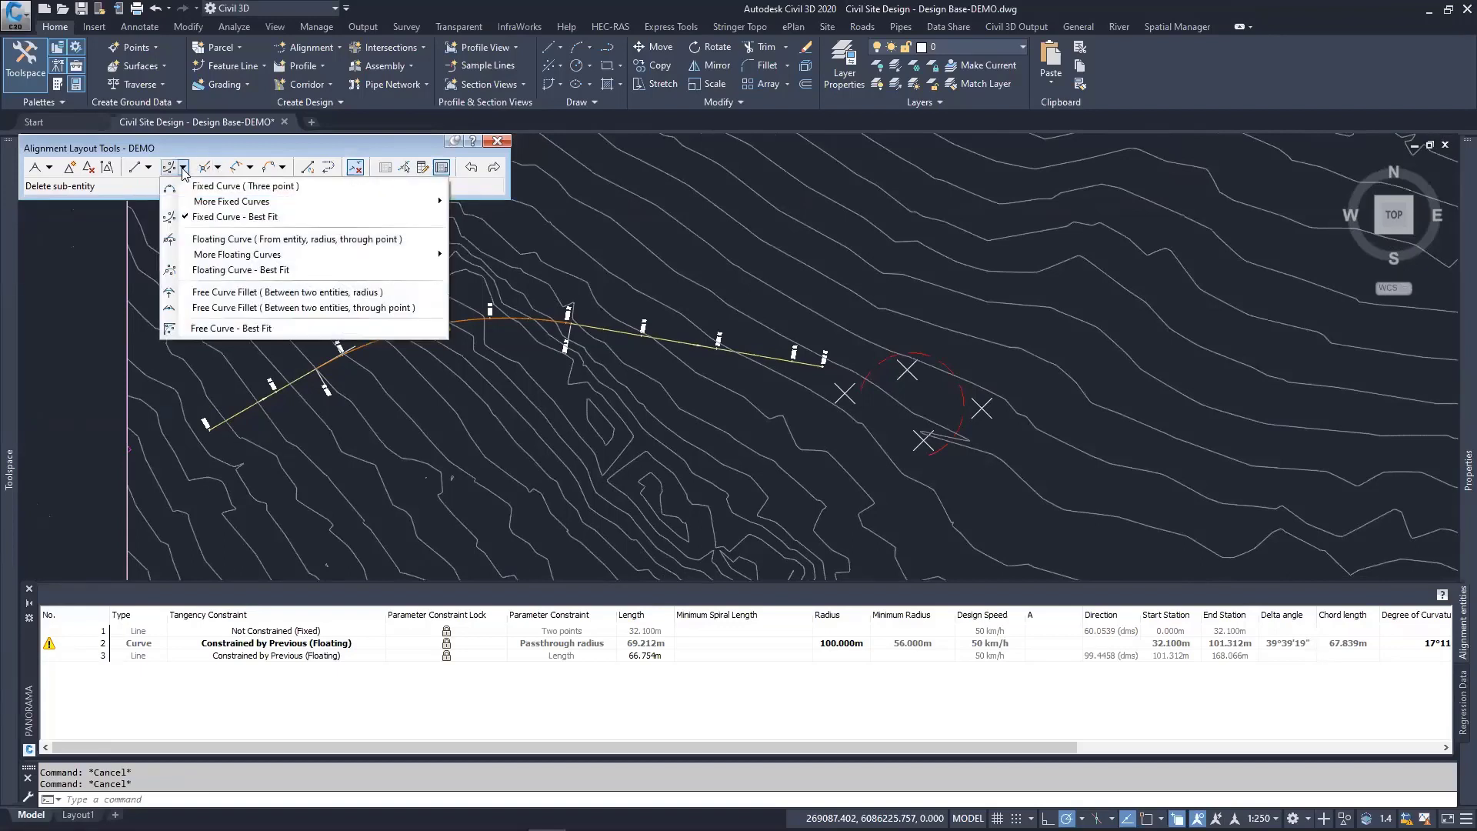
left_click(230, 271)
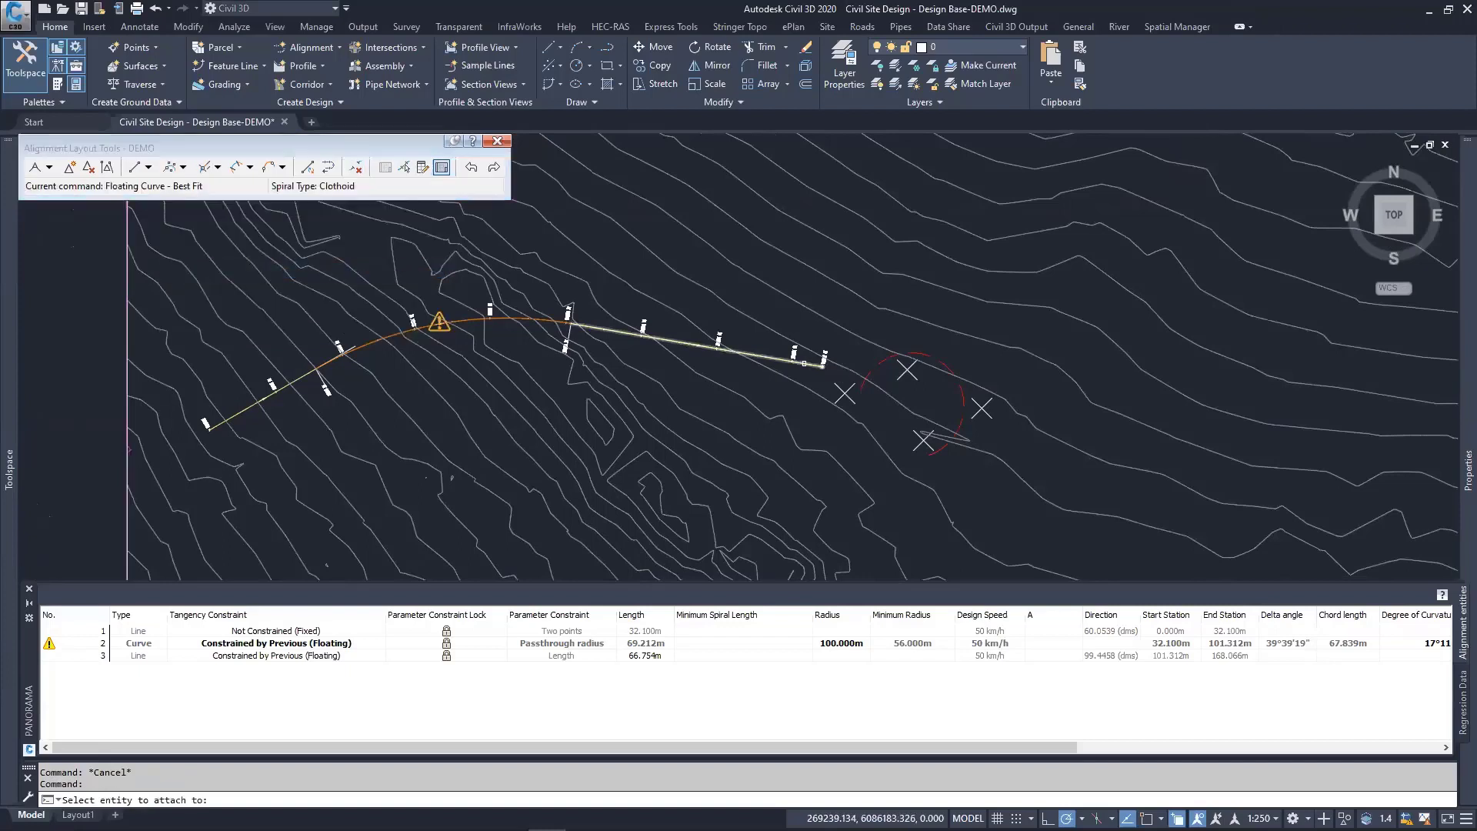
left_click(805, 364)
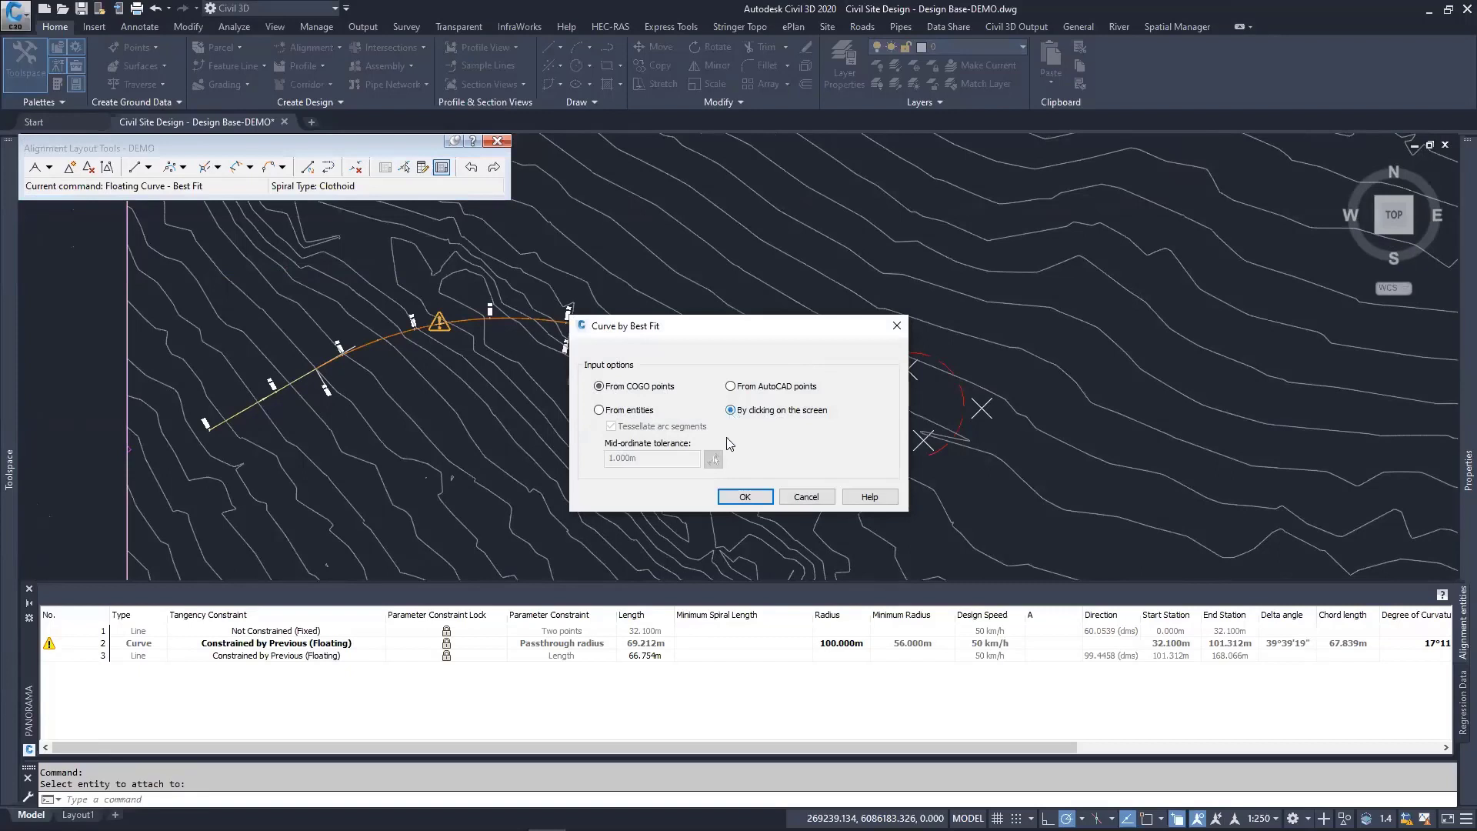
left_click(744, 496)
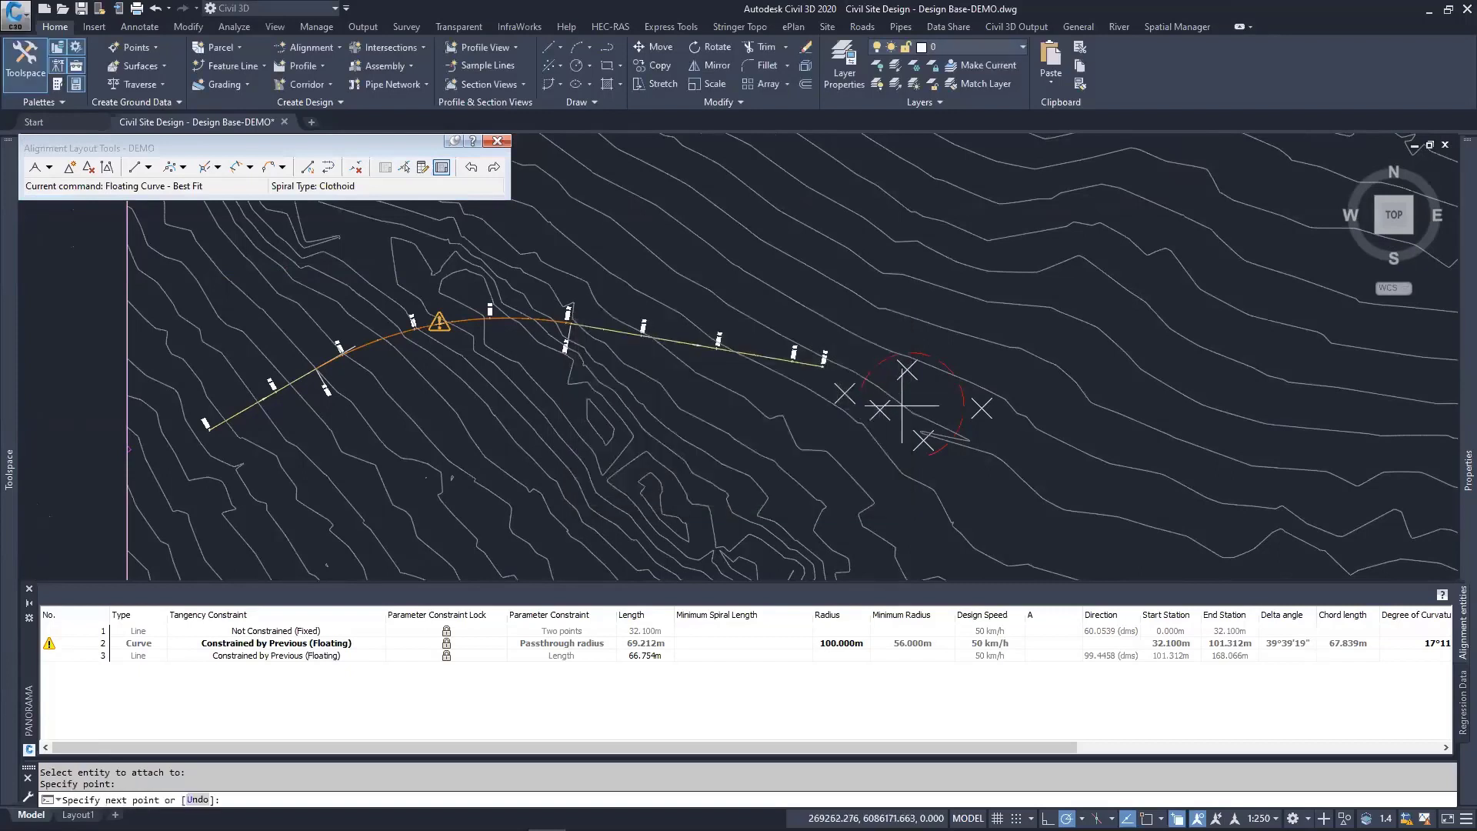
left_click(987, 434)
left_click(982, 479)
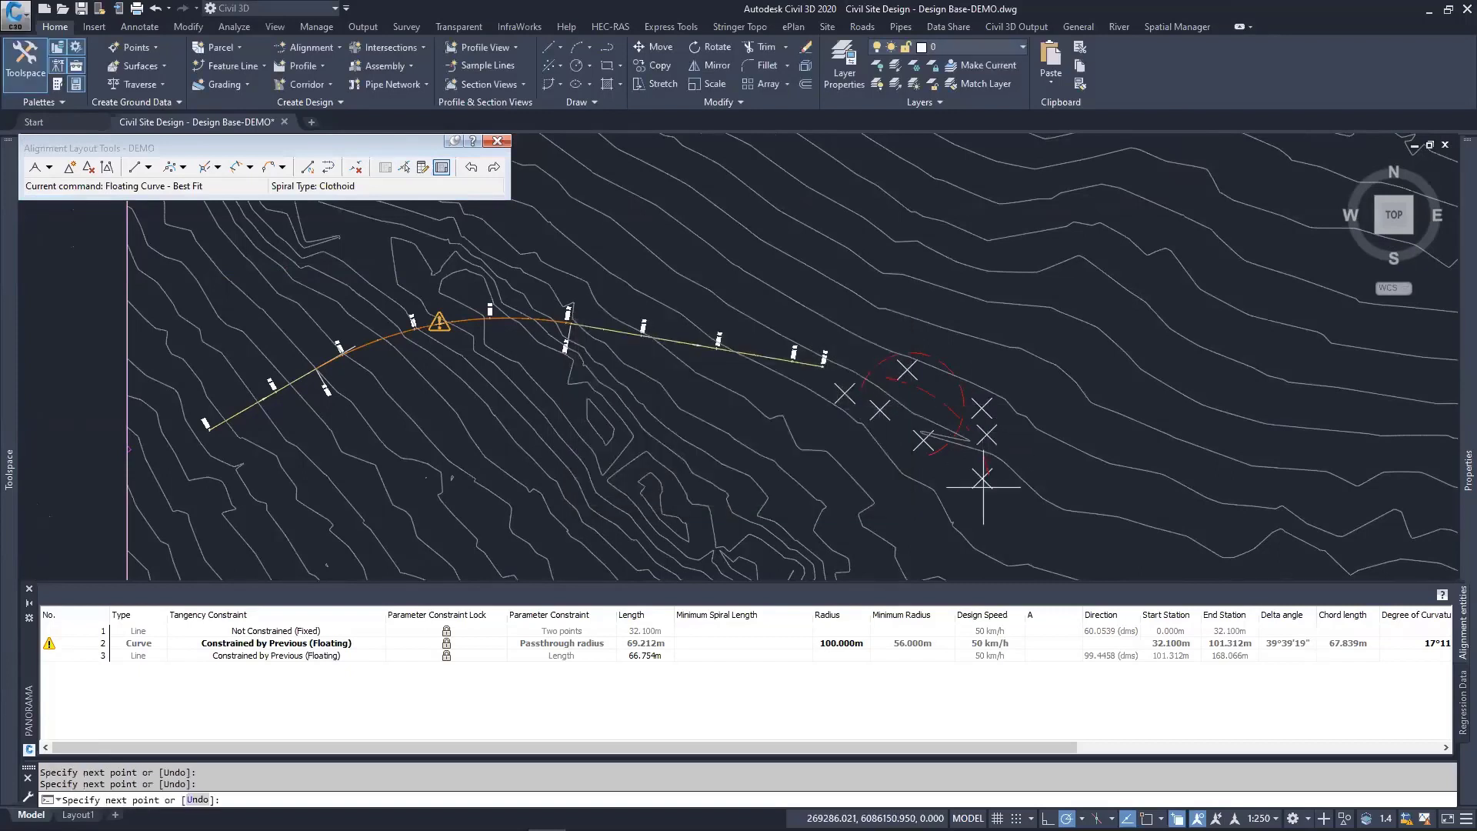
scroll(980, 462, "up", 2)
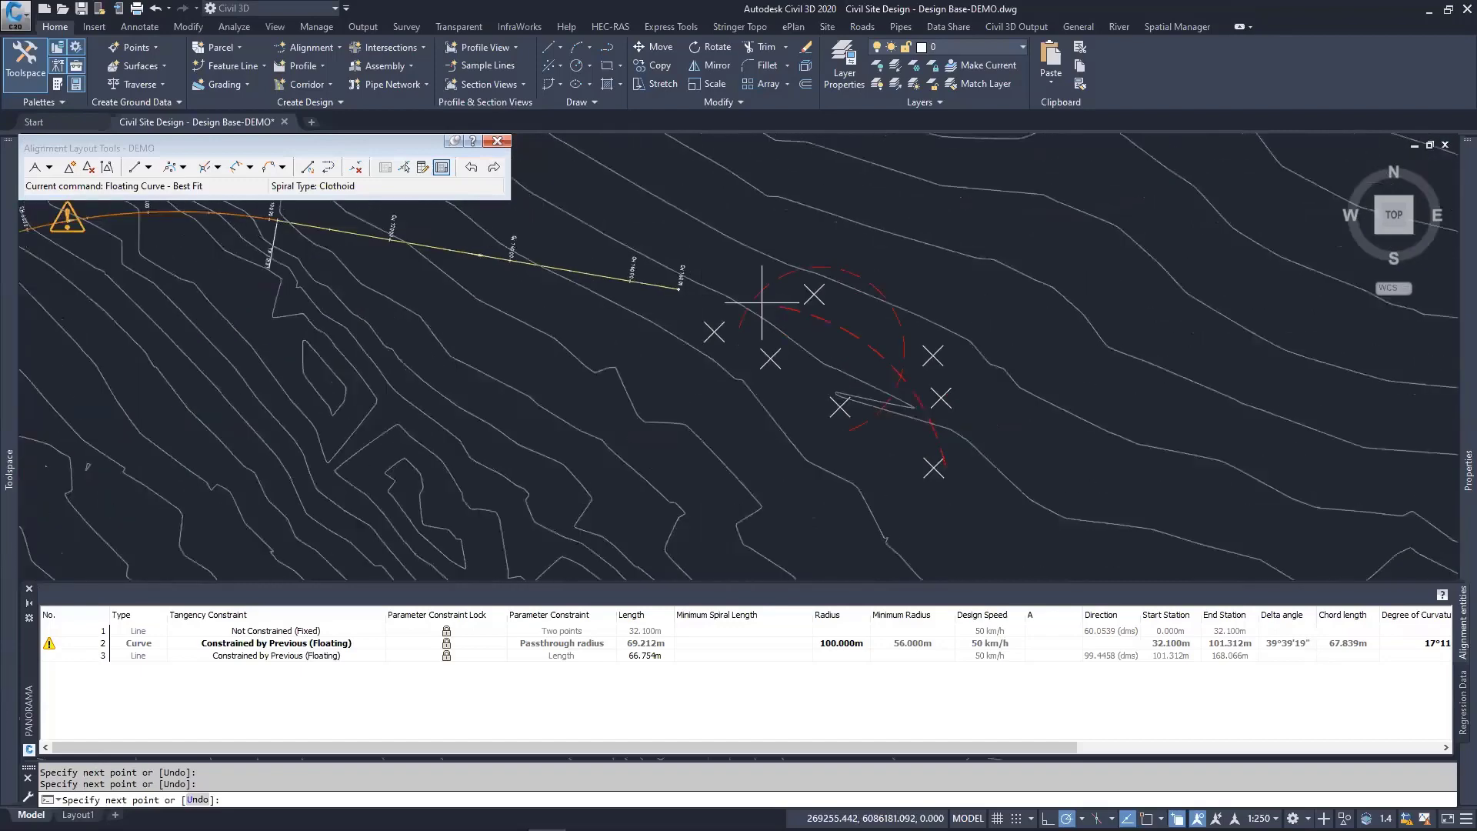
middle_click_drag(916, 455, 888, 364)
left_click(981, 428)
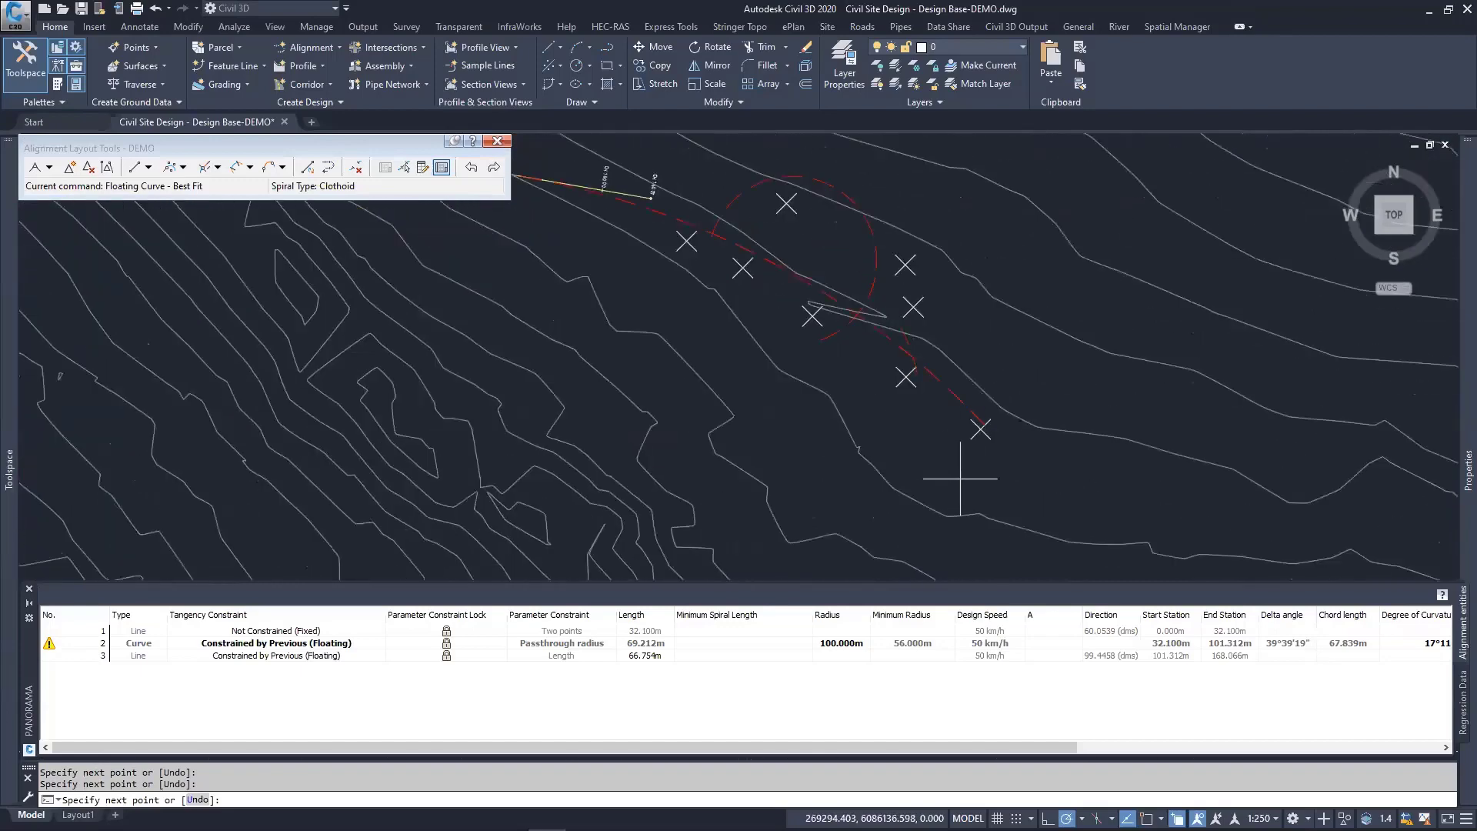
key("Return")
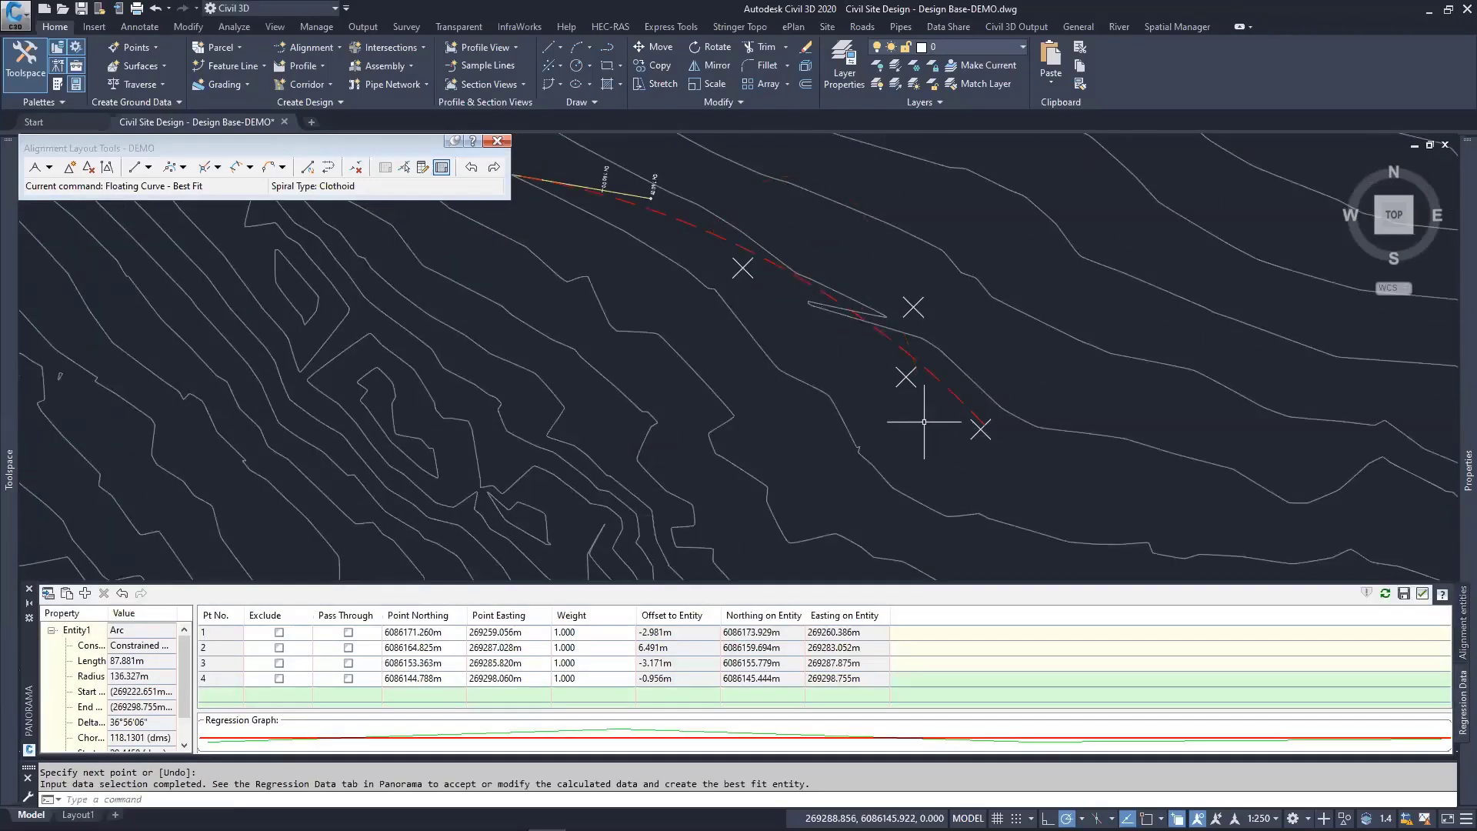
Step: Try excluding individual points from the best-fit regression, including point 2, and include them again
left_click(277, 631)
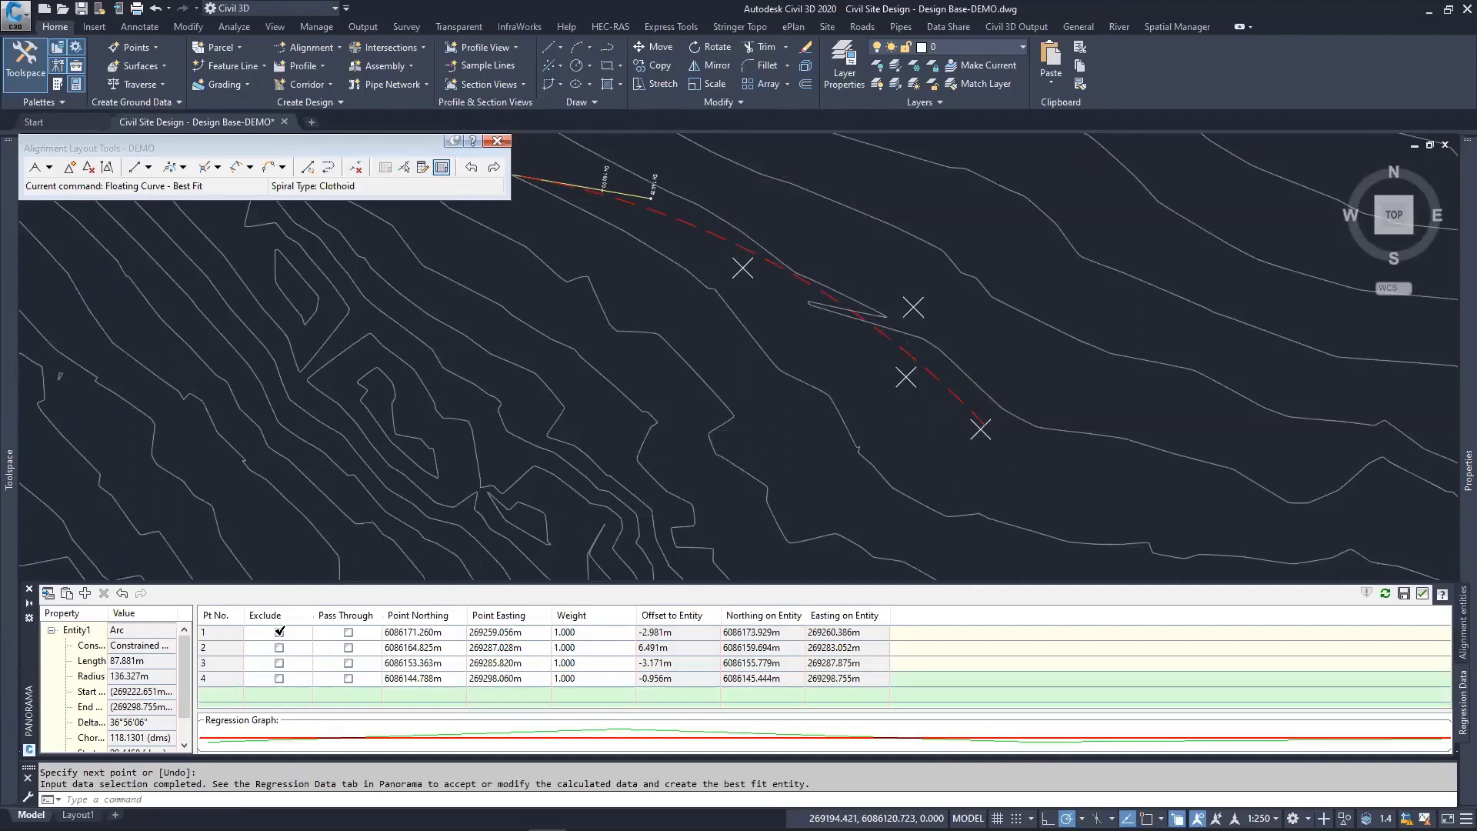
left_click(280, 647)
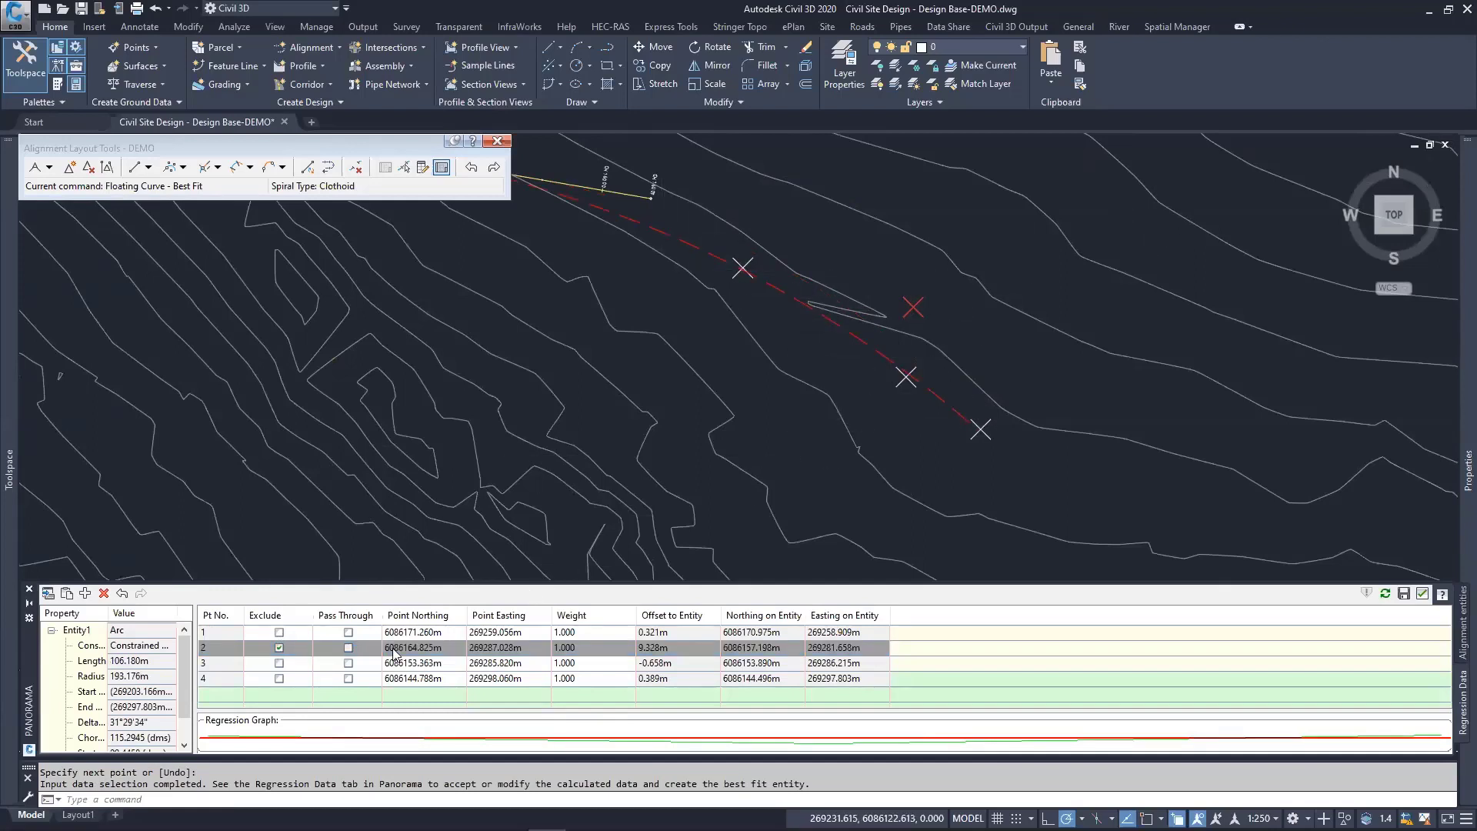
left_click(280, 647)
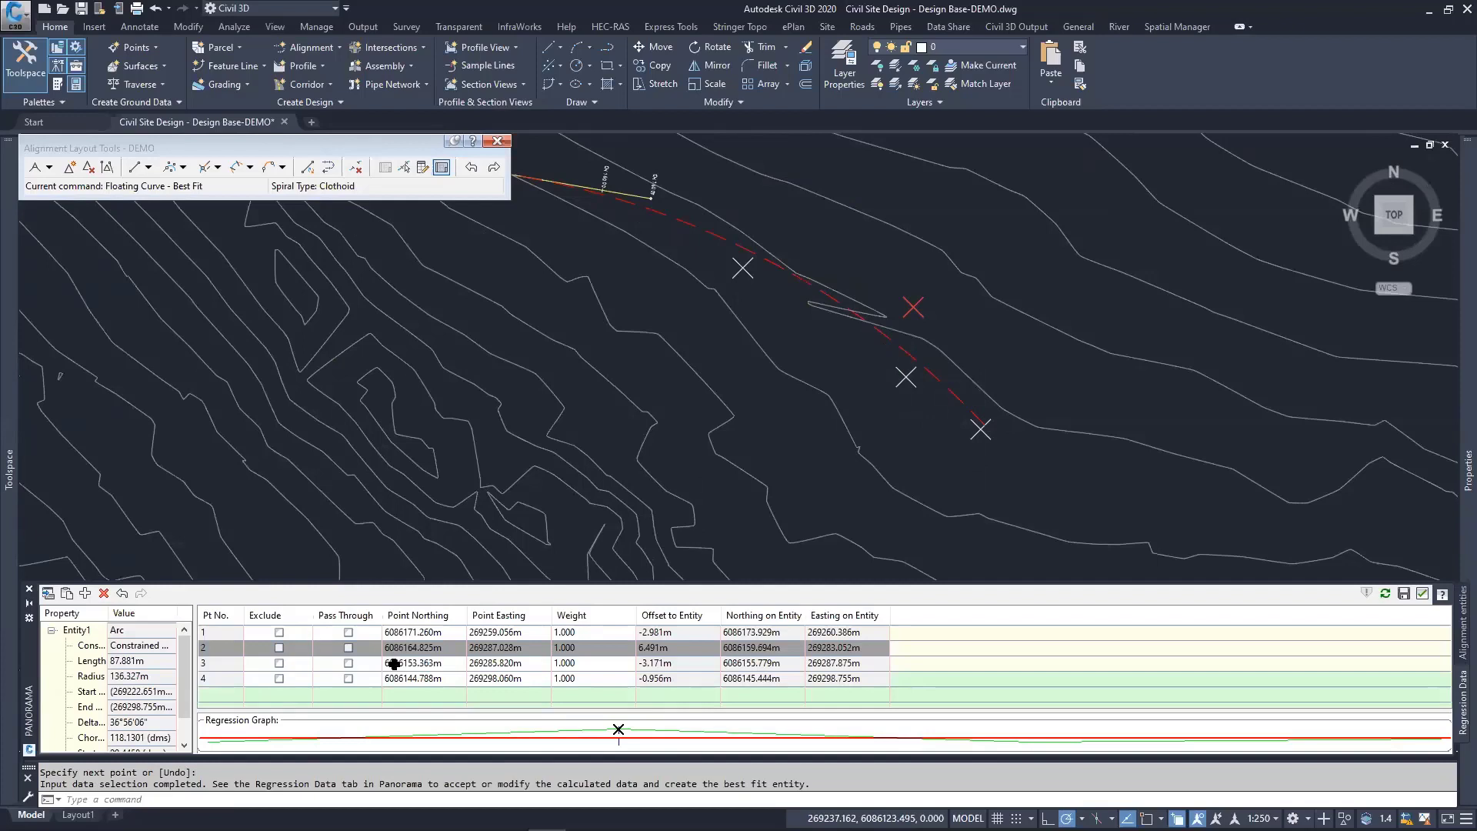
Step: Set the regression weight of point 3 to 0.5 and of point 4 to 2
left_click(571, 666)
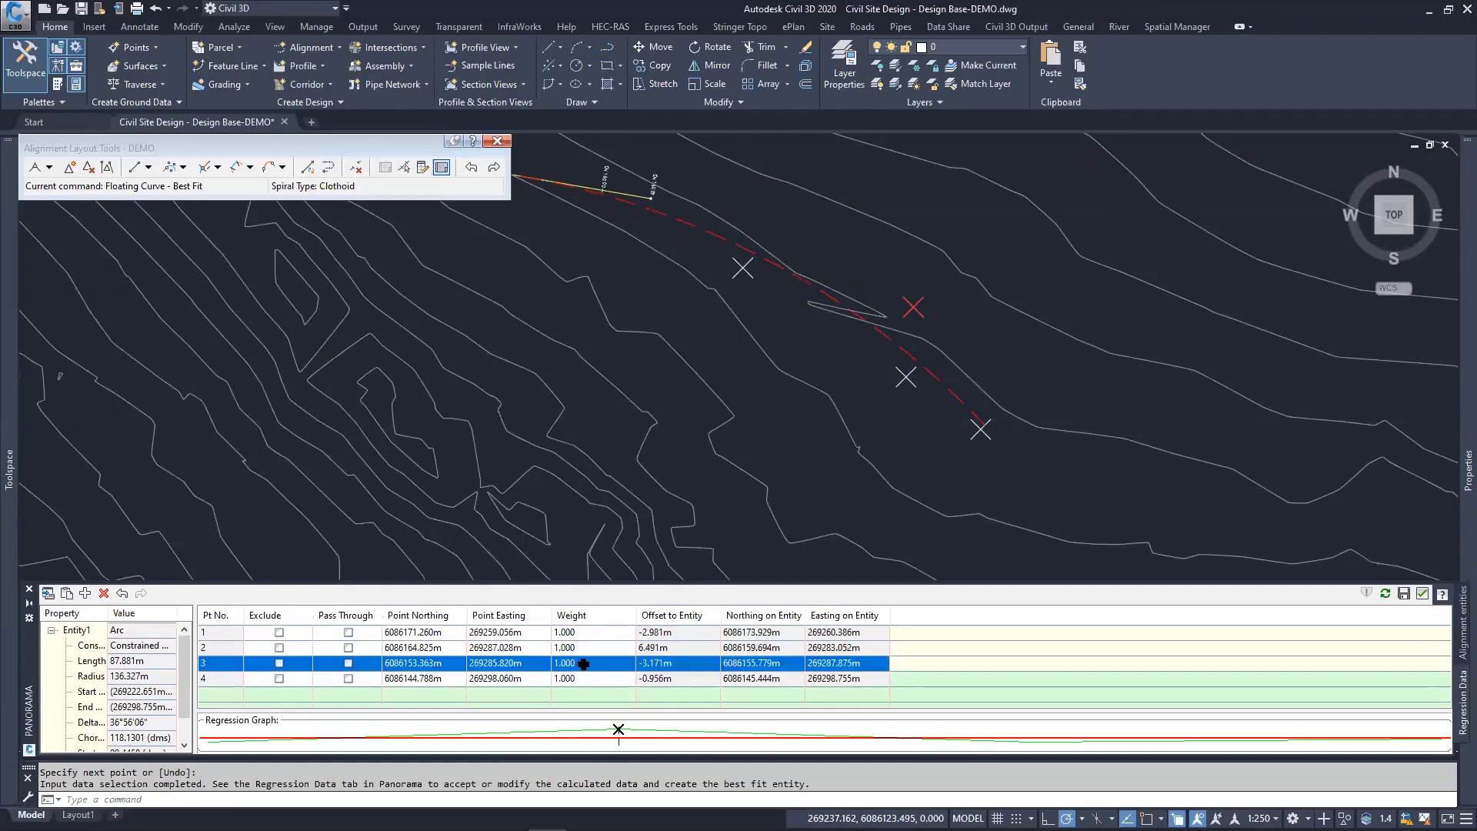
left_click(588, 663)
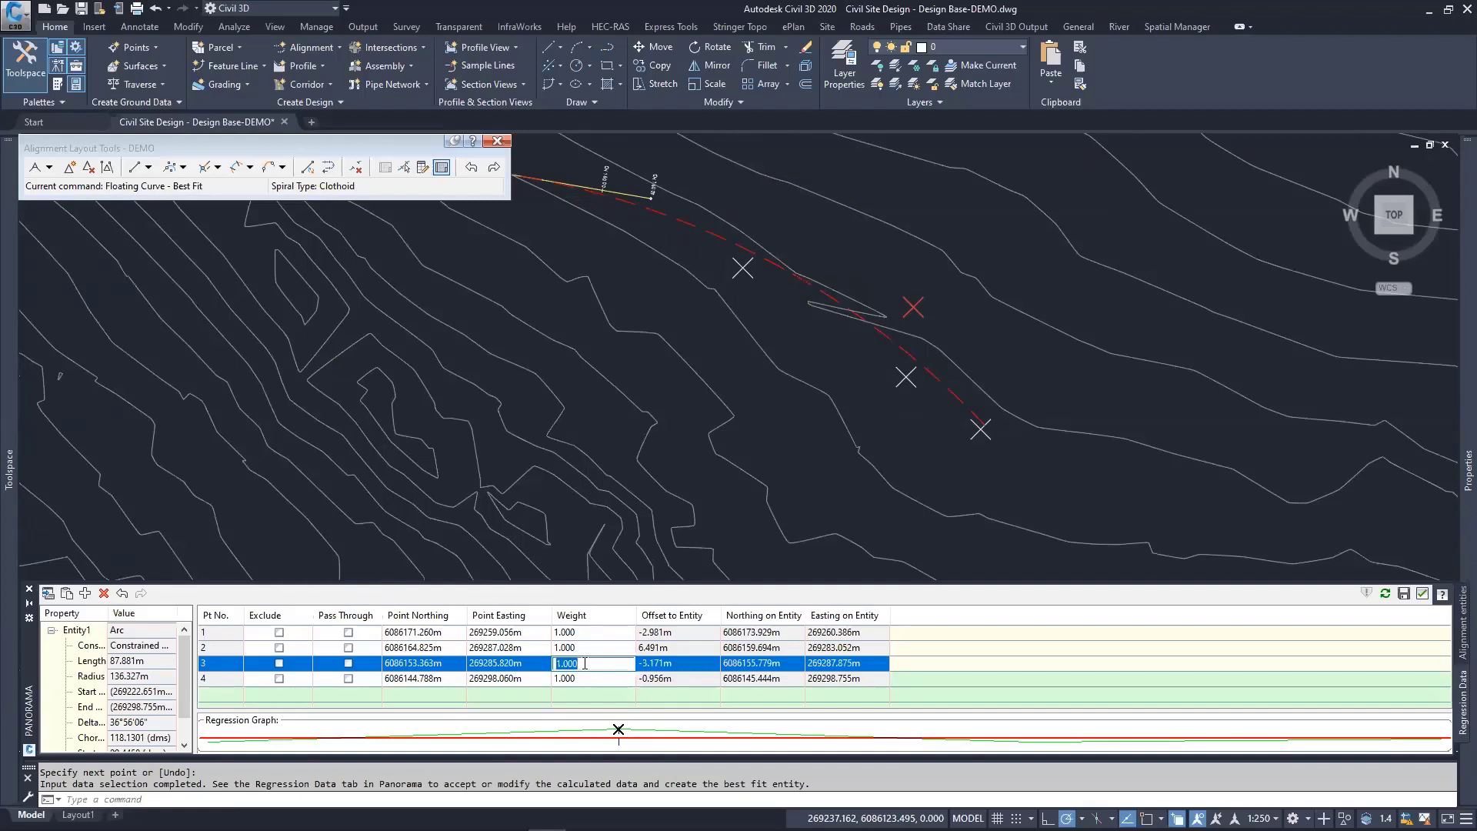
key("Return")
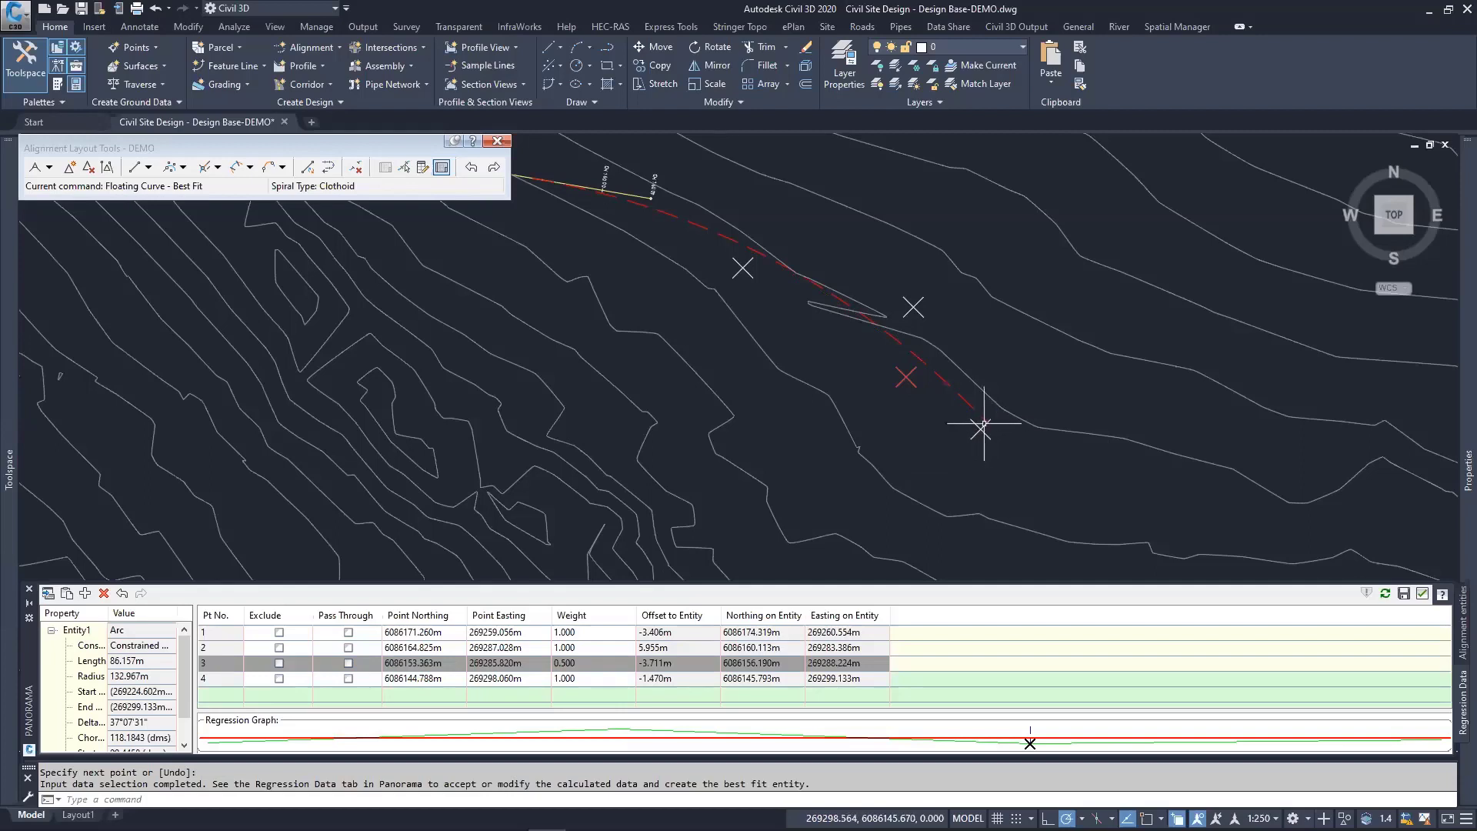
left_click(580, 679)
left_click(693, 616)
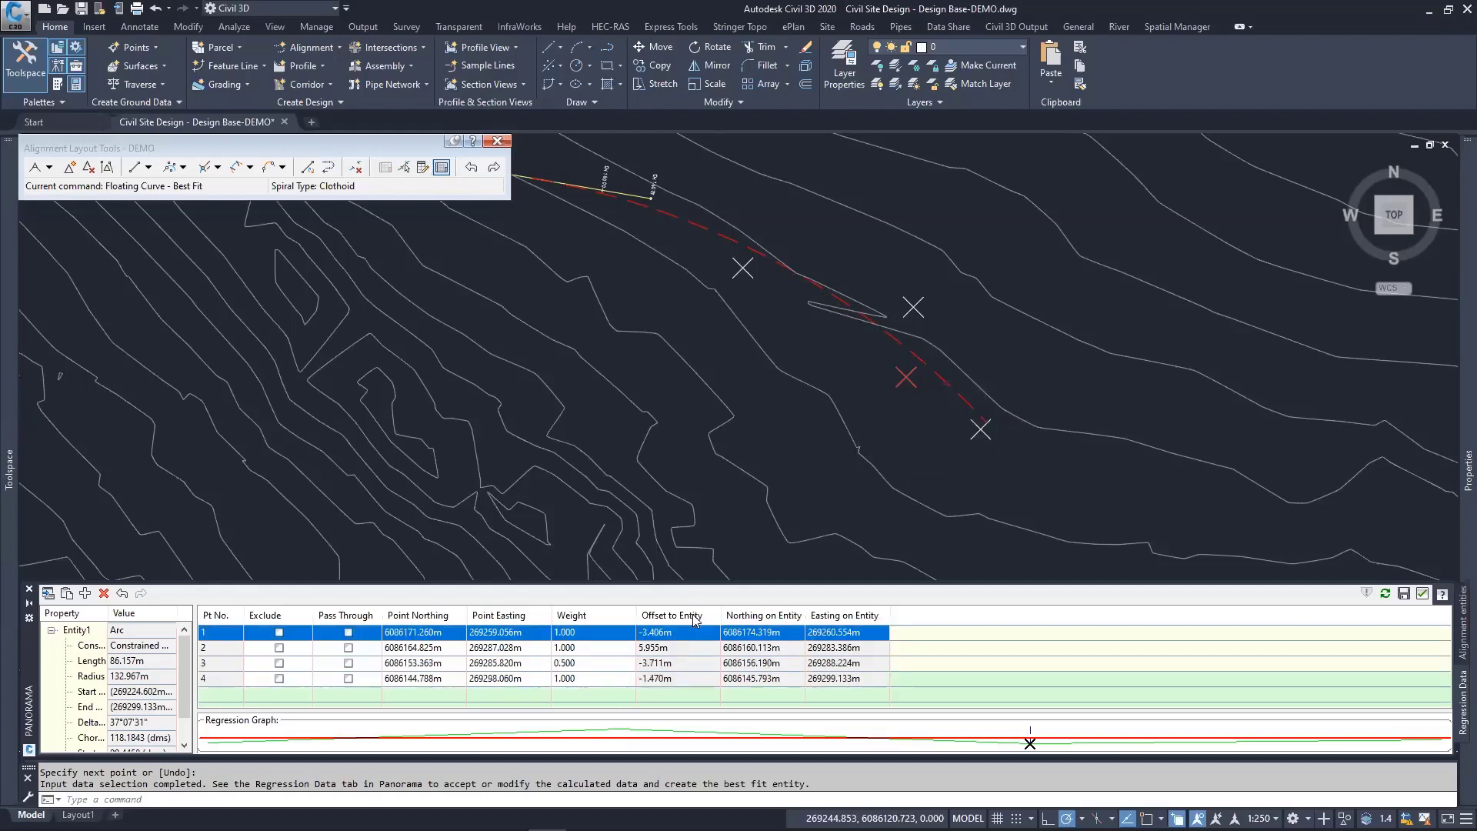
left_click(571, 679)
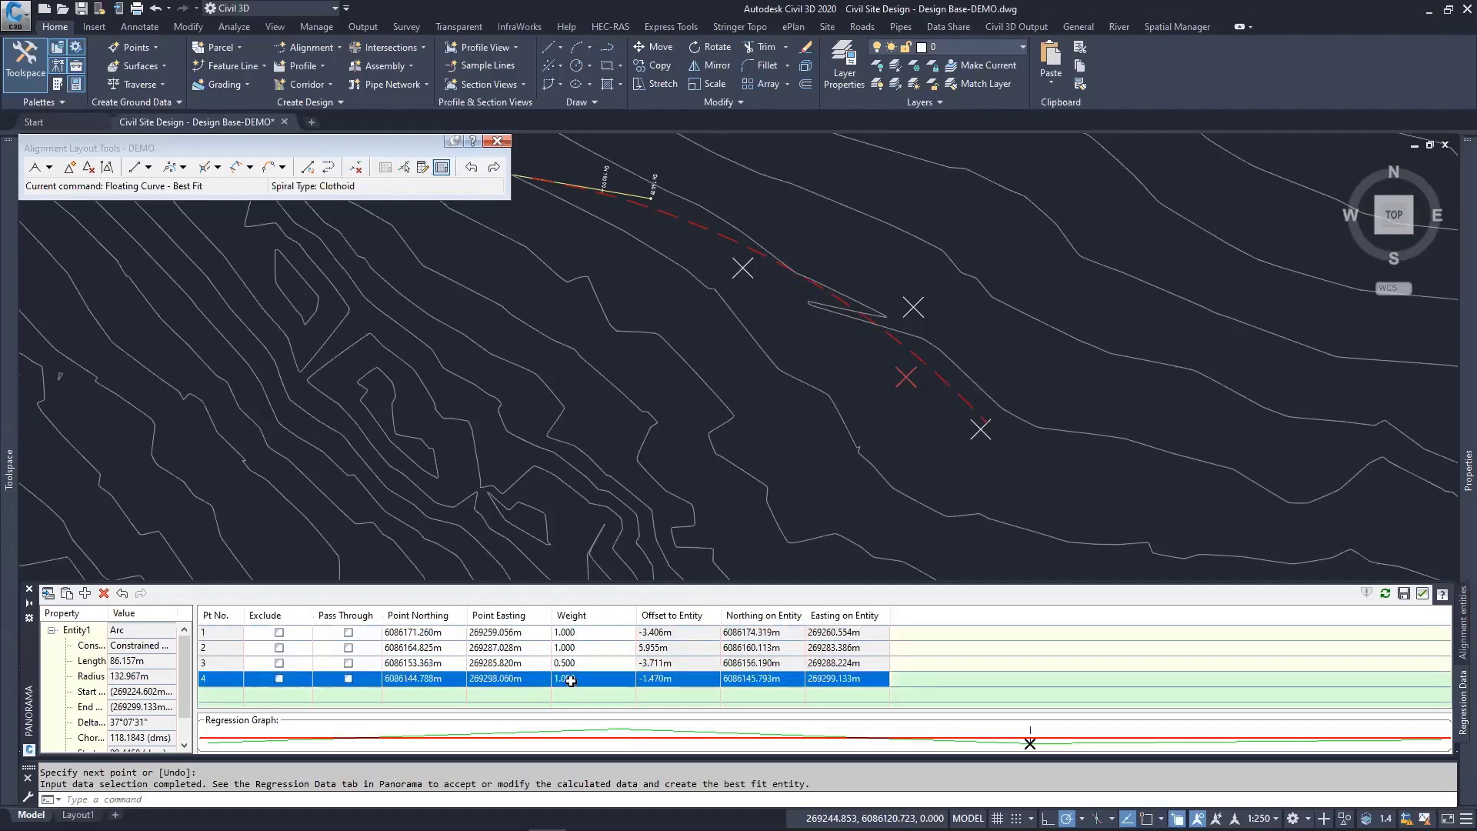
left_click(572, 678)
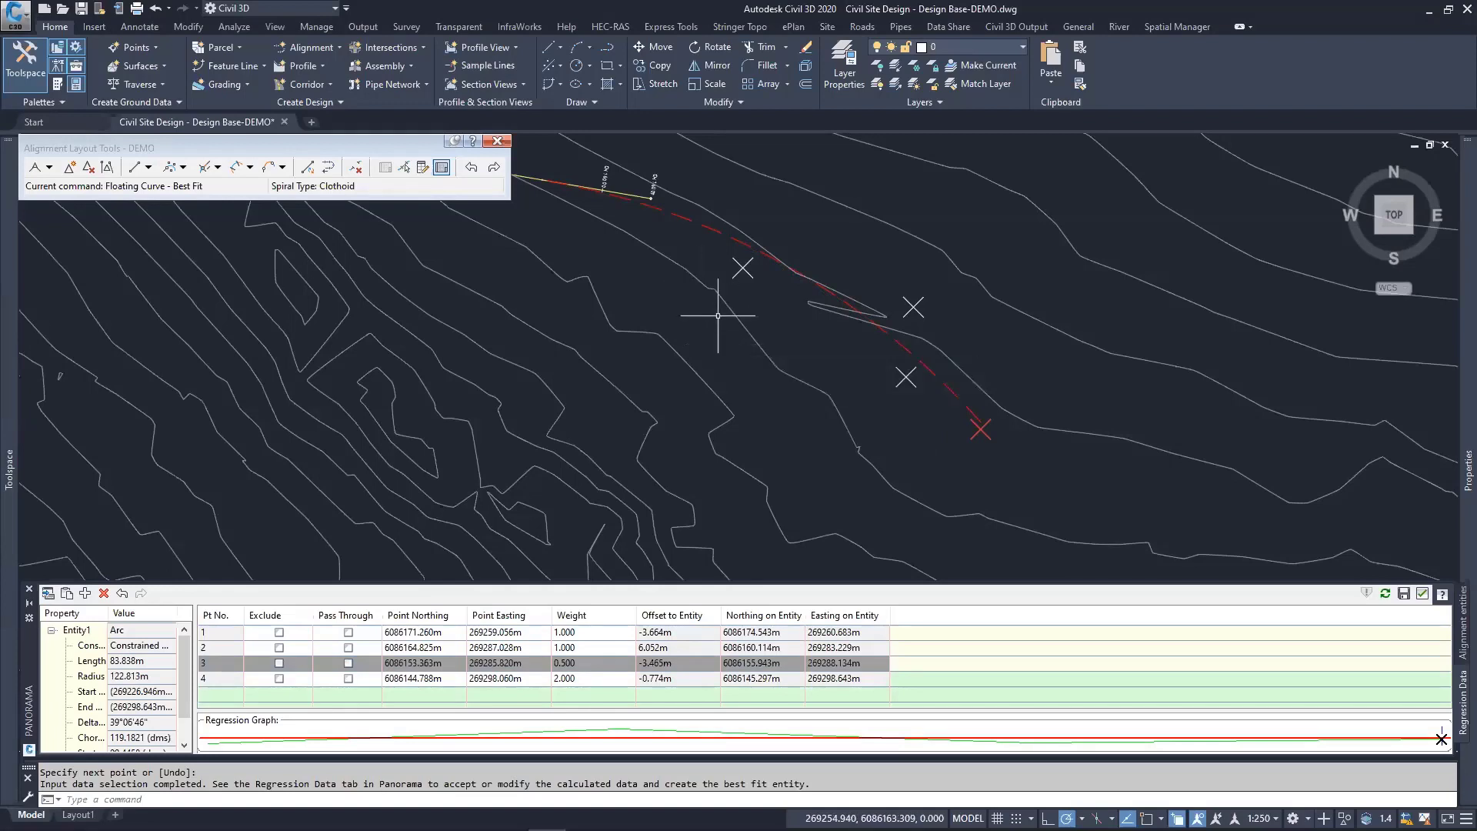
Step: Accept the regression data to create the floating best-fit curve at the end of the floating line
left_click(1423, 594)
scroll(753, 342, "down", 2)
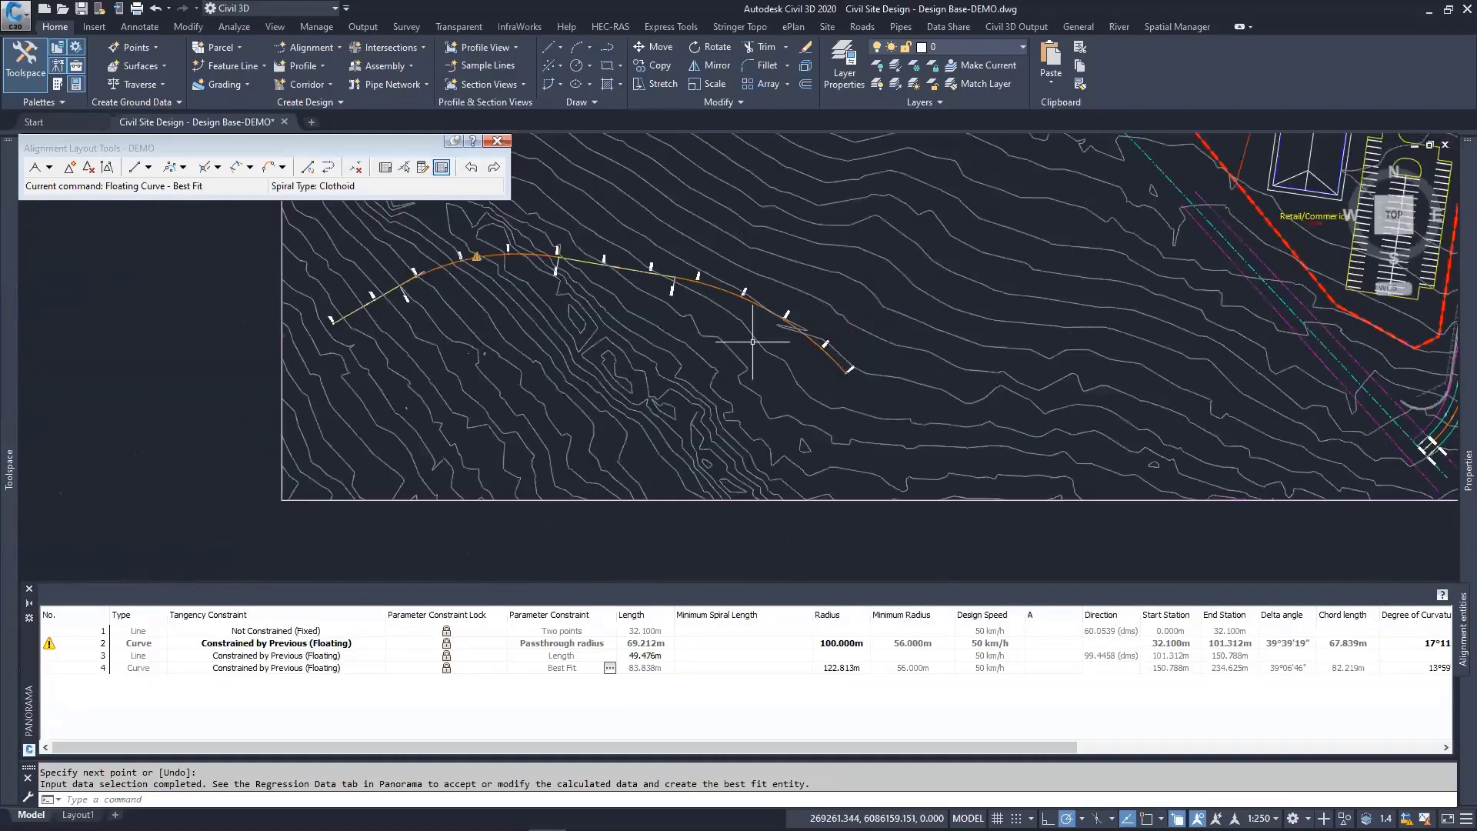
scroll(754, 342, "up", 3)
middle_click_drag(1088, 498, 1061, 357)
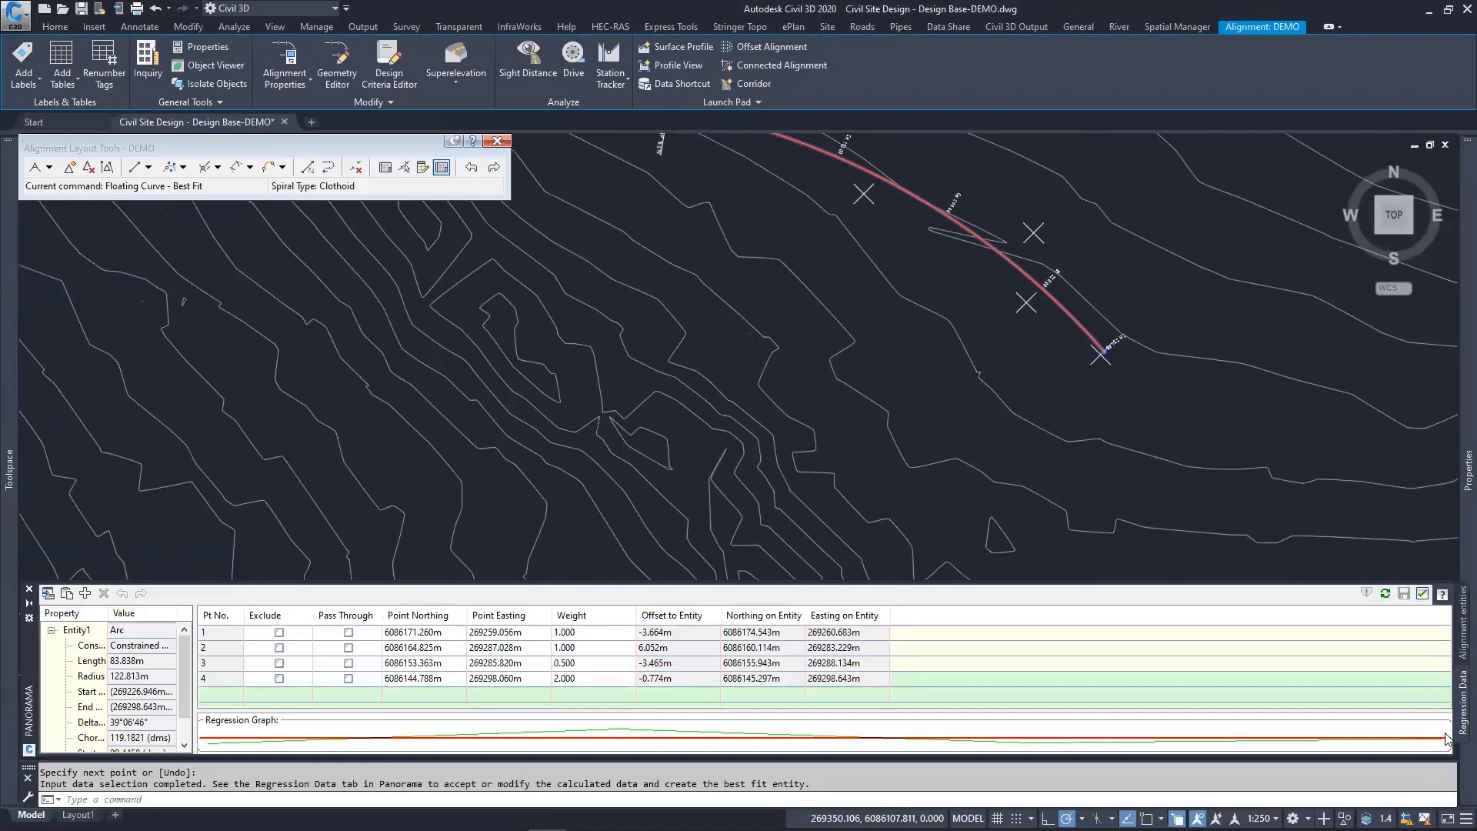
Step: Compare the new curve's row among the alignment entities with its regression data, including the best-fit data for all entities
left_click(1457, 644)
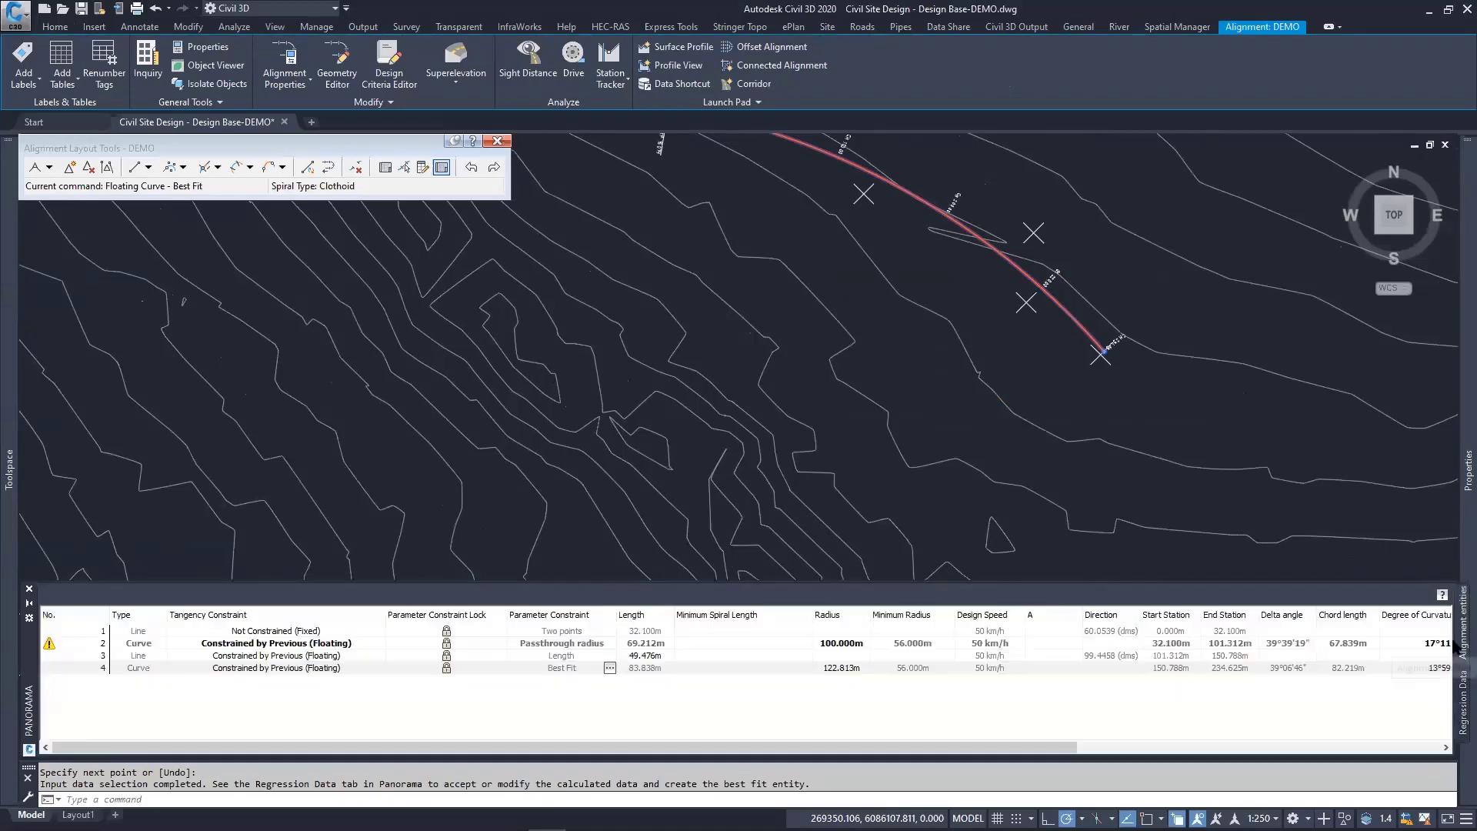
left_click(1456, 703)
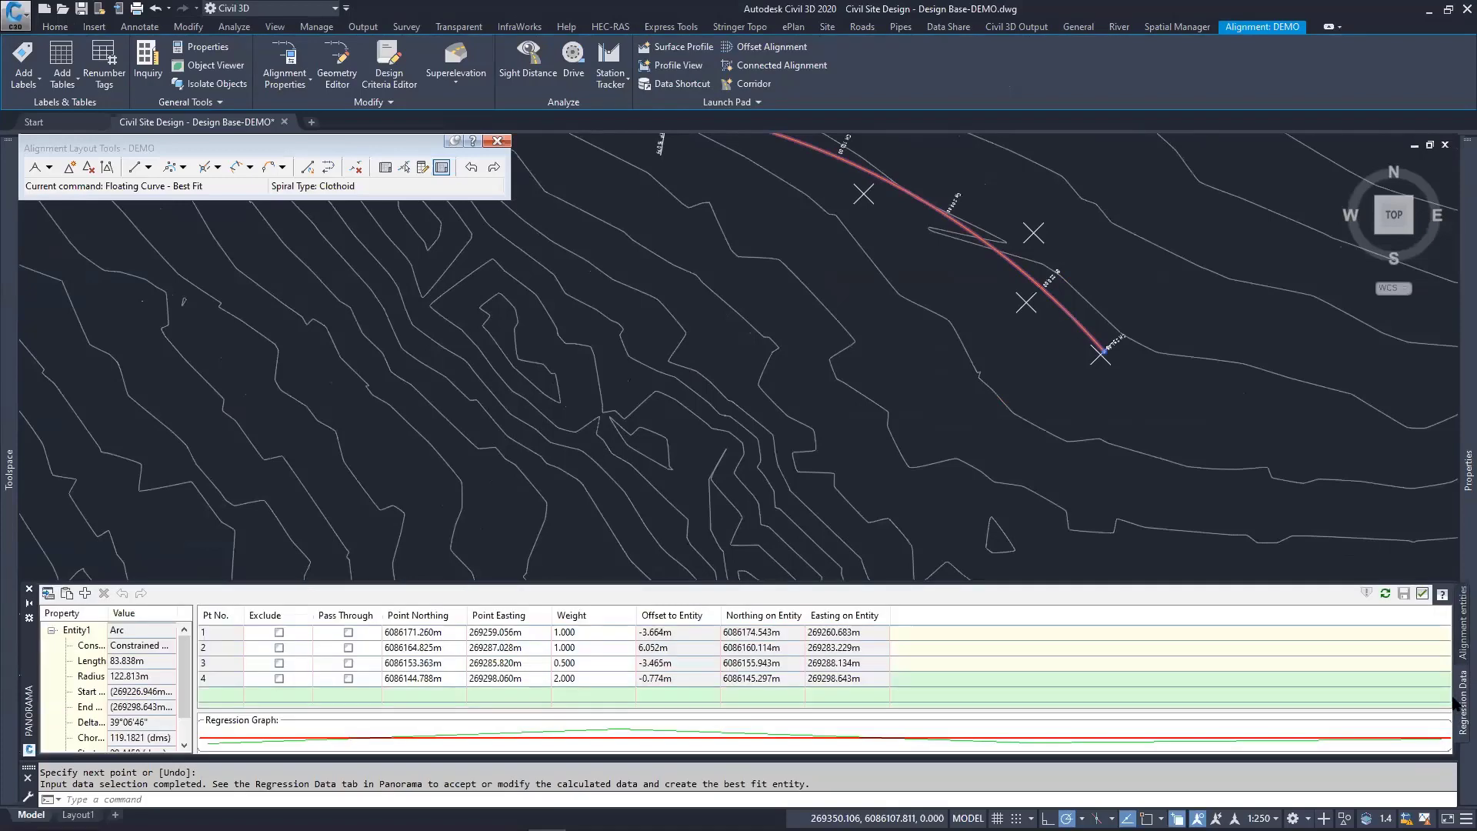
left_click(1456, 638)
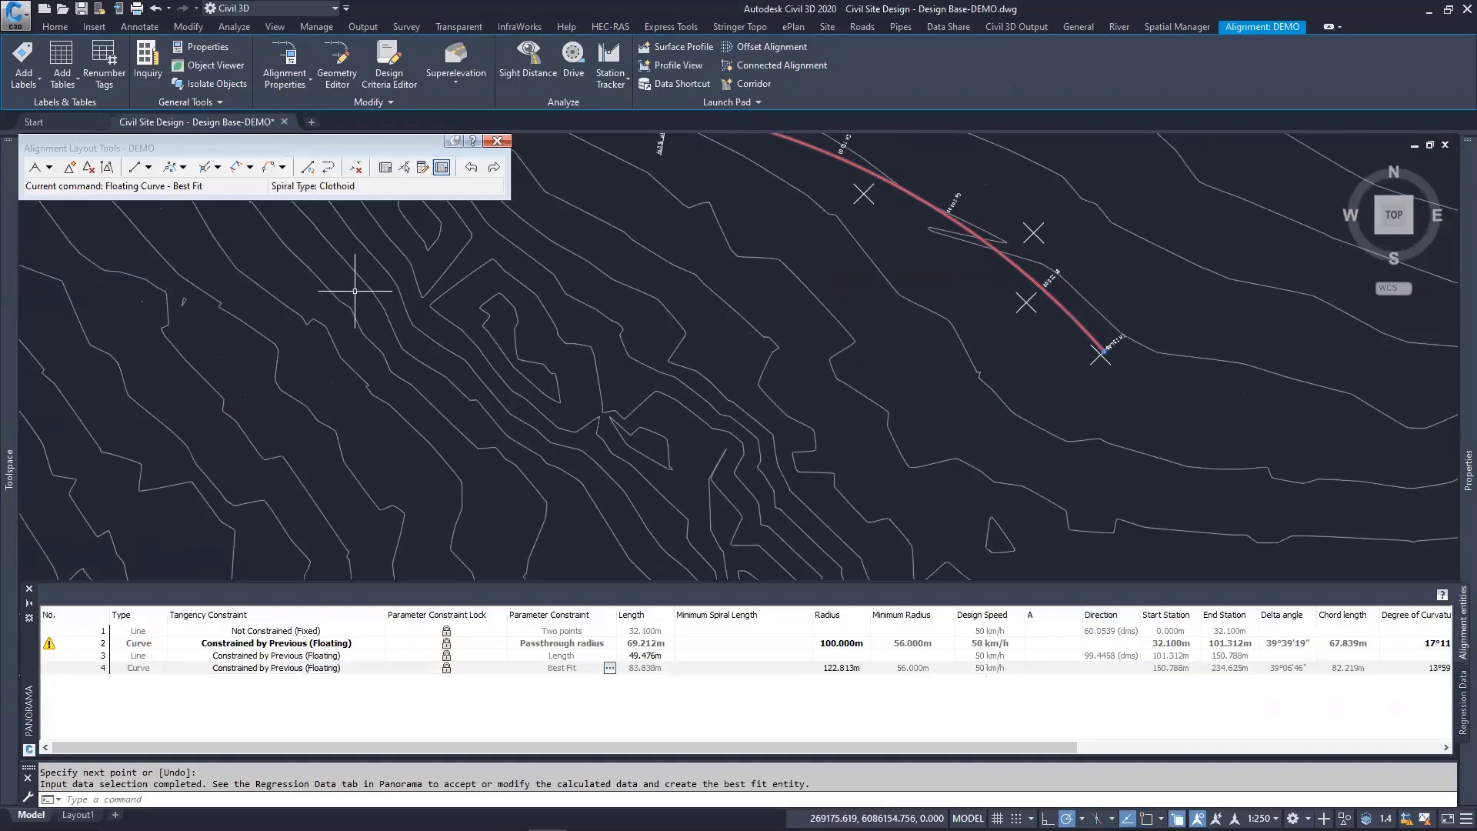
left_click(386, 168)
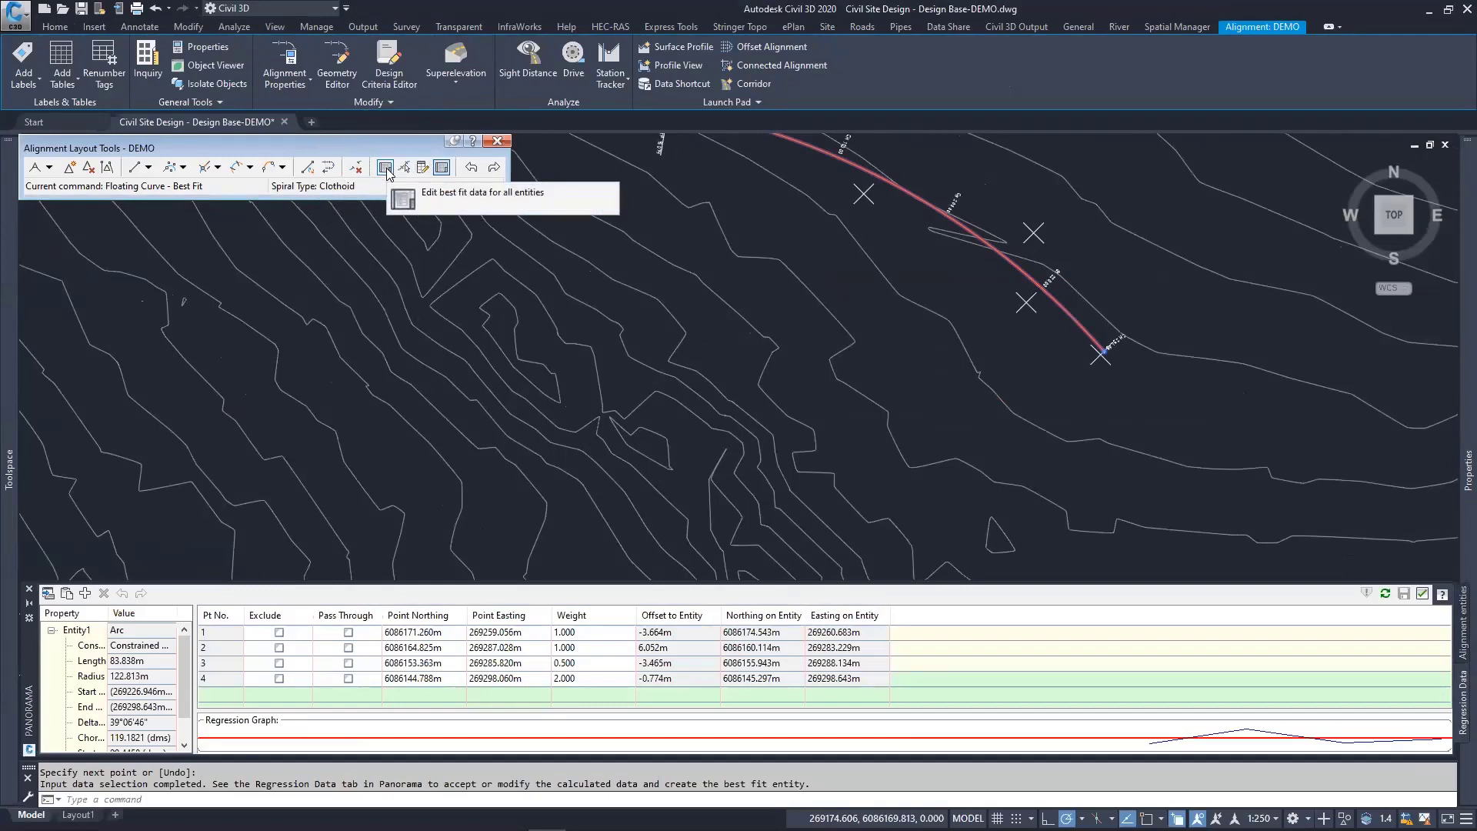
left_click(386, 169)
left_click(406, 171)
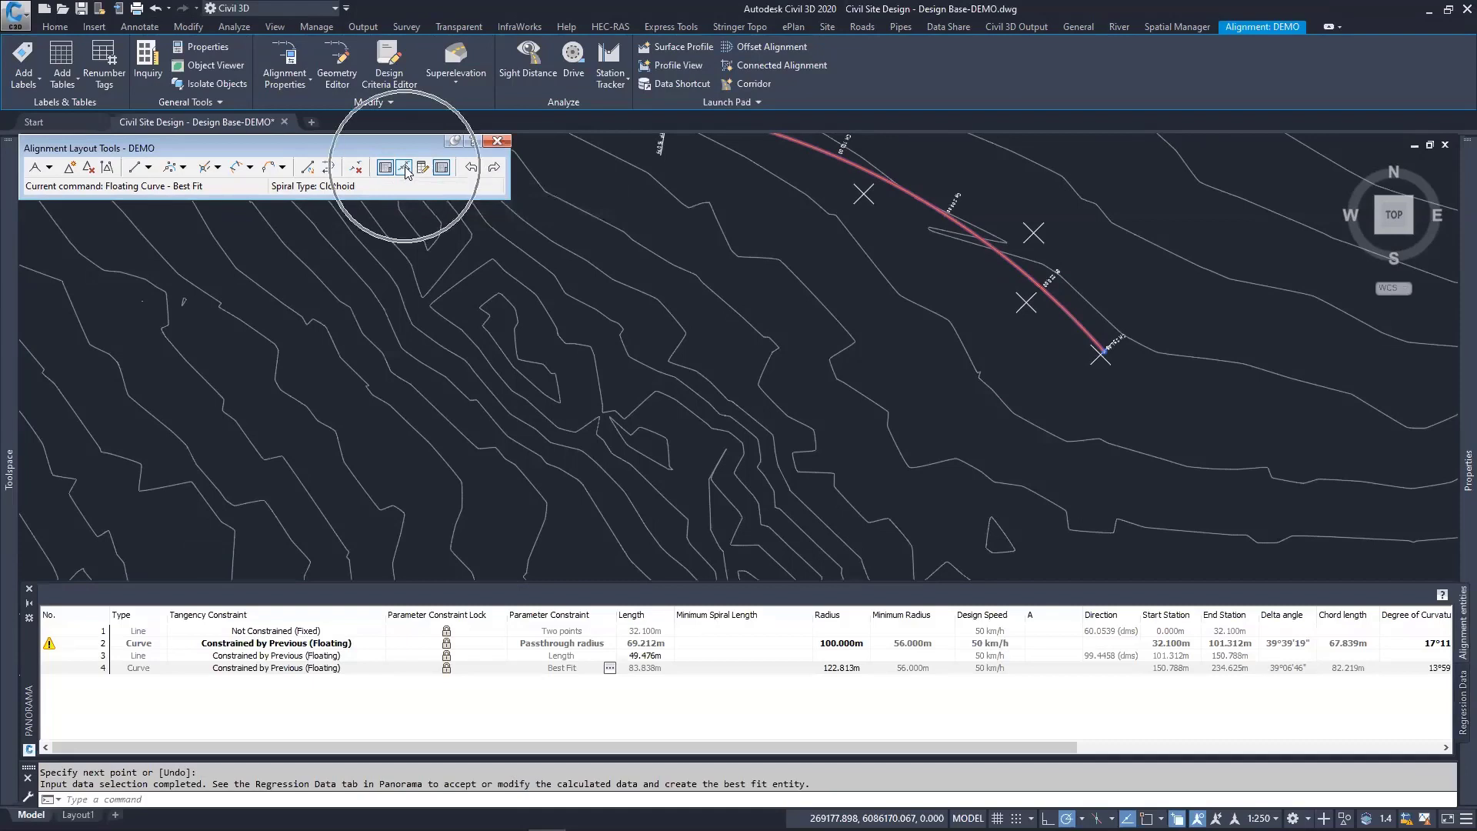
middle_click_drag(832, 302, 881, 359)
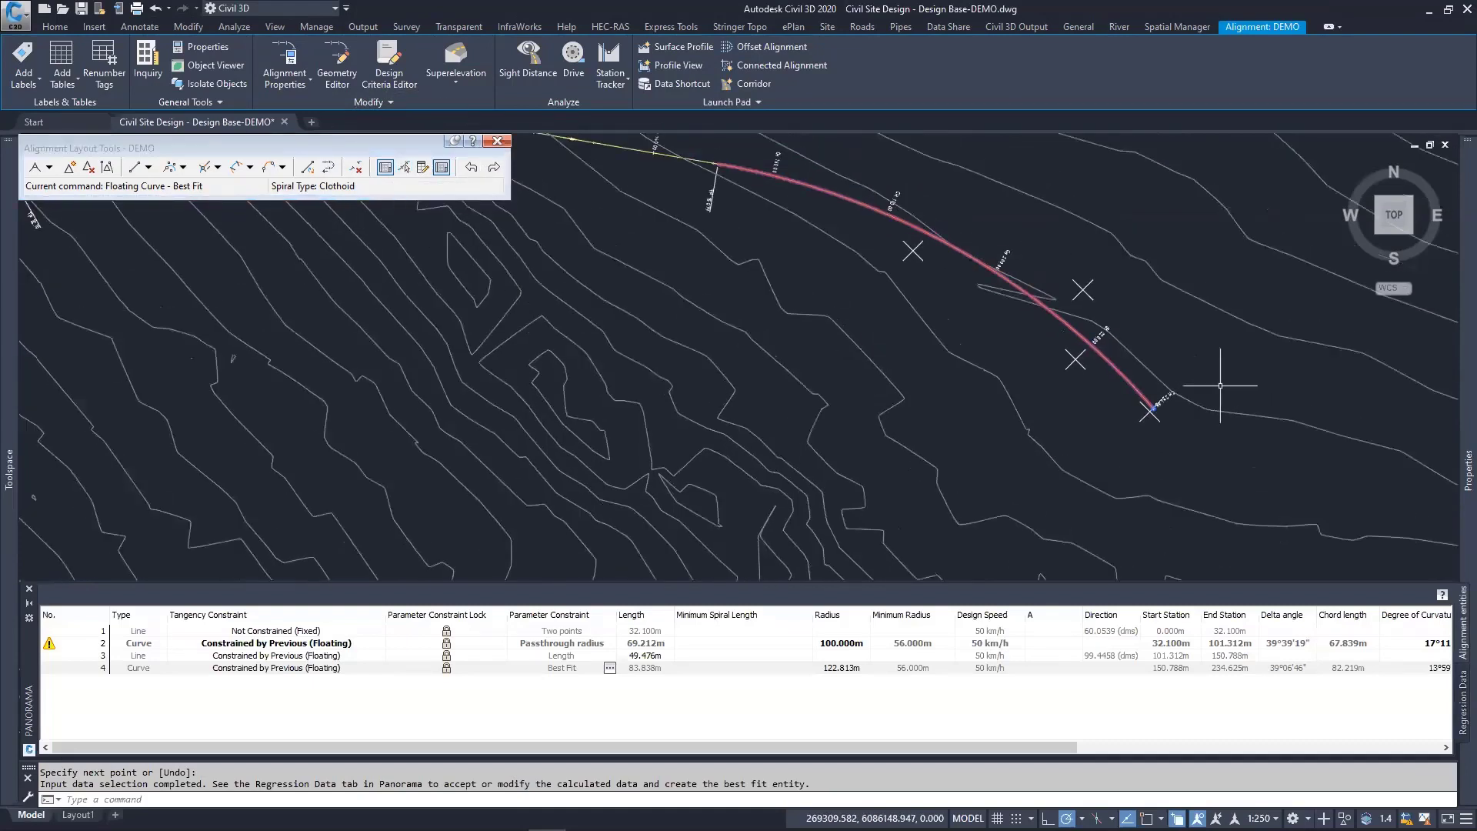
scroll(1185, 400, "down", 2)
mouse_move(1196, 447)
middle_mouse_down()
mouse_move(881, 313)
mouse_move(860, 289)
middle_mouse_up()
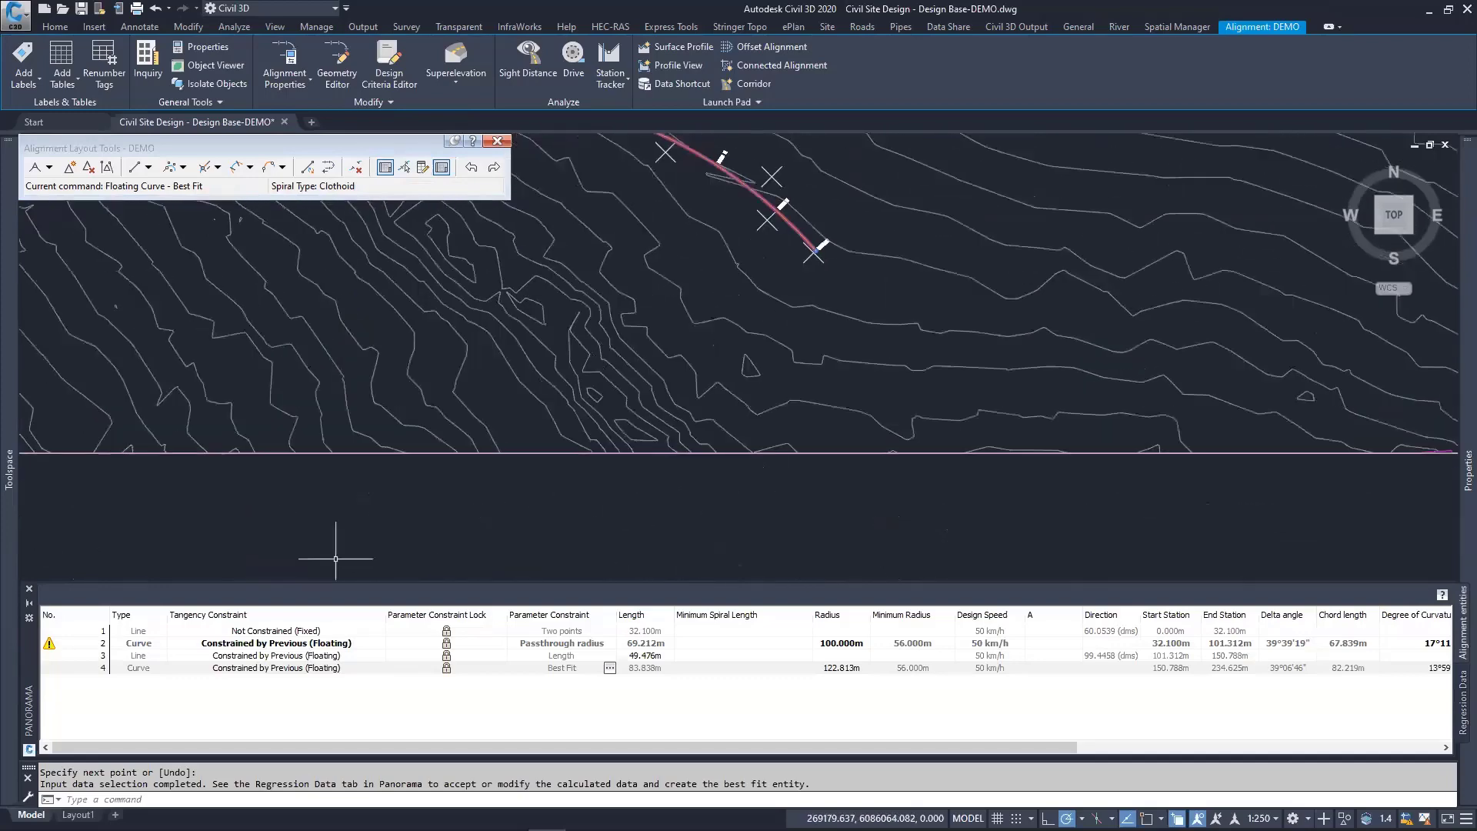
left_click(128, 667)
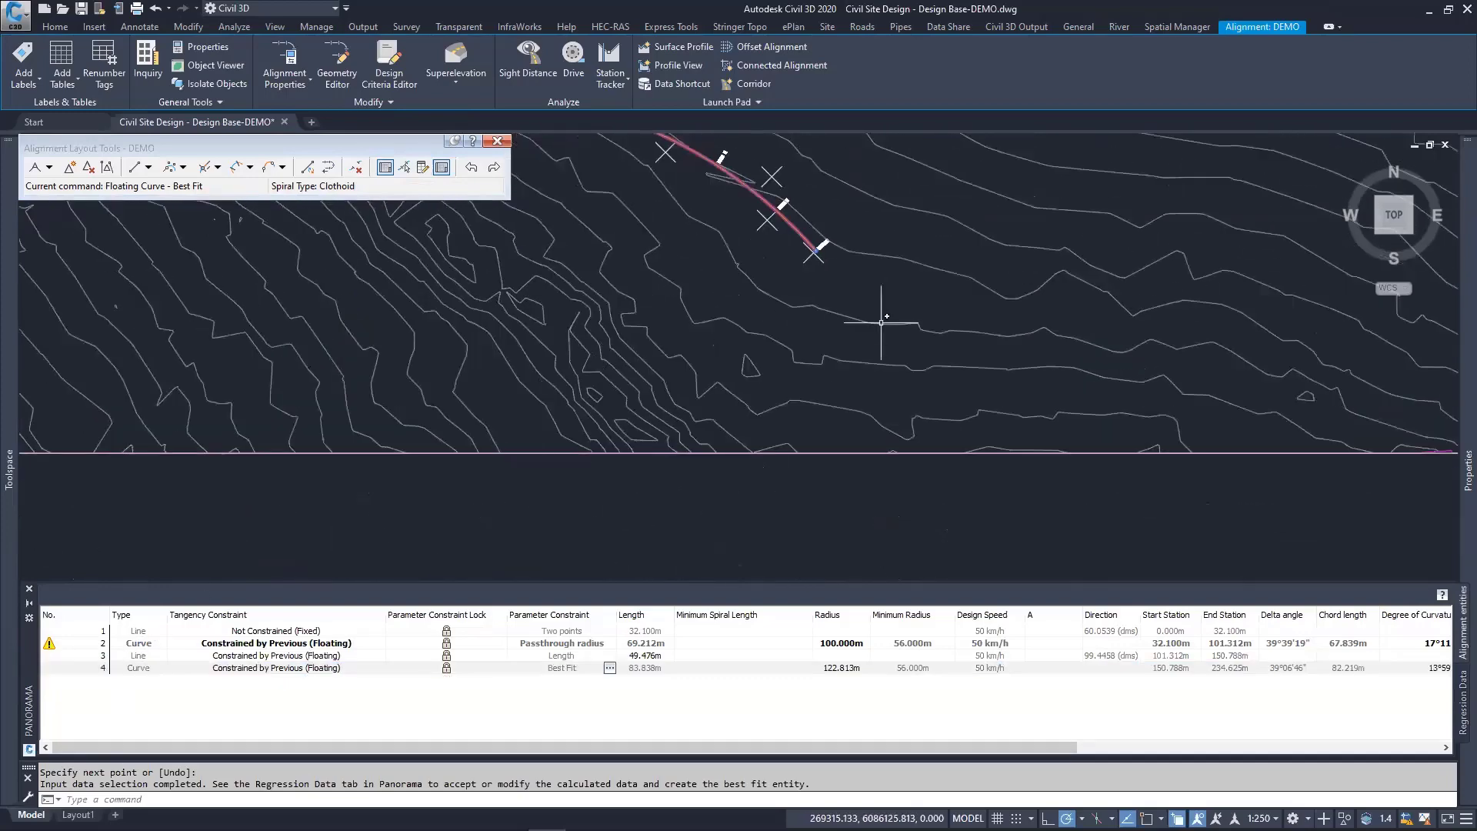
scroll(911, 319, "down", 2)
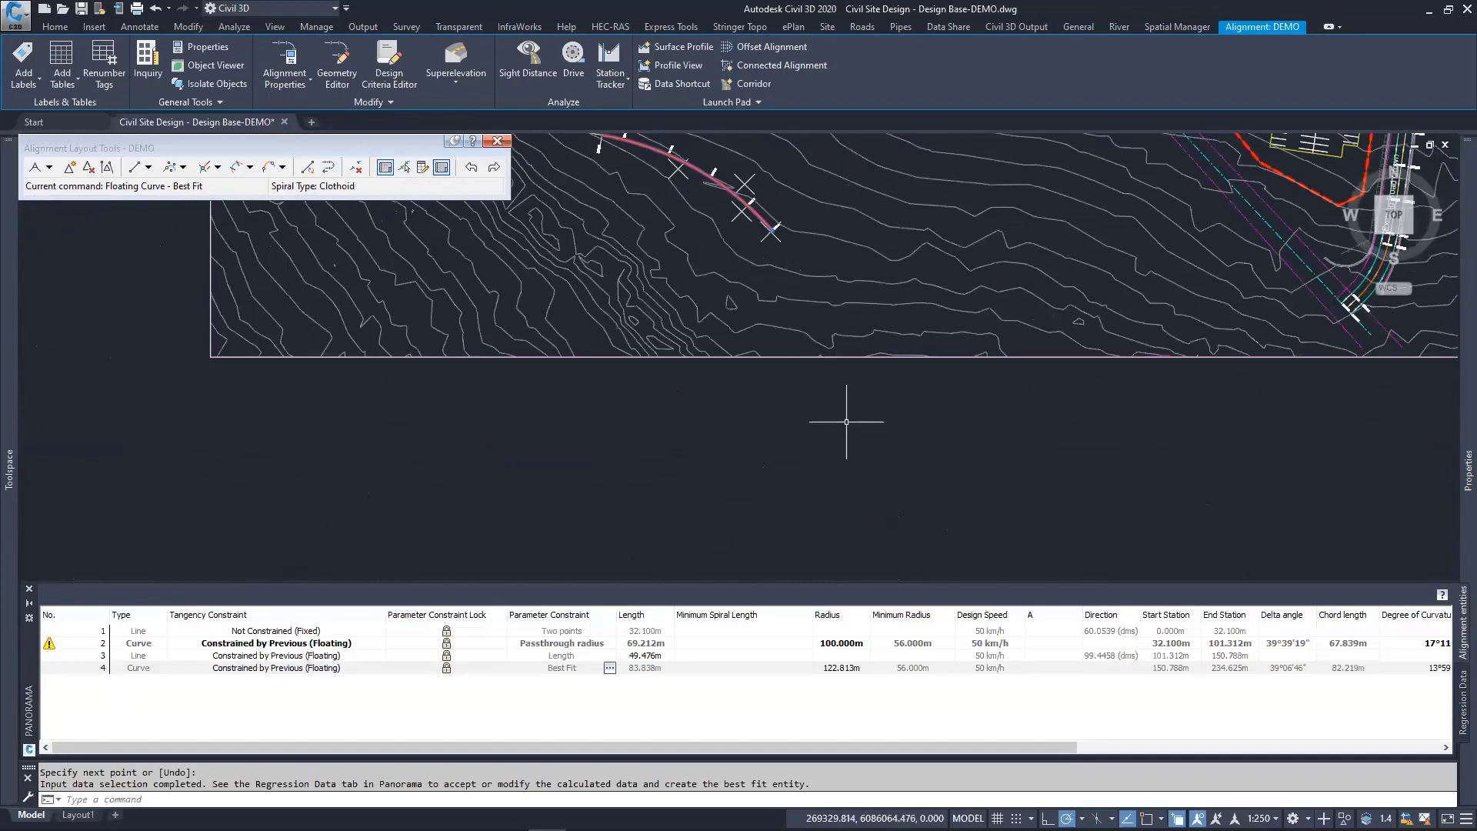
middle_click_drag(574, 254, 632, 393)
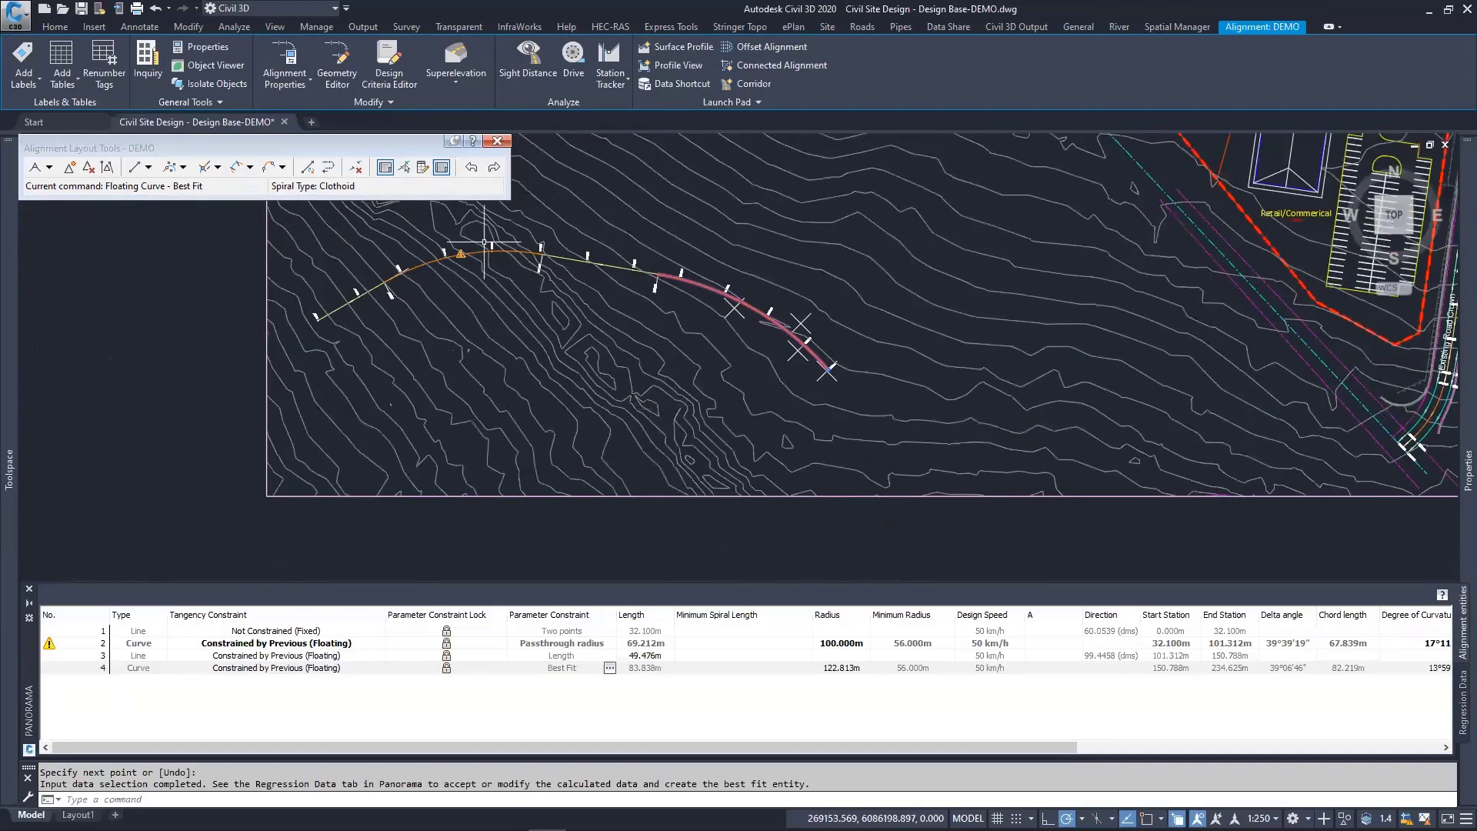
Step: Review the design criteria and layout parameters sections of the sub-entity editor for the DEMO alignment, and close the editor
left_click(405, 168)
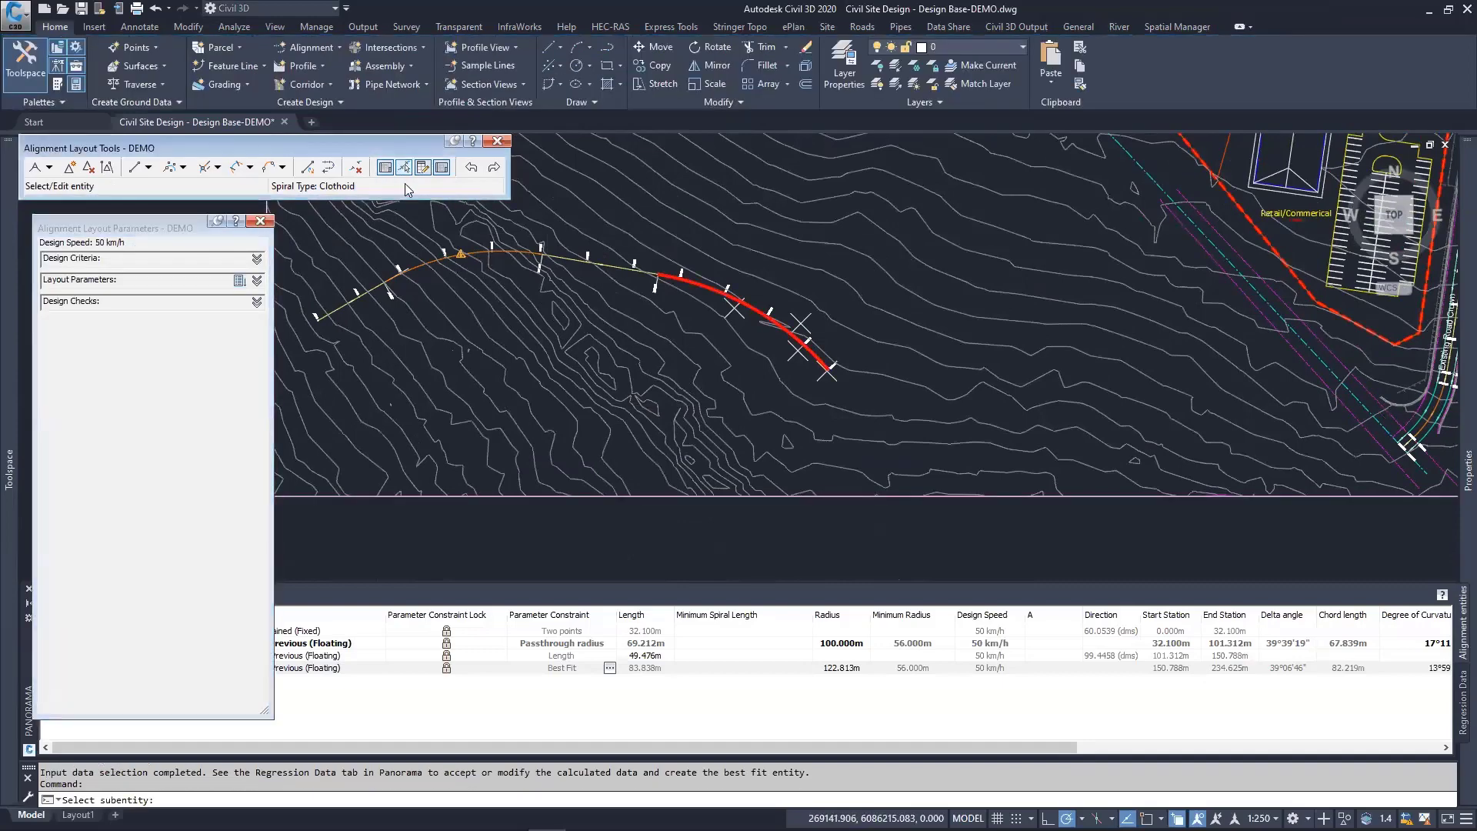
left_click(257, 281)
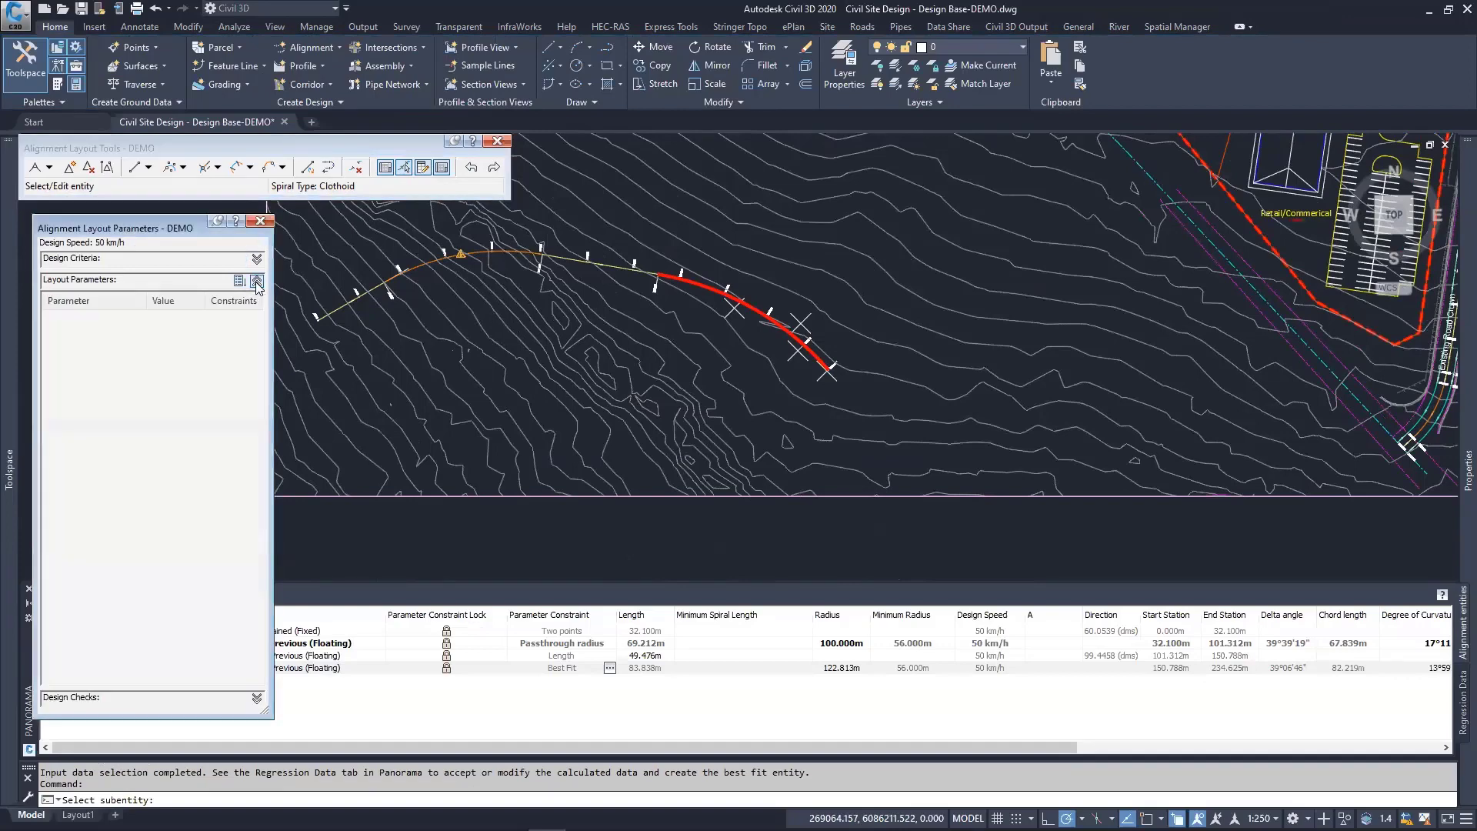
left_click(257, 281)
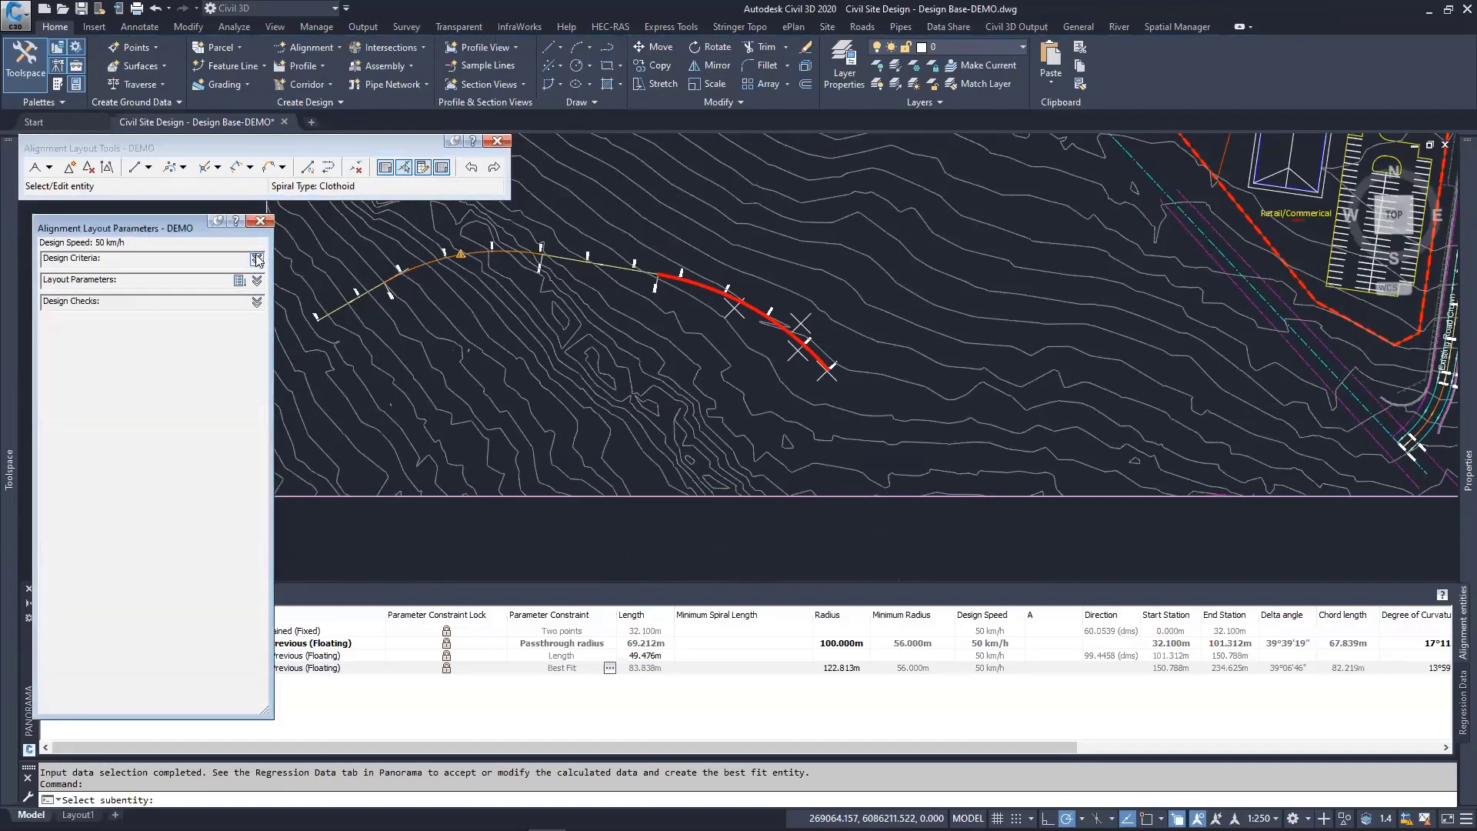
left_click(256, 259)
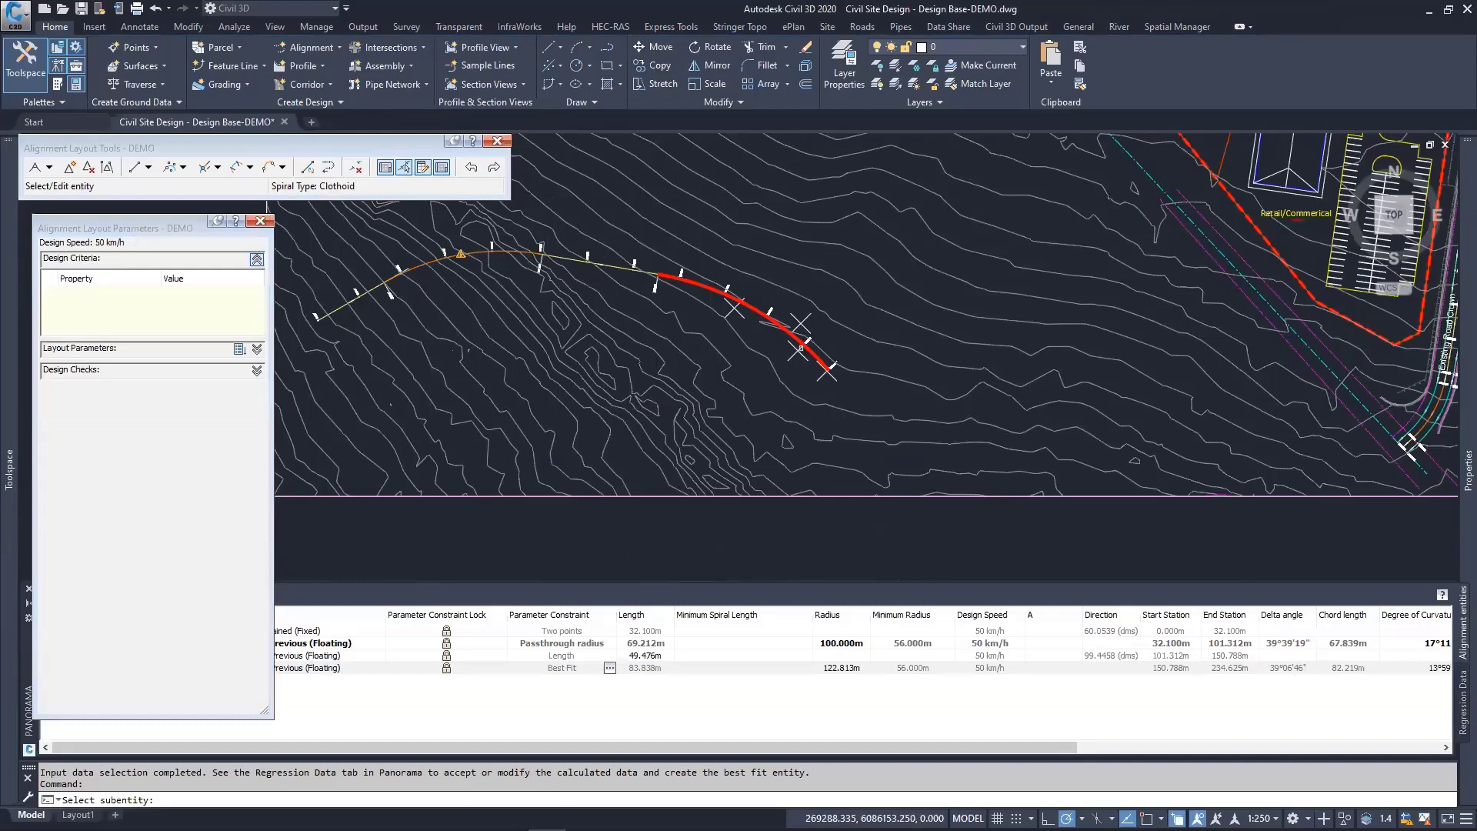
left_click(386, 169)
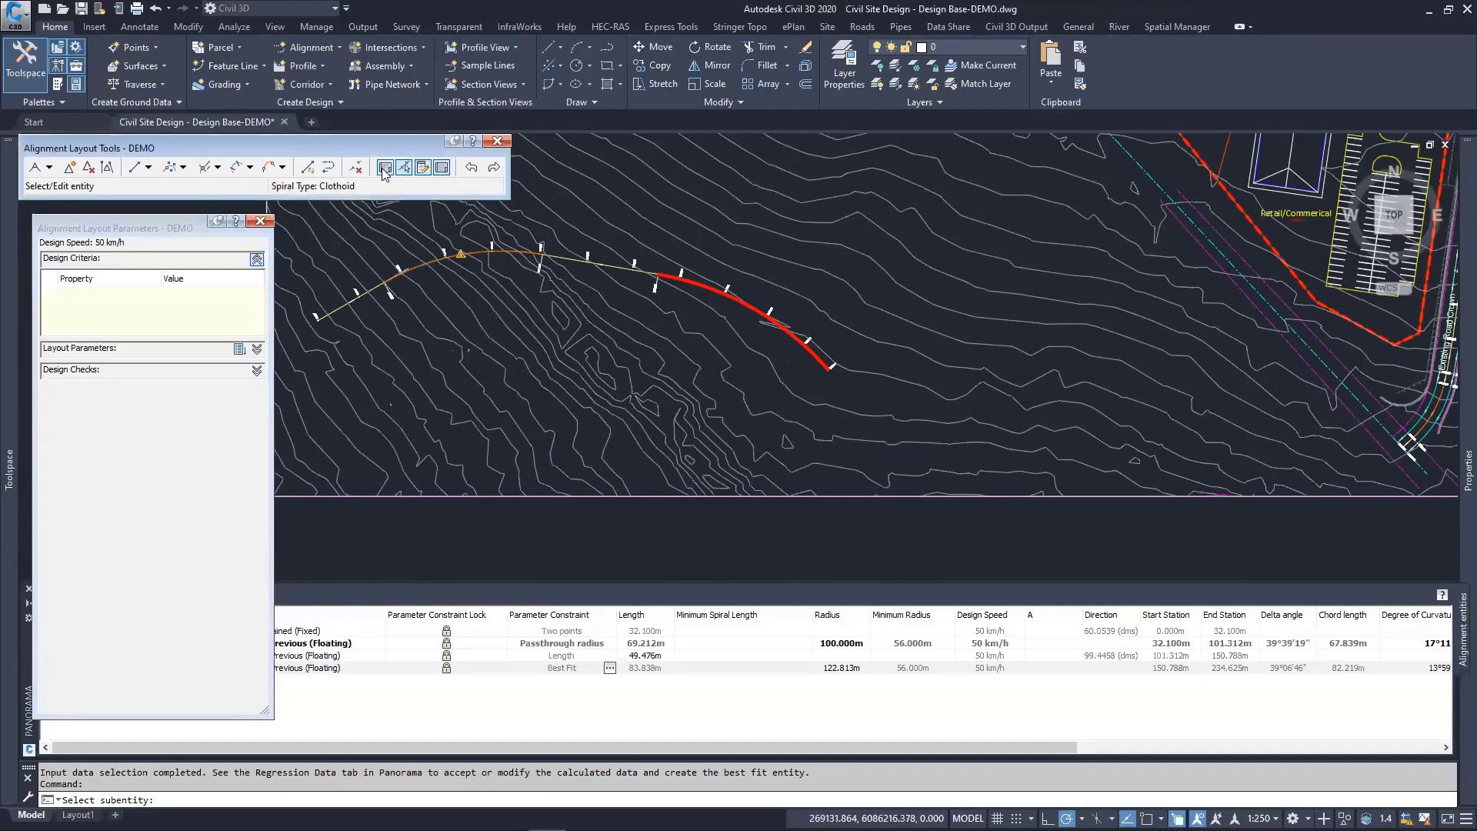
left_click(259, 221)
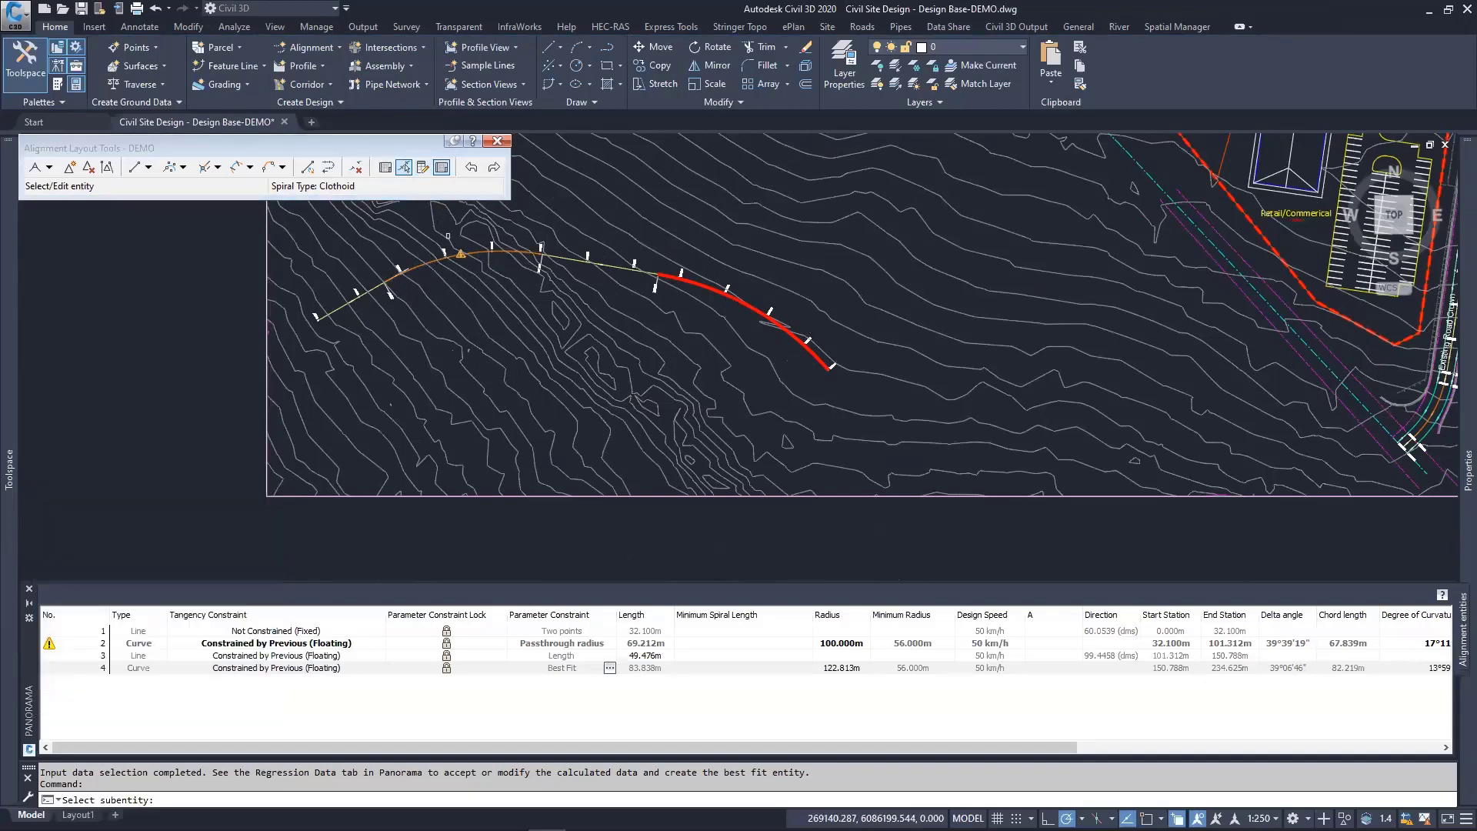
Step: Cancel the sub-entity selection and close the Alignment Layout Tools for the DEMO alignment
middle_click_drag(566, 331, 605, 321)
key("Escape")
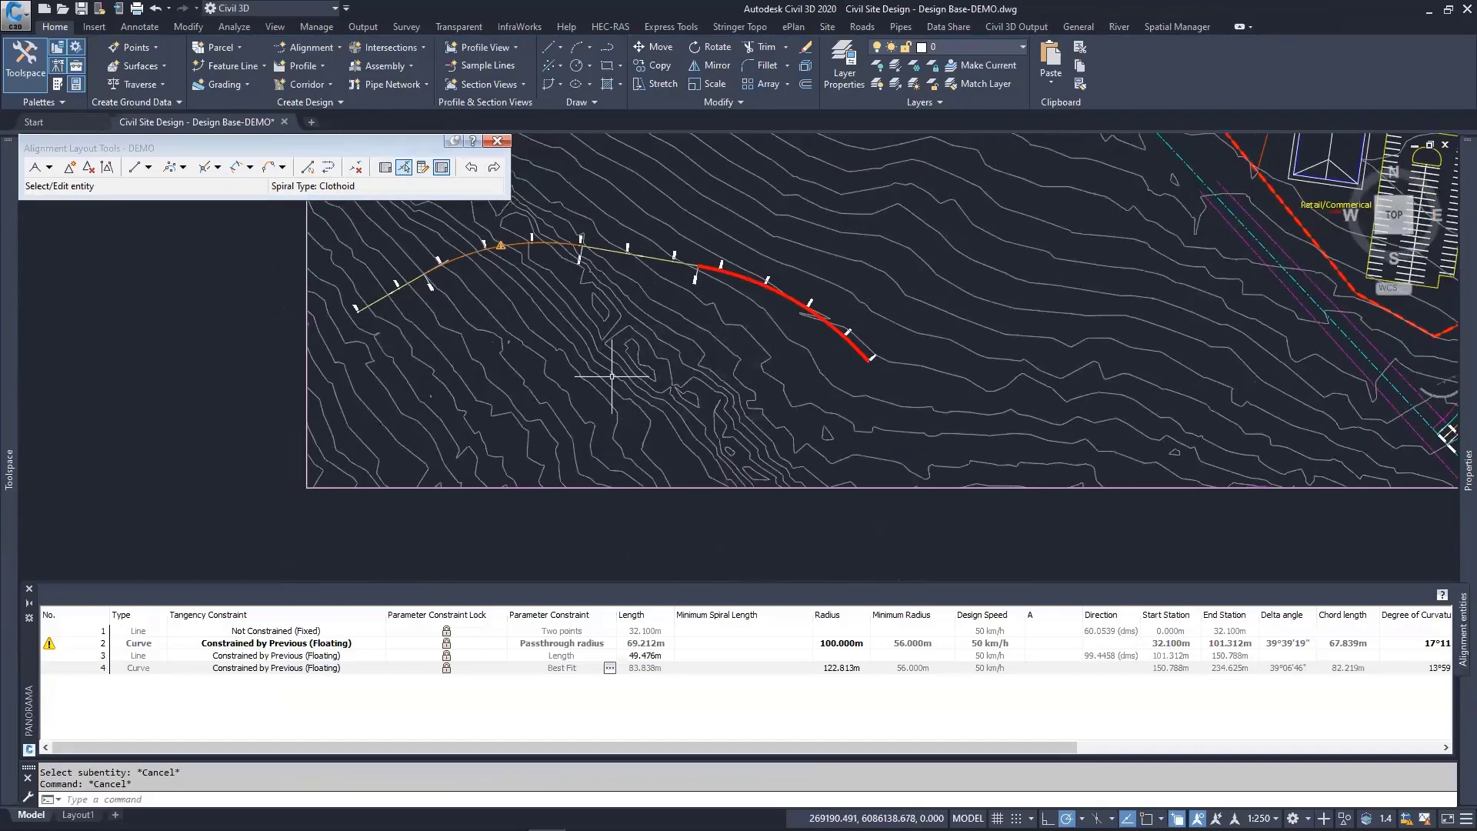
mouse_move(677, 354)
middle_mouse_down()
mouse_move(686, 372)
mouse_move(747, 342)
middle_mouse_up()
key("Escape")
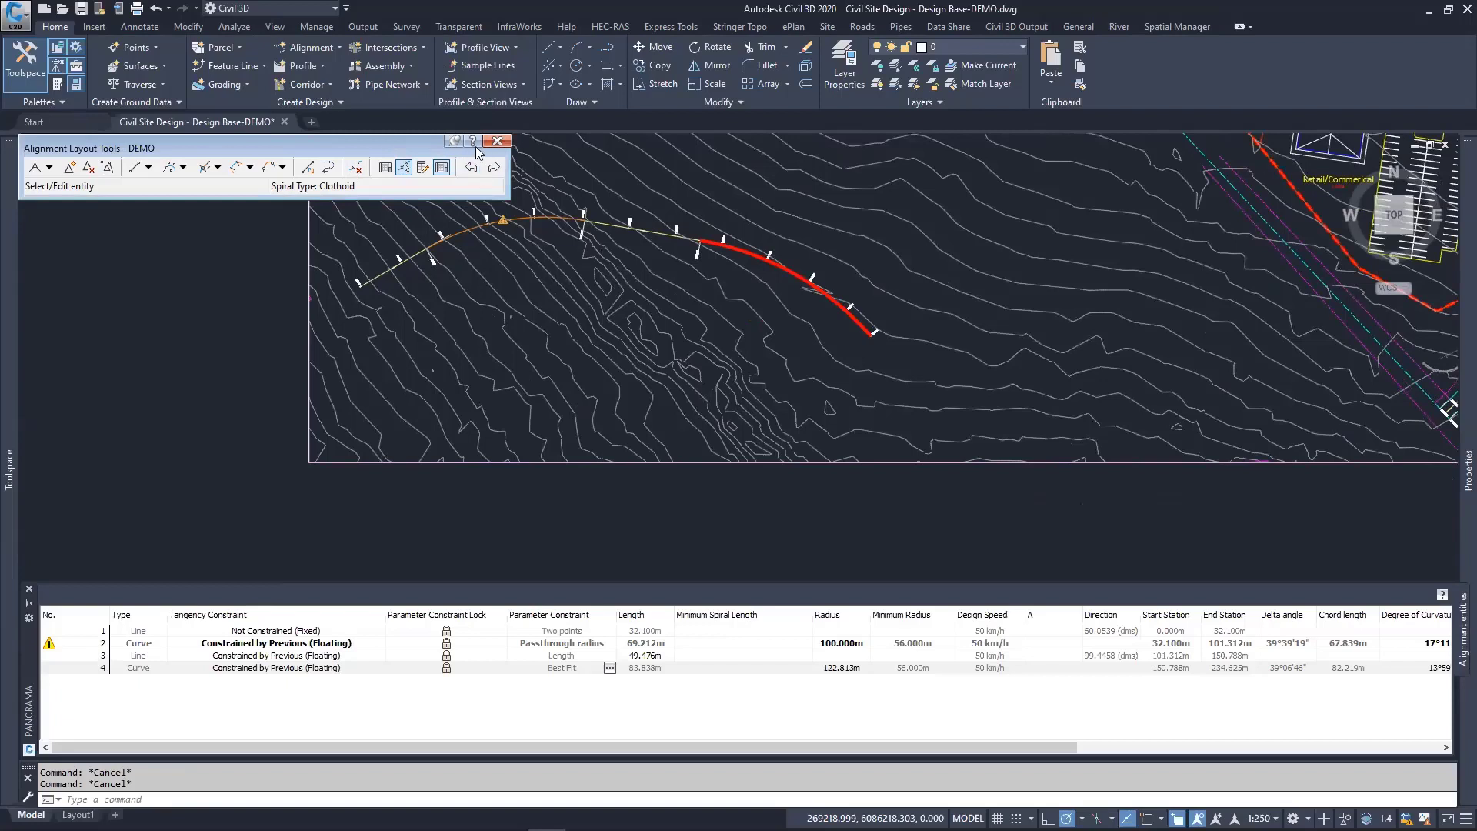
left_click_drag(392, 144, 401, 153)
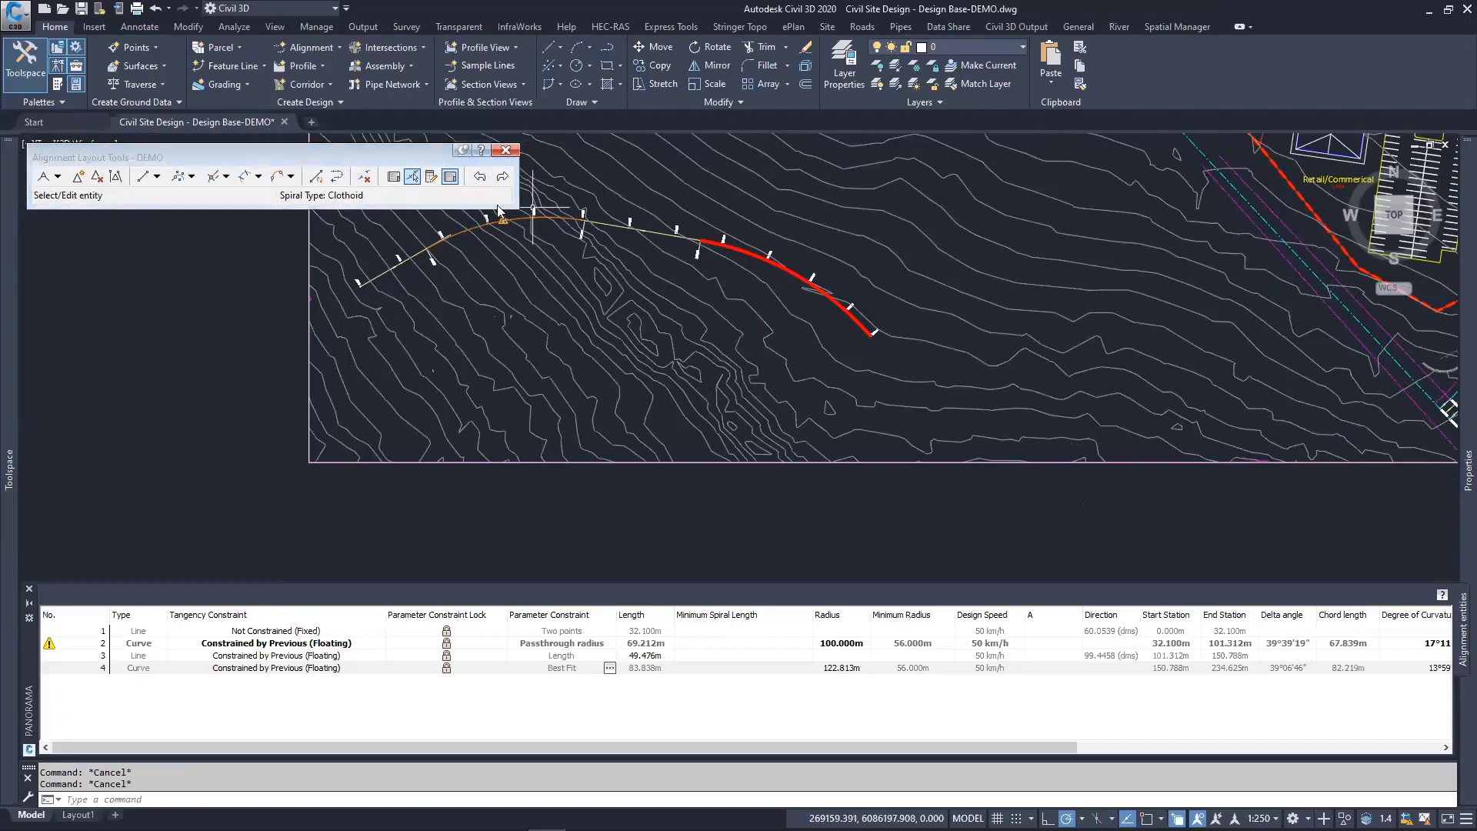
left_click(507, 151)
Step: Erase the whole DEMO alignment from the drawing
scroll(592, 286, "up", 5)
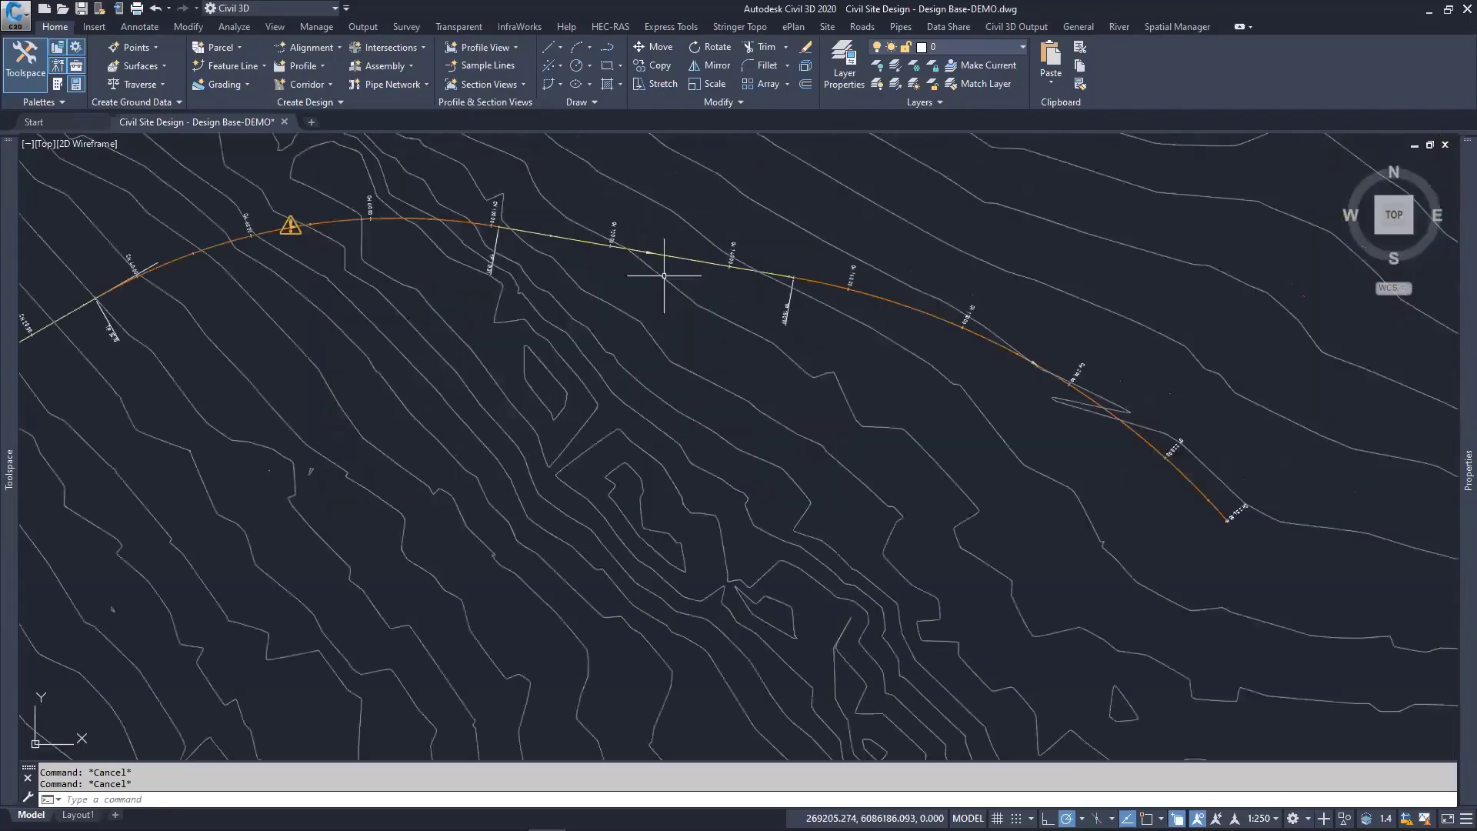
left_click(678, 248)
left_click(673, 271)
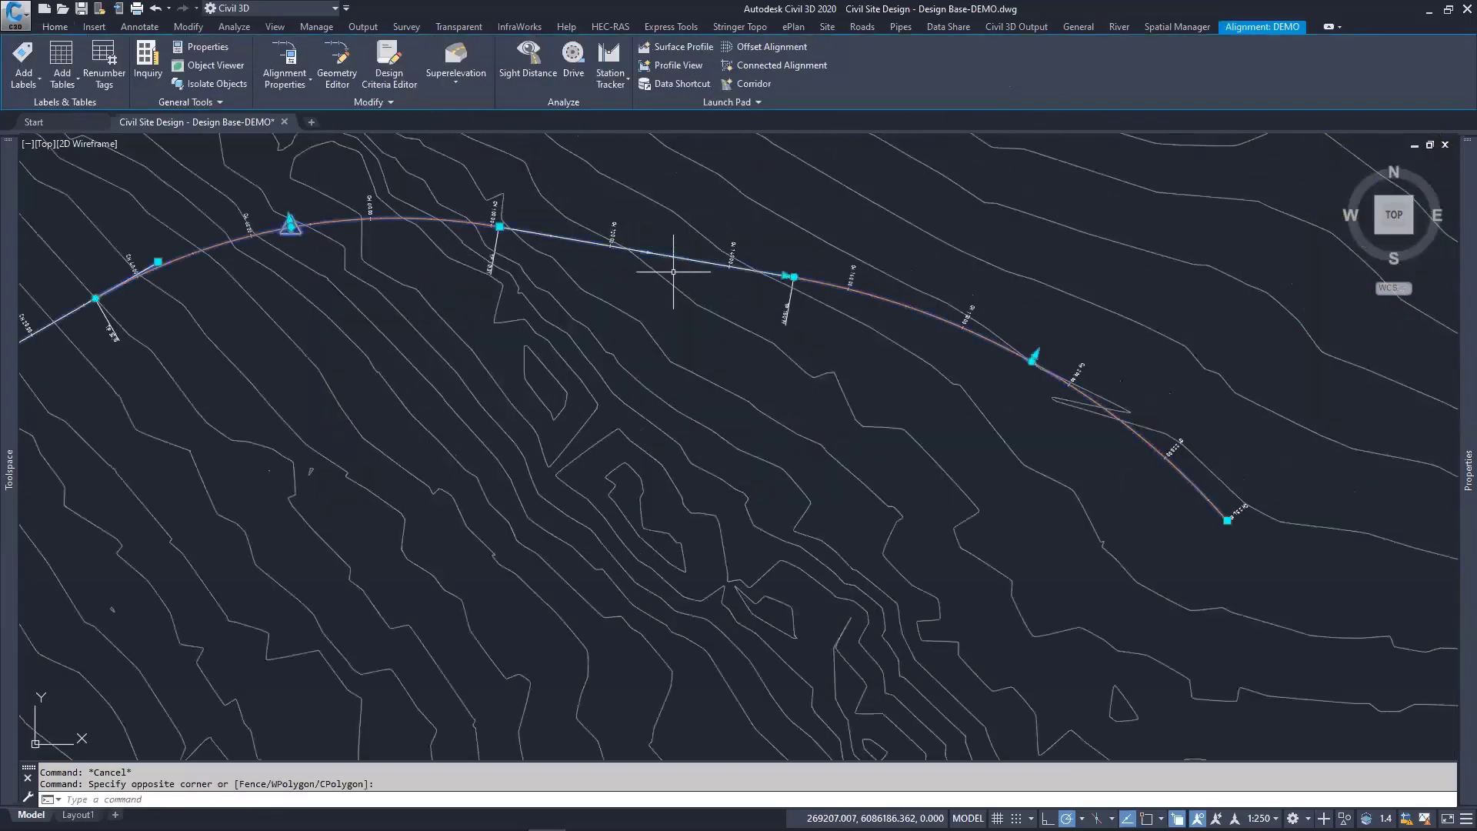
scroll(673, 271, "down", 4)
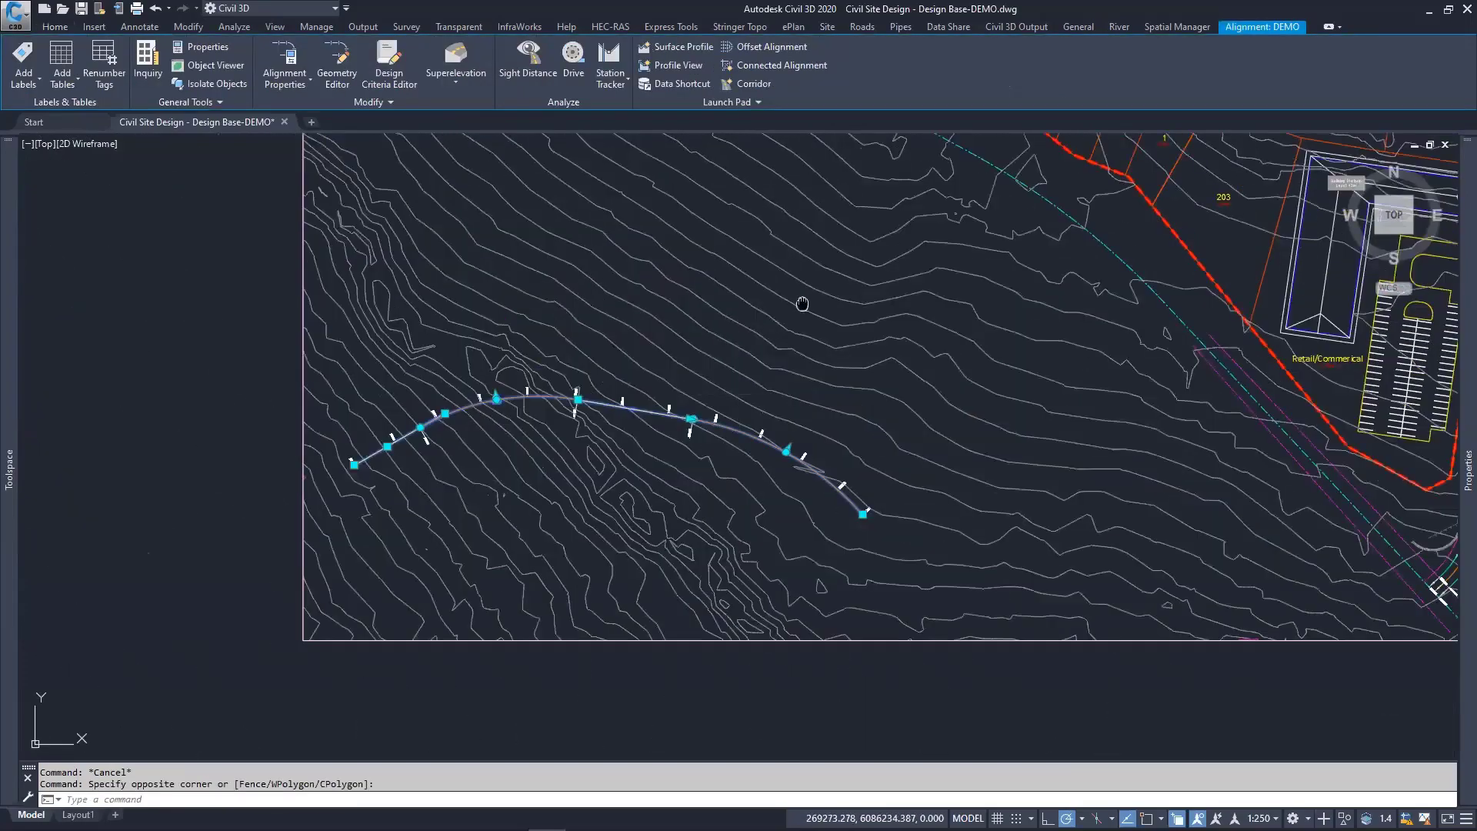
mouse_move(802, 303)
middle_mouse_down()
mouse_move(666, 389)
mouse_move(590, 406)
middle_mouse_up()
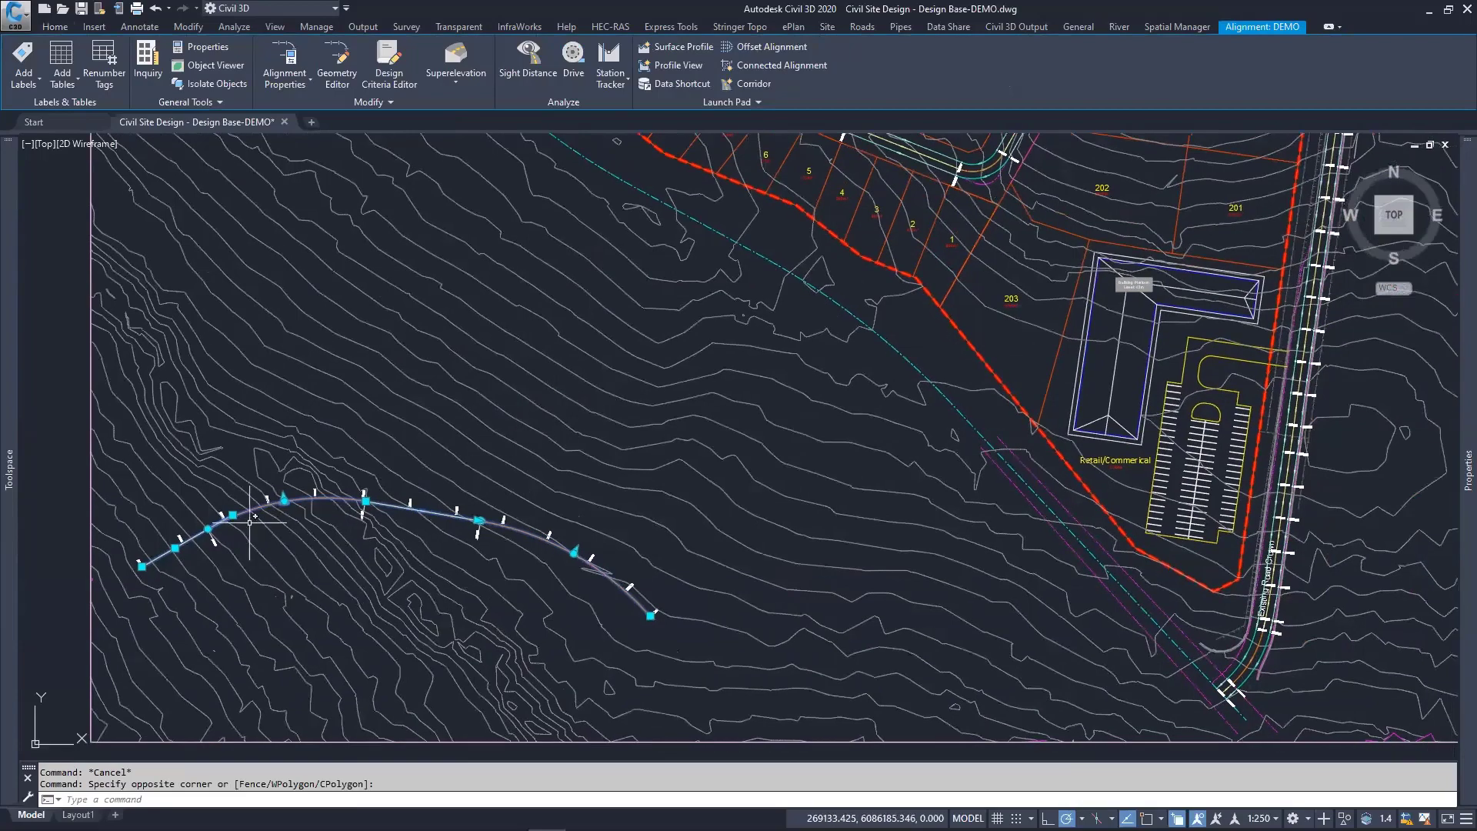
scroll(611, 596, "up", 4)
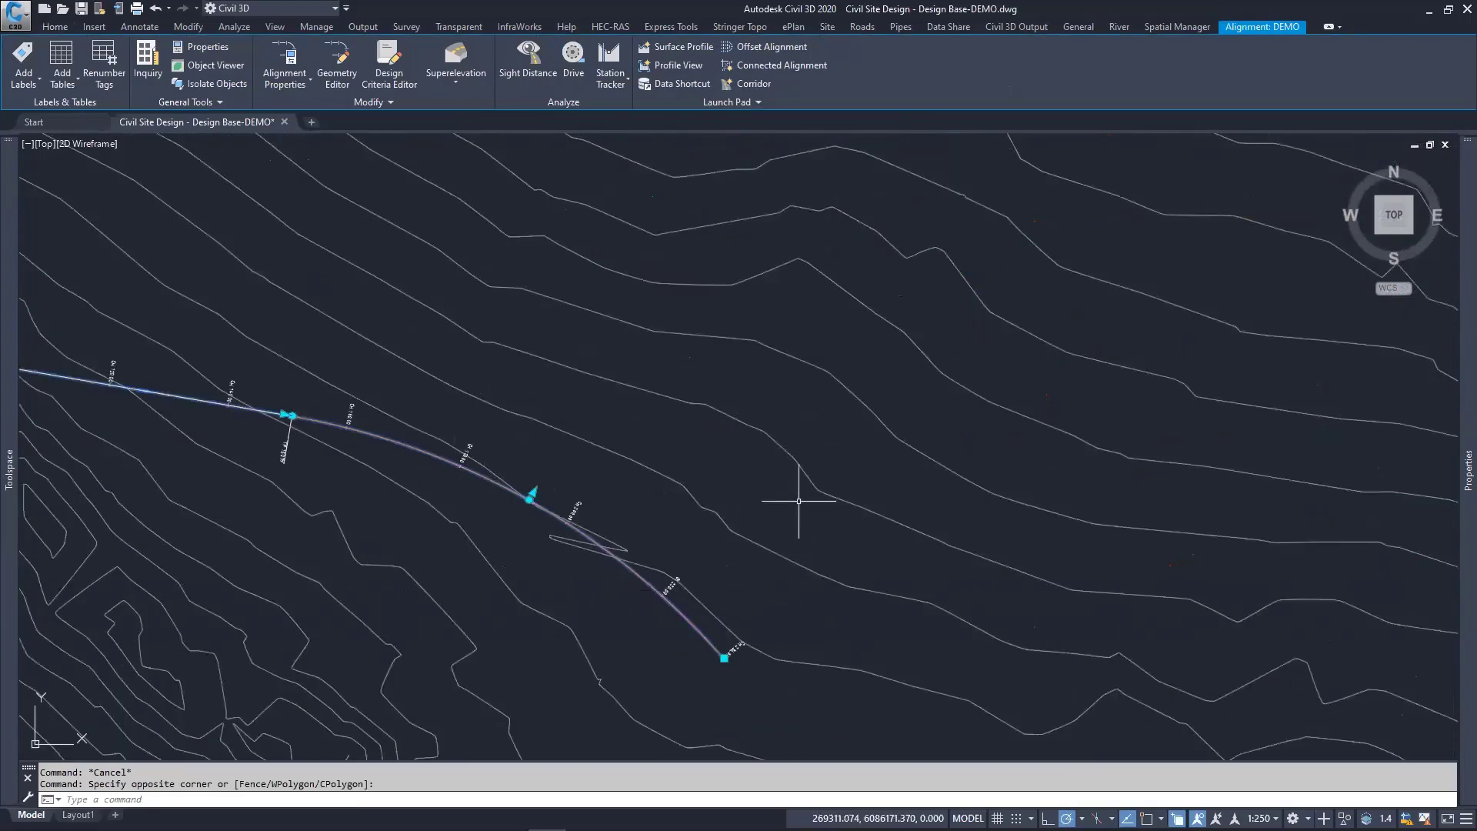
key("Escape")
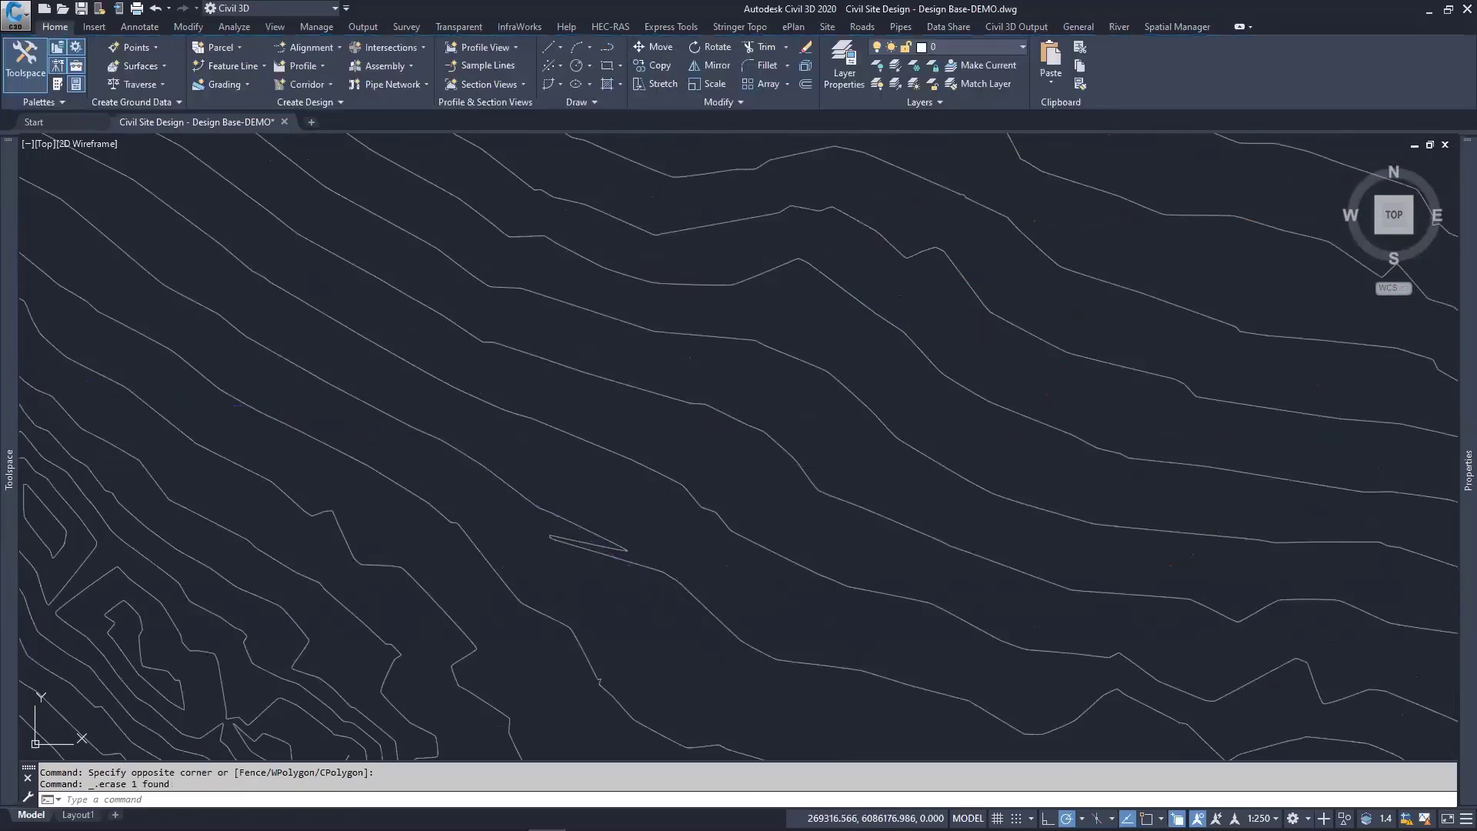
Step: Begin a polyline on the cleared contour area, starting near the western edge of the surface and heading northeast
middle_click_drag(526, 456, 676, 514)
scroll(649, 270, "down", 3)
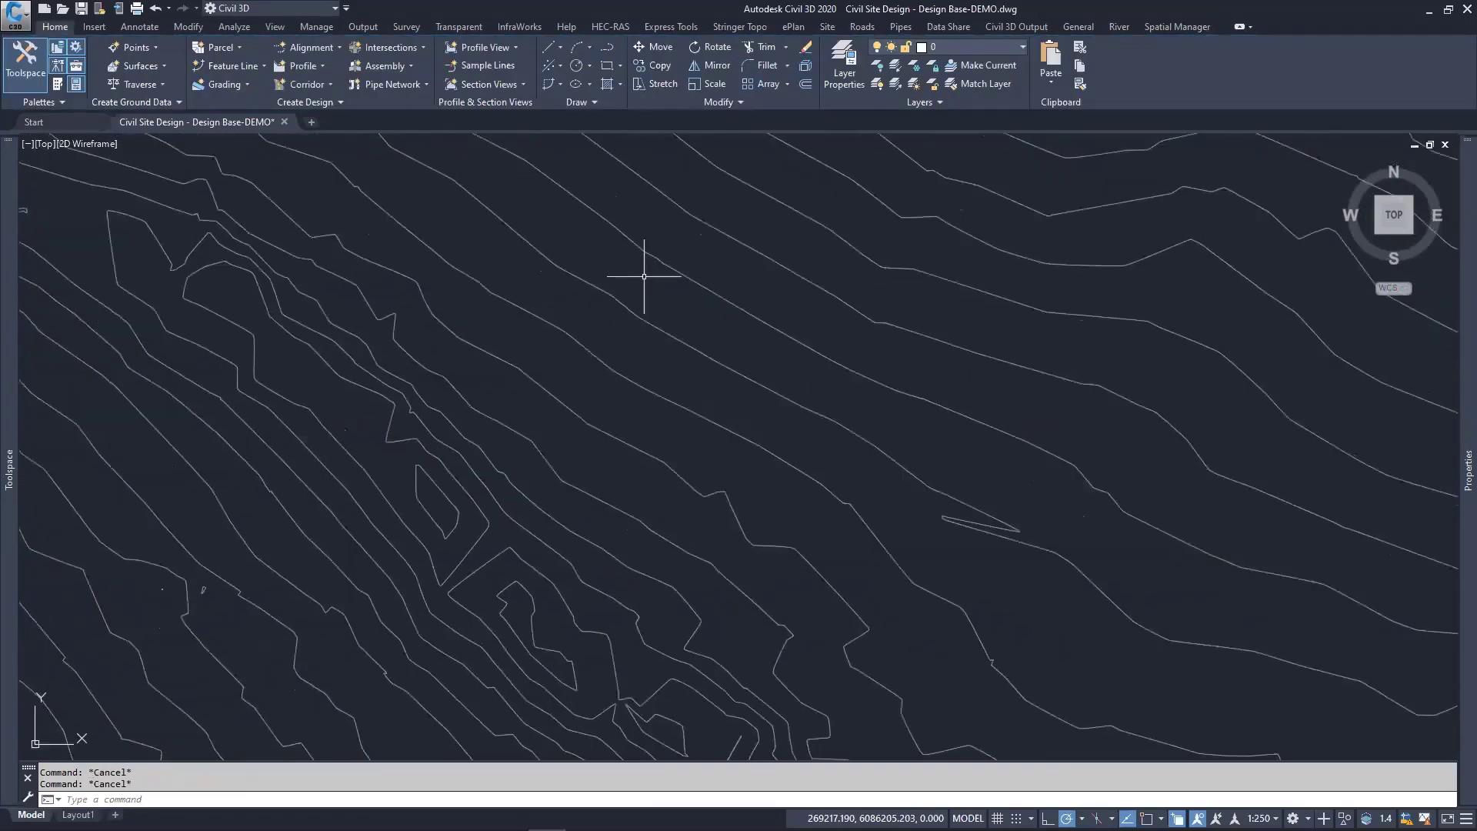
scroll(441, 336, "up", 3)
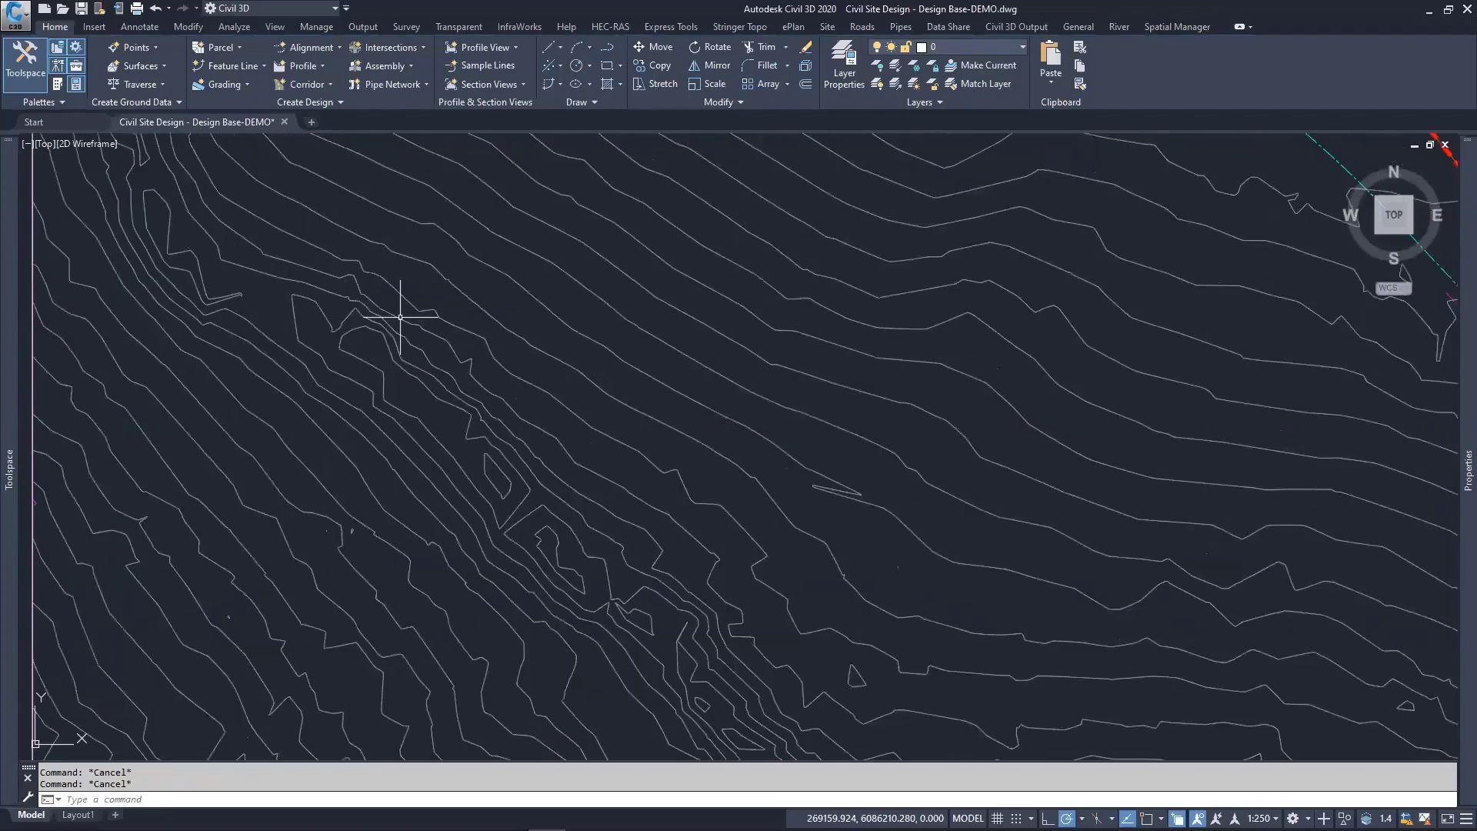
type("PL")
key("Return")
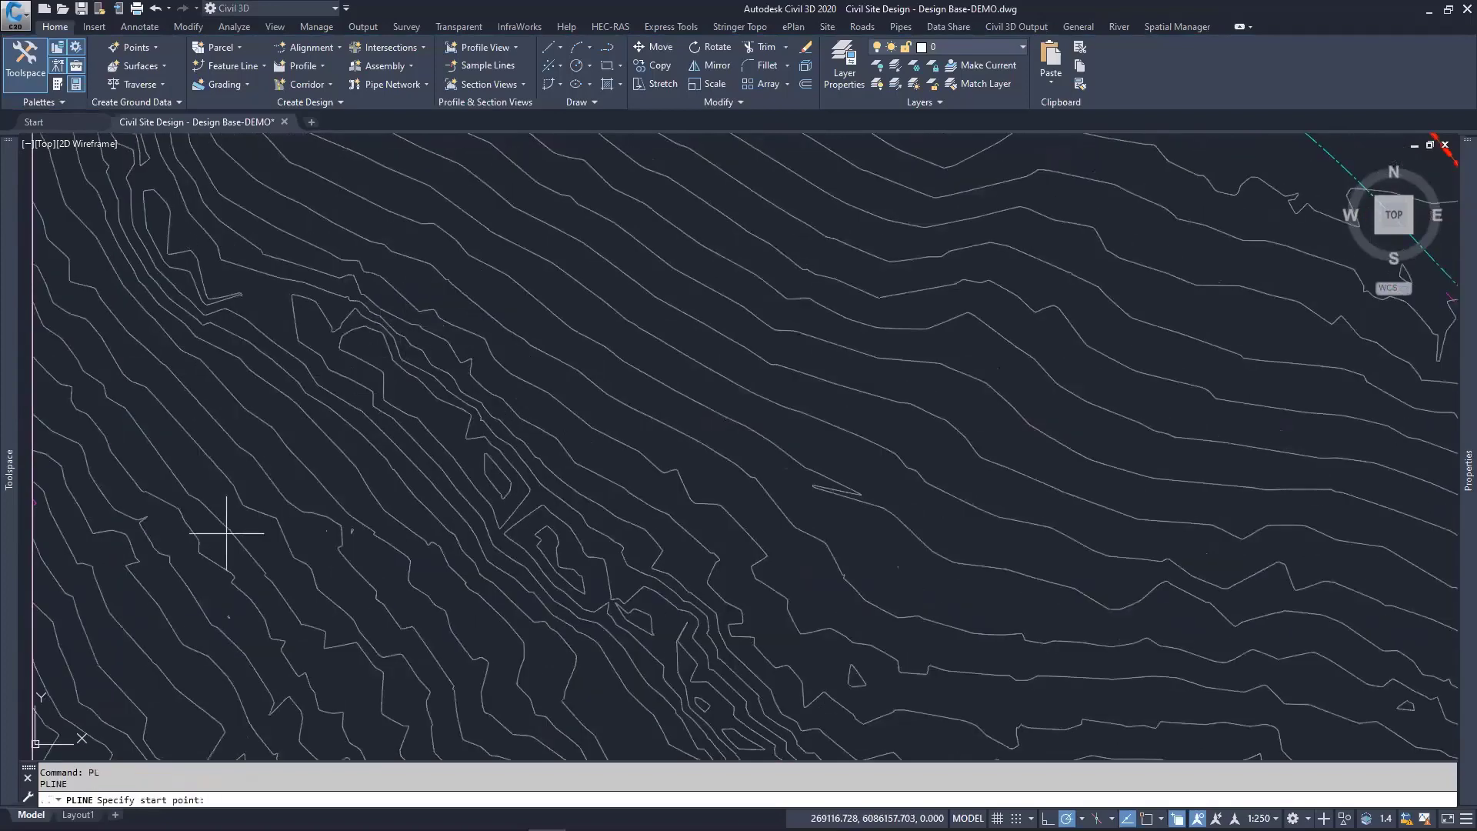
left_click(135, 614)
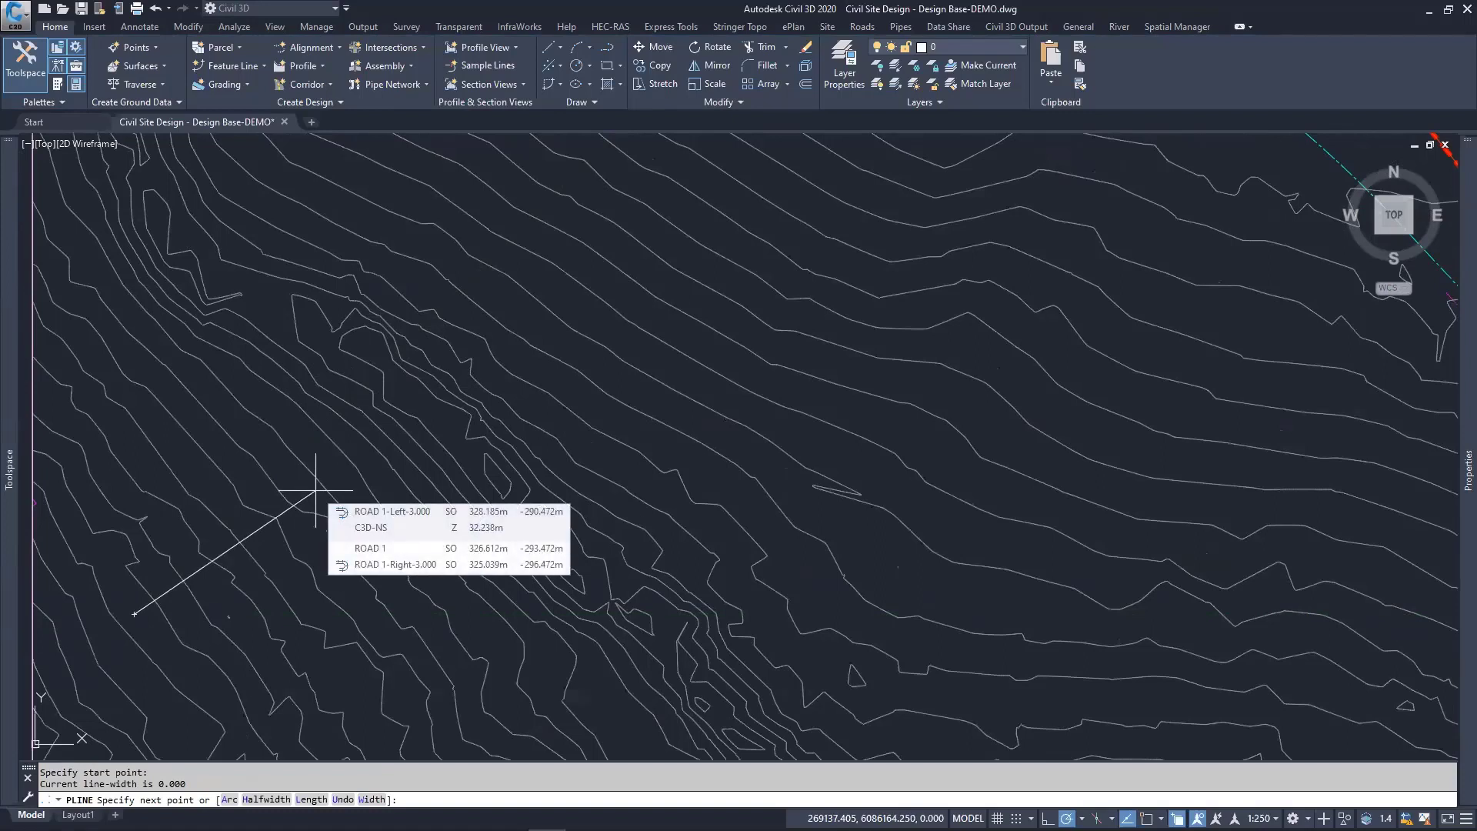
Step: Draw the polyline's first two straight segments across the contours near the site's southwest corner, the second turning southeast
left_click(545, 375)
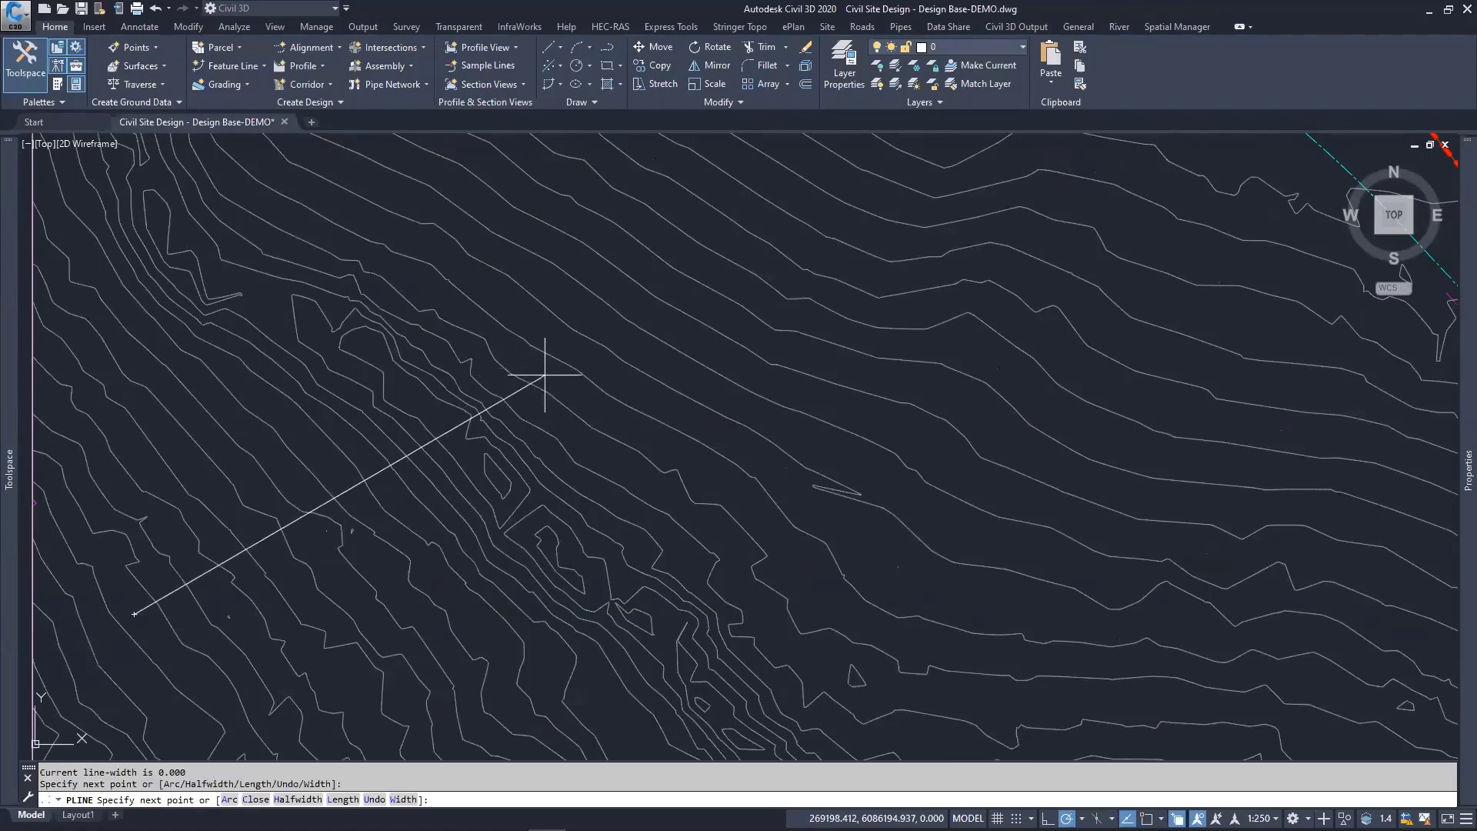
middle_click_drag(882, 467, 699, 205)
middle_click_drag(586, 287, 733, 428)
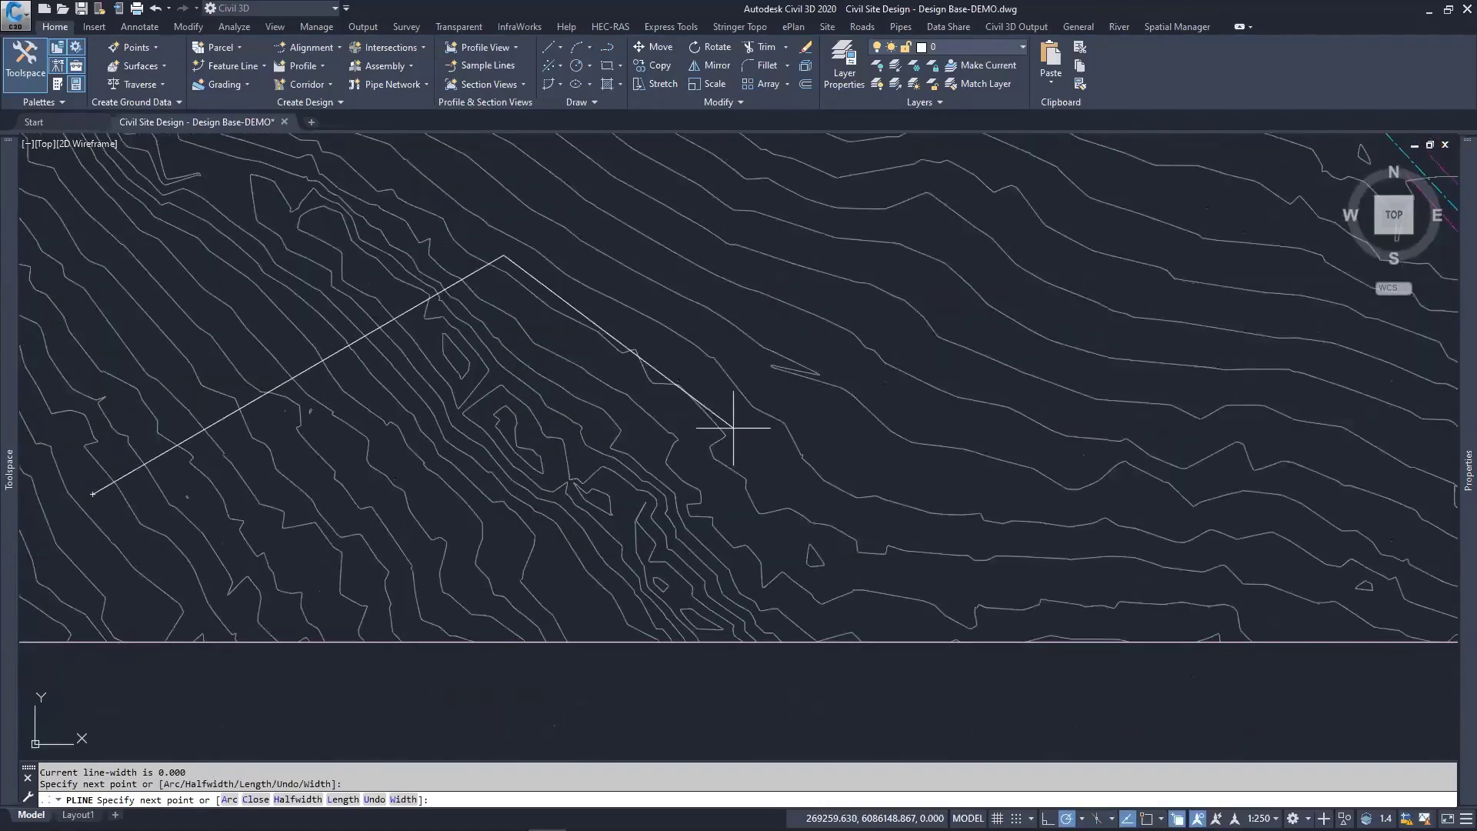
left_click(636, 433)
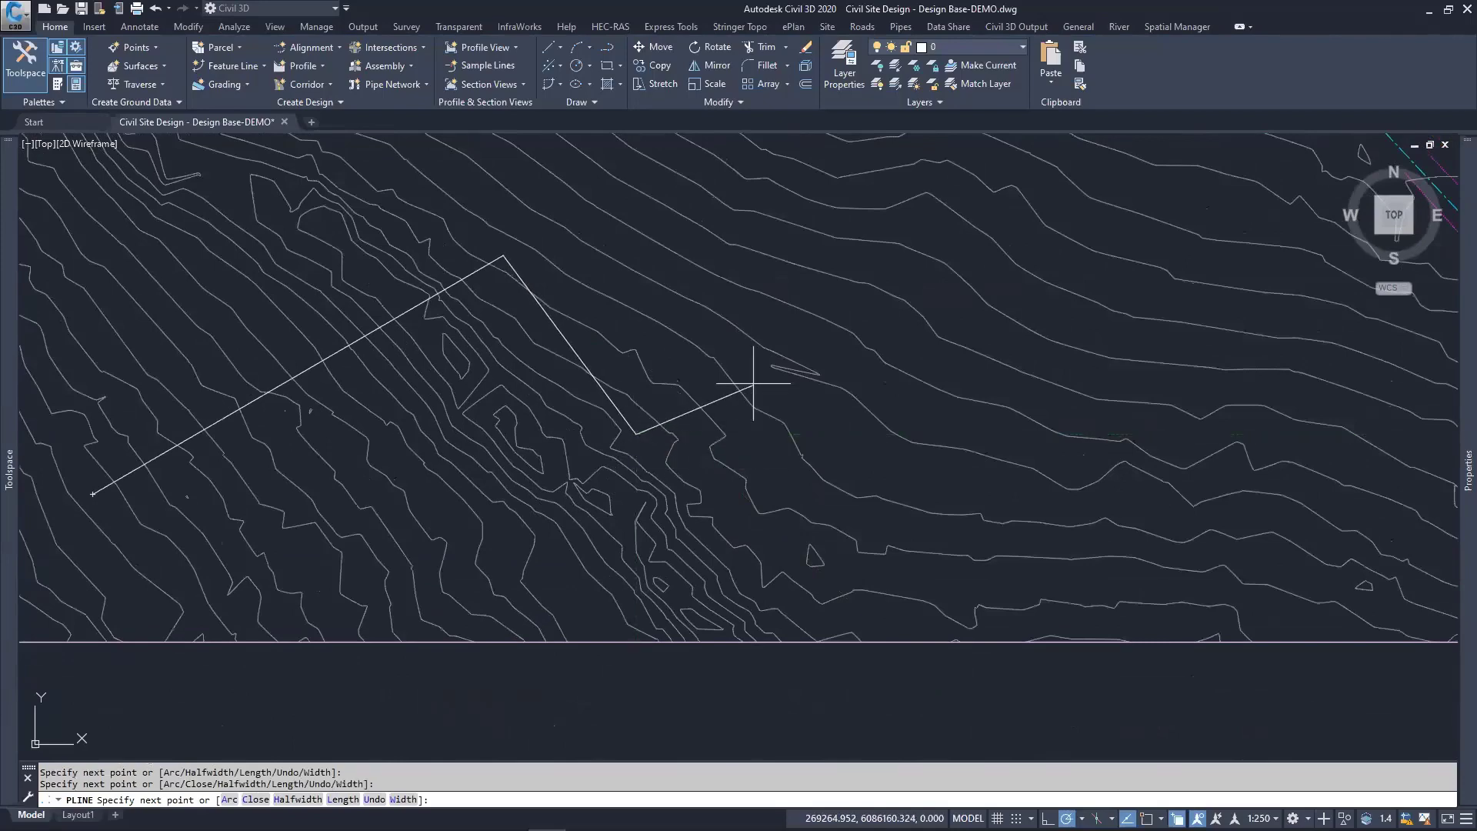
Step: Continue the polyline with a downward-bulging arc and a final straight segment heading slightly northeast
type("A")
key("Return")
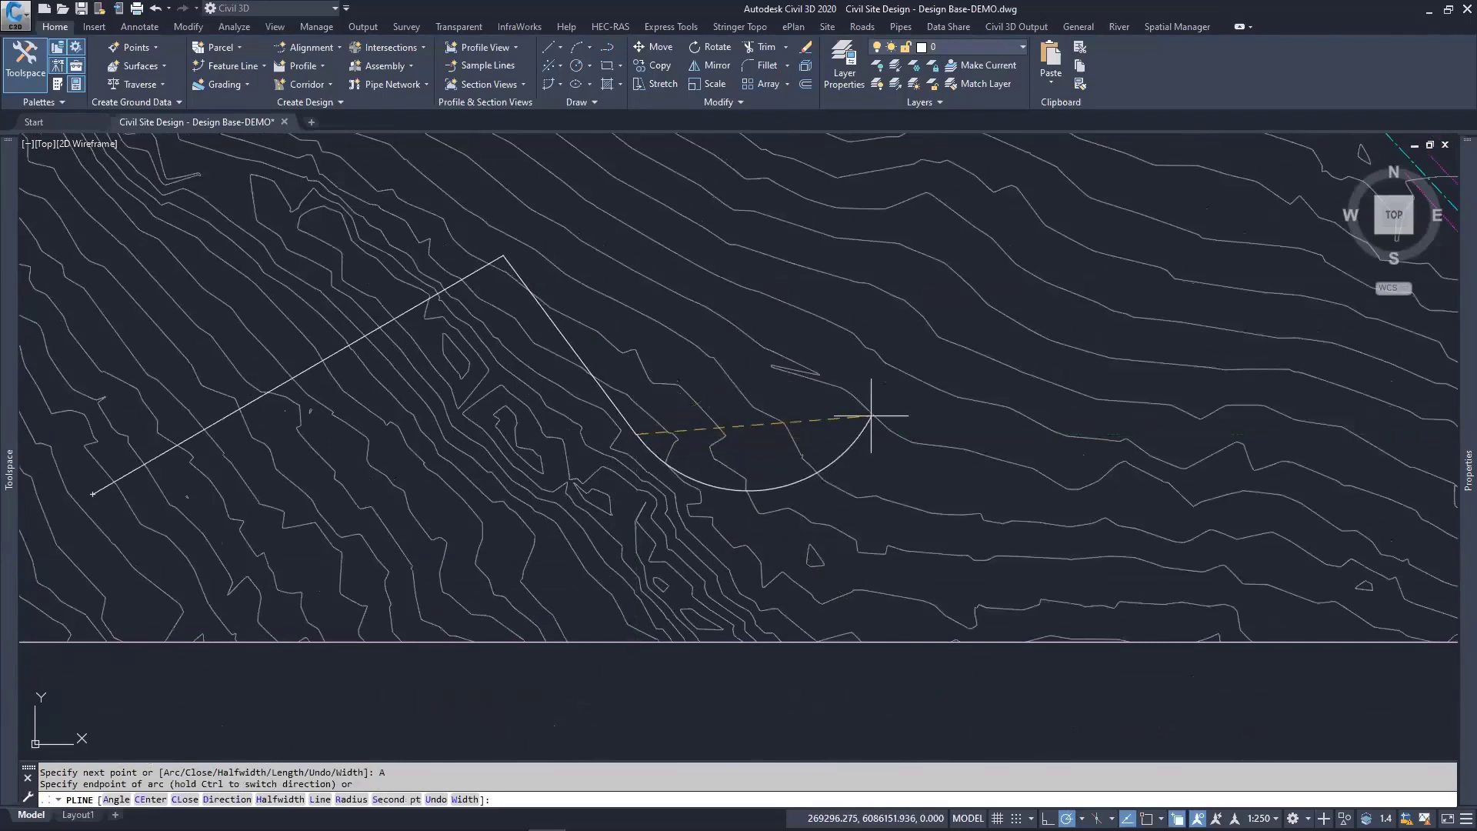
middle_click_drag(898, 428, 759, 438)
left_click(761, 436)
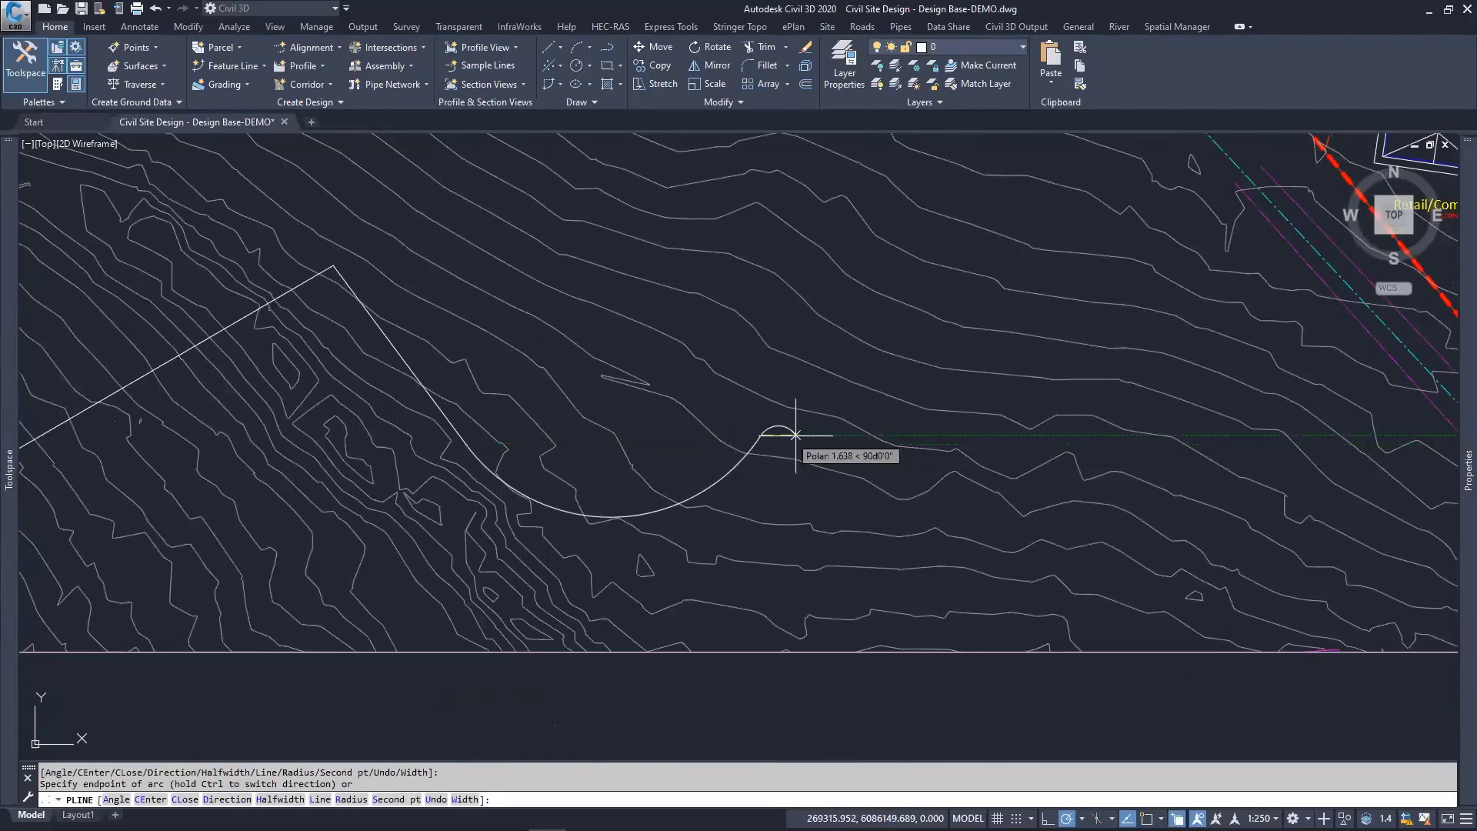
type("L")
key("Return")
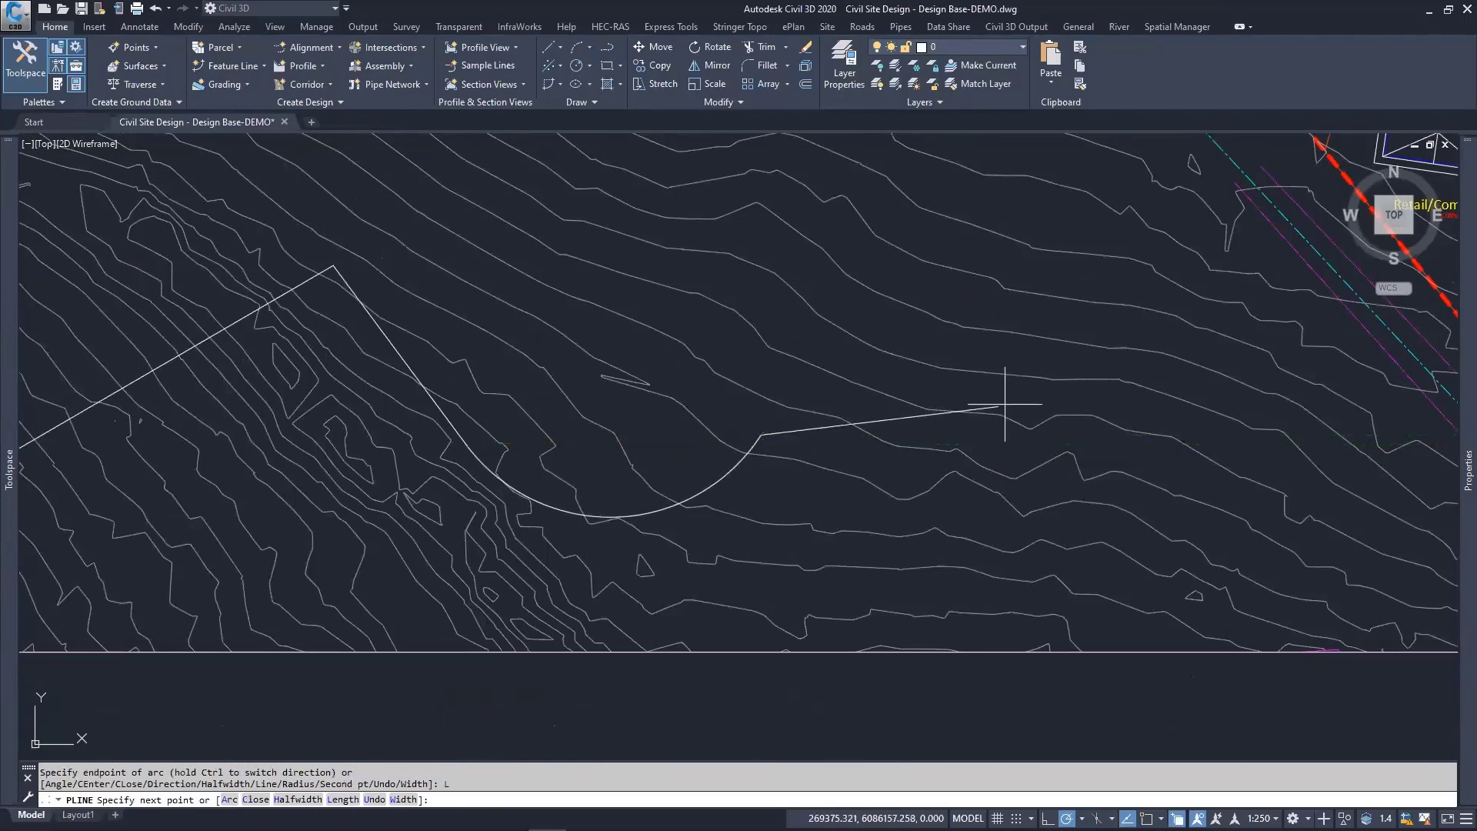
left_click(1112, 362)
key("Escape")
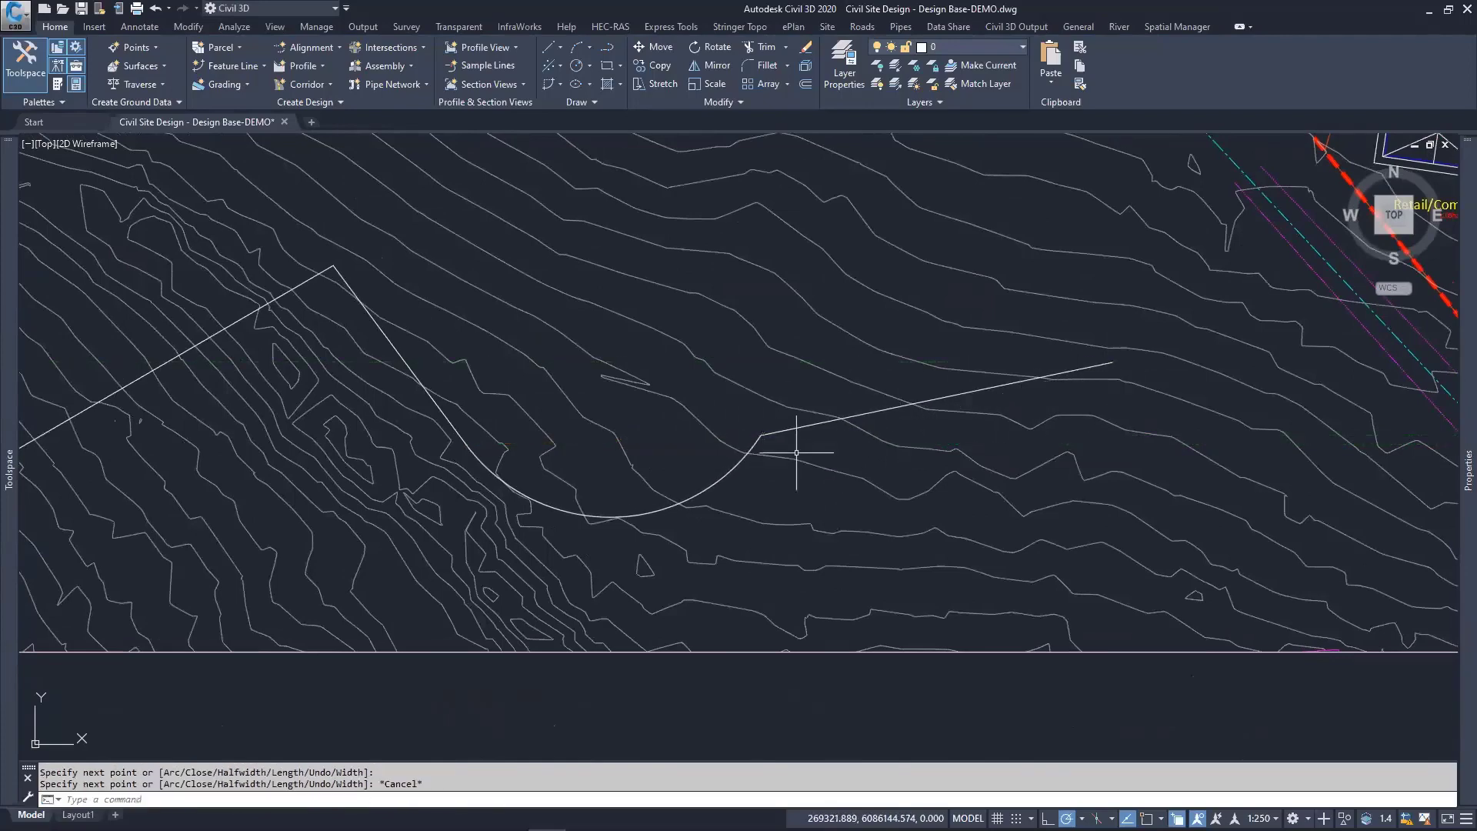
Step: Stretch the polyline's southwest endpoint outward to just inside the corner of the site boundary
left_click(769, 437)
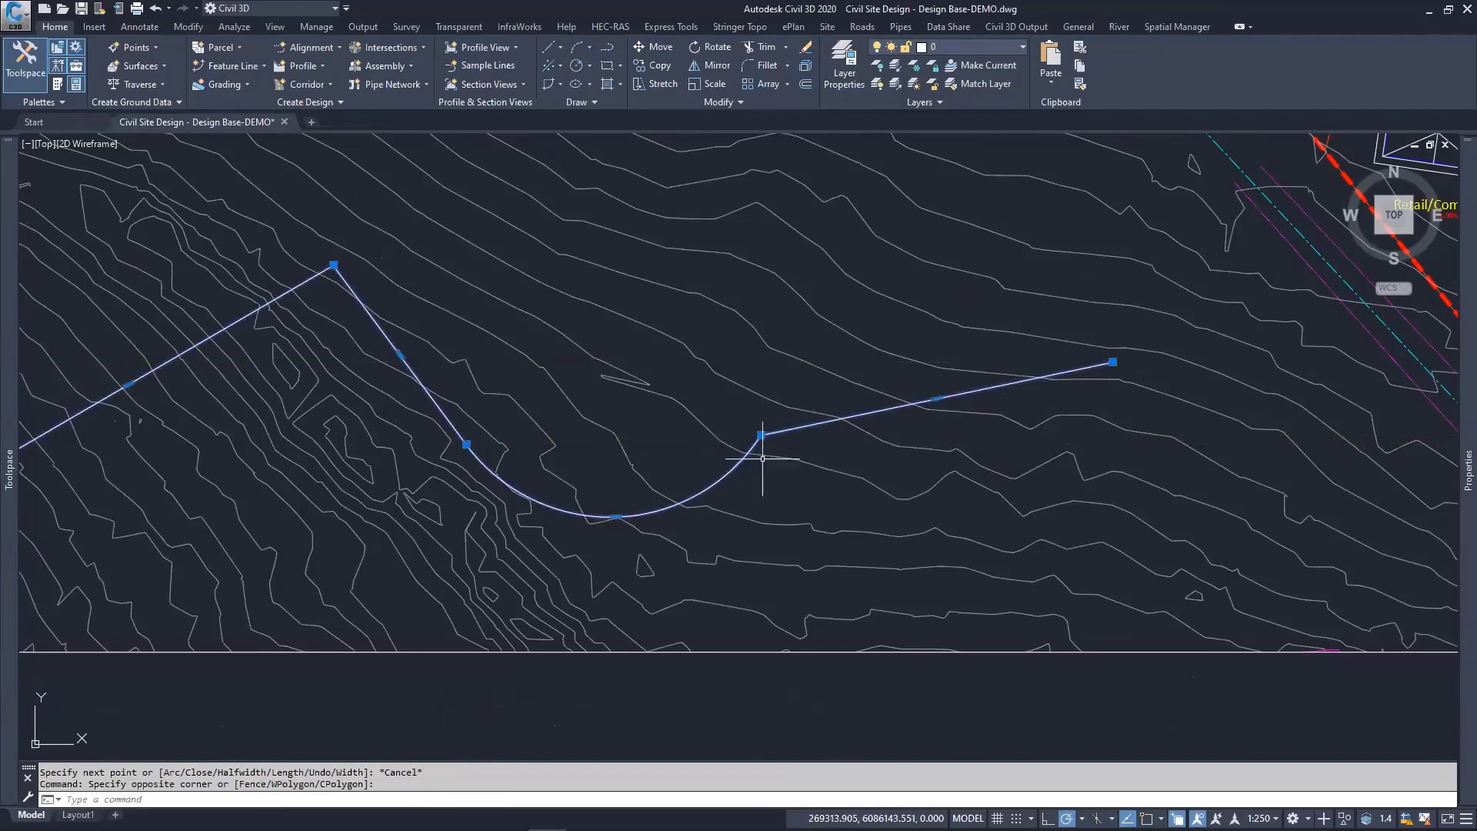
middle_click_drag(505, 399, 739, 501)
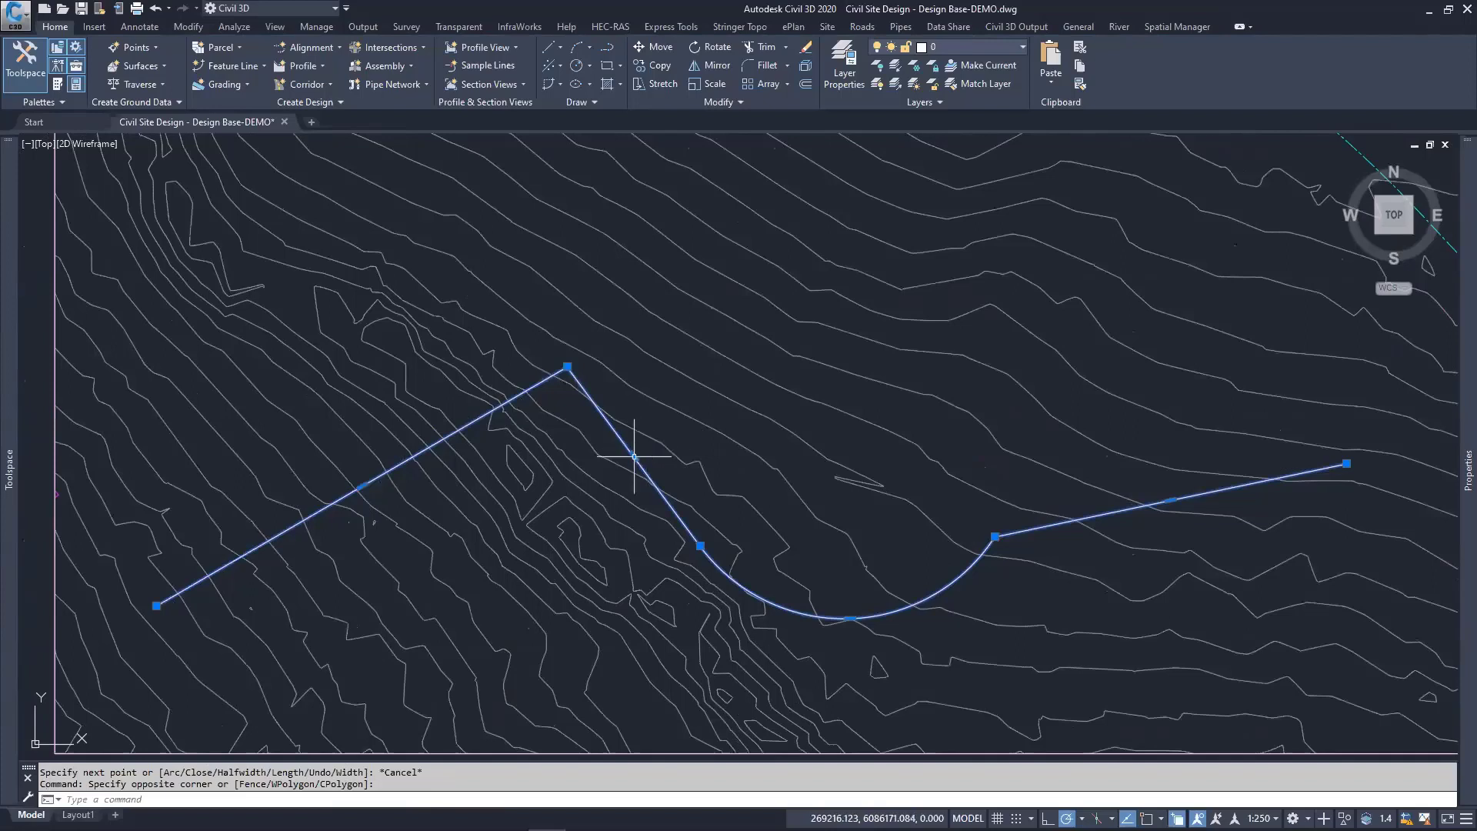
left_click(156, 605)
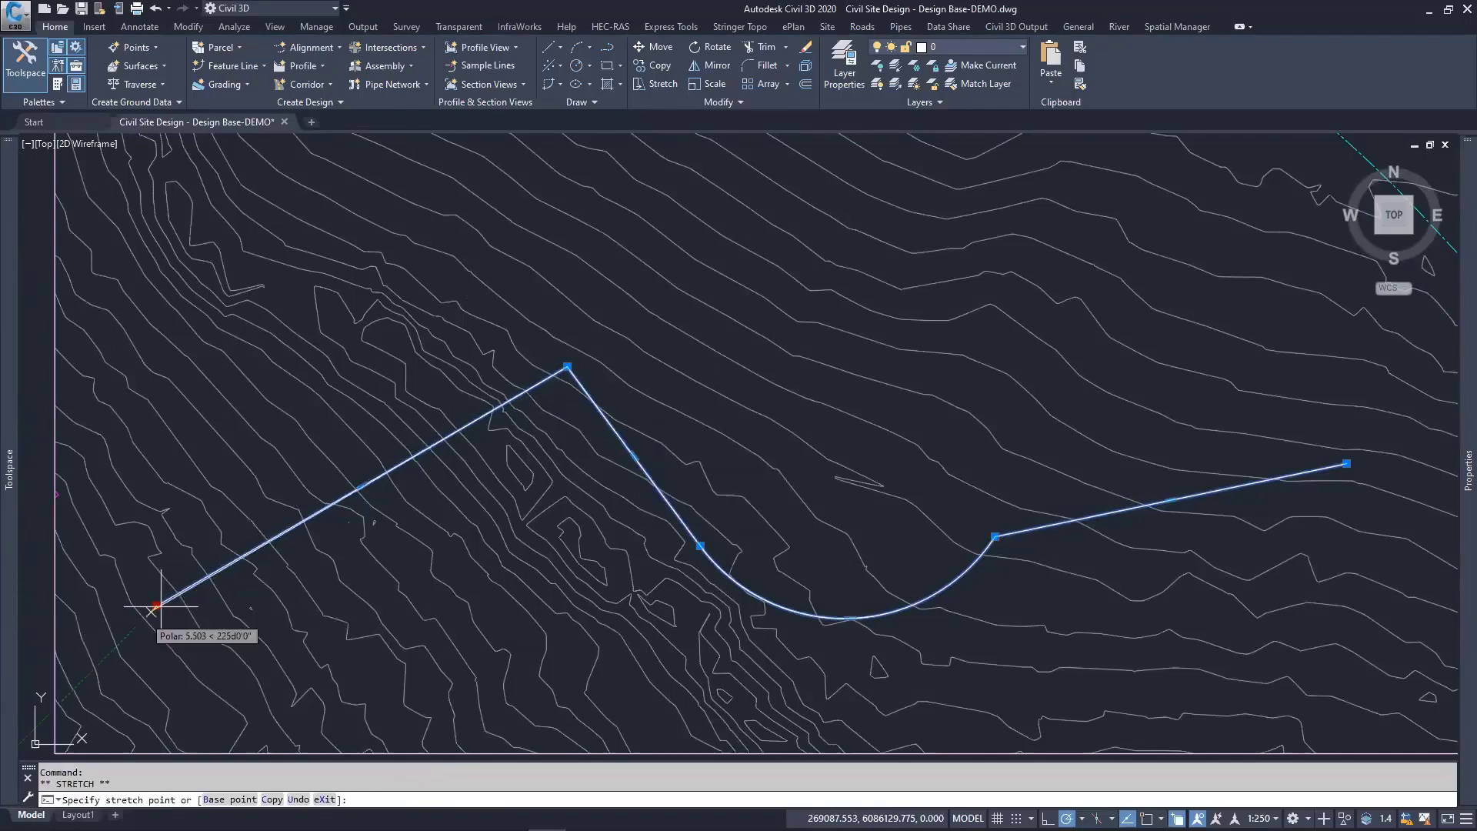
left_click(74, 689)
middle_click_drag(293, 597, 392, 529)
key("Escape")
key("Escape")
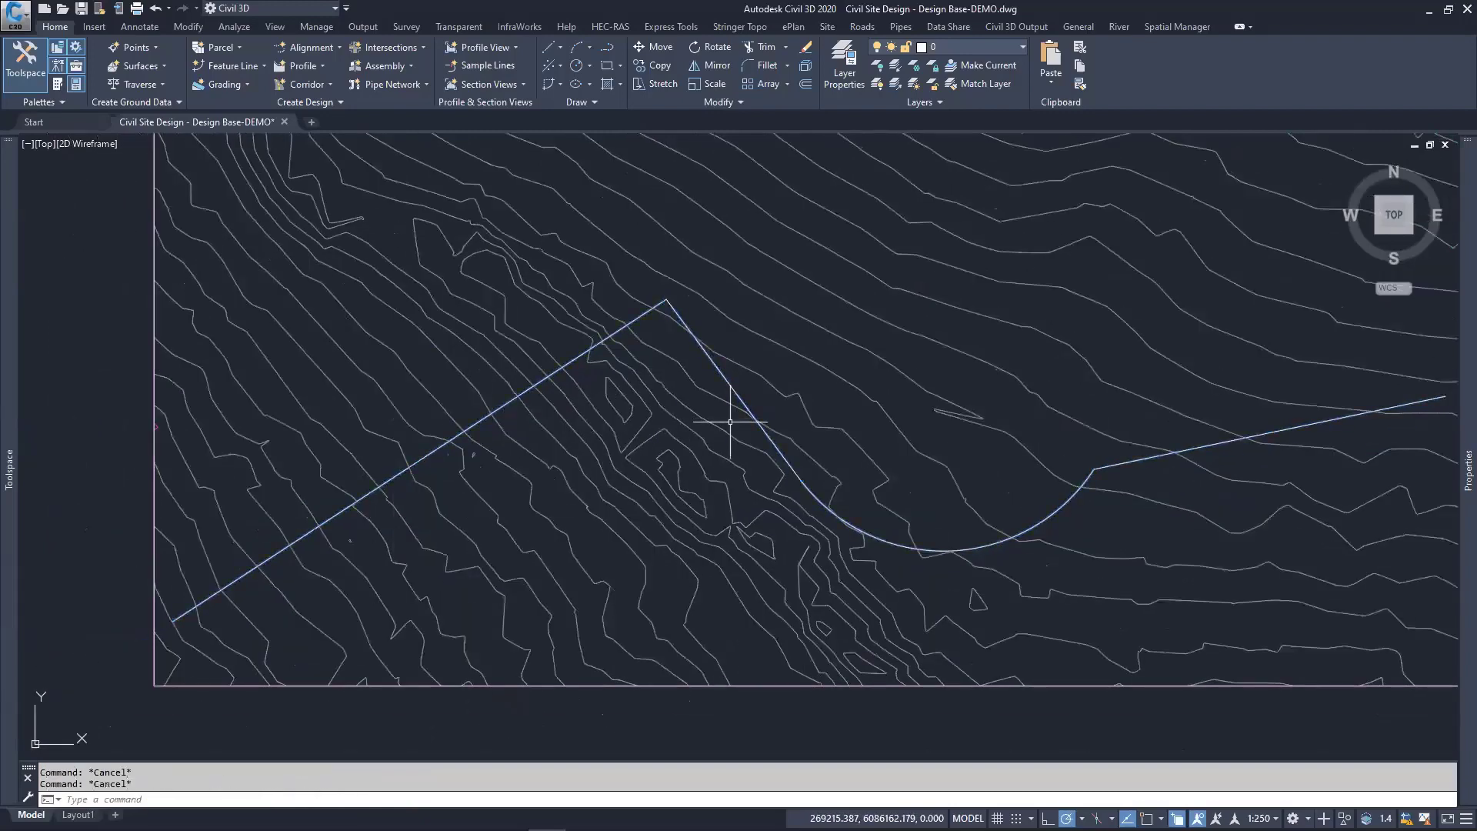
Step: Try to fillet the sharp corner between the polyline's first two straight segments with a radius of 100
type("F")
key("Return")
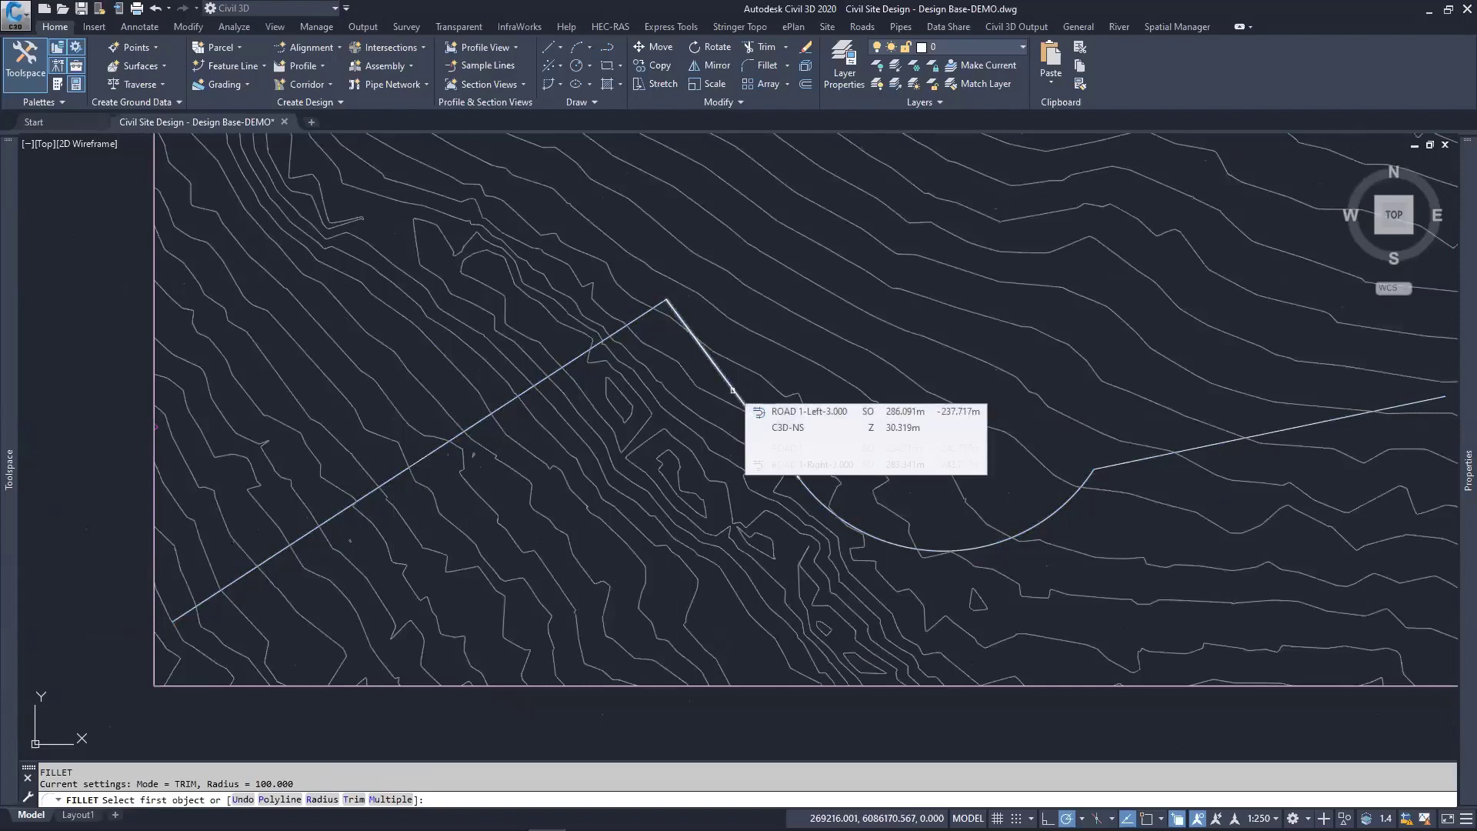
left_click(732, 390)
left_click(614, 333)
key("Escape")
key("Escape")
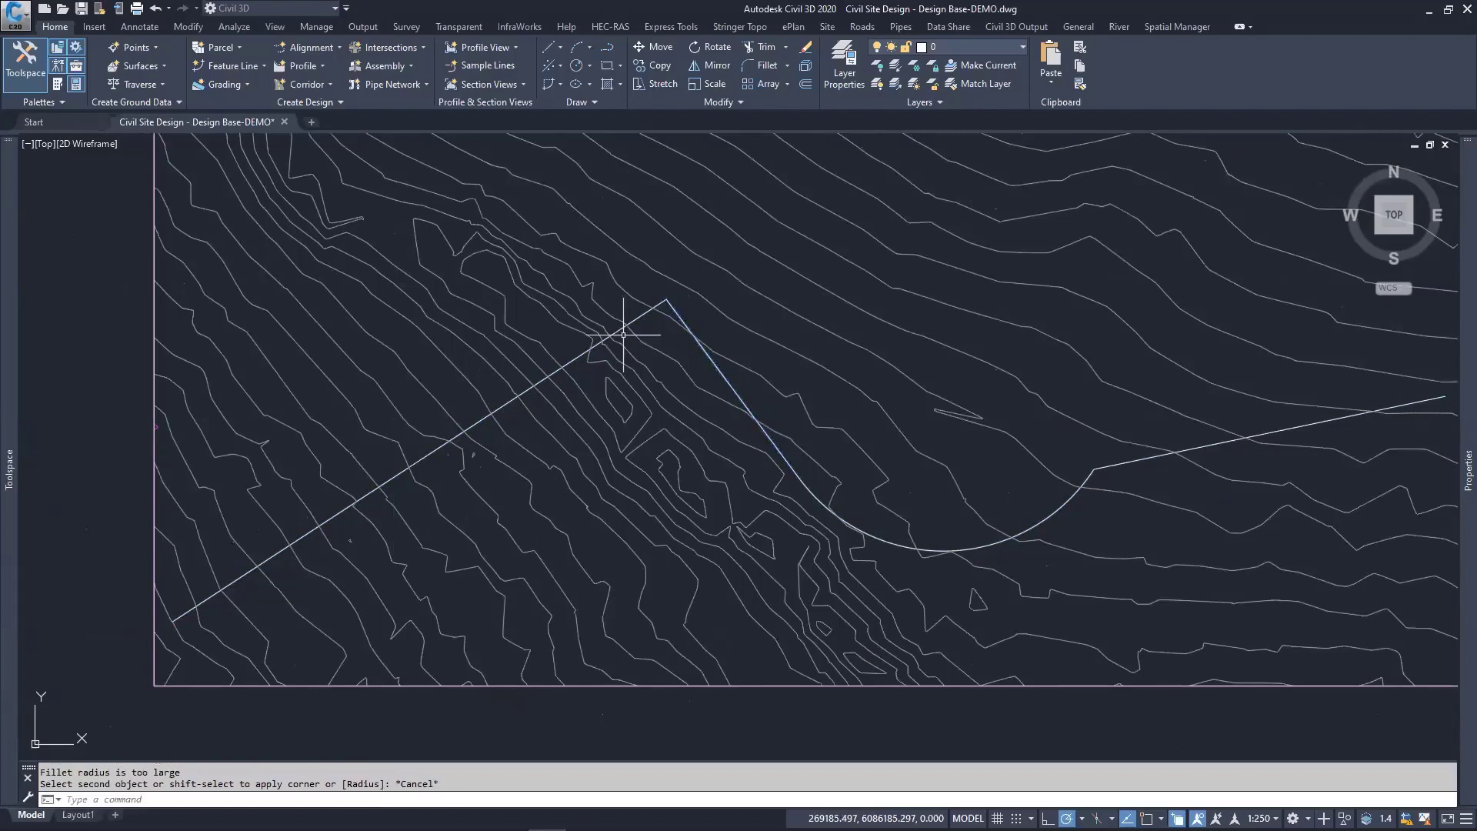
Step: Fillet the corner between the polyline's first two straight segments with a radius of 50
key("Return")
type("R")
key("Return")
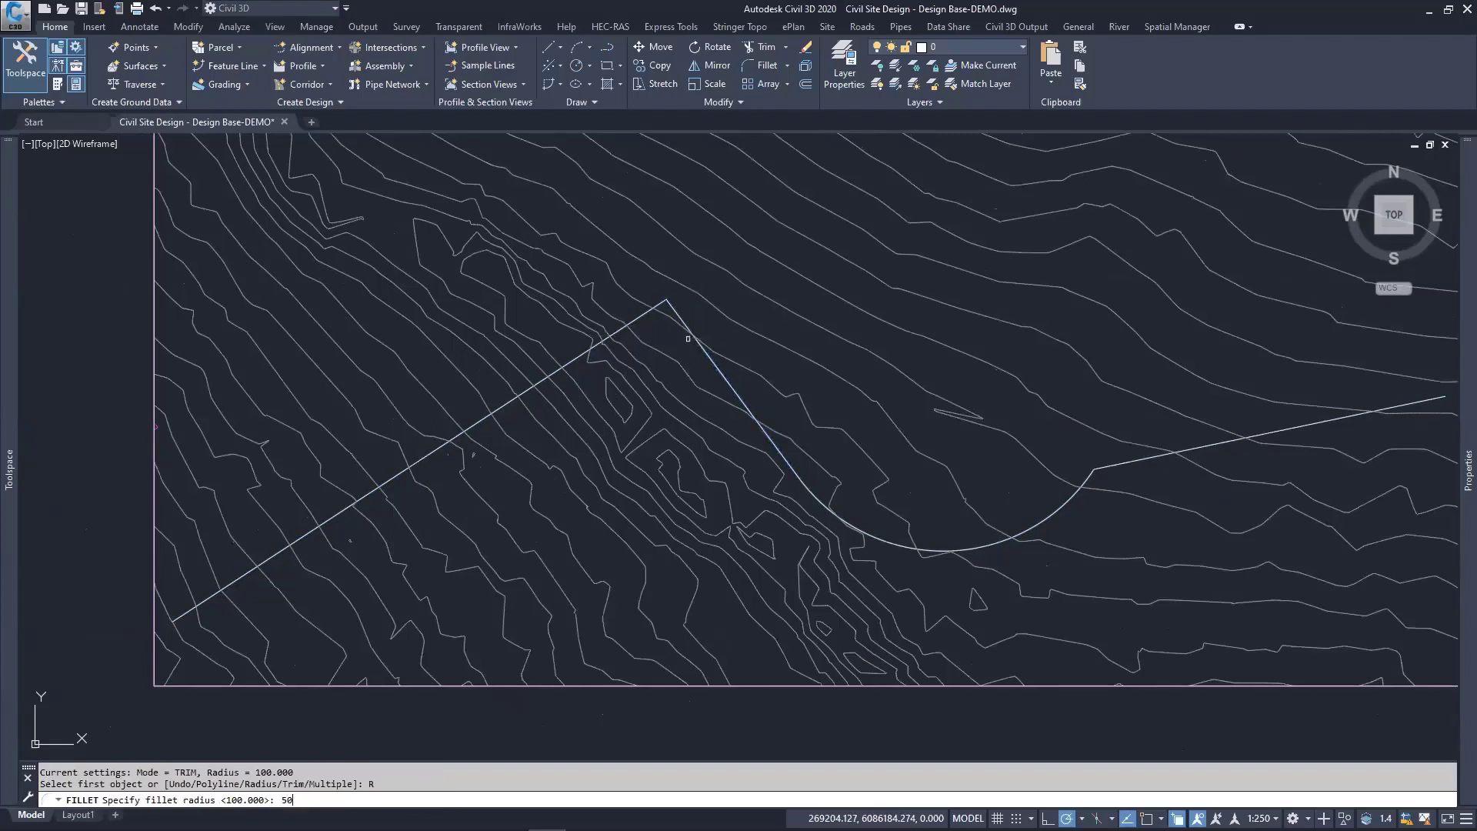
type("50")
key("Return")
left_click(723, 371)
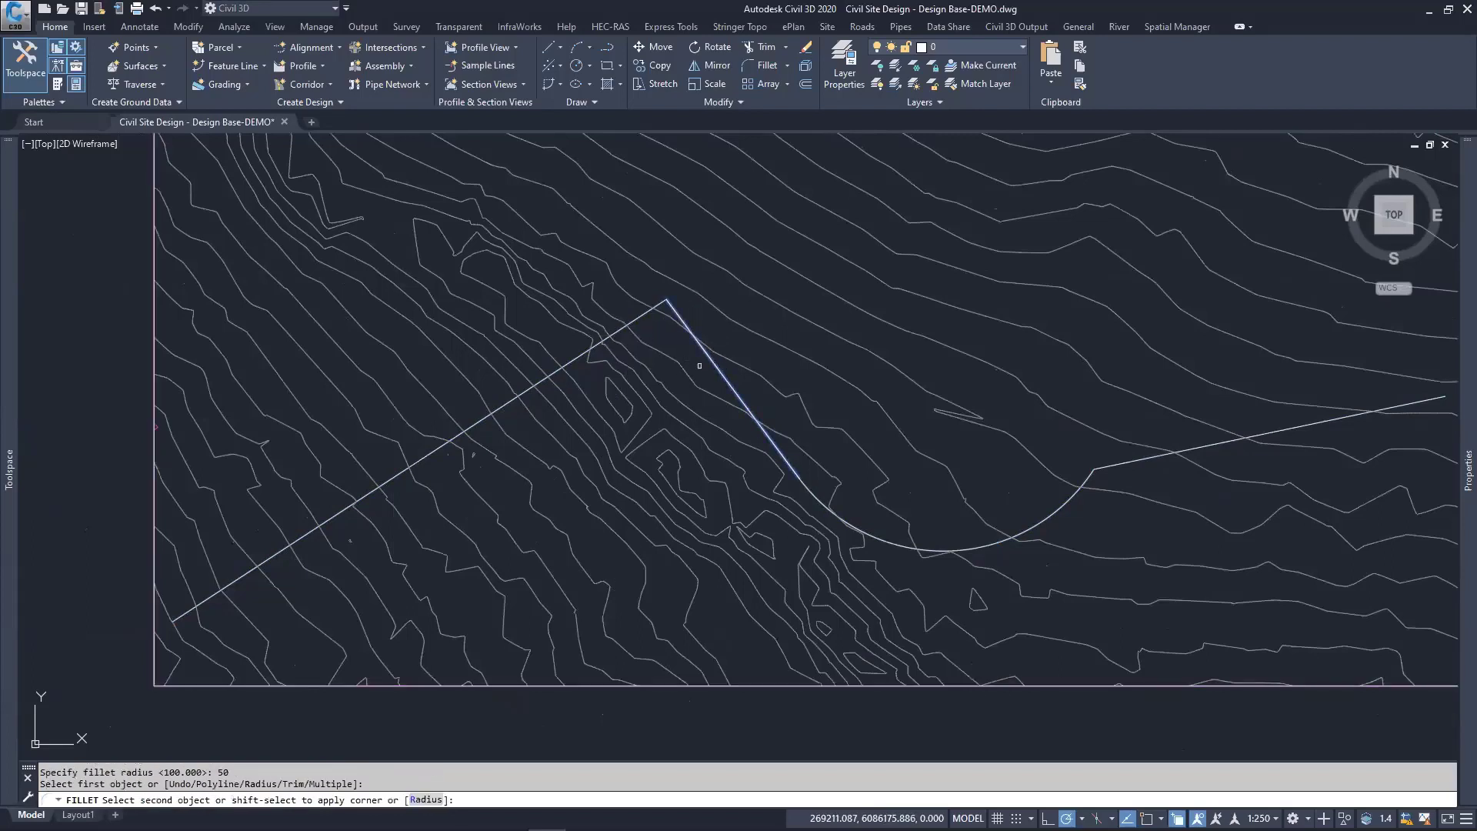
left_click(614, 326)
left_click(613, 333)
scroll(681, 369, "down", 2)
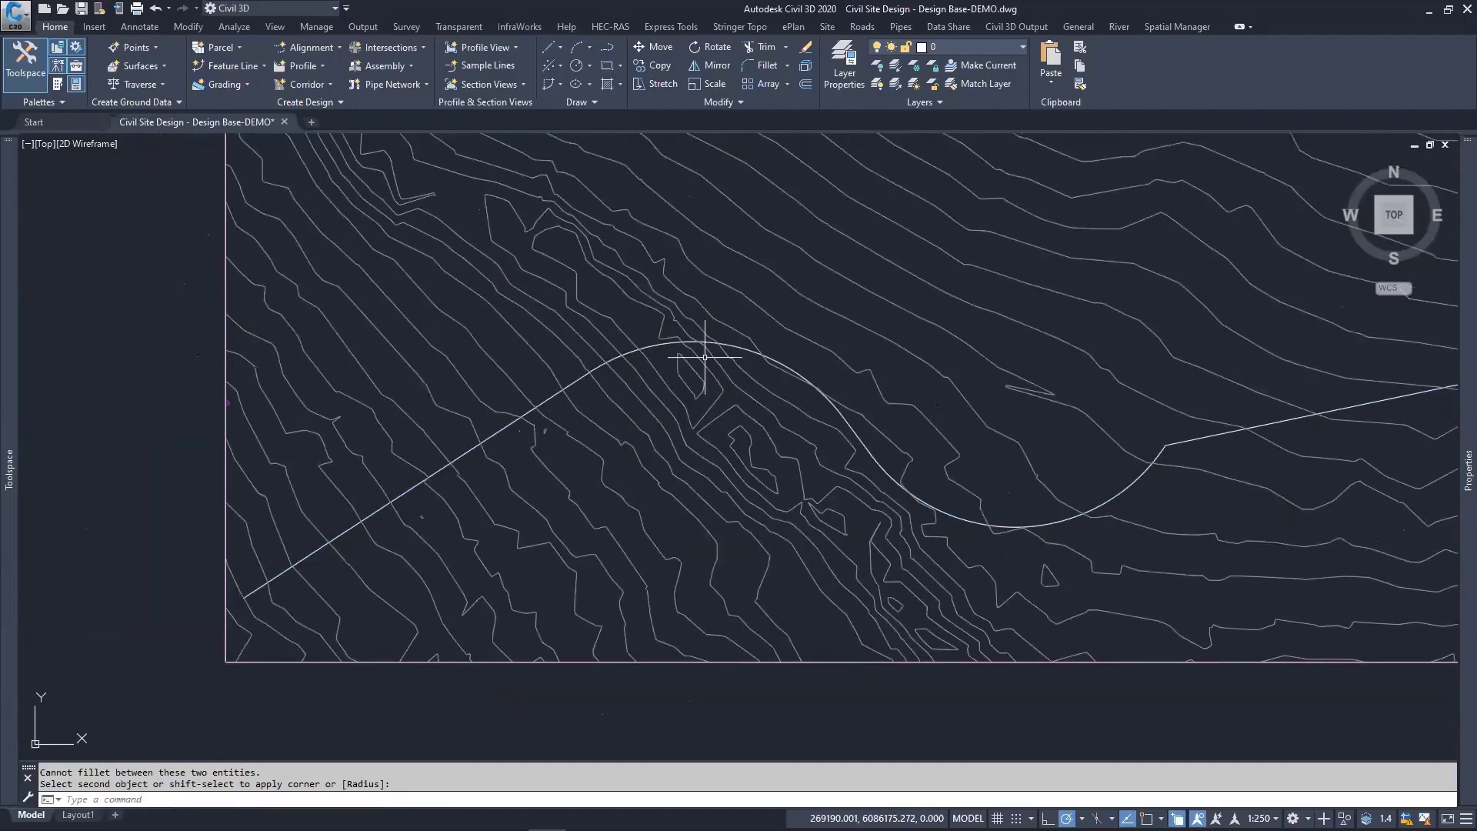
key("Escape")
key("Escape")
left_click(620, 377)
scroll(614, 398, "up", 2)
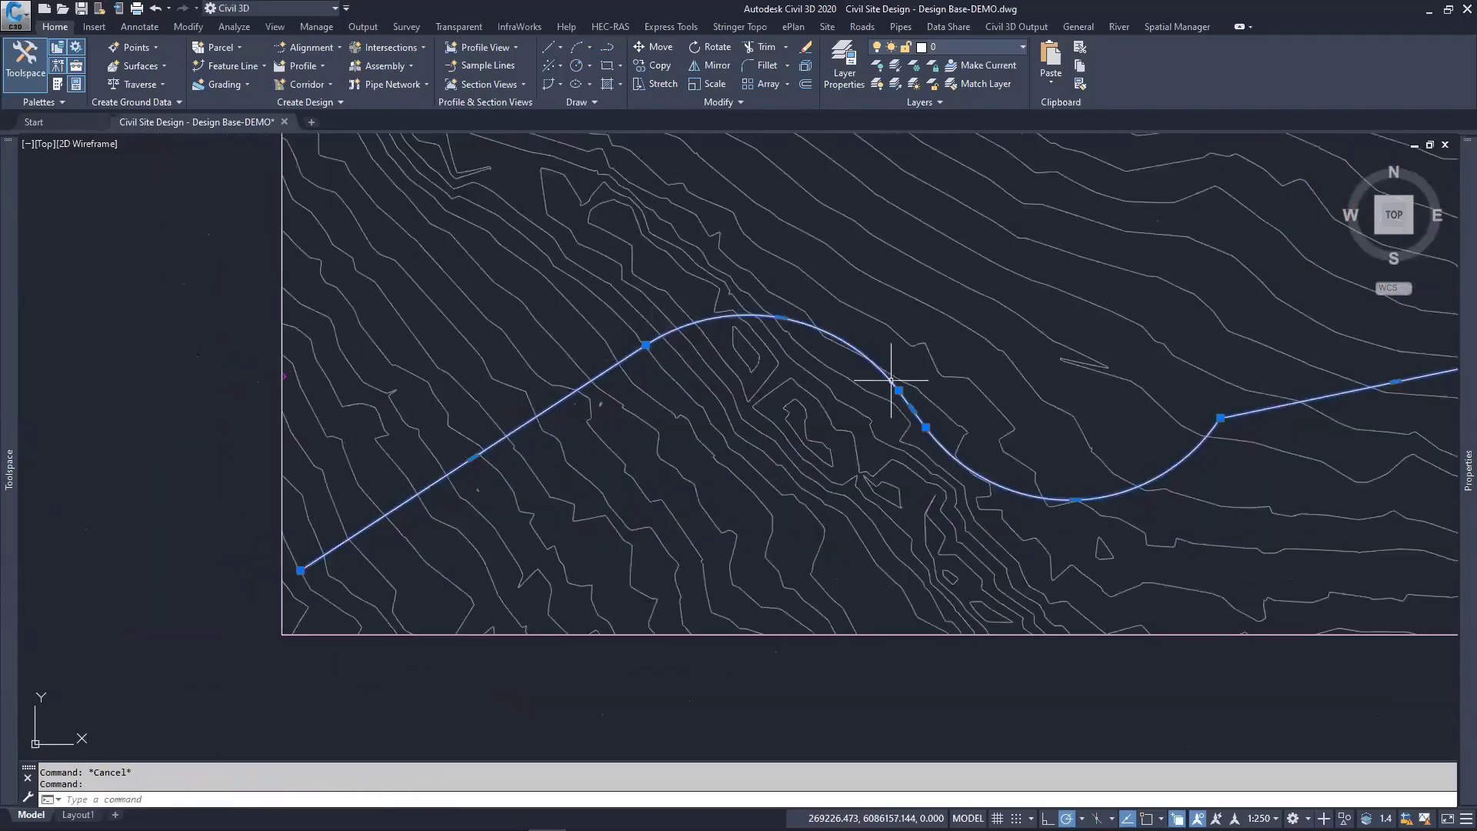
middle_click_drag(912, 417, 777, 420)
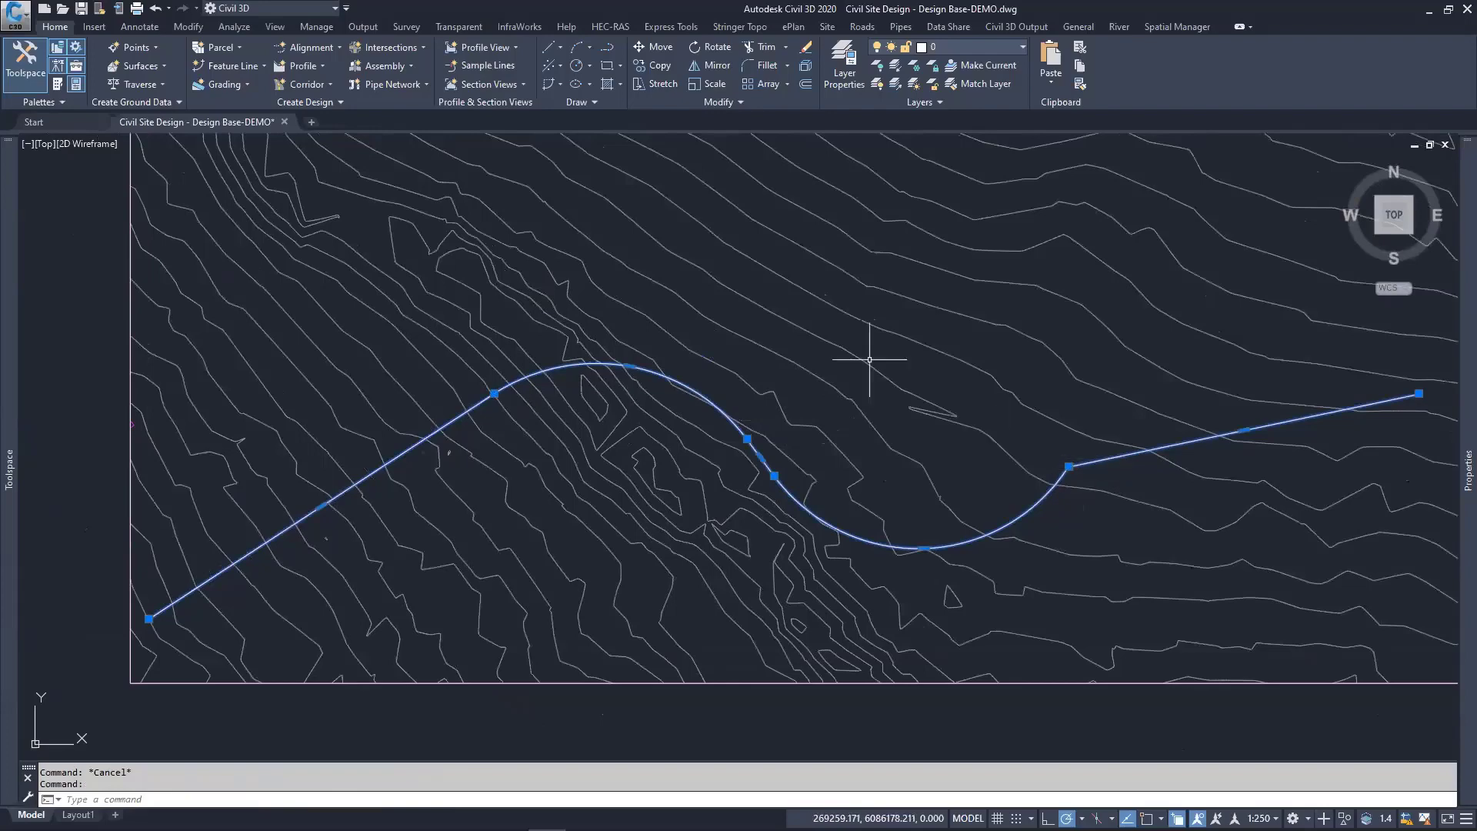
scroll(869, 360, "down", 4)
key("Escape")
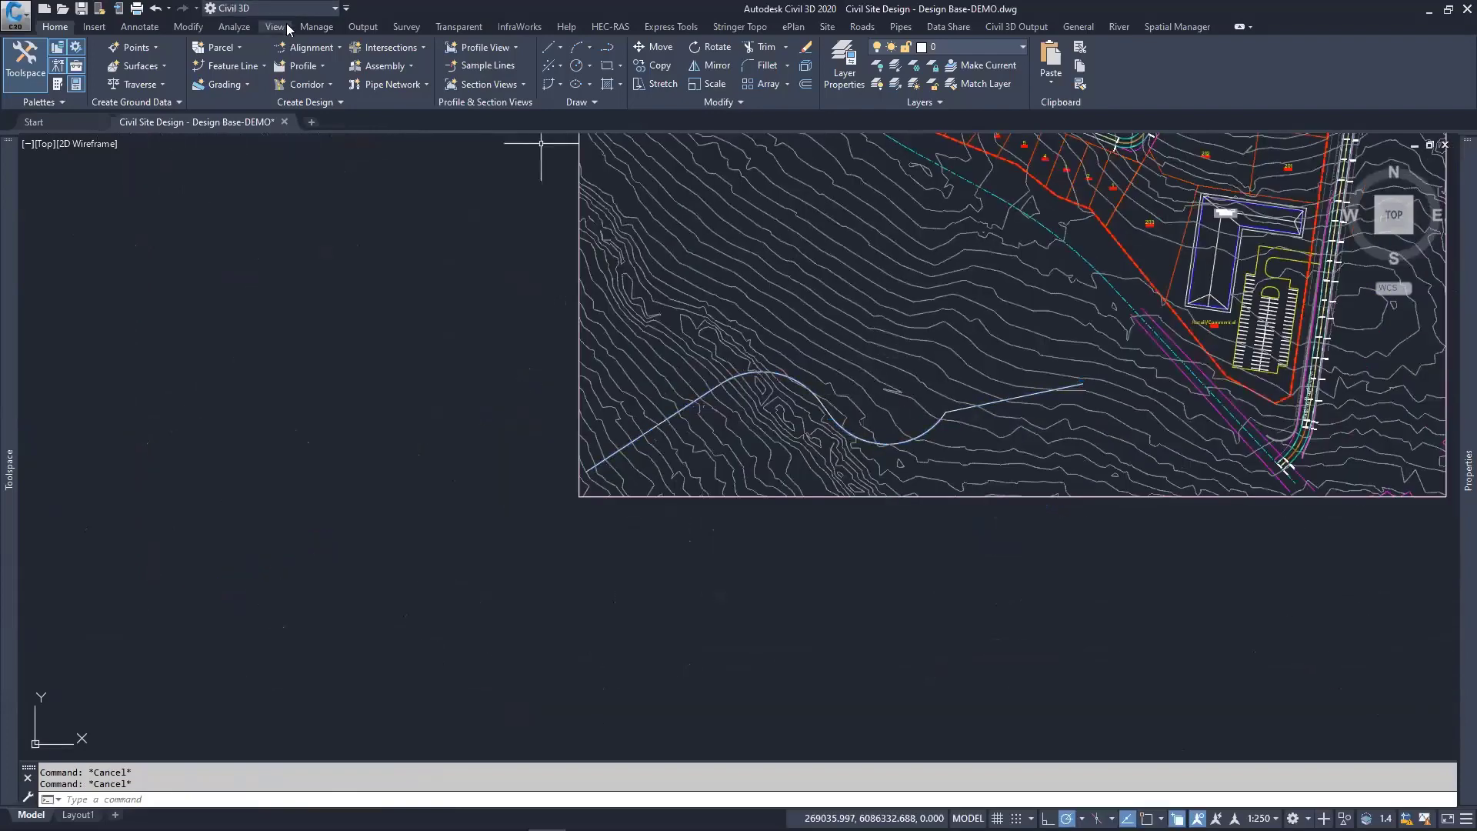
Step: Start creating an alignment from objects, using the filleted polyline and accepting its default direction
left_click(310, 47)
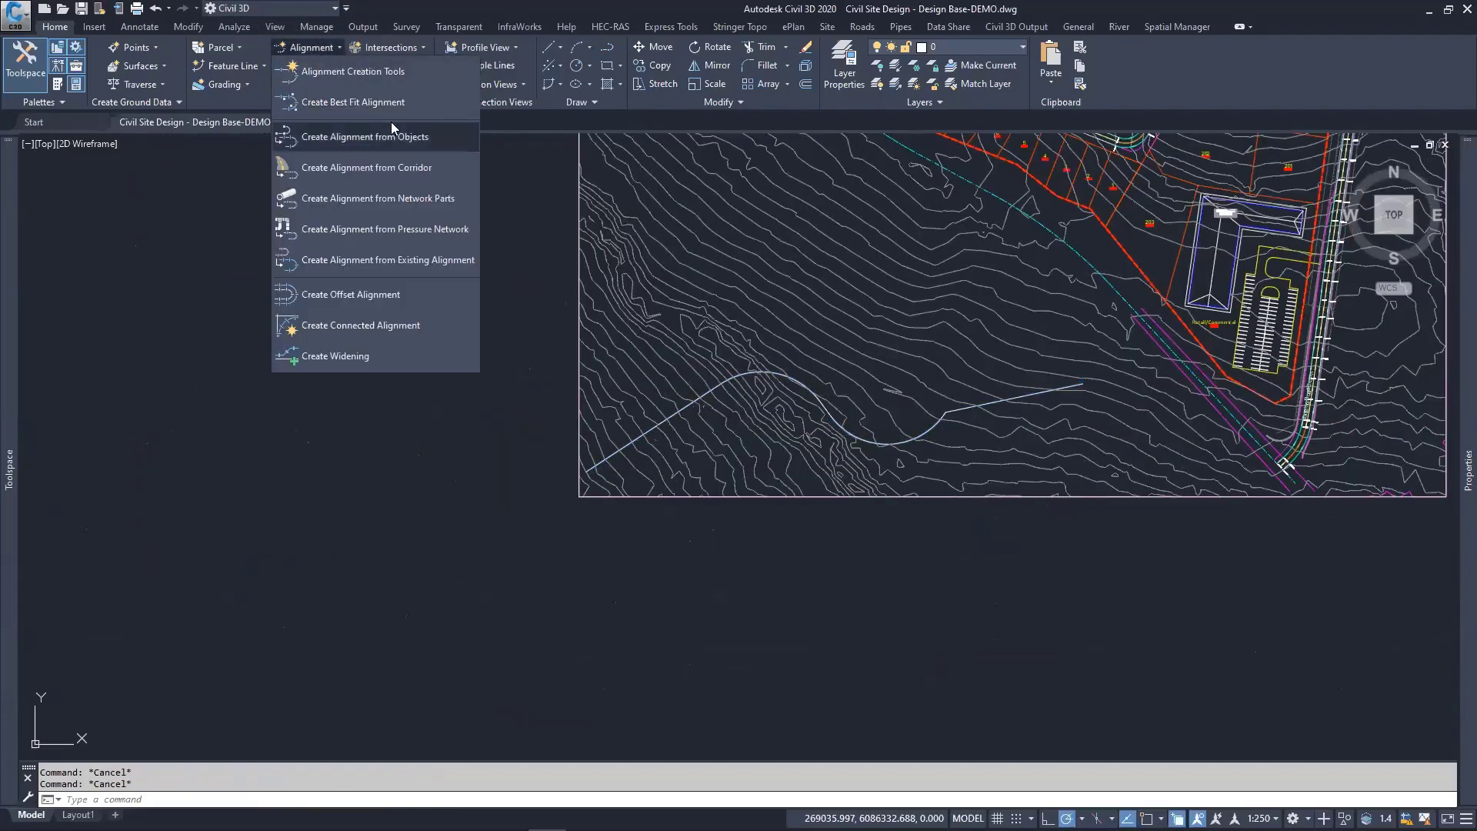
left_click(430, 138)
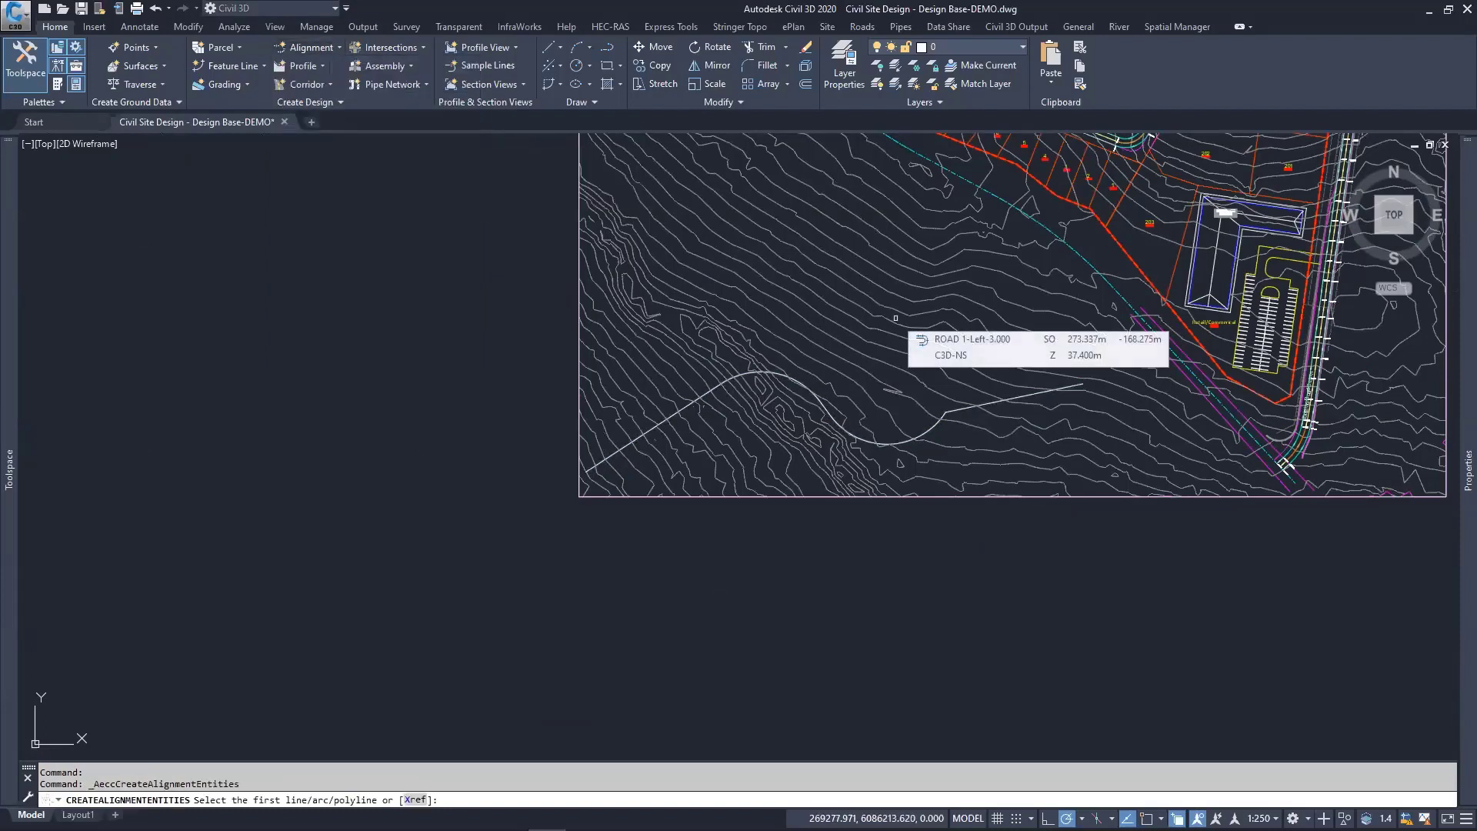
scroll(677, 392, "up", 2)
left_click(693, 411)
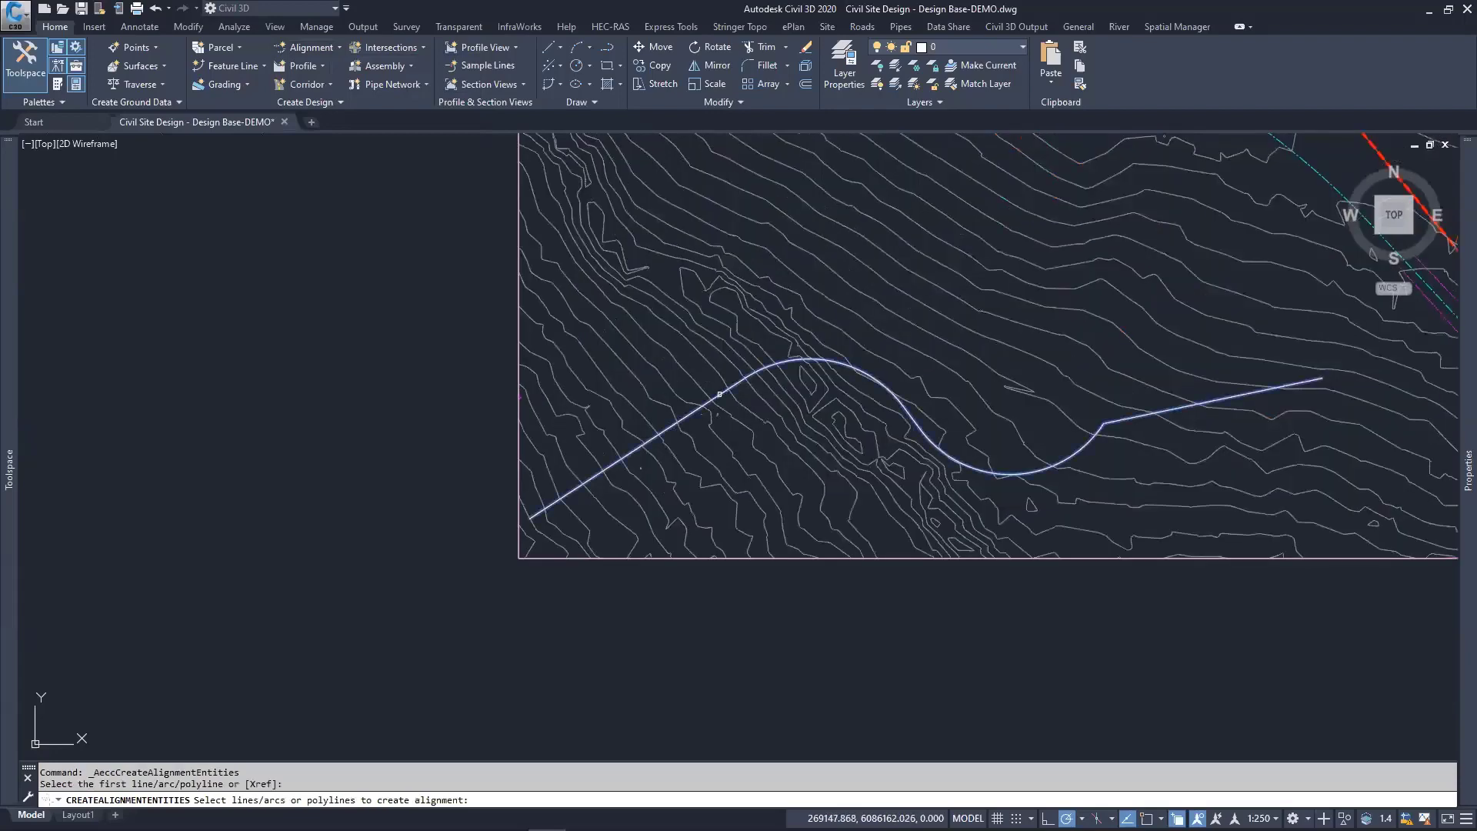
key("Return")
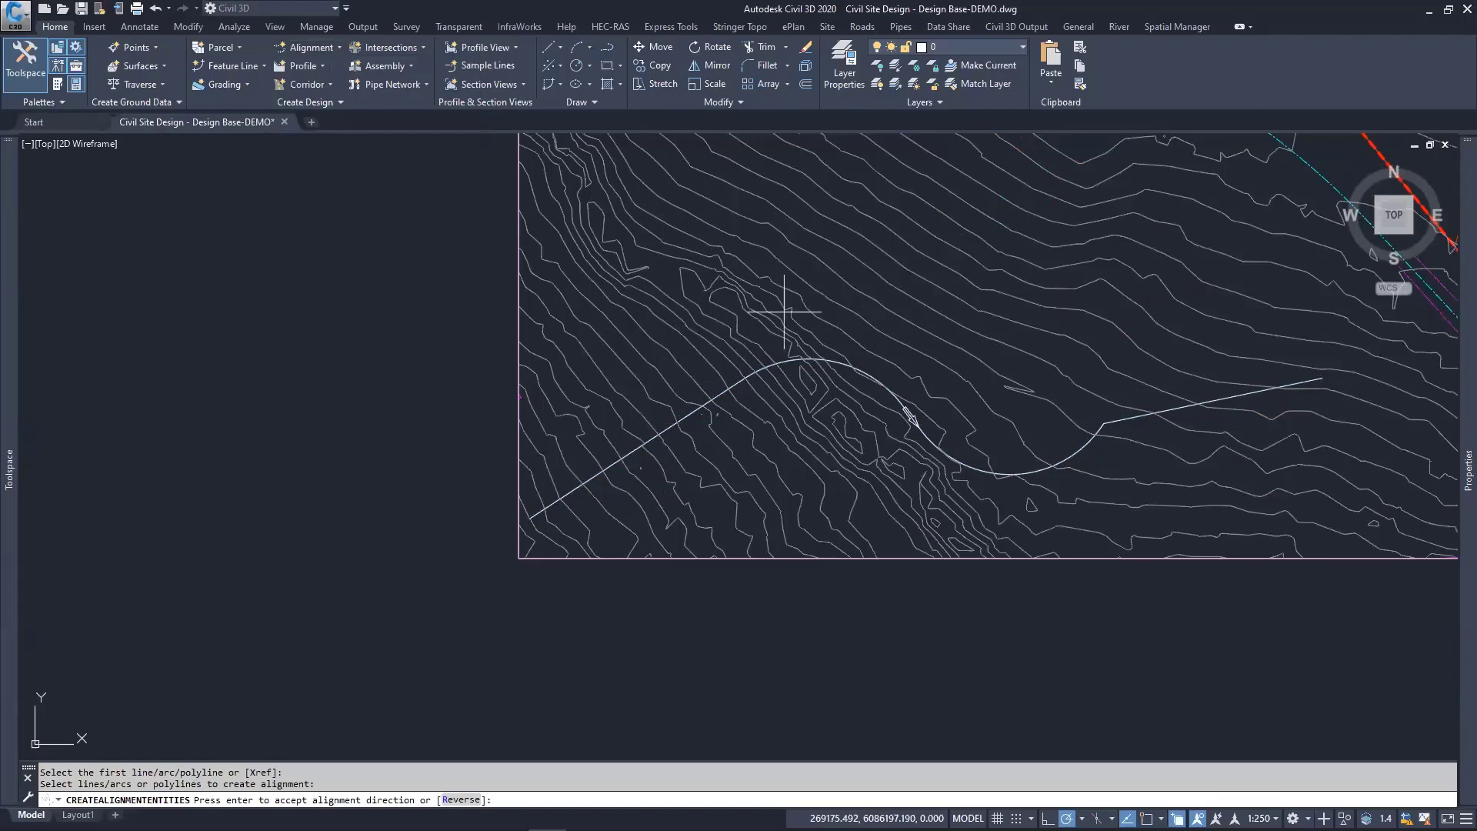
left_click(927, 413)
key("Return")
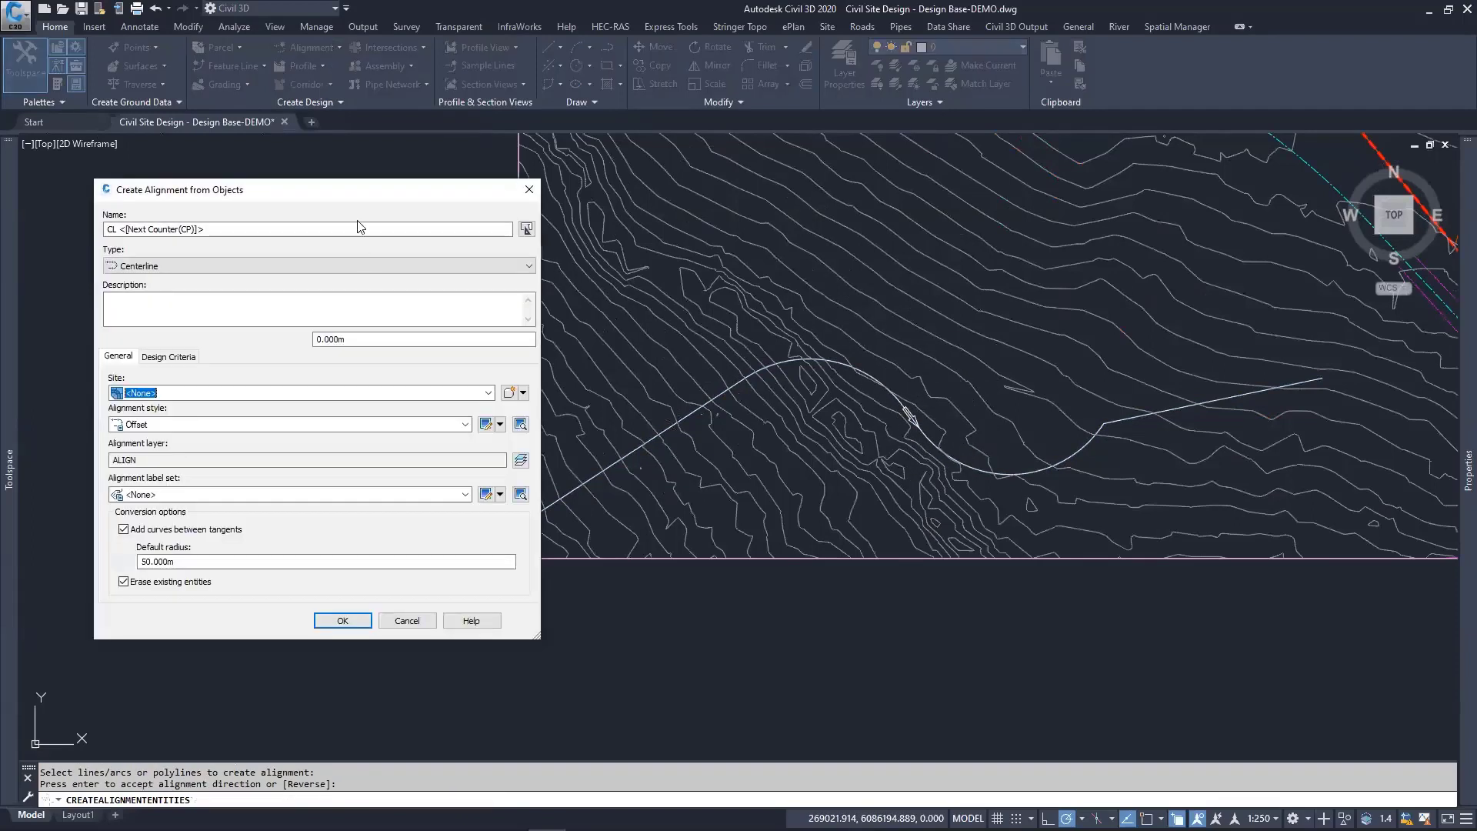
Step: Name the alignment DEMO and enable criteria-based design with a starting design speed of 50 km/h
left_click(216, 229)
left_click_drag(217, 229, 76, 214)
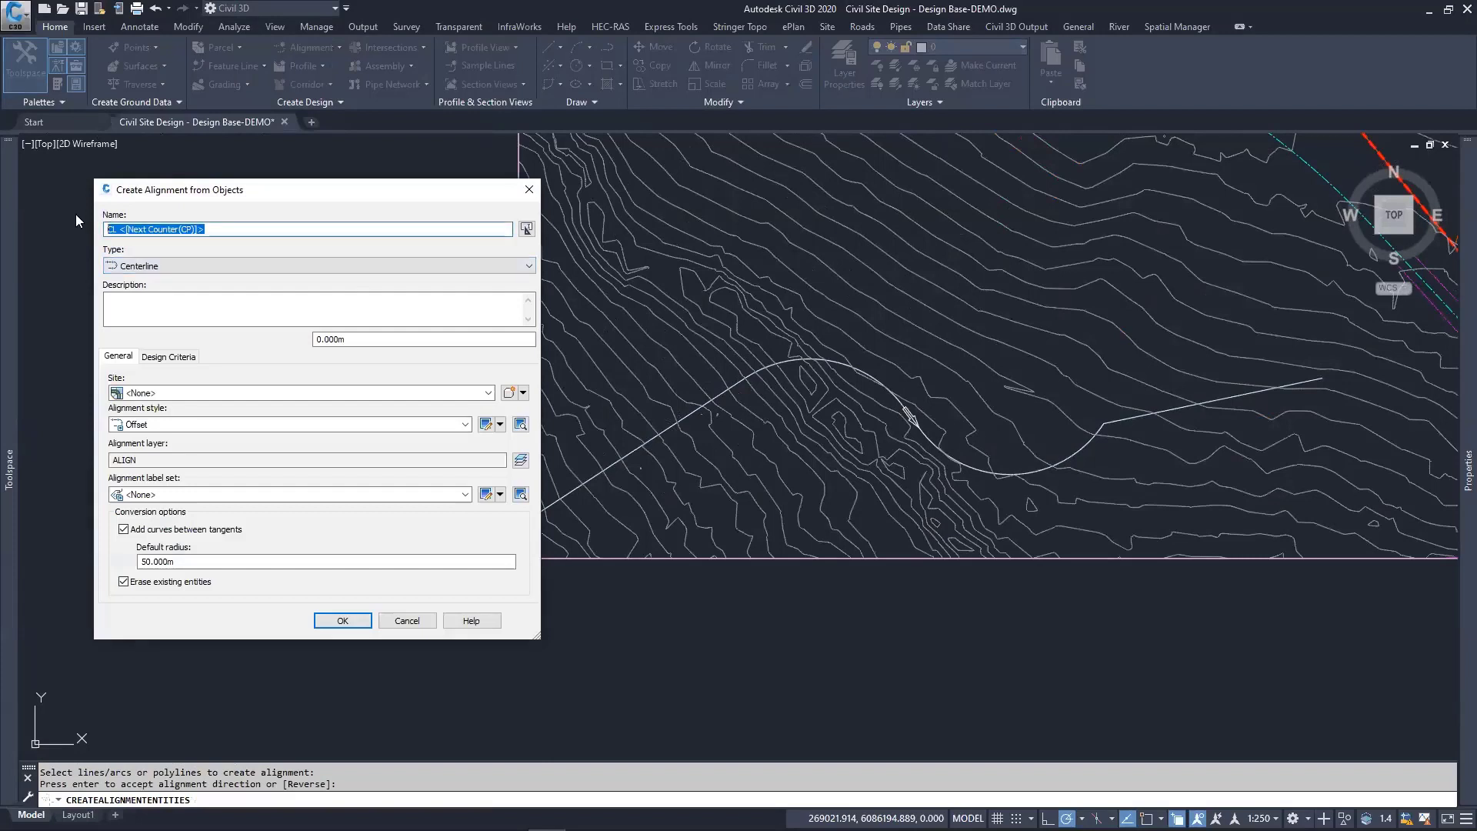
type("DEMO")
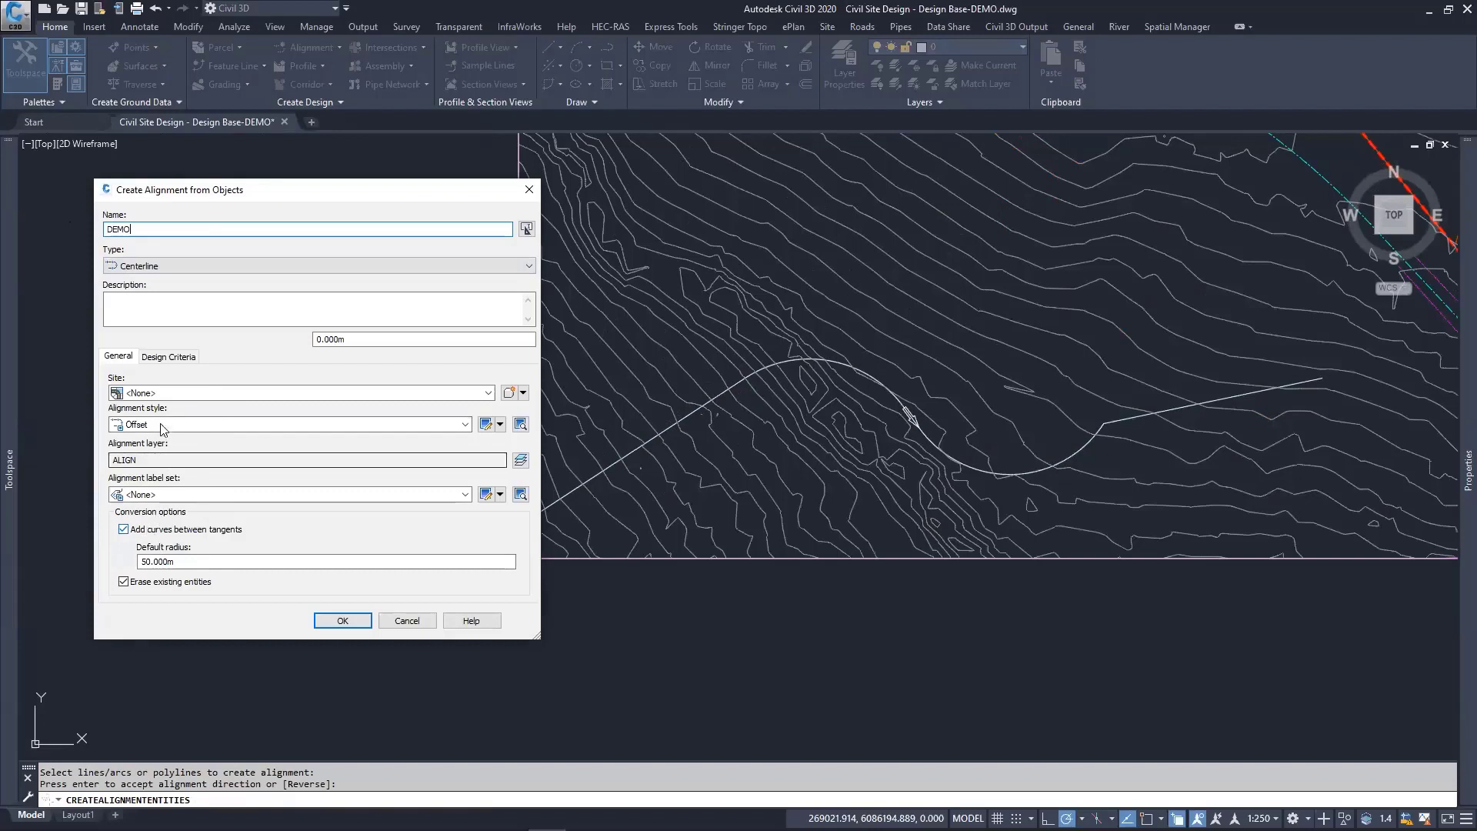
left_click(174, 358)
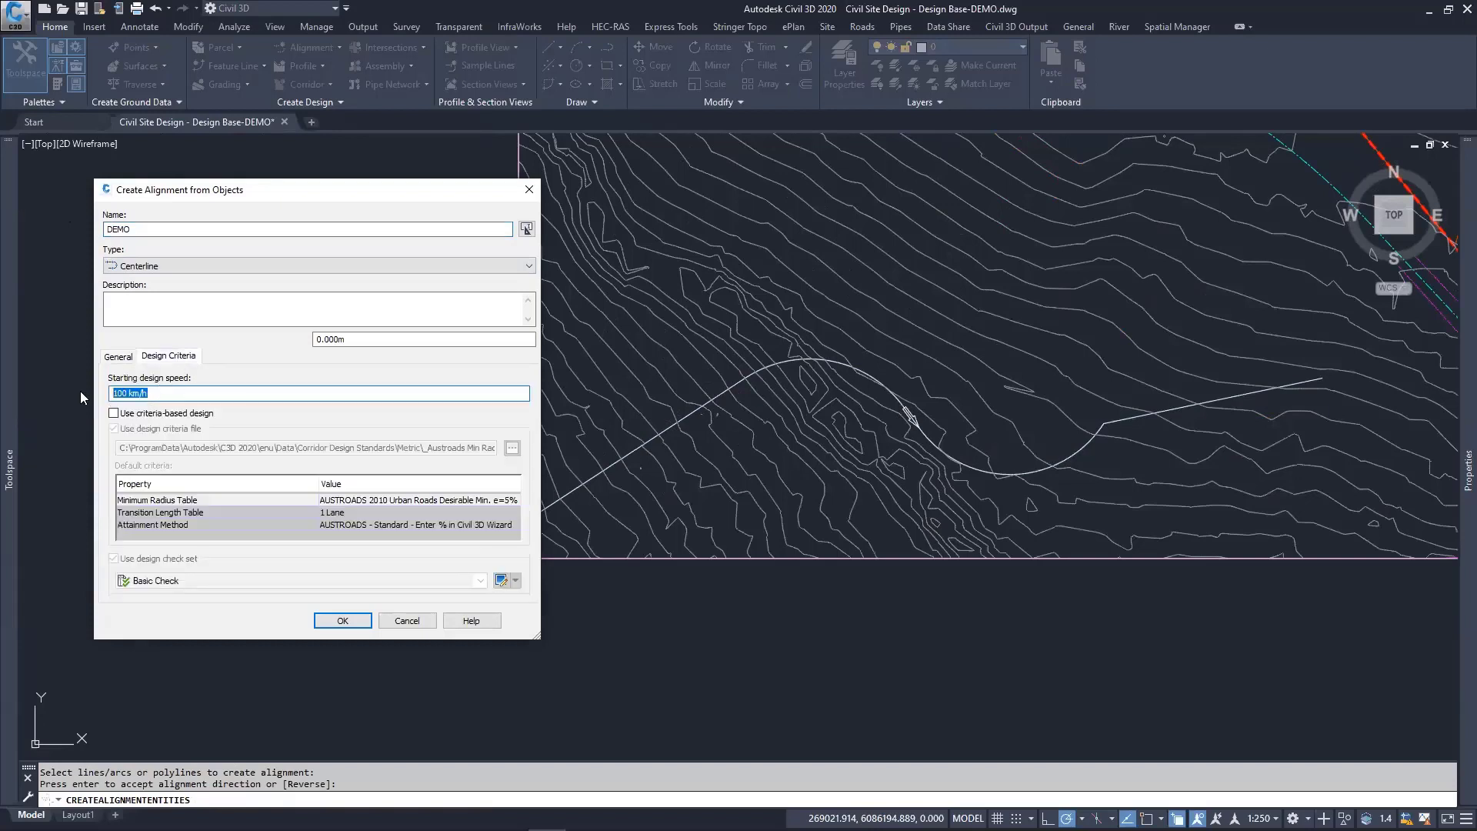
type("50")
left_click(114, 413)
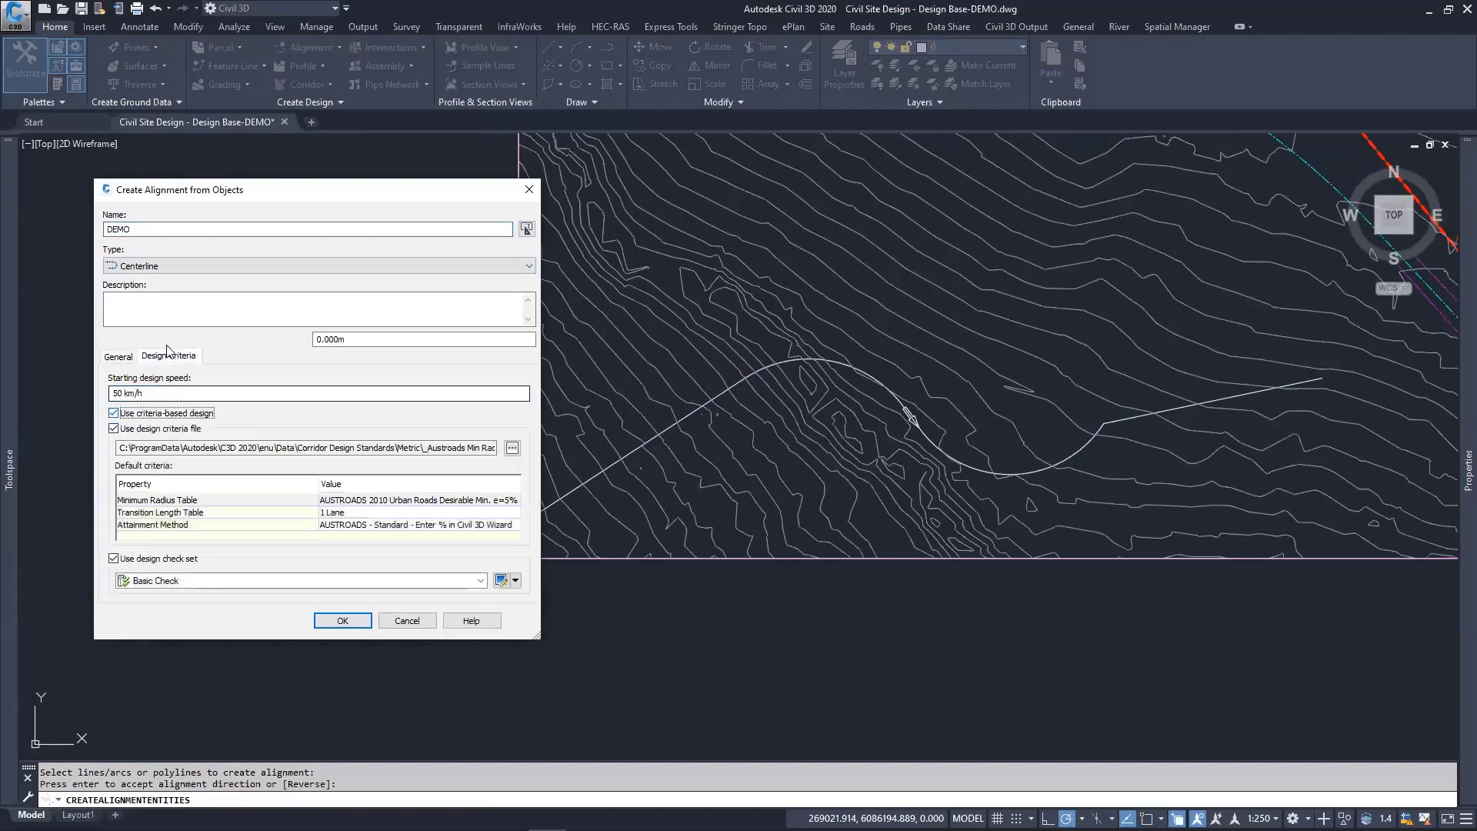
Step: Create the alignment without adding curves between tangents and without erasing the existing polyline
left_click(118, 357)
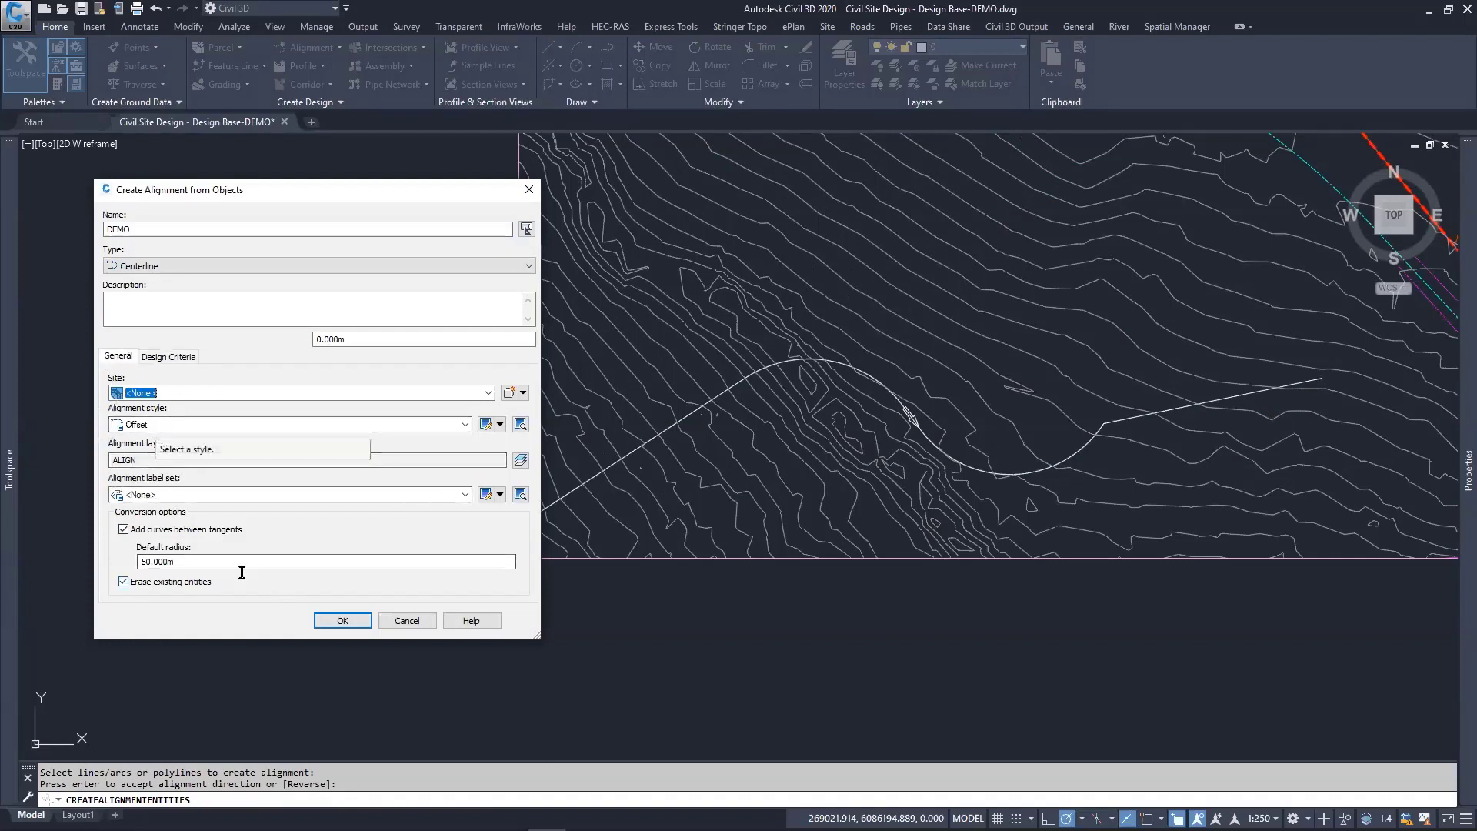
left_click(124, 529)
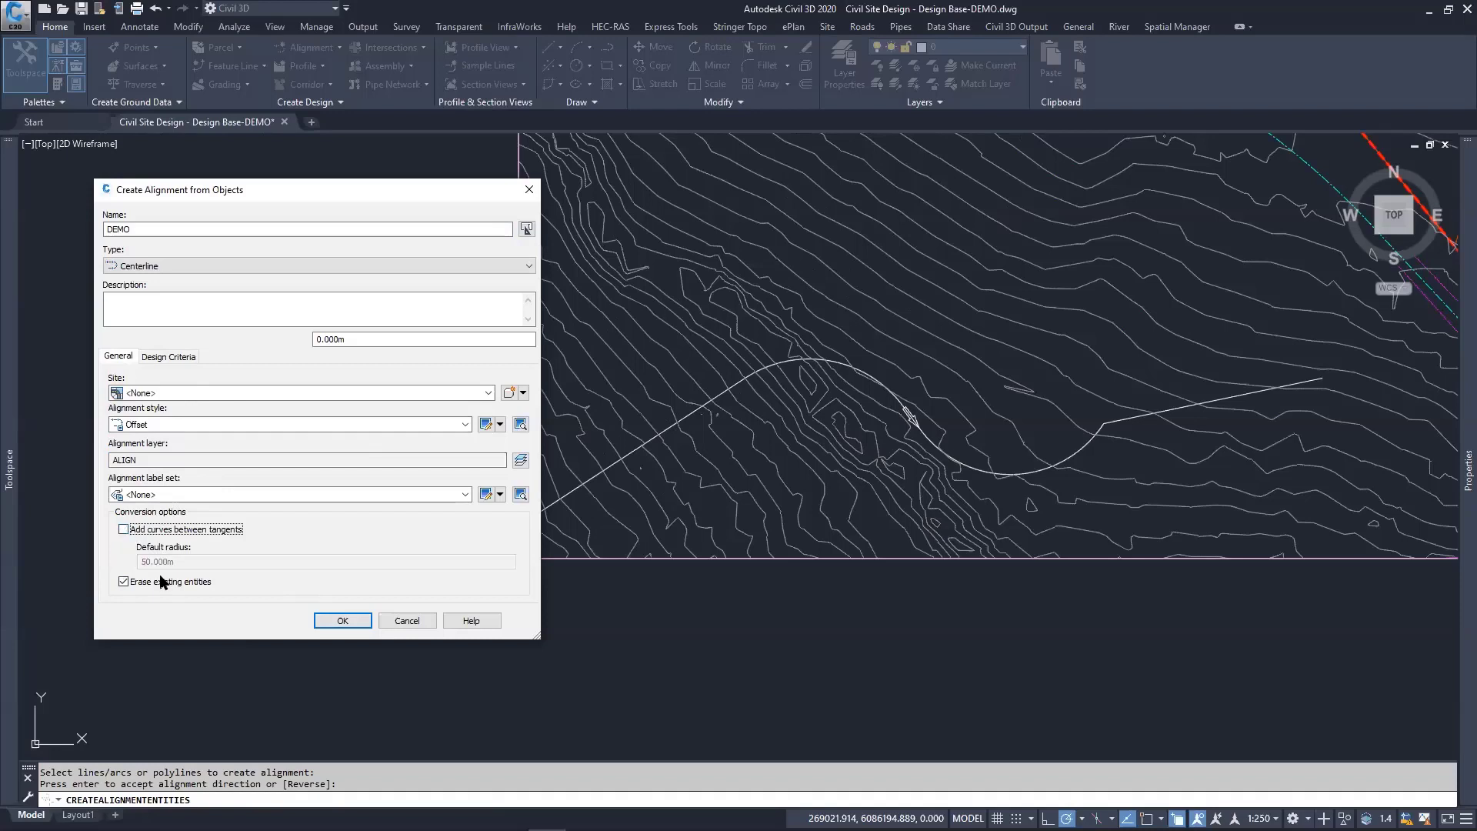
left_click(124, 581)
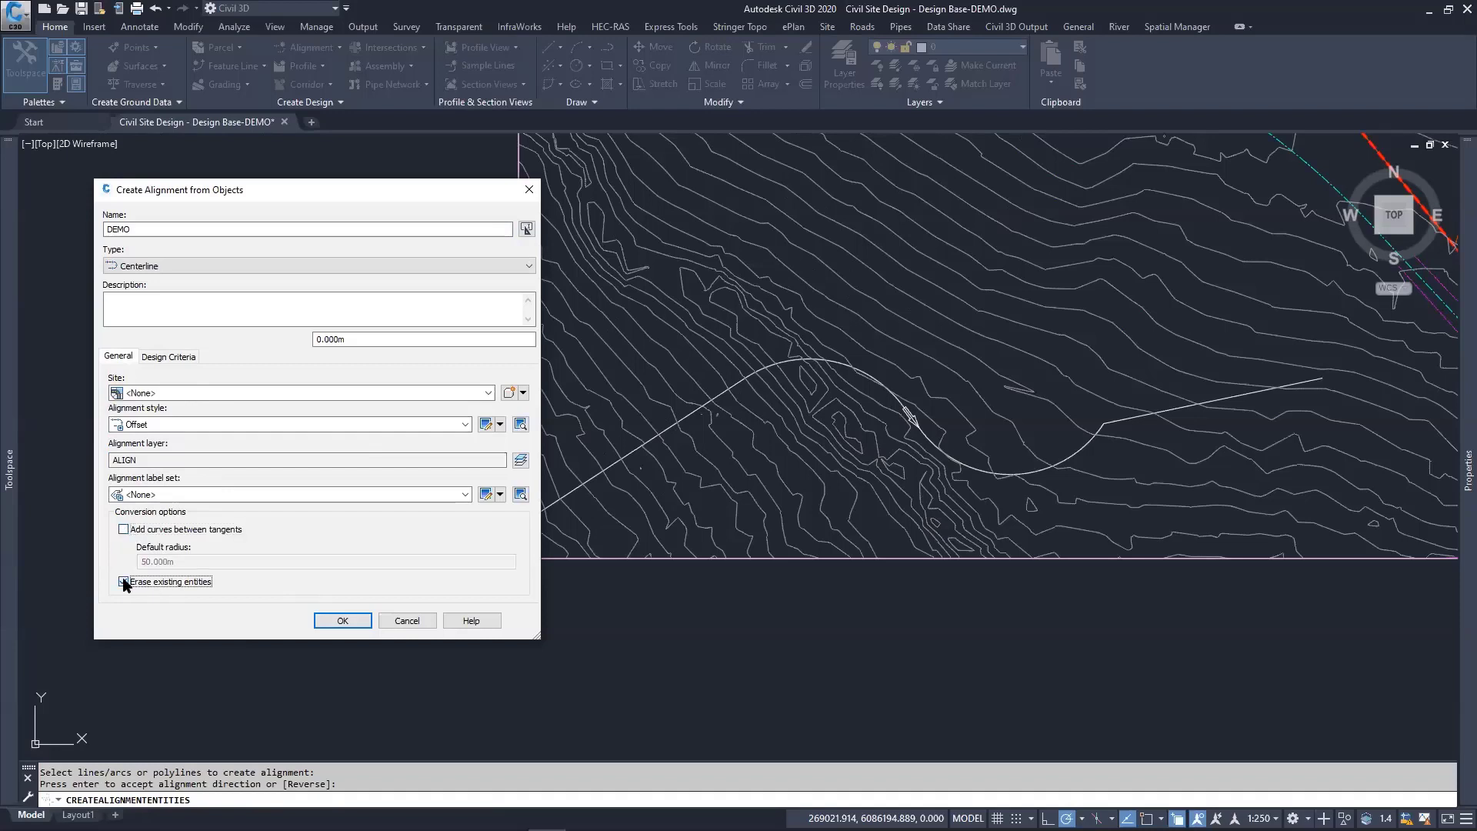
left_click(341, 621)
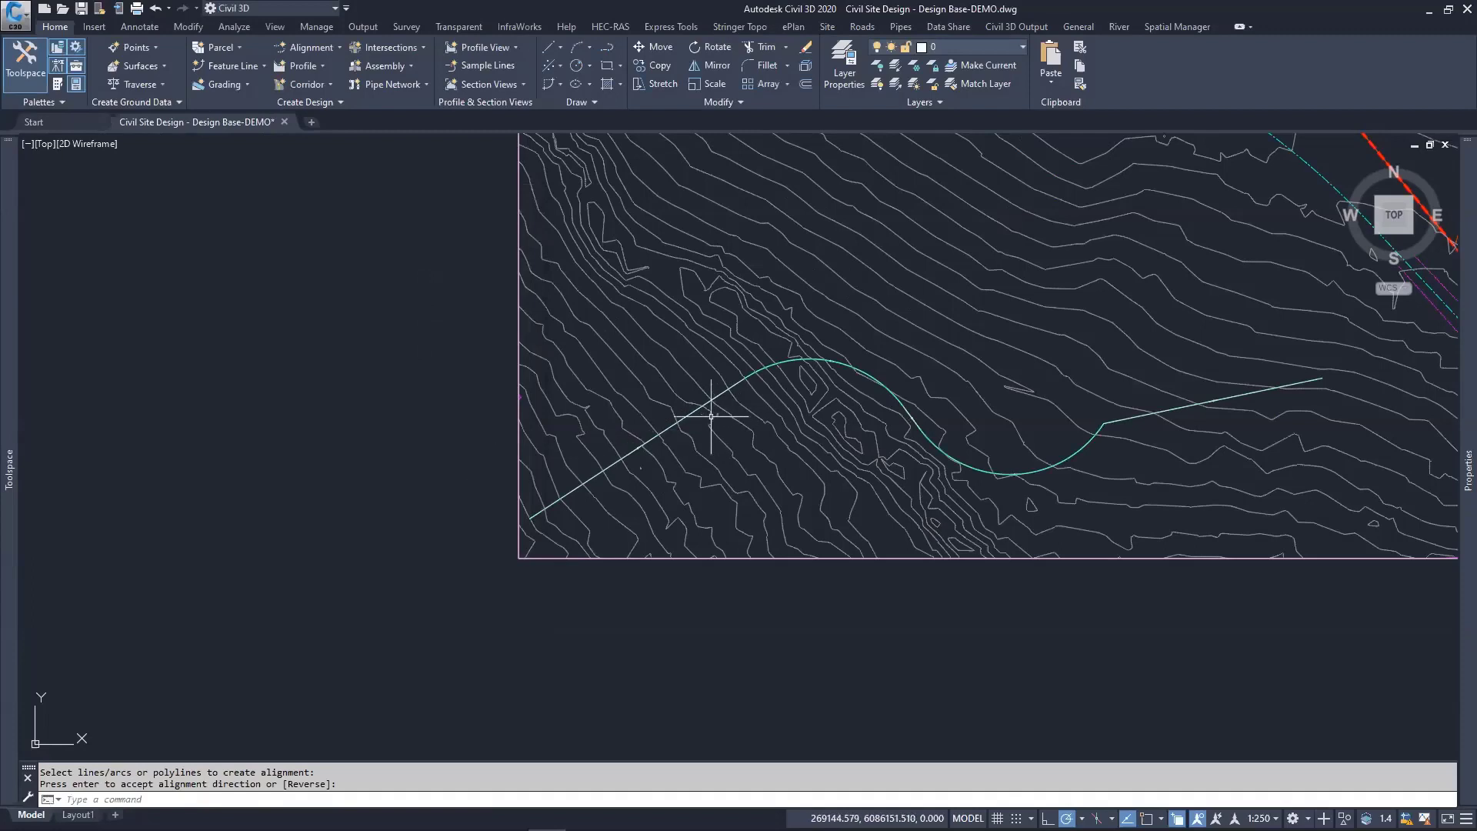
Step: Select the new alignment instead of the overlapping polyline, and open the properties of DEMO from the centerline alignments collection
left_click(721, 391)
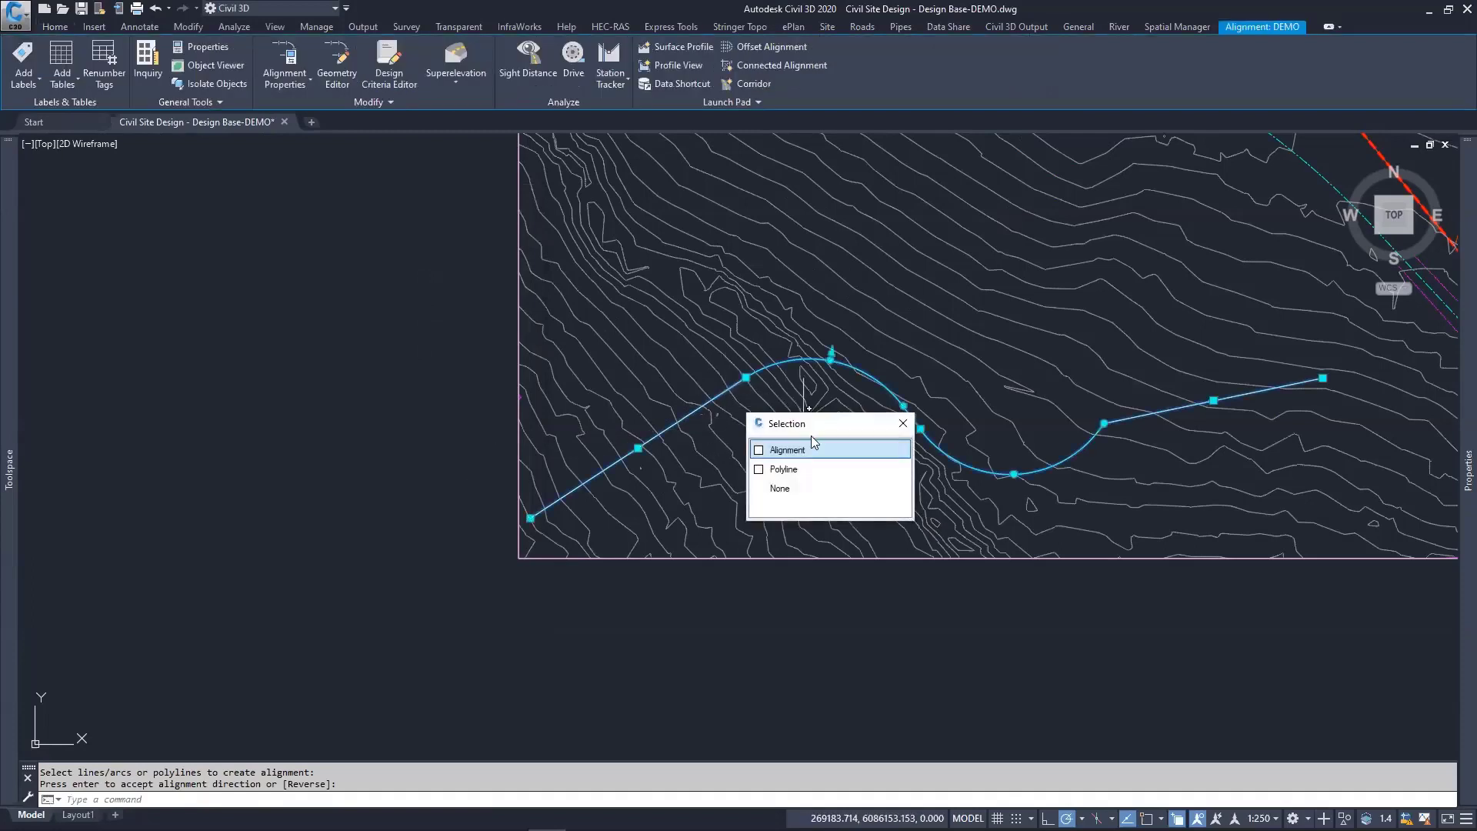
left_click(801, 458)
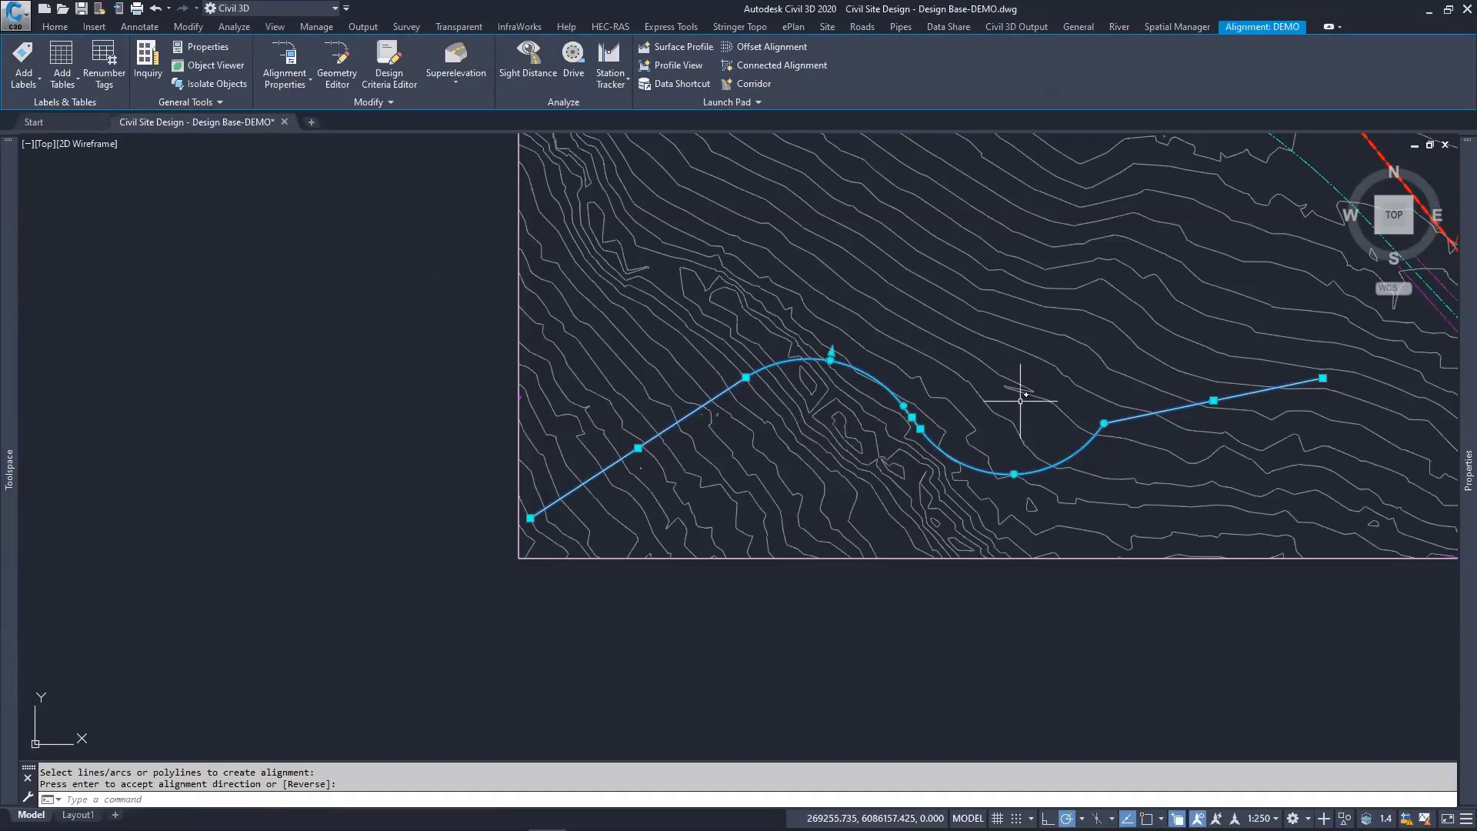
mouse_move(1454, 463)
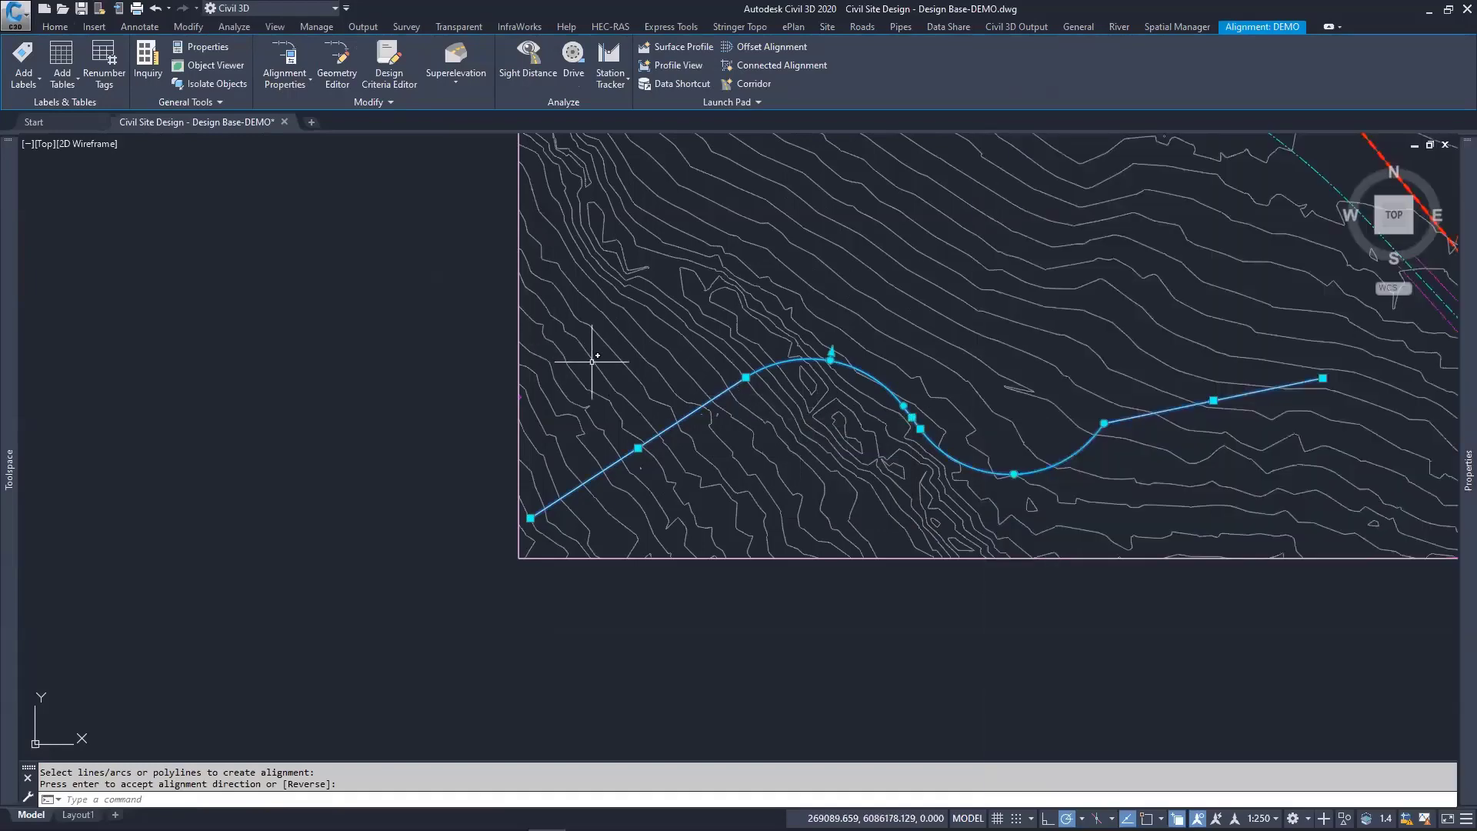
mouse_move(9, 354)
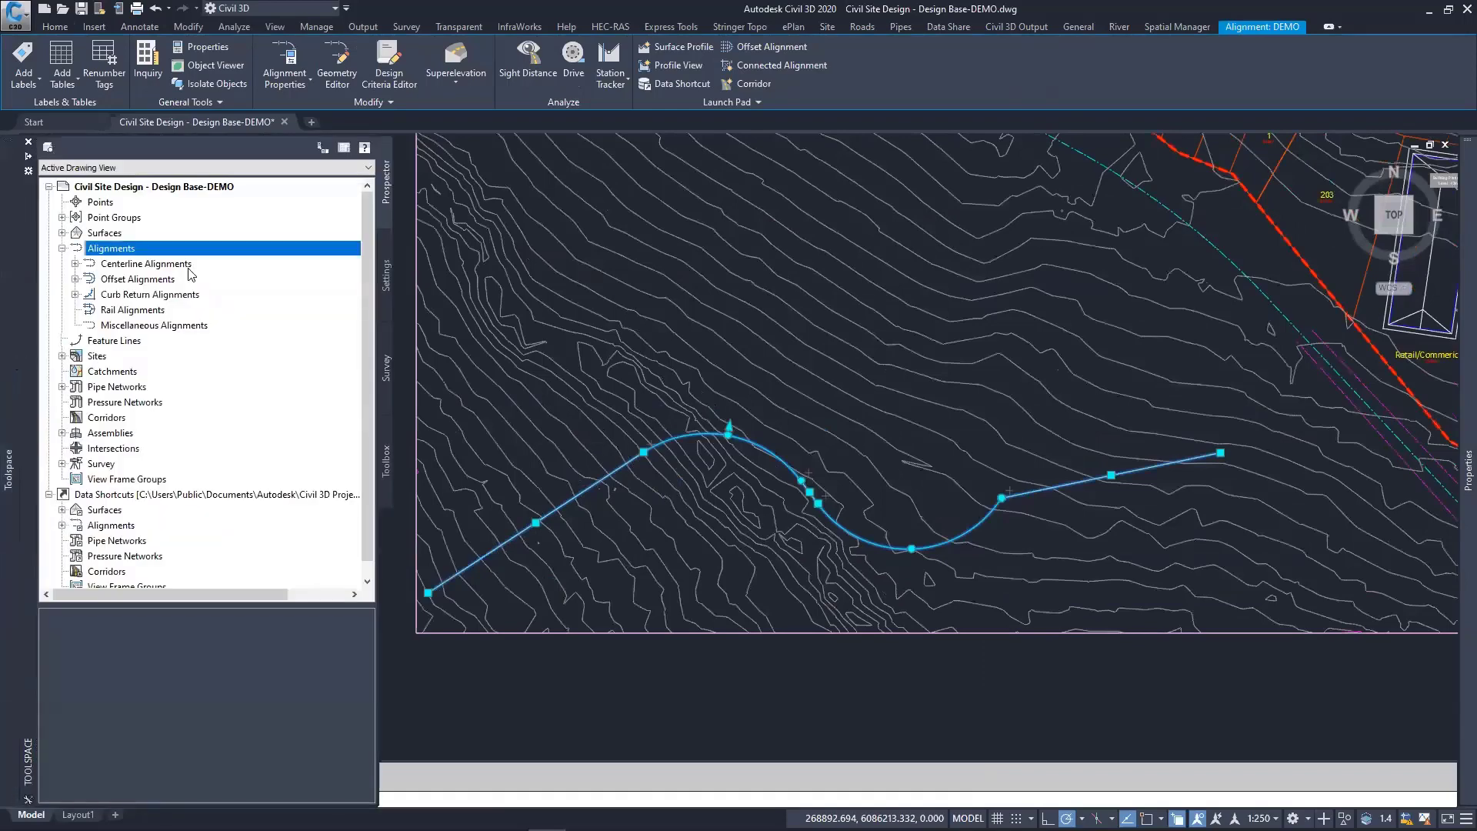
left_click(75, 264)
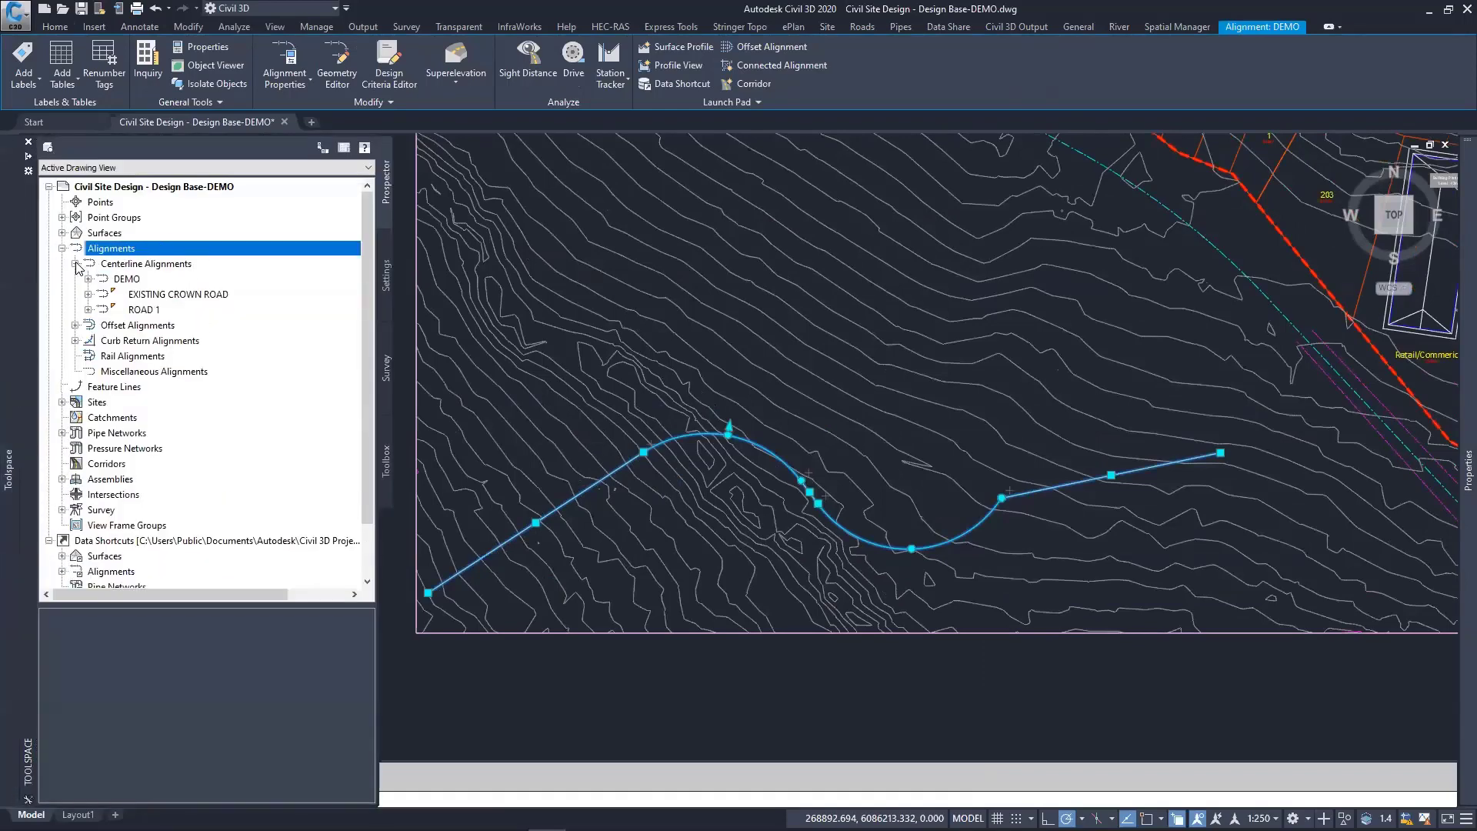
left_click(75, 264)
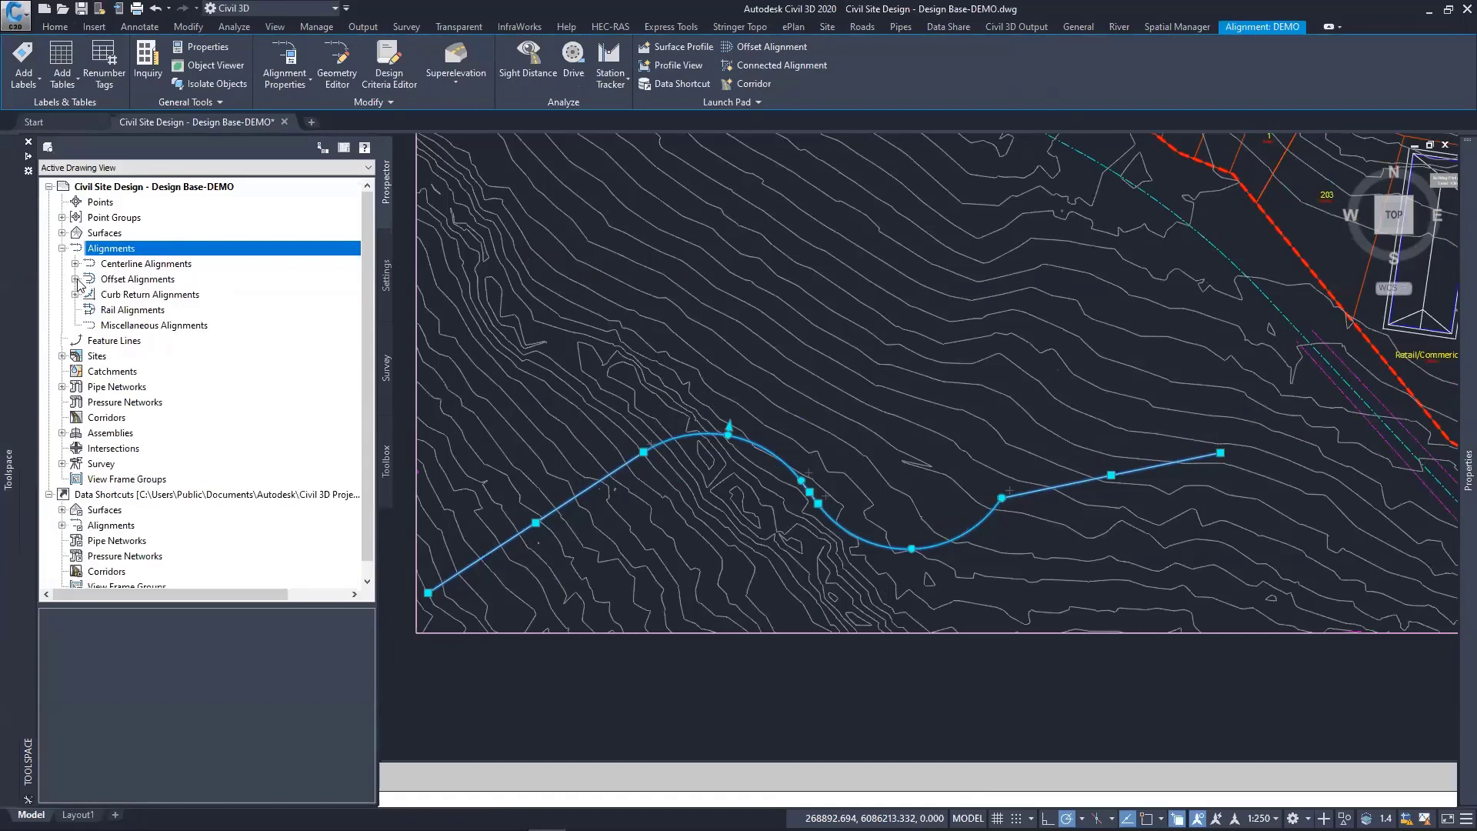
left_click(75, 264)
left_click(89, 278)
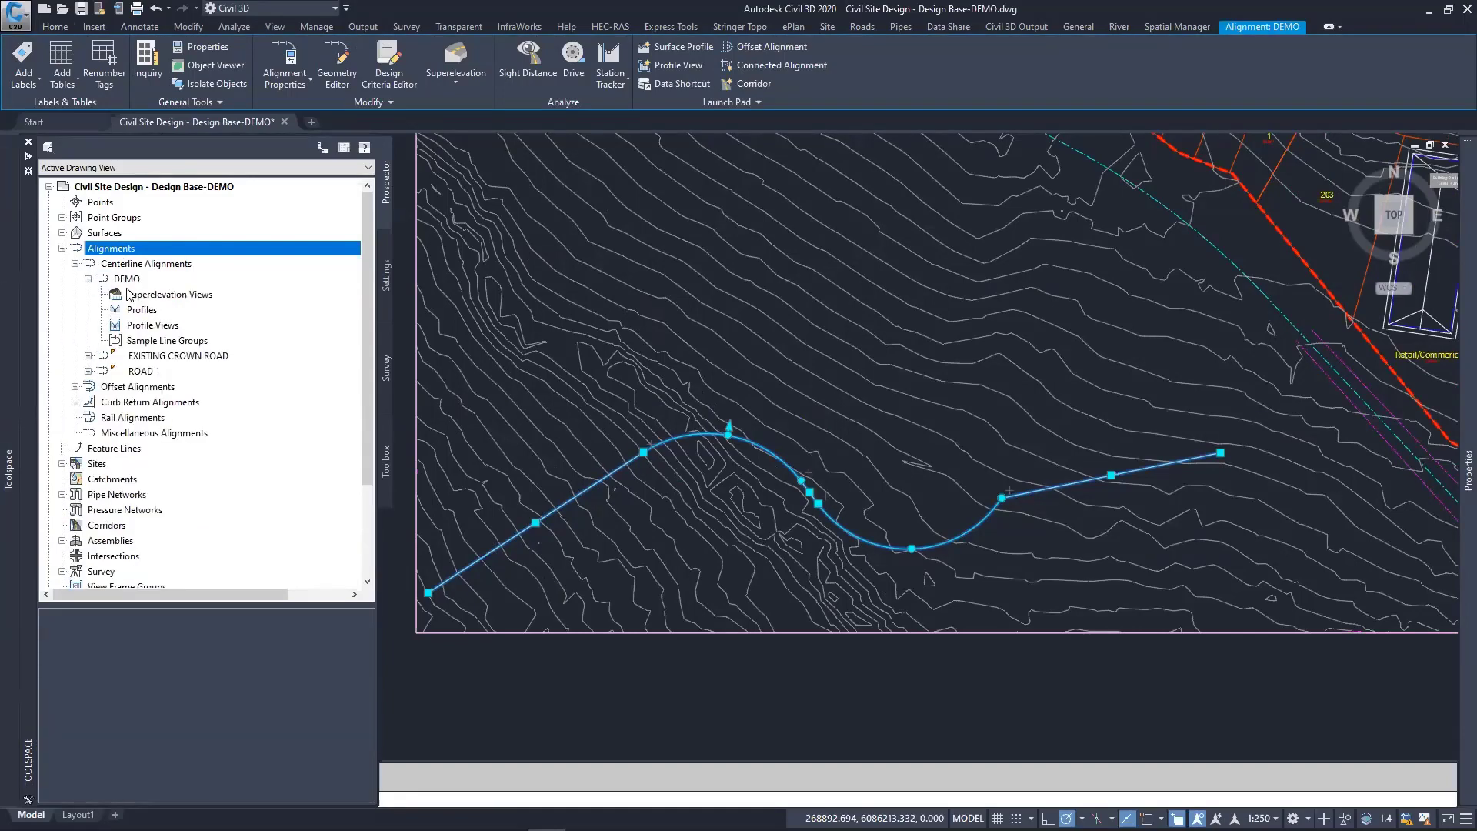
right_click(125, 282)
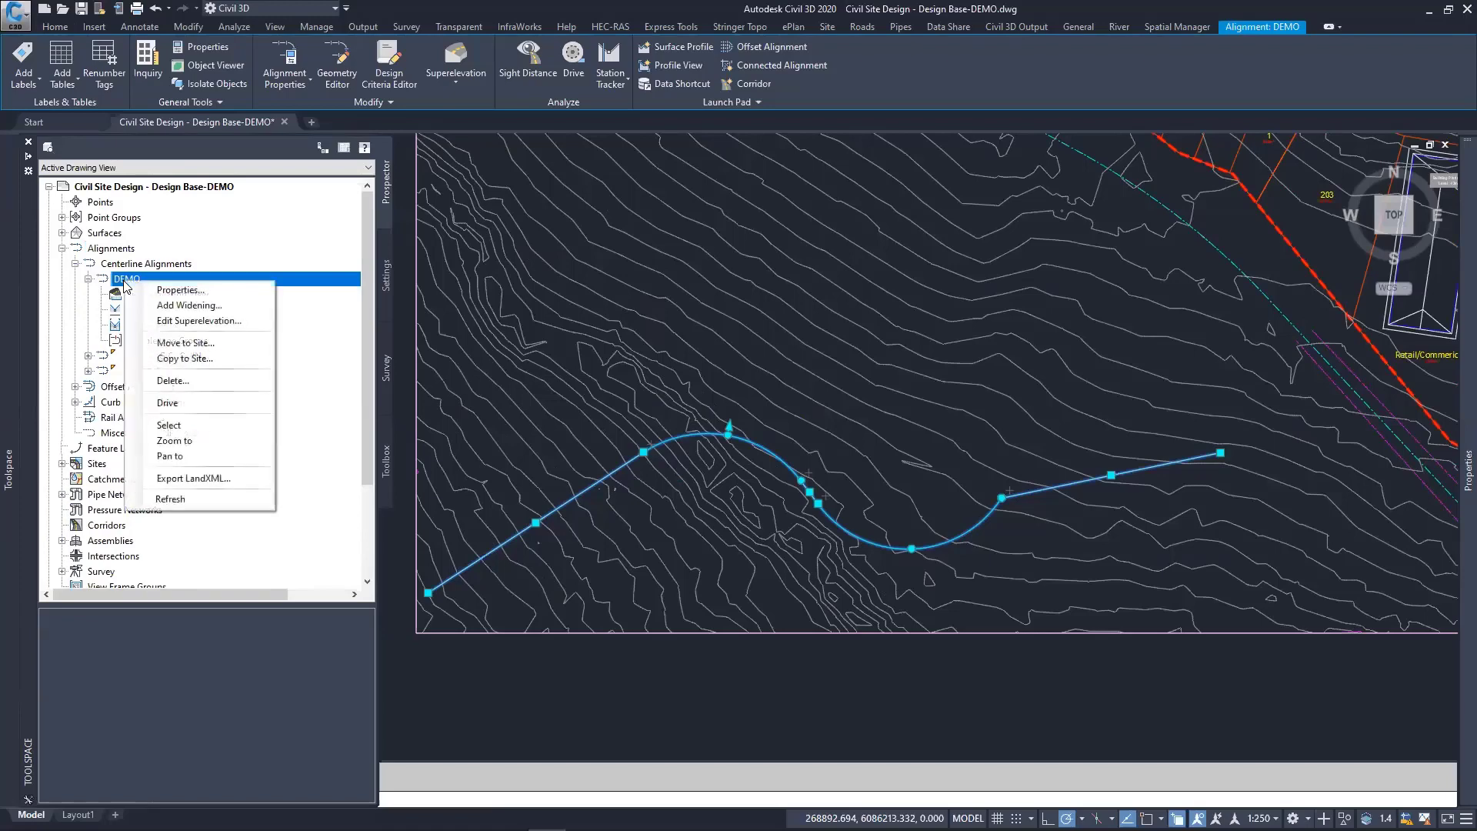
left_click(180, 290)
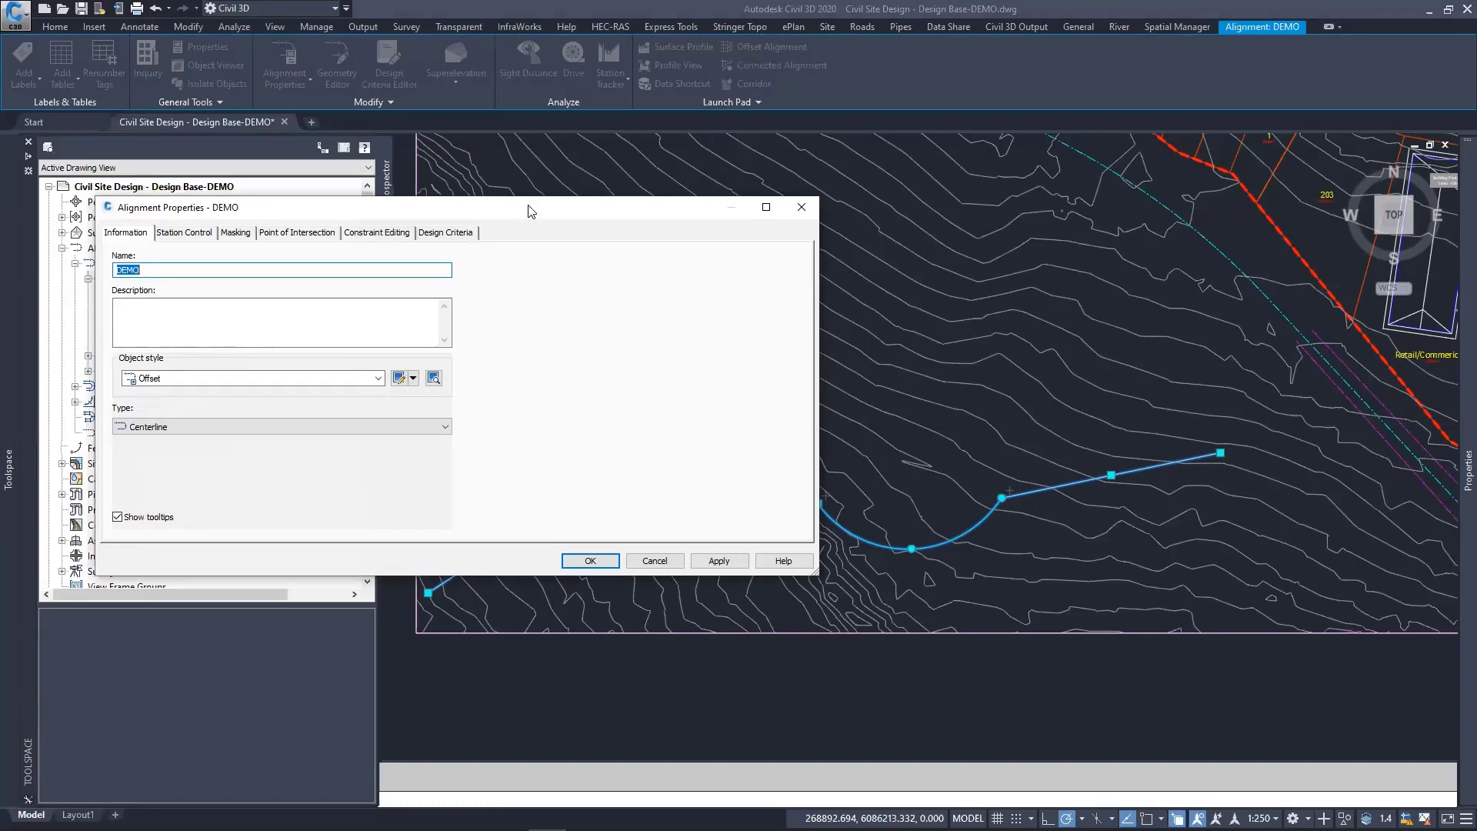
left_click_drag(529, 210, 486, 88)
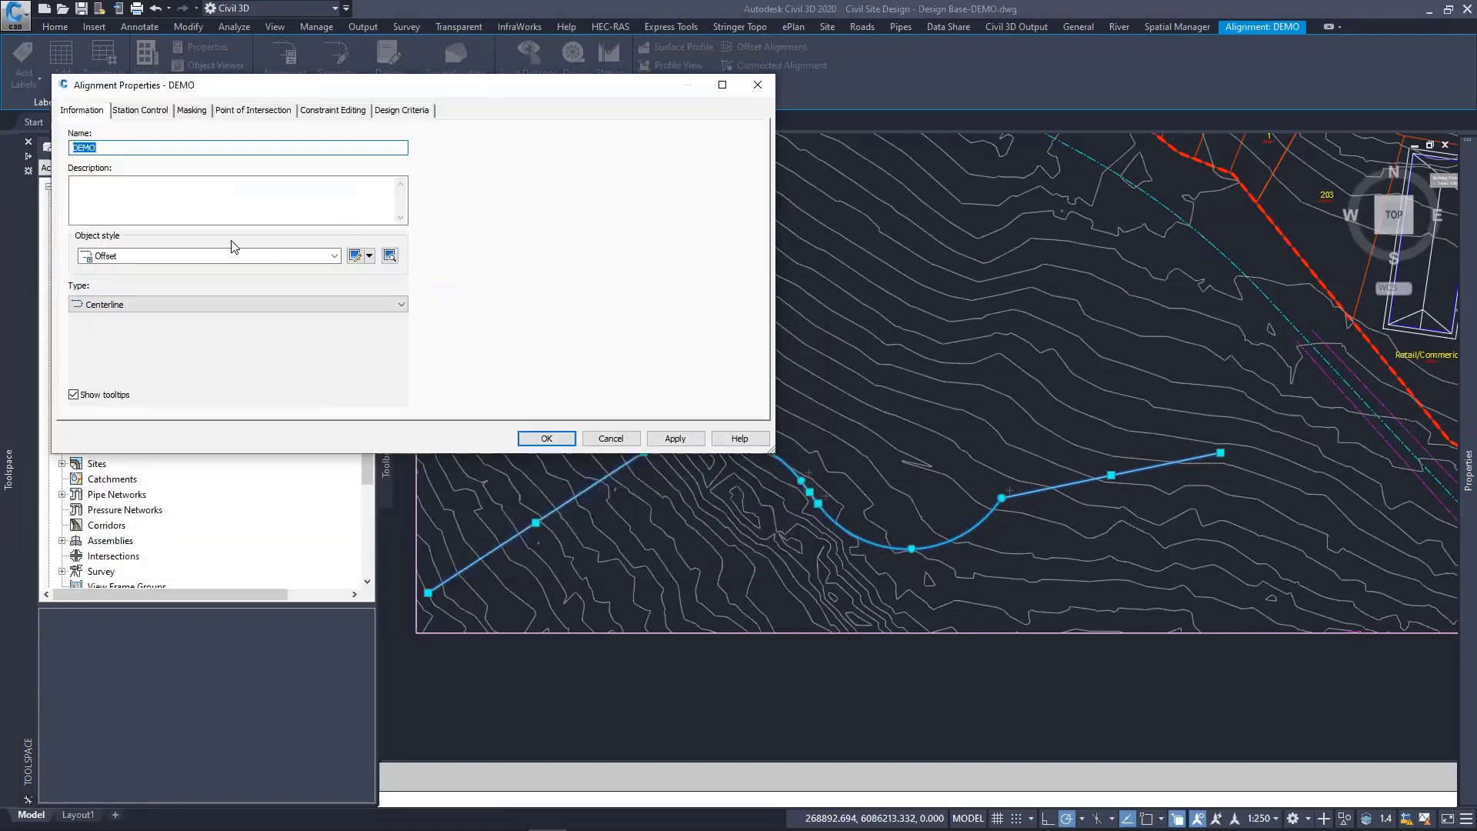
Step: Keep the Offset object style and examine its component display settings, including the Warning Symbol visibility, without changing them
left_click(335, 256)
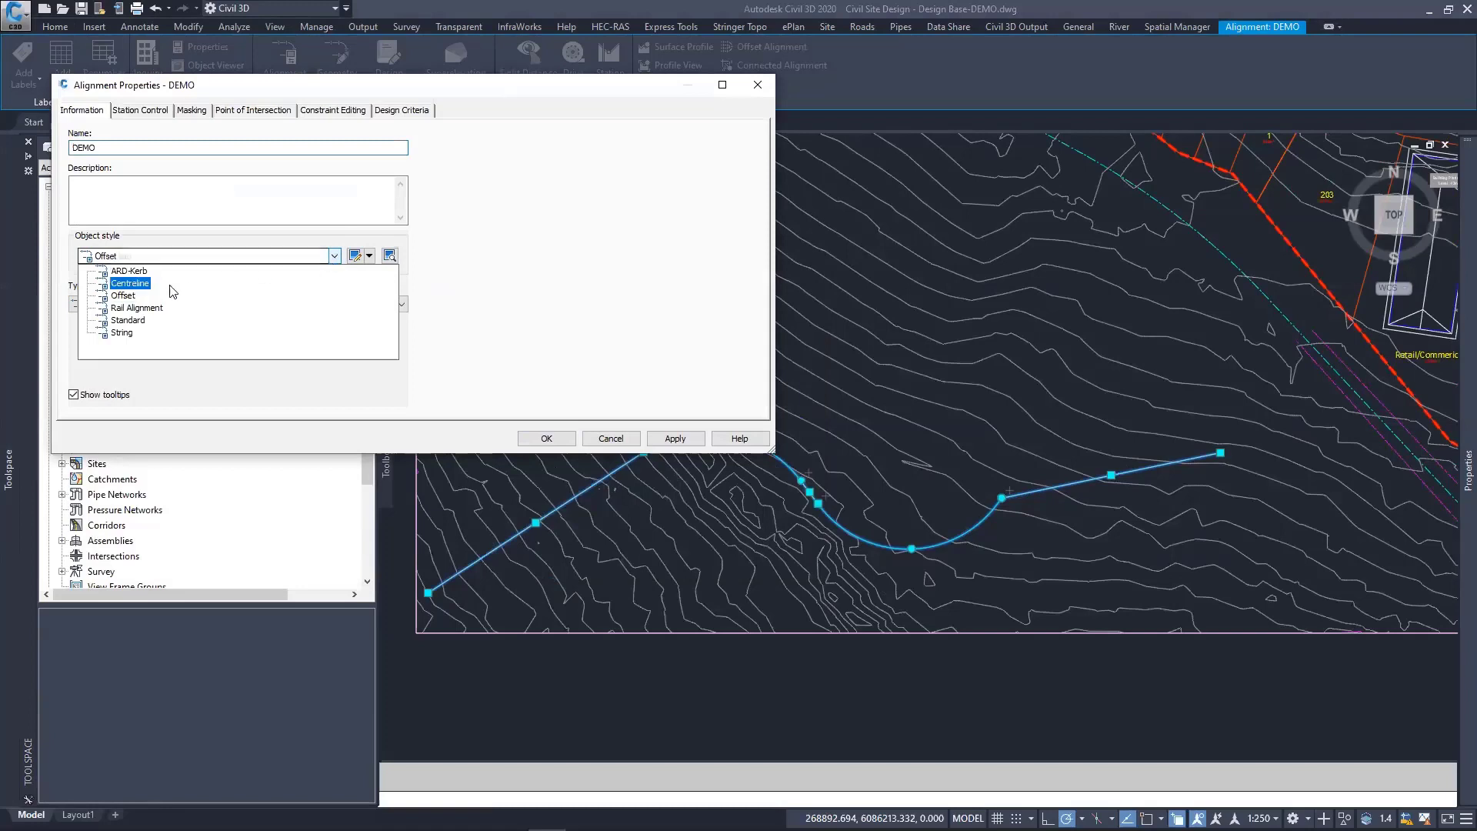
left_click(124, 296)
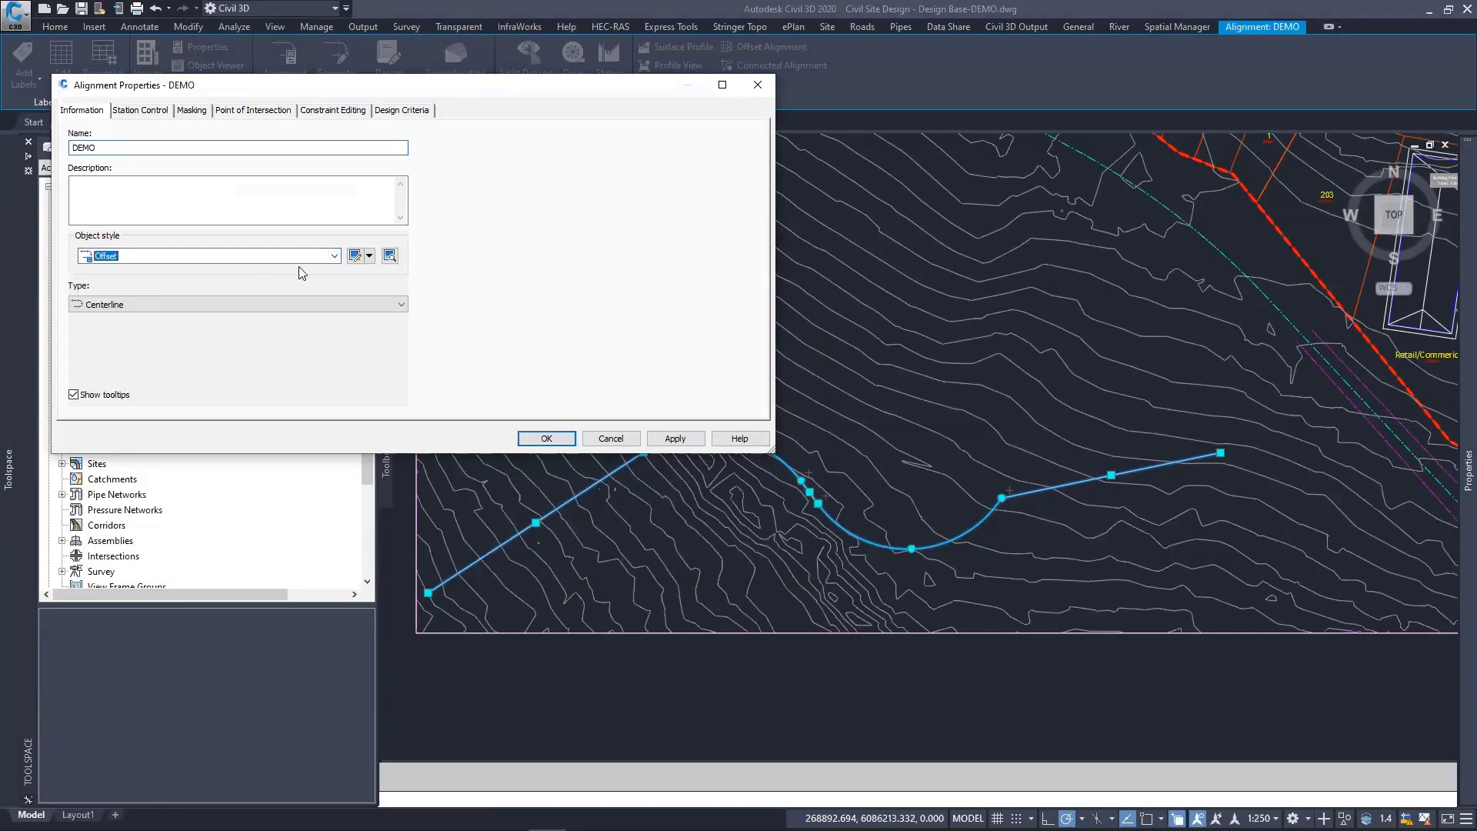
left_click(355, 255)
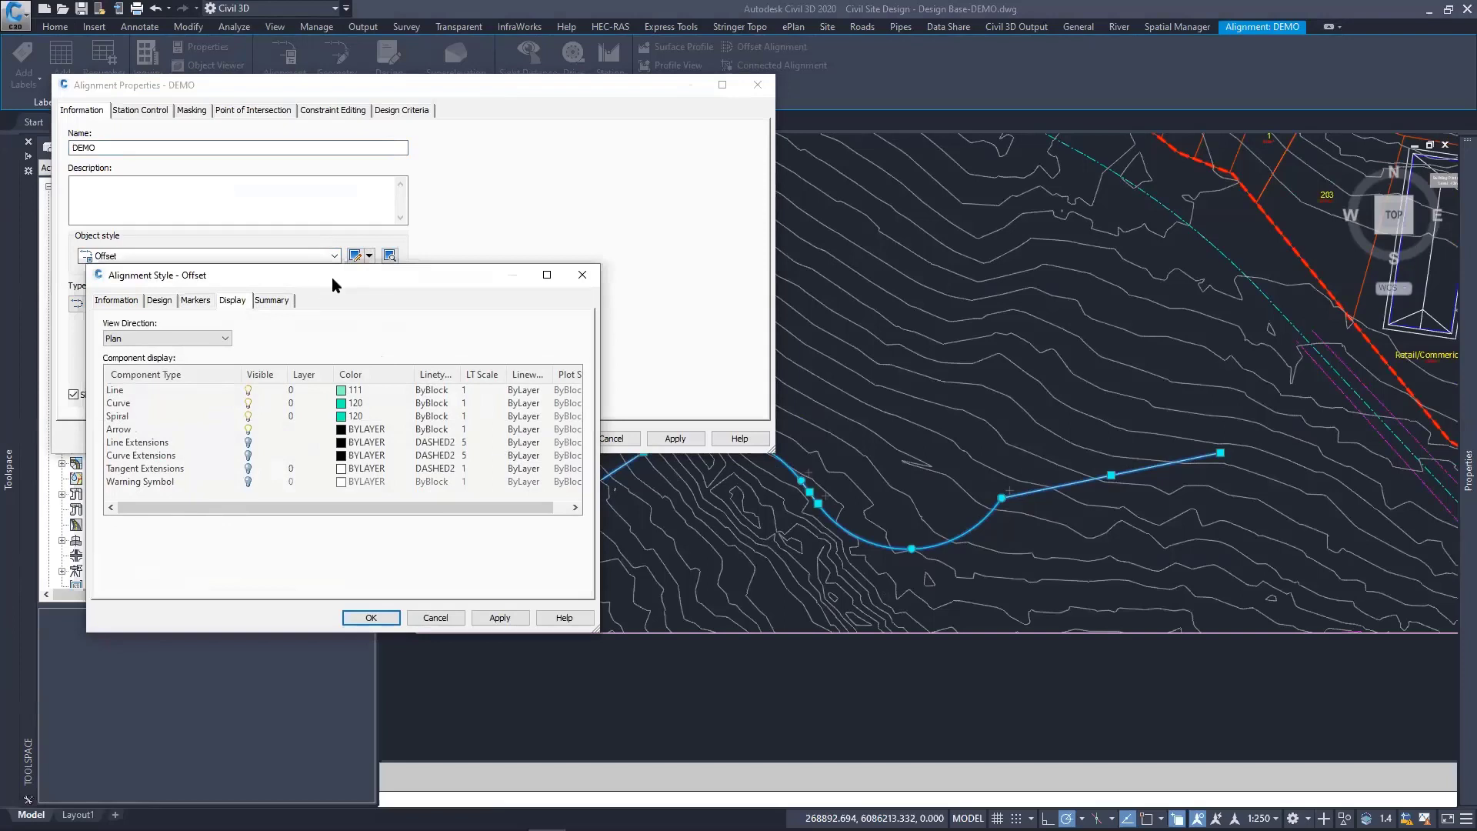
left_click_drag(331, 277, 324, 366)
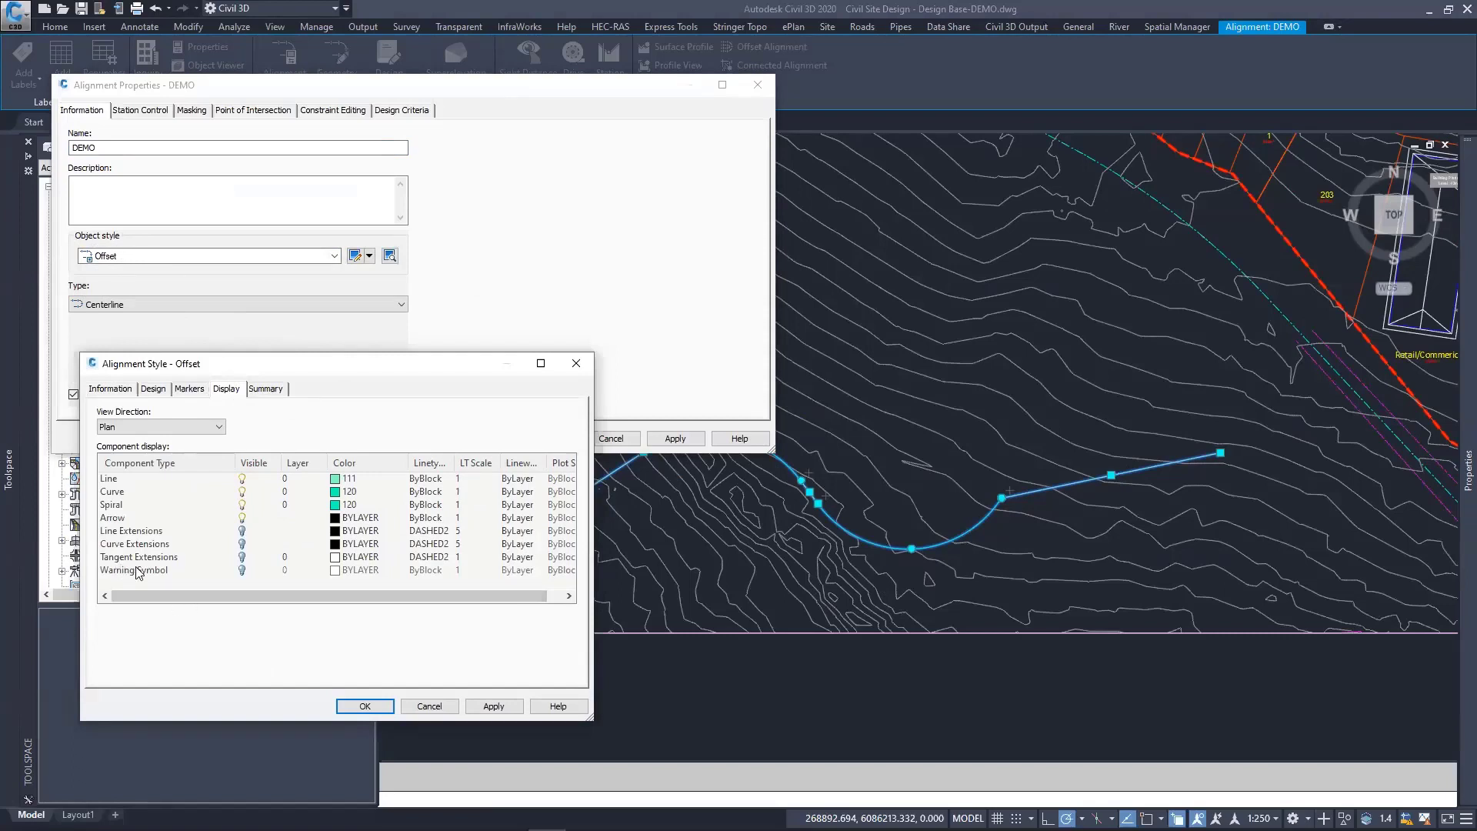
left_click(429, 705)
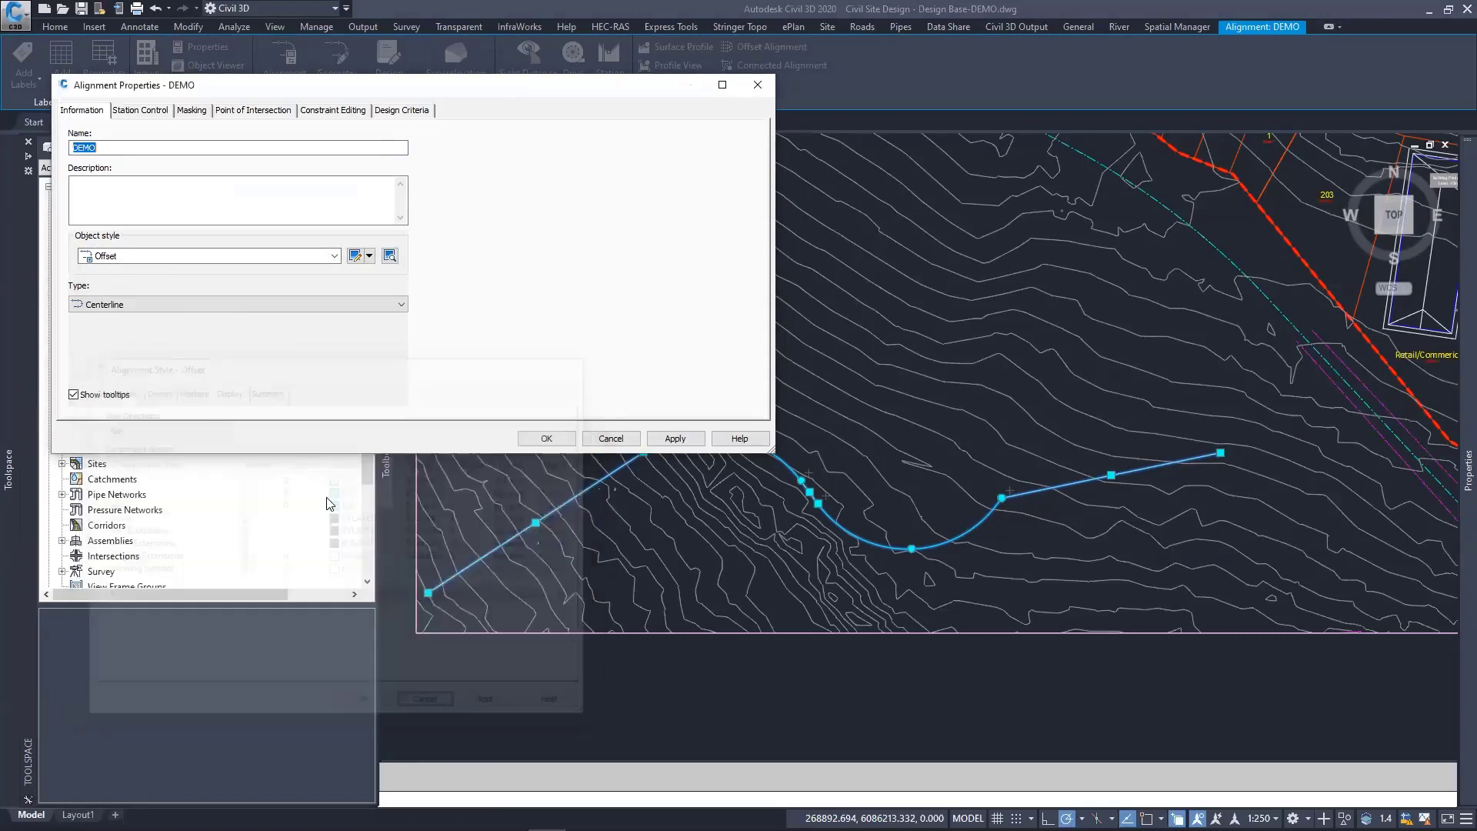
Step: Change the DEMO alignment's object style to Centreline and apply it
left_click(334, 255)
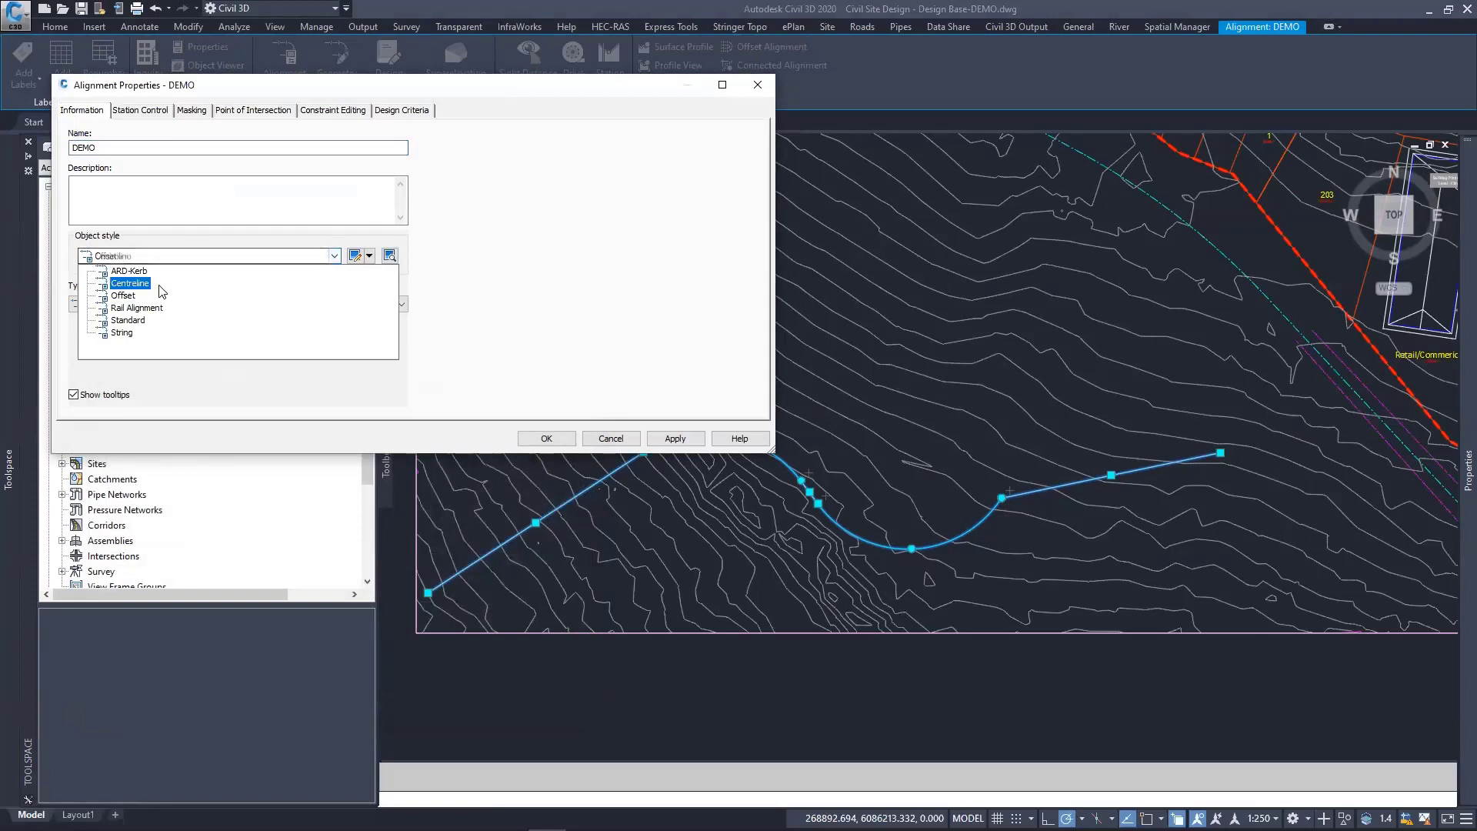
left_click(140, 287)
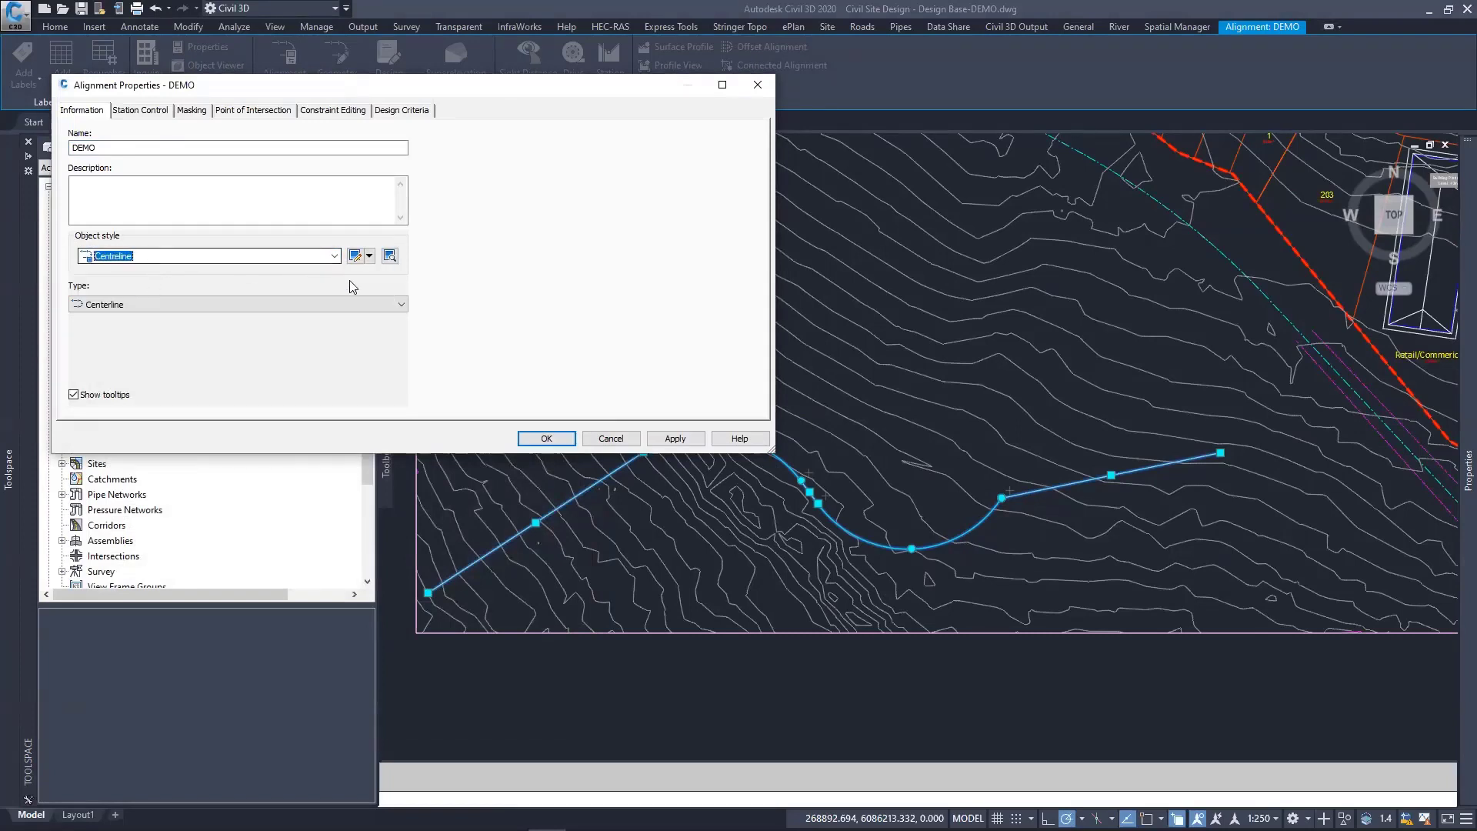
left_click(671, 439)
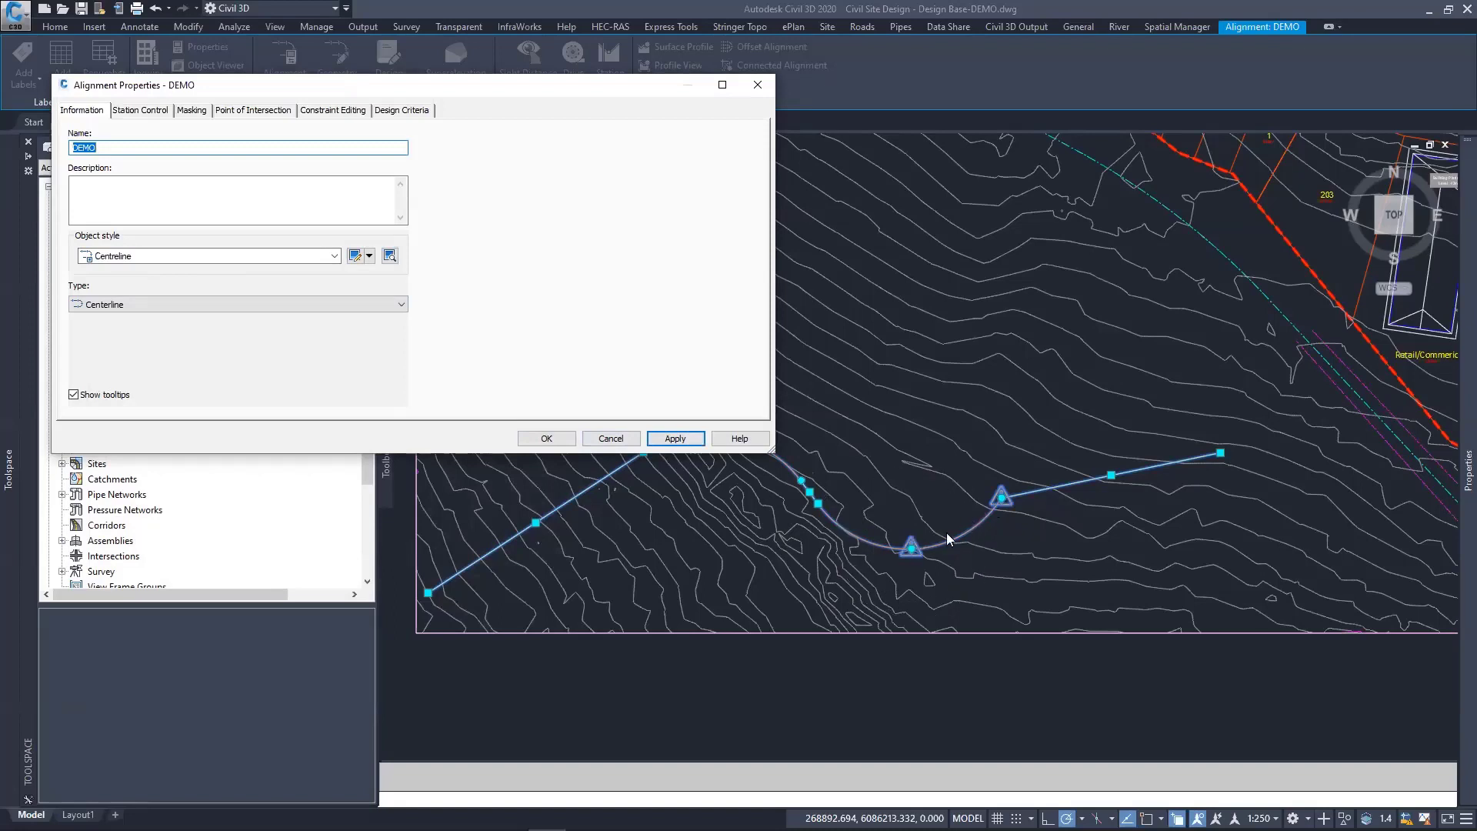
left_click(1000, 503)
Step: Turn off the Warning Symbol component in the Centreline alignment style and apply the change to the alignment
left_click(355, 257)
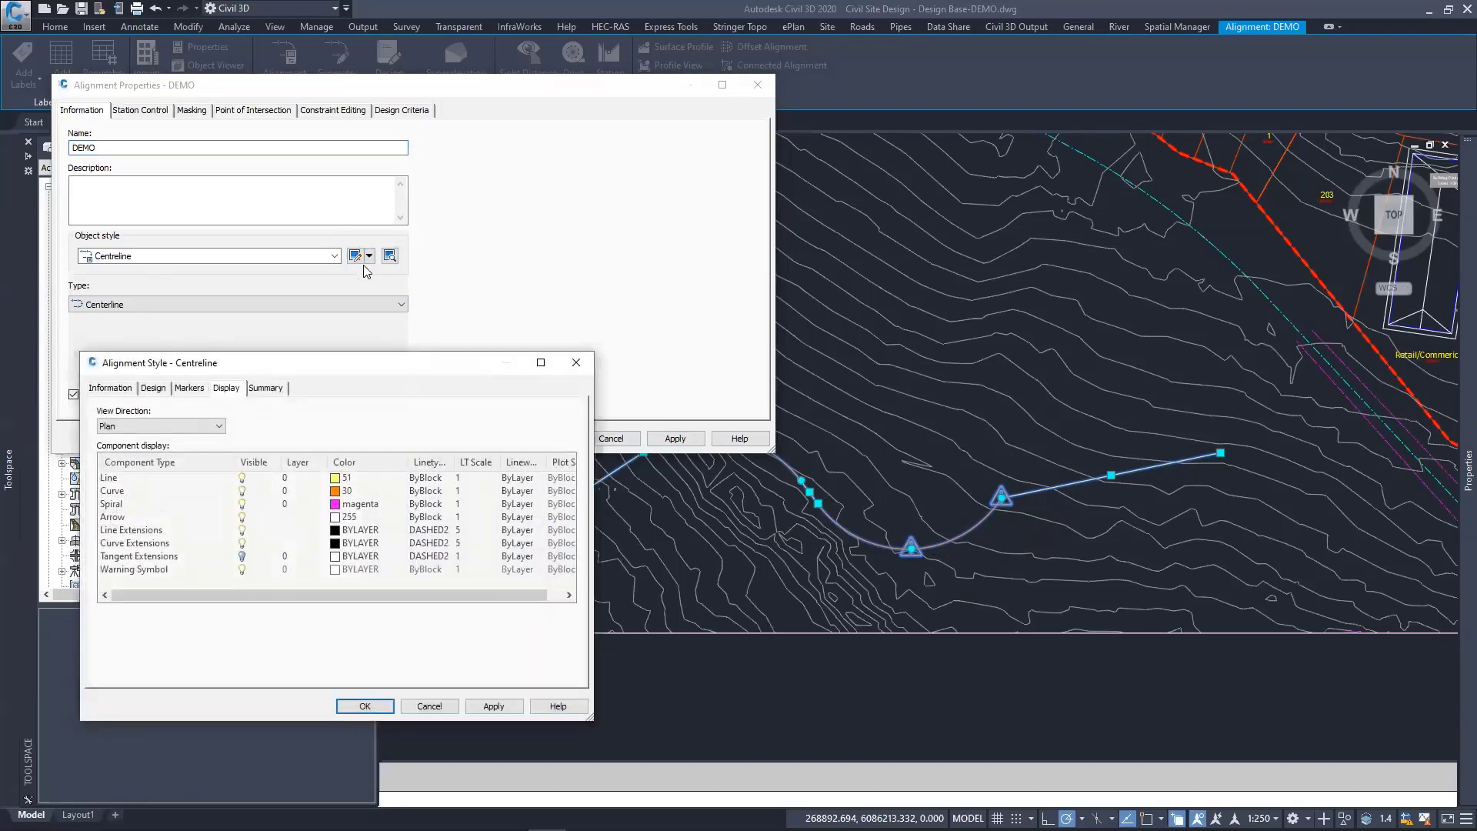
left_click(243, 570)
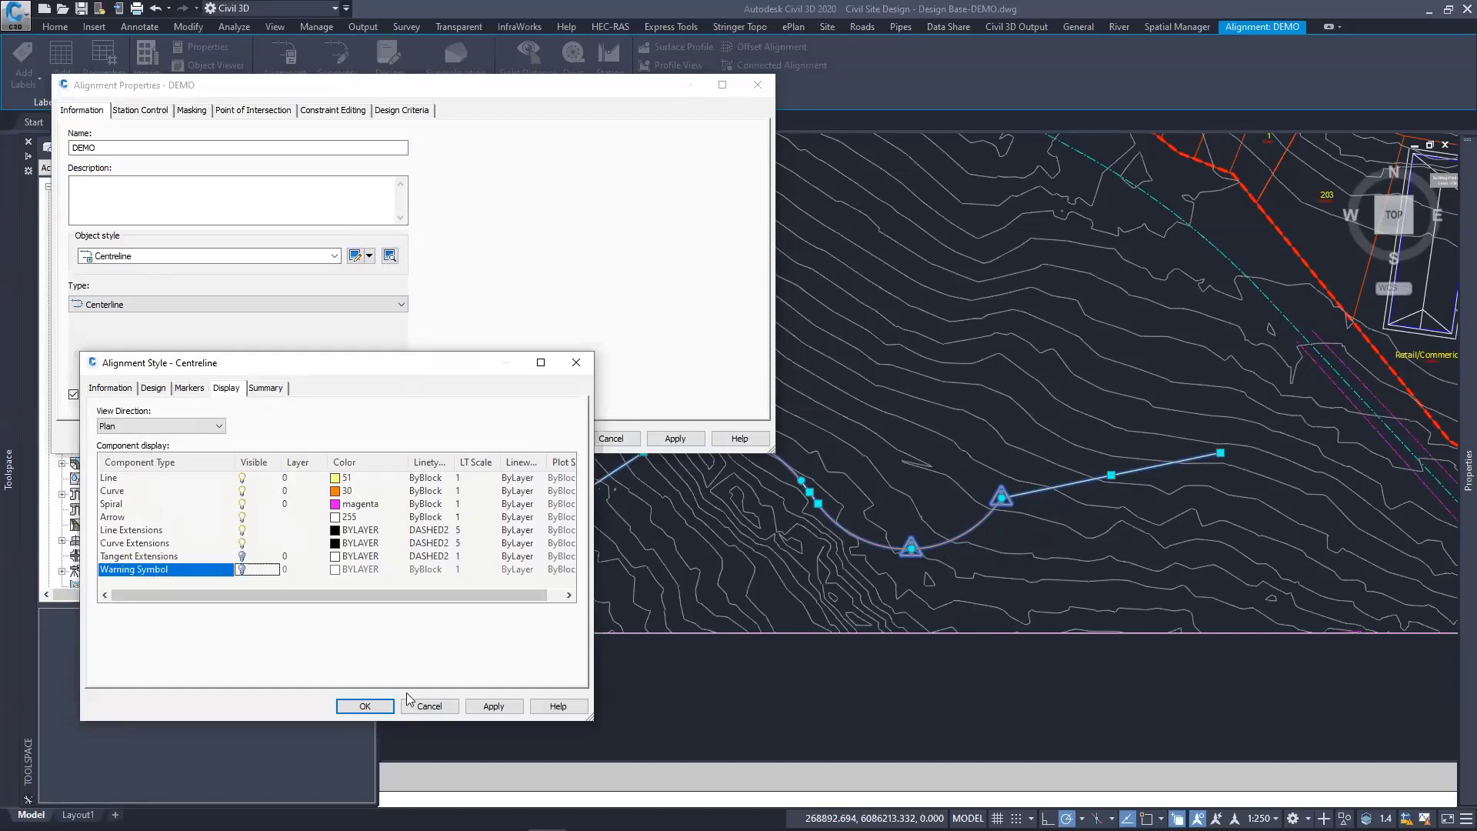
left_click(373, 707)
left_click(677, 439)
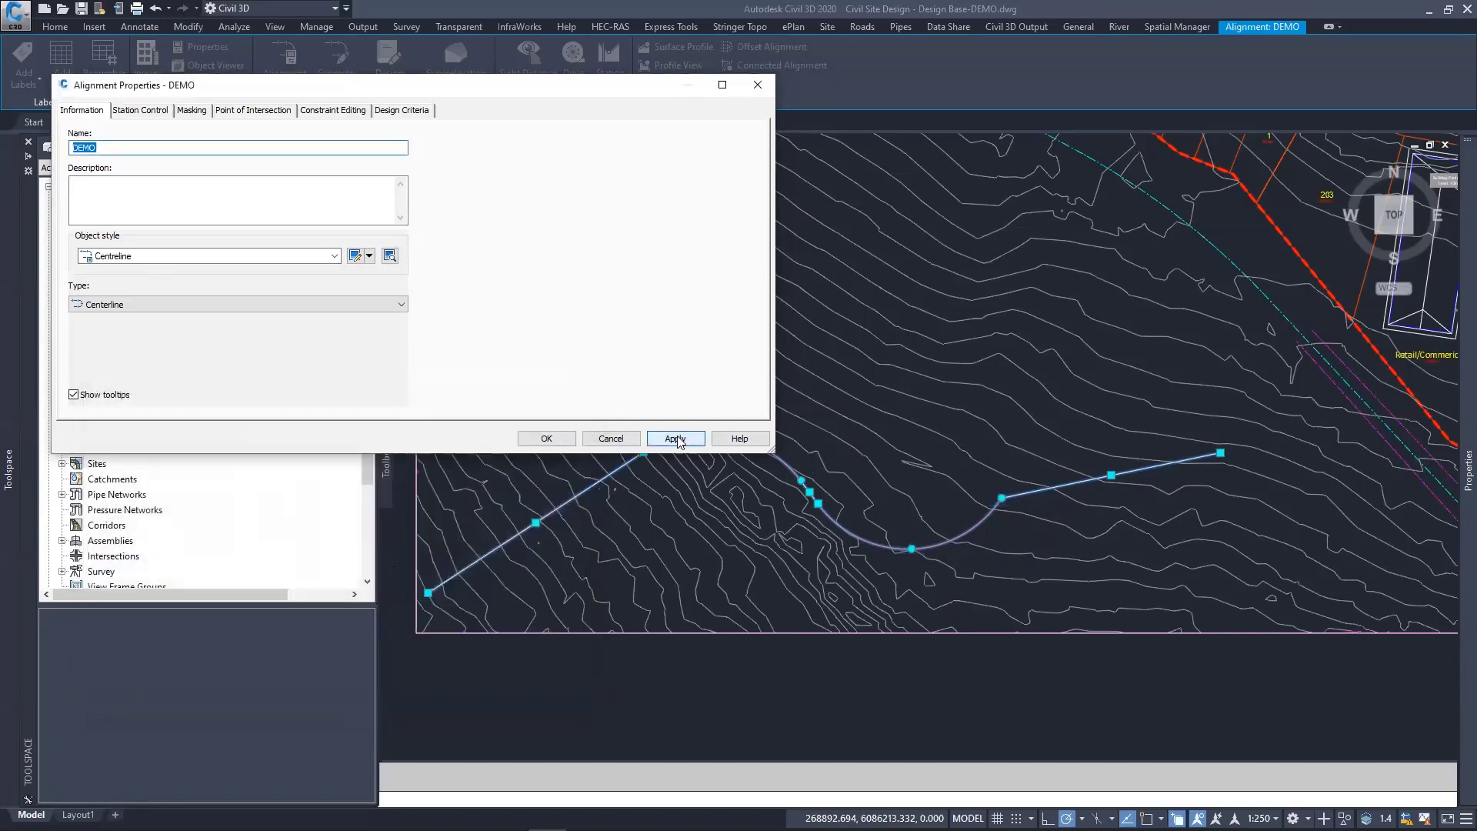
Step: Turn the Warning Symbol component back on in the Centreline style, close the alignment properties and deselect the alignment
left_click(354, 256)
left_click(242, 569)
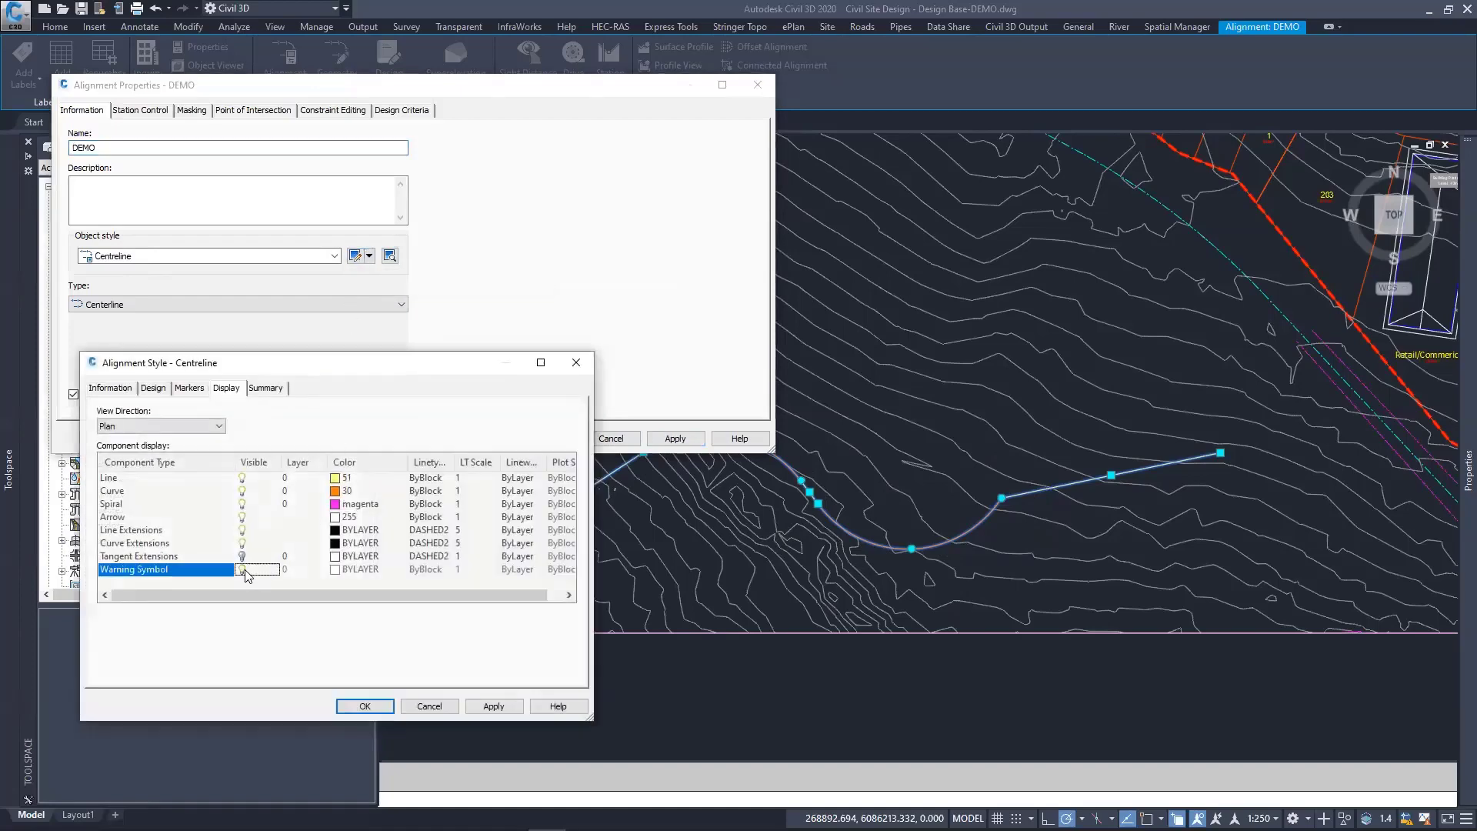
left_click(364, 706)
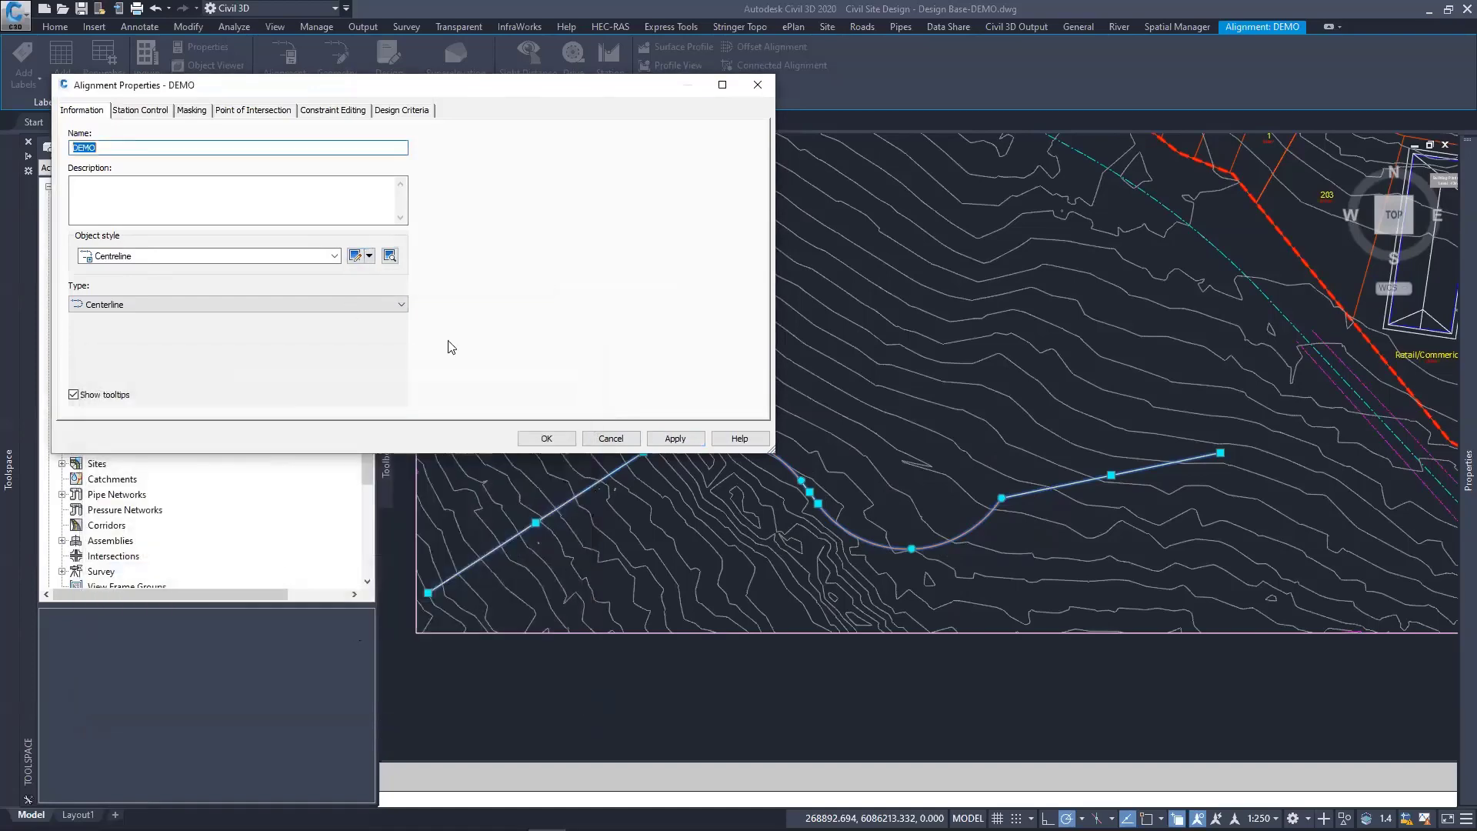
left_click(611, 438)
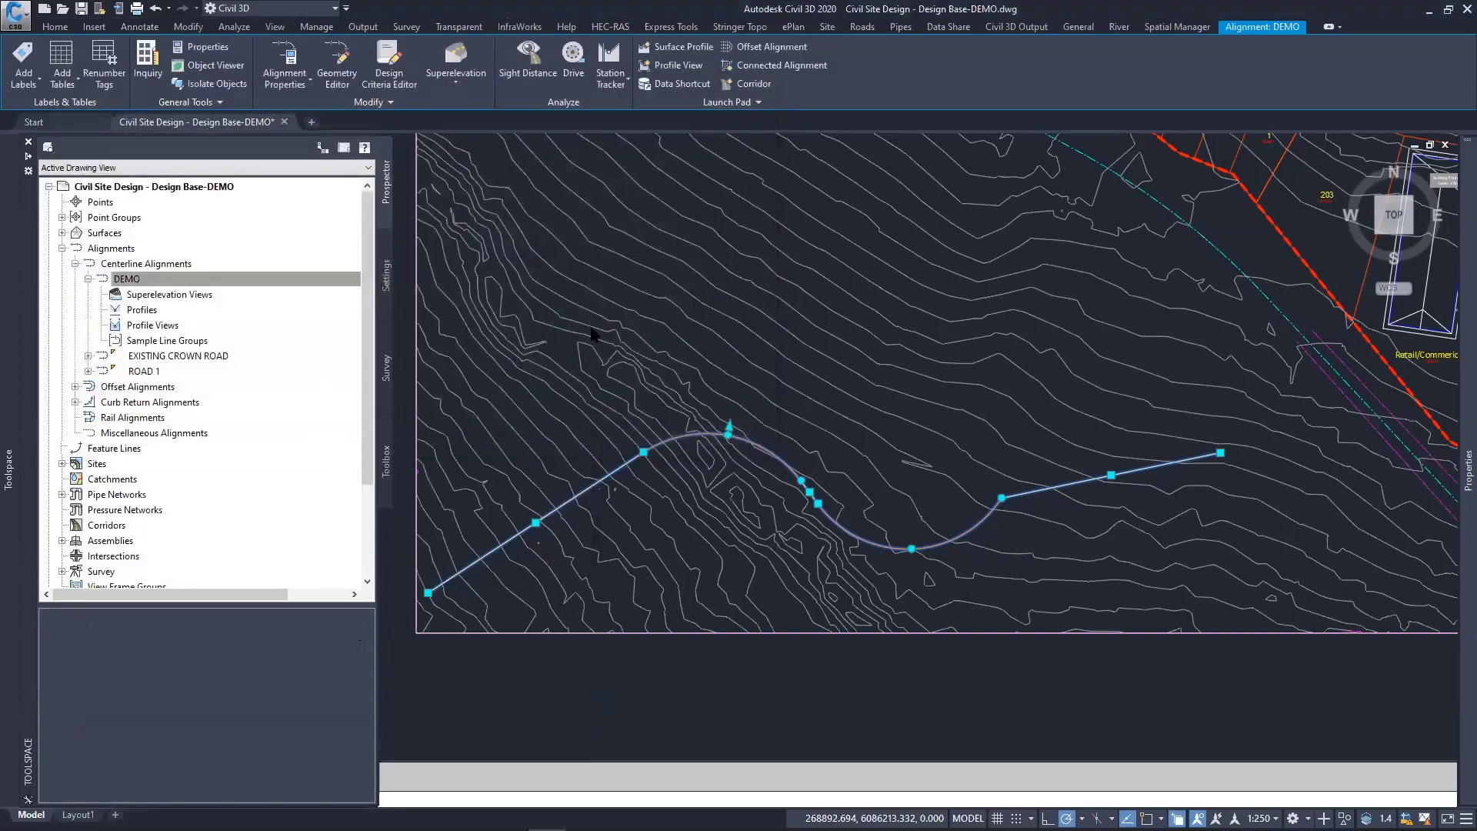
scroll(593, 330, "up", 2)
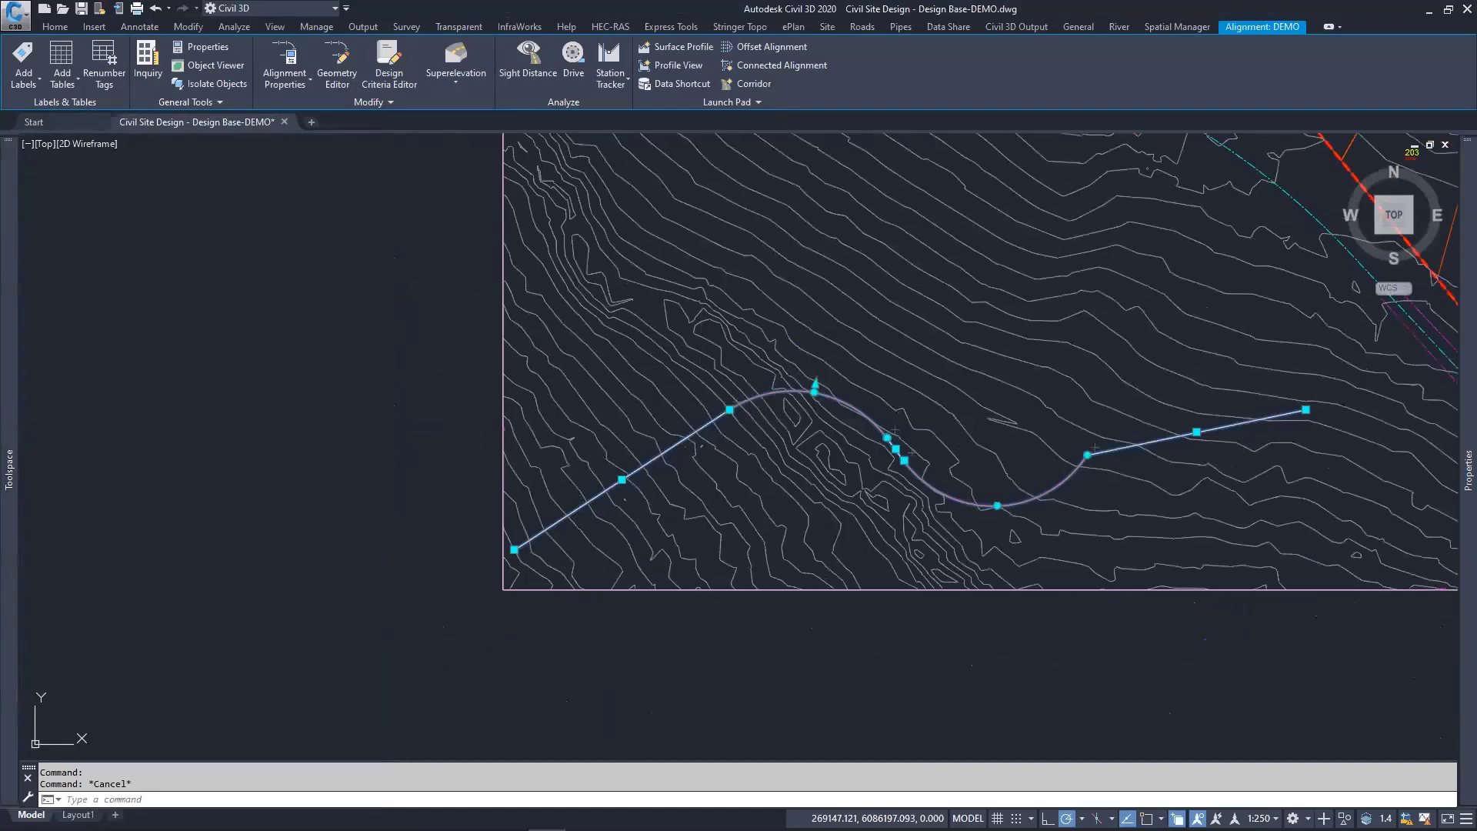
key("Escape")
key("Escape")
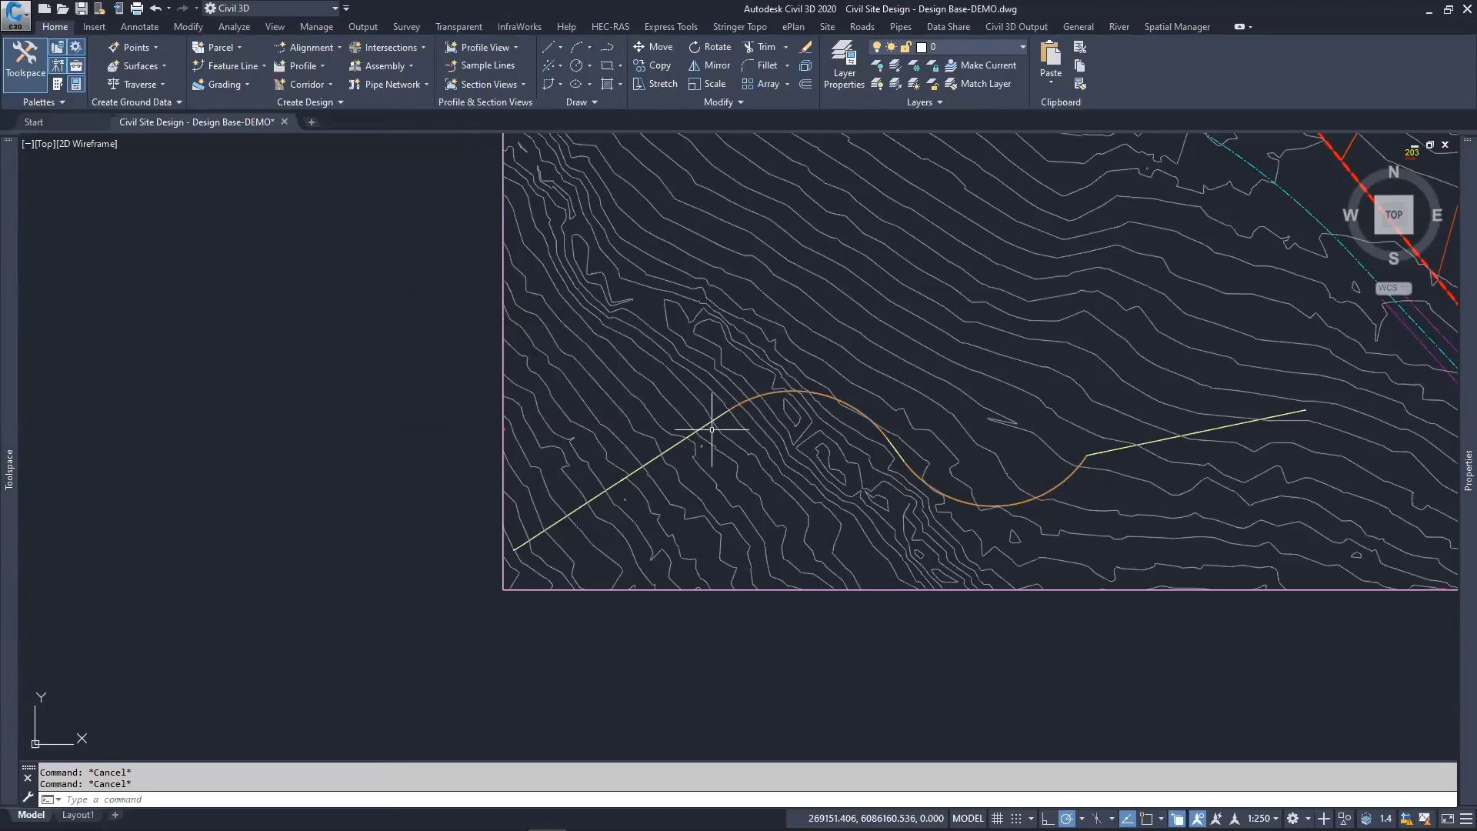
Step: Select the DEMO alignment in the drawing instead of the overlapping polyline and open its alignment properties
middle_click_drag(711, 429, 667, 472)
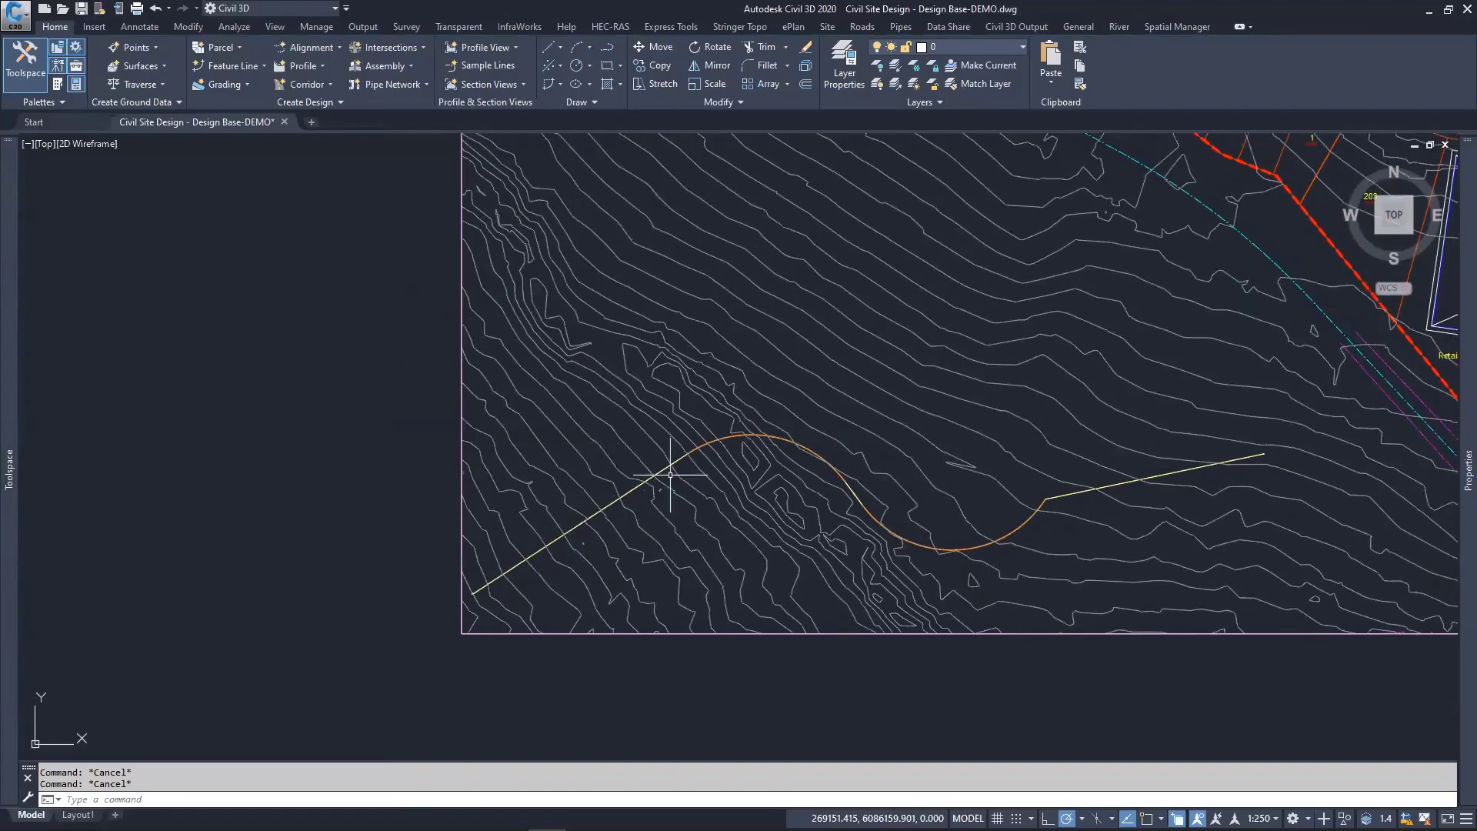
mouse_move(669, 476)
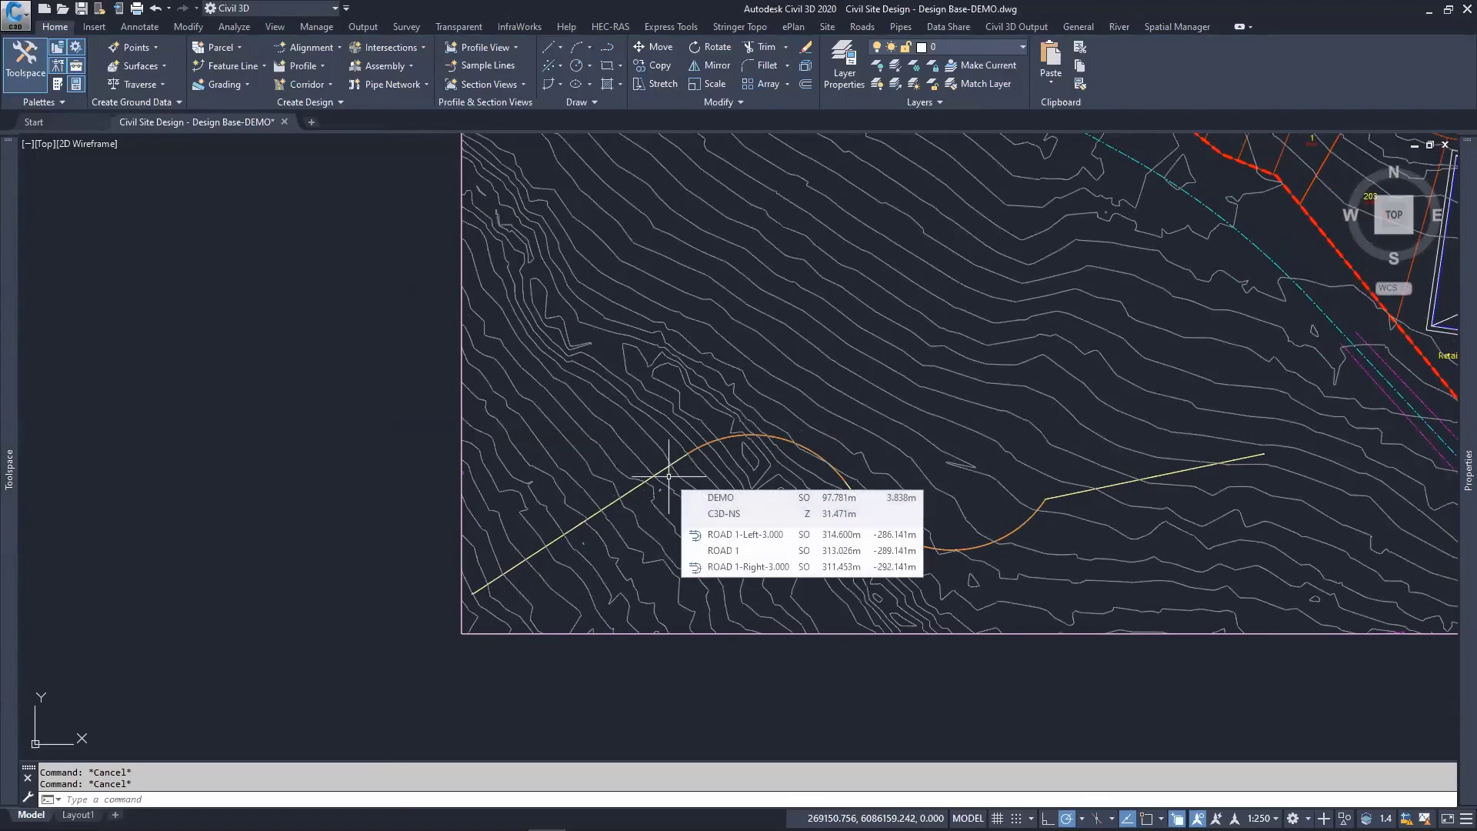
left_click(662, 470)
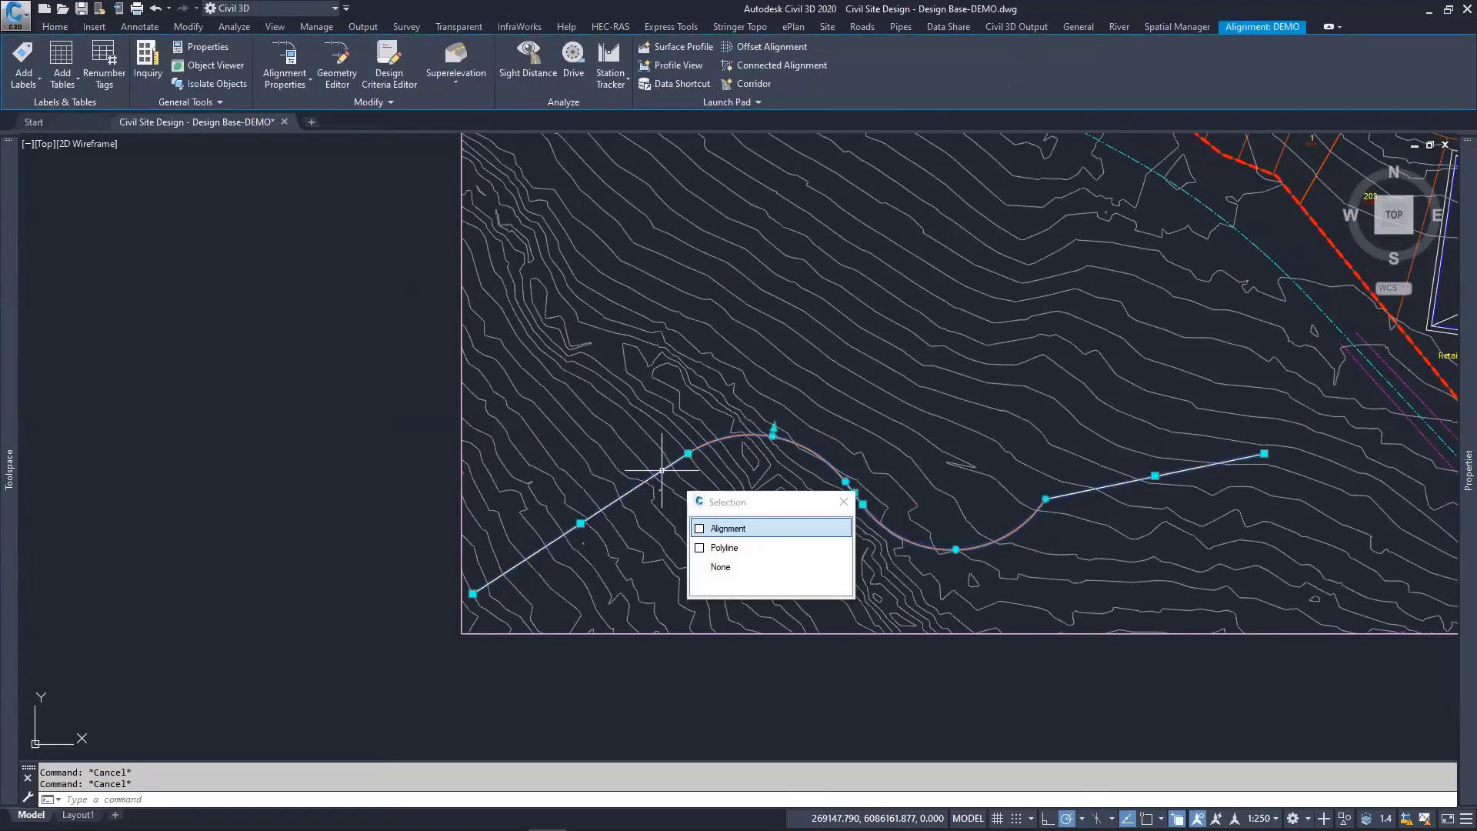
left_click(722, 528)
right_click(721, 530)
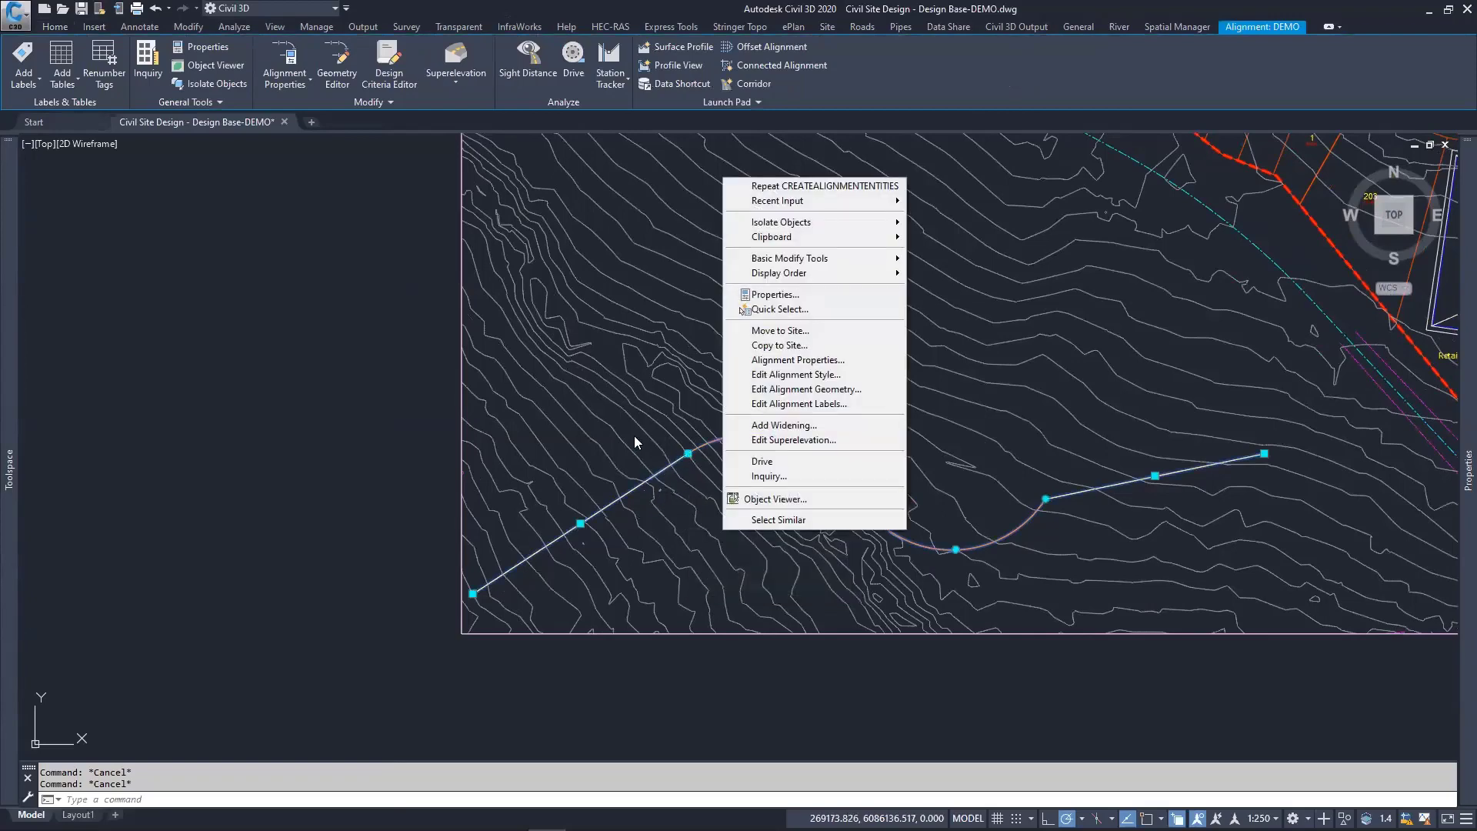
left_click(797, 359)
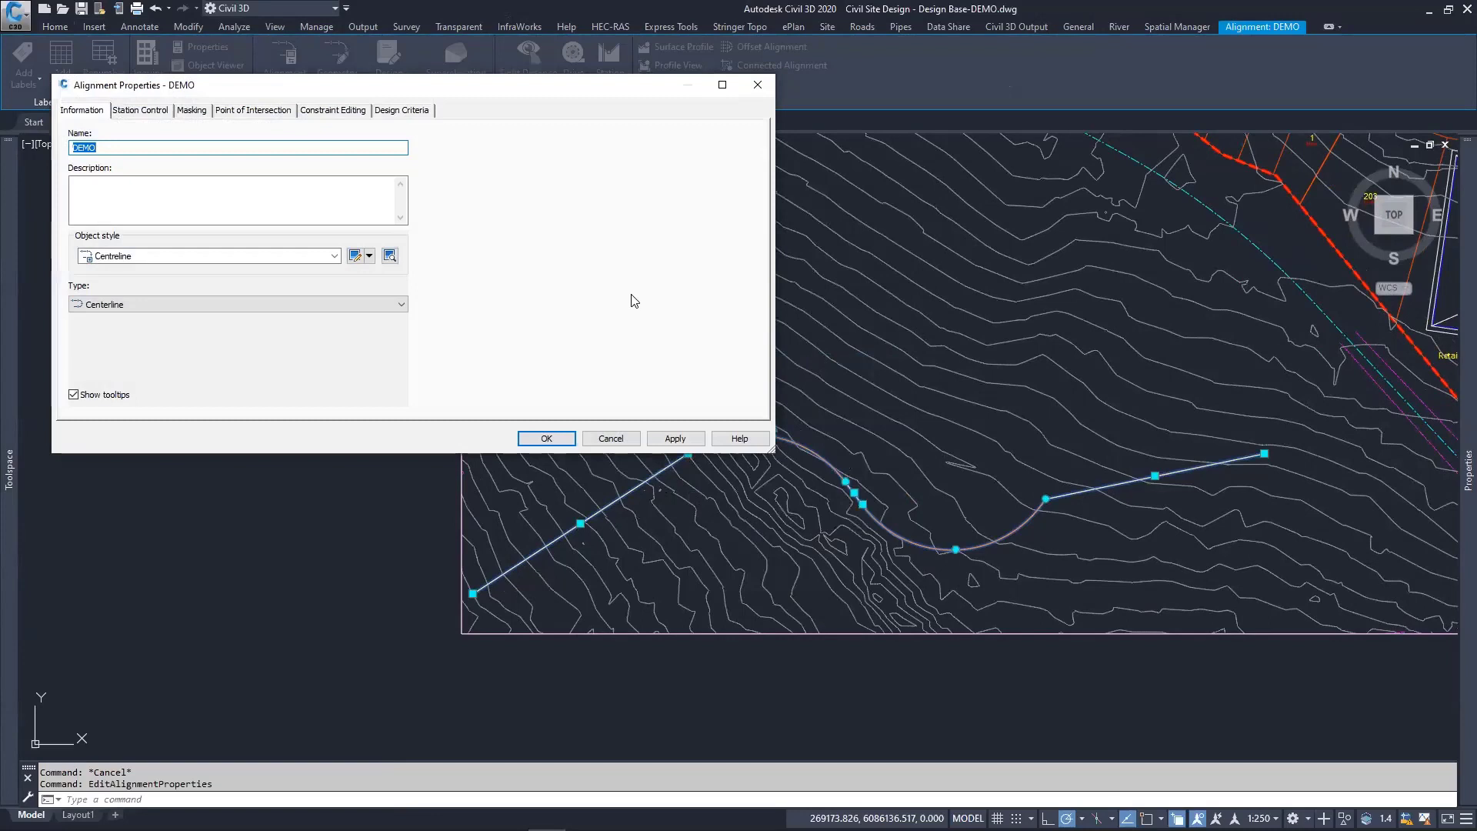
Step: Turn off criteria-based design and the tangency check between elements for the DEMO alignment, apply the changes, close its properties and deselect it
left_click(423, 112)
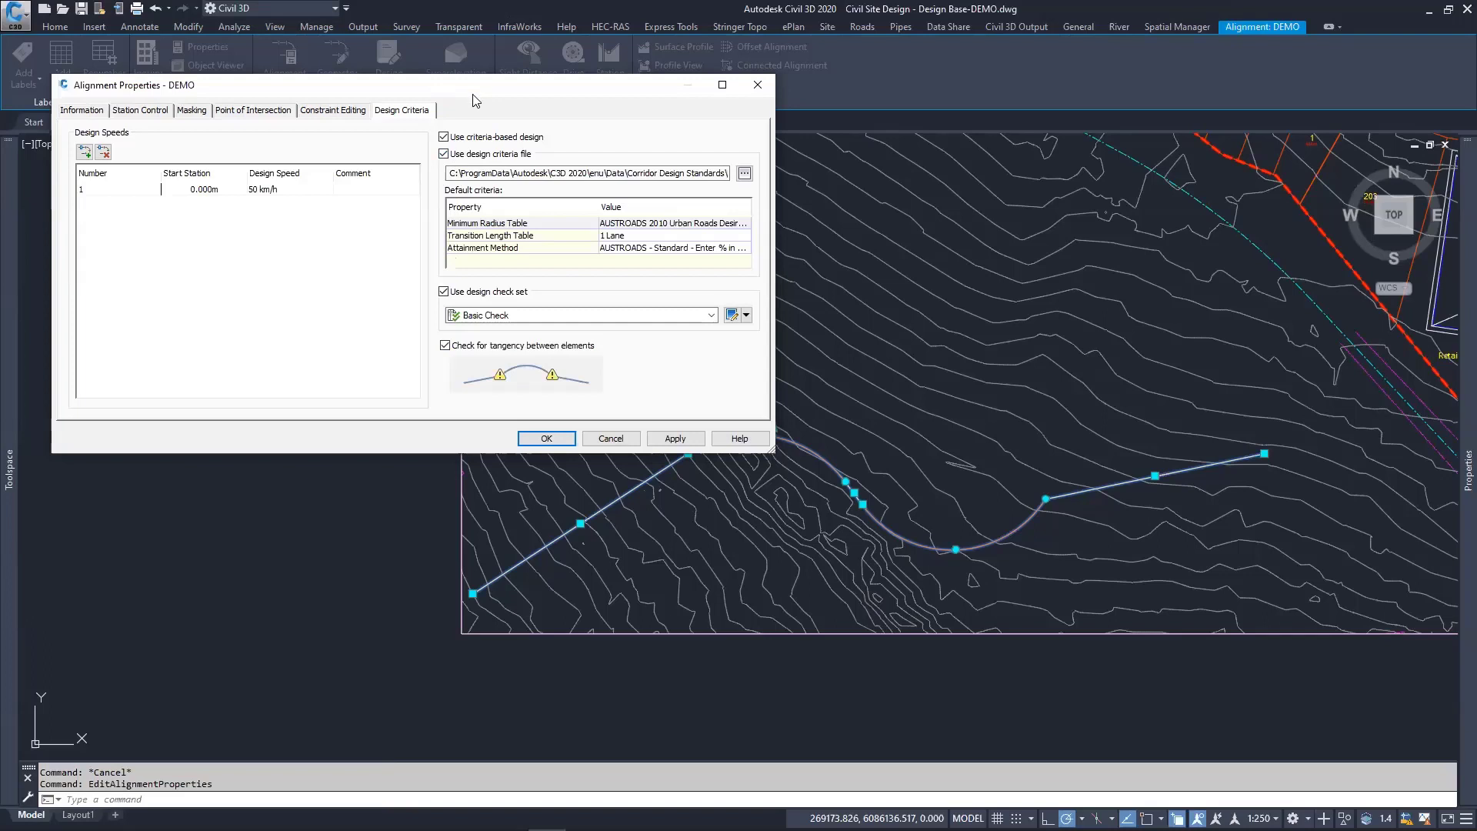
left_click_drag(473, 95, 444, 77)
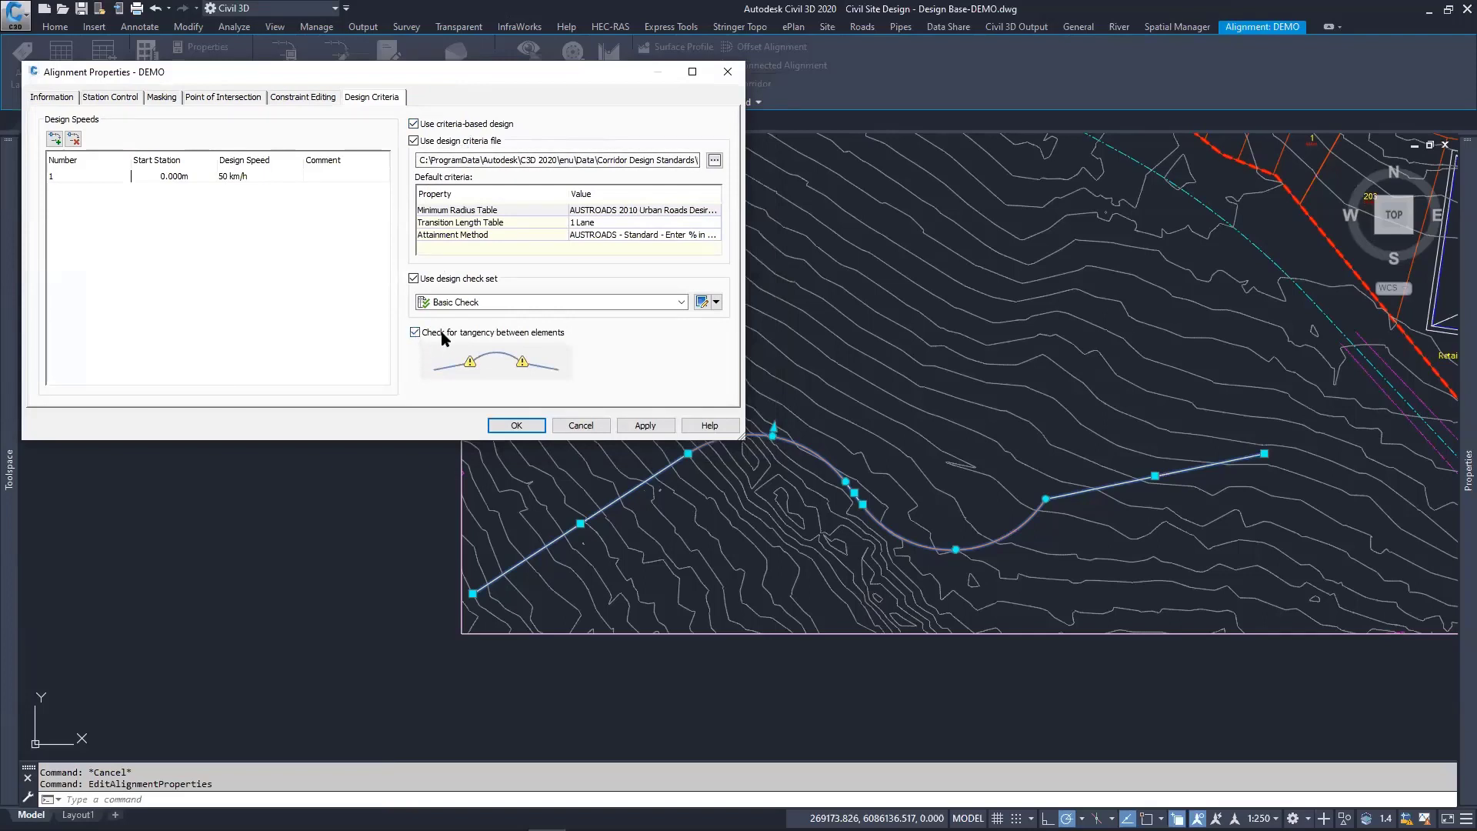
left_click(413, 125)
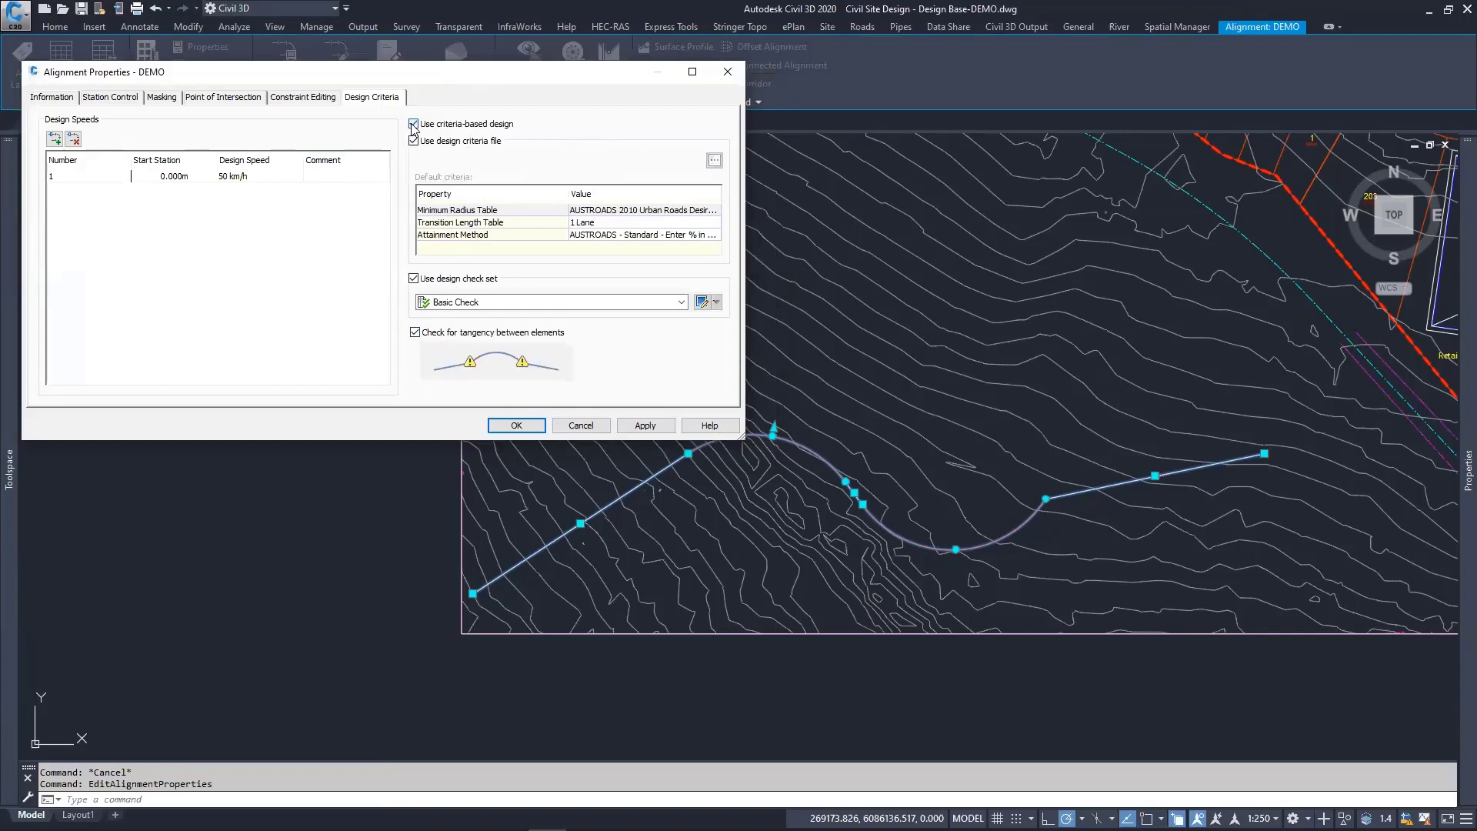
left_click(415, 333)
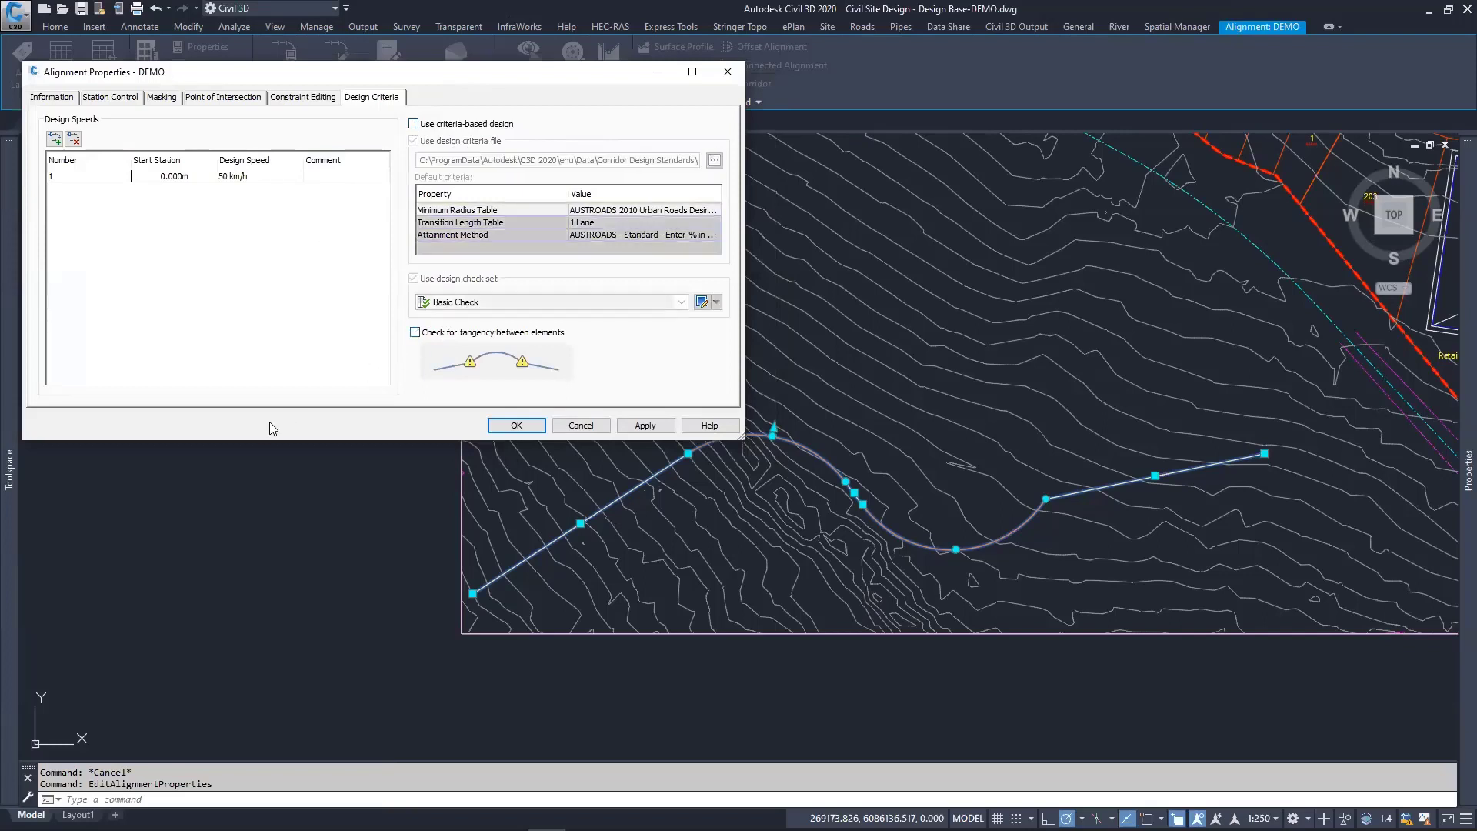
left_click(637, 425)
left_click(57, 98)
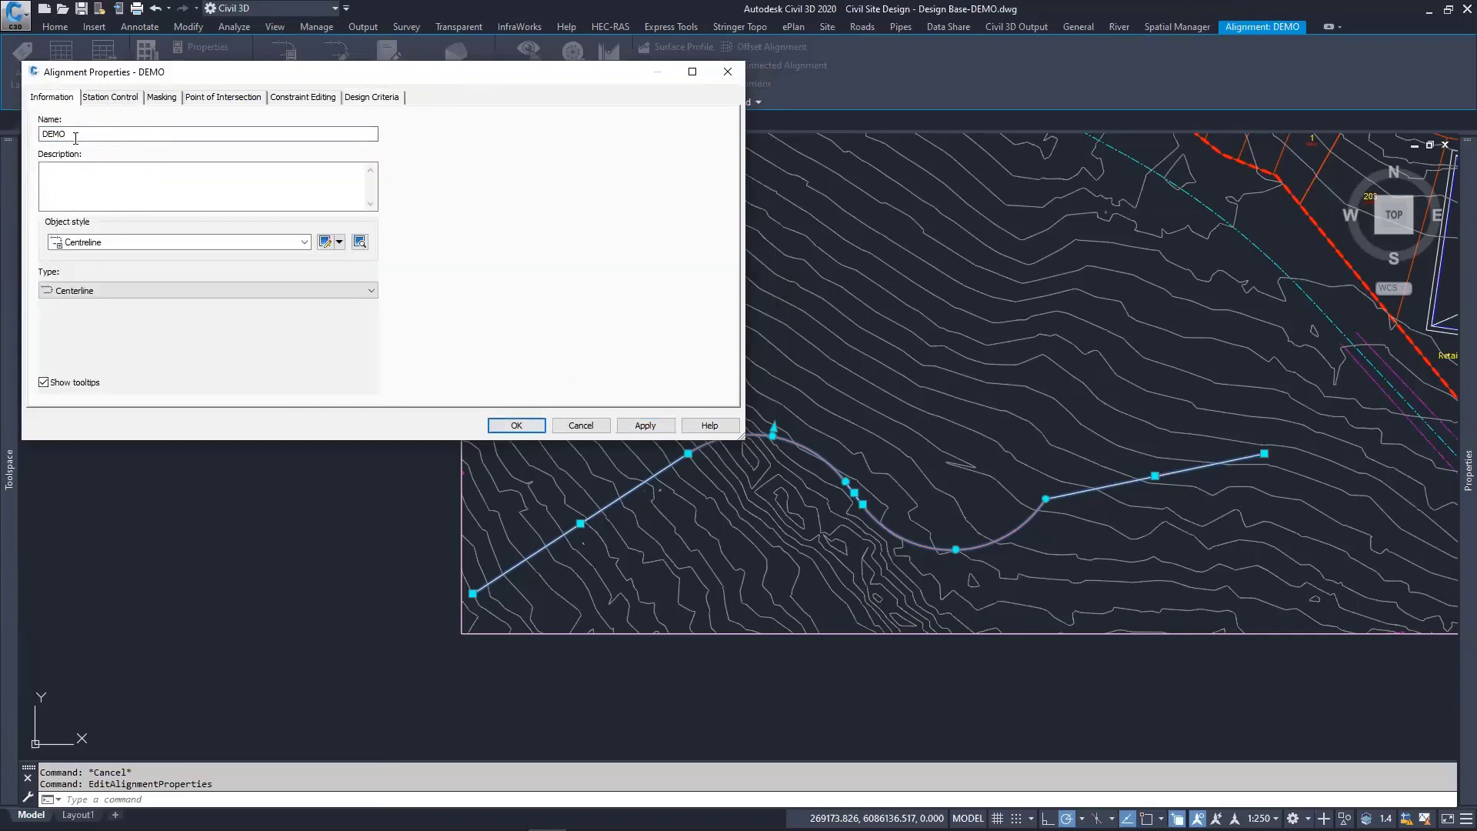
left_click(517, 425)
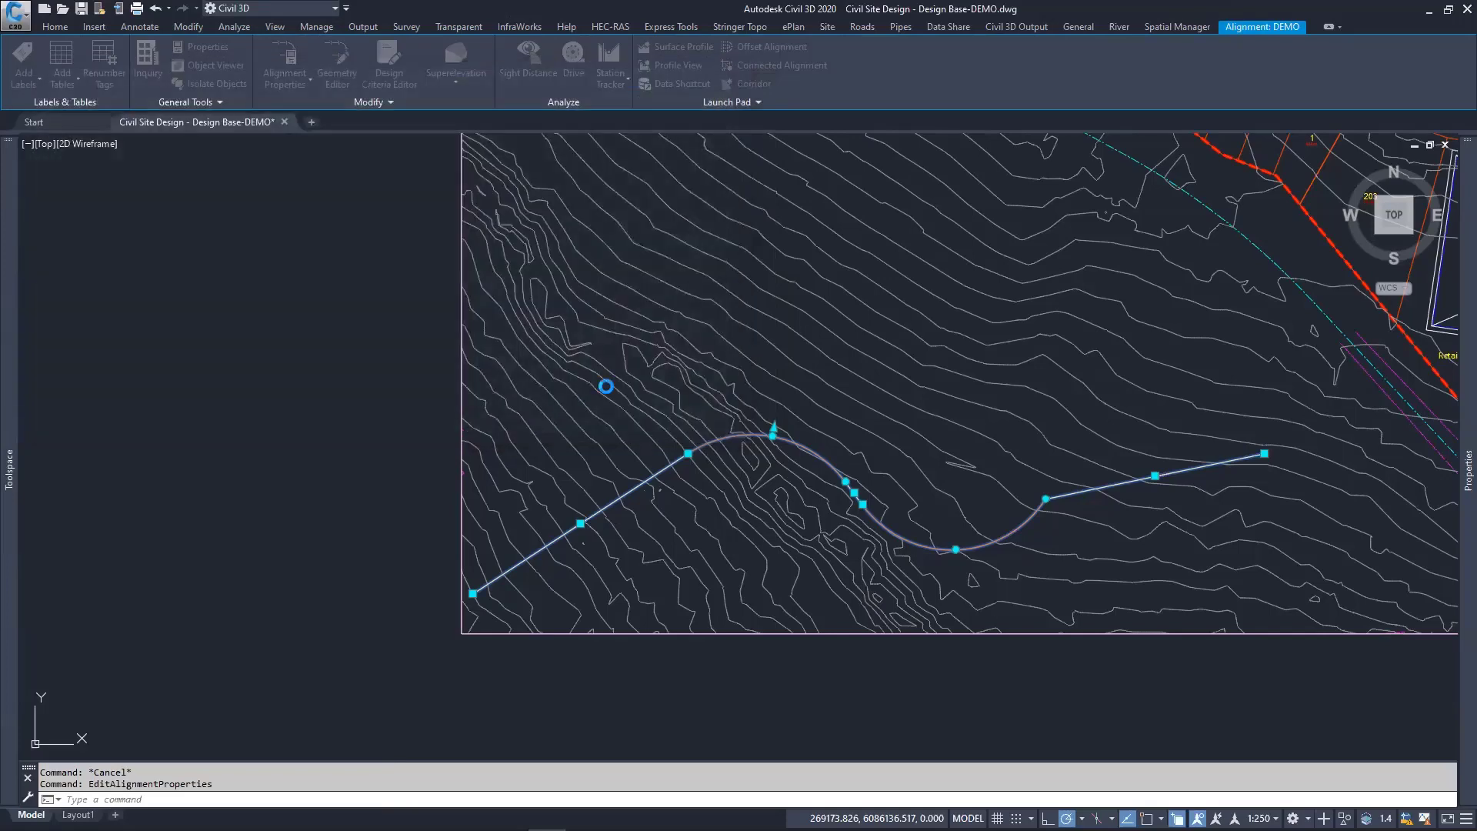
middle_click_drag(752, 422, 696, 466)
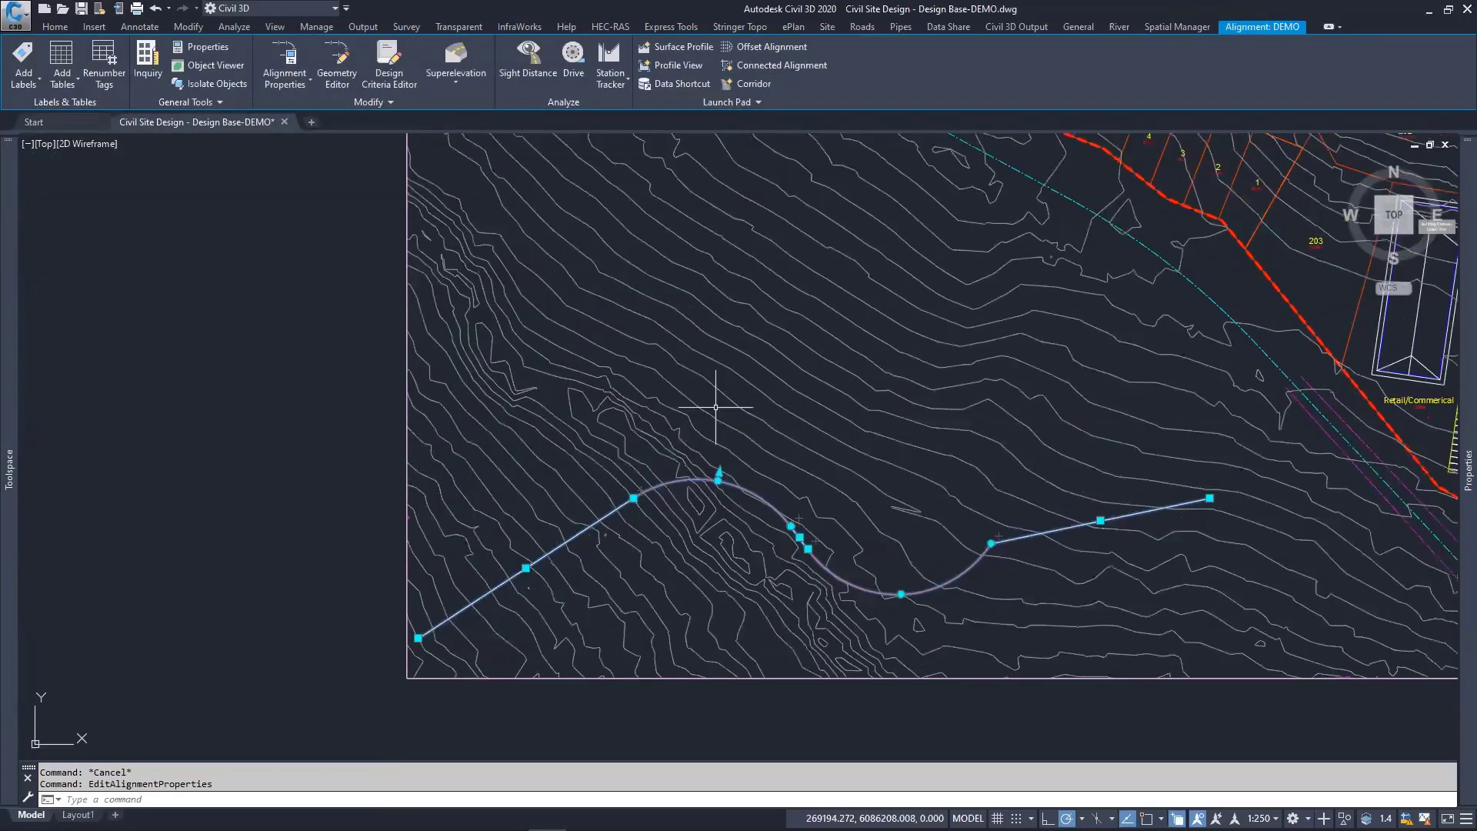
key("Escape")
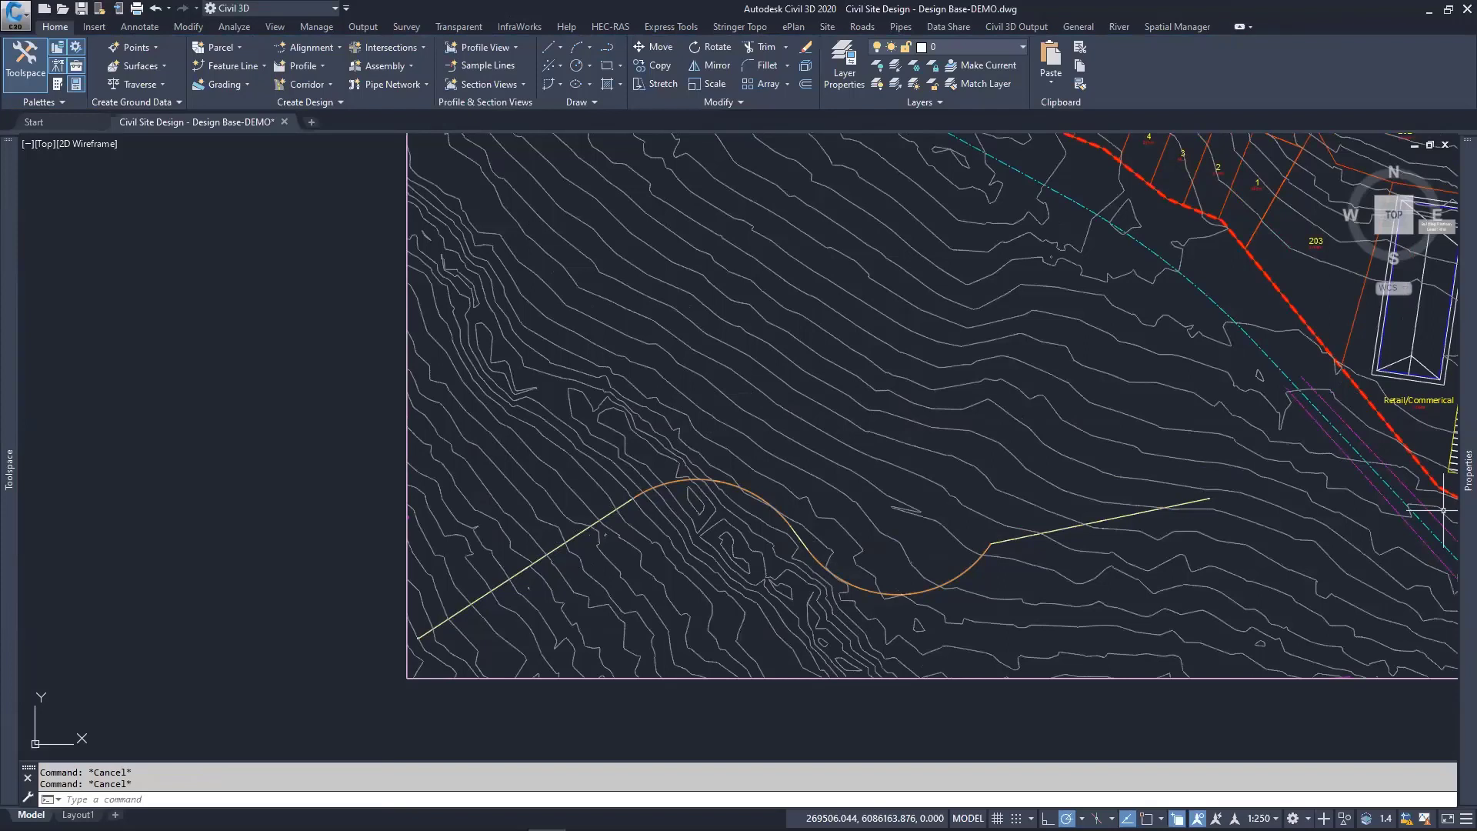
Step: Select the DEMO alignment instead of the overlapping polyline, open its geometry editing tools, and clear the selection
left_click(1009, 539)
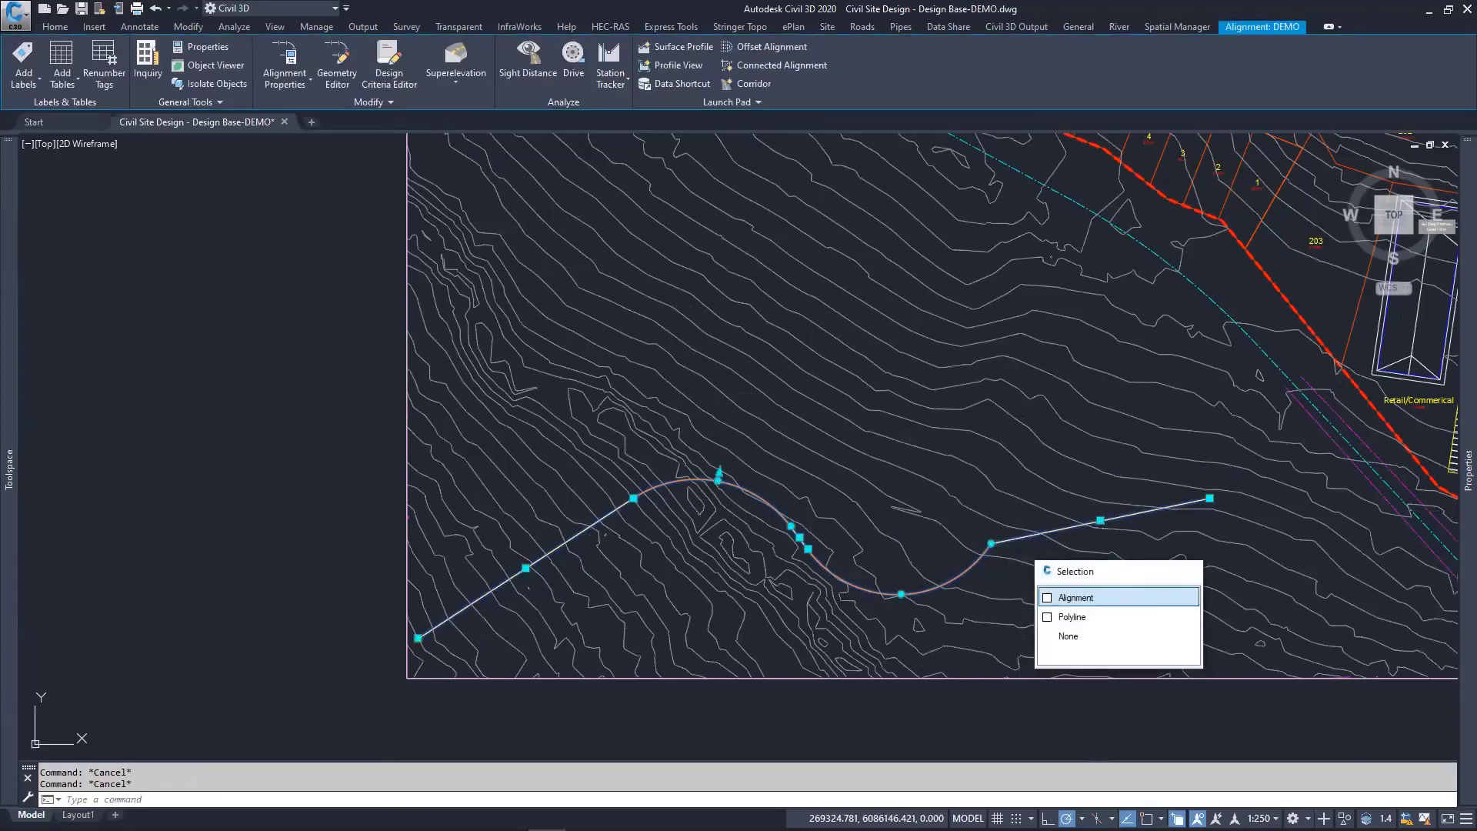
left_click(1075, 598)
right_click(1046, 465)
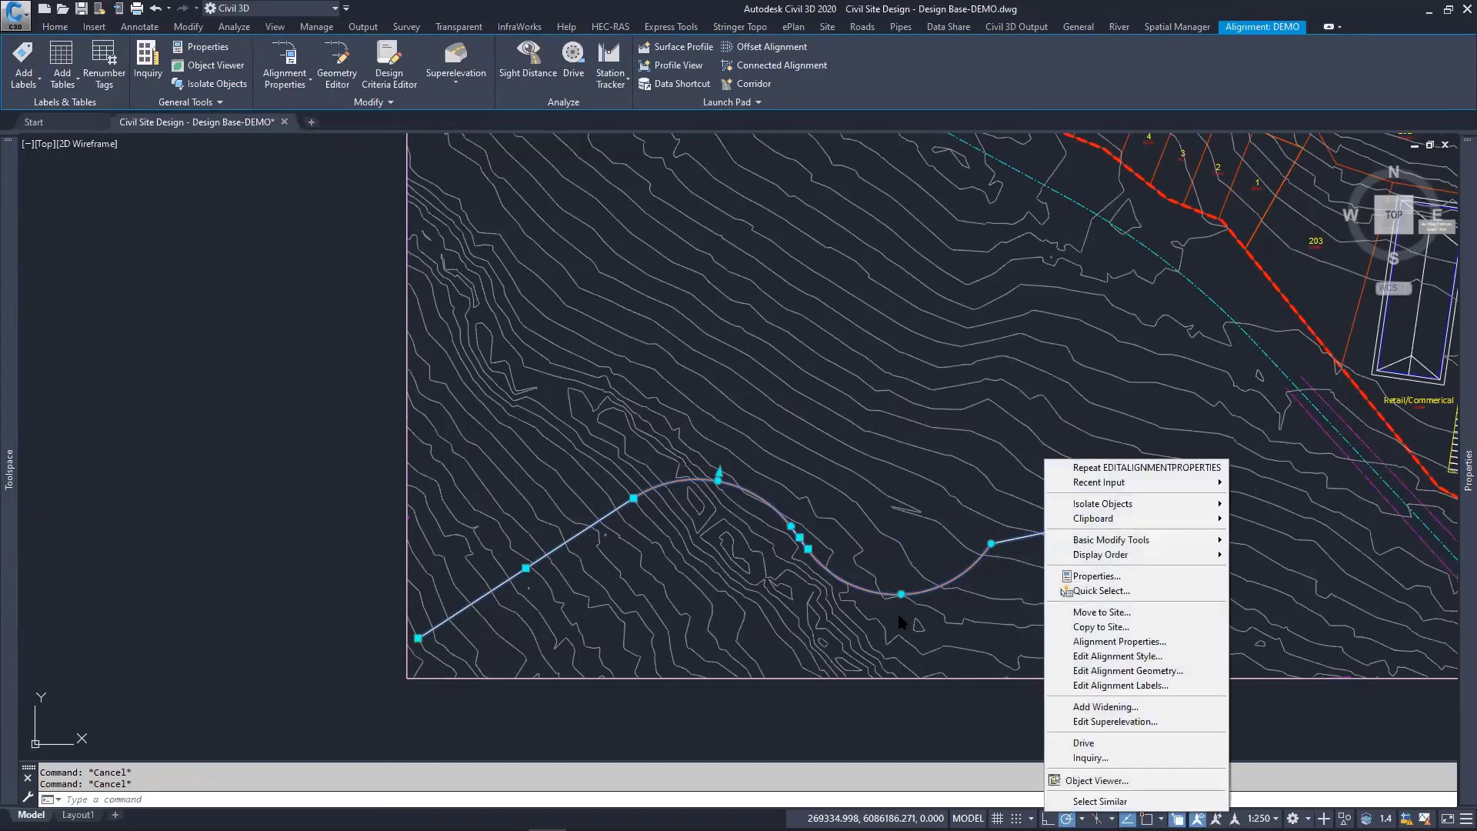
left_click(1127, 671)
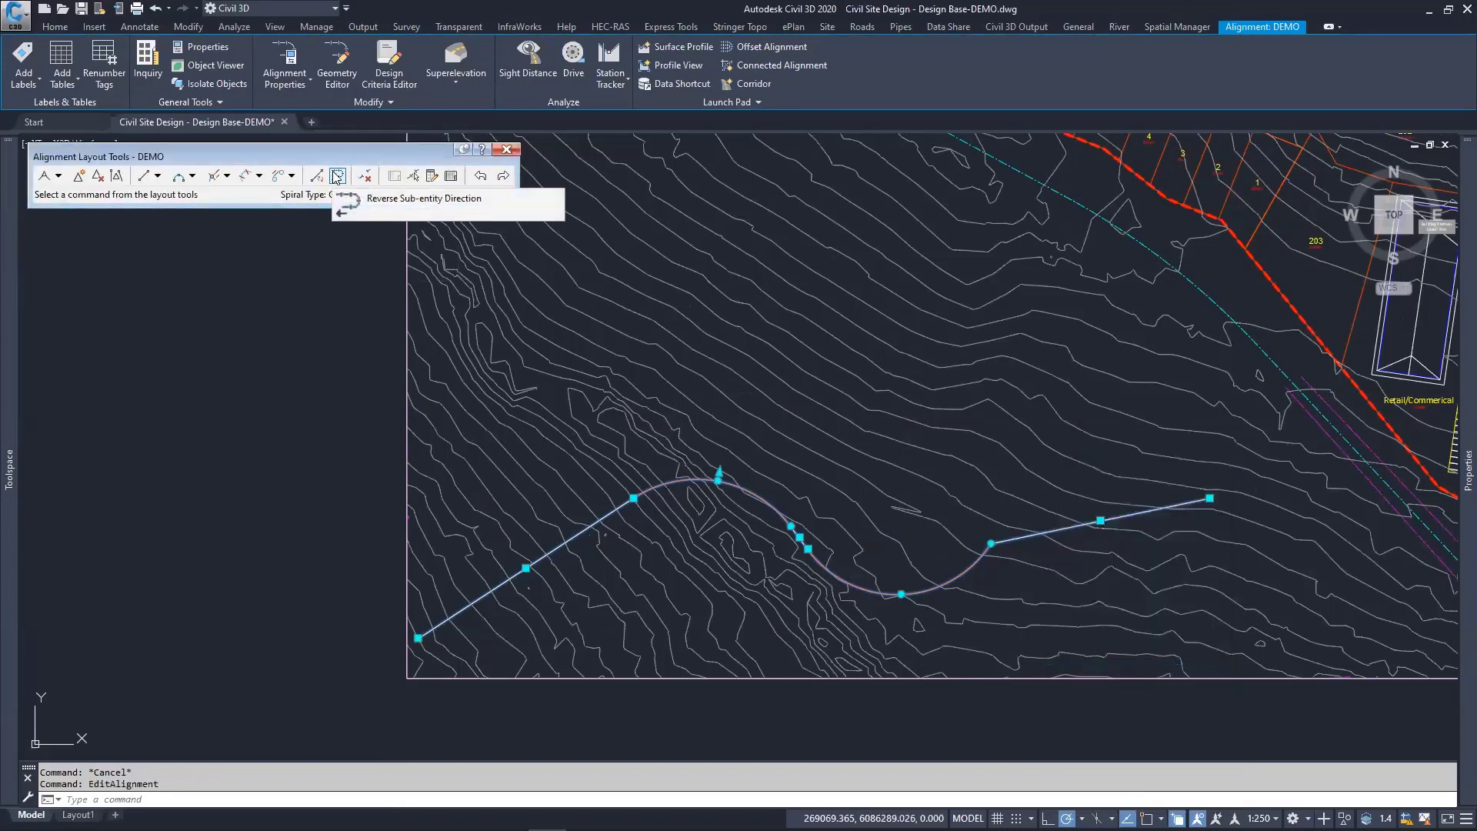
mouse_move(478, 327)
middle_mouse_down()
mouse_move(530, 309)
mouse_move(531, 344)
middle_mouse_up()
key("Escape")
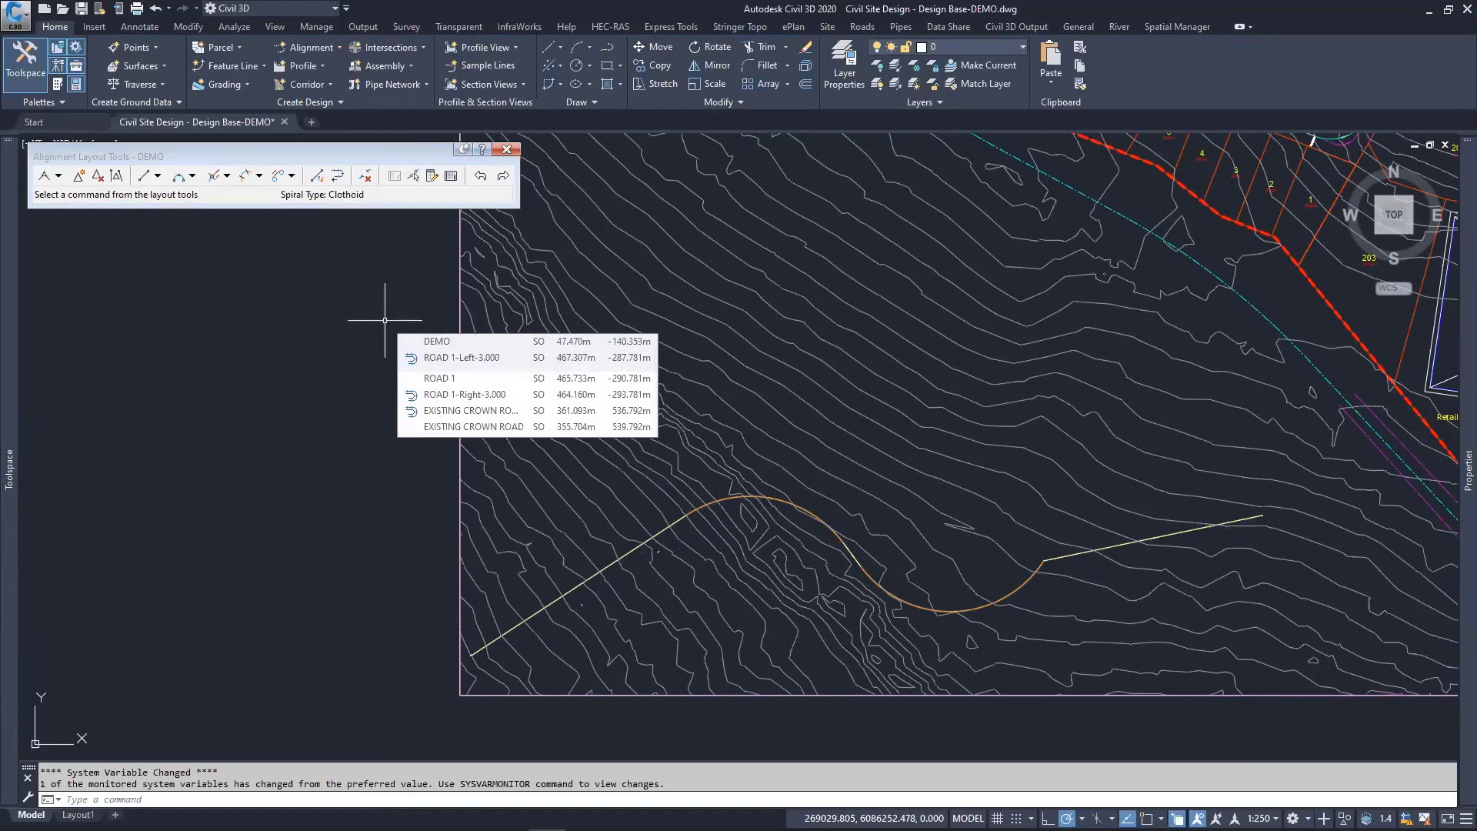
key("Escape")
key("Escape")
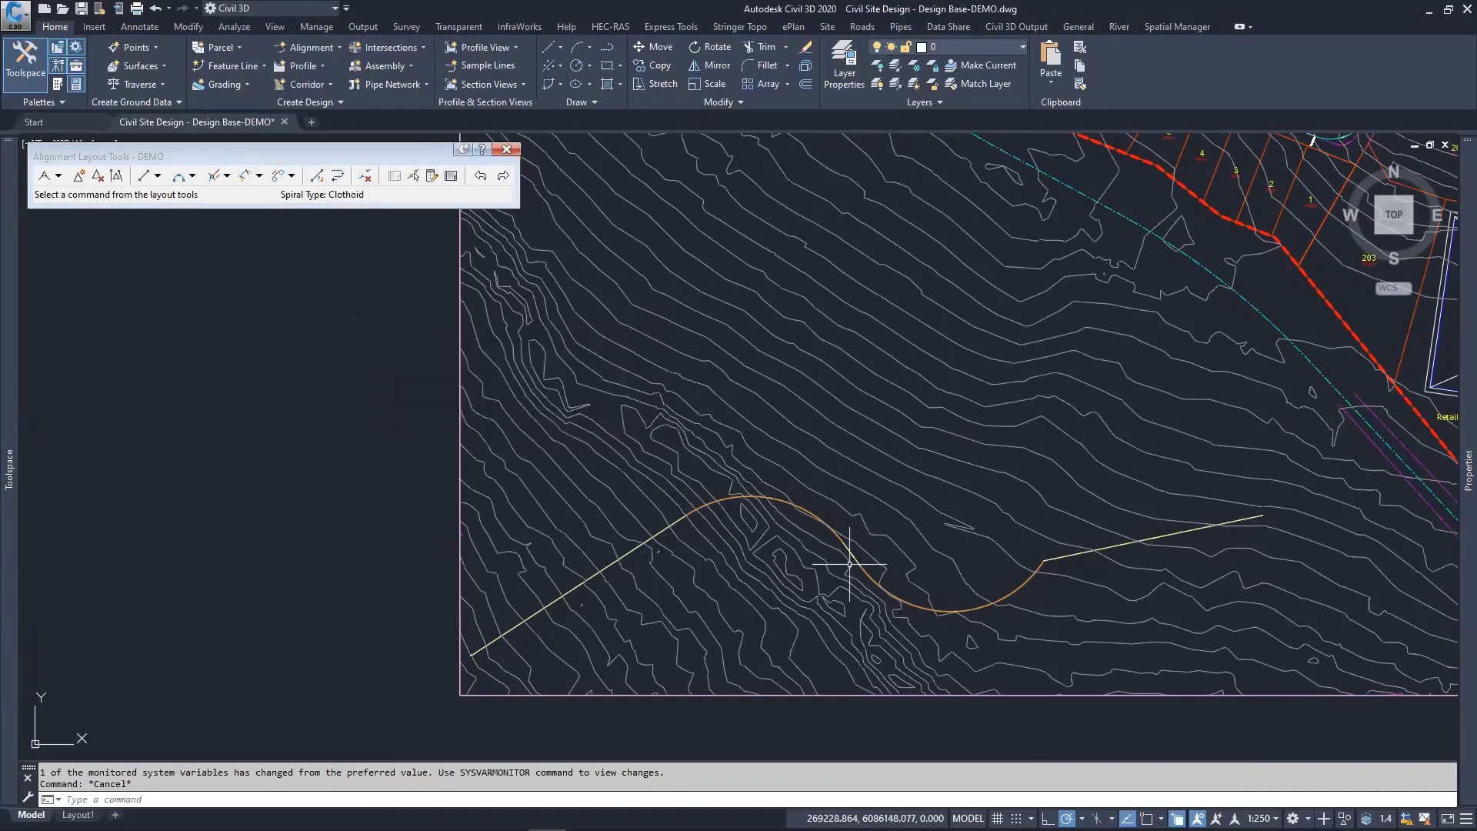
Step: Reselect the DEMO alignment, look over the options for reversing its direction, and close the Alignment Layout Tools
left_click(854, 562)
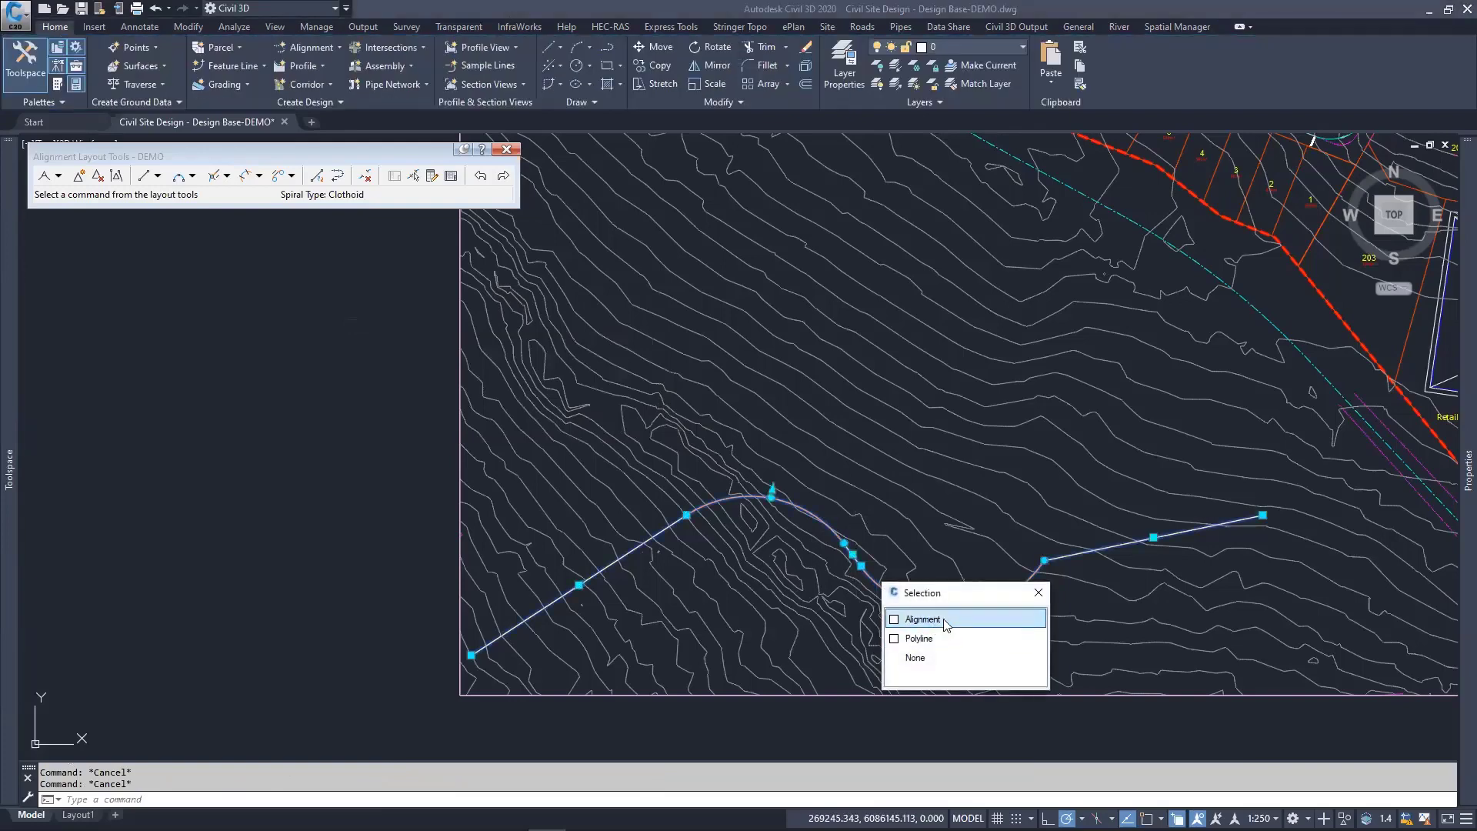
left_click(900, 616)
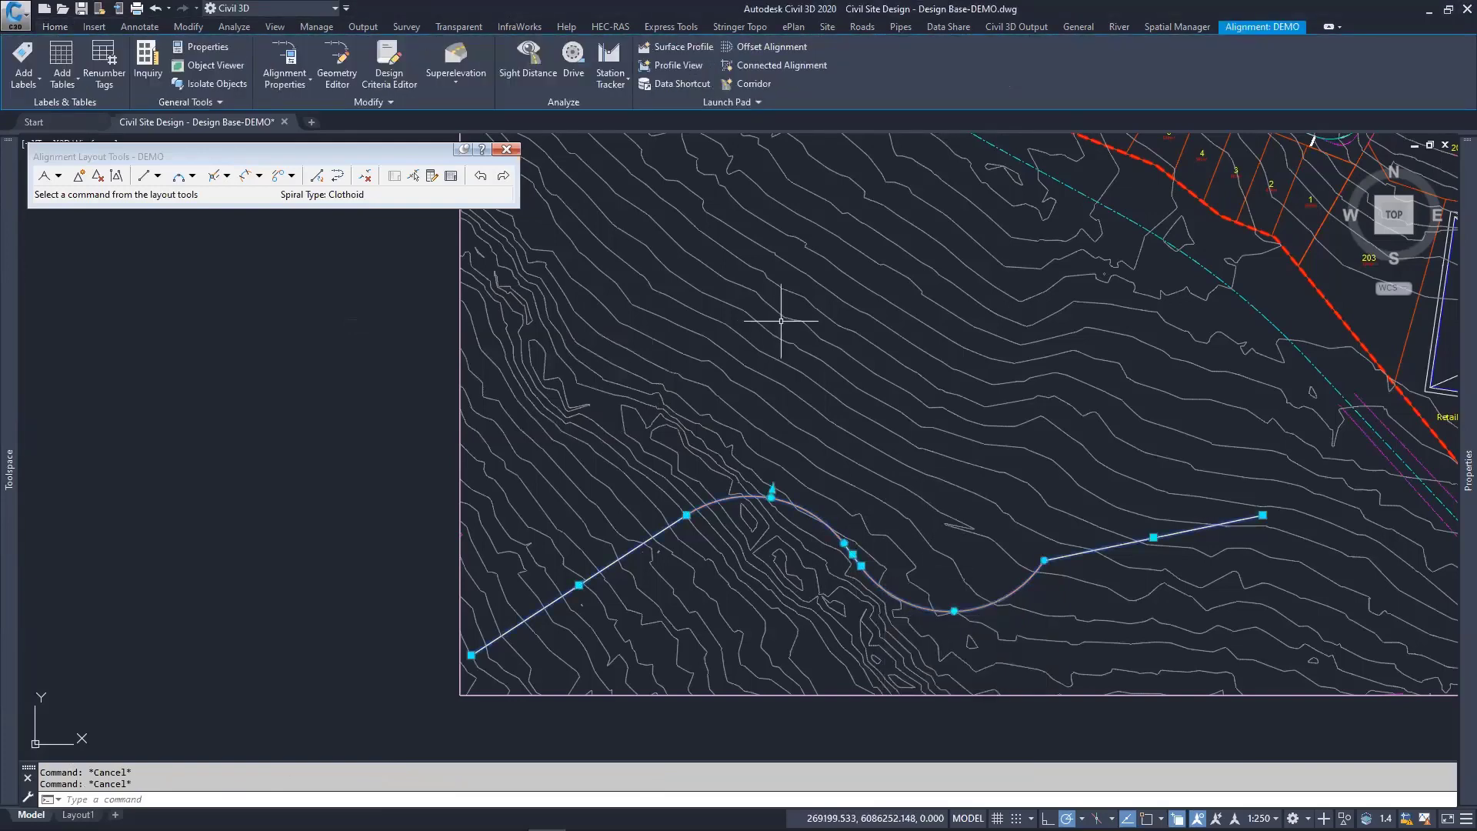
left_click(390, 101)
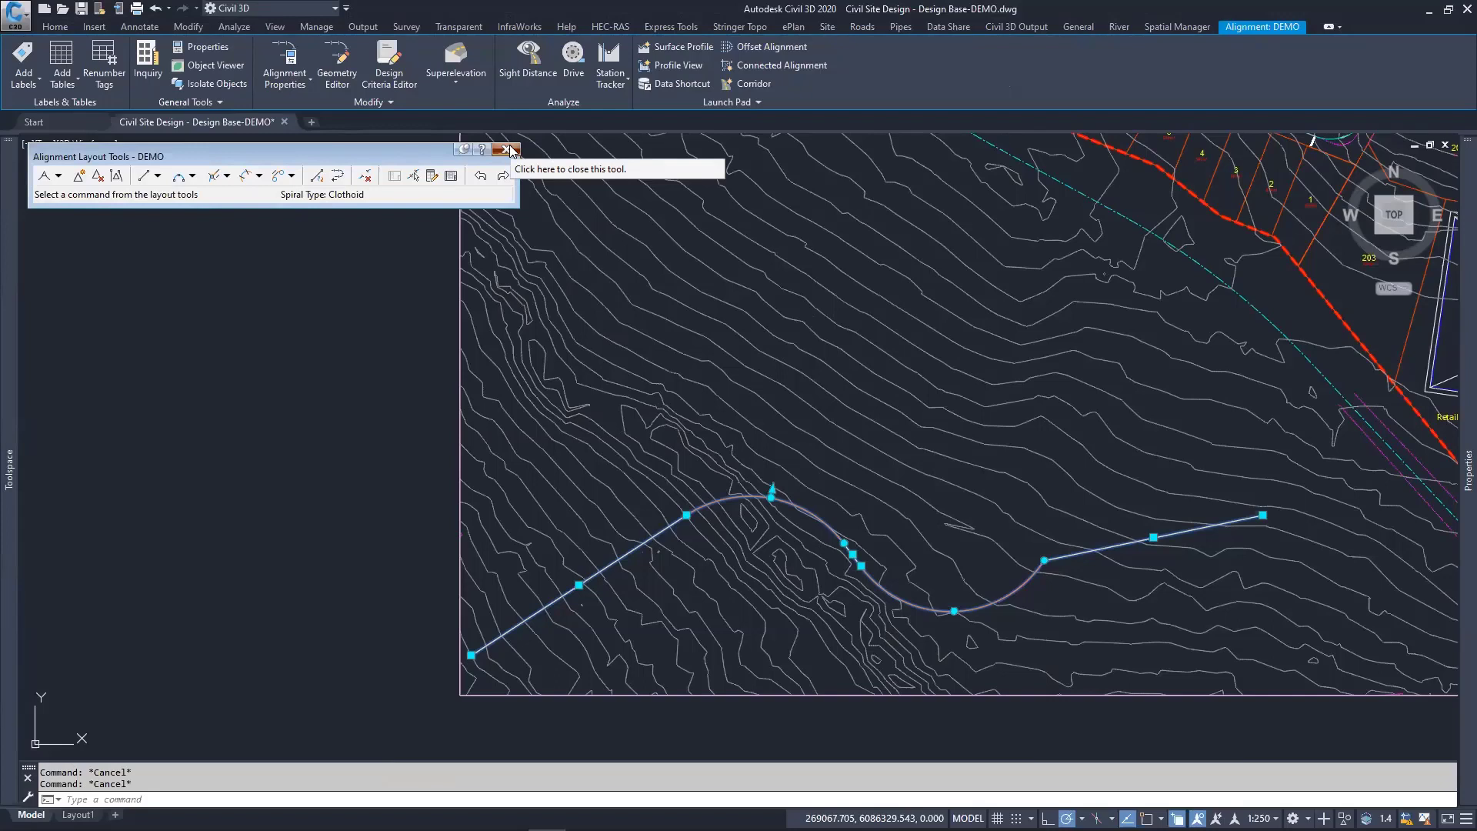
left_click(337, 177)
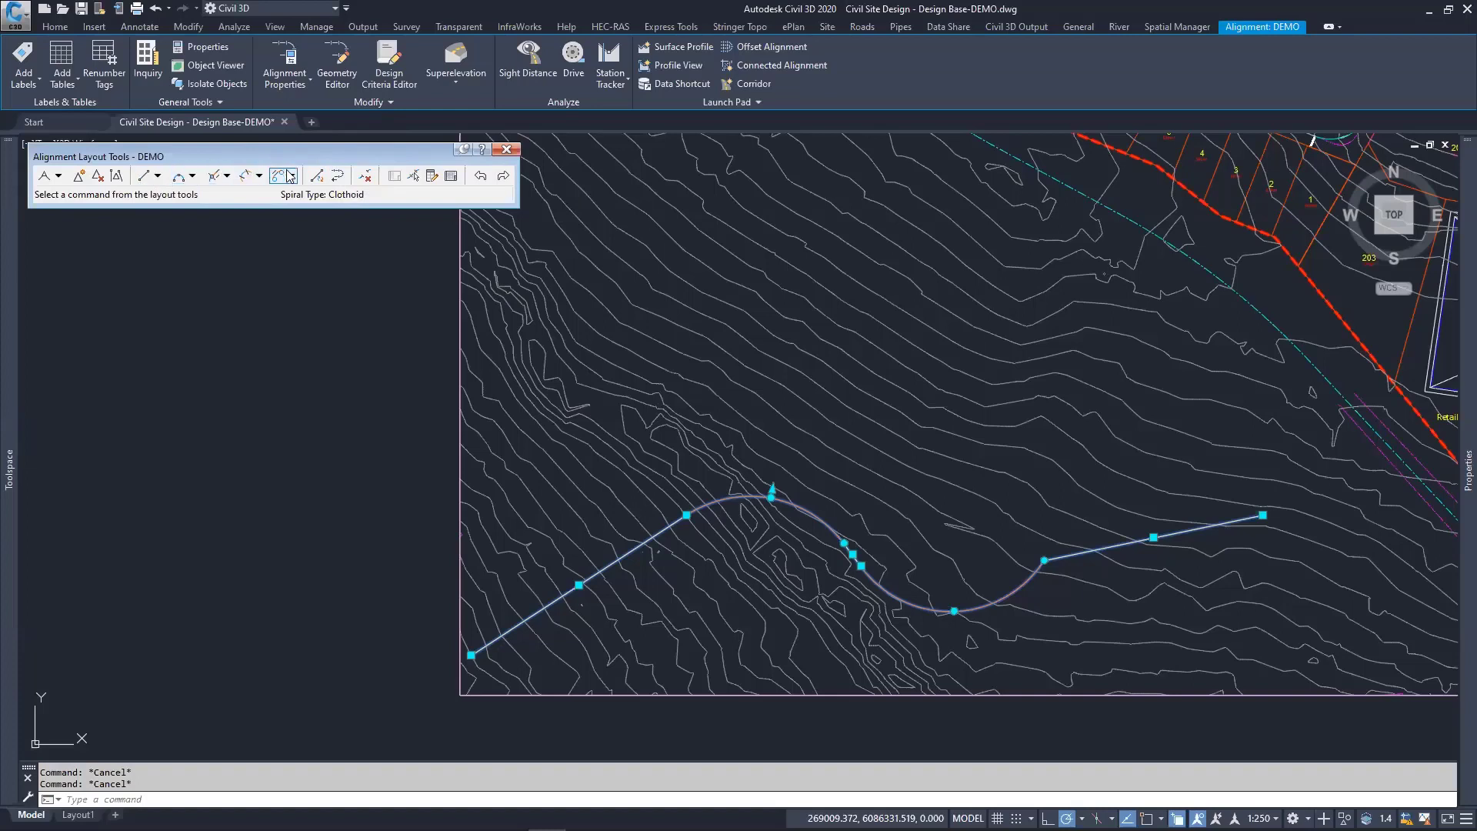
left_click(384, 103)
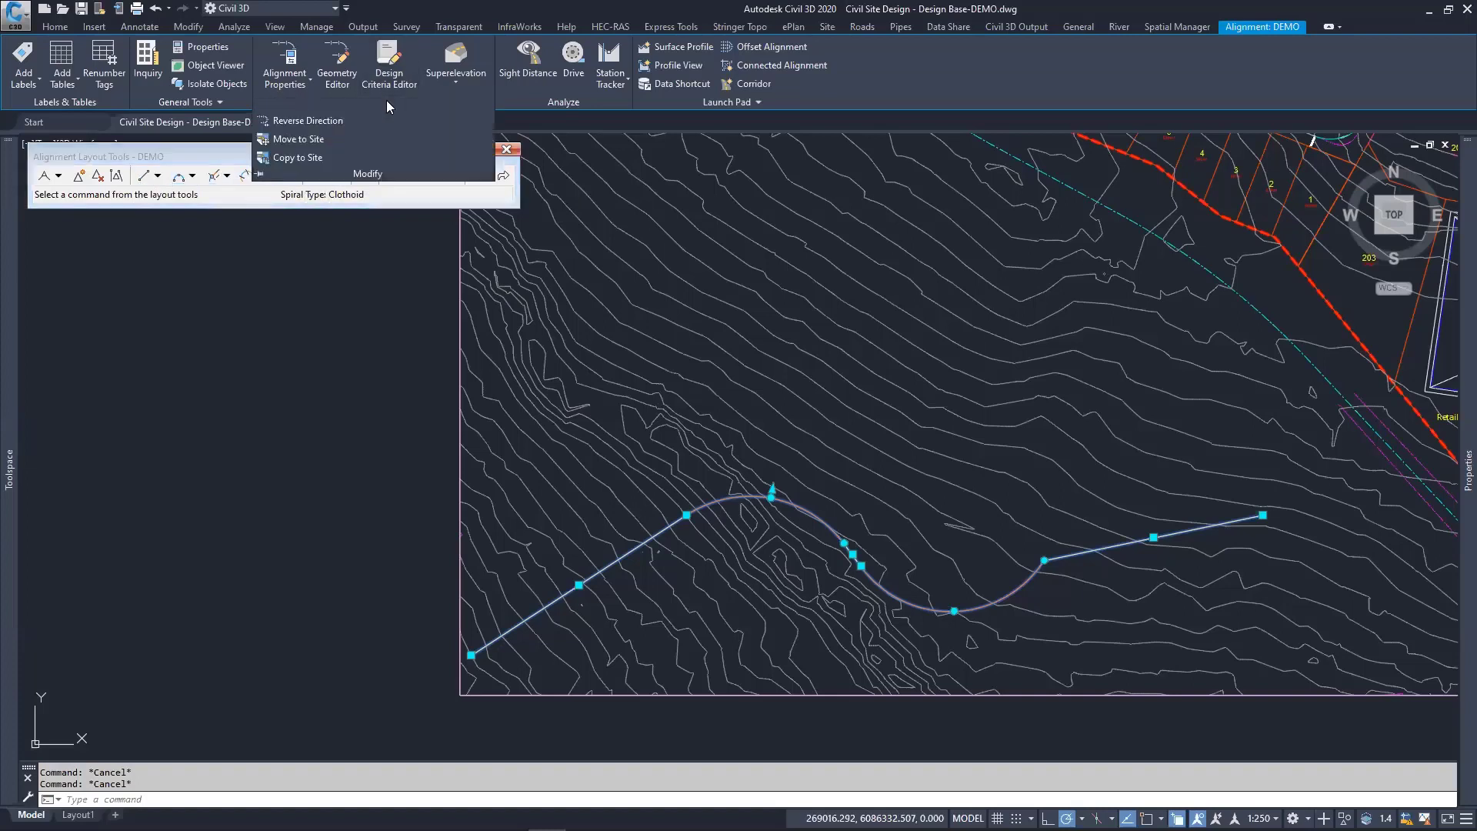
left_click(335, 121)
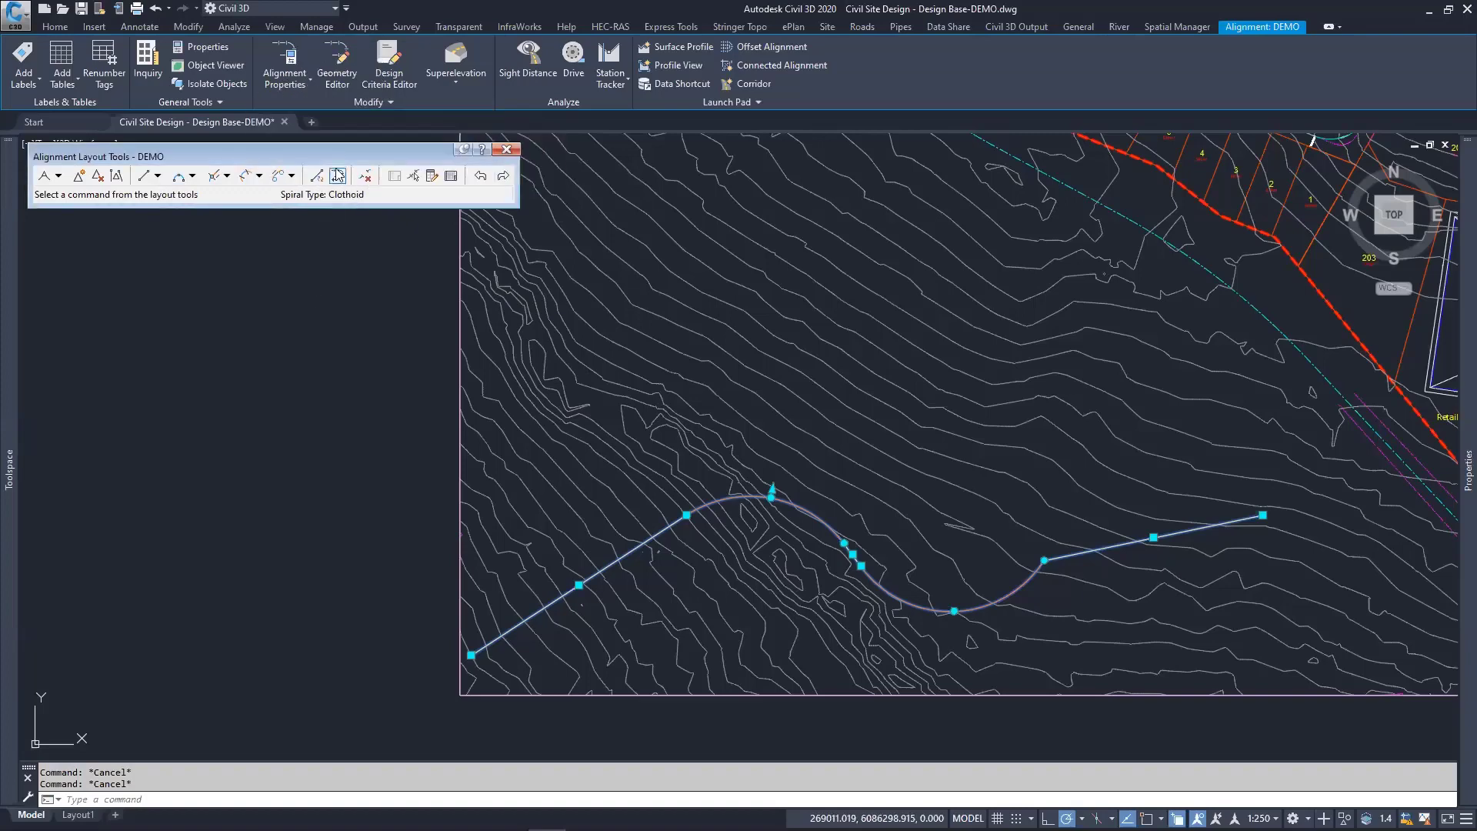
left_click(506, 149)
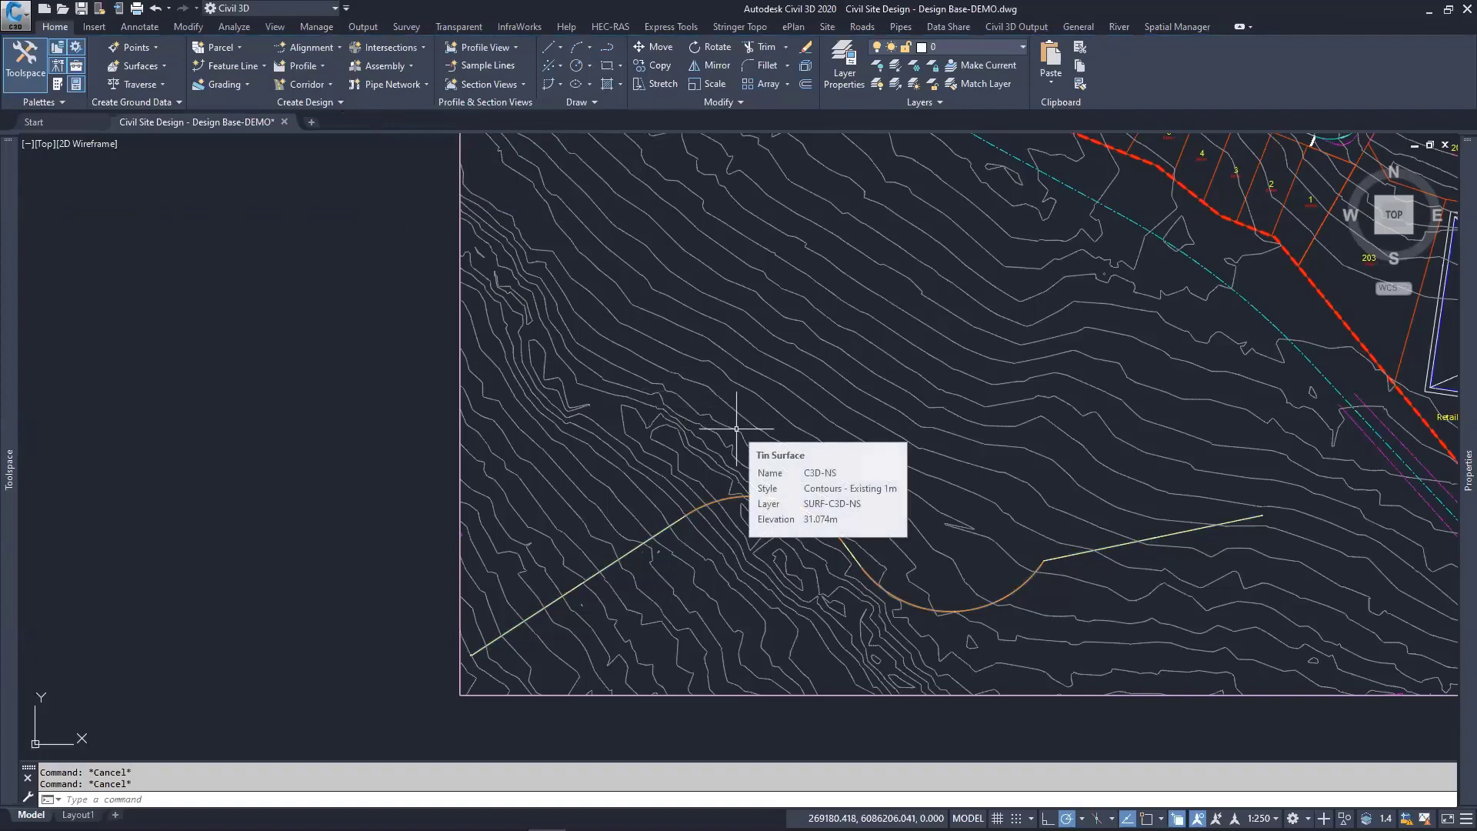
Step: Examine the DEMO alignment's route across the contours and the junction between its second curve and final straight
middle_click_drag(810, 428, 746, 387)
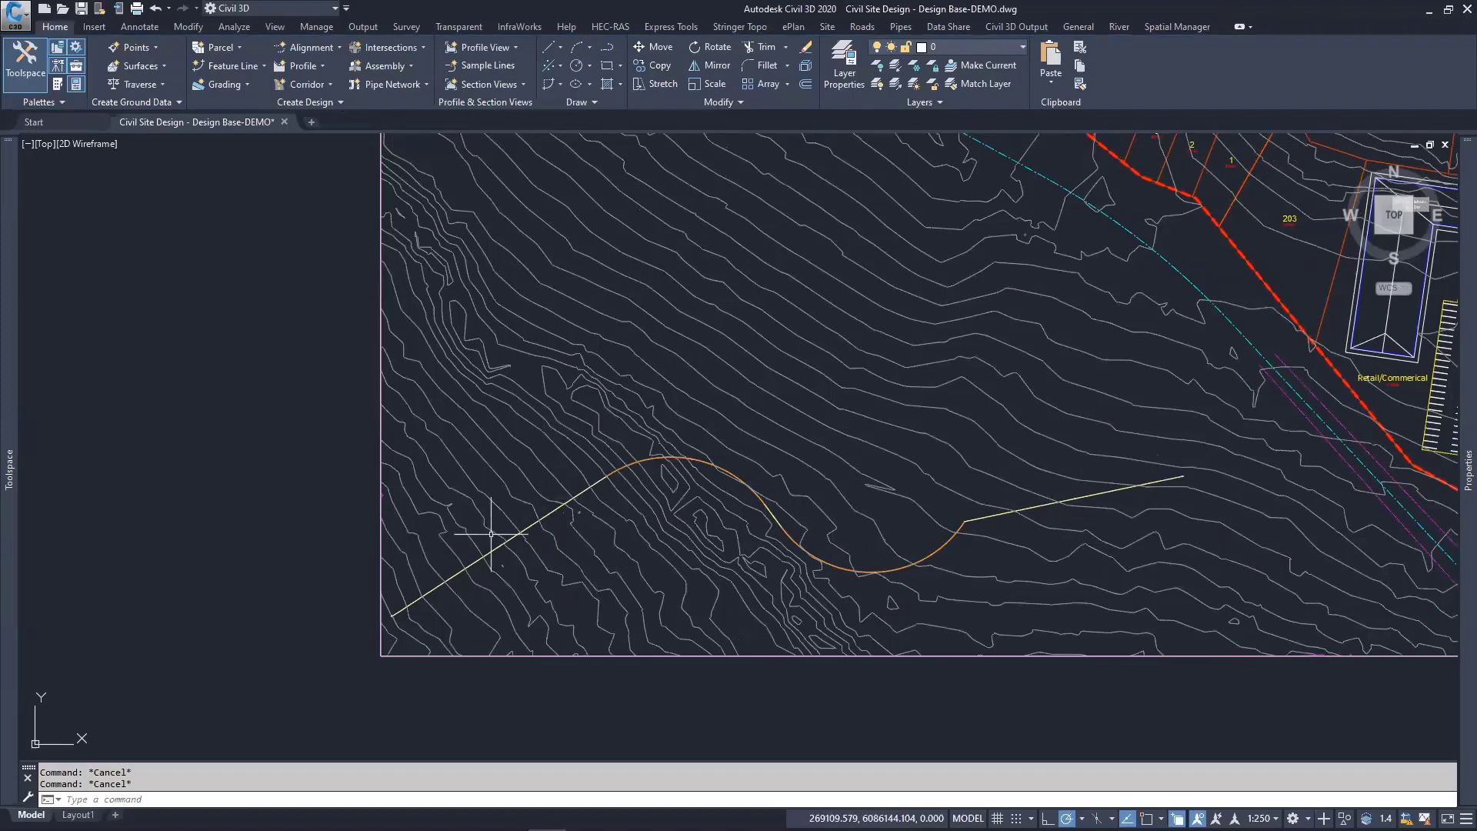
middle_click_drag(861, 525, 703, 456)
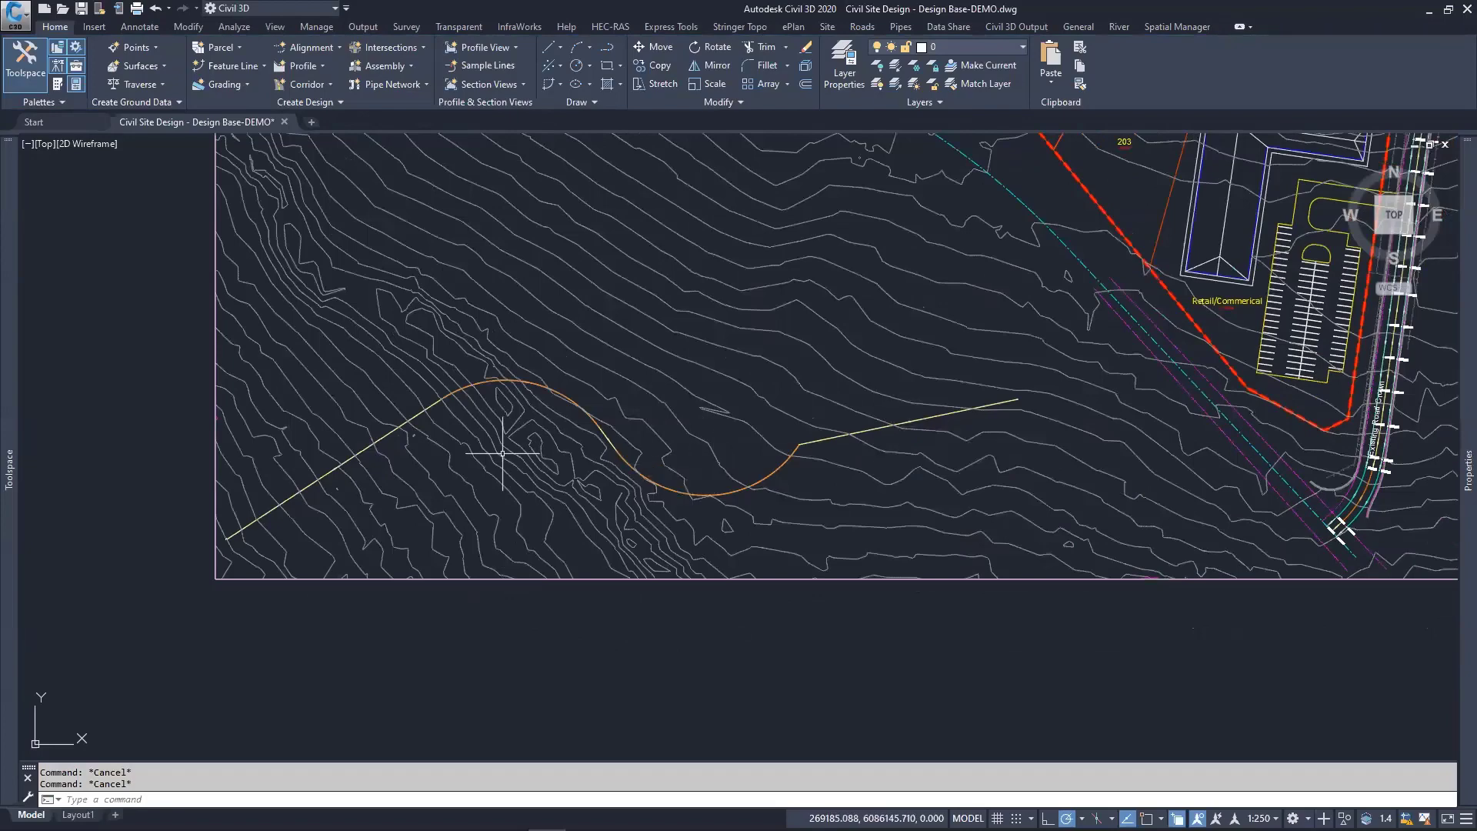
middle_click_drag(392, 501, 439, 471)
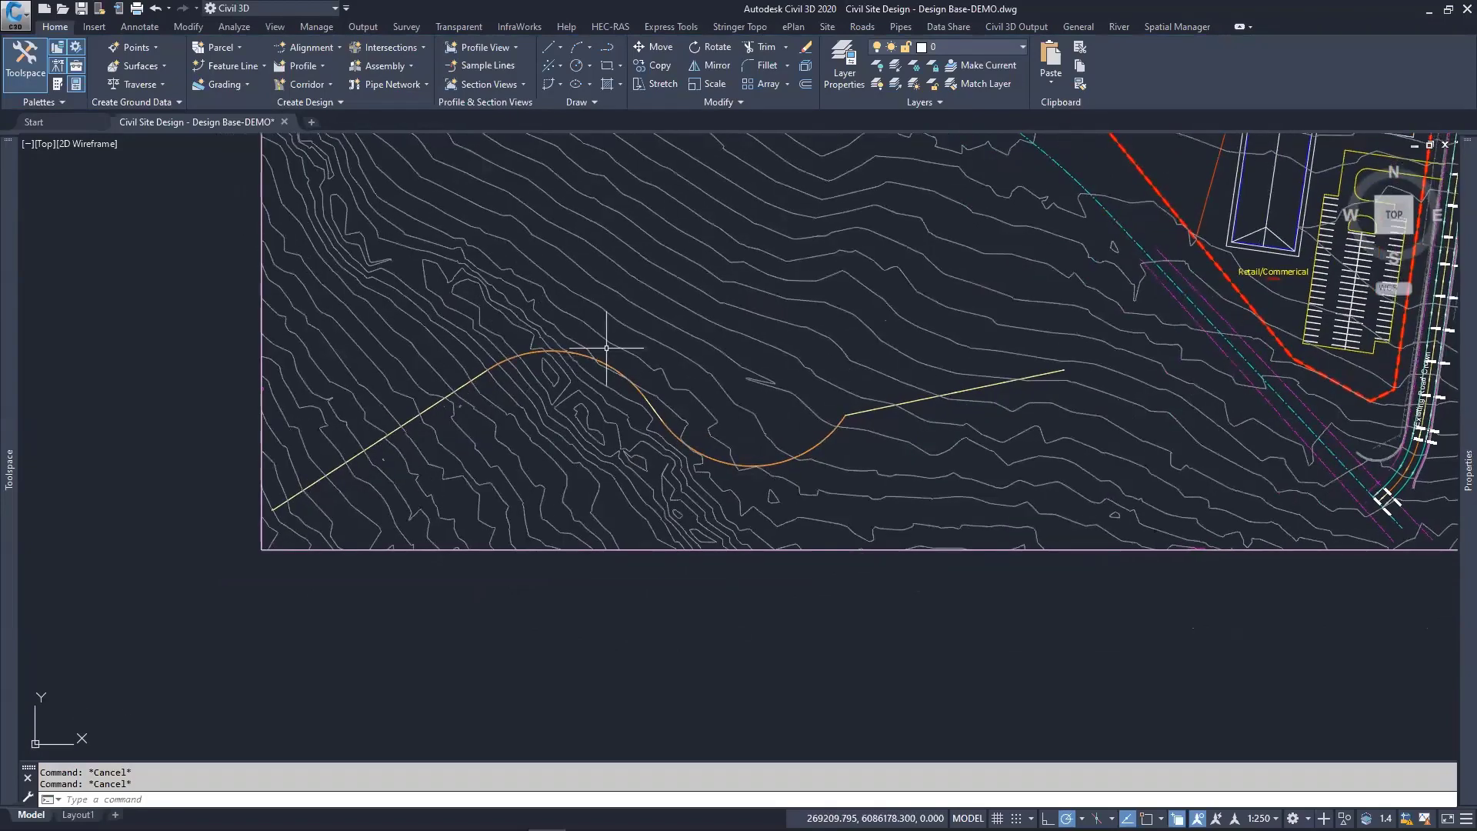
middle_click_drag(606, 348, 577, 422)
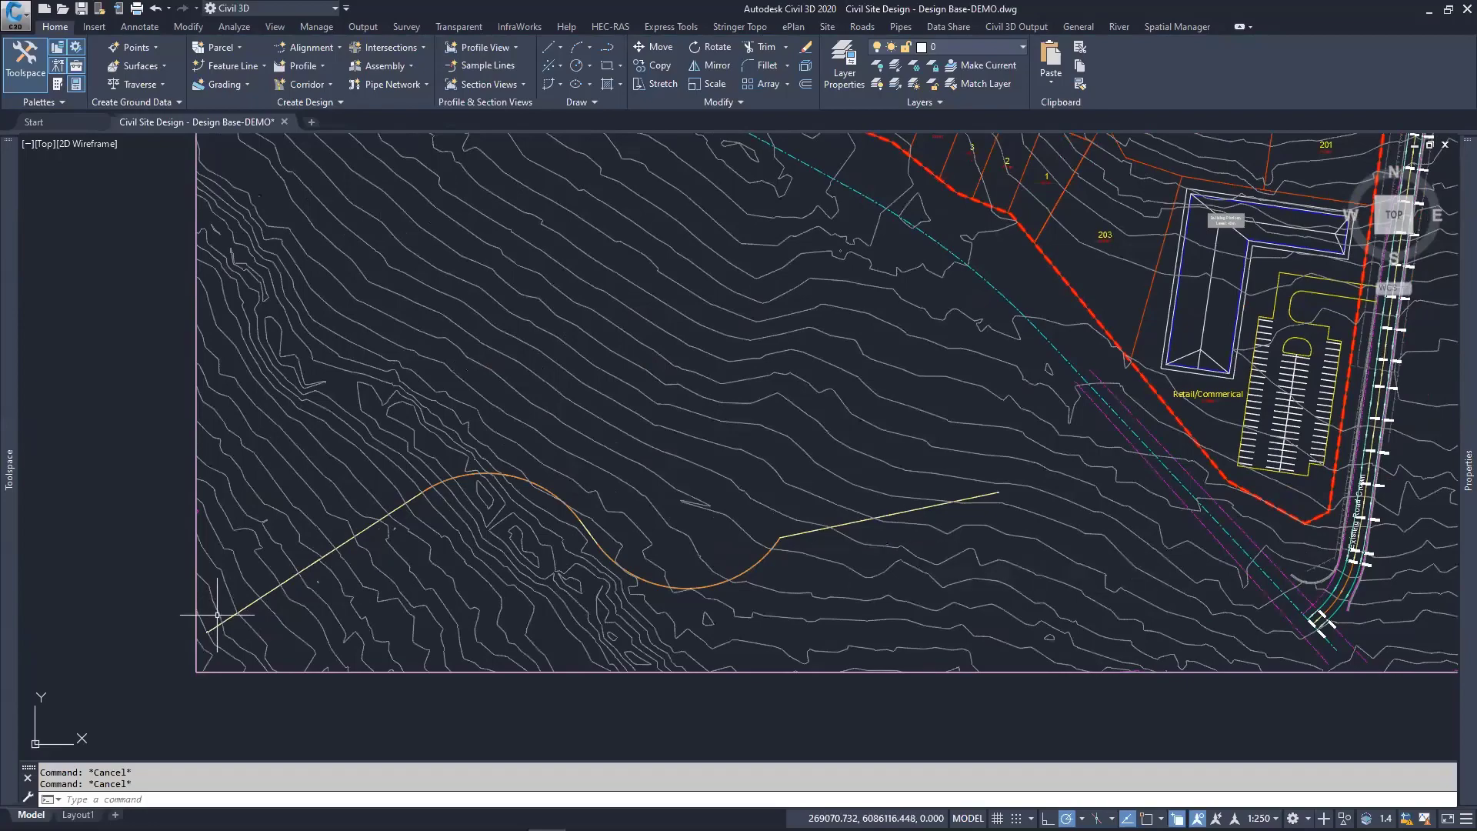
mouse_move(643, 529)
middle_mouse_down()
mouse_move(659, 445)
mouse_move(598, 504)
middle_mouse_up()
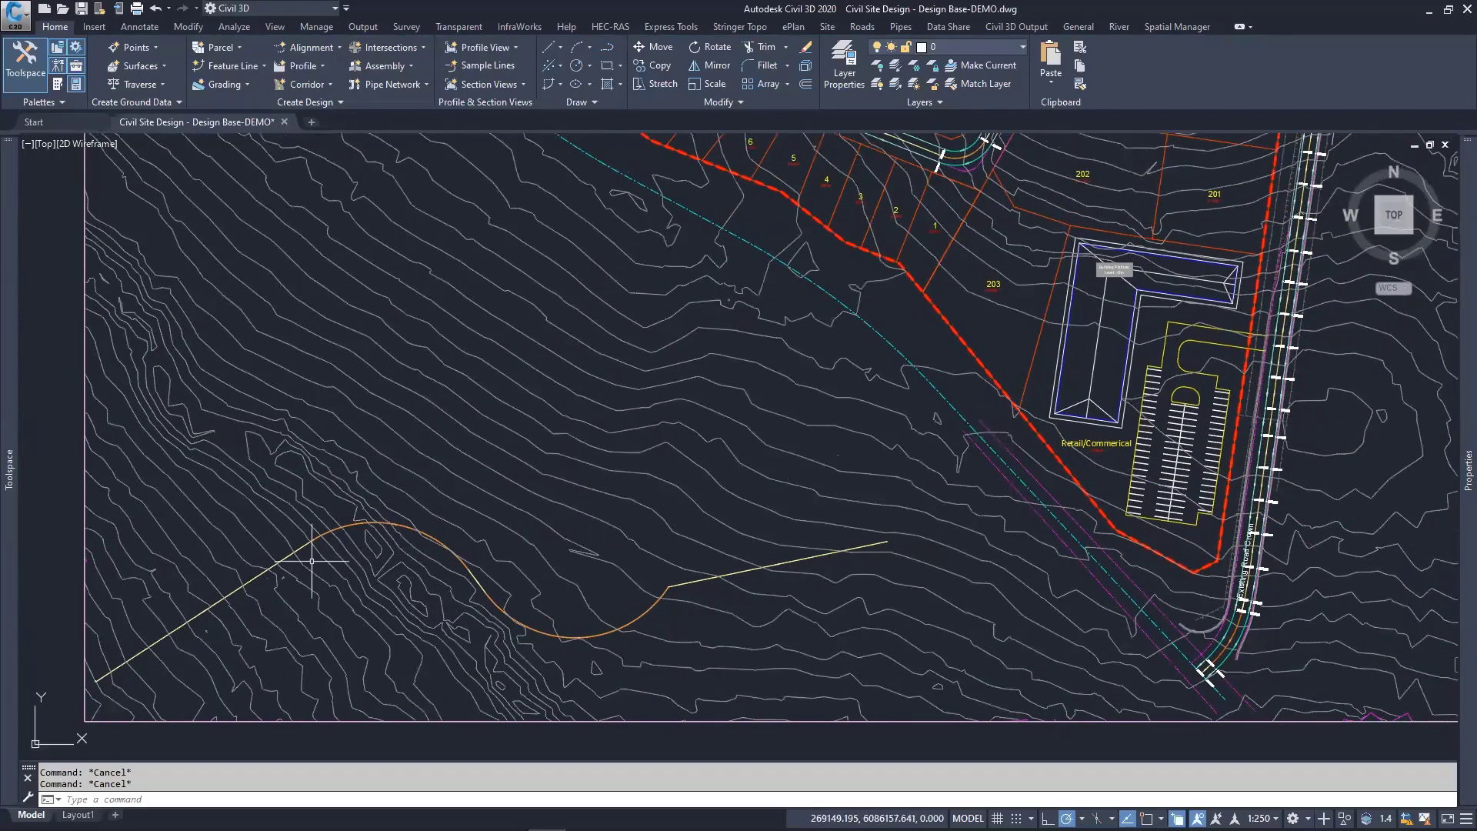
middle_click_drag(542, 563, 577, 431)
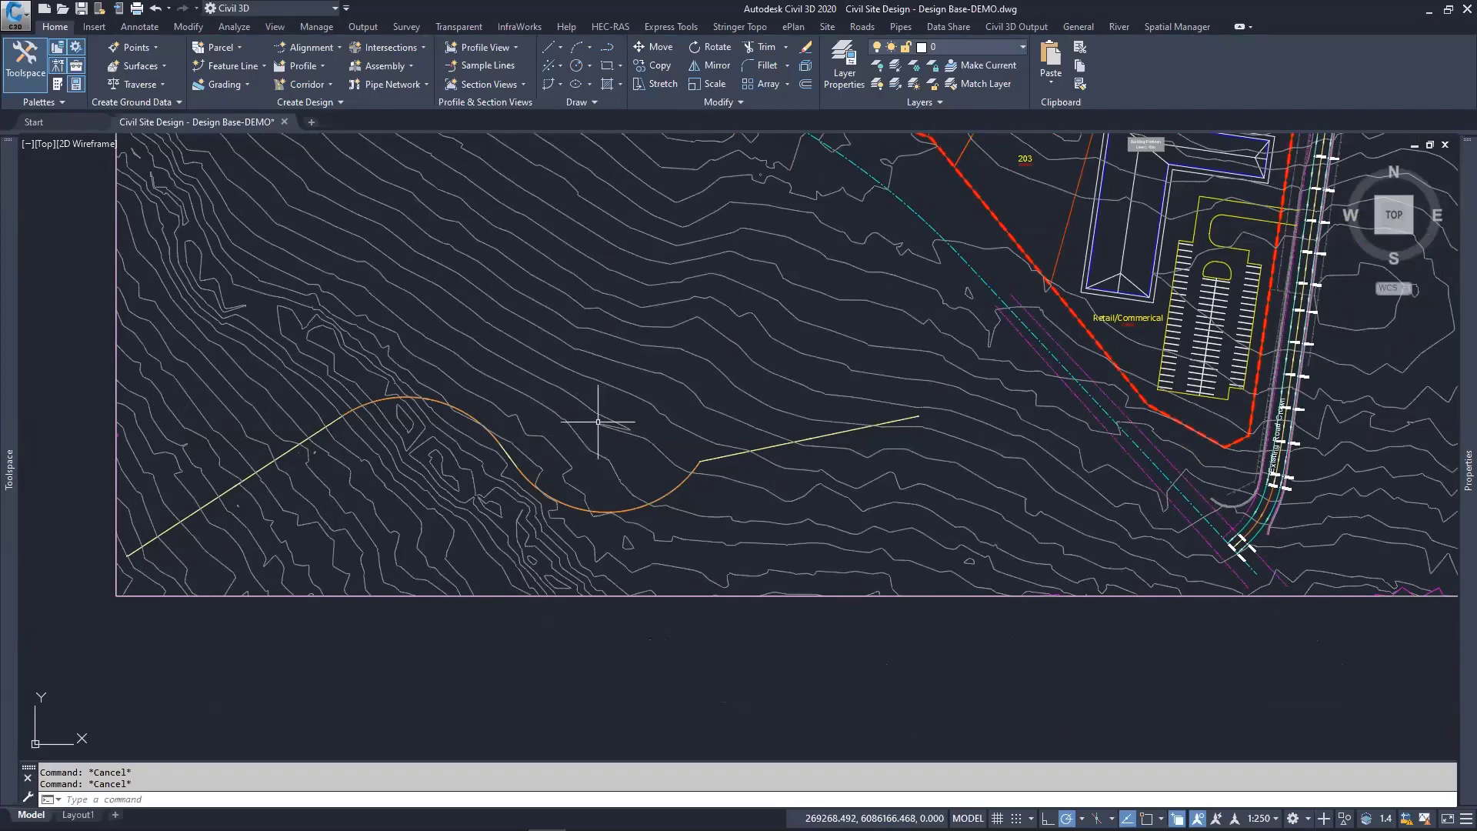
scroll(719, 454, "up", 2)
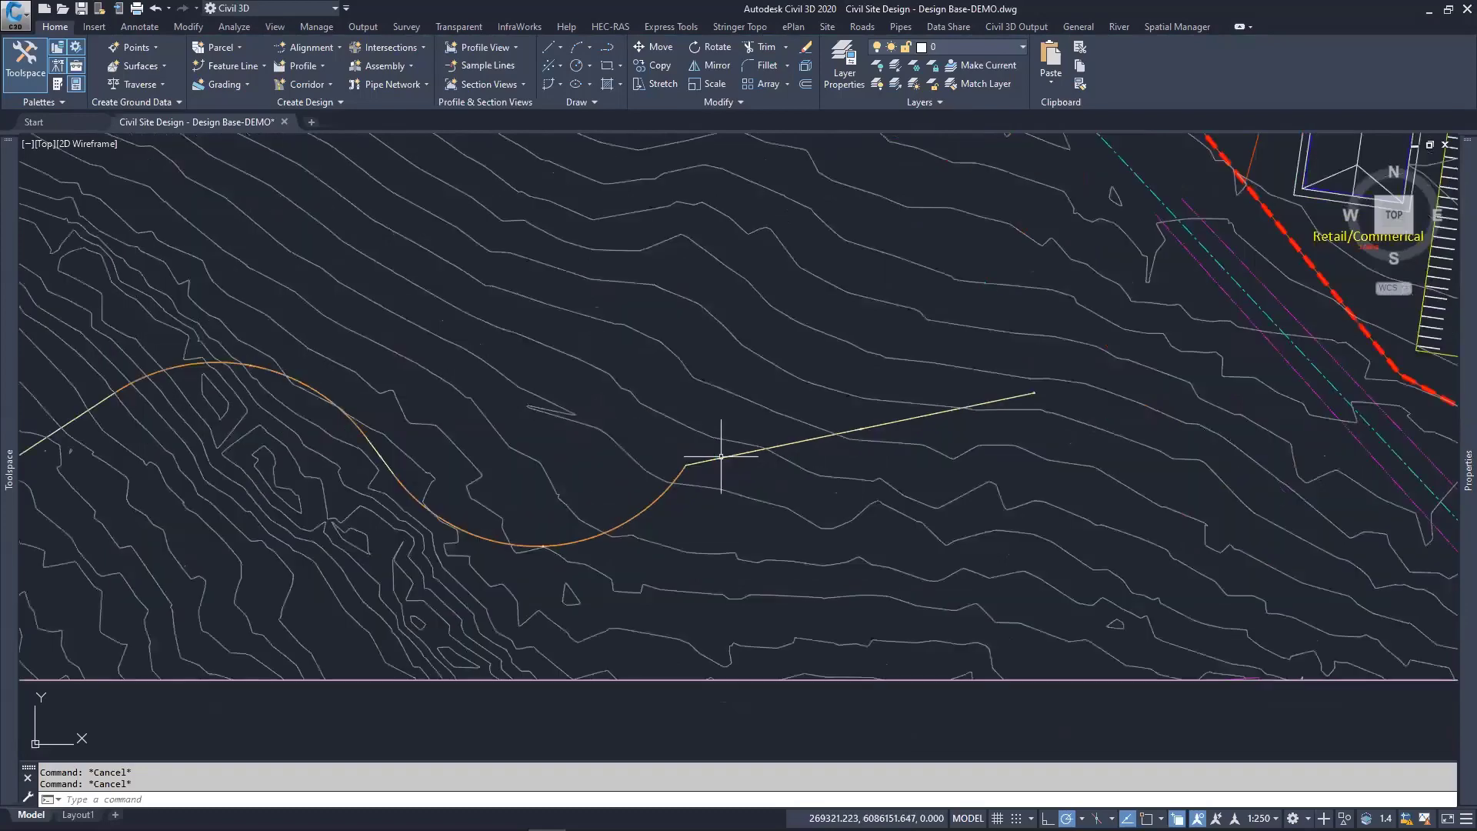
left_click(722, 454)
scroll(719, 393, "down", 3)
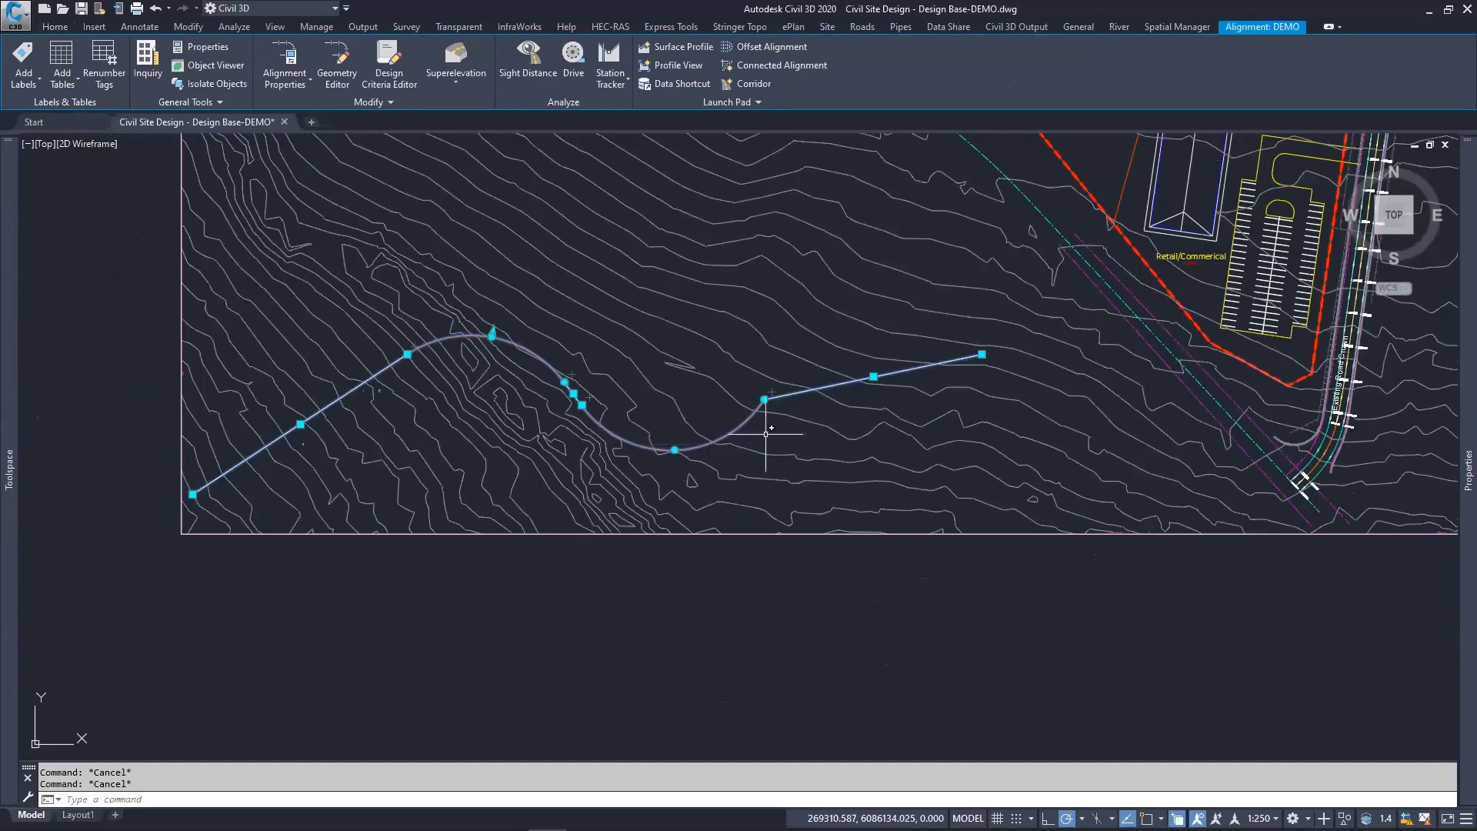
scroll(808, 419, "up", 2)
scroll(745, 405, "down", 2)
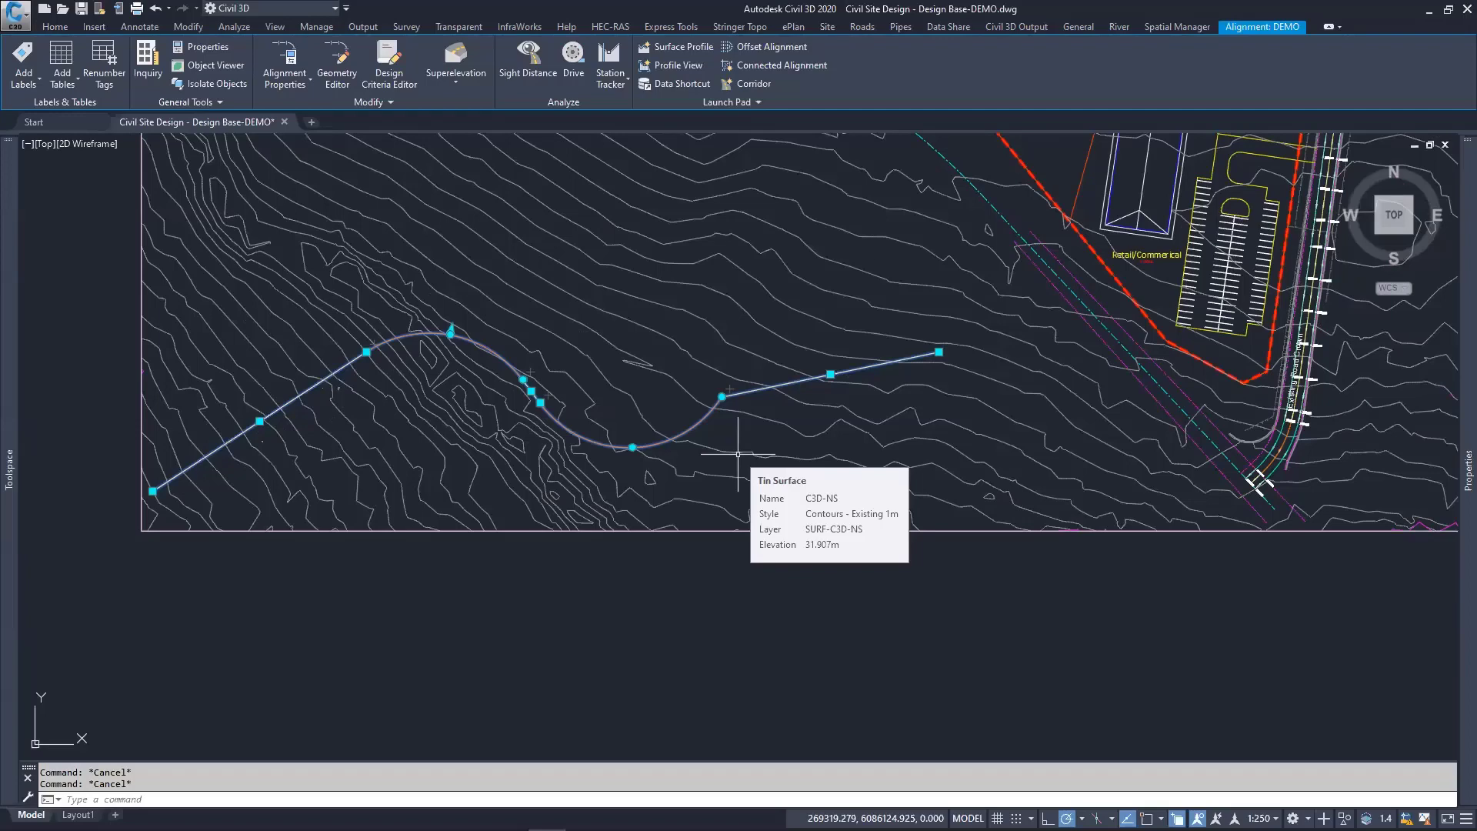
middle_click_drag(735, 362, 675, 457)
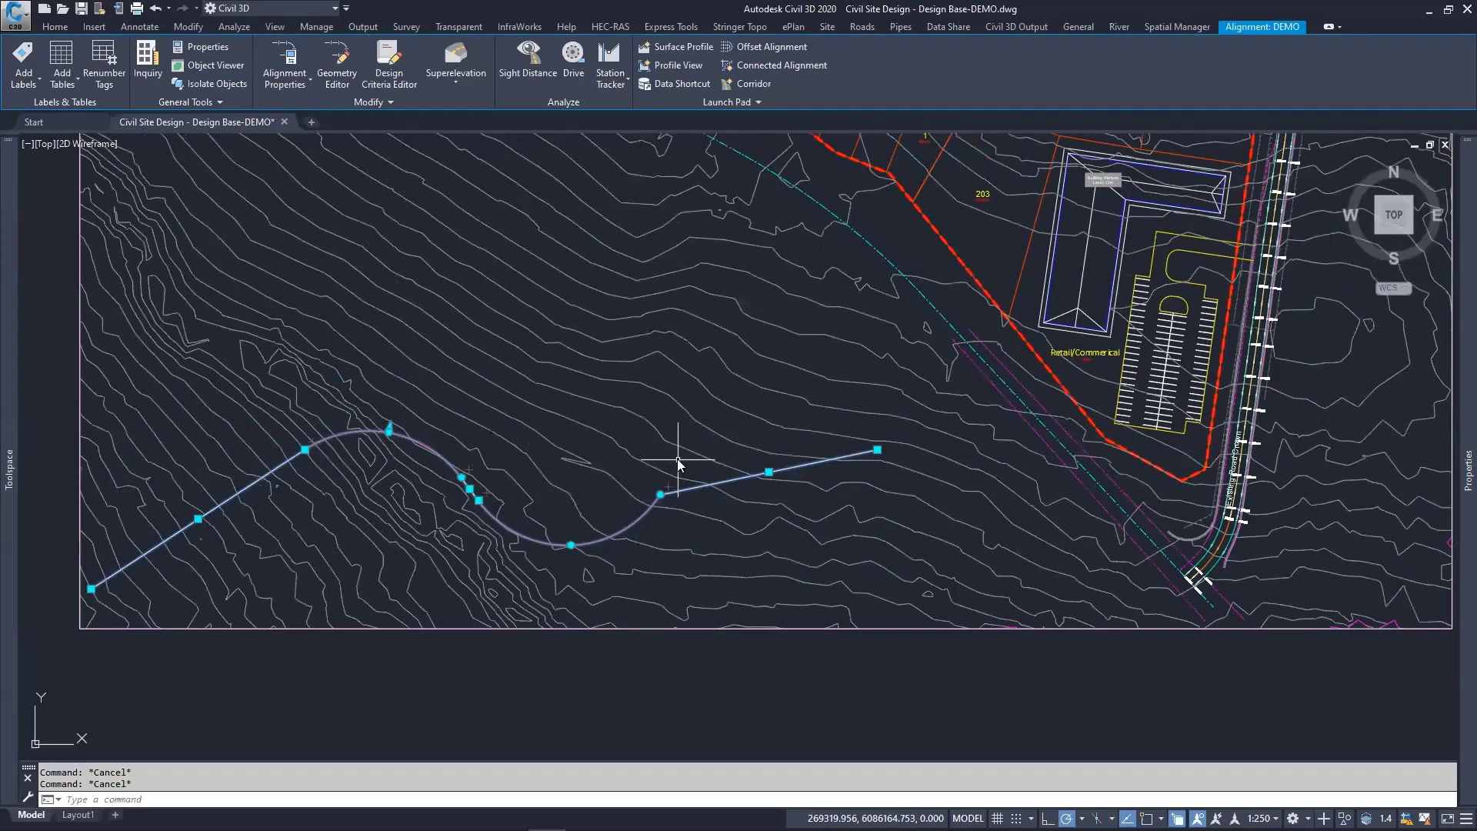
key("Escape")
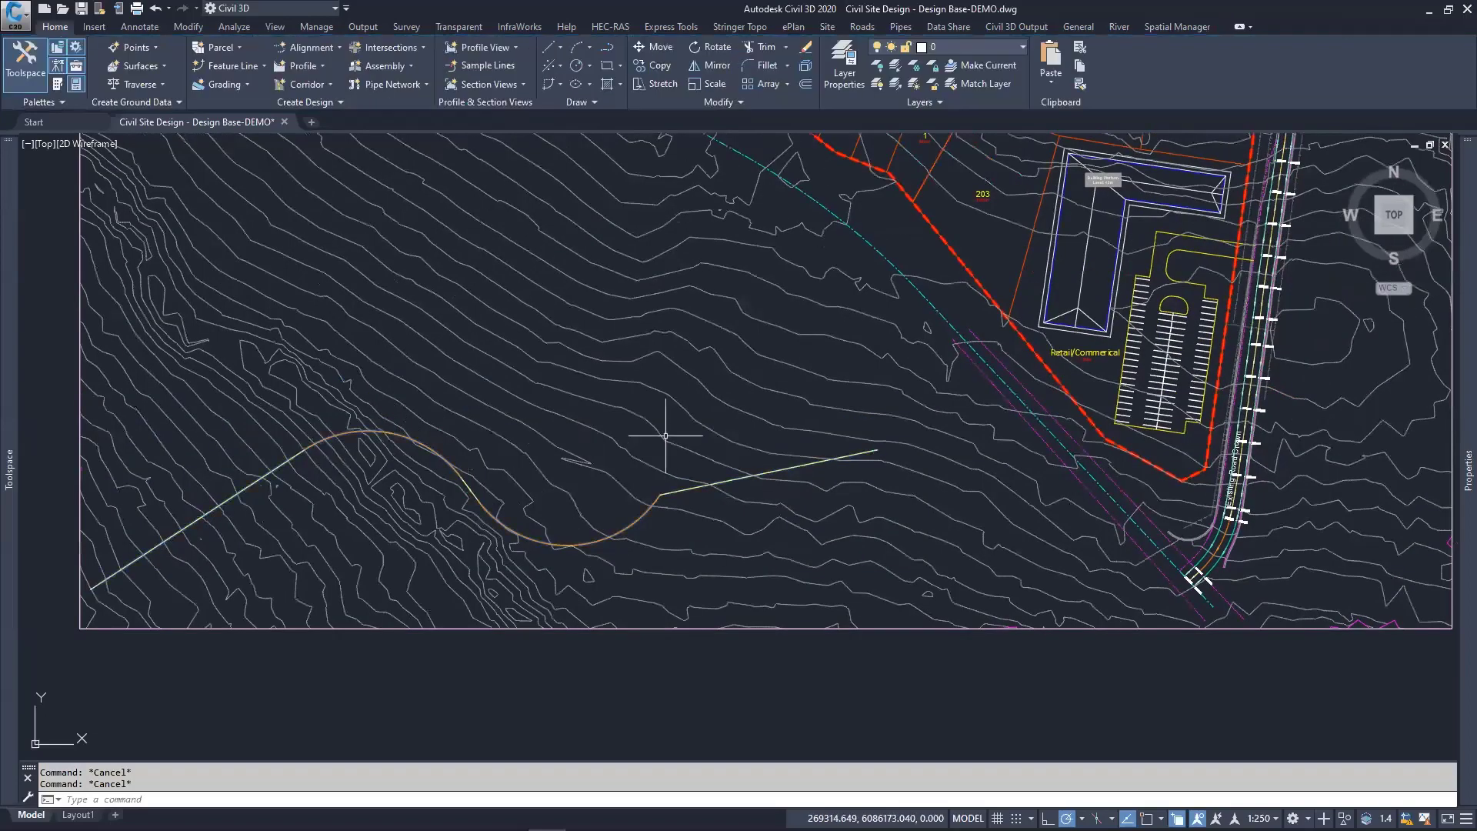
Step: Start a profile from surface, choose the DEMO alignment, and add the C3D-NS surface to the profile list
left_click(321, 64)
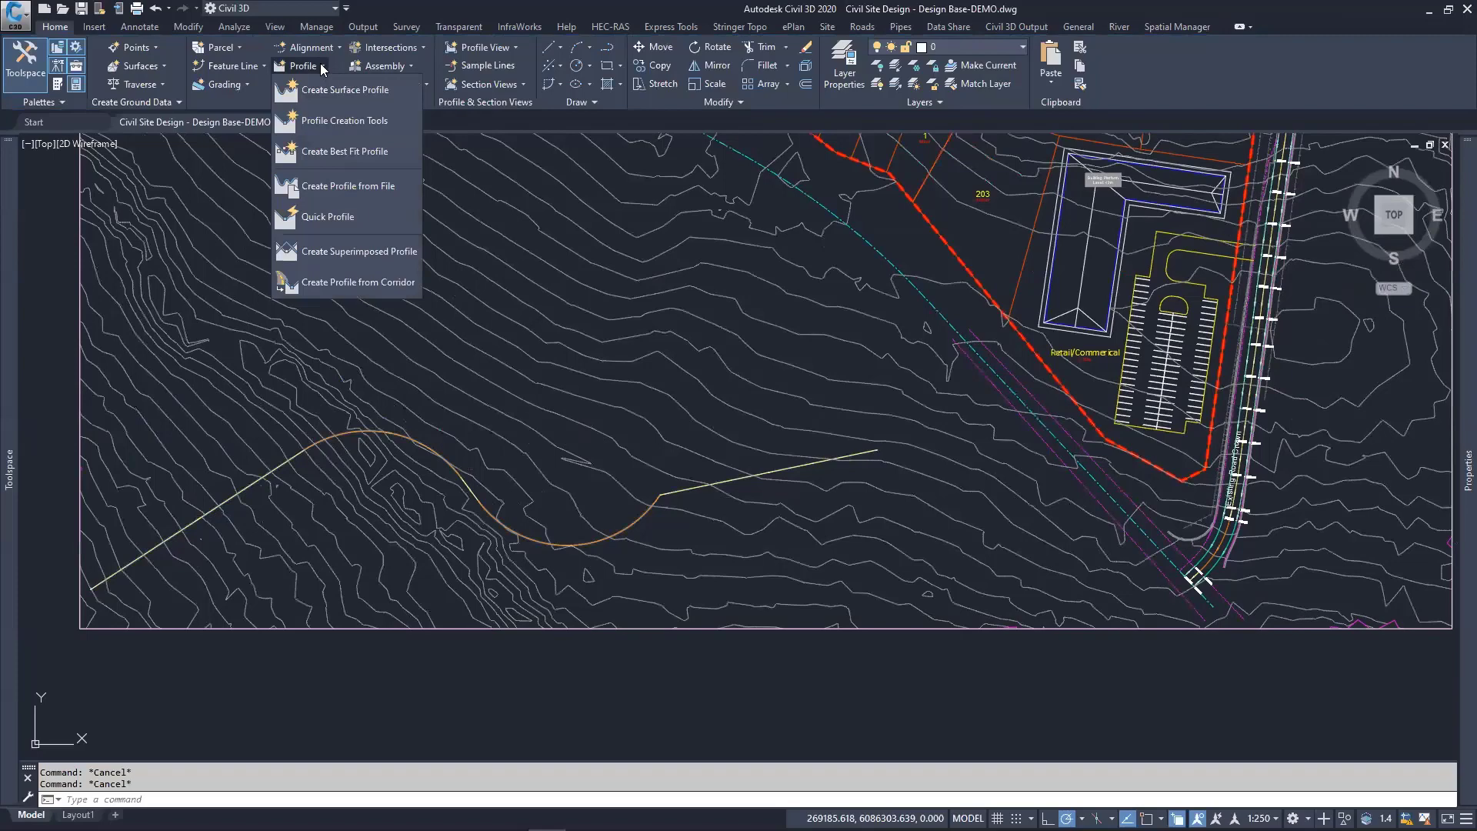
left_click(356, 94)
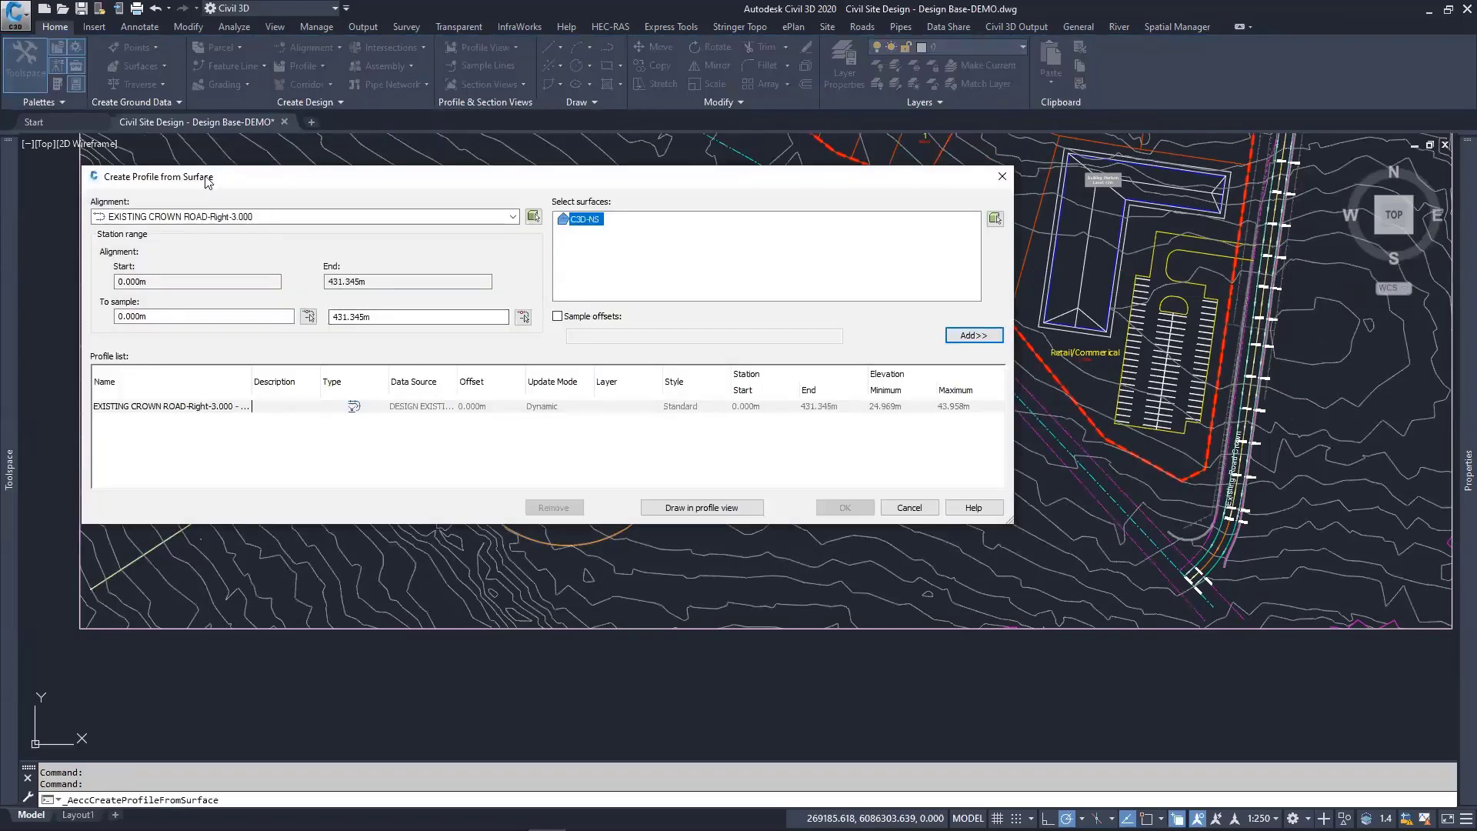
left_click_drag(208, 181, 147, 152)
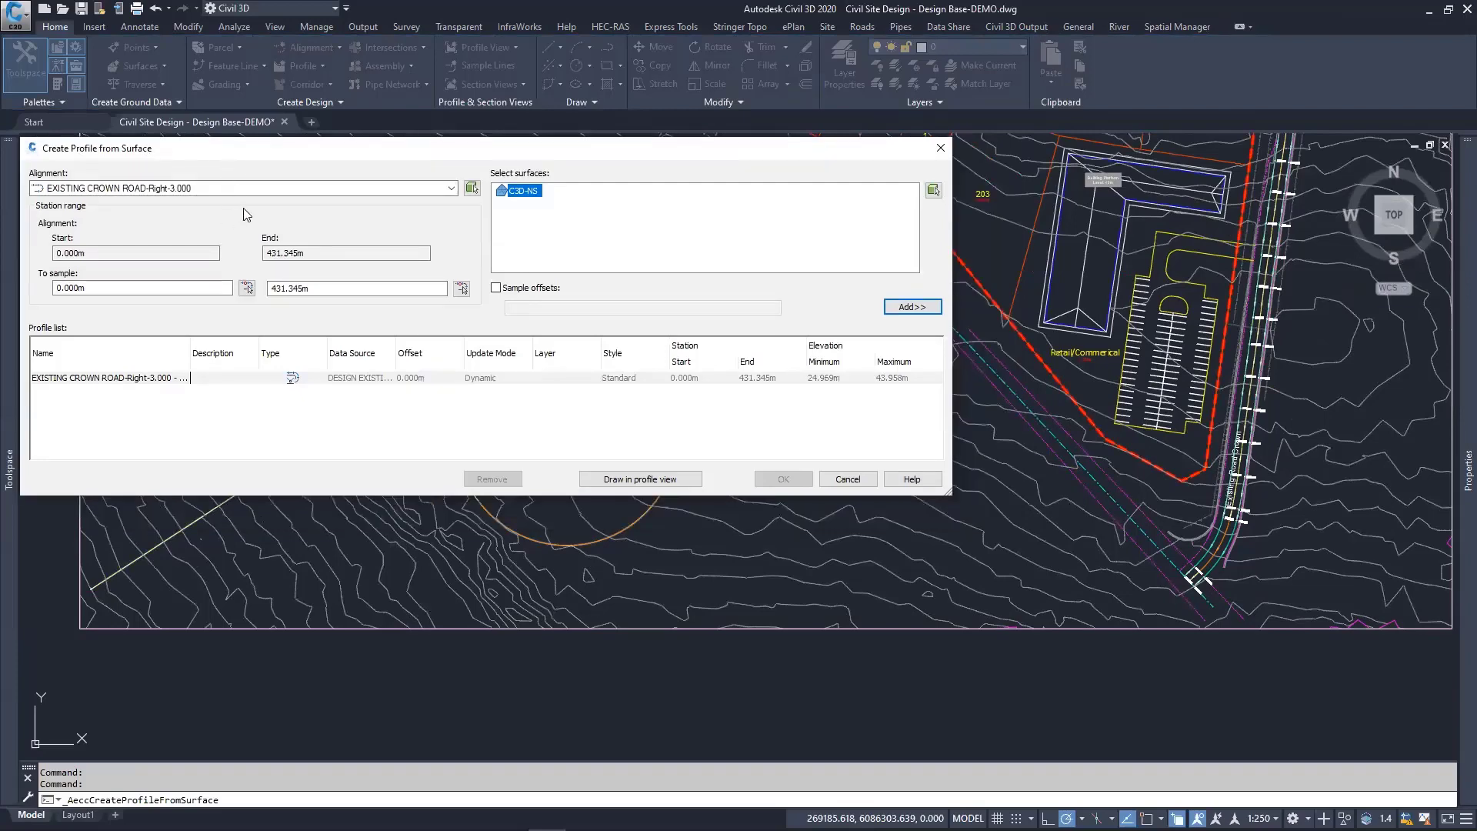
left_click(451, 189)
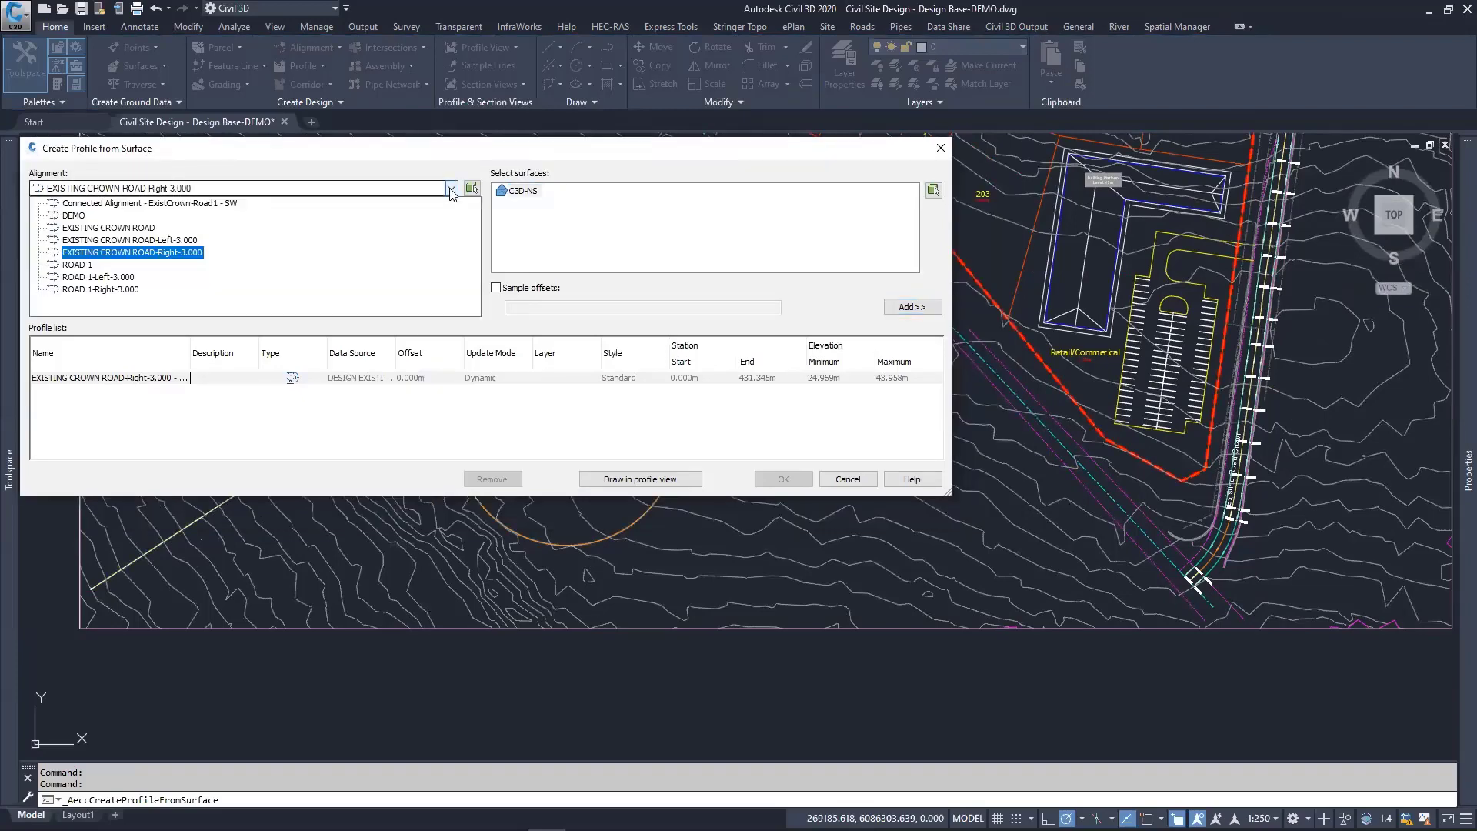
left_click(451, 191)
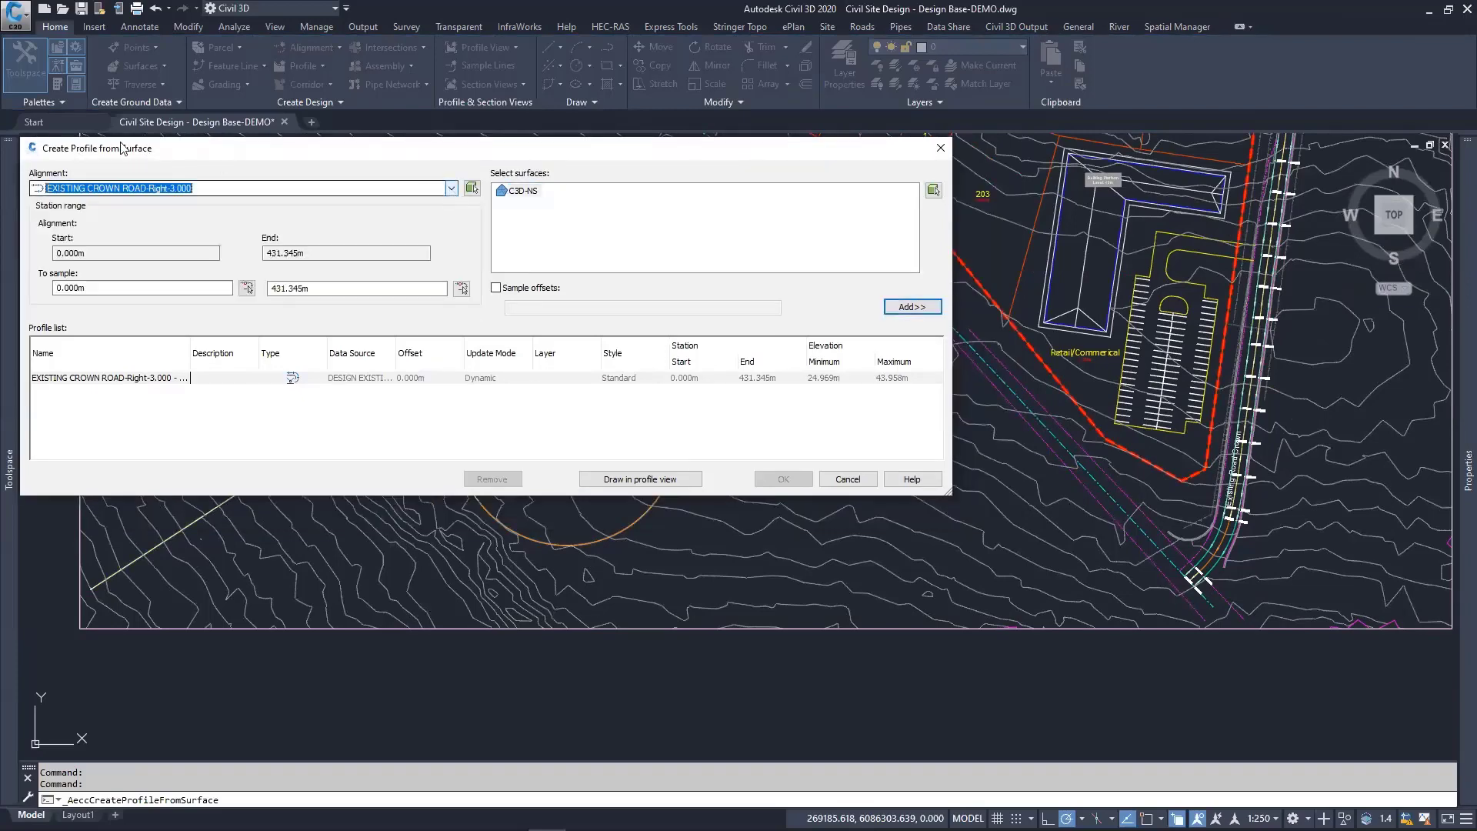
left_click(452, 190)
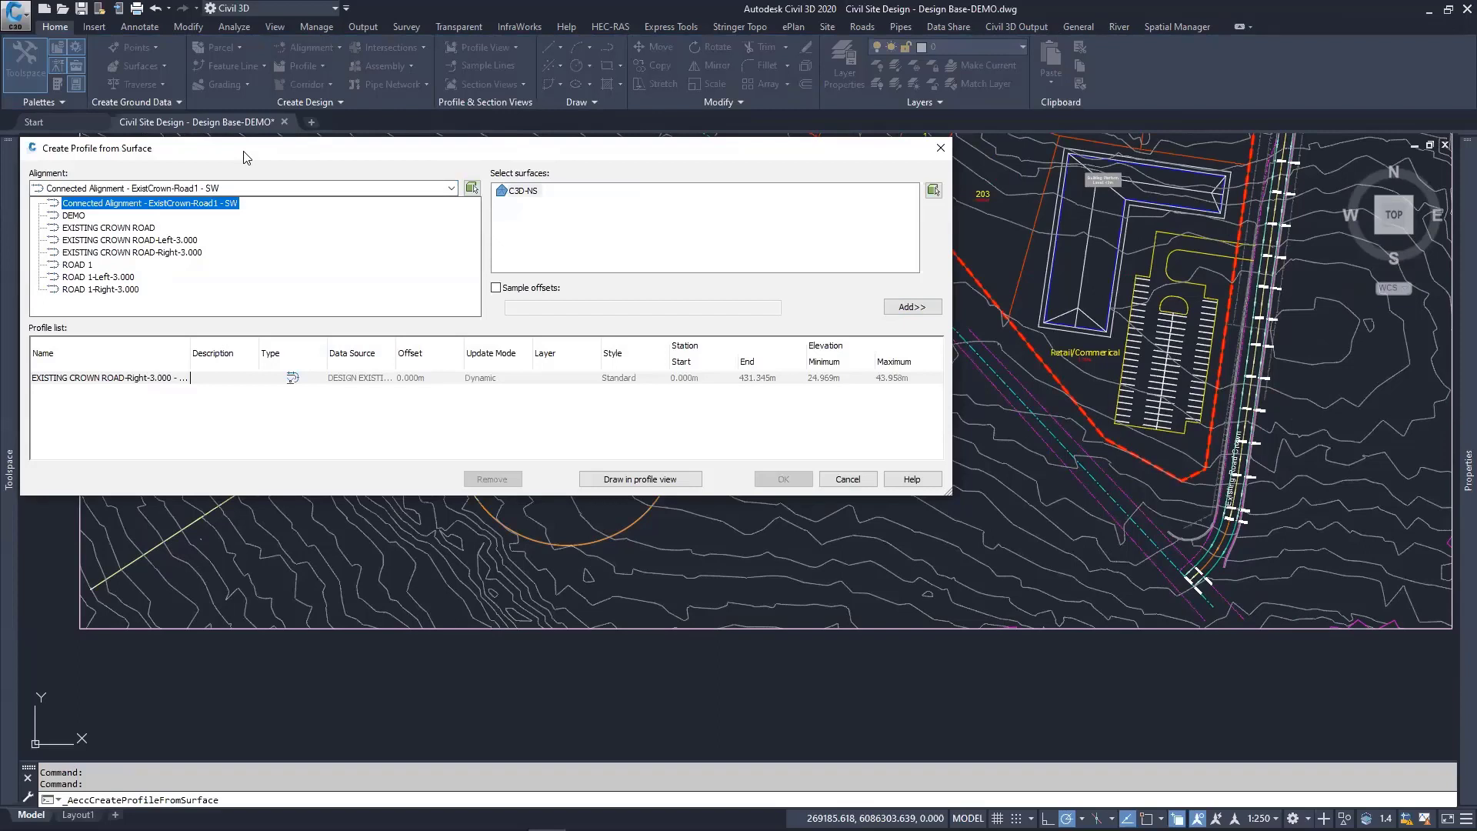
left_click(438, 156)
left_click(451, 189)
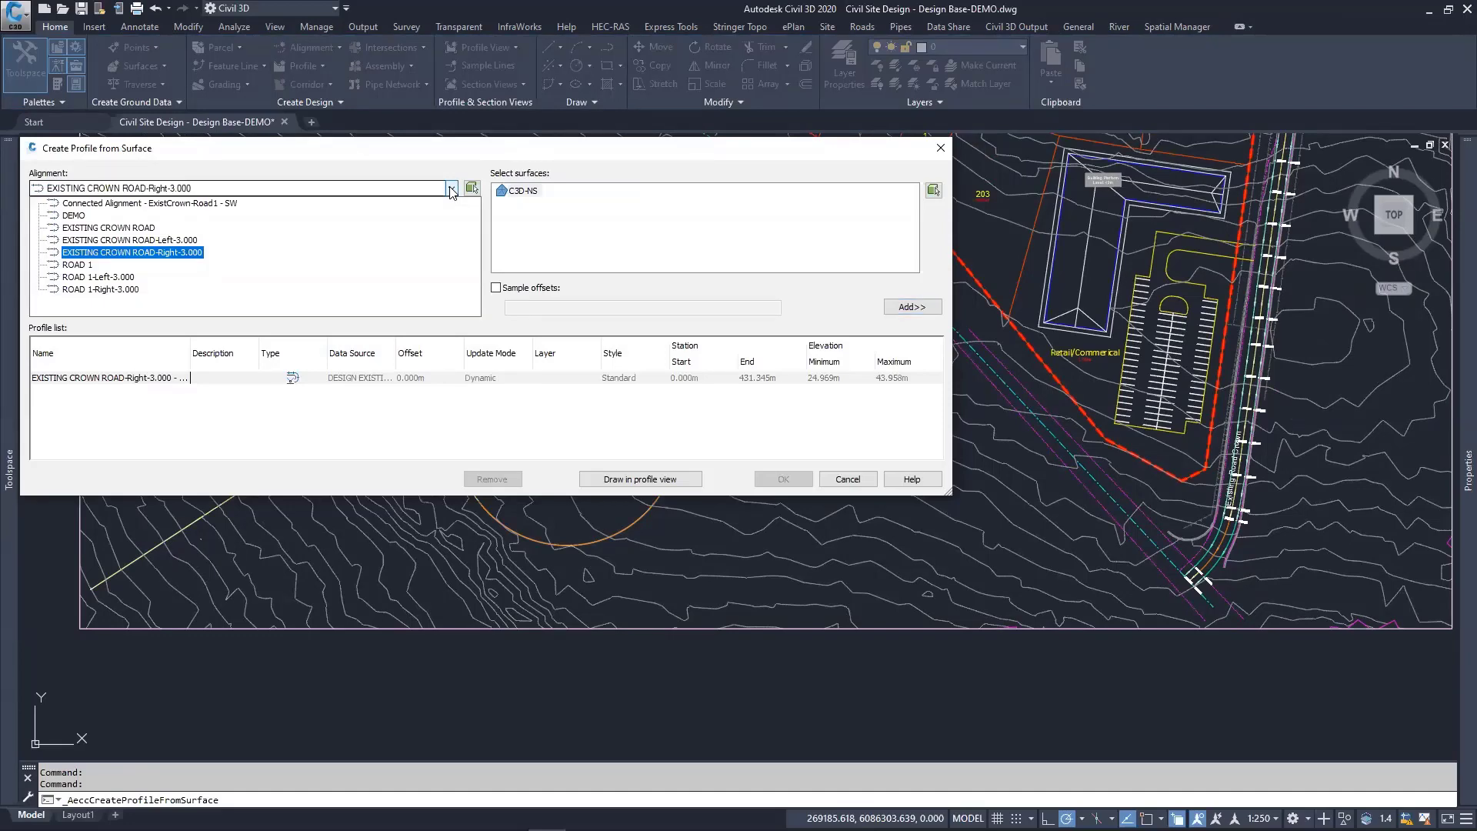
left_click(75, 217)
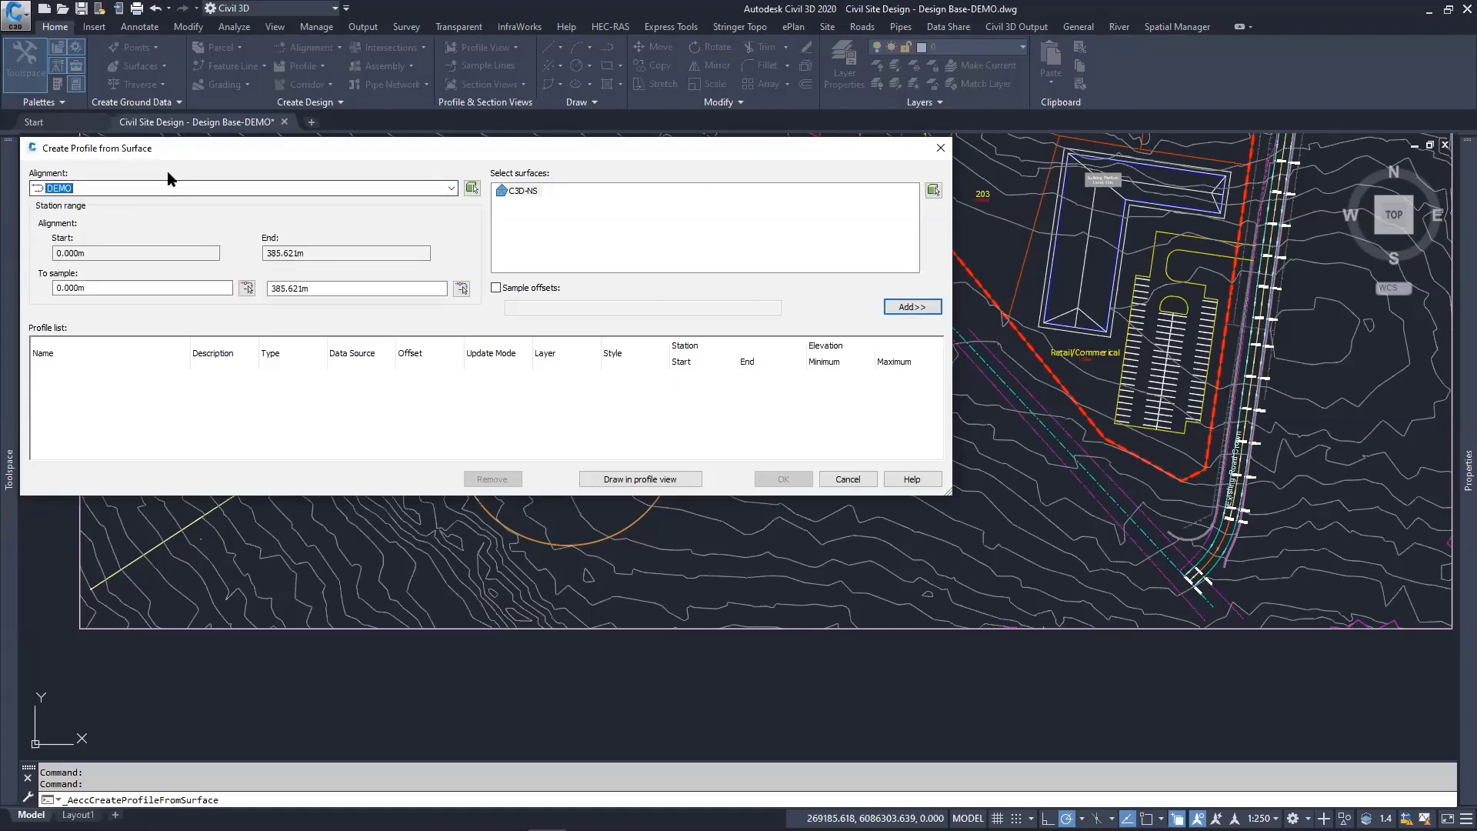
left_click(531, 193)
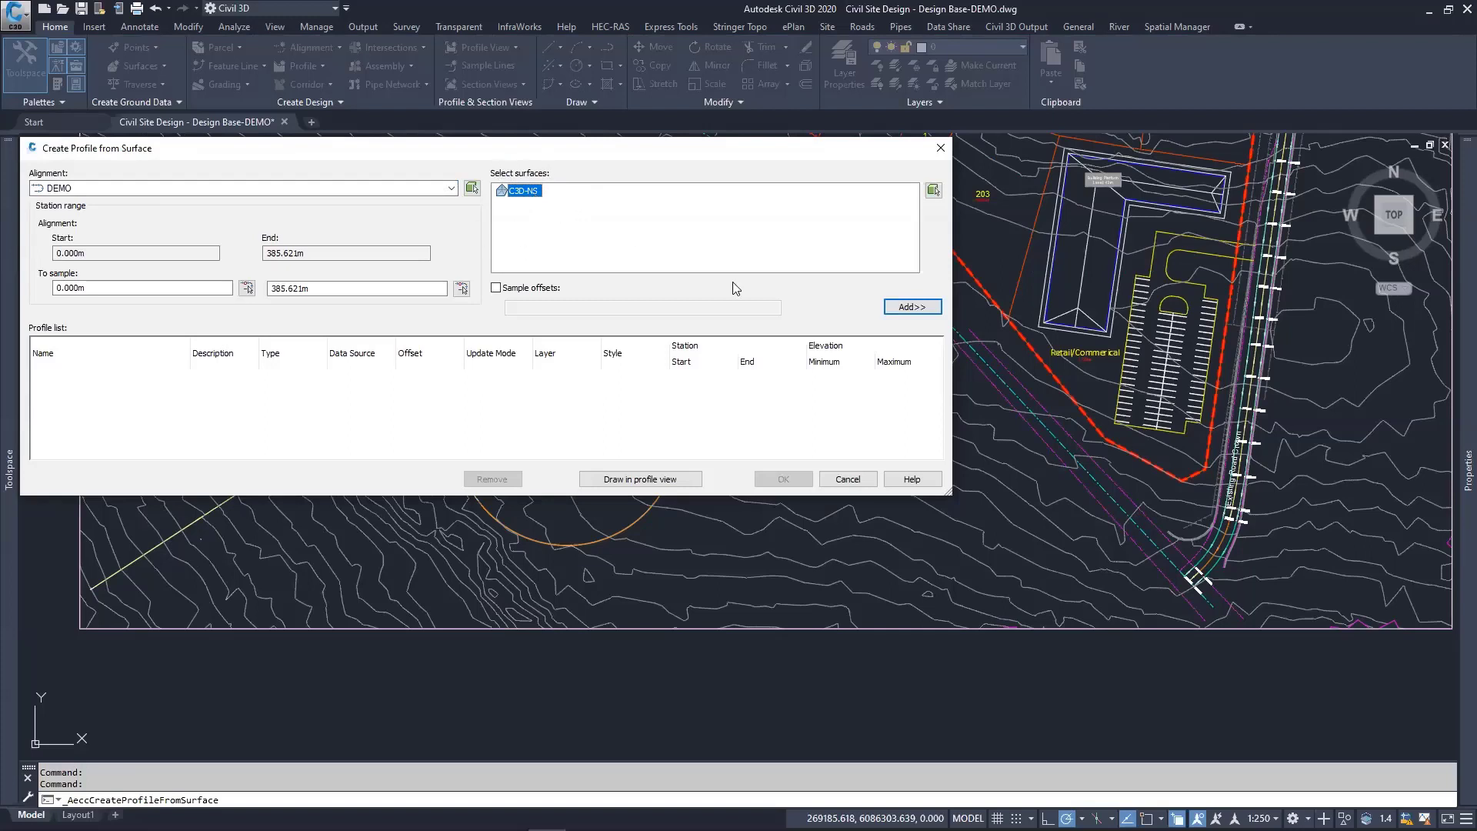
left_click(905, 307)
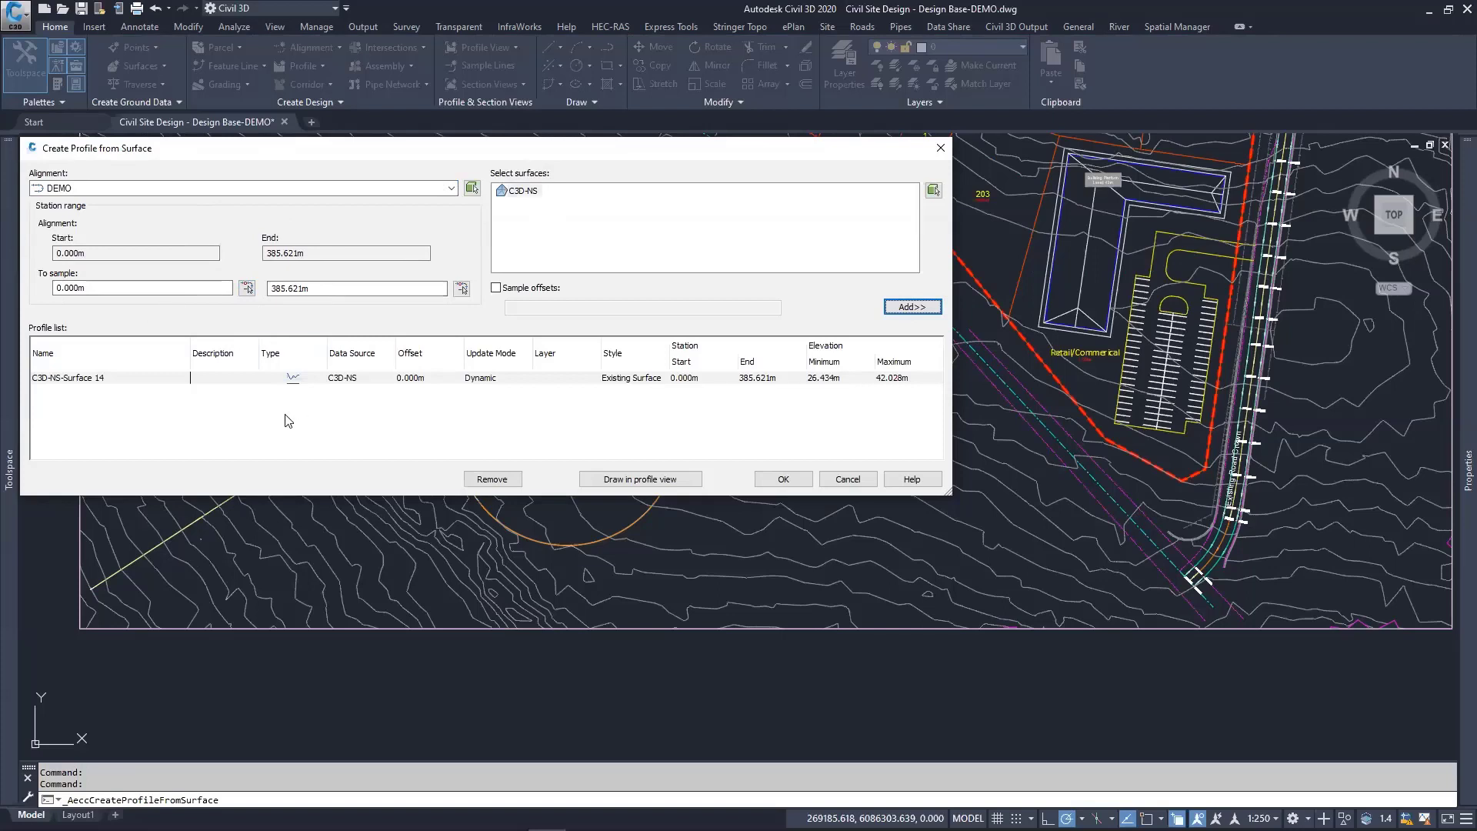
Step: Add offset profiles of the C3D-NS surface sampled at 3 and -3
left_click(495, 288)
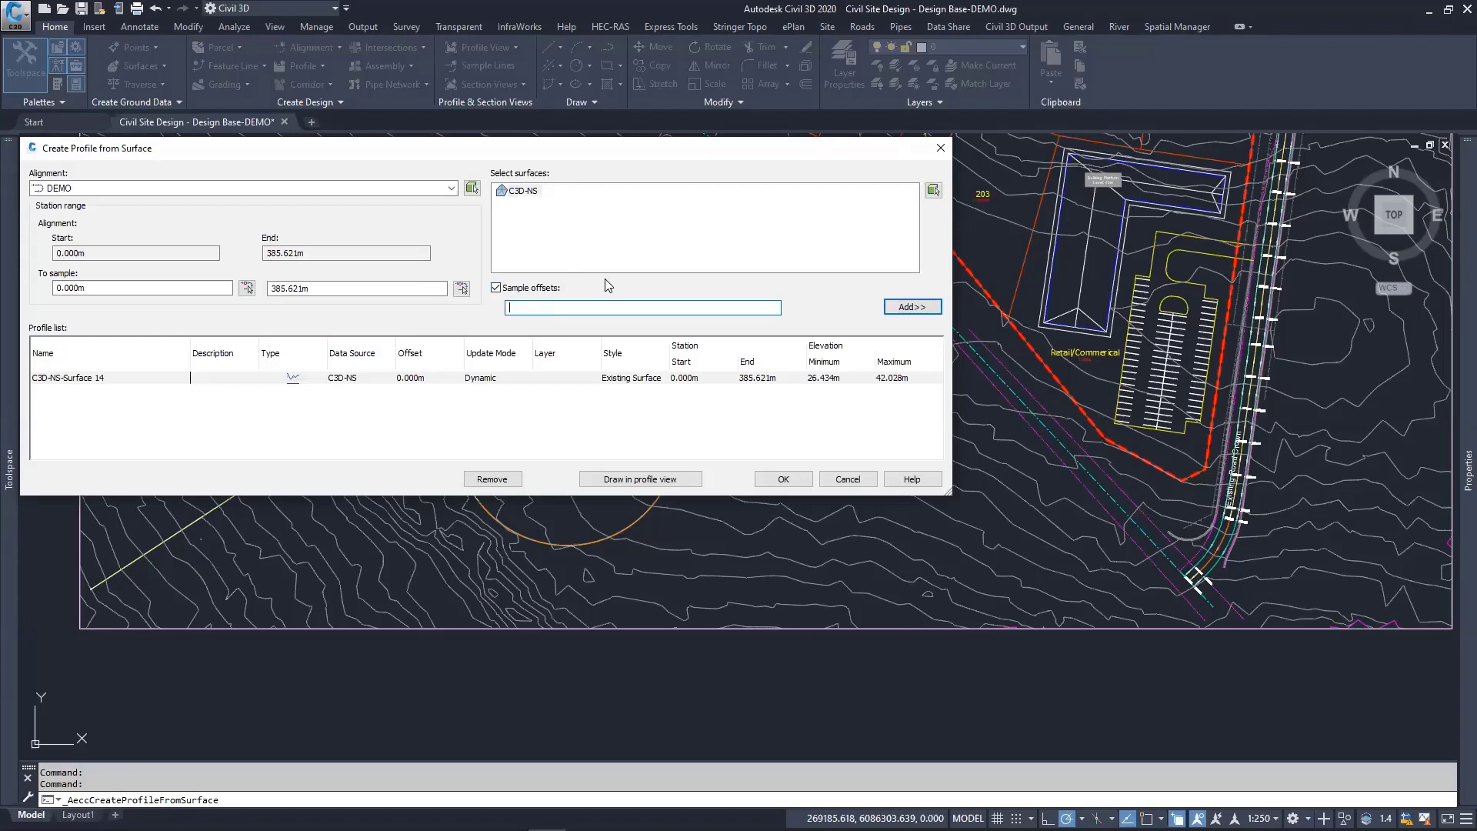
type("3,-3")
left_click(890, 307)
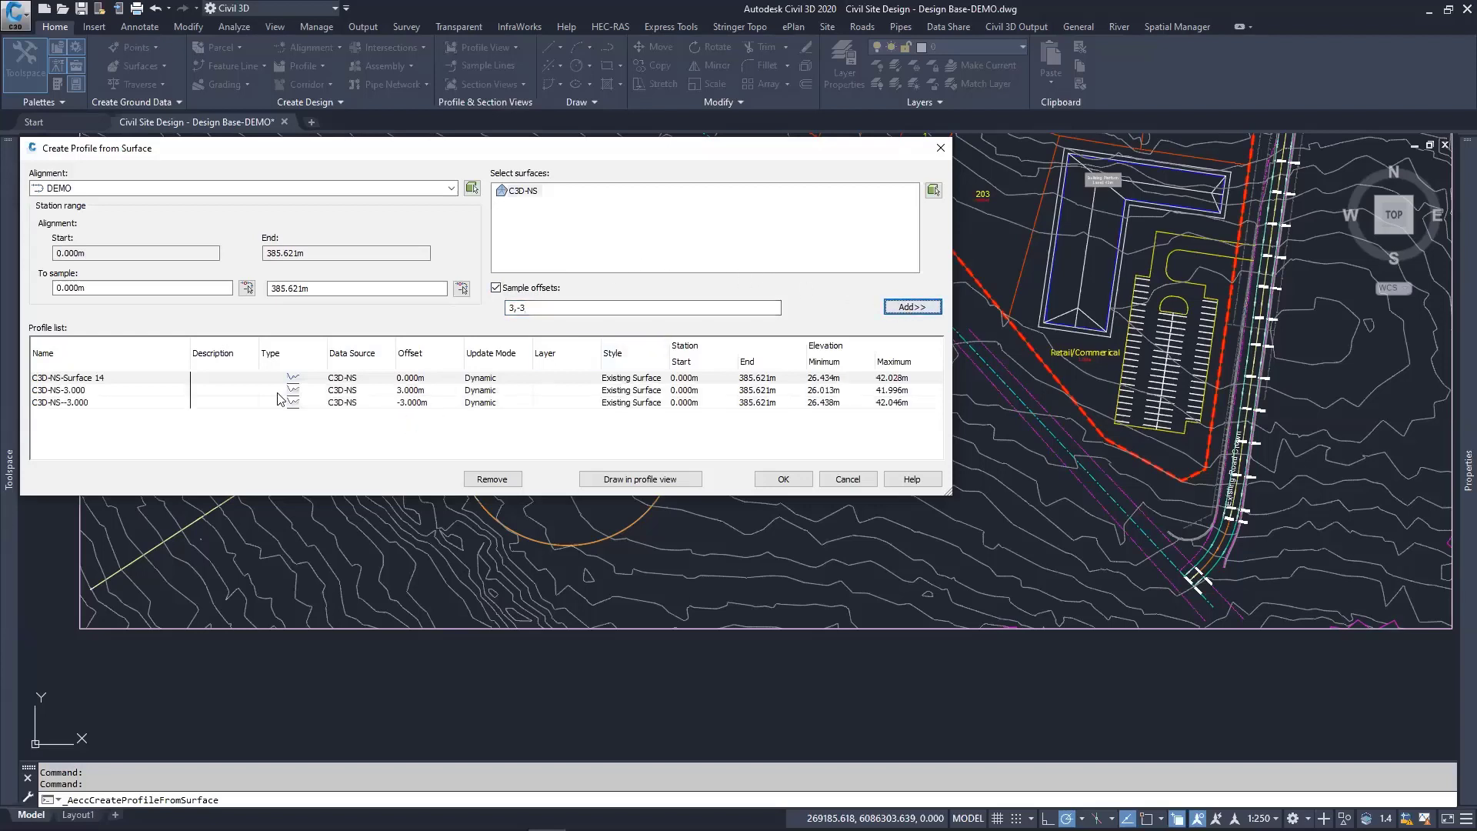
Step: Remove both offset profiles from the profile list and empty the sample offsets value
left_click(87, 404)
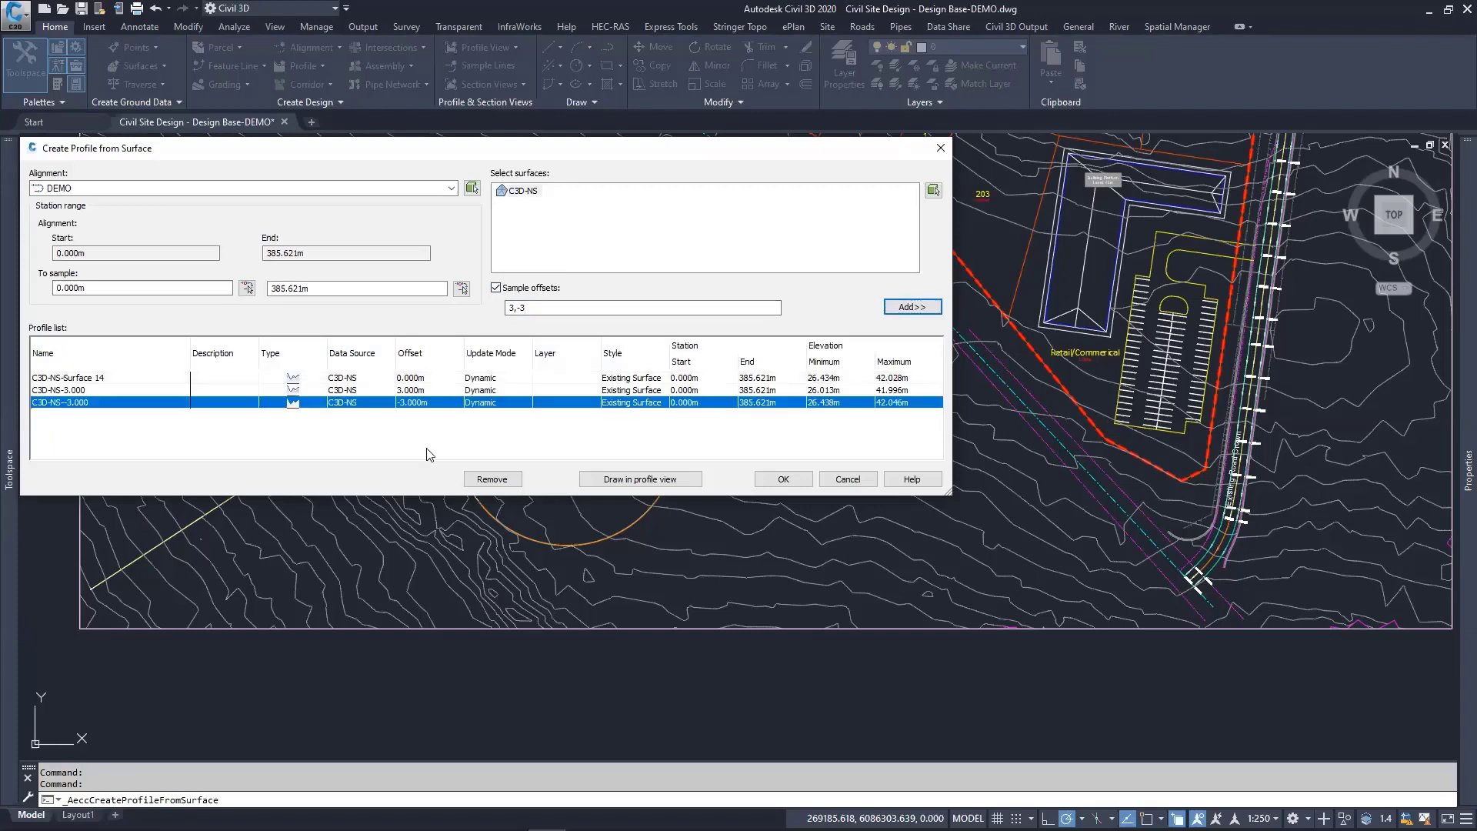
left_click(496, 480)
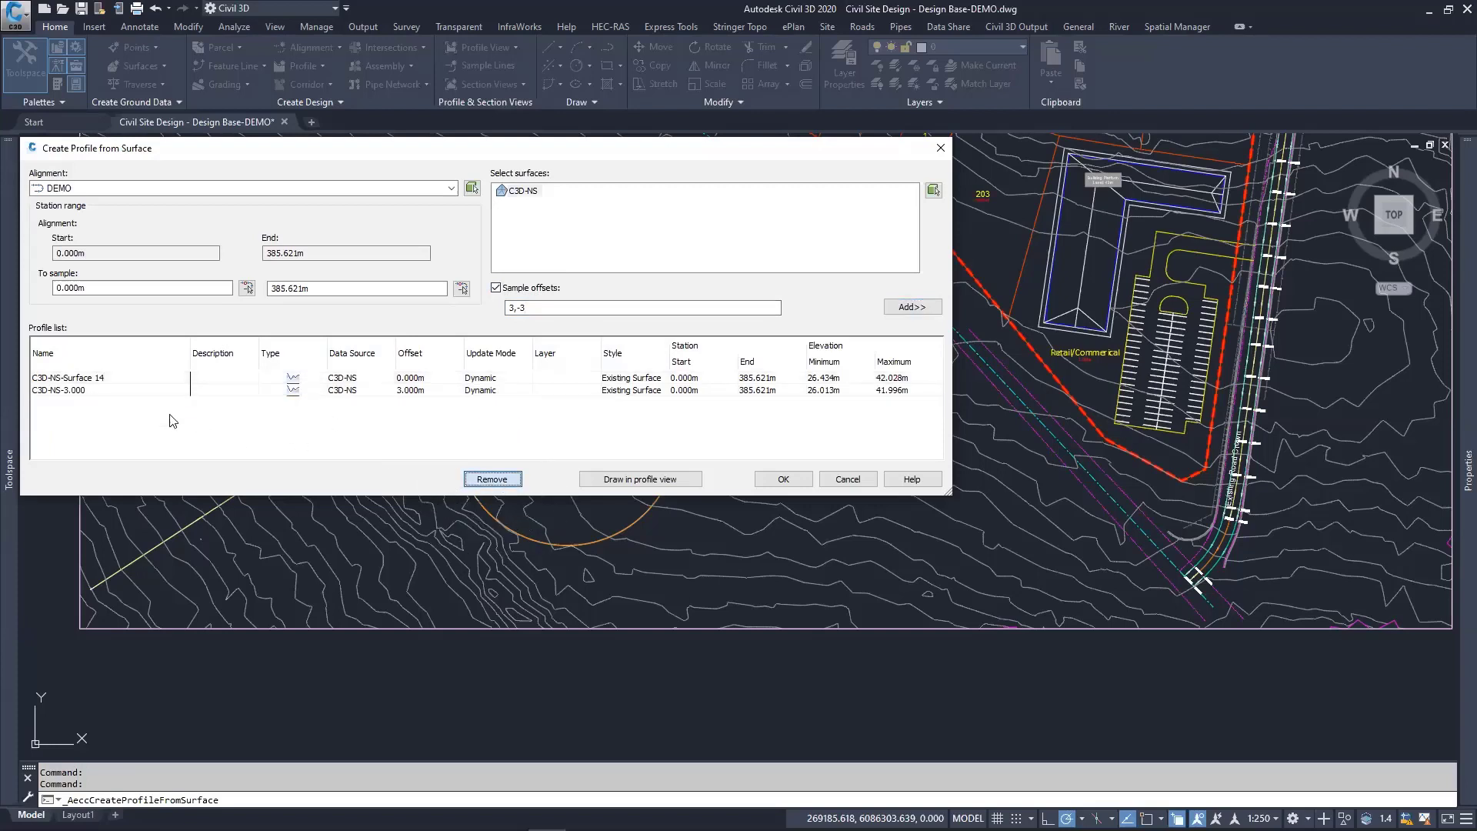
left_click(108, 392)
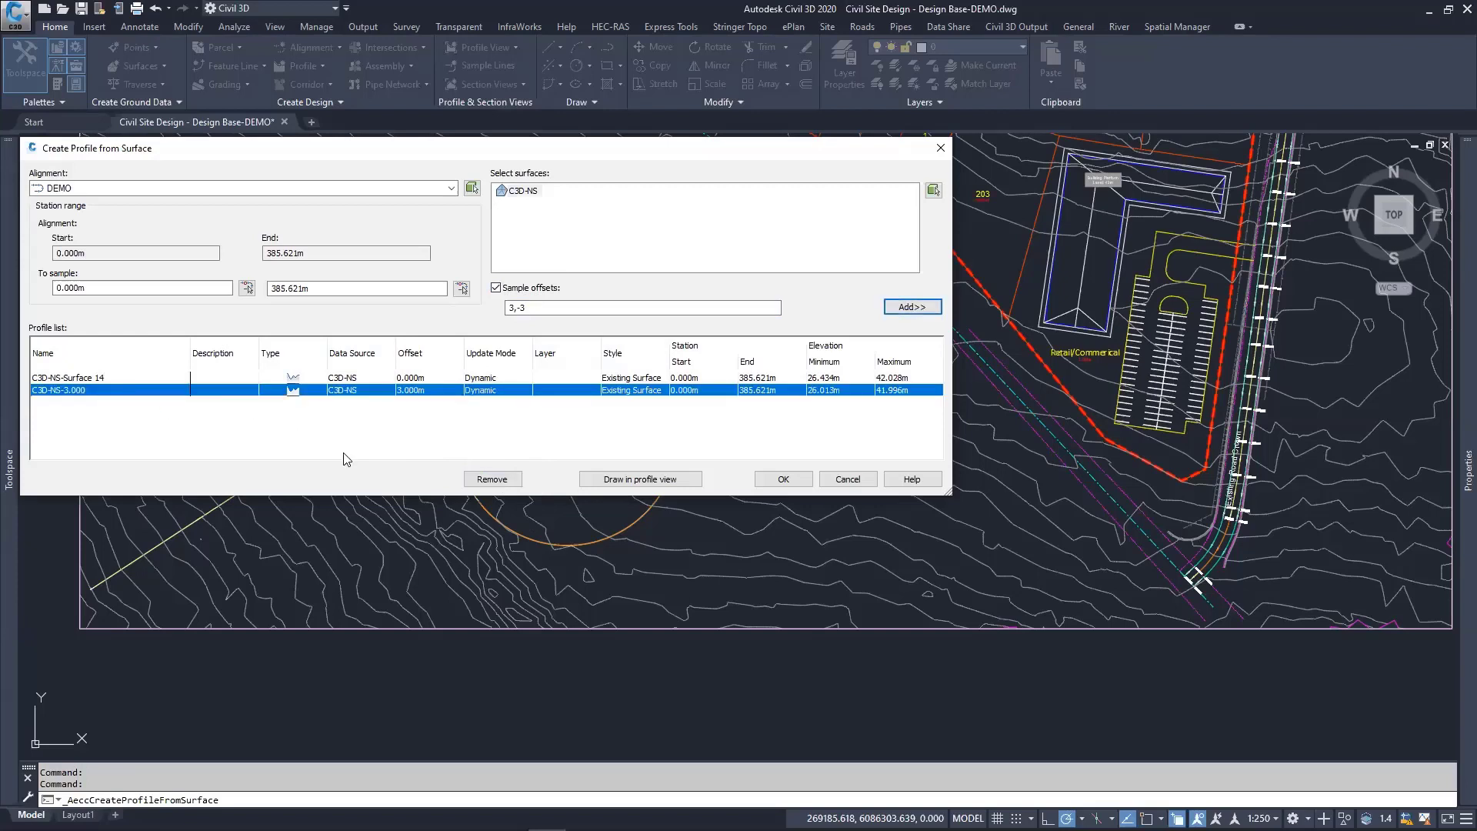
left_click(492, 480)
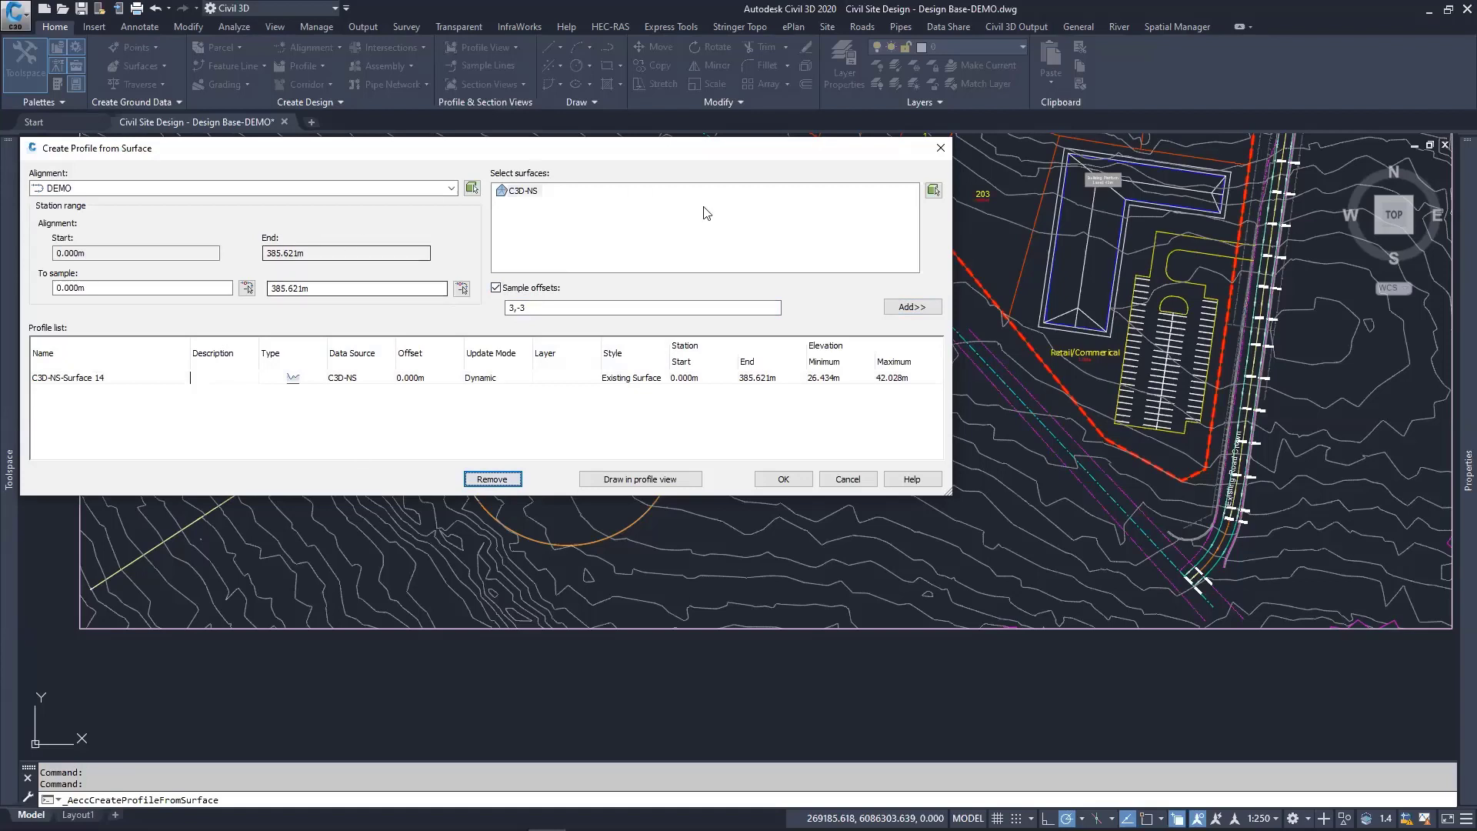
left_click(498, 289)
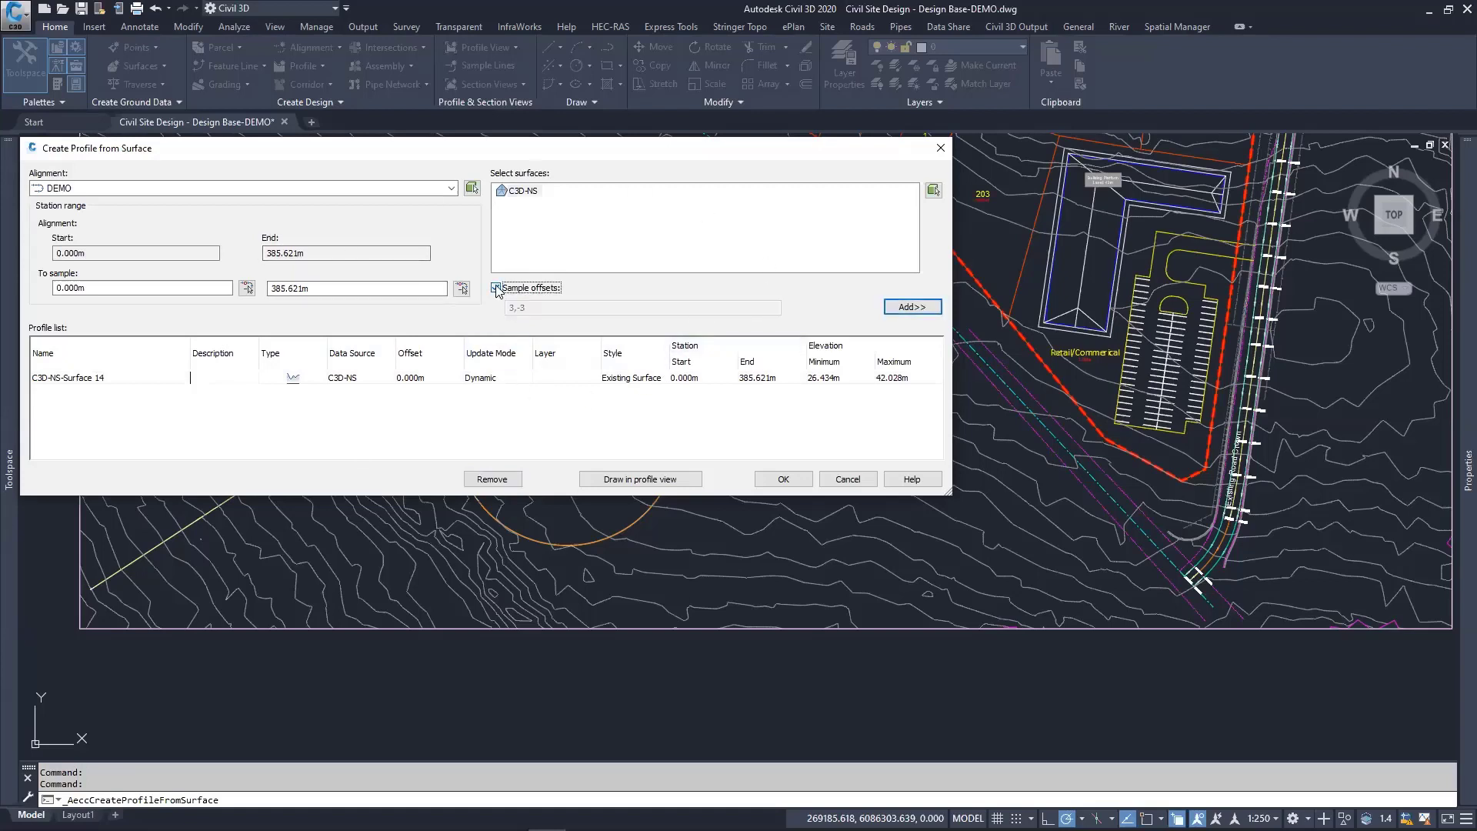
left_click(498, 288)
key("Tab")
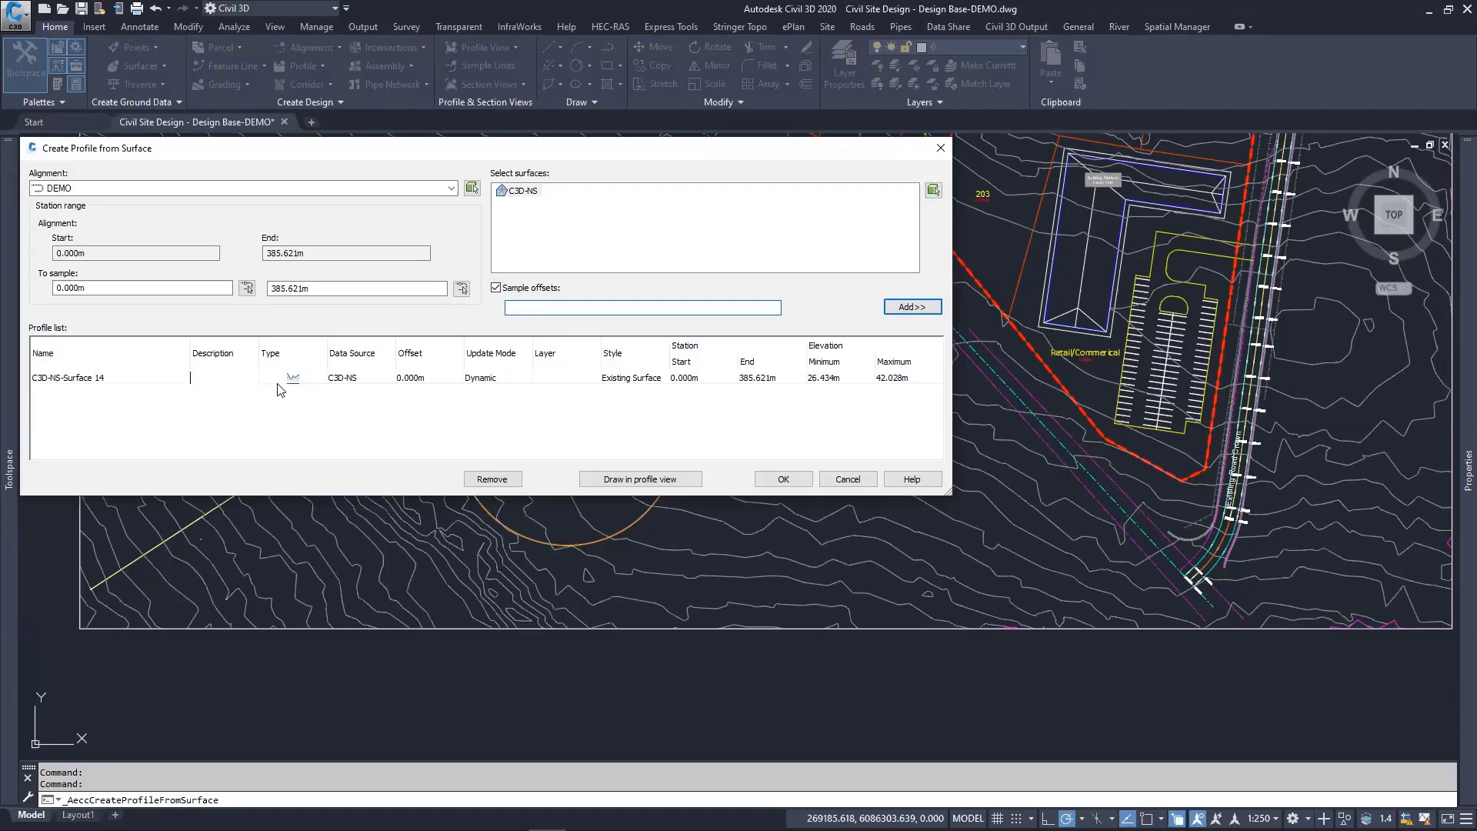
Step: Proceed to drawing the profile in a profile view, open the view's name template, and check the available property fields
left_click(639, 479)
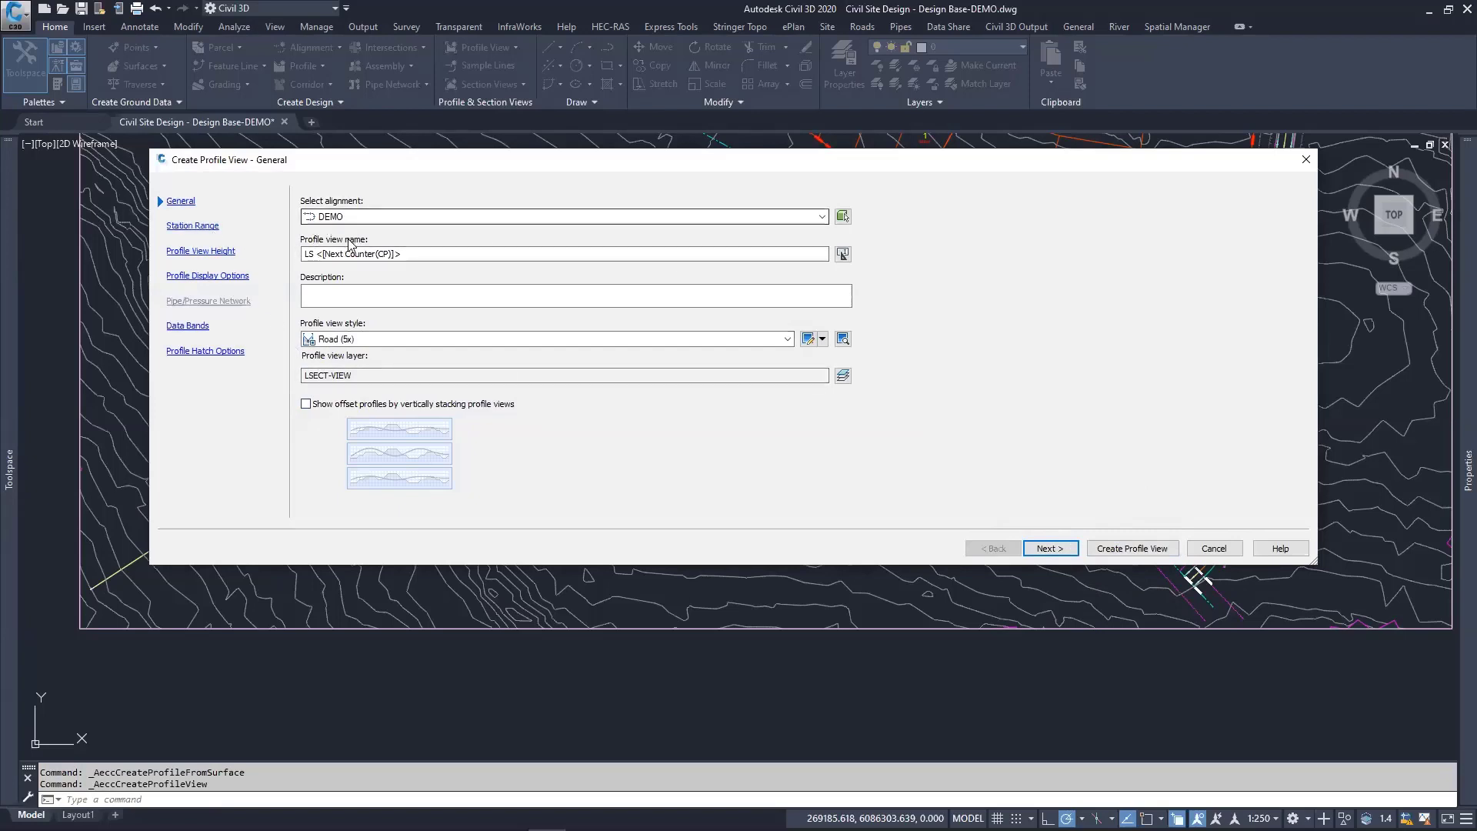
left_click(308, 255)
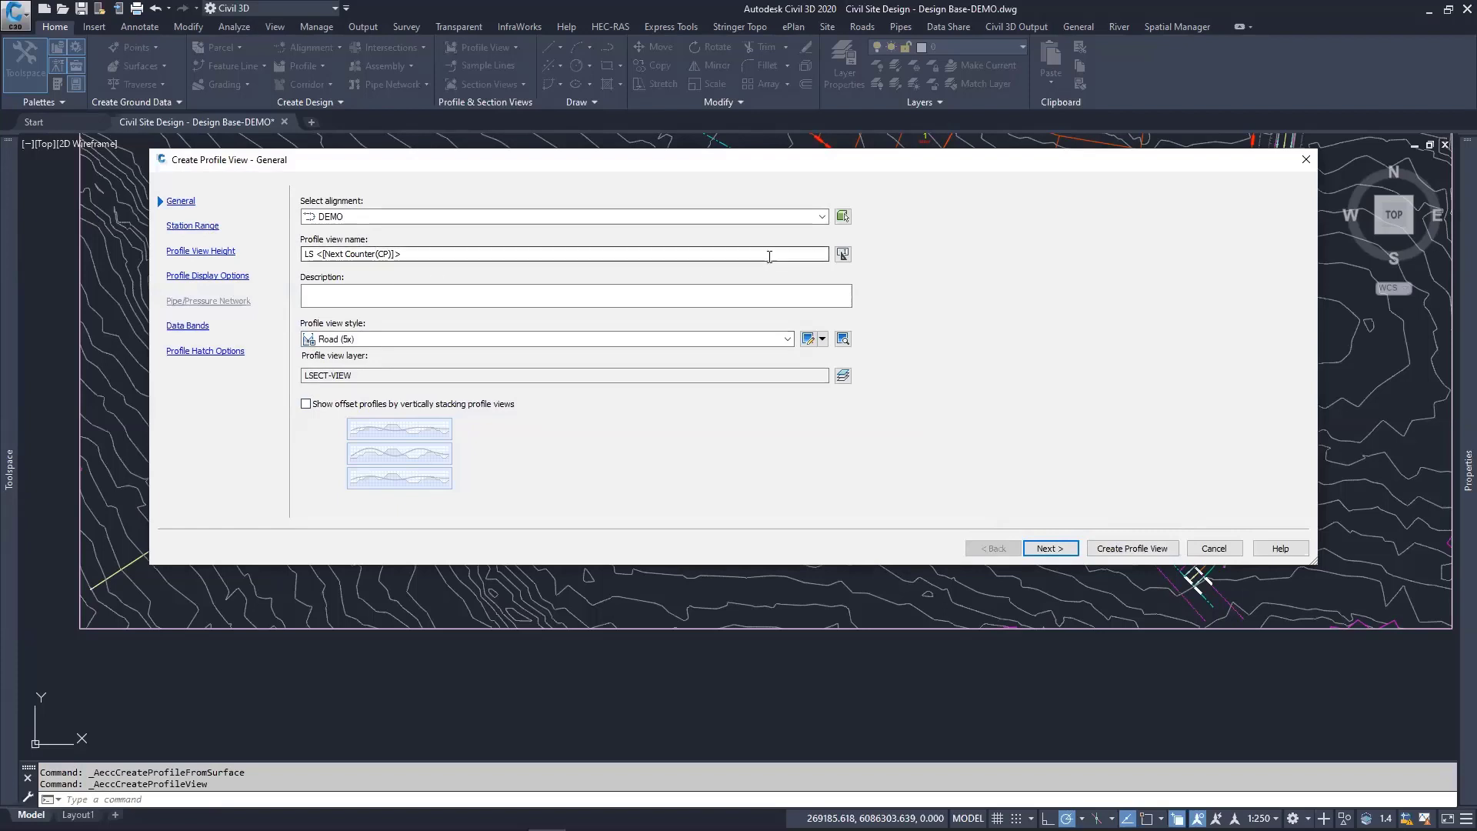
left_click(843, 254)
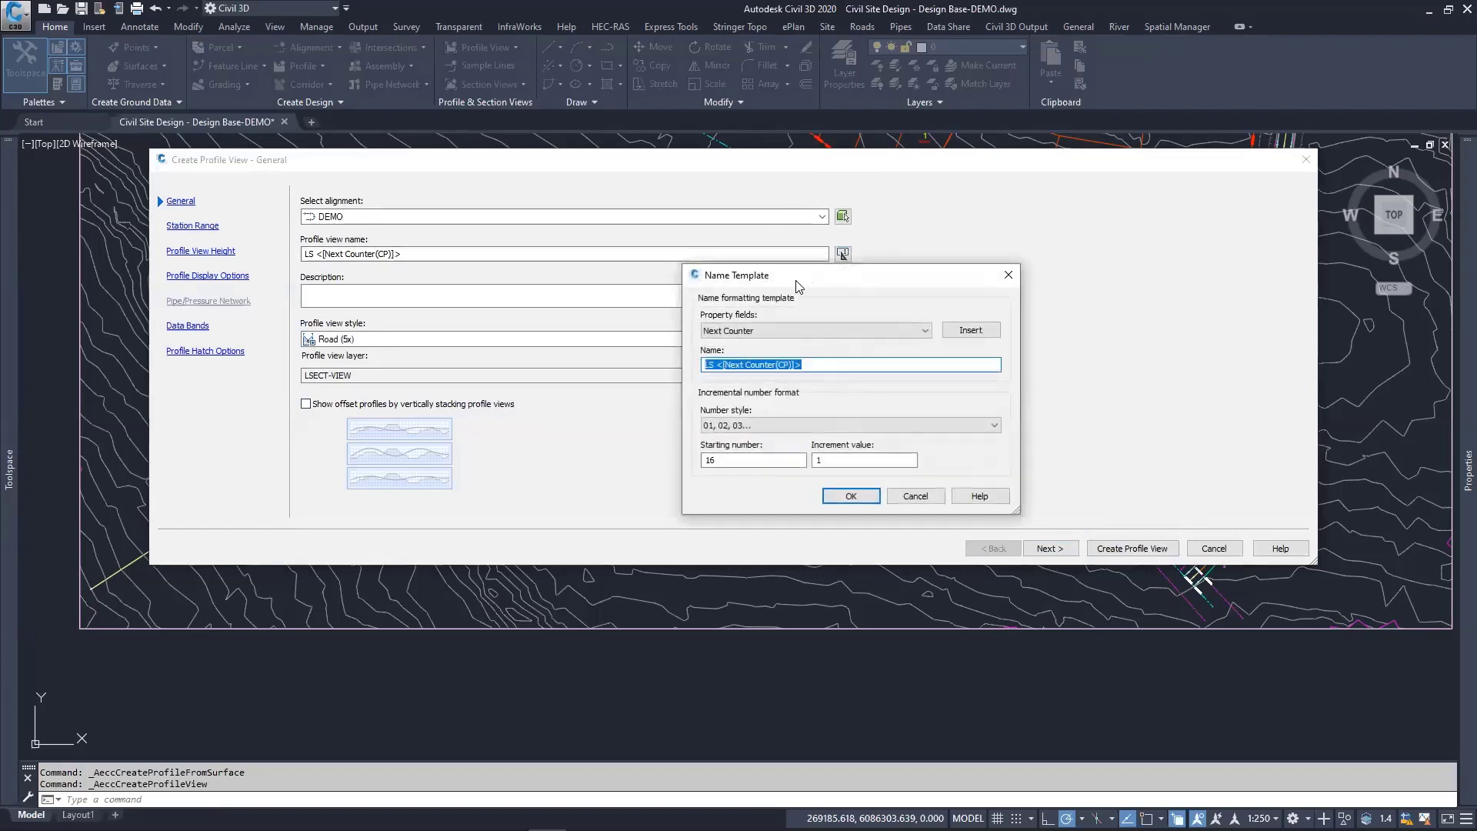
left_click_drag(831, 284, 1024, 209)
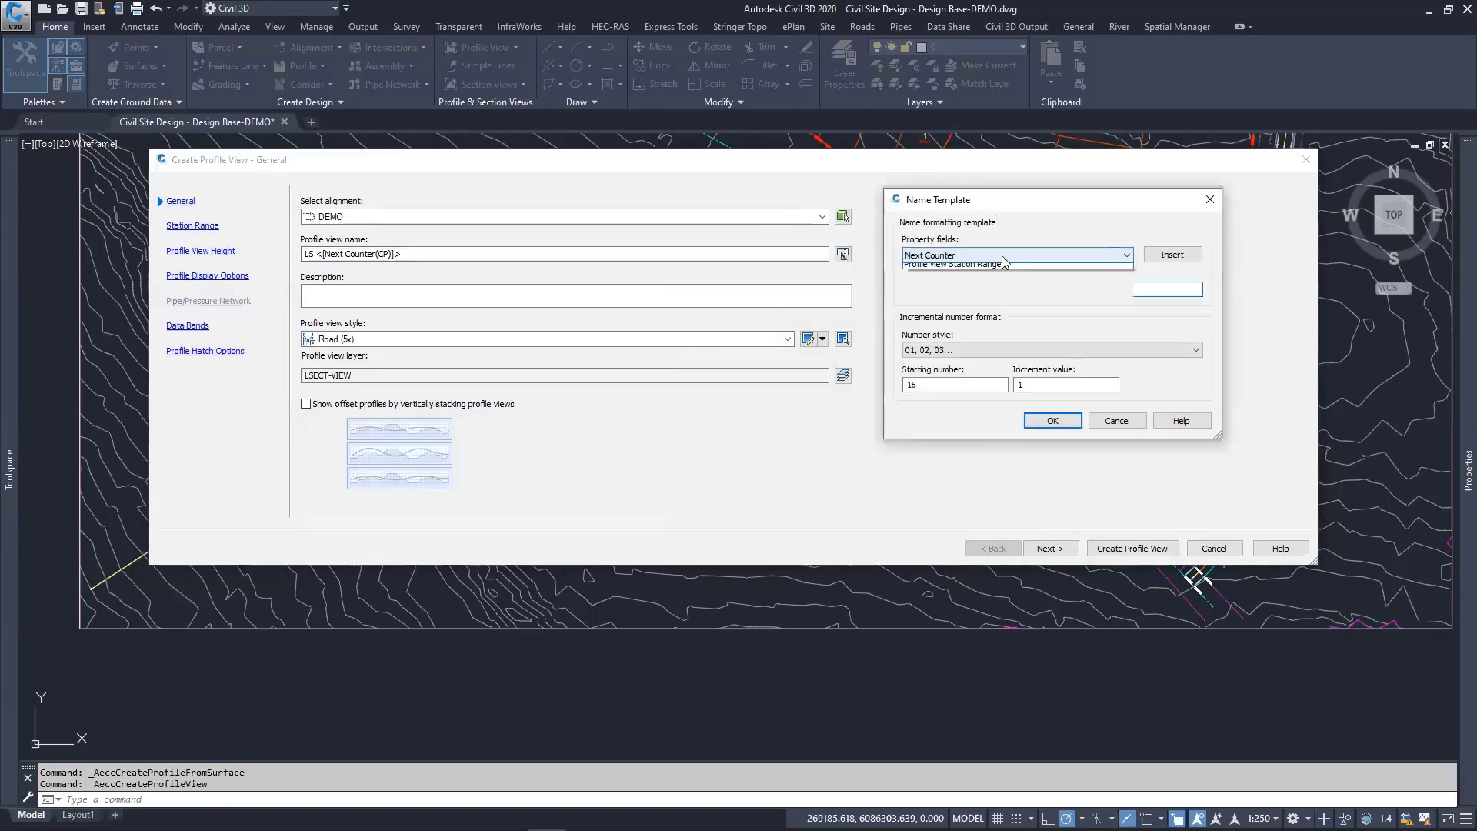
left_click(1093, 256)
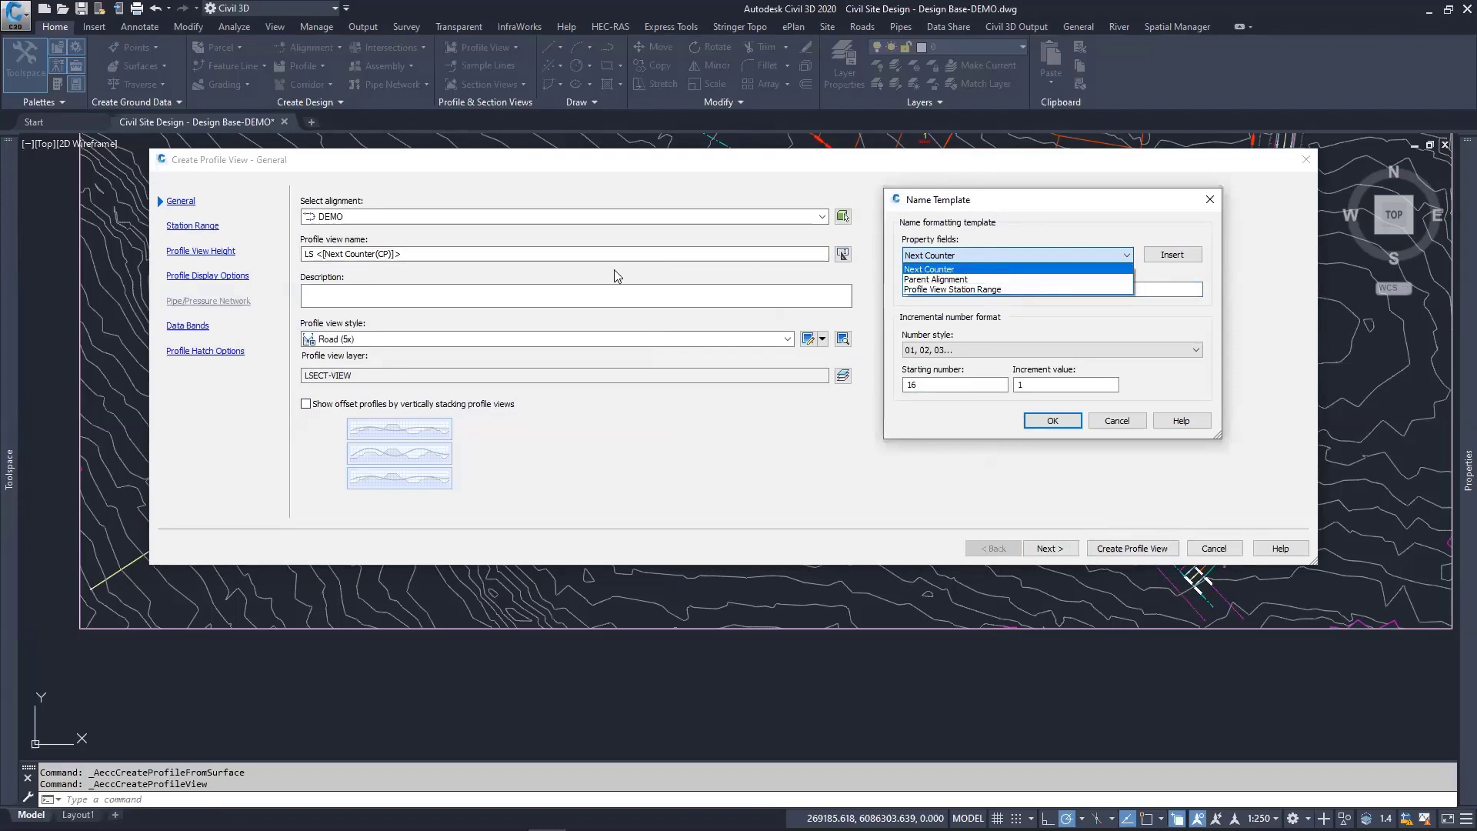
left_click(1024, 200)
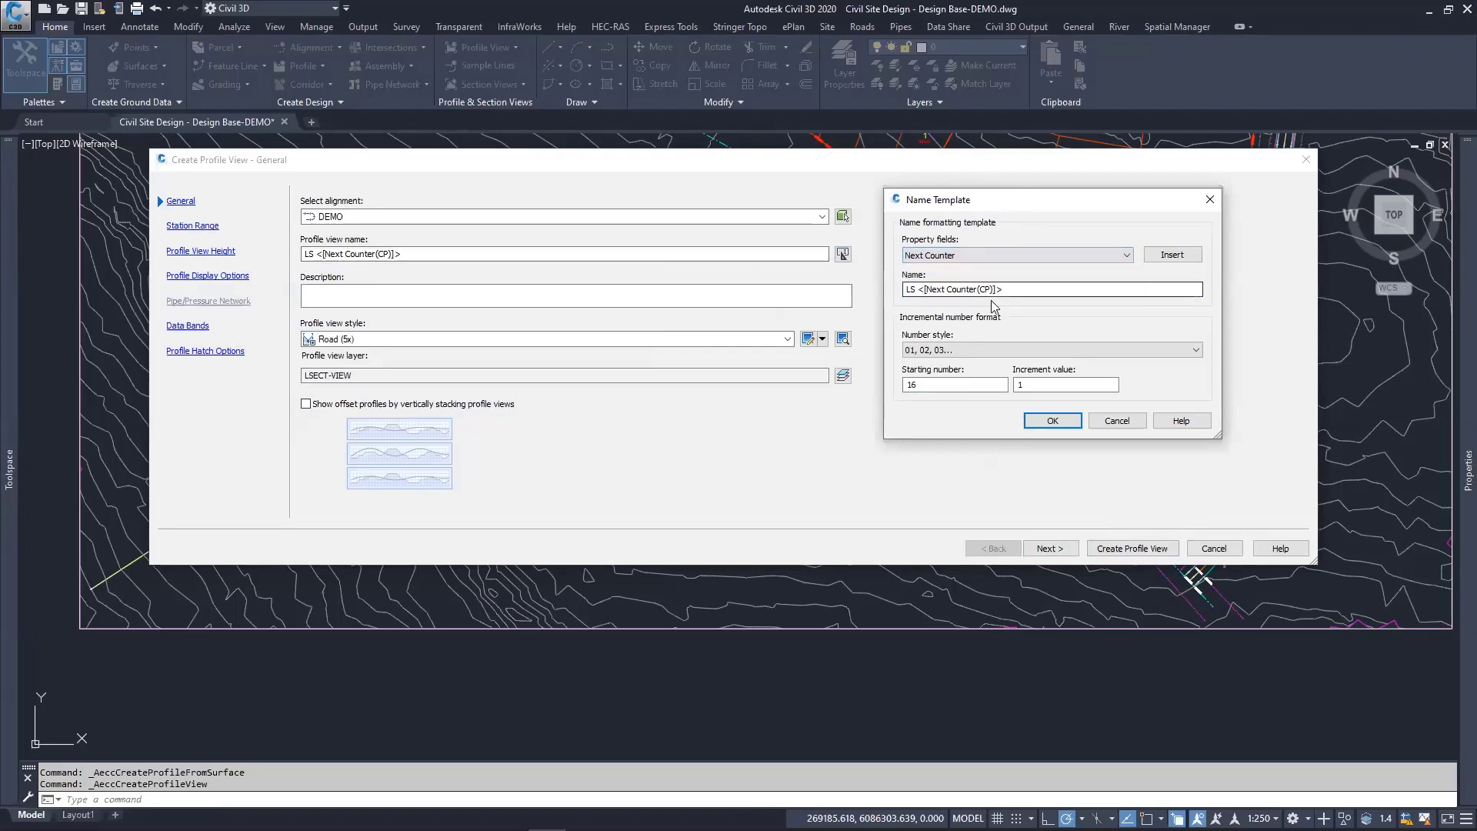
Step: Replace the profile view name template with LONG SECTION followed by the Parent Alignment property field
left_click_drag(1003, 290, 909, 290)
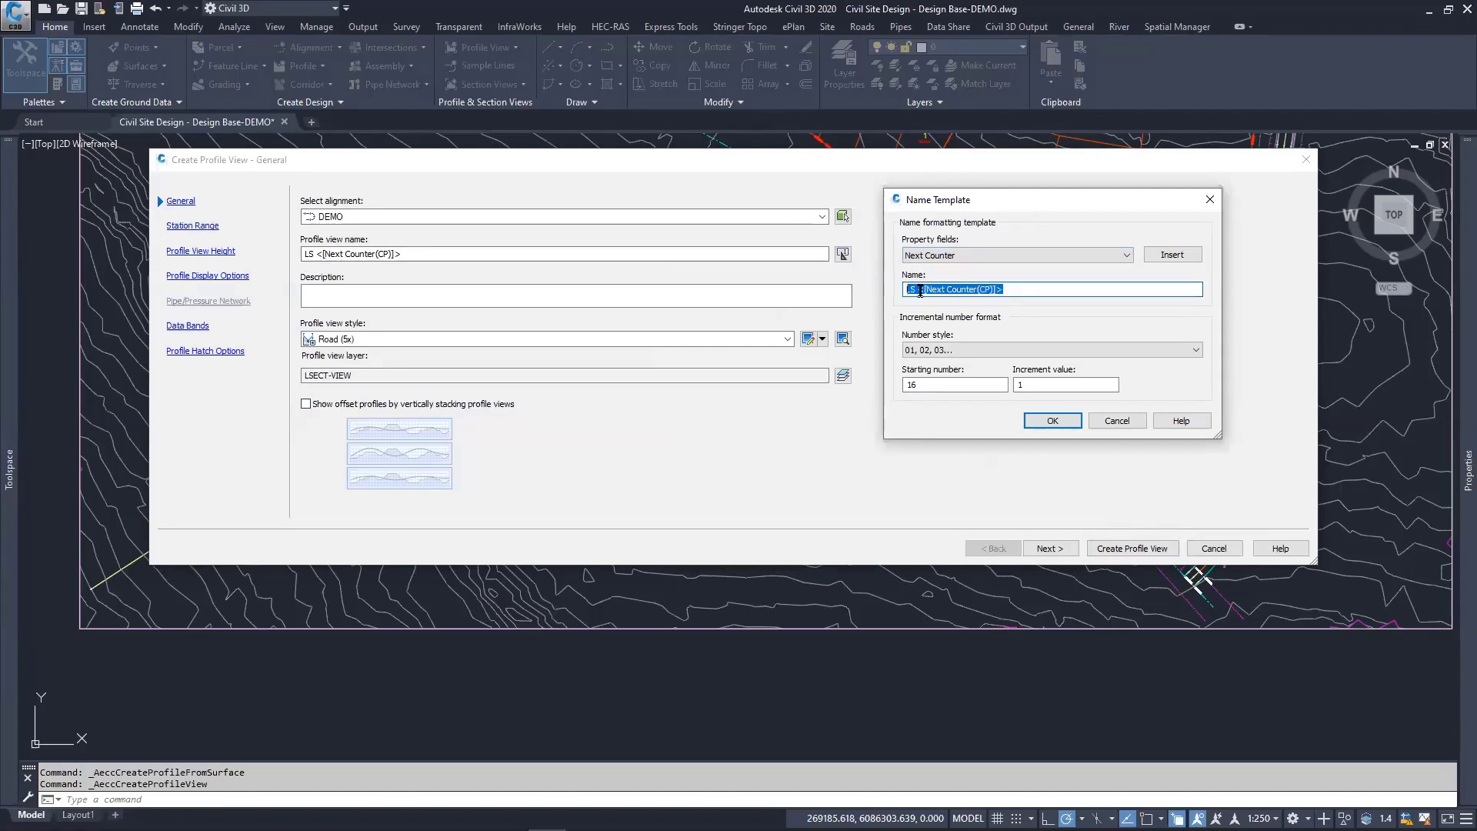
left_click(1000, 256)
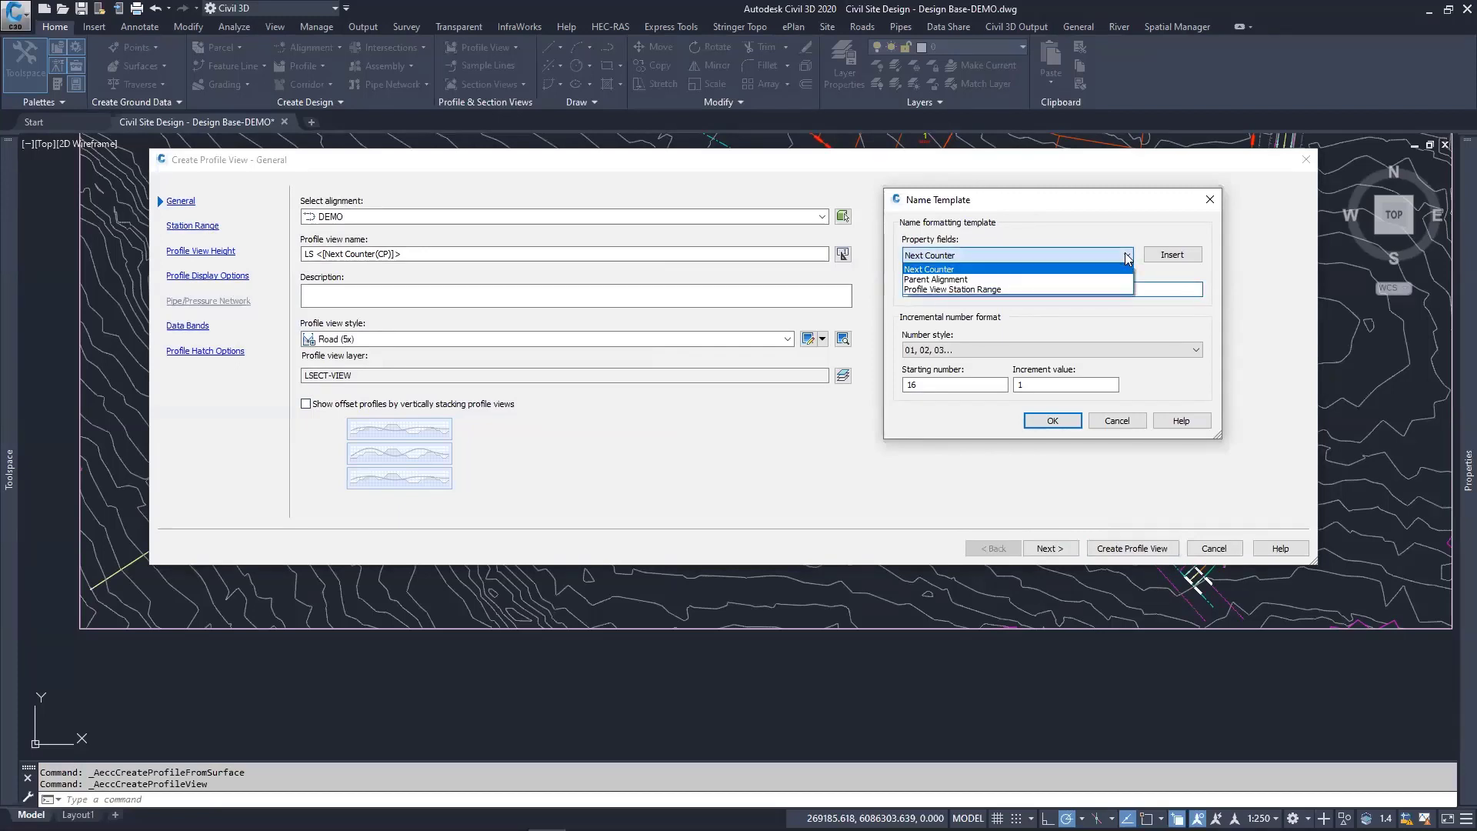
left_click(962, 280)
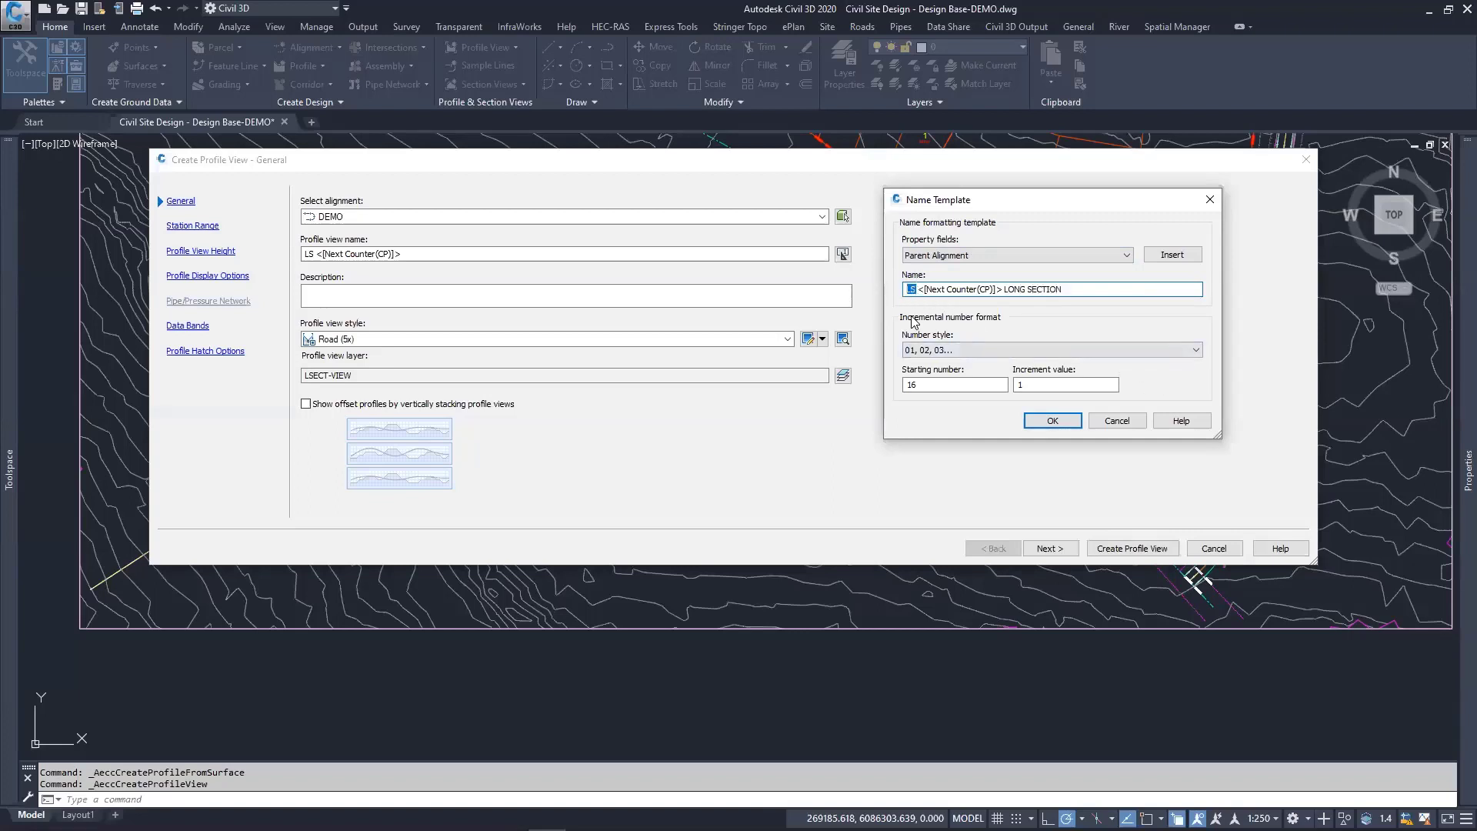
key("BackSpace")
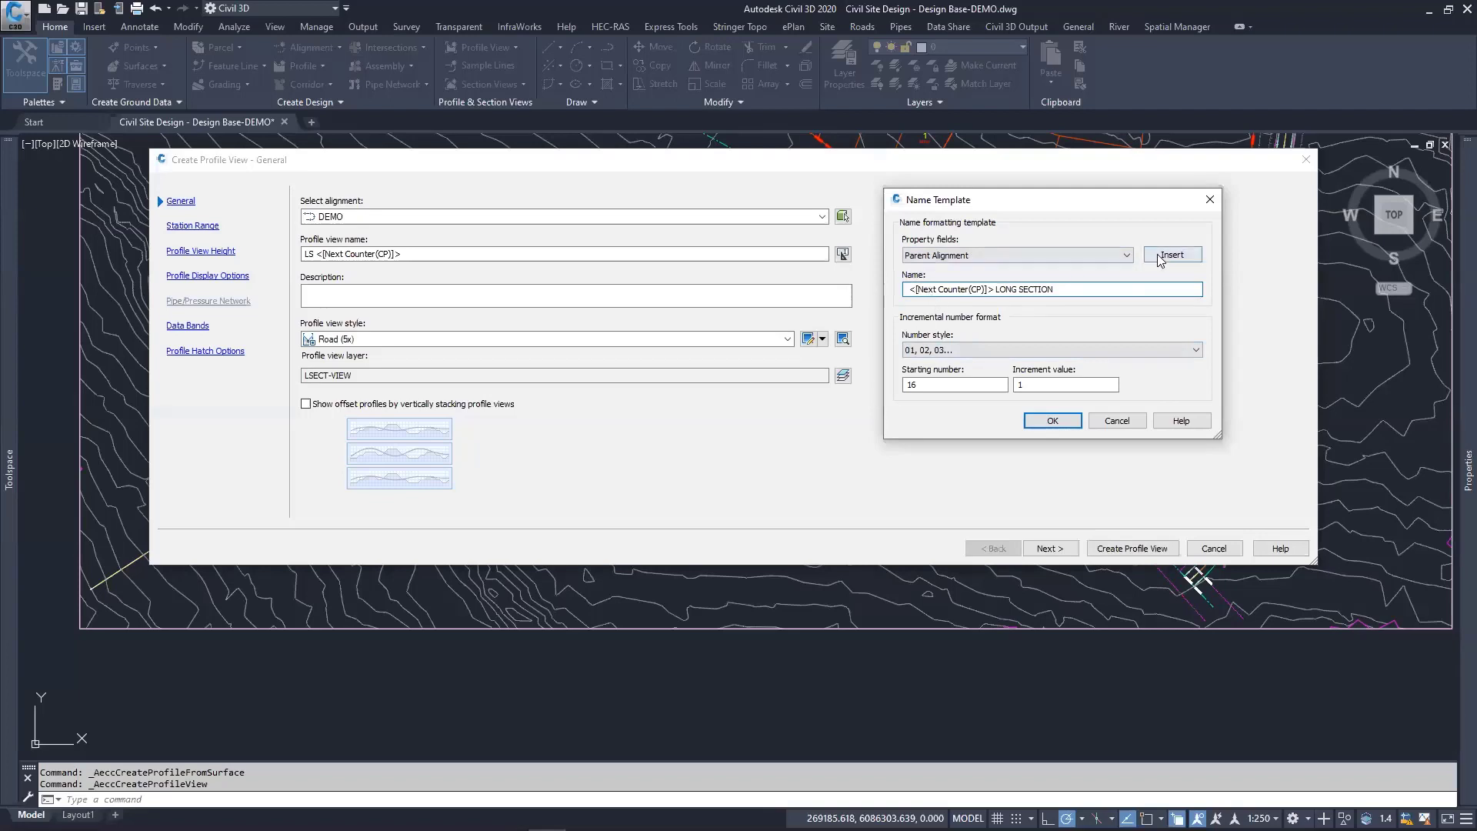
left_click_drag(1064, 293, 1020, 283)
left_click(997, 291)
key("BackSpace")
key("BackSpace")
key("BackSpace")
key("BackSpace")
key("BackSpace")
key("BackSpace")
key("BackSpace")
key("BackSpace")
key("BackSpace")
key("BackSpace")
key("BackSpace")
key("BackSpace")
key("BackSpace")
key("BackSpace")
key("BackSpace")
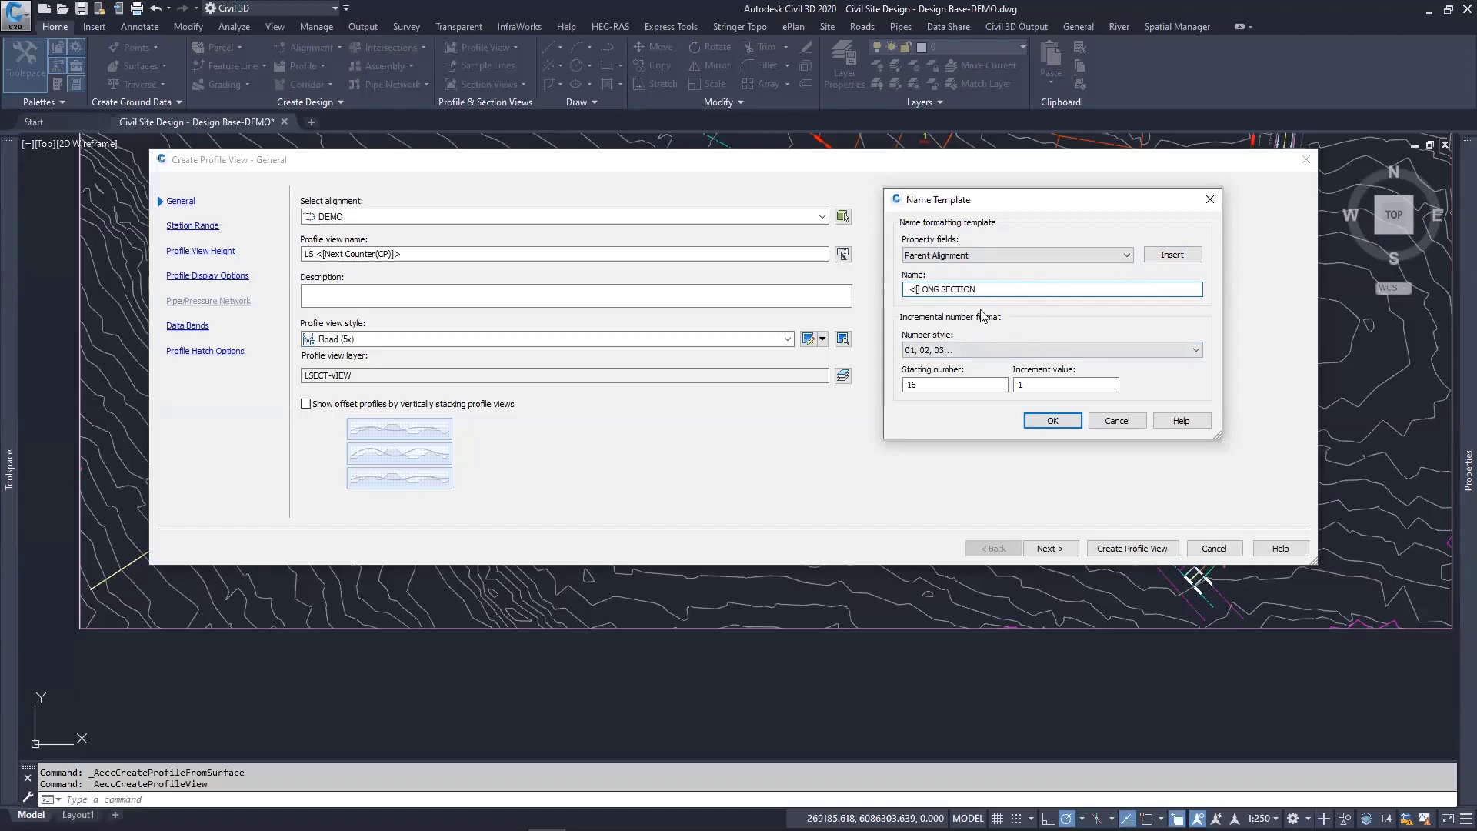
left_click(1173, 255)
left_click(965, 289)
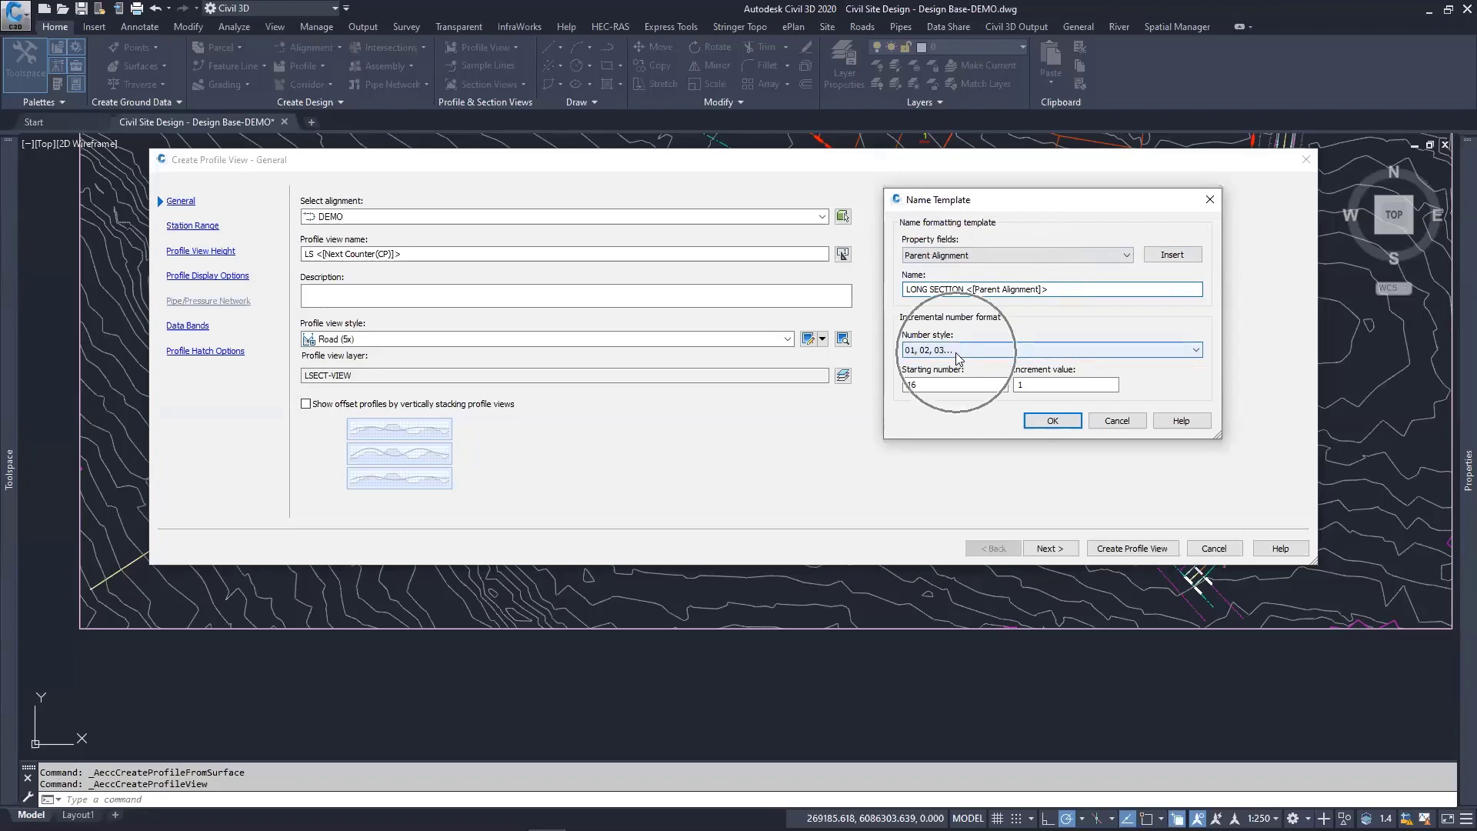
Step: Keep Parent Alignment as the property field, set the starting number to 20, and accept the name template
left_click(1116, 258)
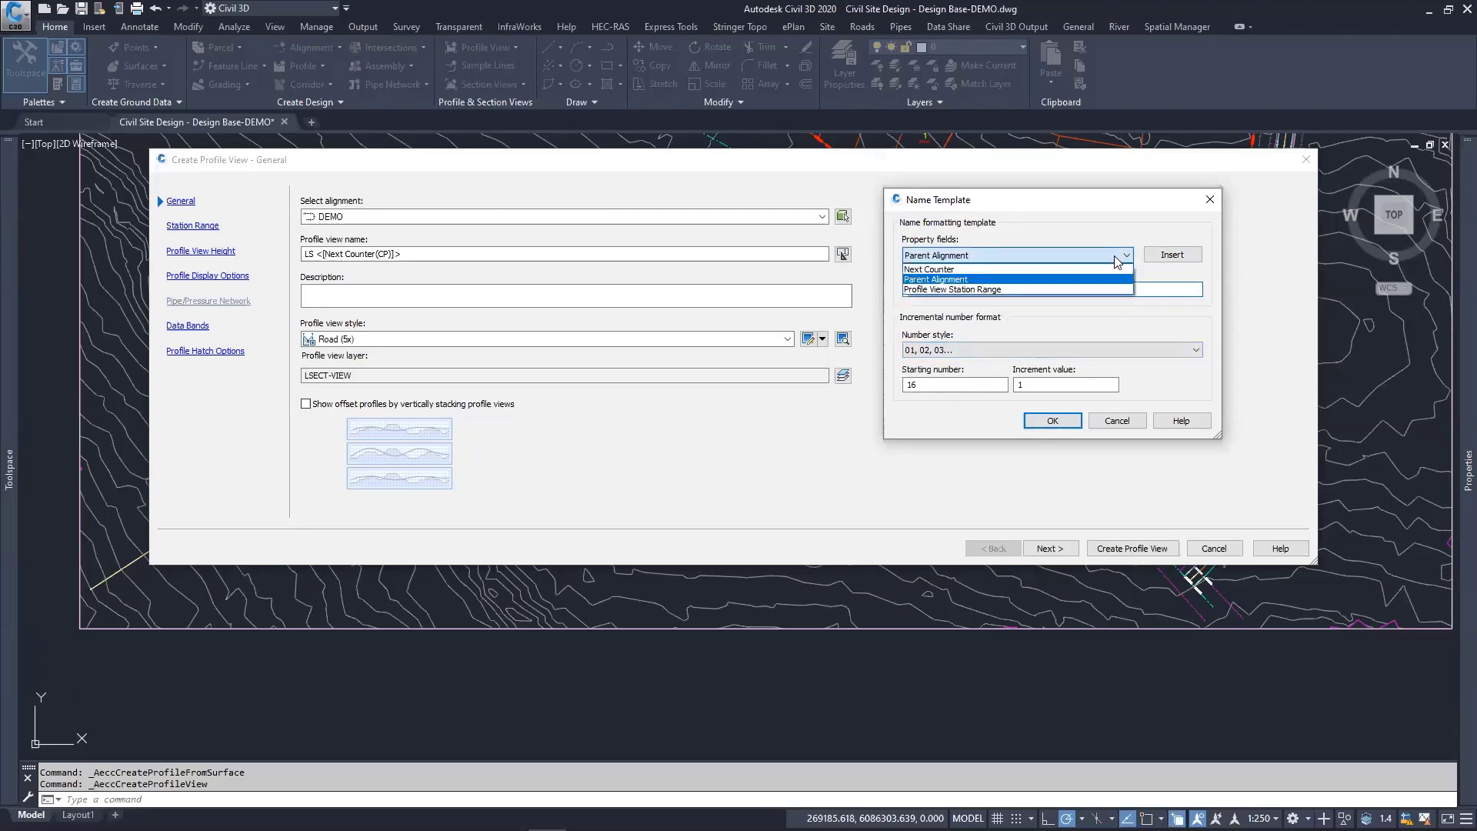
left_click(939, 279)
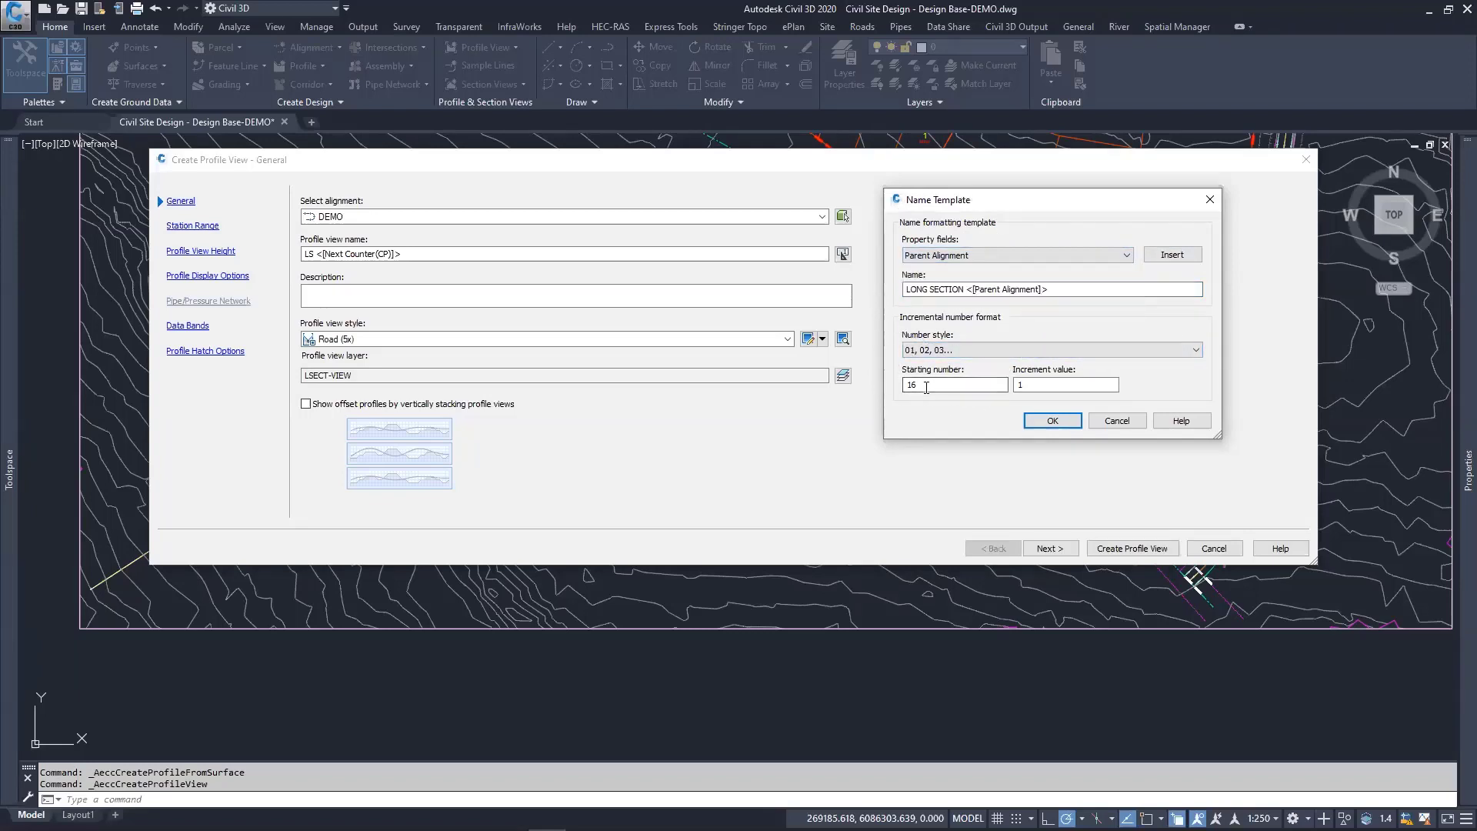
double_click(913, 384)
type("20")
left_click(1052, 420)
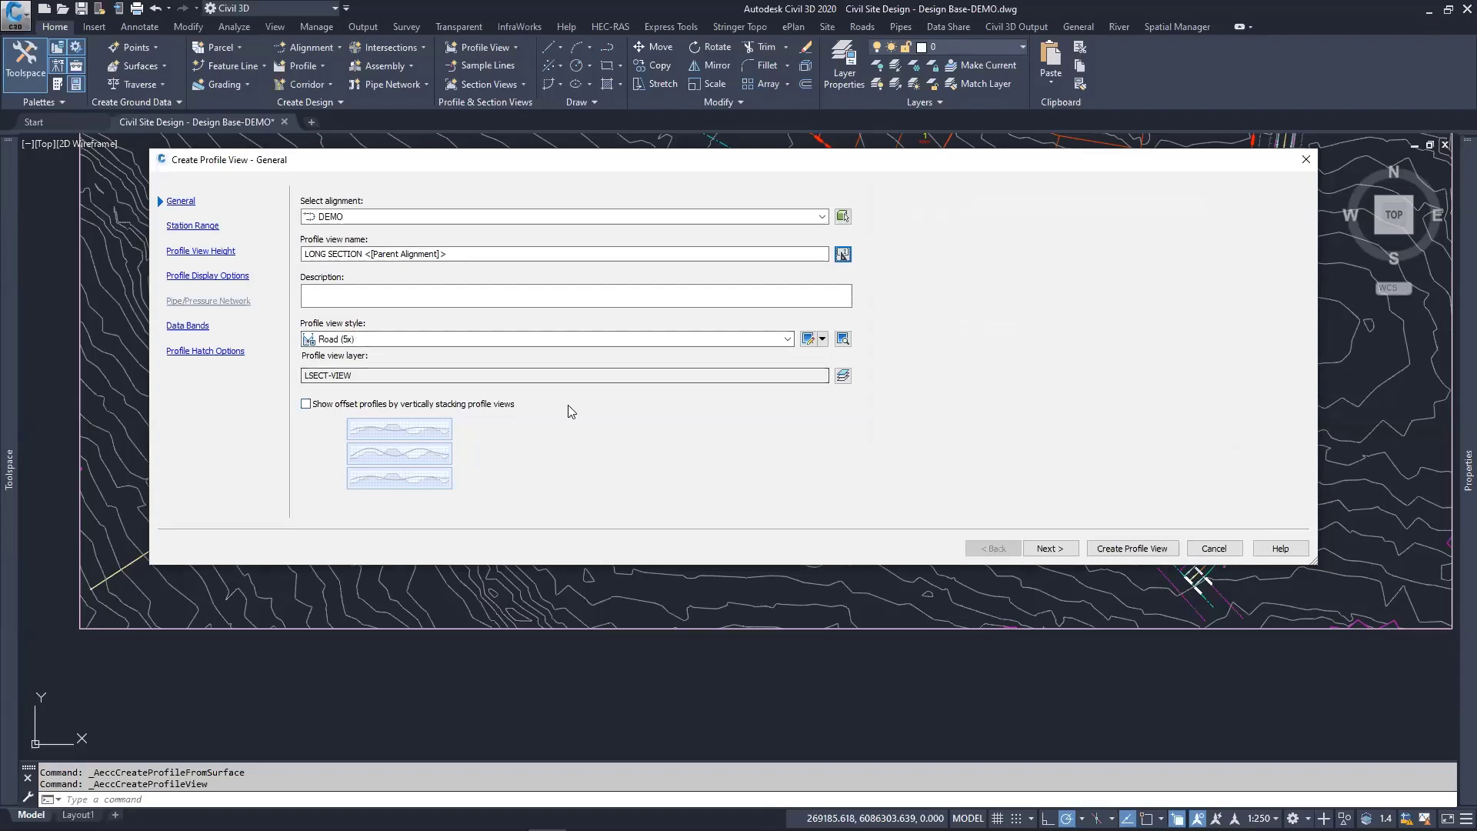
Step: Review the station range and the user-specified height option for the profile view, keeping the height set to automatic
left_click(205, 226)
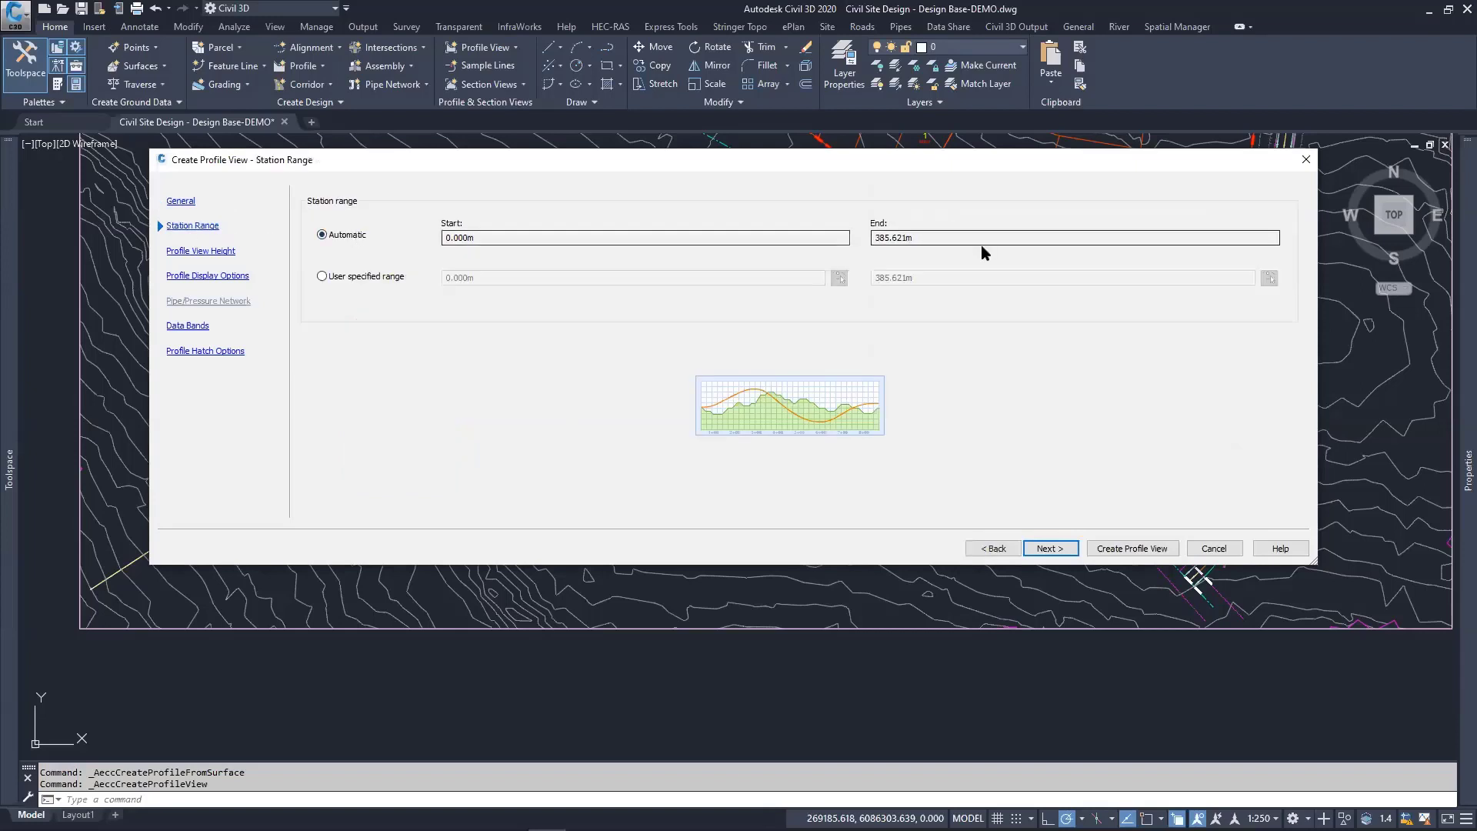
left_click(216, 254)
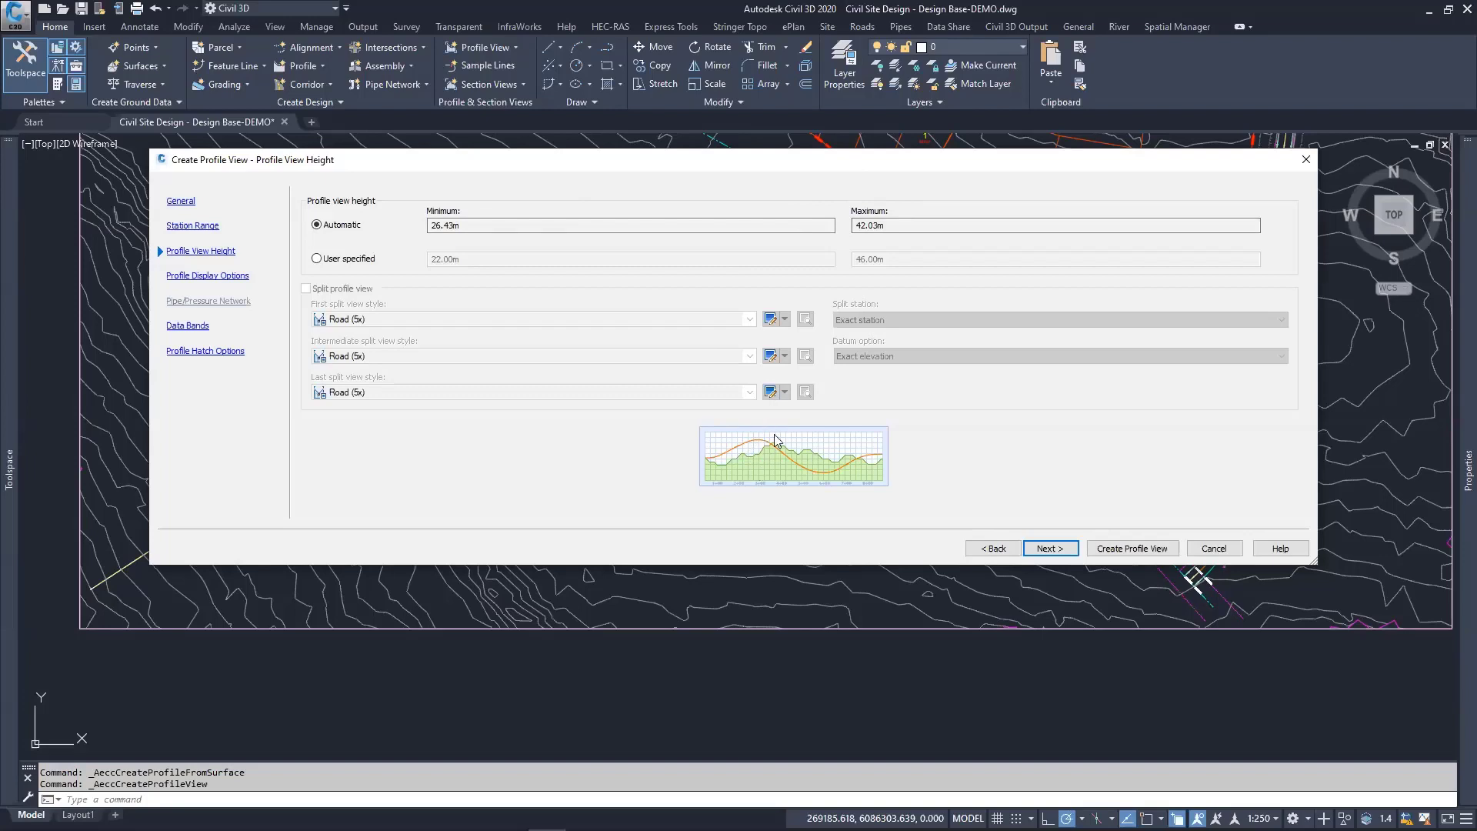
left_click(318, 259)
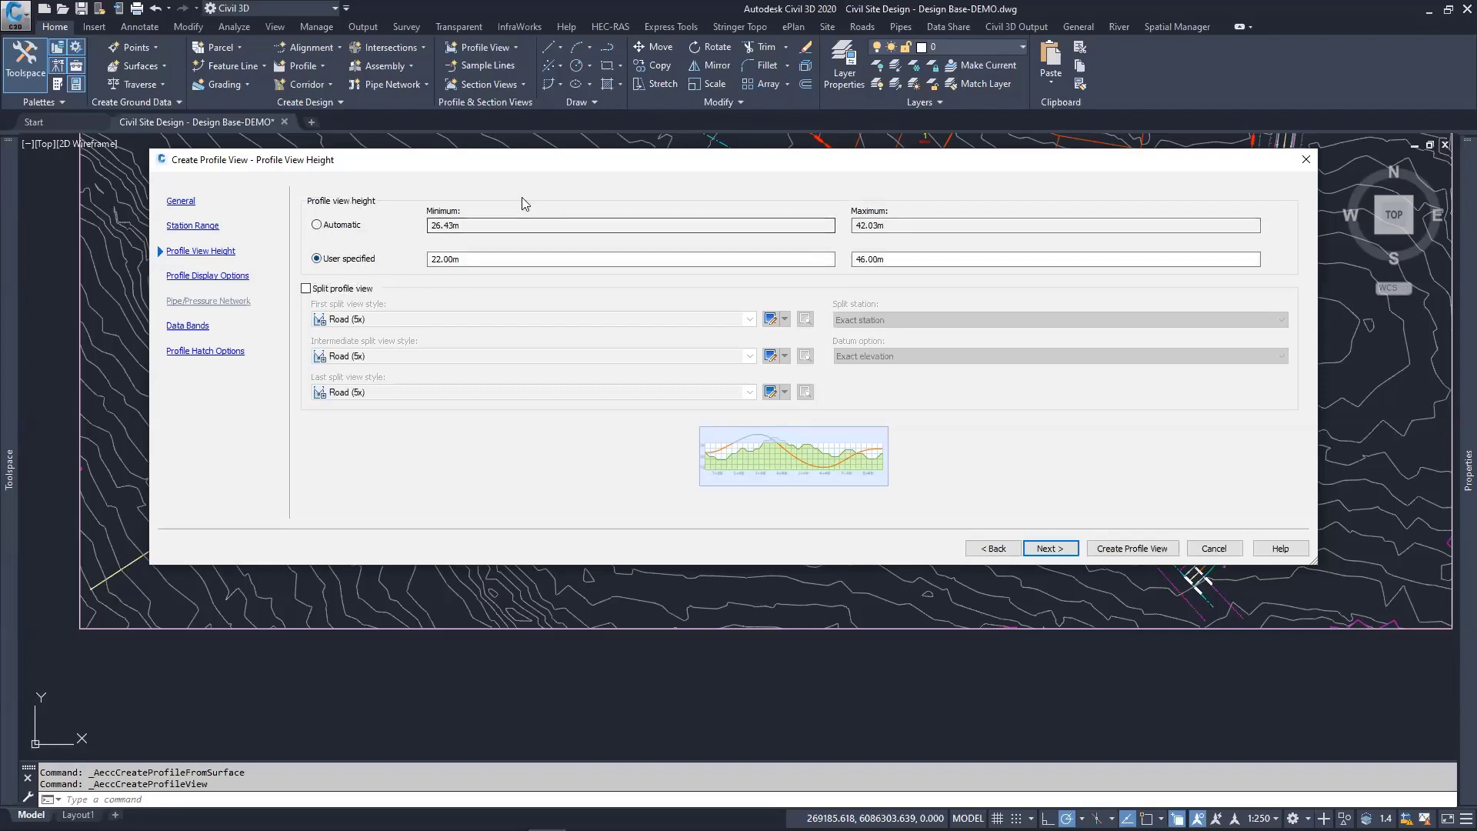
left_click(898, 259)
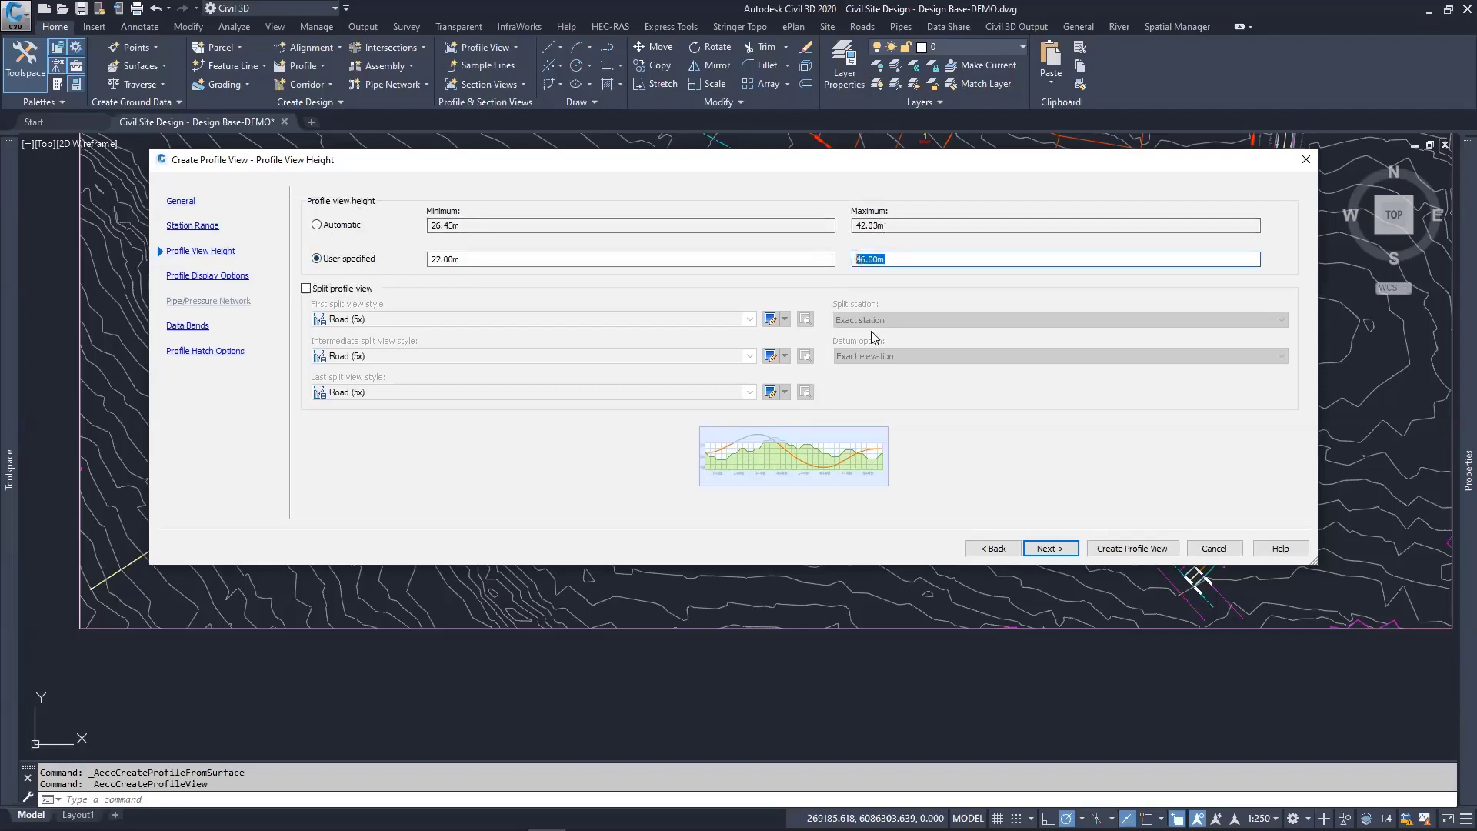
left_click(317, 226)
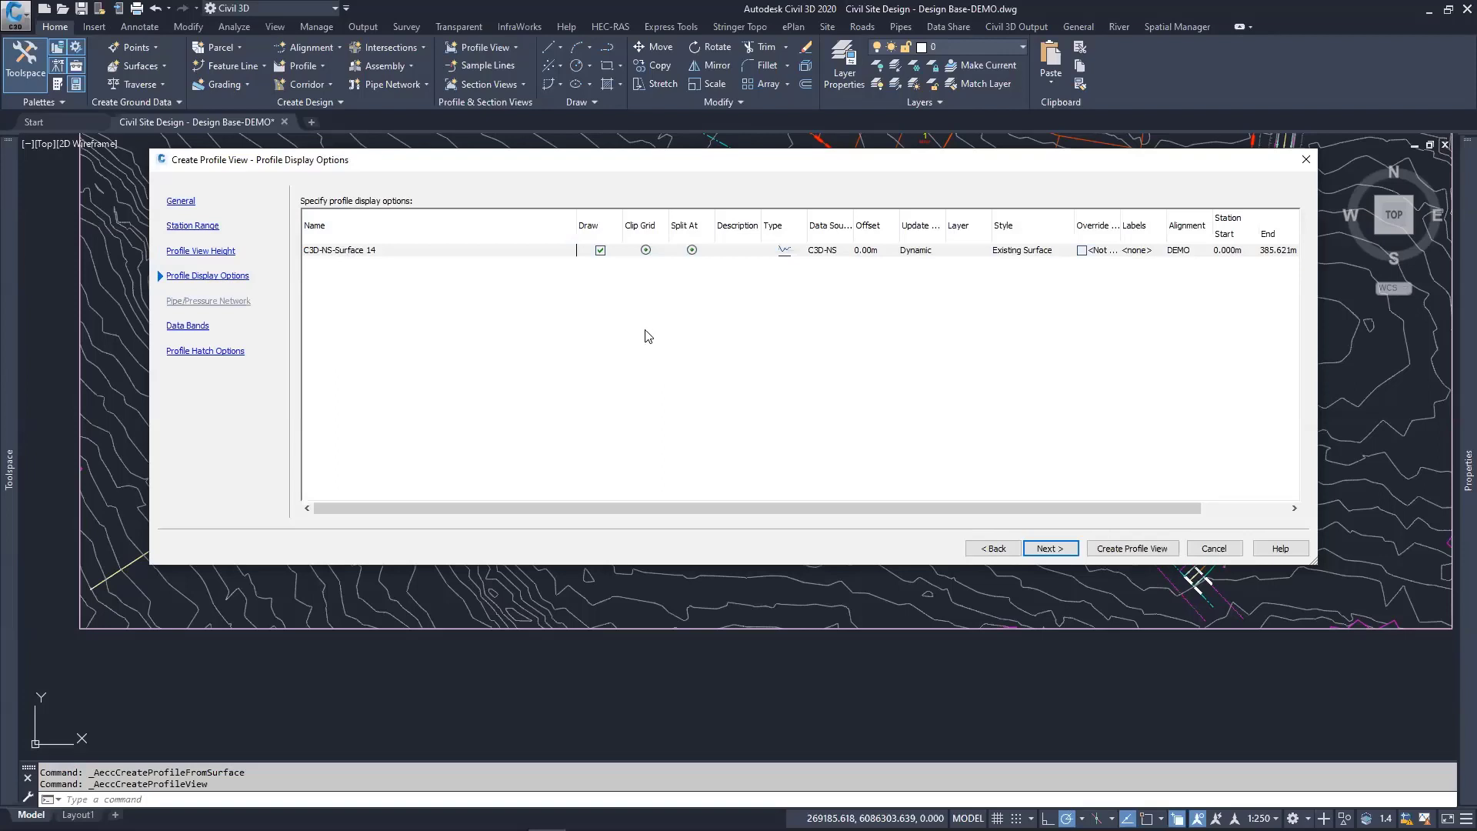
Step: Set the profile view's data band set to Highway Design
left_click(183, 331)
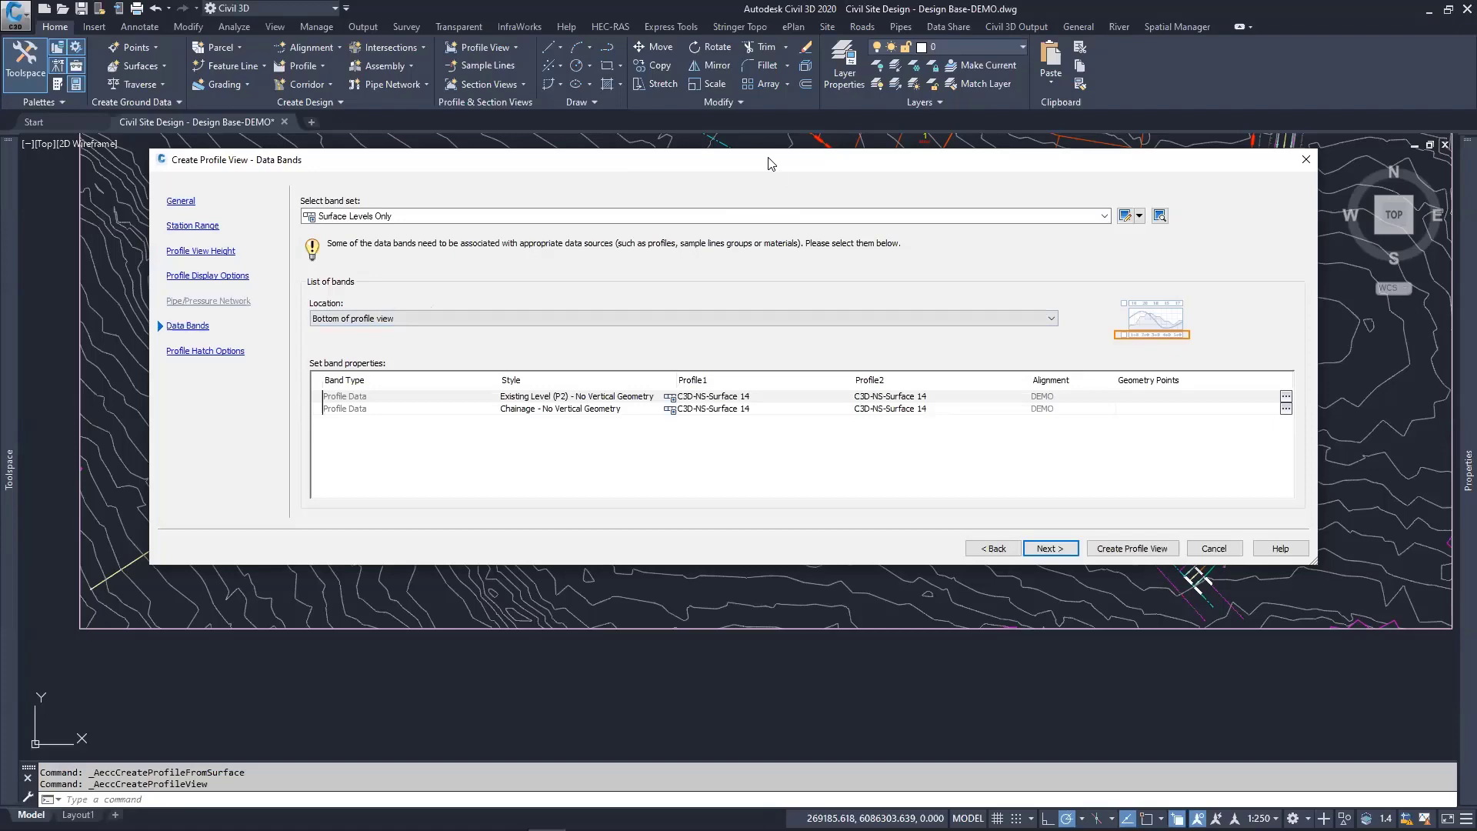
left_click_drag(770, 163, 647, 155)
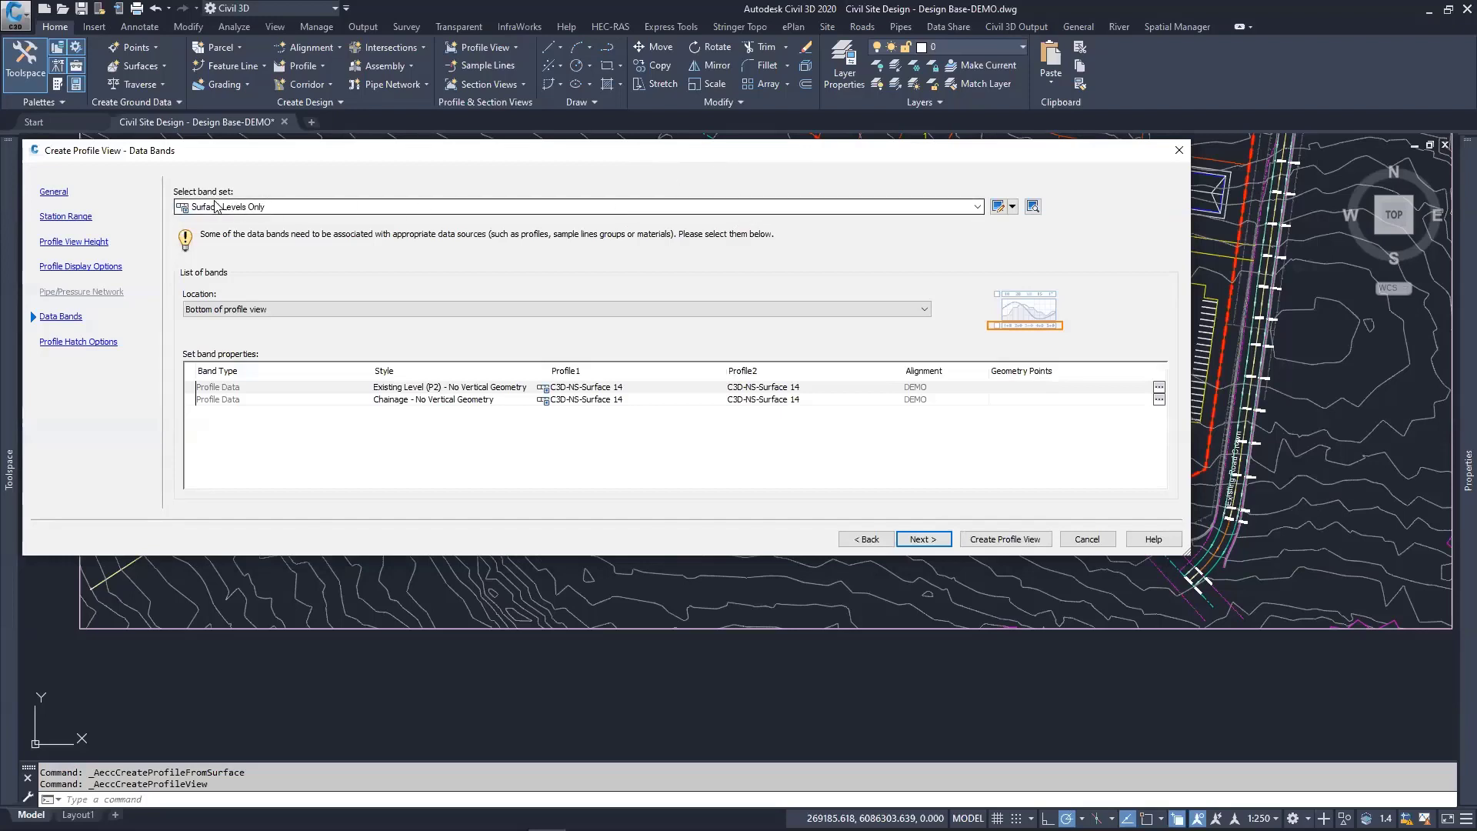
left_click(977, 207)
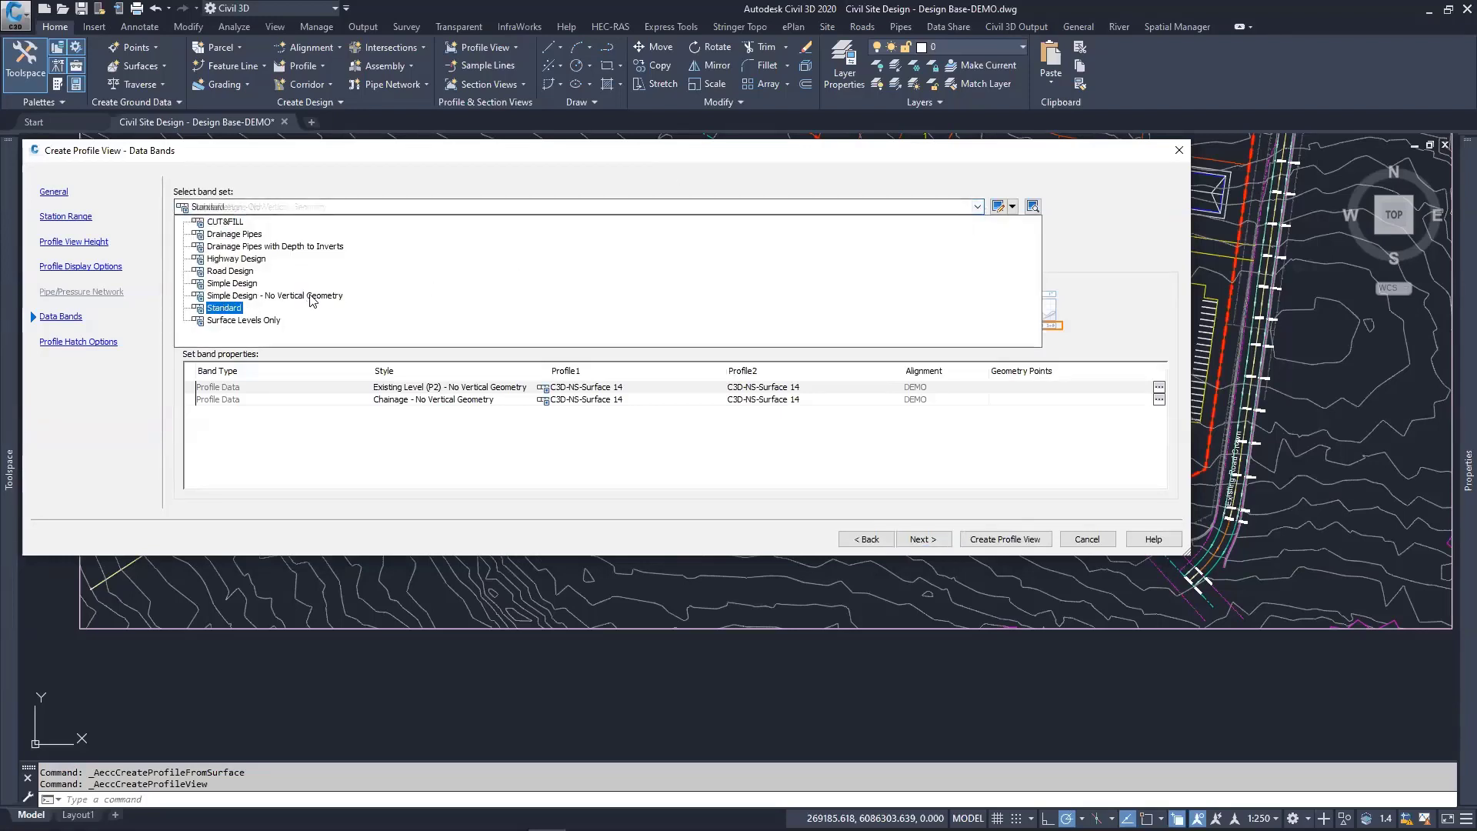
left_click(238, 261)
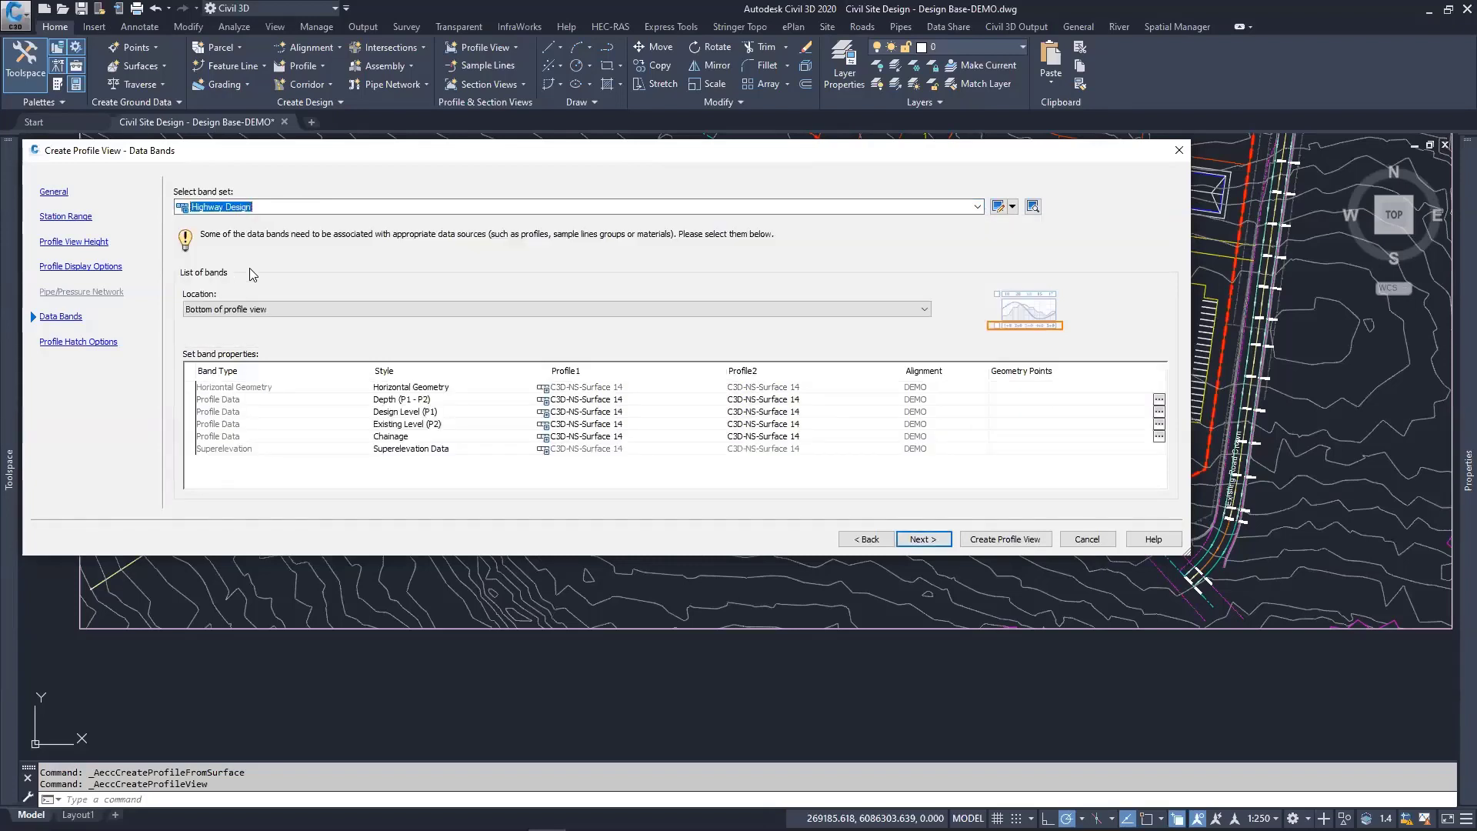
left_click(977, 206)
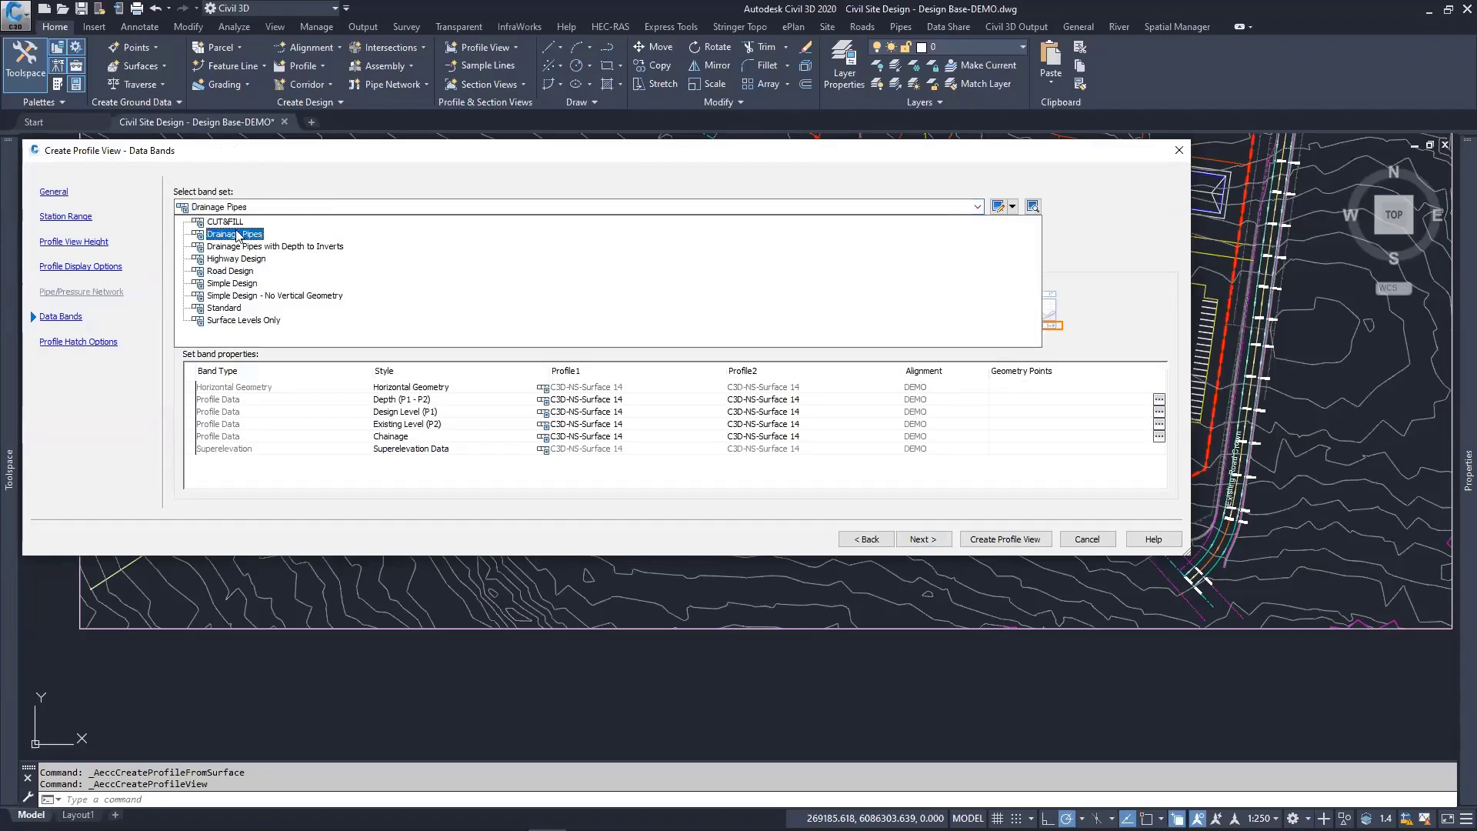
left_click(942, 163)
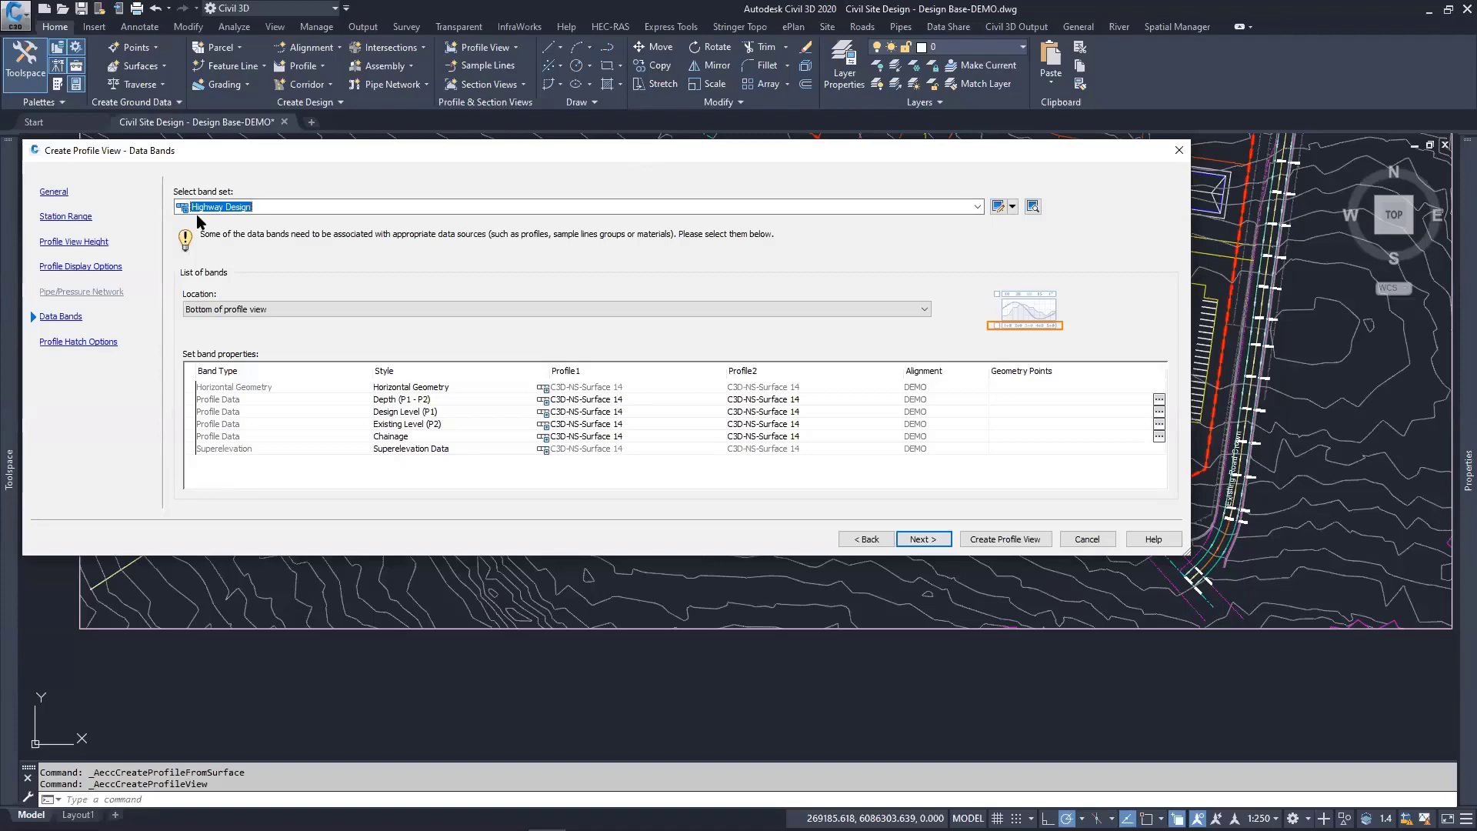
Step: Review the bands in the Highway Design set, the band location setting and the profile hatch options without changing them
left_click(998, 207)
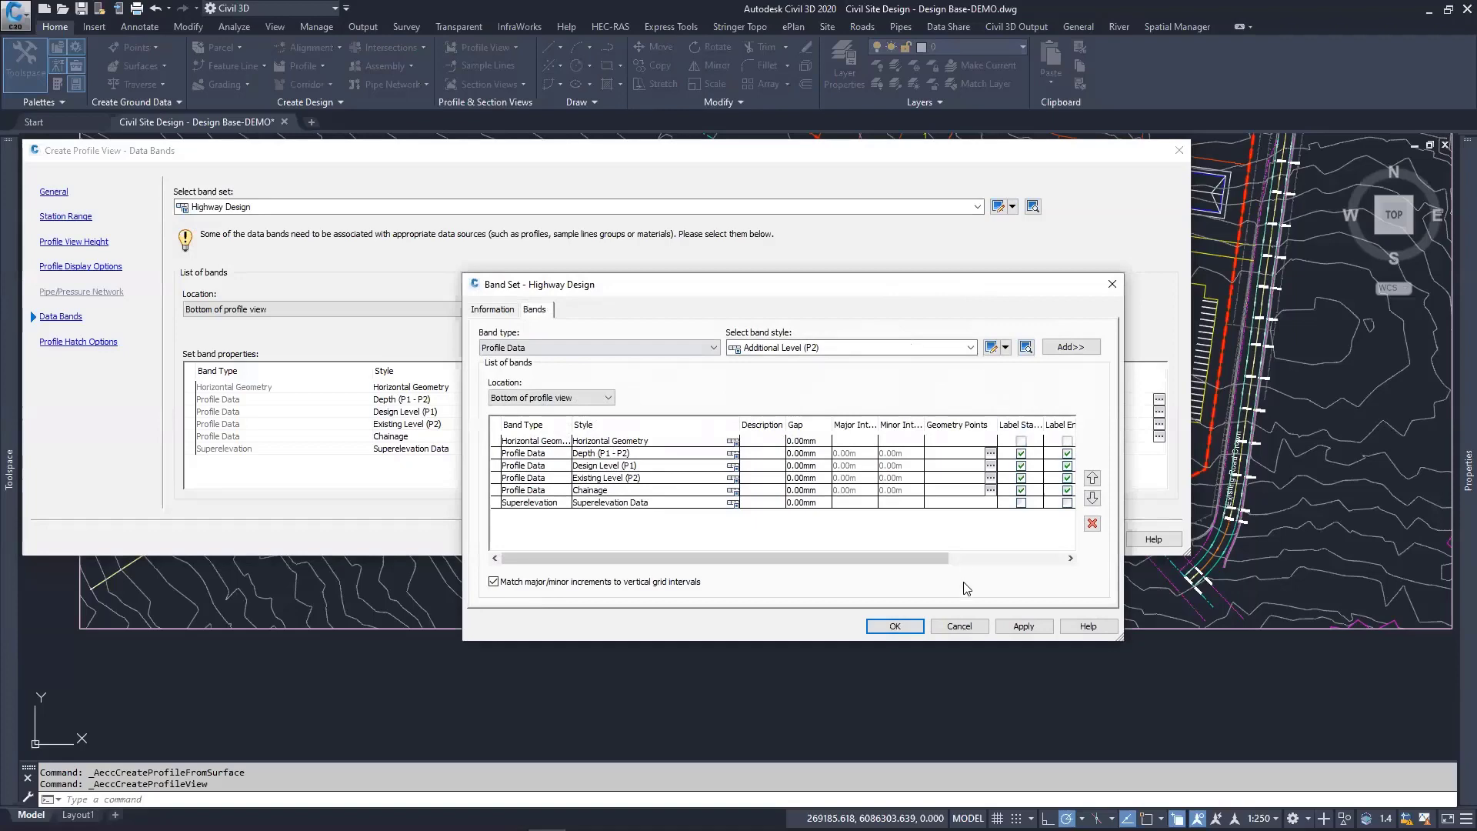
left_click(959, 627)
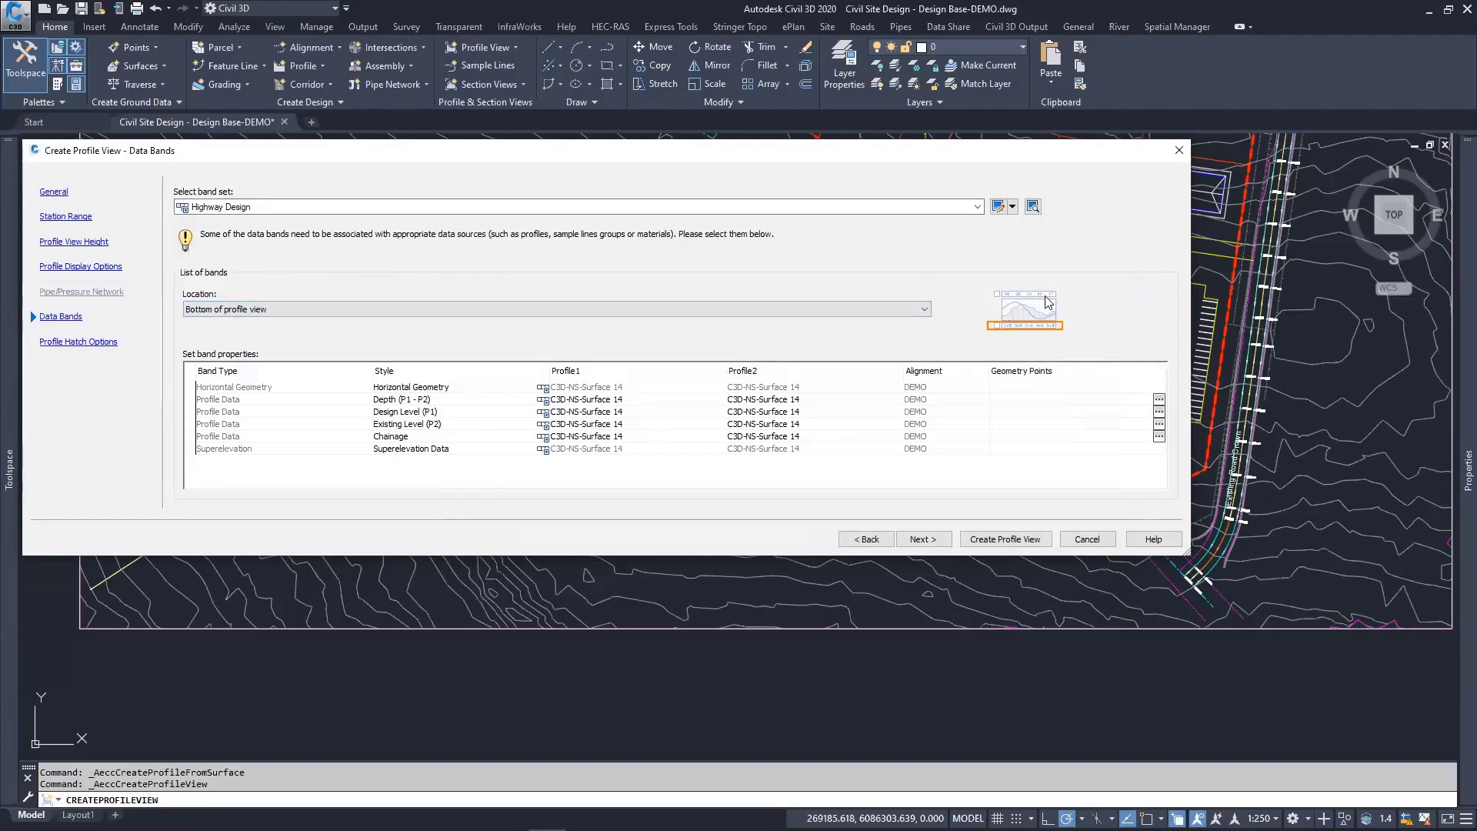
left_click(1023, 309)
left_click(1054, 330)
left_click(925, 309)
left_click(927, 312)
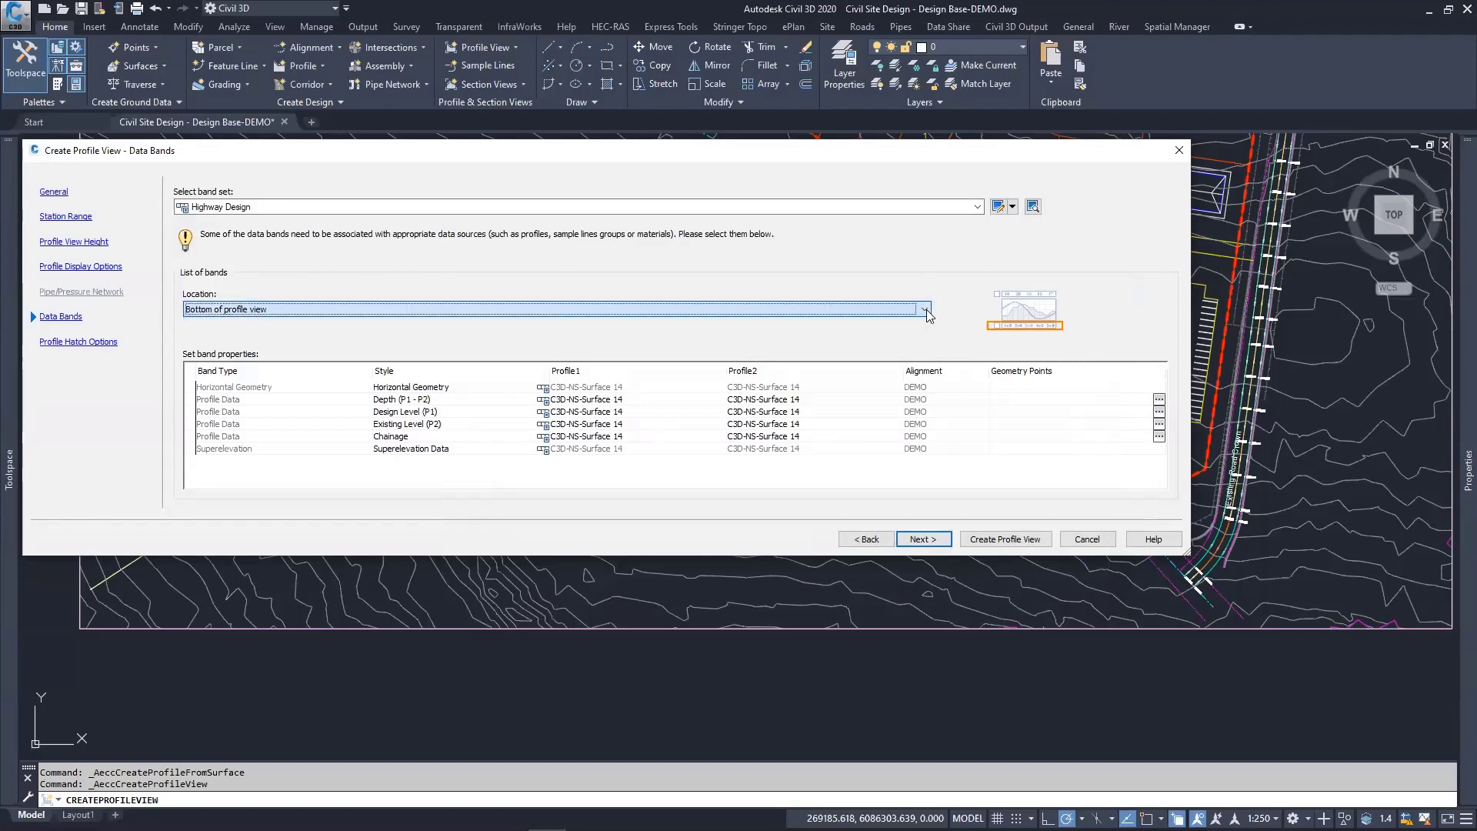
left_click(98, 344)
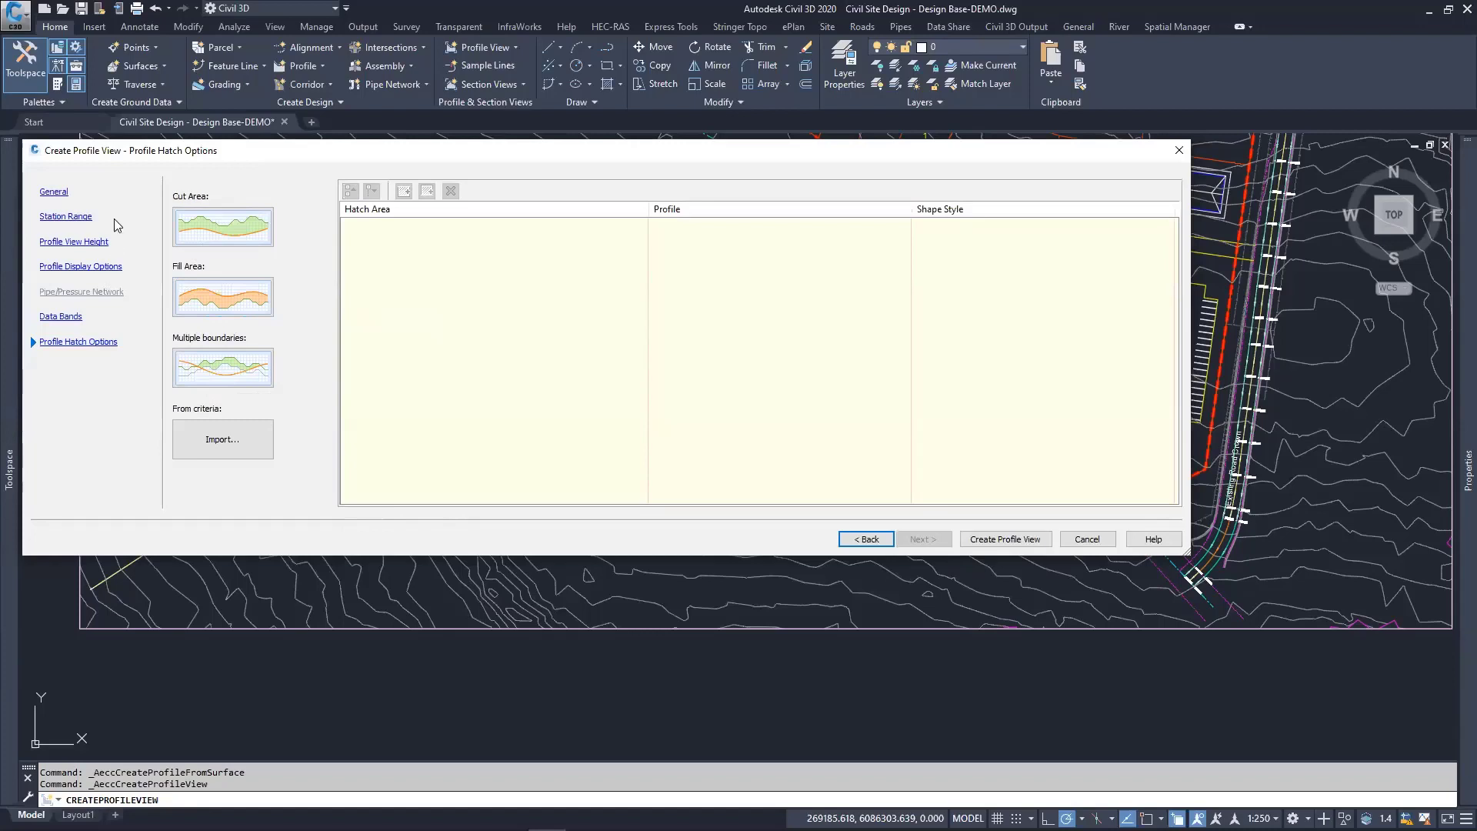
left_click(74, 316)
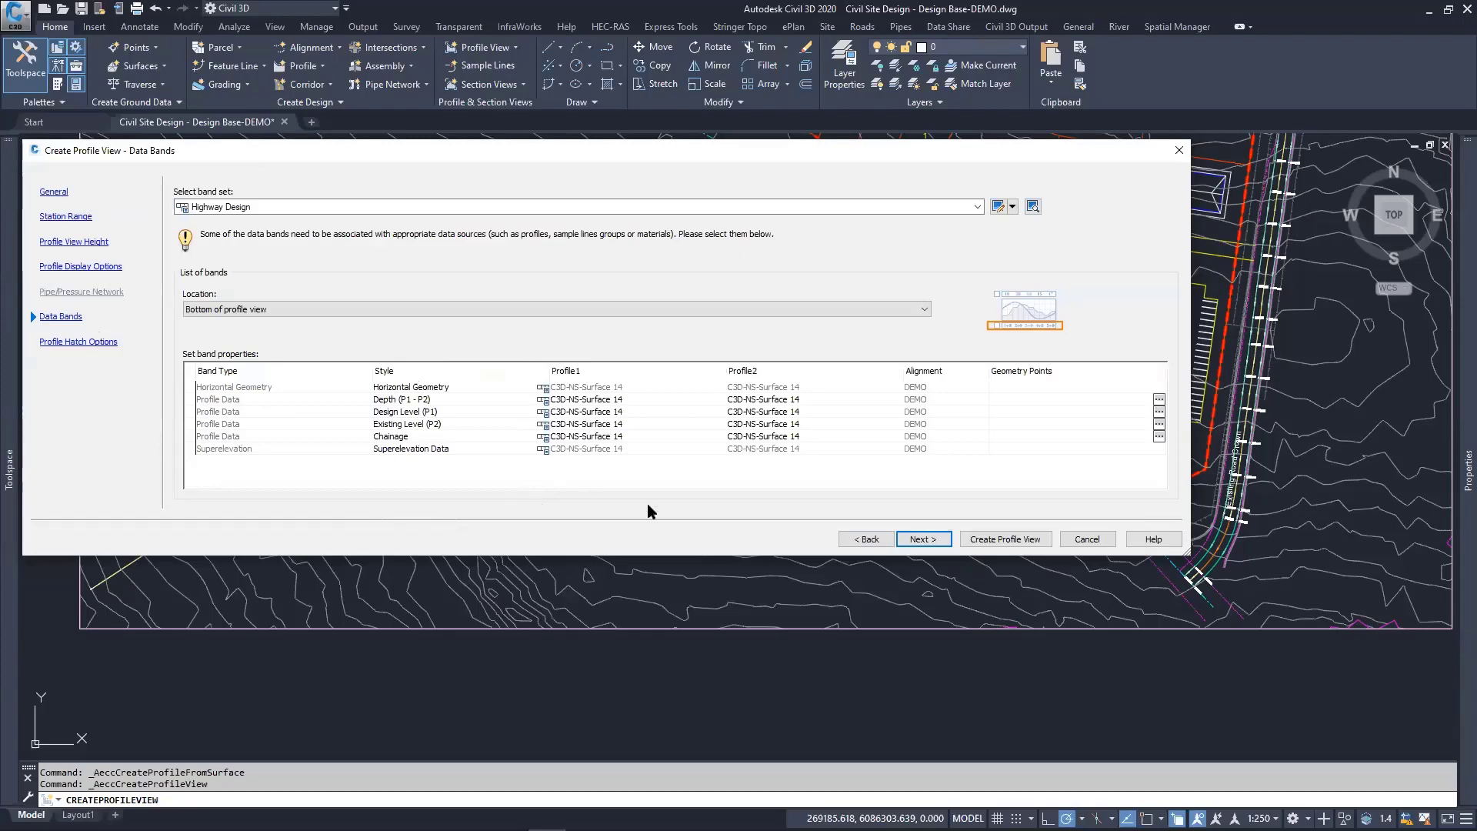
Step: Create the profile view and place its origin in the empty area below the site plan
left_click(1004, 539)
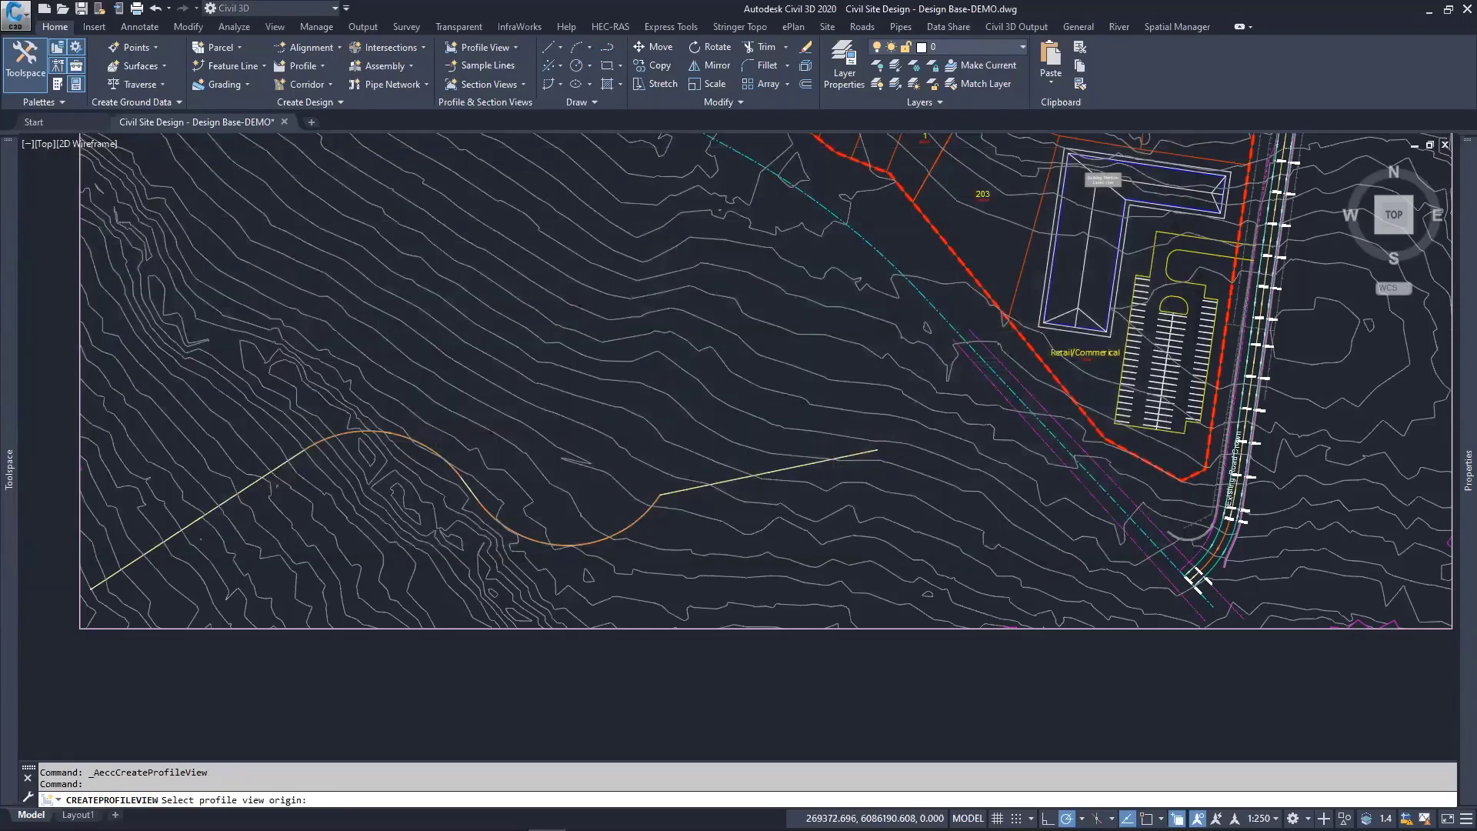
scroll(683, 511, "down", 5)
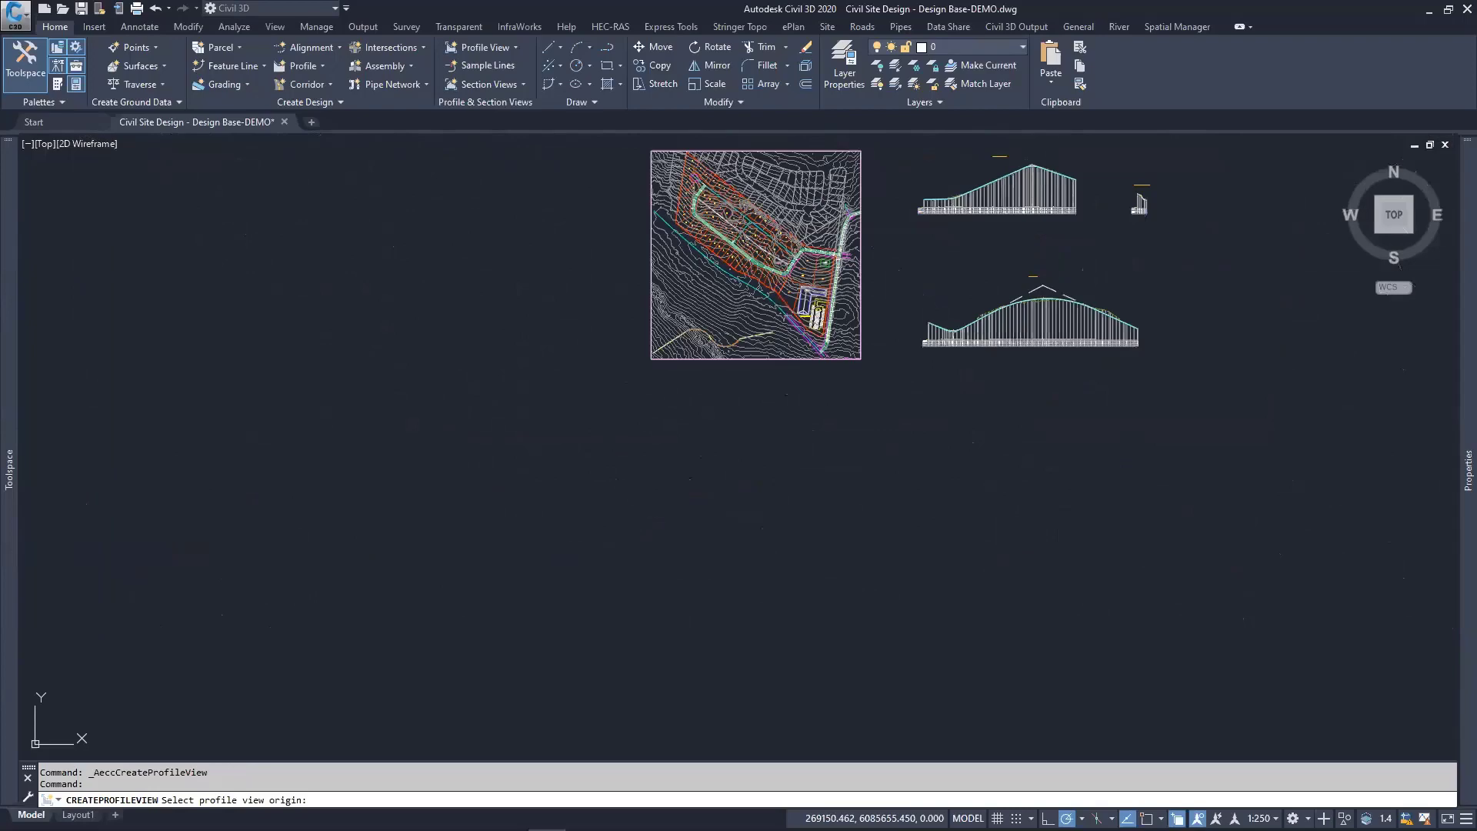
left_click(683, 528)
Step: Examine the new long section's data bands, from horizontal geometry and cut/fill through levels and chainage to superelevation
scroll(770, 510, "up", 3)
scroll(750, 508, "up", 8)
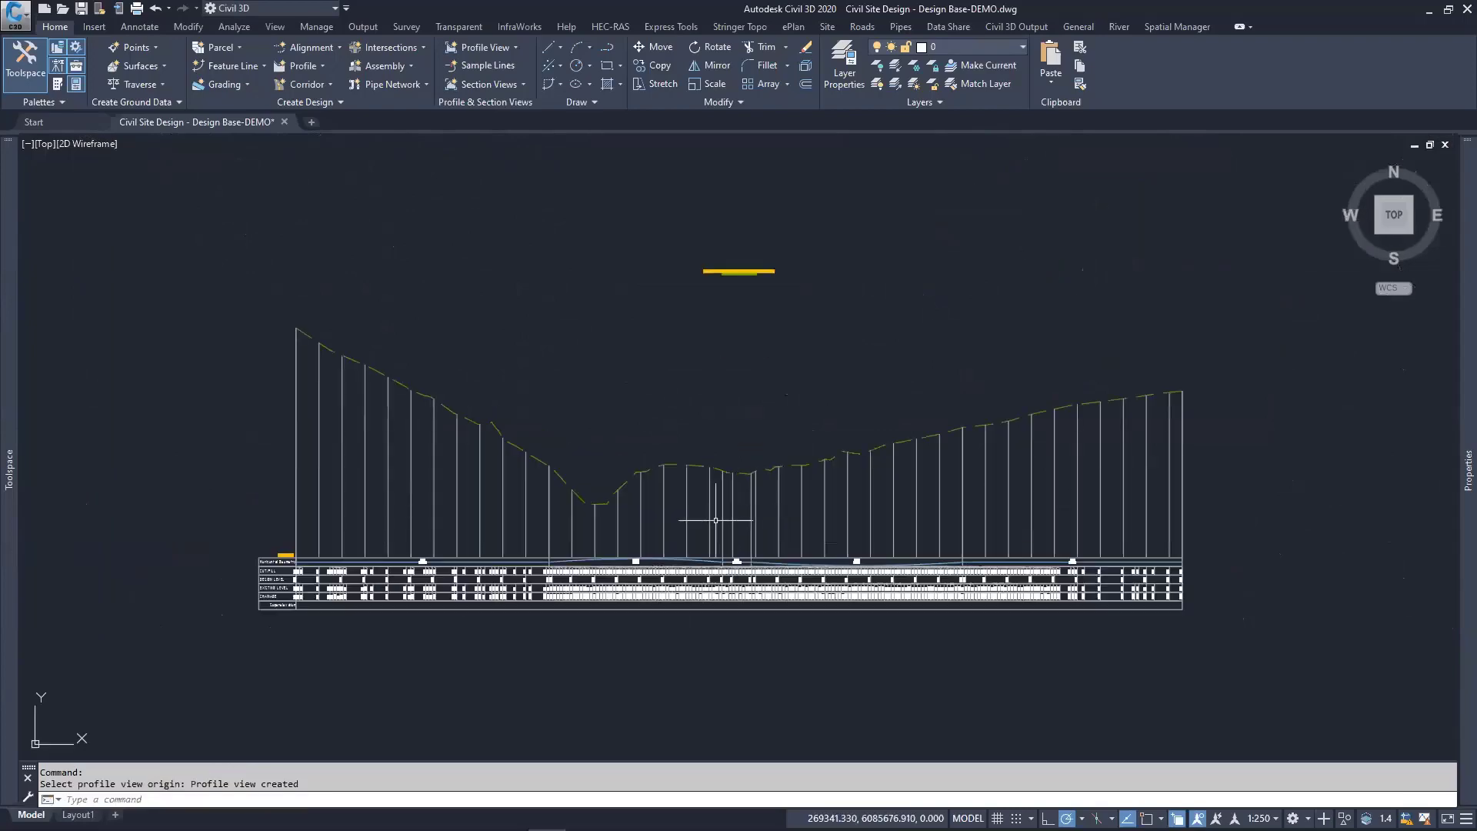
scroll(335, 569, "up", 4)
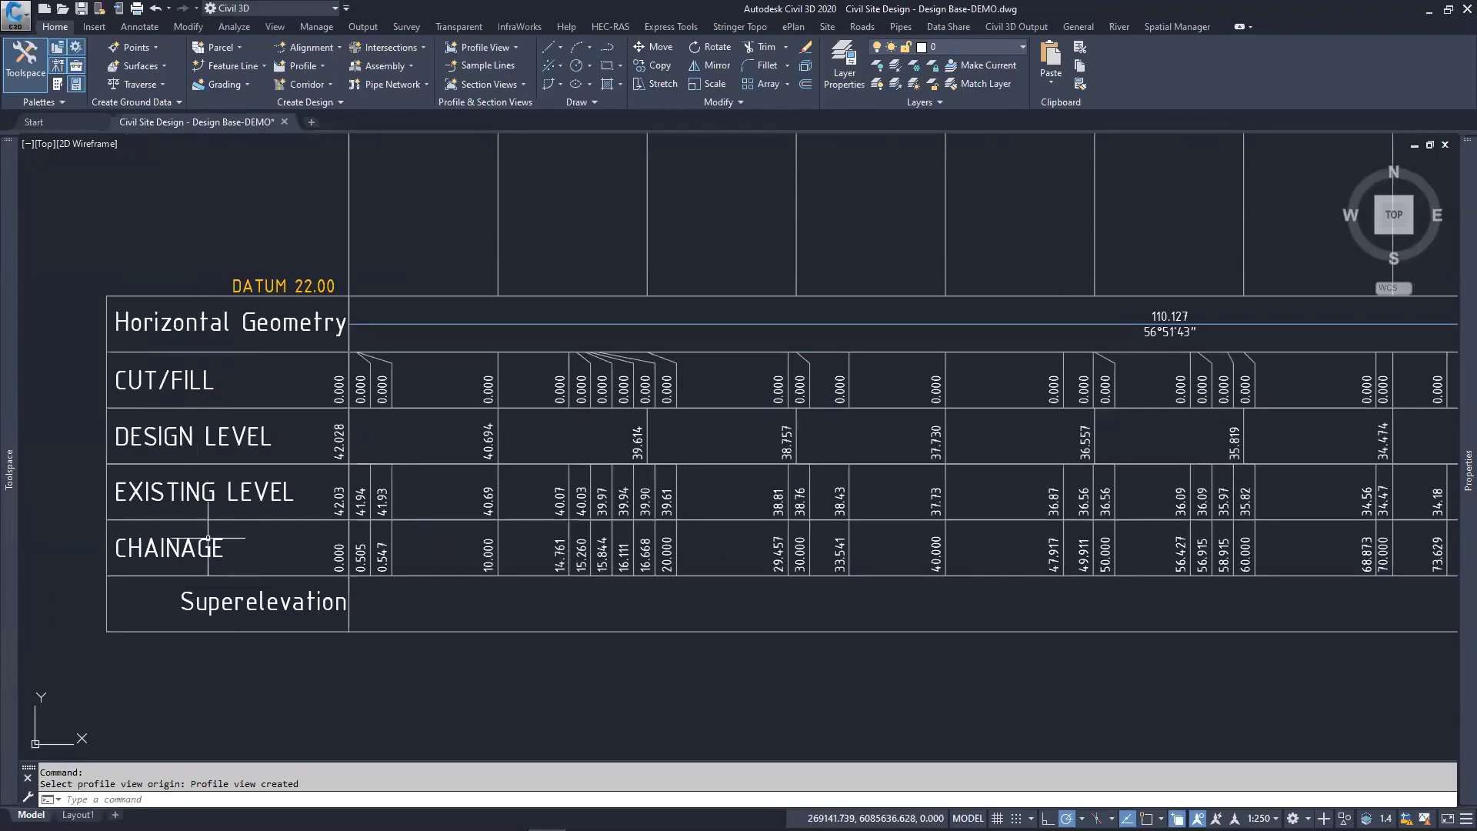
scroll(179, 365, "down", 4)
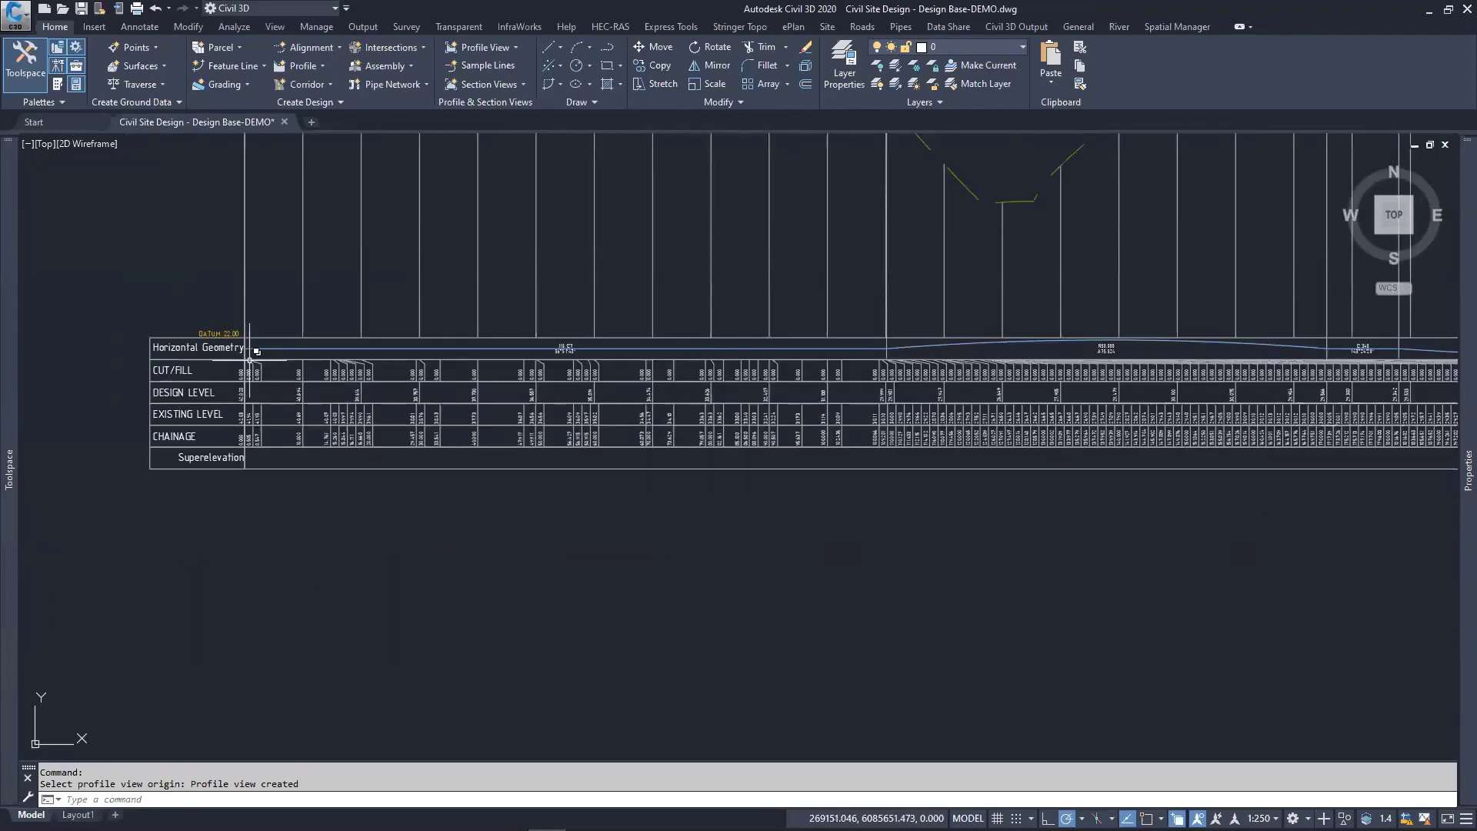
middle_click_drag(1185, 383, 938, 446)
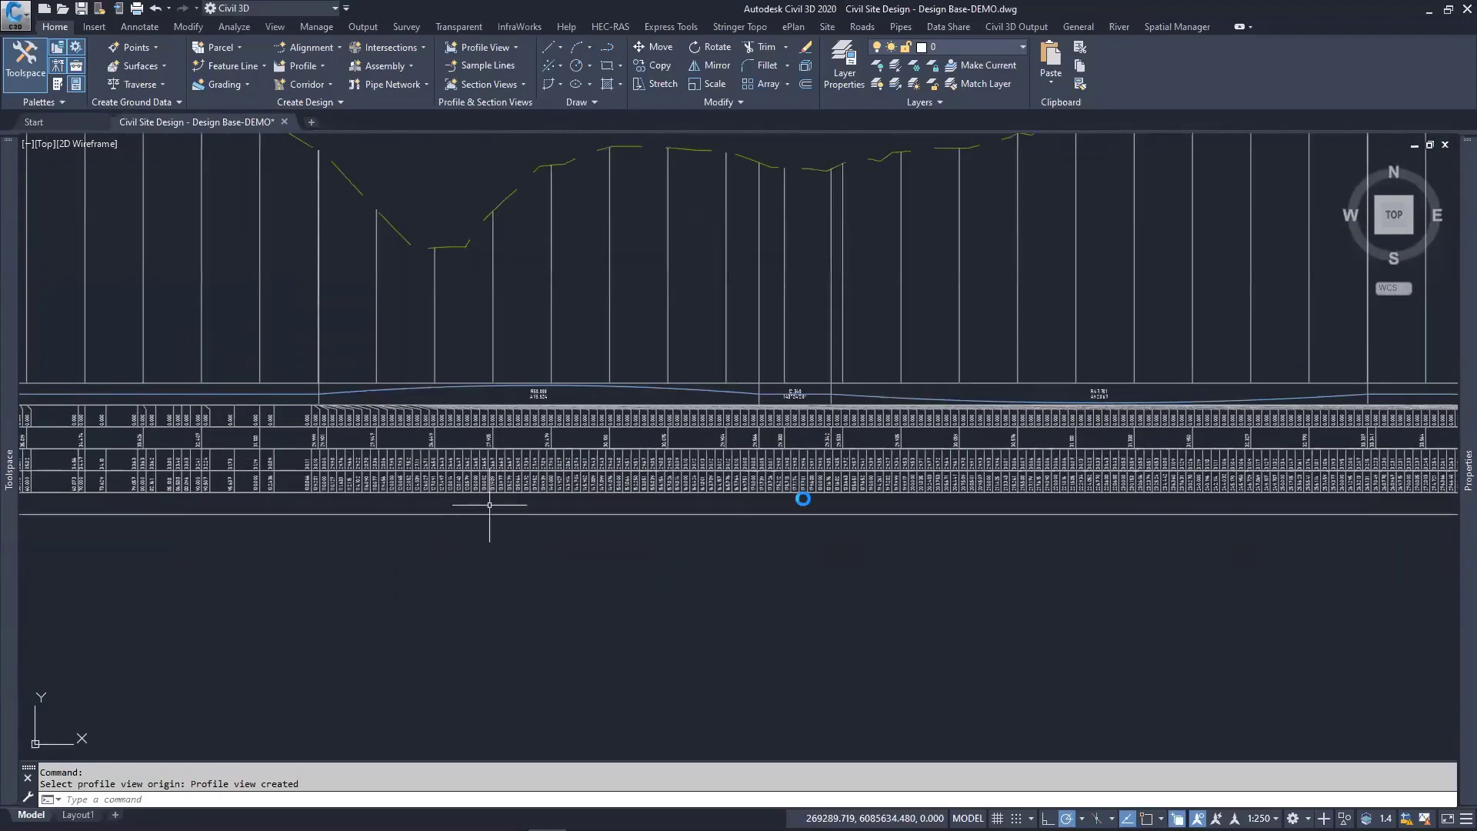
middle_click_drag(489, 504, 872, 460)
scroll(434, 408, "up", 3)
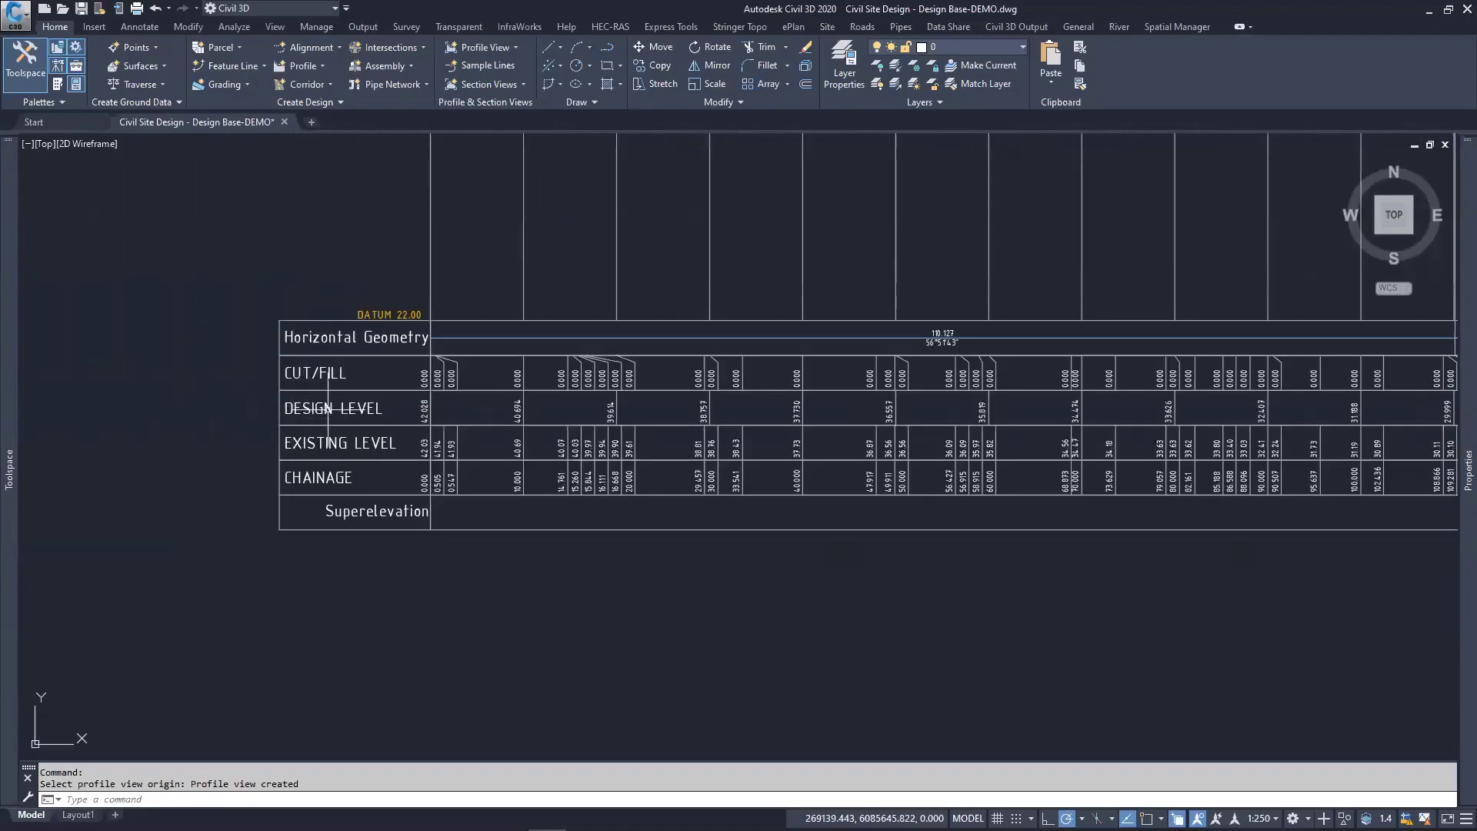
middle_click_drag(927, 397, 1016, 399)
scroll(659, 449, "down", 3)
middle_click_drag(934, 422, 670, 514)
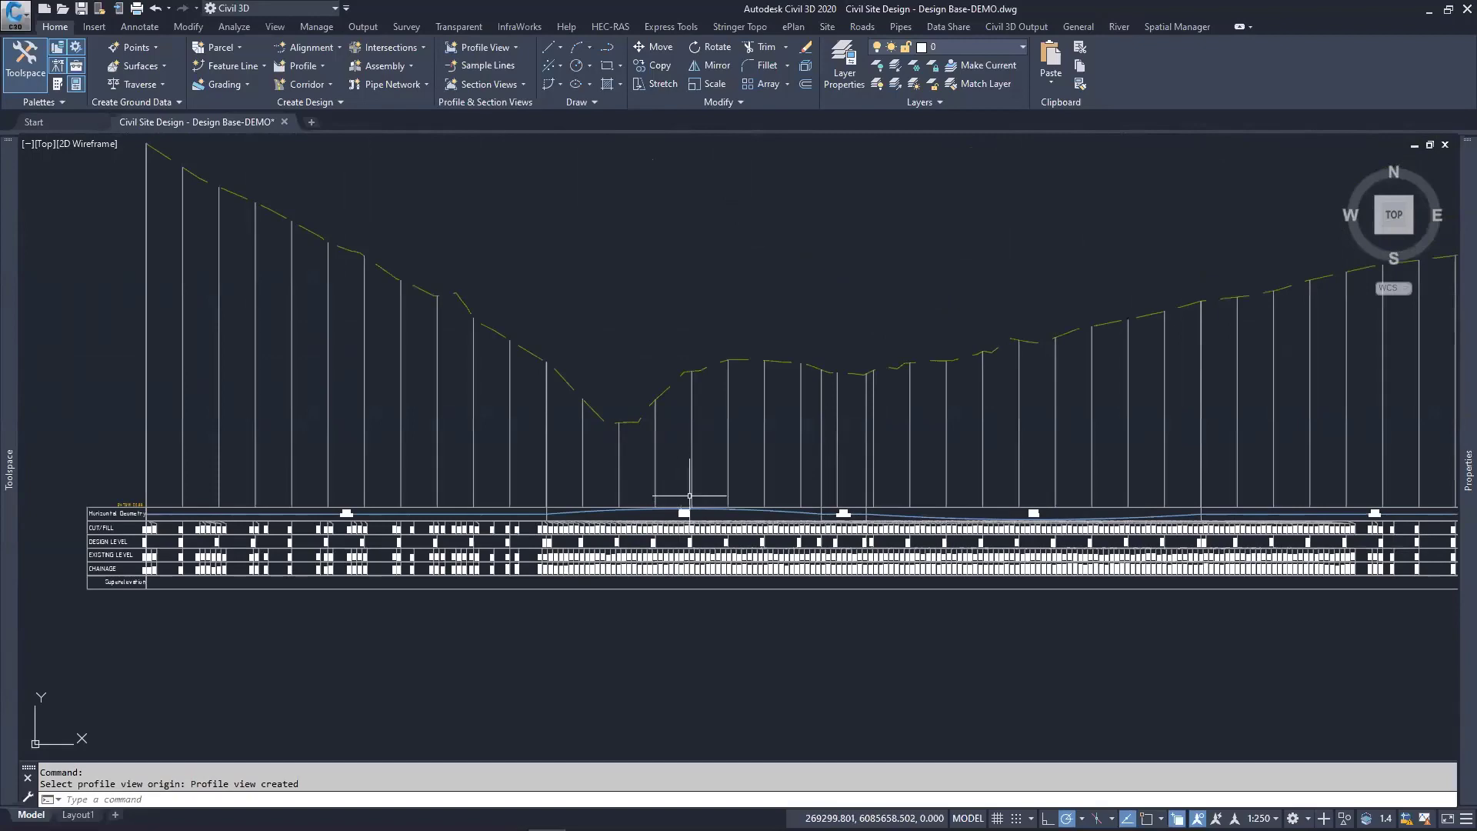
scroll(554, 567, "up", 5)
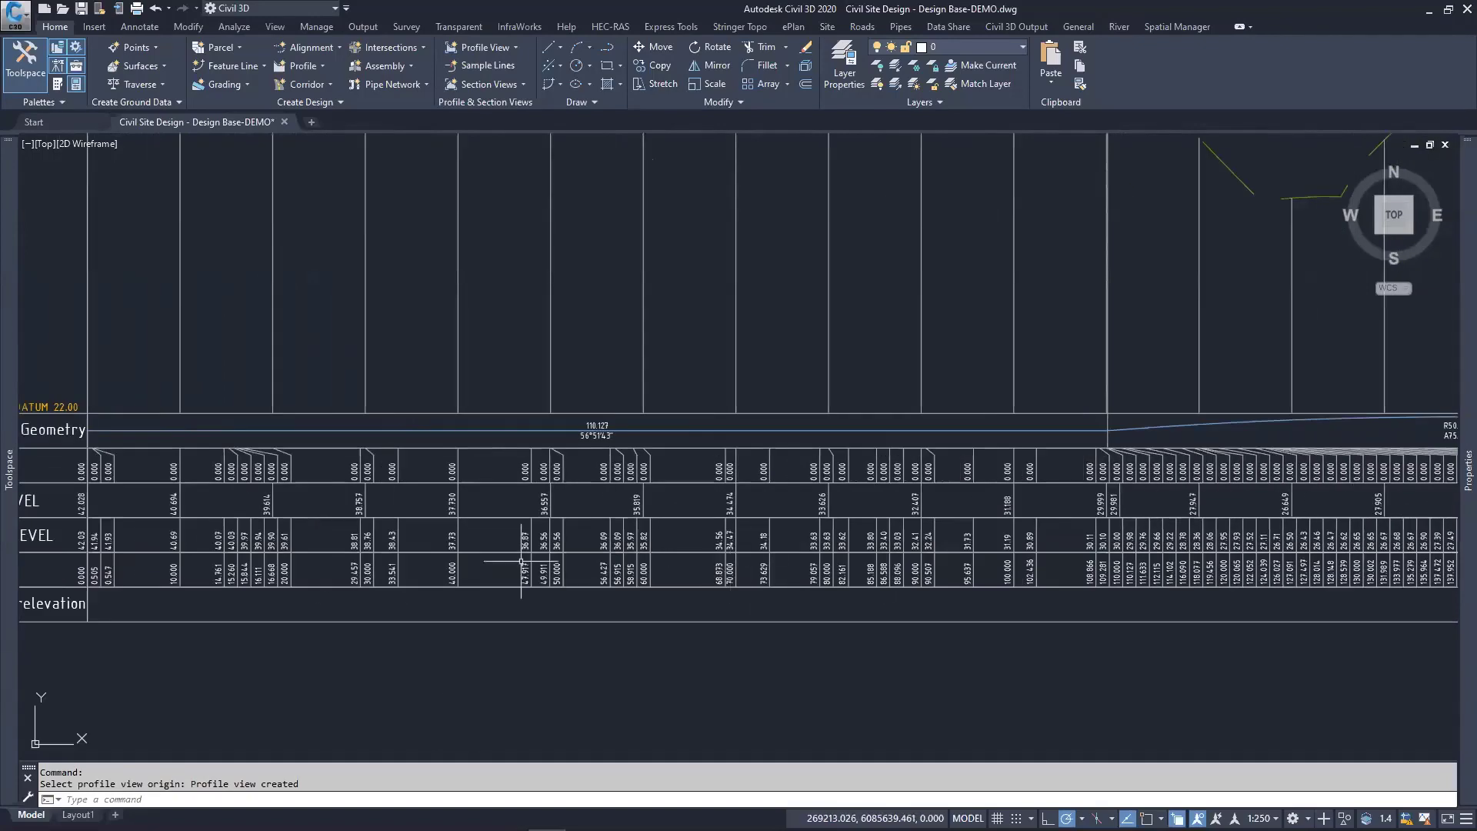
scroll(629, 592, "down", 1)
scroll(630, 592, "down", 3)
Step: Inspect the existing surface line across the full length of the long section, comparing it with the bands beneath
middle_click_drag(587, 436, 386, 231)
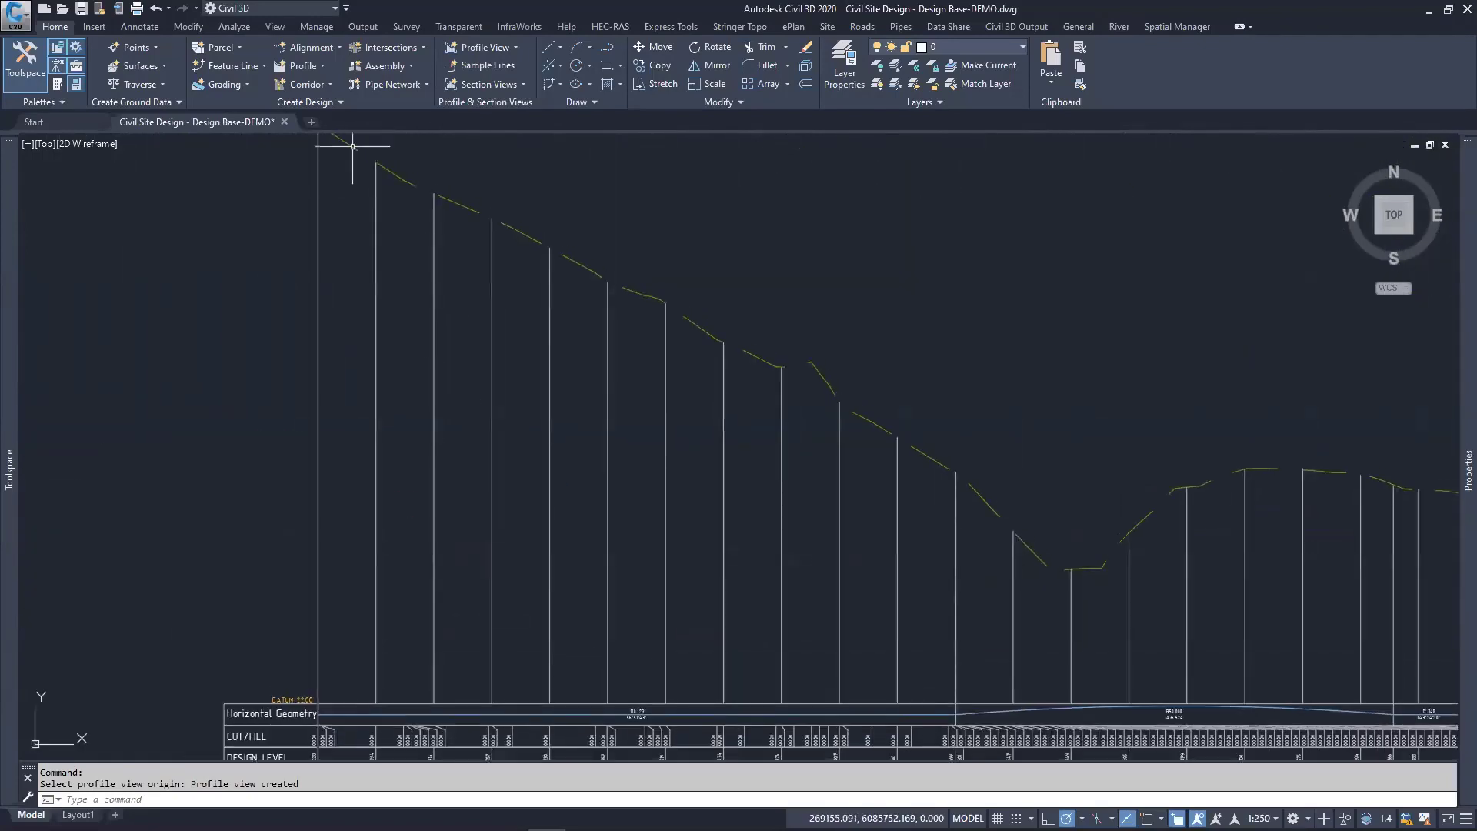
scroll(636, 339, "down", 4)
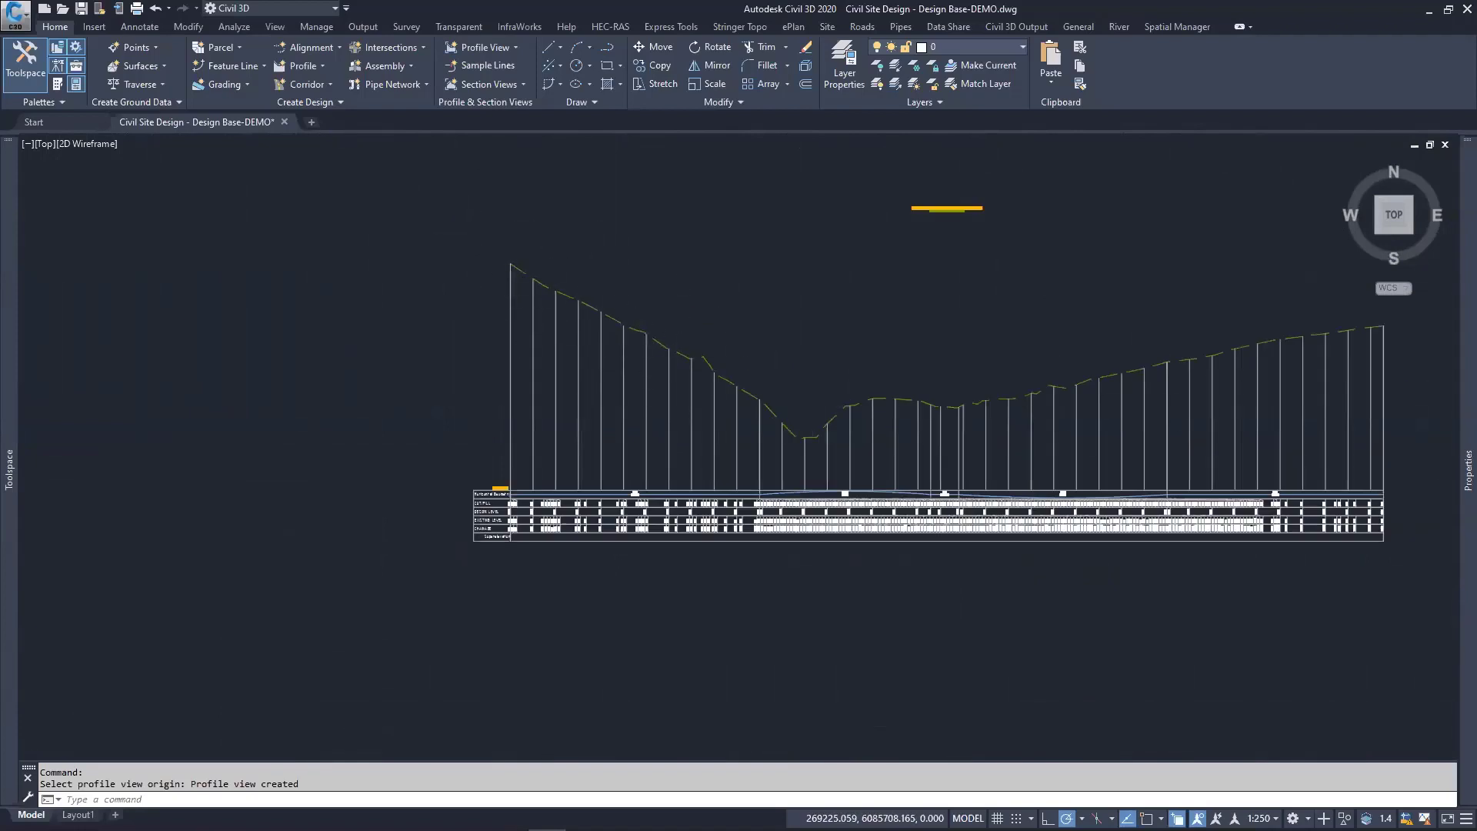
scroll(650, 369, "up", 2)
scroll(712, 514, "up", 3)
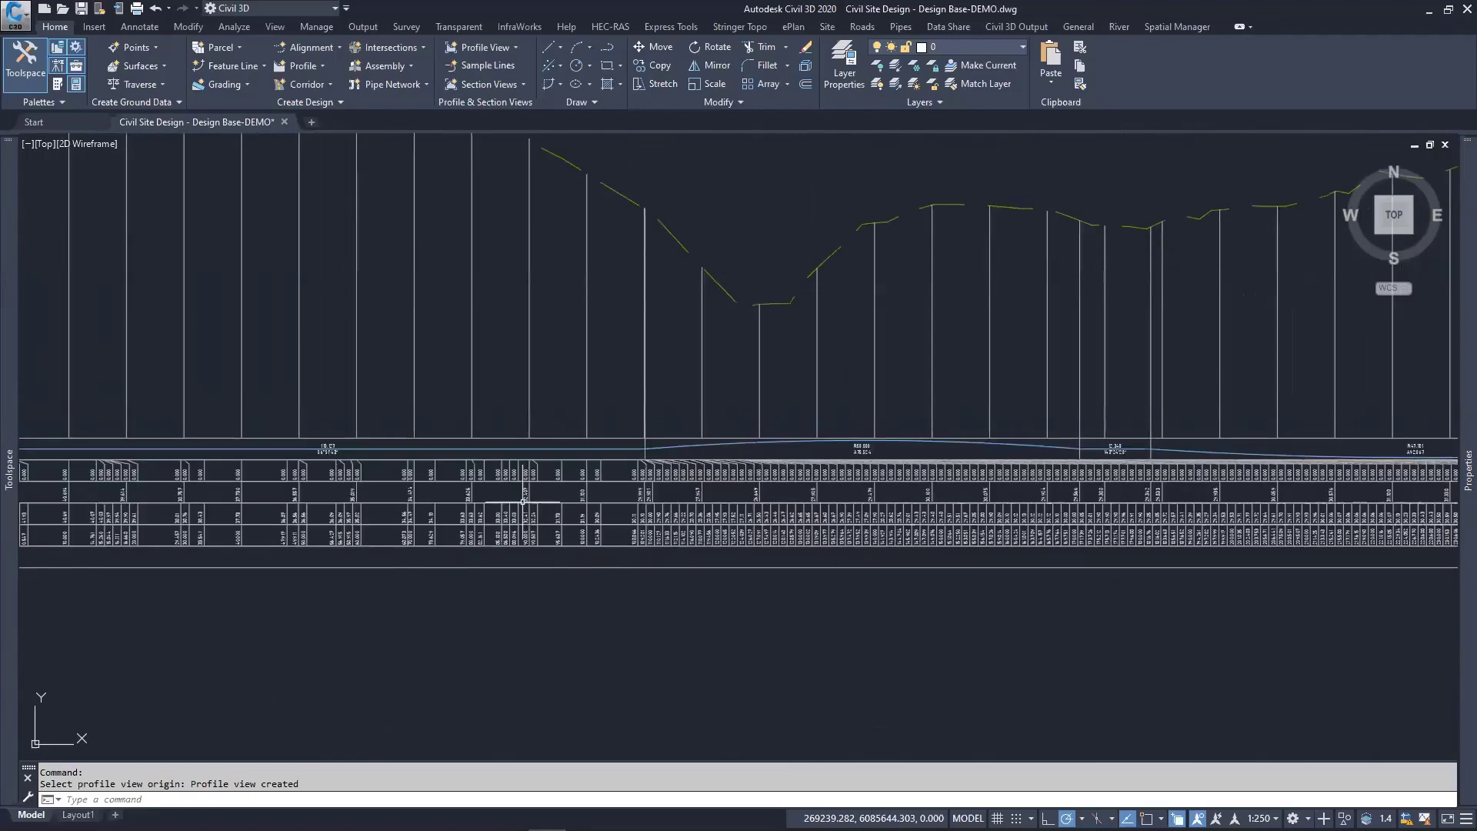
scroll(527, 492, "down", 2)
scroll(677, 372, "down", 4)
scroll(1000, 512, "up", 2)
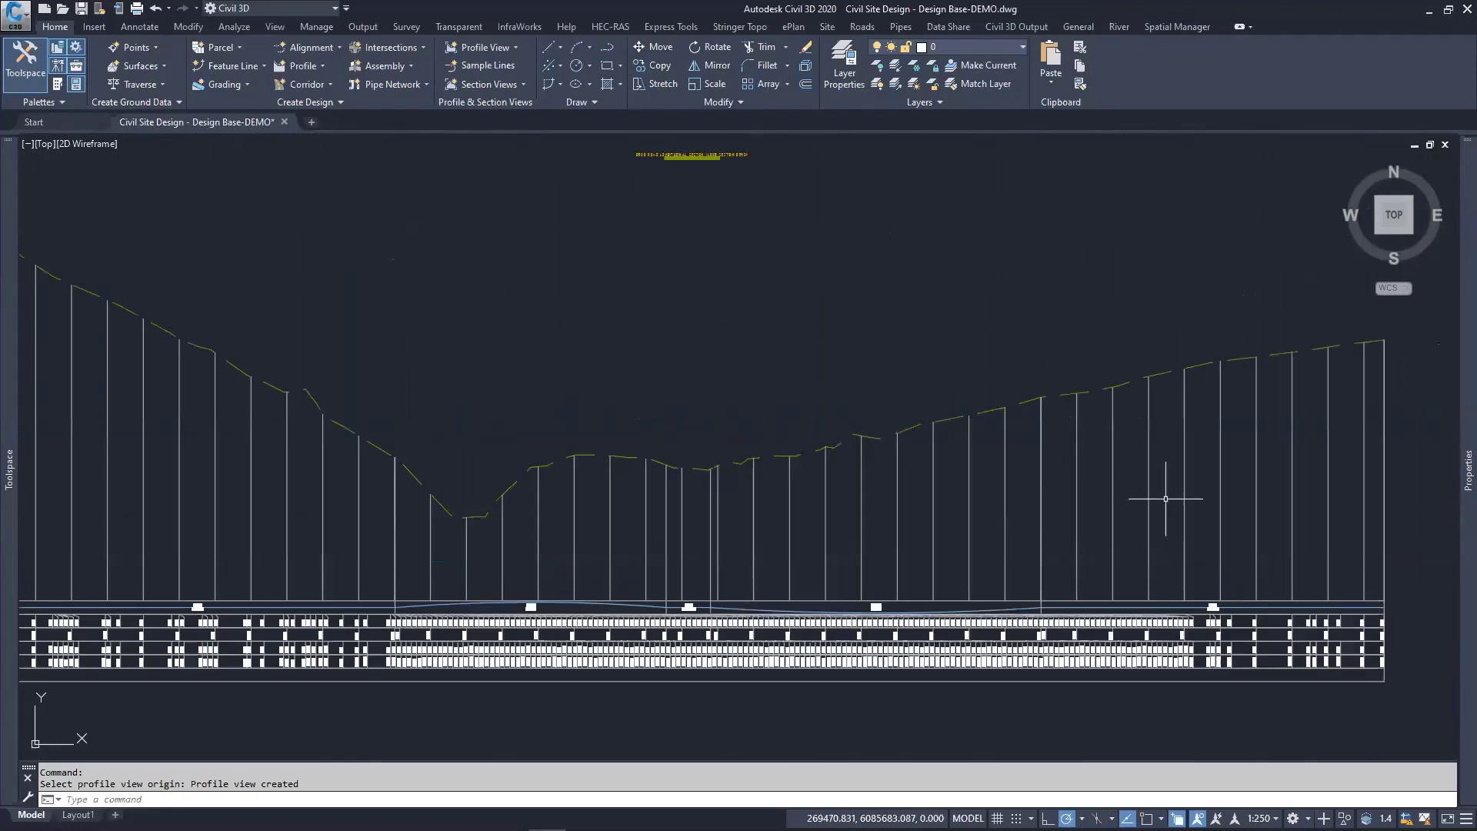
middle_click_drag(538, 494, 726, 531)
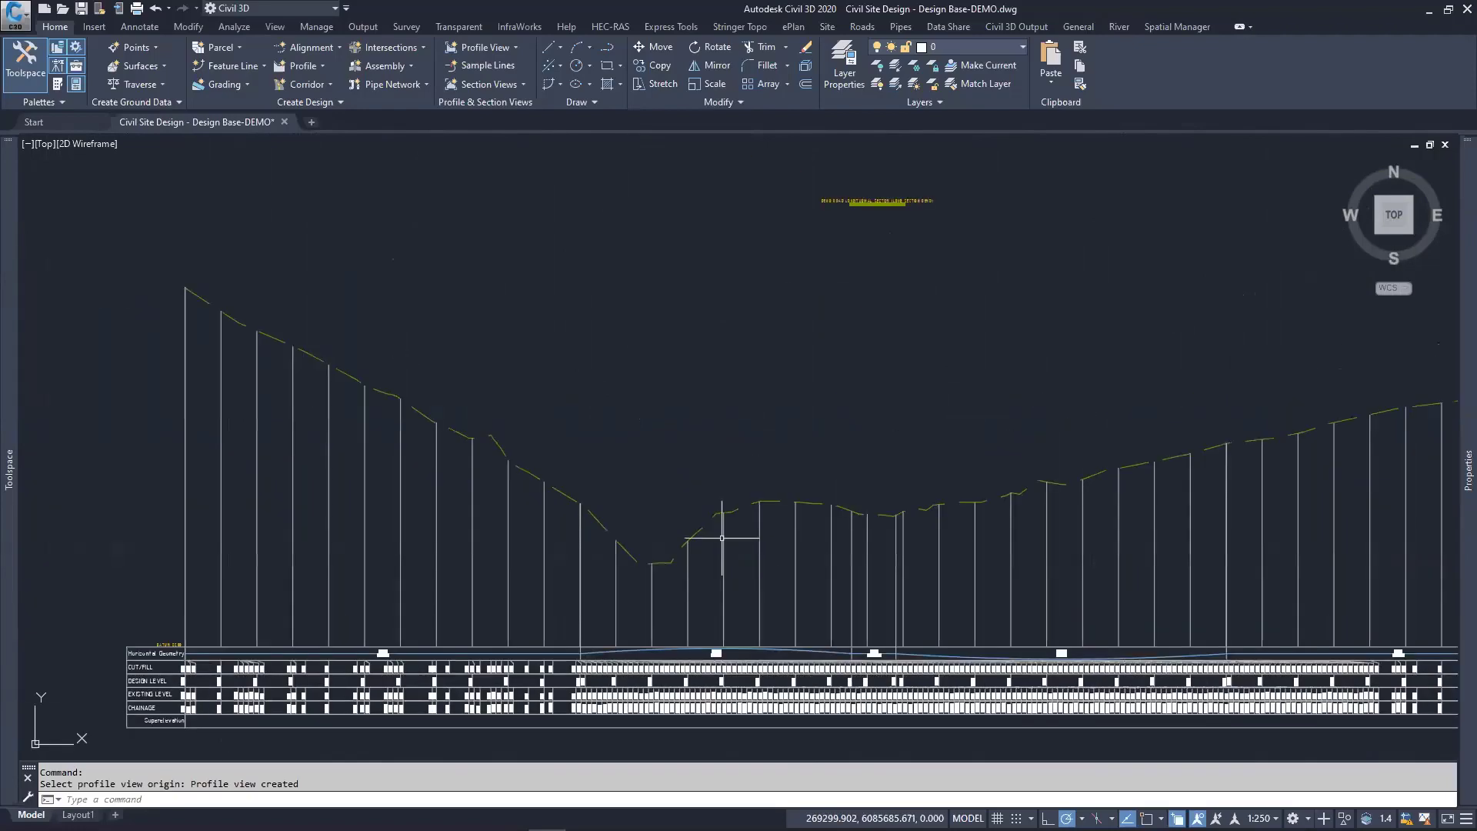
Step: Select the DEMO long section view and start a new layout profile with the Profile Creation Tools
left_click(344, 489)
left_click(307, 528)
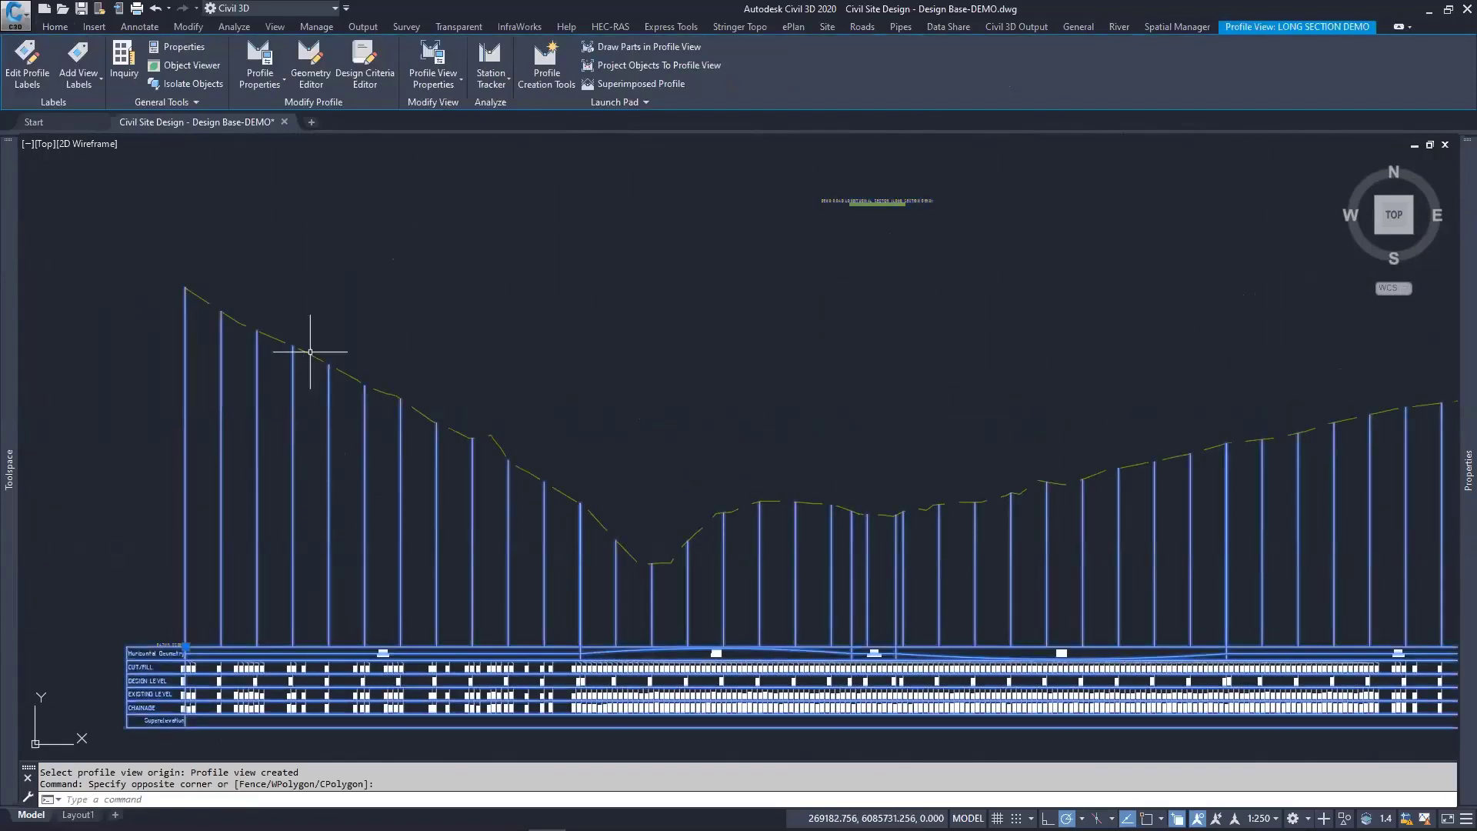
left_click(559, 60)
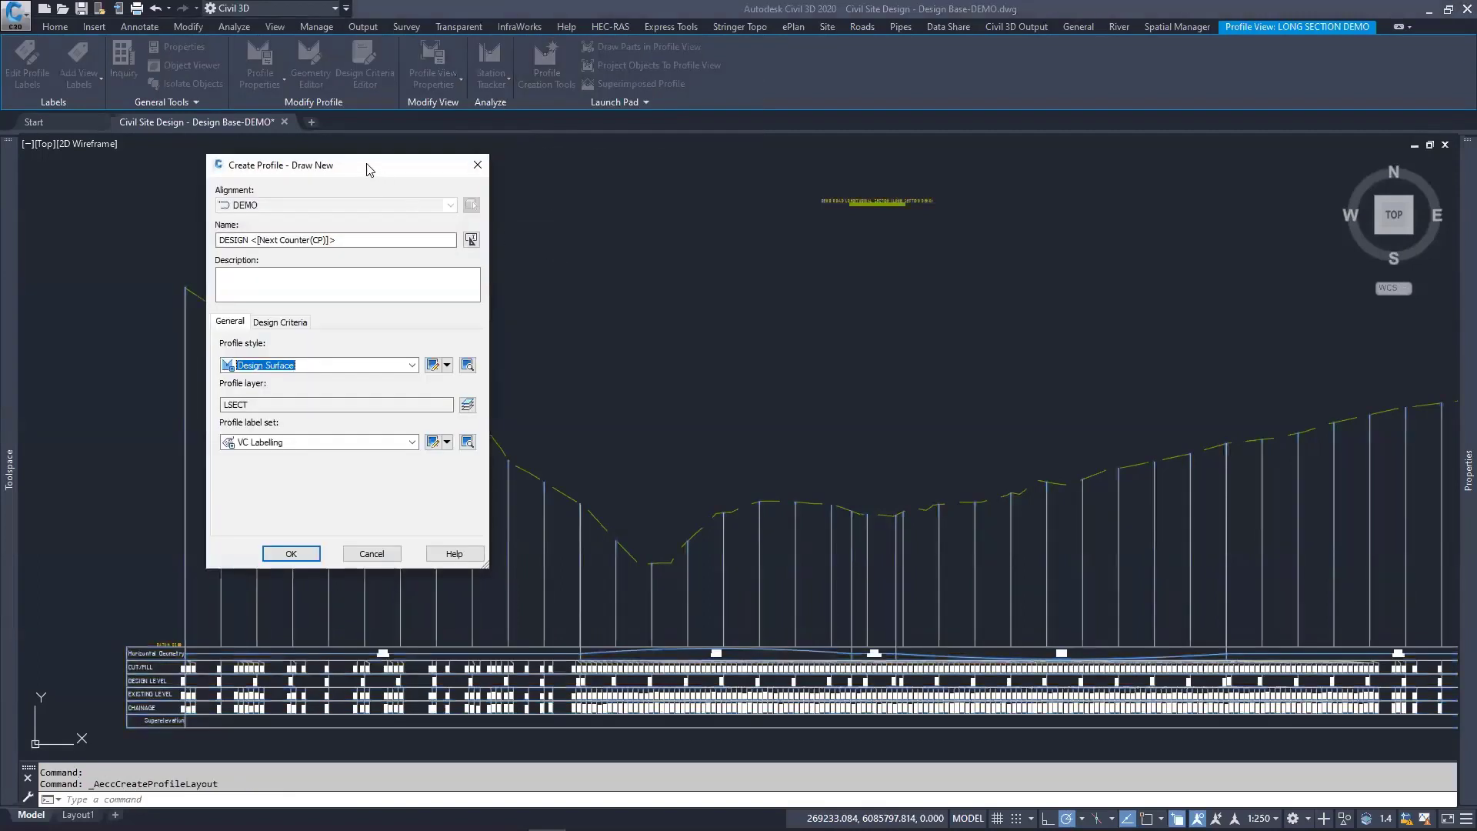
left_click_drag(367, 169, 224, 182)
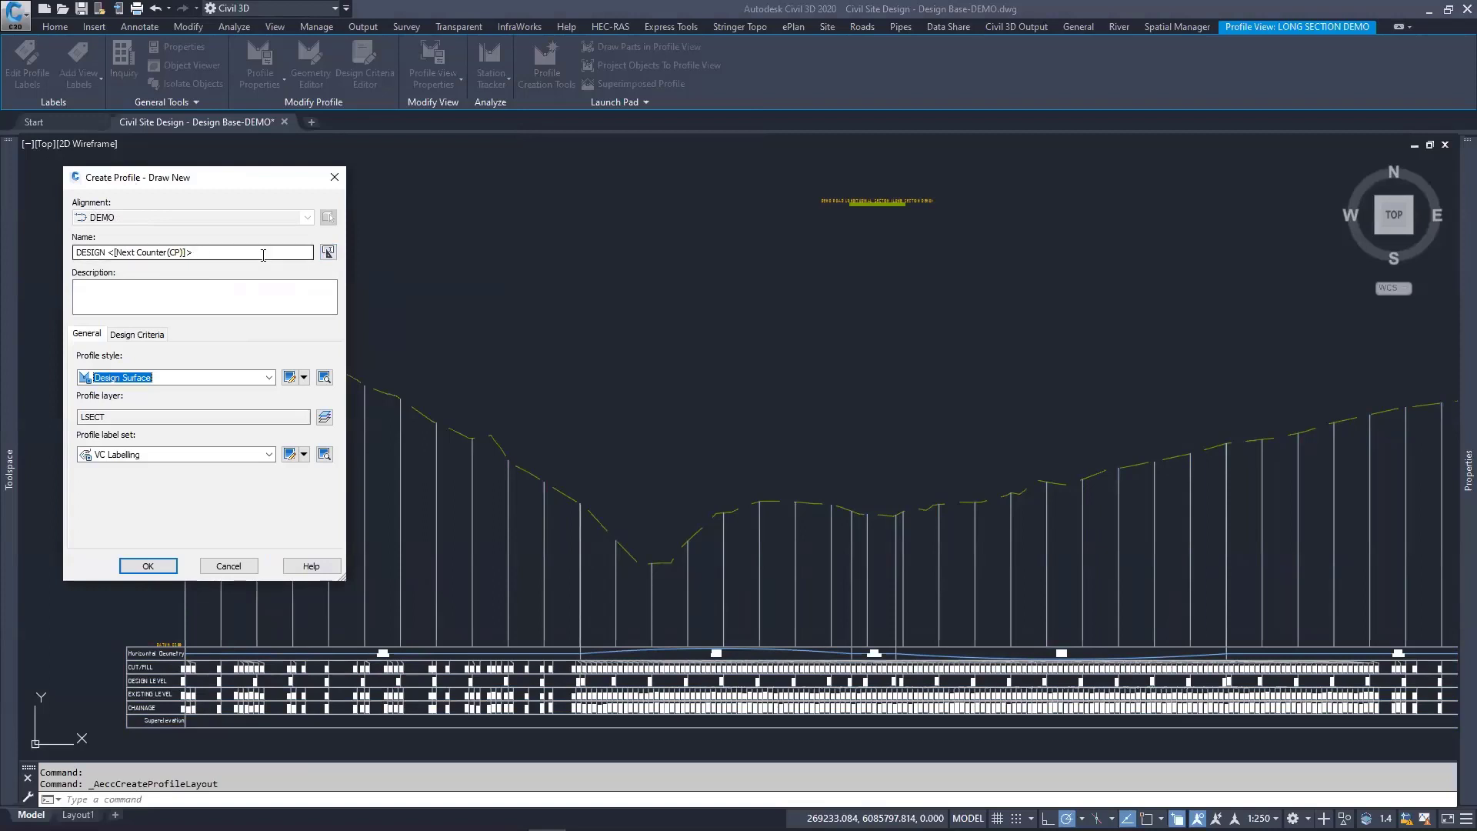
Step: Set the new profile's name template to DESIGN followed by the Alignment Name property field instead of the counter
left_click(328, 251)
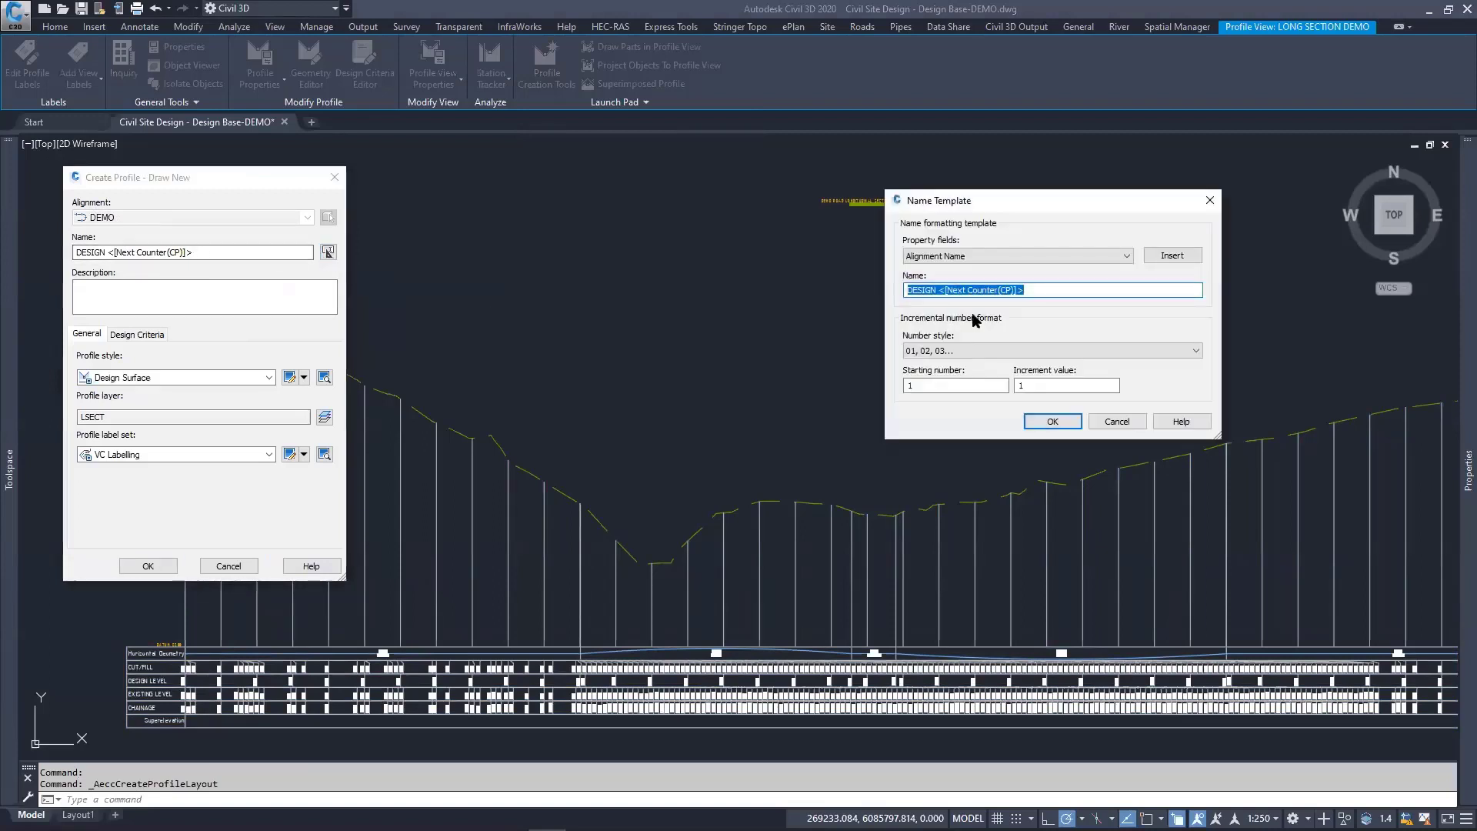
left_click_drag(1033, 291, 947, 290)
key("Delete")
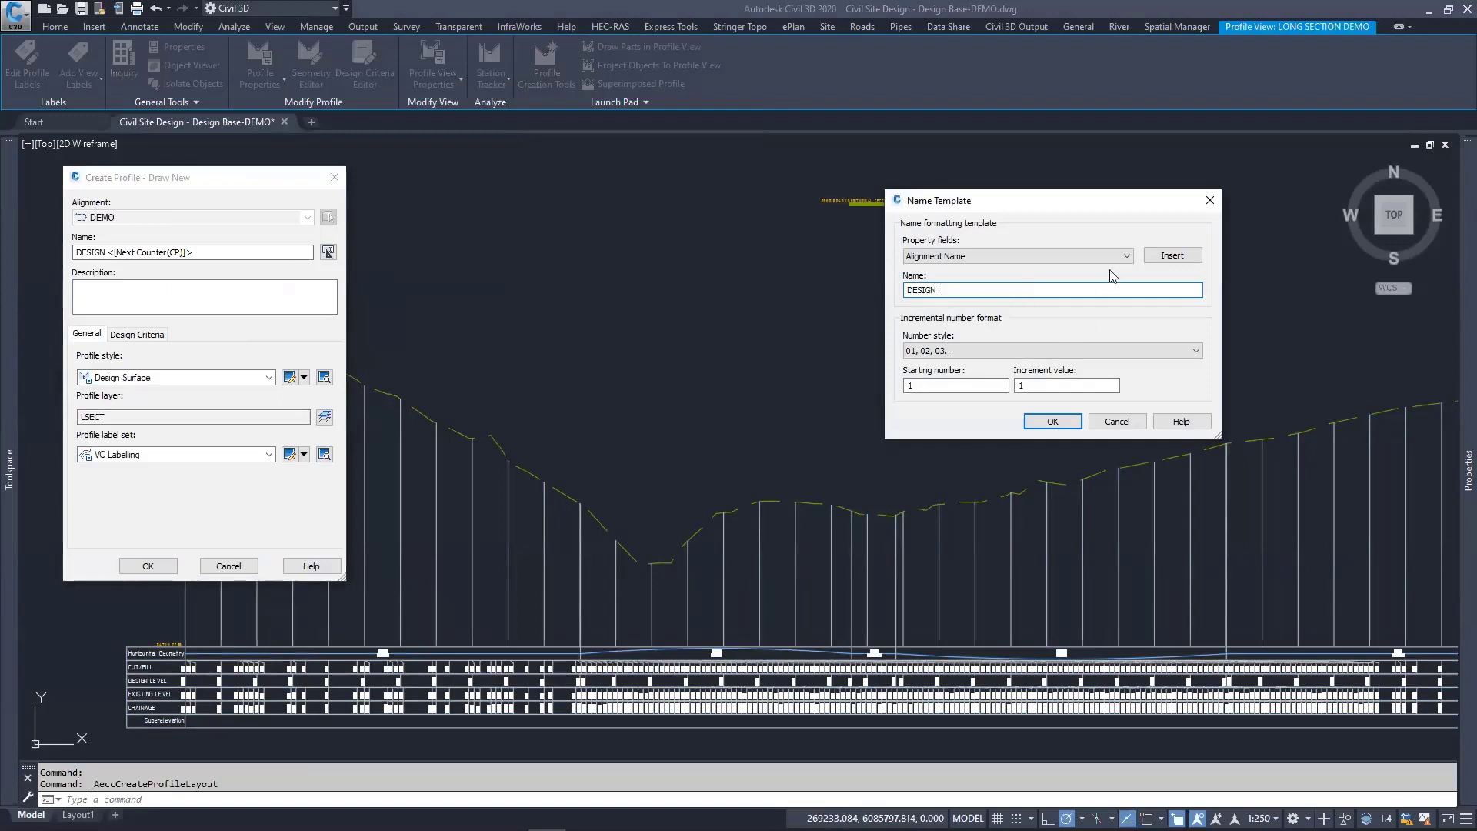
left_click(1125, 256)
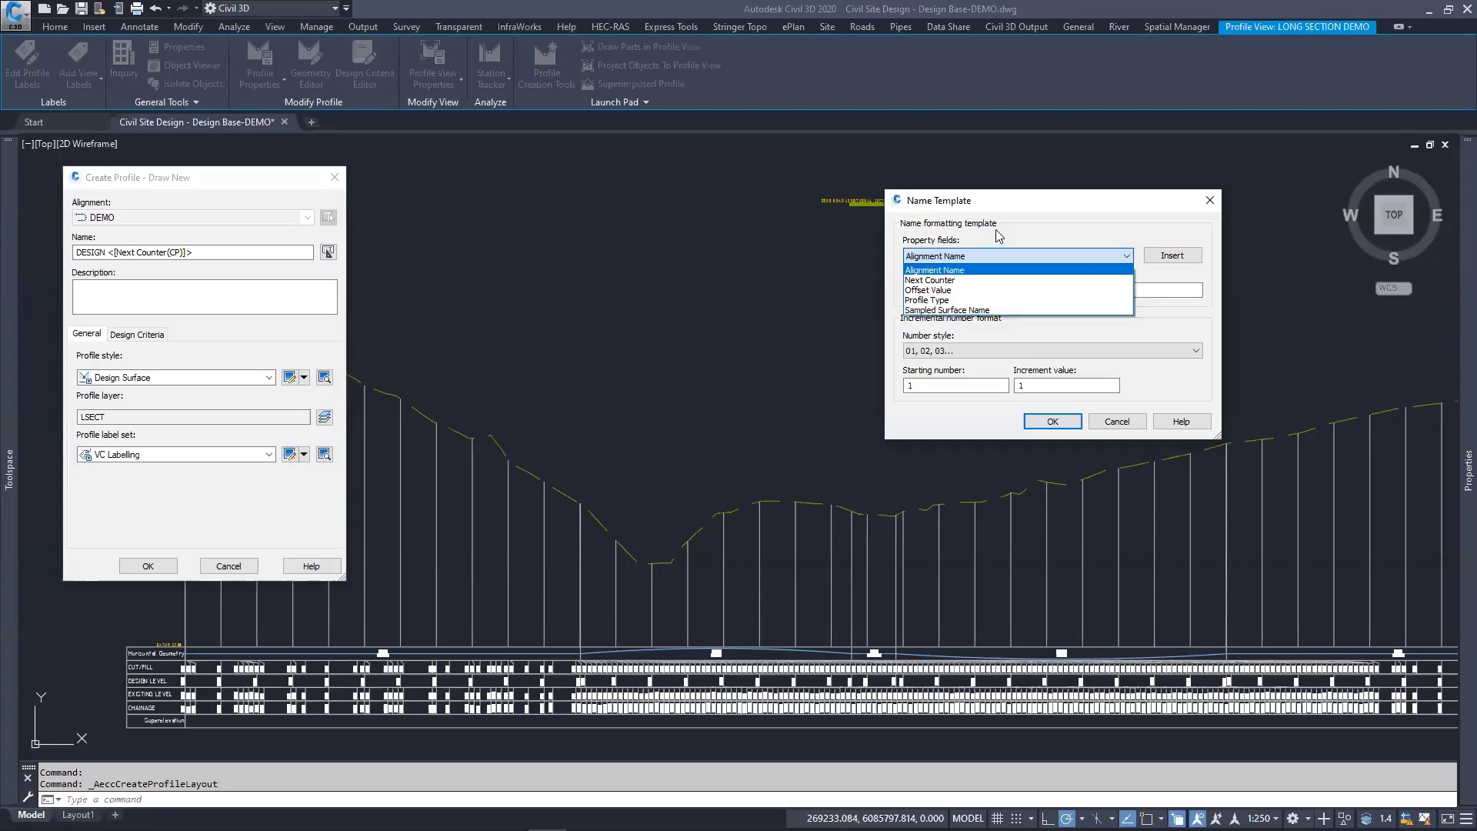
left_click(954, 271)
left_click(1172, 256)
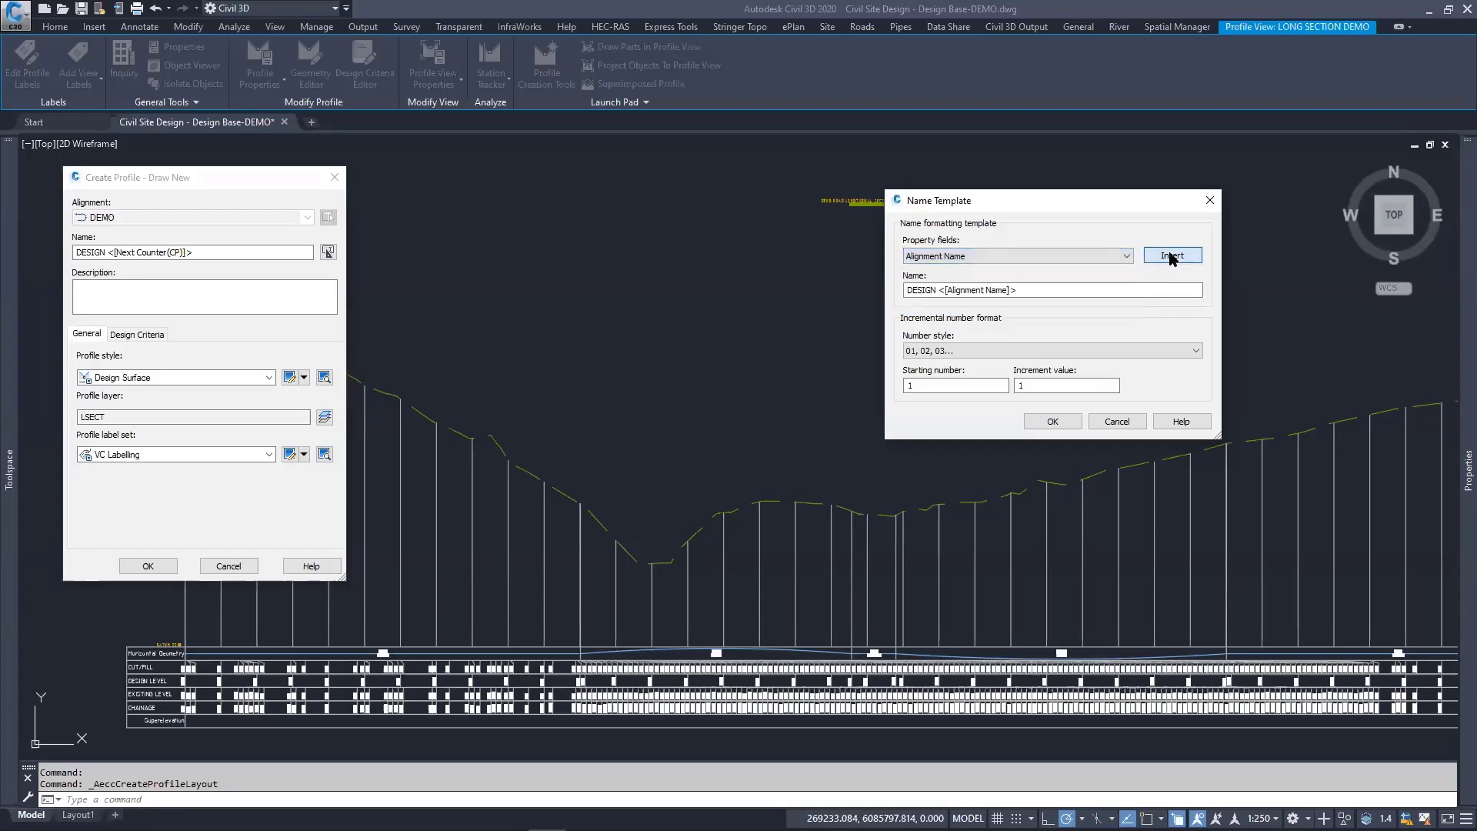
left_click(1052, 420)
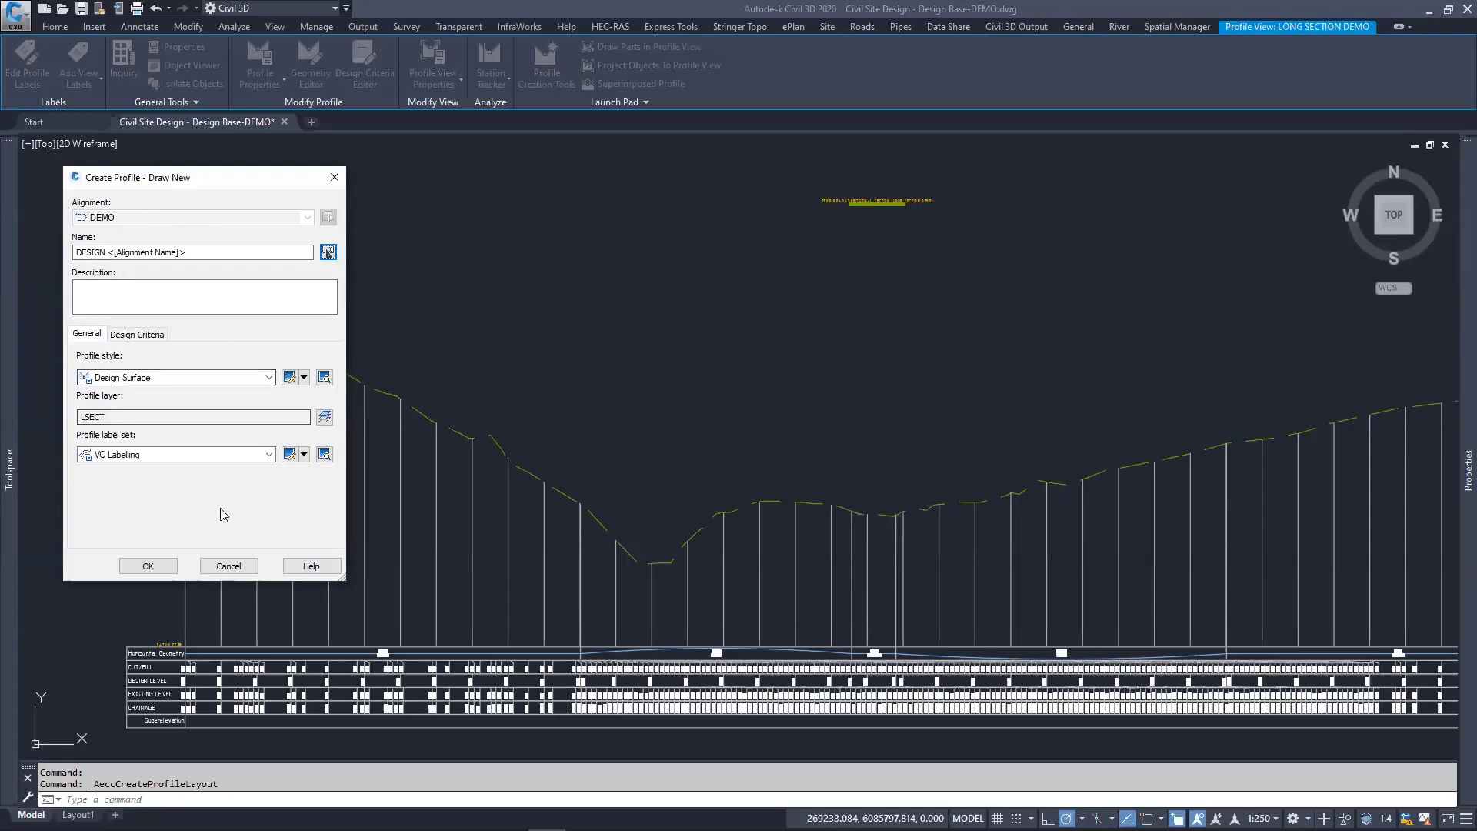
Step: Enable criteria-based design for the new profile, including the design check set option
left_click(154, 336)
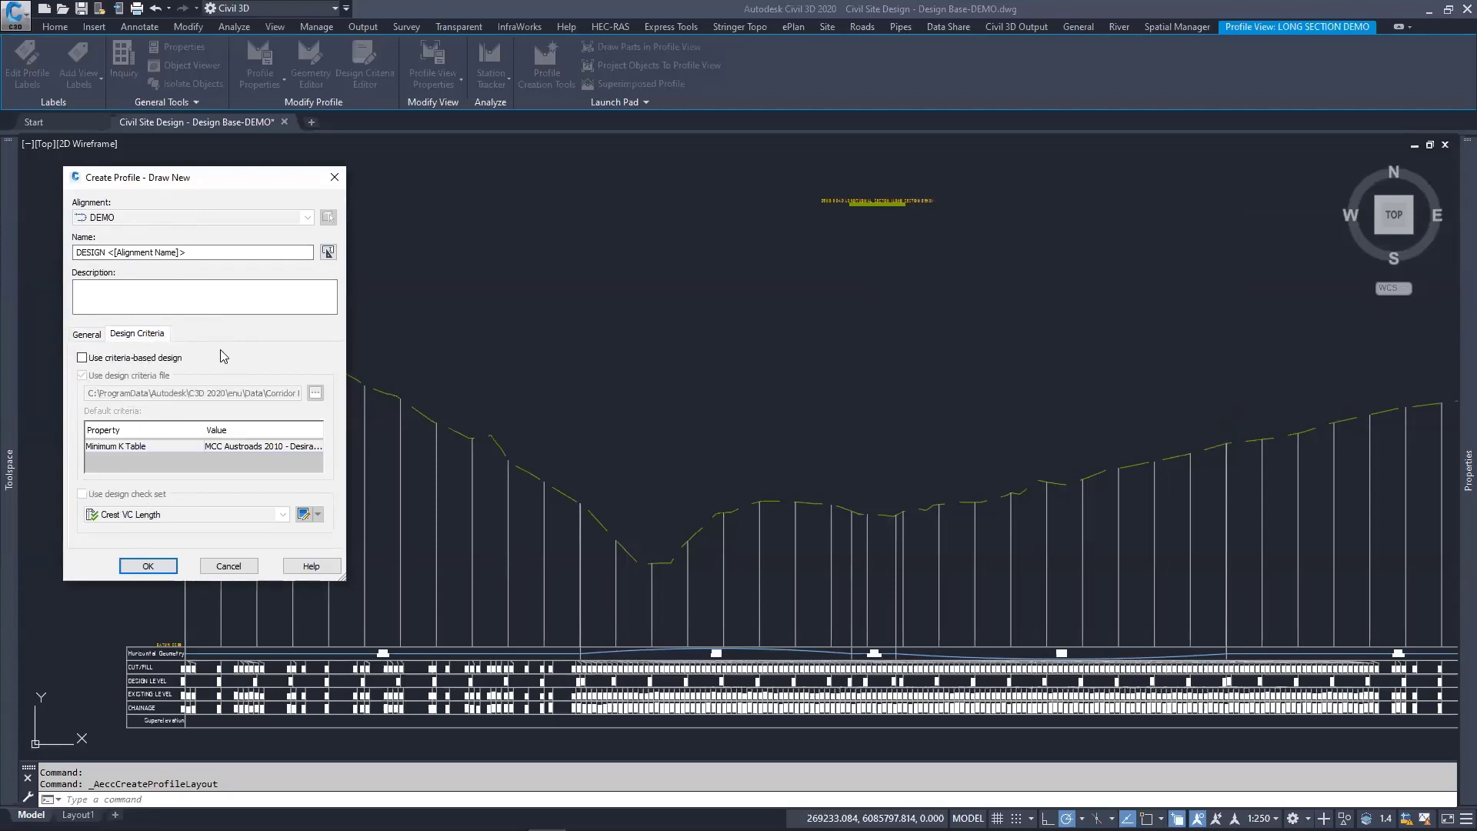
left_click(82, 358)
left_click(82, 494)
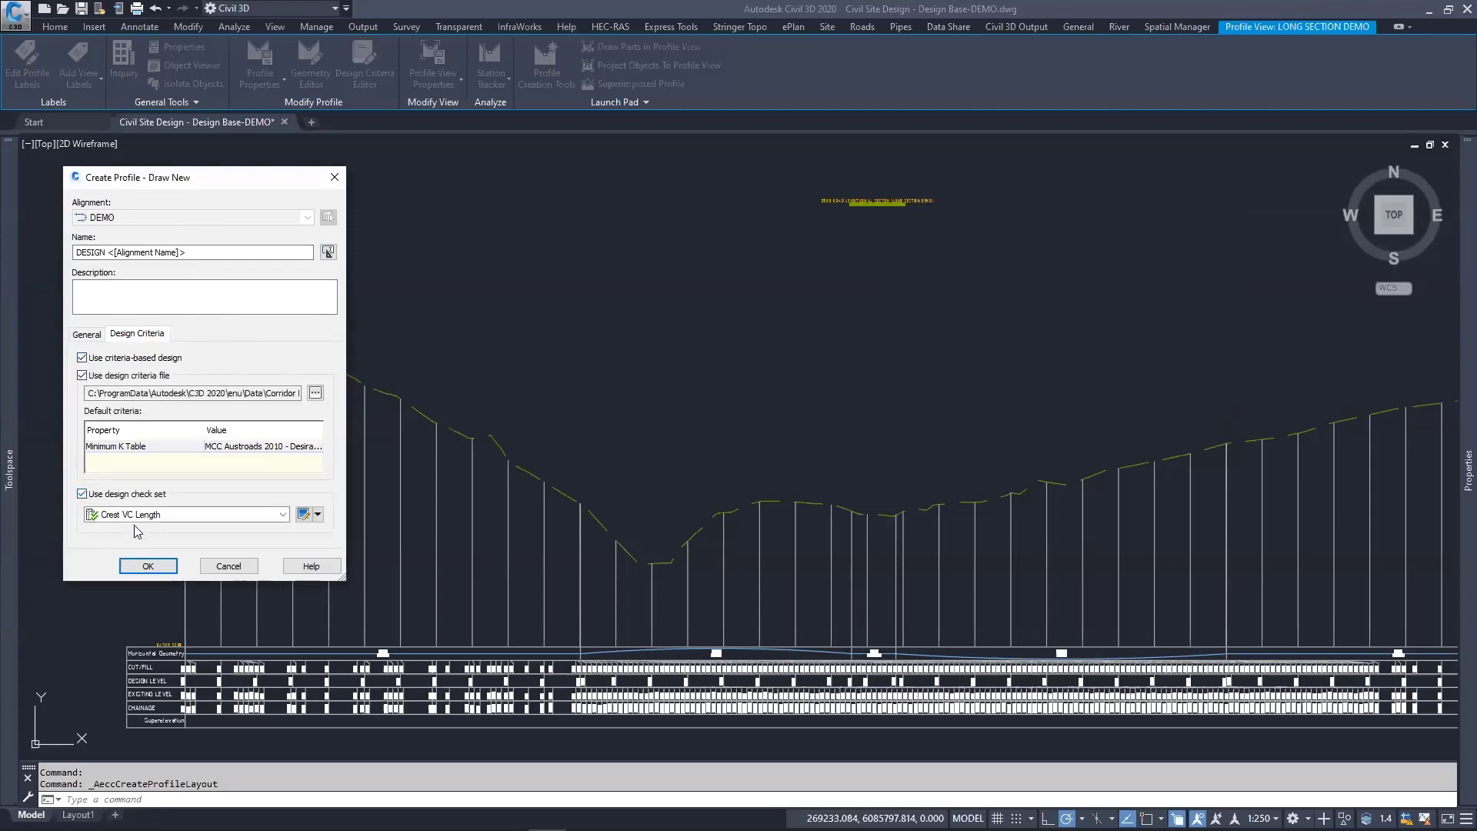
Step: Open the Crest VC Length design check set and look through its available curve checks
left_click(303, 514)
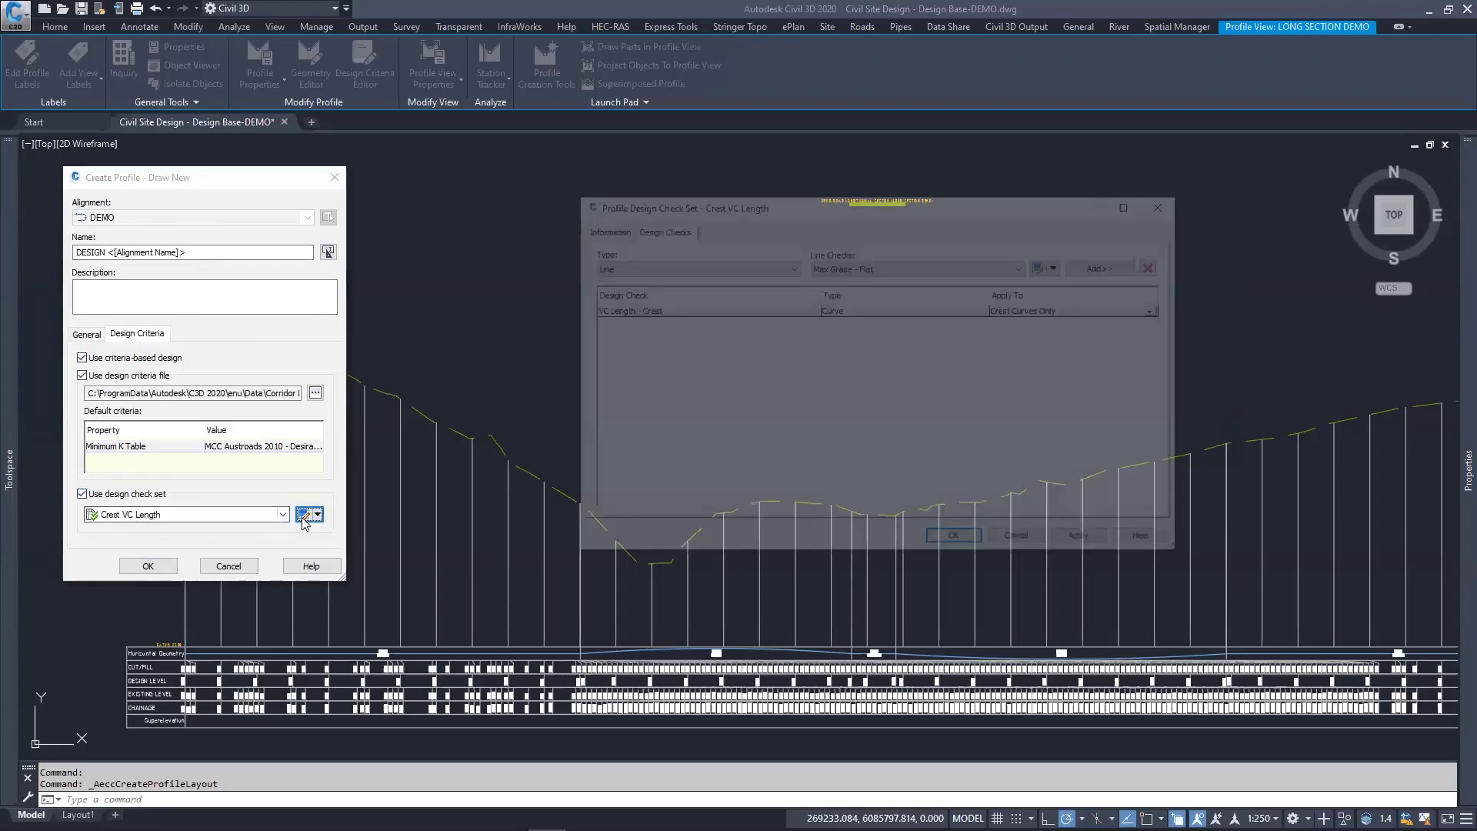
left_click(659, 266)
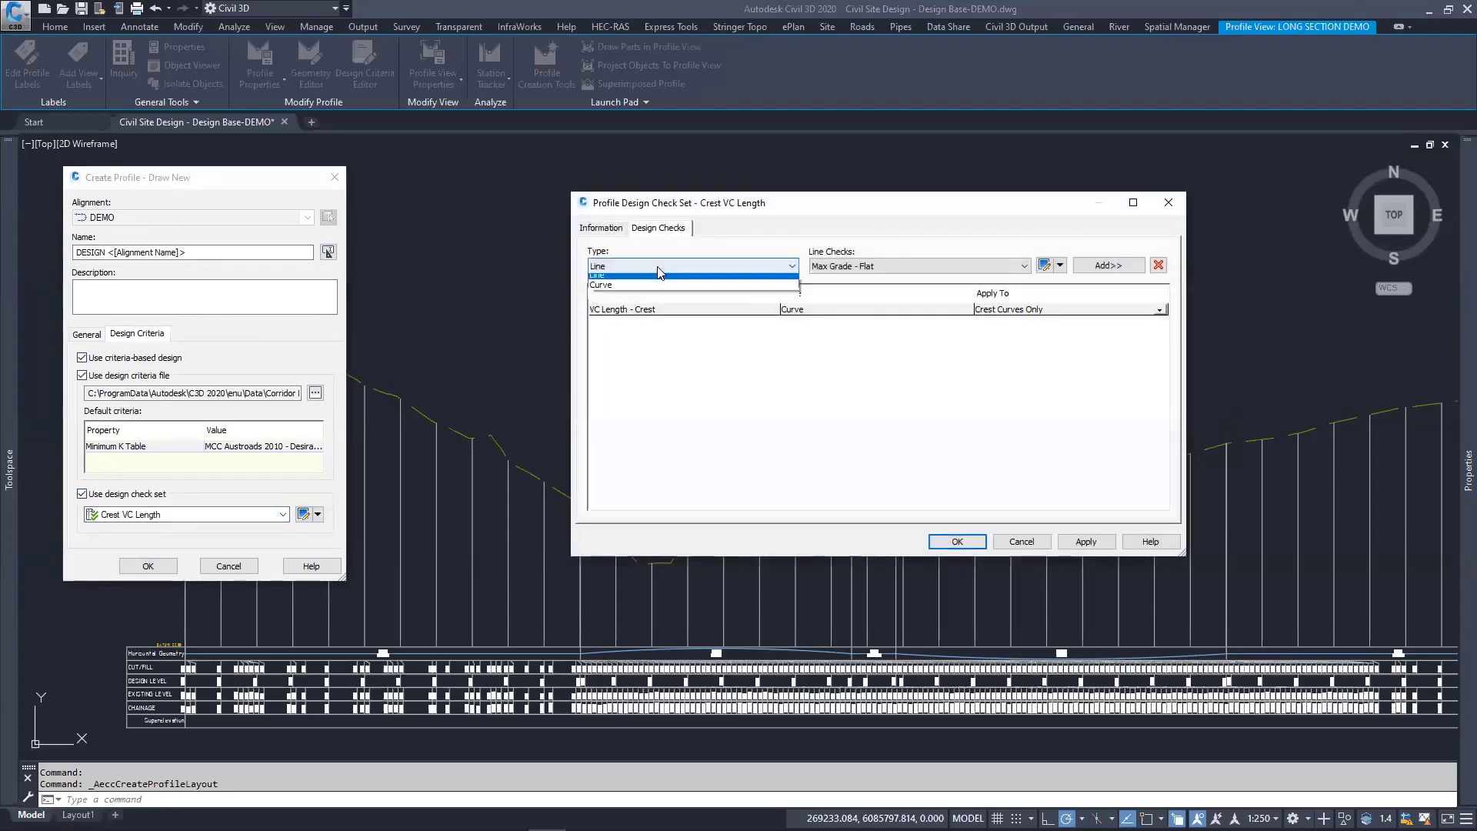
left_click(620, 292)
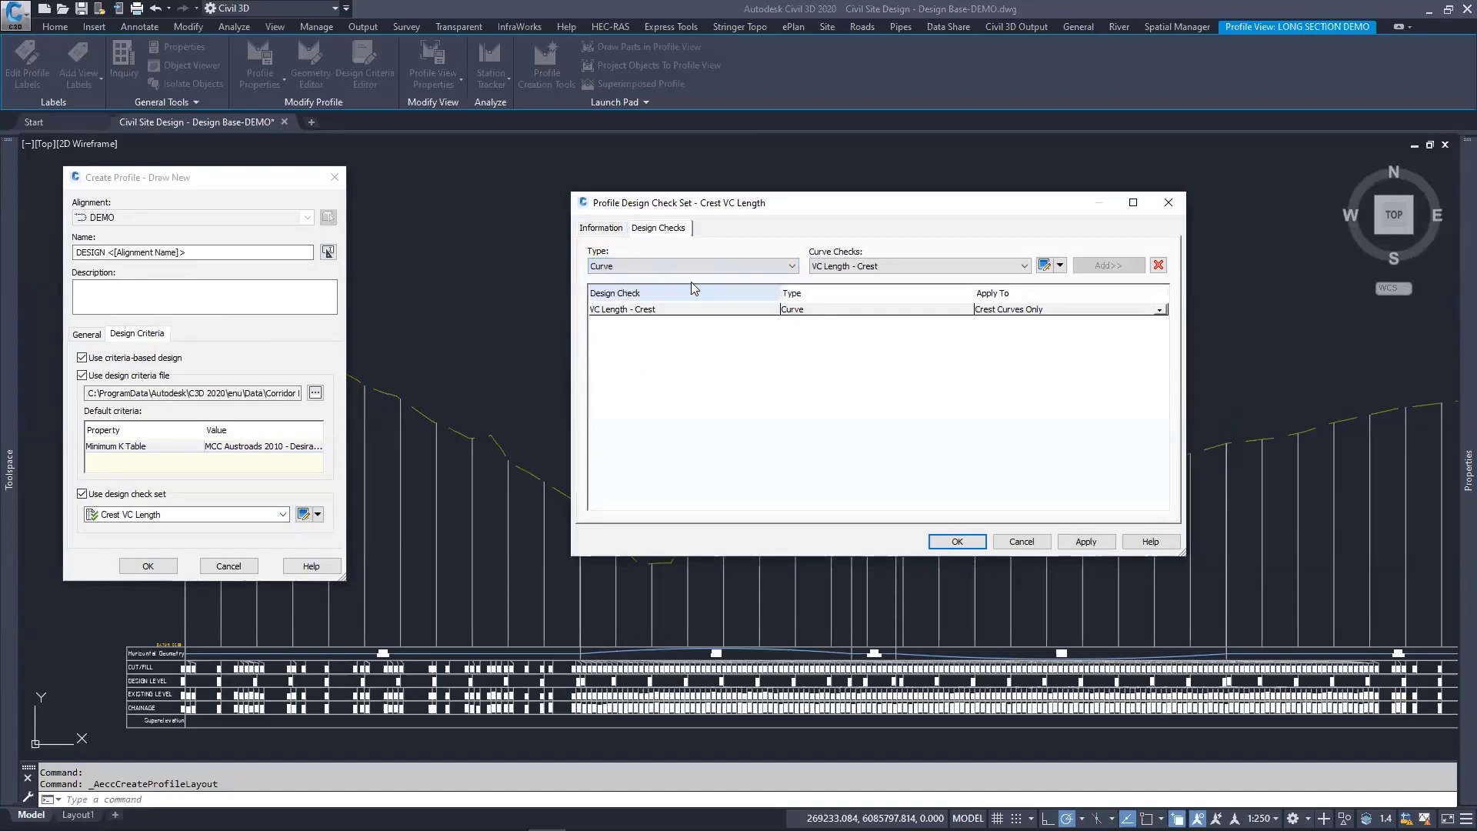
left_click(1025, 266)
left_click(1024, 266)
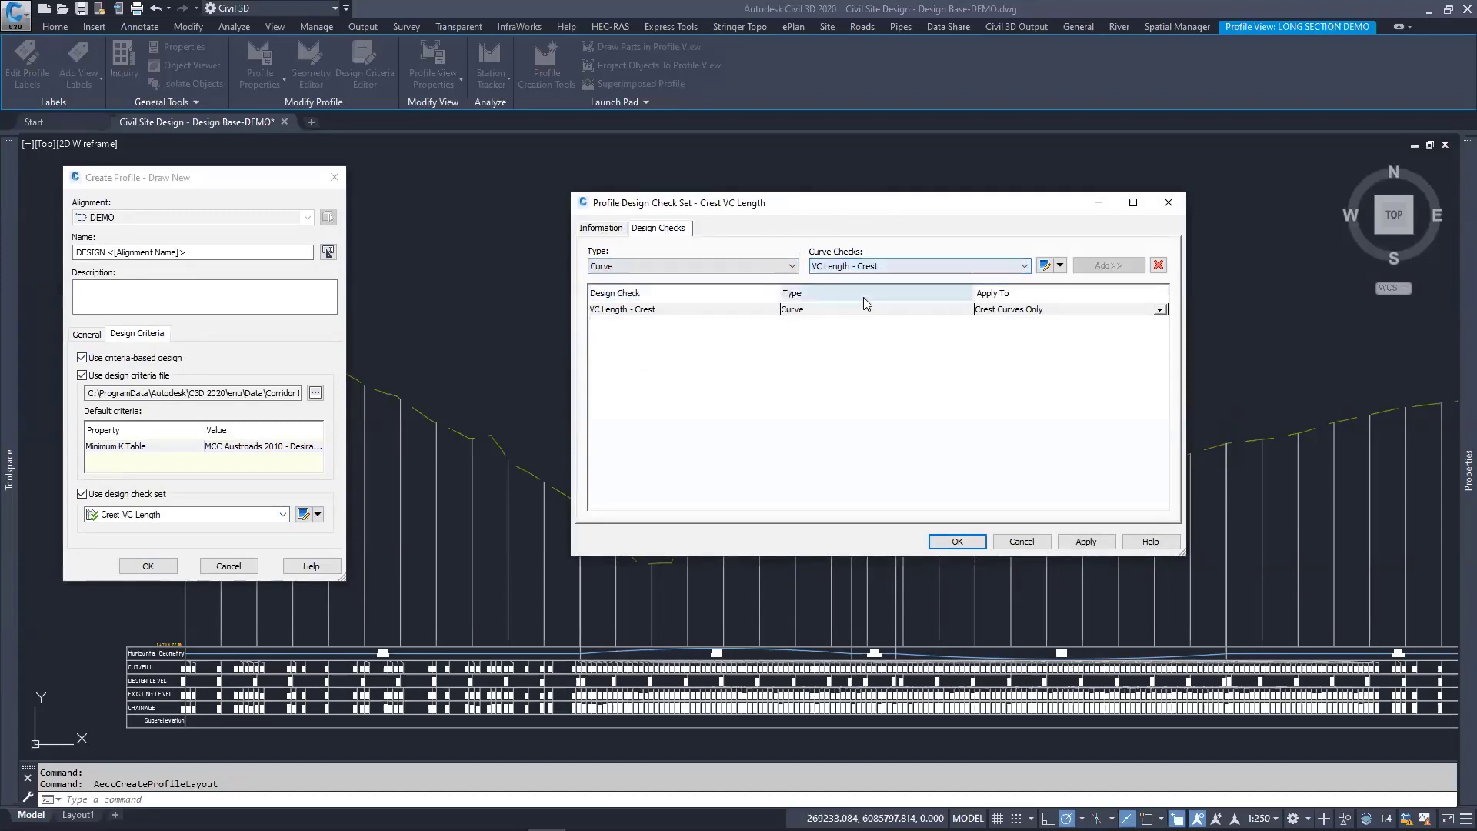
Step: Examine the expression behind the VC Length - Crest design check, leaving the check and its check set unmodified
left_click(1043, 265)
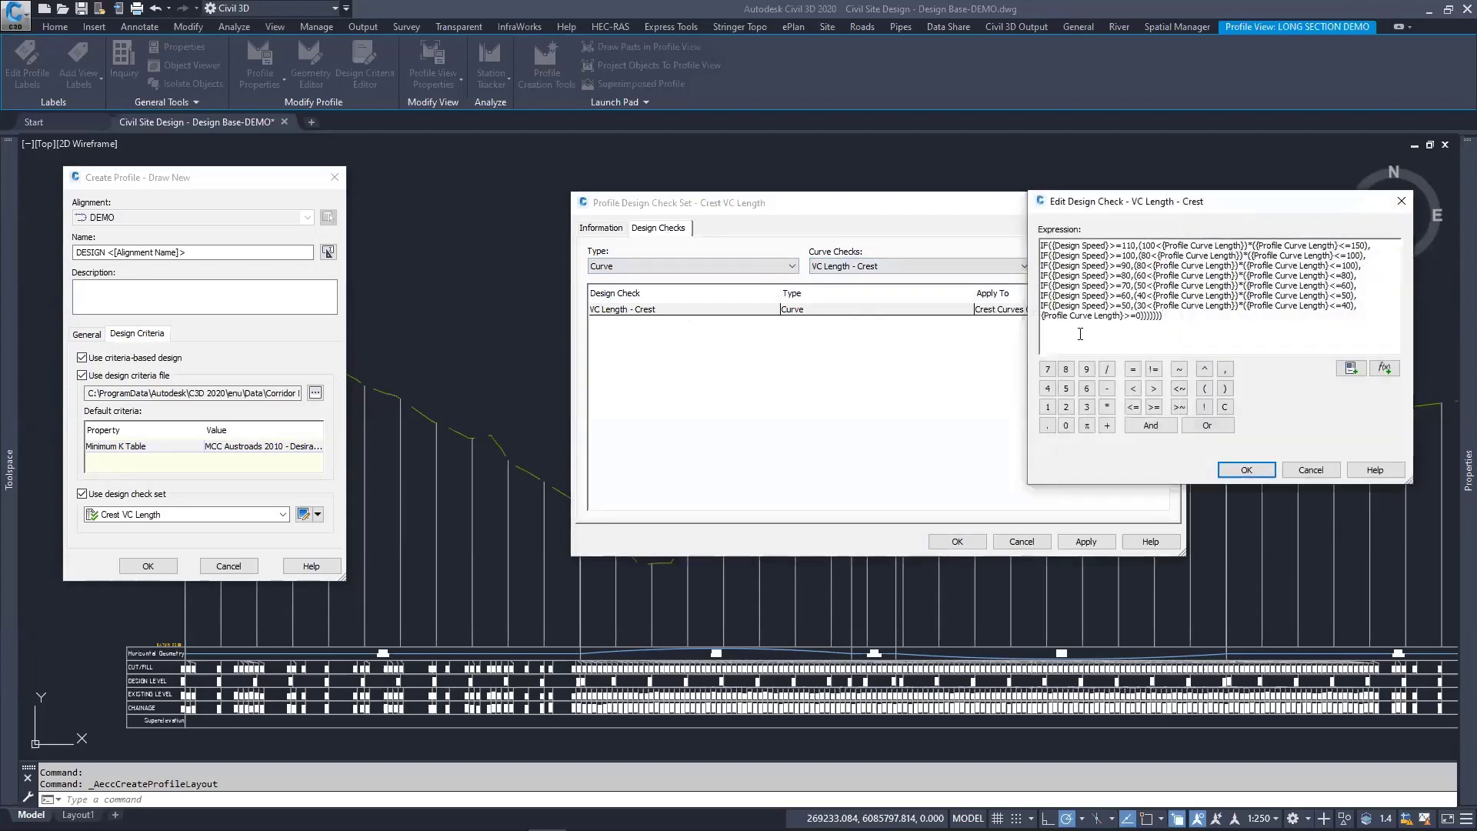
left_click_drag(1076, 201, 1048, 227)
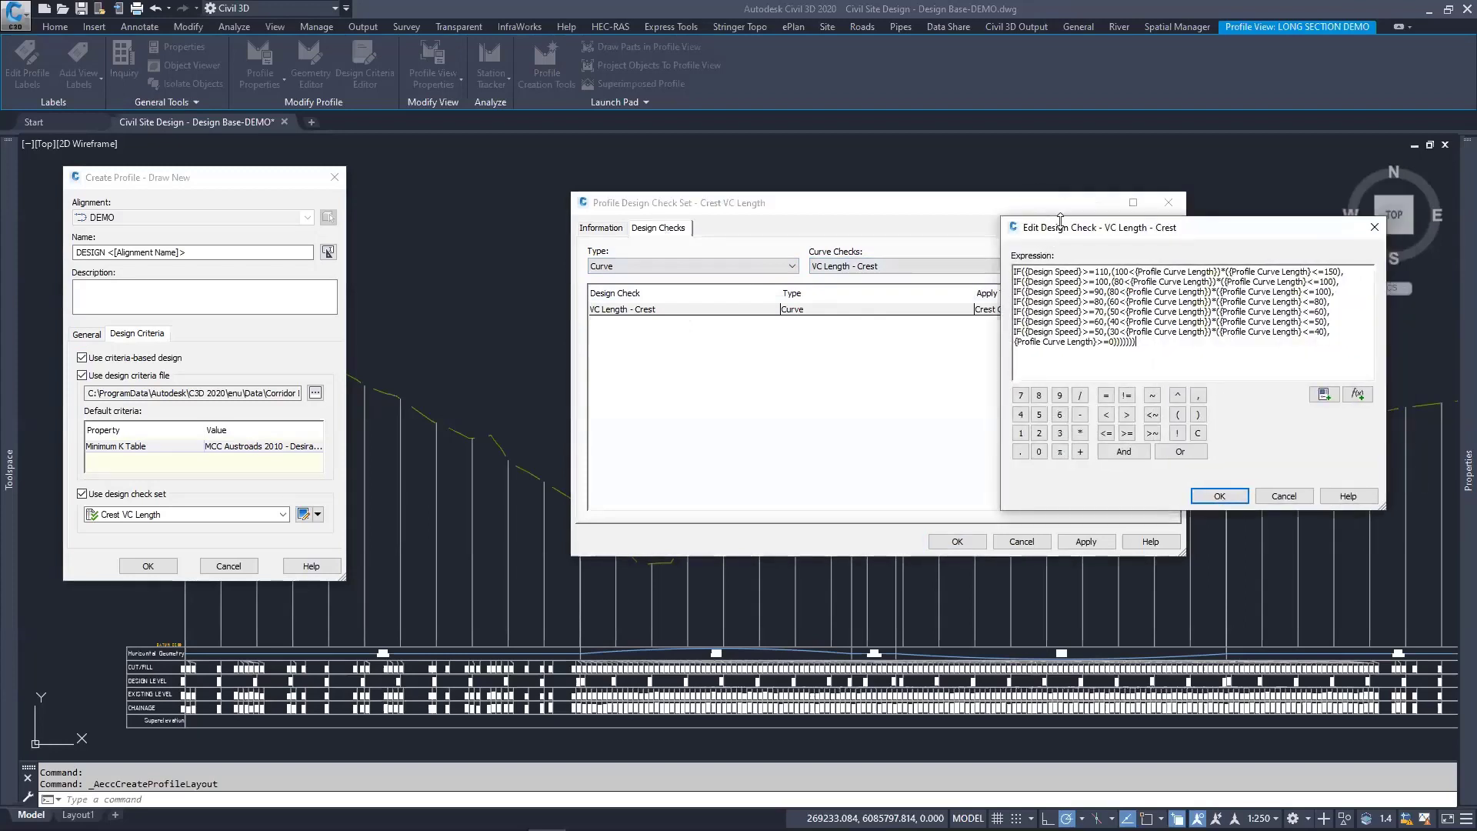
left_click_drag(1060, 219, 880, 354)
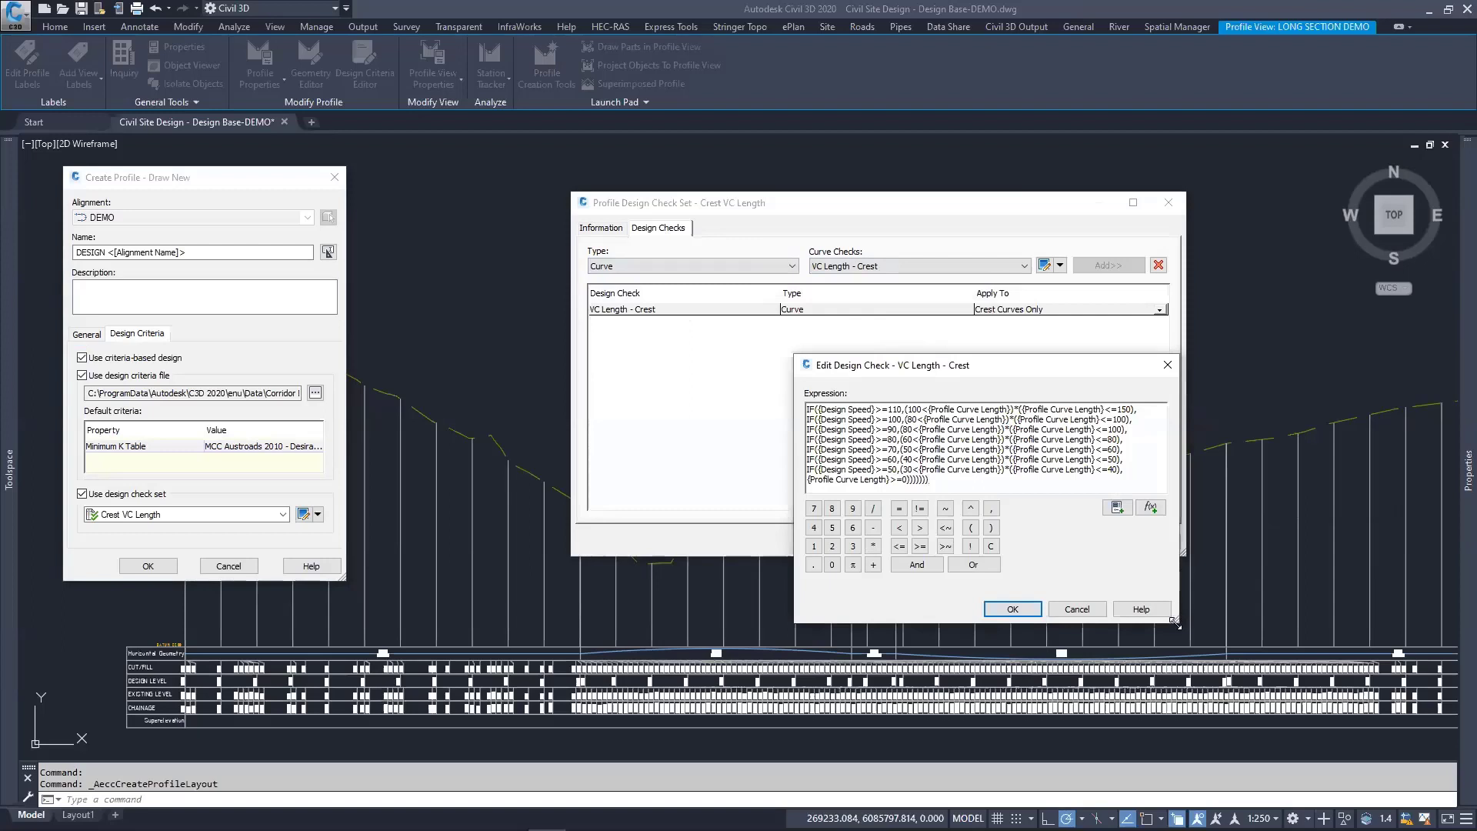
left_click_drag(1175, 622, 1178, 634)
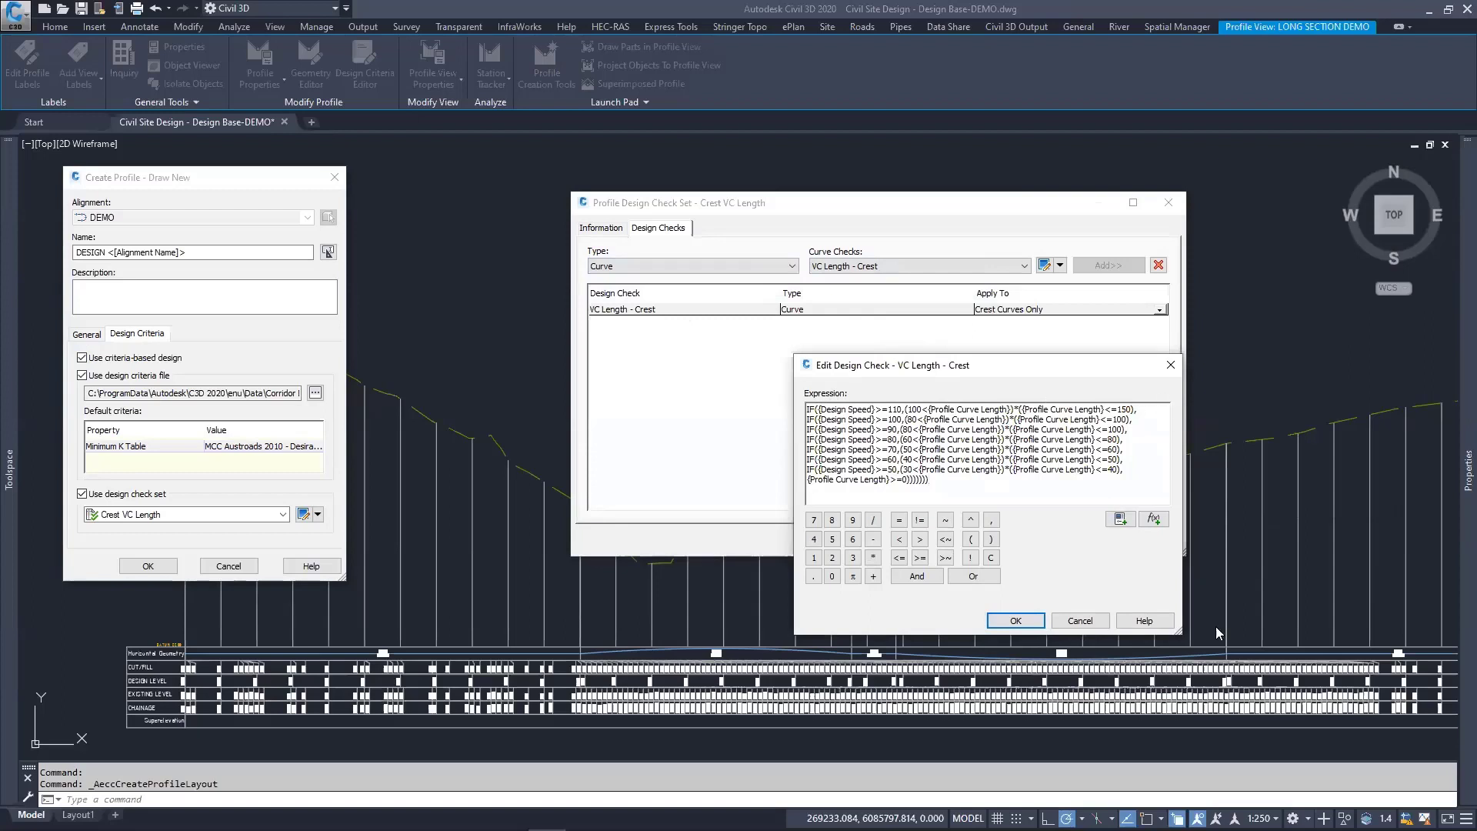
left_click_drag(1182, 633, 1242, 632)
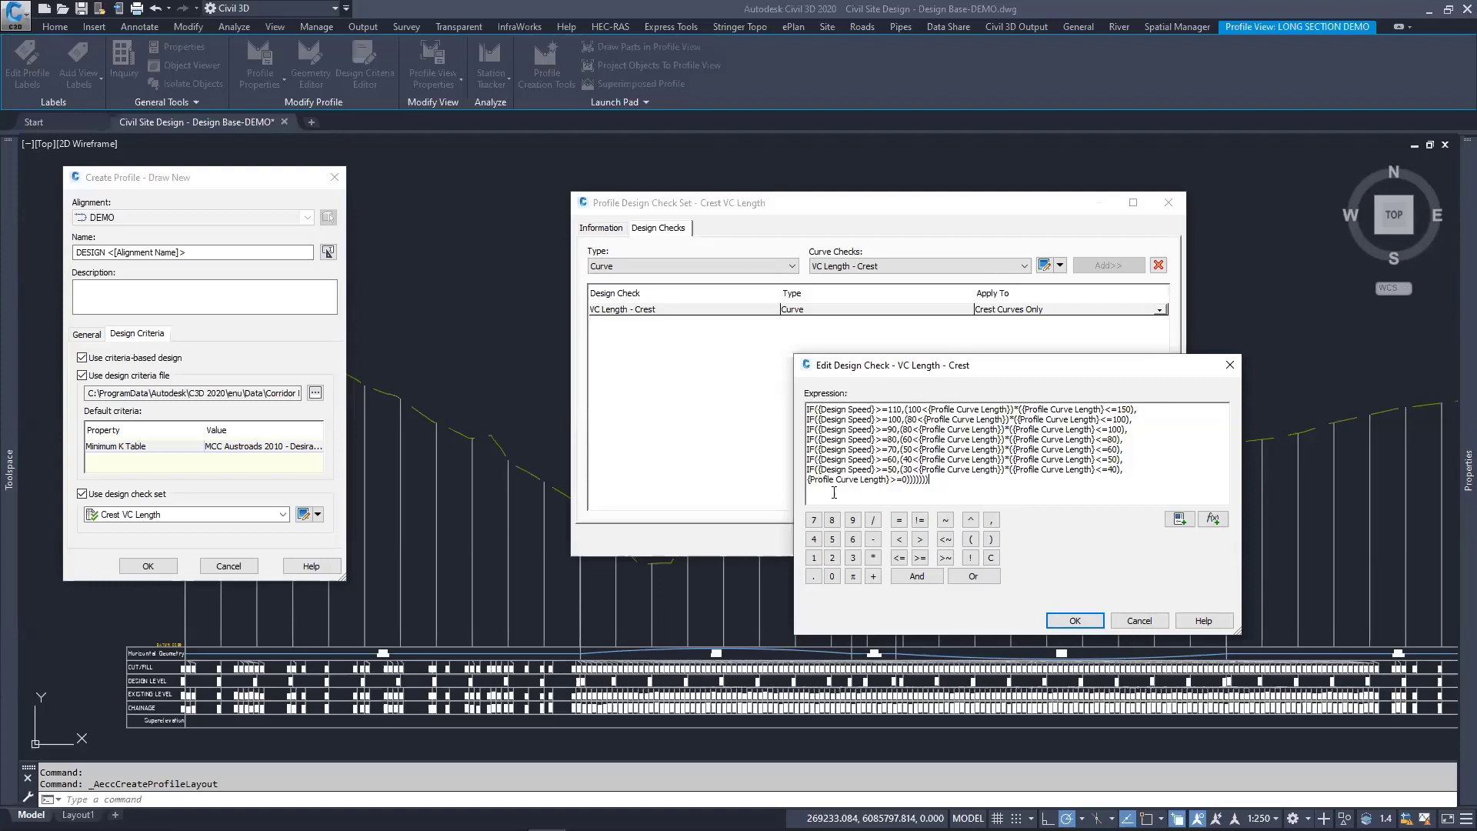
left_click(1139, 621)
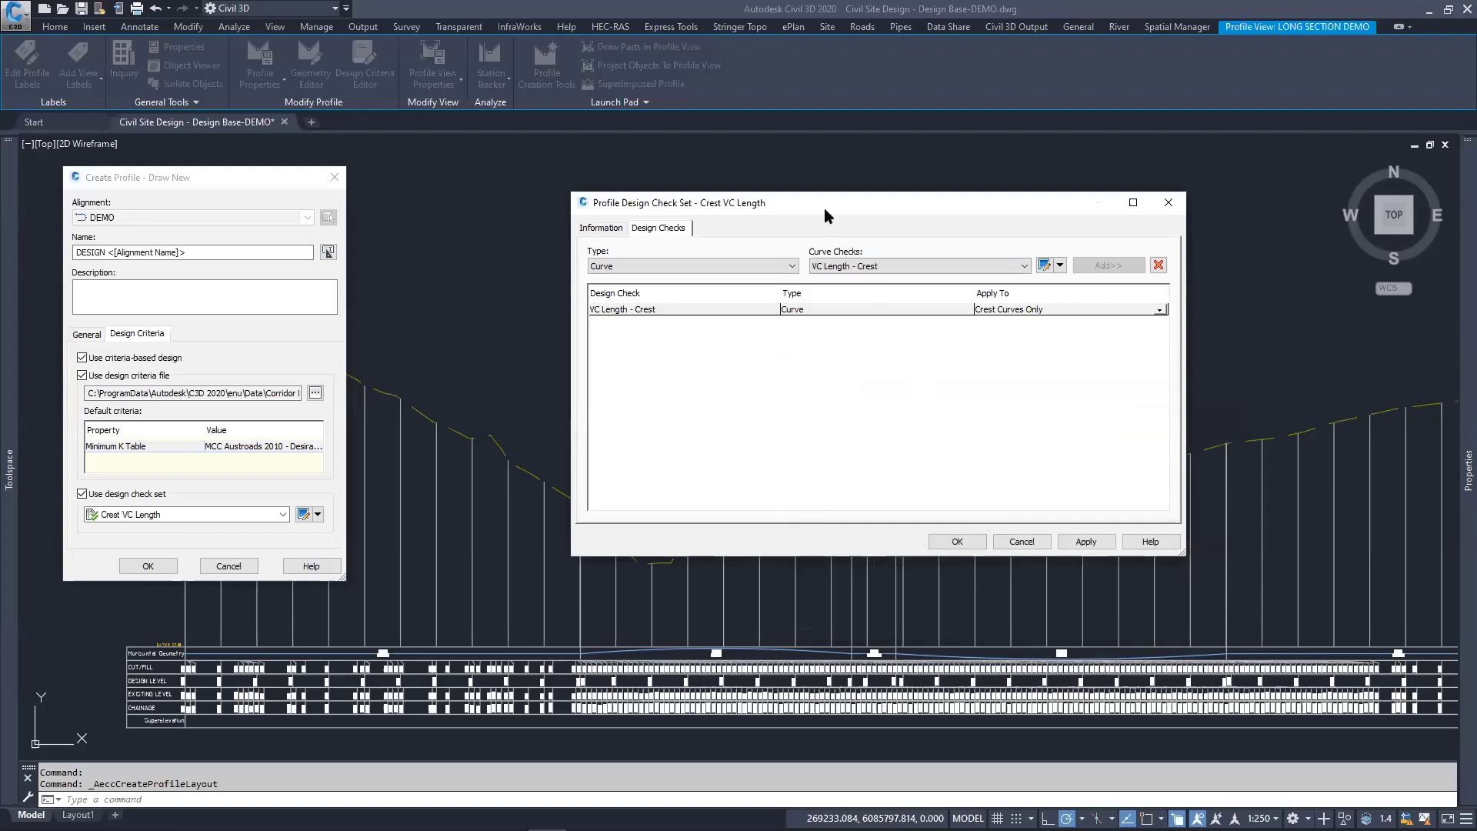
left_click_drag(824, 207, 827, 214)
left_click(1022, 546)
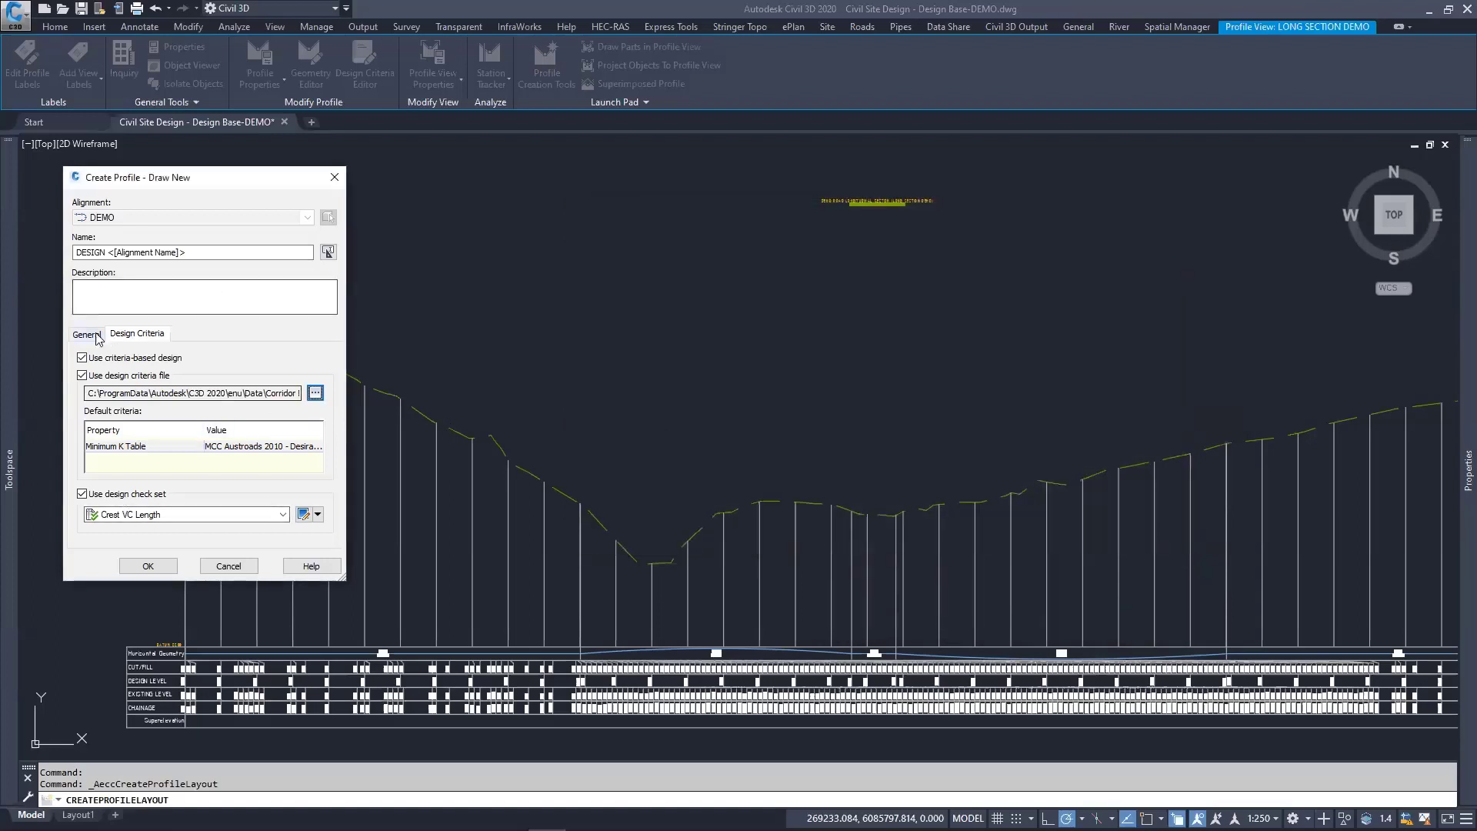
Step: Turn off criteria-based design and create the layout profile with the Design Surface style and VC Labelling label set
left_click(82, 357)
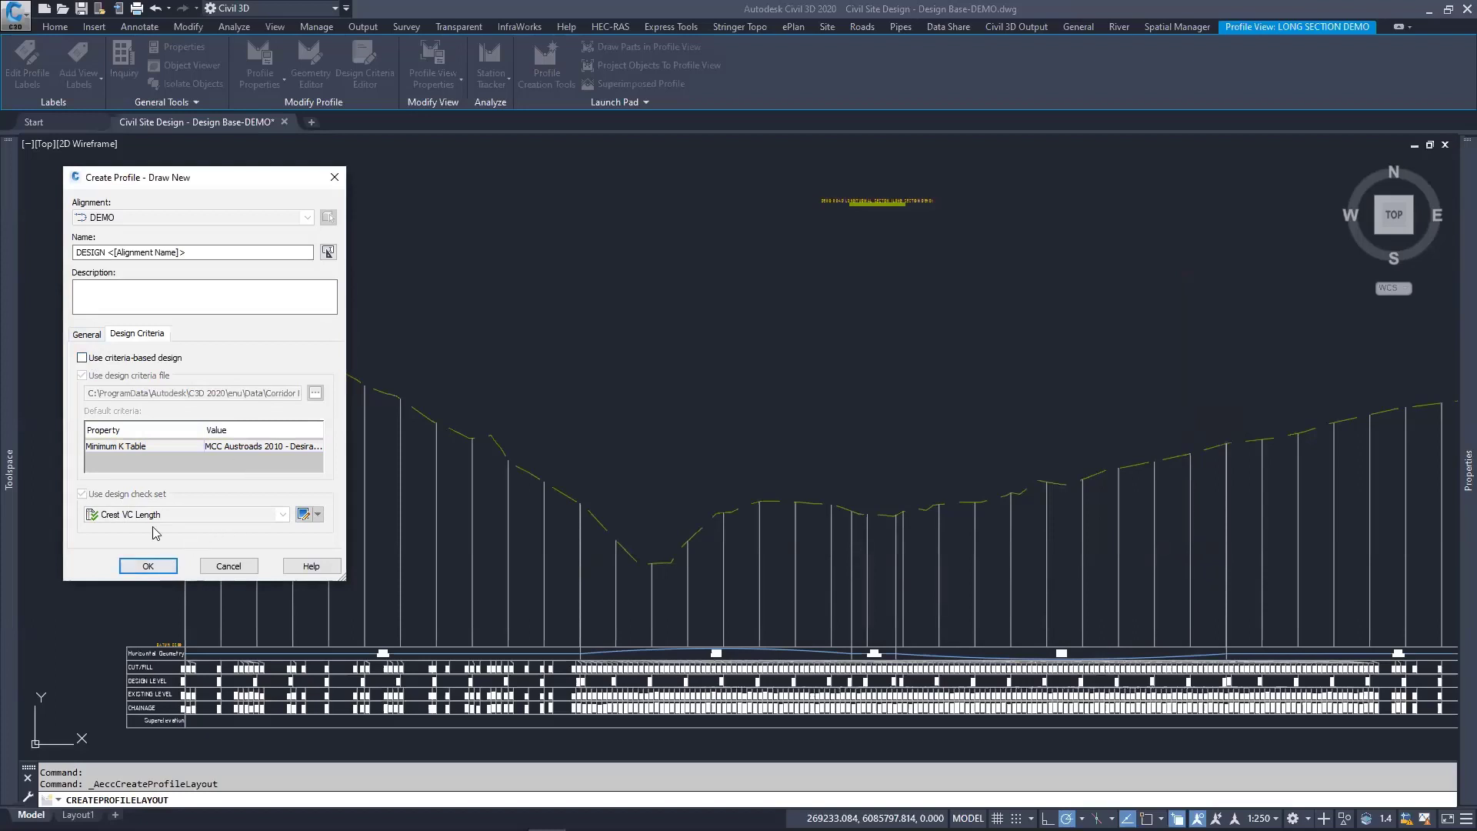
left_click(89, 334)
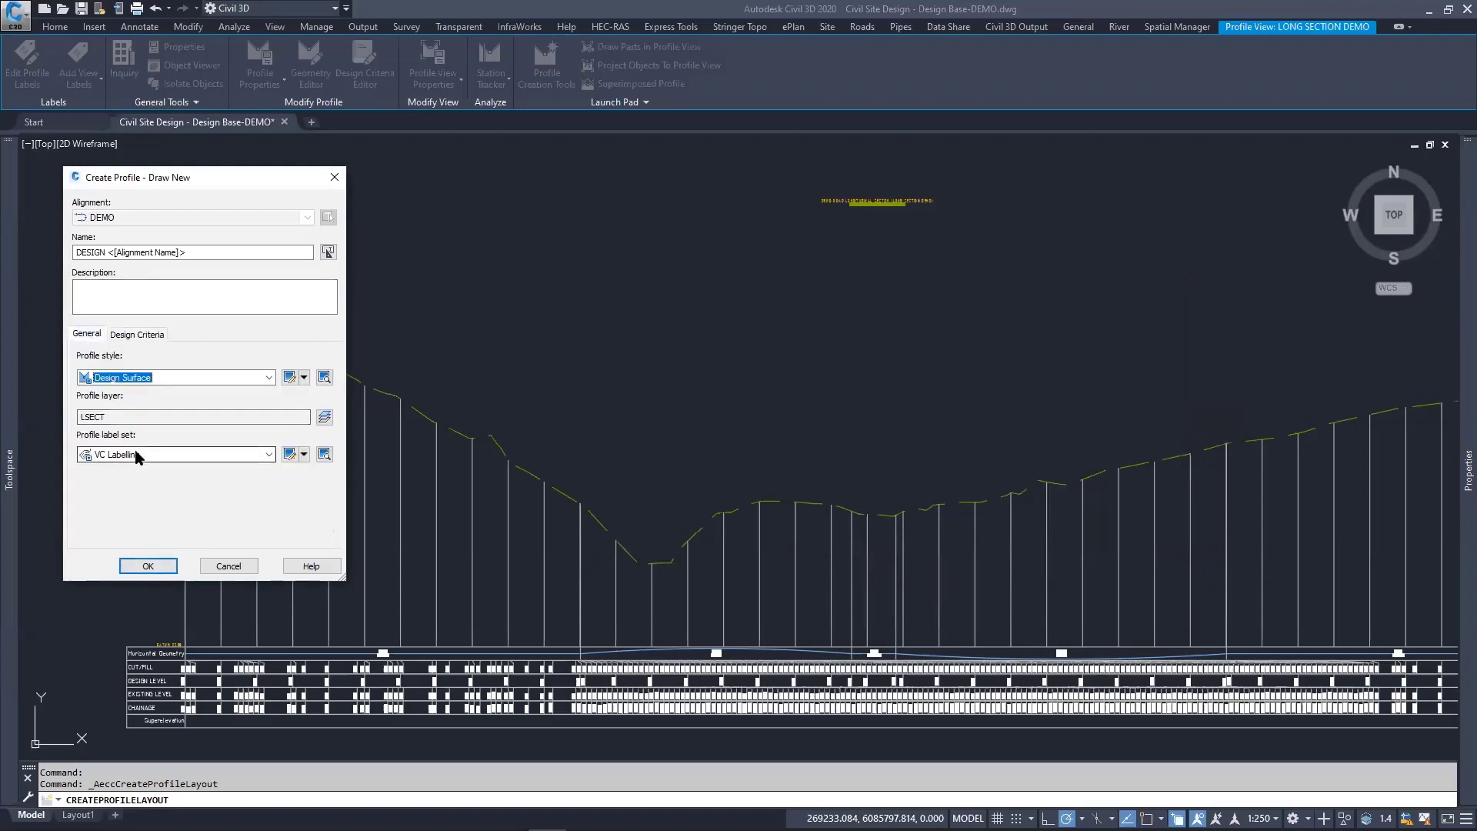
left_click(149, 567)
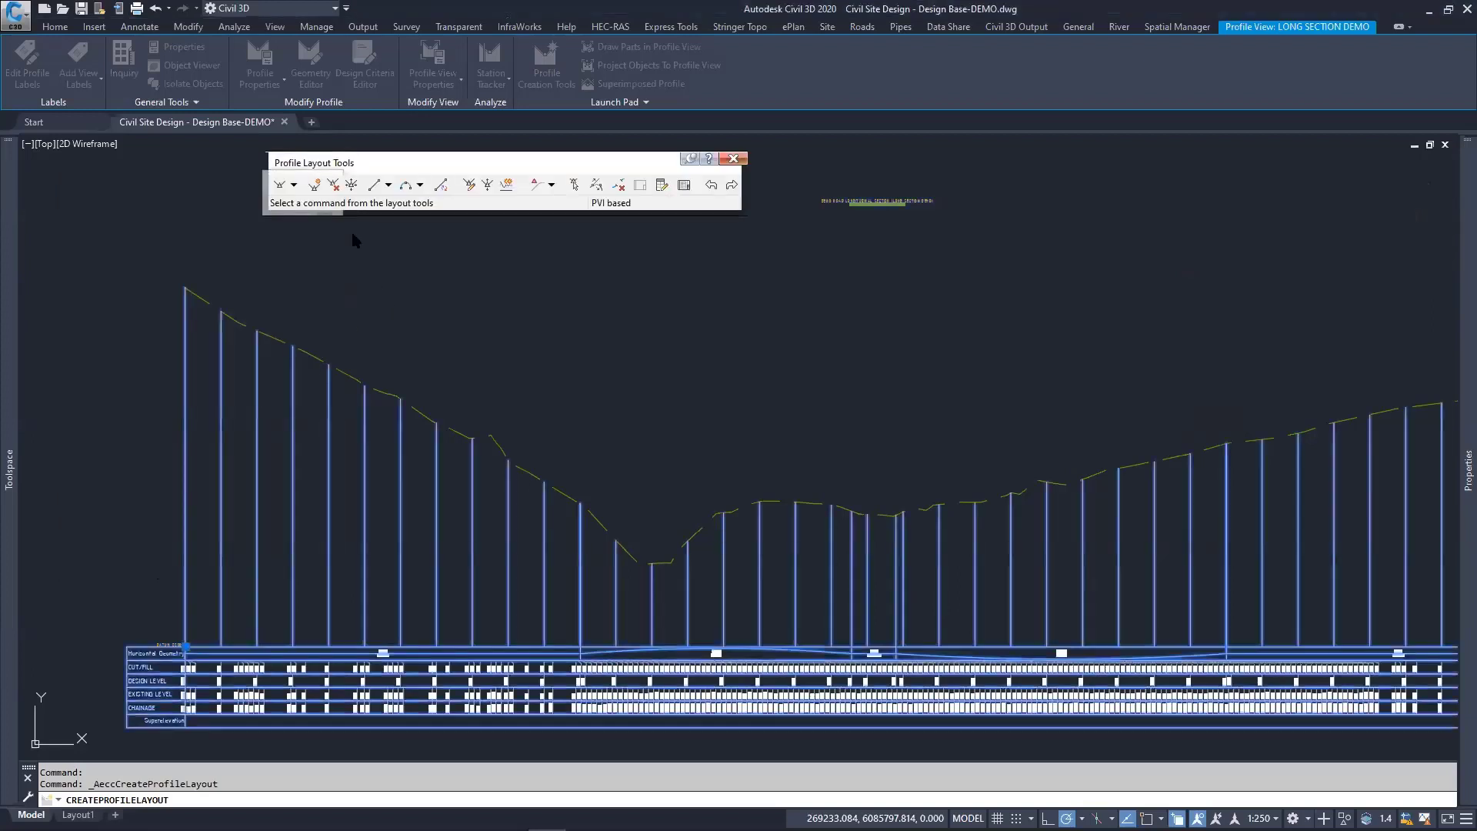
Step: Insert PVIs at both ends of the existing surface line, at stations 0.000 m and 385.621 m, to form the initial design profile
left_click_drag(348, 164, 144, 181)
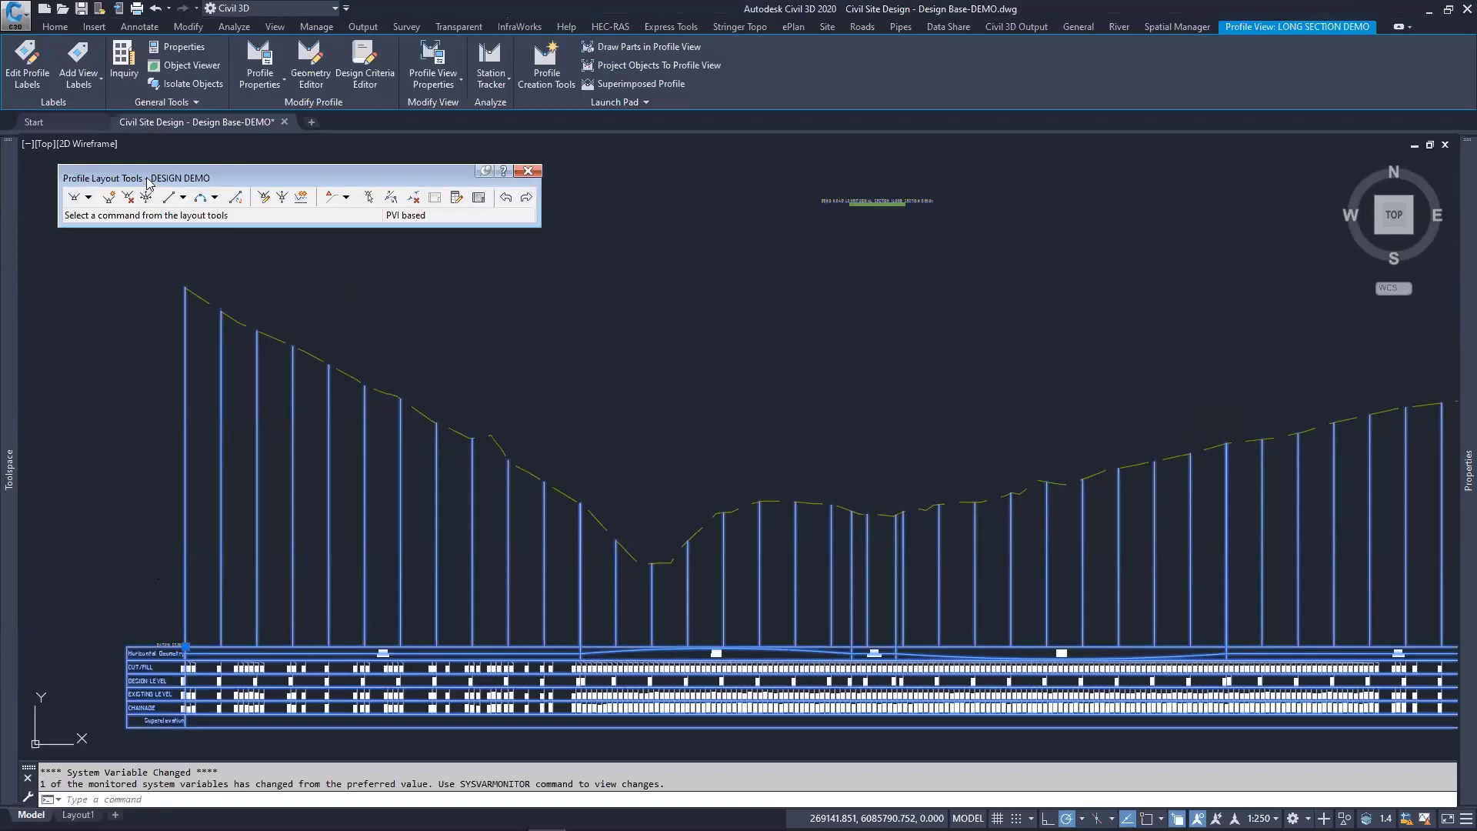
left_click(109, 198)
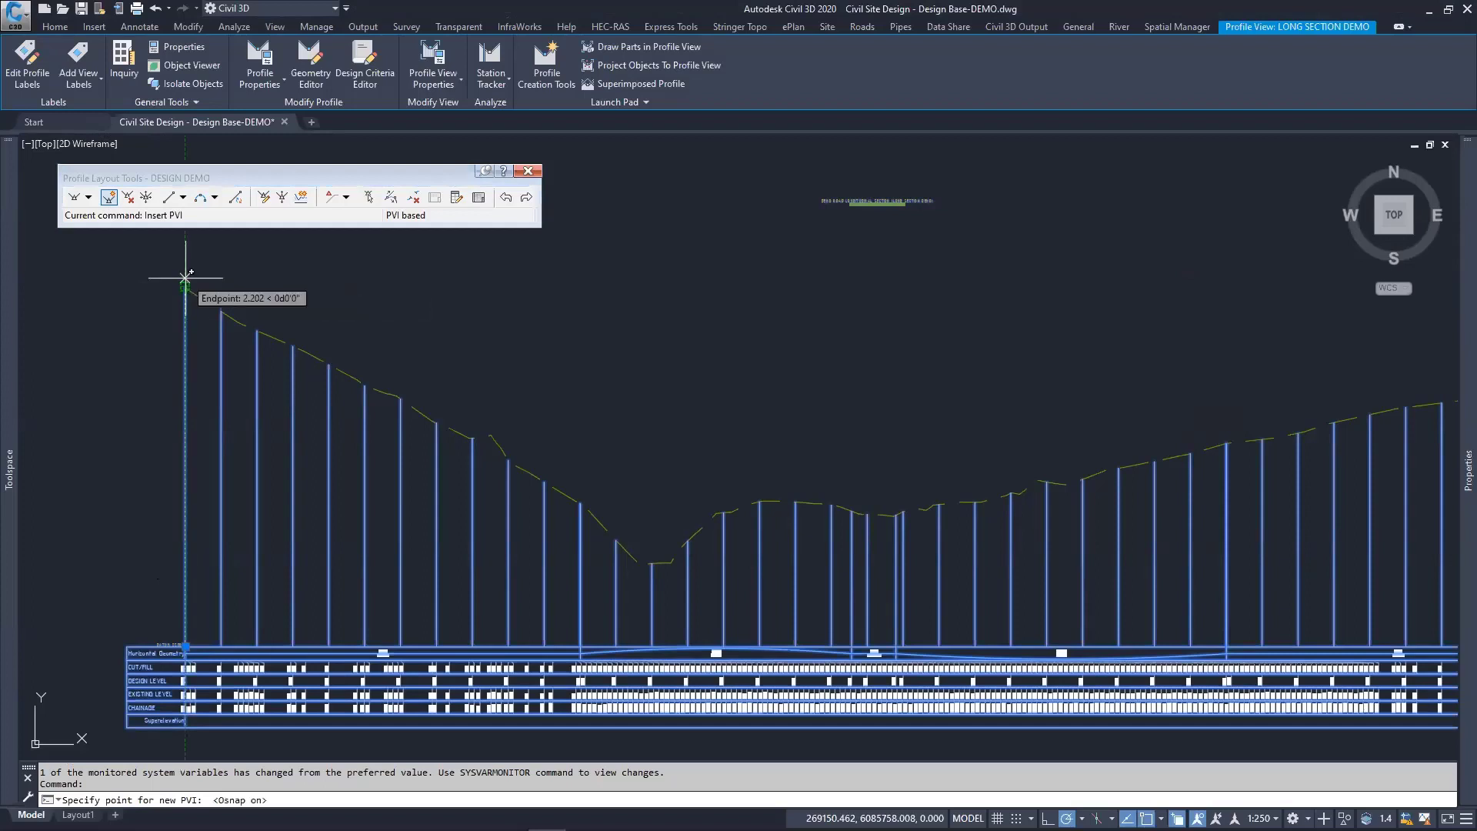
scroll(164, 290, "up", 4)
left_click(235, 281)
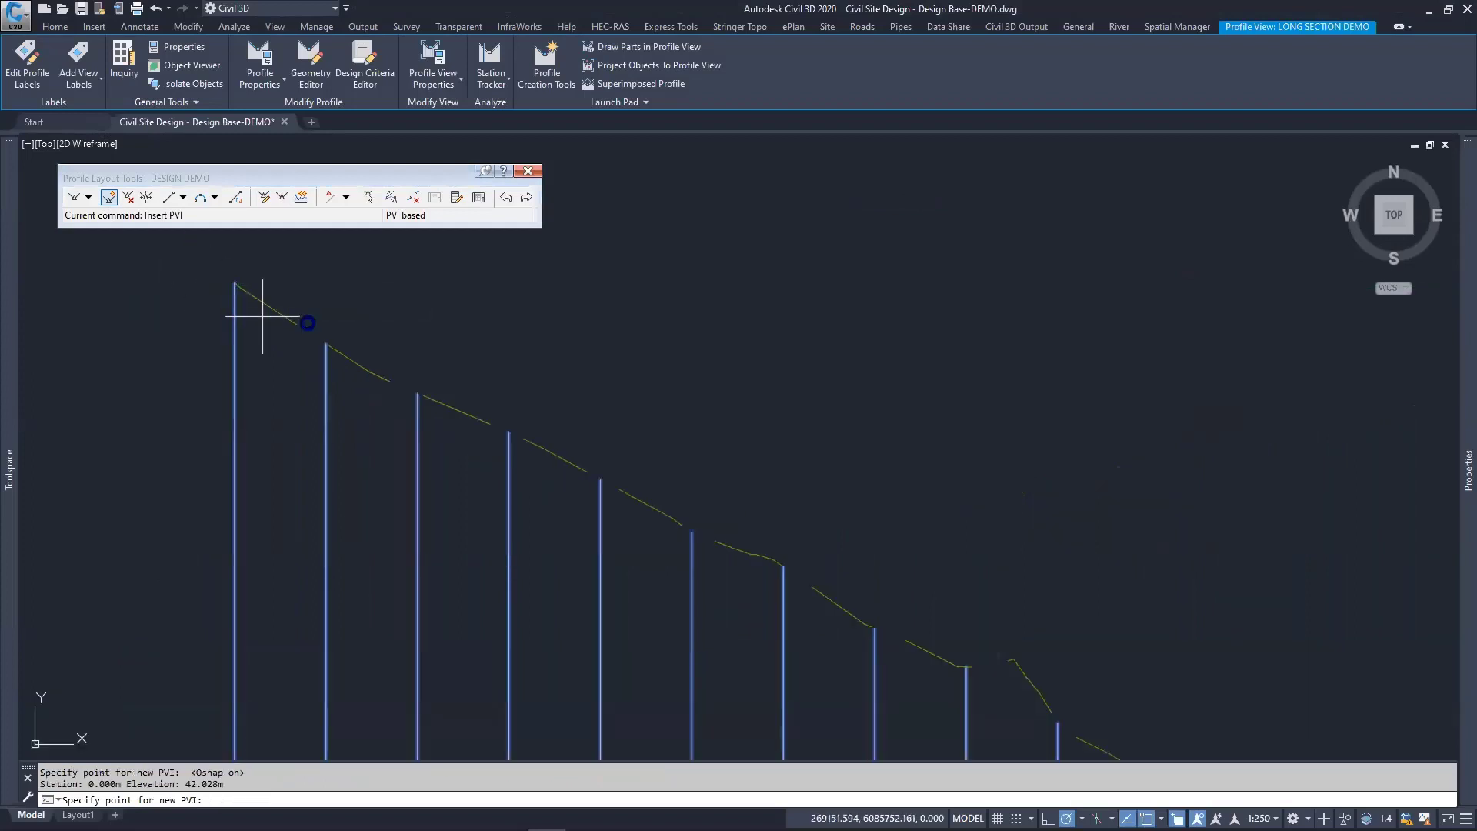
scroll(801, 406, "down", 5)
scroll(761, 381, "up", 5)
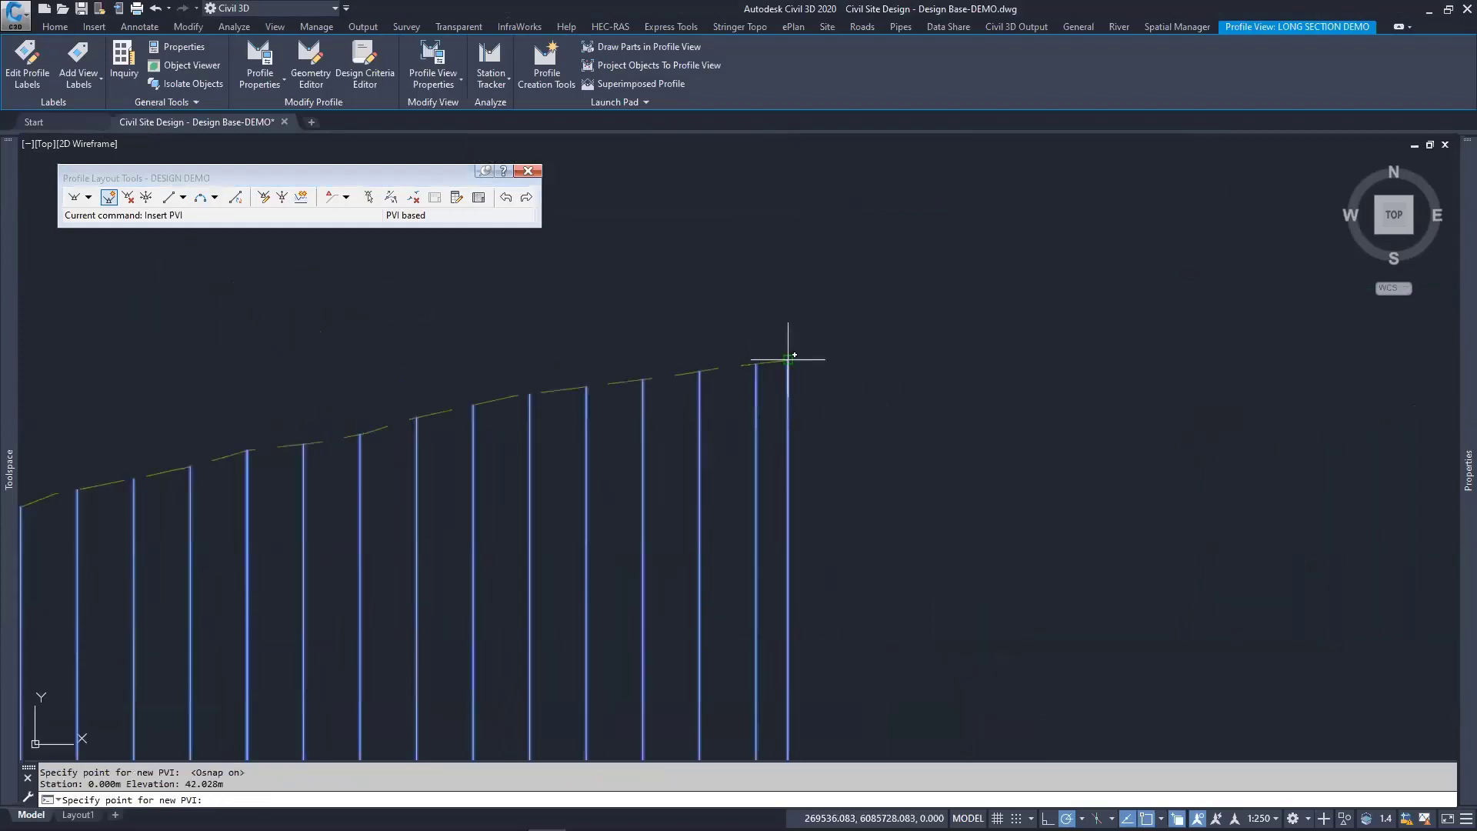
left_click(788, 360)
scroll(692, 412, "down", 4)
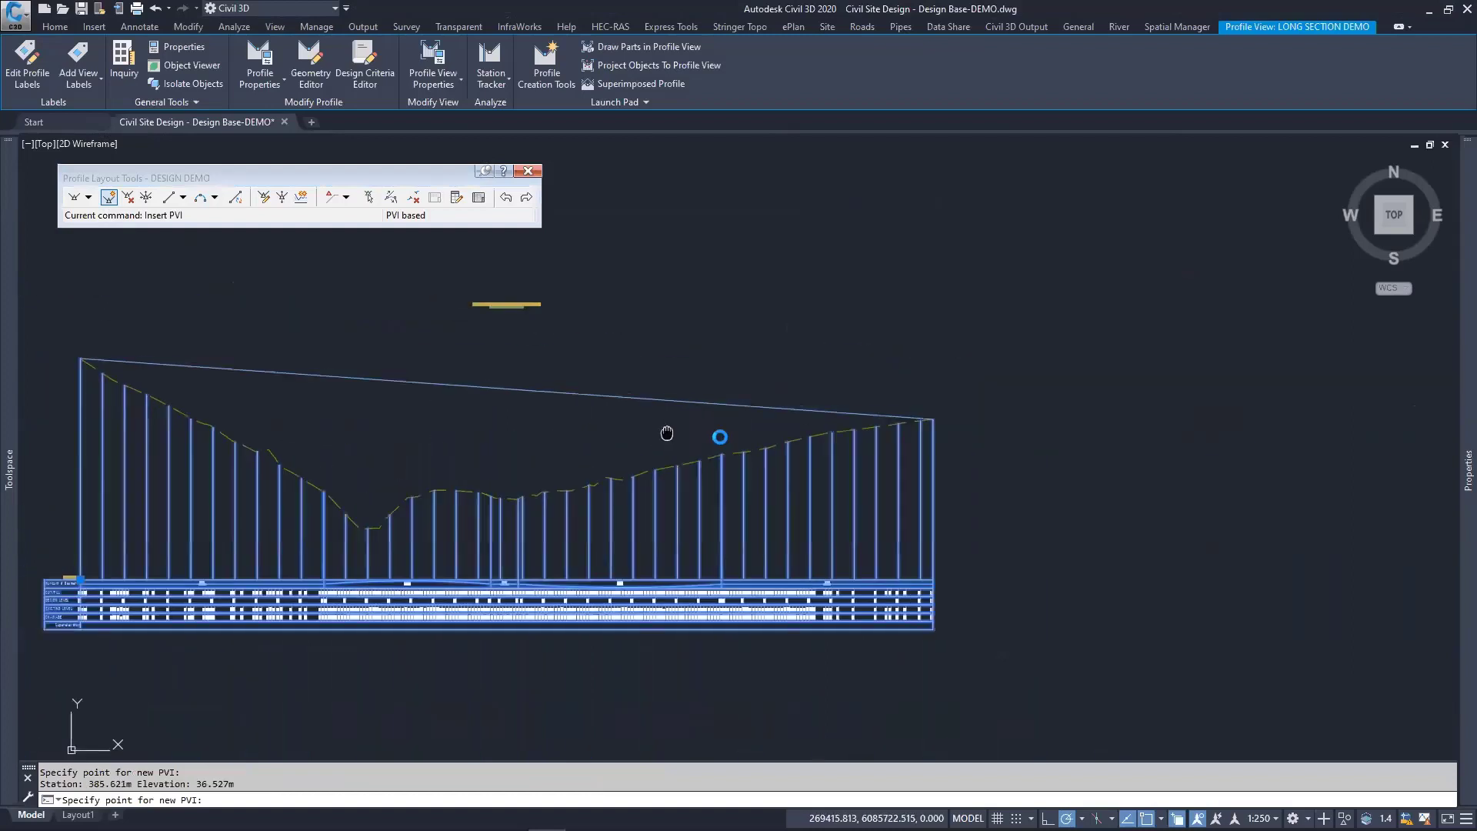
key("Return")
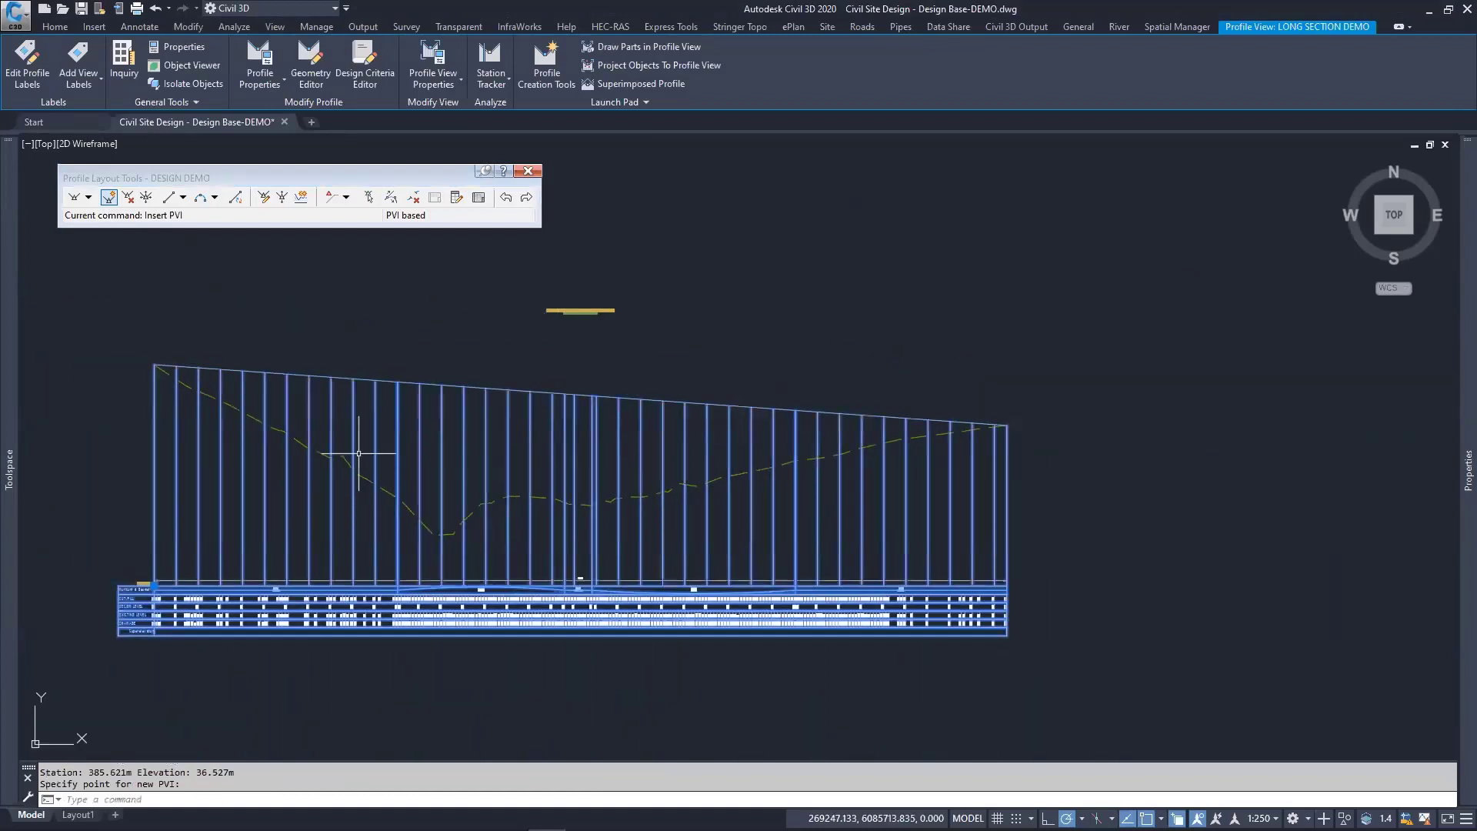
Step: Select the design profile and insert a PVI at the existing surface's low point, station 128.014 m, elevation 26.464 m
scroll(391, 362, "up", 2)
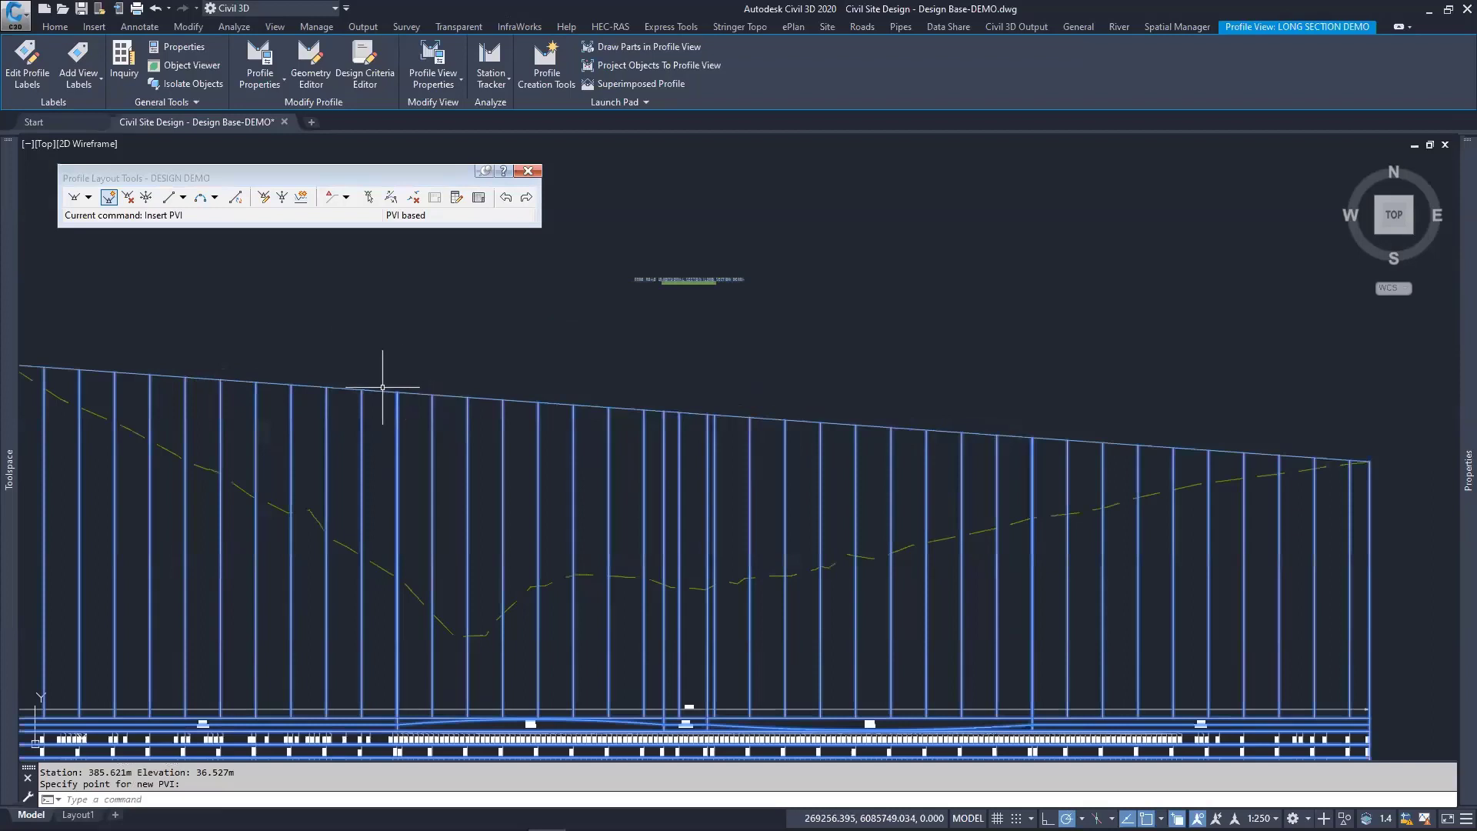
left_click(382, 391)
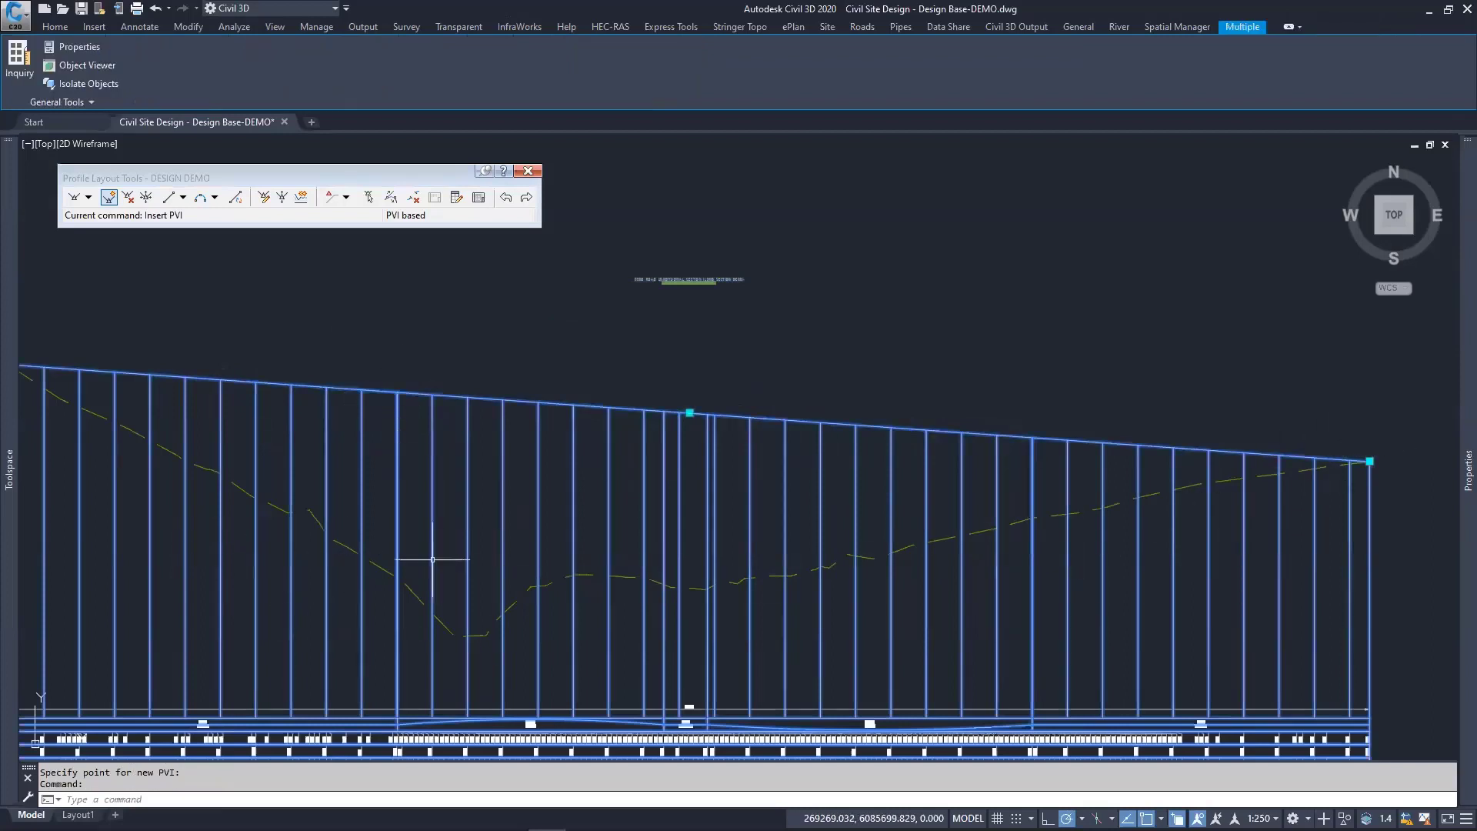
middle_click_drag(762, 487, 949, 528)
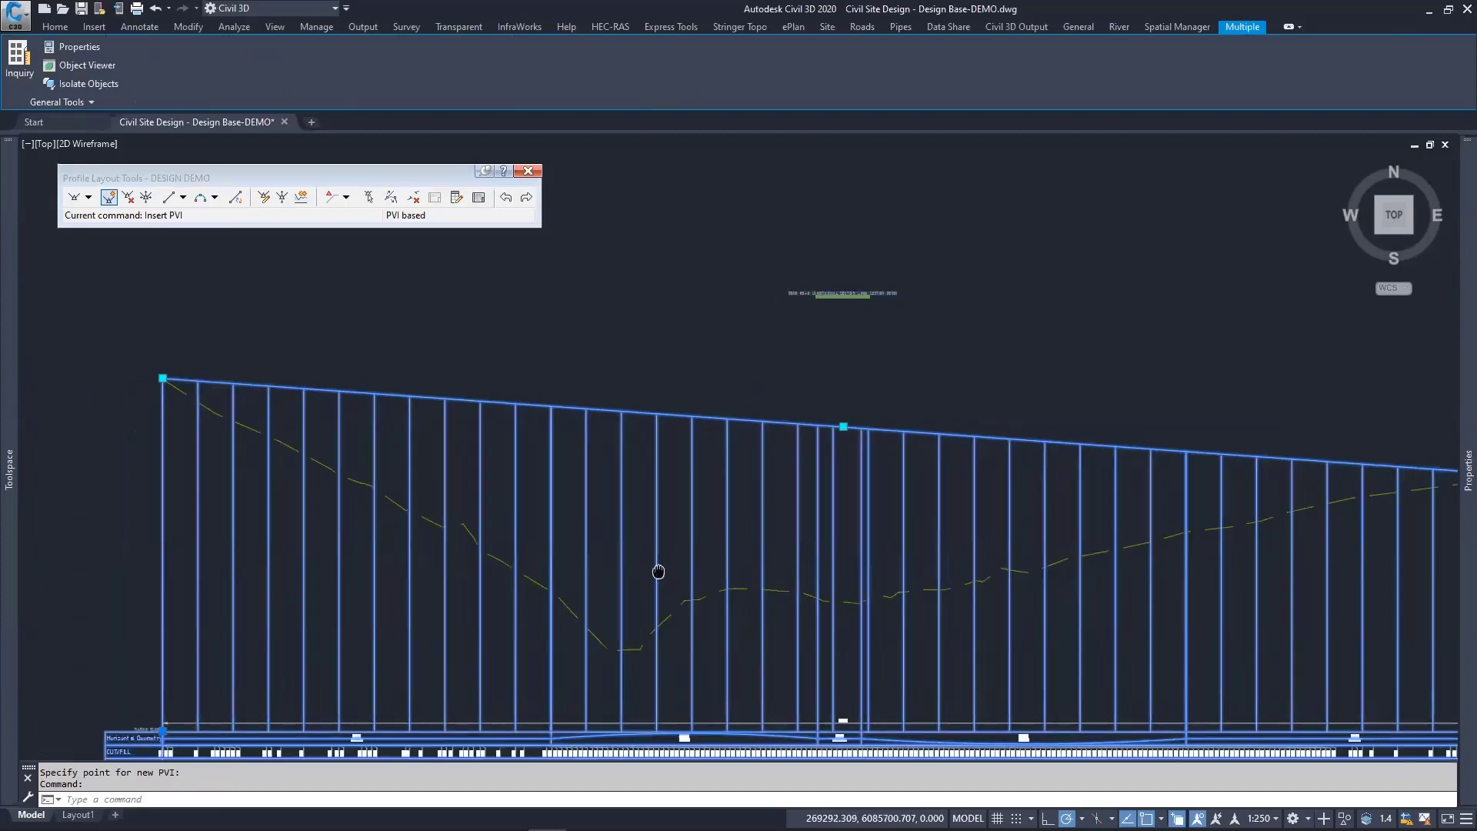
middle_click_drag(737, 577, 659, 568)
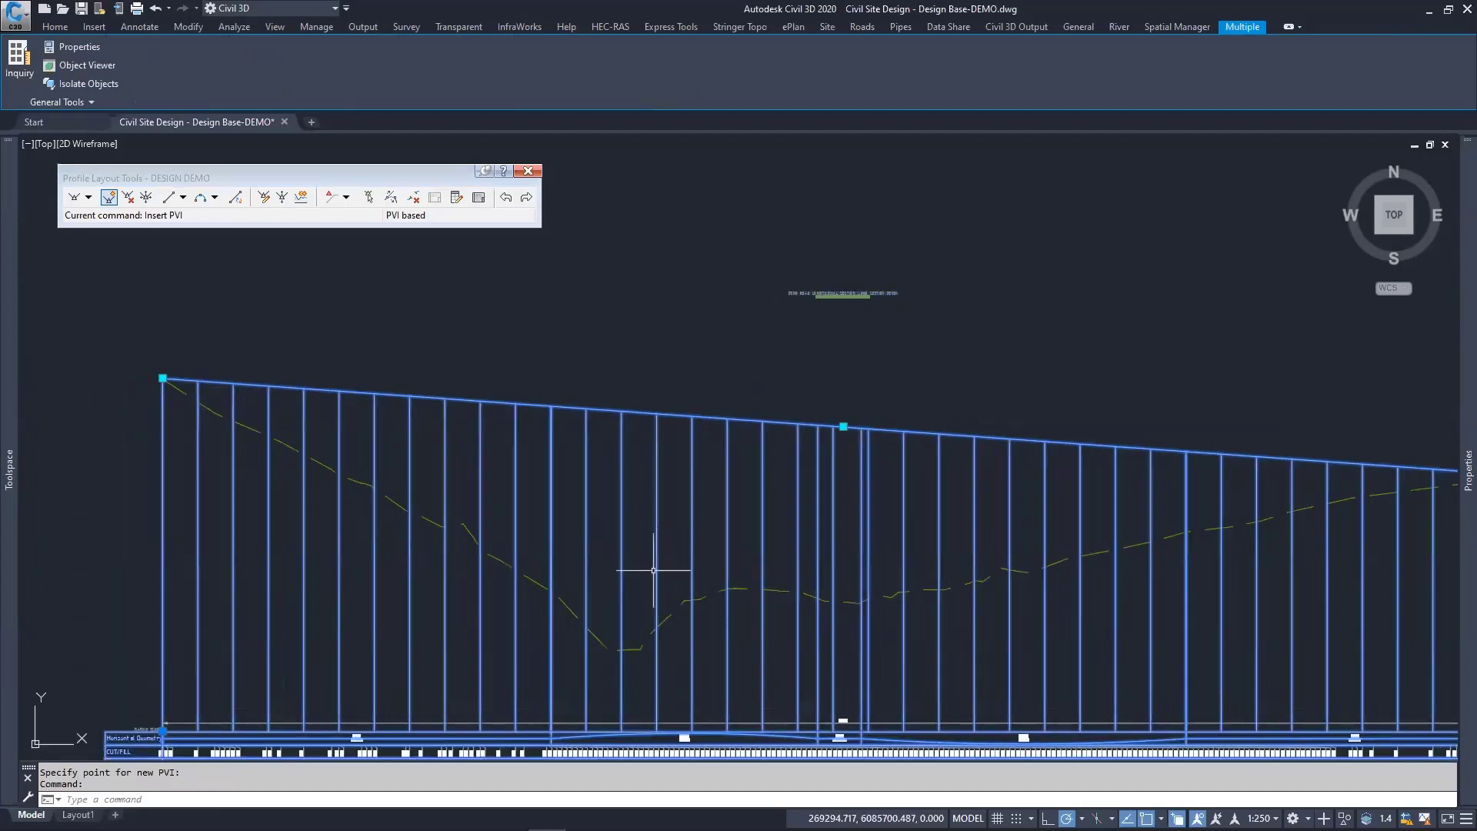
scroll(515, 438, "down", 2)
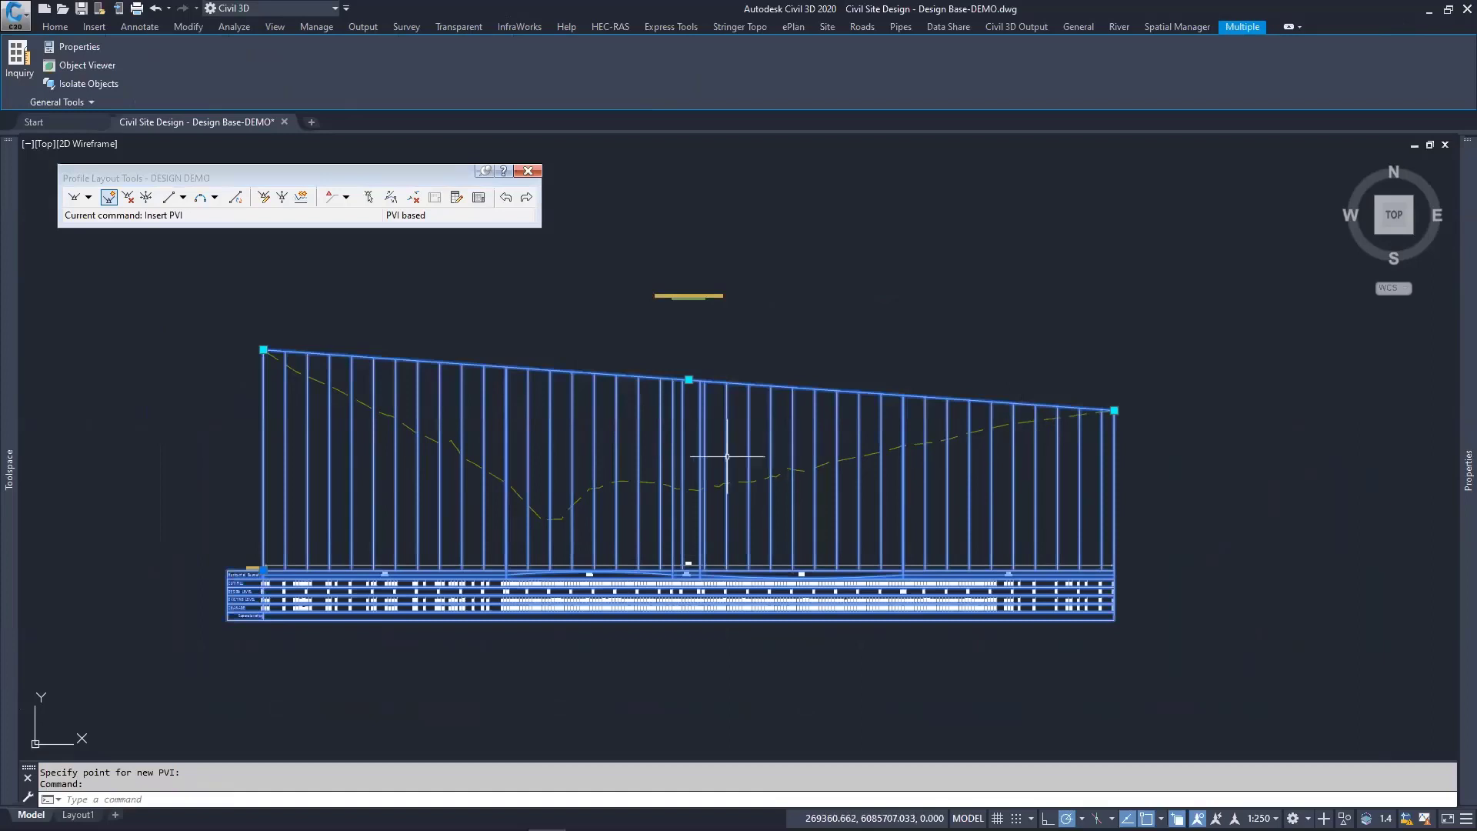
middle_click_drag(539, 428, 543, 451)
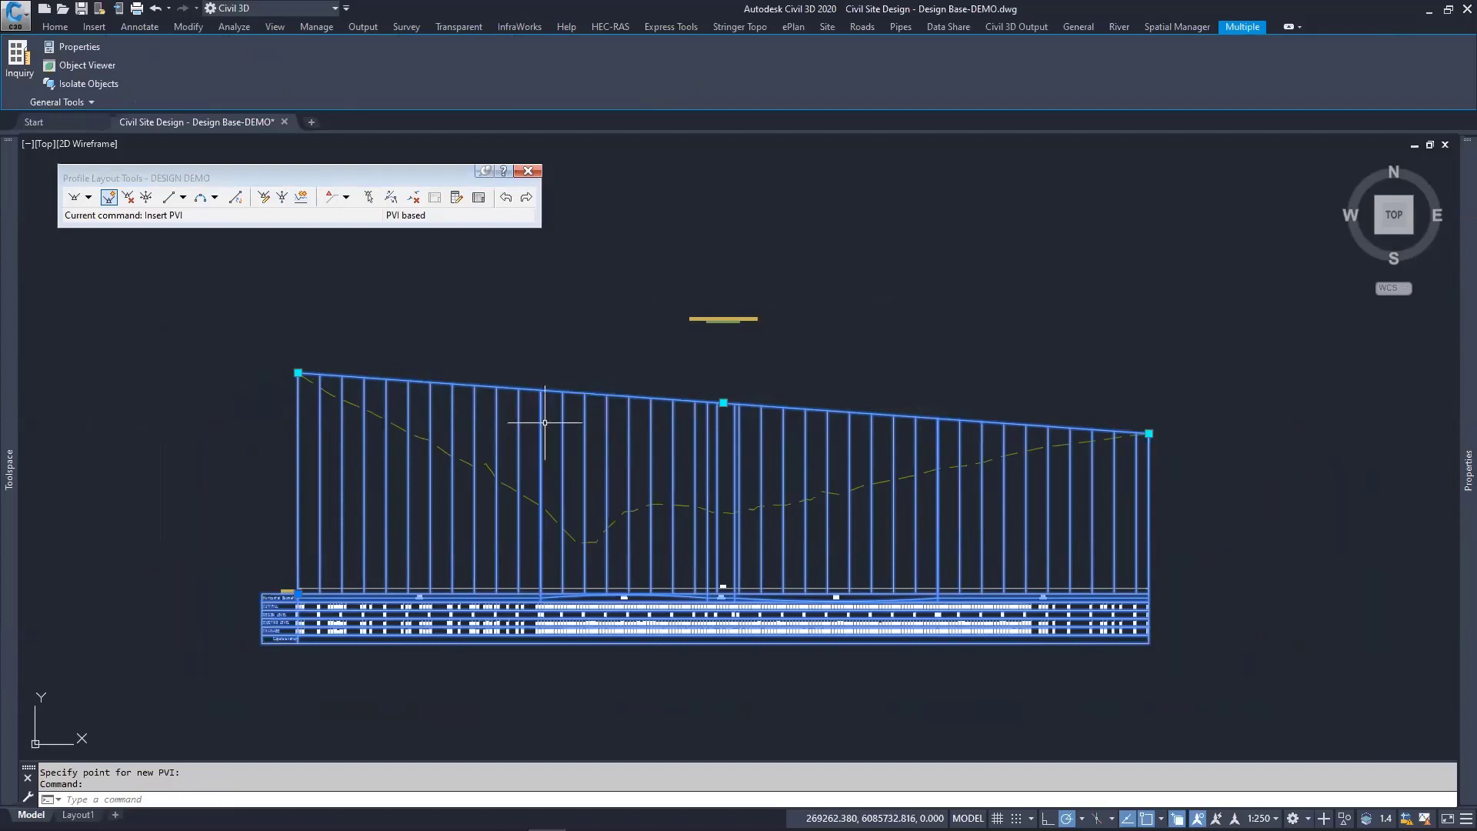
middle_click_drag(506, 417, 529, 426)
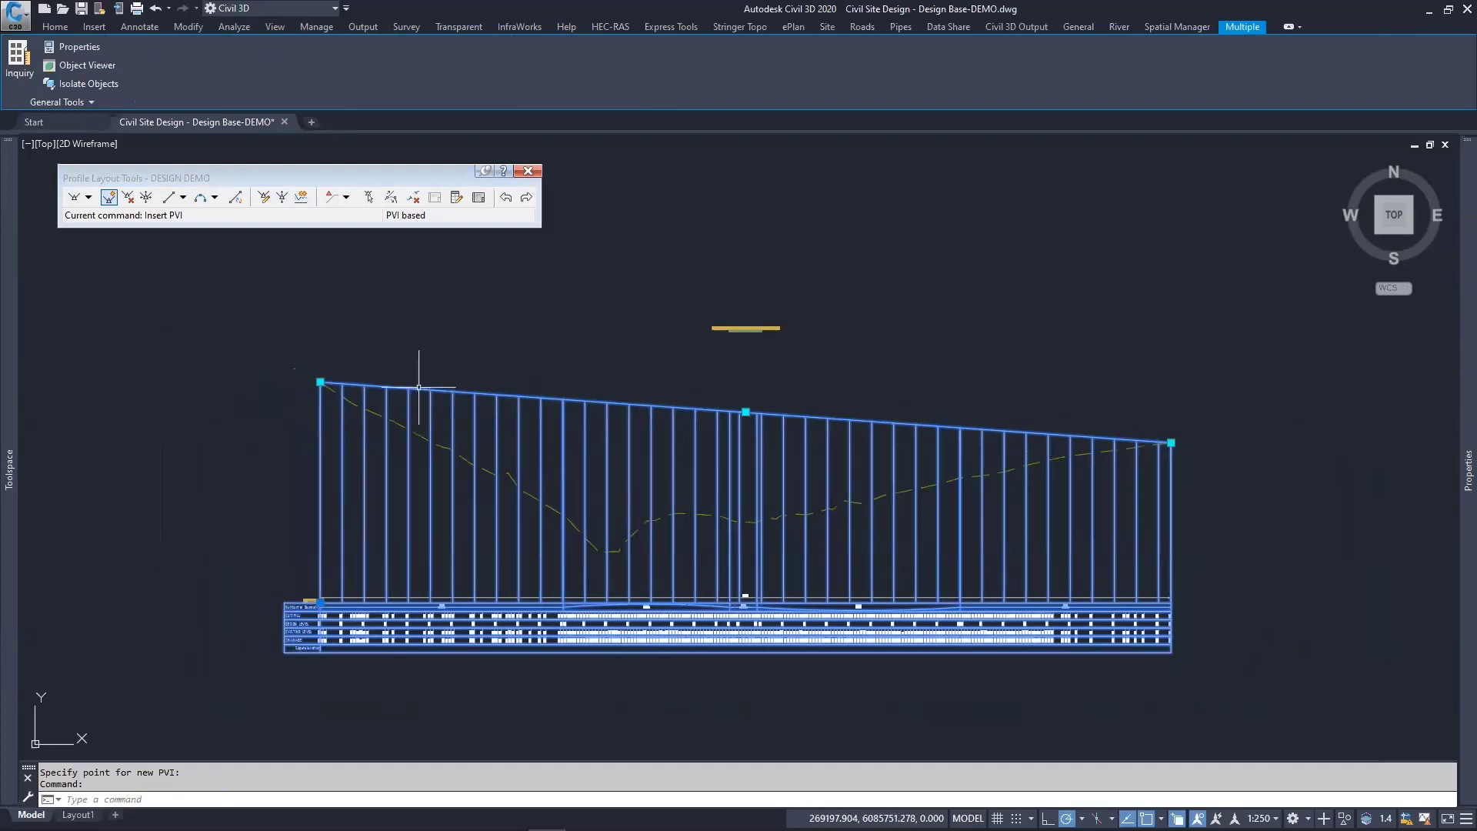
left_click(112, 199)
scroll(604, 544, "up", 3)
left_click(616, 551)
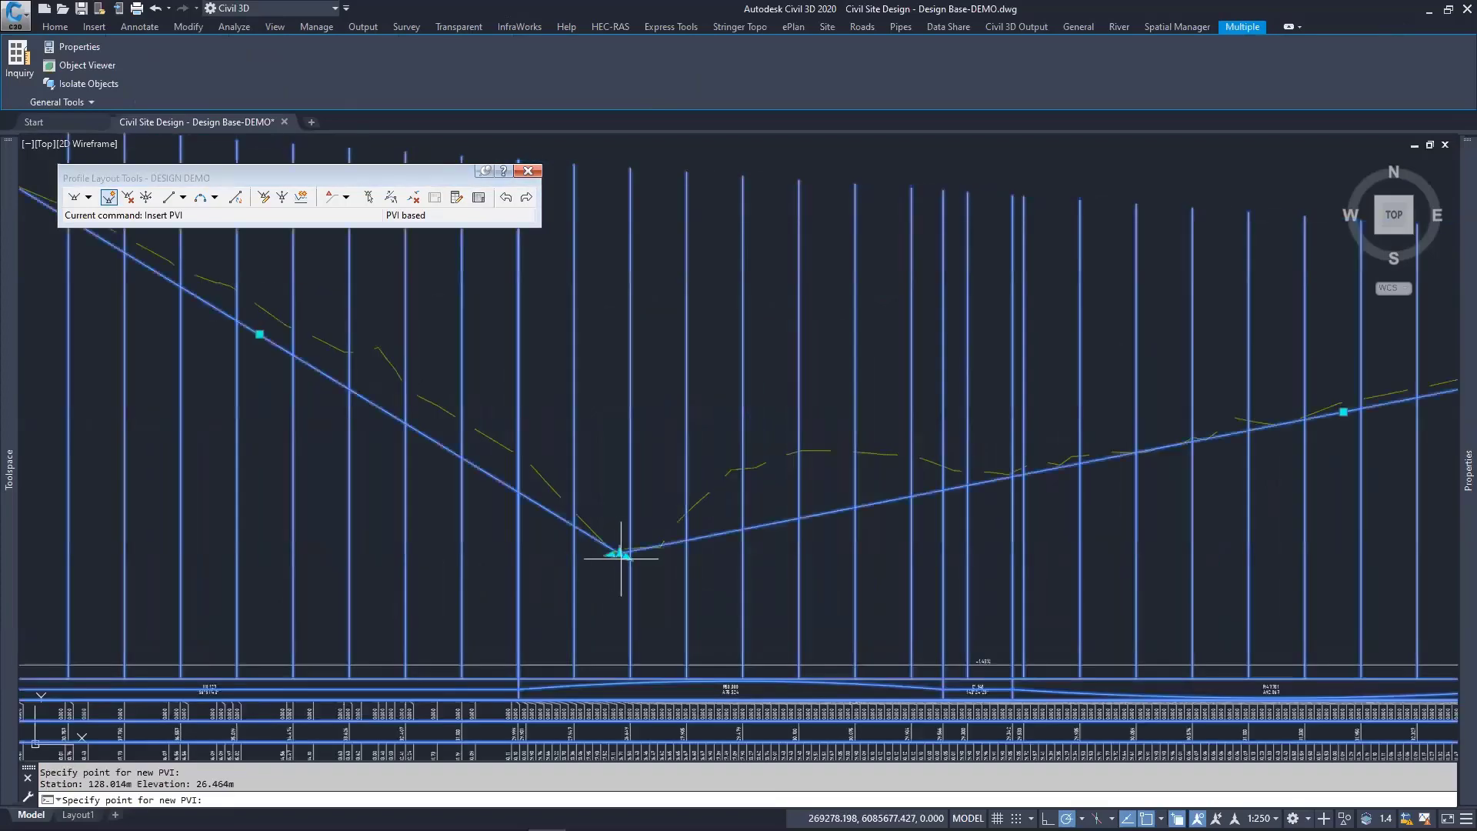
Step: Insert two more PVIs in the design profile, one near the existing surface's mid-section hump and one at station 236.656 m, elevation 29.979 m
scroll(774, 493, "down", 3)
scroll(849, 503, "up", 4)
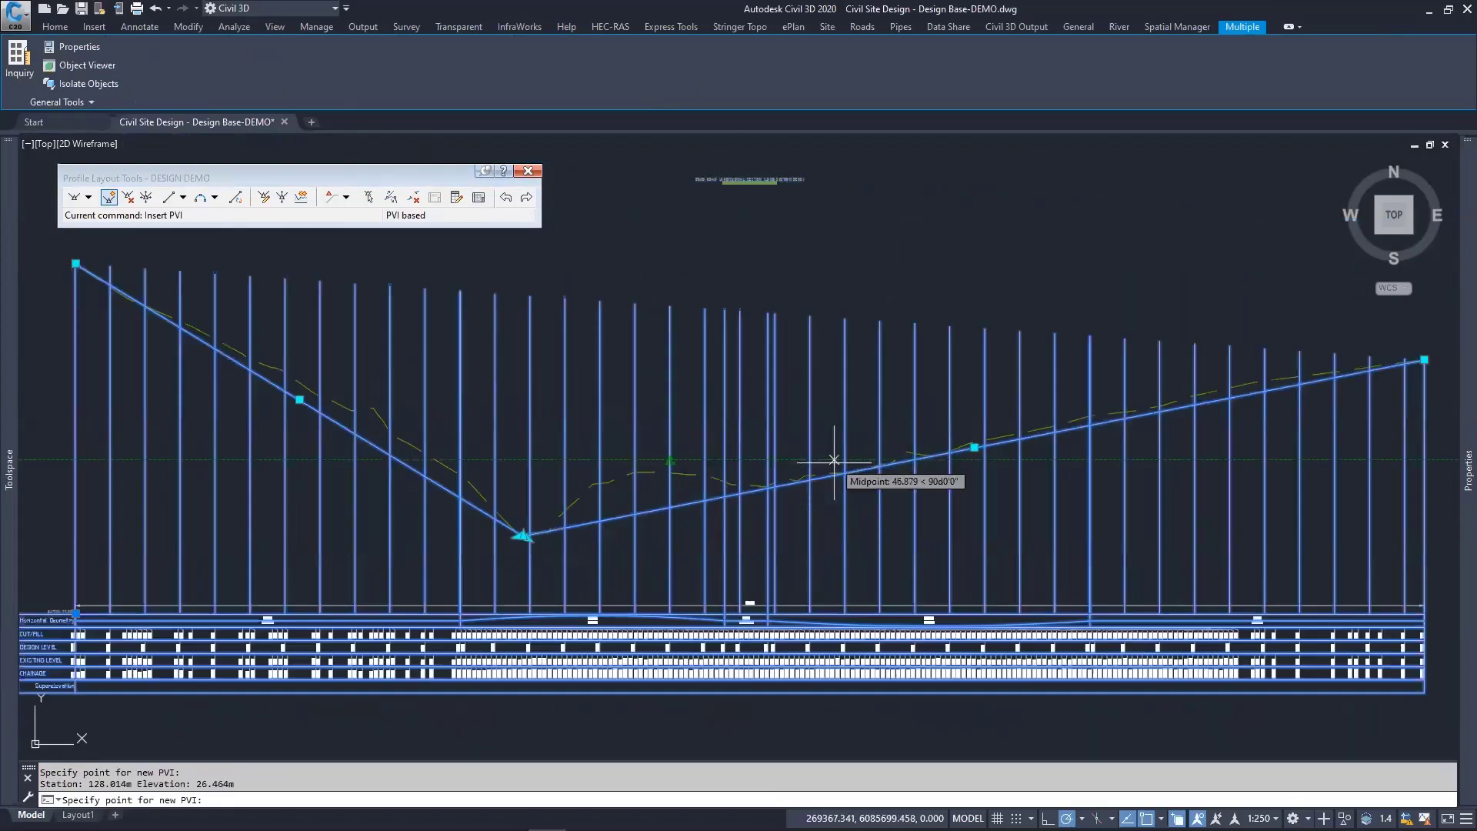
left_click(677, 459)
left_click(903, 473)
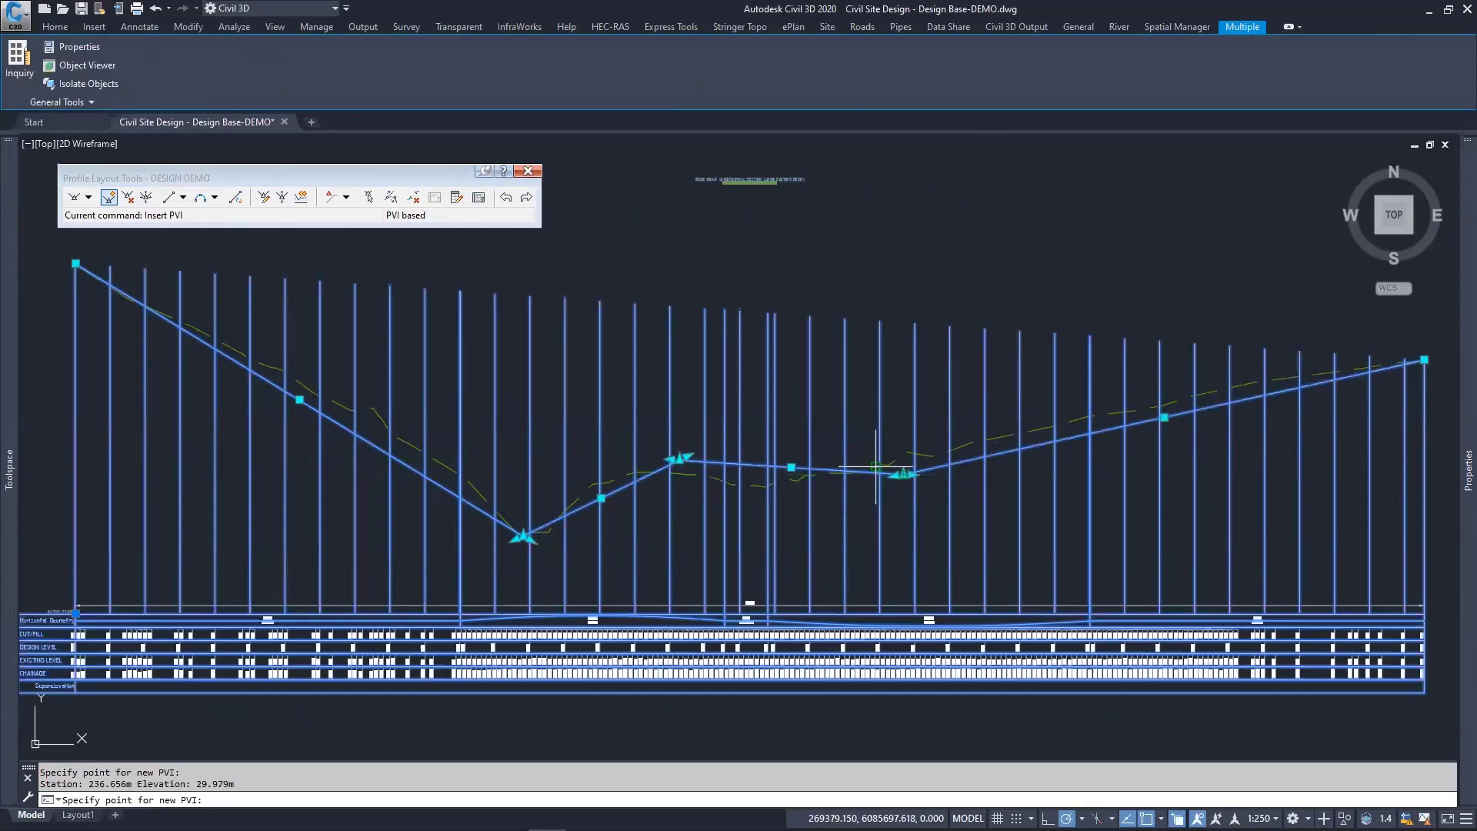
key("Return")
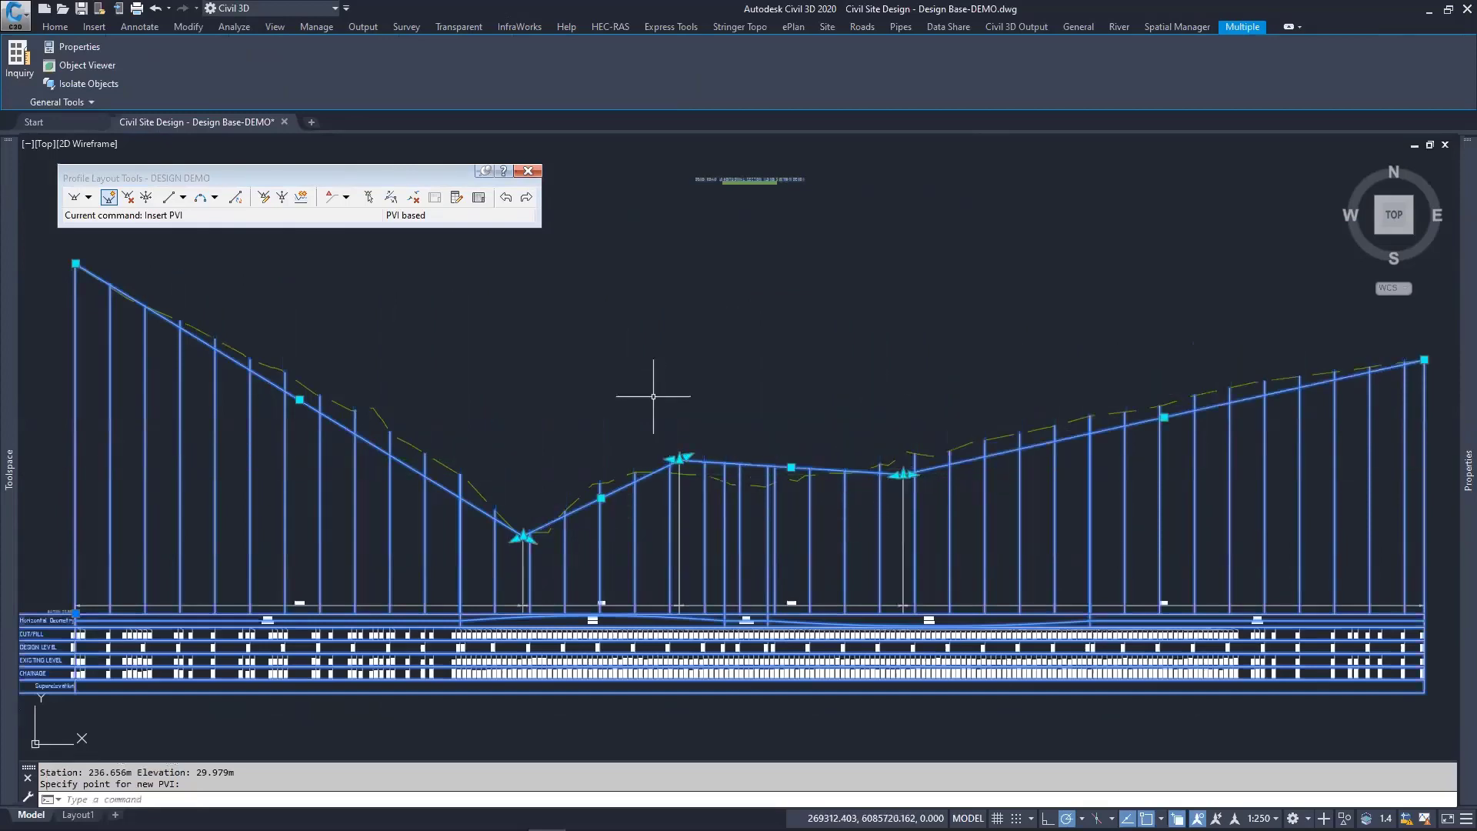
Step: Move the middle high PVI back towards the low point, to station 154.664 m, elevation 31.605 m
middle_click_drag(504, 395, 668, 408)
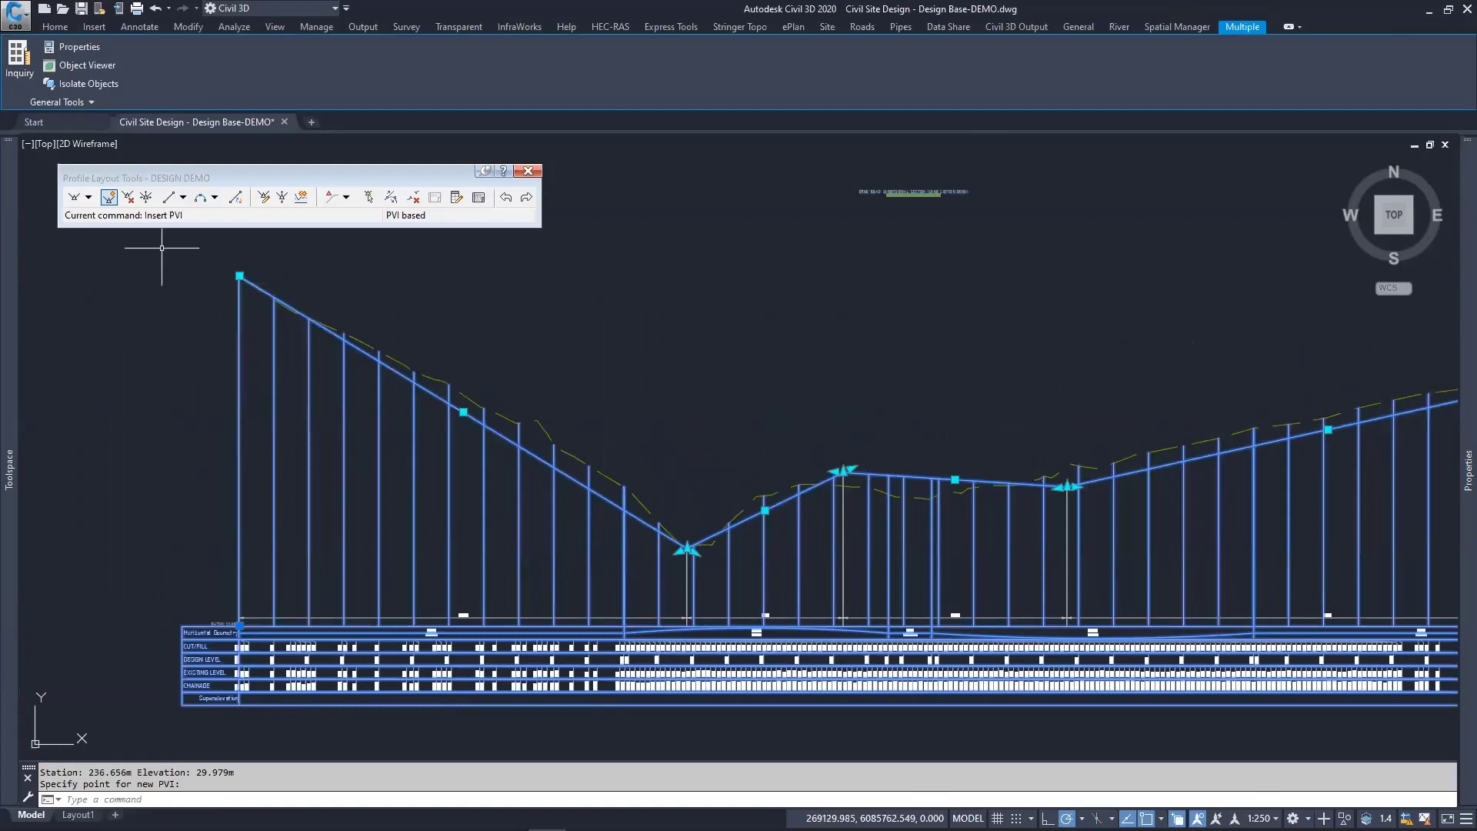
left_click(146, 197)
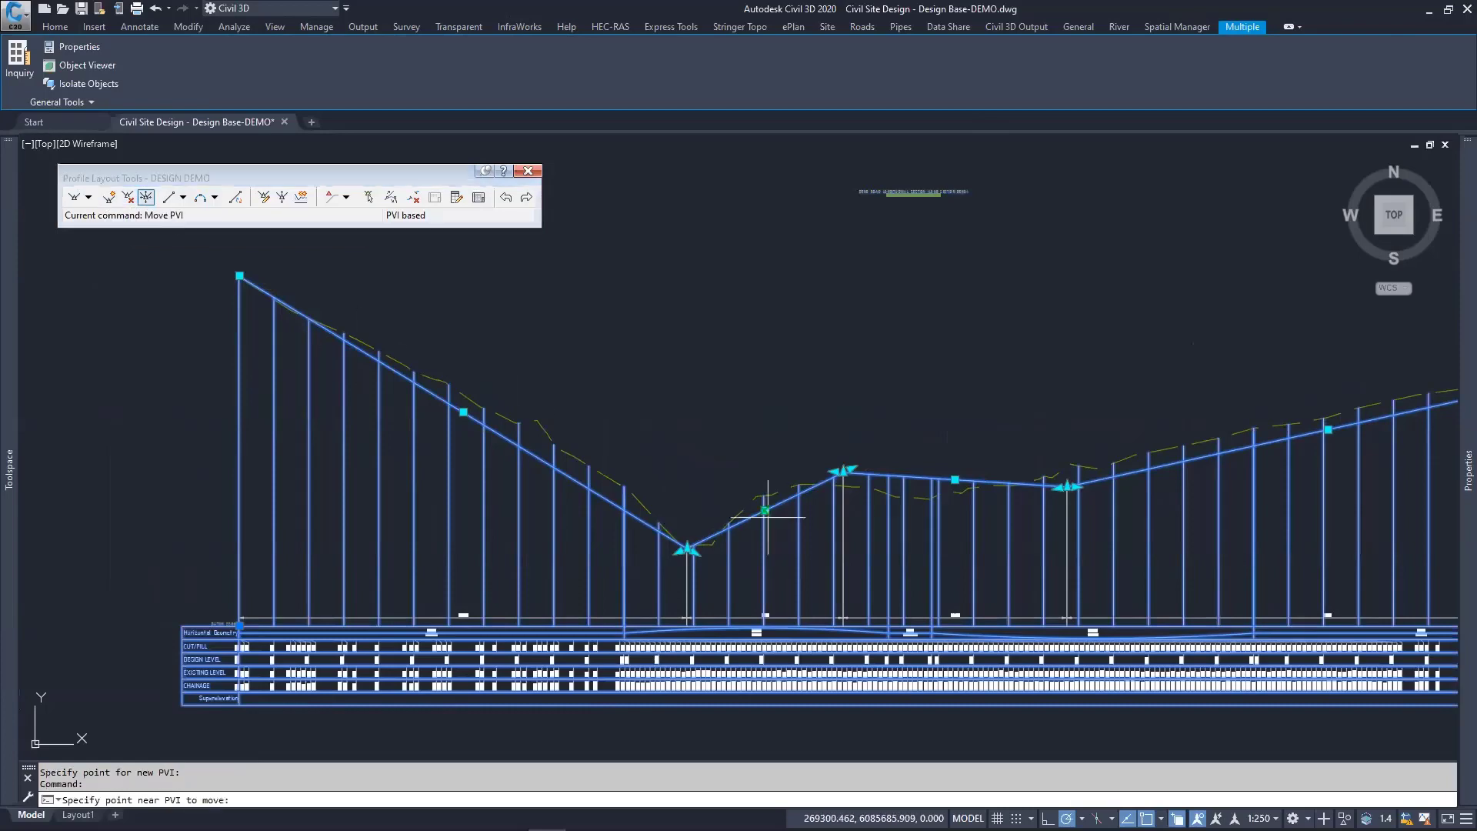
left_click(843, 471)
left_click(779, 454)
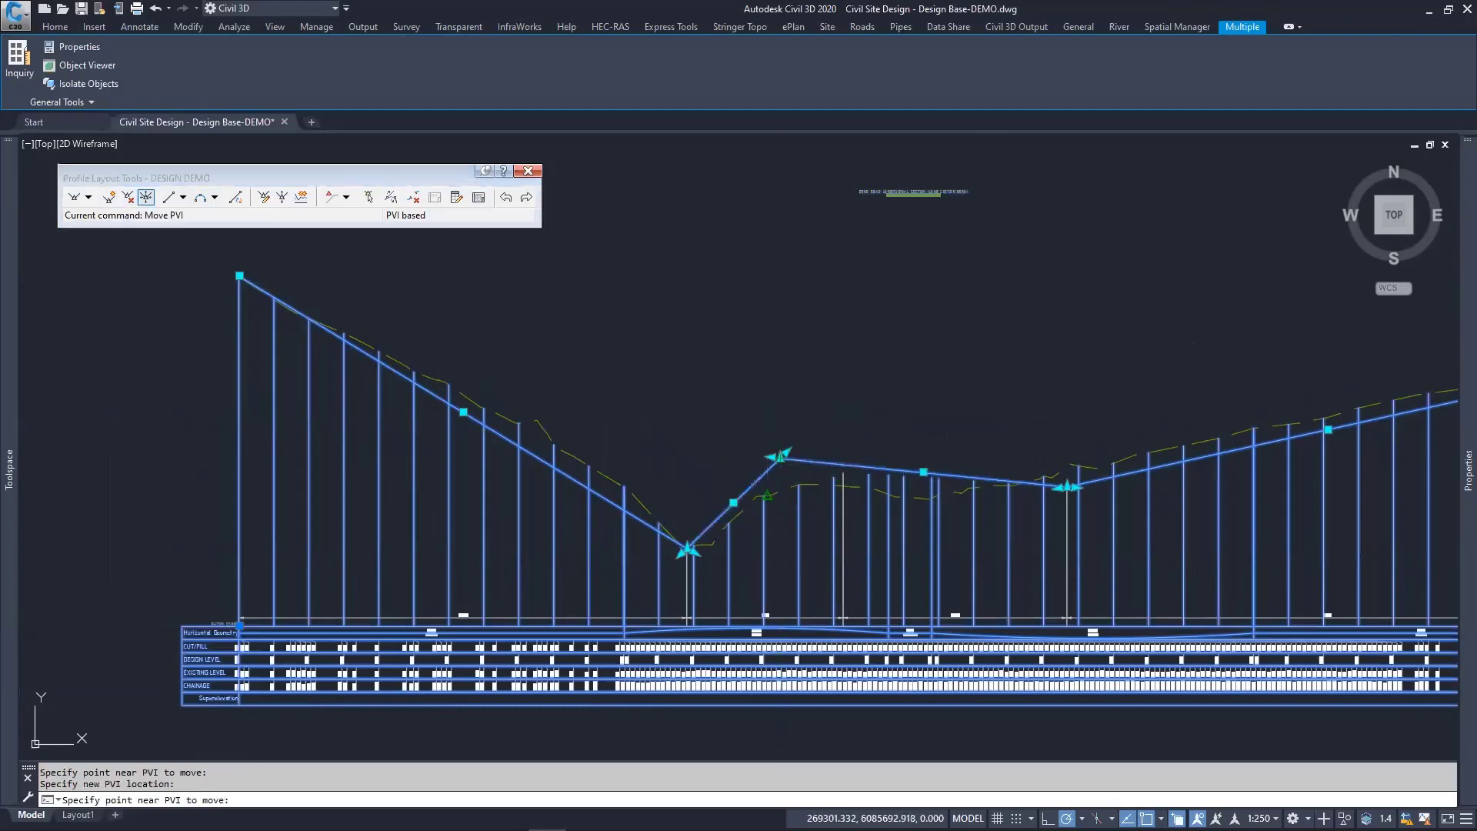
key("Escape")
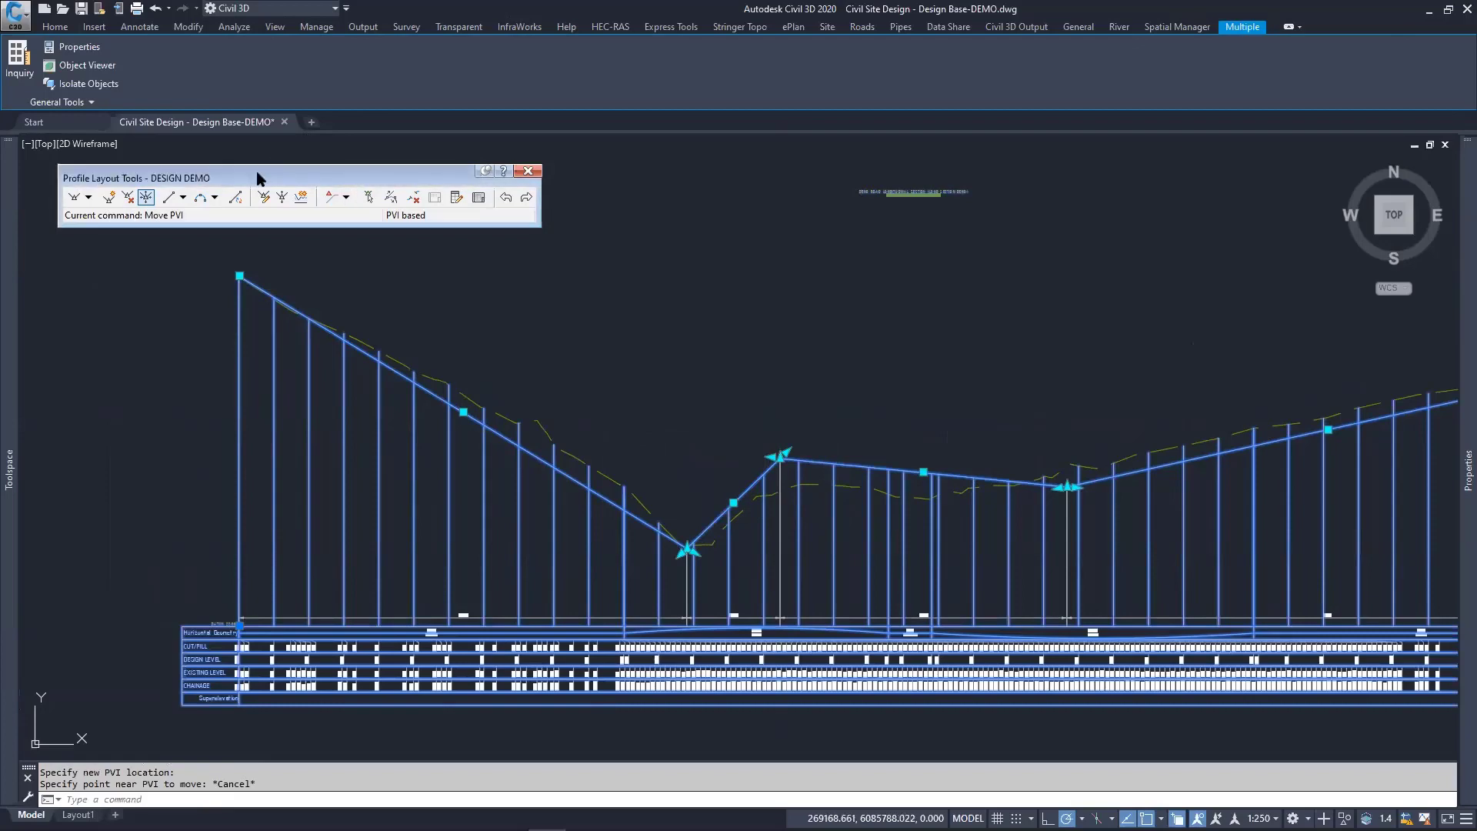
Step: Shift the Profile Layout Tools clear of the profile and open the grid view of the profile's entities
left_click_drag(191, 172, 154, 145)
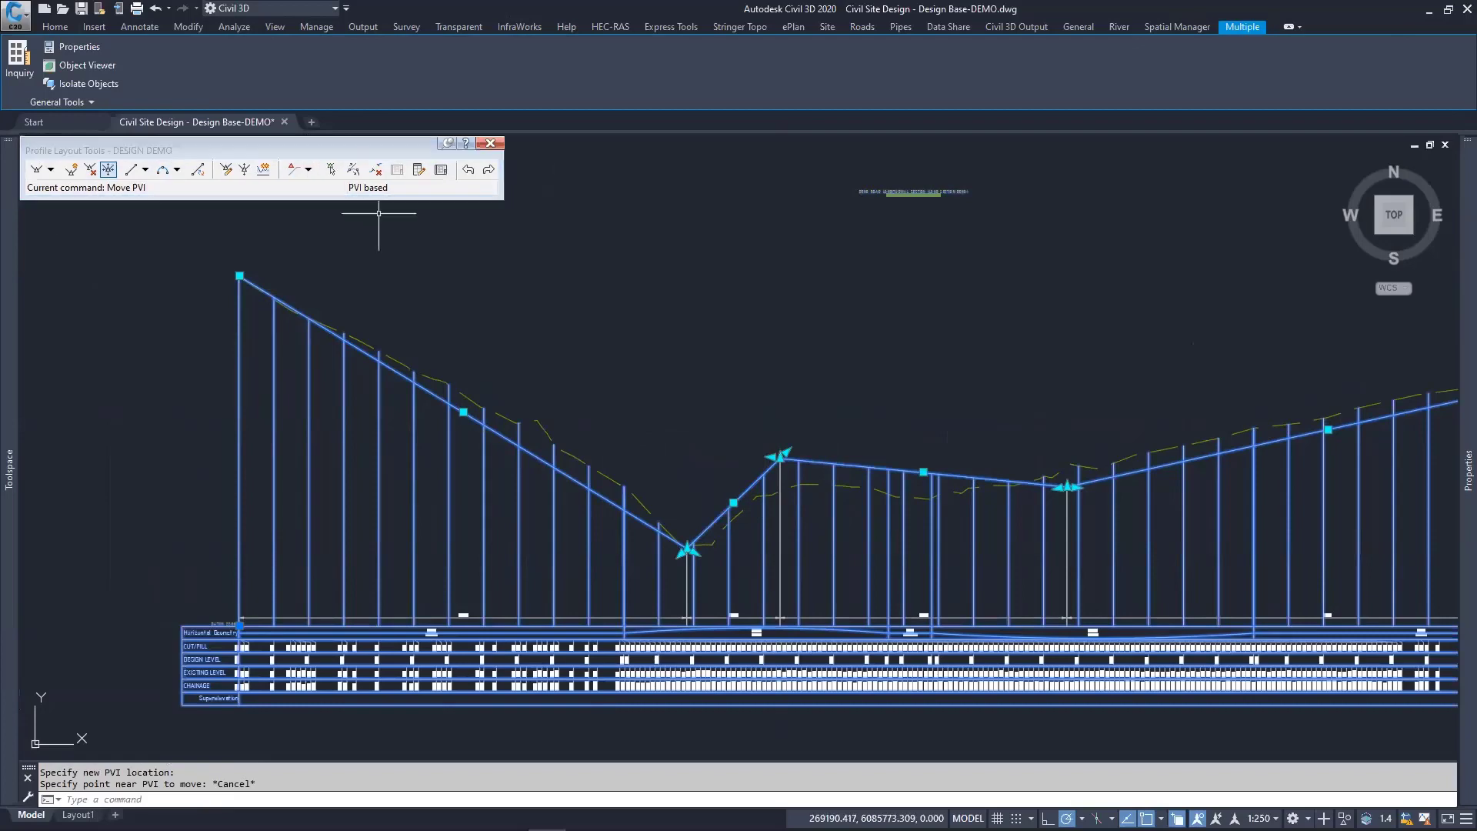
left_click(441, 170)
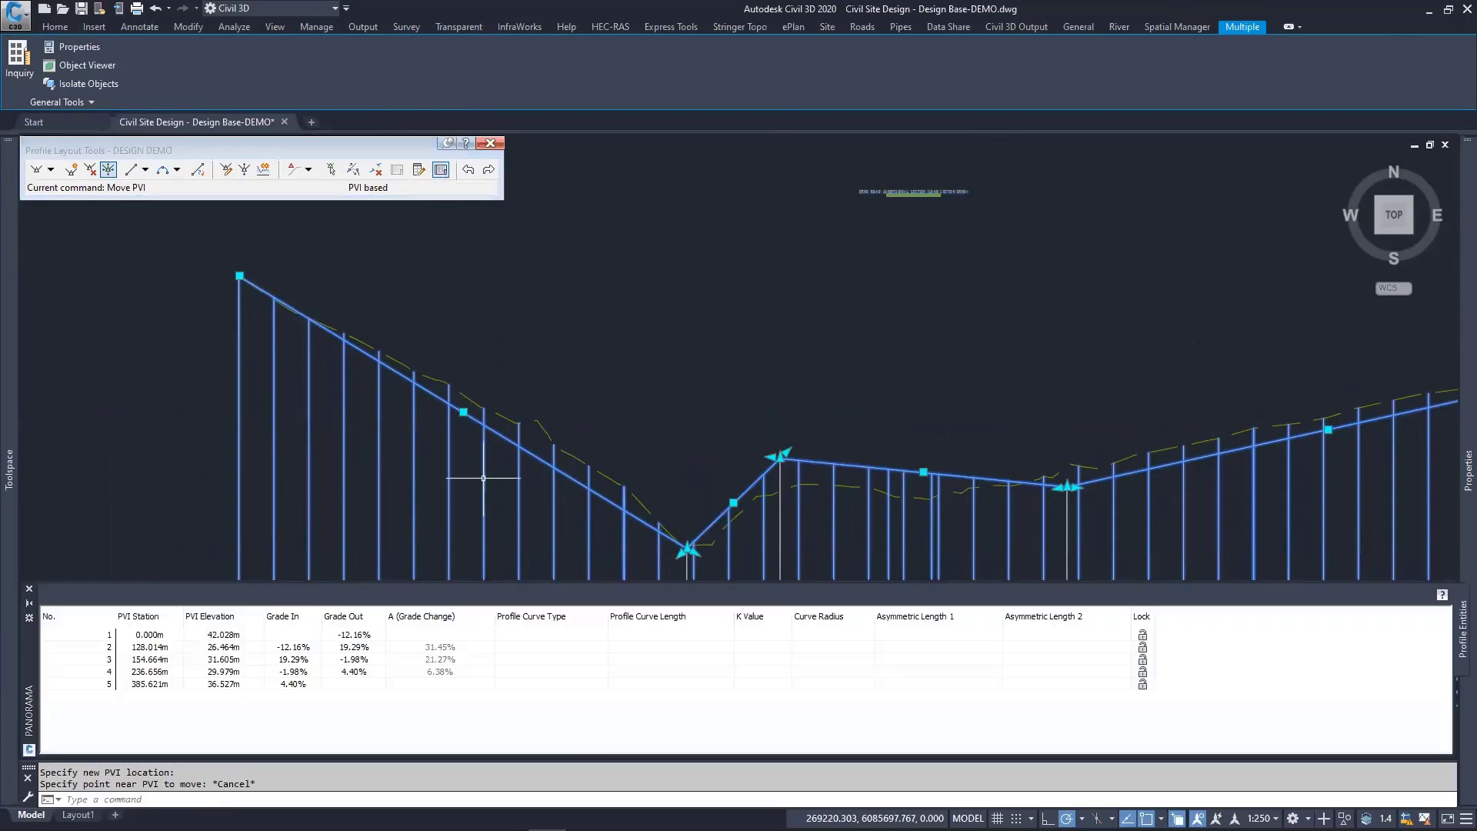
scroll(646, 454, "down", 3)
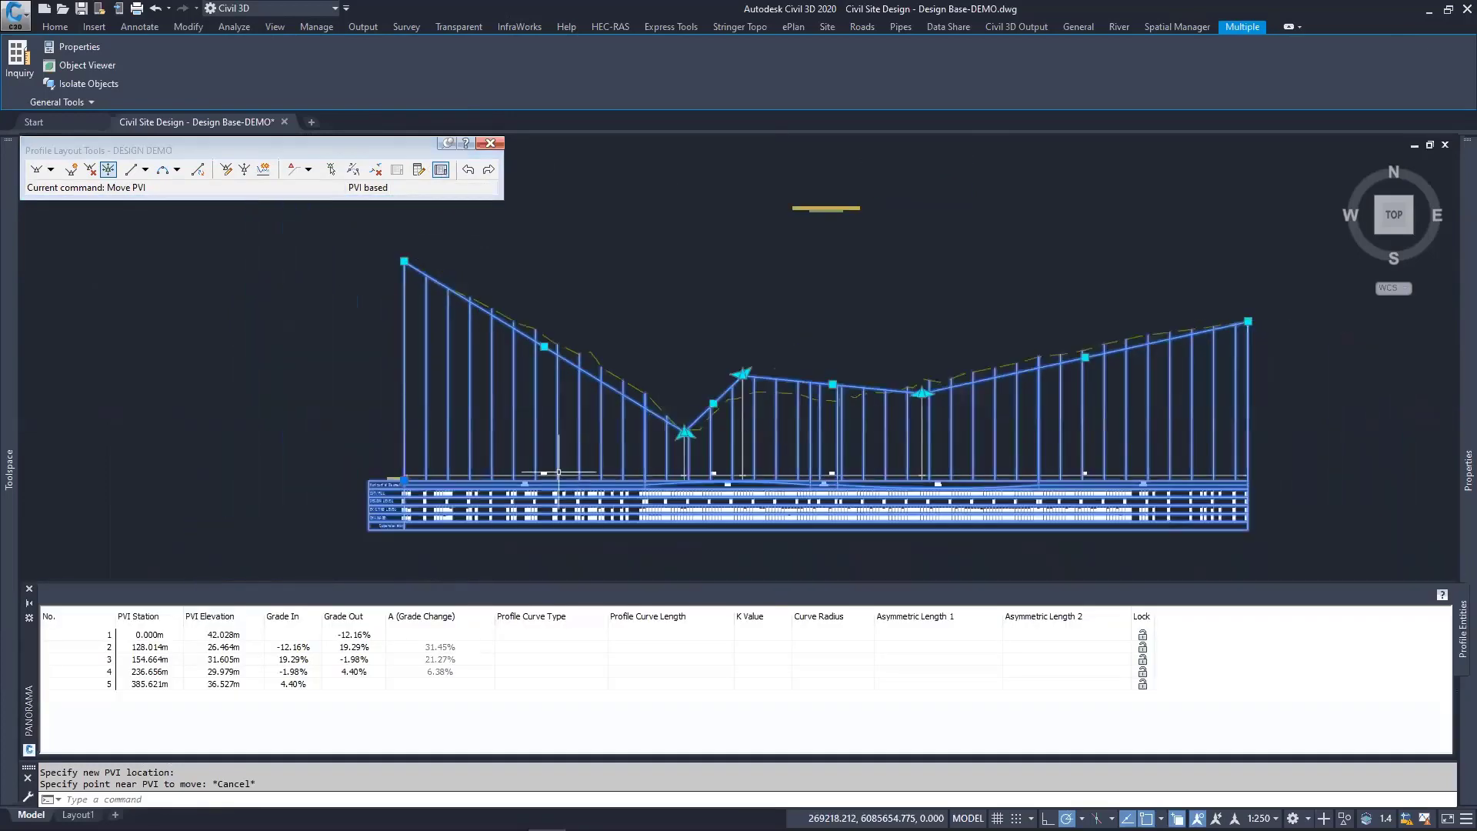
scroll(735, 373, "up", 2)
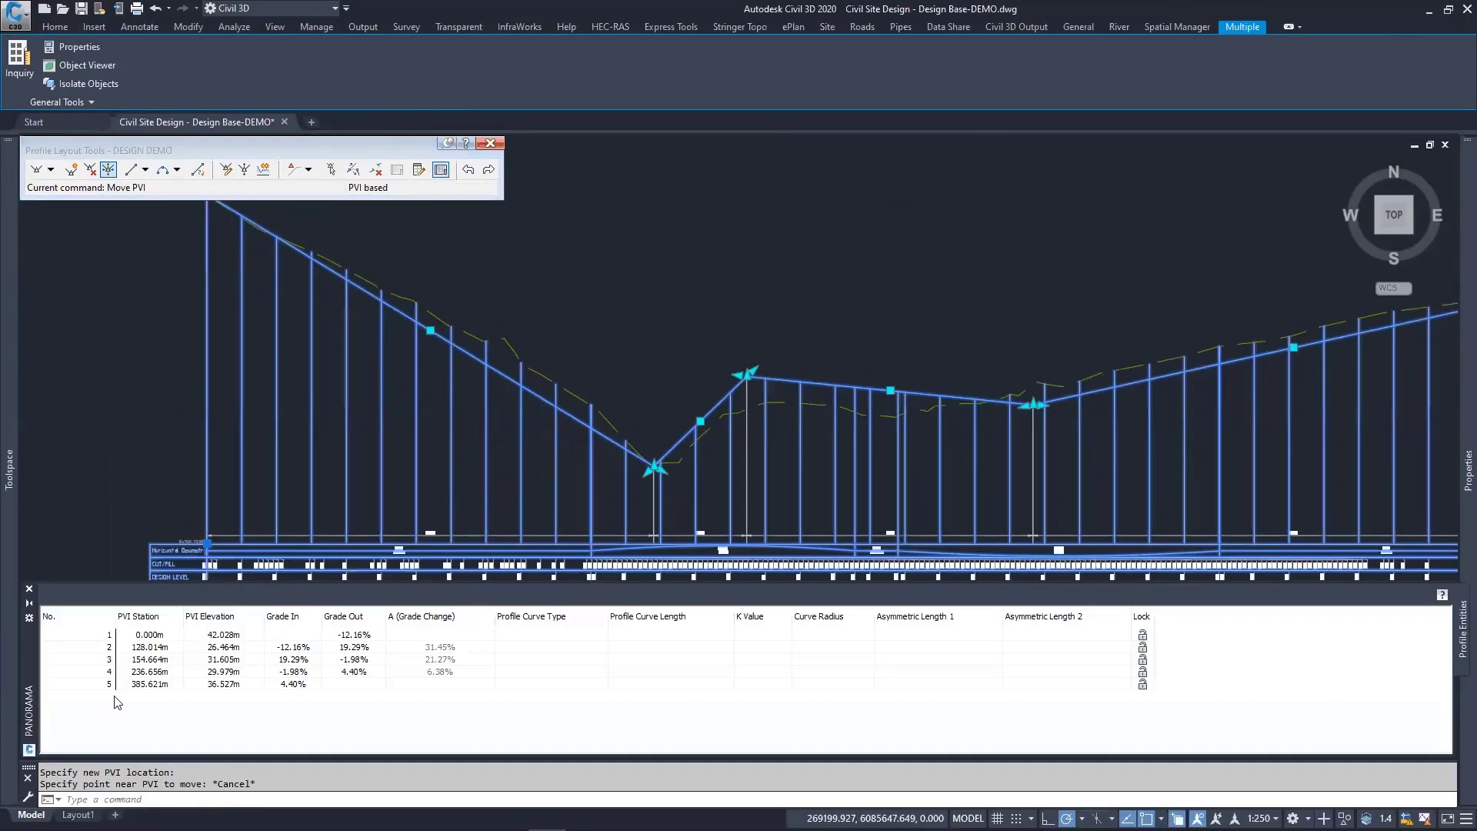
Step: Examine the editable station entries of the first two PVIs in the grid and where each PVI lies on the profile
left_click(153, 635)
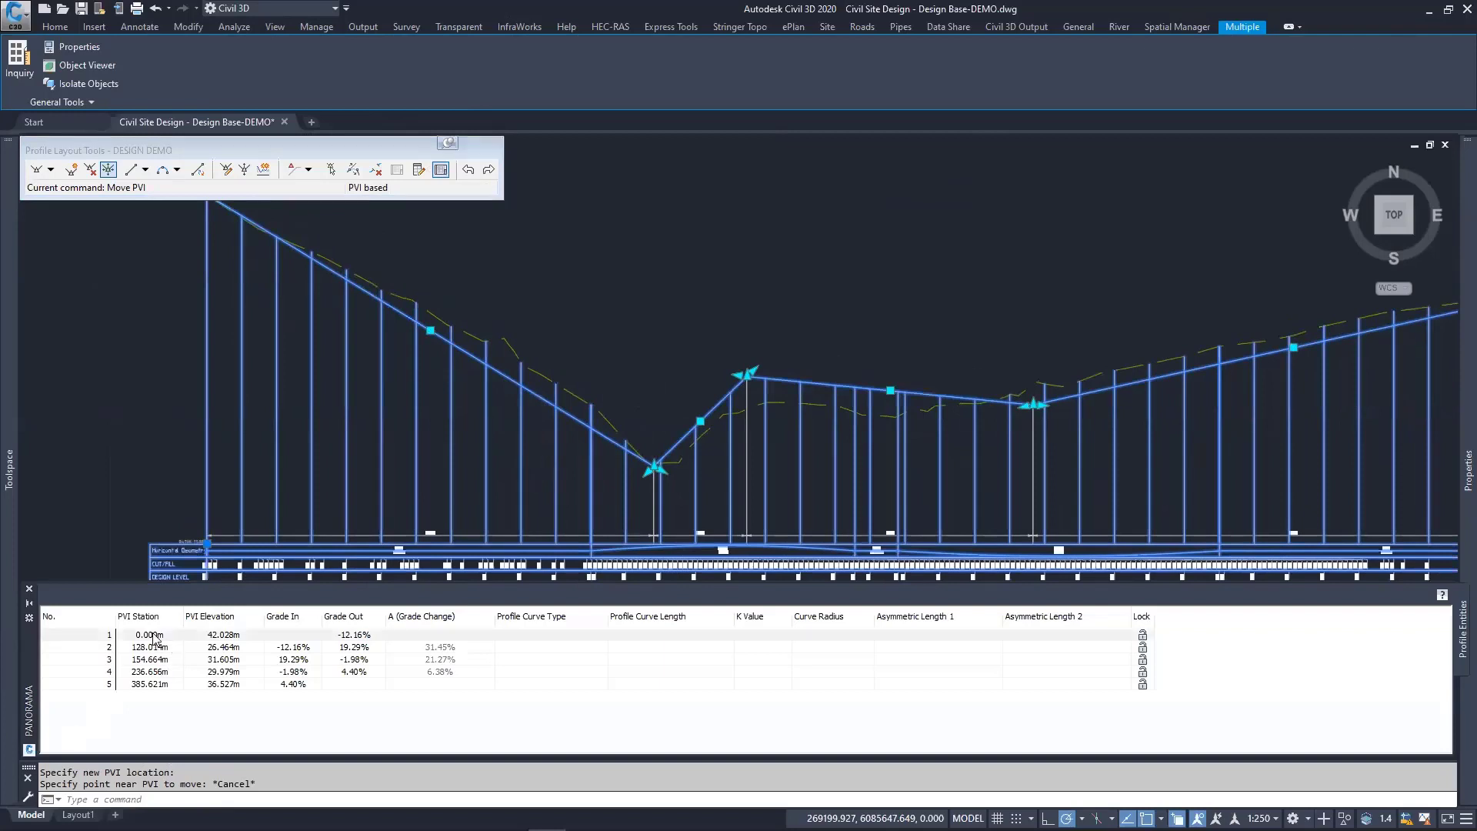
left_click(147, 650)
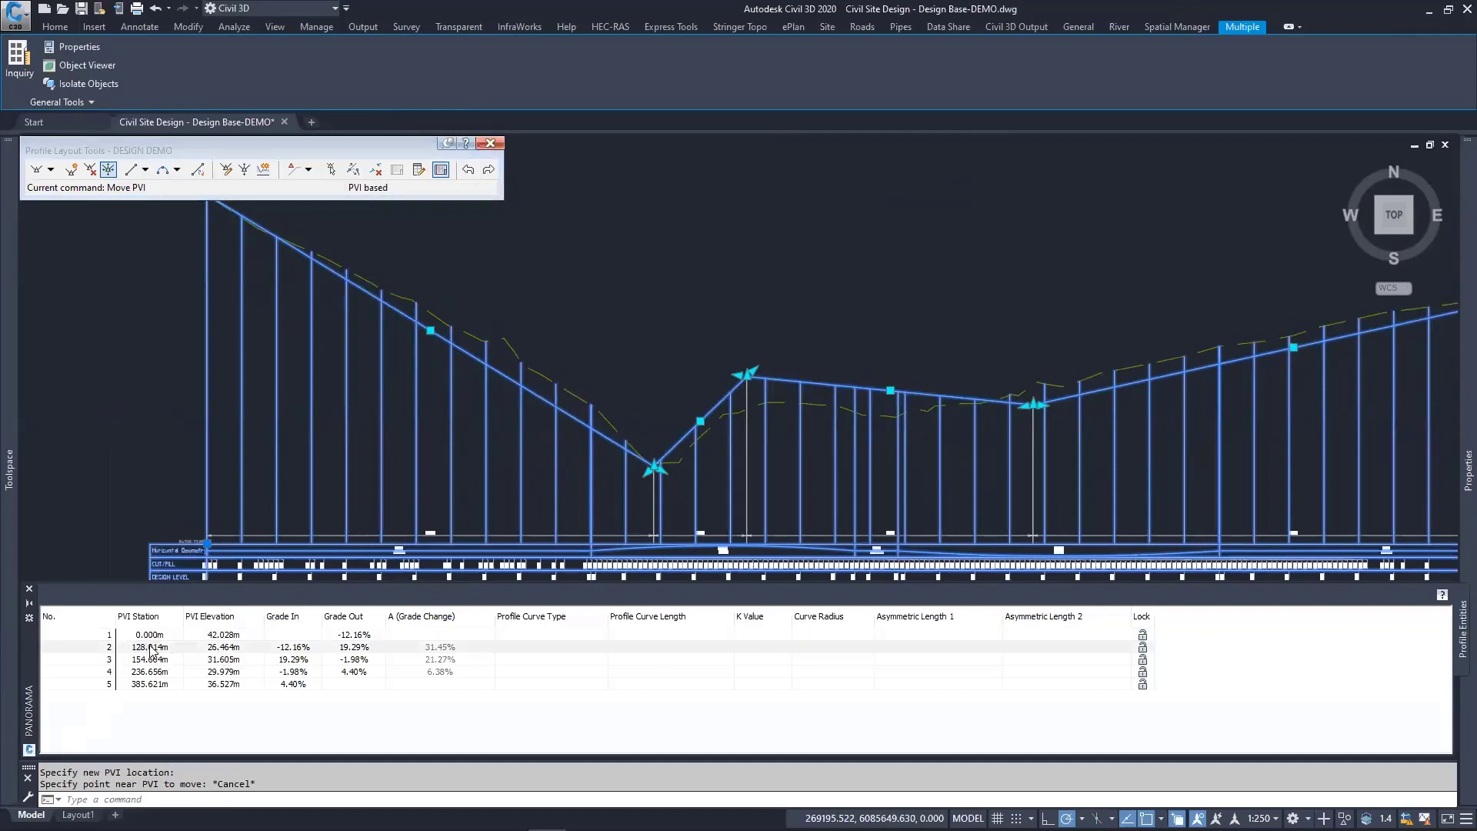
scroll(680, 435, "down", 3)
scroll(677, 431, "up", 3)
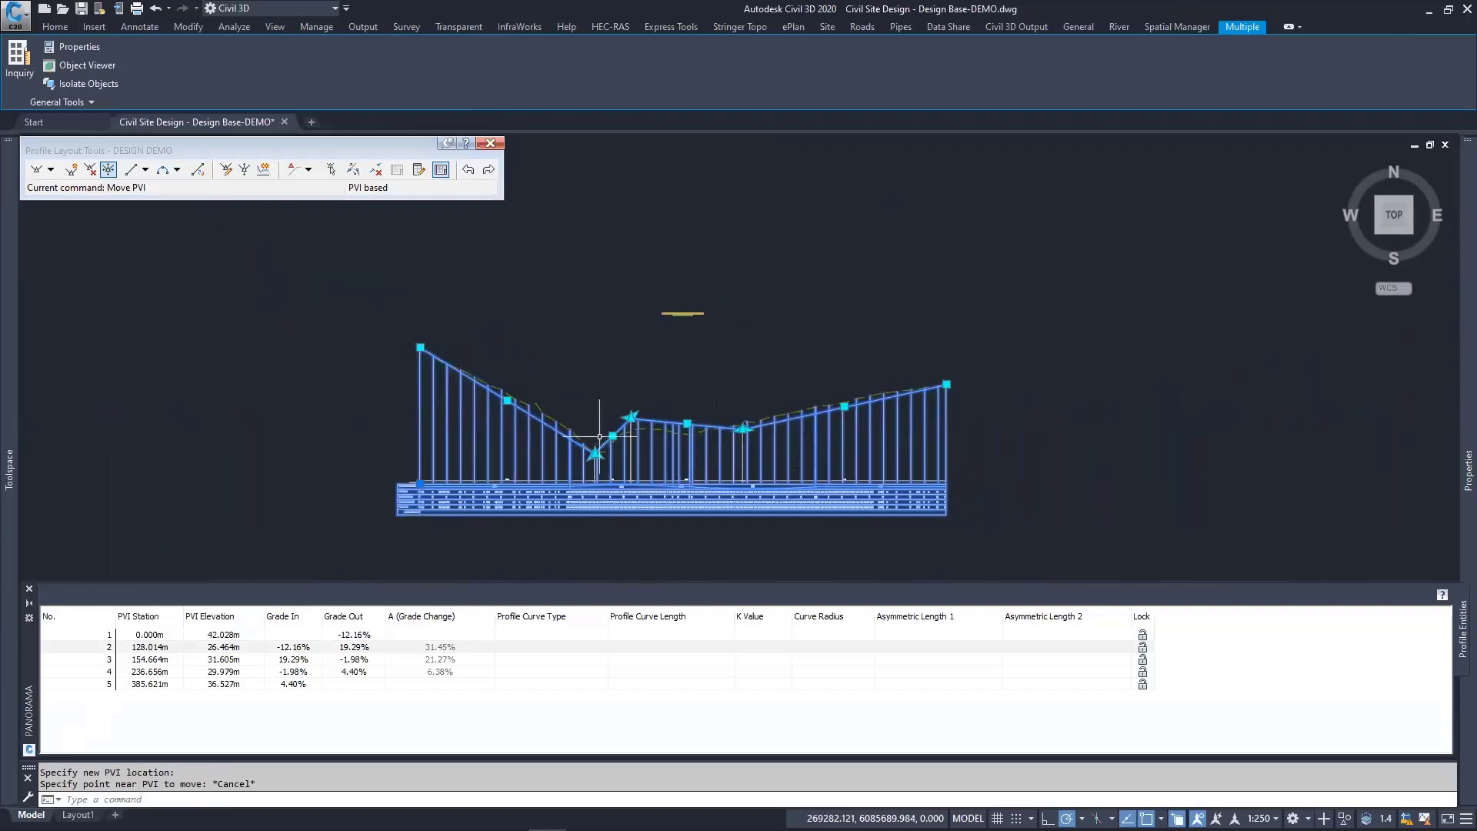
key("Escape")
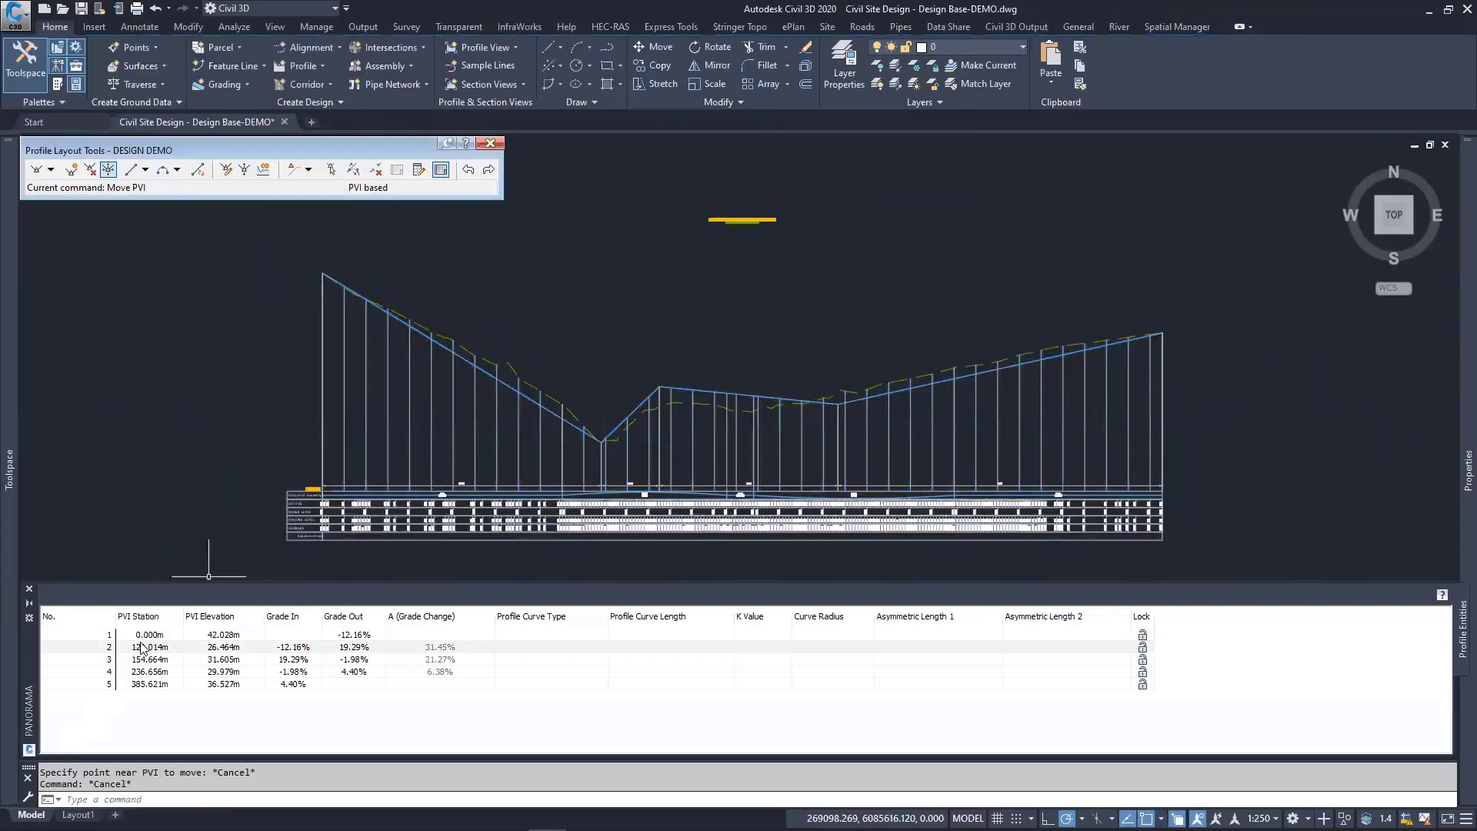
double_click(134, 636)
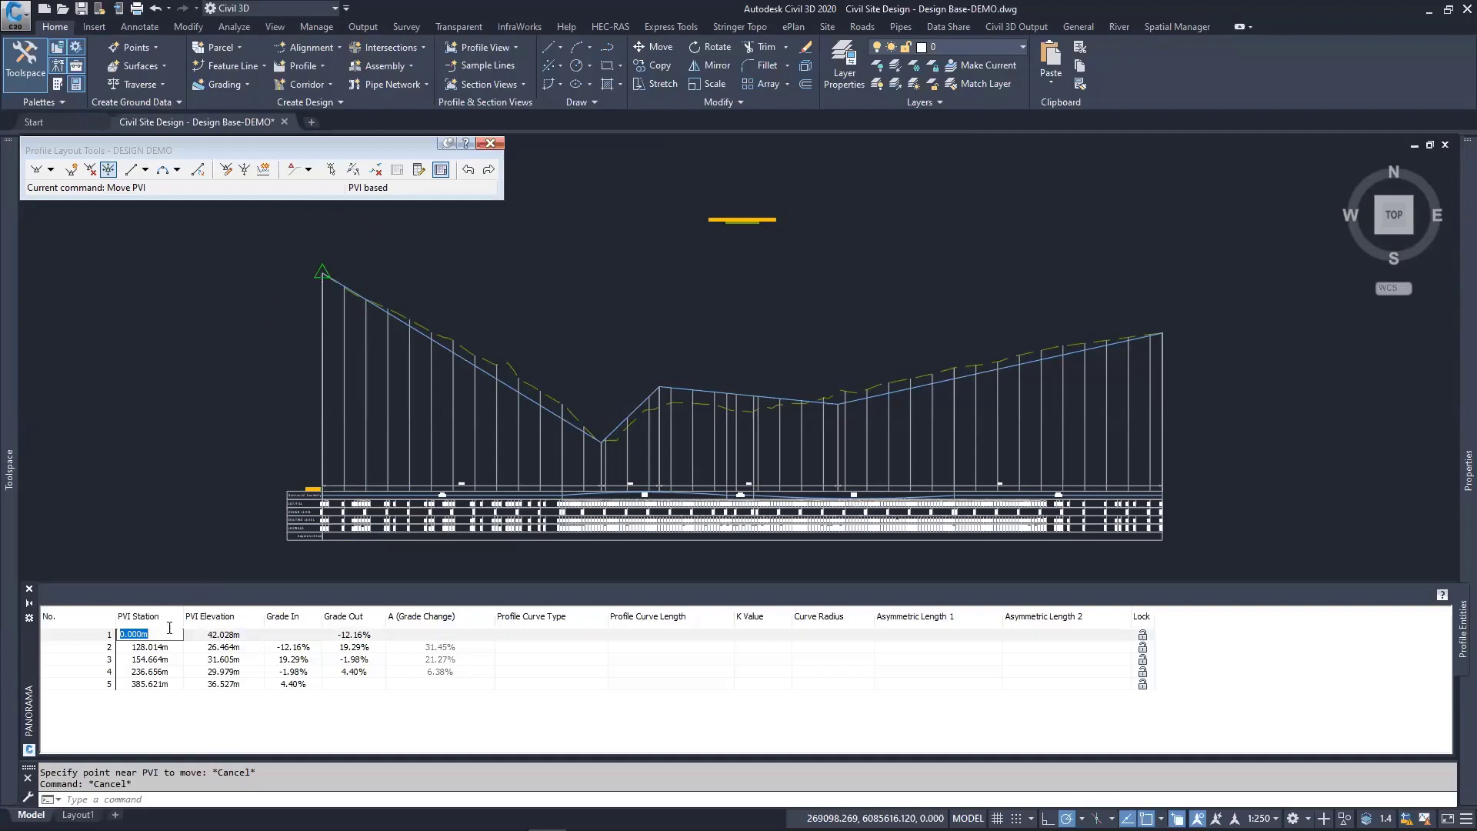
double_click(146, 647)
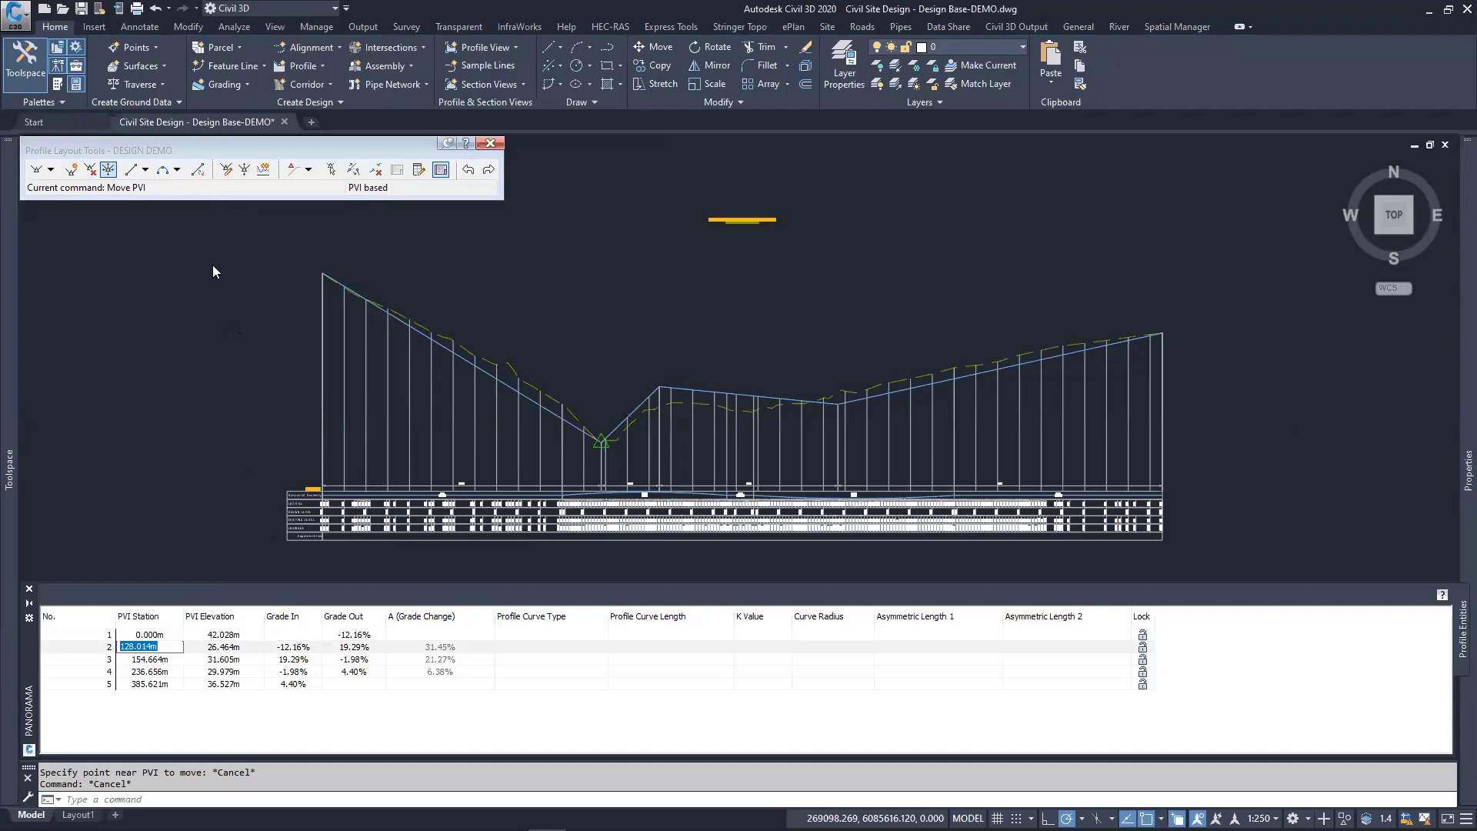
left_click(169, 149)
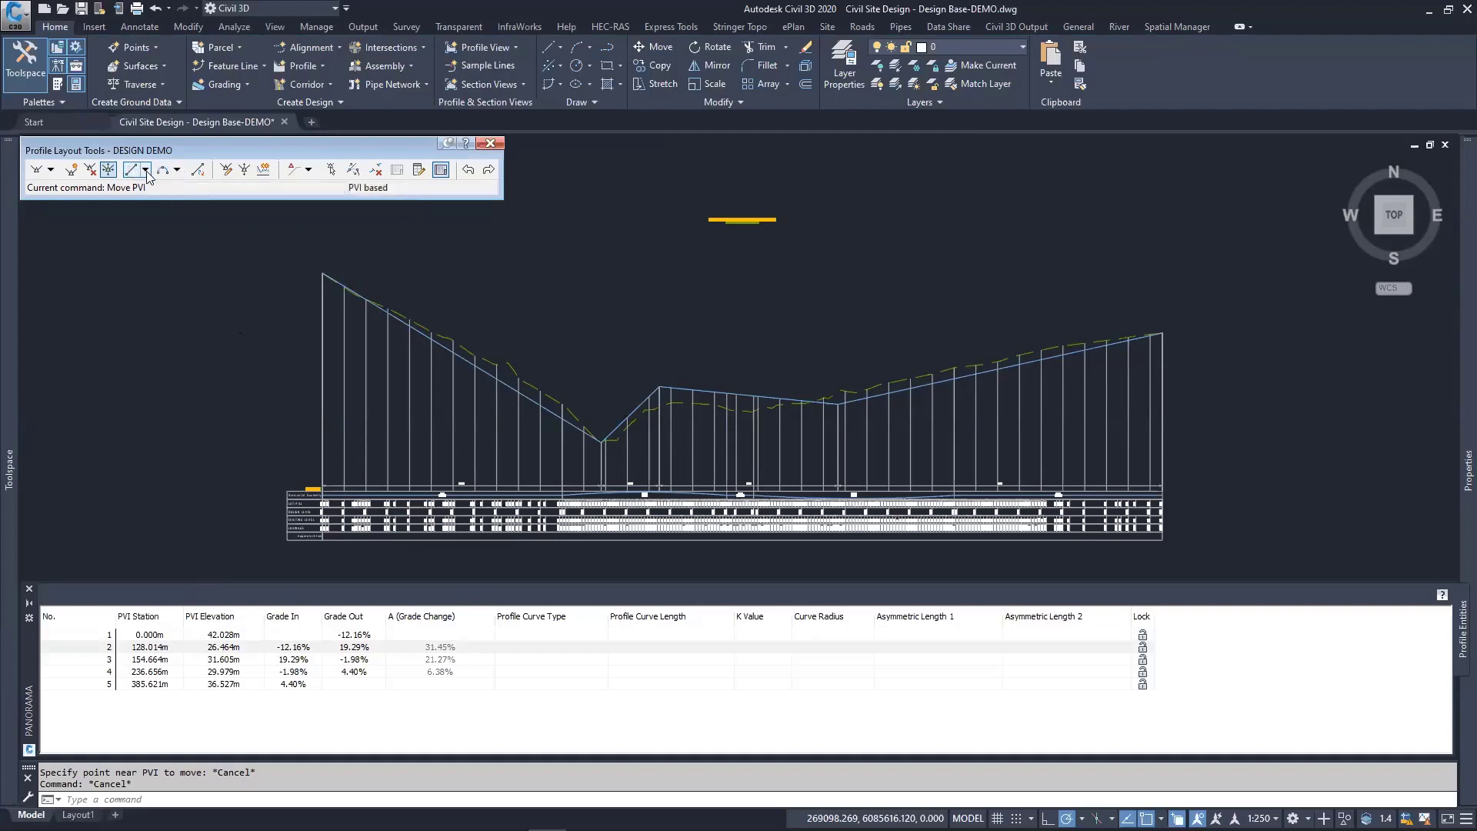
Step: Add a free vertical curve (parabola) with a 40 m length at the crest PVI between its two adjoining tangents
left_click(177, 172)
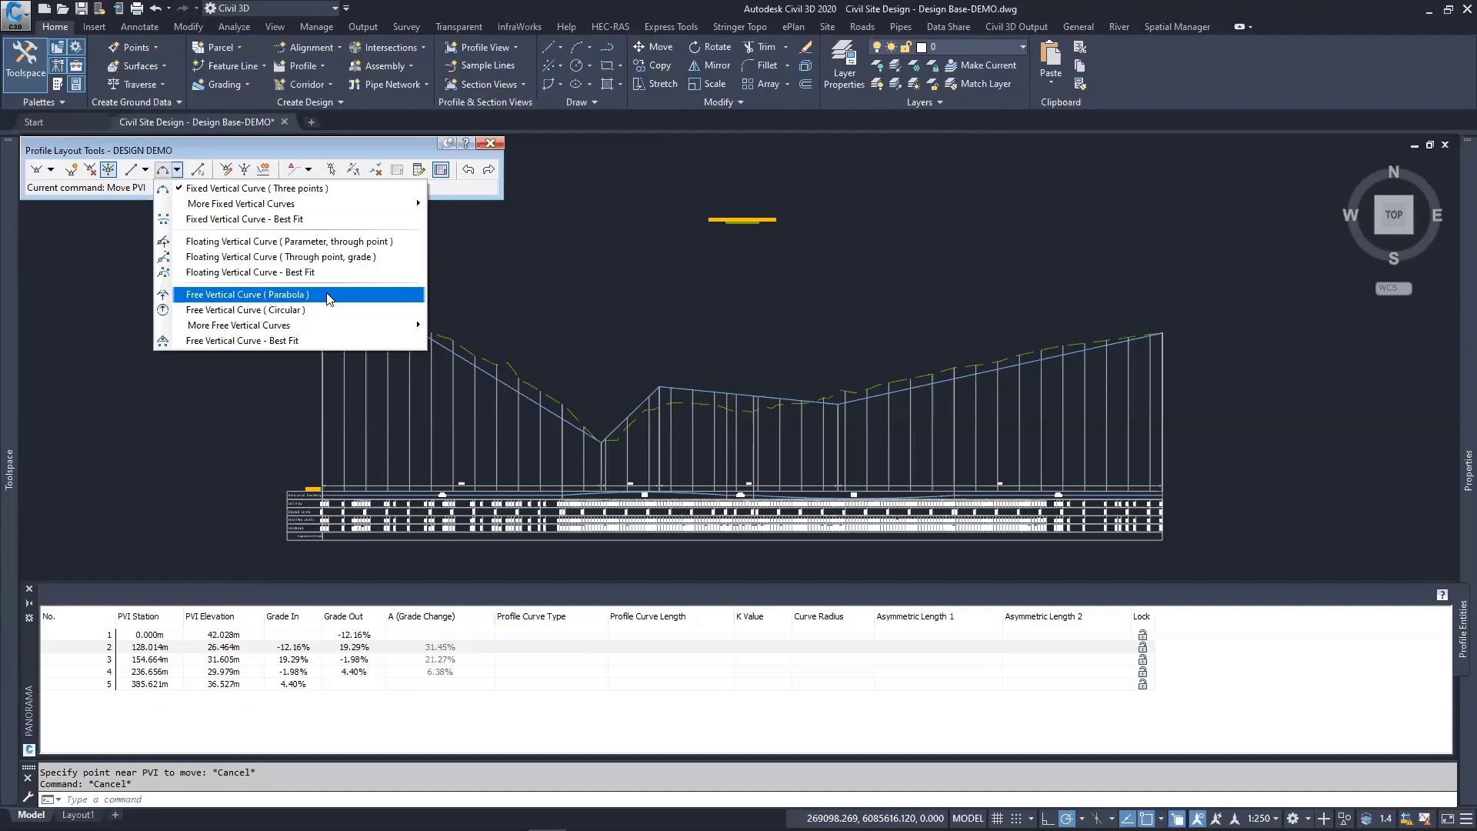
left_click(330, 298)
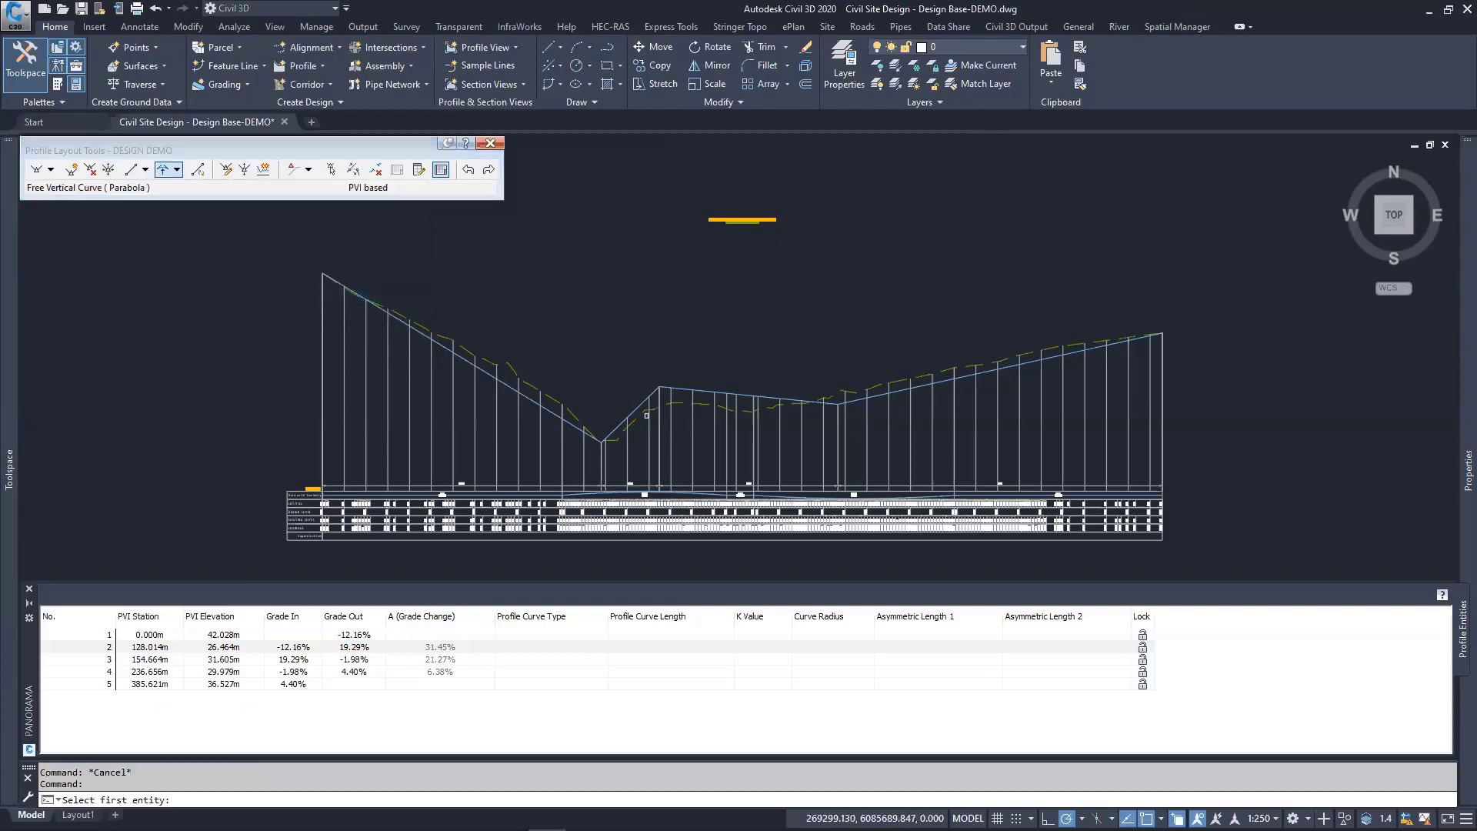
scroll(650, 418, "up", 3)
left_click(656, 355)
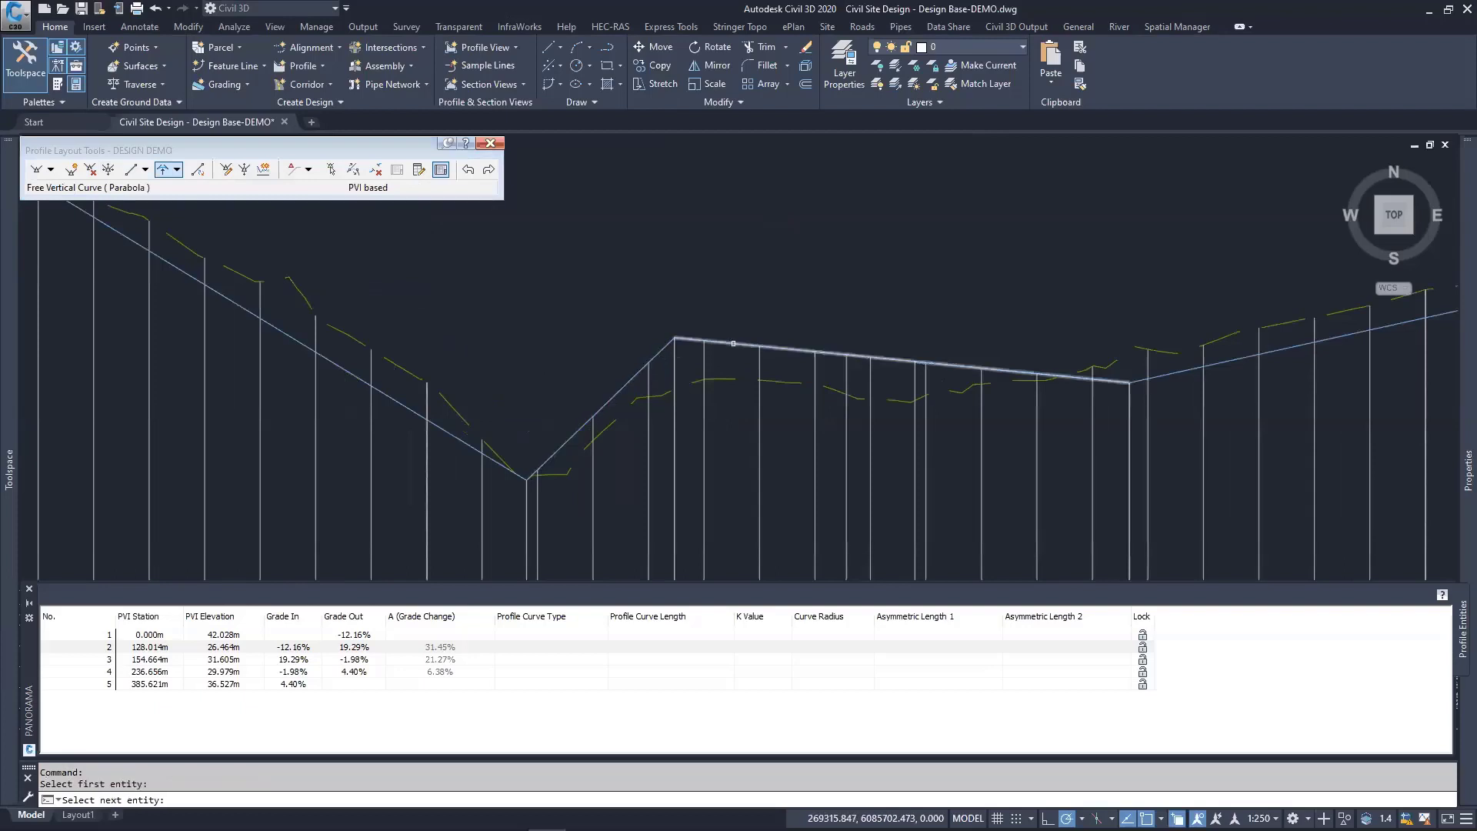
left_click(733, 343)
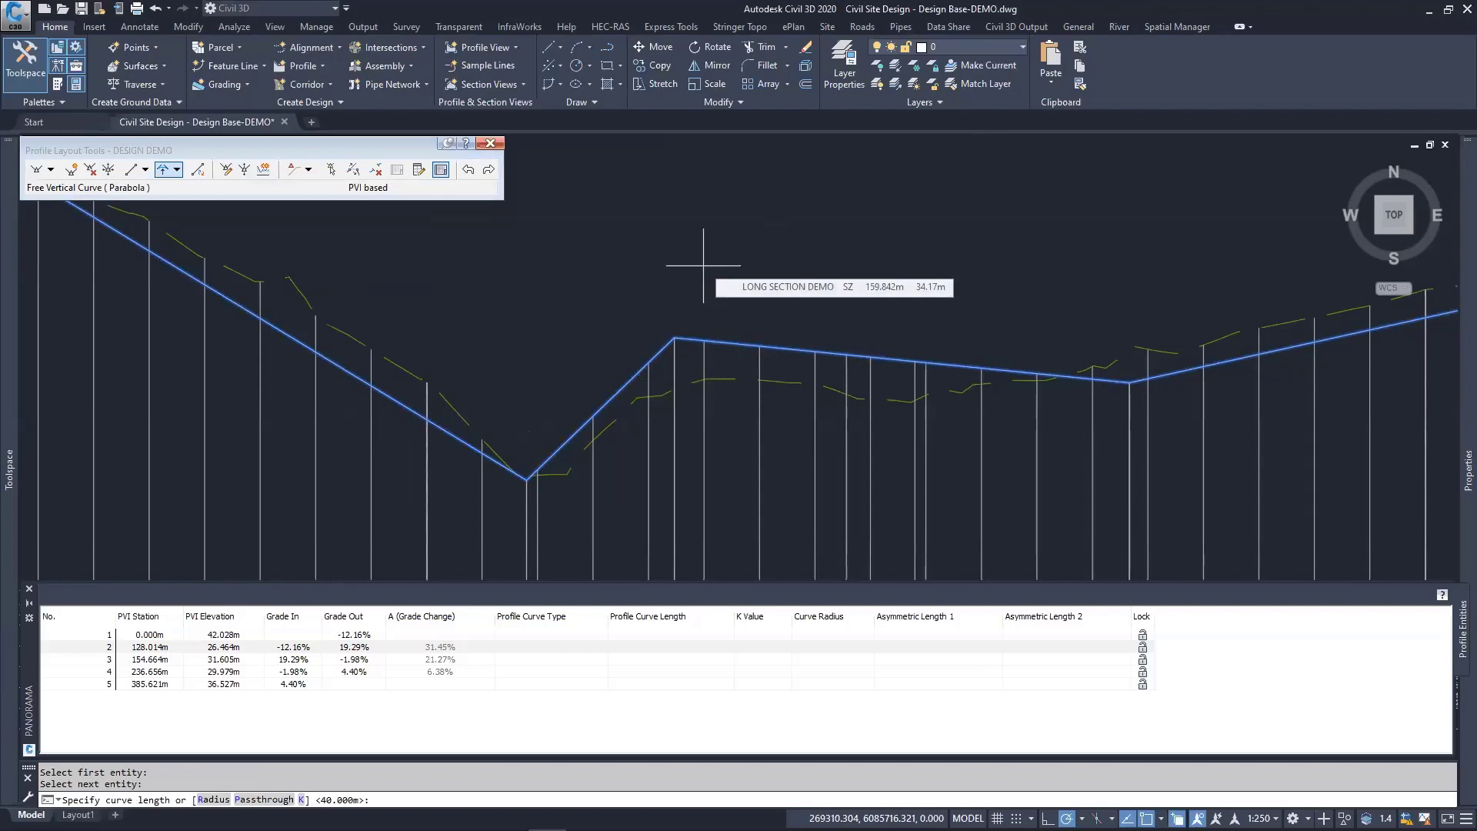
key("Return")
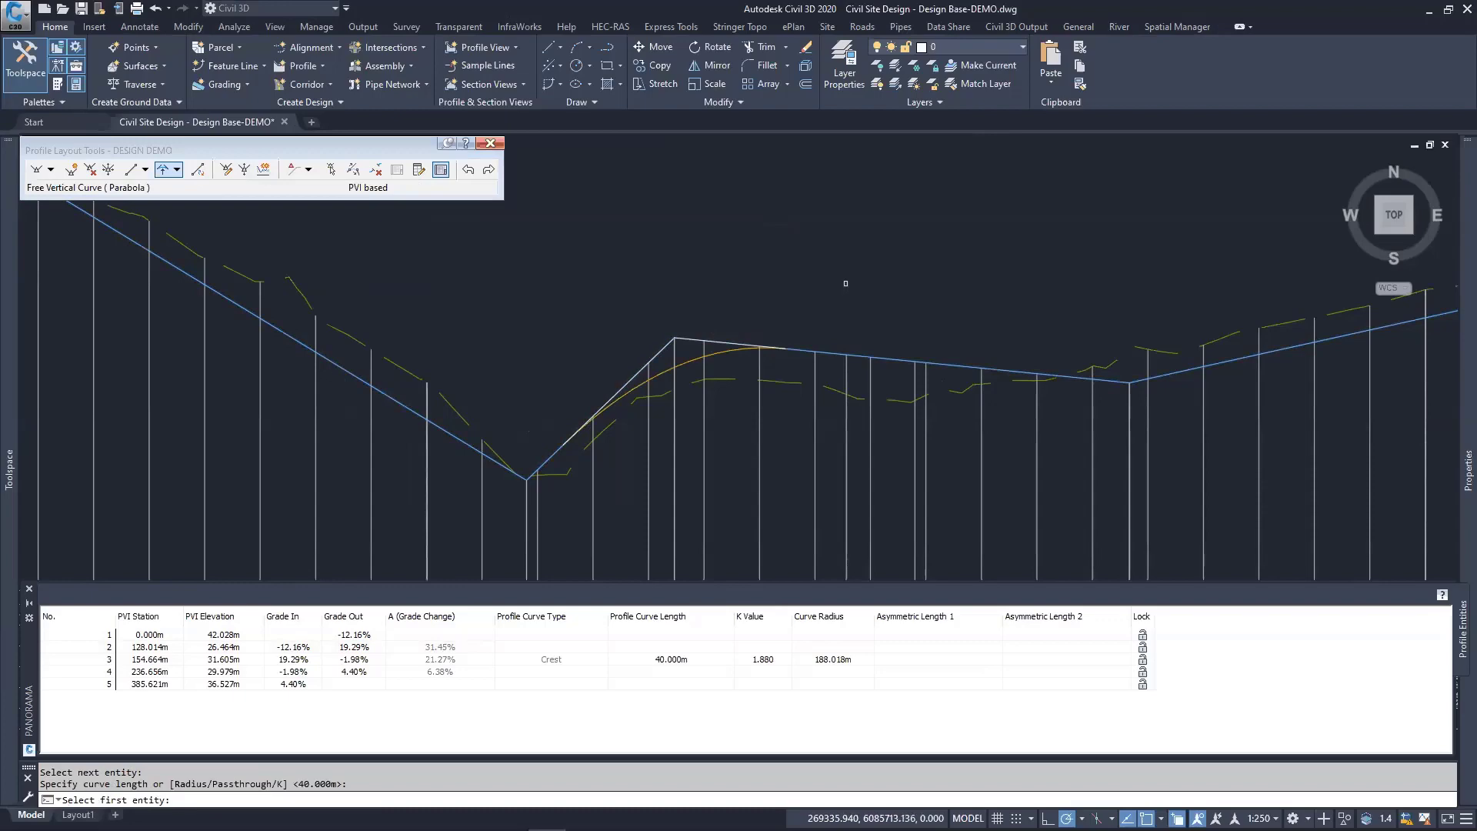
key("Escape")
middle_click_drag(736, 345, 811, 284)
key("Escape")
key("Escape")
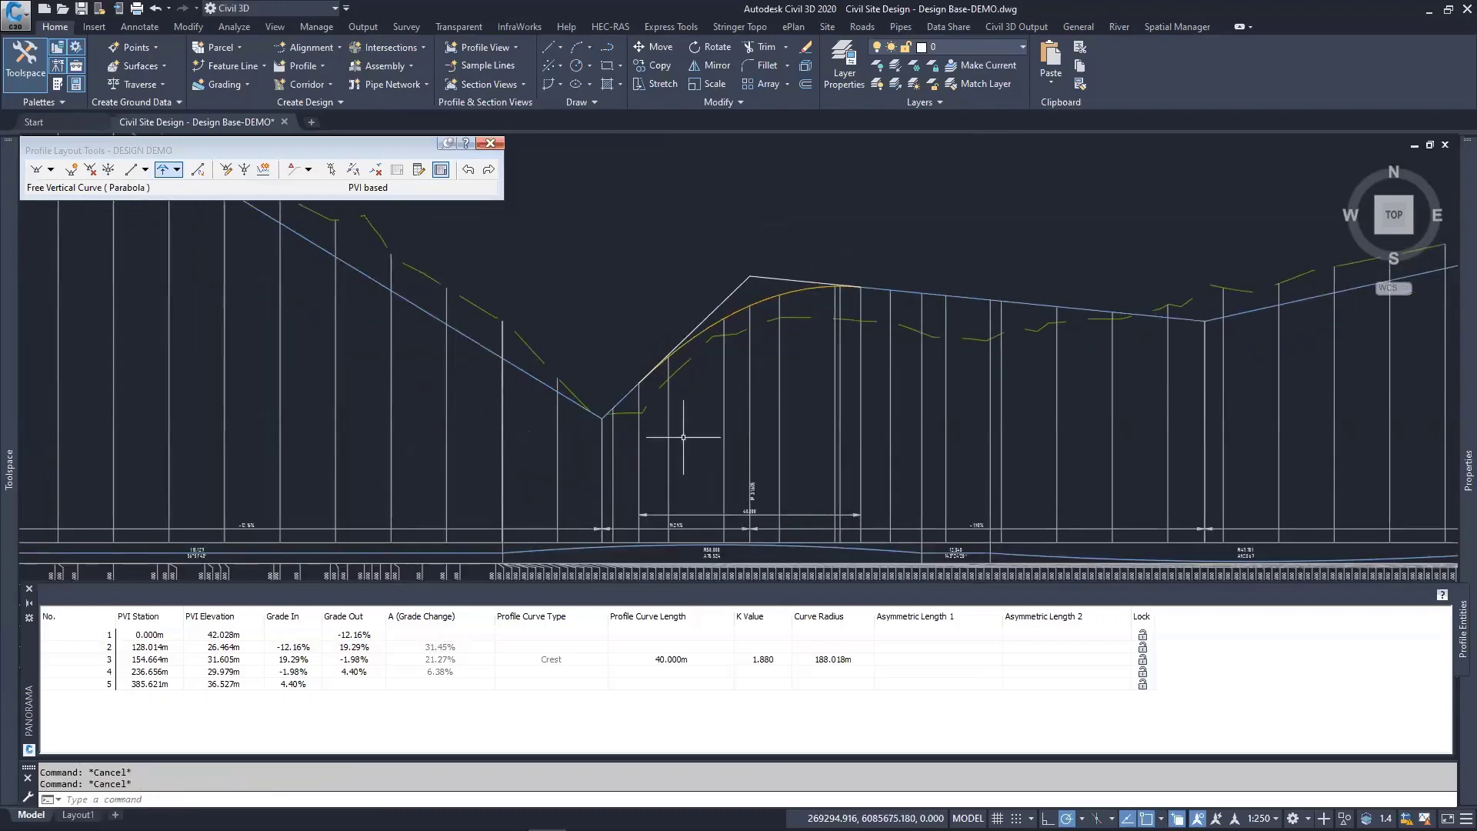
Step: Set the crest curve's profile curve length to 20 m in the entity grid
middle_click_drag(579, 424, 599, 339)
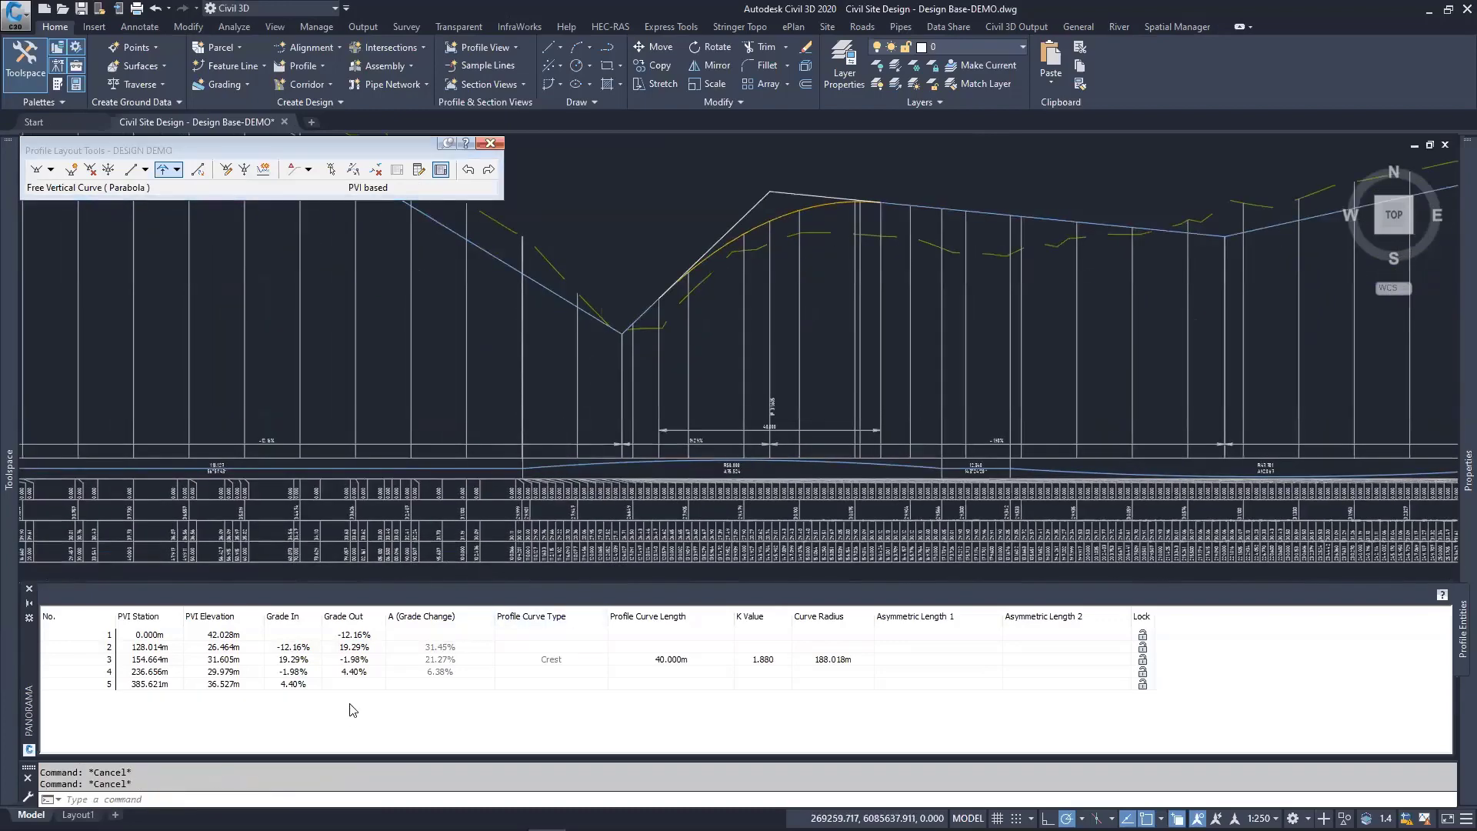
double_click(672, 661)
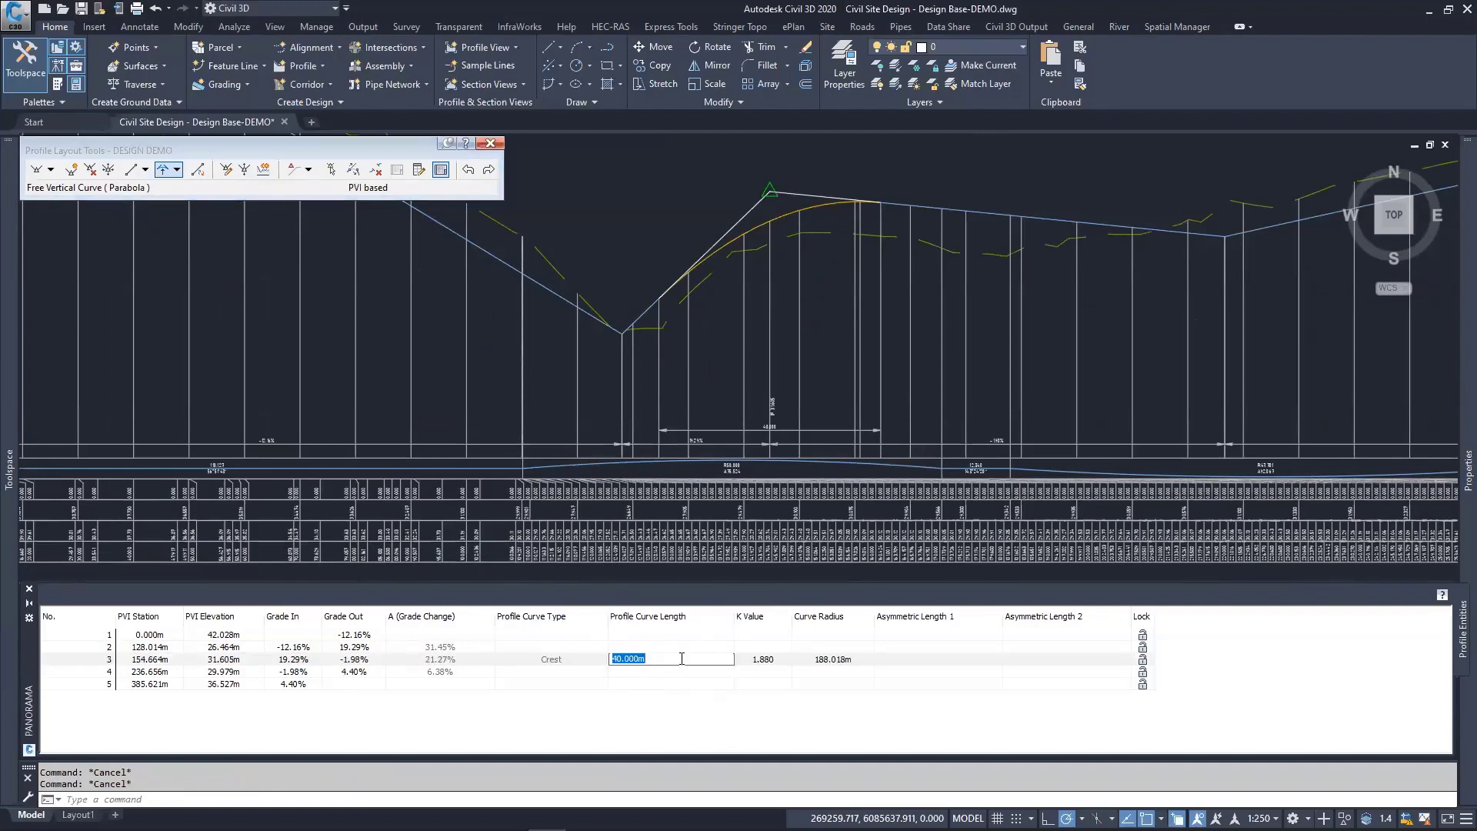
type("20")
key("Return")
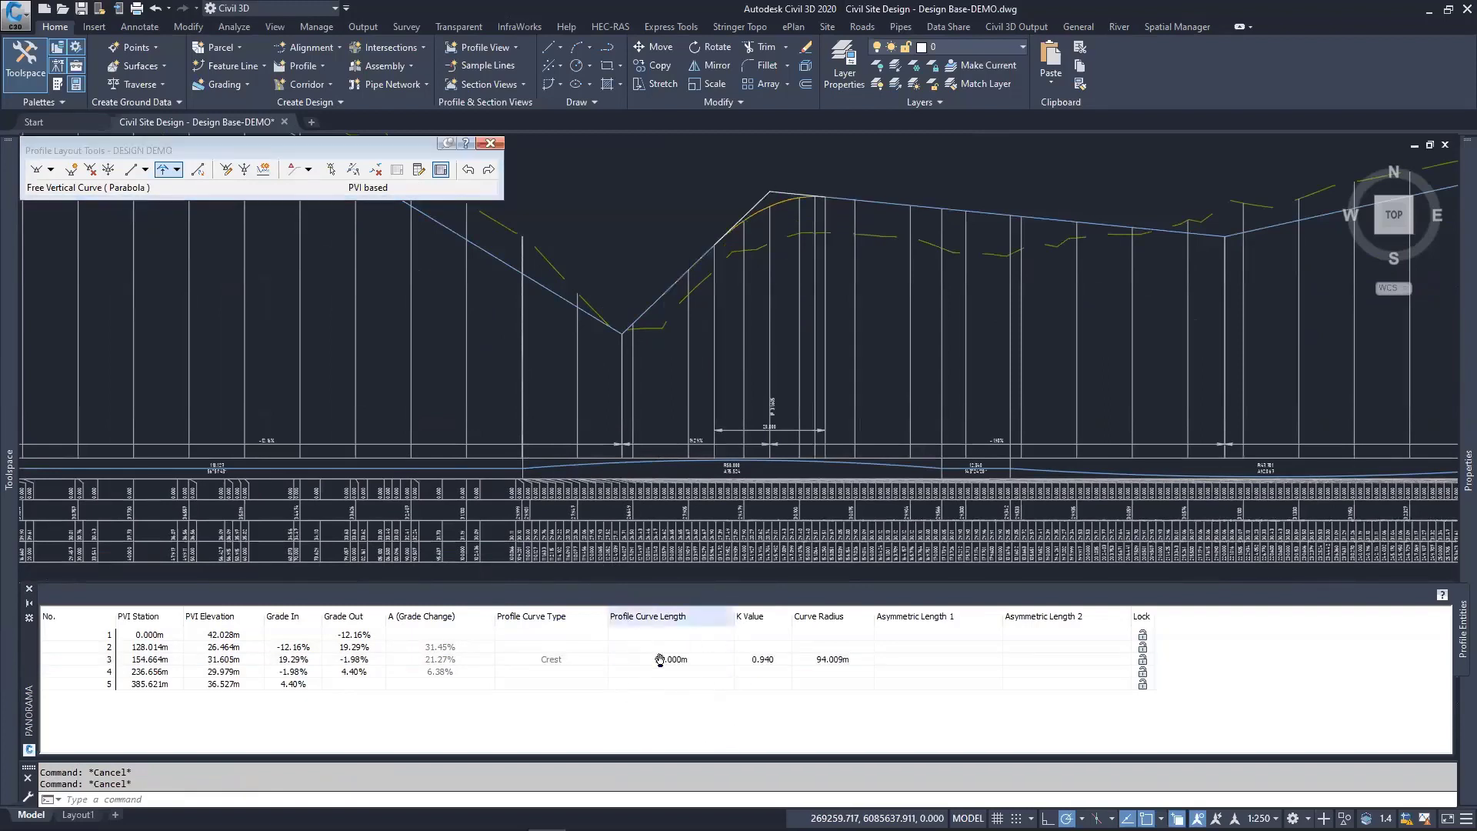
Step: Add a free parabolic vertical curve with a 20 m length at the sag PVI at station 128.014 m
left_click(164, 172)
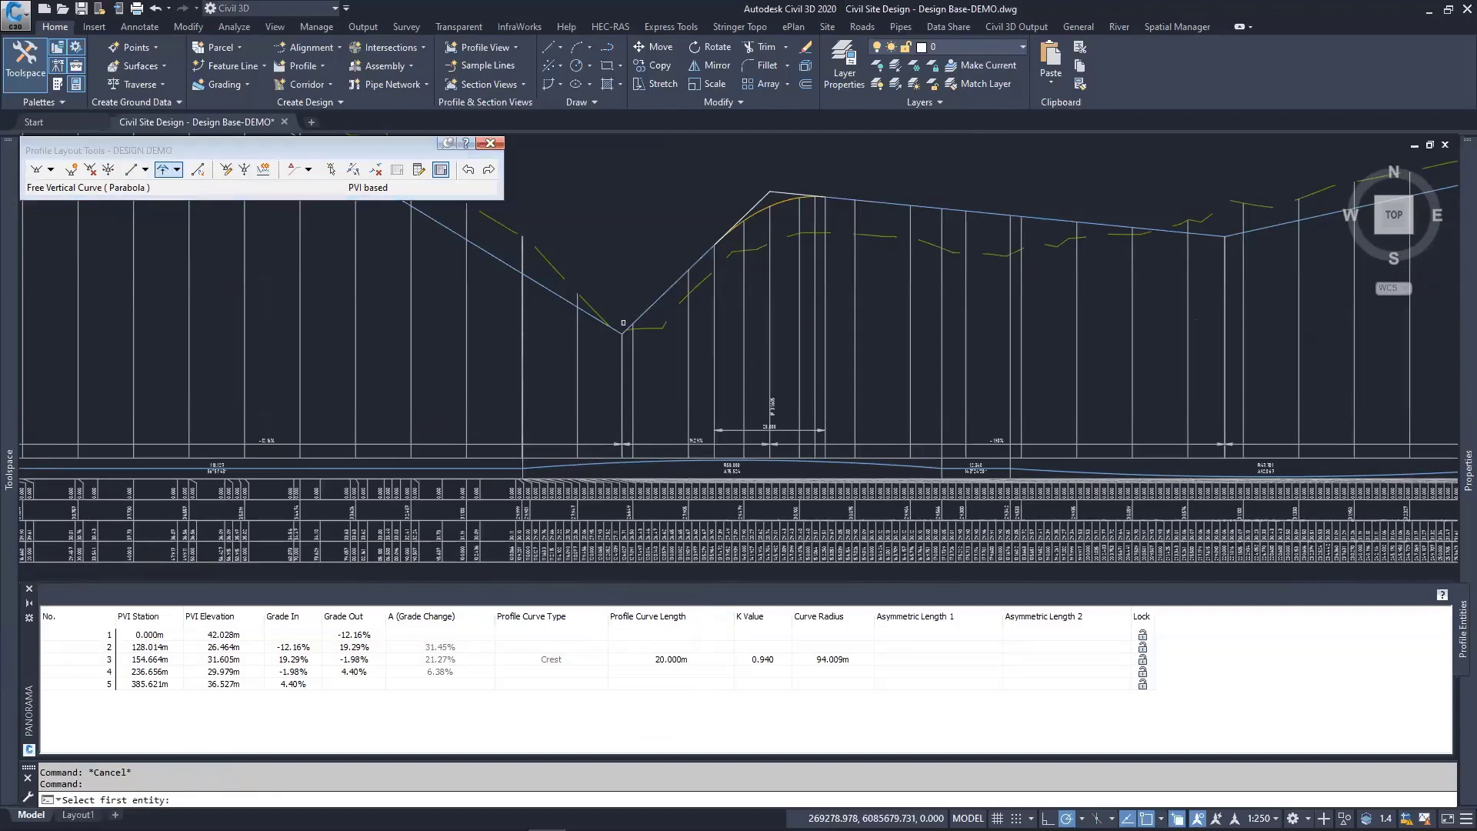
left_click(586, 314)
left_click(651, 309)
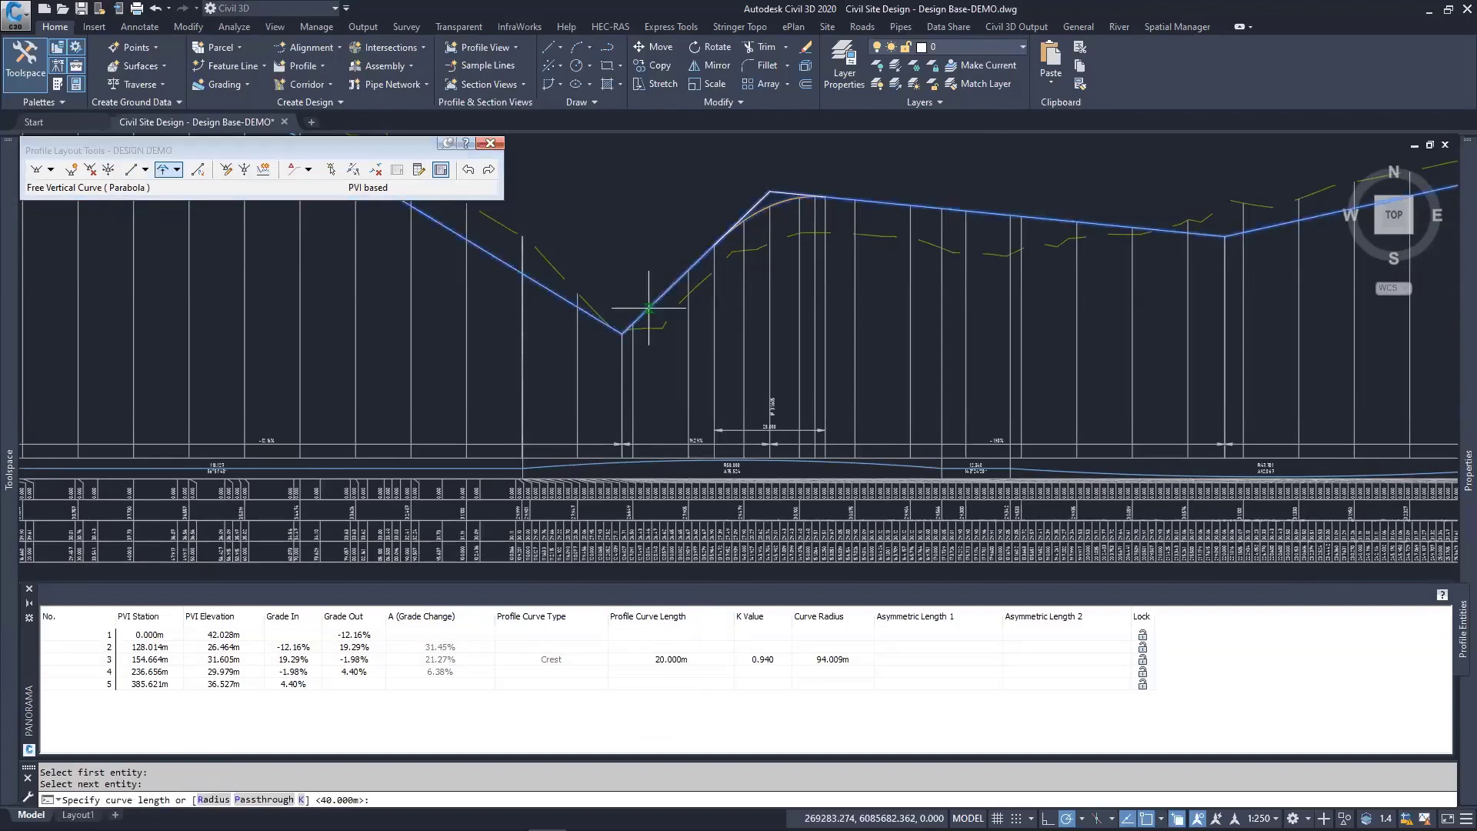
key("Return")
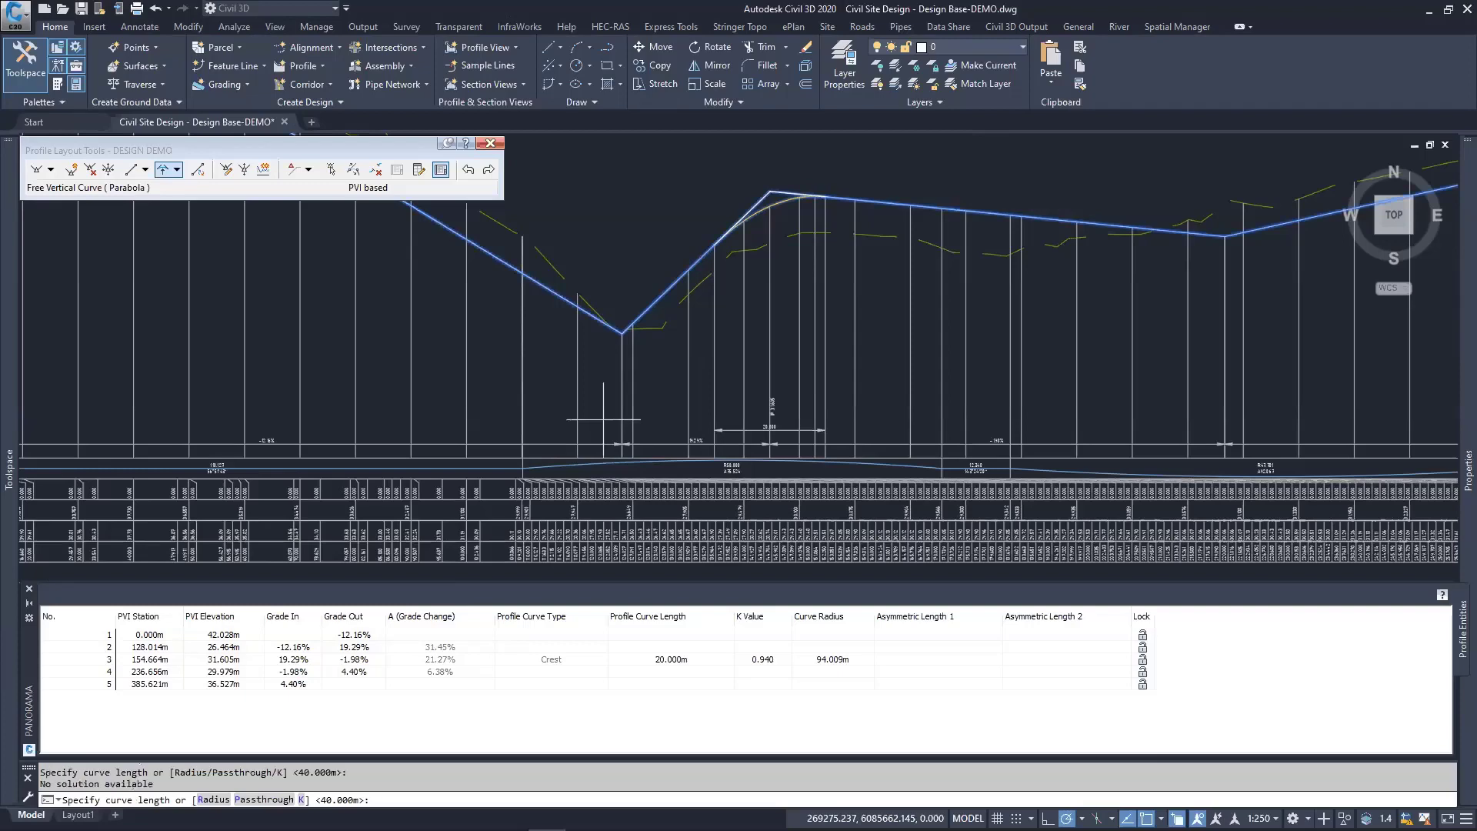
type("20")
key("Return")
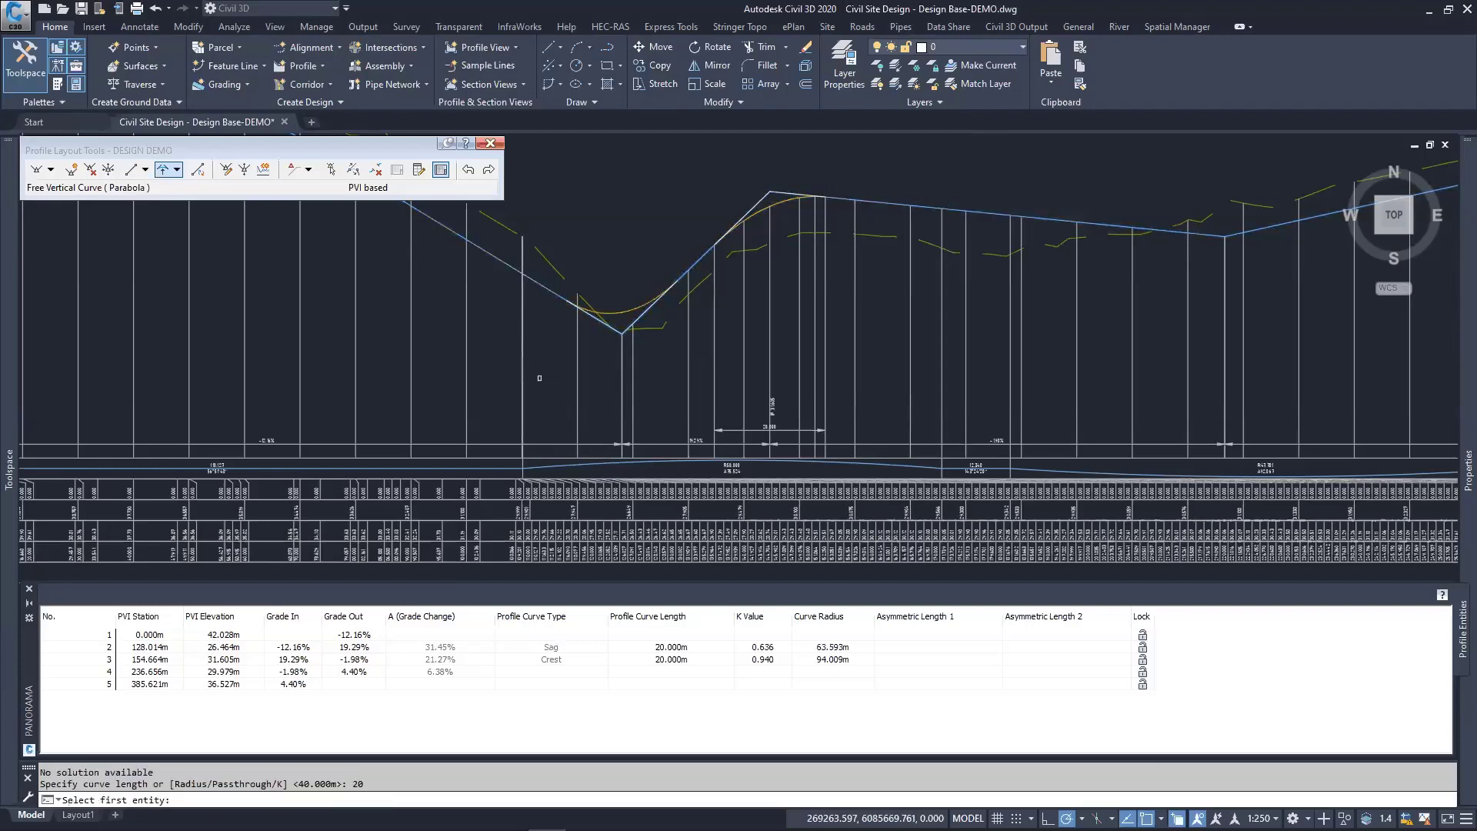
Step: Add a free parabolic vertical curve with a 10 m length at the sag PVI at station 236.656 m
middle_click_drag(921, 437, 614, 550)
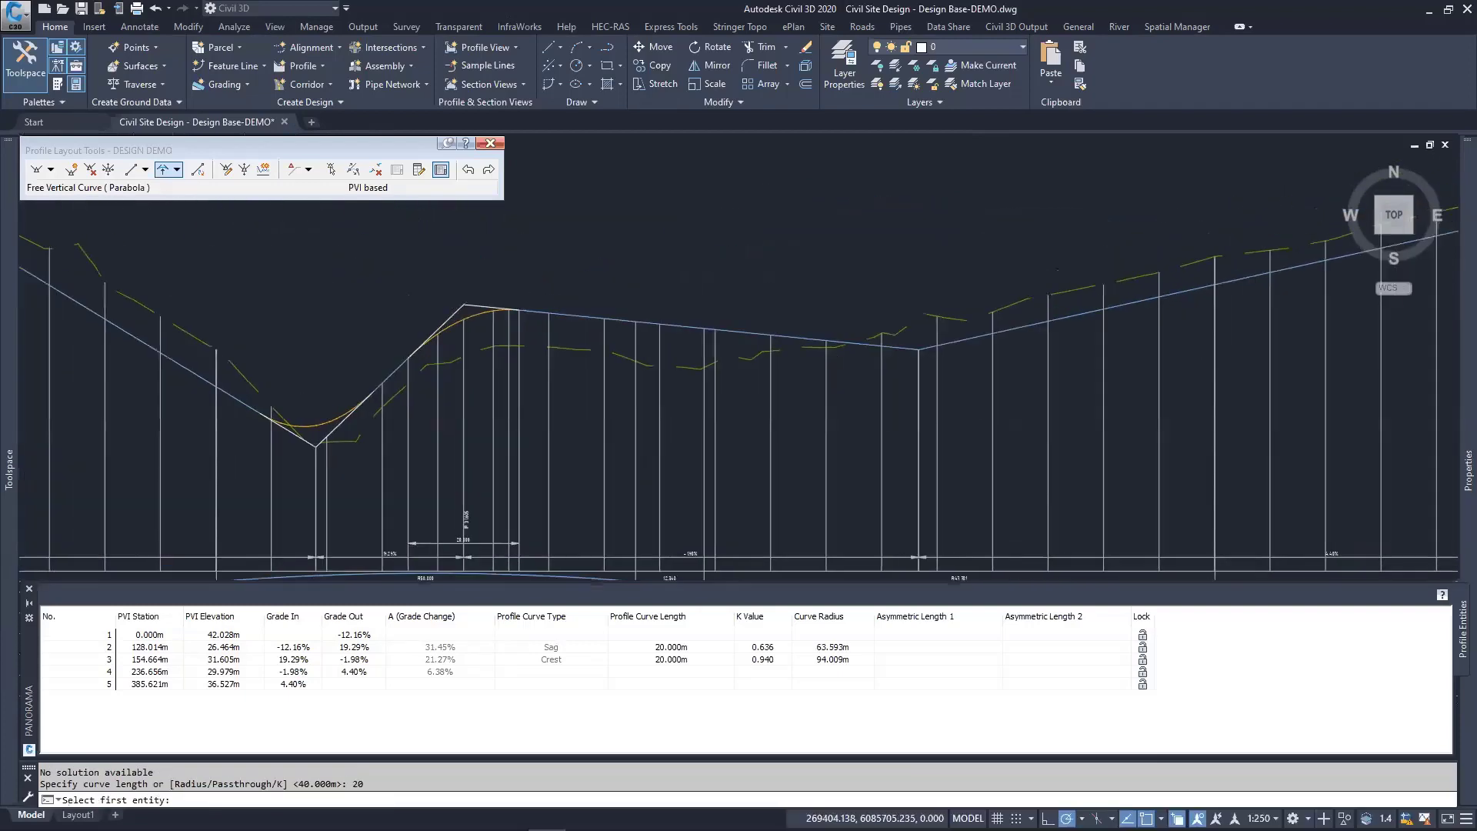
left_click(867, 344)
left_click(972, 338)
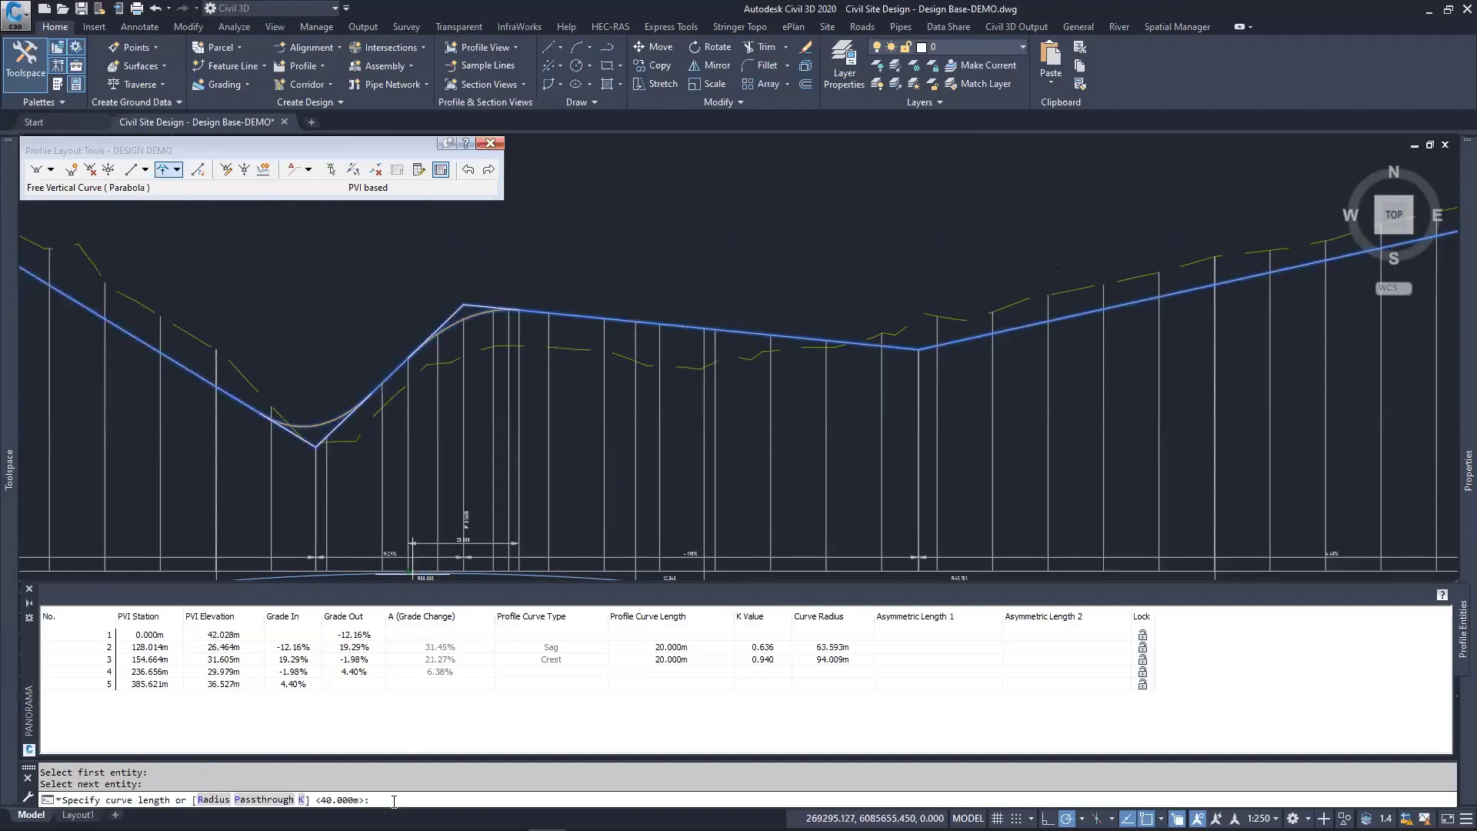
type("10")
key("Return")
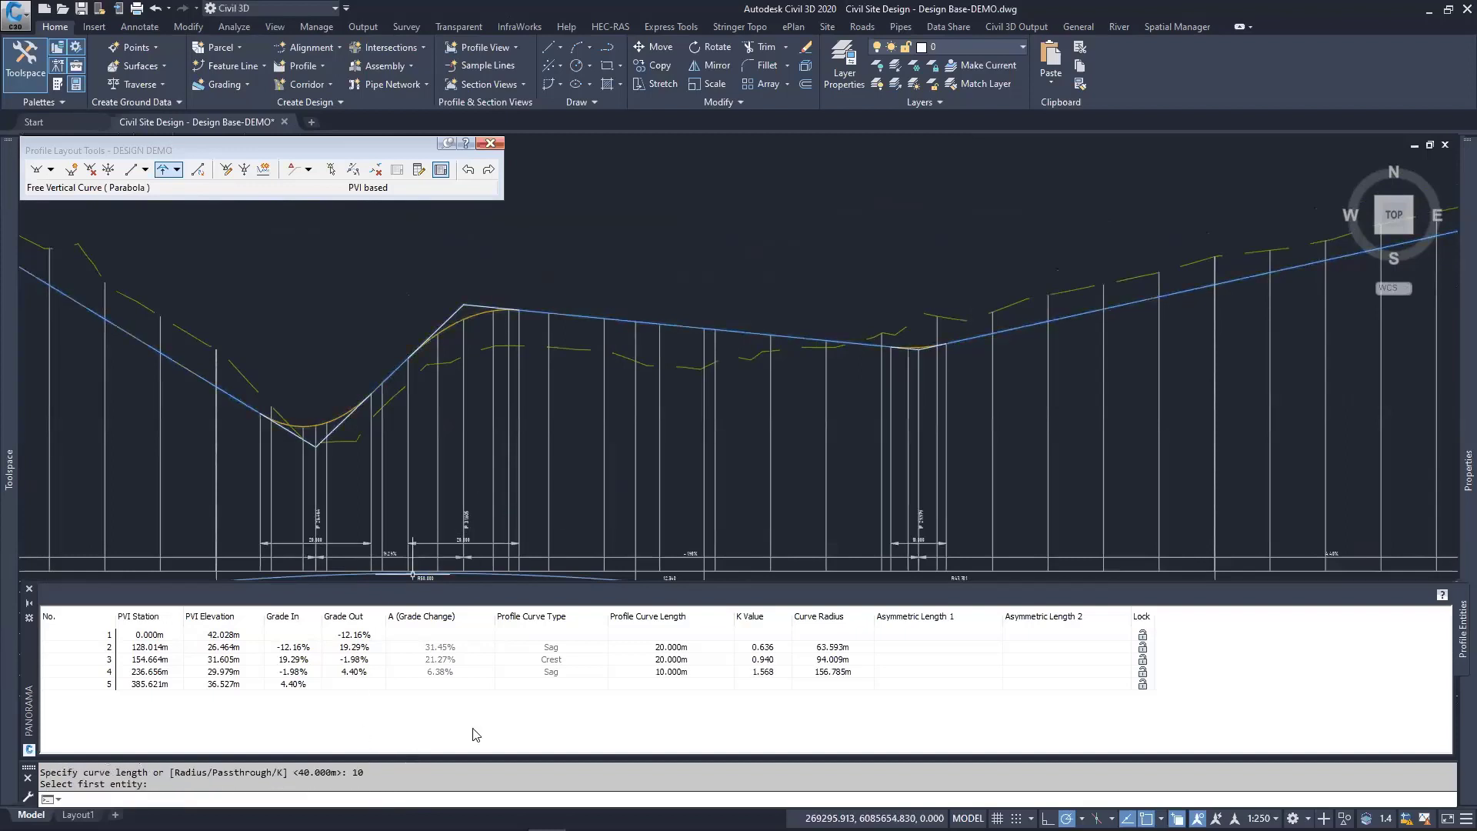
key("Escape")
middle_click_drag(896, 388, 924, 343)
key("Escape")
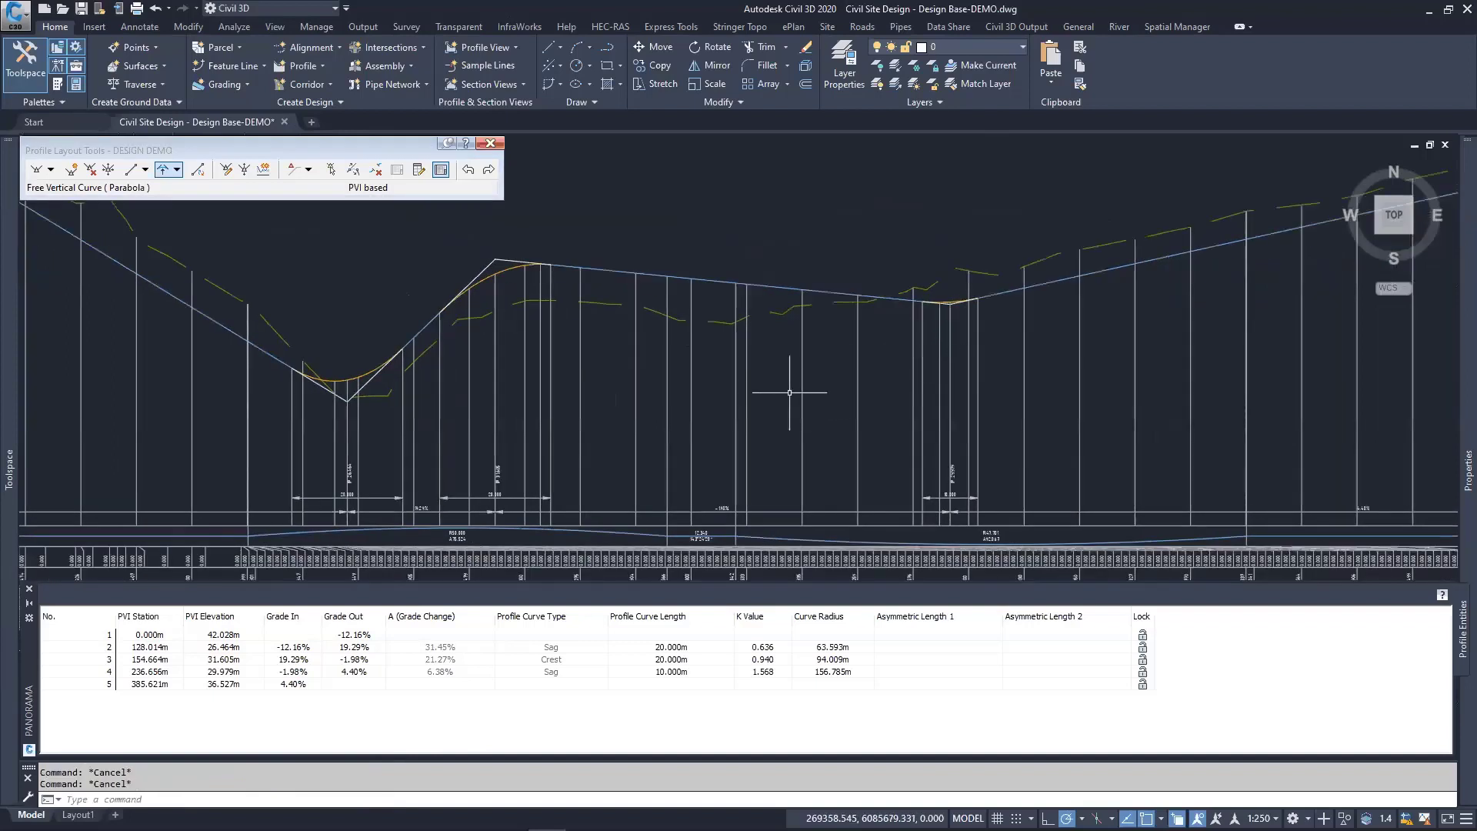
Step: Set the profile curve length of the sag curve at station 236.656 m to 100 m
left_click(671, 671)
left_click(670, 671)
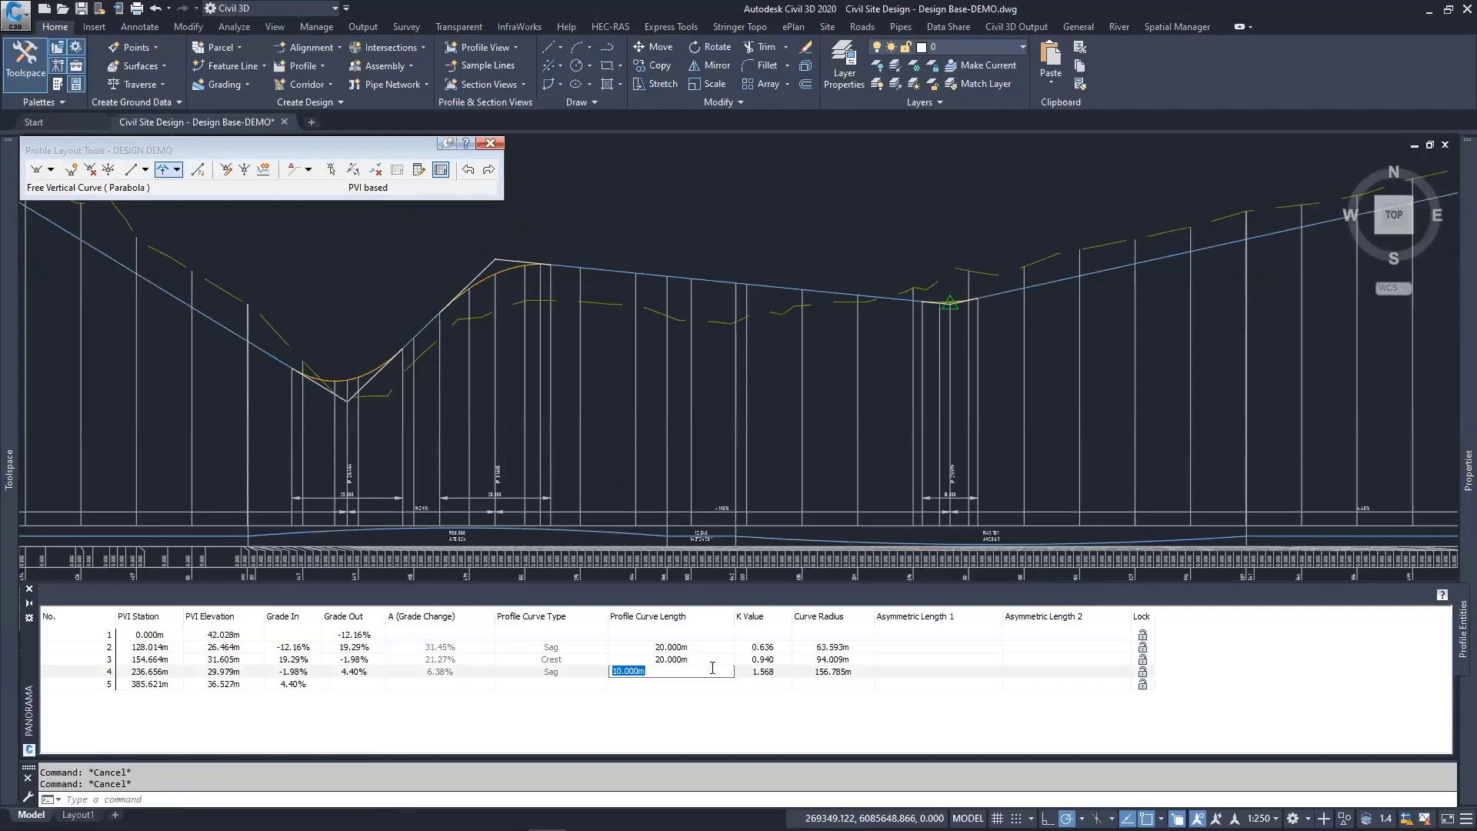
type("100")
key("Return")
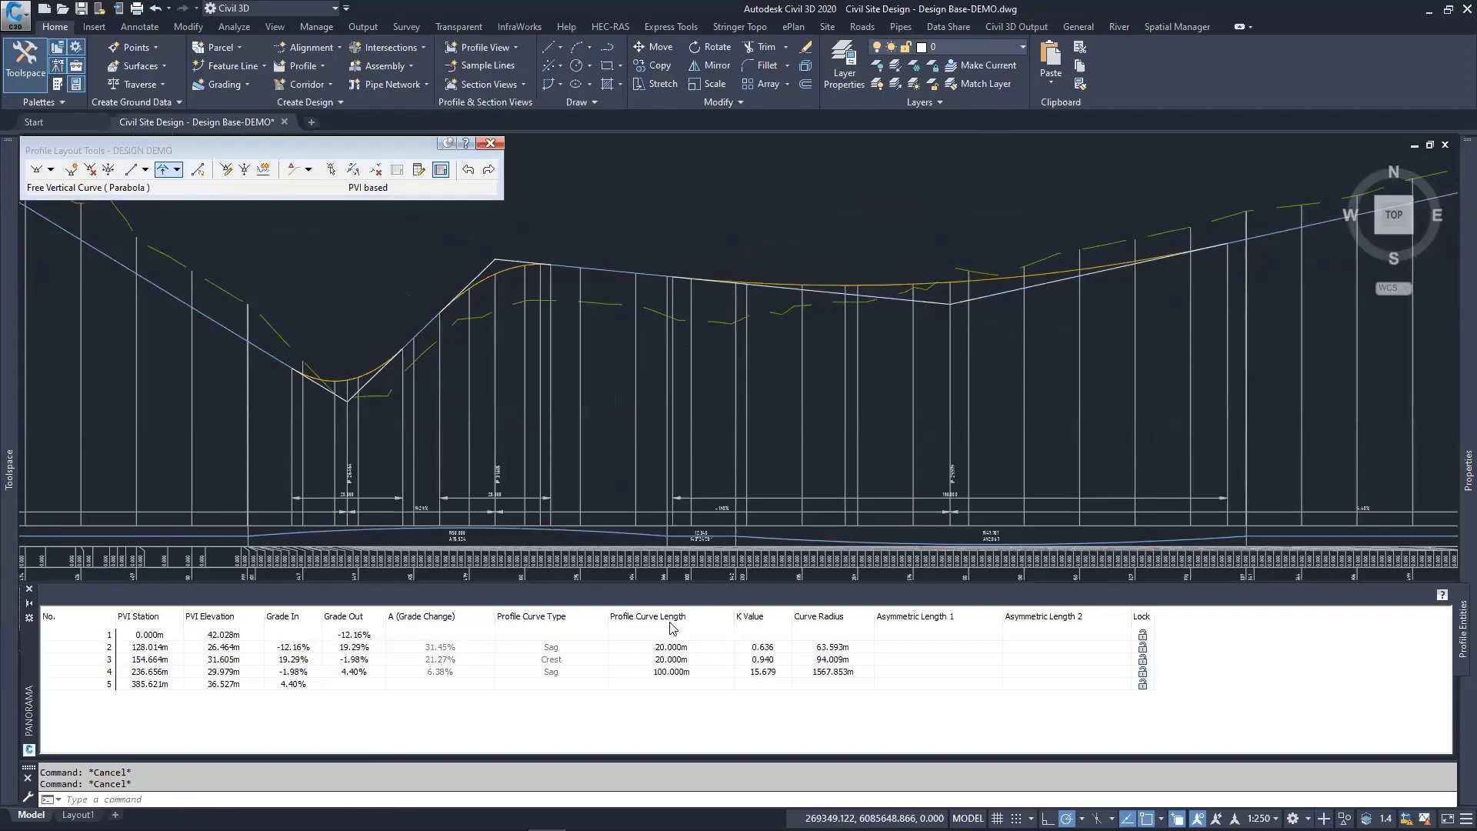
middle_click_drag(470, 393, 747, 432)
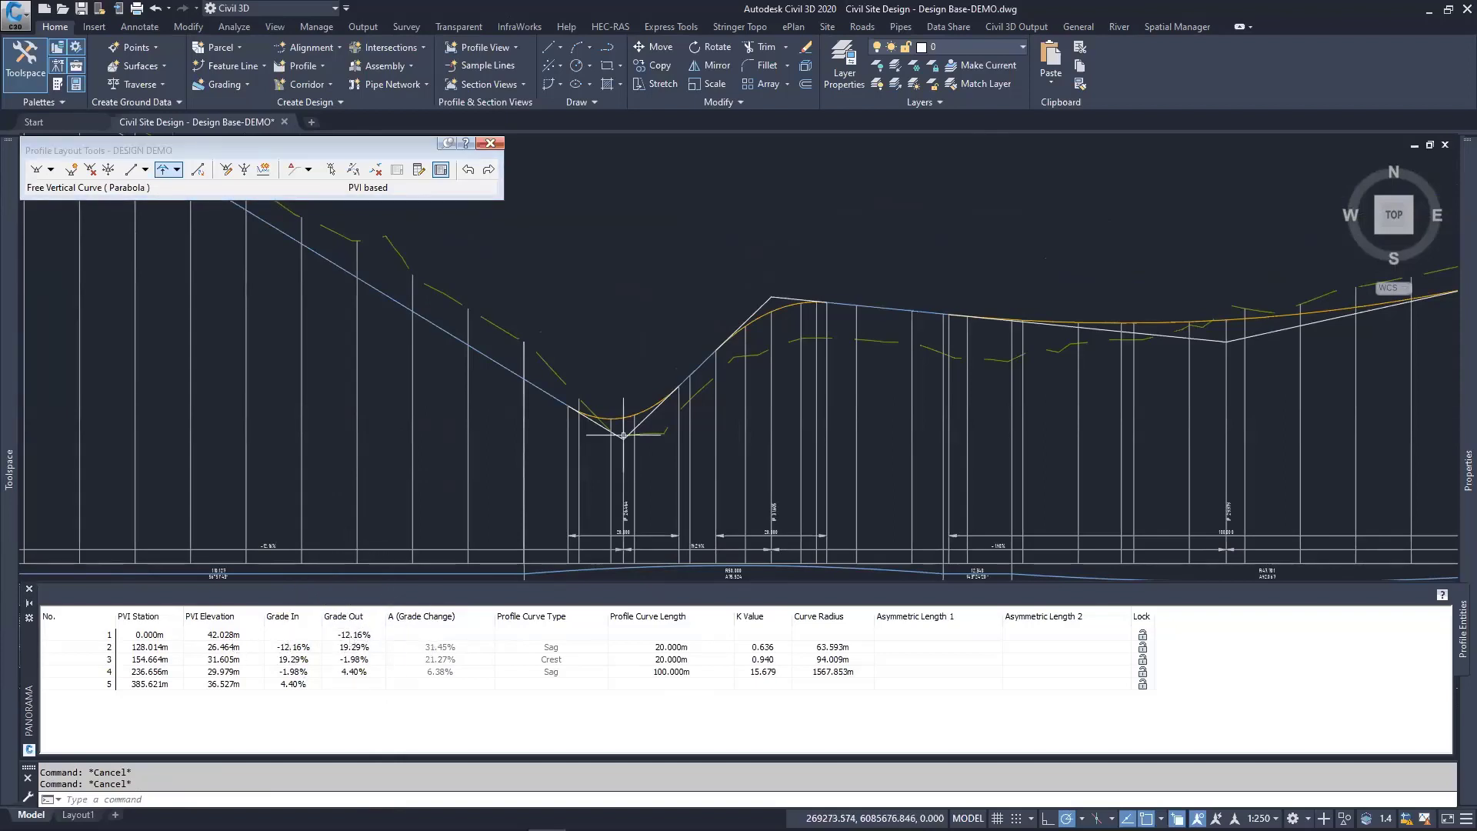
middle_click_drag(970, 367, 855, 401)
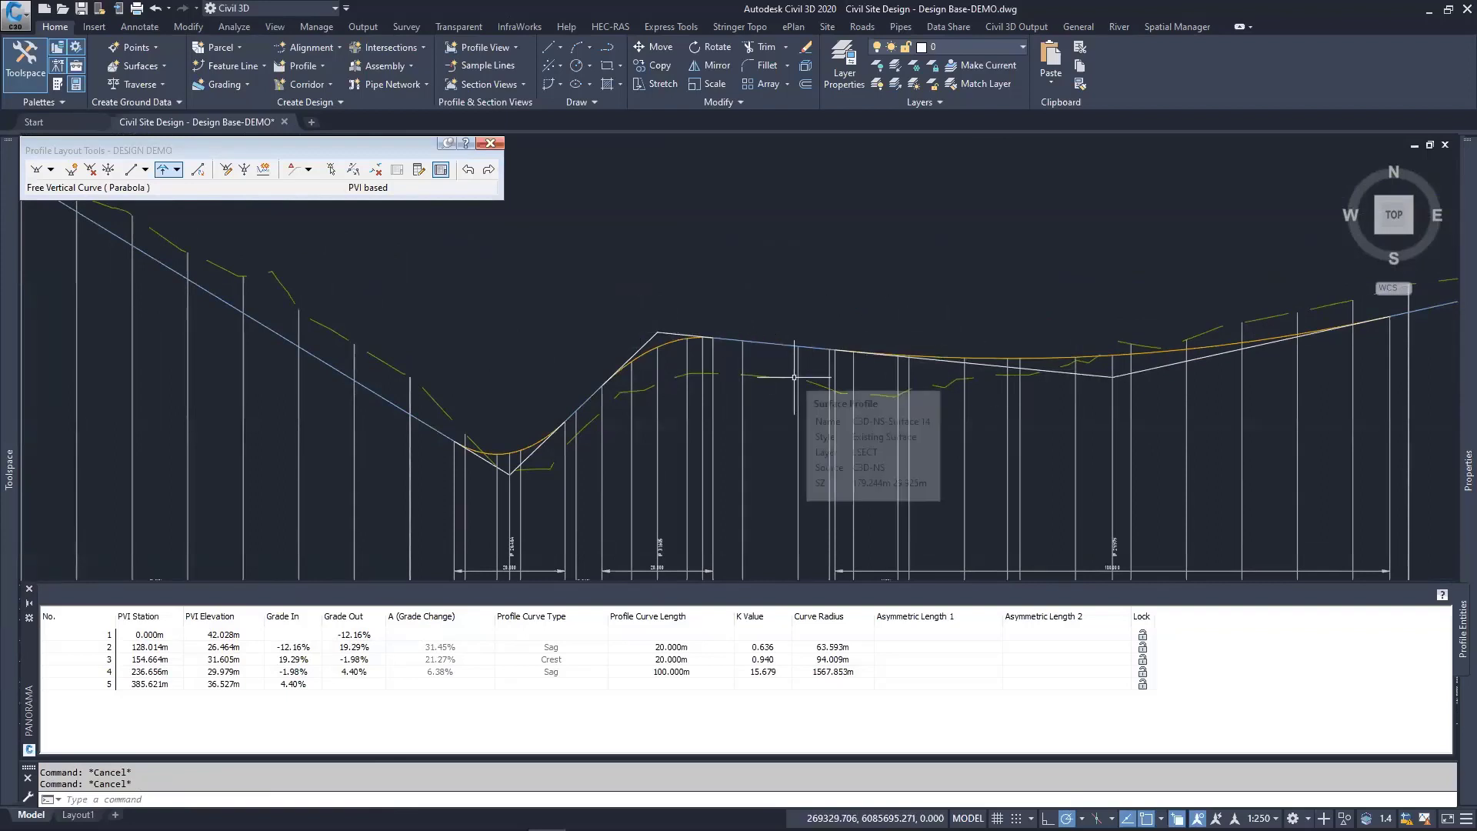
mouse_move(784, 376)
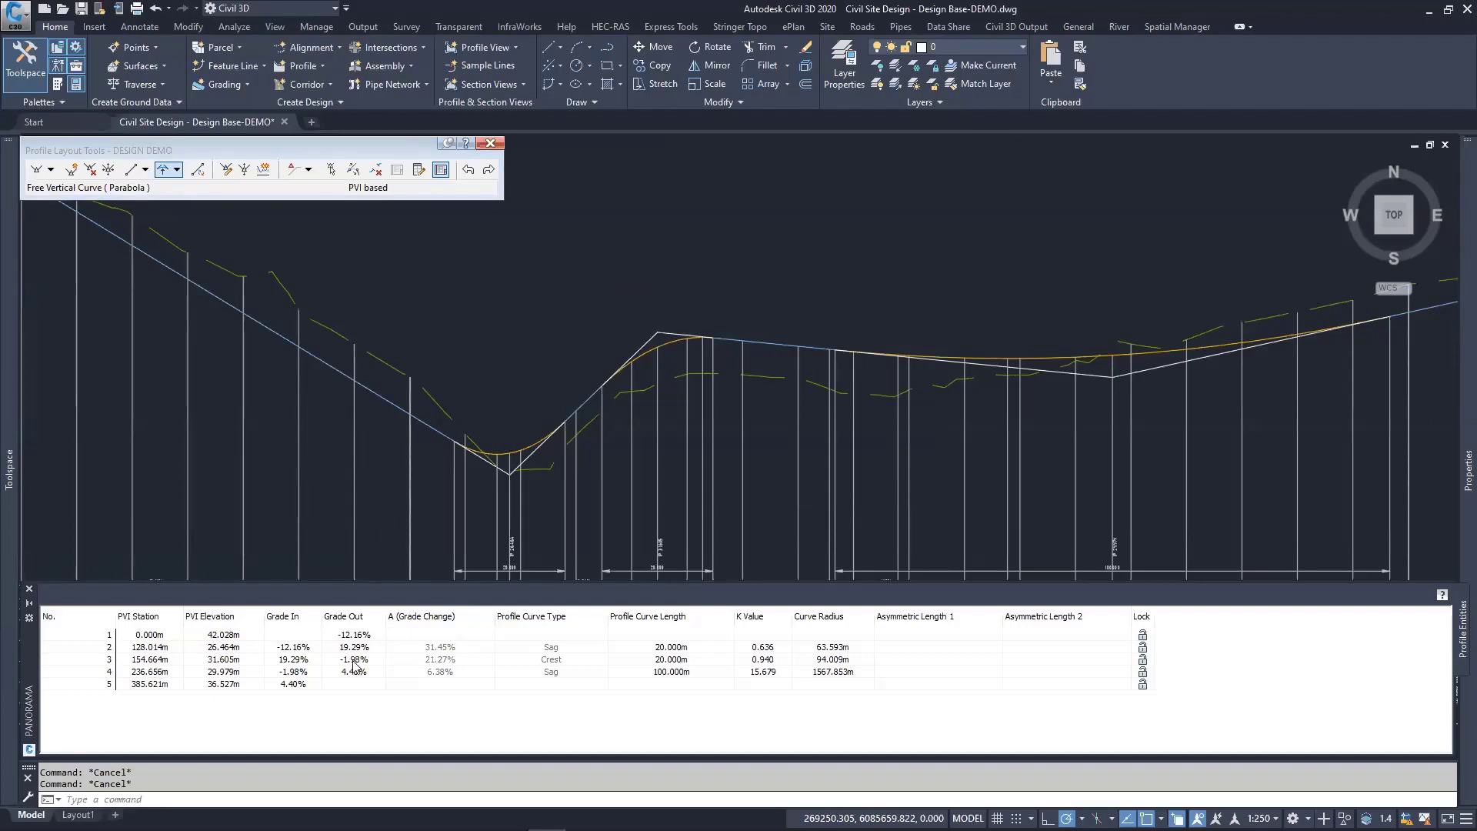
Step: Set the outgoing grade of the crest PVI at station 154.664 m to 0.5%
left_click(166, 663)
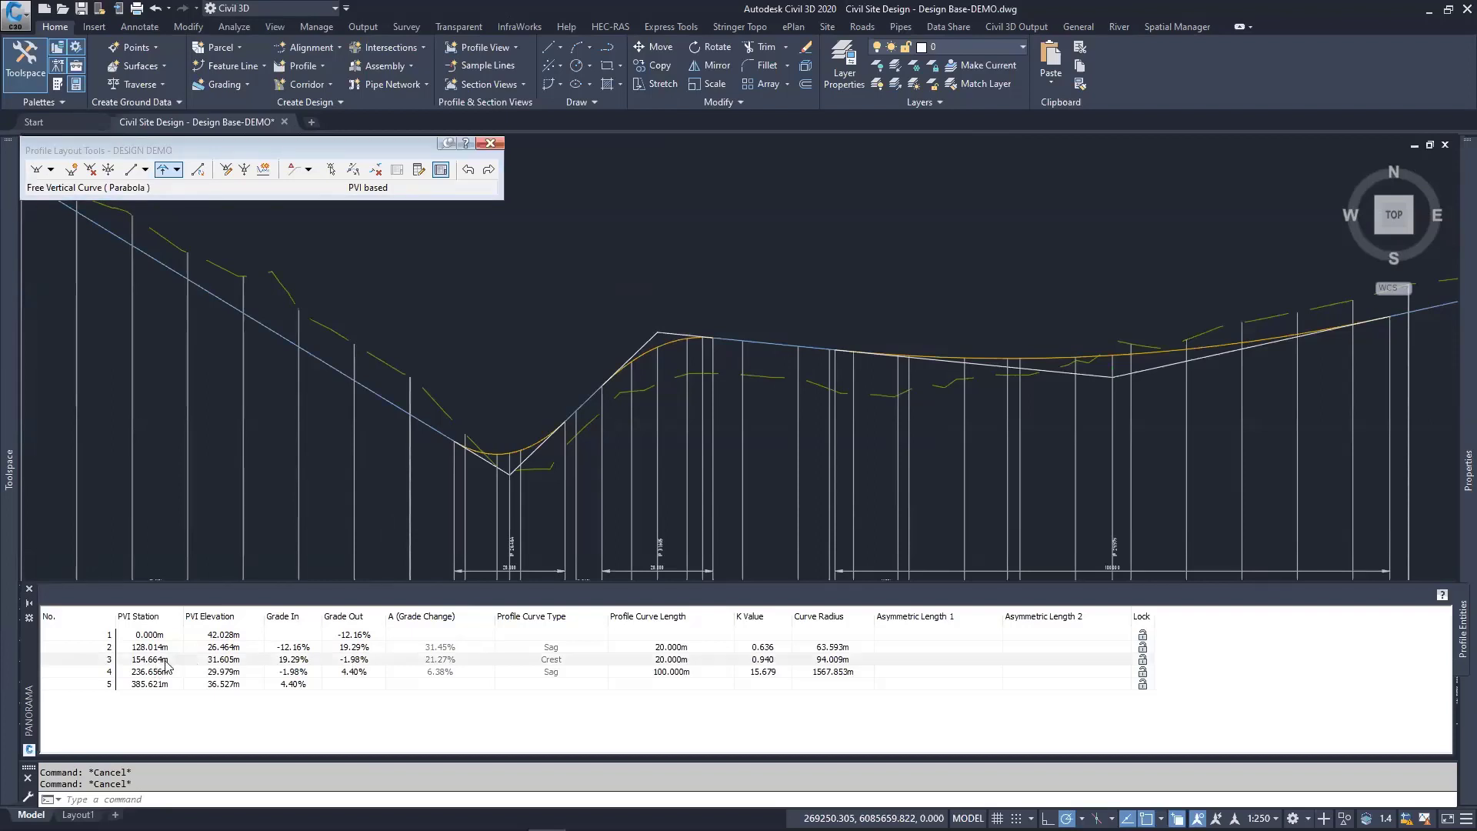
left_click(164, 662)
left_click(354, 661)
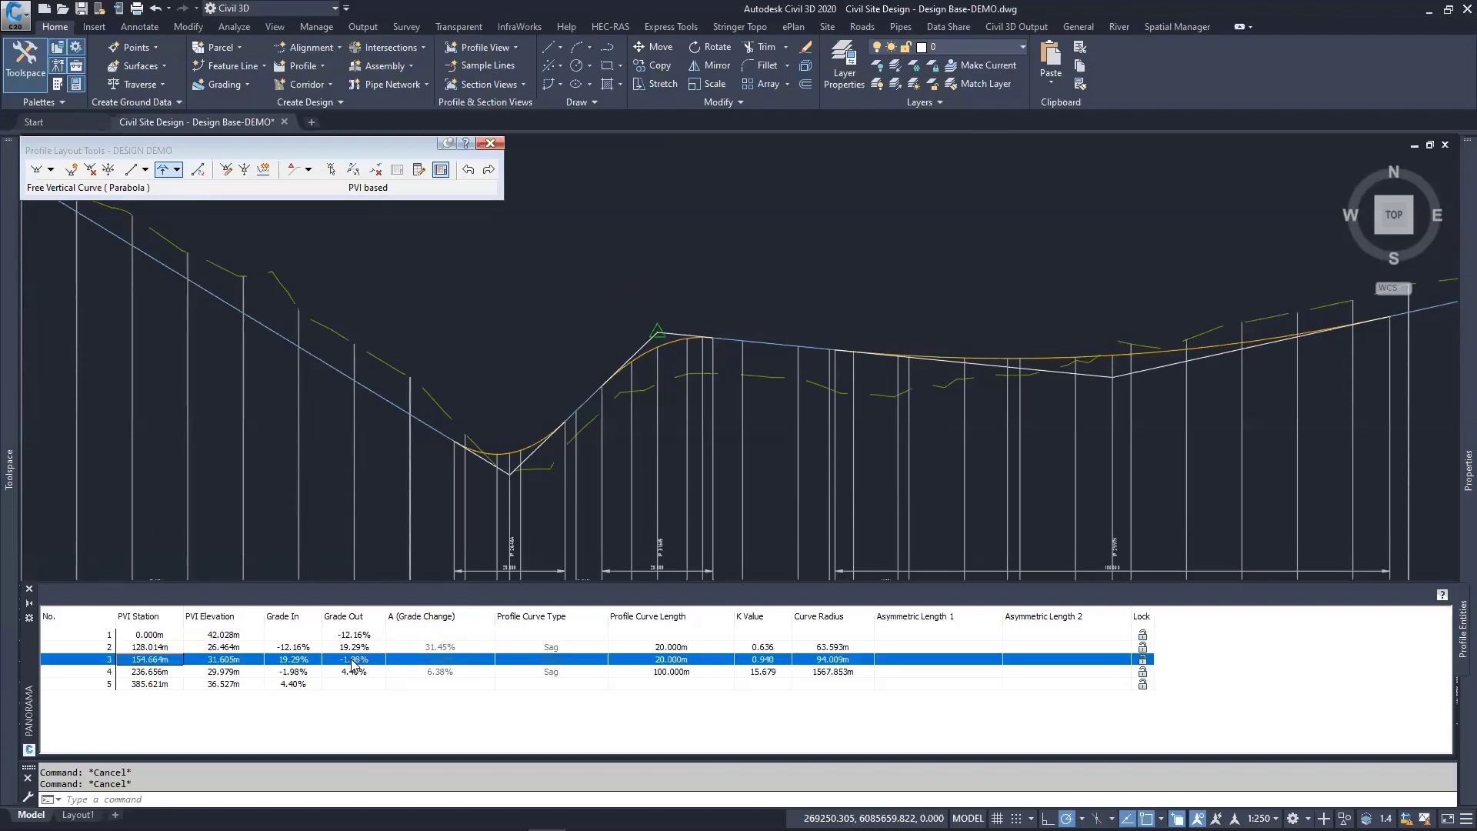
left_click(356, 660)
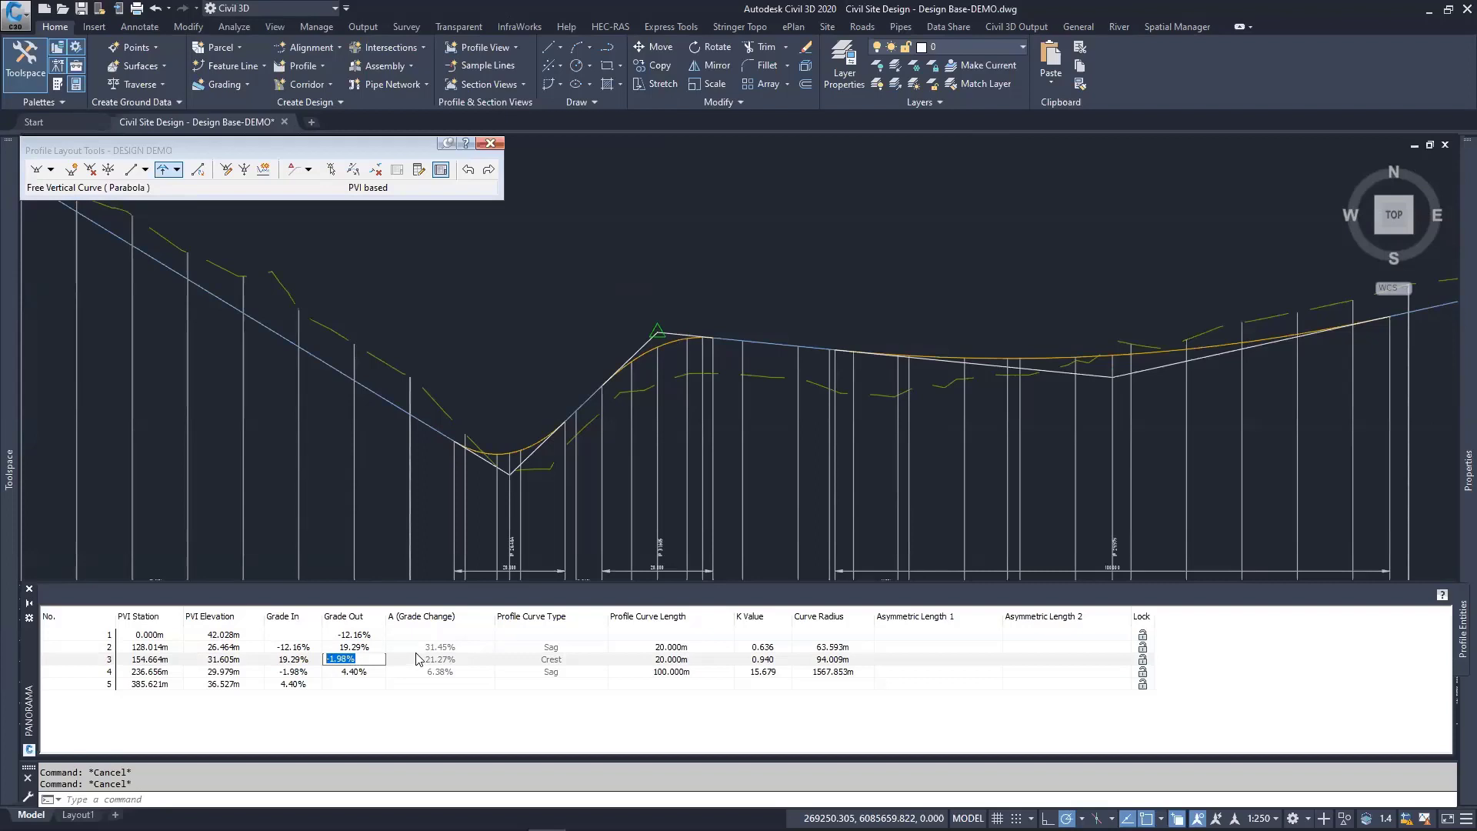
type("0.5")
key("Return")
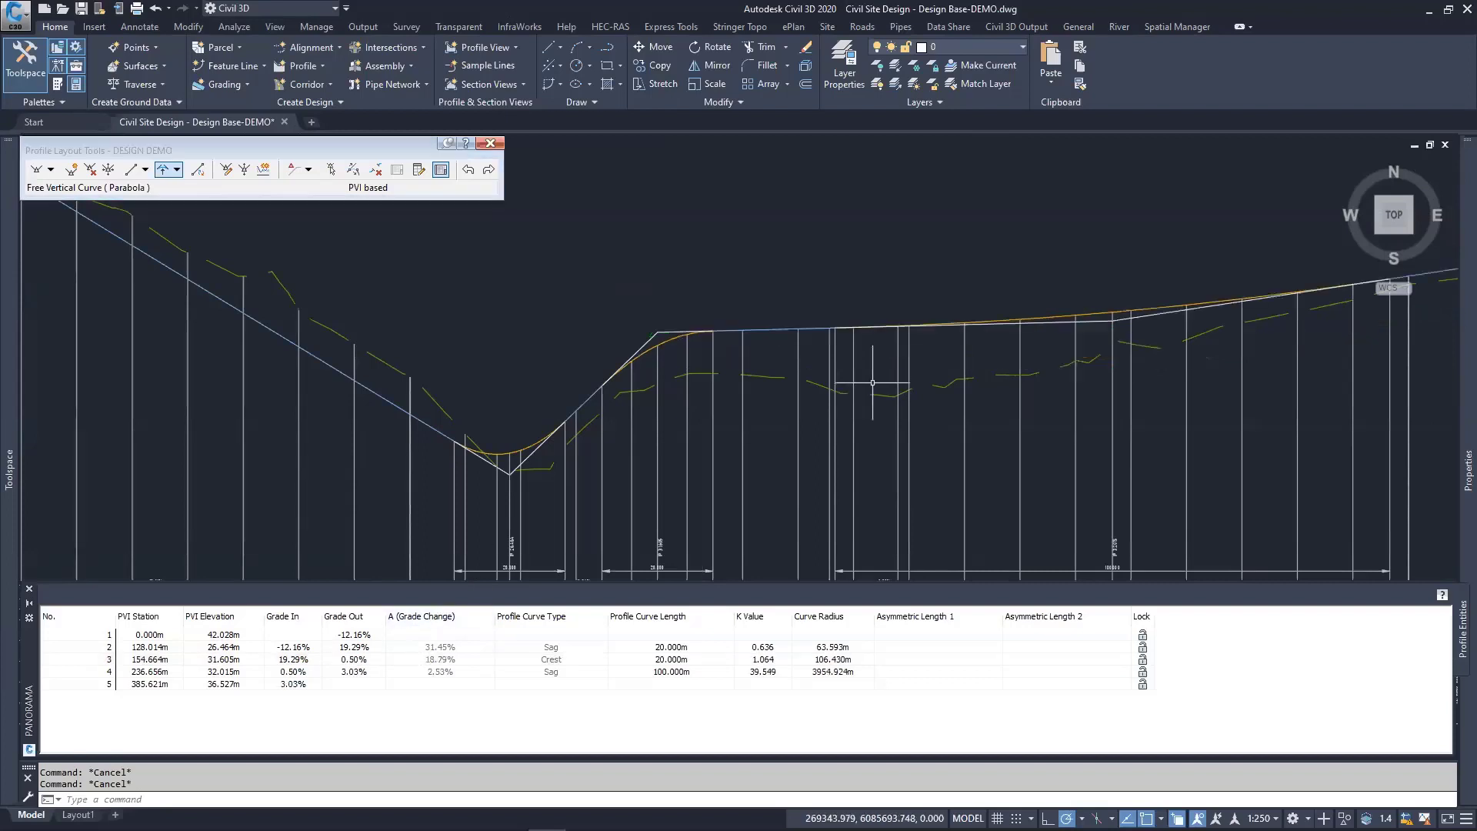
Step: Set the outgoing grade of the crest PVI at station 154.664 m to -0.5%
left_click(361, 660)
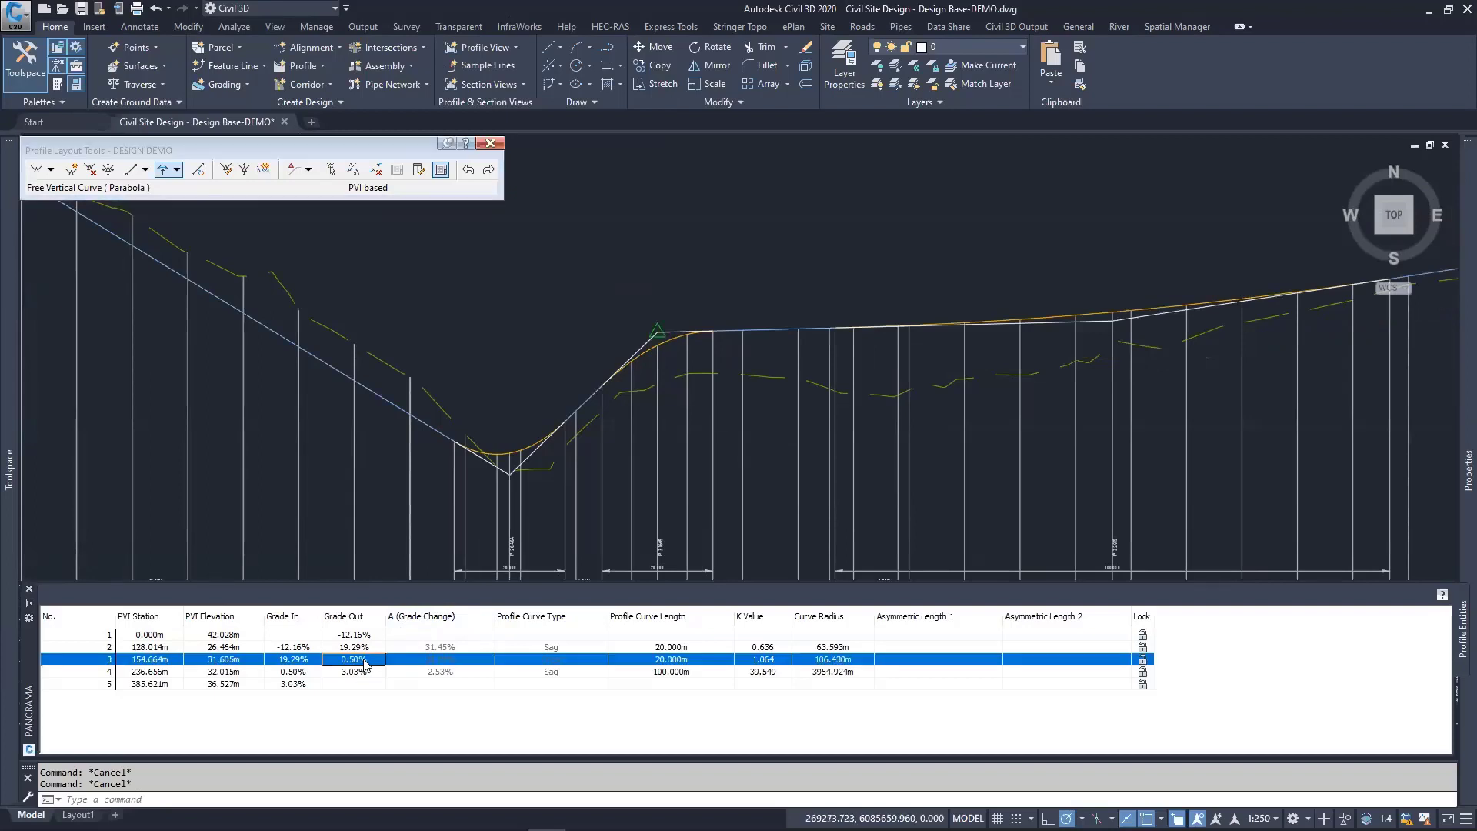
left_click(361, 660)
type("-0.5")
key("Return")
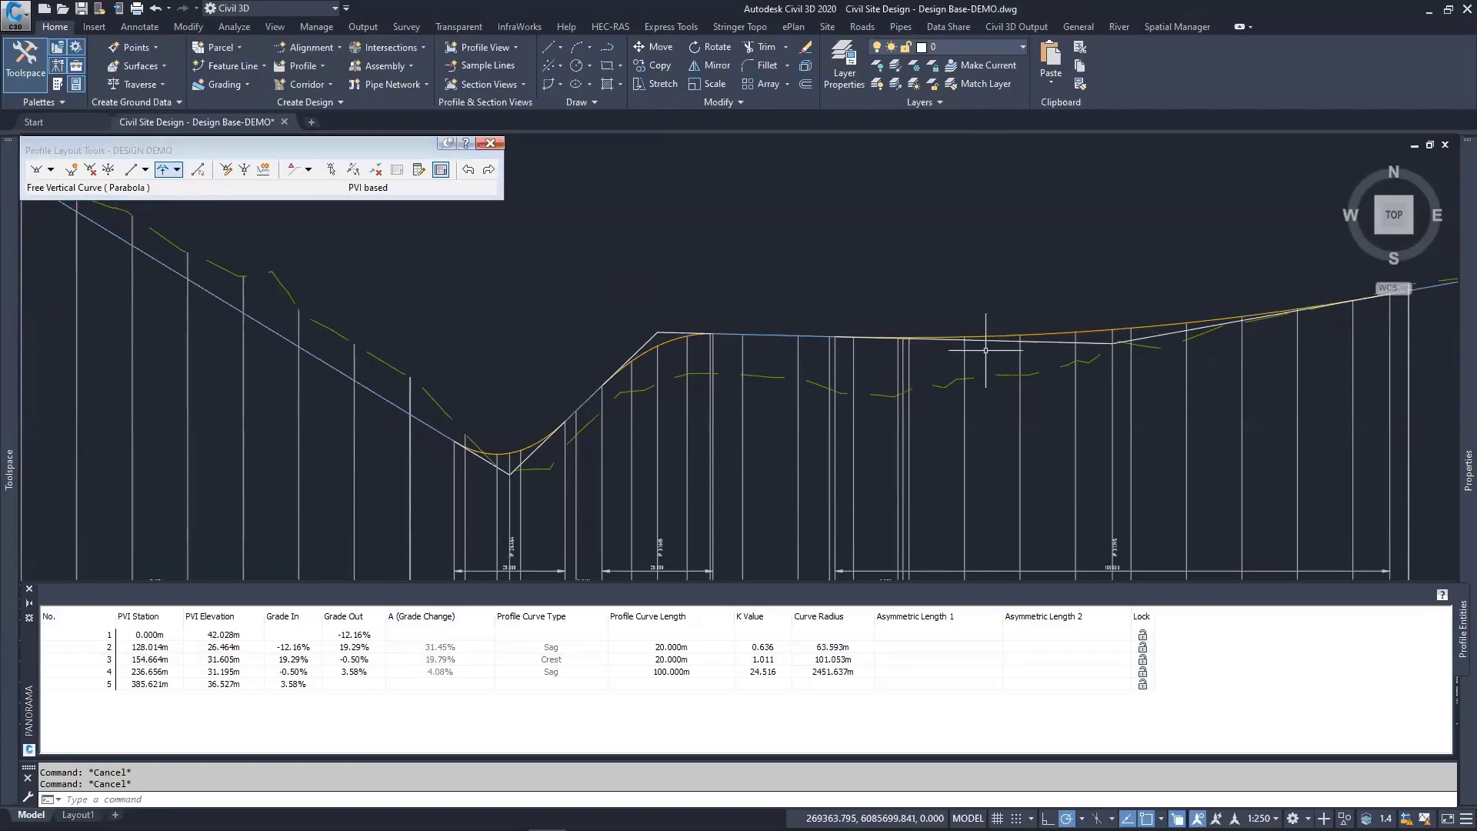
scroll(754, 413, "down", 1)
scroll(613, 435, "down", 1)
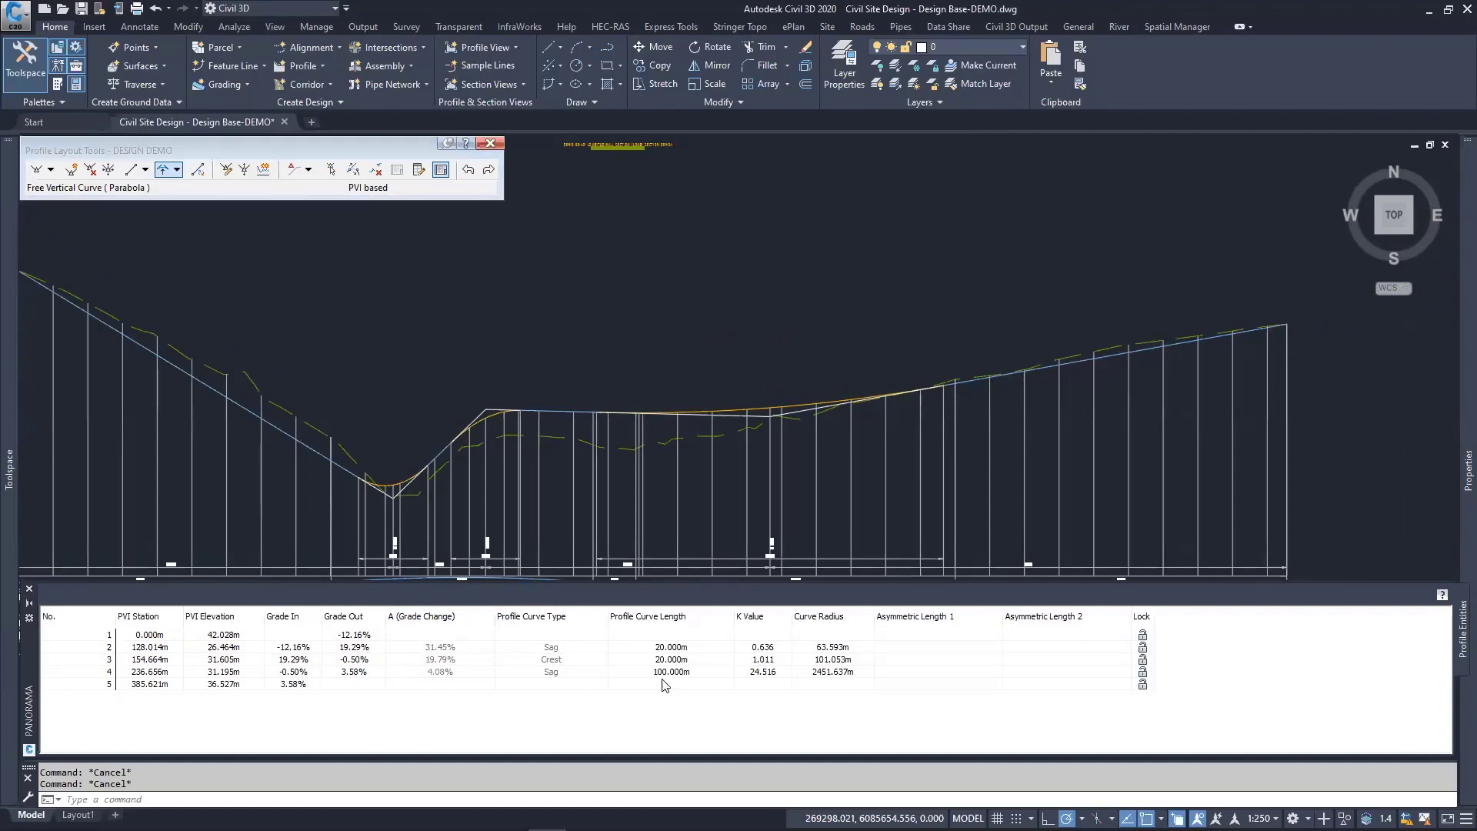
left_click(764, 624)
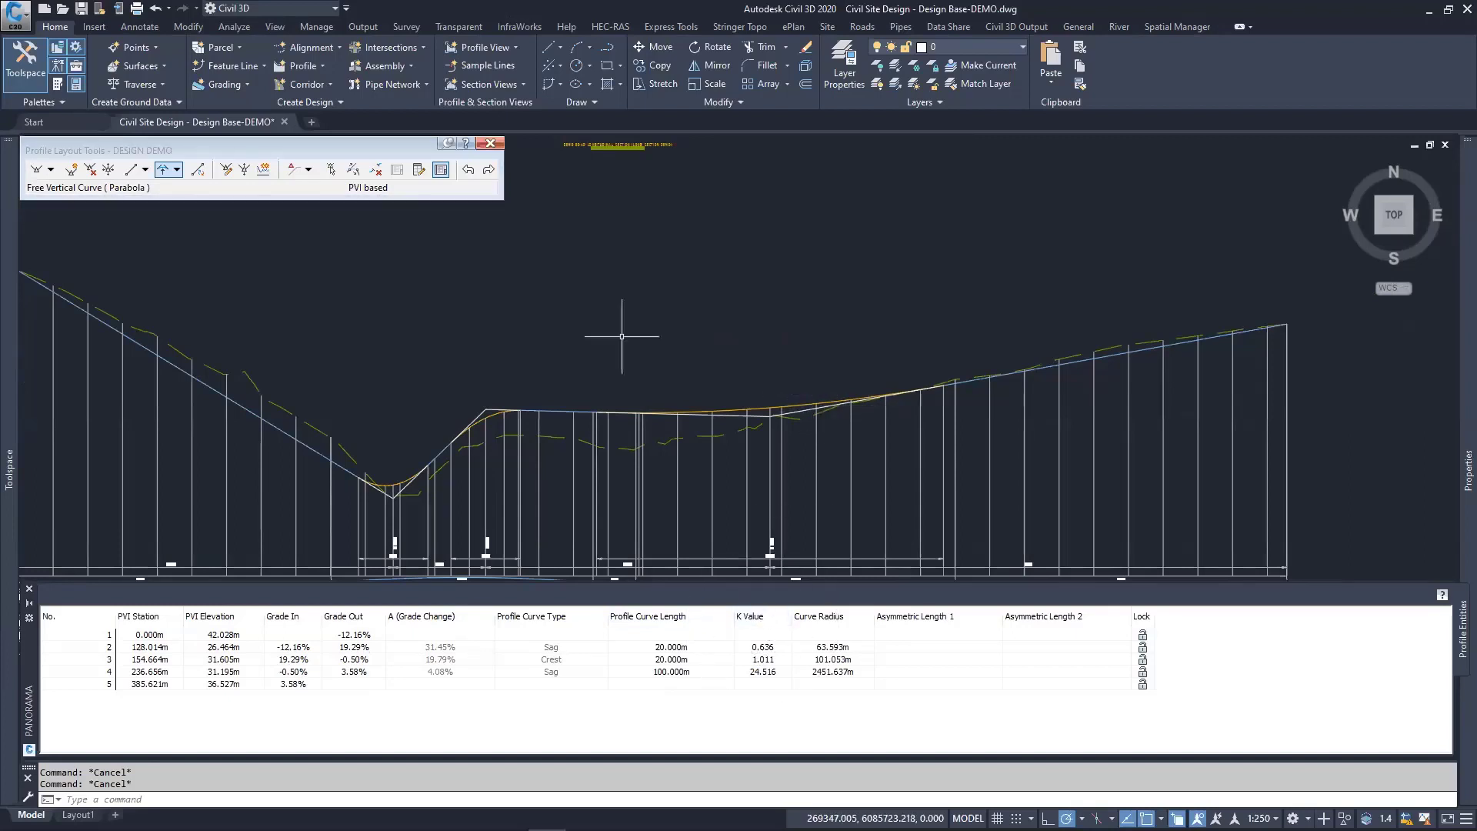
scroll(624, 338, "down", 3)
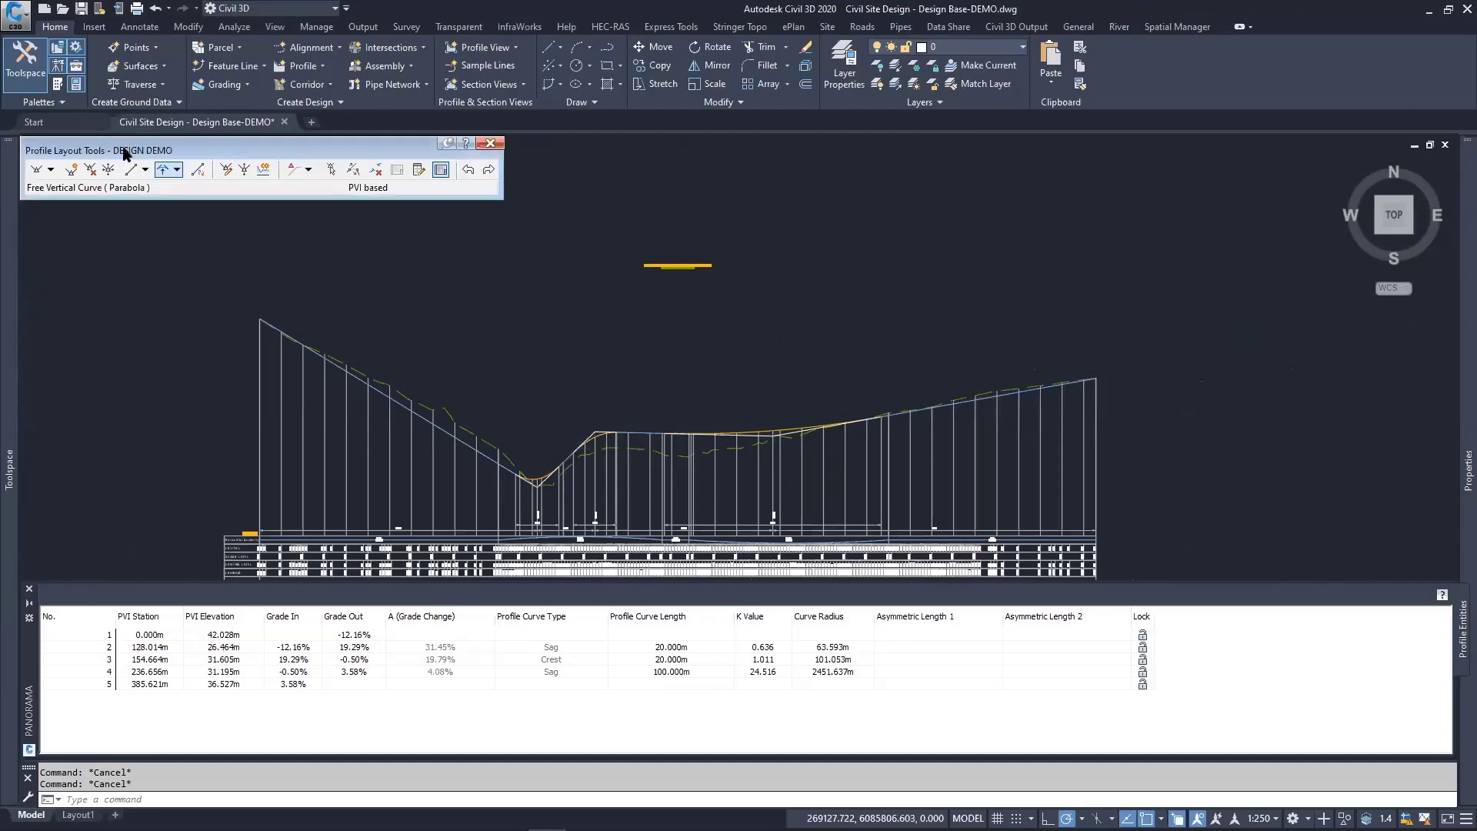
left_click_drag(125, 152, 132, 170)
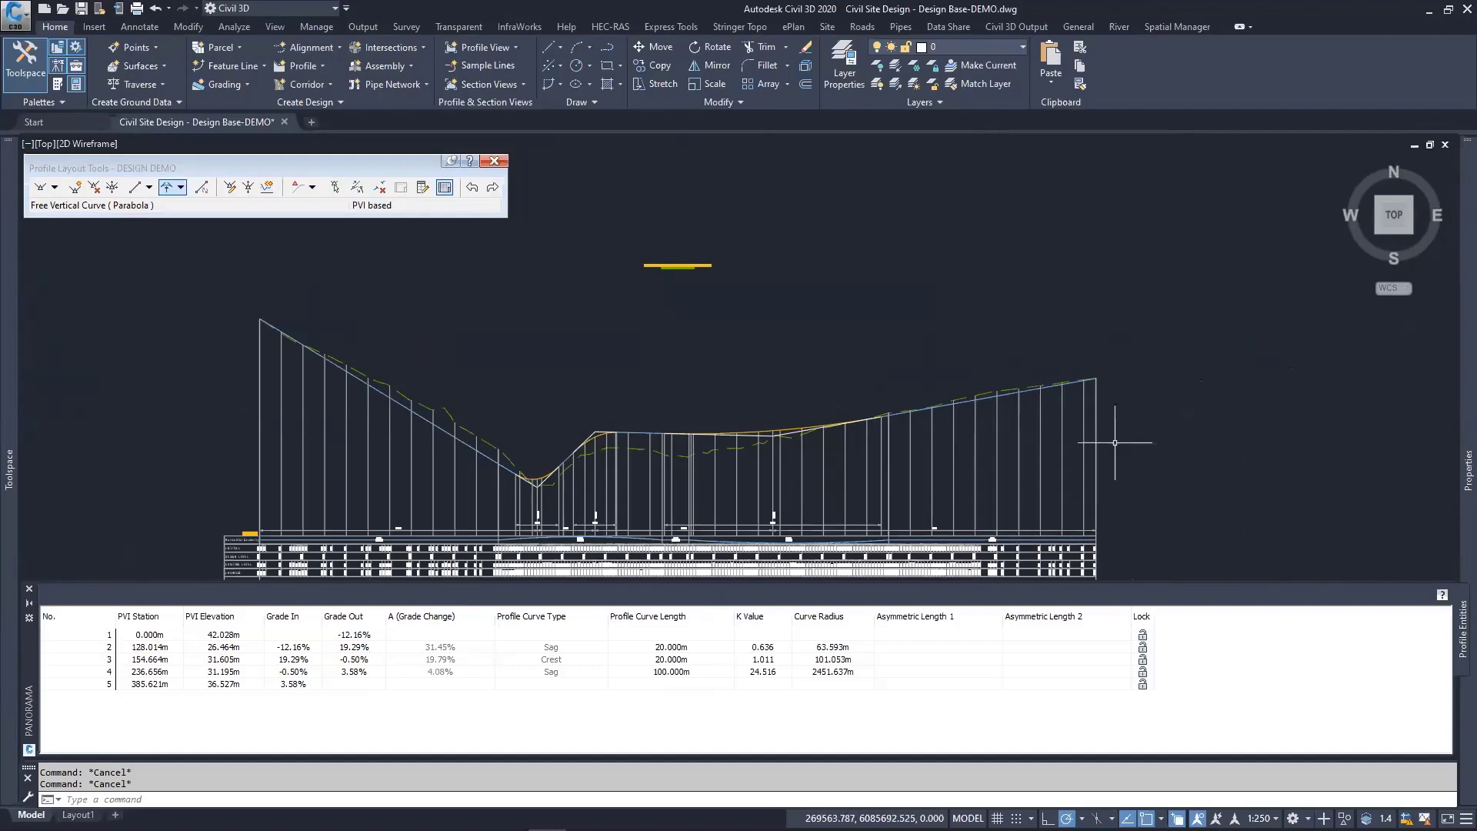
Step: Select the DESIGN profile and grip-move the sag PVI at station 236.656 m down to about station 237.45 m, elevation 30.75 m
scroll(513, 475, "up", 2)
left_click(514, 474)
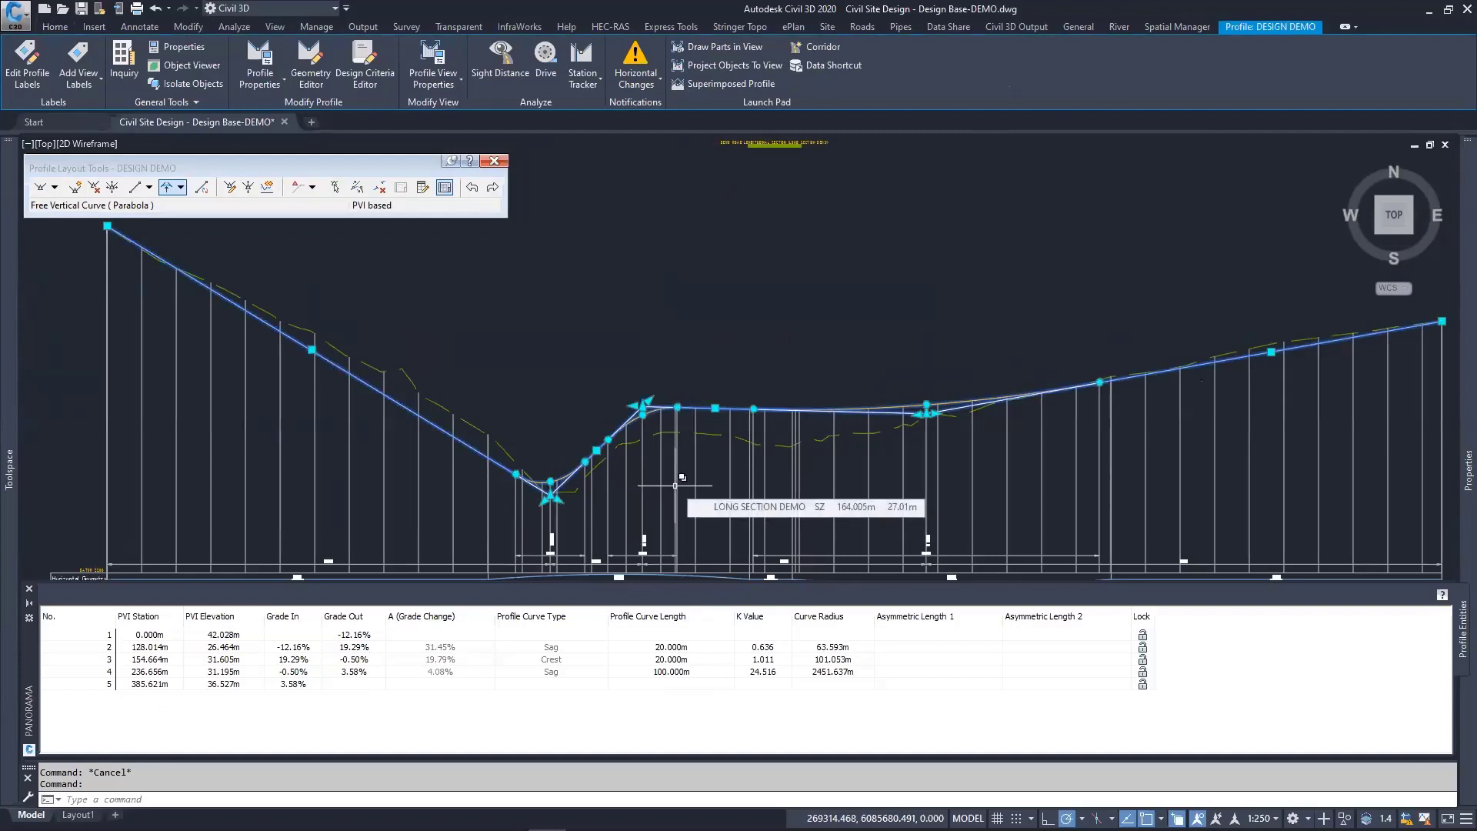
scroll(960, 389, "up", 3)
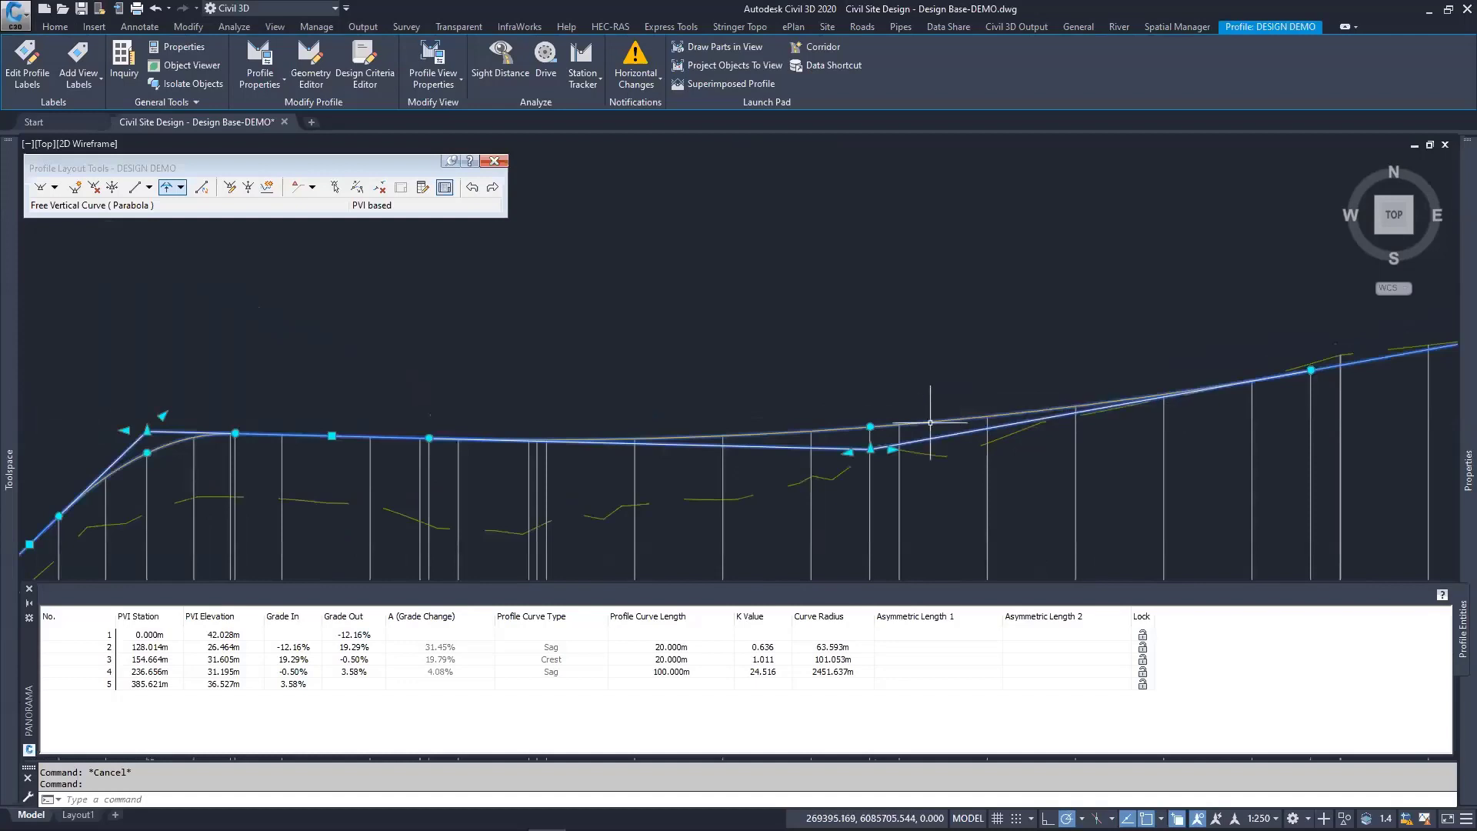
scroll(857, 454, "up", 4)
scroll(885, 450, "up", 4)
scroll(1023, 376, "down", 4)
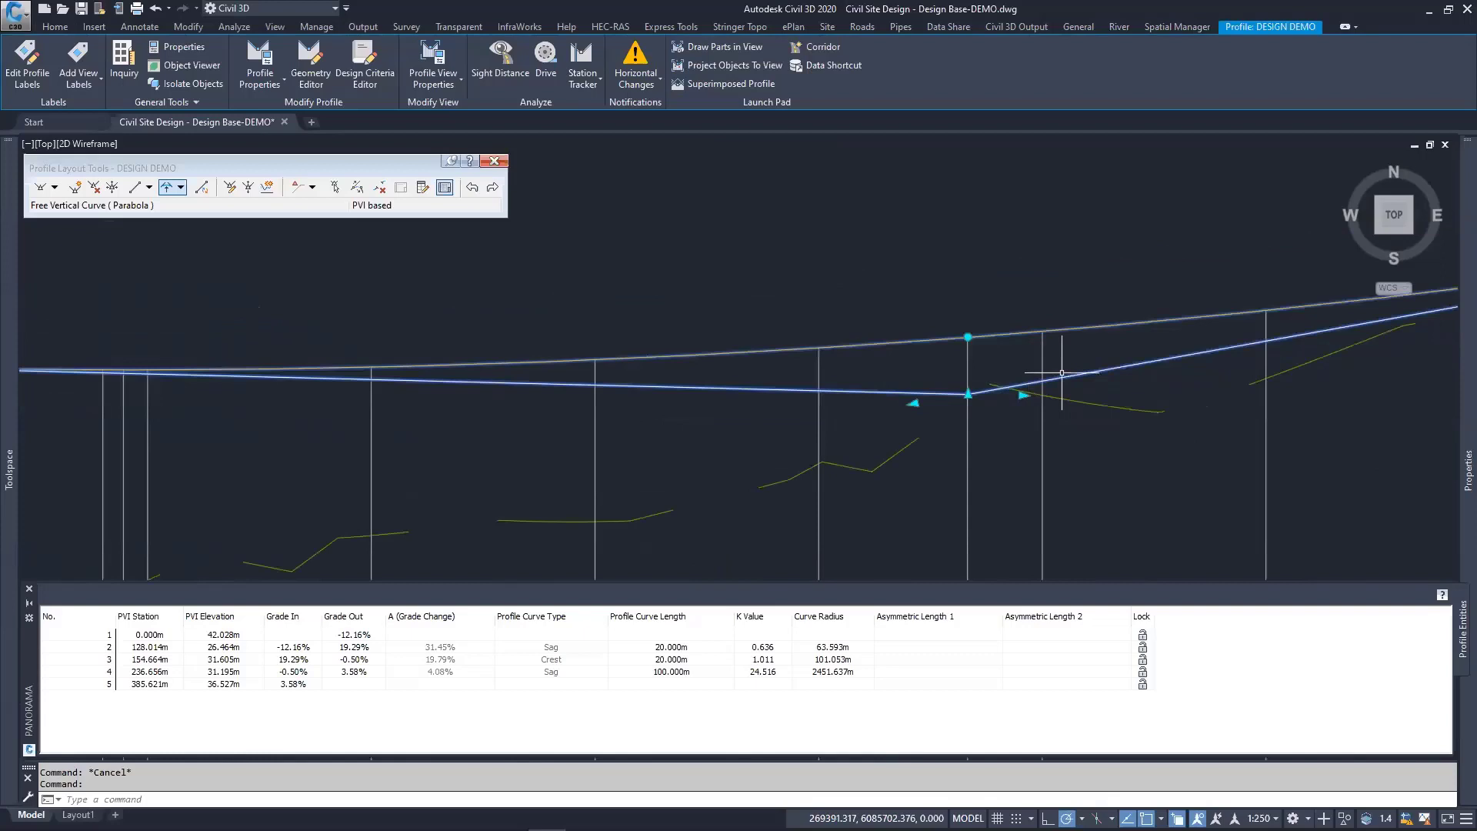
left_click(968, 394)
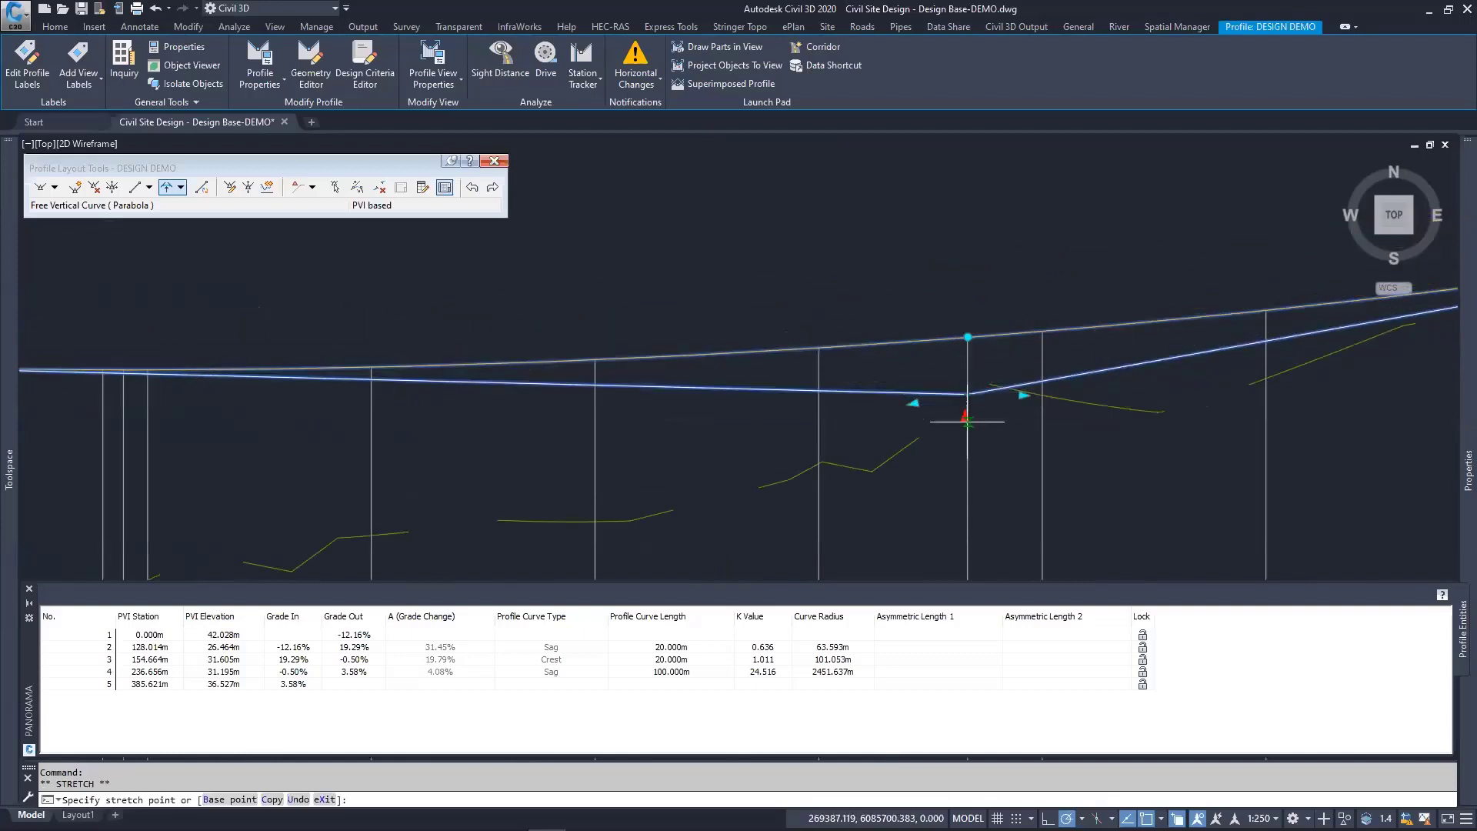
left_click(984, 443)
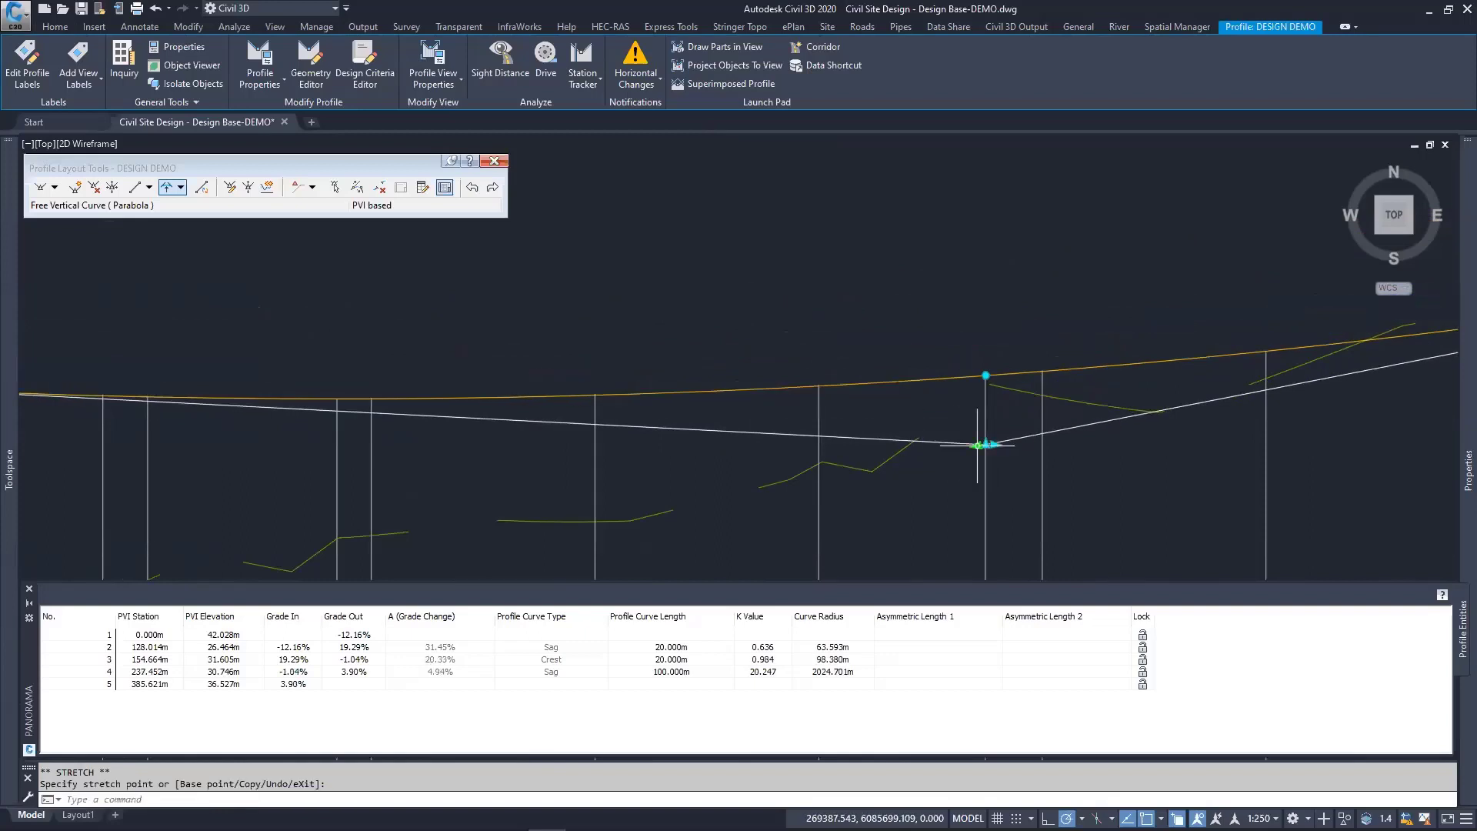
left_click(977, 445)
middle_click_drag(952, 476, 890, 404)
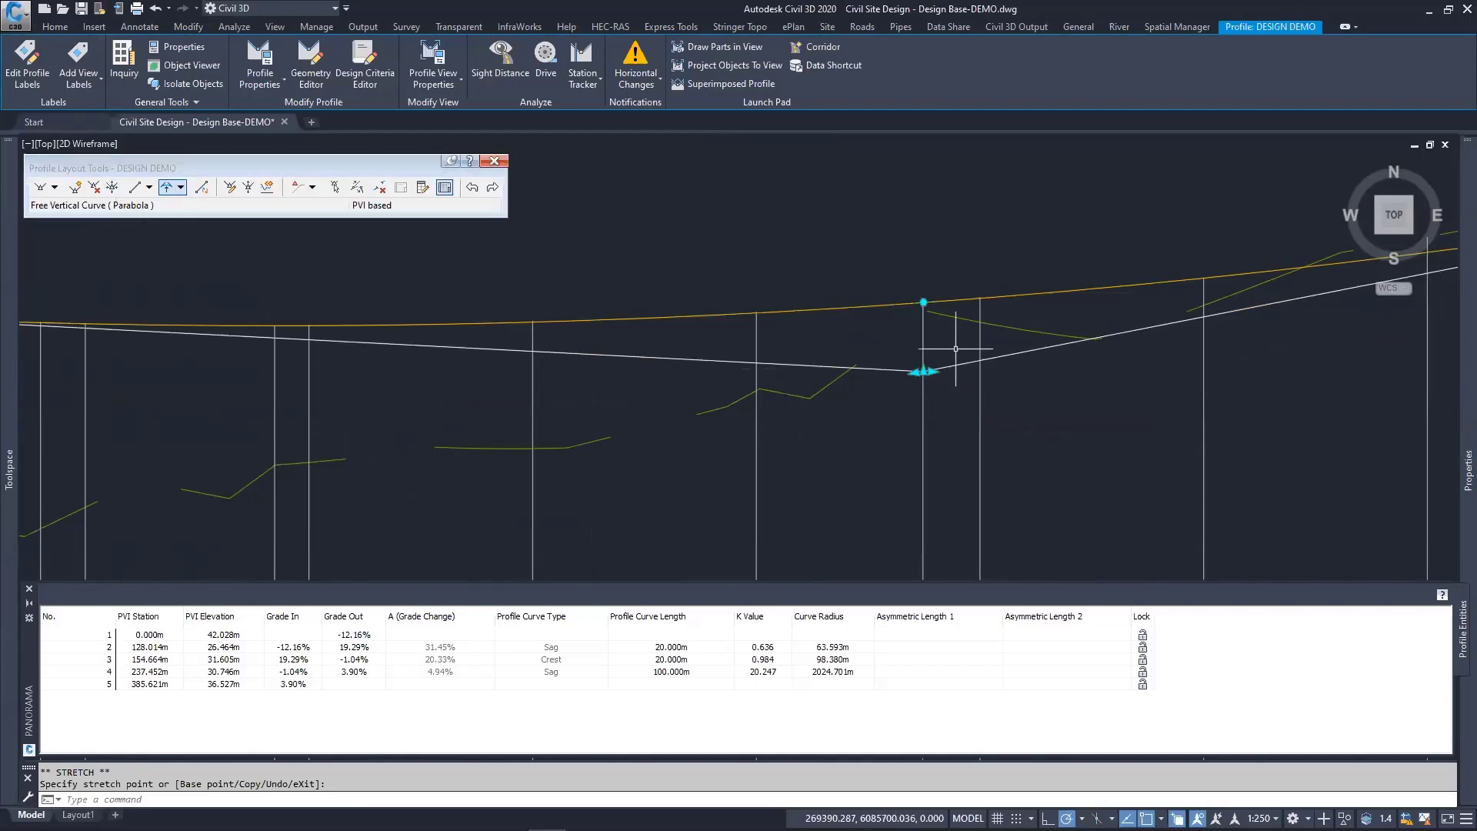
left_click(249, 188)
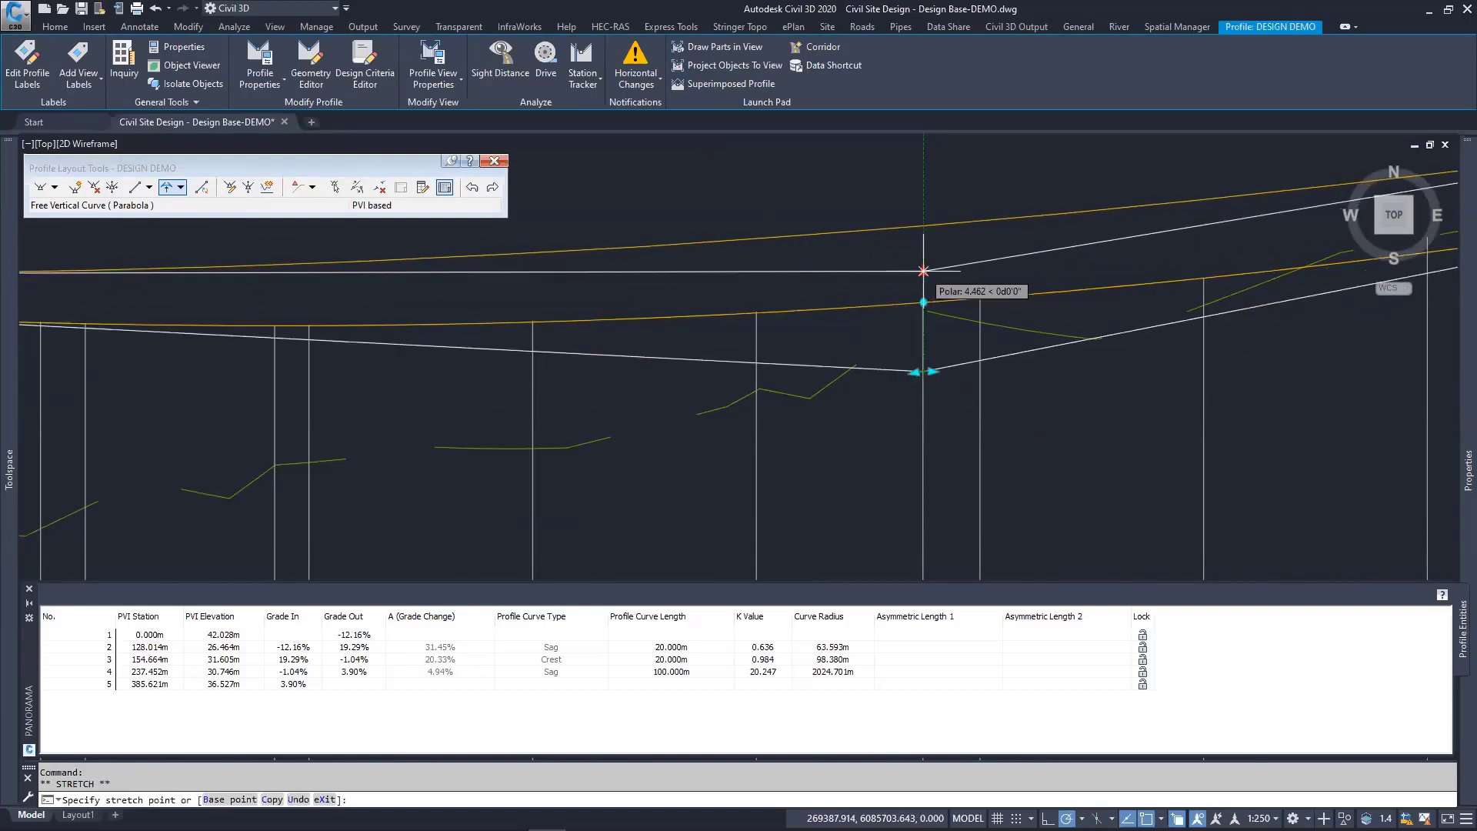
key("F10")
key("F10")
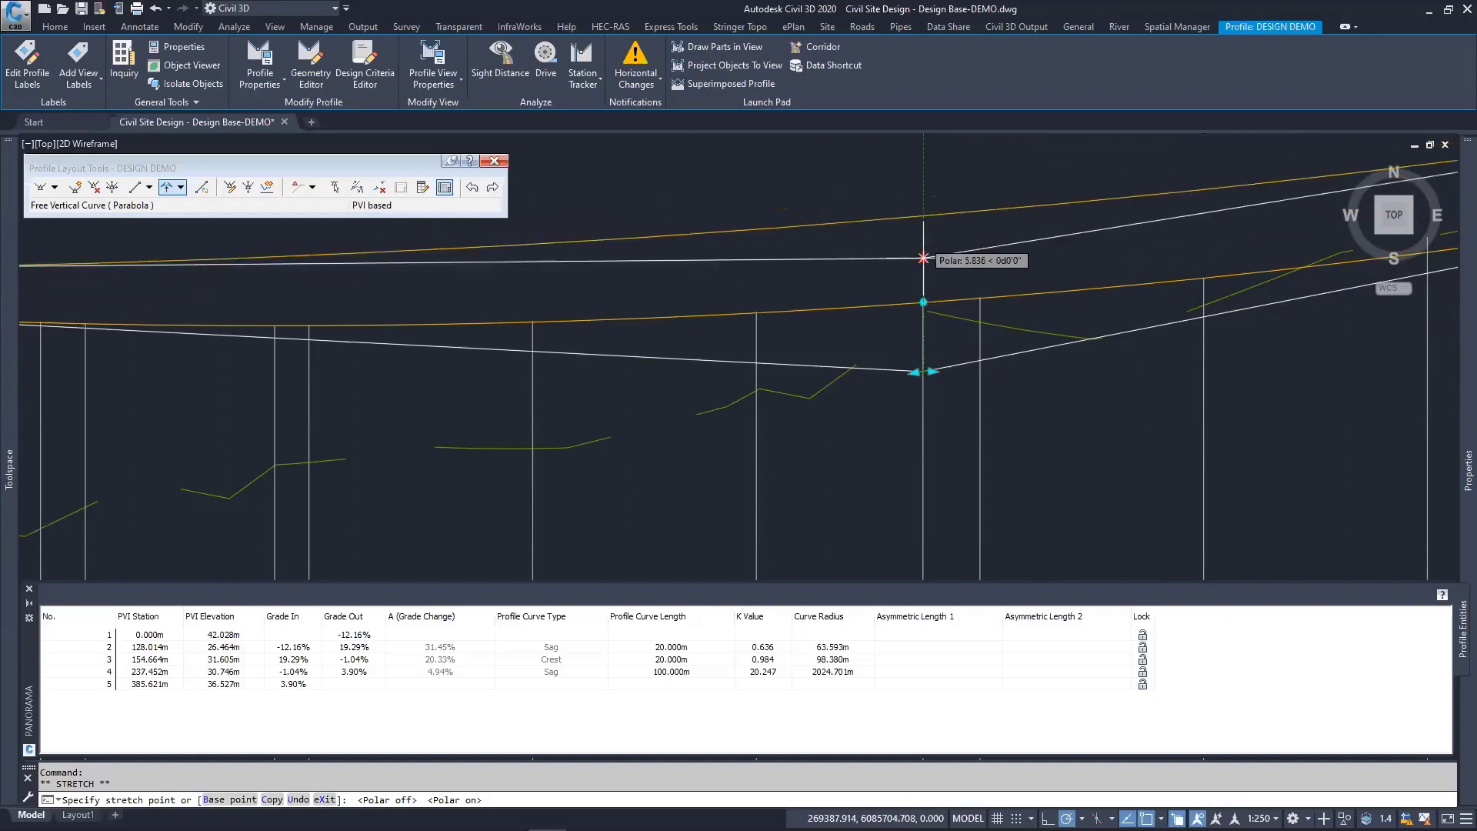
key("Escape")
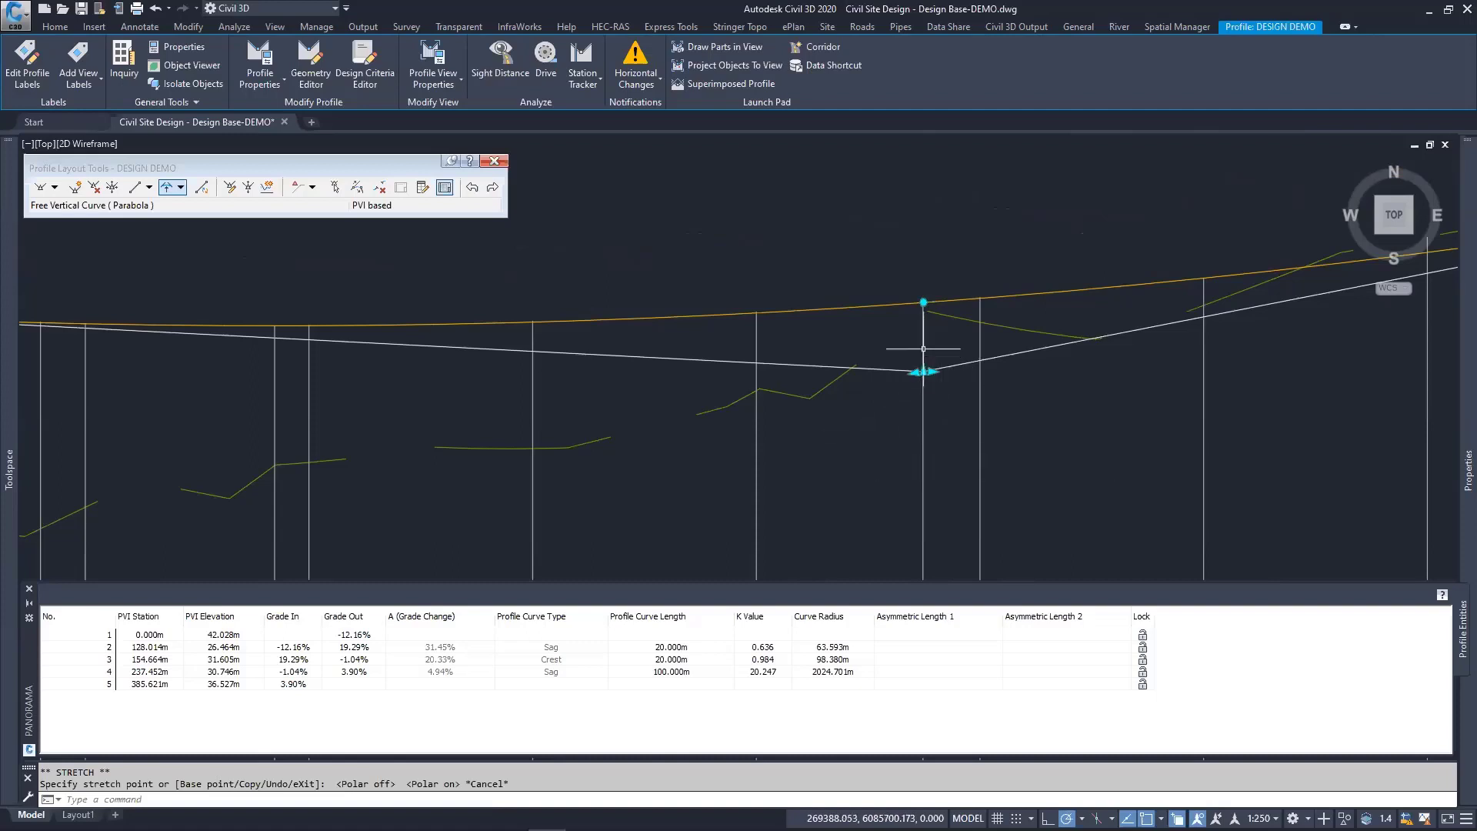
Step: Shorten the sag curve at station 237.452 m to about 54.4 m using its mid-curve grip, and deselect the profile
left_click(923, 302)
left_click(923, 333)
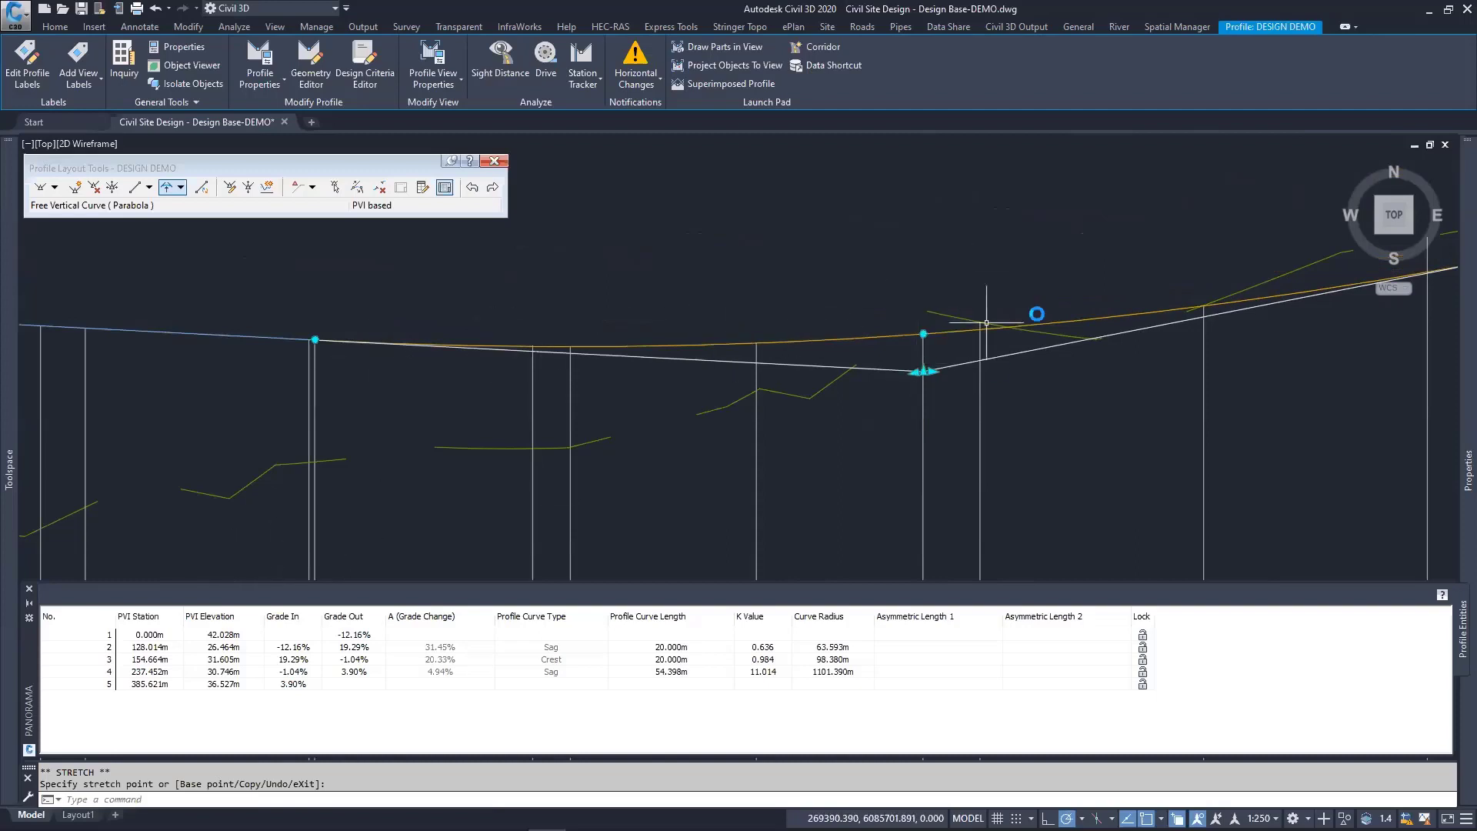
middle_click_drag(987, 383, 1032, 303)
key("Escape")
key("Escape")
middle_click_drag(622, 369, 1028, 413)
scroll(1029, 412, "down", 4)
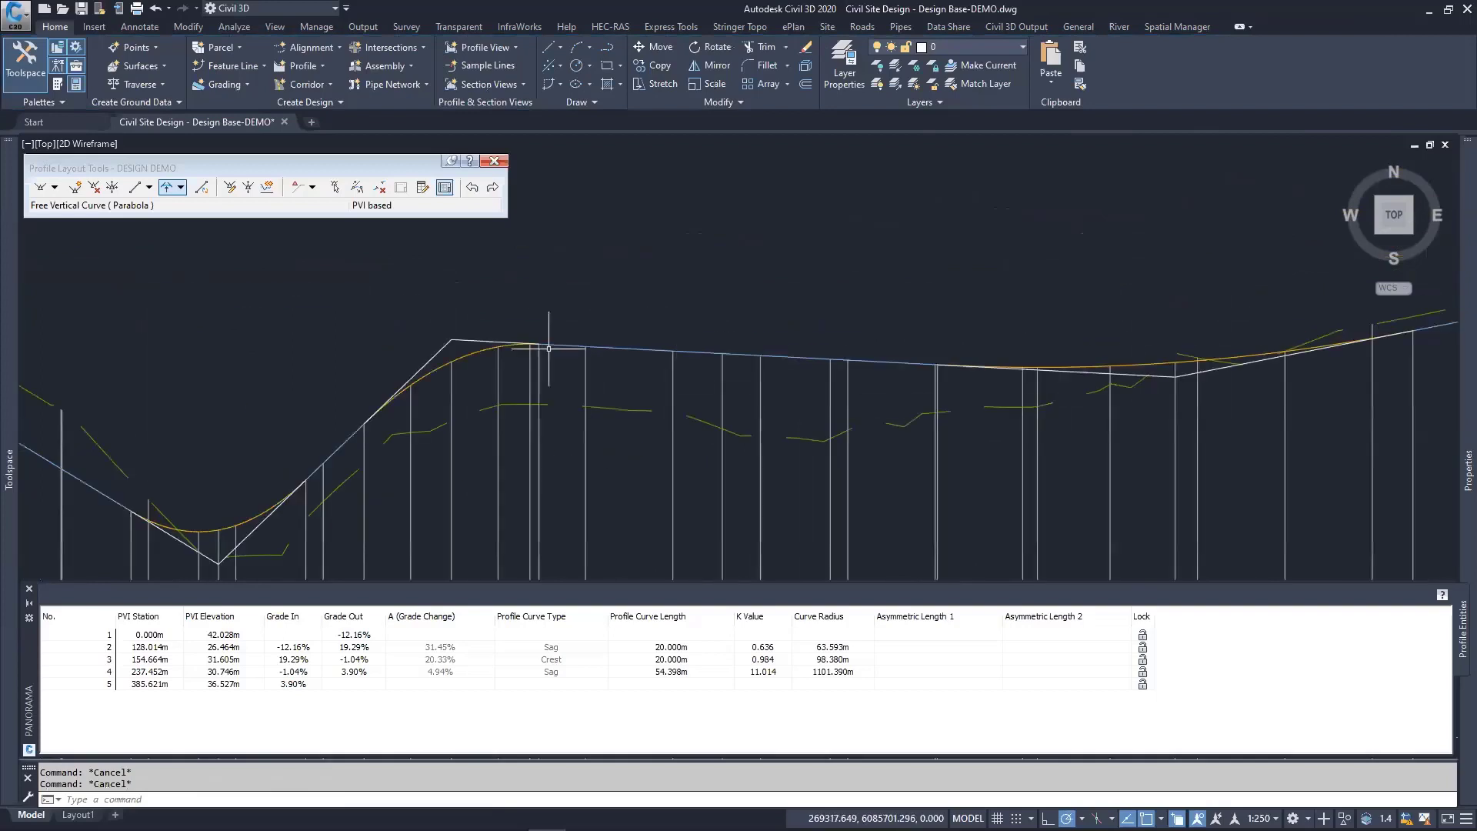
Step: Reselect the DESIGN profile and set the outgoing grade of the crest PVI at station 154.664 m to -1%
scroll(548, 350, "up", 4)
left_click(582, 359)
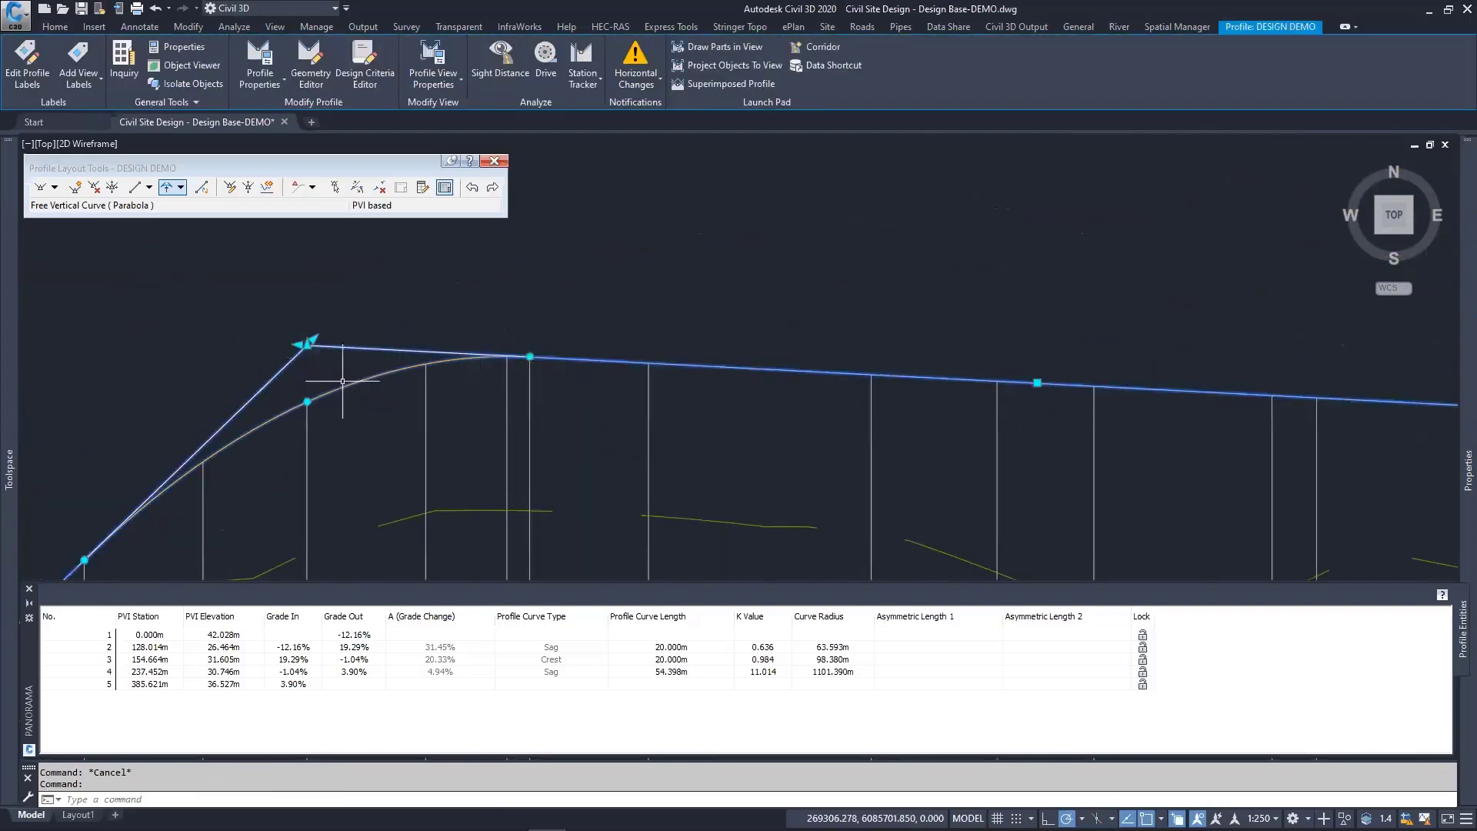
middle_click_drag(343, 383, 587, 379)
scroll(555, 336, "up", 4)
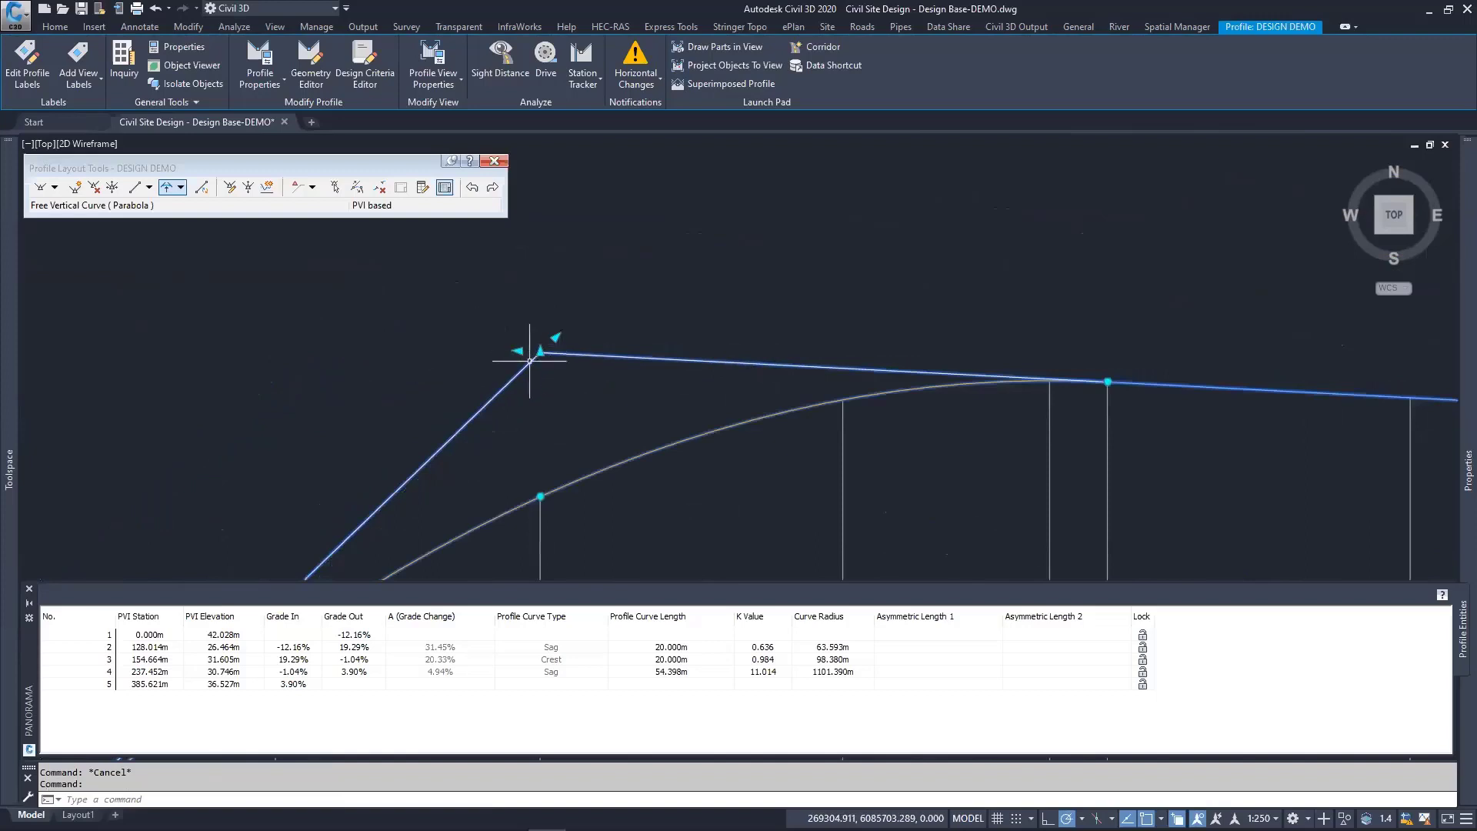
scroll(731, 400, "down", 6)
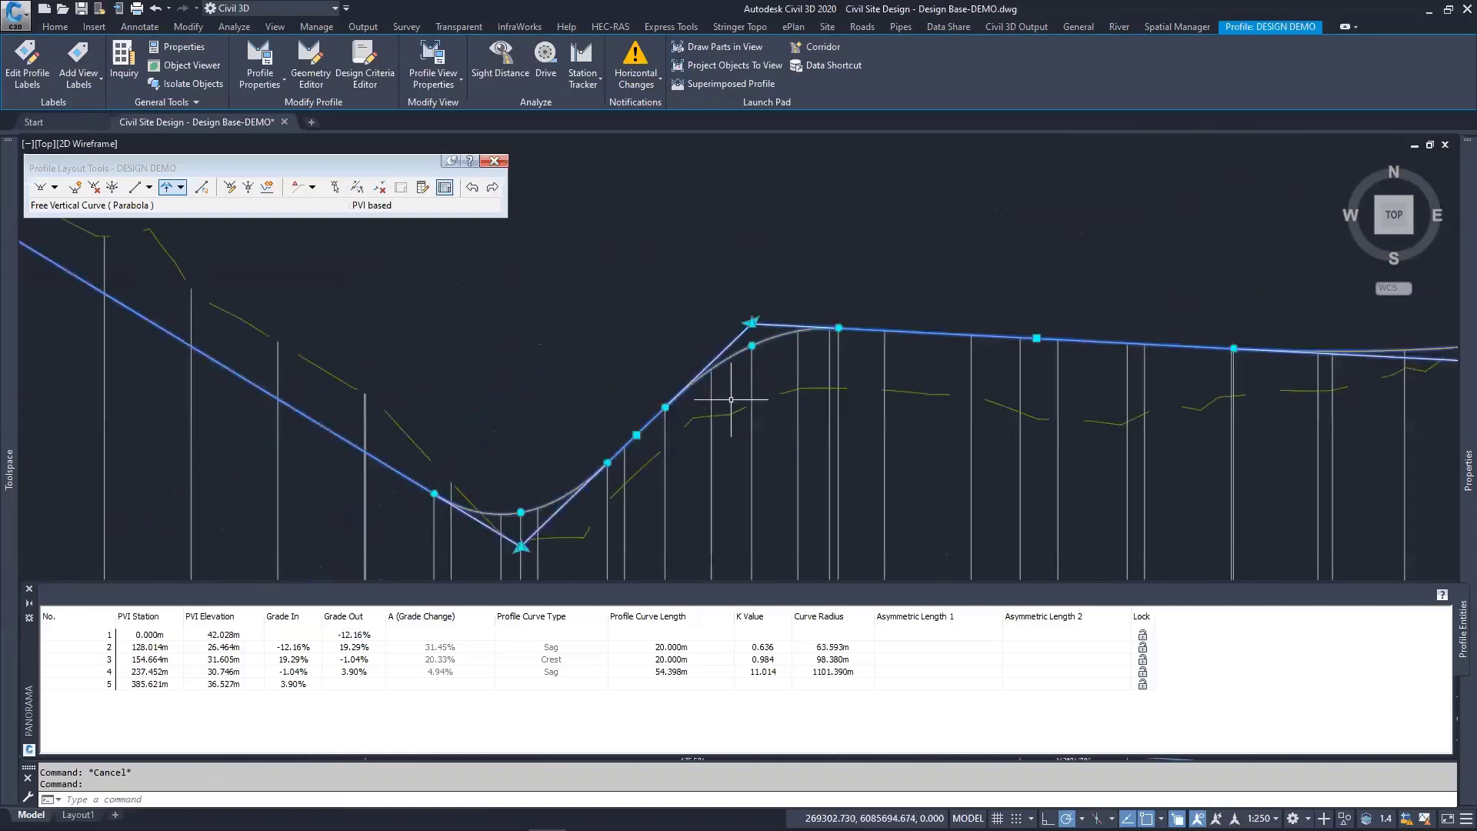
scroll(740, 306, "up", 4)
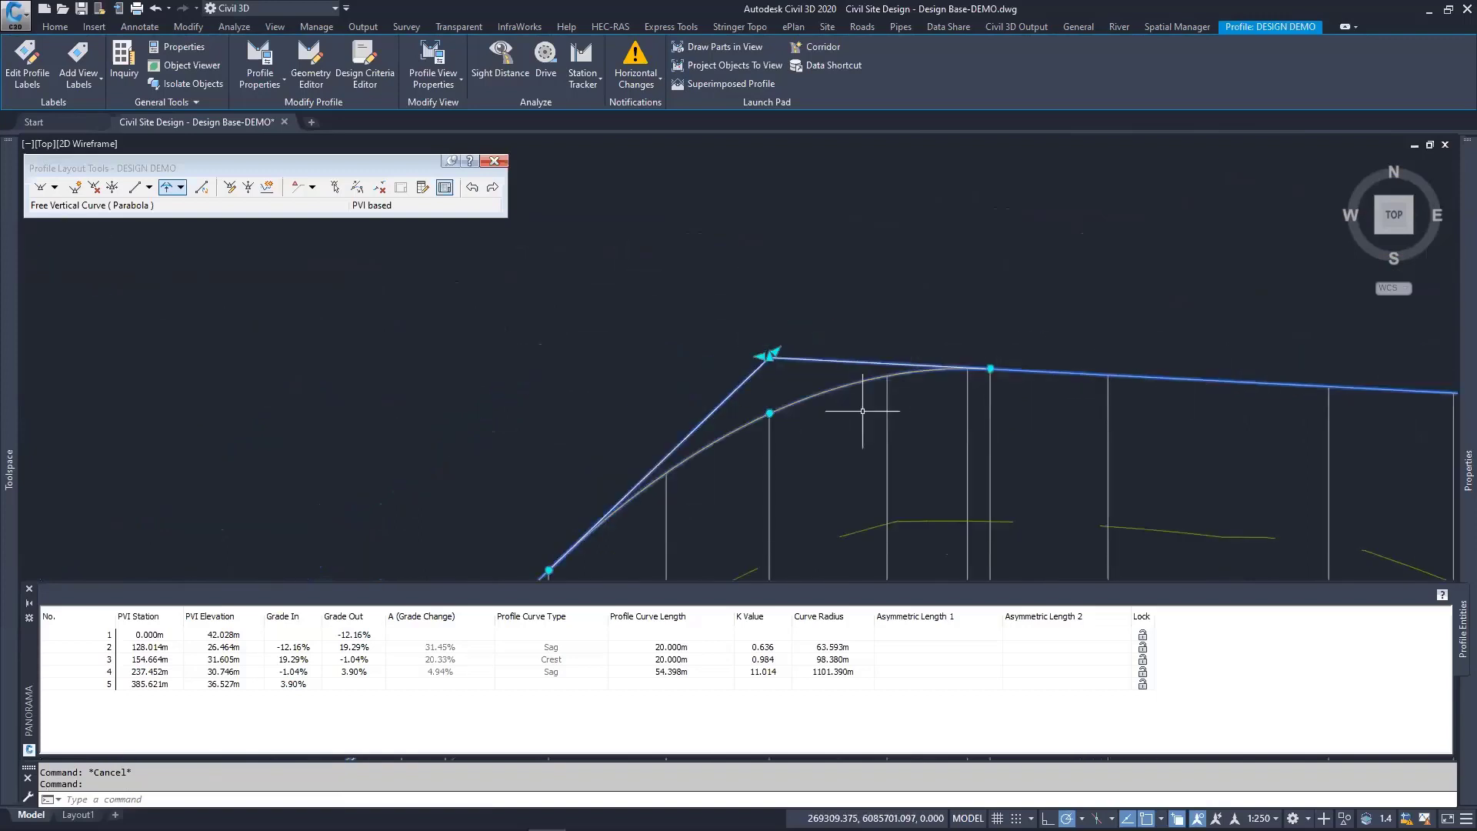
left_click(357, 659)
left_click(357, 660)
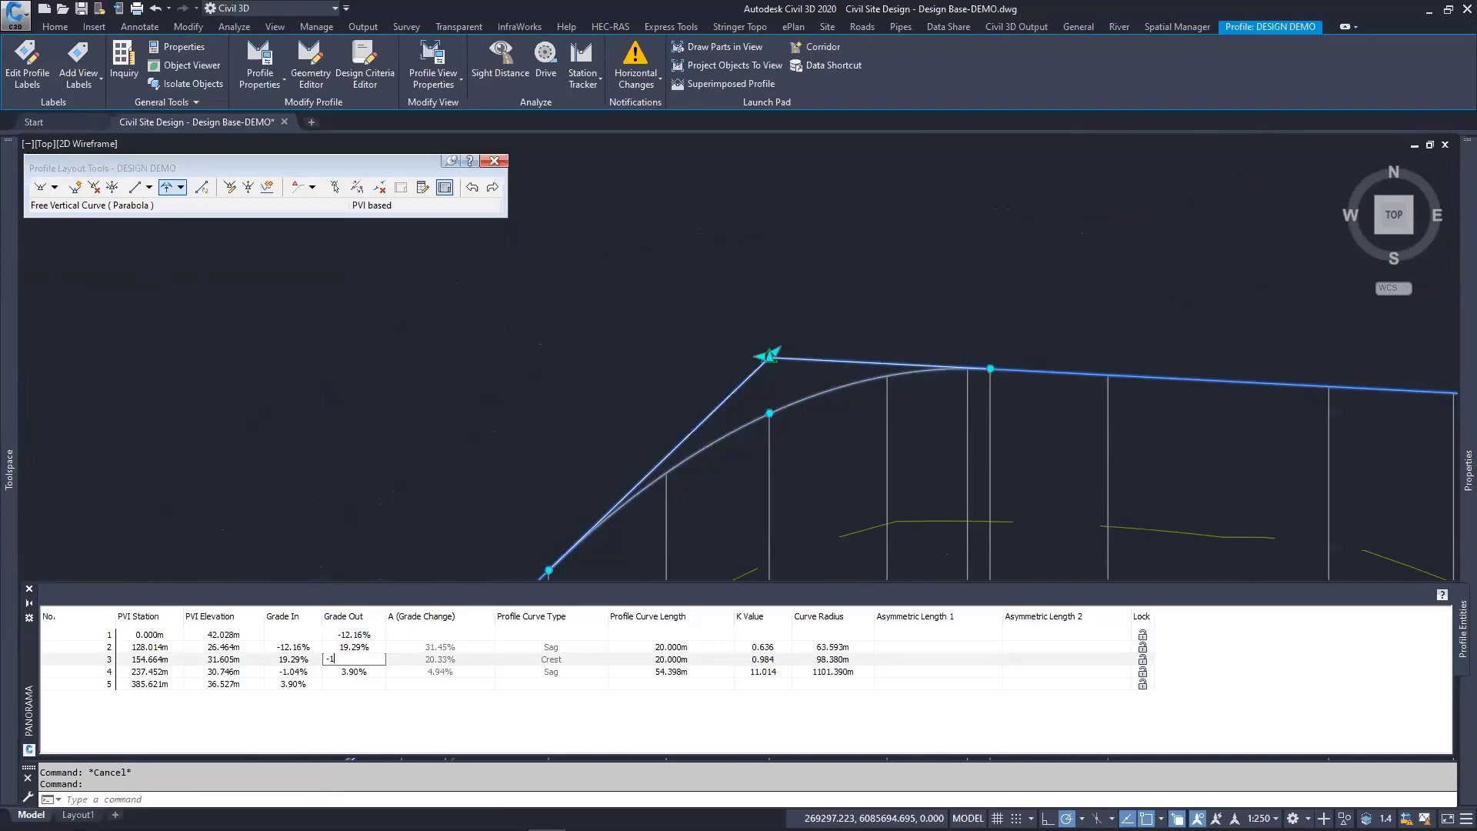
type("-1")
key("Return")
Step: Slide the crest PVI at station 154.664 m along its outgoing -1% grade to about station 157.0 m using its tangent grip
scroll(875, 379, "down", 5)
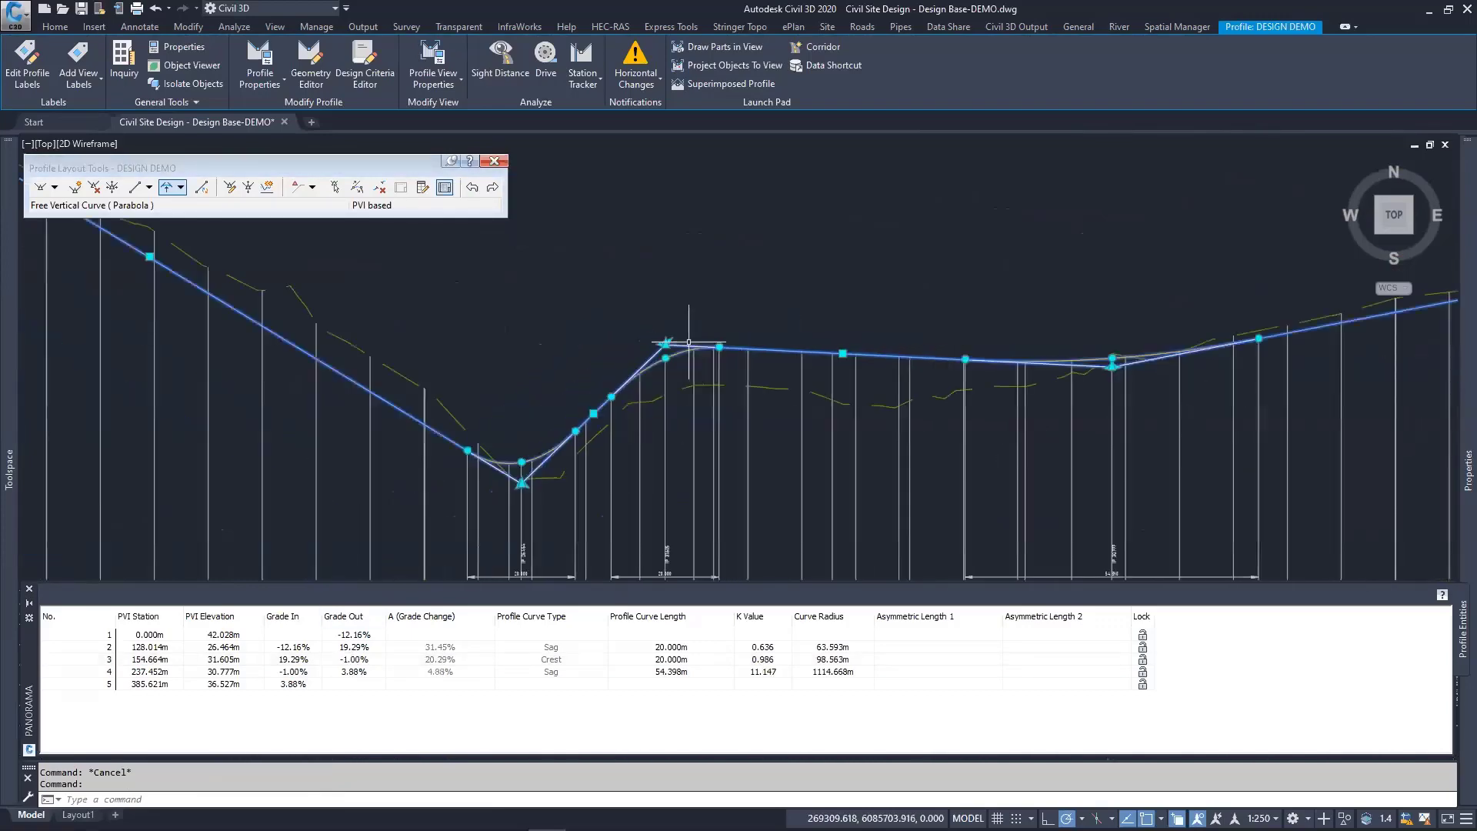
scroll(674, 344, "up", 5)
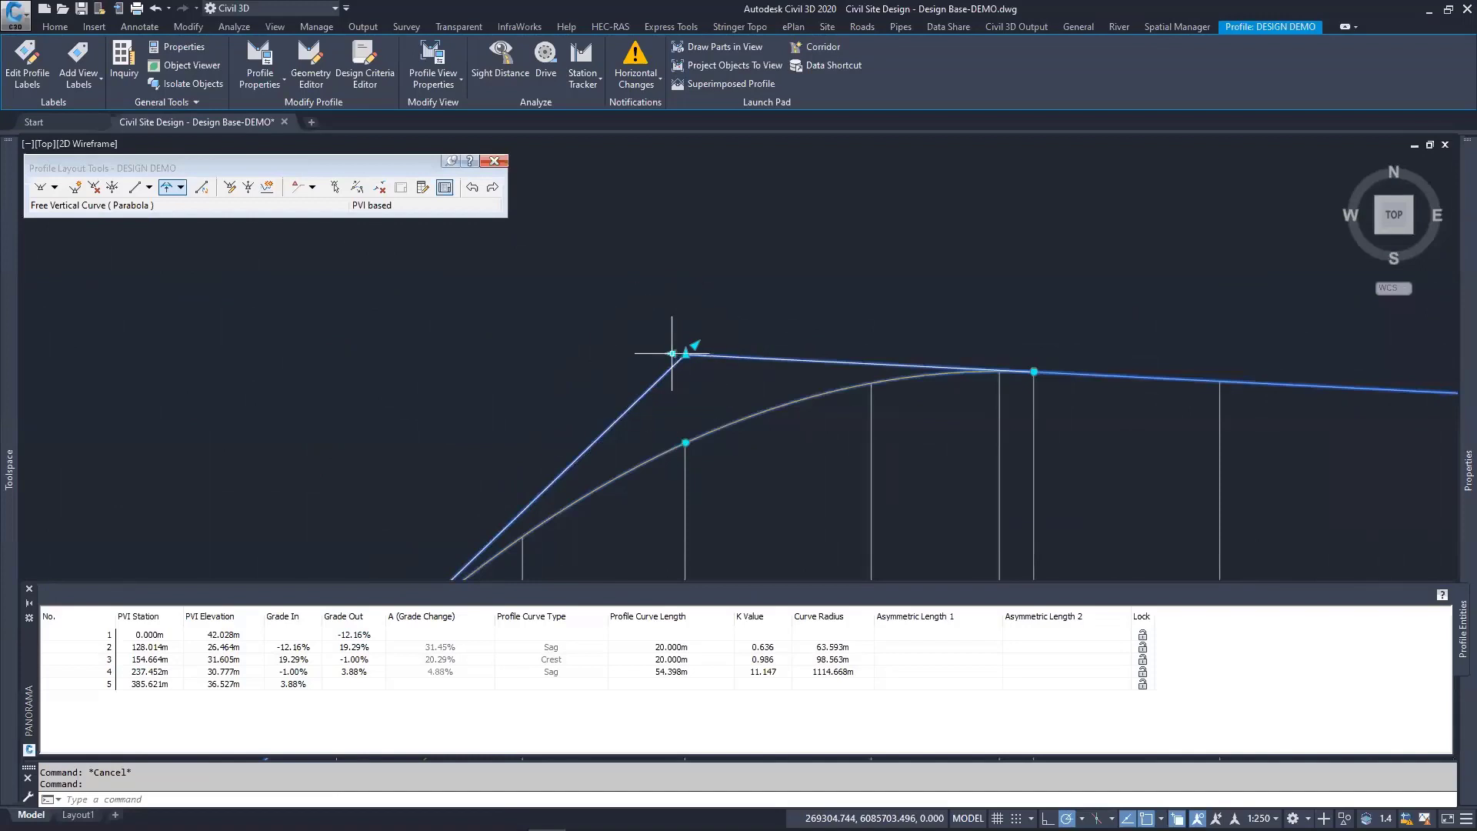
left_click(684, 353)
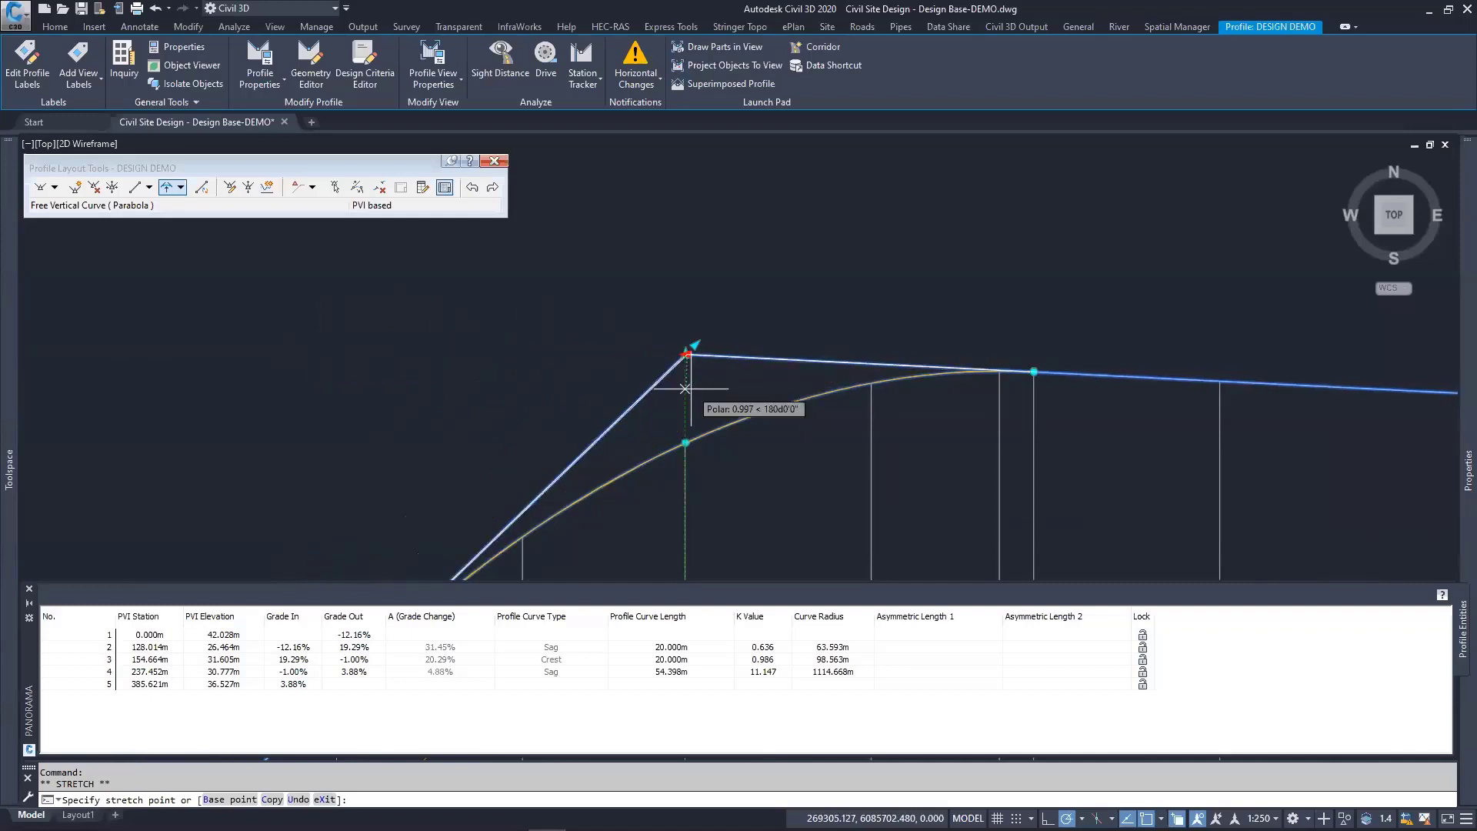
middle_click_drag(495, 357, 652, 258)
scroll(653, 255, "down", 3)
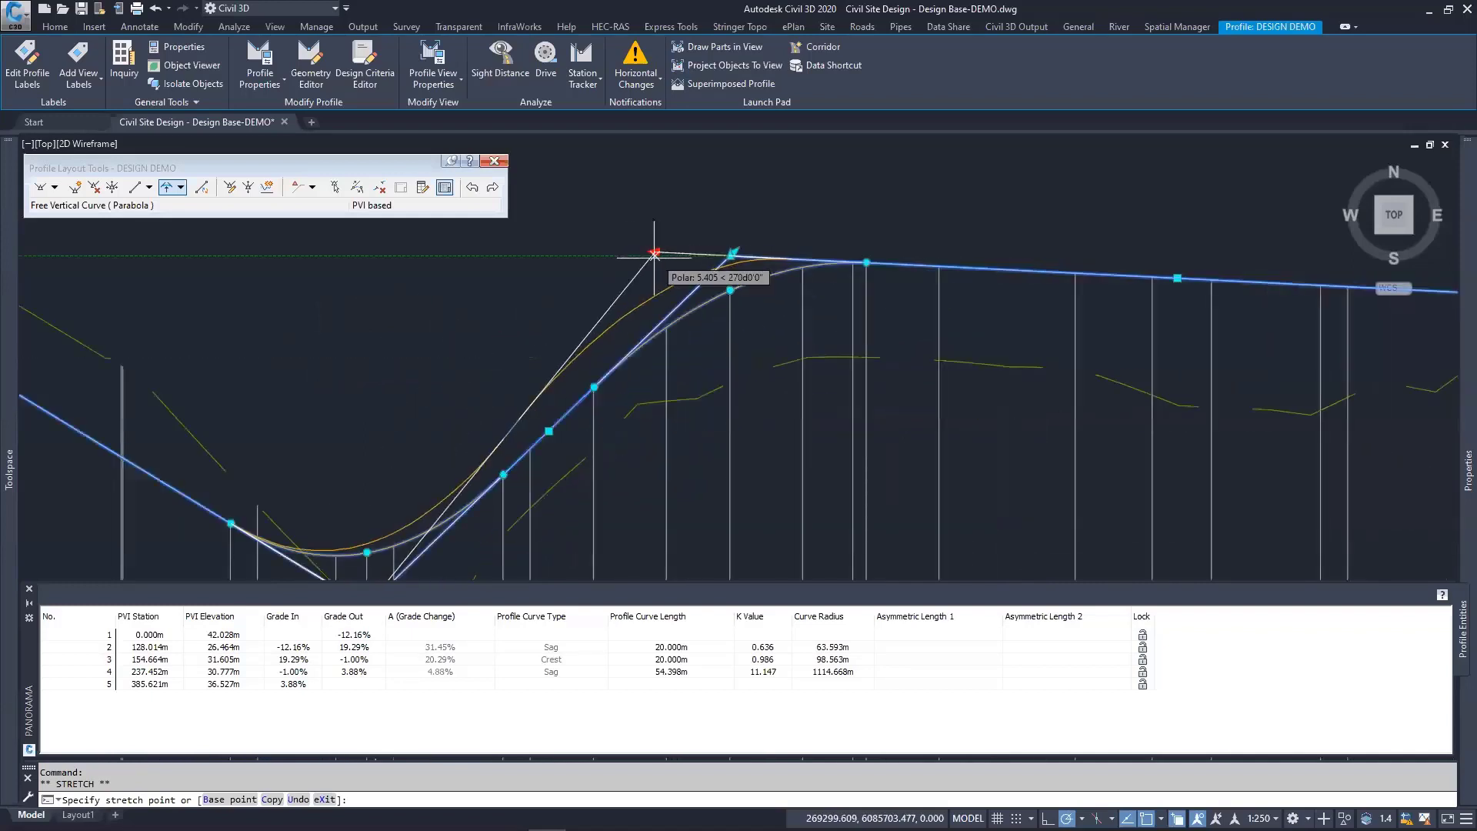
scroll(690, 247, "up", 2)
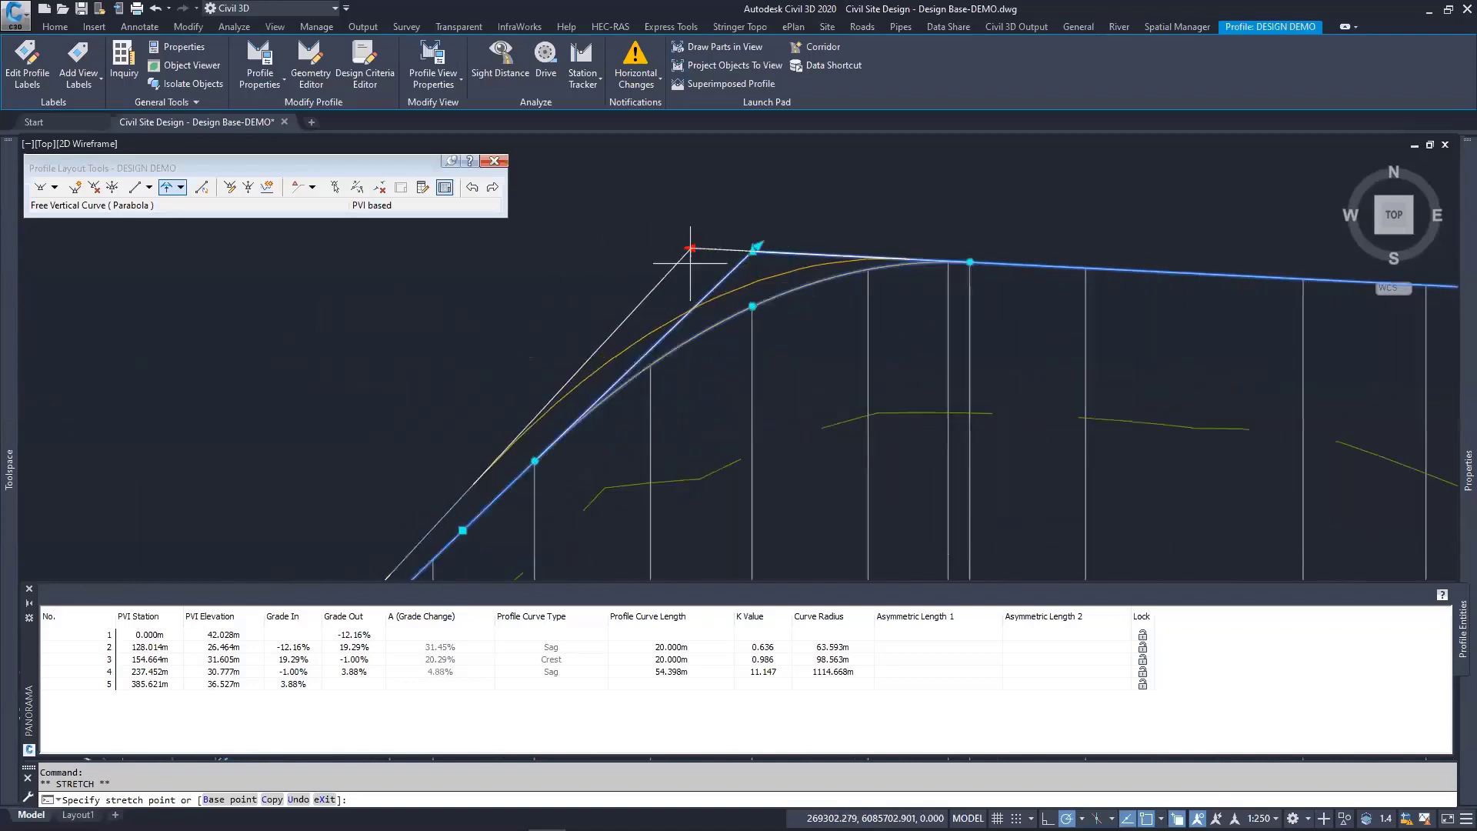
scroll(790, 258, "up", 2)
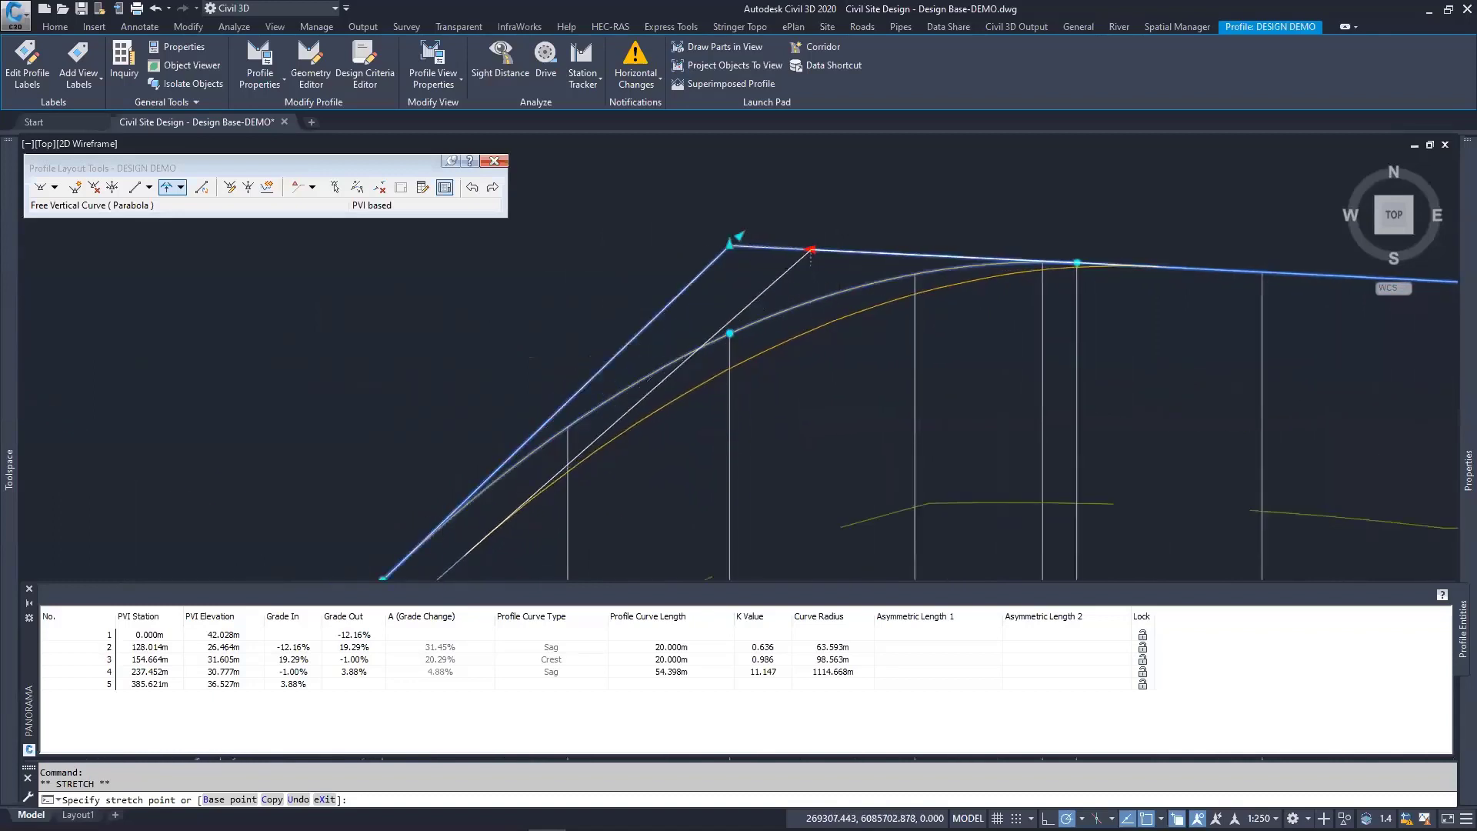
left_click(811, 249)
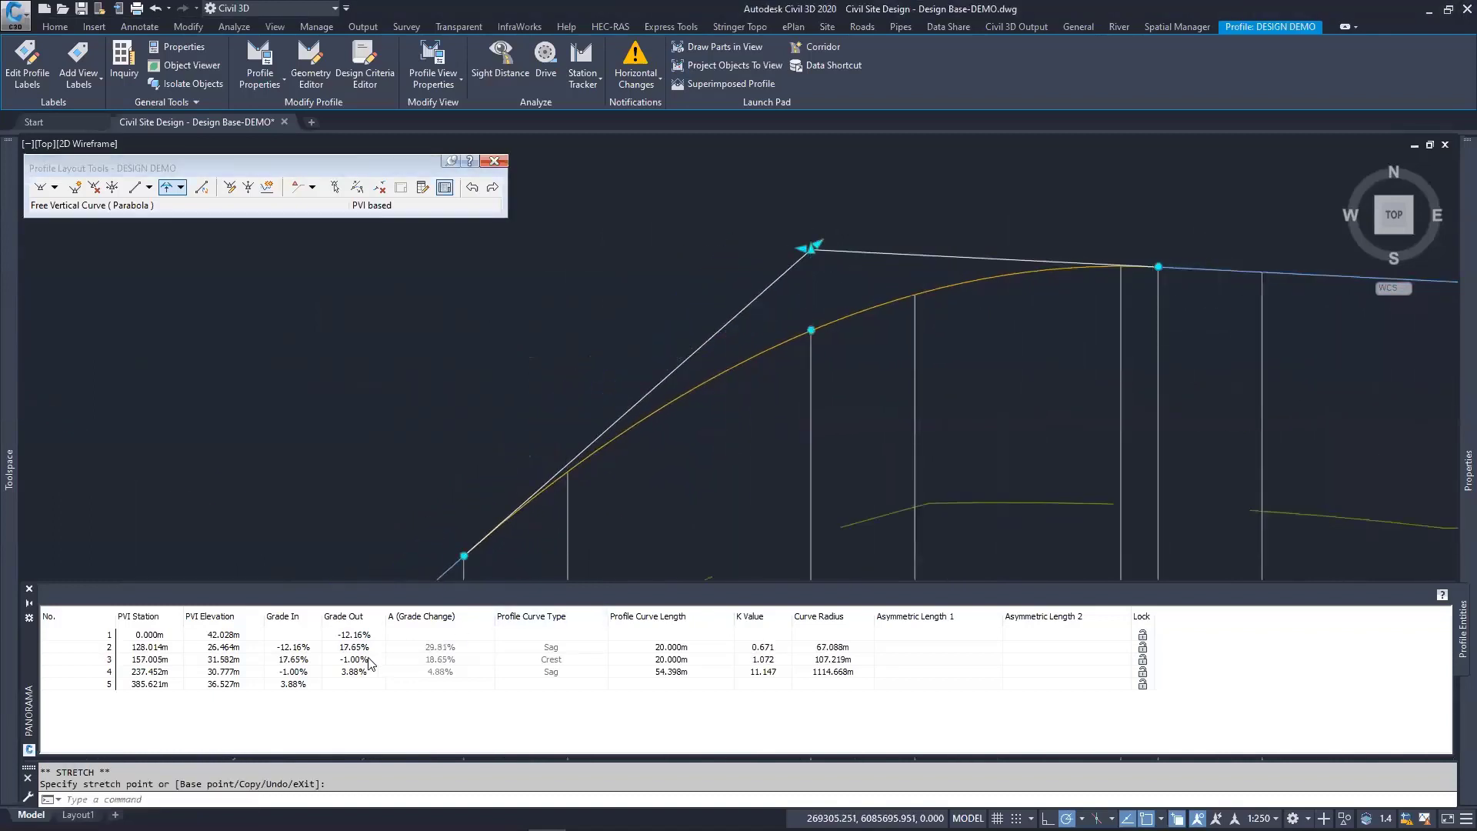
scroll(785, 339, "down", 2)
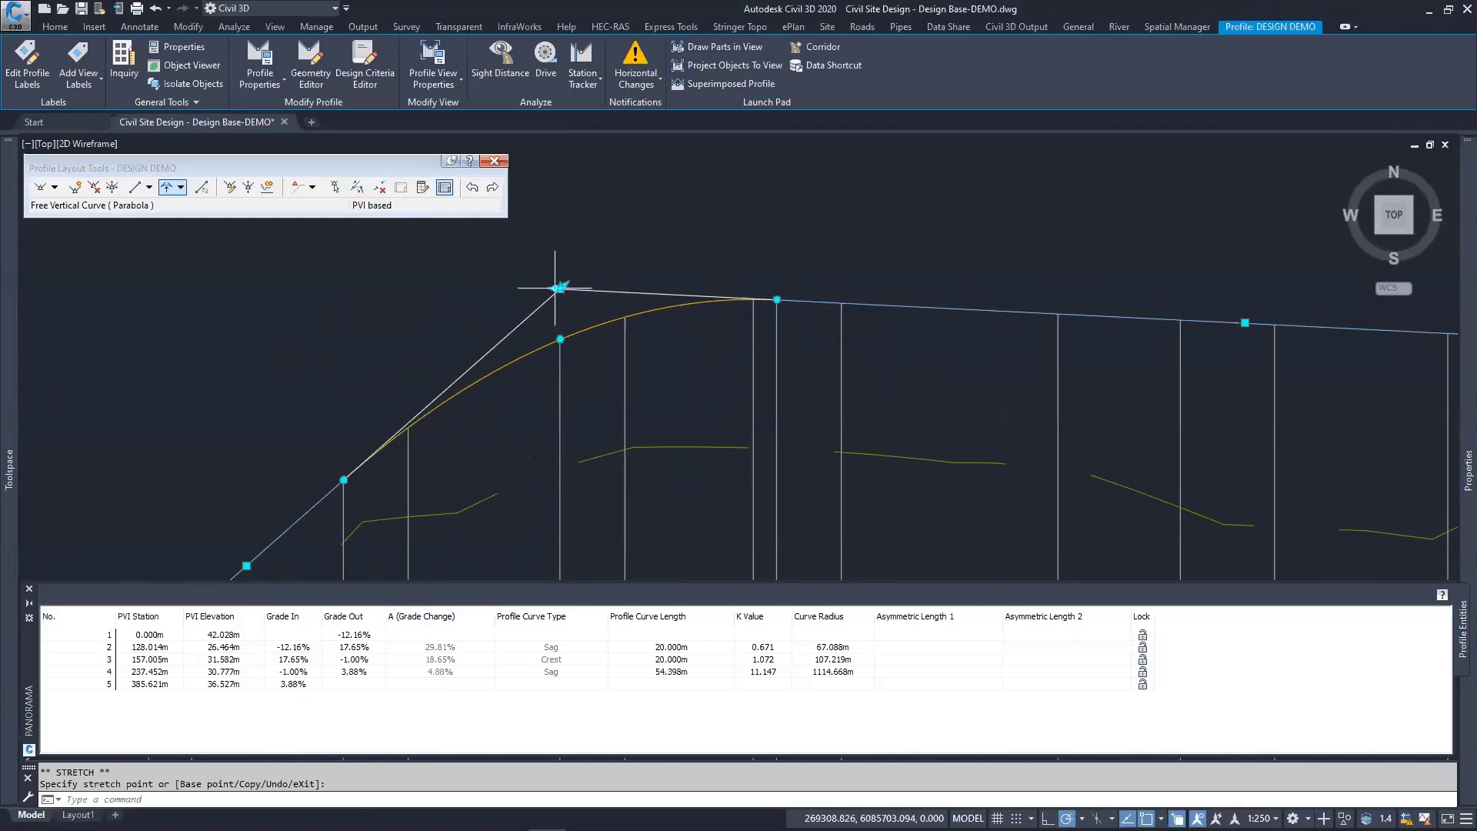
scroll(529, 281, "up", 4)
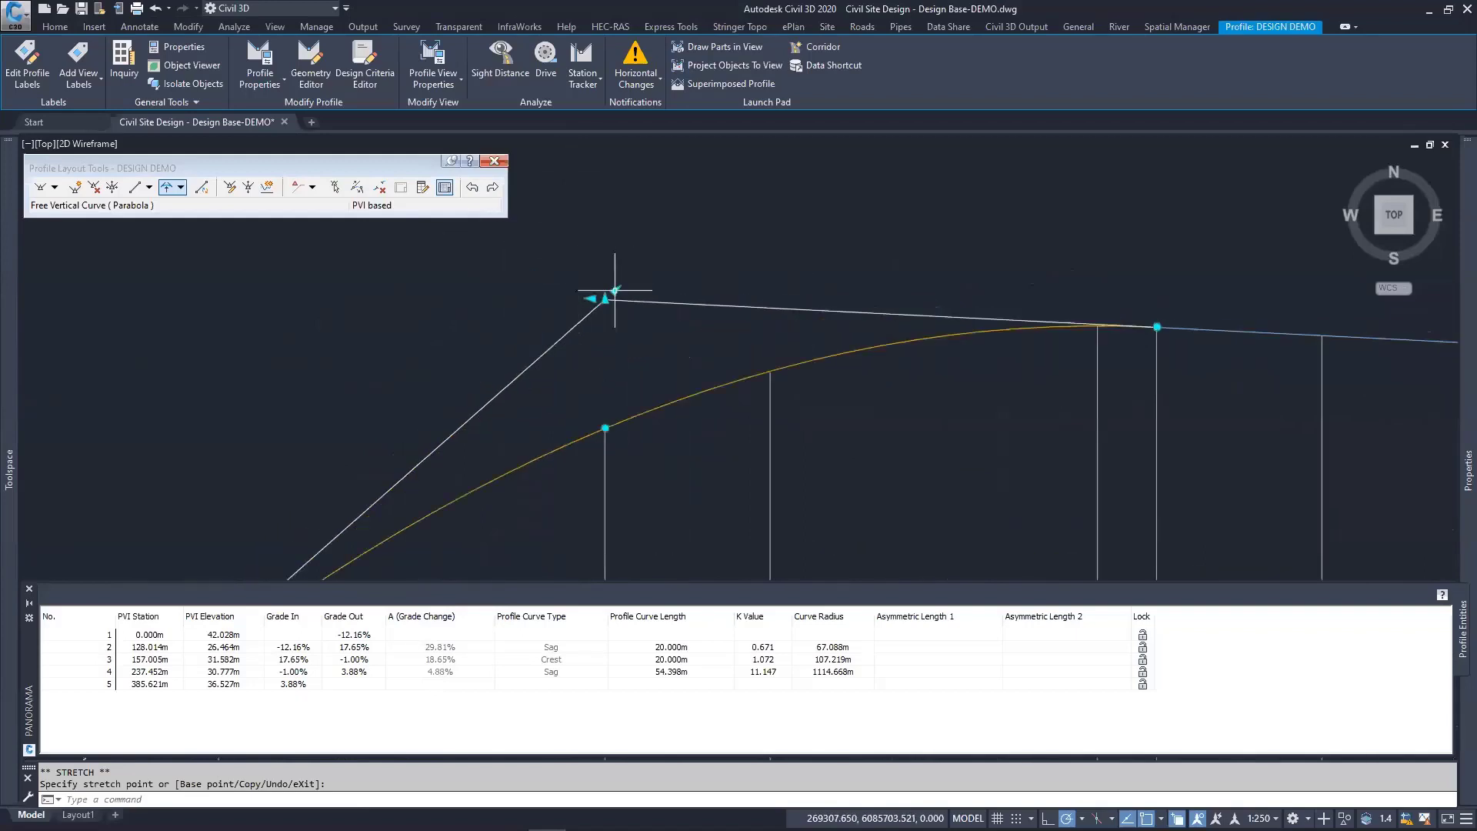
left_click(607, 298)
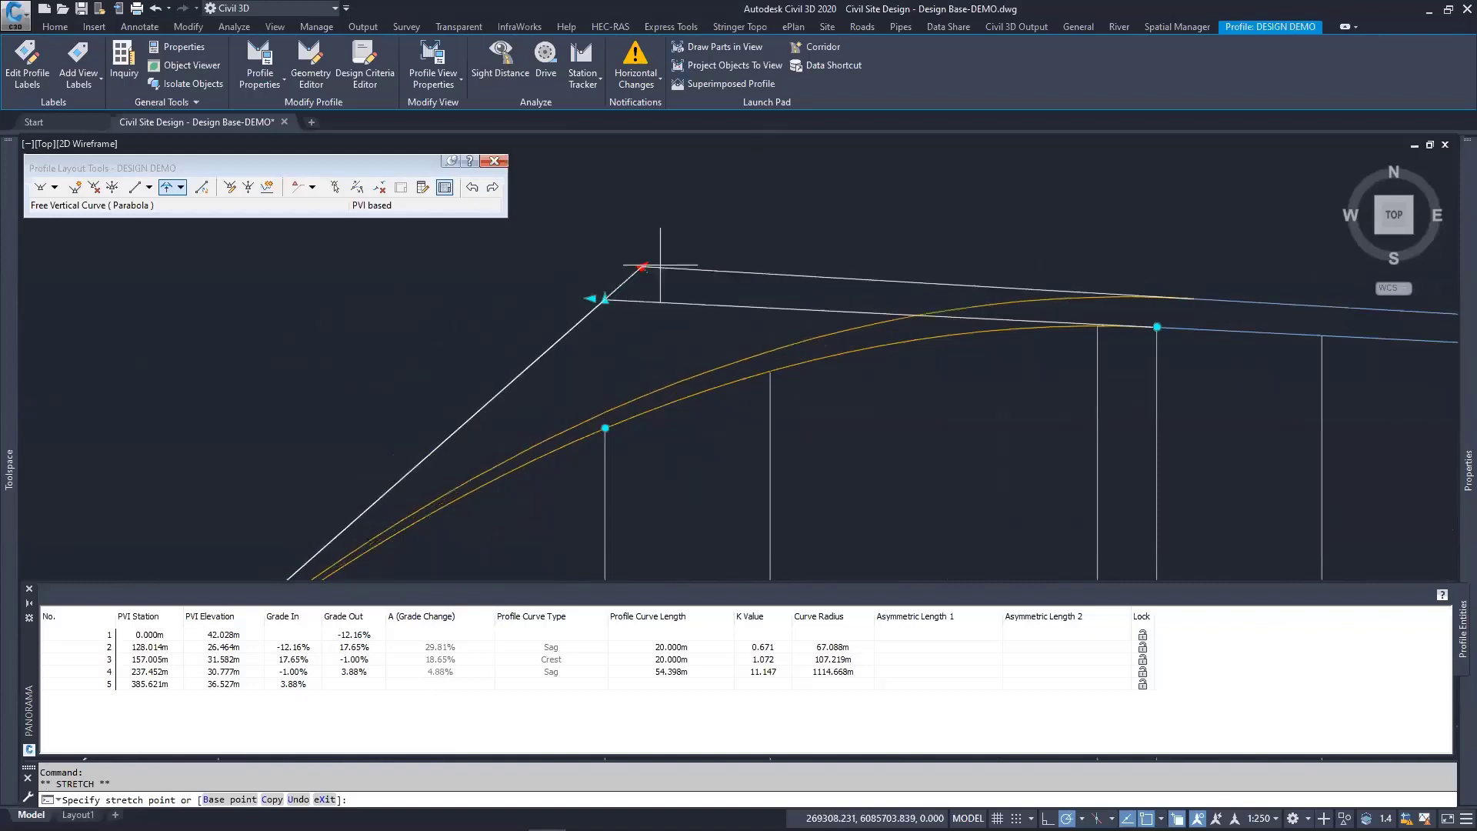
key("Escape")
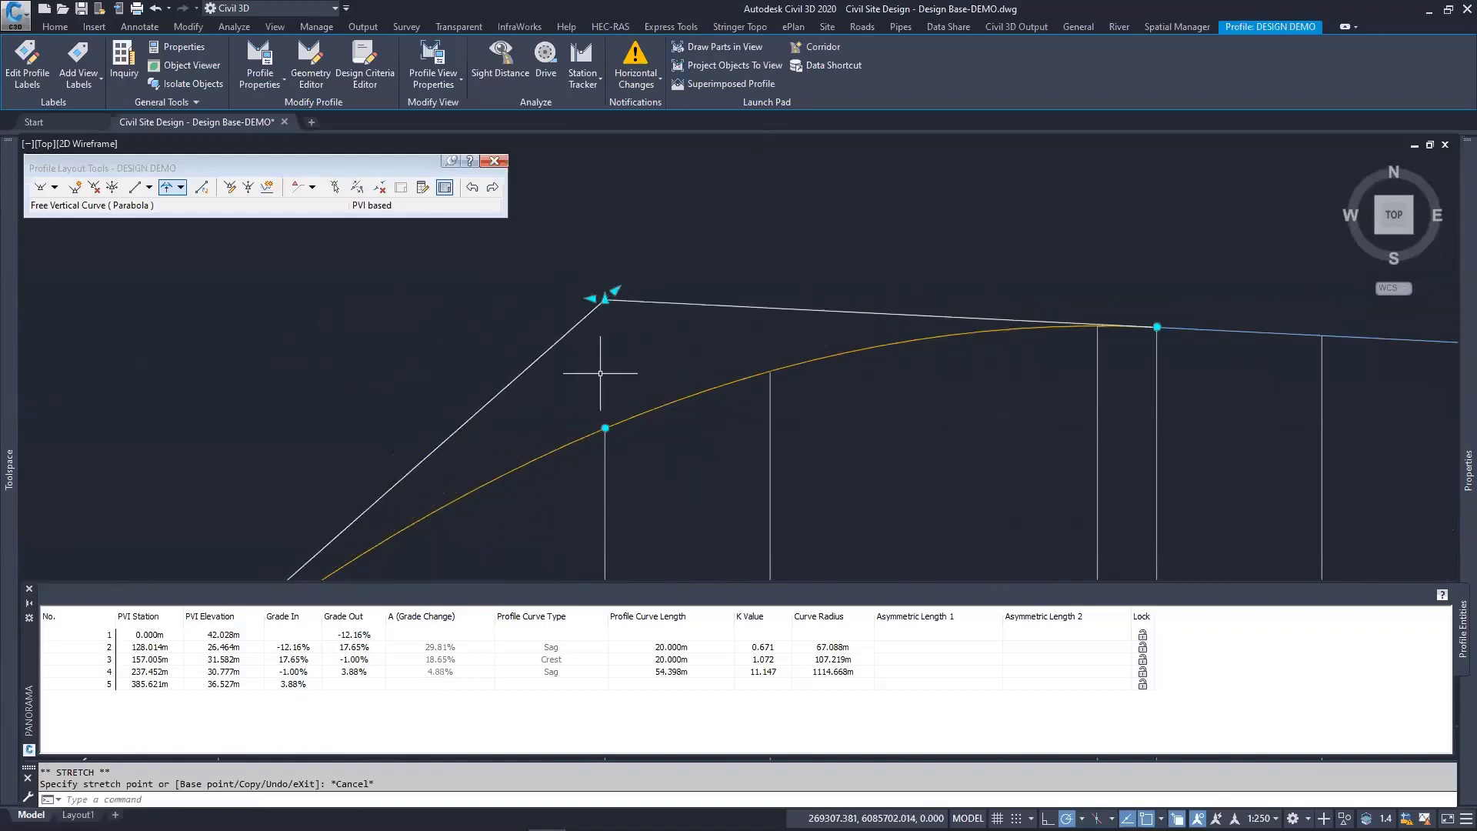
Step: Deselect the DESIGN profile
scroll(608, 369, "down", 4)
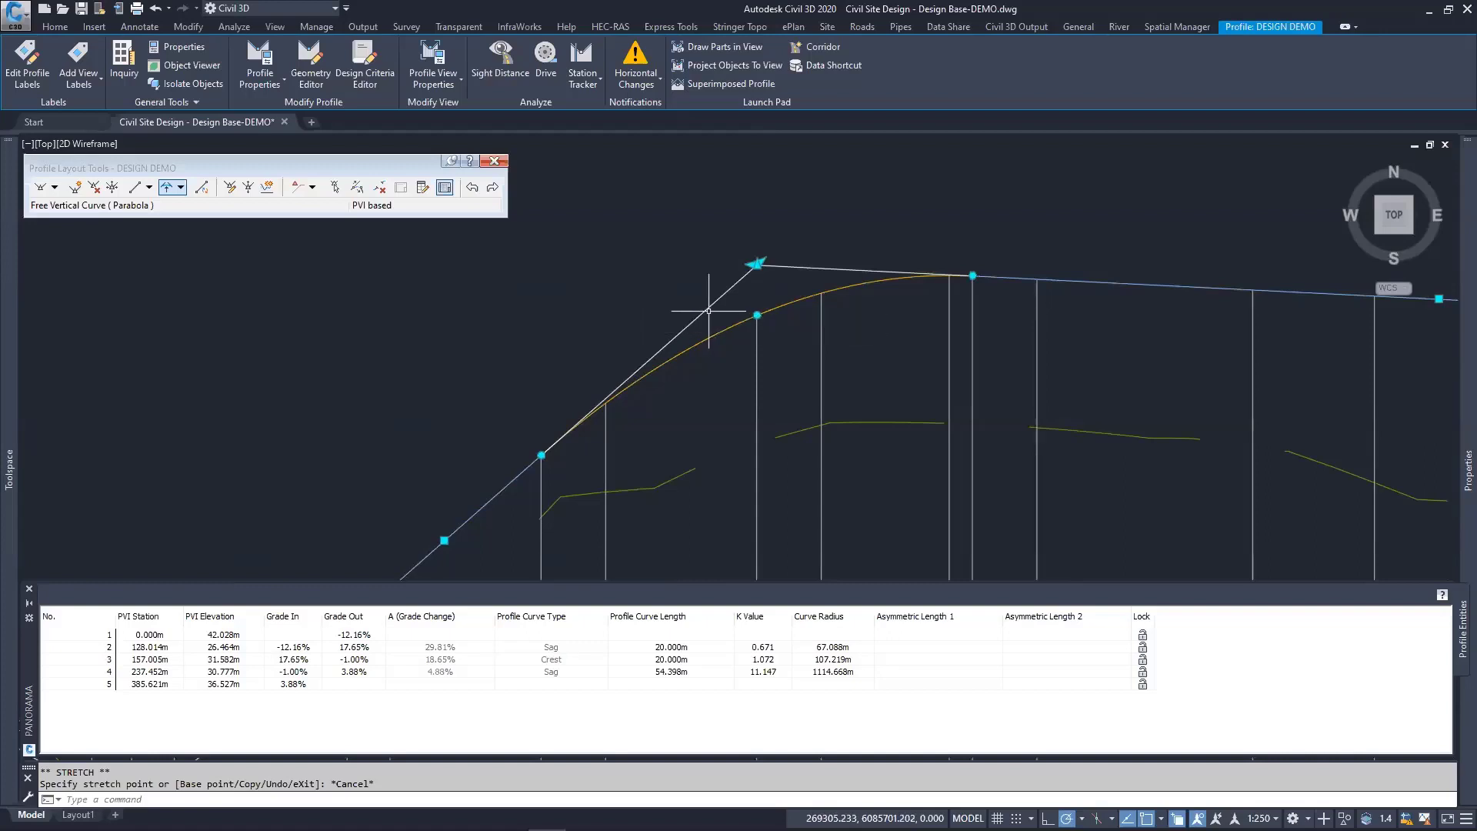
middle_click(662, 307)
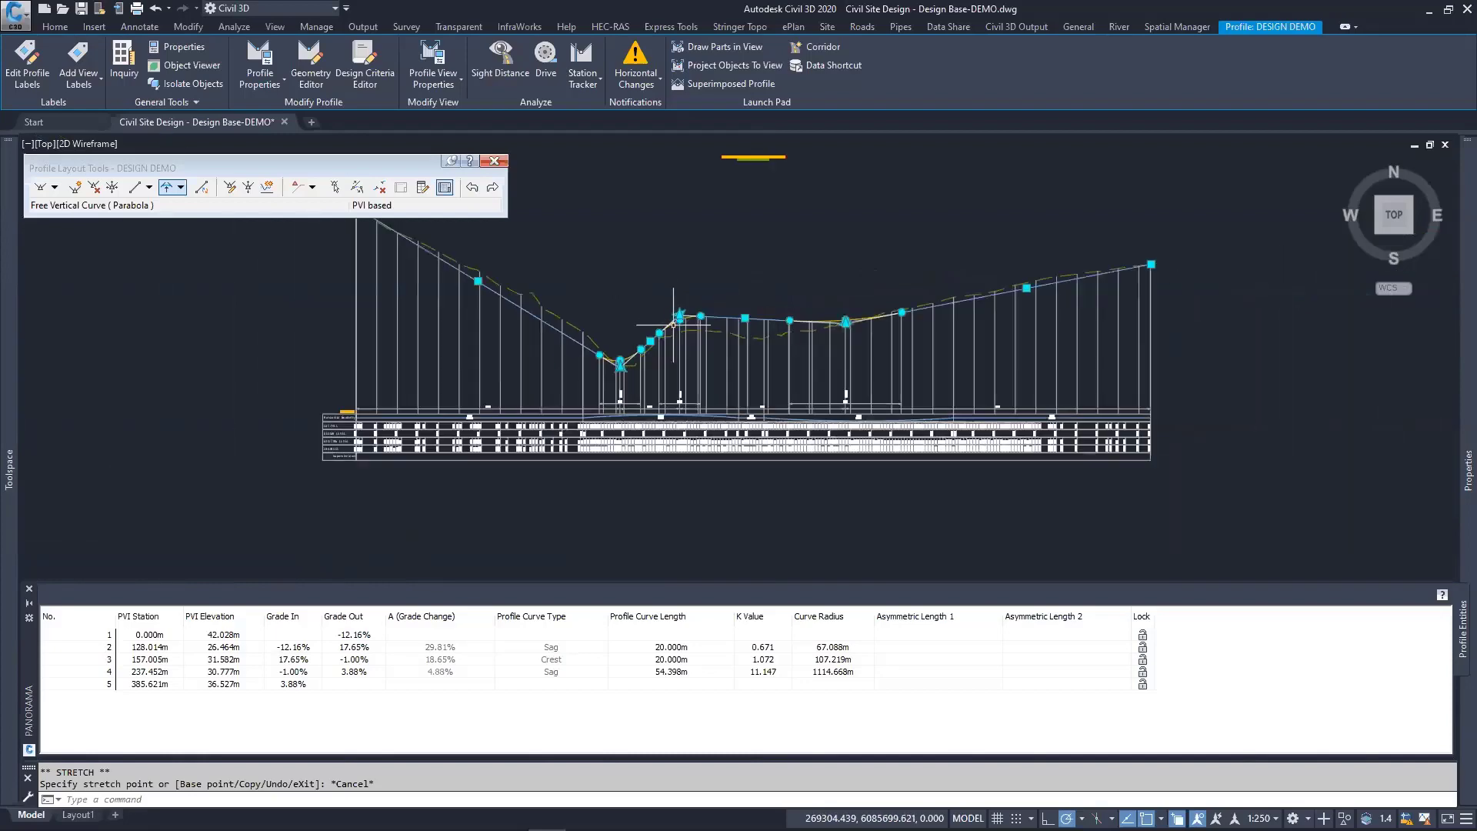
scroll(668, 362, "up", 2)
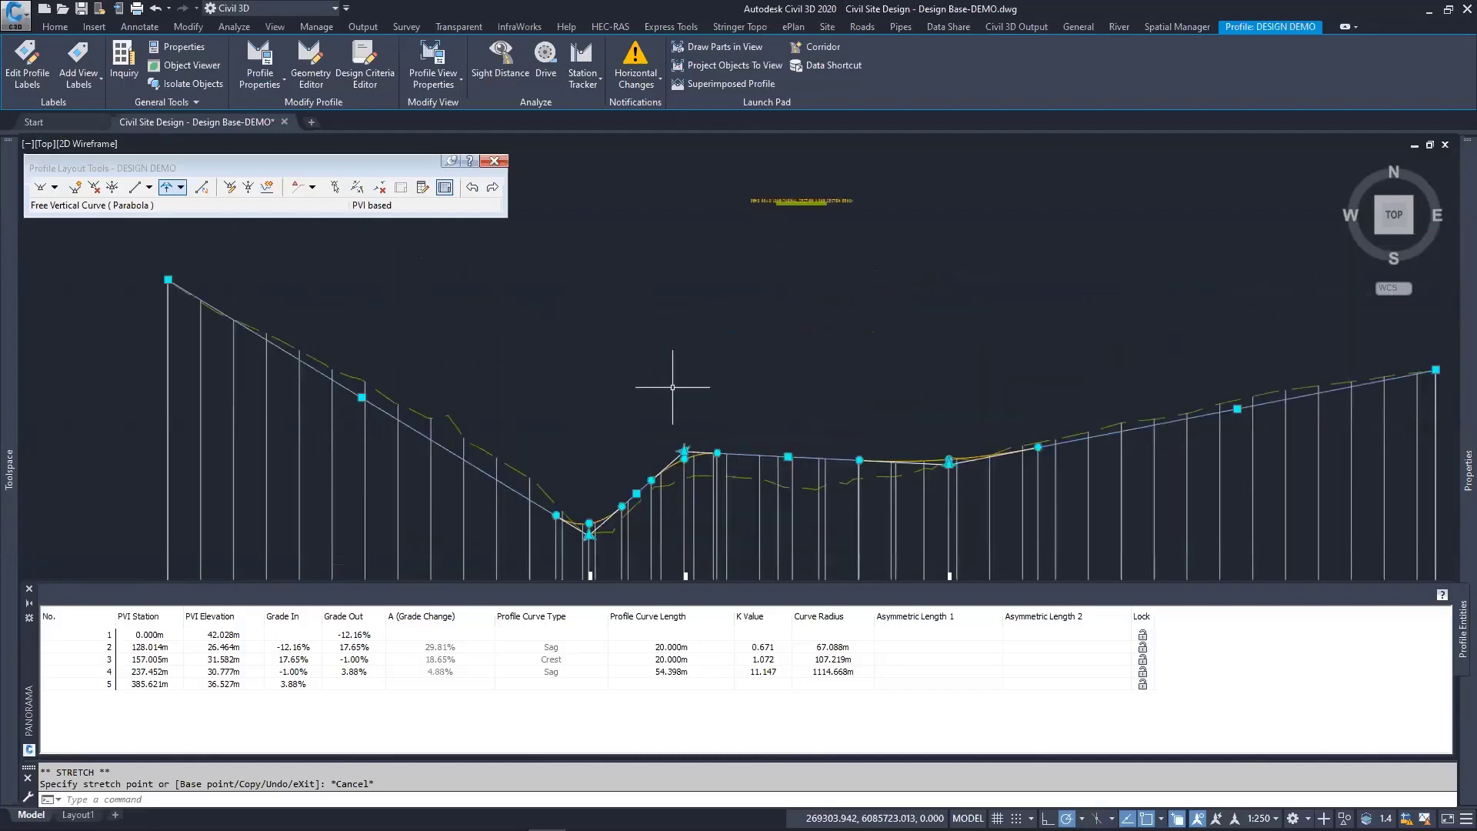
key("Escape")
key("Escape")
scroll(704, 458, "down", 4)
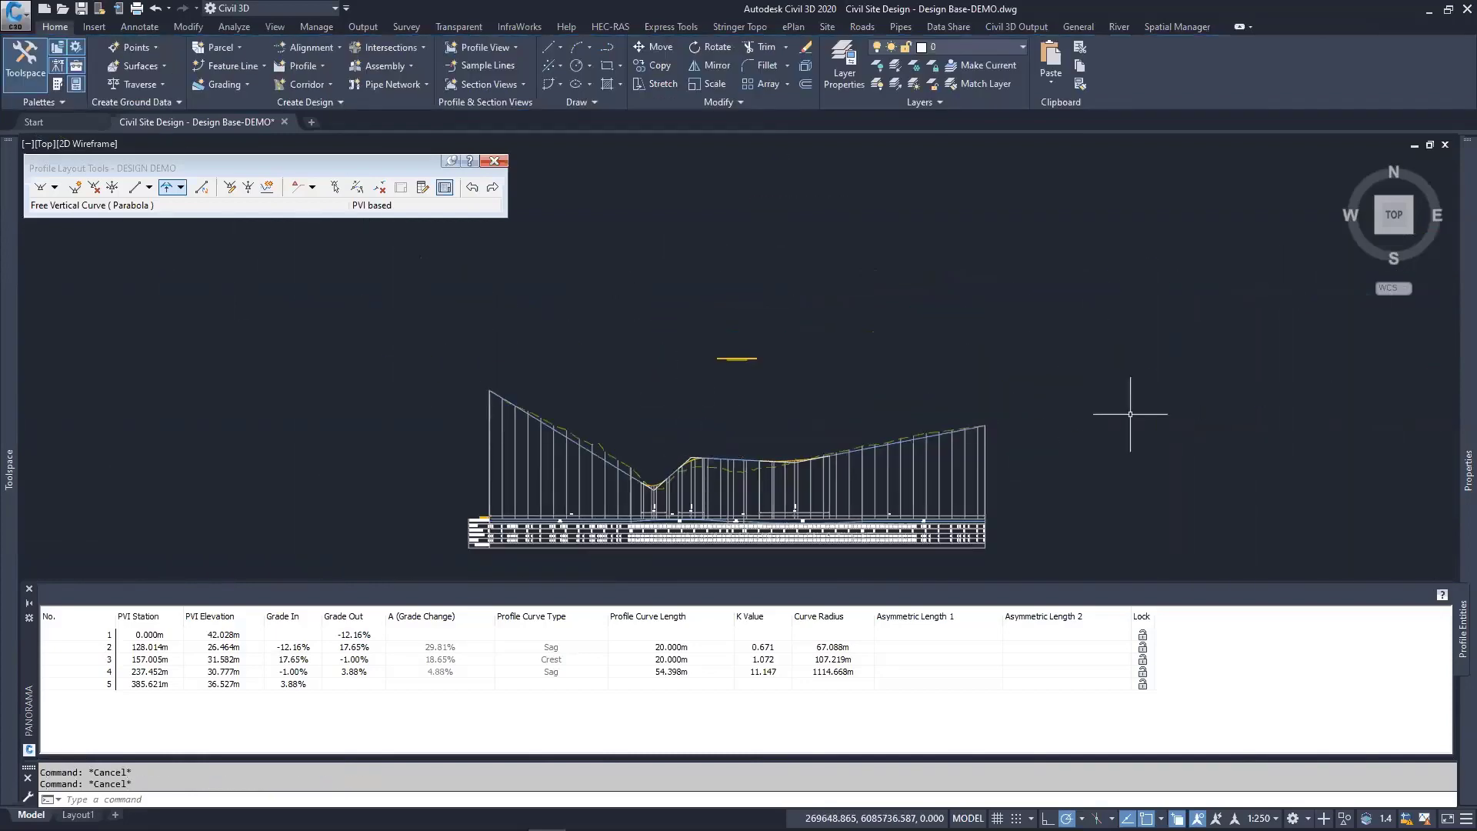
Step: Move the Profile Layout Tools toolbar off the viewport controls and split model space into two horizontal viewports
scroll(993, 425, "down", 4)
scroll(852, 323, "up", 5)
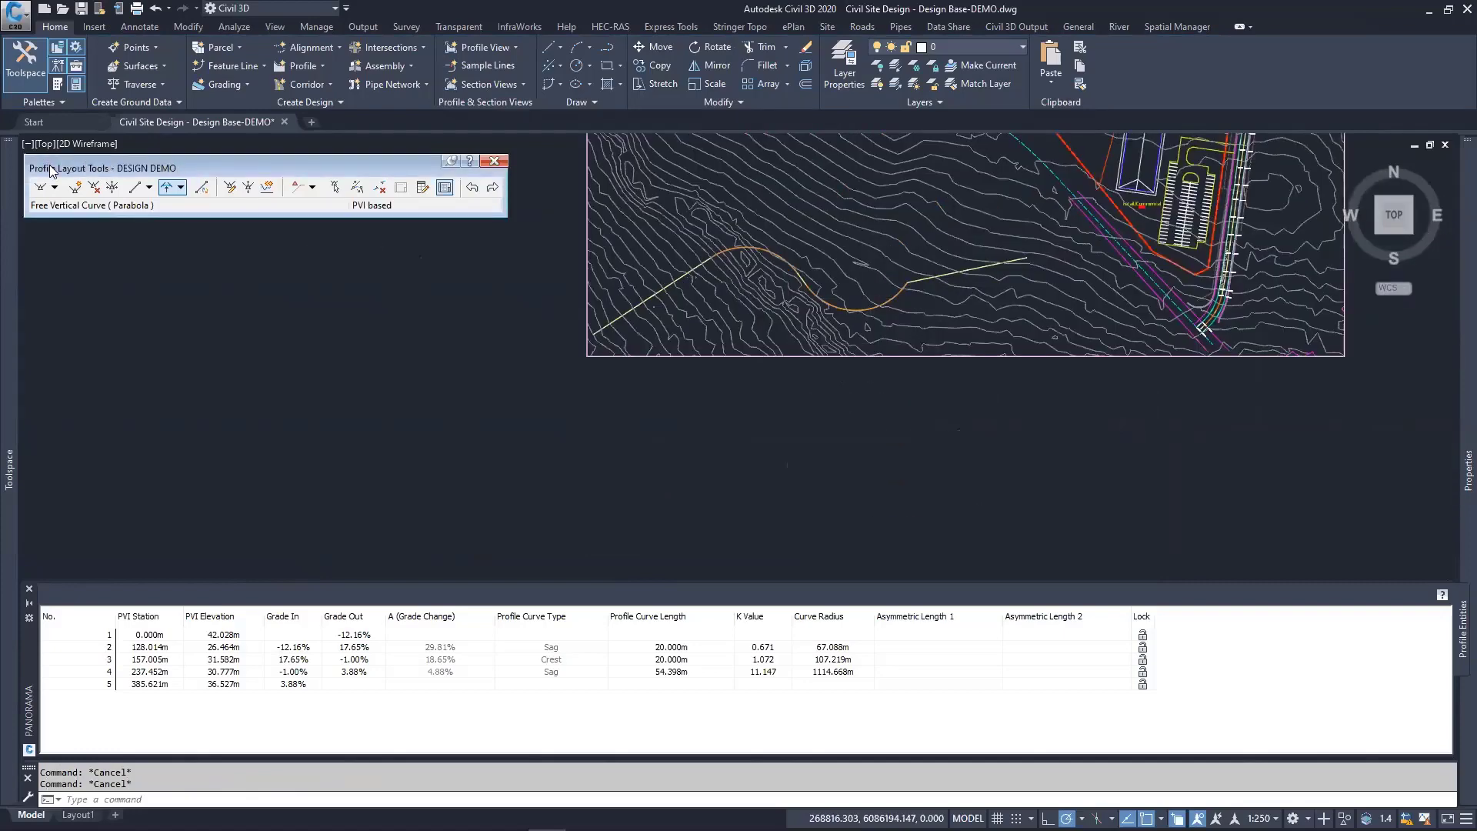
left_click_drag(50, 170, 107, 129)
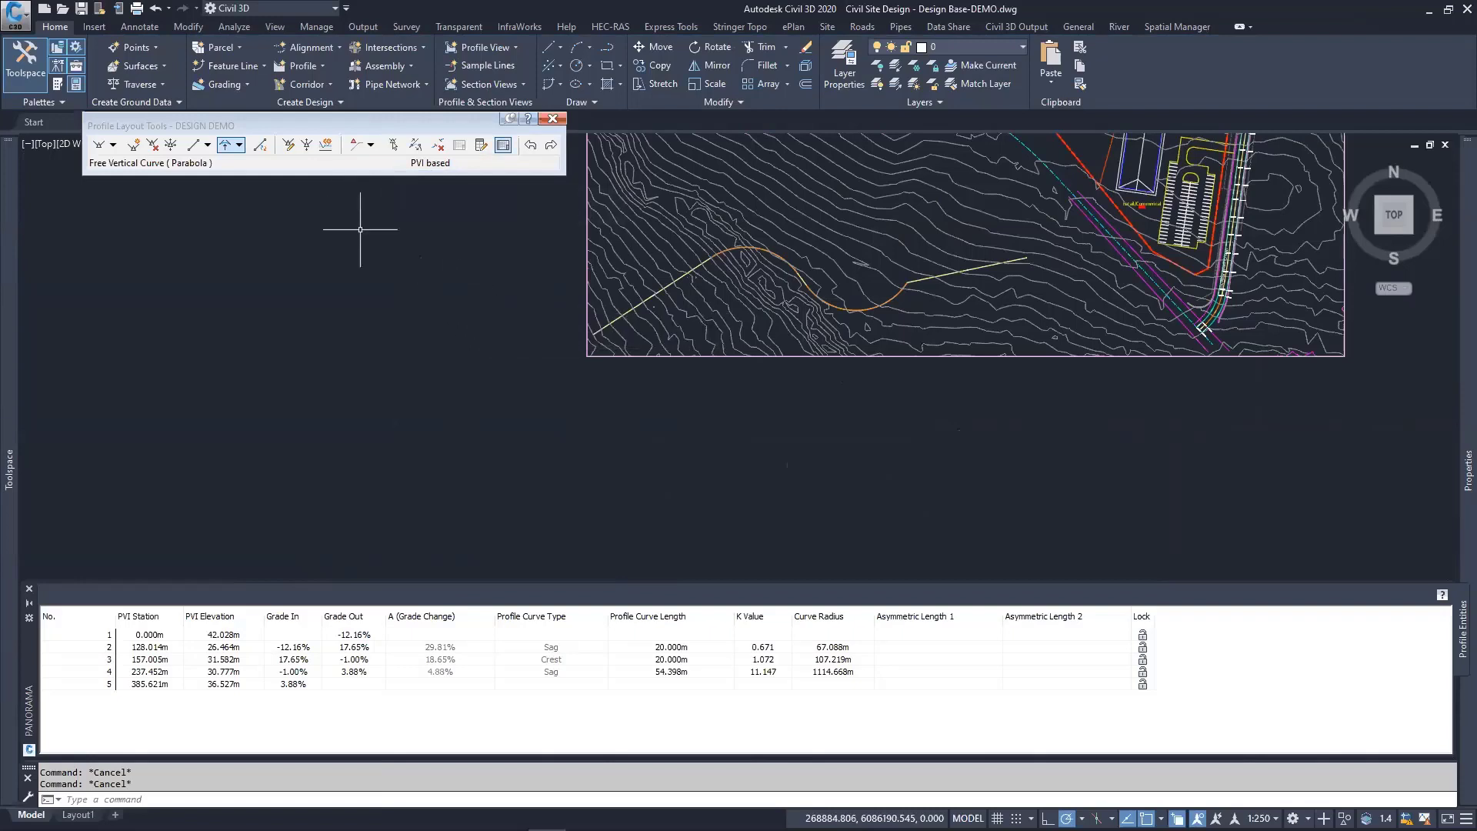
scroll(357, 293, "down", 2)
mouse_move(380, 303)
middle_mouse_down()
mouse_move(501, 290)
mouse_move(484, 302)
middle_mouse_up()
scroll(488, 303, "down", 1)
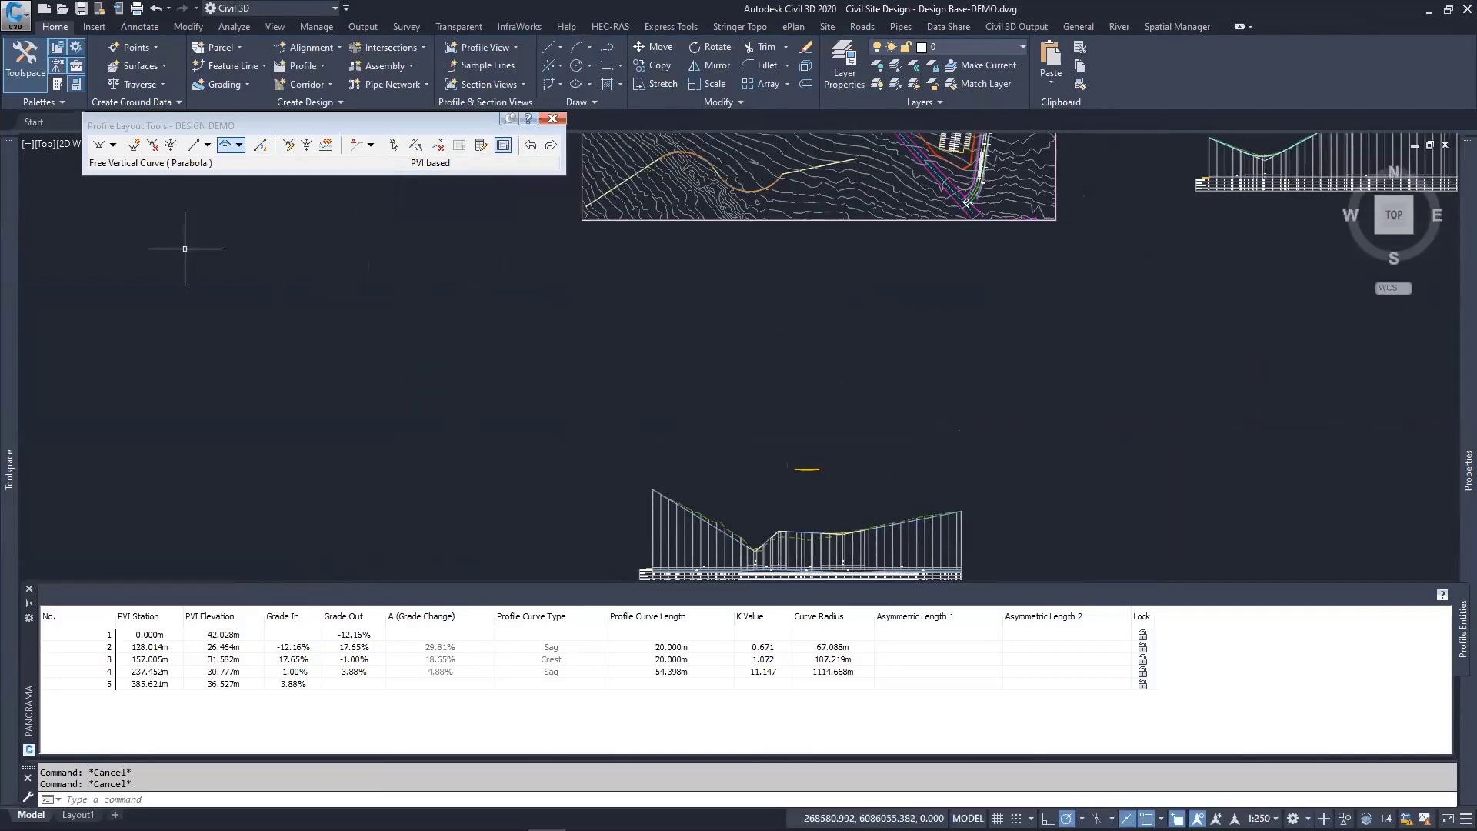
left_click(29, 146)
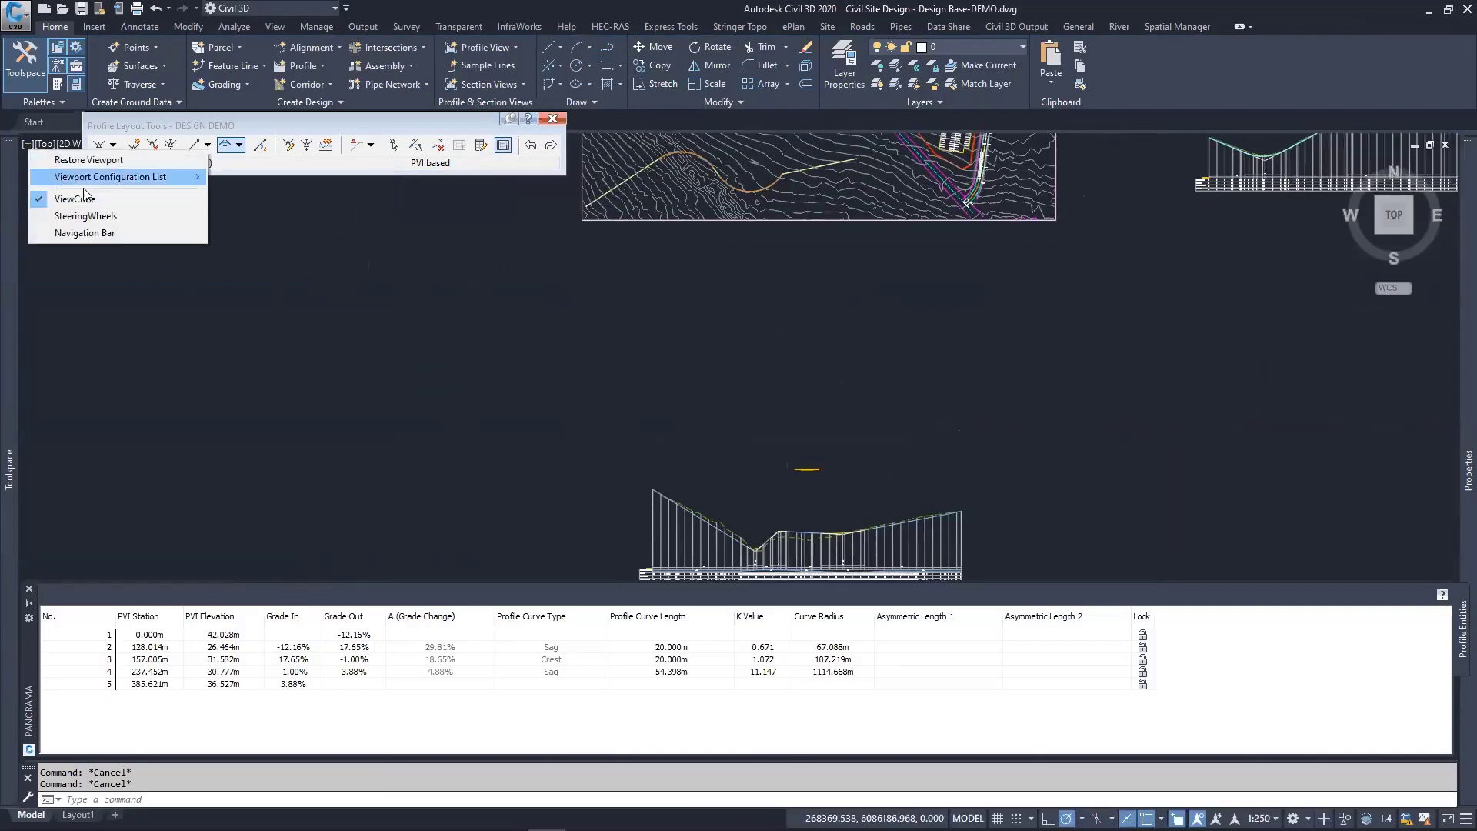
mouse_move(93, 178)
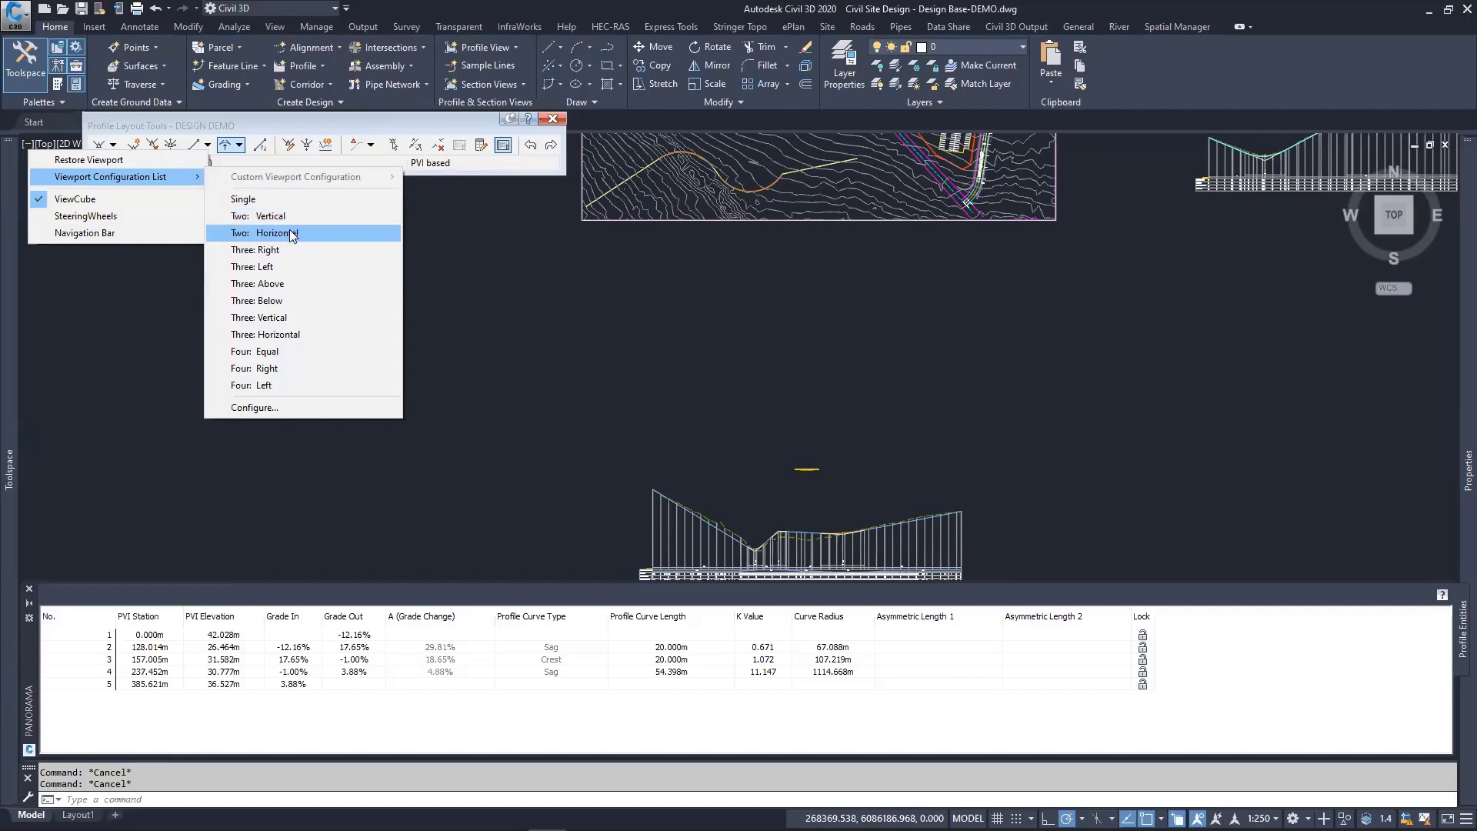
left_click(290, 230)
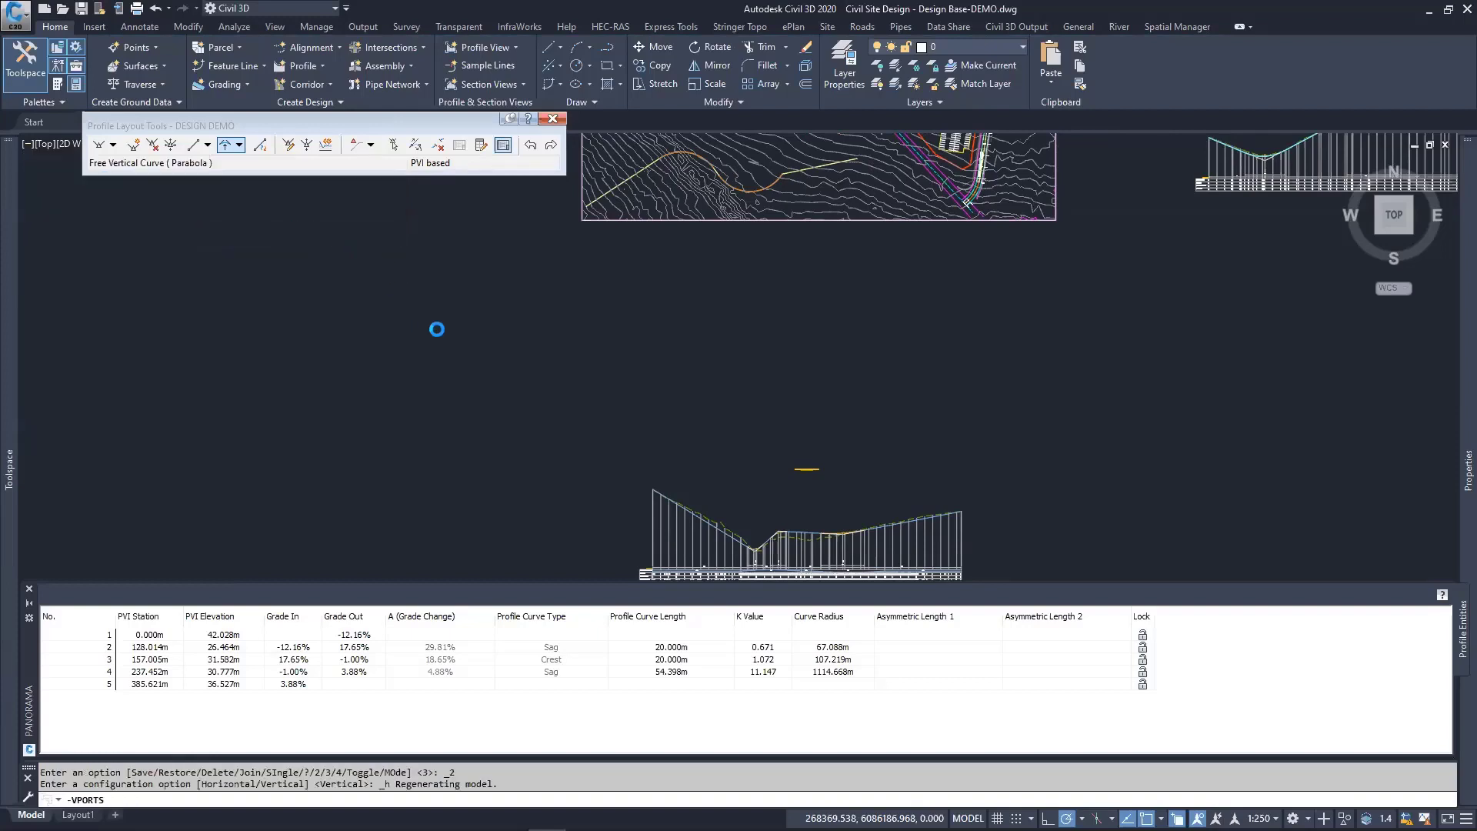
Step: Activate the upper viewport and frame the DEMO alignment in plan
left_click(592, 331)
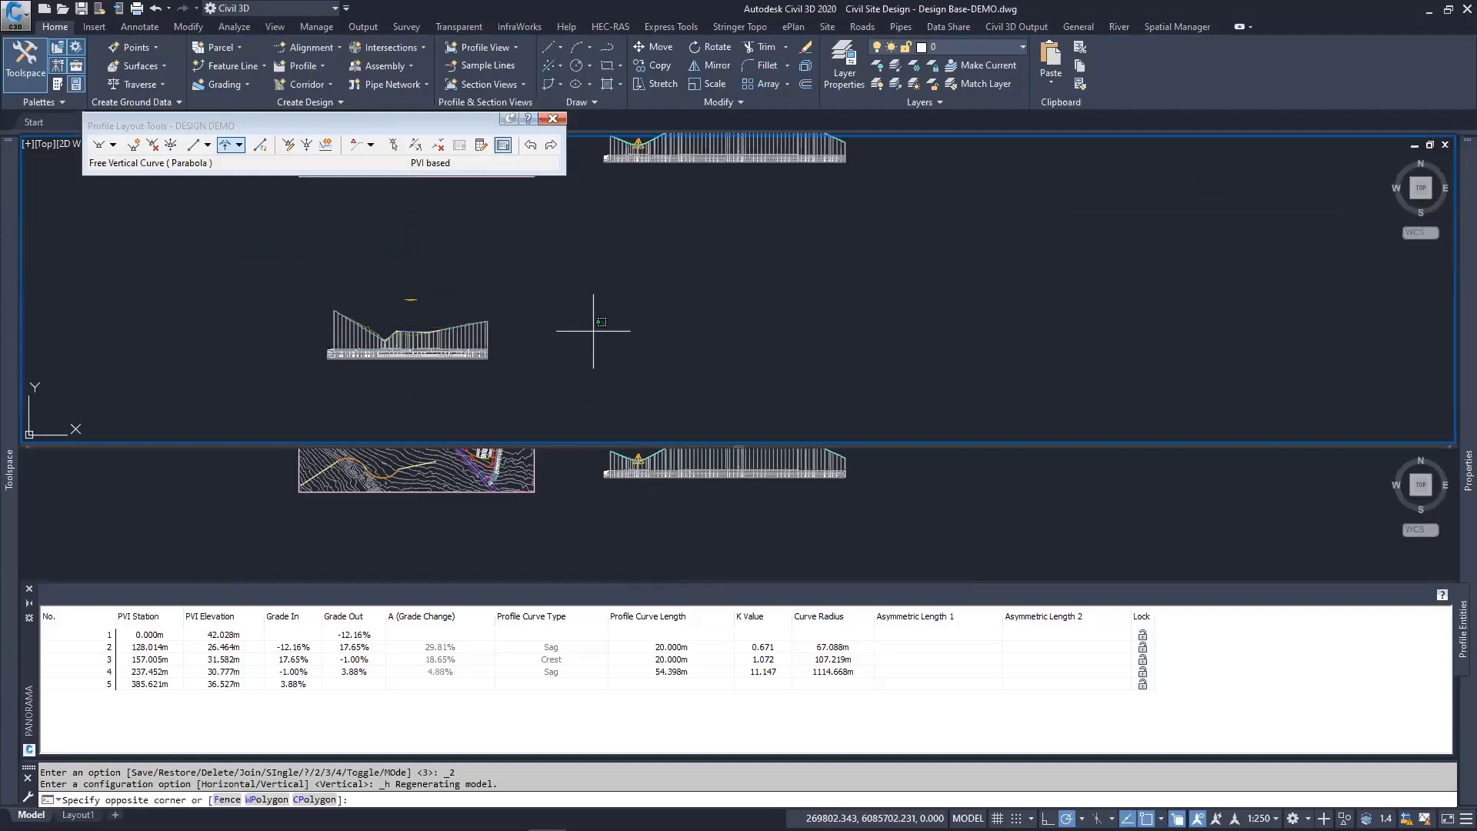
left_click(611, 285)
scroll(670, 293, "down", 3)
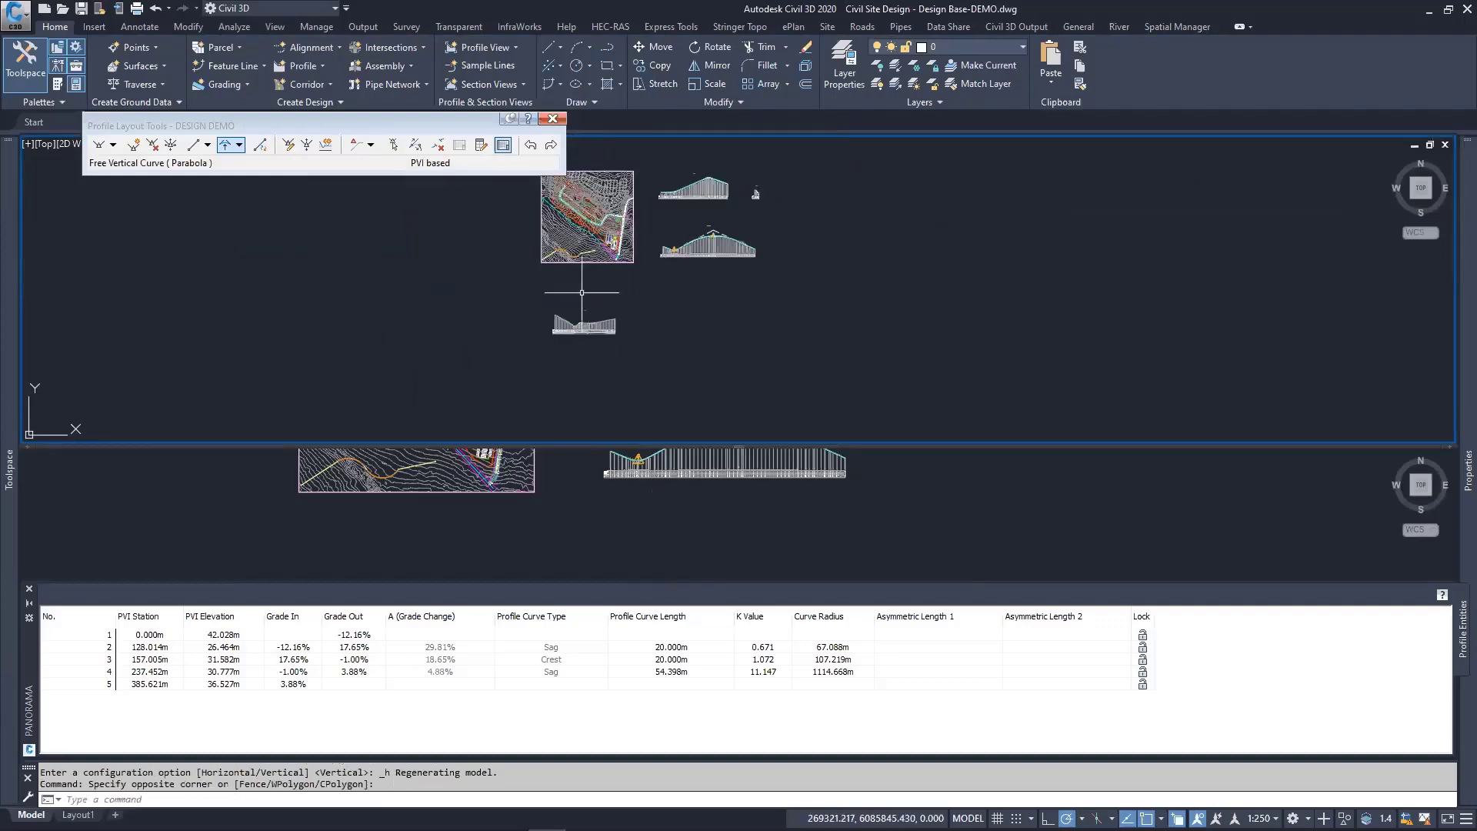
scroll(500, 304, "up", 10)
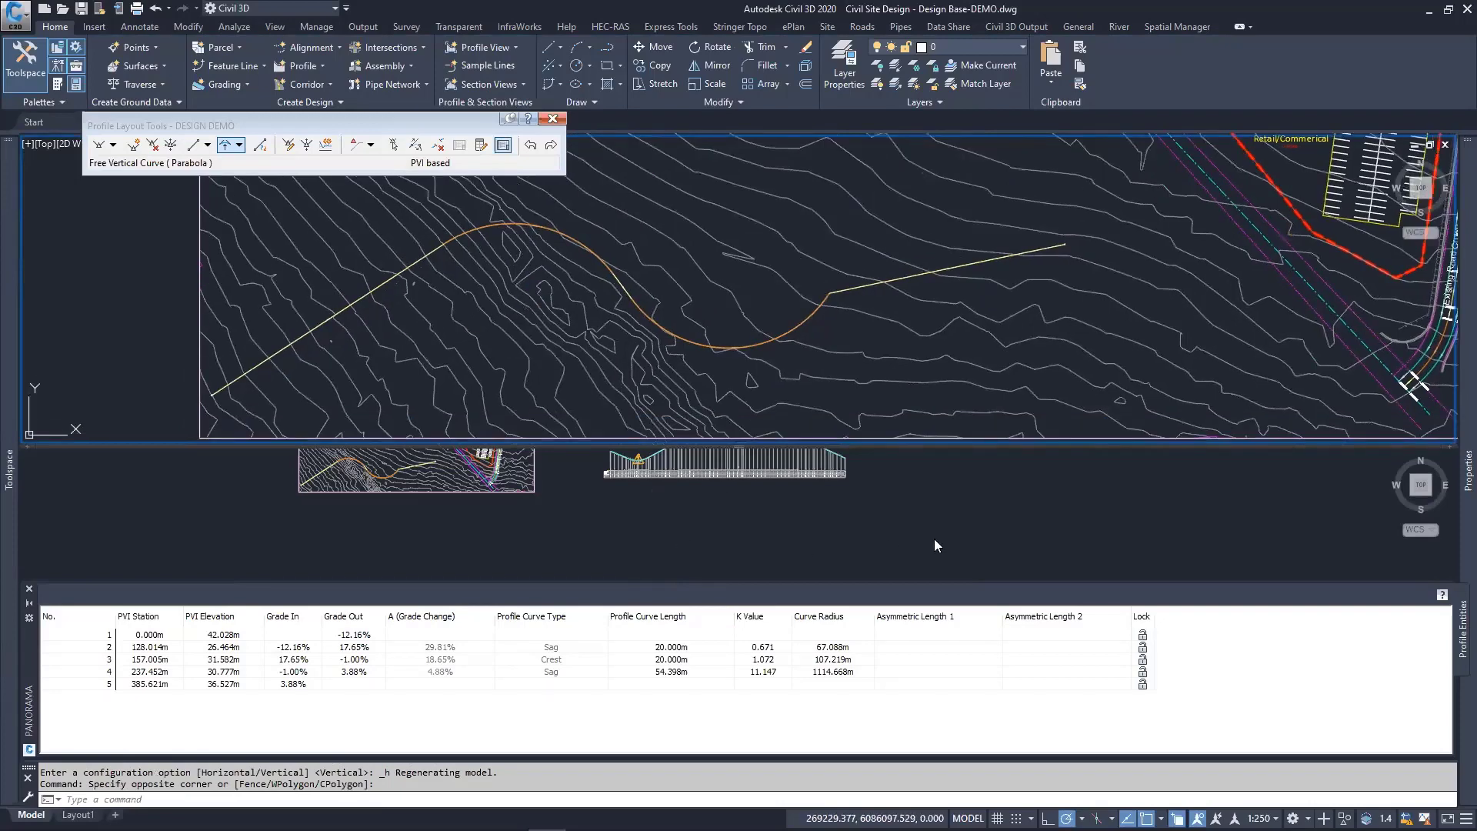
Step: Collapse the Panorama window and frame the DEMO long section in the lower viewport
left_click(29, 603)
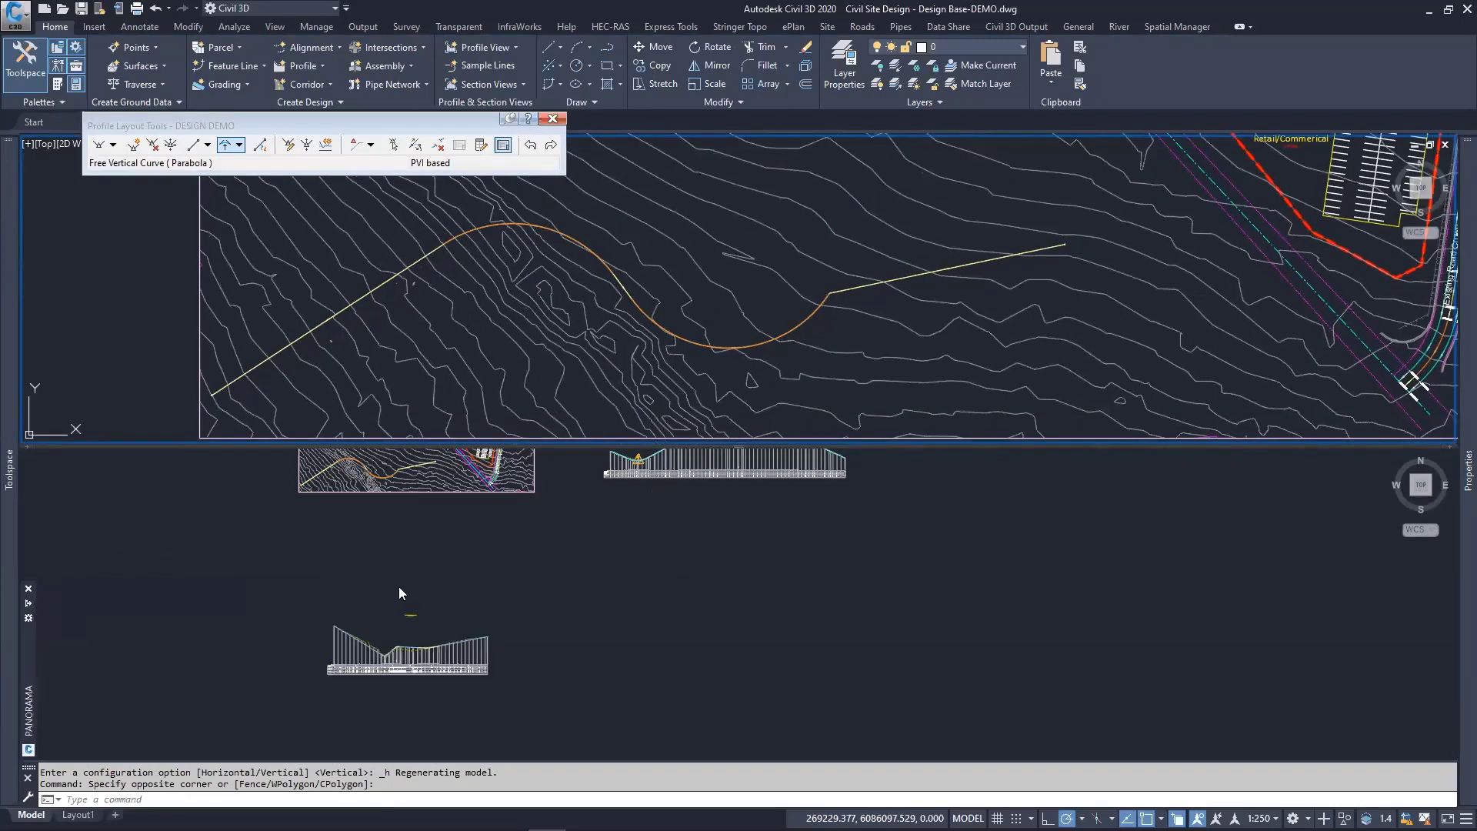
left_click(577, 587)
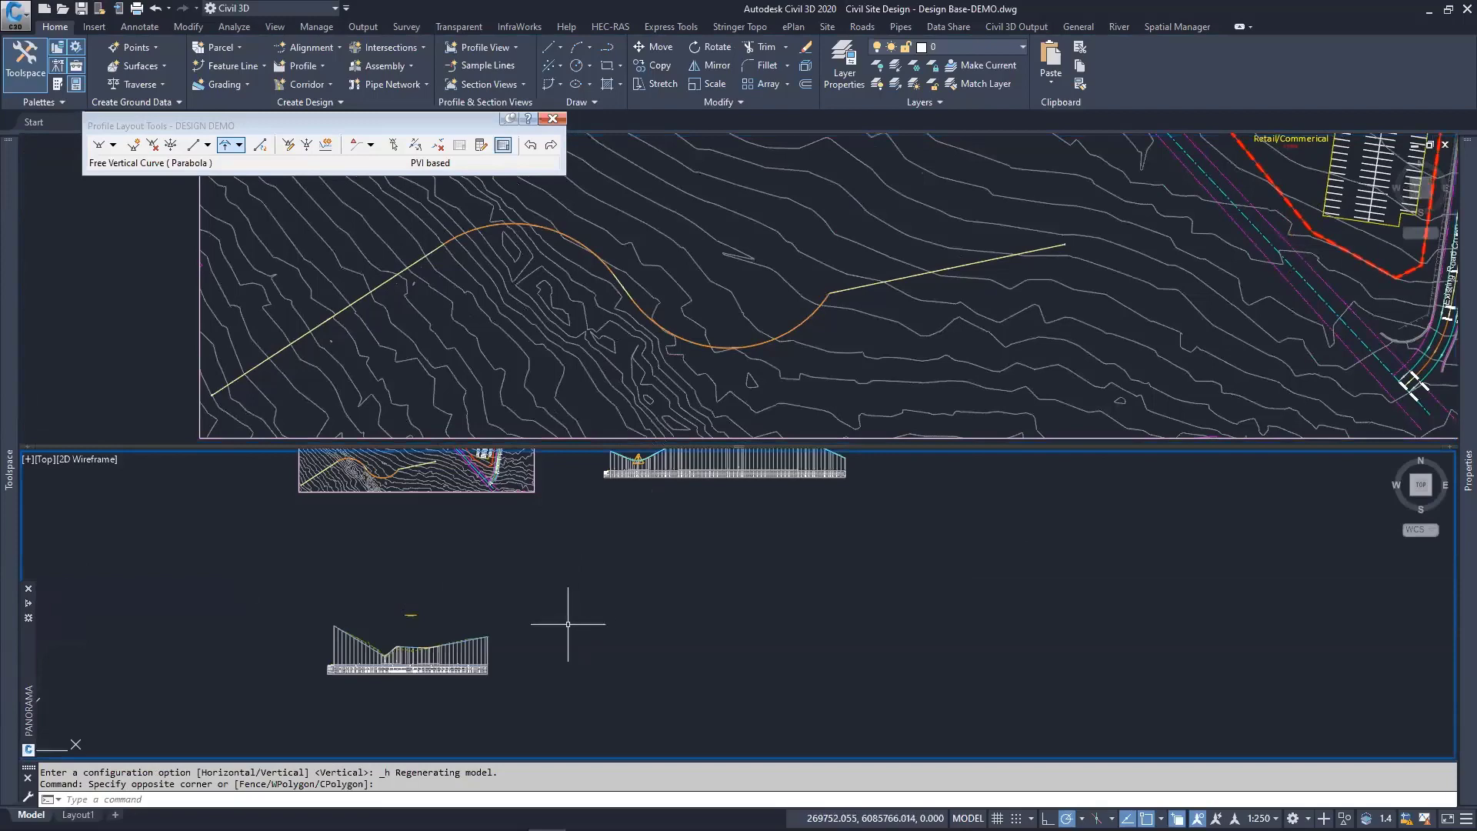
middle_click_drag(577, 620, 678, 576)
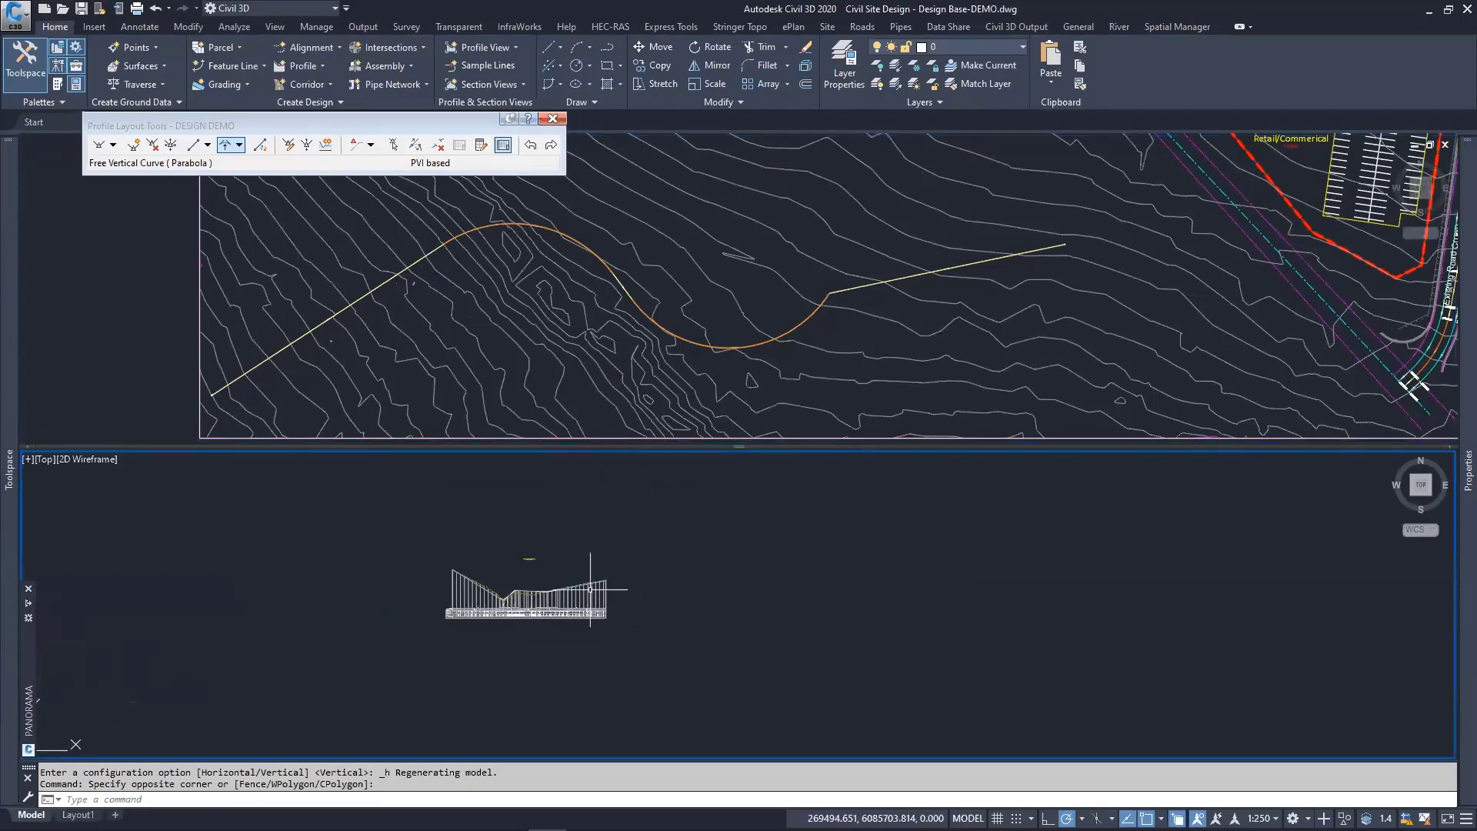
scroll(592, 589, "down", 2)
scroll(558, 606, "up", 10)
middle_click_drag(477, 552, 682, 625)
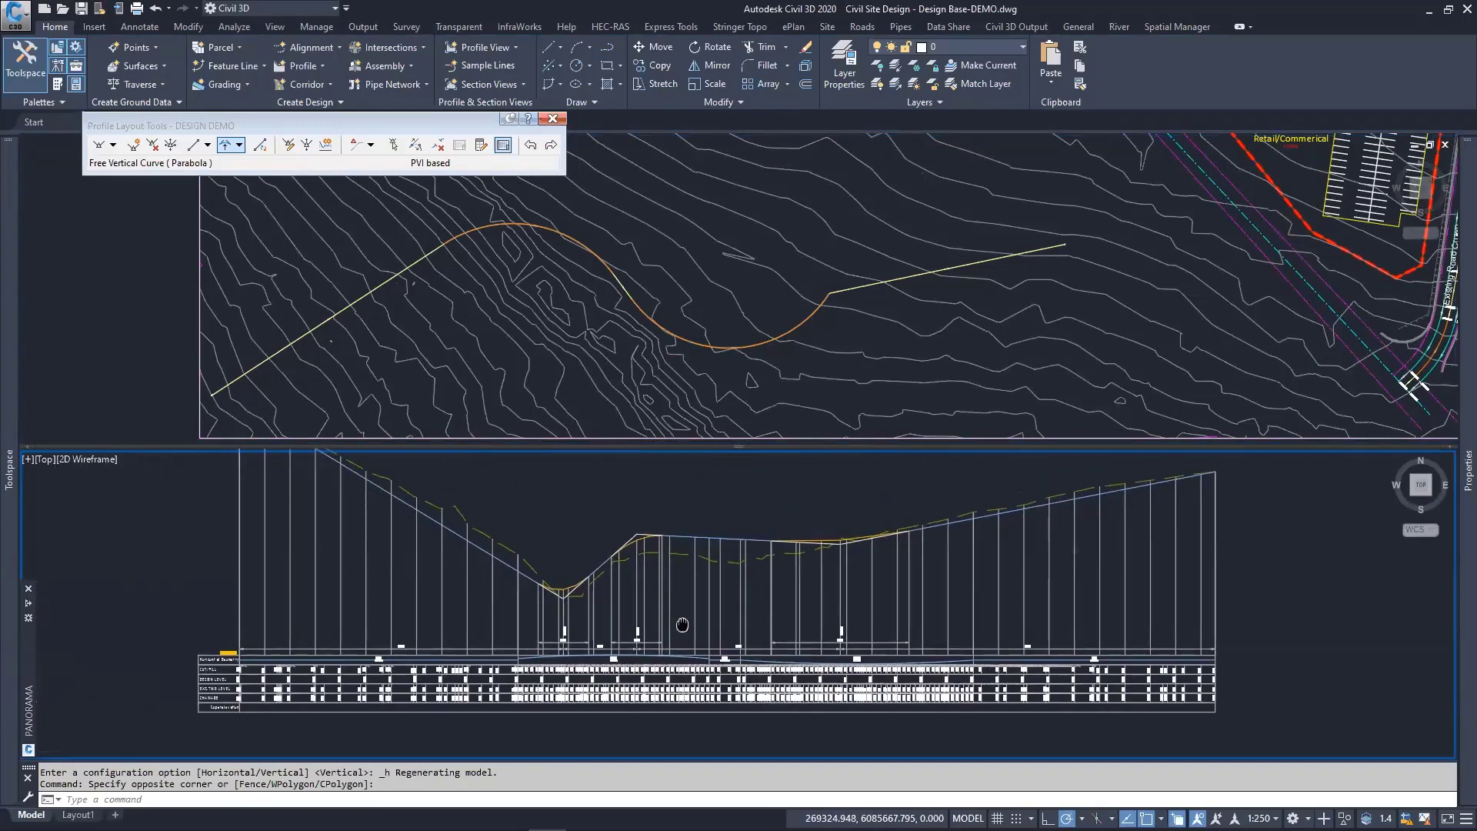
scroll(662, 620, "down", 3)
Step: Select the LONG SECTION DEMO profile view and turn on the station tracker for all viewports
left_click(663, 607)
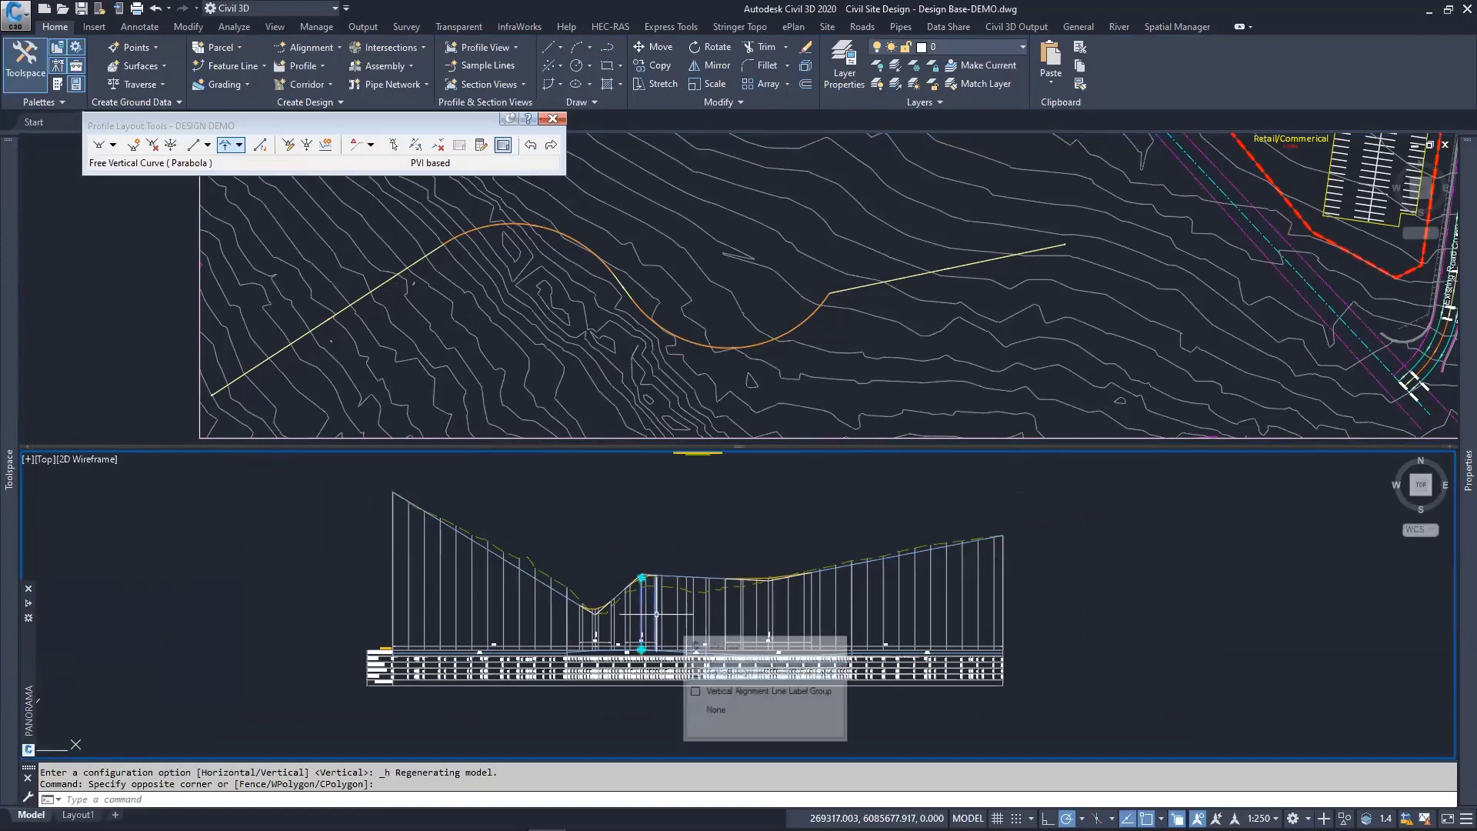
key("Escape")
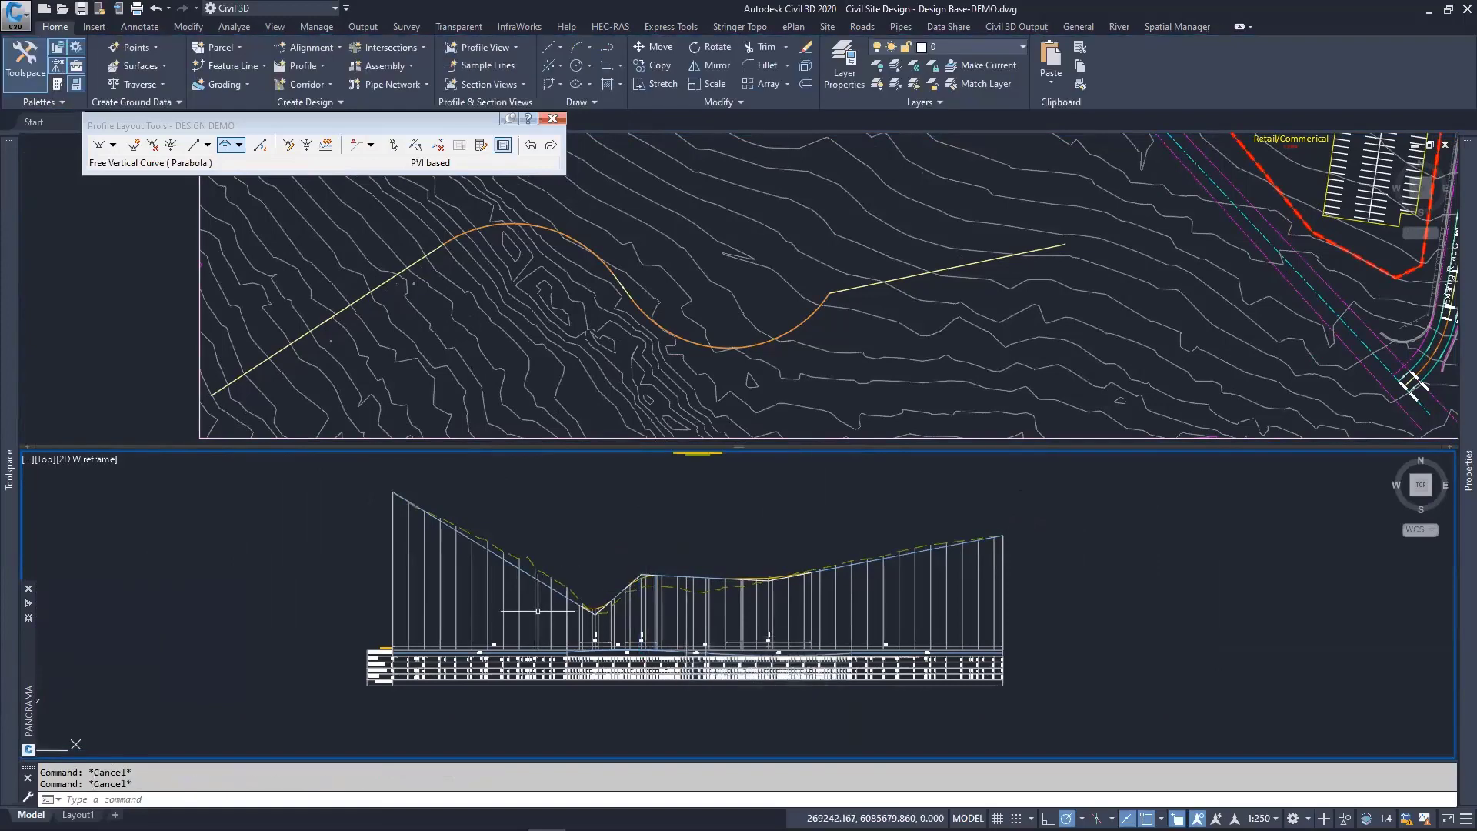
left_click(536, 613)
middle_click_drag(587, 504, 604, 517)
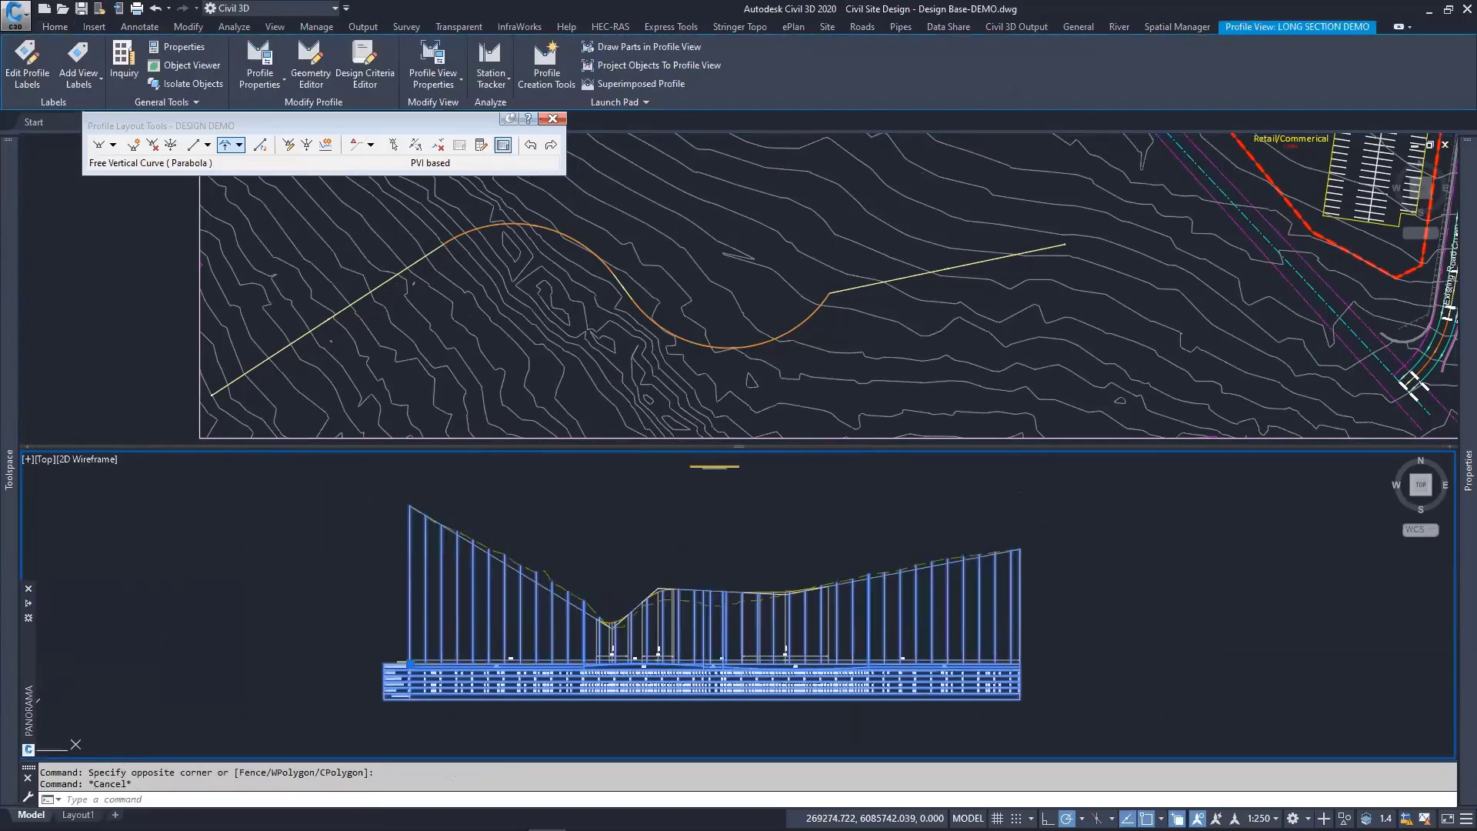
key("Escape")
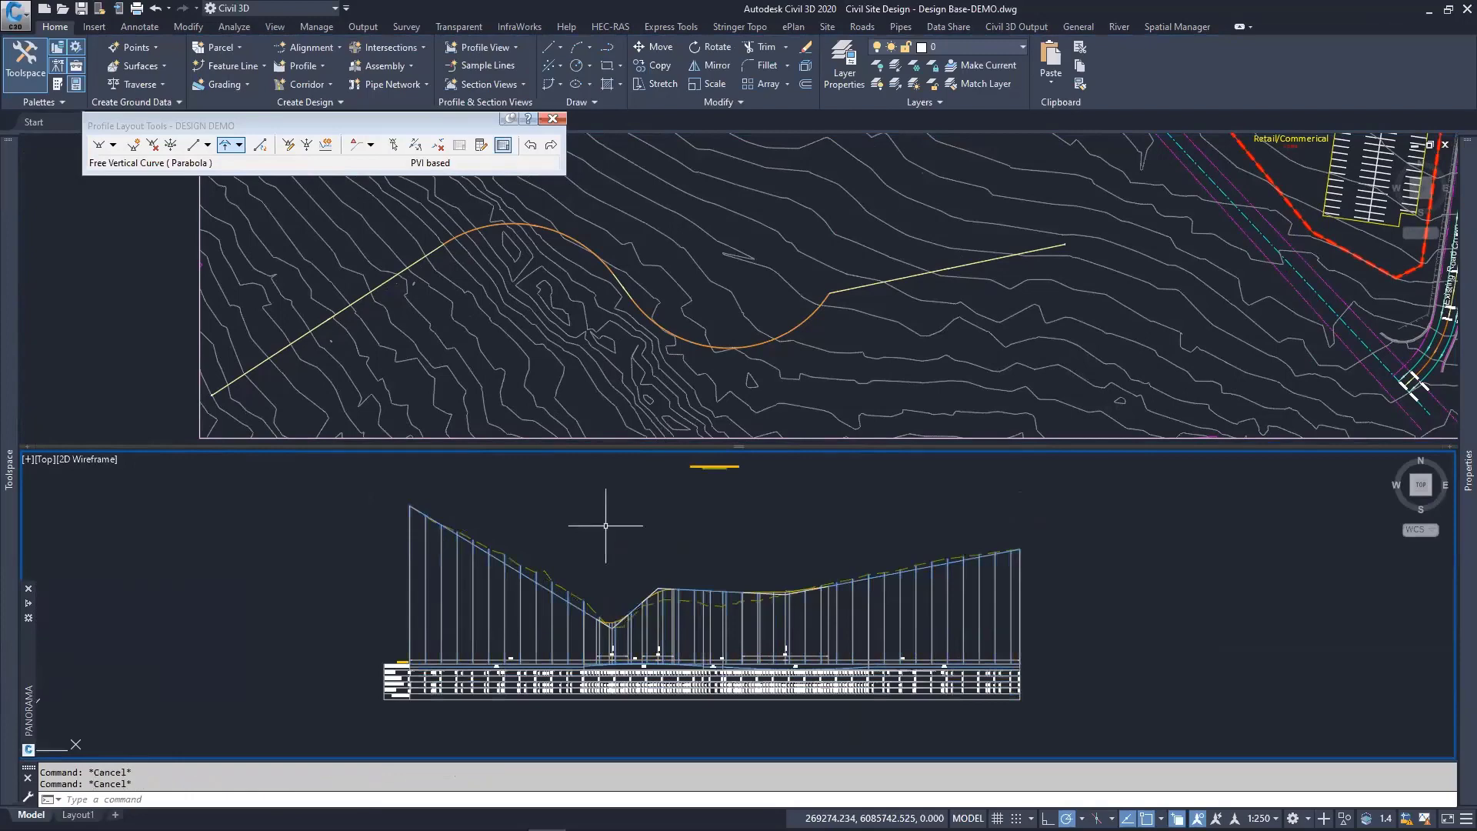
left_click(536, 615)
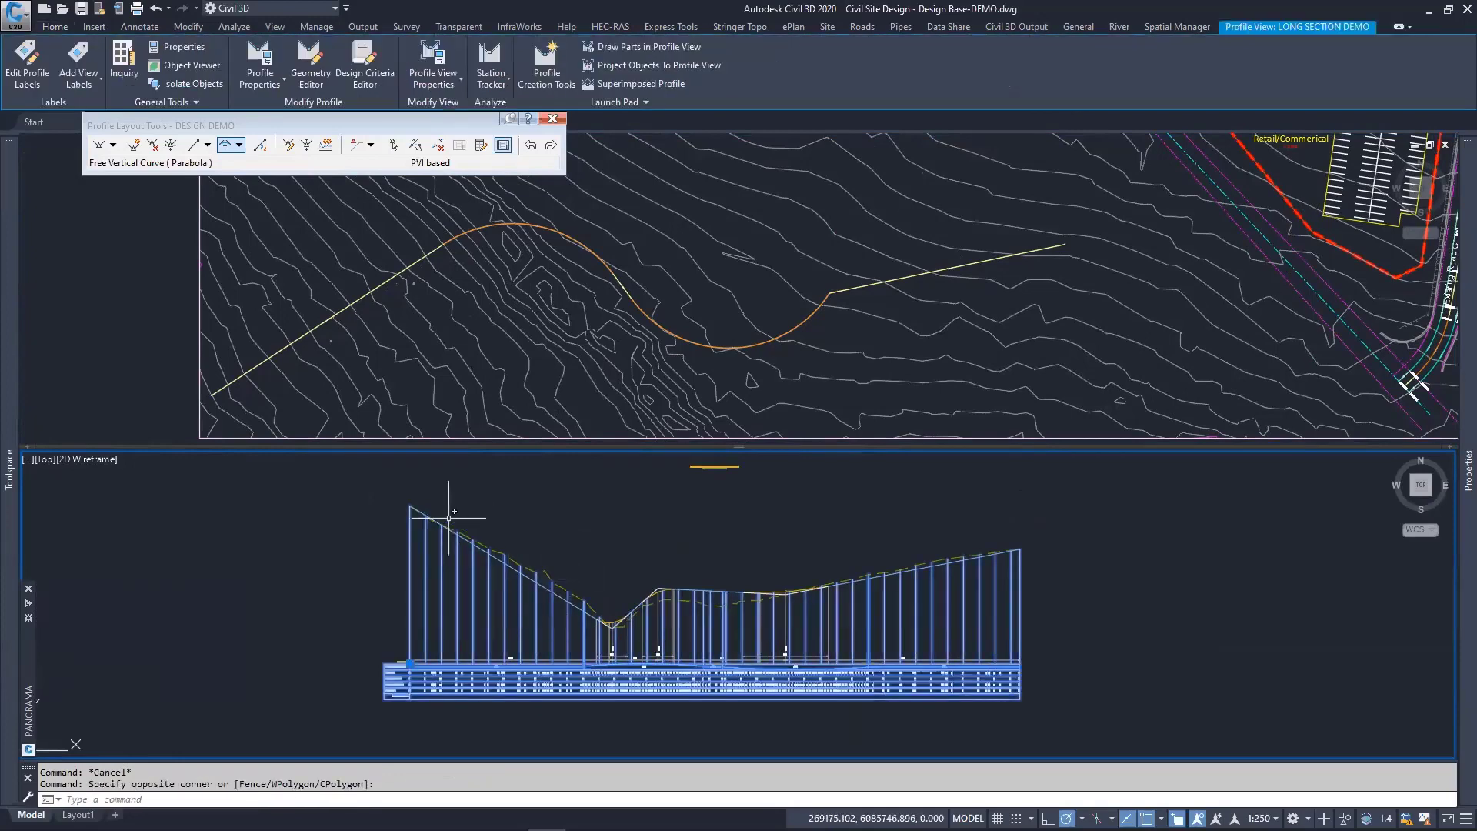
left_click(492, 82)
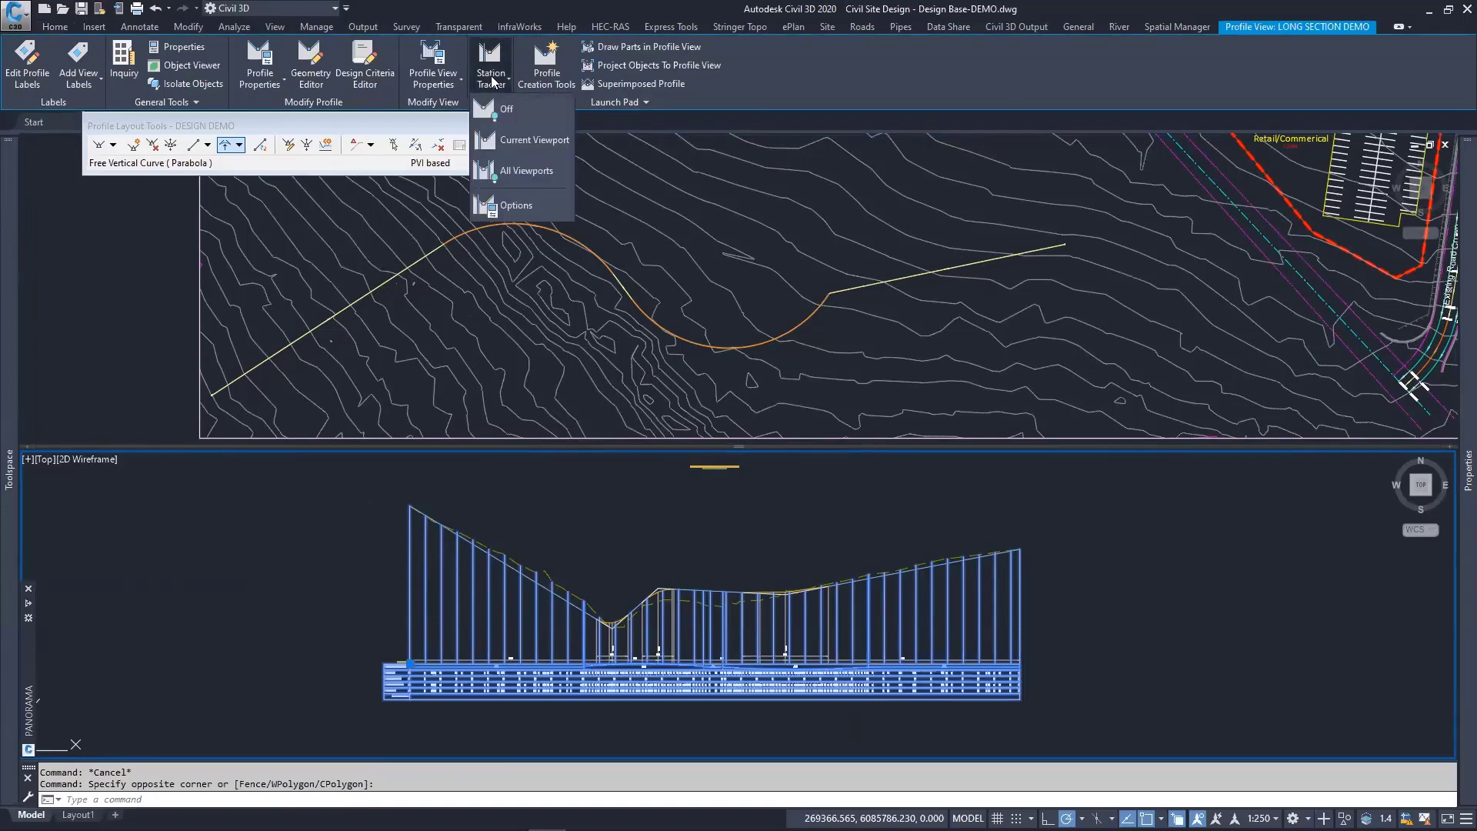
left_click(508, 169)
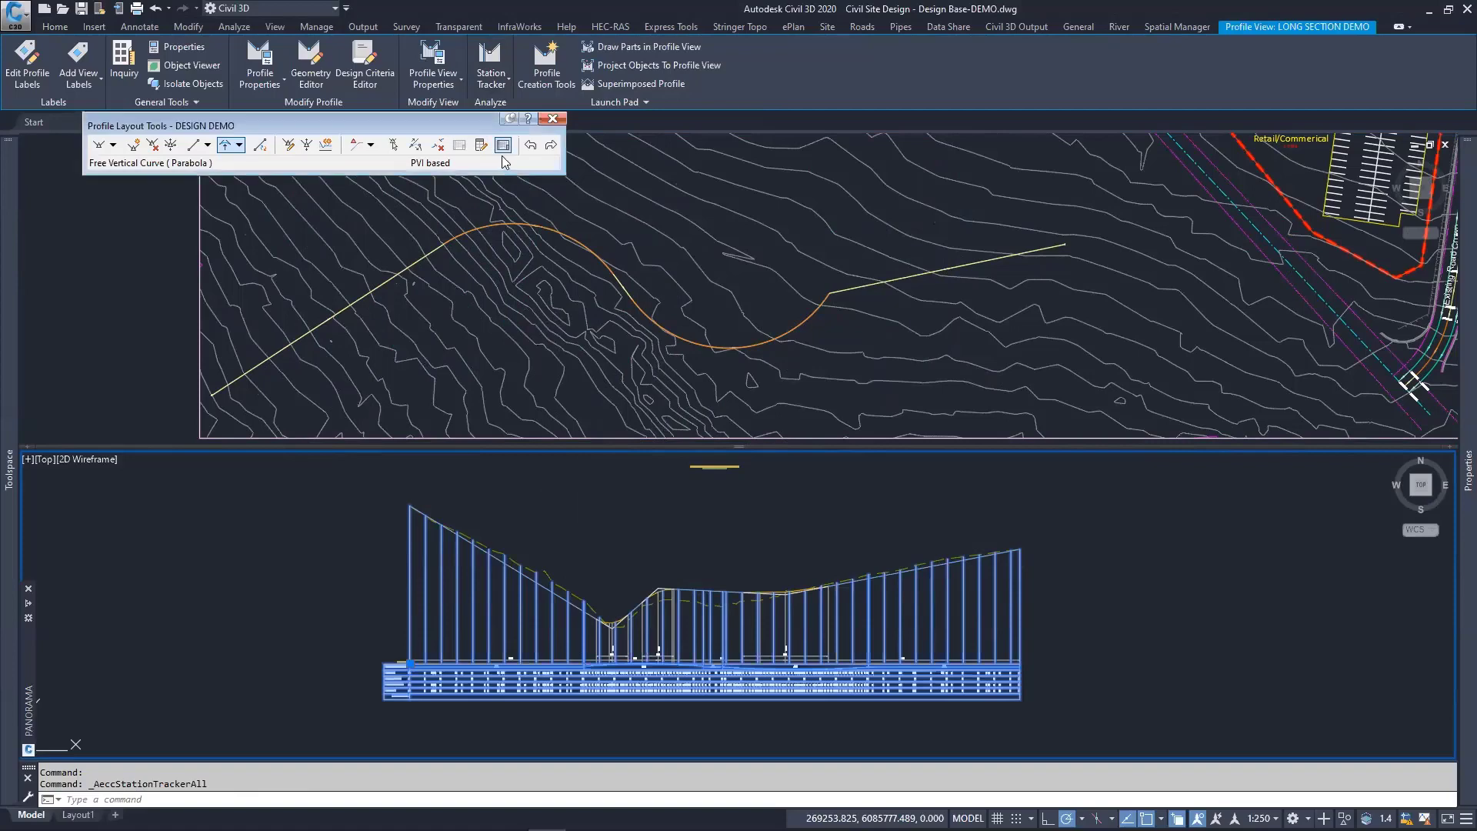
Step: Review the station tracker's behavior and display options, including the horizontal baseline settings, and accept them as they are
left_click(484, 81)
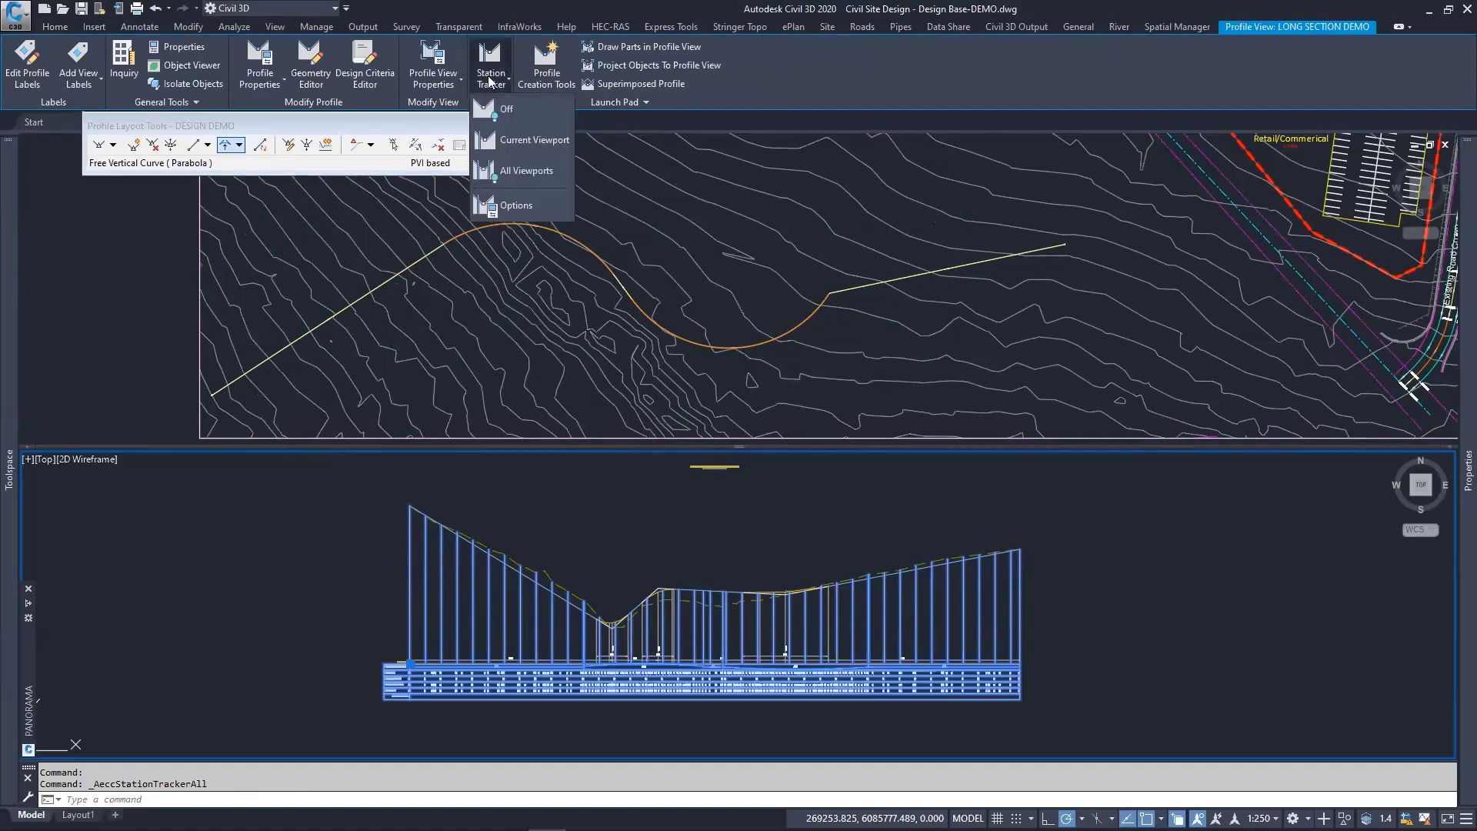
left_click(513, 205)
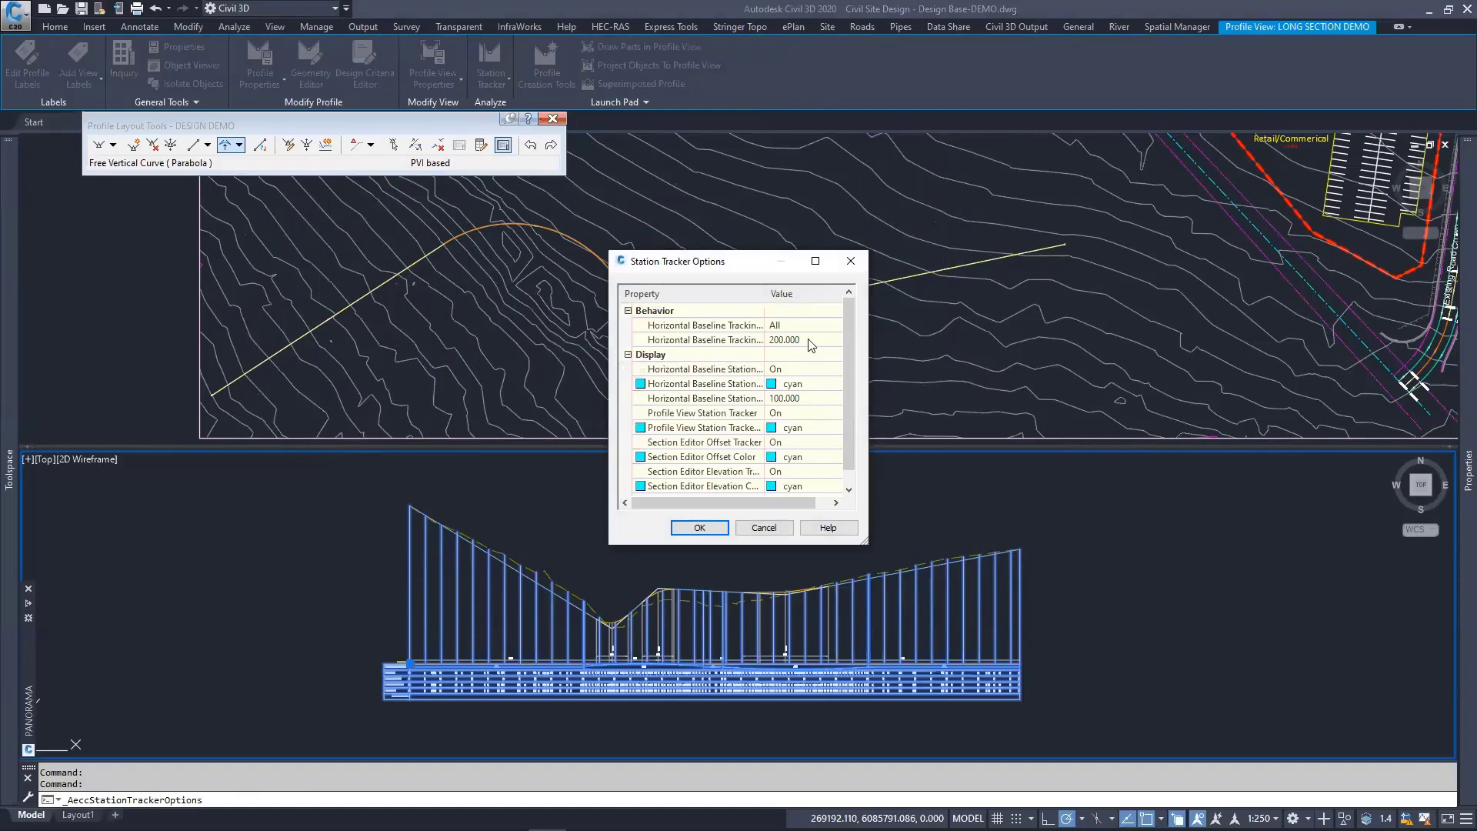
left_click(808, 397)
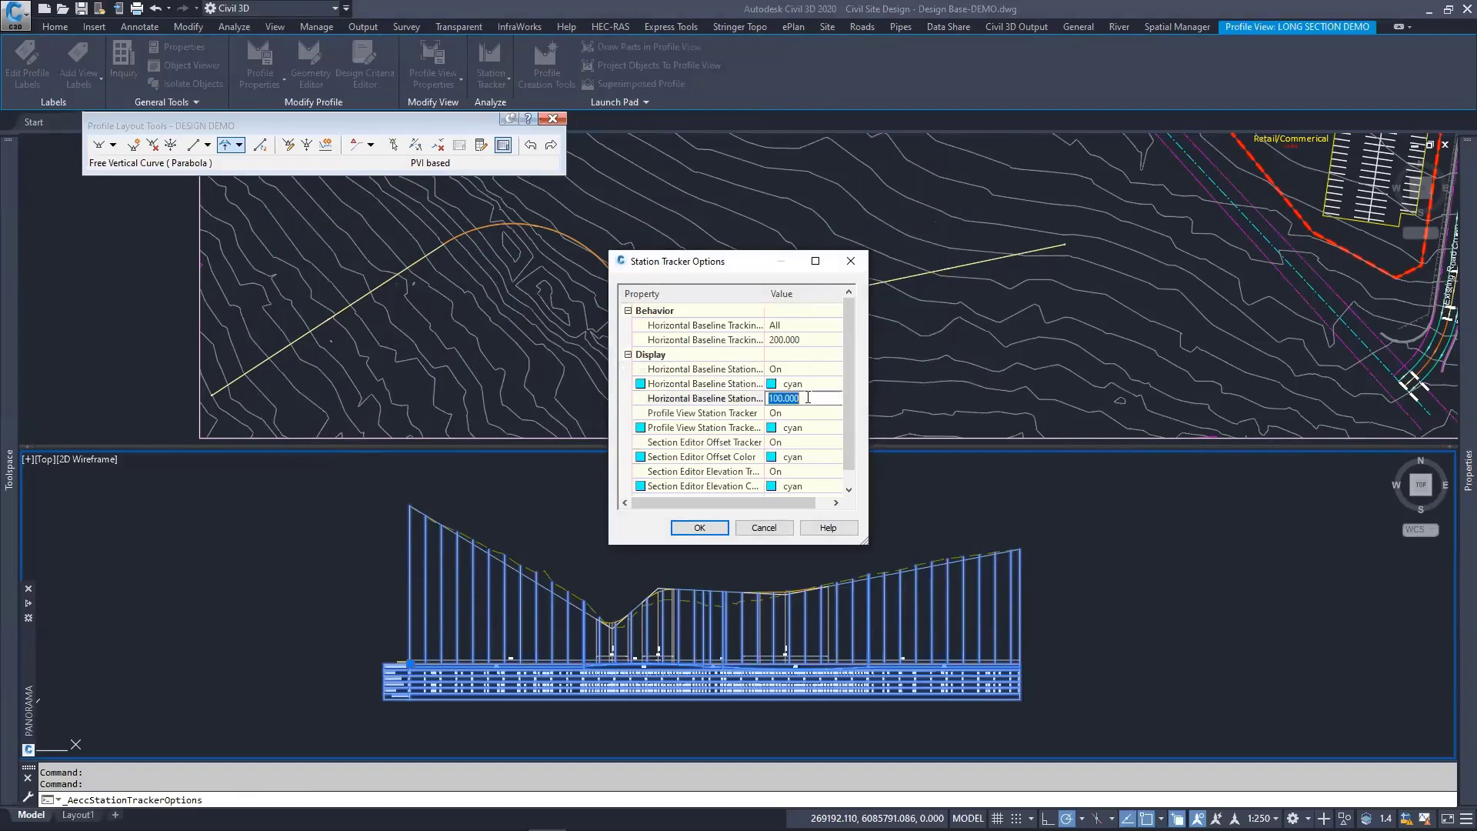
left_click(703, 527)
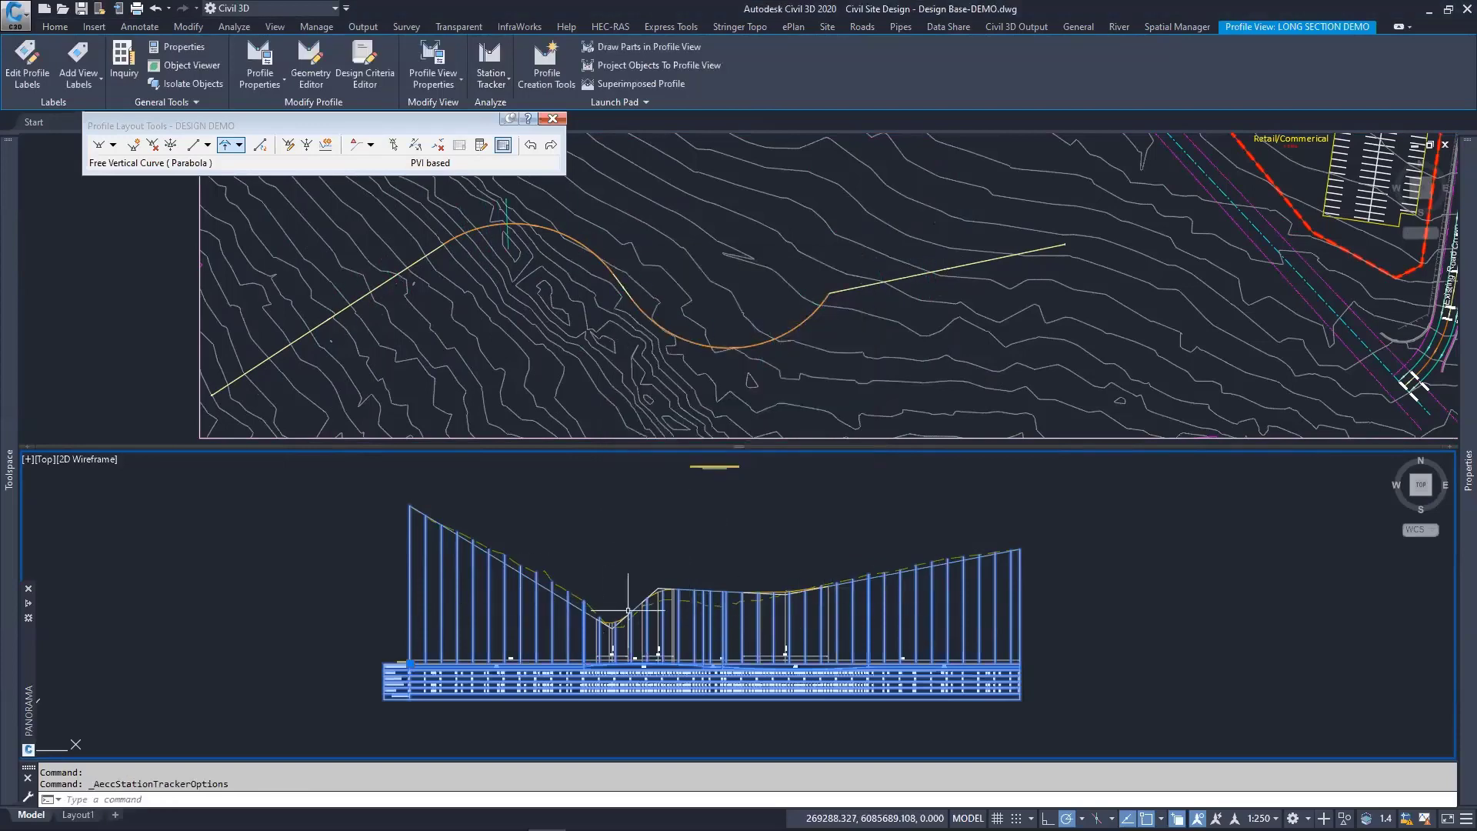
Step: Enlarge the plan viewport by lowering the divider above the long section, and make the plan viewport active
middle_click_drag(731, 548, 763, 551)
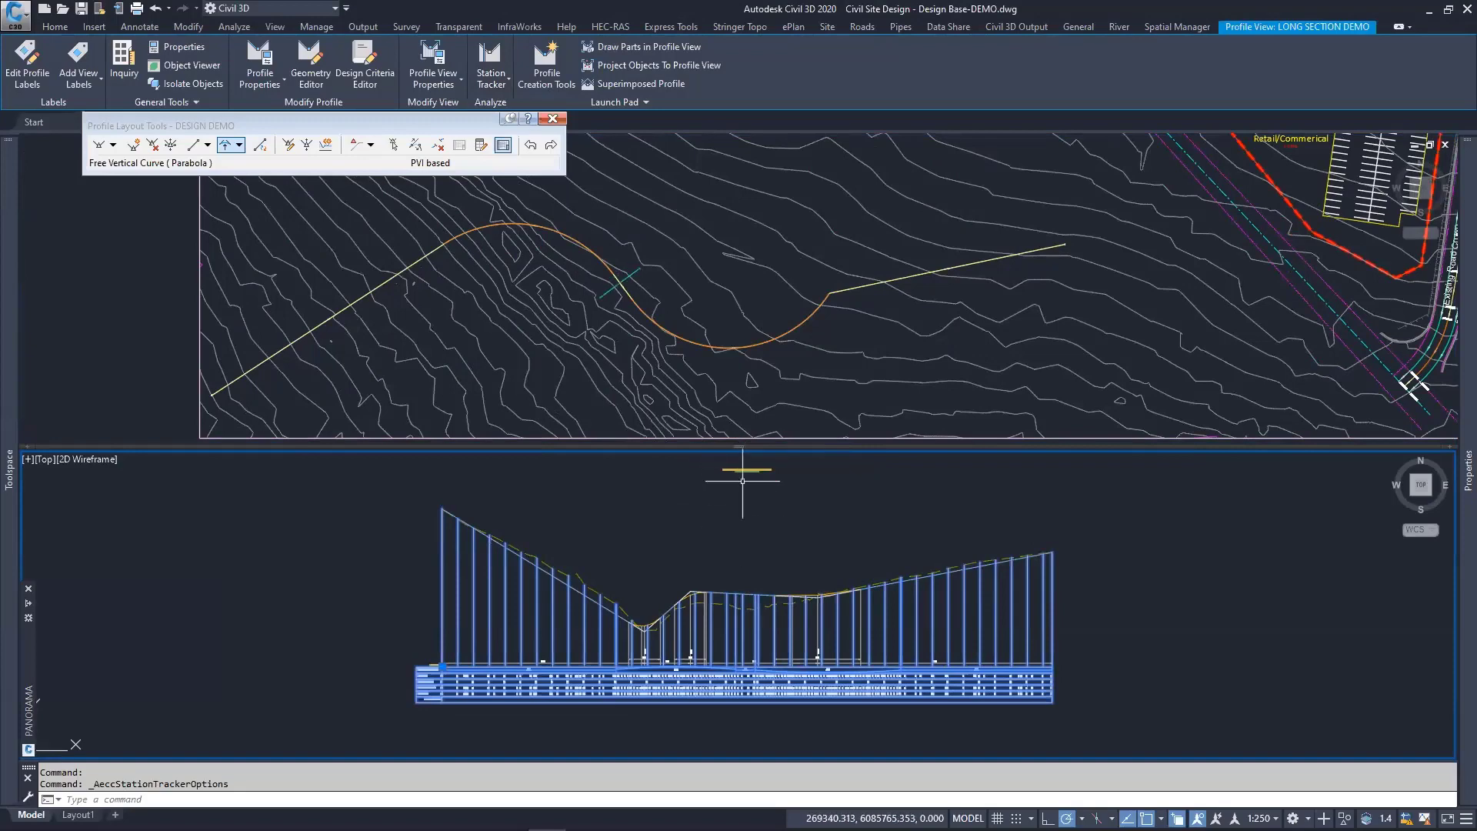
left_click_drag(739, 448, 738, 529)
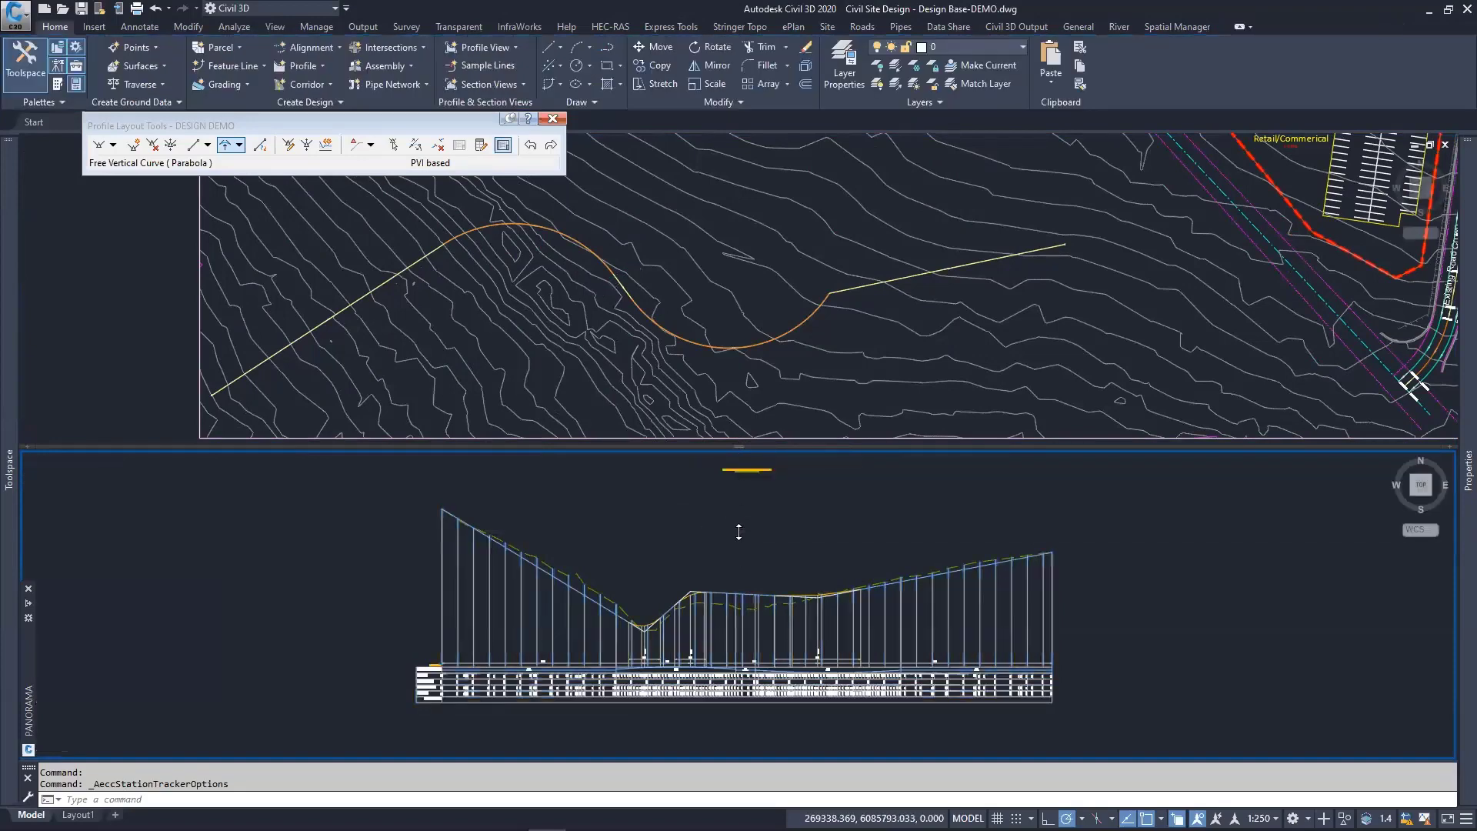
left_click(162, 334)
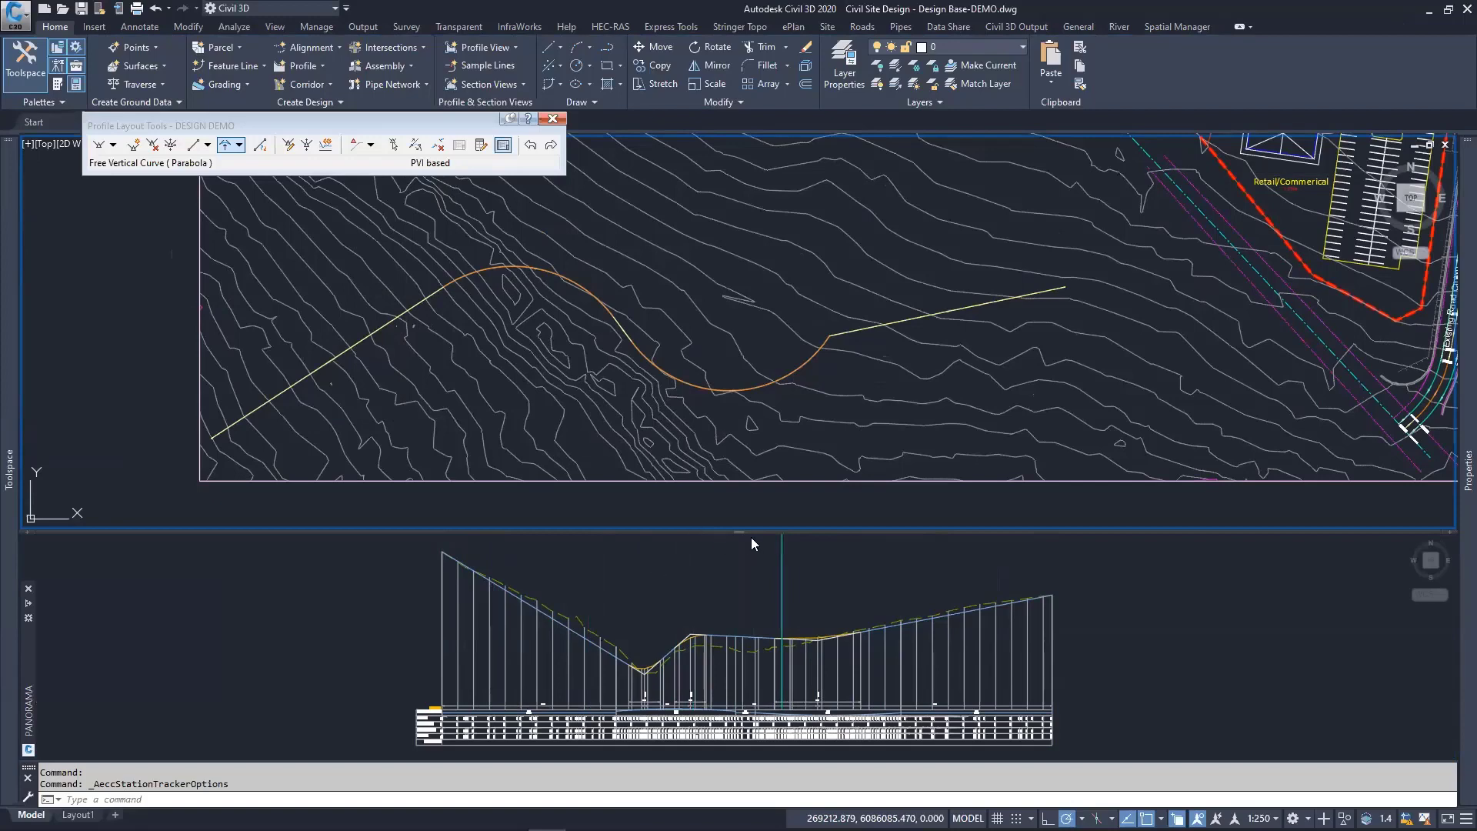
Step: Return model space from the split layout to a single viewport
left_click(27, 144)
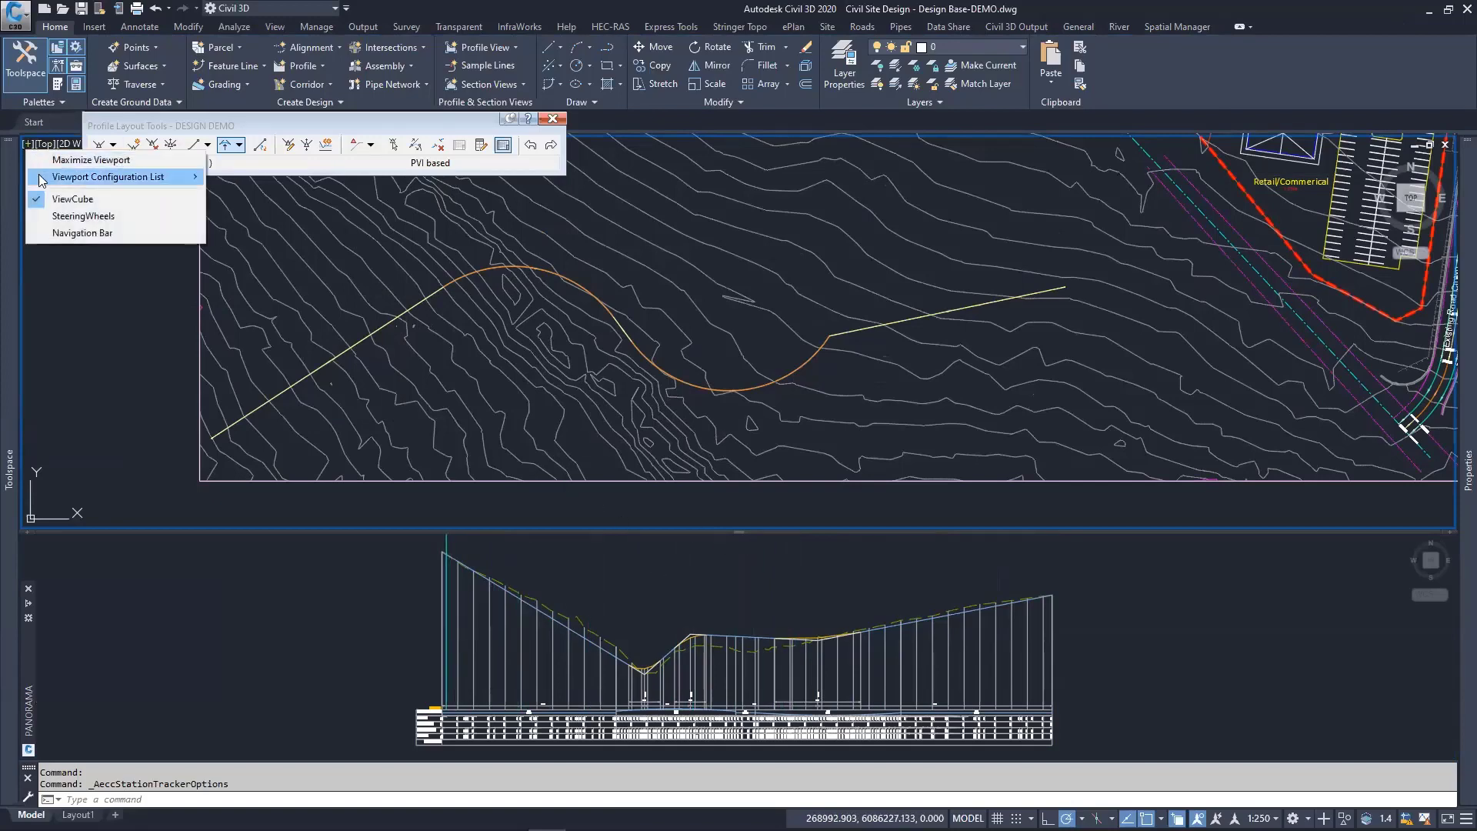
mouse_move(85, 184)
left_click(255, 194)
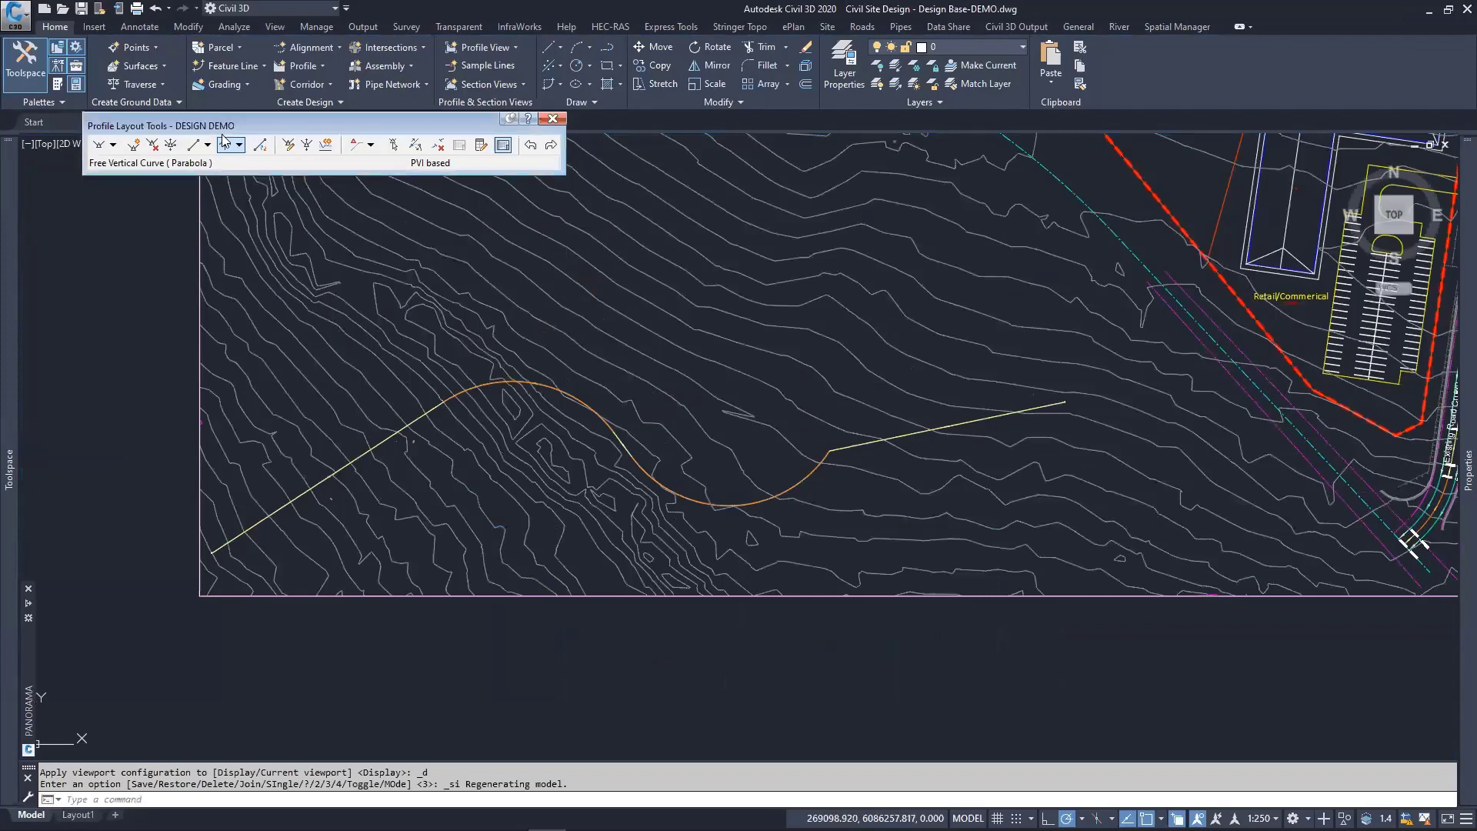
Step: Examine the Raise/Lower PVI Elevation options for all PVIs and for a station range, leaving the DESIGN profile's elevations unedited
left_click(307, 145)
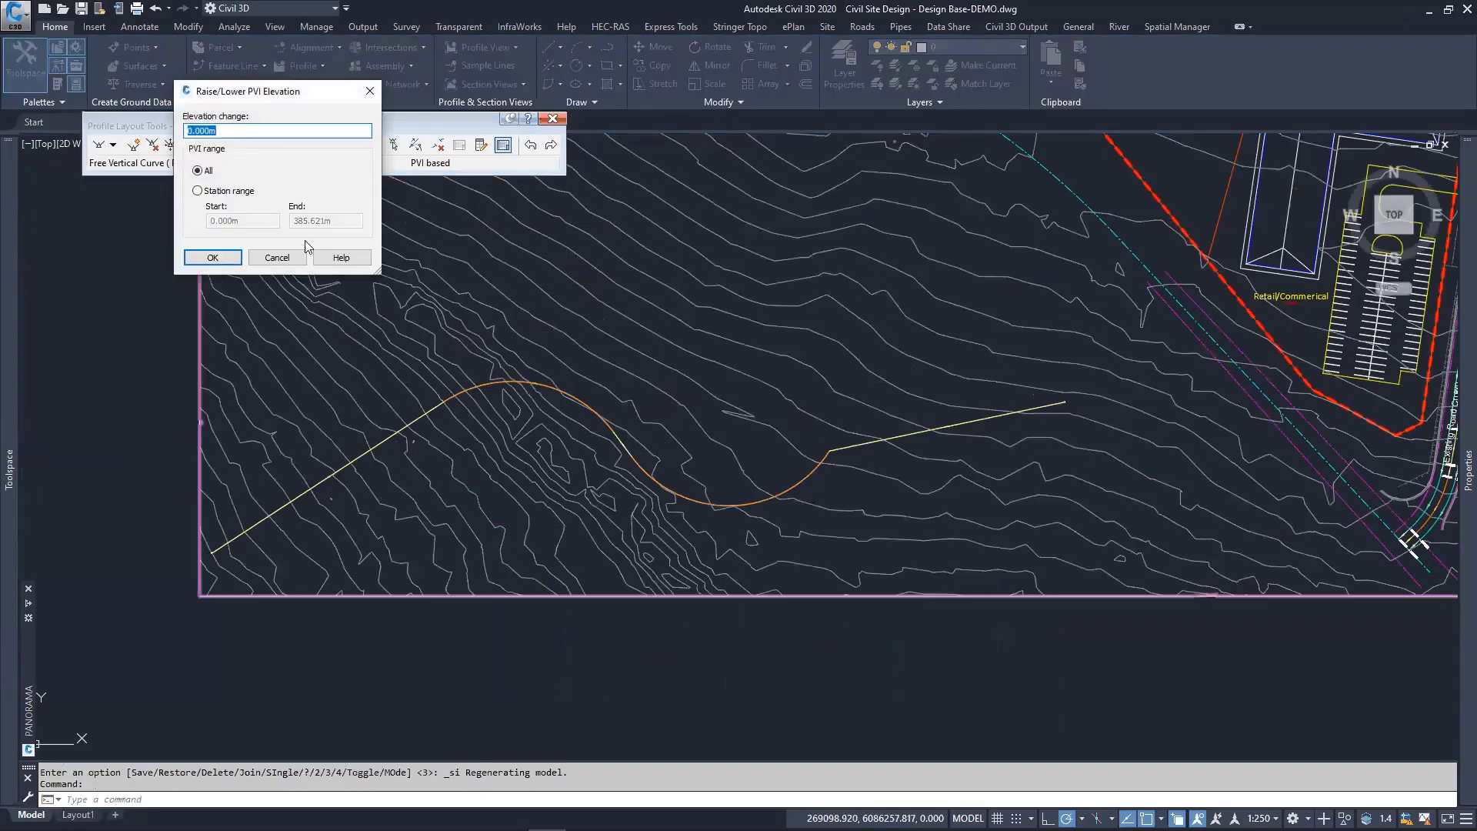
left_click_drag(254, 94, 193, 138)
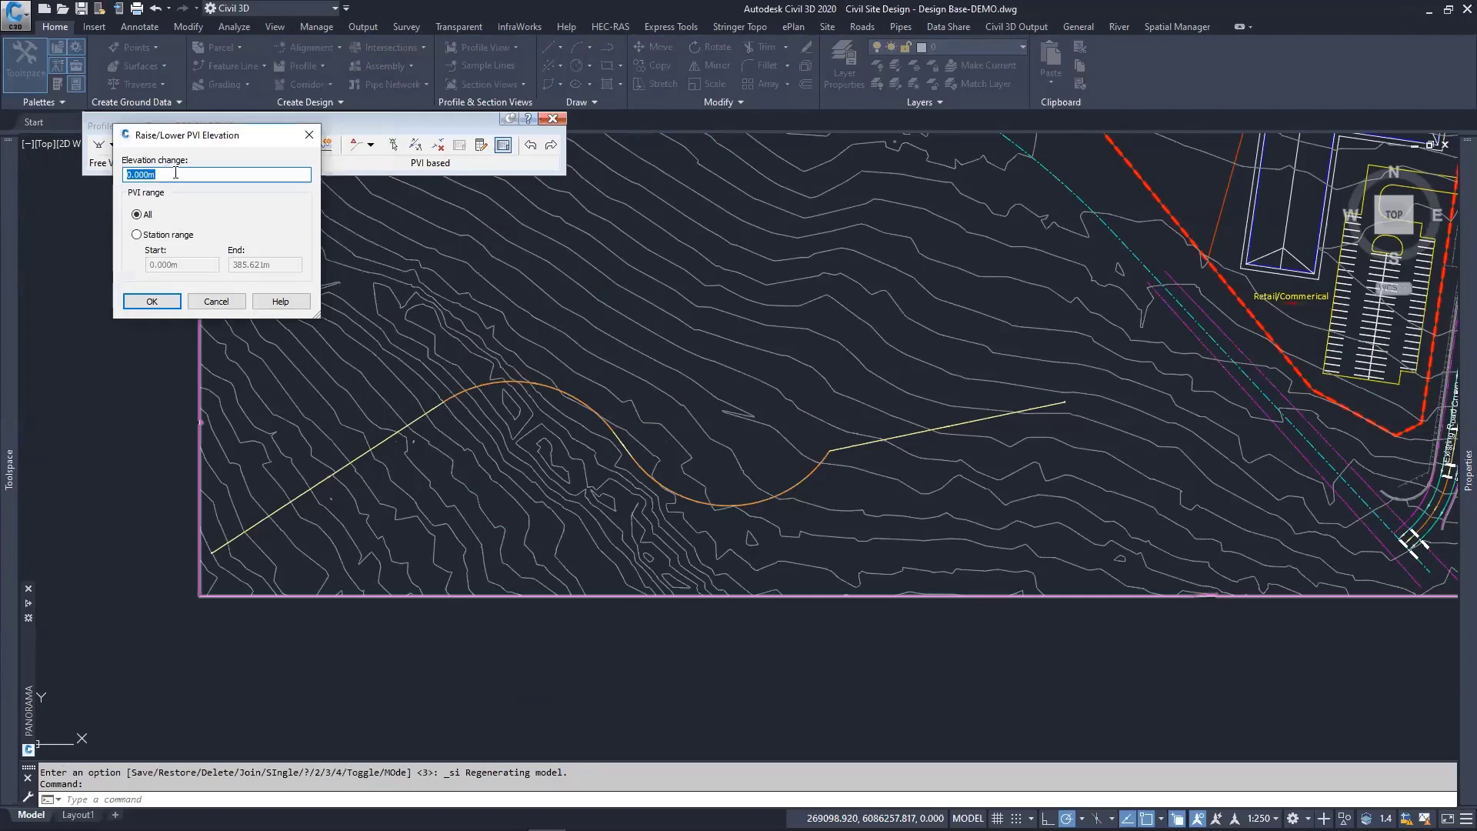
left_click(137, 235)
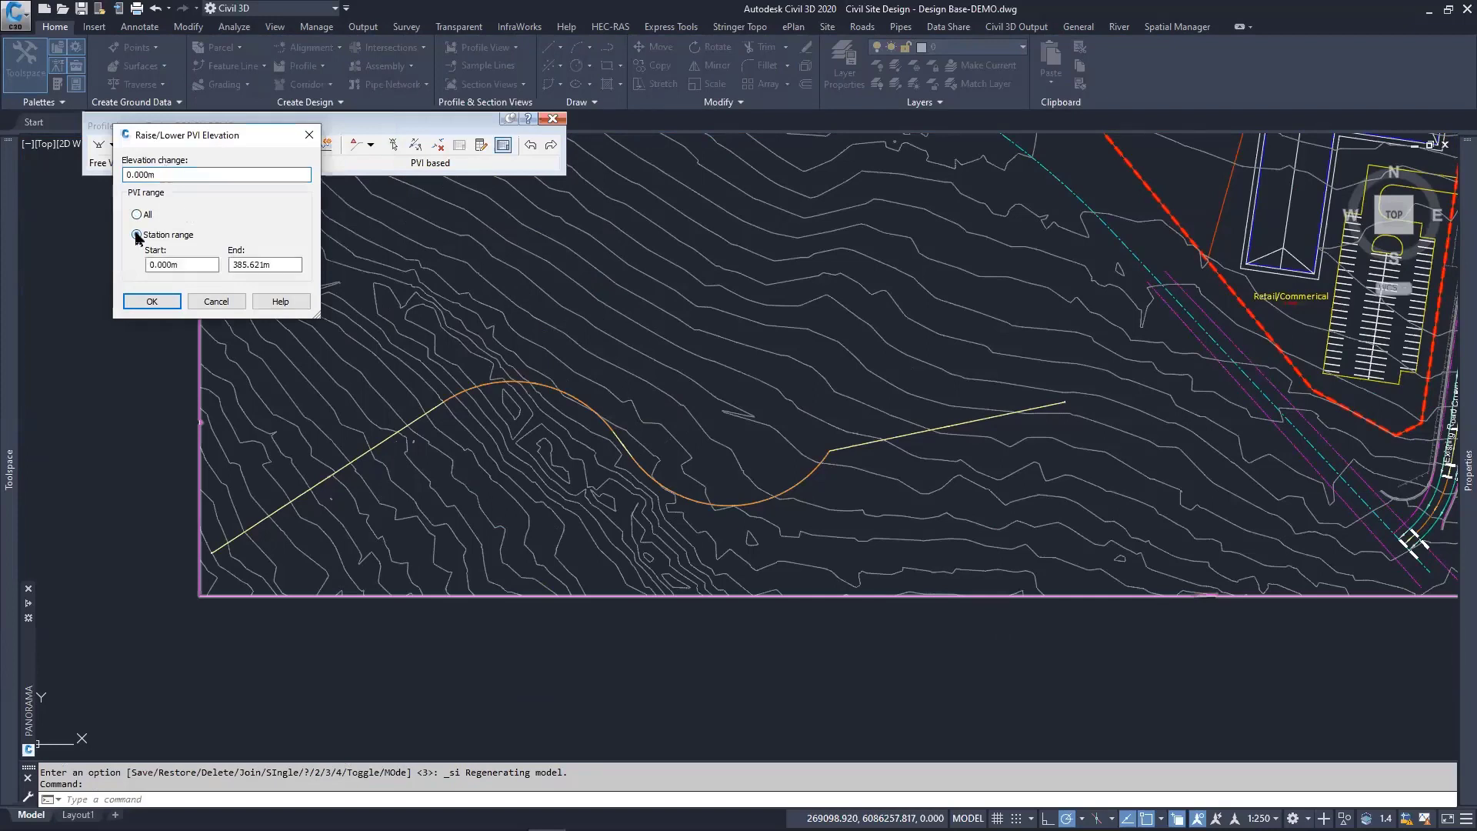
left_click(138, 215)
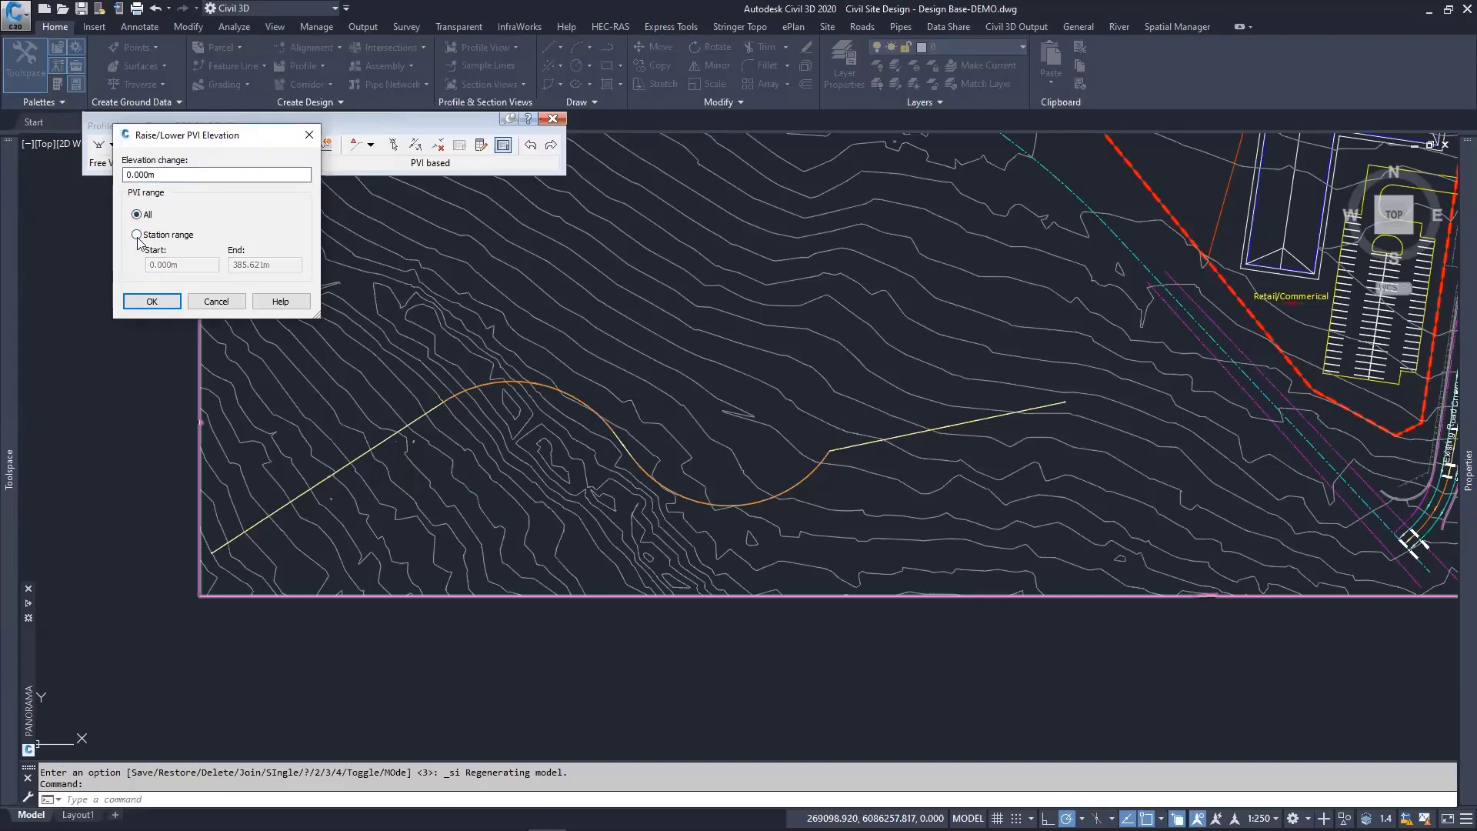
left_click(138, 237)
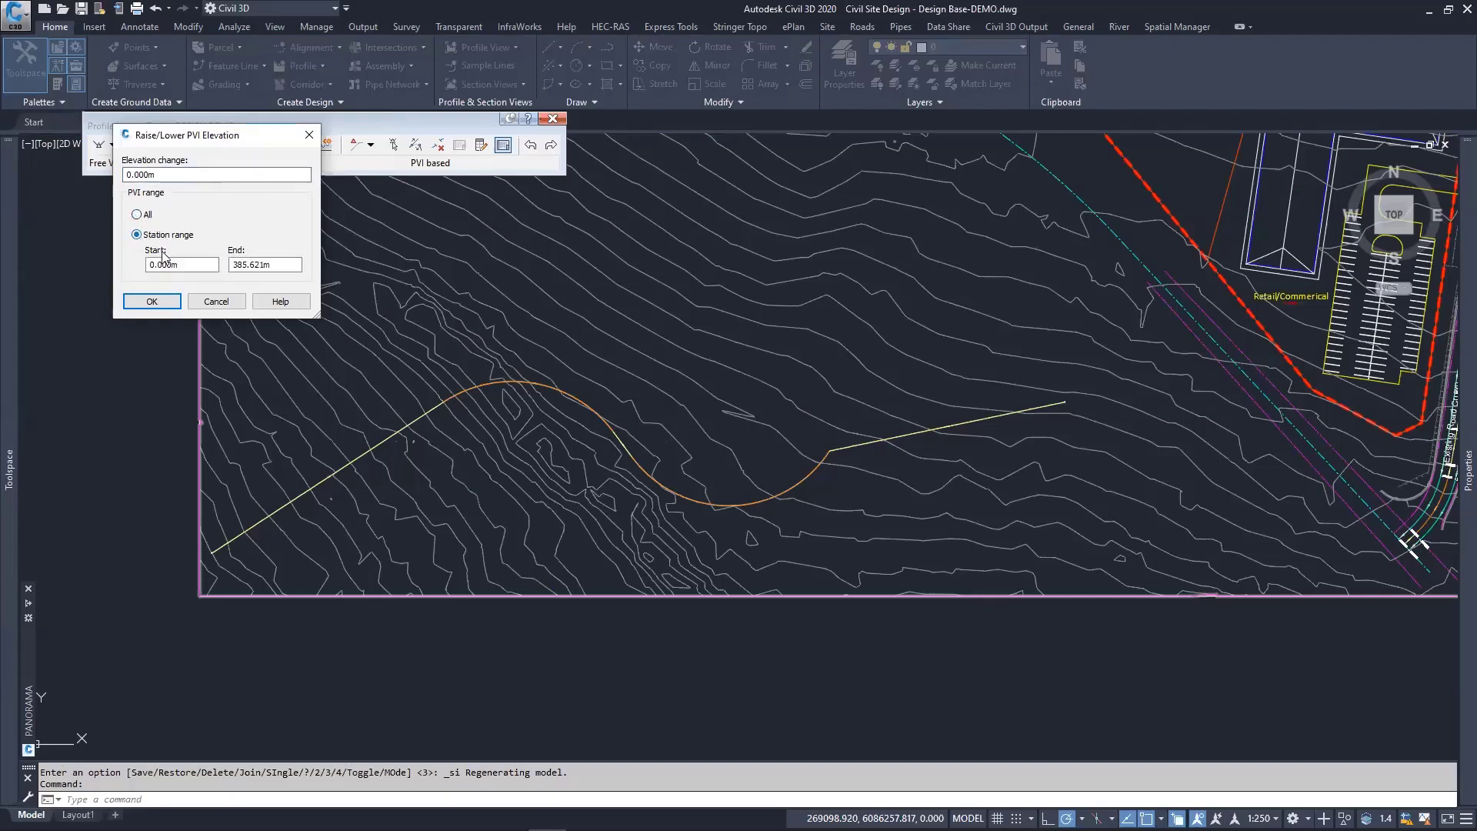
double_click(185, 177)
left_click(218, 301)
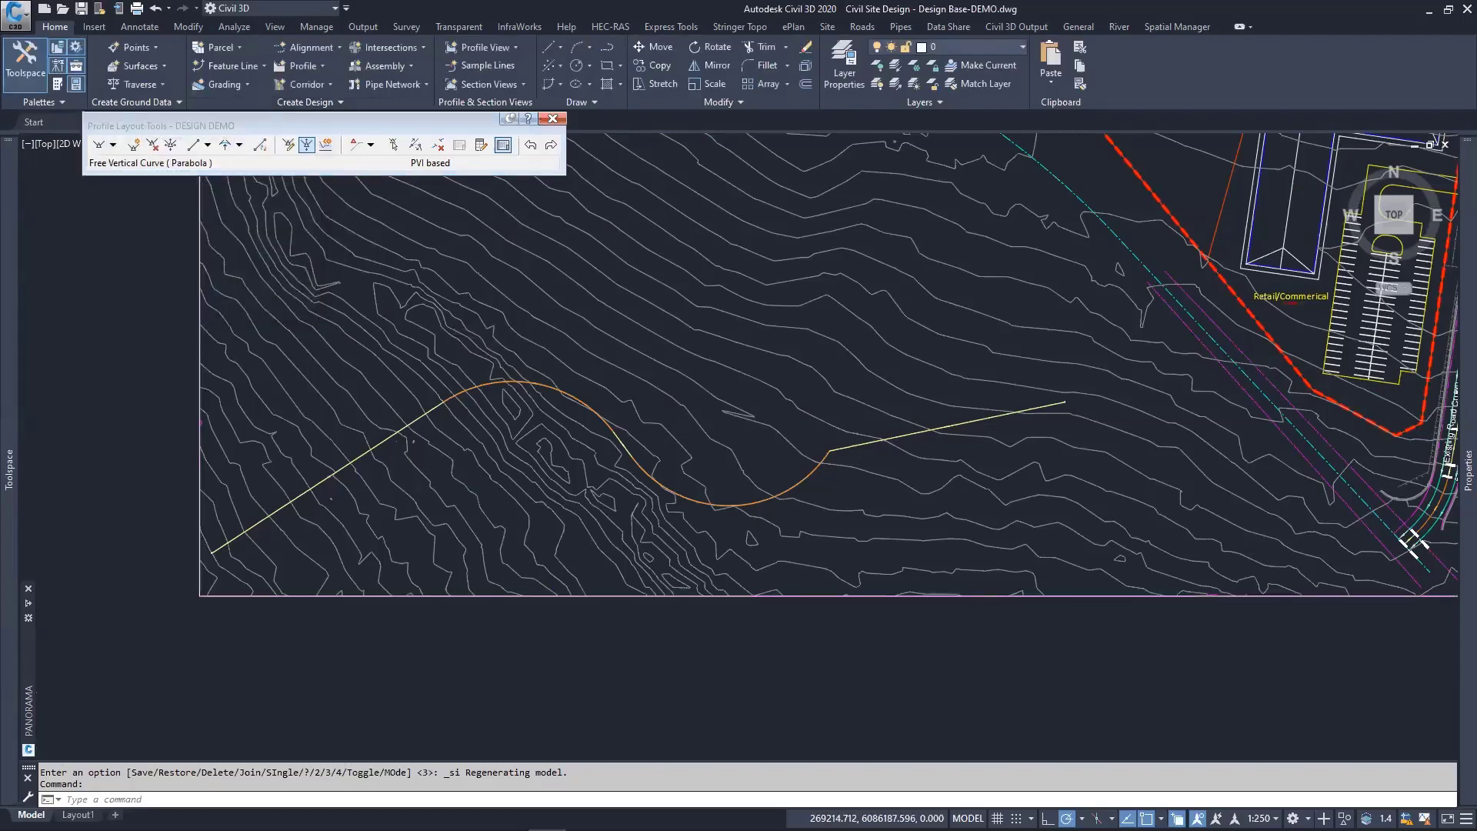
Step: Frame the DEMO long section and expand the Panorama window to show the DESIGN profile's PVI table below it
scroll(617, 391, "down", 2)
scroll(617, 391, "down", 2)
scroll(778, 683, "up", 3)
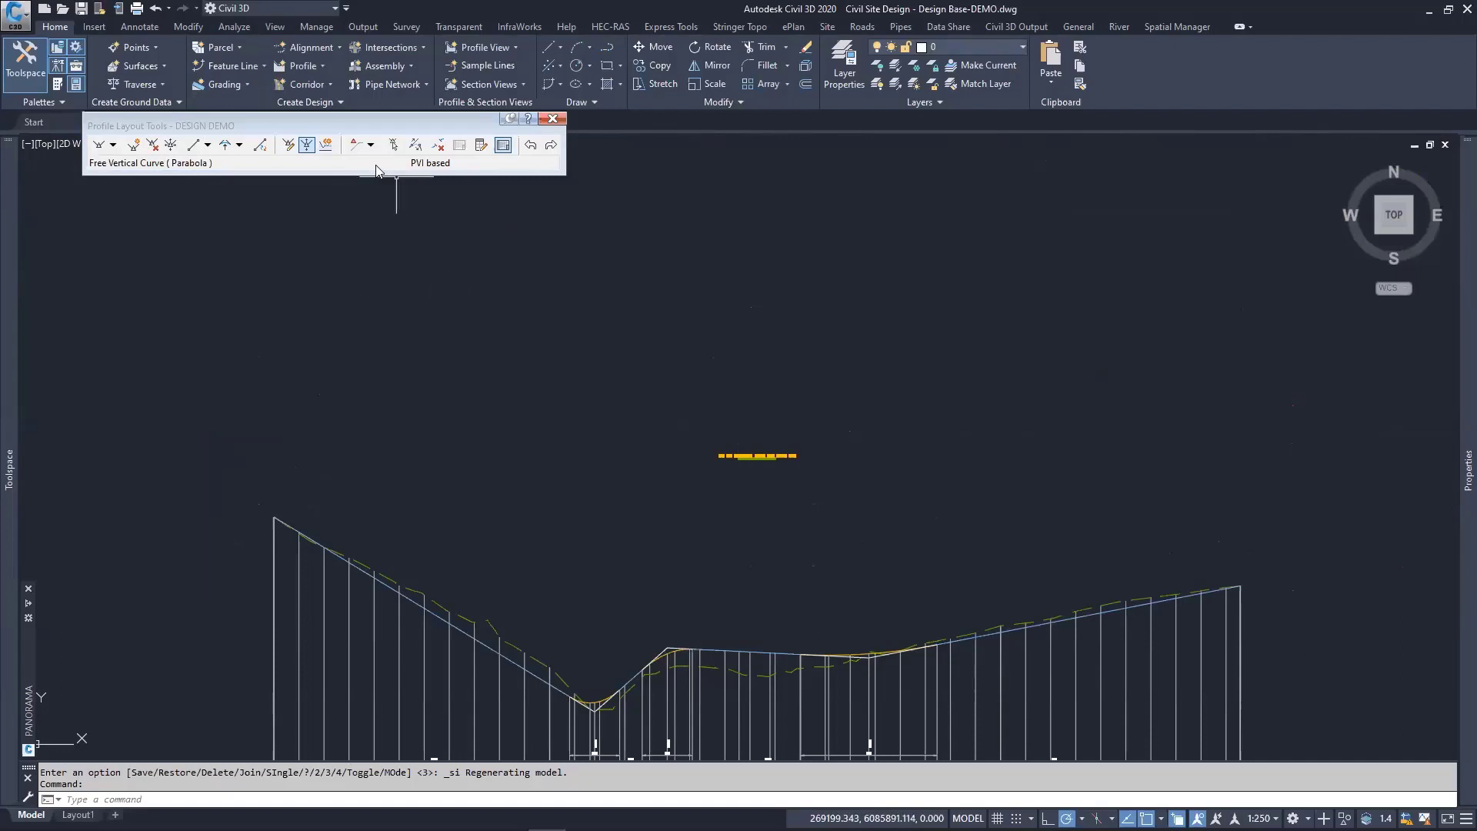
scroll(389, 366, "down", 1)
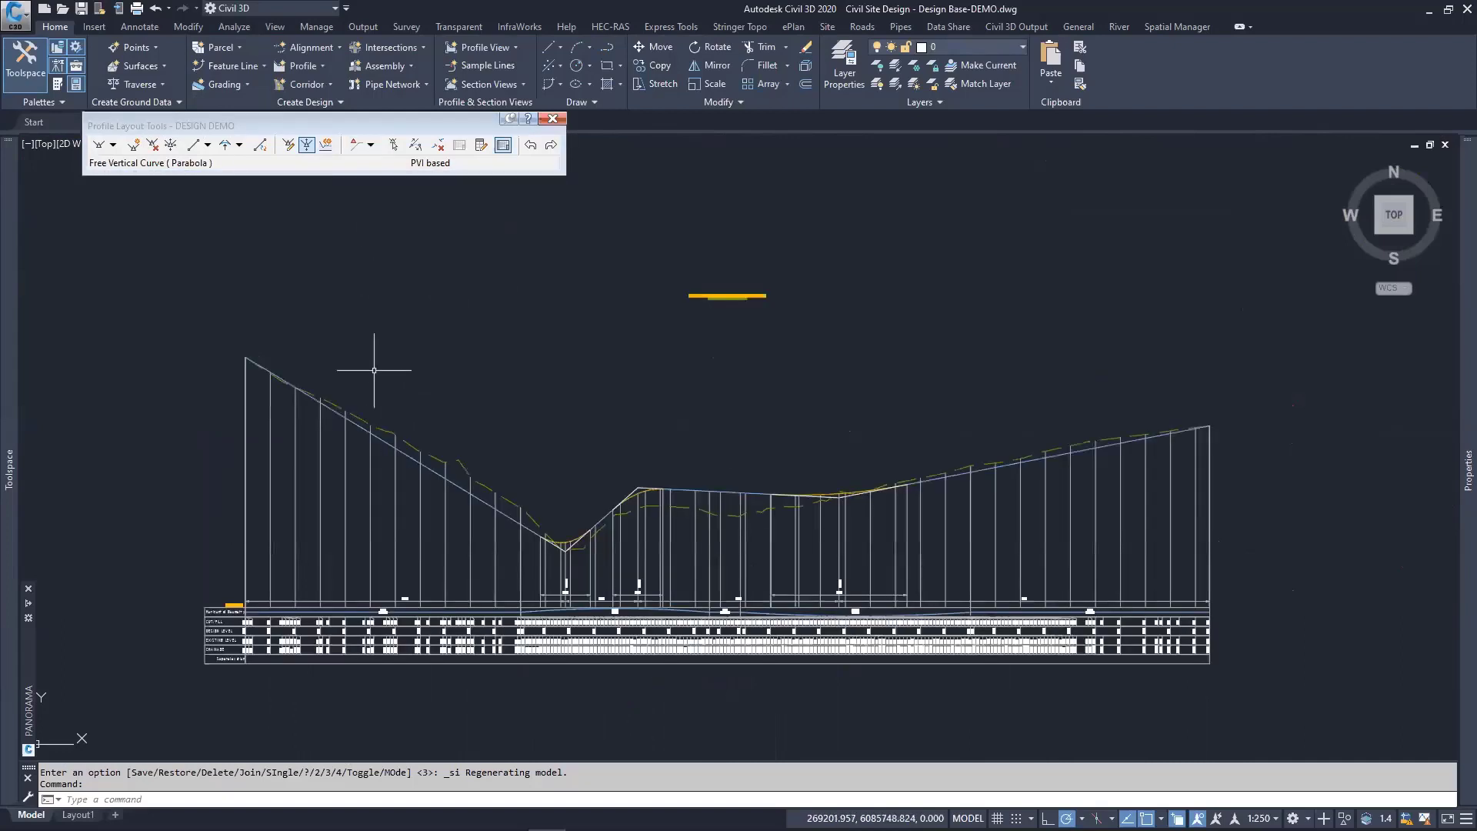
scroll(313, 370, "up", 3)
scroll(353, 339, "down", 2)
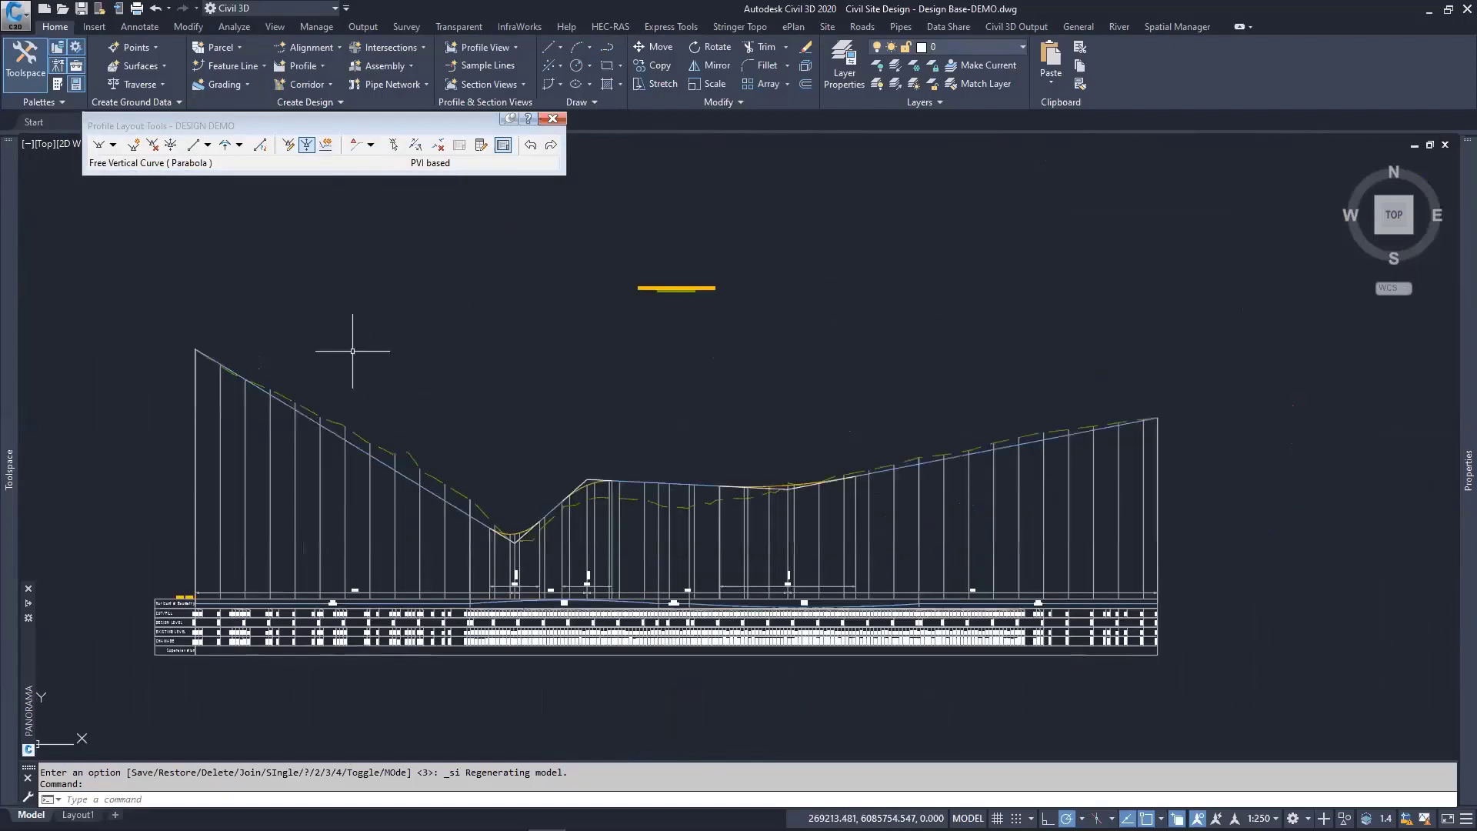
left_click(502, 146)
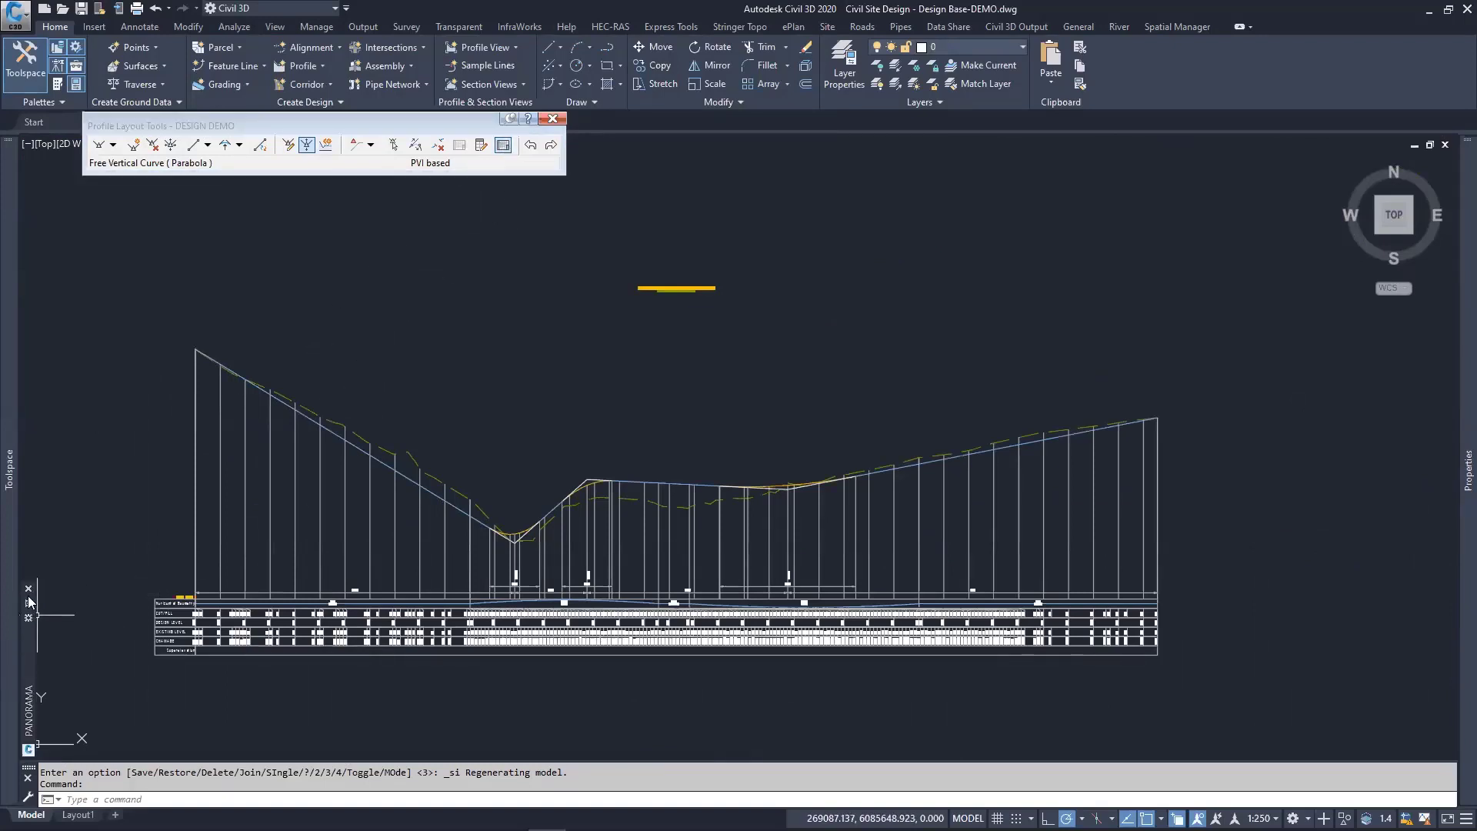
mouse_move(31, 607)
middle_click_drag(373, 496, 354, 400)
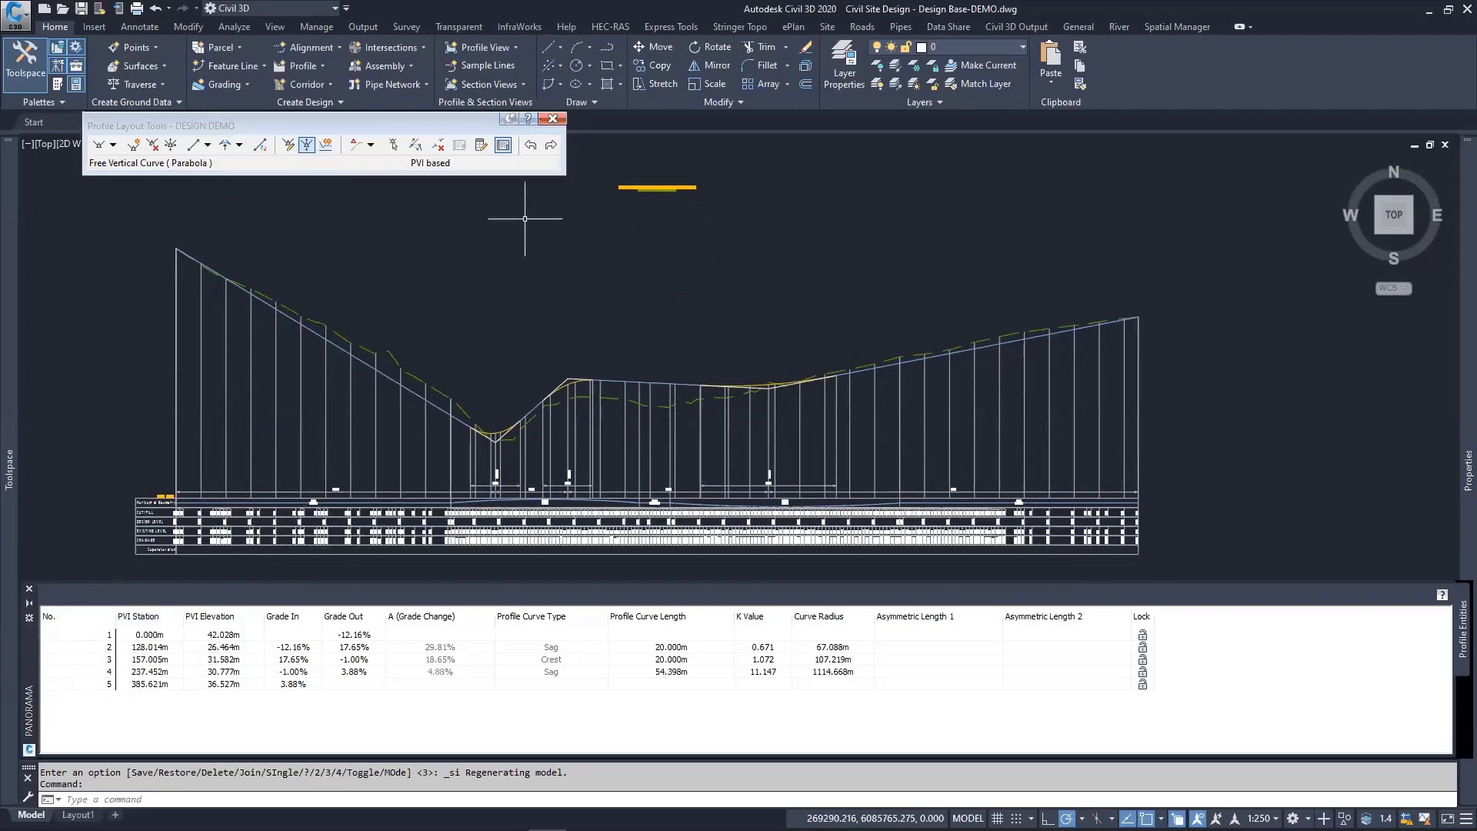
Step: Switch the profile table to entity based and inspect the first sag and crest curves in the table and long section
left_click(371, 145)
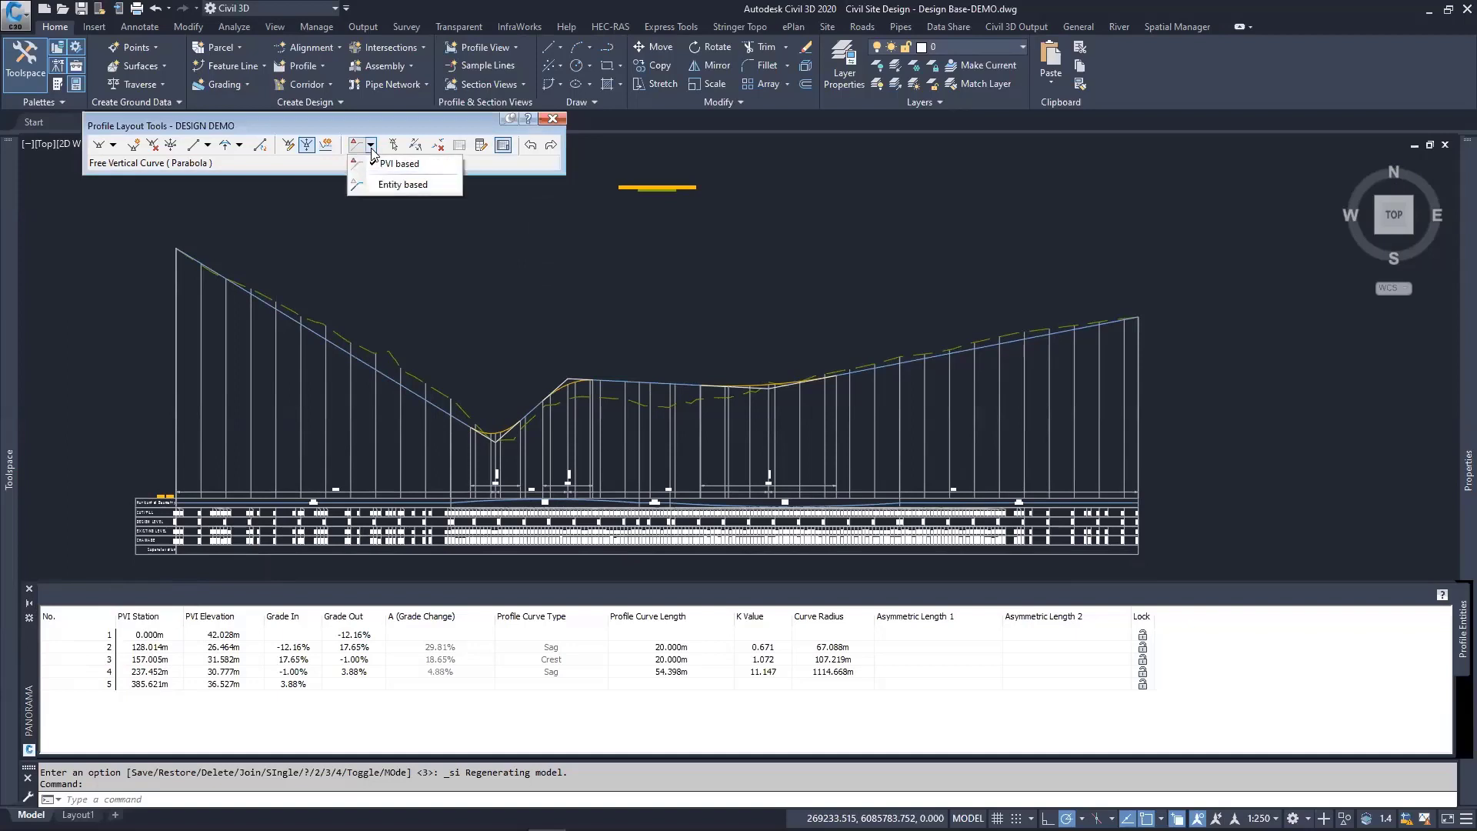
left_click(397, 188)
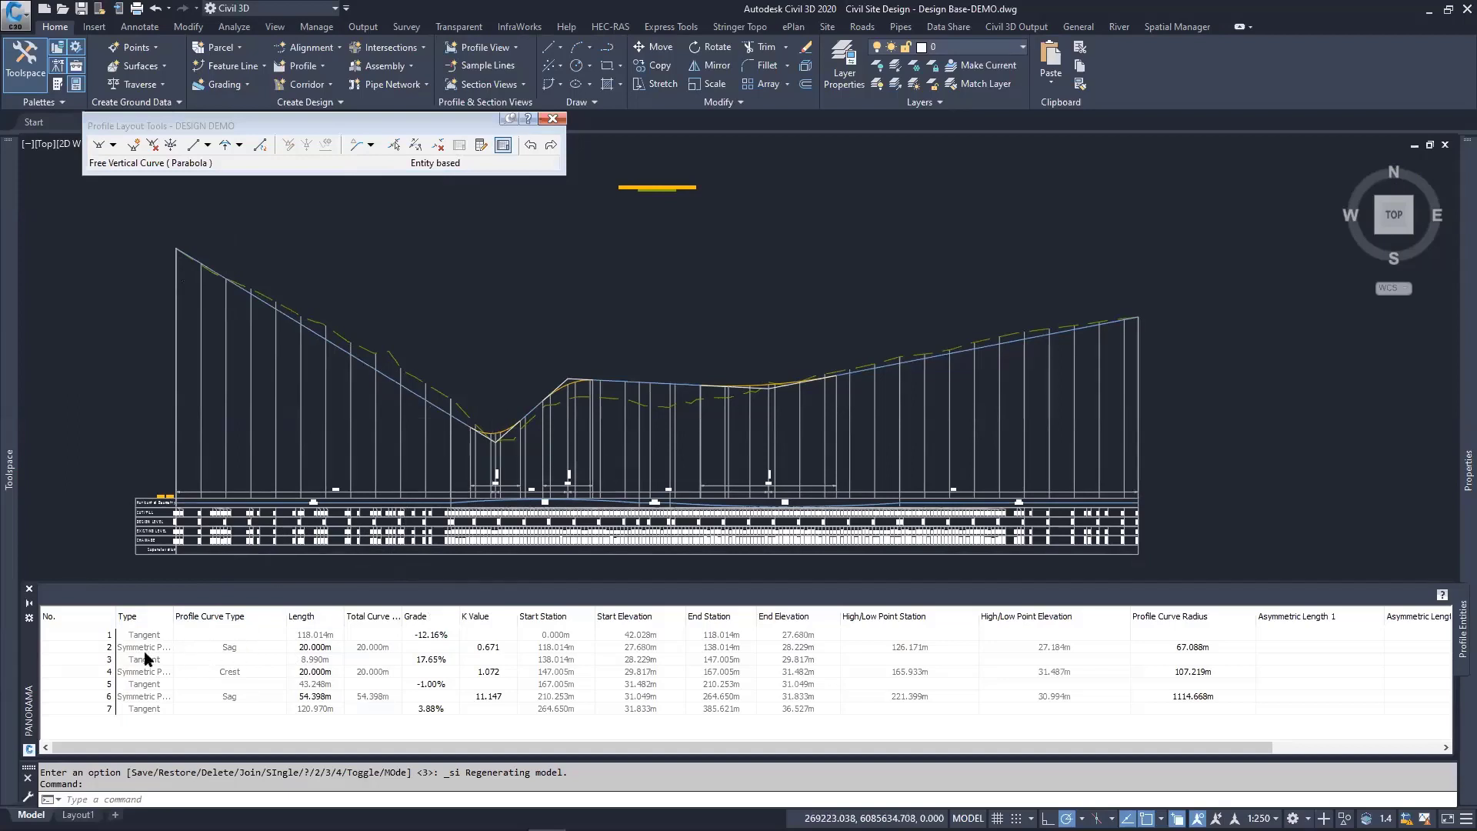
left_click(310, 647)
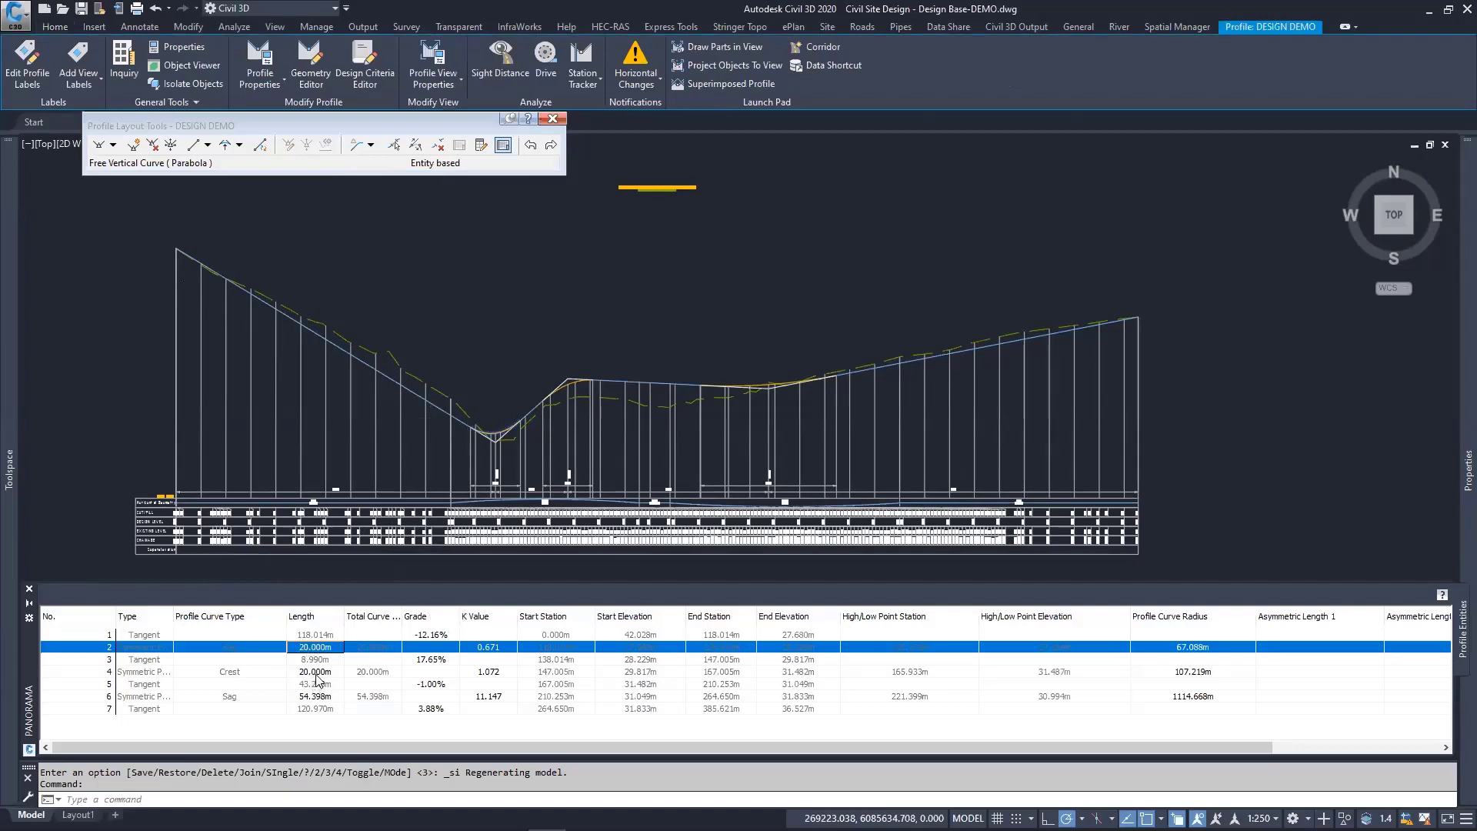
left_click(319, 673)
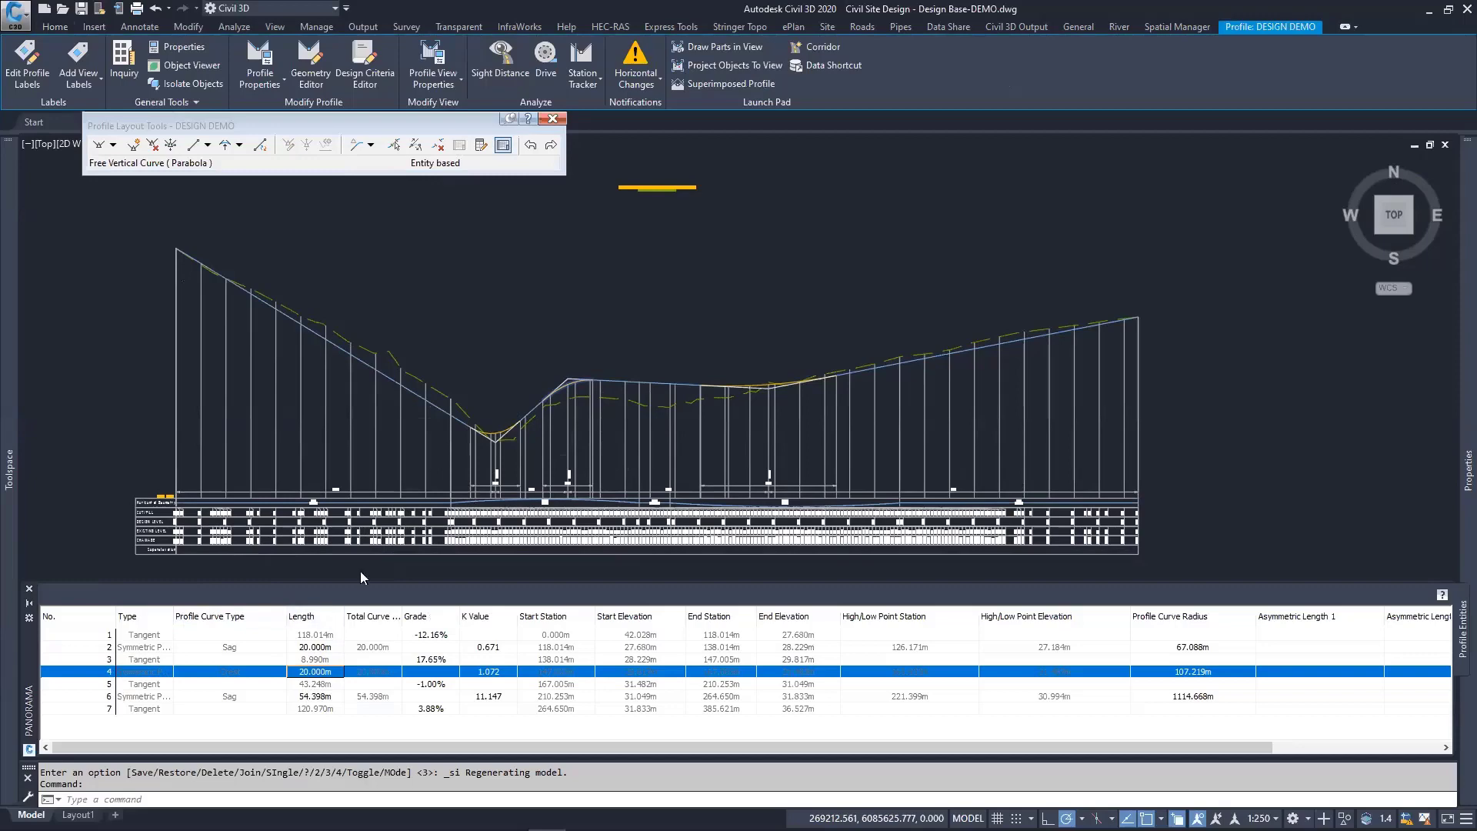
key("Escape")
middle_click_drag(463, 395, 500, 399)
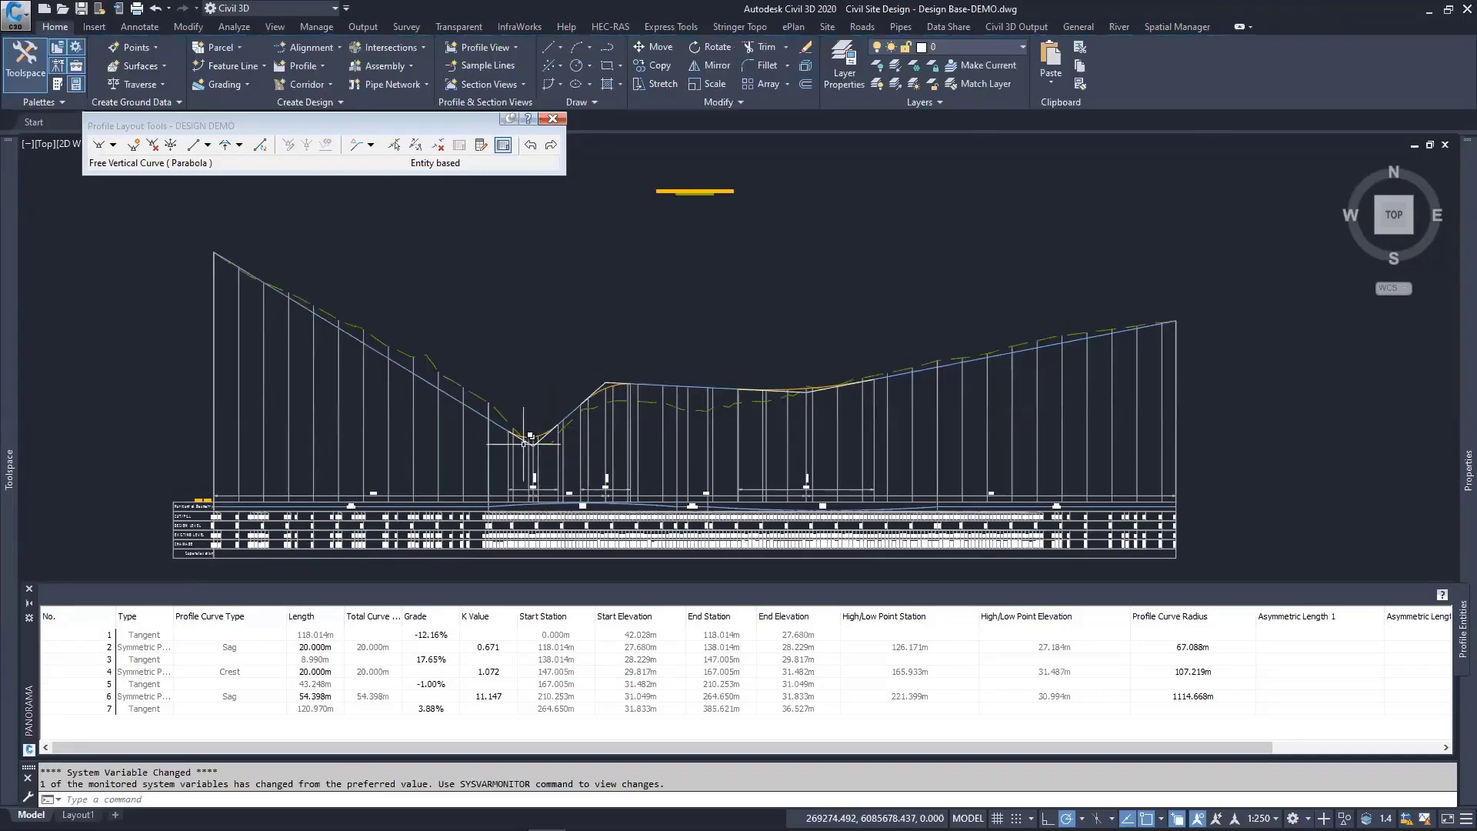
scroll(530, 437, "up", 4)
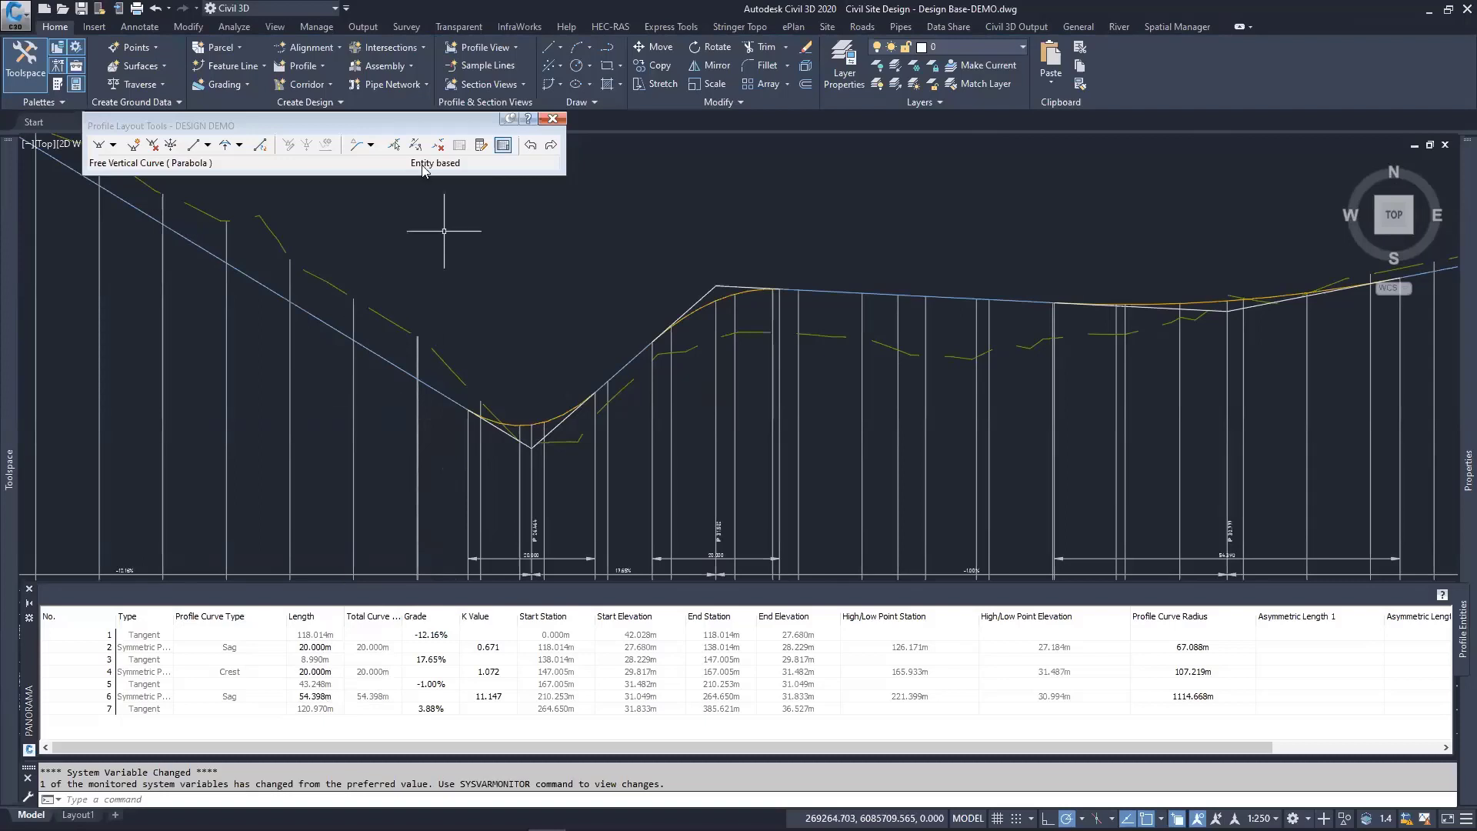
Step: Switch the design profile's entity table from entity-based to PVI-based data
left_click(372, 146)
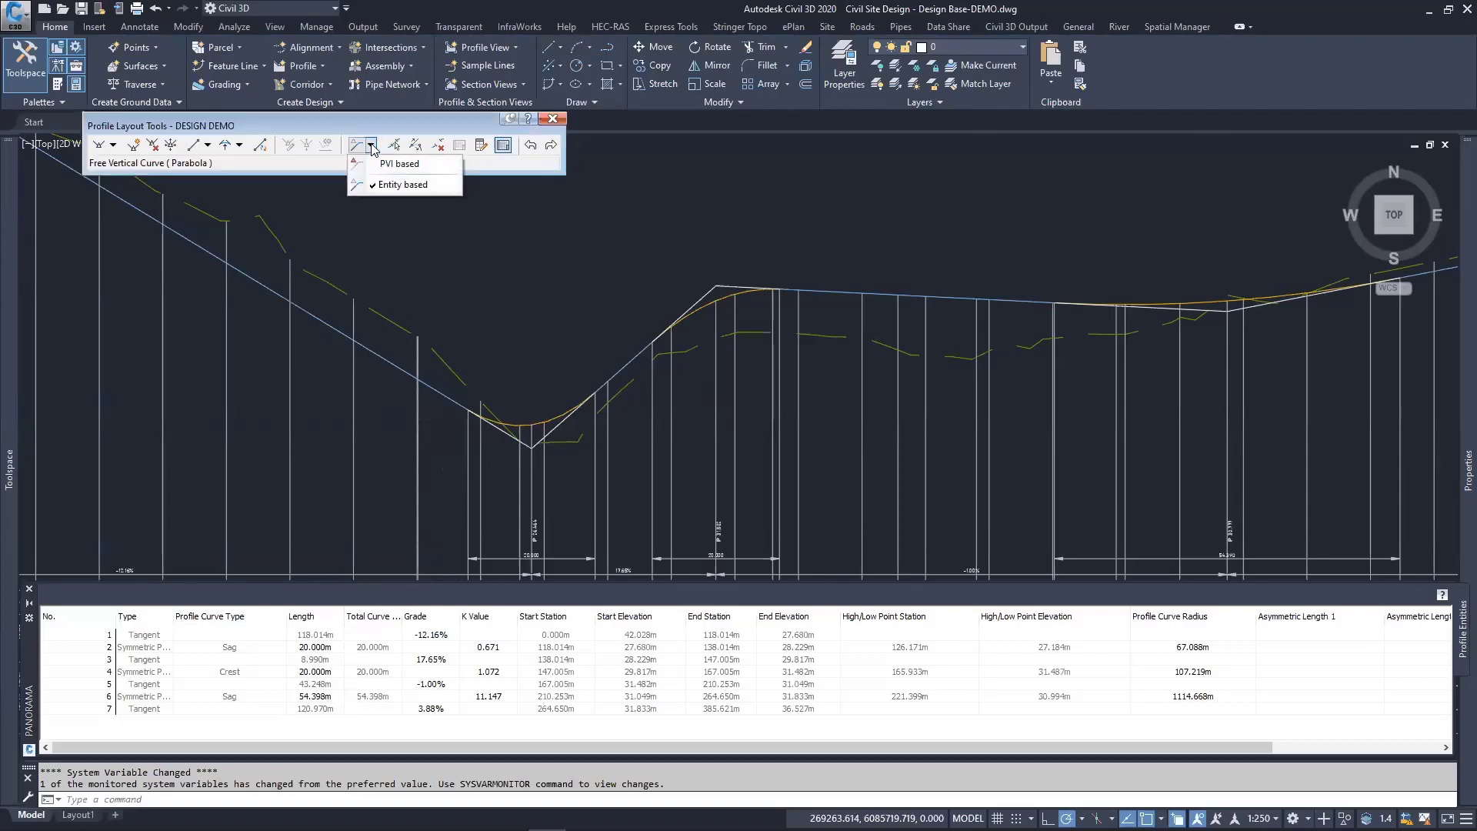
left_click(389, 164)
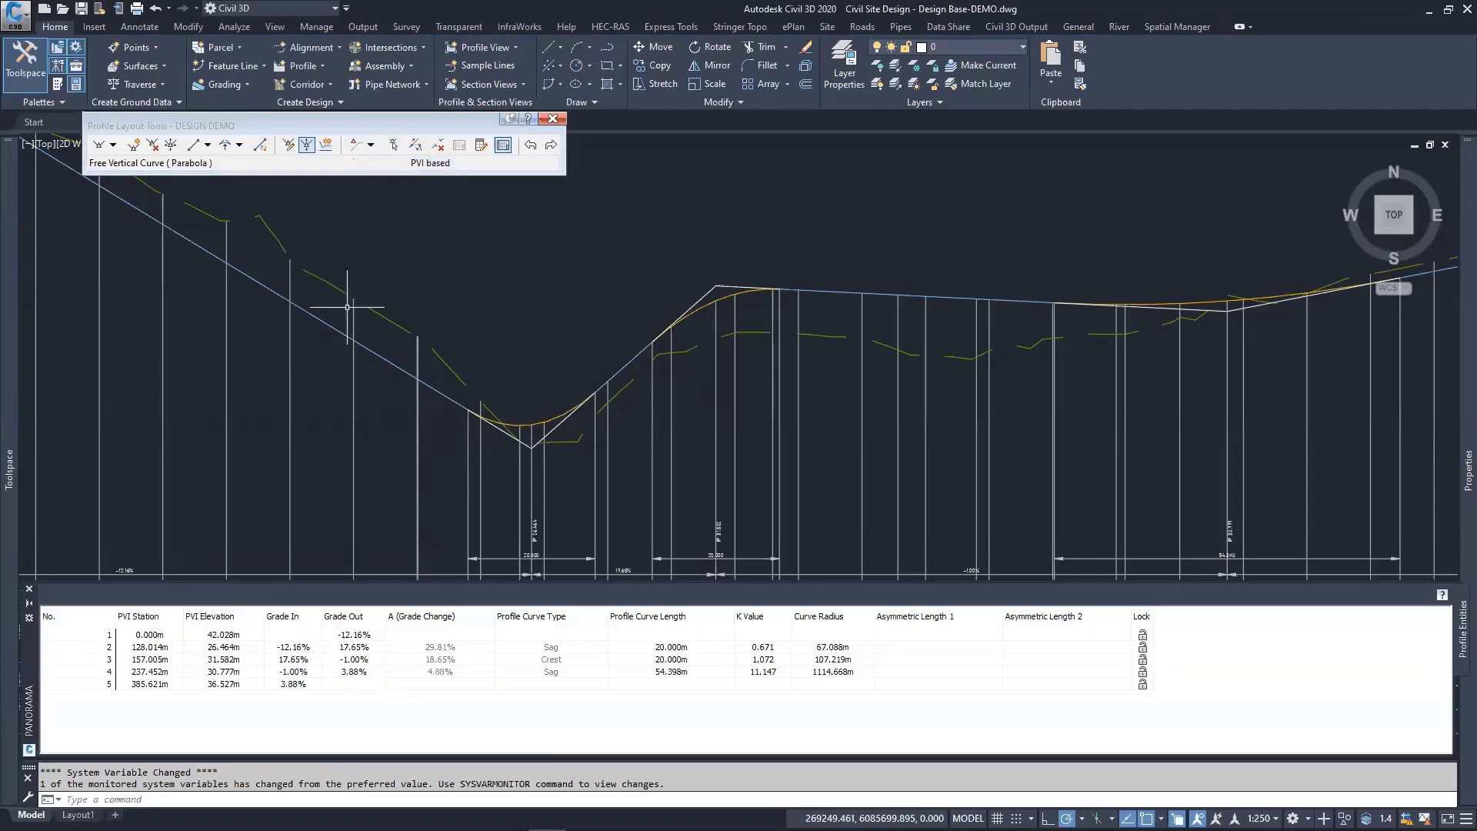
left_click(371, 144)
left_click(373, 129)
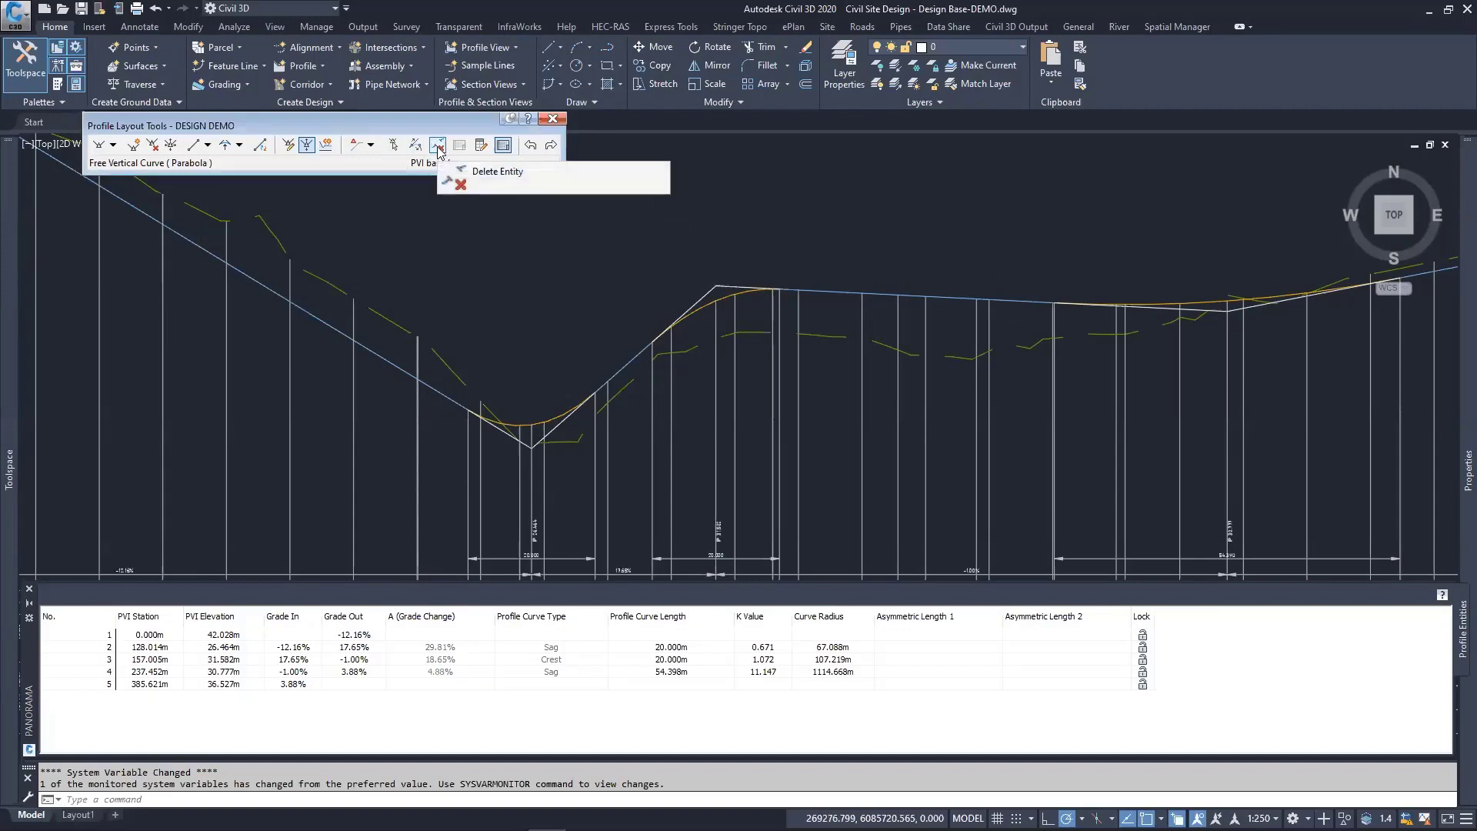
Step: Close the profile entities table and exit the profile layout tools for the DESIGN DEMO profile
scroll(618, 397, "down", 4)
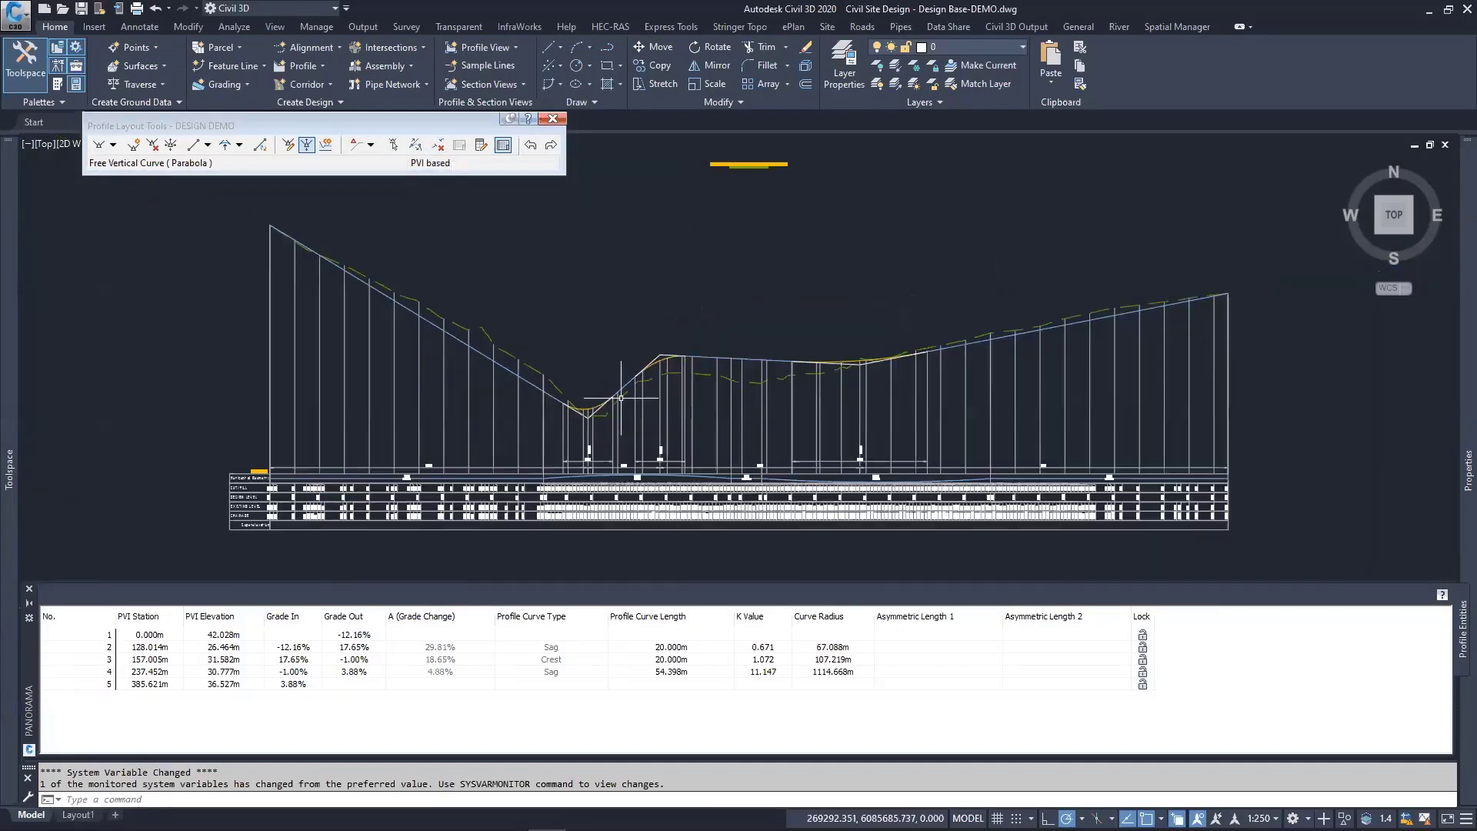
middle_click_drag(790, 318, 736, 315)
scroll(518, 460, "down", 2)
scroll(474, 473, "up", 4)
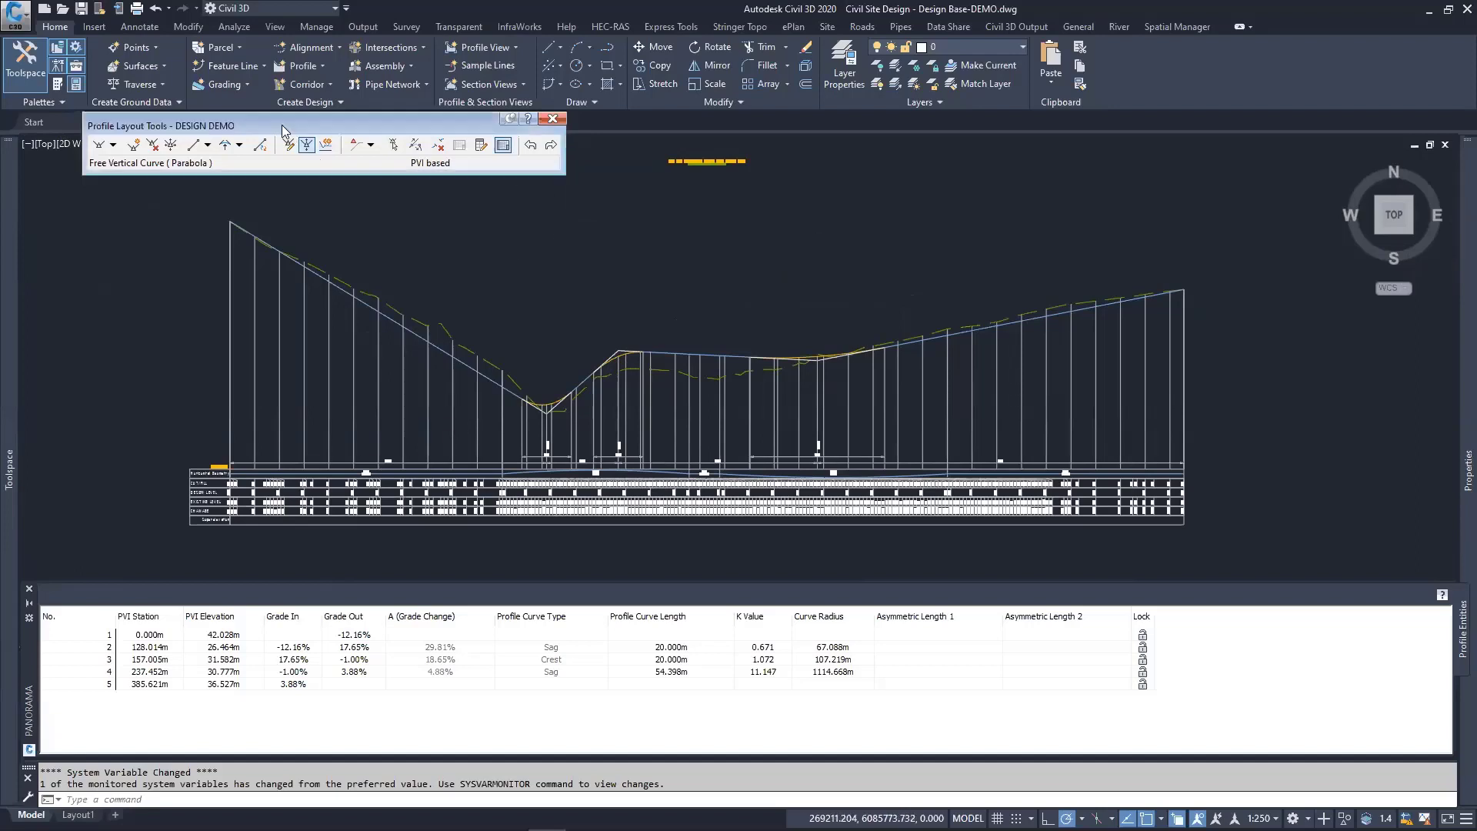
left_click_drag(261, 129, 216, 170)
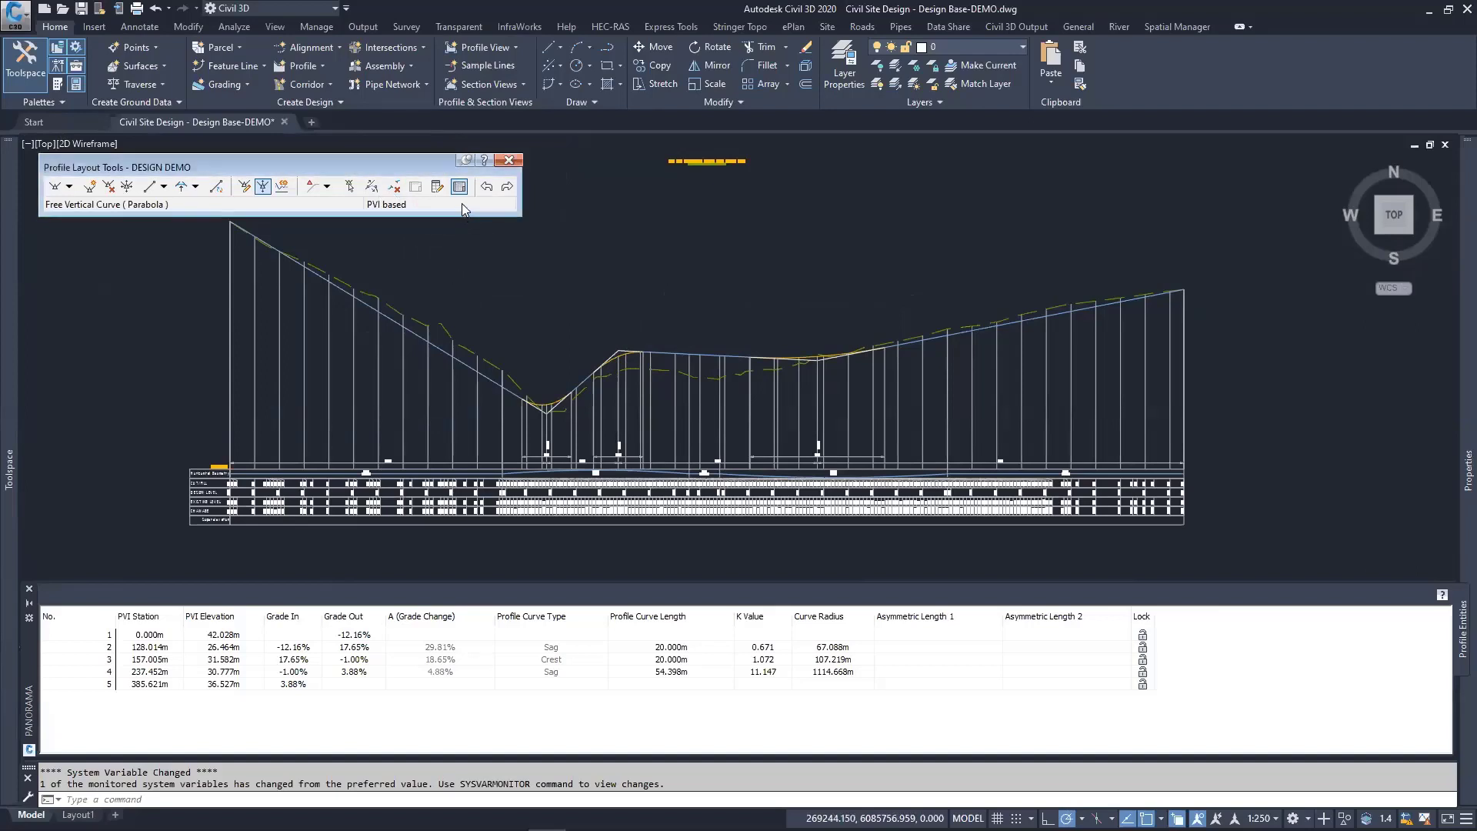
left_click(30, 590)
middle_click_drag(501, 596, 581, 542)
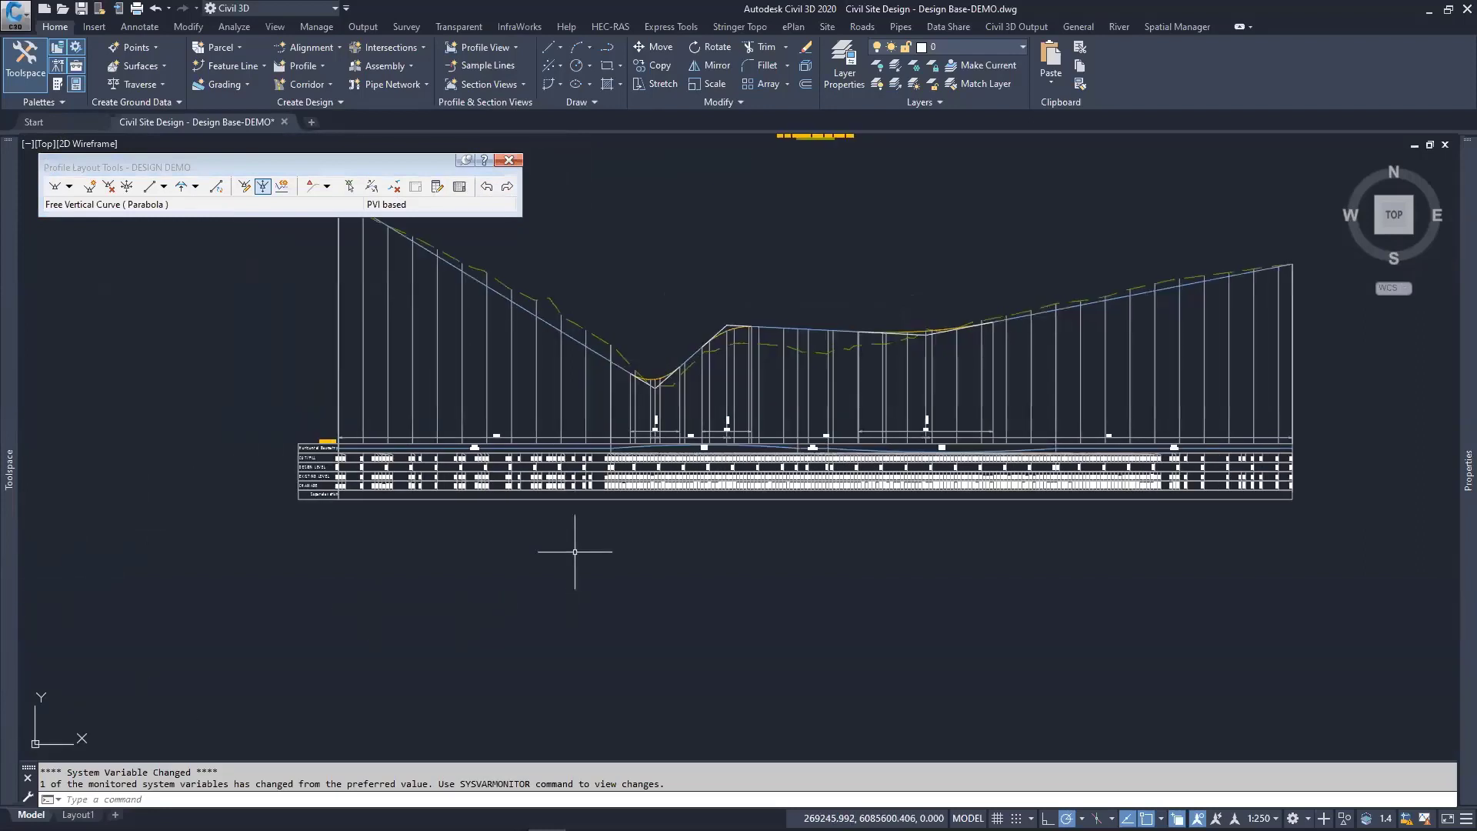
key("Escape")
key("Escape")
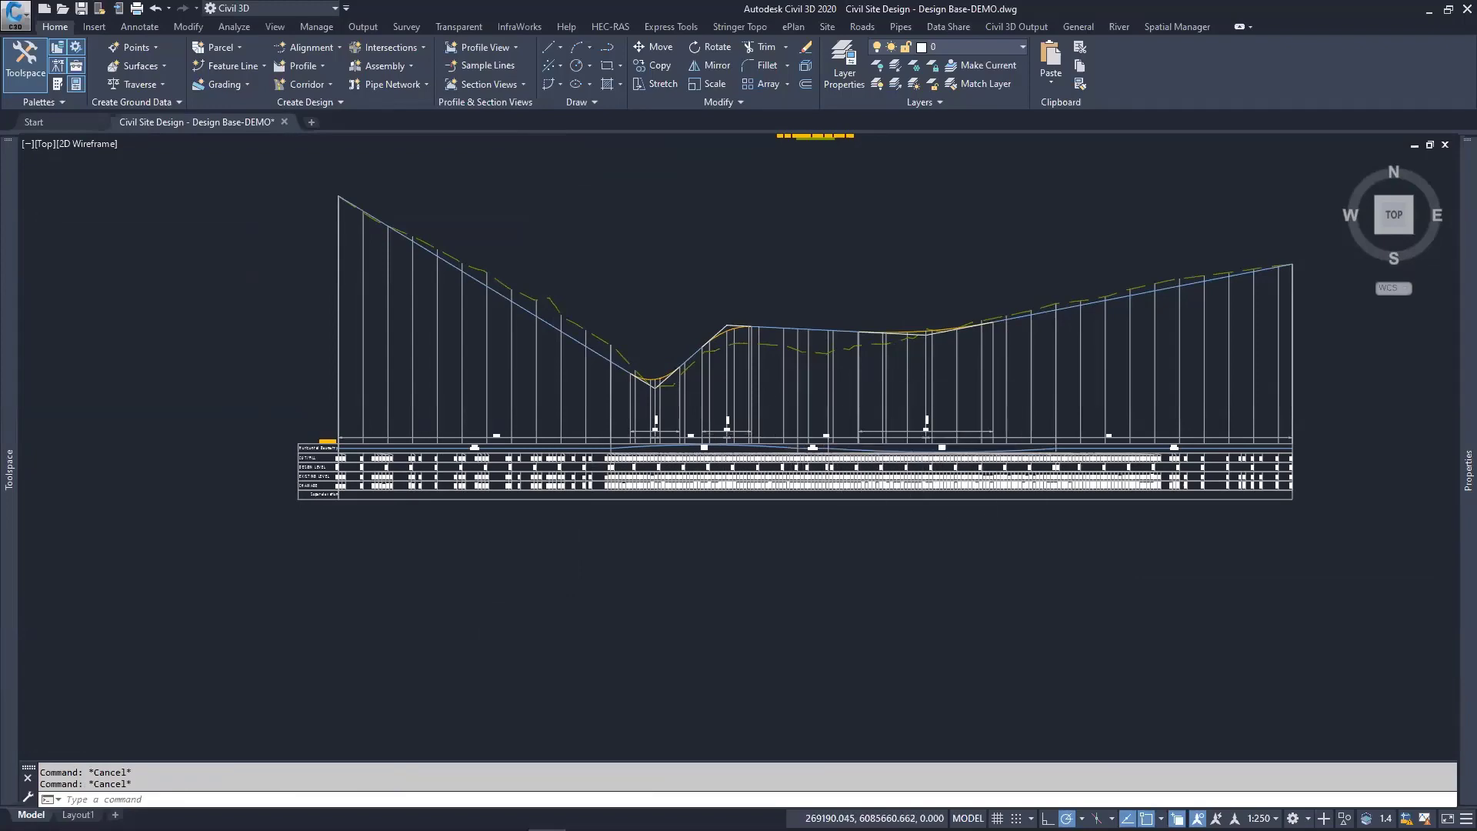
Step: Select the long section profile view and inspect the data bands beneath it
scroll(437, 446, "up", 4)
scroll(335, 487, "down", 2)
scroll(288, 469, "up", 2)
left_click(370, 344)
left_click(313, 366)
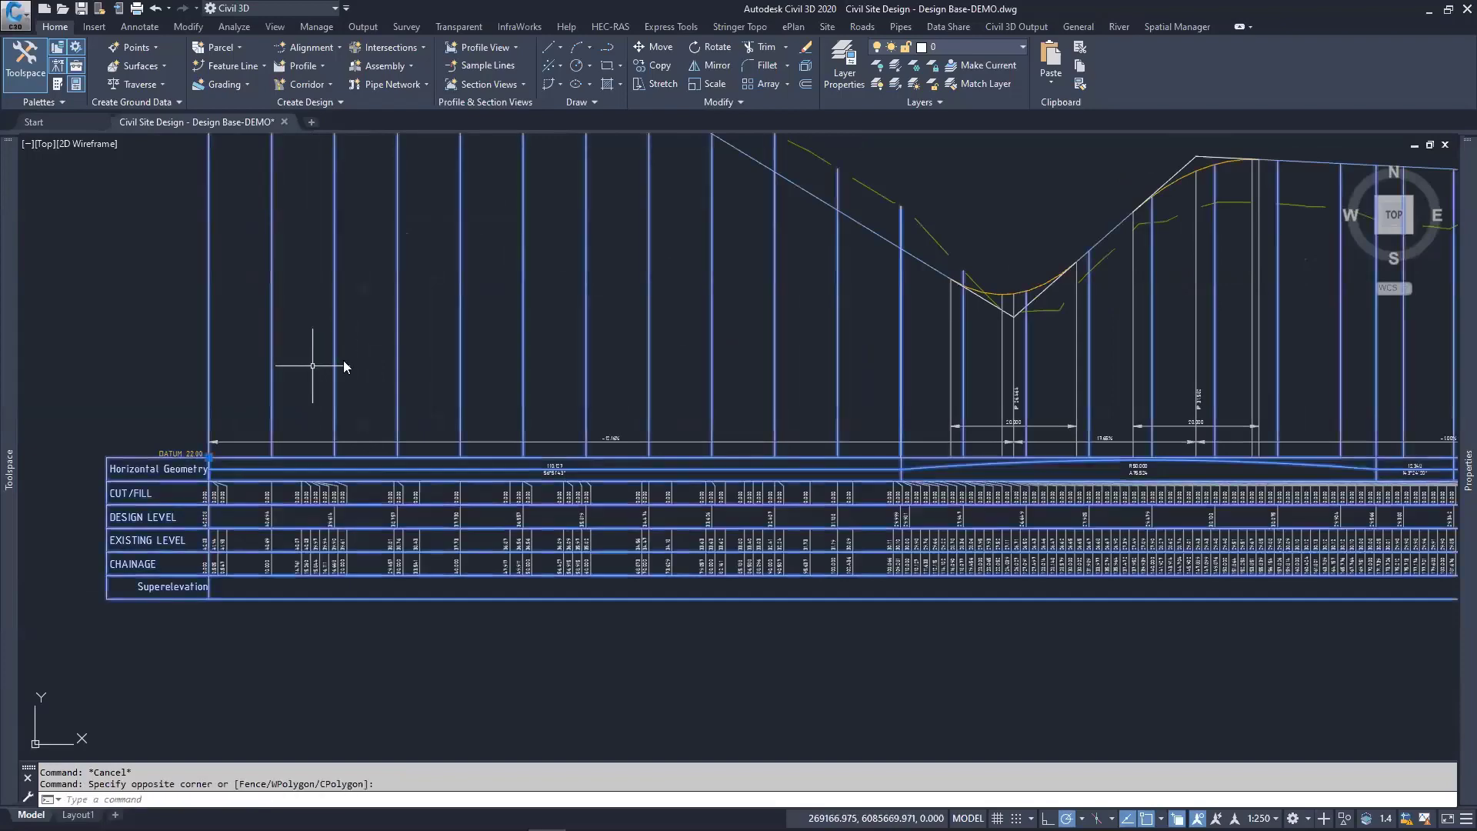
scroll(511, 487, "down", 3)
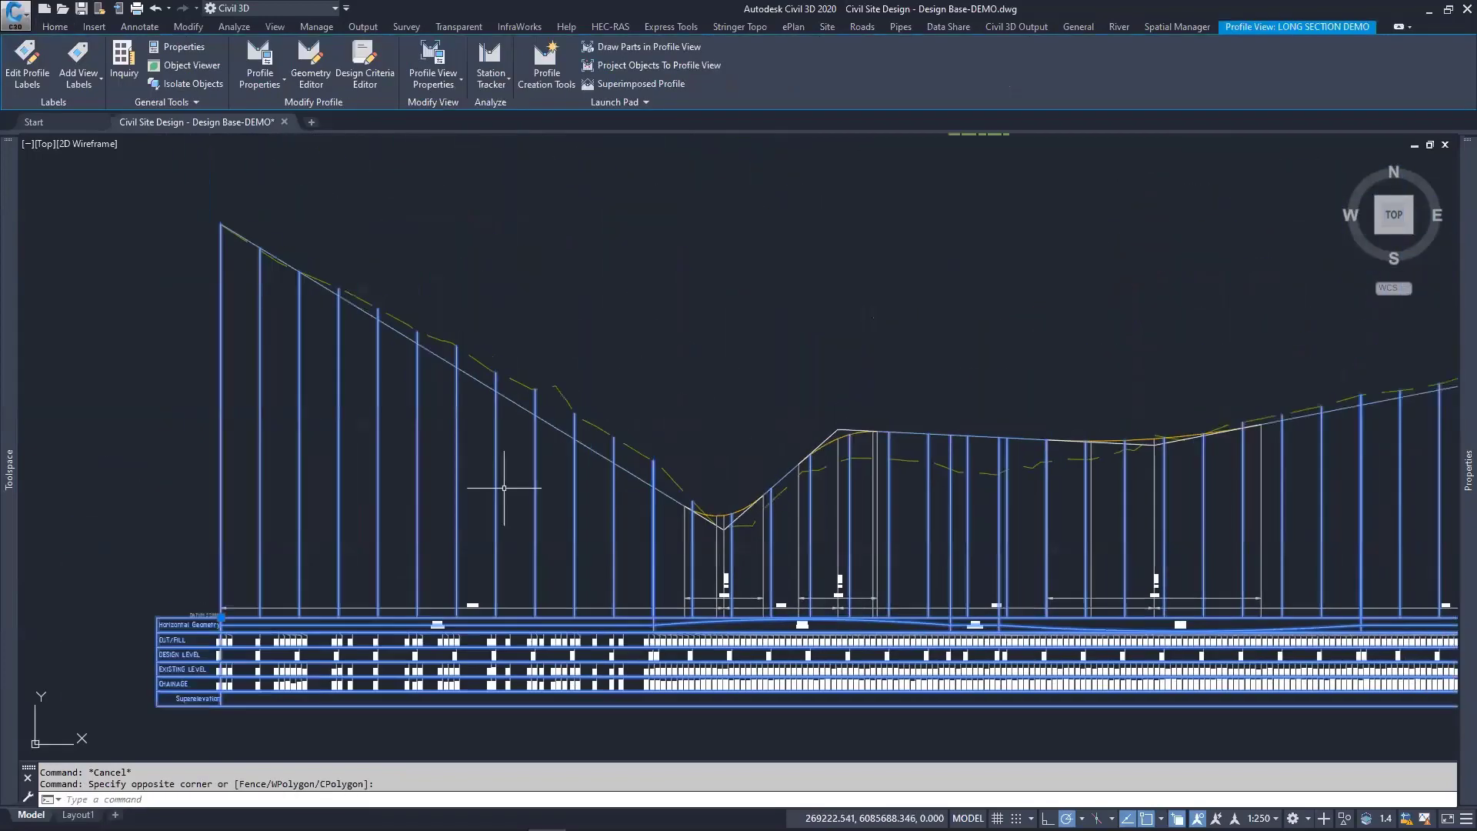
scroll(663, 671, "up", 4)
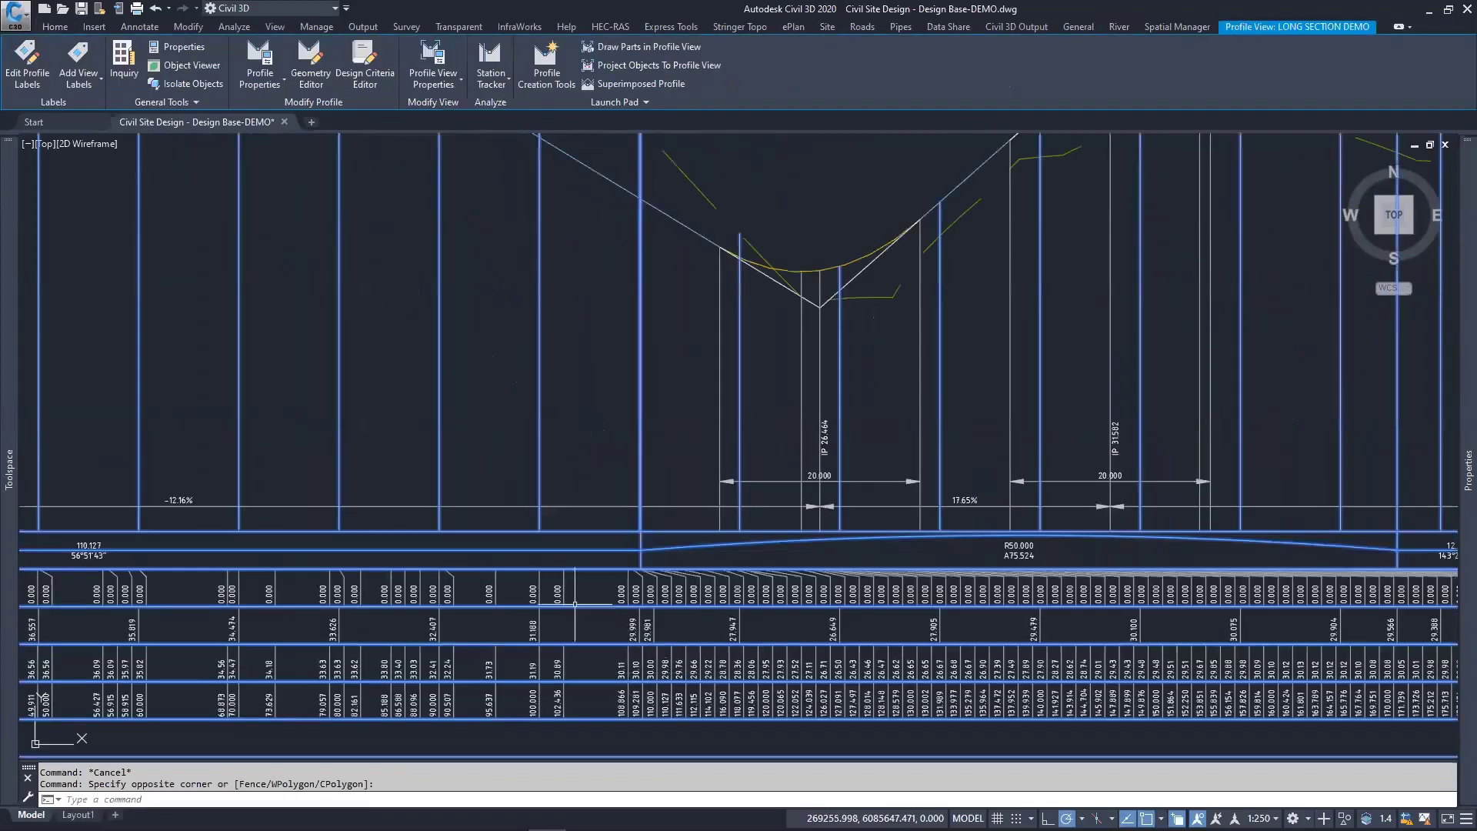
scroll(912, 635, "down", 2)
scroll(638, 492, "down", 2)
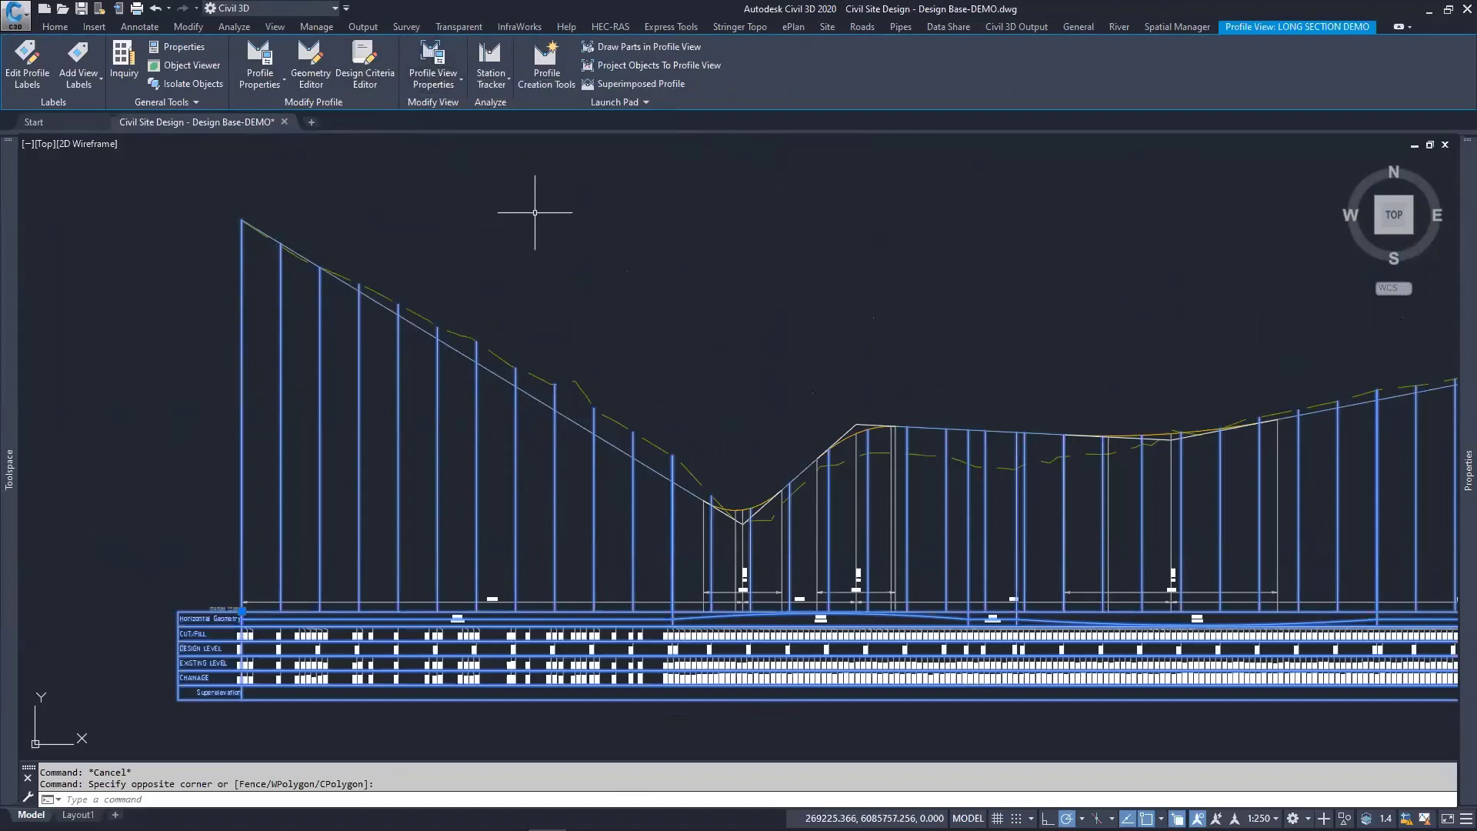
Step: Open the LONG SECTION DEMO profile view properties and review the general information and the bands' Profile1 assignments
left_click(266, 86)
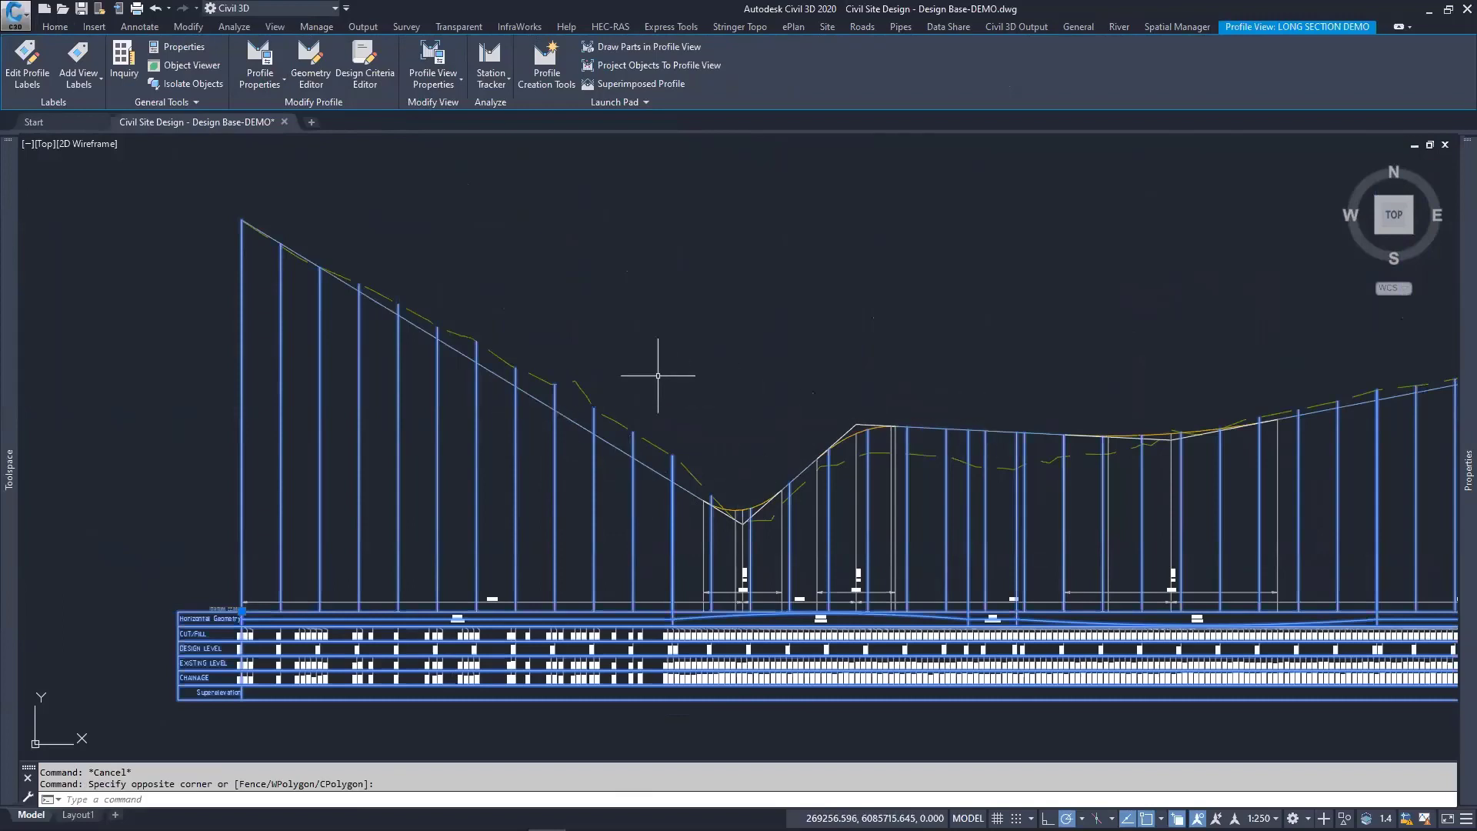
left_click(447, 86)
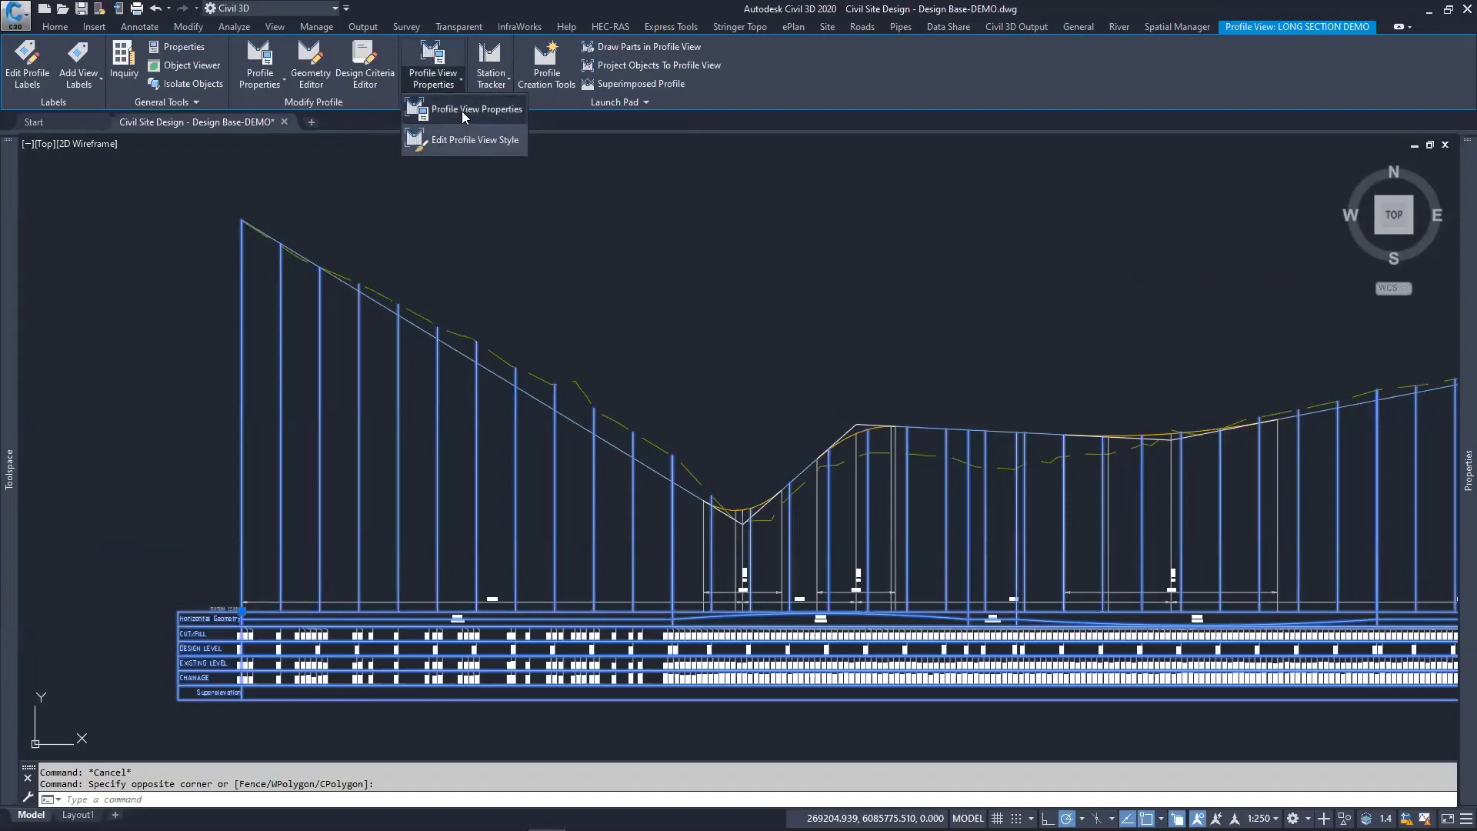
left_click(461, 111)
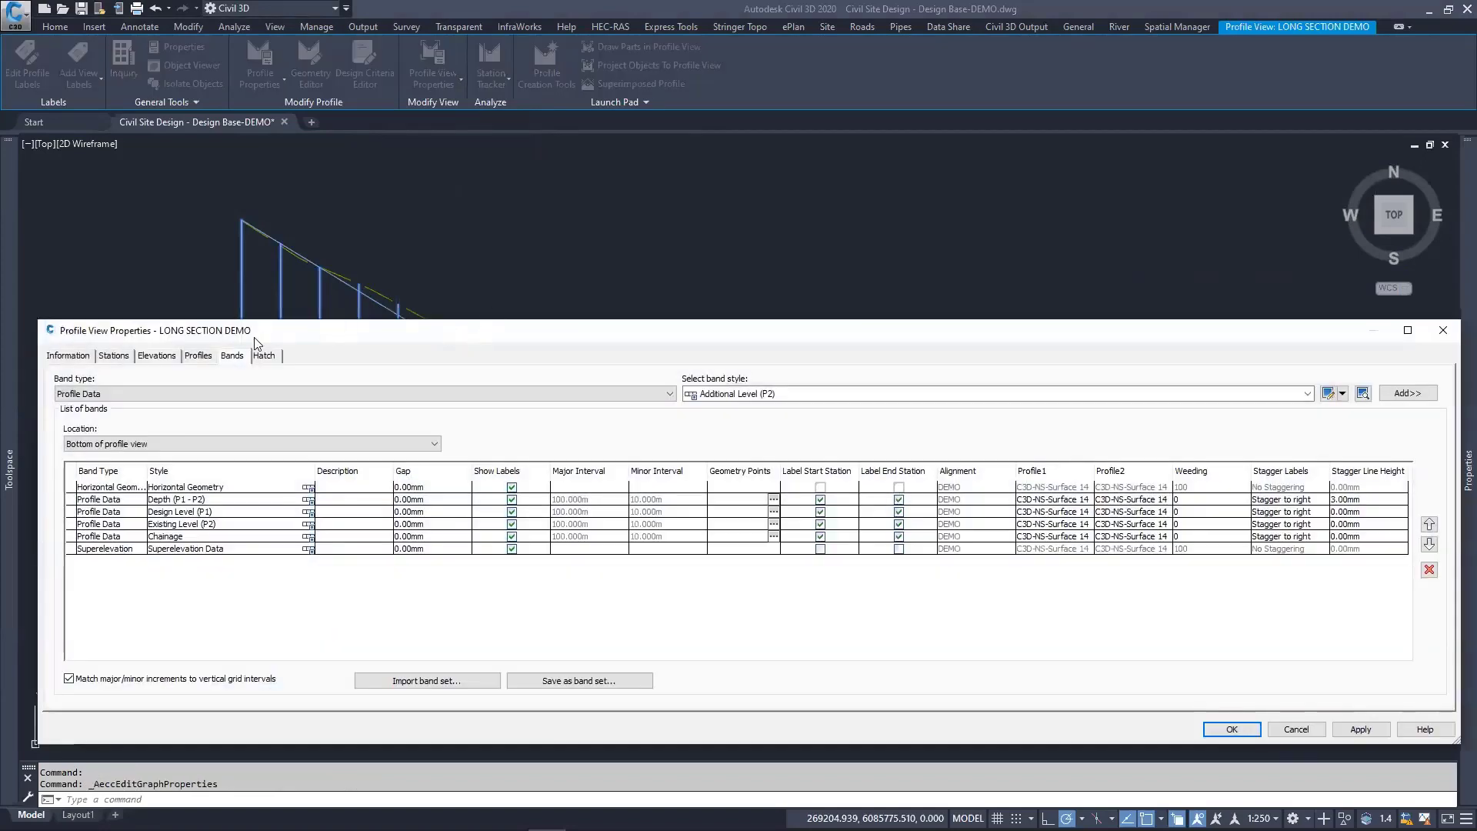
left_click_drag(255, 343, 240, 351)
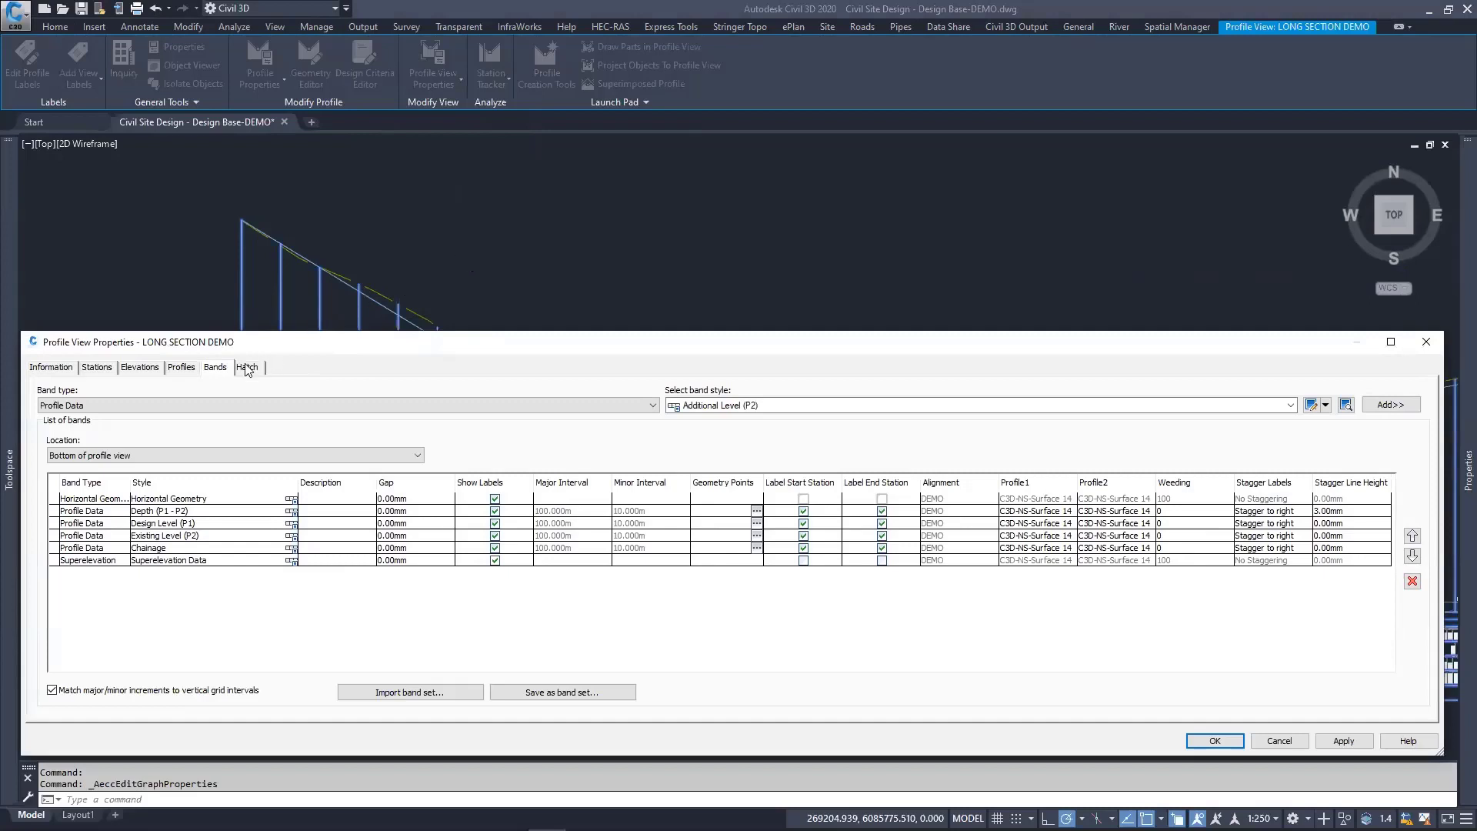
left_click(68, 368)
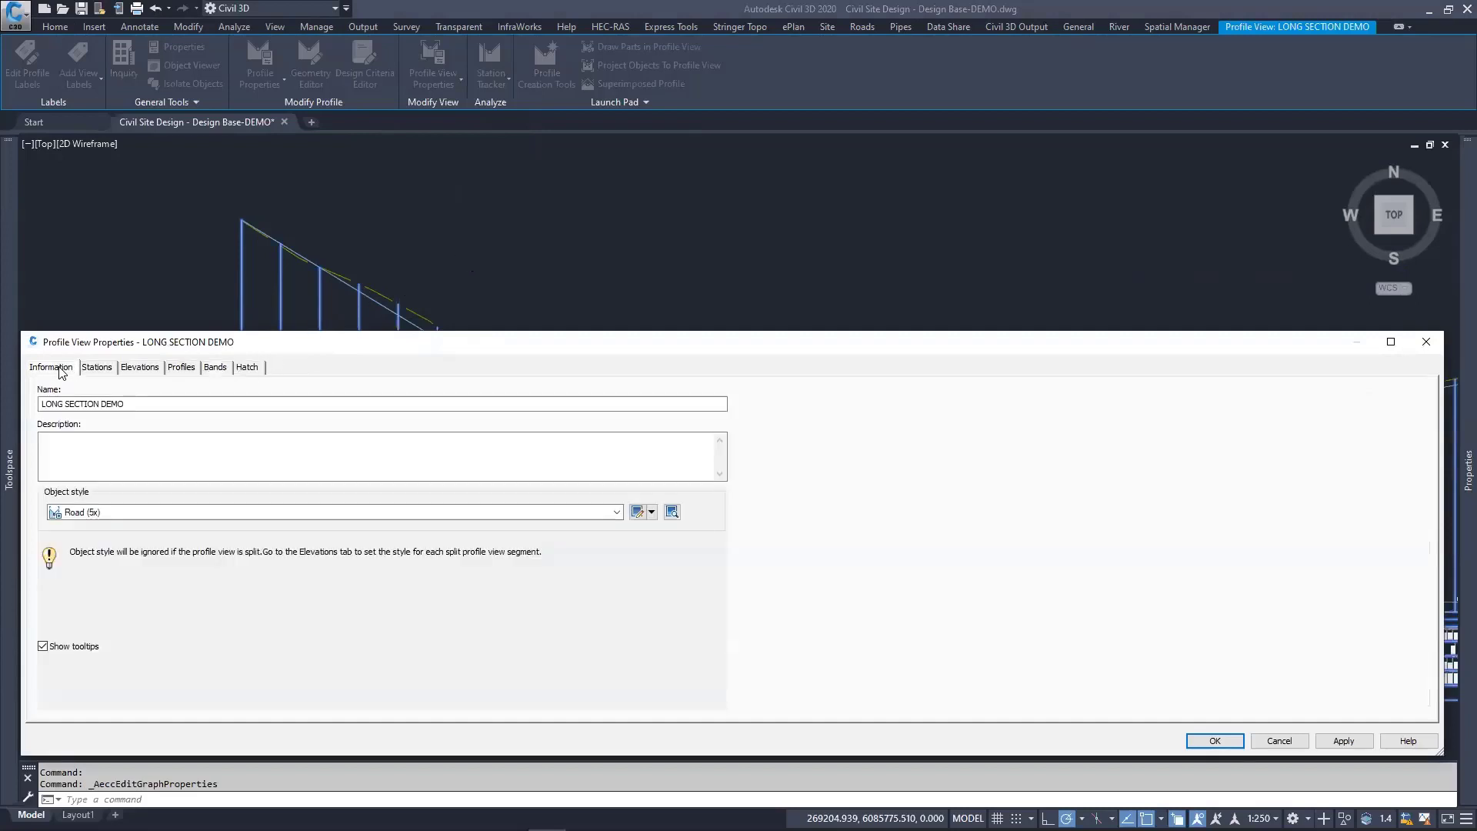
left_click(216, 368)
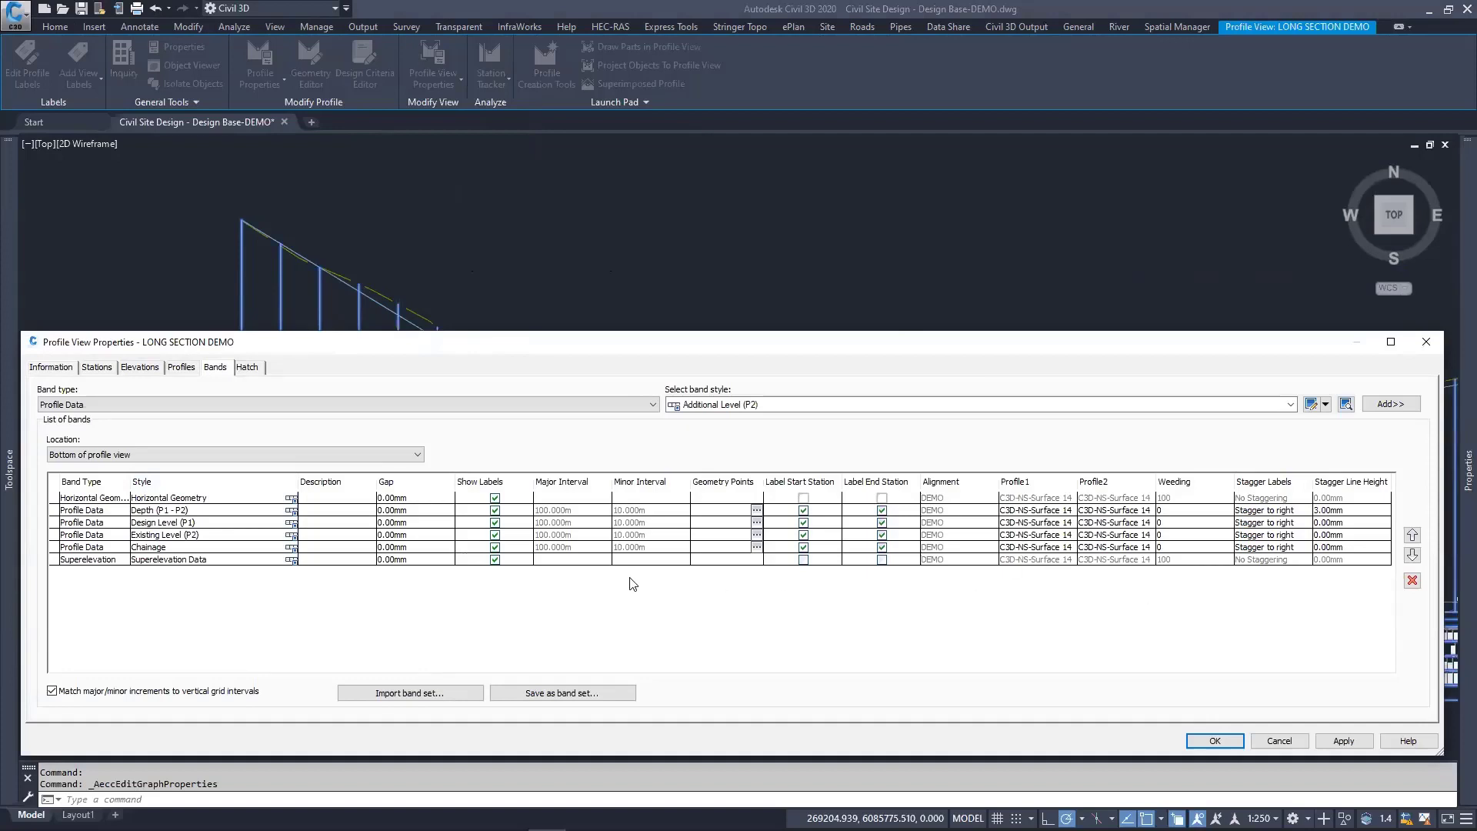
left_click(1025, 482)
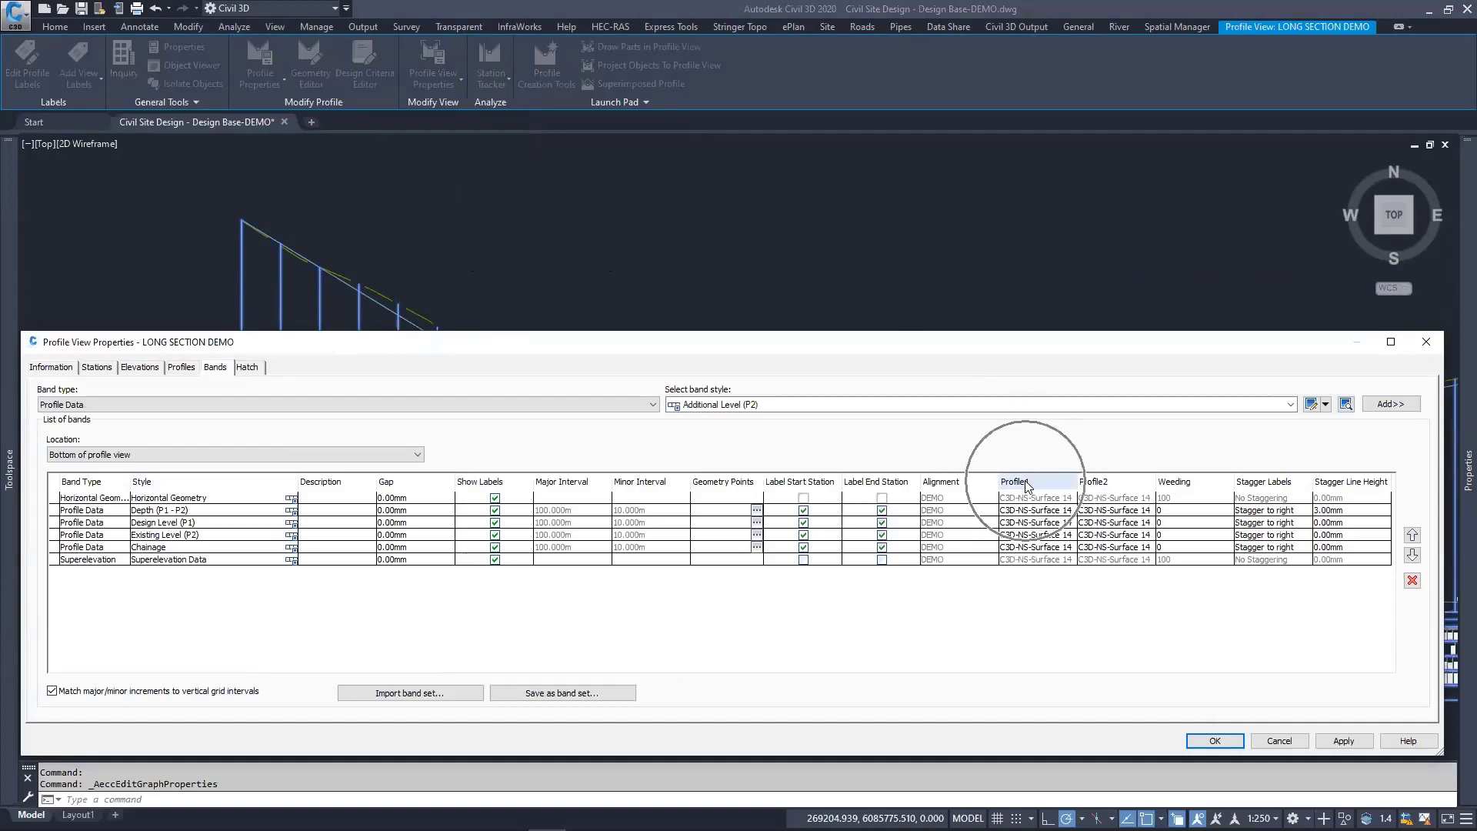
left_click(1035, 567)
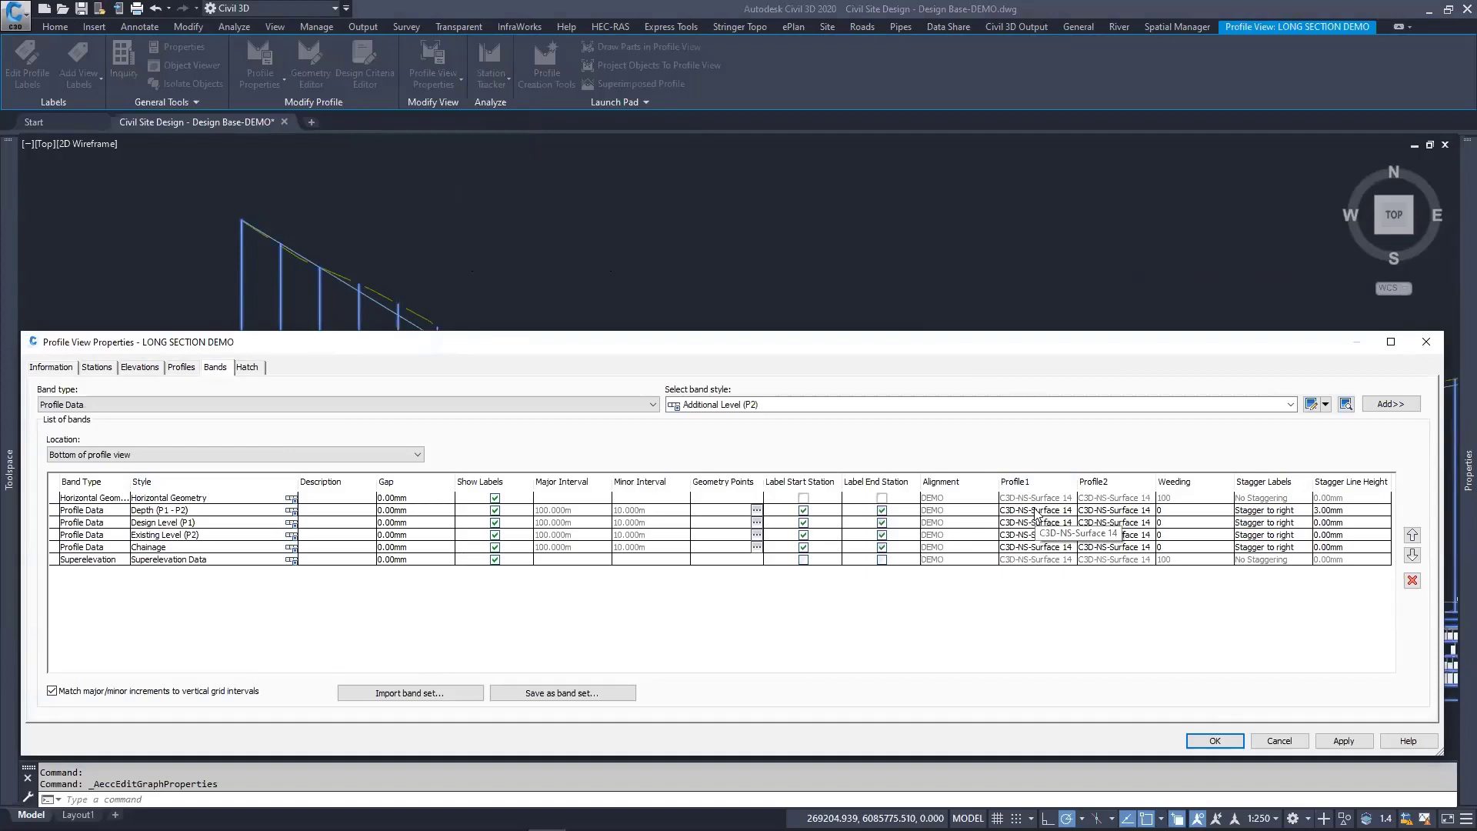
Step: Import the Highway Design band set into the profile view, apply it and close the properties
left_click(444, 694)
left_click(202, 554)
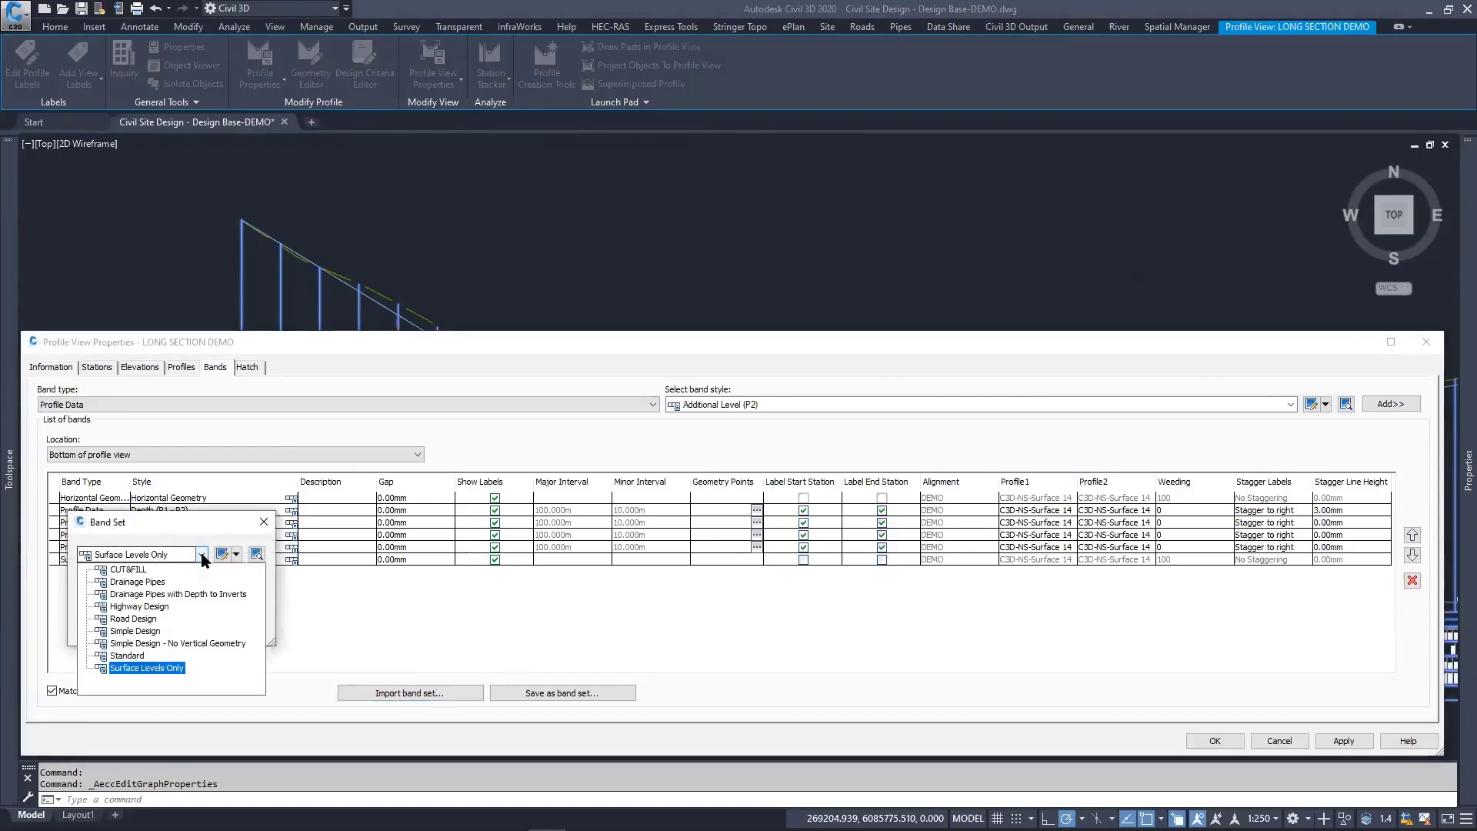
left_click(152, 619)
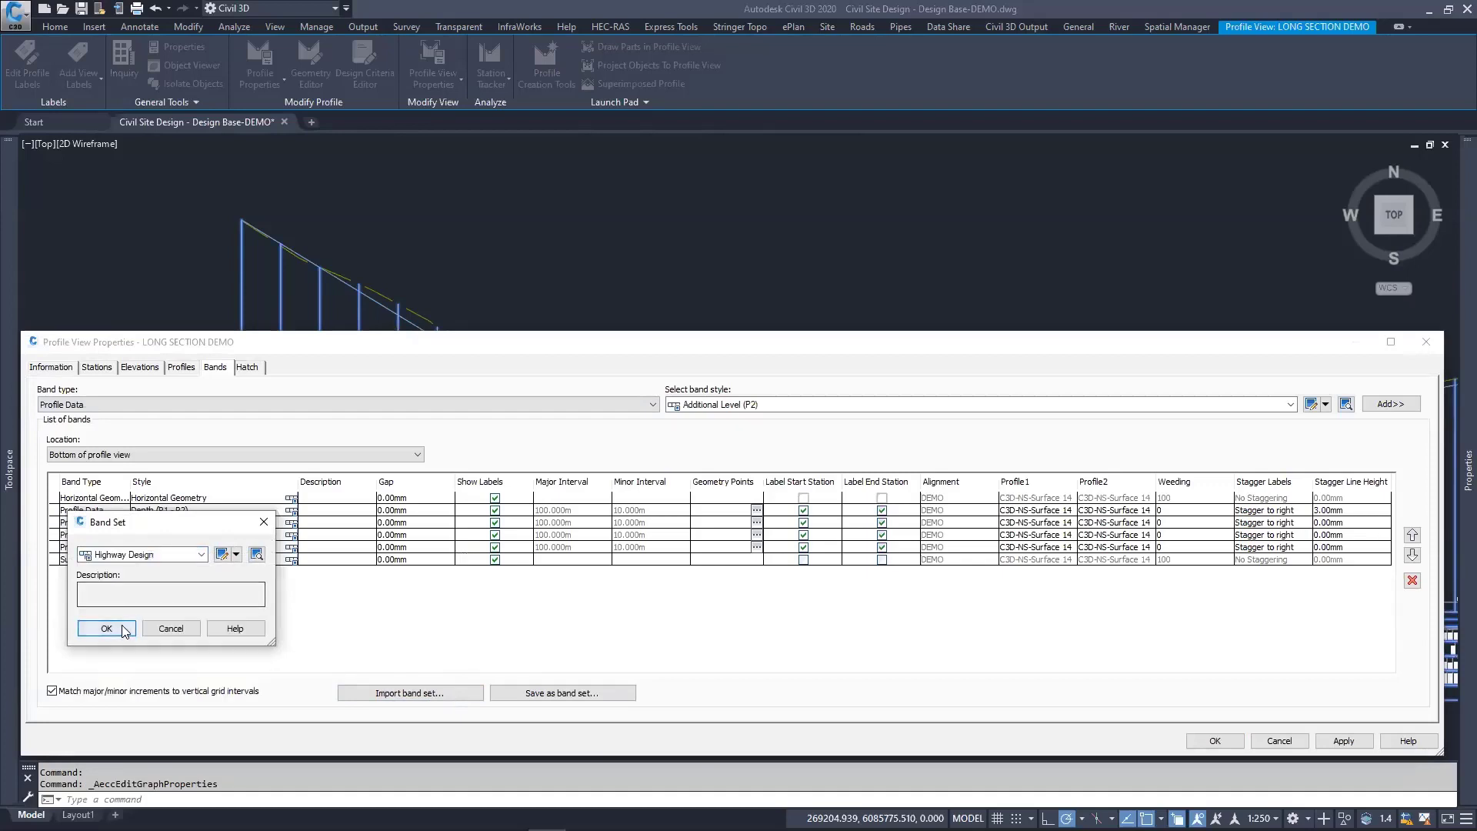
left_click(116, 626)
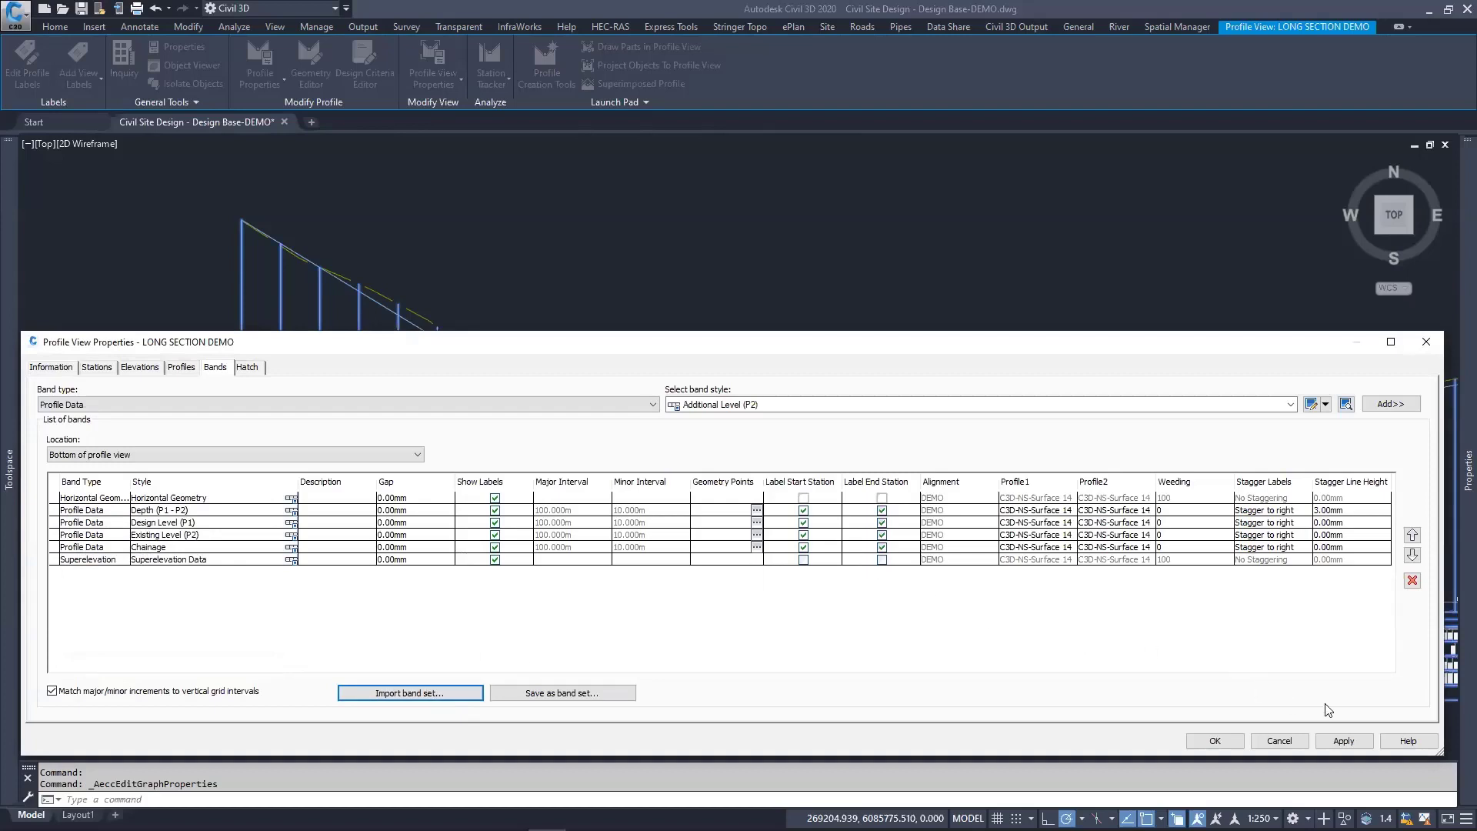
left_click(1344, 741)
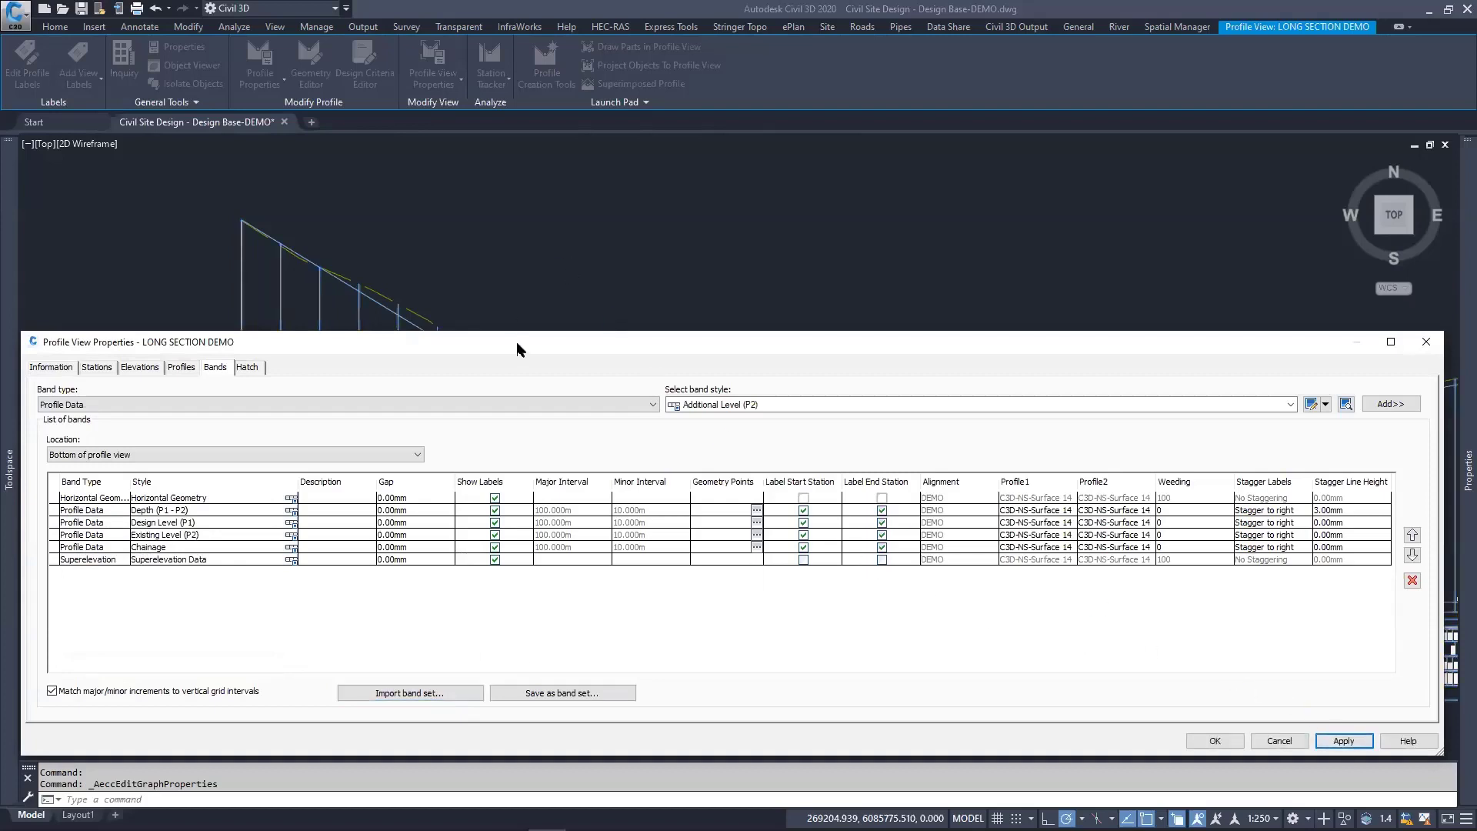
left_click(1215, 738)
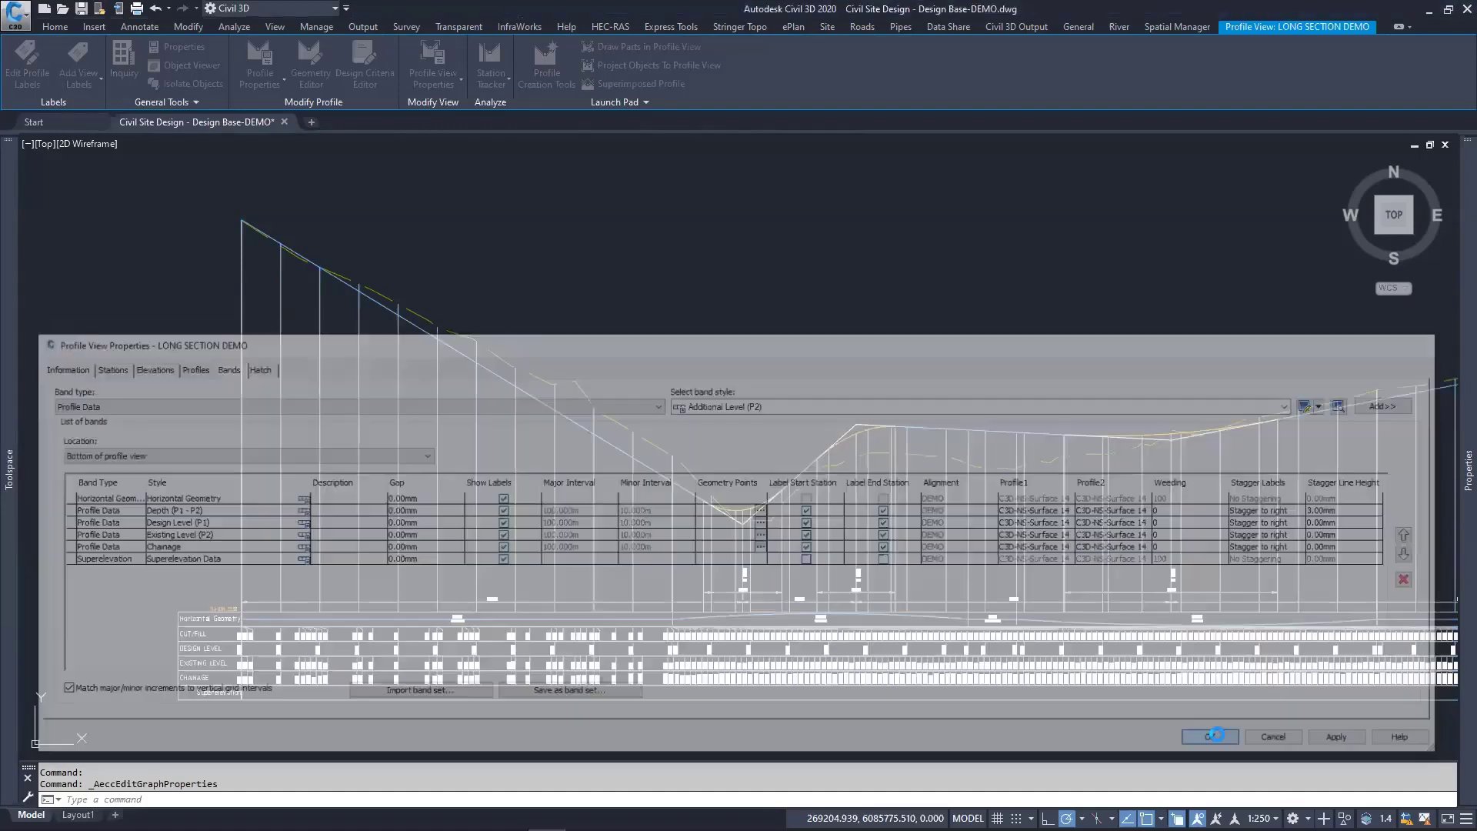
Step: Check the bands in the drawing, reopen the profile view properties, and import and apply the Highway Design band set again
middle_click_drag(852, 578, 712, 276)
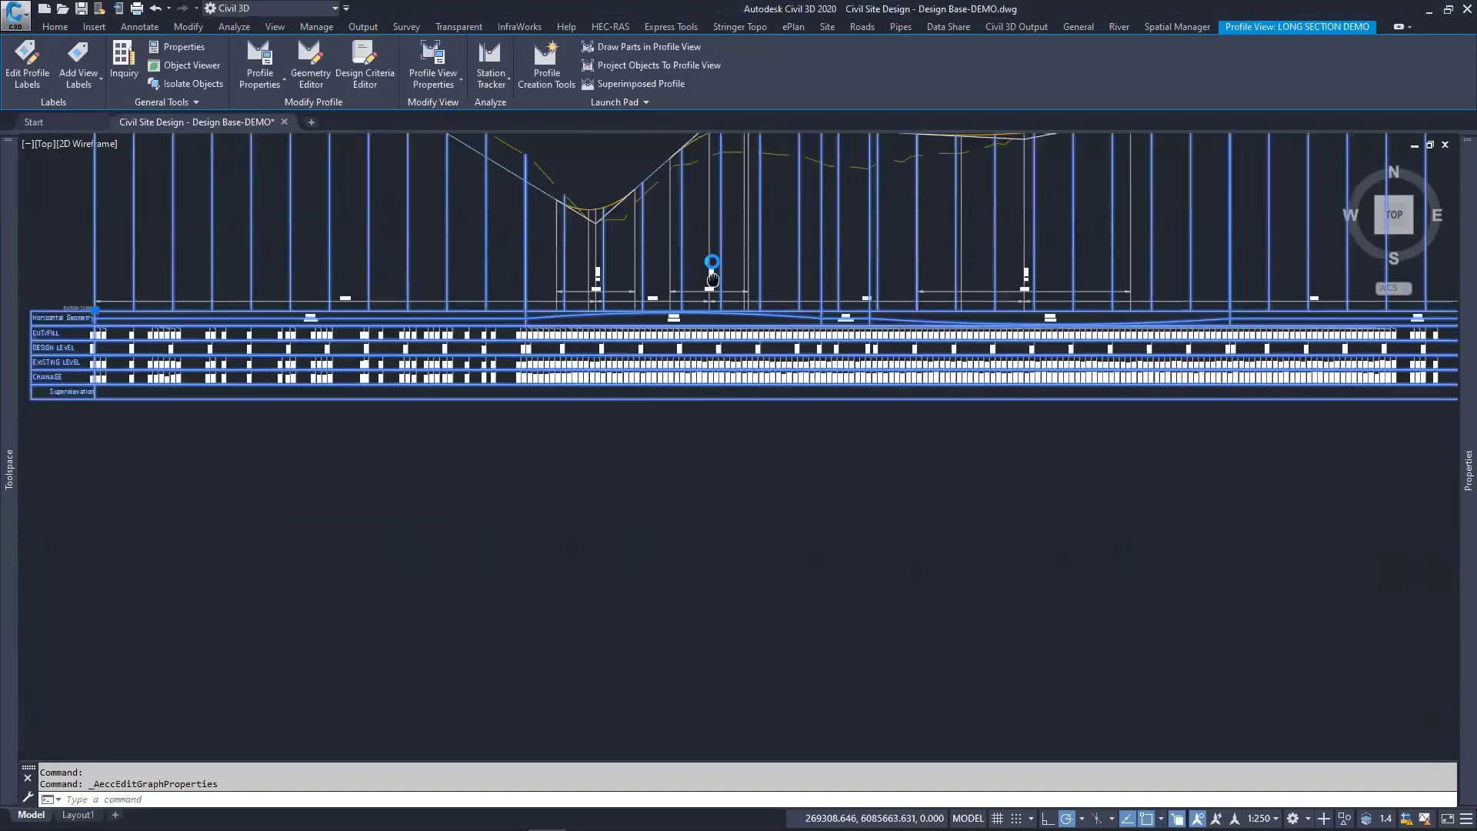
scroll(33, 386, "up", 1)
scroll(320, 320, "up", 2)
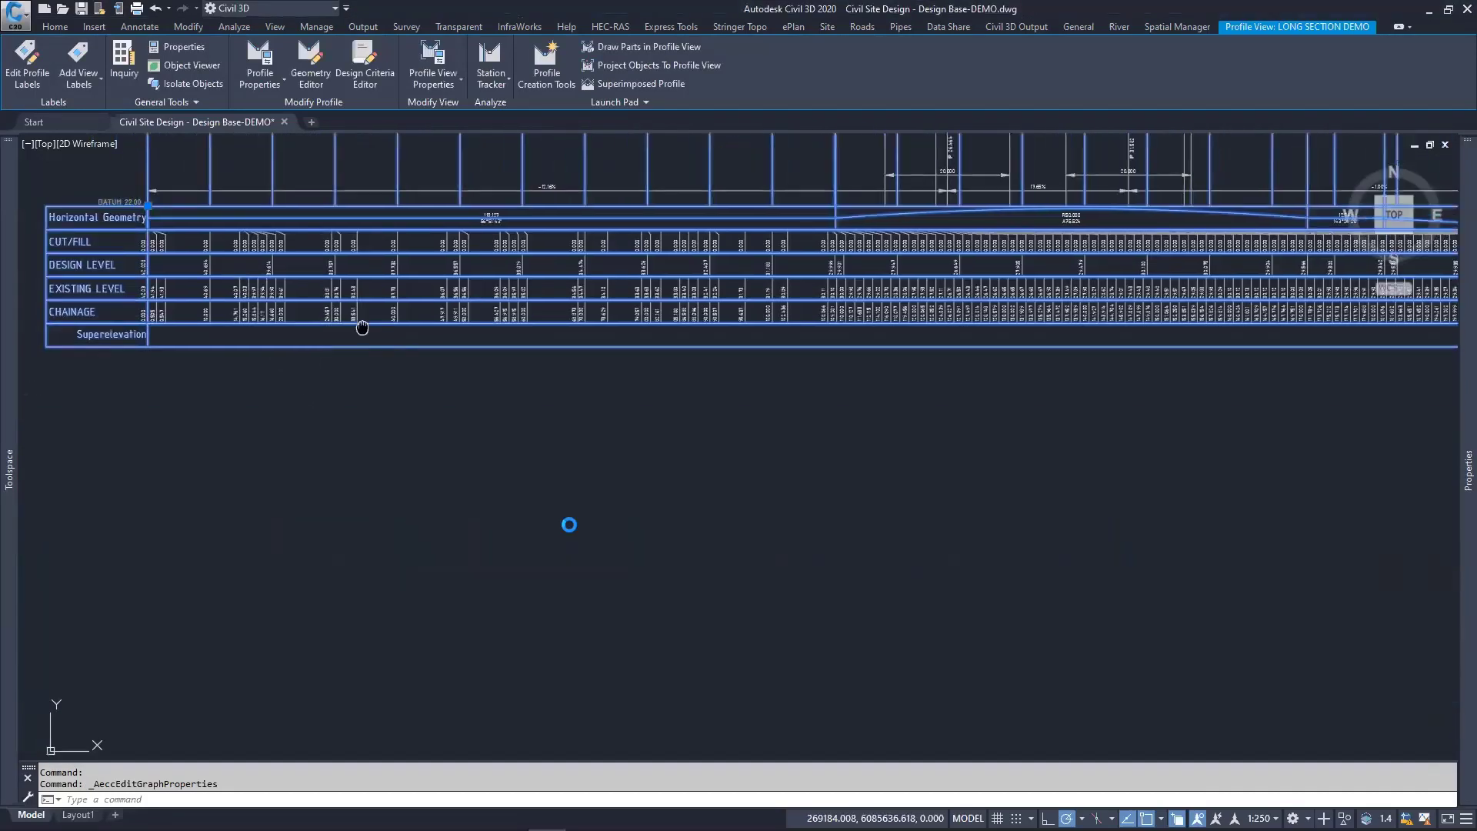
middle_click_drag(362, 327, 569, 530)
scroll(469, 511, "up", 2)
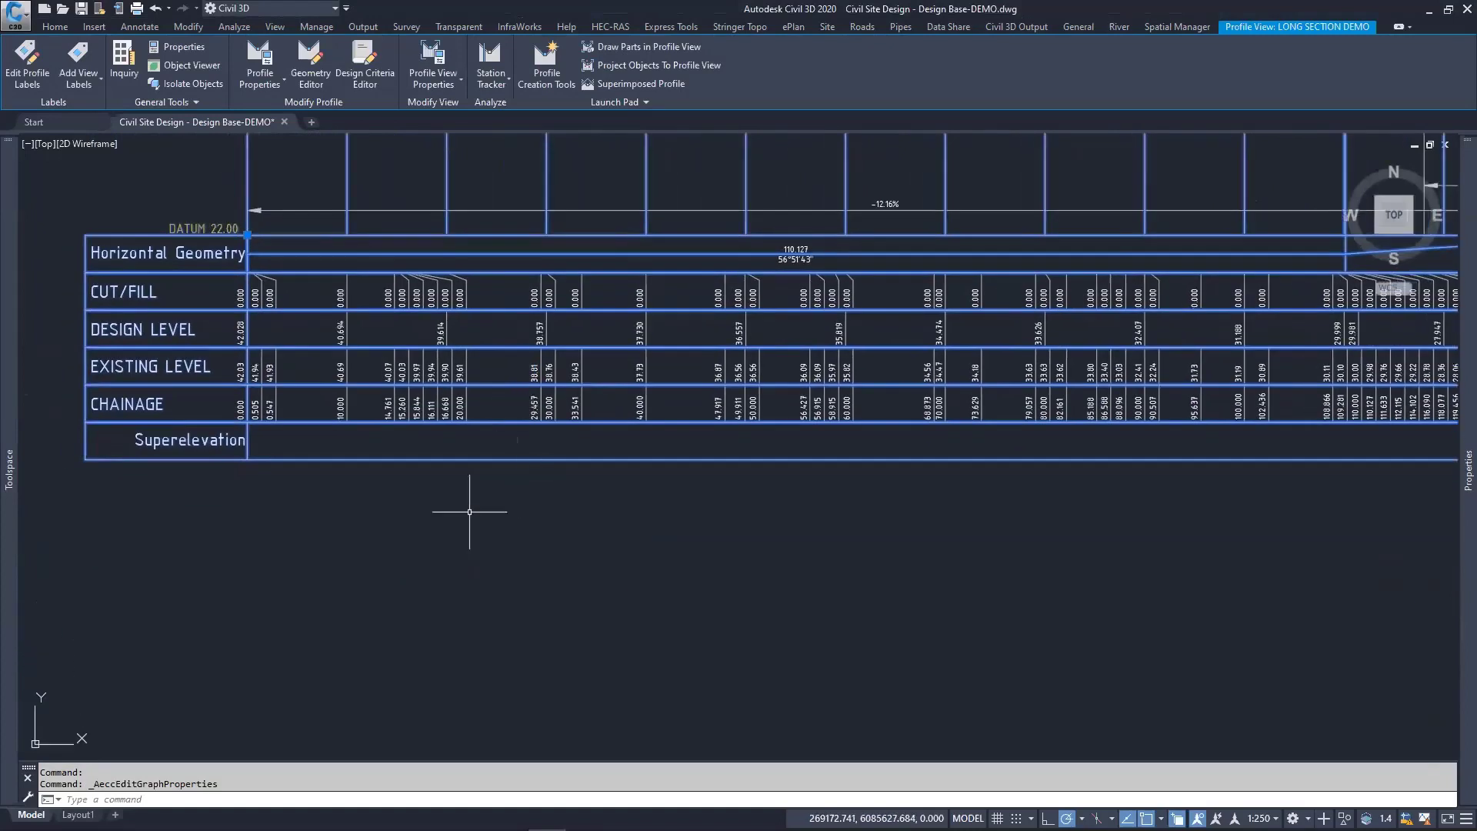
middle_click_drag(497, 476, 506, 471)
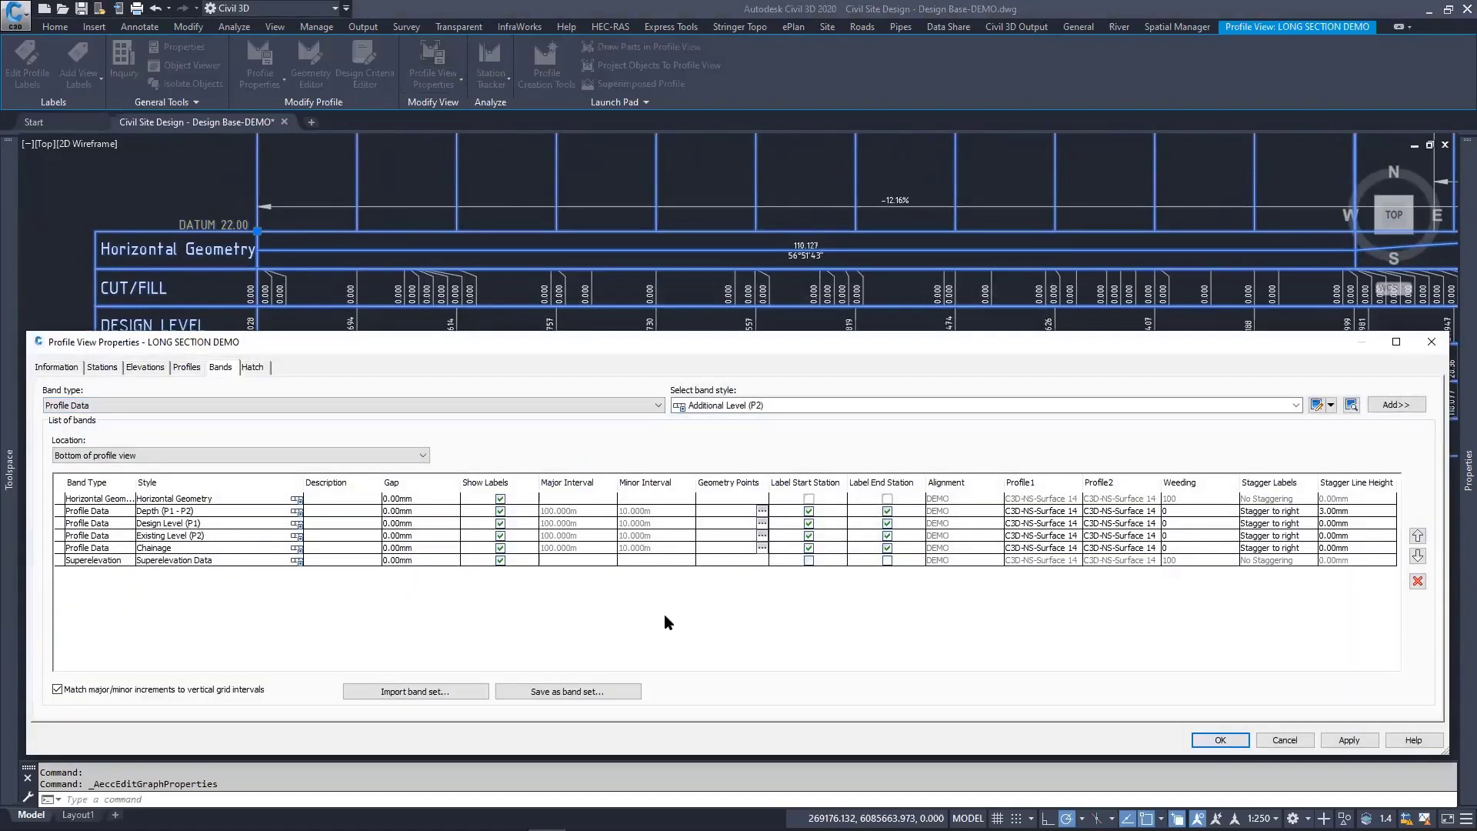
left_click(414, 692)
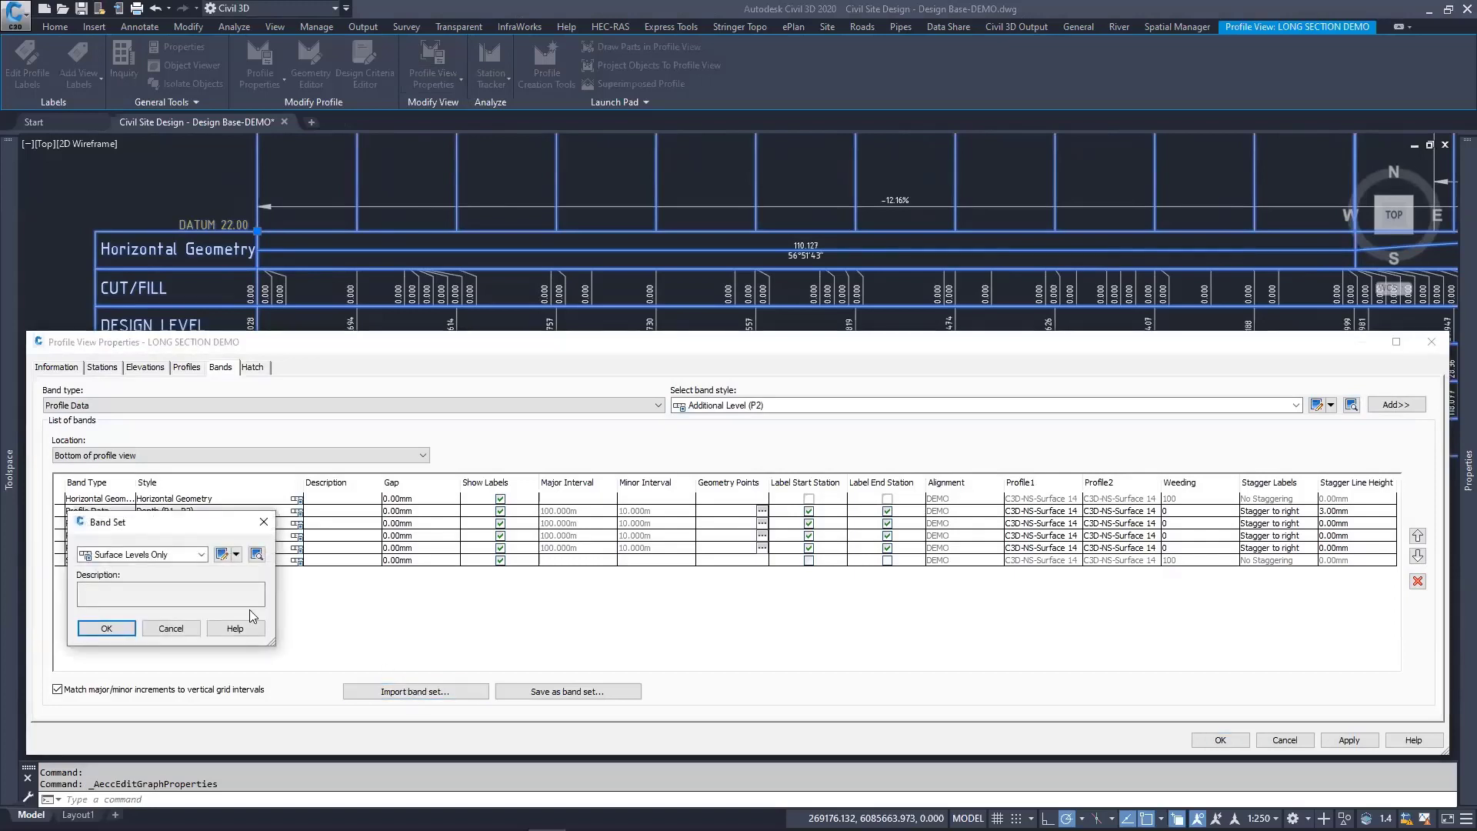
left_click(200, 554)
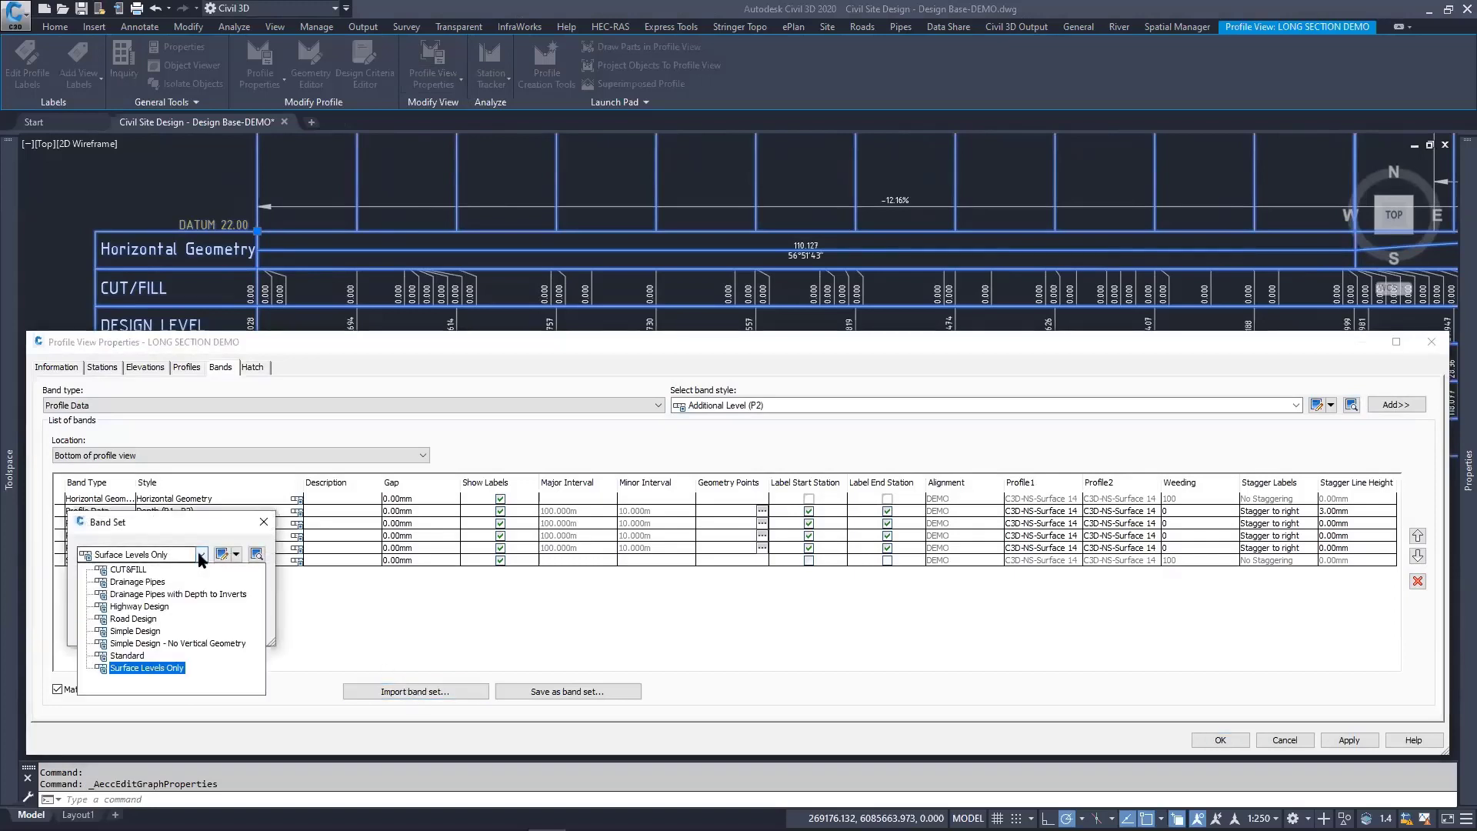
left_click(140, 606)
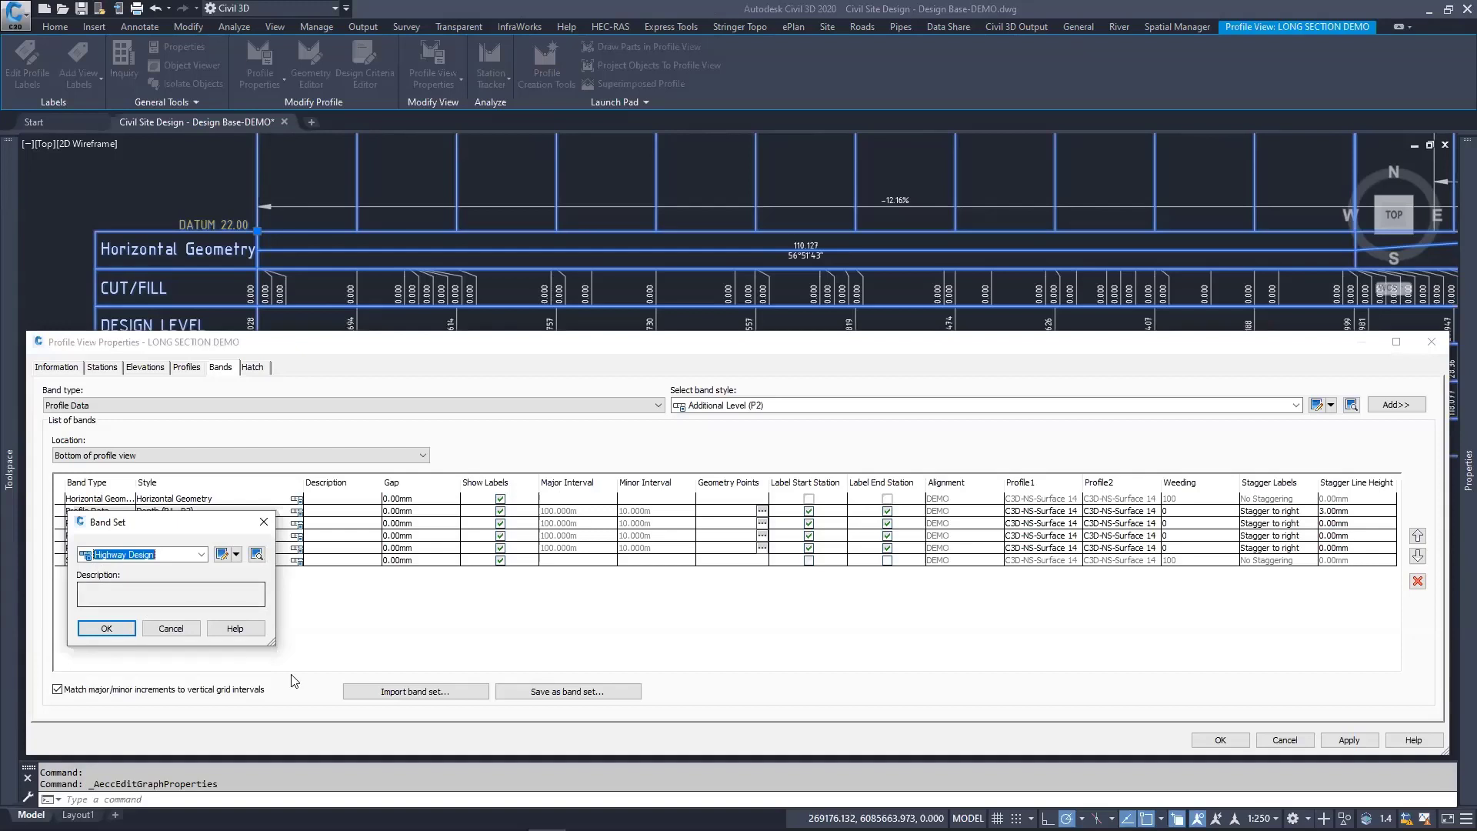
left_click(106, 628)
left_click(1348, 737)
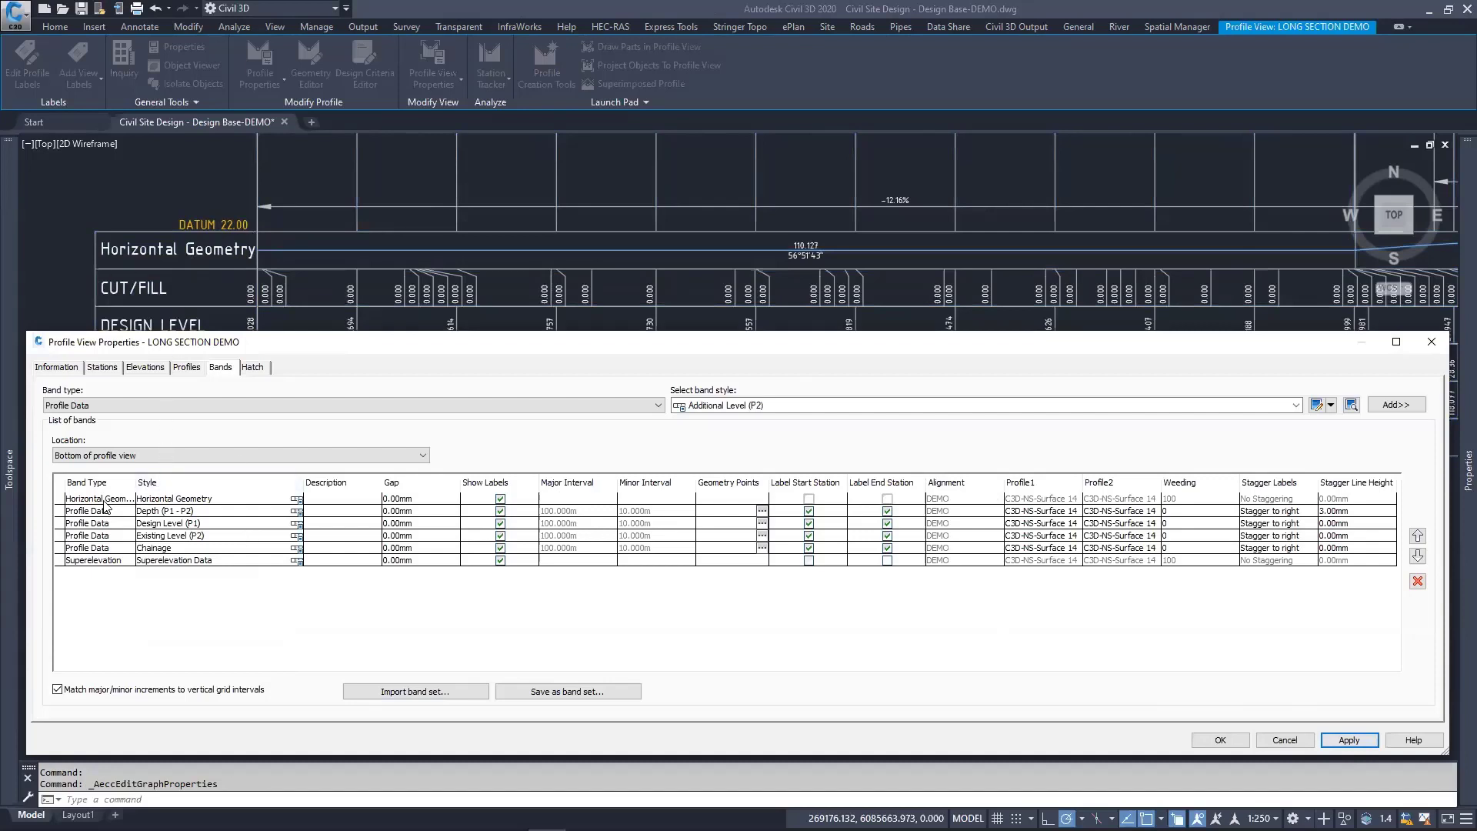
Step: Delete the Horizontal Geometry band from the list of bands below the profile view
left_click(176, 500)
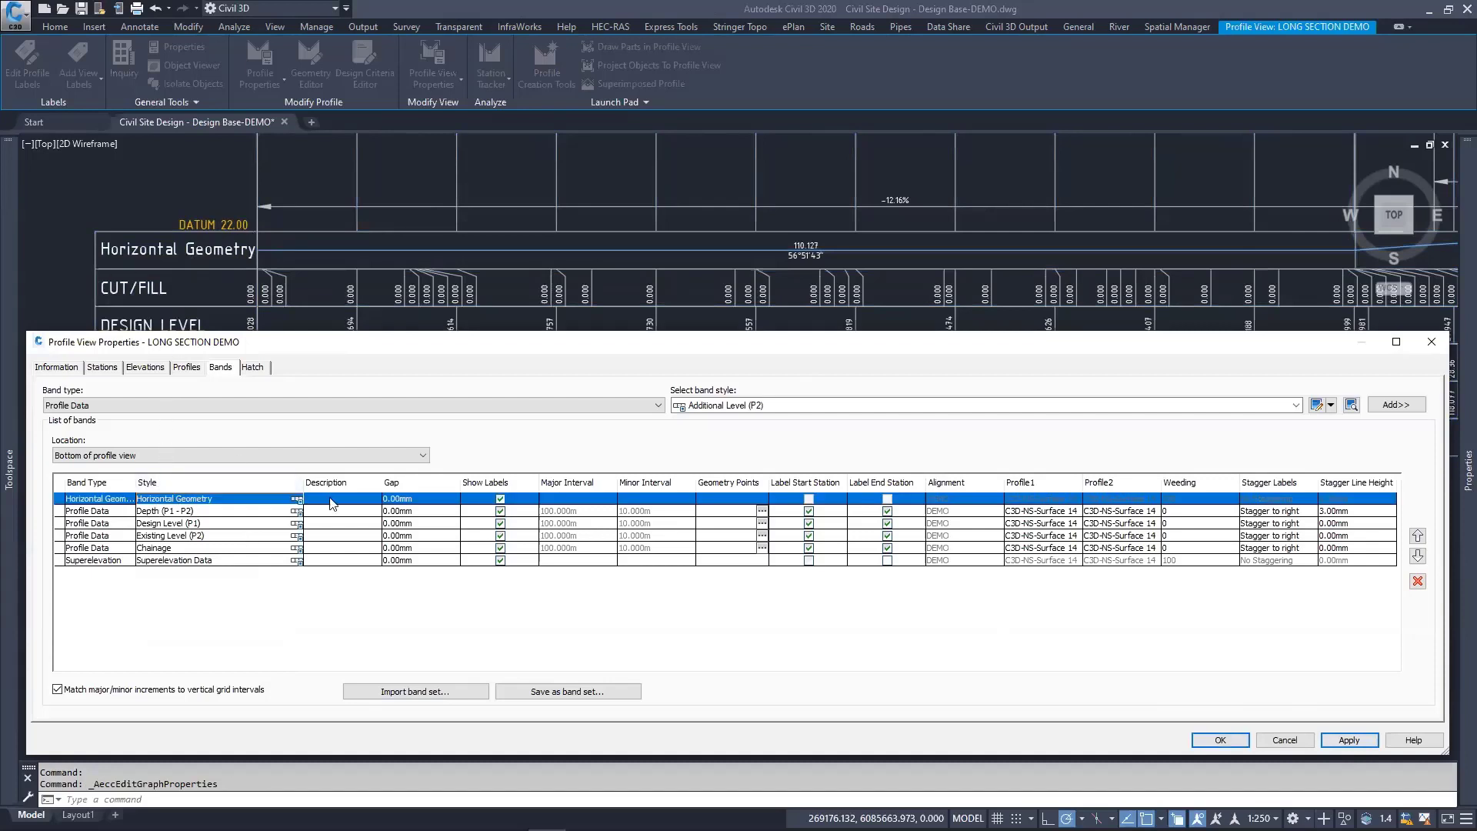
left_click(1418, 580)
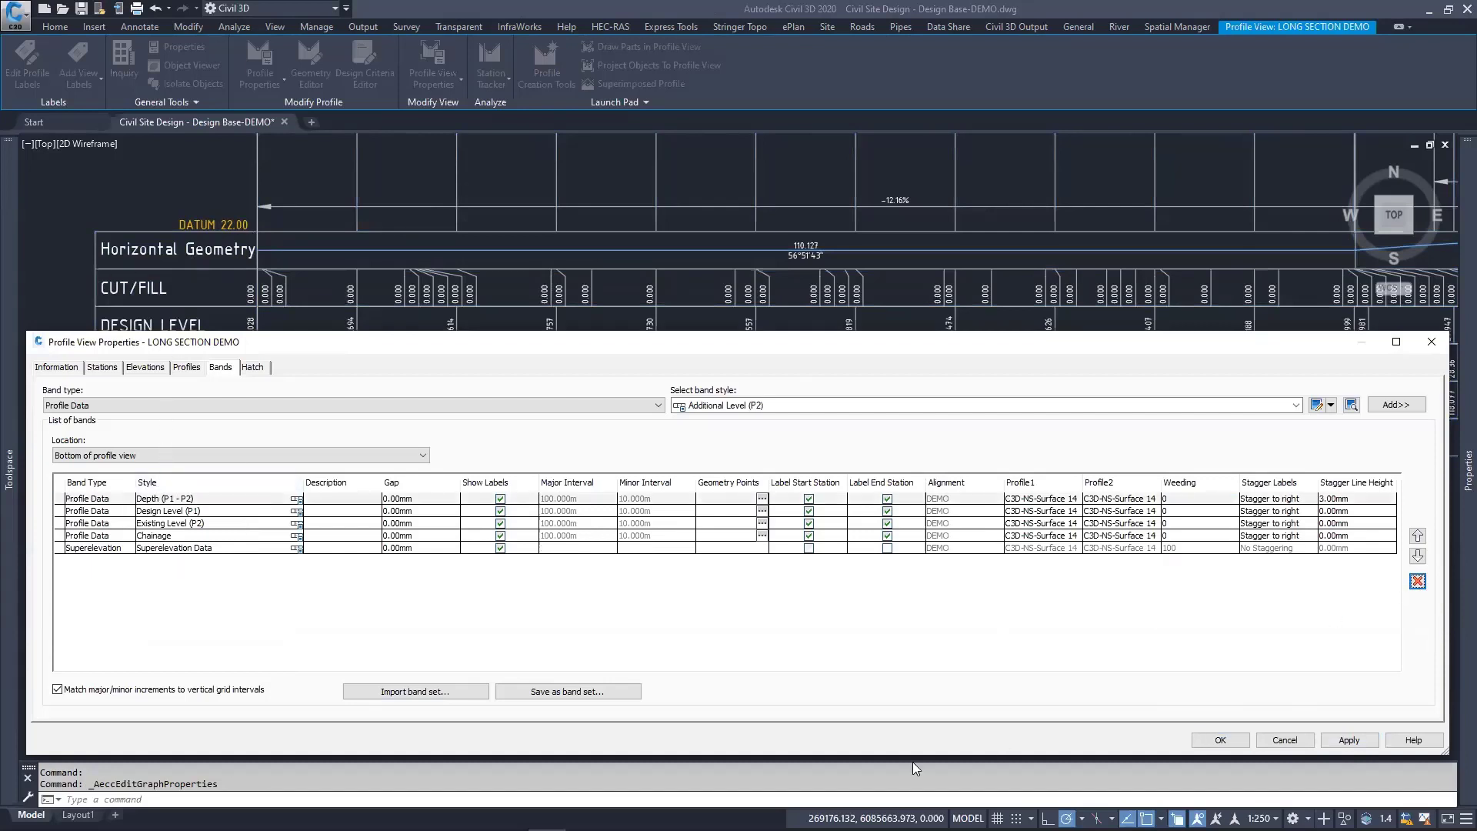
Step: Delete the Superelevation band from the list of bands and review the available Profile Data band styles
left_click(183, 550)
left_click(1418, 581)
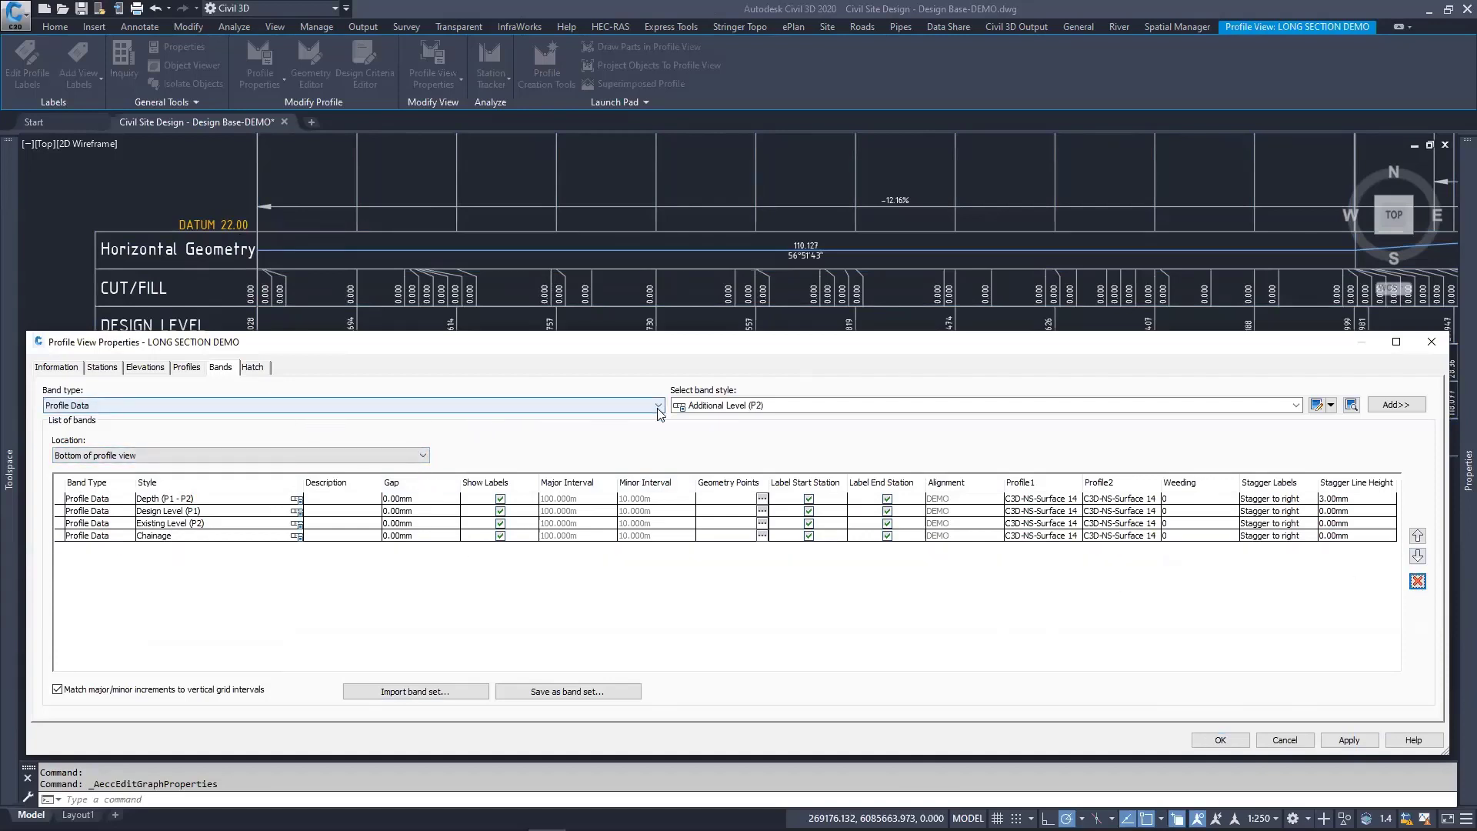
left_click(1296, 405)
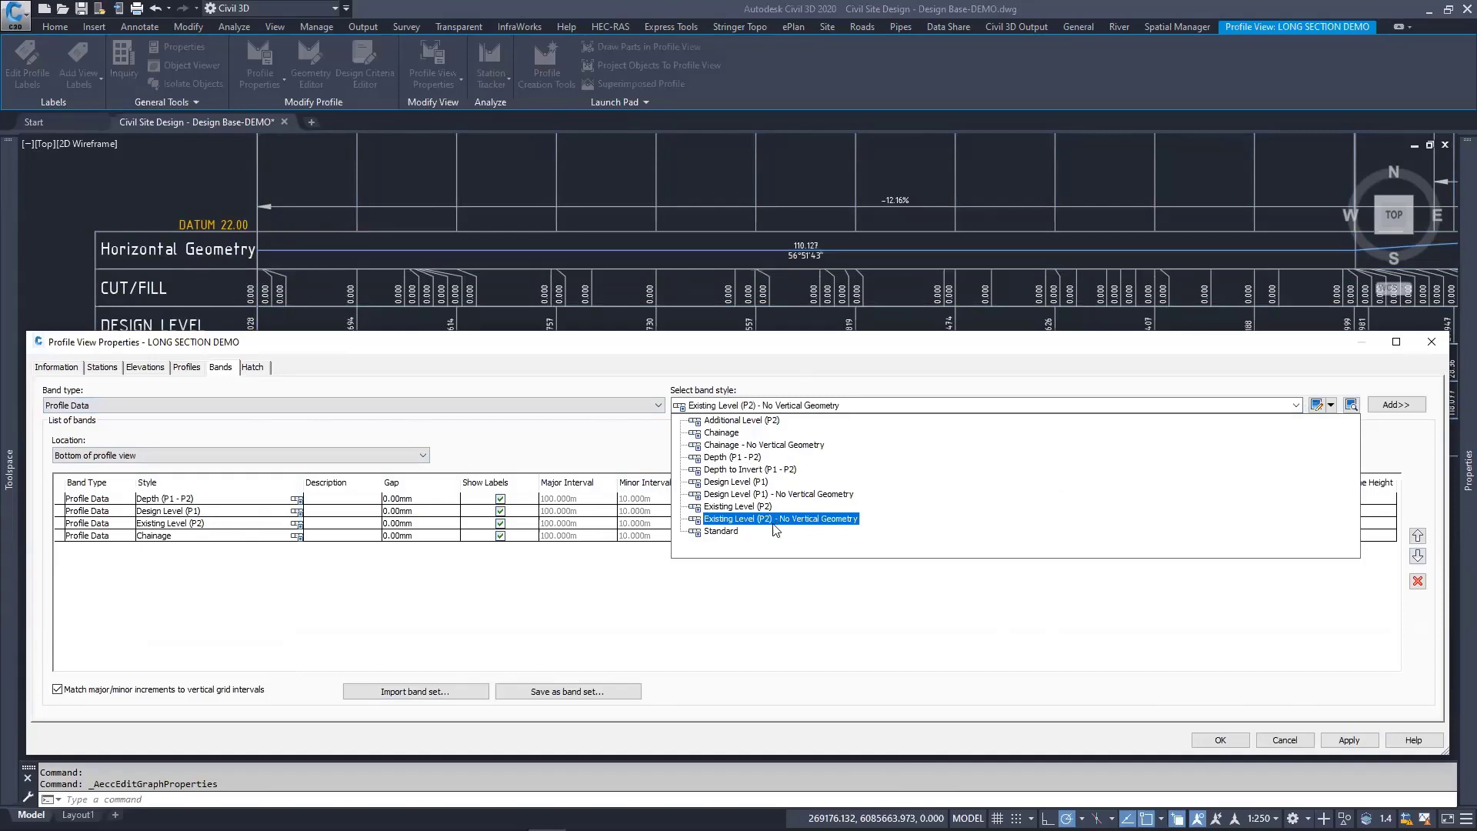
left_click(739, 598)
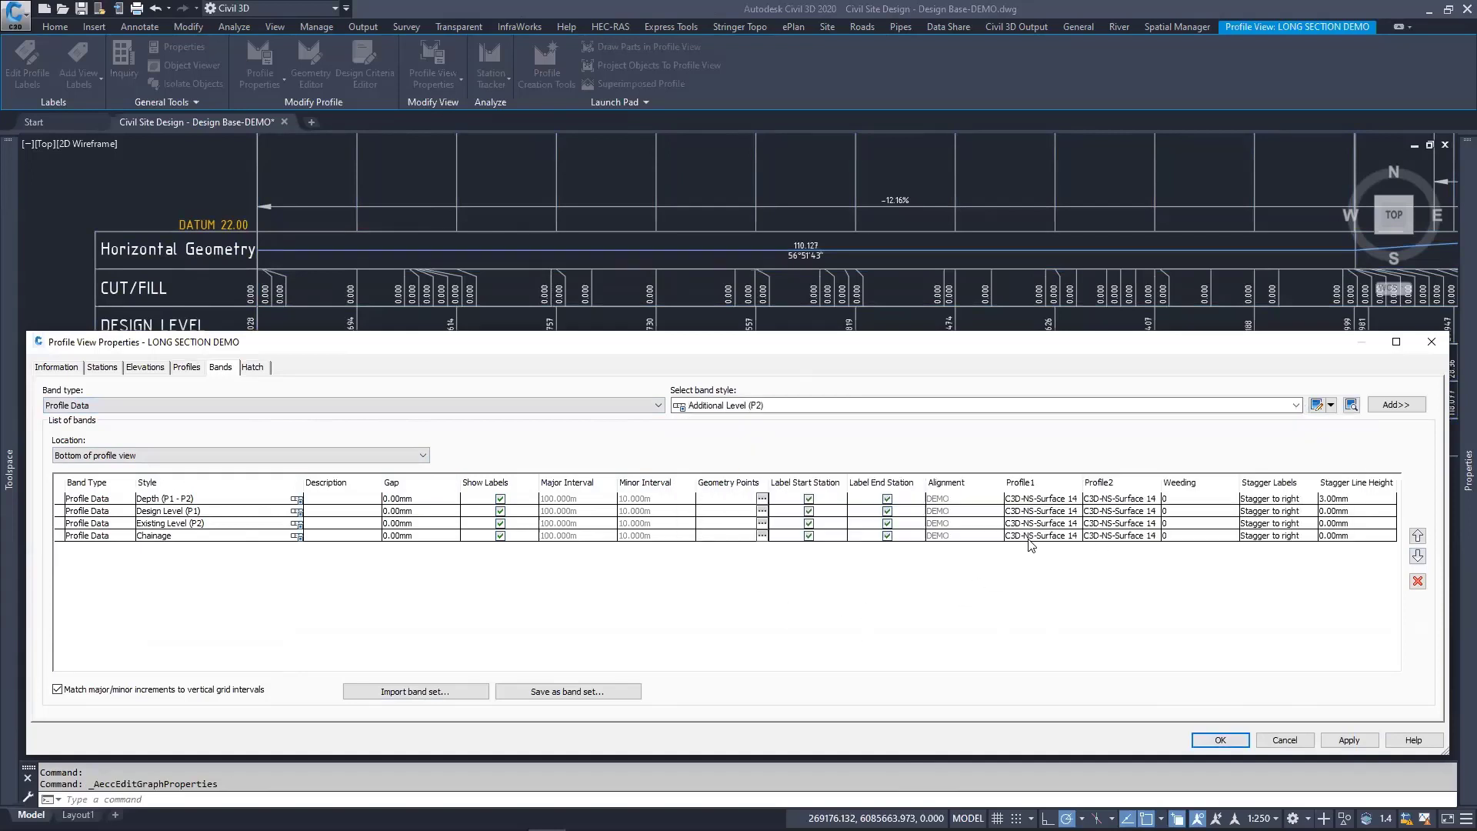
Step: Assign DESIGN DEMO as Profile1 for the Chainage and Existing Level (P2) bands
left_click(1040, 490)
left_click(1046, 535)
left_click(1047, 537)
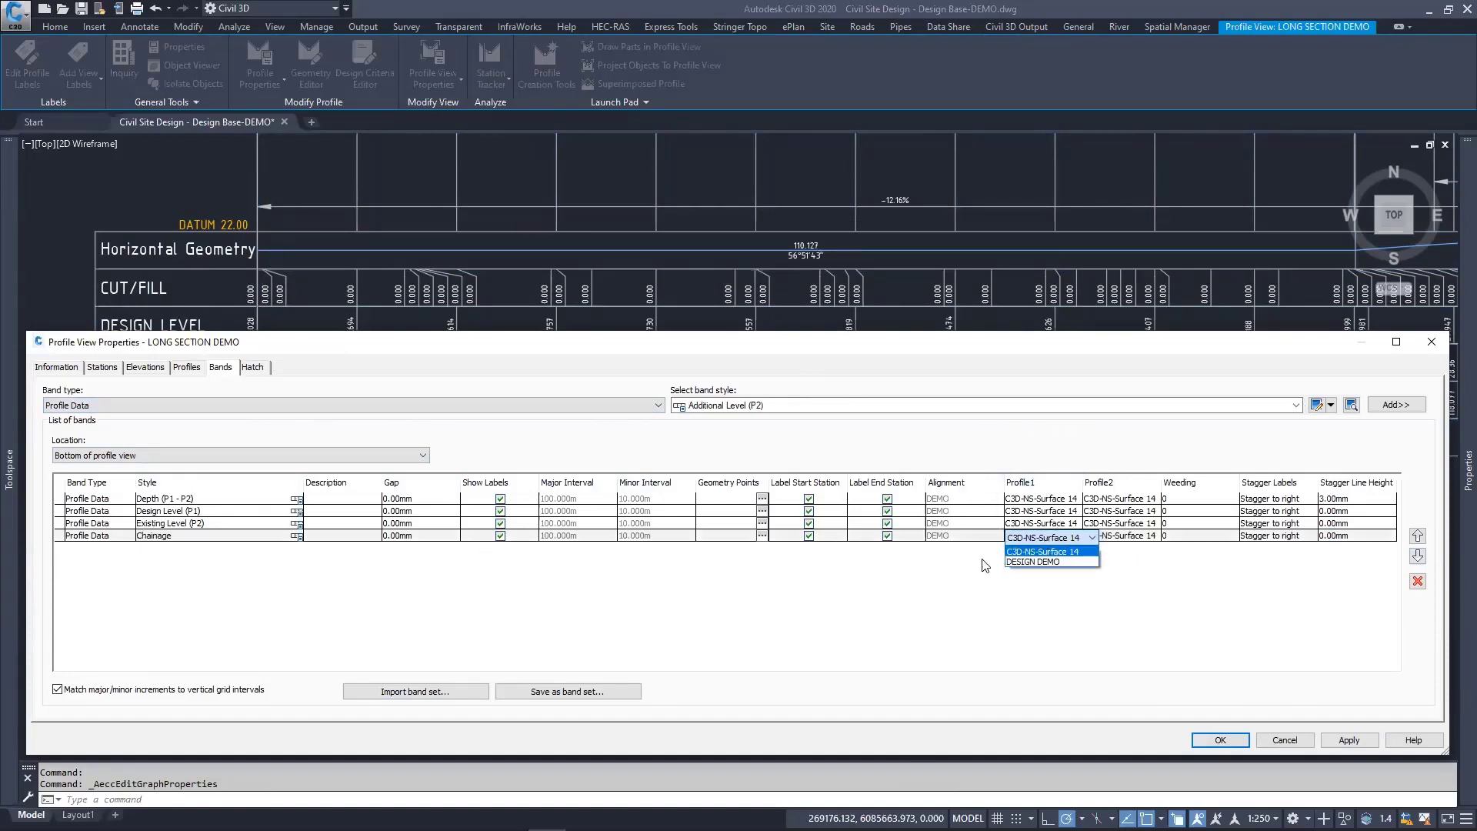
left_click(1034, 562)
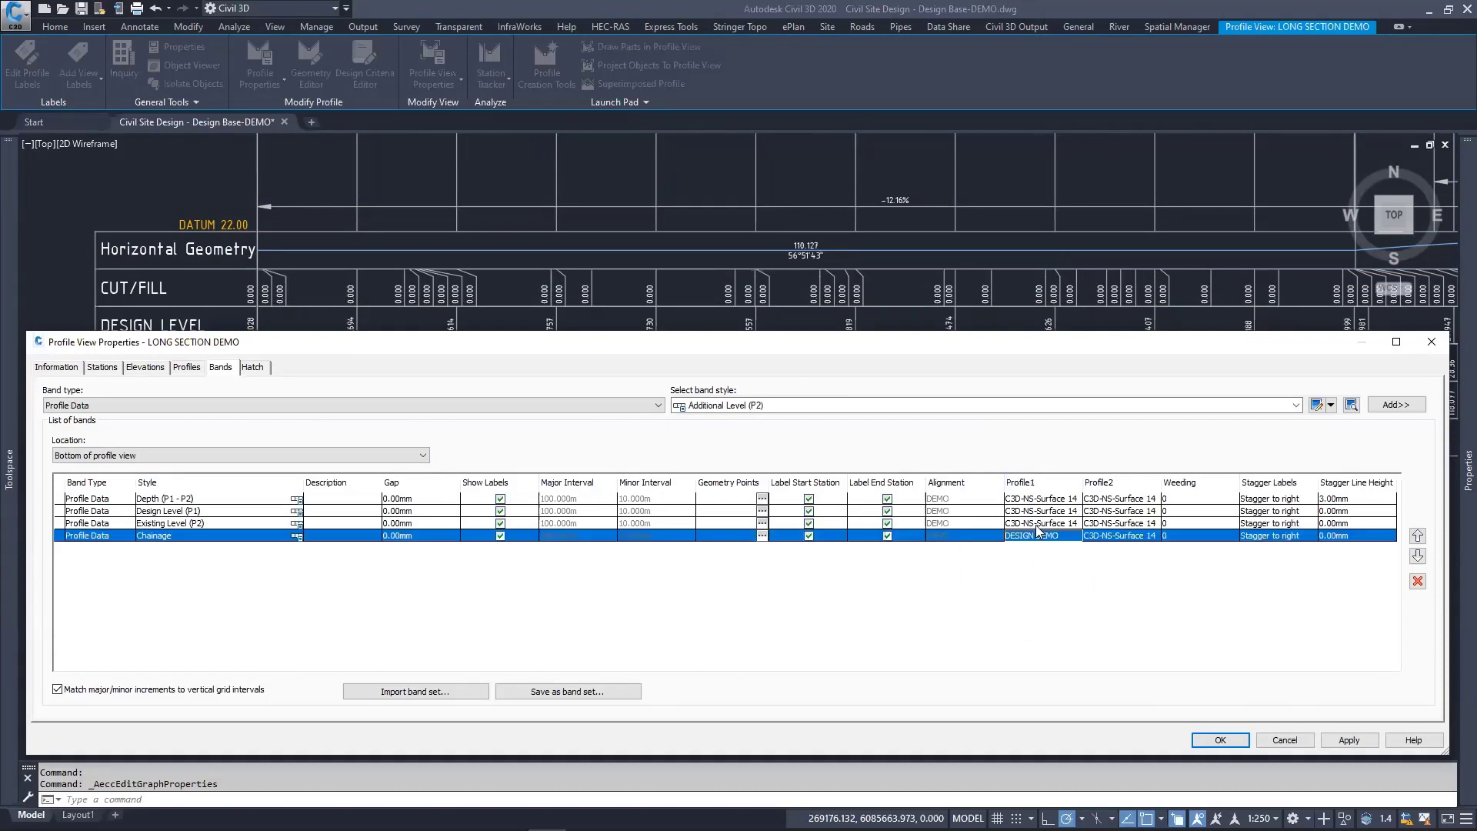
left_click(1046, 523)
left_click(1048, 525)
left_click(1020, 550)
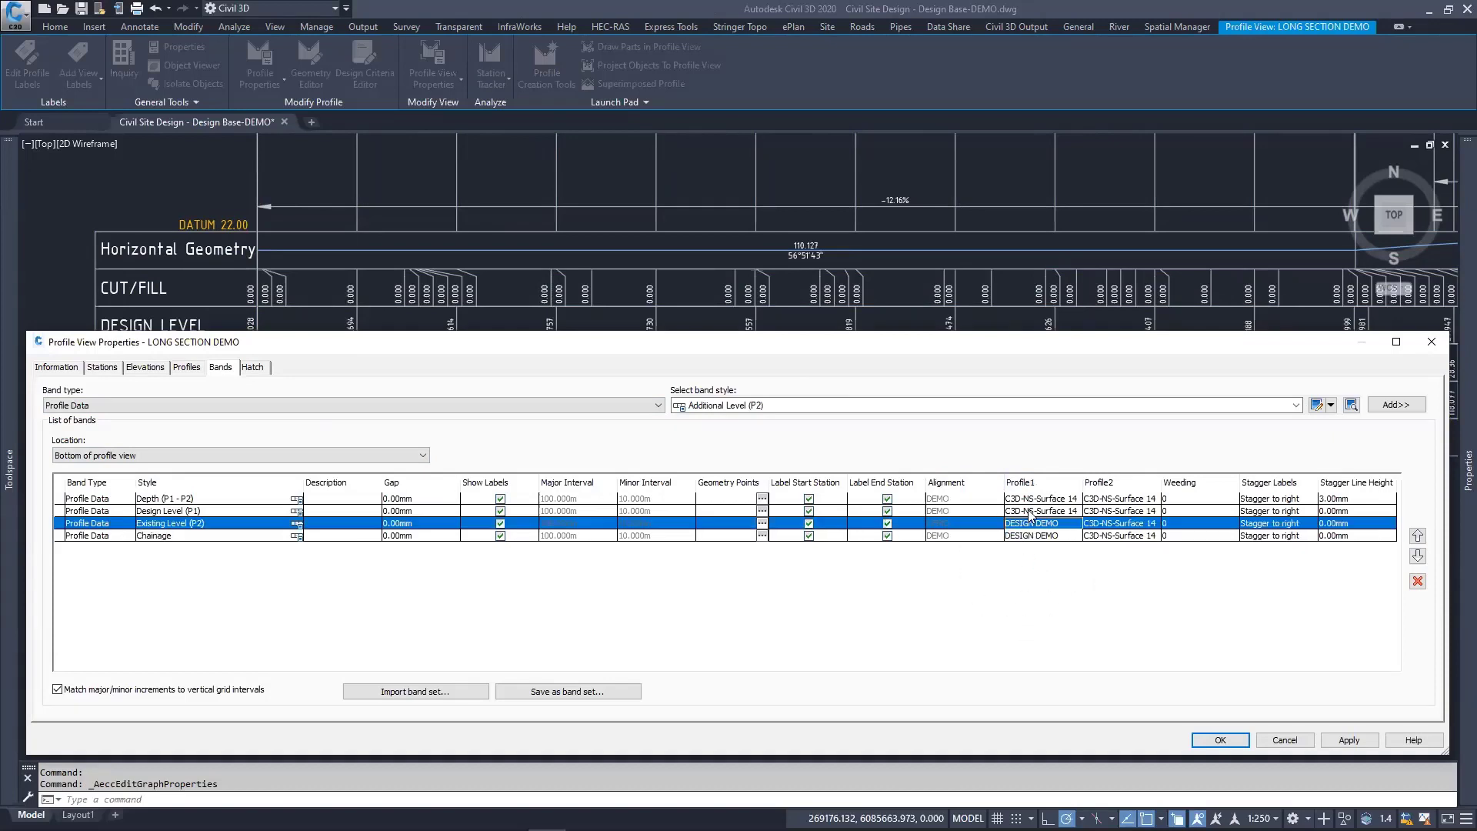
Step: Assign DESIGN DEMO as Profile1 for the Design Level (P1) and Depth (P1 - P2) bands
left_click(1030, 510)
left_click(1031, 511)
left_click(1020, 538)
left_click(1029, 499)
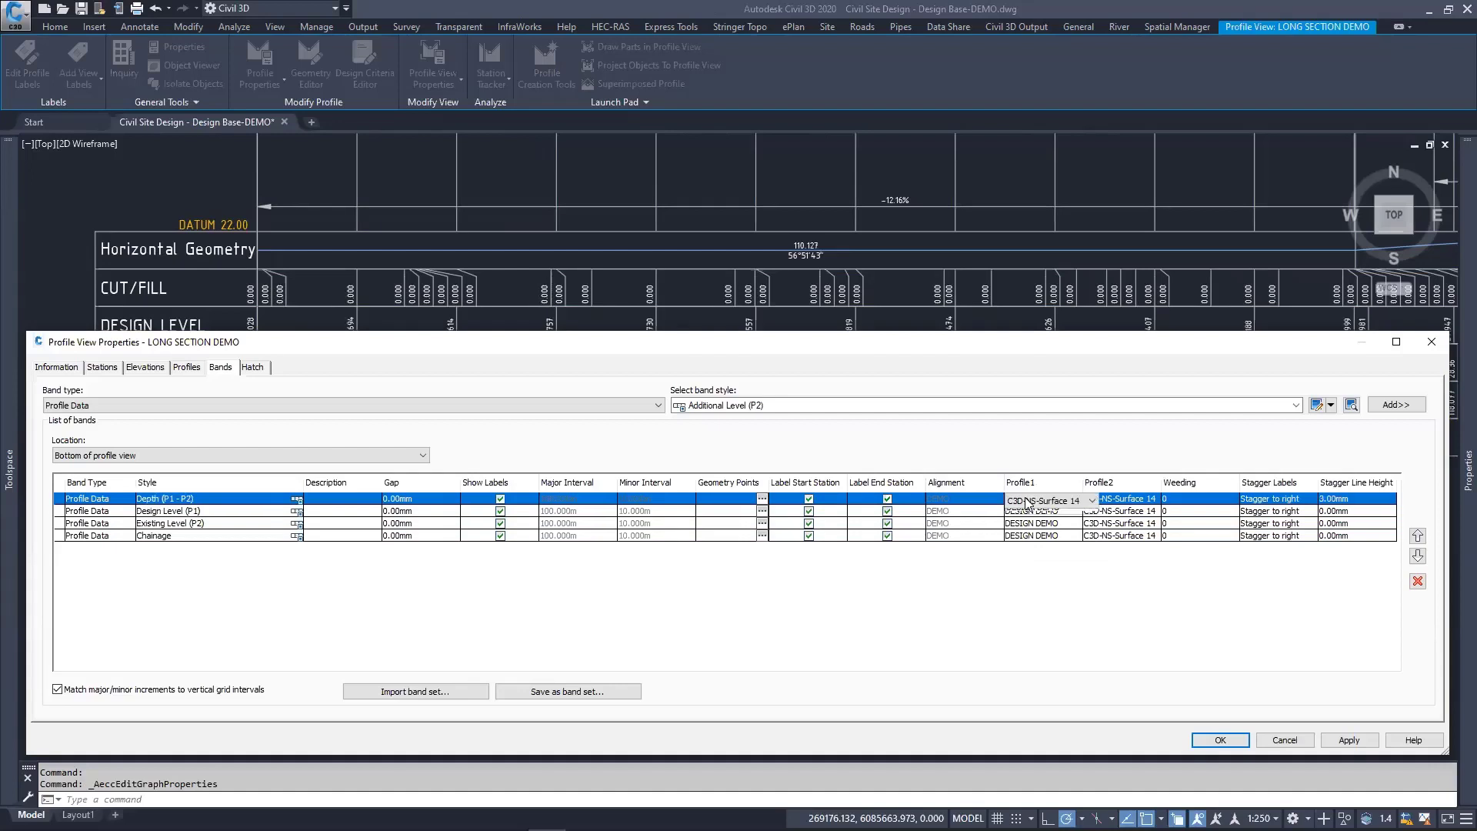
left_click(1028, 501)
left_click(1034, 535)
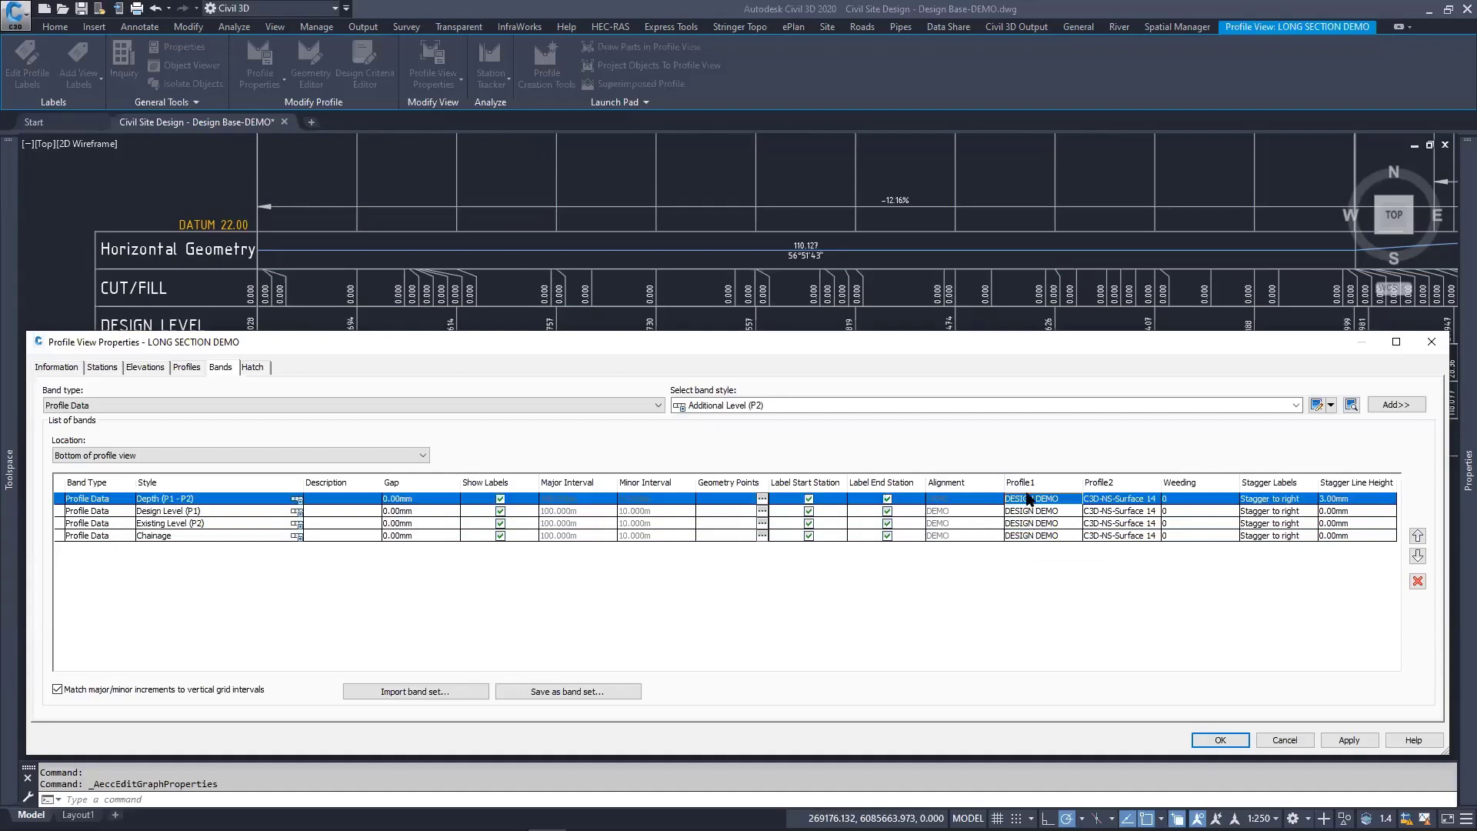
Step: Review which DESIGN DEMO profile geometry points are labelled in the Chainage band
left_click(753, 500)
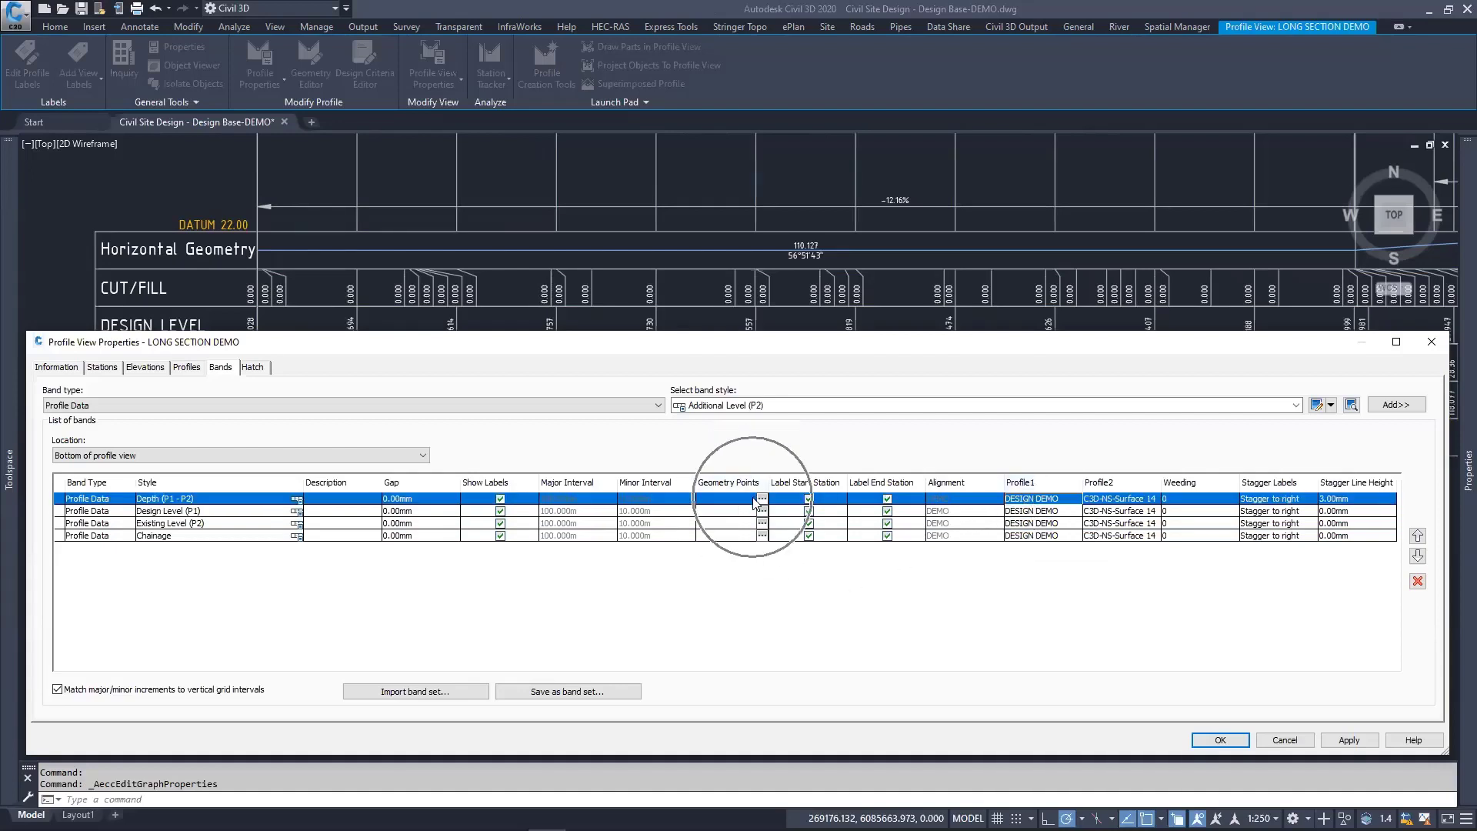
left_click(1108, 539)
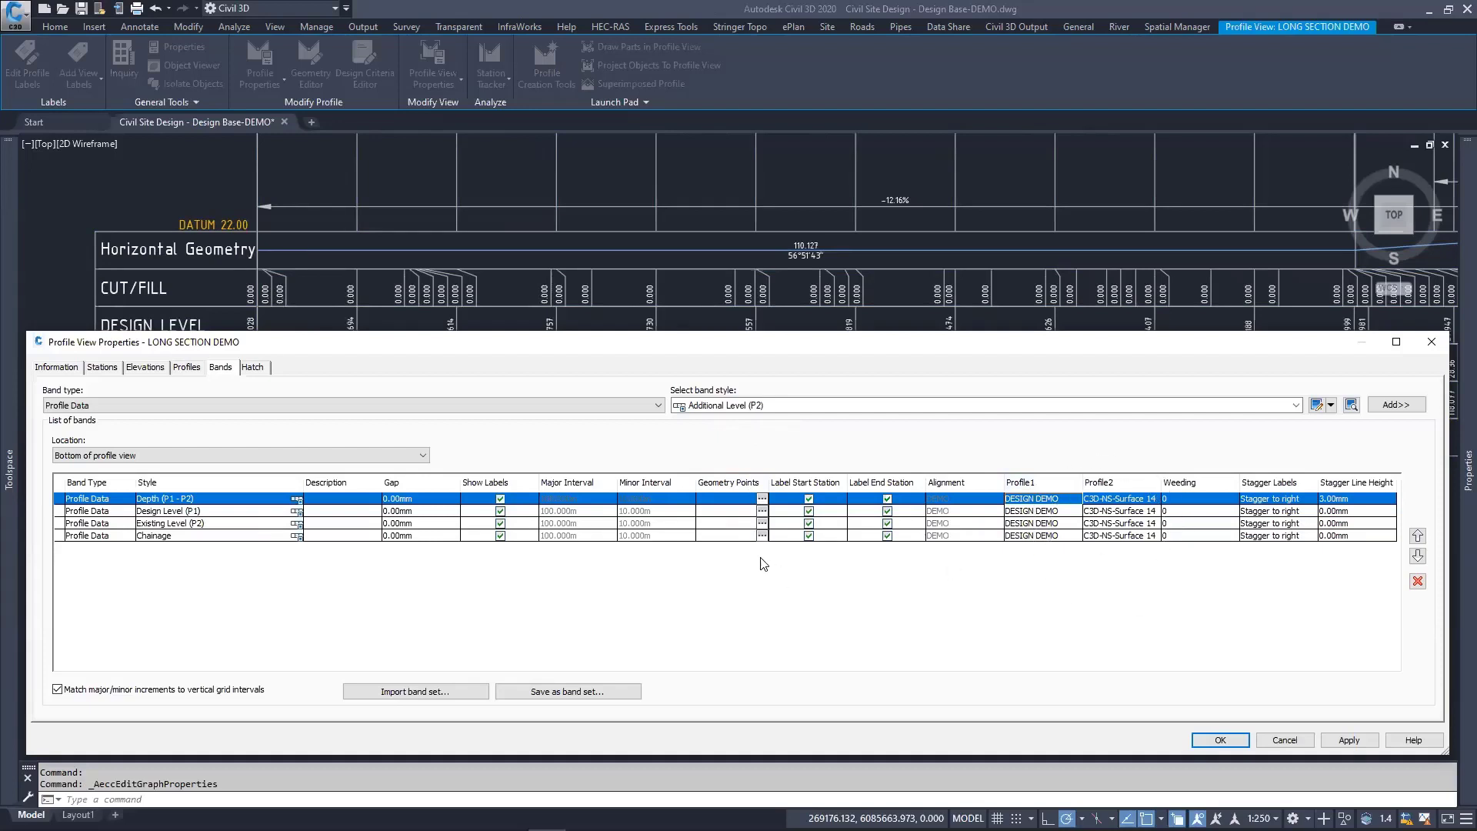
left_click(761, 536)
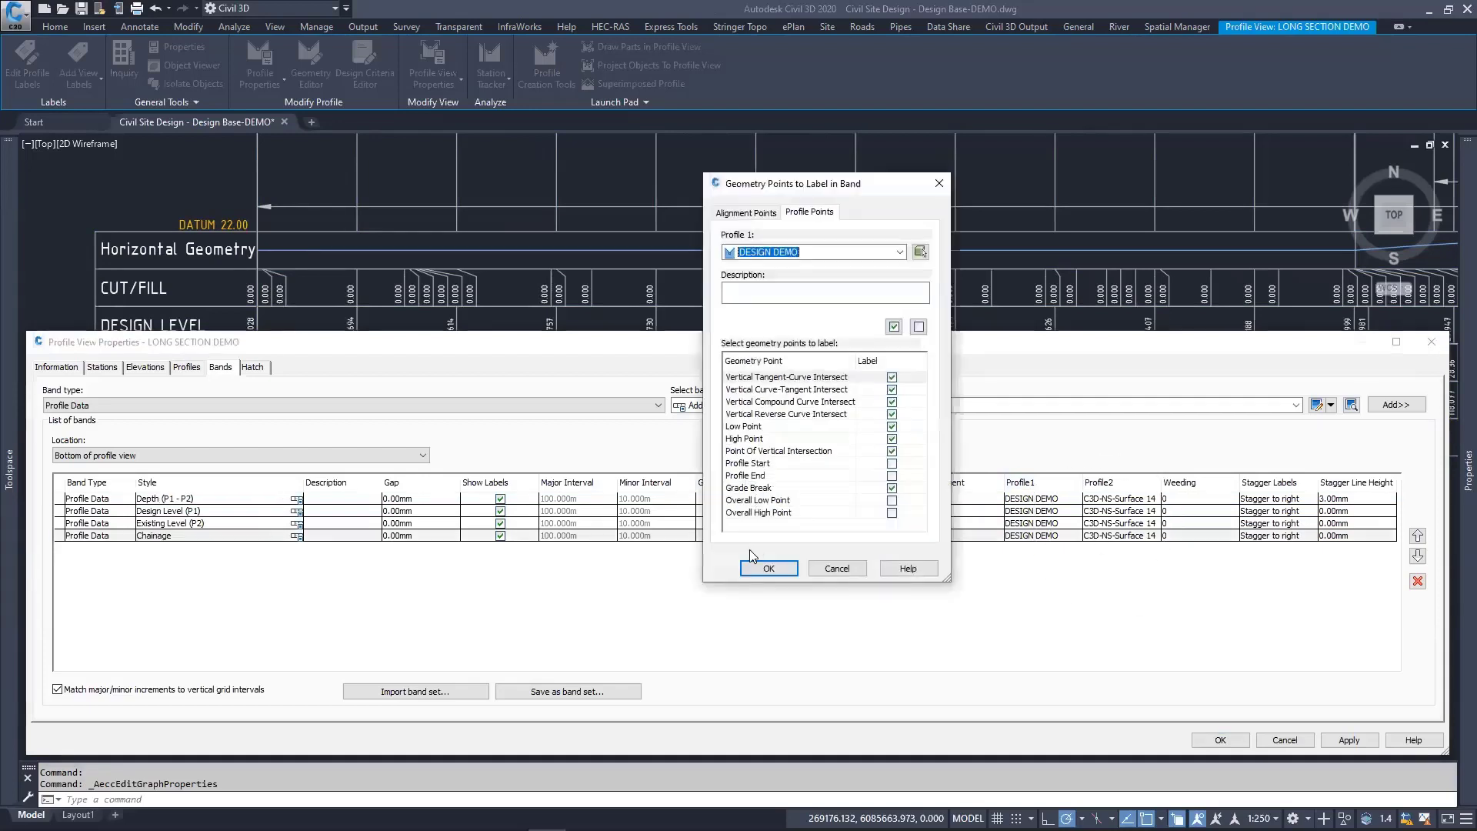
left_click(766, 490)
left_click(785, 569)
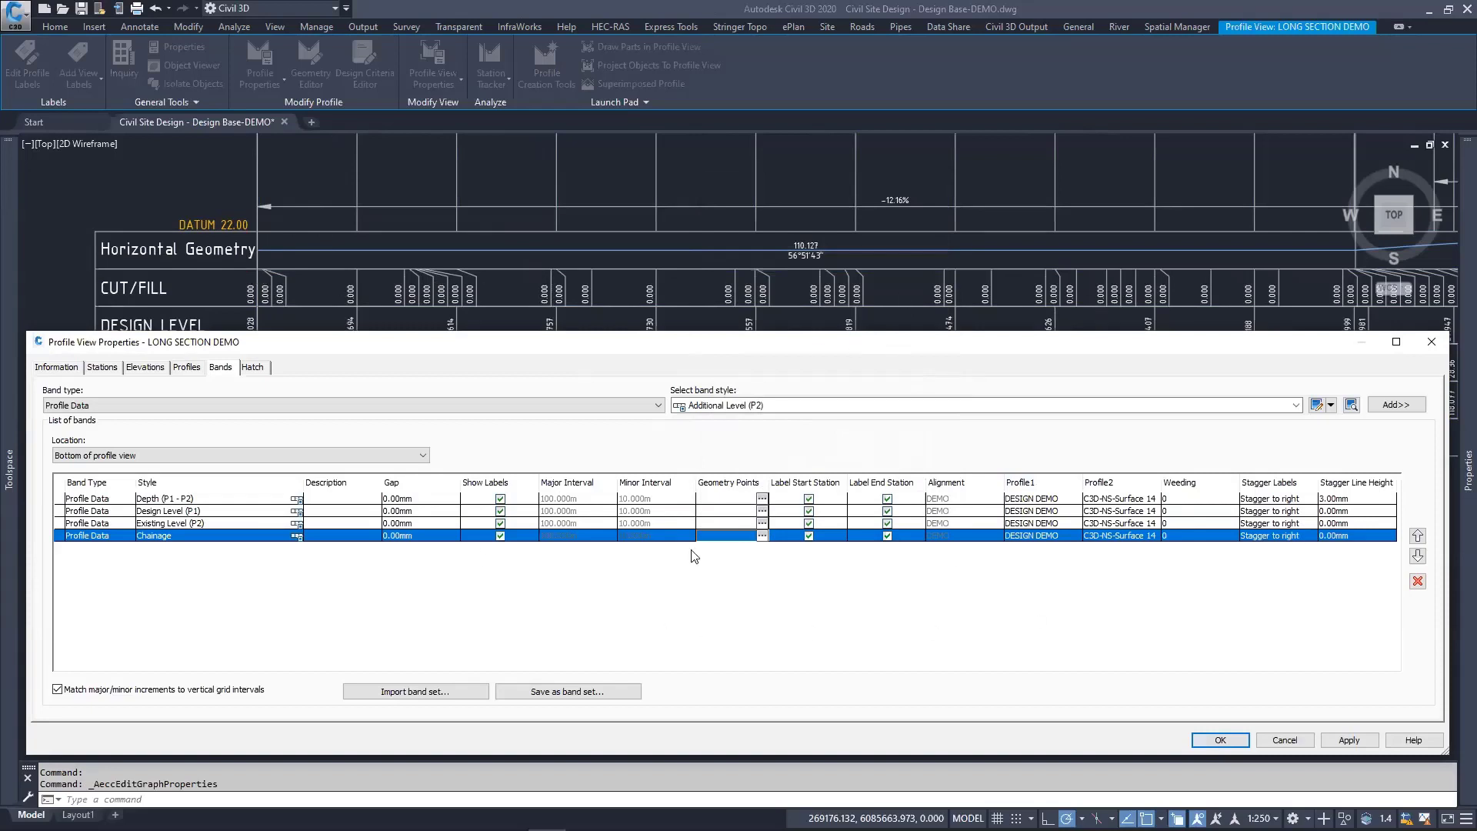
Step: Move the Existing Level (P2) band above Design Level (P1) and return it to its original place
left_click(101, 524)
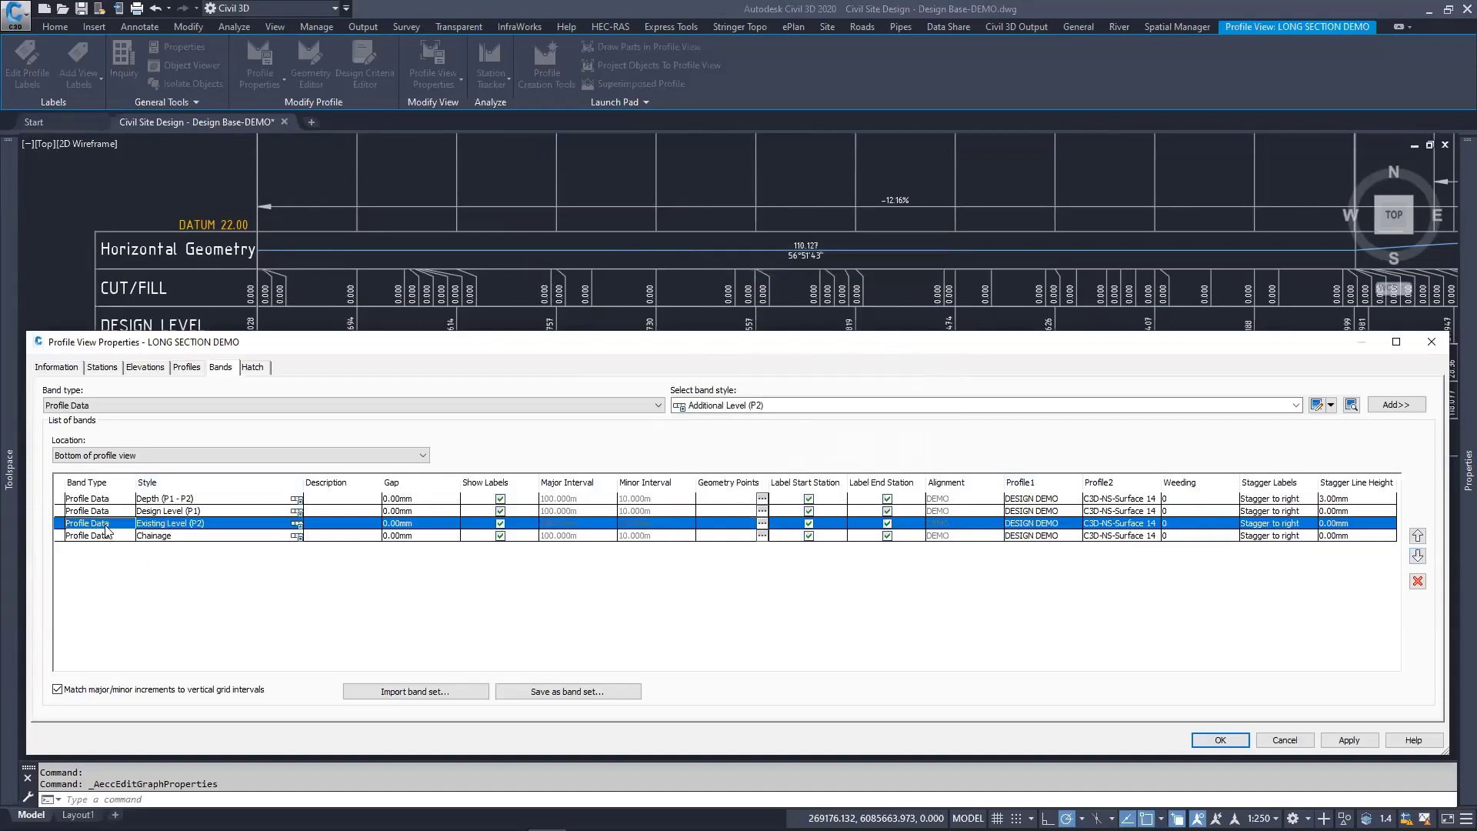
left_click(1418, 537)
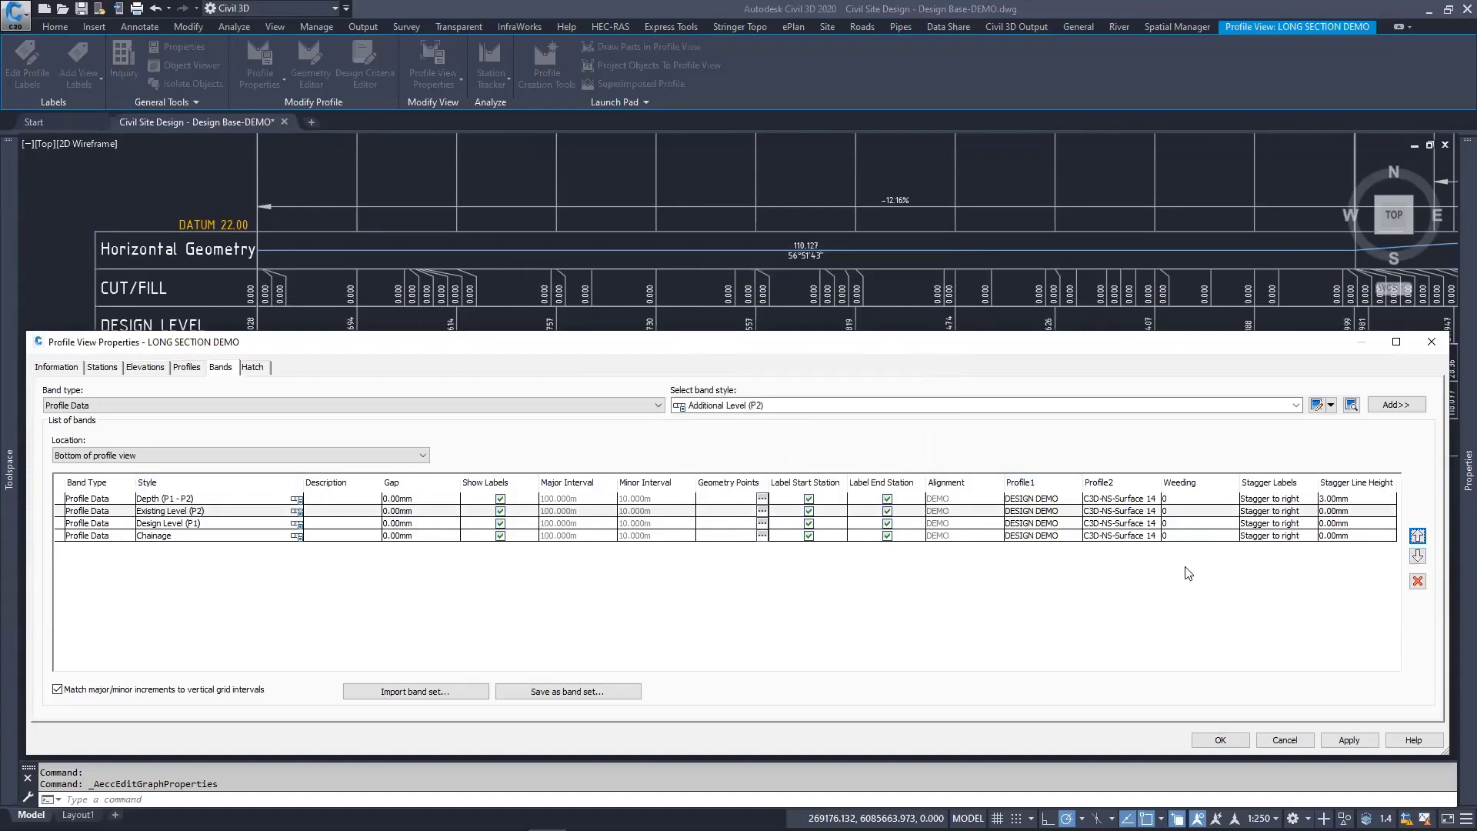
left_click(1417, 556)
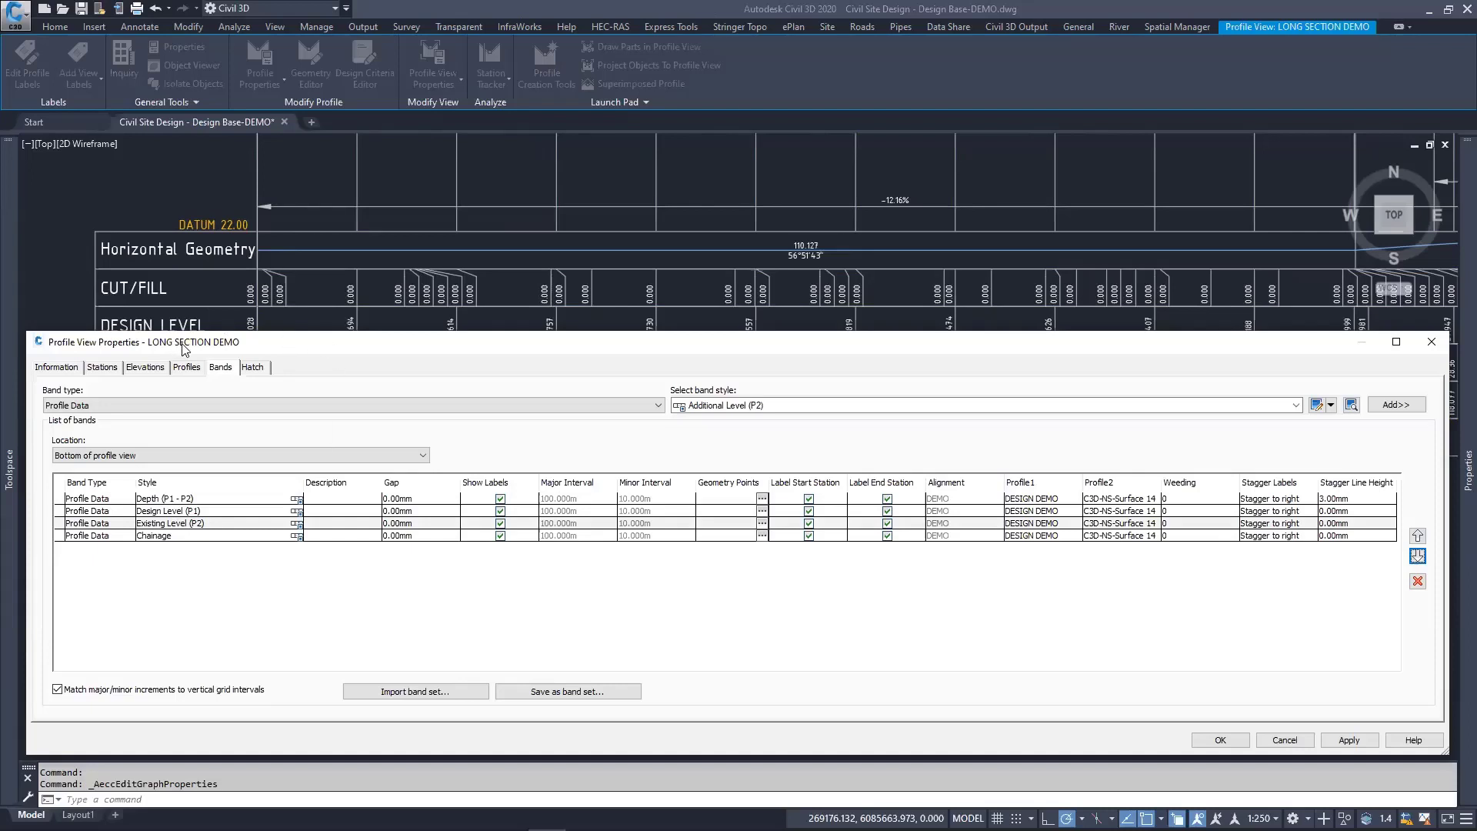
Step: Apply the band changes to the profile view and reposition the properties dialog to keep the drawn bands in view
left_click_drag(185, 348, 221, 364)
left_click(1386, 757)
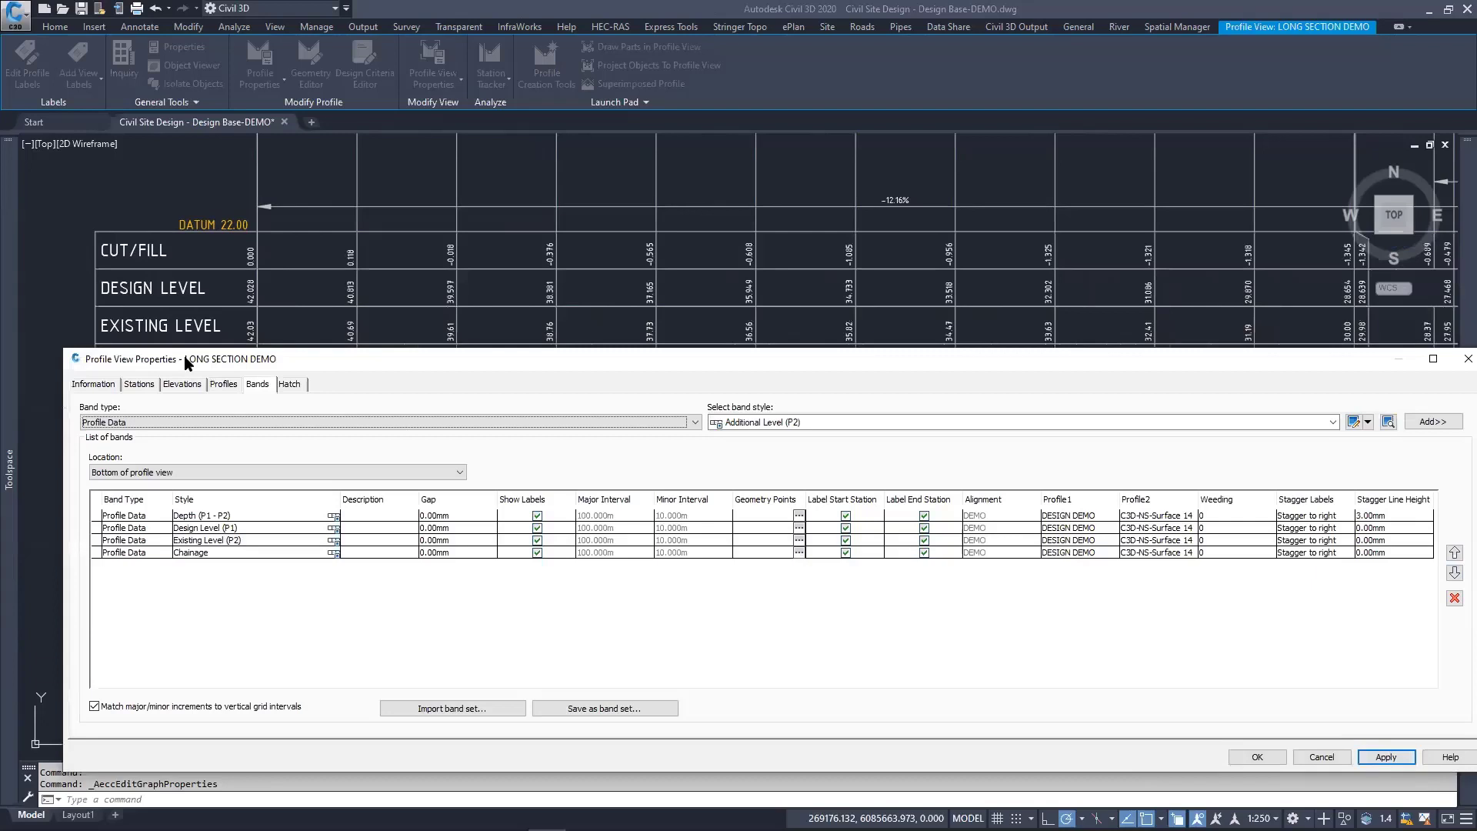
left_click_drag(183, 356, 158, 360)
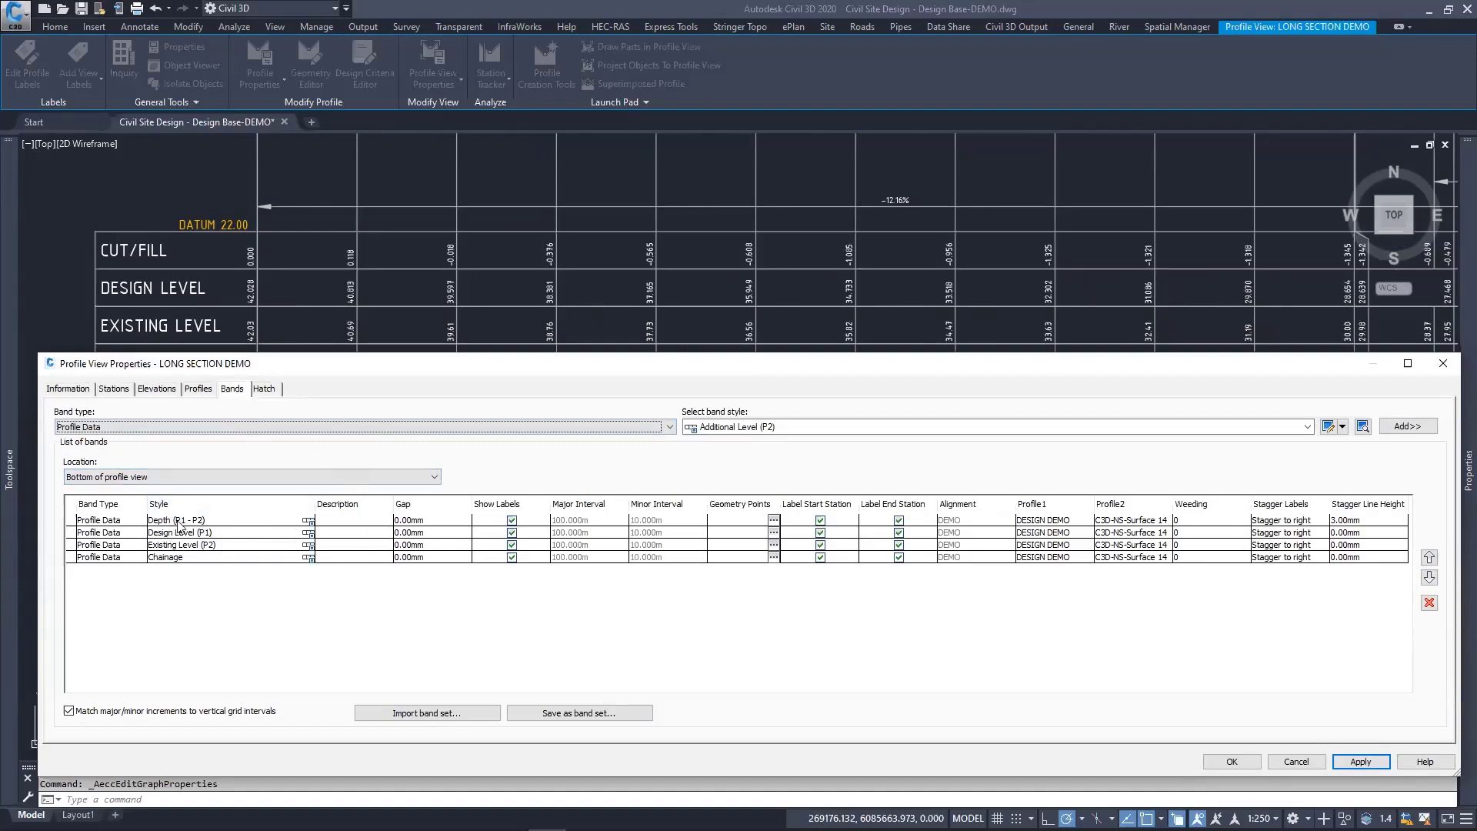
Step: Open the Existing Level (P2) band style and bring up its title label's text contents for editing
left_click(309, 546)
left_click(308, 546)
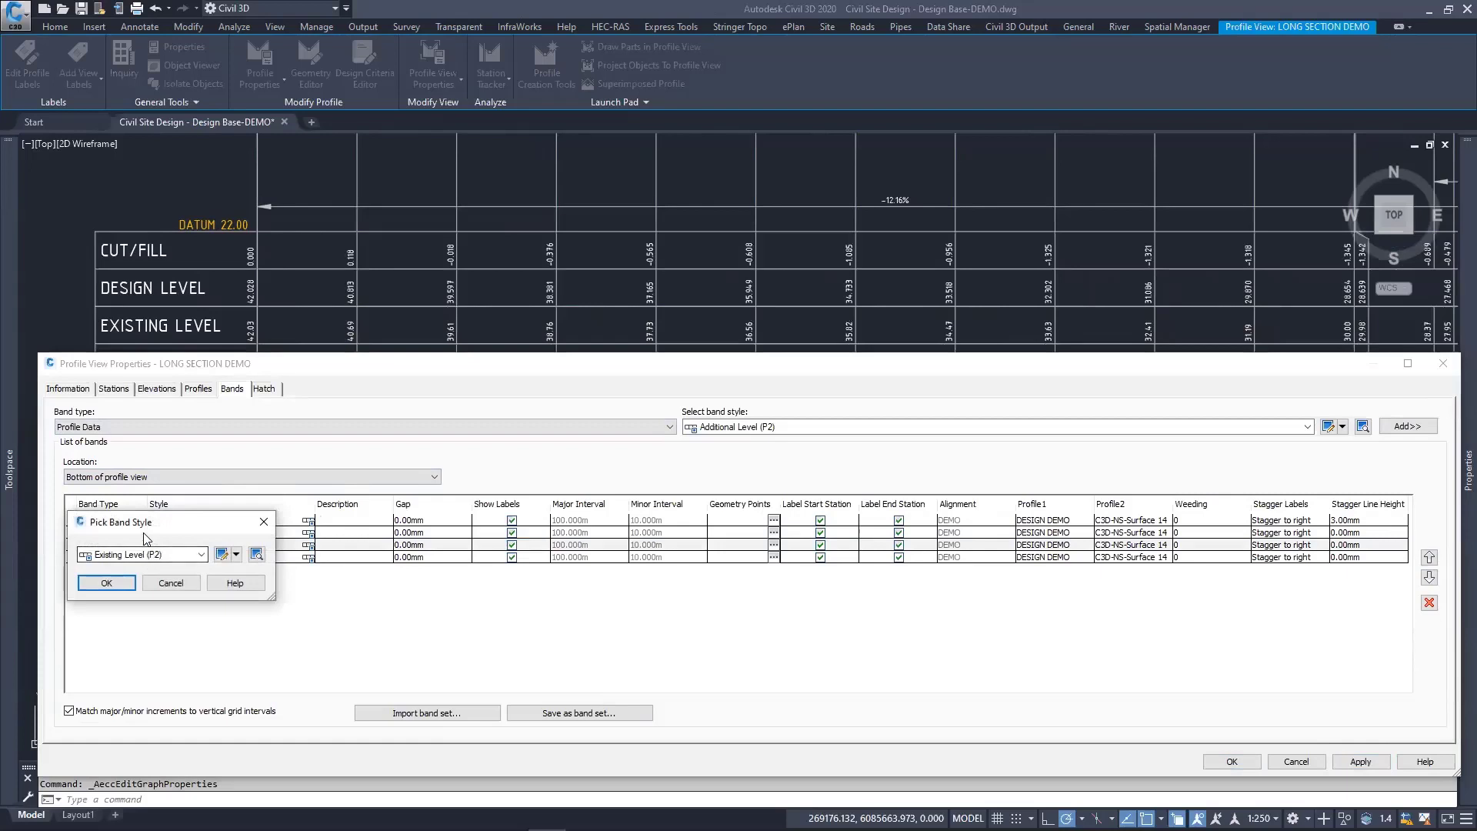
left_click_drag(142, 527, 138, 528)
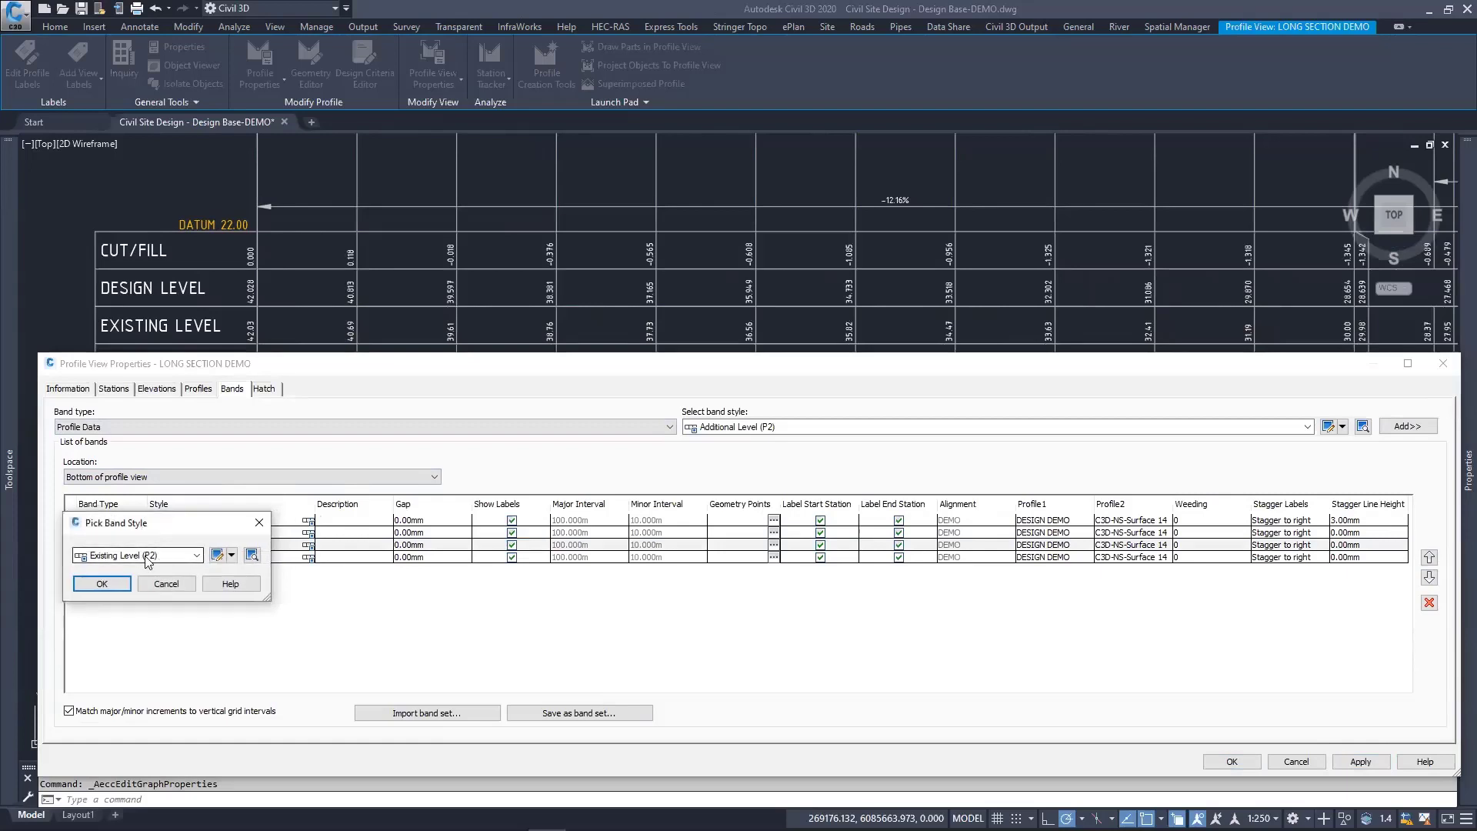
left_click(217, 555)
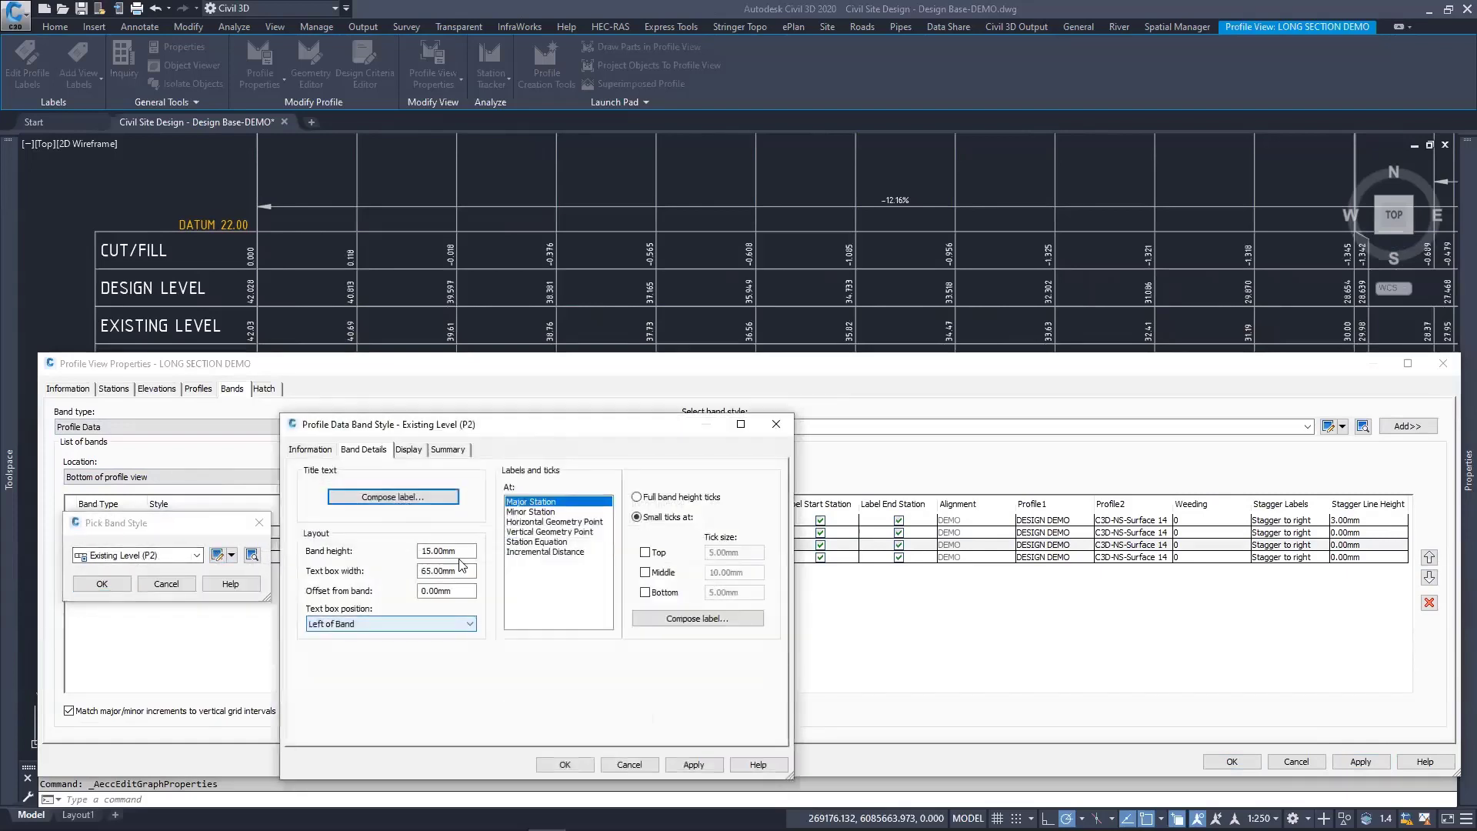
left_click(440, 496)
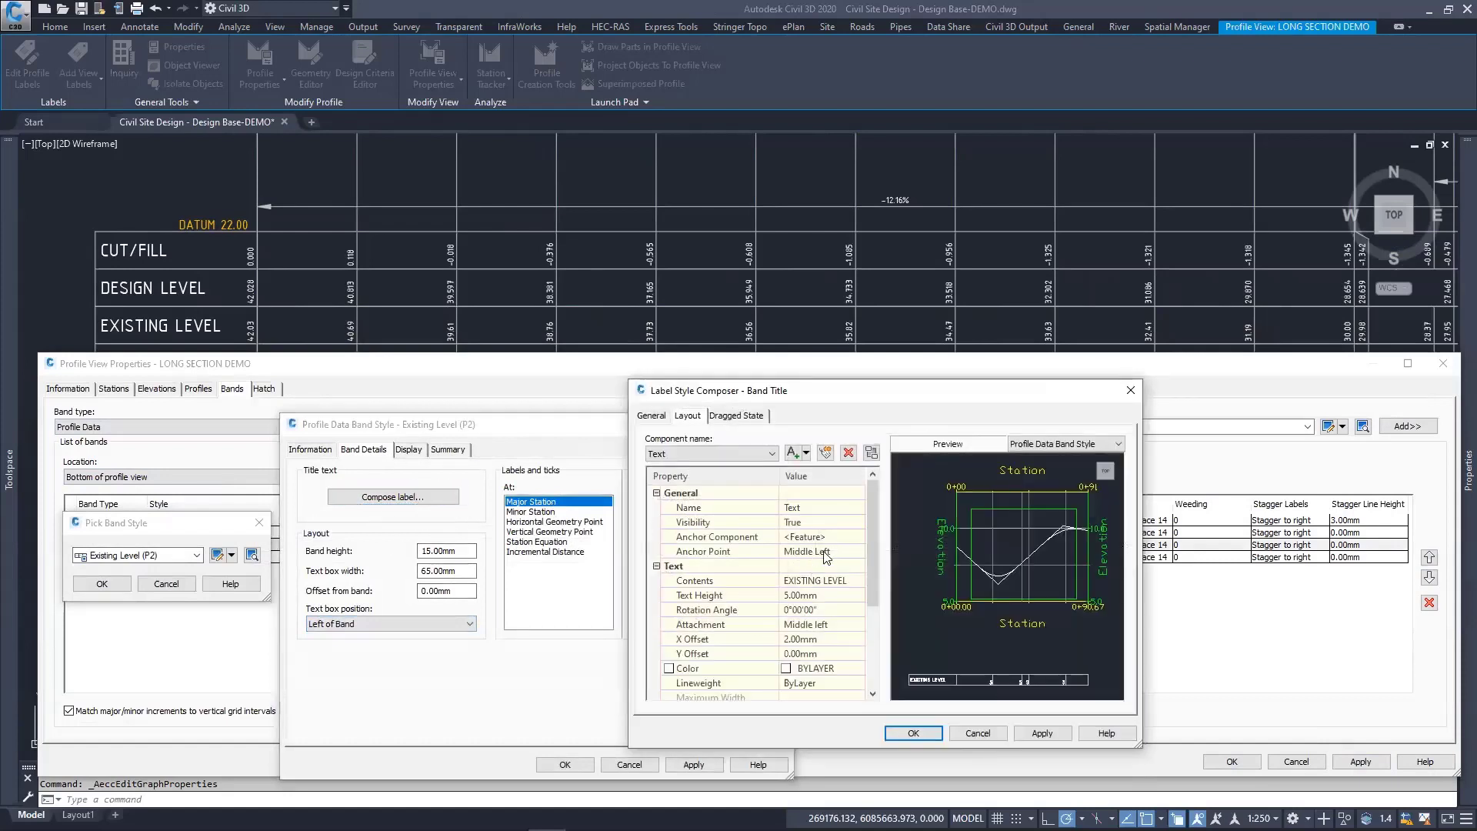
left_click(801, 584)
left_click(859, 585)
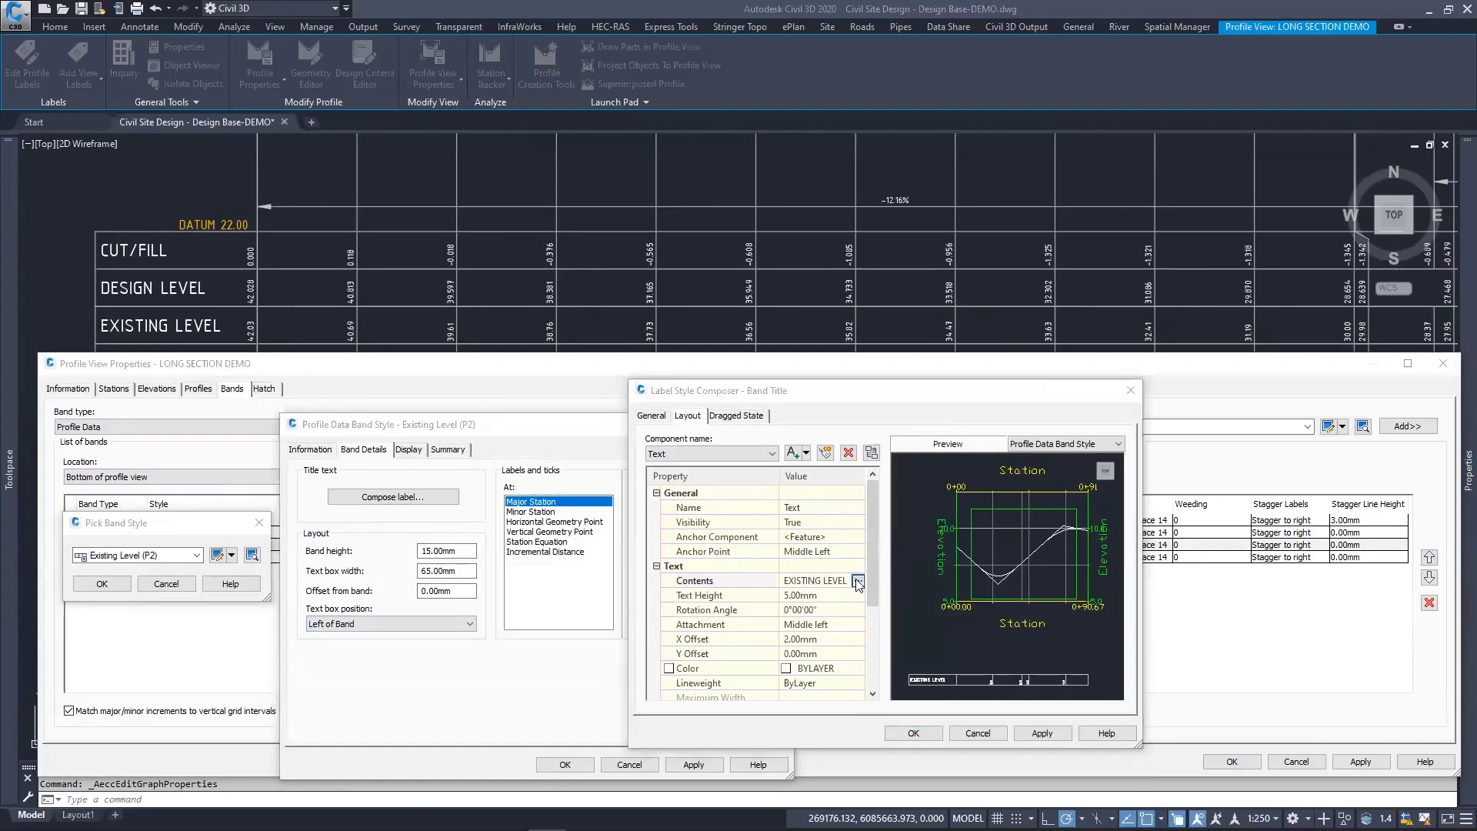
left_click_drag(997, 490, 962, 448)
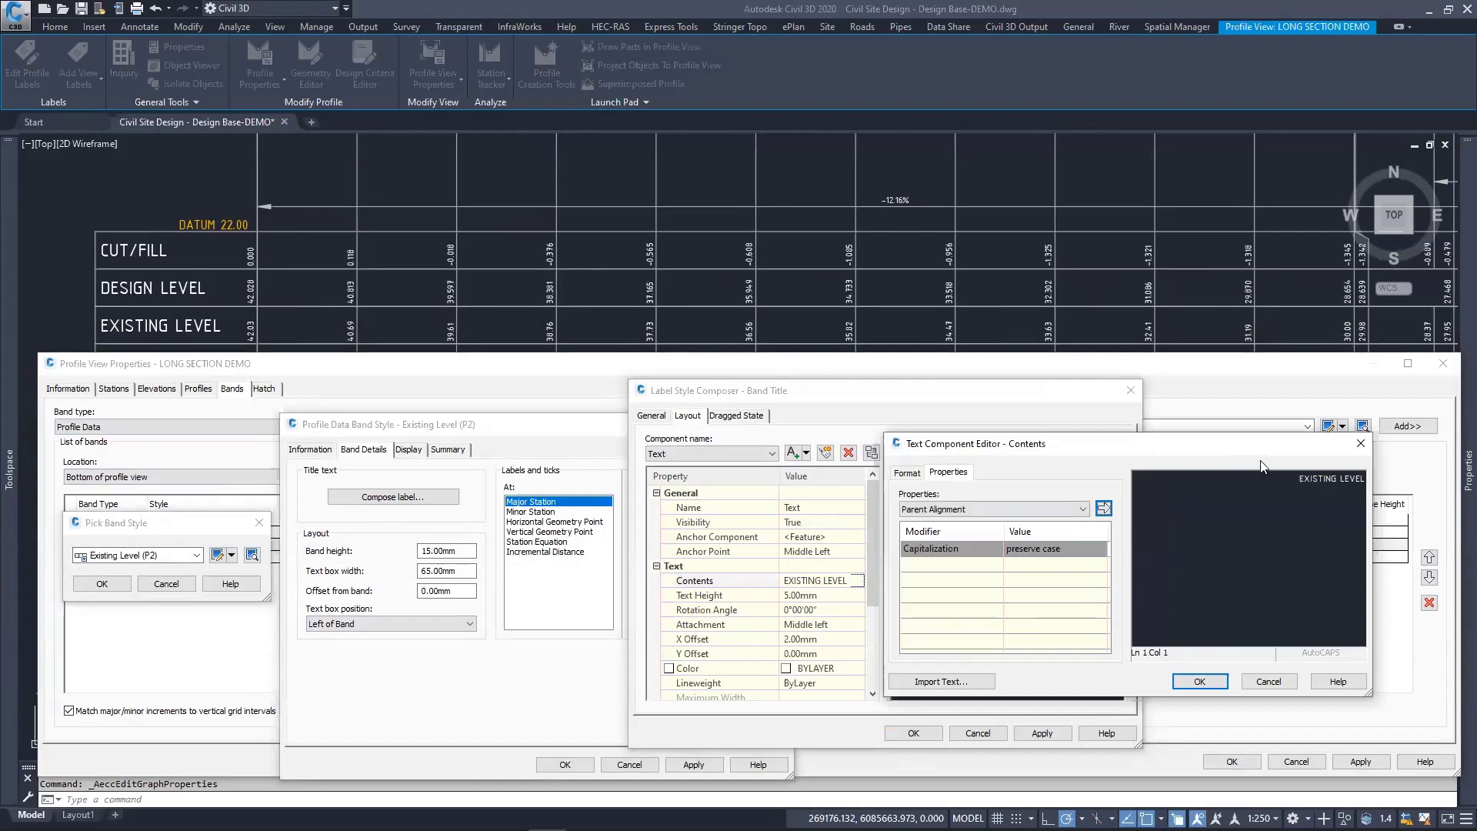
Step: Try inserting the Parent Alignment property before the EXISTING LEVEL title text, remove it again and close the text editor
double_click(1325, 478)
left_click(1103, 508)
left_click(1082, 509)
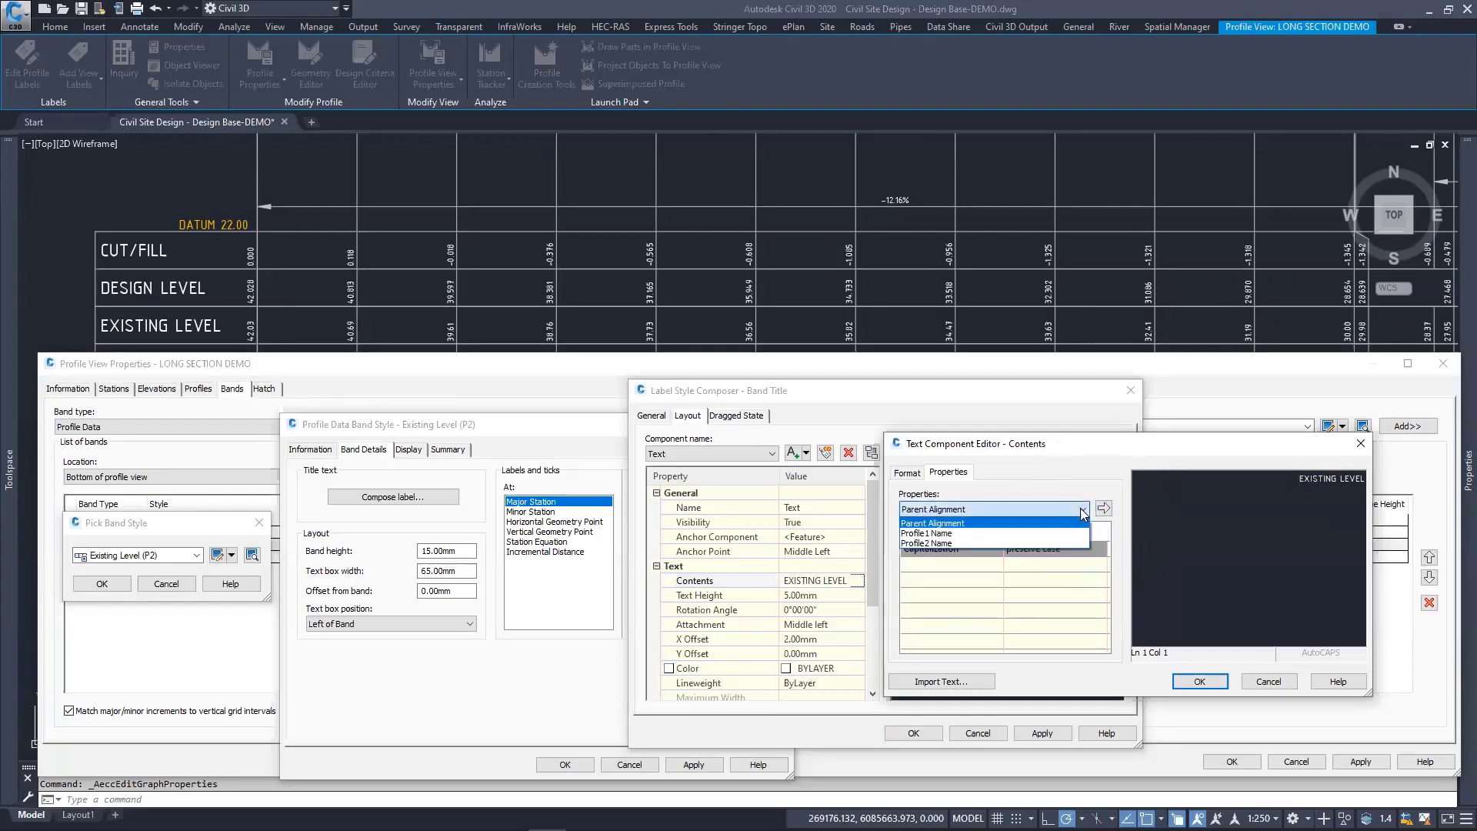
left_click(933, 523)
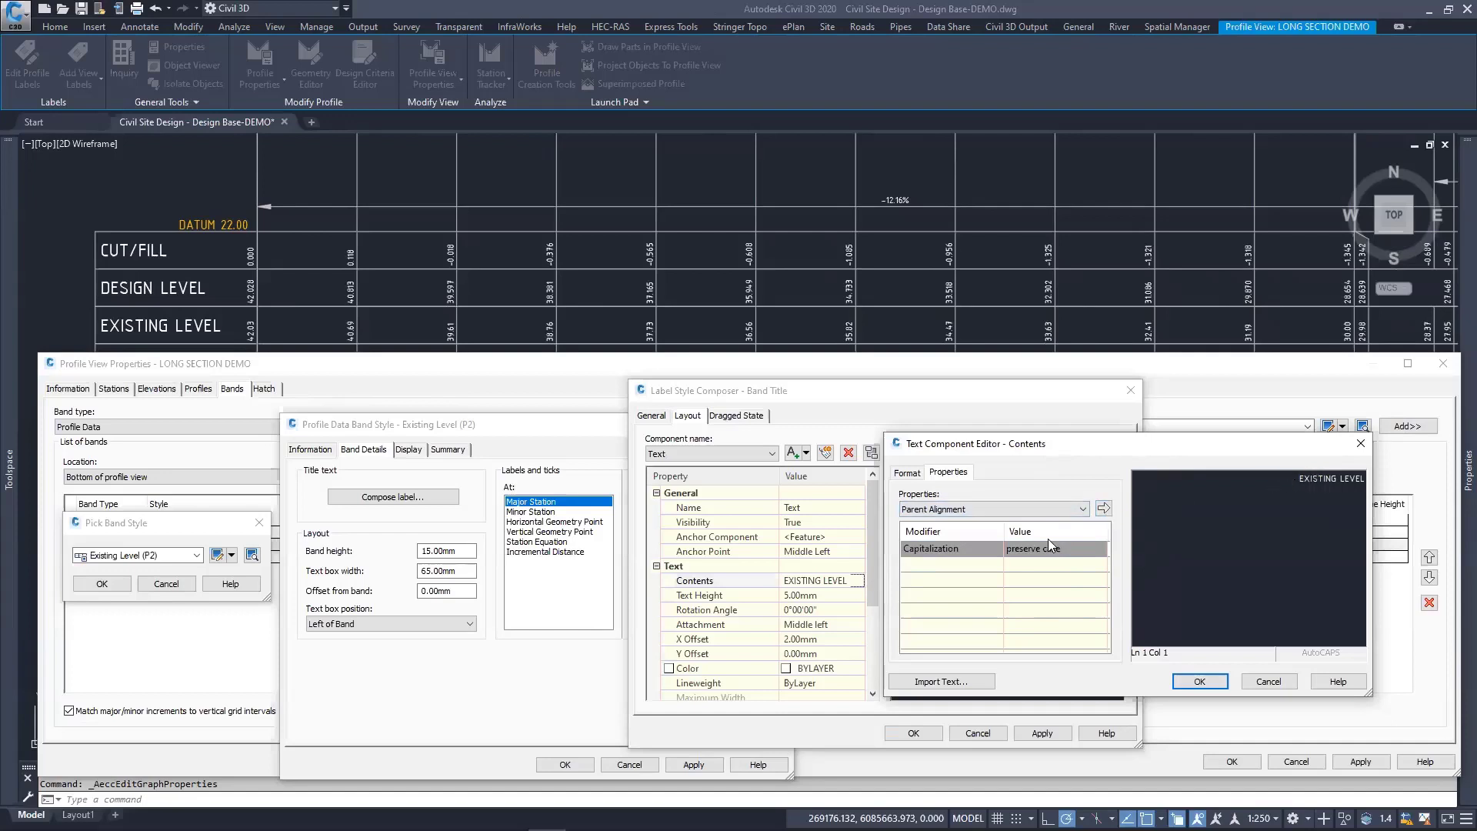
left_click(1046, 510)
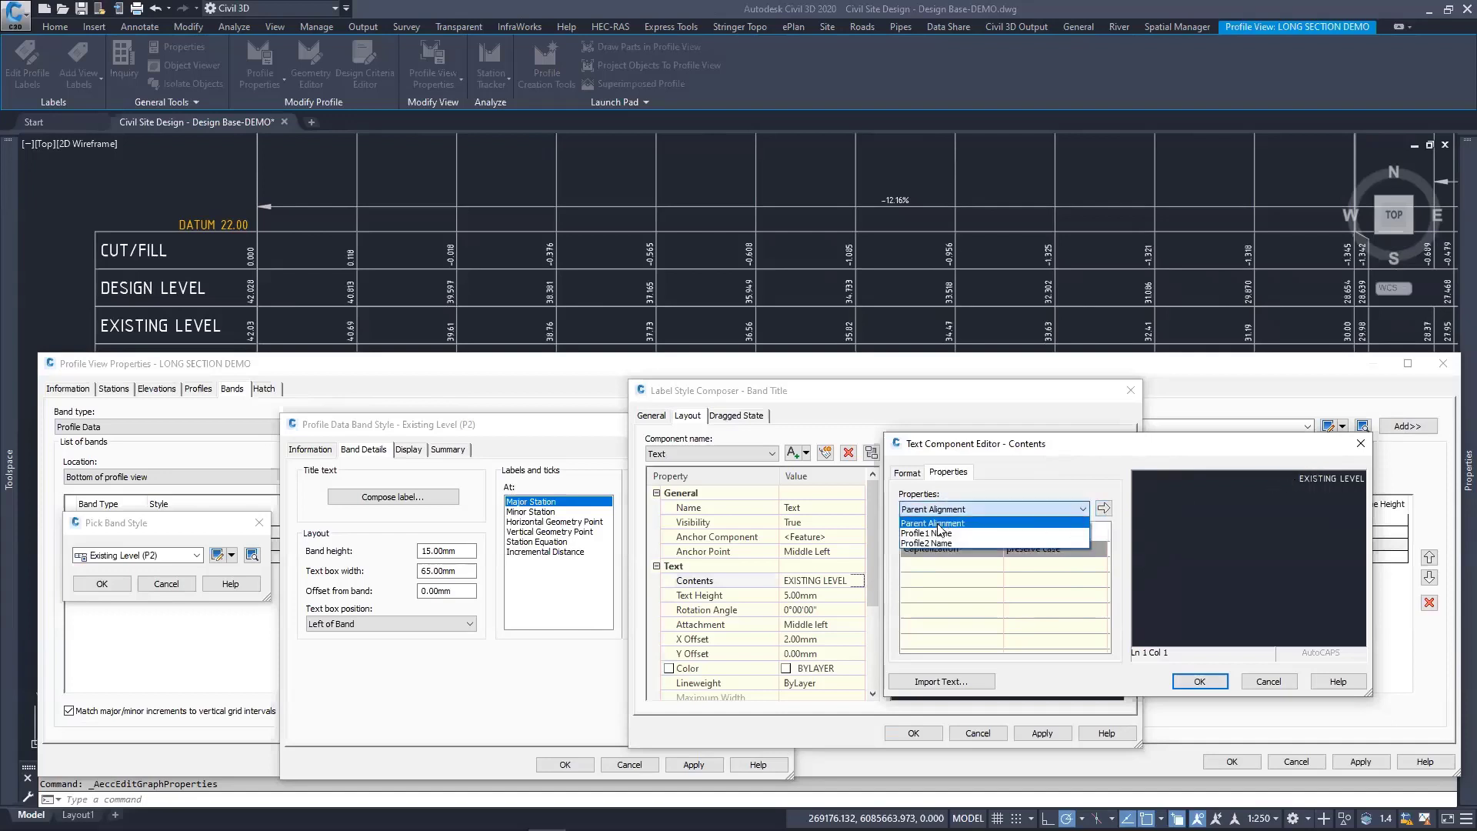
left_click(937, 523)
left_click(1103, 509)
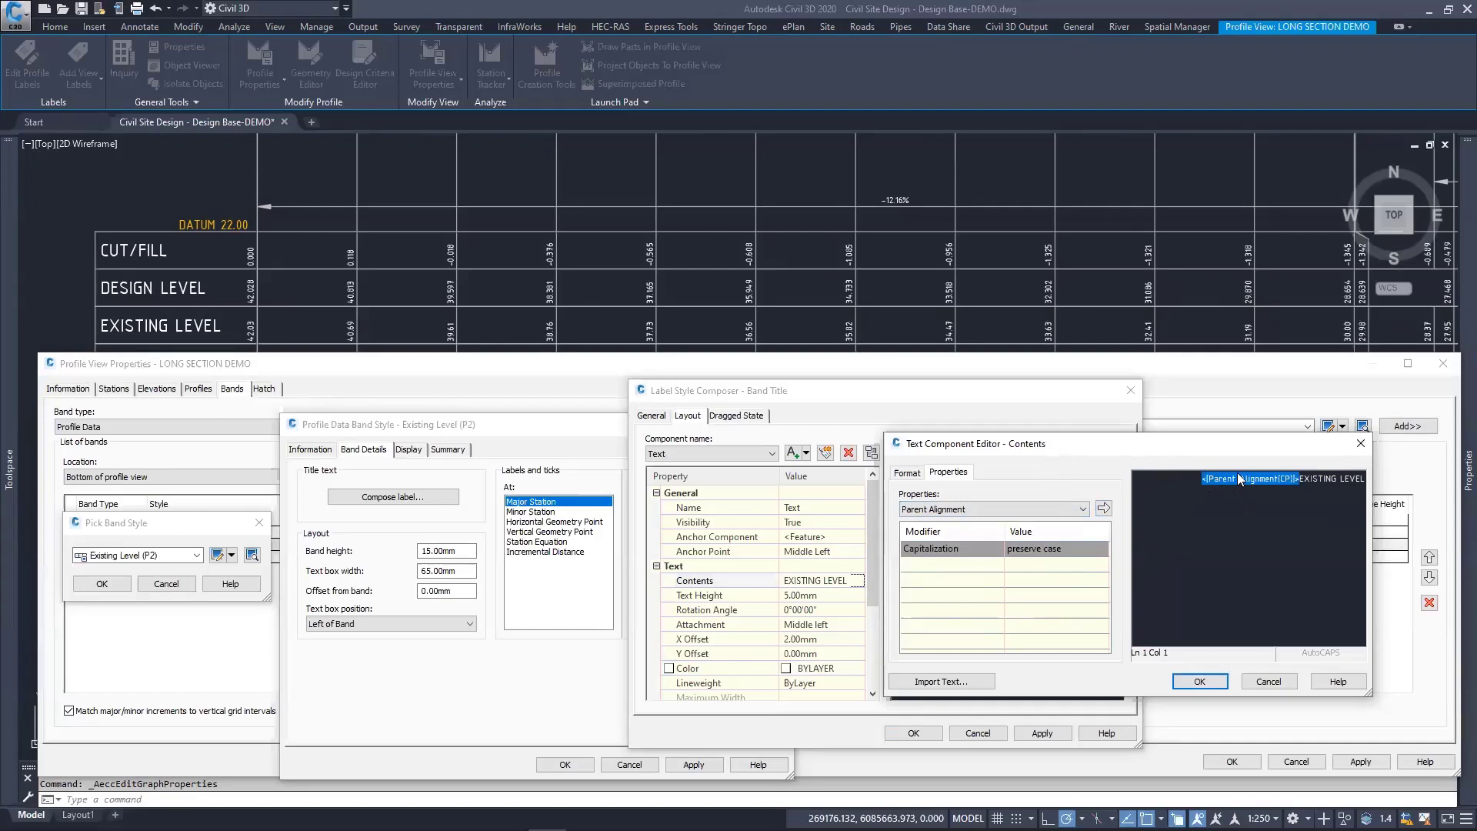
left_click(1323, 480)
left_click_drag(1301, 480, 1195, 481)
key("Delete")
left_click(1199, 681)
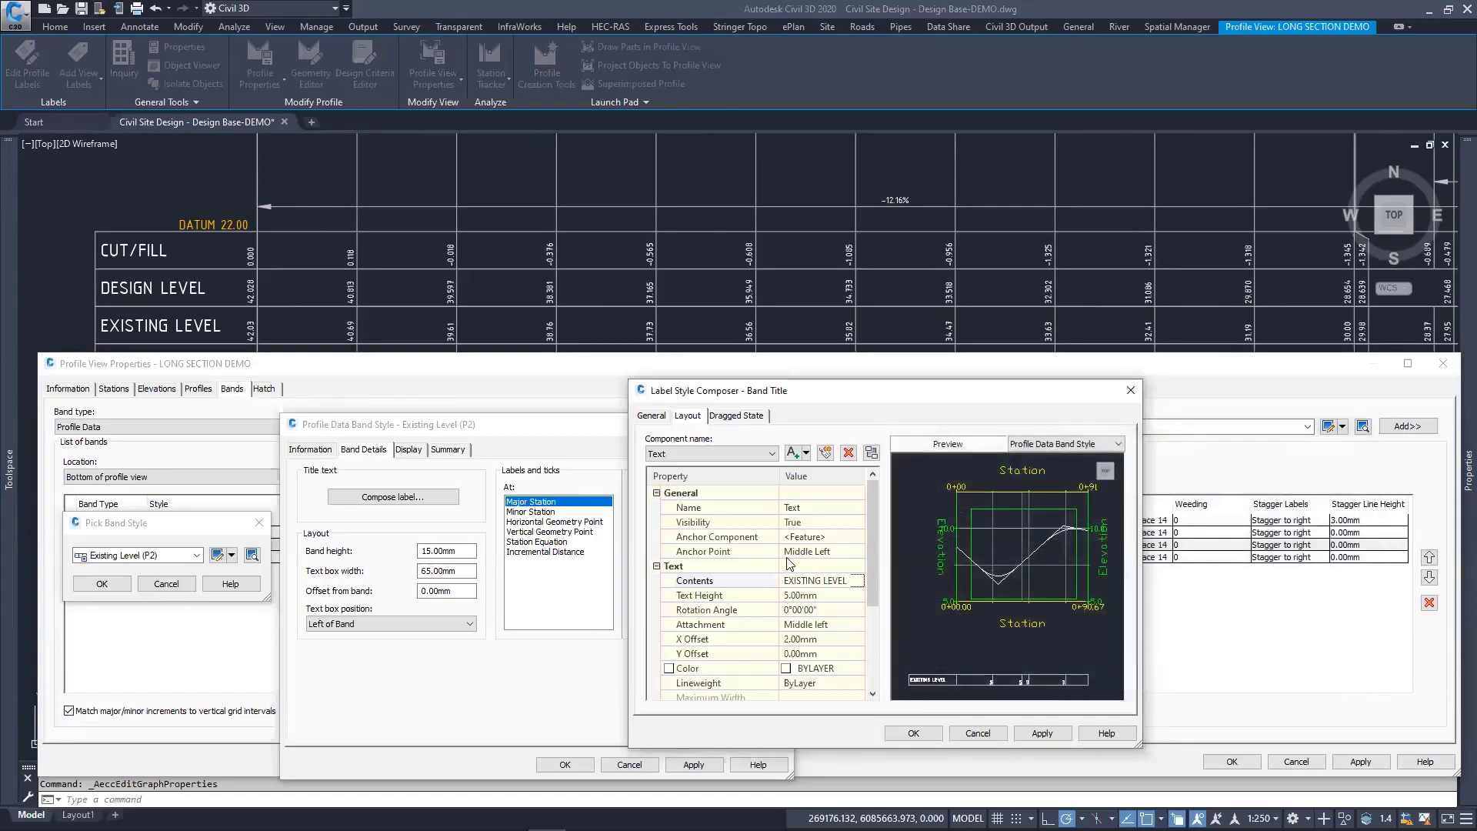
Step: Review the band title's anchor point and attachment options, cancel the label edit and close the band style dialogs
left_click(810, 552)
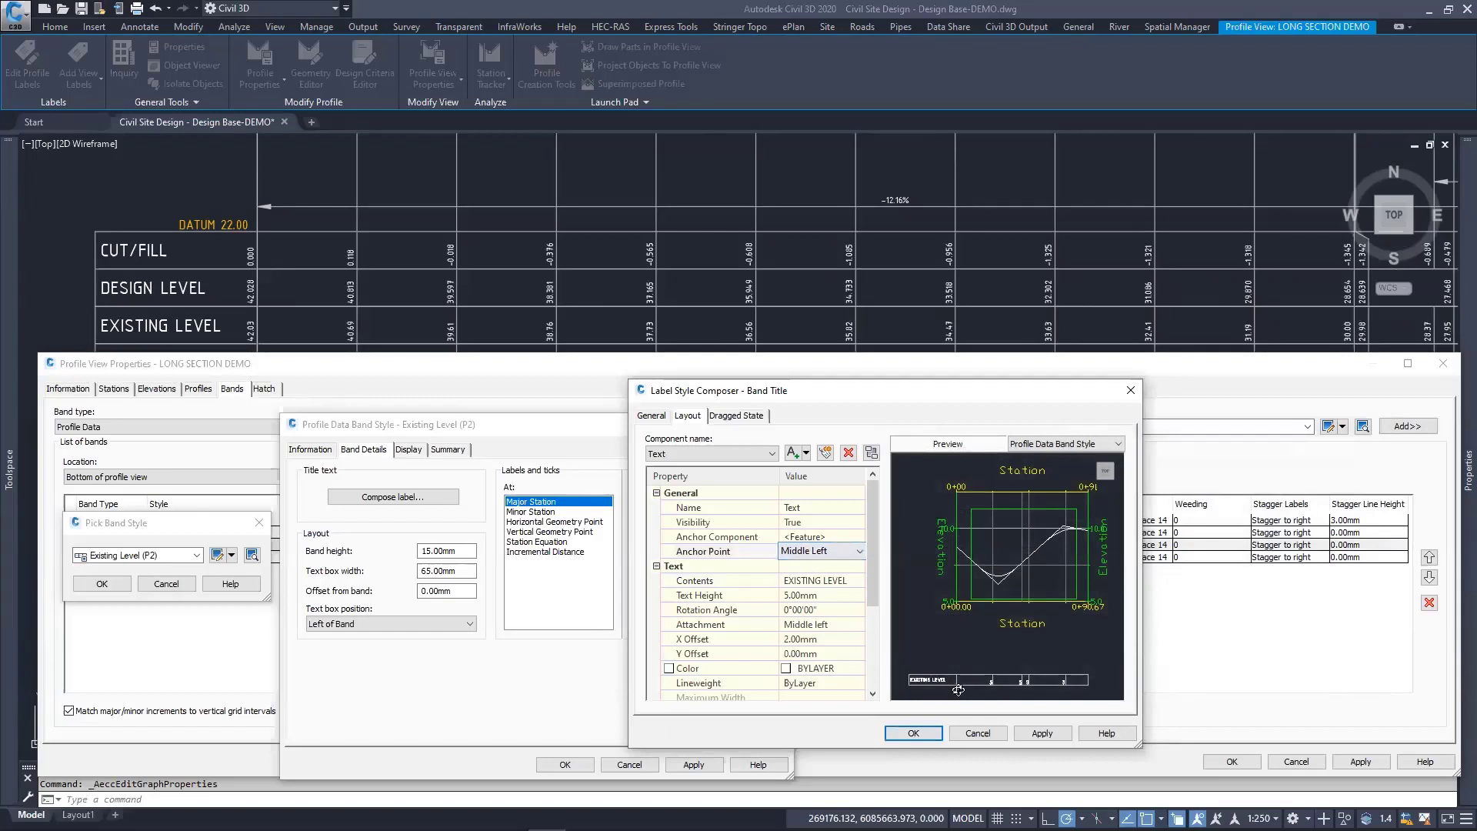
left_click(859, 551)
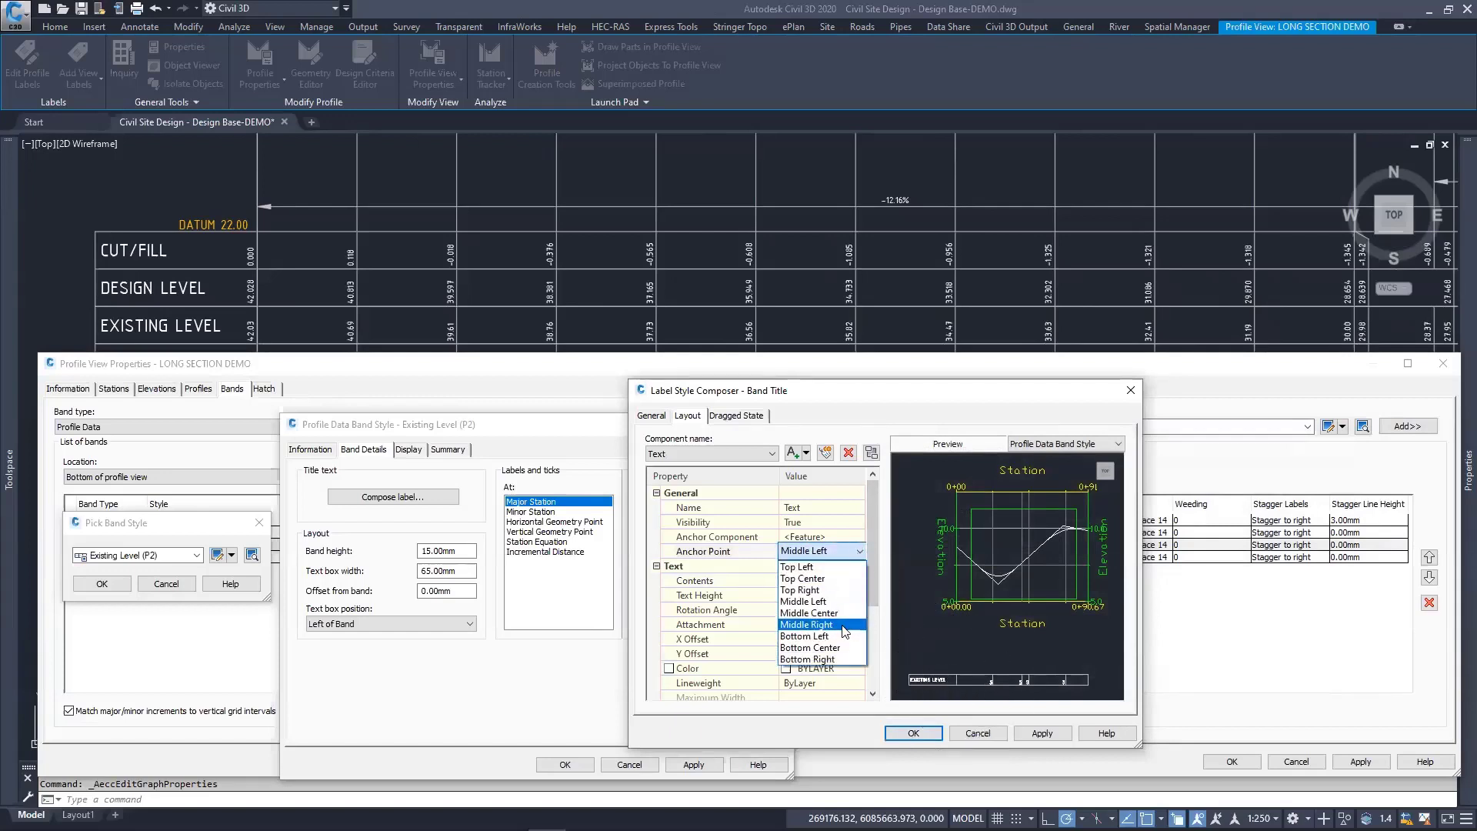
left_click(846, 602)
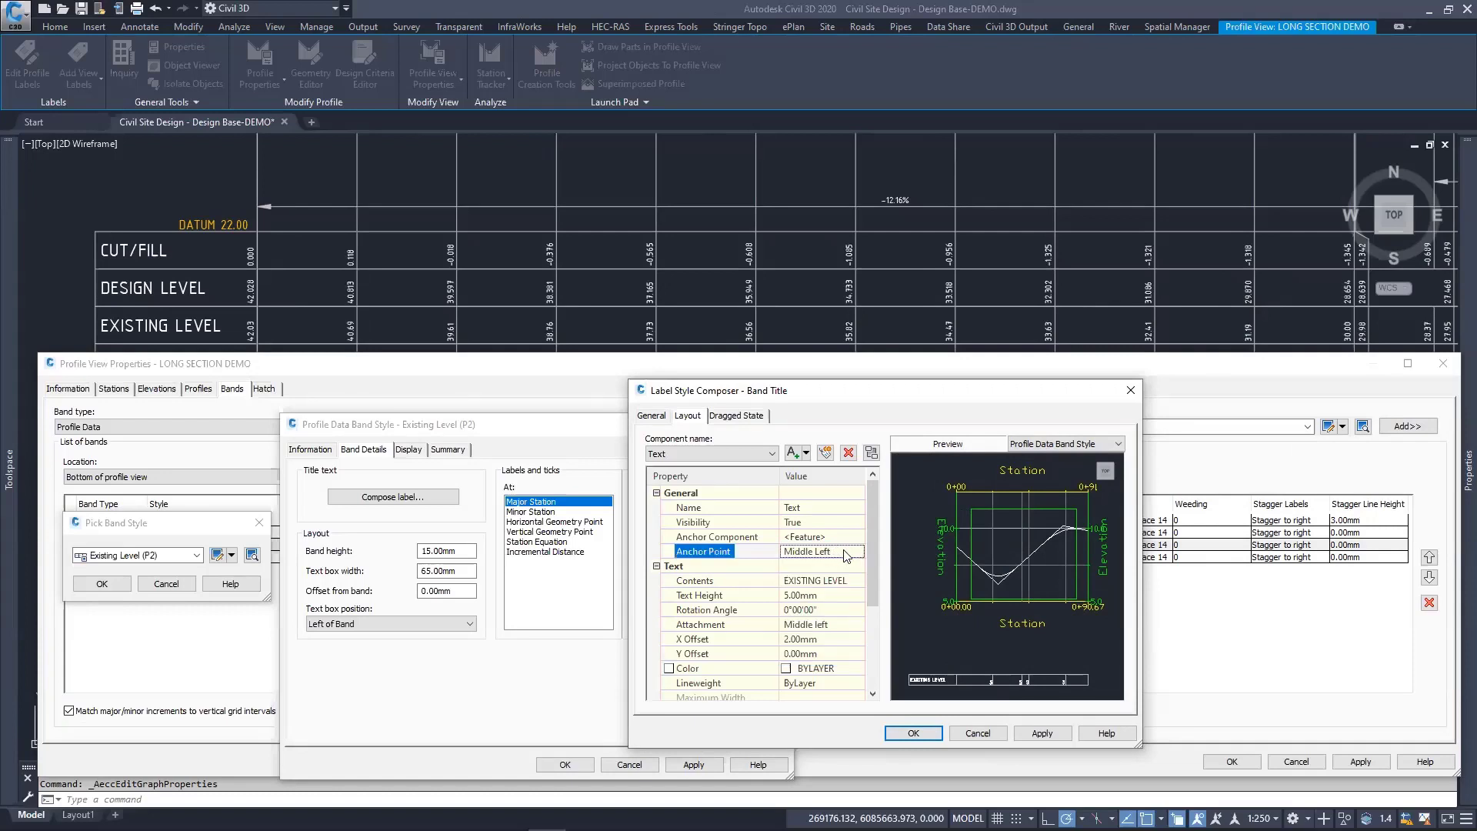
left_click(833, 627)
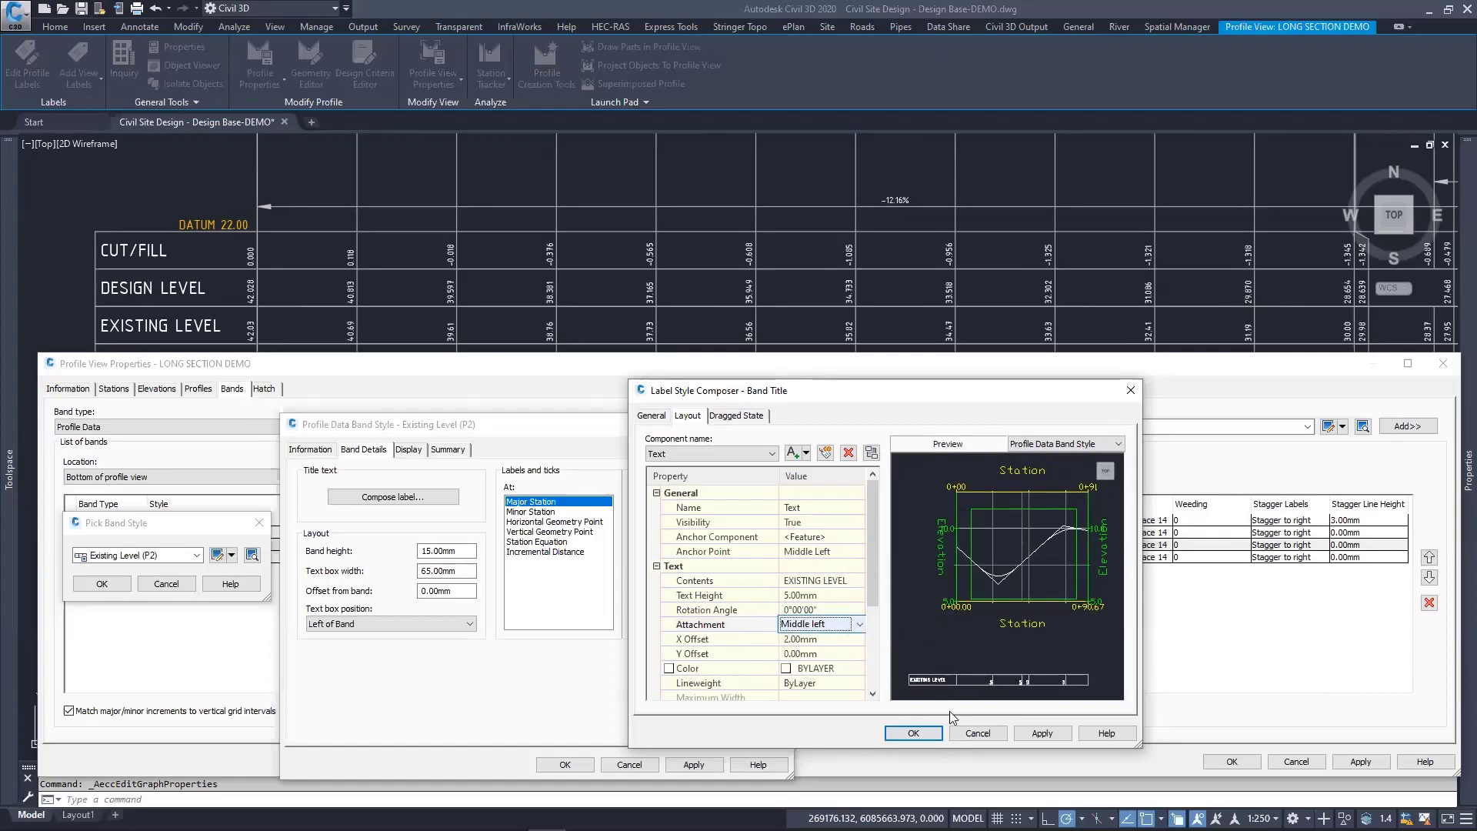
left_click(977, 734)
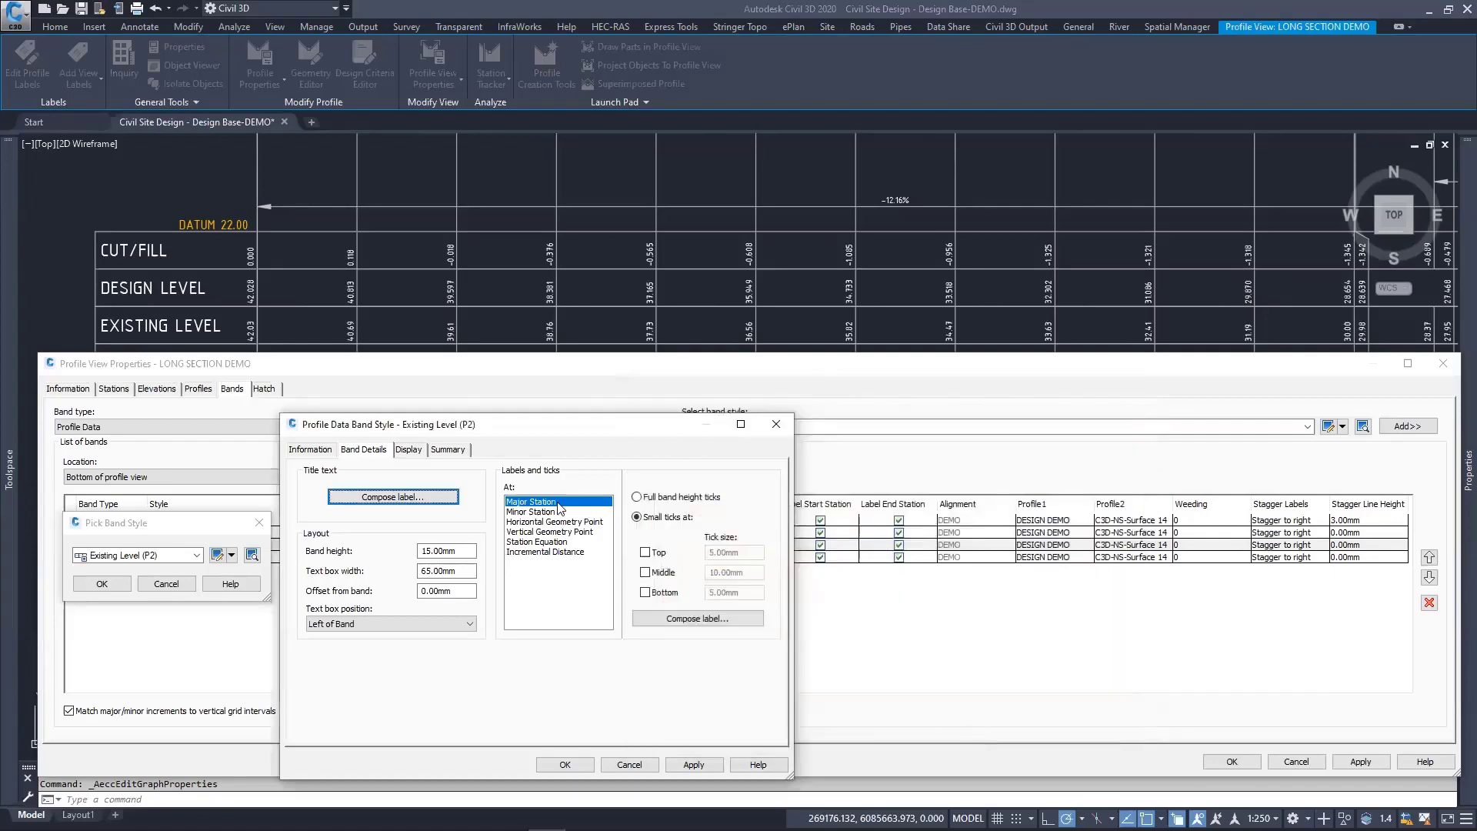
left_click(566, 765)
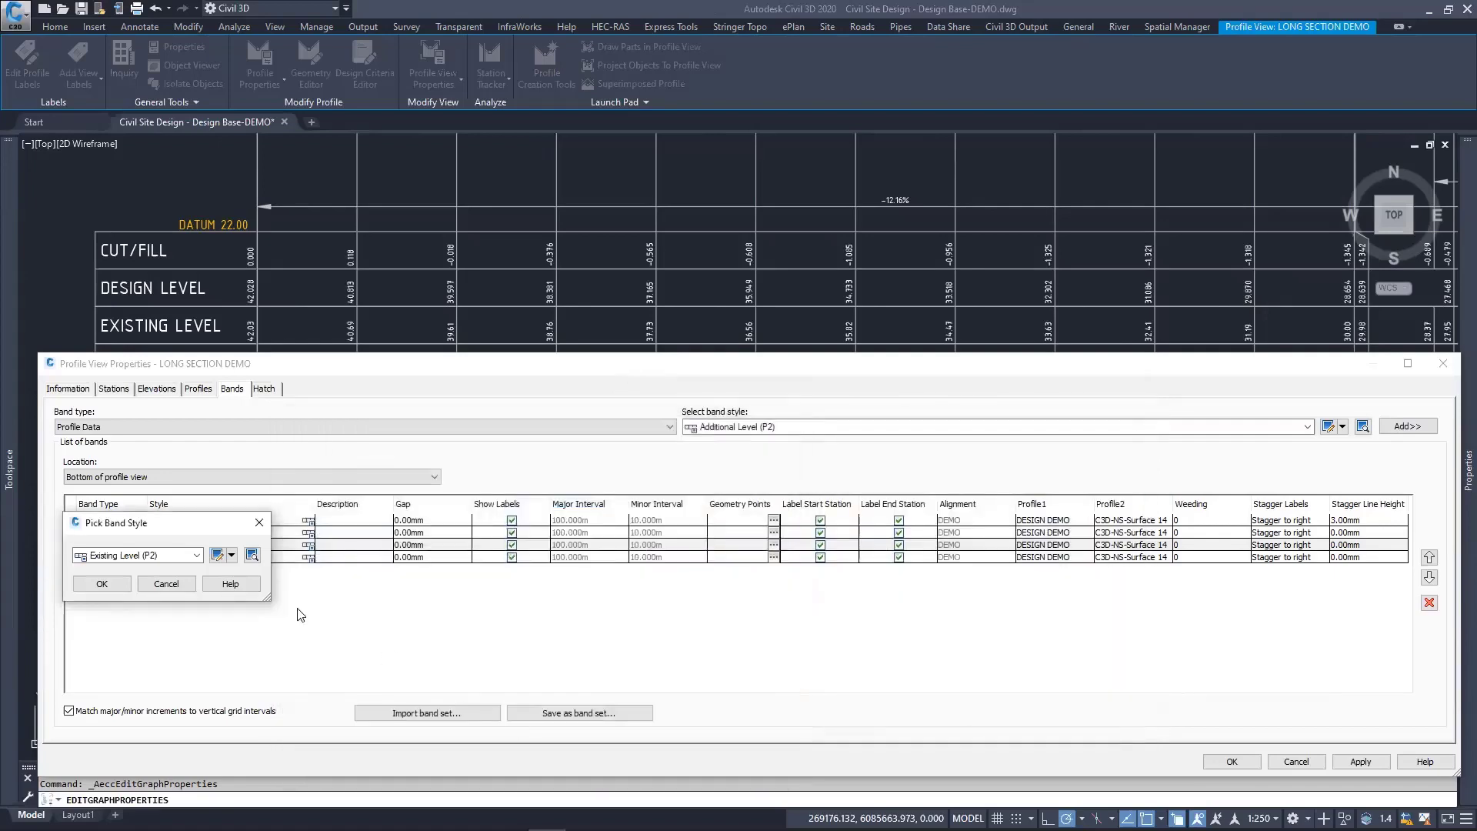
left_click(120, 585)
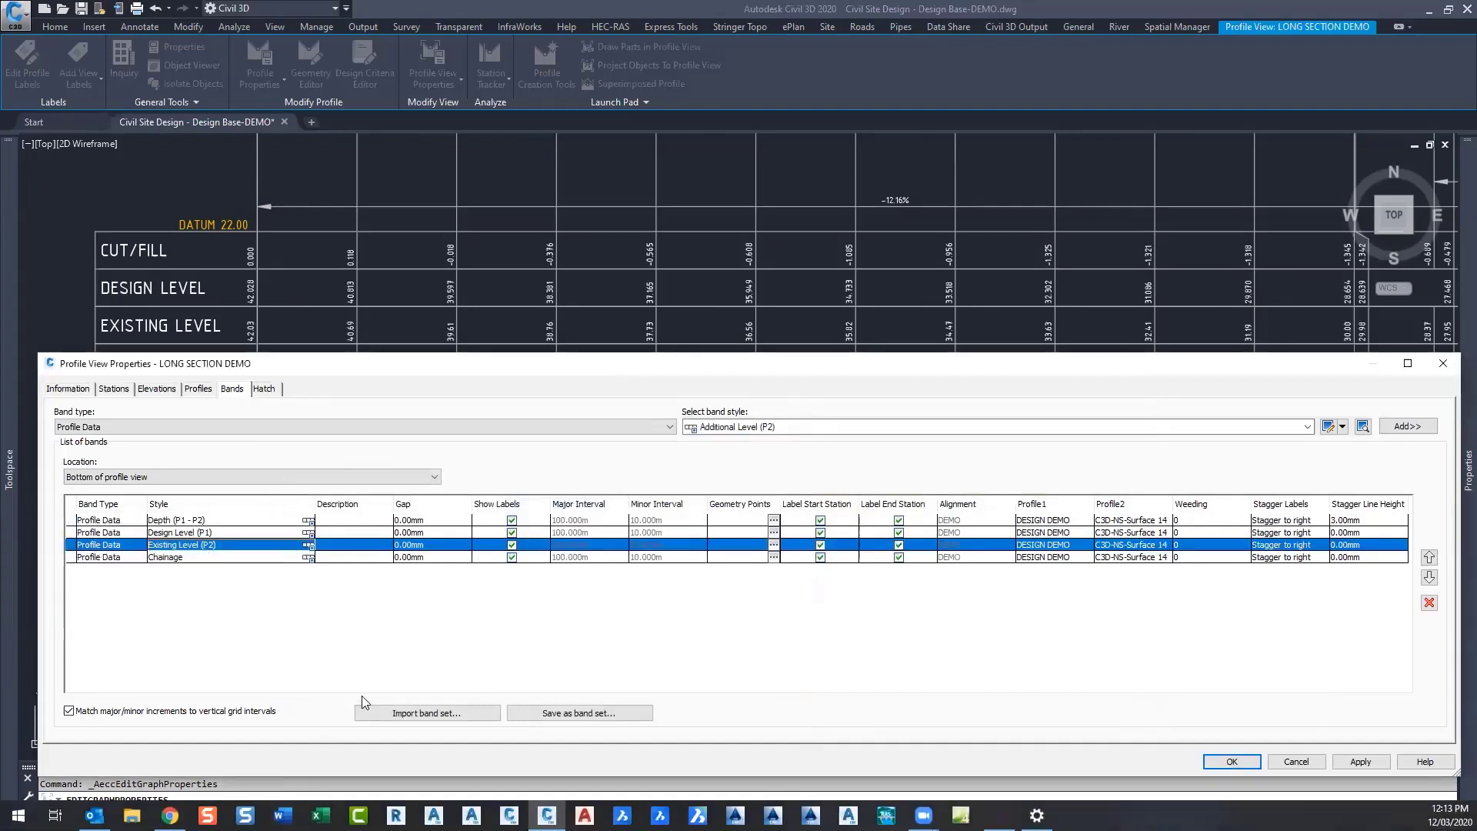
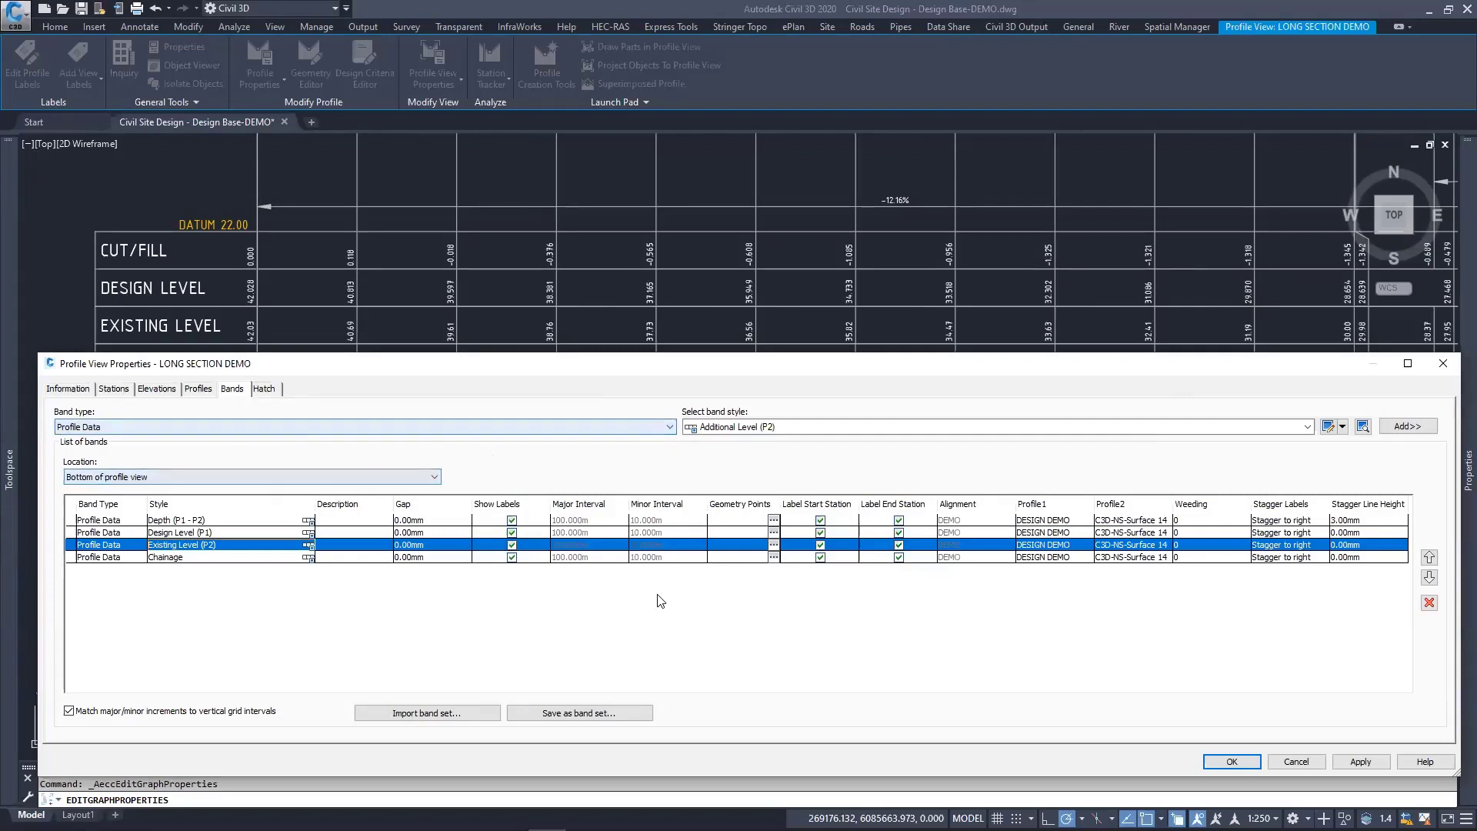
Step: Import the CUT&FILL band set into the LONG SECTION DEMO profile view and apply it
left_click(474, 712)
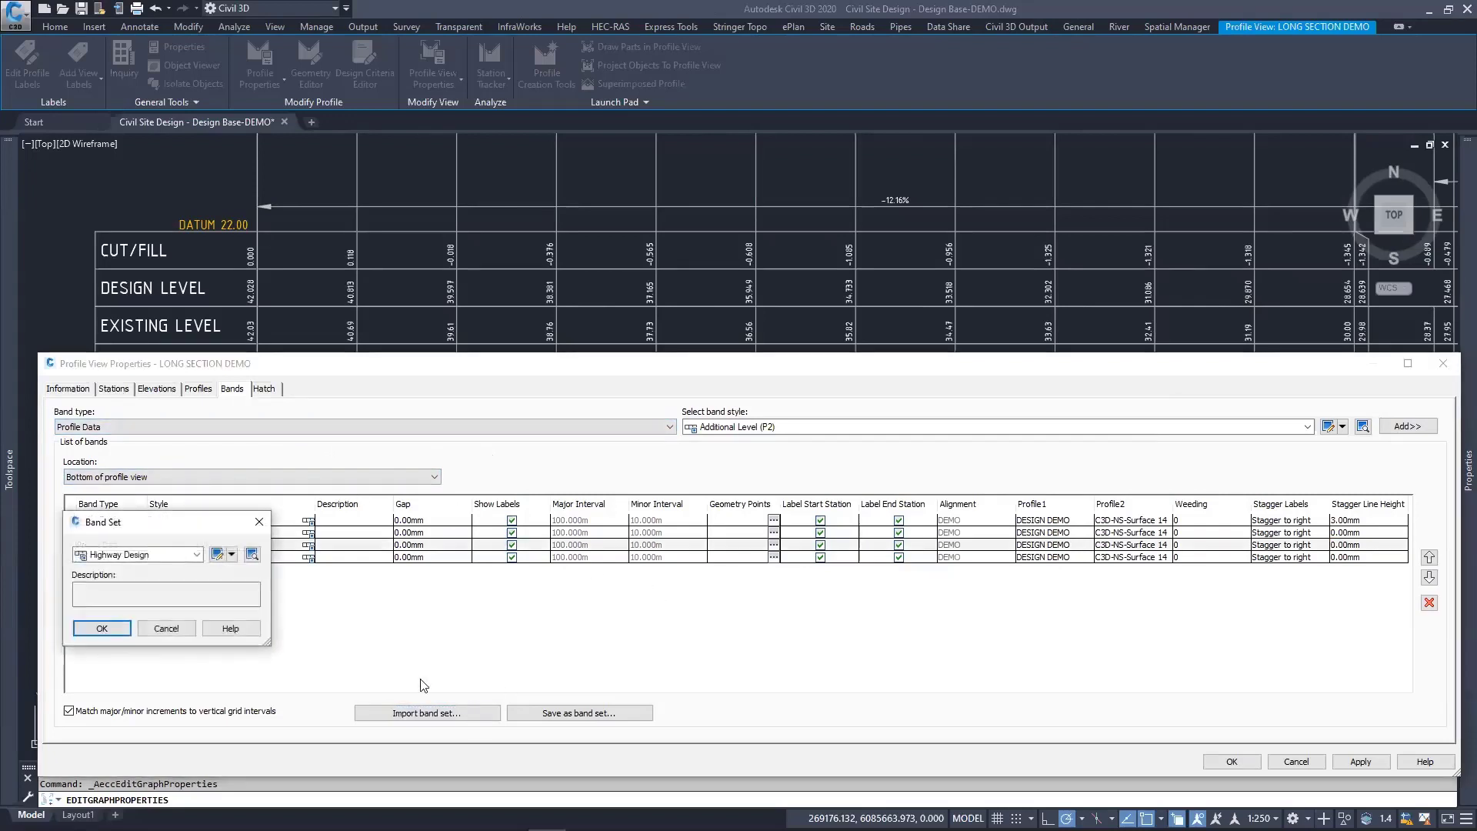
left_click(197, 554)
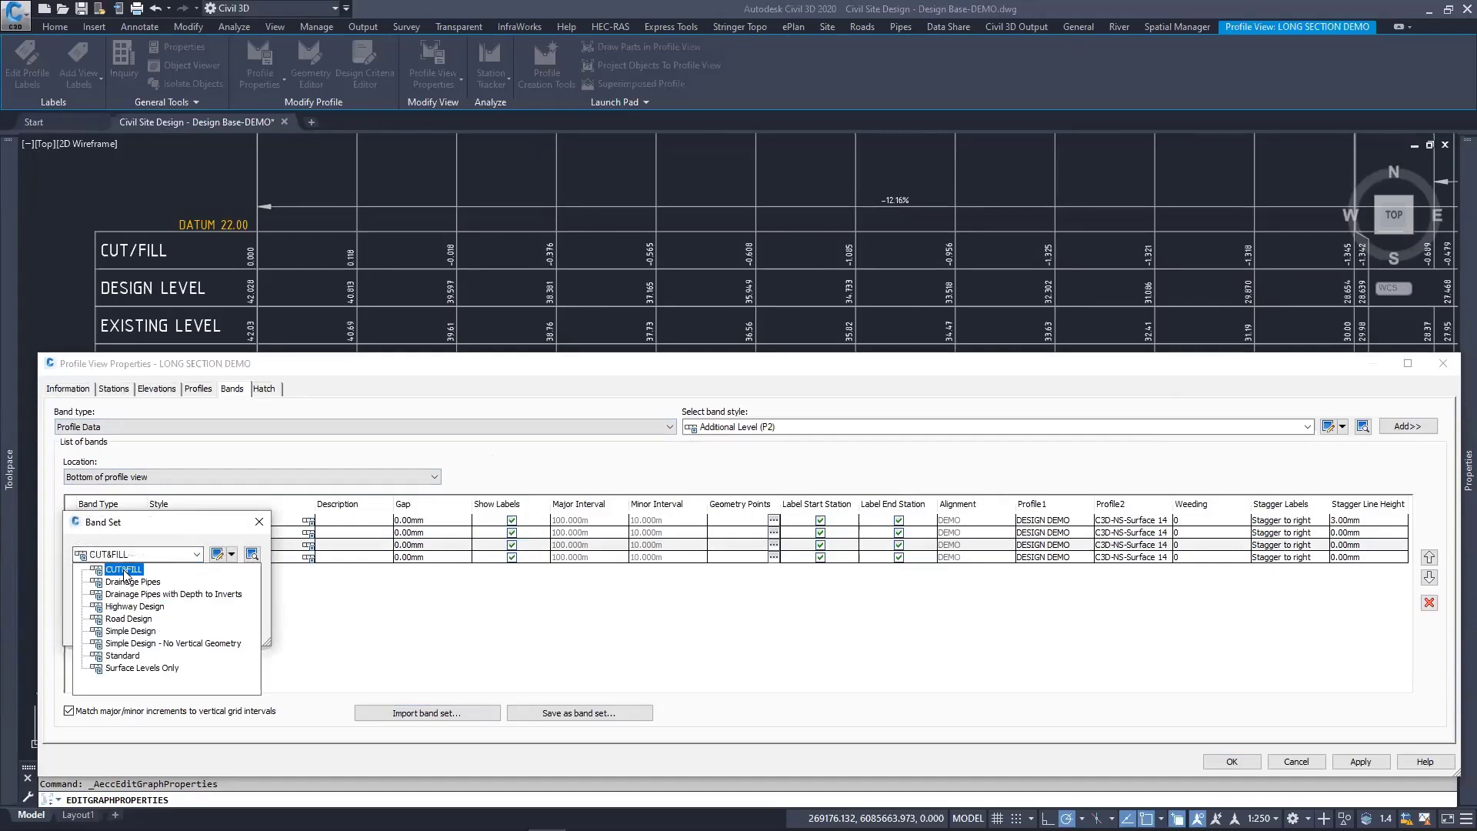
left_click(125, 570)
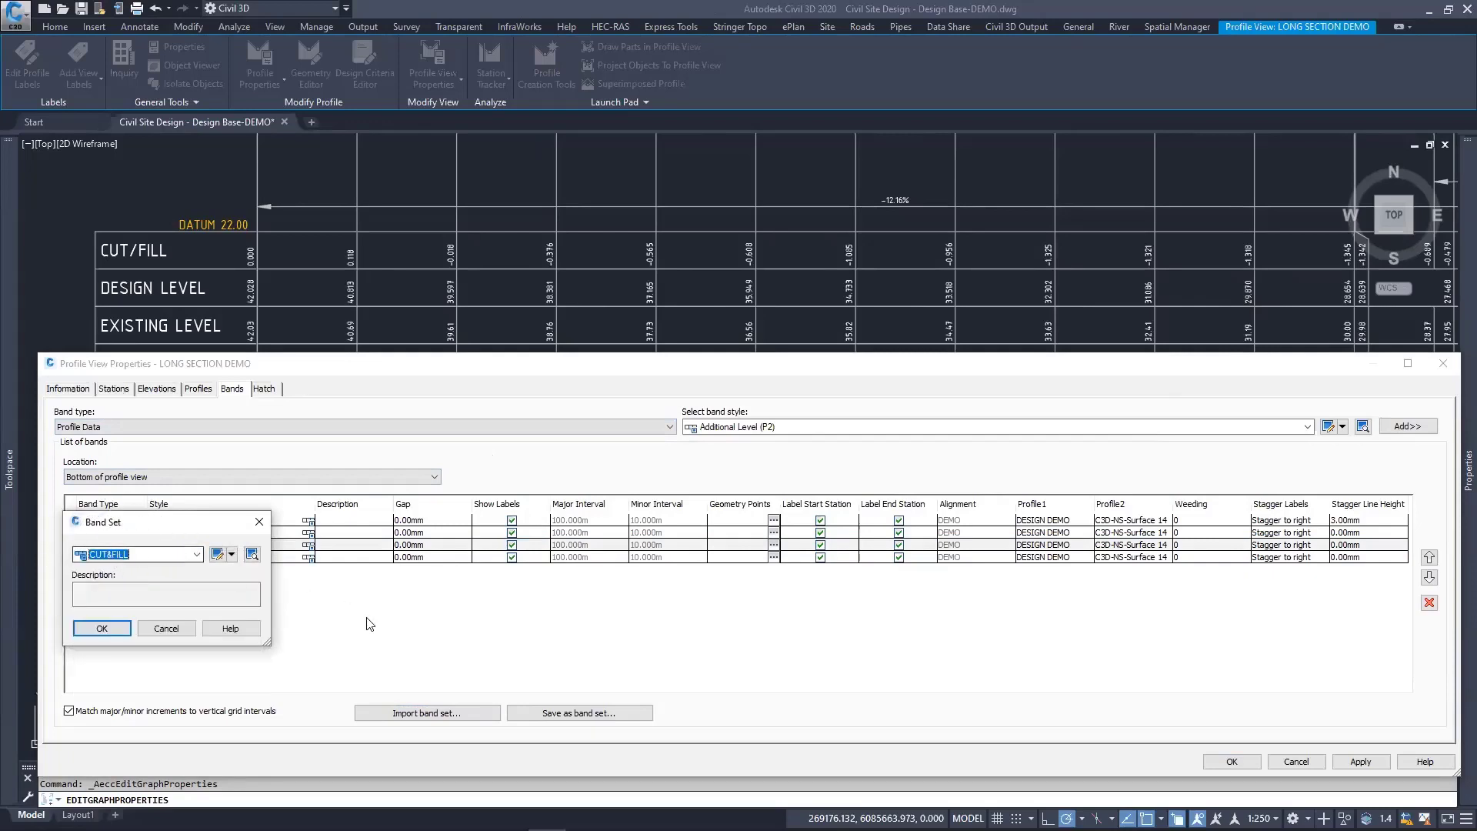
left_click(102, 628)
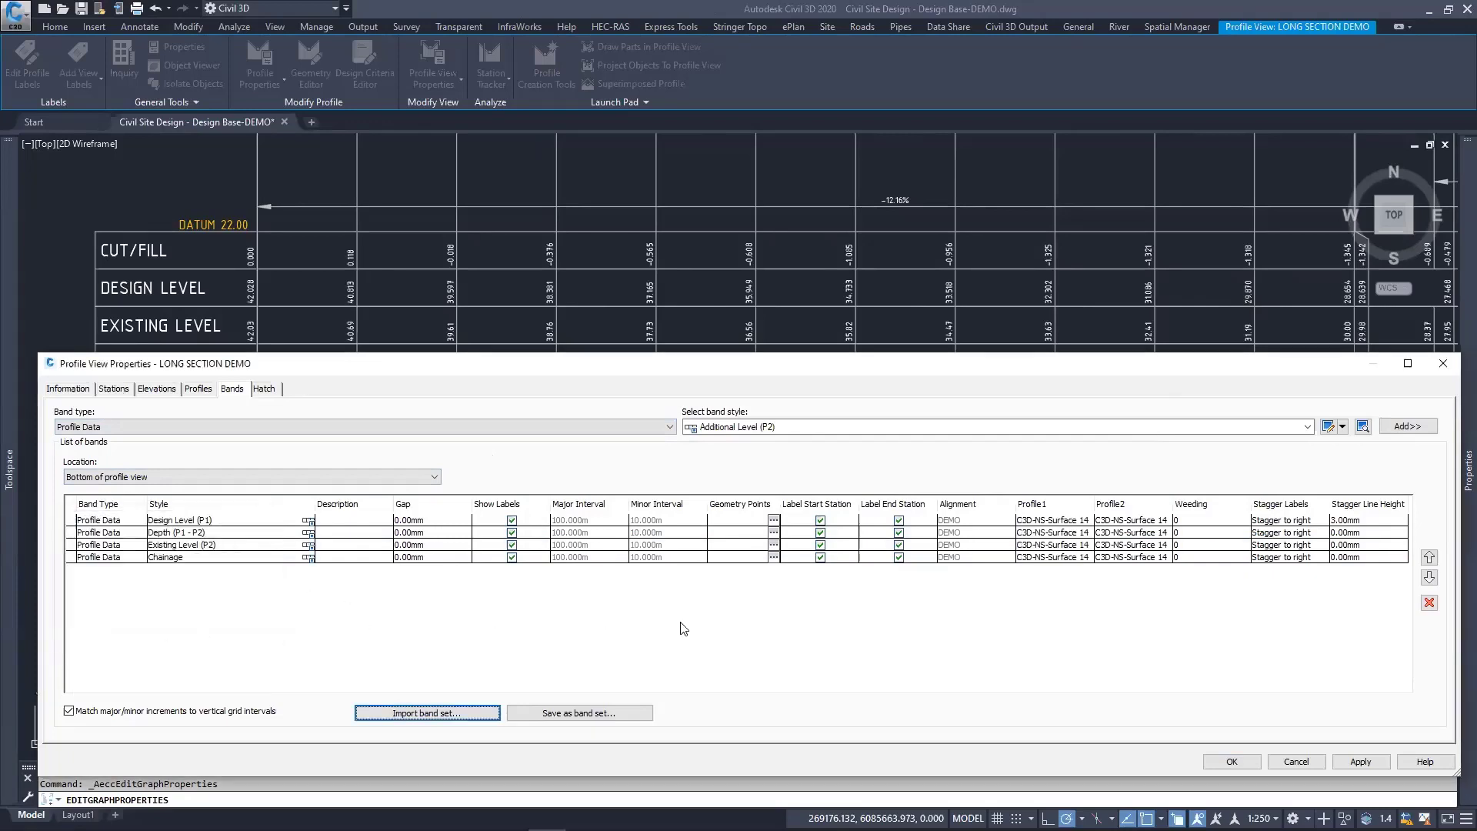
left_click(1362, 761)
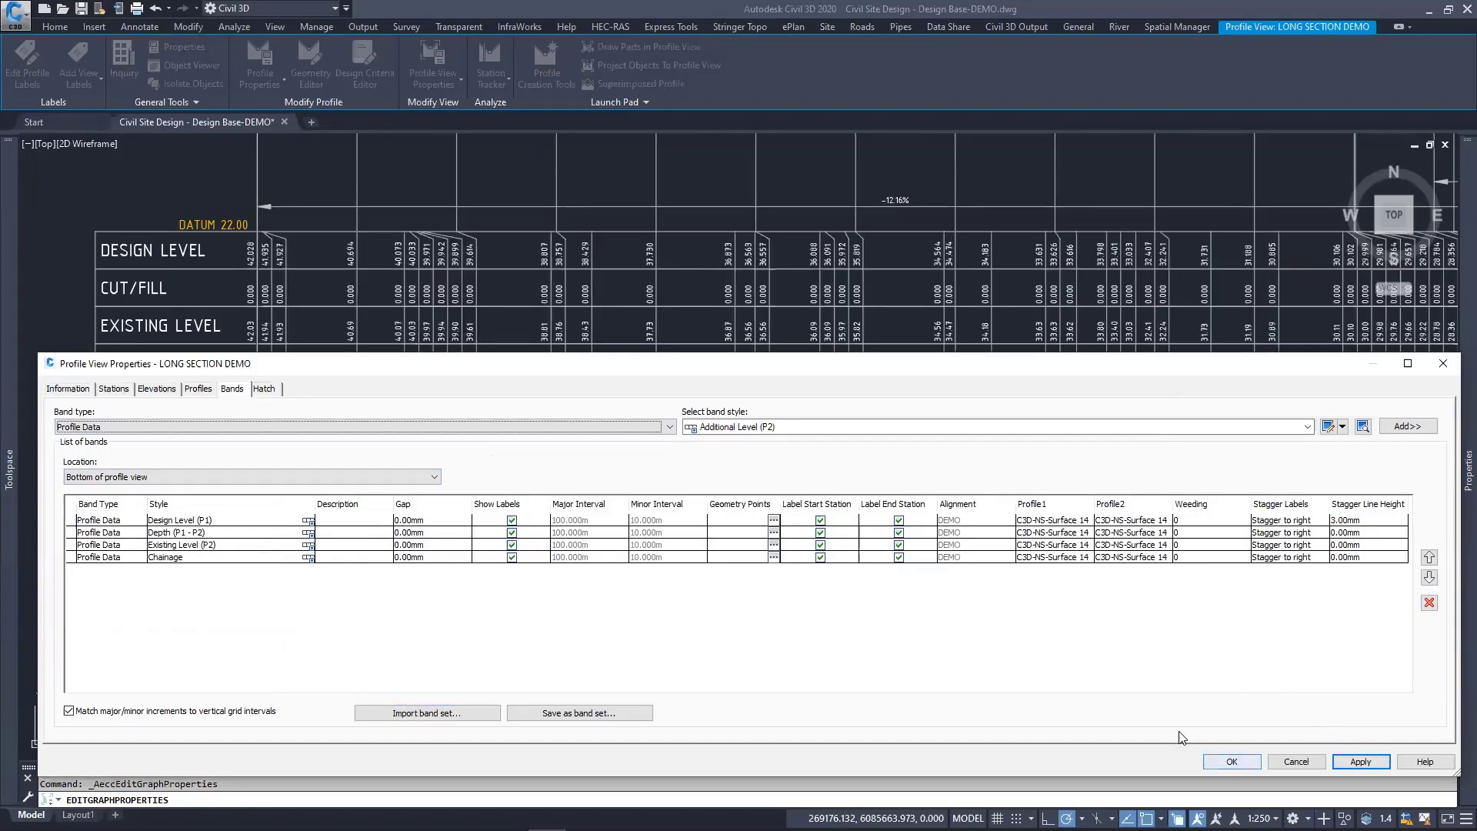
left_click(442, 713)
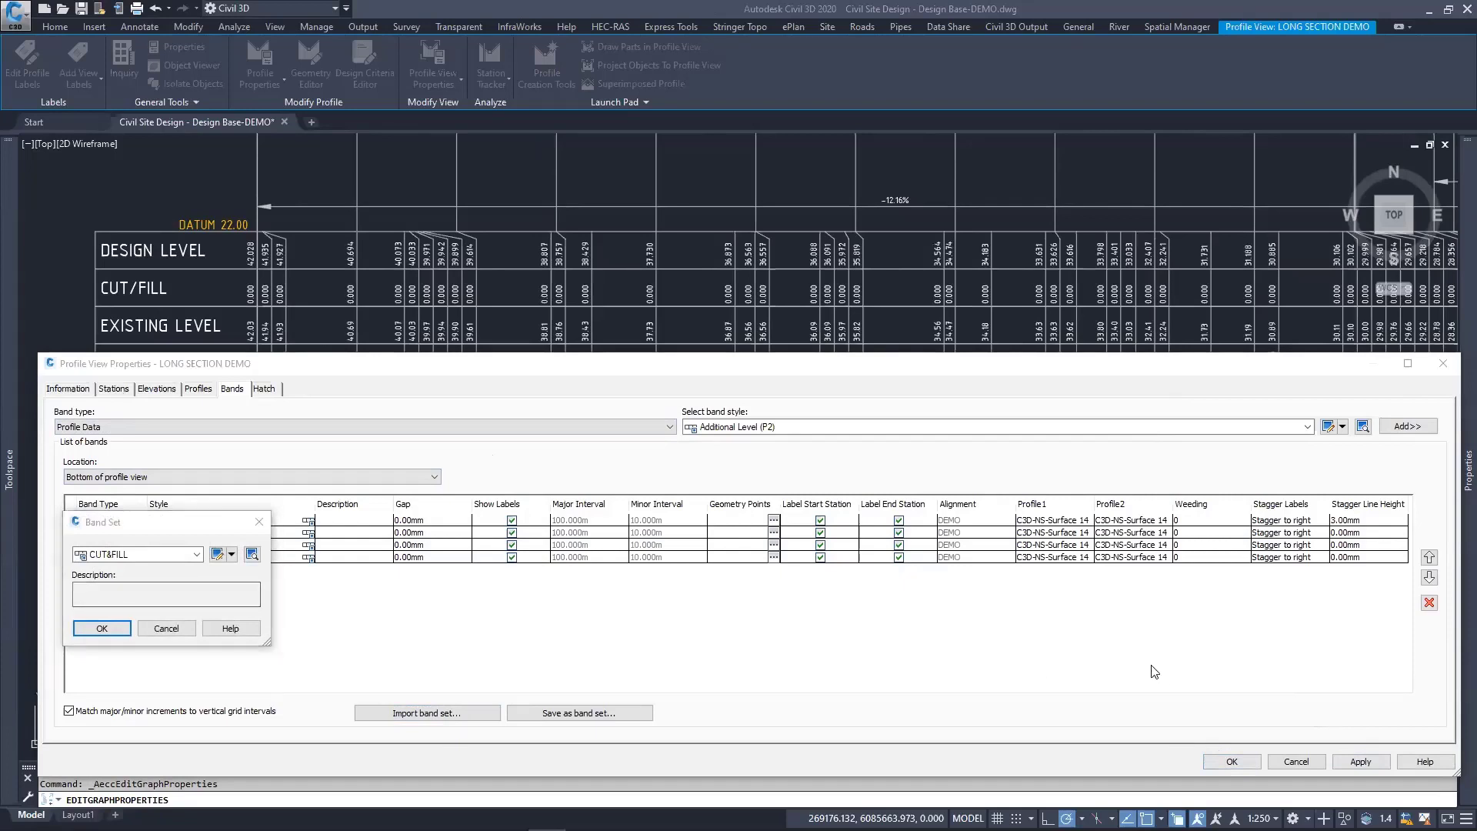
left_click(160, 631)
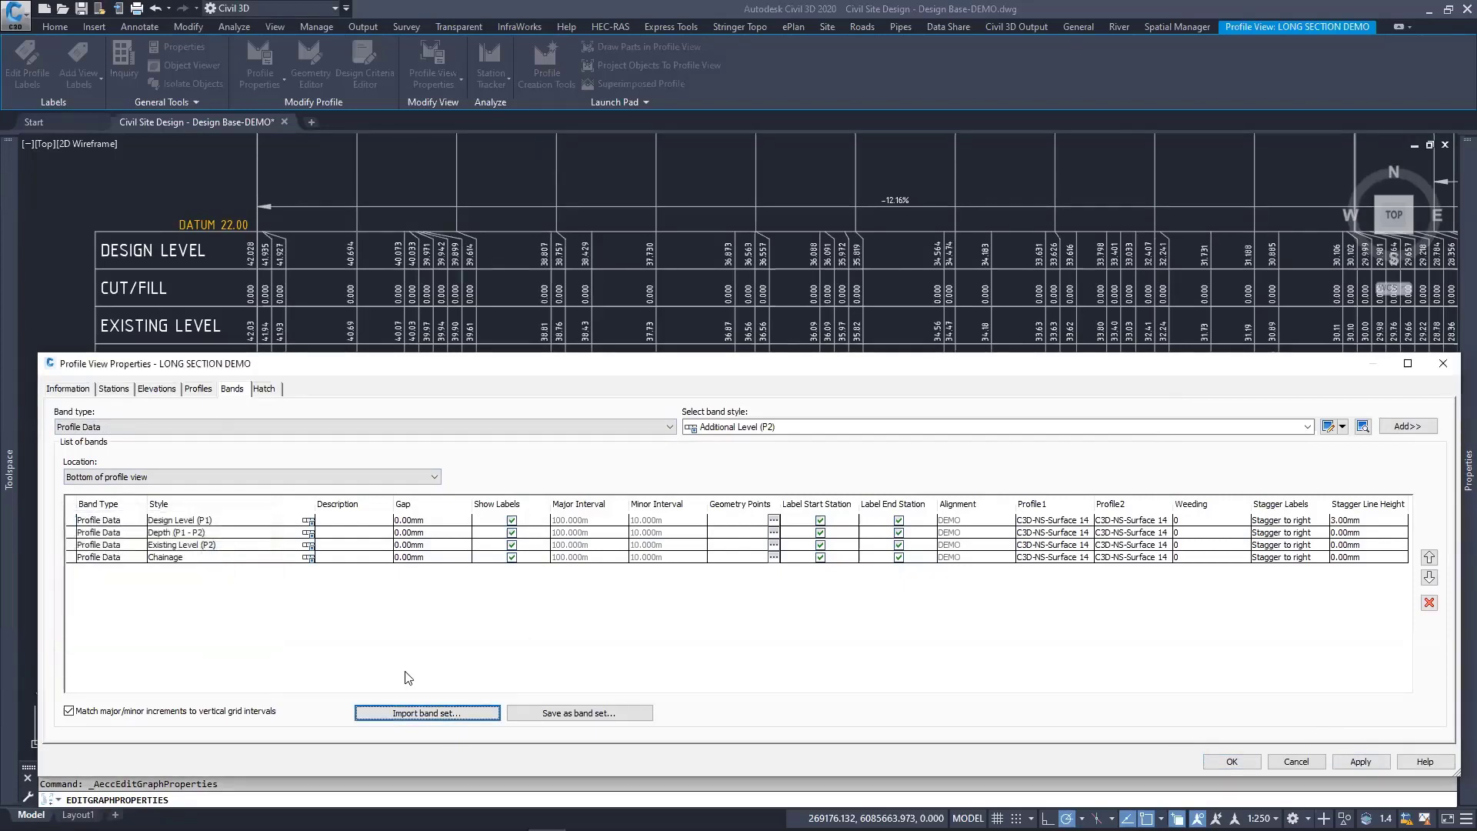
Step: Assign DESIGN DEMO as Profile1 for the Design Level, Depth, Existing Level and Chainage bands and accept the profile view properties
left_click(1051, 526)
left_click(1051, 523)
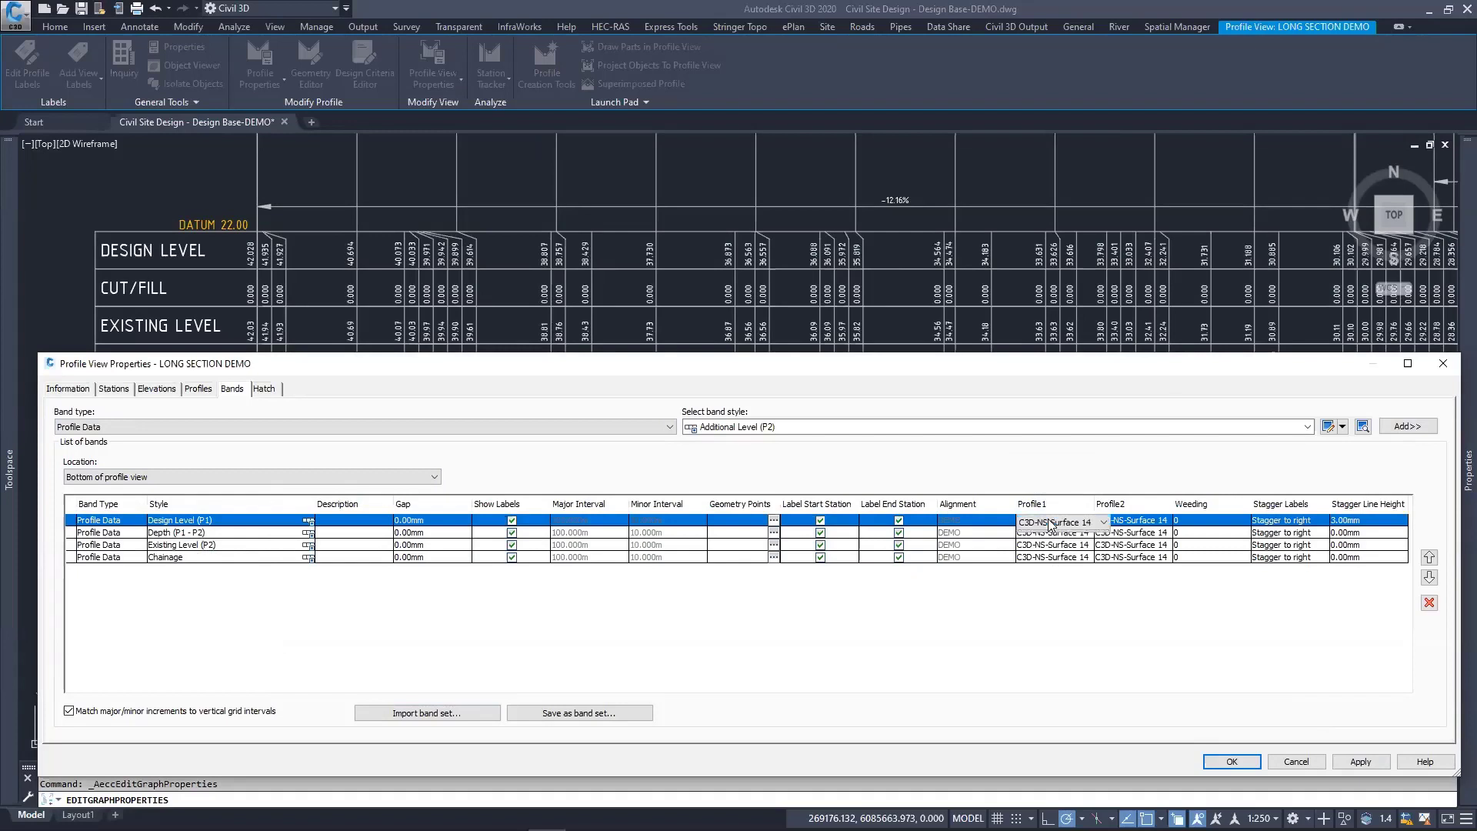
left_click(1051, 523)
left_click(1044, 545)
double_click(1054, 534)
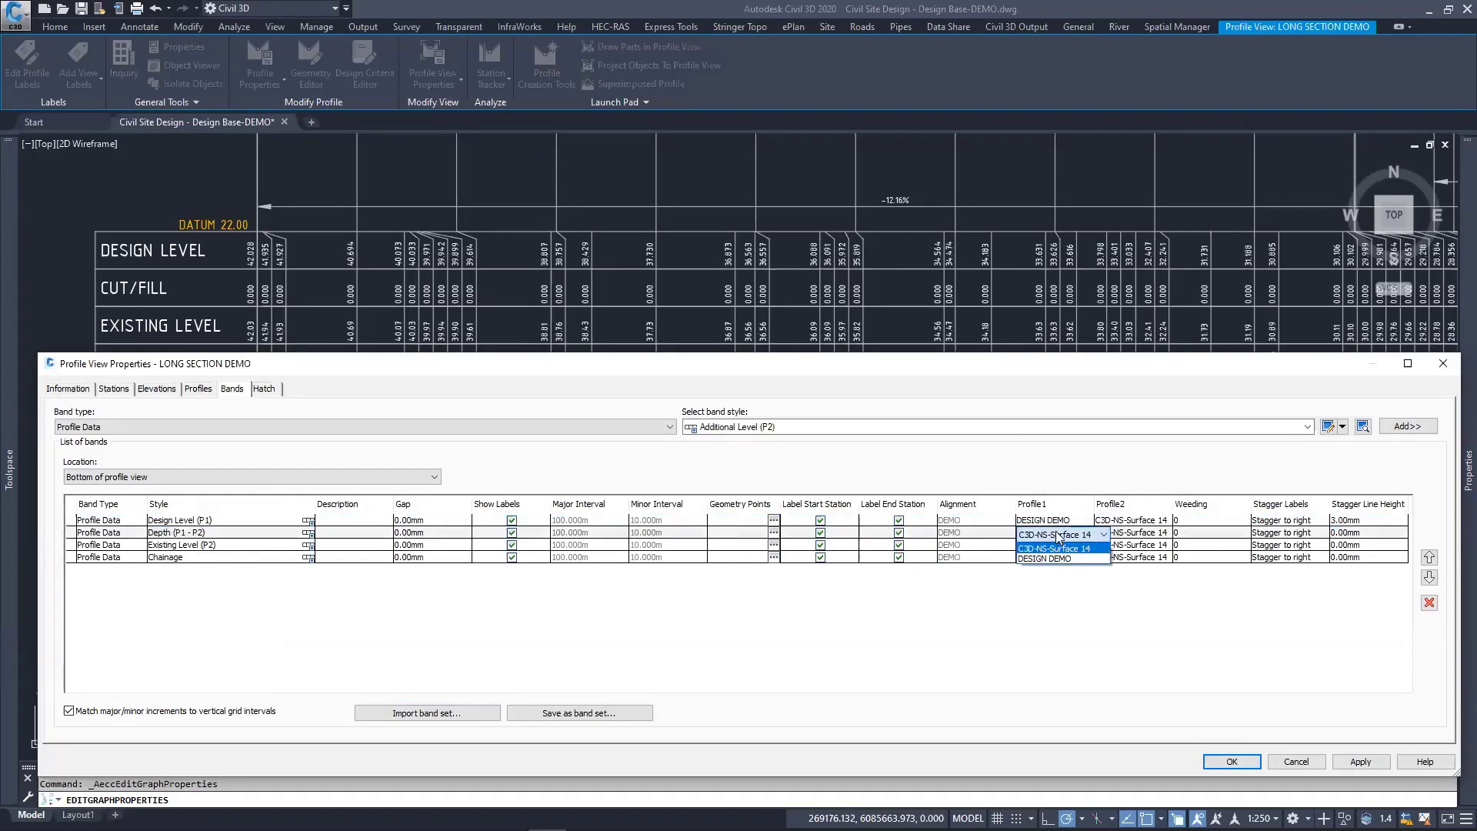
left_click(1052, 559)
left_click(1054, 546)
left_click(1054, 546)
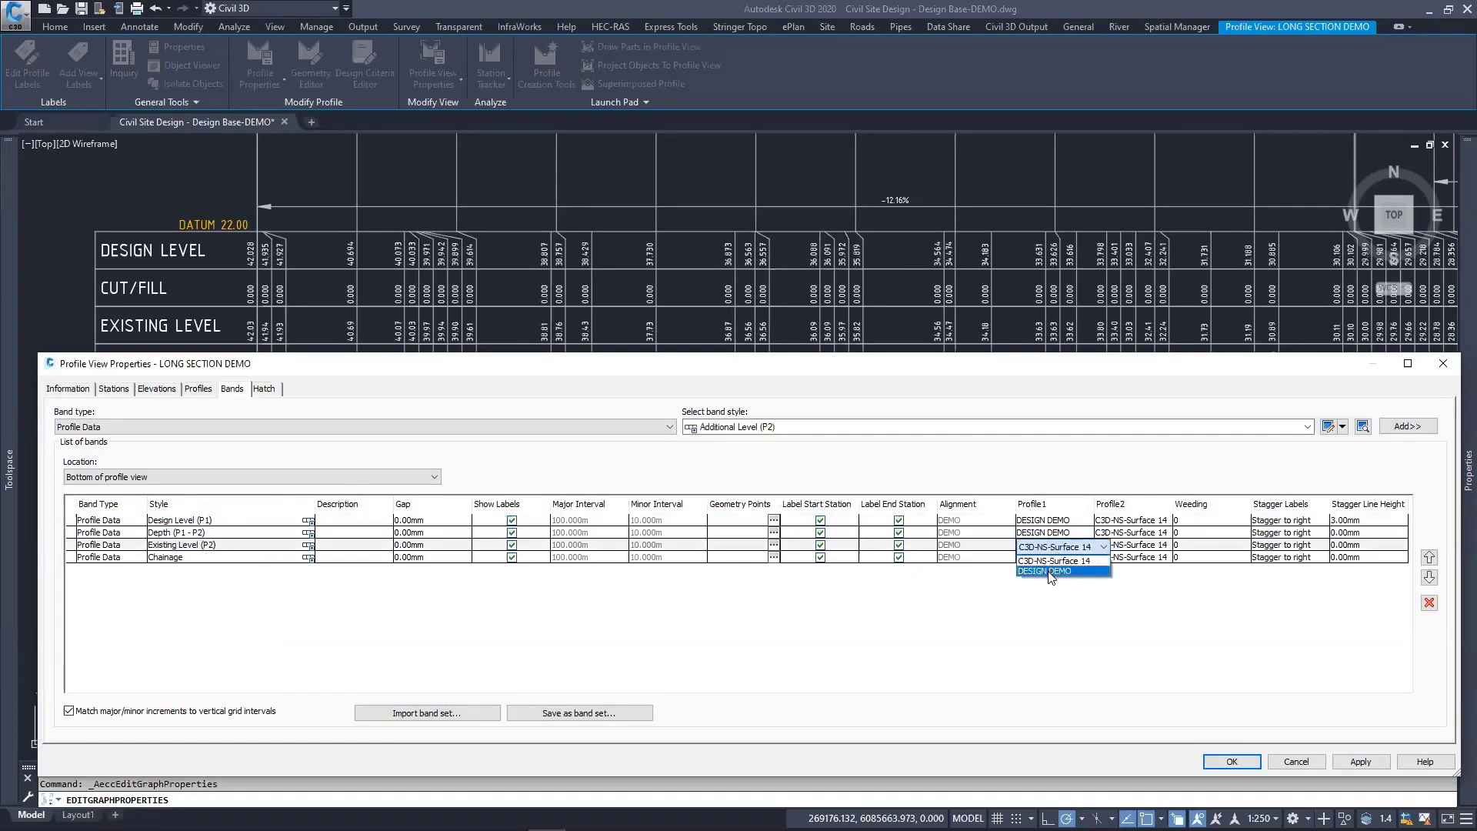
left_click(1051, 574)
left_click(1051, 560)
left_click(1051, 562)
left_click(1046, 586)
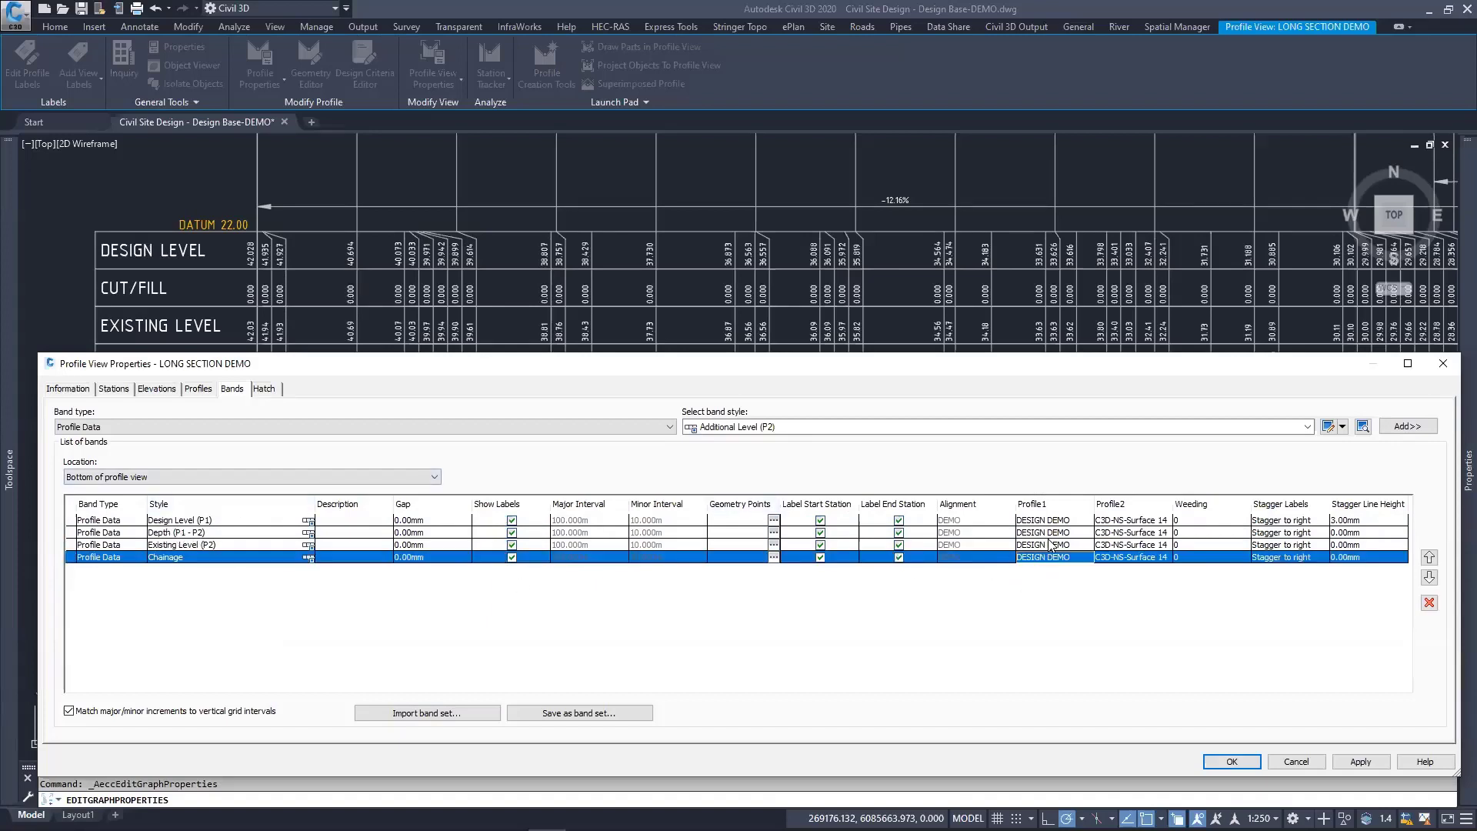
left_click(1231, 762)
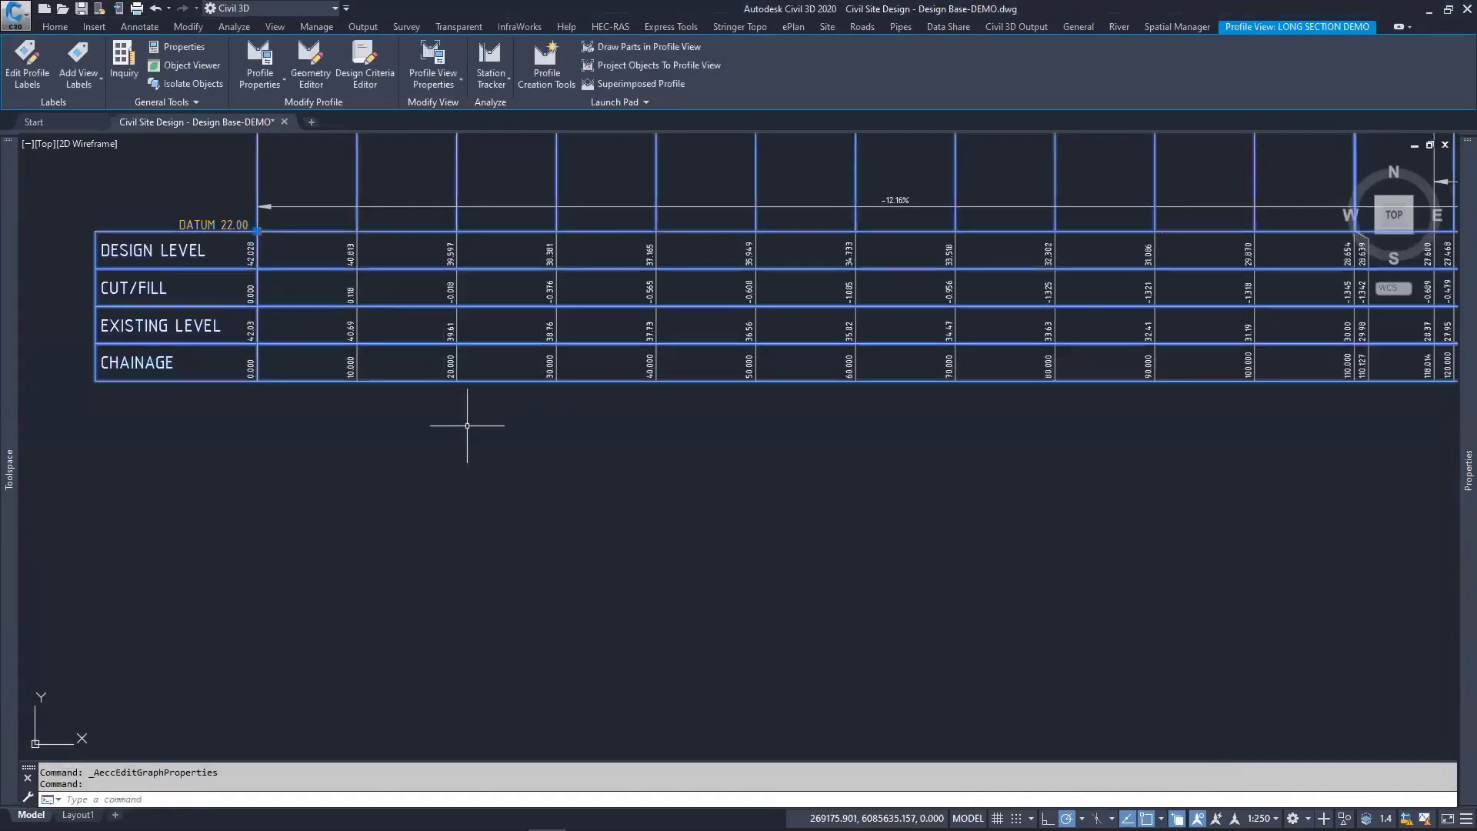
Step: Examine the updated band values and the design and existing profiles along the long section, and clear the profile view selection
middle_click_drag(329, 384, 272, 484)
scroll(243, 412, "up", 2)
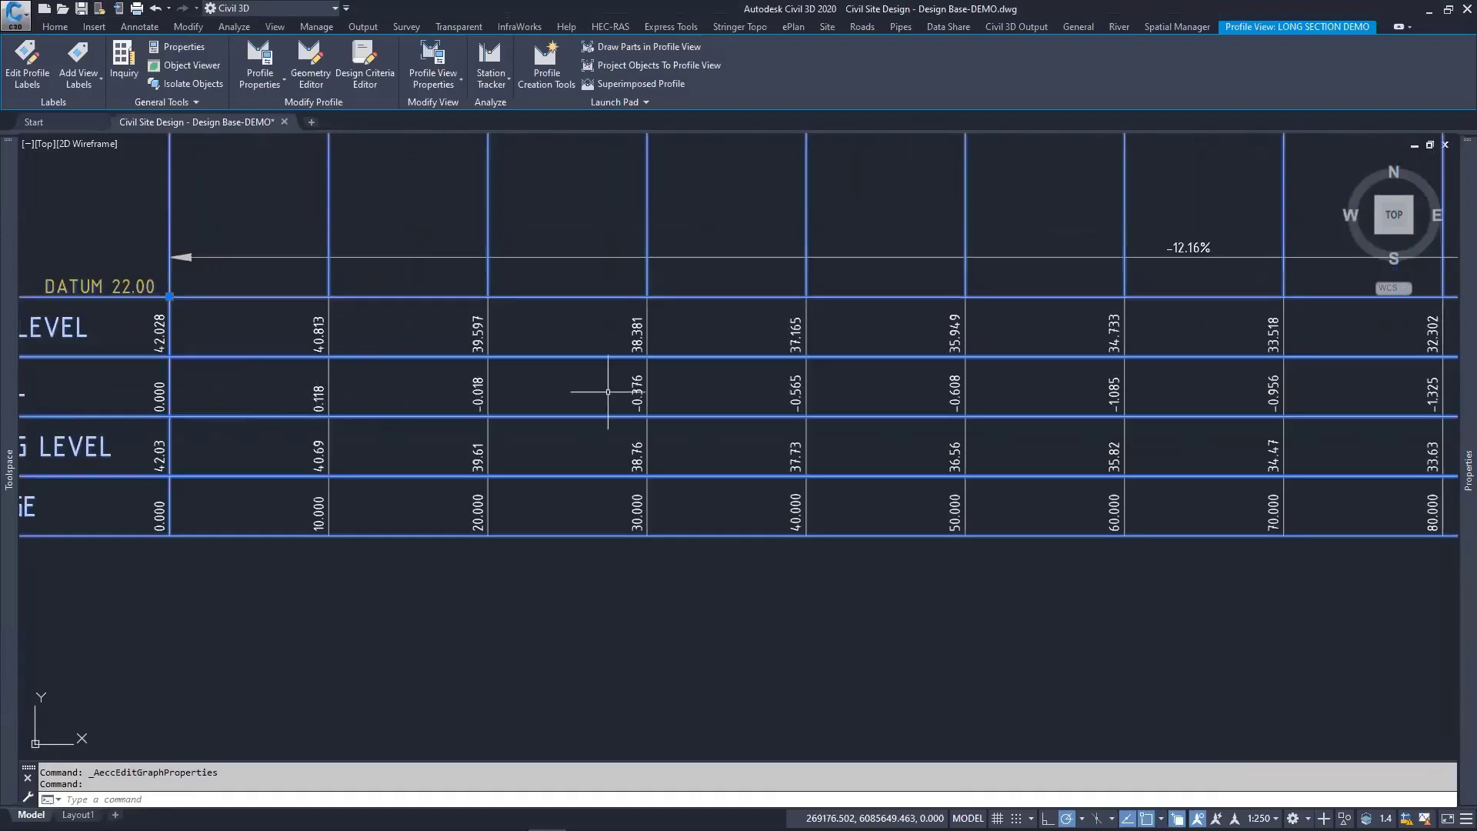
scroll(1125, 390, "down", 2)
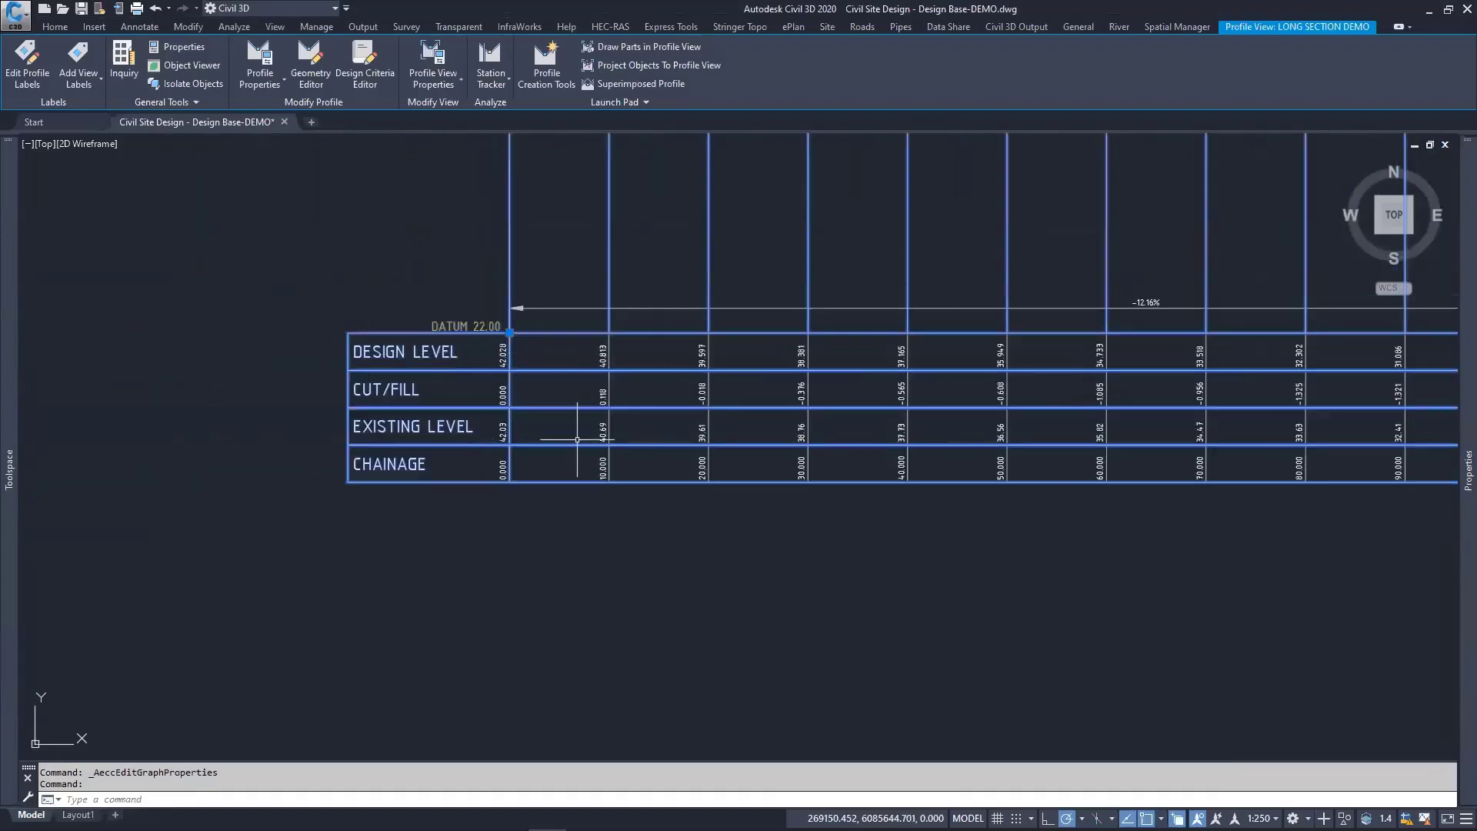
middle_click_drag(635, 467, 350, 531)
scroll(350, 531, "down", 2)
middle_click_drag(757, 432, 470, 557)
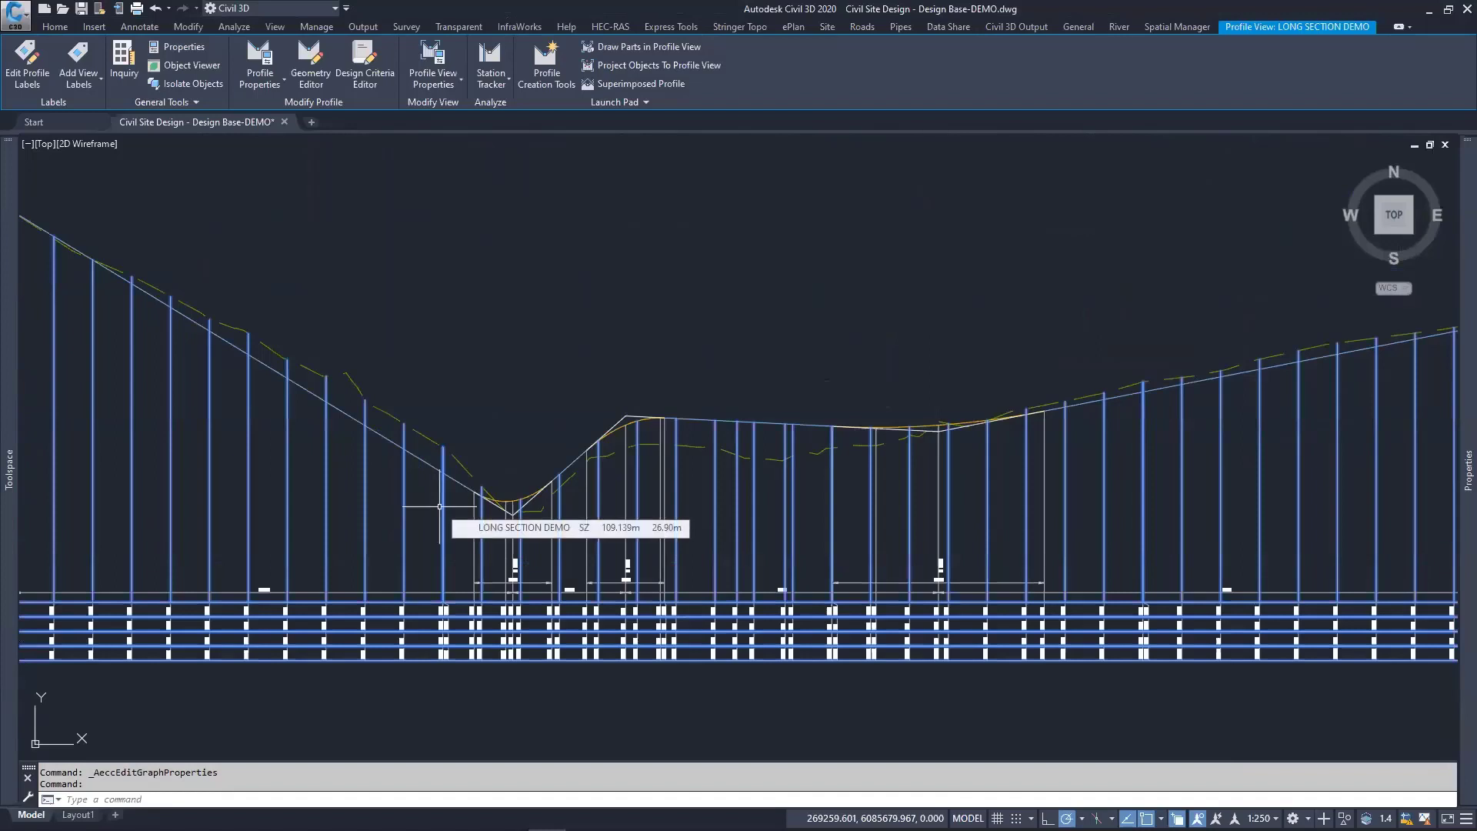
key("Escape")
key("Escape")
middle_click_drag(709, 379, 690, 376)
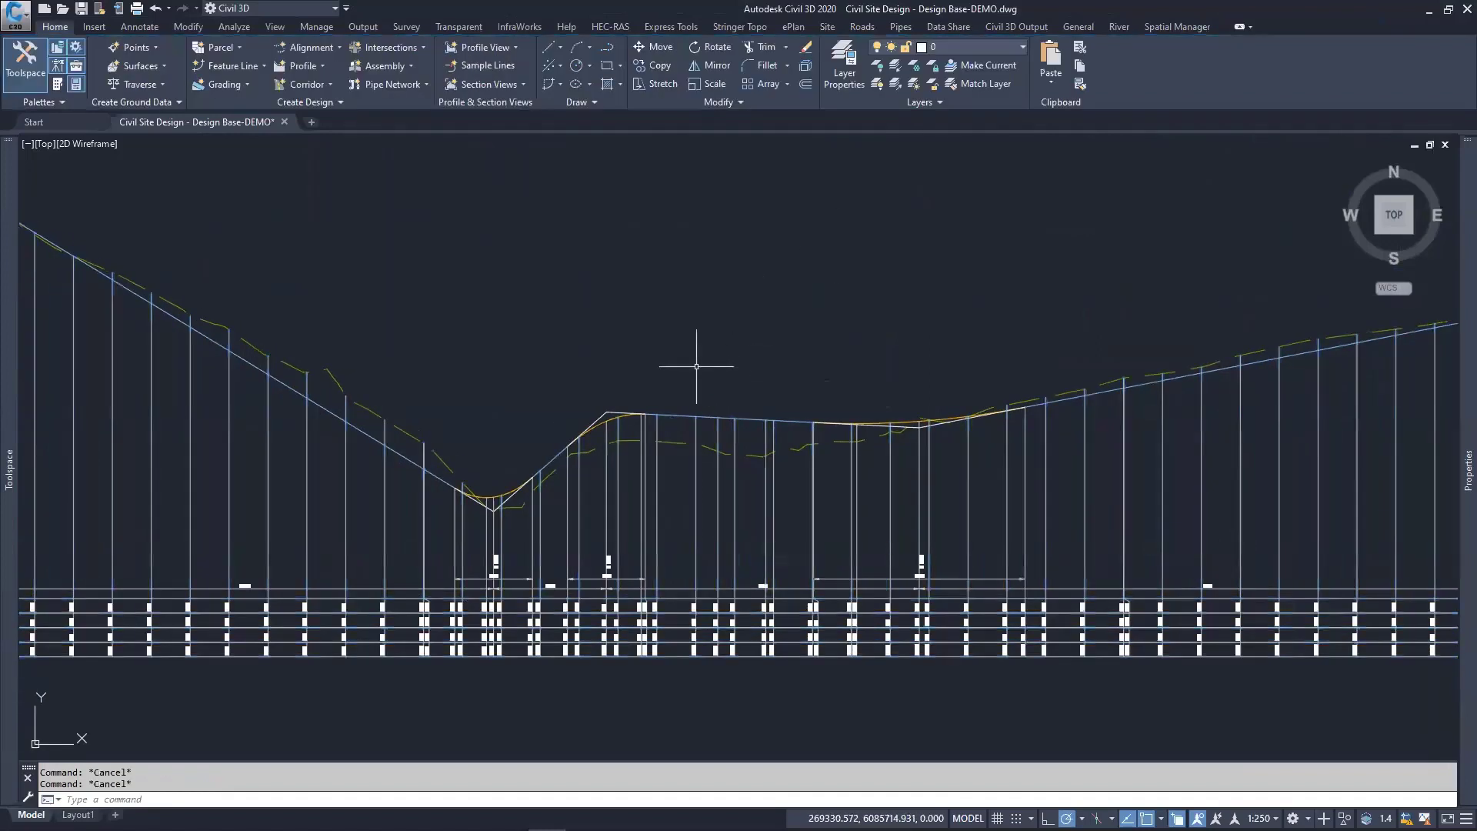
scroll(623, 531, "down", 2)
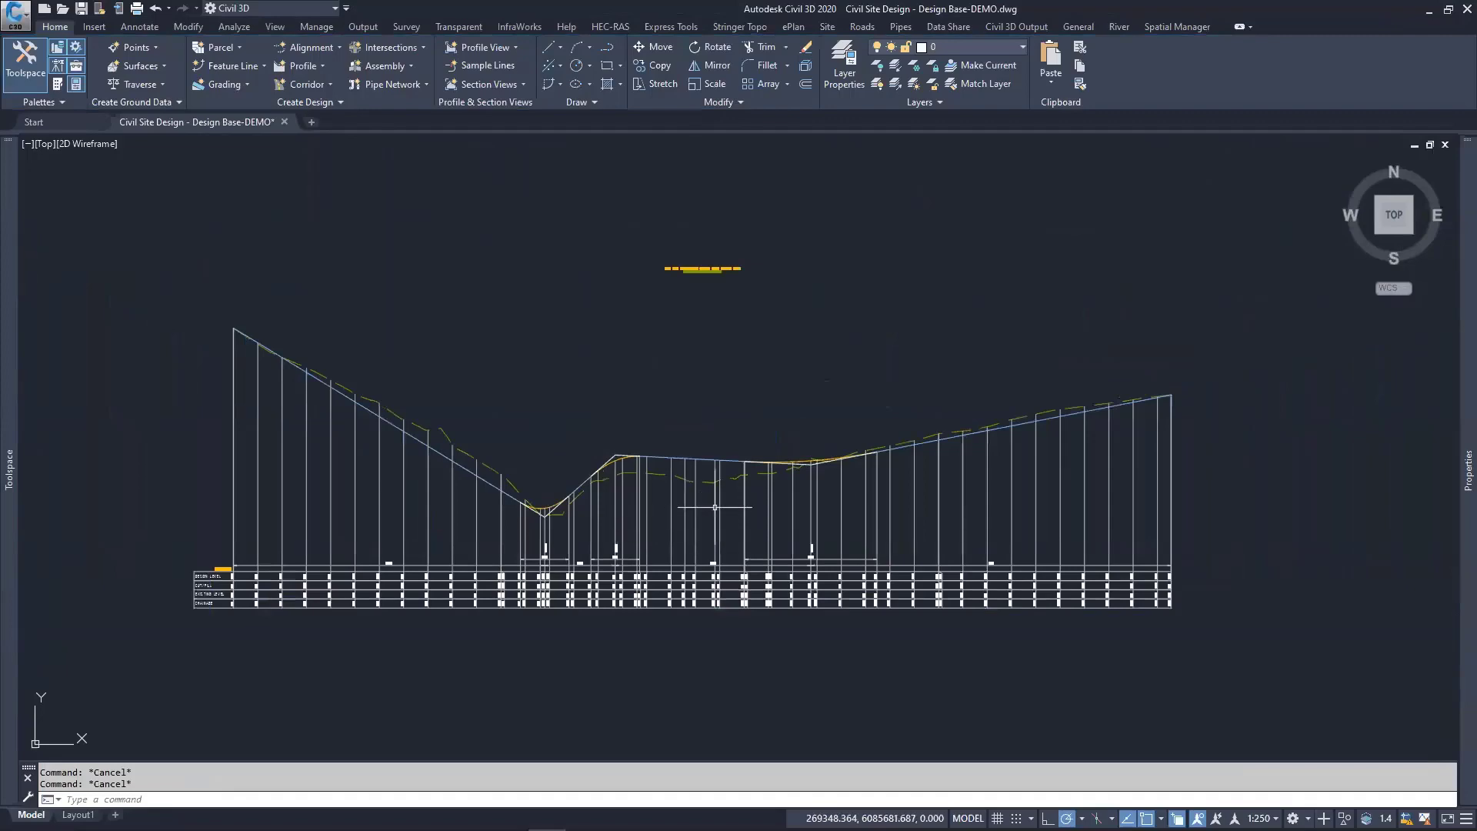
Step: Start creating offset alignments from the DEMO alignment in the plan and move the settings dialog clear of the alignment
scroll(714, 507, "down", 4)
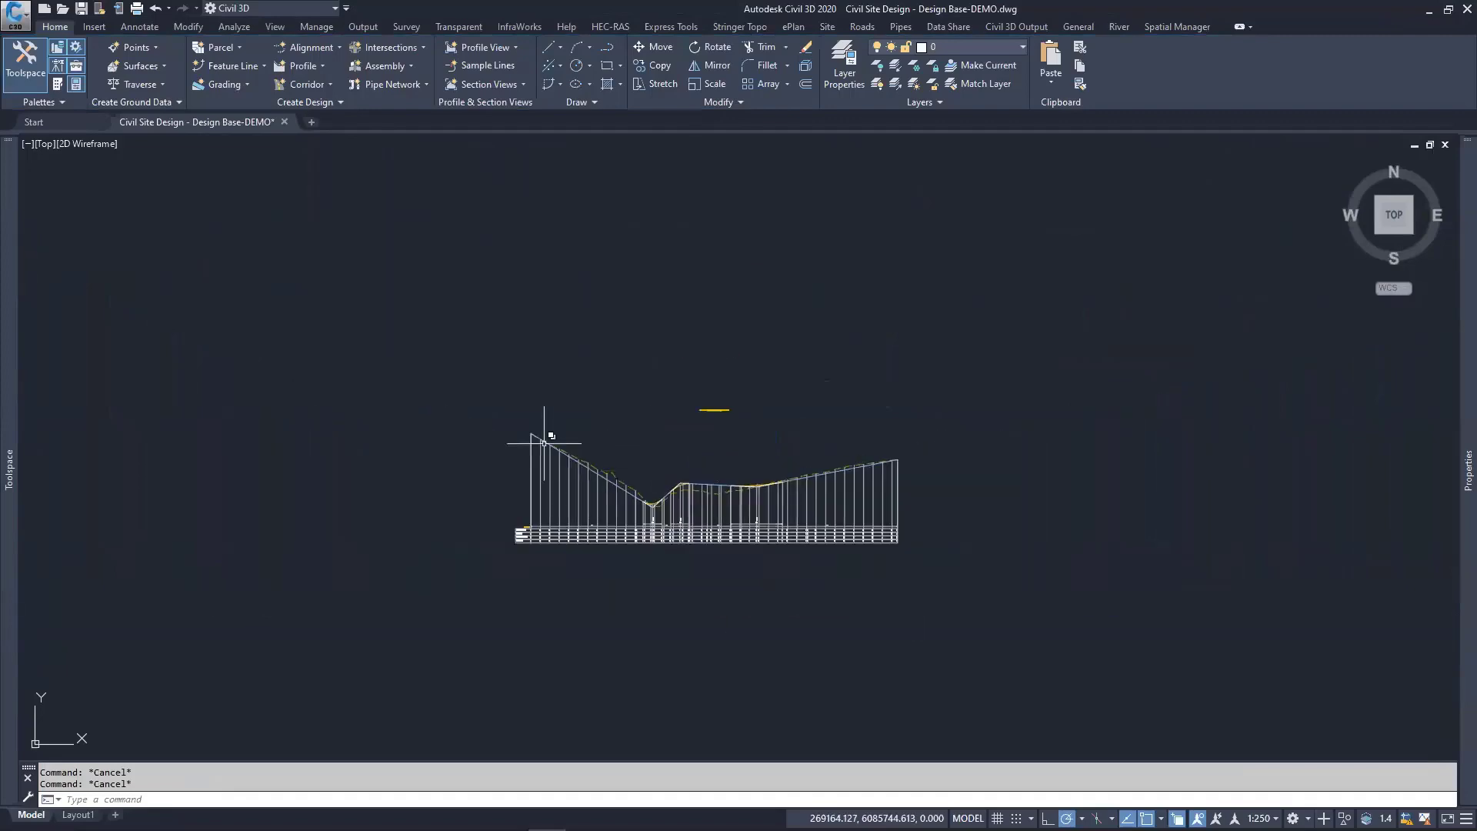
middle_click_drag(547, 442, 542, 596)
scroll(542, 597, "down", 2)
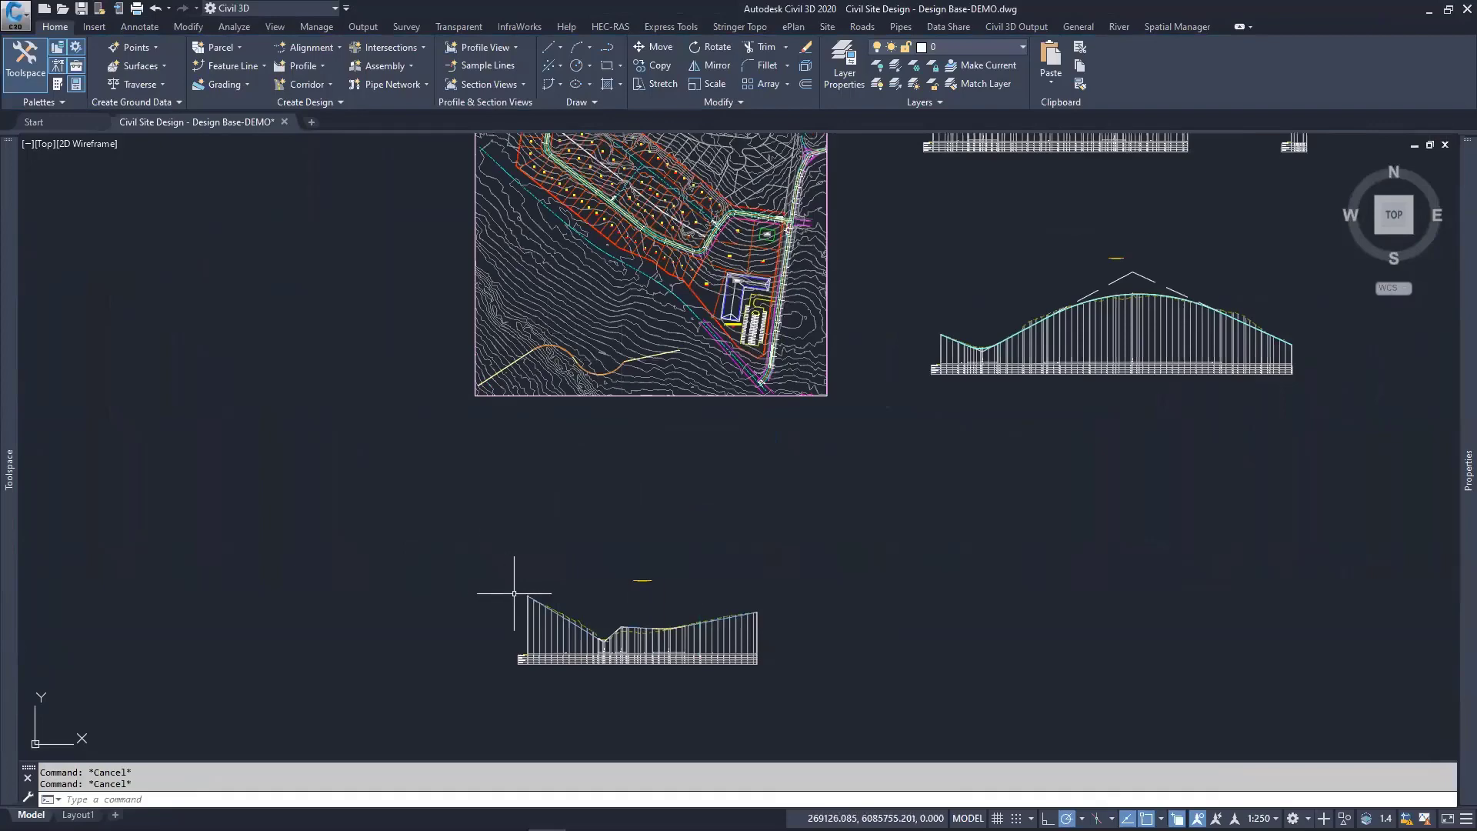
scroll(531, 416, "up", 2)
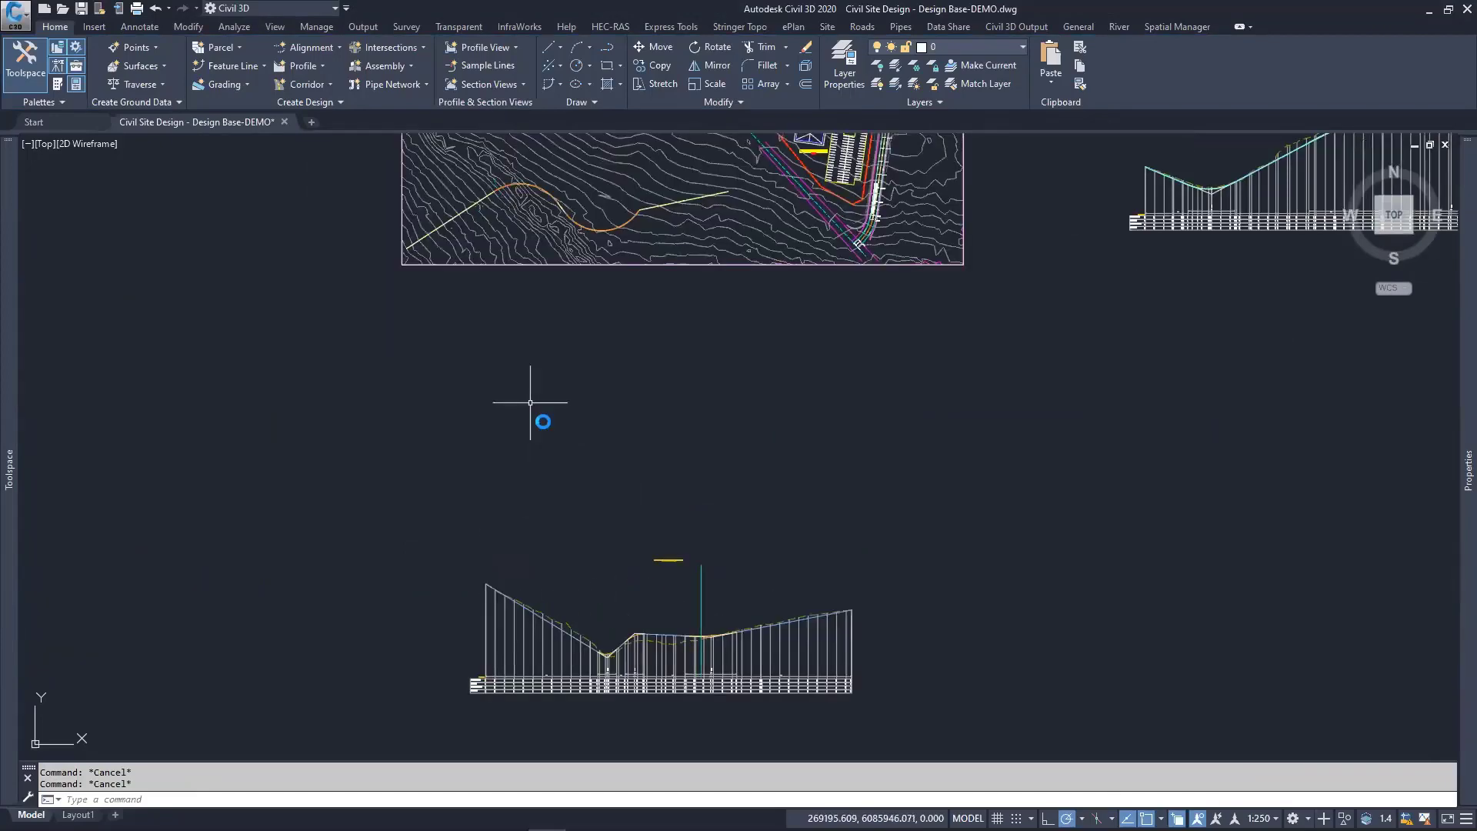
middle_click_drag(527, 412, 604, 492)
scroll(536, 297, "up", 4)
scroll(496, 339, "up", 1)
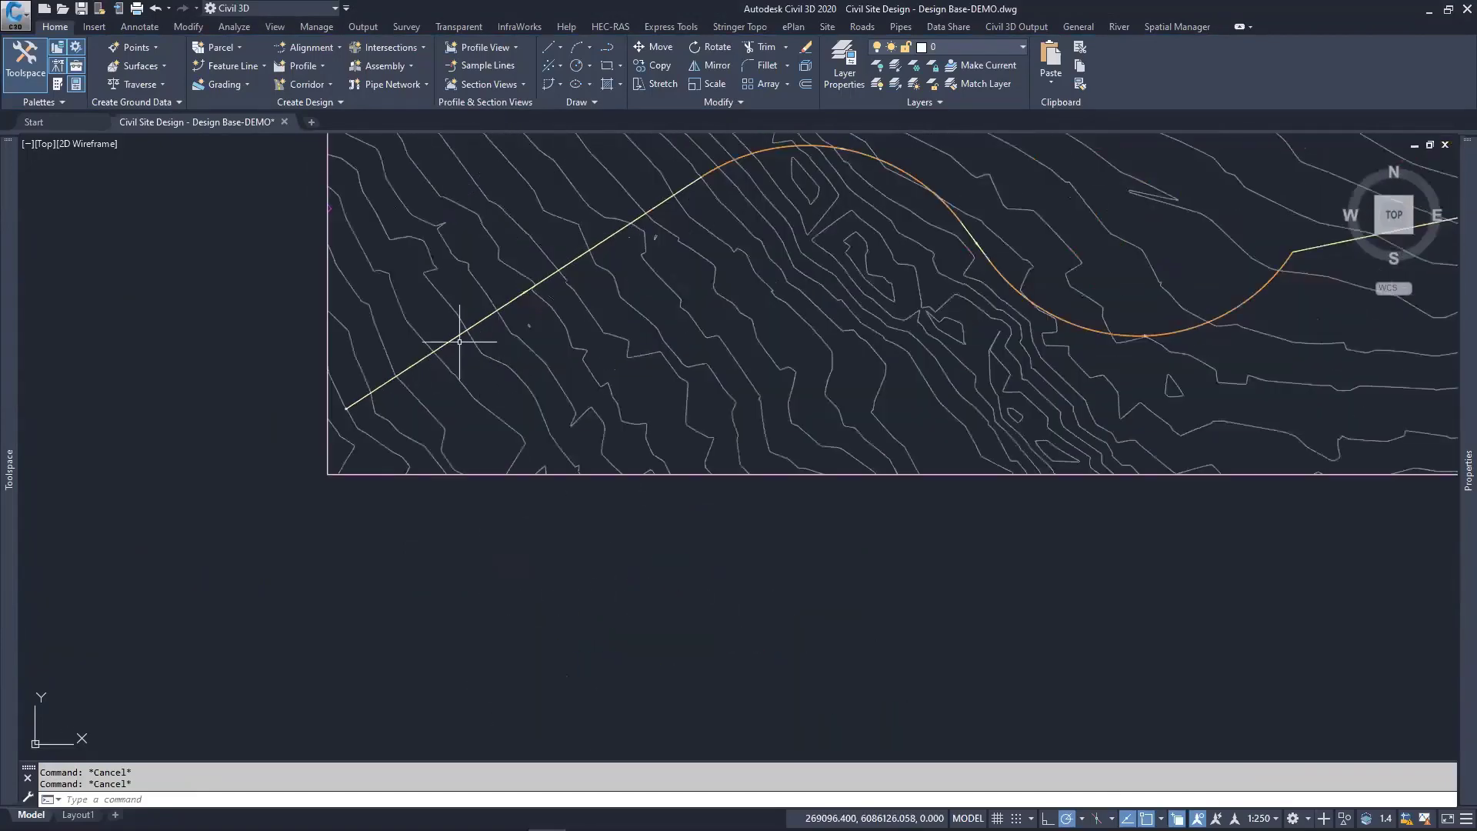
left_click(454, 337)
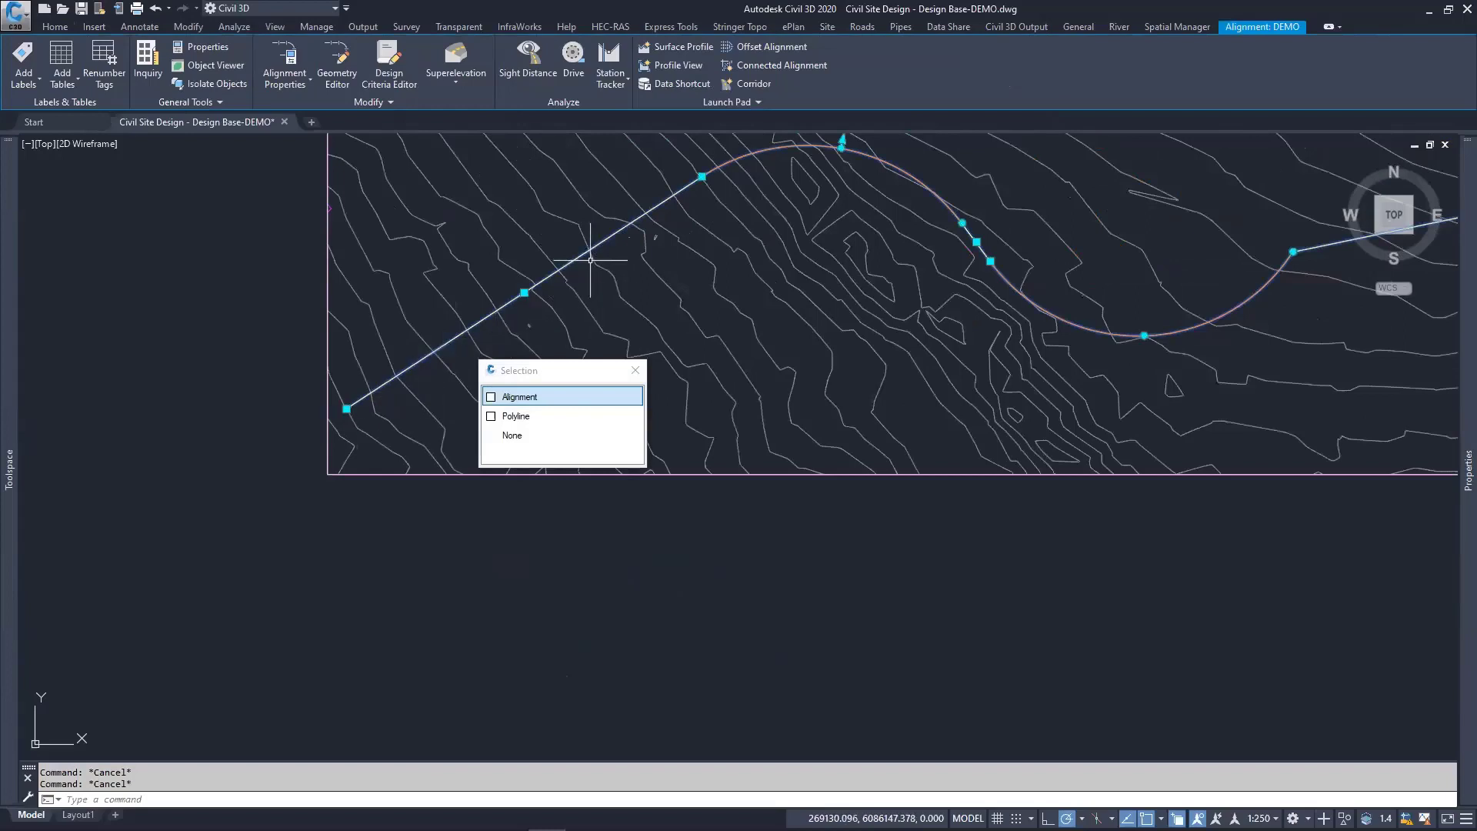
key("Escape")
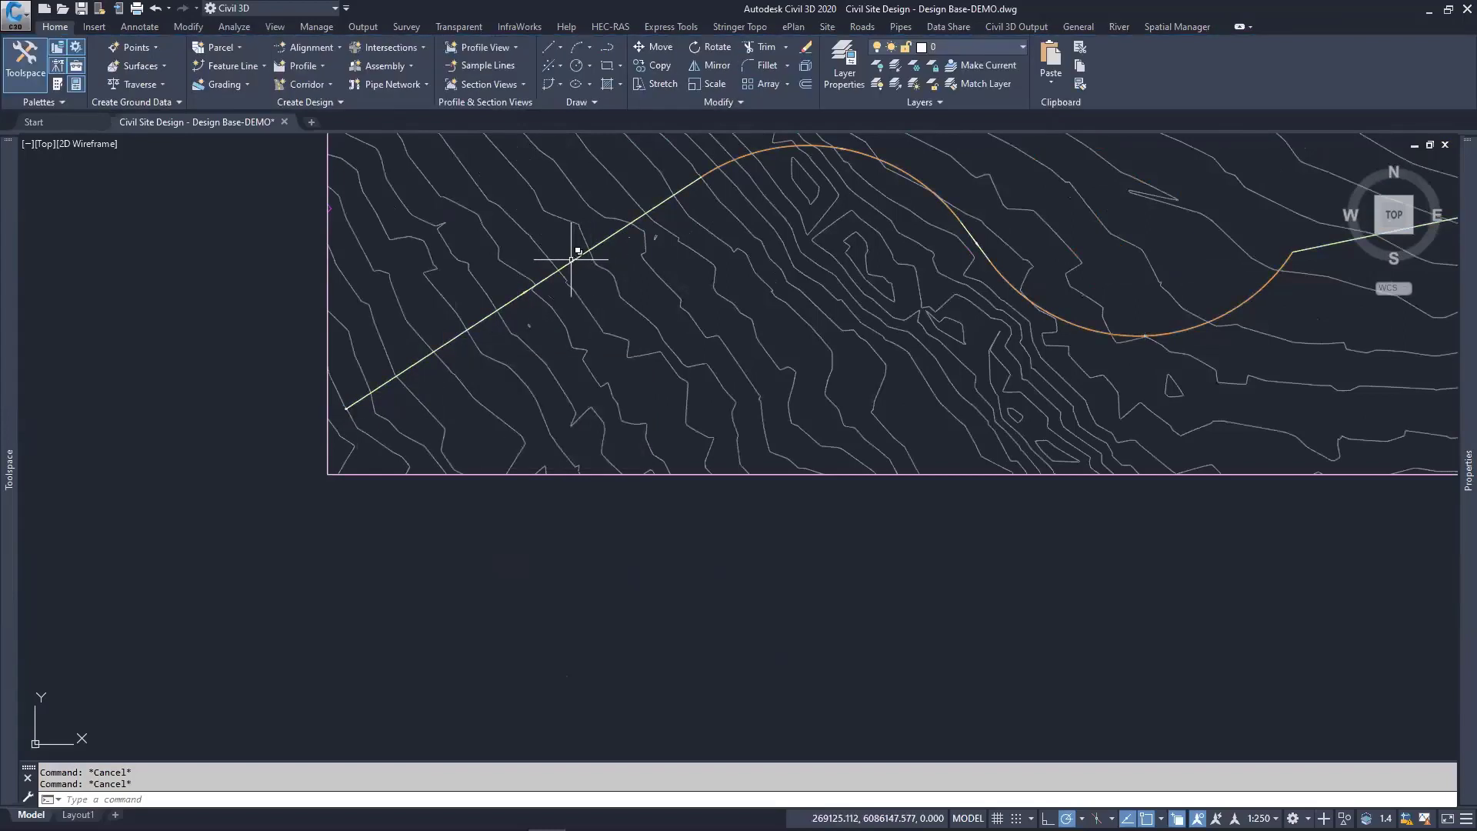
left_click(327, 50)
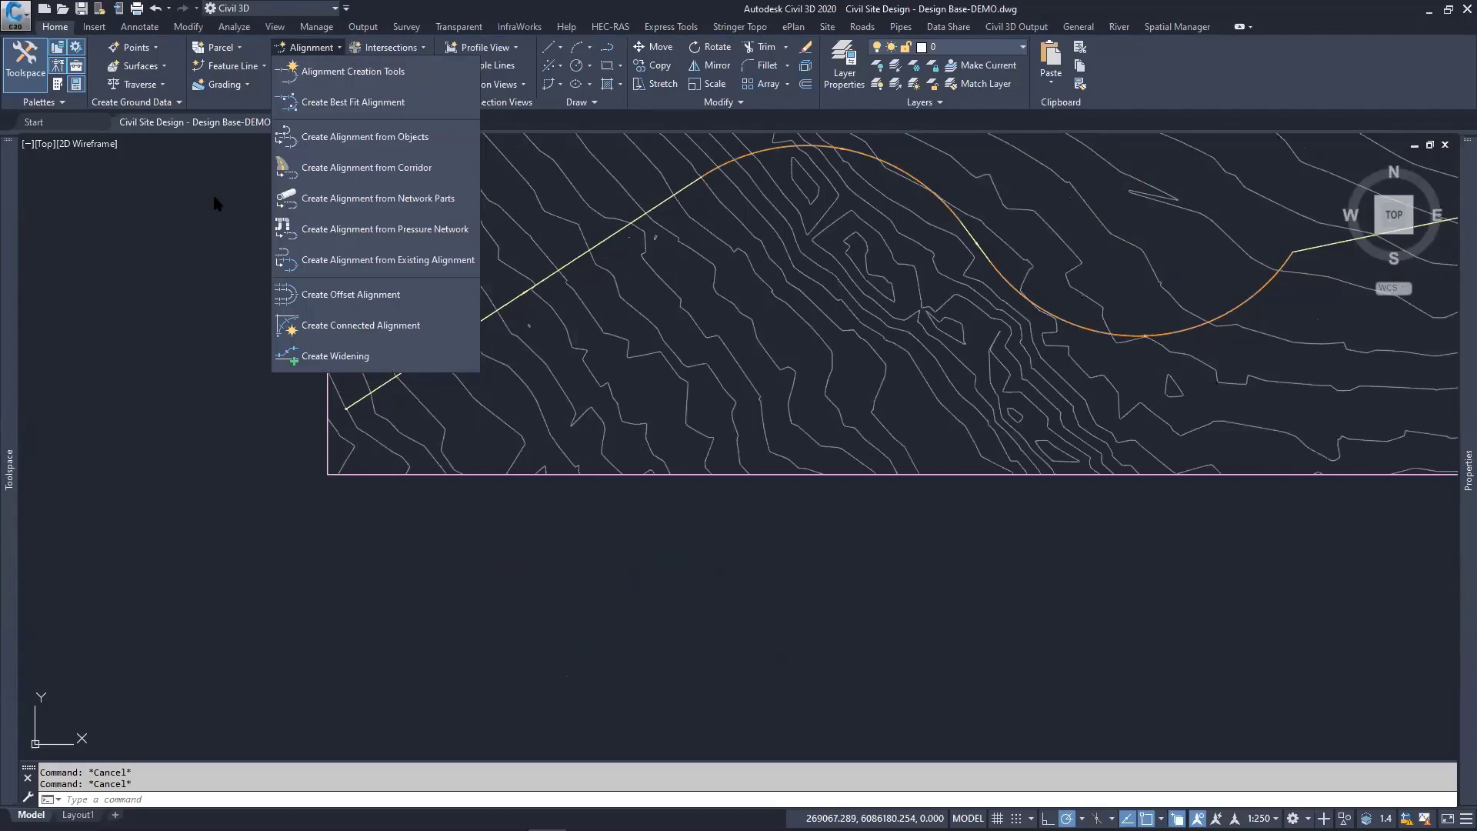
left_click(339, 297)
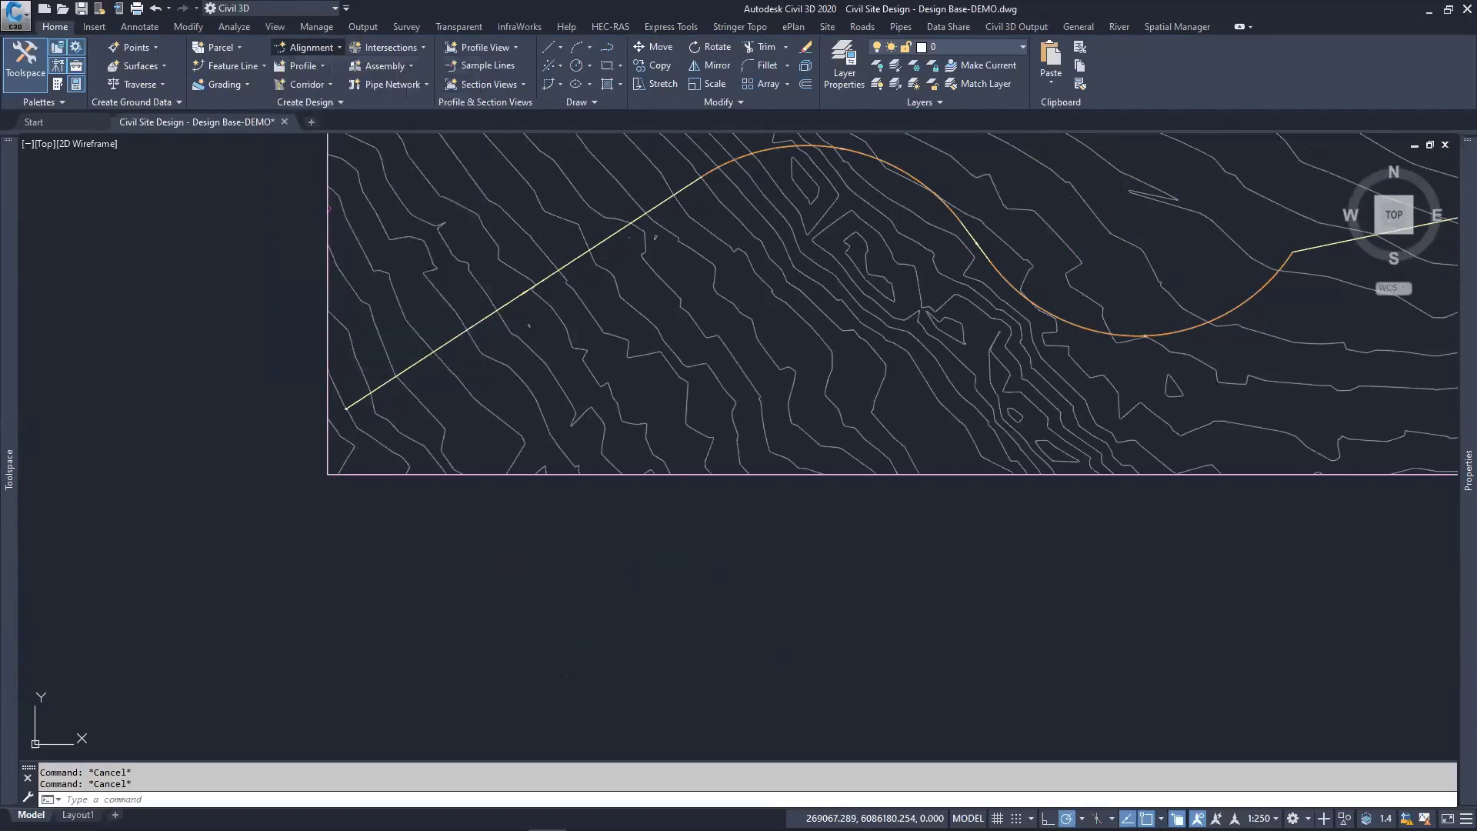
left_click(460, 329)
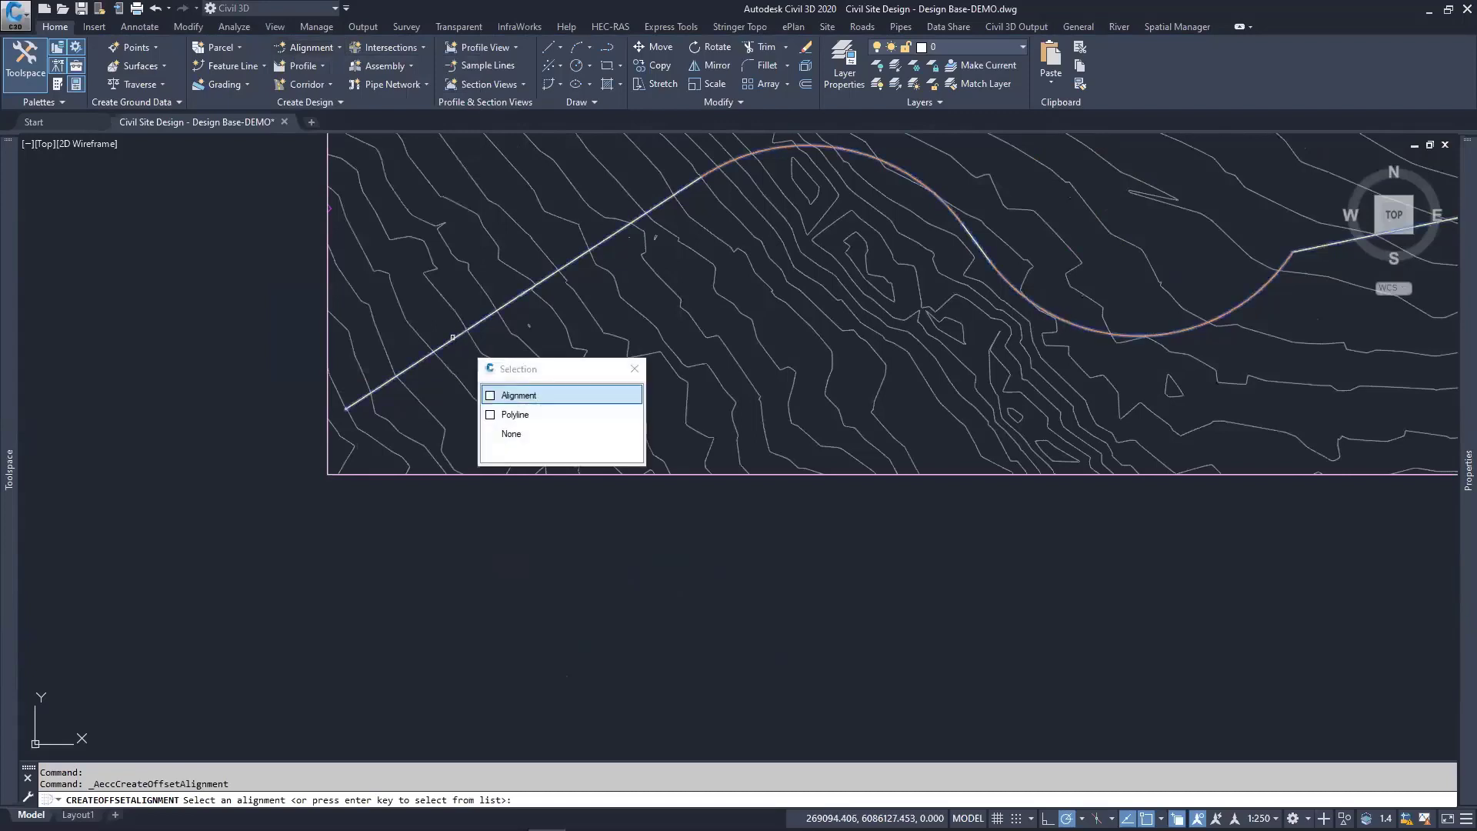
left_click(533, 397)
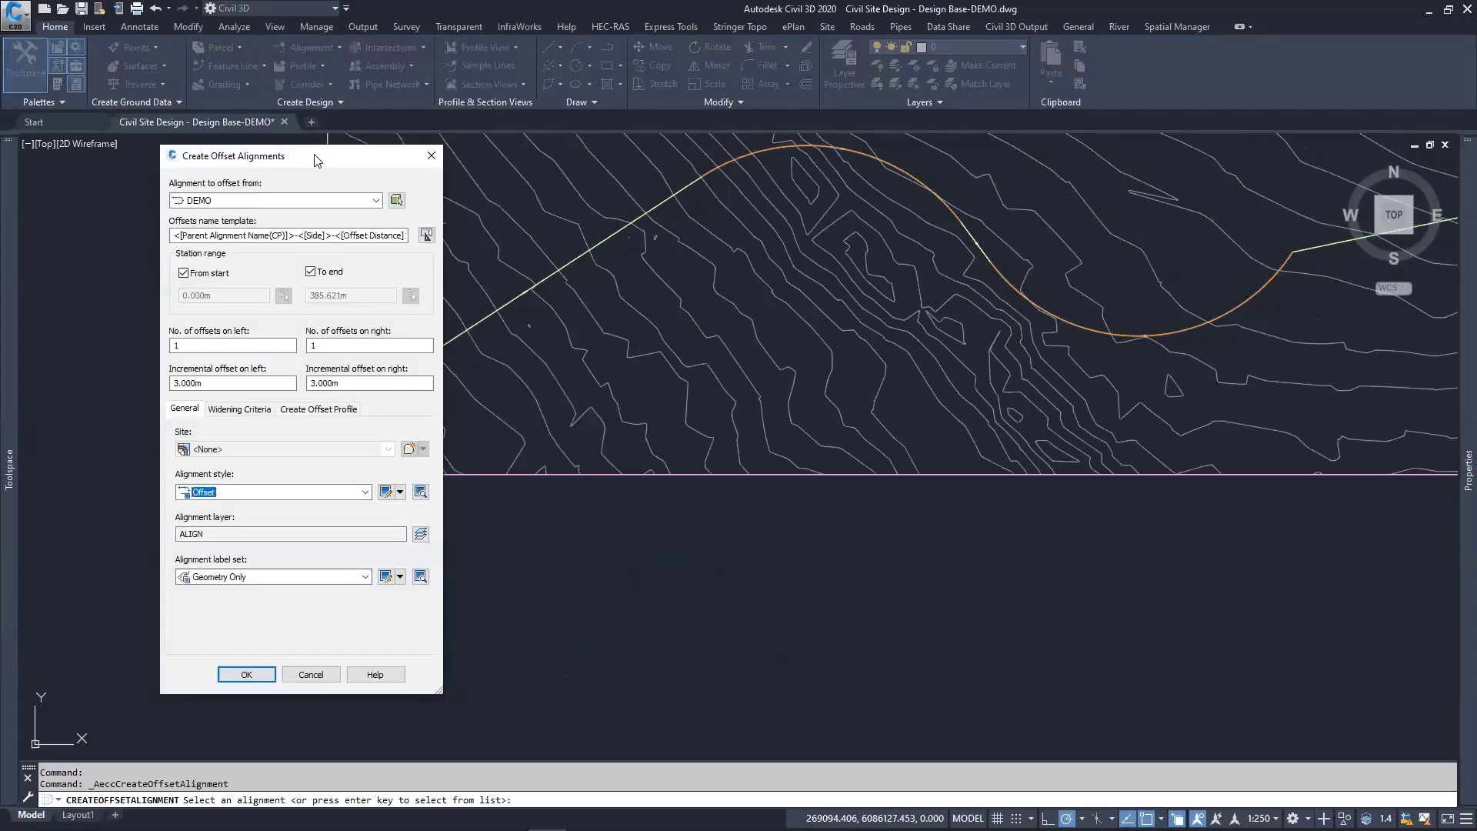
left_click_drag(317, 159, 231, 167)
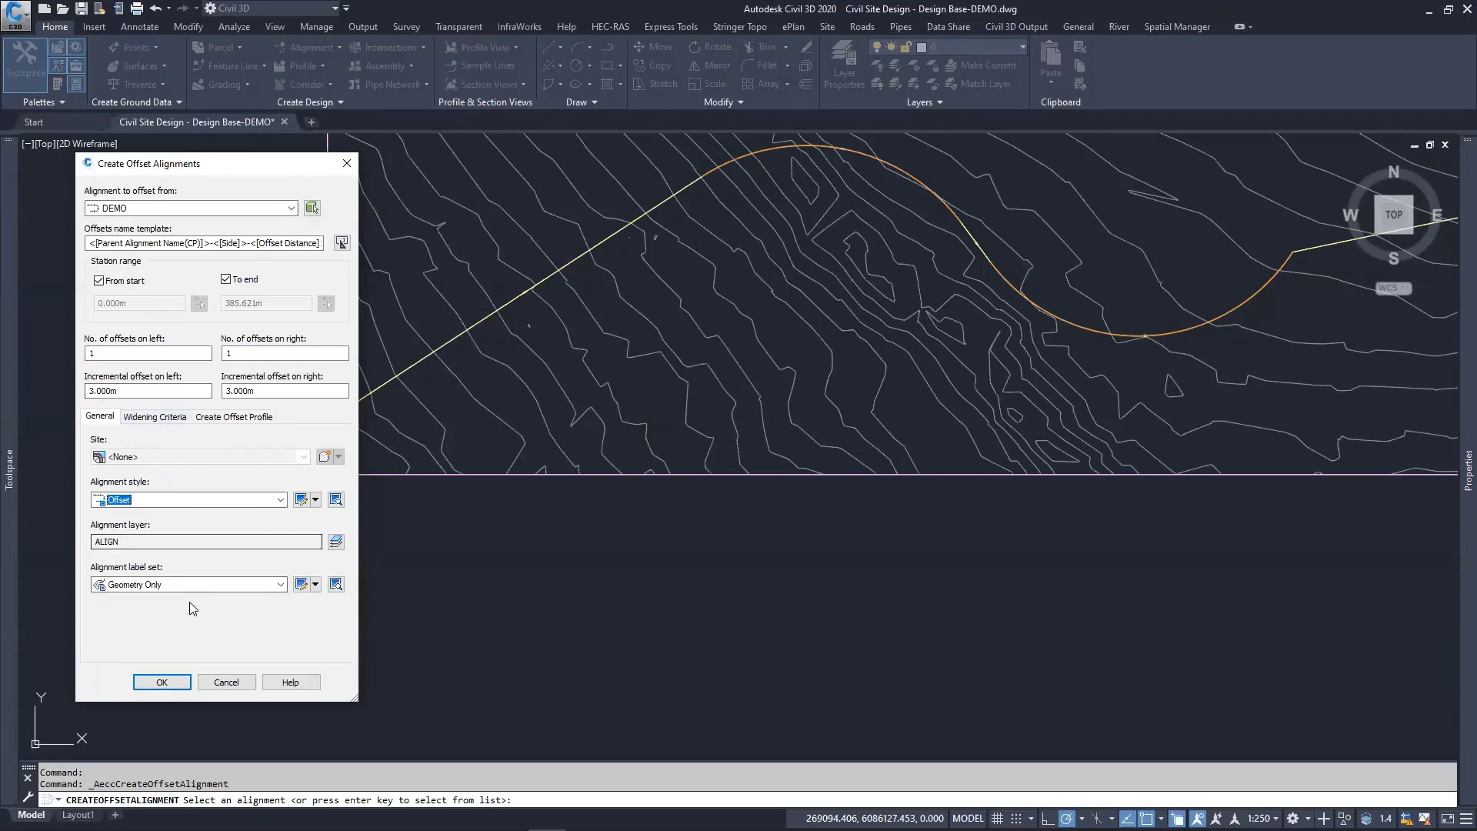
Step: Superimpose the offset profile onto the LONG SECTION DEMO profile view and set its cross slope from the parent profile to -3%
left_click(165, 421)
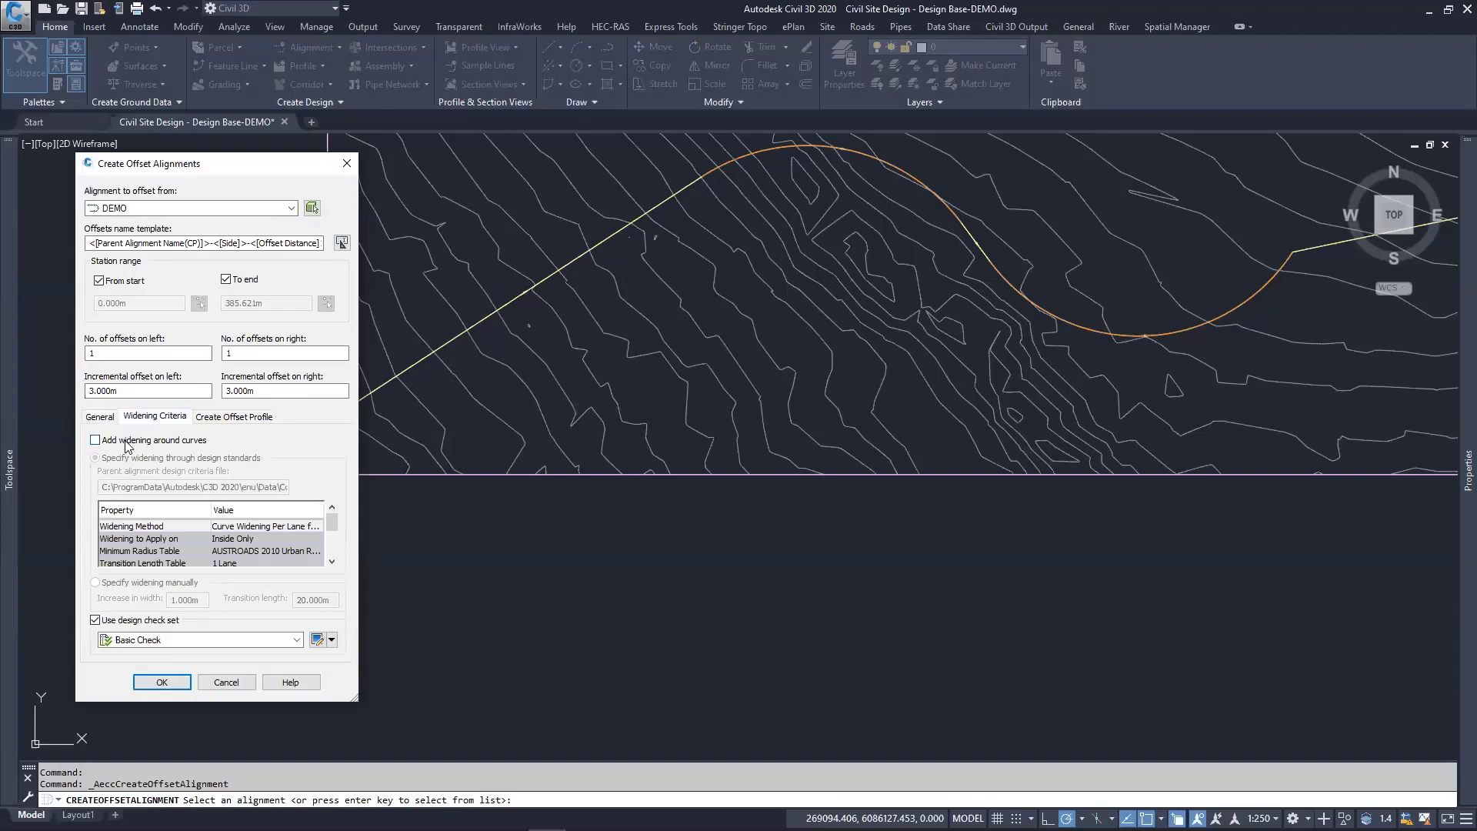
left_click(227, 420)
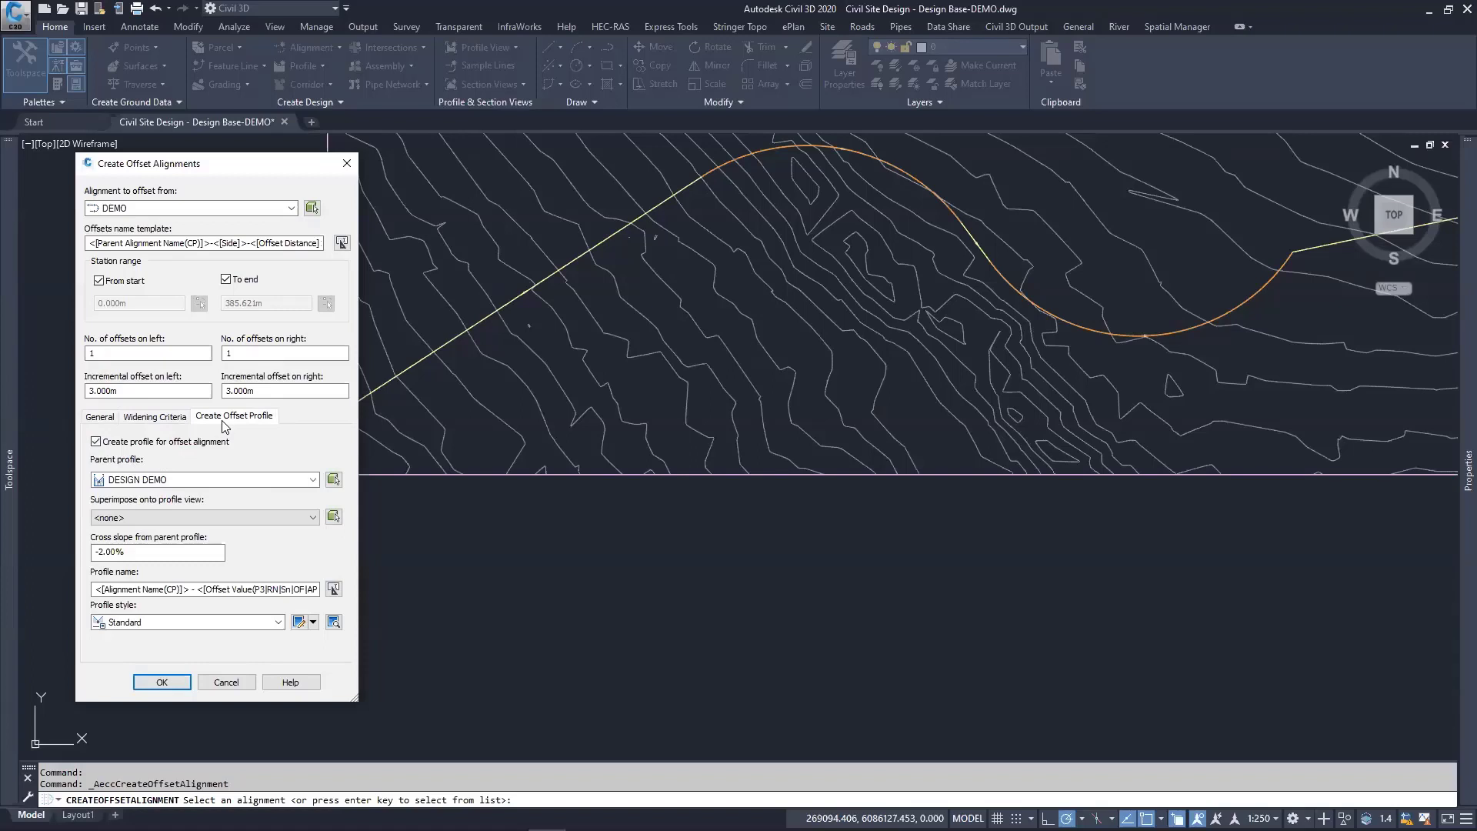
left_click(136, 525)
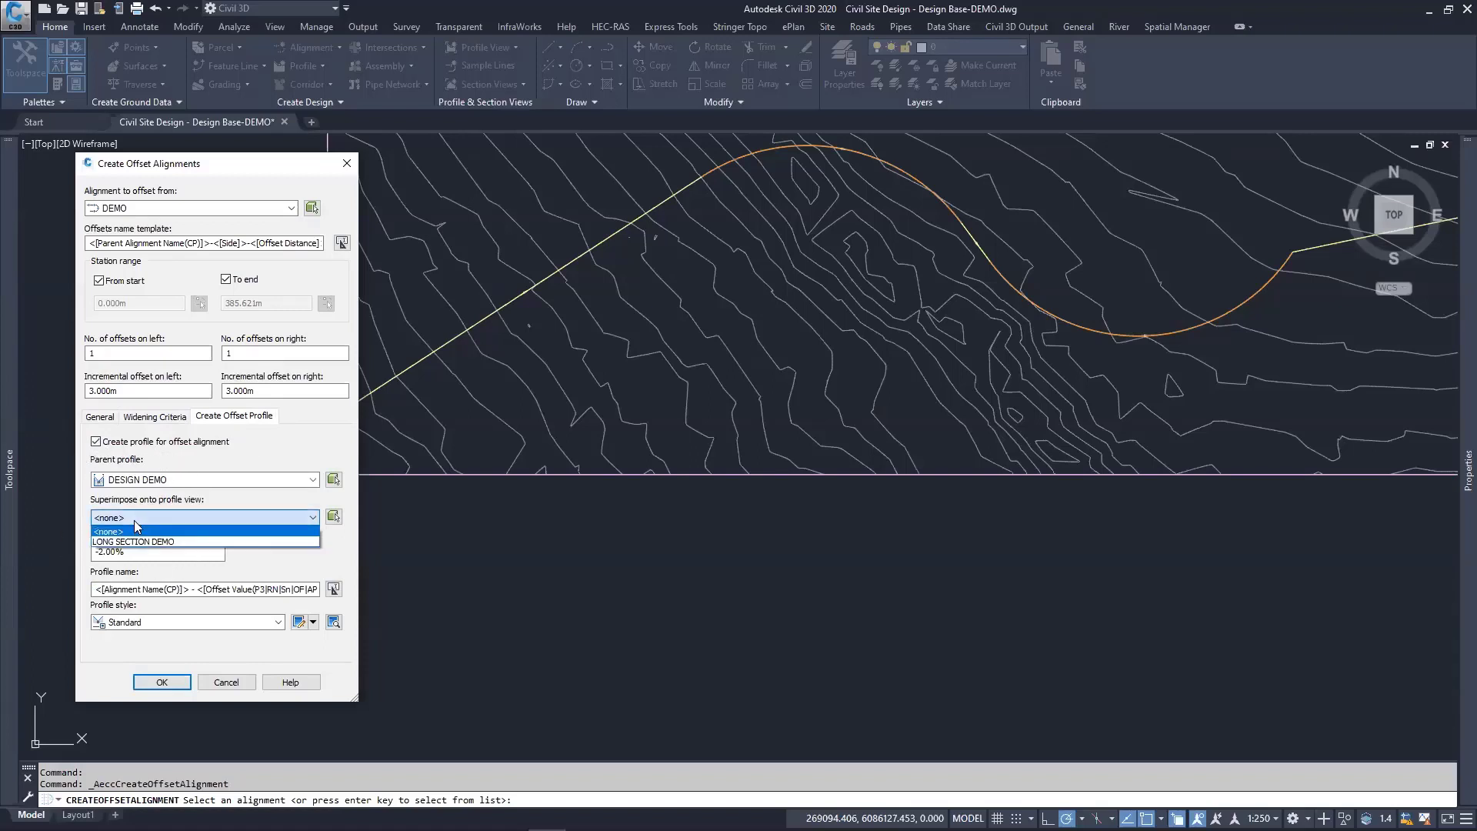
left_click(143, 540)
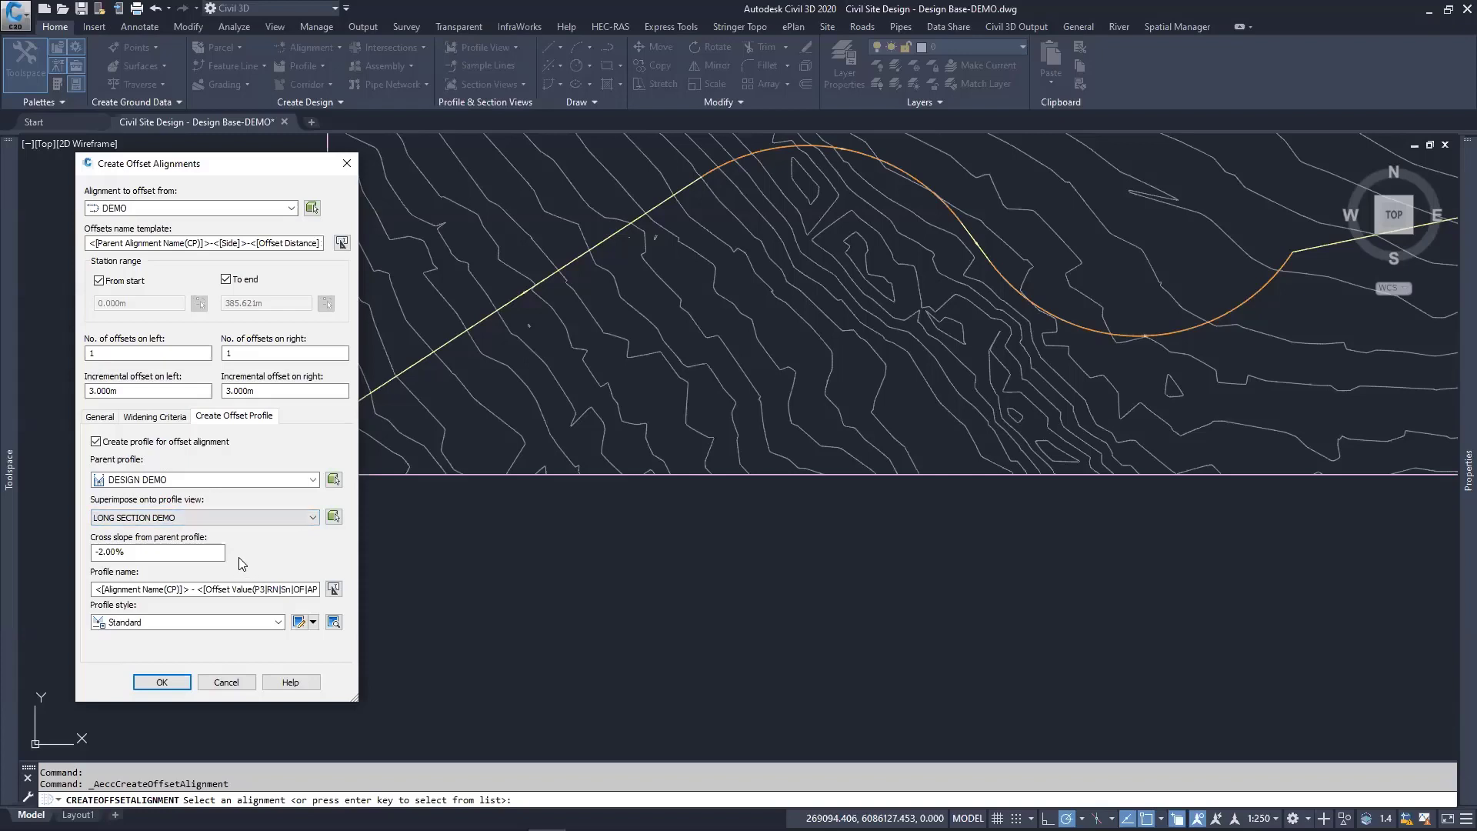
left_click_drag(219, 552, 85, 562)
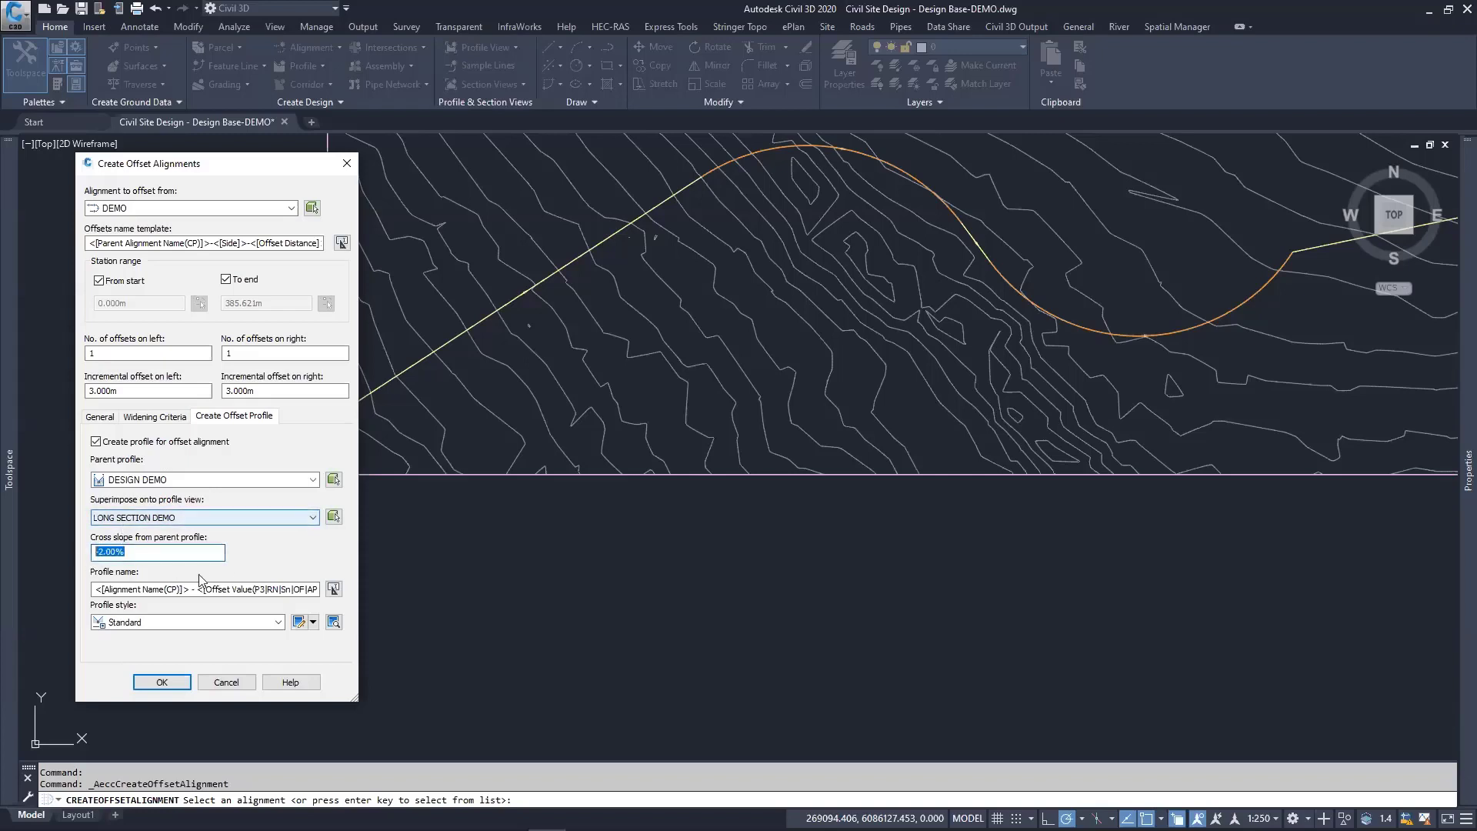
type("-3")
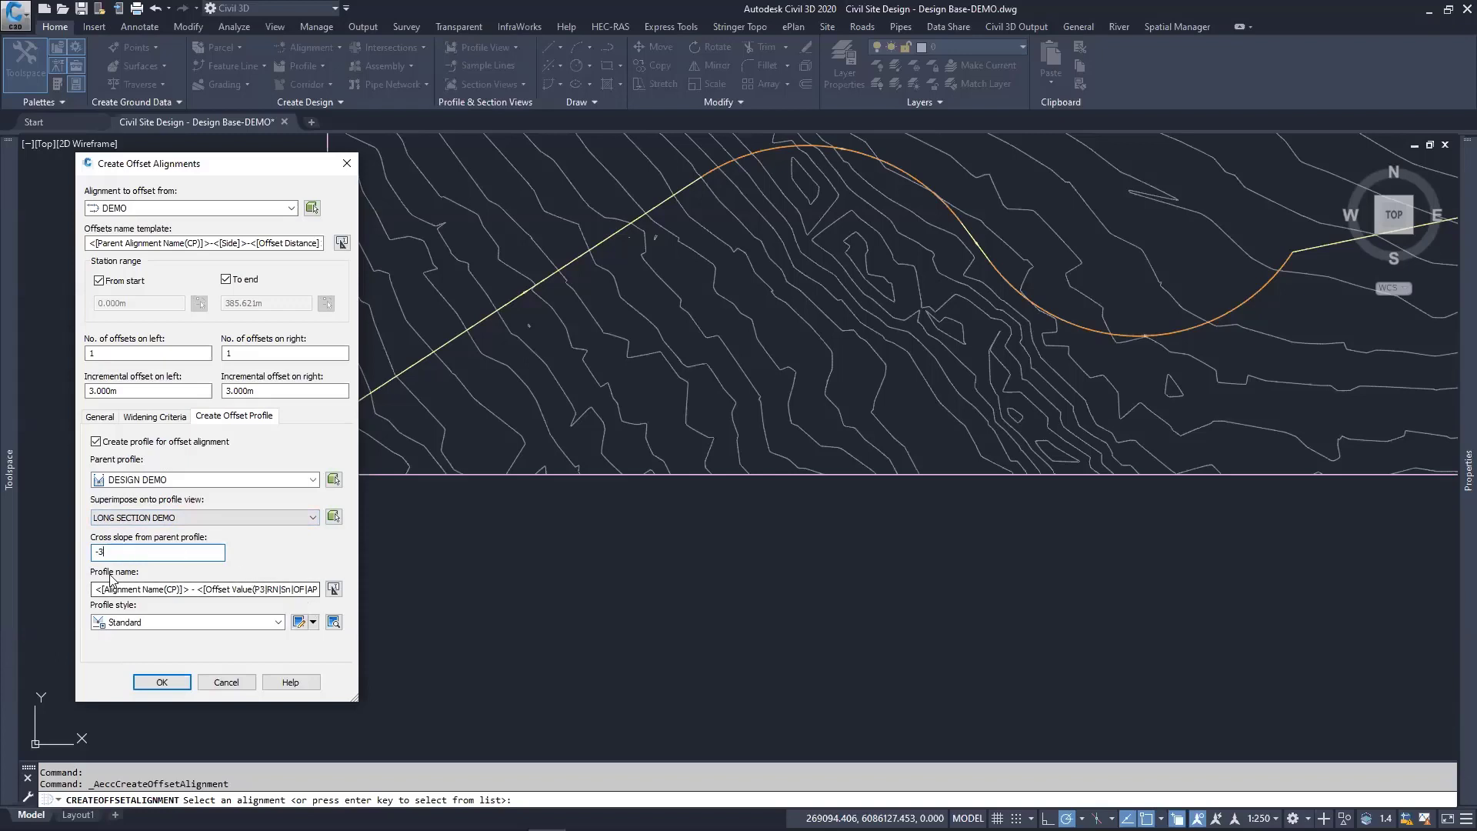
Step: Create the DEMO offset alignments with their superimposed profiles, and stretch the parent alignment's first curve start point slightly south
left_click(162, 682)
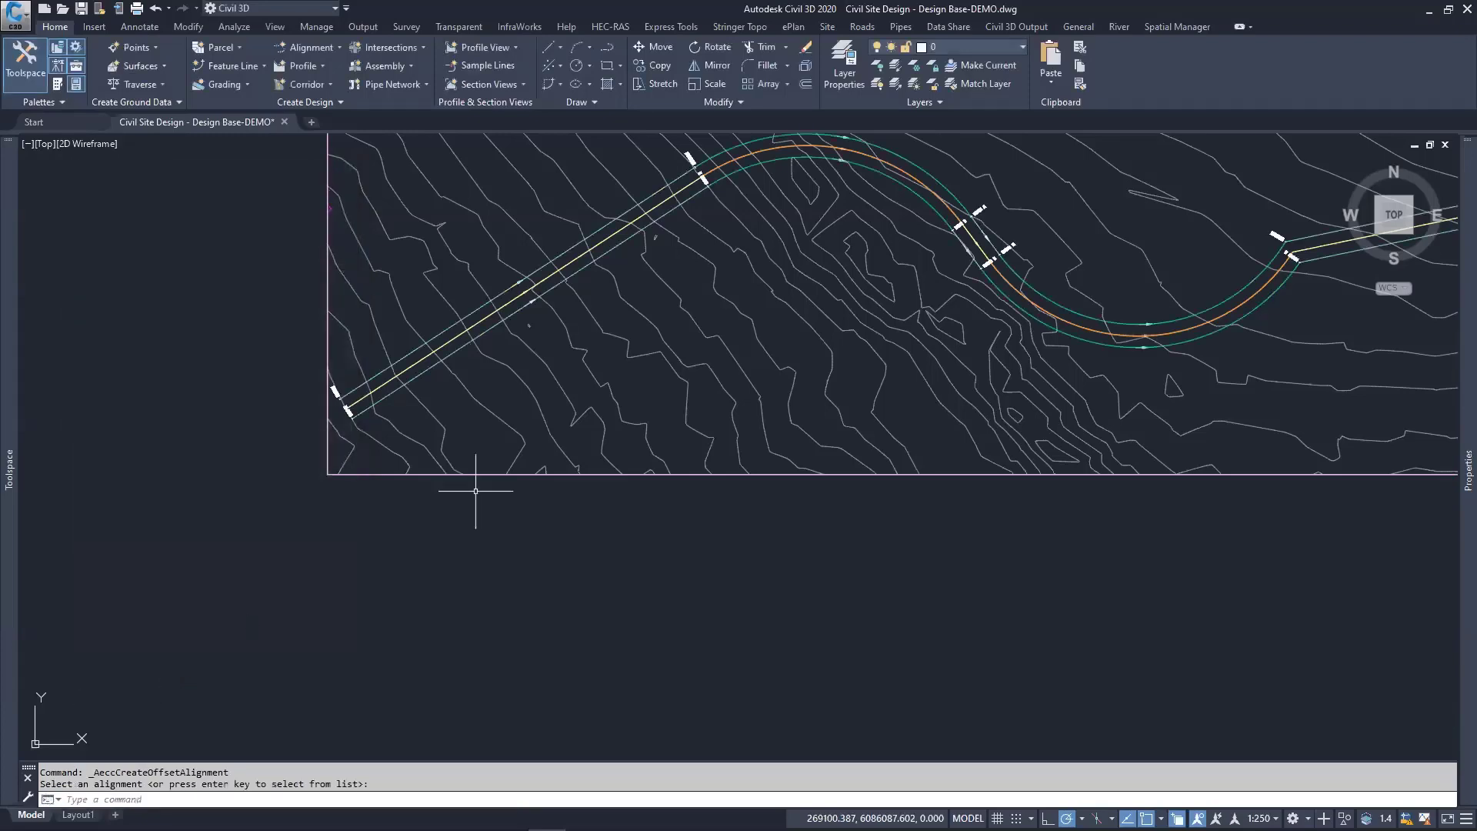
scroll(626, 274, "up", 4)
left_click(629, 307)
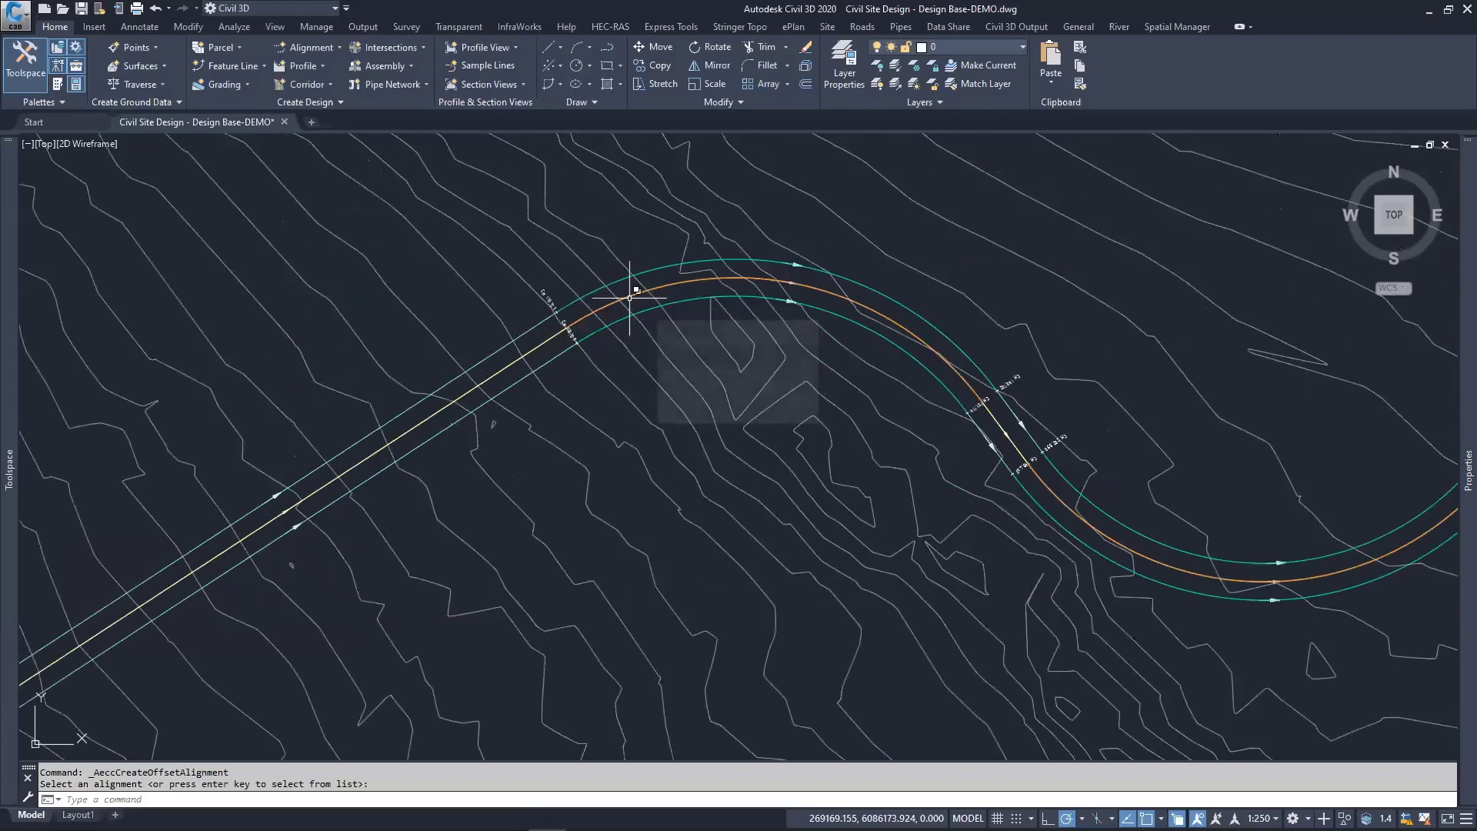
left_click(687, 355)
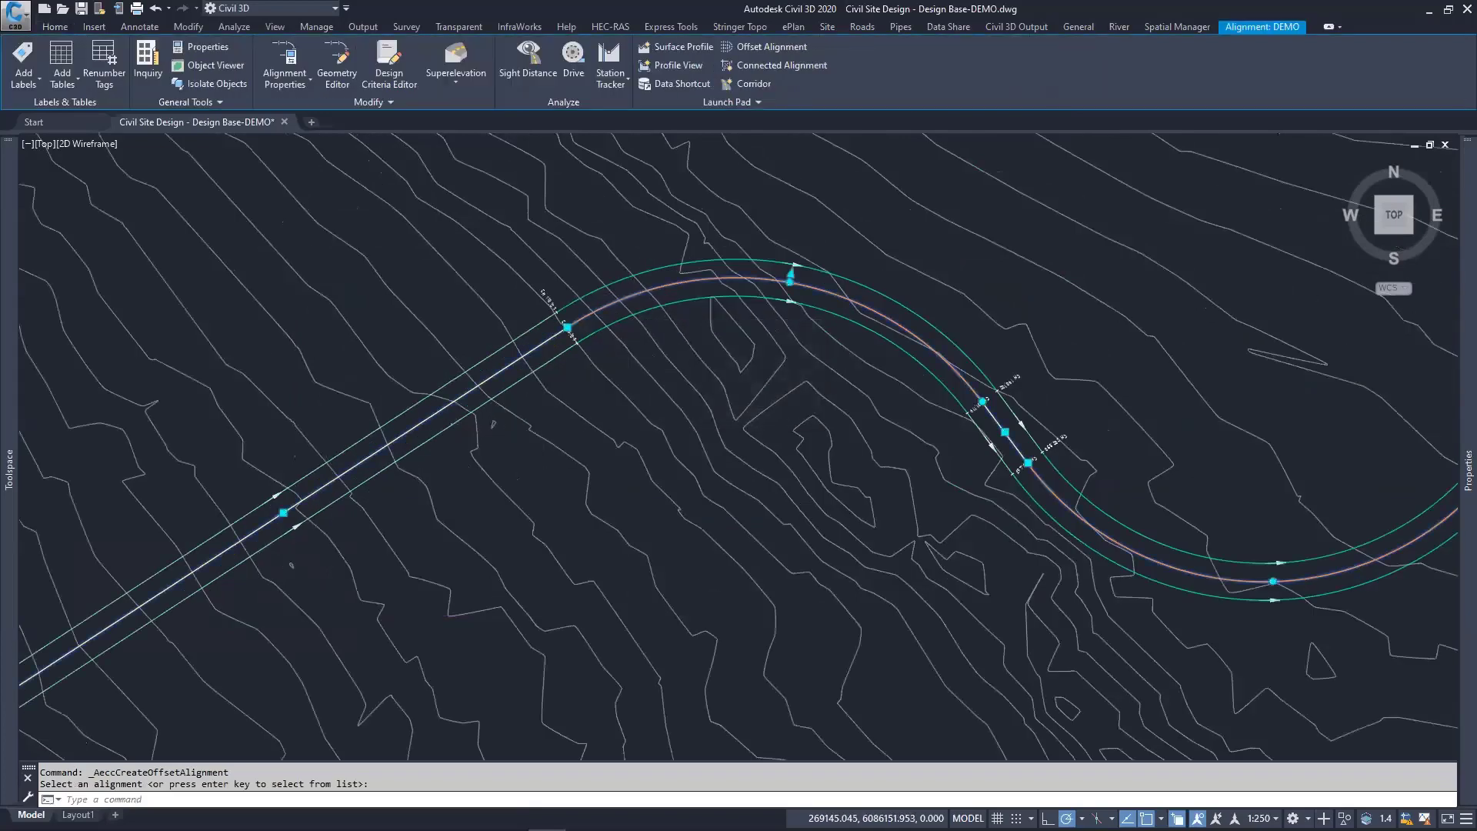
scroll(469, 400, "down", 2)
scroll(521, 379, "up", 4)
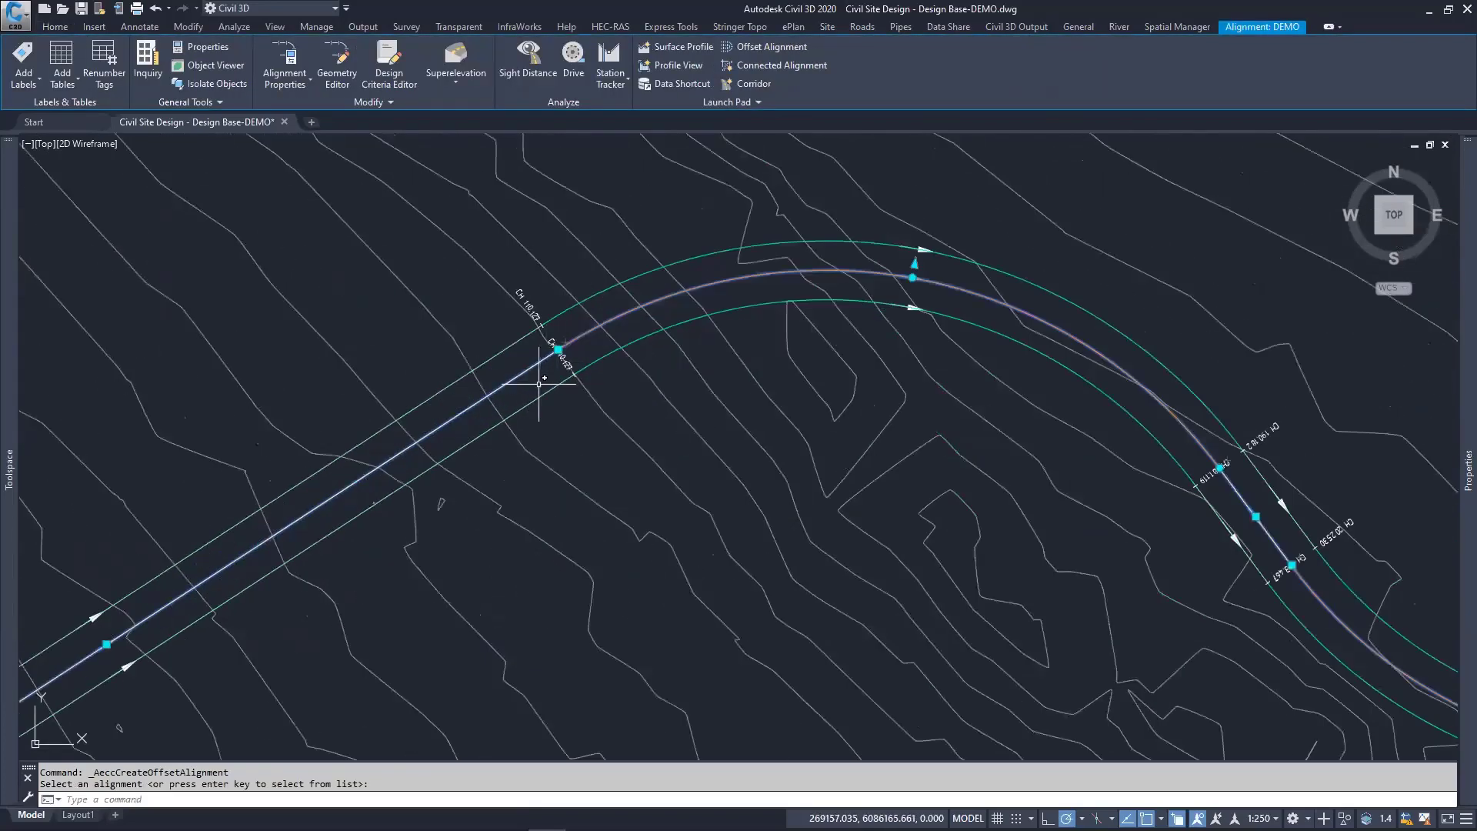
left_click(557, 350)
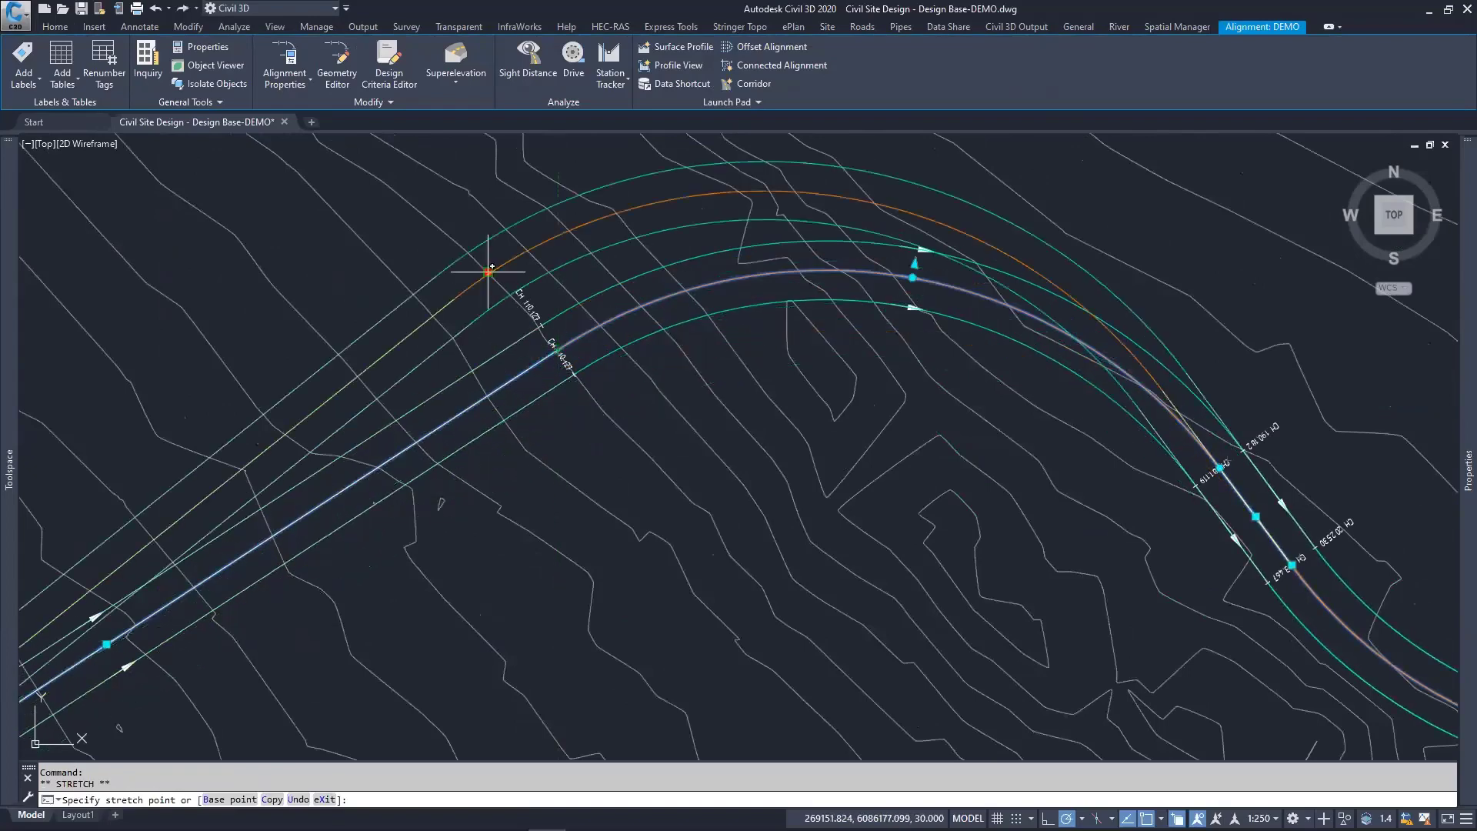
left_click(558, 418)
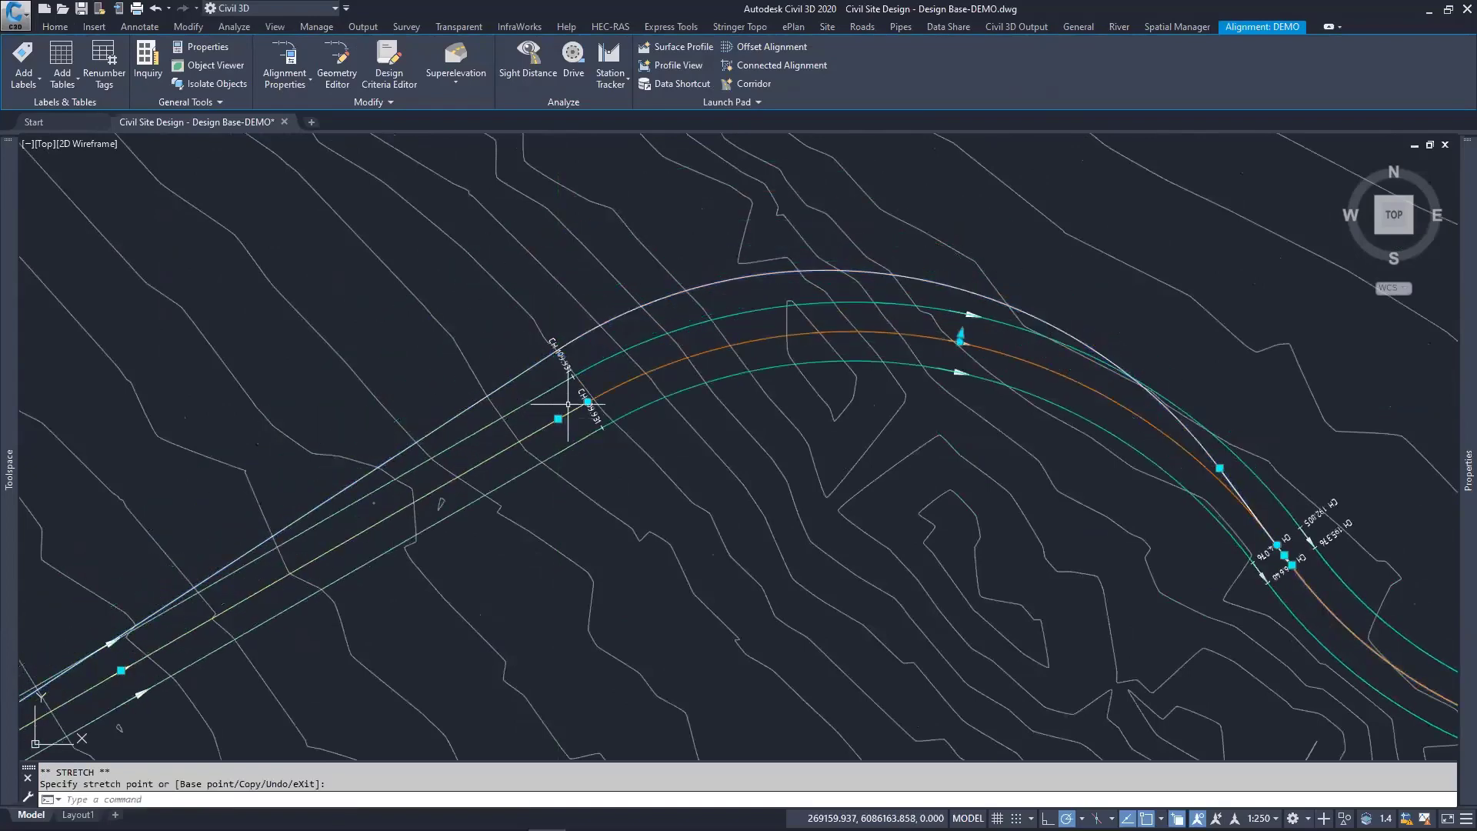
key("Escape")
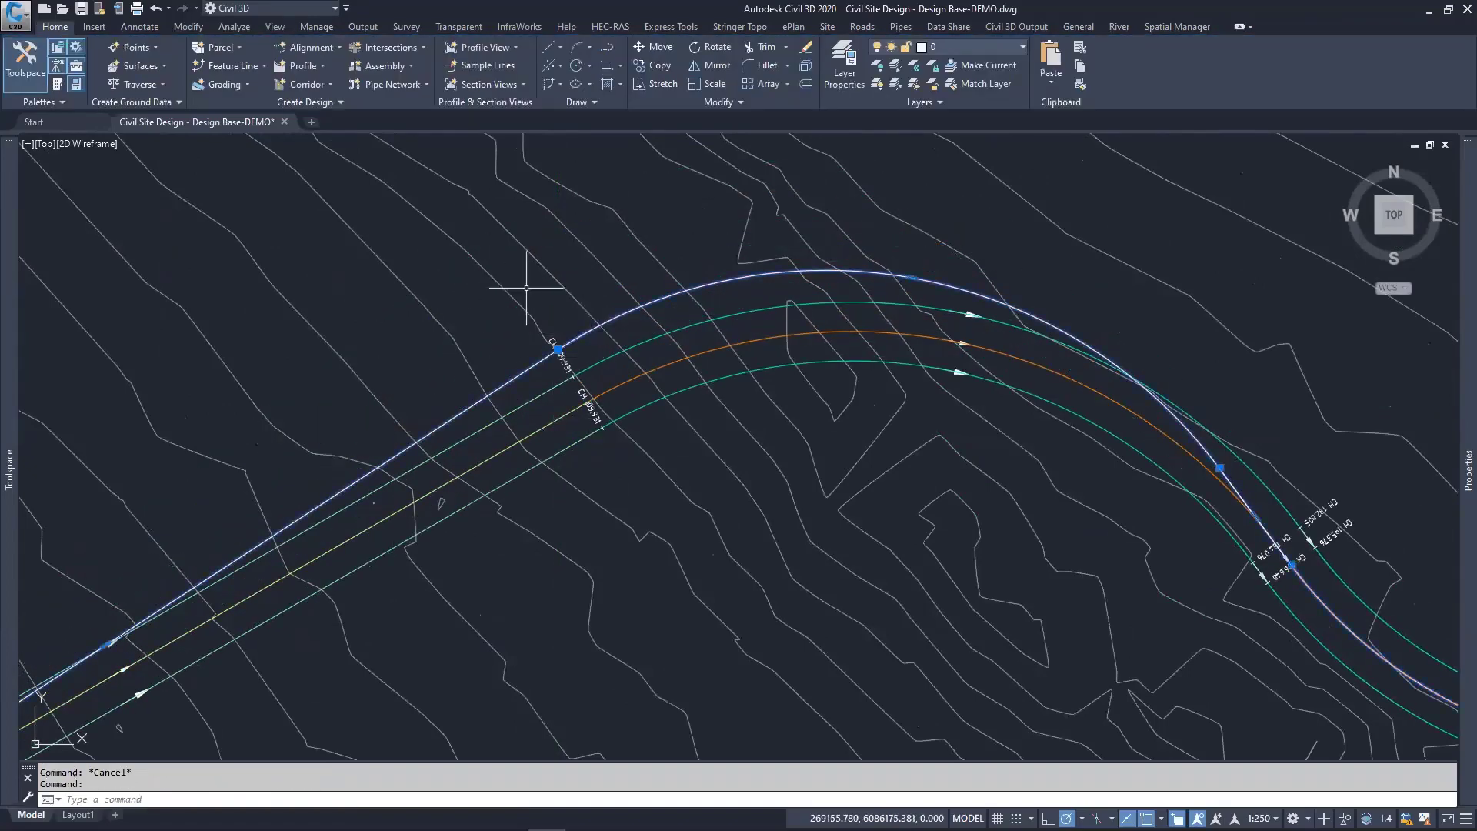
Step: Examine the superimposed offset profiles alongside the design profile around the sag curve of the long section
scroll(515, 292, "down", 5)
scroll(593, 346, "down", 2)
key("Escape")
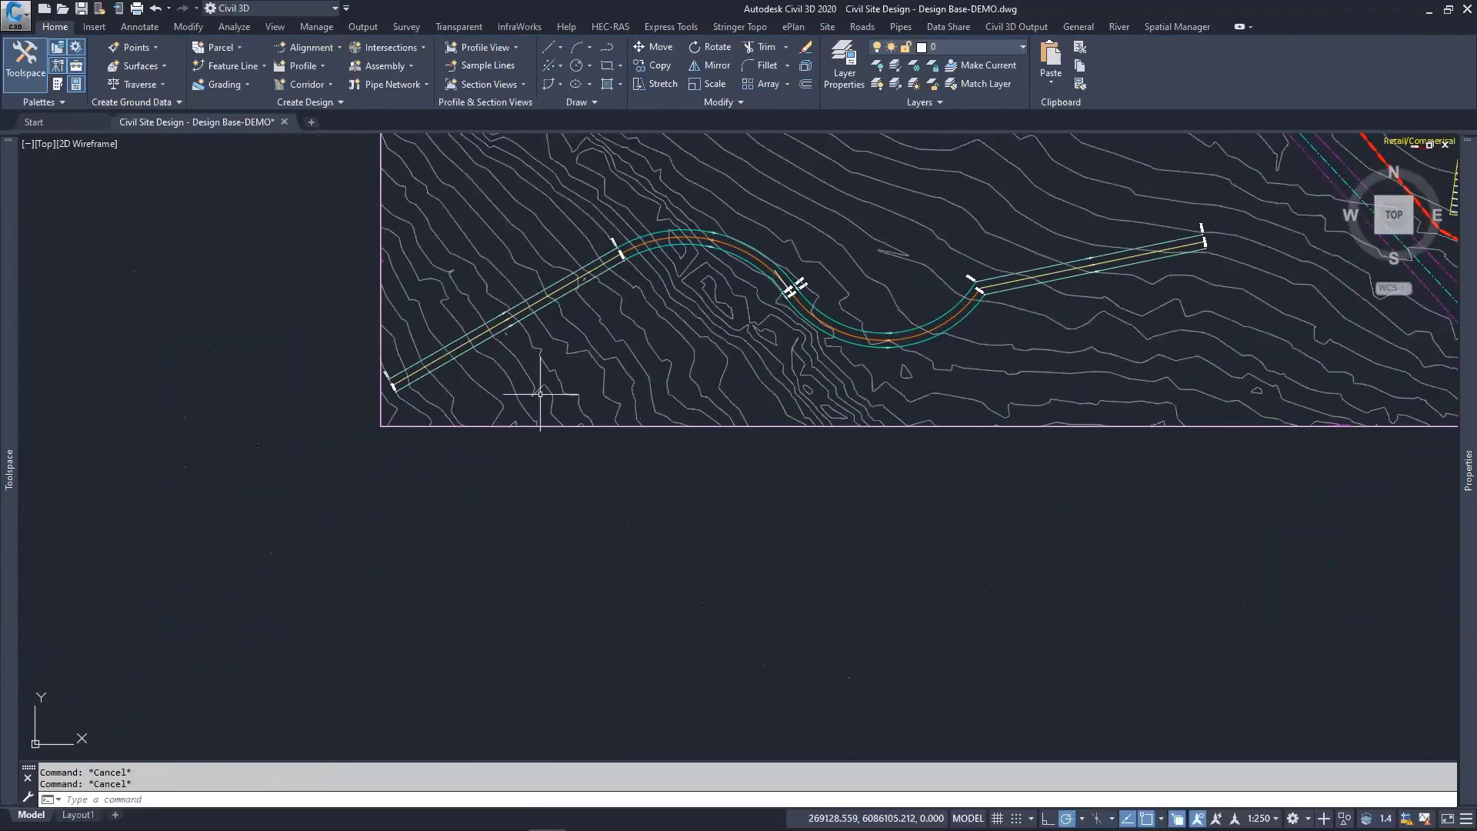
middle_click_drag(538, 408, 605, 399)
scroll(587, 330, "down", 6)
scroll(669, 508, "up", 6)
scroll(671, 509, "up", 6)
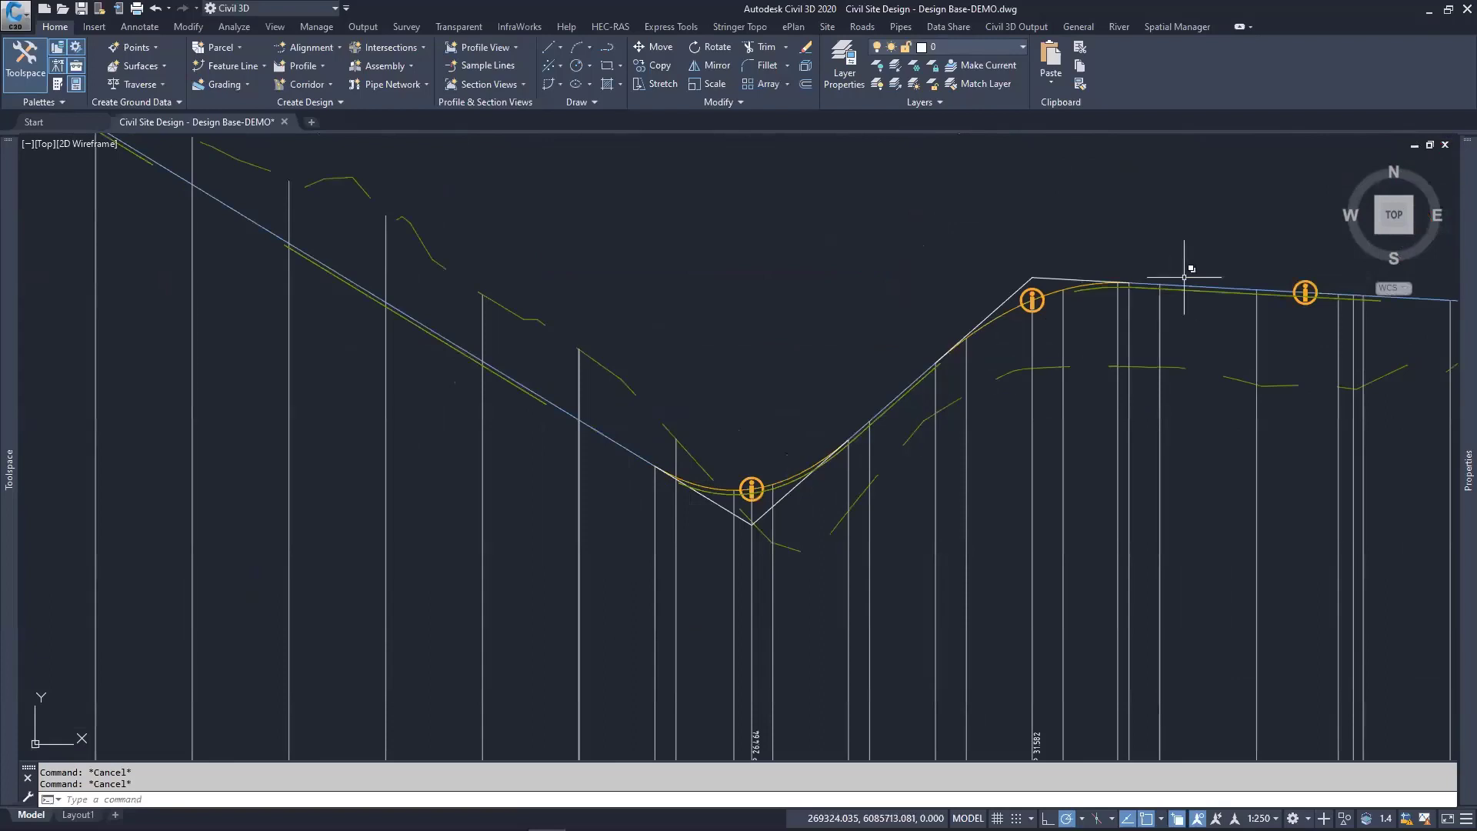
left_click(578, 418)
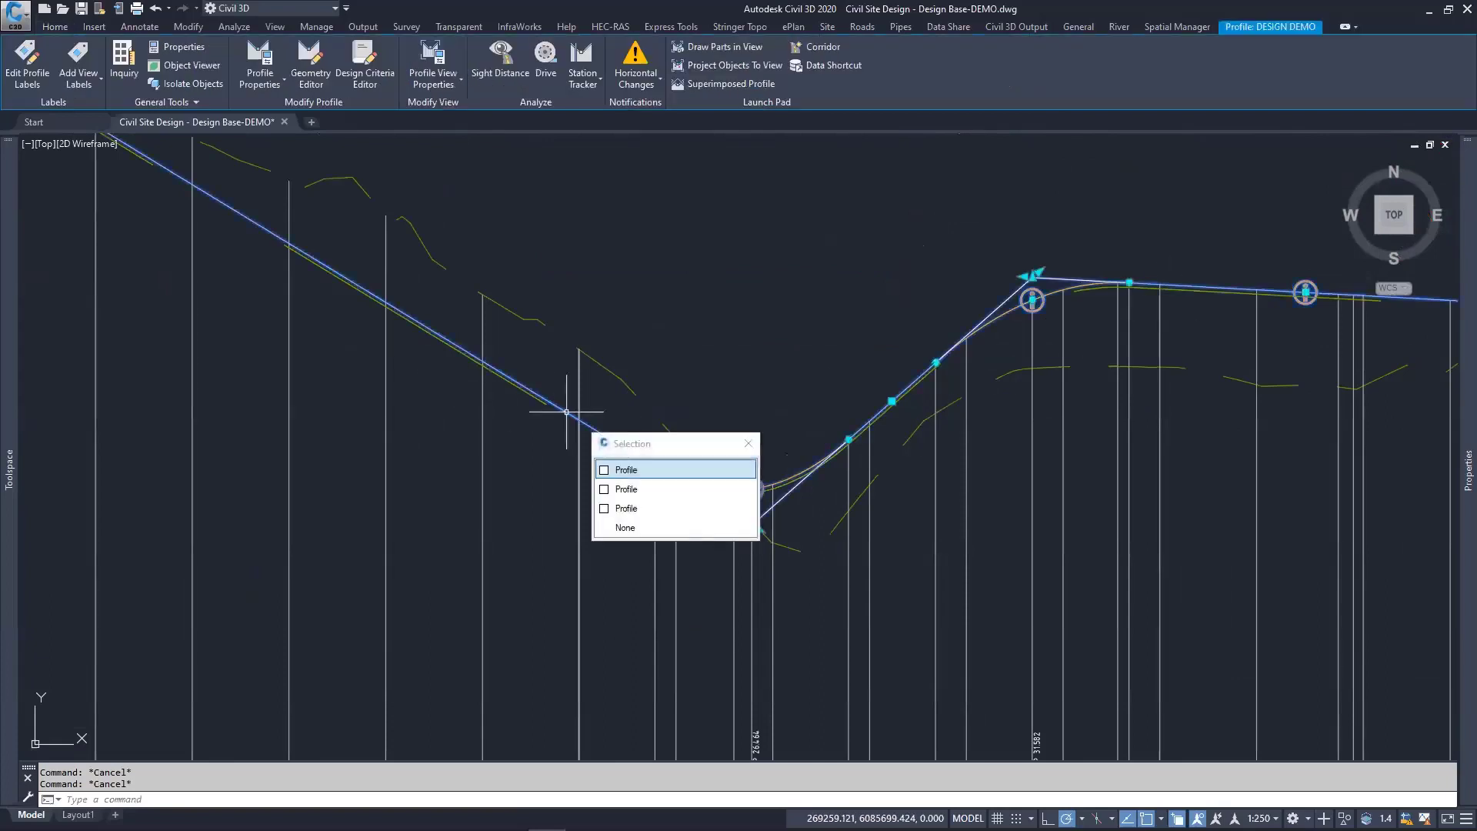
key("Escape")
scroll(518, 402, "up", 4)
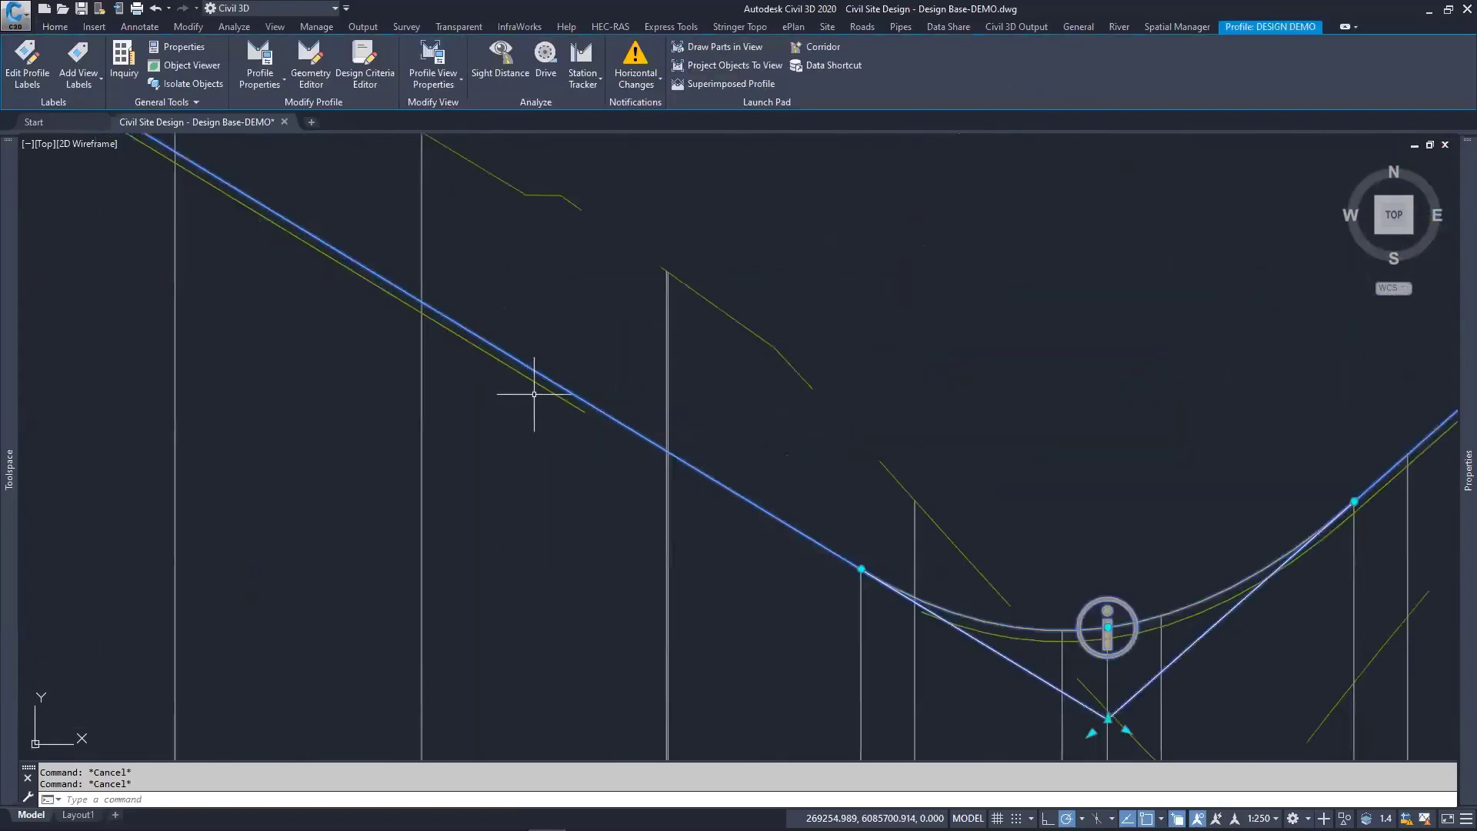
key("Escape")
Step: Inspect the properties of the overlapping right and left offset profiles in turn to check their names, and clear the selection
left_click(542, 385)
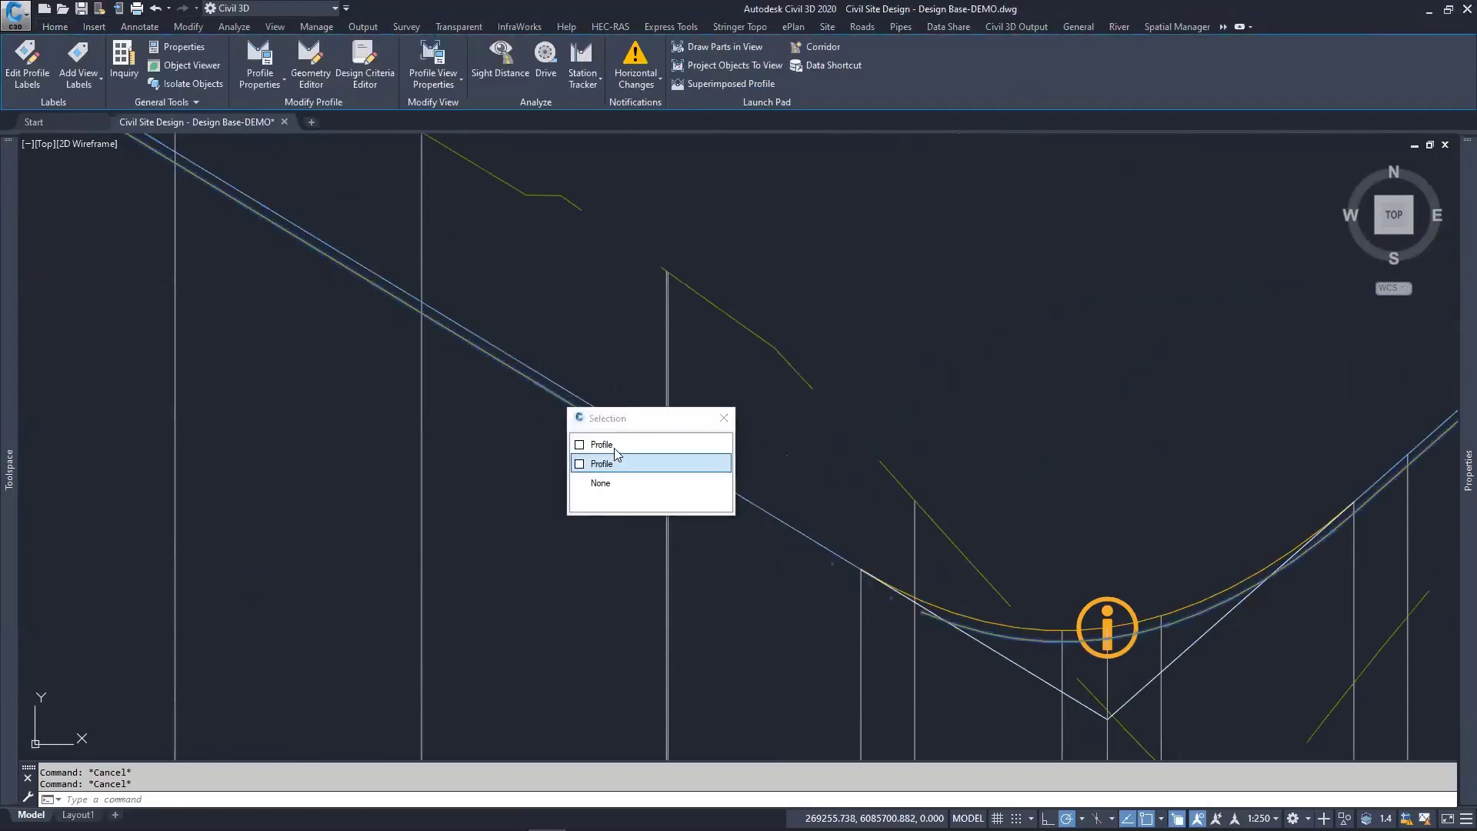
left_click(613, 448)
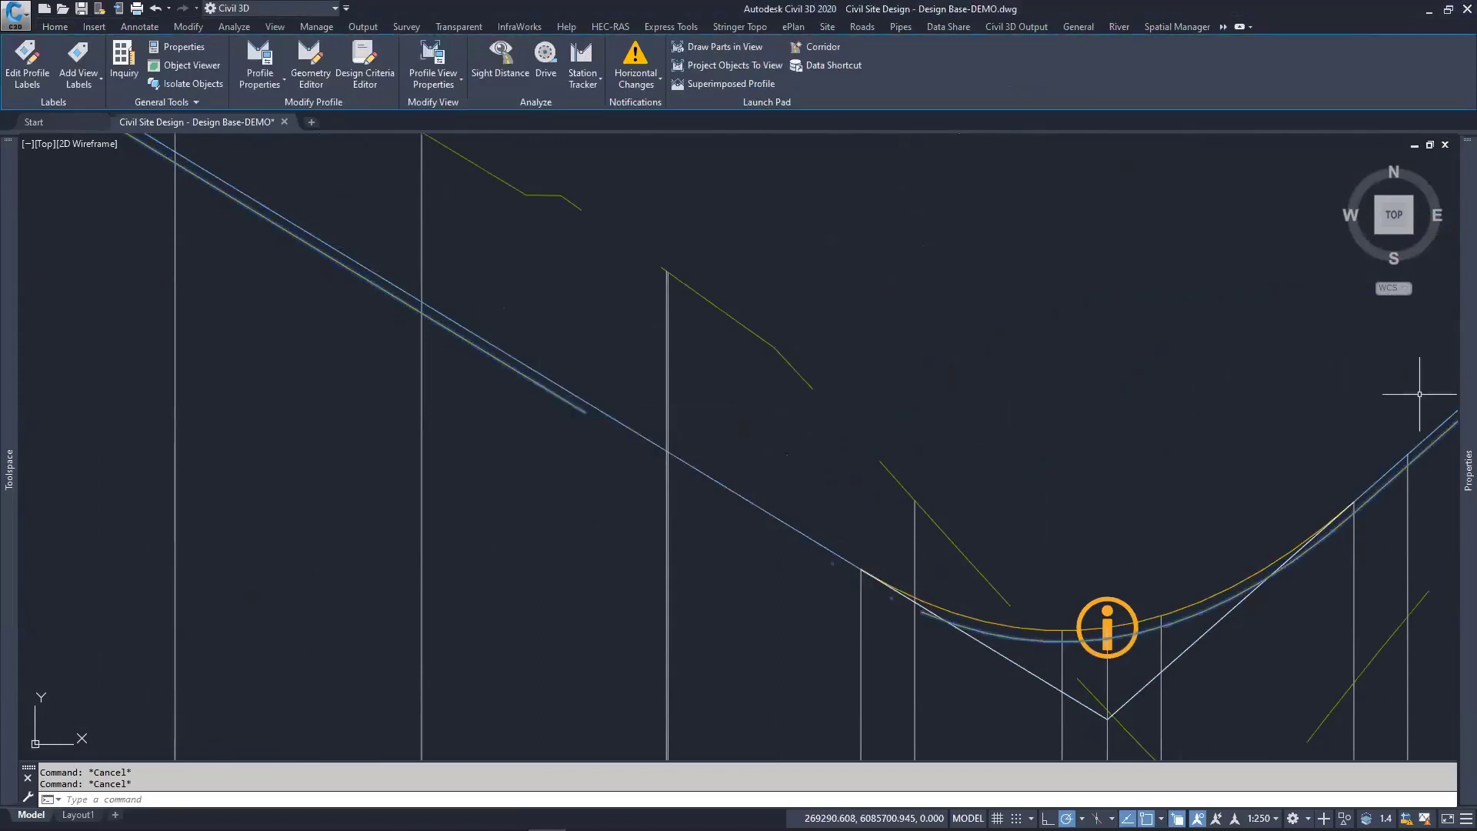
mouse_move(1454, 402)
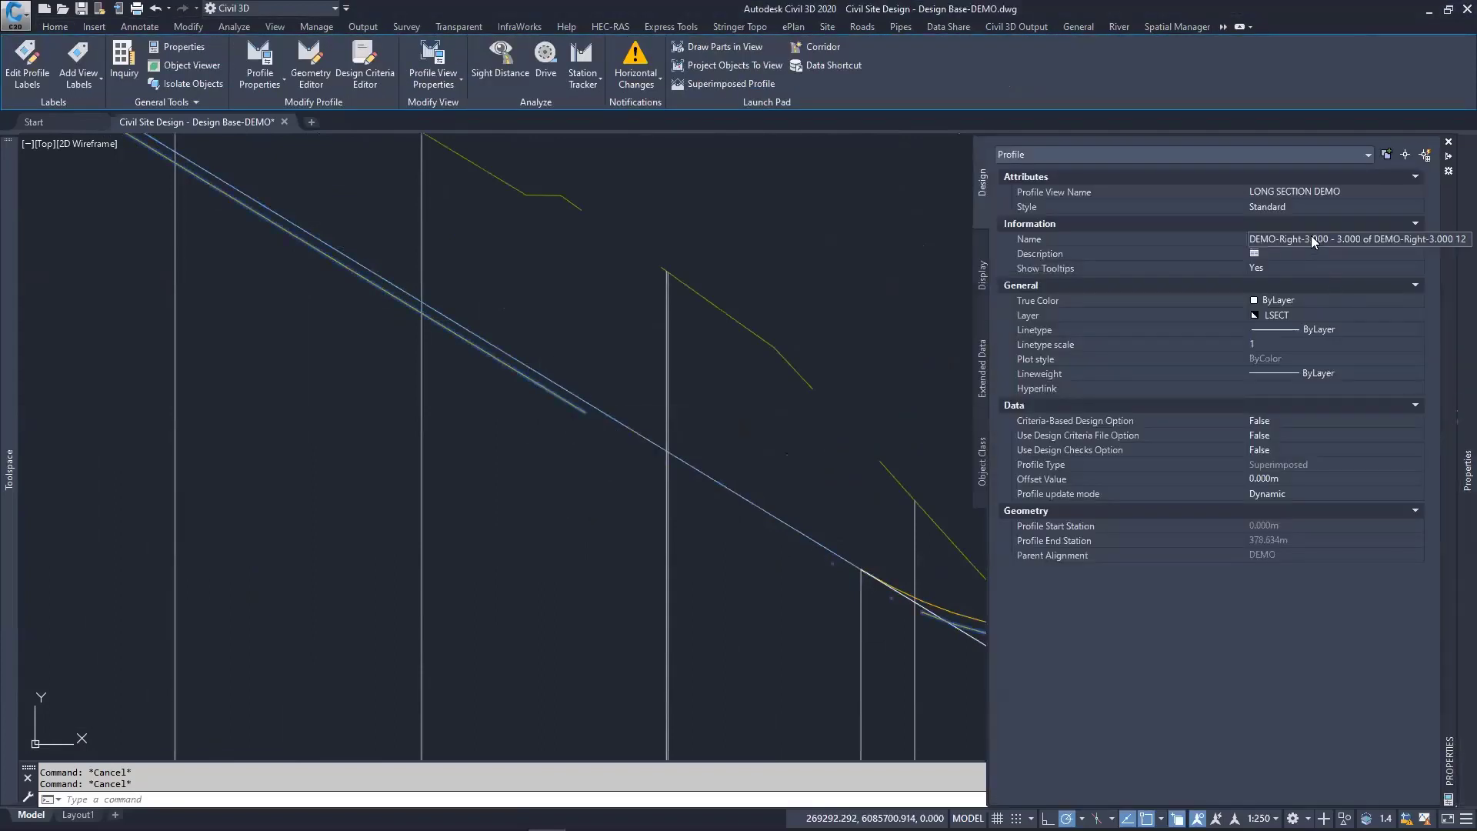
left_click(552, 391)
left_click(615, 471)
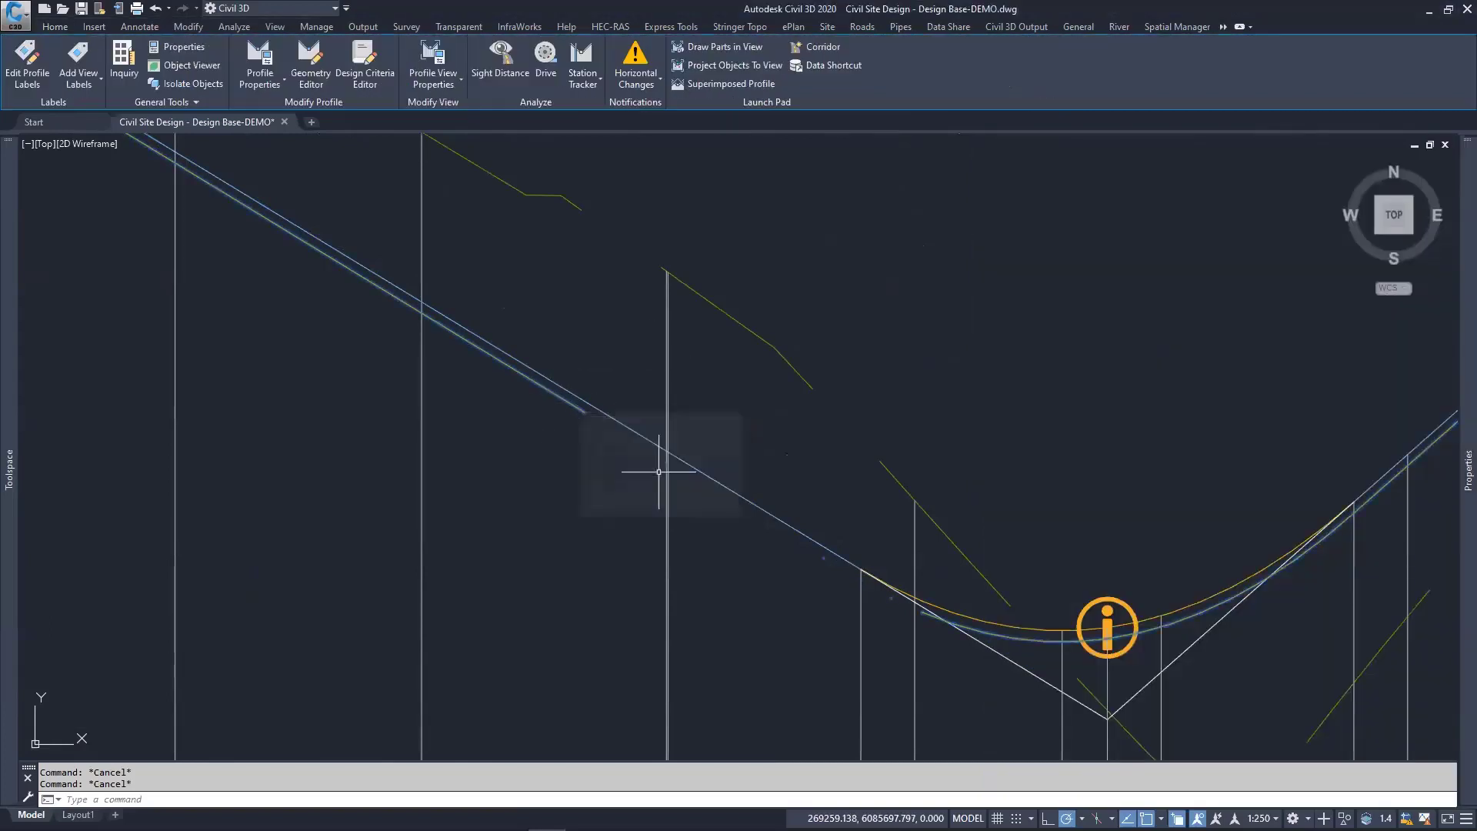
mouse_move(1453, 339)
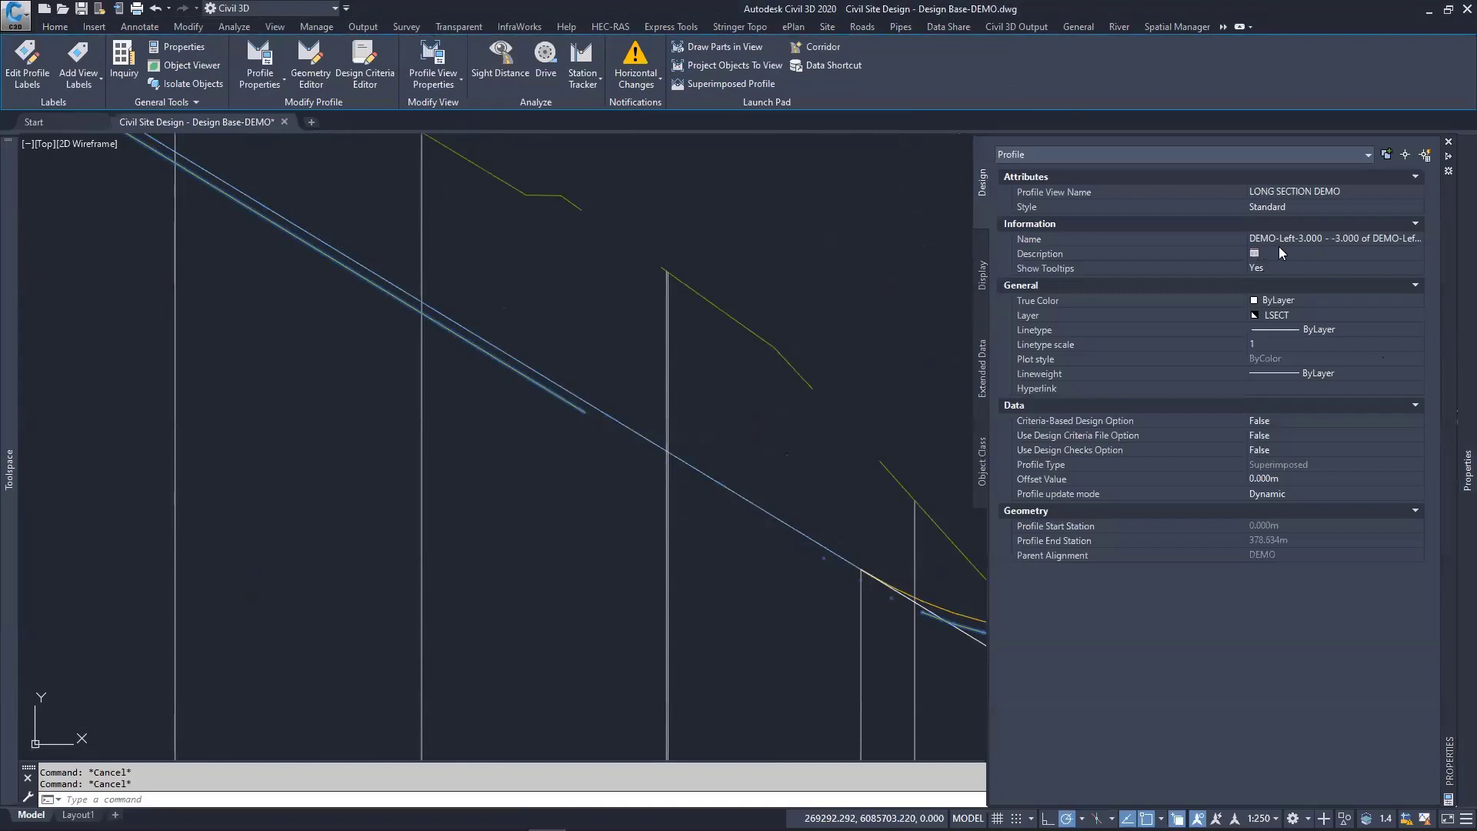
scroll(597, 505, "down", 4)
key("Escape")
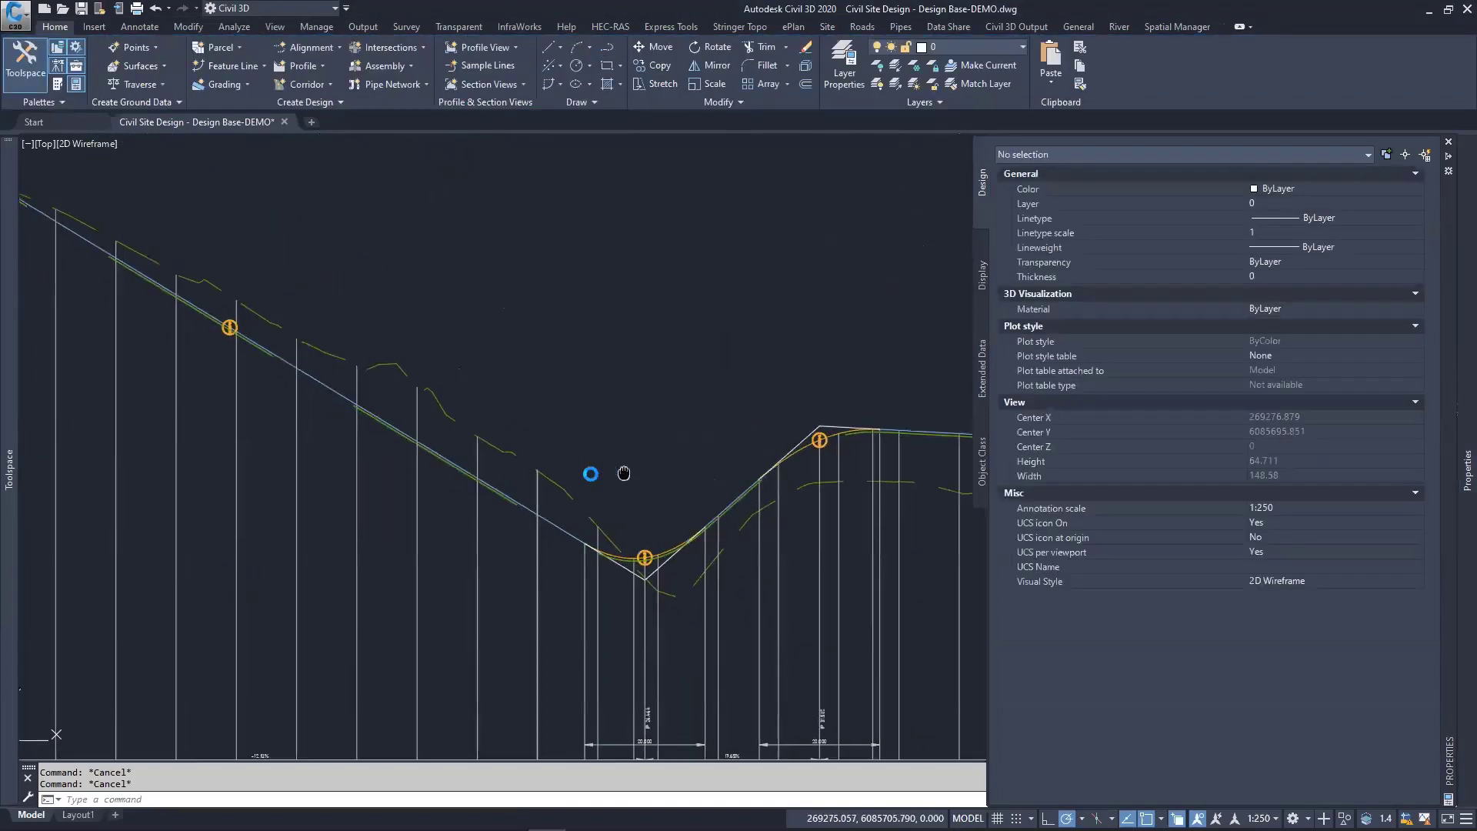
Step: Try to add a widening to the left offset alignment from station 20 to 60 with a 6 m offset, without creating a new alignment
scroll(587, 471, "down", 3)
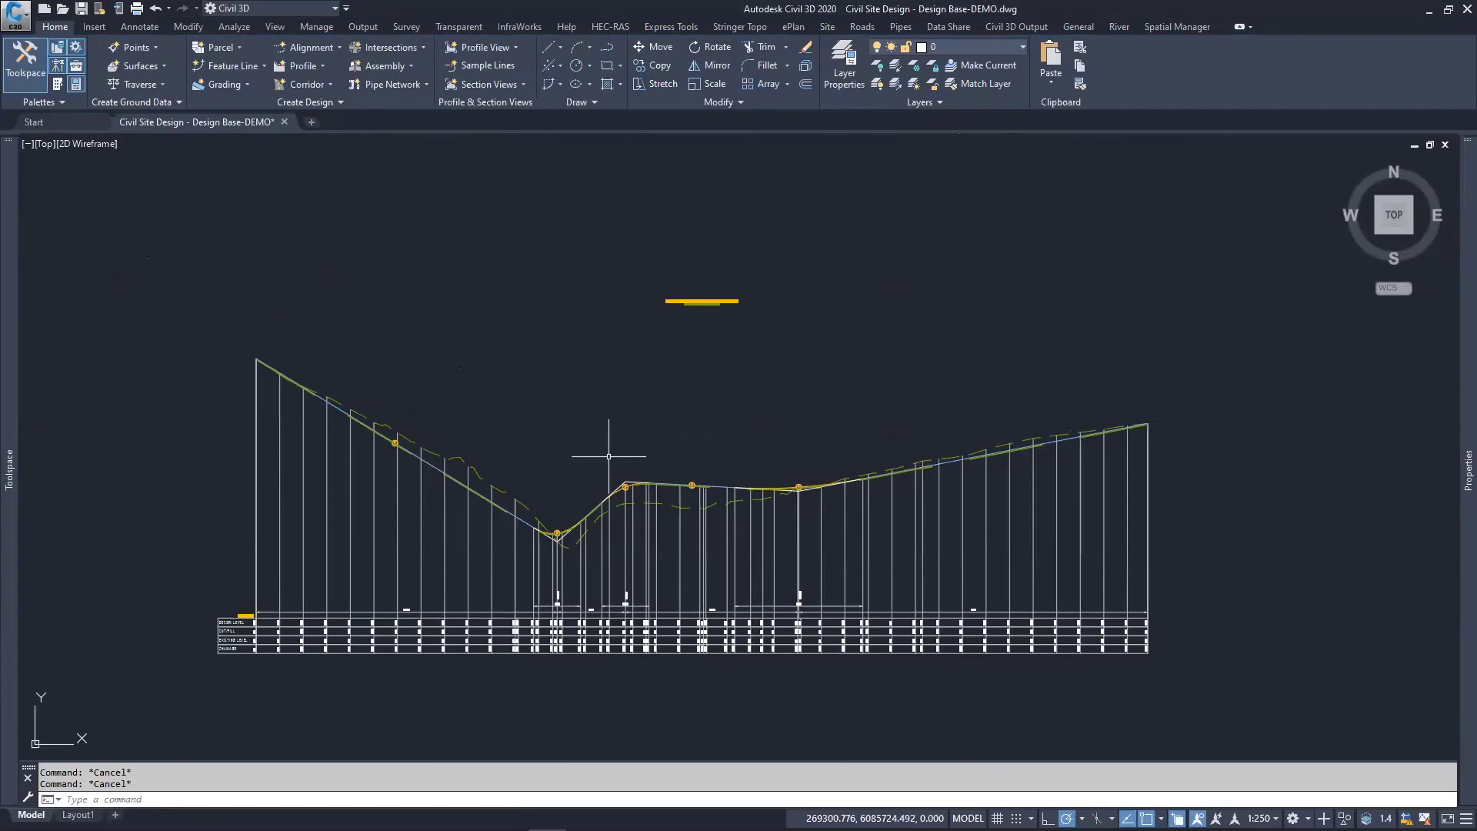
scroll(670, 418, "down", 6)
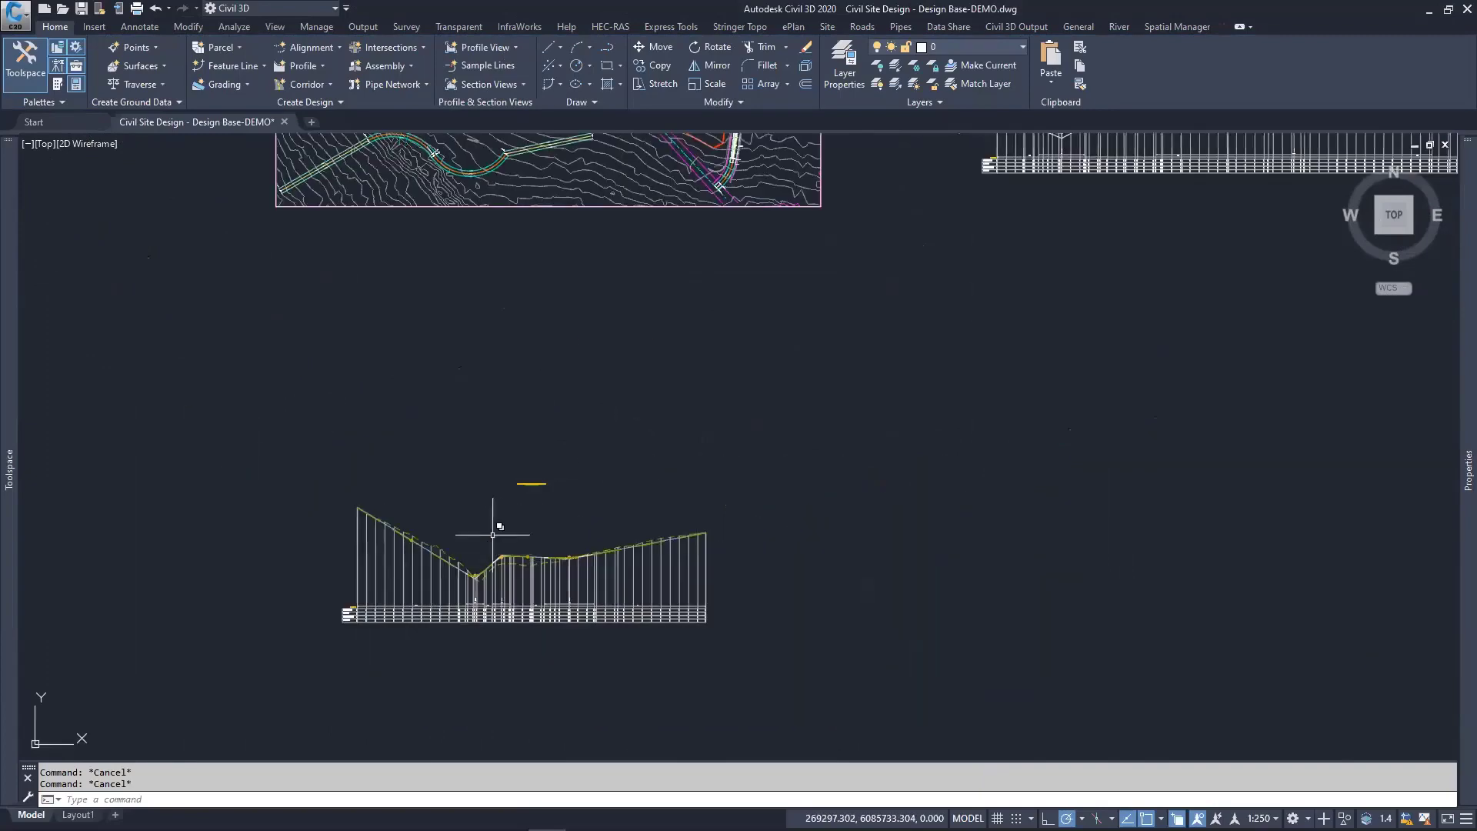
scroll(374, 285, "up", 8)
left_click(495, 429)
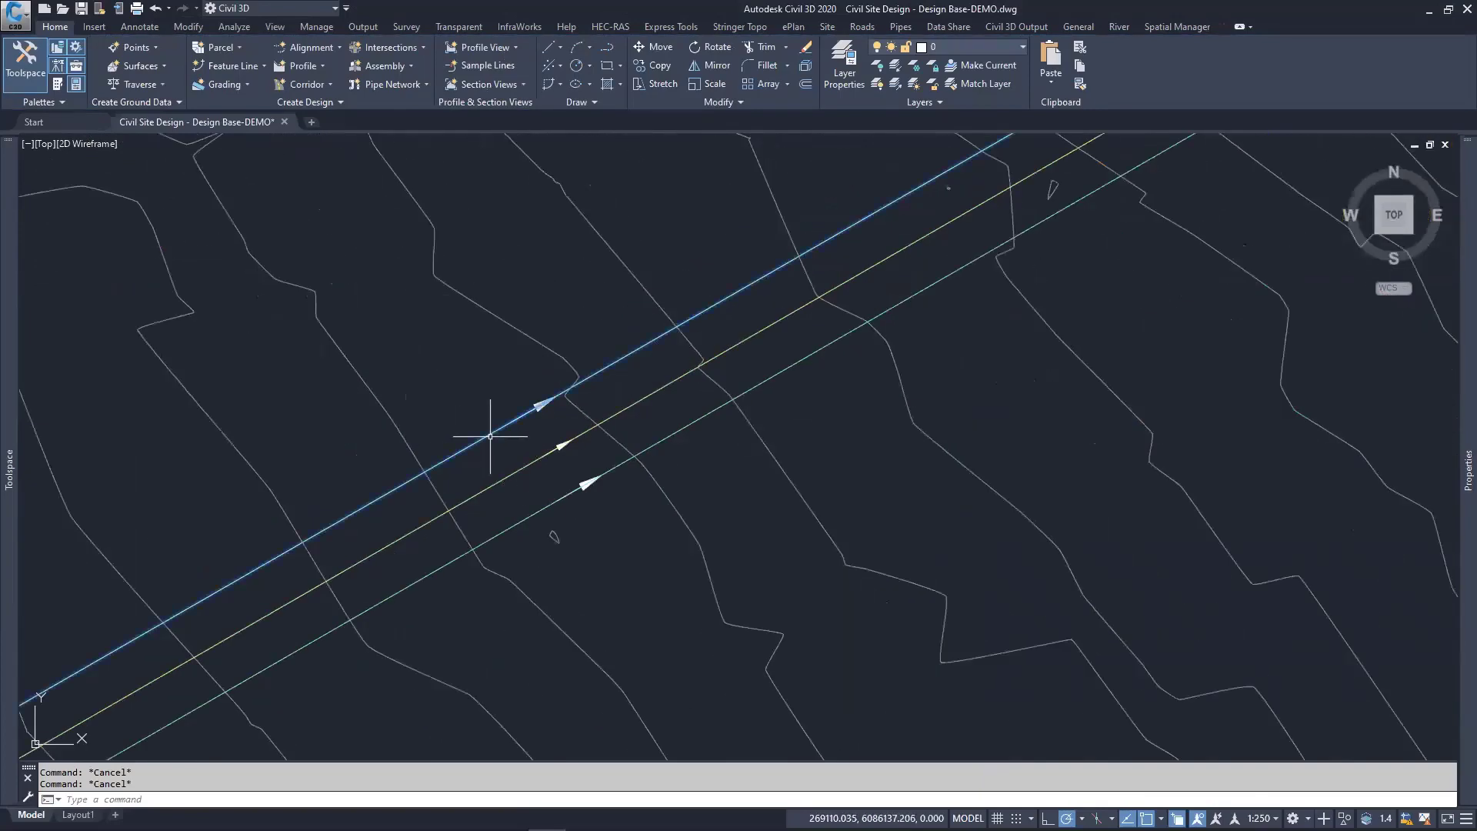
mouse_move(494, 428)
middle_mouse_down()
mouse_move(510, 369)
mouse_move(534, 382)
middle_mouse_up()
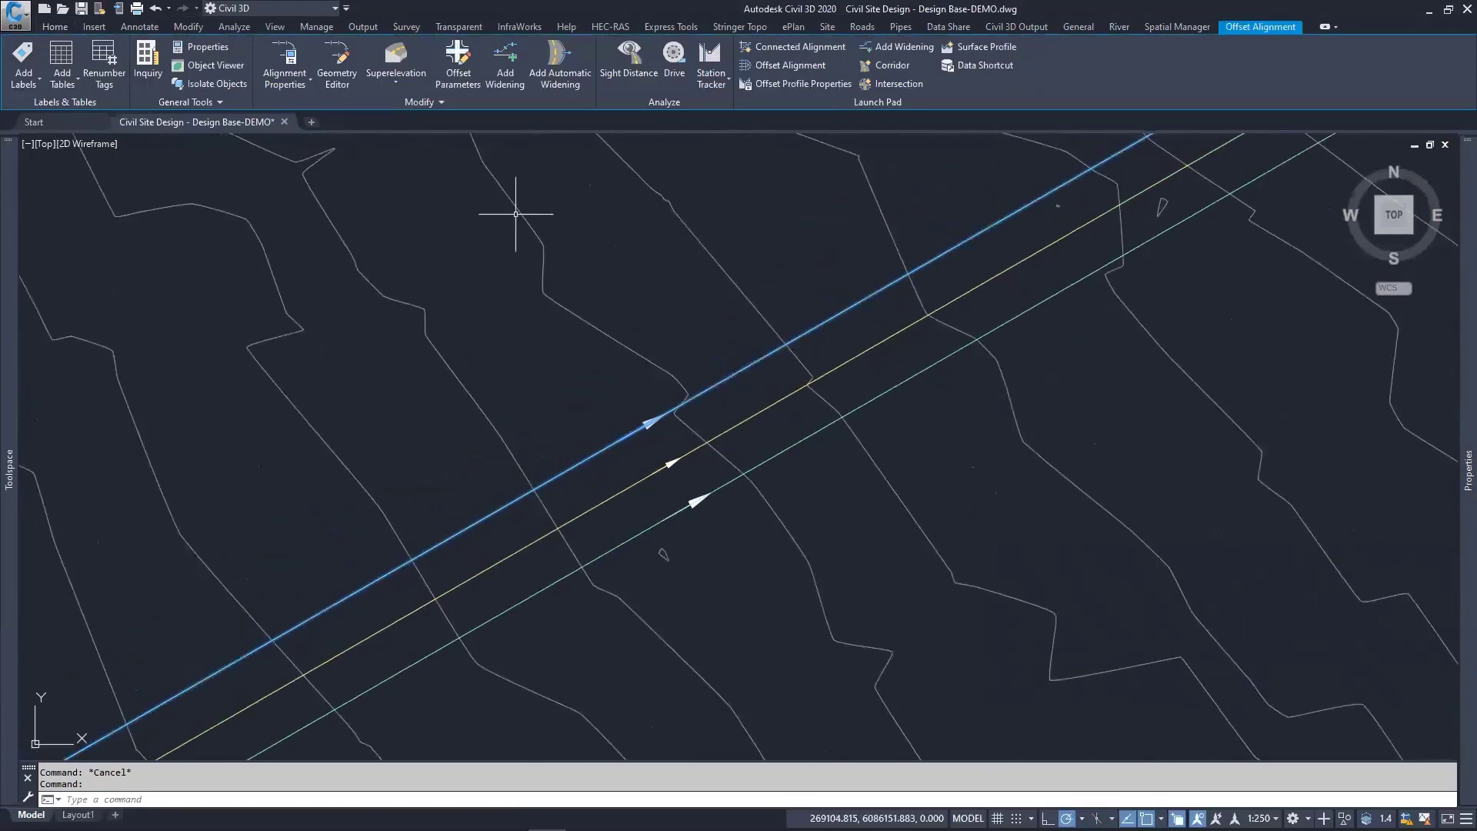
left_click(506, 77)
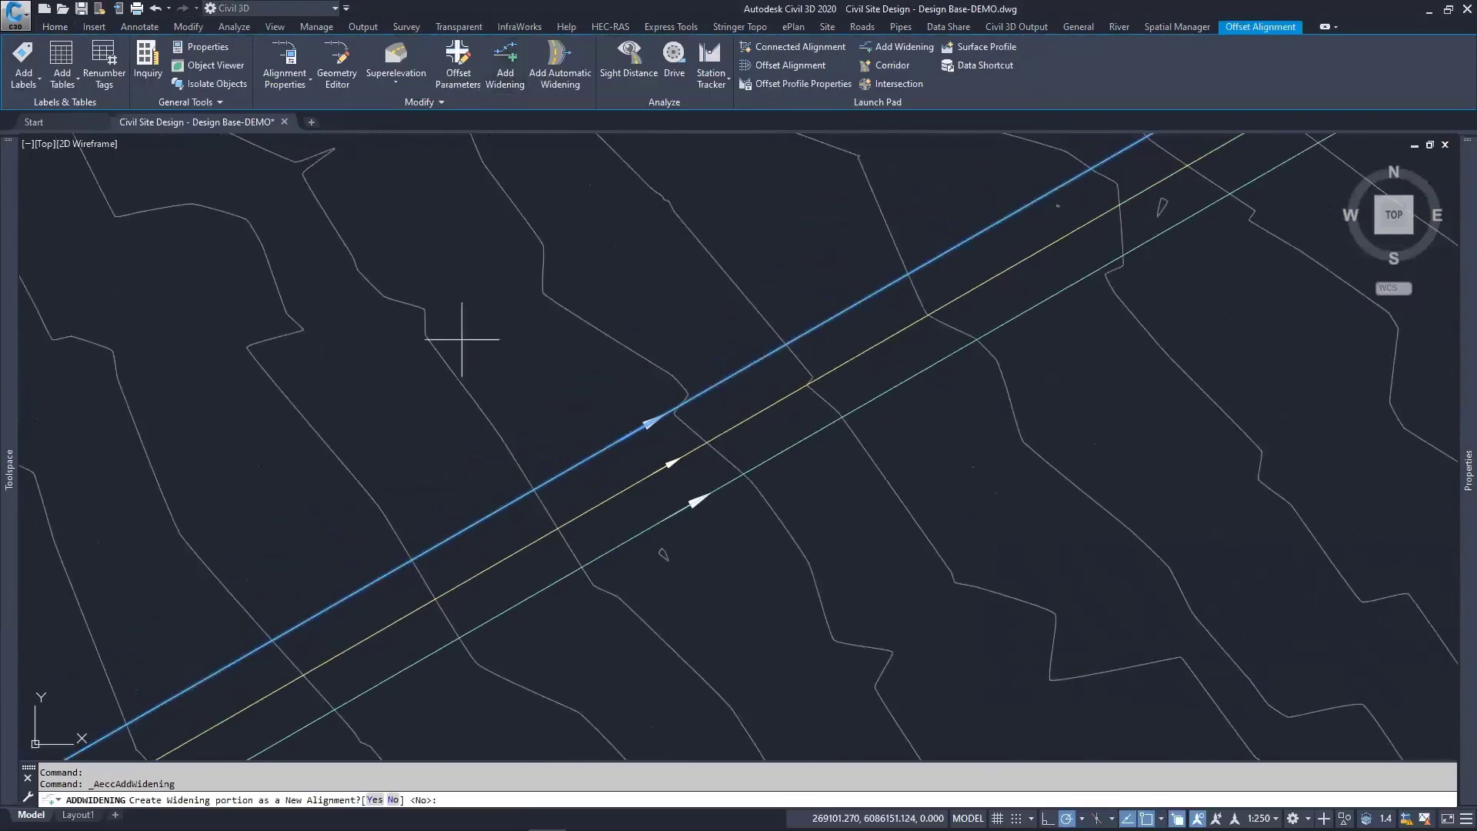
scroll(702, 372, "down", 4)
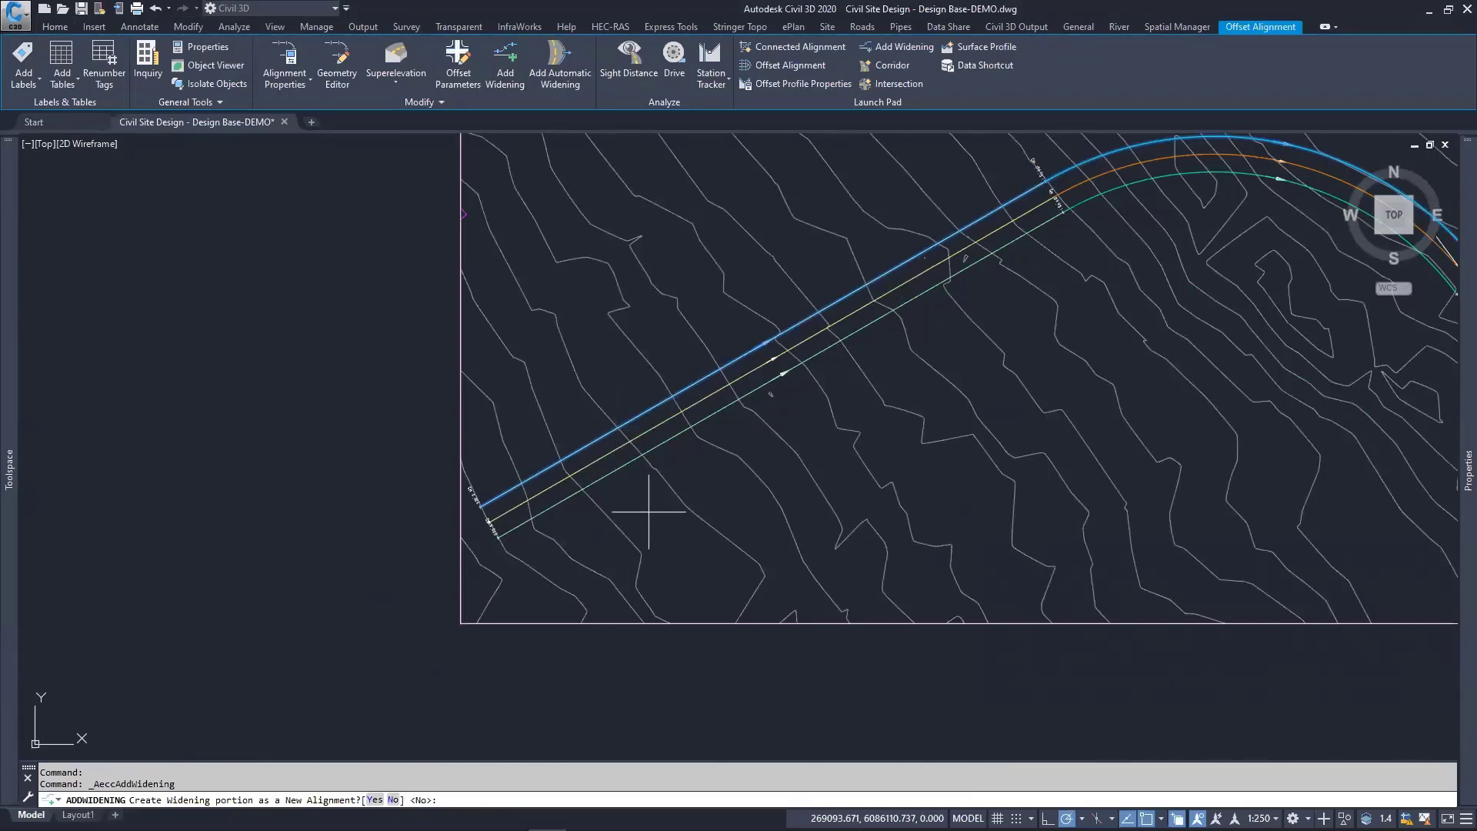
key("Return")
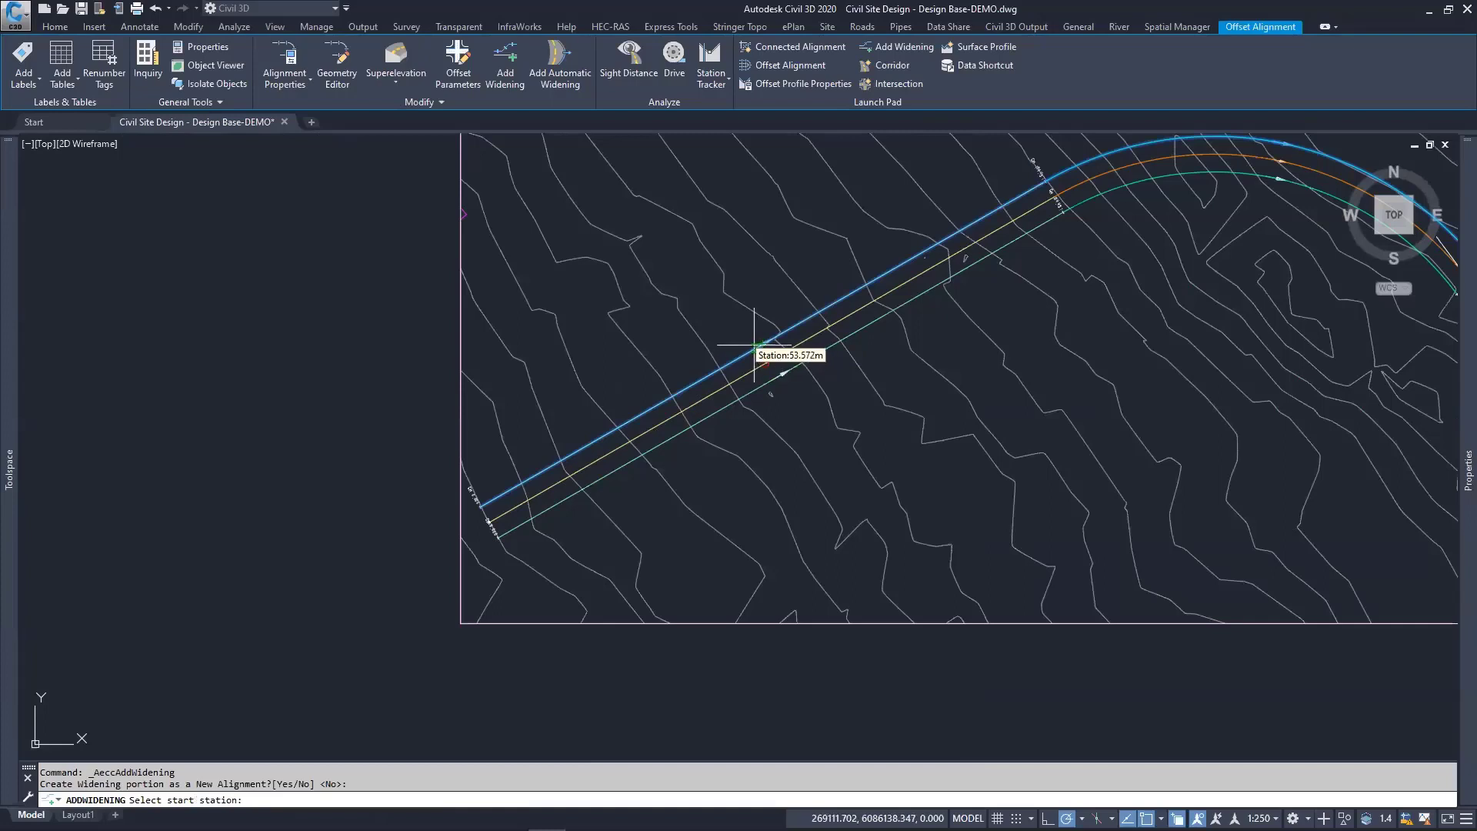
type("20")
key("Return")
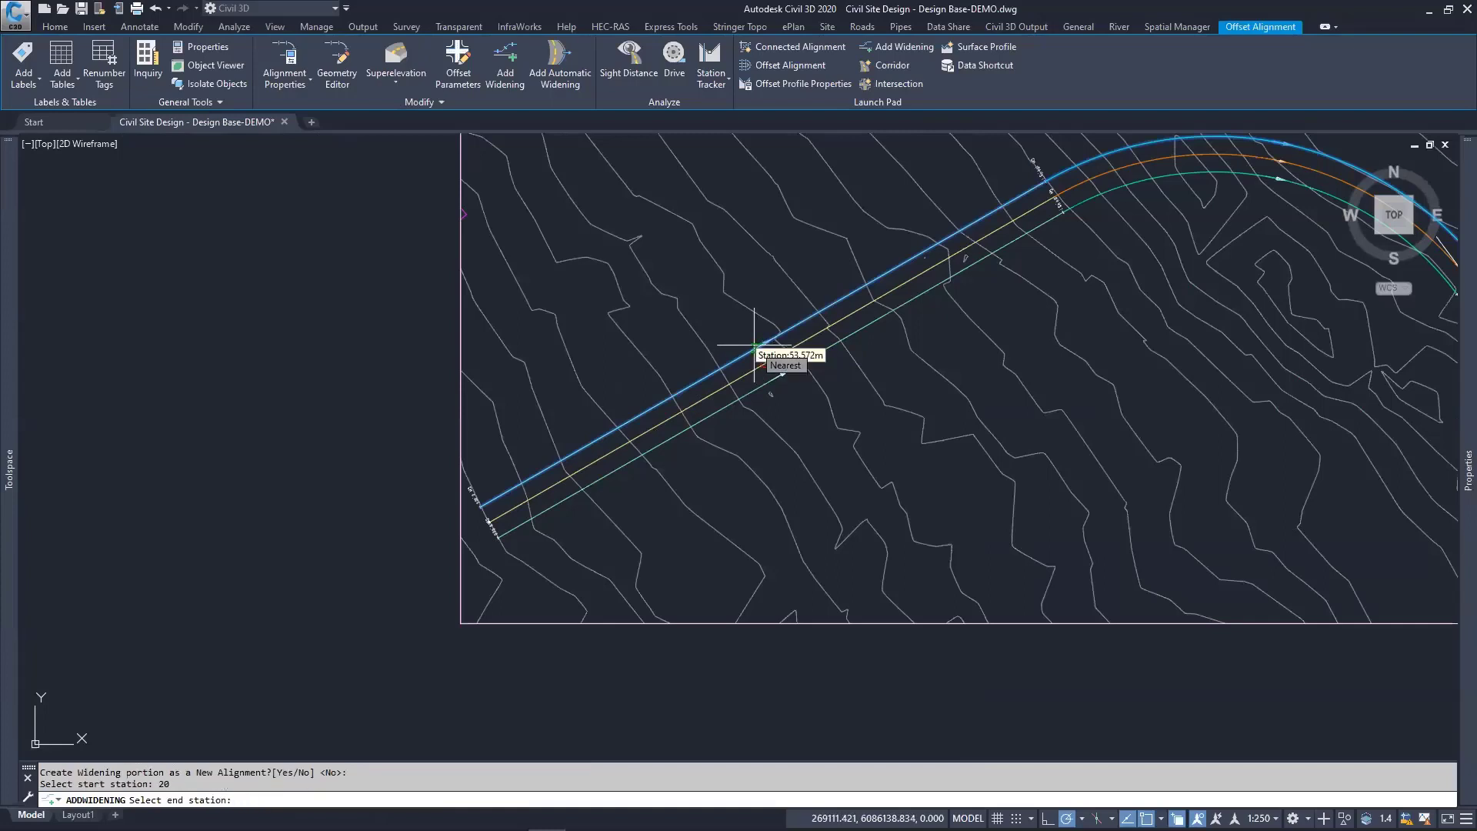
type("60")
key("Return")
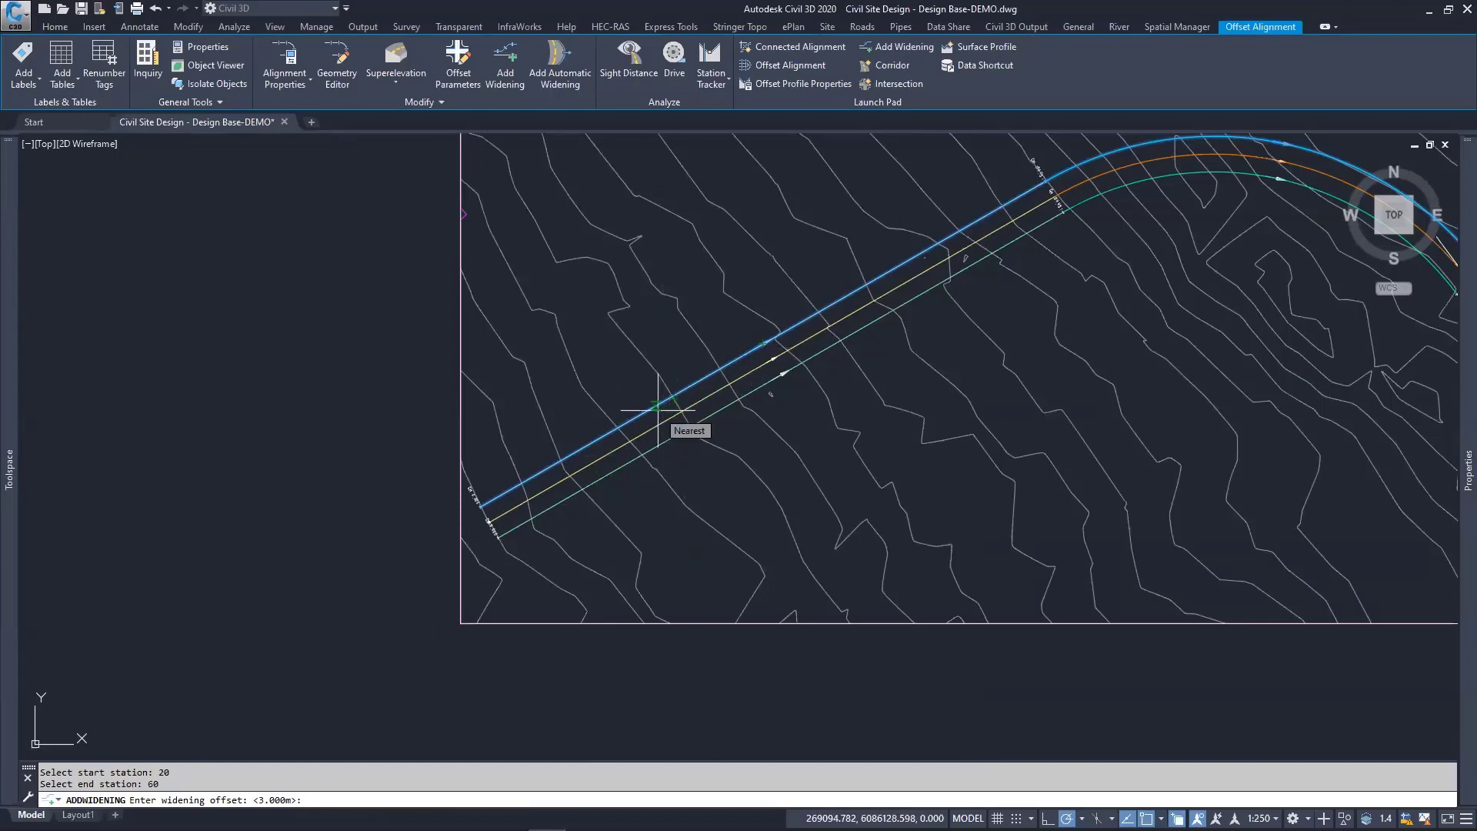
key("Return")
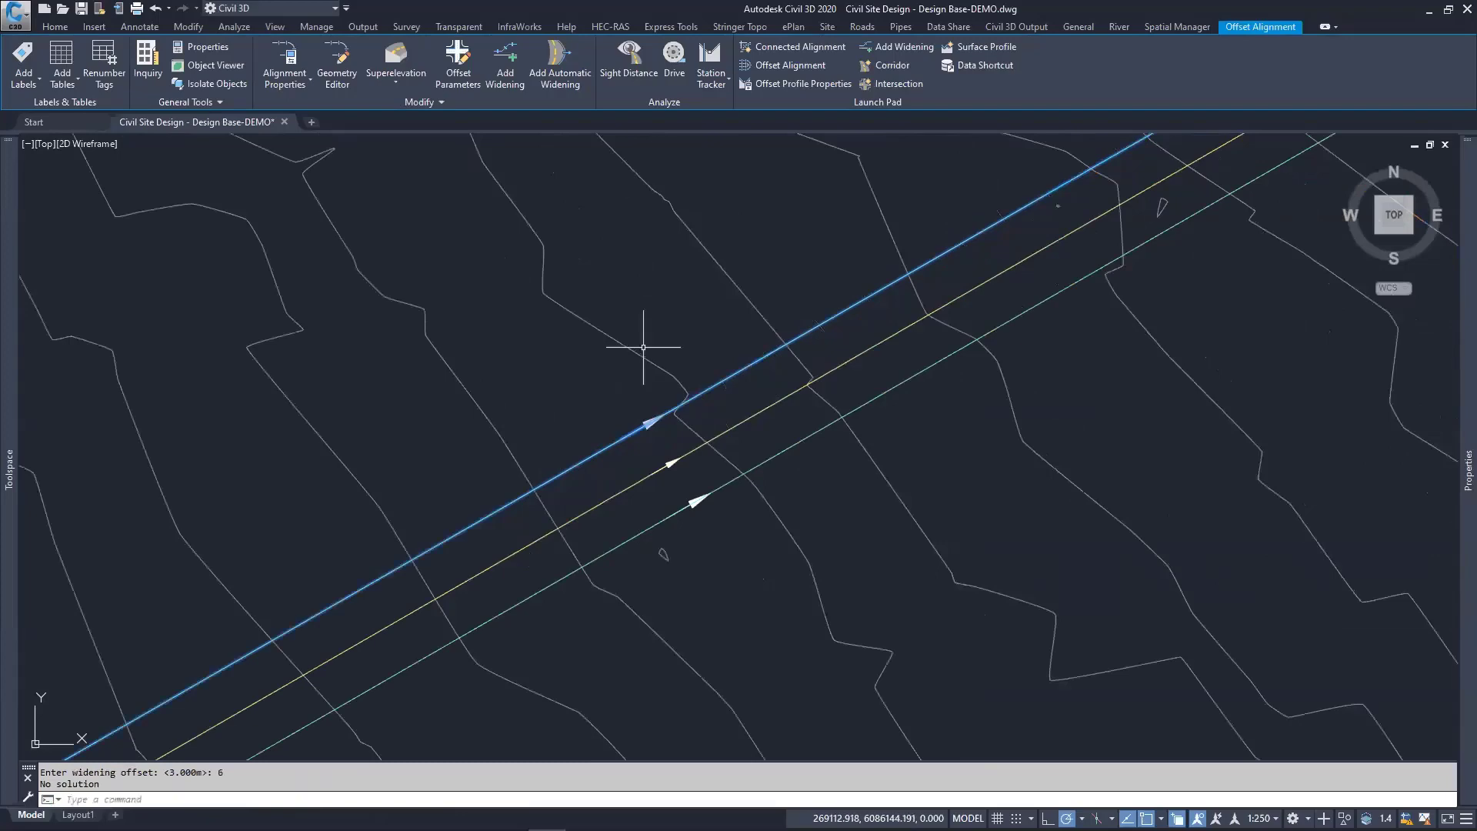
Step: Try to add a widening to the left offset alignment from station 30 to 60 with a 6 m offset, without creating a new alignment
scroll(627, 379, "down", 4)
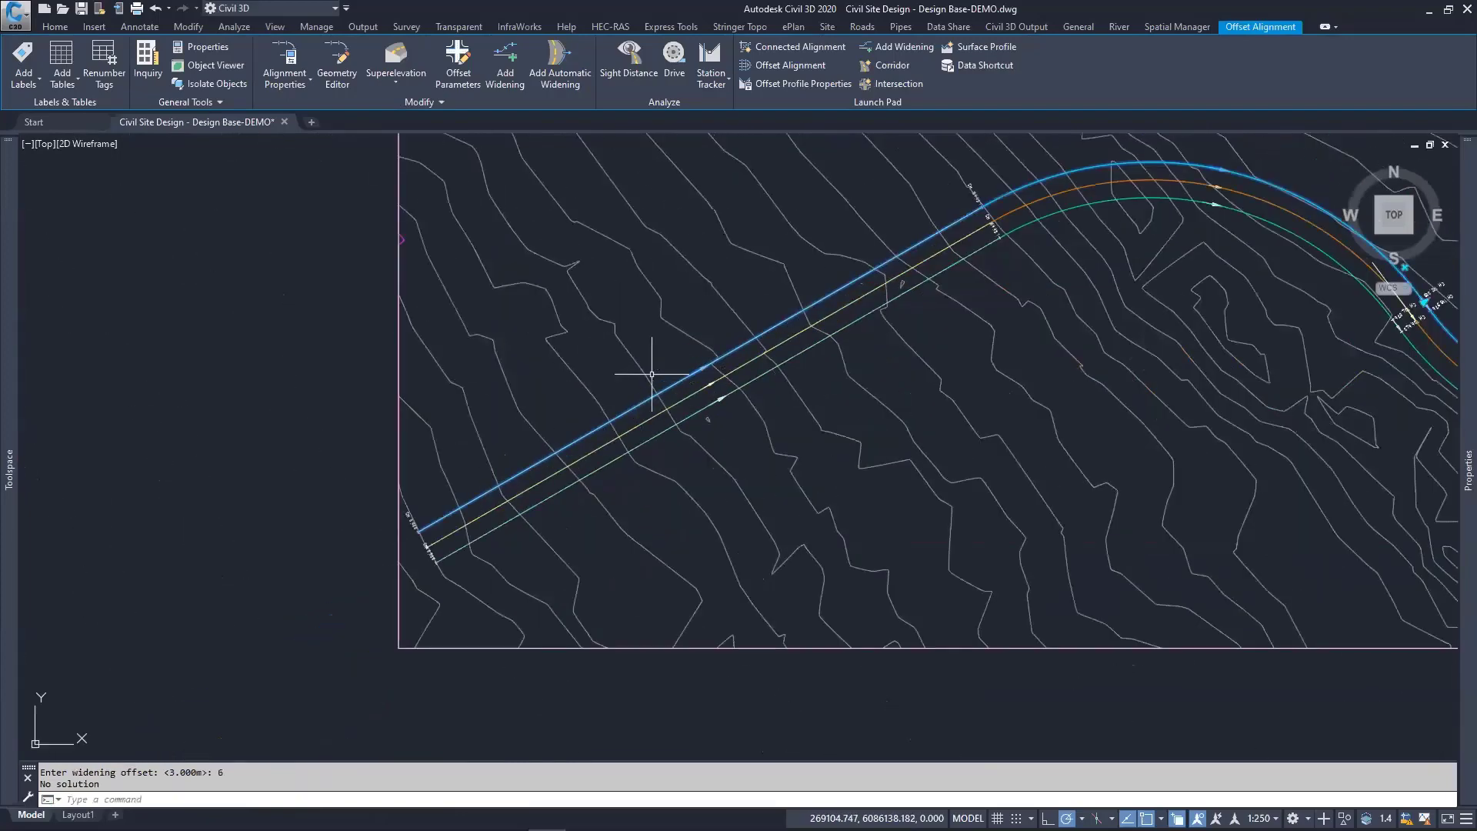
middle_click_drag(643, 365, 626, 385)
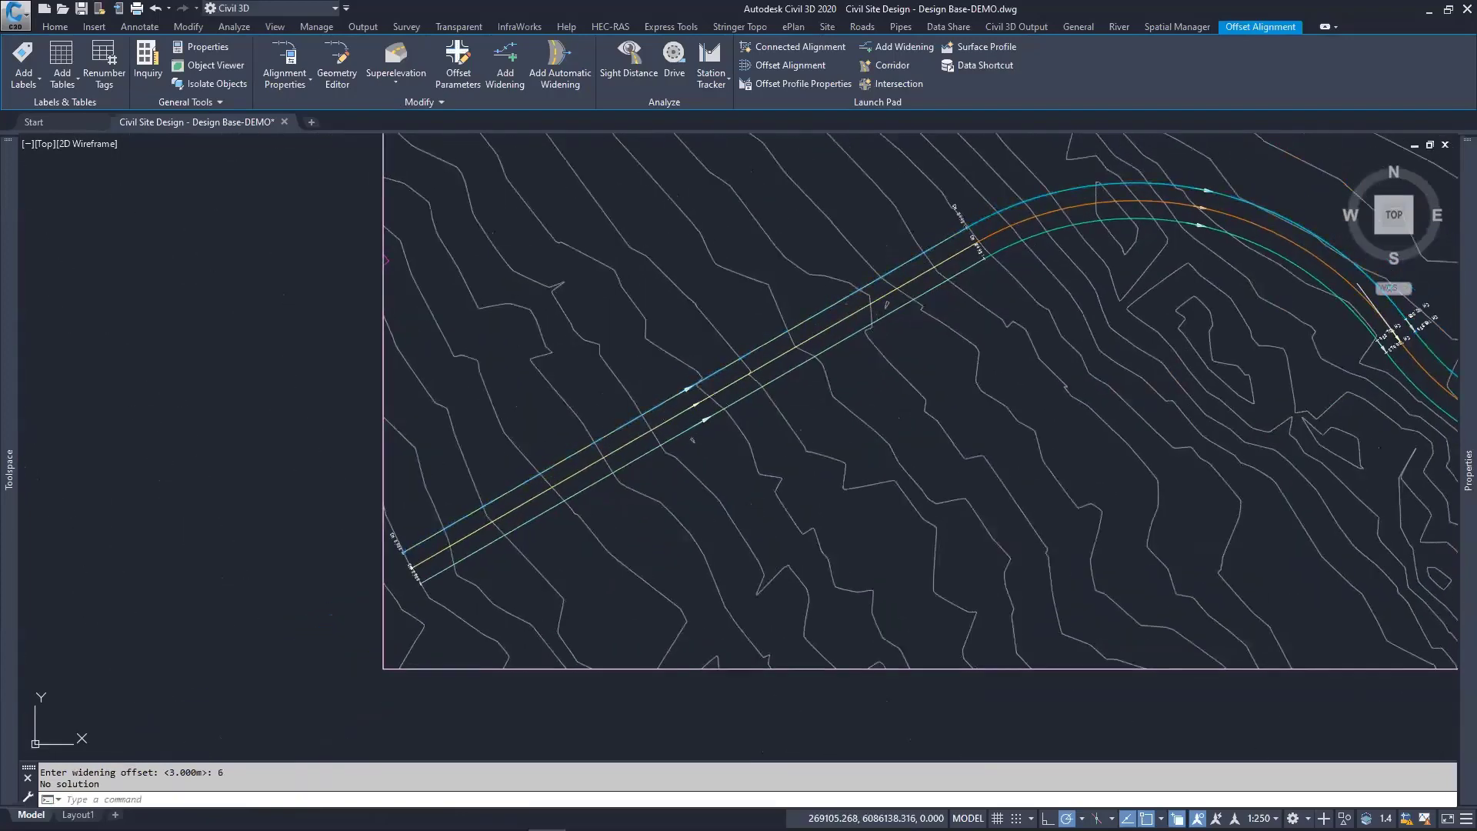
middle_click_drag(789, 329, 785, 350)
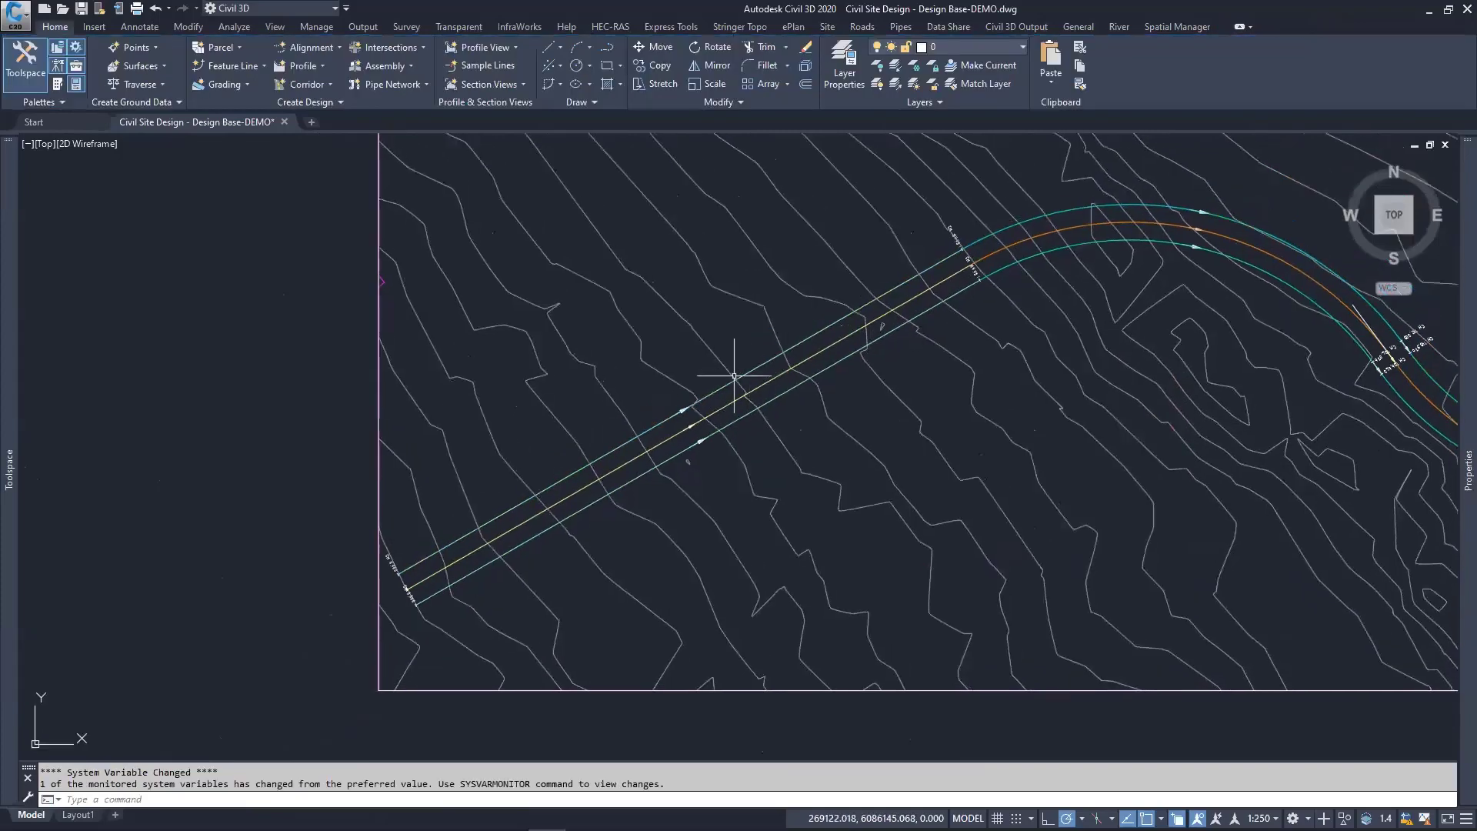
left_click(719, 390)
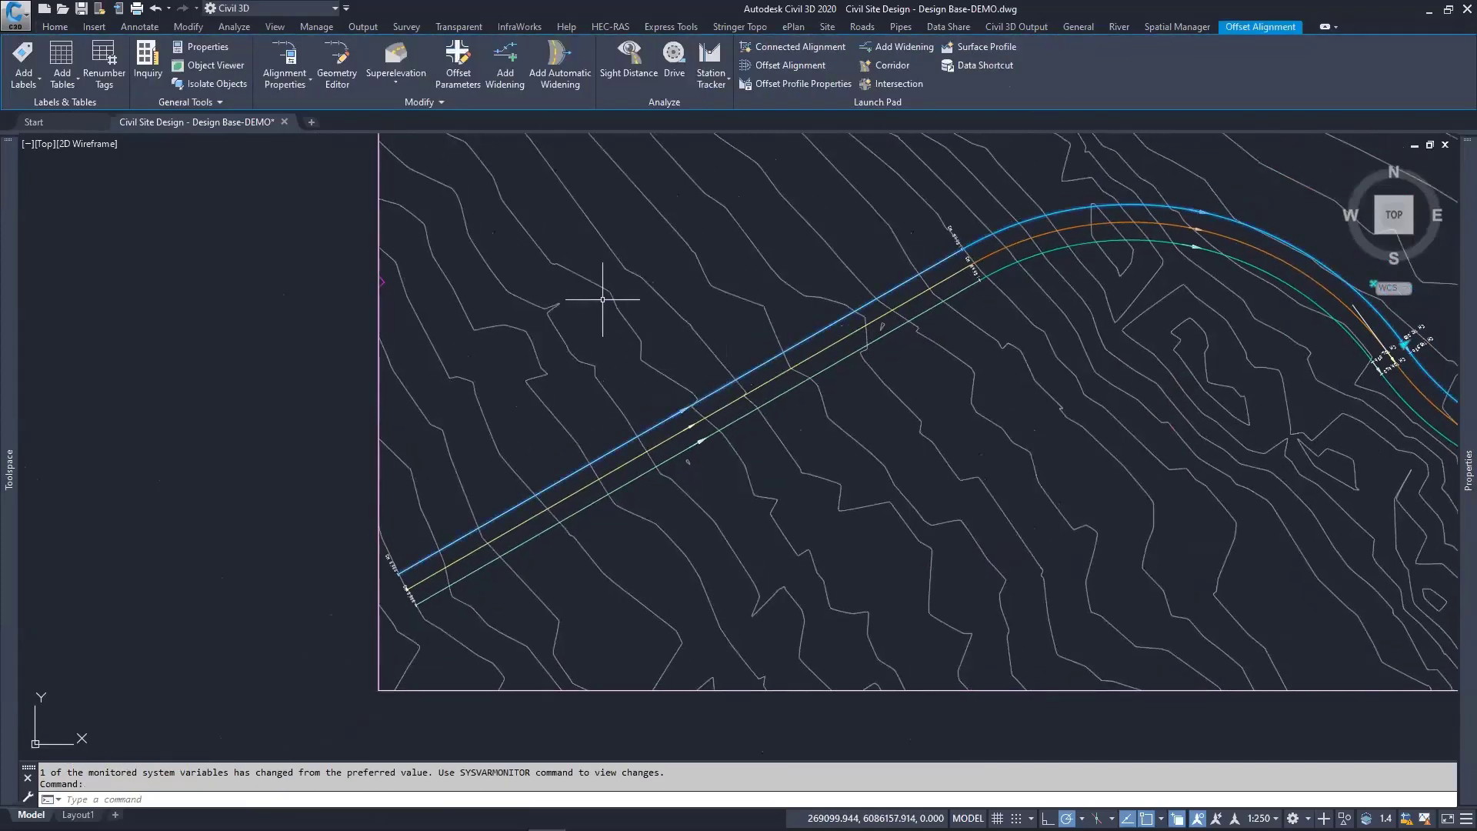
left_click(505, 61)
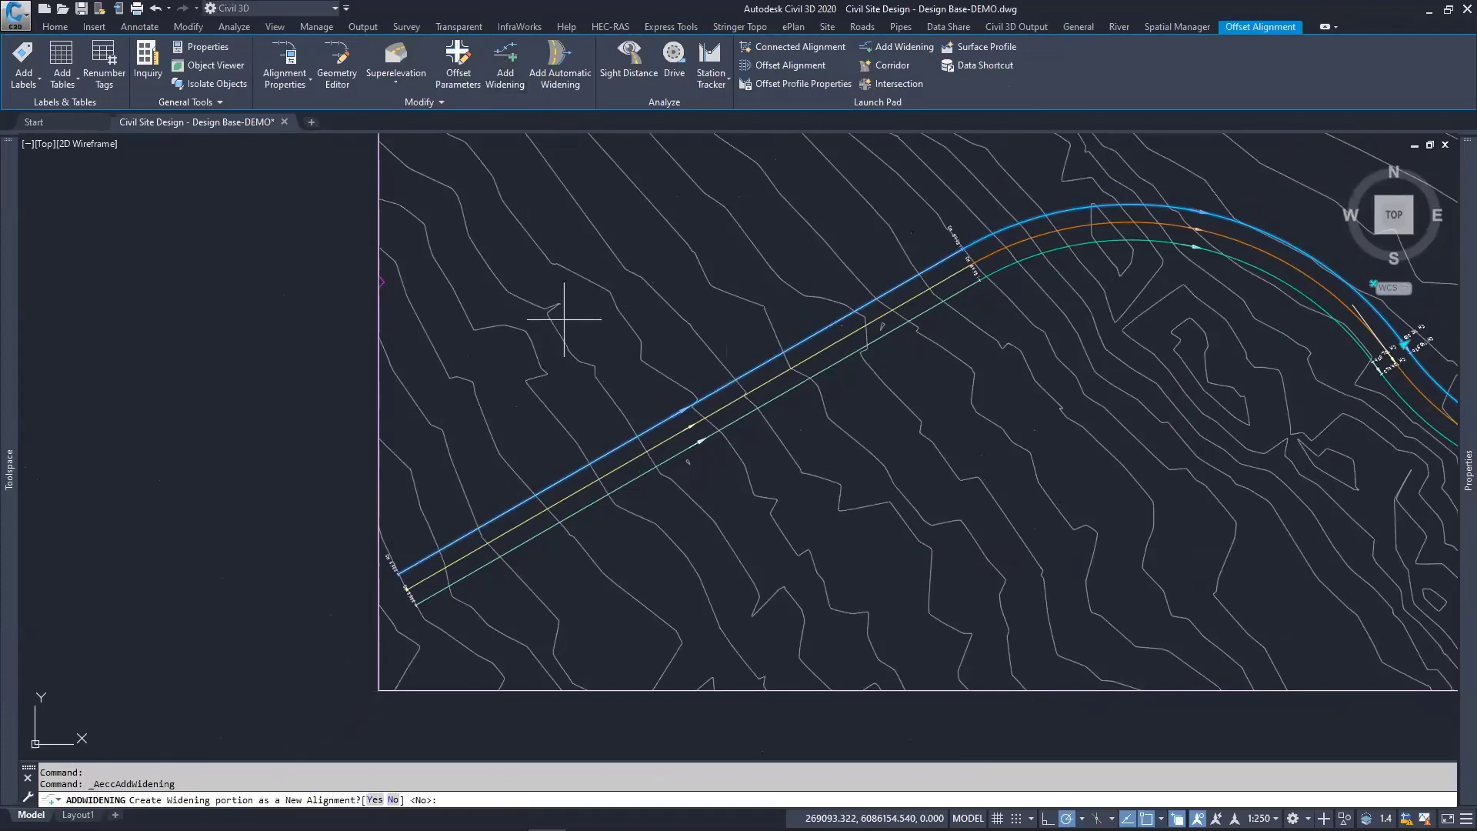
key("Return")
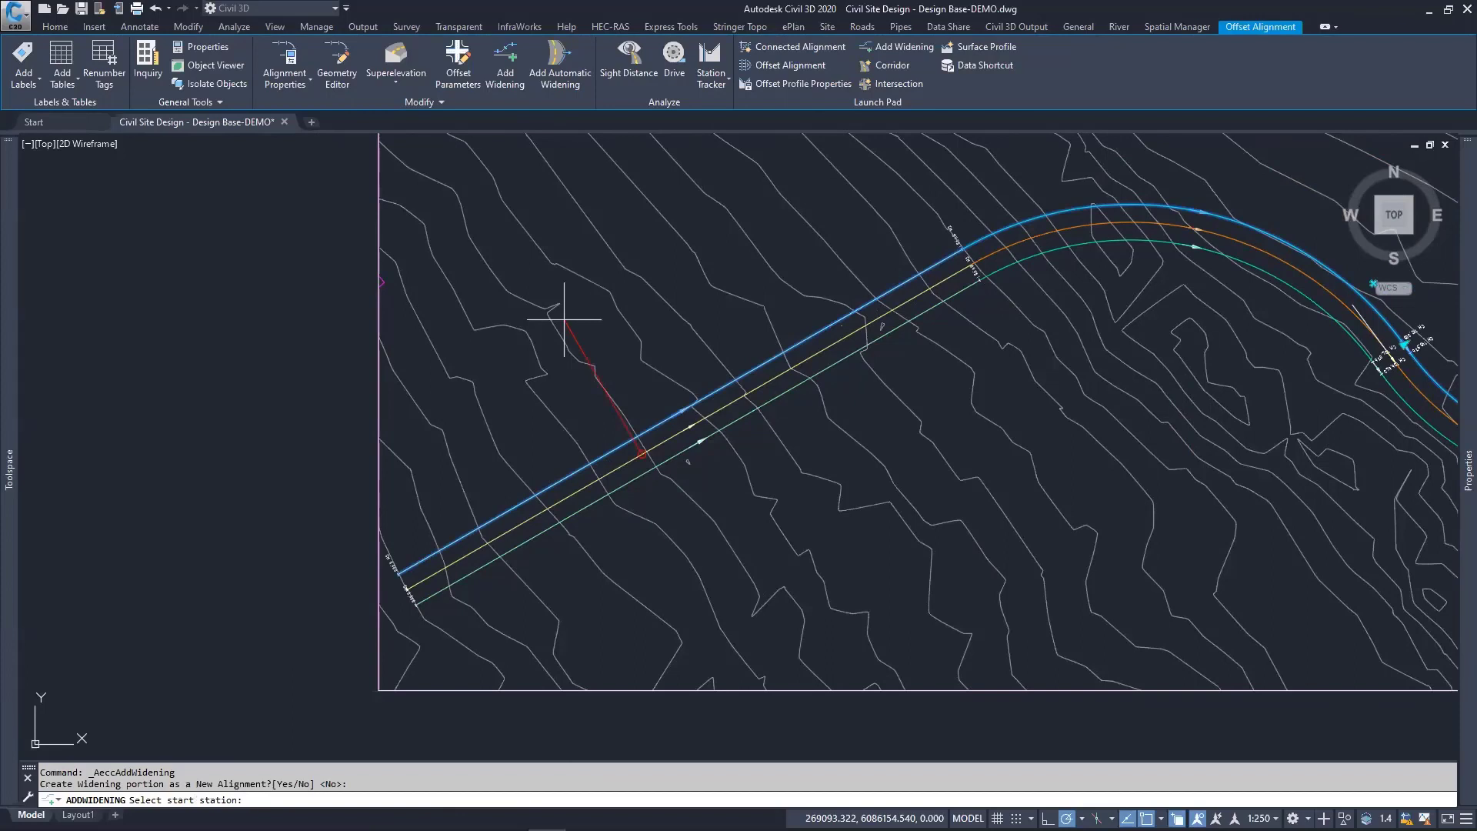
type("30")
key("Return")
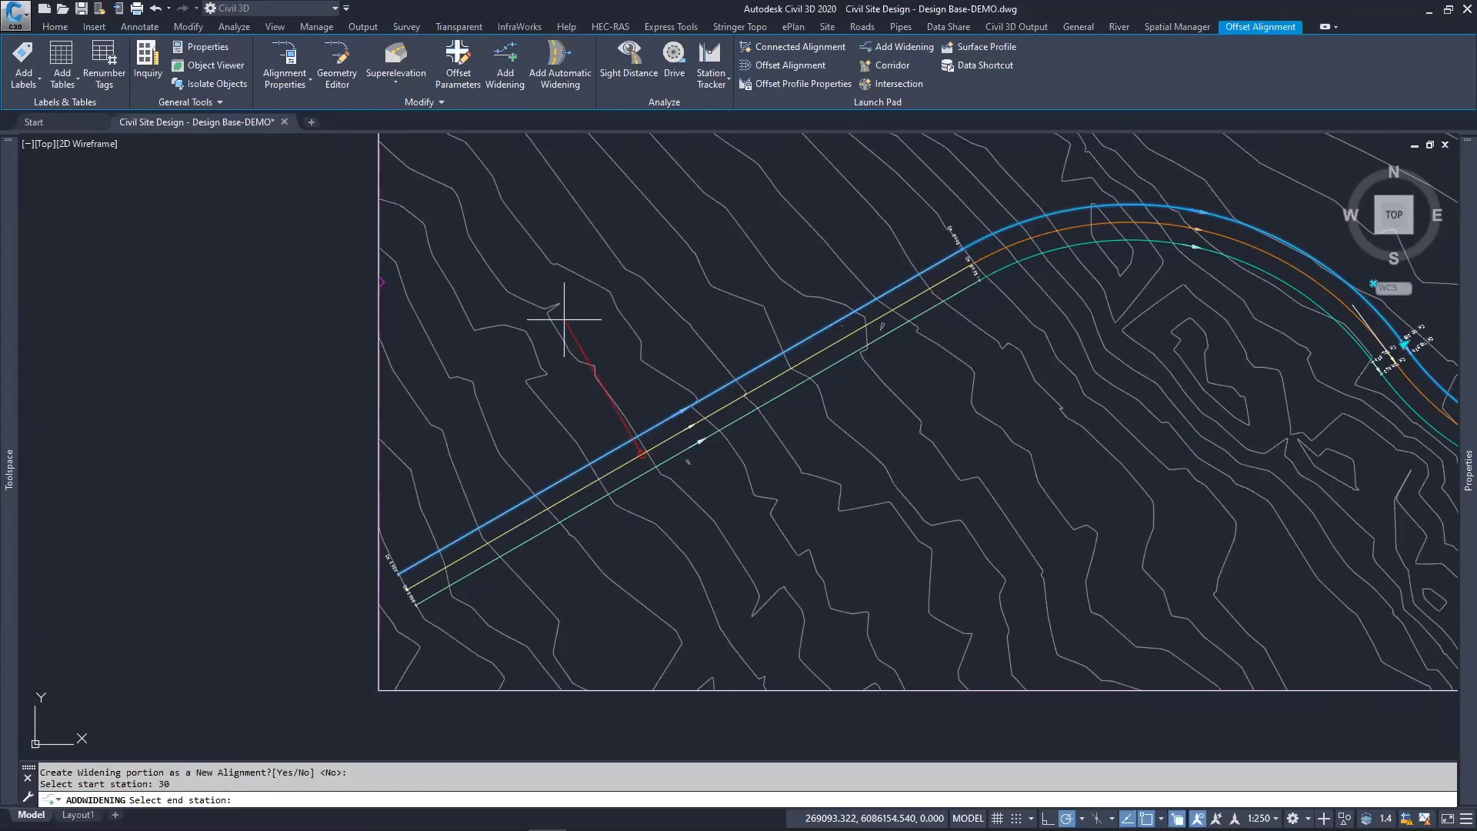
type("60")
key("Return")
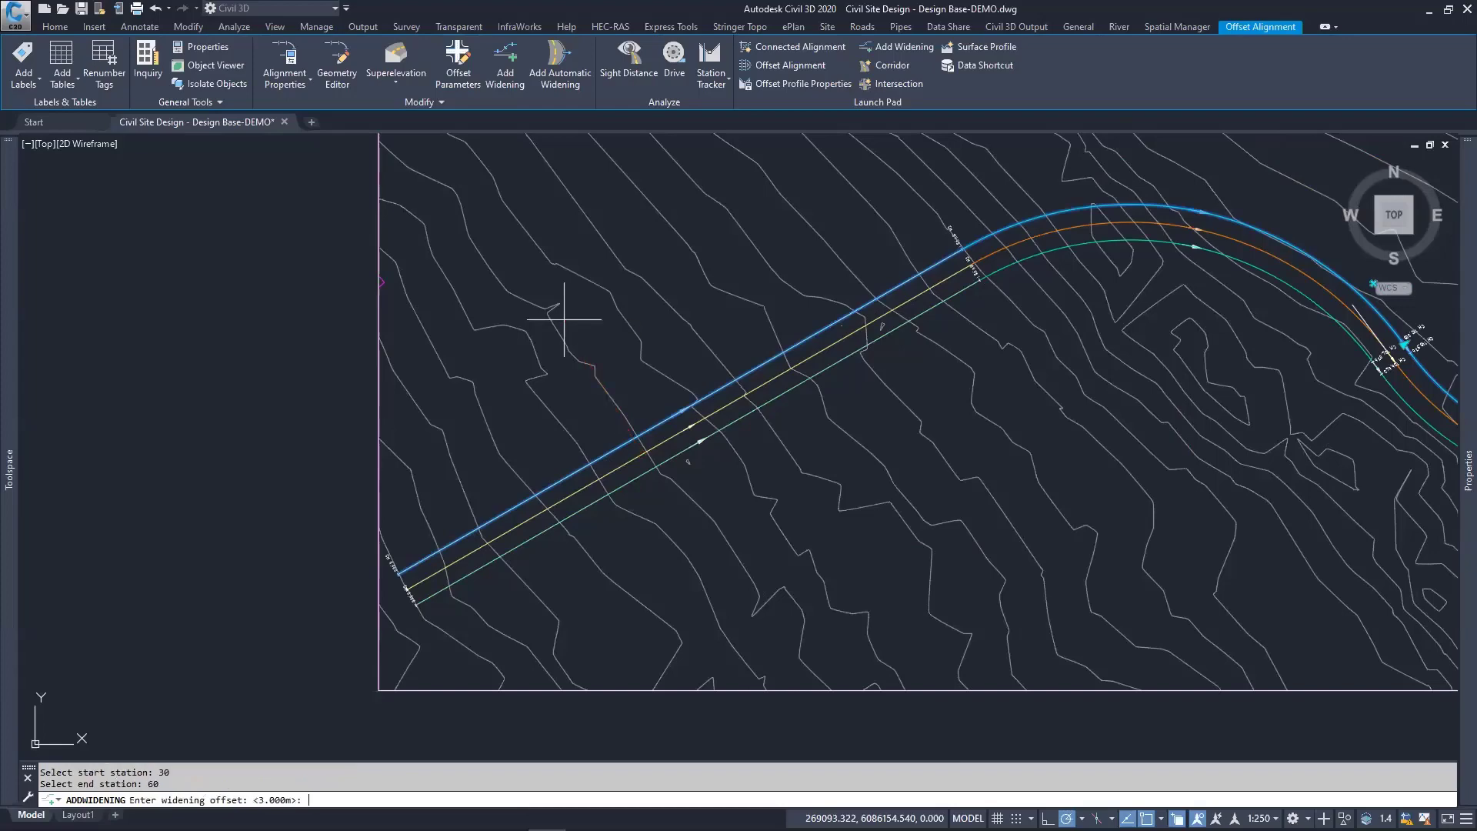
key("Return")
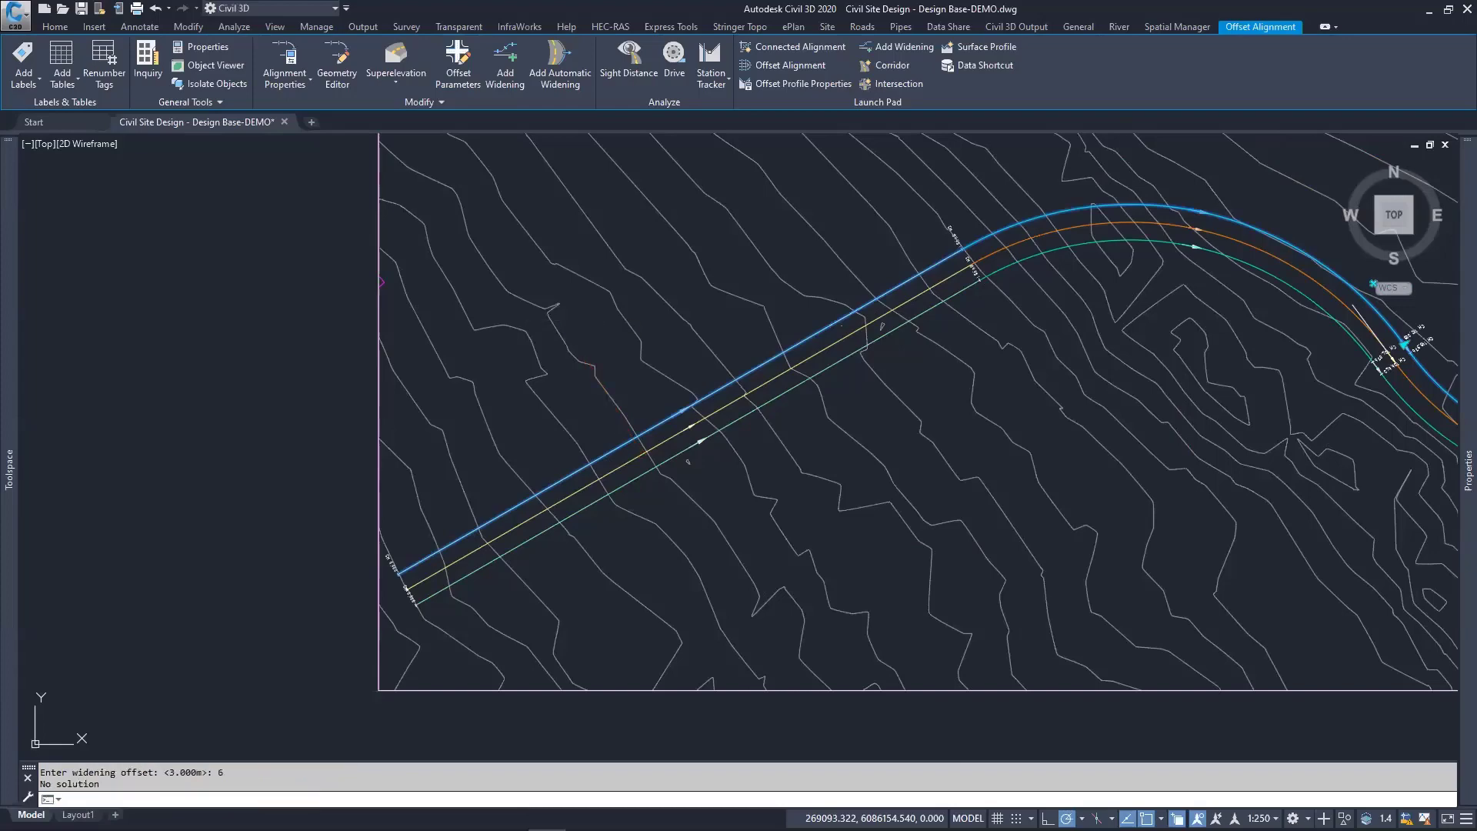
middle_click_drag(789, 386, 772, 336)
key("Escape")
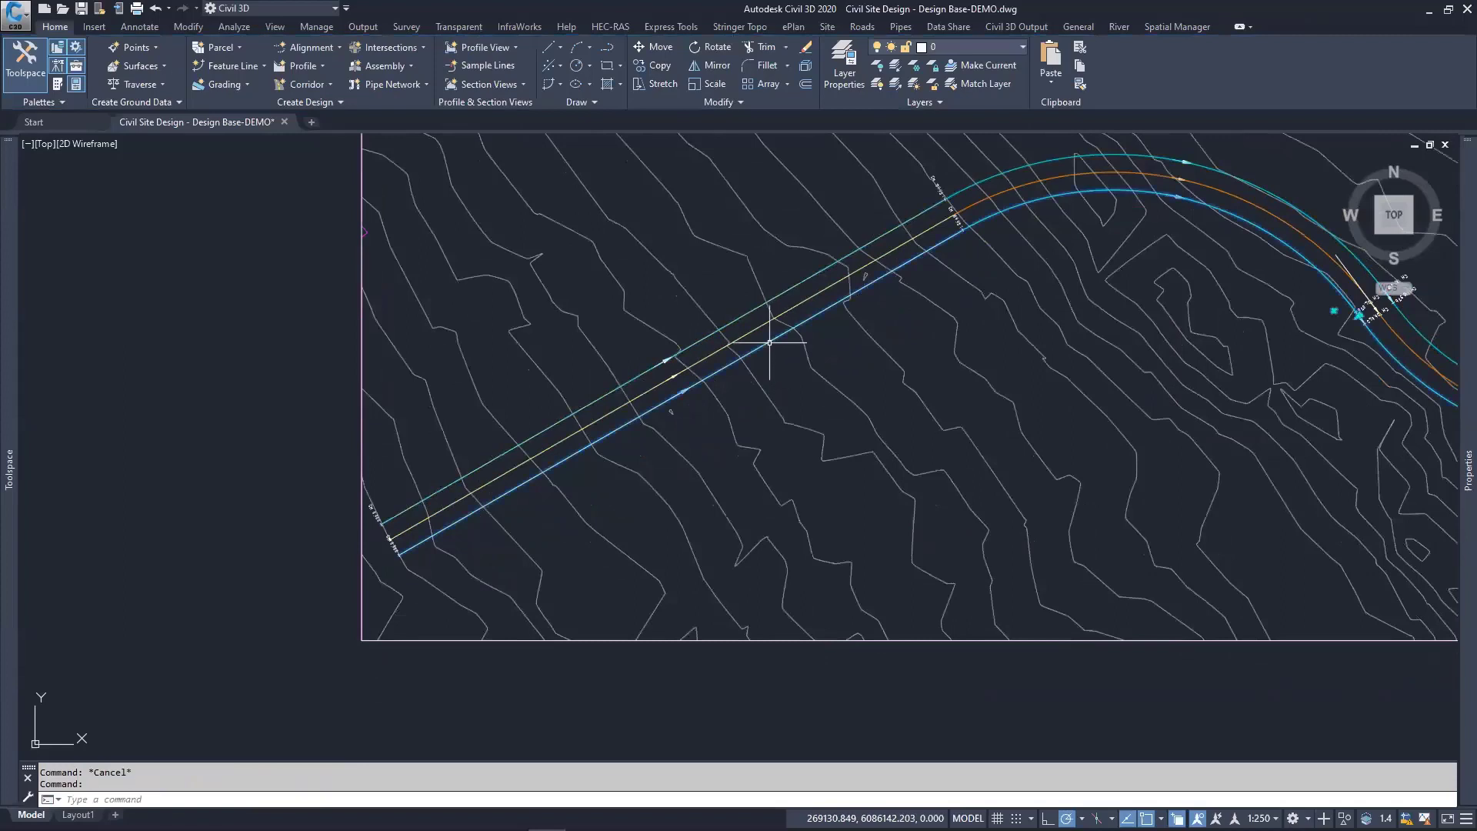
Step: Try to widen the right offset alignment between stations 30 and 60 with a 6 m offset, keeping it in the same alignment
left_click(769, 342)
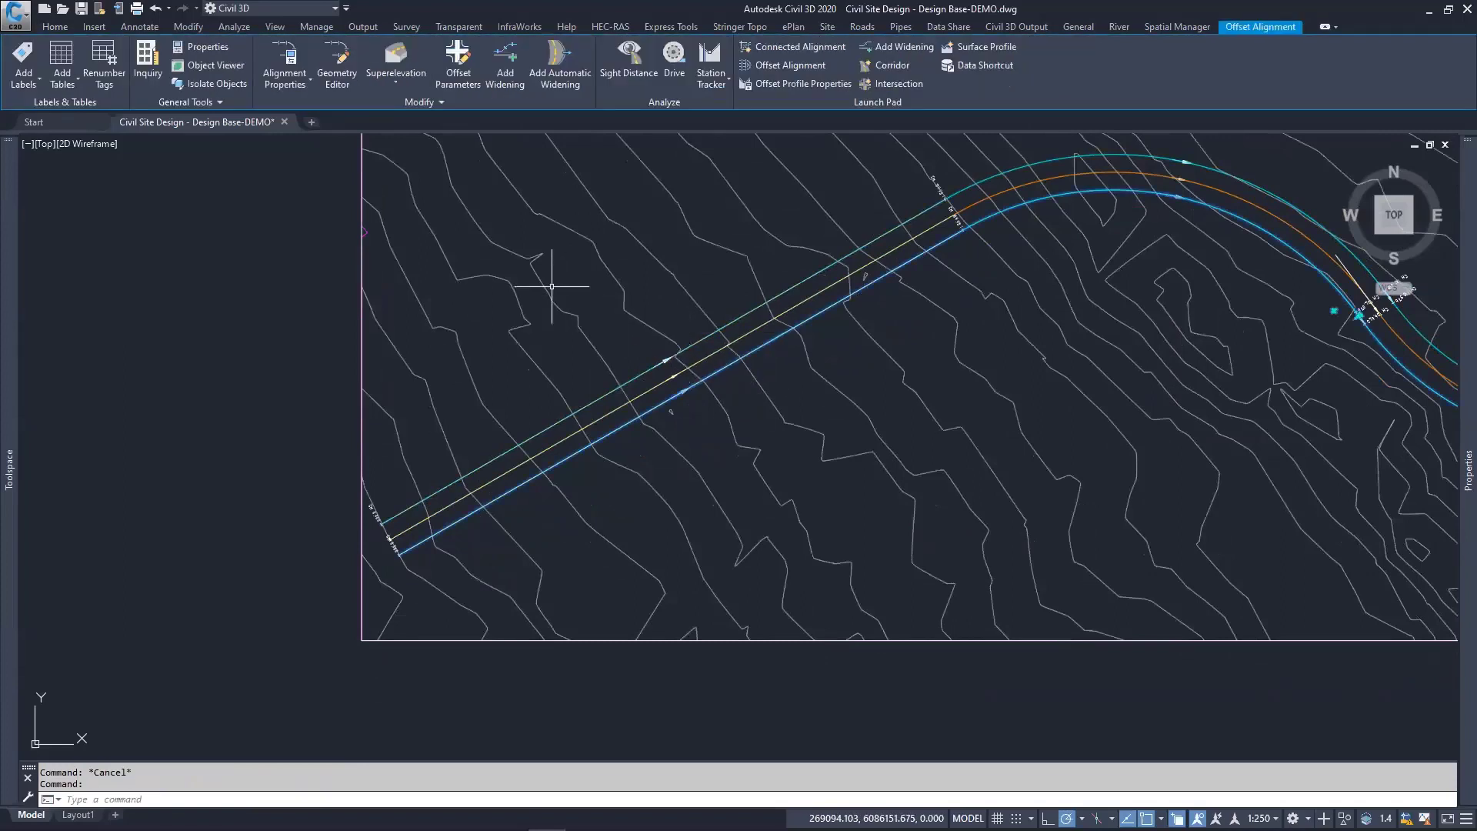
left_click(501, 70)
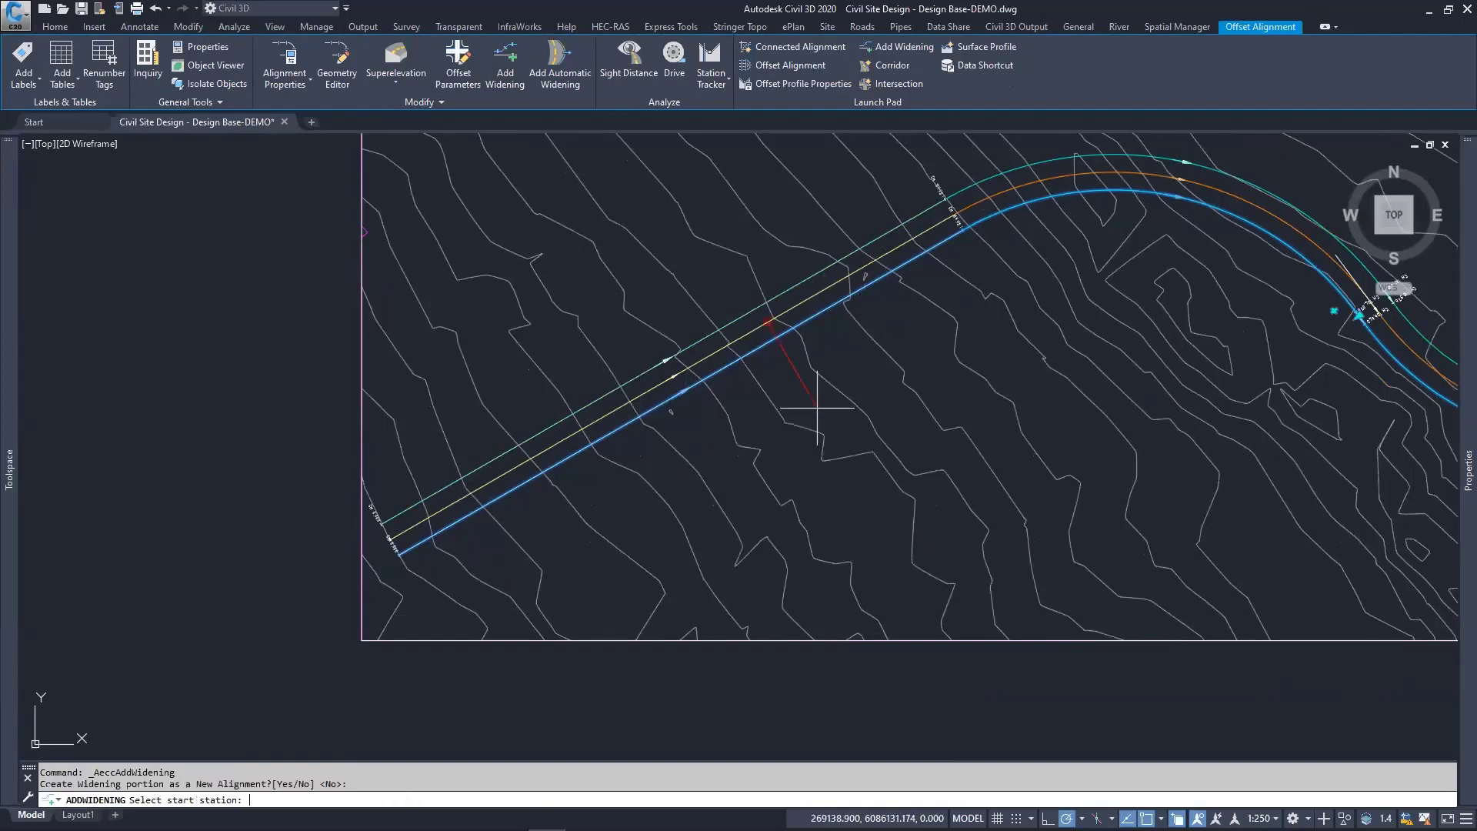
type("30")
key("Return")
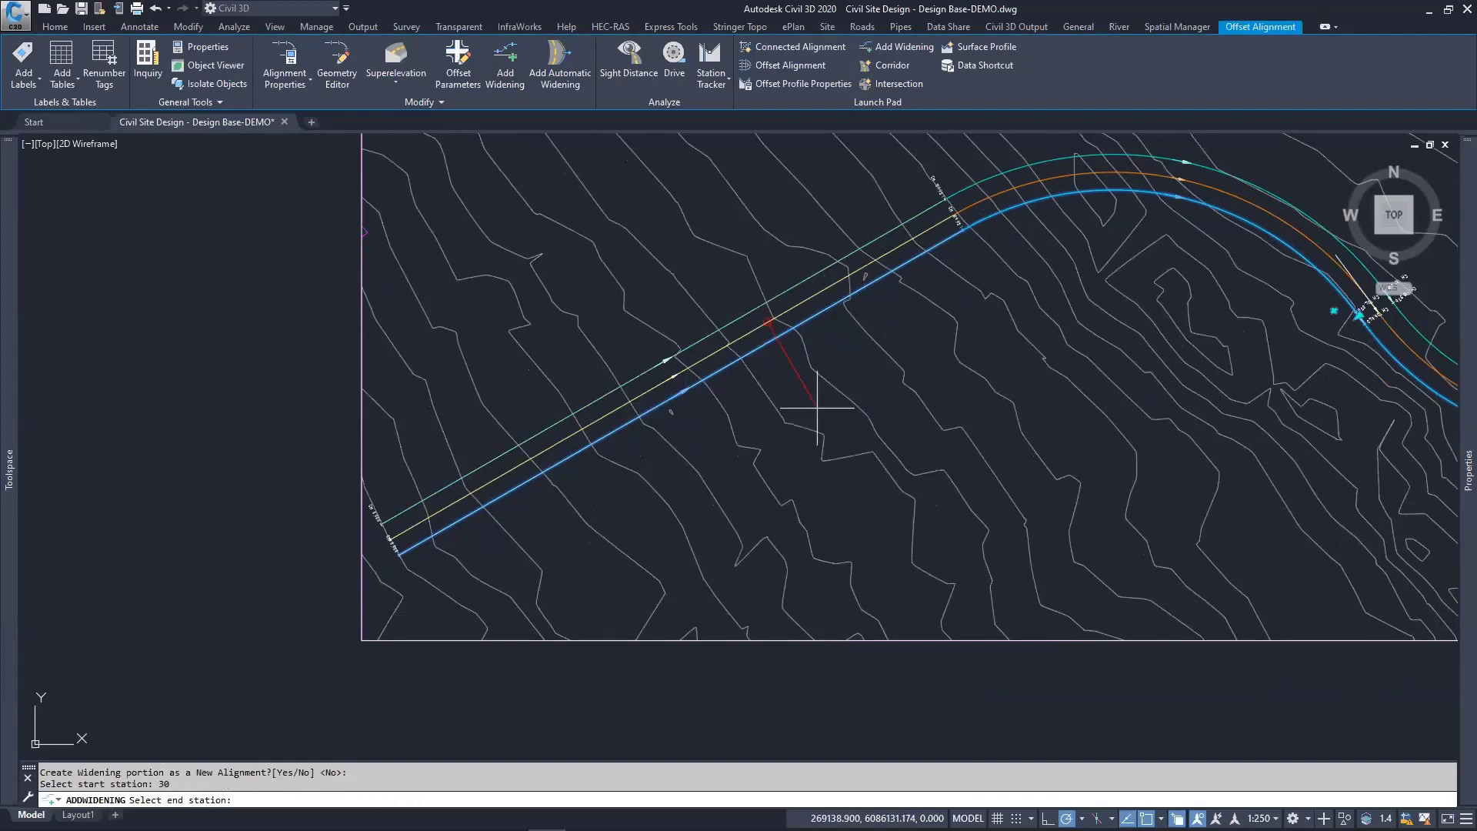
type("60")
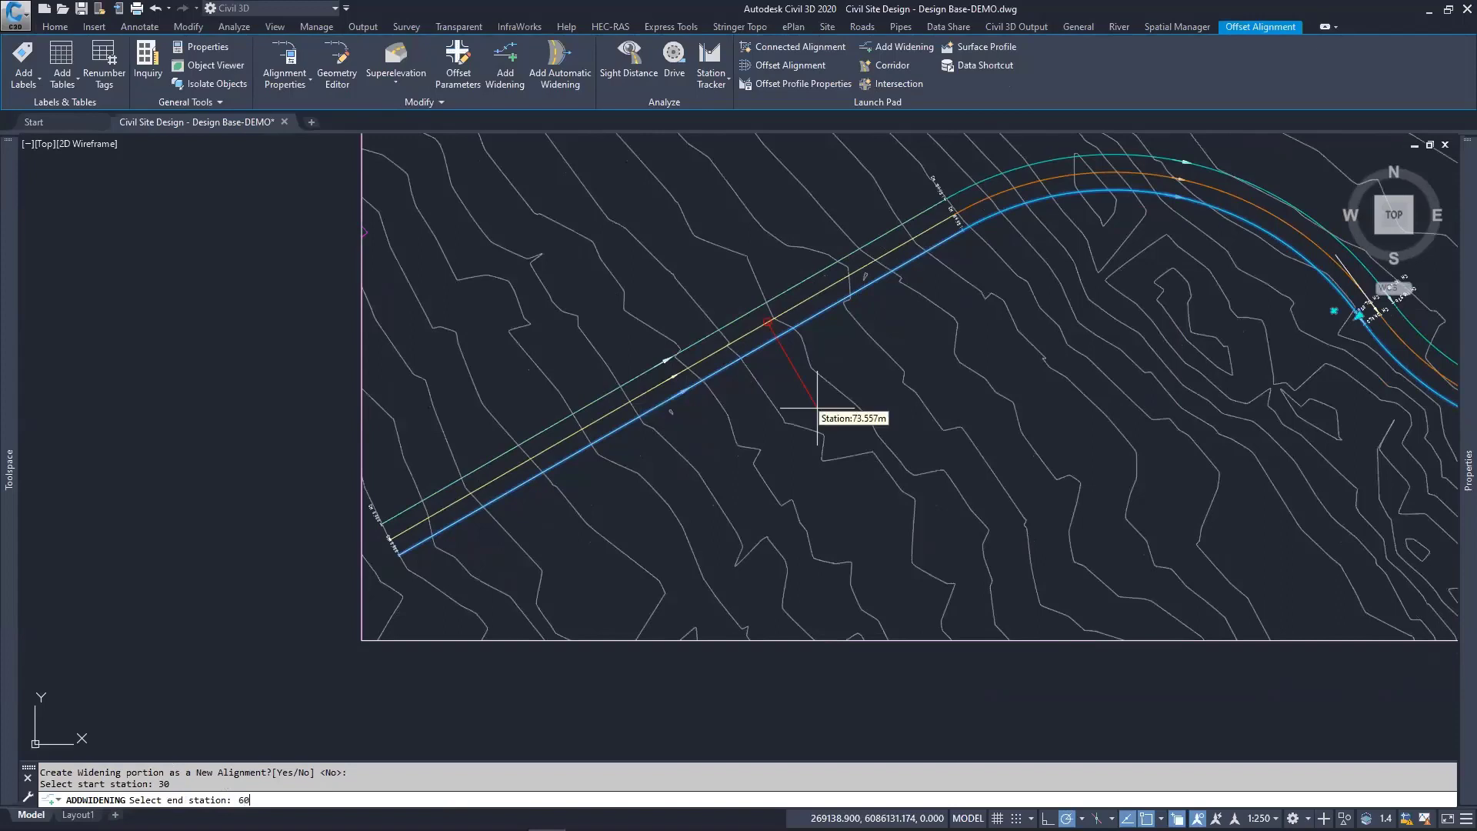
key("Return")
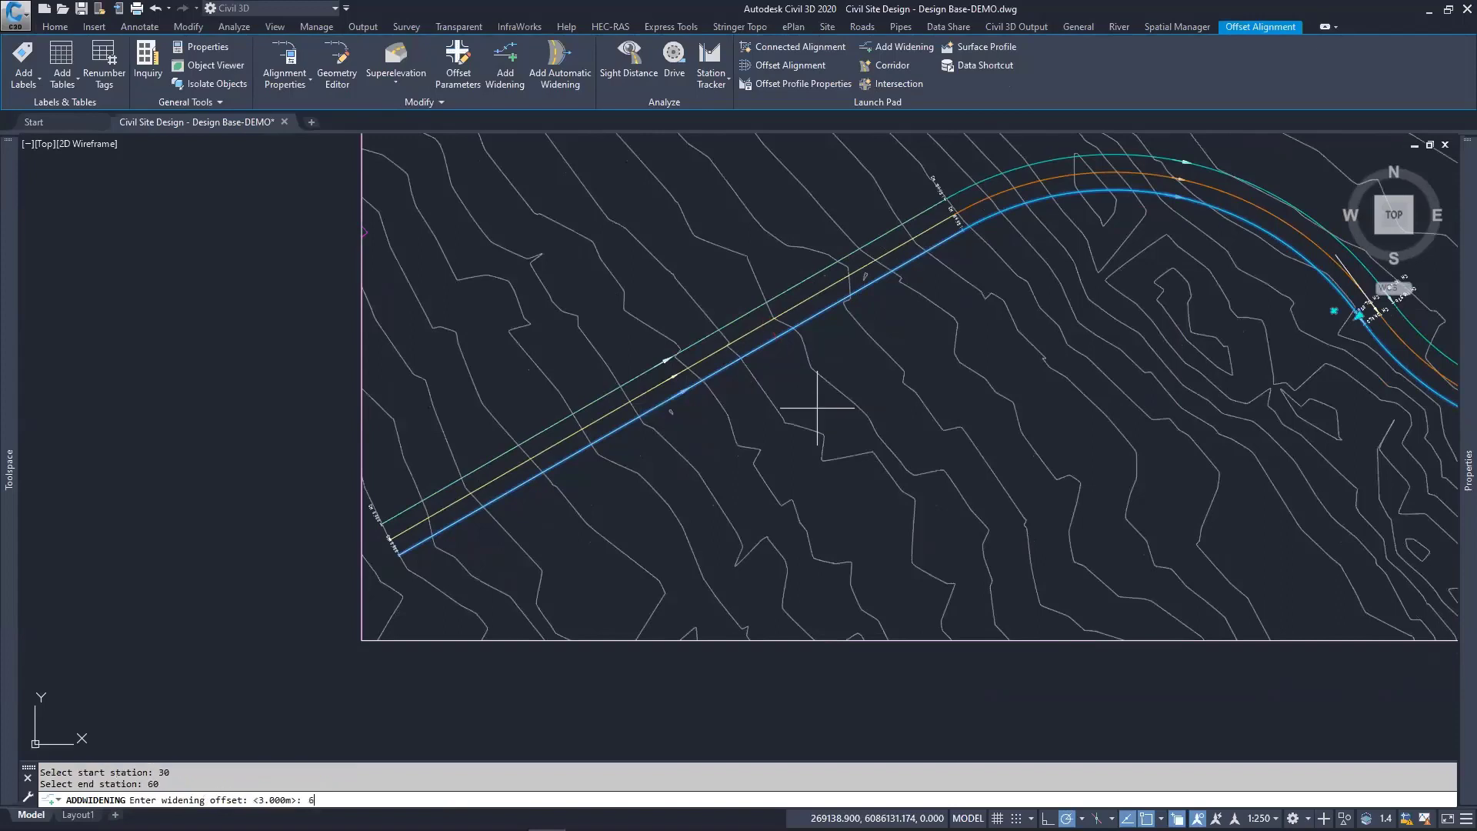
key("Return")
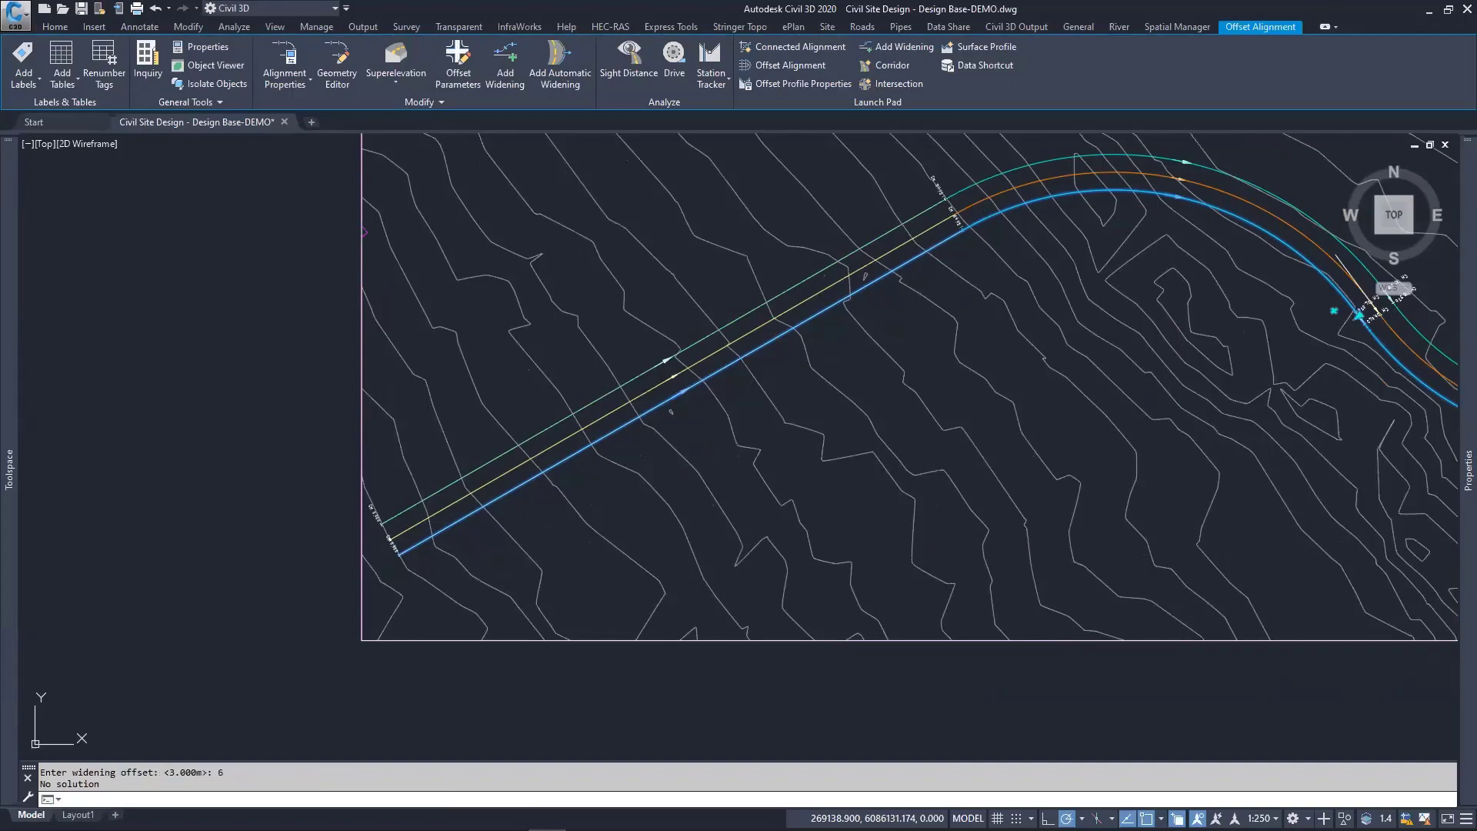
key("Escape")
key("Escape")
Step: Open the offset parameters of the existing crown road's right offset alignment, which is already widened at the Road 1 intersection
middle_click_drag(847, 297, 778, 343)
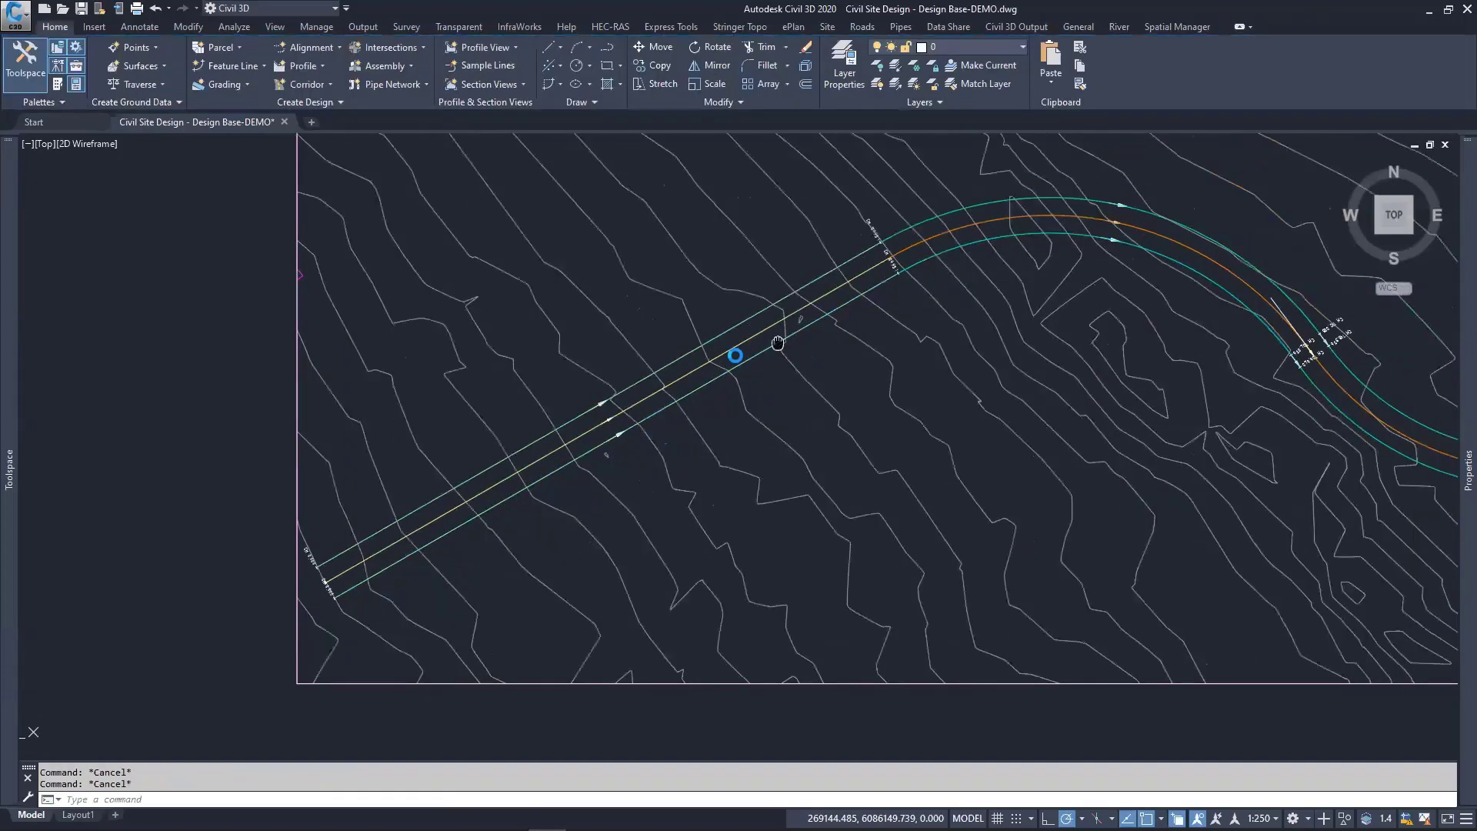
scroll(777, 342, "down", 8)
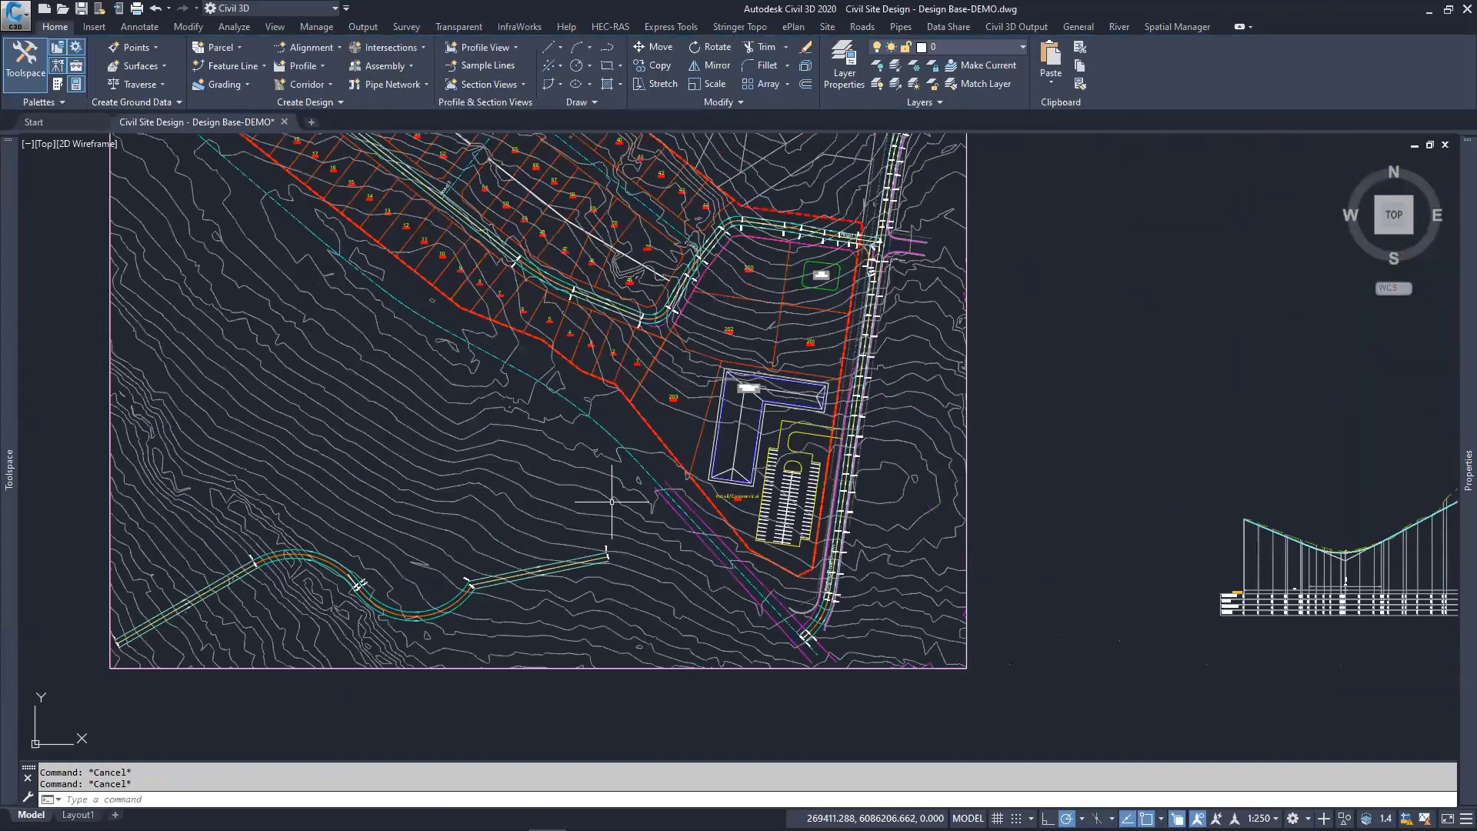
scroll(881, 292, "up", 4)
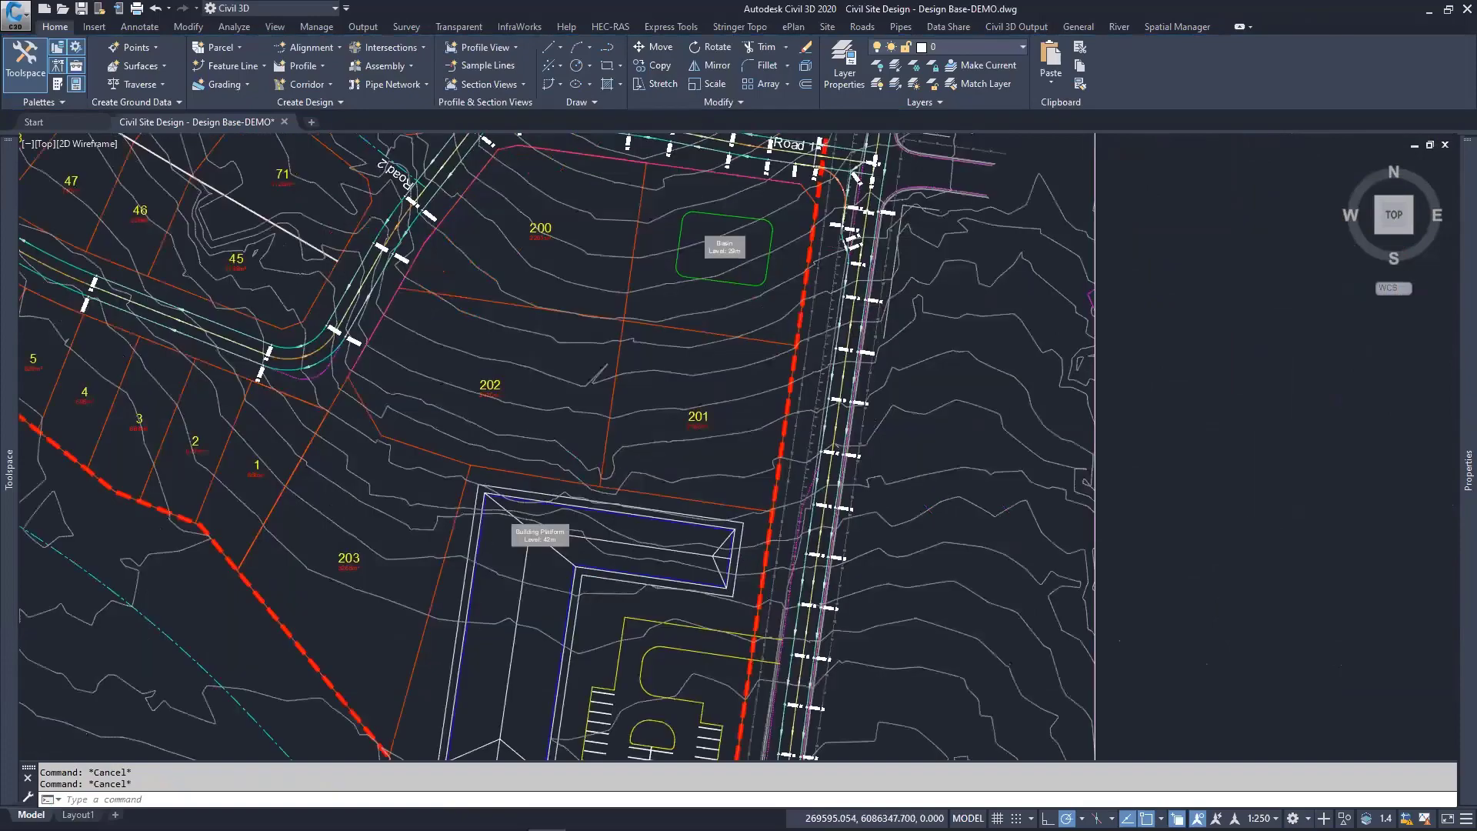
scroll(878, 307, "up", 4)
middle_click_drag(830, 325, 788, 562)
middle_click_drag(784, 302, 781, 411)
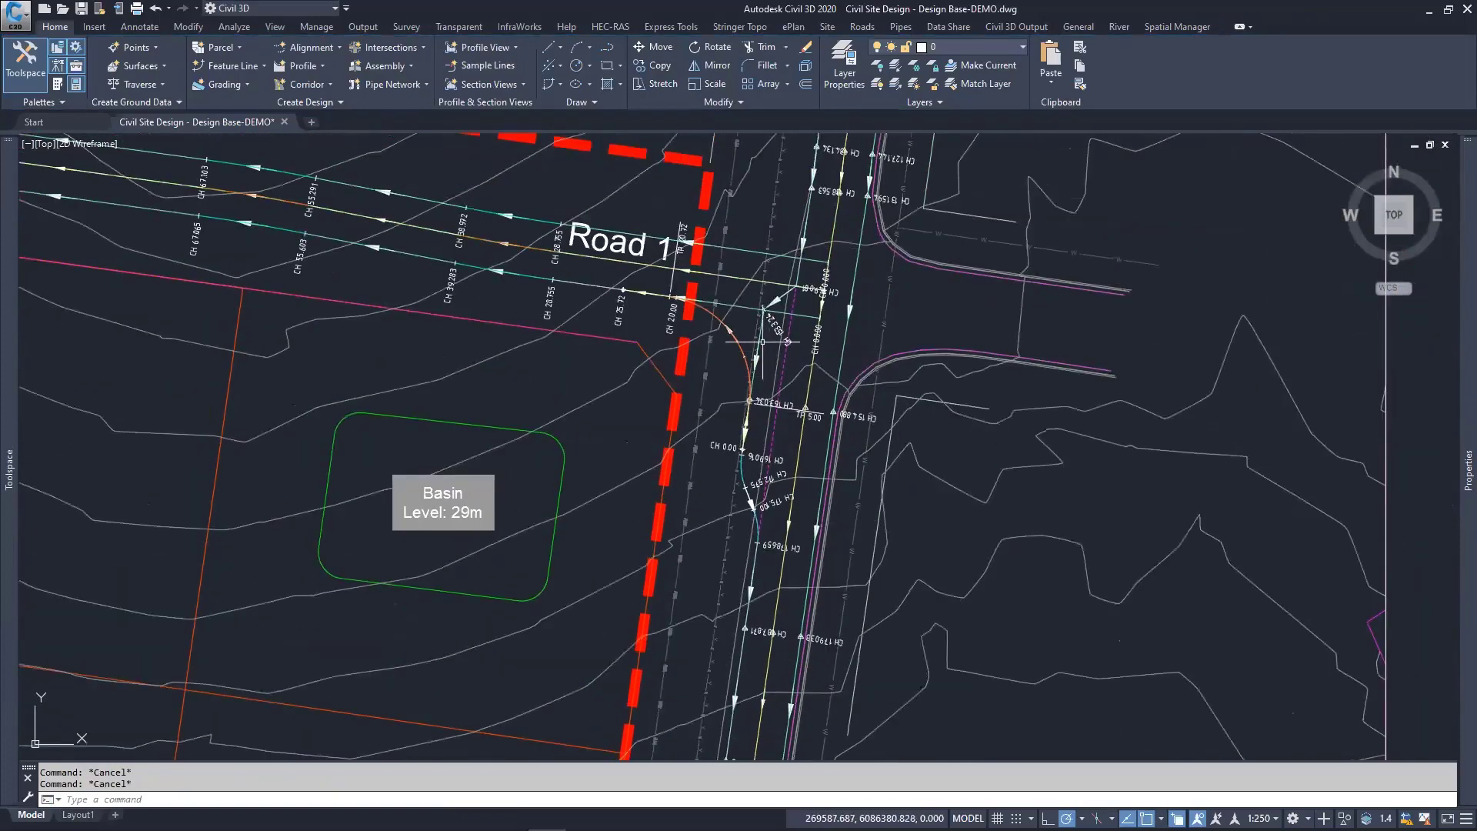
left_click(760, 342)
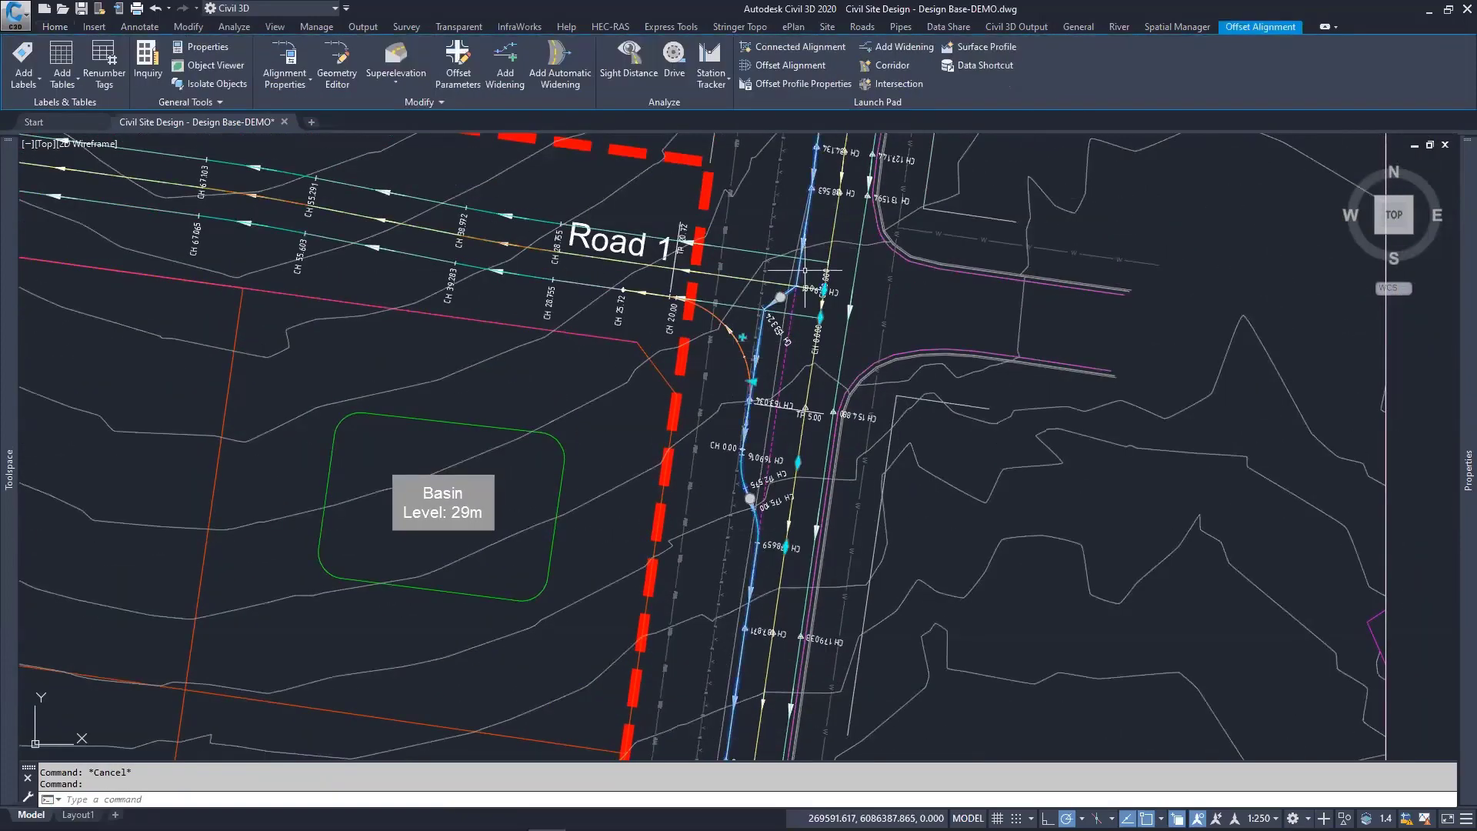
left_click(459, 71)
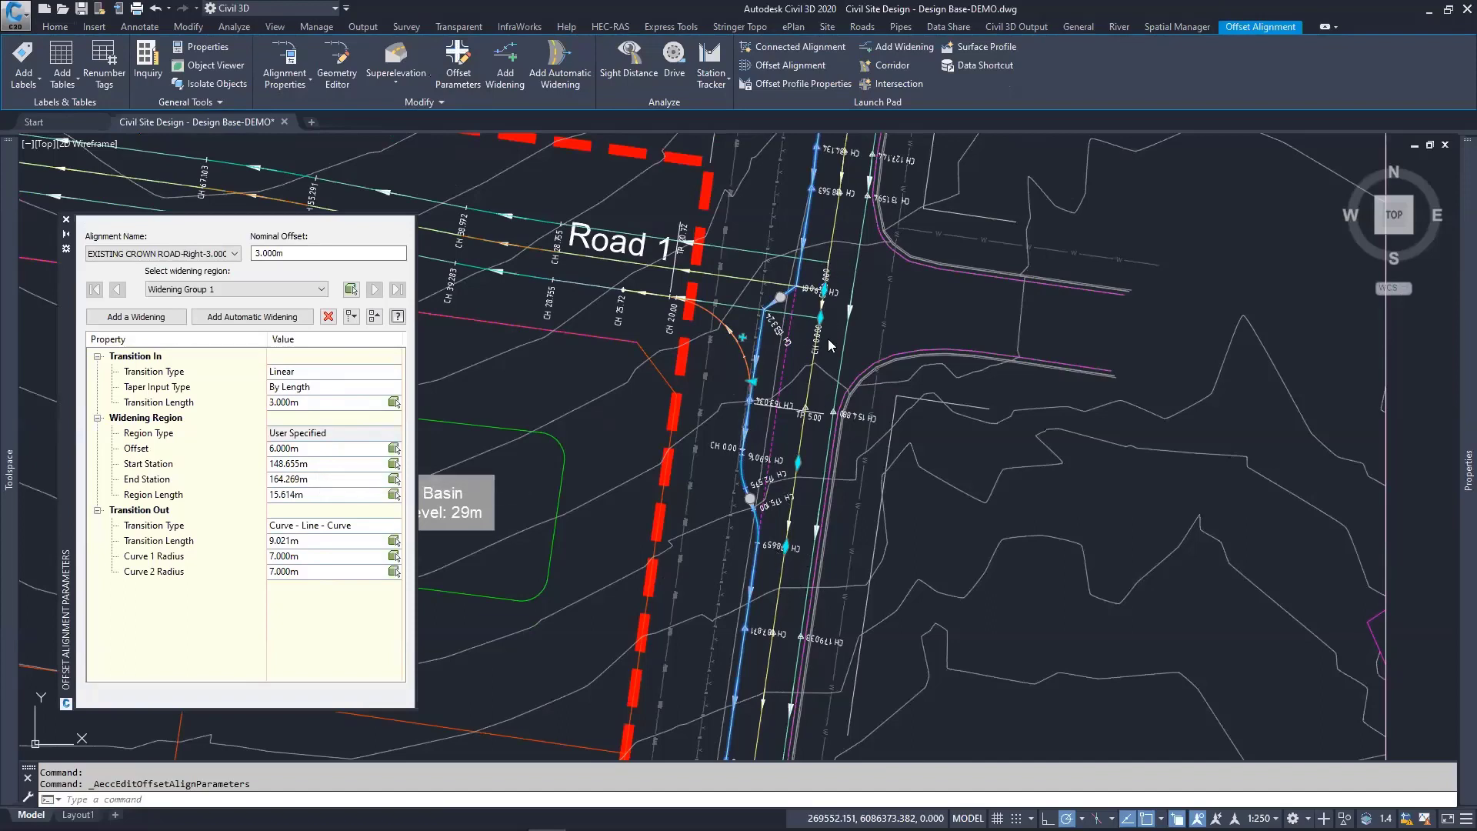
scroll(877, 460, "up", 4)
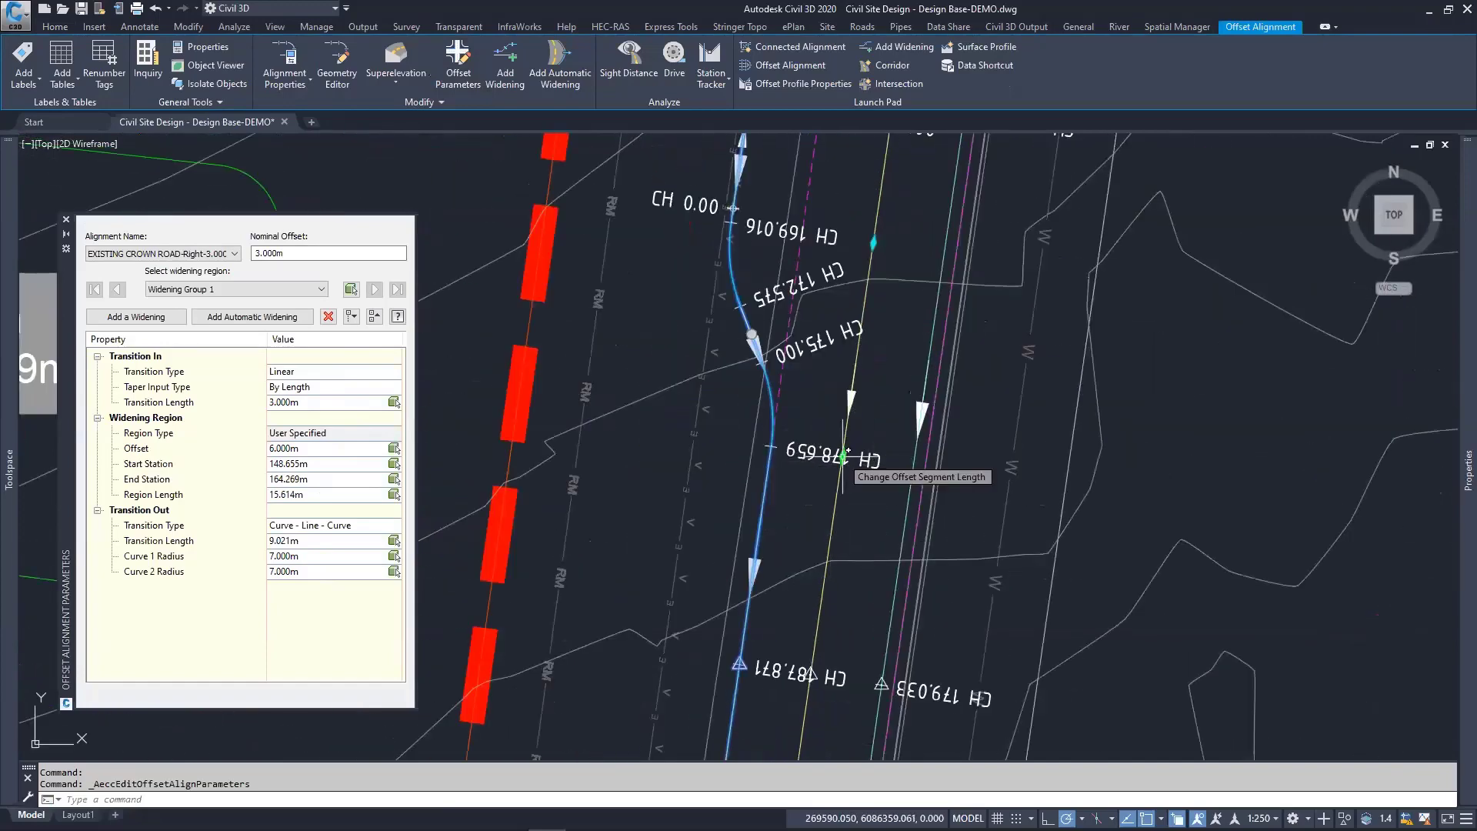
left_click(844, 458)
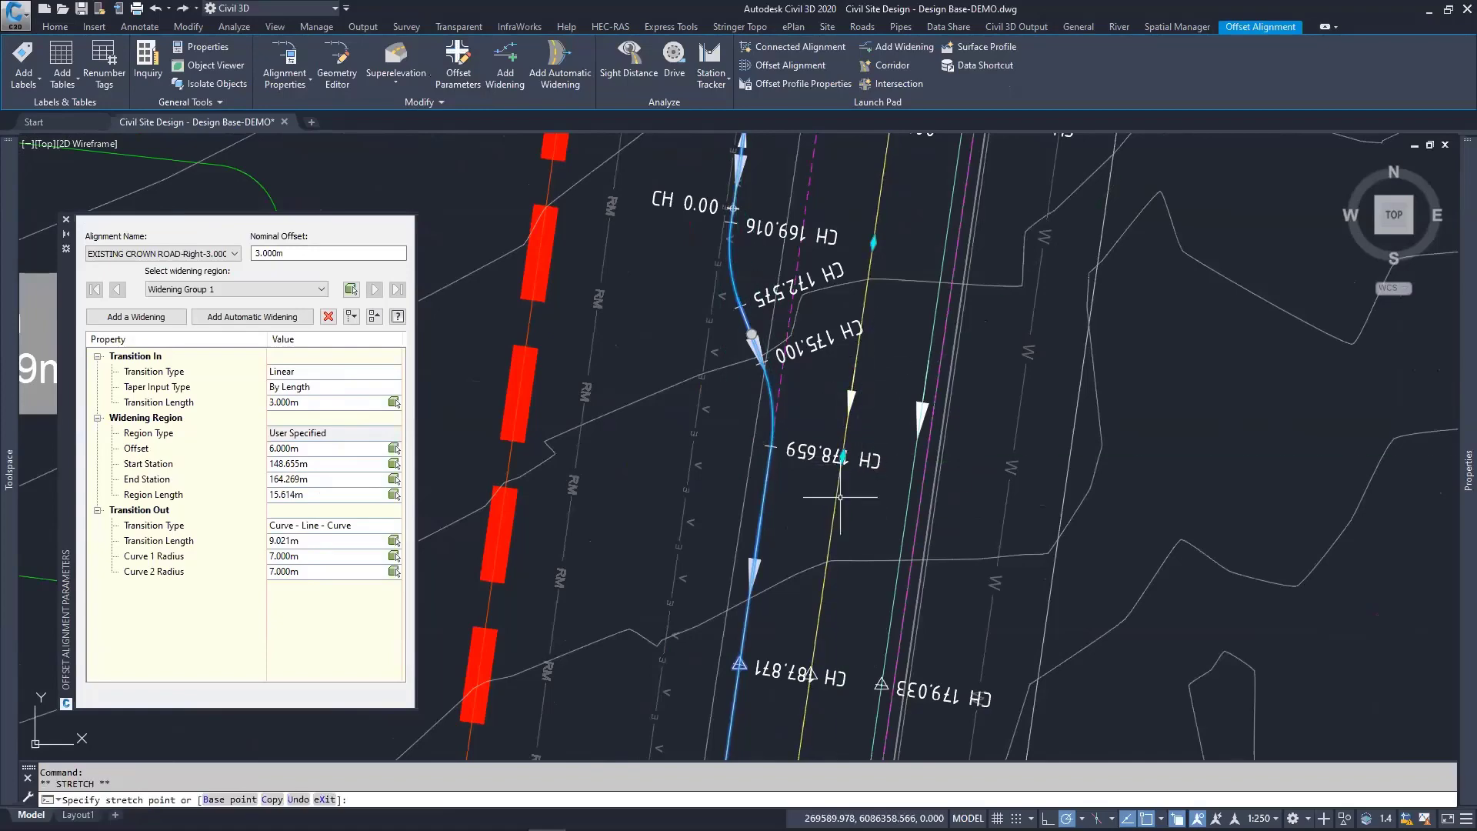
scroll(840, 497, "down", 2)
key("Escape")
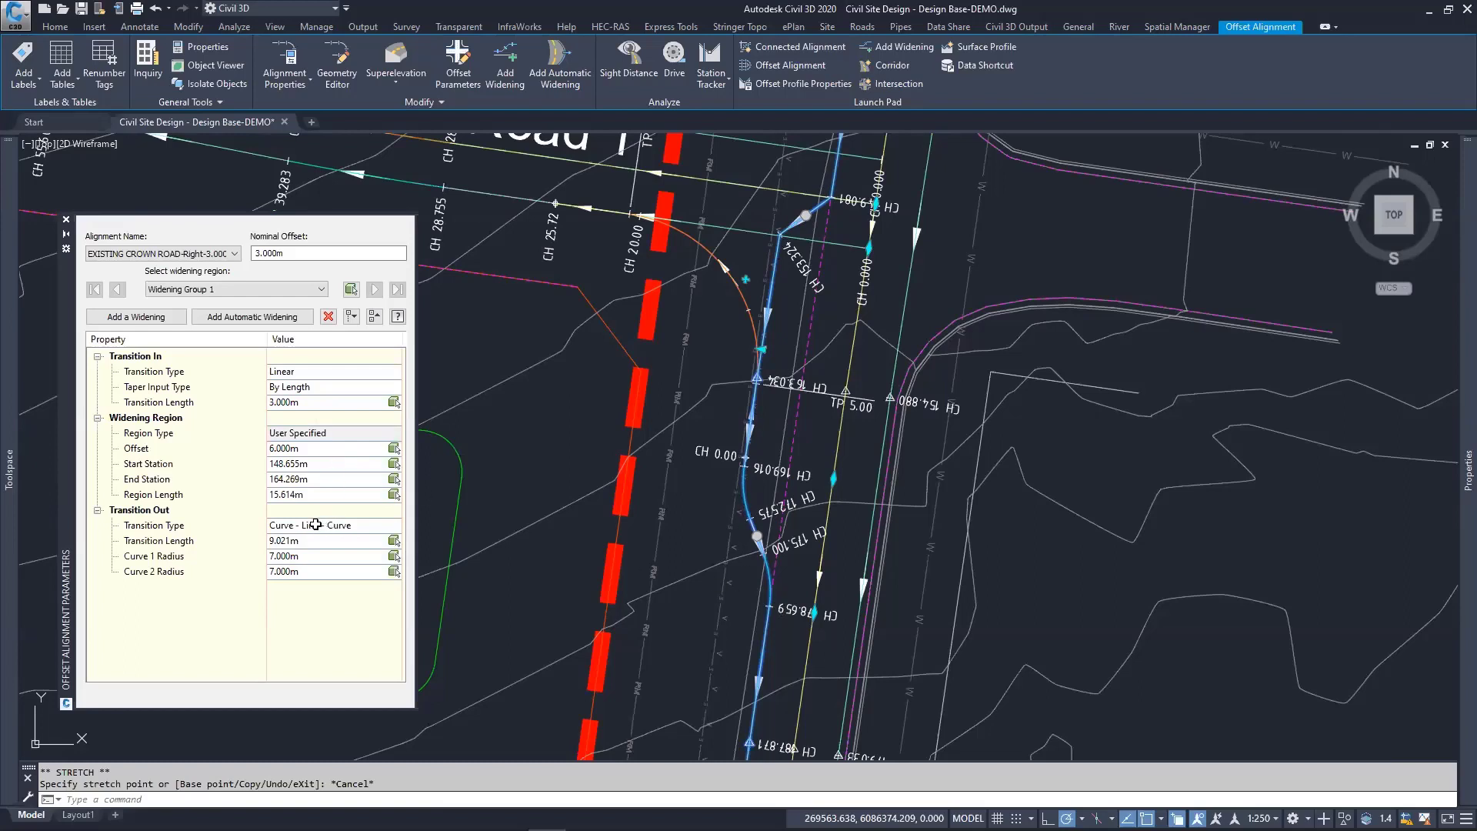
Step: Review the available transition-out types and both curve radii of Widening Group 1 without changing them
left_click(363, 528)
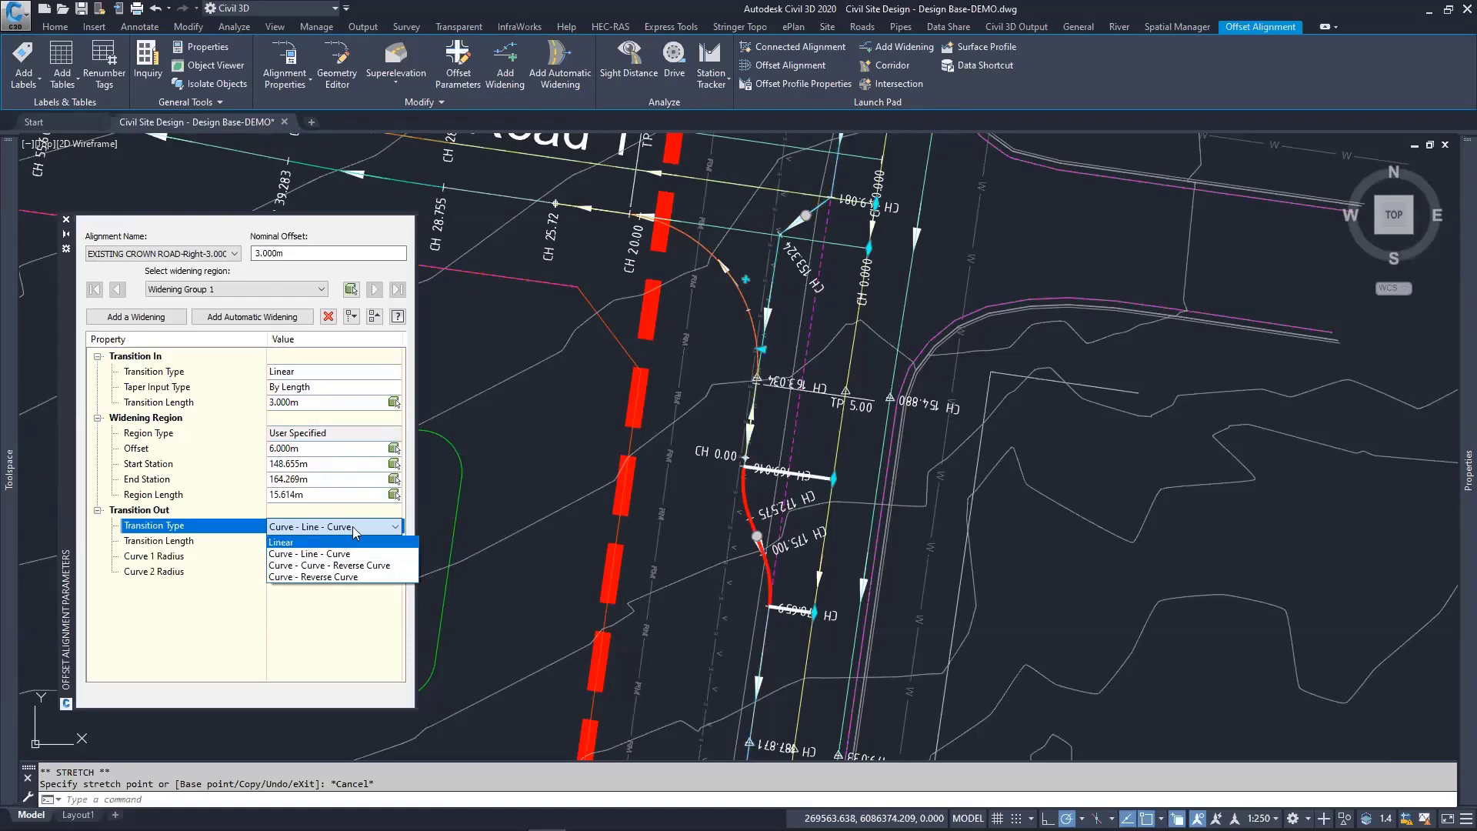
left_click(352, 527)
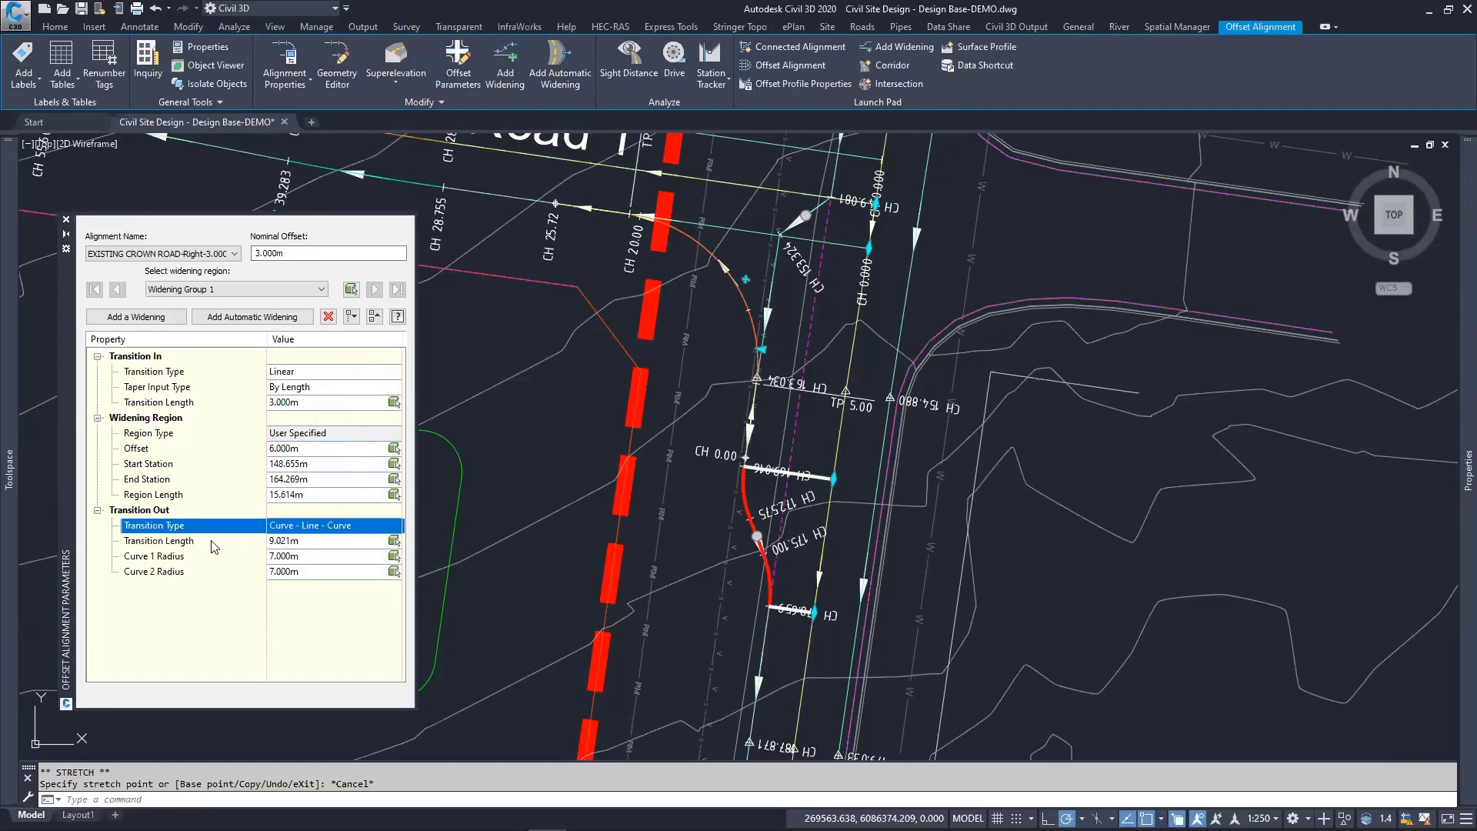
left_click(305, 560)
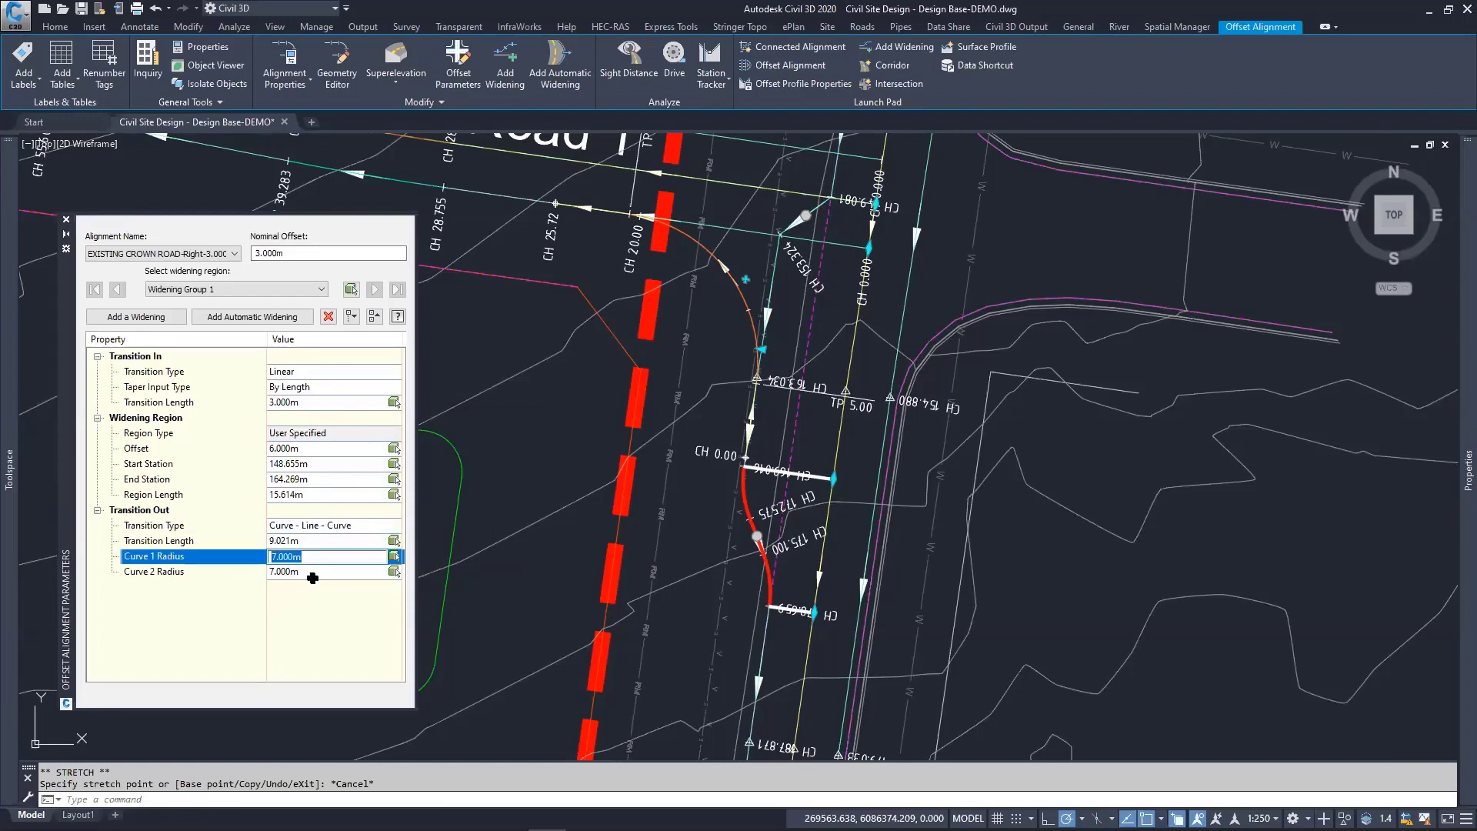
left_click(310, 578)
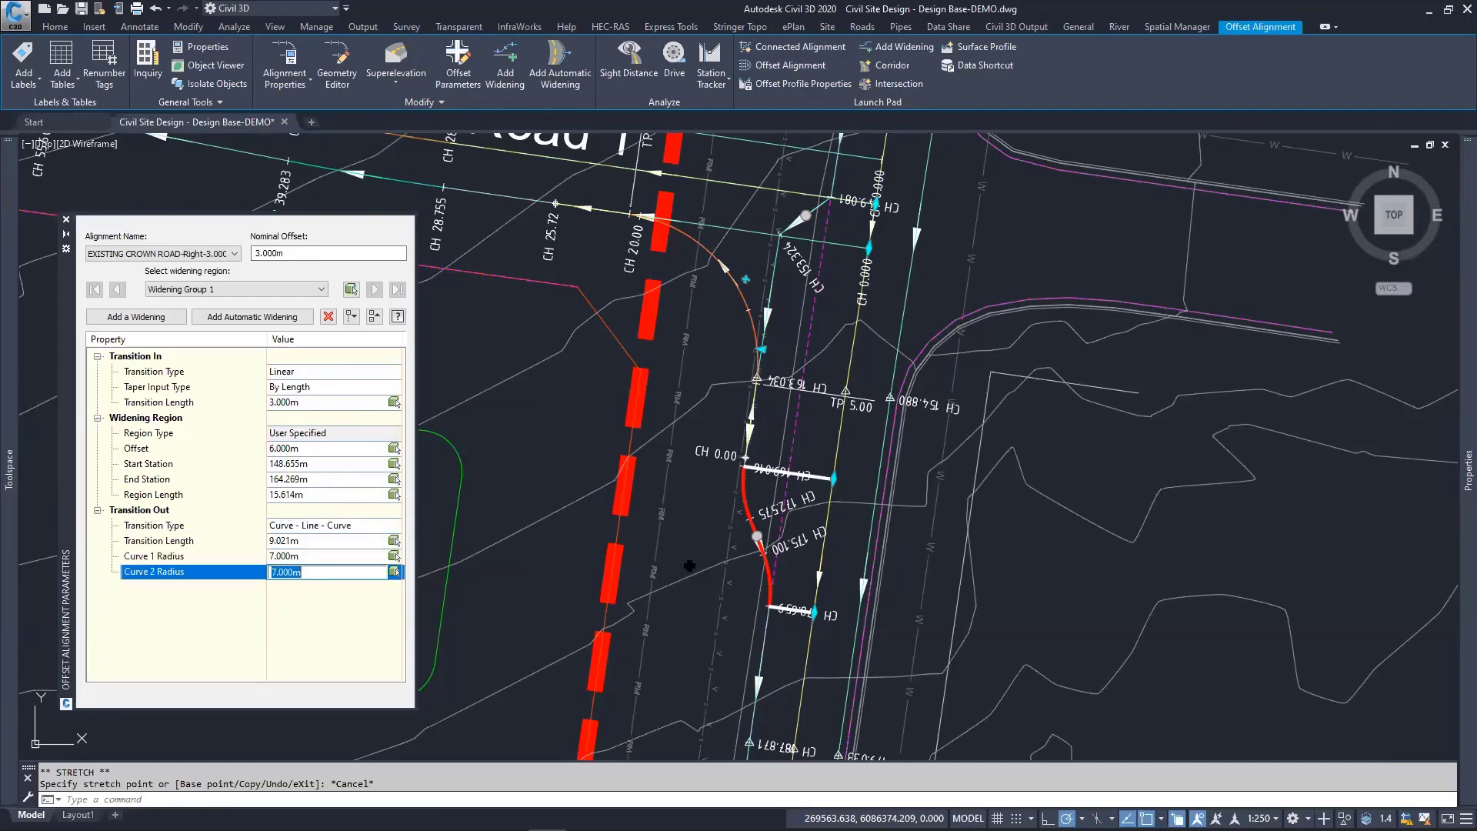
key("Return")
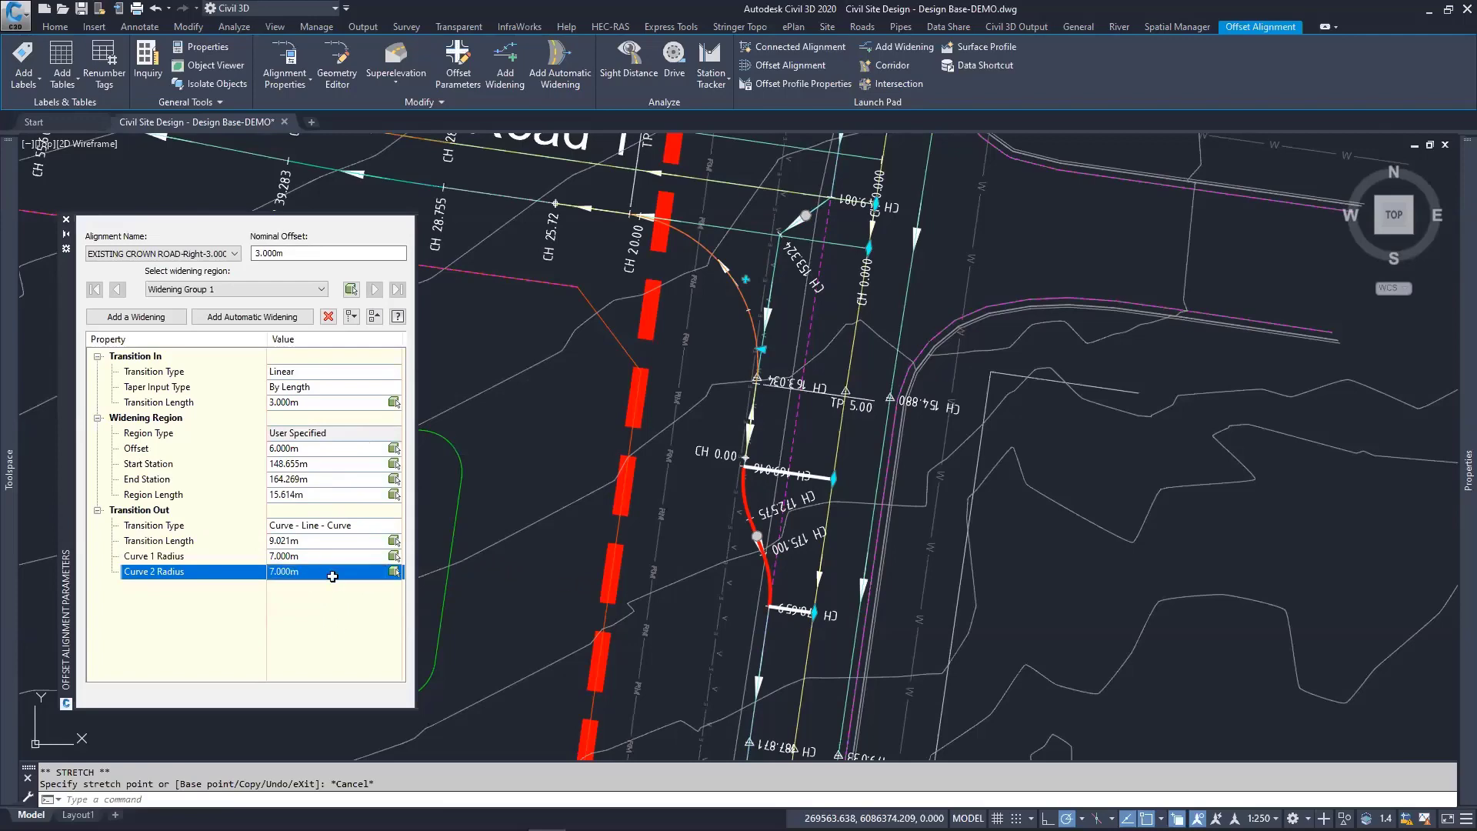
Step: Clear the alignment selection, check the widening region list, and close the offset alignment parameters
key("Escape")
key("Escape")
middle_click_drag(557, 459, 667, 464)
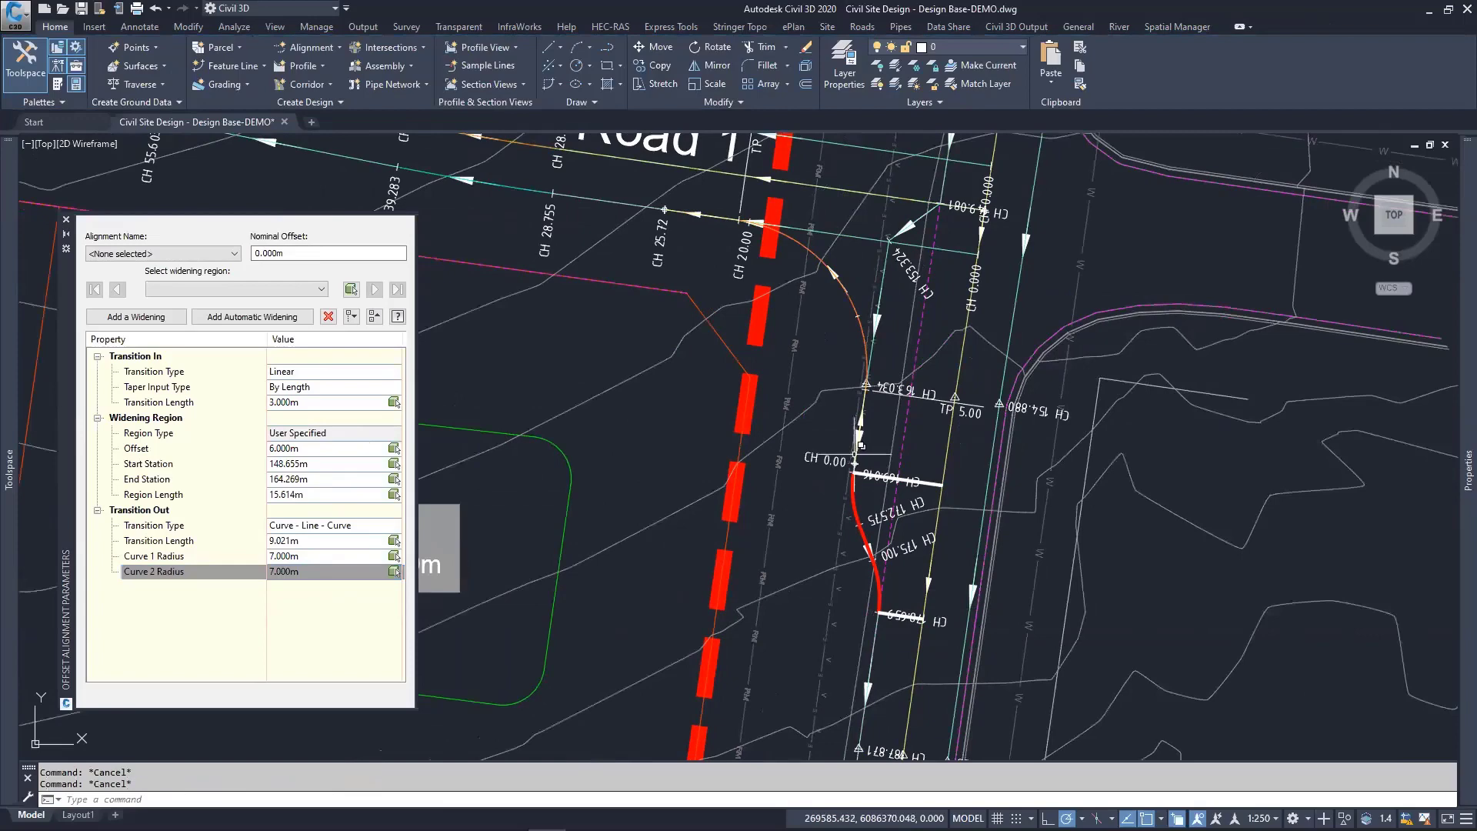
middle_click_drag(878, 344, 824, 477)
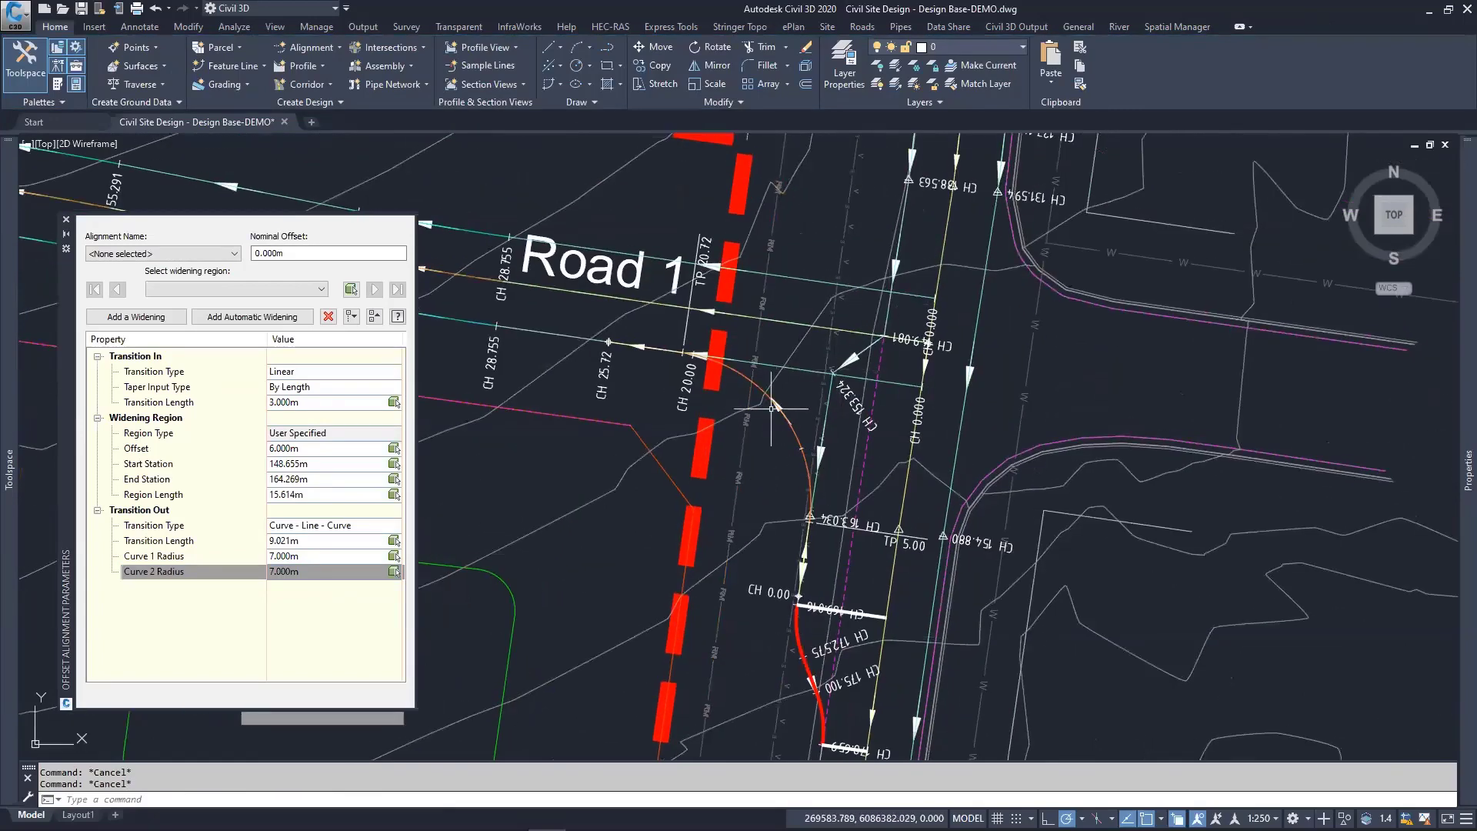
left_click(310, 289)
left_click(312, 290)
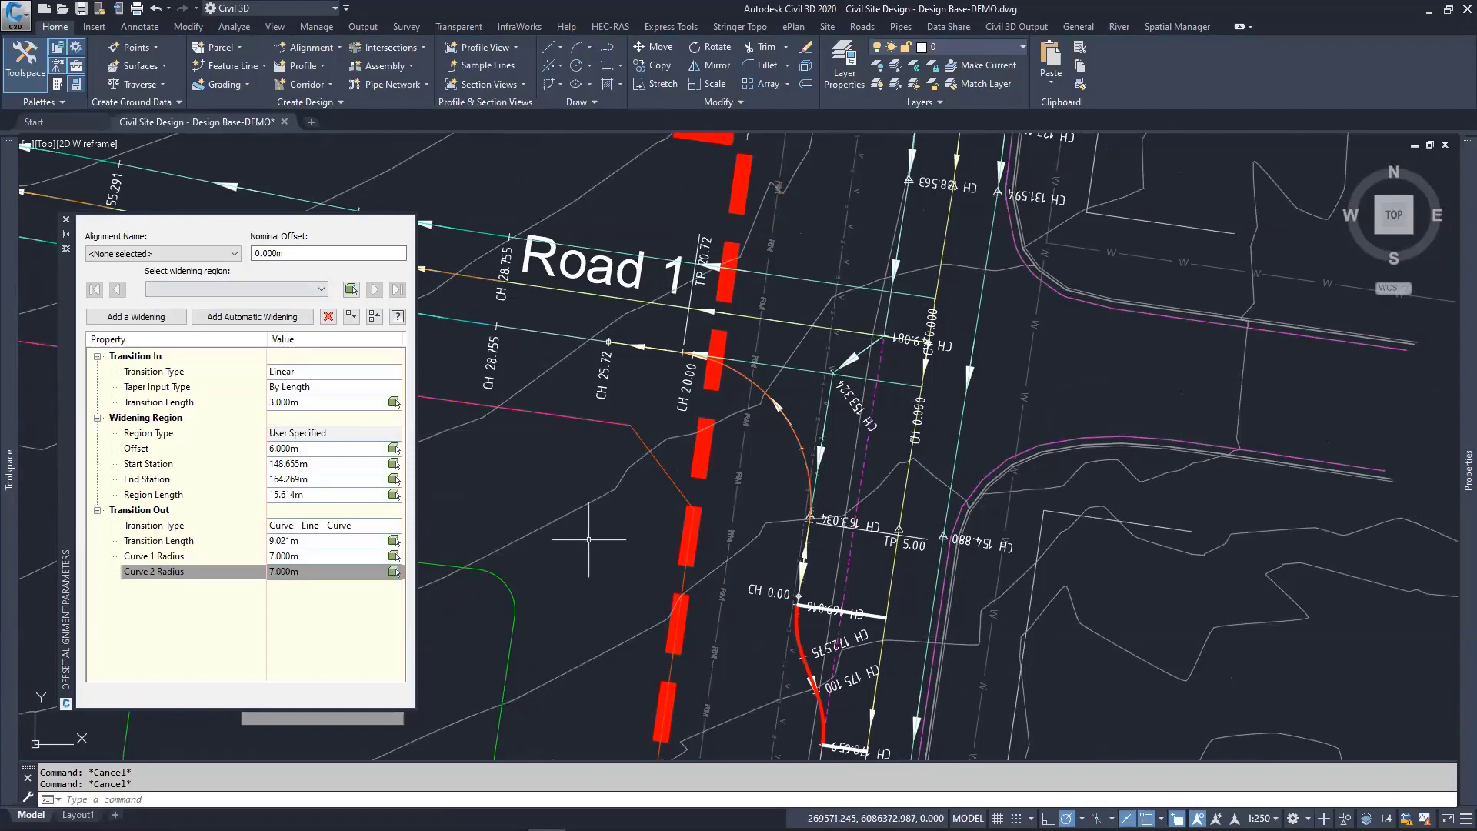
left_click(67, 223)
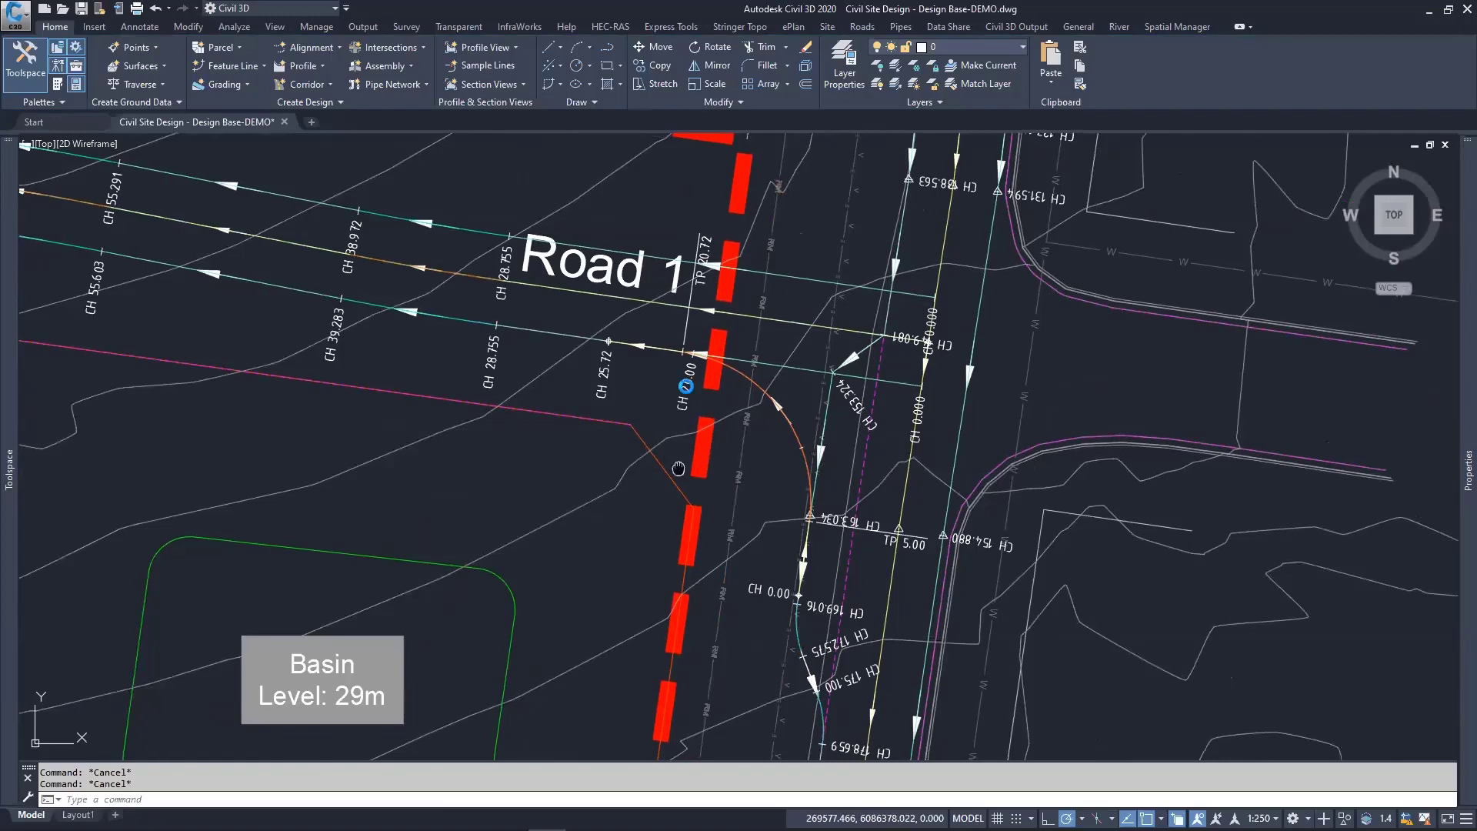
middle_click_drag(677, 465, 682, 323)
mouse_move(911, 308)
middle_mouse_down()
mouse_move(908, 454)
mouse_move(823, 619)
middle_mouse_up()
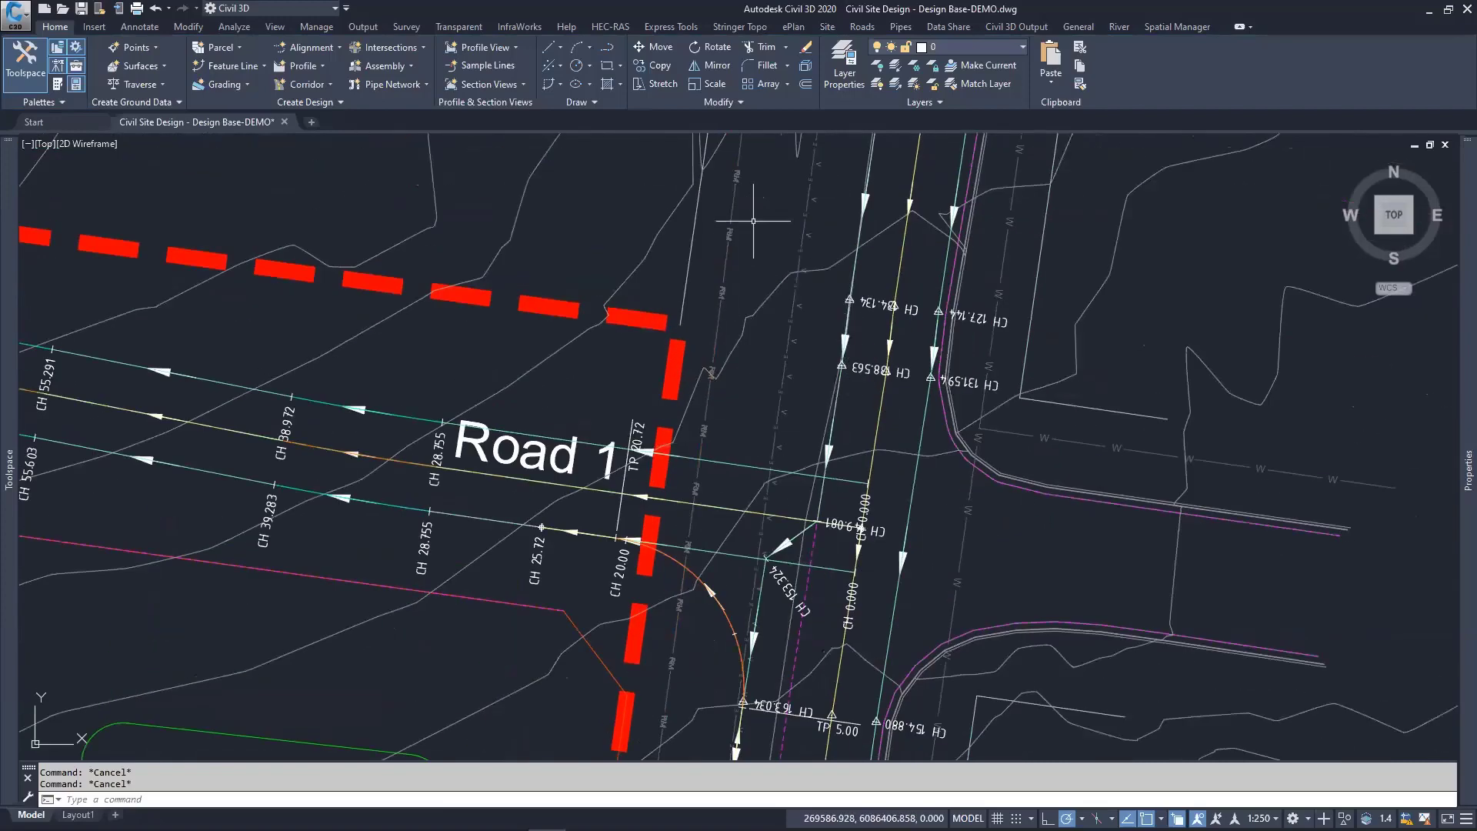
Step: Start a connected alignment from the existing crown road's right offset to Road 1's right offset, locating it in the intersection corner north of Road 1
left_click(321, 49)
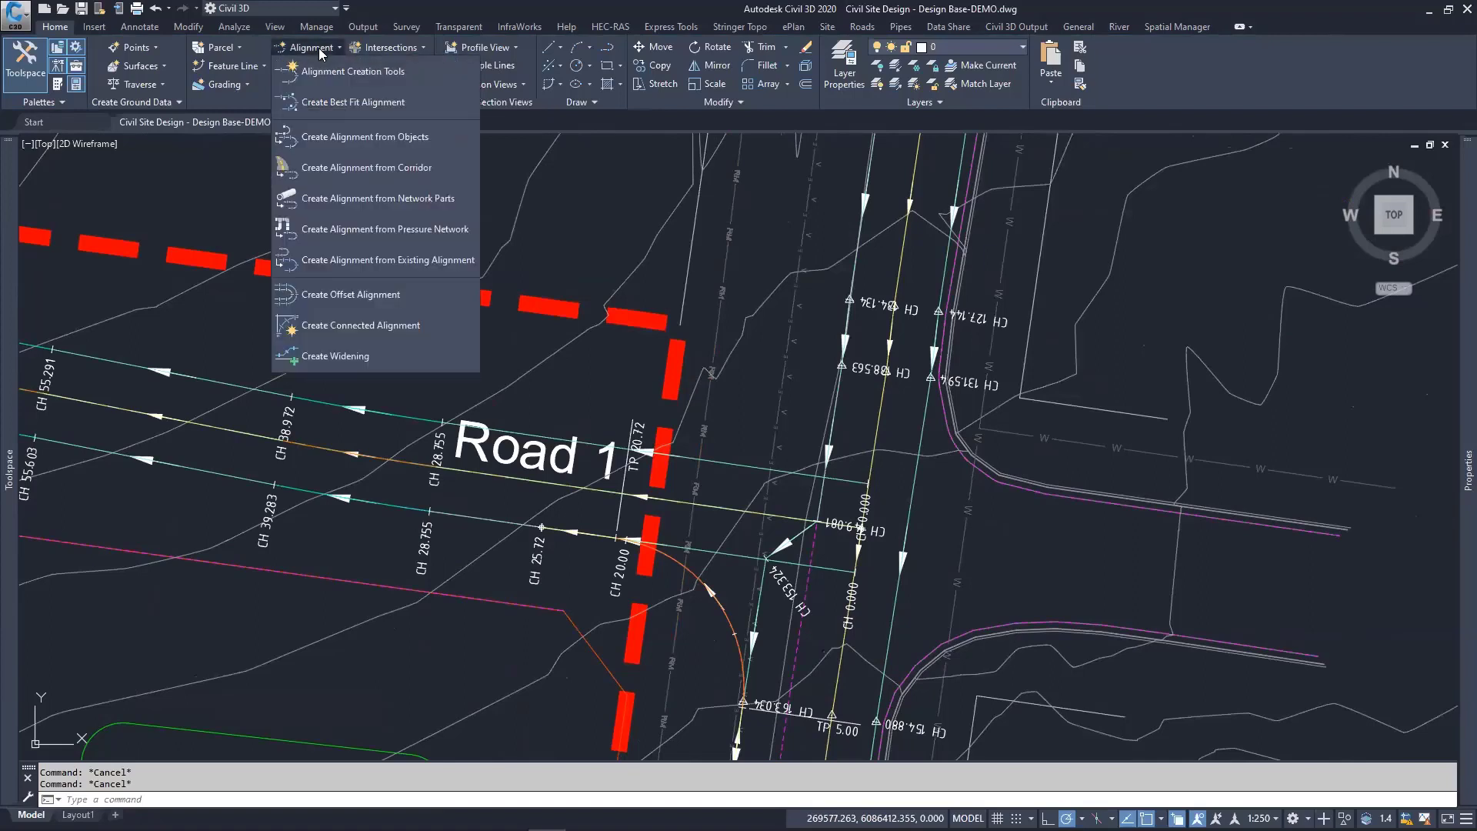
left_click(308, 41)
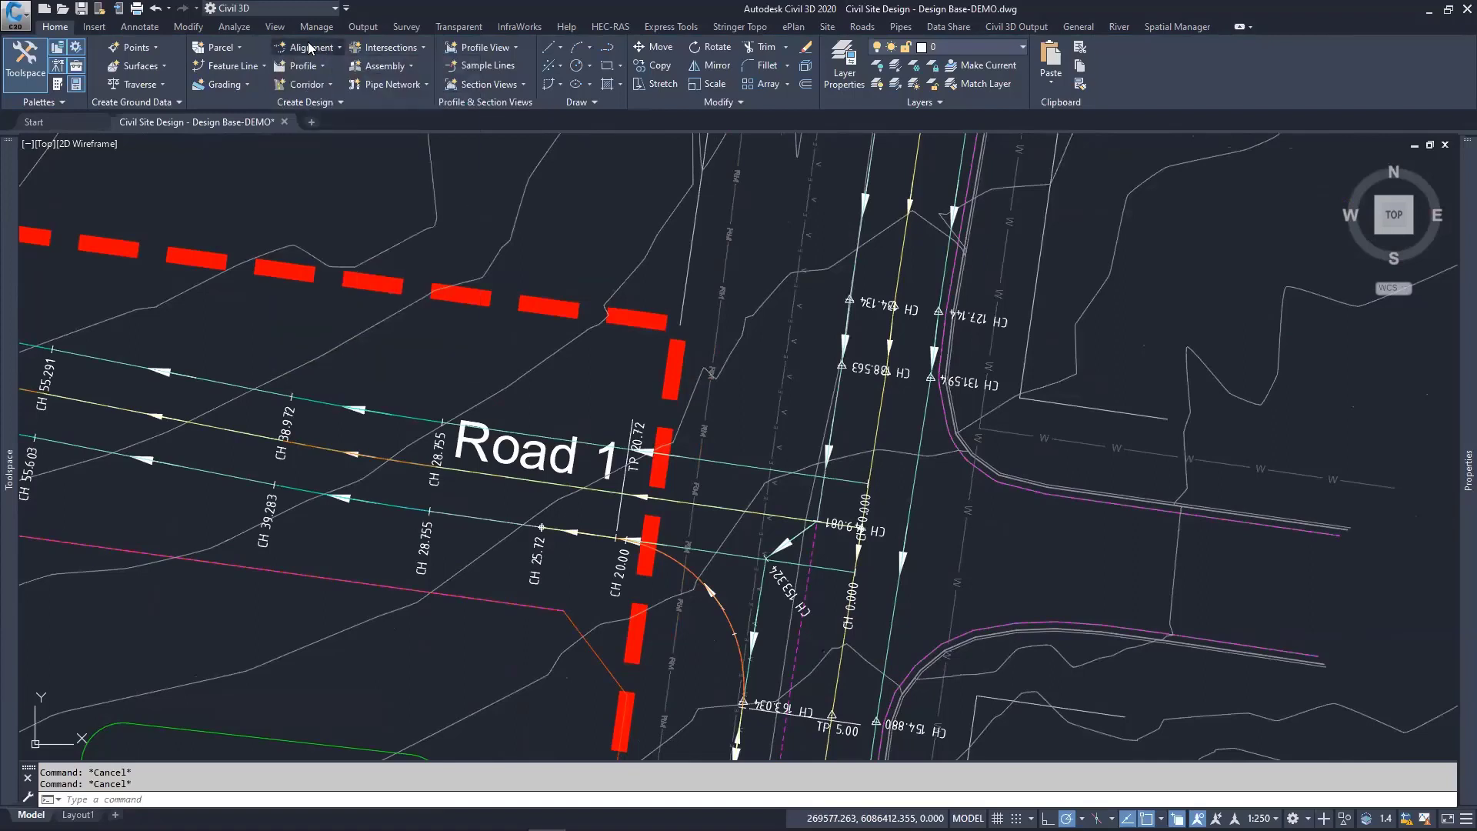
left_click(340, 49)
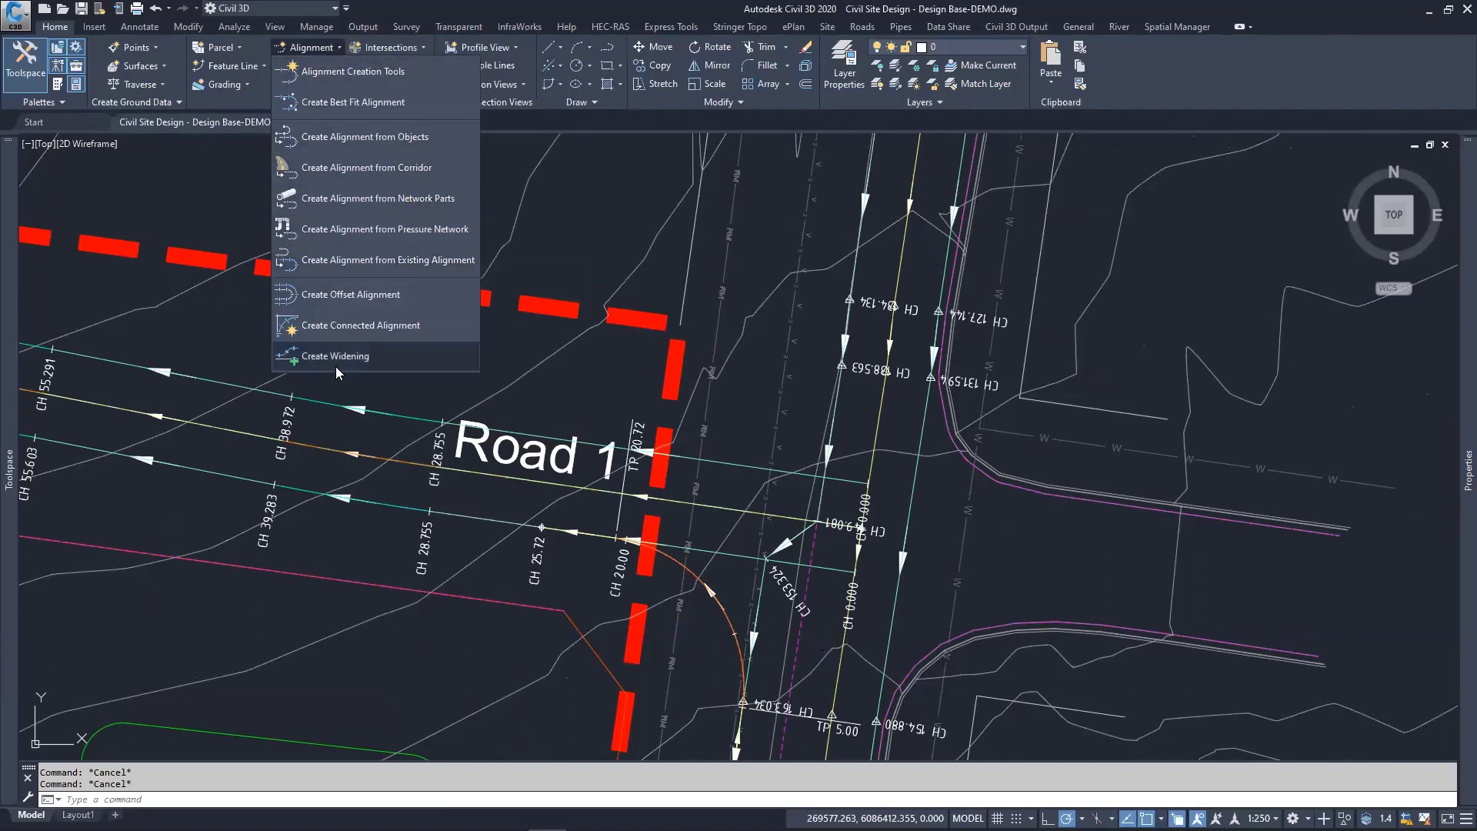
left_click(361, 326)
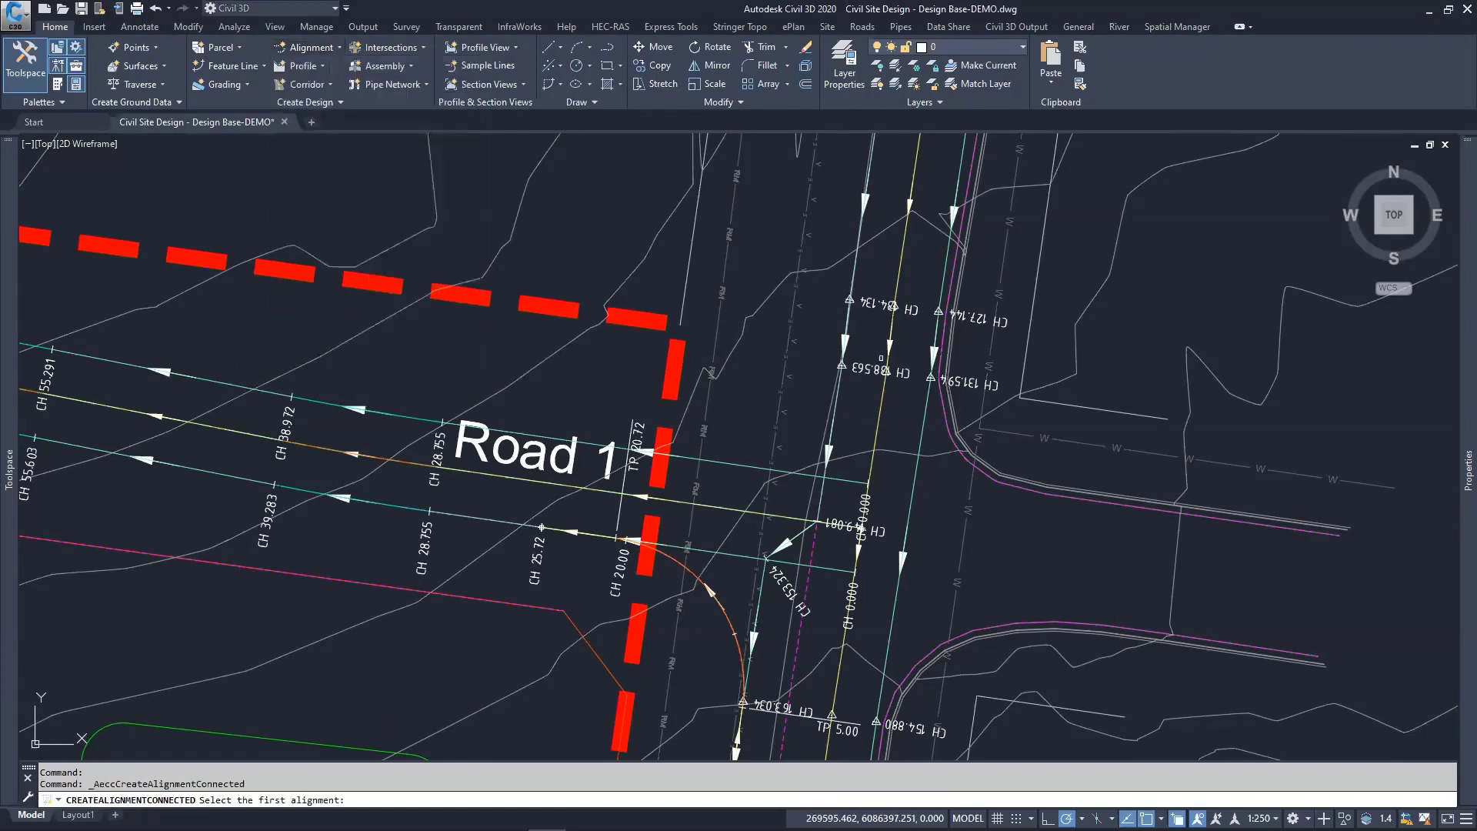
left_click(860, 263)
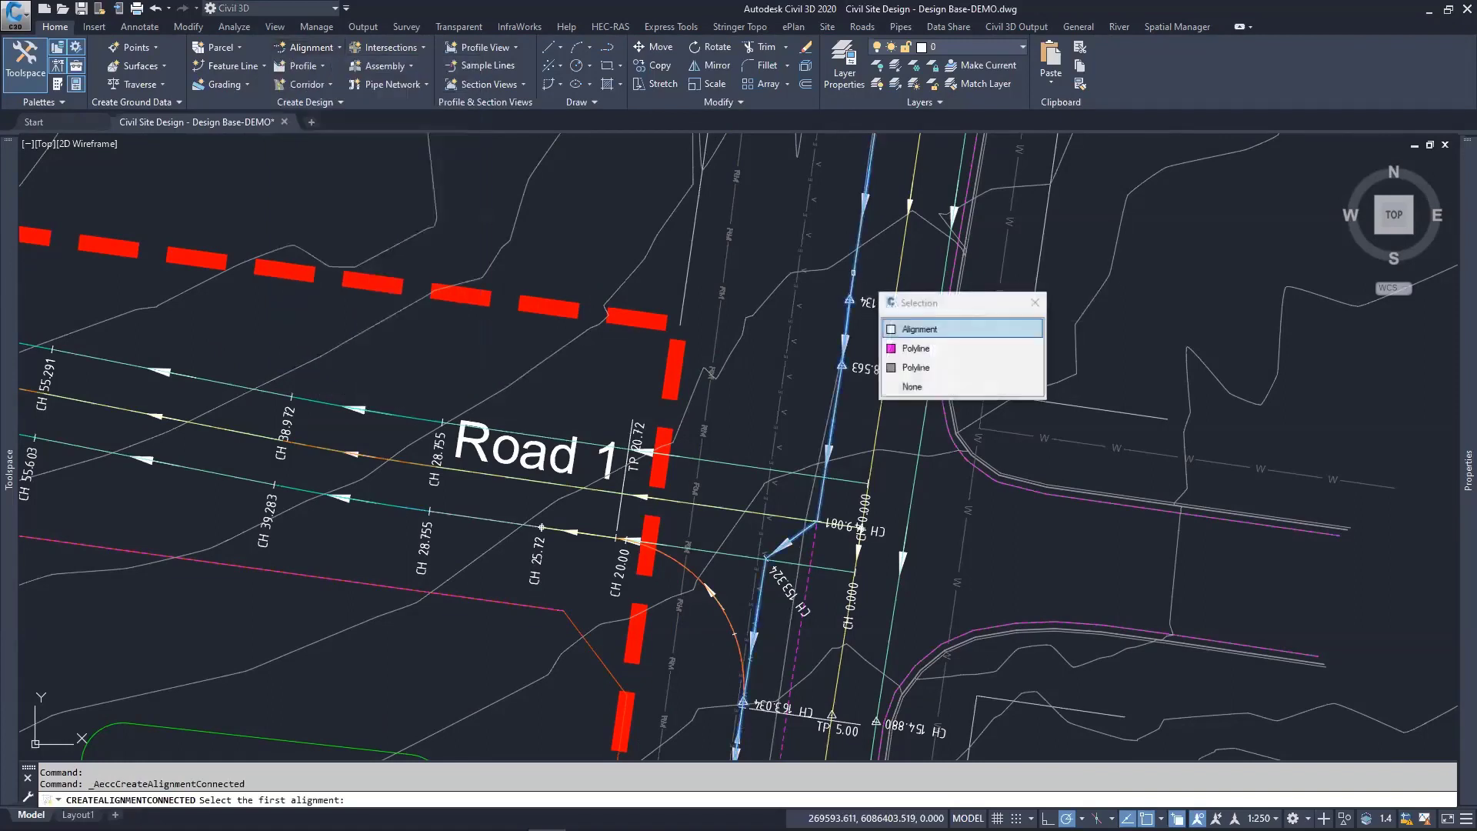
left_click(934, 342)
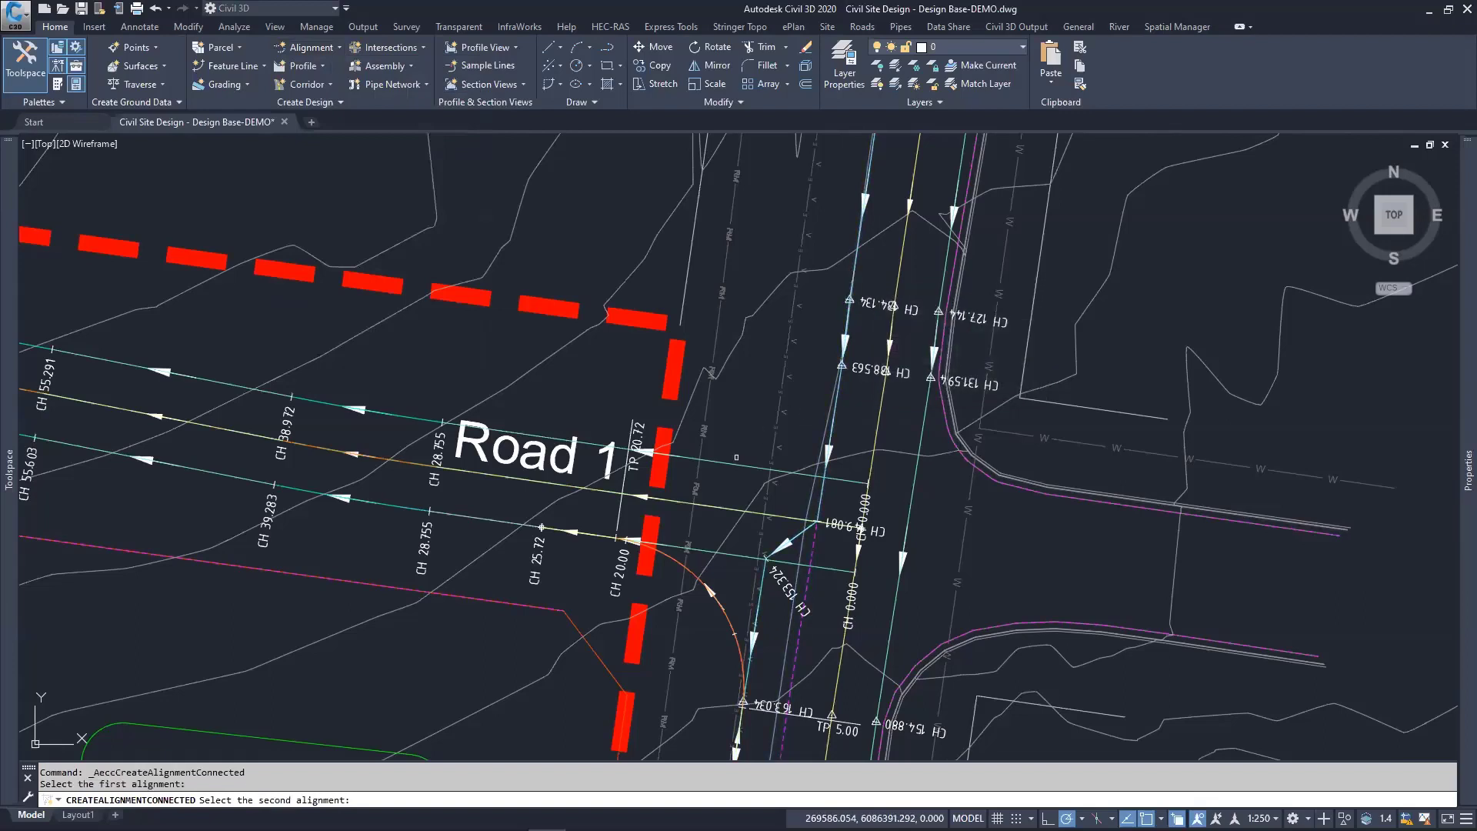
left_click(715, 461)
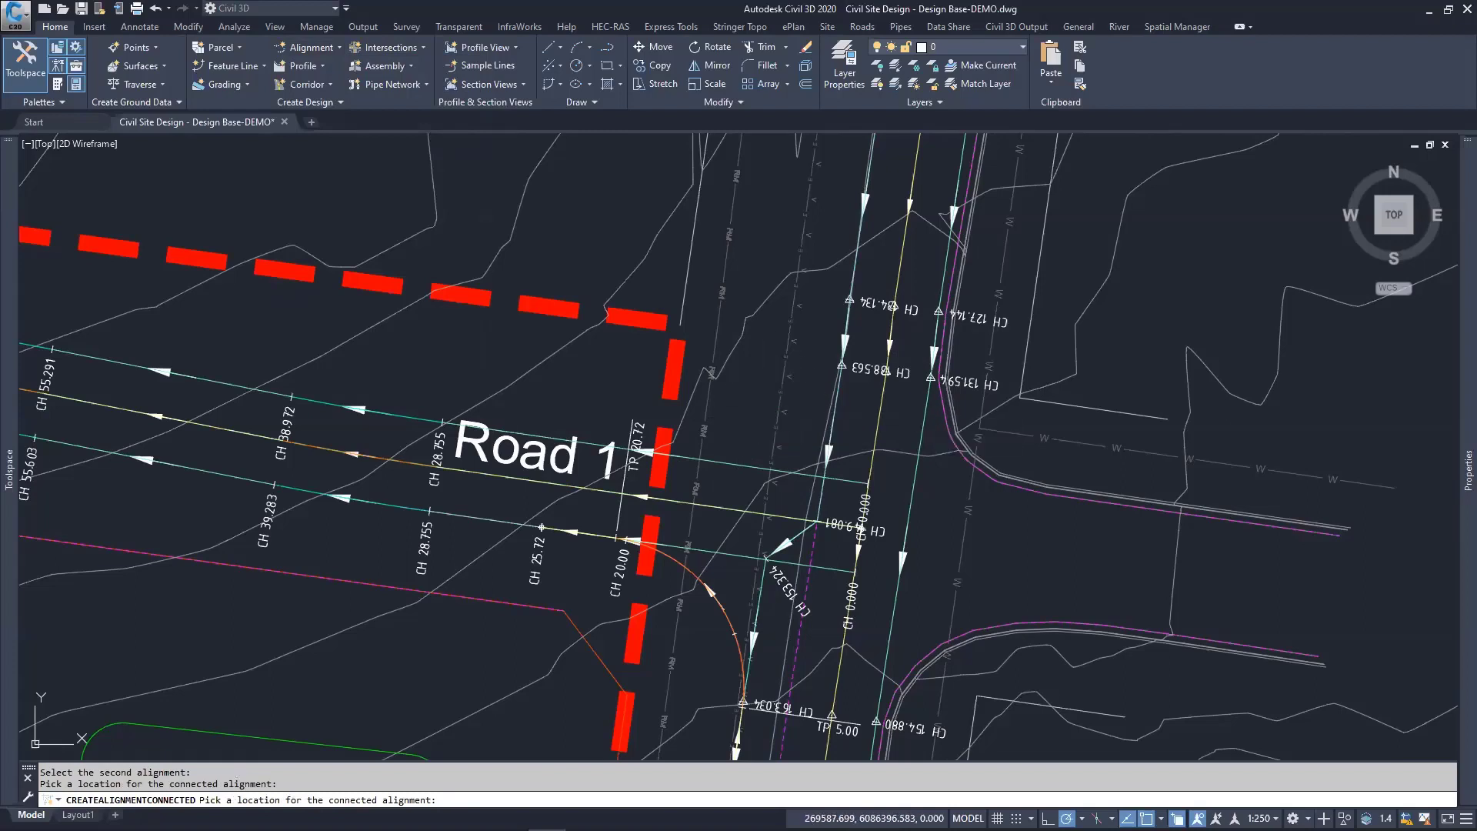
left_click(769, 380)
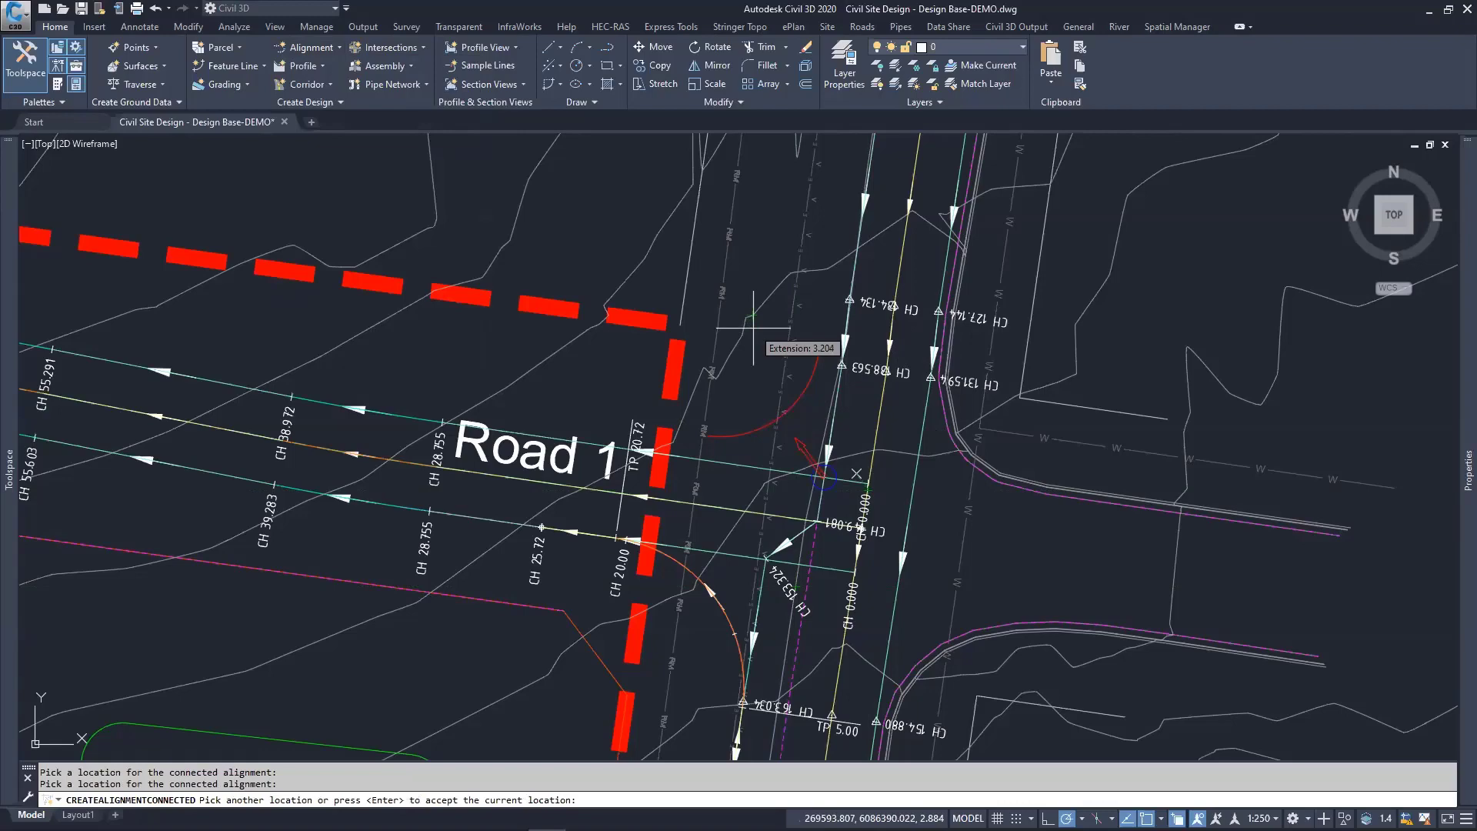
key("Return")
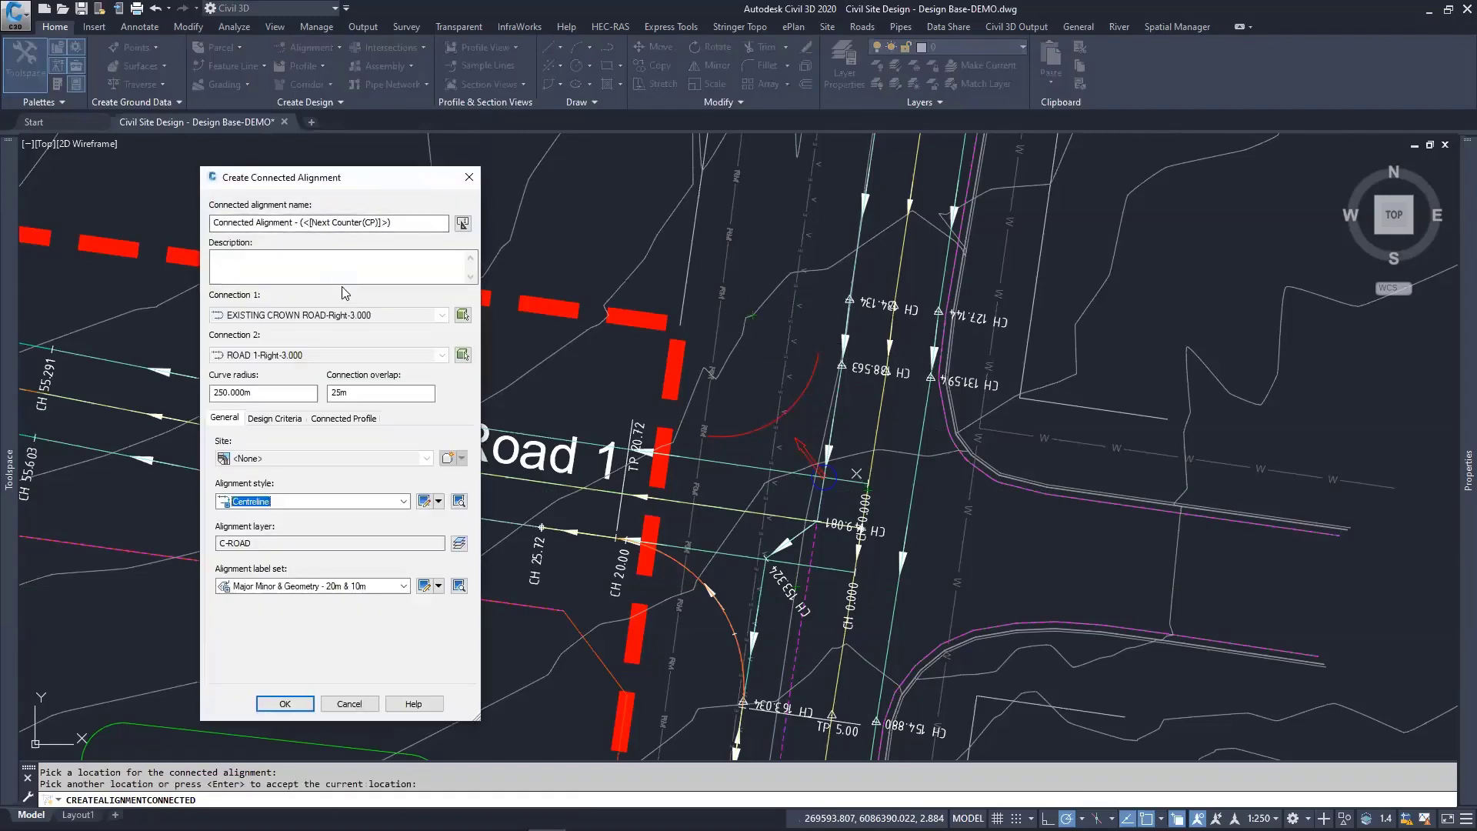
Step: Create the connected alignment with a 10 m curve radius, 10 m connection overlap and a connected profile
left_click(269, 391)
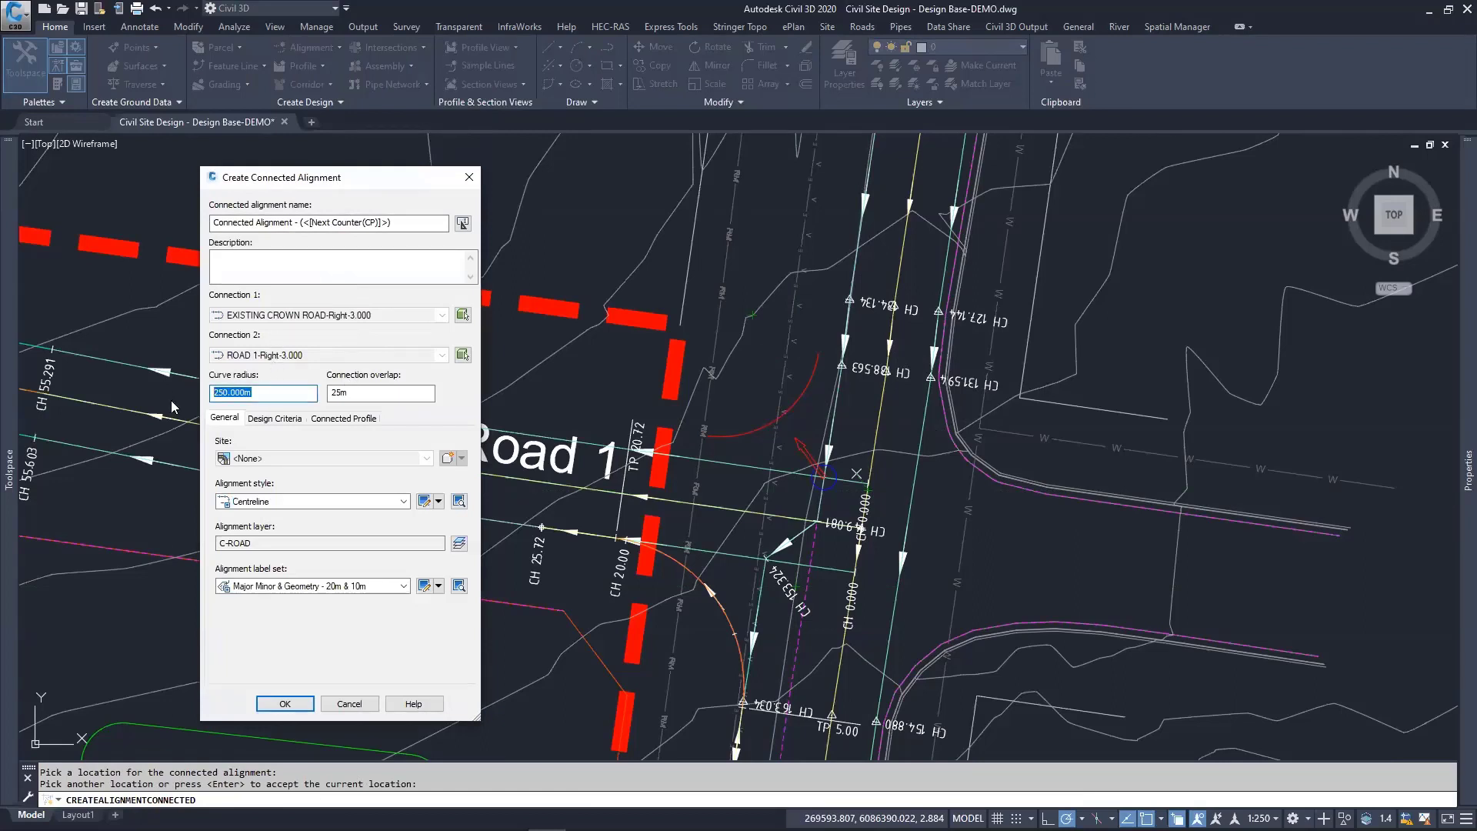
type("10")
left_click_drag(358, 393, 323, 393)
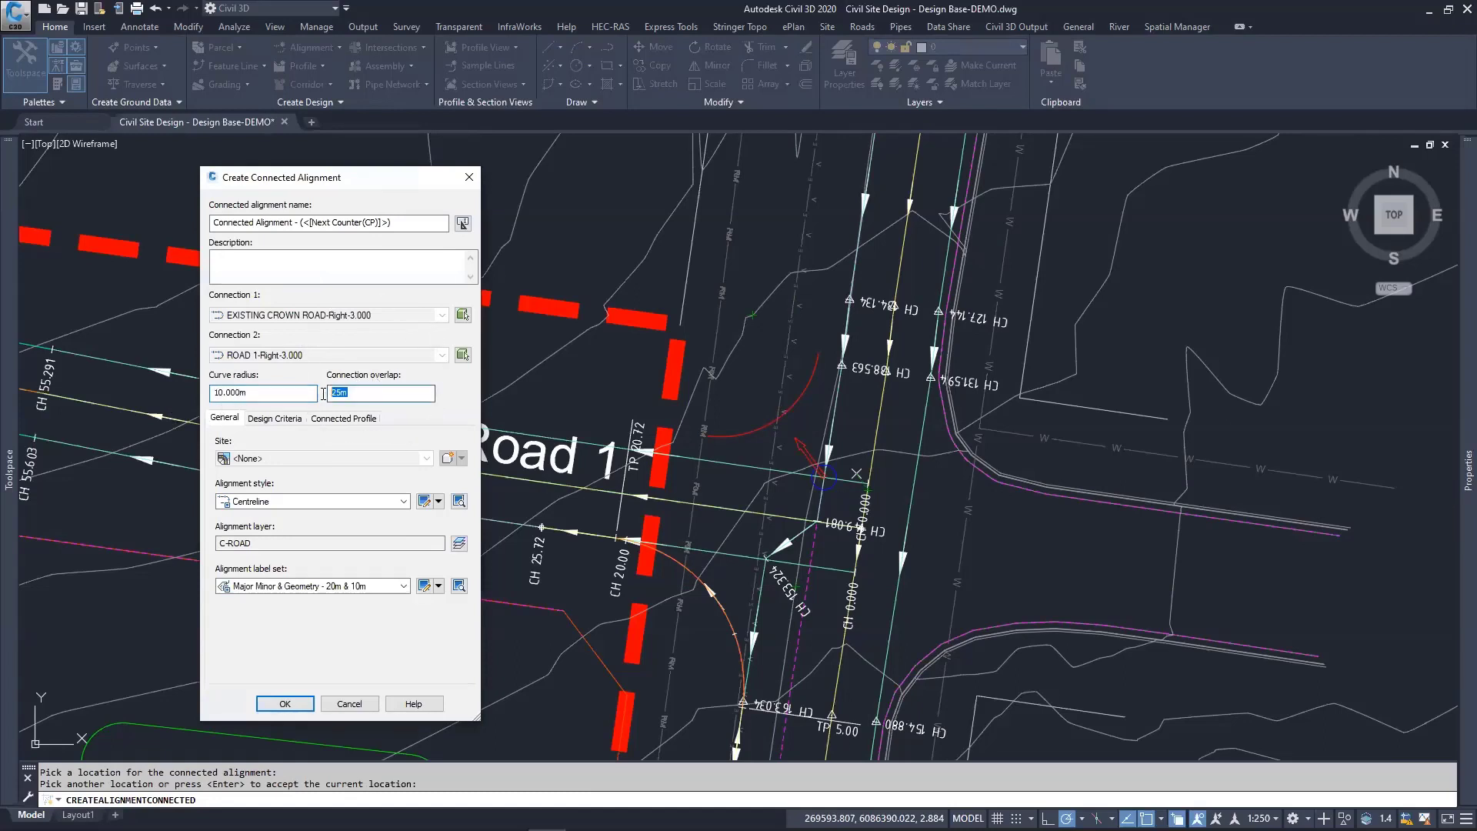
type("10")
left_click(336, 422)
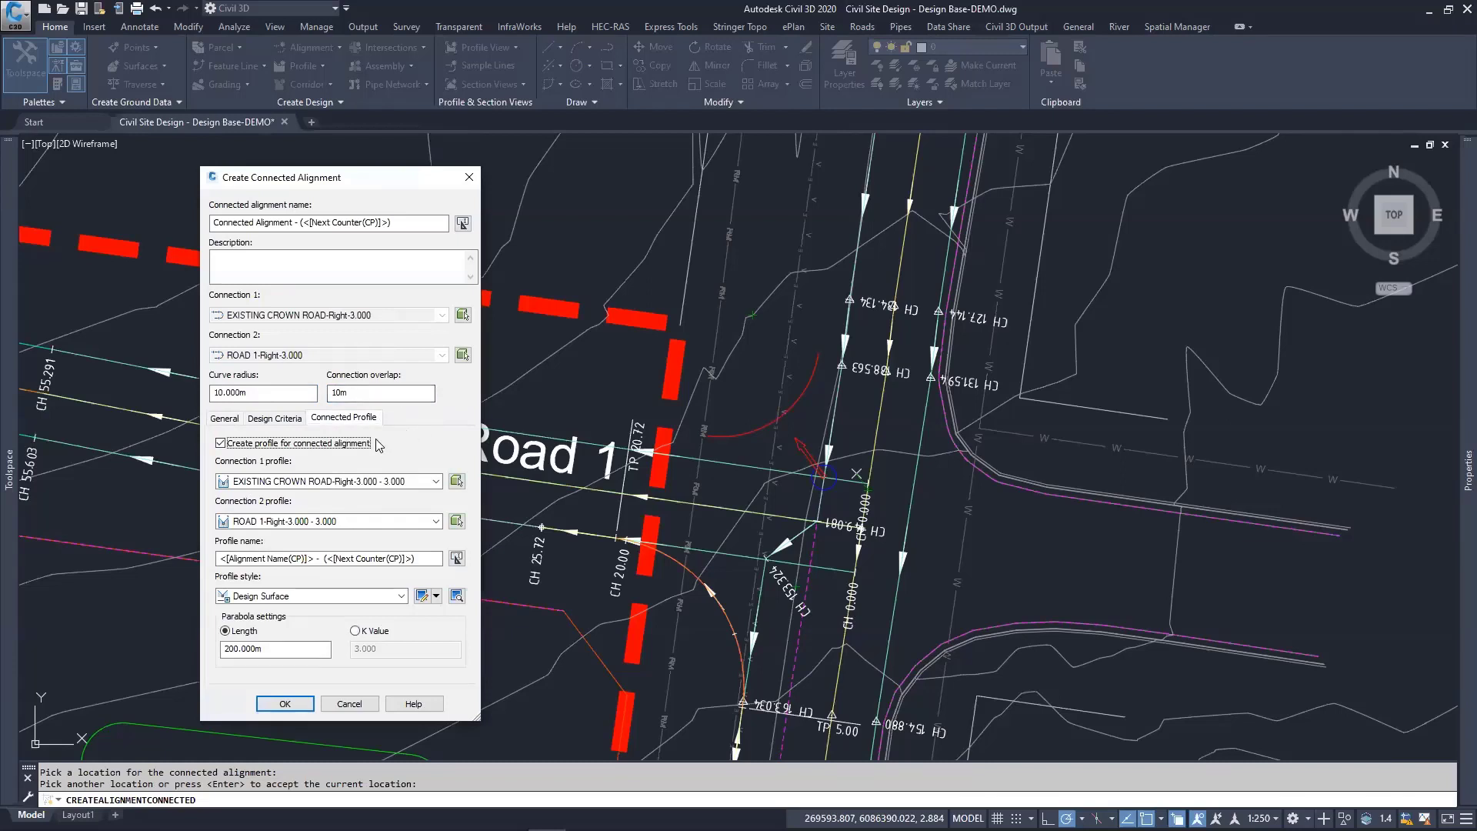
key("ctrl")
left_click(298, 703)
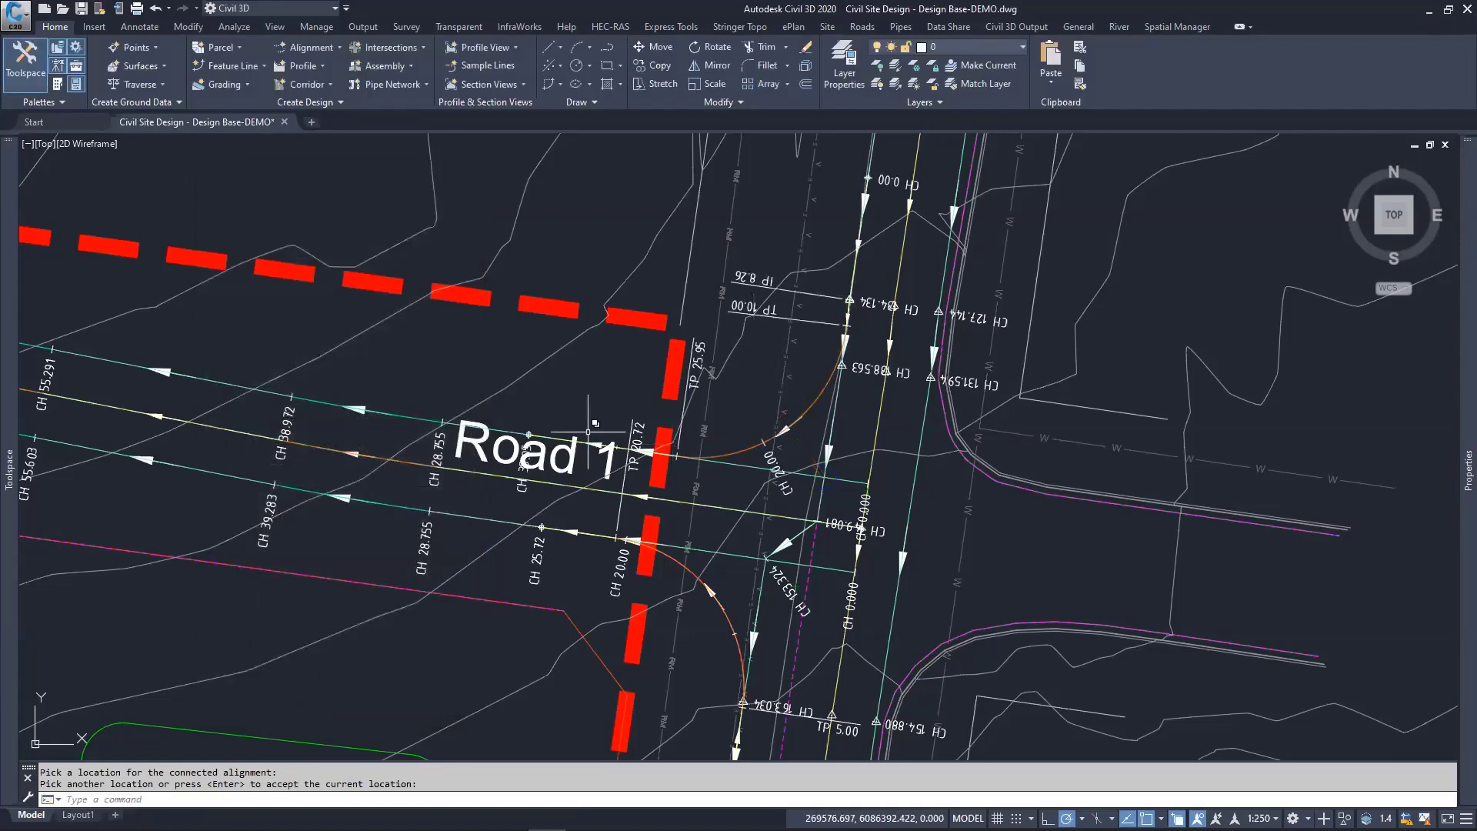
scroll(654, 467, "down", 4)
scroll(683, 452, "up", 4)
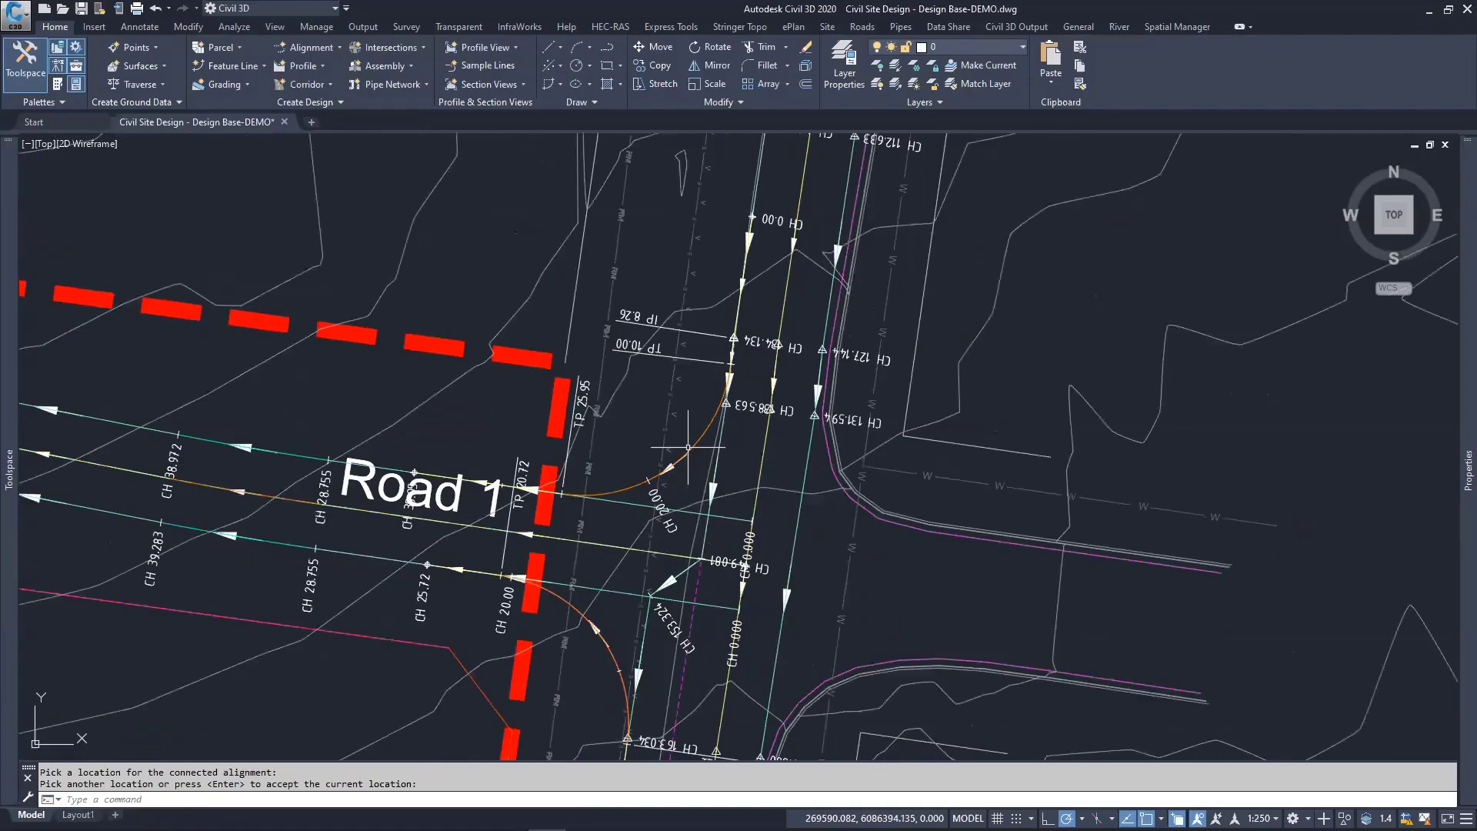
left_click(690, 445)
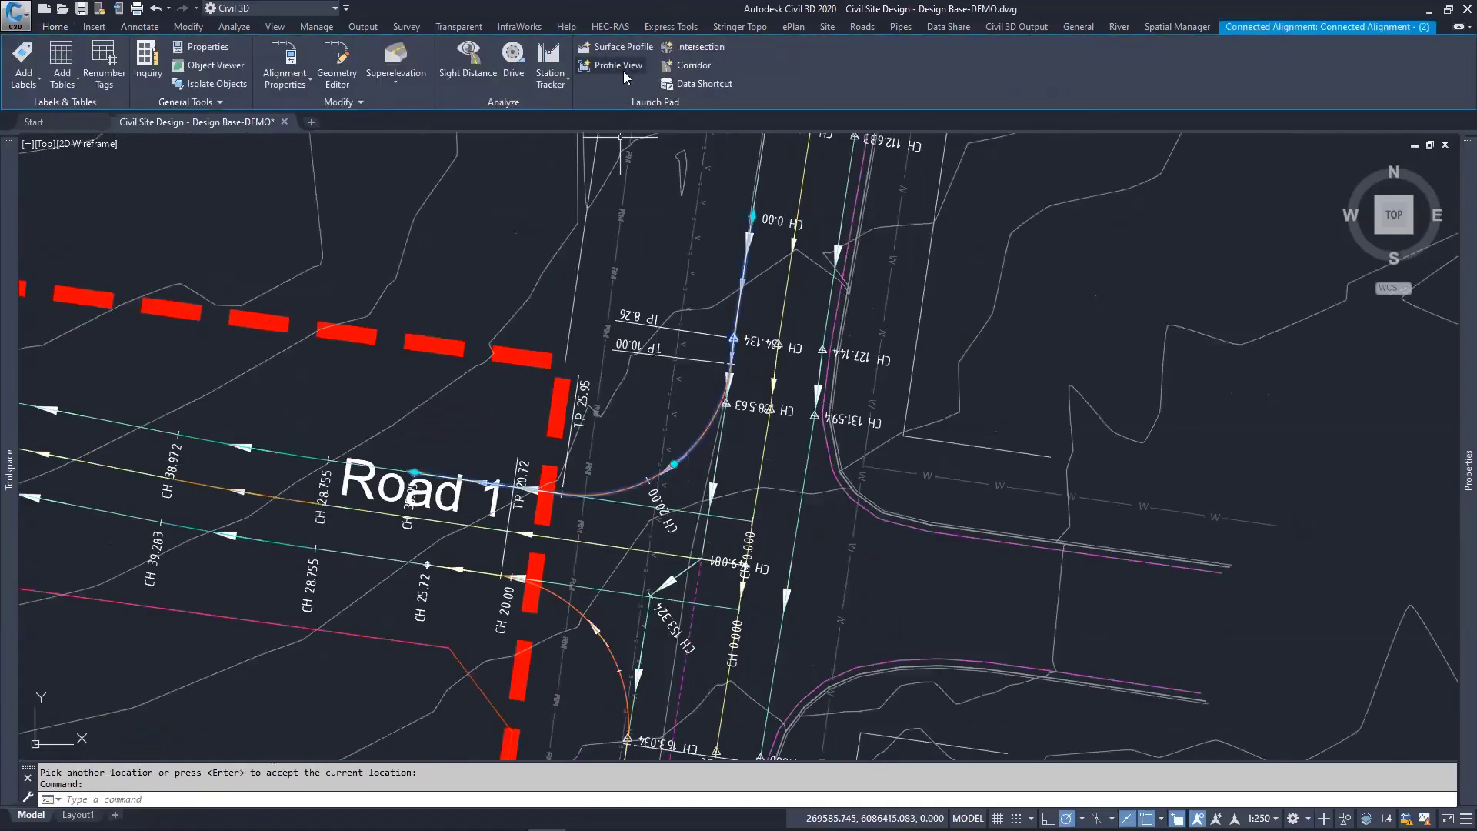
scroll(554, 400, "down", 4)
key("Escape")
key("Escape")
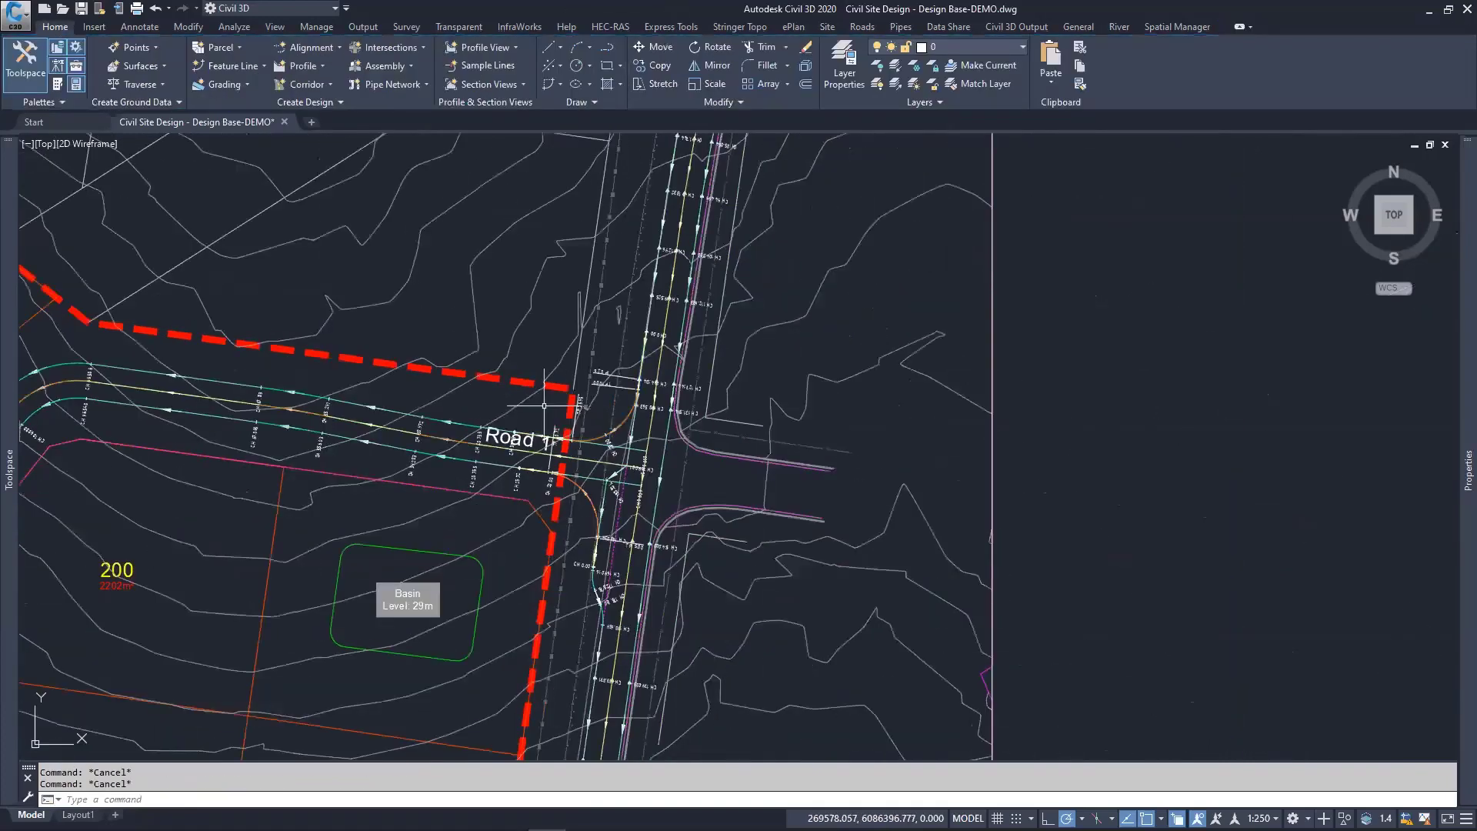
Step: Sample the C3D-NS surface along the new connected alignment and add it to the alignment's profile list
left_click(316, 65)
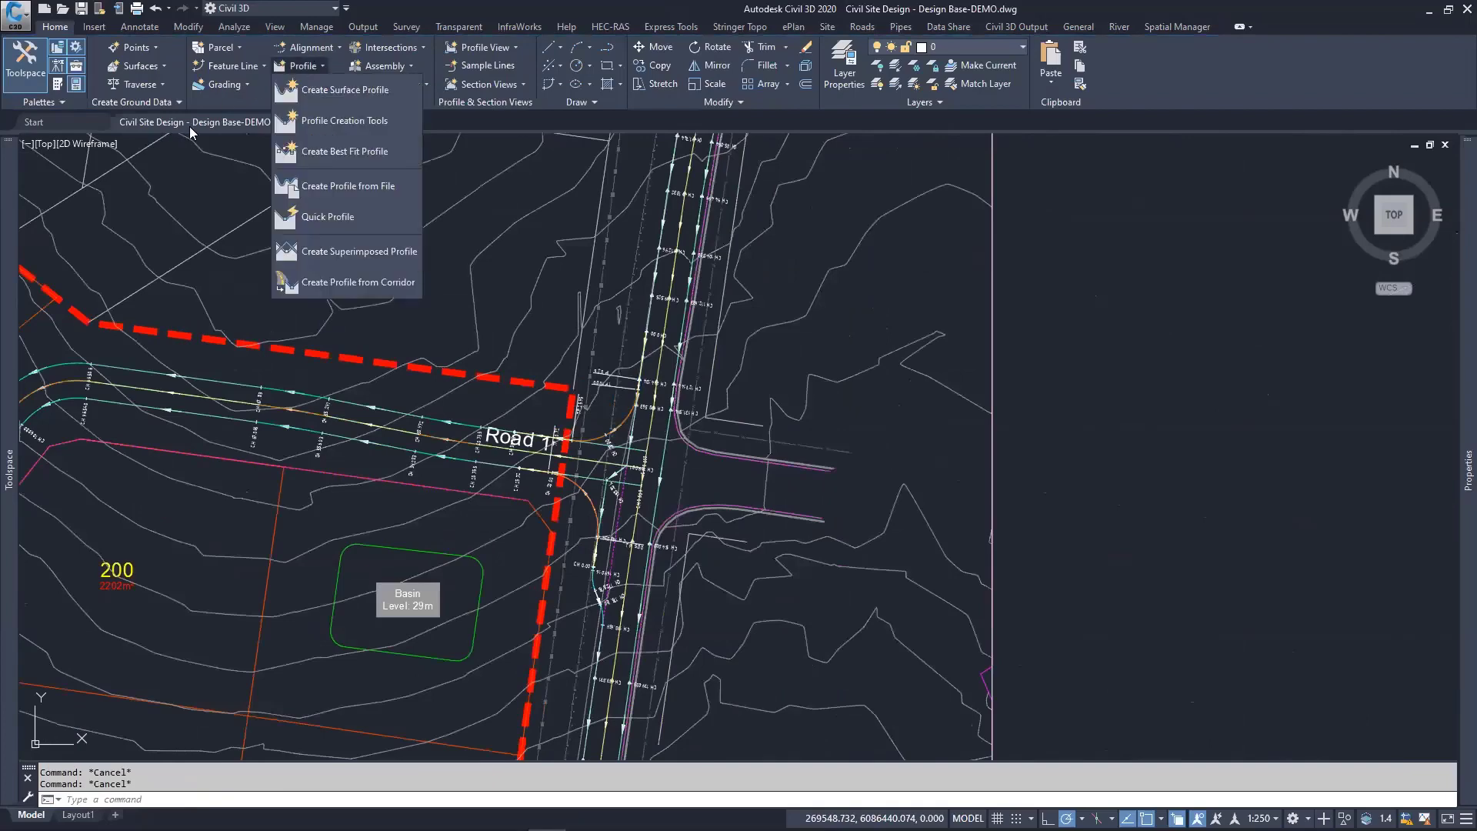
left_click(335, 91)
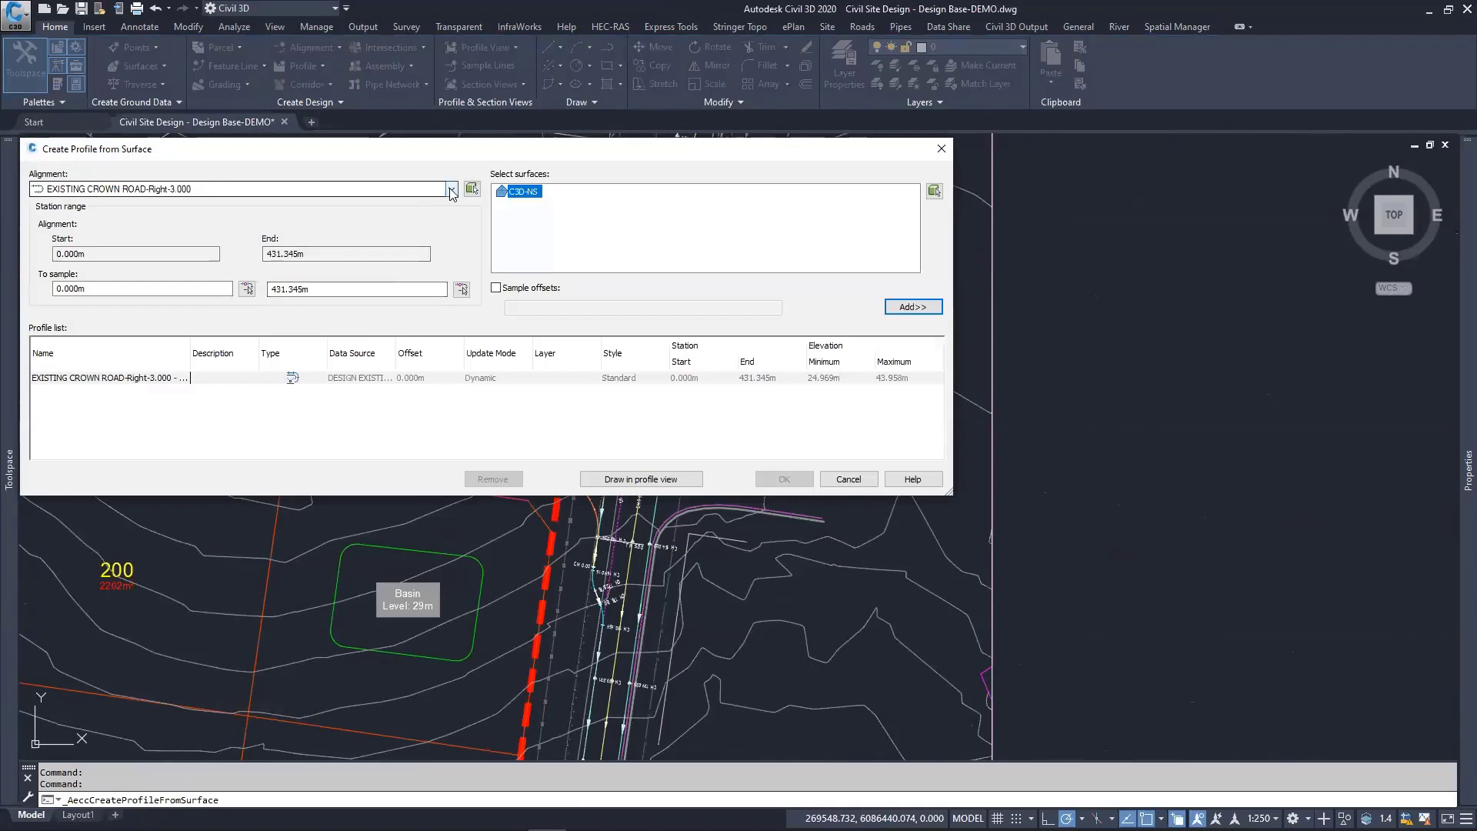
left_click(449, 190)
left_click(460, 192)
left_click(471, 189)
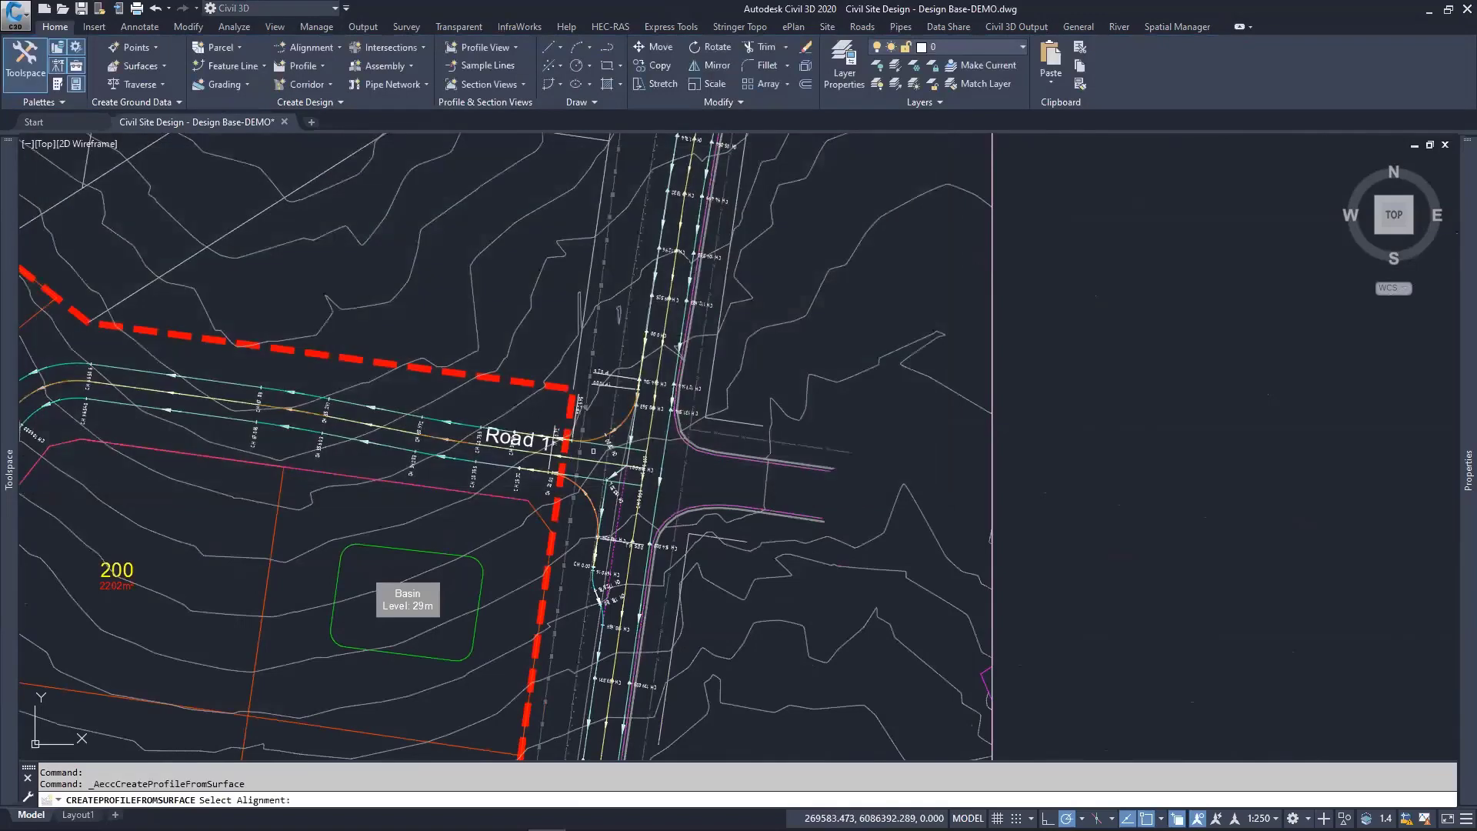
scroll(623, 407, "up", 5)
left_click(635, 408)
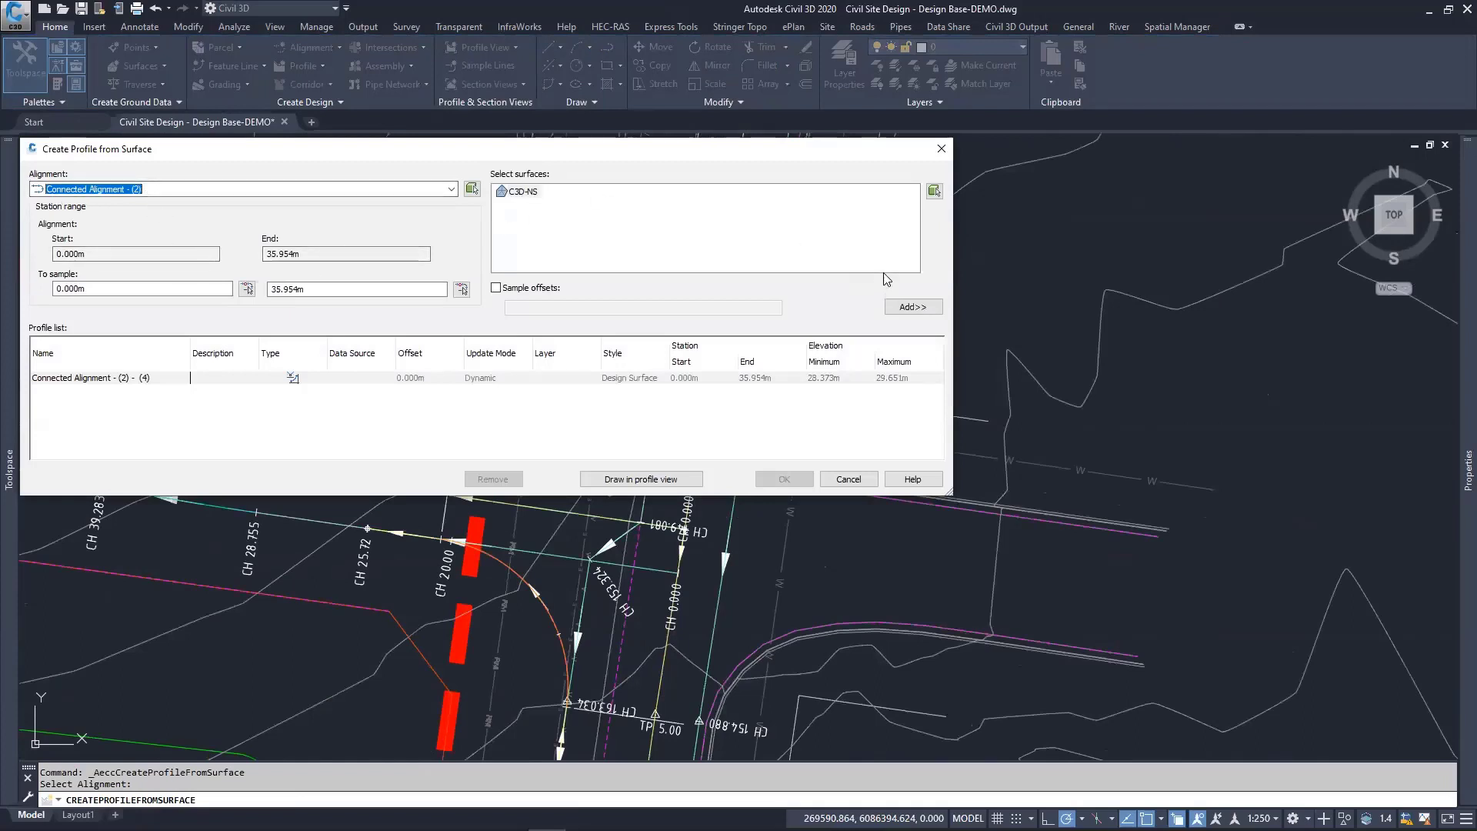
left_click(528, 193)
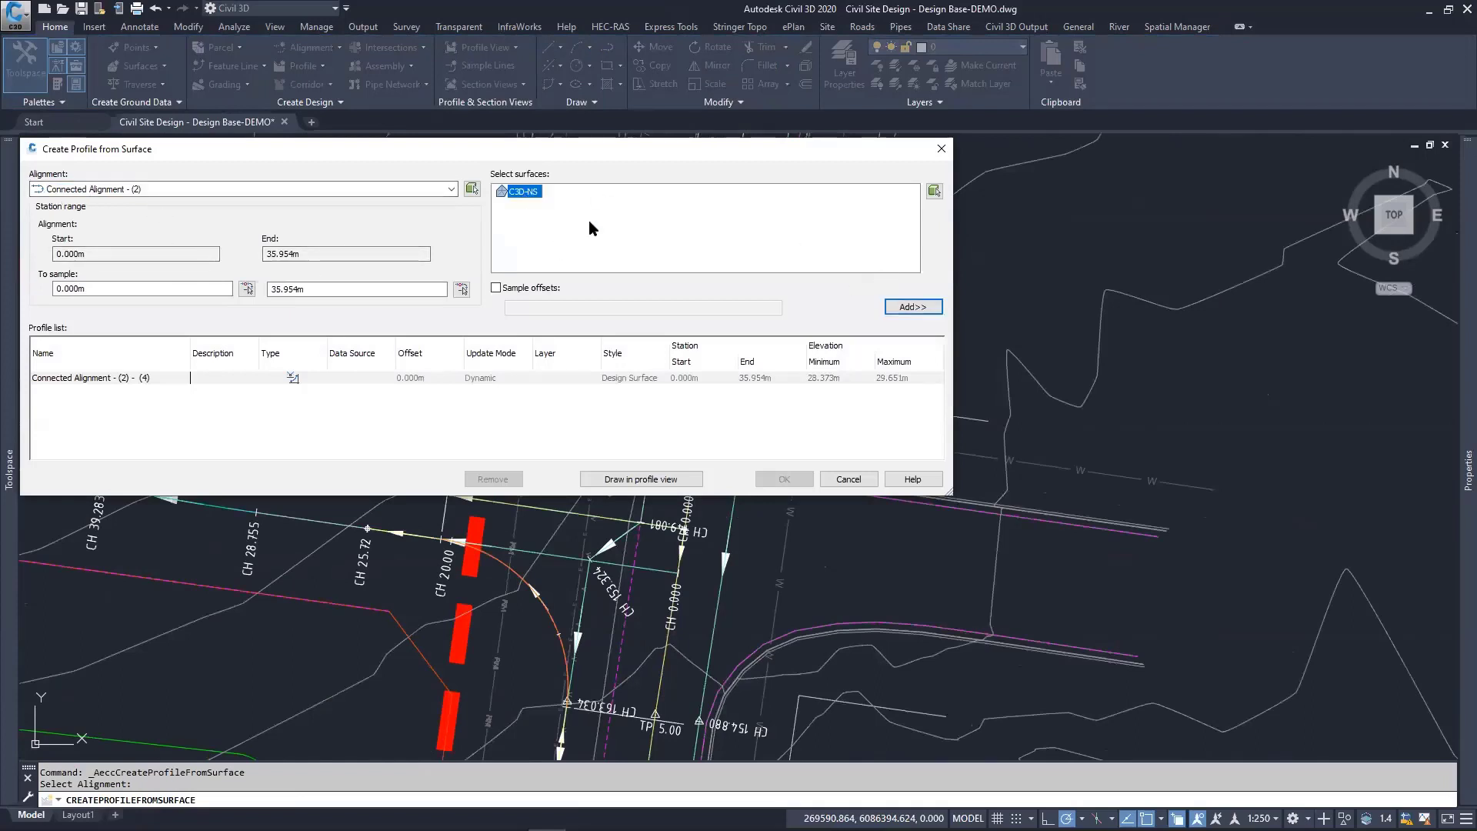
left_click(912, 307)
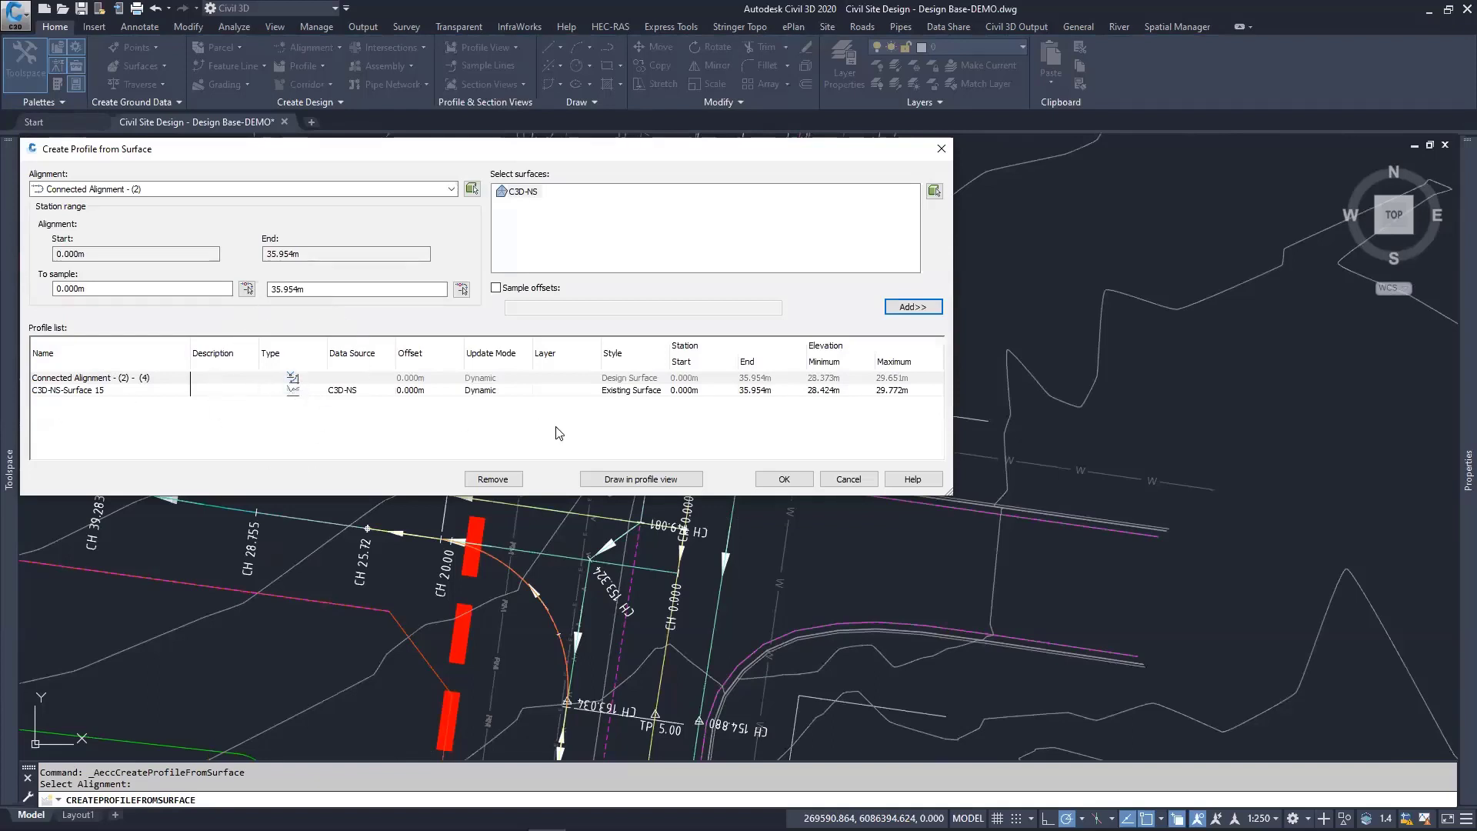
Step: Start a profile view for the connected alignment and review its station range, height, profile display and data band settings
left_click(626, 483)
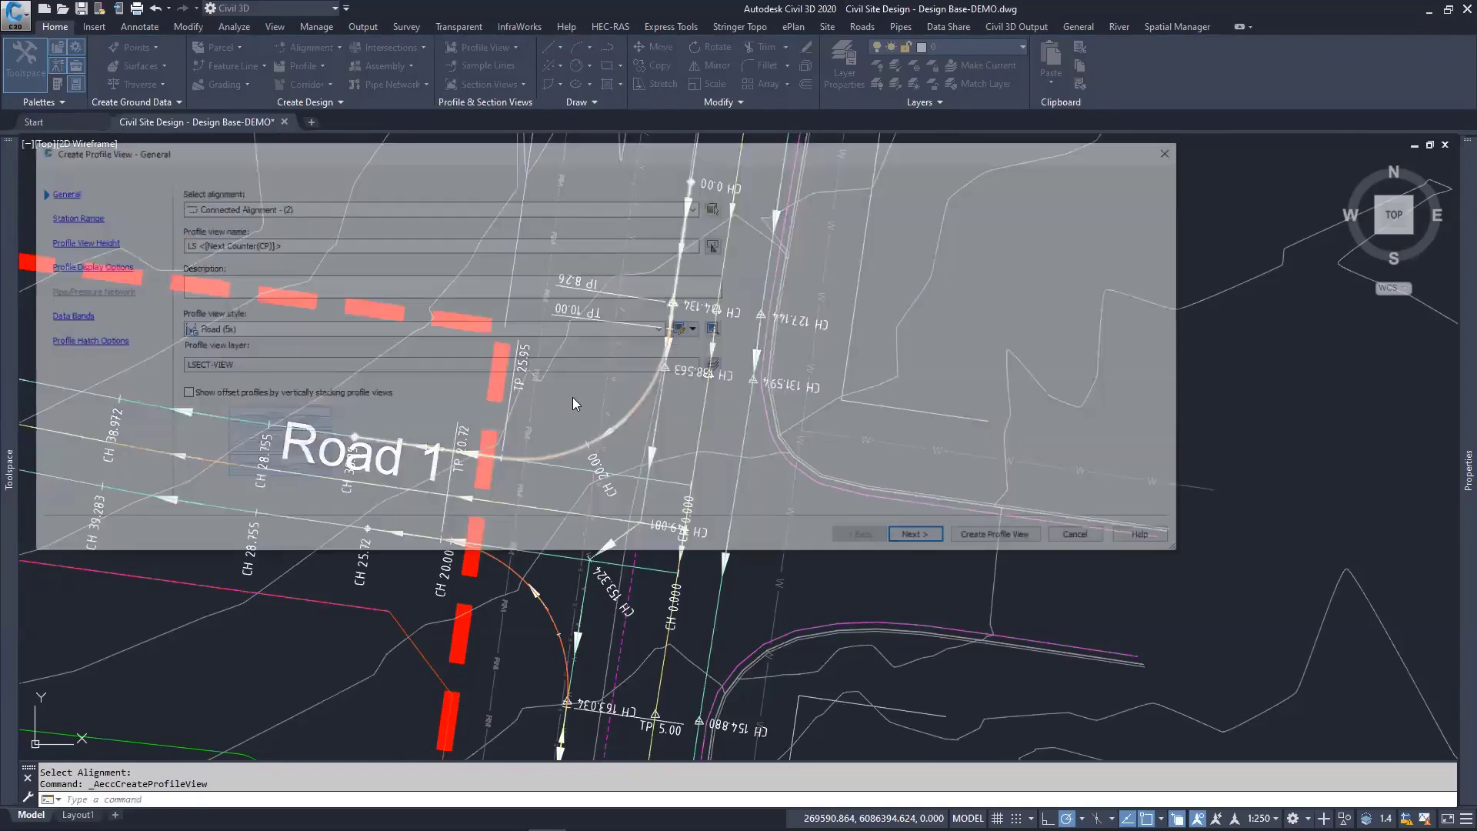
left_click(66, 216)
left_click(73, 243)
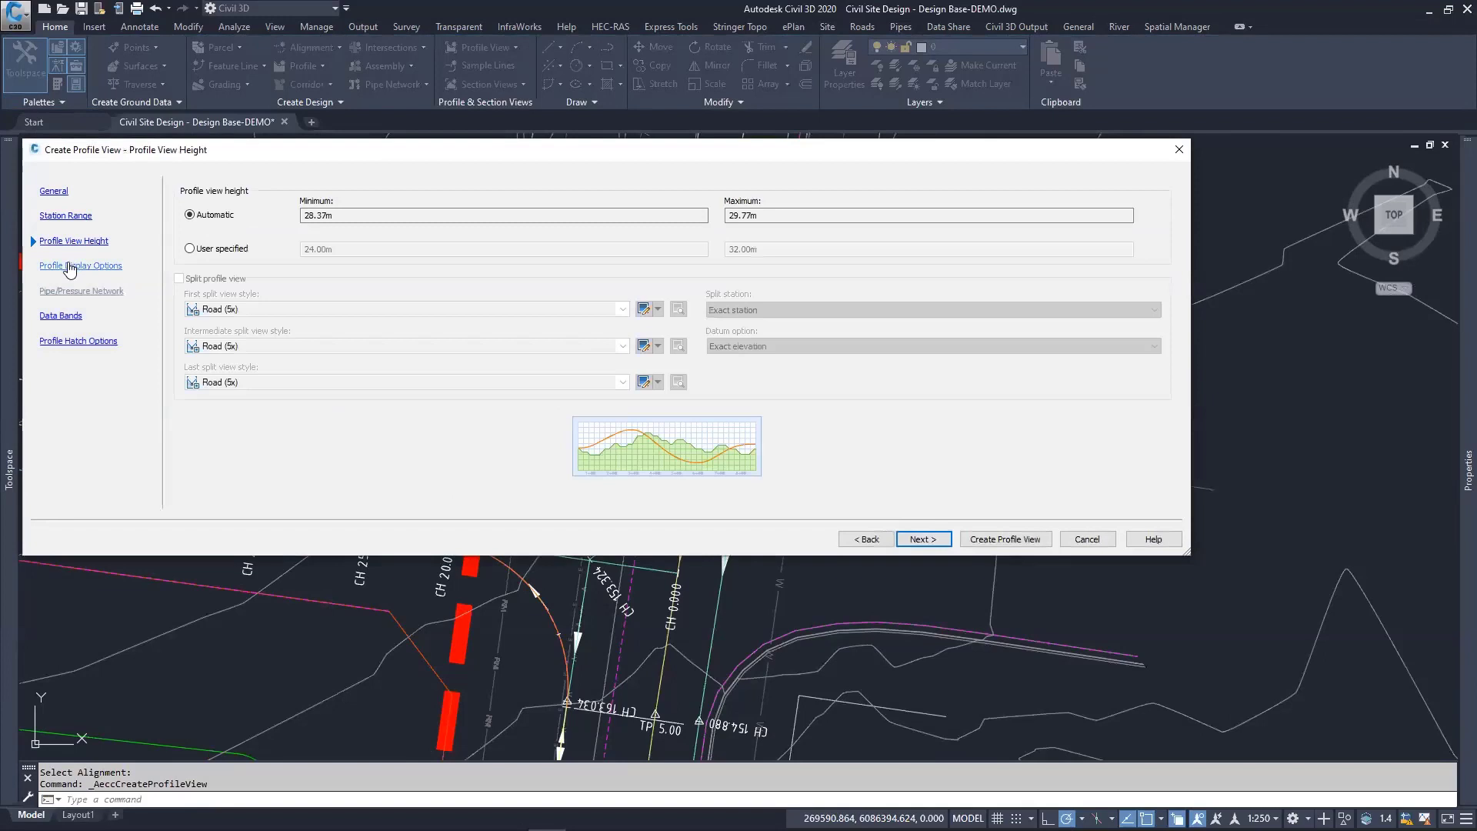
left_click(69, 267)
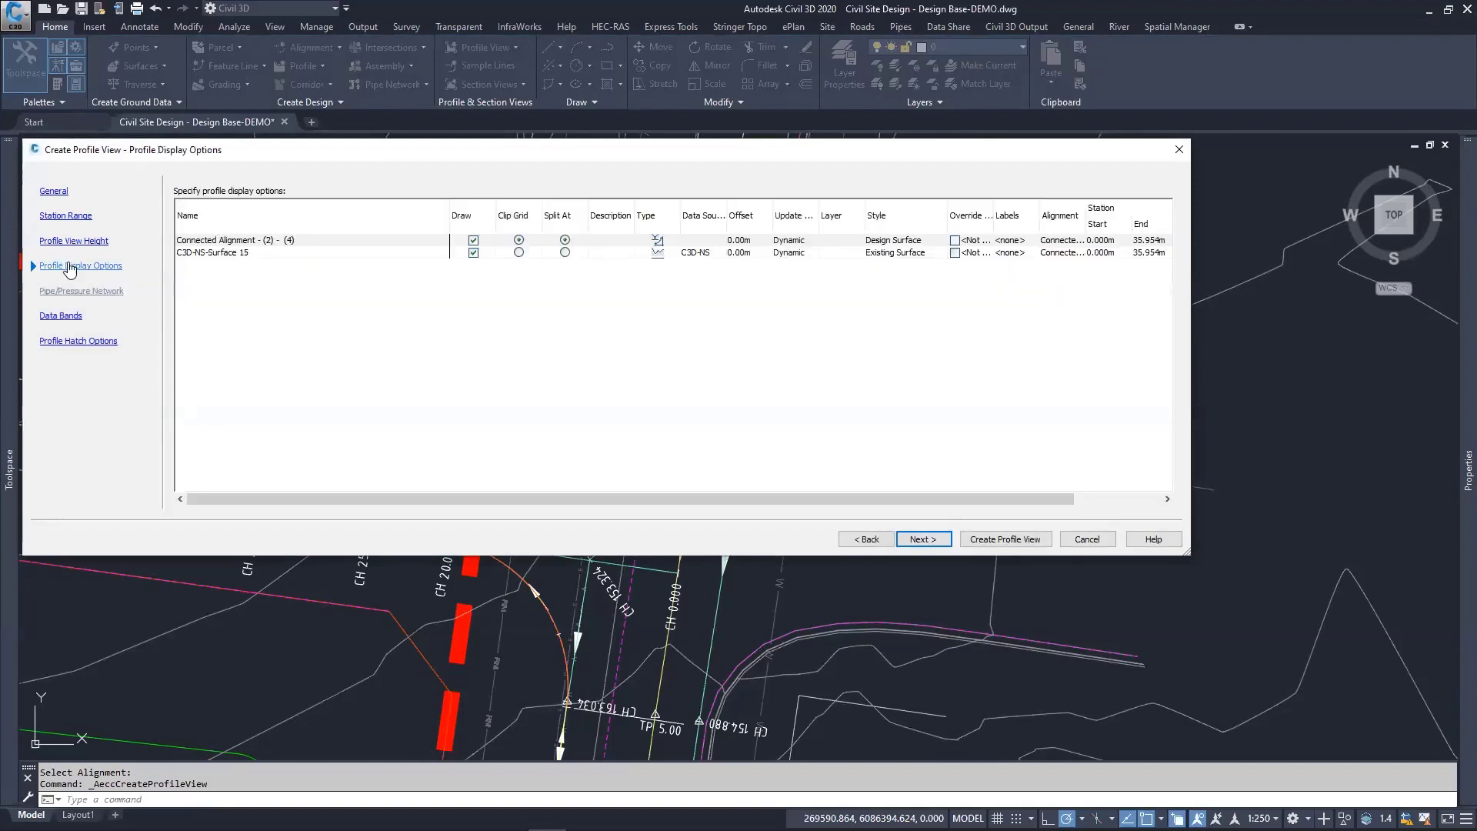
left_click(68, 317)
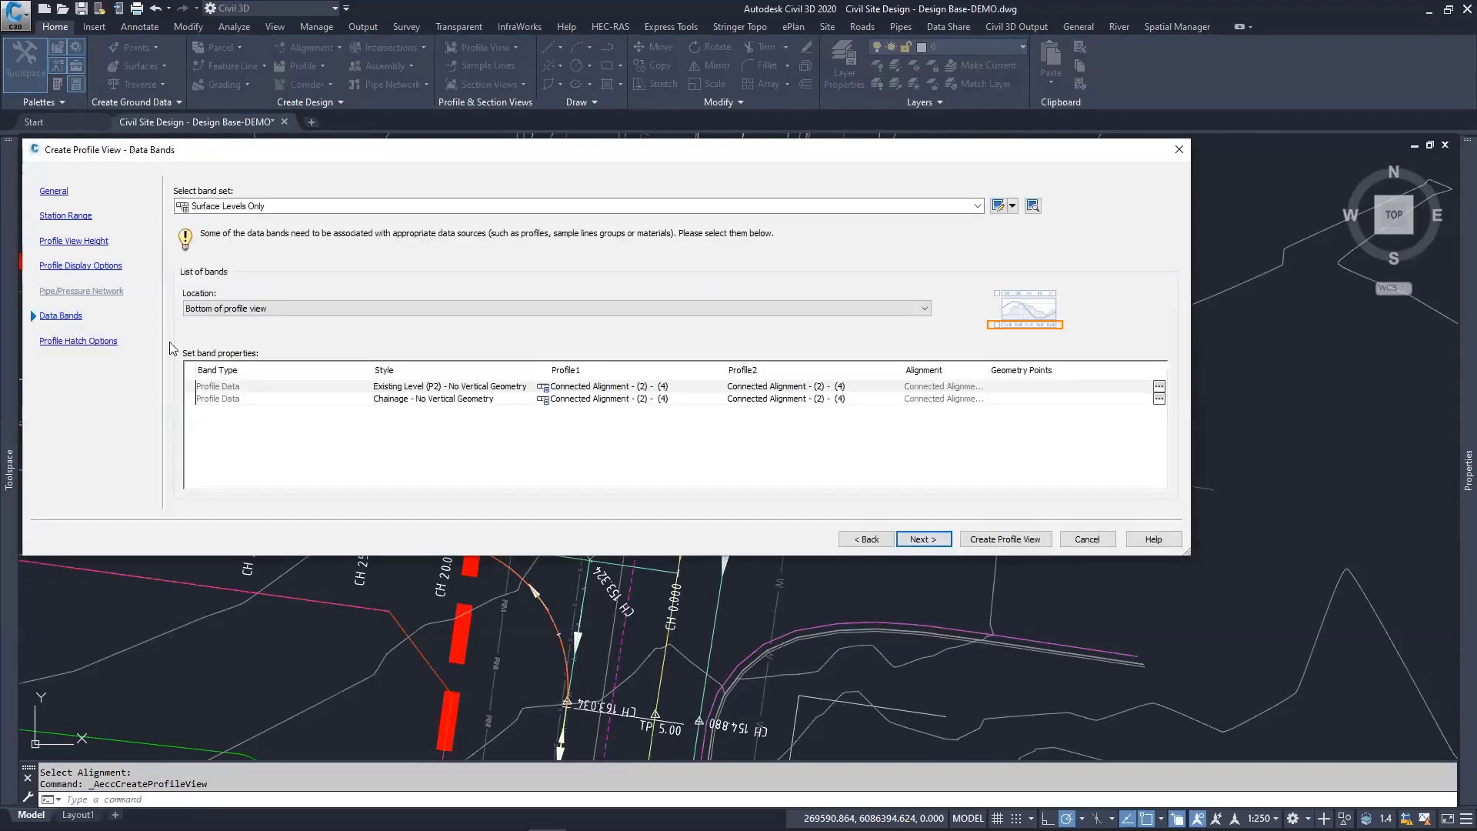
left_click(53, 194)
Step: Create the connected alignment's profile view and place it in an empty area near the existing longitudinal sections
left_click(989, 538)
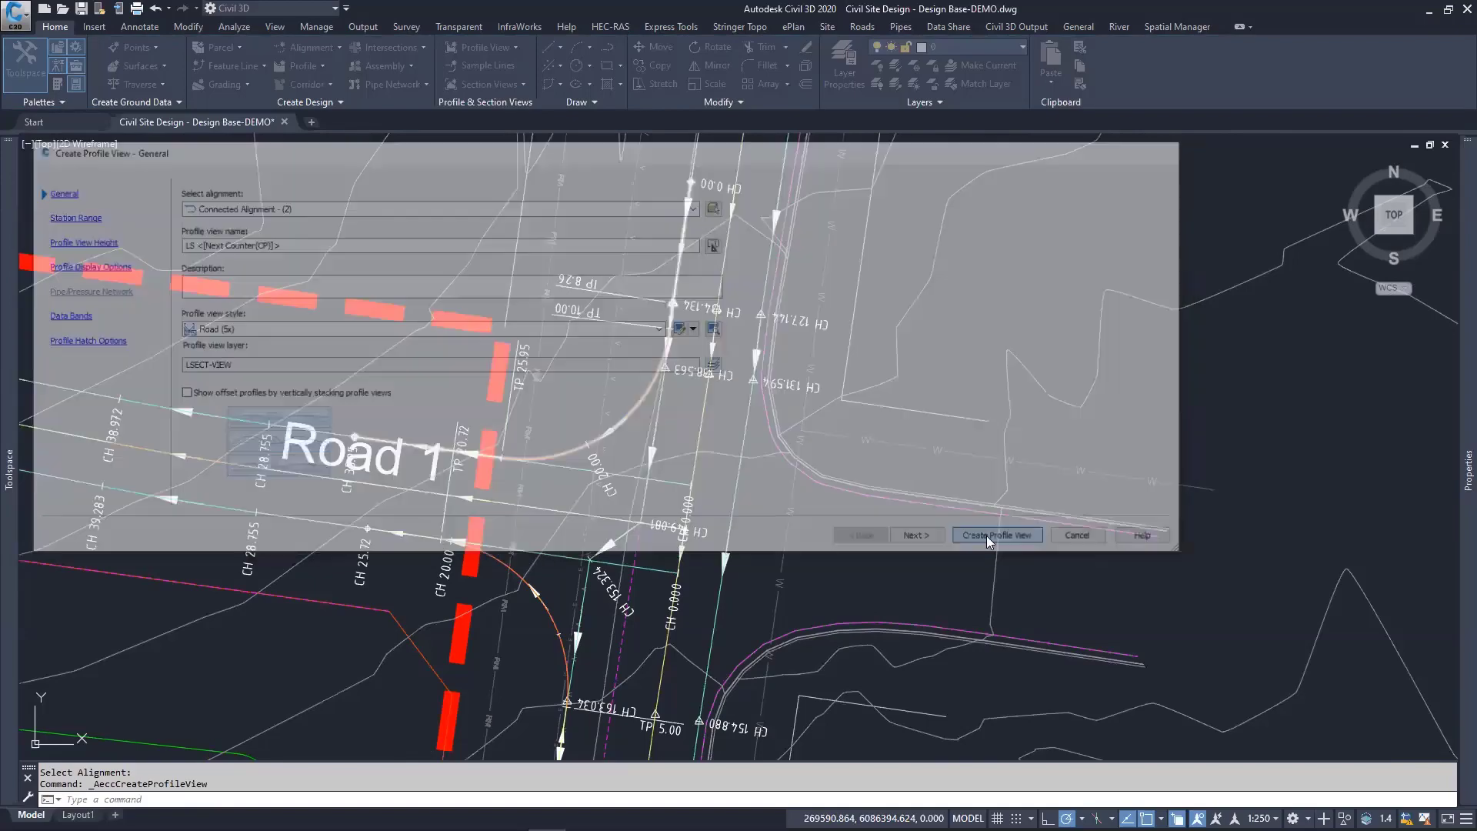
scroll(627, 354, "down", 8)
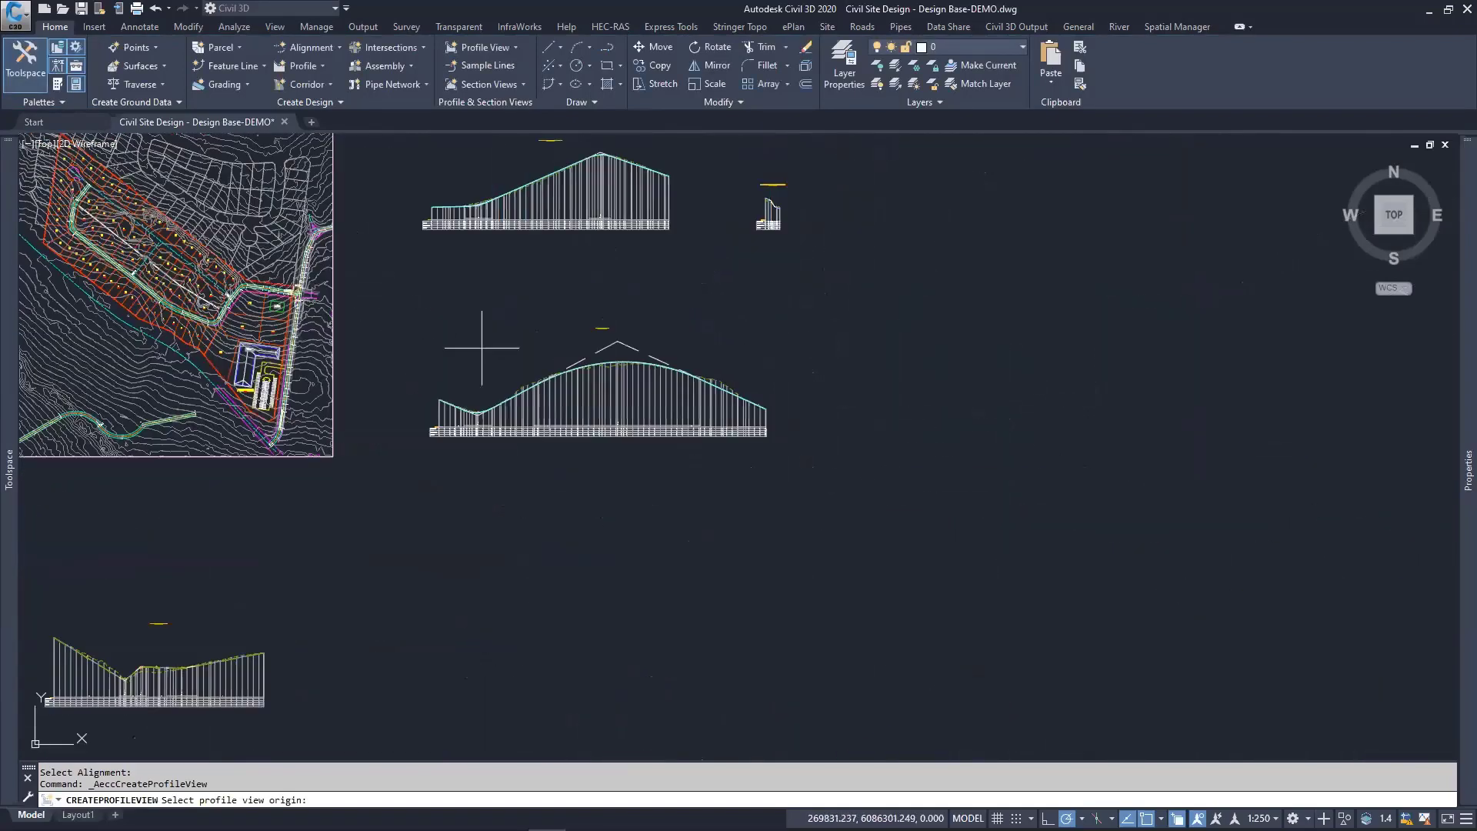
scroll(837, 225, "up", 6)
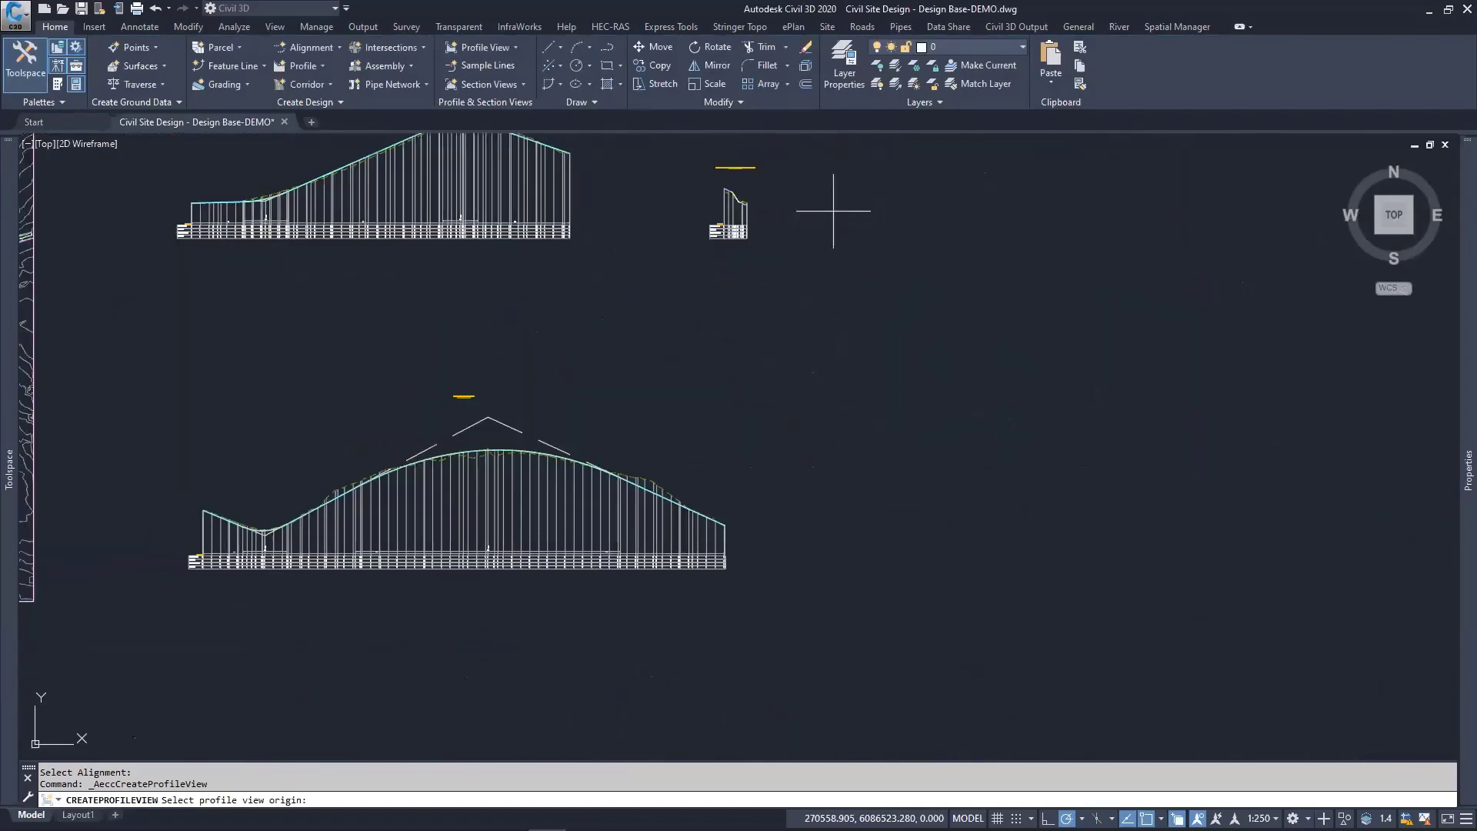
left_click(668, 327)
scroll(646, 320, "up", 6)
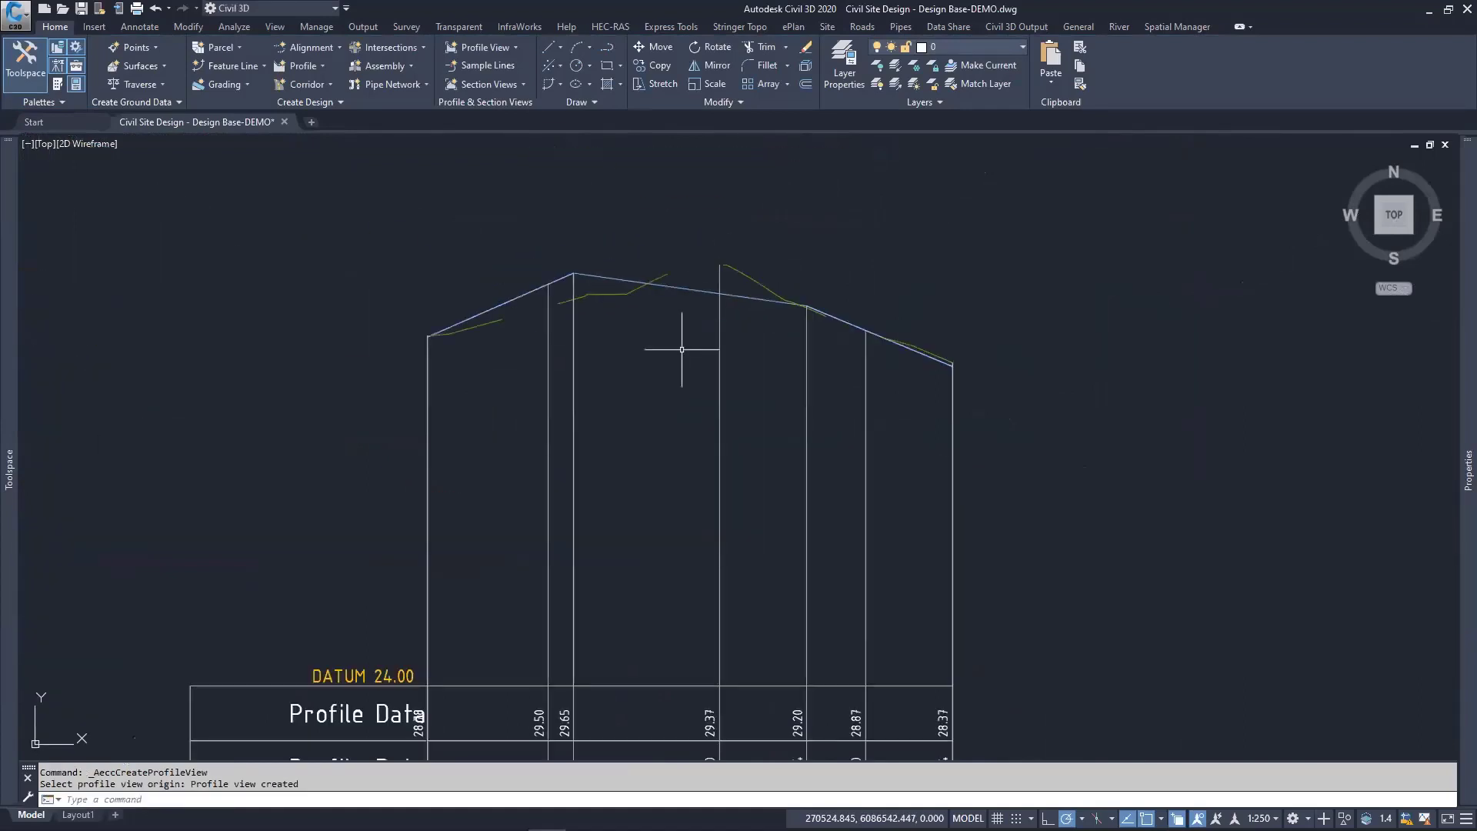
key("Escape")
key("Escape")
Step: Split the model space into two vertical viewports and make the east-side one active
mouse_move(9, 177)
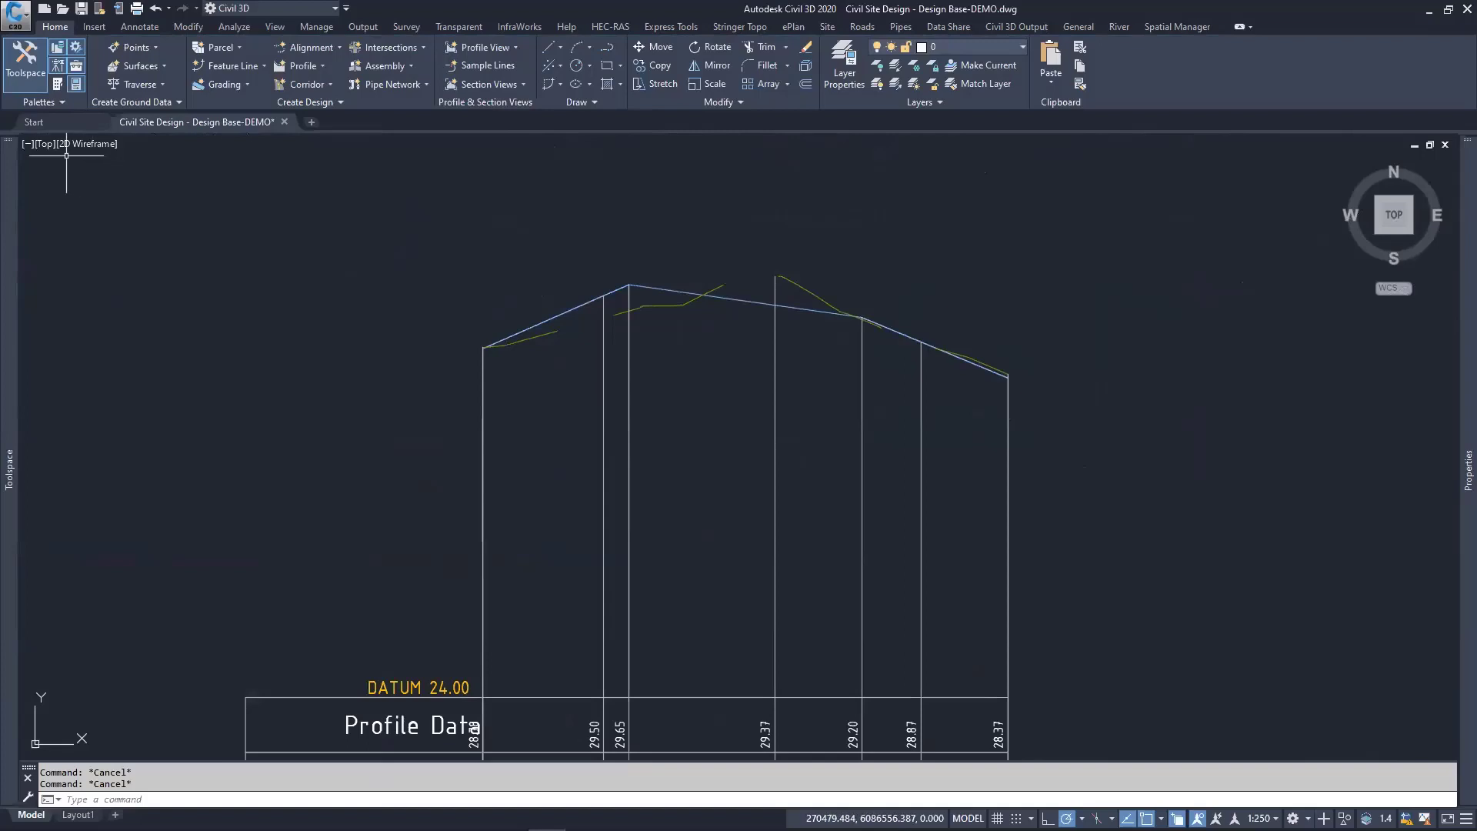
left_click(29, 146)
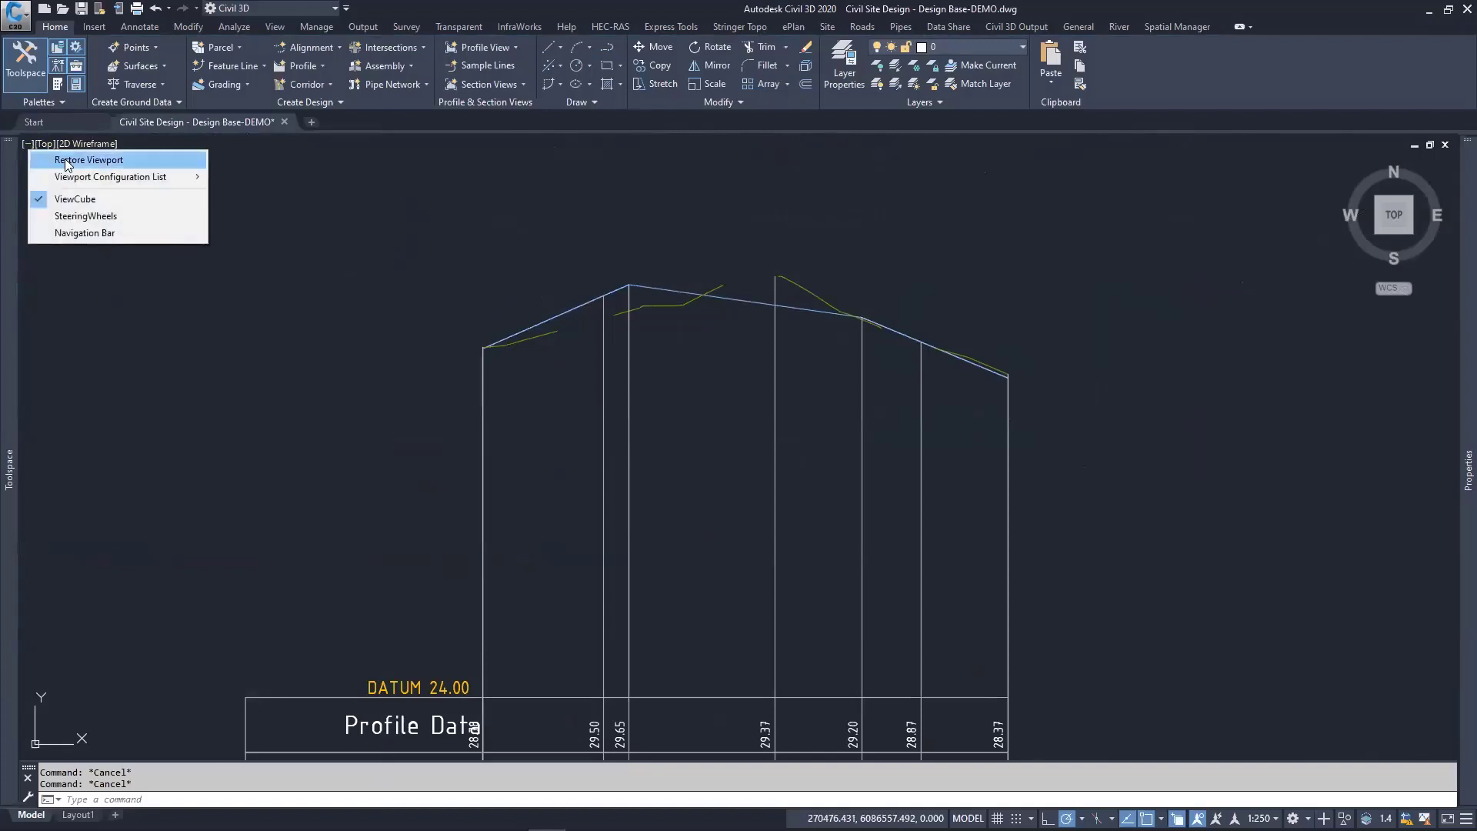
mouse_move(68, 185)
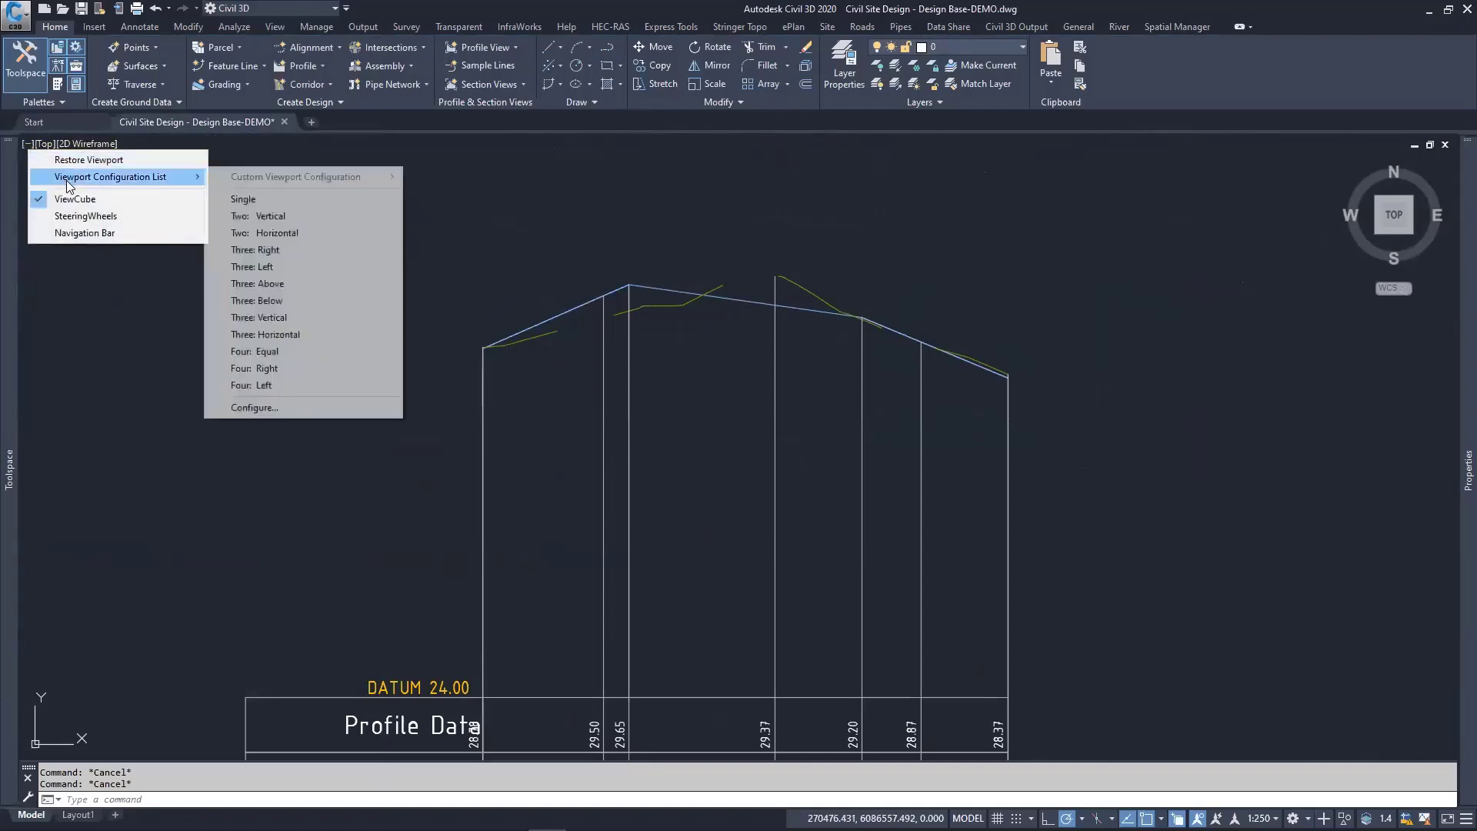
left_click(280, 217)
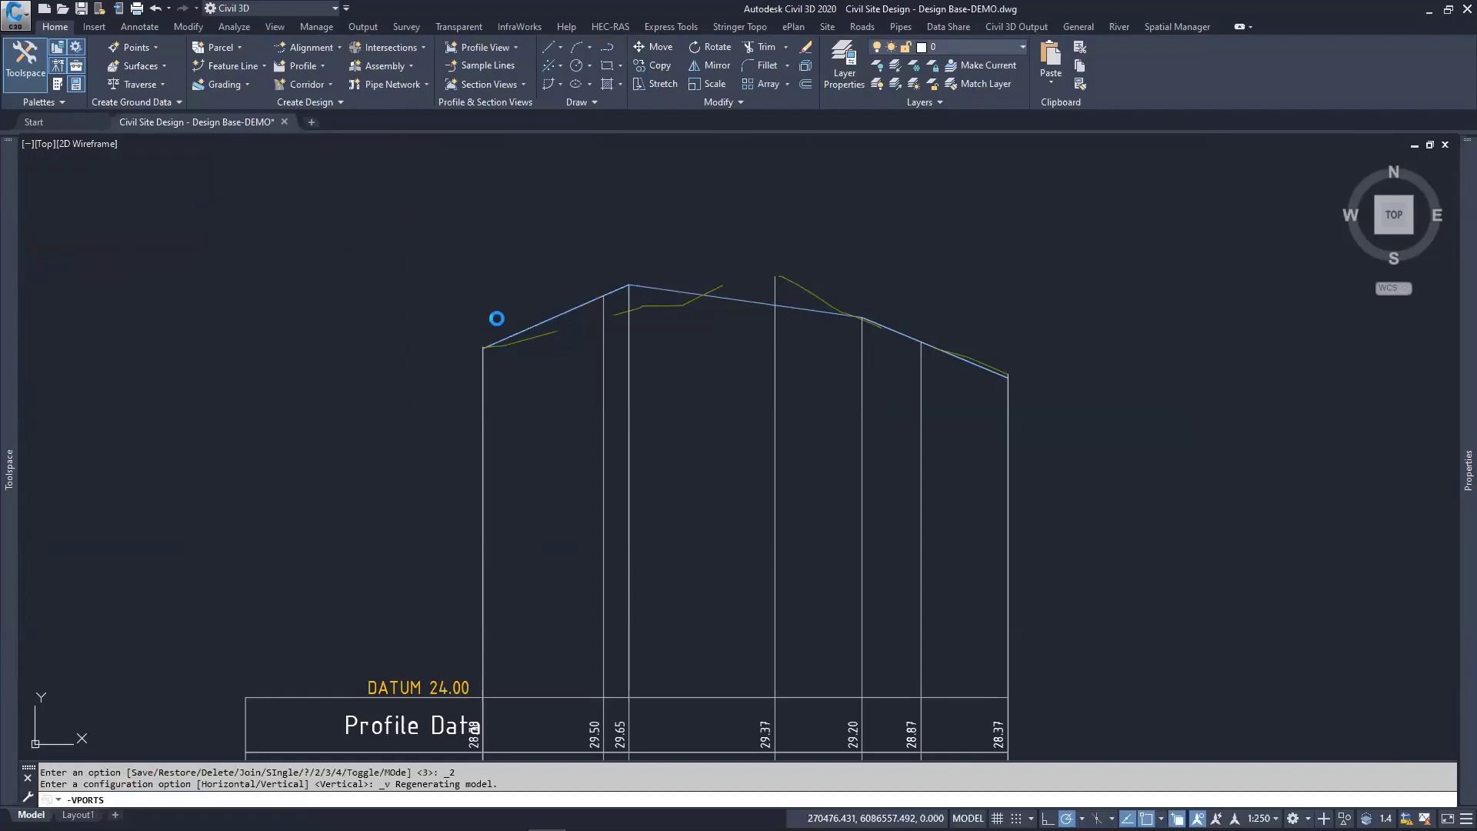
left_click(1049, 472)
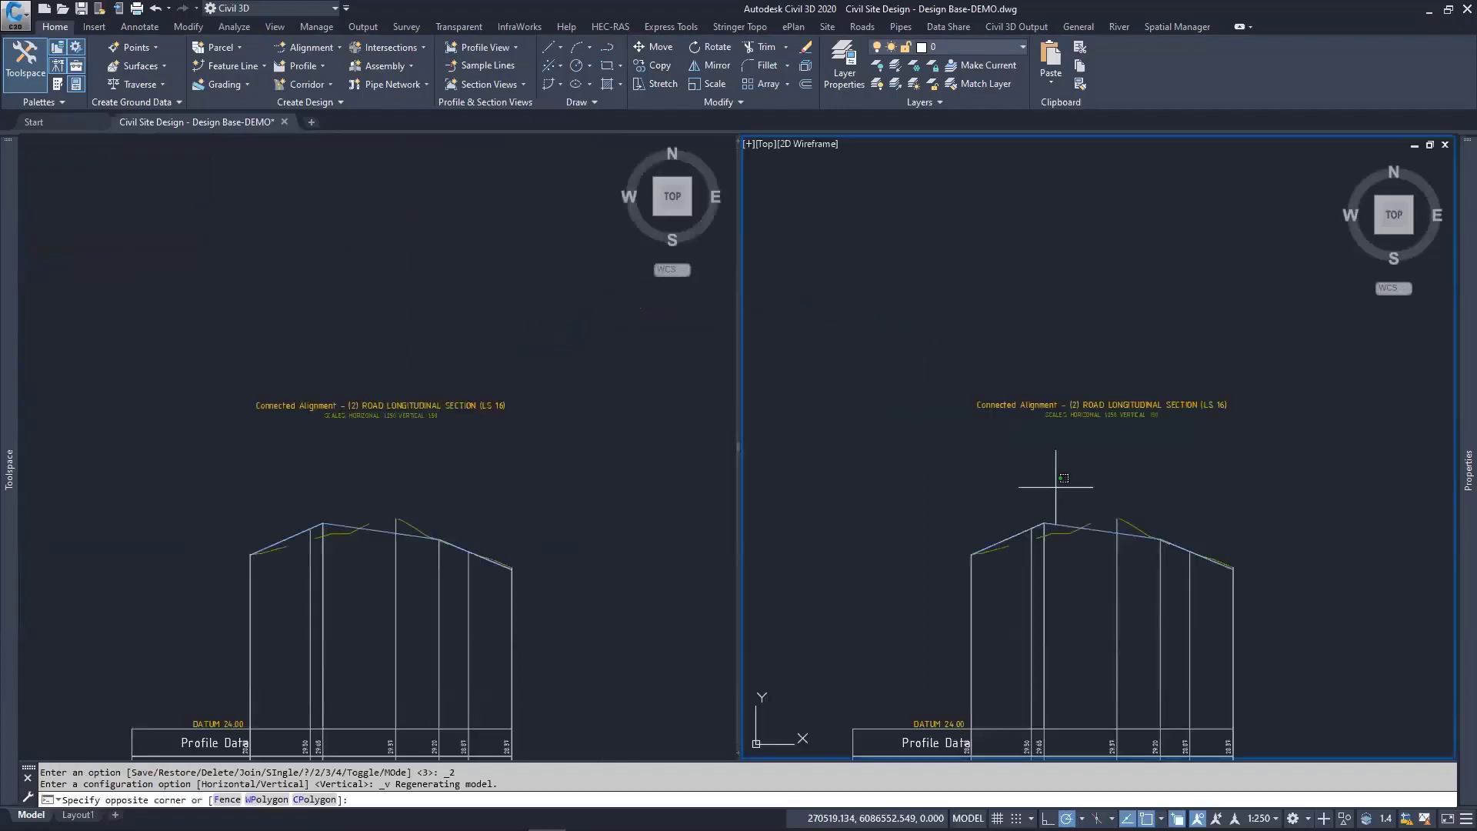
Step: Show the connected alignment's profile view in the east viewport and its curve at the Road 1 intersection in the west viewport
middle_click_drag(1078, 517, 1098, 330)
scroll(1077, 332, "up", 2)
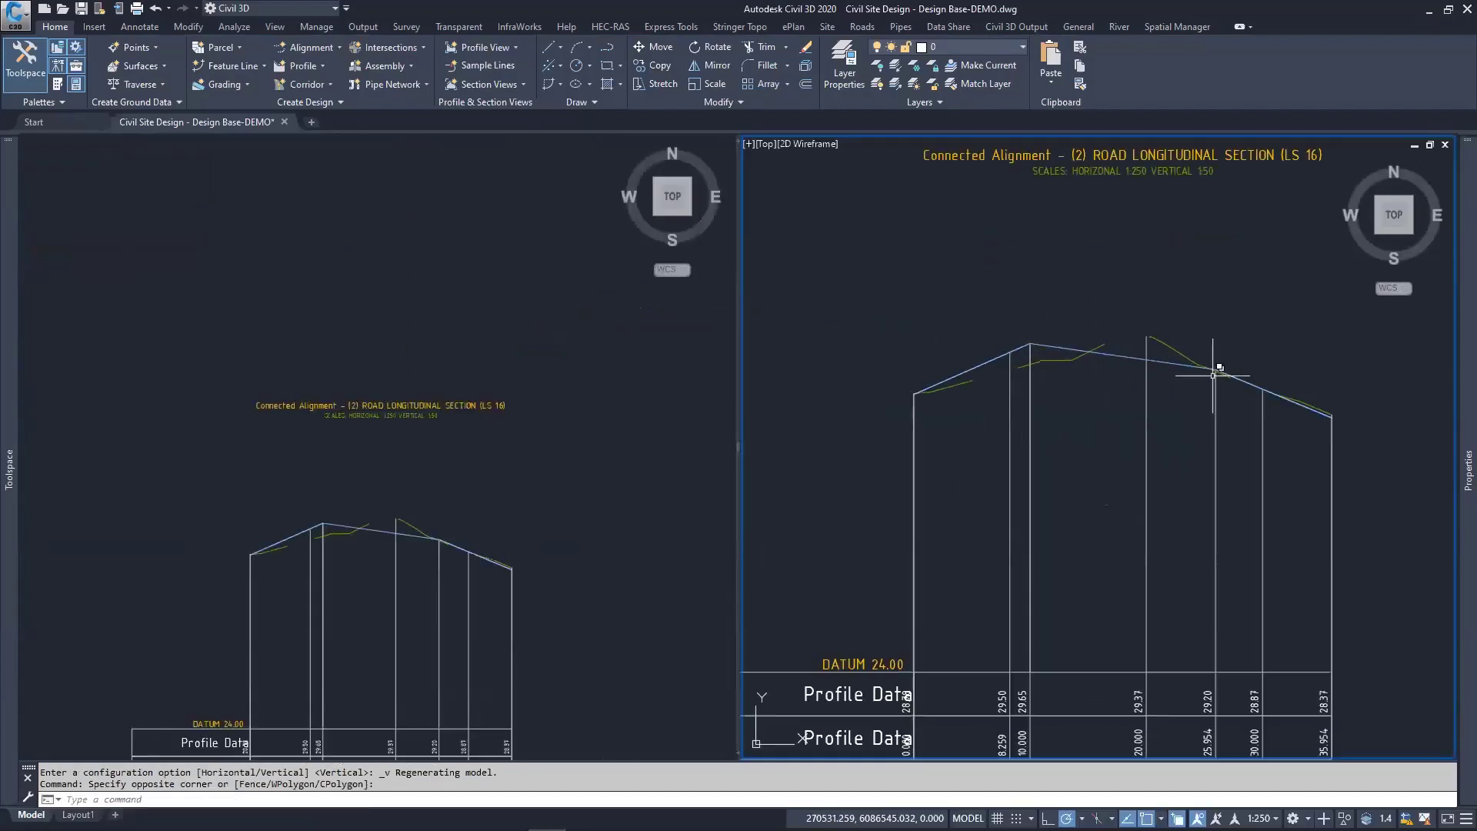
left_click(640, 352)
scroll(584, 401, "down", 4)
scroll(584, 400, "down", 2)
scroll(428, 419, "down", 6)
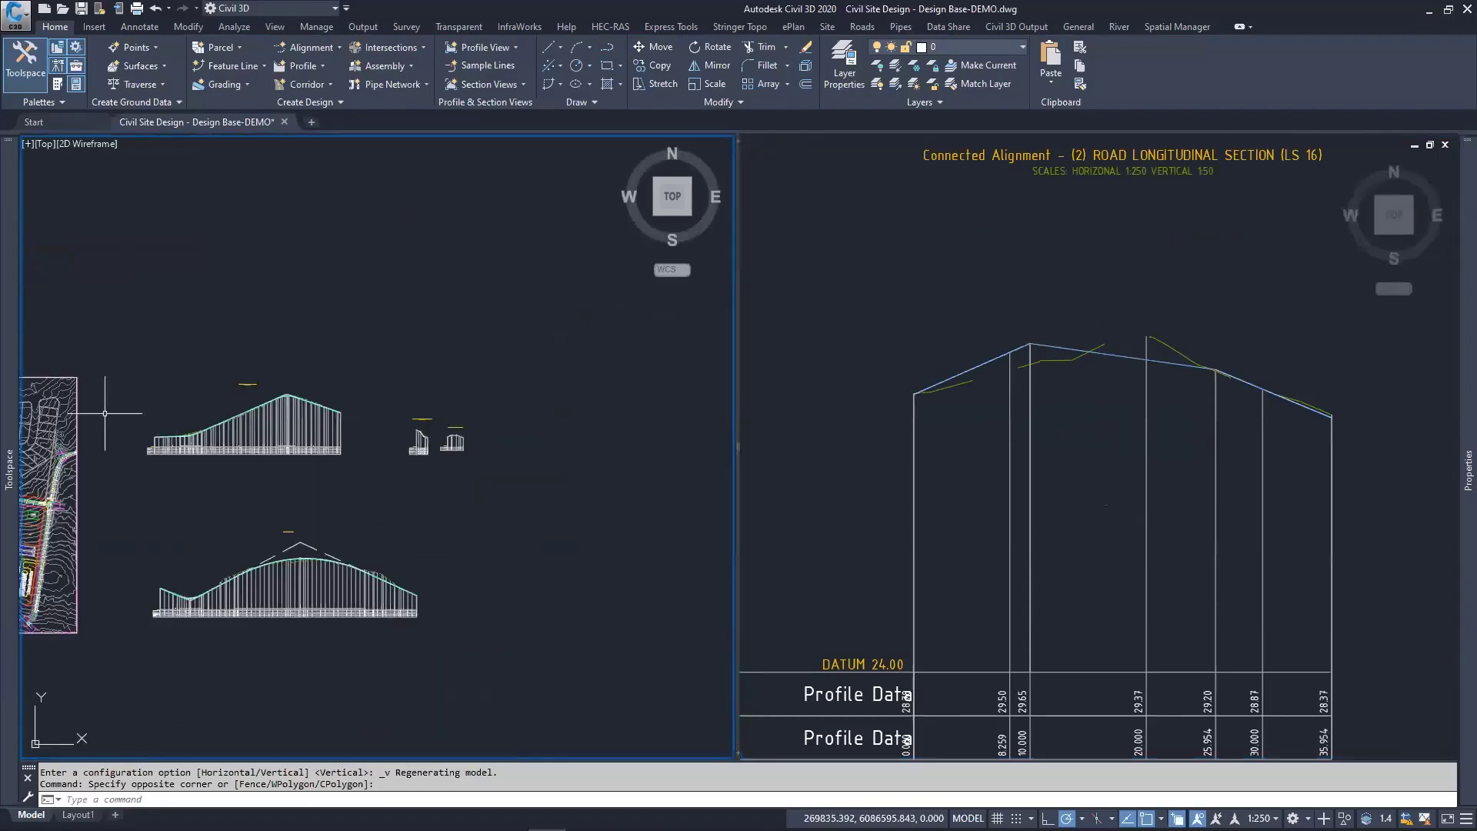
middle_click_drag(88, 414, 319, 378)
scroll(240, 437, "up", 2)
scroll(311, 415, "up", 4)
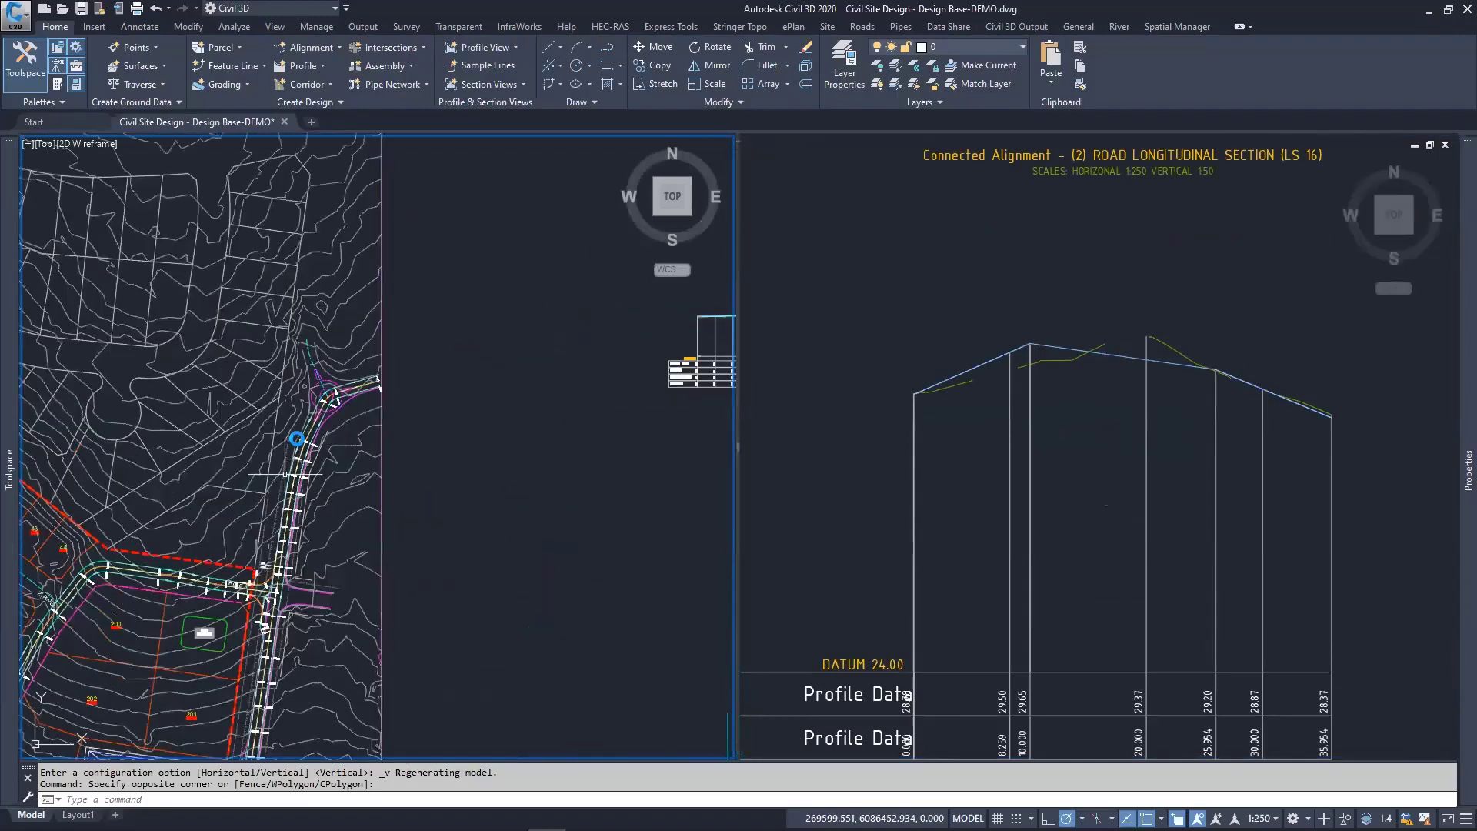
middle_click_drag(267, 545, 310, 471)
scroll(311, 471, "up", 5)
scroll(318, 462, "up", 3)
scroll(431, 307, "up", 2)
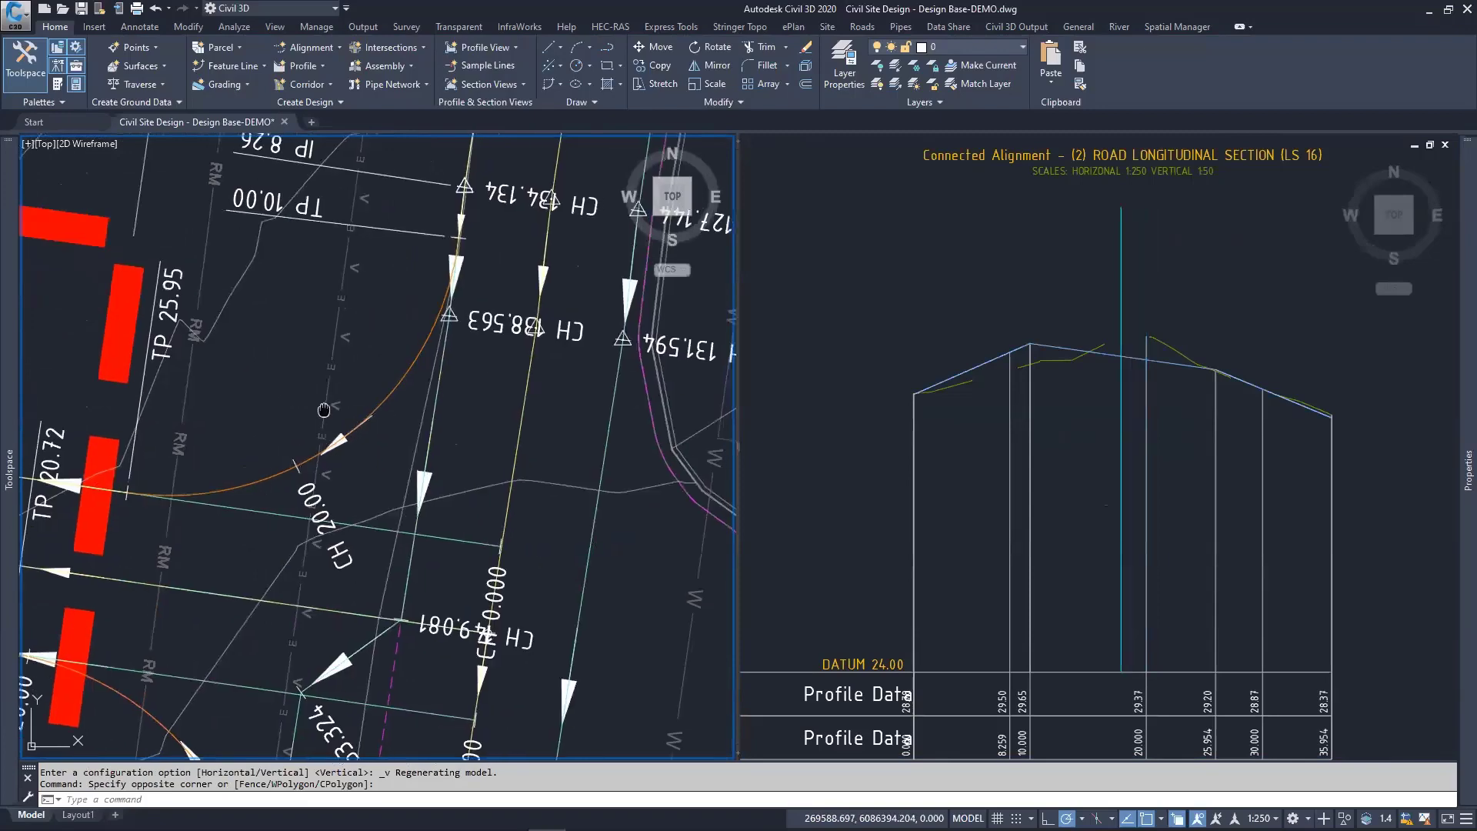
scroll(492, 231, "down", 2)
scroll(504, 201, "up", 3)
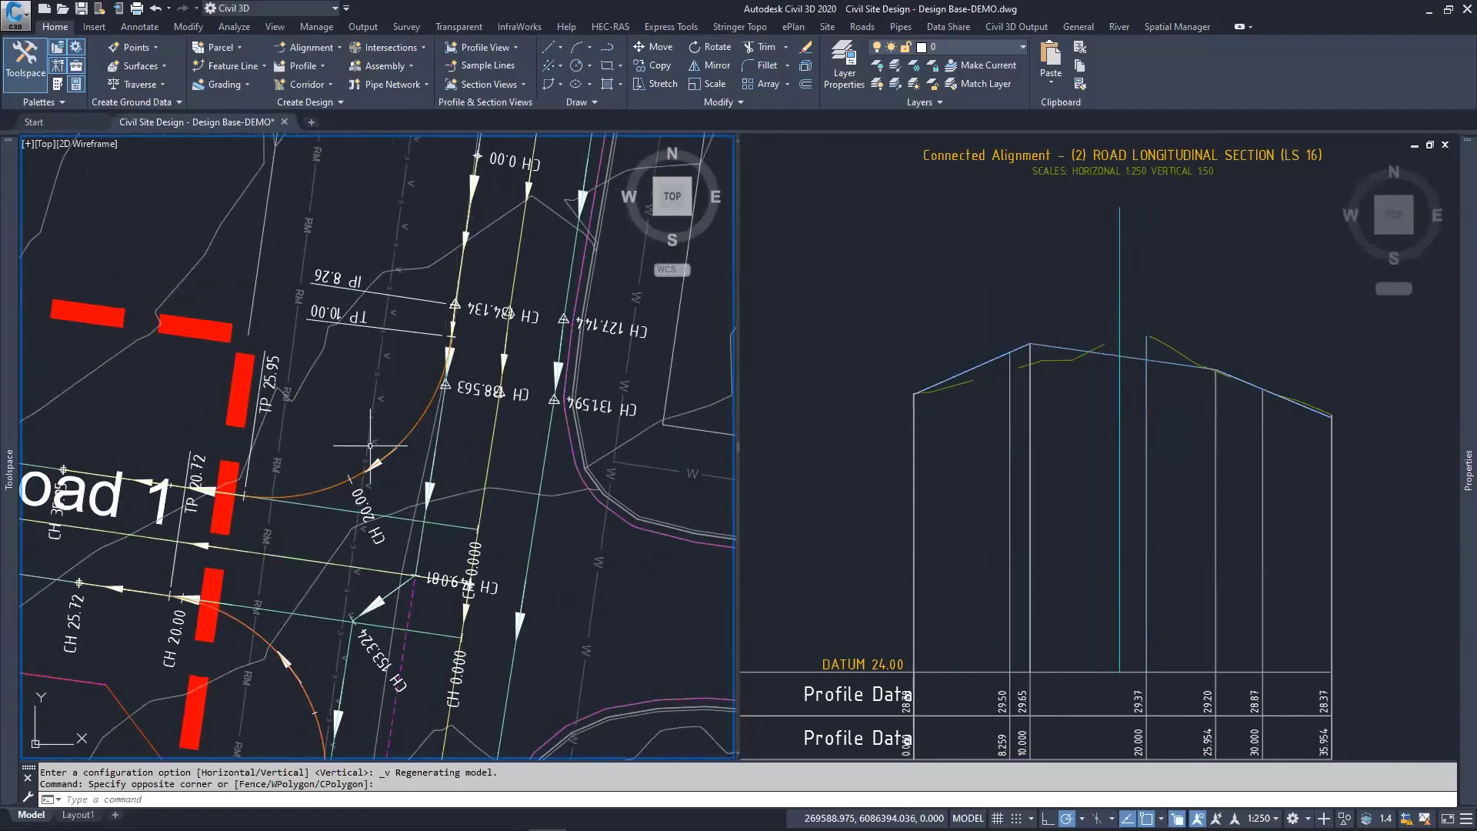
Step: Open the connected alignment's design profile for geometry editing with the profile layout tools
left_click(839, 327)
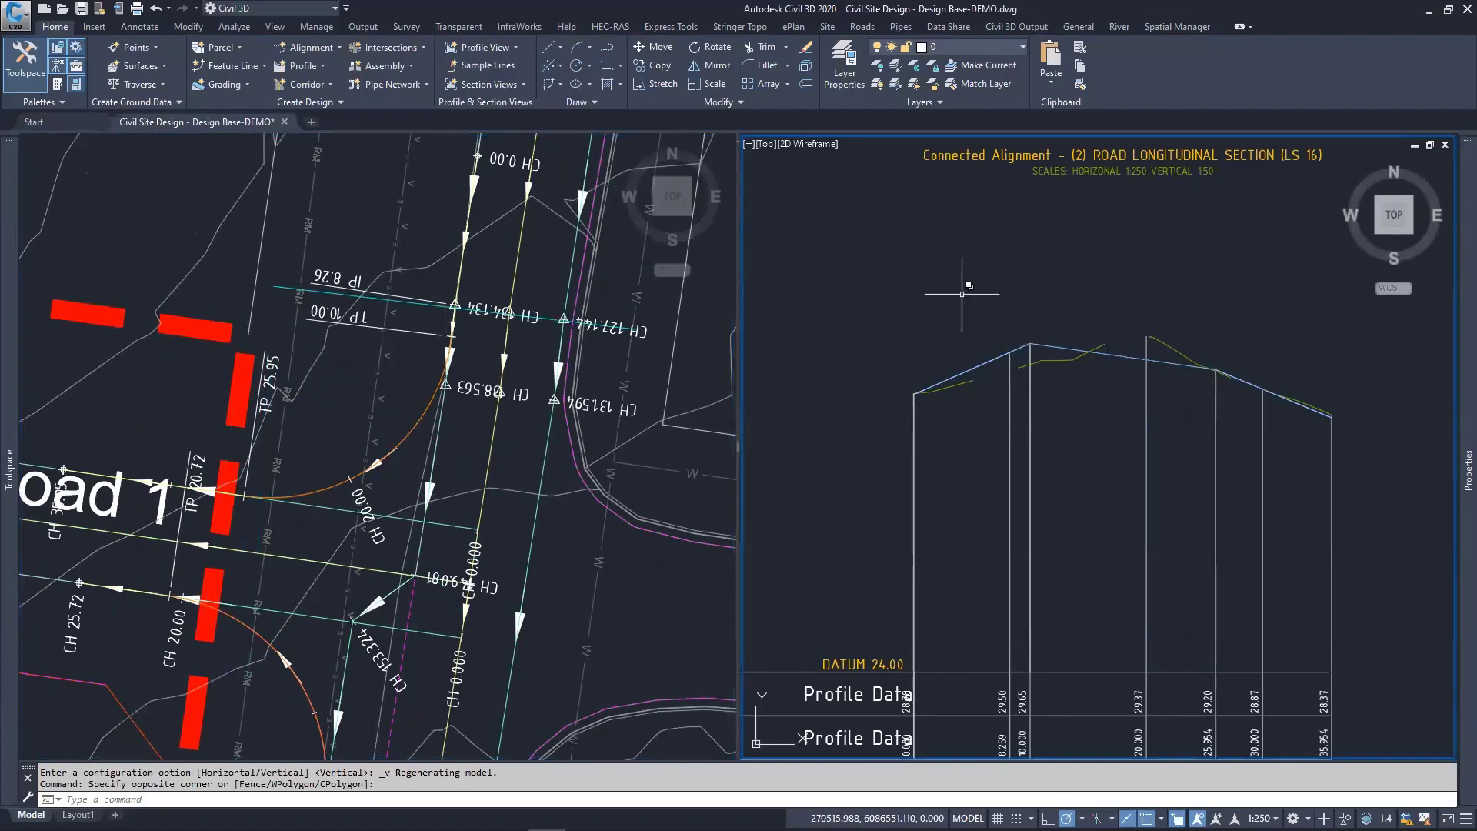
middle_click_drag(1066, 307, 1060, 331)
left_click(1051, 371)
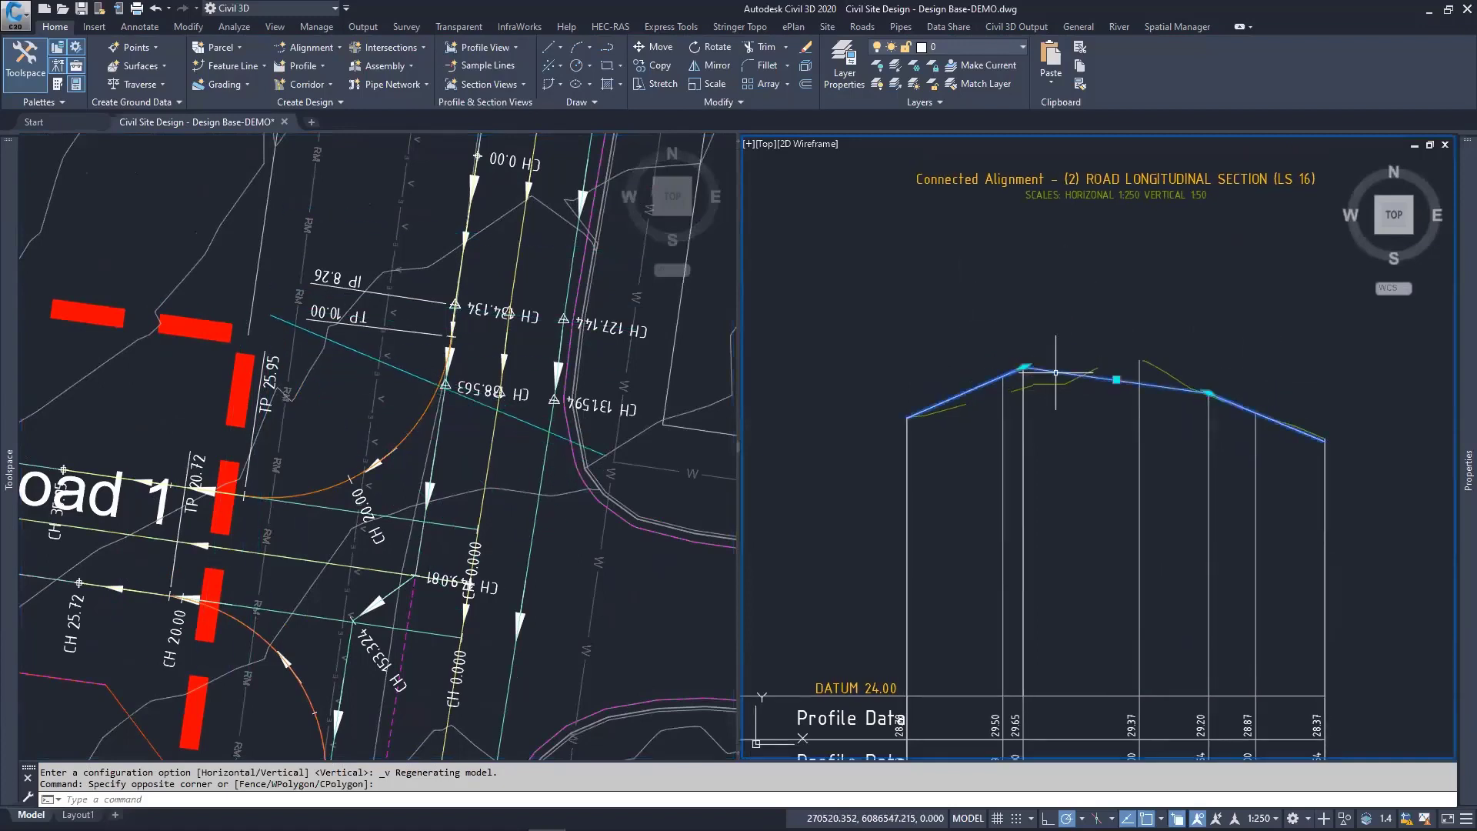
right_click(950, 289)
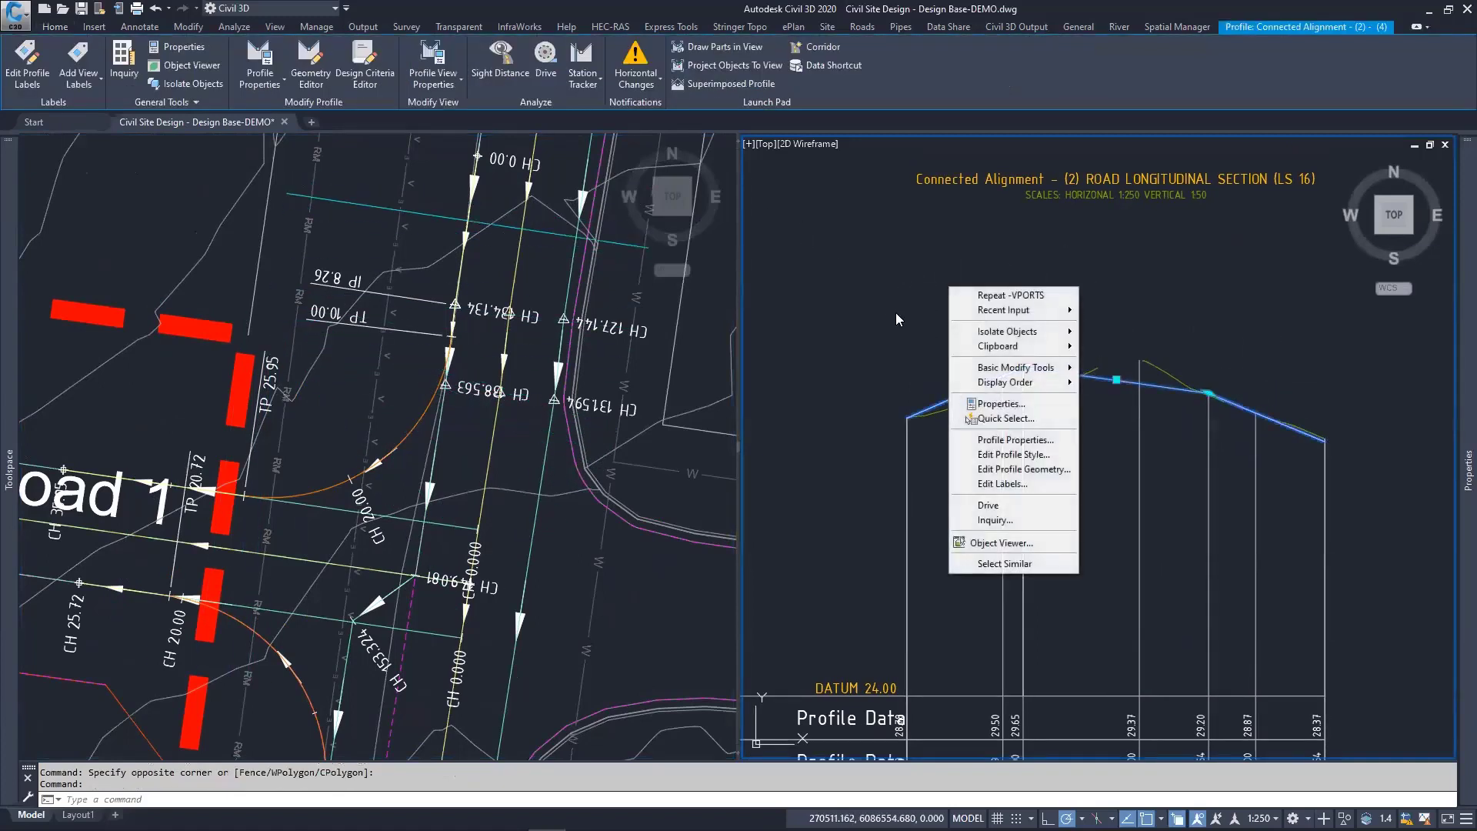
left_click(1023, 469)
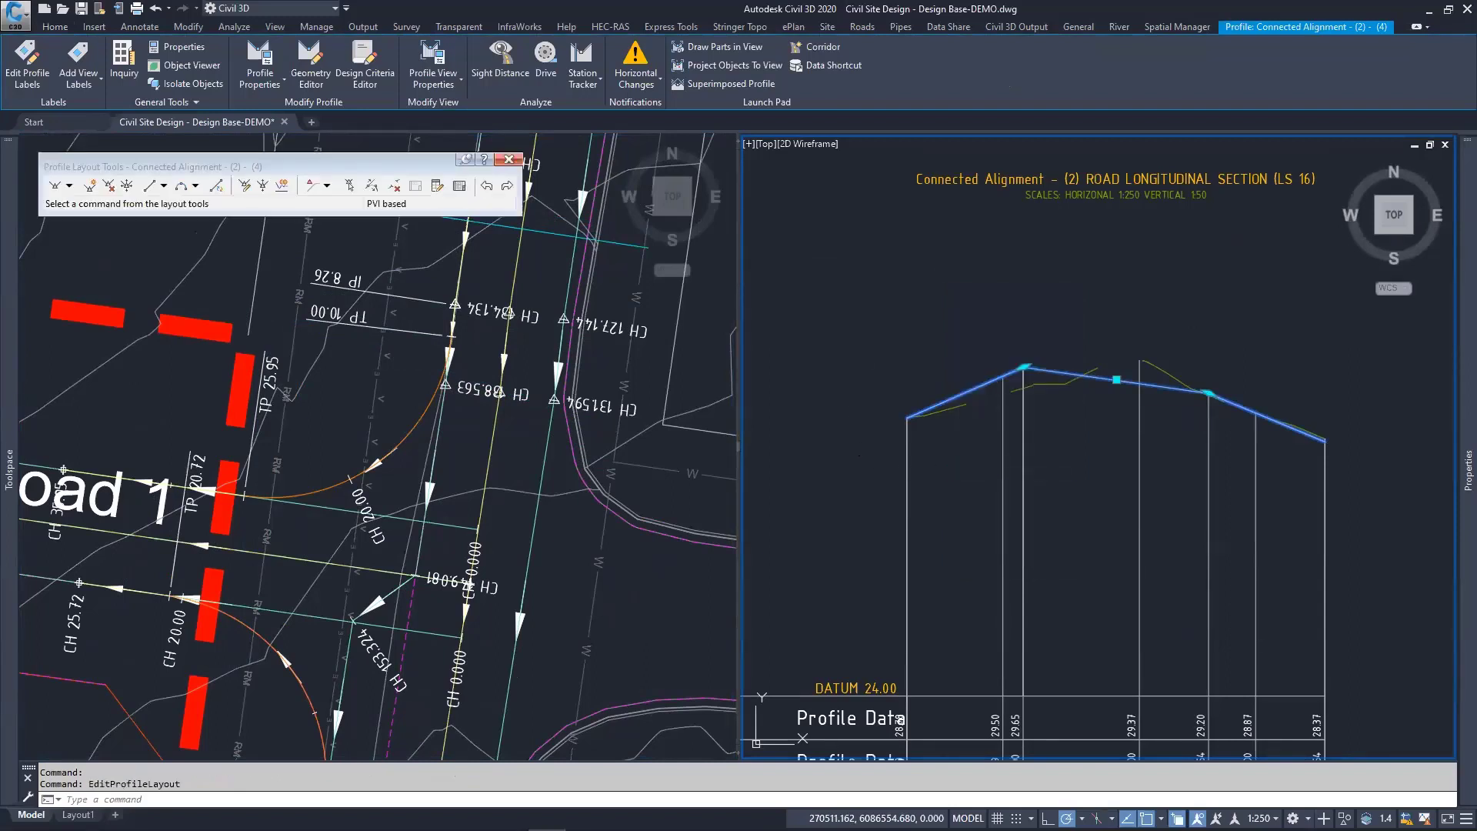
left_click(87, 187)
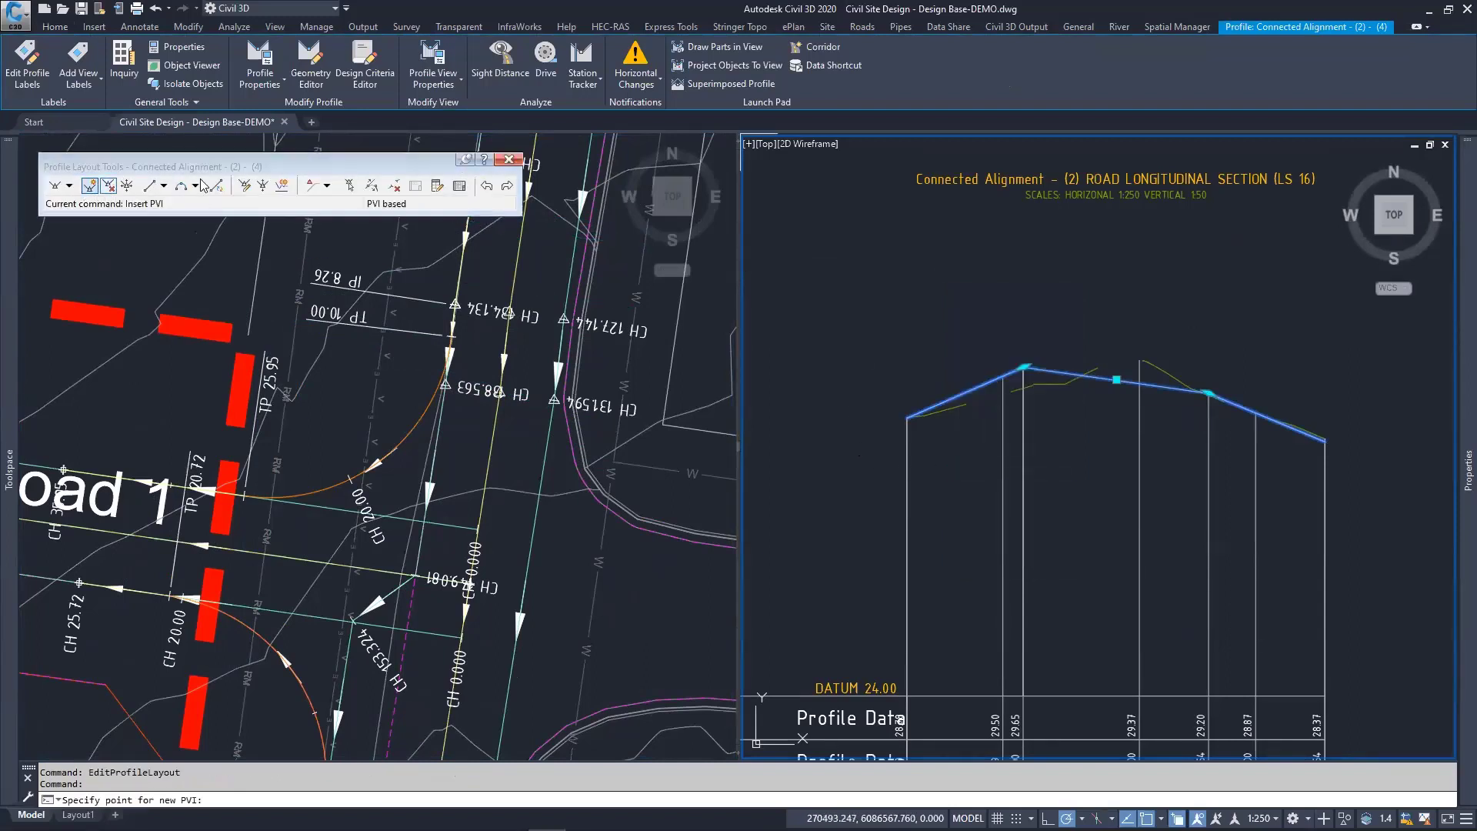
key("Escape")
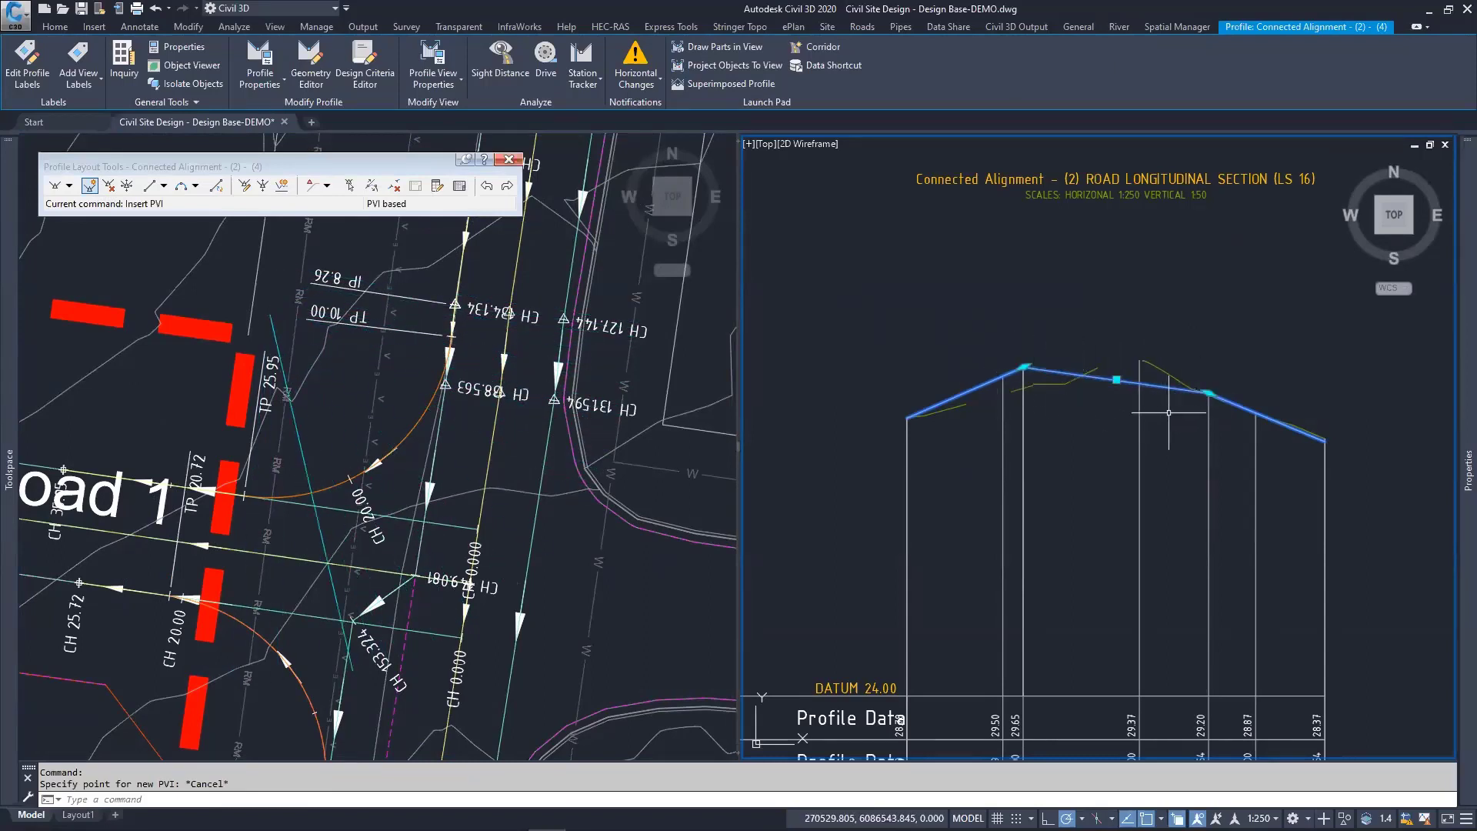
Step: Draw a polyline from the profile's grade break at chainage 10.000, continuing the incoming grade forward using a distance of -5
middle_click_drag(1035, 456, 1008, 293)
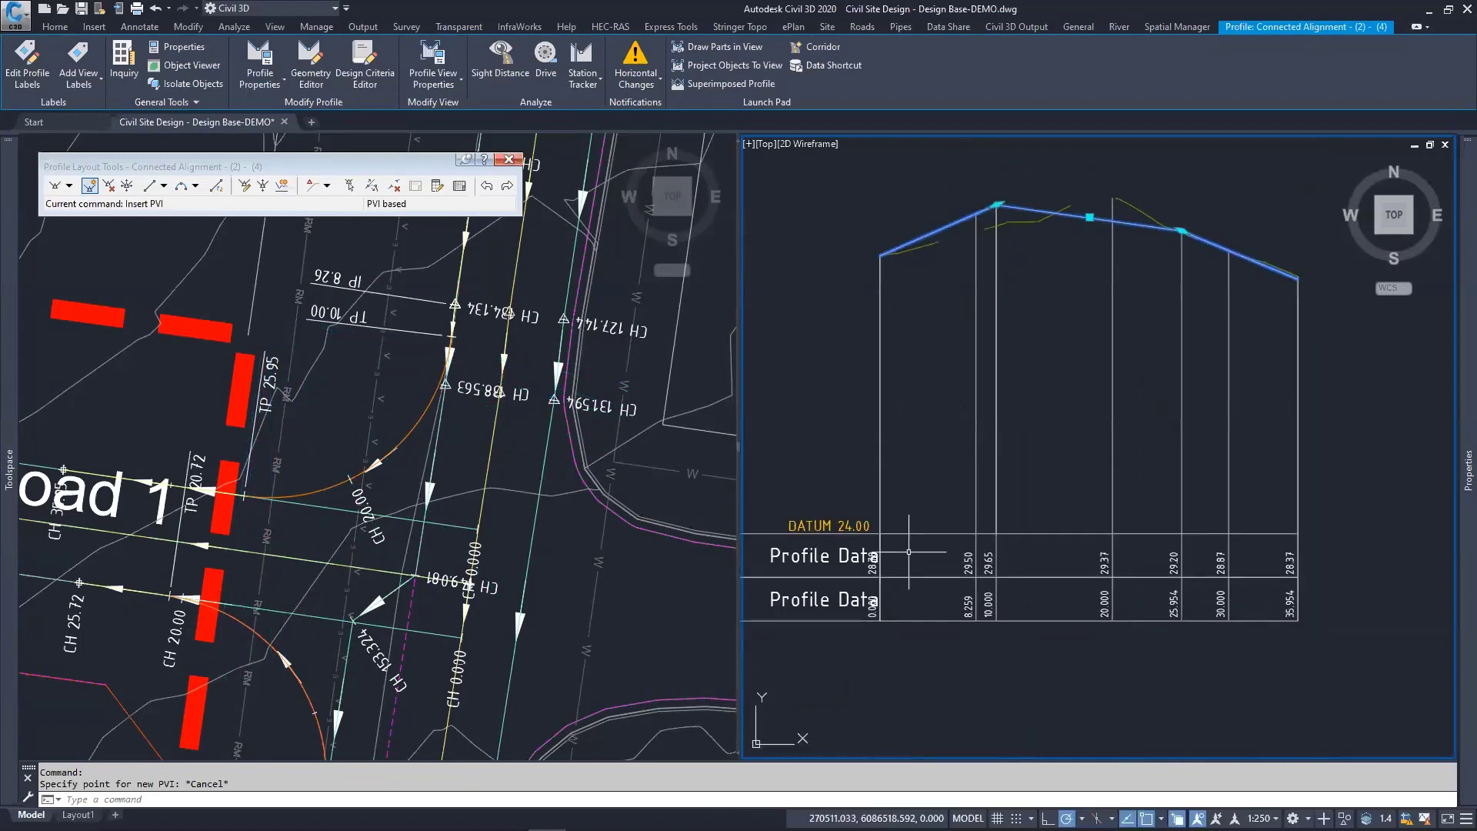
key("ctrl")
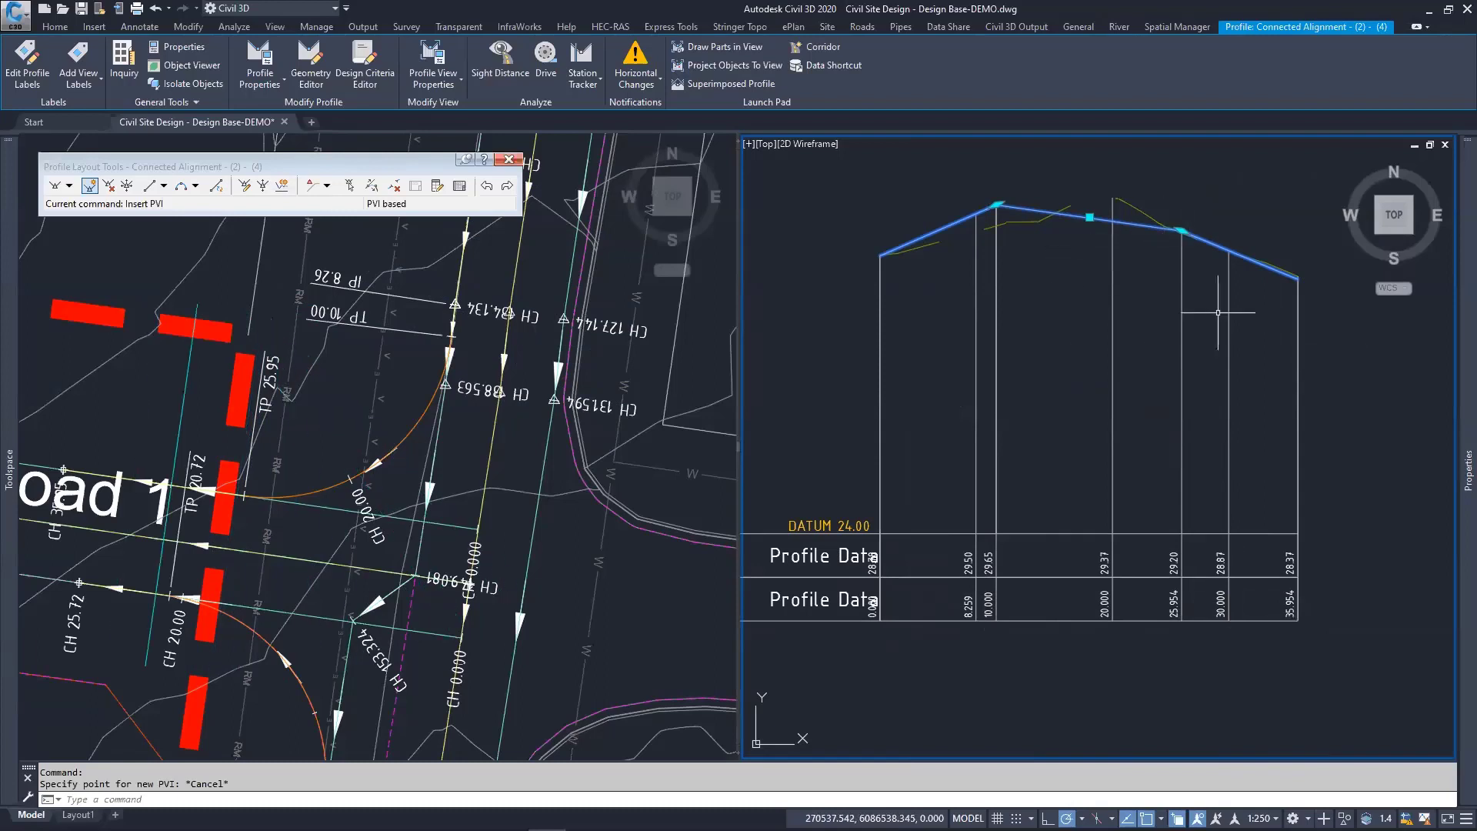
middle_click_drag(1121, 305, 1098, 422)
middle_click_drag(1084, 267, 1099, 305)
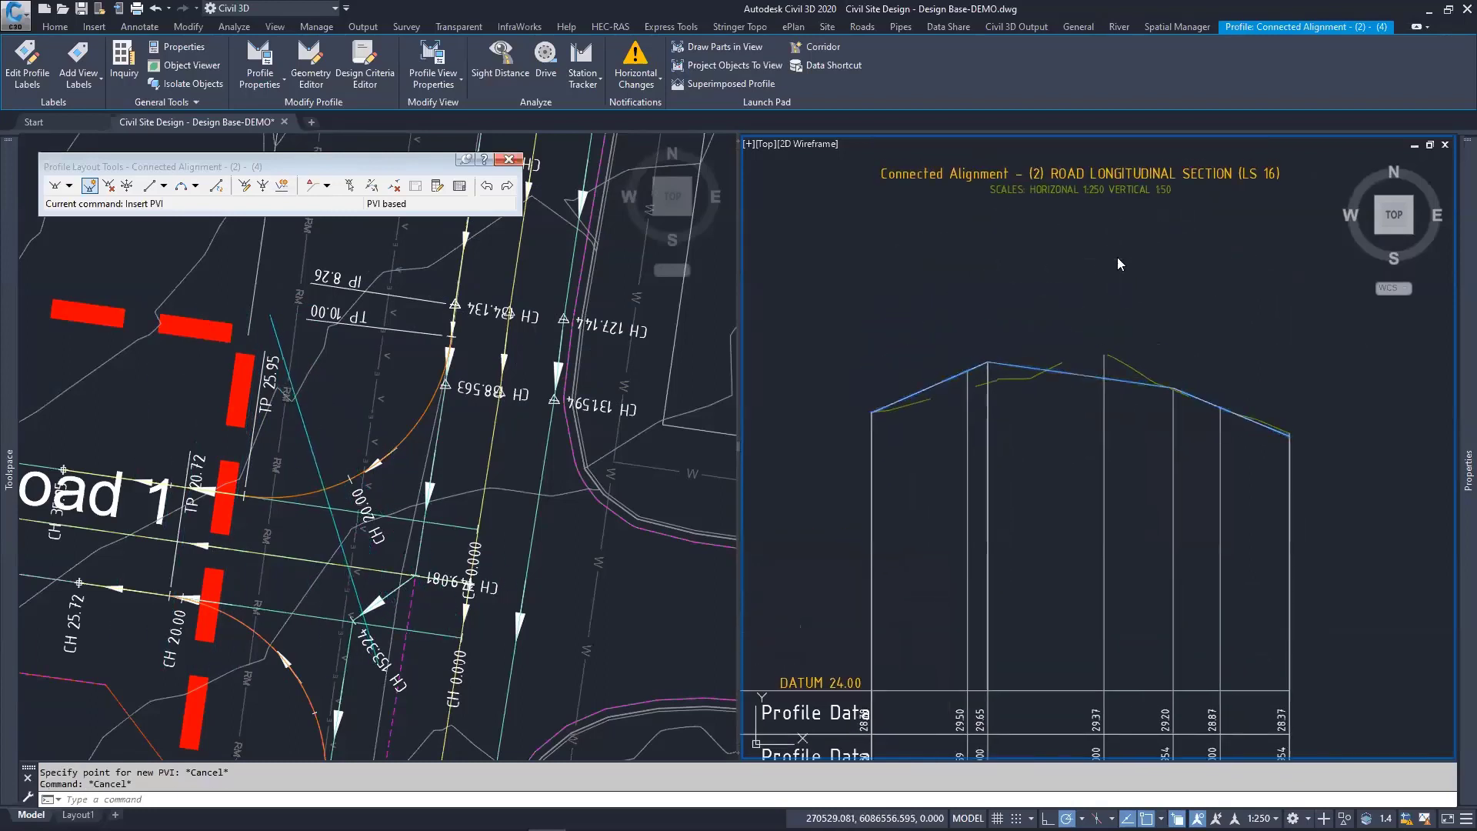
key("Escape")
type("PL")
key("Return")
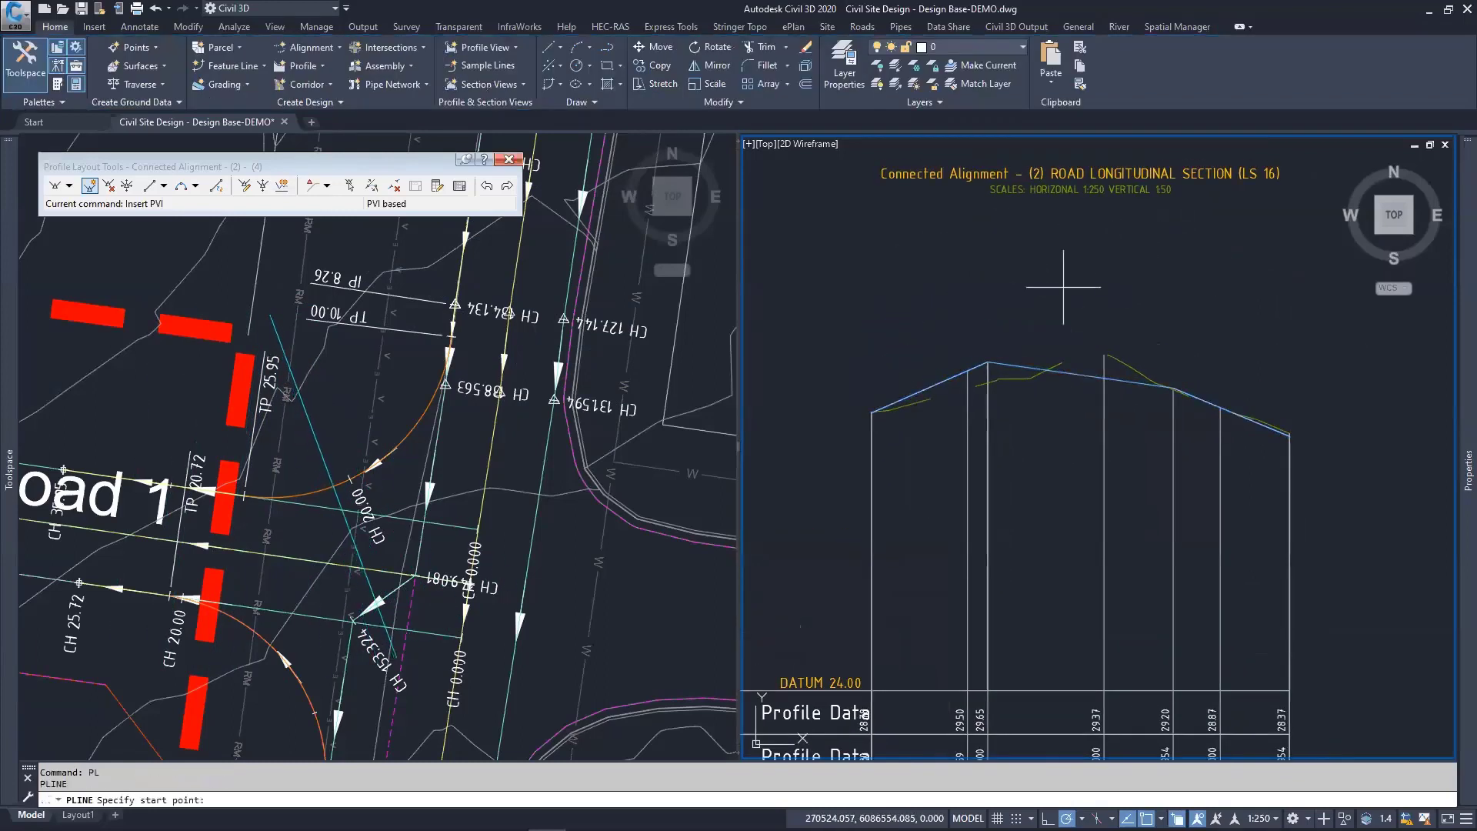
left_click(987, 361)
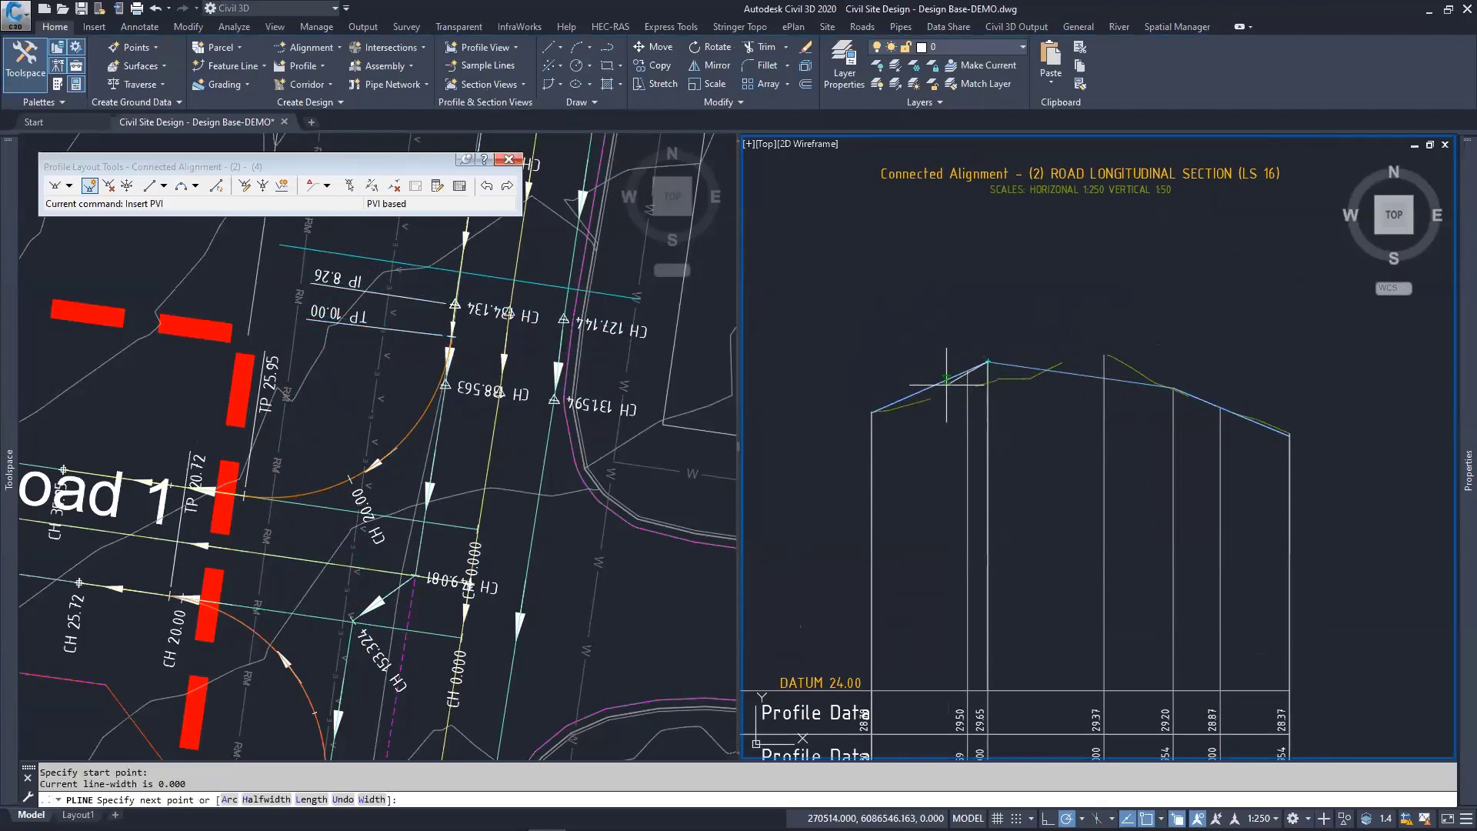
type("-5")
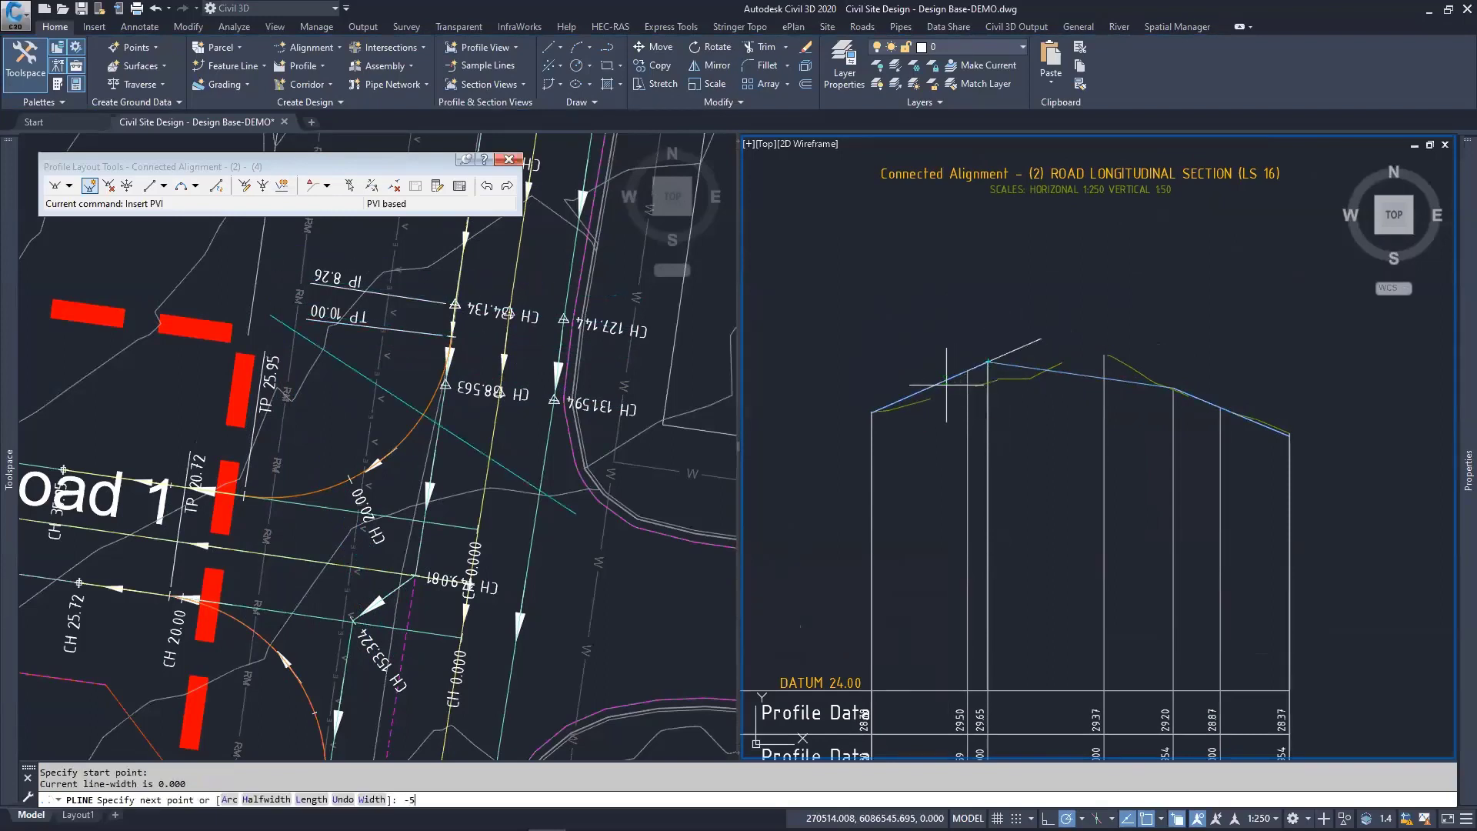
key("Return")
key("Escape")
scroll(1080, 350, "up", 2)
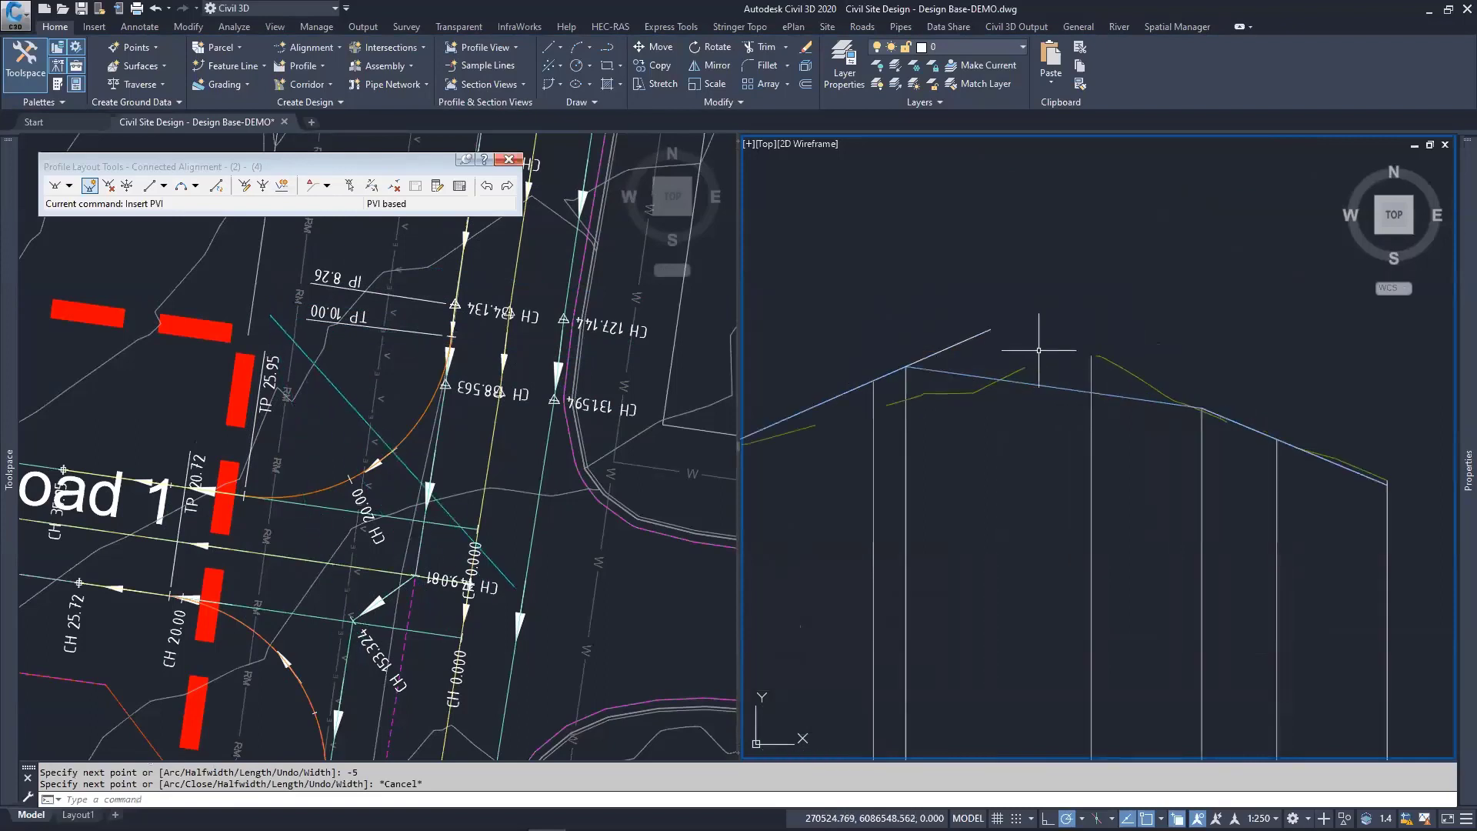
Step: Draw a second polyline from the grade break at chainage 25.954, projecting the outgoing grade backward towards the first line
key("Return")
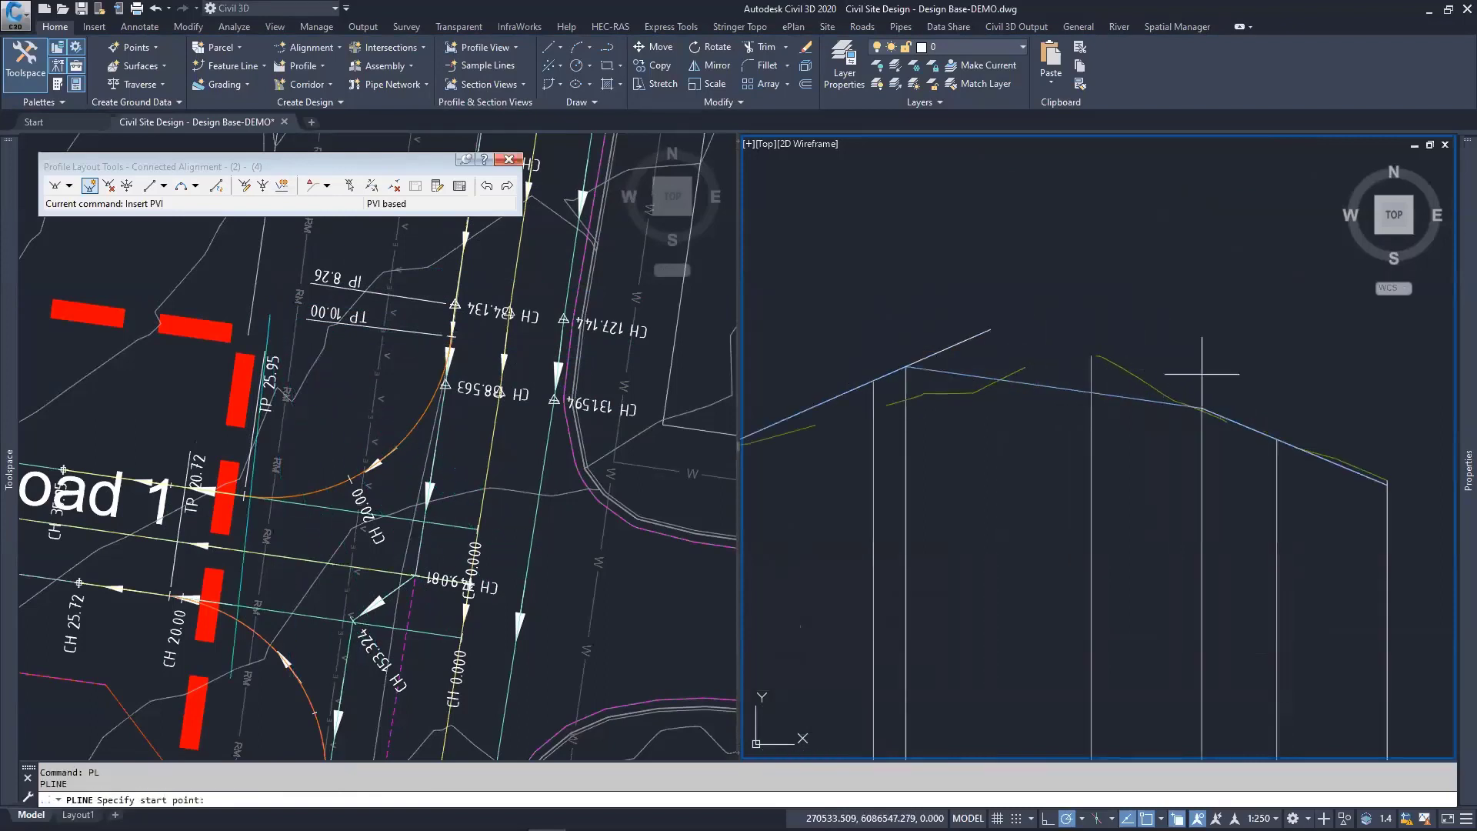
scroll(1207, 410, "up", 4)
left_click(1195, 408)
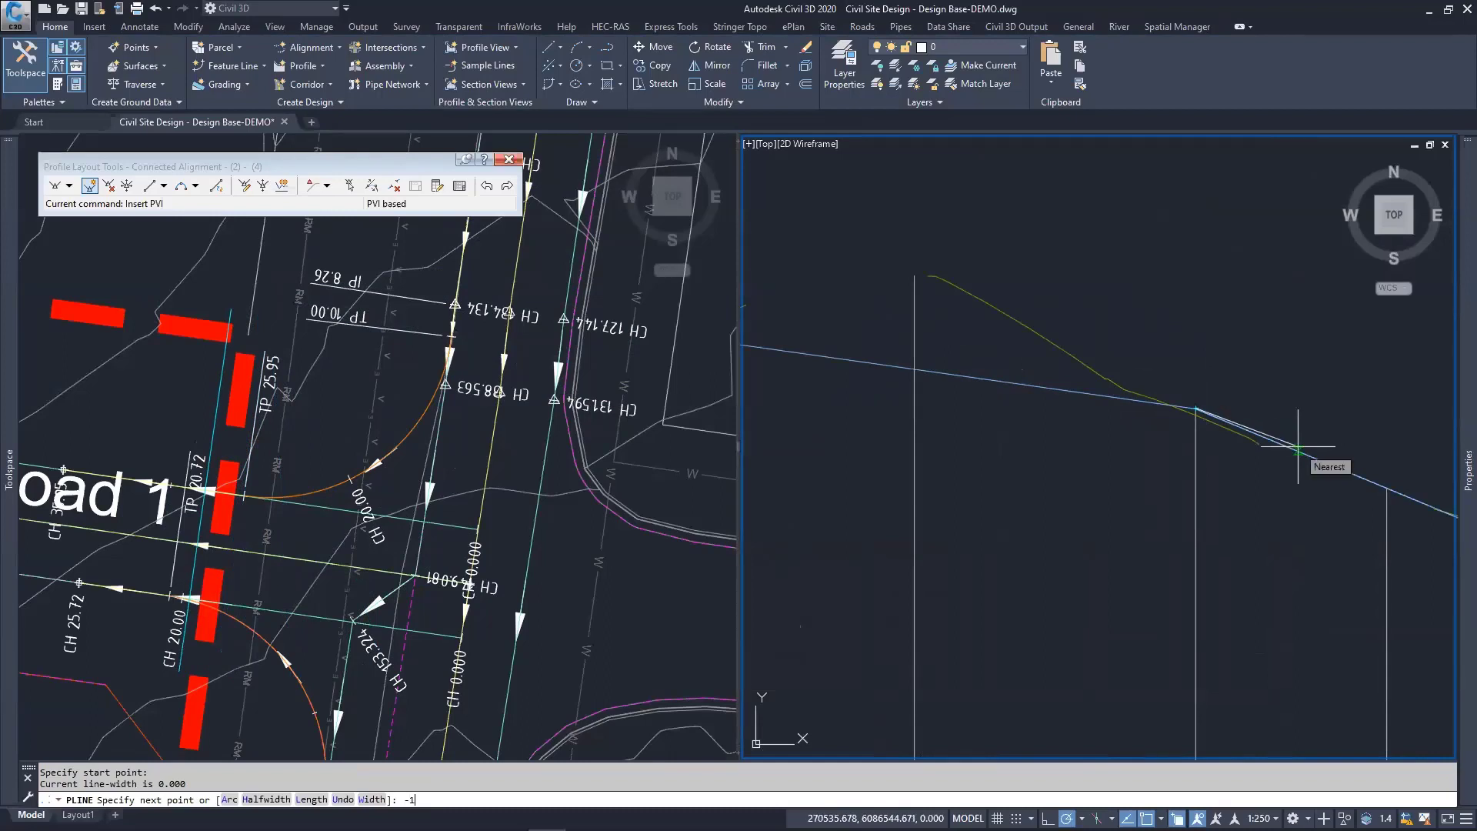
key("Escape")
scroll(1048, 438, "down", 4)
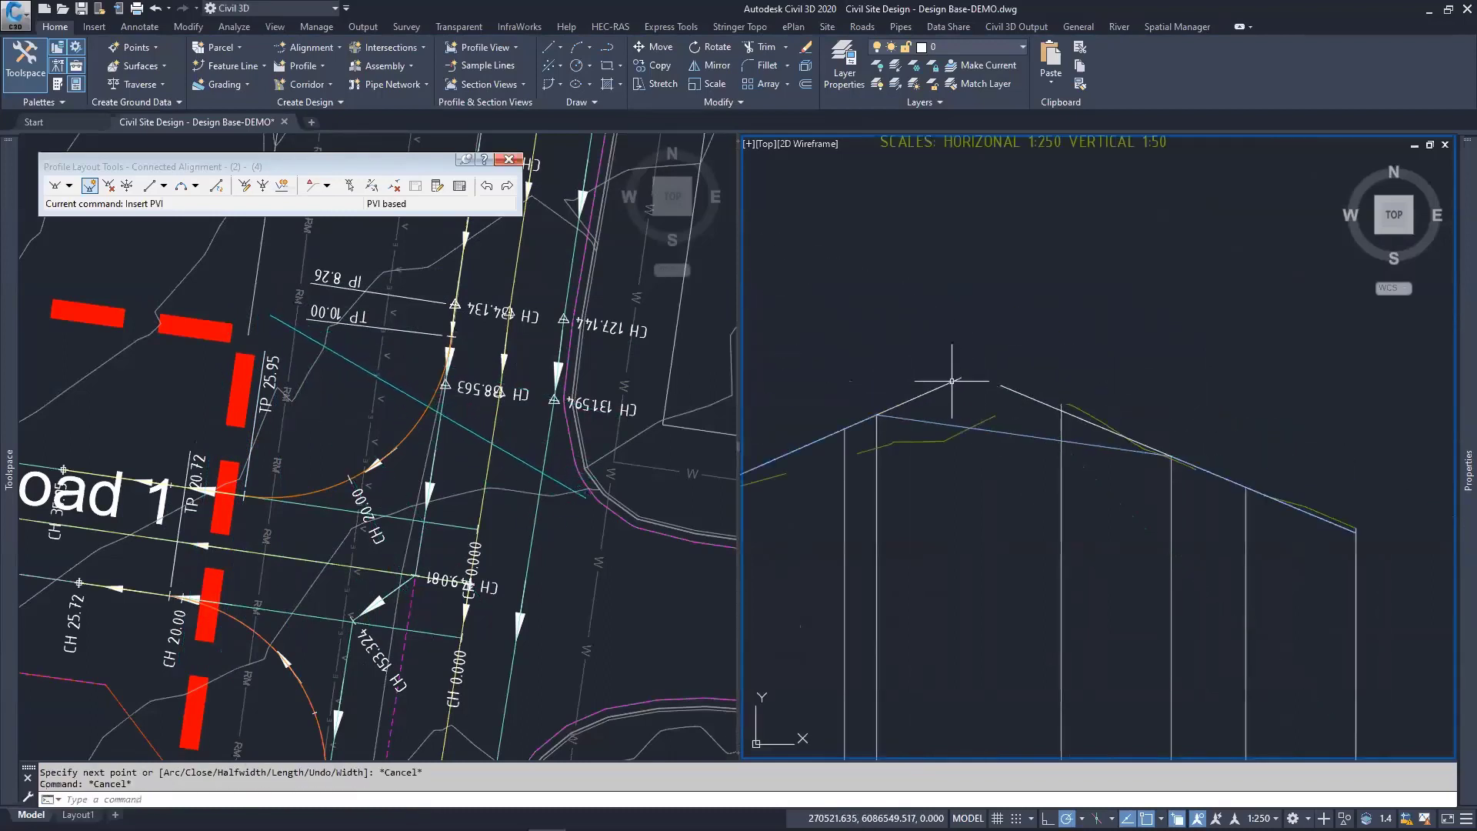
Step: Stretch the free ends of both guide polylines along their grades, the first by about 3.27, until they cross above the profile
left_click(959, 383)
left_click(962, 377)
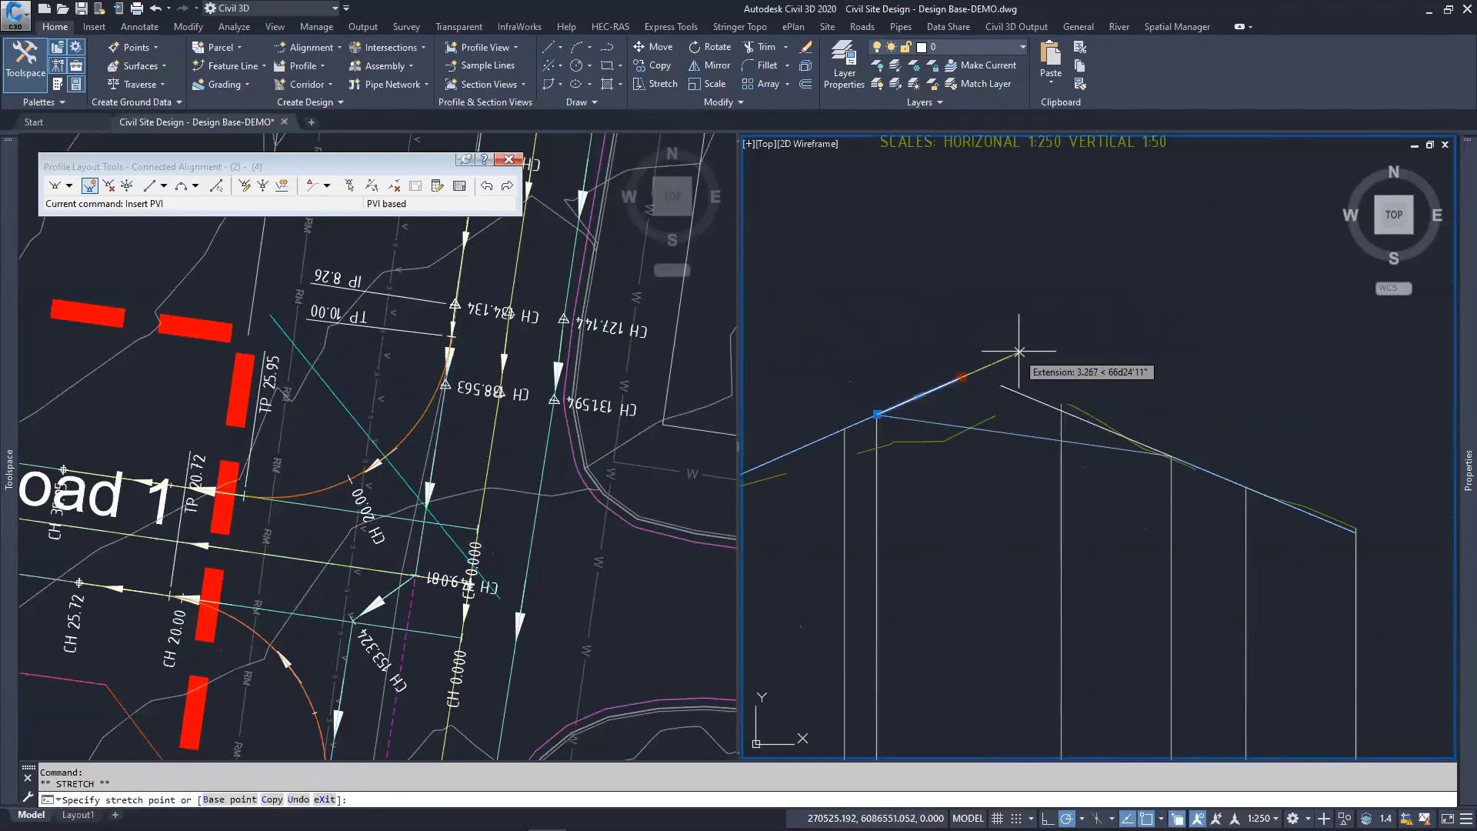
left_click(1019, 352)
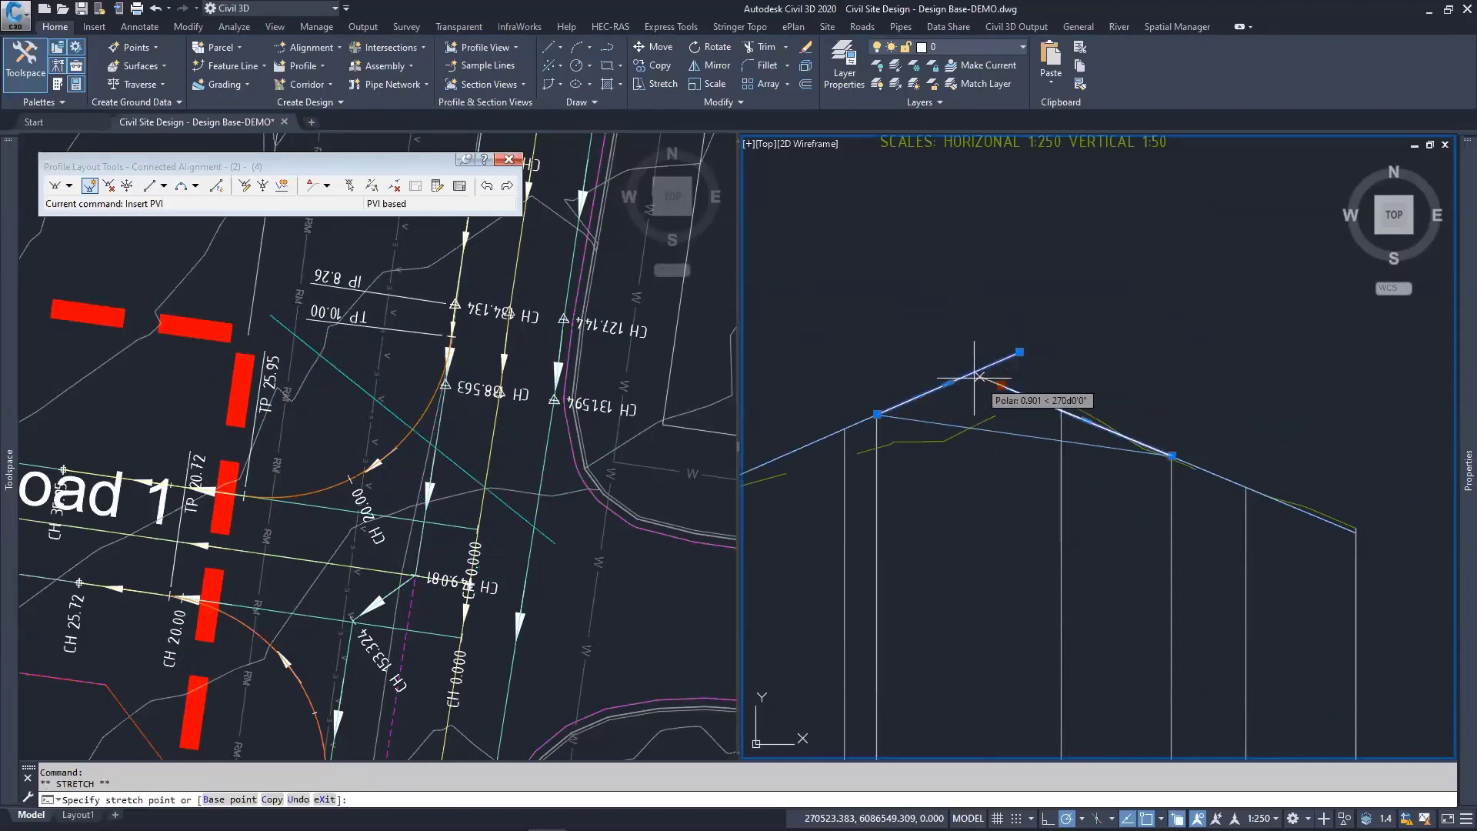
key("Escape")
key("Escape")
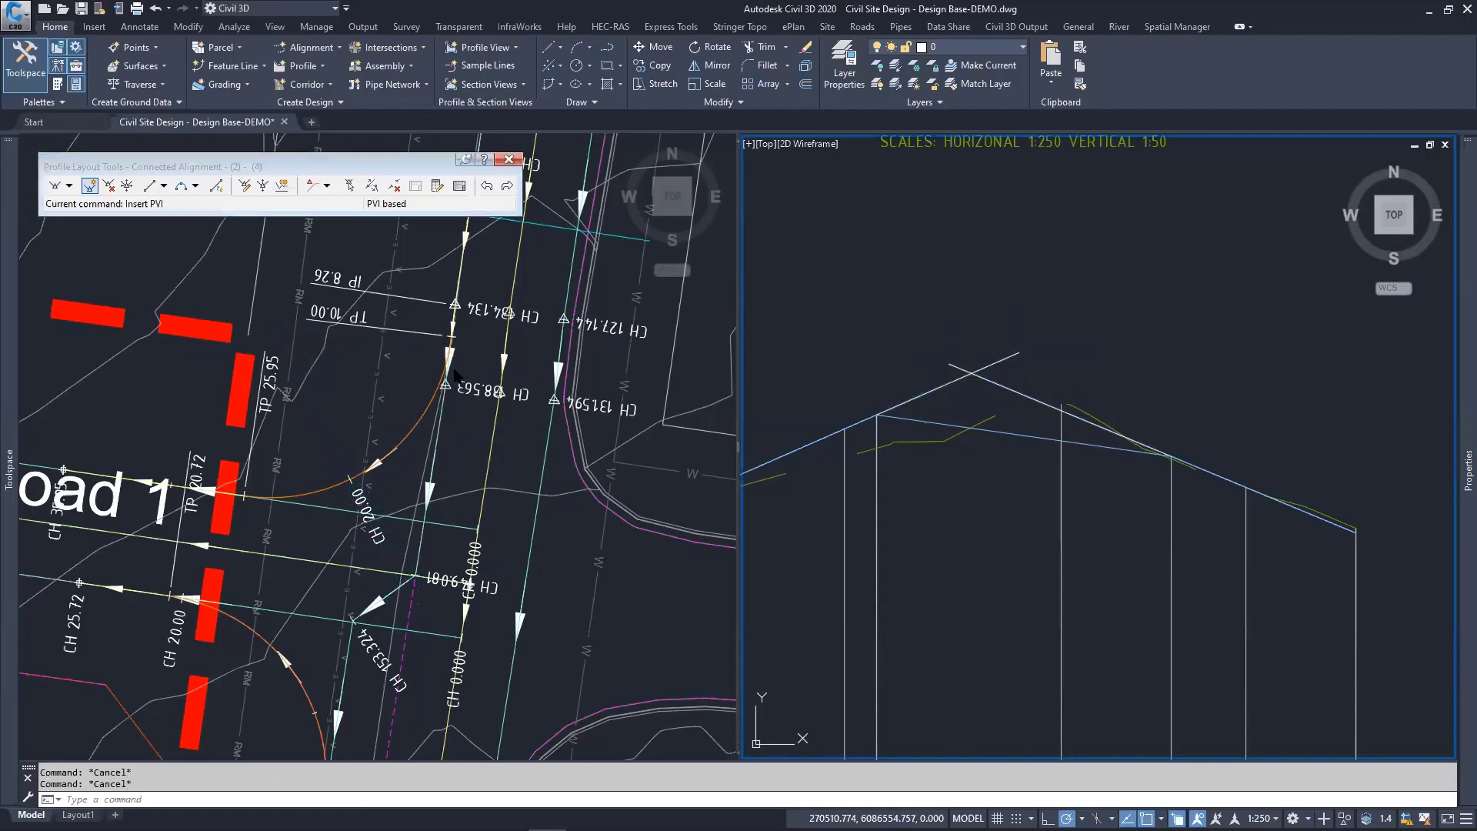
Step: Examine the connected alignments north and south of Road 1 in plan, tracking their positions against the profile view
left_click(405, 477)
middle_click_drag(400, 515, 439, 323)
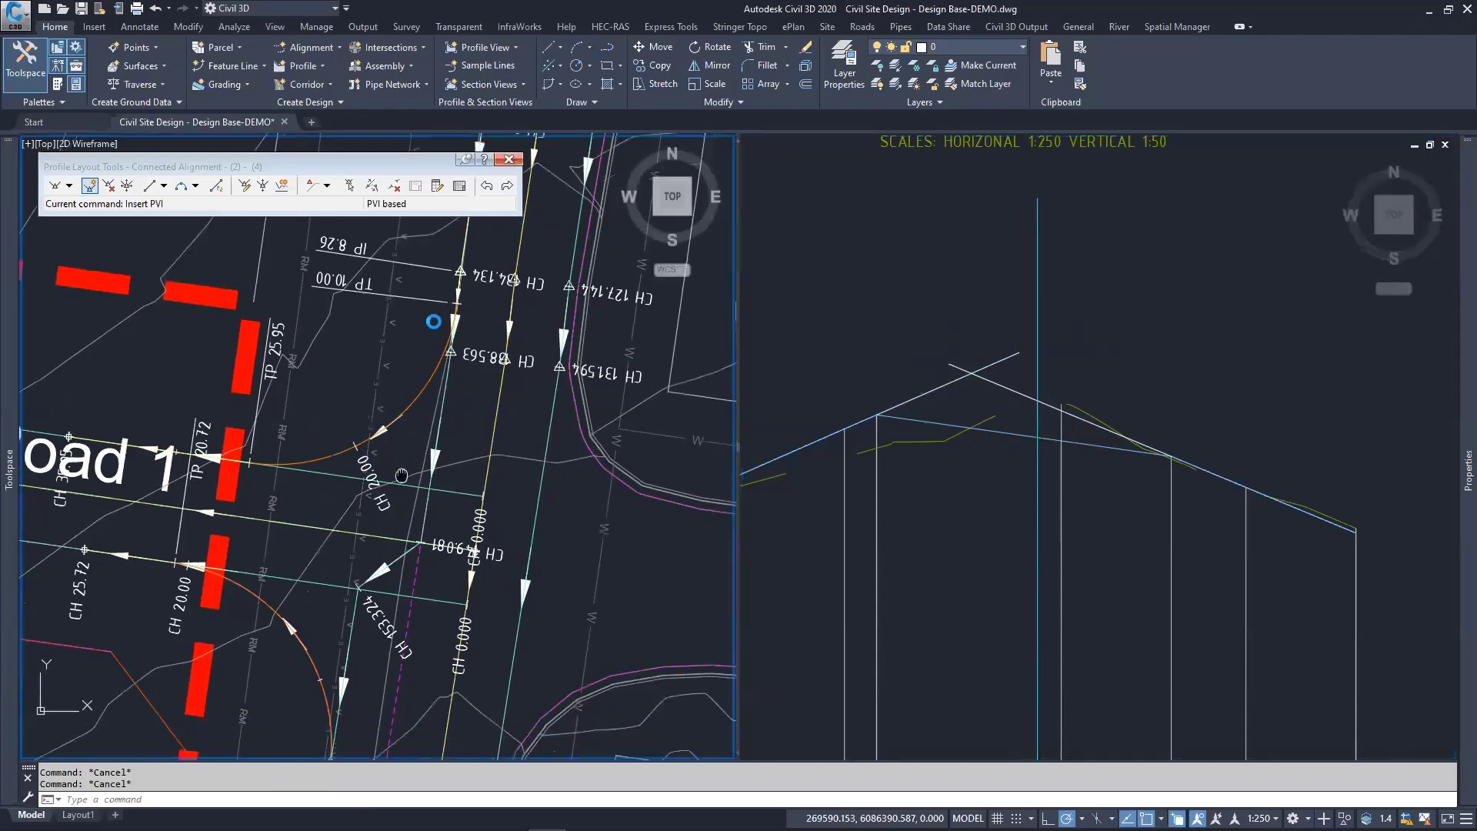
middle_click_drag(397, 560, 446, 421)
middle_click_drag(461, 569, 509, 430)
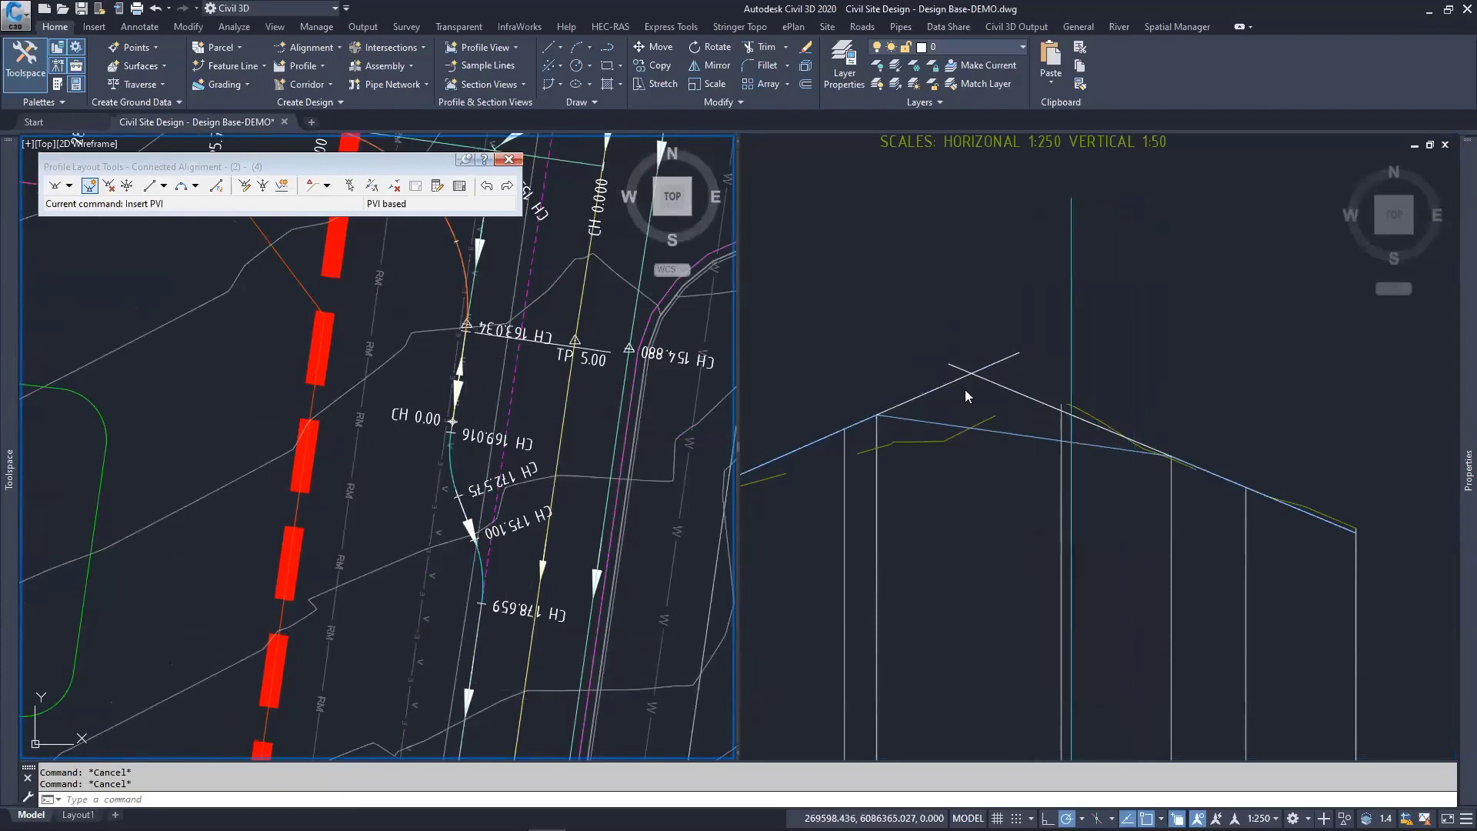
left_click(423, 372)
left_click(424, 378)
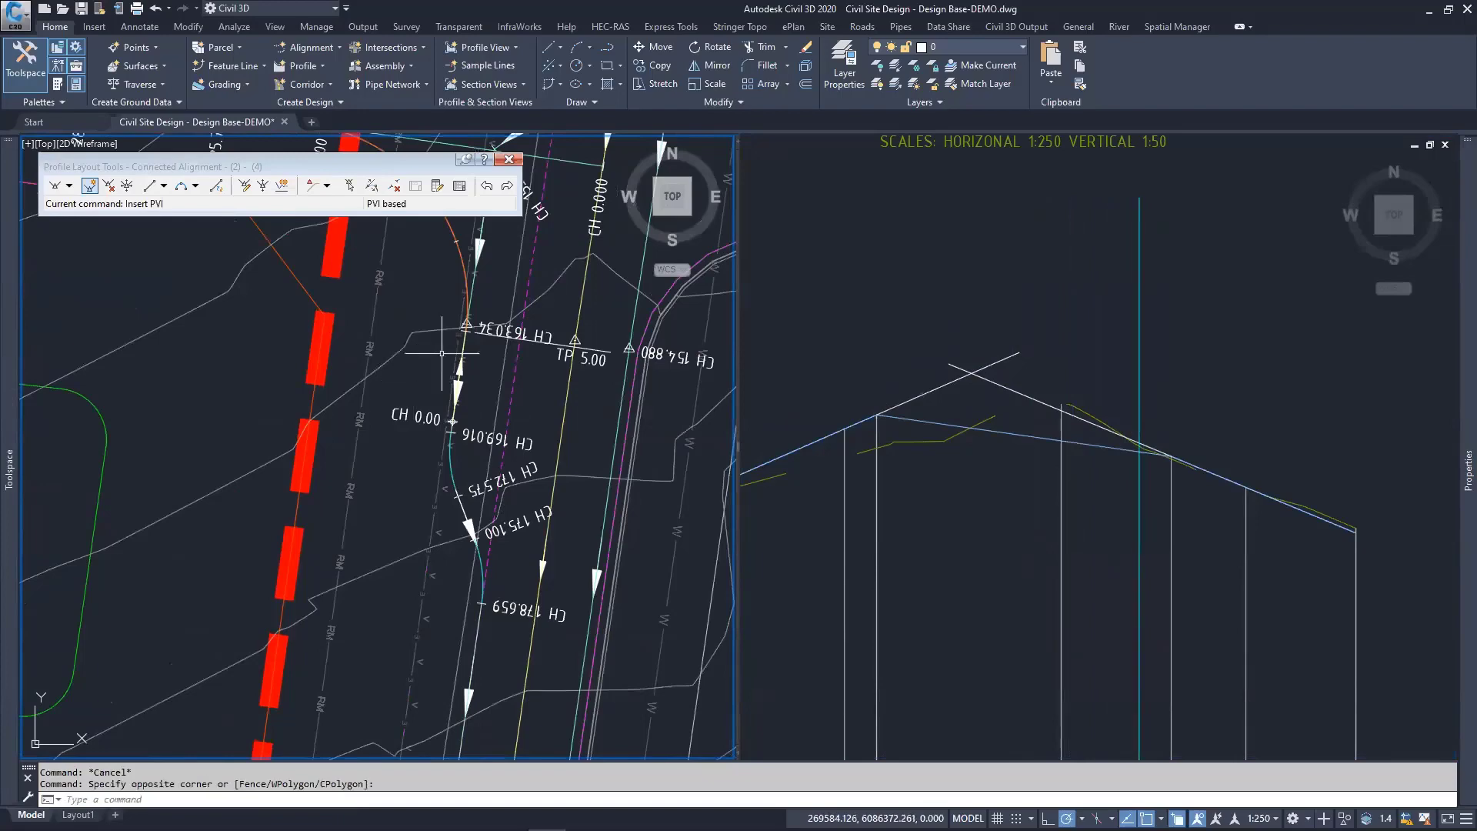
middle_click_drag(429, 254, 433, 550)
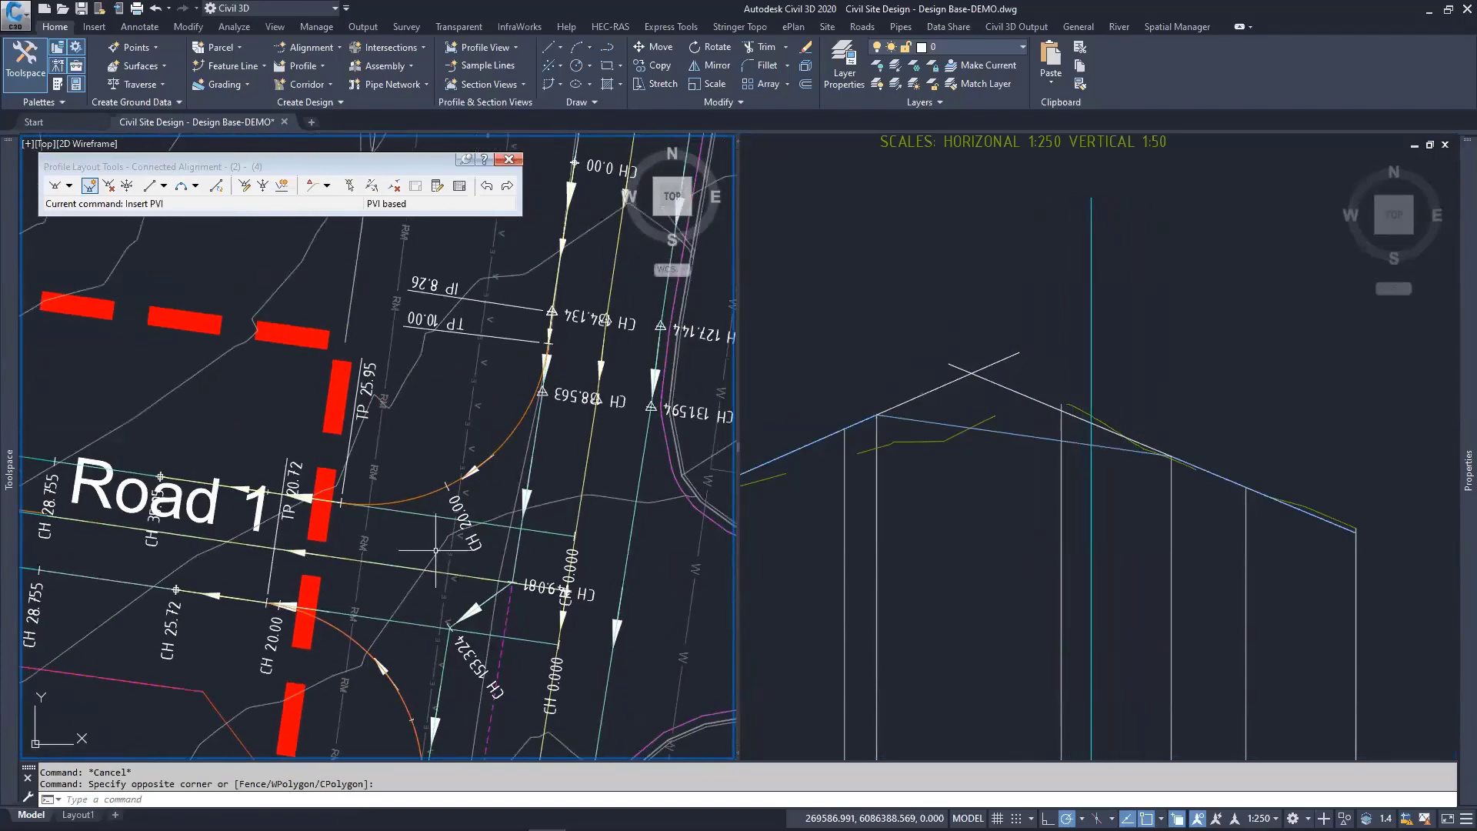
mouse_move(435, 550)
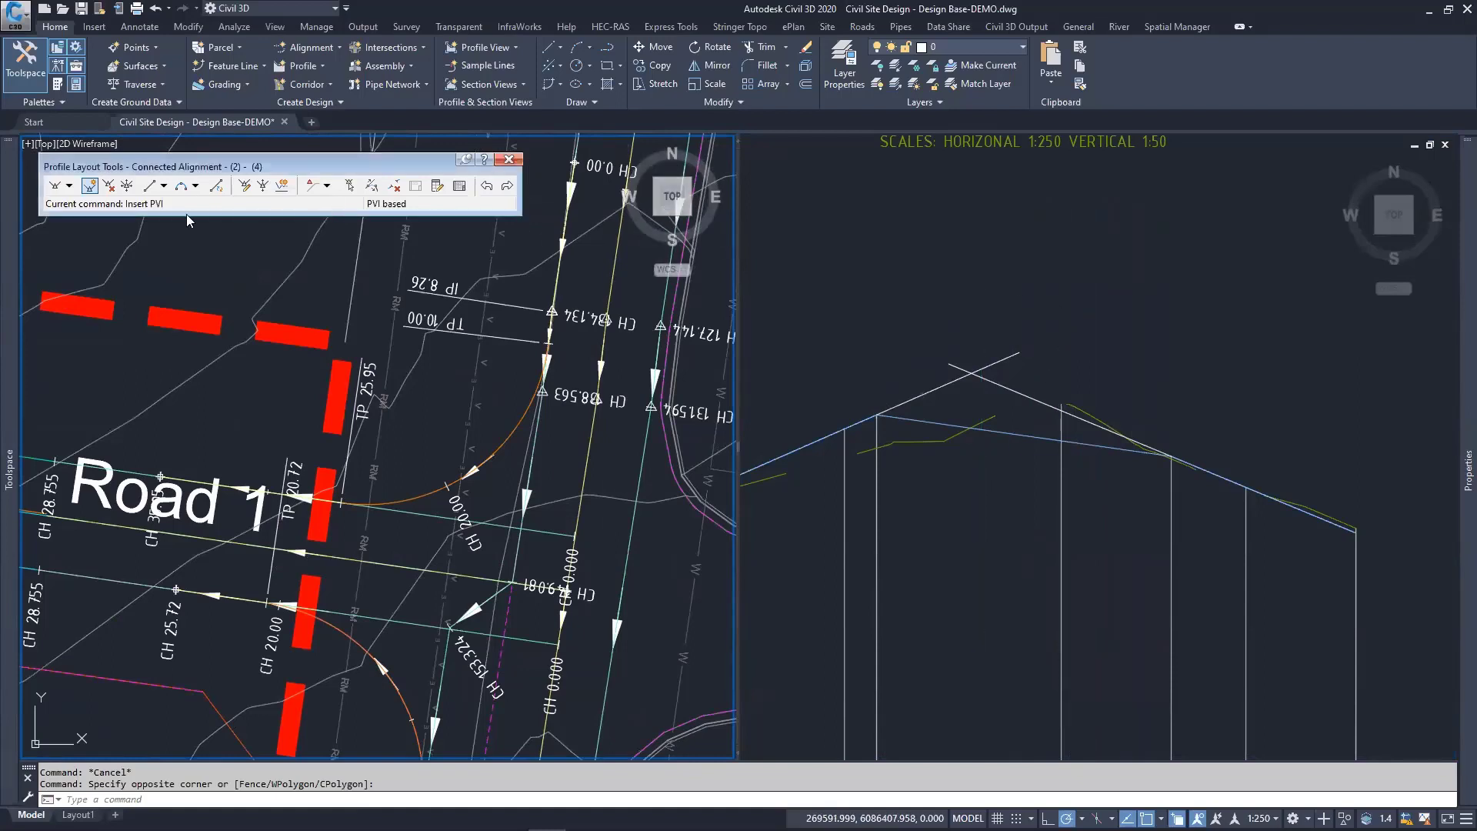
Step: Insert a PVI in the connected alignment's profile at the intersection of the two guide polylines
left_click(89, 187)
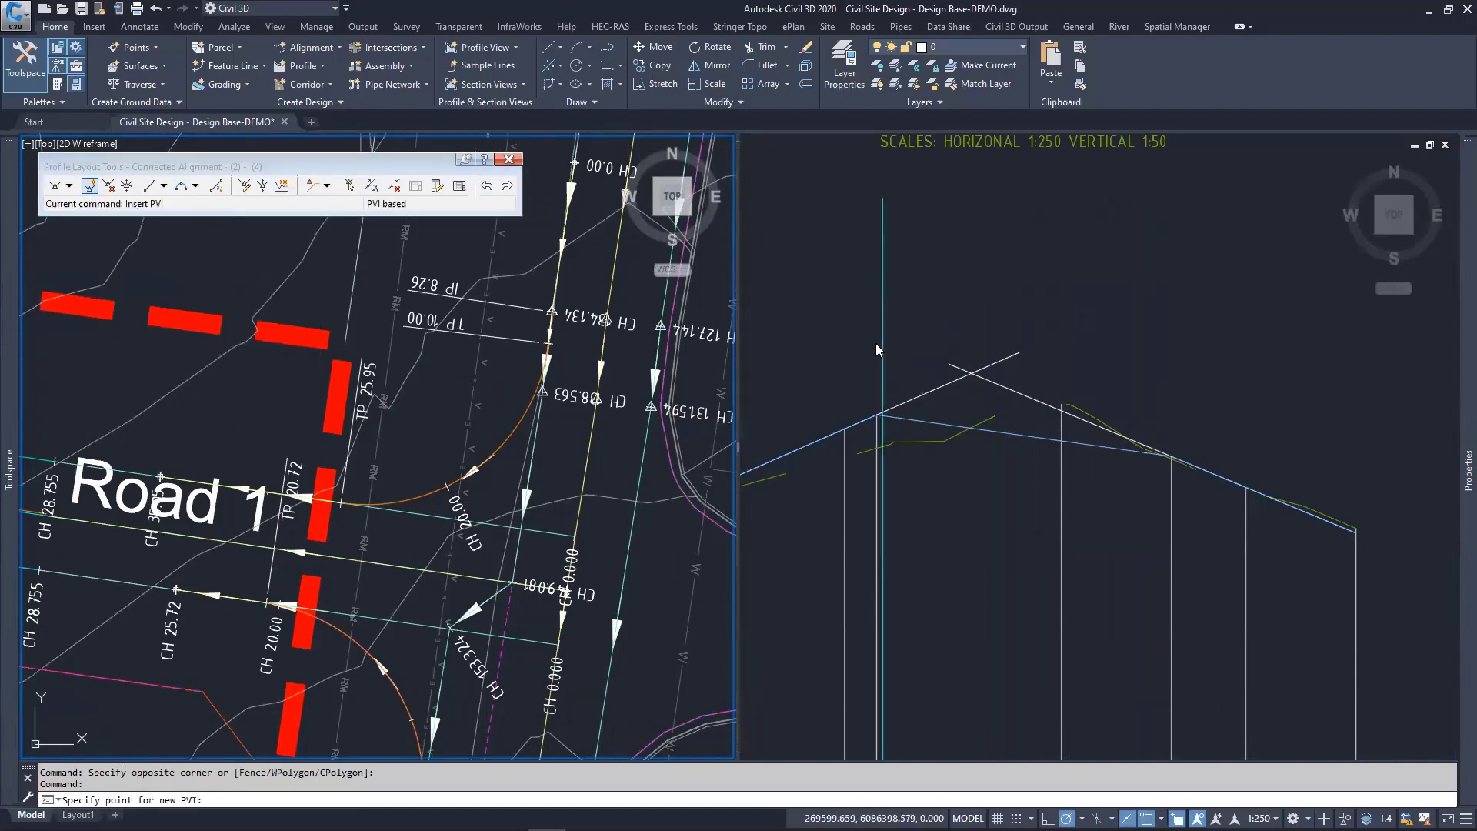
left_click(971, 374)
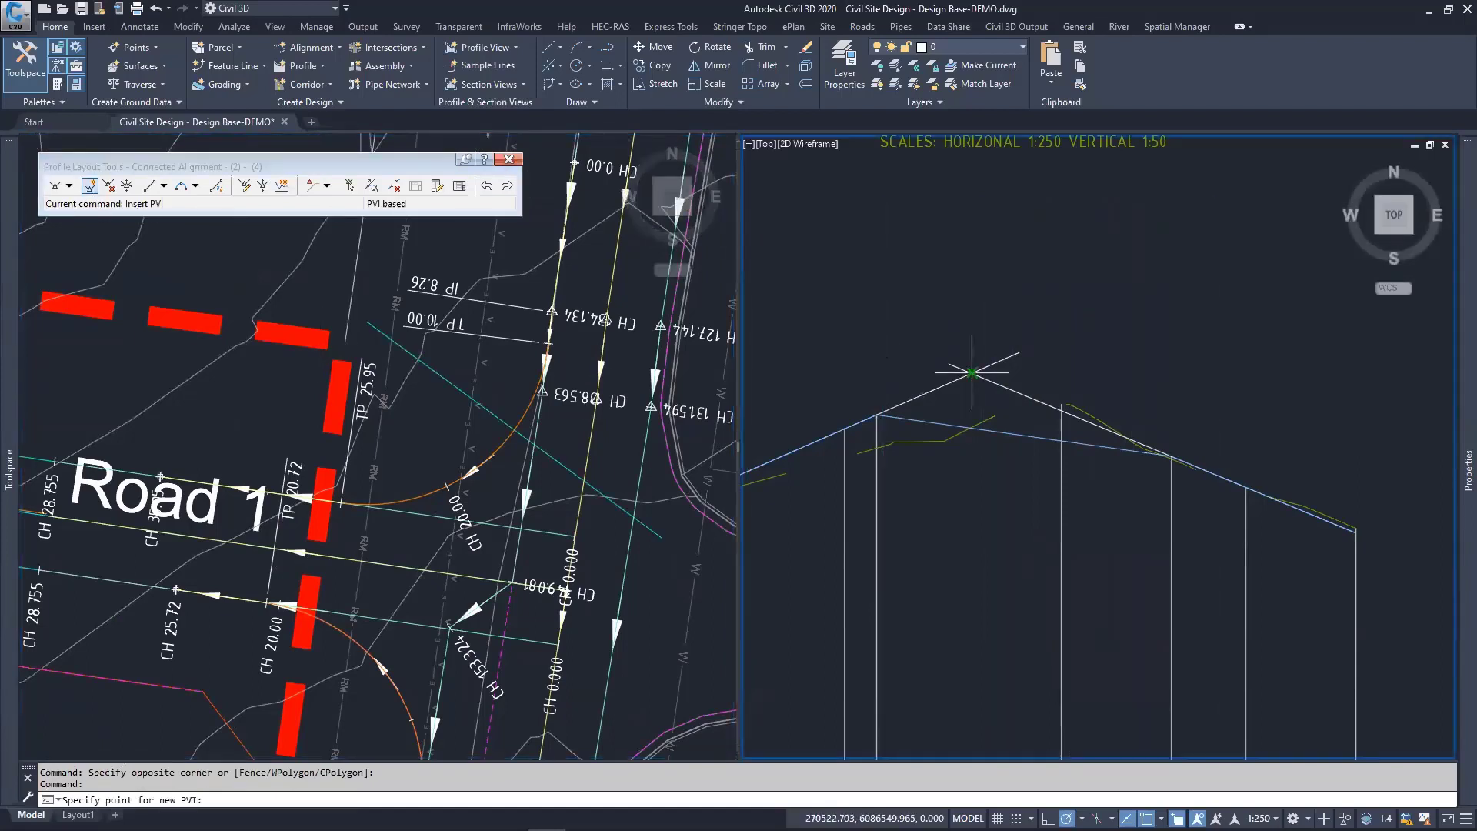
key("Escape")
key("Escape")
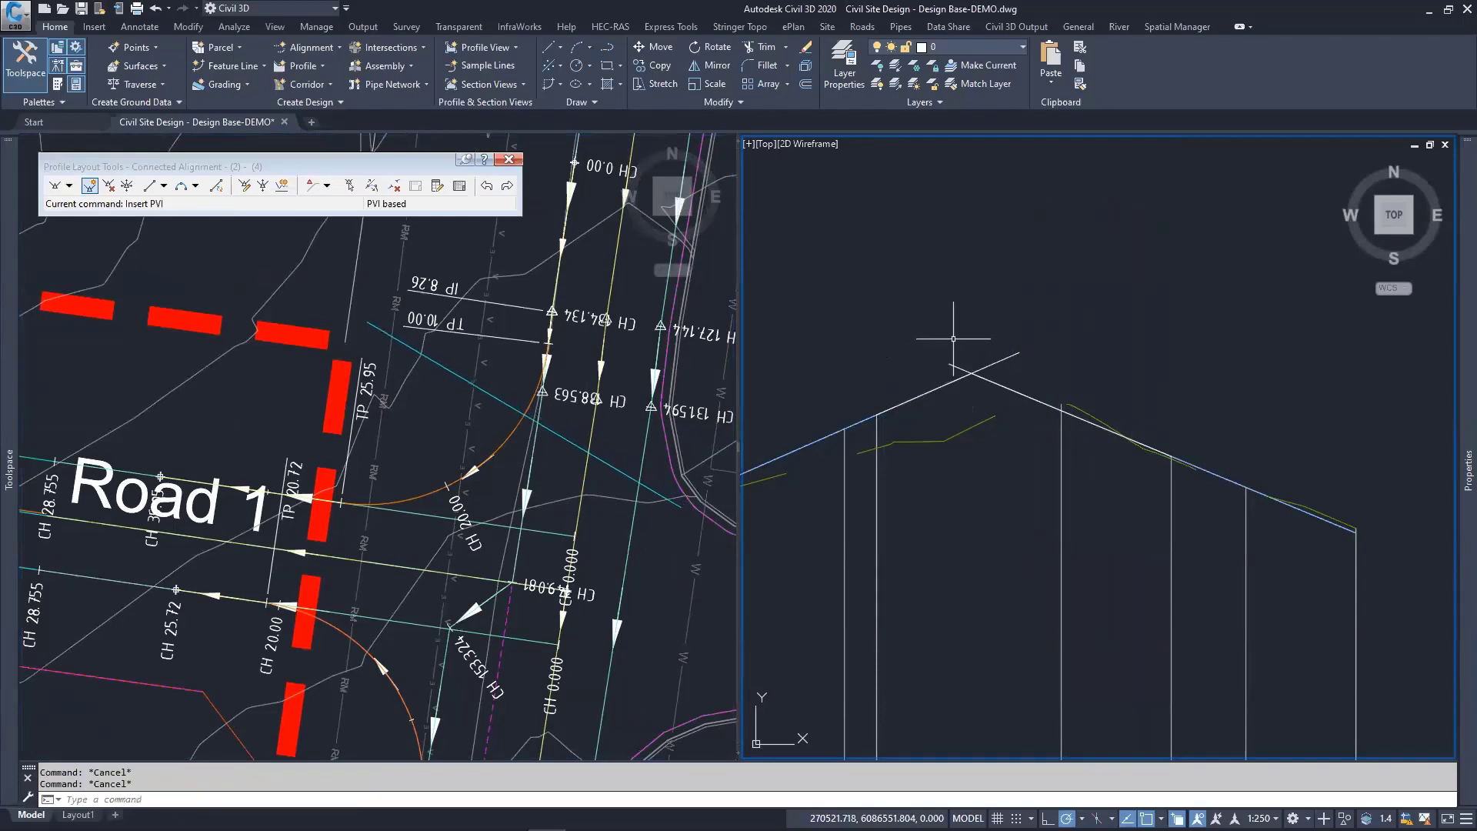
Step: Inspect the connected alignment on the south side of Road 1 in plan and return to the edited profile
left_click(419, 474)
scroll(420, 473, "down", 4)
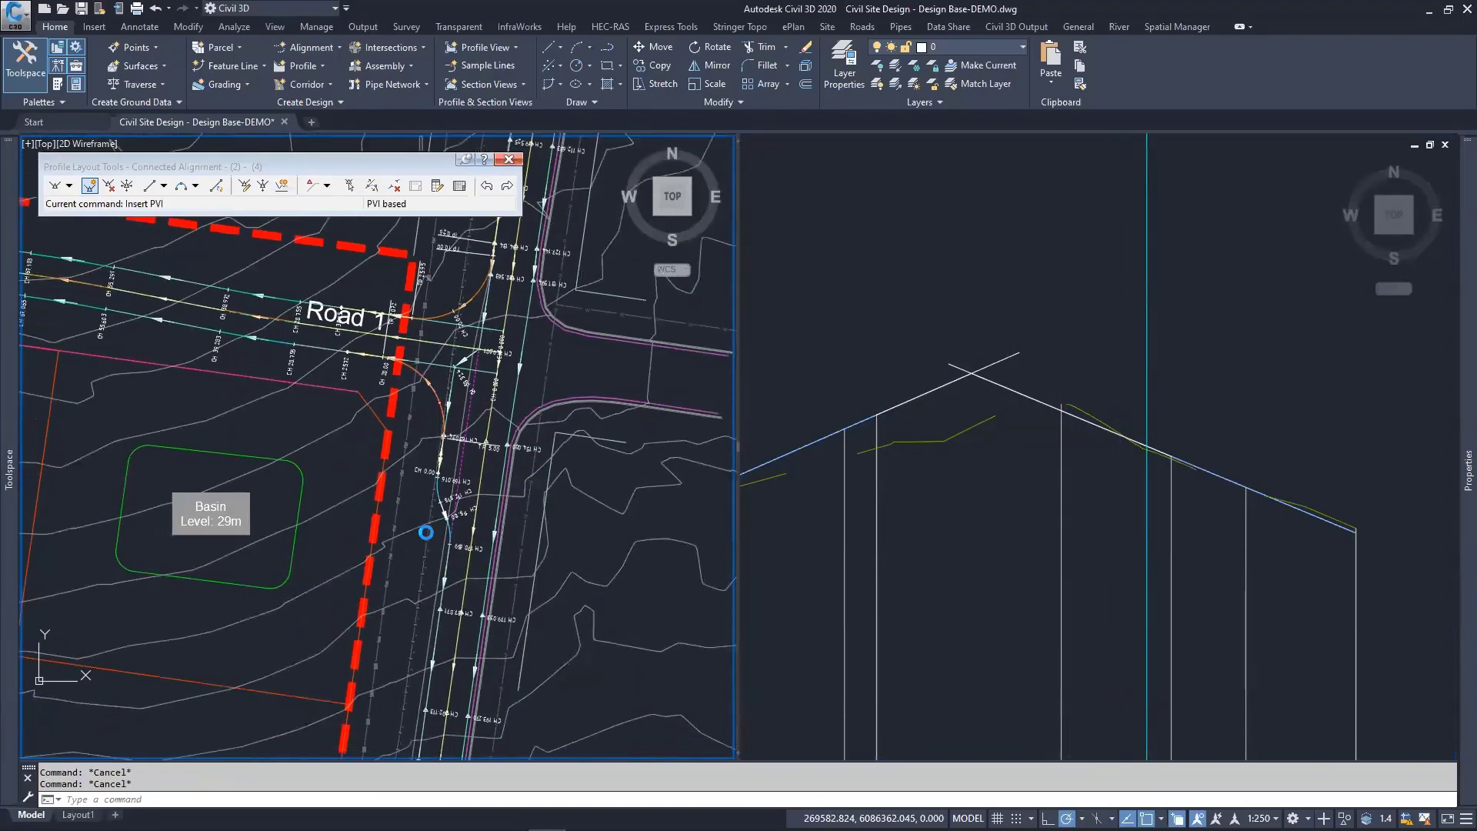
middle_click_drag(403, 530, 418, 545)
scroll(474, 430, "up", 4)
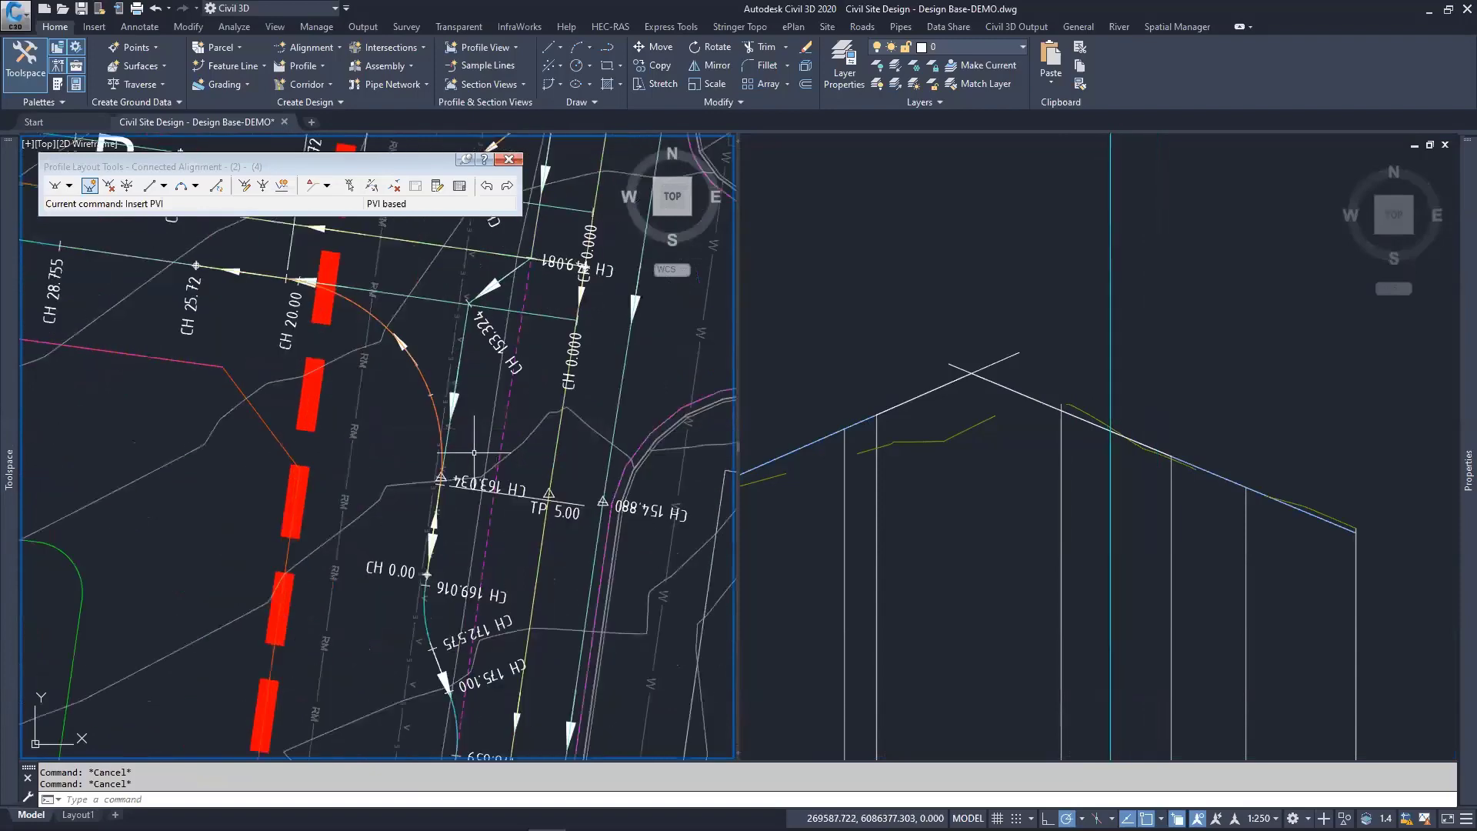
left_click(897, 363)
middle_click_drag(852, 364, 883, 365)
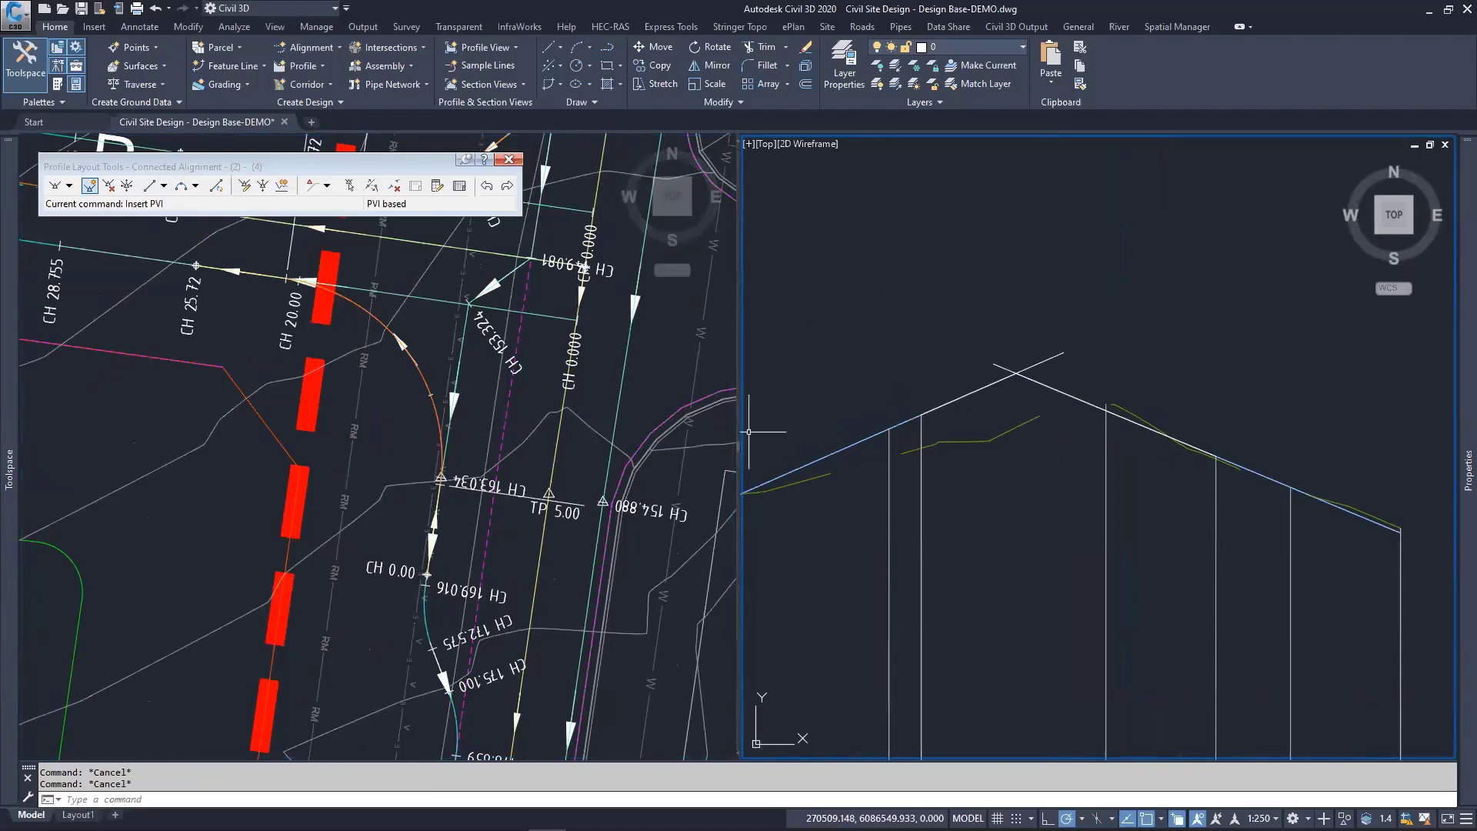
Step: Inspect the crest of the edited connected alignment's profile against the plan around the Road 1 intersection
middle_click_drag(951, 341, 1002, 307)
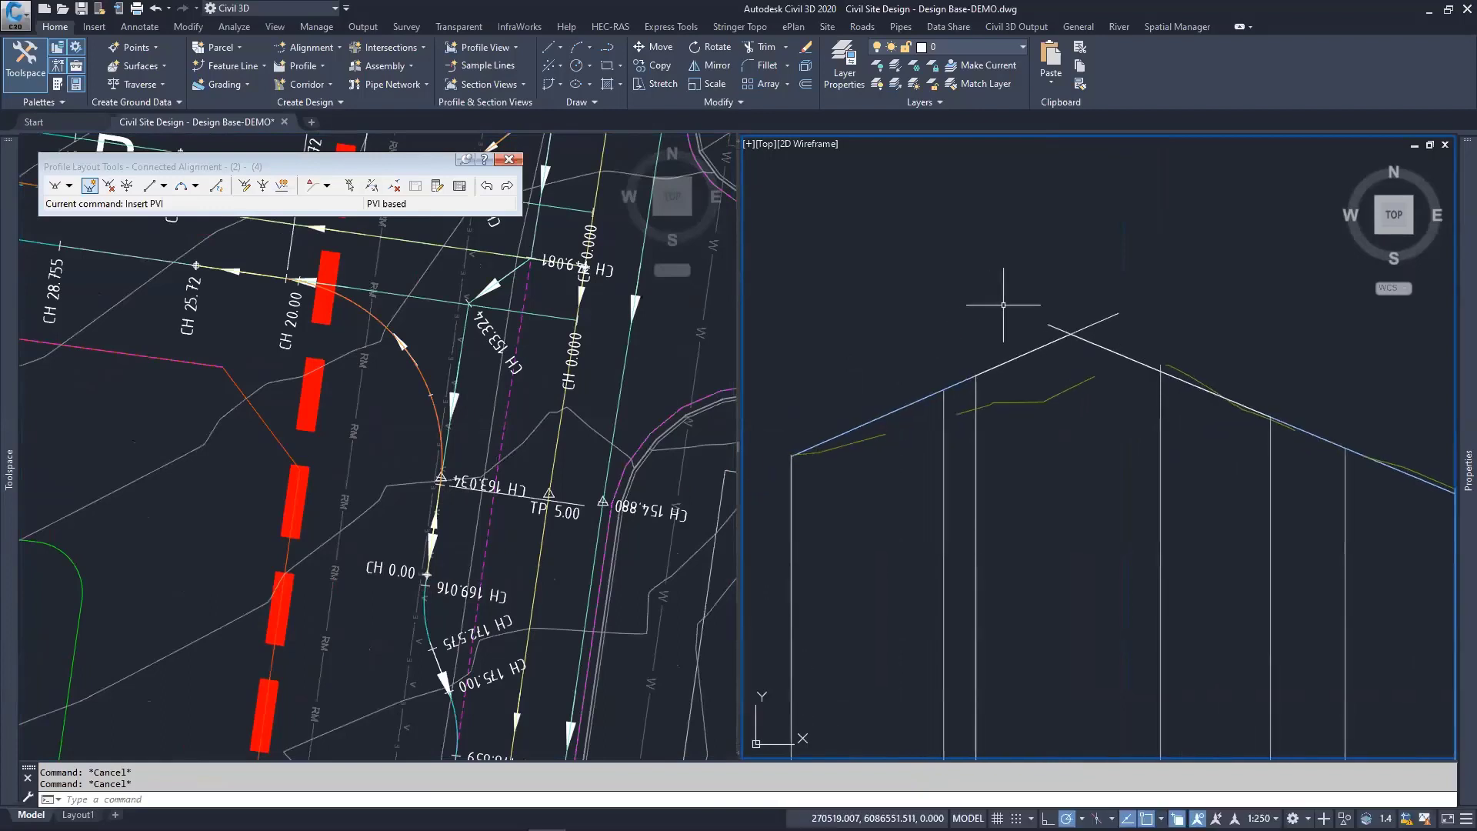
scroll(1003, 307, "down", 2)
scroll(1002, 359, "up", 2)
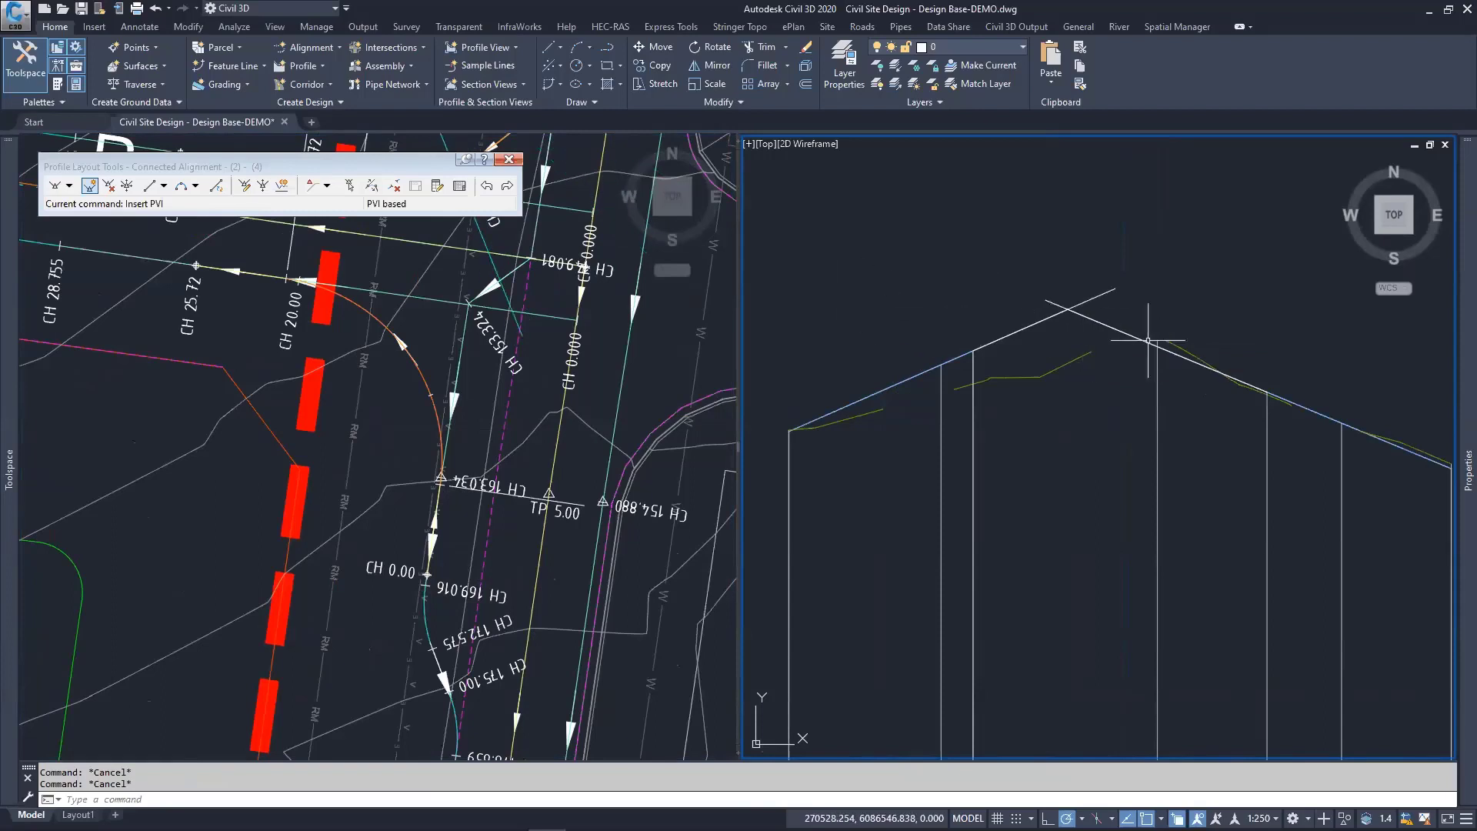
left_click(668, 359)
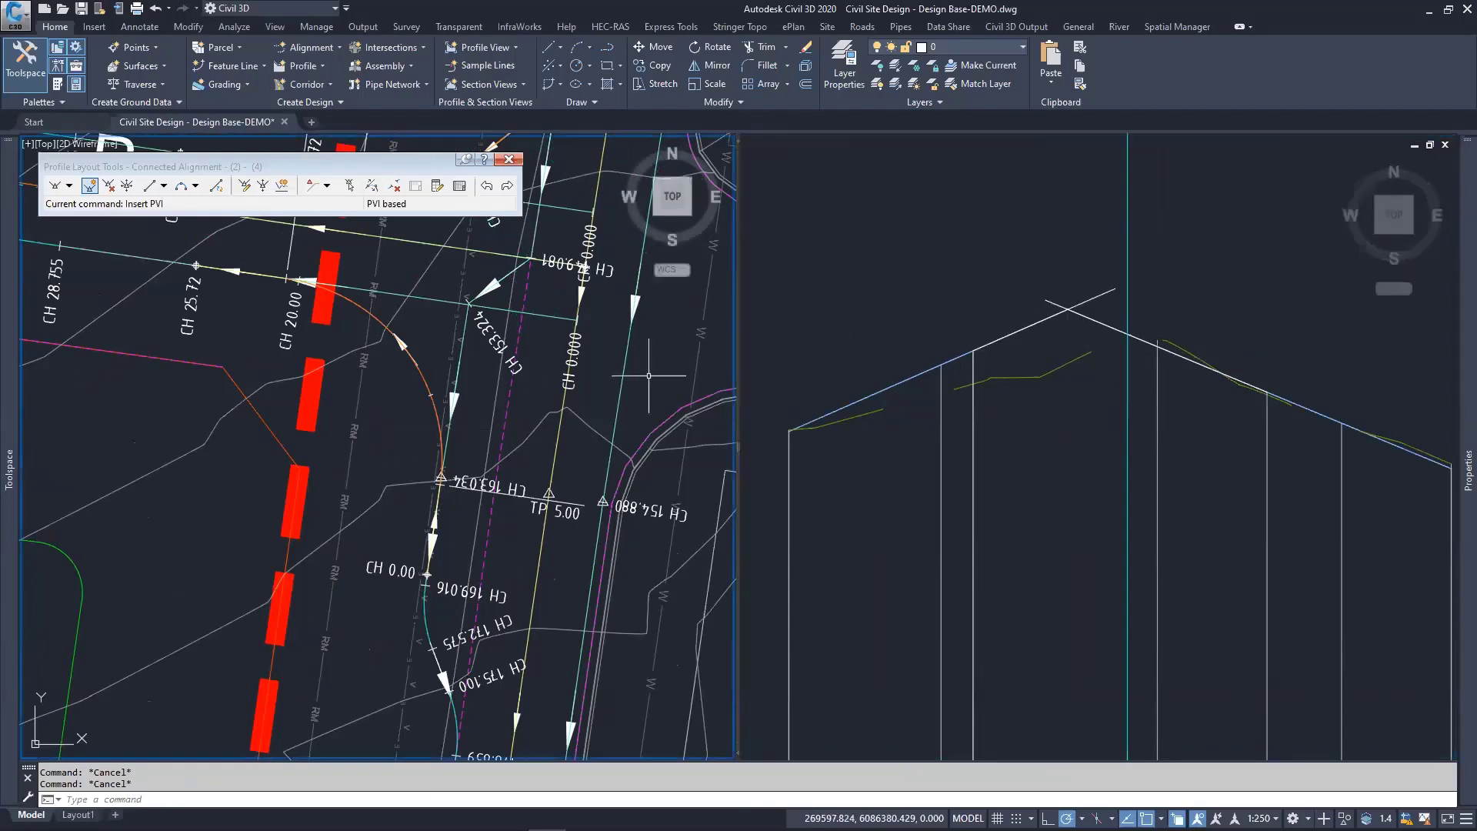
middle_click_drag(530, 347, 483, 612)
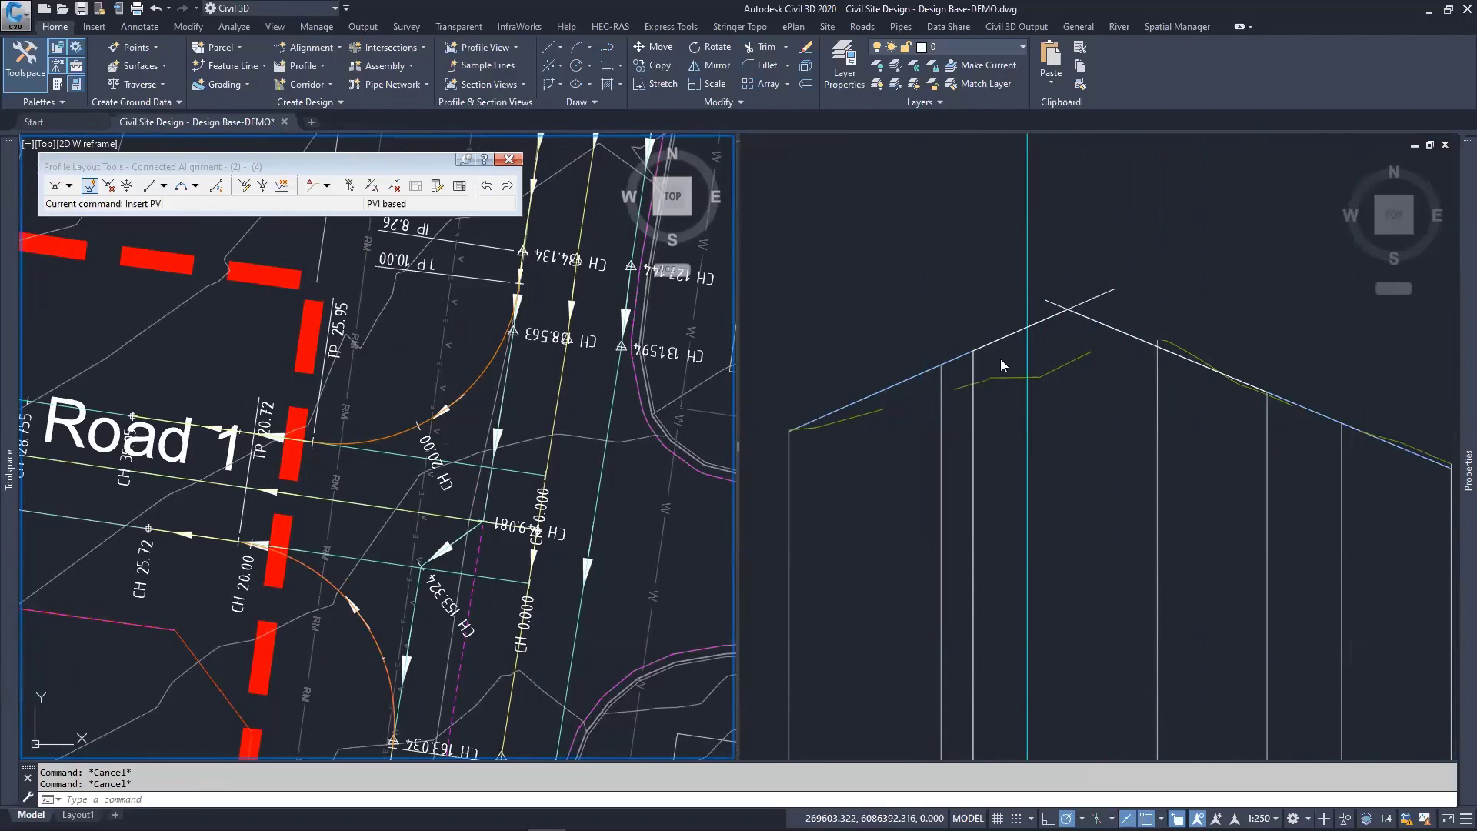
left_click(1088, 384)
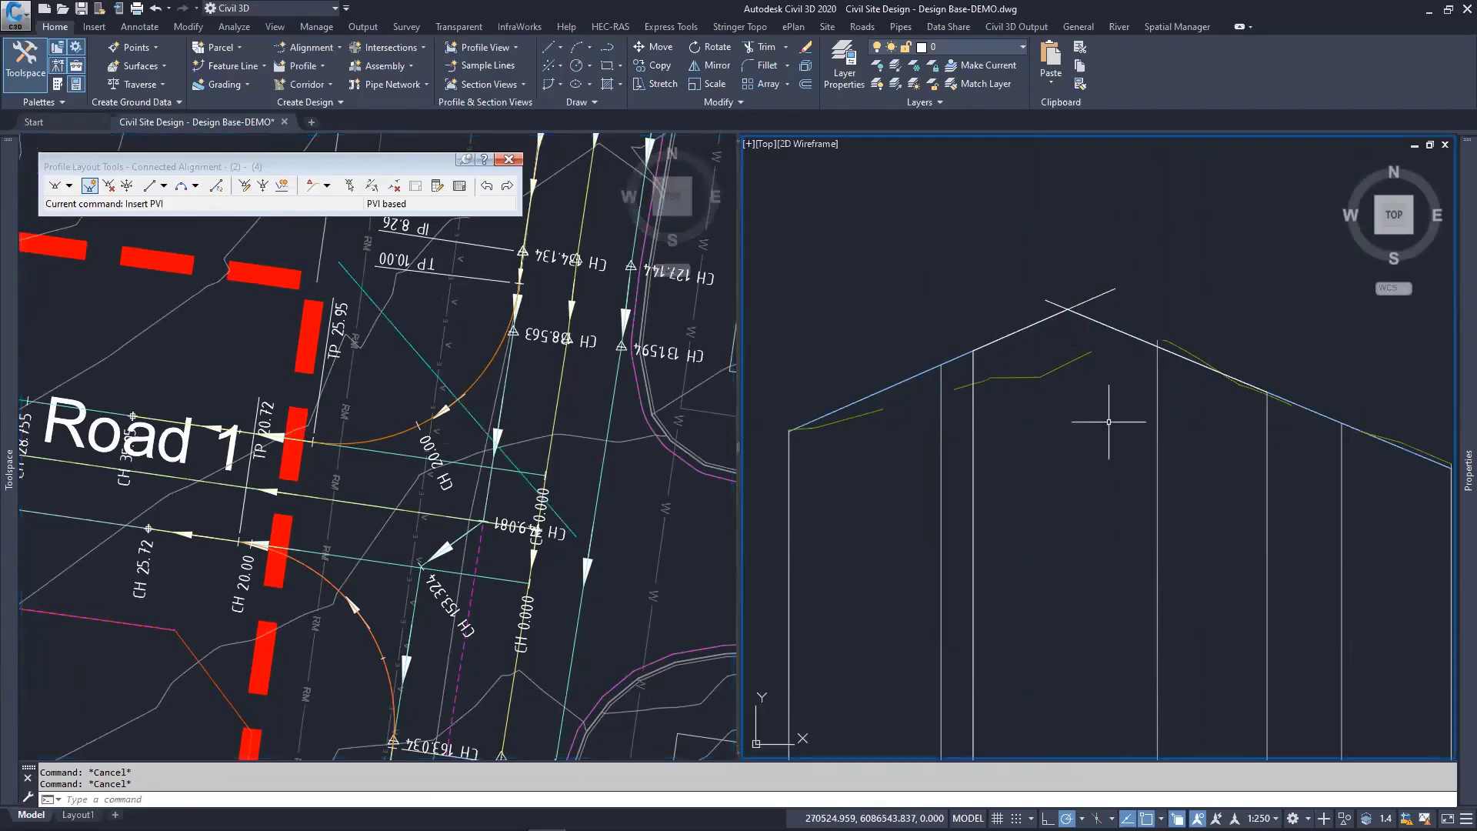
Step: Compare the ExistCrown-Road1 - SW connected alignment's profile with its plan location, and return to the Connected Alignment - (2) long section
scroll(1117, 380, "down", 5)
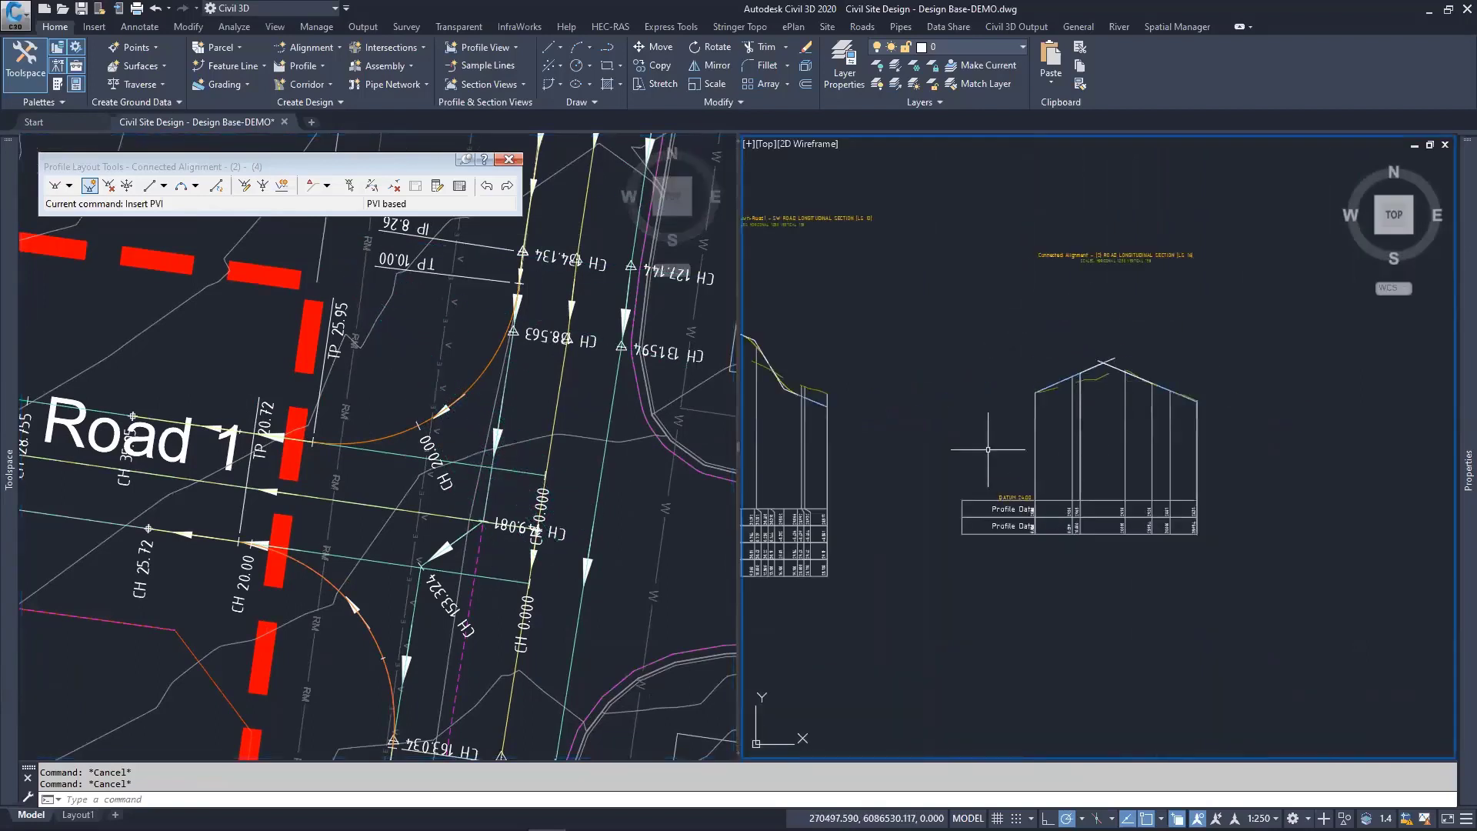
middle_click_drag(836, 408, 1078, 454)
mouse_move(588, 580)
middle_mouse_down()
mouse_move(677, 393)
mouse_move(665, 388)
middle_mouse_up()
scroll(974, 374, "up", 3)
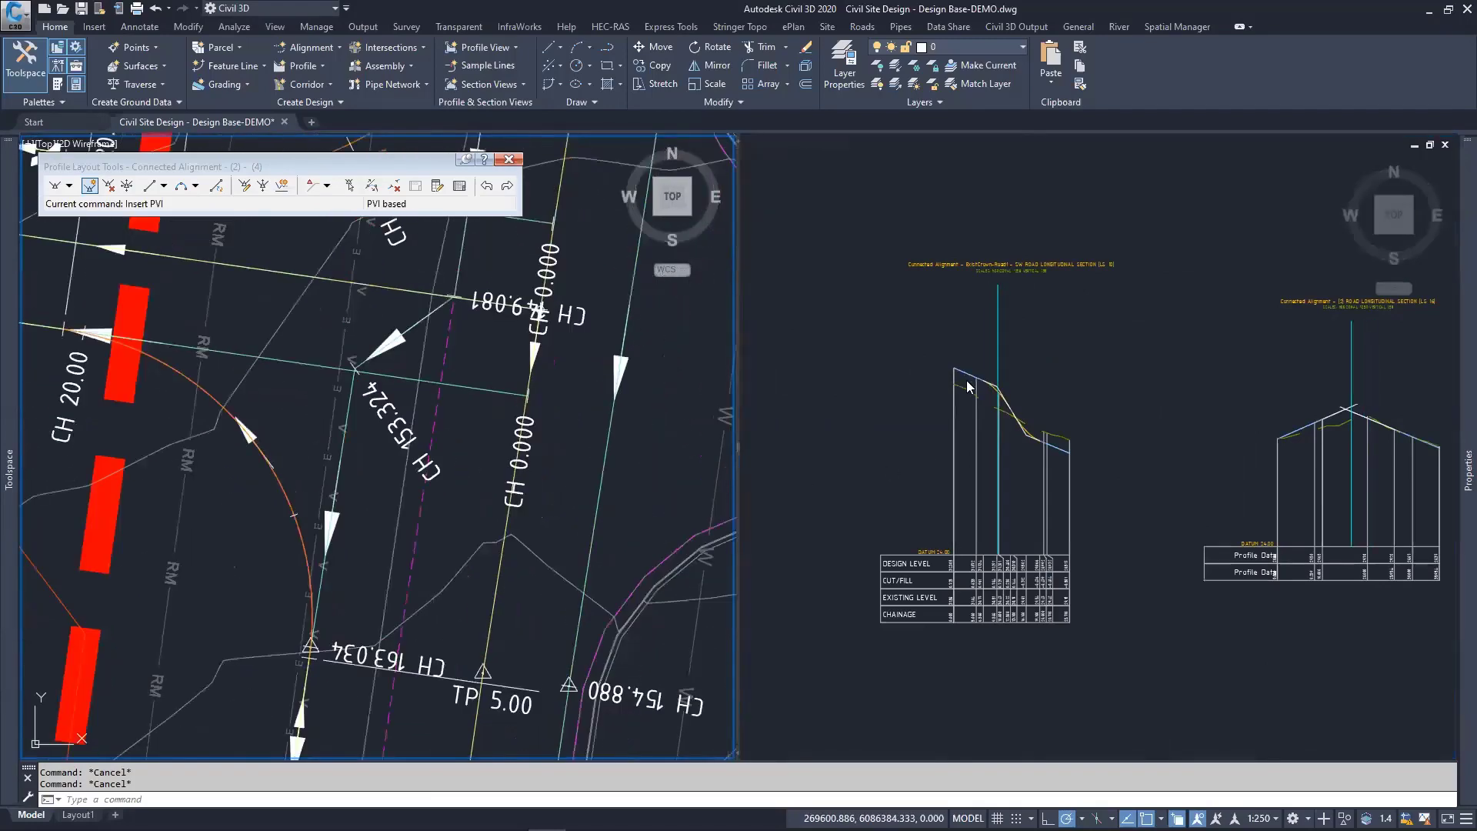
left_click(966, 380)
scroll(992, 383, "up", 3)
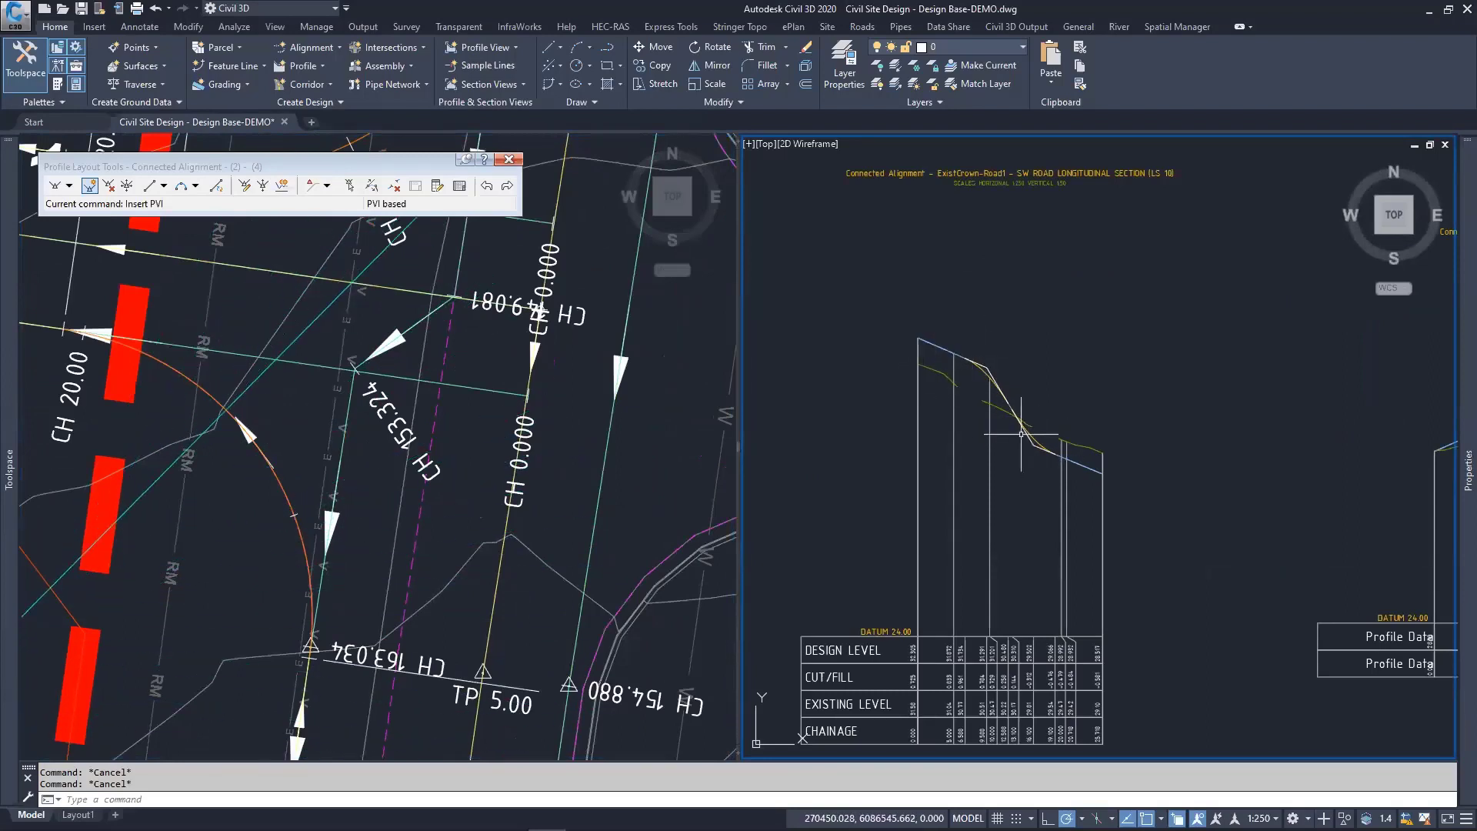
scroll(1003, 435, "up", 2)
middle_click_drag(1003, 437, 986, 433)
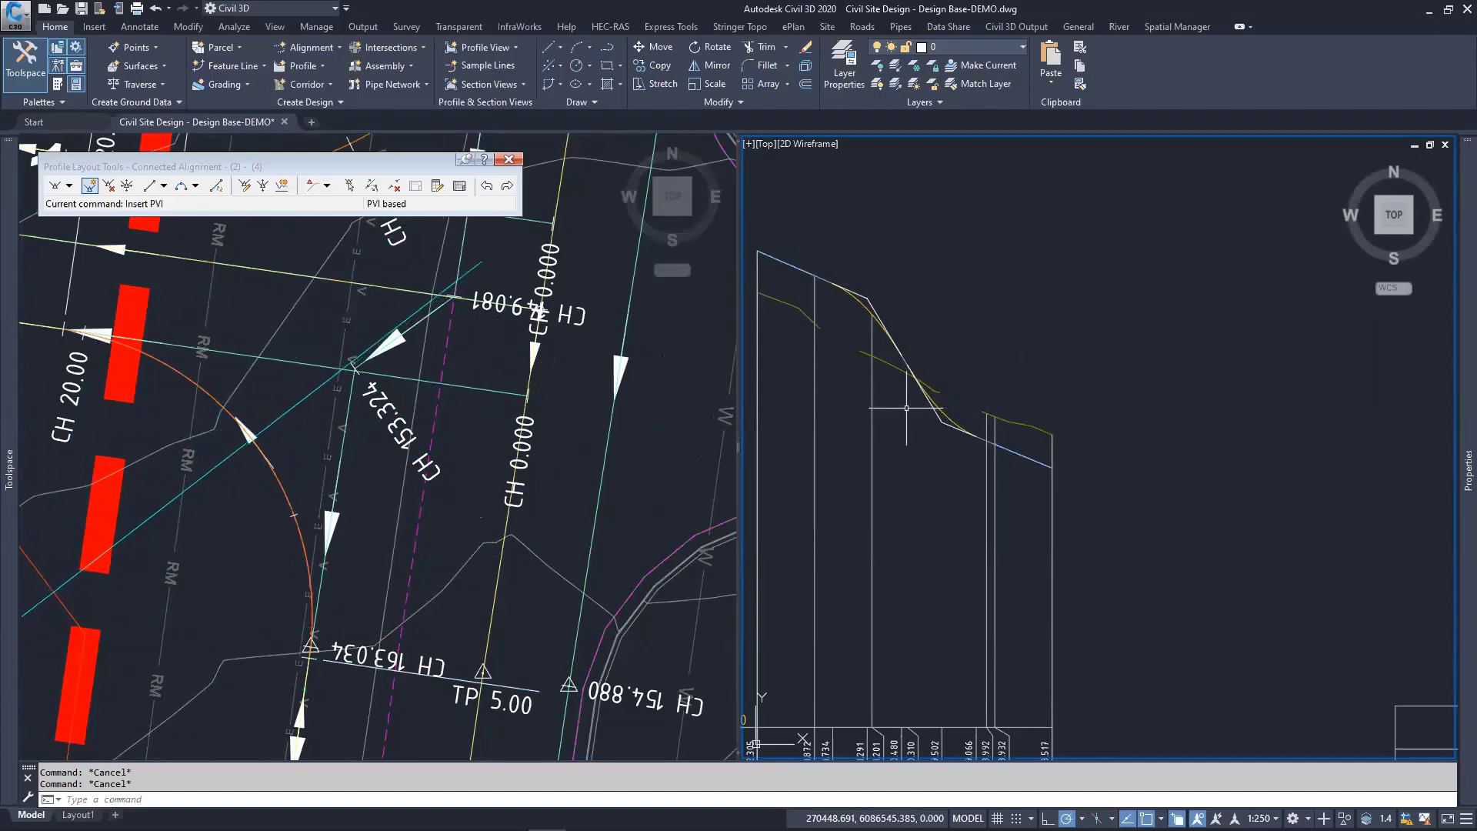
middle_click_drag(987, 339, 950, 374)
scroll(950, 373, "down", 5)
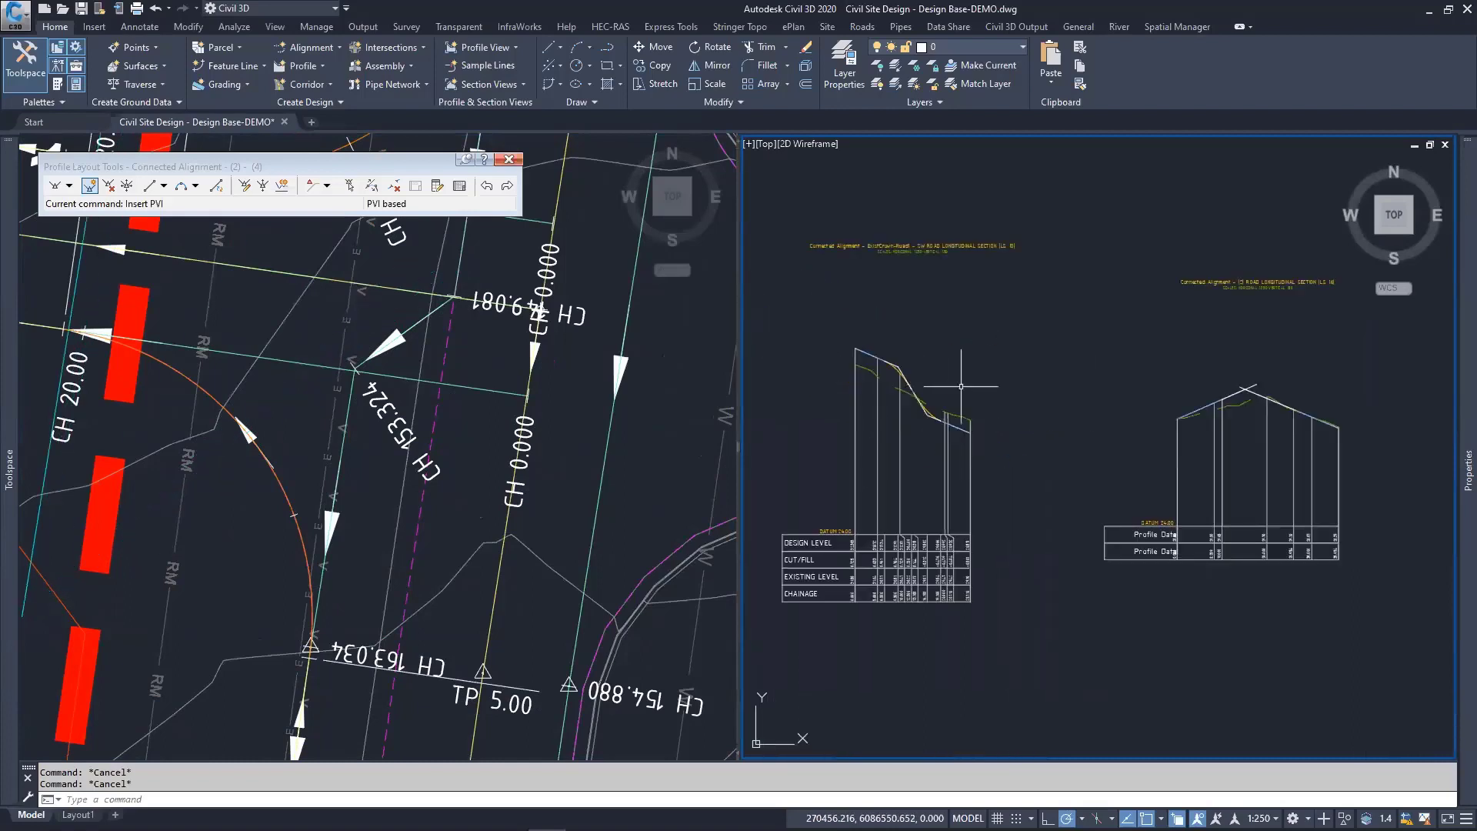
scroll(1029, 401, "up", 4)
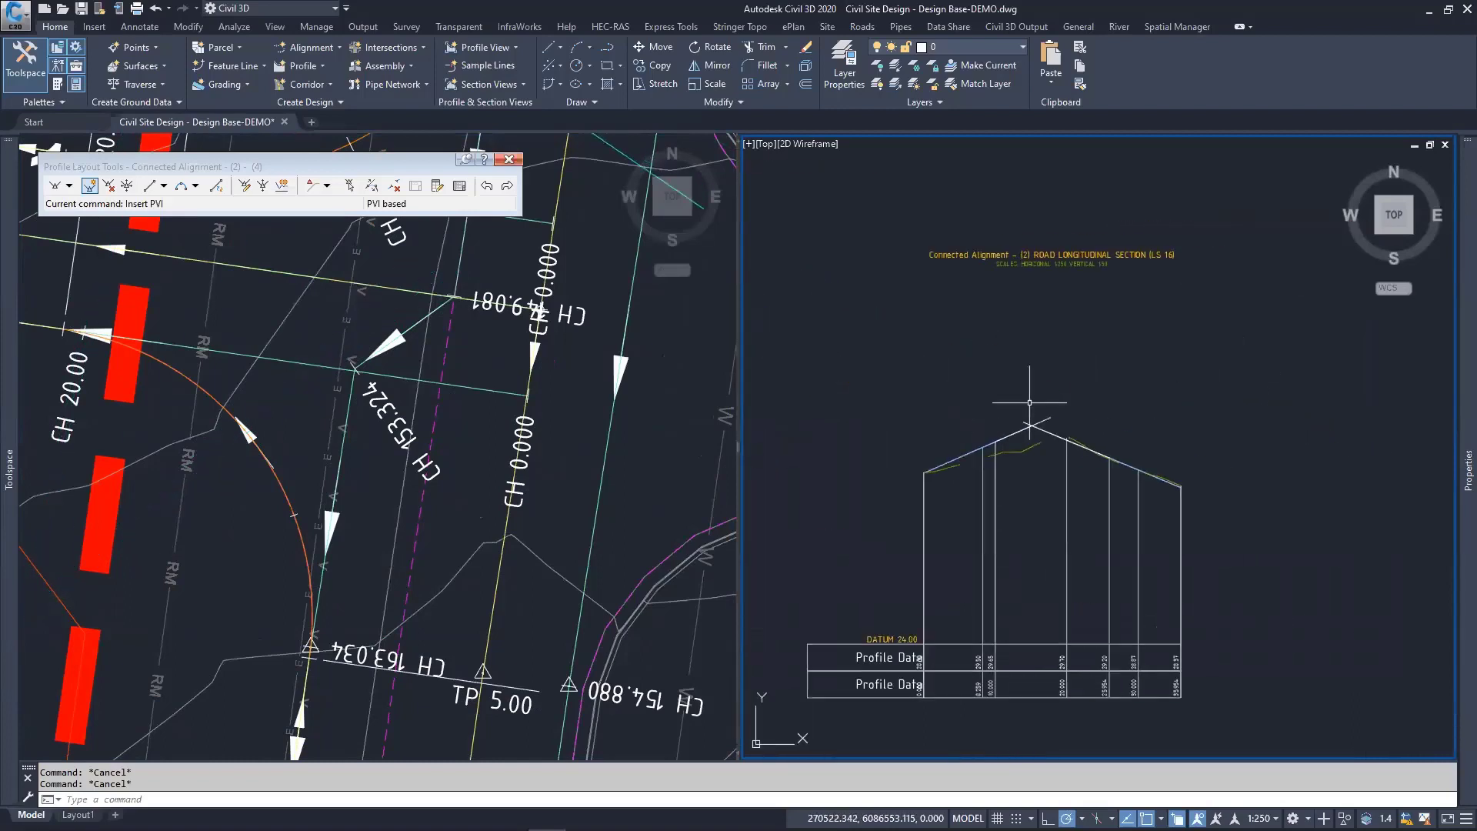
scroll(1030, 402, "up", 2)
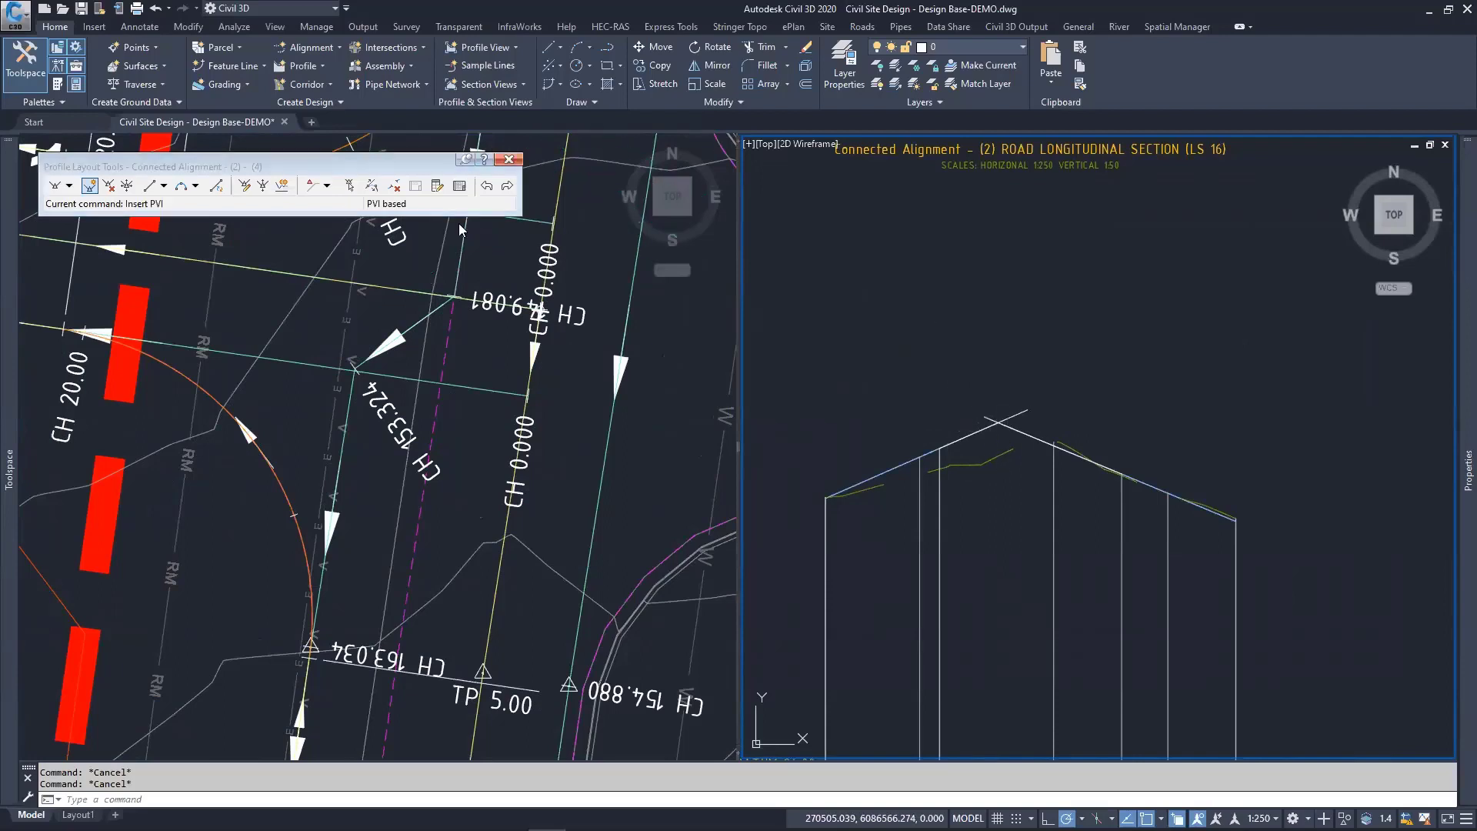
left_click(459, 186)
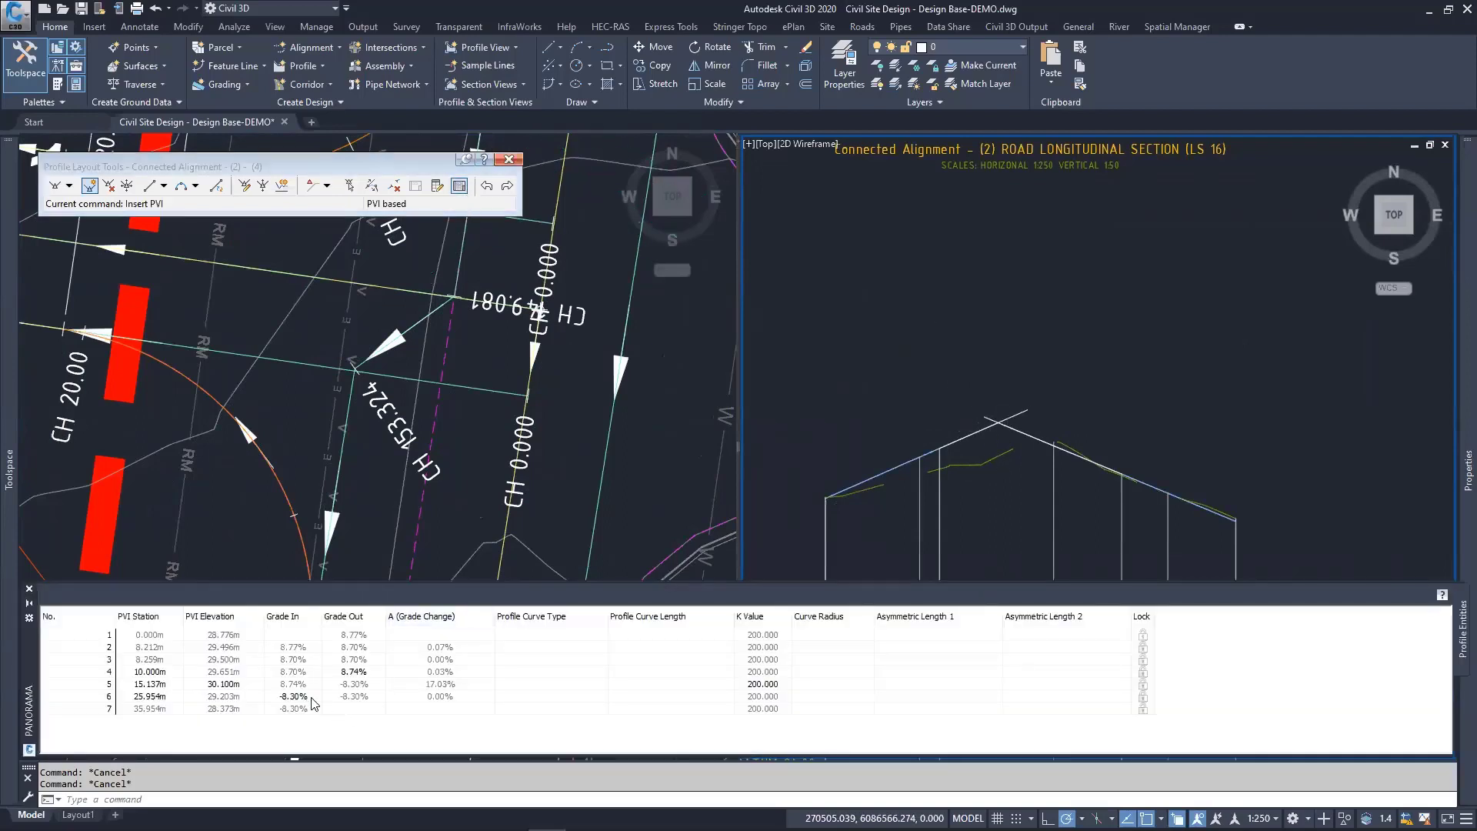
left_click(953, 364)
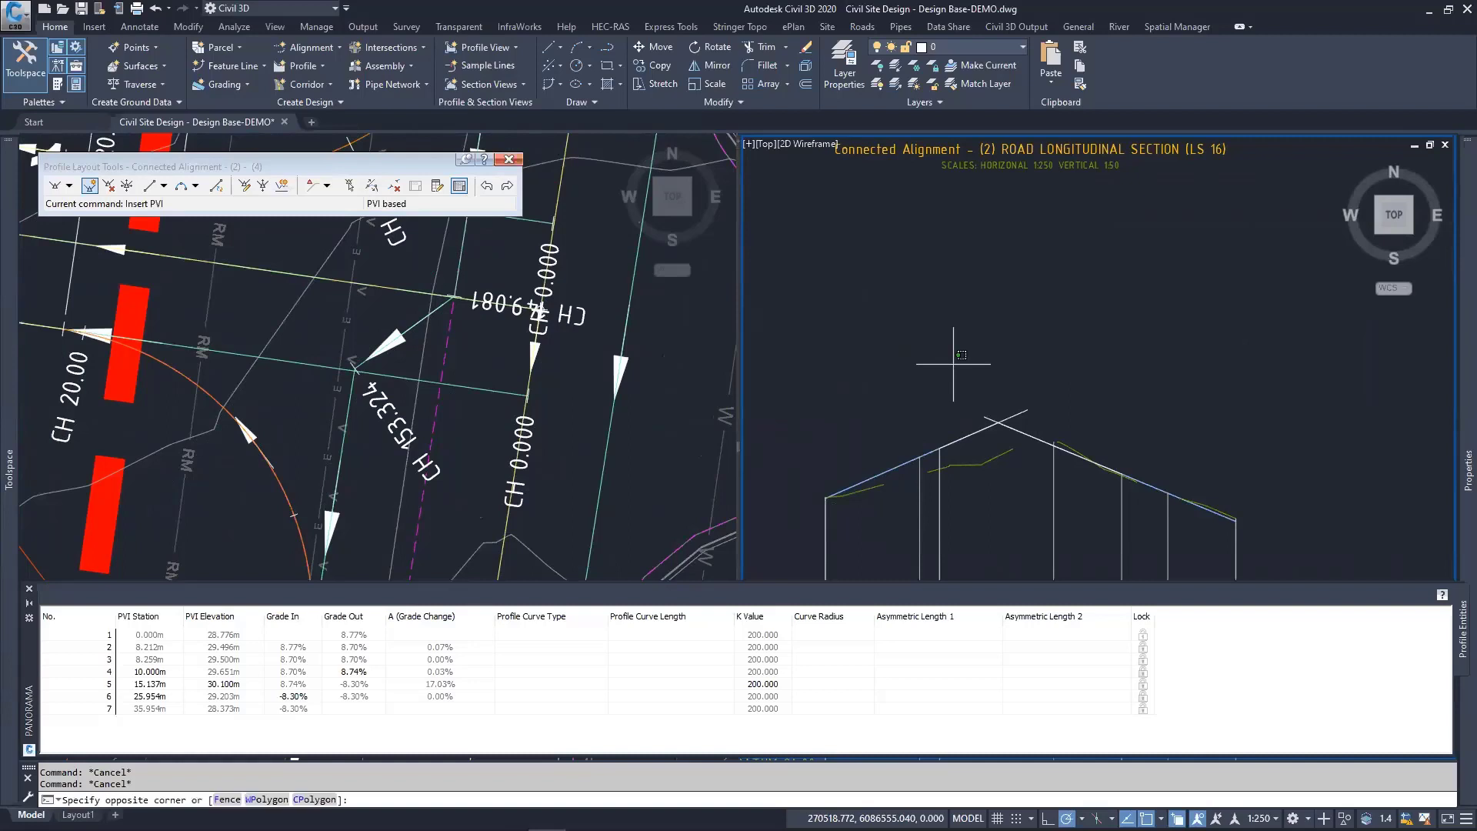
key("Escape")
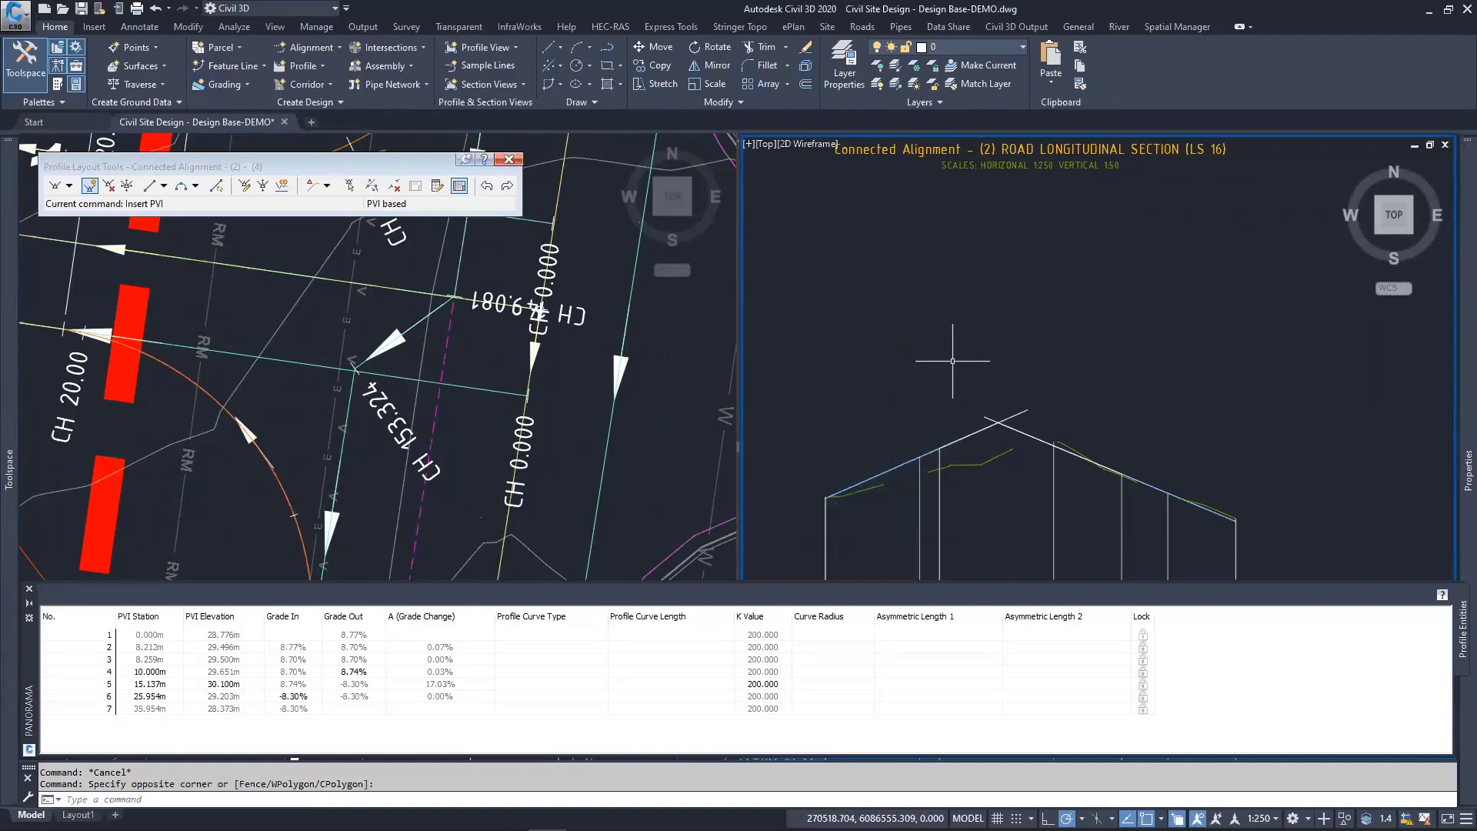
key("Escape")
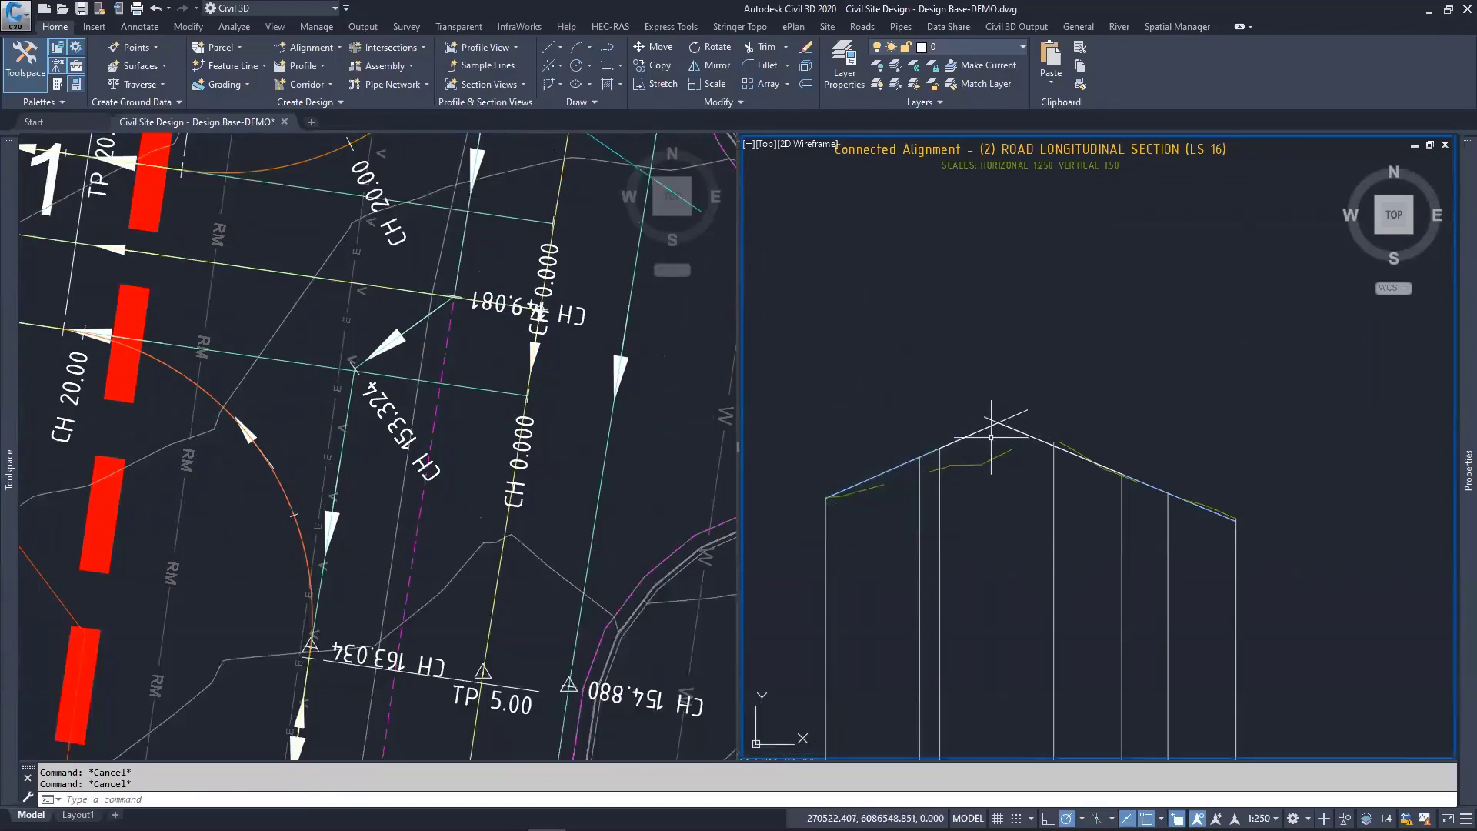
Step: Open the Connected Alignment - (2) profile for geometry editing and show its PVI entity table
left_click(901, 466)
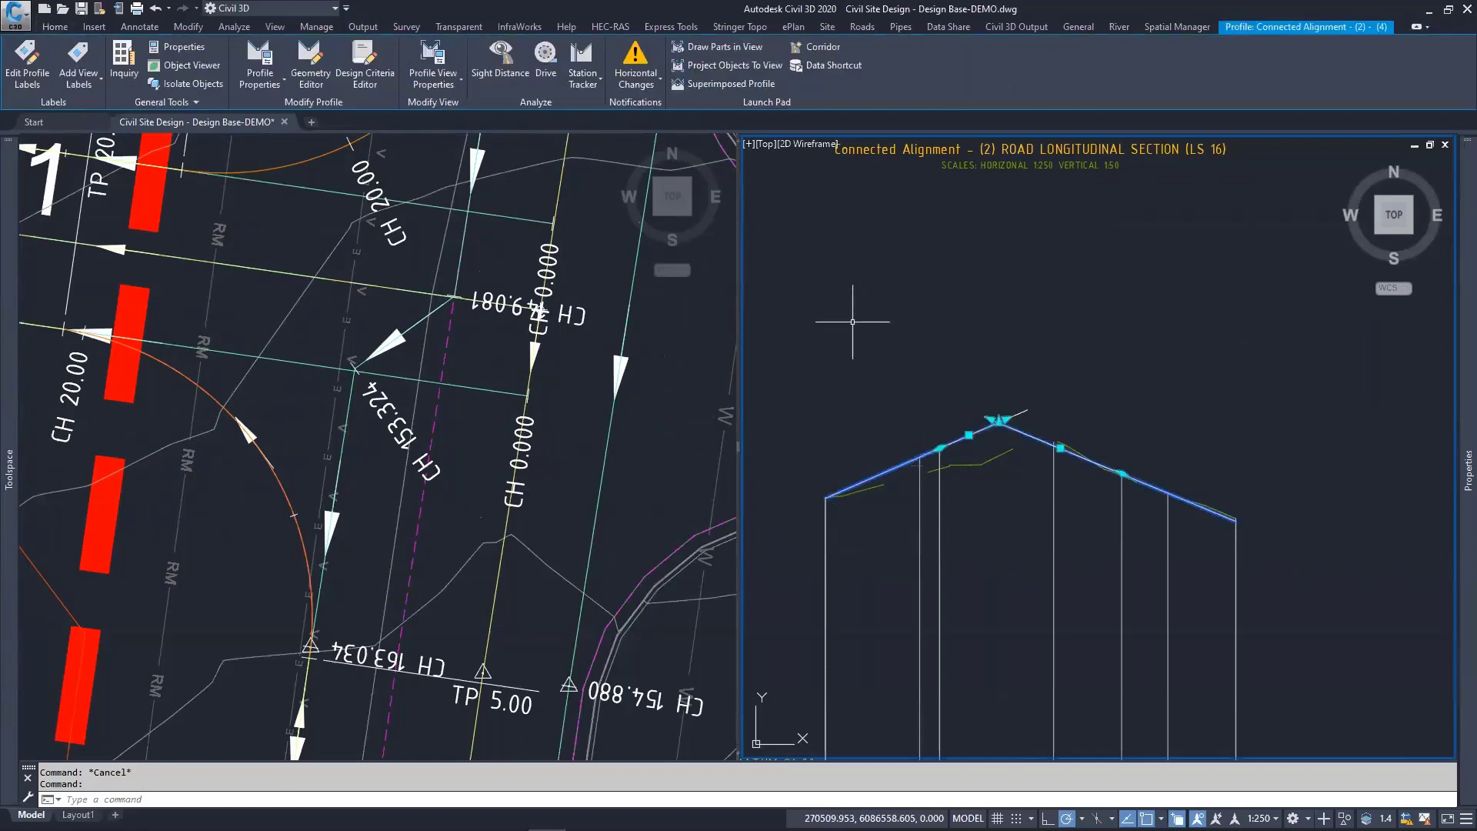
right_click(884, 332)
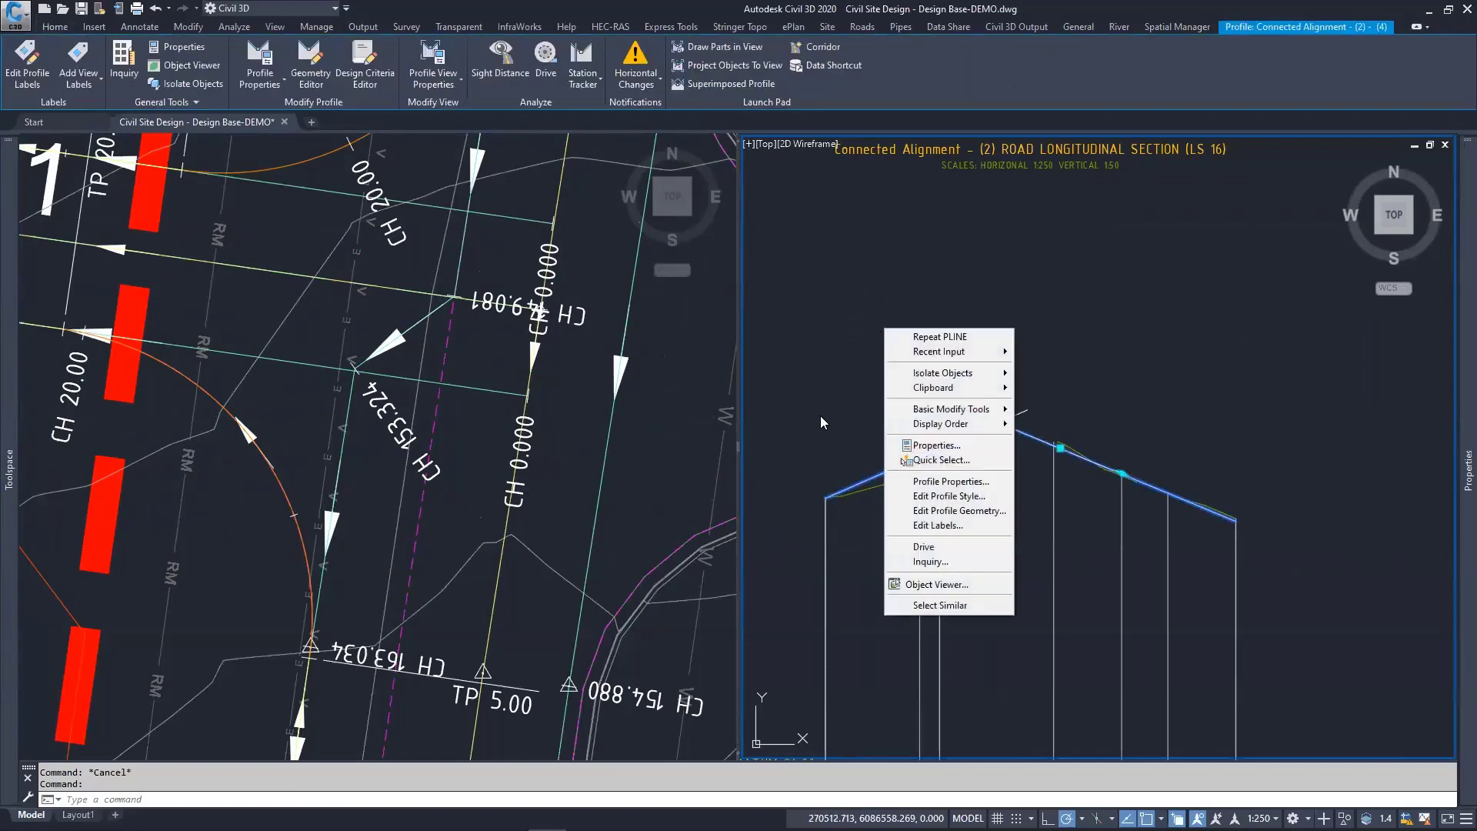
left_click(940, 511)
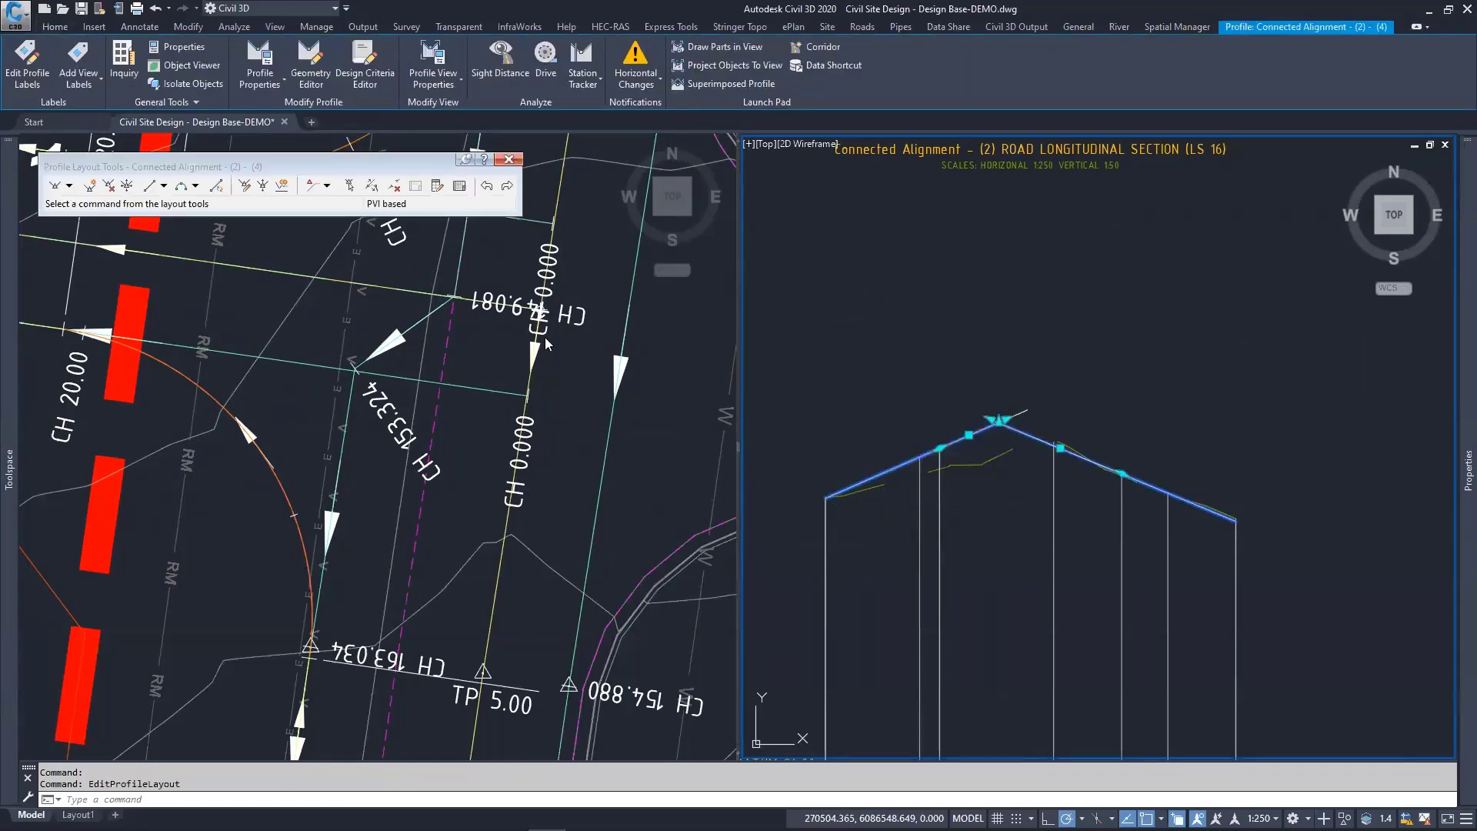
left_click(459, 185)
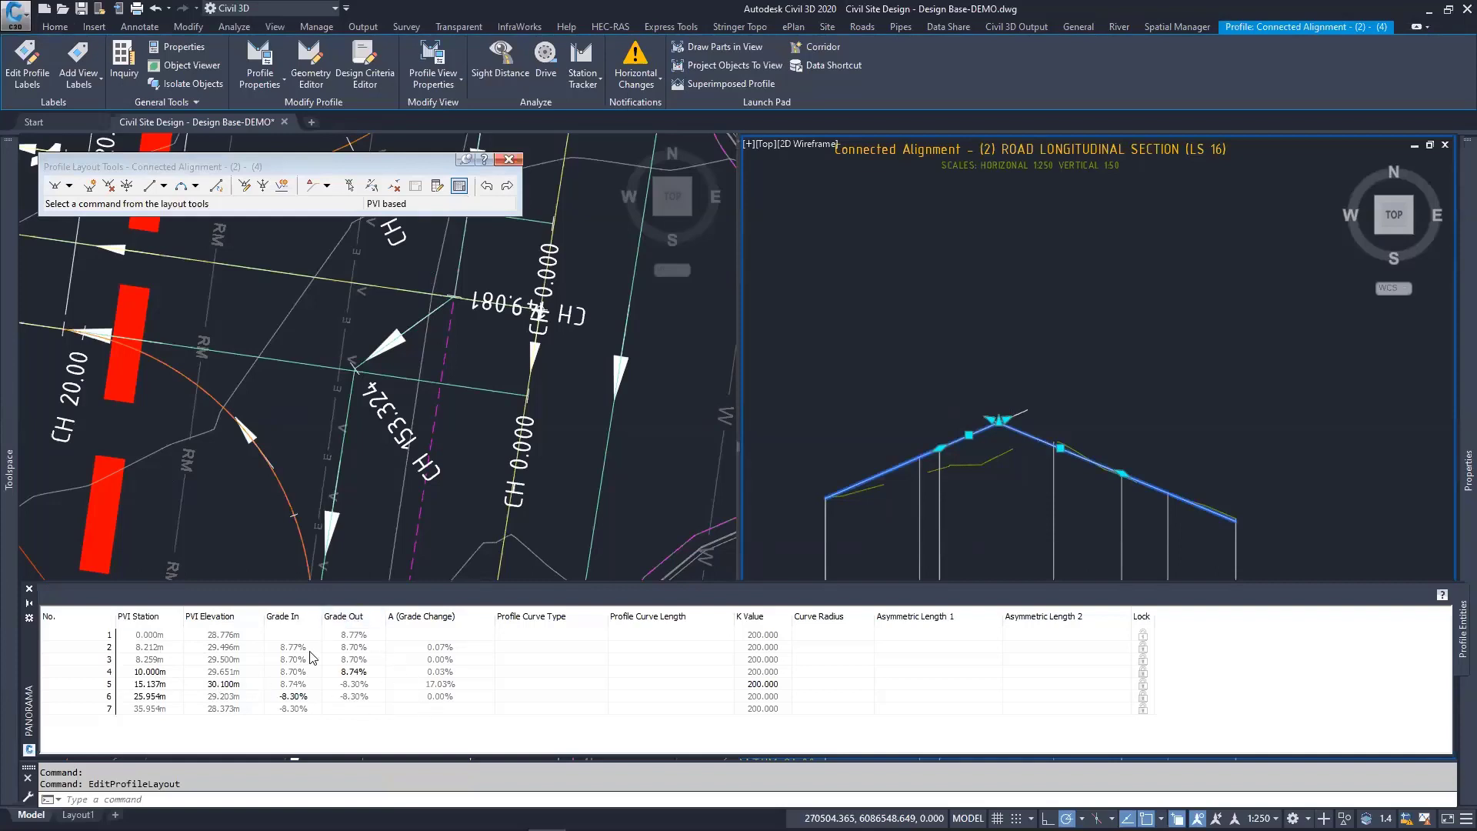
Step: Add a 5 m Free Vertical Curve (Parabola) between the two profile tangents meeting at the crest PVI
left_click(195, 185)
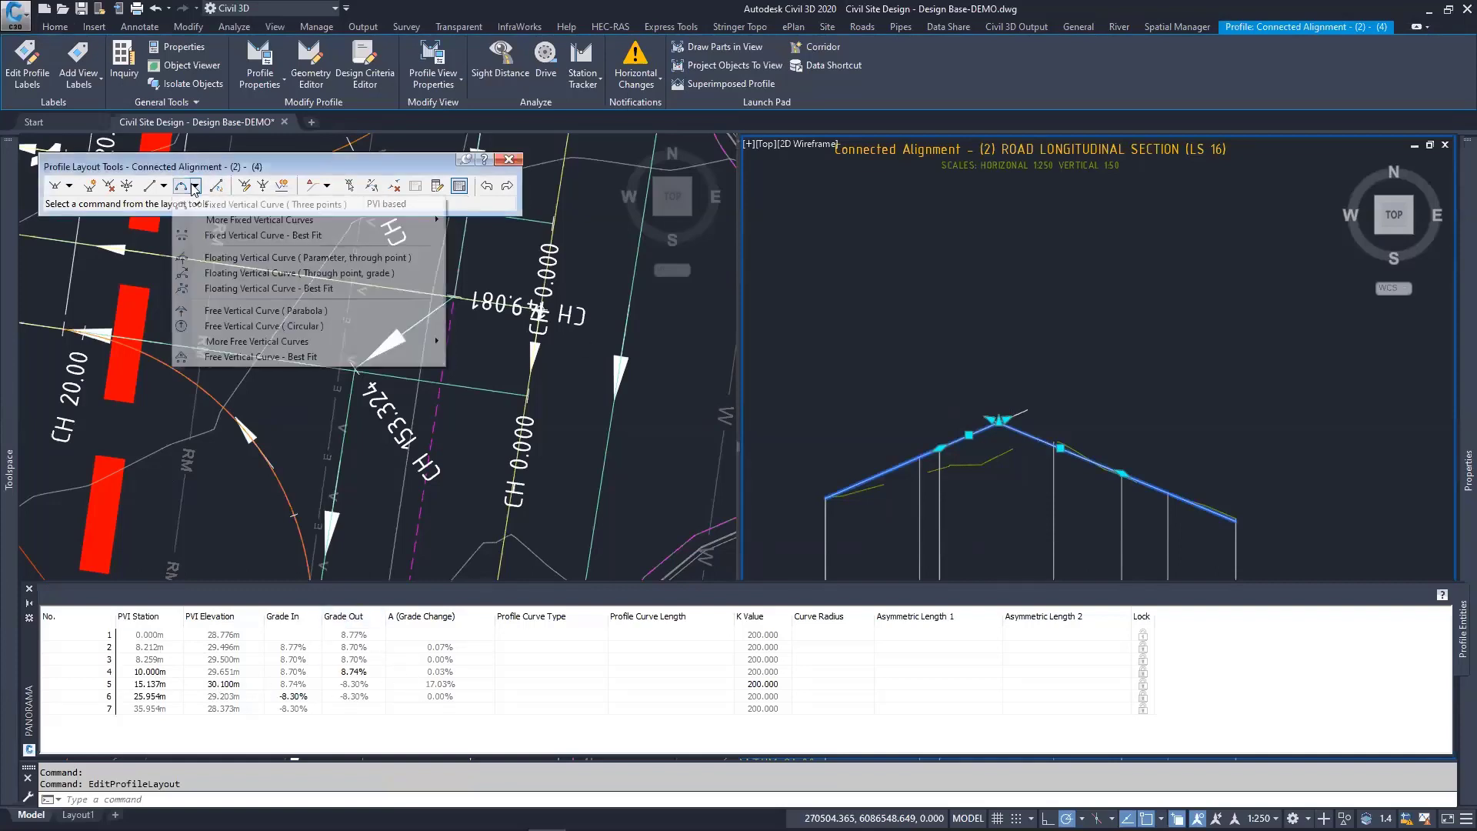
left_click(236, 314)
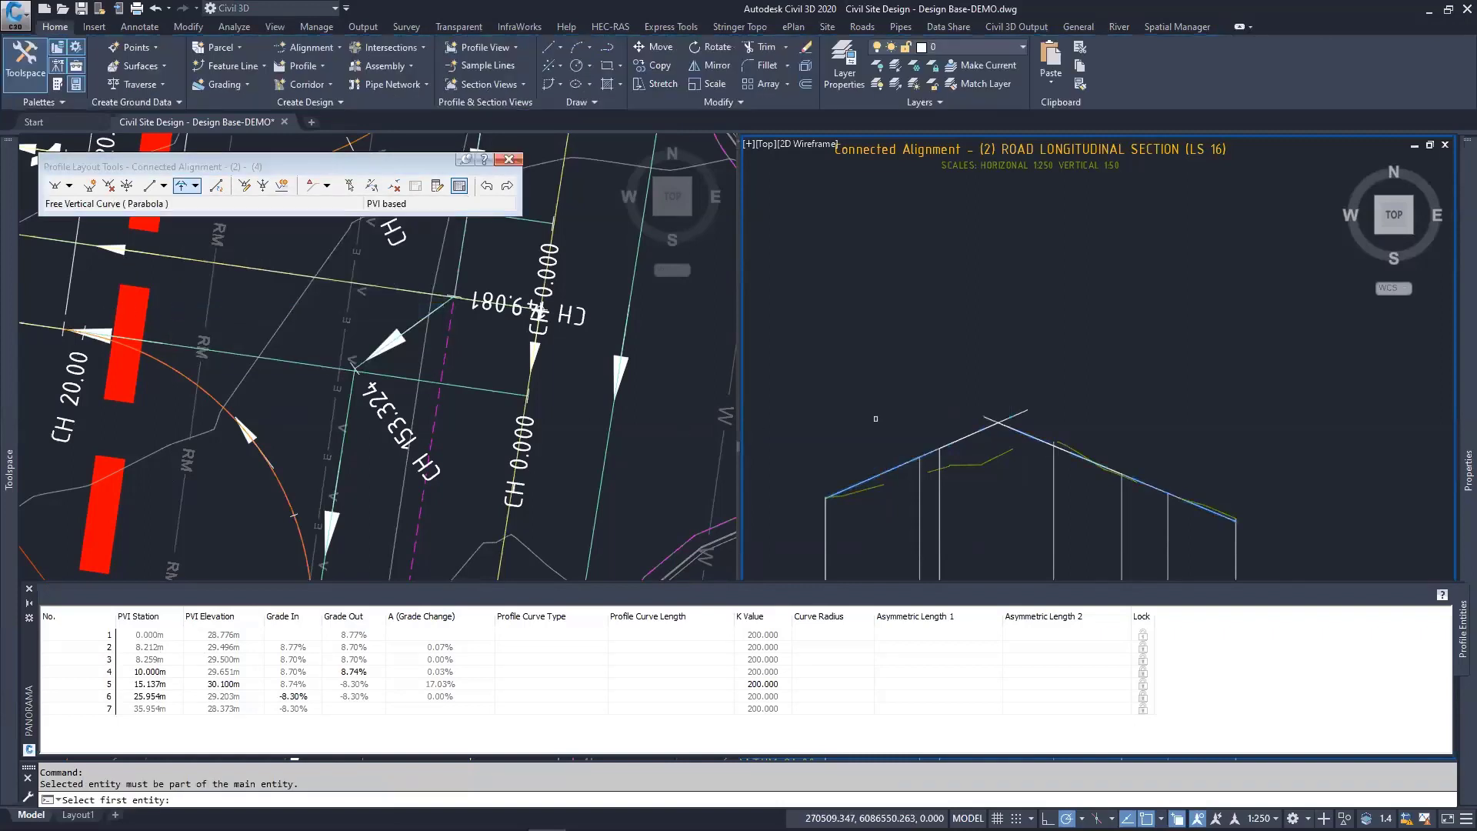
left_click(969, 431)
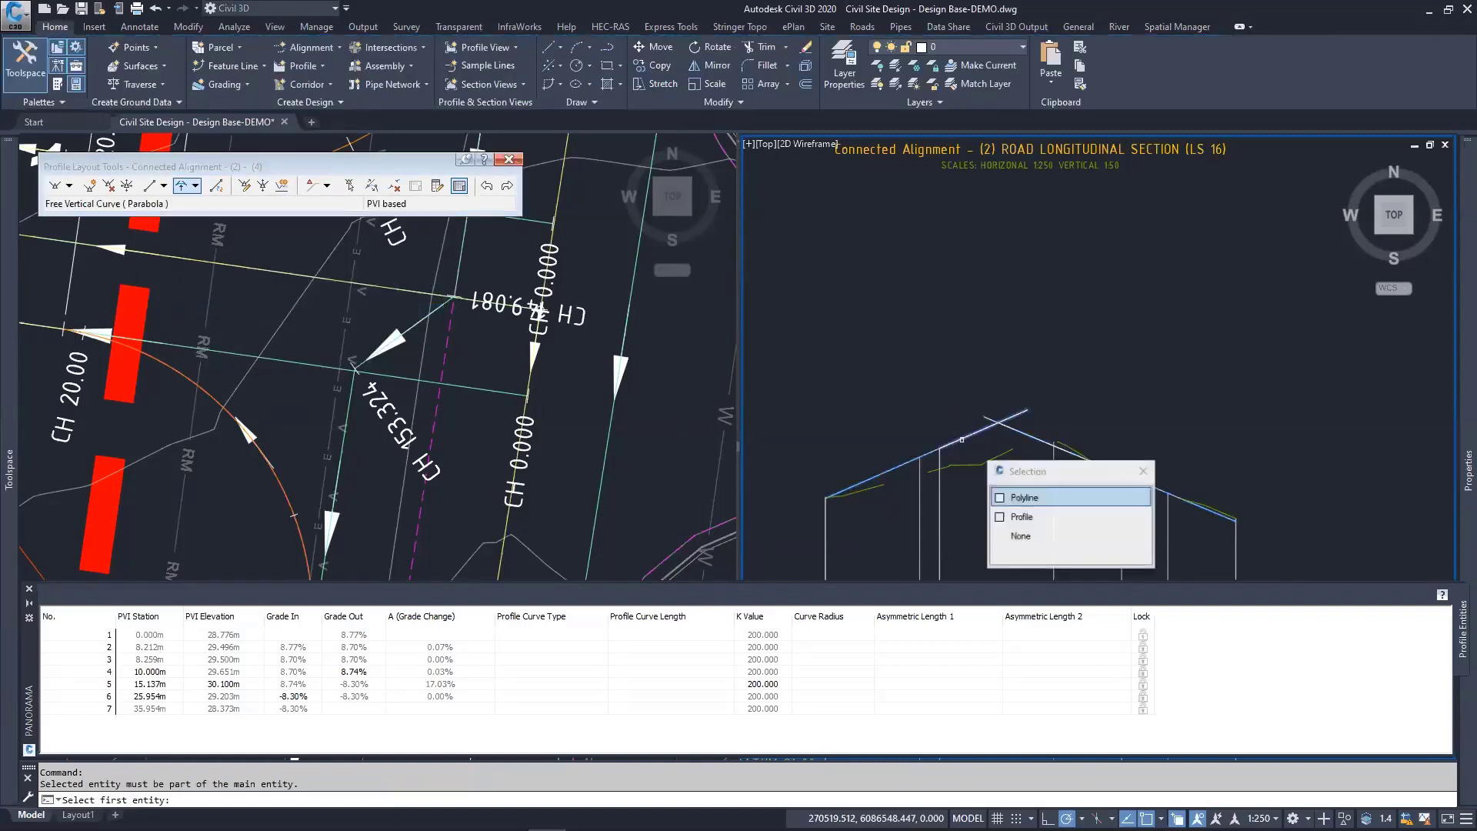
left_click(1017, 511)
left_click(1038, 445)
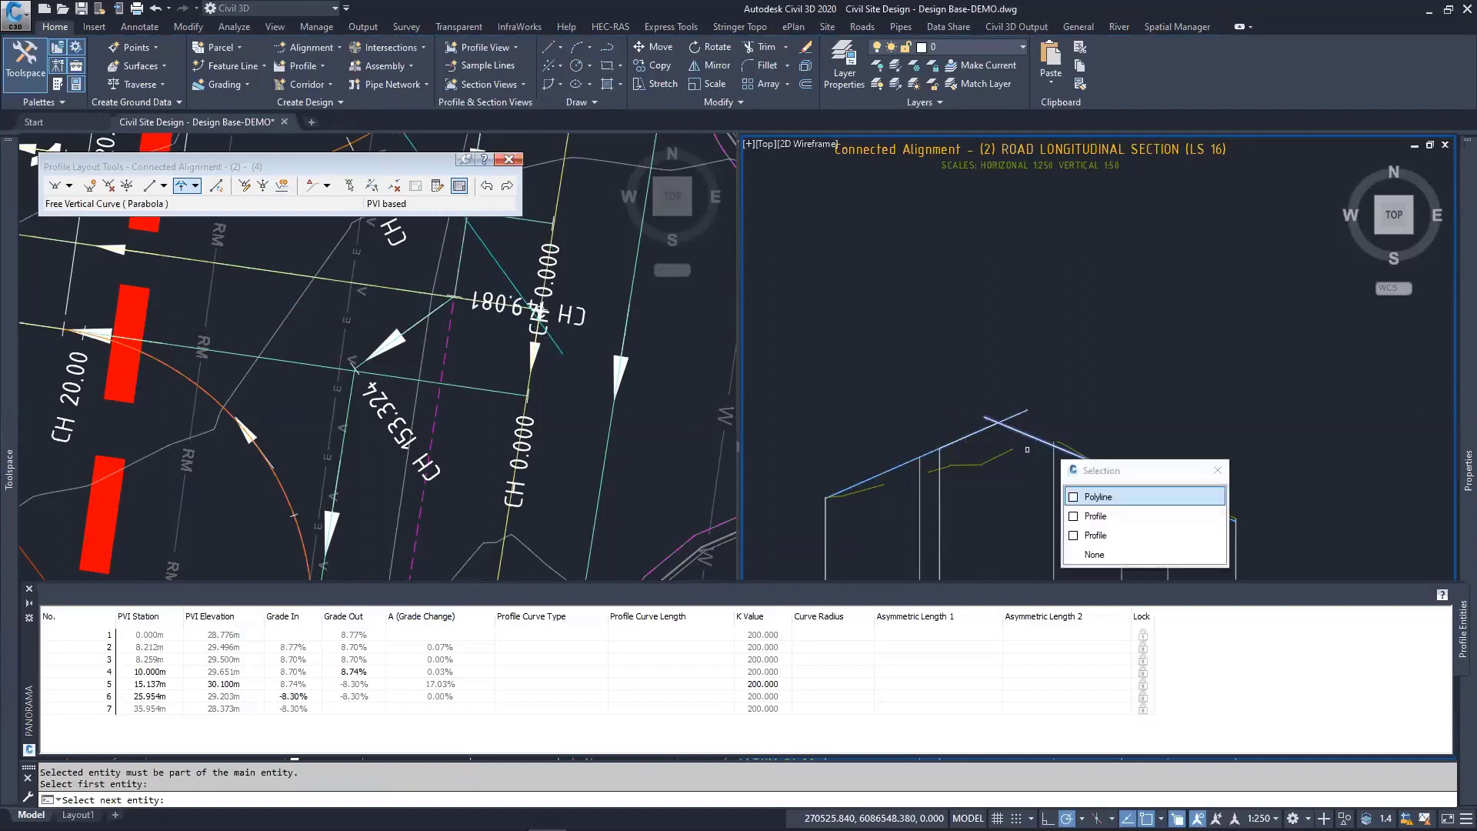
left_click(1095, 515)
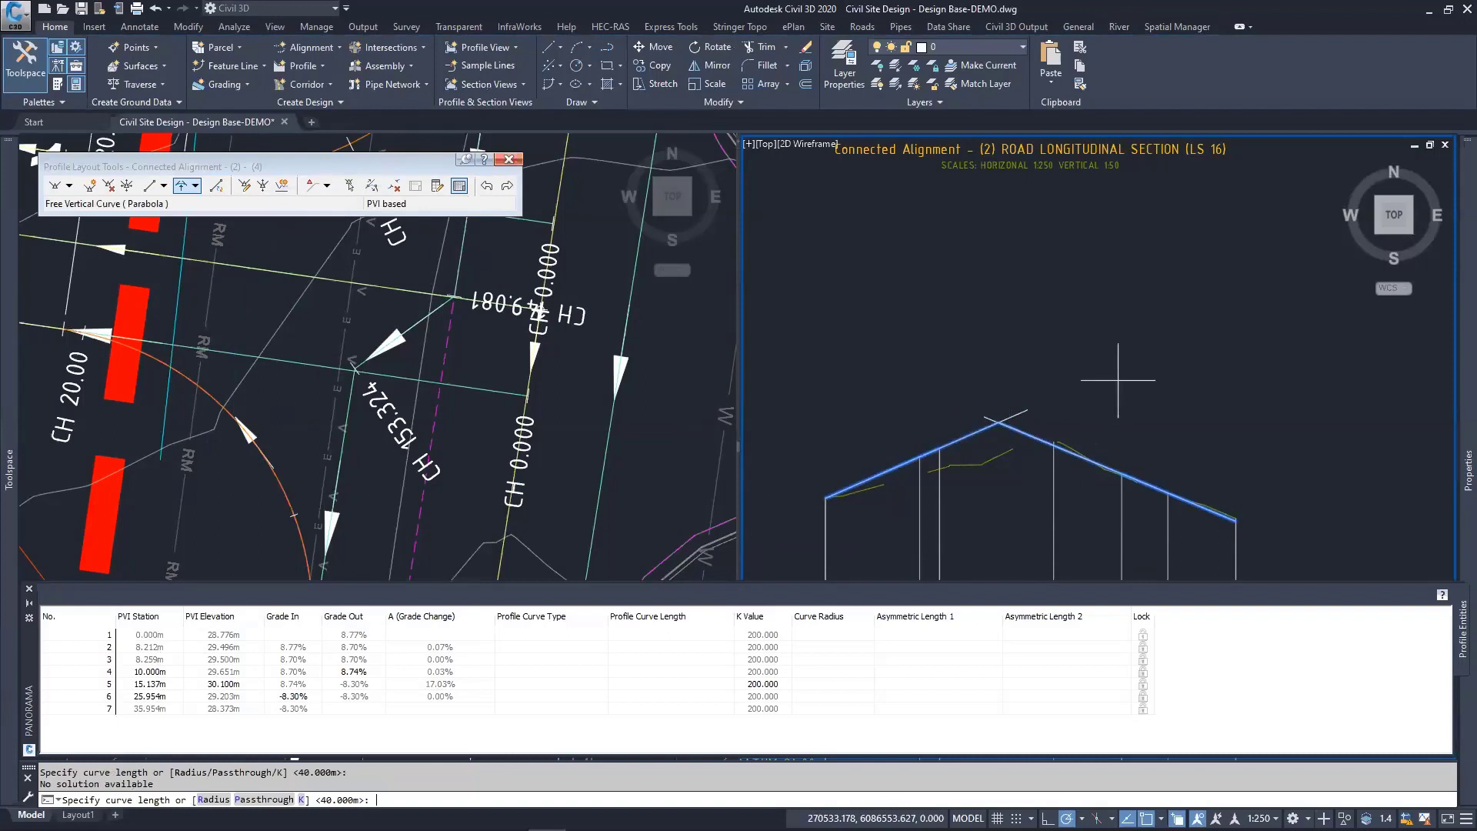
type("5")
key("Return")
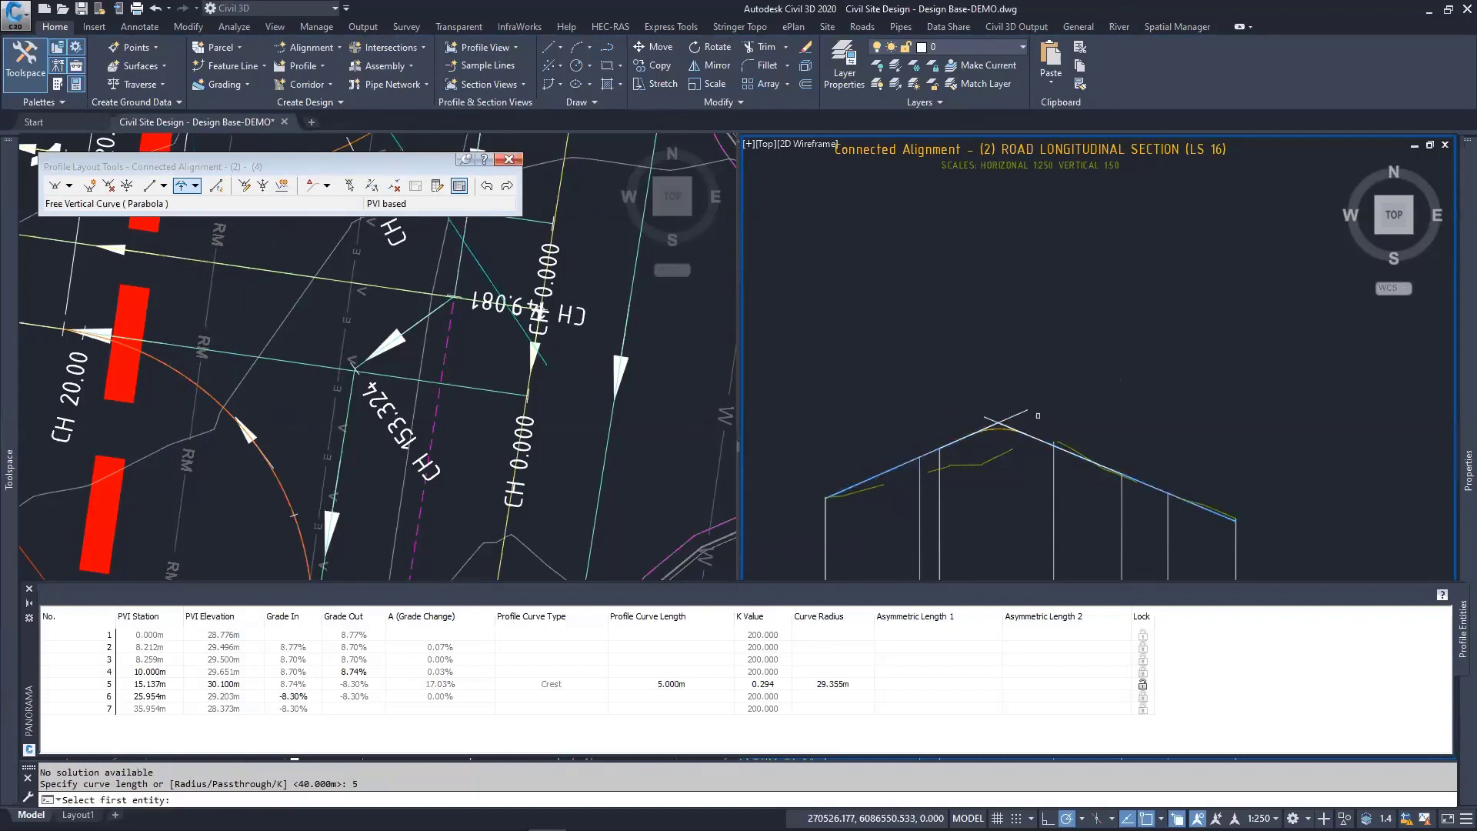
key("Escape")
key("Escape")
Step: Erase the two guide polylines crossing above the profile's crest
scroll(1038, 415, "up", 3)
left_click(1075, 378)
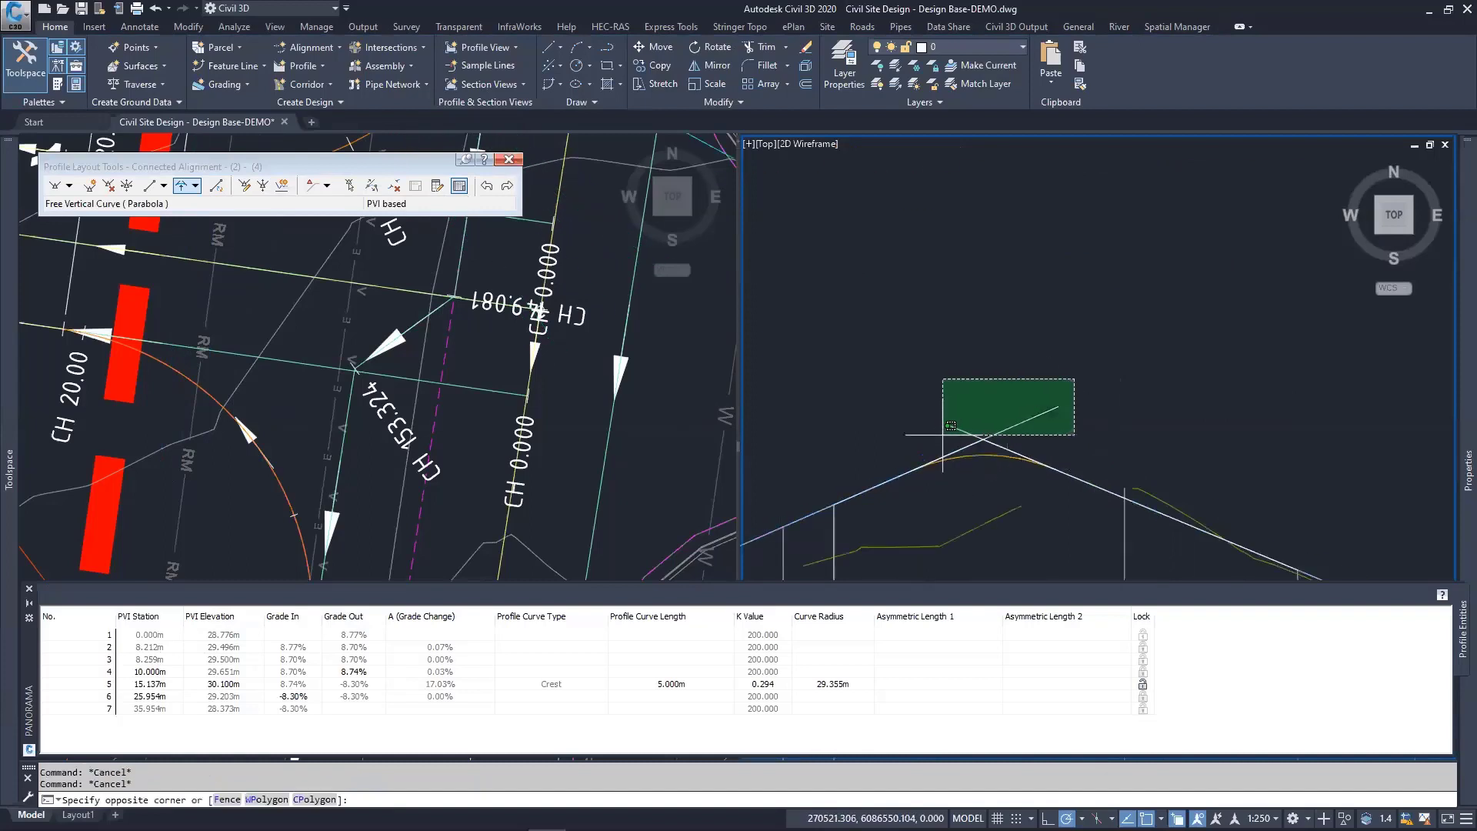
left_click(942, 435)
key("Delete")
Step: Select the connected alignment's profile and set its crest curve length to 6 m in the PVI table
middle_click_drag(1021, 454, 1026, 383)
left_click(1028, 379)
left_click(1004, 412)
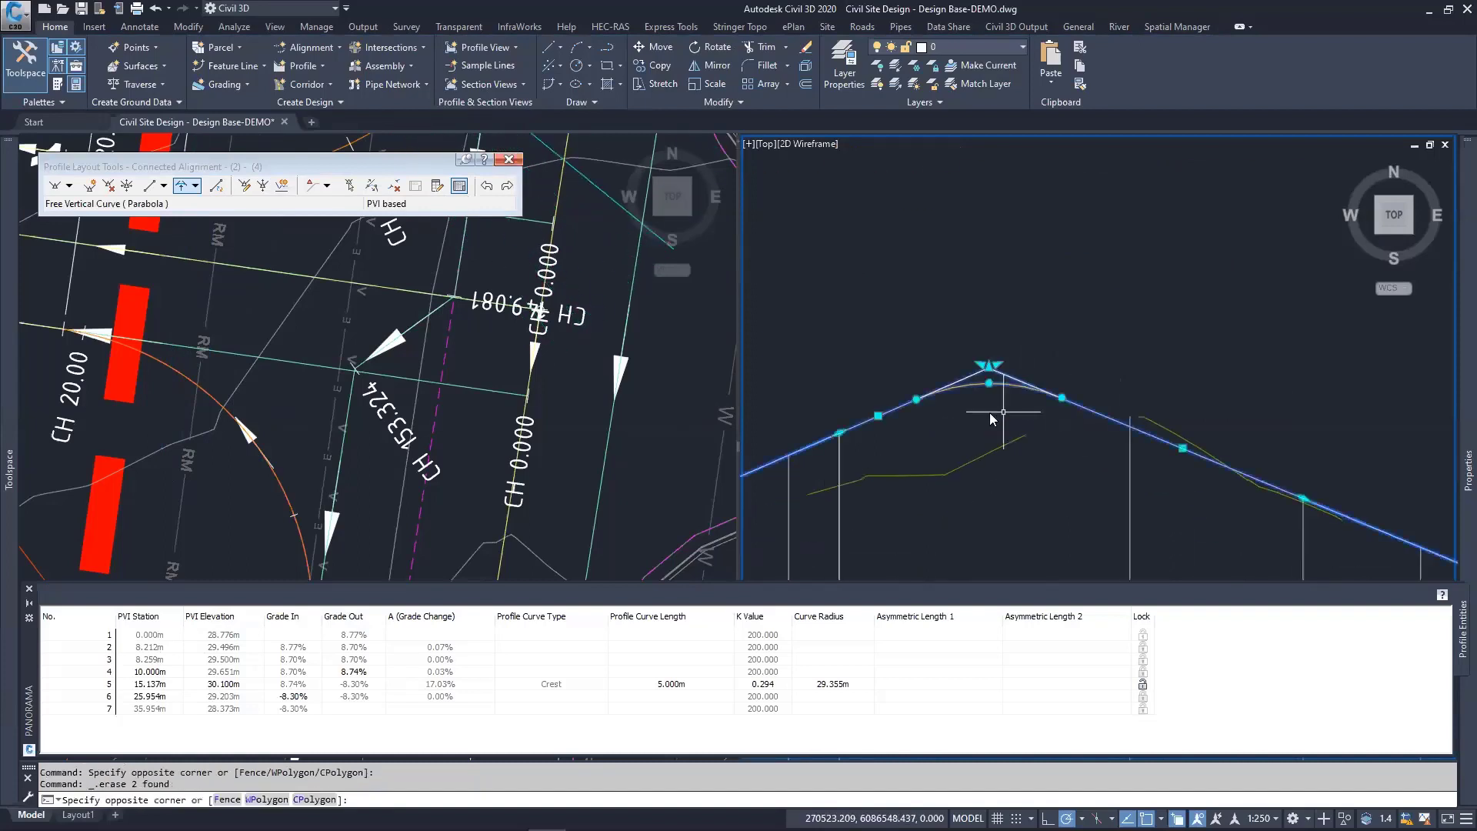
double_click(669, 684)
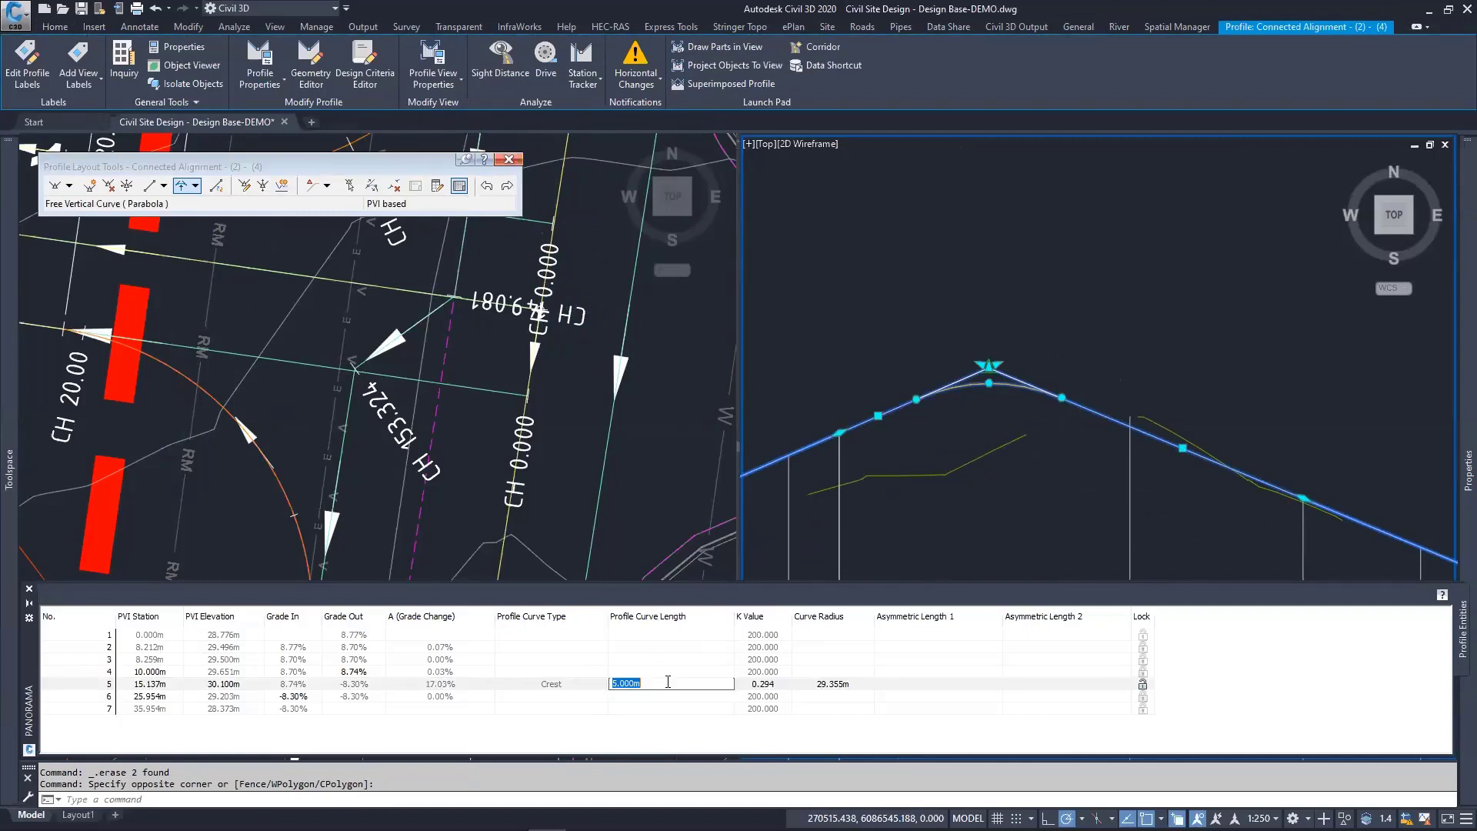
type("6")
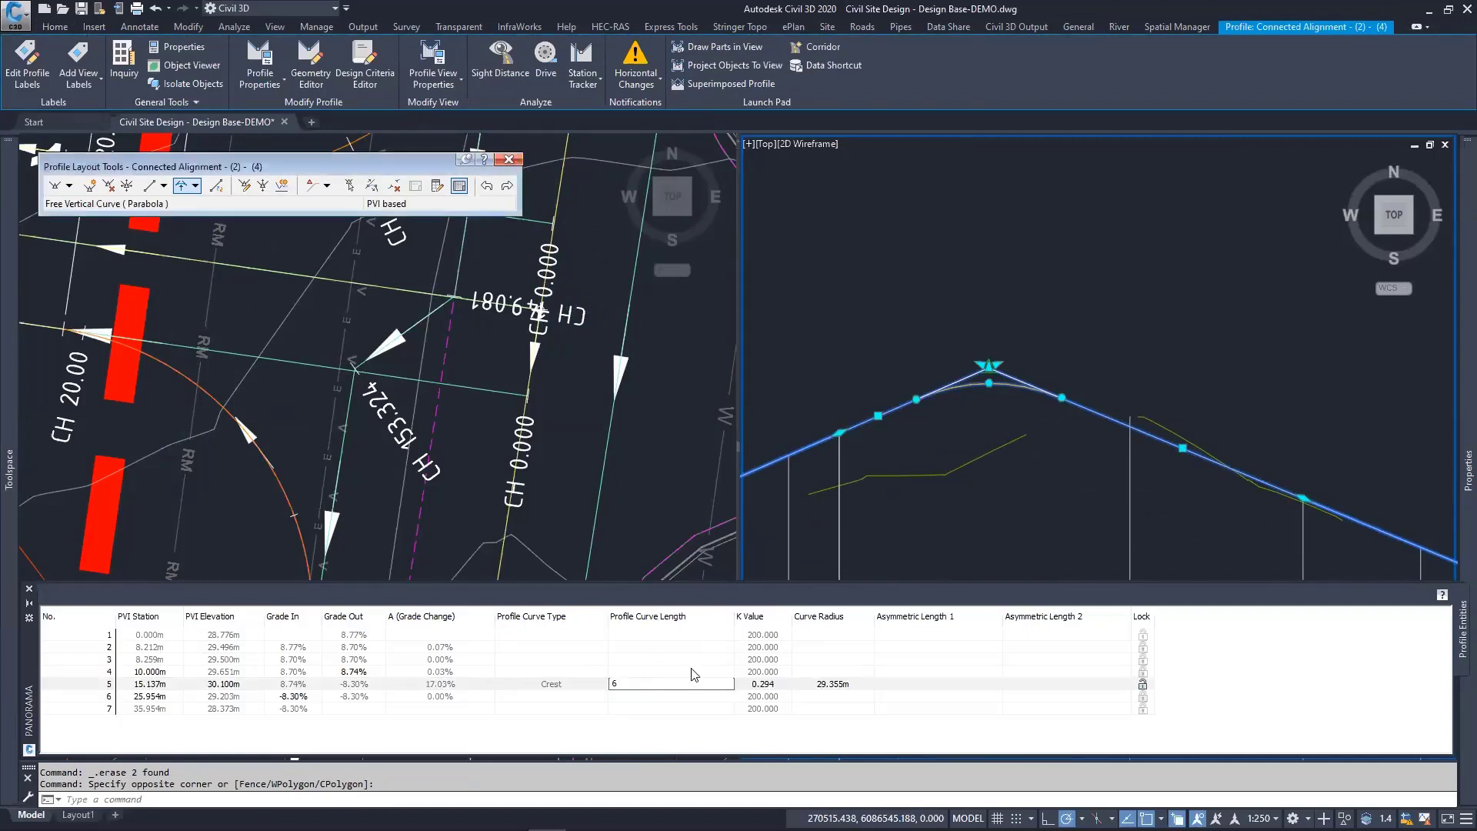
key("Return")
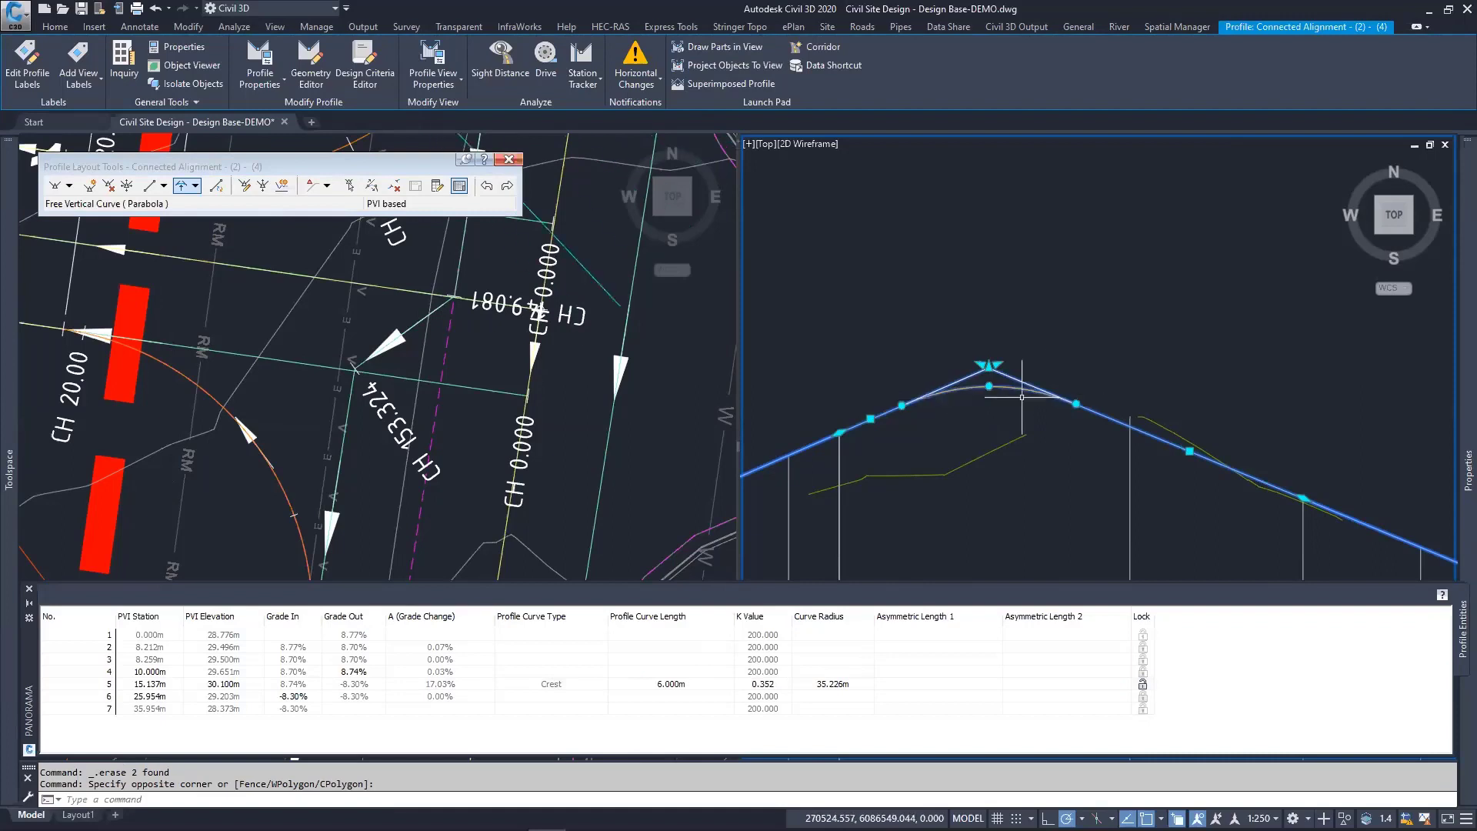
Step: Move the crest PVI back and up to about station 14.12 m, elevation 30.30 m
middle_click_drag(989, 391, 1043, 443)
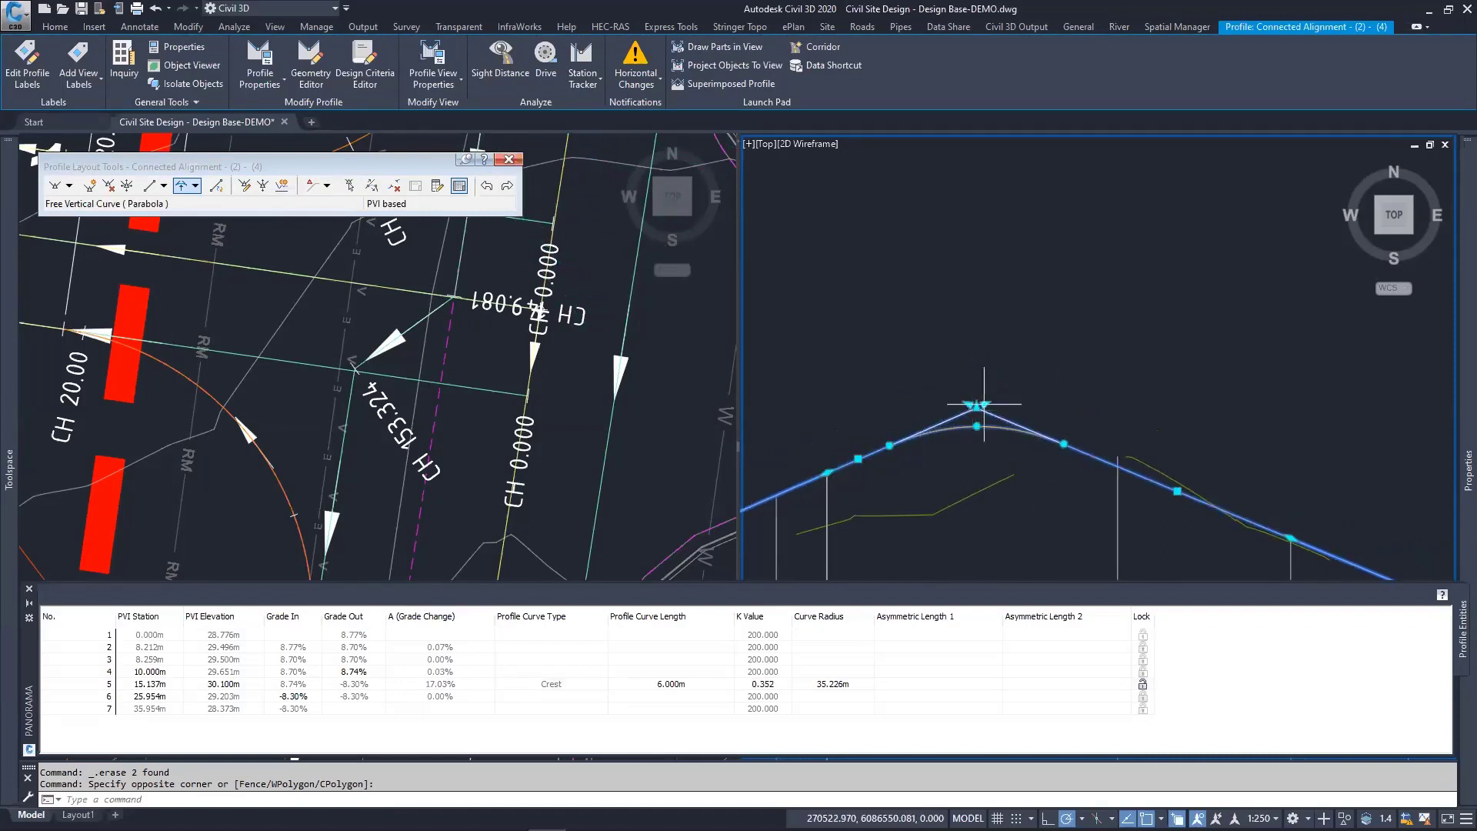
left_click(976, 406)
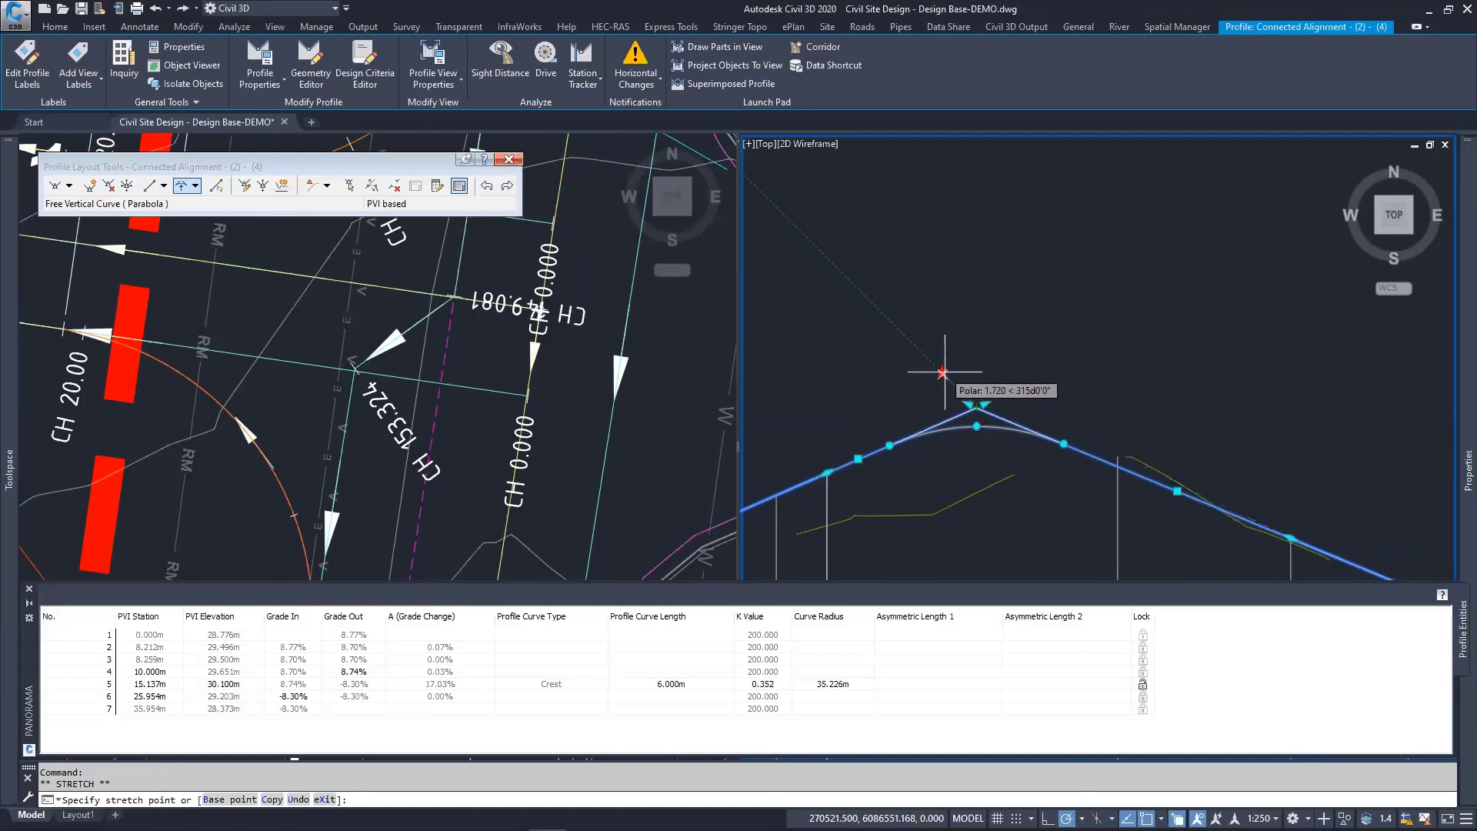
left_click(947, 377)
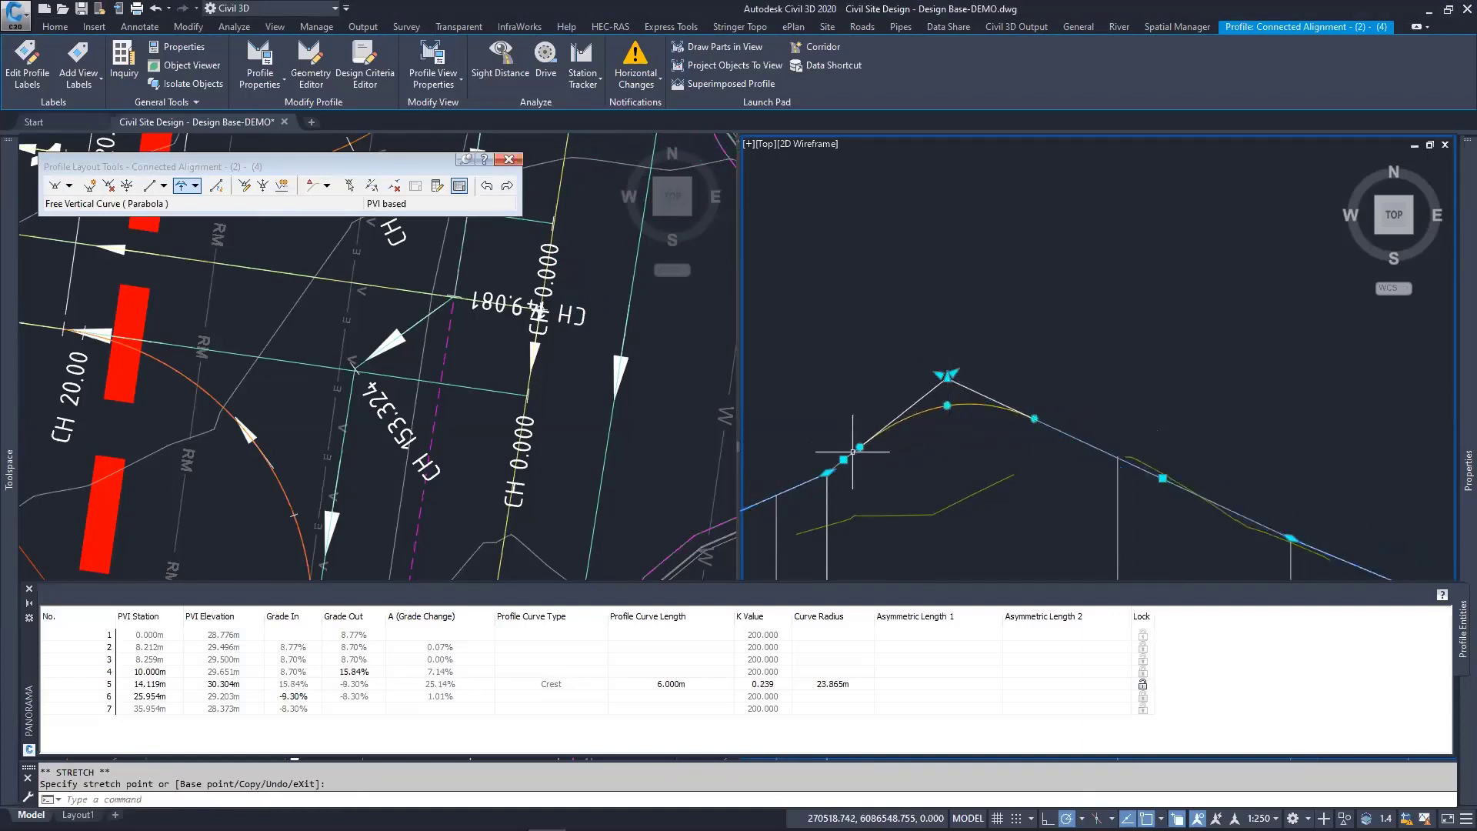
middle_click_drag(852, 451, 977, 401)
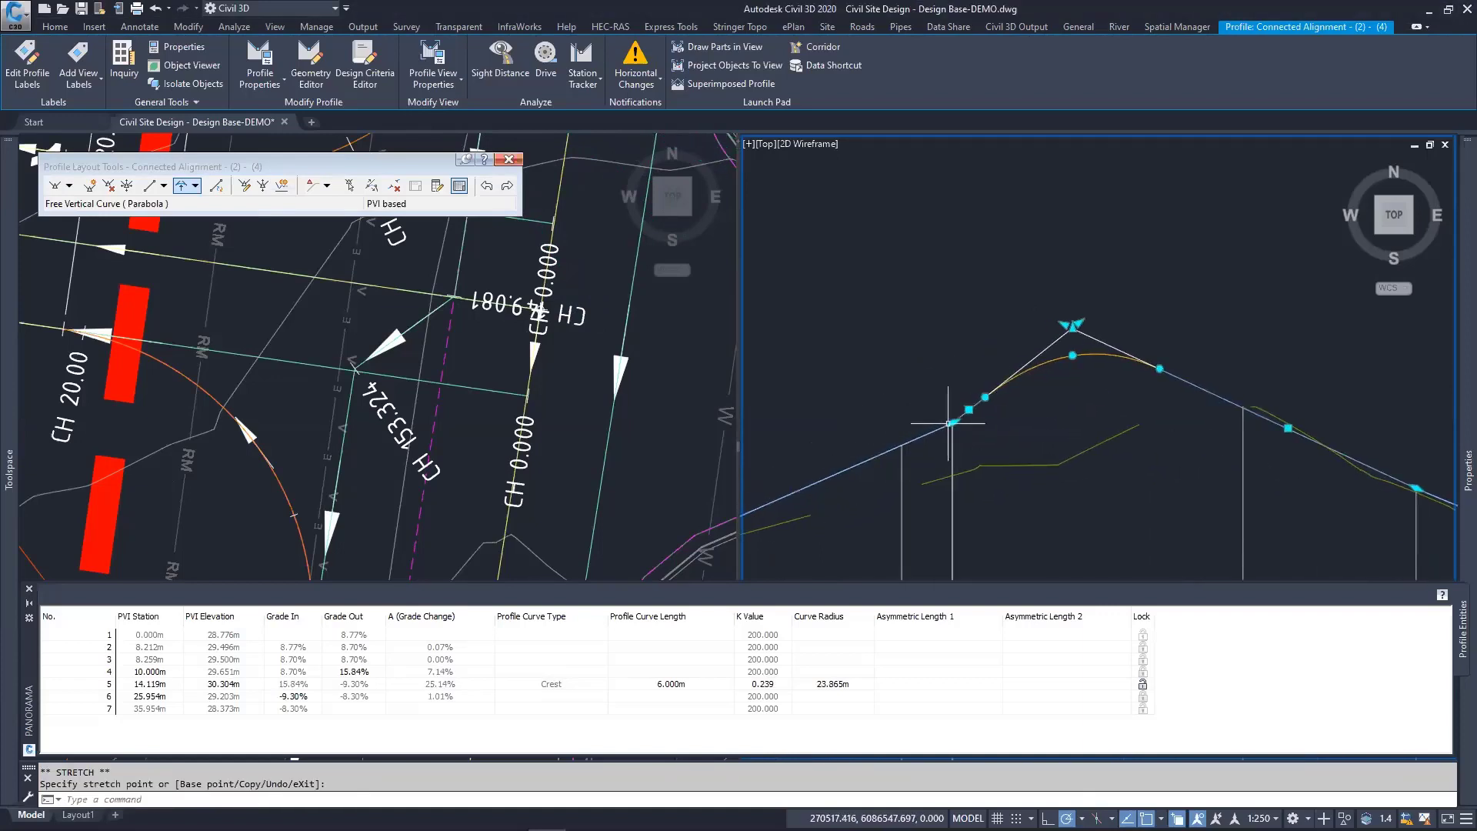
Step: Close the connected alignment's profile layout tools and its PVI table, ending the profile edit
scroll(539, 389, "down", 4)
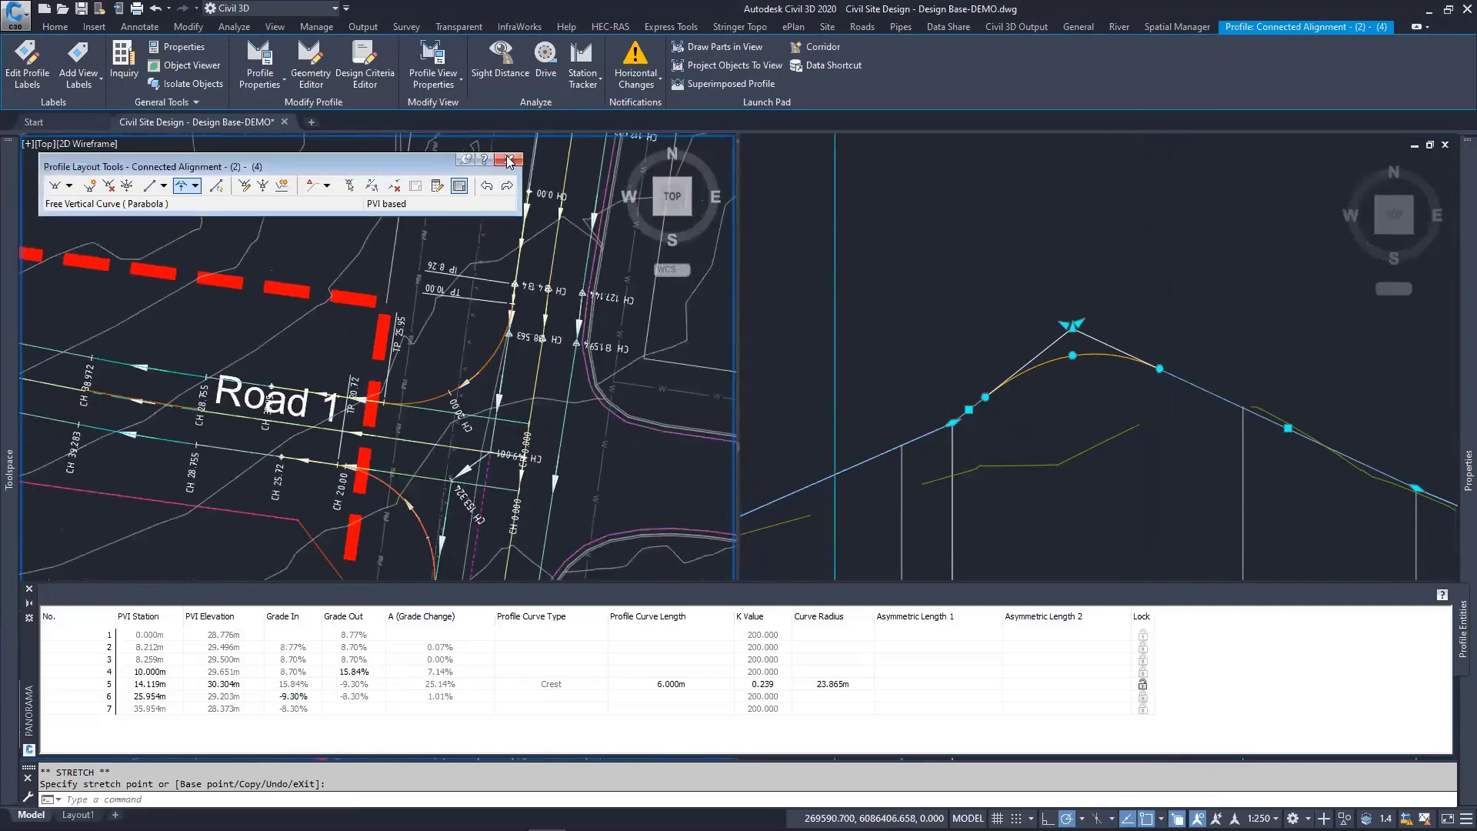
left_click(885, 455)
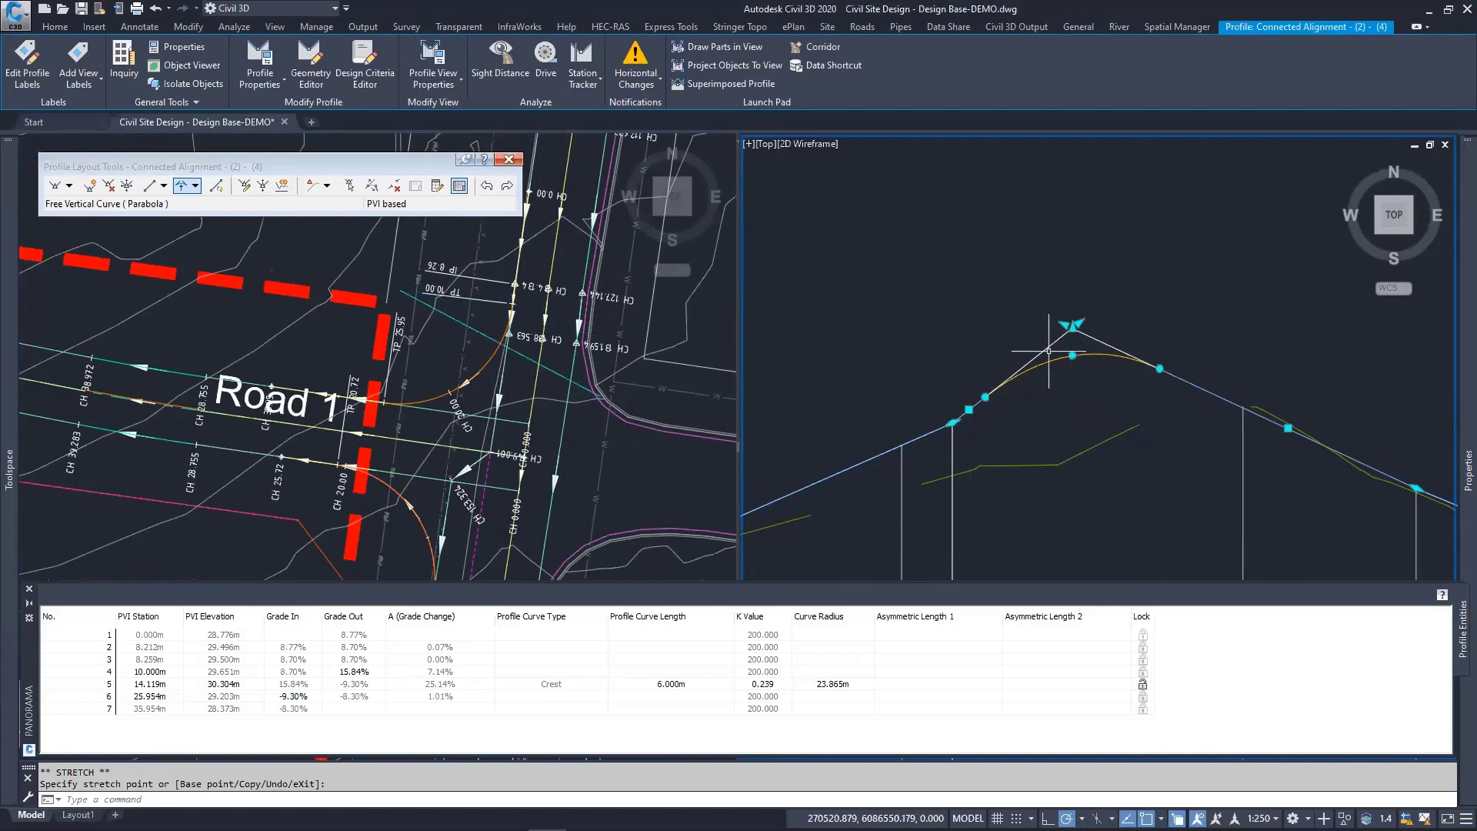
left_click(510, 162)
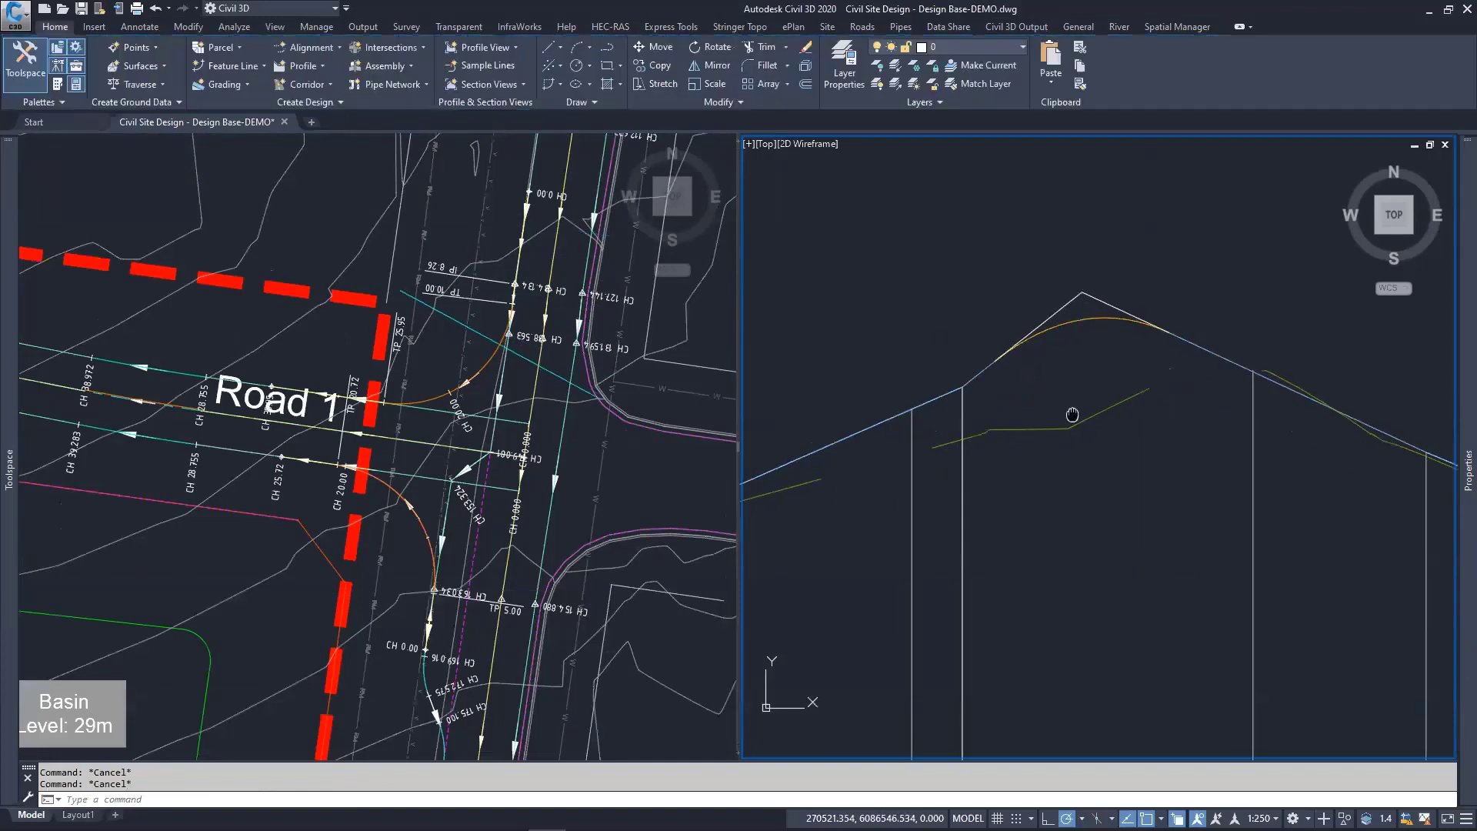
scroll(1071, 407, "down", 4)
mouse_move(1071, 405)
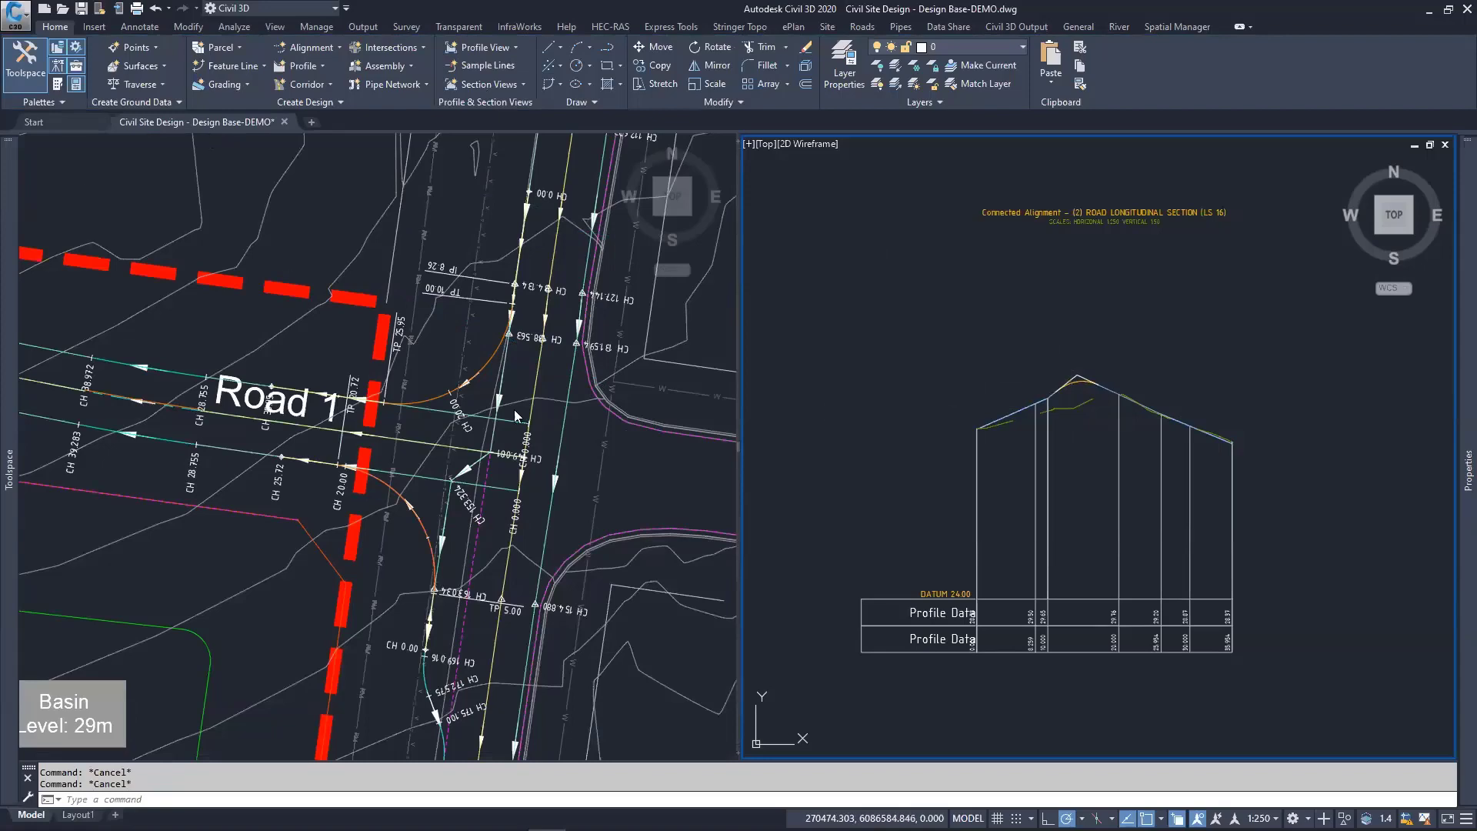
Step: Draw a single-segment polyline diagonally across the straight road section near the site's southwest corner, before the first bend
left_click(369, 320)
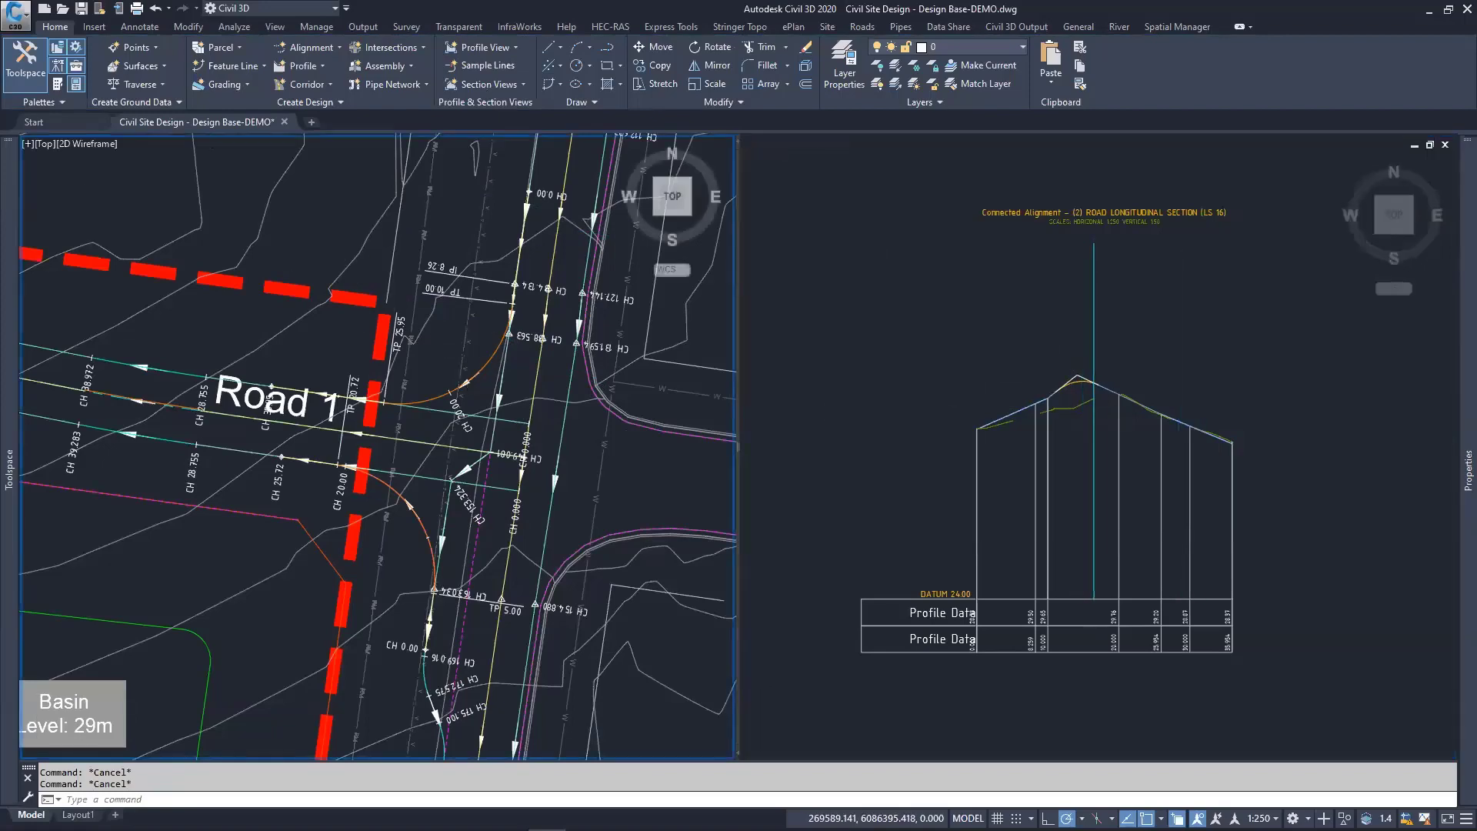
scroll(450, 493, "down", 3)
middle_click_drag(415, 592, 450, 493)
scroll(450, 493, "down", 5)
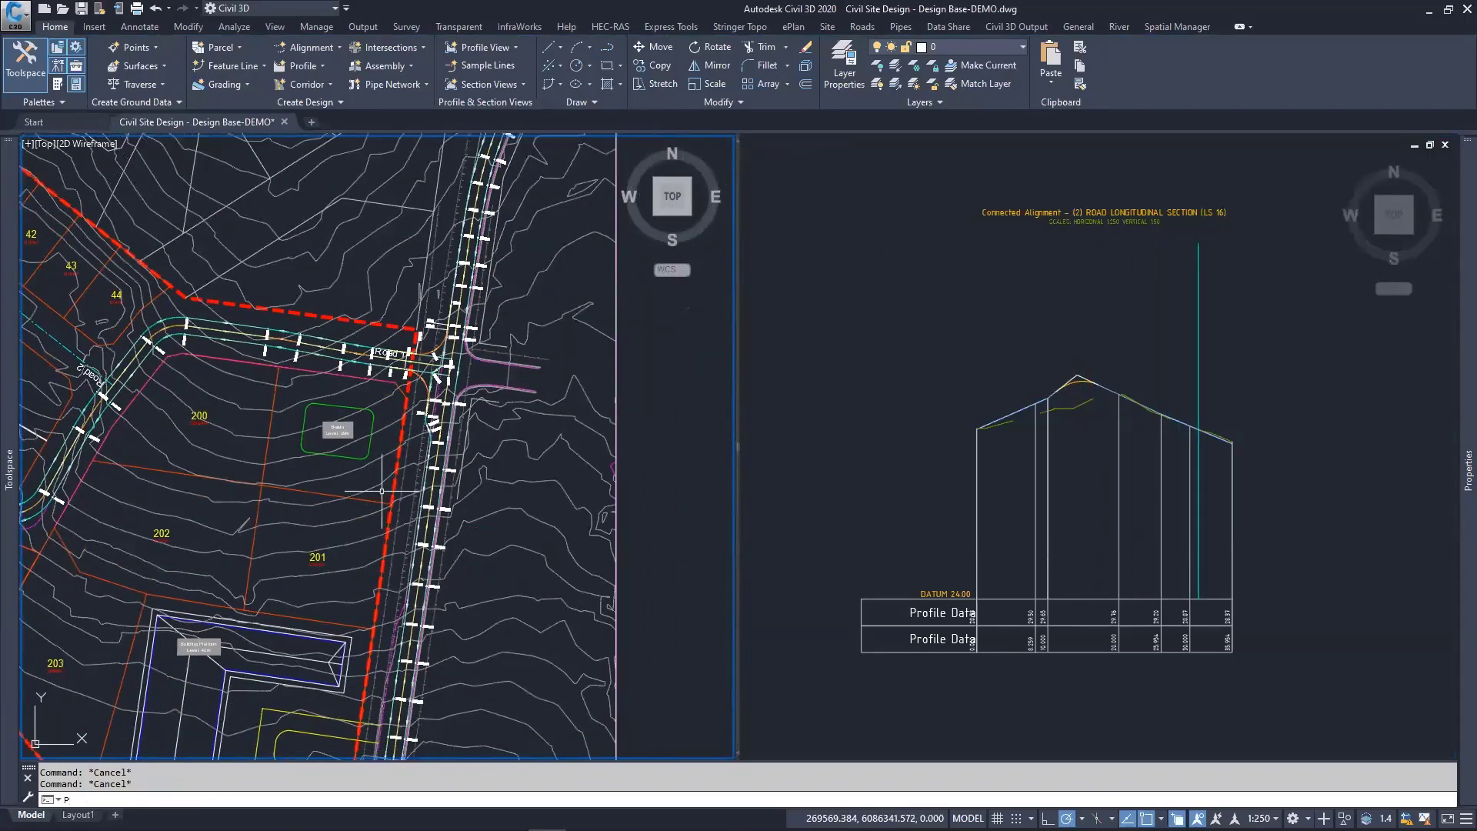
type("PL")
key("Return")
scroll(297, 564, "down", 3)
scroll(163, 534, "up", 8)
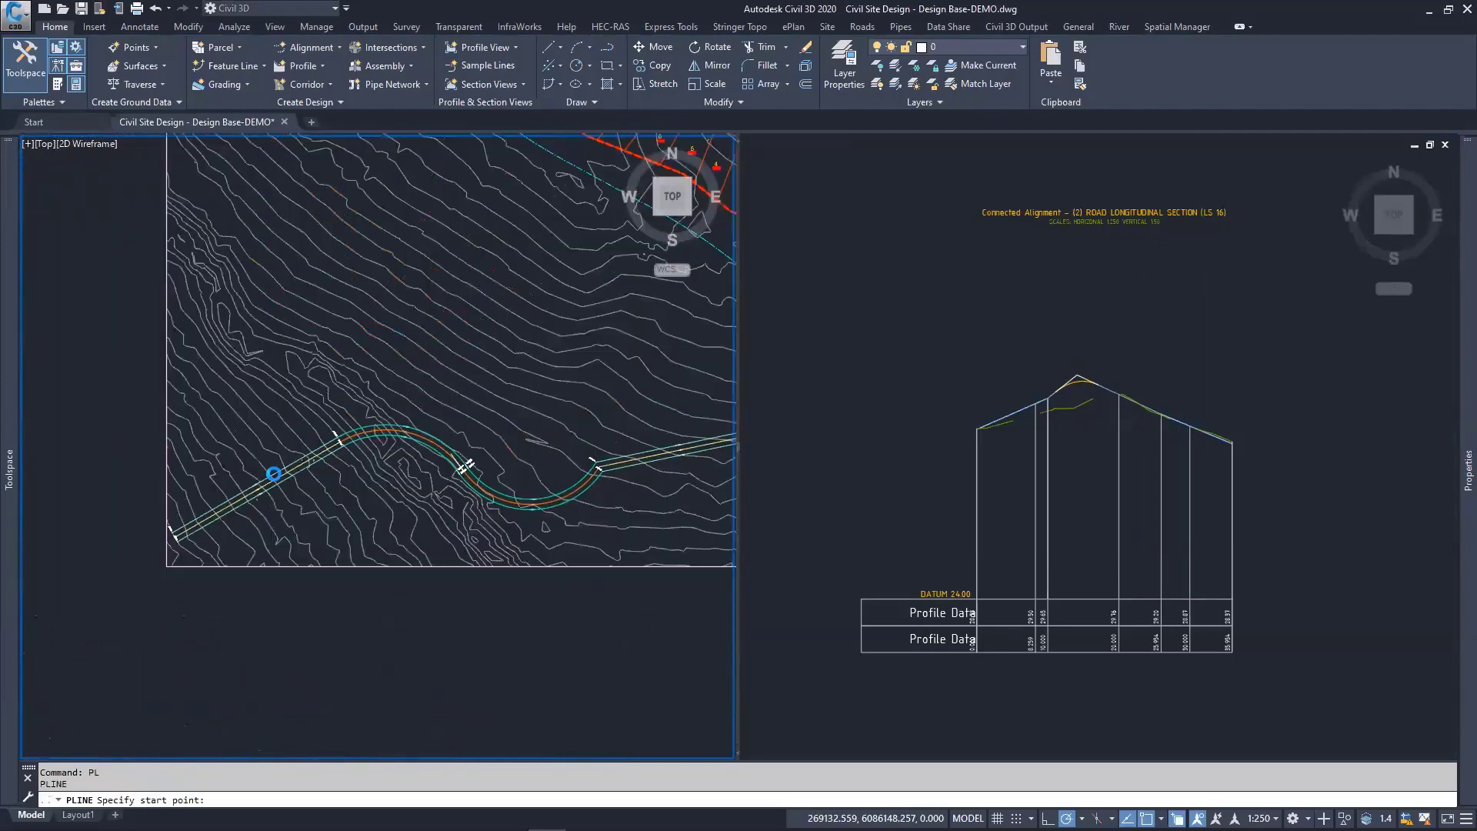
left_click(259, 587)
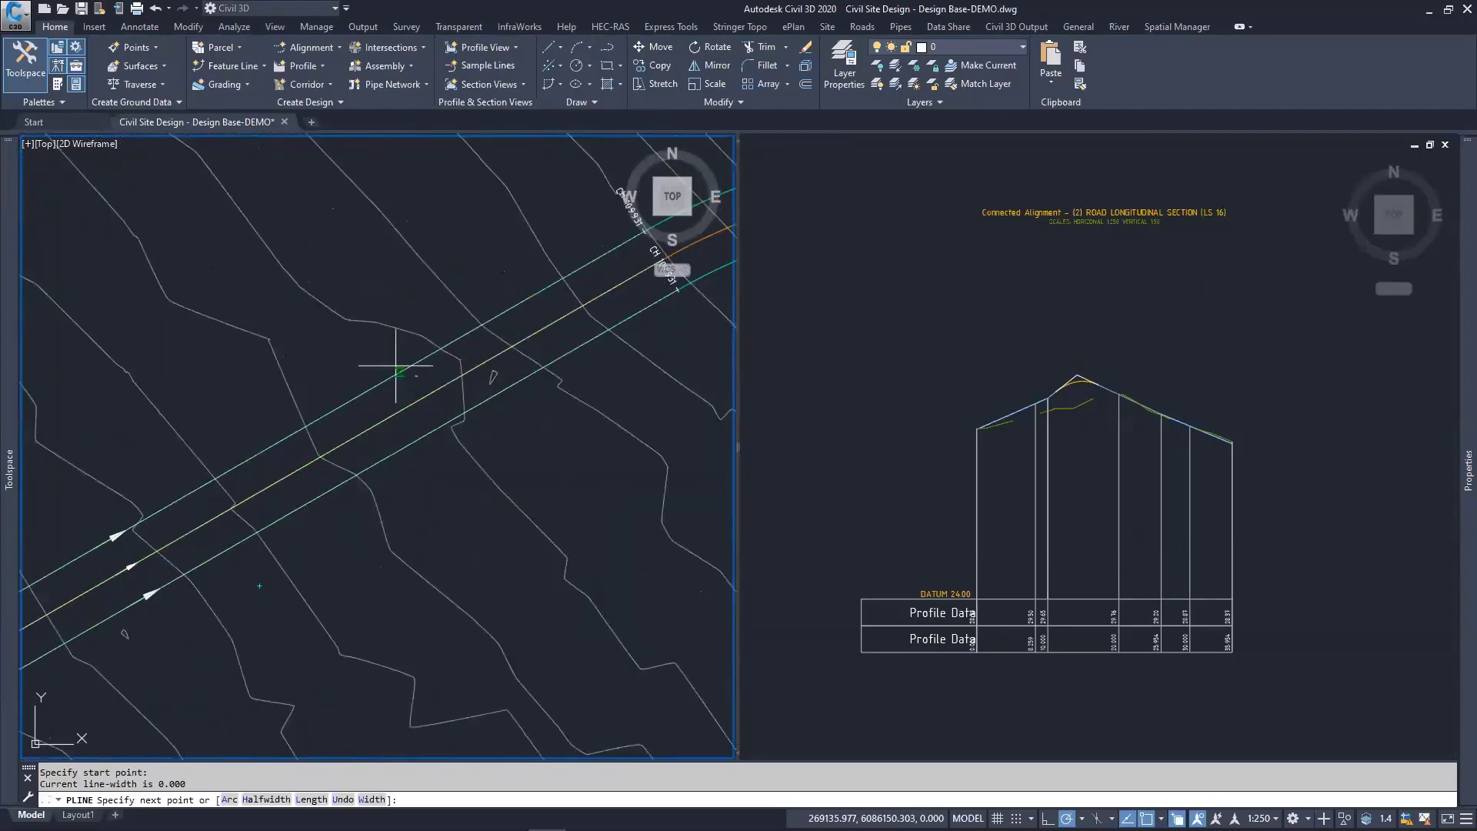
left_click(510, 275)
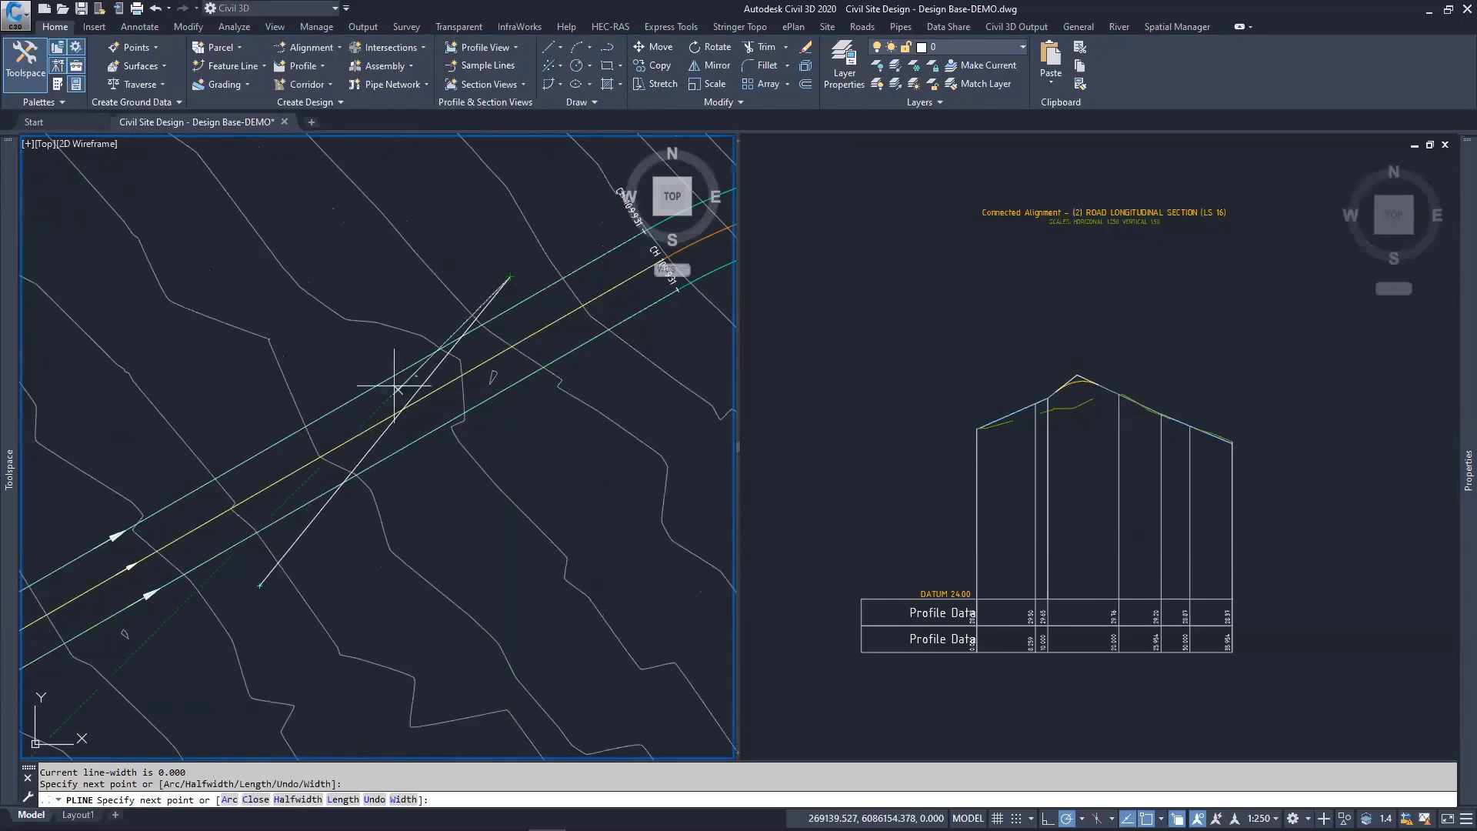
key("Escape")
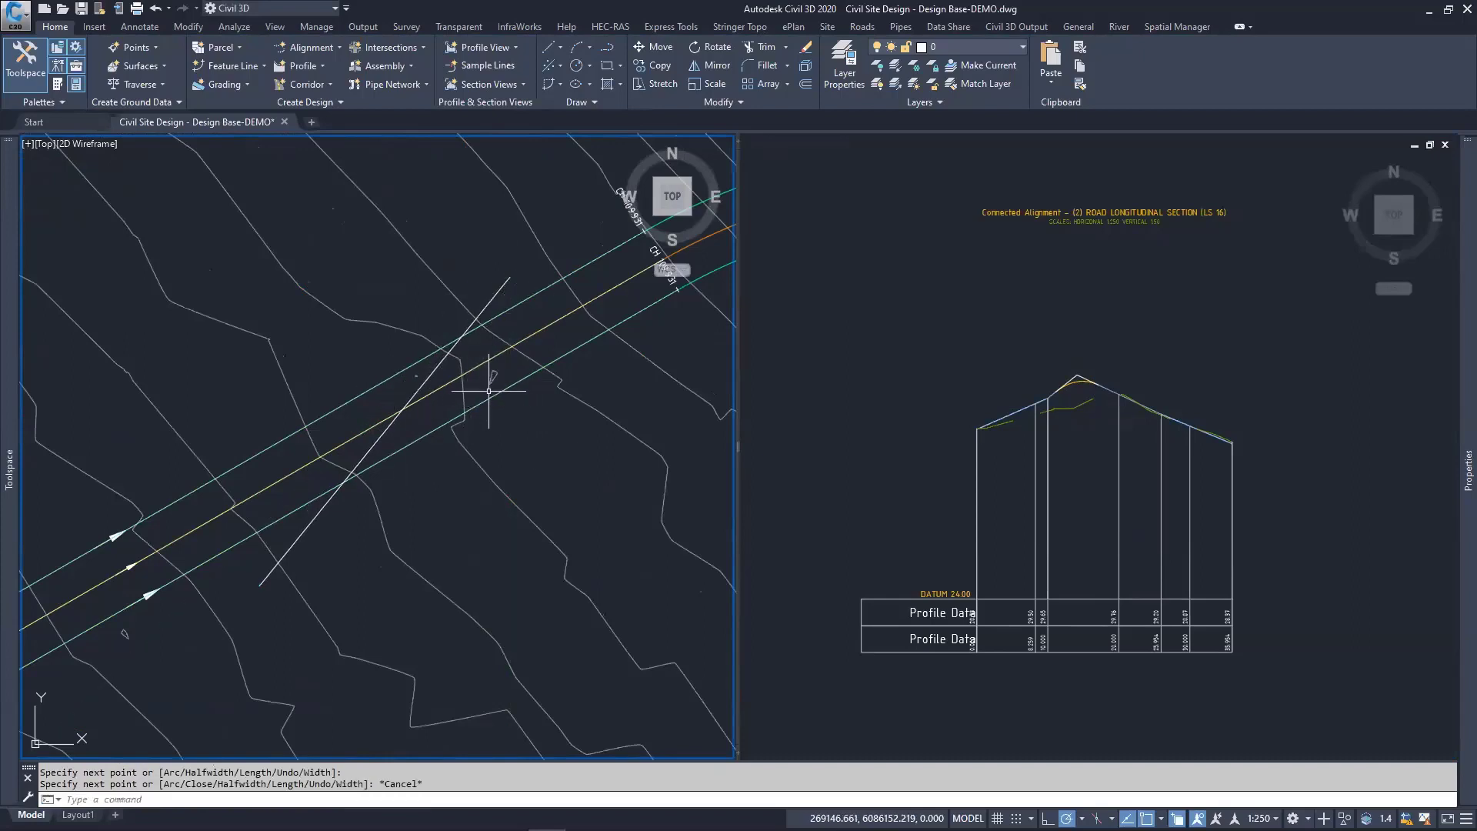
Step: Create a quick profile from the diagonal polyline, sampling the C3D-NS surface with the Road (5x) profile view style
mouse_move(488, 391)
left_click(376, 435)
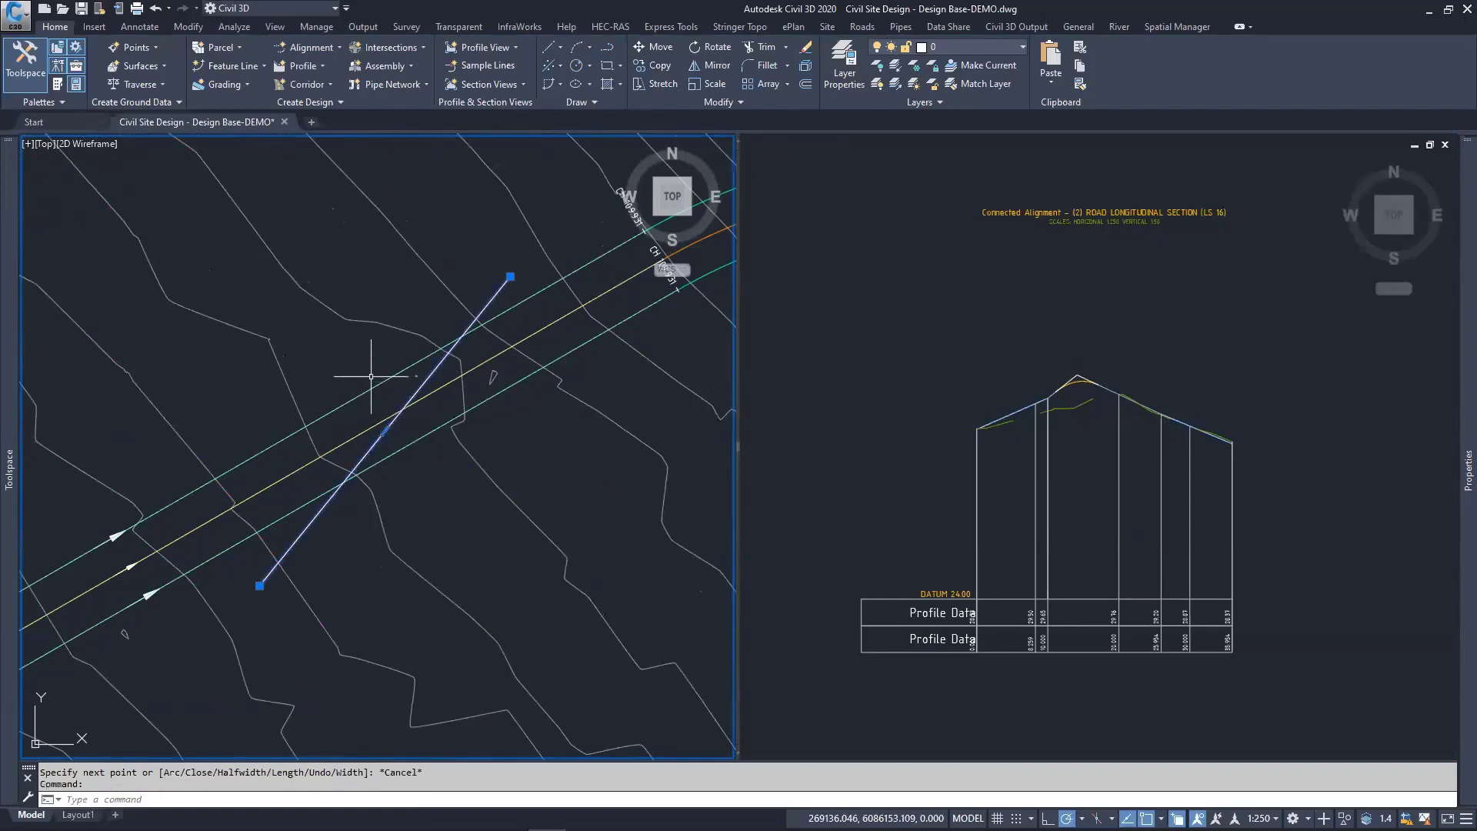
left_click(314, 66)
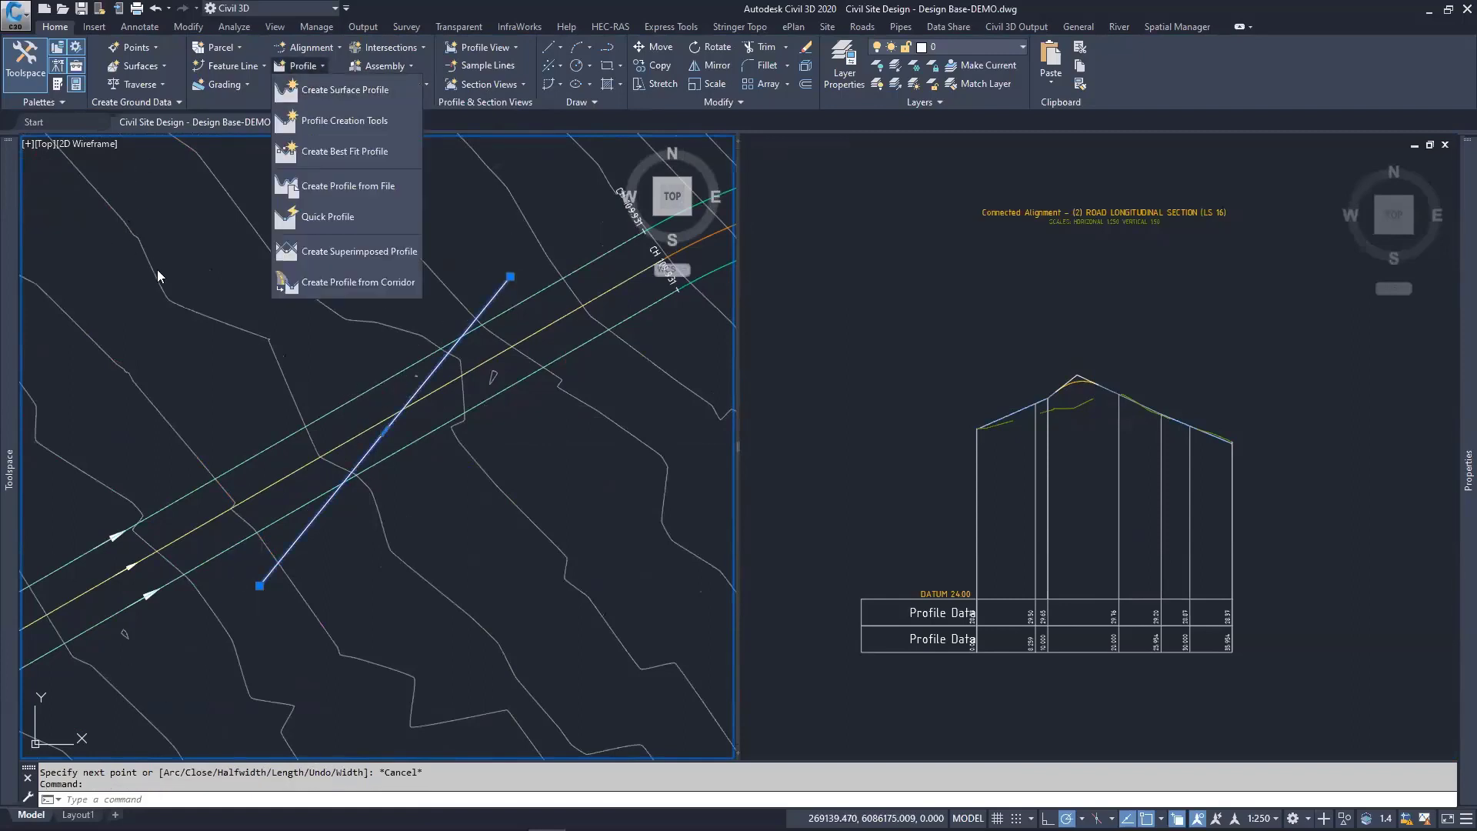
left_click(328, 216)
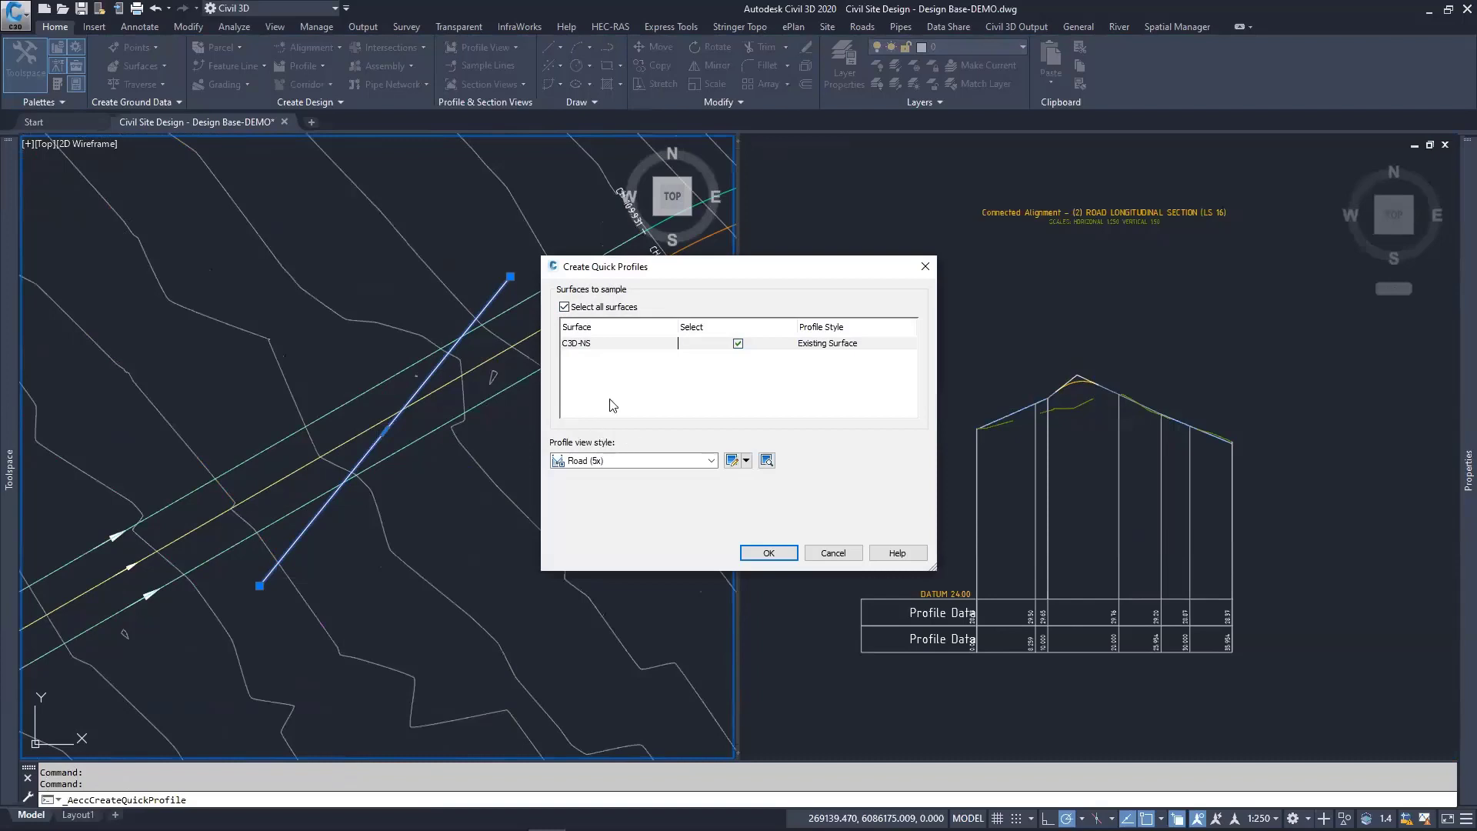
left_click(745, 346)
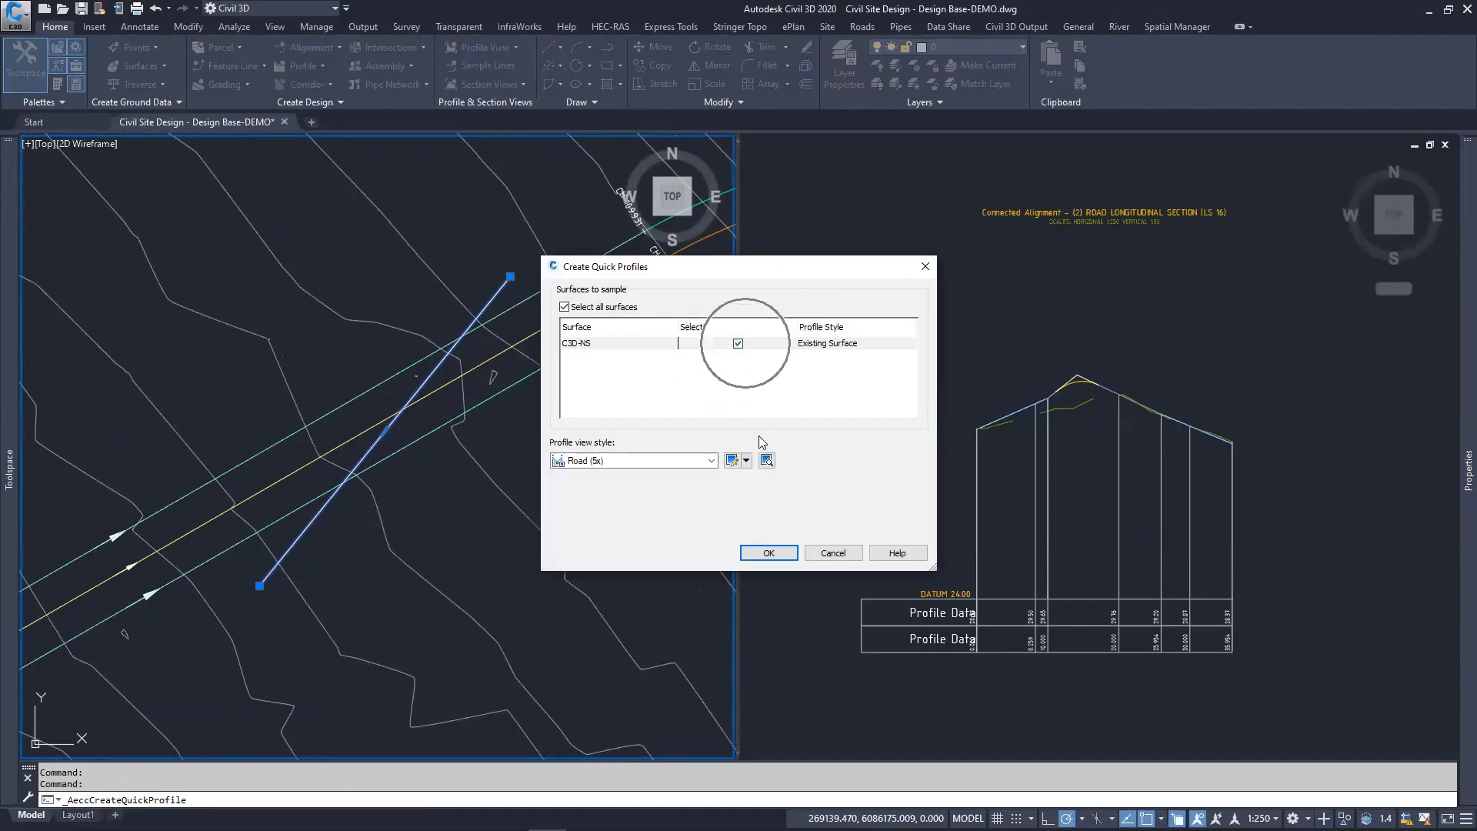
left_click(768, 553)
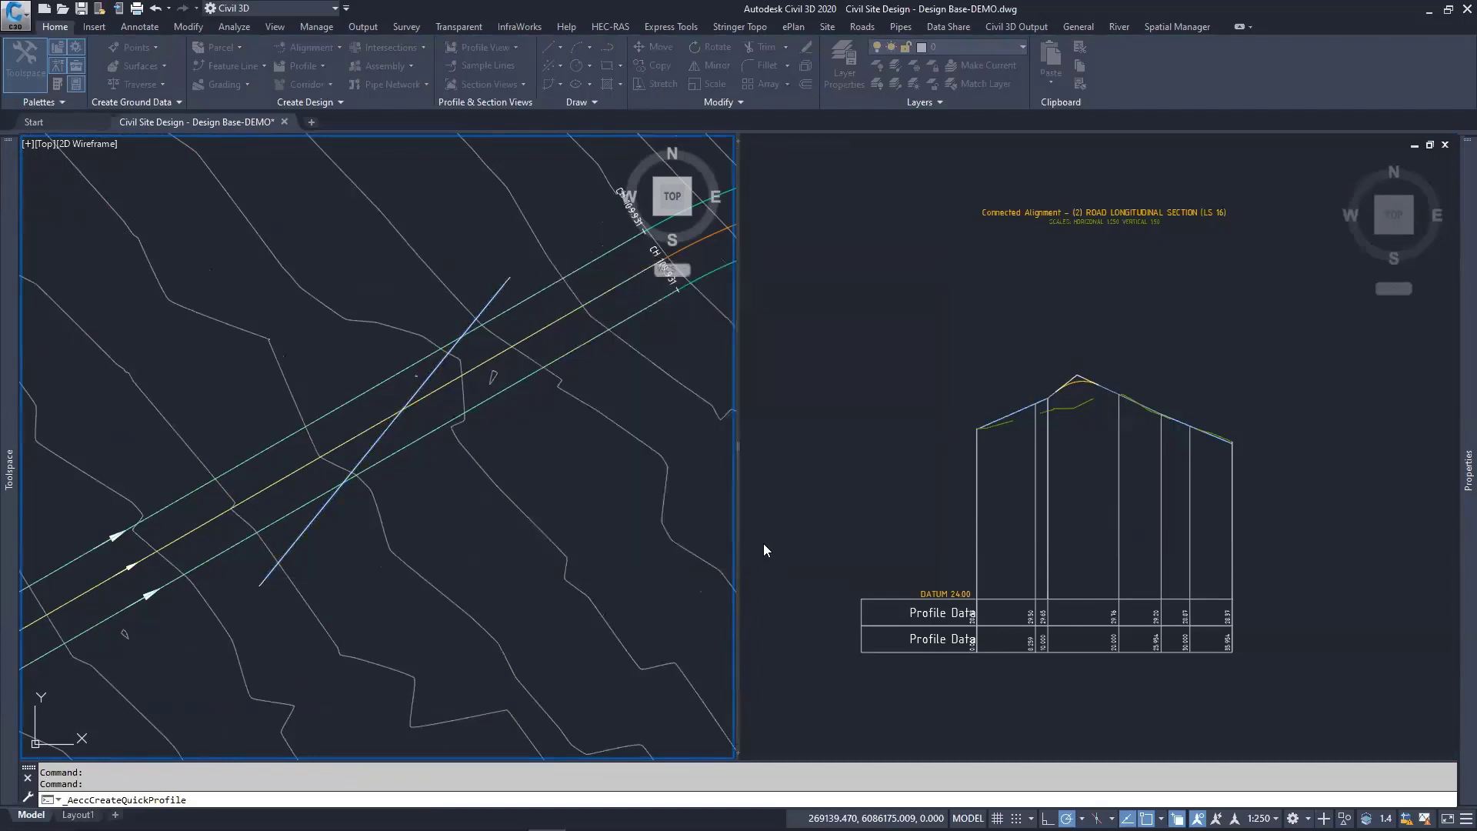
Step: Place the quick profile view in empty space below the existing longitudinal sections and dismiss the event log
left_click(888, 379)
scroll(908, 362, "down", 6)
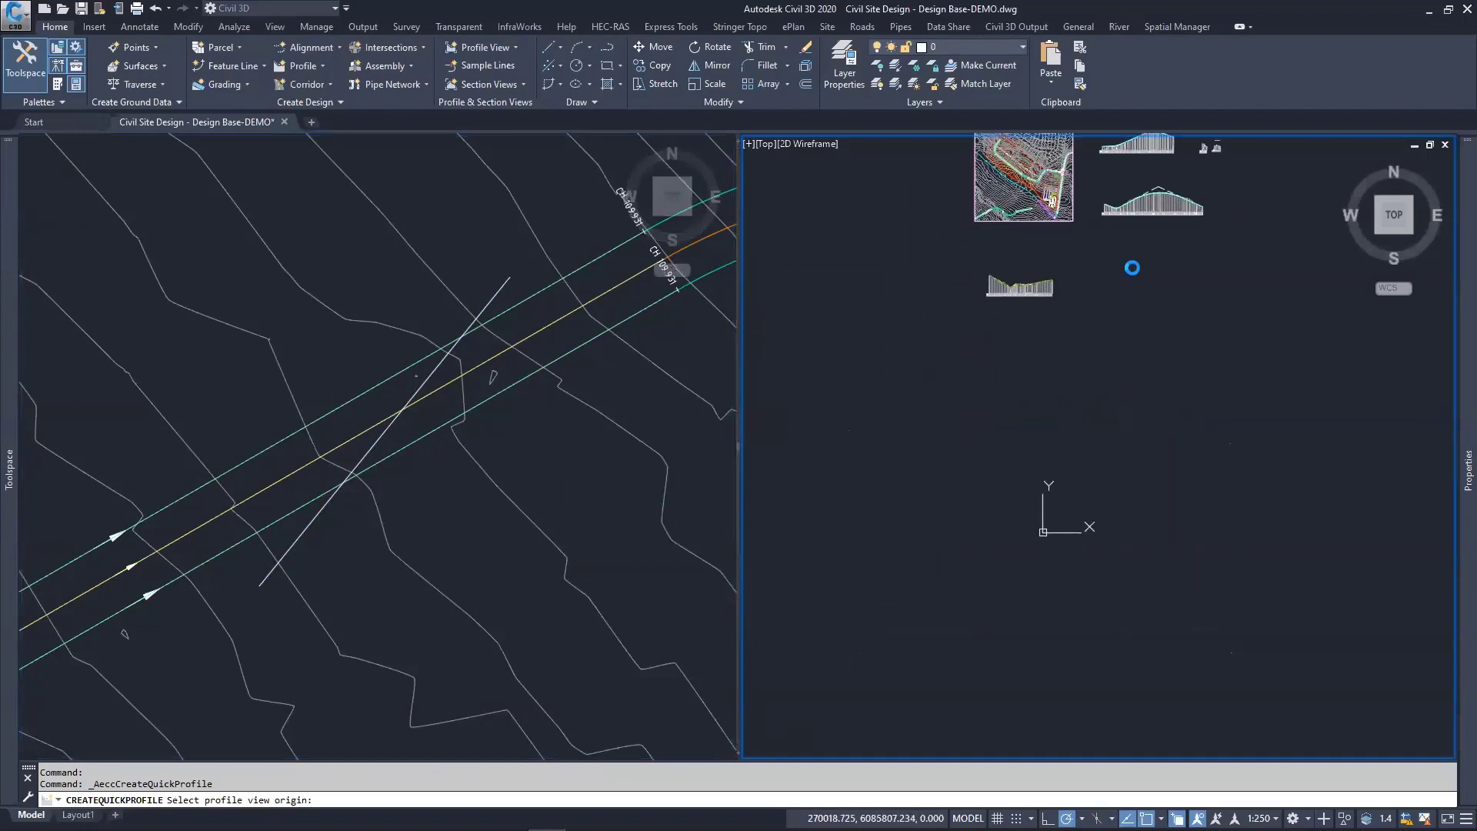
scroll(1019, 354, "up", 4)
left_click(960, 388)
scroll(974, 371, "up", 5)
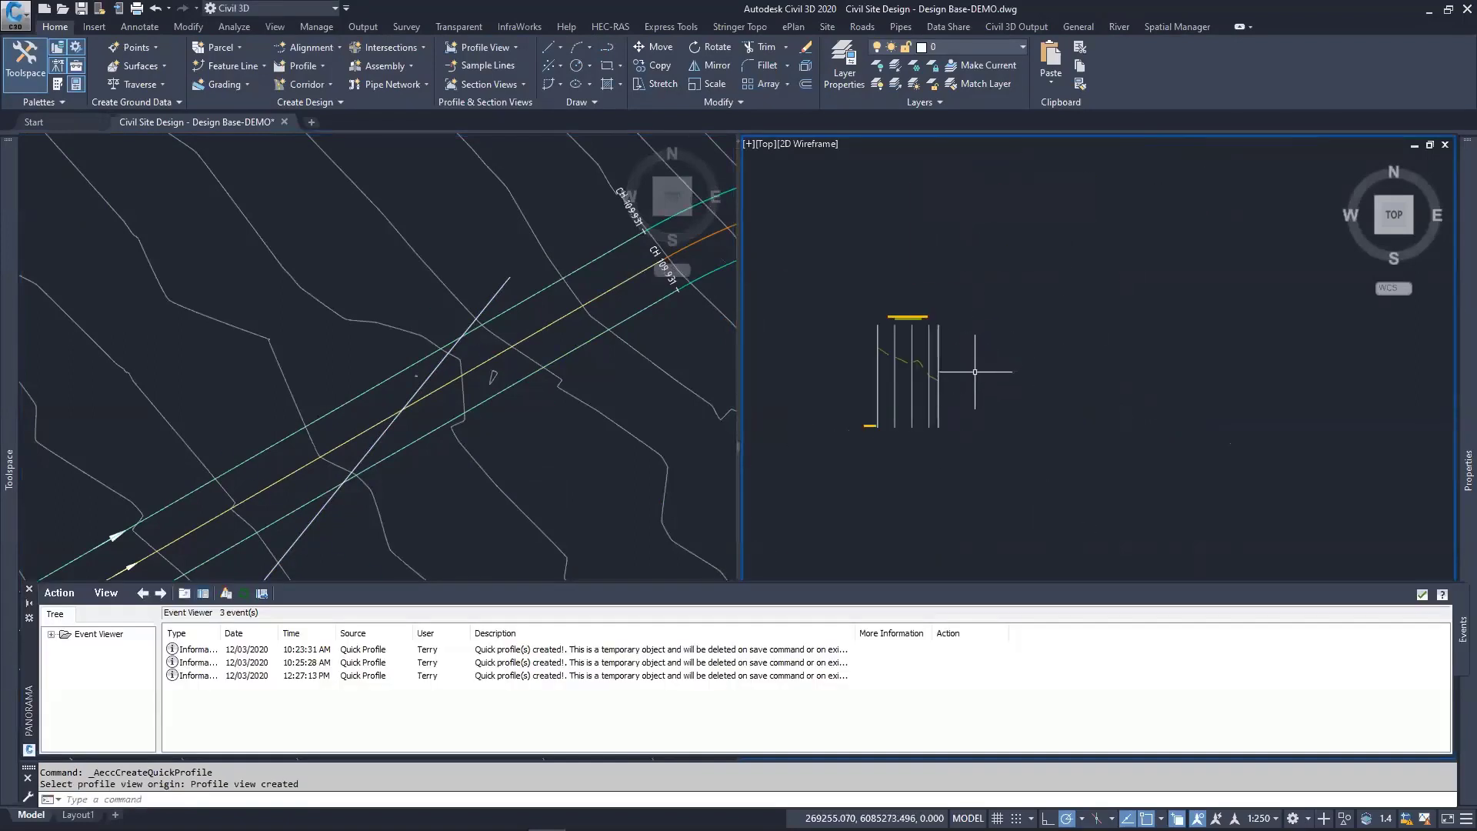
scroll(945, 375, "up", 4)
middle_click_drag(868, 379, 991, 380)
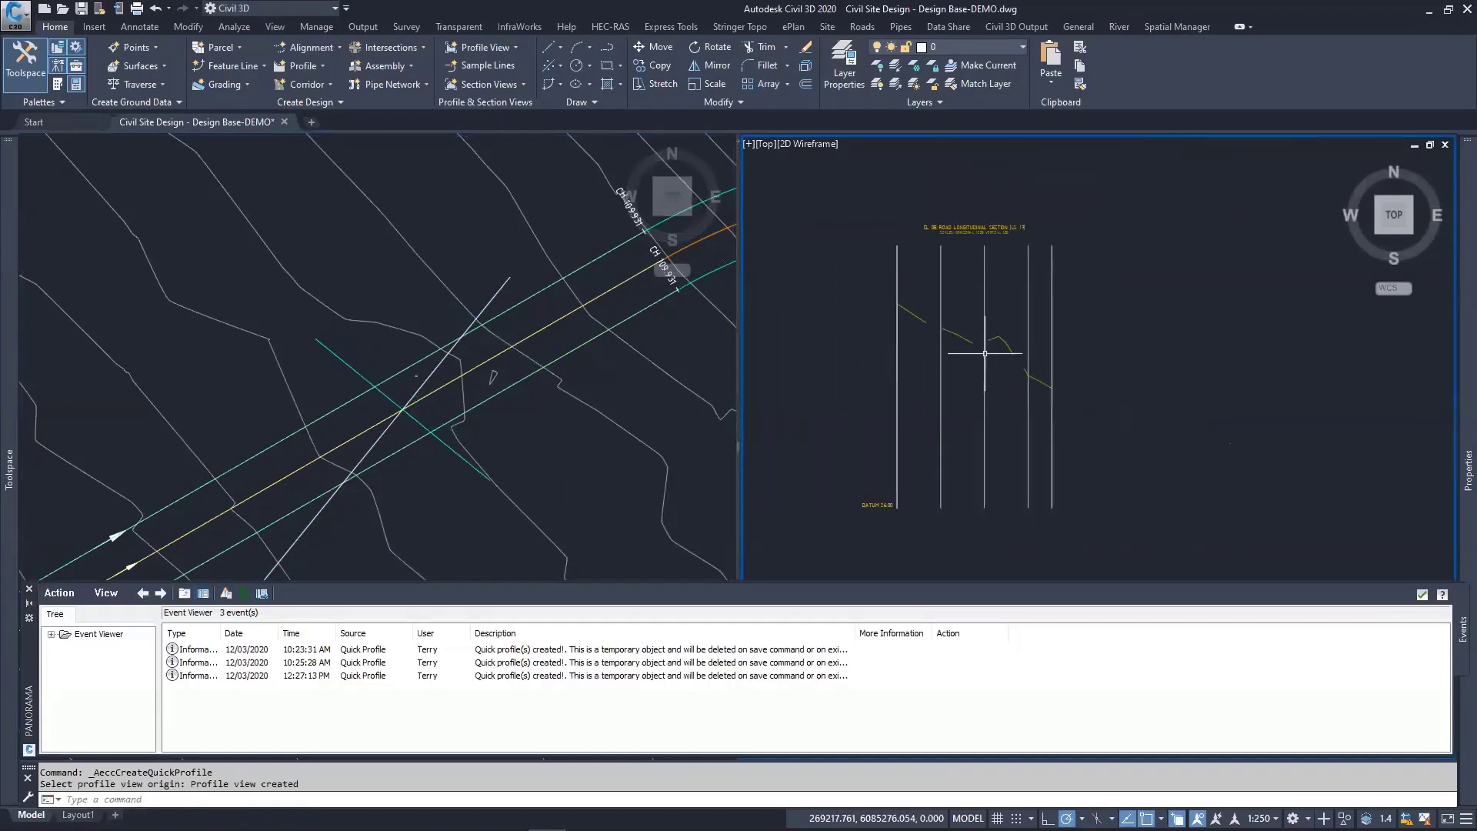
left_click(1422, 595)
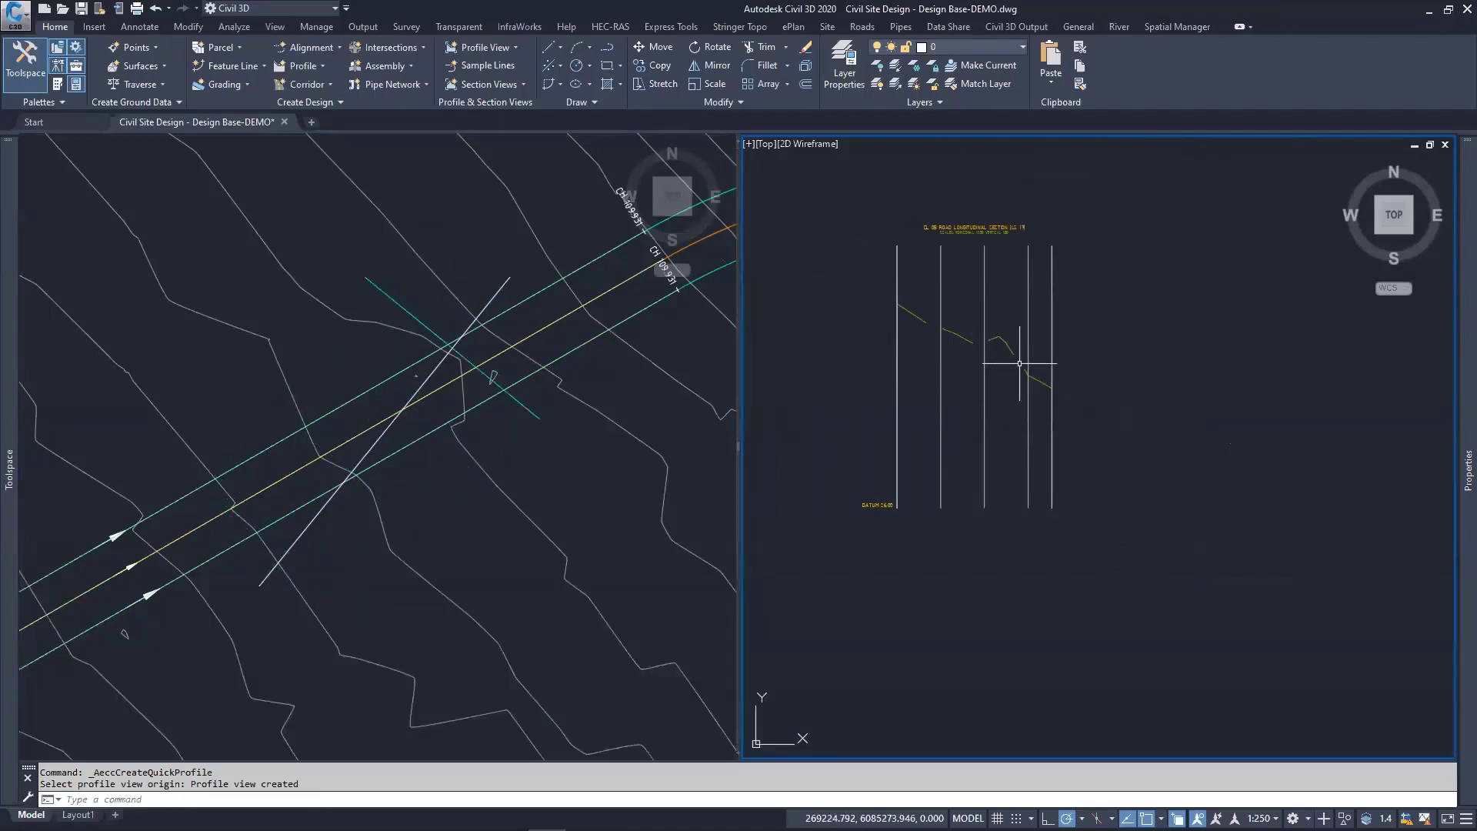
scroll(955, 290, "up", 2)
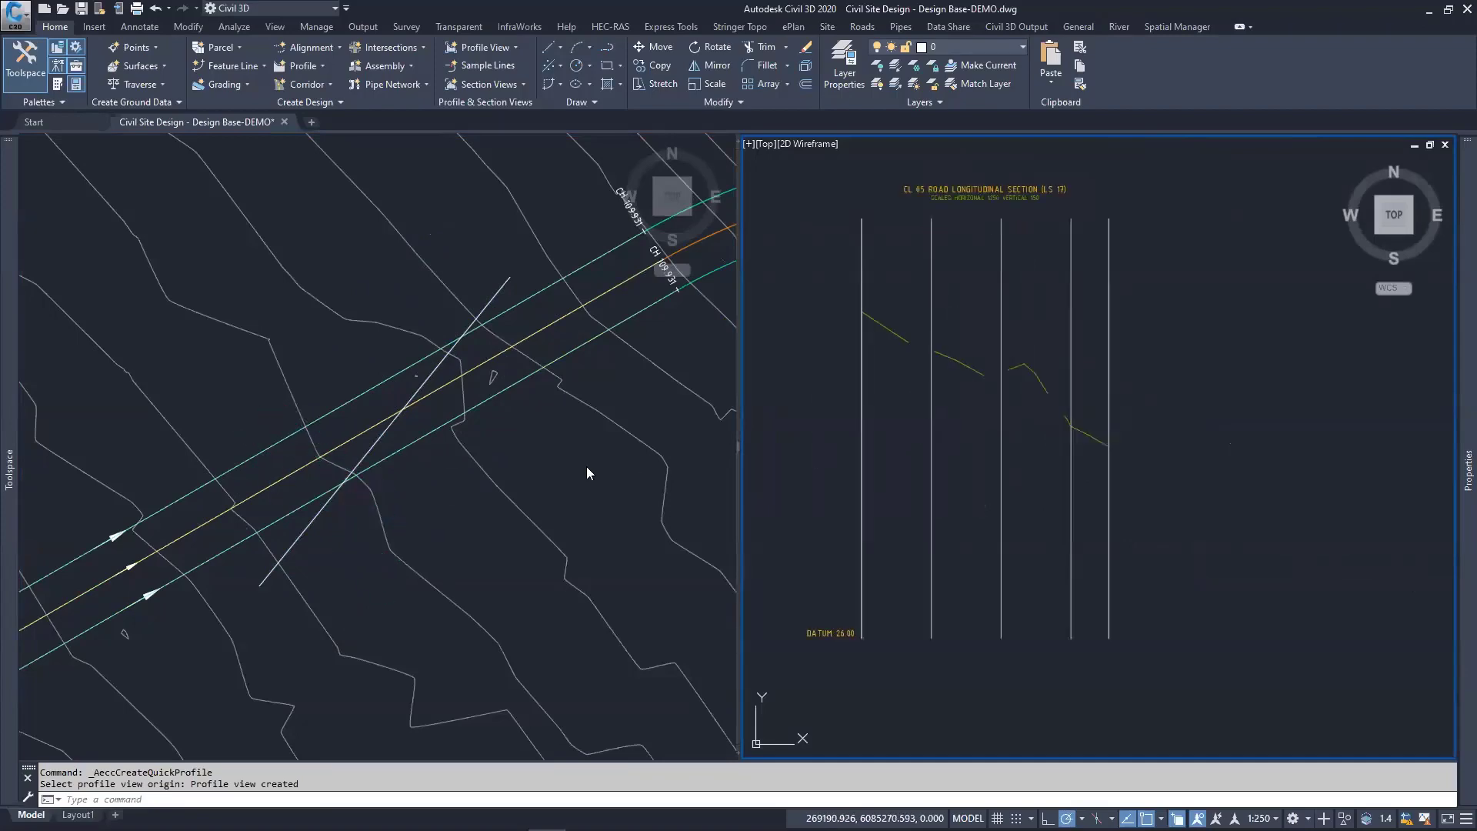
Step: Start a superimposed profile using the design profile in the crossed road's longitudinal section as the source
left_click(558, 450)
scroll(560, 461, "down", 3)
scroll(336, 589, "up", 2)
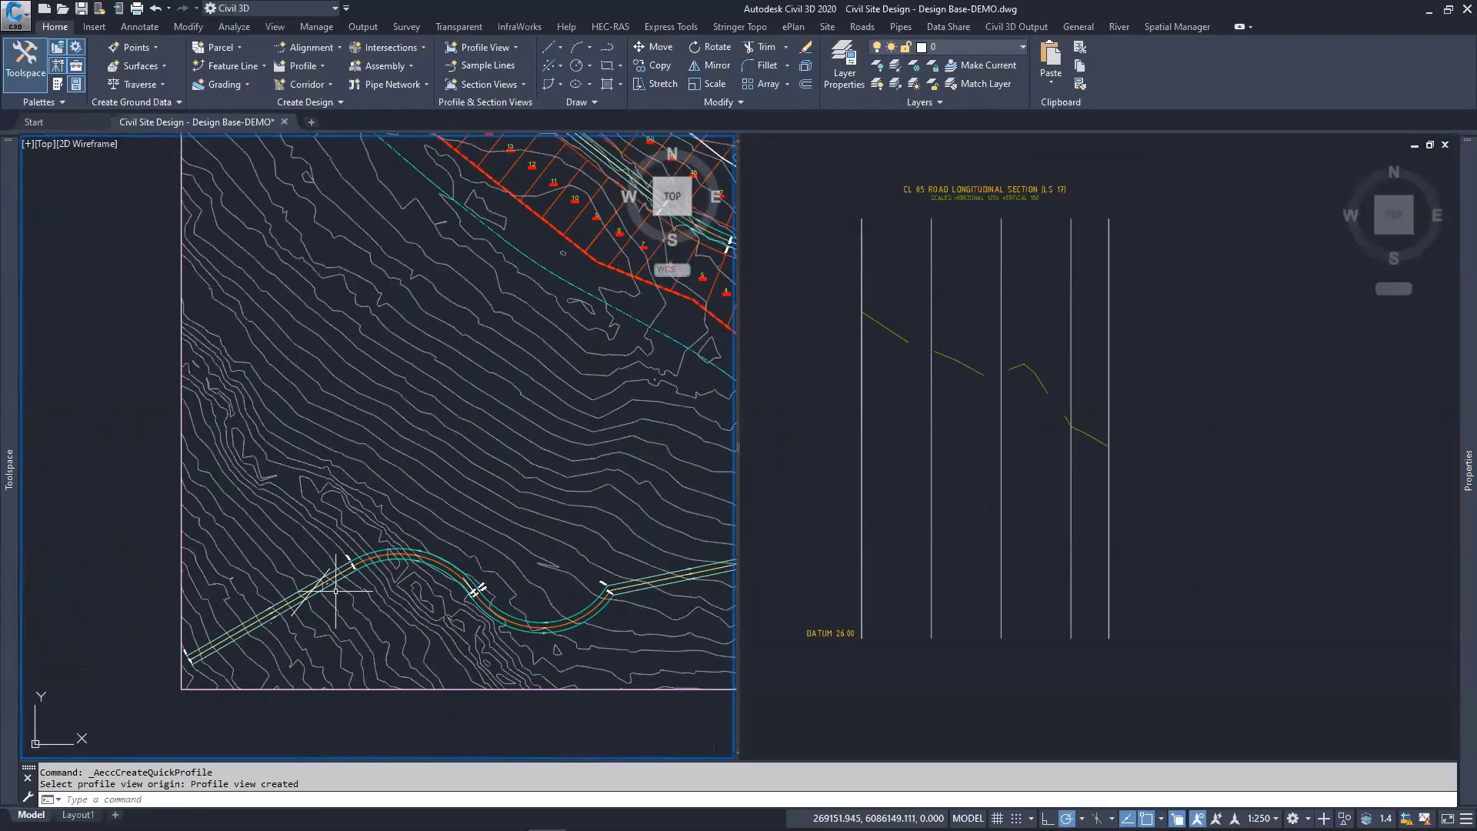
scroll(336, 591, "down", 2)
middle_click_drag(432, 532, 467, 274)
middle_click_drag(432, 606, 395, 366)
scroll(427, 588, "up", 4)
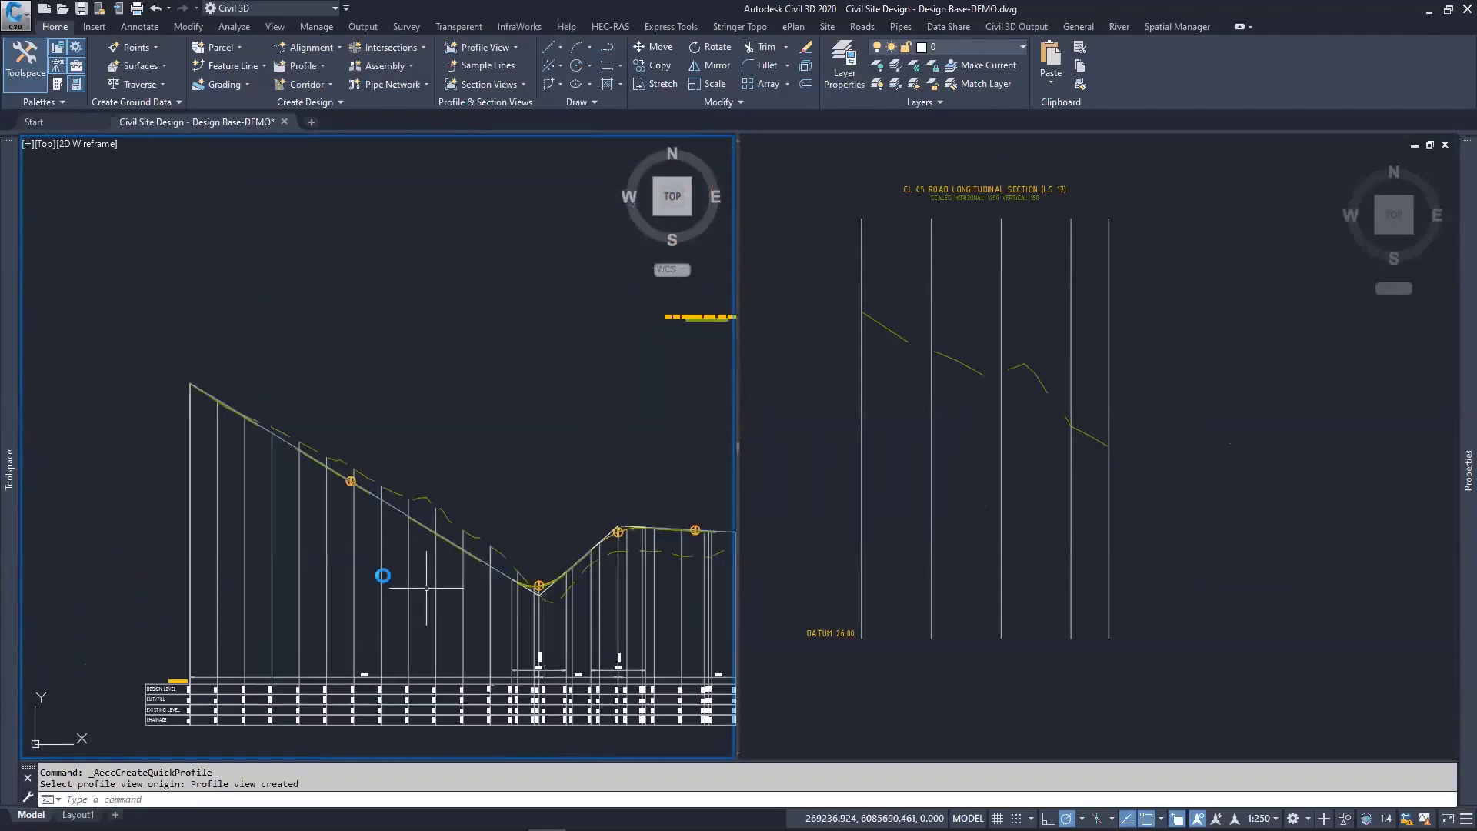
middle_click_drag(427, 587, 327, 578)
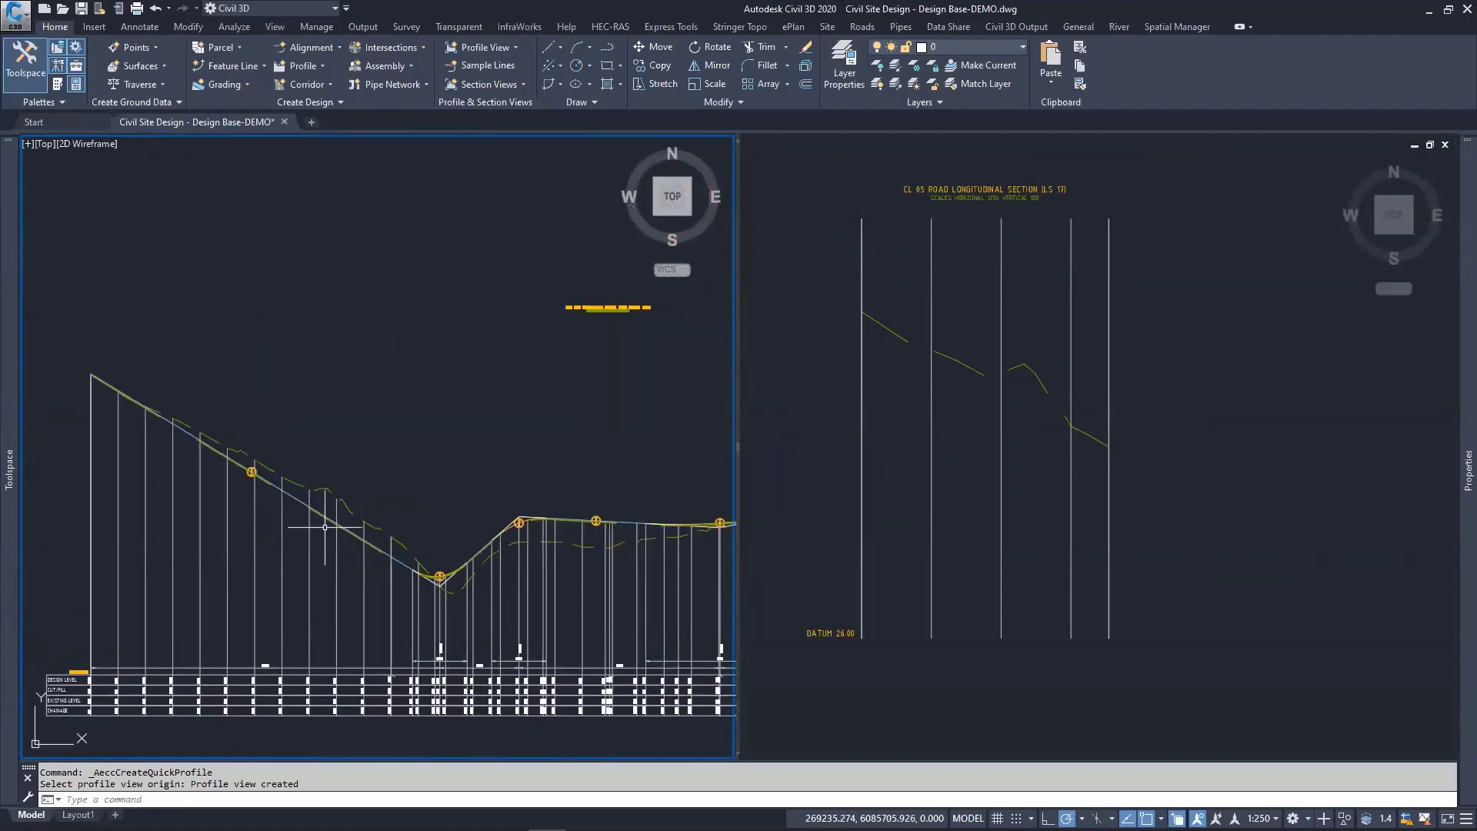
left_click(318, 68)
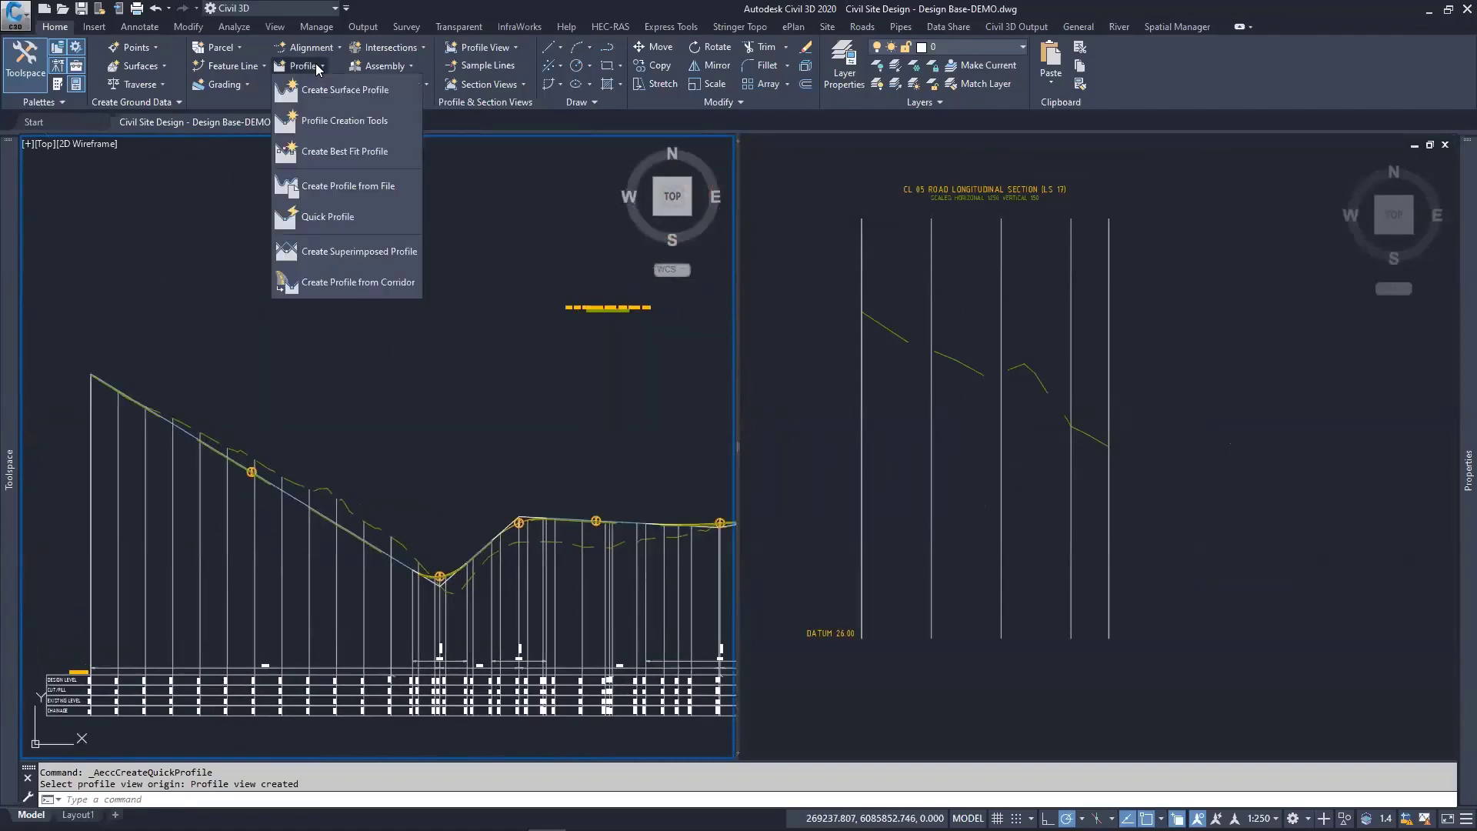
left_click(358, 252)
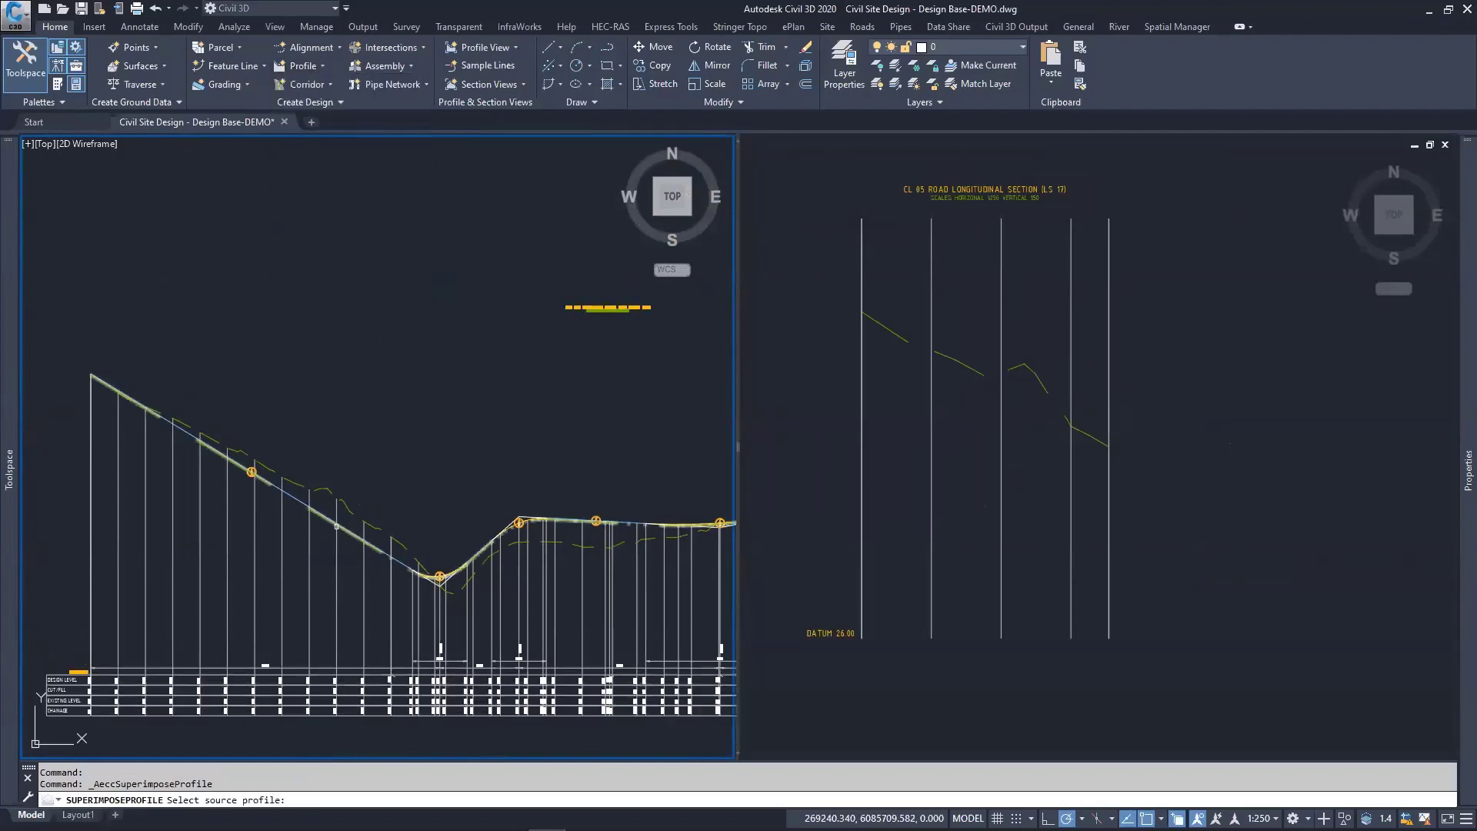
scroll(392, 573, "up", 5)
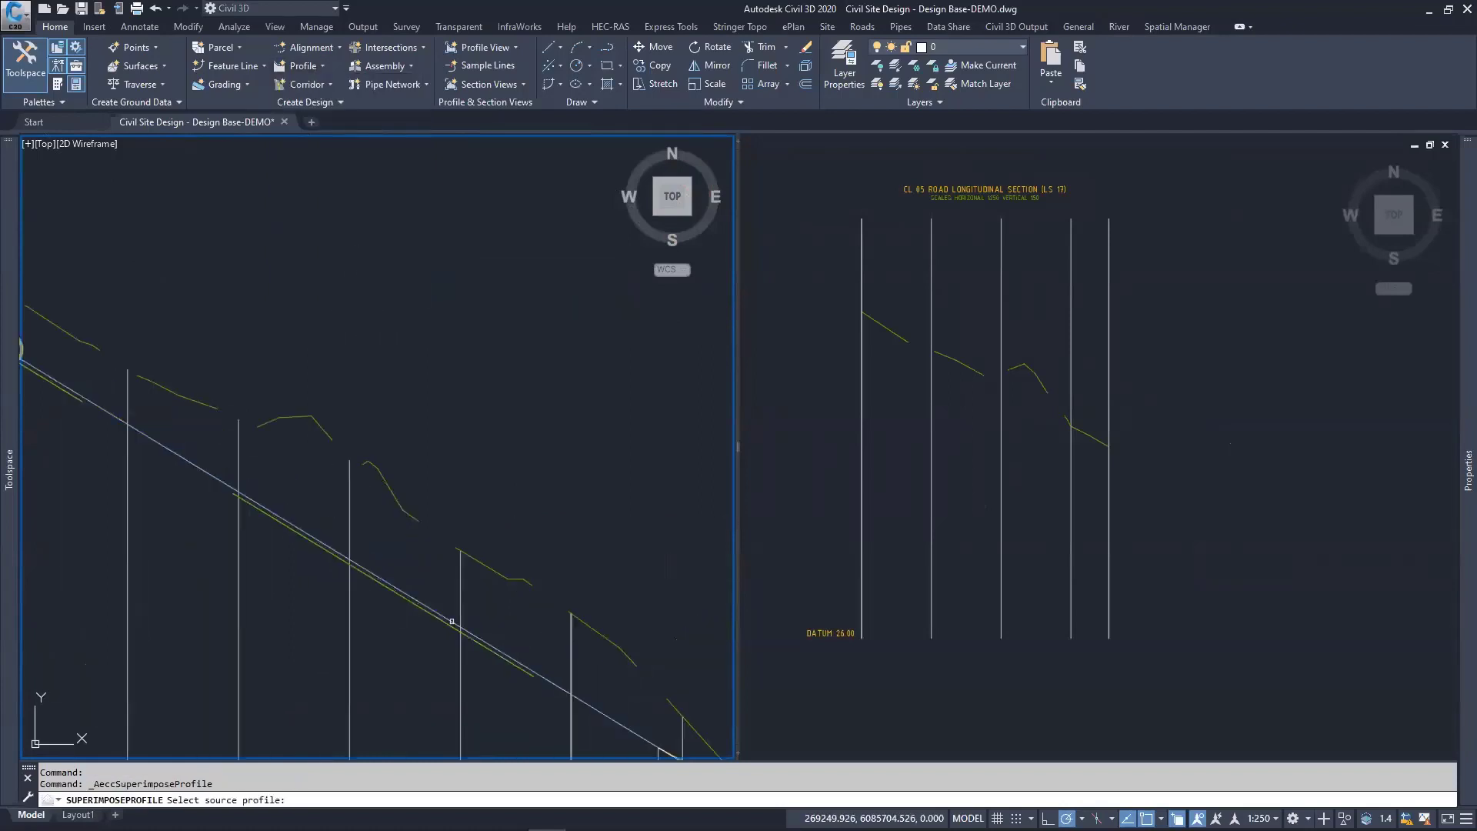
middle_click_drag(525, 679, 244, 465)
scroll(364, 523, "up", 2)
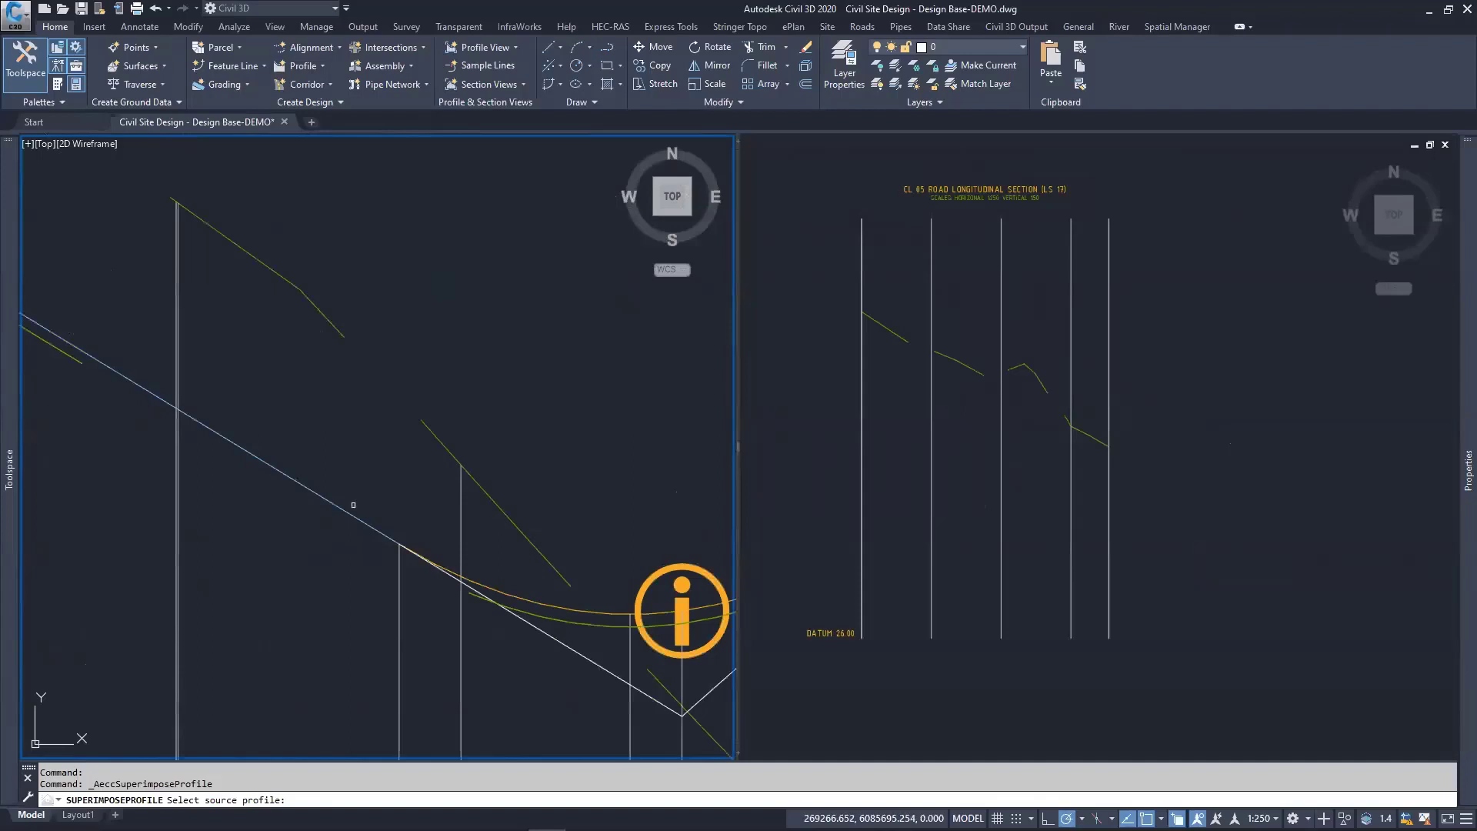
left_click(353, 515)
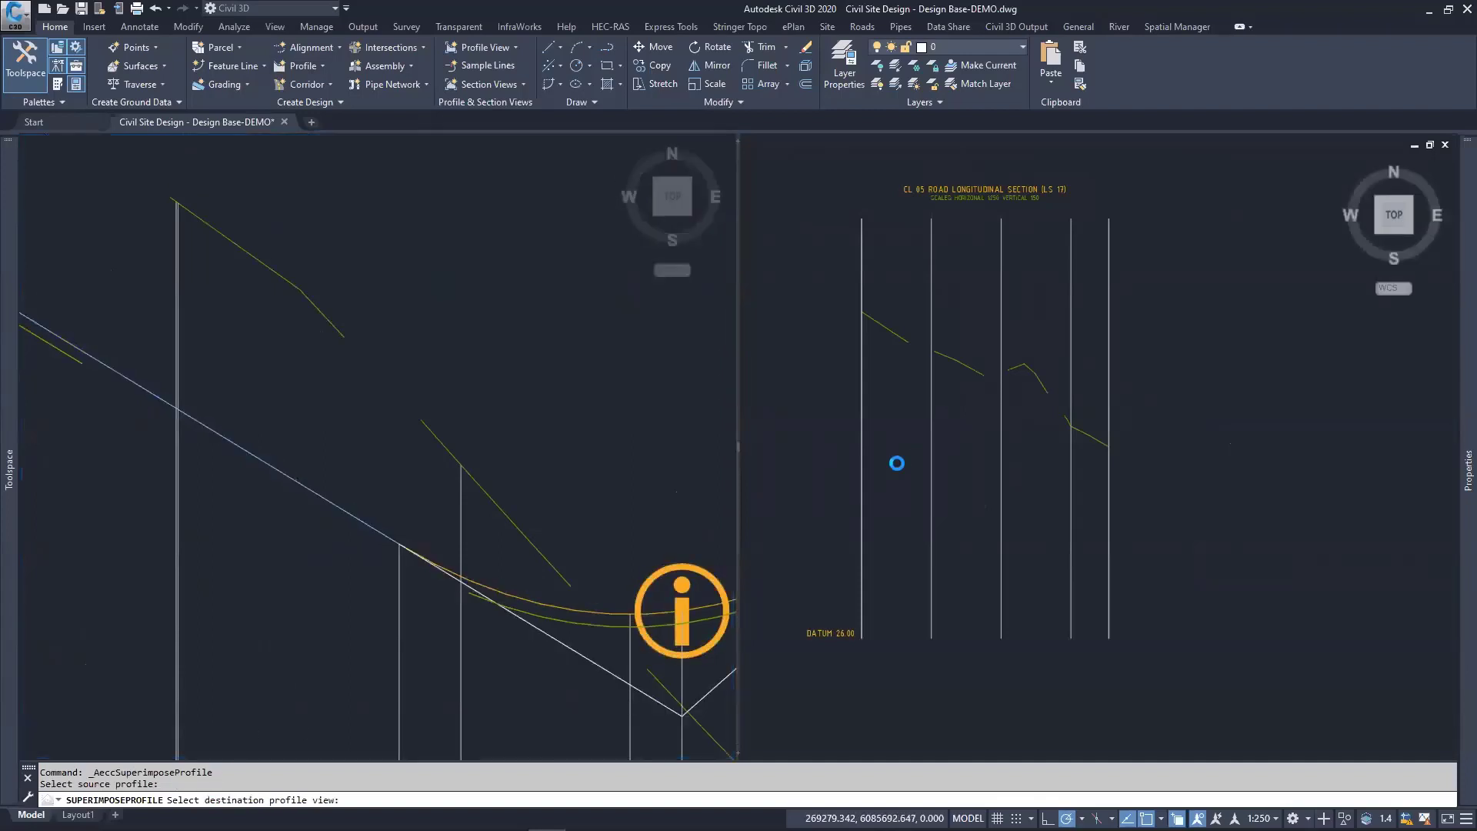
Step: Superimpose the source profile onto the quick profile view over its full station range, with mid-ordinate distances 0.1 horizontal and 0.01 vertical
left_click(864, 462)
left_click(922, 483)
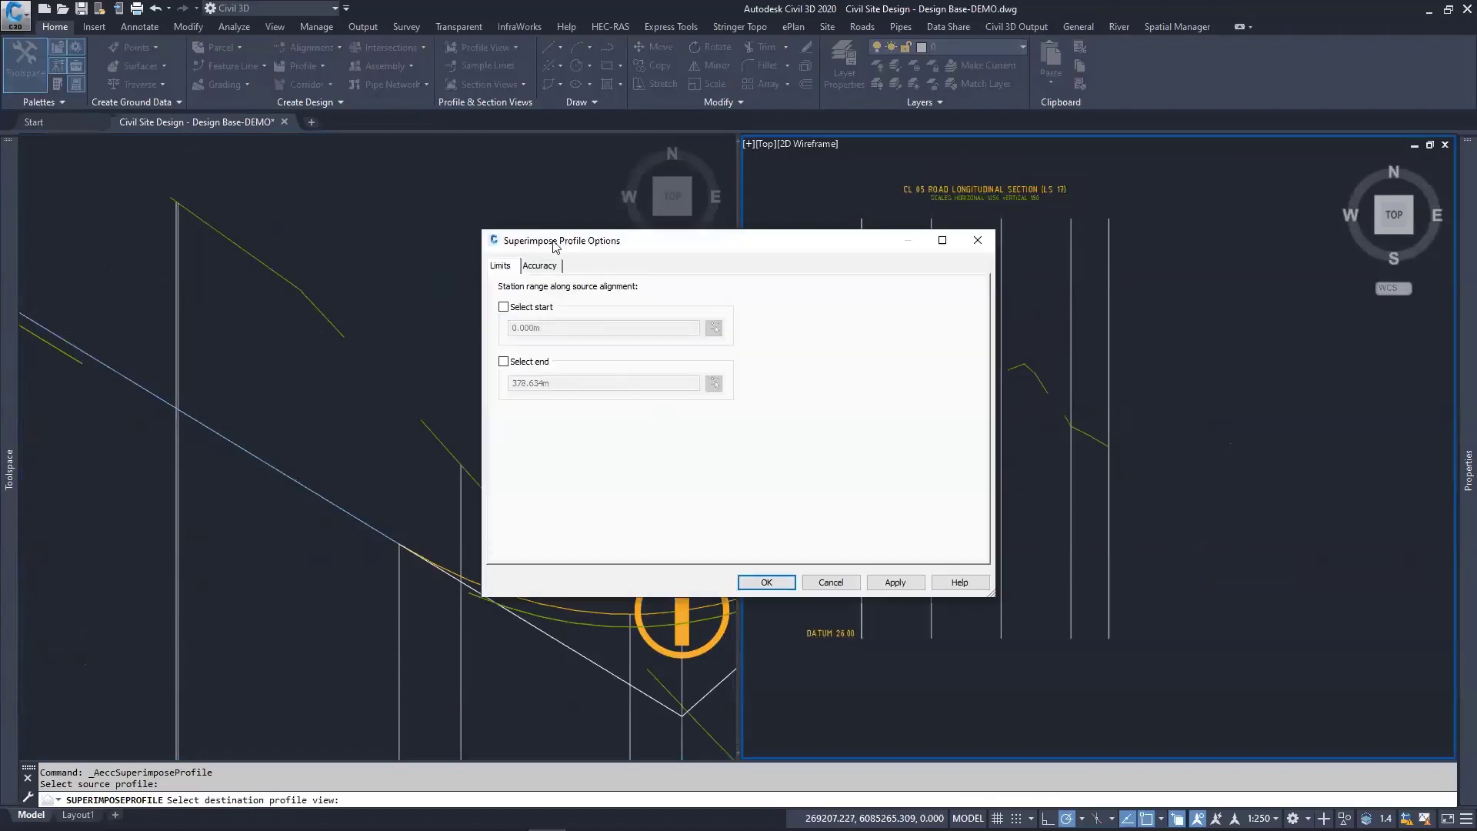
left_click_drag(164, 241, 163, 237)
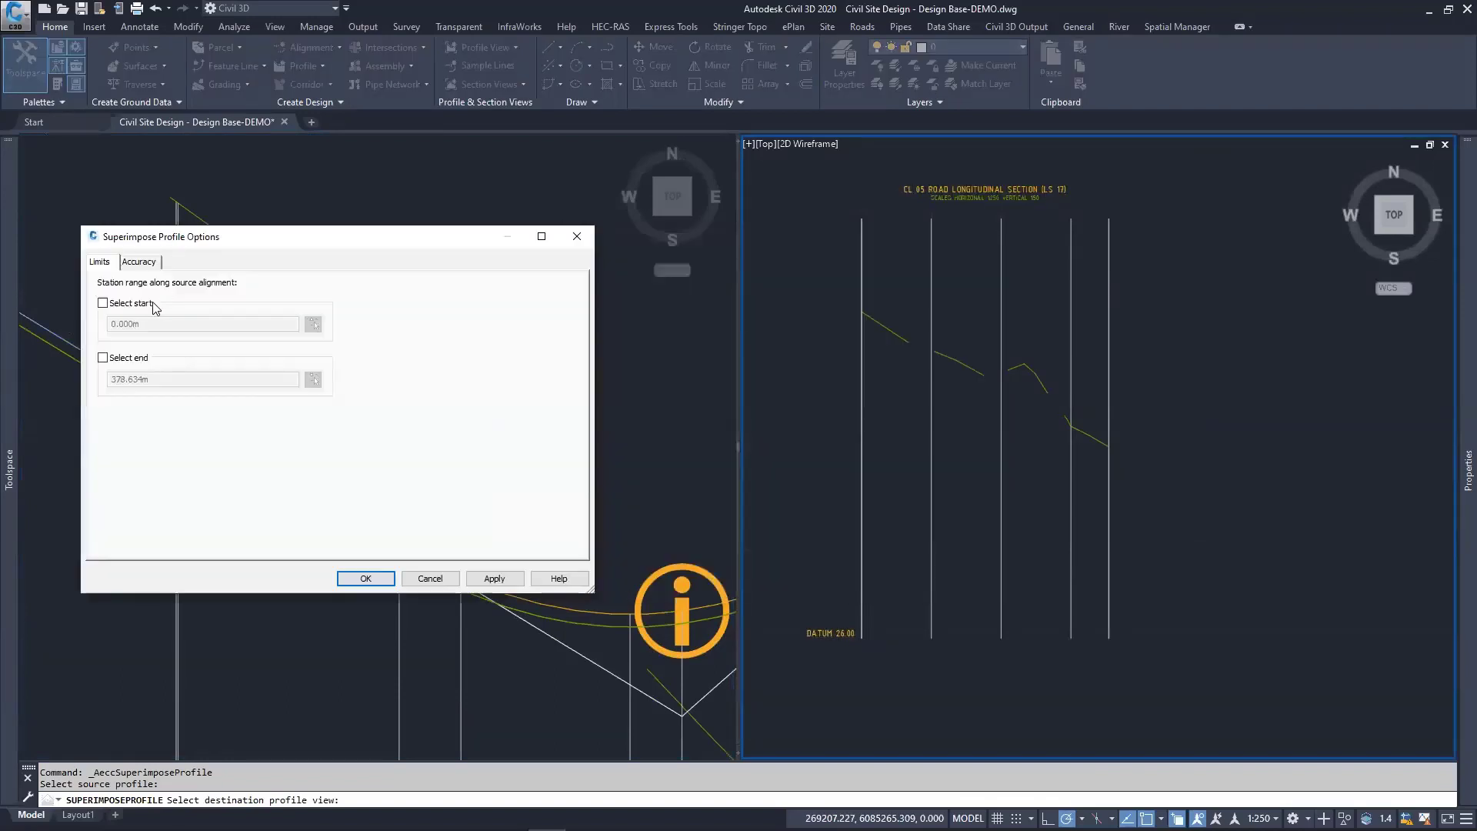
left_click(134, 264)
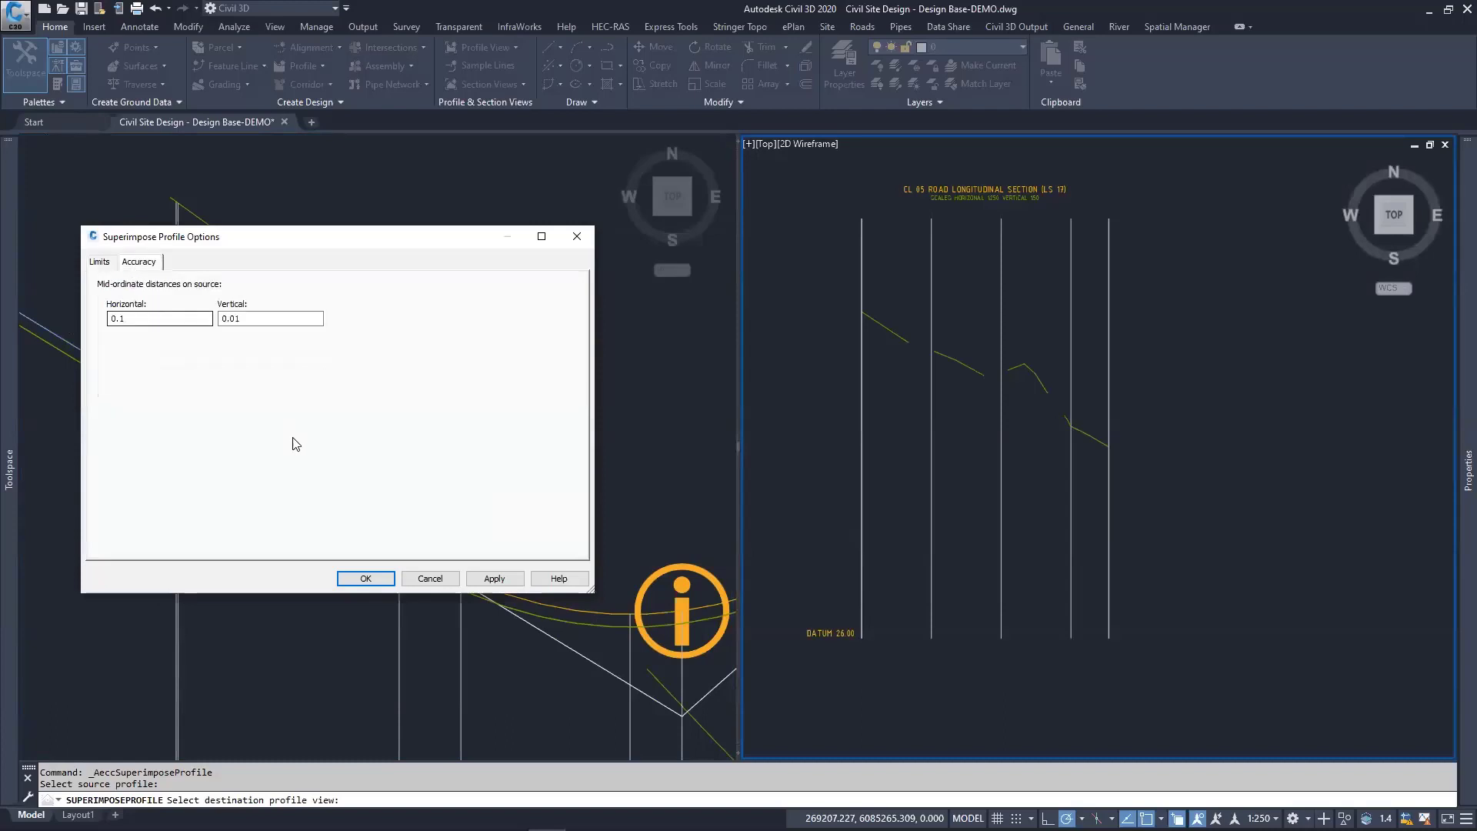
left_click(361, 584)
scroll(910, 438, "down", 4)
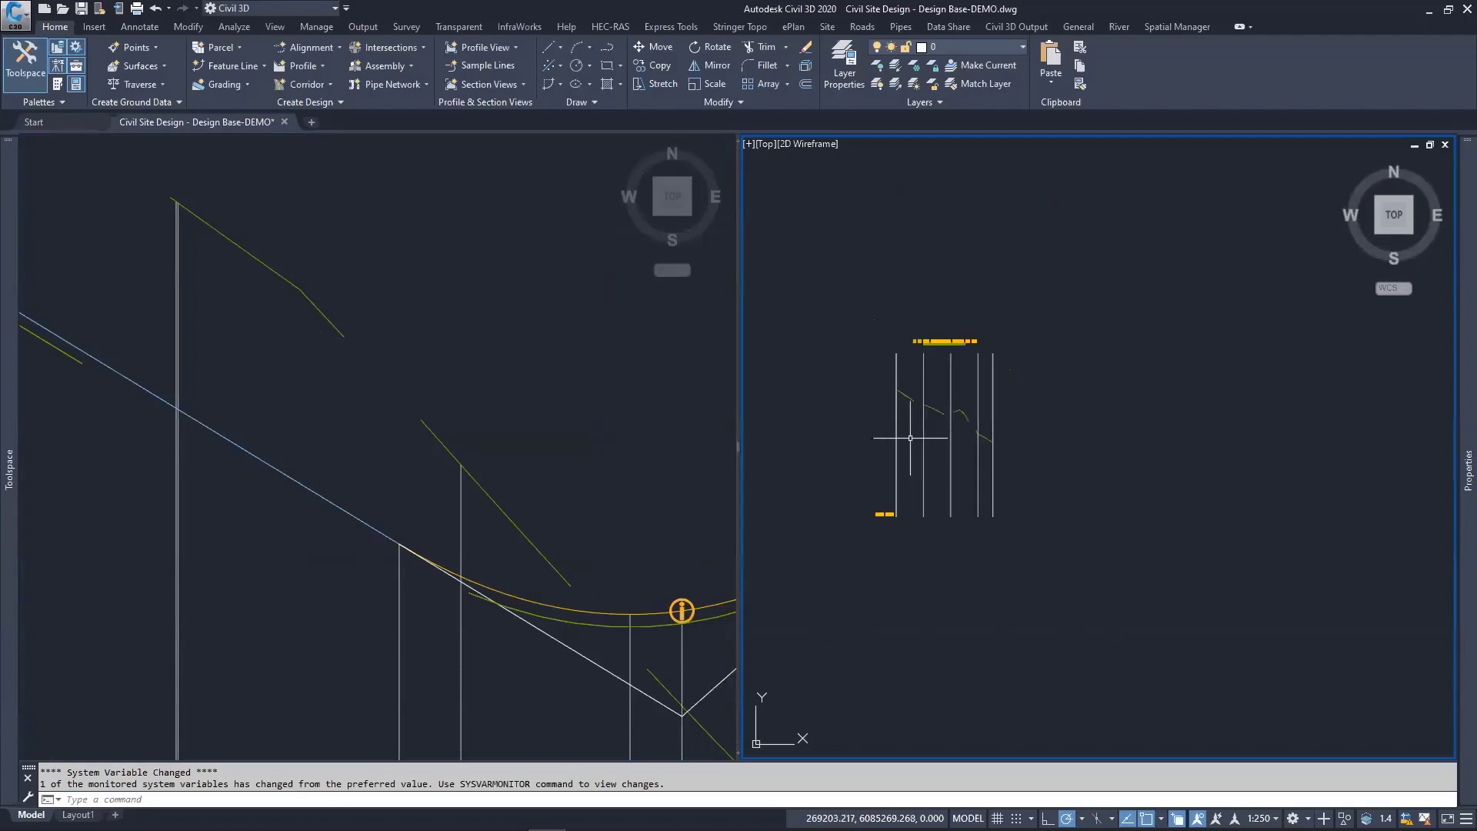
middle_click_drag(910, 438, 1039, 485)
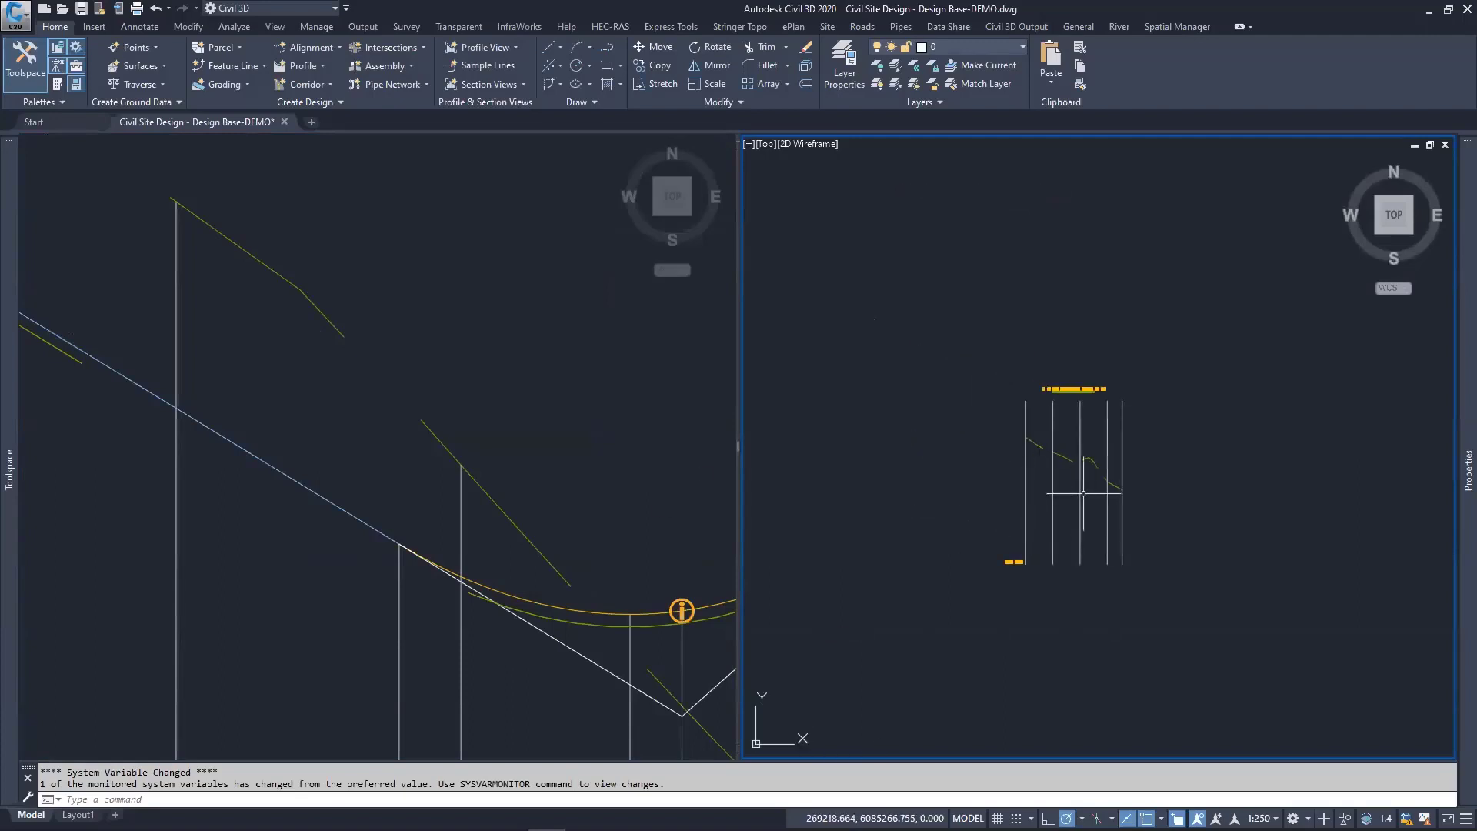
scroll(1083, 493, "down", 5)
scroll(1086, 494, "up", 2)
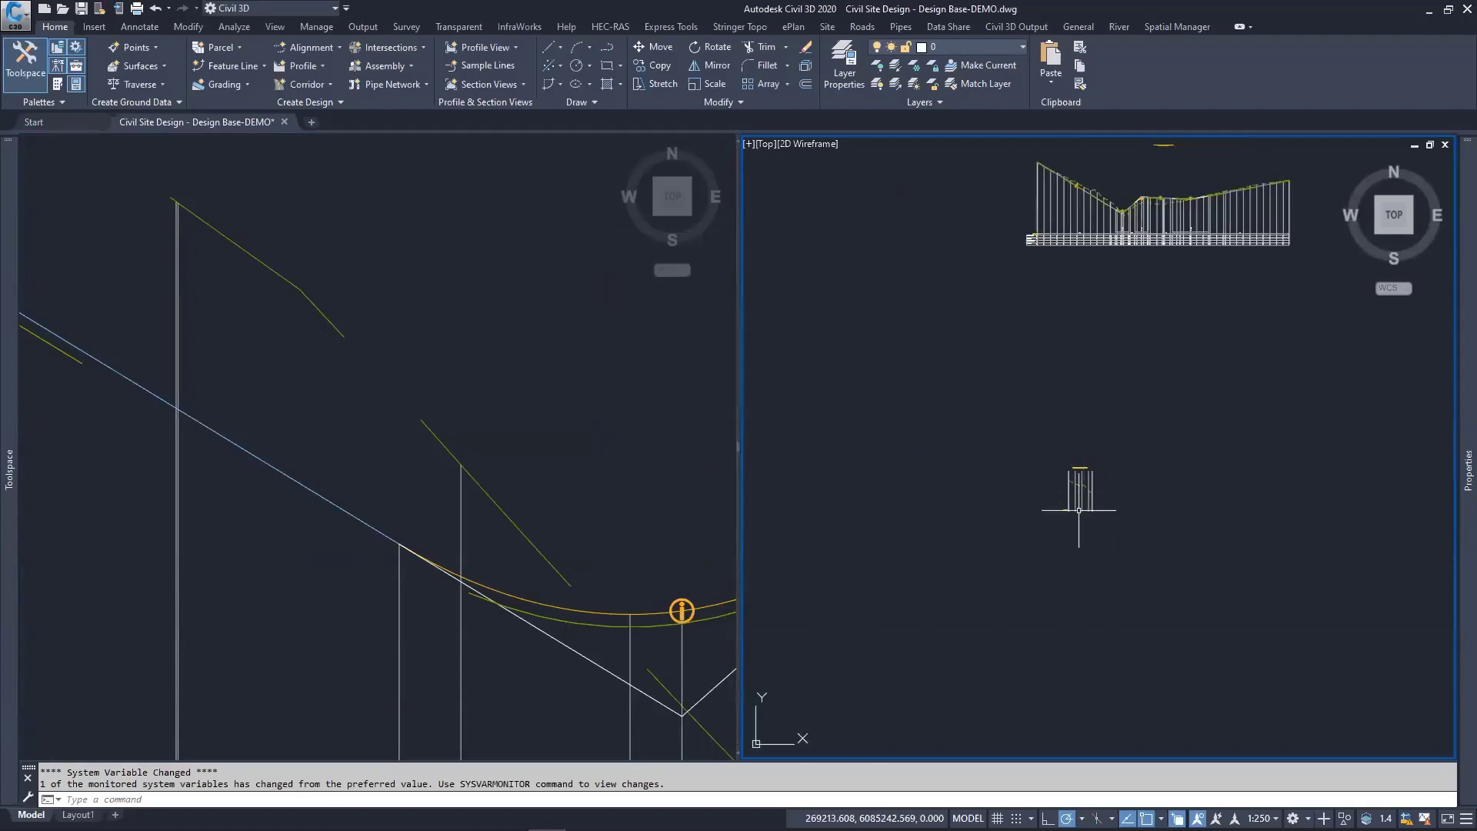
scroll(1079, 504, "up", 10)
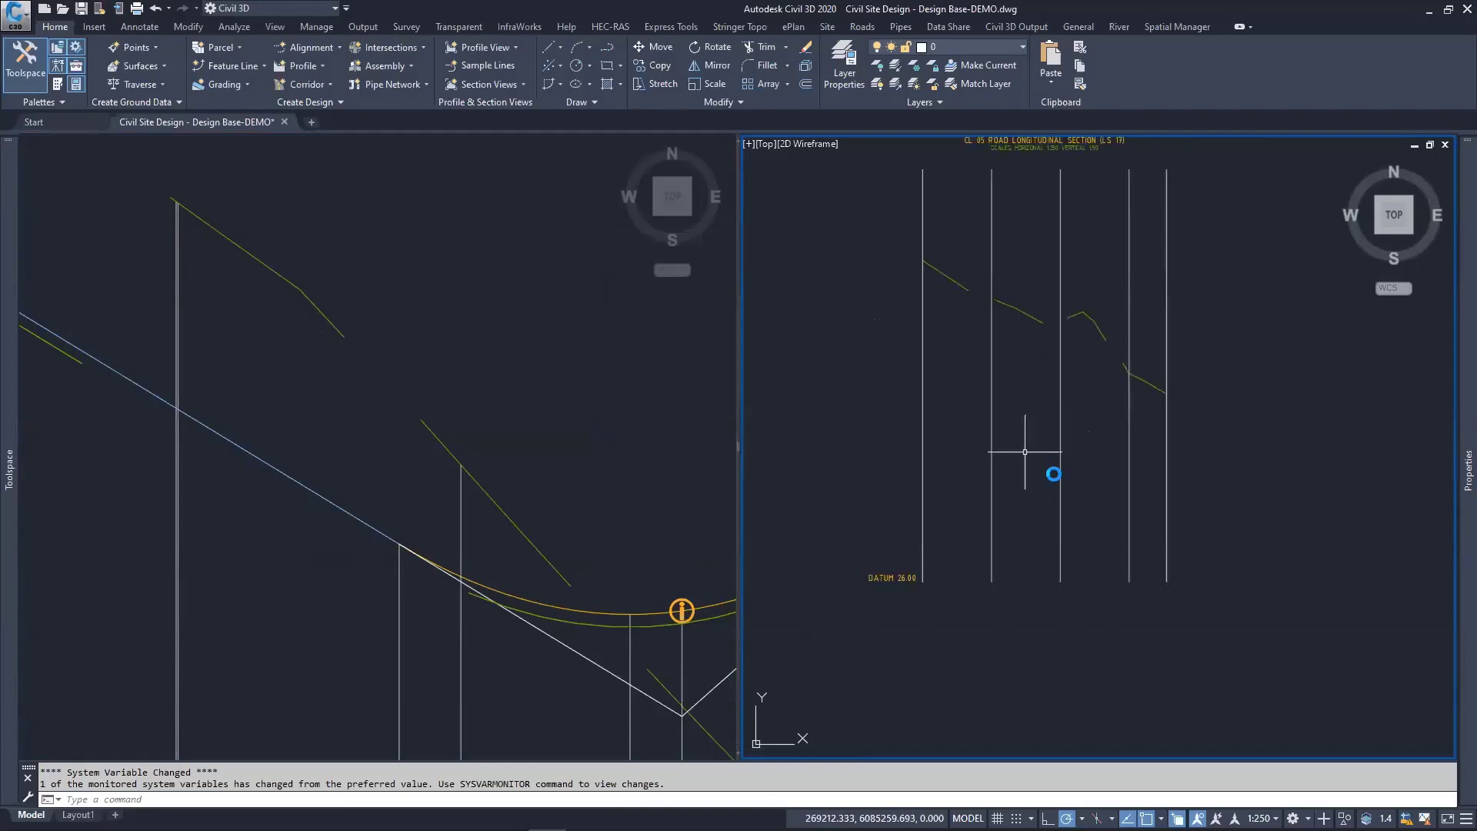
Step: Stretch the upper end of the quick profile's diagonal polyline slightly outward to the northeast, keeping it across the road
scroll(541, 433, "down", 10)
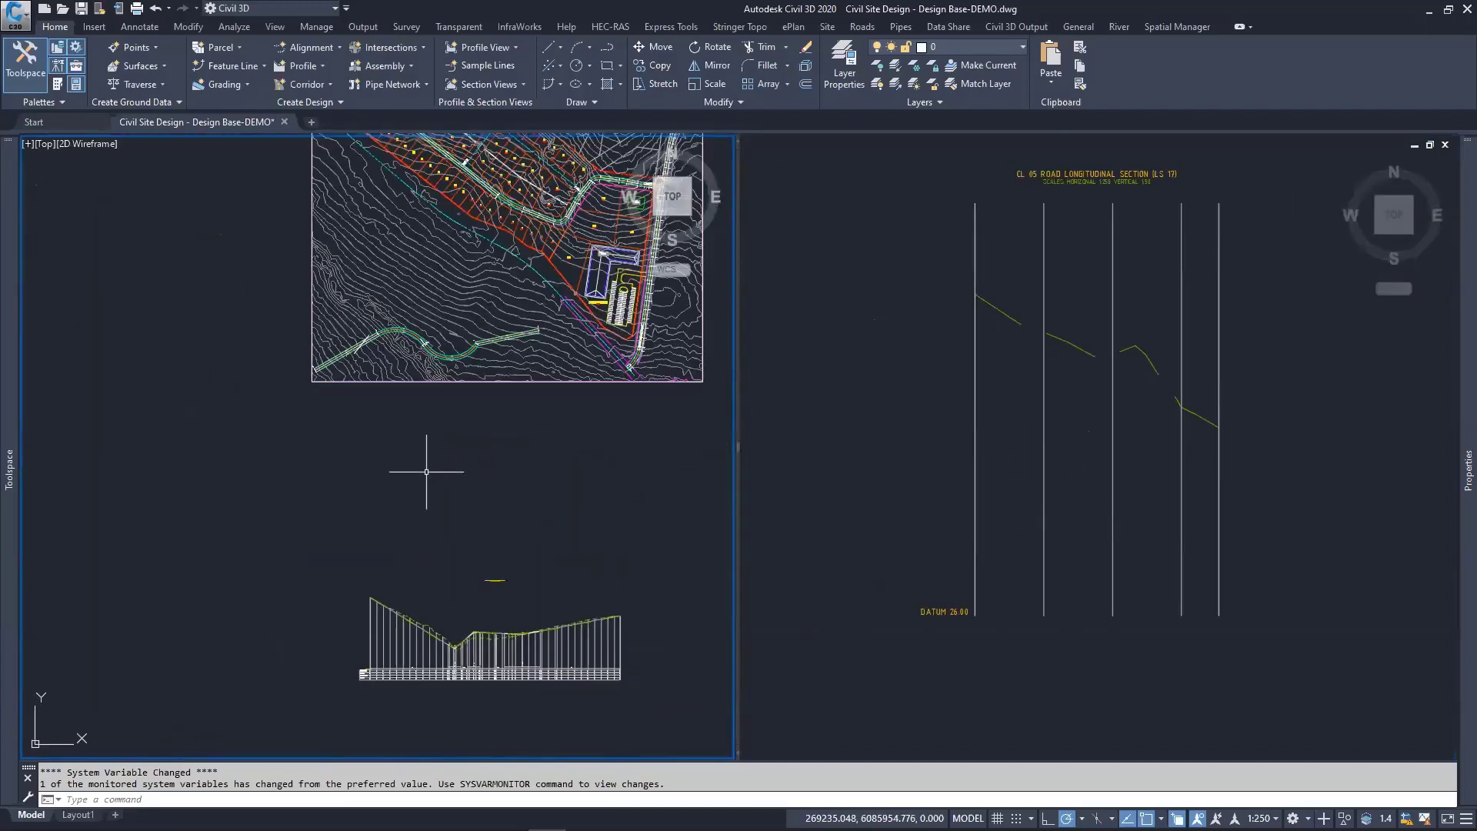
scroll(361, 308, "up", 6)
key("Escape")
key("Escape")
left_click(474, 333)
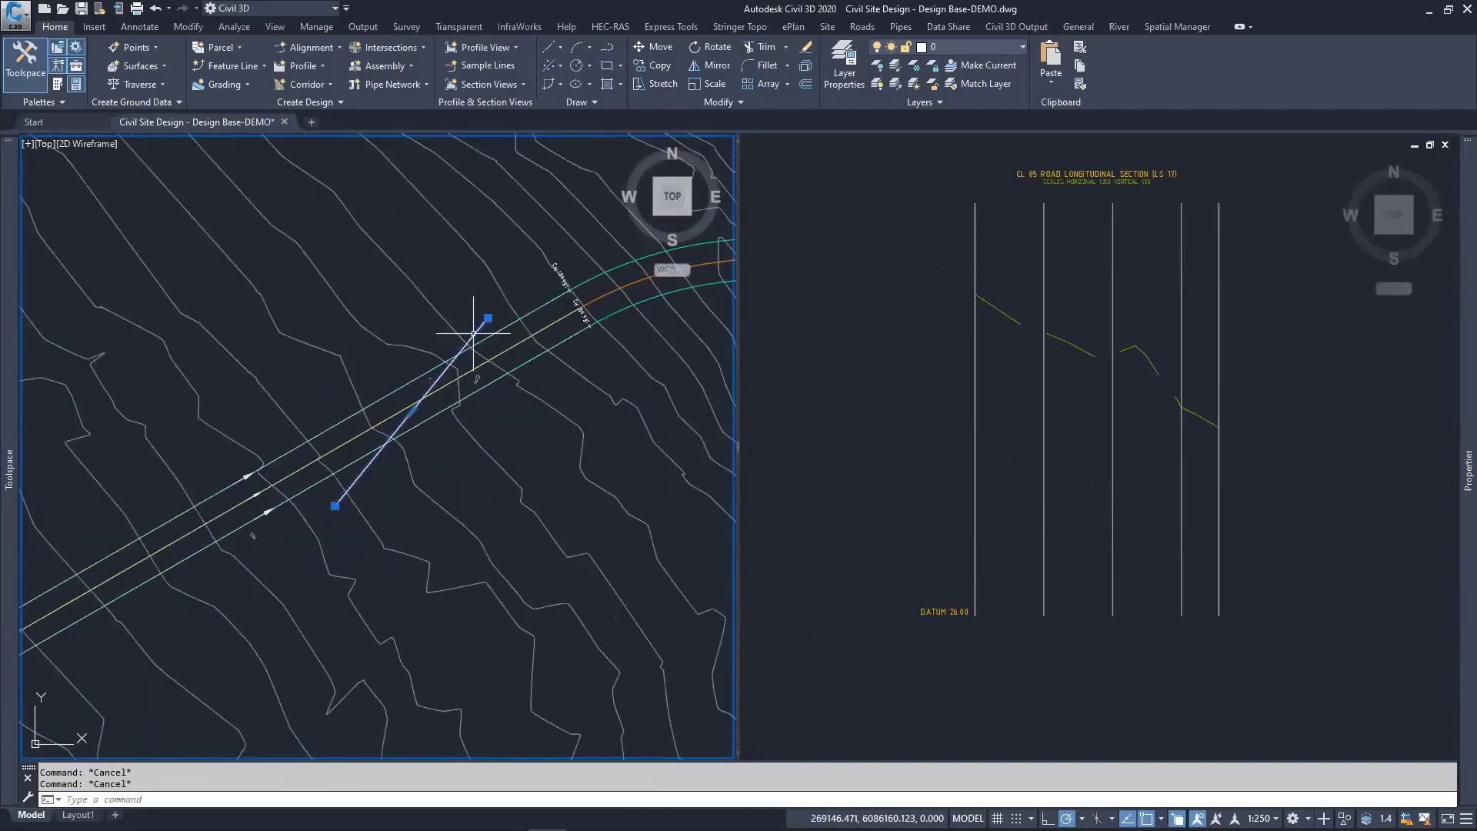
left_click(492, 317)
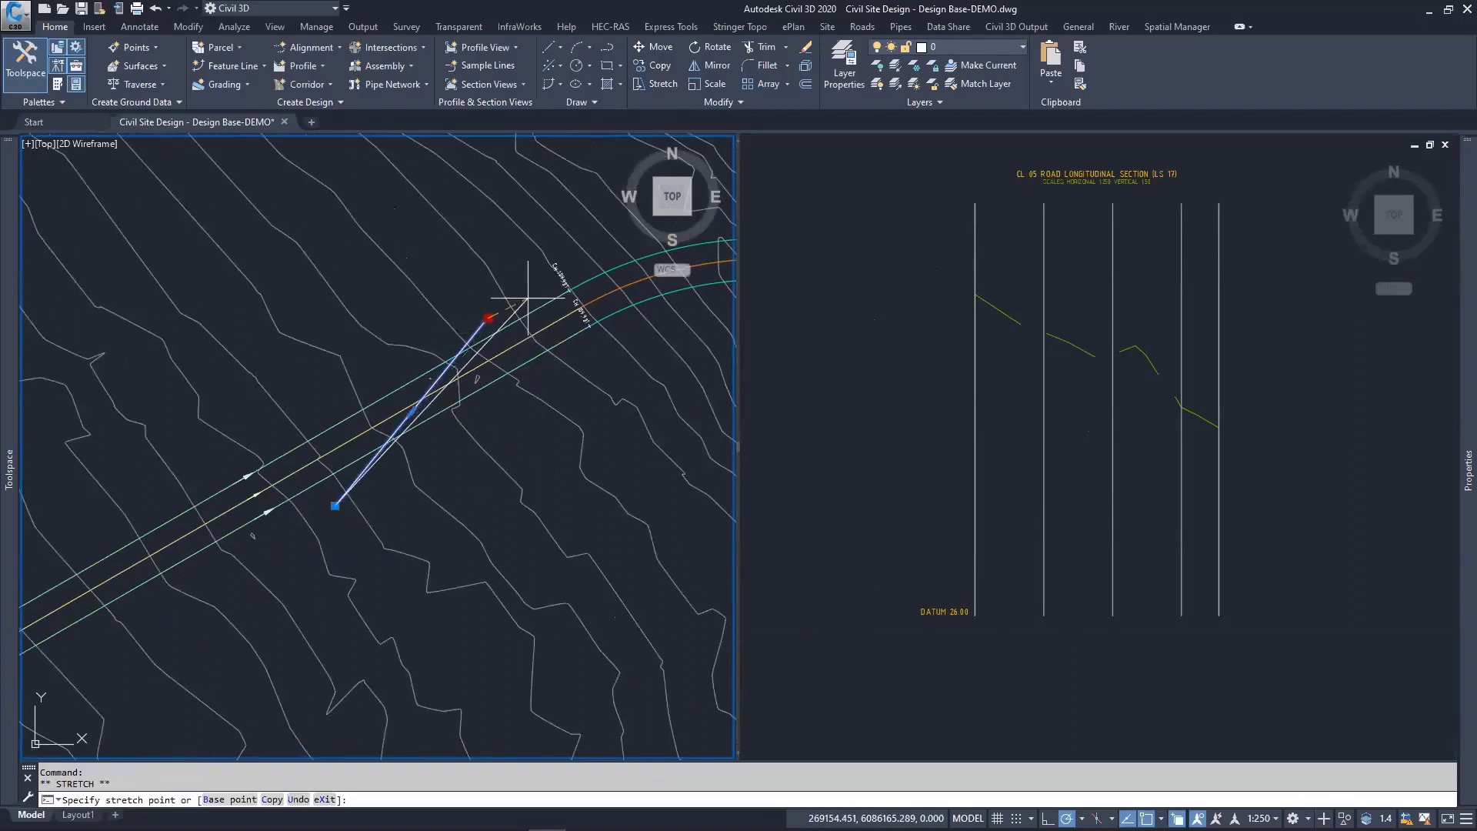
left_click(527, 298)
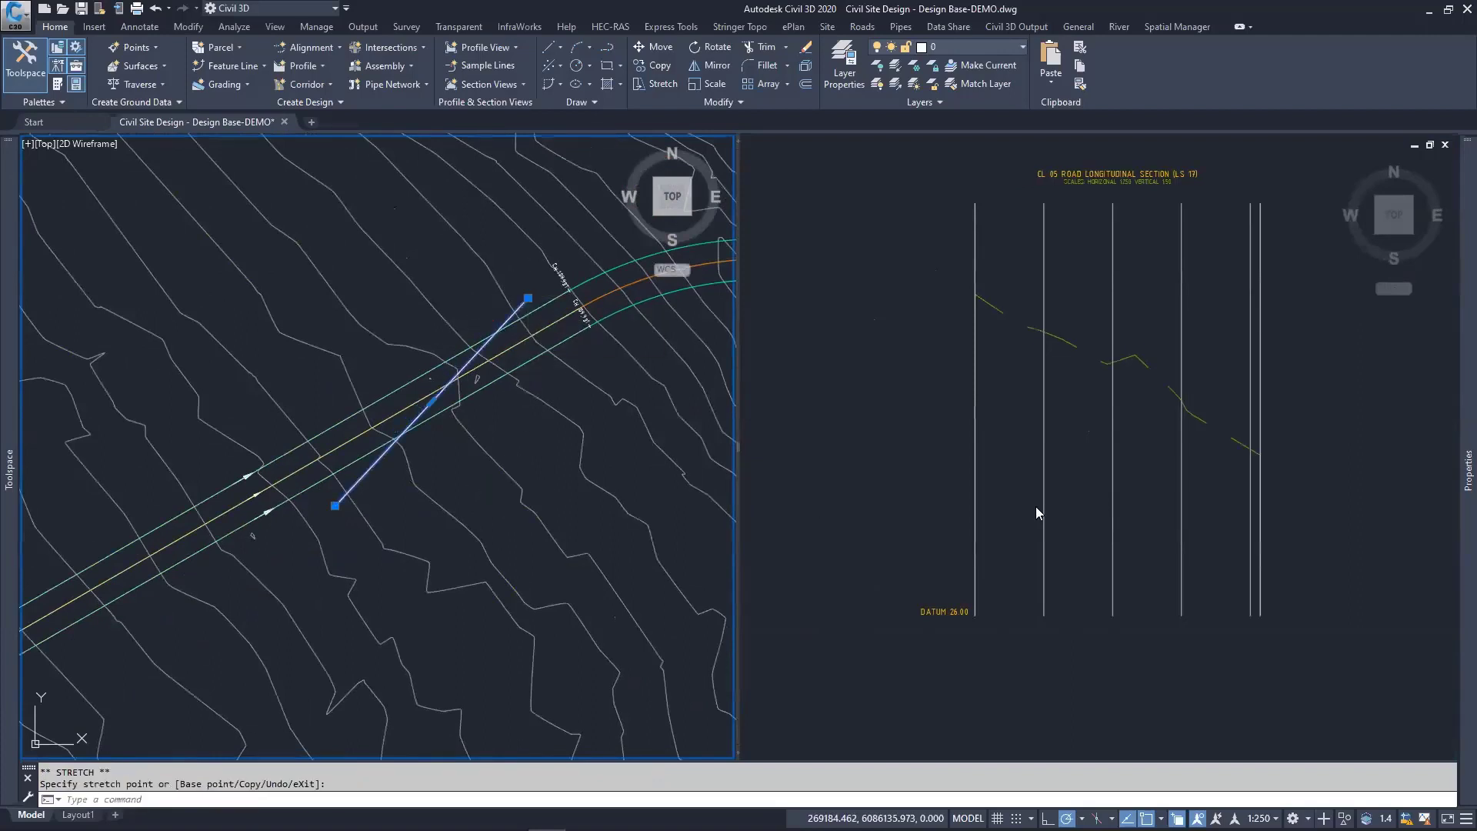
Step: Swing the polyline's upper end to the road's southeast side, then back across to its northwest side
left_click(528, 299)
left_click(600, 355)
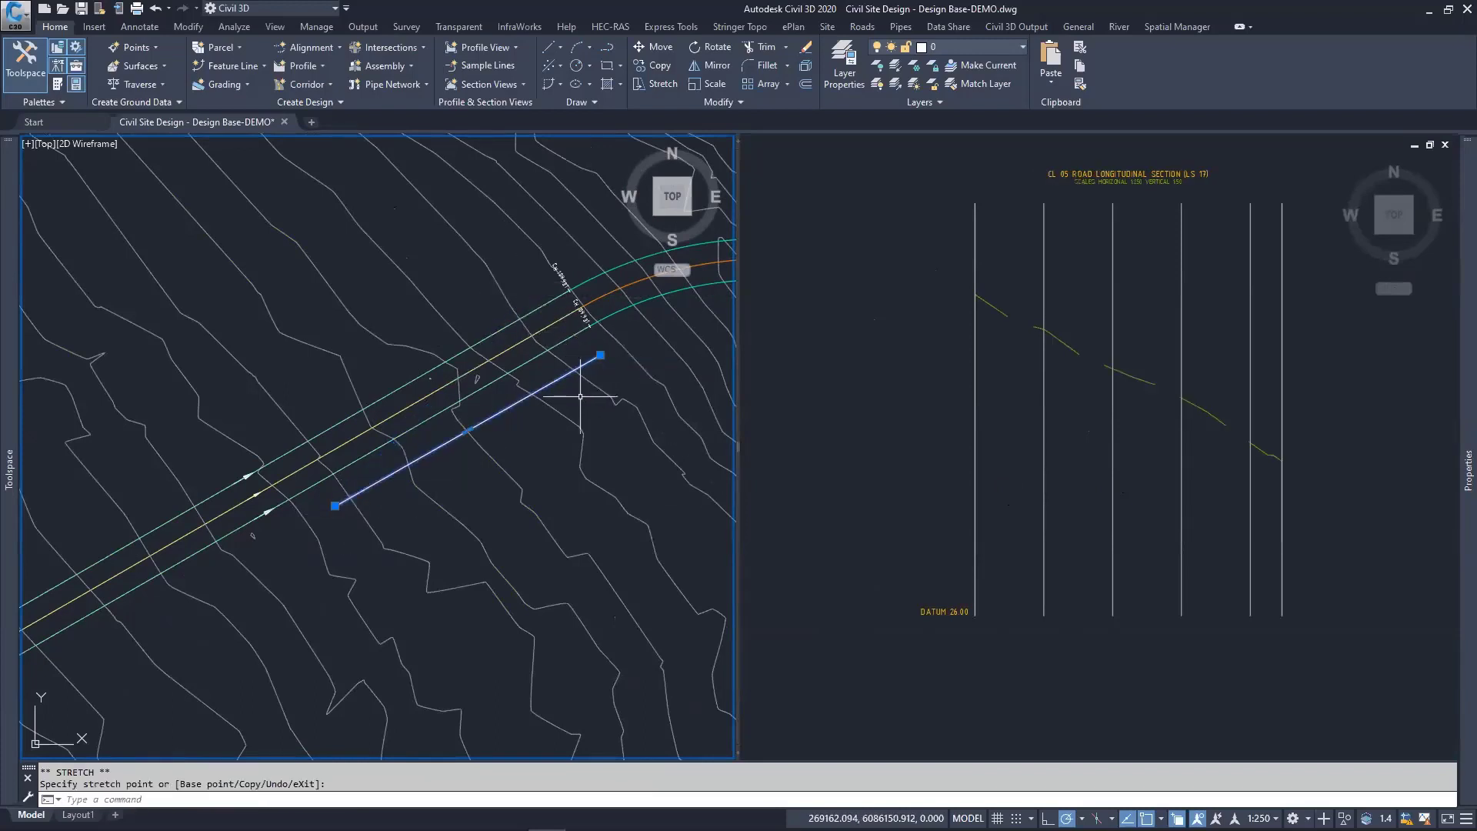
left_click(600, 355)
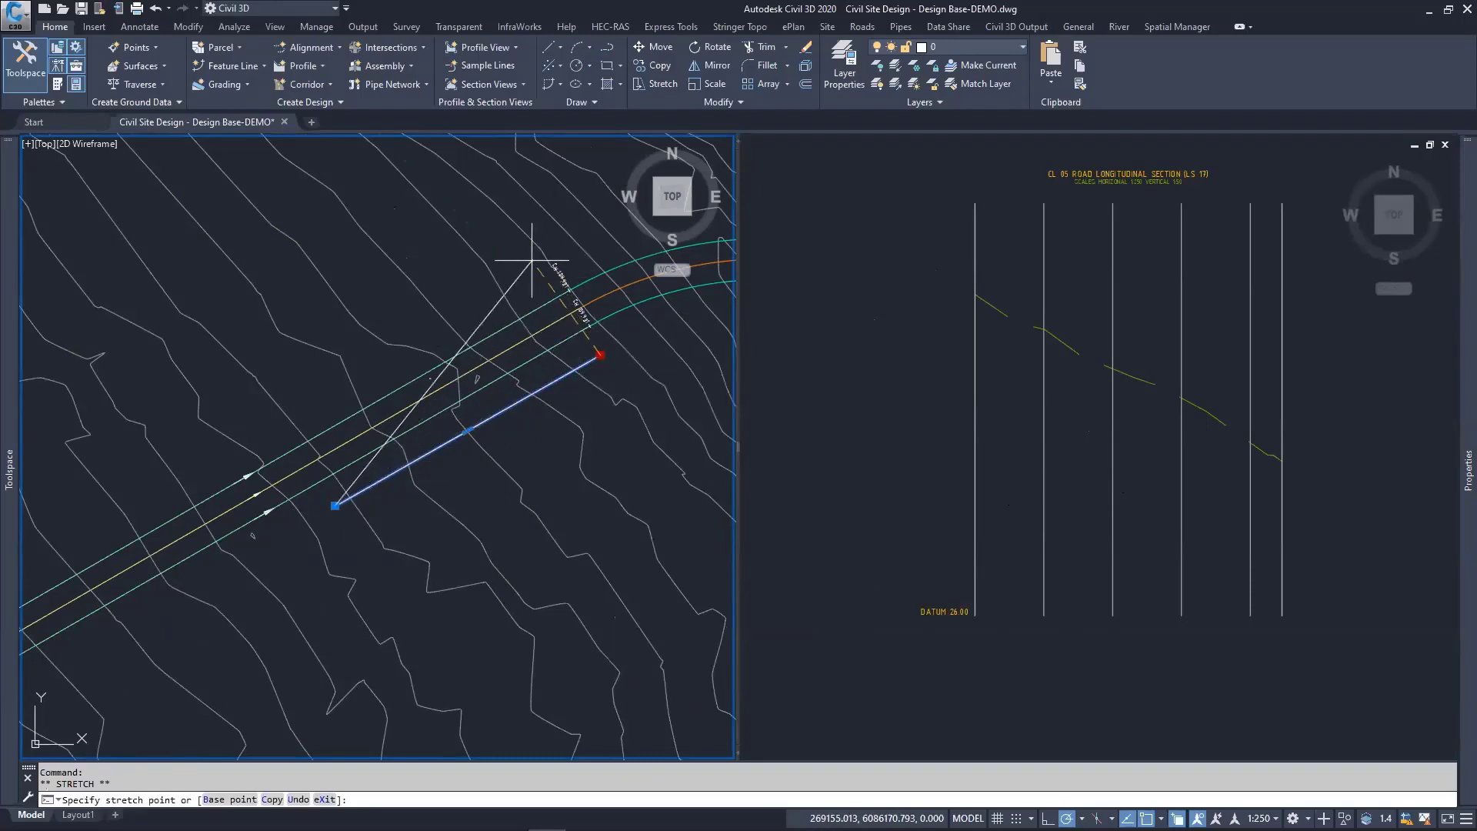
left_click(531, 260)
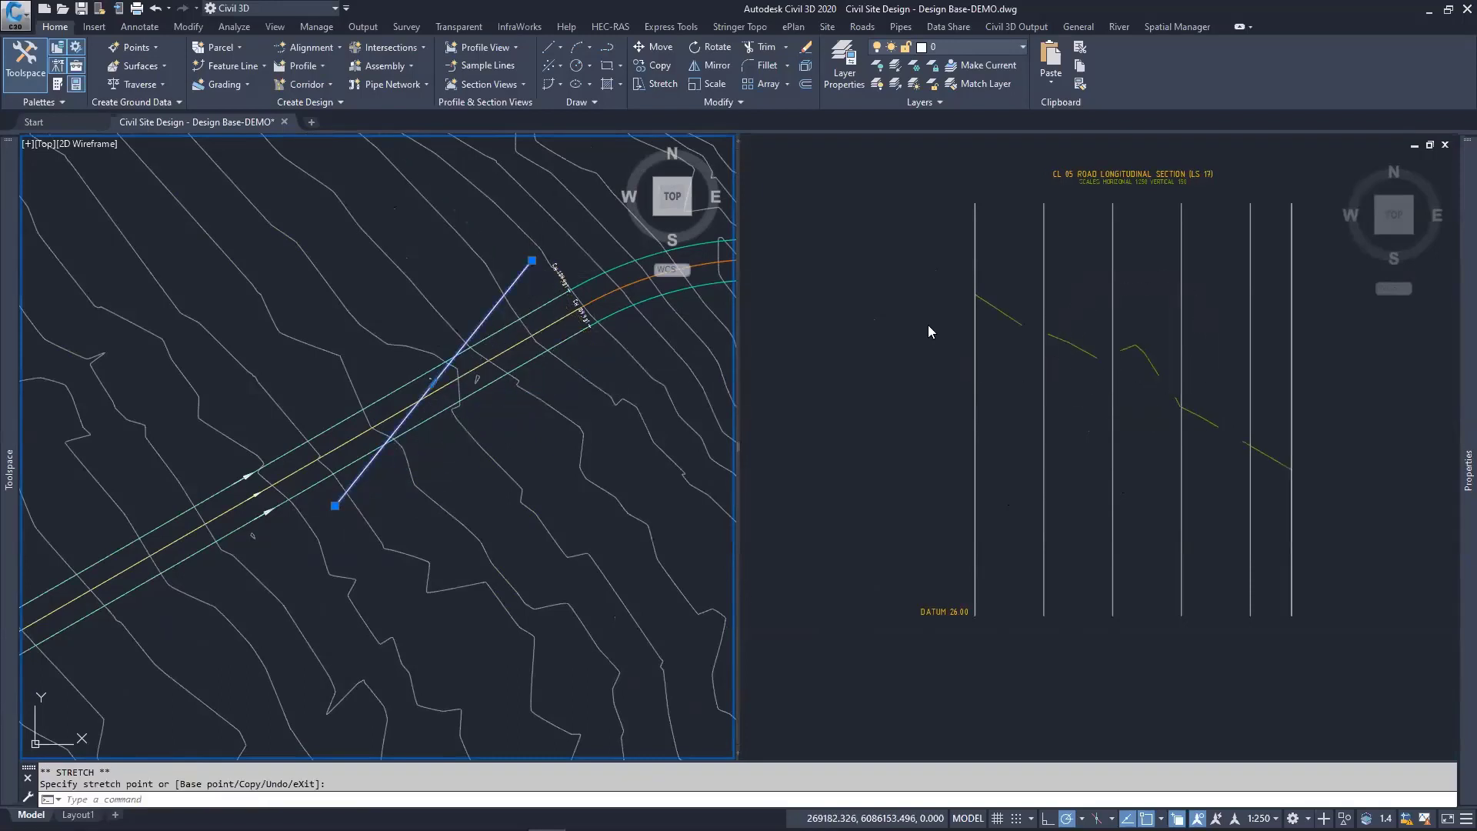
Step: Stretch the polyline's upper end toward the start of the road's curve, then pull it back to just northwest of the road and deselect
left_click(532, 260)
left_click(576, 271)
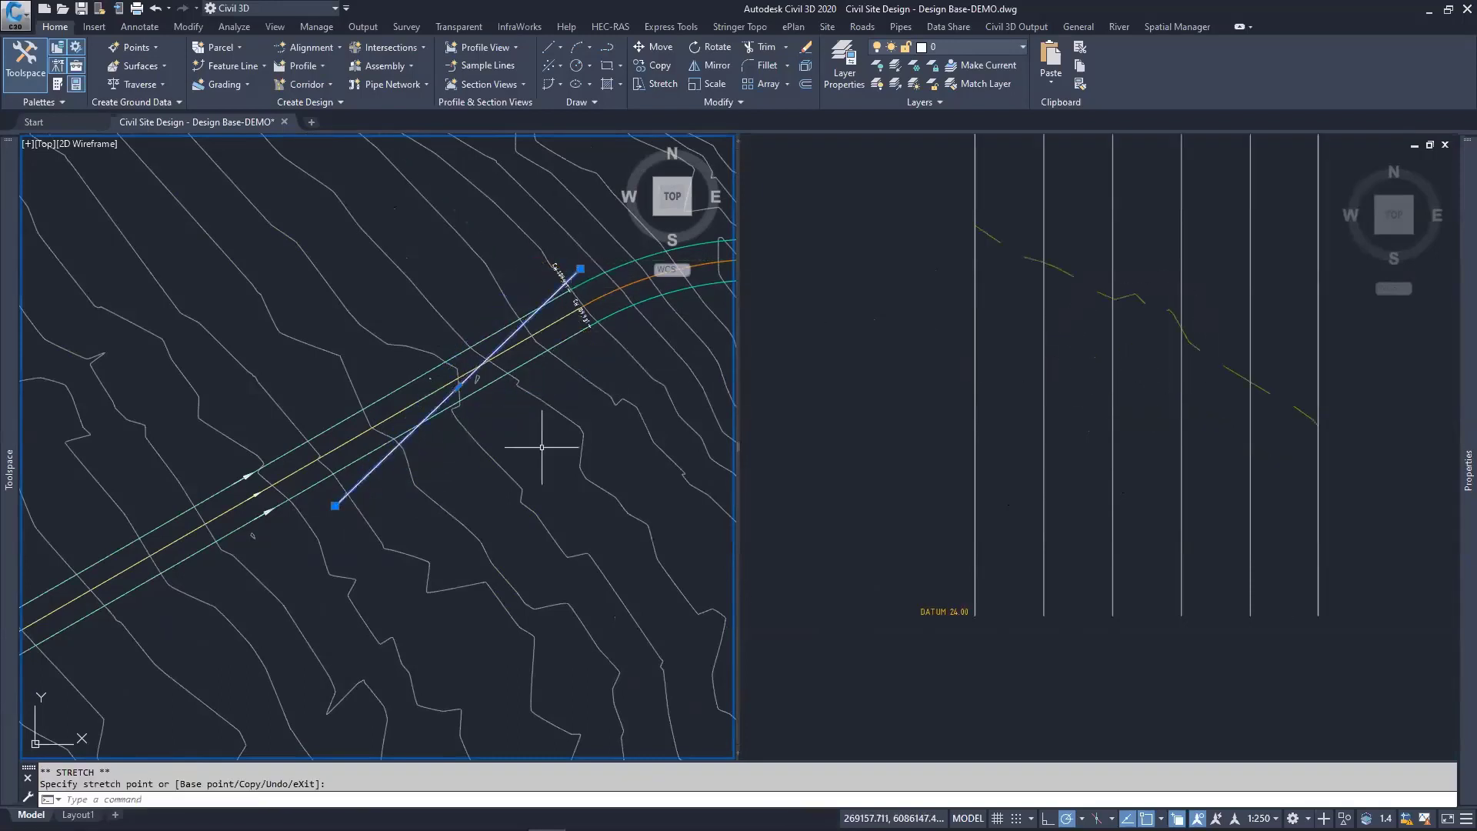
left_click(580, 268)
left_click(523, 295)
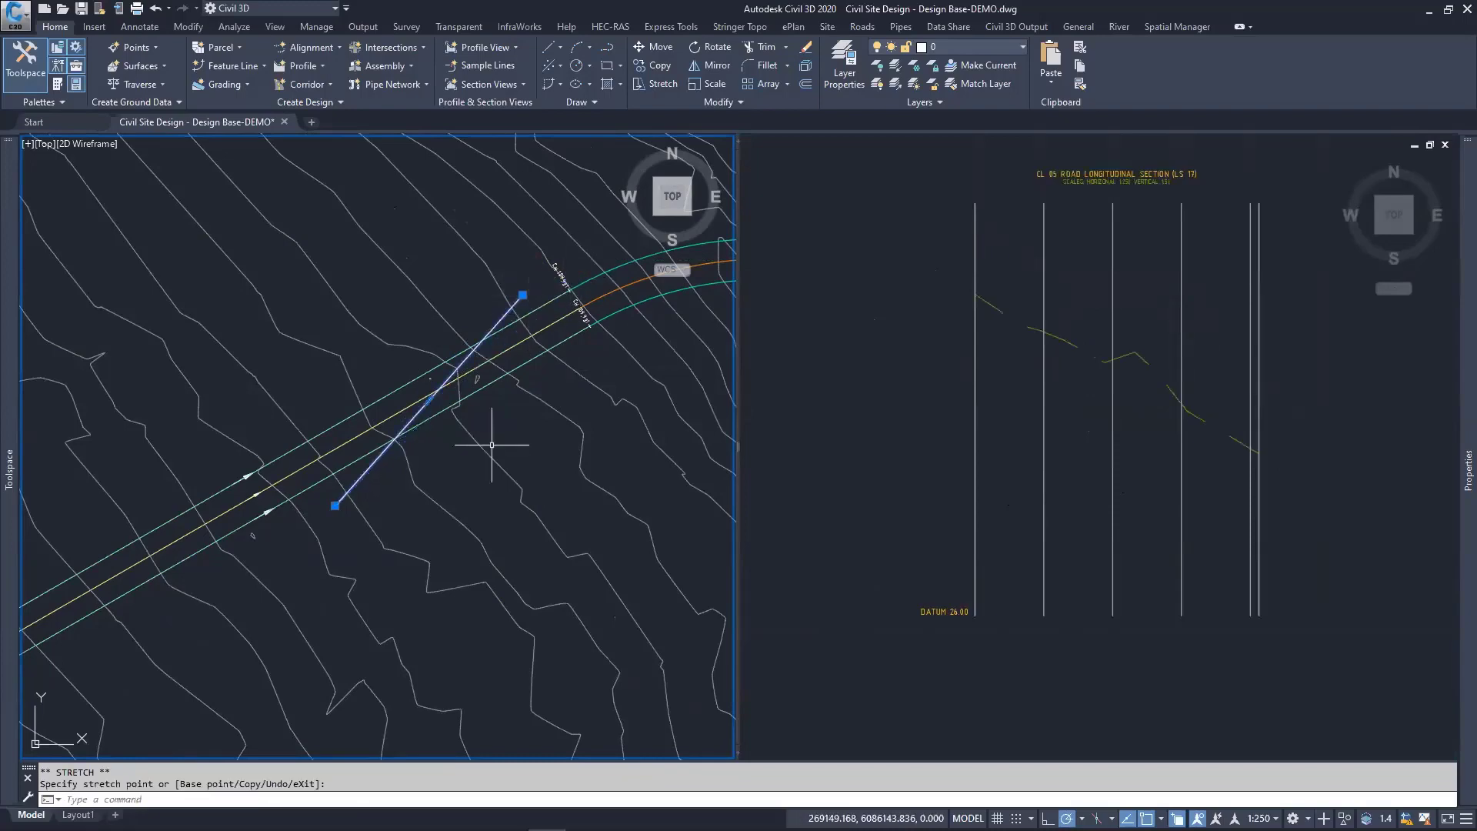
scroll(495, 445, "down", 2)
middle_click_drag(492, 496, 493, 391)
key("Escape")
key("Escape")
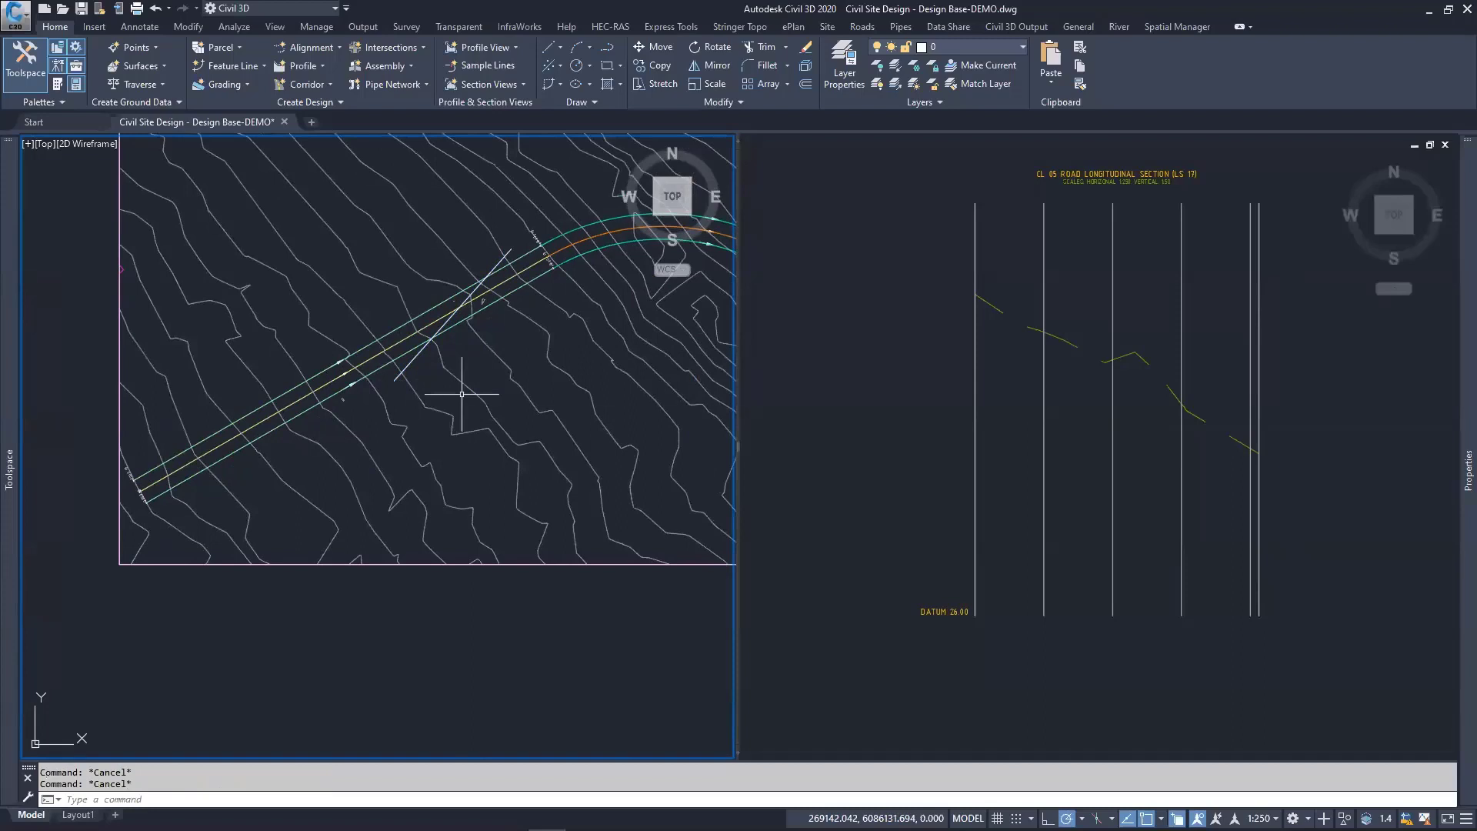
left_click(316, 86)
left_click(317, 67)
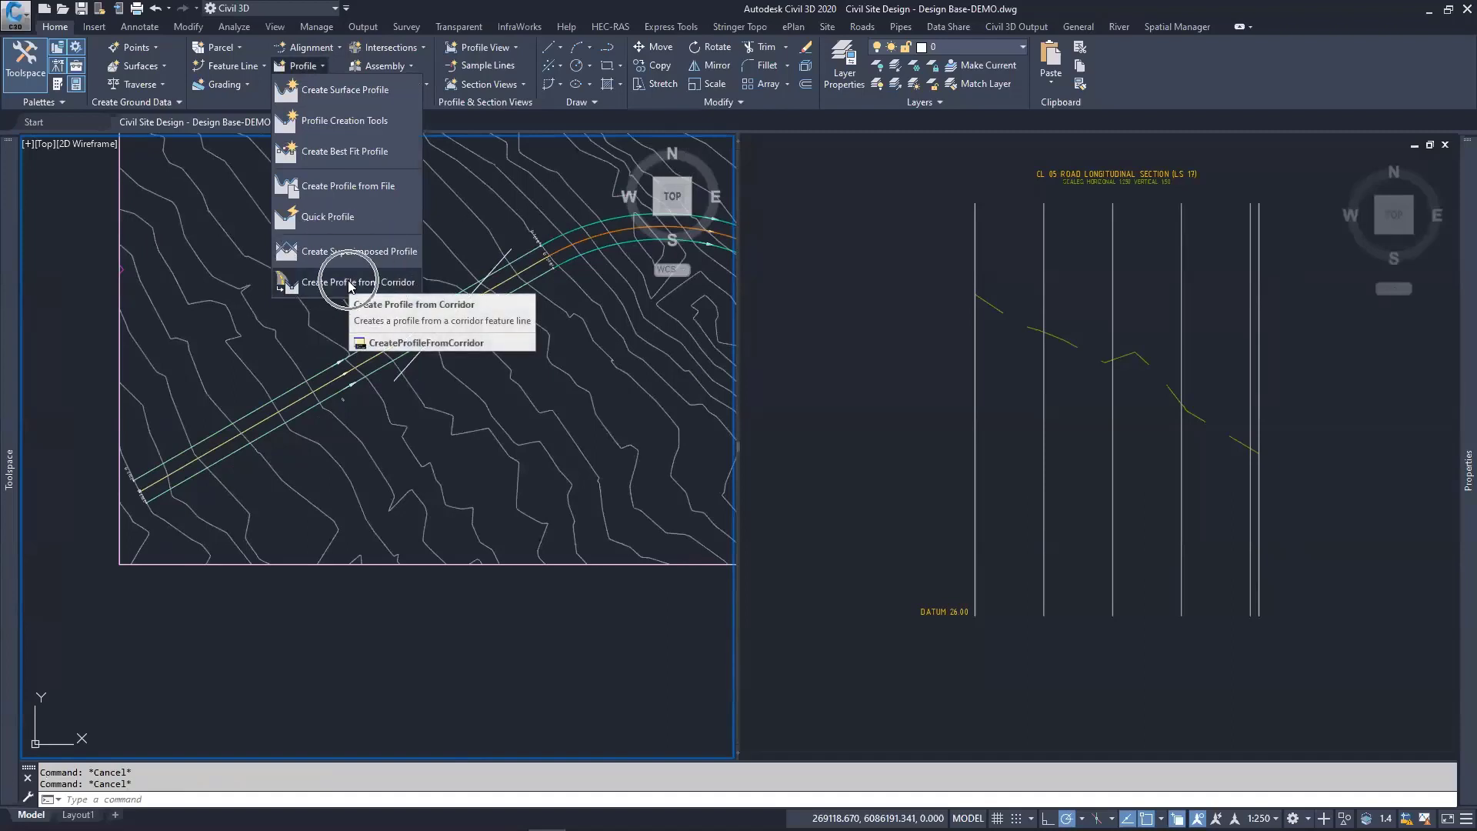
left_click(518, 309)
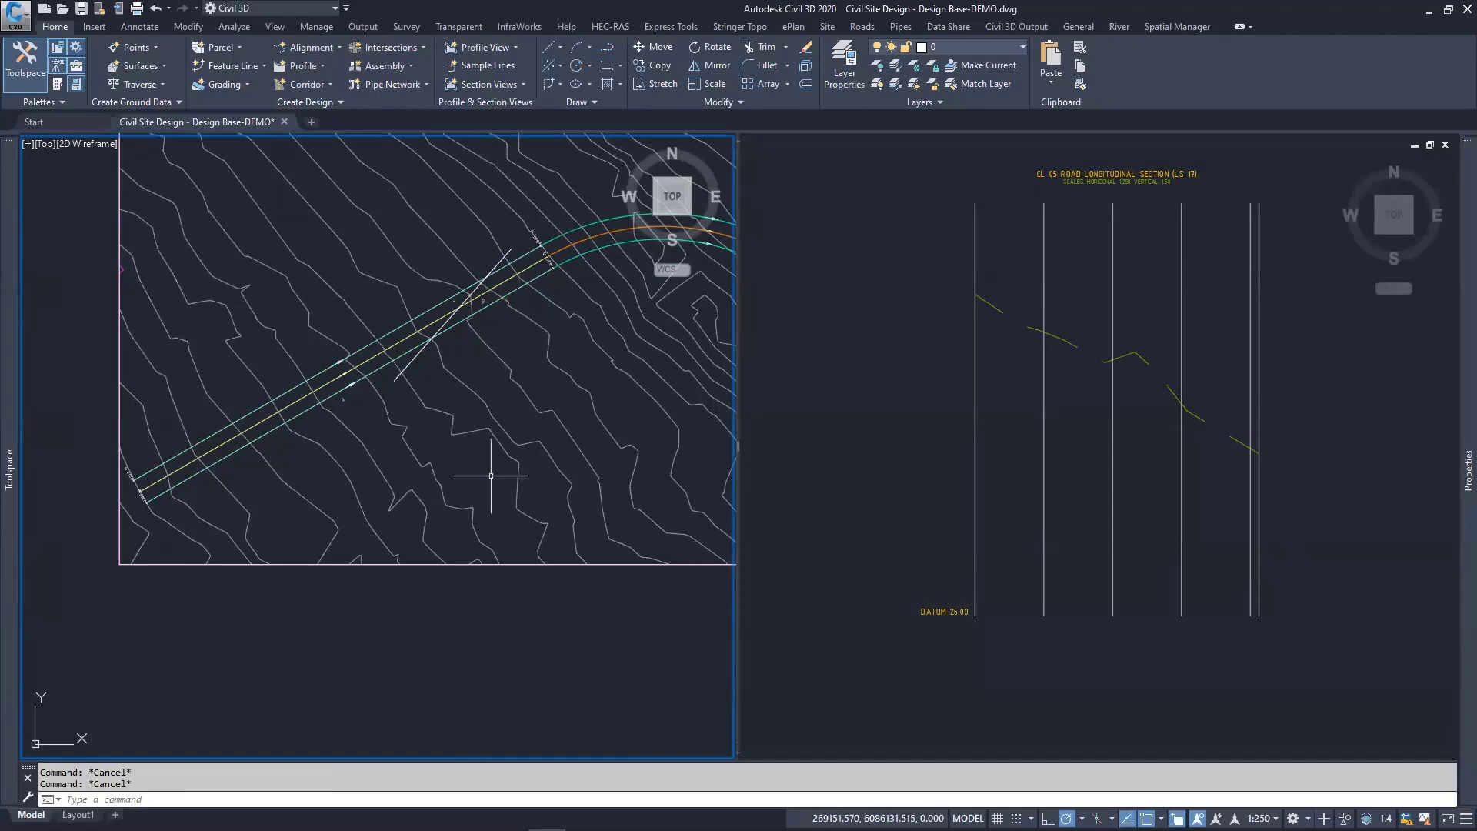
left_click(387, 648)
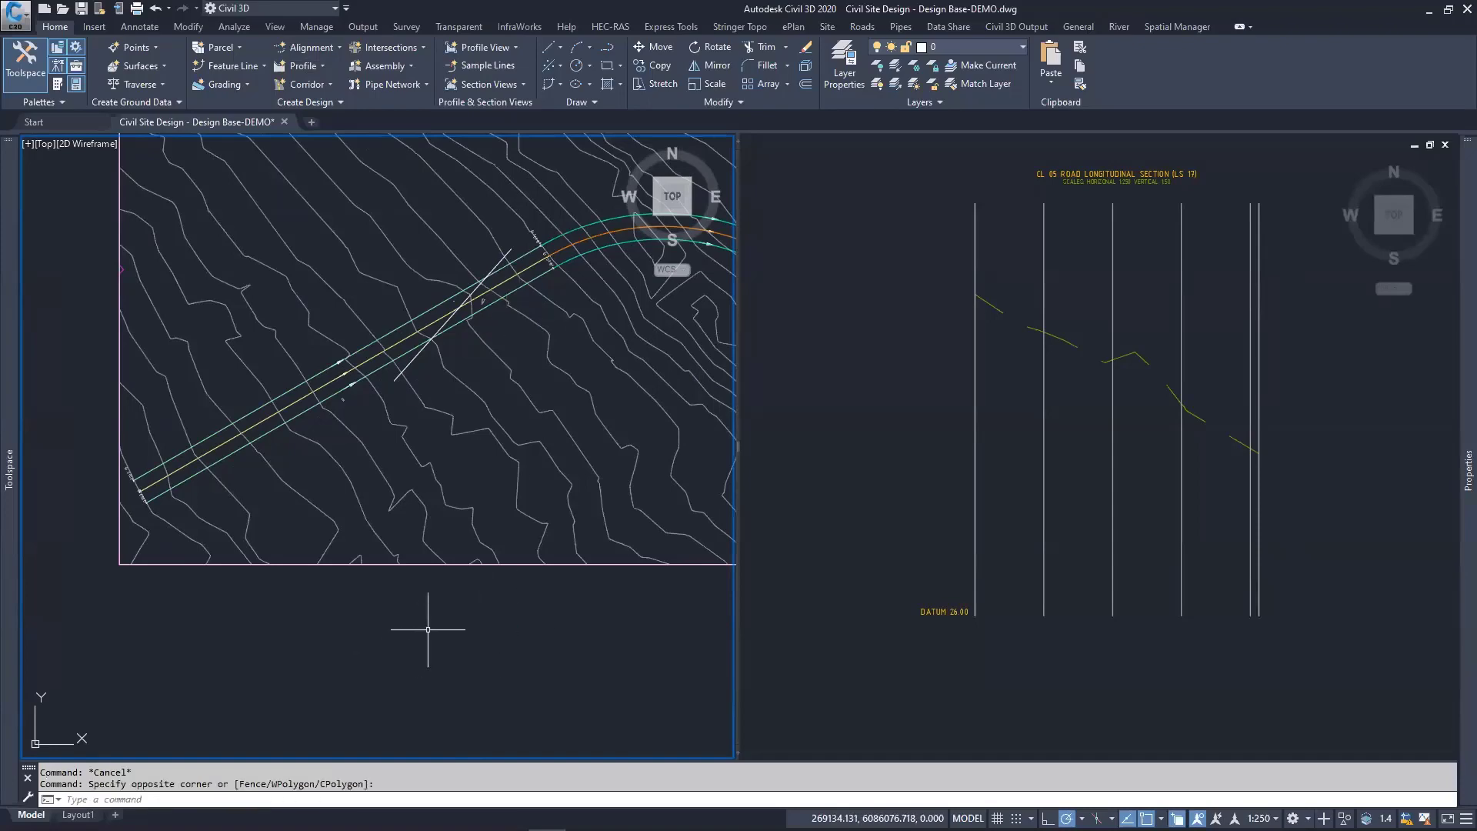
key("Escape")
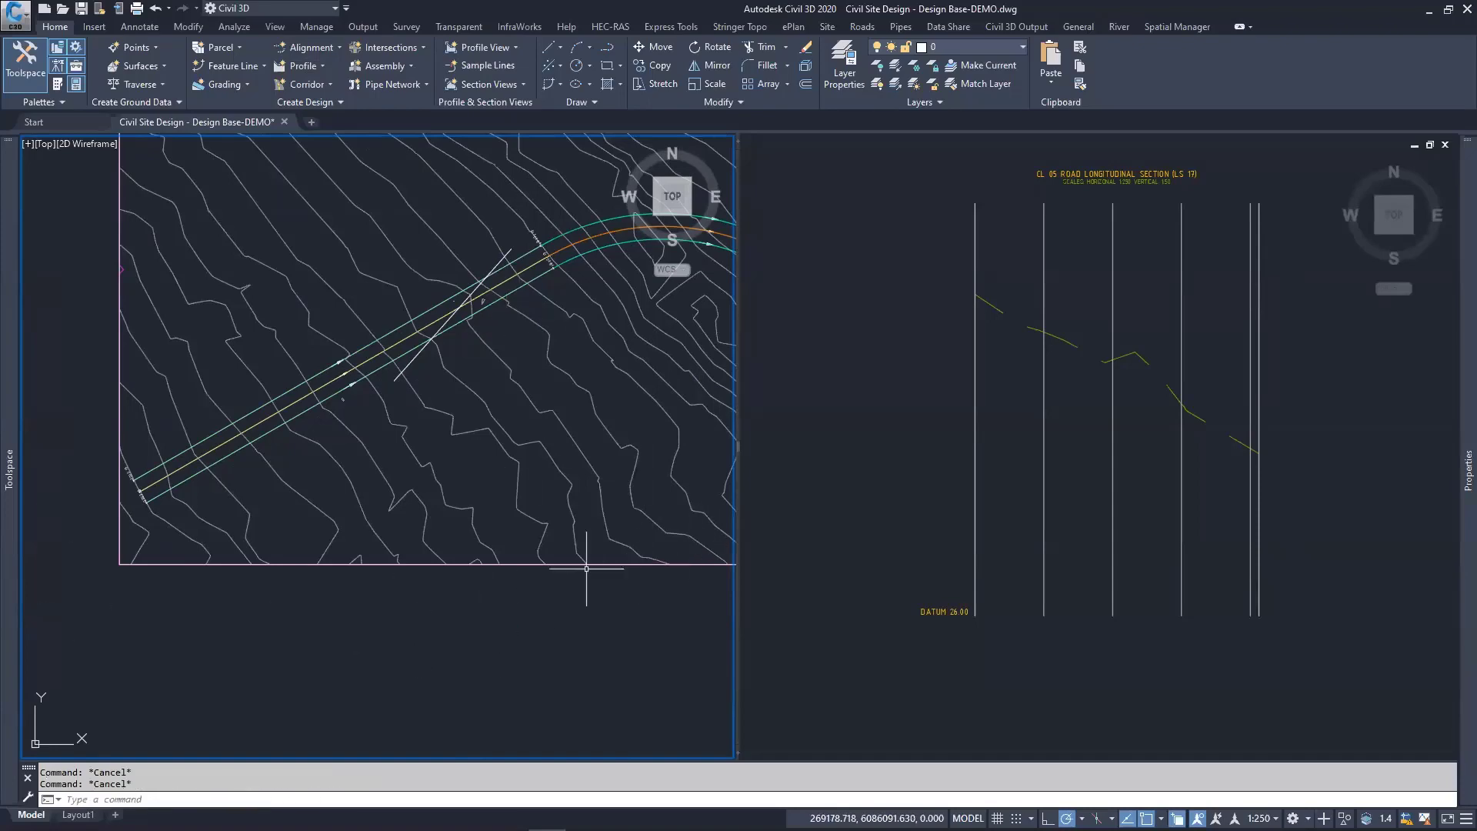
middle_click_drag(587, 569, 486, 640)
scroll(486, 635, "down", 2)
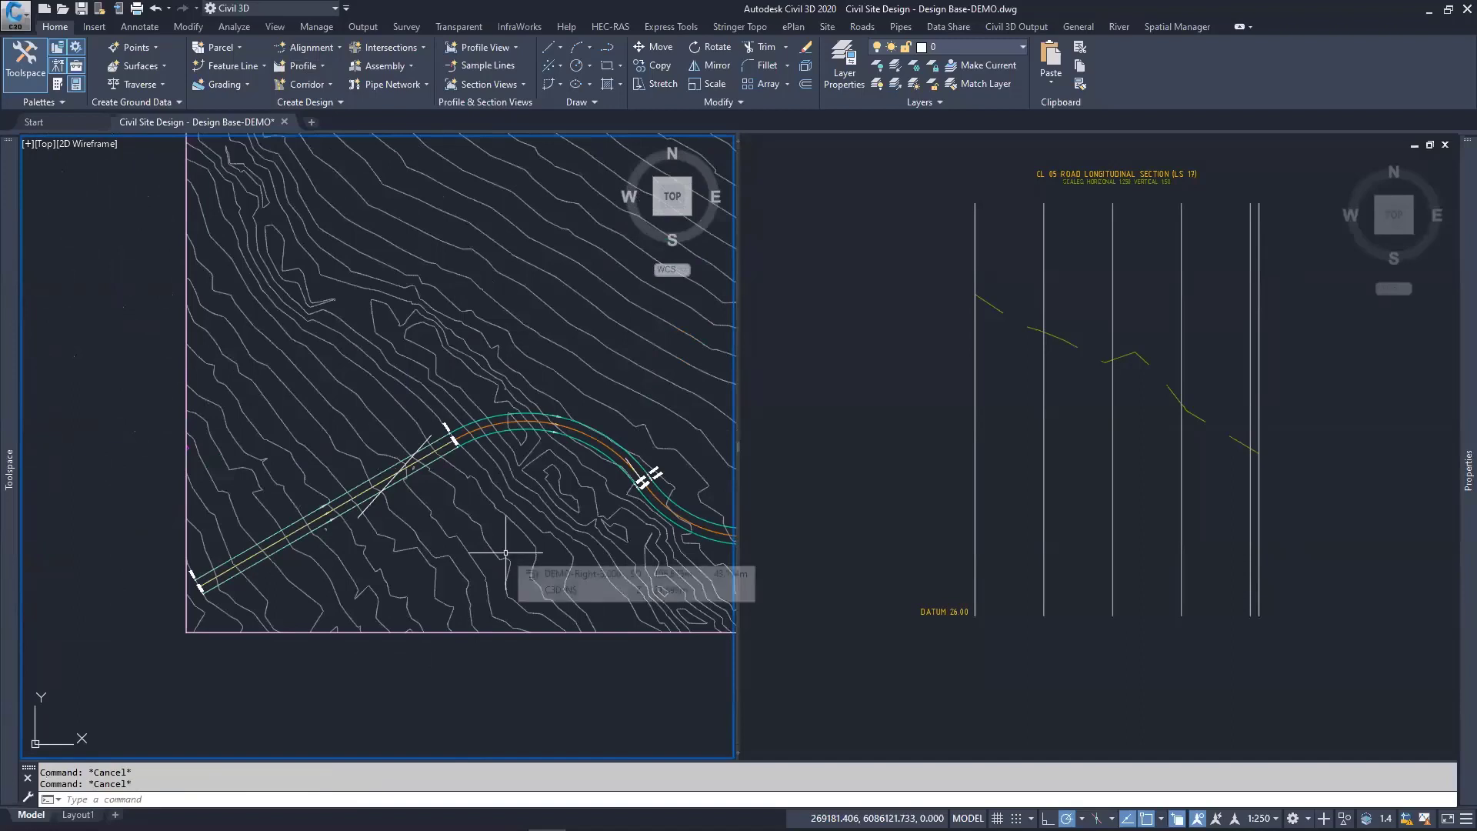